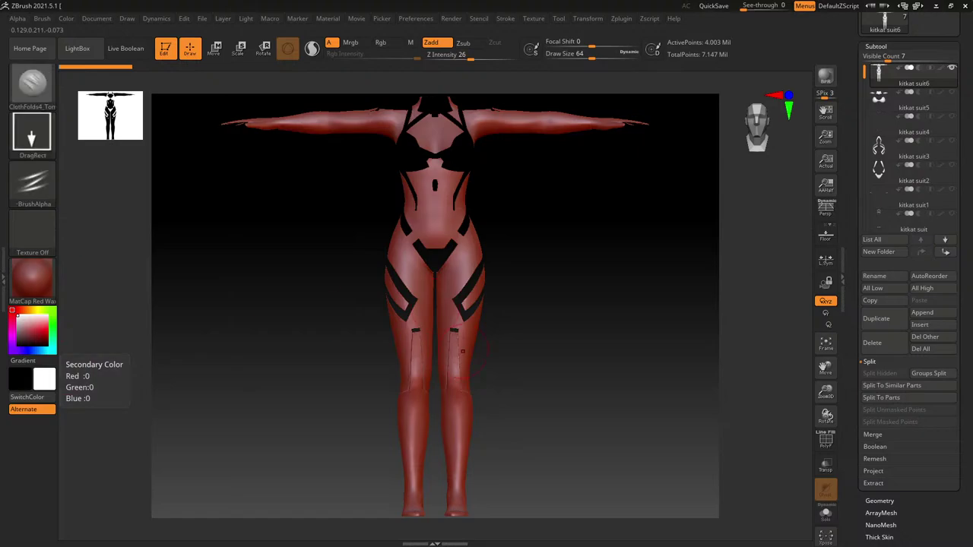
From a zoomed side view, drag diagonal ClothFolds strokes on the side of the waist
left_click_drag(532, 342, 791, 335)
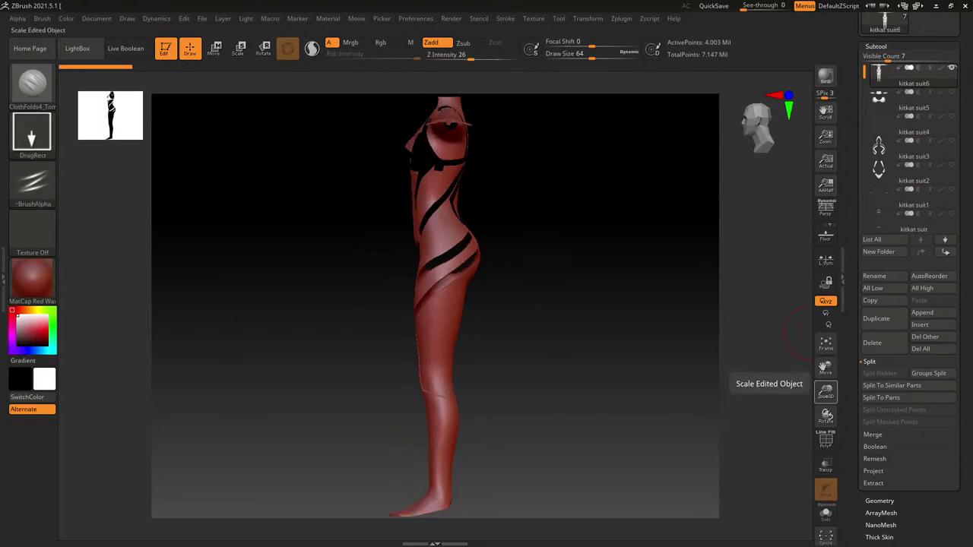
mouse_move(826, 391)
left_mouse_down()
mouse_move(826, 354)
mouse_move(826, 410)
left_mouse_up()
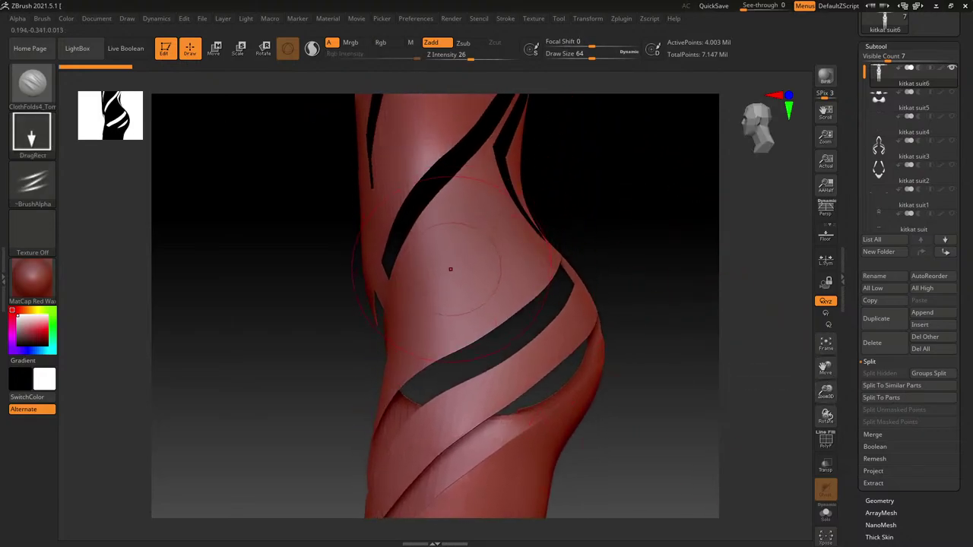
left_click_drag(448, 283, 459, 346)
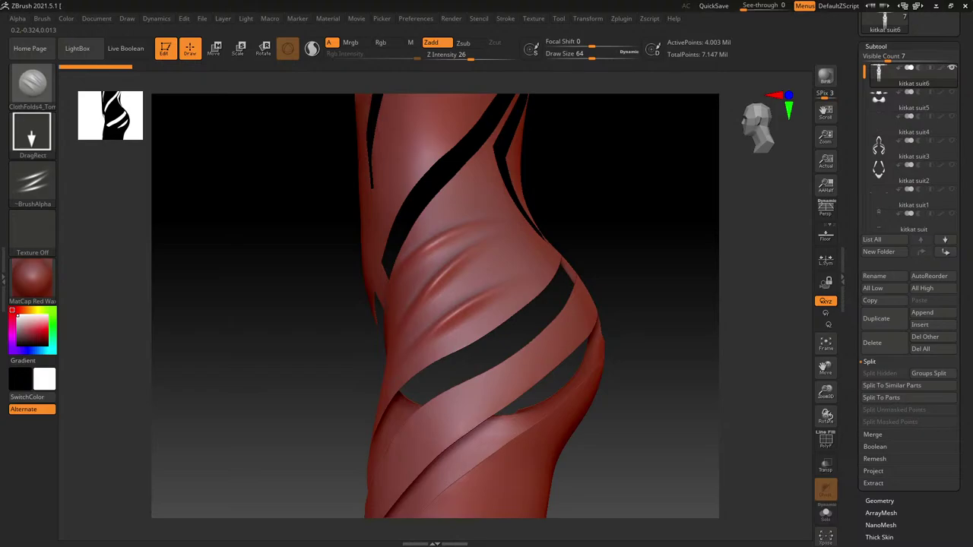
left_click_drag(501, 213, 610, 211)
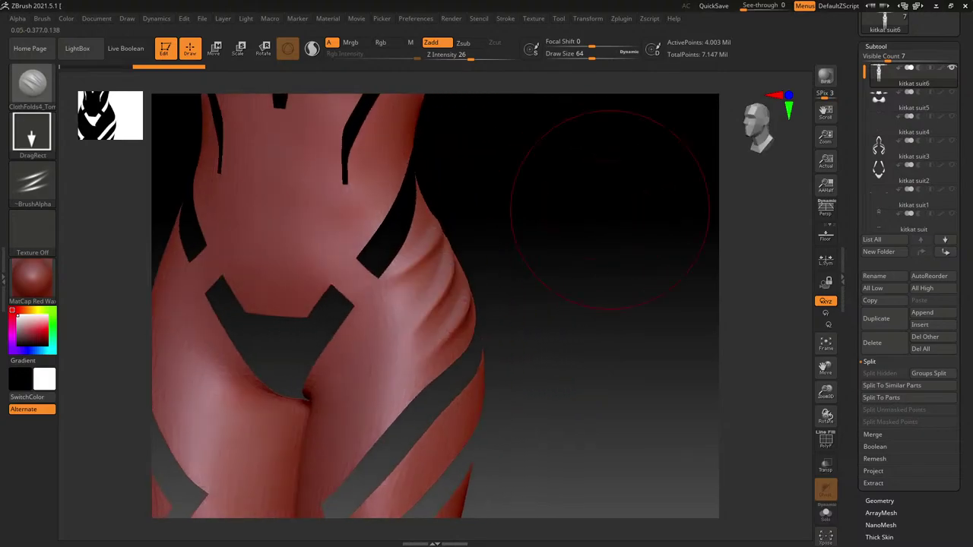
Undo that fold, lower Z Intensity to 14, and stamp gentler folds on the waist side
key("ctrl+z")
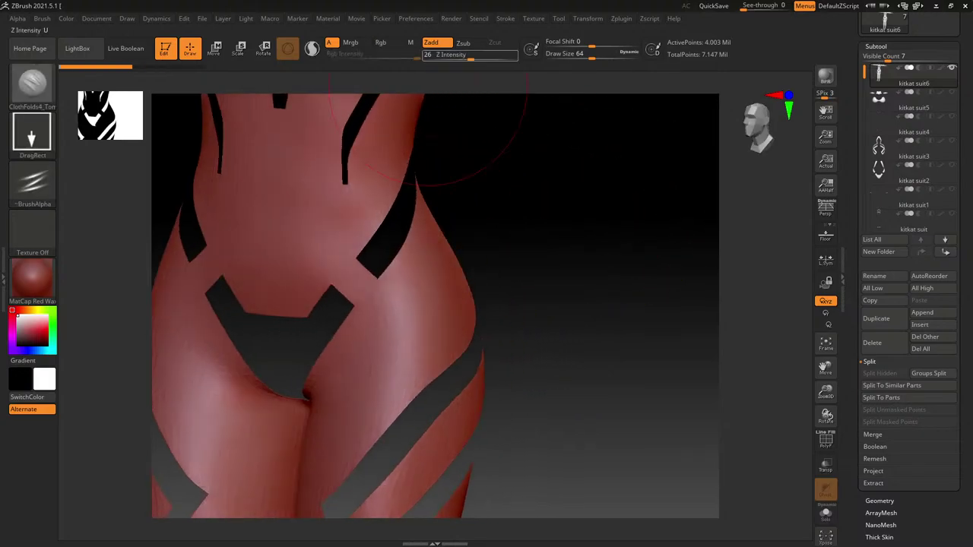
left_click_drag(471, 55, 458, 55)
mouse_move(419, 280)
left_mouse_down()
mouse_move(414, 323)
mouse_move(427, 350)
left_mouse_up()
mouse_move(521, 272)
left_mouse_down()
mouse_move(501, 259)
mouse_move(532, 239)
left_mouse_up()
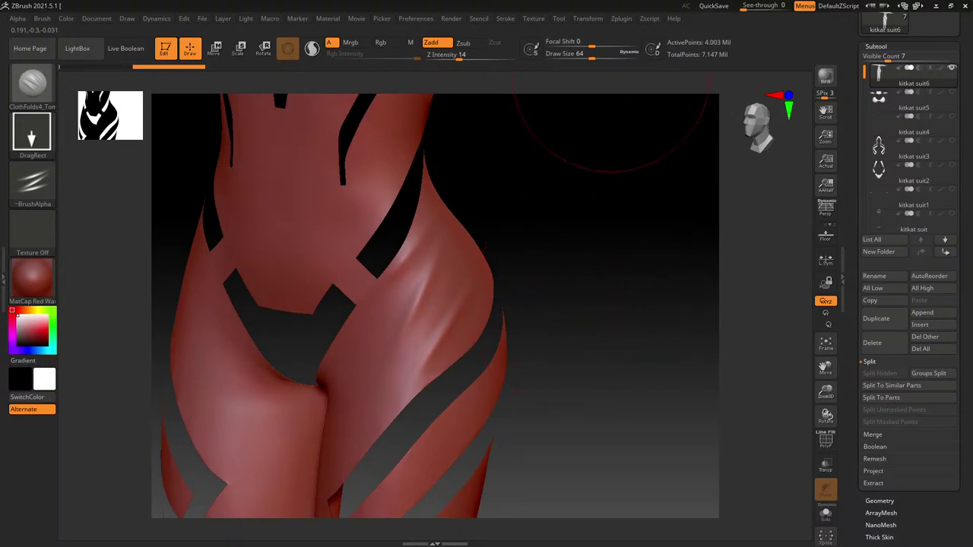
Turn on X symmetry and add mirrored cloth wrinkles on the hips
left_click(588, 19)
key("x")
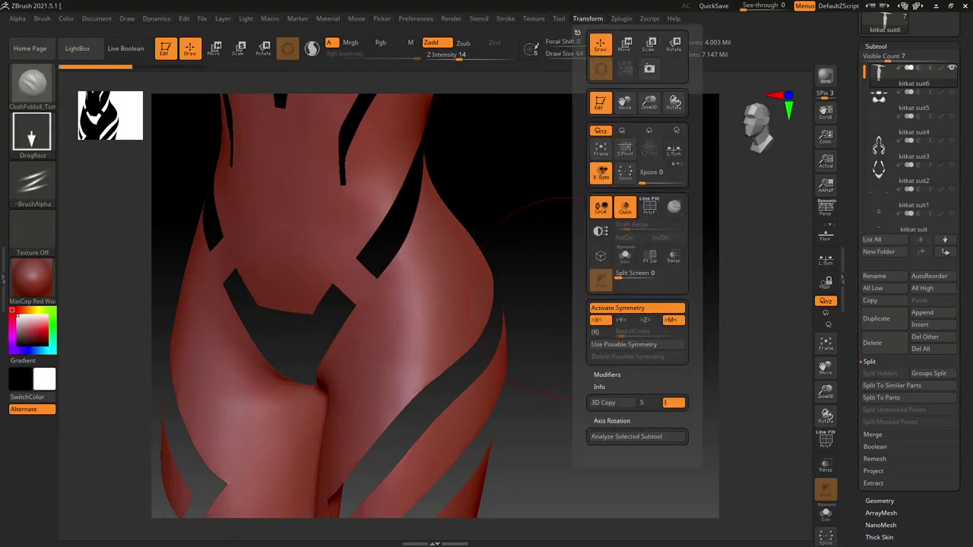
left_click_drag(443, 281, 427, 334)
left_click_drag(532, 228, 562, 228, "shift")
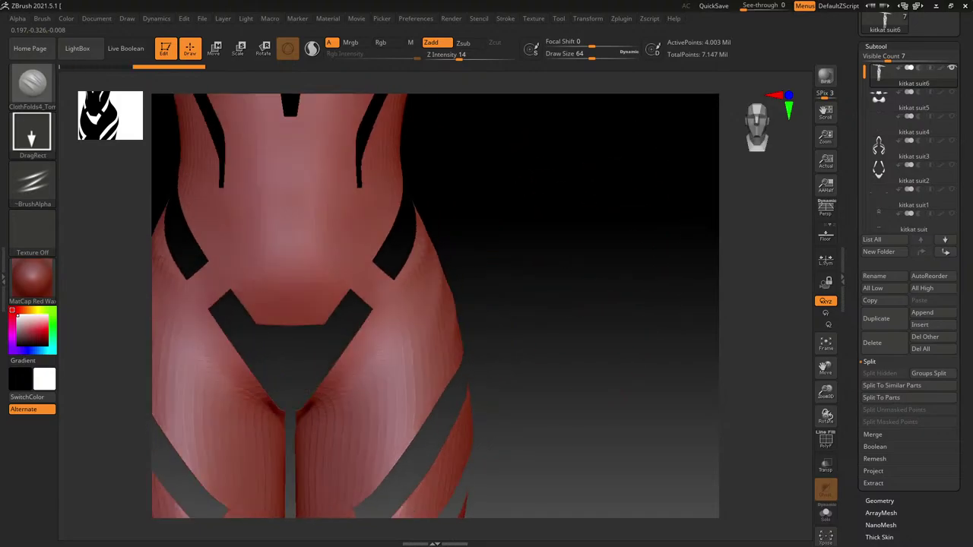
left_click_drag(532, 190, 669, 183, "alt")
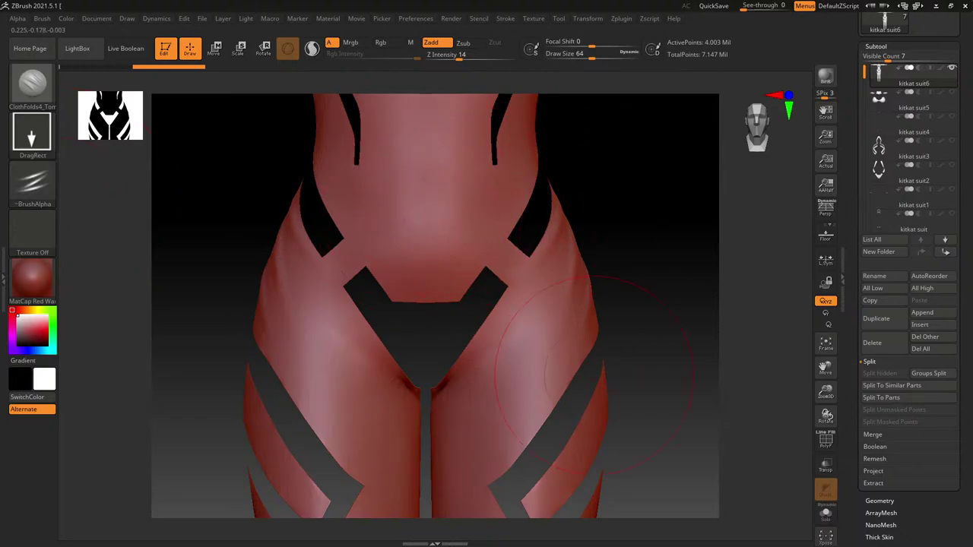
From a three-quarter view, sculpt mirrored folds across both thighs and knees
left_click_drag(593, 376, 582, 140, "alt")
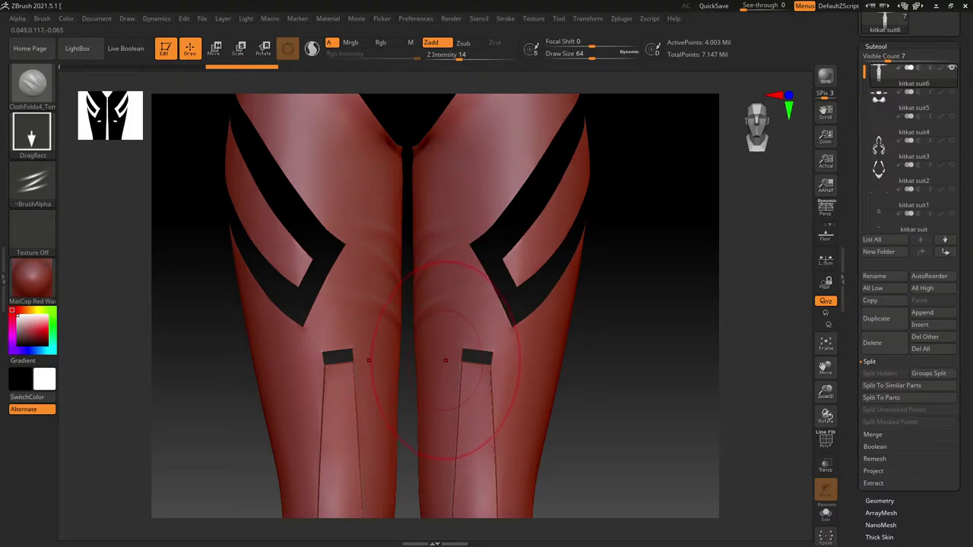
mouse_move(585, 350)
left_mouse_down()
mouse_move(608, 311)
mouse_move(629, 228)
mouse_move(623, 289)
mouse_move(618, 304)
mouse_move(610, 167)
mouse_move(630, 326)
left_mouse_up()
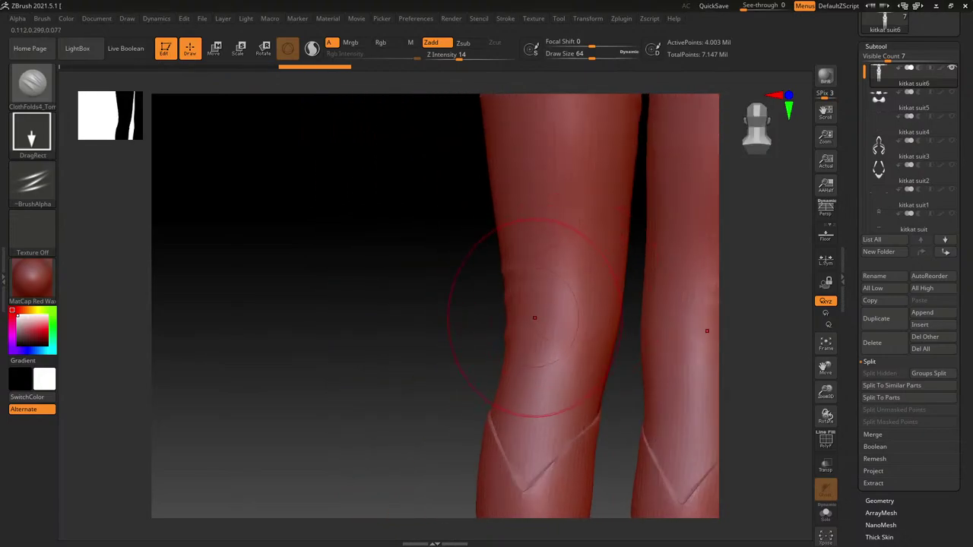
left_click_drag(532, 319, 562, 300)
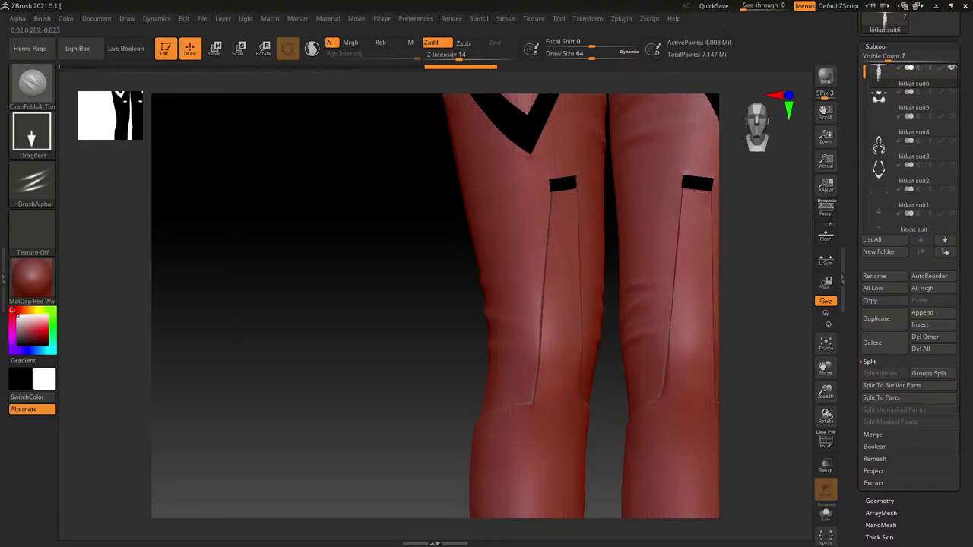
key("ctrl+shift+z")
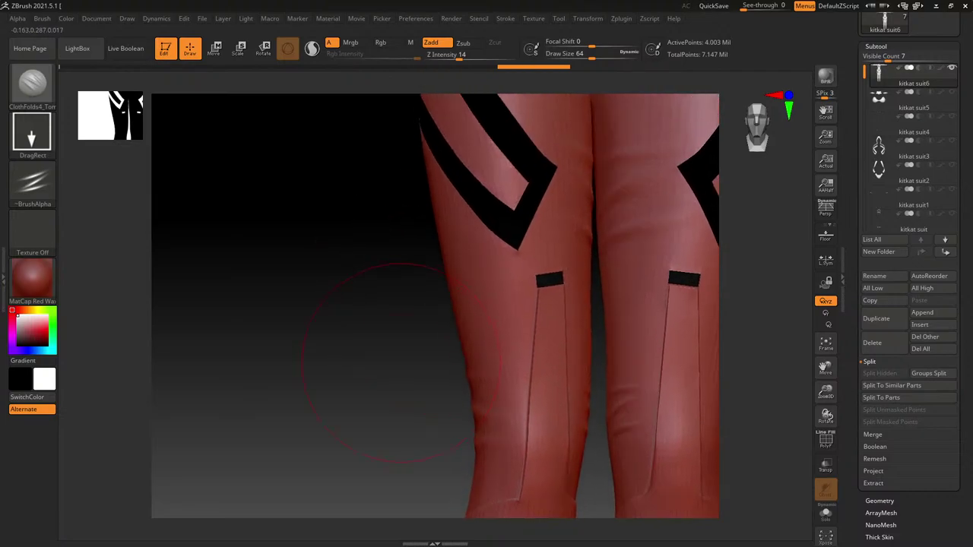
mouse_move(379, 397)
left_mouse_down()
mouse_move(631, 327)
mouse_move(684, 289)
mouse_move(744, 220)
left_mouse_up()
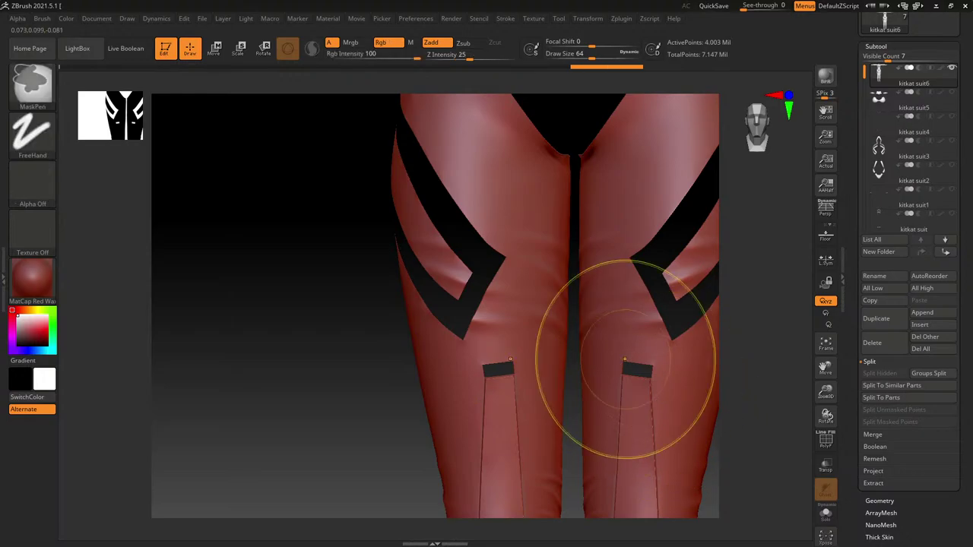
mouse_move(825, 368)
left_mouse_down()
mouse_move(684, 357)
mouse_move(653, 304)
mouse_move(611, 342)
mouse_move(578, 327)
mouse_move(657, 266)
mouse_move(631, 228)
left_mouse_up()
From the back view, sculpt creases on the lower back and undo the torso stamp
left_click(588, 18)
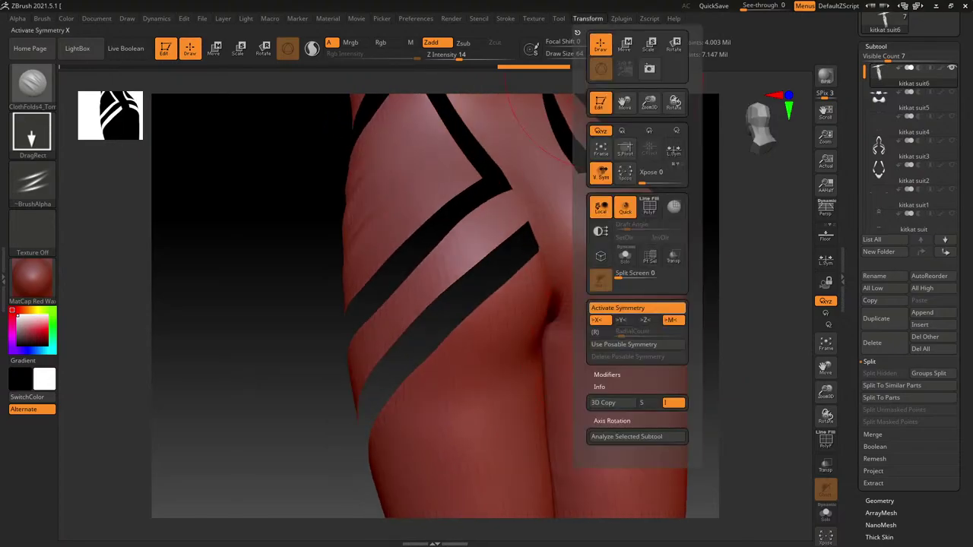
left_click_drag(563, 319, 521, 306)
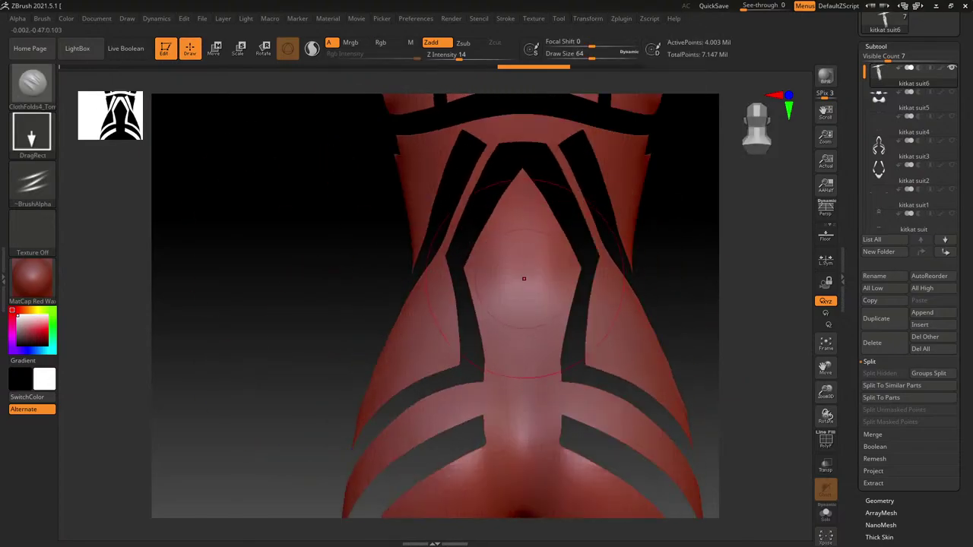
mouse_move(500, 262)
left_mouse_down()
mouse_move(547, 251)
mouse_move(543, 295)
left_mouse_up()
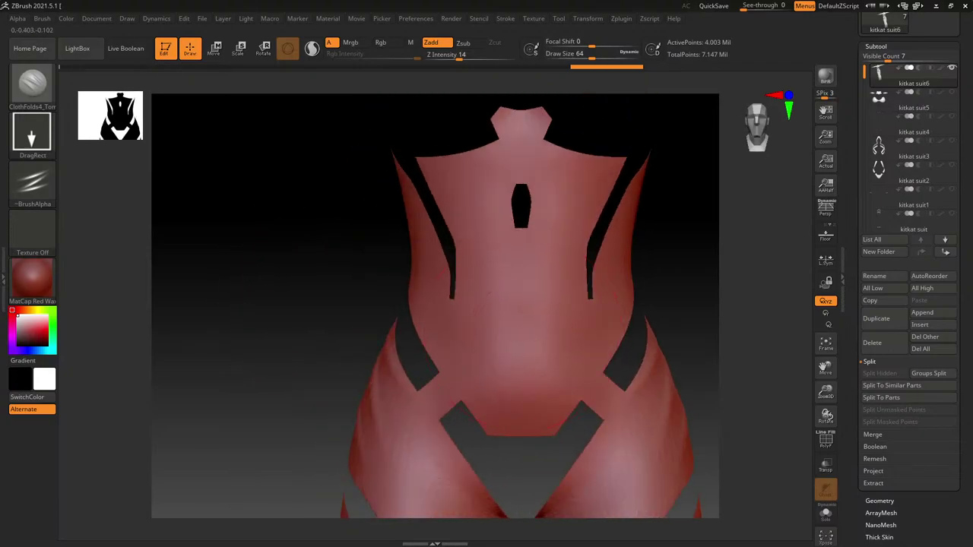
left_click_drag(520, 323, 555, 304)
key("ctrl+z")
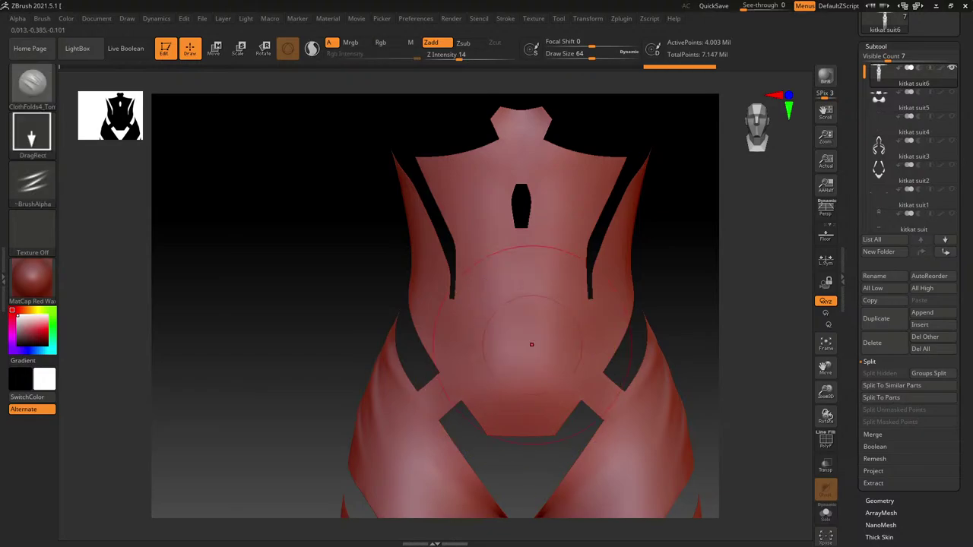
At a three-quarter angle, stamp smaller creases along the torso side, undoing the oversized fold
right_click_drag(448, 295, 628, 225)
left_click_drag(626, 230, 602, 190)
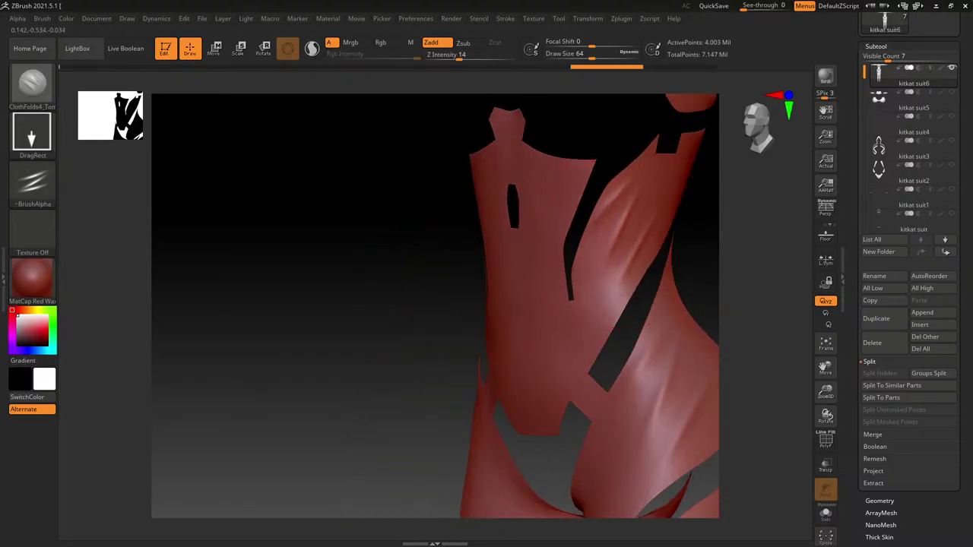
key("ctrl+z")
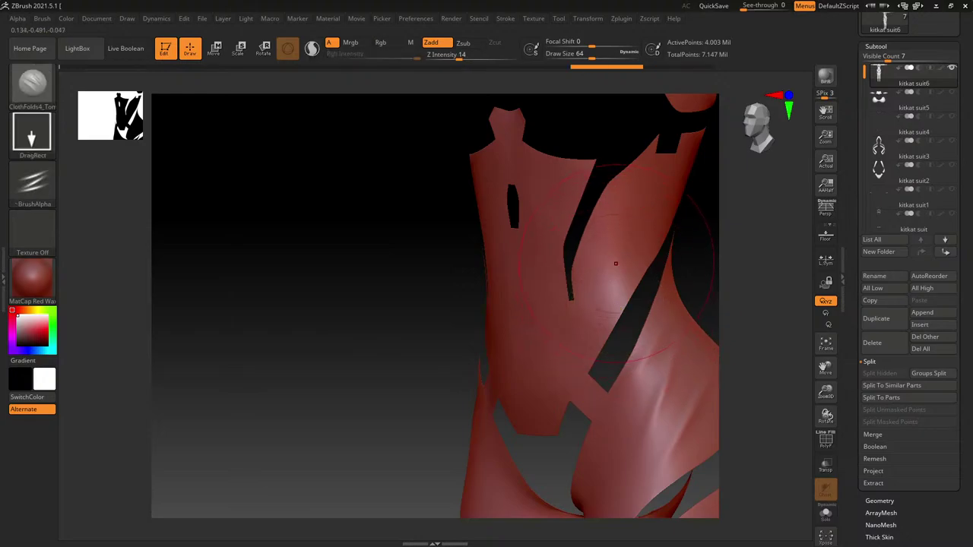
left_click_drag(622, 247, 602, 210)
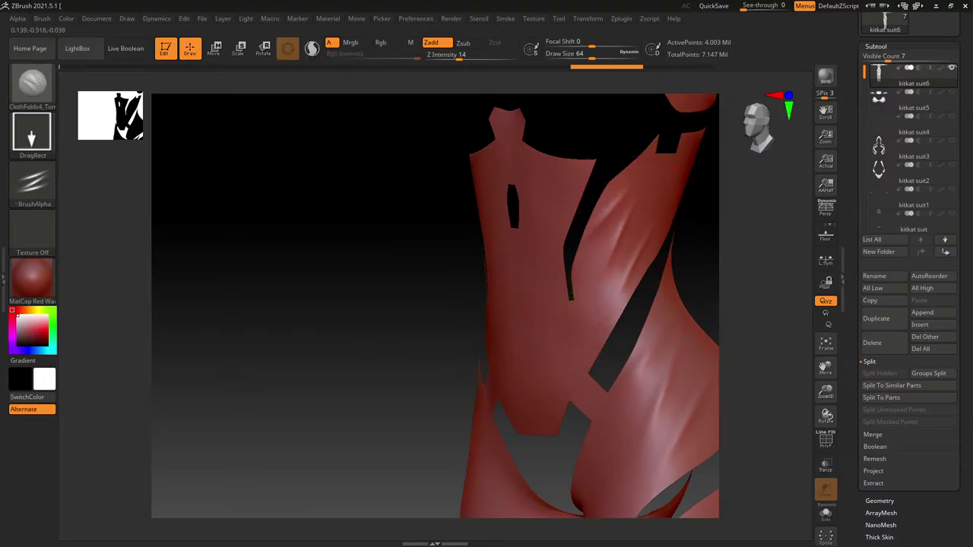
left_click_drag(601, 283, 634, 196)
left_click_drag(604, 260, 635, 225)
mouse_move(600, 286)
left_mouse_down()
mouse_move(638, 215)
mouse_move(634, 195)
left_mouse_up()
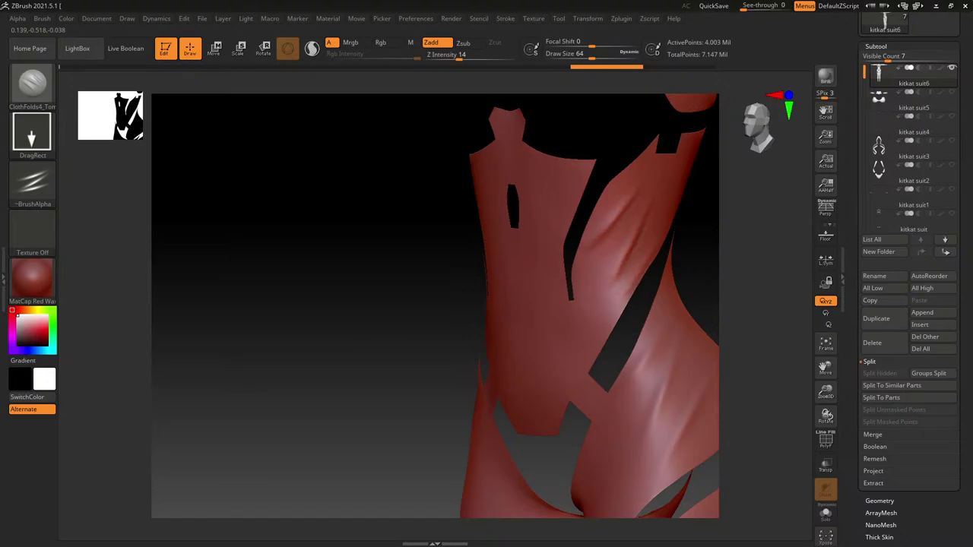
left_click_drag(606, 231, 632, 200)
Orbit around the suit and frame a close back view of the back and hips
left_click_drag(427, 239, 386, 296)
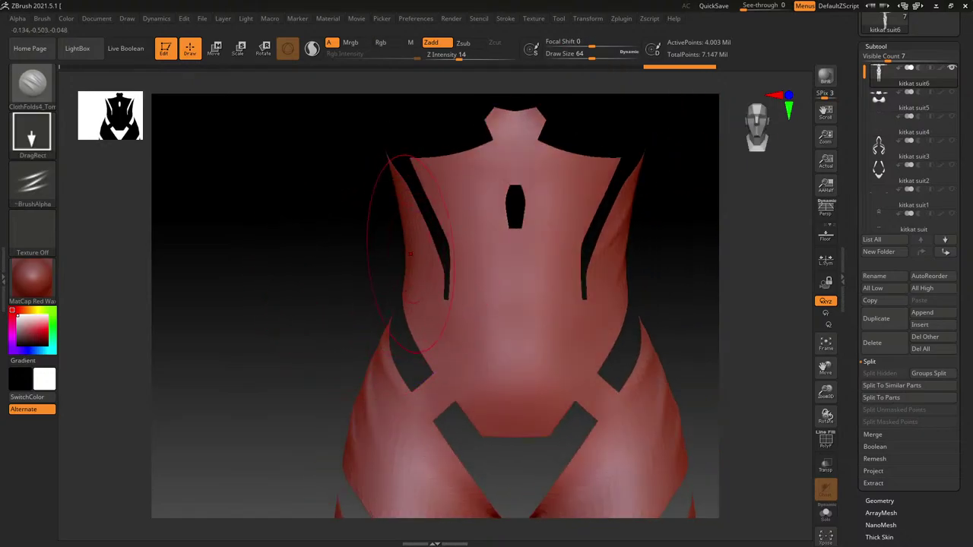
mouse_move(346, 262)
left_mouse_down()
mouse_move(520, 262)
mouse_move(523, 211)
mouse_move(494, 232)
left_mouse_up()
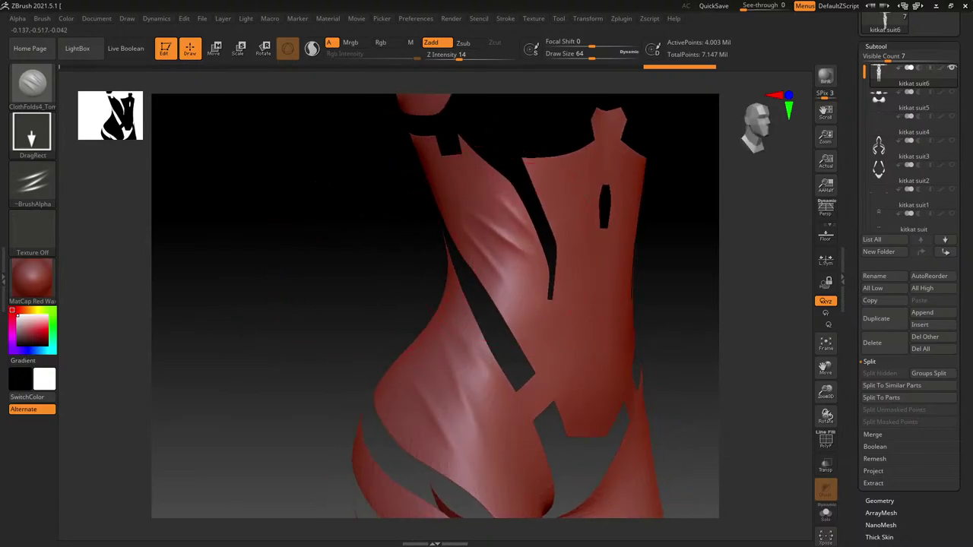
left_click_drag(250, 304, 532, 296)
left_click_drag(606, 251, 623, 323, "alt")
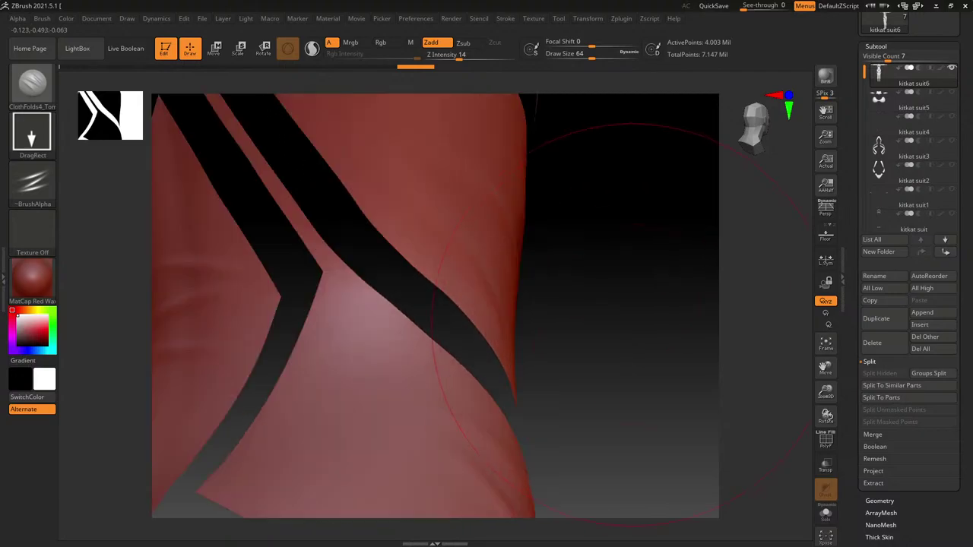
key("f")
left_click_drag(547, 281, 587, 332)
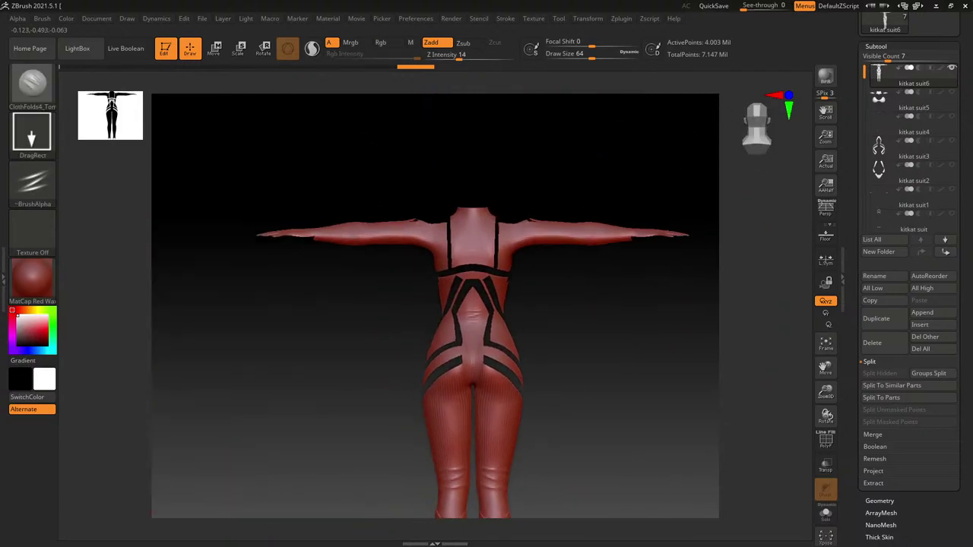
mouse_move(826, 391)
left_mouse_down()
mouse_move(826, 374)
mouse_move(824, 505)
left_mouse_up()
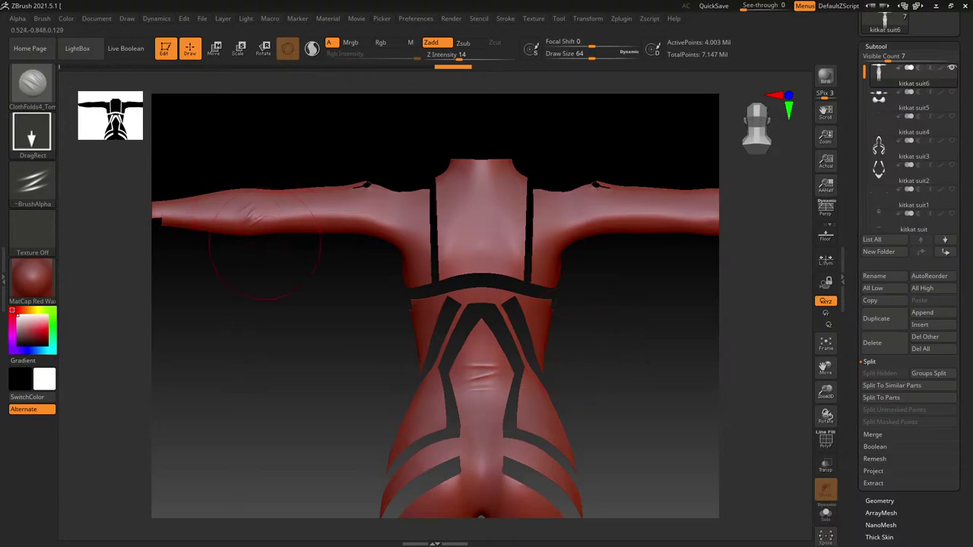
Enable mirrored sculpting and deepen ClothFolds4 creases on both upper arms
left_click(587, 18)
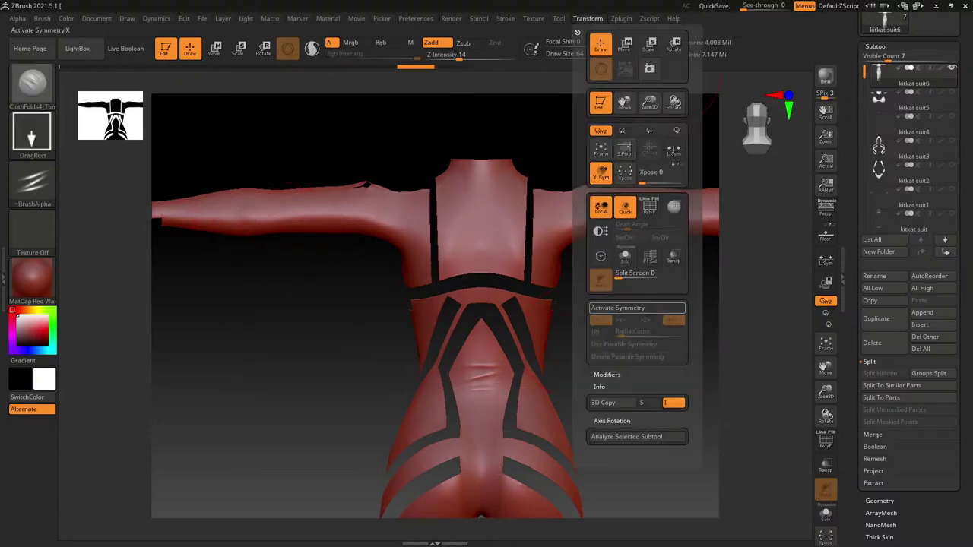
left_click(617, 308)
mouse_move(245, 213)
left_mouse_down()
mouse_move(258, 222)
mouse_move(281, 323)
left_mouse_up()
mouse_move(246, 174)
left_mouse_down()
mouse_move(249, 188)
mouse_move(239, 187)
left_mouse_up()
mouse_move(228, 251)
left_mouse_down()
mouse_move(282, 326)
mouse_move(293, 323)
mouse_move(228, 190)
left_mouse_up()
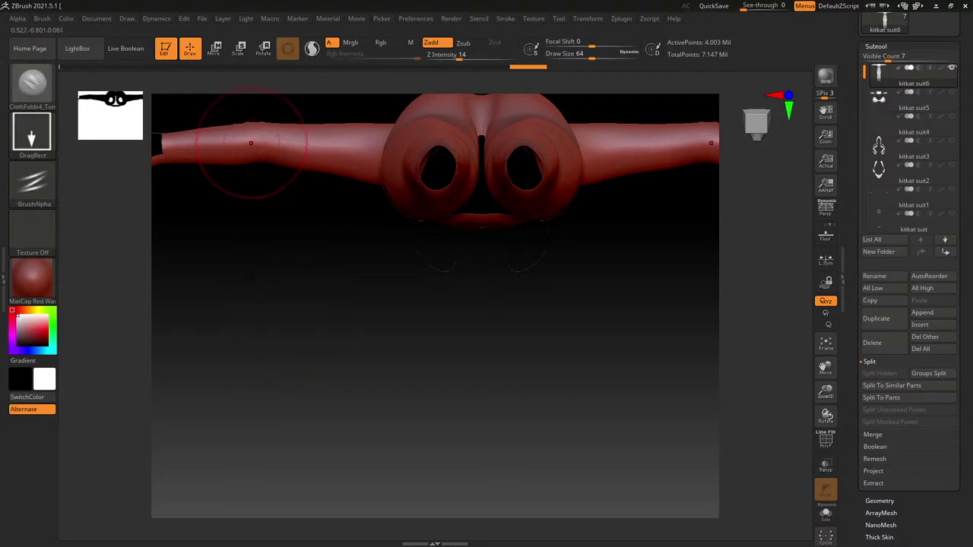
mouse_move(272, 138)
left_mouse_down()
mouse_move(285, 253)
mouse_move(380, 274)
mouse_move(618, 287)
left_mouse_up()
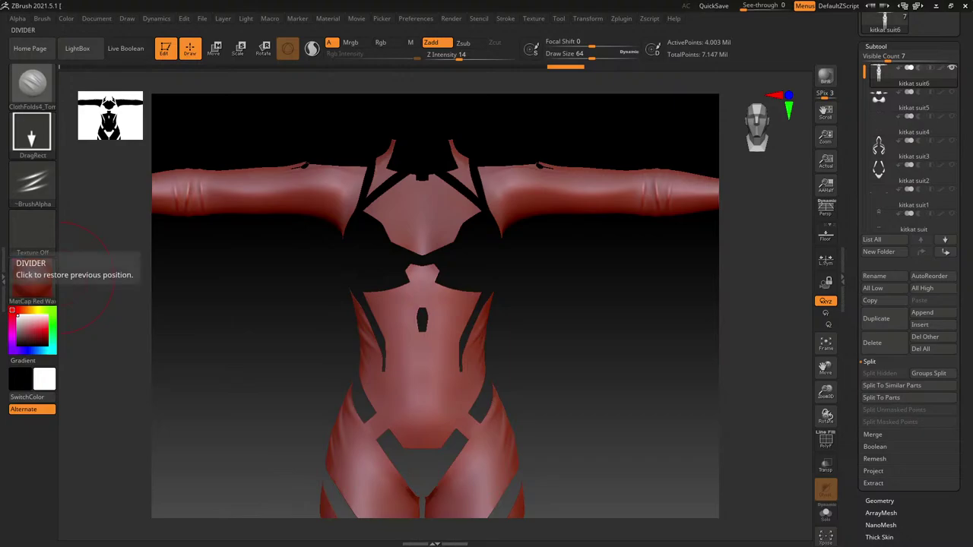
With ClothFolds2 at Z Intensity 12, crease both shoulders and upper arms symmetrically
key("2")
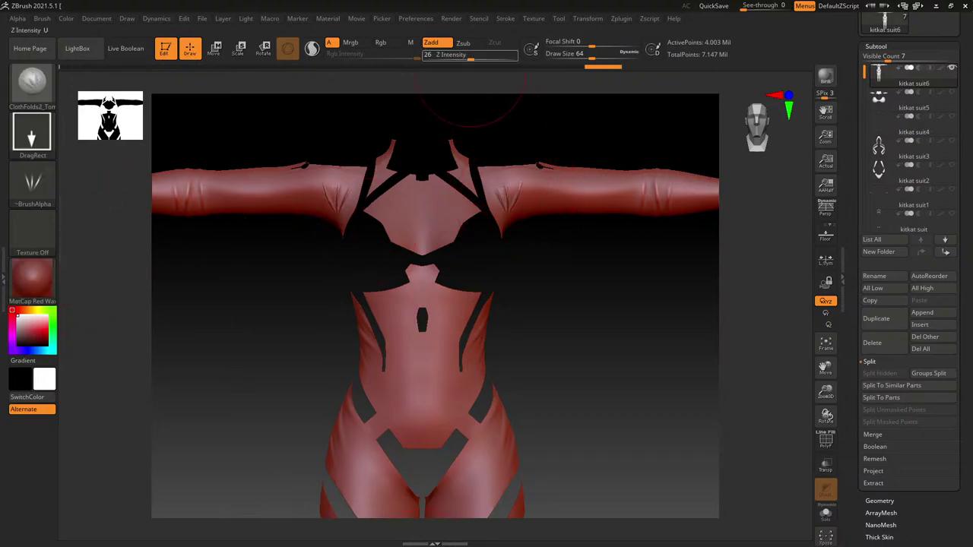
left_click_drag(469, 56, 457, 56)
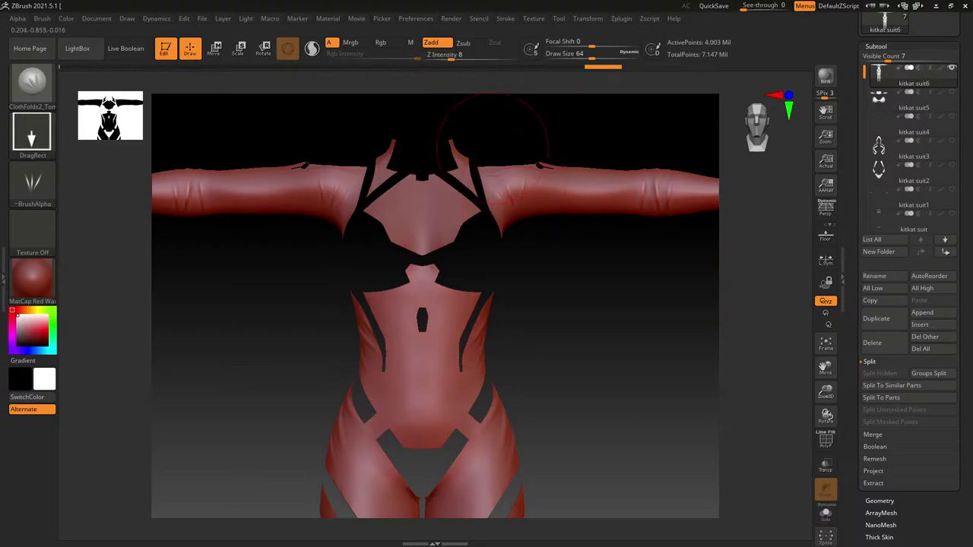
left_click_drag(453, 56, 459, 56)
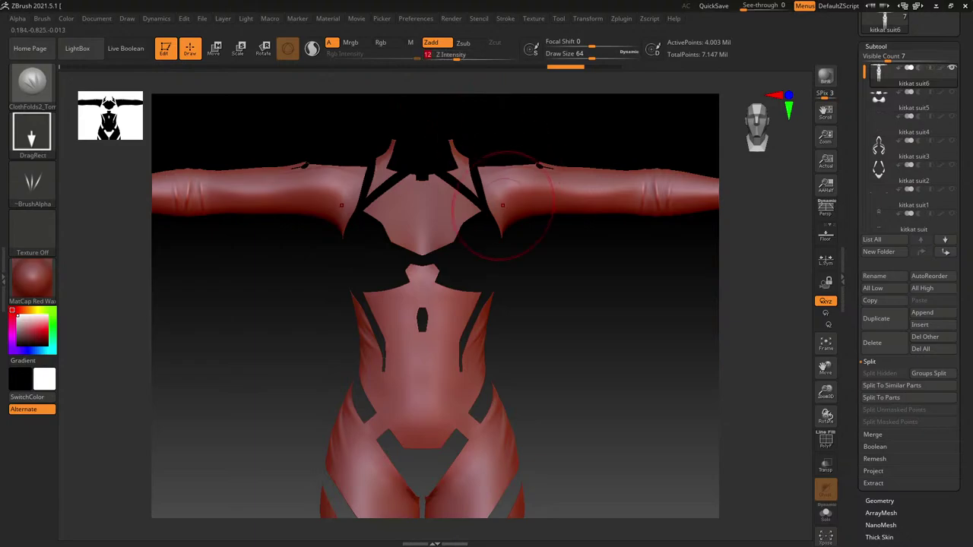
left_click_drag(496, 217, 504, 190)
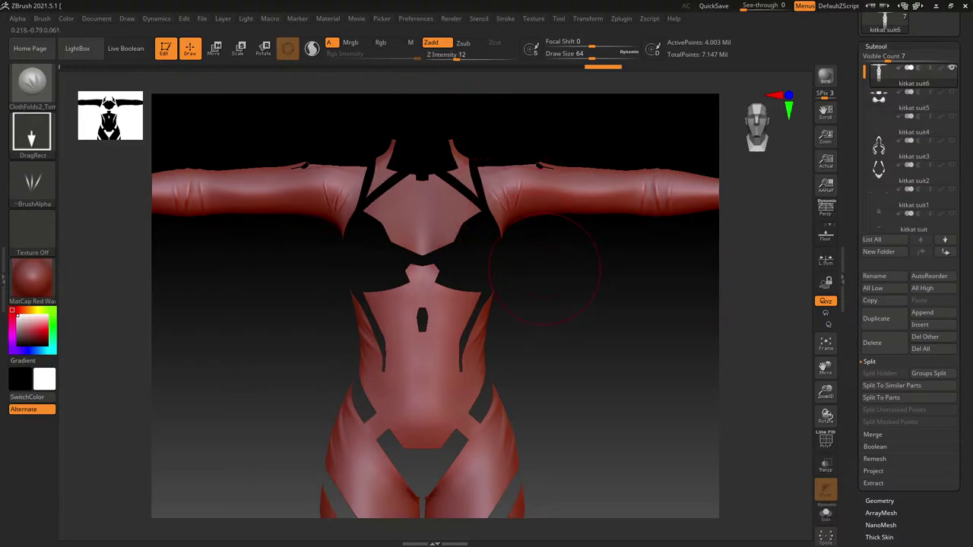
left_click_drag(528, 228, 502, 207)
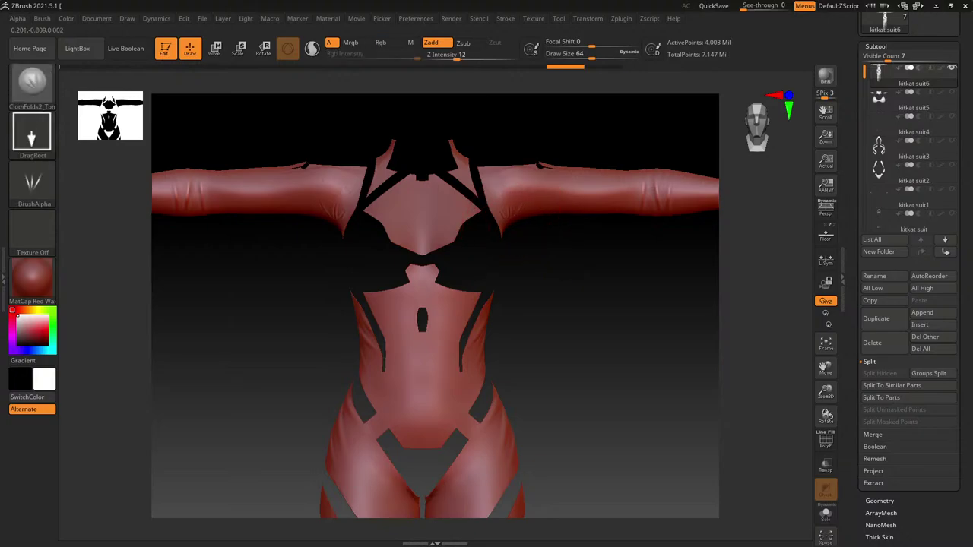
left_click_drag(426, 228, 513, 216)
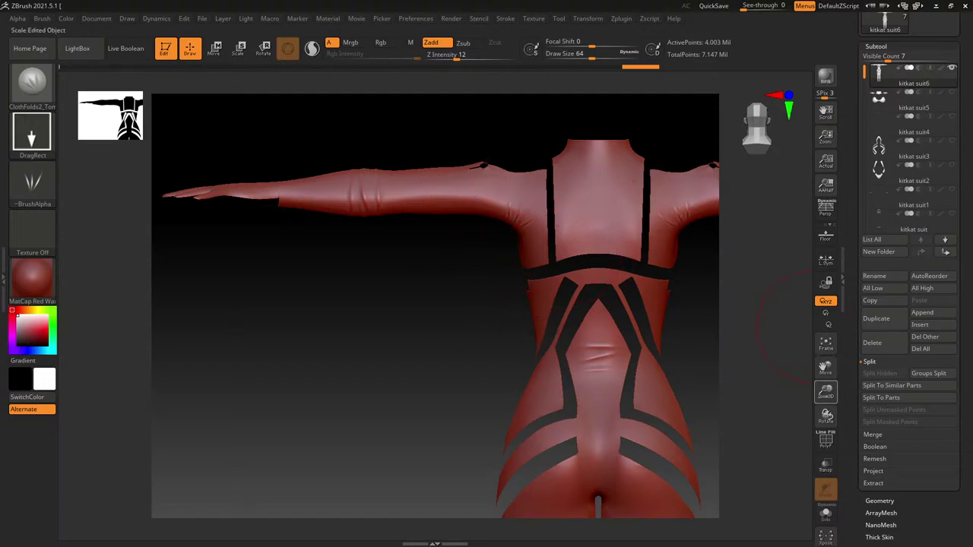
Crease the band's upper edge, then orbit to view the shoulder, torso and belt
left_click_drag(826, 376, 820, 357)
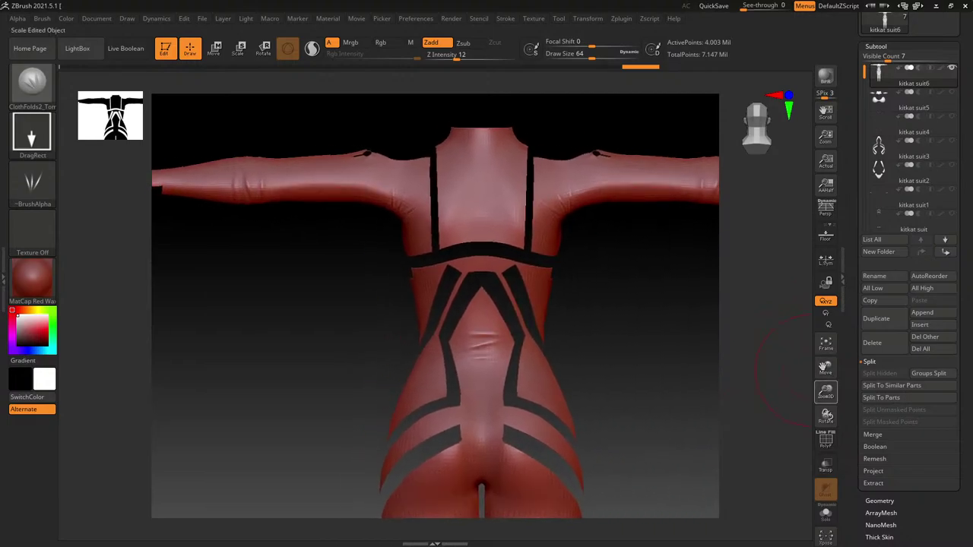
scroll(533, 297, "up", 5)
left_click_drag(533, 297, 532, 301)
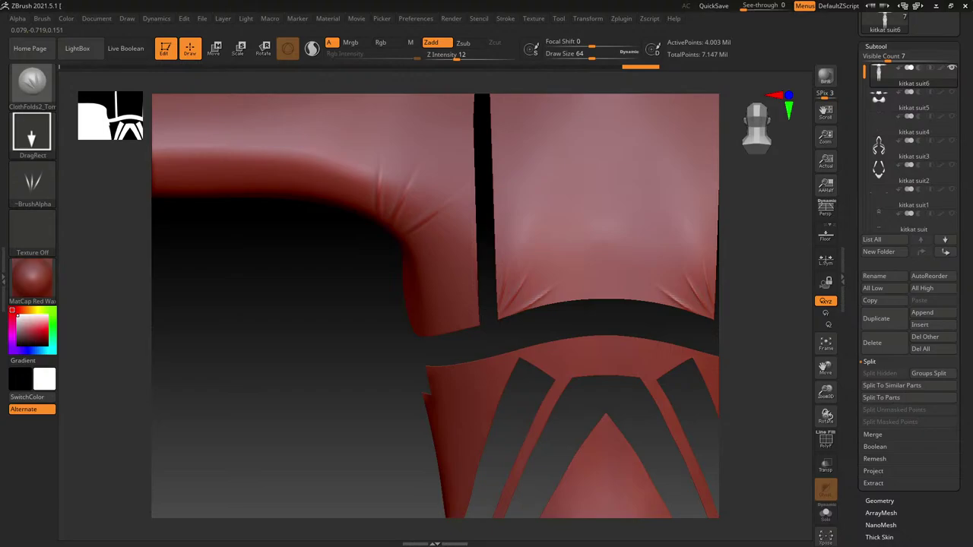
left_click_drag(406, 243, 484, 304)
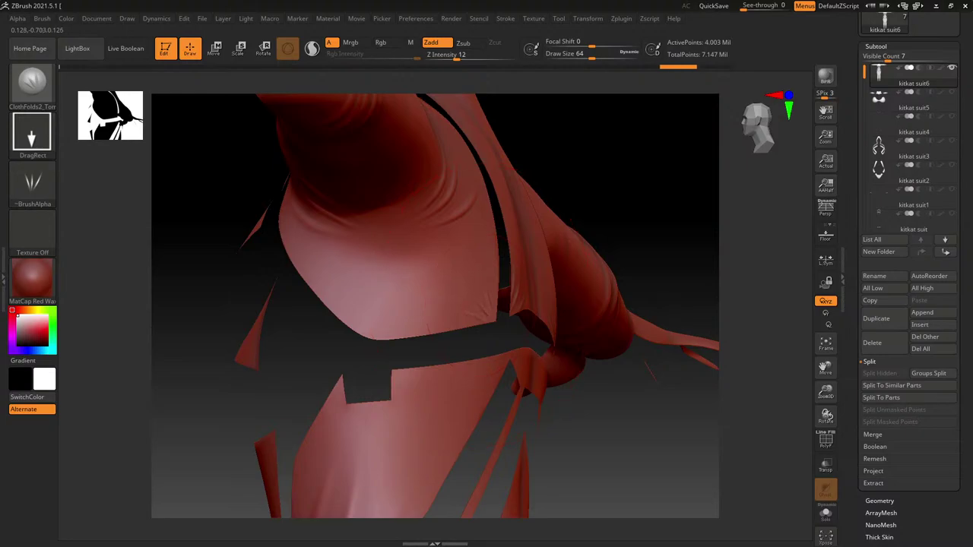
left_click_drag(466, 336, 447, 269)
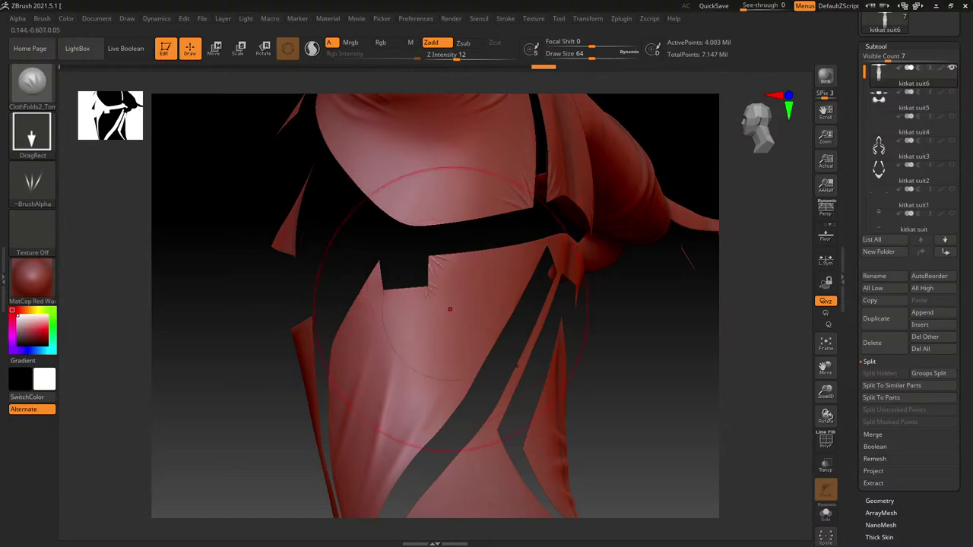
right_click_drag(395, 266, 348, 239)
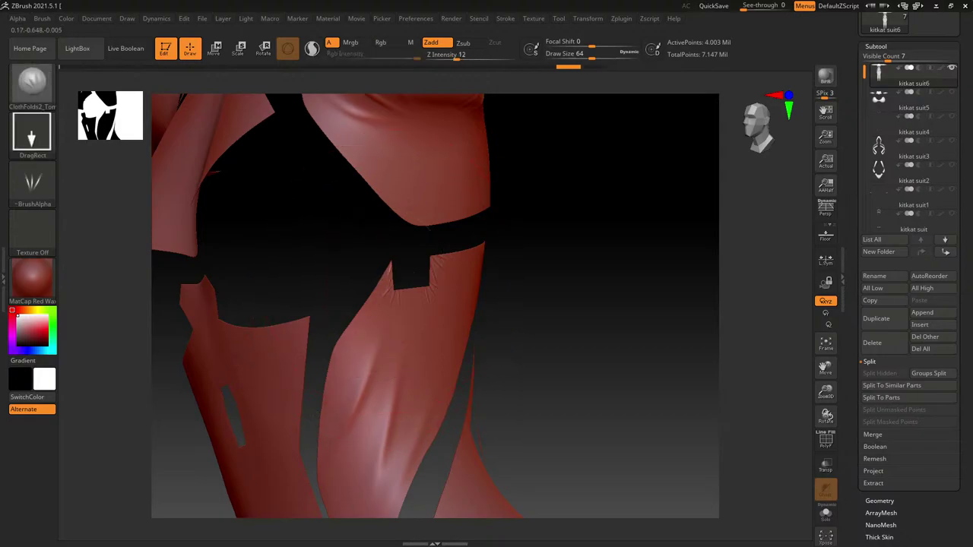
Sculpt crease folds at the thigh panel corners, then move in close on the knees
left_click_drag(532, 327, 570, 335)
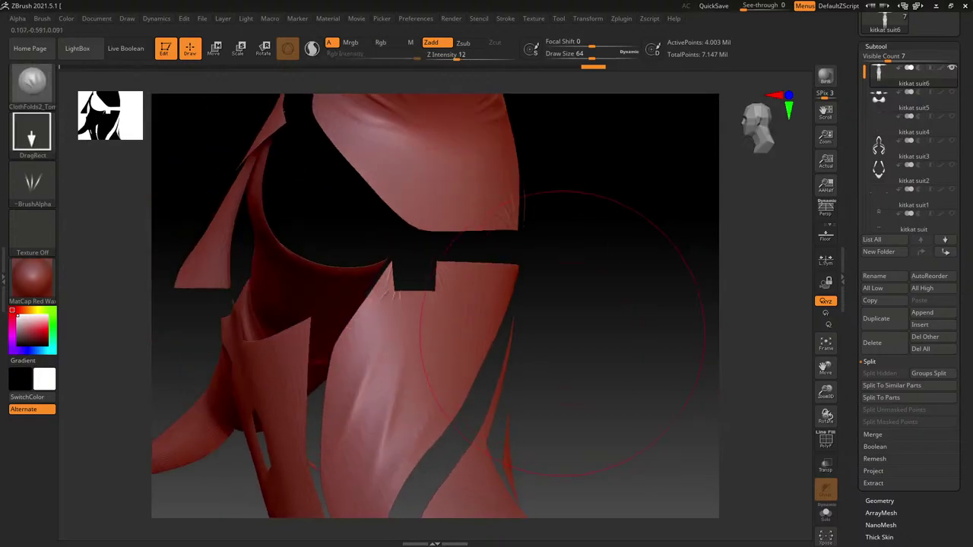
mouse_move(586, 228)
left_mouse_down()
mouse_move(517, 274)
mouse_move(456, 335)
mouse_move(418, 380)
mouse_move(422, 402)
left_mouse_up()
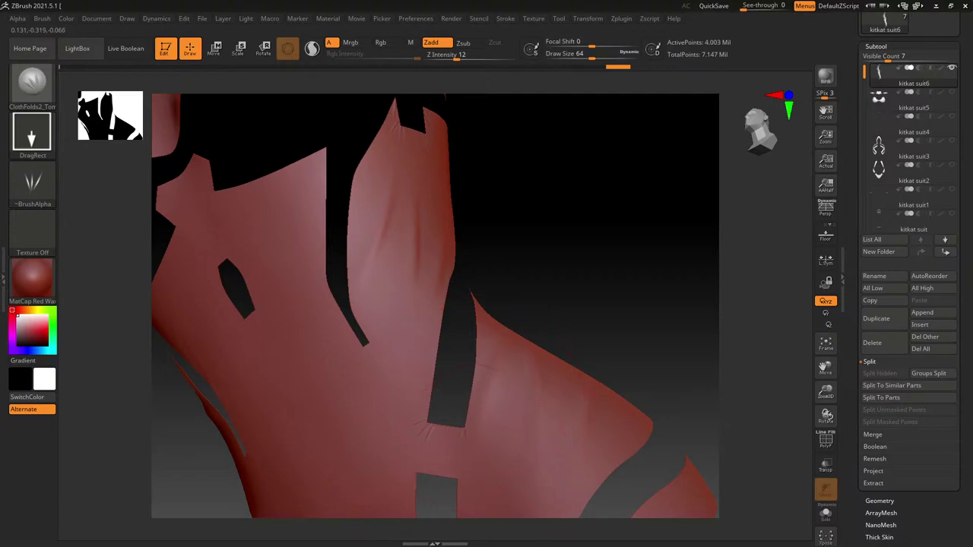
left_click_drag(486, 368, 391, 325)
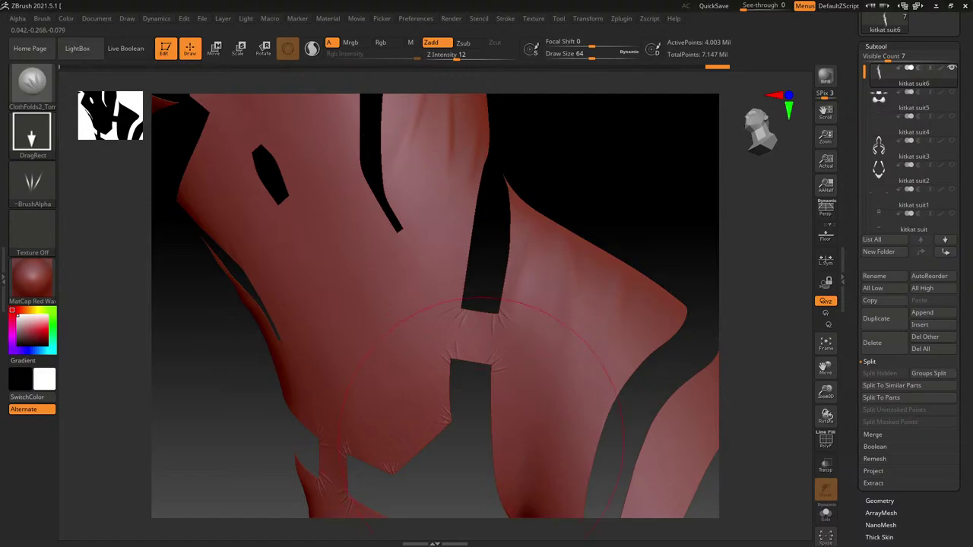
left_click_drag(692, 190, 717, 190)
mouse_move(380, 403)
left_mouse_down("alt")
mouse_move(380, 369)
mouse_move(462, 250)
left_mouse_up("alt")
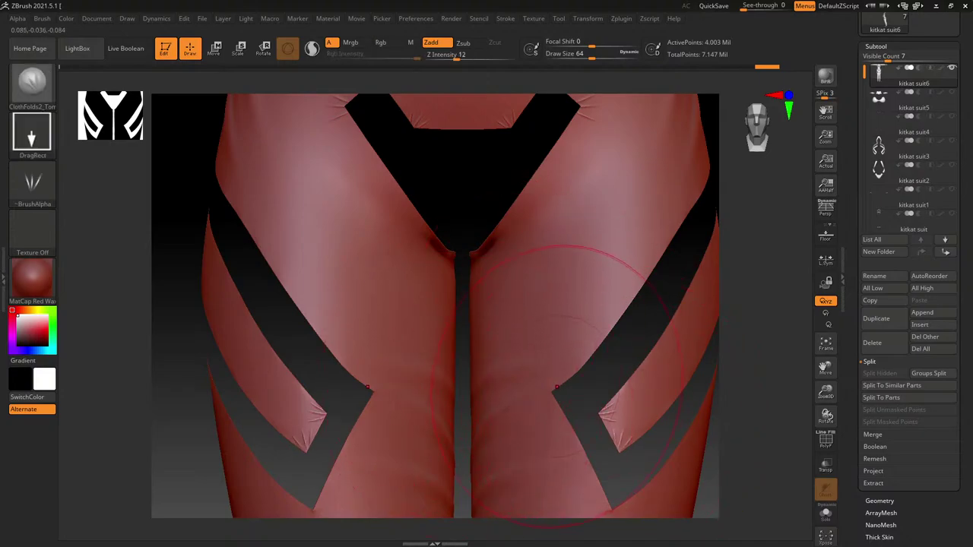
right_click_drag(613, 475, 545, 361, "alt")
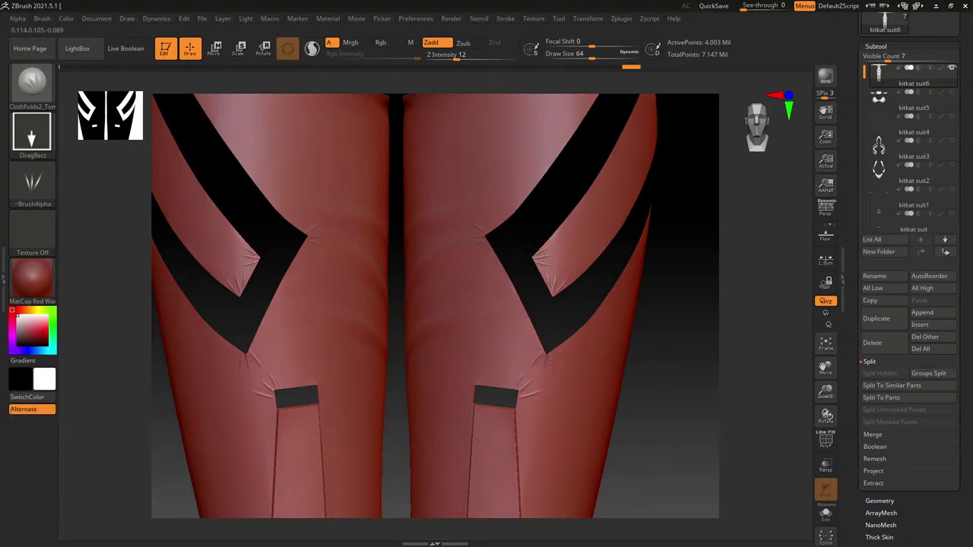
left_click_drag(501, 233, 510, 239)
mouse_move(547, 304)
left_mouse_down()
mouse_move(638, 342)
mouse_move(503, 304)
left_mouse_up()
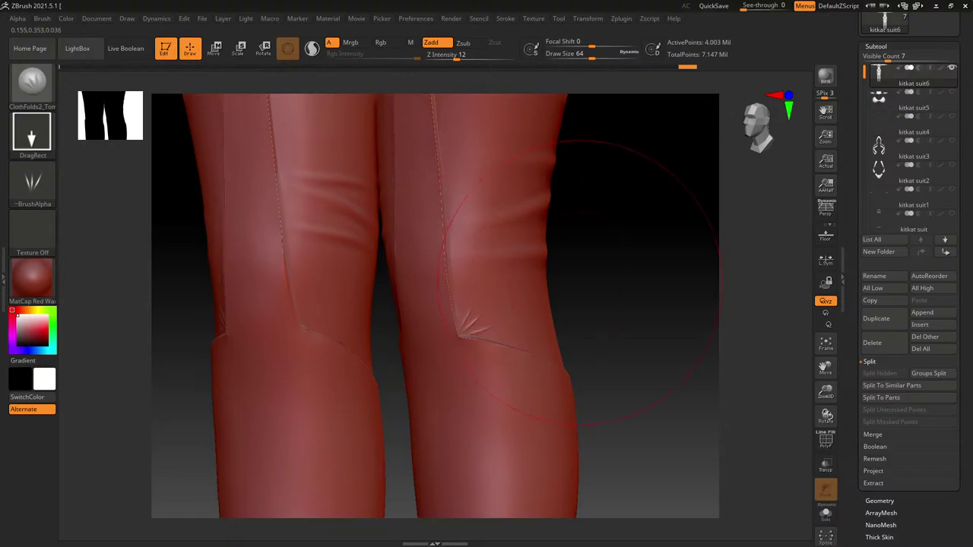
left_click_drag(661, 319, 552, 316)
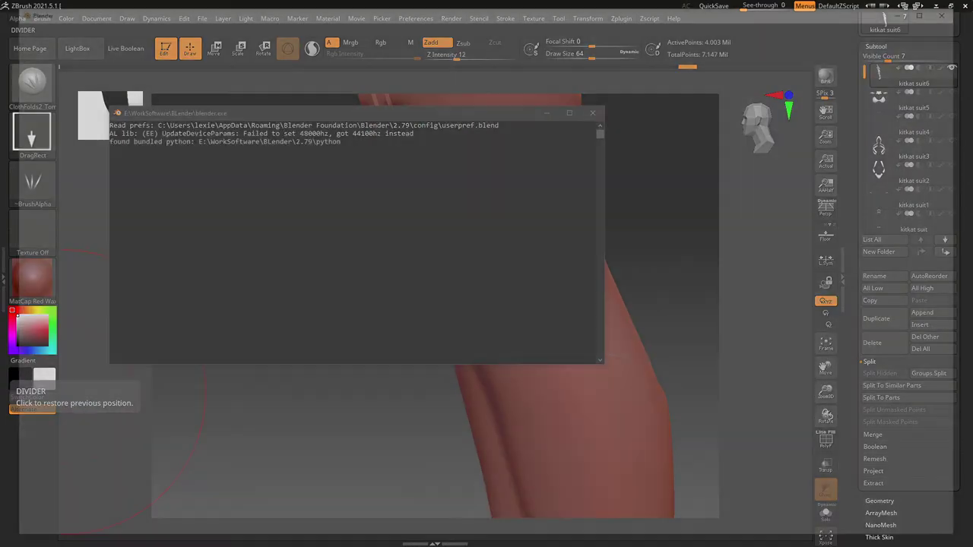
In Edit Mode, pick and hide the lower-leg mesh islands with L and H
scroll(495, 262, "up", 6)
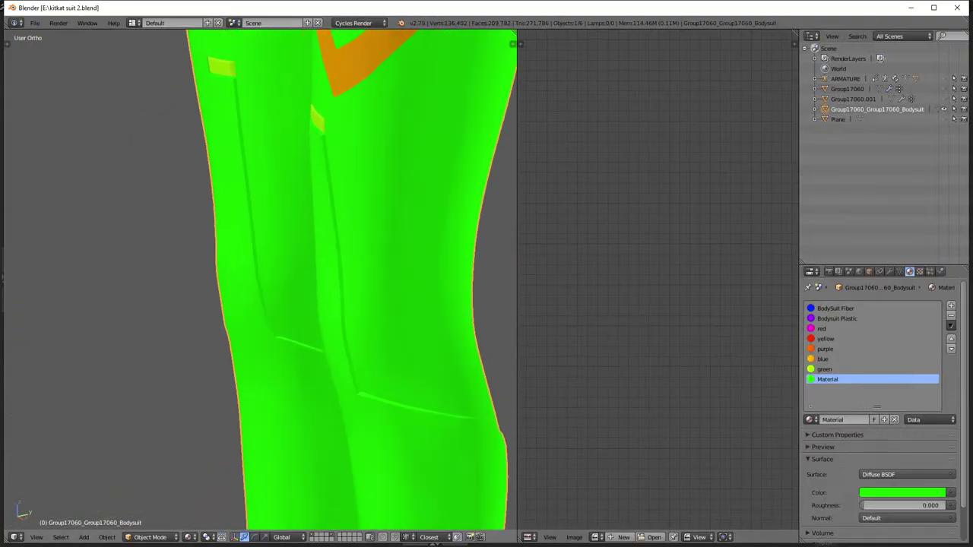
key("Tab")
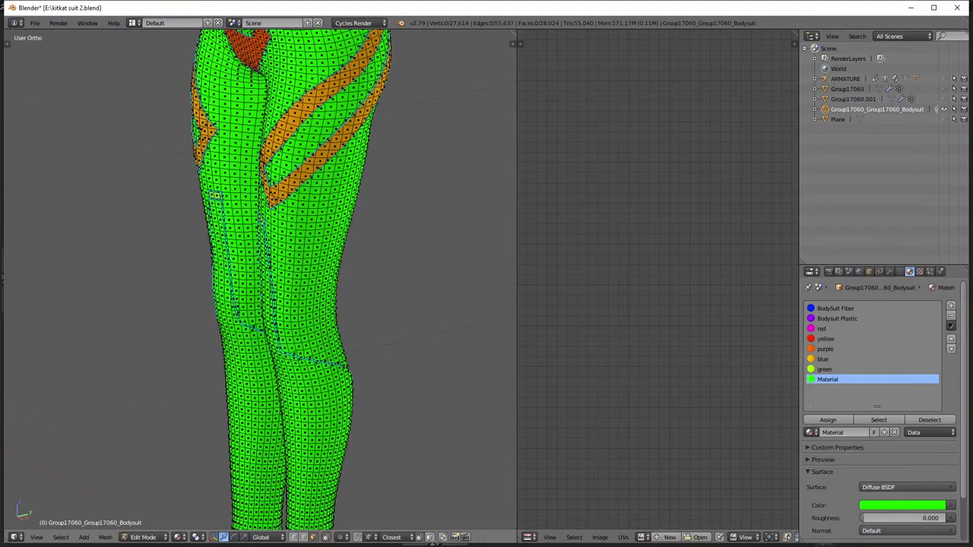
left_click(878, 419)
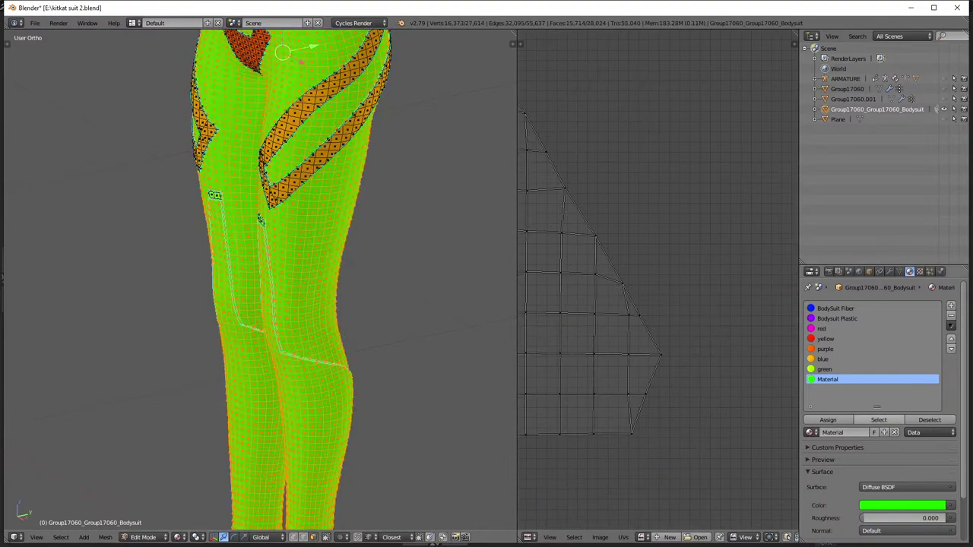
key("l")
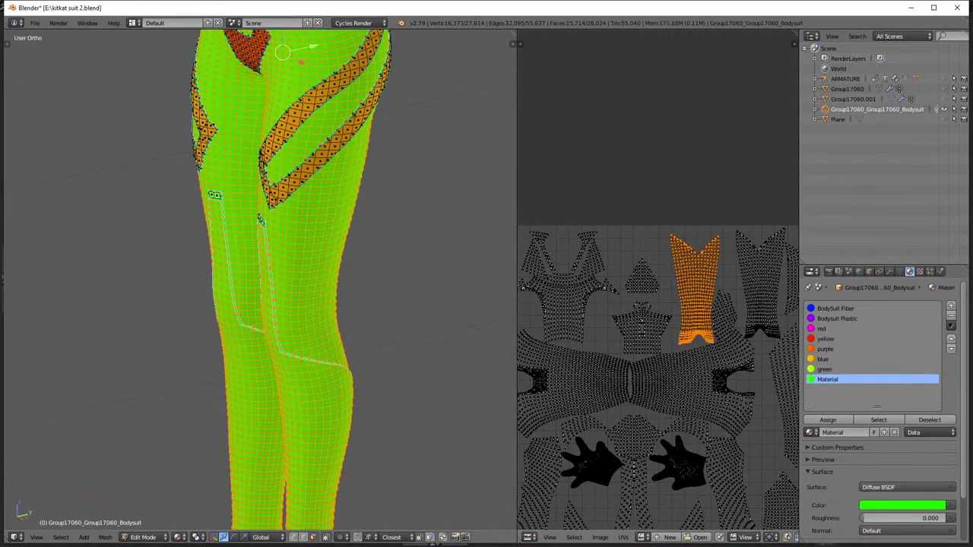
key("shift+l")
key("h")
scroll(501, 456, "down", 5)
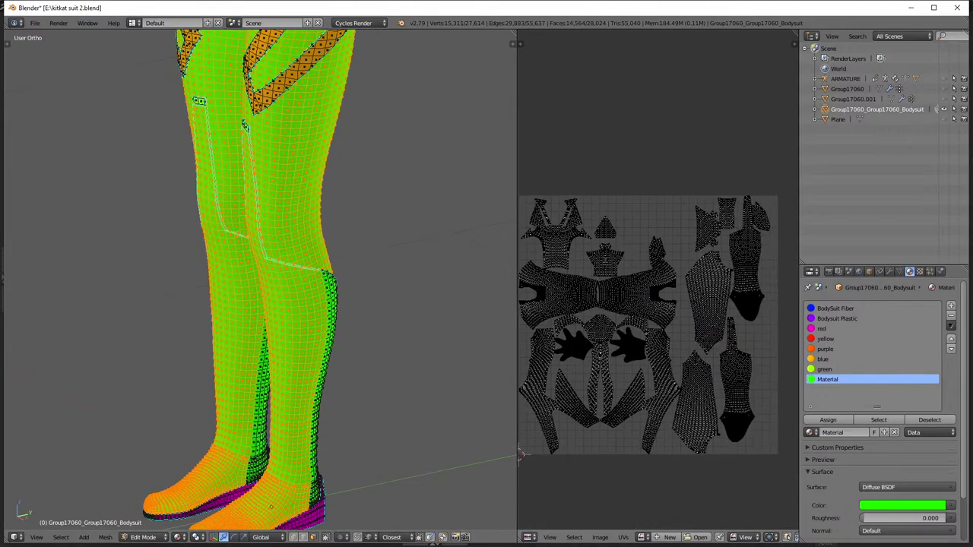
key("l")
key("h")
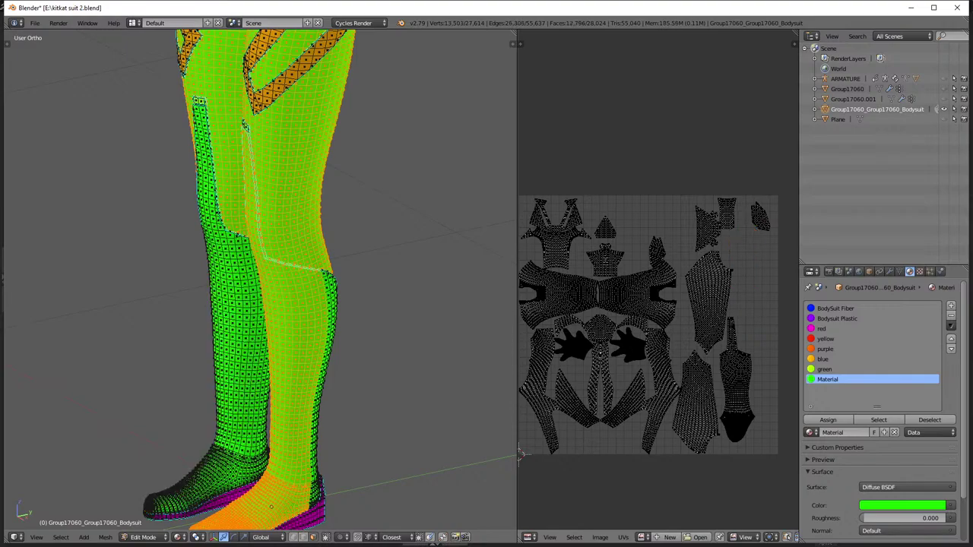
key("l")
key("h")
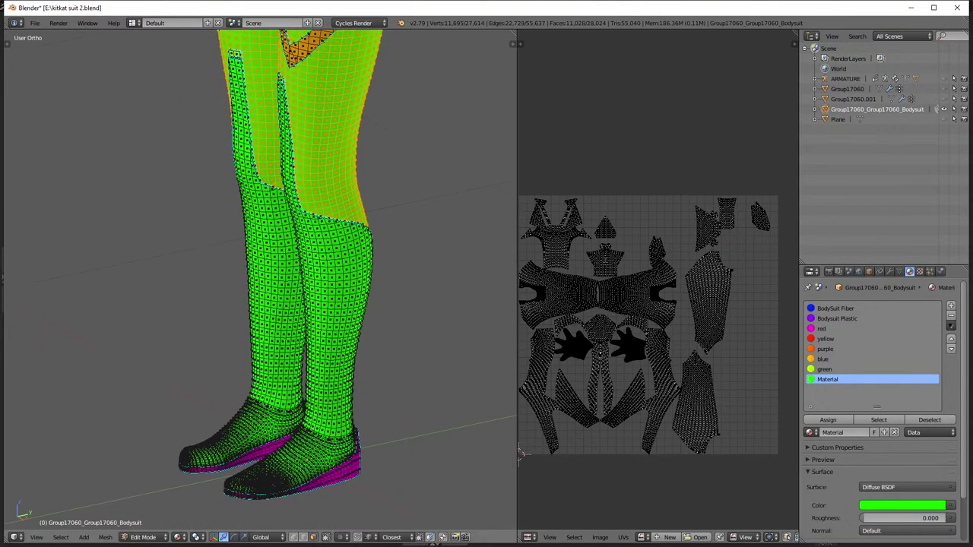
middle_click_drag(463, 258, 481, 258)
scroll(480, 259, "up", 3)
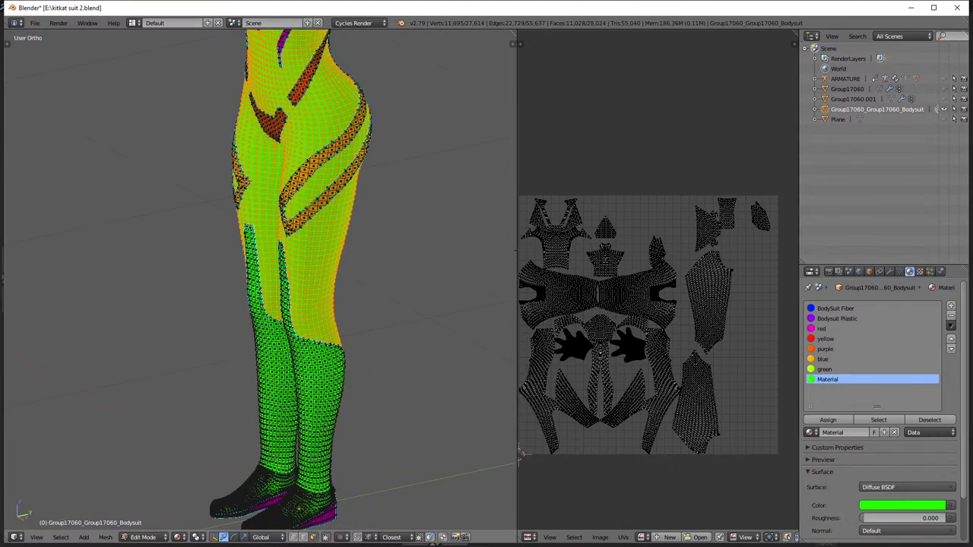
Select the faces of the red, yellow, purple, blue, green and default Material slots
left_click(822, 328)
left_click(879, 419)
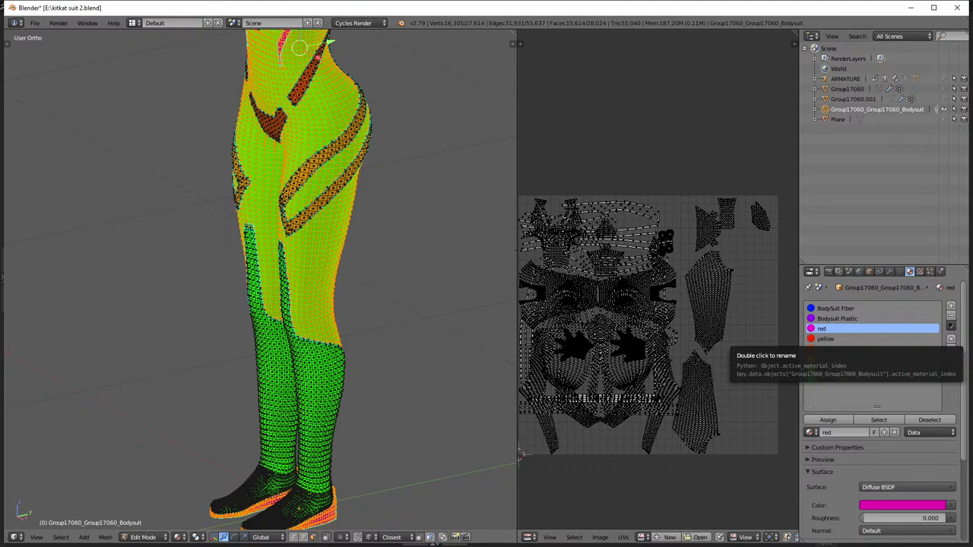
left_click(825, 338)
left_click(879, 419)
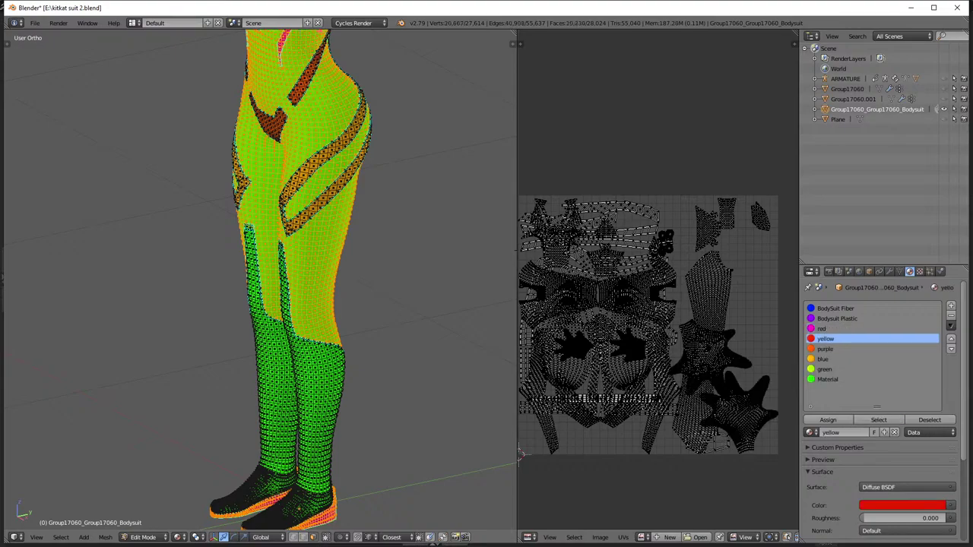
left_click(826, 349)
left_click(878, 419)
left_click(822, 359)
left_click(878, 420)
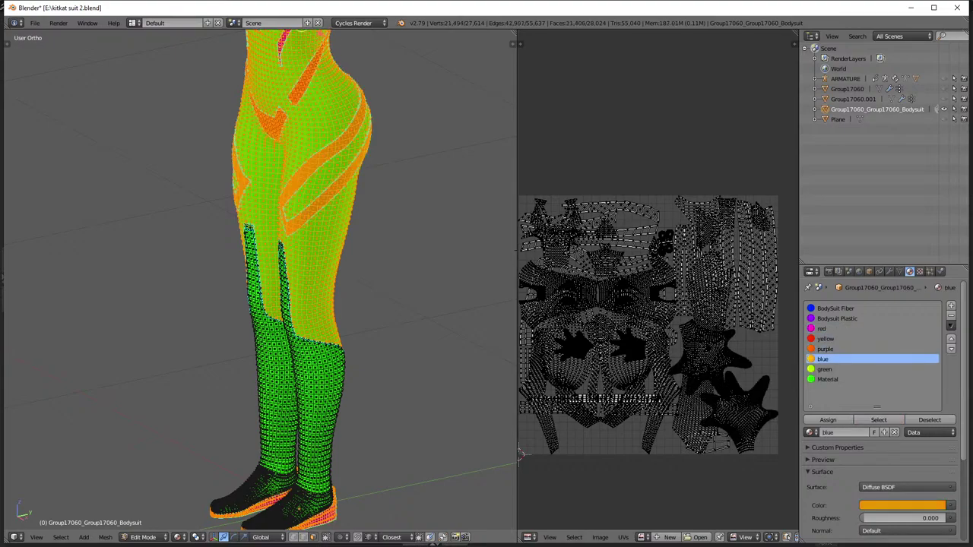
left_click(825, 369)
left_click(878, 420)
left_click(827, 379)
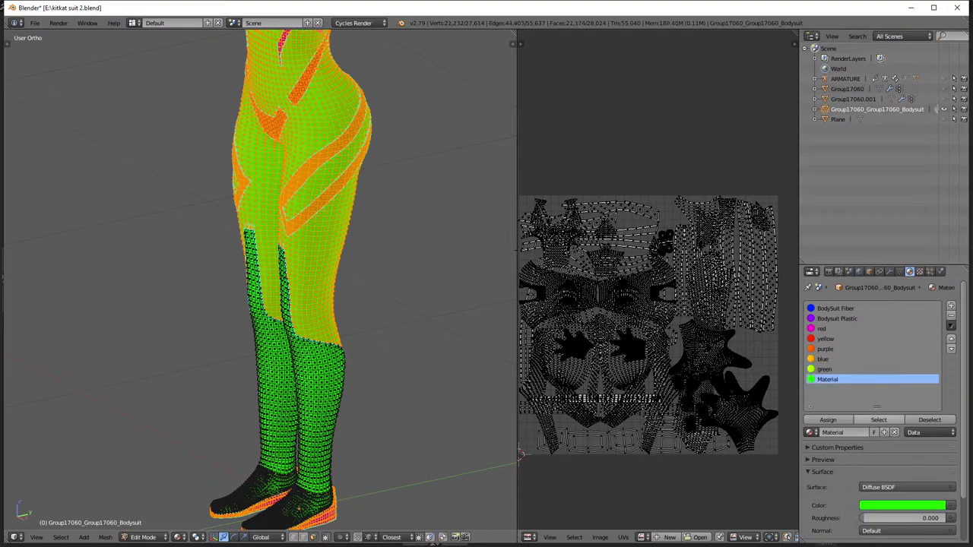
left_click(879, 420)
Deselect the lower legs, box-add the chest patches, and invert to isolate lower legs and shoes
key("shift+l")
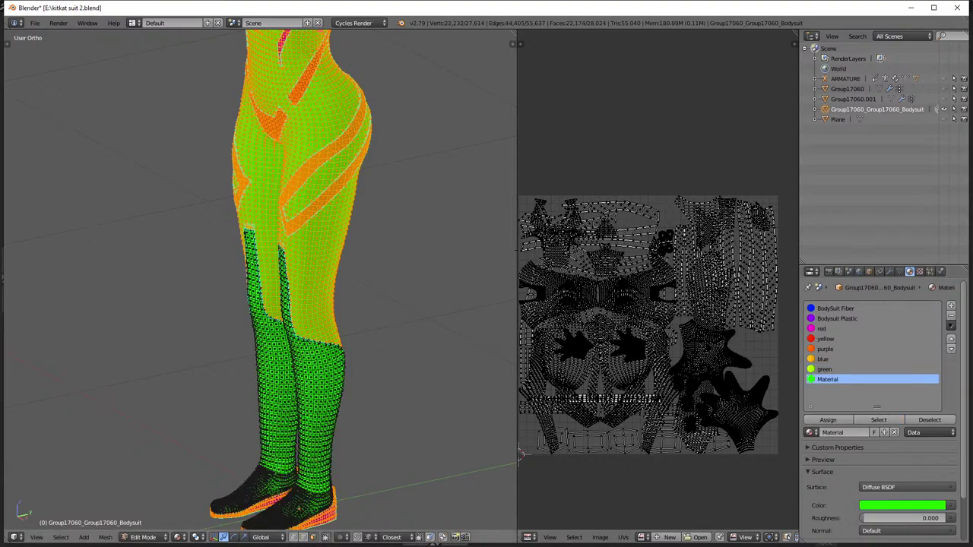
scroll(386, 265, "down", 3)
scroll(482, 279, "up", 3)
middle_click_drag(481, 278, 479, 386, "shift")
key("b")
left_click_drag(175, 54, 452, 250)
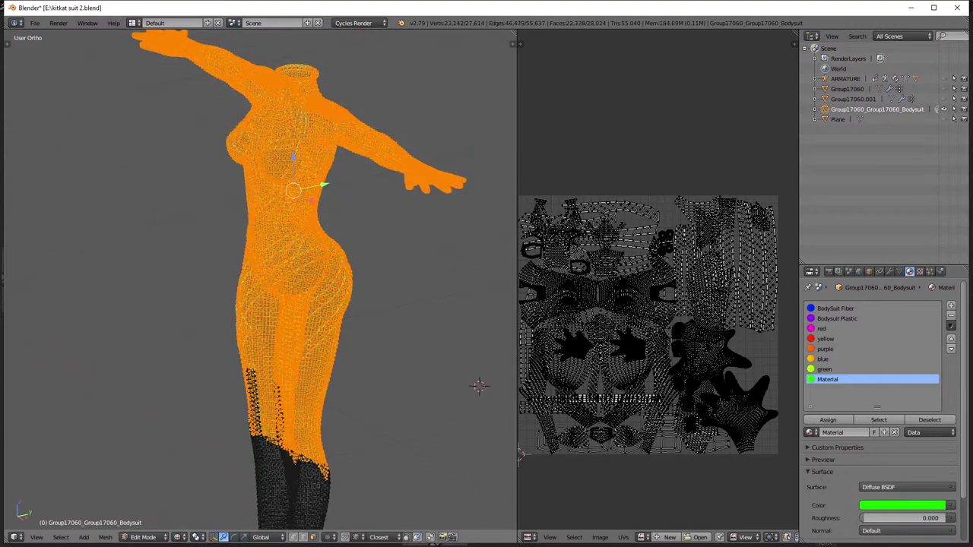
key("ctrl+i")
scroll(479, 386, "up", 6)
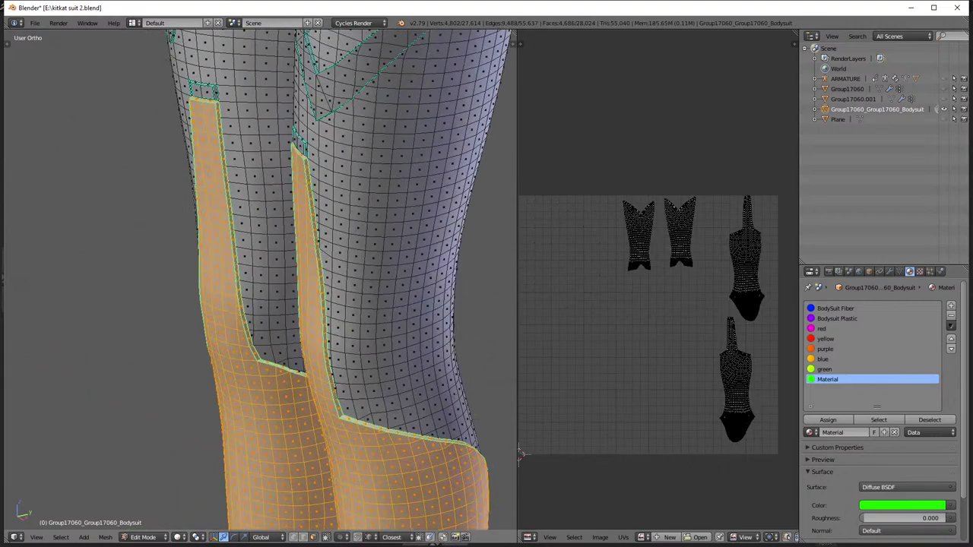
middle_click_drag(479, 386, 449, 386)
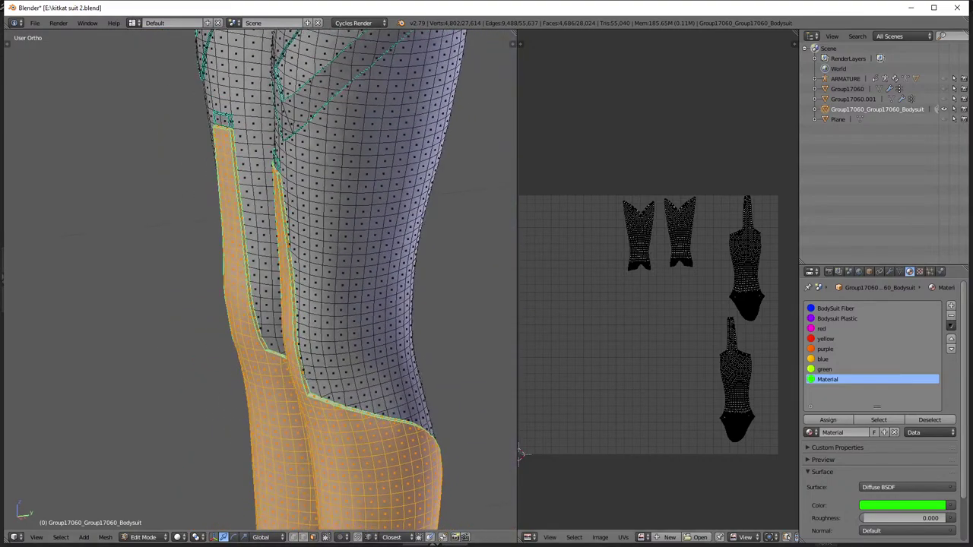
Assign Bodysuit Plastic to the lower legs, preview material colours, and return to Object Mode
left_click(836, 318)
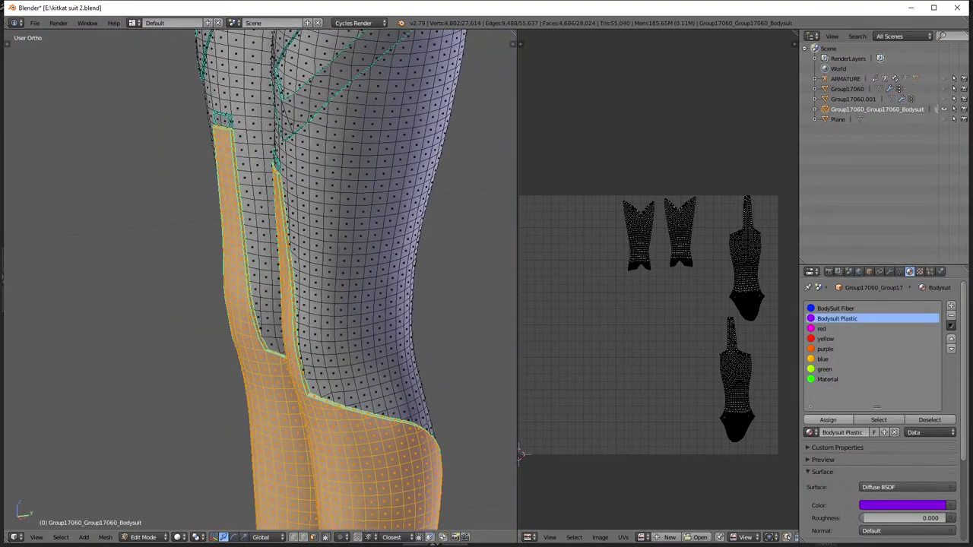
left_click(827, 419)
scroll(494, 228, "down", 3)
middle_click_drag(456, 243, 402, 158)
scroll(494, 228, "down", 2)
key("alt+z")
key("a")
scroll(454, 154, "down", 2)
key("Tab")
scroll(454, 153, "down", 3)
left_click(34, 23)
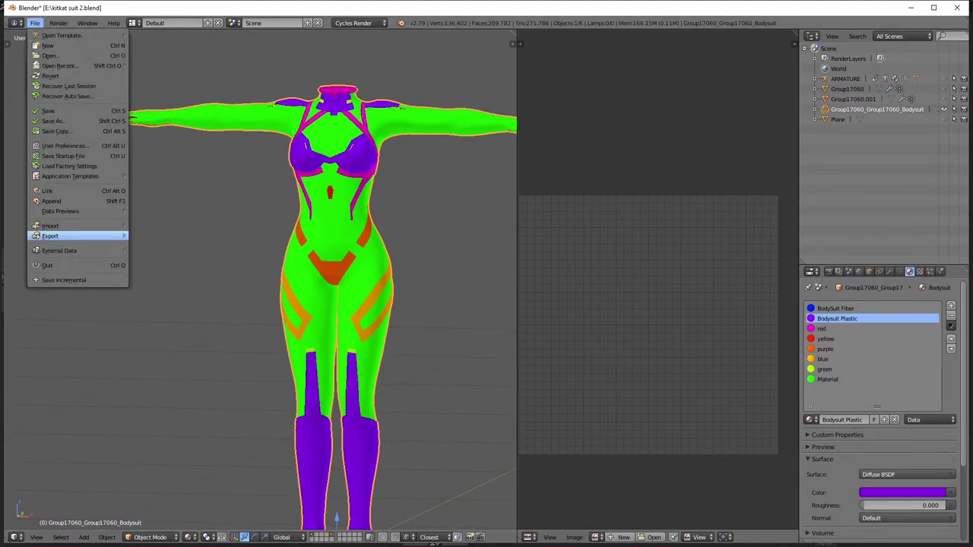
Export the selection as Wavefront OBJ with Selection Only and Material Groups, overwriting kitkat suit.obj
mouse_move(51, 235)
left_click(165, 306)
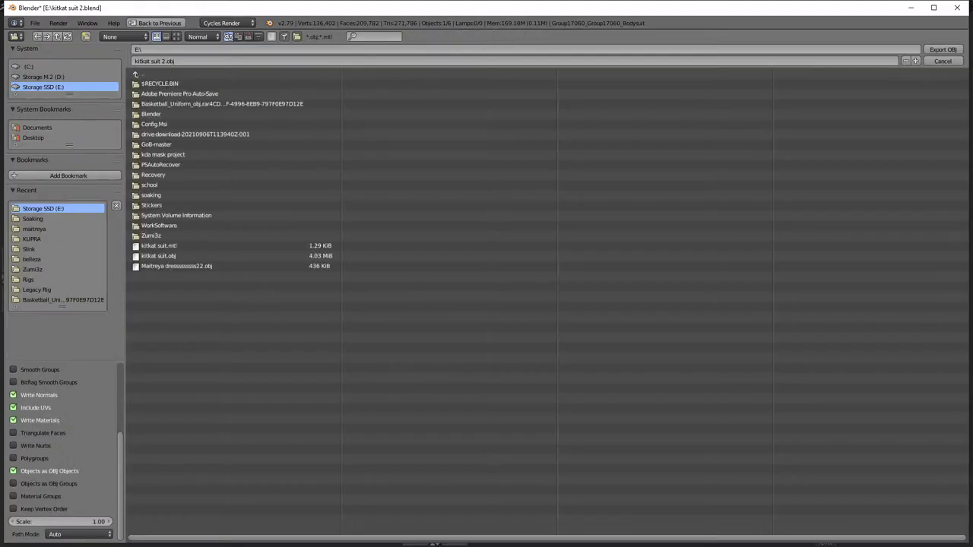
scroll(65, 452, "up", 5)
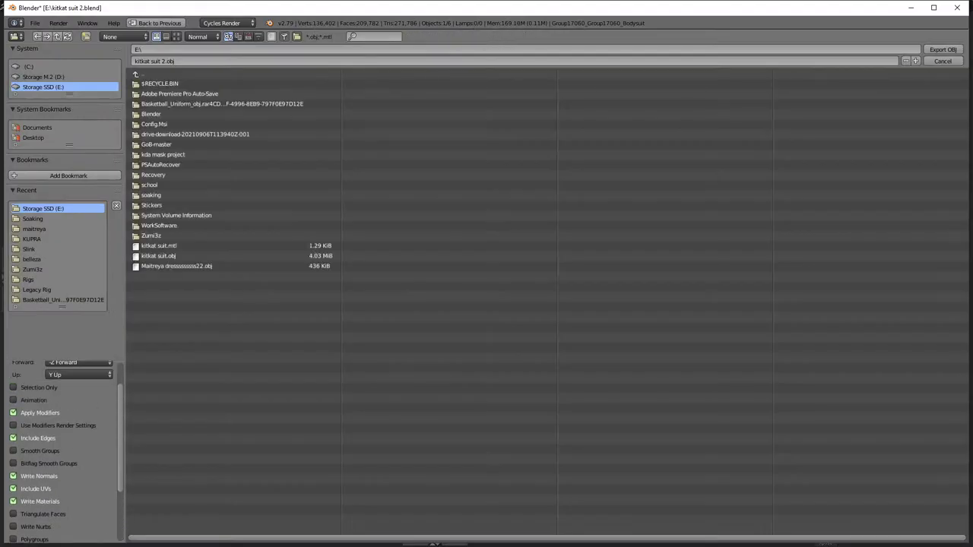
left_click(13, 420)
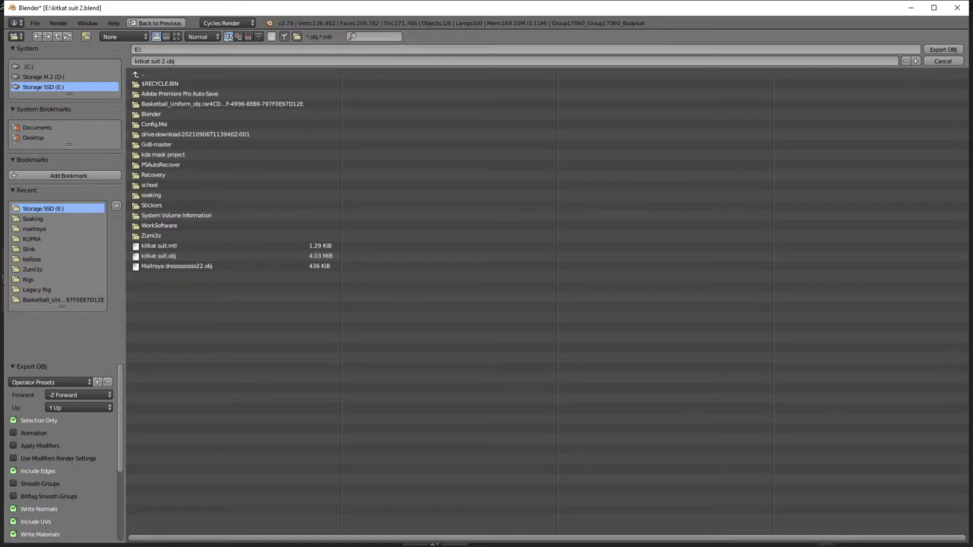
scroll(65, 453, "down", 4)
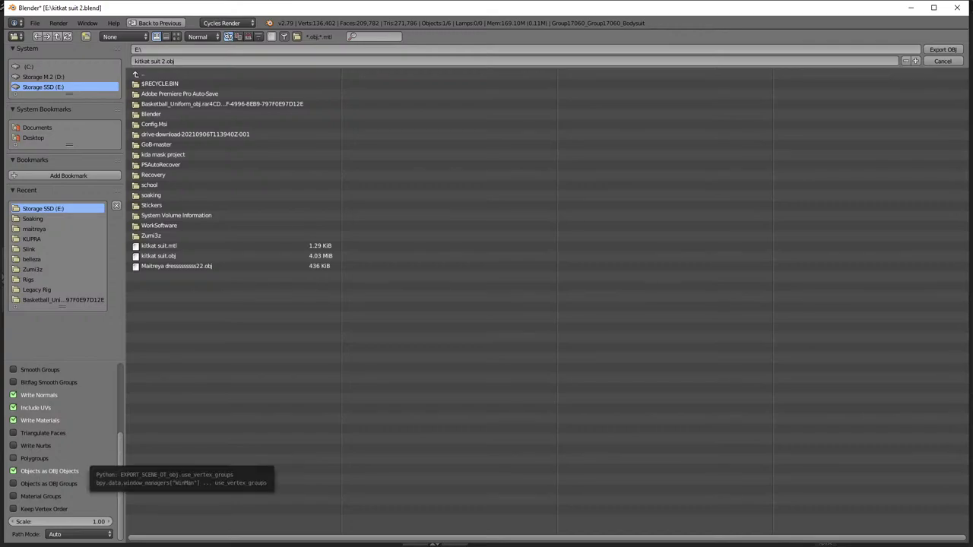
left_click(13, 496)
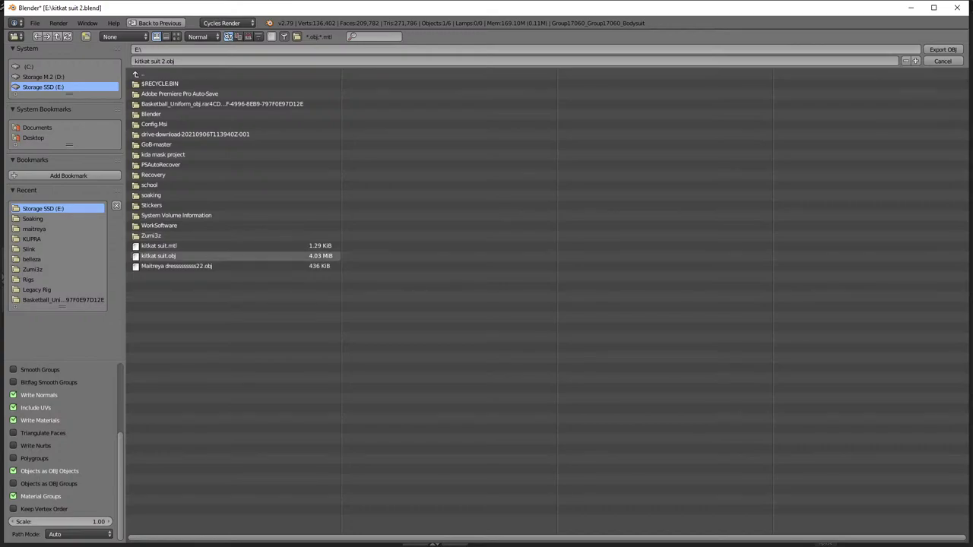
left_click(158, 256)
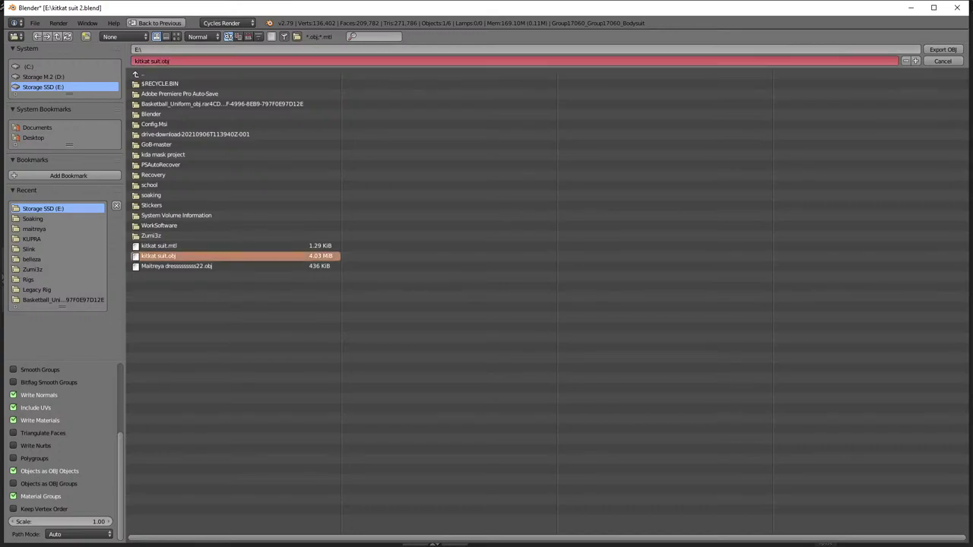
key("Return")
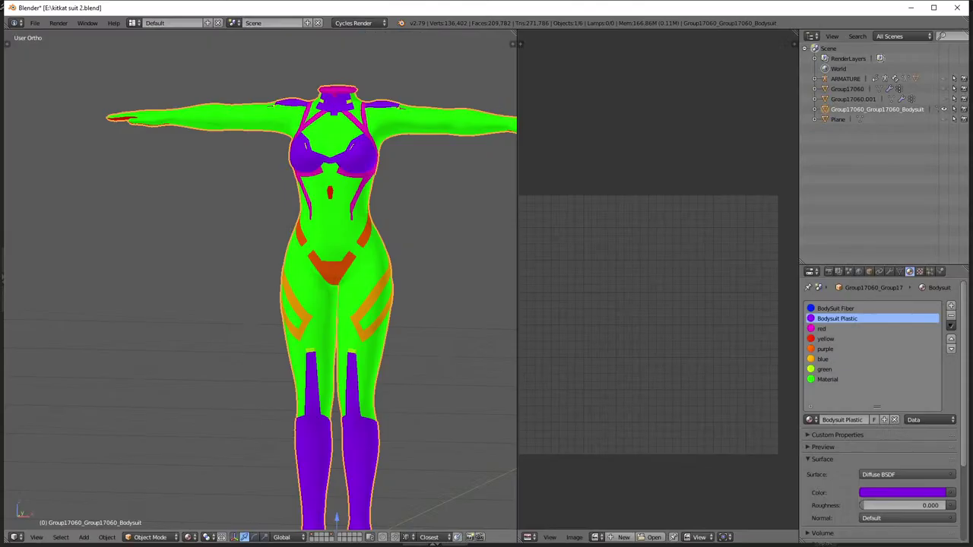
key("alt+Tab")
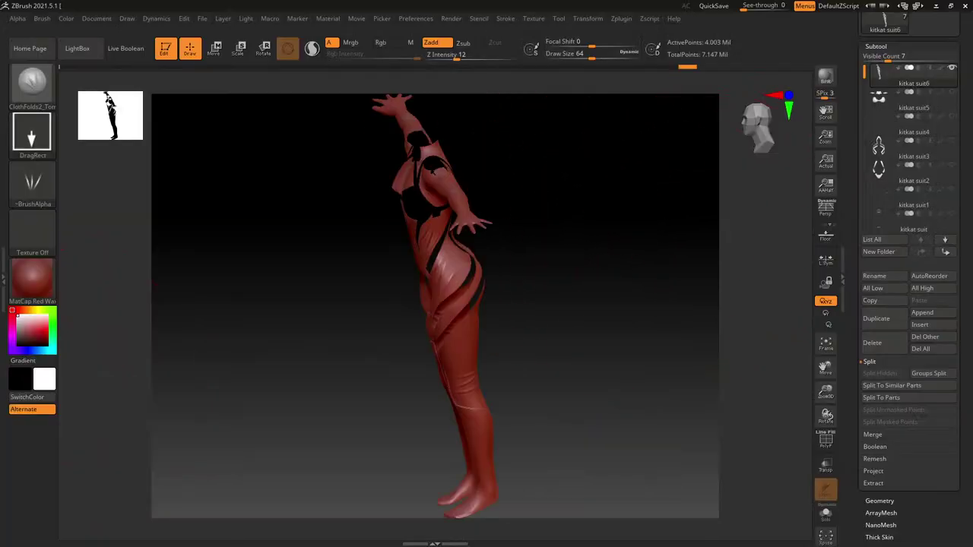
Quit ZBrush without saving and restart it into a fresh session
left_click(965, 5)
key("n")
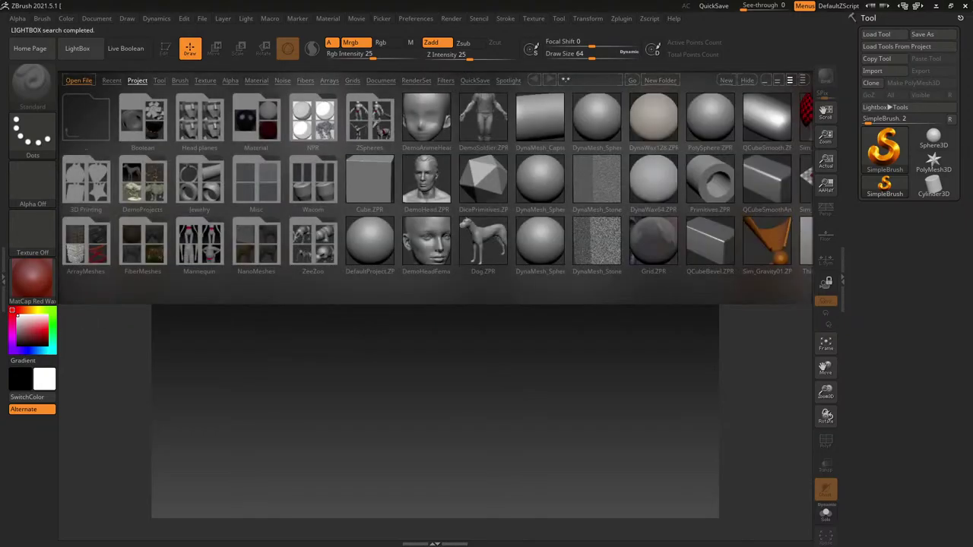
key("comma")
Import kitkat suit.obj from drive E: with Quads and Triangles and draw it in Edit mode
left_click(873, 70)
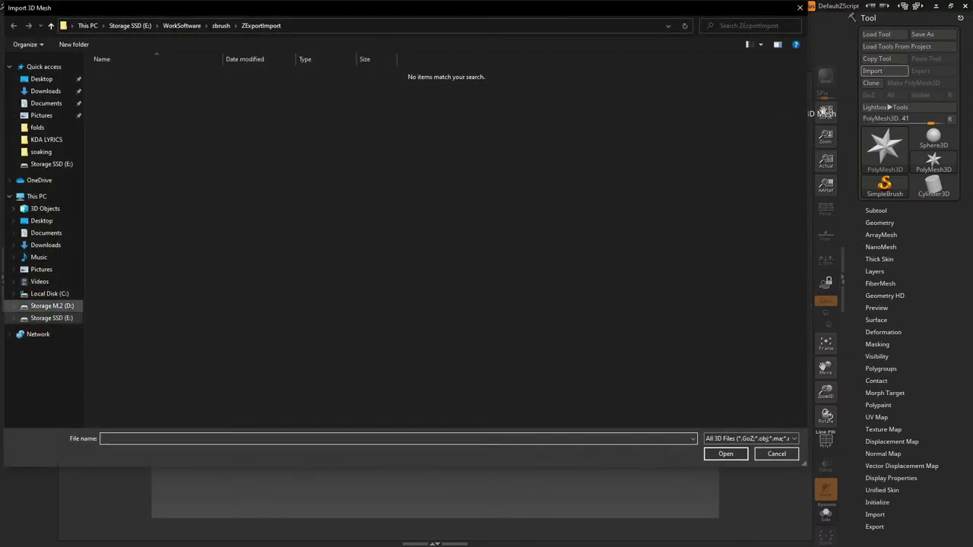
left_click(51, 318)
double_click(367, 190)
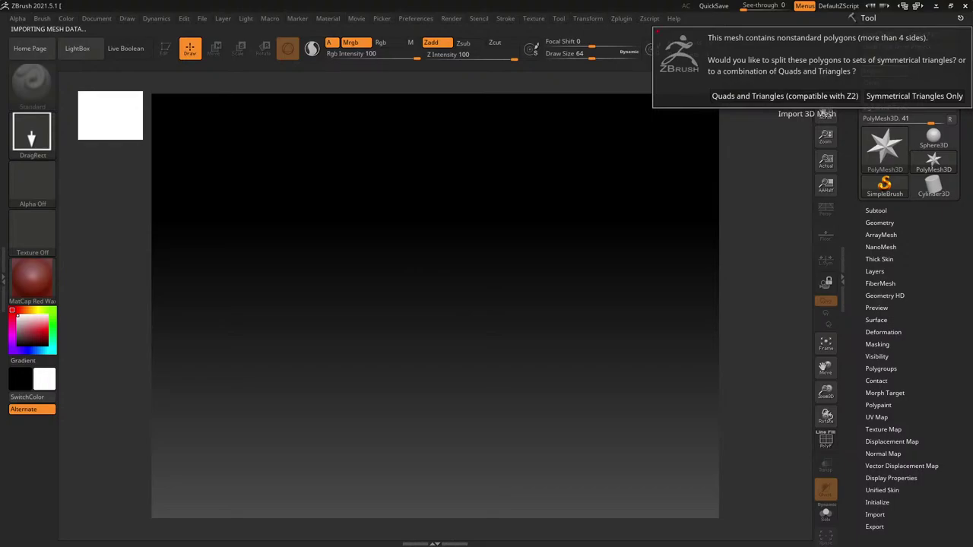
left_click(785, 96)
left_click_drag(510, 306, 547, 422)
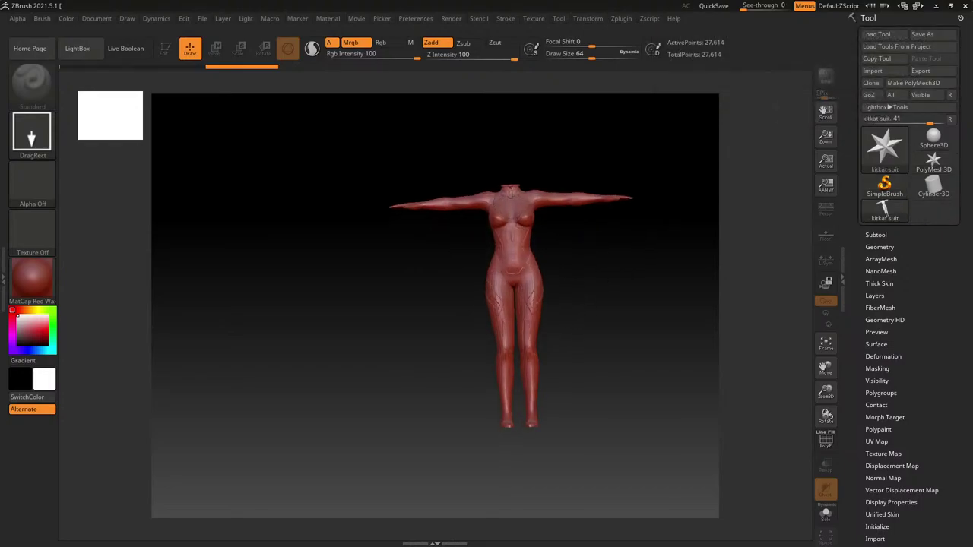
key("t")
key("f")
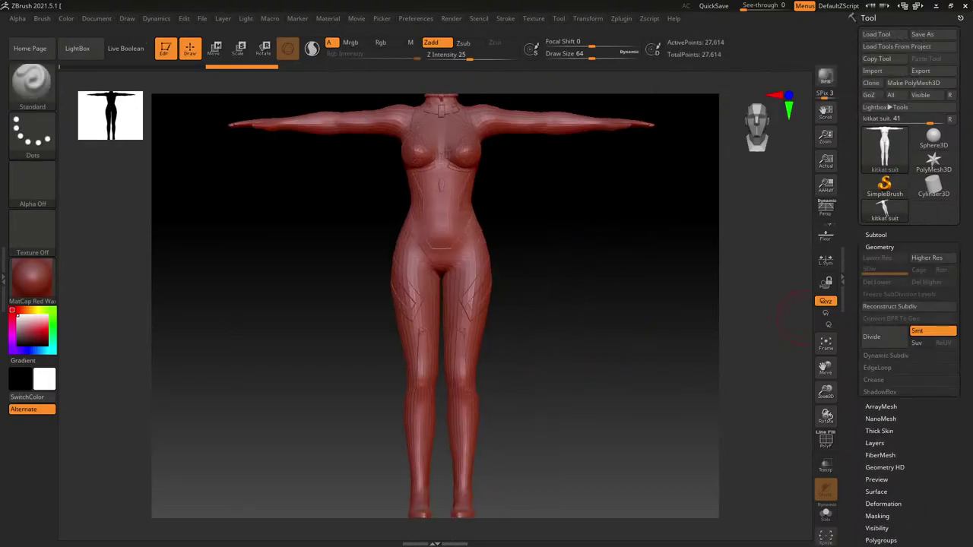
Subdivide the bodysuit mesh up to SDiv level 6
left_click(872, 337)
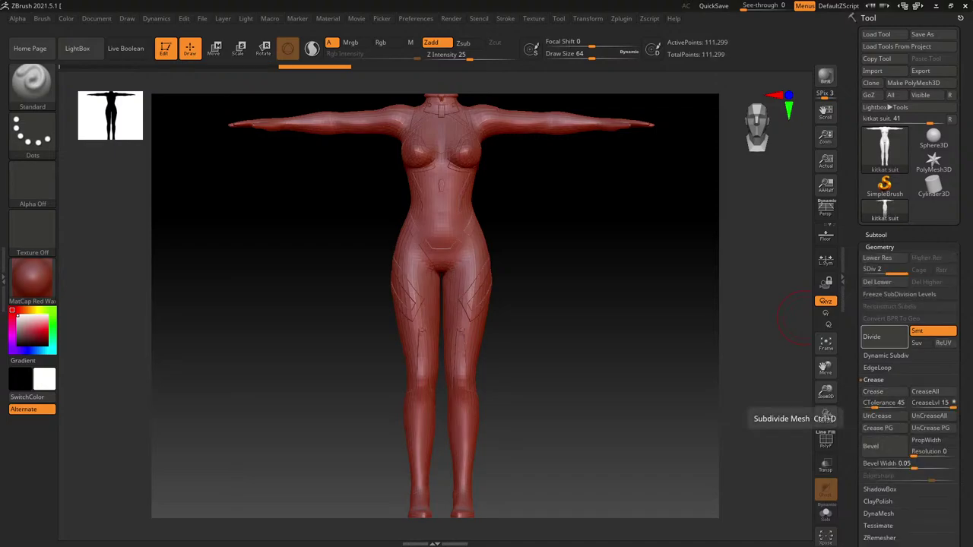
key("ctrl+d")
key("ctrl+d")
key("ctrl+d")
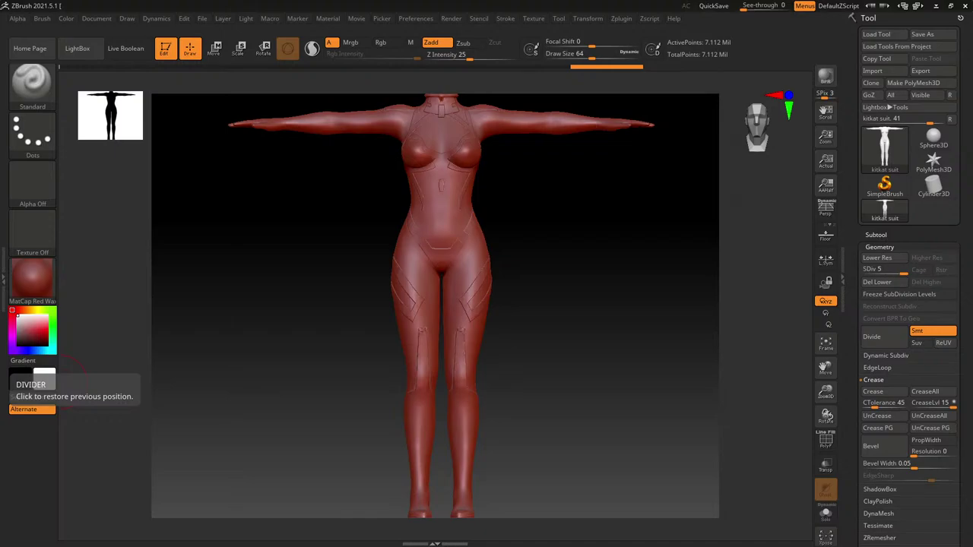
key("ctrl+d")
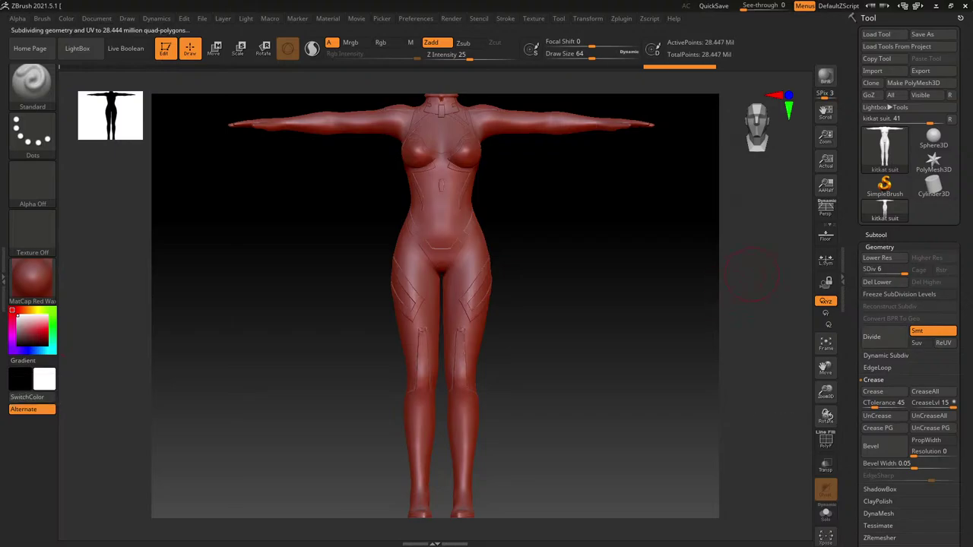
Split the suit by its polygroups into seven separate subtools
left_click(875, 234)
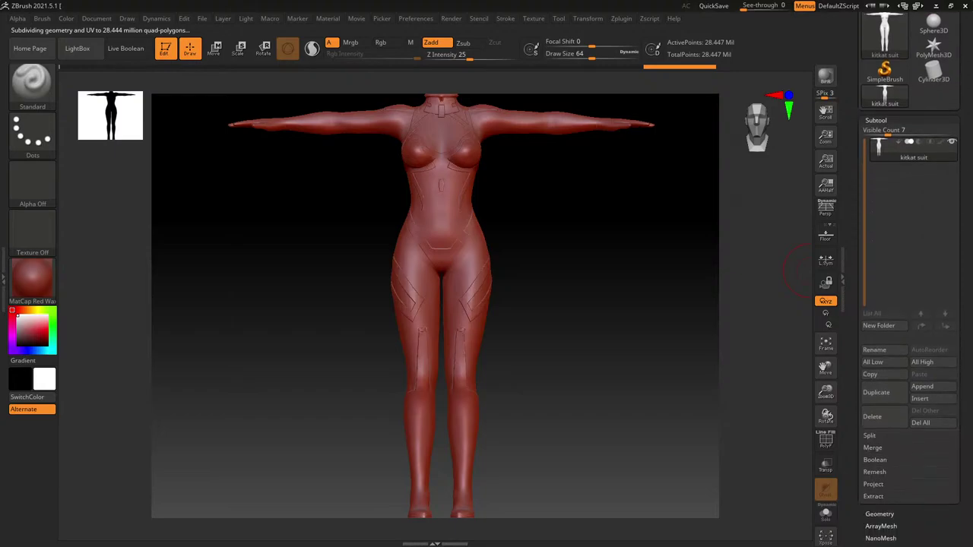
left_click(868, 435)
left_click(928, 437)
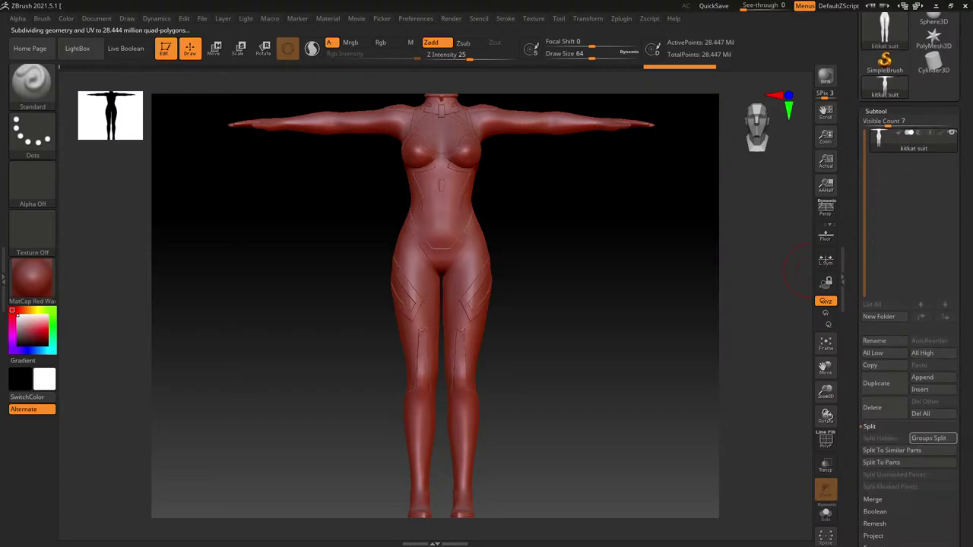
left_click(791, 457)
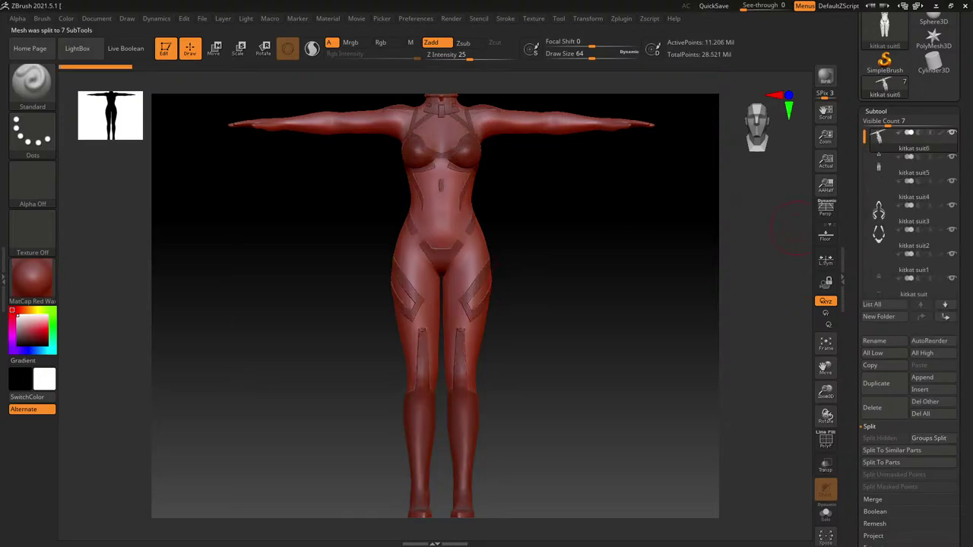
Inspect the kitkat suit2 and suit3 pieces and hide the lower legs and boots piece
left_click(912, 262)
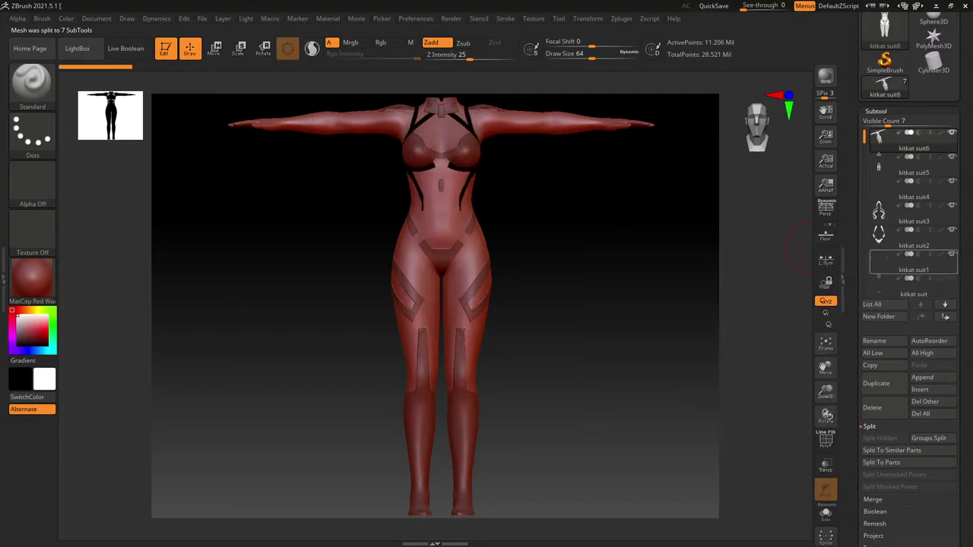
left_click(912, 230)
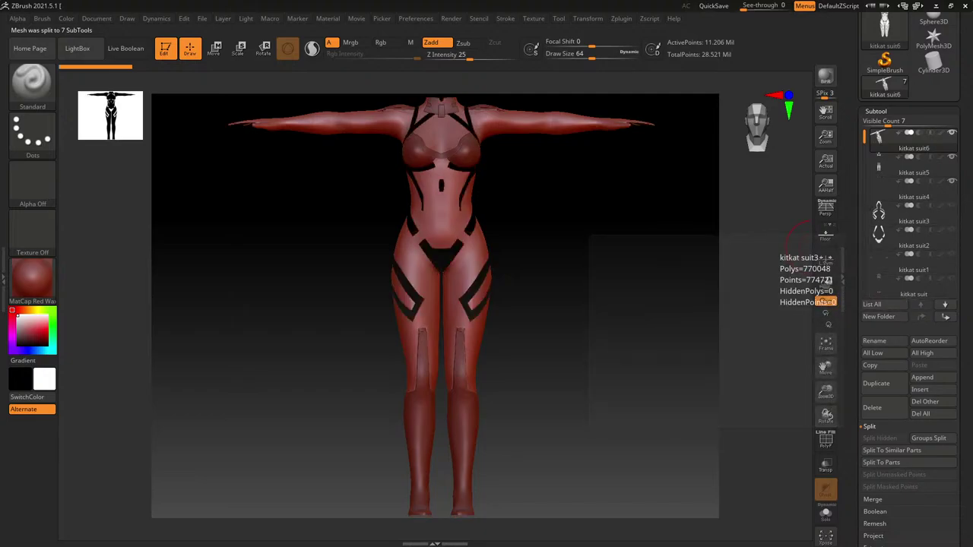
mouse_move(912, 190)
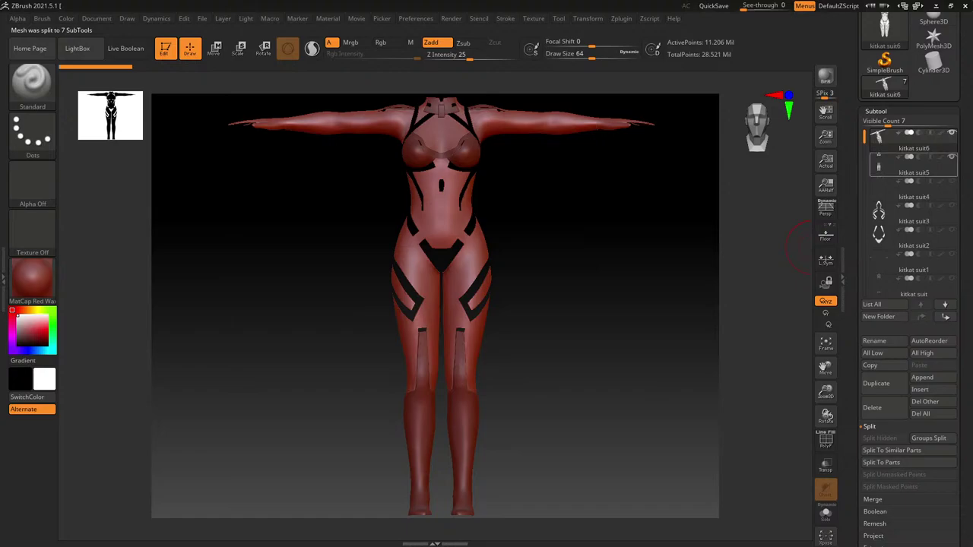
left_click(952, 157)
Undo the hip folds and restamp them at a gentler Z Intensity of 9
left_click_drag(646, 204, 570, 278)
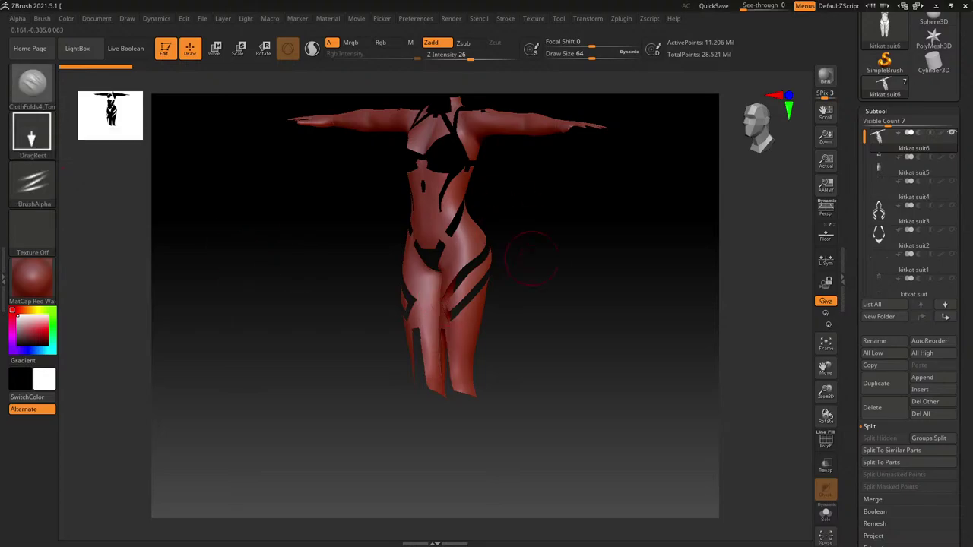
mouse_move(825, 392)
left_mouse_down()
mouse_move(824, 366)
mouse_move(824, 448)
left_mouse_up()
mouse_move(482, 252)
left_mouse_down()
mouse_move(496, 231)
mouse_move(496, 280)
left_mouse_up()
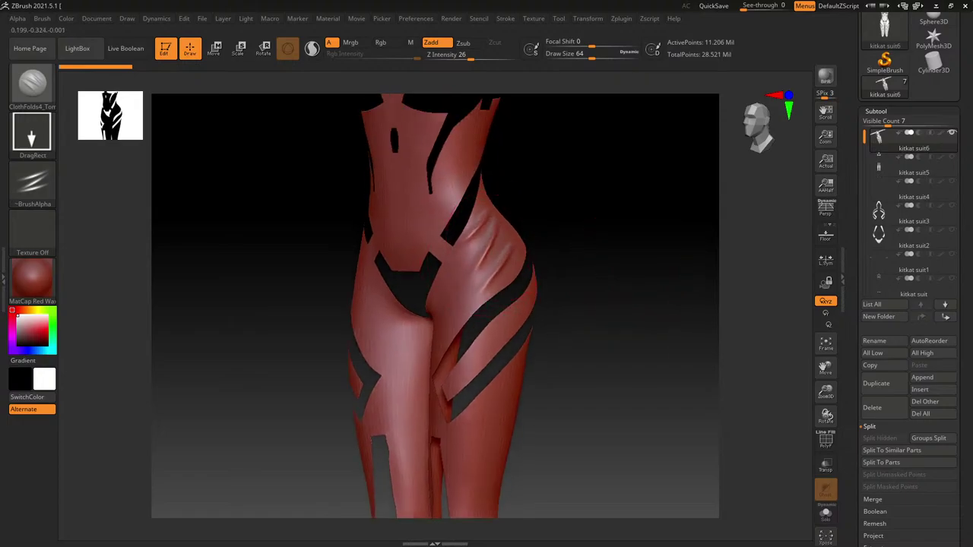
key("ctrl+z")
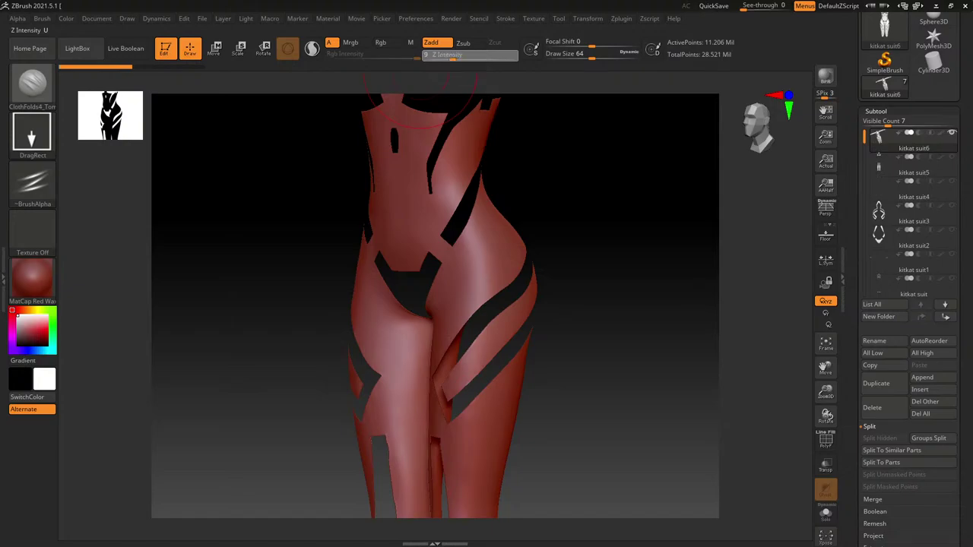
key("Return")
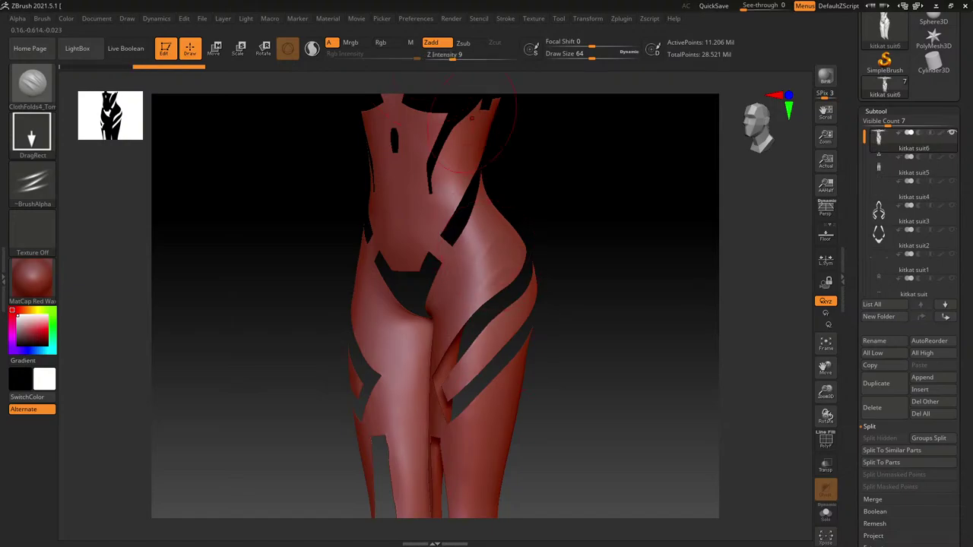
key("ctrl")
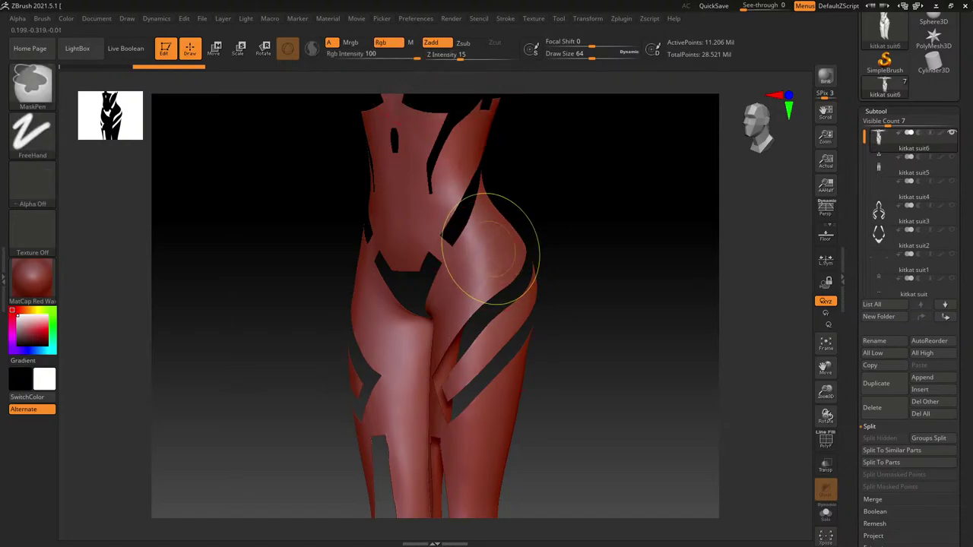
key("space")
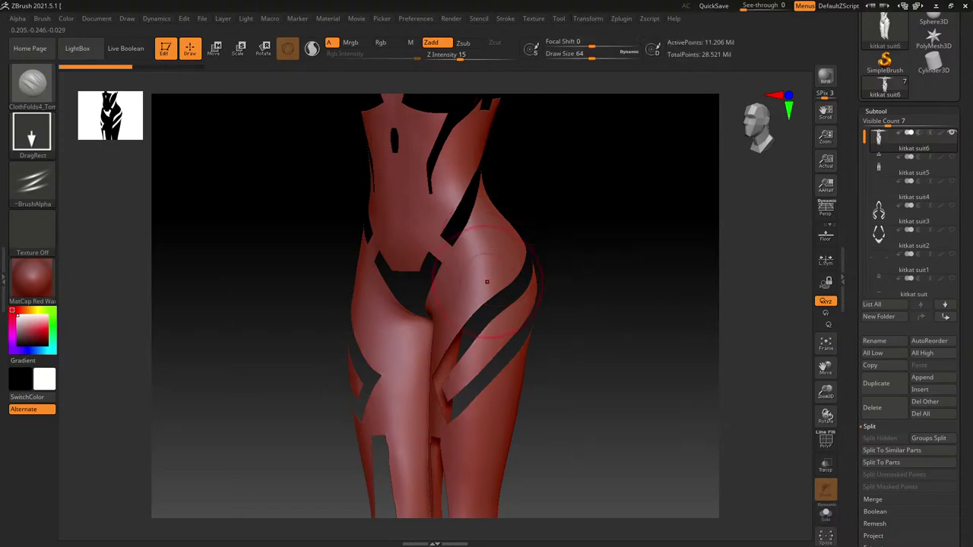
left_click_drag(477, 255, 490, 283)
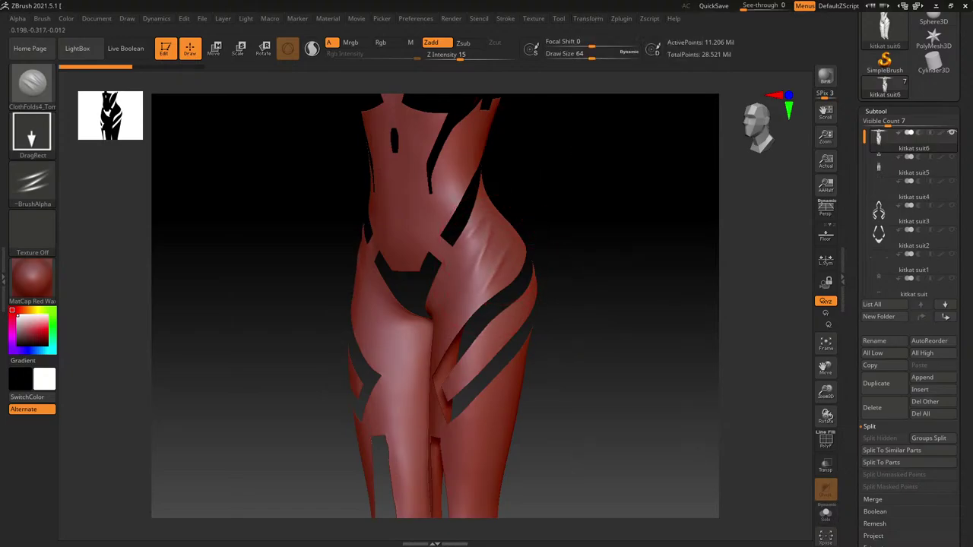
Reshape the cloth folds along the side of the waist and torso
left_click_drag(653, 289, 547, 281)
key("ctrl")
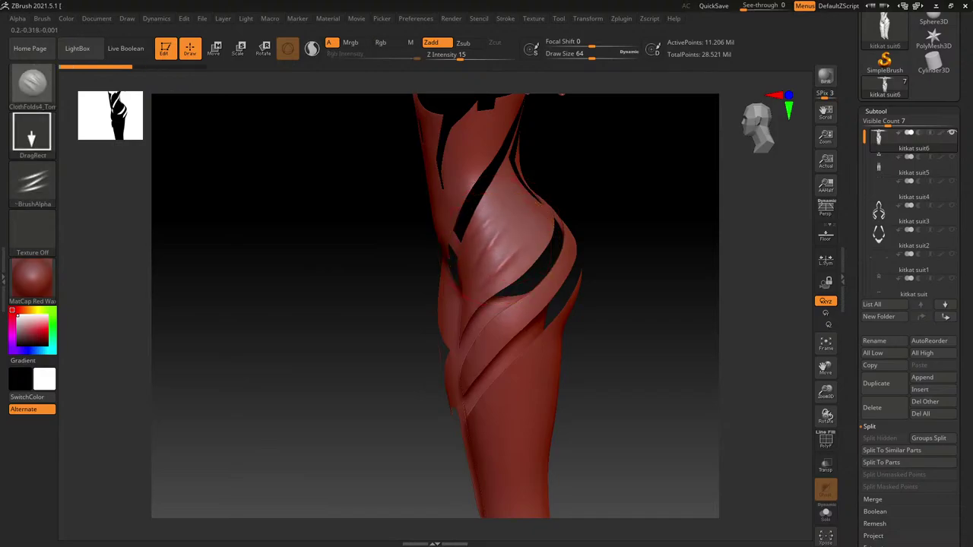
key("ctrl")
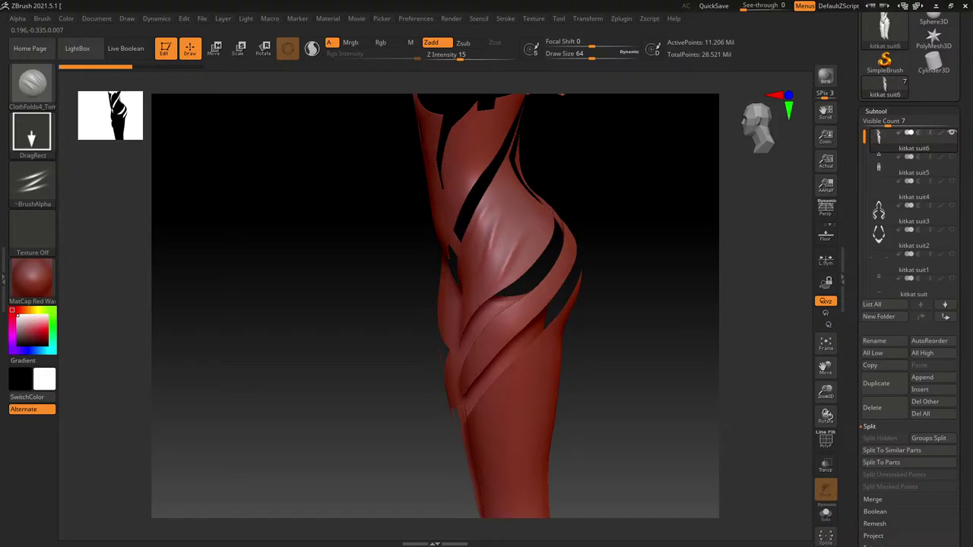
left_click_drag(668, 227, 524, 219)
key("ctrl")
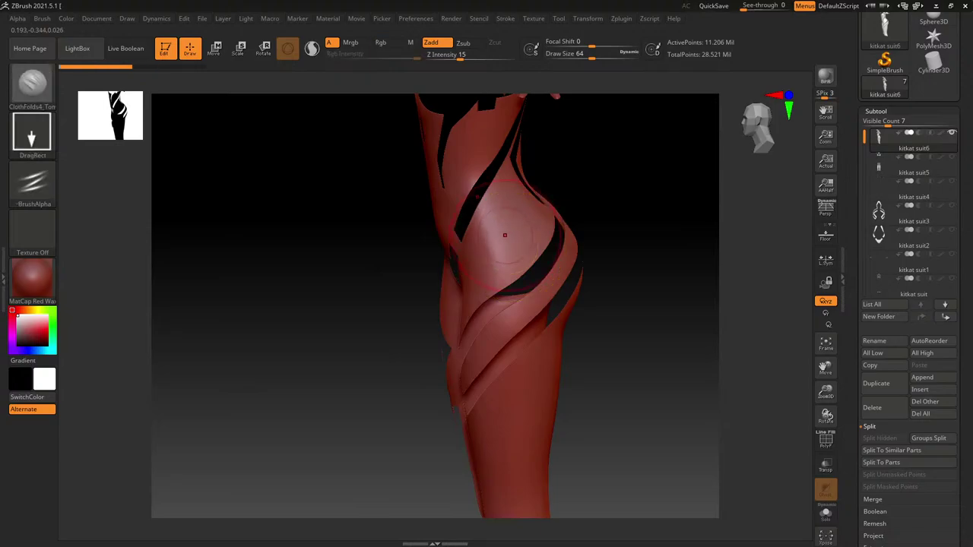
left_click_drag(491, 219, 524, 276)
left_click_drag(608, 189, 651, 206)
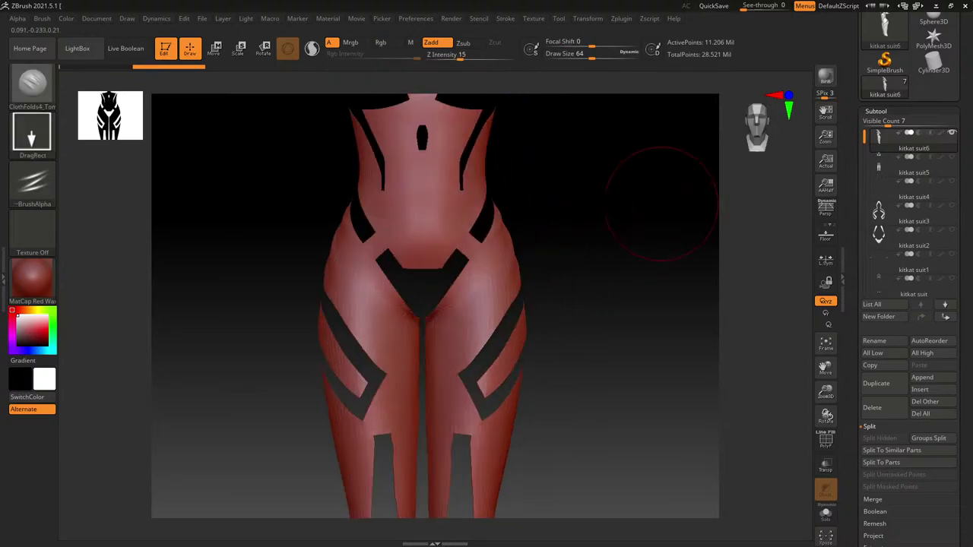
mouse_move(575, 195)
left_mouse_down()
mouse_move(585, 187)
mouse_move(569, 174)
mouse_move(488, 301)
left_mouse_up()
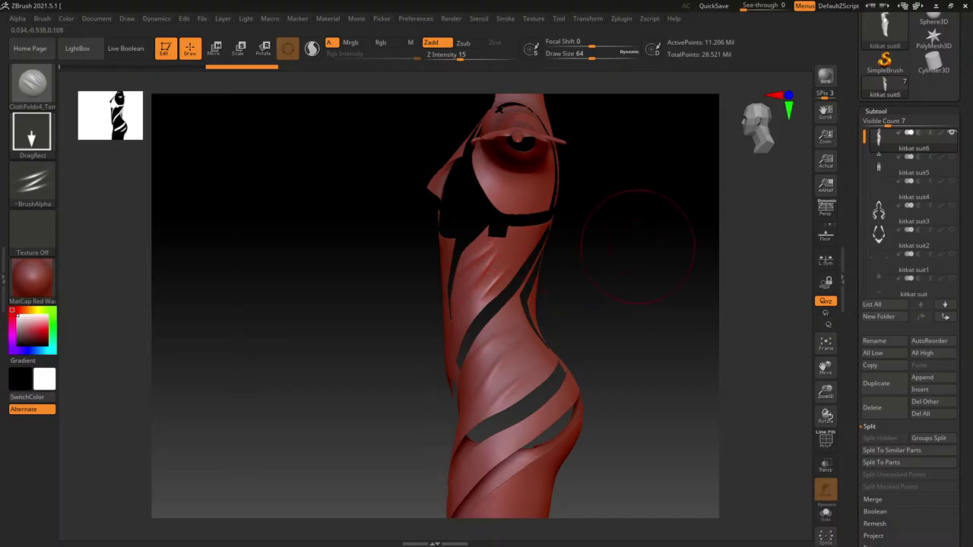
Stamp a band of horizontal cloth folds across both knees and review the legs from several angles
left_click_drag(630, 228, 454, 105)
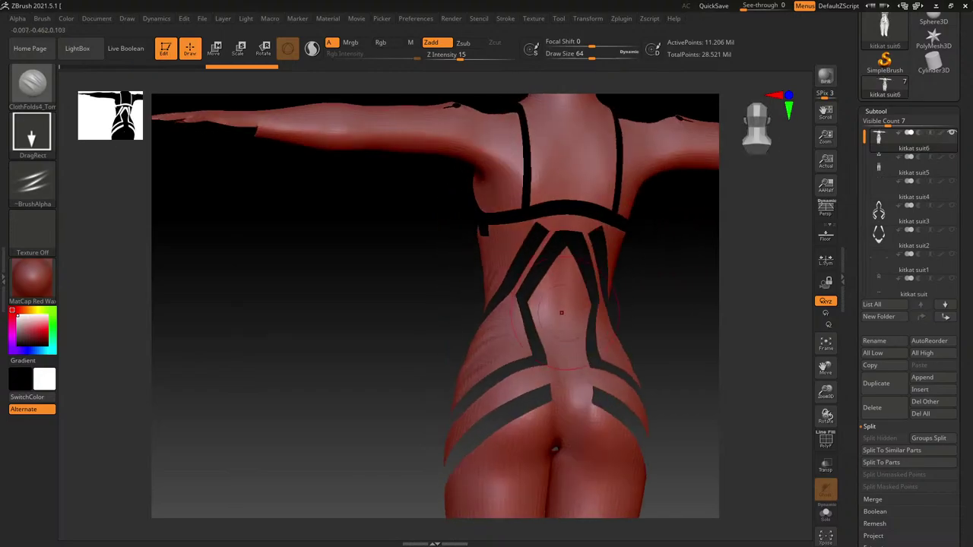
right_click_drag(561, 311, 525, 26, "alt")
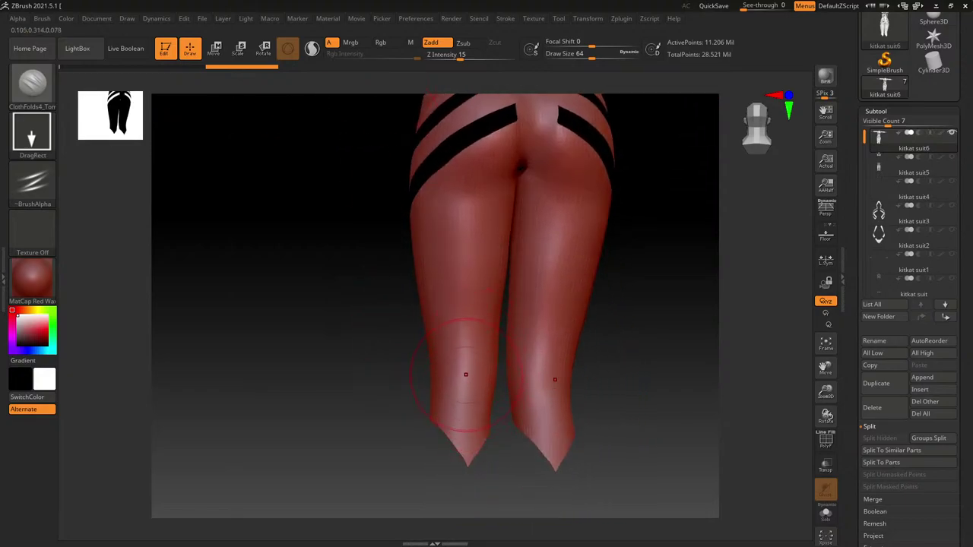
right_click_drag(466, 374, 775, 369)
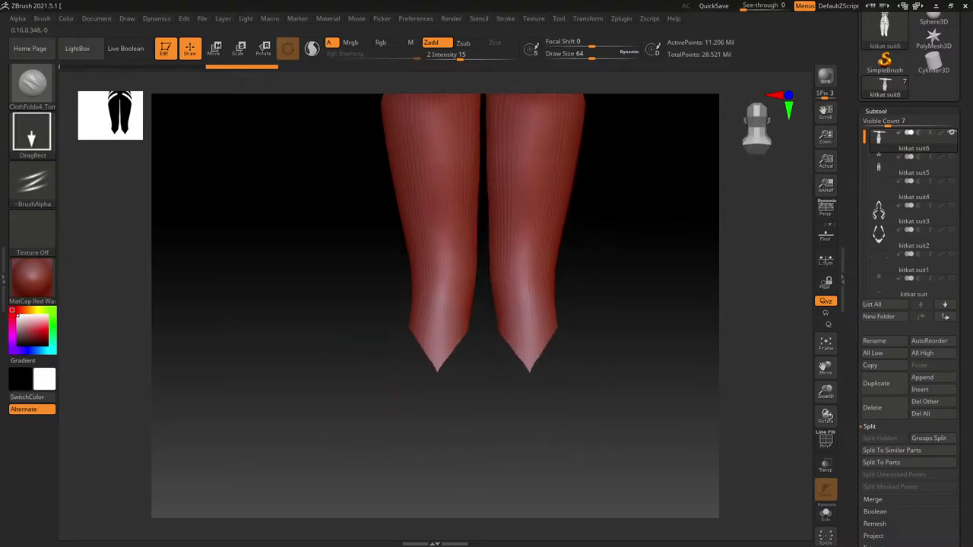
left_click_drag(434, 282, 451, 322)
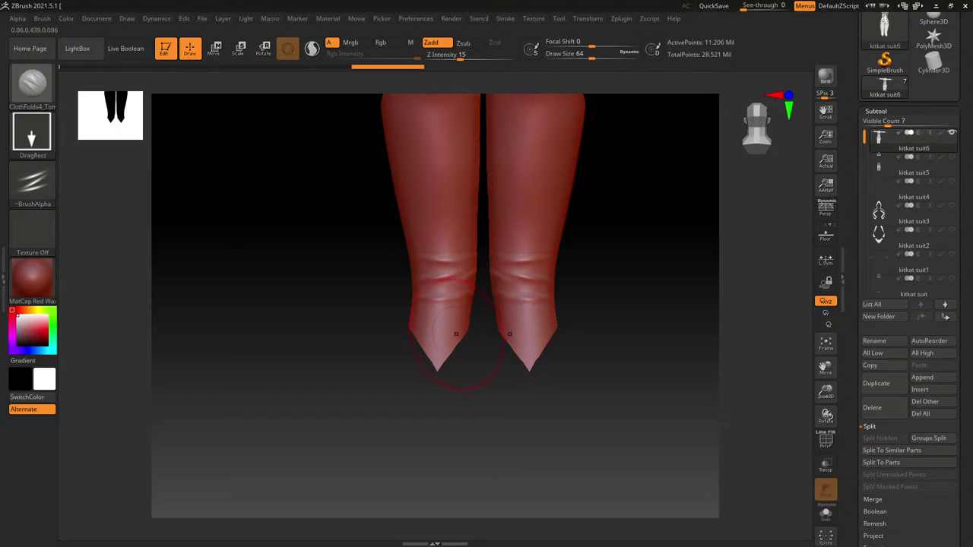
right_click_drag(456, 380, 467, 282)
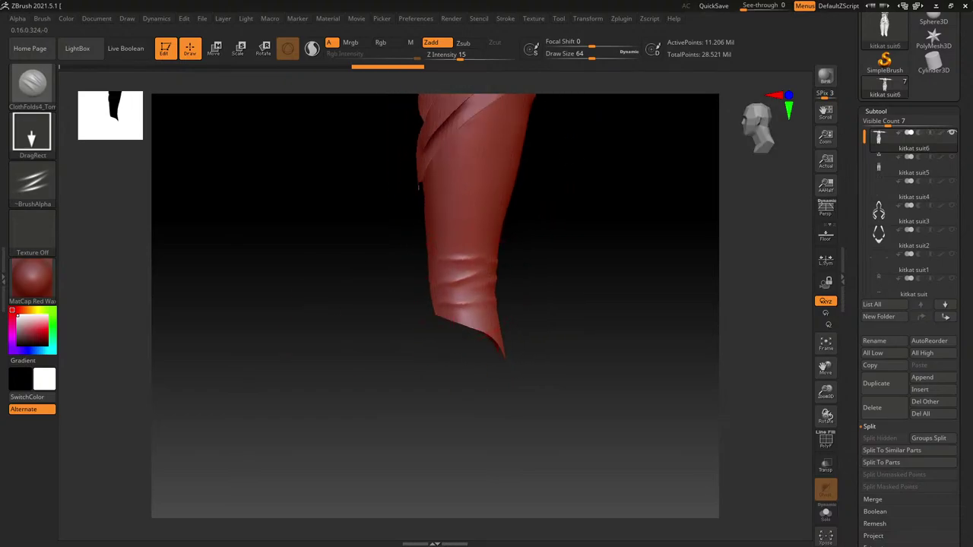
key("ctrl+shift+z")
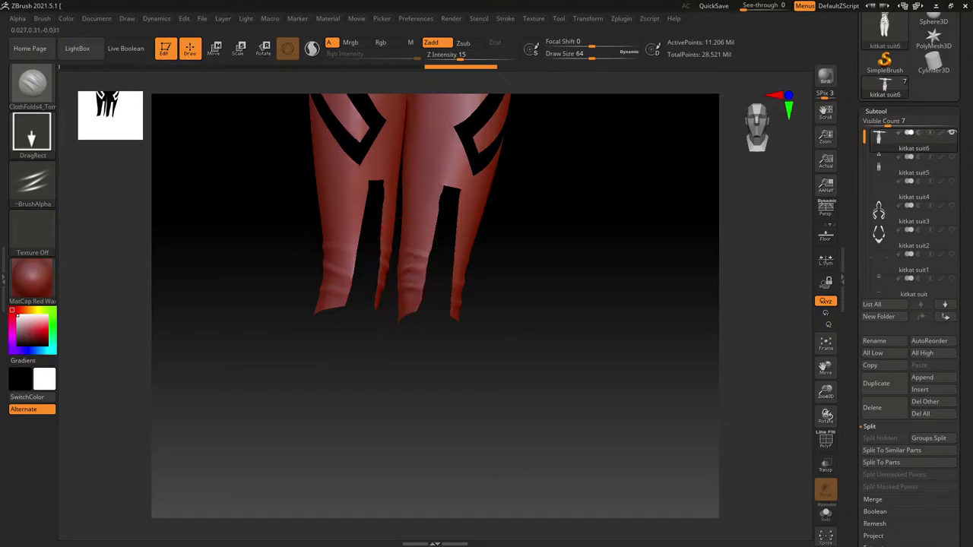
key("ctrl+shift+z")
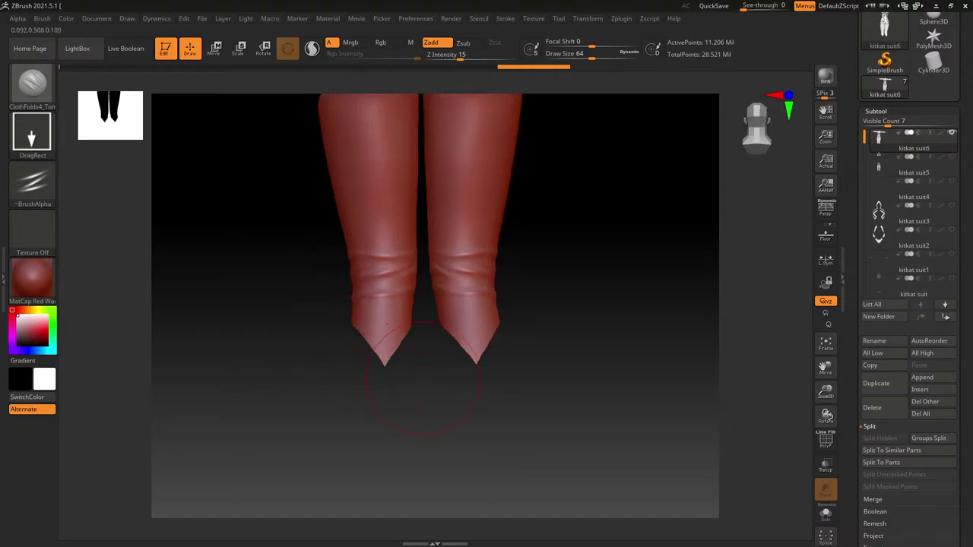
key("ctrl+shift+z")
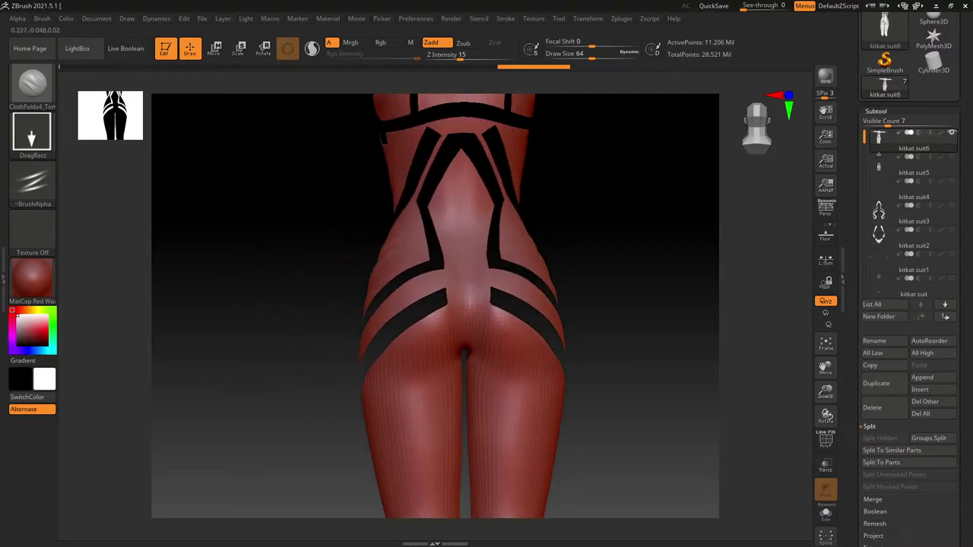
Sculpt fold wrinkles onto the upper arm, retrying the stroke with undo and redo
key("ctrl+shift+z")
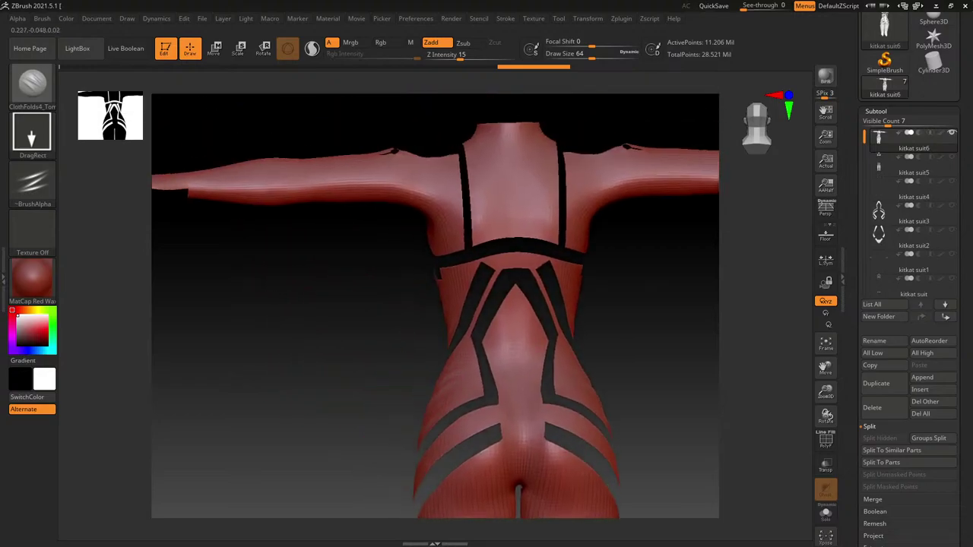
key("ctrl+shift+z")
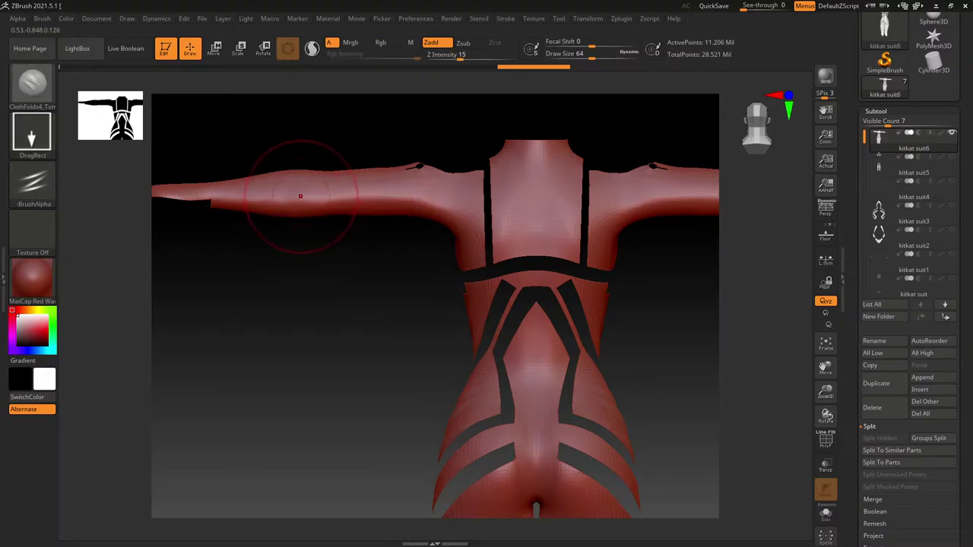
key("ctrl+shift+z")
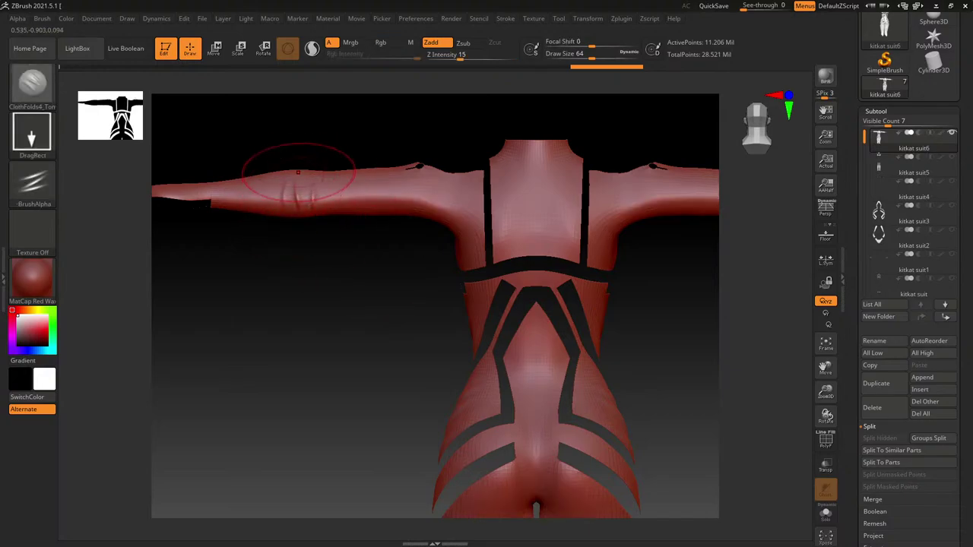
key("ctrl+z")
key("ctrl+z")
key("ctrl+z")
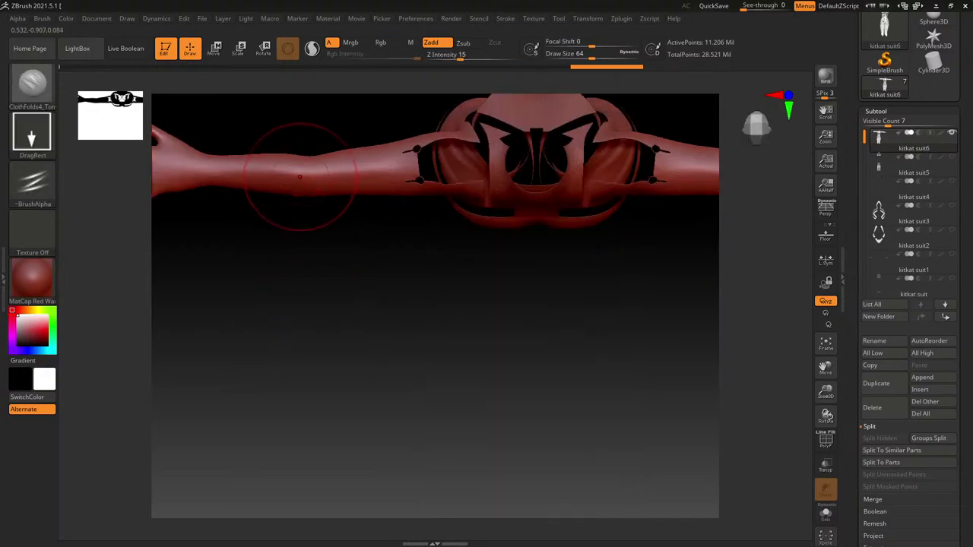
left_click_drag(282, 179, 318, 174)
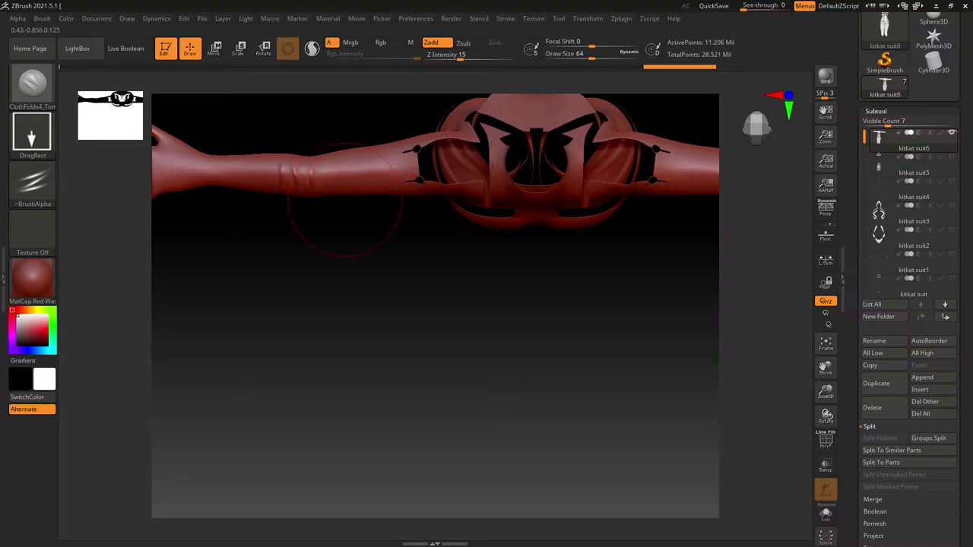
Add vertical folds to the forearm and inspect the arm up close
left_click_drag(370, 195, 319, 357)
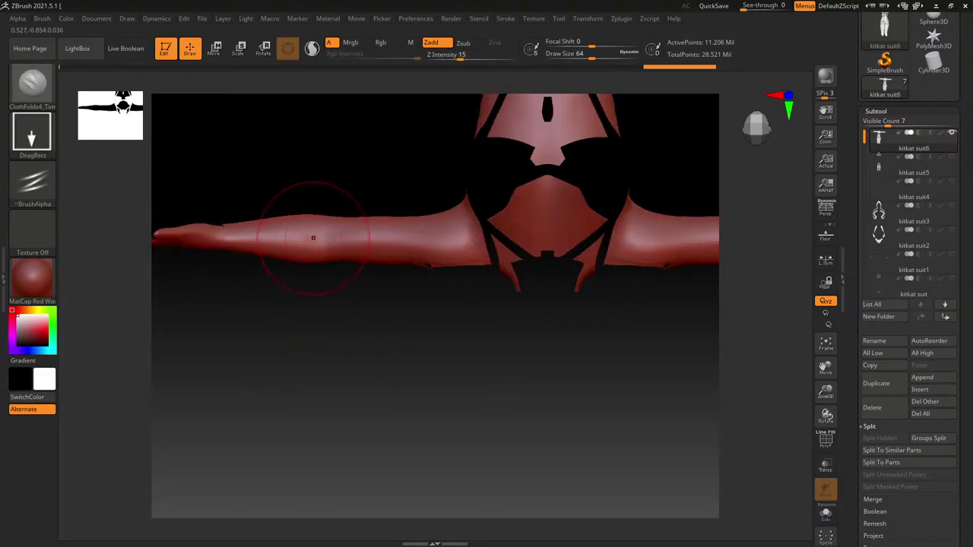
left_click_drag(311, 234, 319, 247)
mouse_move(320, 364)
left_mouse_down()
mouse_move(314, 184)
mouse_move(319, 222)
left_mouse_up()
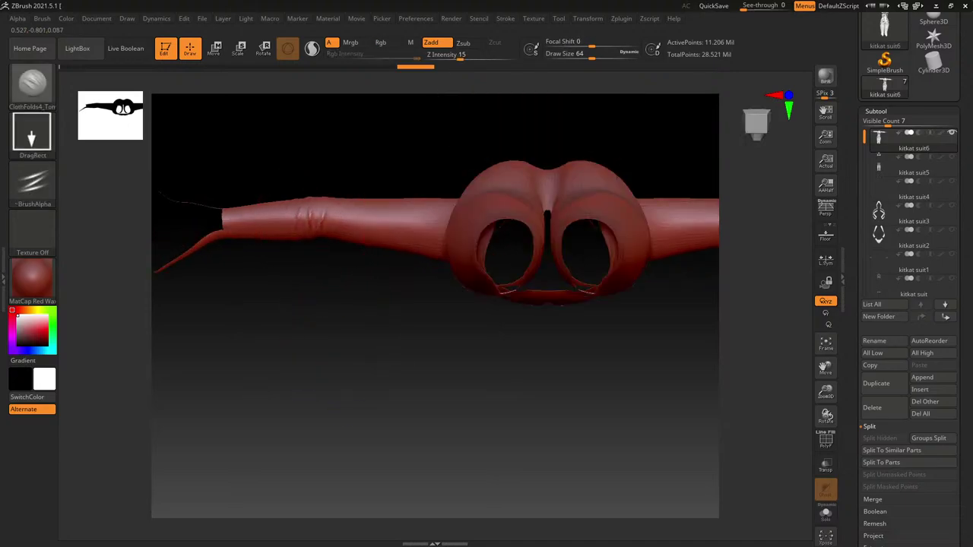
left_click_drag(327, 426, 528, 298)
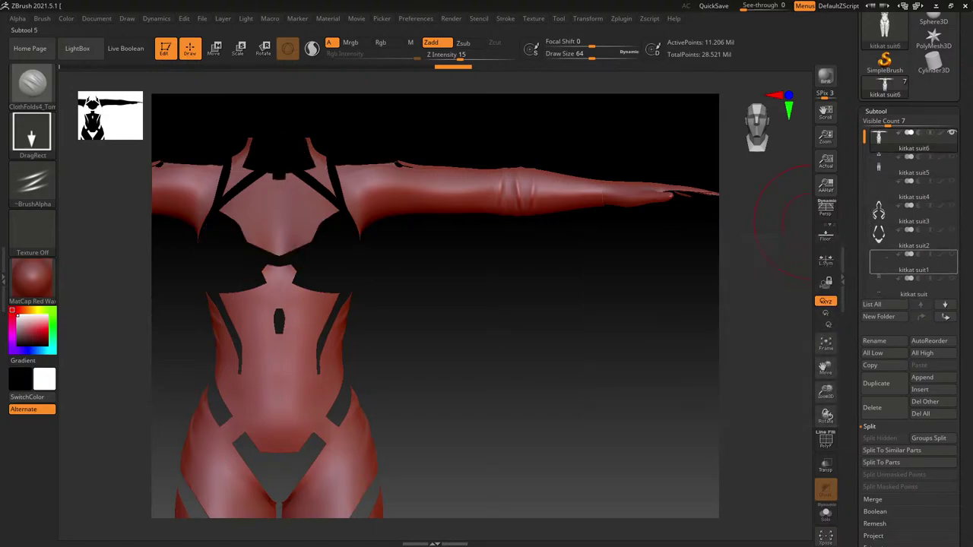
Undo the last wrinkle stroke on the glove's fingers
mouse_move(908, 262)
mouse_move(826, 367)
left_mouse_down()
mouse_move(622, 453)
mouse_move(574, 442)
mouse_move(749, 402)
mouse_move(500, 348)
left_mouse_up()
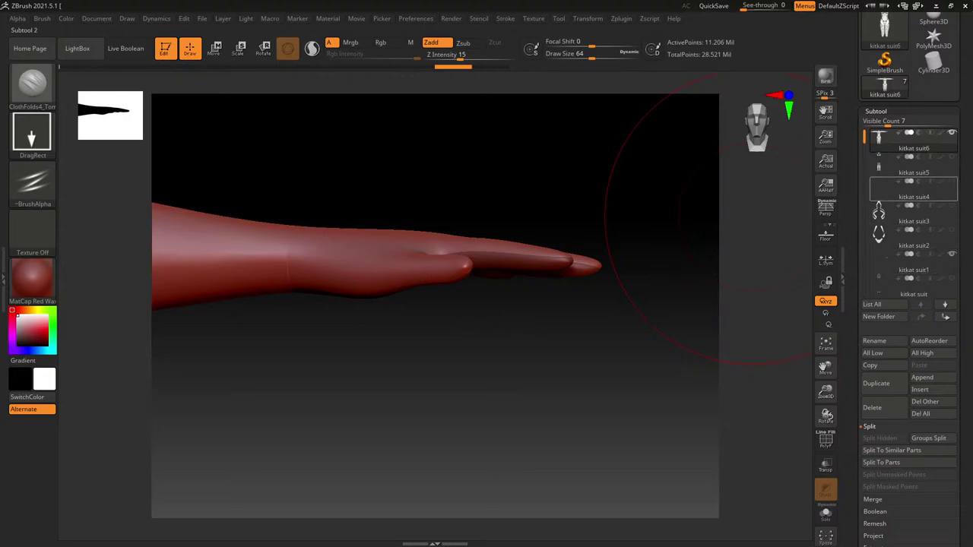
left_click(912, 260)
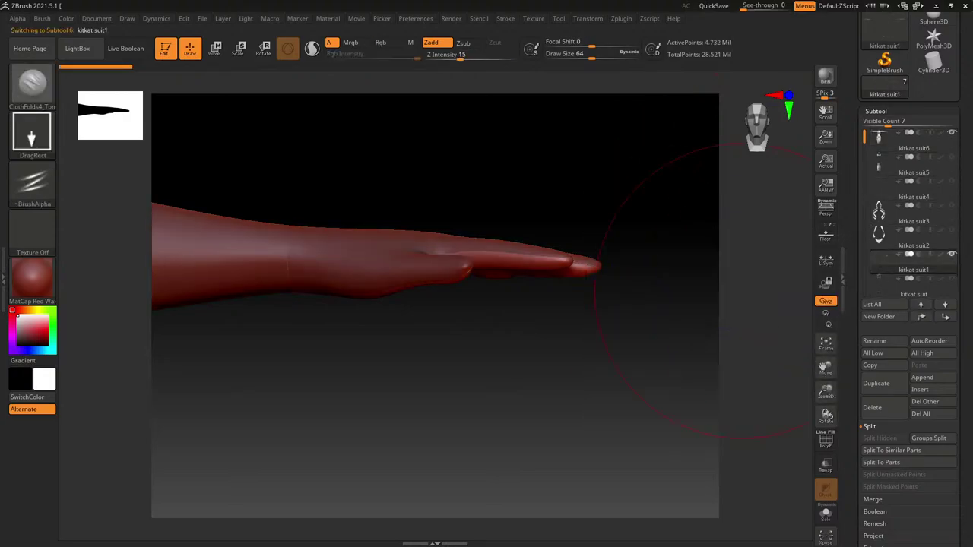
mouse_move(912, 145)
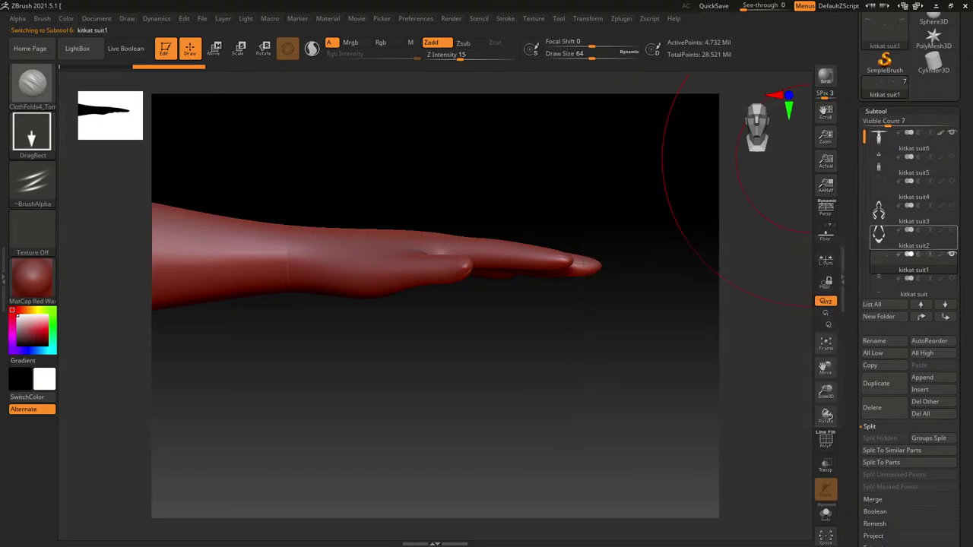
mouse_move(912, 260)
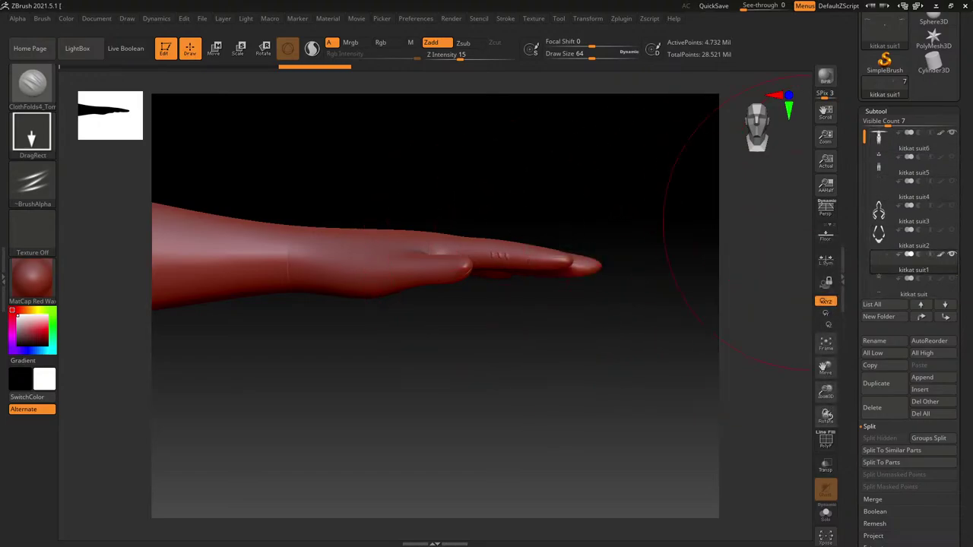
key("ctrl+z")
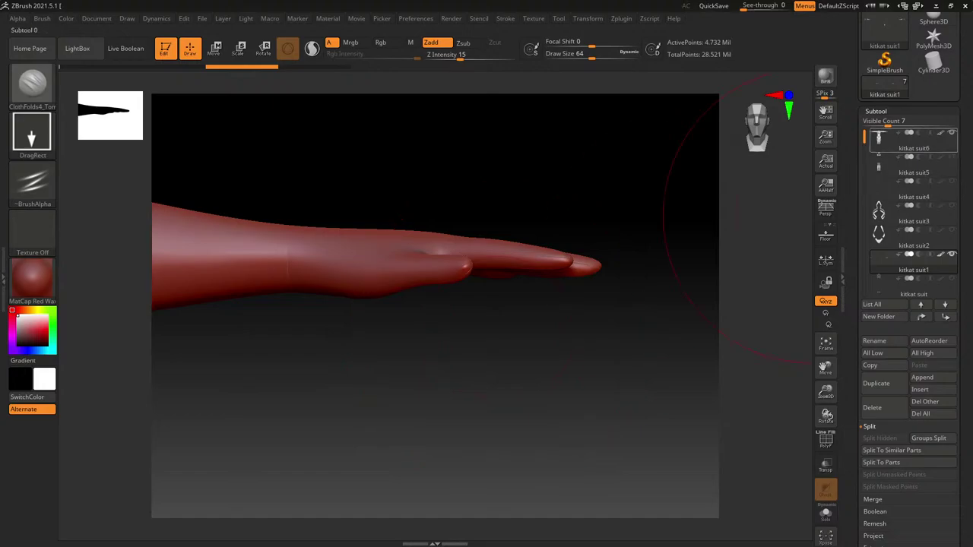
Make kitkat suit6 the active subtool and frame the whole figure
left_click(912, 138)
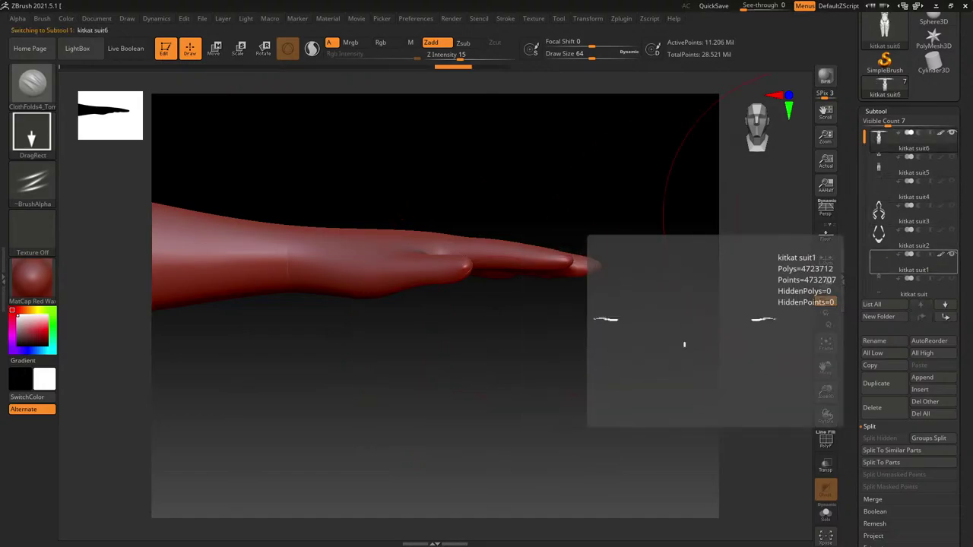
key("ctrl")
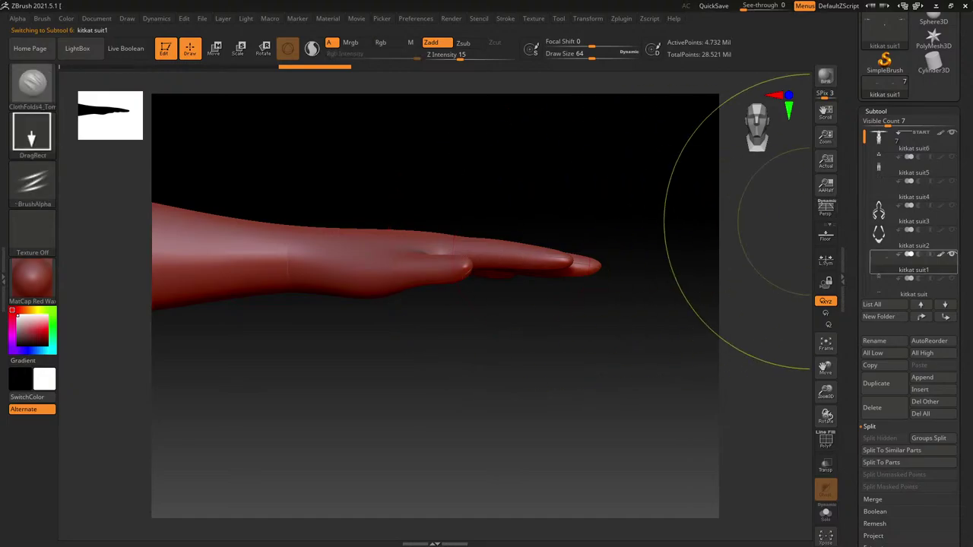
mouse_move(912, 143)
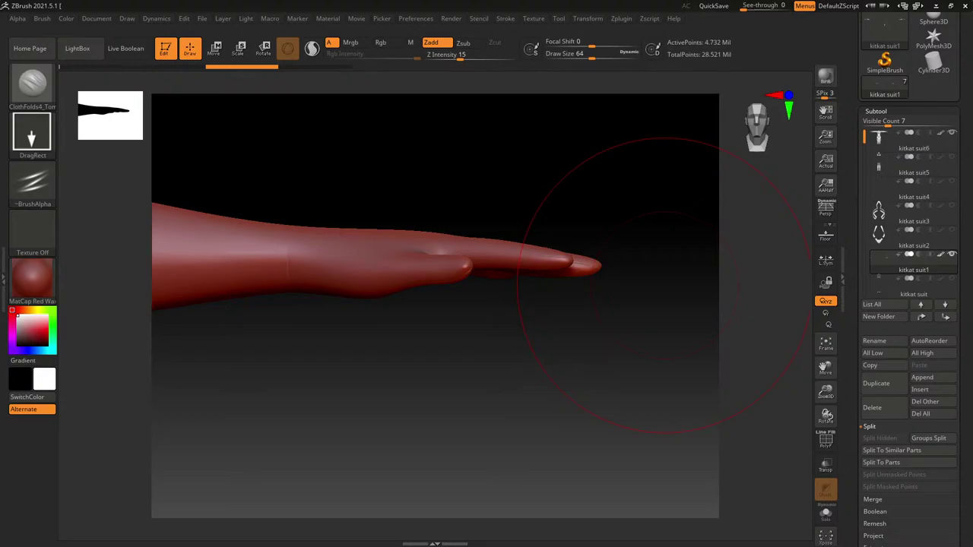
key("f")
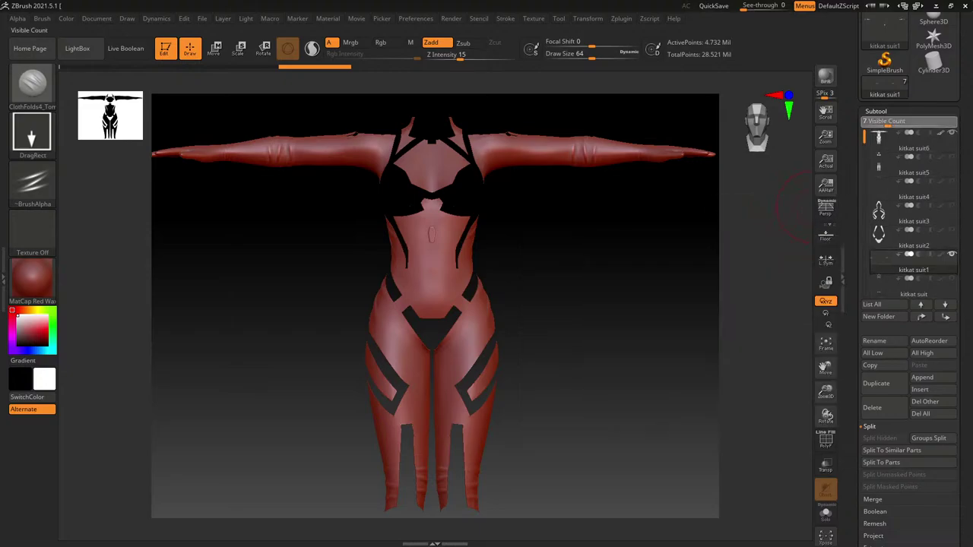
Show more subtool rows, select kitkat suit6, and smooth the suit around the crotch
left_click(885, 121)
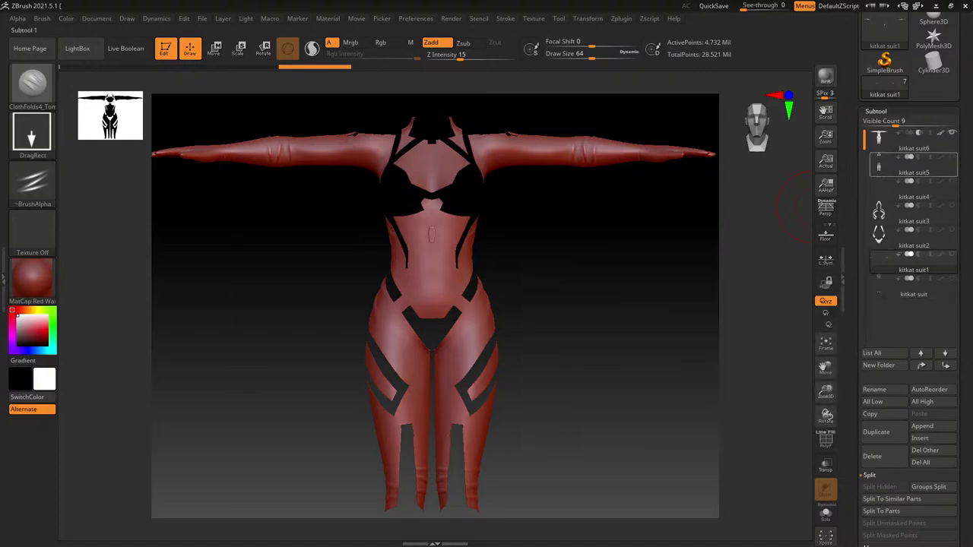
left_click(912, 169)
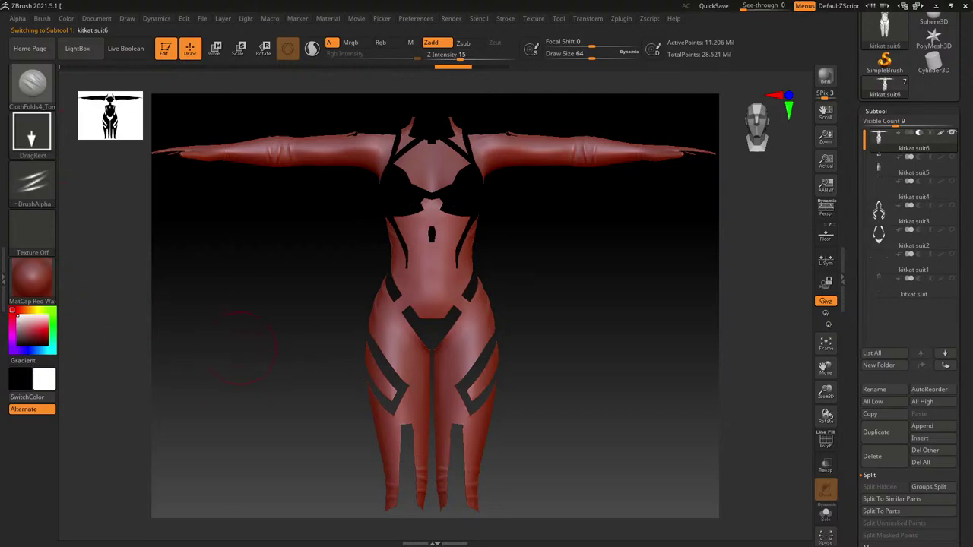
key("space")
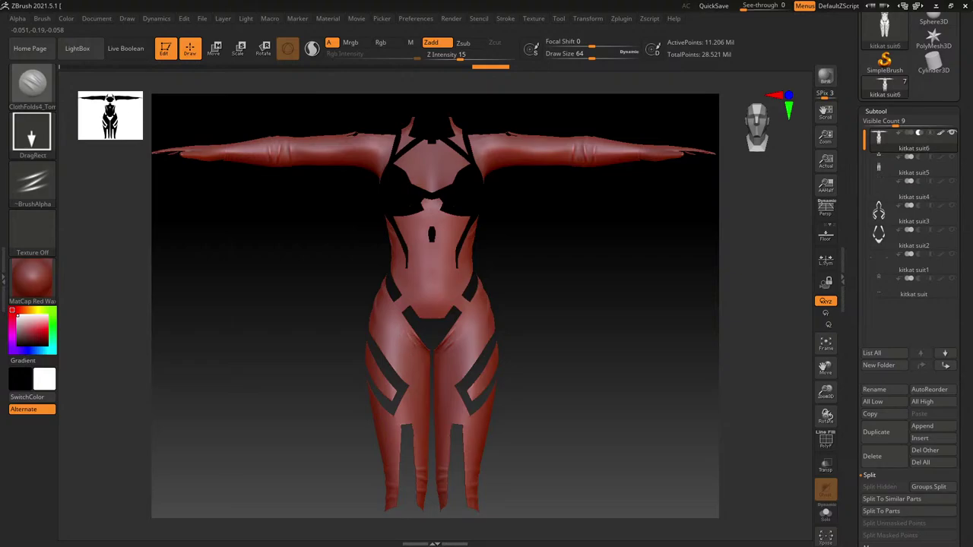
left_click_drag(413, 343, 428, 347, "shift")
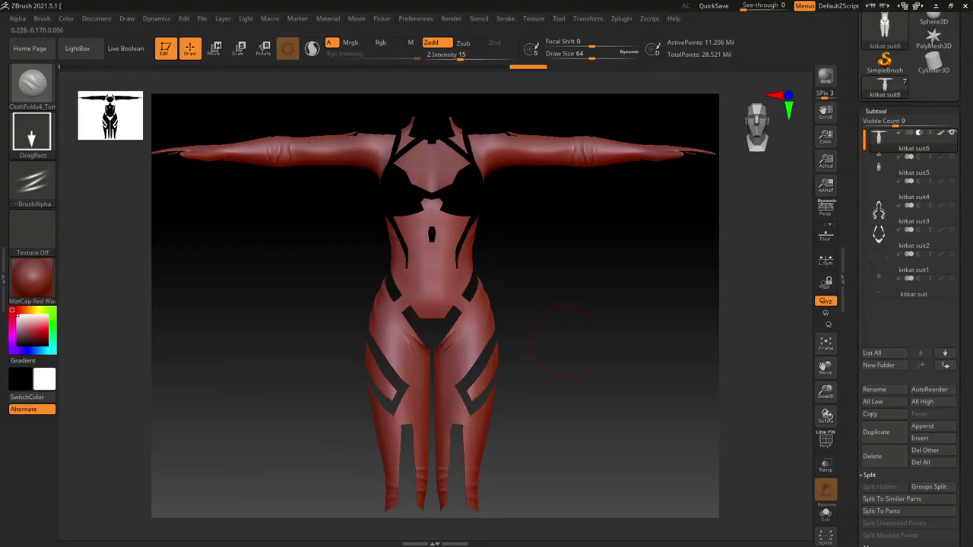
mouse_move(525, 319)
left_mouse_down()
mouse_move(564, 318)
mouse_move(516, 319)
left_mouse_up()
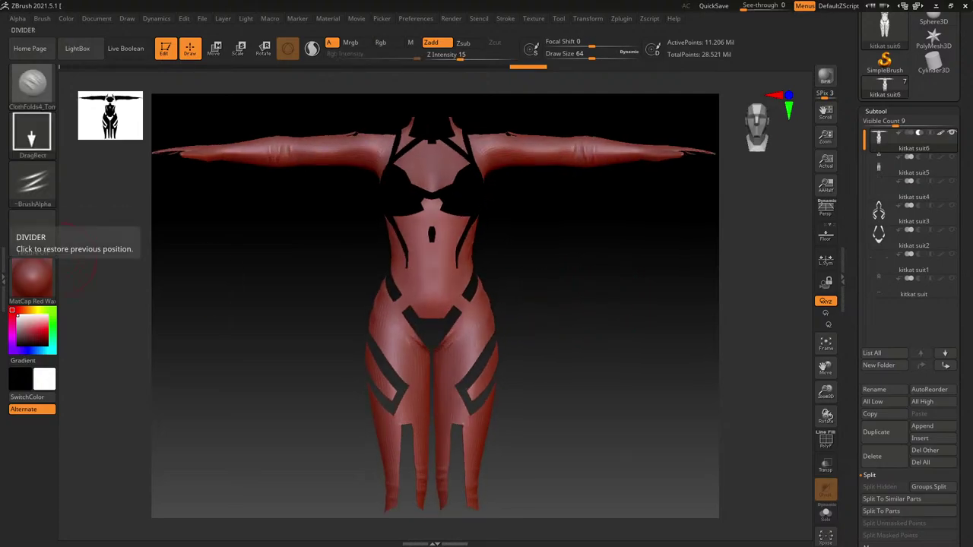
Switch to ClothFolds2 at fold depth 15 and zoom in on the torso, clearing stray strokes
key("2")
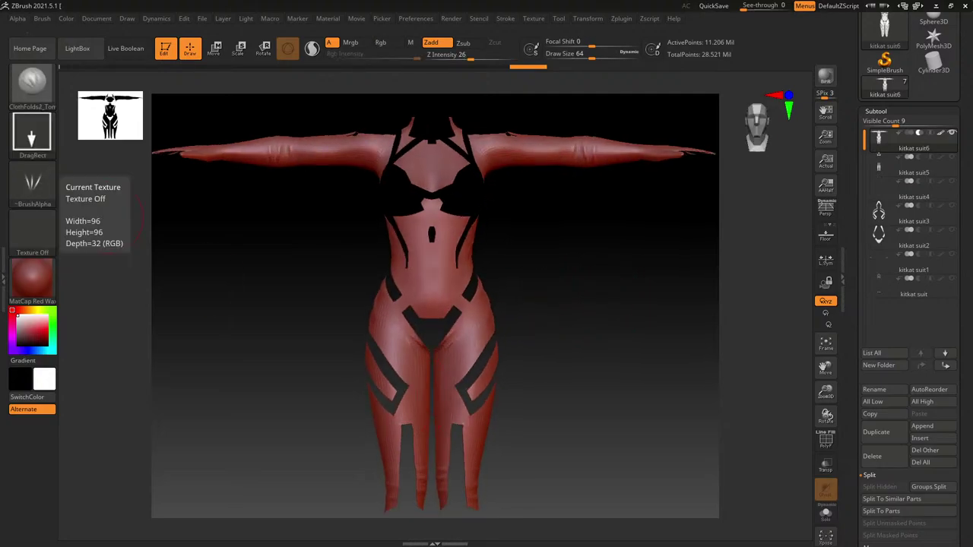
left_click_drag(471, 55, 461, 55)
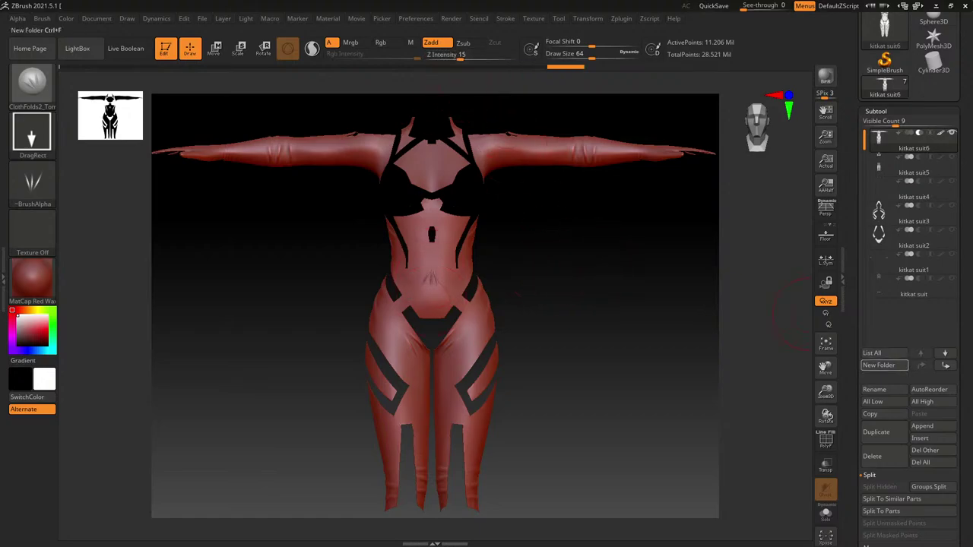
left_click_drag(826, 391, 826, 373)
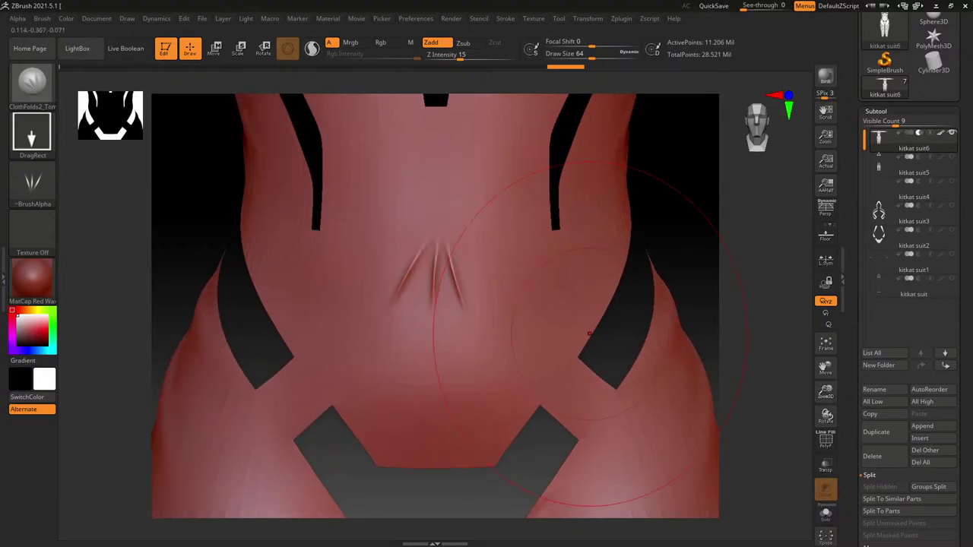
key("ctrl+z")
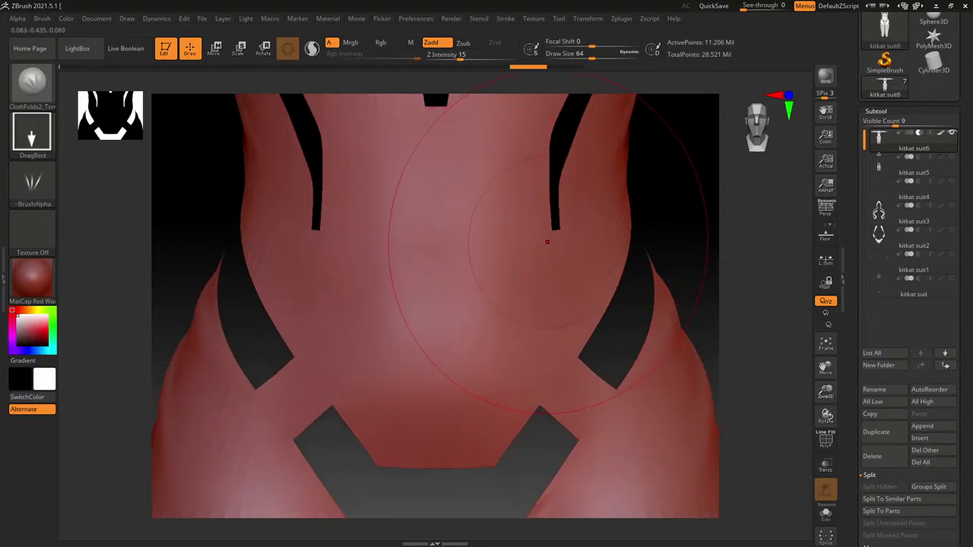
left_click_drag(380, 80, 432, 80)
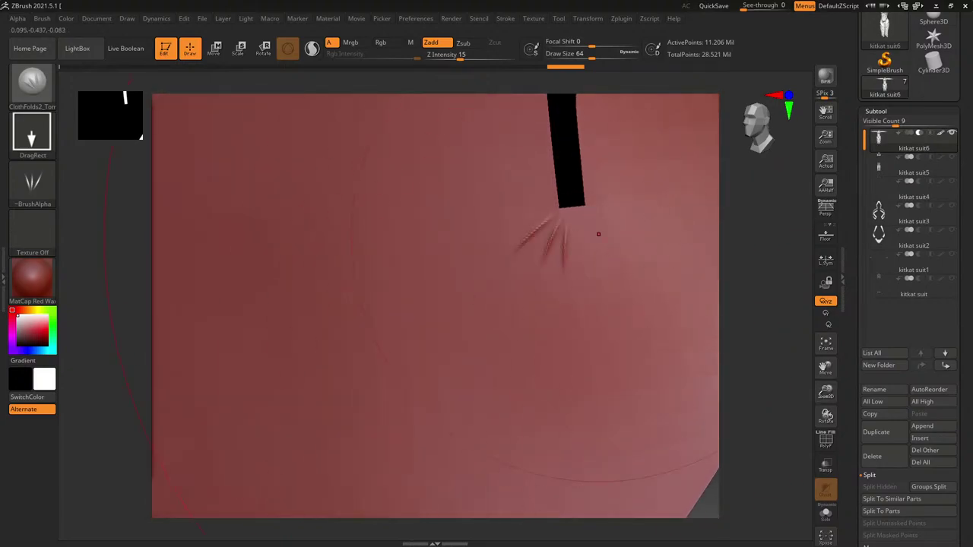
key("ctrl")
key("ctrl+z")
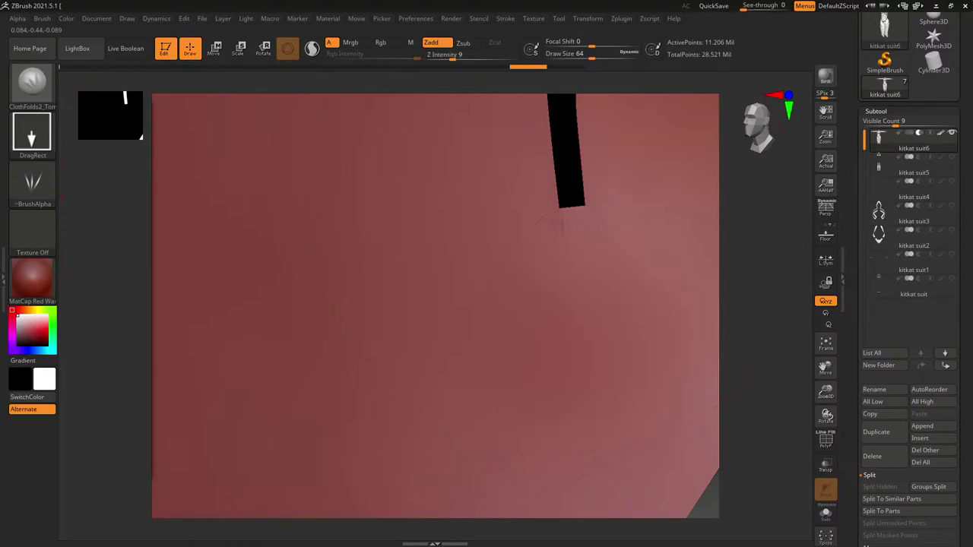
Set Z Intensity to 16 and stamp creases fanning out below the black strap's end
type("u16")
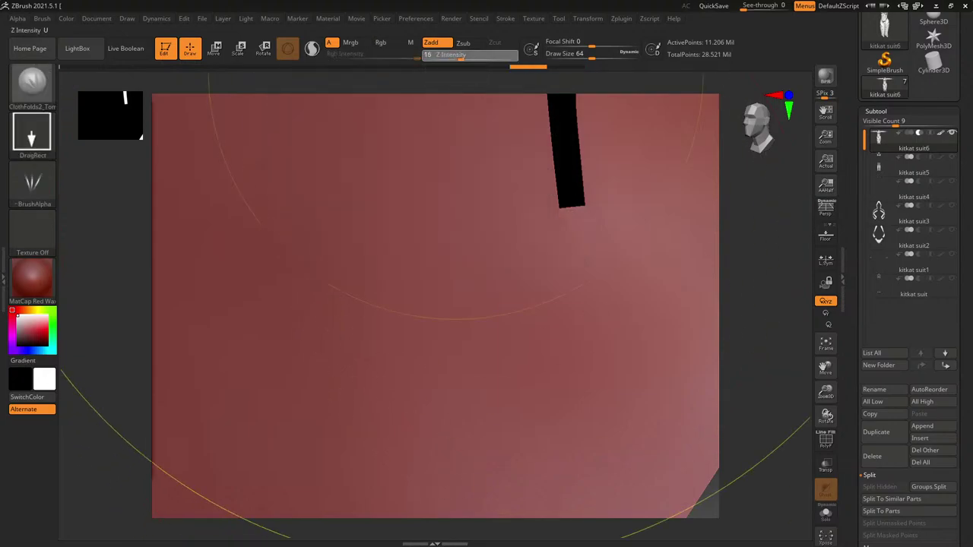
mouse_move(557, 210)
left_mouse_down()
mouse_move(532, 227)
mouse_move(564, 241)
mouse_move(571, 232)
mouse_move(549, 237)
left_mouse_up()
key("ctrl+z")
left_click_drag(579, 206, 608, 245)
mouse_move(551, 205)
left_mouse_down()
mouse_move(537, 247)
mouse_move(560, 247)
left_mouse_up()
key("f")
Zoom in on the hips and enable X symmetry for mirrored sculpting
left_click_drag(826, 392, 726, 387)
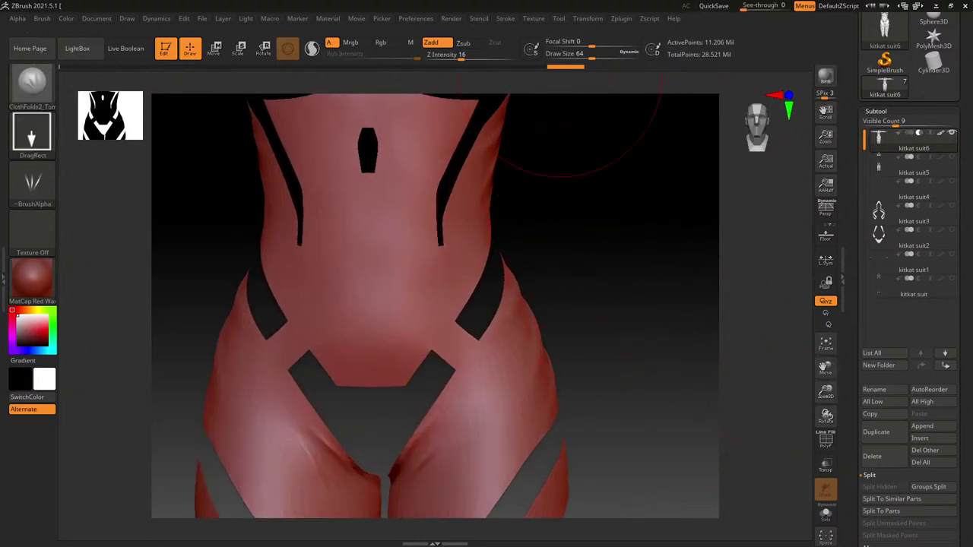
left_click(588, 18)
left_click(612, 308)
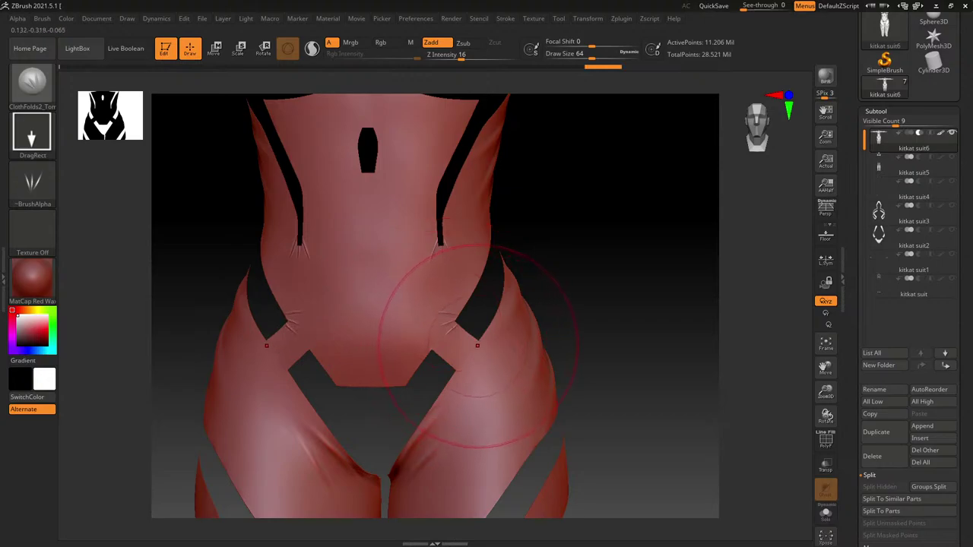
Stamp mirrored creases at both hip strap corners, refining them with undo and redo
mouse_move(476, 340)
left_mouse_down()
mouse_move(482, 352)
mouse_move(460, 377)
mouse_move(464, 389)
left_mouse_up()
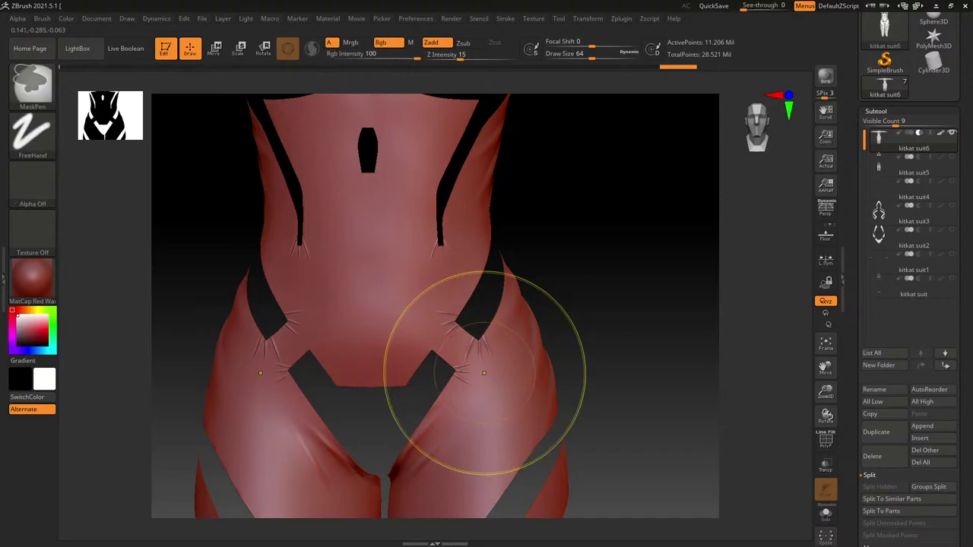
mouse_move(461, 369)
left_mouse_down()
mouse_move(463, 377)
mouse_move(478, 357)
mouse_move(485, 369)
left_mouse_up()
key("ctrl+z")
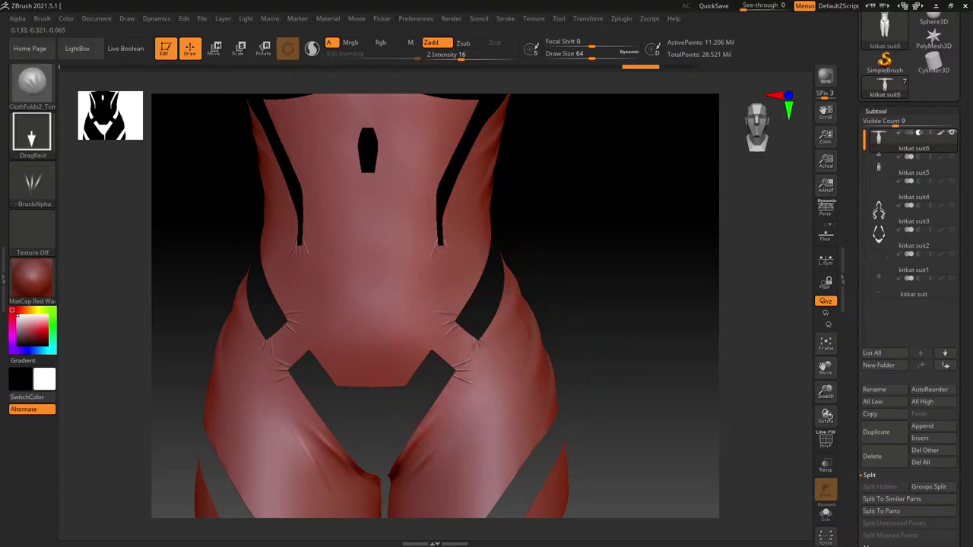
key("ctrl+shift+z")
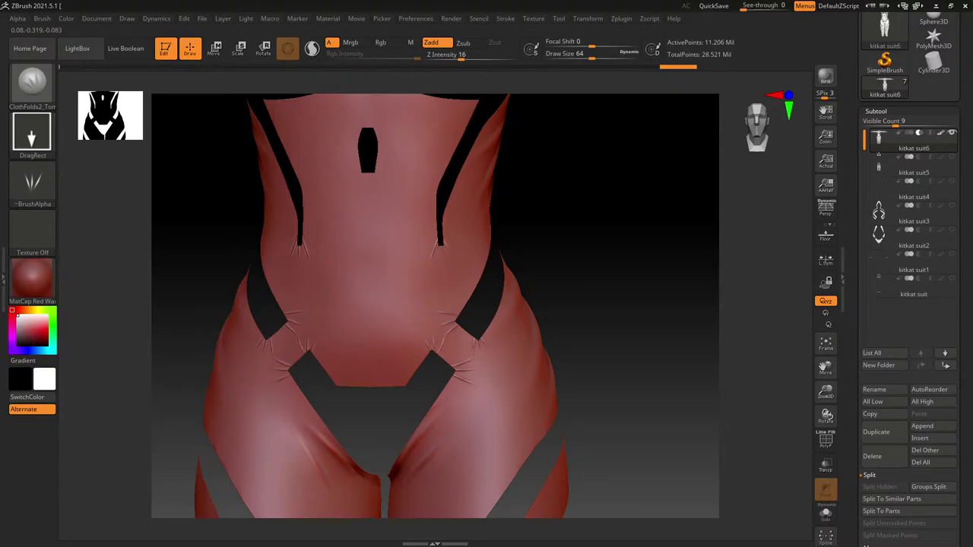
key("ctrl+shift+z")
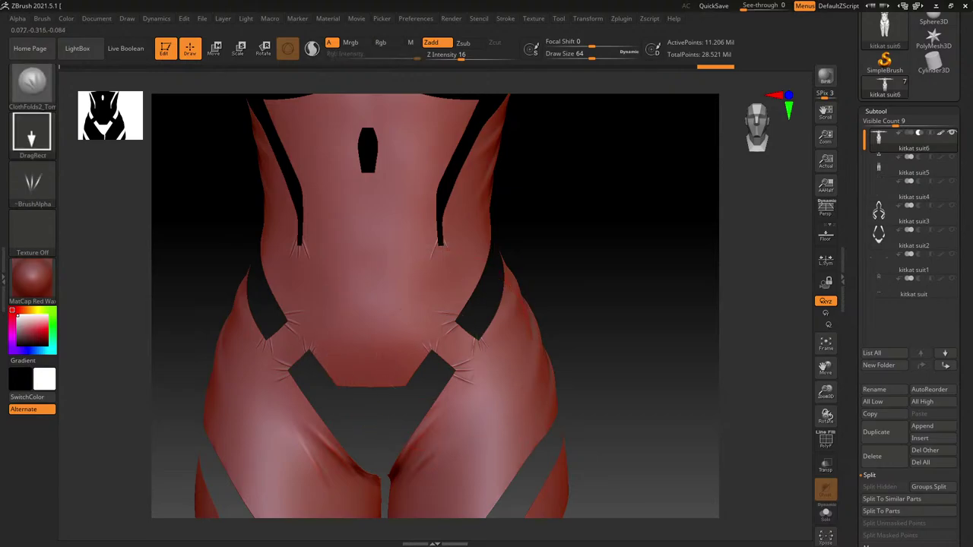
left_click(402, 378)
key("ctrl+shift+z")
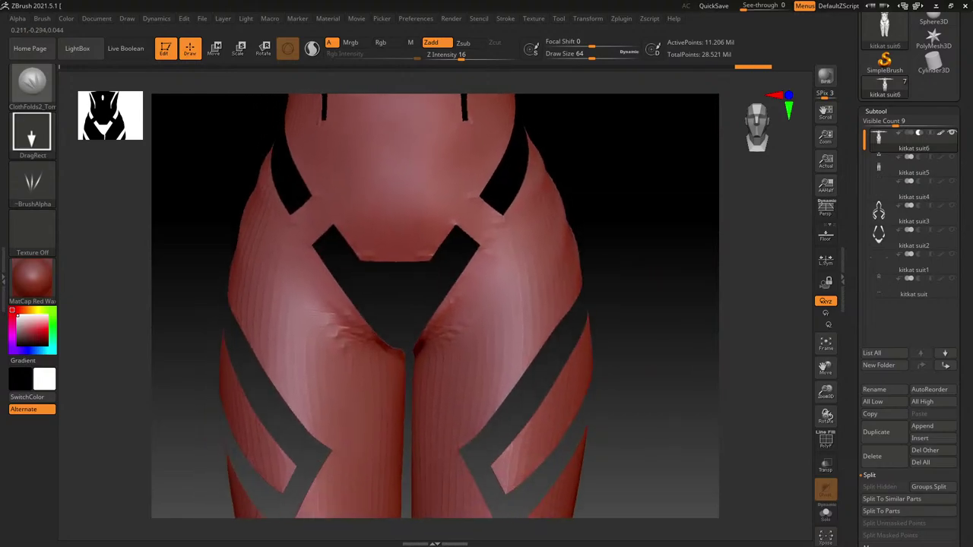
Step back and forth through undo history to compare the thigh crease strokes
key("ctrl+shift+z")
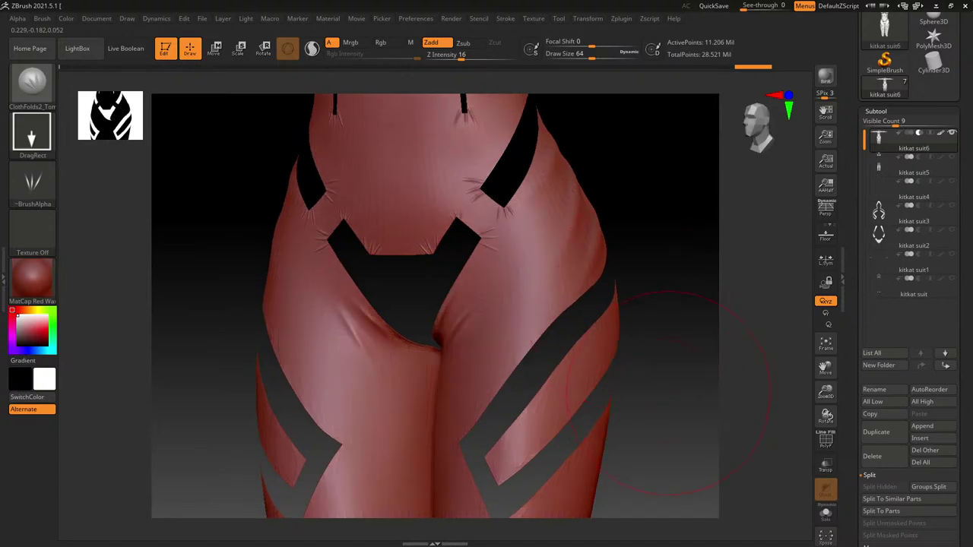
key("ctrl+shift+z")
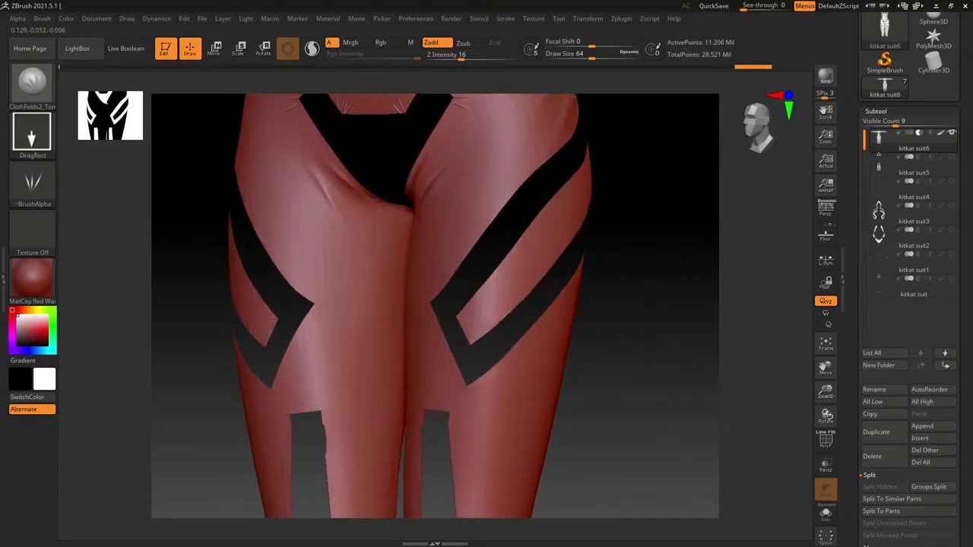
key("ctrl+z")
key("ctrl+z")
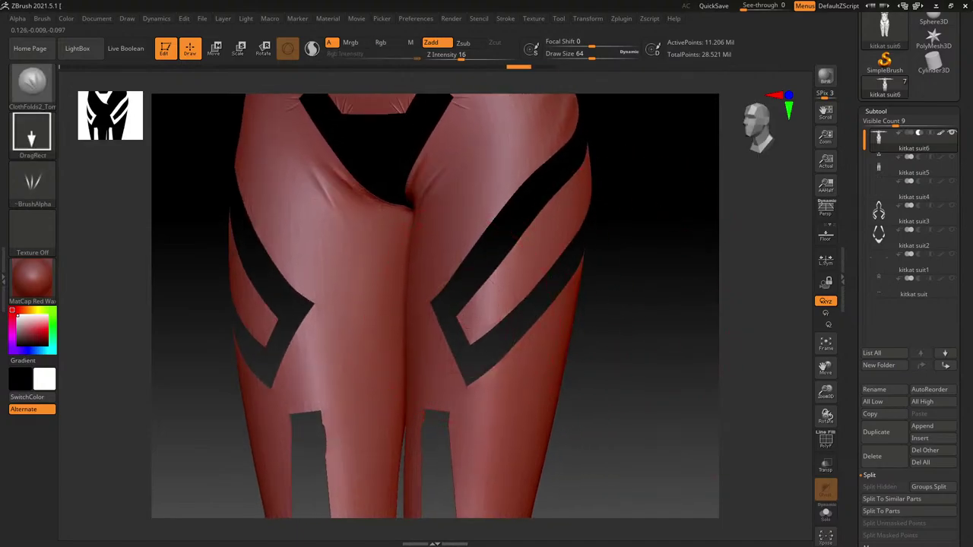
key("ctrl+shift+z")
key("ctrl+shift+z")
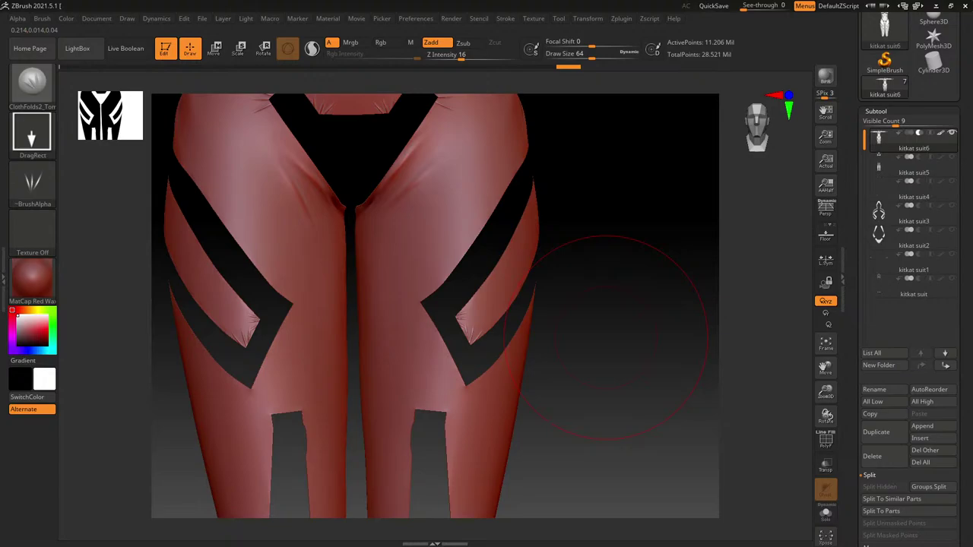
key("ctrl+z")
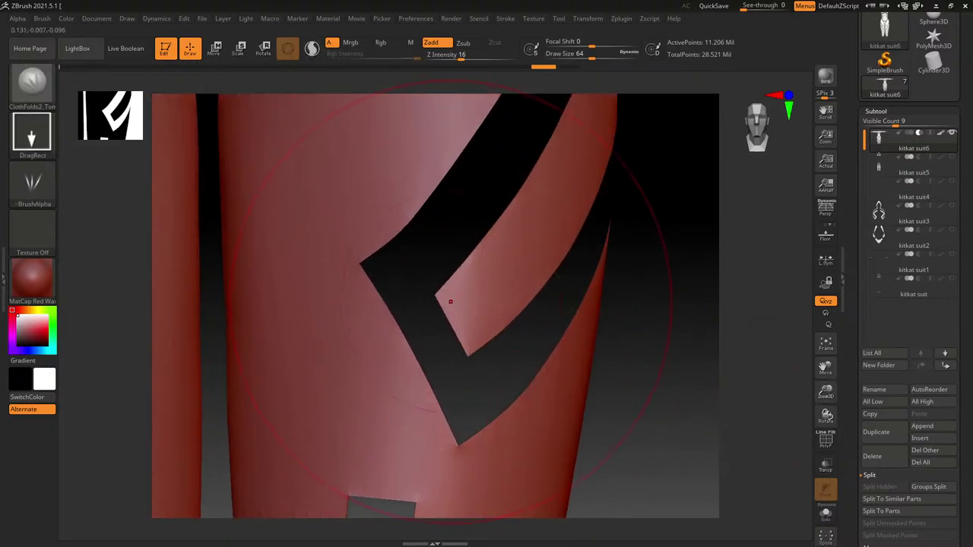
key("ctrl+z")
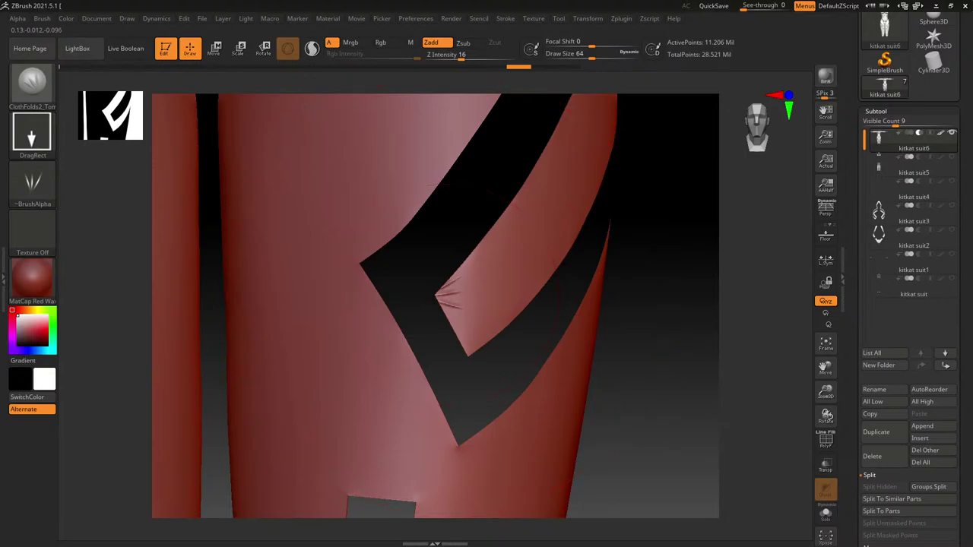
key("ctrl+shift+z")
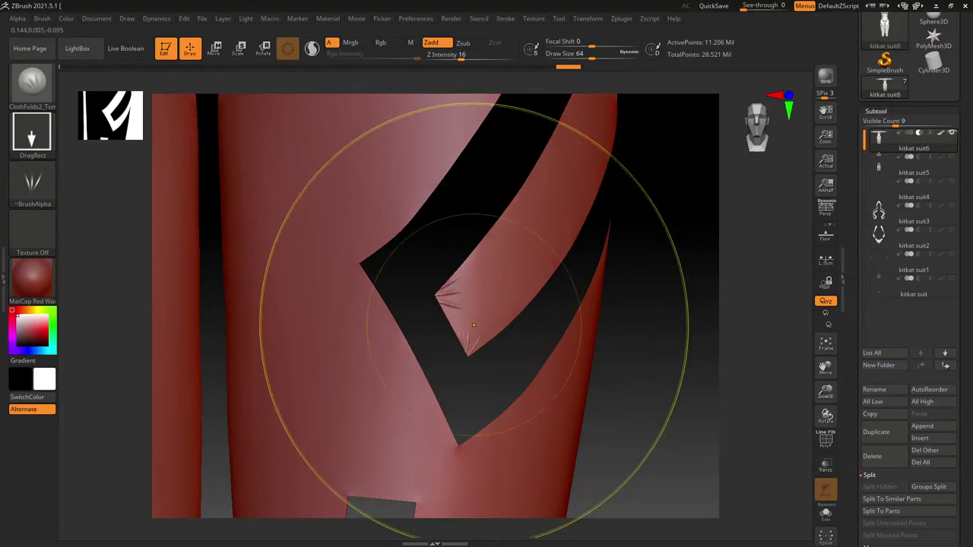
Smooth the stray creases at the cut-out corners and set Z Intensity to 10
left_click_drag(450, 300, 456, 319, "shift")
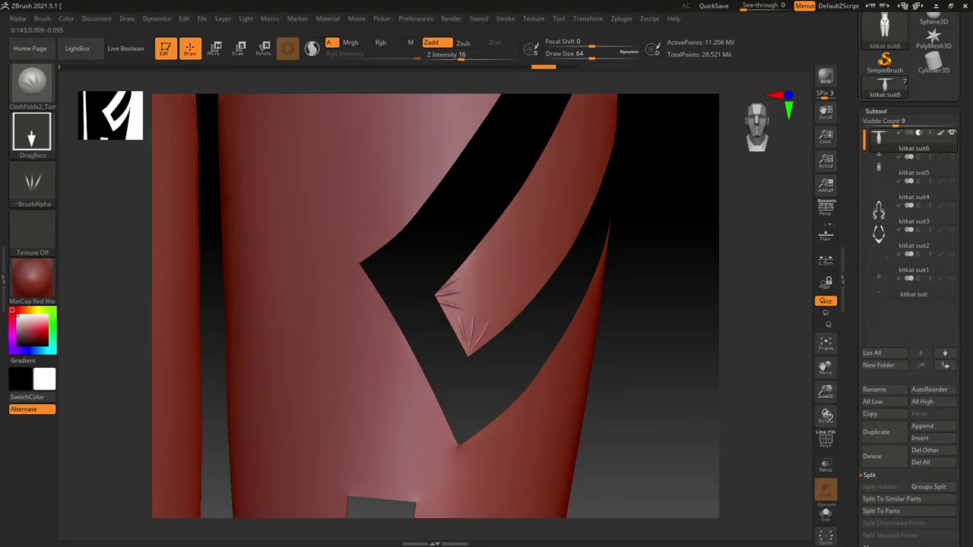
left_click_drag(464, 335, 421, 309, "shift")
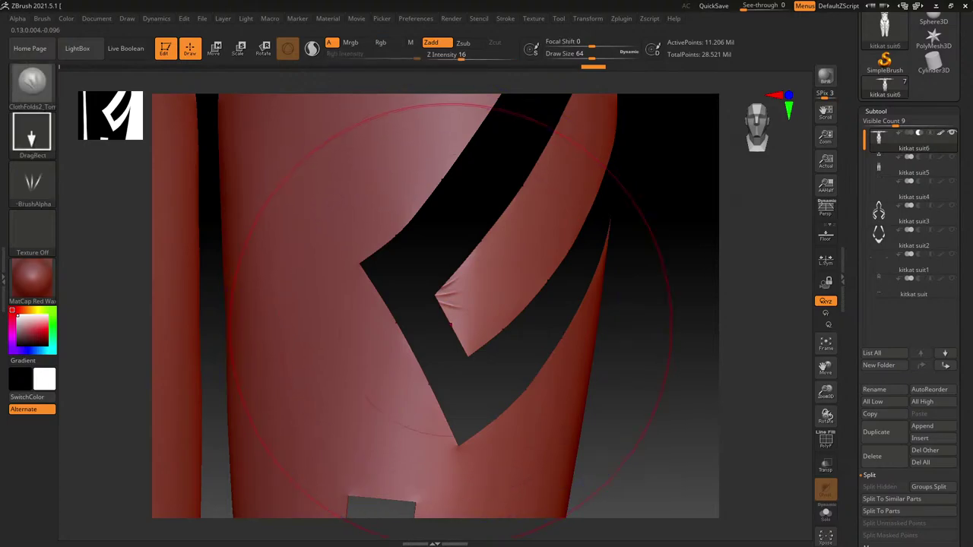
type("u10")
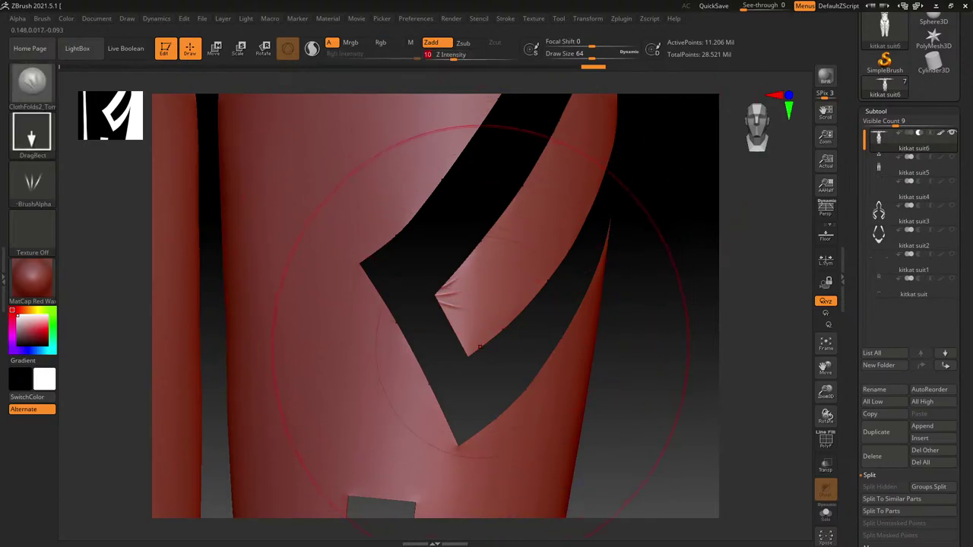
key("Return")
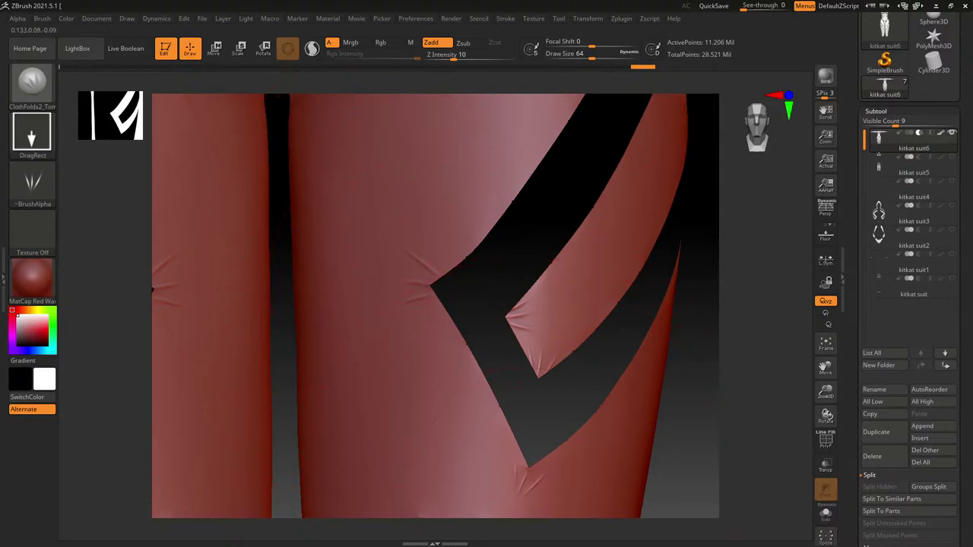
key("ctrl+z")
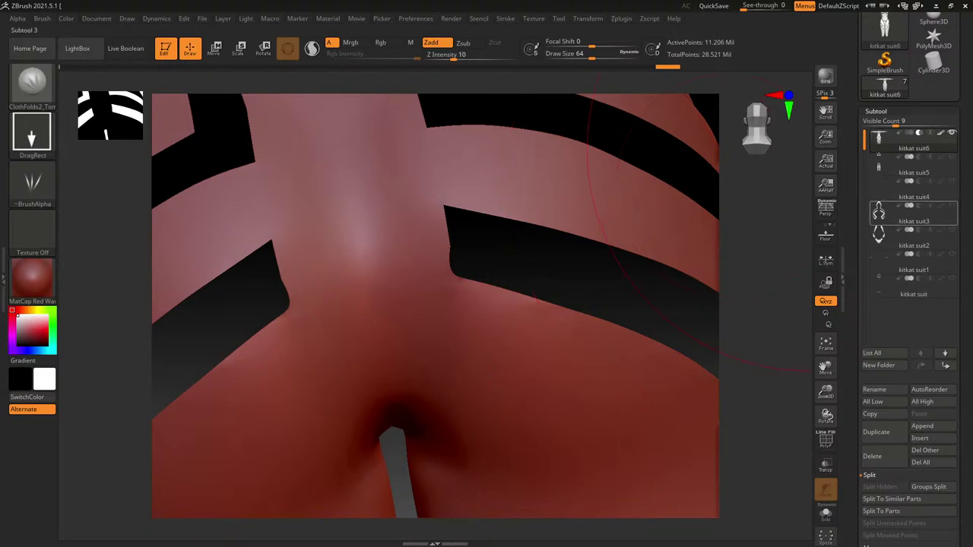
left_click(952, 205)
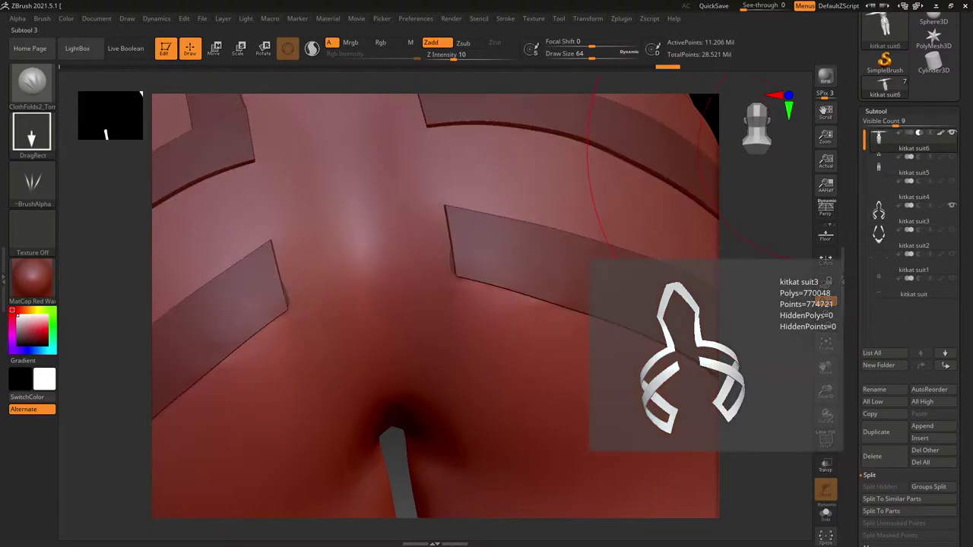
left_click(951, 205)
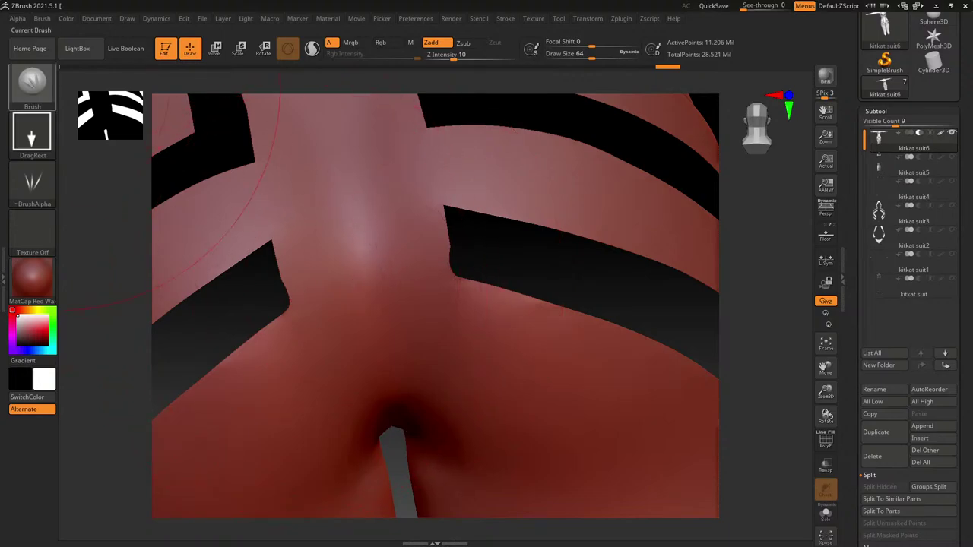
left_click(32, 82)
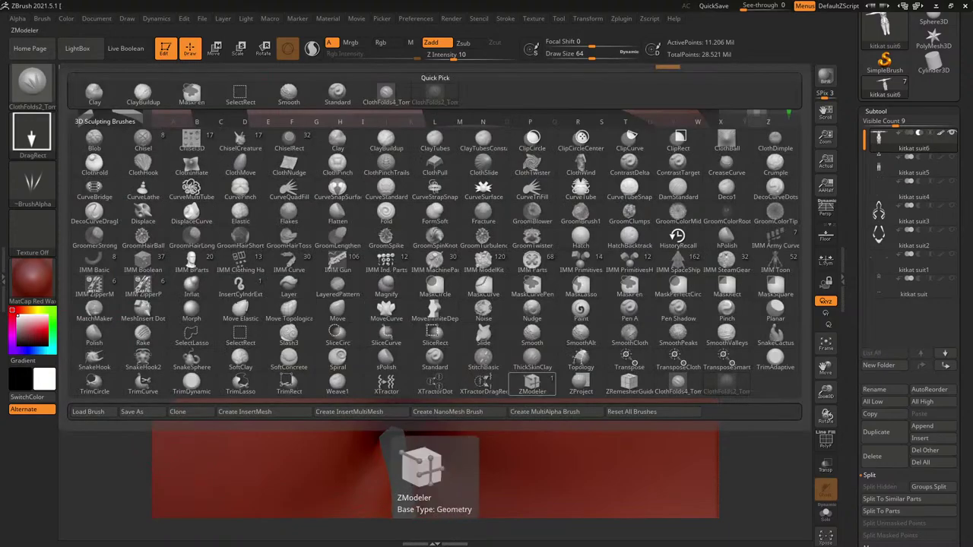
left_click(532, 384)
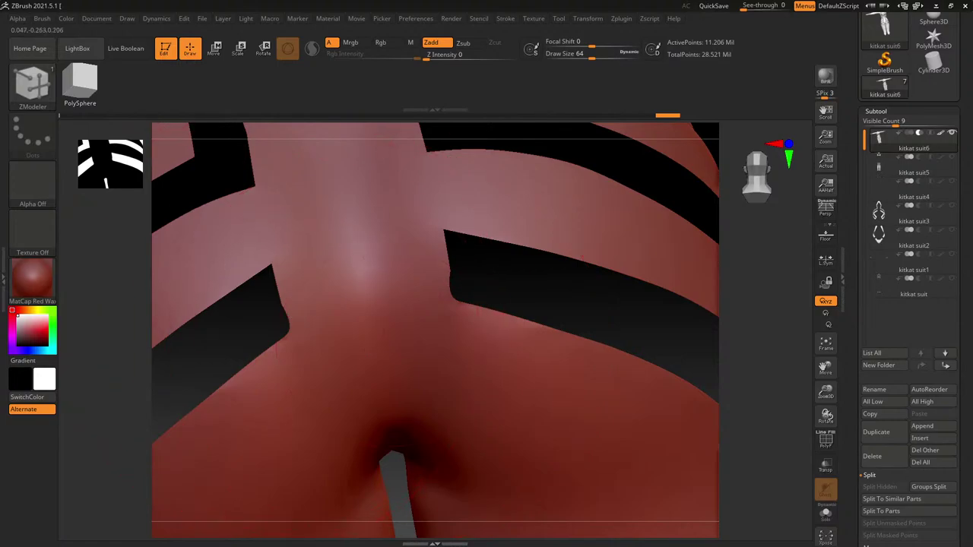
right_click_drag(465, 219, 486, 227)
left_click_drag(826, 392, 591, 403)
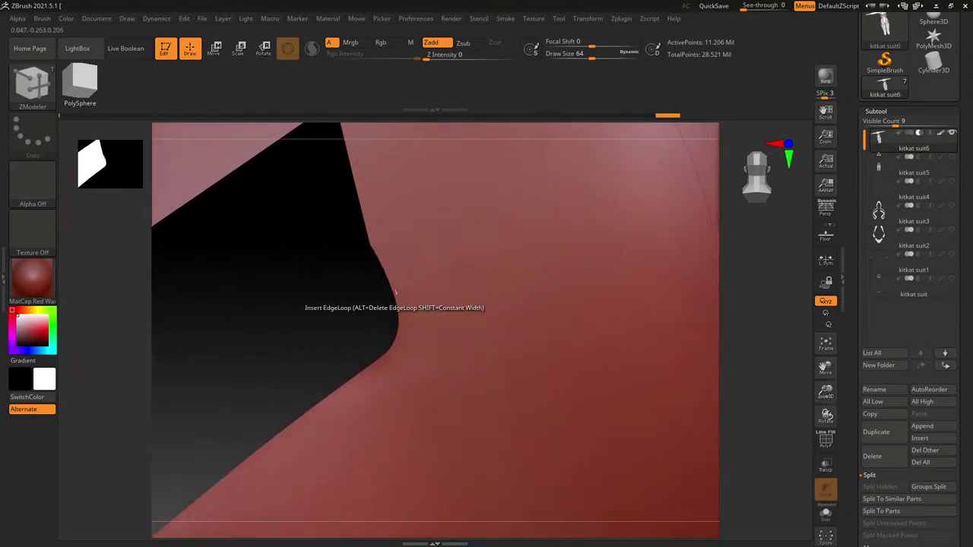
key("ctrl")
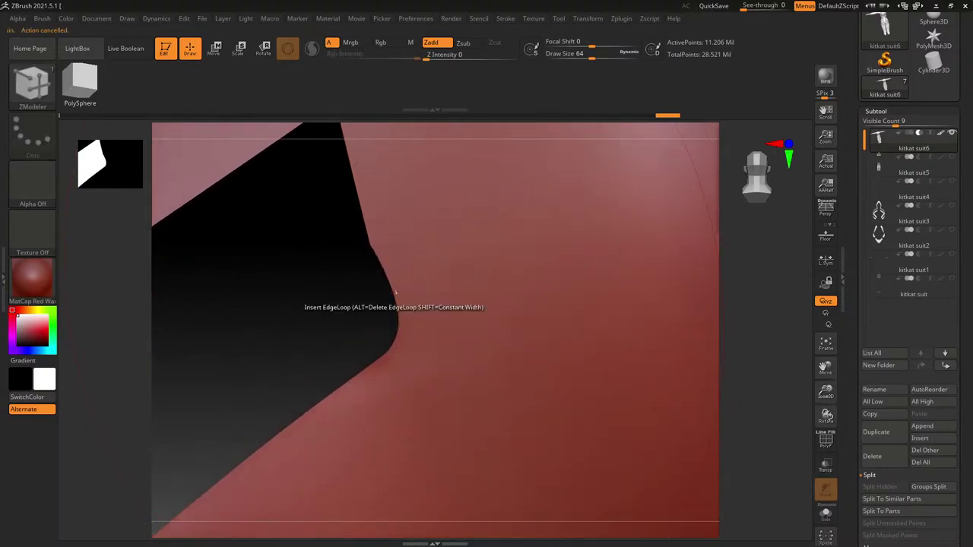
left_click(395, 292)
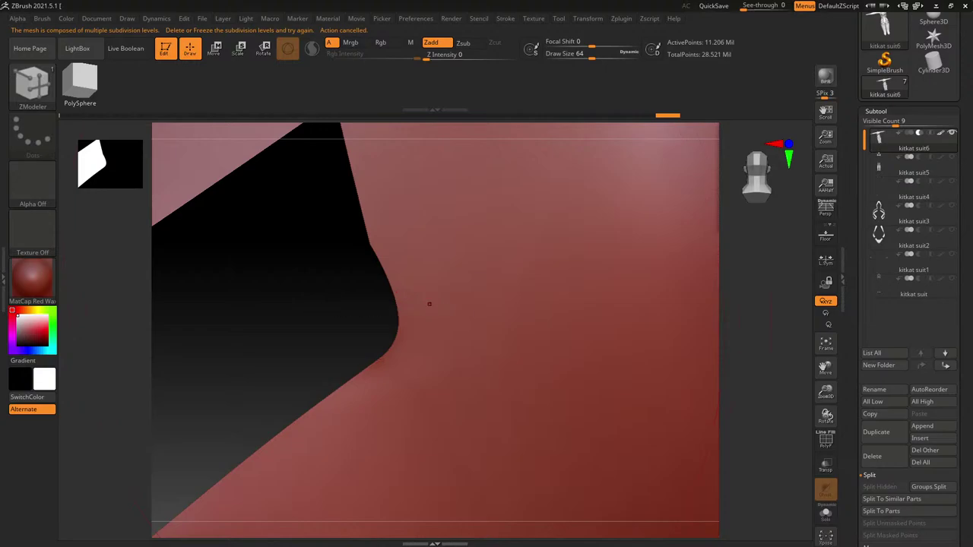
key("ctrl")
key("b")
key("c")
key("l")
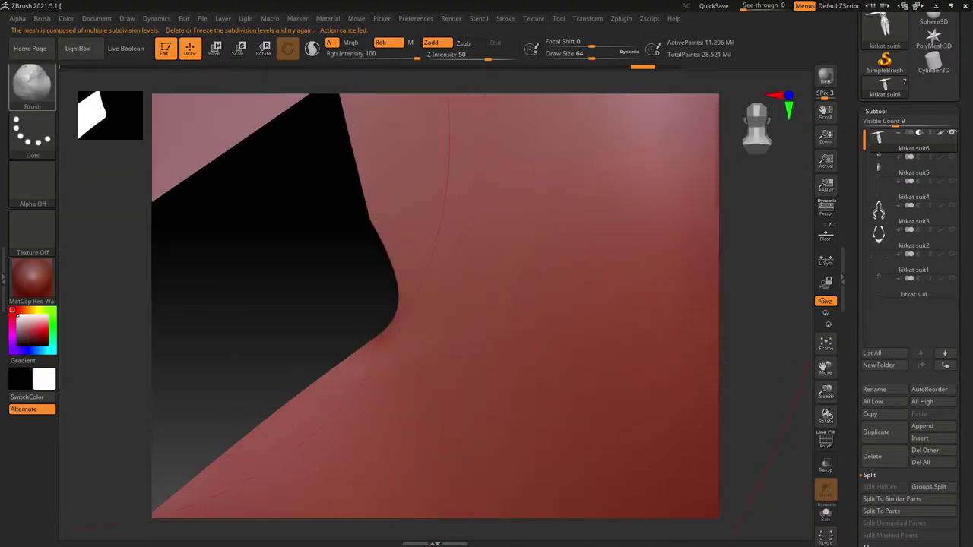
key("b")
Pick ClothFolds2_Torn and stamp folds beside the cut-out edge
left_click(725, 382)
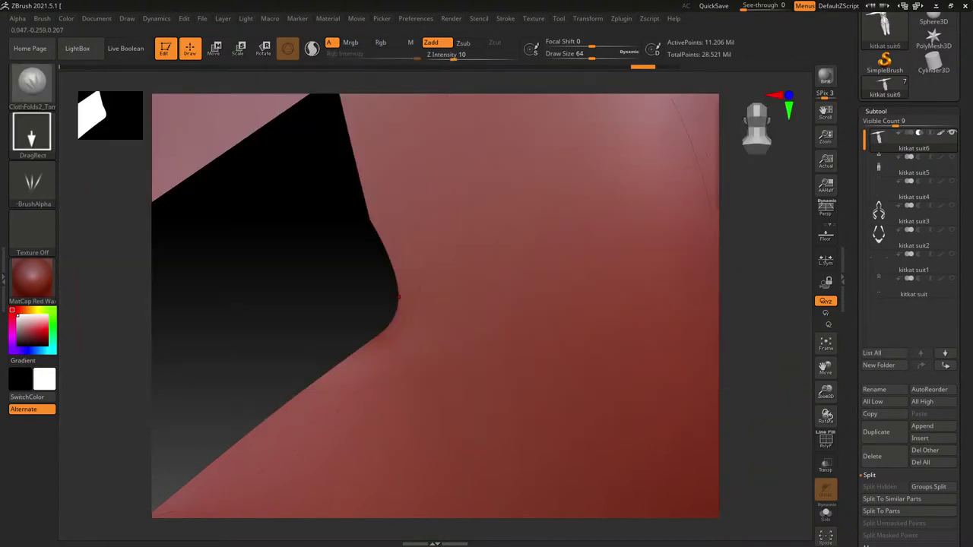
left_click_drag(399, 308, 468, 254)
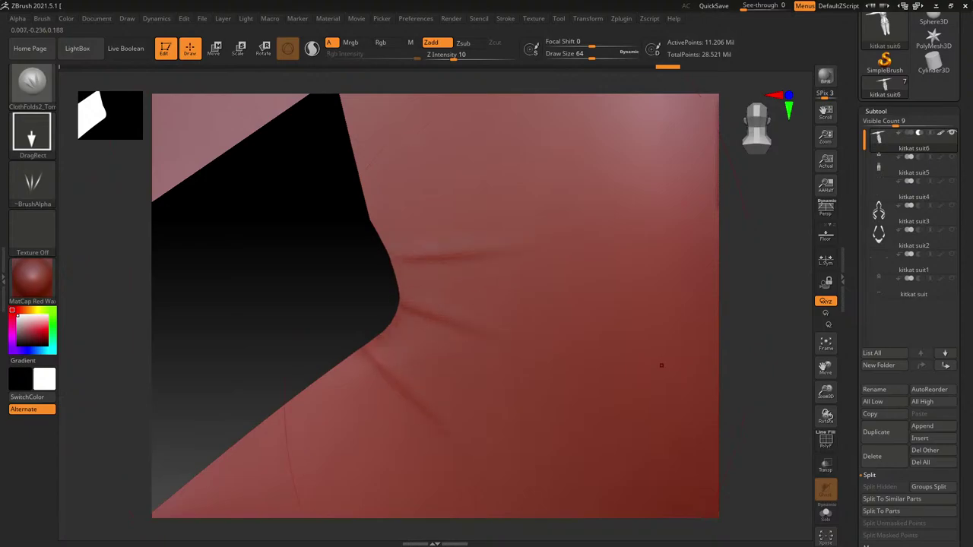
key("f")
right_click_drag(728, 382, 741, 345, "ctrl")
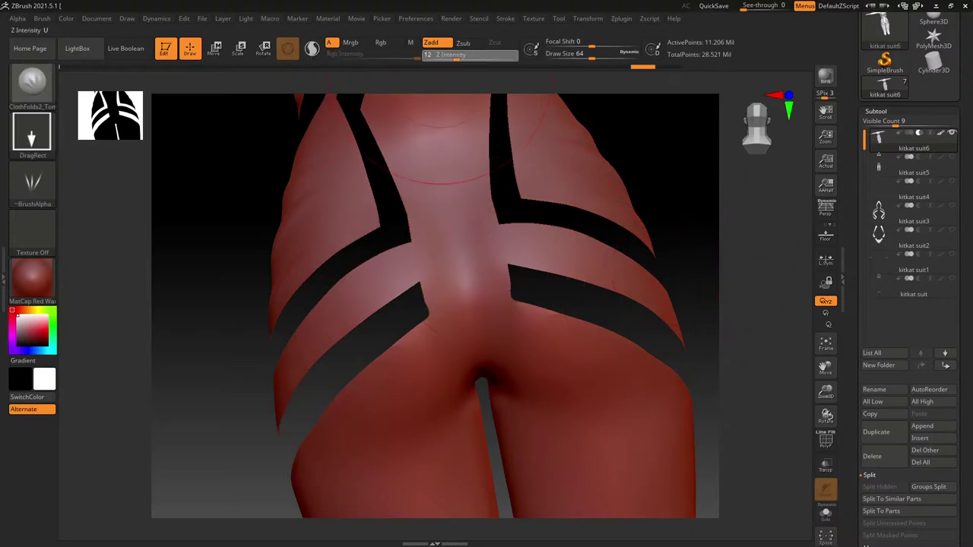
At Z Intensity 13, add creases on the lower and upper back where the straps meet
left_click_drag(456, 55, 459, 55)
left_click_drag(502, 289, 521, 304)
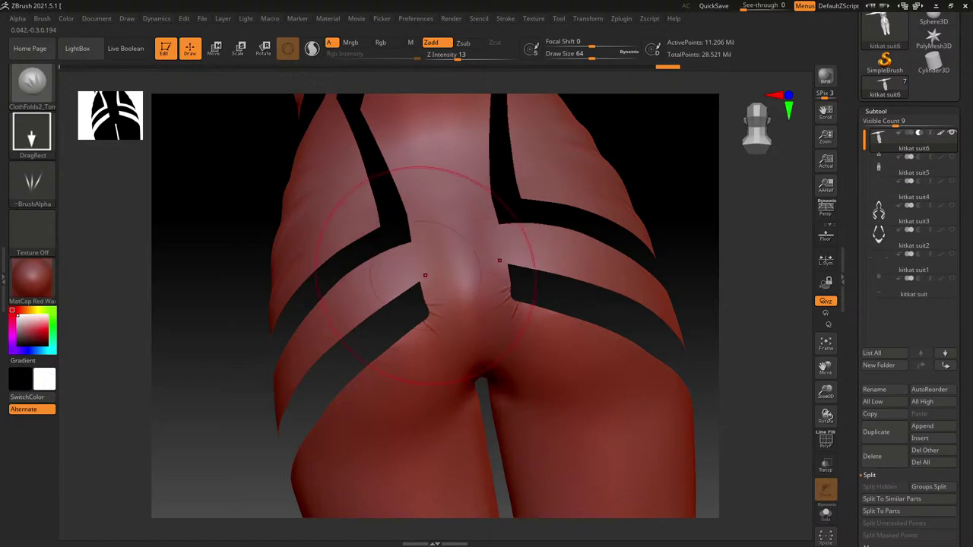
left_click_drag(456, 228, 524, 250)
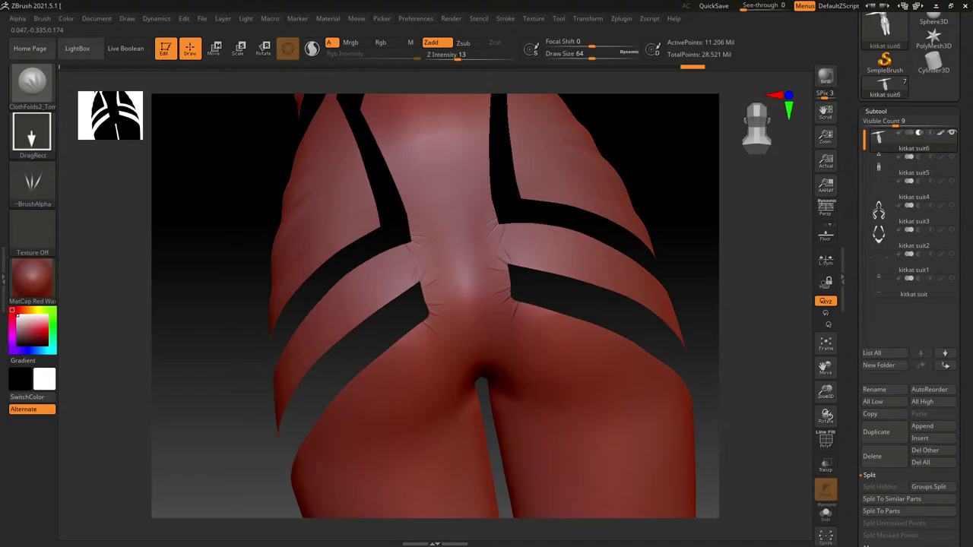
left_click_drag(437, 180, 448, 175)
left_click(588, 18)
With Transform symmetry checked, stamp ClothFolds2_Torn creases at the upper-back strap corners and around the keyhole
left_click_drag(289, 114, 319, 152)
left_click_drag(532, 297, 395, 217)
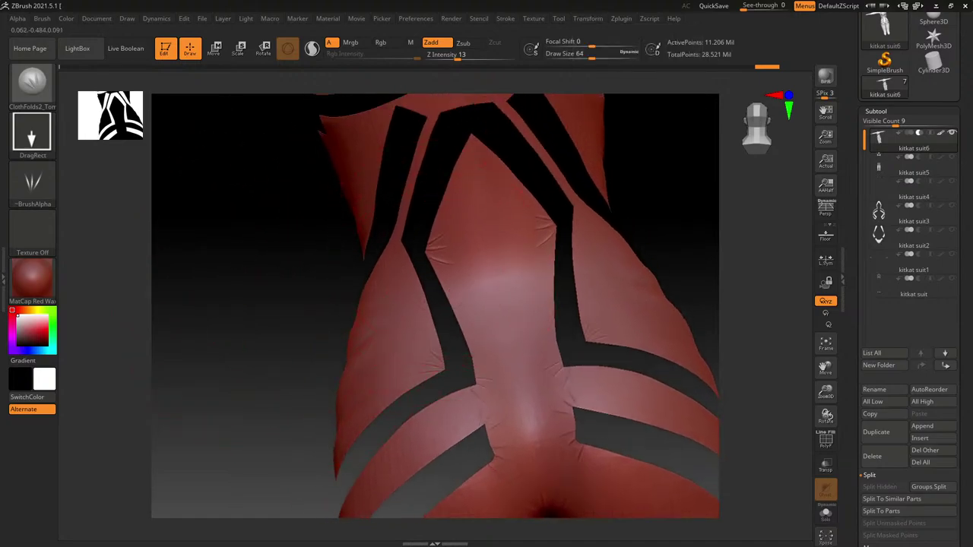
left_click(587, 18)
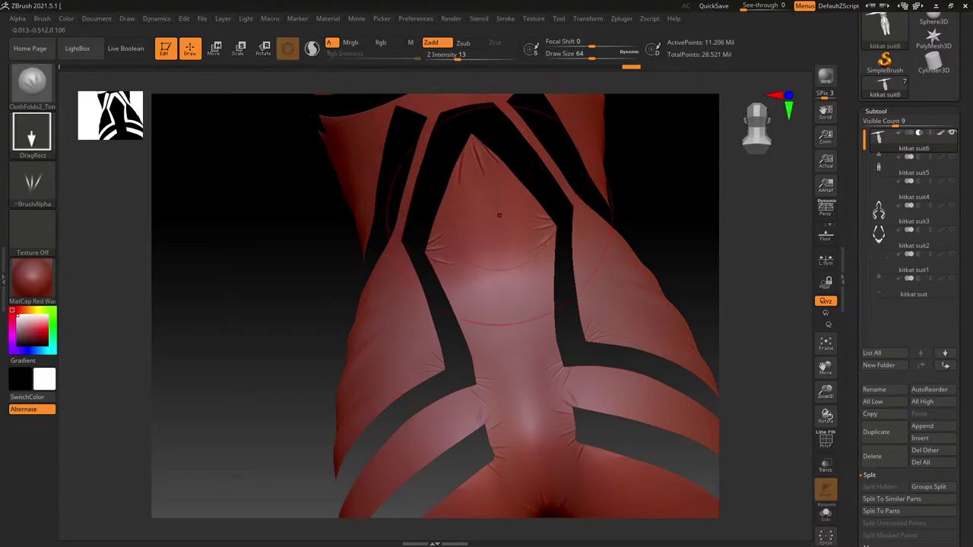
left_click_drag(471, 171, 473, 146)
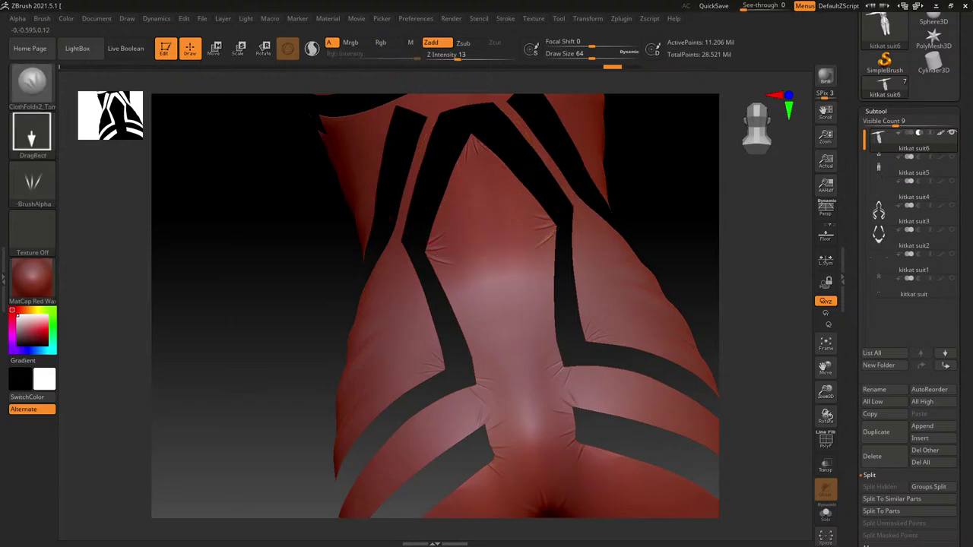
left_click(588, 18)
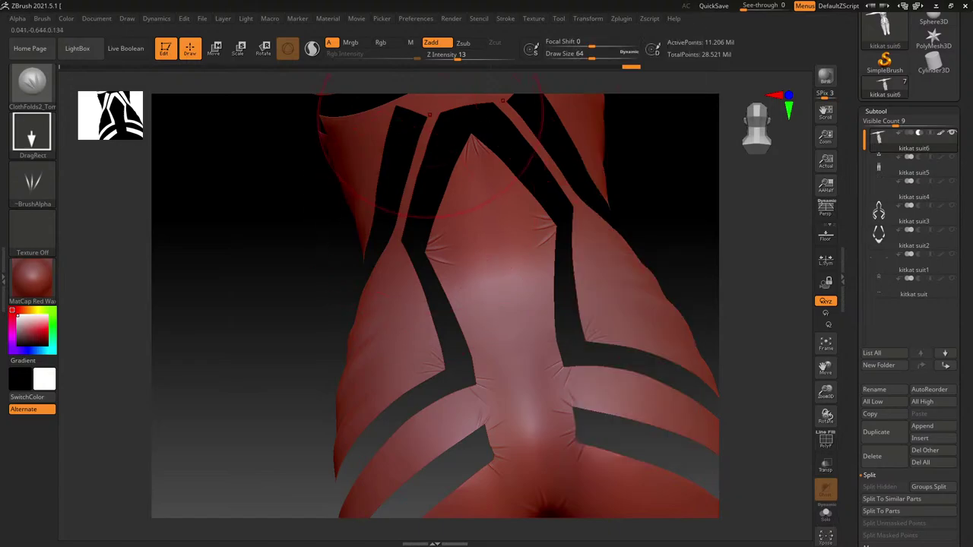
left_click_drag(825, 367, 826, 357)
mouse_move(825, 392)
left_mouse_down()
mouse_move(825, 380)
mouse_move(825, 402)
left_mouse_up()
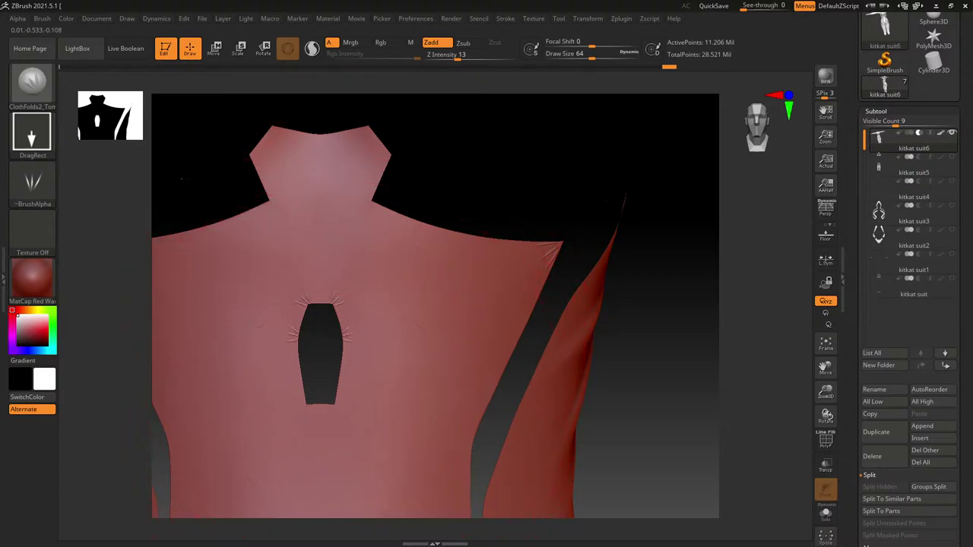
Inspect the cloth folds on the collar, neckline and shoulder panel up close
left_click_drag(327, 205, 414, 293, "alt")
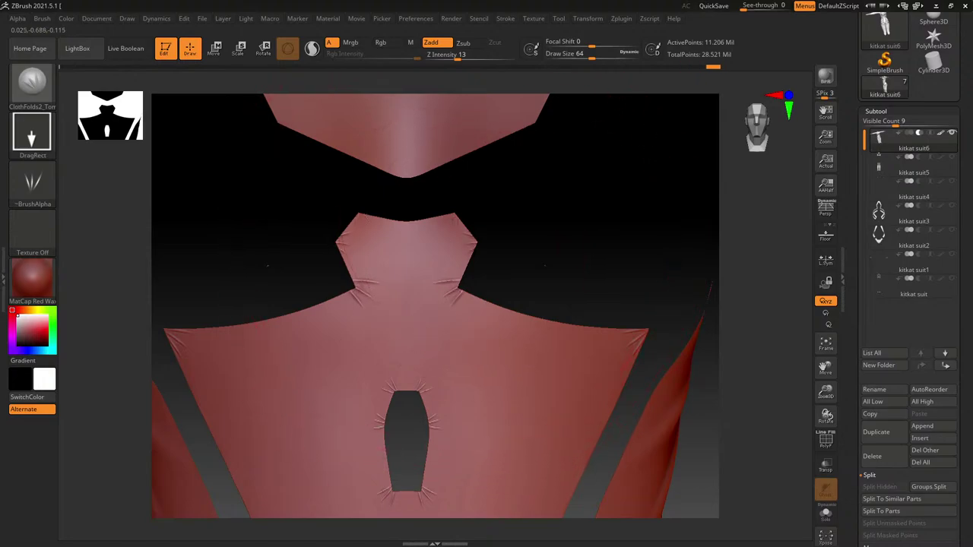
left_click_drag(455, 237, 455, 282, "alt")
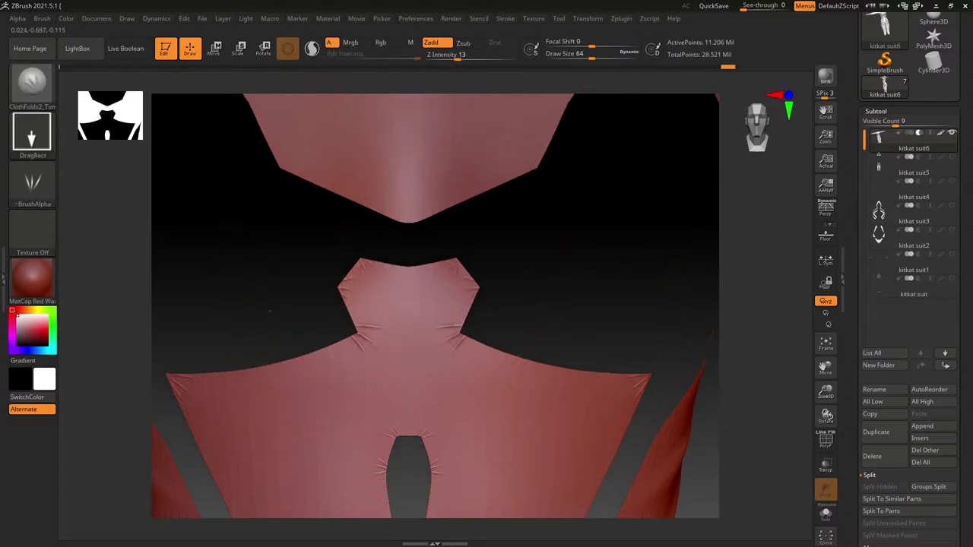
left_click_drag(456, 236, 456, 330, "alt")
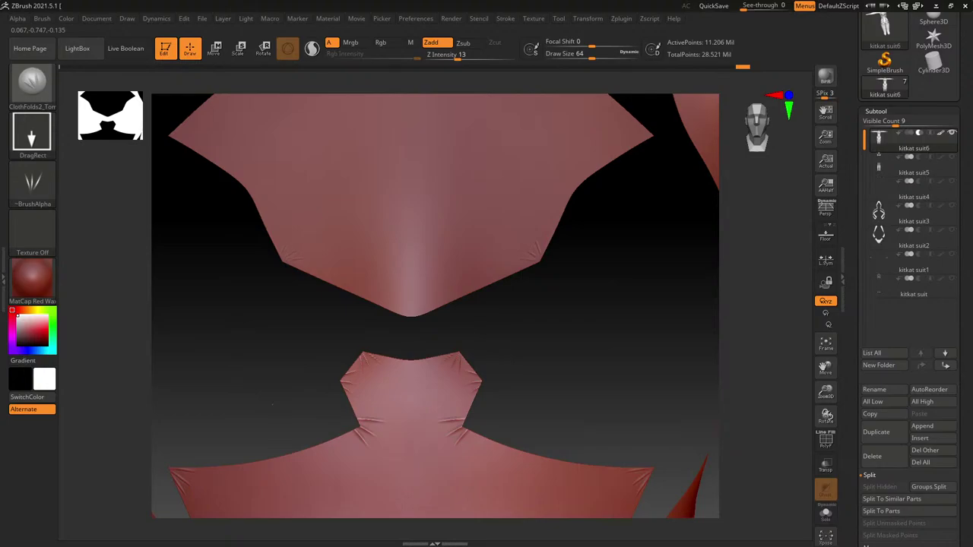
left_click_drag(639, 130, 586, 209, "alt")
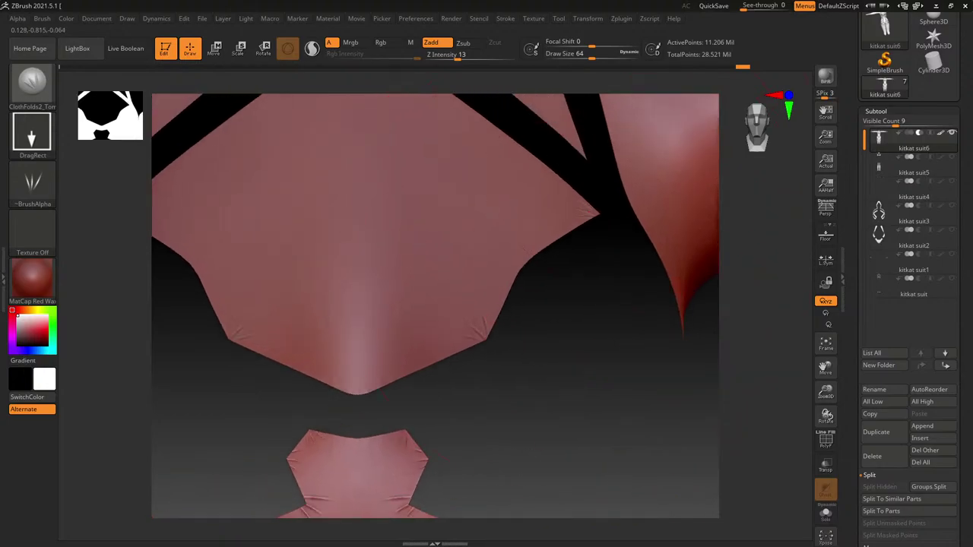
left_click_drag(577, 190, 601, 312, "alt")
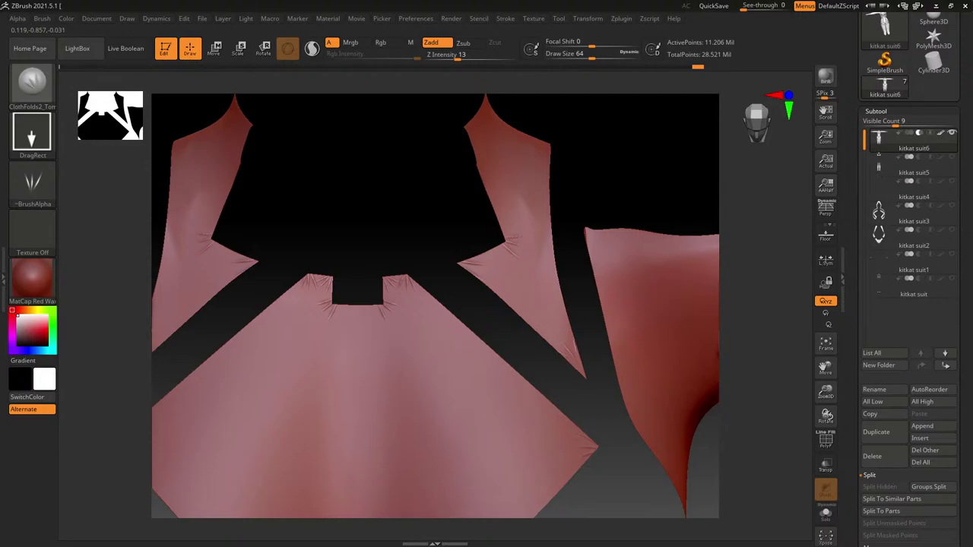
Orbit around the strap and button to show both holes, then frame the figure sideways
left_click_drag(538, 294, 493, 248)
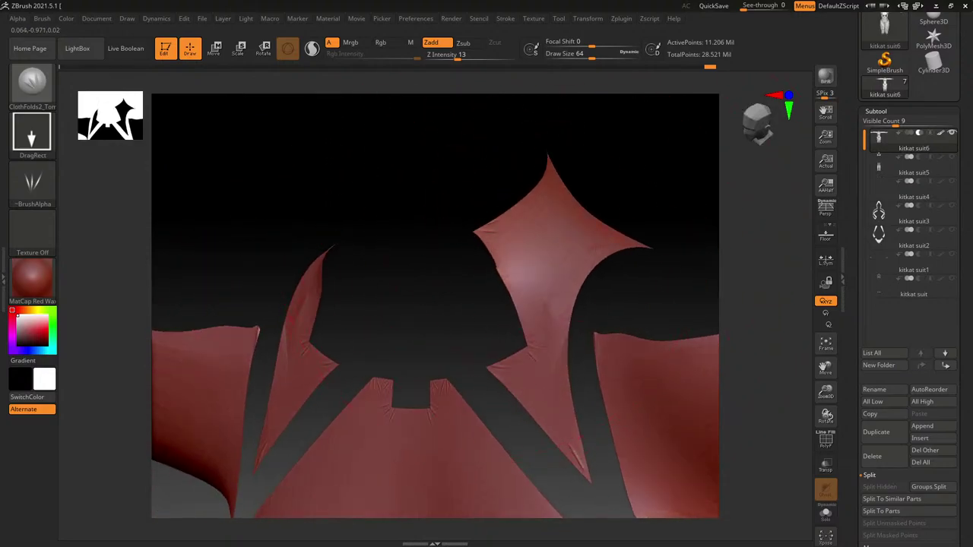
mouse_move(608, 271)
left_mouse_down()
mouse_move(507, 278)
mouse_move(520, 262)
left_mouse_up()
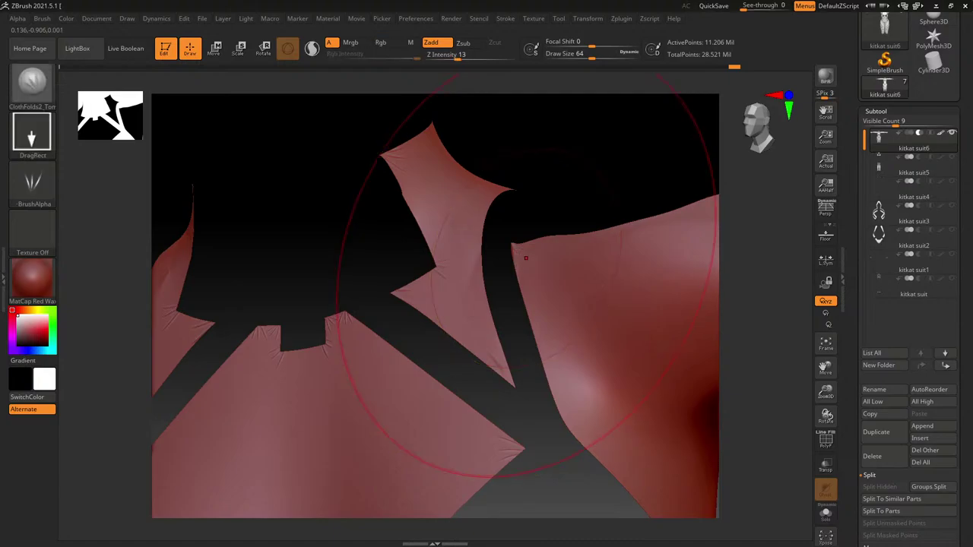
left_click_drag(395, 250, 464, 292)
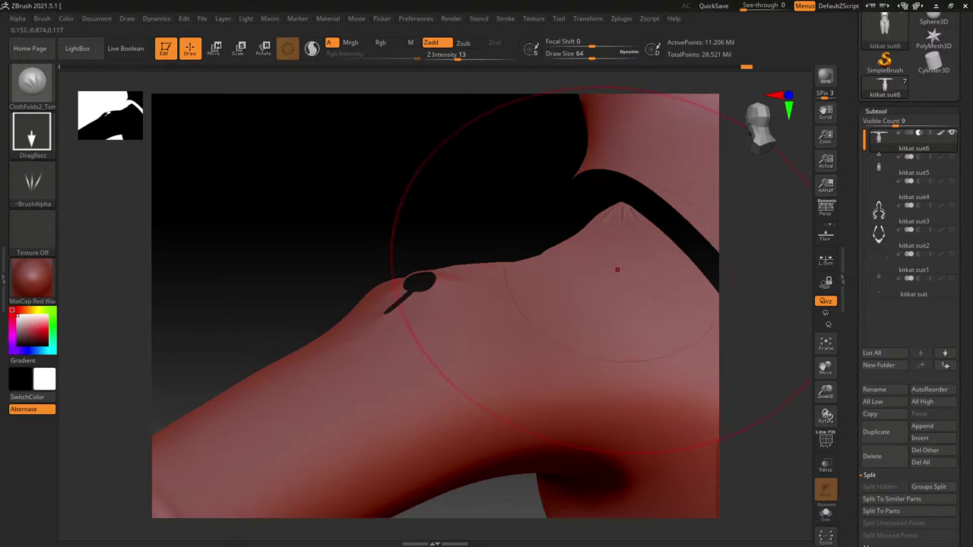
mouse_move(342, 190)
left_mouse_down()
mouse_move(426, 251)
mouse_move(395, 266)
left_mouse_up()
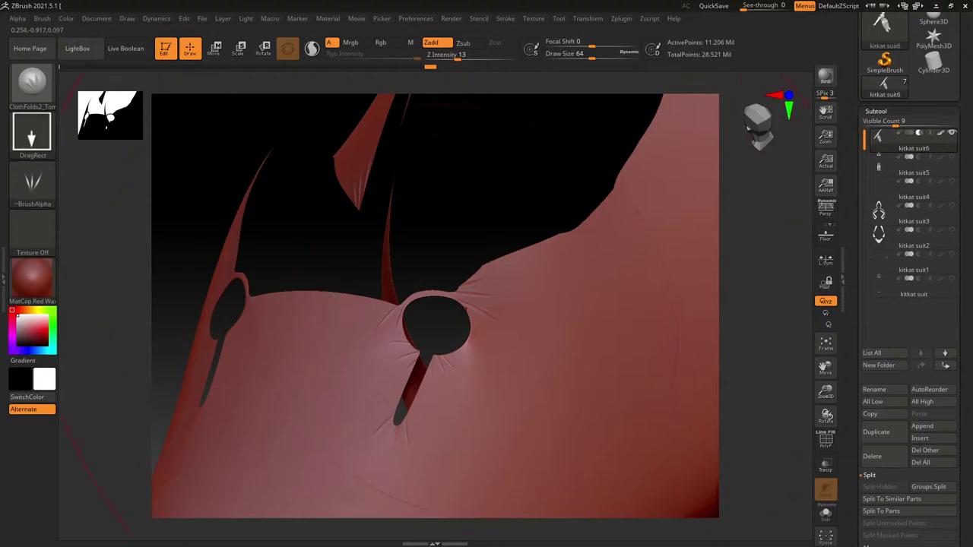
right_click_drag(425, 319, 469, 309)
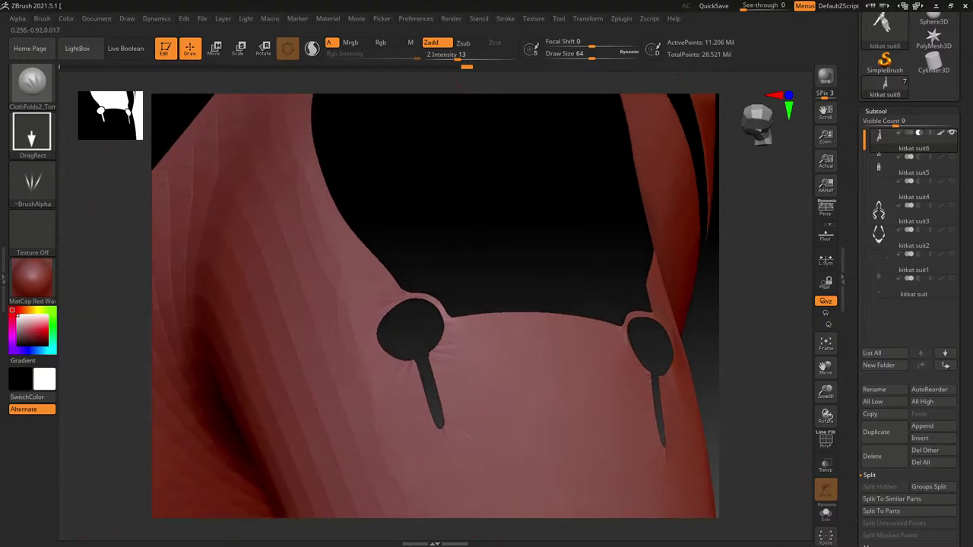
key("f")
left_click_drag(532, 357, 579, 282)
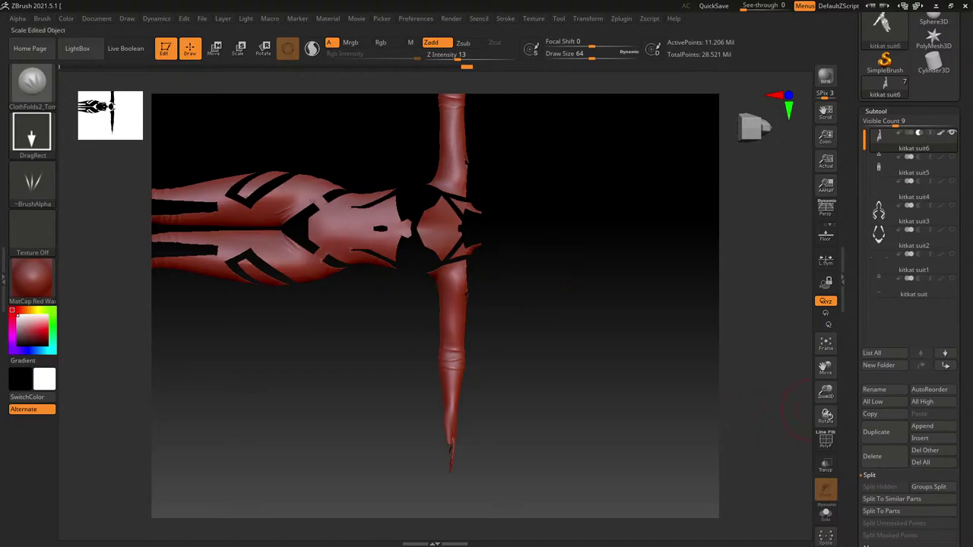
Zoom in and orbit around the leg and upper thigh
left_click_drag(825, 391, 825, 358)
mouse_move(334, 365)
left_mouse_down()
mouse_move(441, 304)
mouse_move(489, 260)
left_mouse_up()
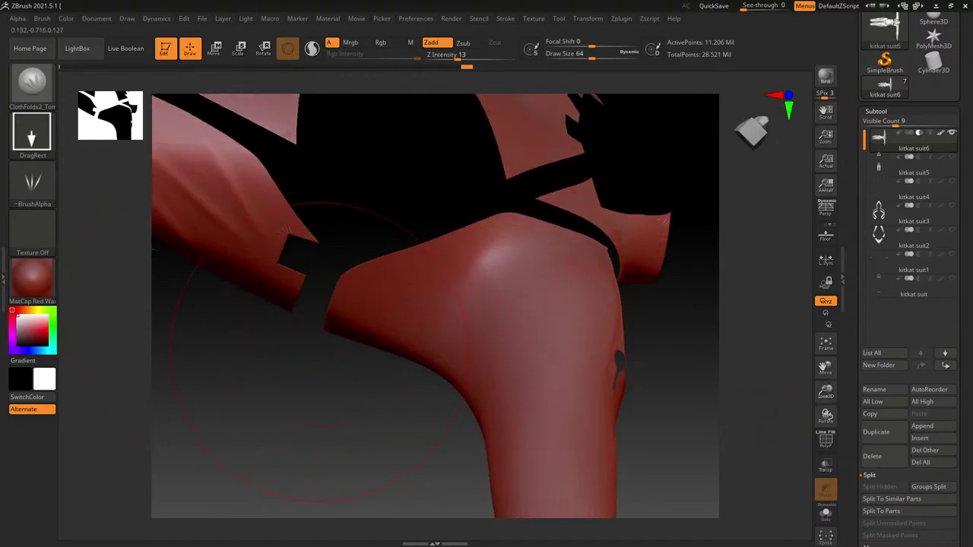
left_click_drag(321, 352, 567, 319)
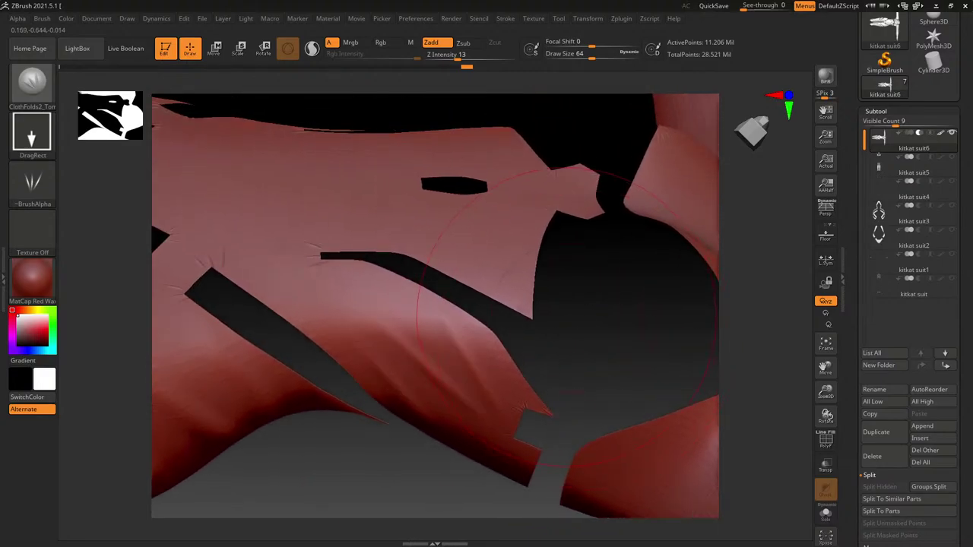
mouse_move(228, 258)
left_mouse_down()
mouse_move(296, 251)
mouse_move(350, 228)
mouse_move(429, 163)
left_mouse_up()
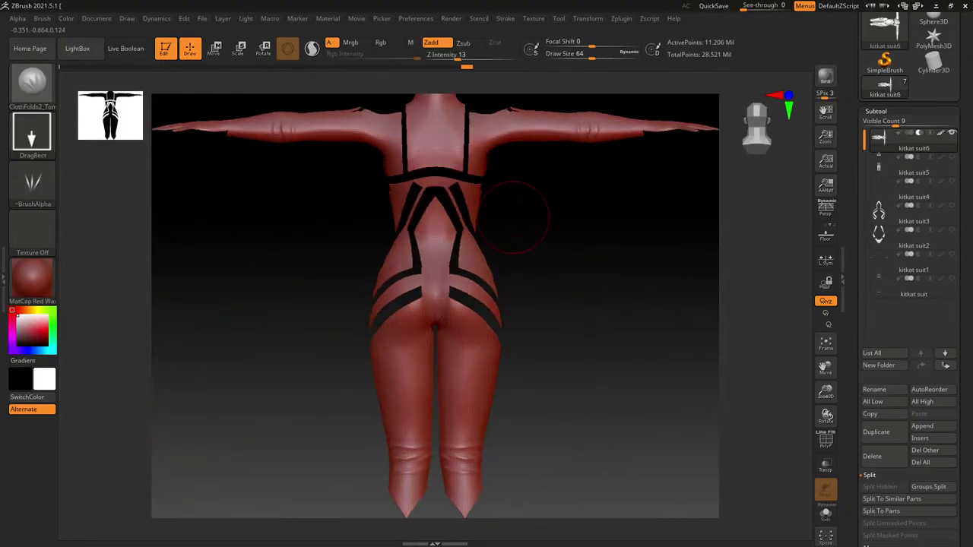
Look over the belt and upper-back panels, then stamp a ClothFolds2 crease near the sleeve's wrist
scroll(620, 235, "up", 10)
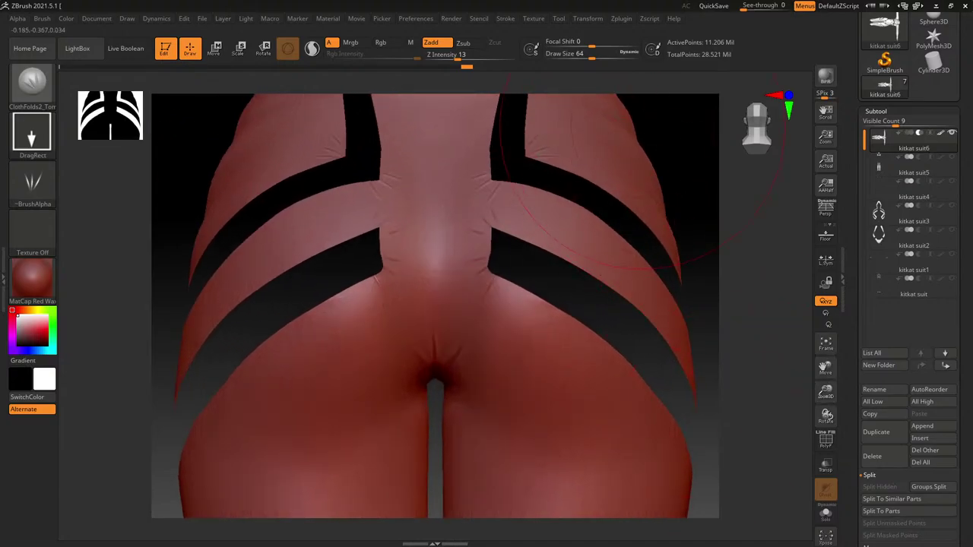
left_click_drag(669, 251, 677, 388, "alt")
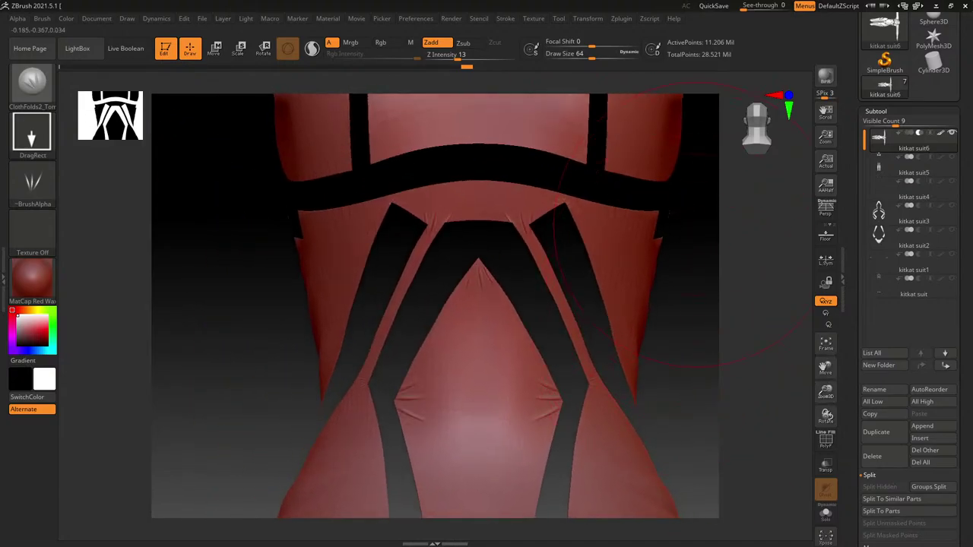
left_click_drag(691, 228, 696, 395, "alt")
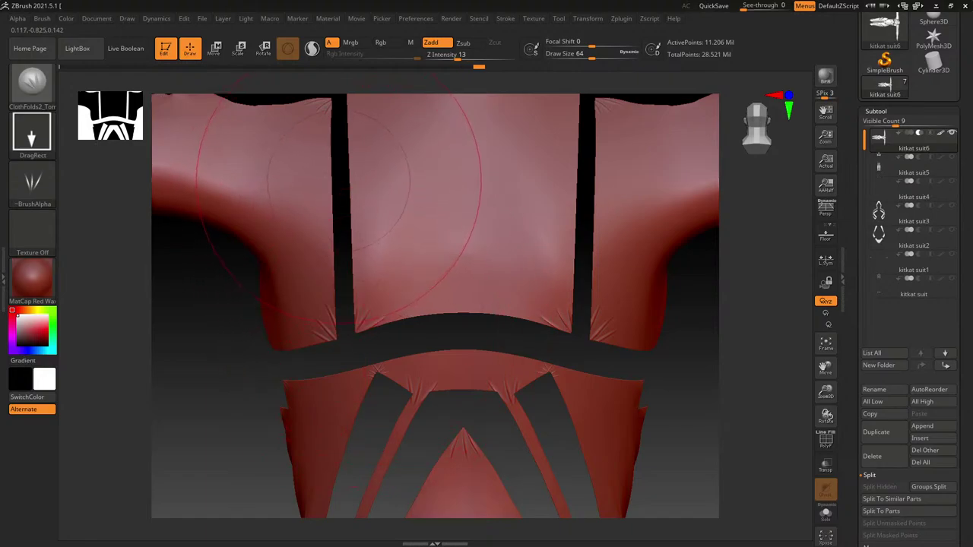
left_click_drag(338, 152, 342, 319)
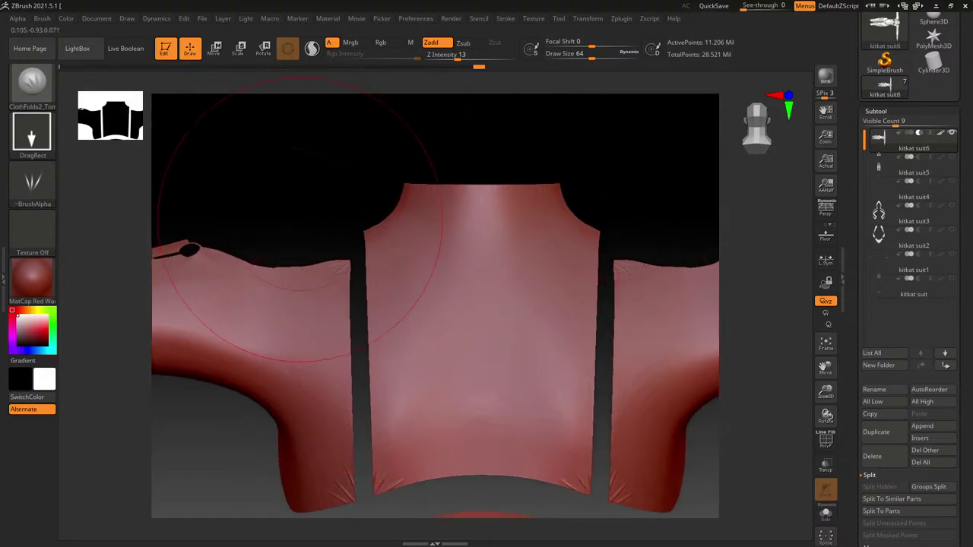
mouse_move(206, 142)
left_mouse_down()
mouse_move(406, 236)
mouse_move(456, 425)
mouse_move(532, 426)
mouse_move(456, 403)
left_mouse_up()
key("b")
left_click_drag(466, 246, 468, 251)
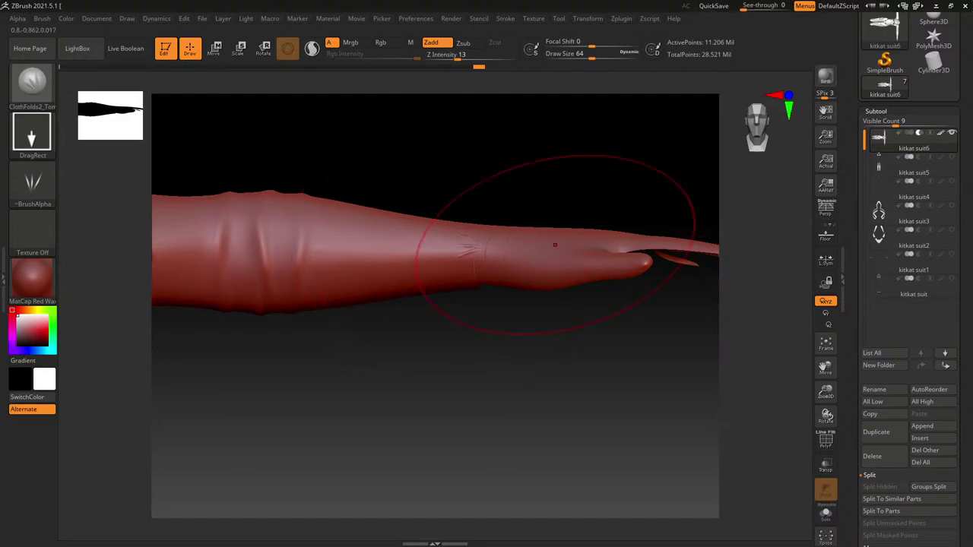
Browse the Subtool list entries and rotate from the sleeve over to the pattern pieces
mouse_move(912, 166)
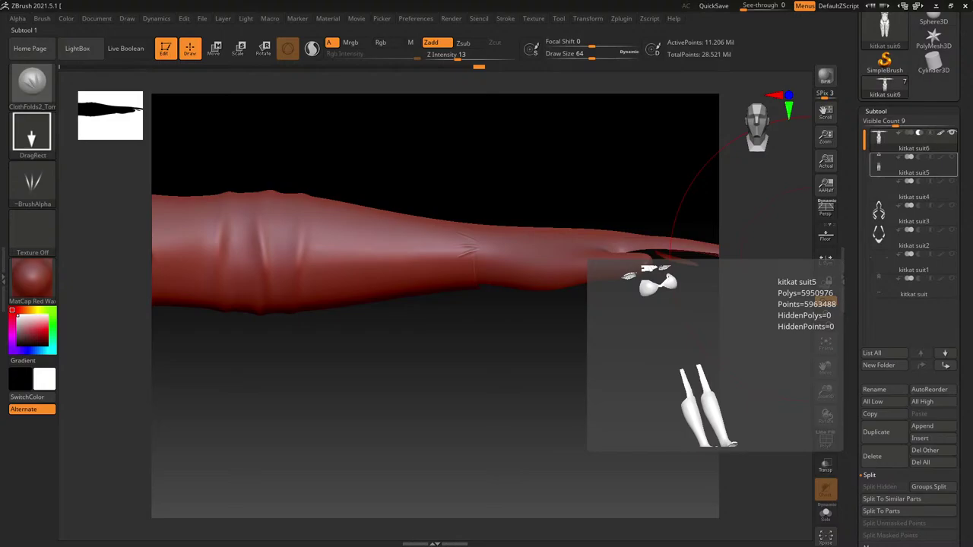
mouse_move(912, 190)
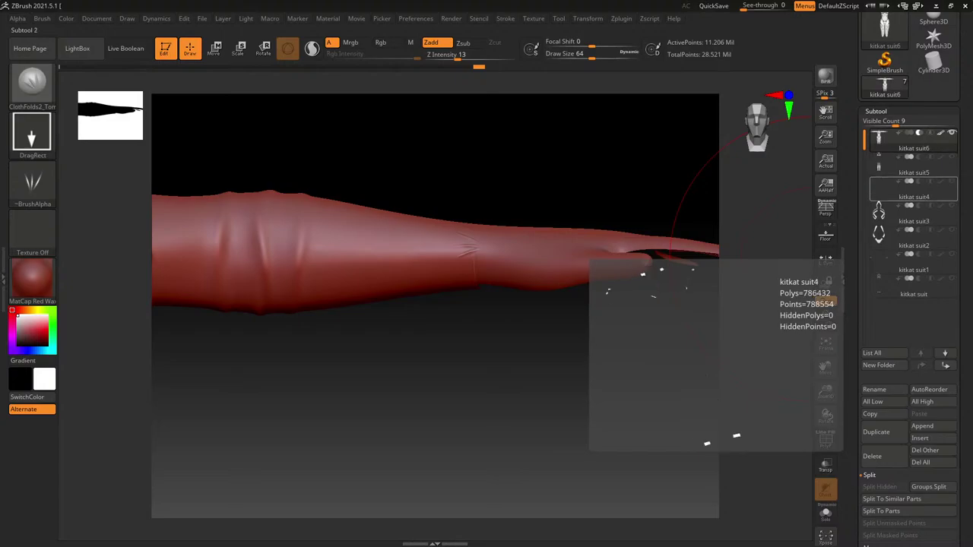
mouse_move(912, 214)
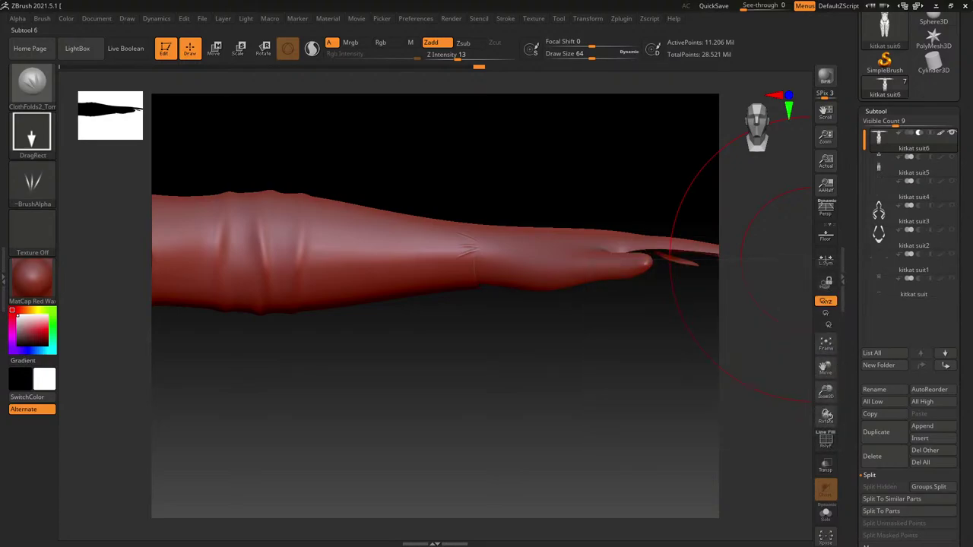
left_click_drag(806, 266, 597, 307)
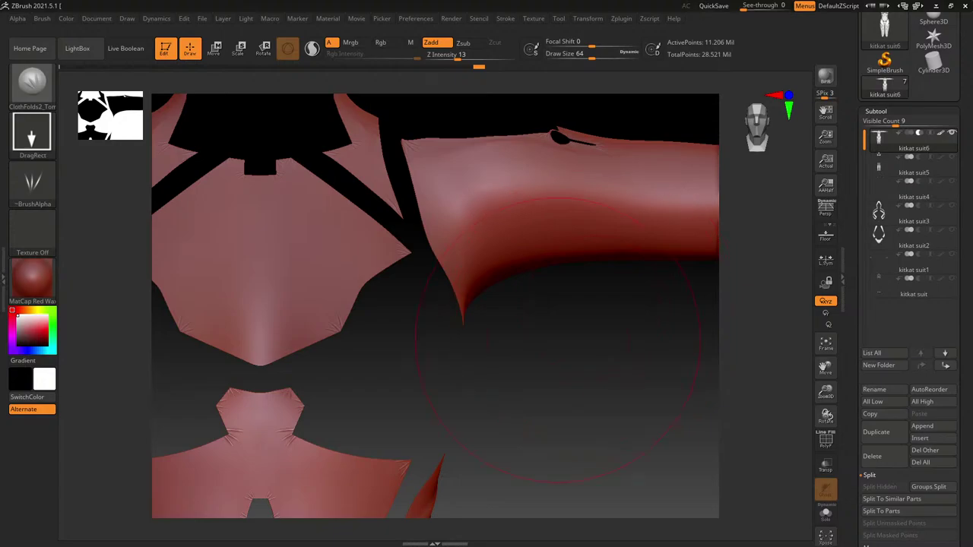
left_click_drag(559, 342, 601, 312)
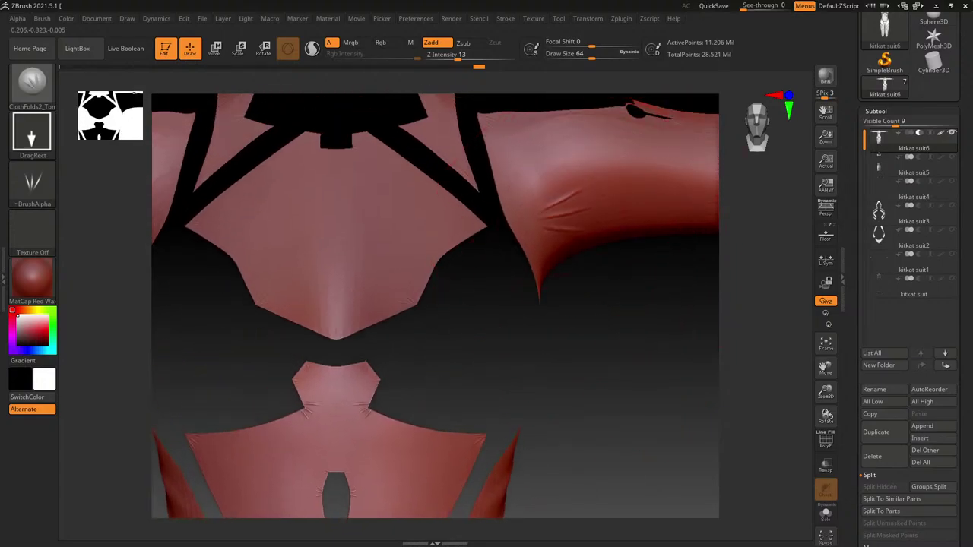
Orbit along the sleeve to where it bends over the shoulder and strap
left_click_drag(175, 251, 288, 258)
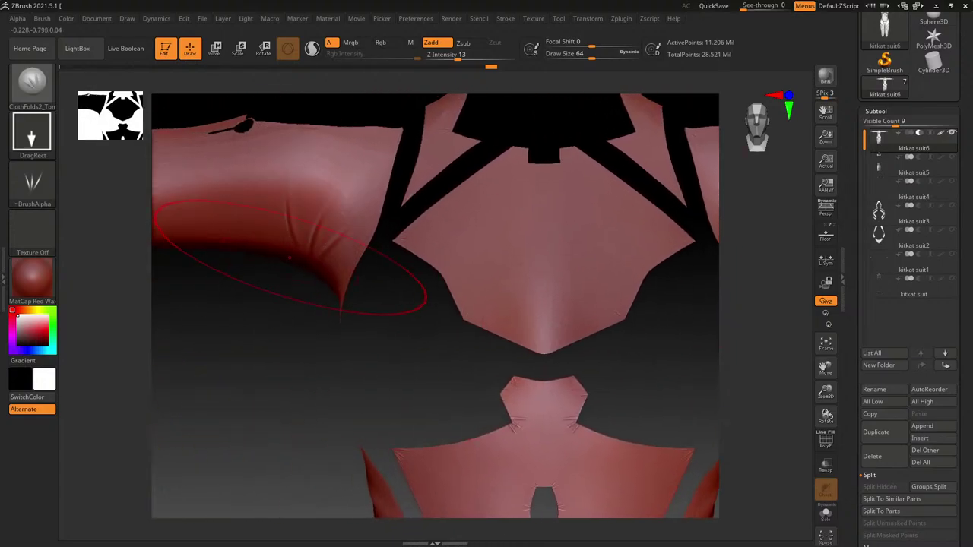
mouse_move(517, 315)
left_mouse_down()
mouse_move(563, 338)
mouse_move(370, 326)
left_mouse_up()
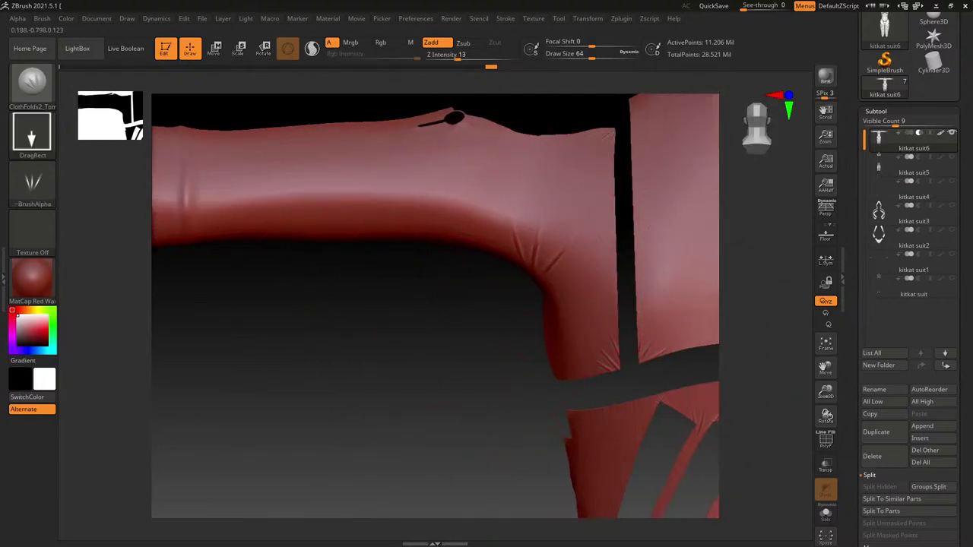
left_click_drag(369, 326, 434, 390)
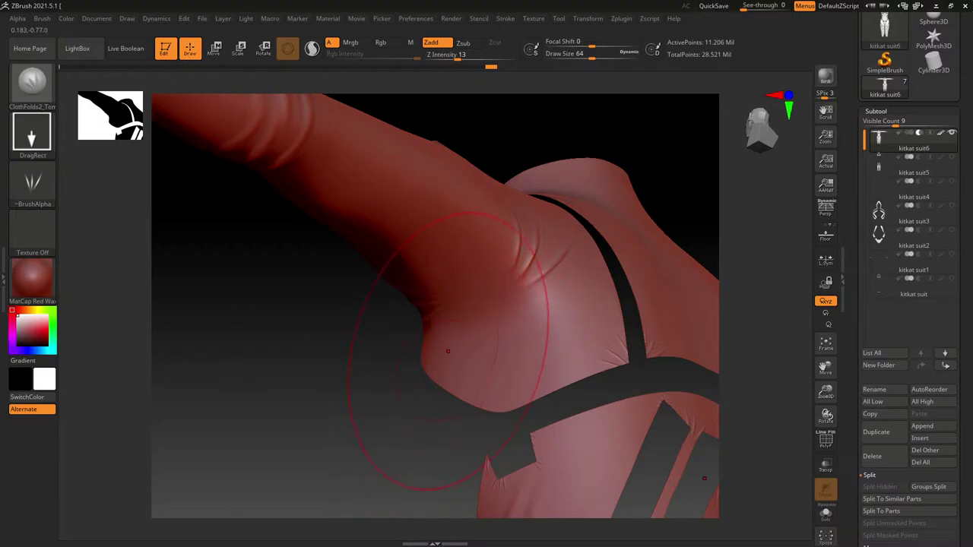
mouse_move(447, 351)
left_mouse_down()
mouse_move(408, 310)
mouse_move(502, 266)
left_mouse_up()
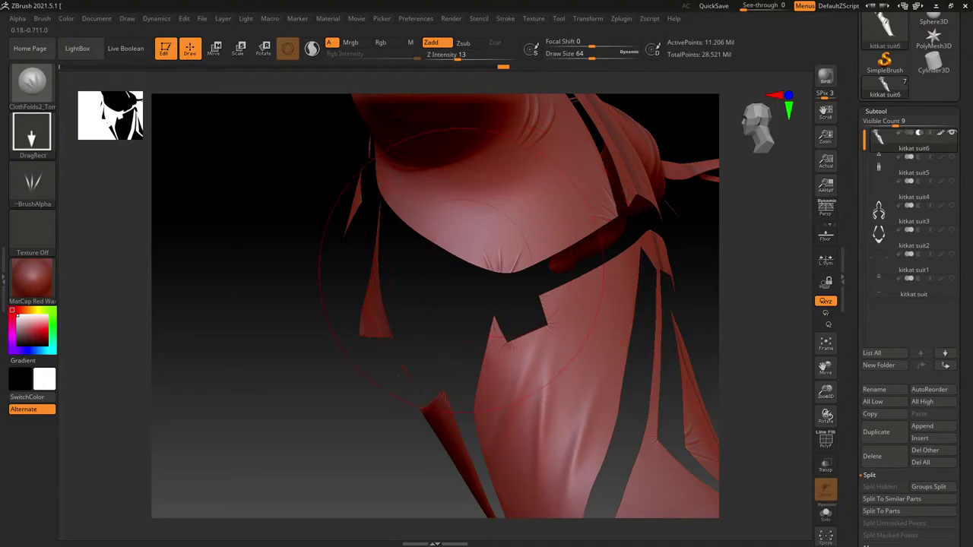
mouse_move(414, 334)
left_mouse_down()
mouse_move(490, 293)
mouse_move(558, 341)
left_mouse_up()
Turn off mirror symmetry in Transform and zoom in on the torso panel
left_click(587, 19)
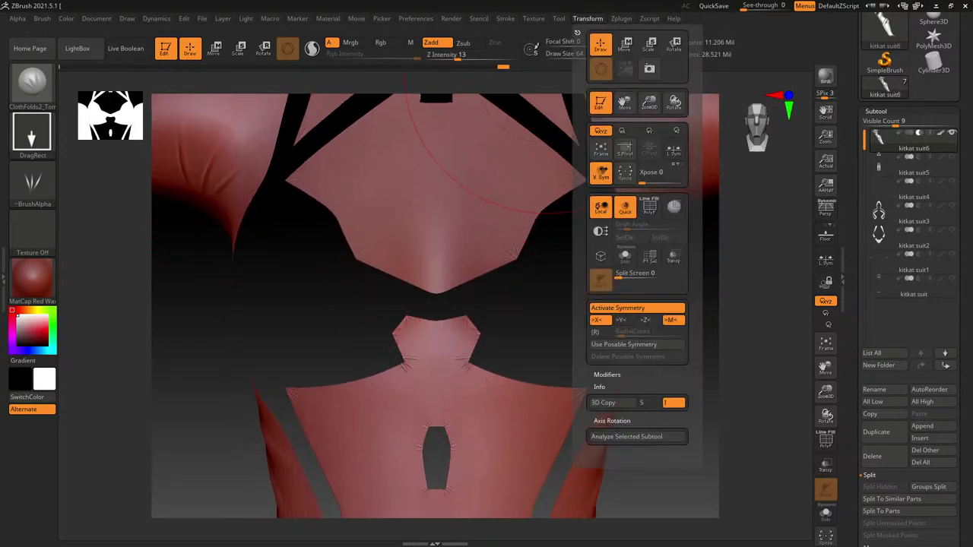
left_click(617, 308)
left_click(617, 308)
left_click(617, 307)
left_click(617, 307)
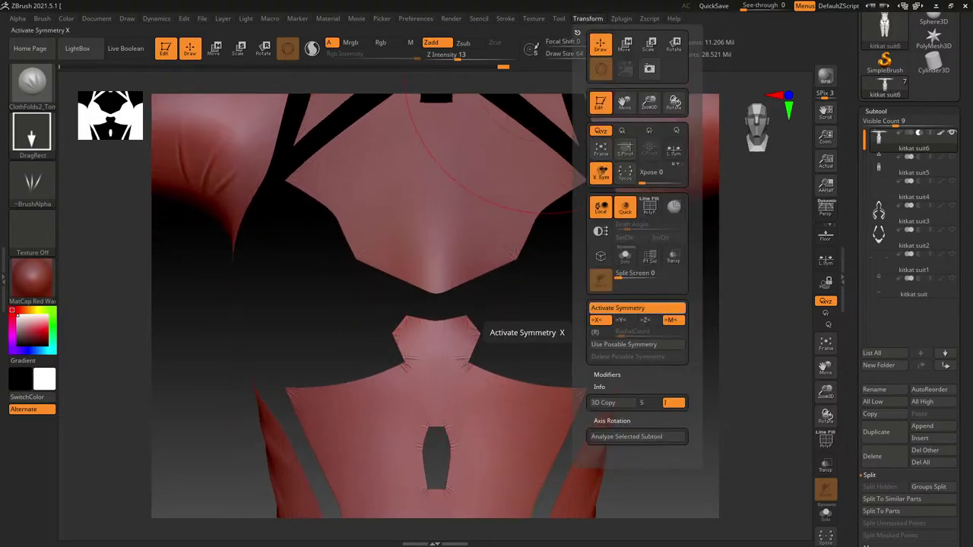
left_click(617, 308)
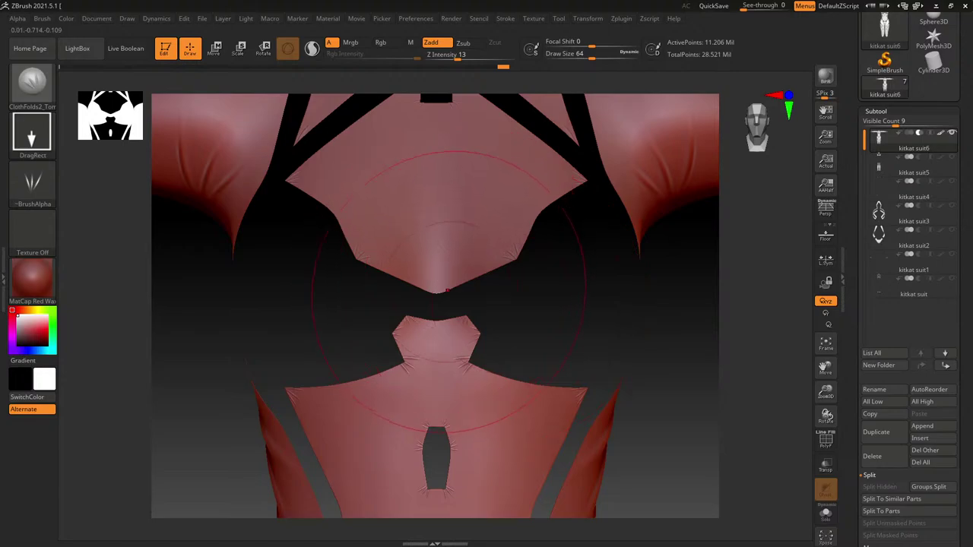
mouse_move(441, 282)
left_mouse_down("alt")
mouse_move(440, 228)
mouse_move(471, 304)
left_mouse_up("alt")
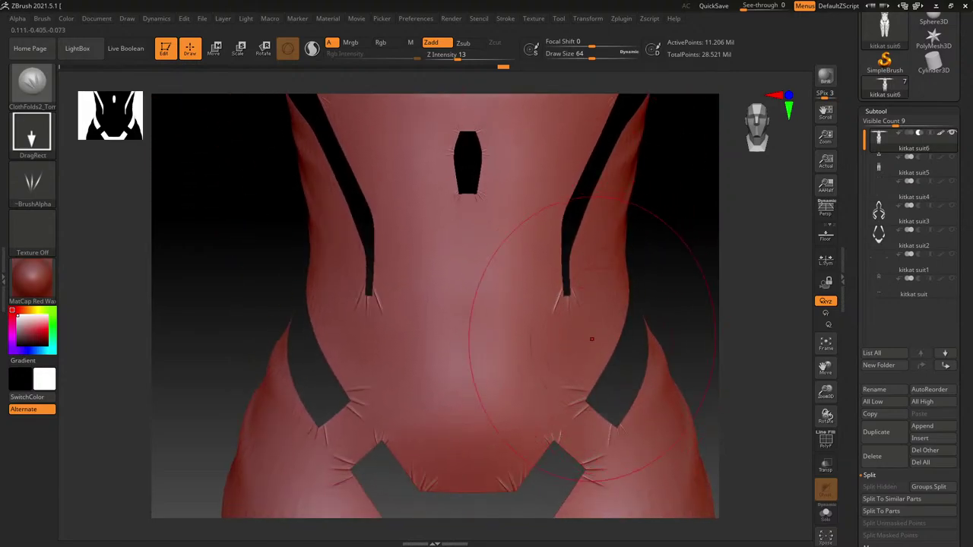
Sculpt fold creases across the lower torso, then undo the centre creases
left_click_drag(467, 384, 456, 334)
left_click_drag(475, 384, 494, 334)
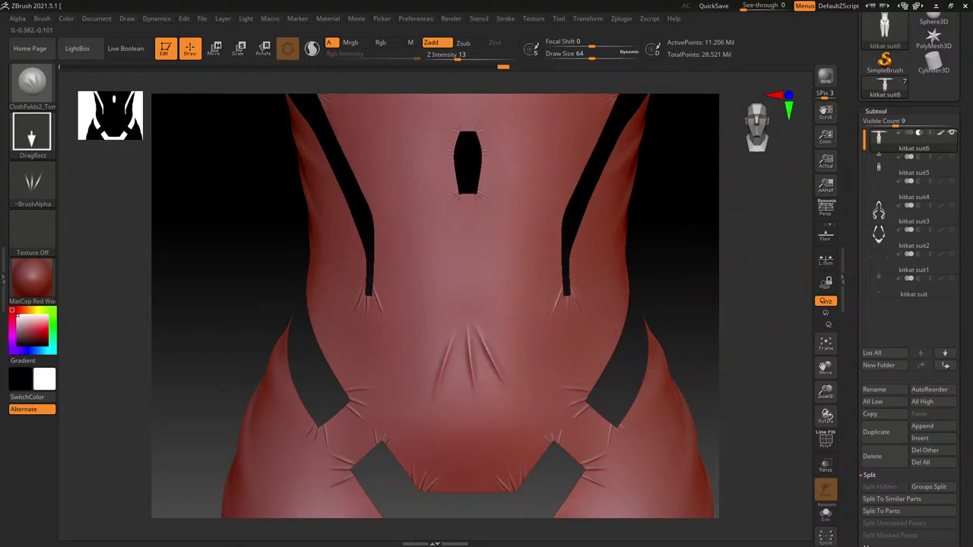
left_click_drag(486, 399, 517, 323)
left_click_drag(463, 410, 437, 323)
left_click_drag(433, 407, 425, 327)
left_click_drag(510, 372, 502, 319)
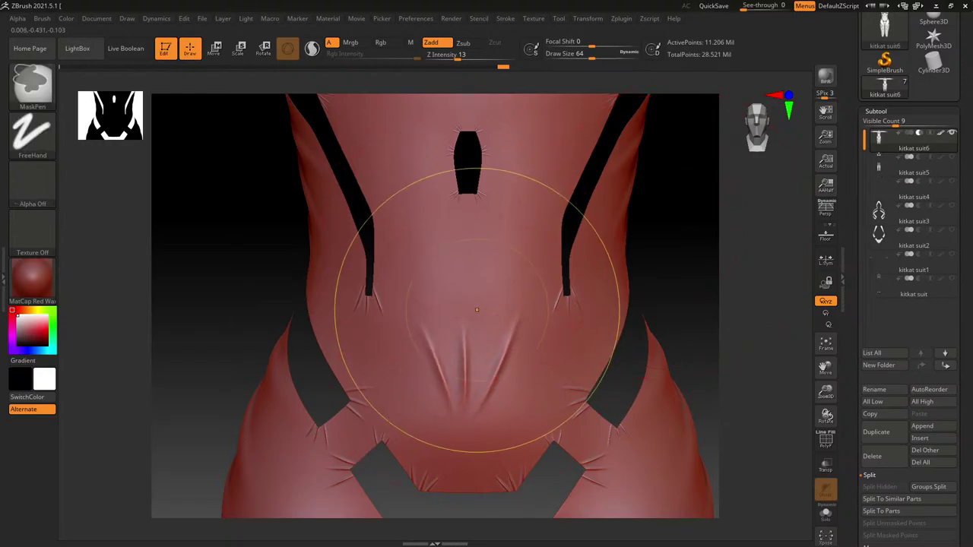
key("ctrl")
key("ctrl+z")
key("ctrl+z")
key("ctrl+z")
key("ctrl+z")
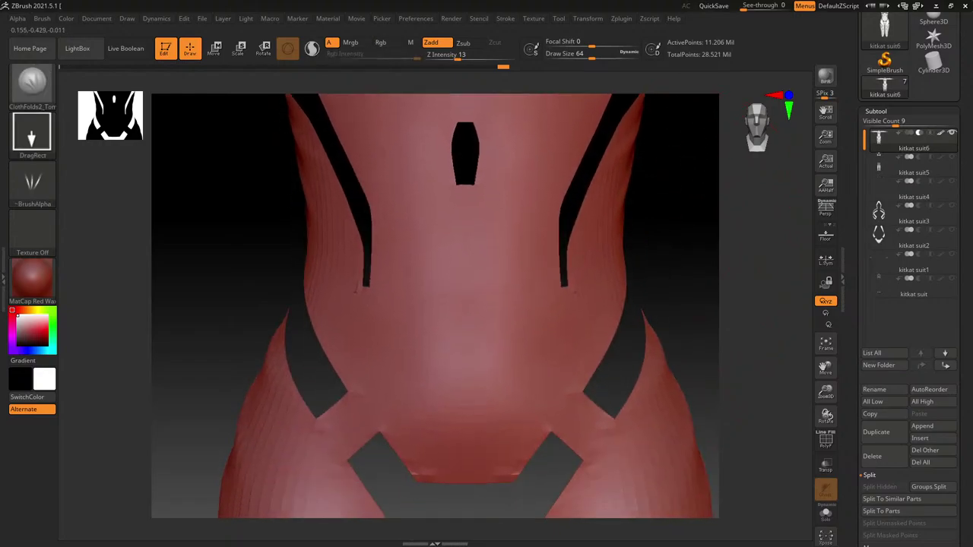
Sculpt creases between the lower-torso cut-outs and at their corners, undoing the last stroke
left_click_drag(471, 454, 467, 403)
left_click_drag(444, 455, 437, 406)
left_click_drag(498, 456, 506, 396)
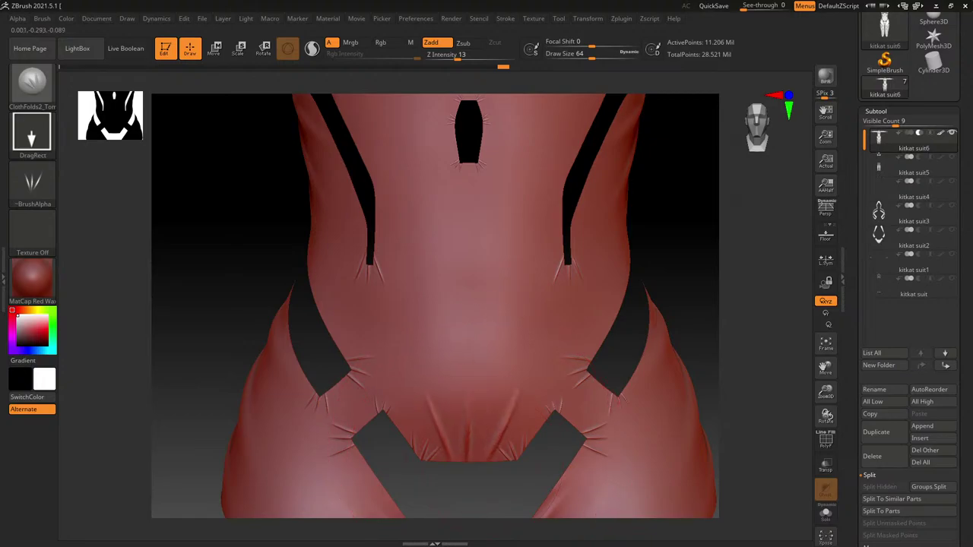
left_click_drag(434, 460, 426, 394)
left_click_drag(517, 457, 510, 387)
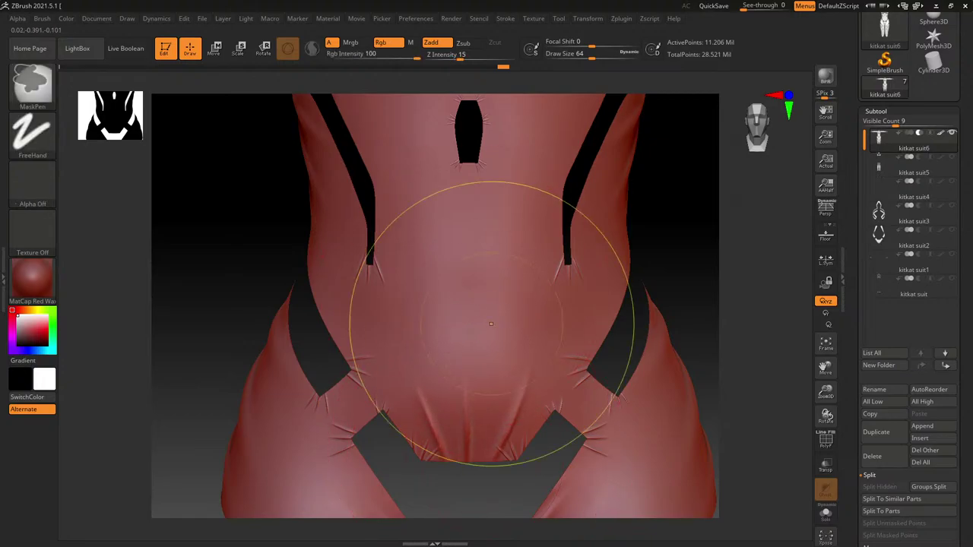
key("ctrl+z")
key("ctrl+z")
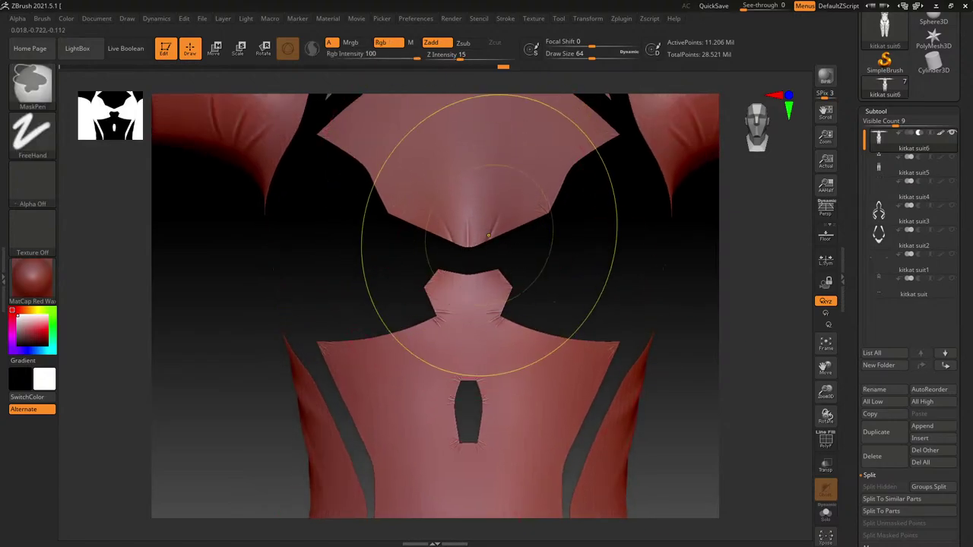
Switch to ClothFolds4 and sculpt horizontal folds across the upper chest panel
key("b")
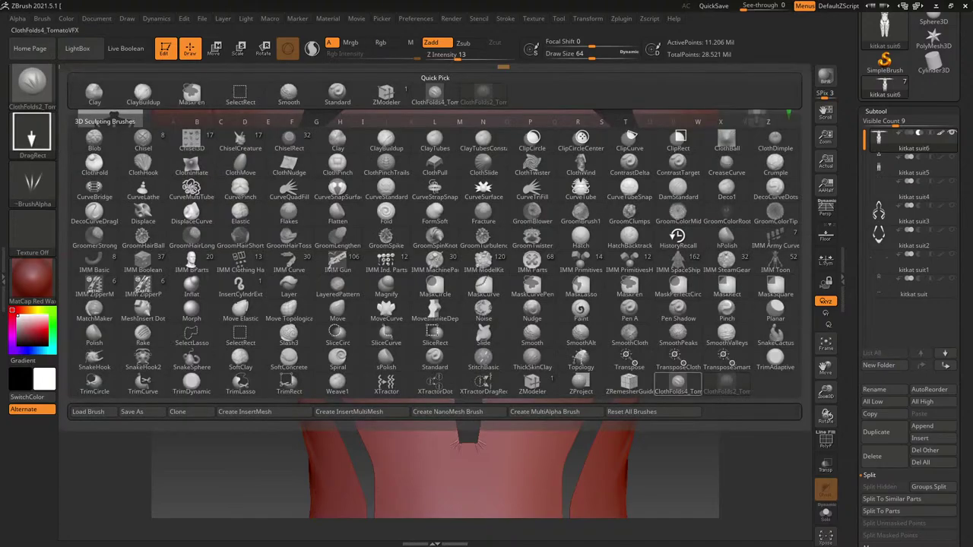
left_click(677, 384)
left_click_drag(467, 182, 467, 199)
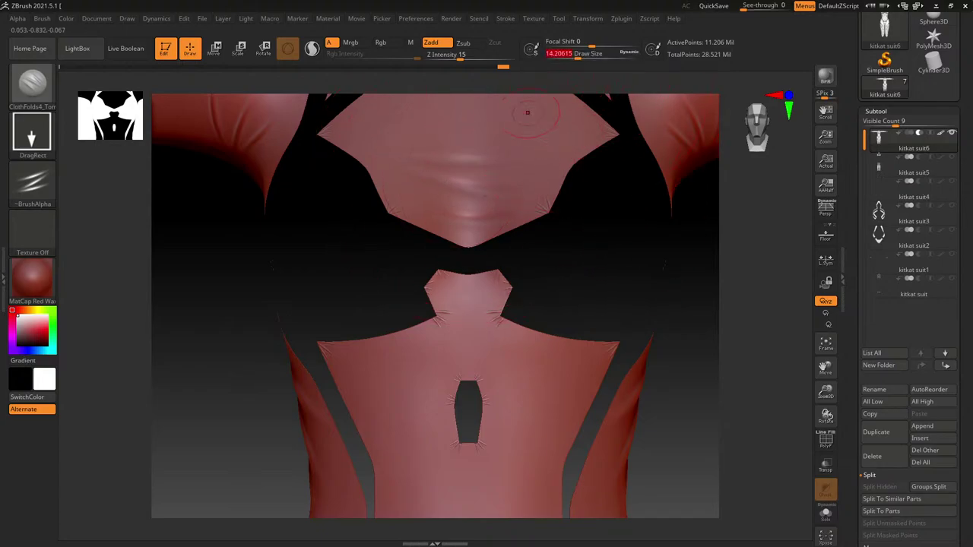
key("shift")
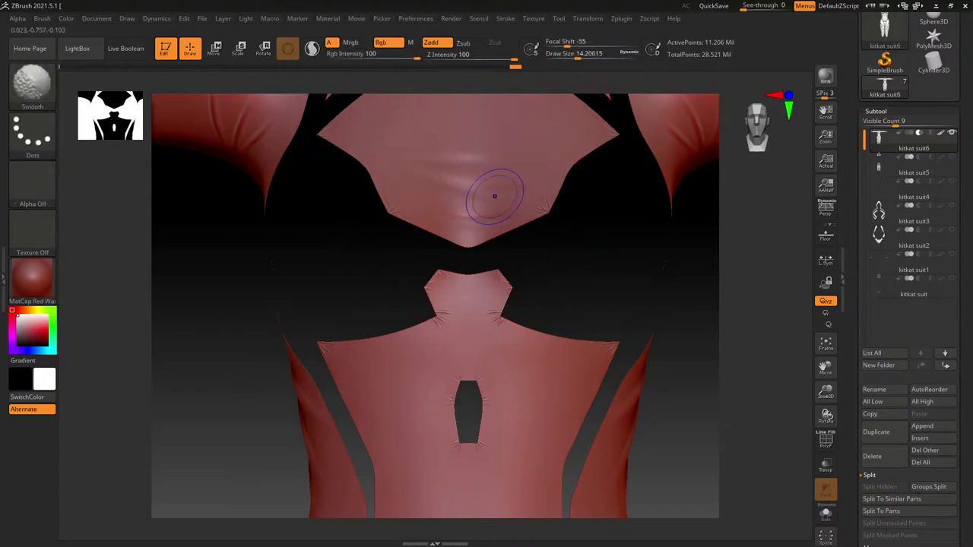
key("ctrl+shift+z")
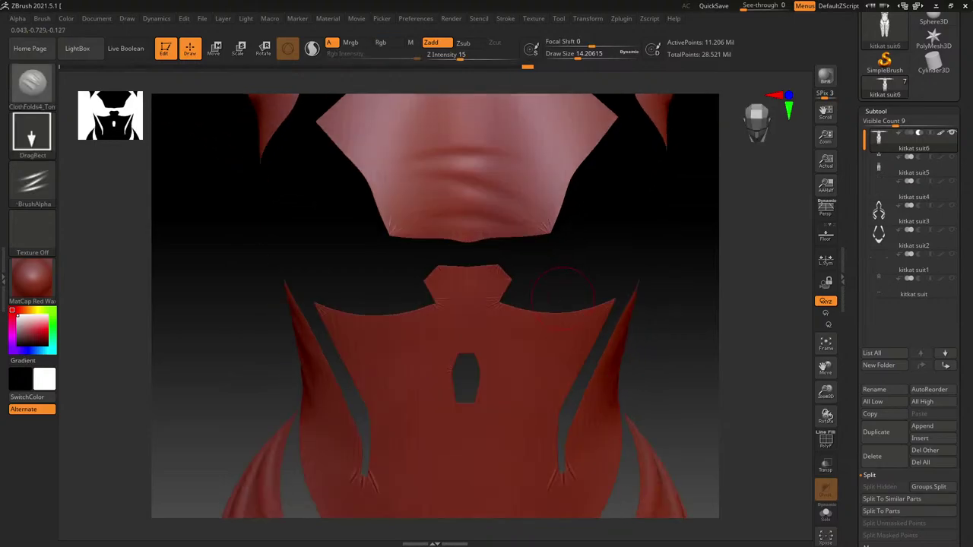
Frame the figure and navigate along the arm to the gloved hand
key("f")
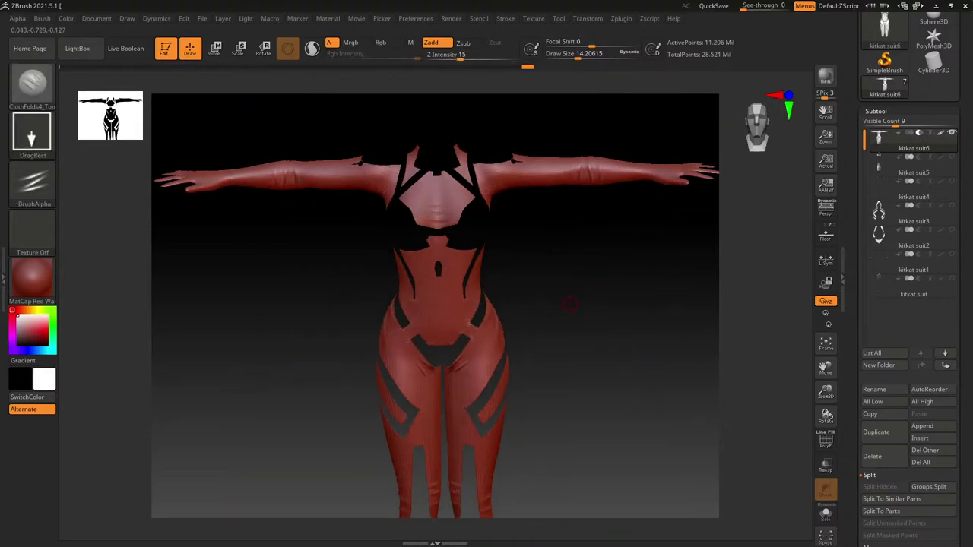
left_click_drag(567, 287, 569, 311)
left_click_drag(825, 392, 826, 414)
mouse_move(826, 368)
left_mouse_down()
mouse_move(767, 359)
mouse_move(825, 368)
mouse_move(684, 380)
mouse_move(435, 357)
left_mouse_up()
left_click(32, 82)
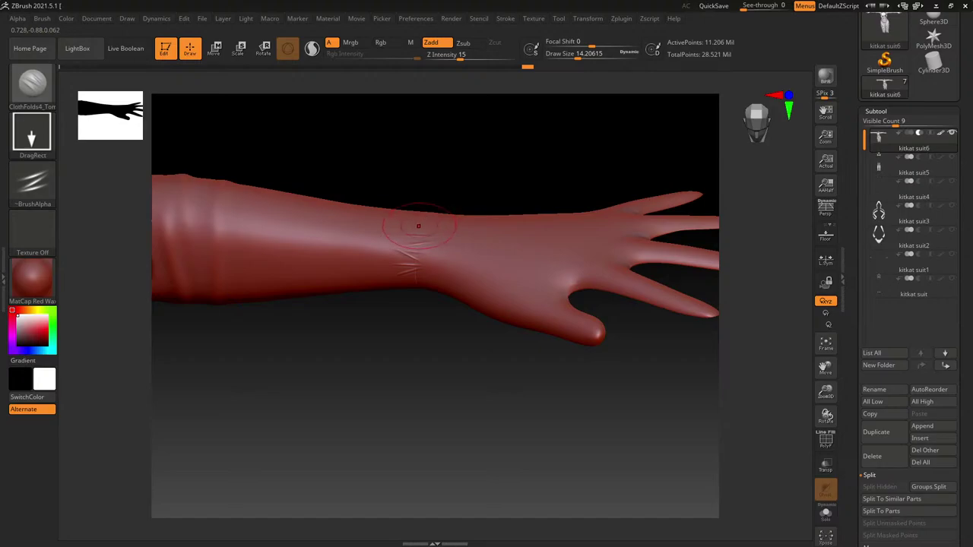
Rotate to the forearm, mask a wrist patch, then undo the mask
mouse_move(453, 173)
left_mouse_down()
mouse_move(423, 217)
mouse_move(414, 201)
mouse_move(430, 183)
mouse_move(430, 153)
left_mouse_up()
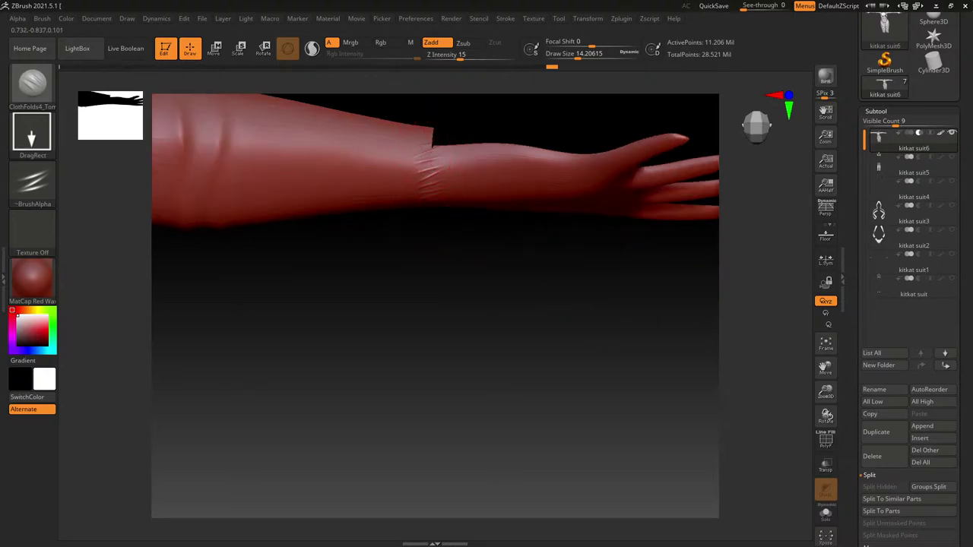
key("ctrl")
left_click(431, 130, "ctrl")
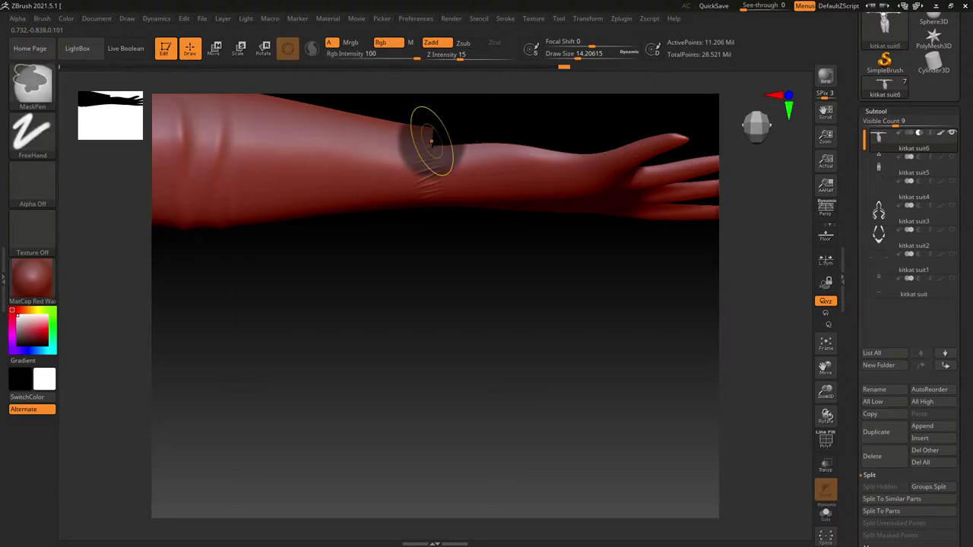
key("ctrl+z")
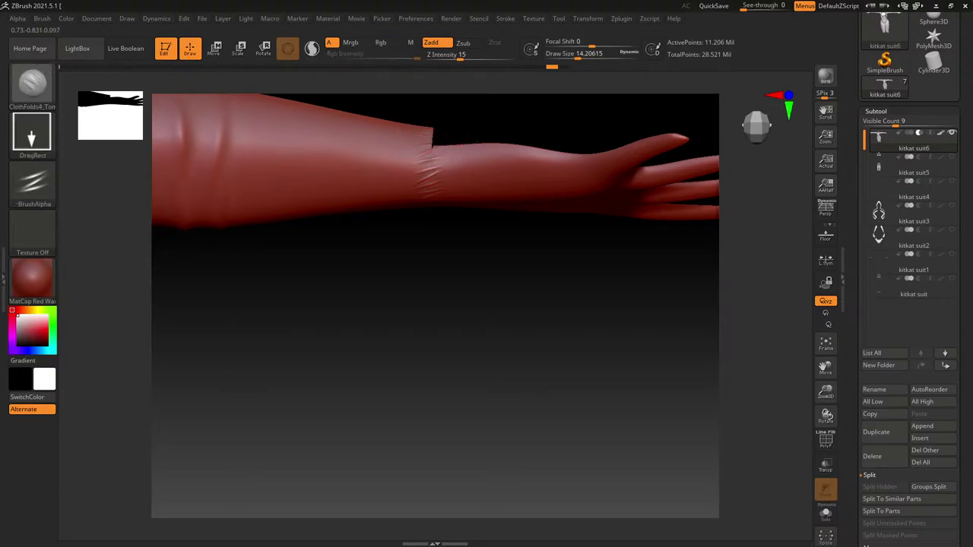
Orbit and zoom in on the hand until the fingers point up and fill the view
mouse_move(456, 251)
left_mouse_down()
mouse_move(460, 307)
mouse_move(459, 279)
left_mouse_up()
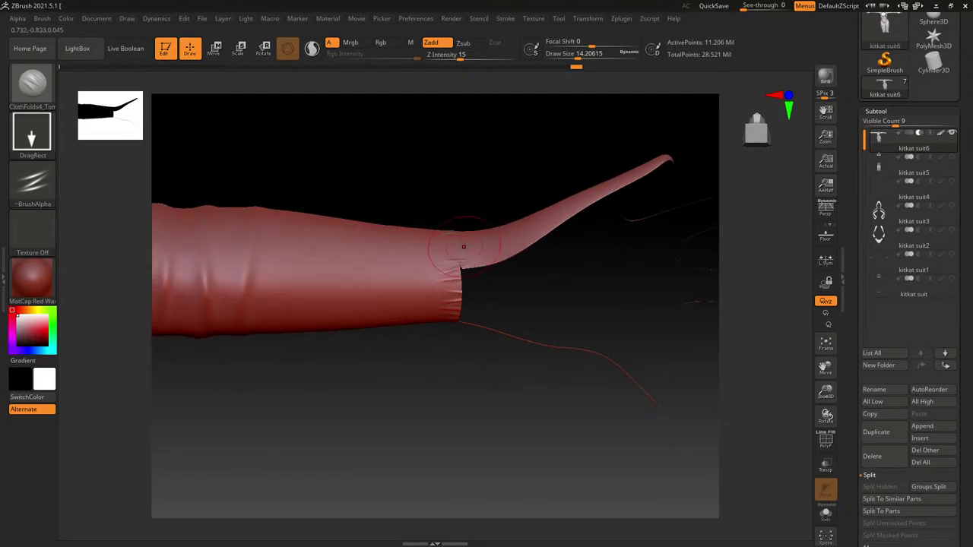
mouse_move(462, 243)
left_mouse_down()
mouse_move(467, 174)
mouse_move(445, 261)
left_mouse_up()
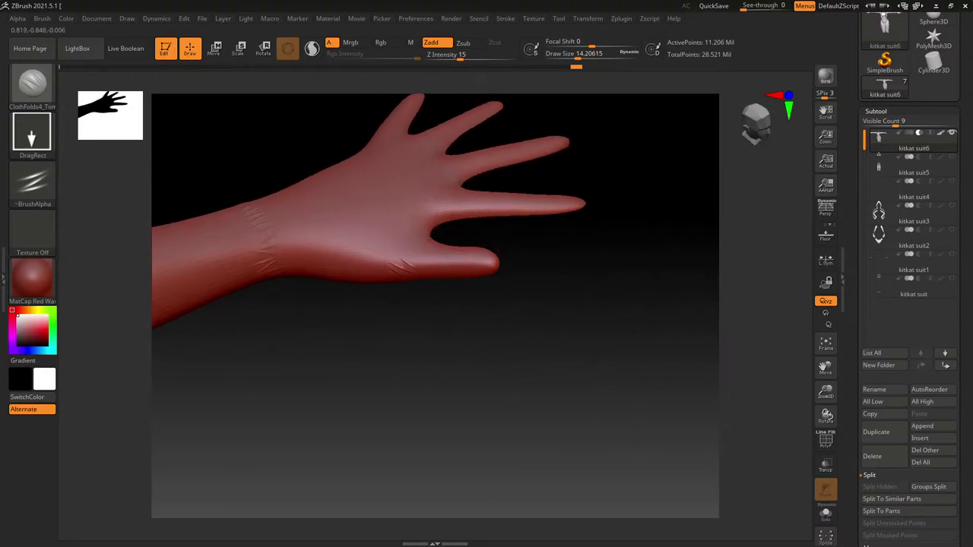
left_click_drag(486, 403, 456, 262)
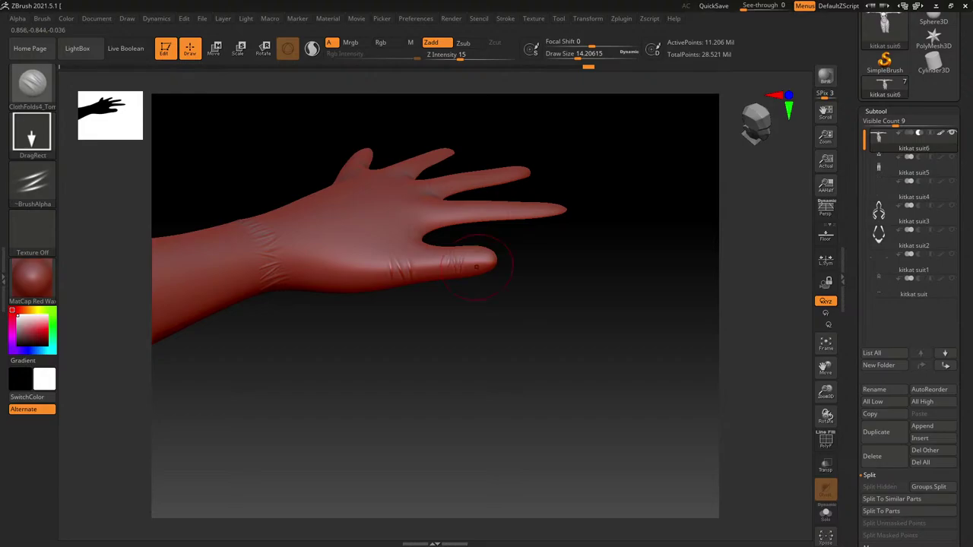
left_click_drag(477, 266, 456, 357)
left_click_drag(826, 391, 791, 335)
mouse_move(623, 227)
left_mouse_down()
mouse_move(478, 271)
mouse_move(539, 283)
left_mouse_up()
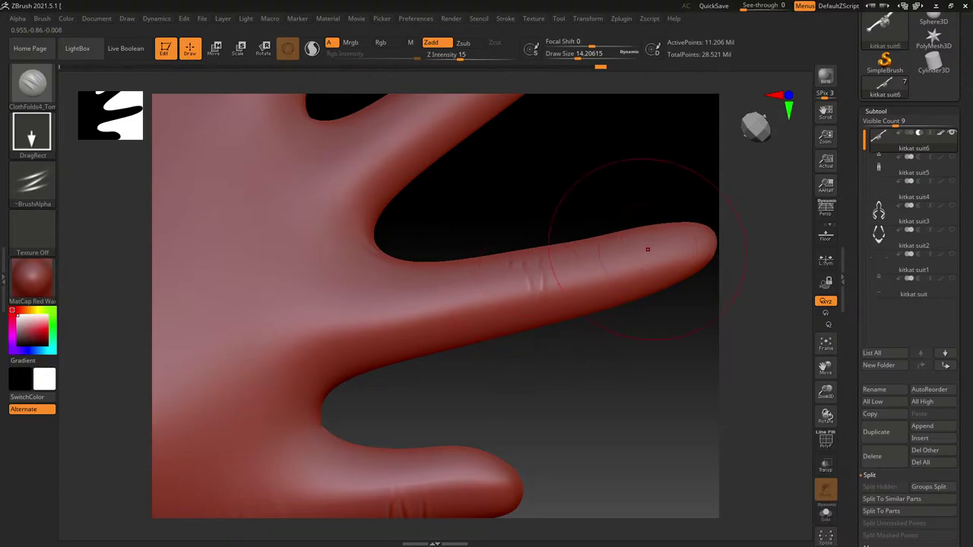
left_click_drag(564, 162, 564, 299, "alt")
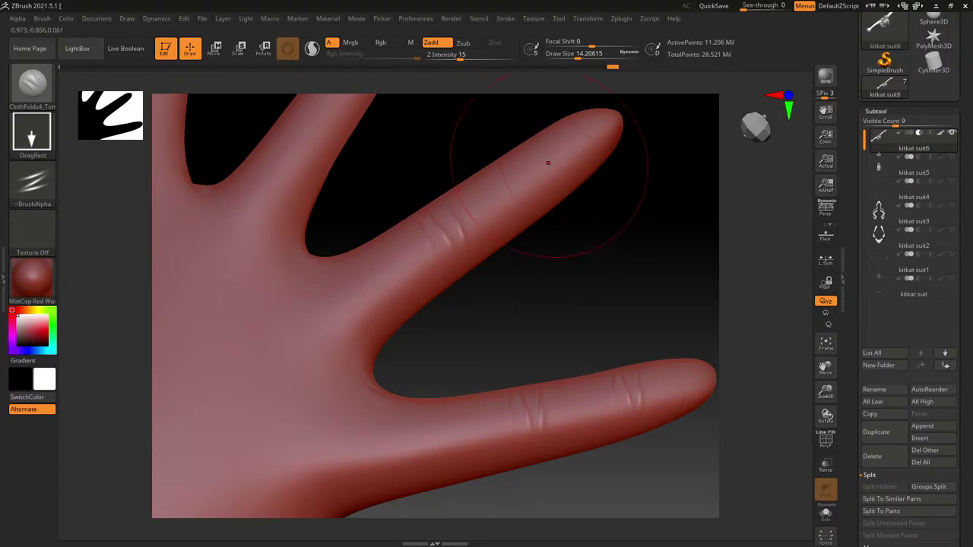
left_click_drag(562, 156, 467, 263)
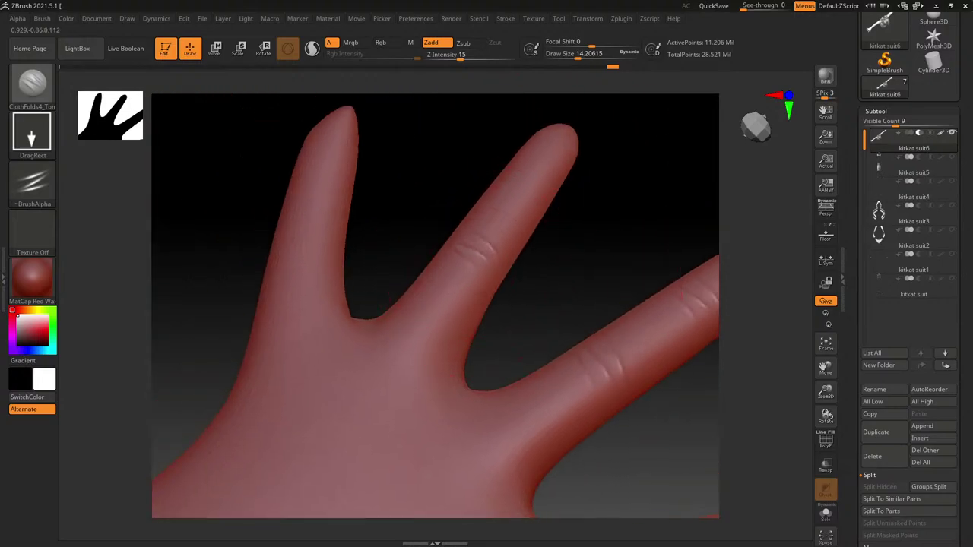
Sculpt ClothFolds4 wrinkles on the upper finger, the left finger and the finger crotch
left_click_drag(520, 176, 528, 178)
left_click_drag(439, 179, 413, 184)
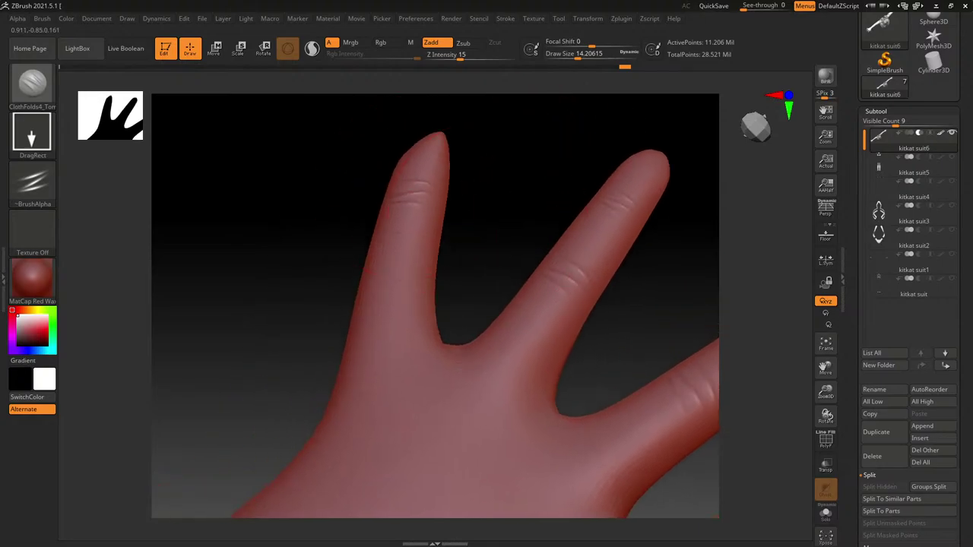
left_click_drag(391, 266, 401, 262)
left_click_drag(338, 175, 365, 122)
mouse_move(454, 289)
left_mouse_down()
mouse_move(465, 284)
mouse_move(463, 302)
left_mouse_up()
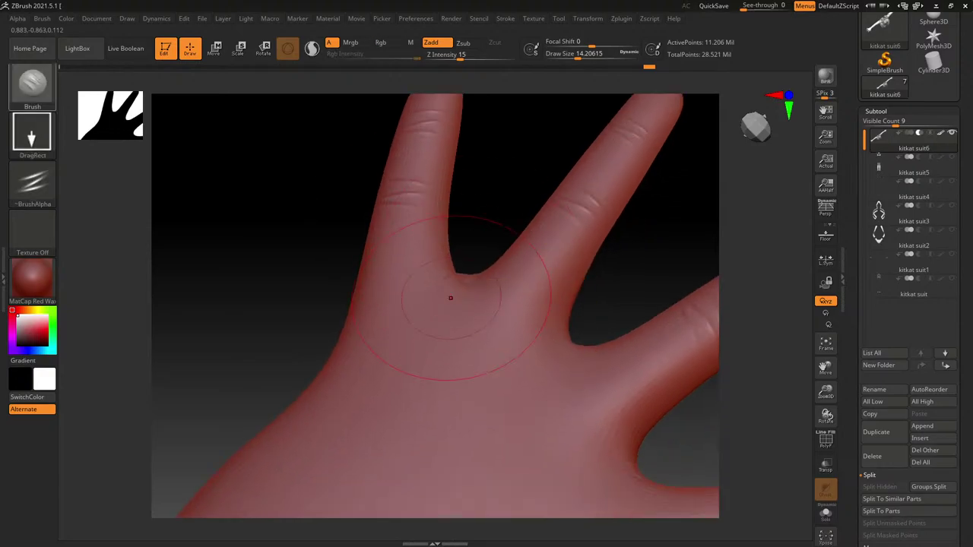
Switch to ClothFolds2 and add creases where the fingers meet, then frame the whole figure
key("b")
left_click(726, 384)
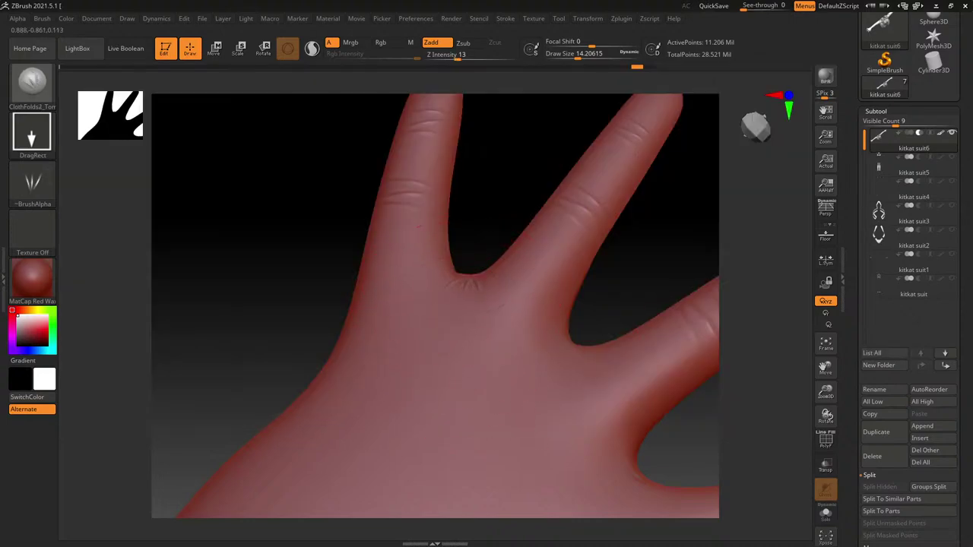
left_click_drag(560, 347, 566, 344)
left_click_drag(662, 354, 447, 281)
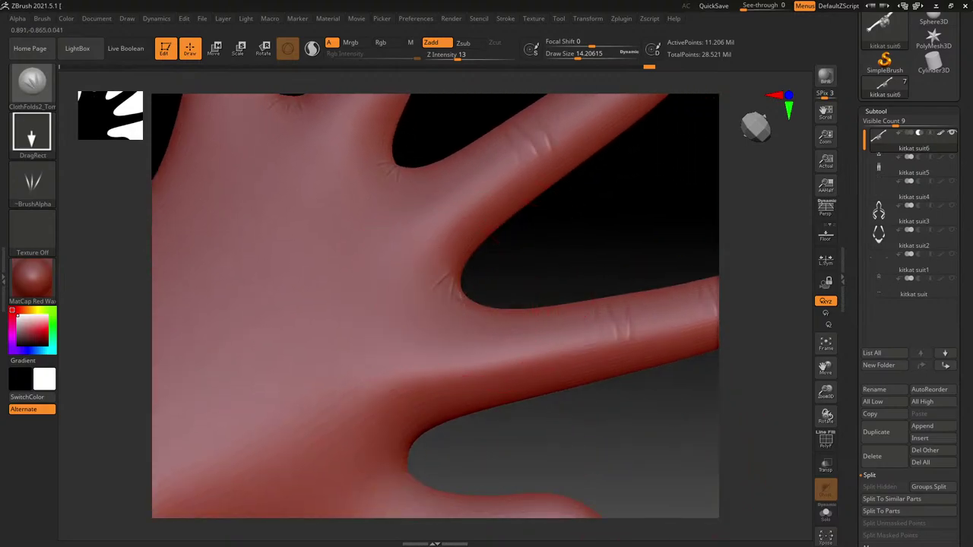
right_click_drag(403, 345, 405, 342)
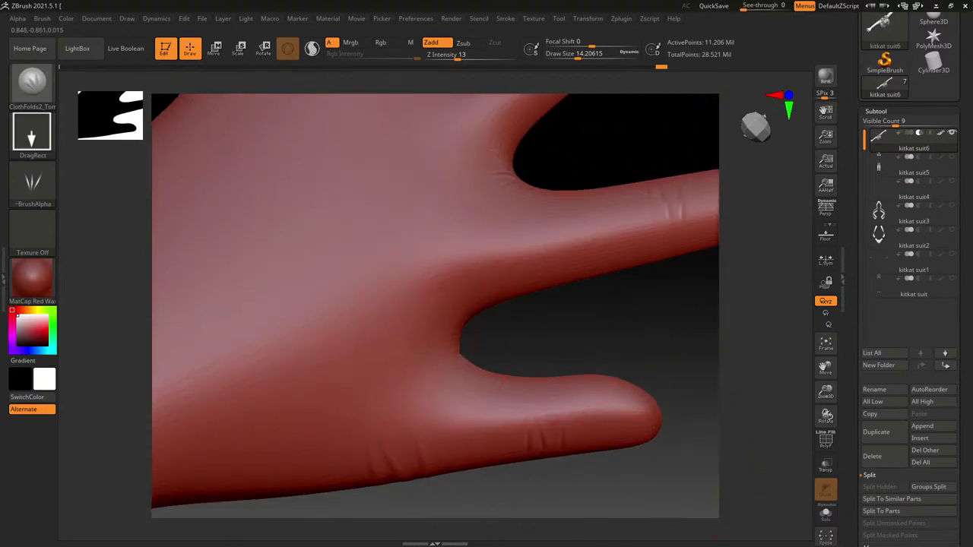
left_click_drag(448, 339, 429, 351)
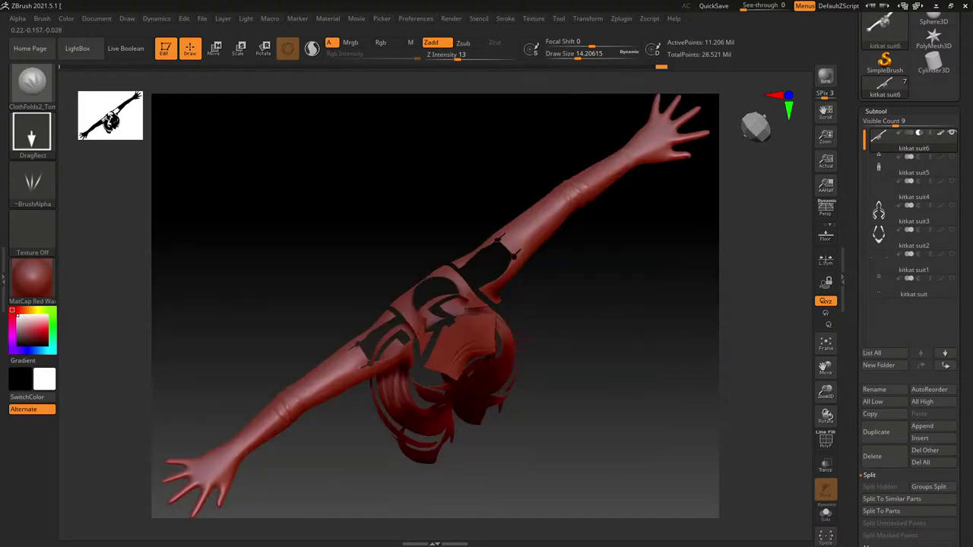
key("f")
left_click_drag(532, 190, 502, 259)
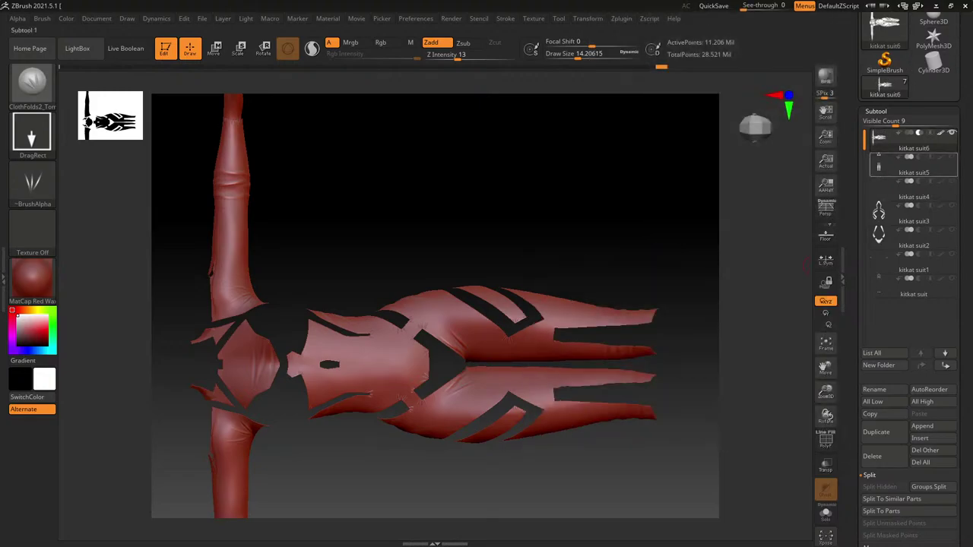
Make kitkat suit5 visible and turn the figure to face front, zooming to the waist
left_click(952, 181)
mouse_move(879, 214)
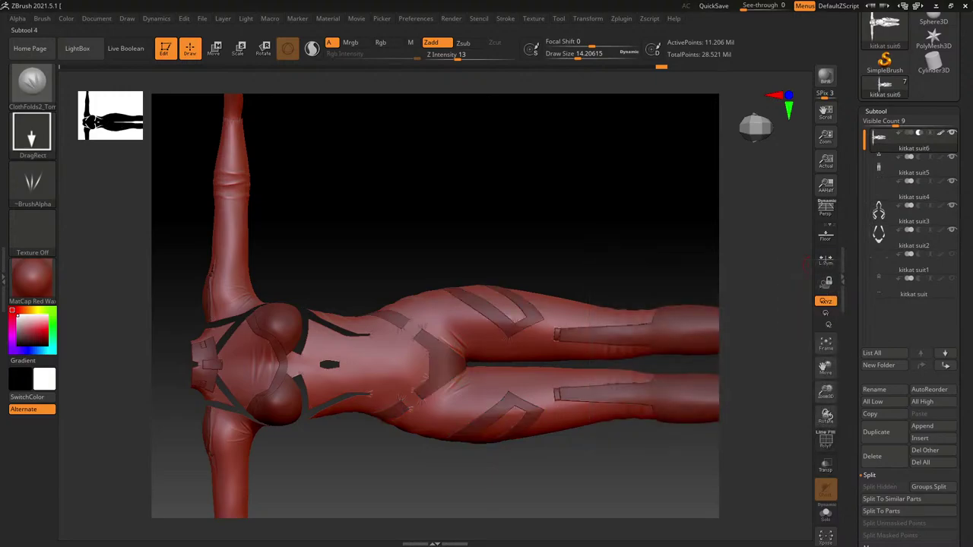
mouse_move(882, 262)
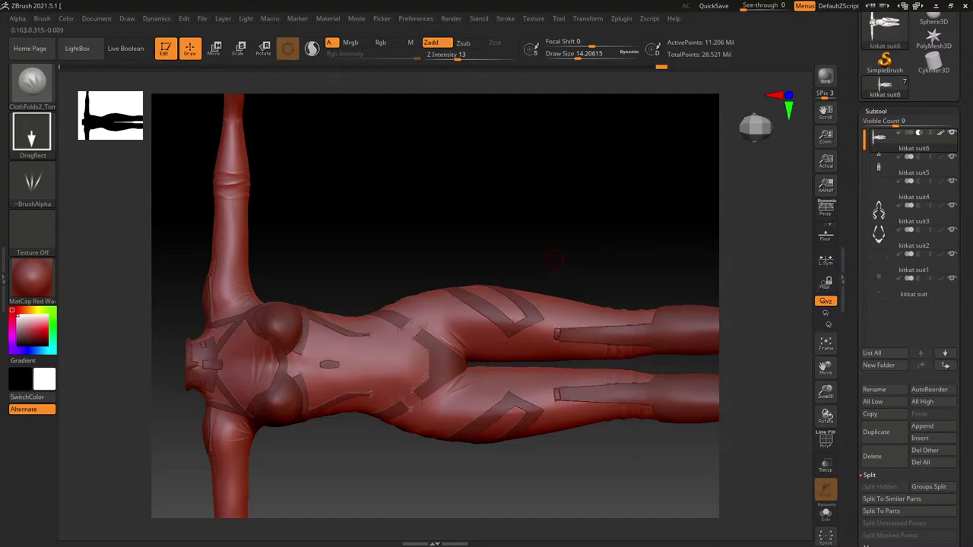
left_click_drag(471, 190, 654, 190)
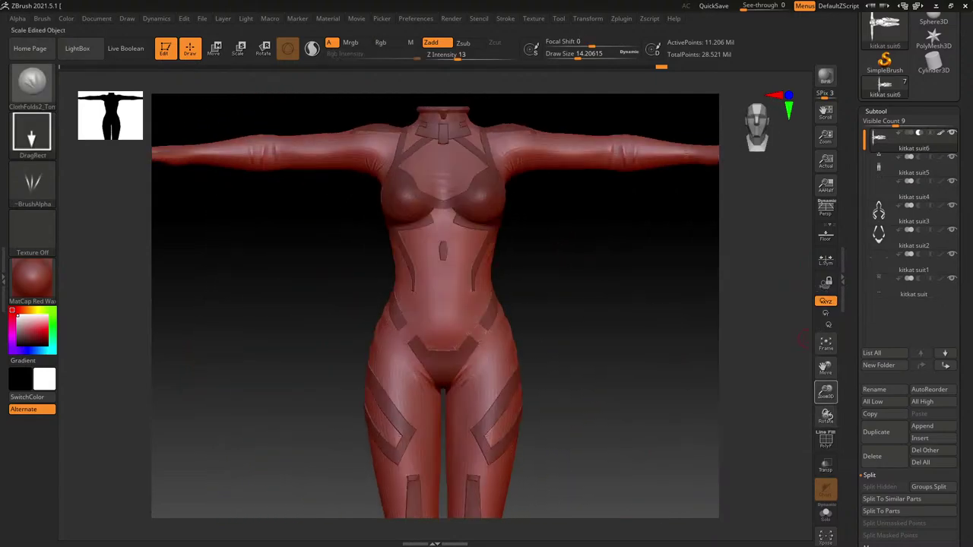
left_click_drag(825, 392, 836, 366)
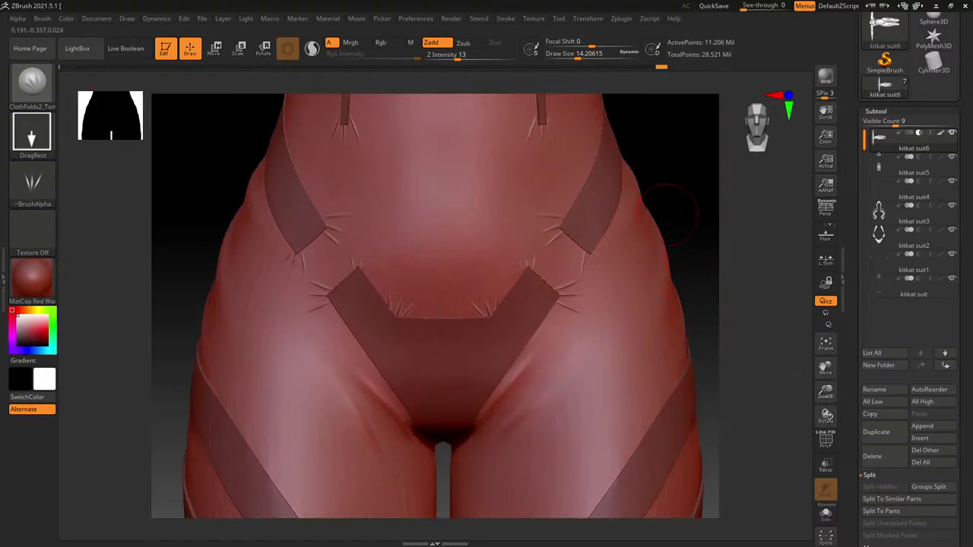
mouse_move(661, 182)
left_mouse_down("alt")
mouse_move(658, 228)
mouse_move(652, 193)
mouse_move(665, 307)
mouse_move(656, 306)
mouse_move(647, 334)
mouse_move(646, 391)
left_mouse_up("alt")
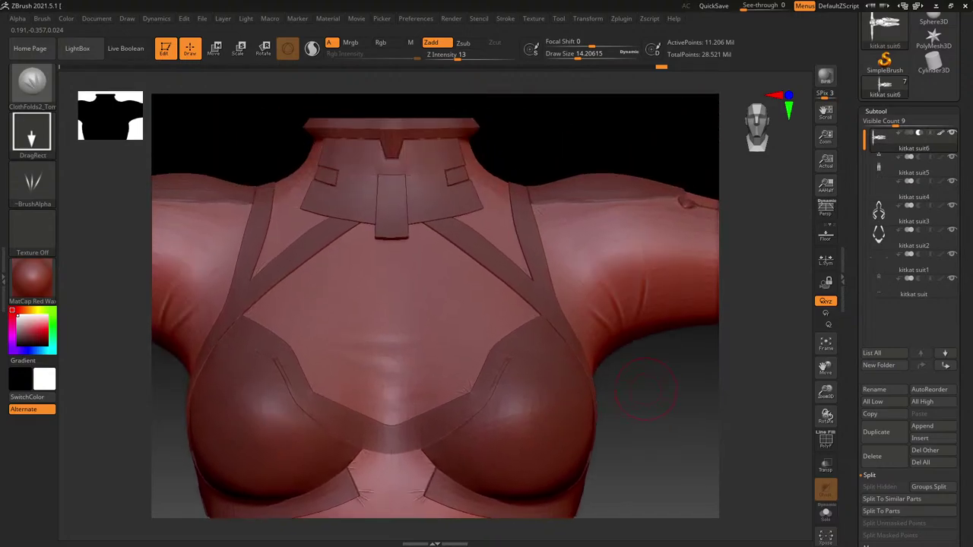
Hide and re-show the kitkat suit5 chest panel, then orbit round to the gloved hand
scroll(908, 152, "up", 4)
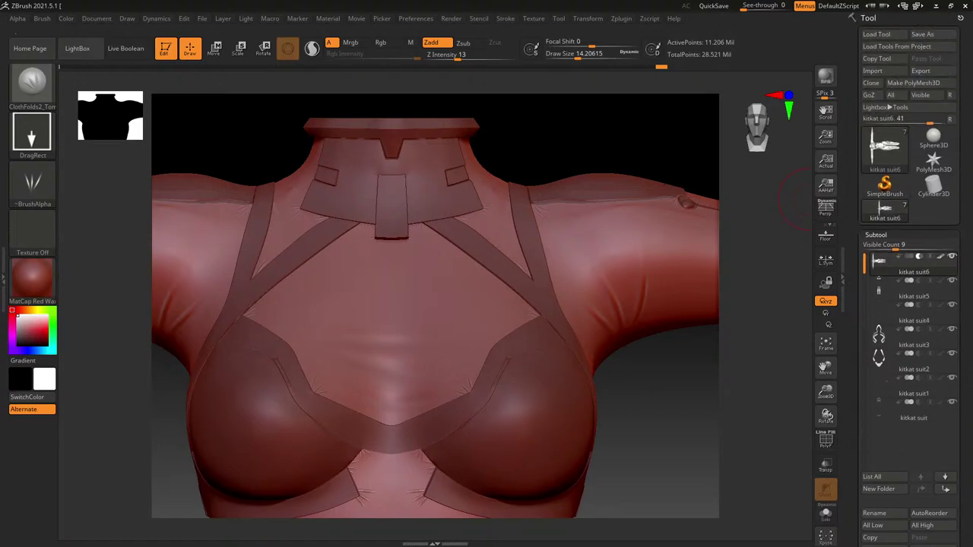
left_click(951, 281)
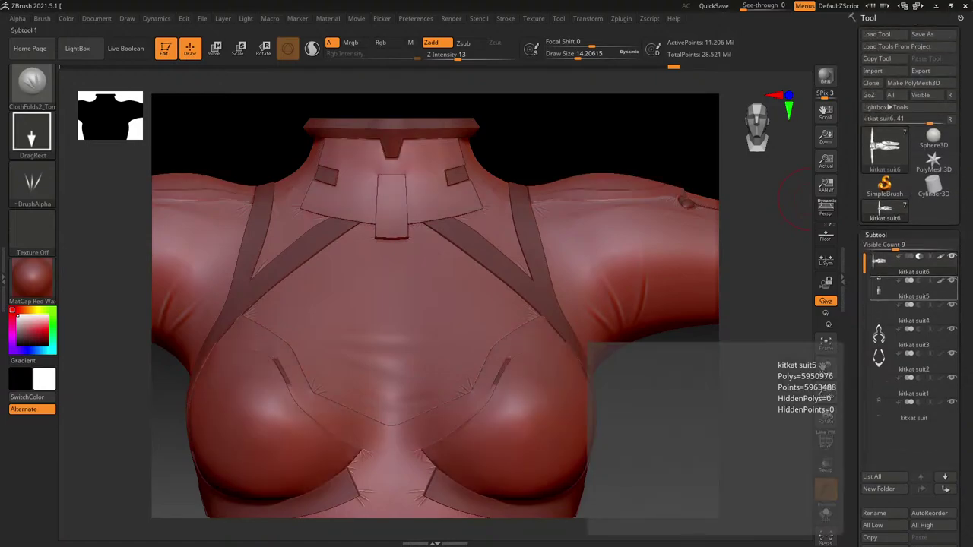
left_click(952, 281)
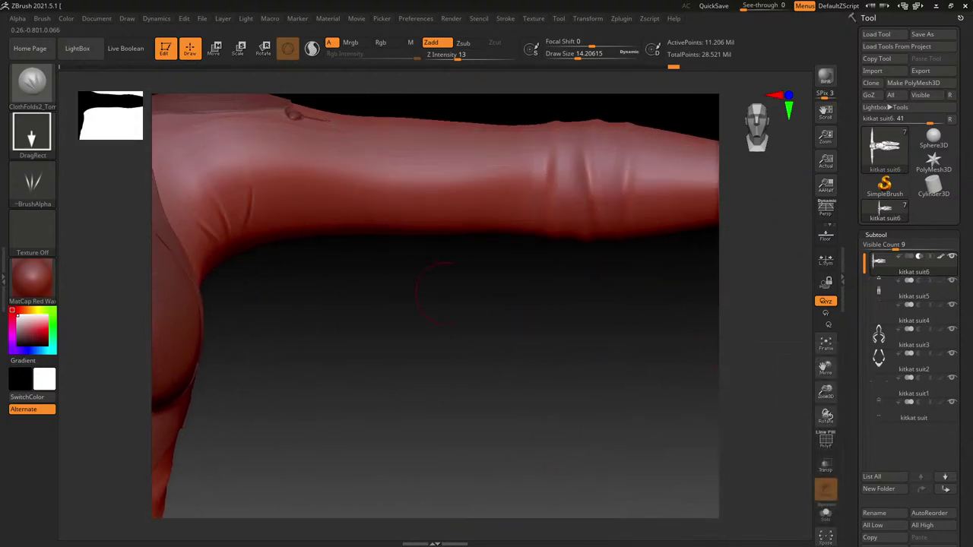
left_click_drag(437, 293, 730, 304)
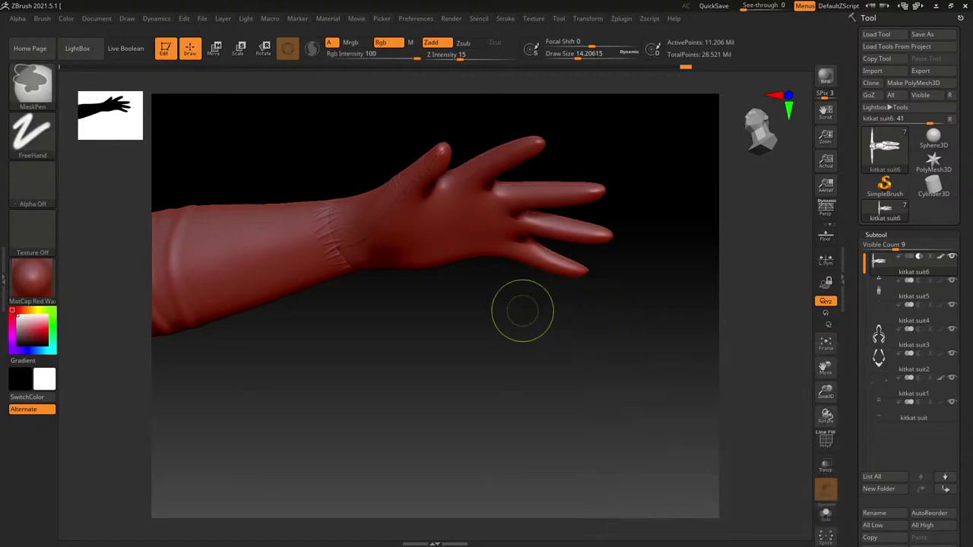
Make kitkat suit1 active, turn the hand upright, and pick the ClothFolds4_Tom brush
left_click(912, 387)
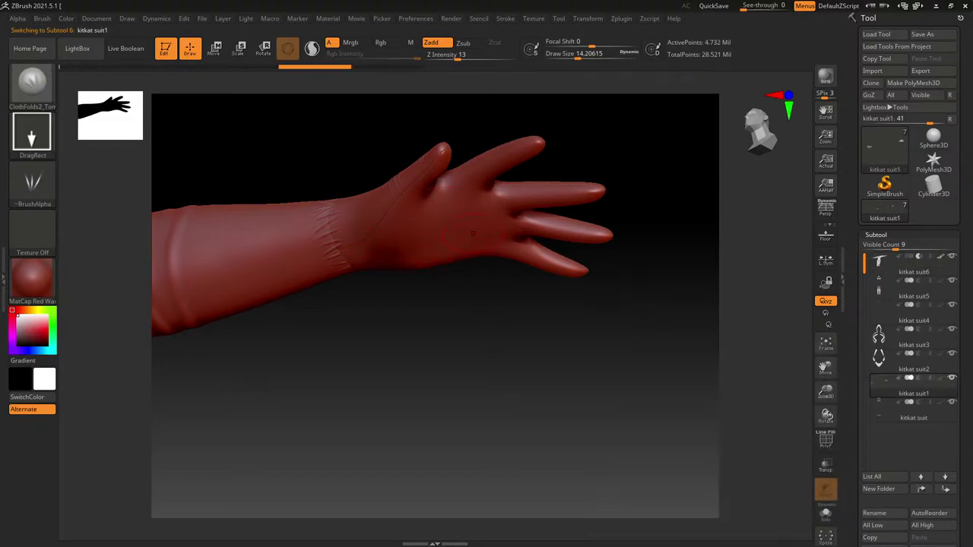
right_click_drag(483, 204, 484, 292)
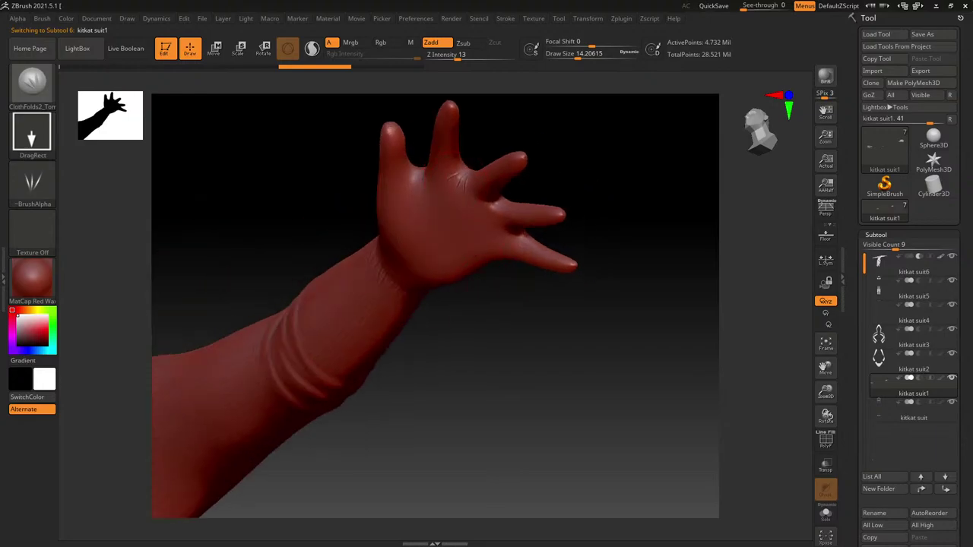
mouse_move(482, 205)
right_mouse_down()
mouse_move(566, 167)
mouse_move(493, 199)
right_mouse_up()
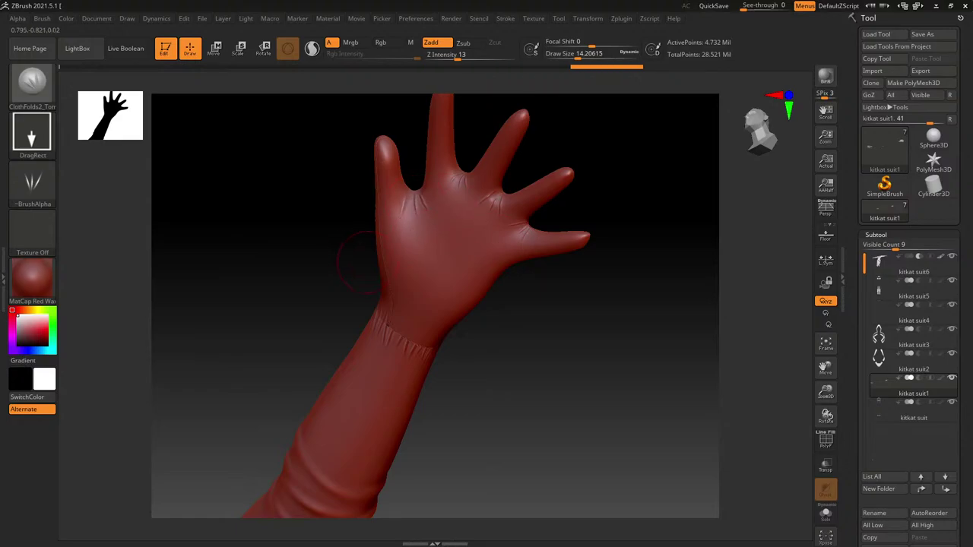
left_click(31, 82)
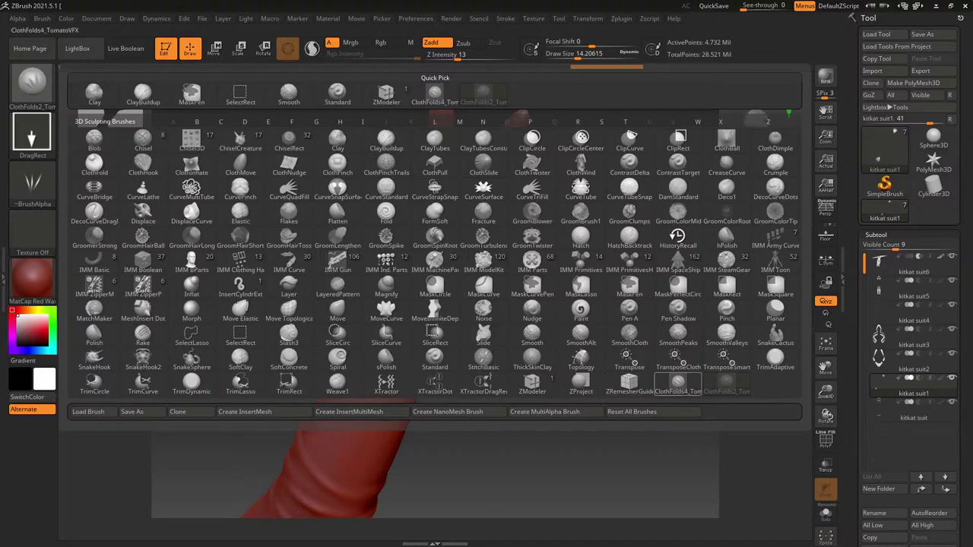
left_click(677, 384)
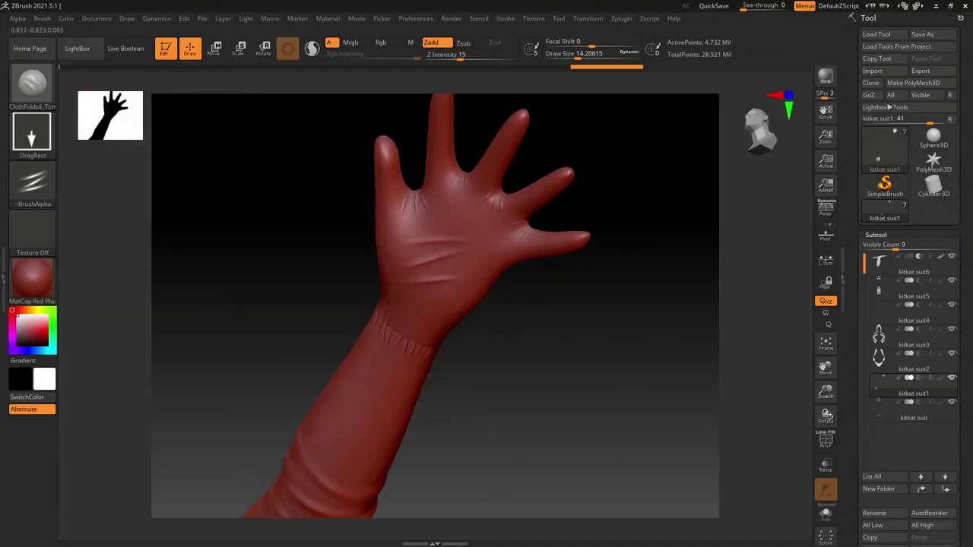
key("ctrl")
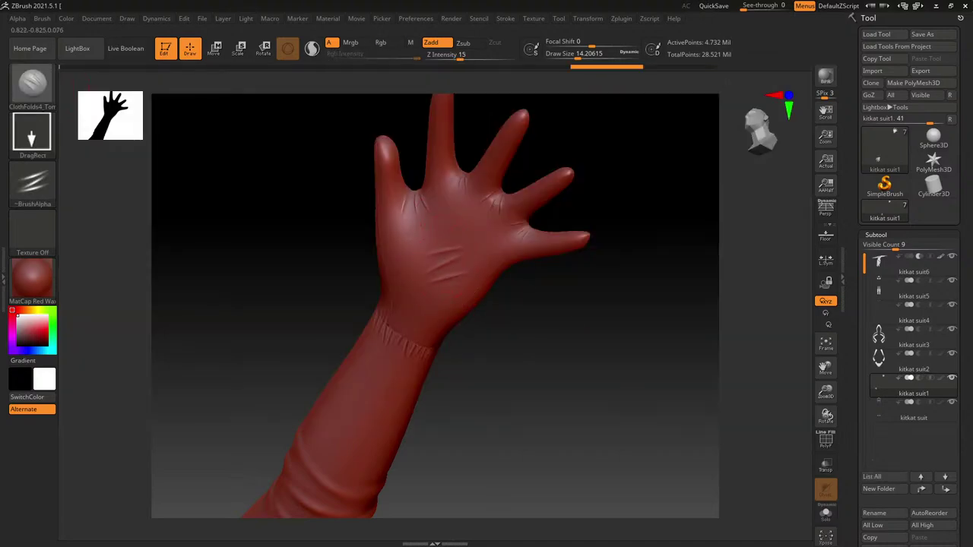
left_click_drag(654, 425, 547, 486)
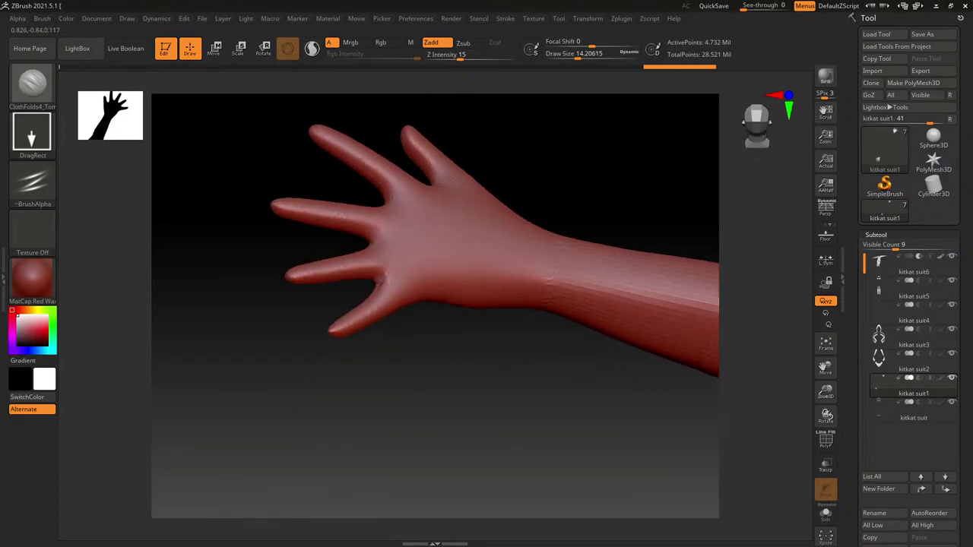
Activate kitkat suit6 and stamp crease grooves across the back of the hand
left_click(466, 239, "alt")
left_click_drag(623, 440, 578, 464)
mouse_move(608, 213)
left_mouse_down()
mouse_move(423, 276)
mouse_move(449, 266)
left_mouse_up()
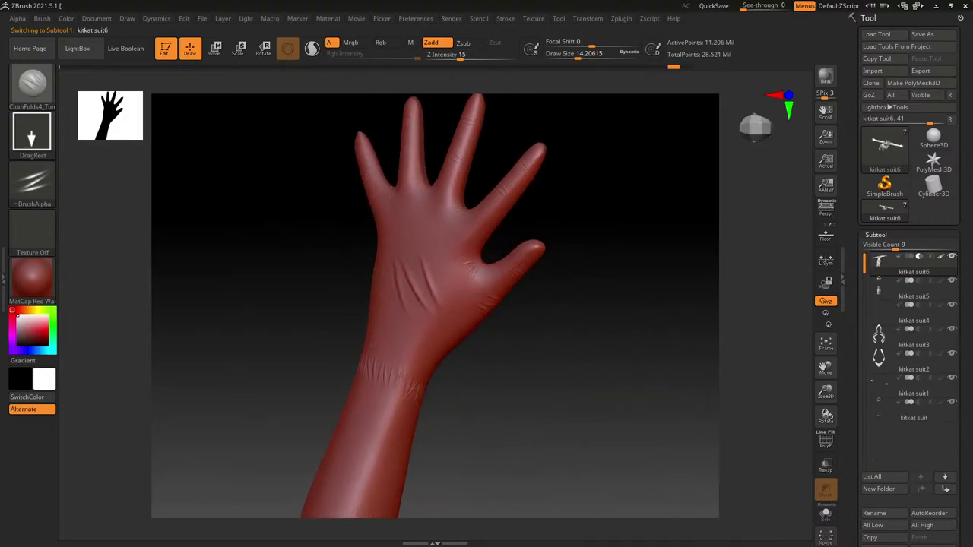
left_click_drag(385, 311, 447, 319)
left_click_drag(386, 287, 479, 297)
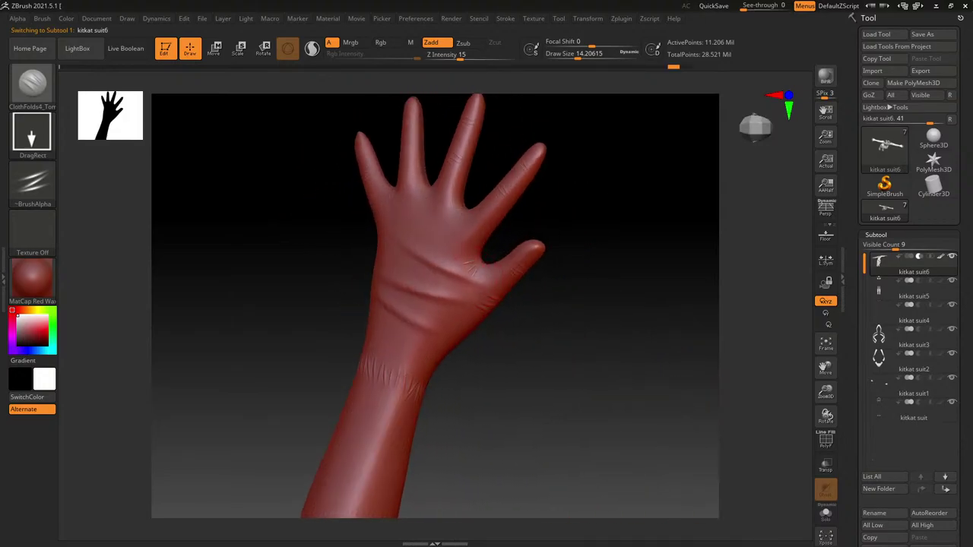
mouse_move(577, 319)
left_mouse_down()
mouse_move(503, 347)
mouse_move(445, 329)
left_mouse_up()
Add small horizontal and diagonal creases on the lower back of the hand
key("ctrl")
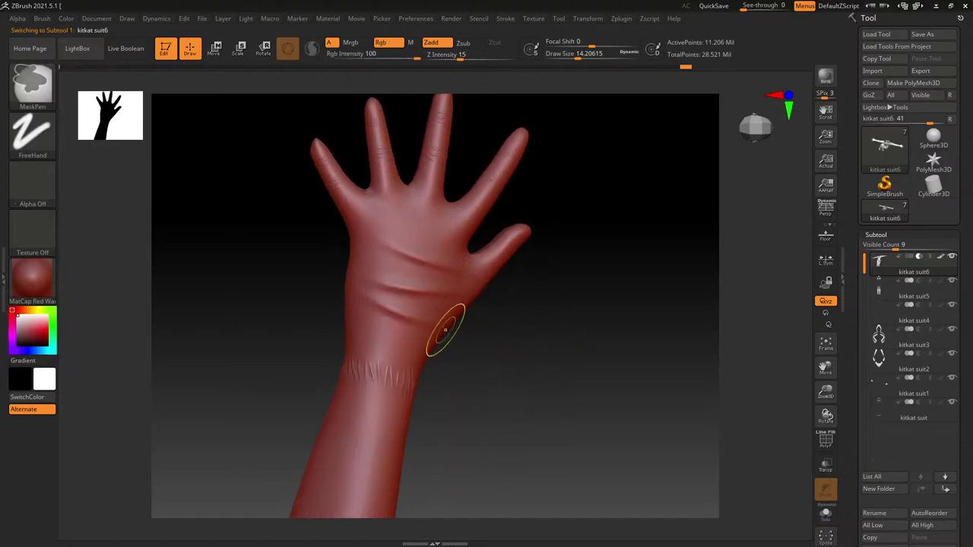
left_click_drag(384, 257, 357, 293)
left_click_drag(450, 310, 424, 322)
left_click_drag(459, 292, 418, 331)
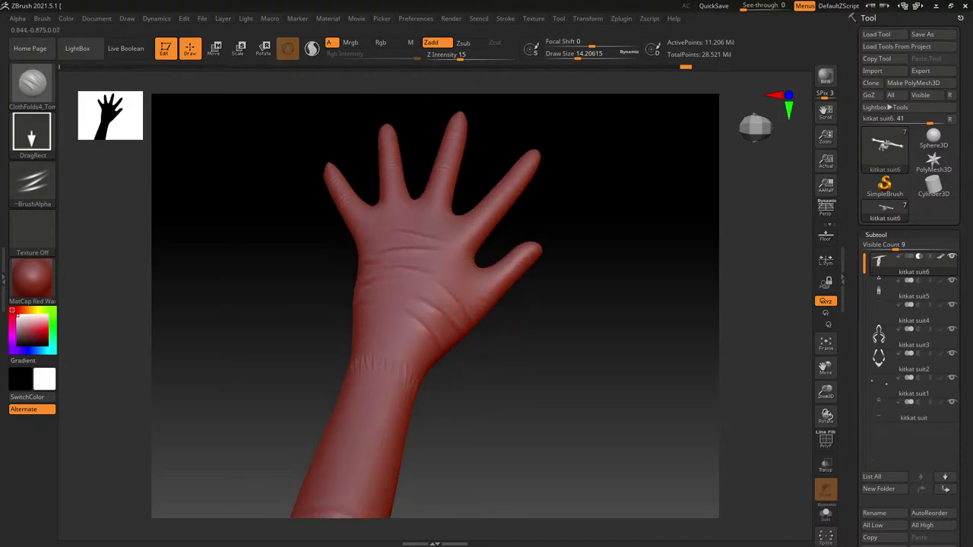
left_click_drag(630, 357, 556, 351)
Make kitkat suit1 active and rework the wrinkles along the forearm
left_click(401, 293, "alt")
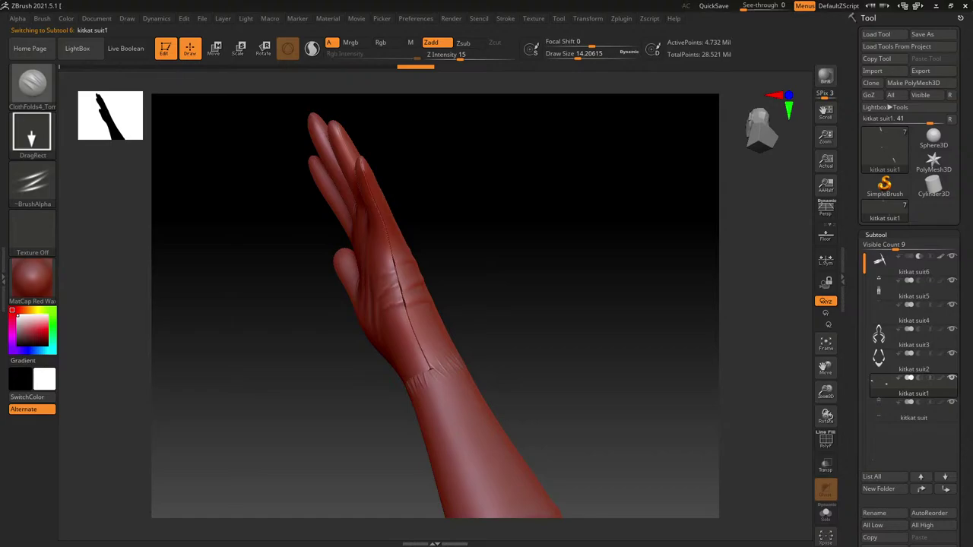
key("ctrl")
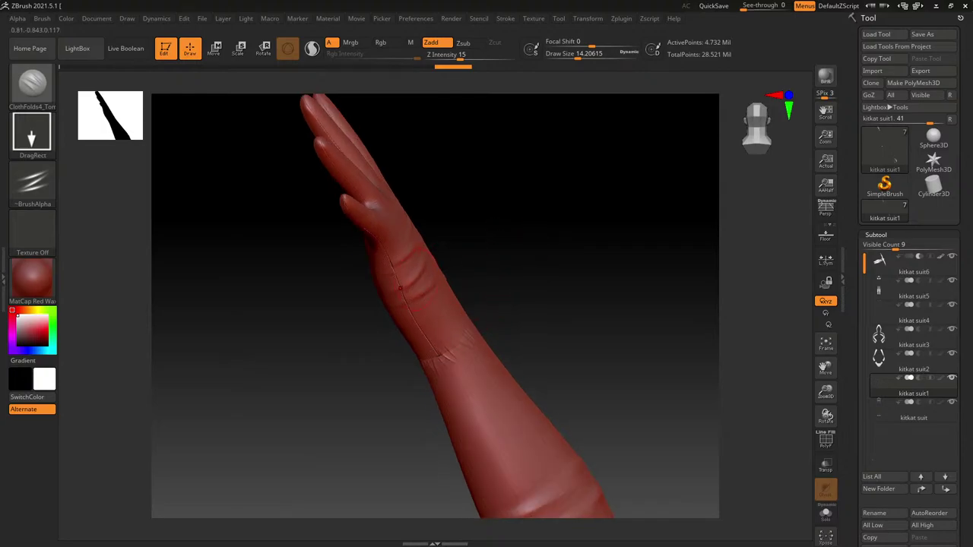
left_click_drag(395, 262, 401, 282, "shift")
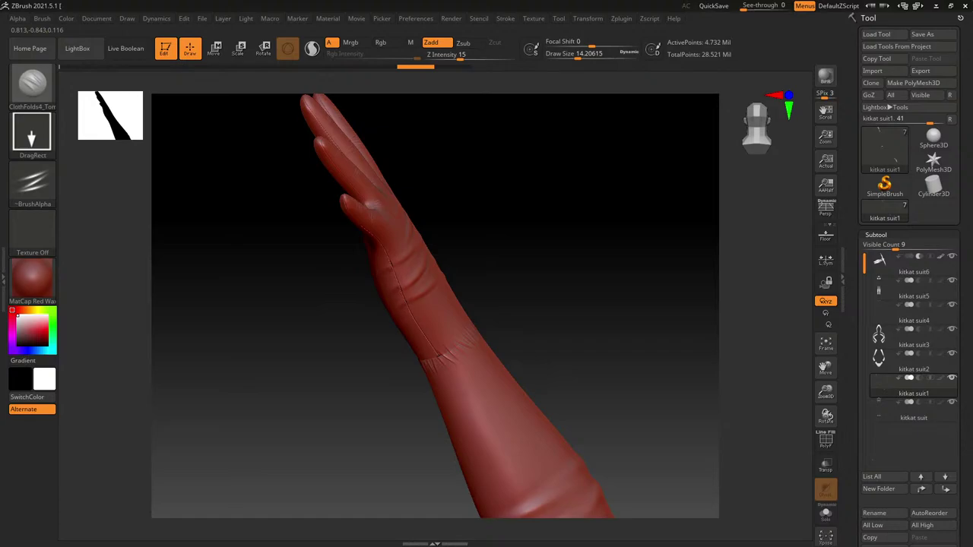
left_click_drag(456, 227, 515, 227)
left_click_drag(473, 288, 314, 212)
left_click_drag(456, 334, 564, 335)
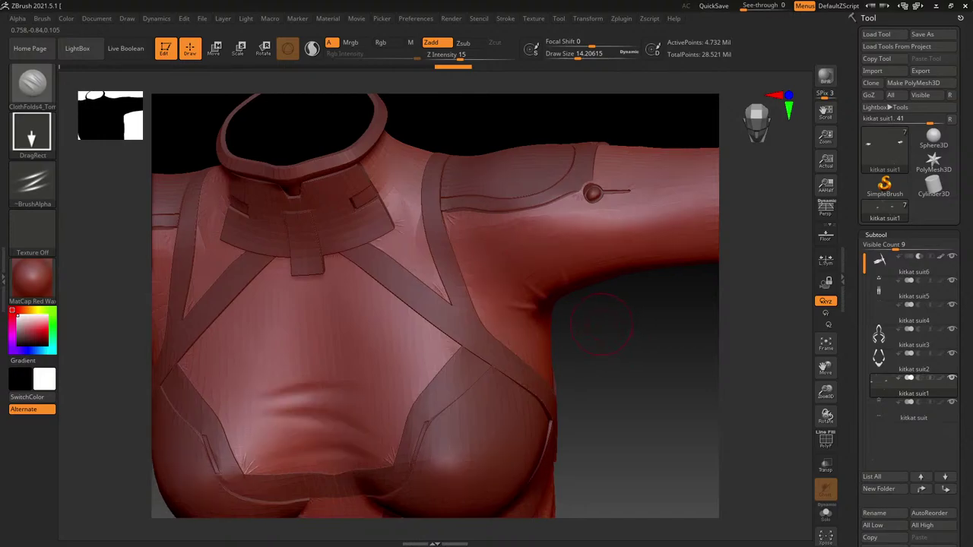
Export the suit mesh as the OBJ file kitkat suit.obj
left_click(920, 71)
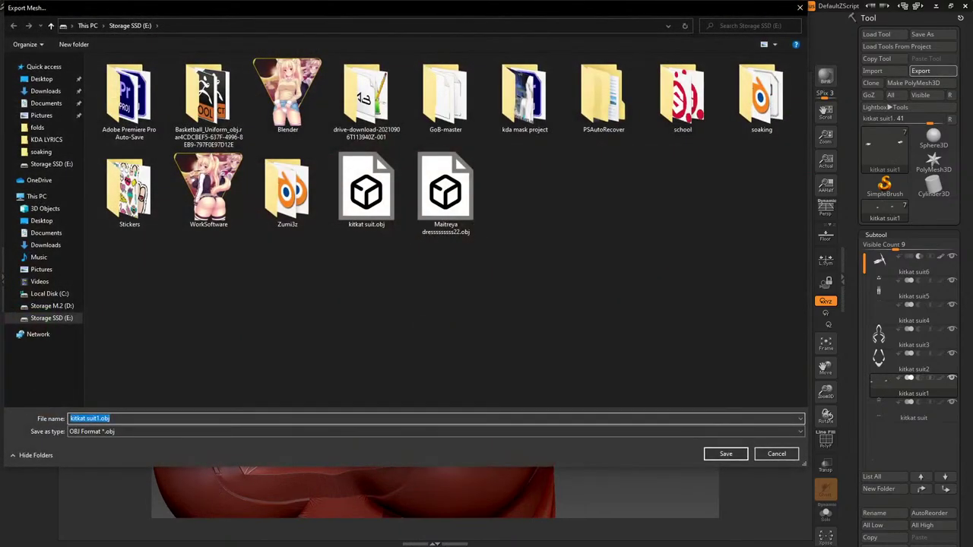
type("k")
key("Return")
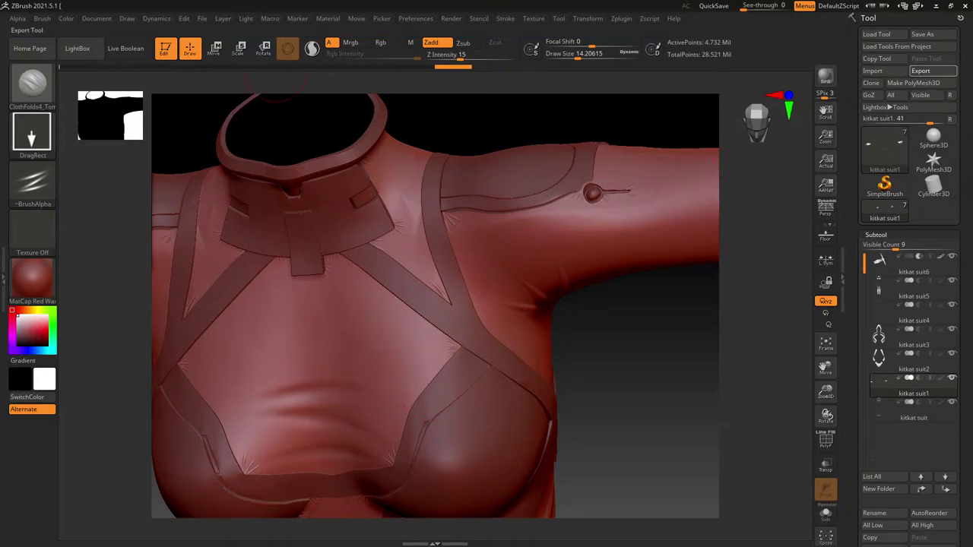
Save the tool as kitkat suit6.ZTL and quit ZBrush with Alt+F4
left_click(922, 34)
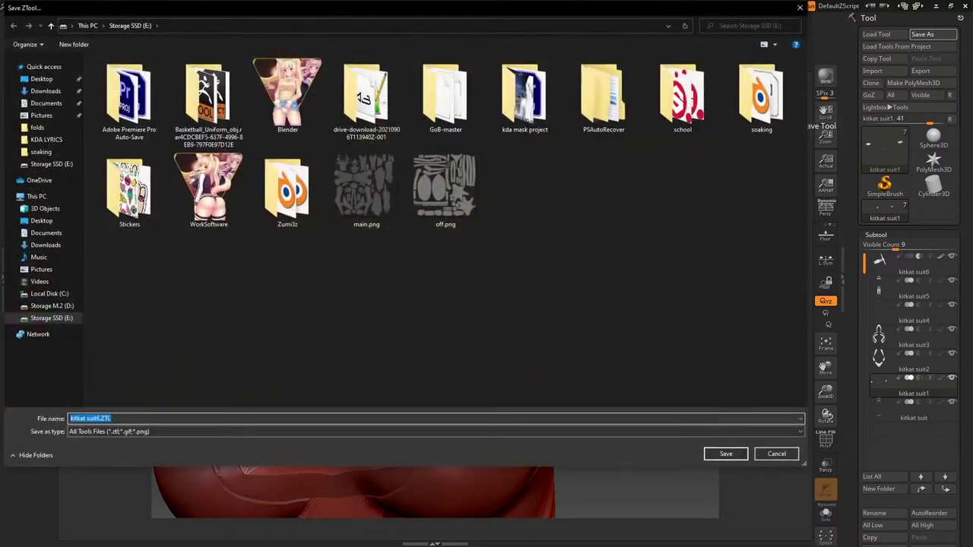
left_click(726, 454)
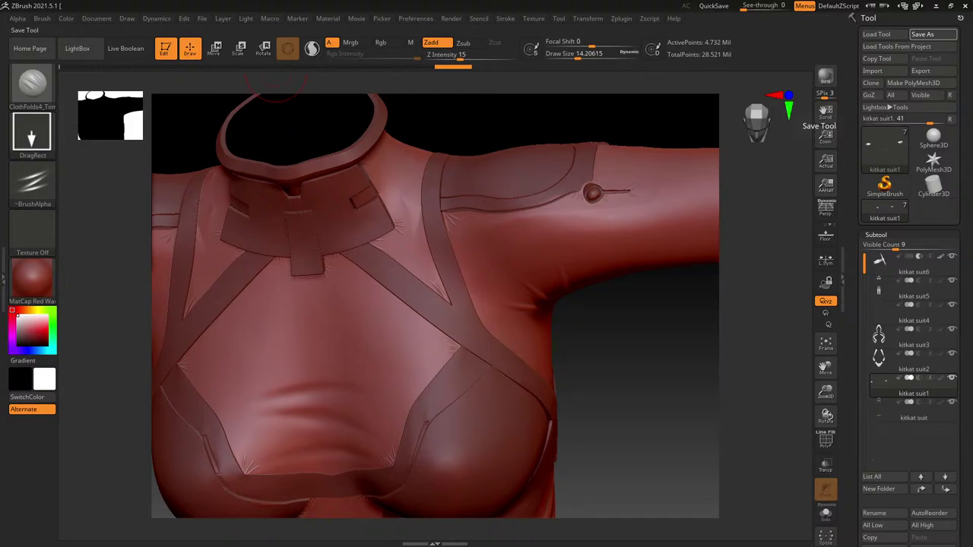
key("alt+F4")
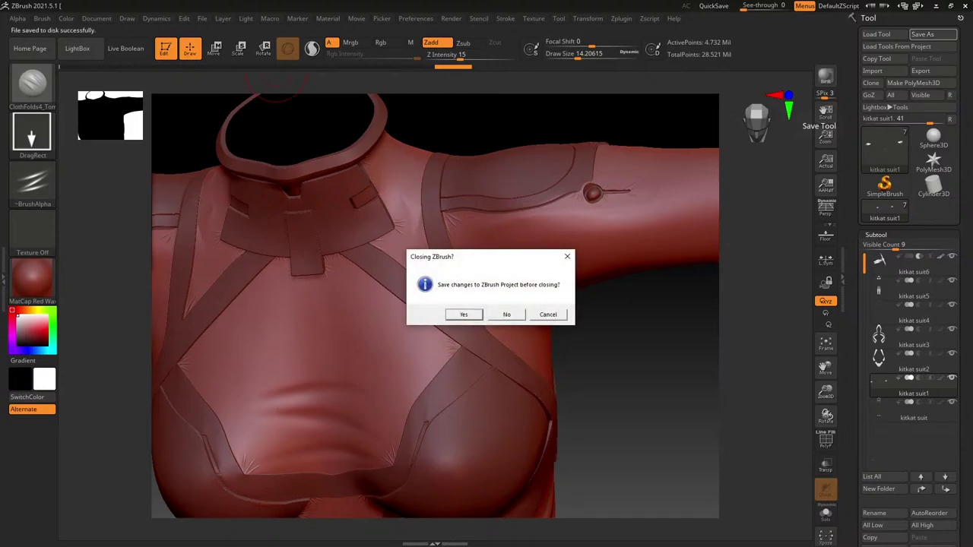
Accept saving project changes at the Closing ZBrush? prompt and save the project file
key("Return")
left_click(726, 453)
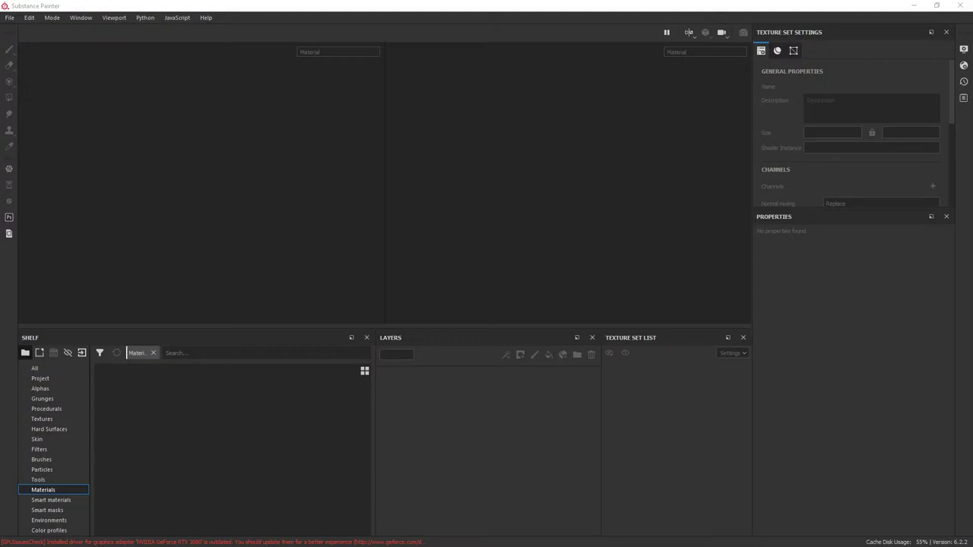
Create a new Substance Painter project using kitkat suit.obj as the mesh
left_click(10, 16)
left_click(23, 28)
left_click(591, 135)
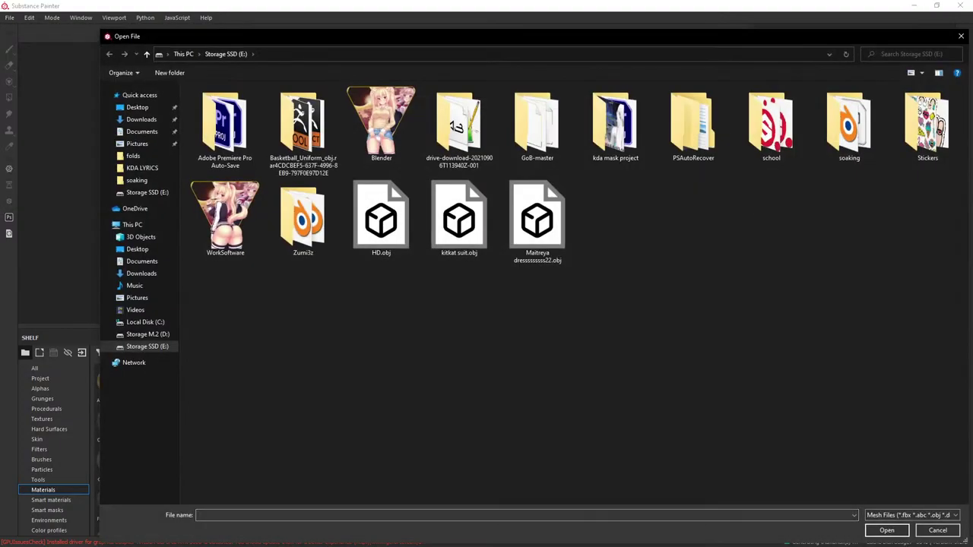
double_click(459, 220)
left_click(535, 438)
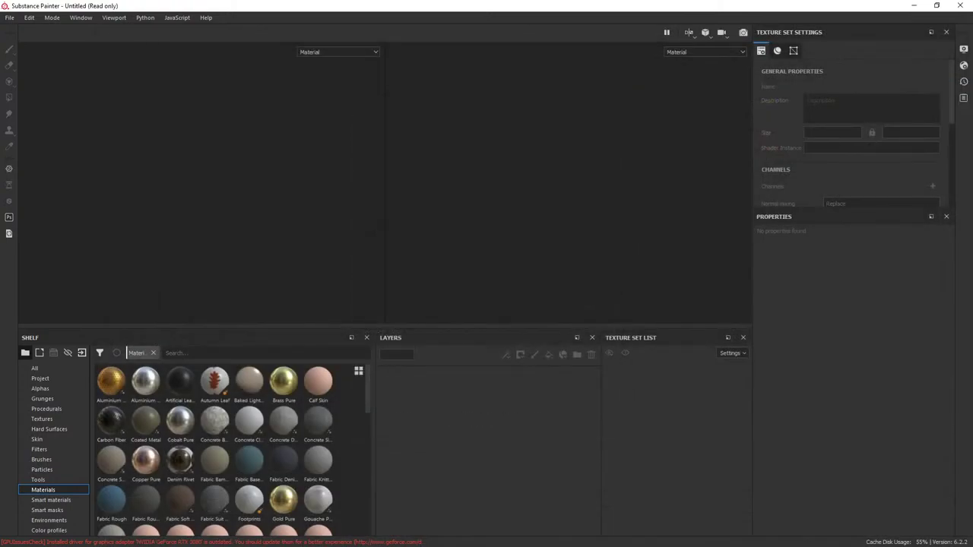
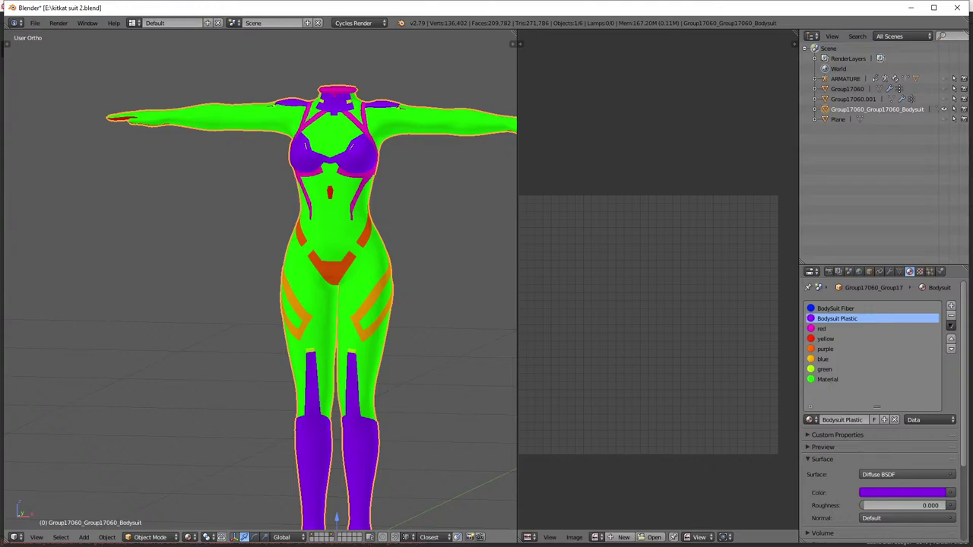
In Edit Mode, select all faces using the green Material slot
middle_click_drag(259, 281, 289, 281)
scroll(289, 281, "up", 2)
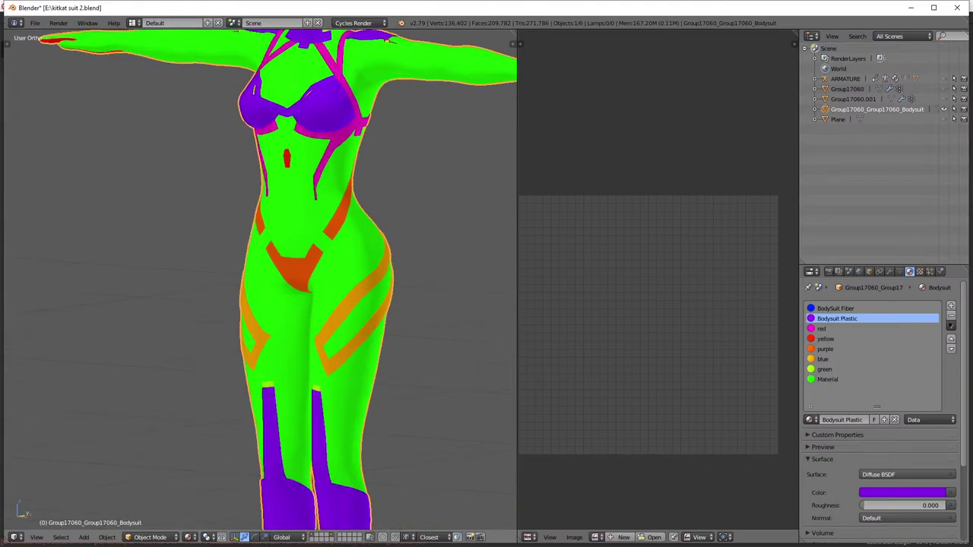
key("Tab")
scroll(259, 281, "up", 3)
left_click(824, 368)
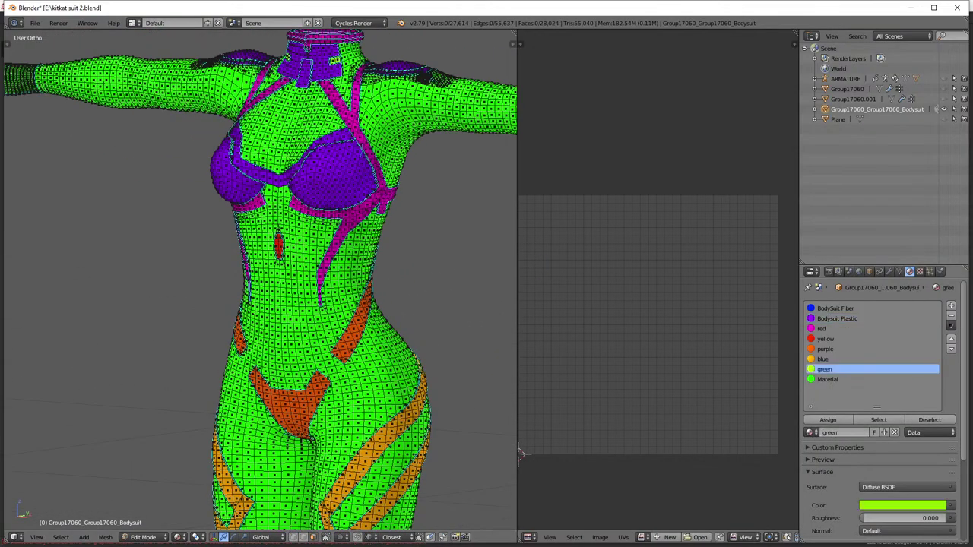
left_click(827, 378)
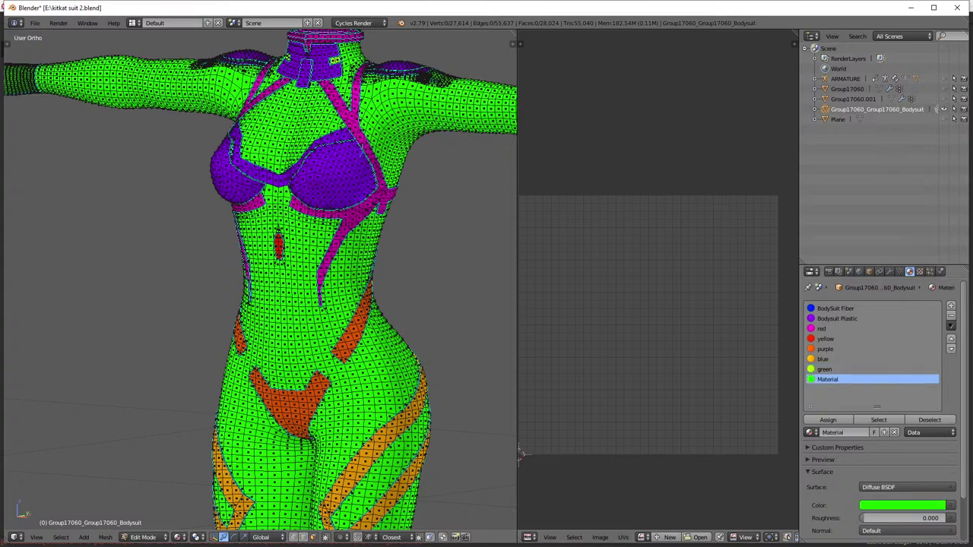
scroll(258, 281, "down", 2)
scroll(259, 281, "up", 2)
left_click(879, 419)
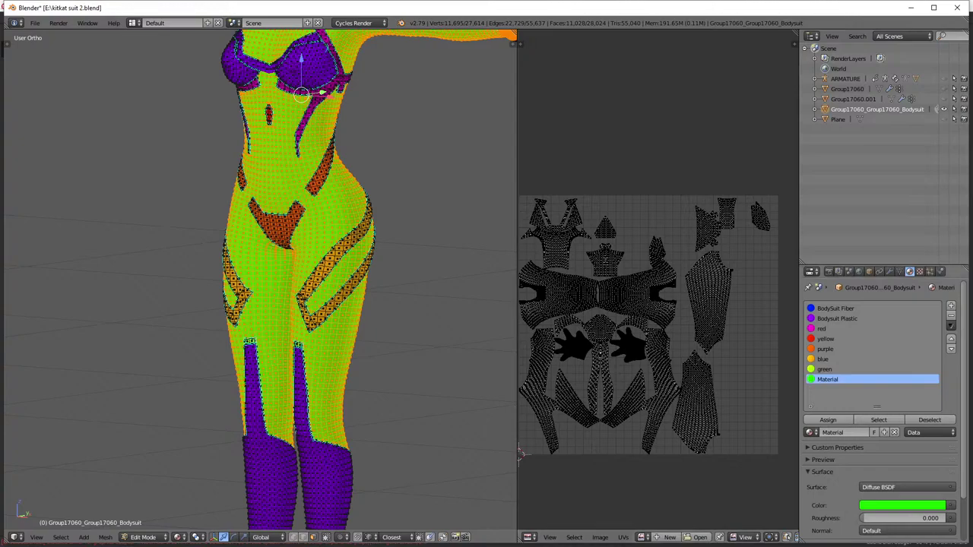
Assign the BodySuit Fiber material to the selected body faces
left_click(824, 368)
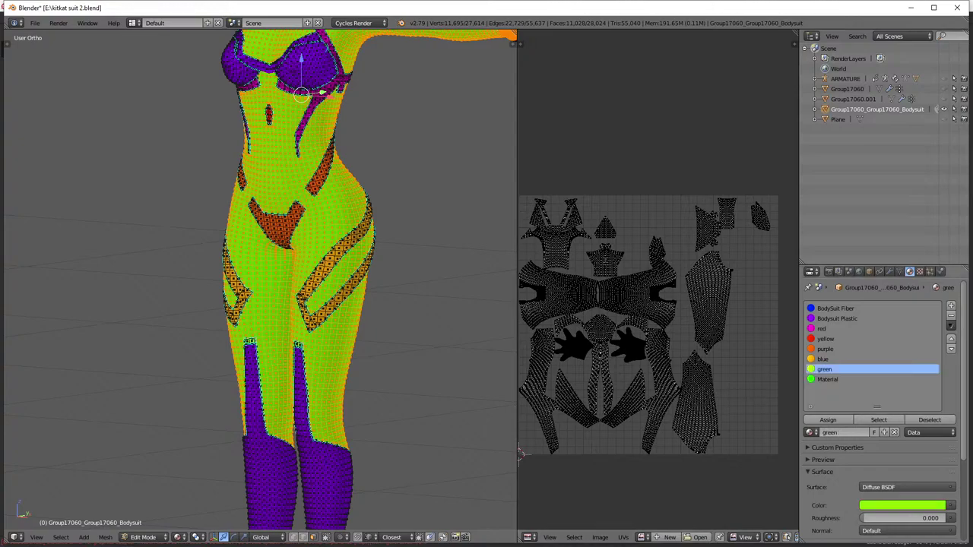
left_click(836, 307)
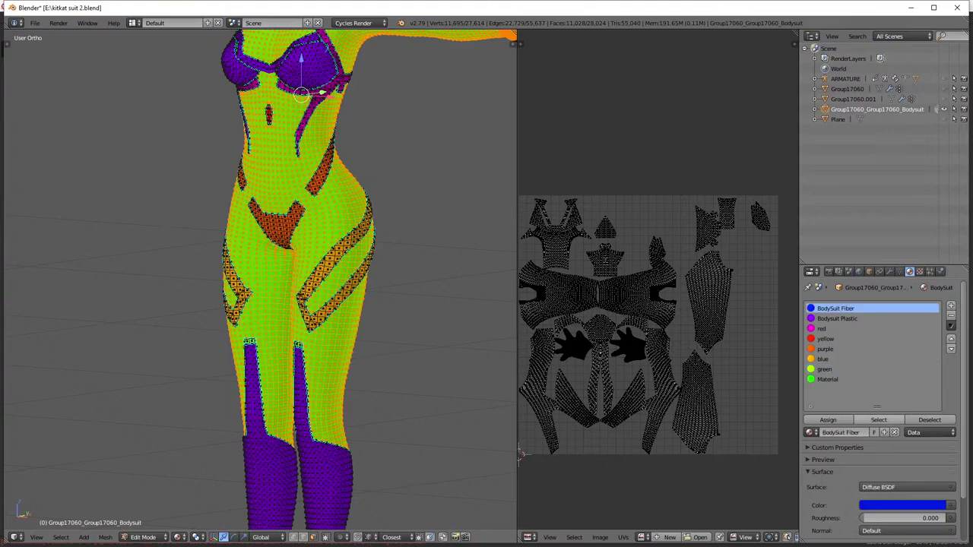
left_click(827, 378)
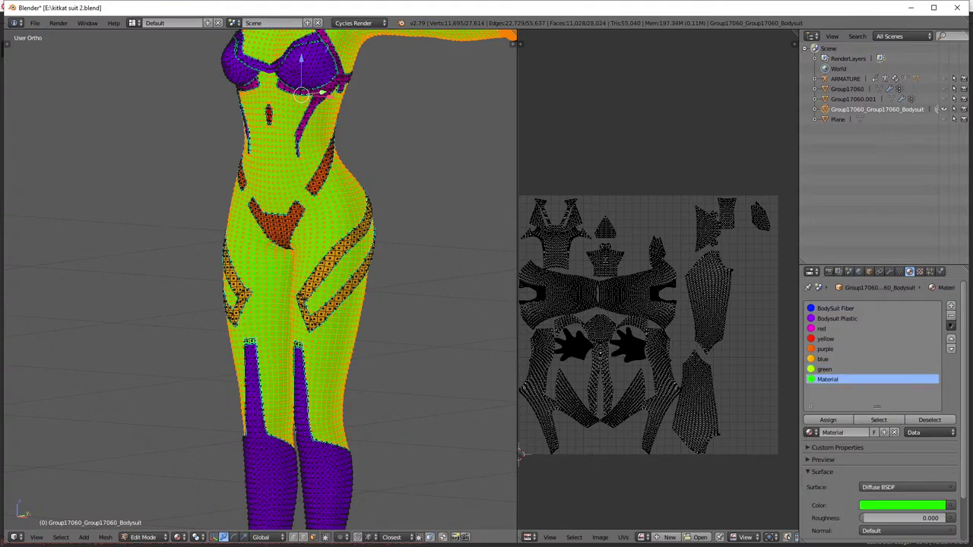
left_click(835, 308)
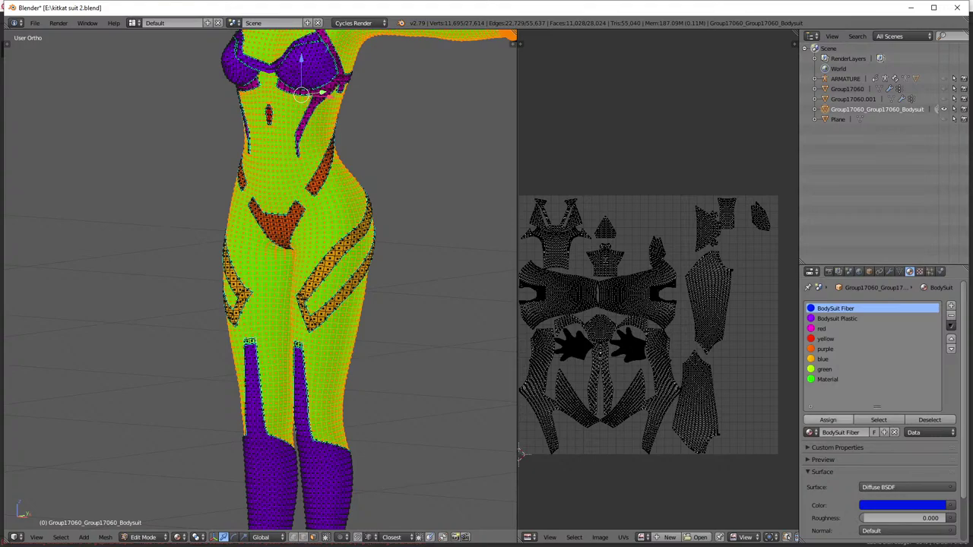
left_click(828, 420)
Remove the unused Material slot in Object Mode, then return to Edit Mode
key("a")
middle_click_drag(521, 454, 365, 279)
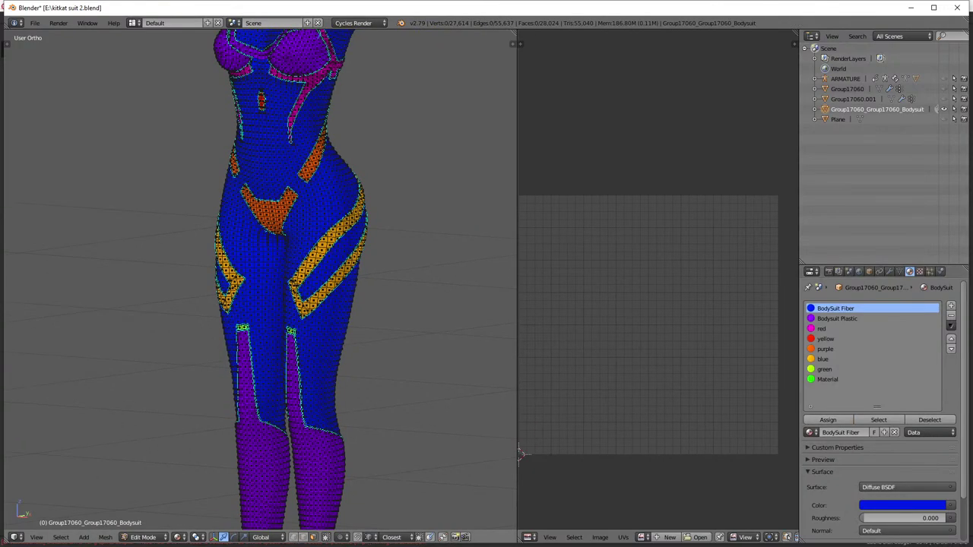
key("Tab")
left_click(282, 285)
left_click(827, 378)
left_click(951, 315)
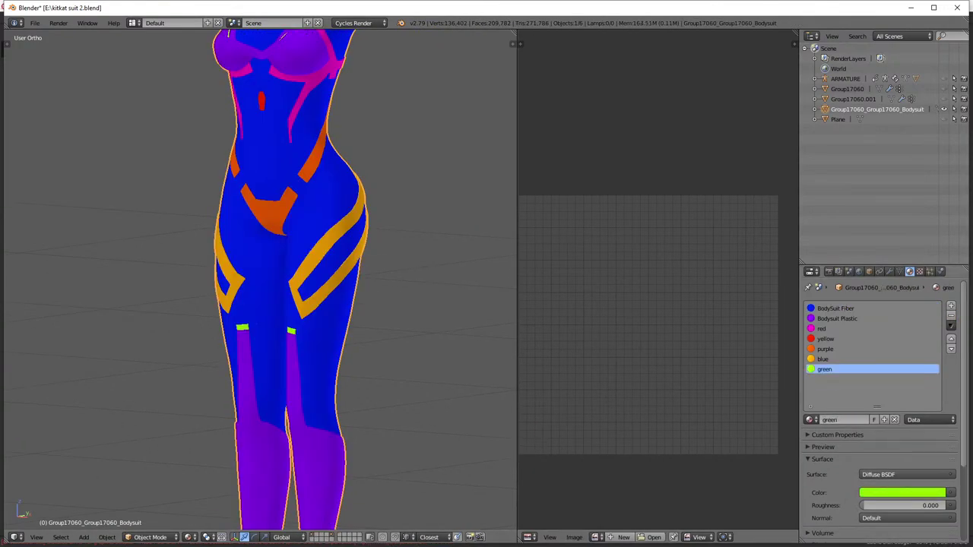
key("Tab")
left_click(434, 276)
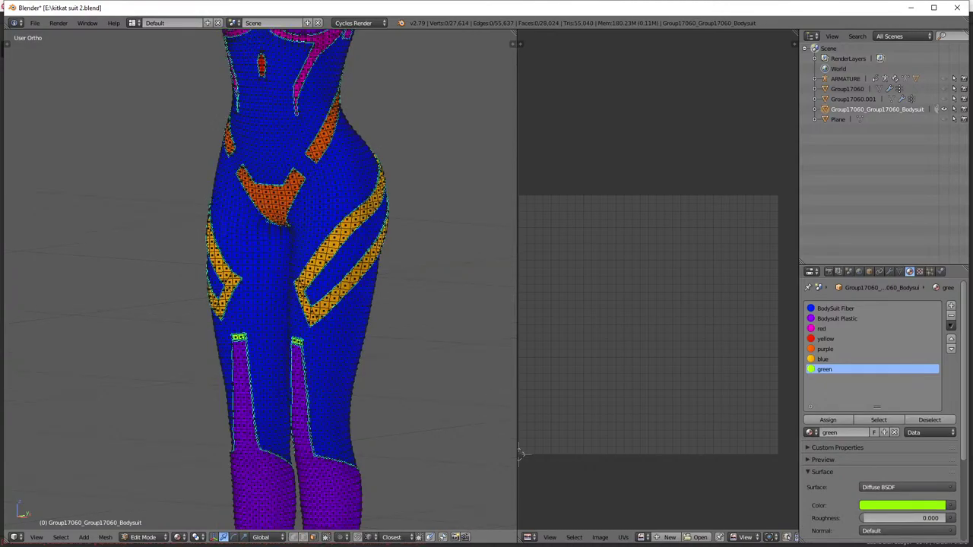
Switch to Object Mode and view the blue body and purple boots from side and front
middle_click_drag(521, 453, 522, 510, "shift")
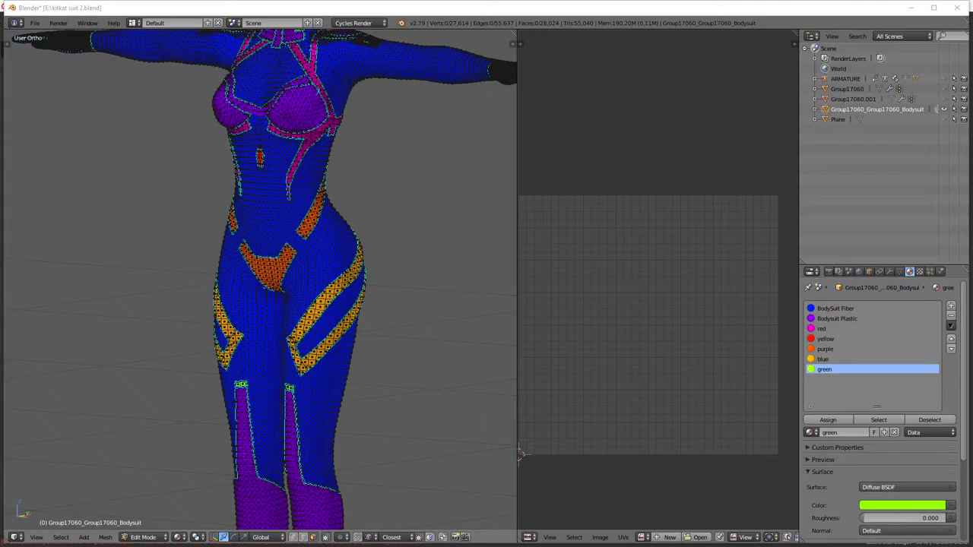
key("Tab")
left_click(309, 277)
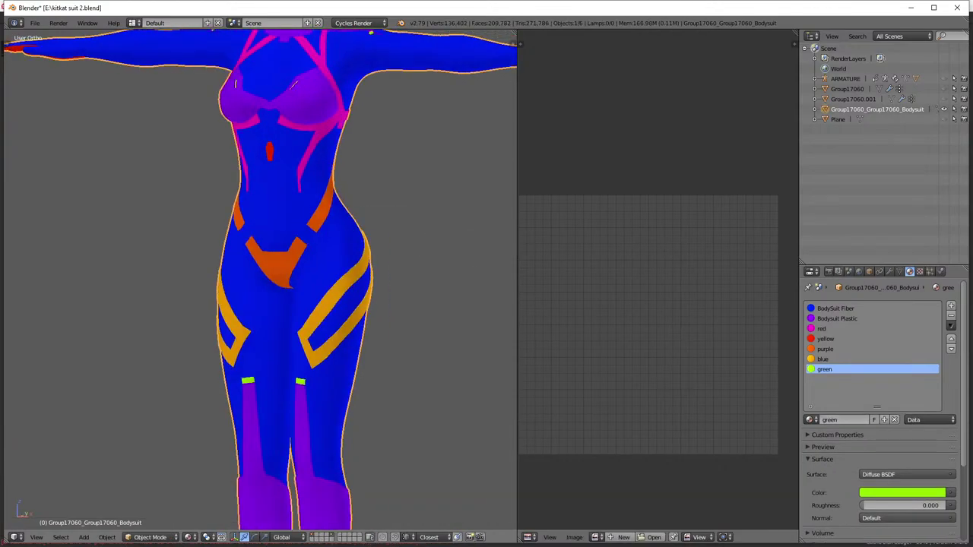
scroll(309, 277, "up", 4)
middle_click_drag(310, 277, 376, 157)
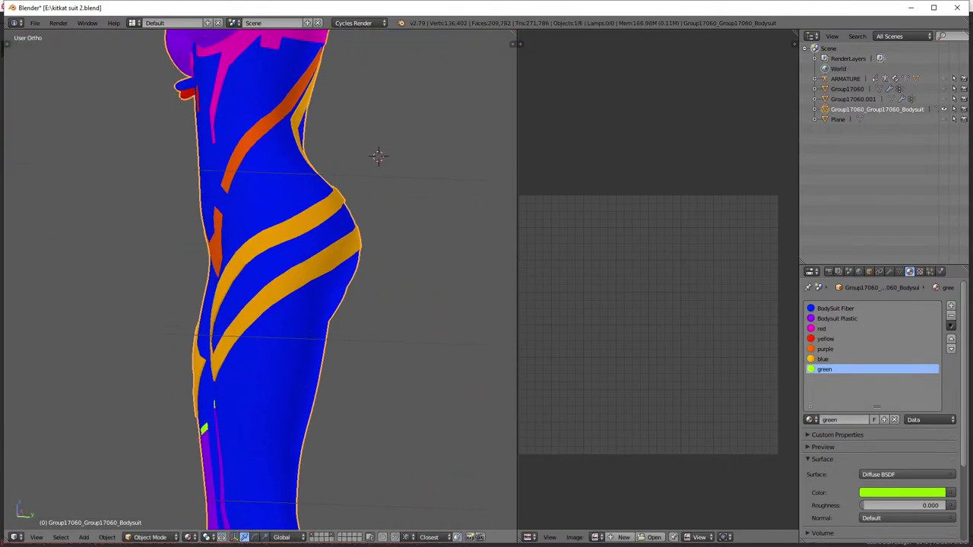
scroll(343, 218, "down", 3)
middle_click_drag(343, 217, 363, 93)
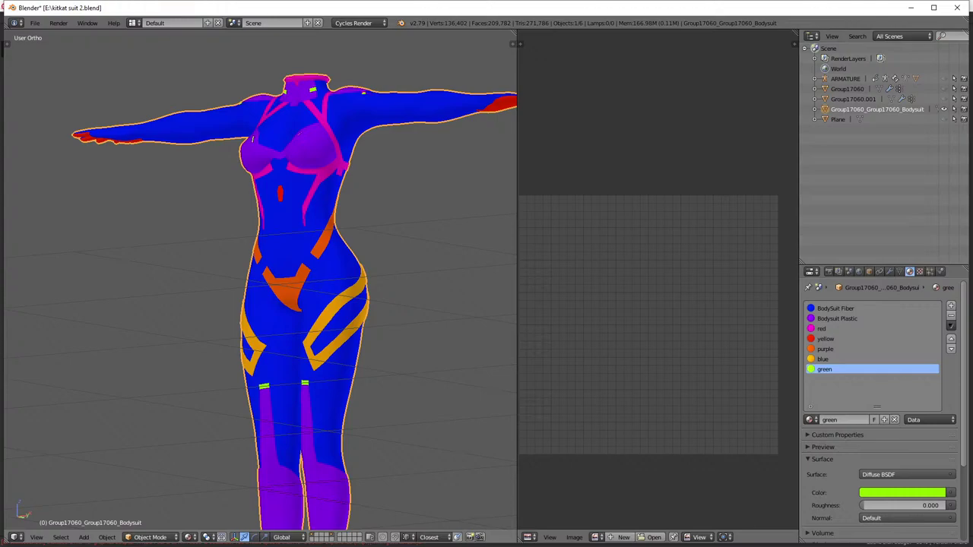
In Edit Mode, select faces of the blue, yellow, purple, red and Bodysuit Plastic slots
key("Tab")
left_click(822, 359)
left_click(878, 420)
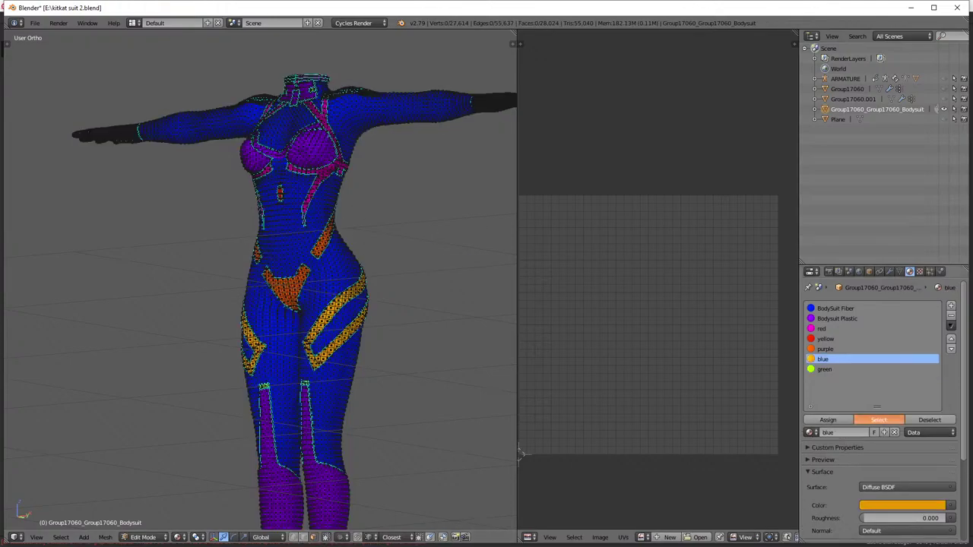
left_click(825, 338)
left_click(878, 419)
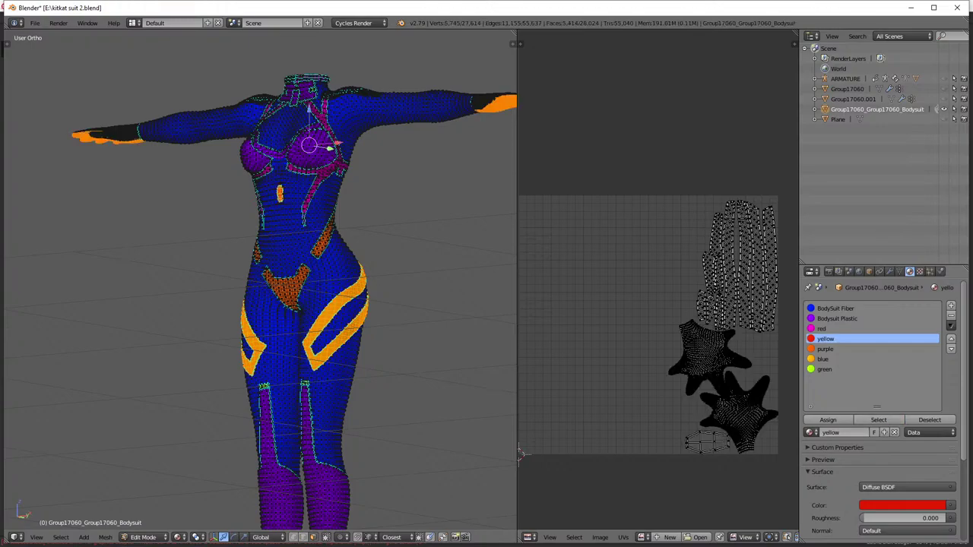
left_click(825, 348)
left_click(879, 420)
left_click(822, 328)
left_click(878, 420)
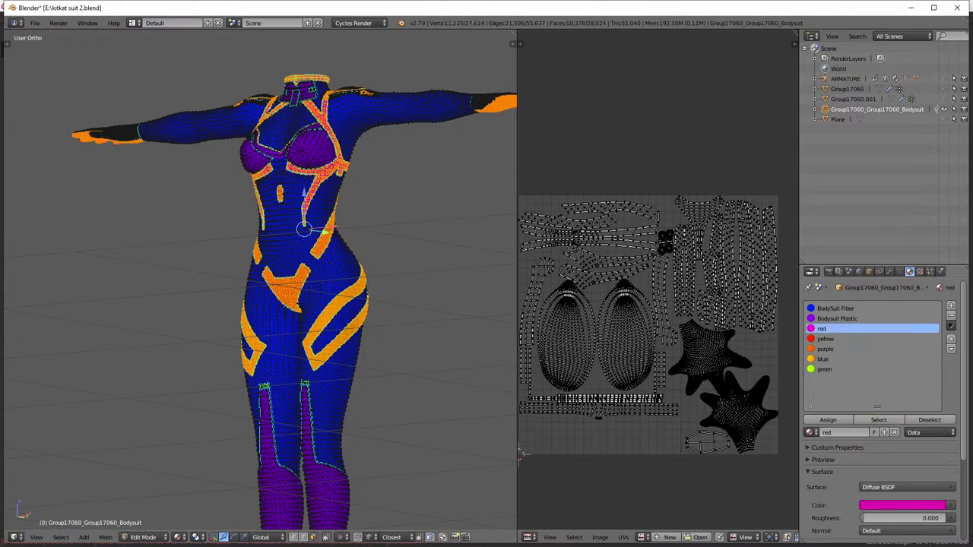
left_click(836, 318)
left_click(878, 419)
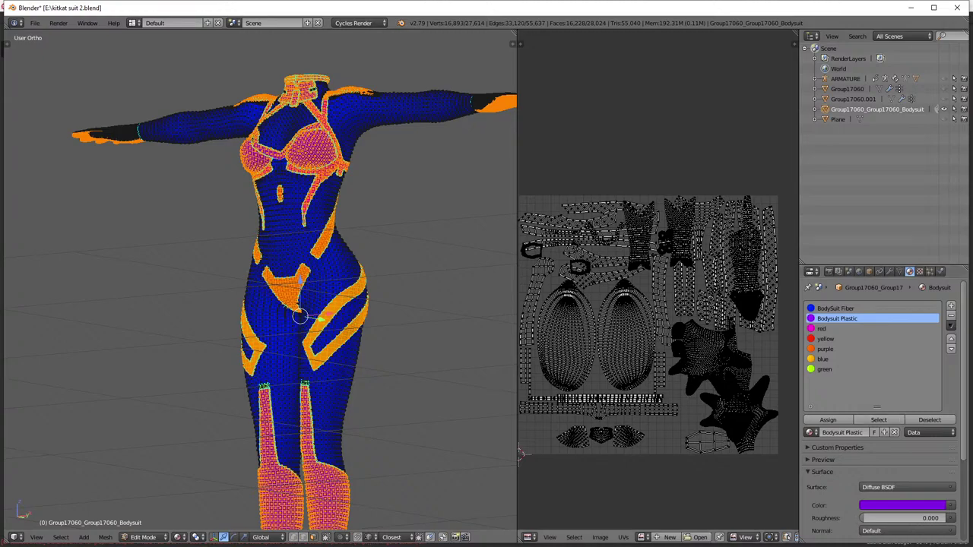
Deselect the plastic cups and boots, add the green faces, and assign the green material
middle_click_drag(646, 319, 689, 272)
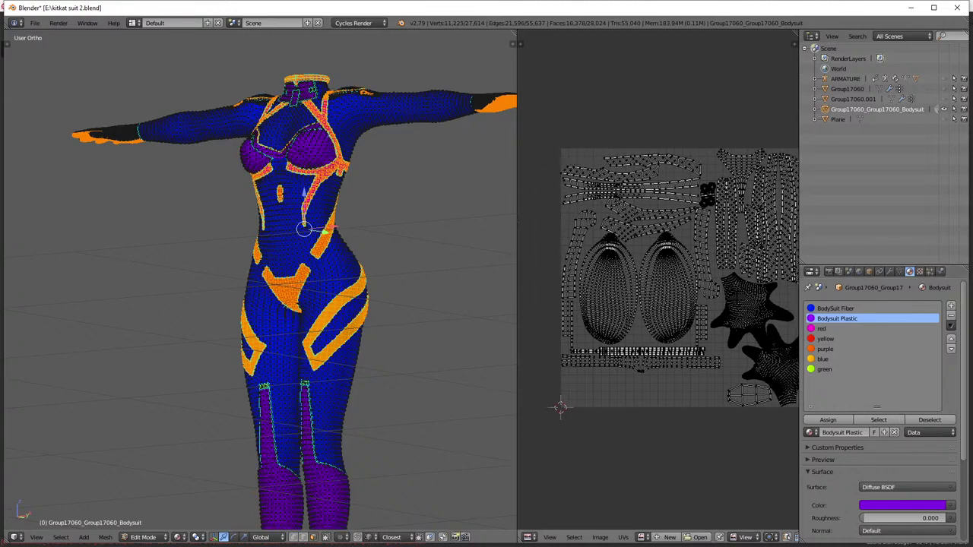
scroll(310, 135, "up", 6)
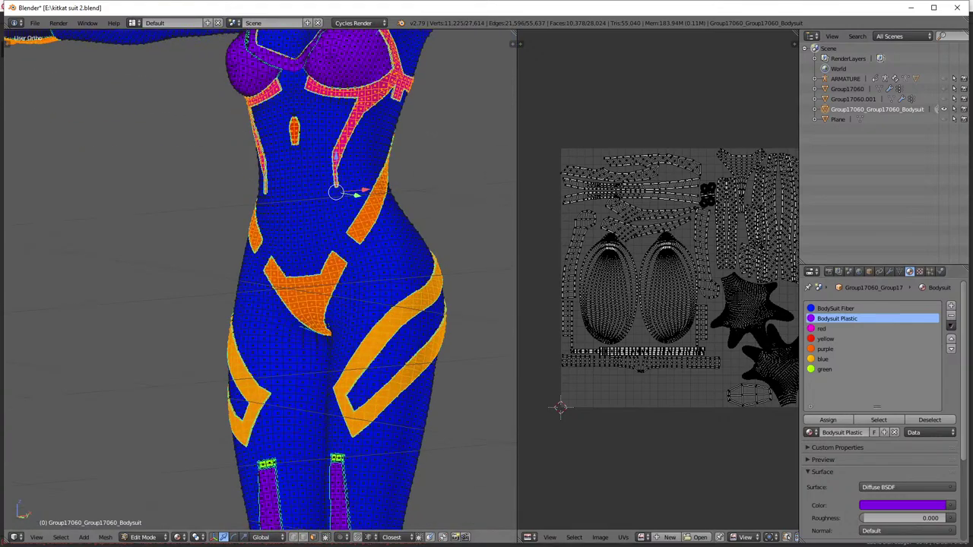
scroll(260, 279, "down", 2)
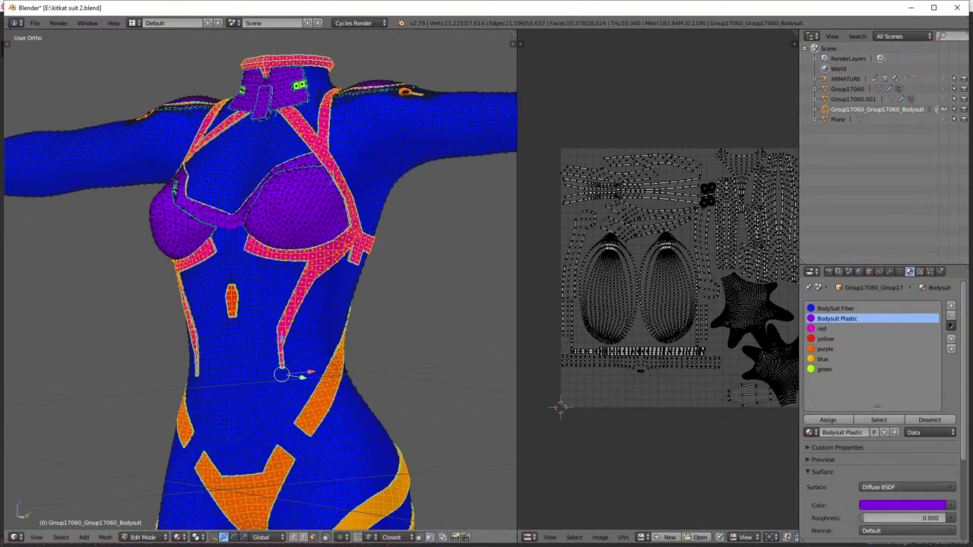
left_click(824, 369)
left_click(879, 420)
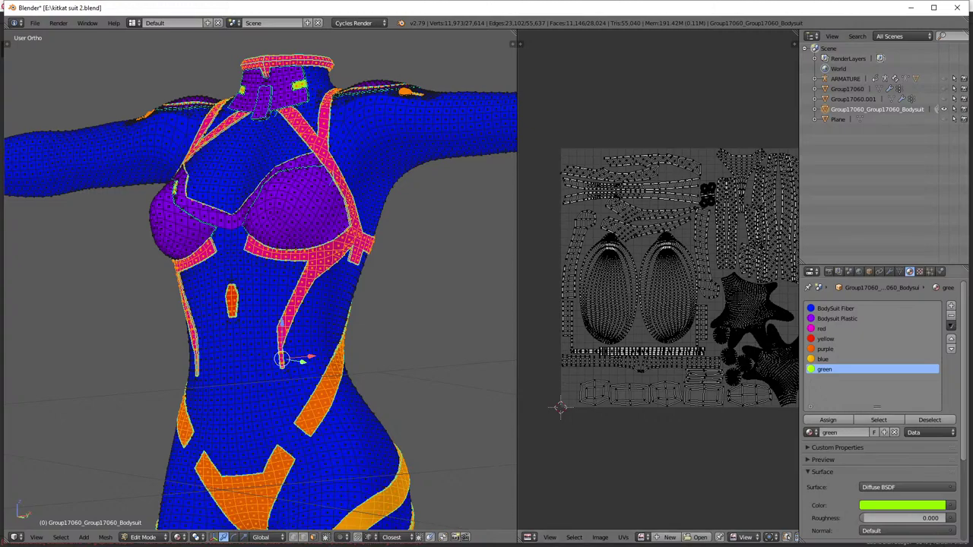
left_click(827, 419)
left_click(827, 420)
Try removing the purple slot, which Blender refuses in Edit Mode
left_click(825, 328)
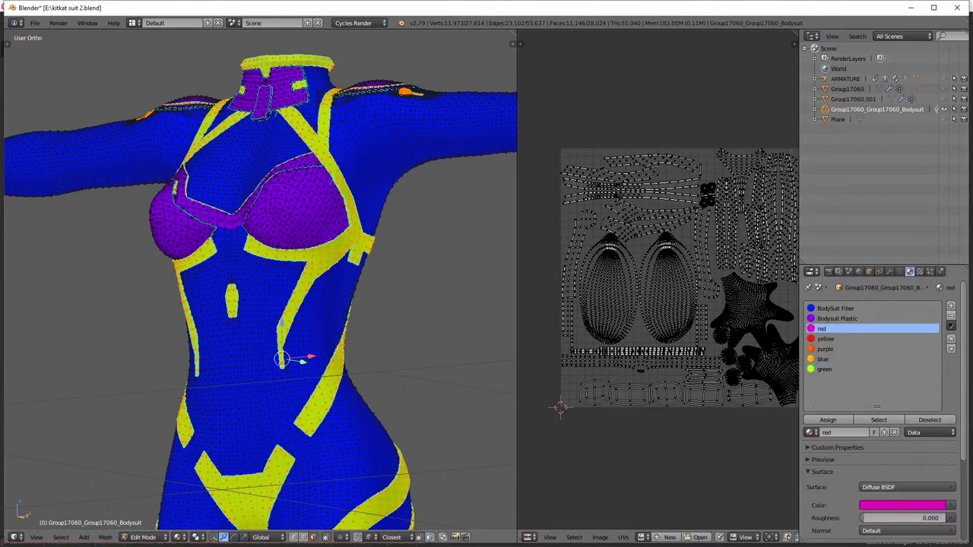
left_click(825, 349)
left_click(951, 314)
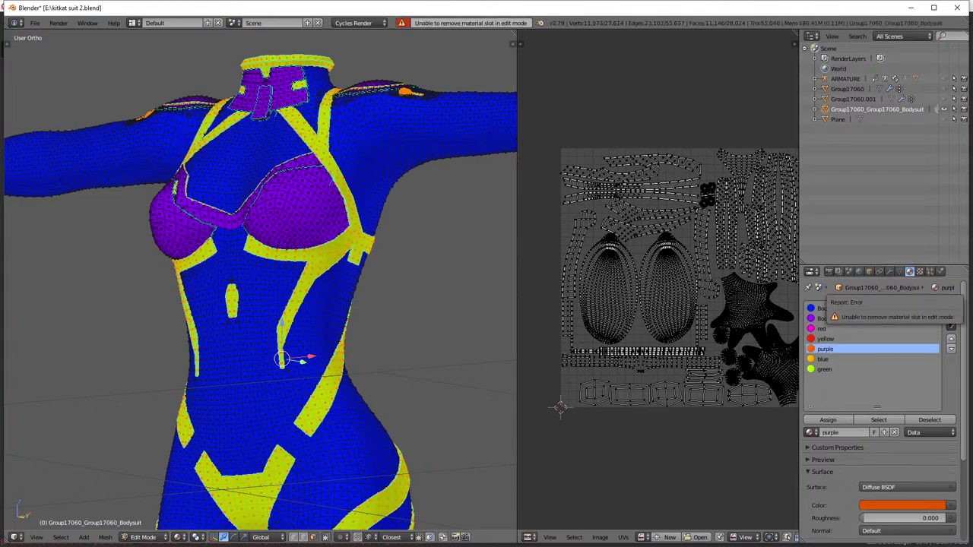
In Object Mode, remove the purple, blue, red and yellow material slots
key("Tab")
left_click(278, 284)
left_click(951, 315)
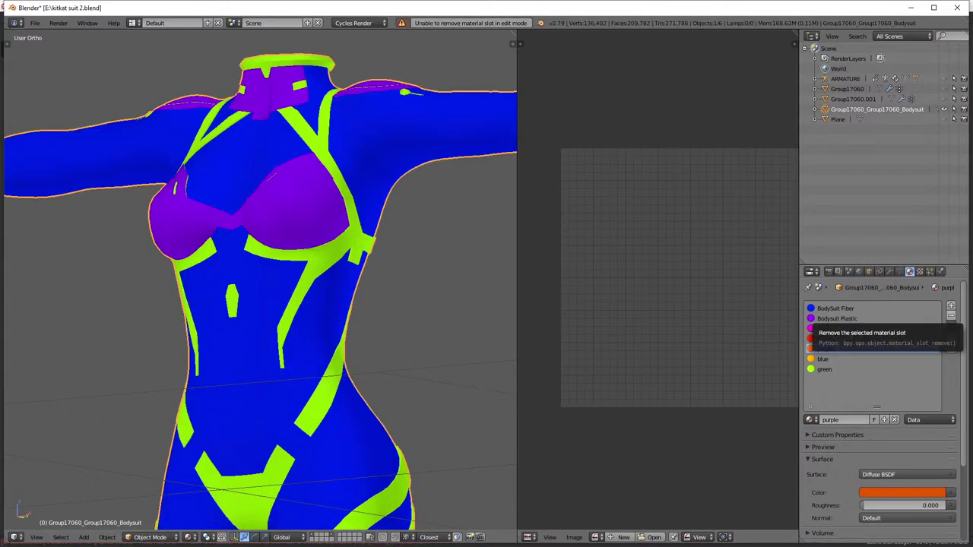
left_click(951, 315)
left_click(825, 329)
left_click(950, 314)
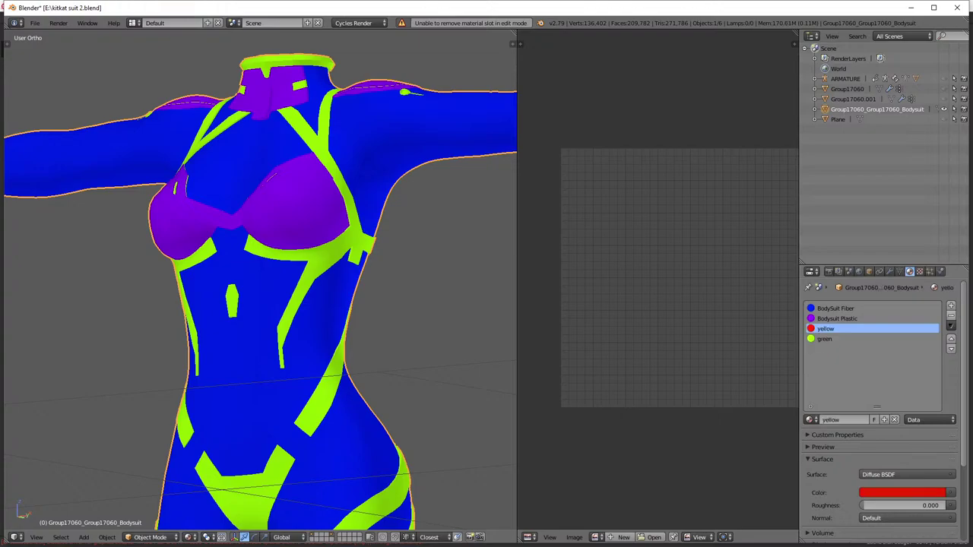
left_click(950, 314)
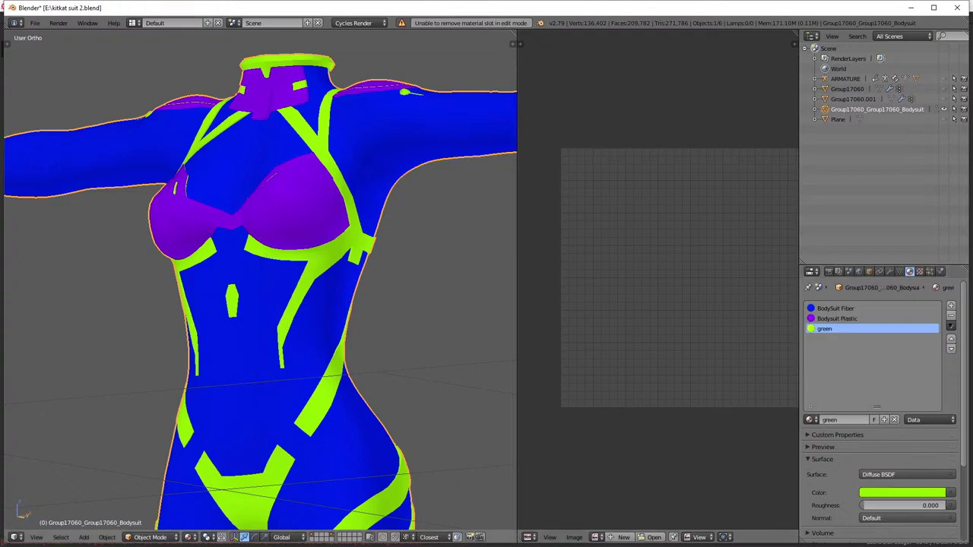
scroll(260, 285, "down", 1)
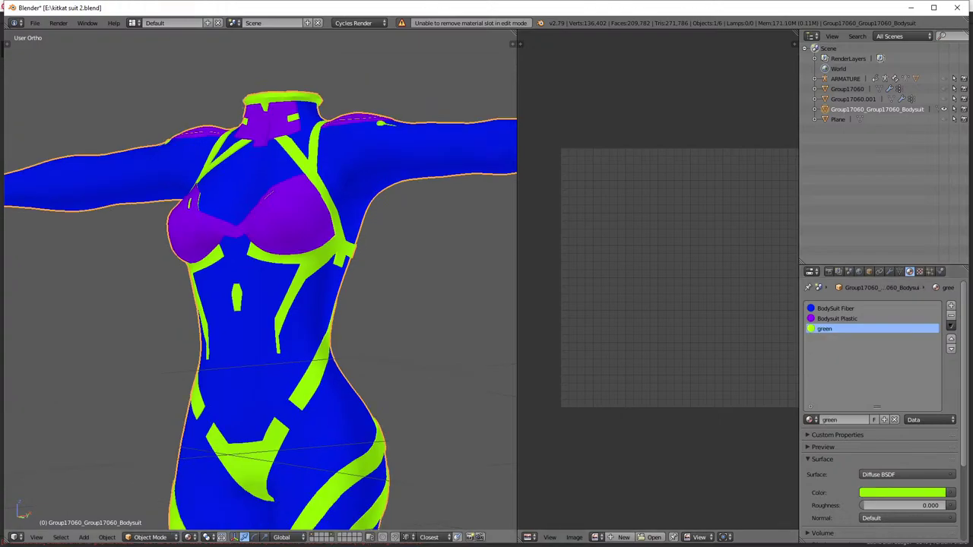
Select the Bodysuit Plastic faces in Edit Mode and assign them BodySuit Fiber
key("Tab")
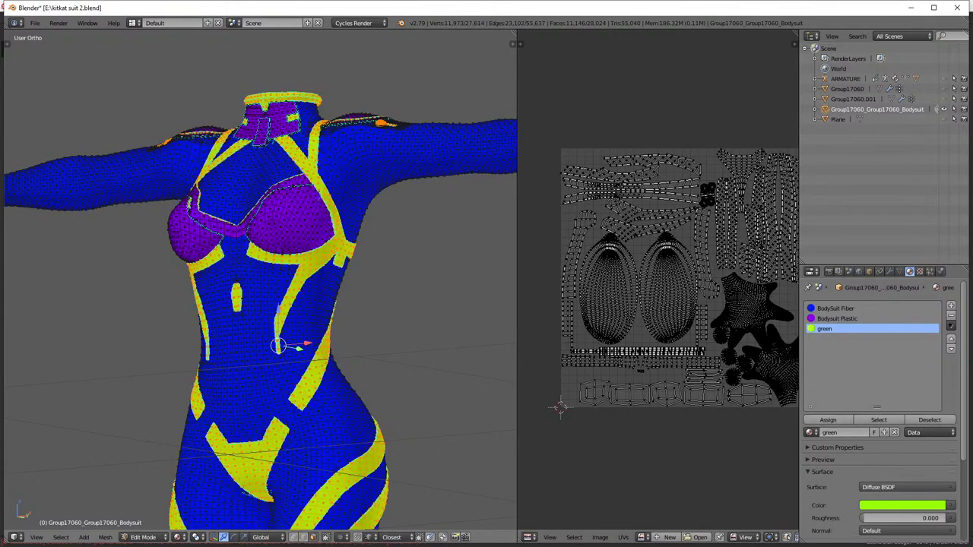
left_click(834, 308)
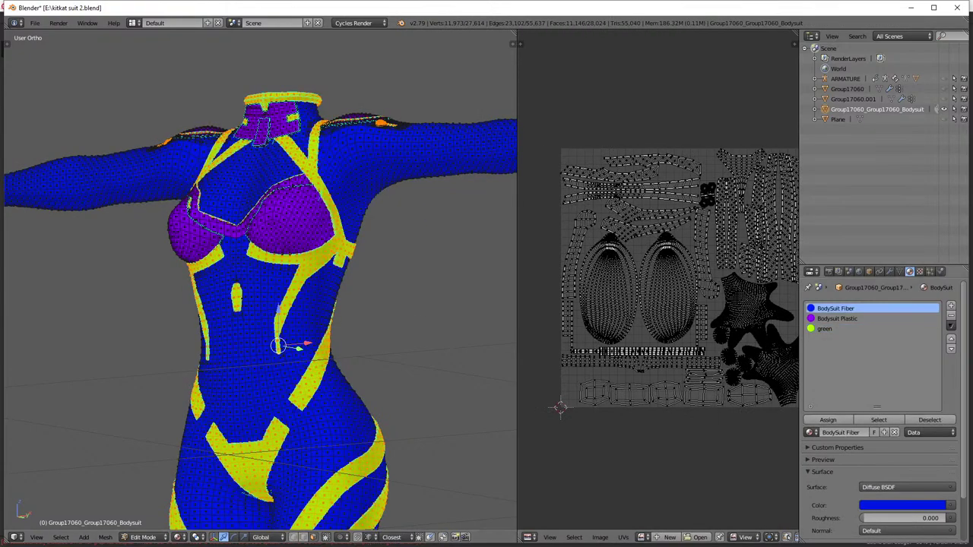
key("a")
left_click(878, 419)
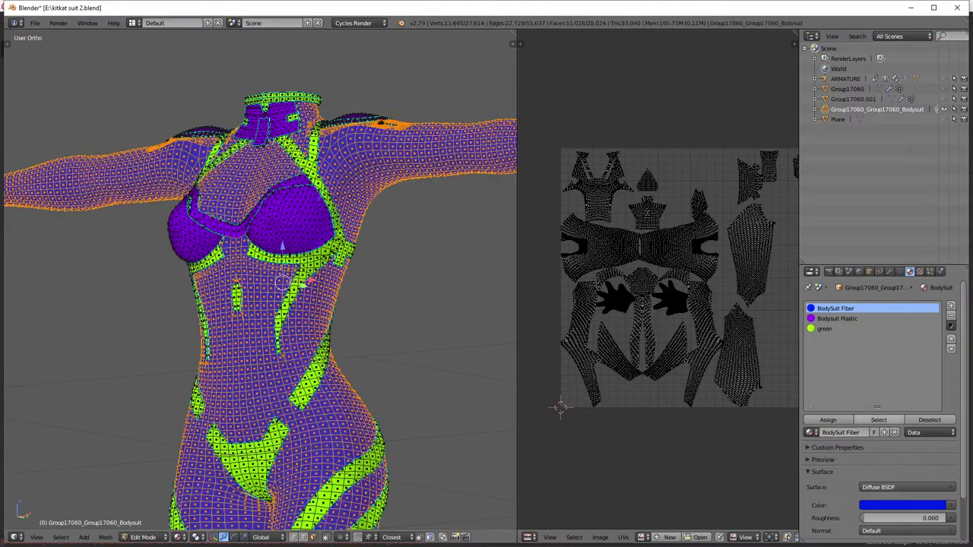
left_click(837, 318)
left_click(878, 419)
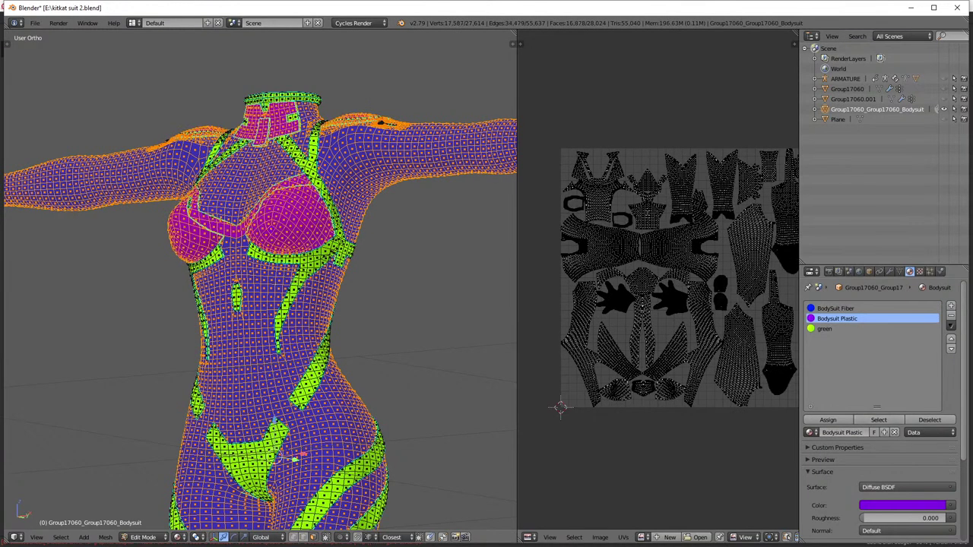
left_click(835, 308)
left_click(827, 420)
Back in Object Mode, remove the now-unused Bodysuit Plastic slot
key("Tab")
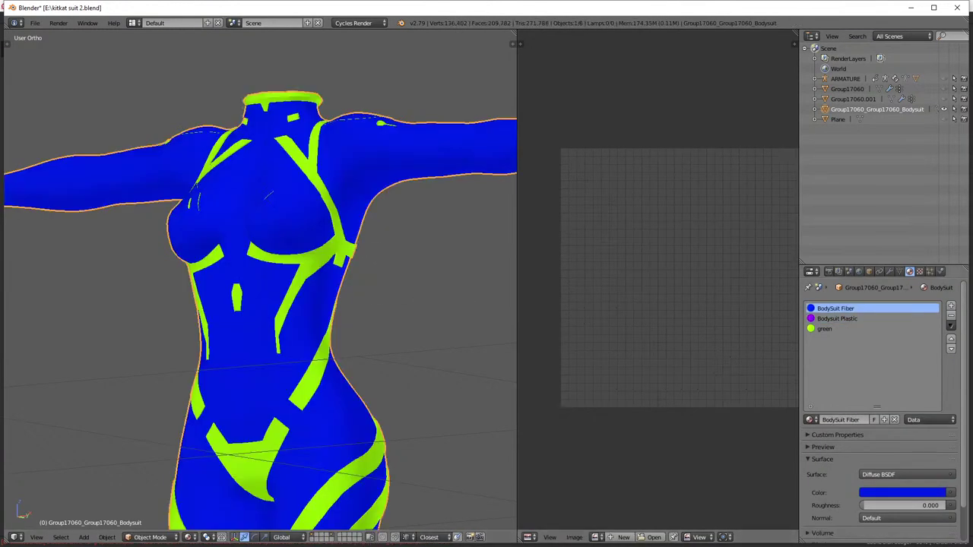
left_click(837, 318)
left_click(949, 315)
middle_click_drag(304, 304, 287, 271, "shift")
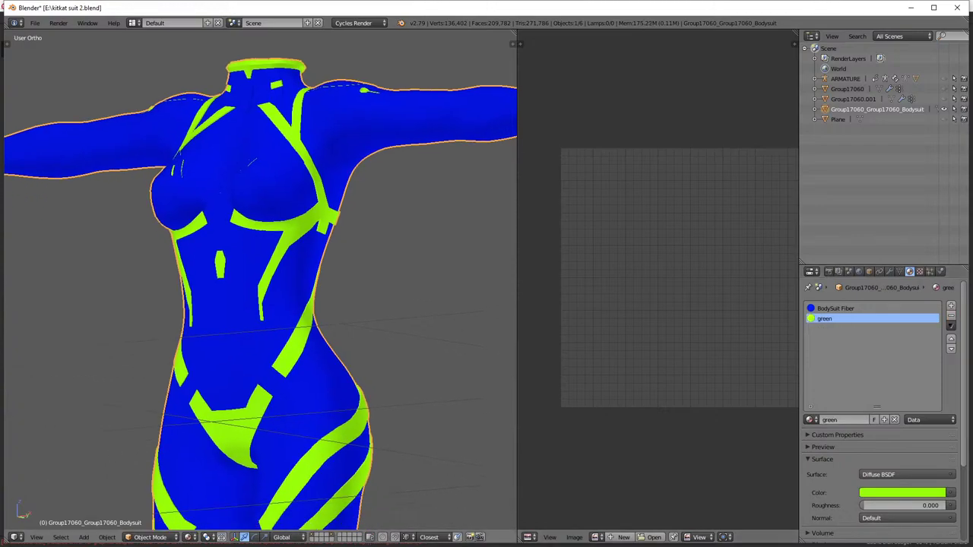
left_click(35, 23)
Export a Wavefront OBJ over kitkat suit.obj with Objects as OBJ Objects unchecked
mouse_move(54, 236)
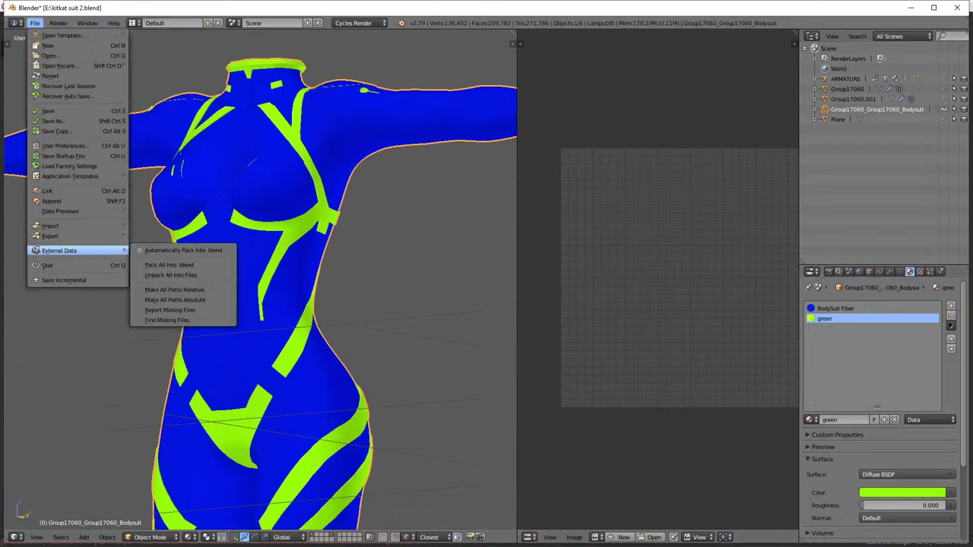
left_click(165, 307)
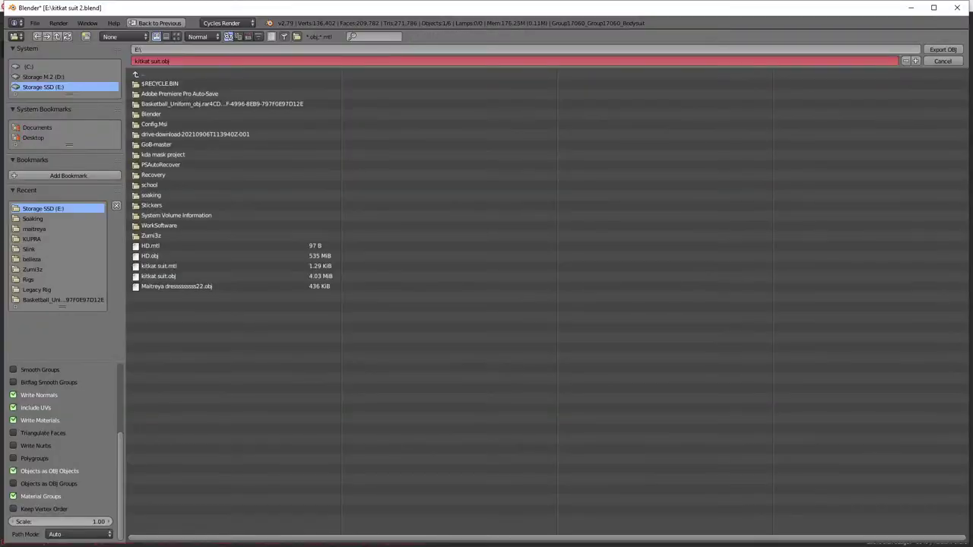
scroll(64, 452, "up", 3)
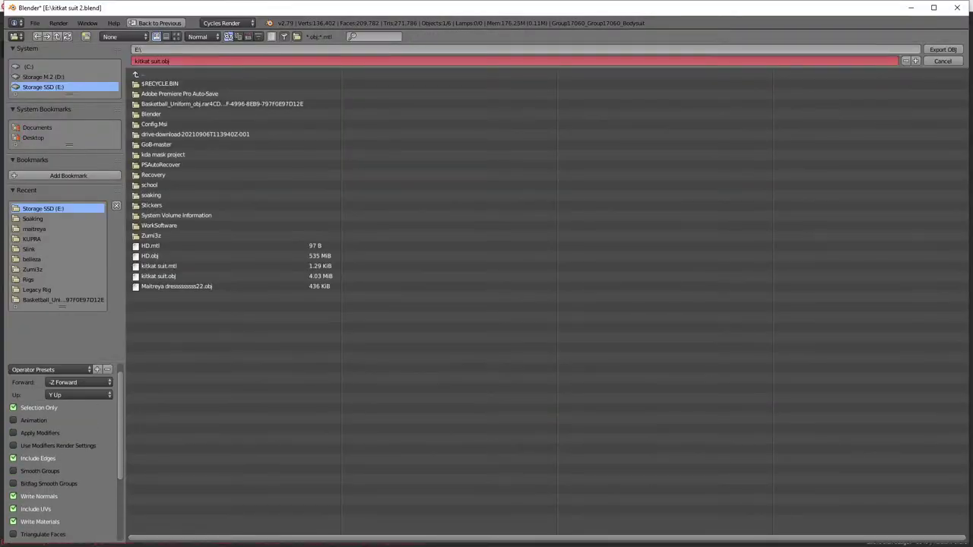
scroll(65, 452, "down", 2)
left_click(13, 491)
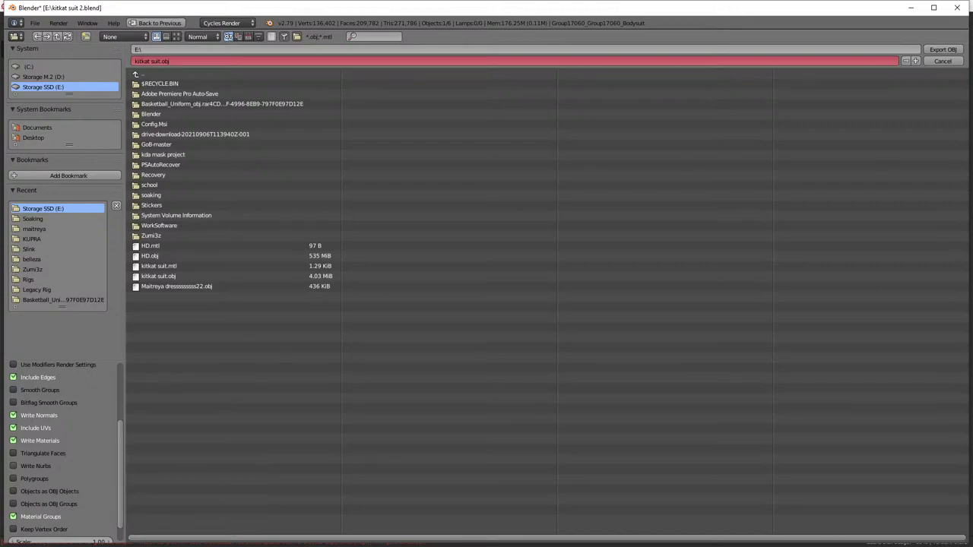
scroll(54, 456, "up", 3)
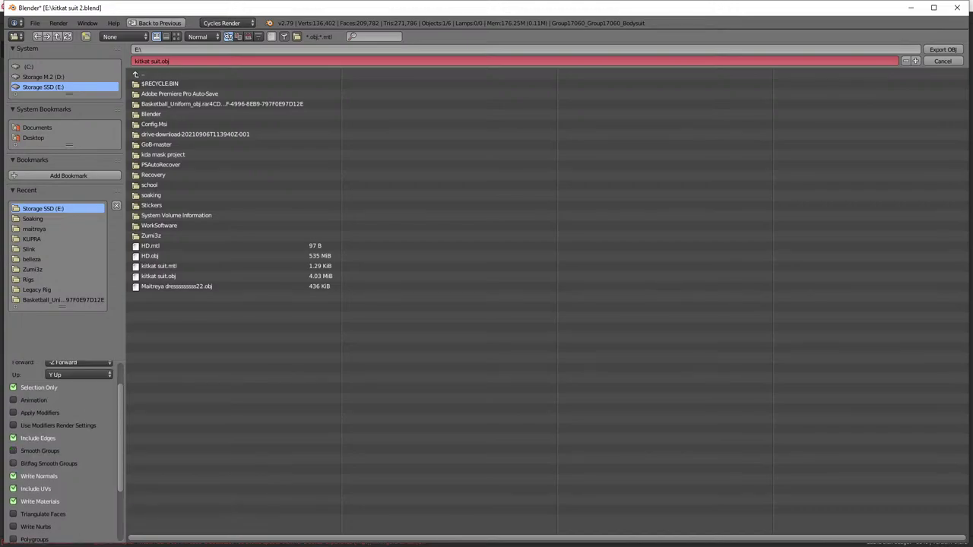
left_click(158, 276)
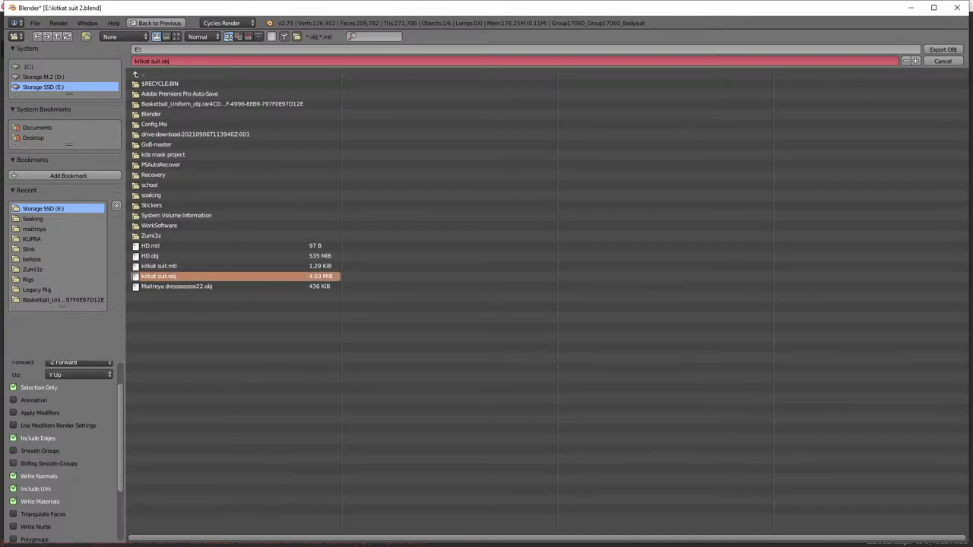
key("Return")
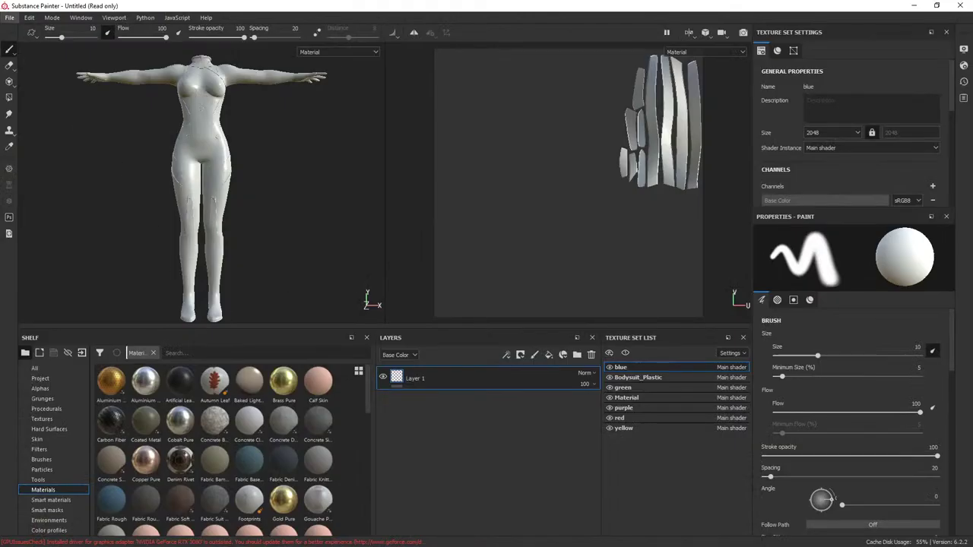
Start a new Substance Painter project from kitkat suit.obj, discarding the old project
key("ctrl+n")
left_click(591, 134)
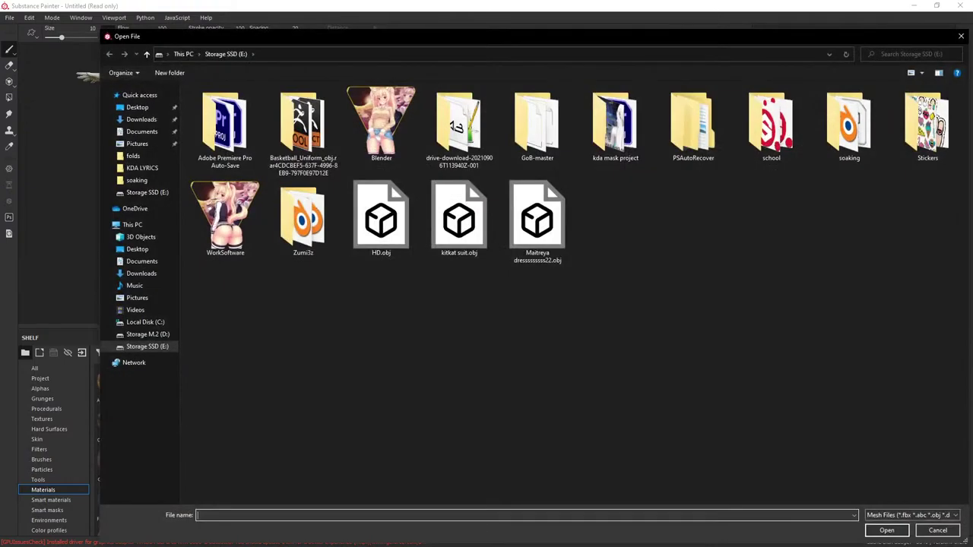
double_click(459, 220)
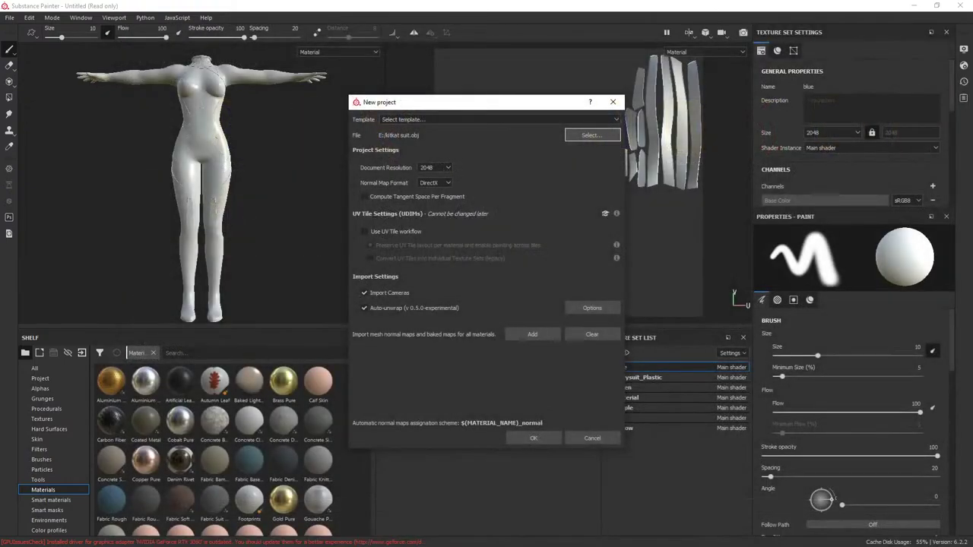
left_click(533, 438)
left_click(456, 293)
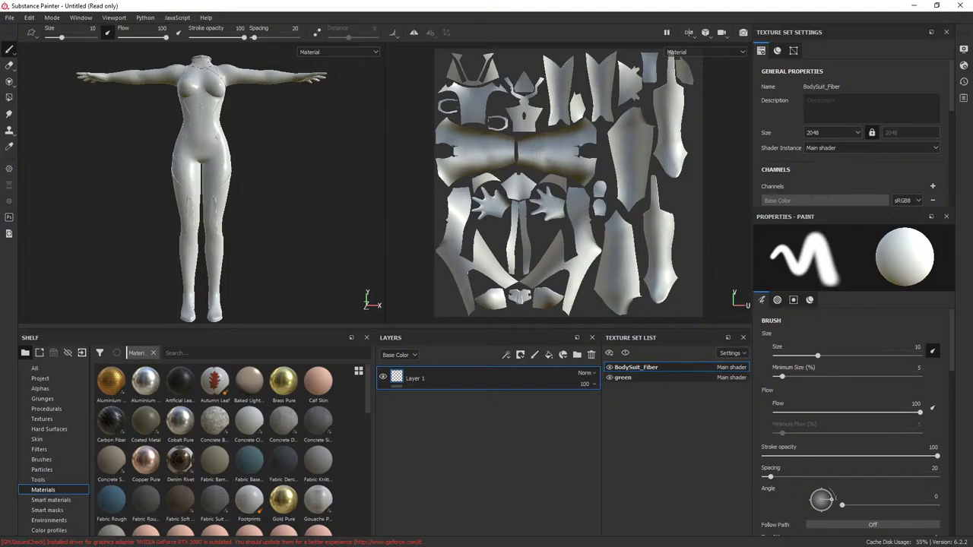
Add a Baked Lighting Environment filter layer to the green texture set
left_click(622, 377)
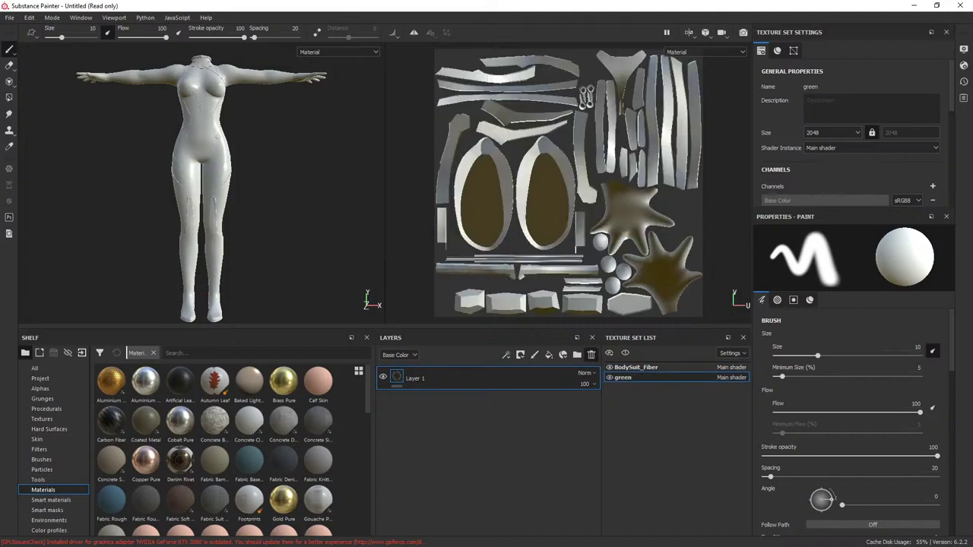
left_click(635, 367)
left_click(39, 449)
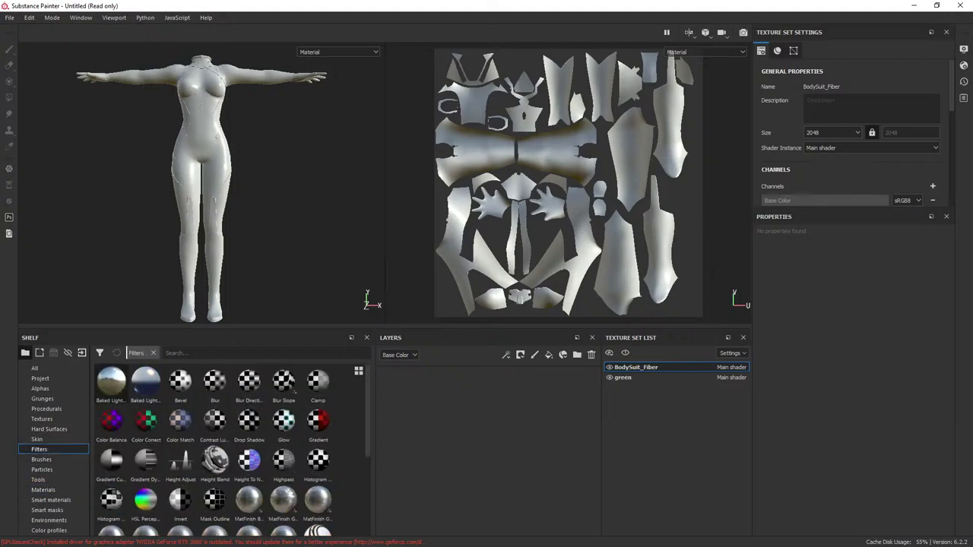
left_click(623, 377)
left_click_drag(111, 380, 486, 387)
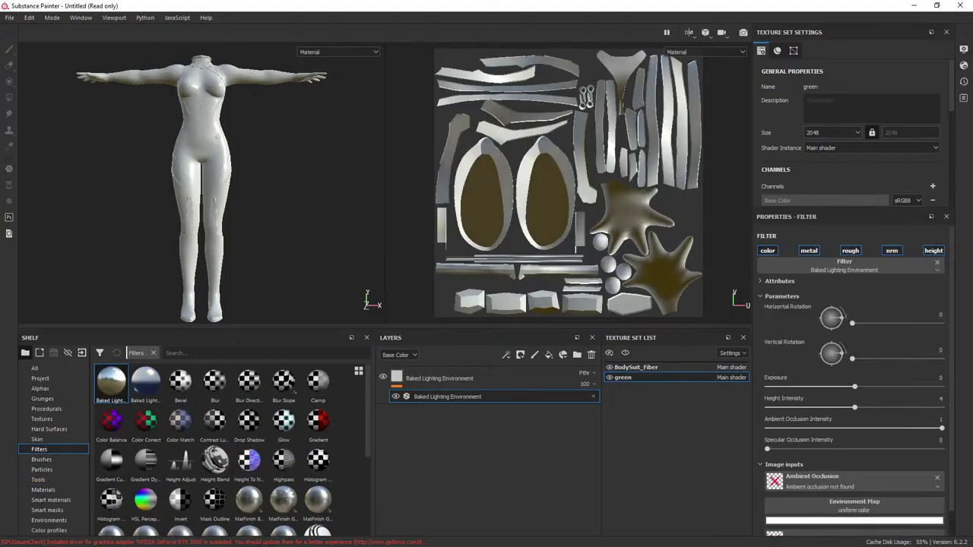
scroll(851, 133, "down", 5)
scroll(851, 133, "down", 2)
Bake mesh maps from high-poly HD.obj with Subsampling 4x4 antialiasing, excluding the ID map
left_click(910, 106)
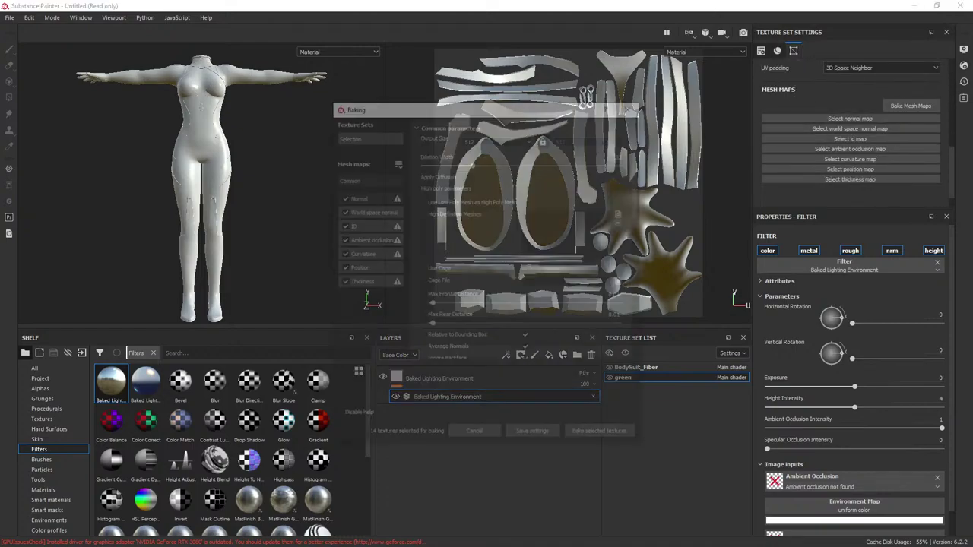
left_click(498, 138)
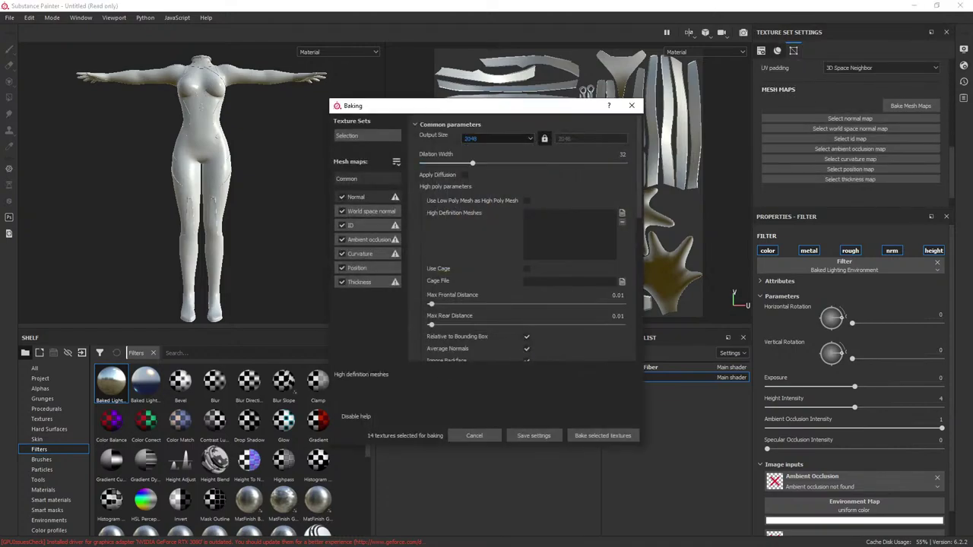
left_click(621, 213)
double_click(381, 218)
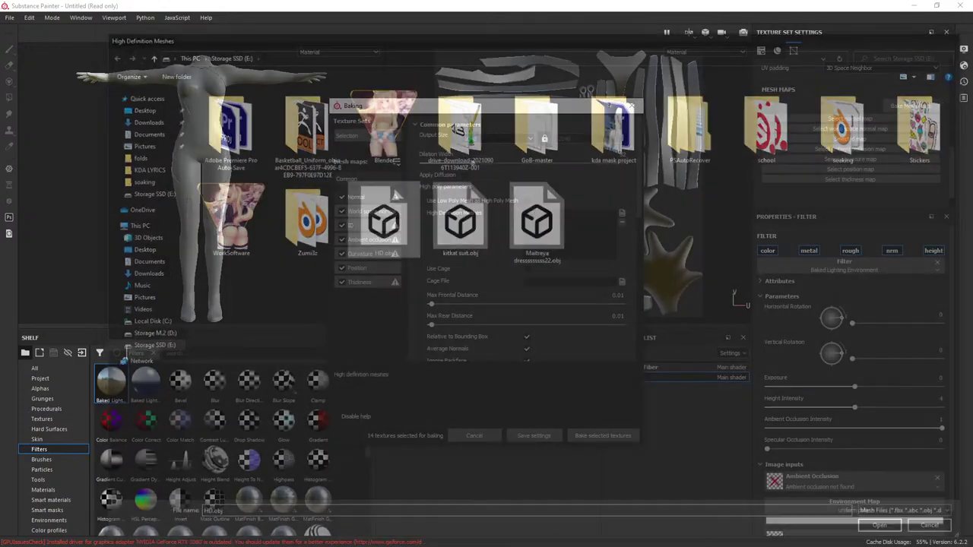
scroll(525, 251, "down", 2)
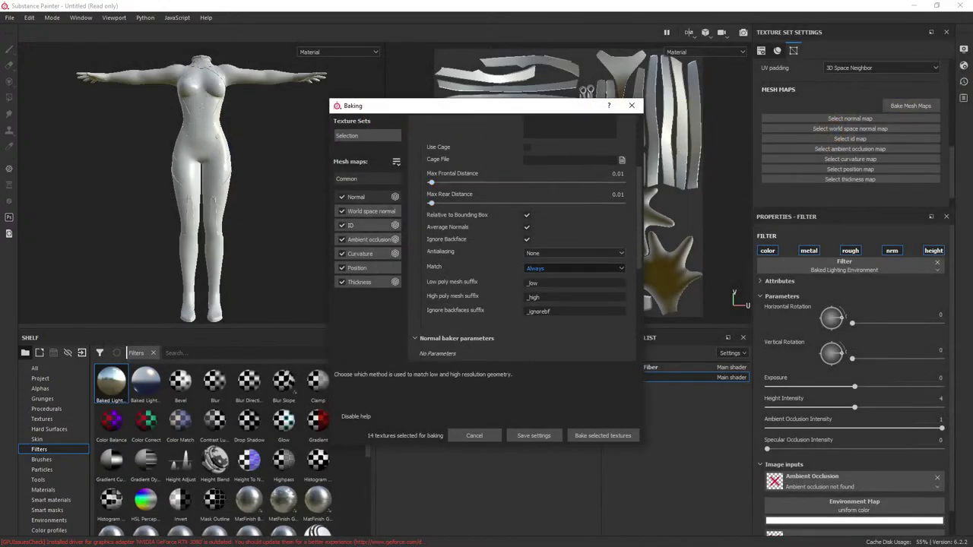
left_click(574, 252)
left_click(548, 286)
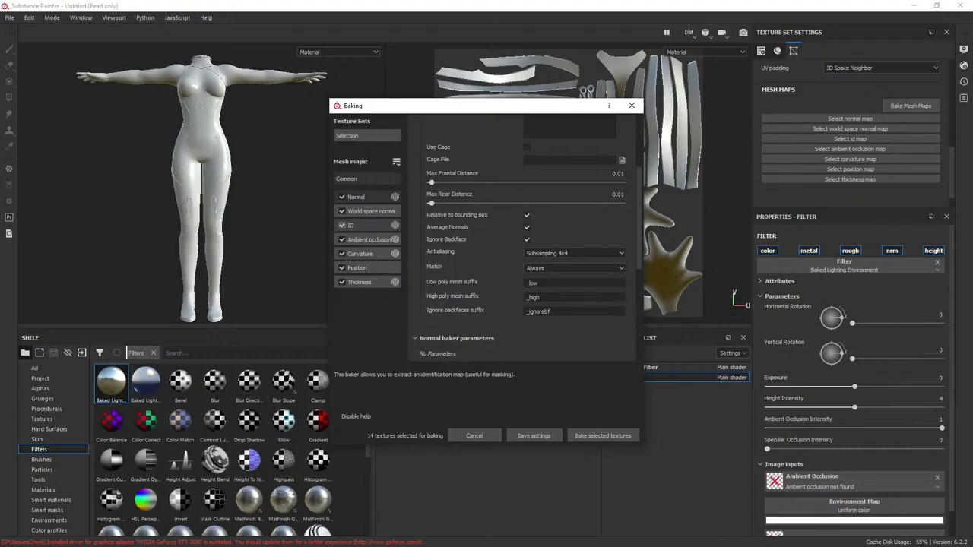
left_click(342, 225)
left_click(603, 436)
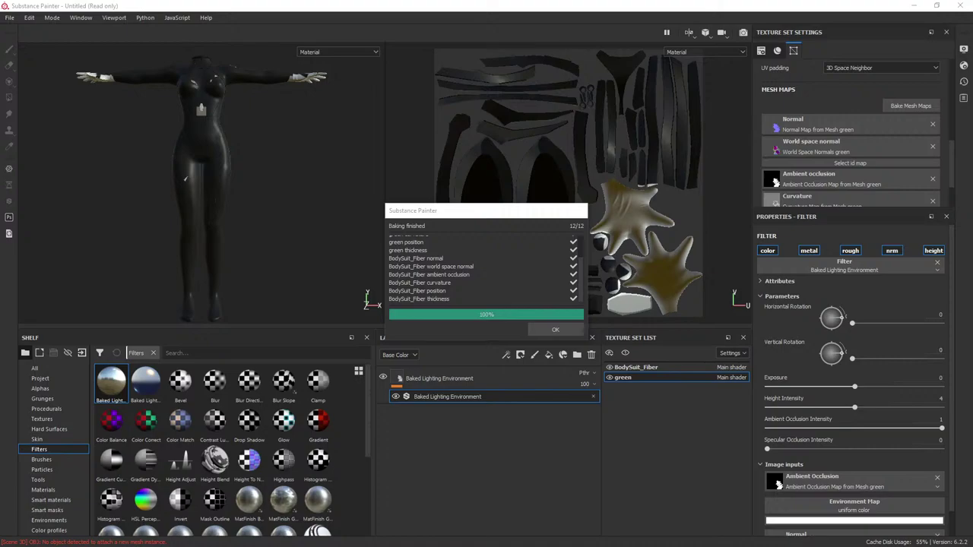
Dismiss the bake-finished message and switch to the BodySuit_Fiber texture set, zoomed out
key("Return")
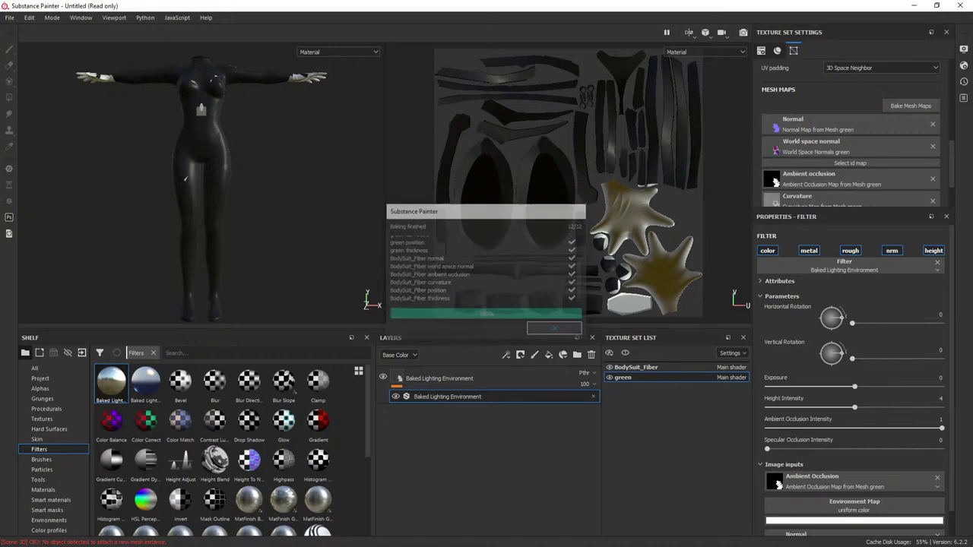
left_click_drag(185, 179, 179, 278, "alt")
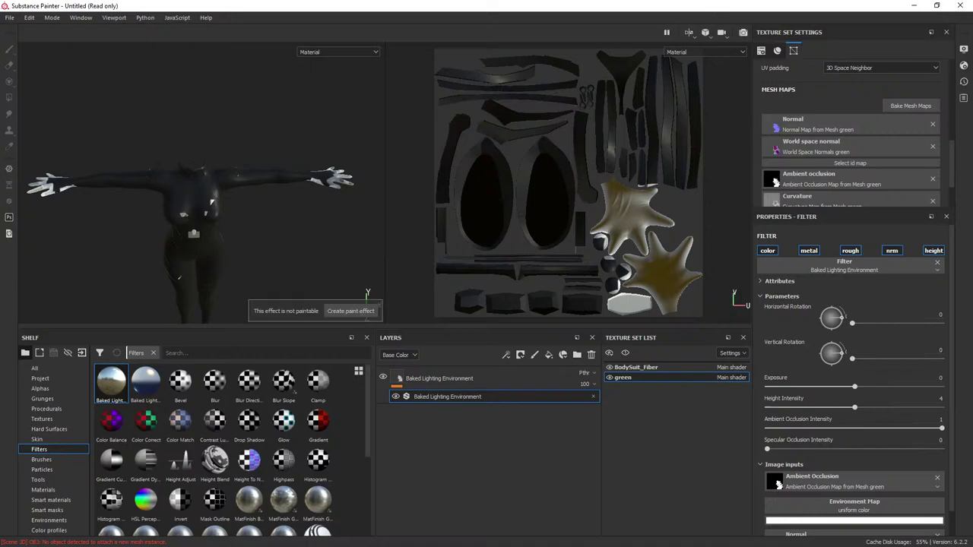
left_click_drag(179, 277, 178, 267, "alt")
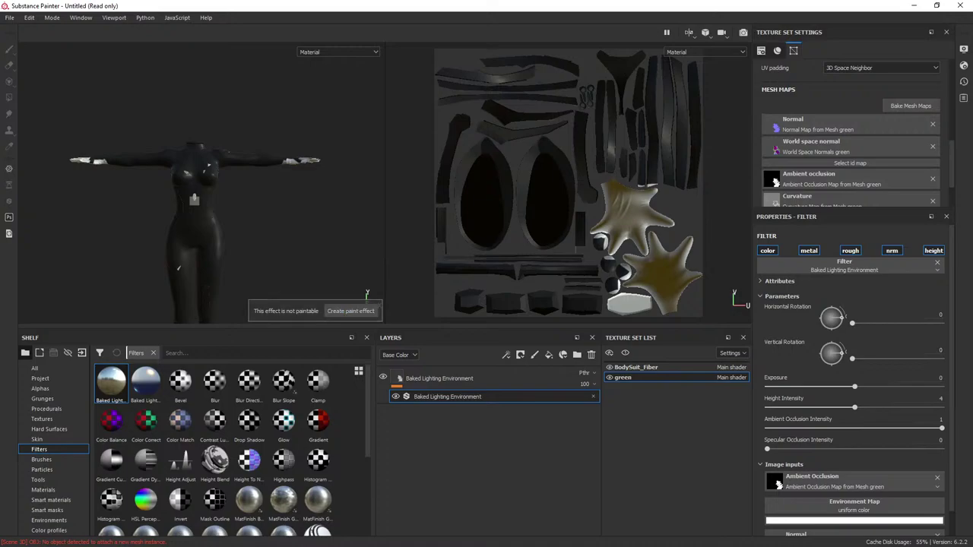
right_click_drag(179, 266, 108, 277, "alt")
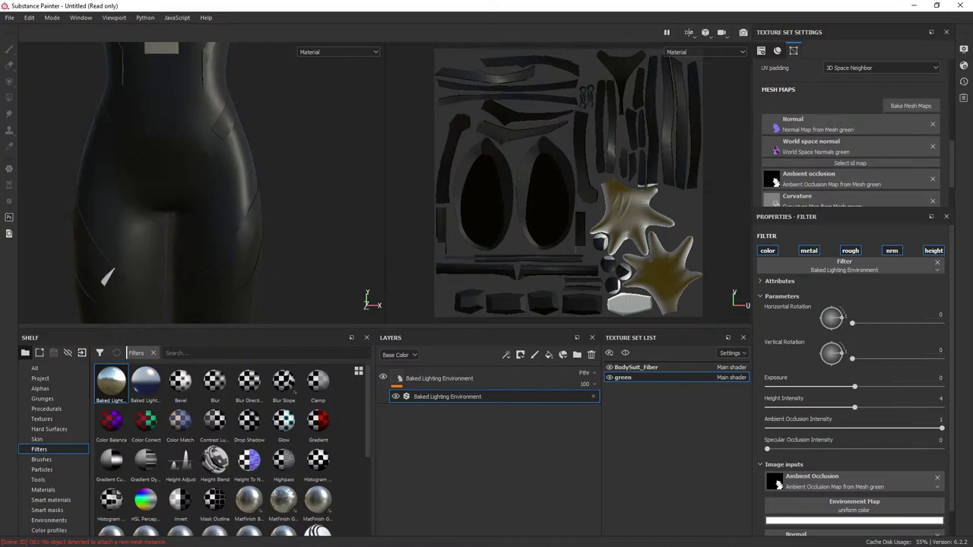
left_click(636, 367)
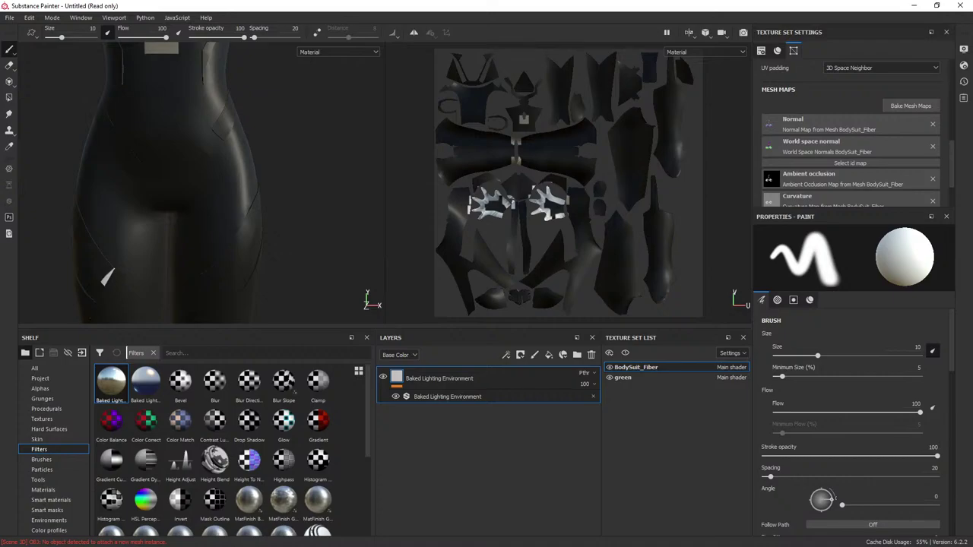
scroll(275, 239, "down", 5)
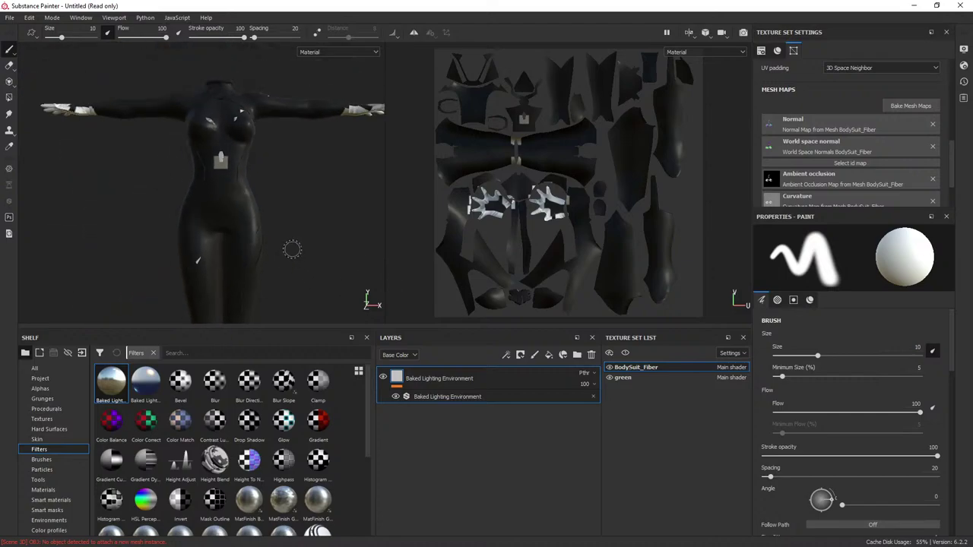
In Blender, unhide all objects with Alt+H and select the wrist cuff object Group17060.001
key("alt+Tab")
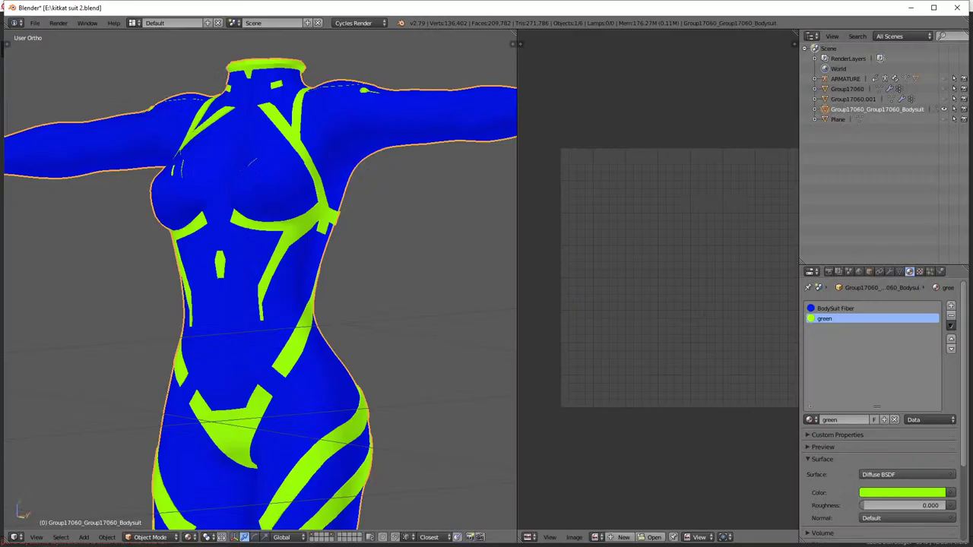
scroll(258, 304, "down", 5)
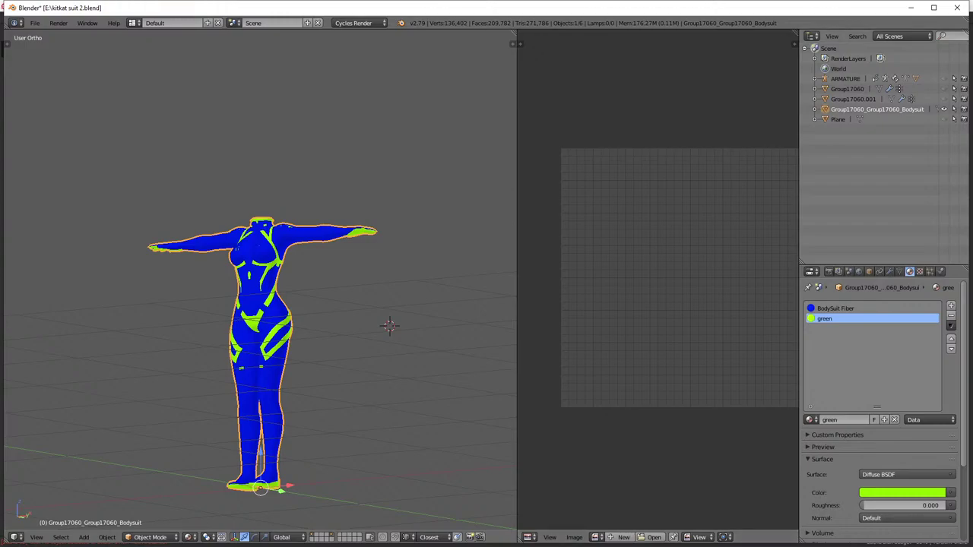
scroll(259, 304, "up", 3)
key("alt+h")
scroll(483, 360, "up", 3)
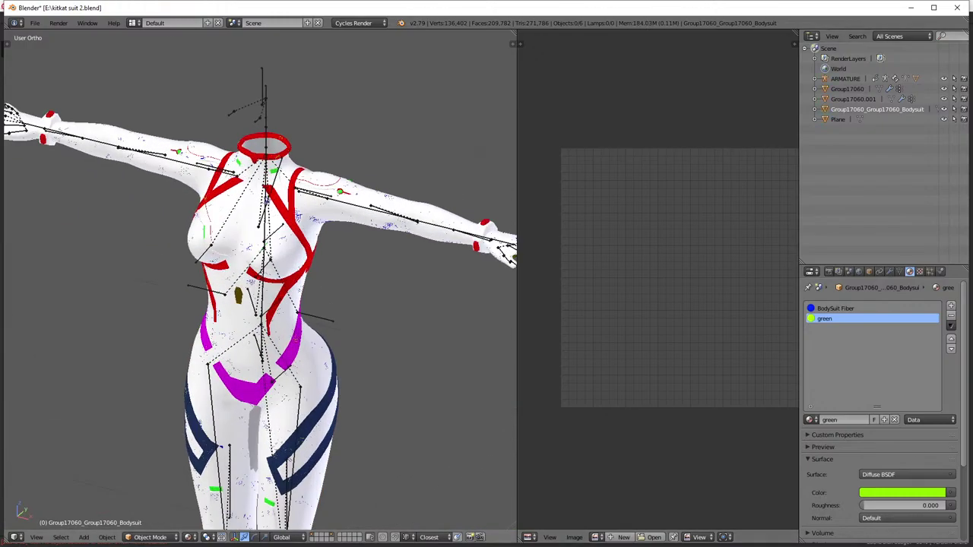
middle_click_drag(483, 360, 354, 360, "shift")
right_click(393, 247)
middle_click_drag(176, 504, 226, 508, "shift")
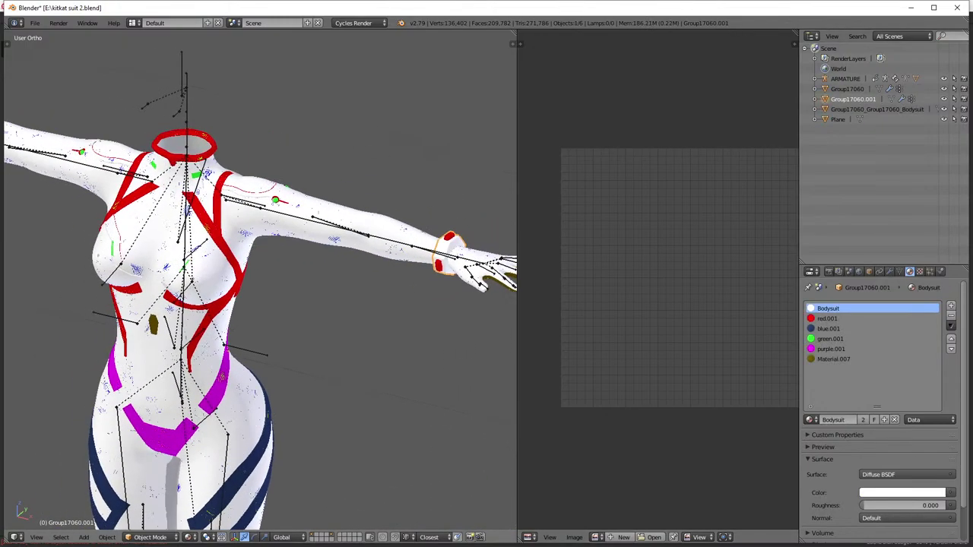
right_click(225, 508)
key("ctrl+z")
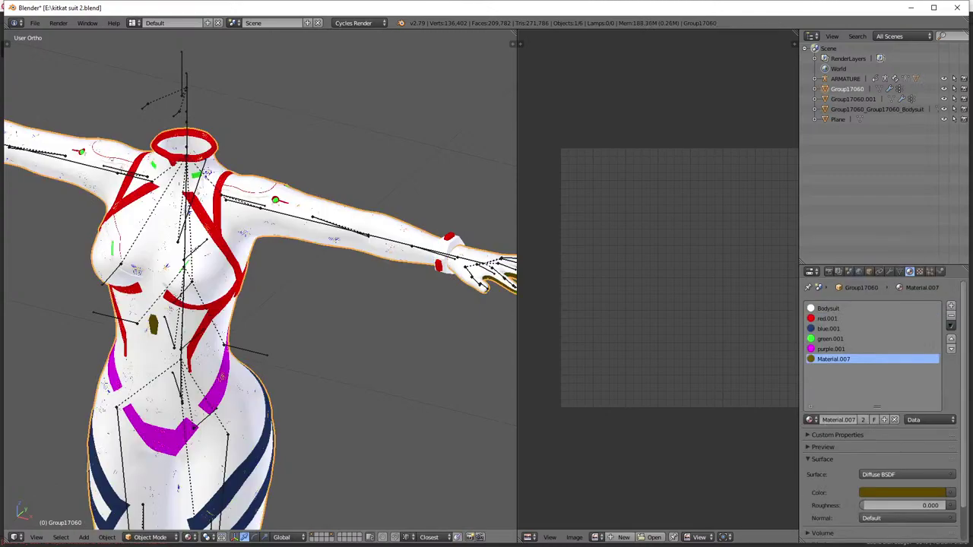
right_click(226, 507)
scroll(514, 450, "down", 3)
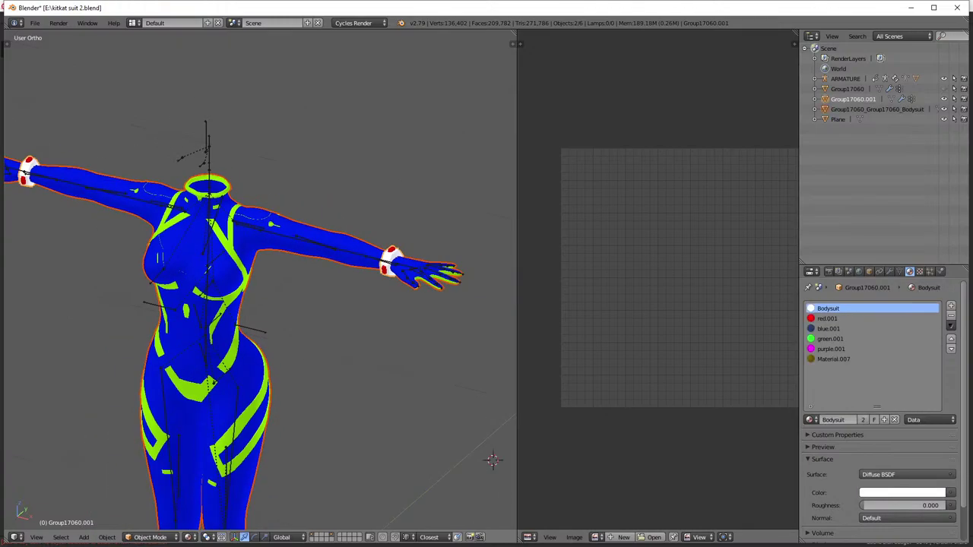
scroll(445, 251, "up", 6)
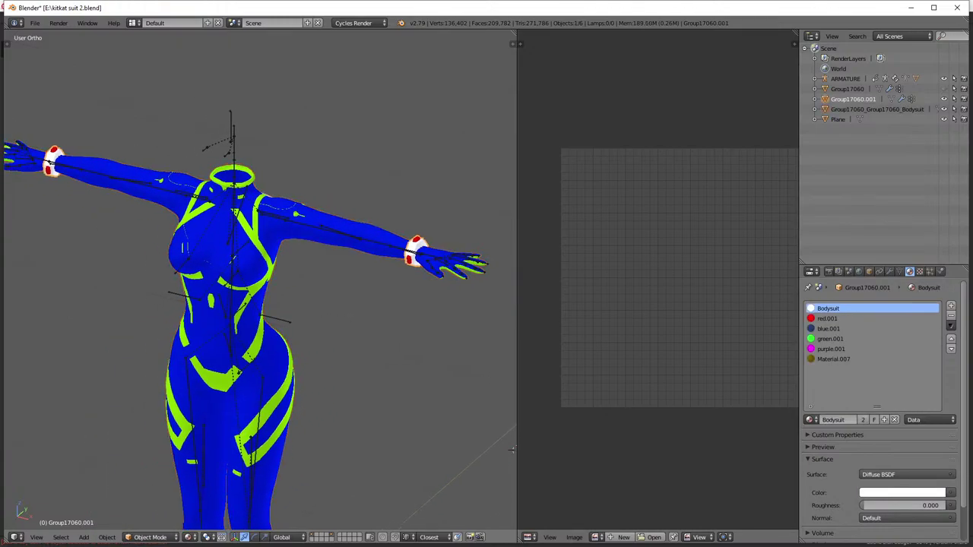
Join the wrist cuffs into the blue bodysuit object with Ctrl+J
key("Tab")
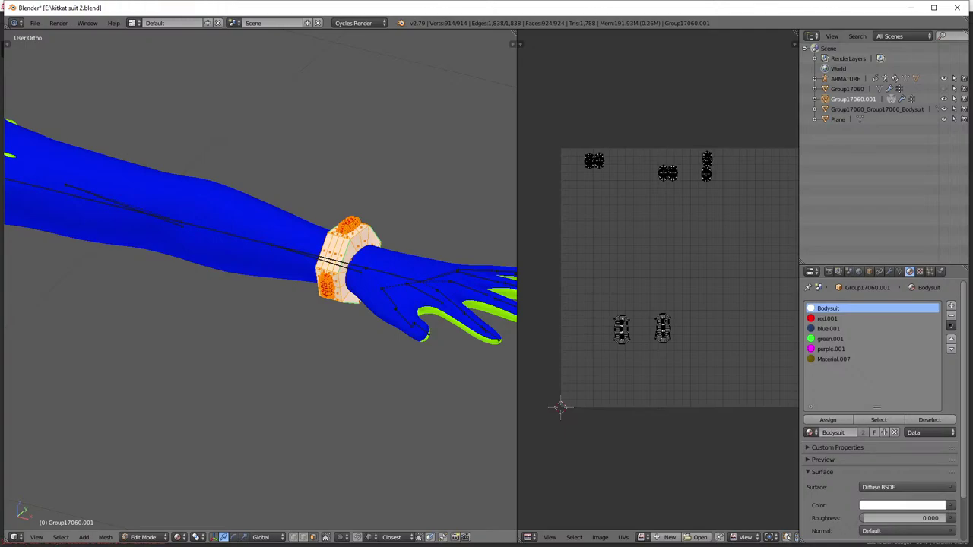
key("a")
scroll(350, 266, "up", 4)
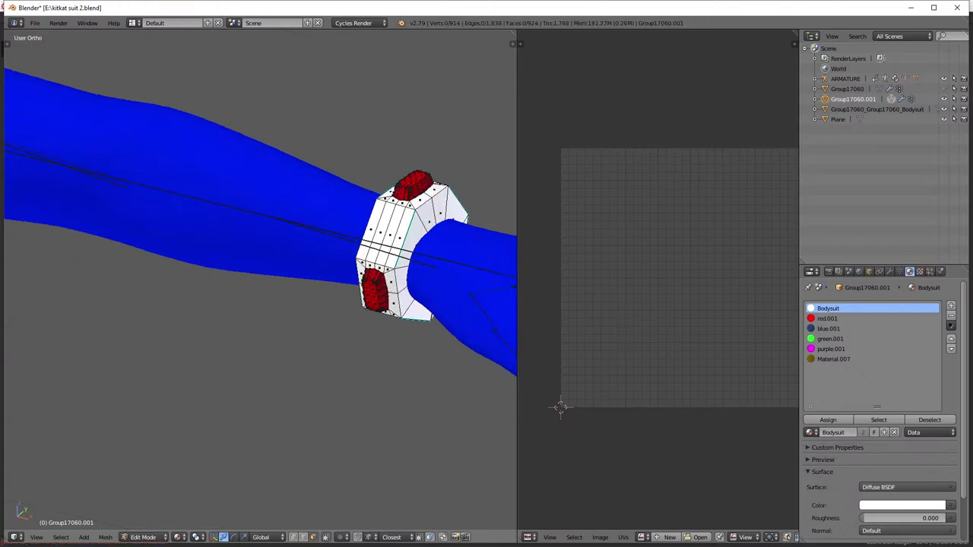
key("Tab")
right_click(190, 190, "shift")
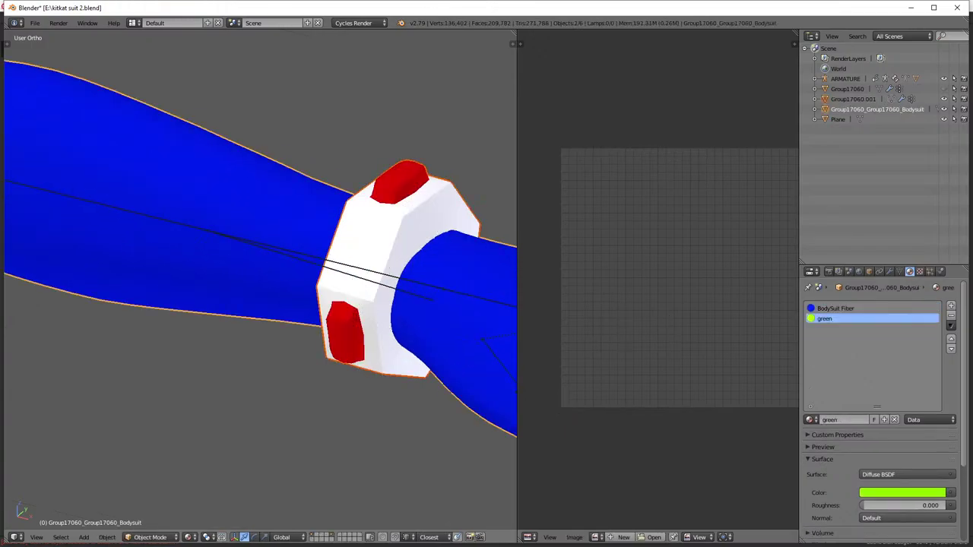
key("ctrl+j")
In Edit Mode, select the two red.001 patches on the cuff
key("Tab")
middle_click_drag(327, 185, 422, 199)
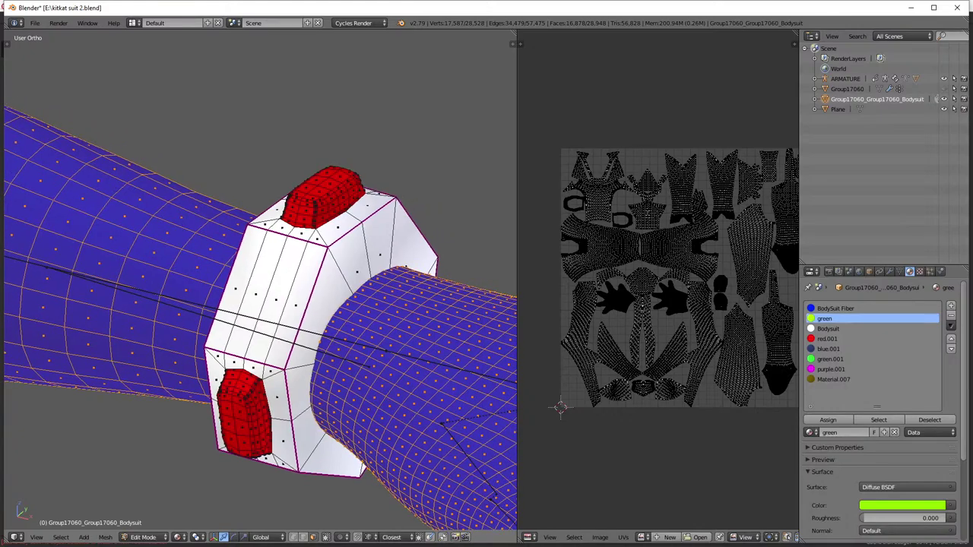
scroll(259, 311, "up", 3)
scroll(258, 312, "down", 4)
scroll(258, 312, "up", 3)
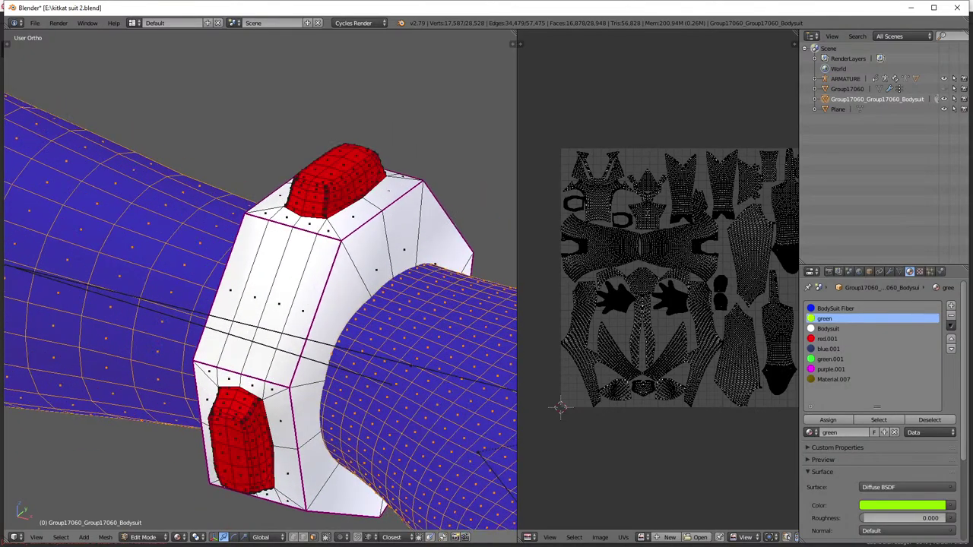
left_click(827, 338)
left_click(879, 419)
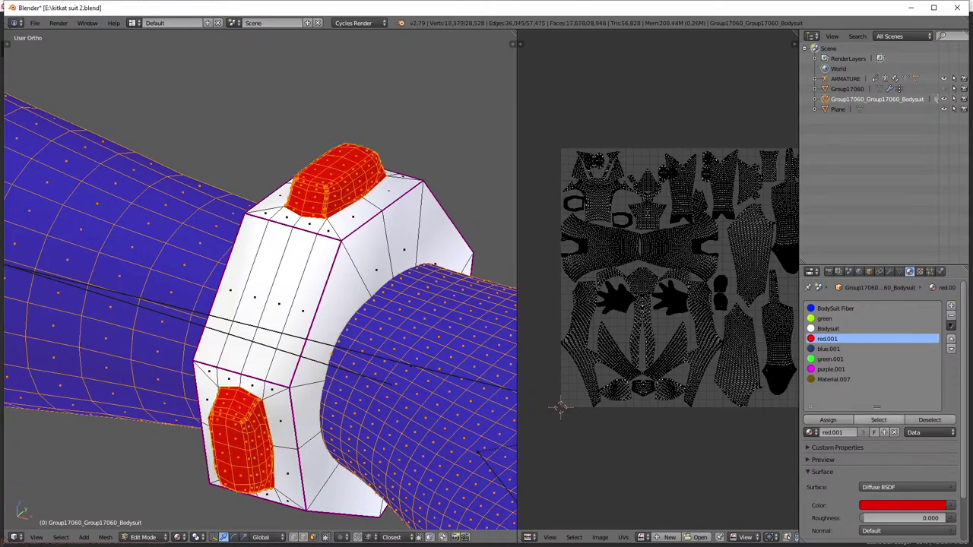
key("a")
left_click(878, 419)
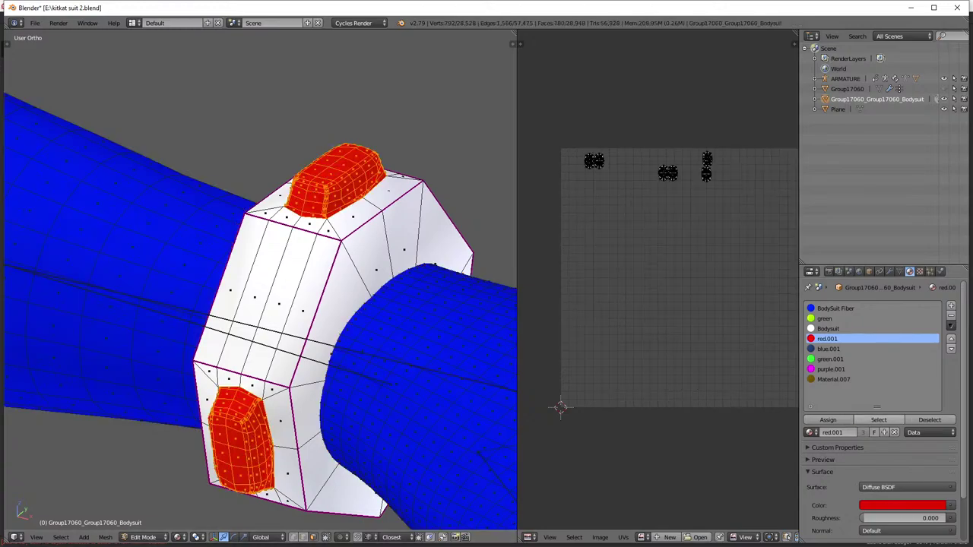
Assign the green material to the red cuff patches
left_click(824, 318)
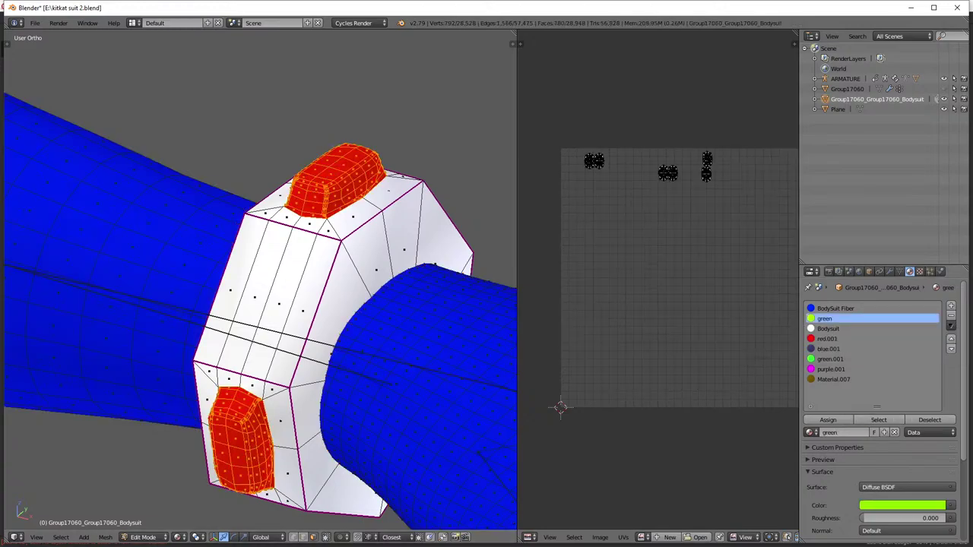
left_click(878, 419)
scroll(658, 277, "up", 2)
scroll(657, 304, "up", 4)
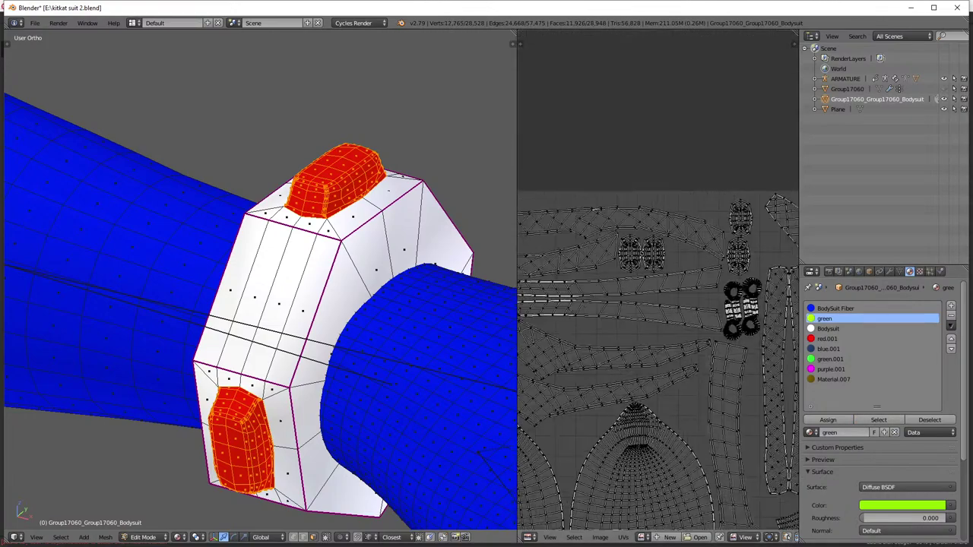
left_click(827, 419)
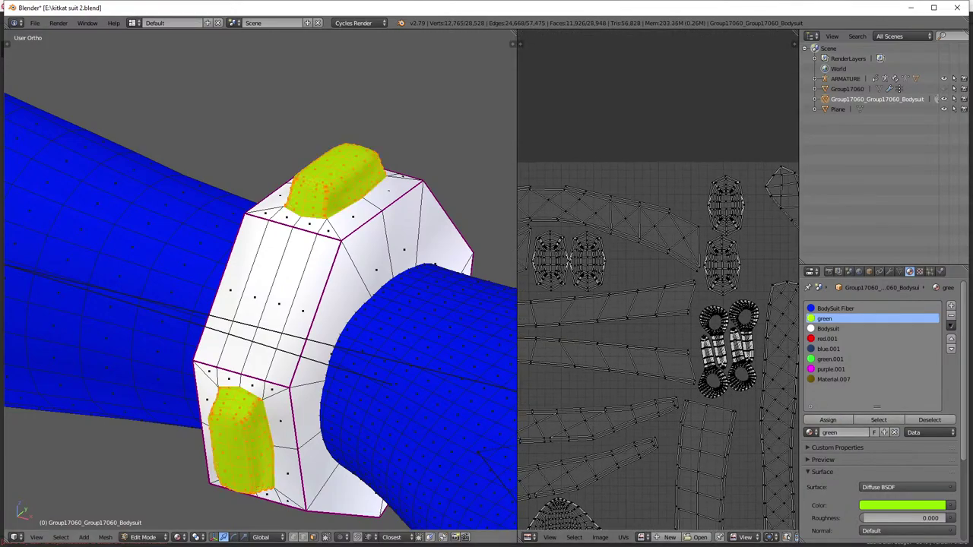
left_click(928, 419)
Give the white cuff bands the blue BodySuit Fiber material
left_click(827, 328)
left_click(879, 419)
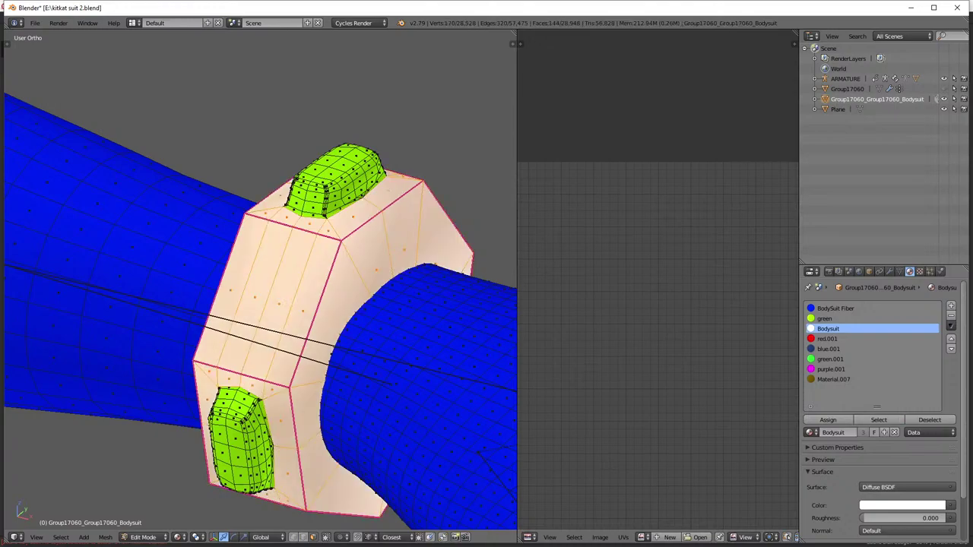
left_click(835, 308)
left_click(878, 419)
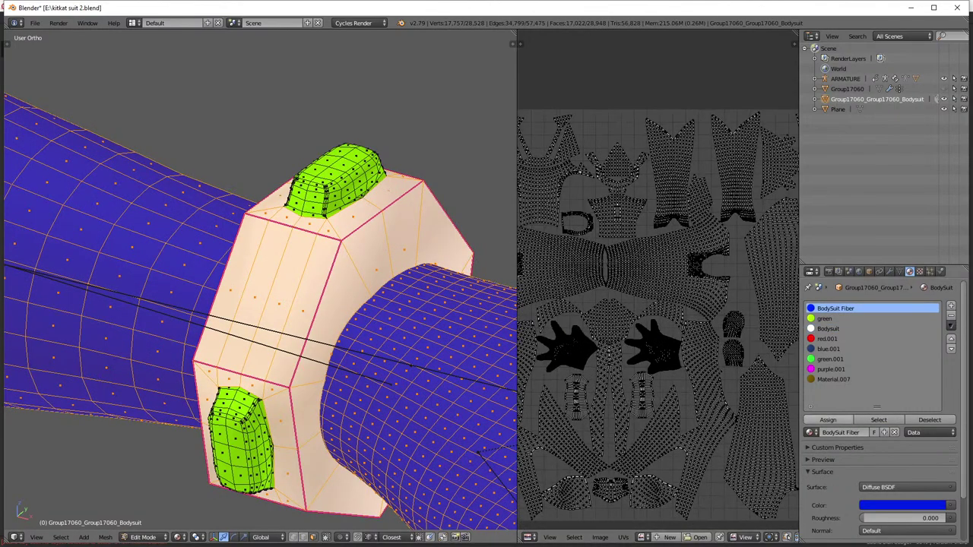
left_click(828, 420)
Delete the unused material slots like Material.007, leaving BodySuit Fiber and green
key("Tab")
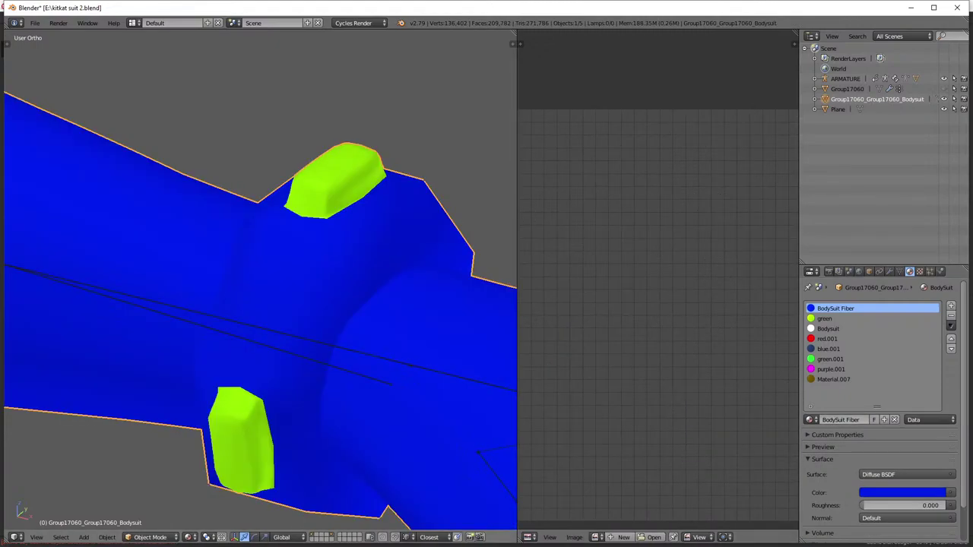
left_click(834, 380)
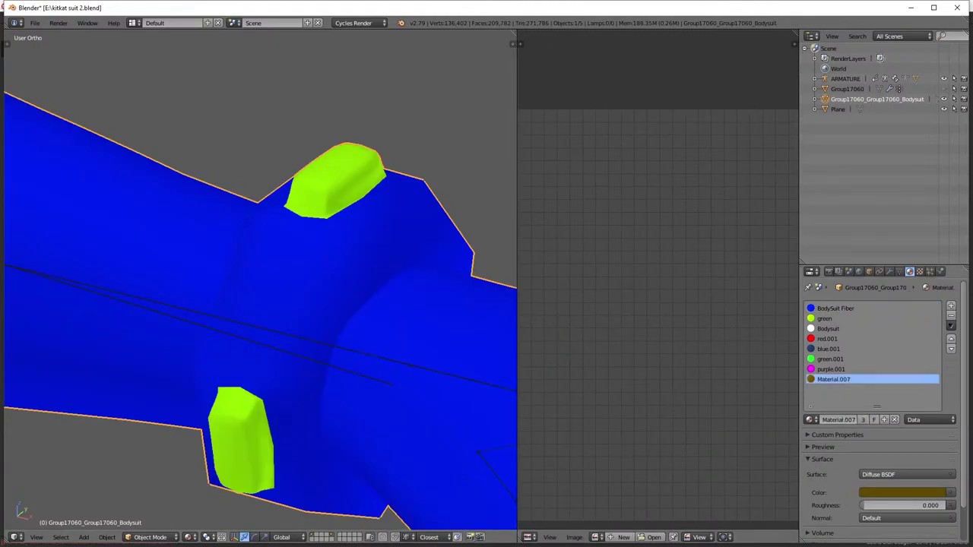
left_click(950, 316)
left_click(951, 315)
left_click(951, 315)
left_click(950, 316)
left_click(951, 315)
left_click(951, 315)
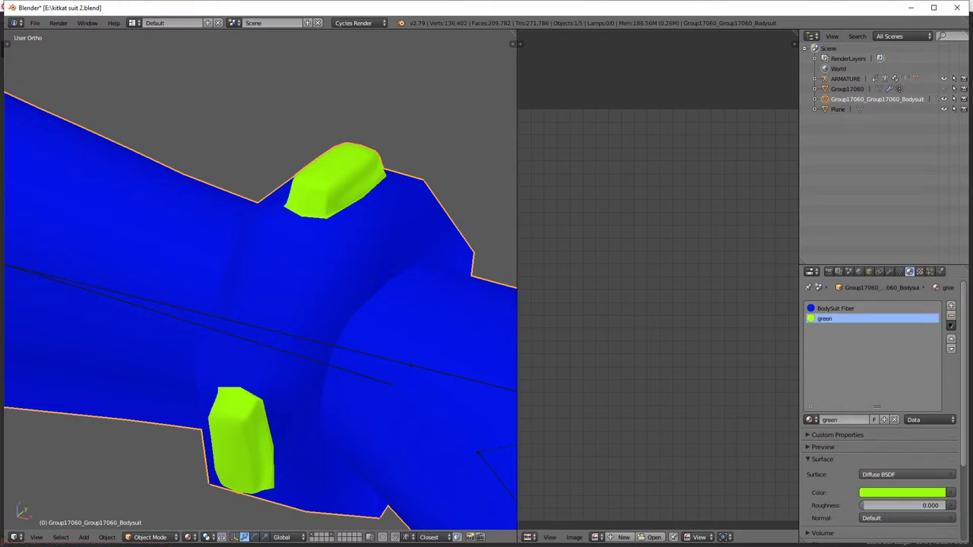
Export the merged suit as an OBJ over kitkat suit.obj, then switch to Substance Painter
scroll(507, 346, "down", 10)
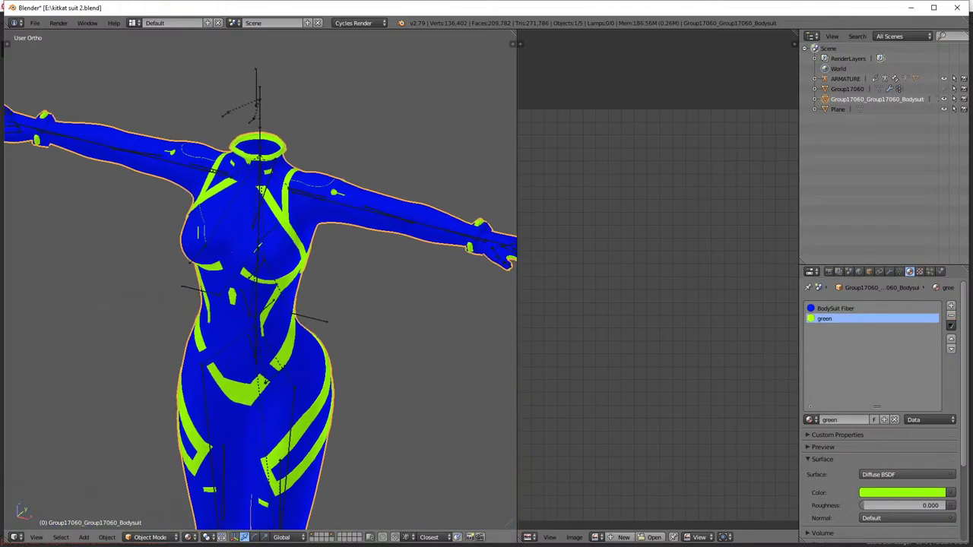
middle_click_drag(507, 346, 529, 267, "shift")
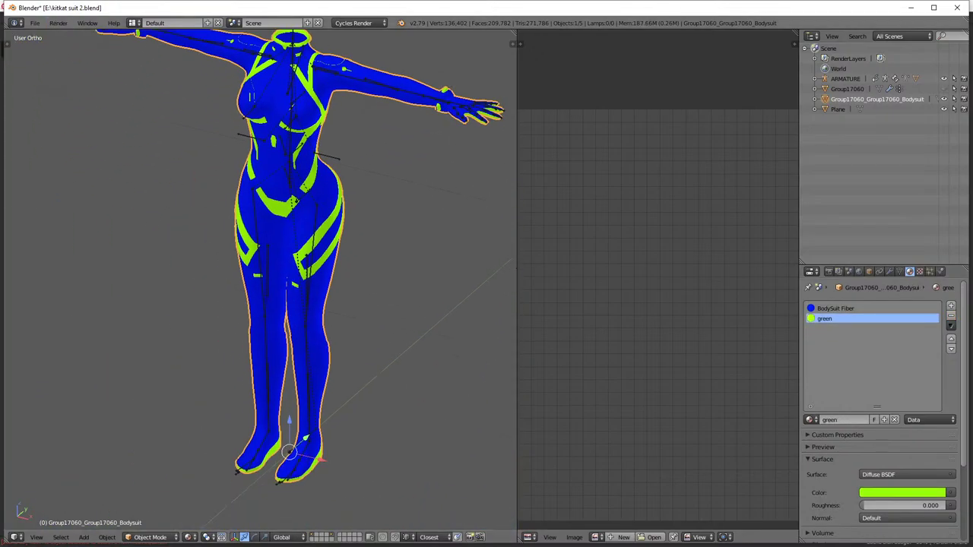
left_click(35, 23)
mouse_move(53, 235)
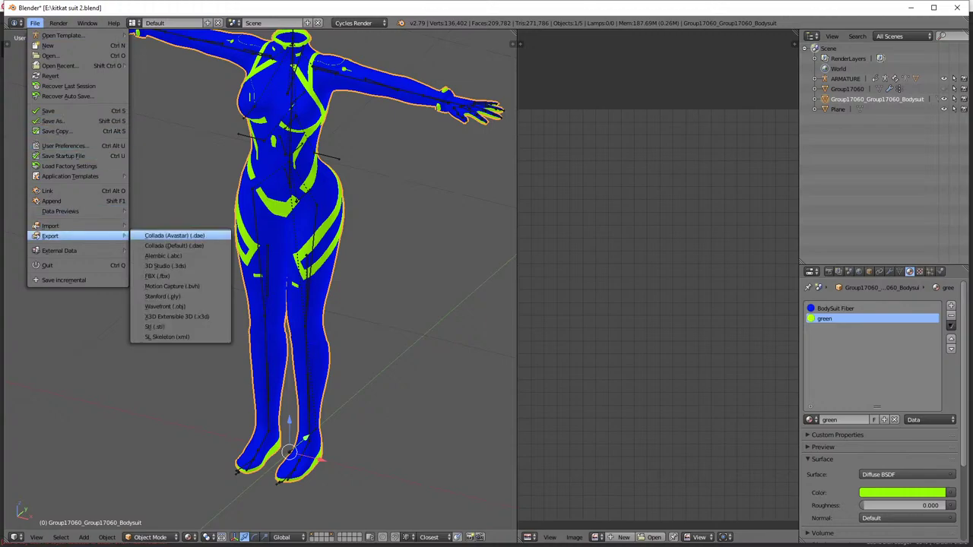
left_click(170, 307)
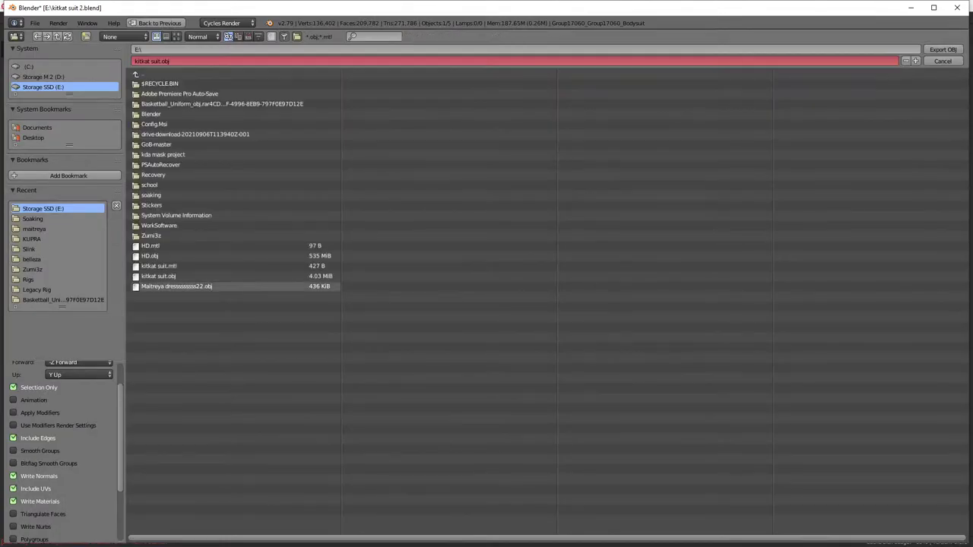
left_click(158, 275)
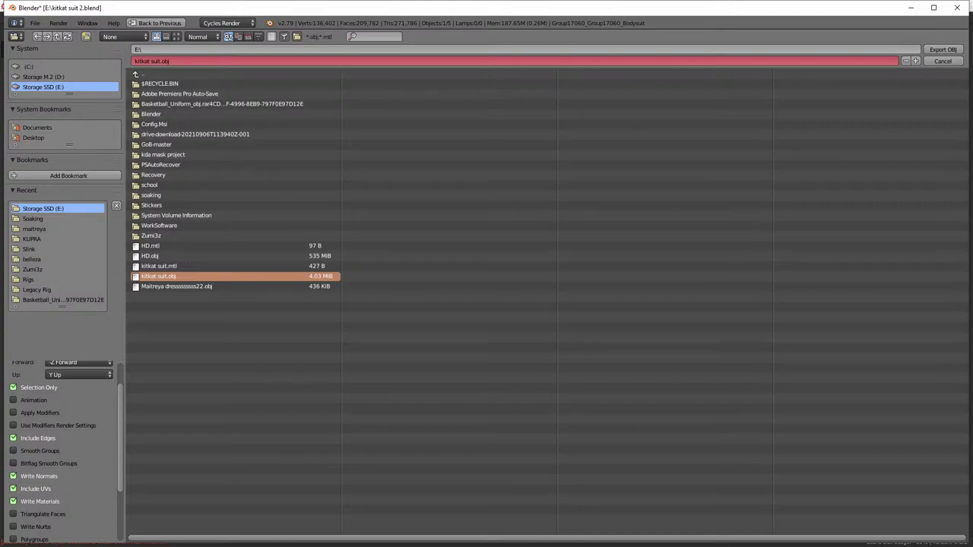
key("Return")
key("alt+Tab")
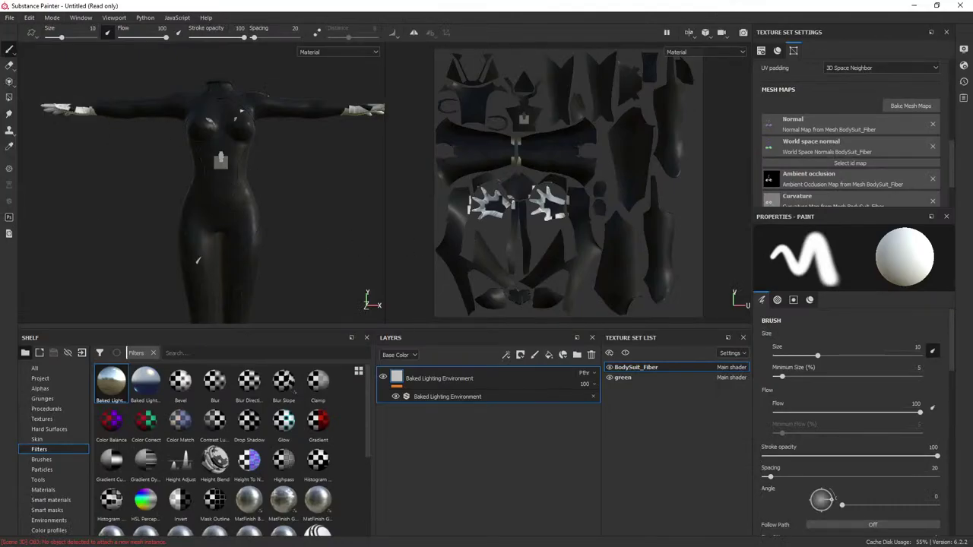
Create a new project from kitkat suit.obj, discarding the old project's changes
left_click(9, 16)
left_click(23, 37)
left_click(586, 139)
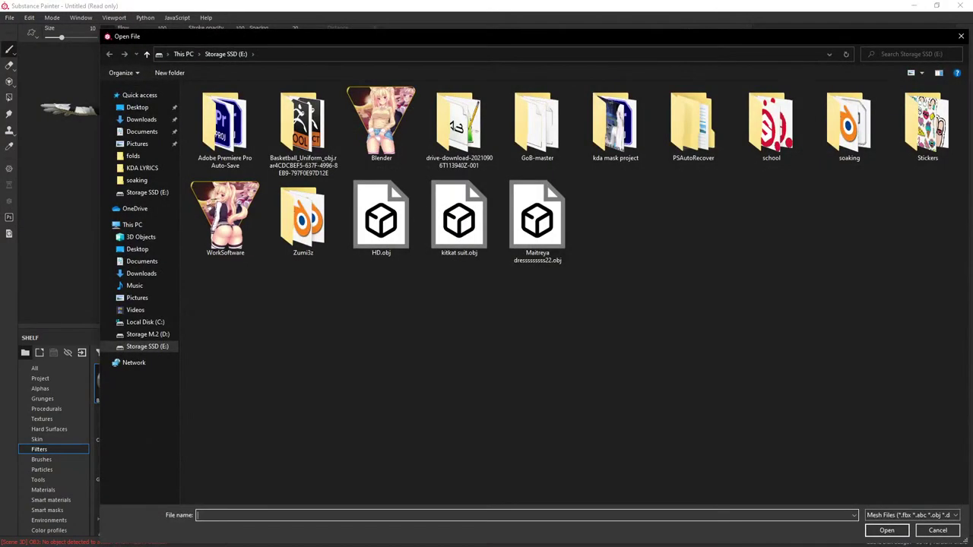
double_click(459, 220)
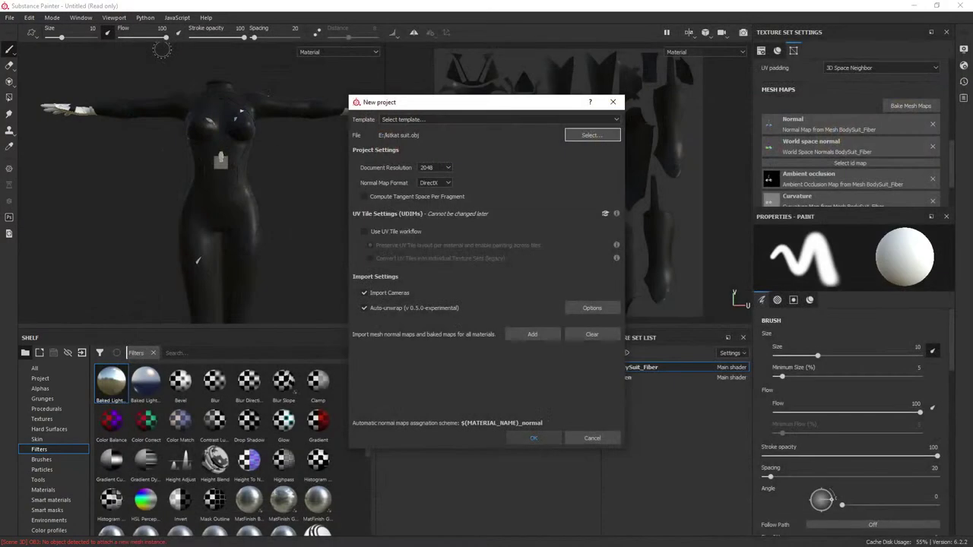
left_click(534, 439)
left_click(456, 292)
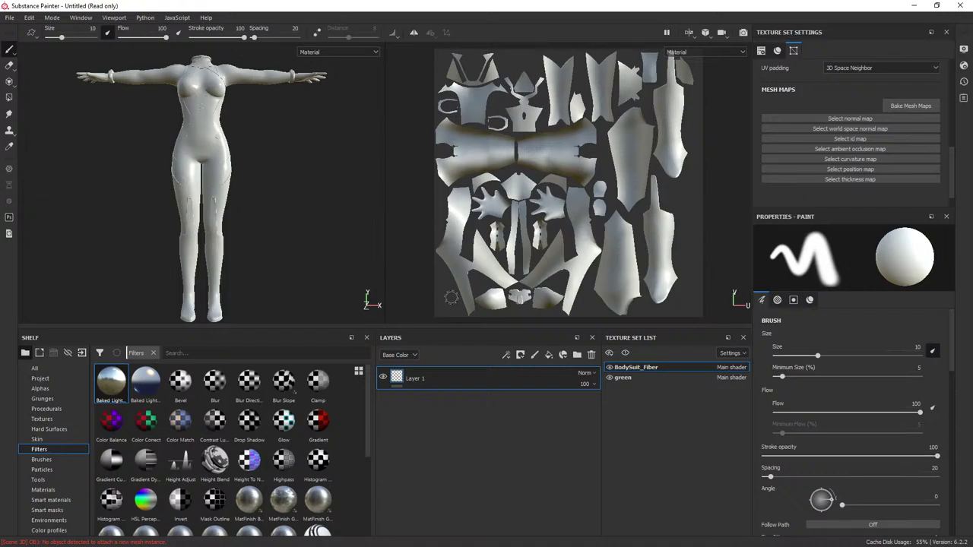
Add a Baked Lighting Environment filter layer to the BodySuit_Fiber texture set
left_click(622, 377)
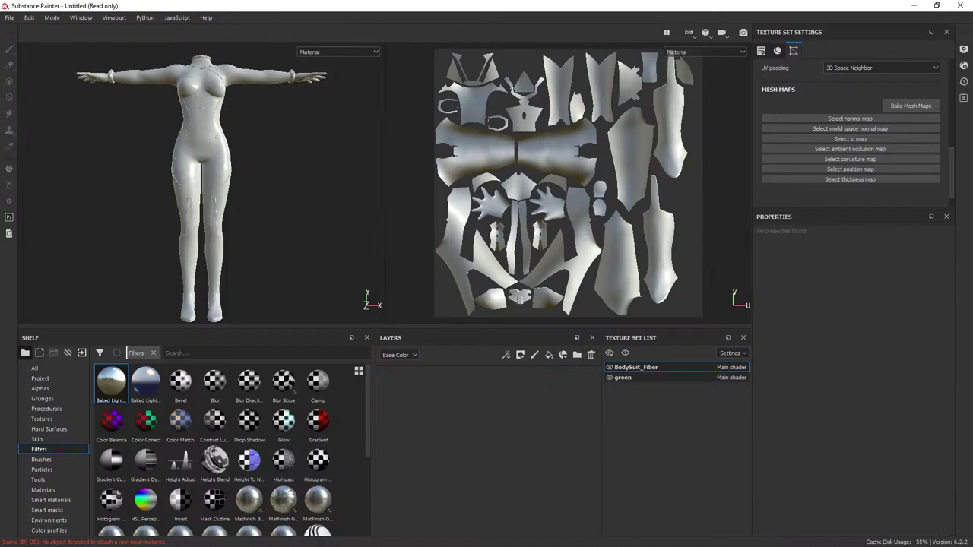
left_click(636, 367)
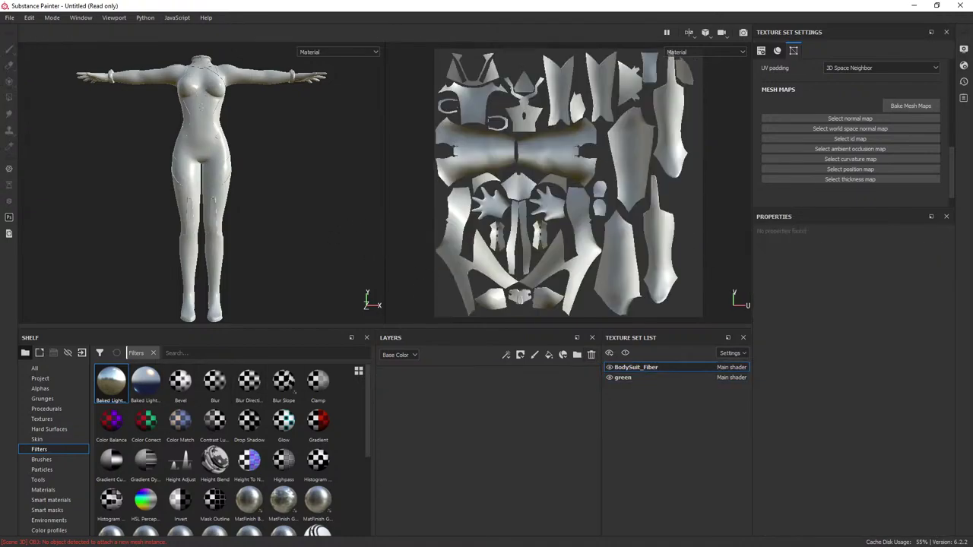
left_click_drag(111, 380, 456, 372)
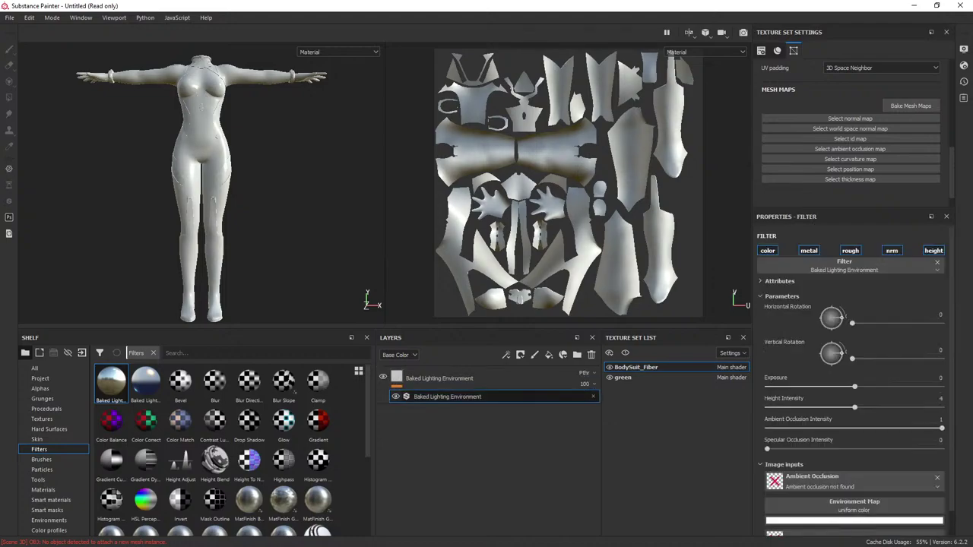
In the baking settings, set output size 2048 and load HD.obj as the high-poly mesh
left_click(9, 18)
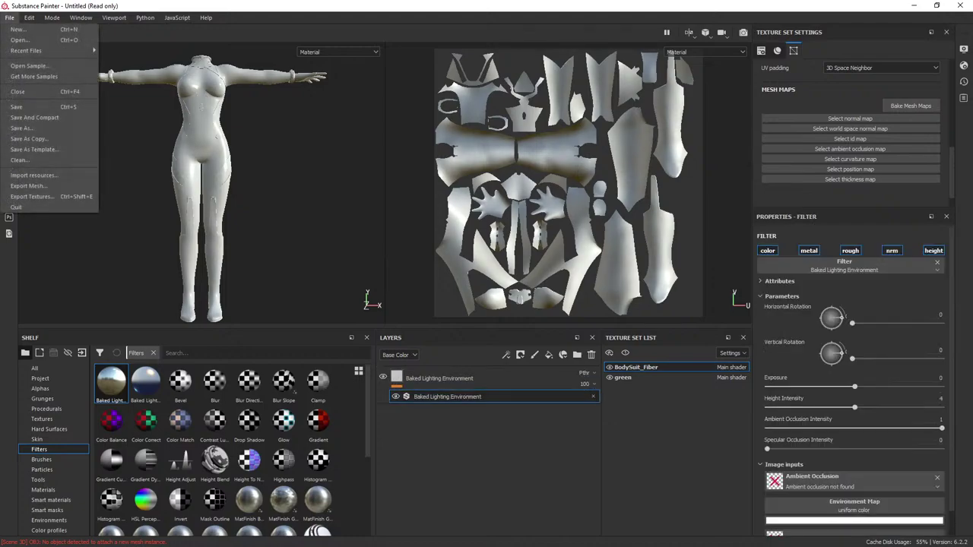
key("Escape")
left_click(910, 106)
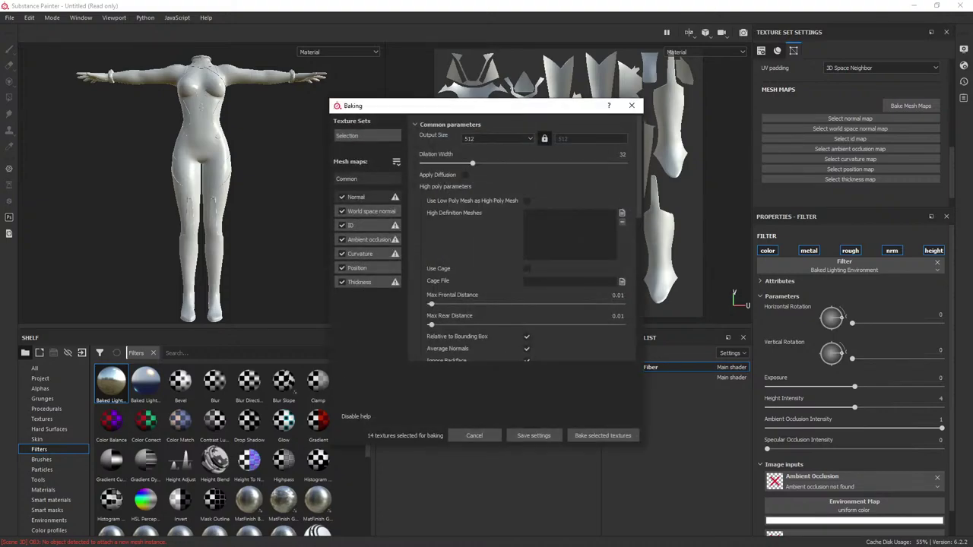
left_click(497, 138)
left_click(498, 187)
left_click(622, 213)
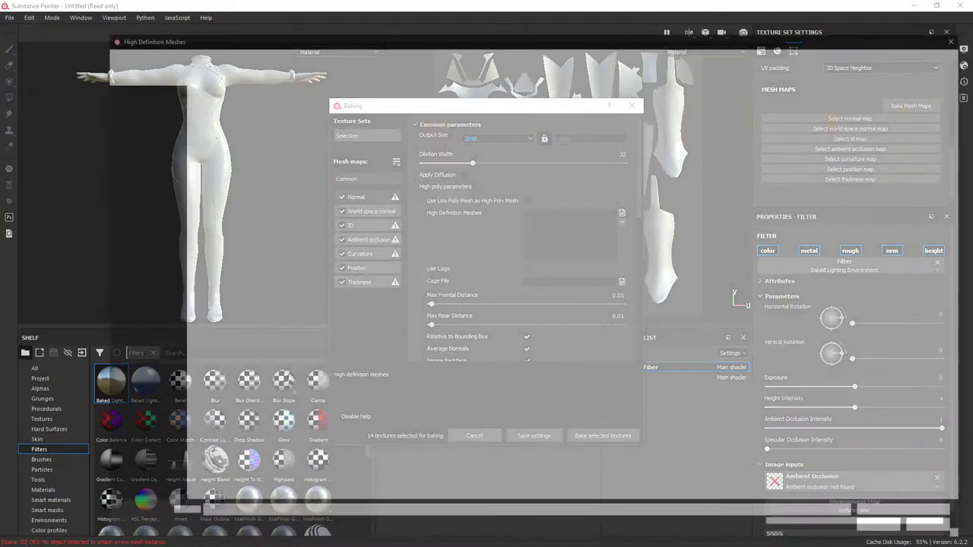
left_click(381, 221)
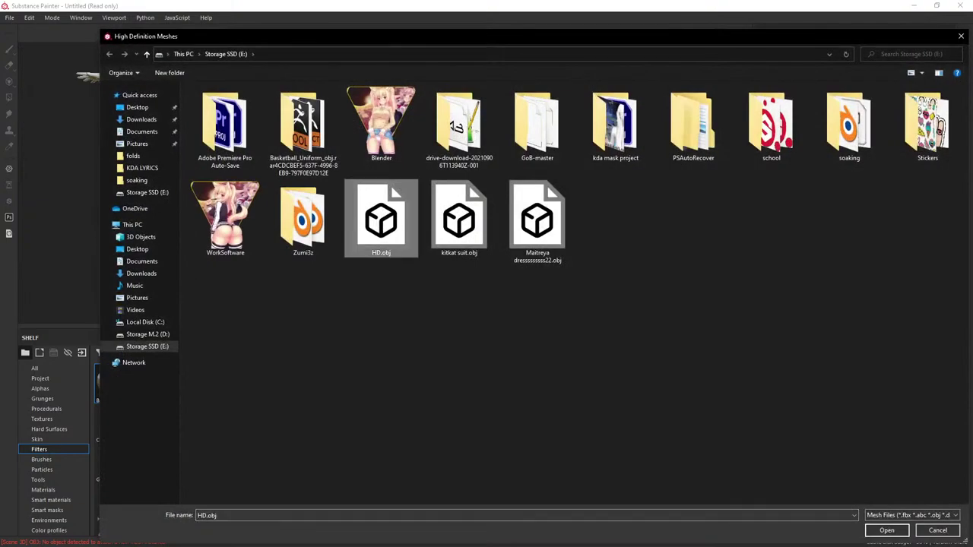
key("Return")
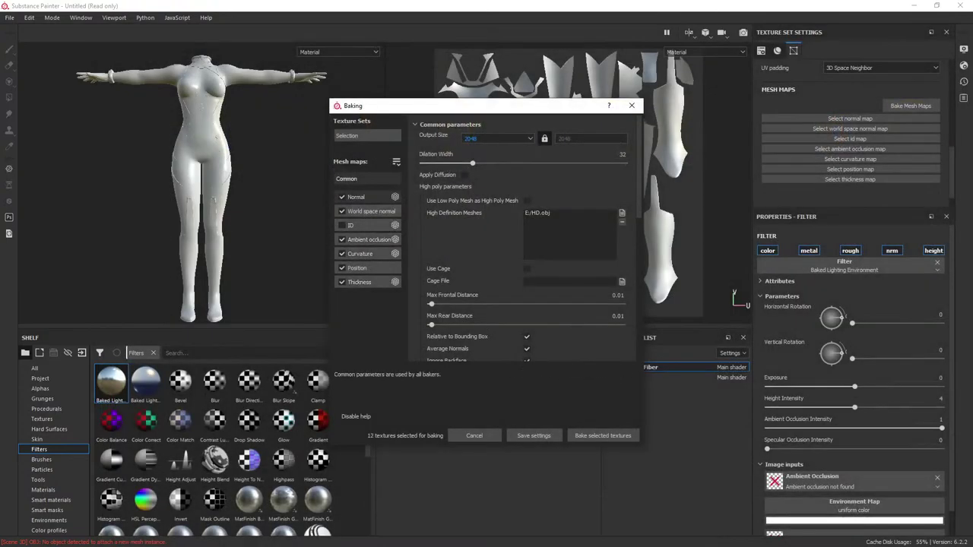
Review the ID, normal and position map settings and set antialiasing to Subsampling 4x4
left_click(360, 225)
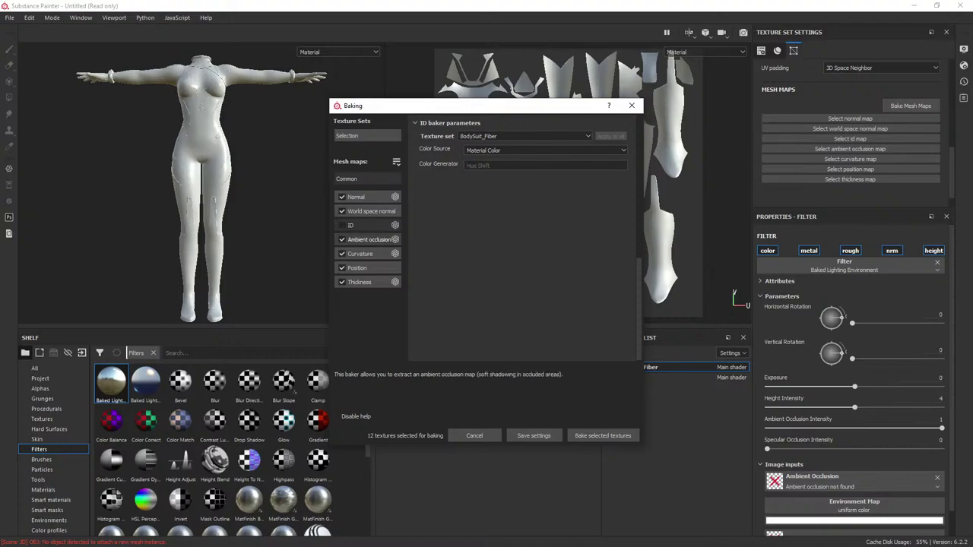
left_click(370, 210)
left_click(355, 197)
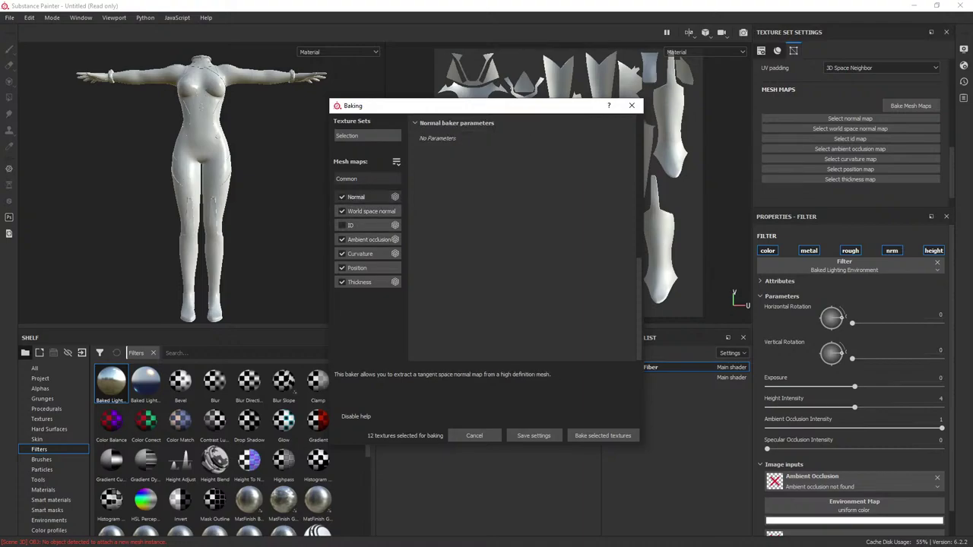
left_click(346, 179)
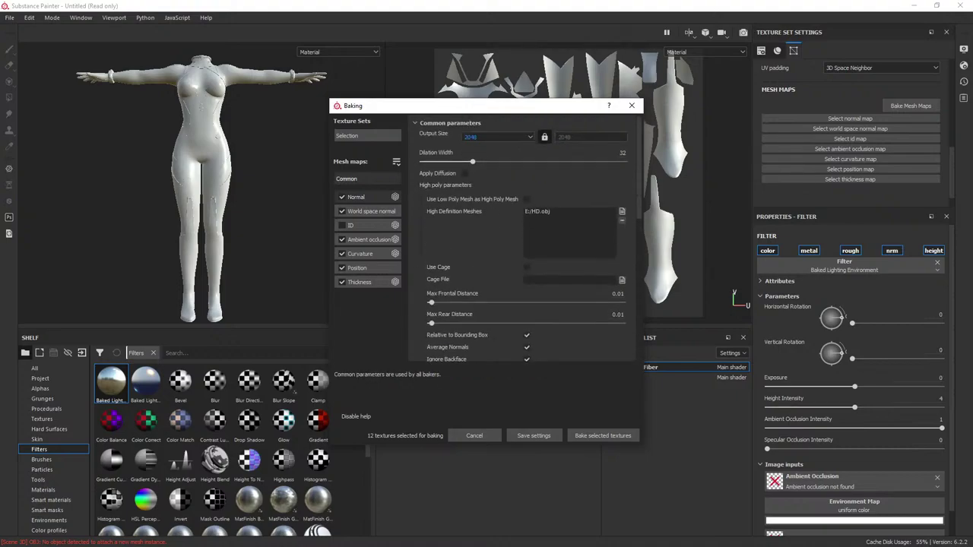
scroll(524, 243, "down", 2)
left_click(574, 312)
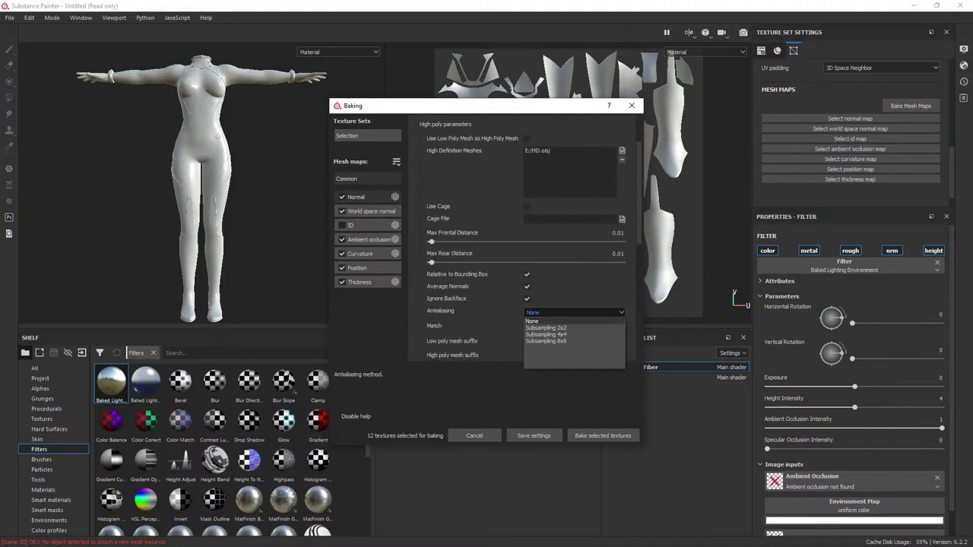
left_click(554, 334)
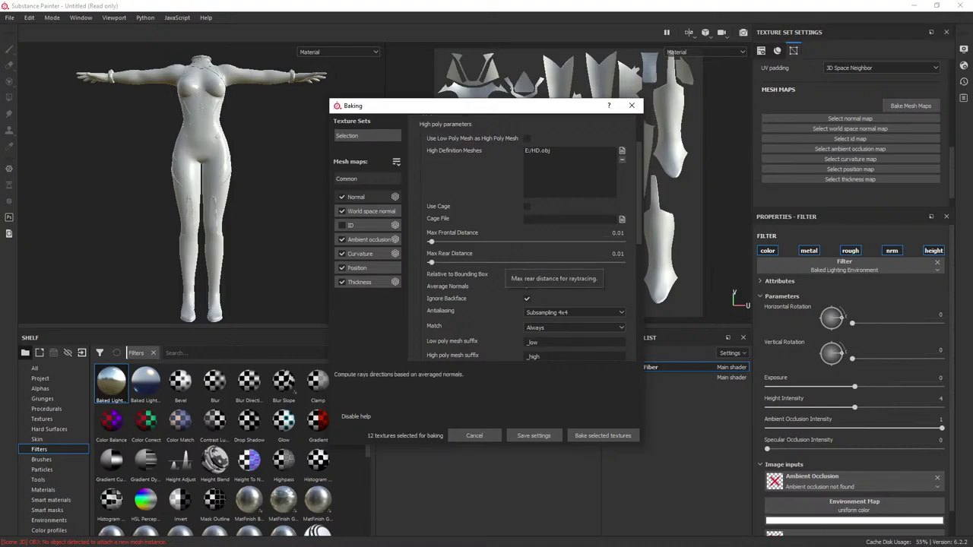
scroll(525, 262, "down", 3)
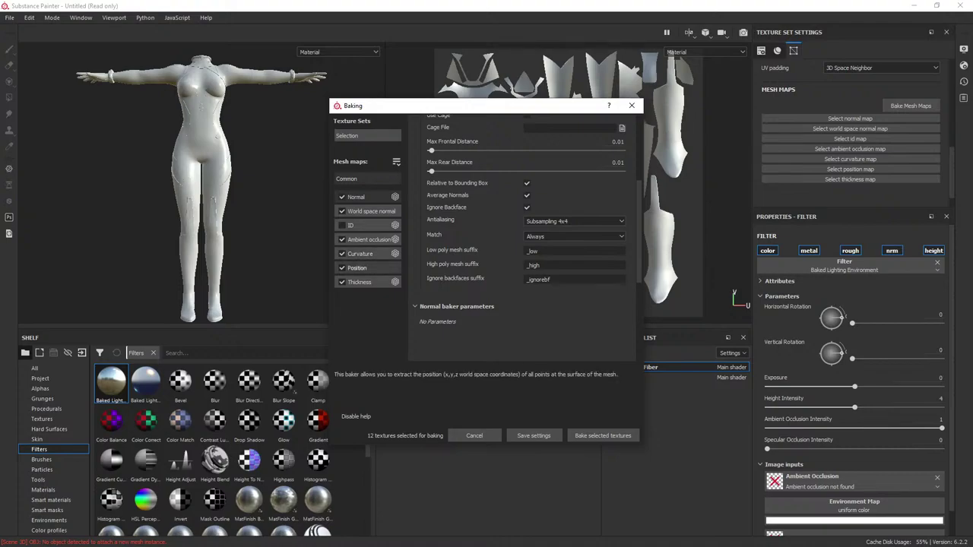
left_click(357, 267)
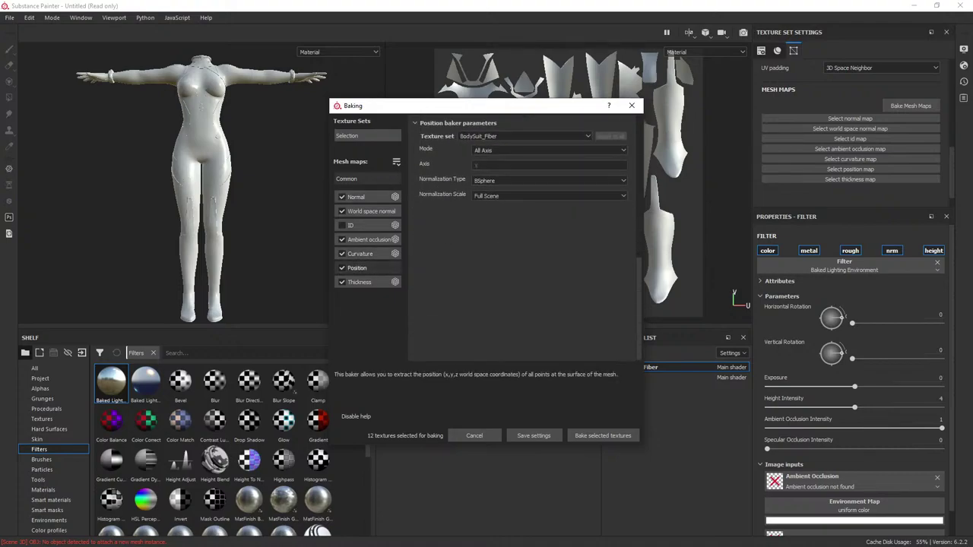
left_click(524, 136)
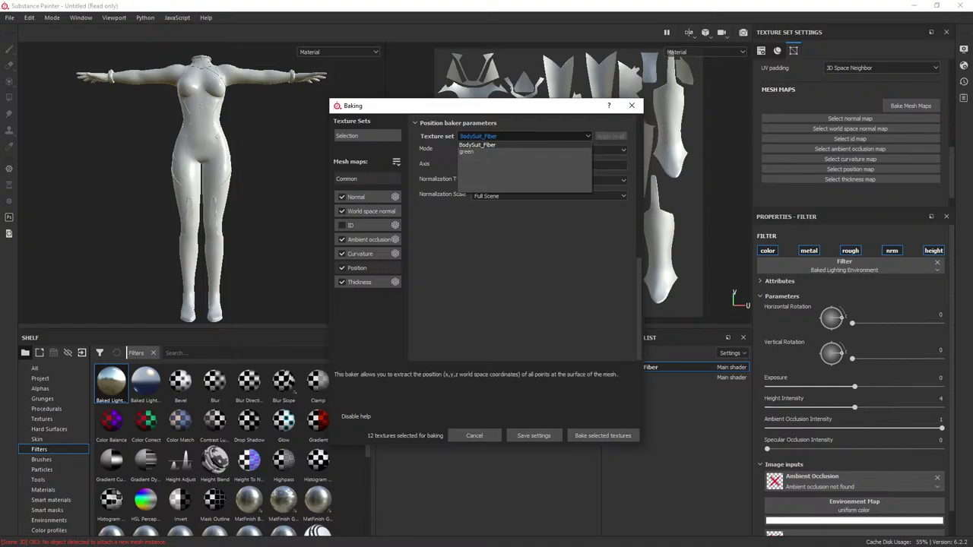
Set ambient occlusion to Always ignore backfaces with Uniform ray distribution
left_click(477, 144)
left_click(360, 253)
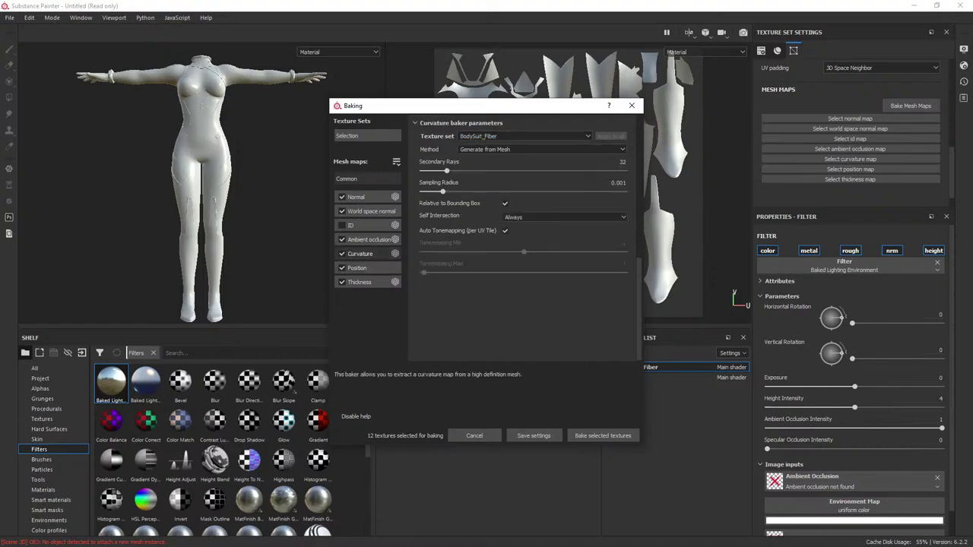
left_click(369, 239)
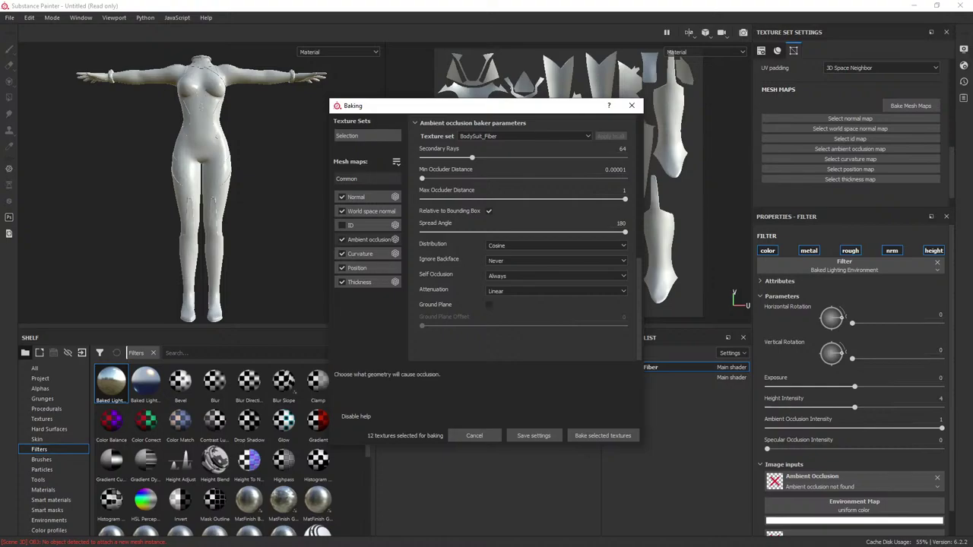
left_click(555, 260)
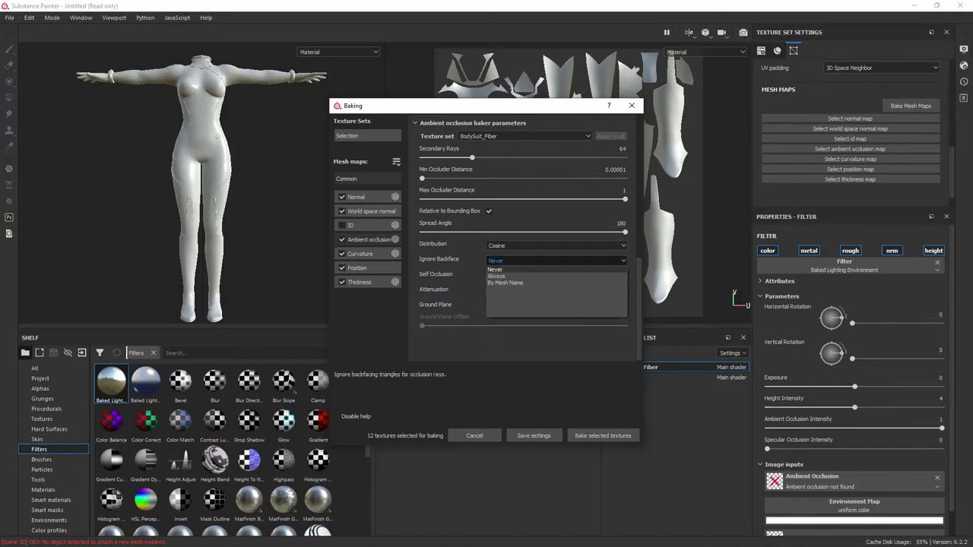
left_click(497, 276)
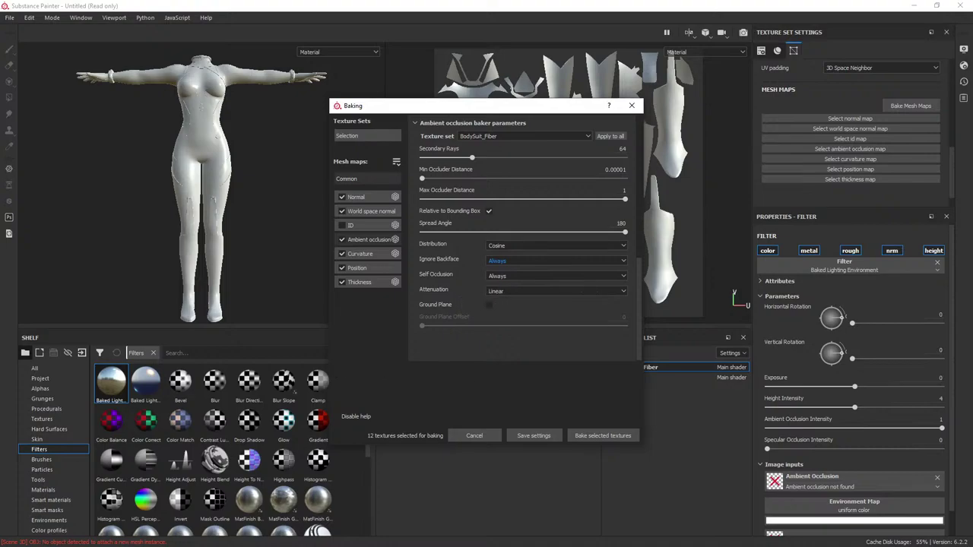
left_click(555, 245)
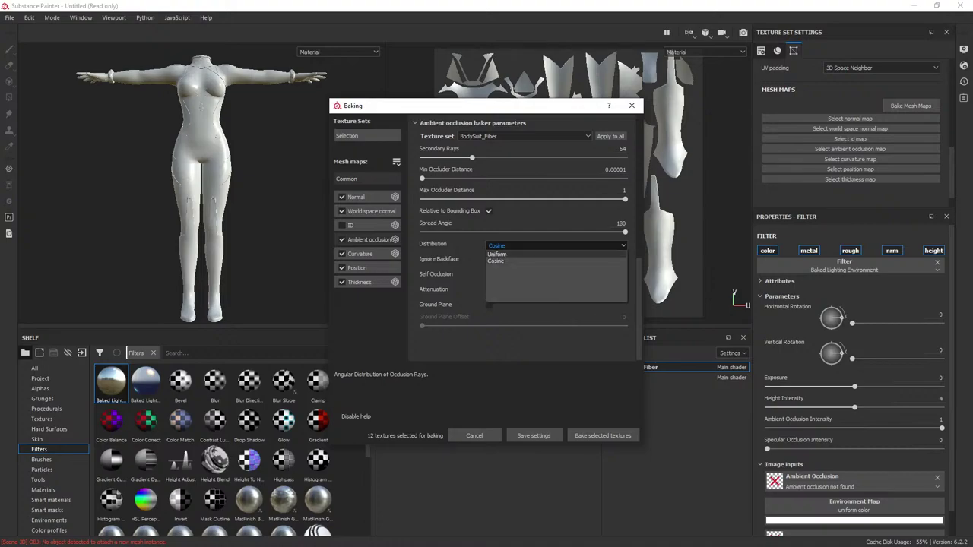
left_click(496, 254)
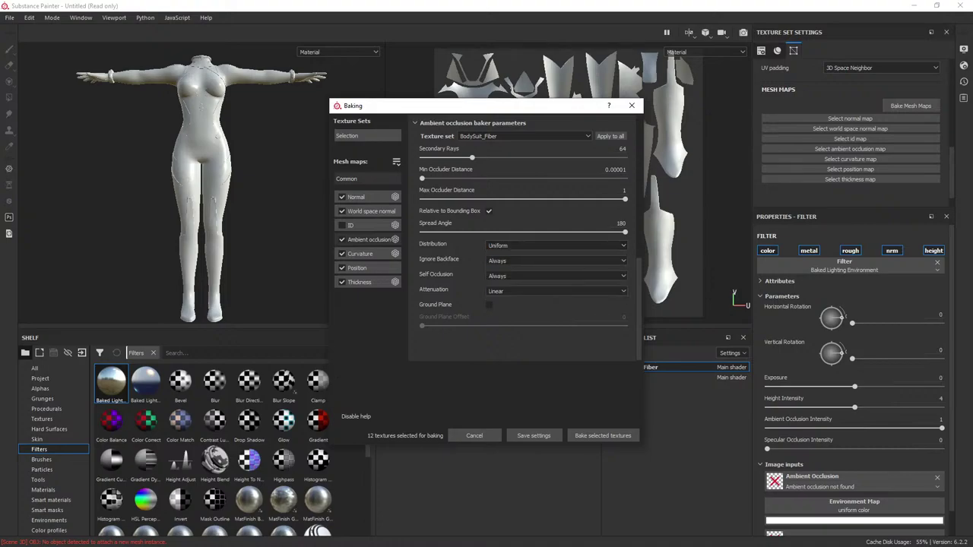
Bake all twelve mesh maps for BodySuit_Fiber and green
left_click(602, 435)
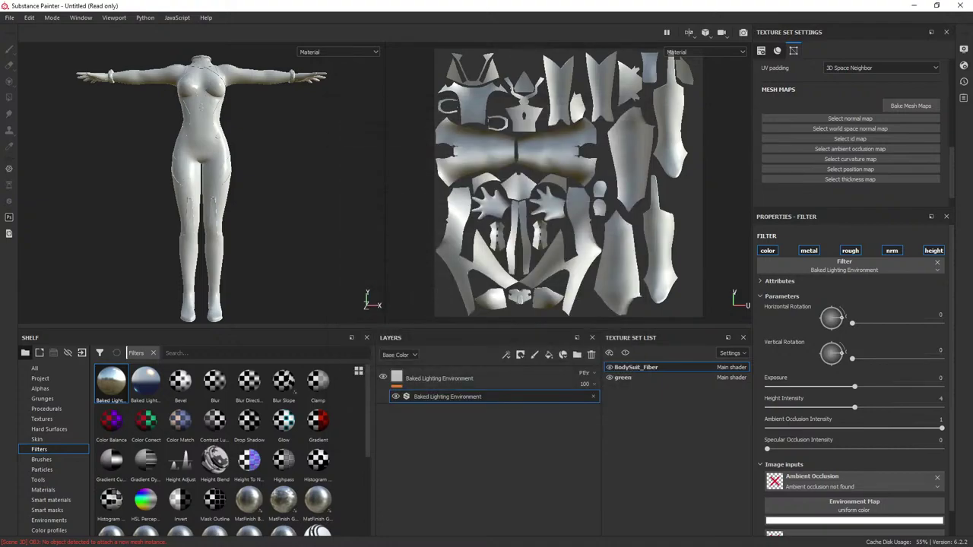
left_click(910, 106)
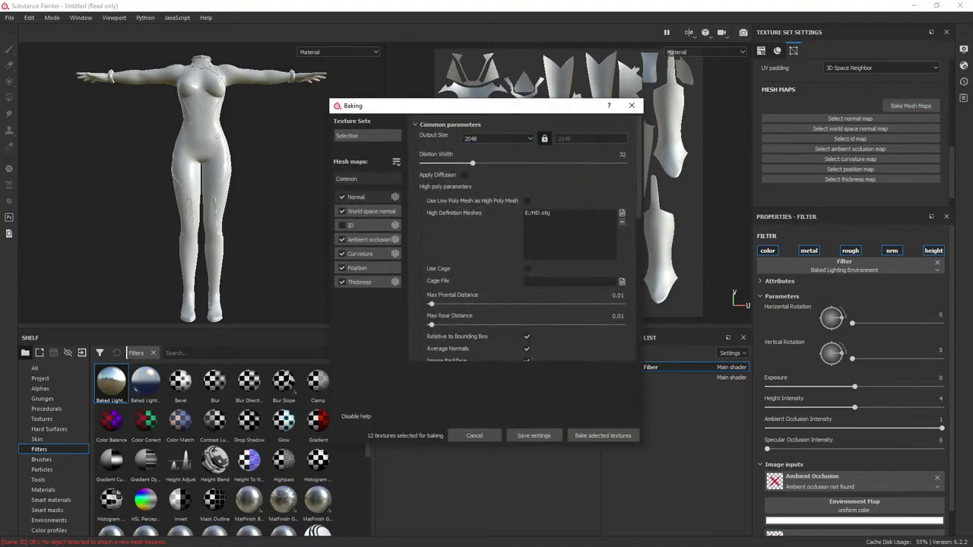
left_click(603, 435)
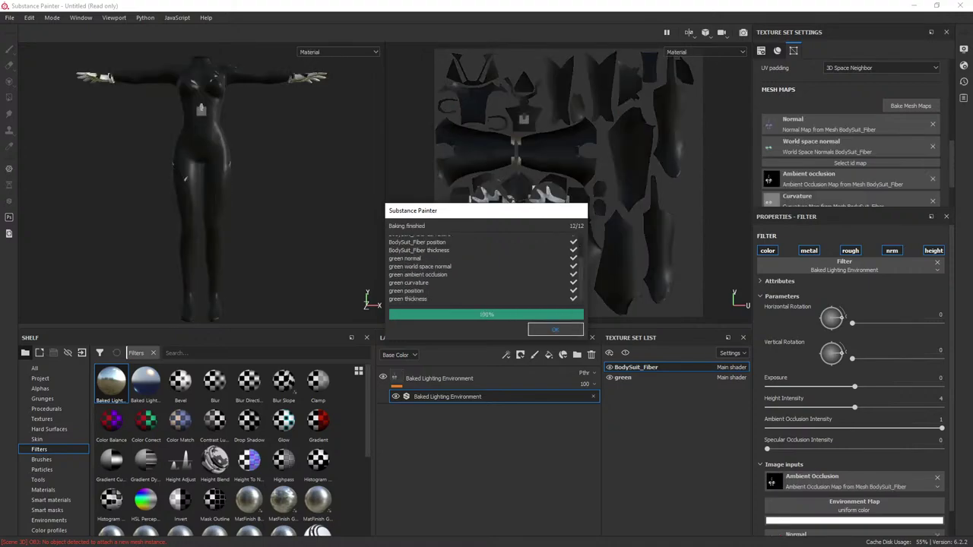
Close the baking report and delete the Baked Lighting Environment layer
left_click(554, 329)
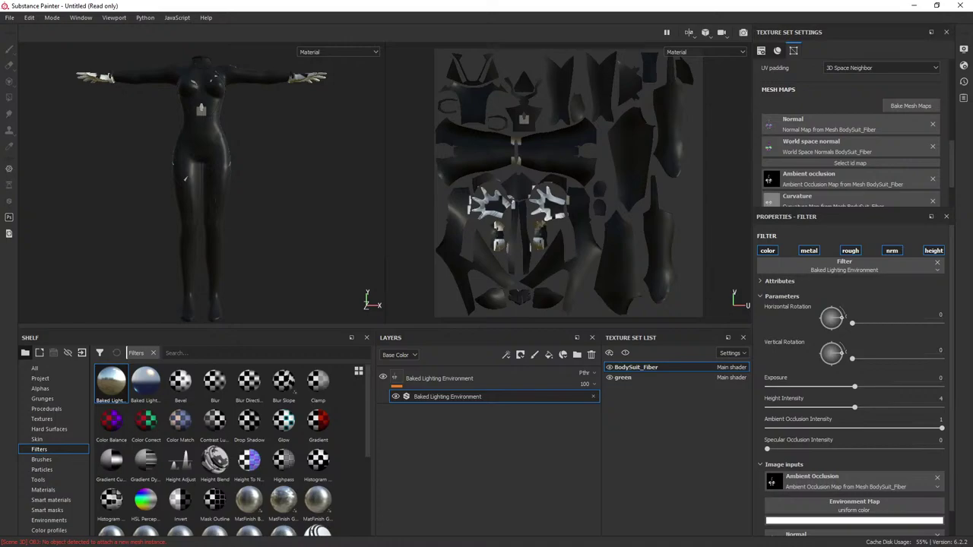
scroll(501, 221, "up", 8)
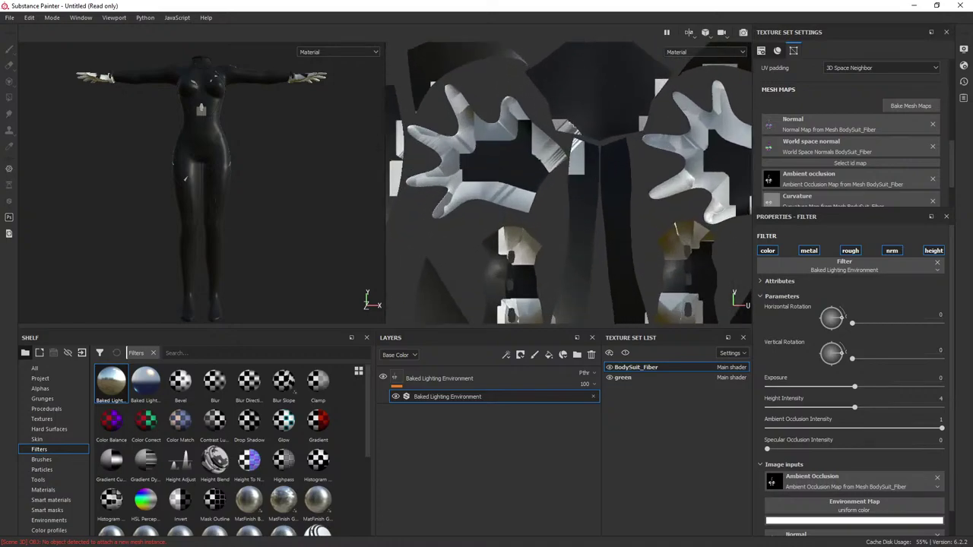
left_click(439, 378)
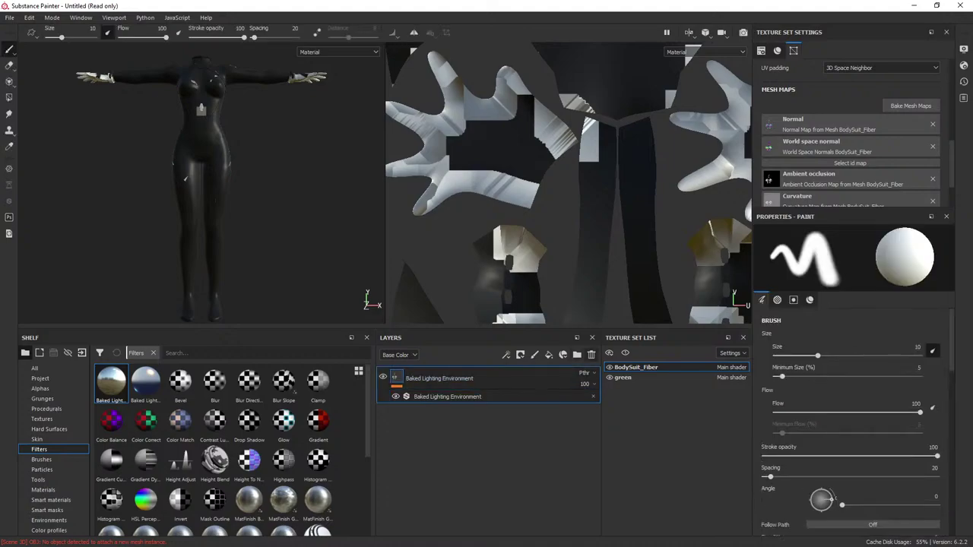
left_click(591, 354)
Switch to the green texture set and orbit to inspect its baked maps
left_click(623, 377)
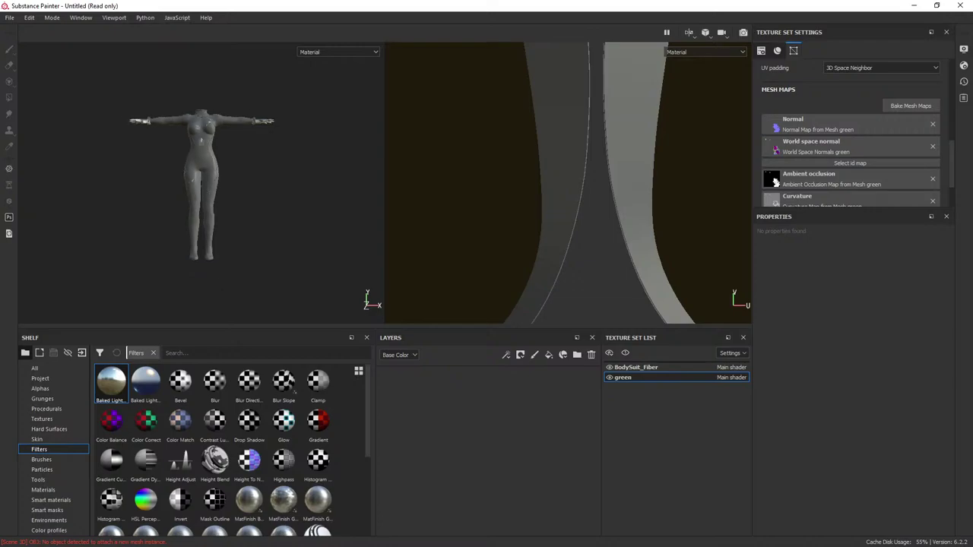
scroll(201, 182, "up", 4)
scroll(201, 182, "down", 3)
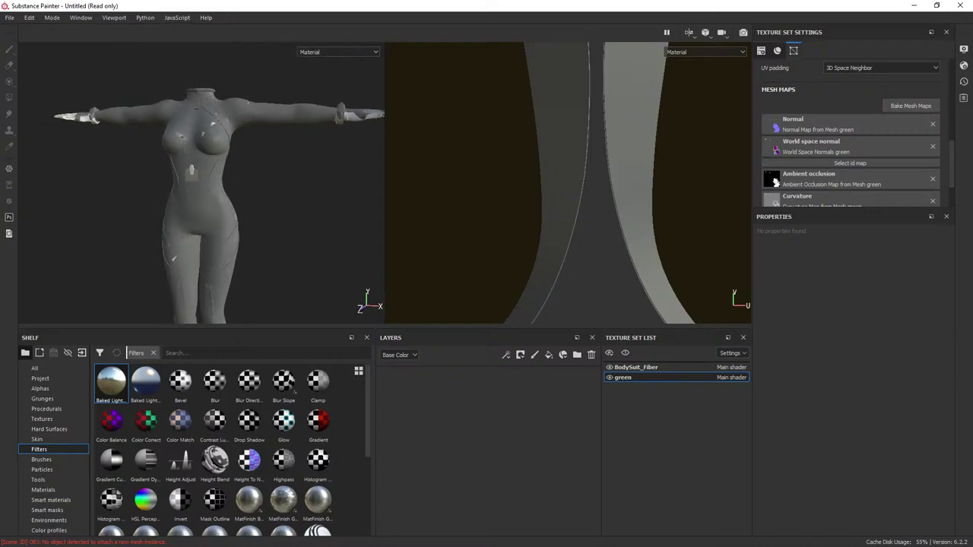
left_click_drag(201, 183, 379, 182, "alt")
key("super+shift+s")
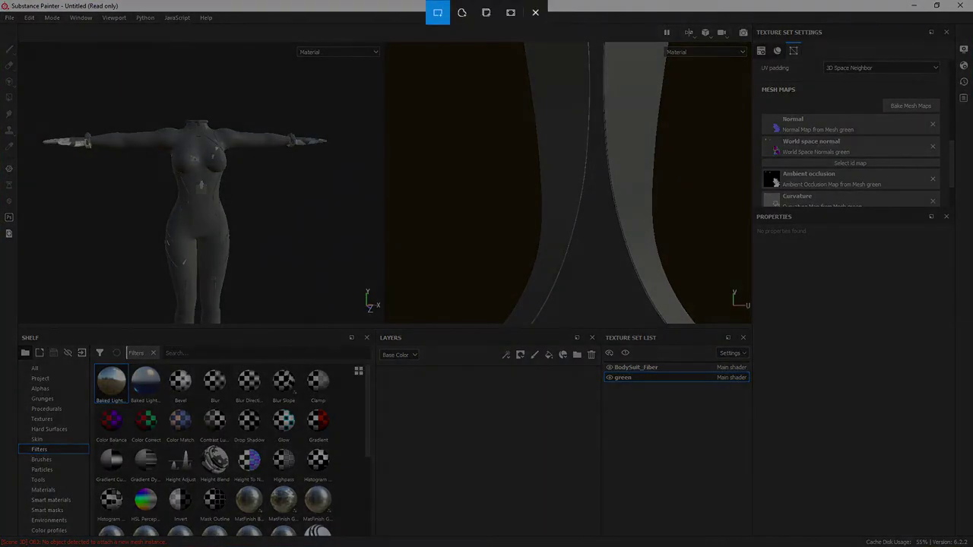
key("Escape")
Create a new project with HD.obj as the mesh and discard the old project's changes
left_click(9, 17)
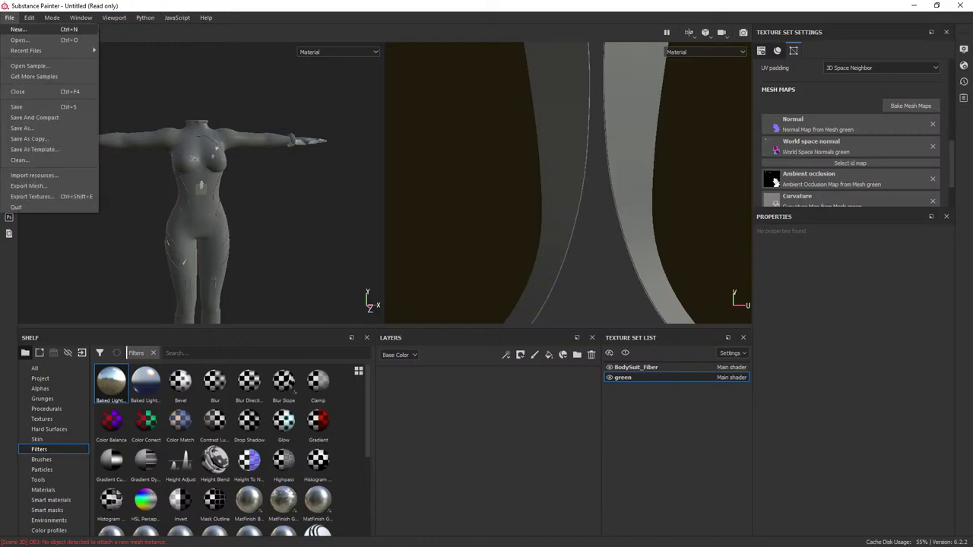
left_click(27, 28)
left_click(581, 136)
left_click(380, 220)
double_click(380, 221)
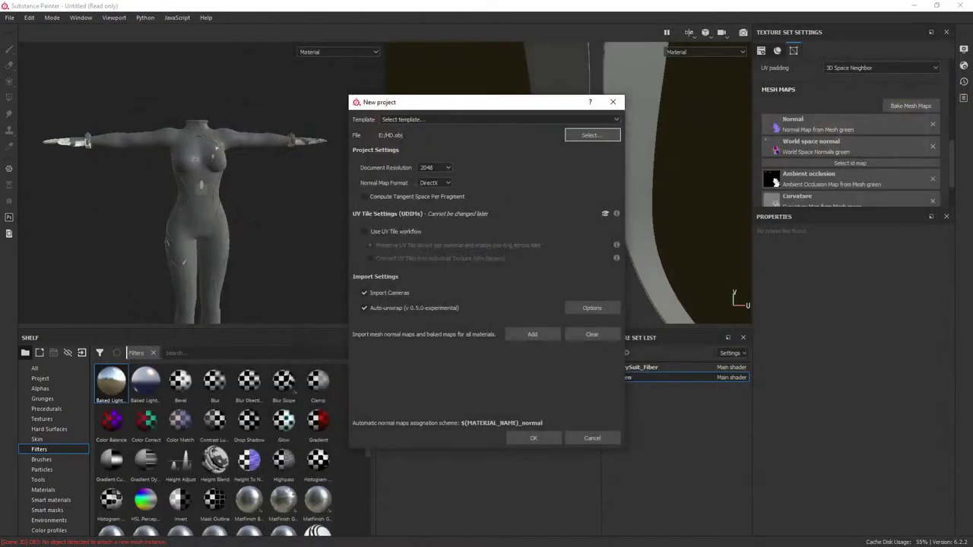
left_click(524, 497)
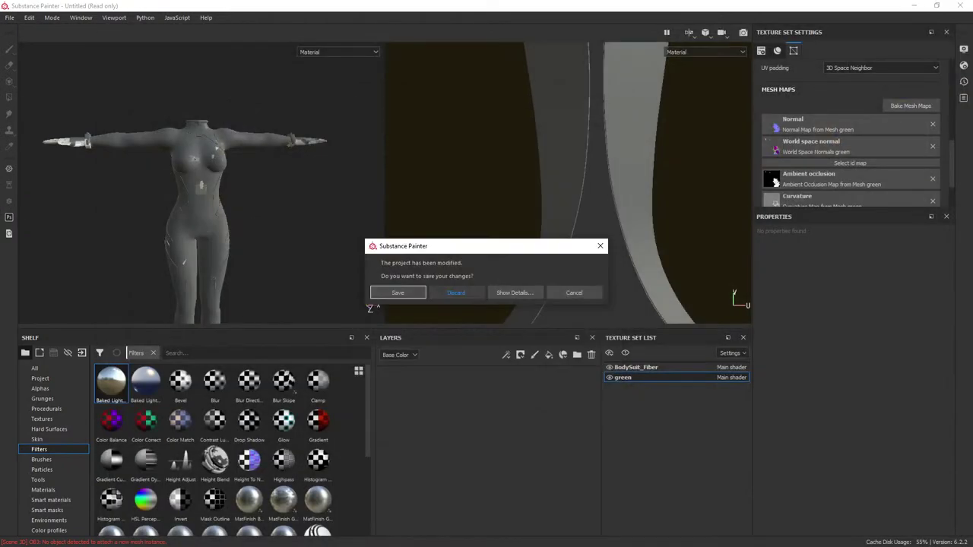
left_click(456, 293)
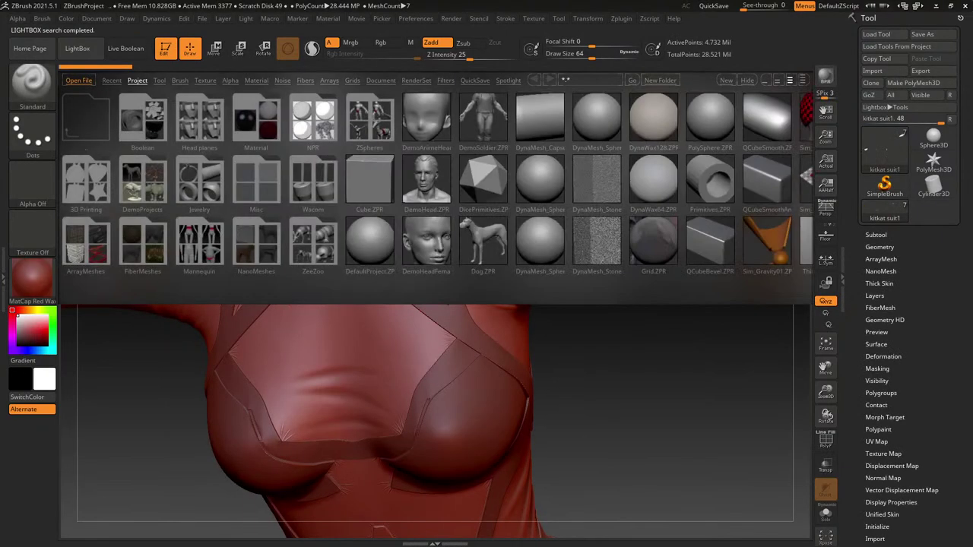
Close LightBox, expand the Subtool list, and make kitkat suit the active subtool
key("comma")
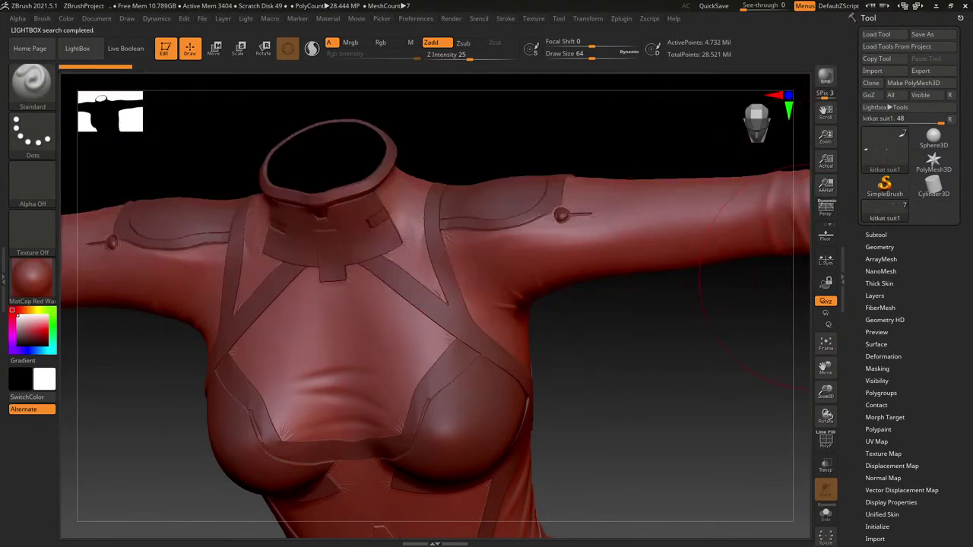
left_click(875, 234)
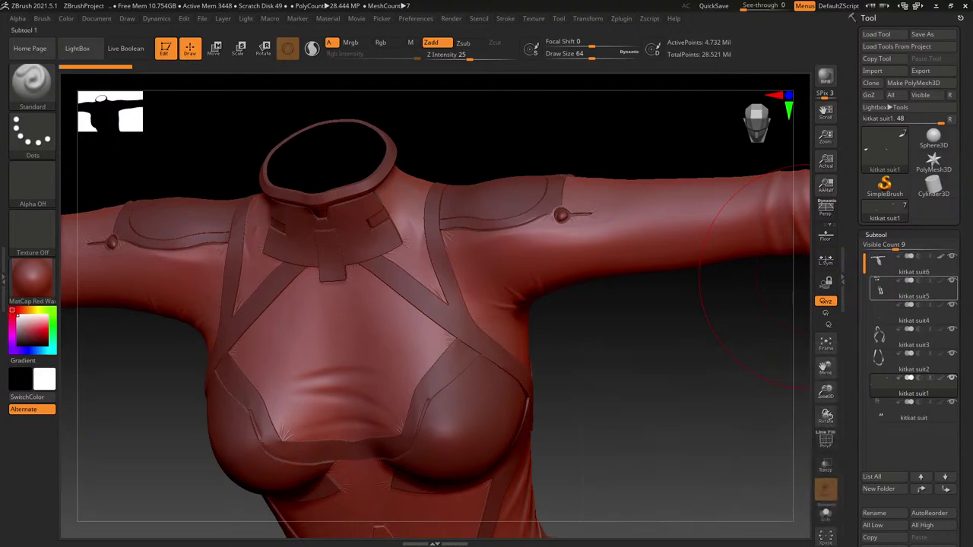
left_click(908, 338)
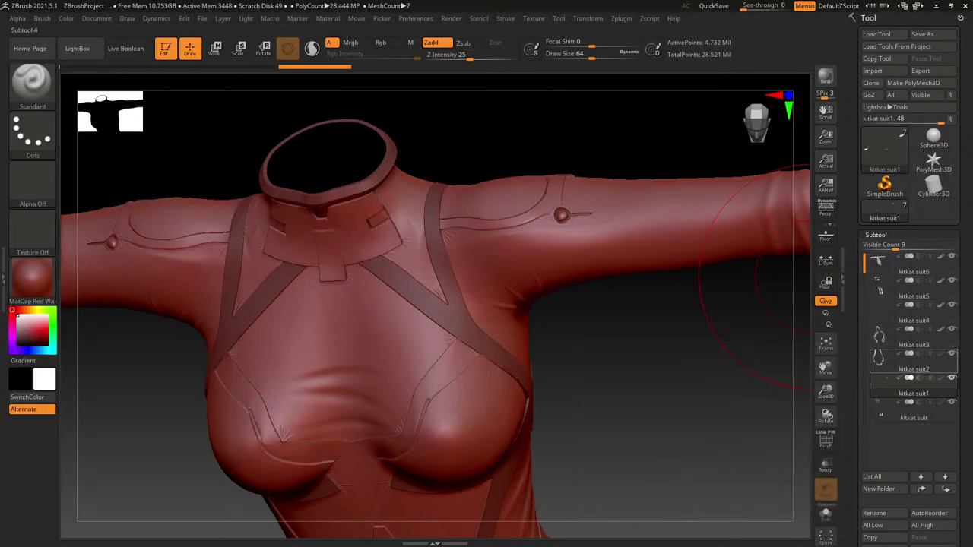
left_click(786, 274, "alt")
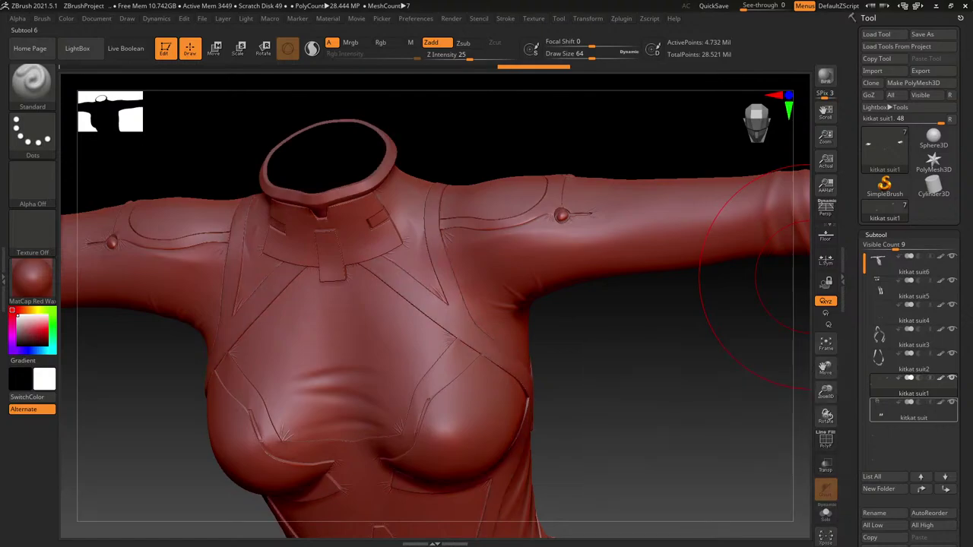
left_click(921, 70)
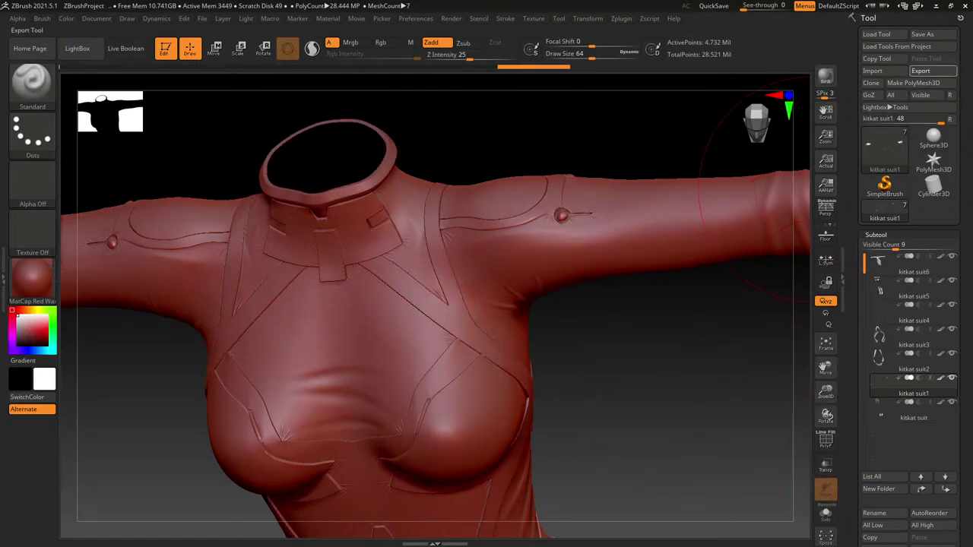
Export the mesh over HD.obj on the Storage SSD, confirming the replacement
double_click(367, 190)
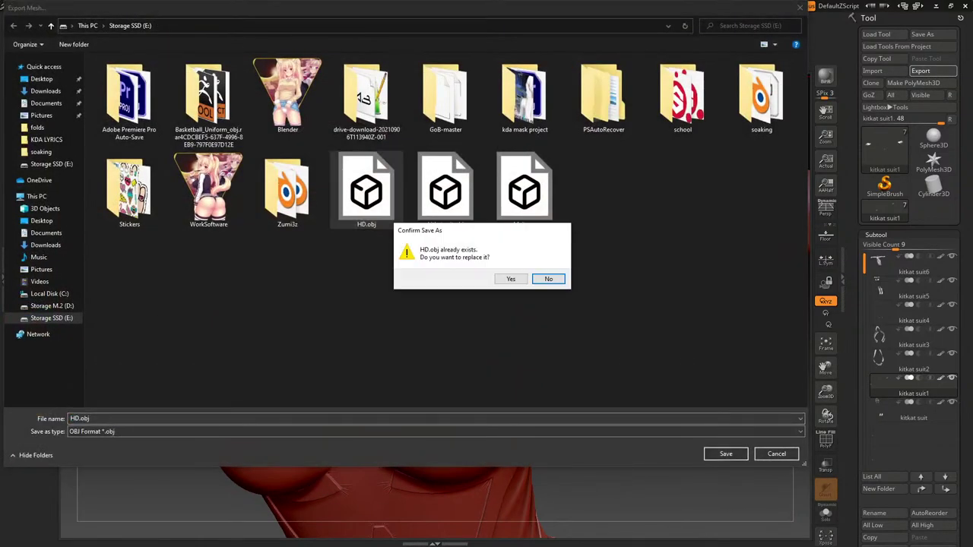
left_click(509, 278)
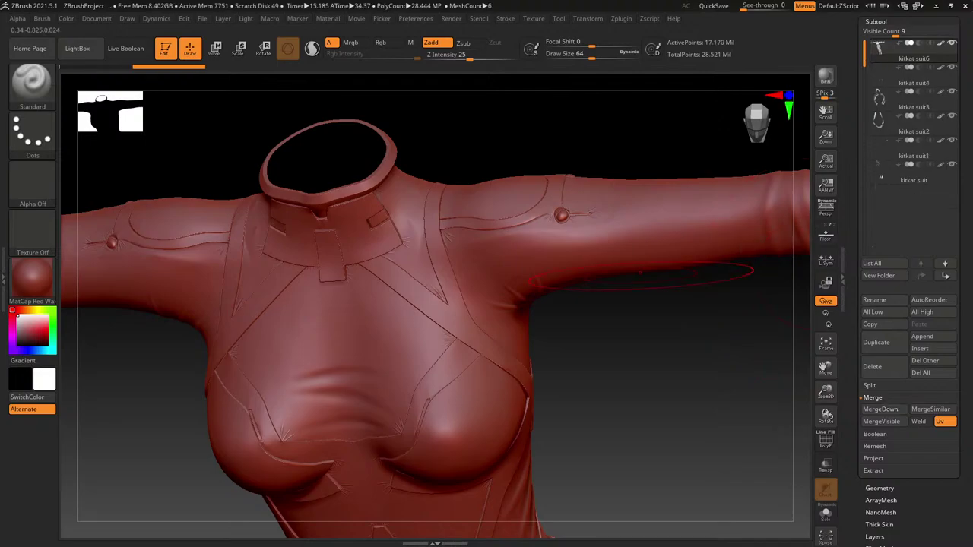
MergeVisible the subtools into Merged_kitkat suit6, set draw size 8, and dismiss the undo note
left_click(881, 421)
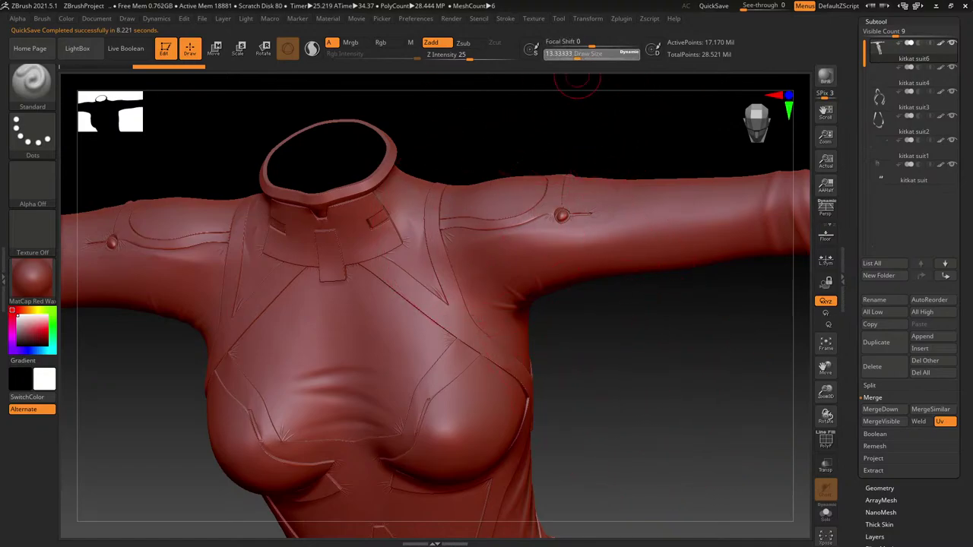
key("shift")
type("8")
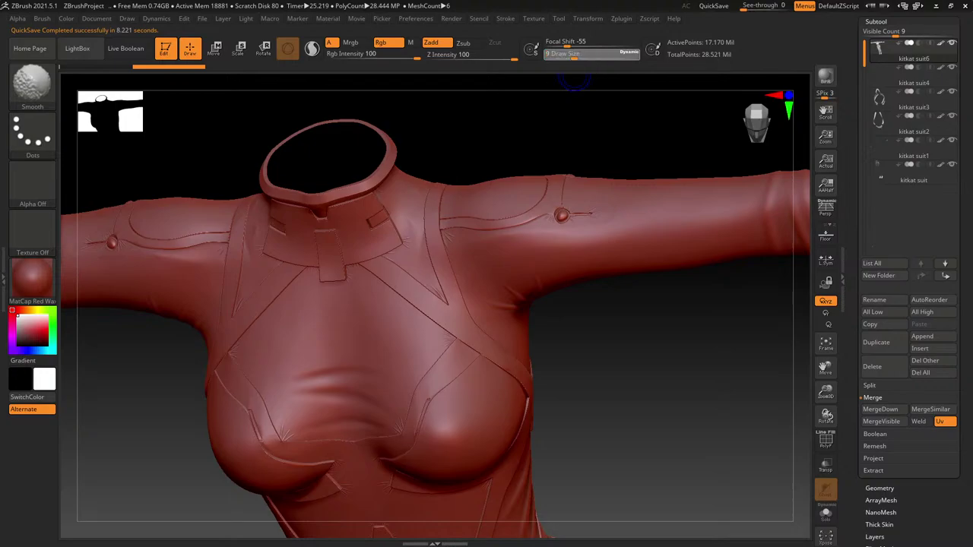
key("Return")
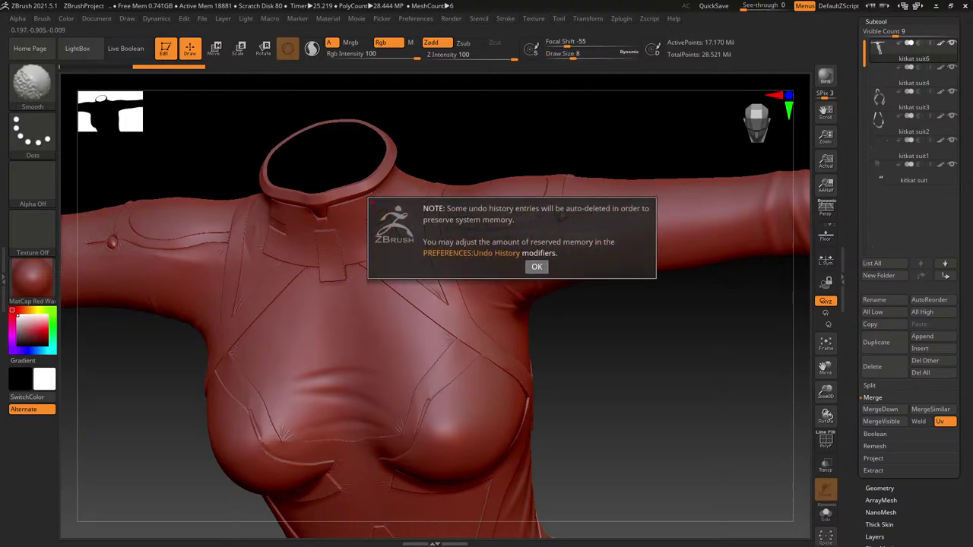
left_click(536, 267)
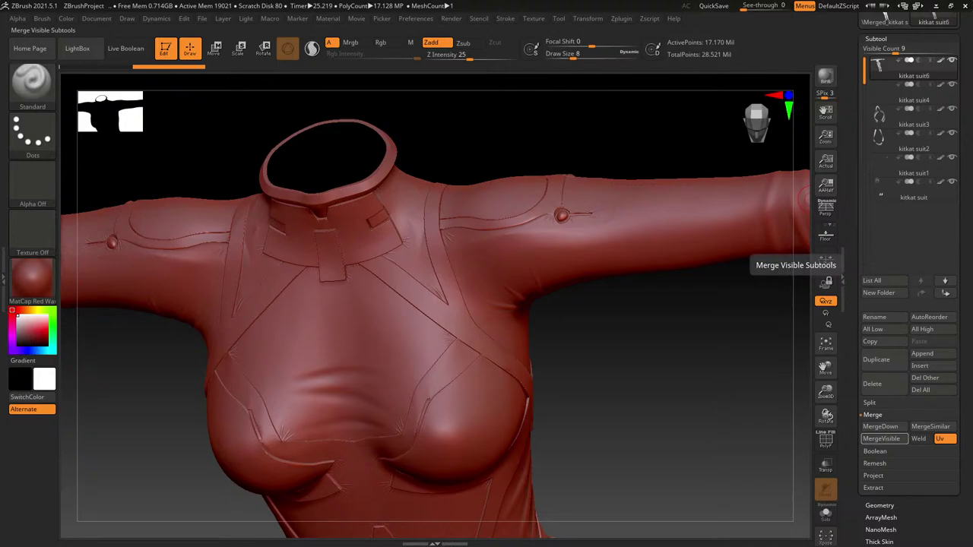
Select the bottom kitkat suit subtool and frame the whole headless suit figure
left_click(912, 193)
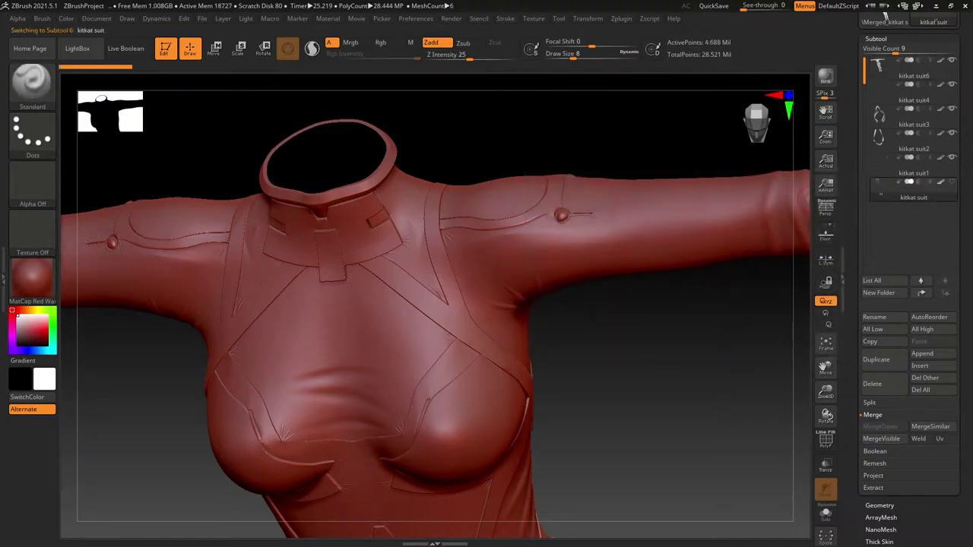
key("f")
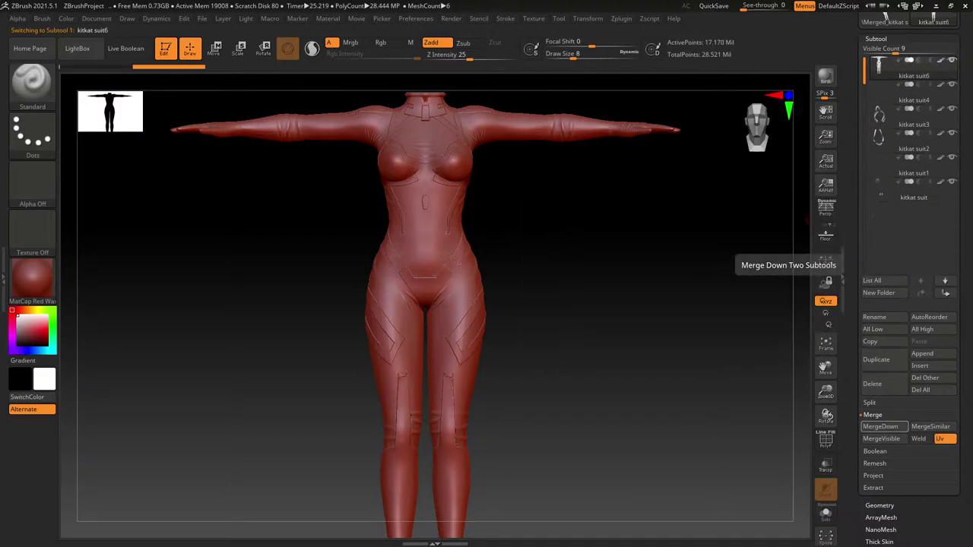
MergeDown the suit pieces five times until only kitkat suit6 remains
left_click(880, 426)
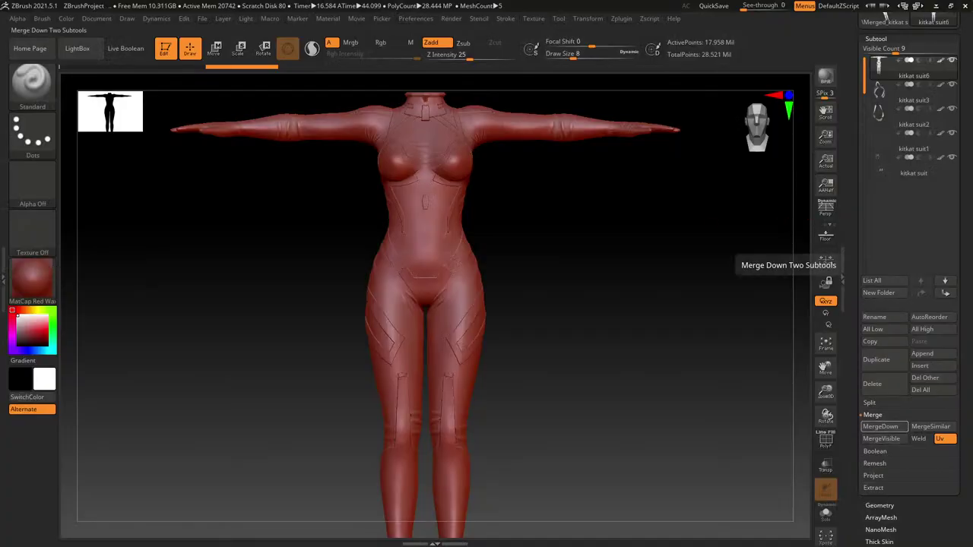
left_click(880, 427)
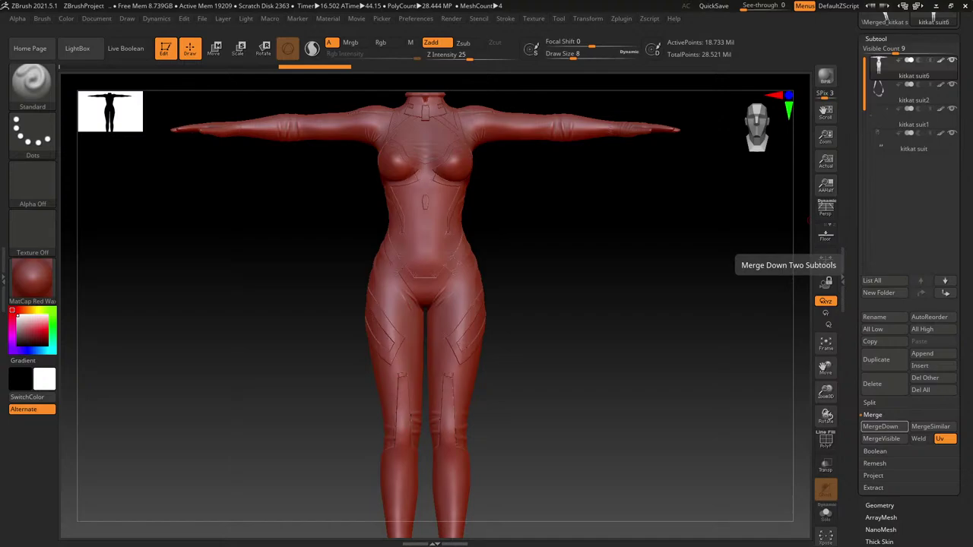
left_click(879, 426)
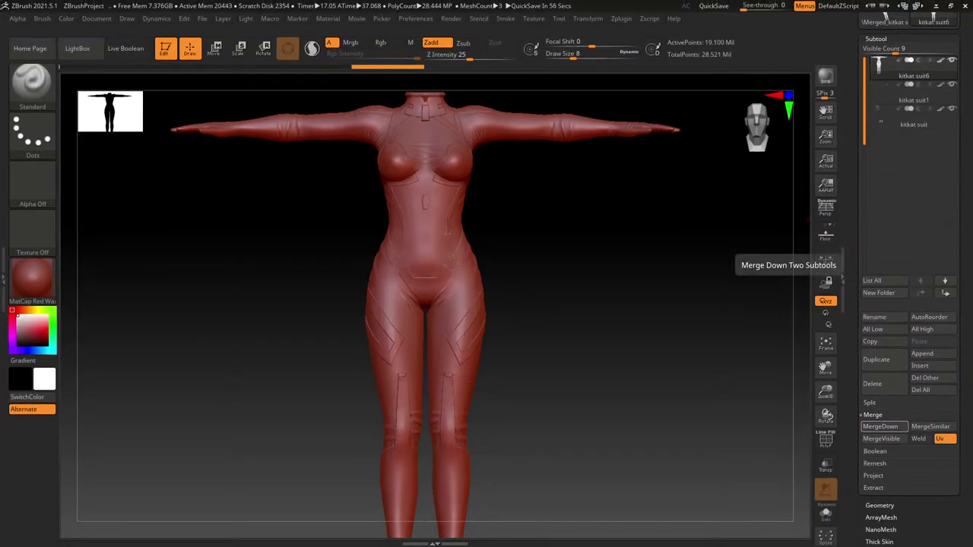
left_click(880, 426)
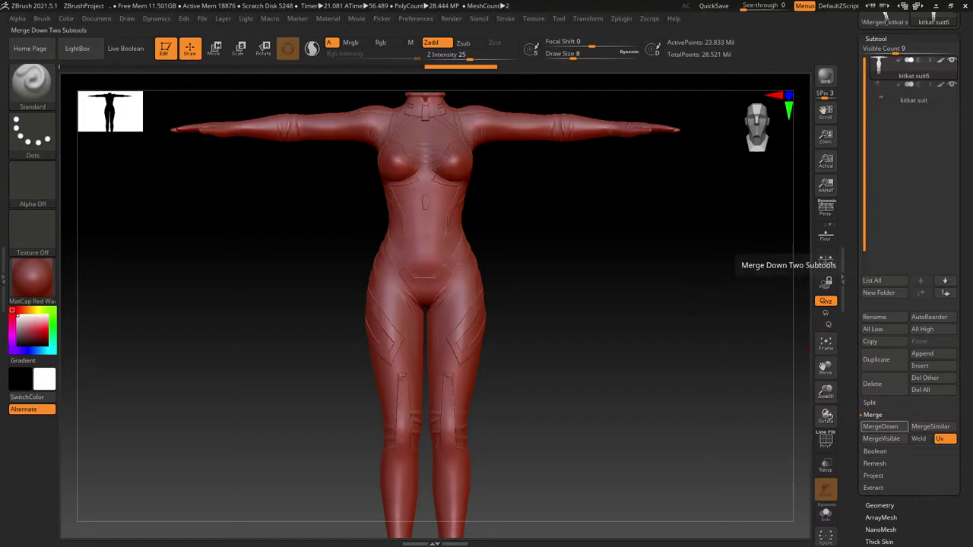
left_click(880, 426)
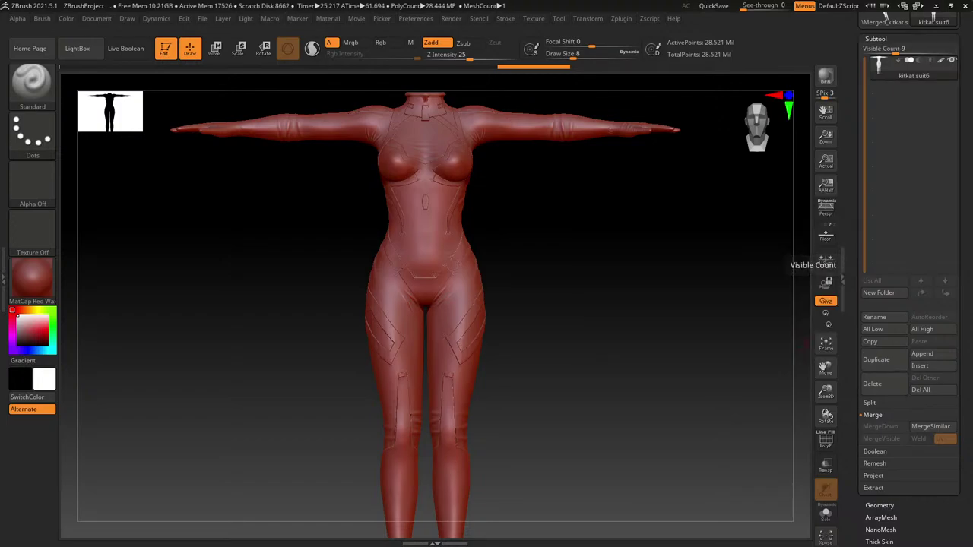
Collapse Subtool, expand Geometry > ZRemesher and switch on Legacy (2018) mode
left_click(876, 38)
left_click(880, 50)
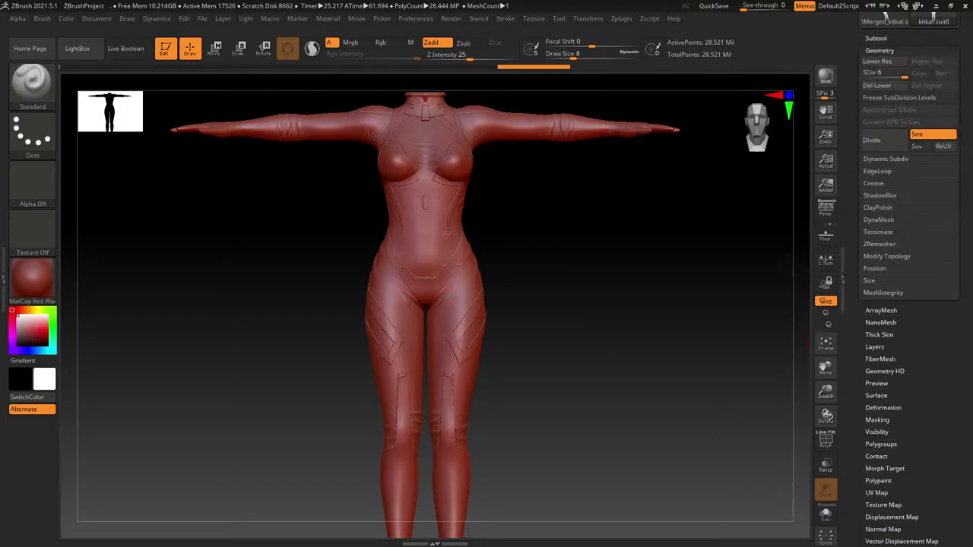
left_click(880, 244)
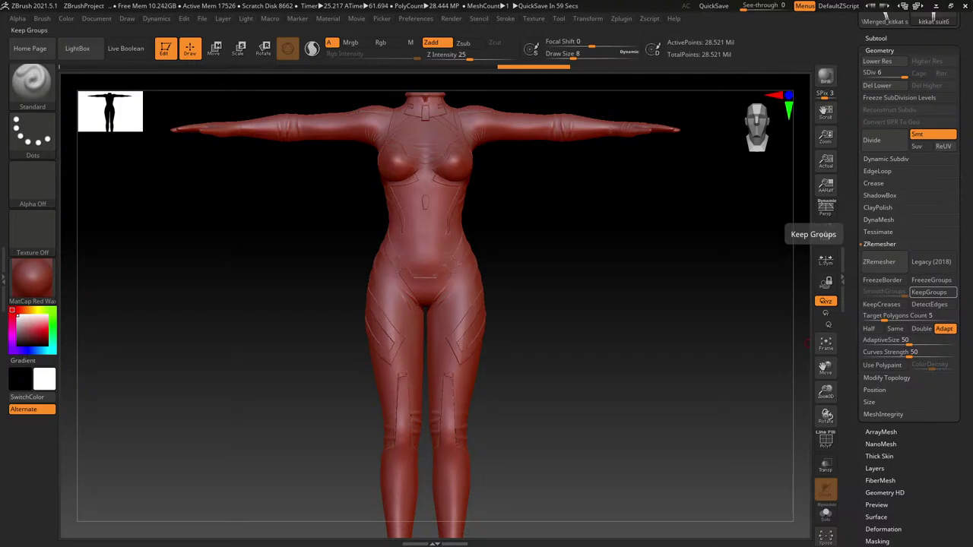
left_click(931, 261)
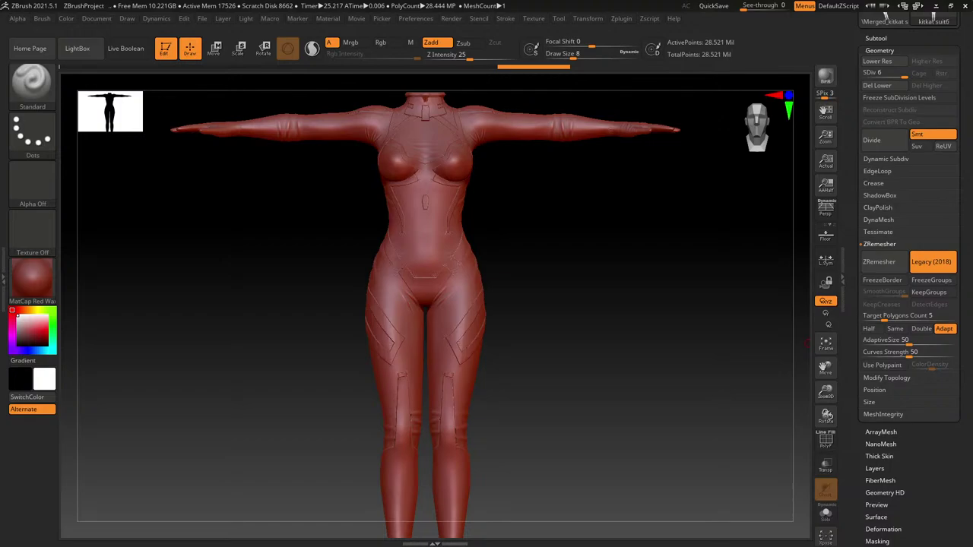
left_click(886, 378)
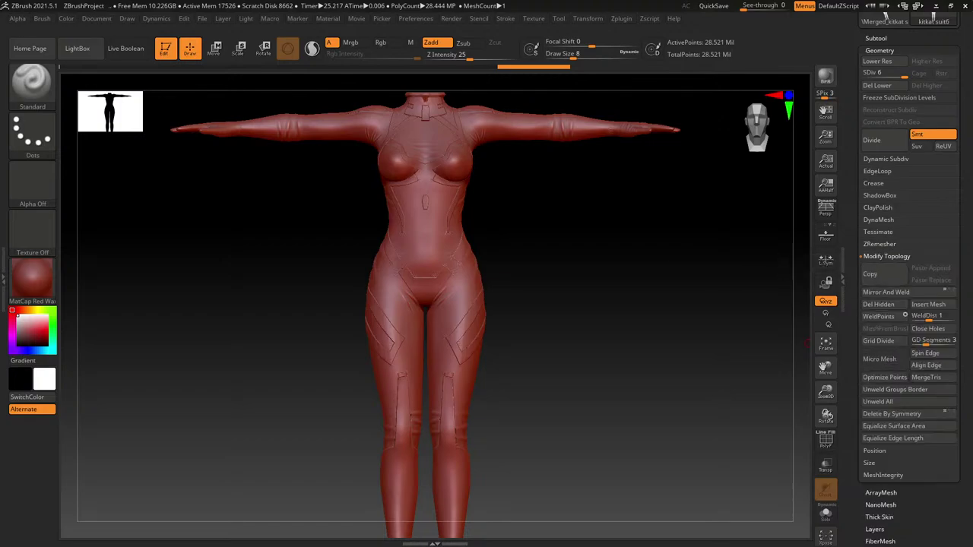
left_click(880, 244)
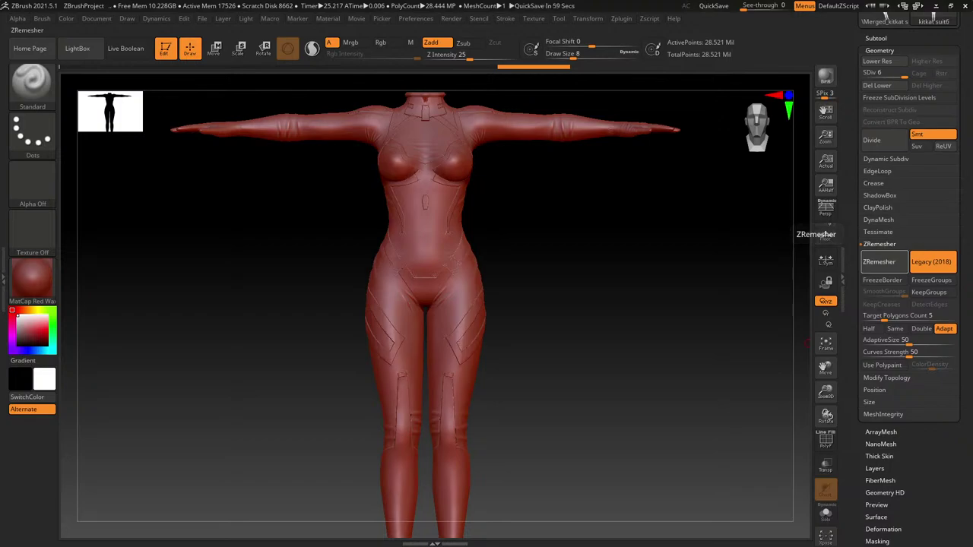
left_click(878, 262)
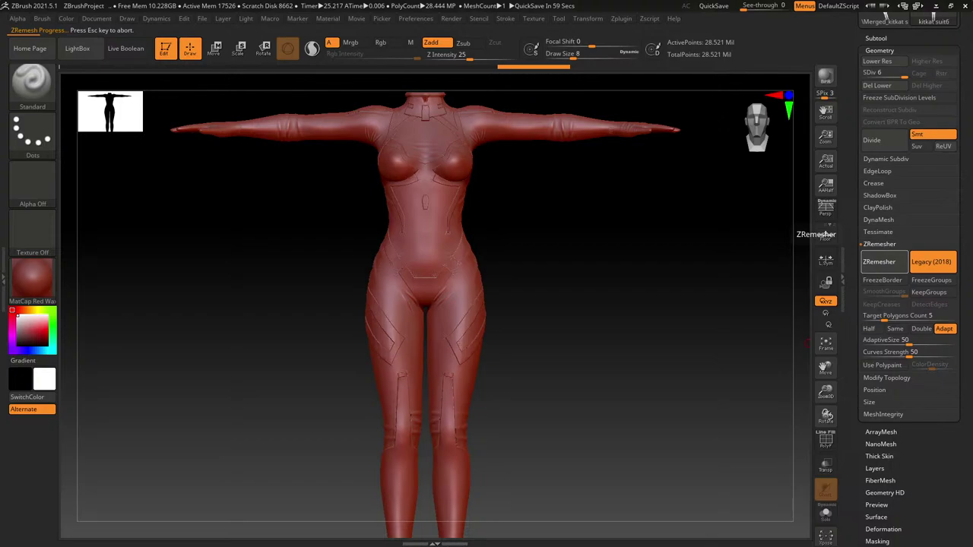
key("Escape")
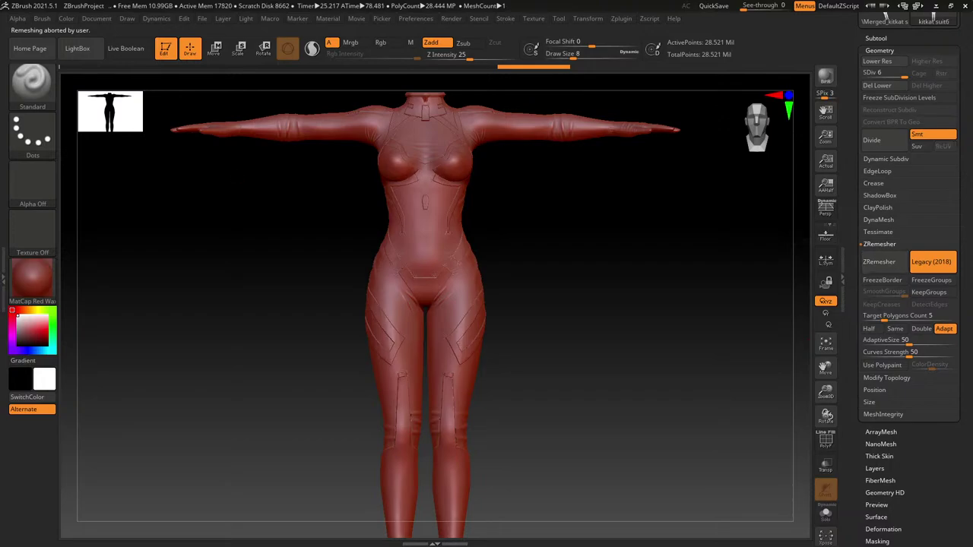
scroll(885, 141, "up", 1)
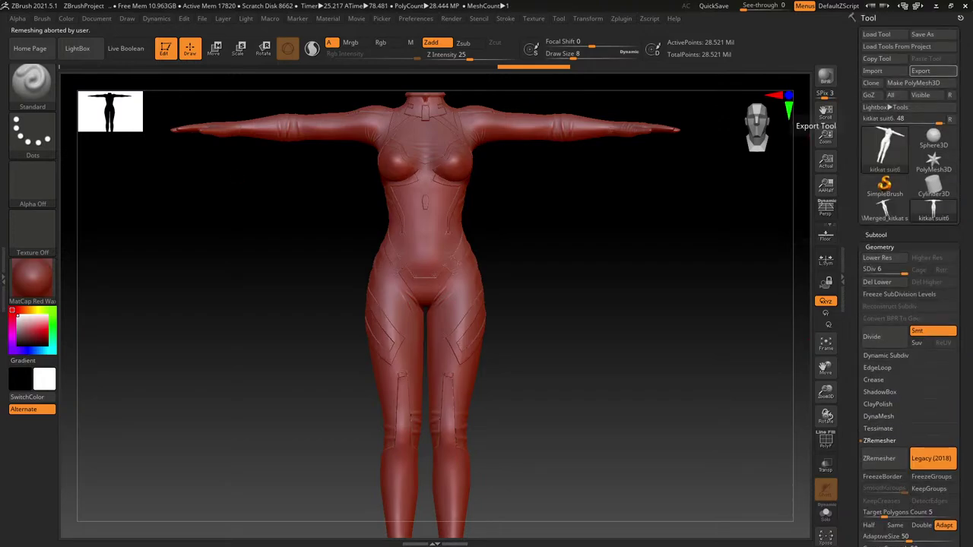
Export the merged suit over the existing HD.obj file, confirming the replacement
left_click(921, 71)
double_click(366, 190)
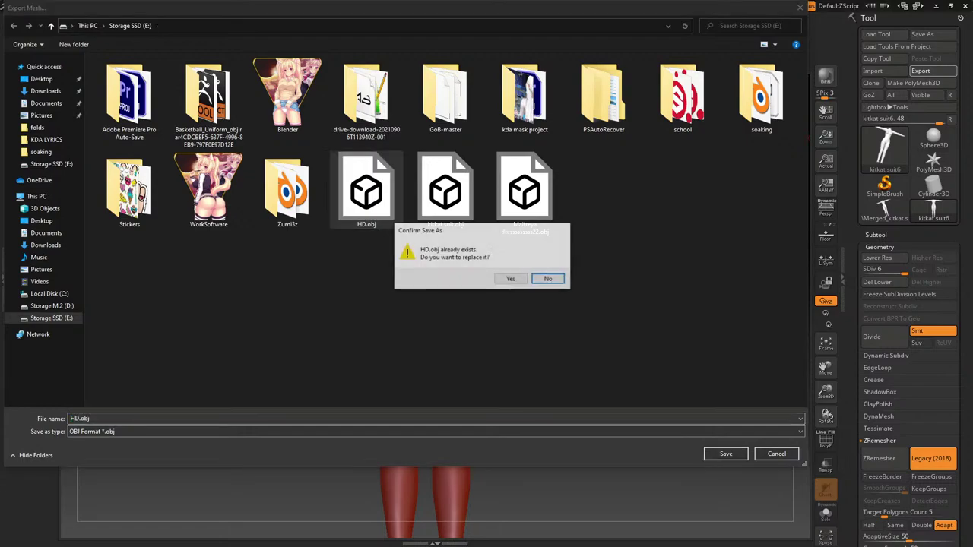
left_click(549, 278)
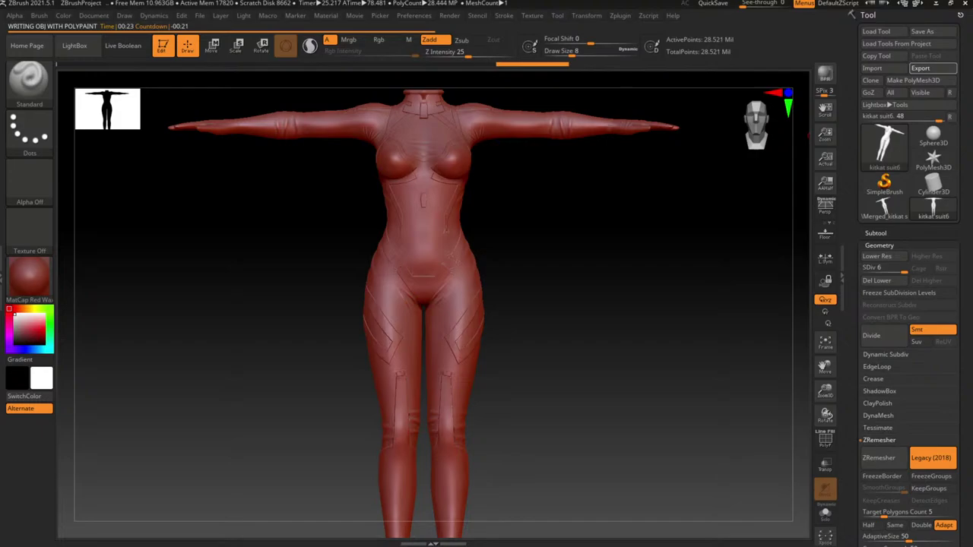
left_click(619, 15)
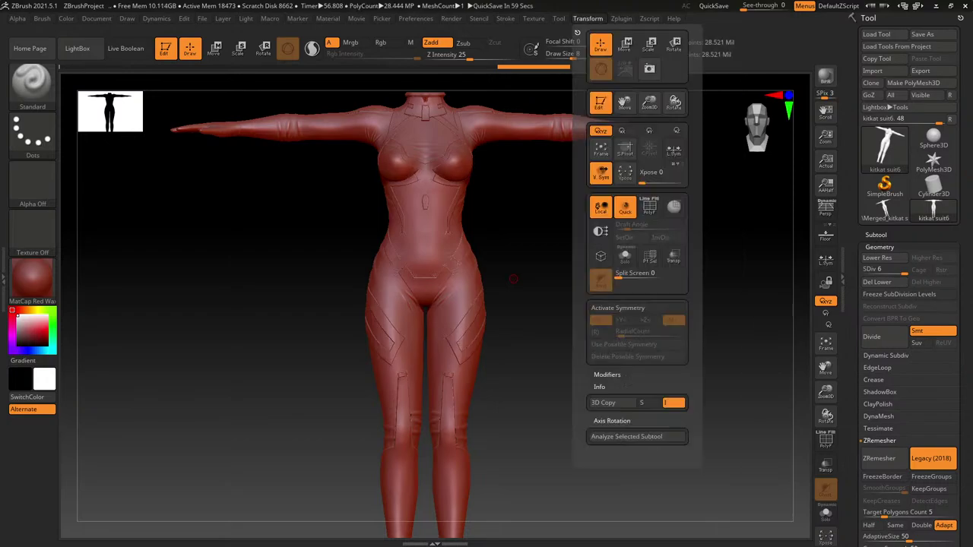
left_click(415, 18)
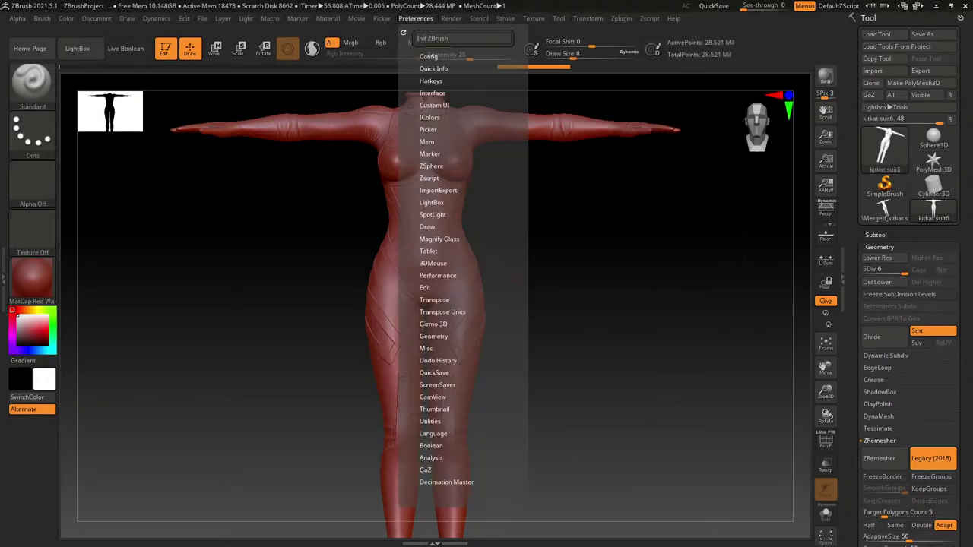
left_click(424, 470)
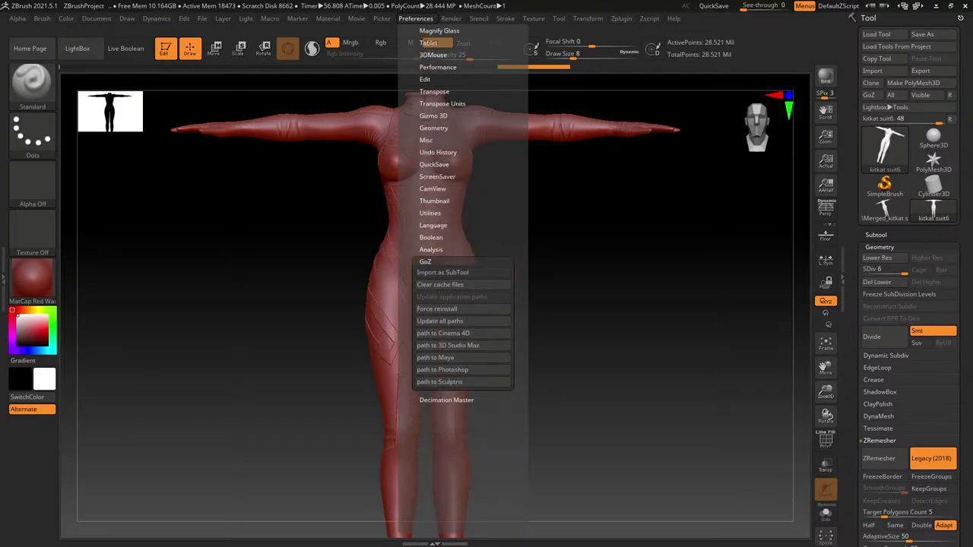
left_click(442, 369)
left_click(448, 345)
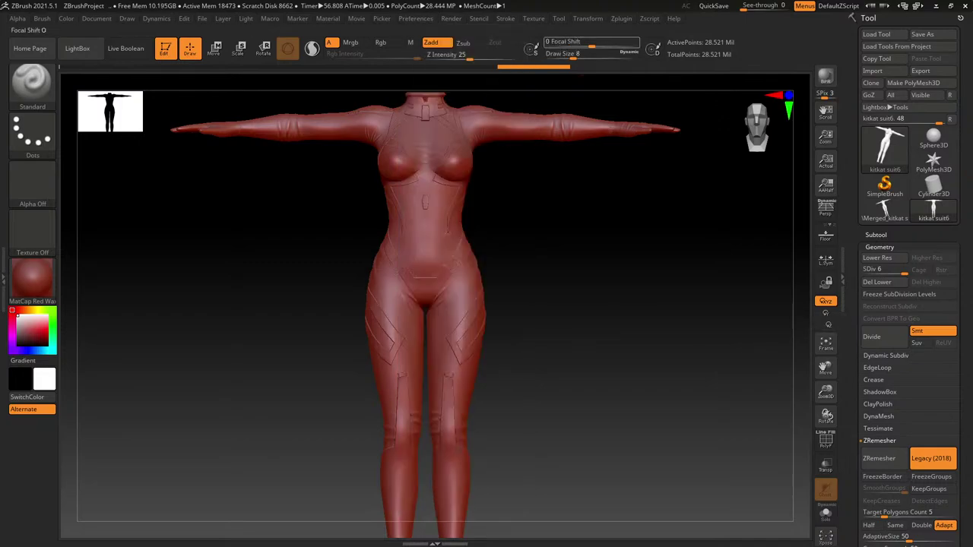
left_click(621, 19)
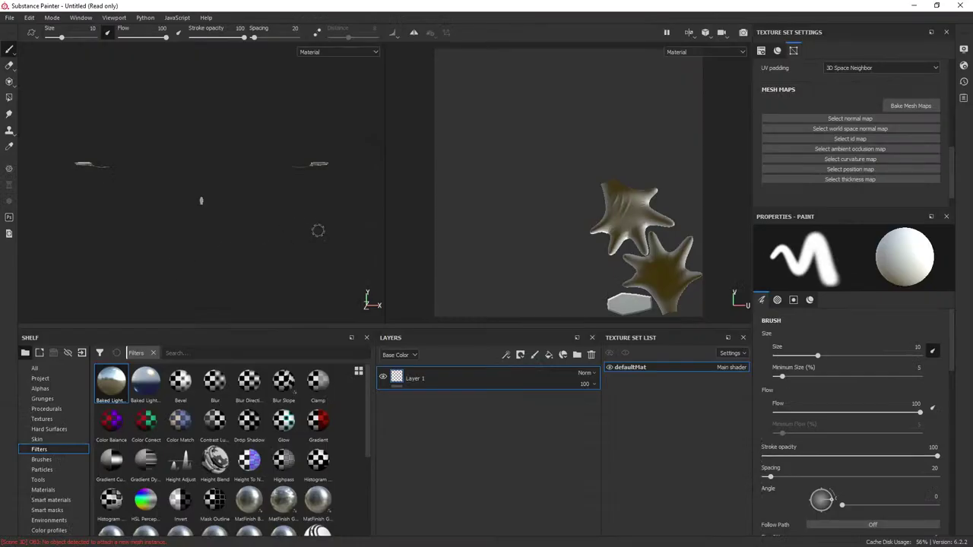
Create a new project from kitkat suit.obj, discarding the old one, and open Bake Mesh Maps
left_click(9, 17)
left_click(19, 29)
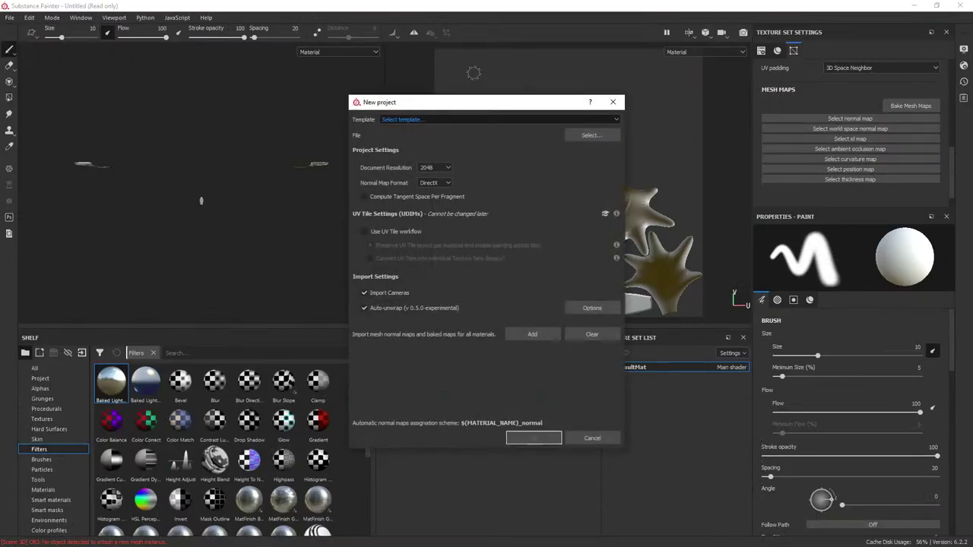
left_click(593, 134)
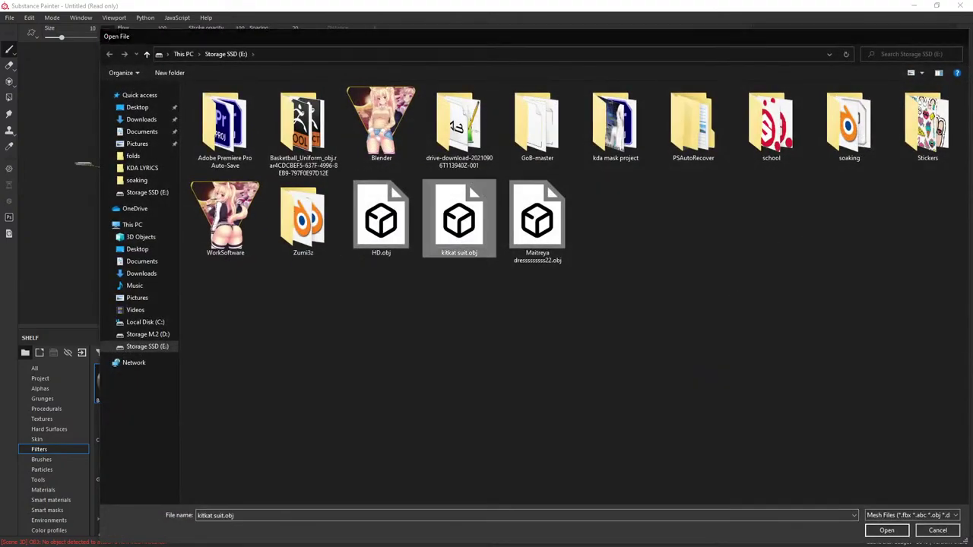
double_click(459, 221)
left_click(533, 438)
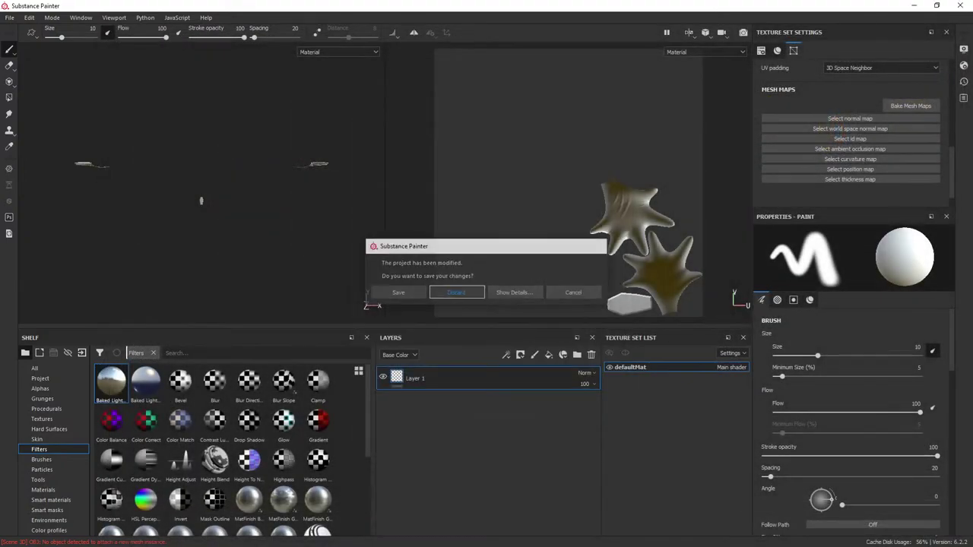
left_click(455, 293)
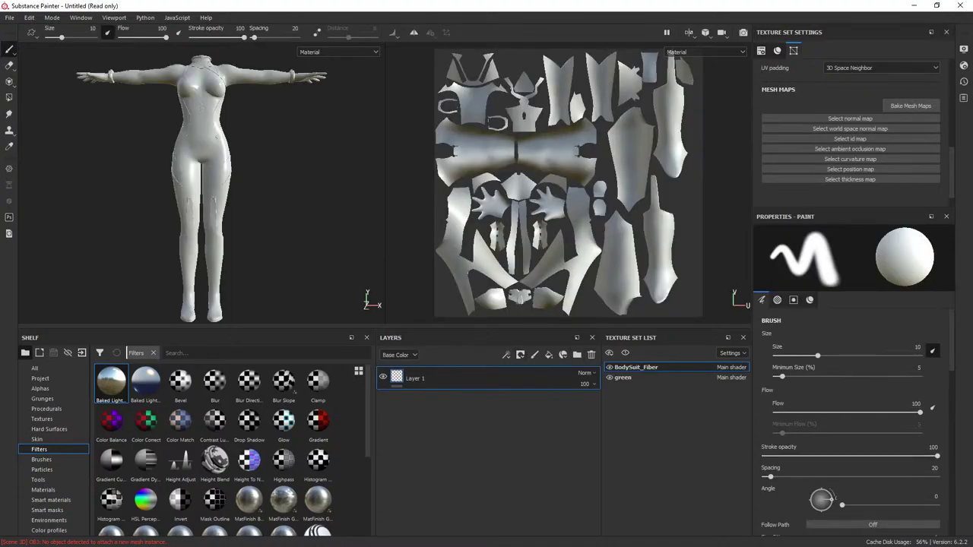
left_click(910, 106)
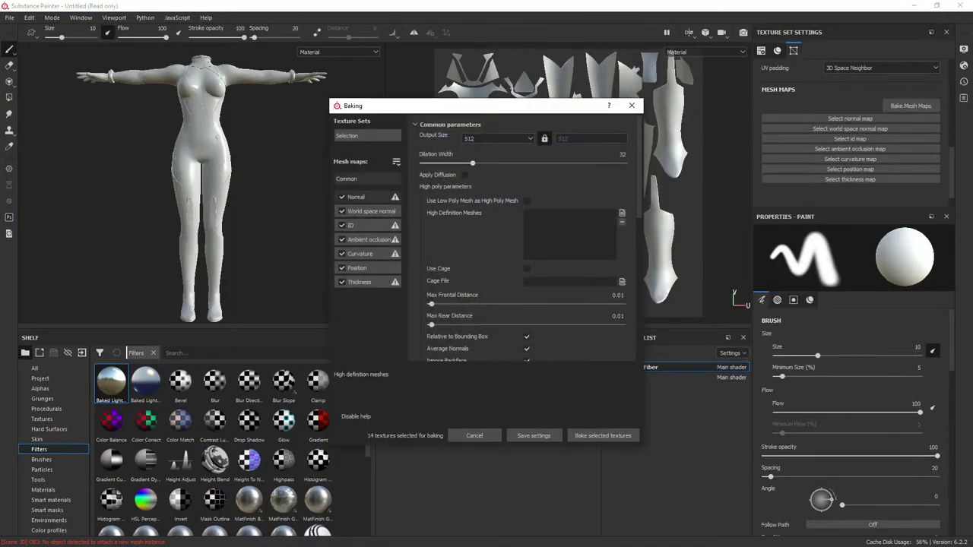
Bake mesh maps at 512 output size with E:/HD.obj as the high-definition mesh
left_click(497, 138)
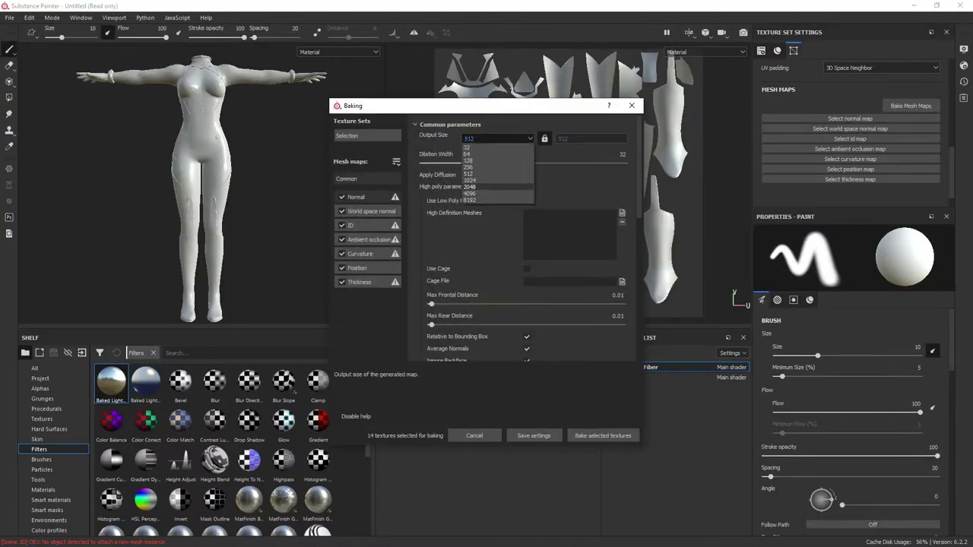
key("Escape")
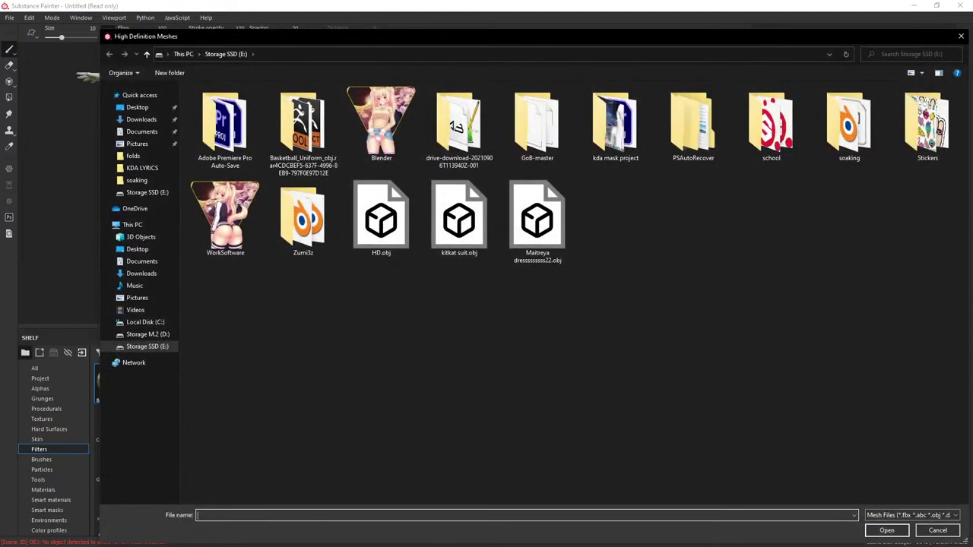
double_click(382, 217)
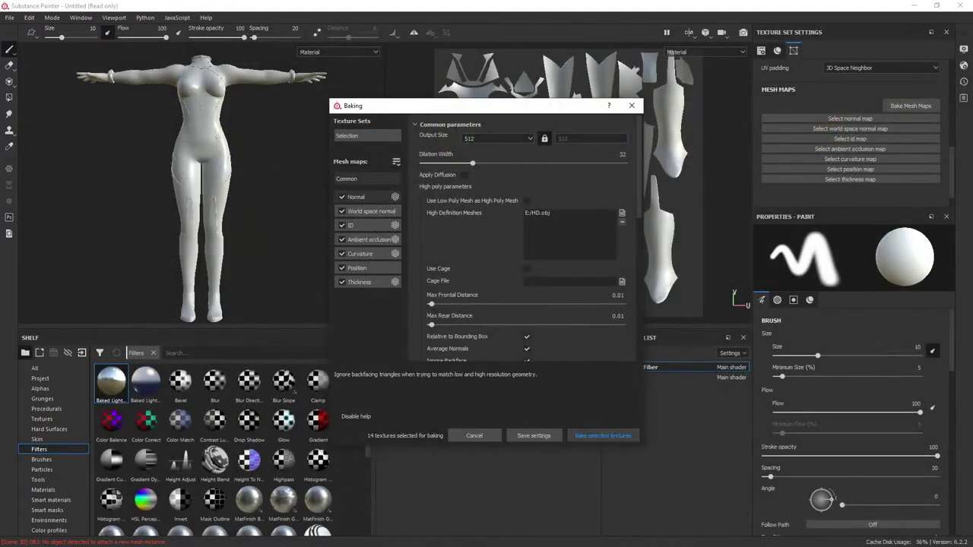
left_click(603, 435)
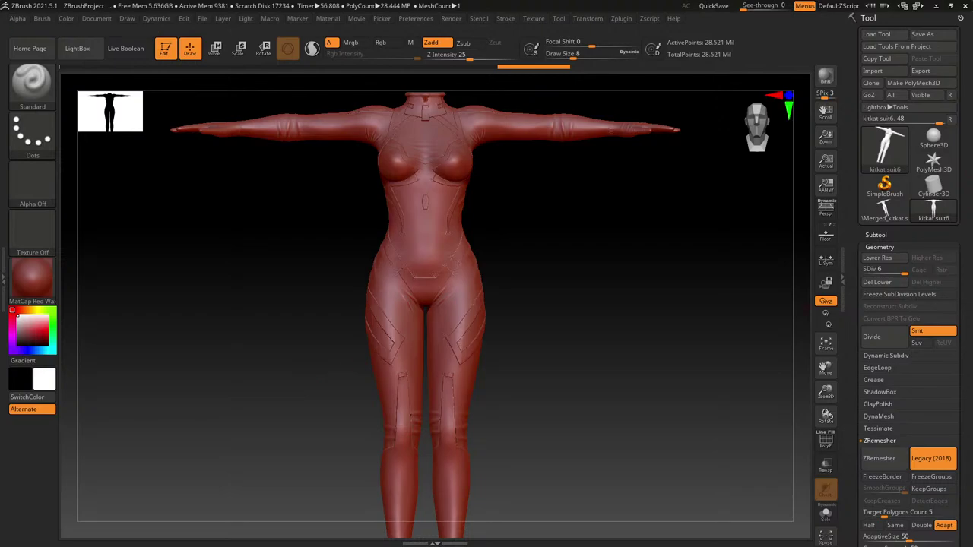
Enable Half in ZRemesher and run ZRemesher on the merged suit
left_click_drag(879, 458, 825, 431, "ctrl+alt")
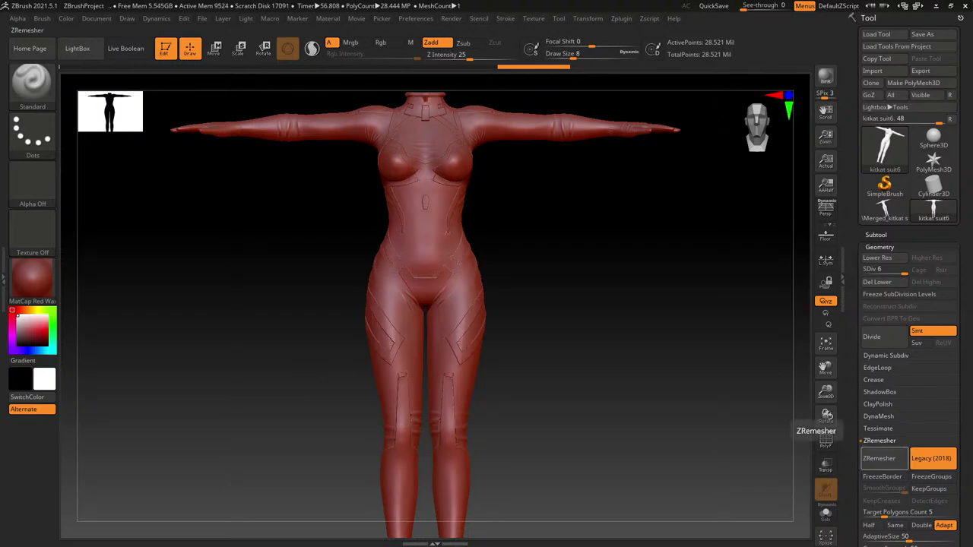
left_click(868, 525)
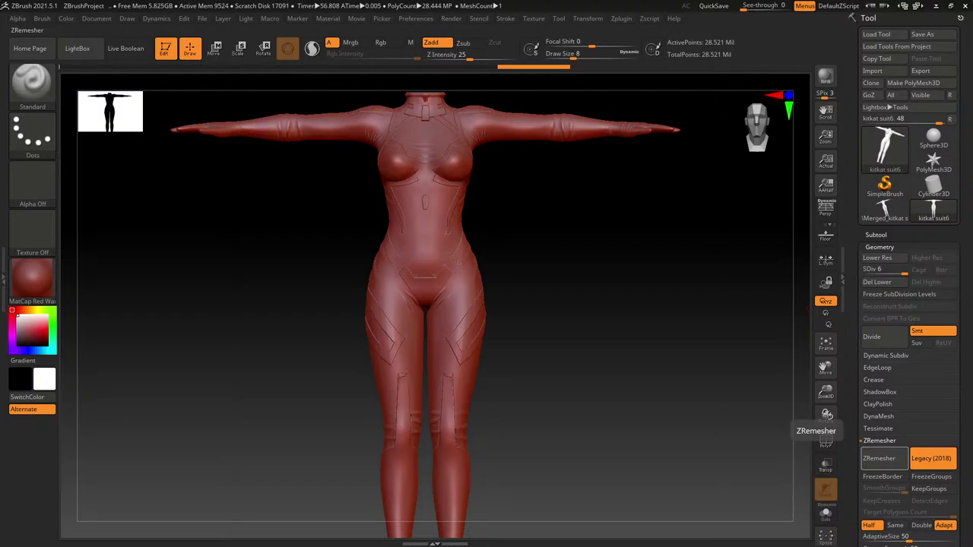
scroll(904, 456, "down", 3)
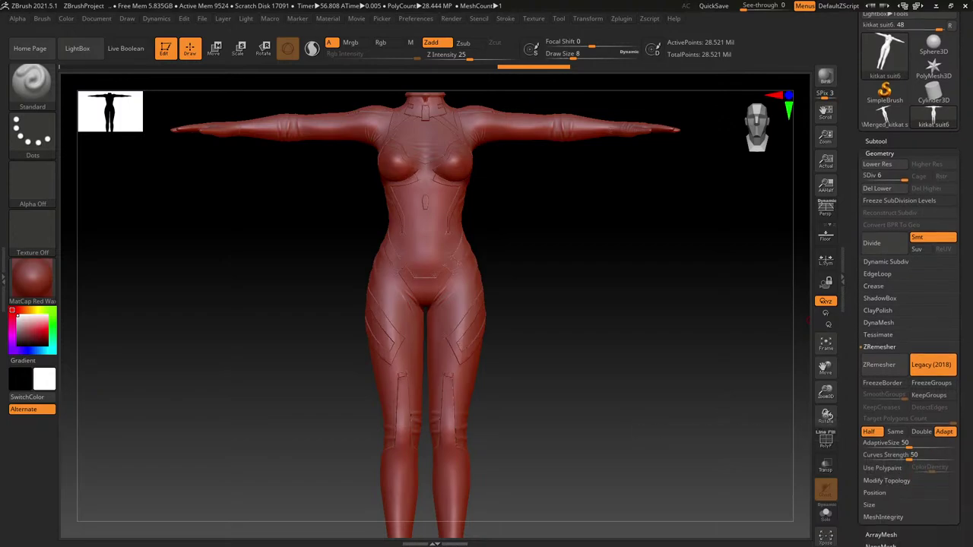
scroll(882, 365, "down", 2)
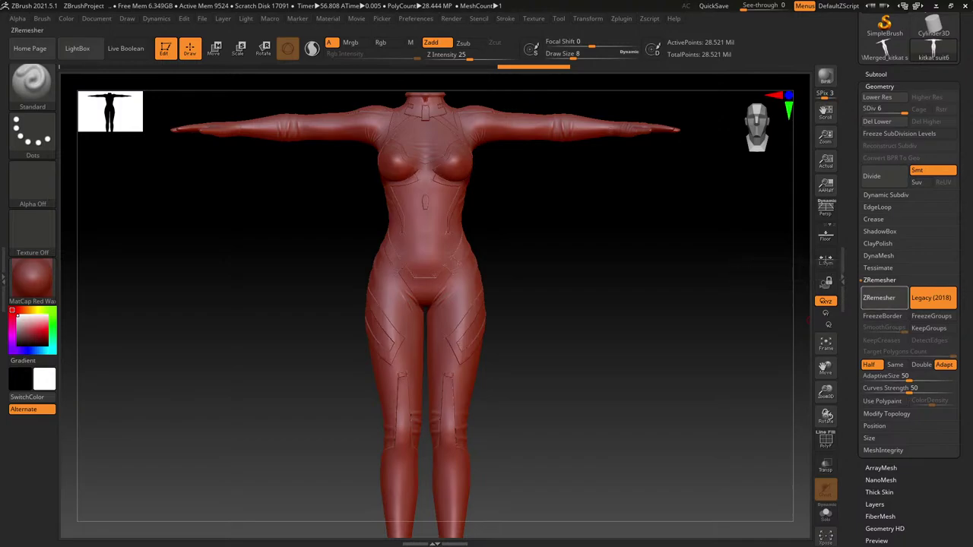
left_click(882, 298)
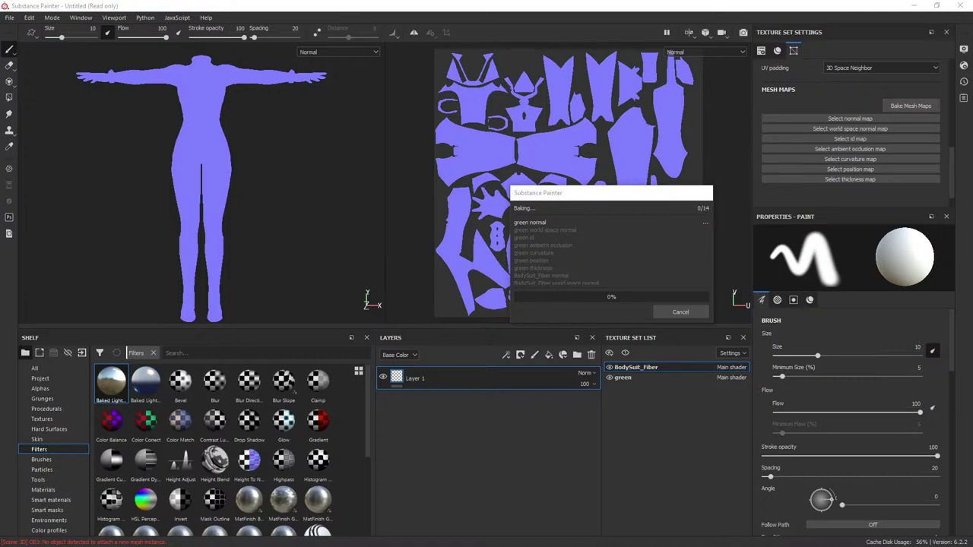
Move Task Manager aside and snip a screenshot of it while the 14 maps bake
key("ctrl+shift+Escape")
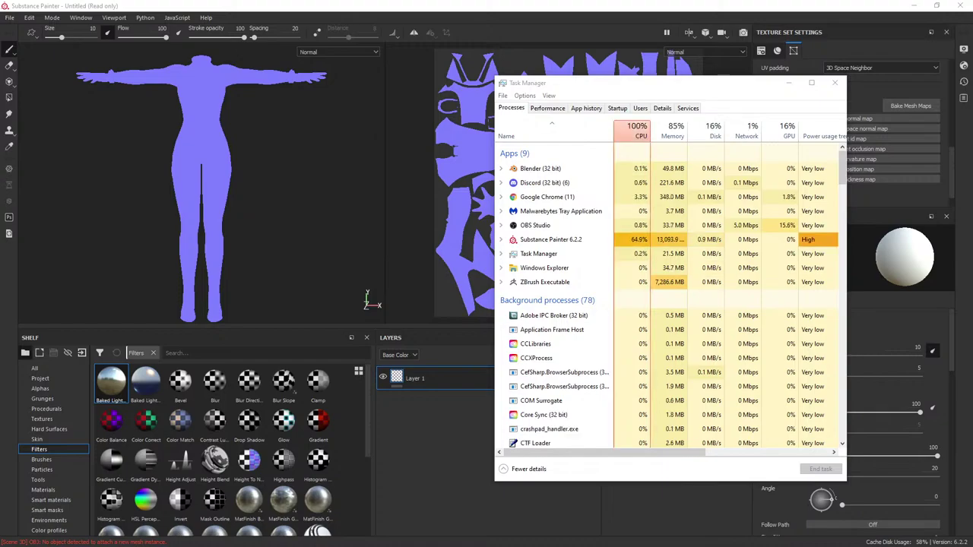
left_click_drag(541, 85, 166, 106)
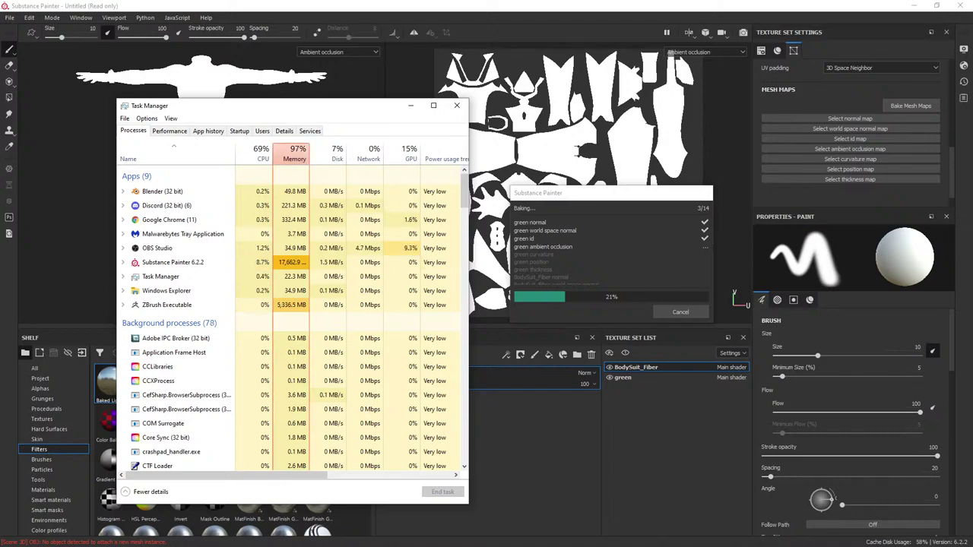
key("super+shift+s")
left_click_drag(116, 97, 473, 505)
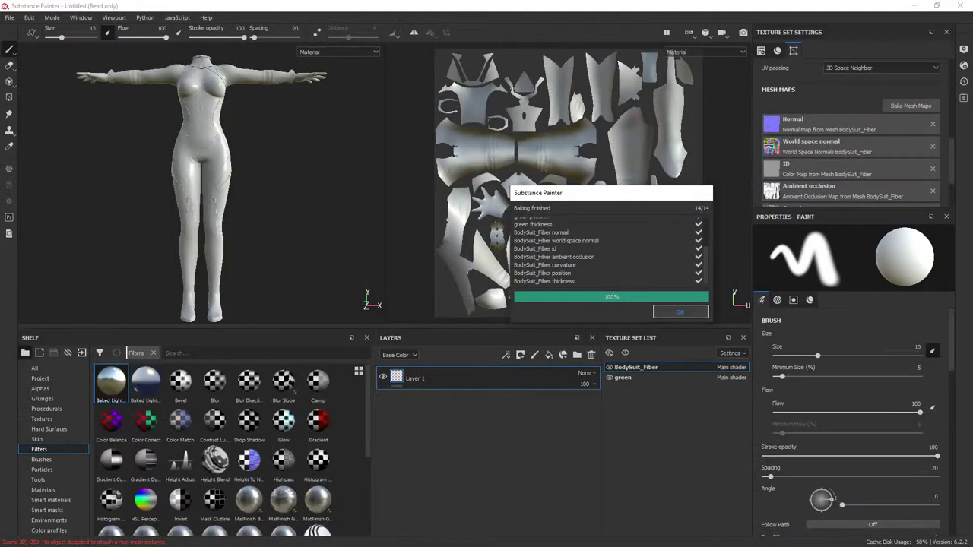
Dismiss the bake report and compare the green and BodySuit_Fiber texture sets
left_click(660, 312)
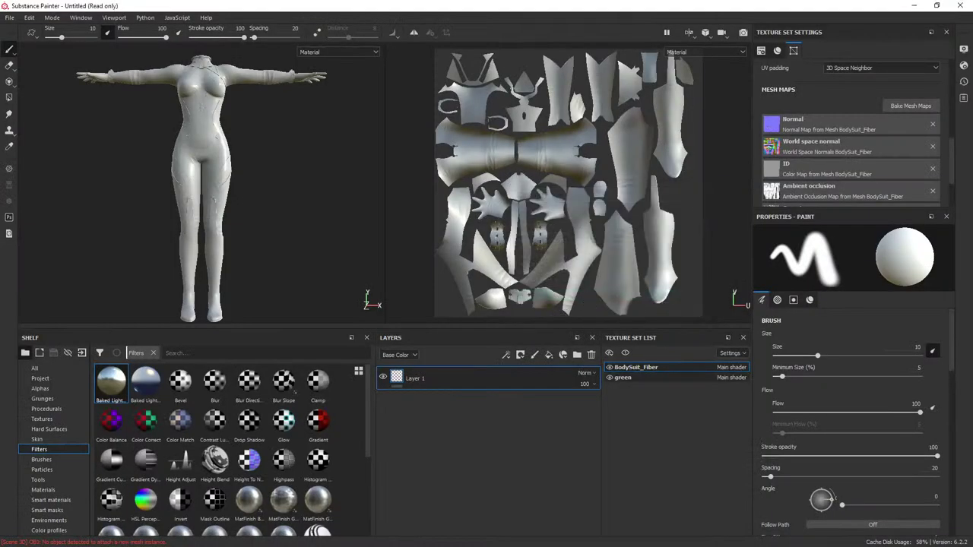
left_click(623, 377)
left_click(636, 367)
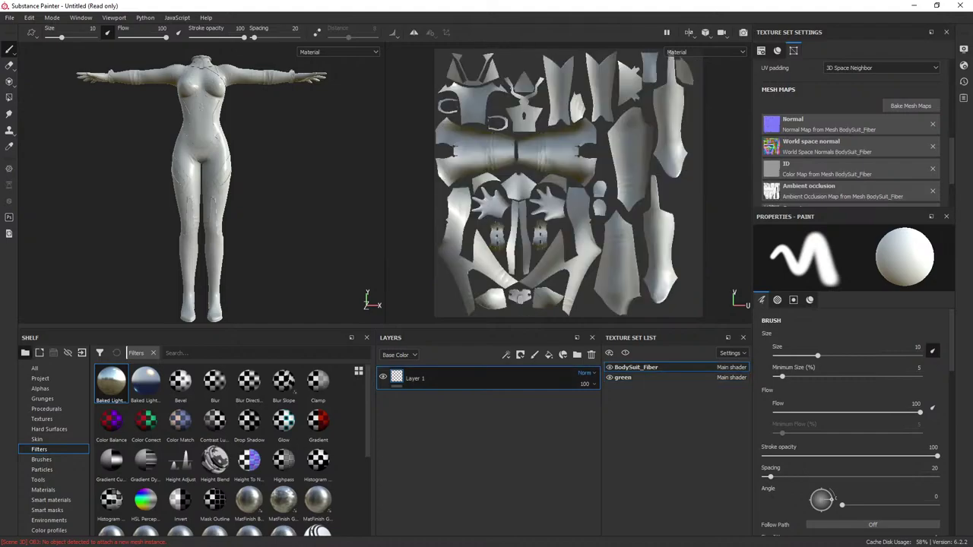
left_click(622, 377)
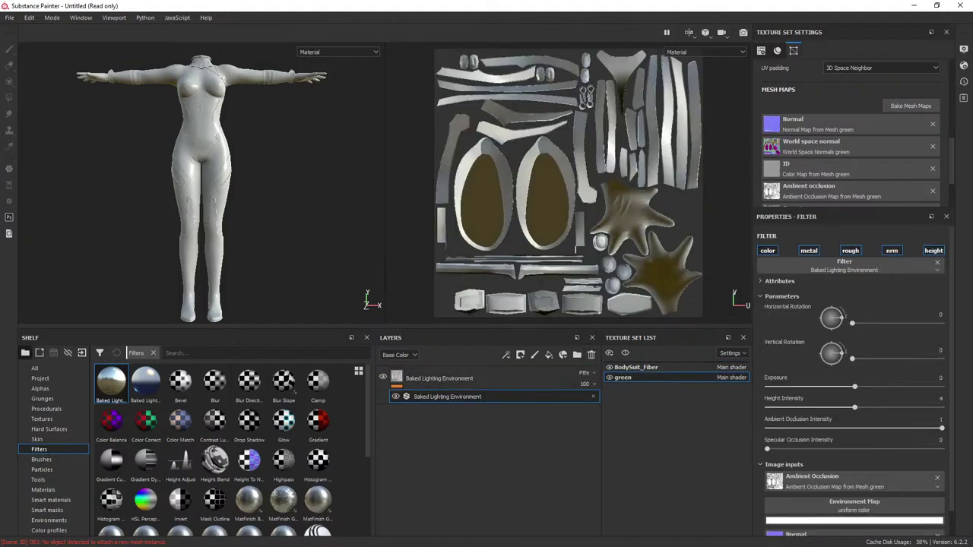
left_click(636, 367)
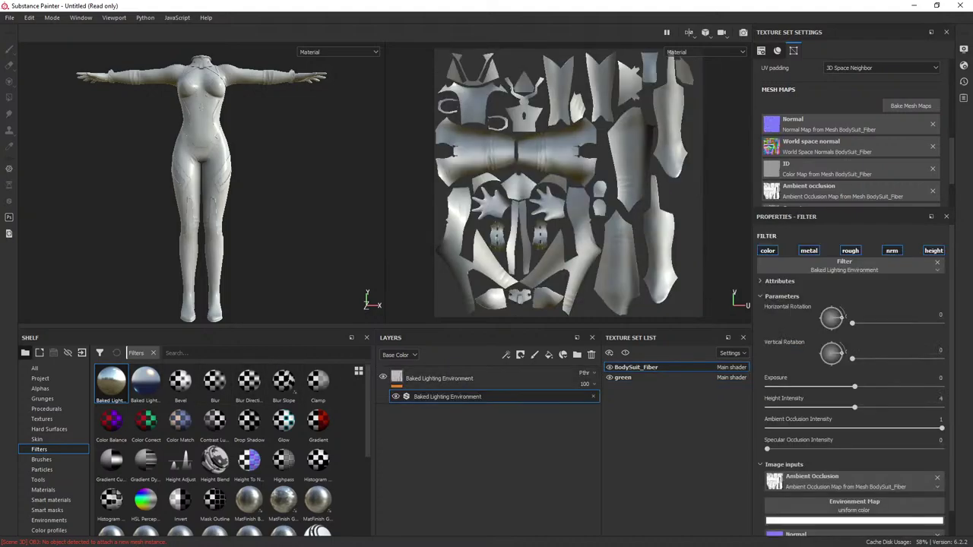
Inspect the baked shoulder, forearm and hand up close, then frame the whole body
scroll(197, 182, "up", 5)
middle_click_drag(228, 114, 114, 266, "alt")
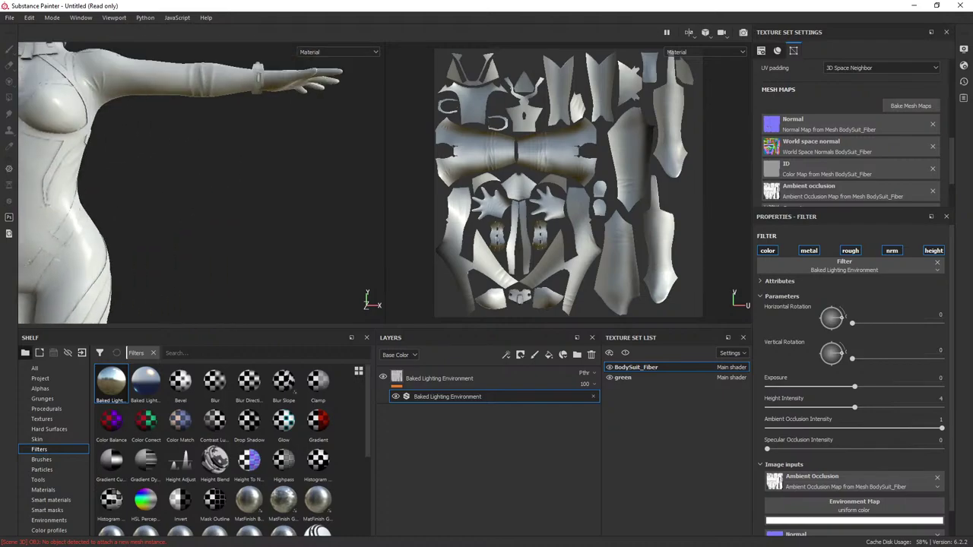
left_click_drag(197, 182, 228, 190, "alt")
scroll(198, 183, "down", 2)
scroll(197, 182, "up", 4)
scroll(198, 182, "down", 3)
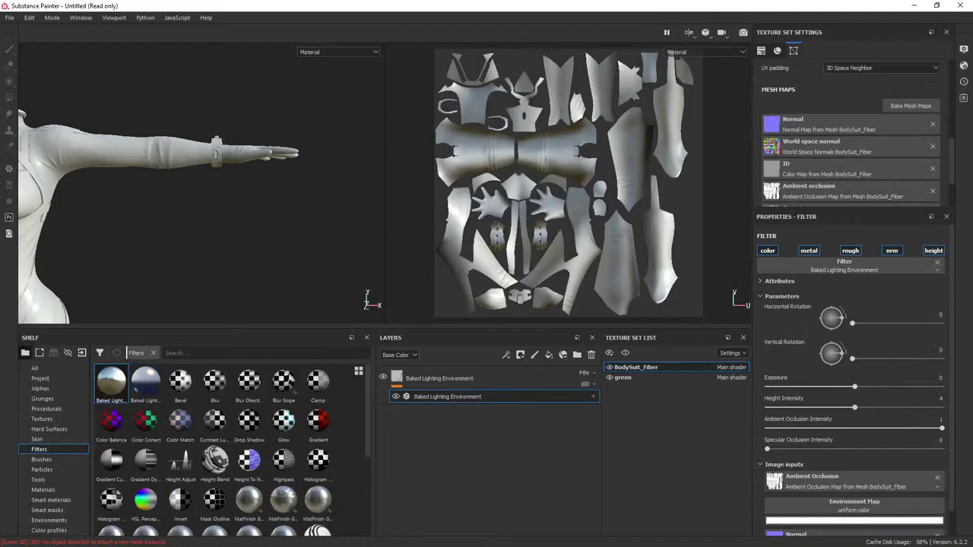
key("f")
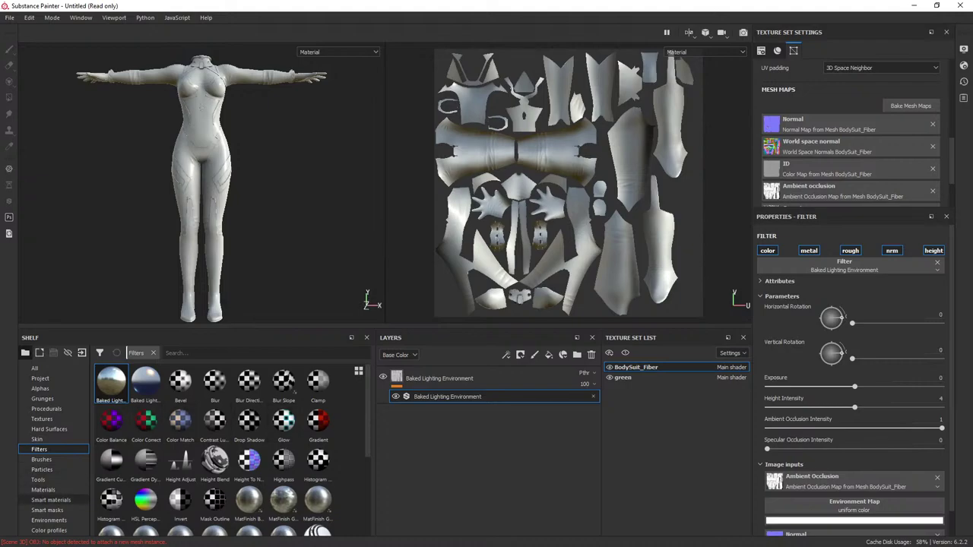
Apply the Fabric Synthetic Sport Used smart material to the bodysuit
left_click(51, 500)
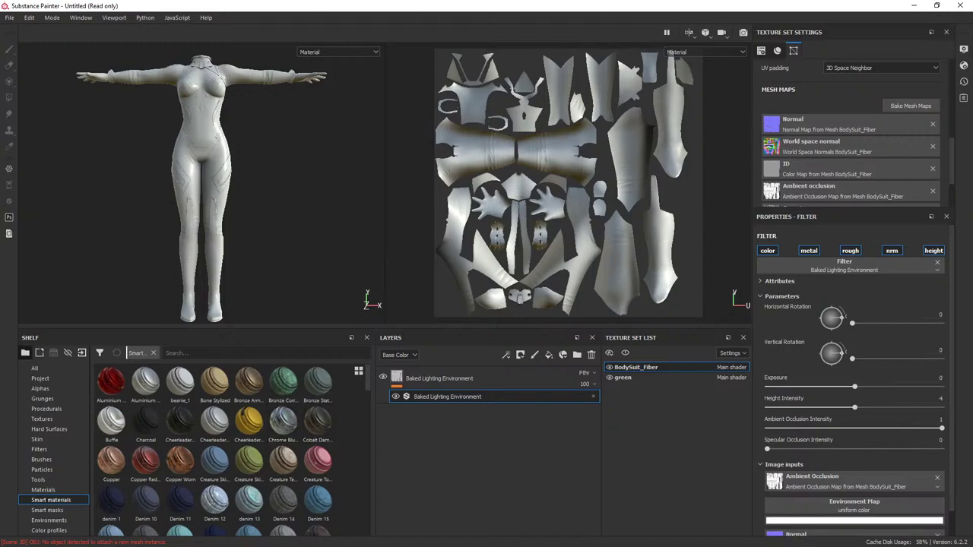
scroll(213, 448, "down", 5)
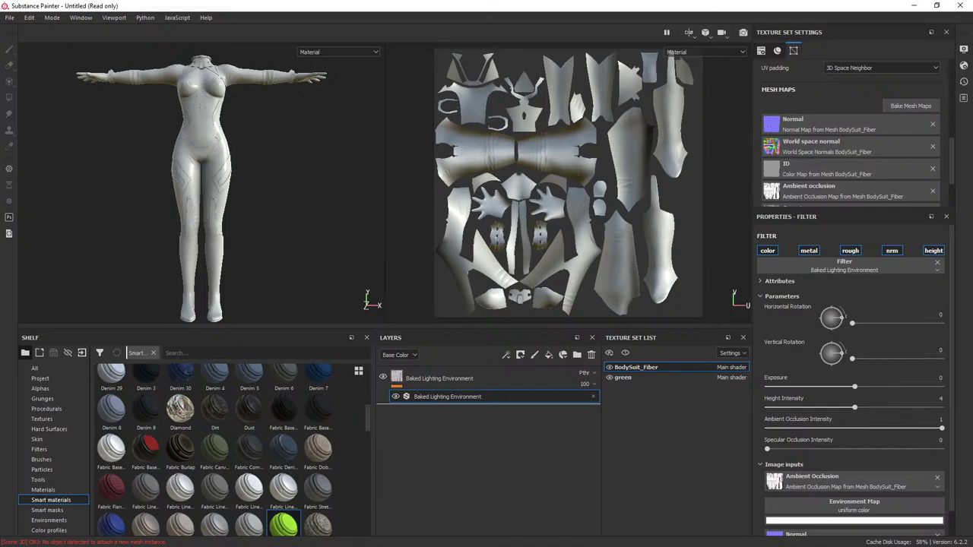
left_click_drag(283, 525, 486, 410)
scroll(190, 152, "up", 5)
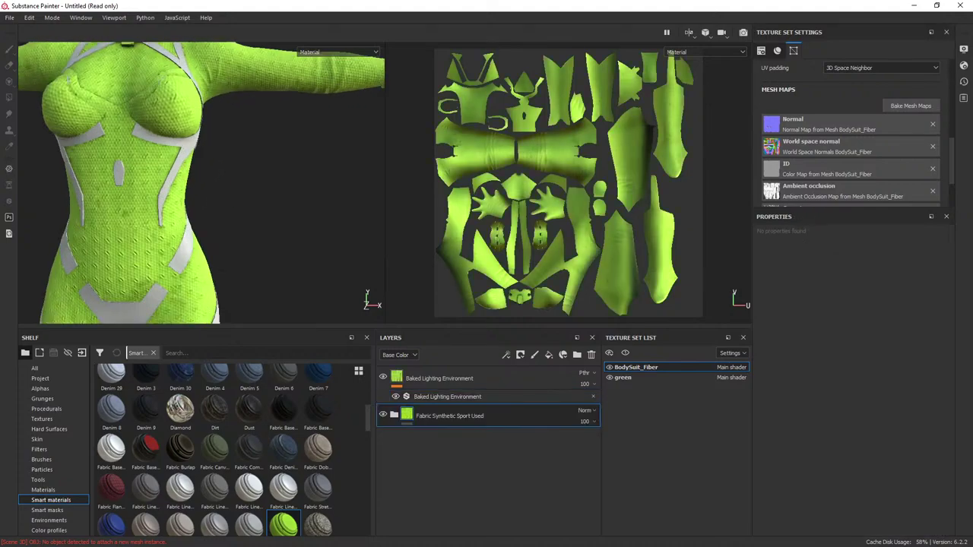
left_click_drag(197, 182, 243, 183, "alt")
Expand the Fabric Synthetic Sport Used folder and hide its Bright Edges layer
left_click(394, 415)
scroll(409, 411, "down", 1)
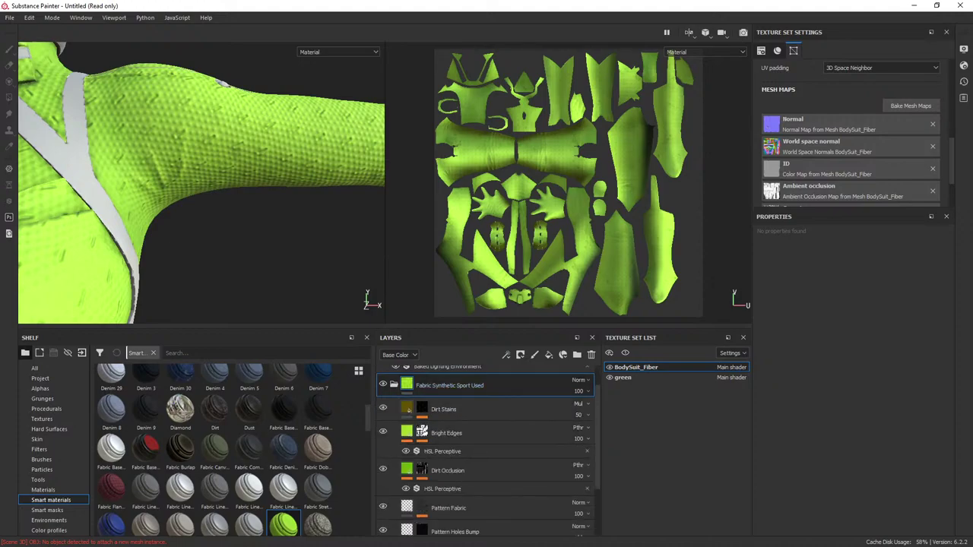
left_click(382, 432)
scroll(486, 448, "down", 2)
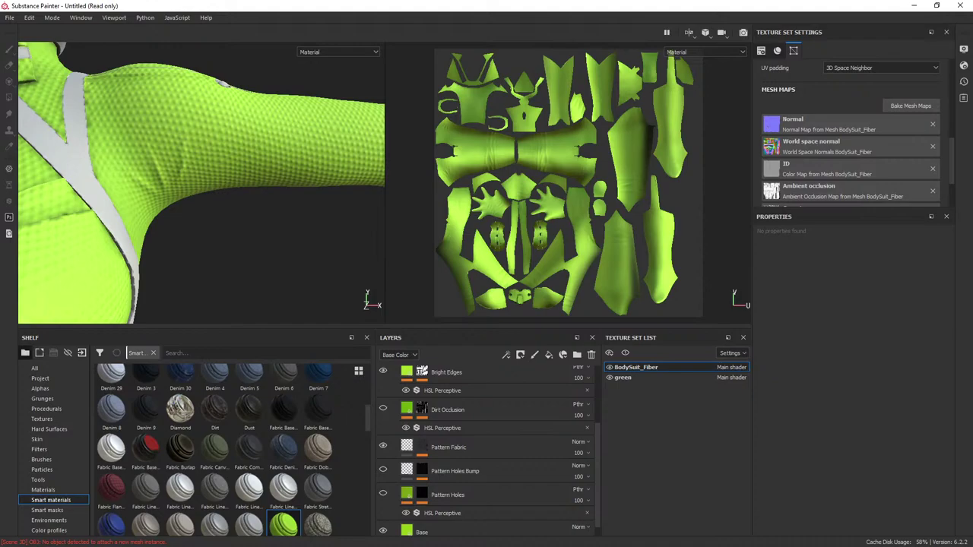
scroll(201, 183, "down", 5)
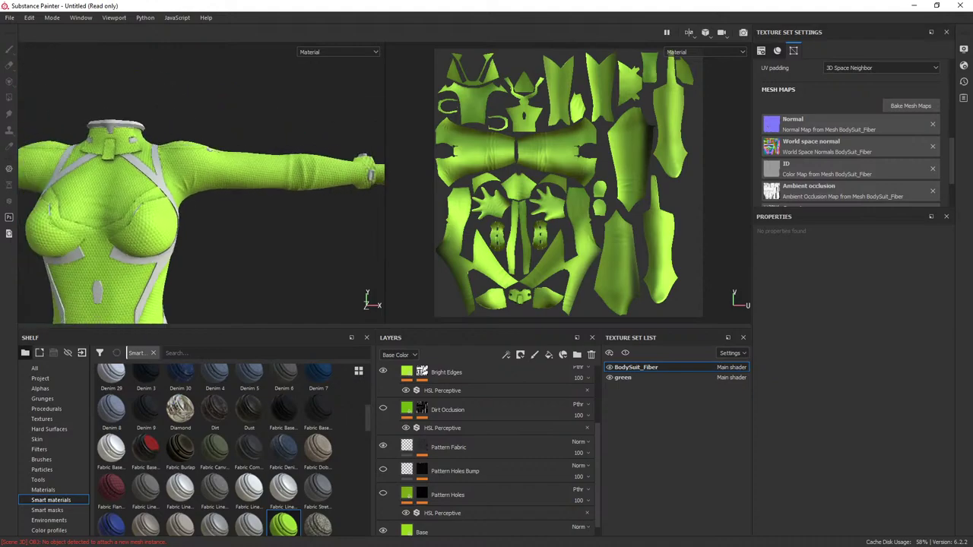
scroll(202, 182, "up", 5)
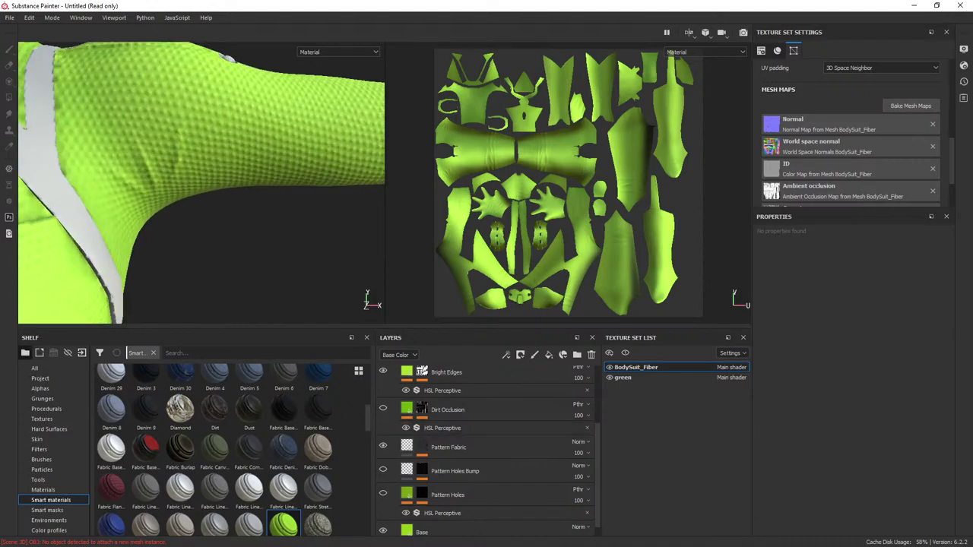
scroll(487, 448, "down", 1)
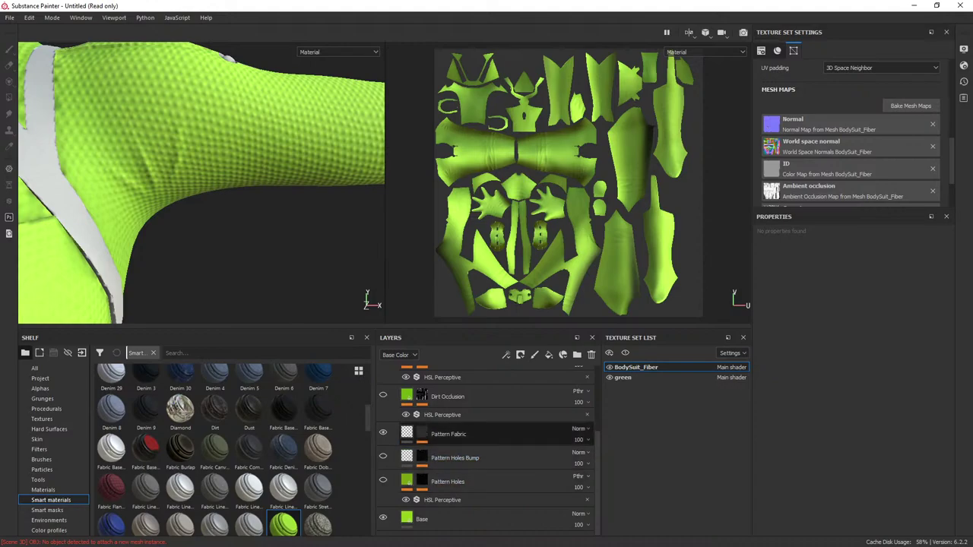
Raise the Tile Generator's UV Scale in Pattern Fabric's mask for a finer weave
left_click(486, 434)
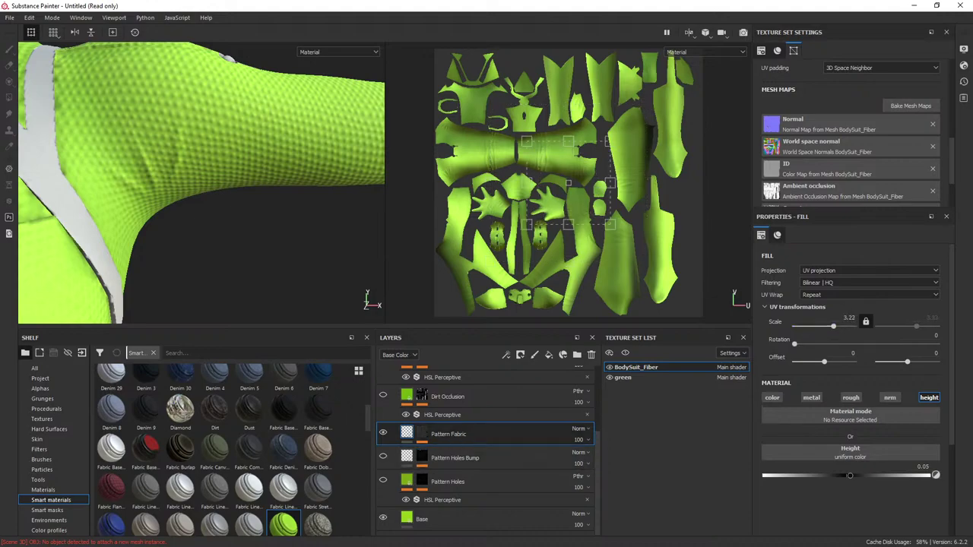
left_click(421, 433)
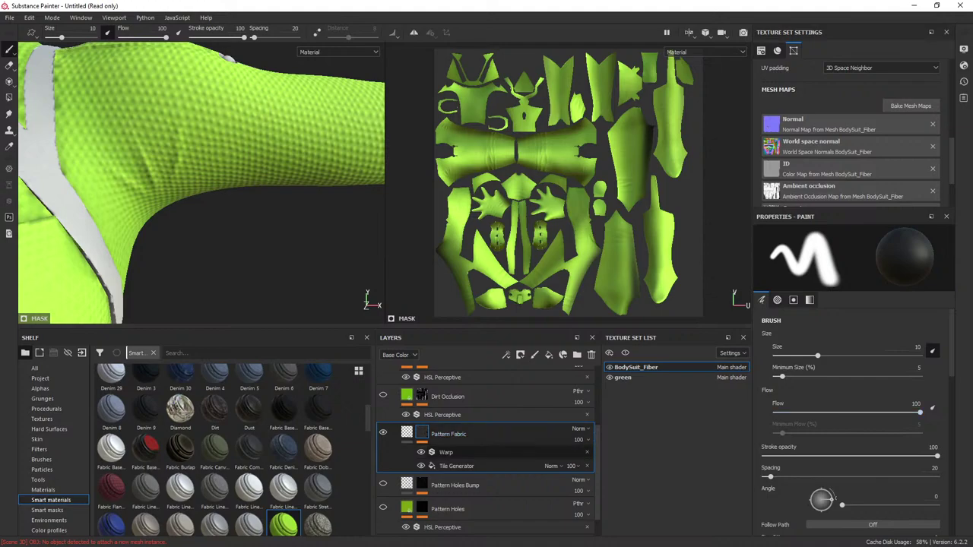
left_click(456, 452)
left_click(456, 465)
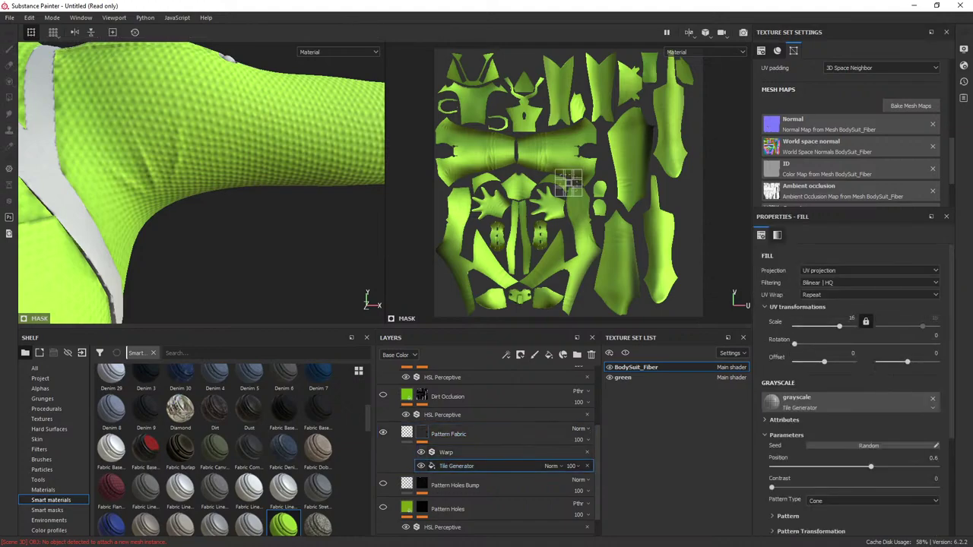
left_click_drag(839, 325, 841, 325)
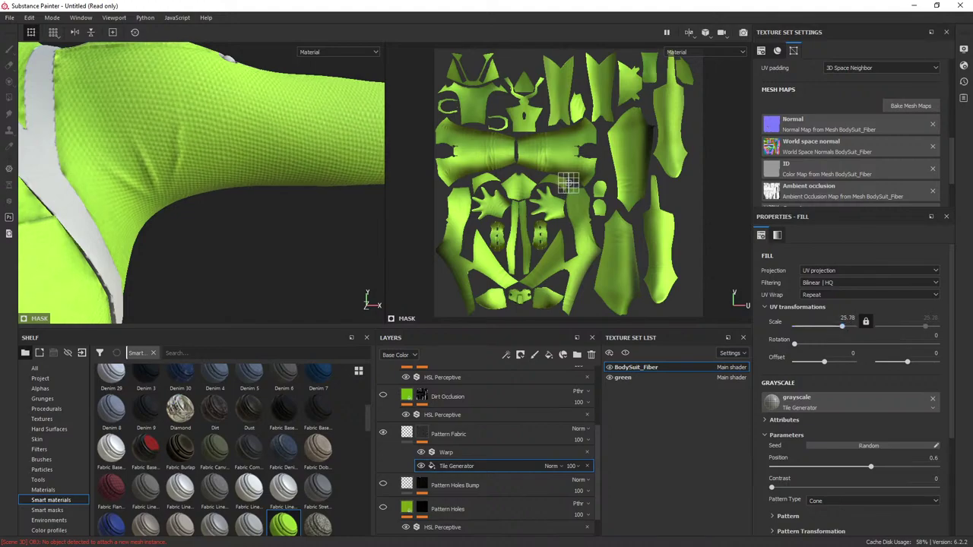
left_click_drag(244, 190, 167, 193, "alt")
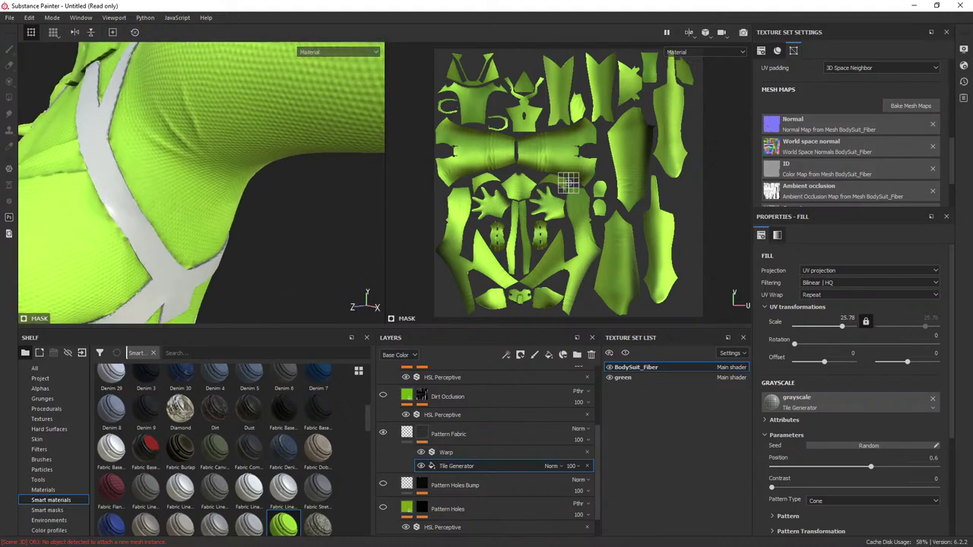
Change the Base layer's Base Color from green to near-white
scroll(201, 182, "down", 3)
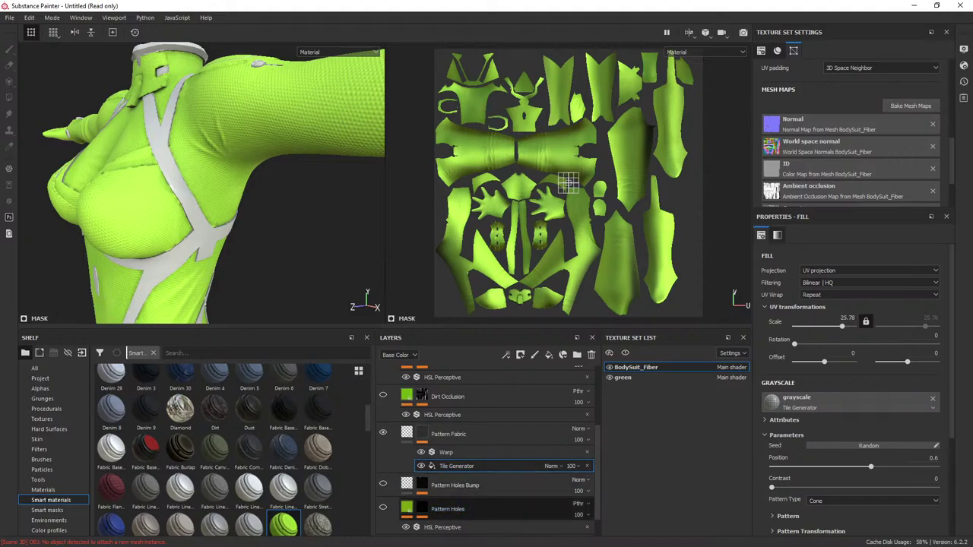
left_click(448, 508)
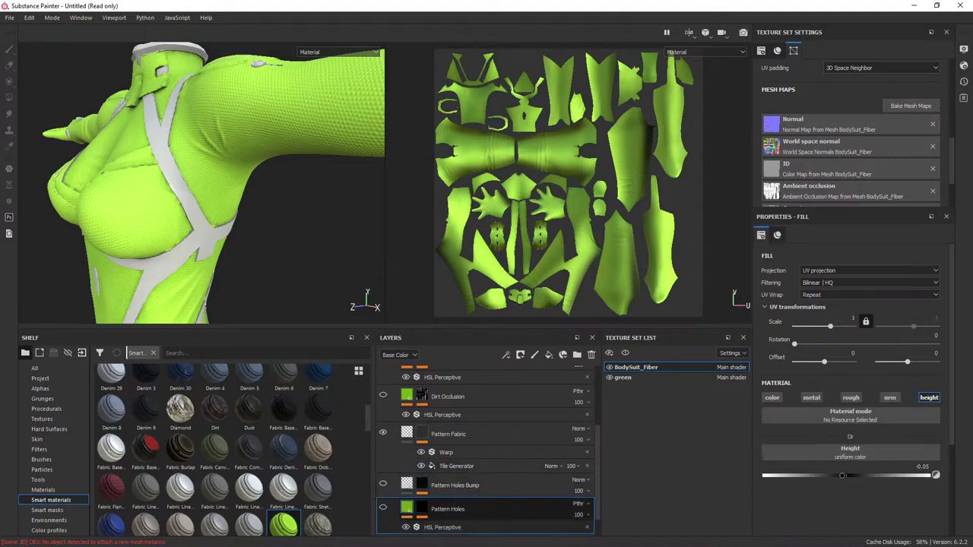
scroll(844, 365, "down", 2)
scroll(851, 365, "up", 2)
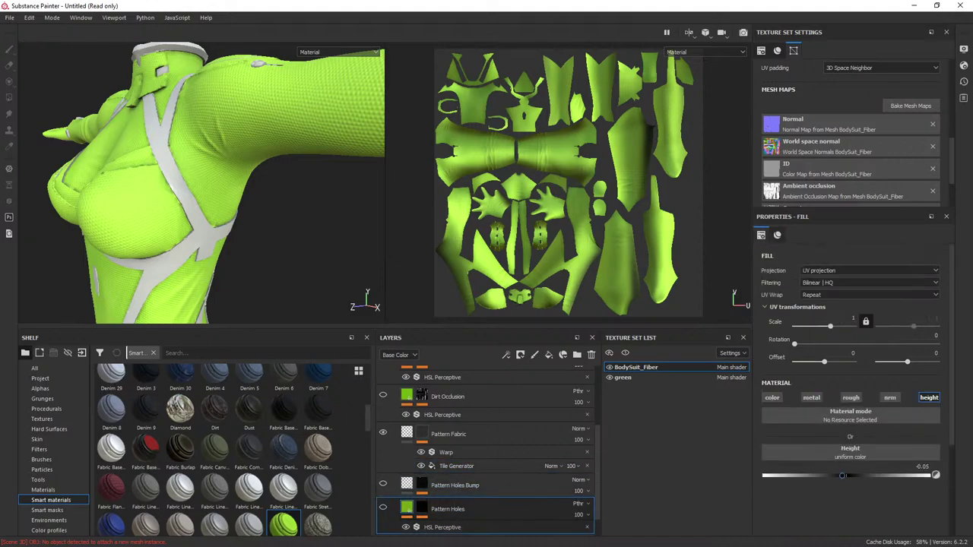
scroll(486, 448, "down", 1)
left_click(448, 519)
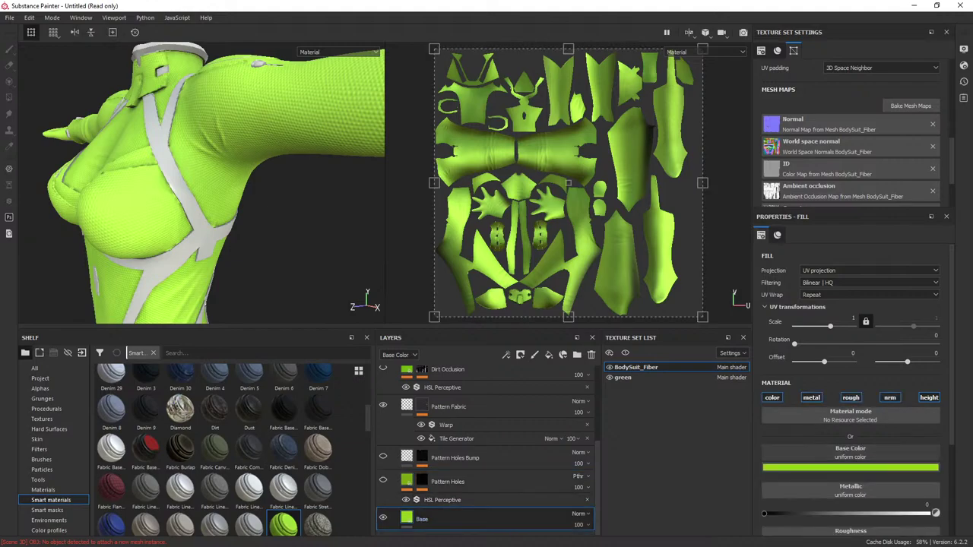
left_click(850, 452)
left_click_drag(879, 374, 814, 361)
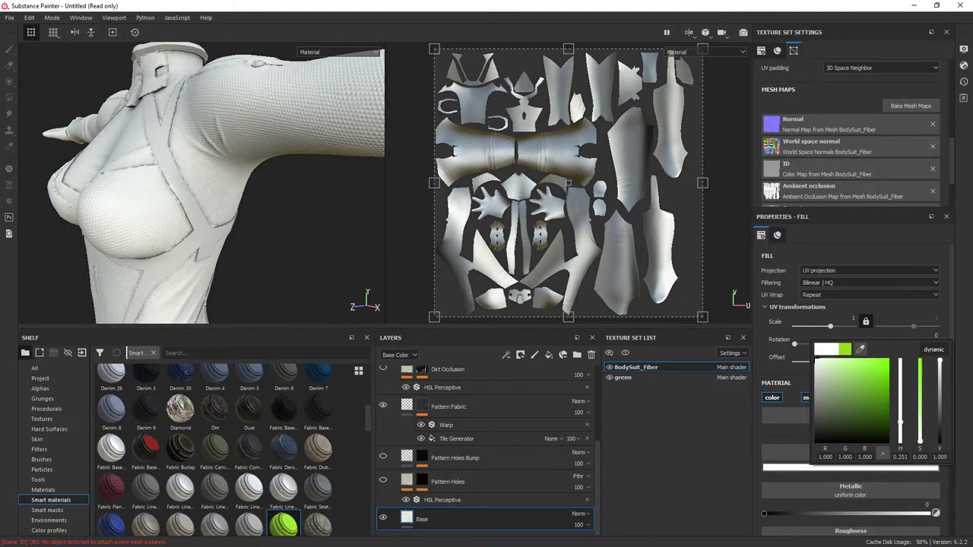
Reframe the full body, browse environment maps in Display Settings, then close that window
key("Escape")
key("f")
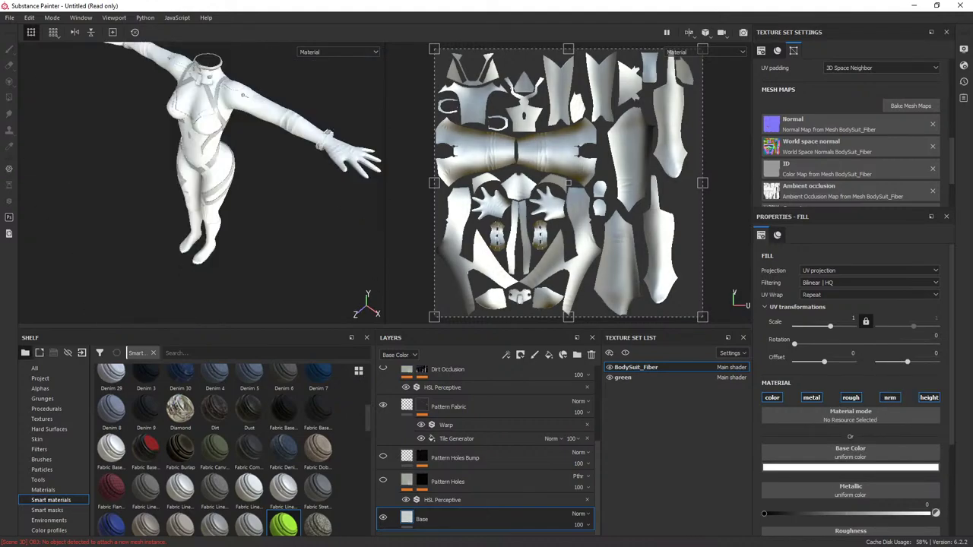
left_click(81, 18)
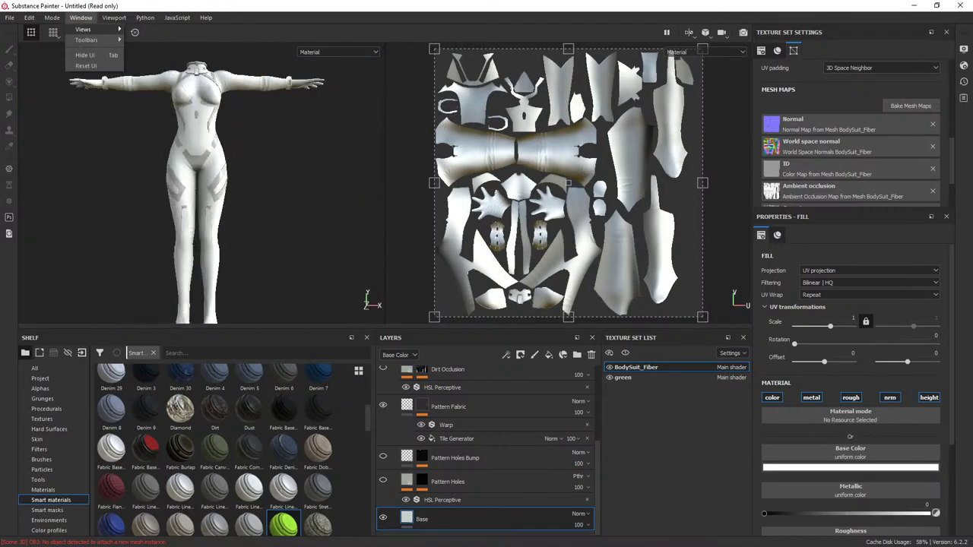
mouse_move(91, 30)
left_click(156, 38)
left_click(718, 295)
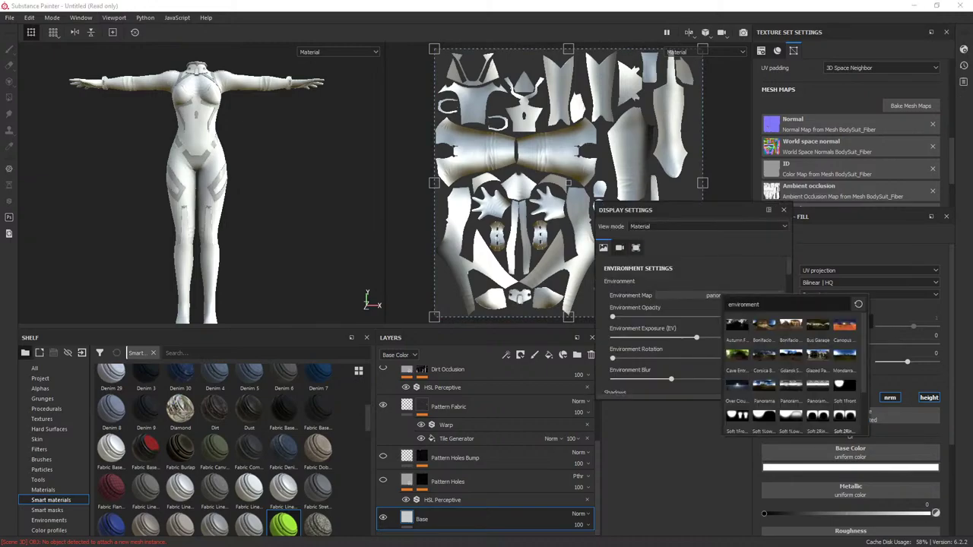
key("Escape")
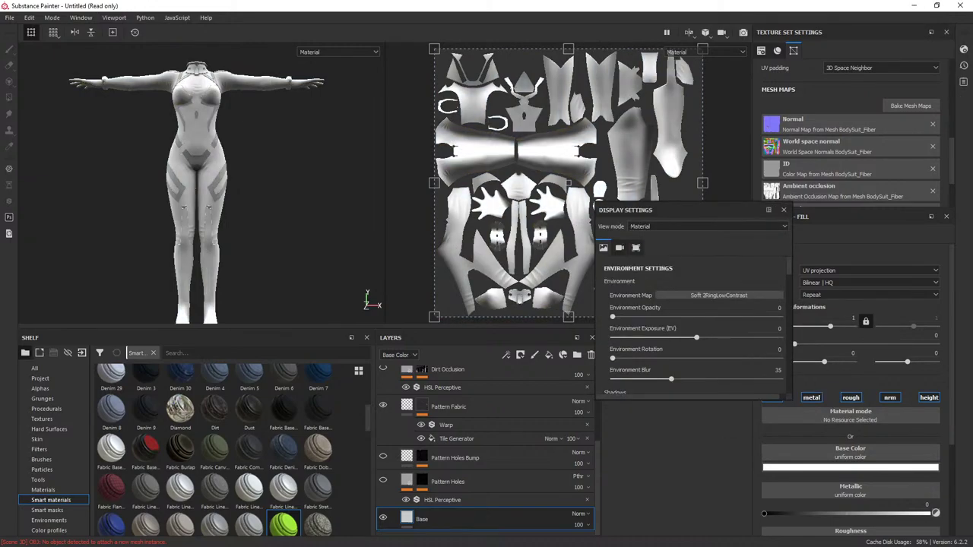
left_click(784, 210)
left_click_drag(194, 183, 193, 228, "alt")
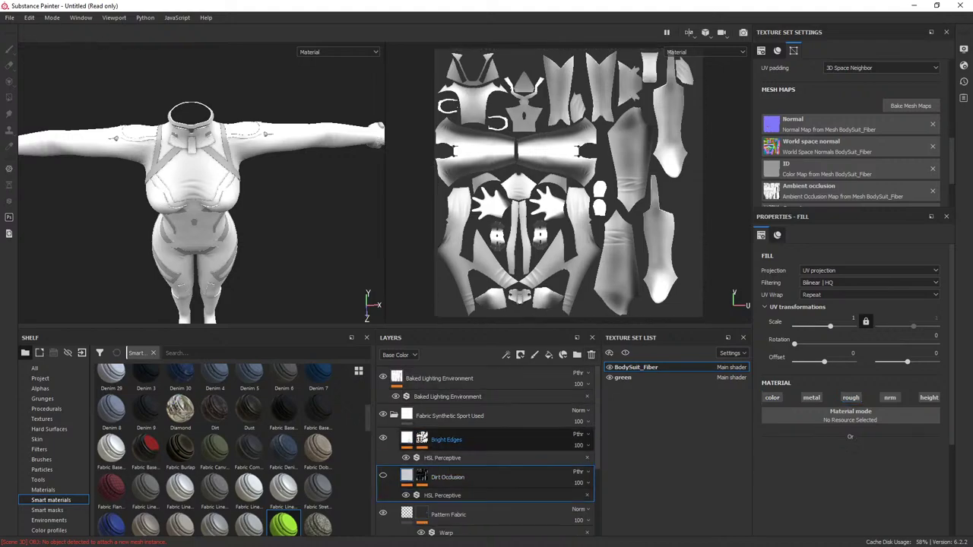
Delete the Pattern Holes Bump layer and select the Baked Lighting Environment filter
left_click(448, 514)
key("1")
left_click(455, 468)
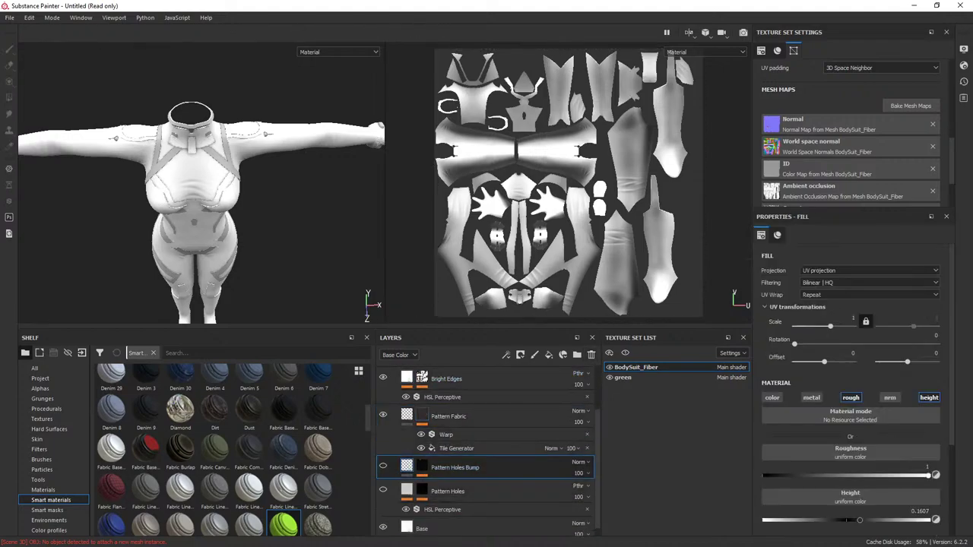
key("Delete")
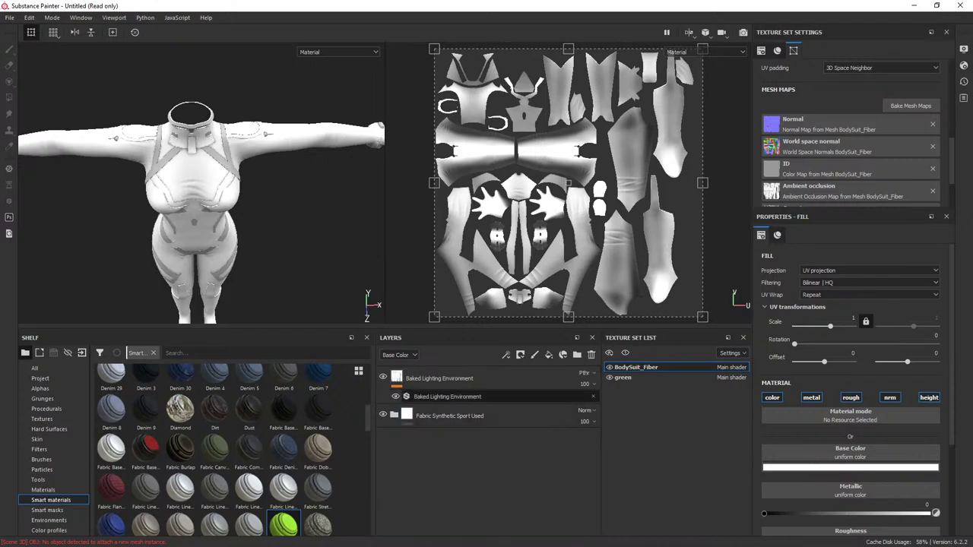
left_click(447, 396)
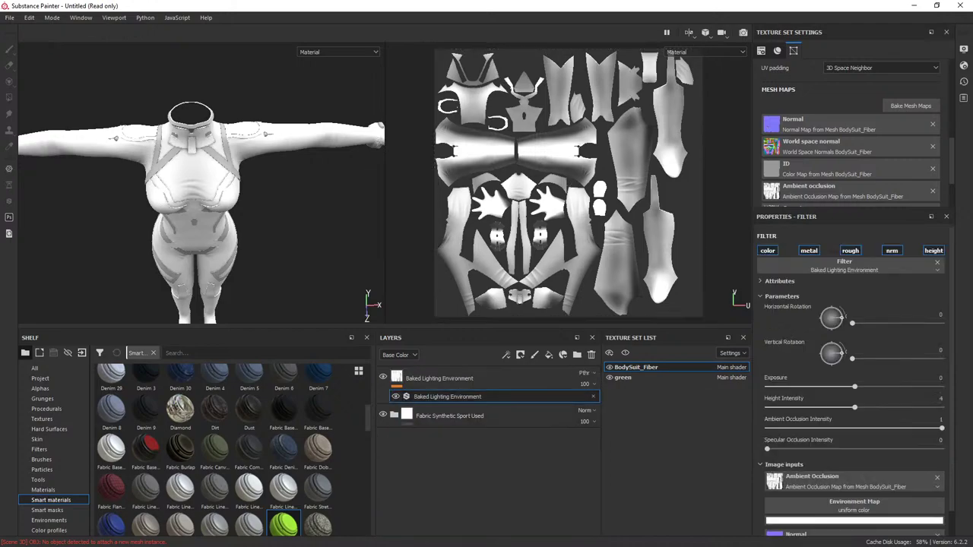
Lower the baked lighting exposure to -0.71 and set the rotations to 140 and 148
left_click_drag(854, 386, 843, 386)
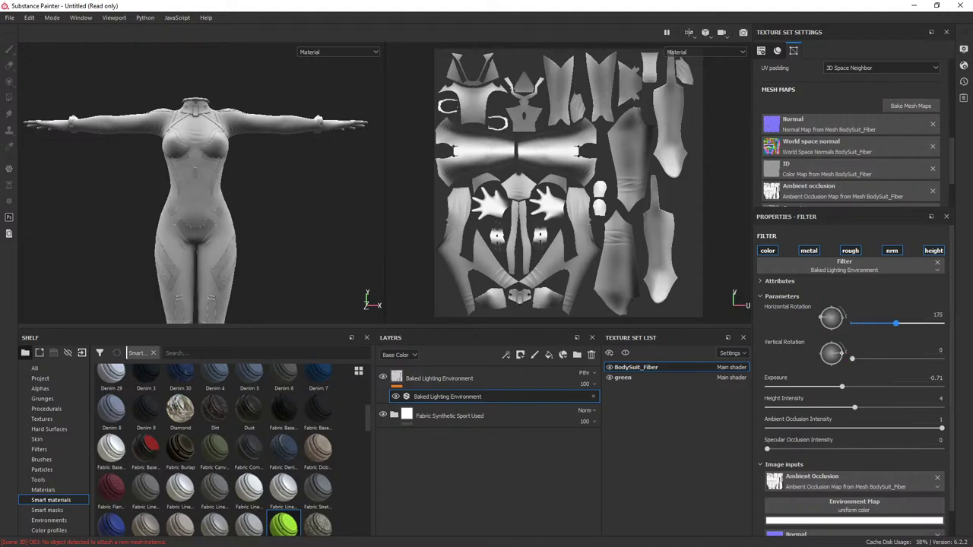
left_click_drag(852, 358, 889, 358)
scroll(851, 380, "down", 1)
Assign the Panorama BW & Both Light environment map and check the lit chest up close
left_click(49, 519)
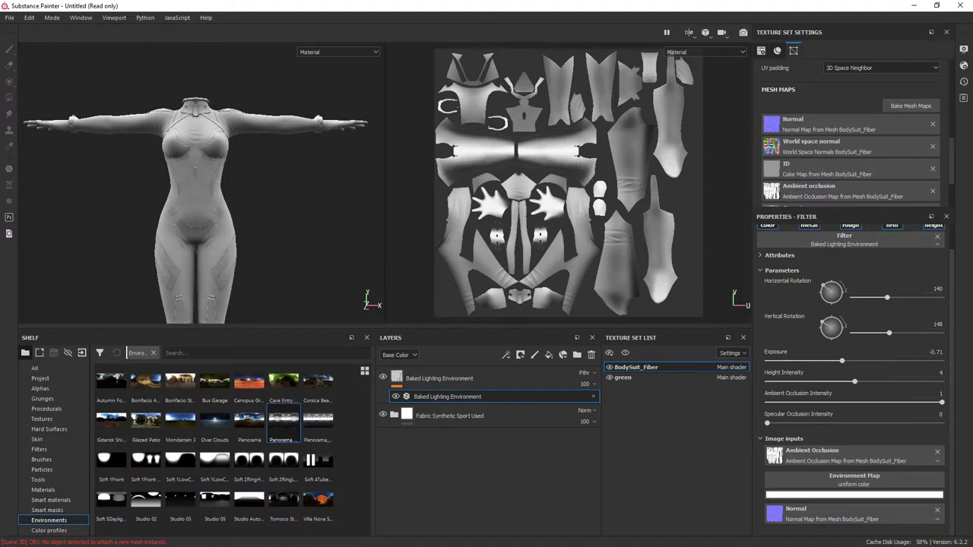
left_click_drag(283, 421, 853, 481)
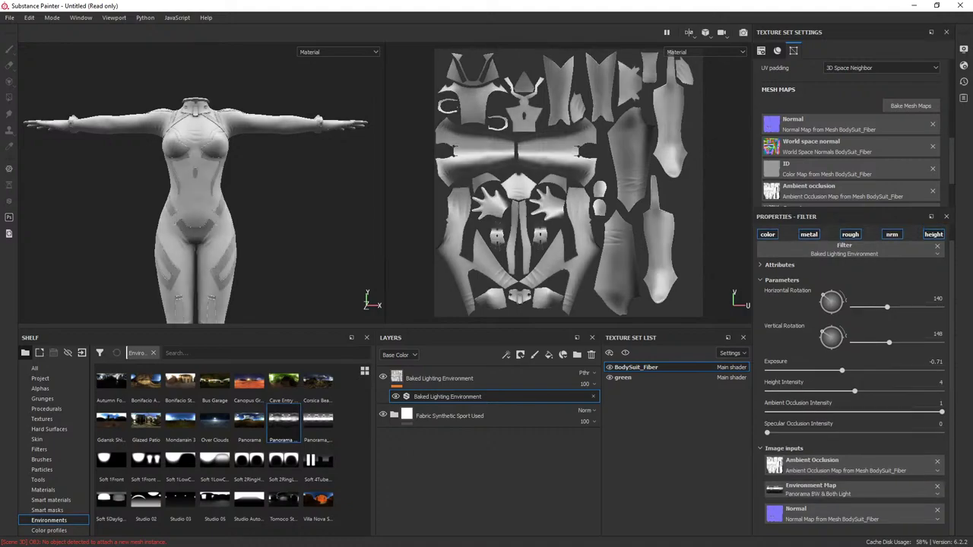
scroll(556, 208, "up", 3)
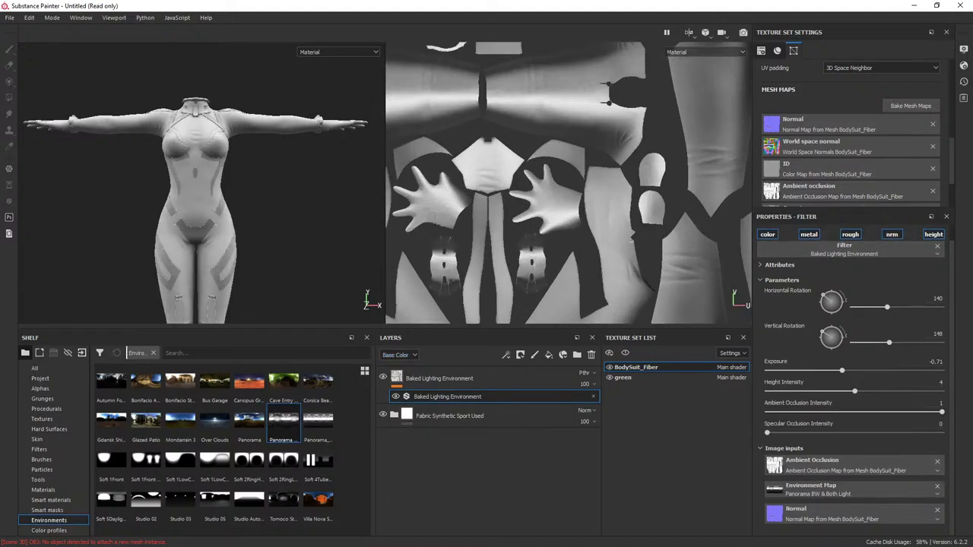
scroll(569, 182, "up", 3)
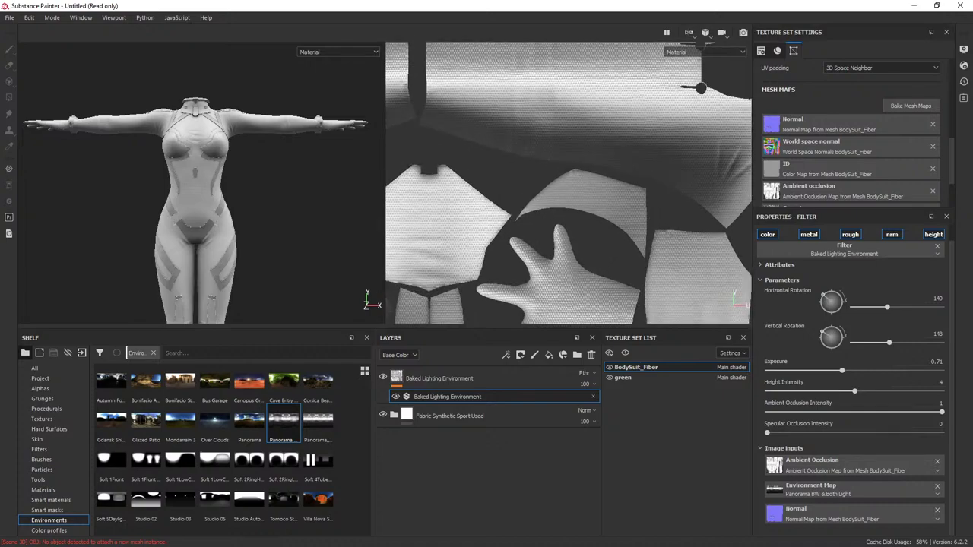
scroll(214, 244, "up", 5)
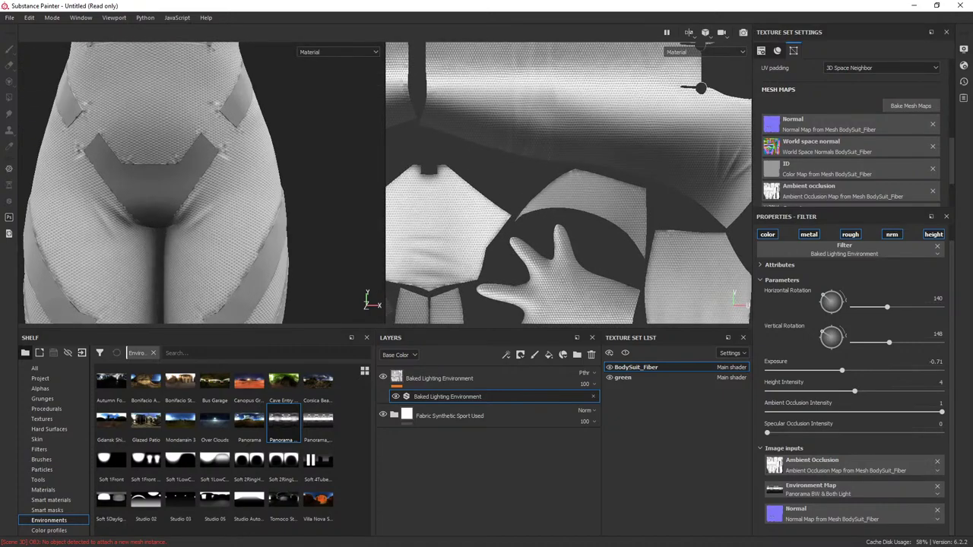
scroll(227, 152, "up", 5)
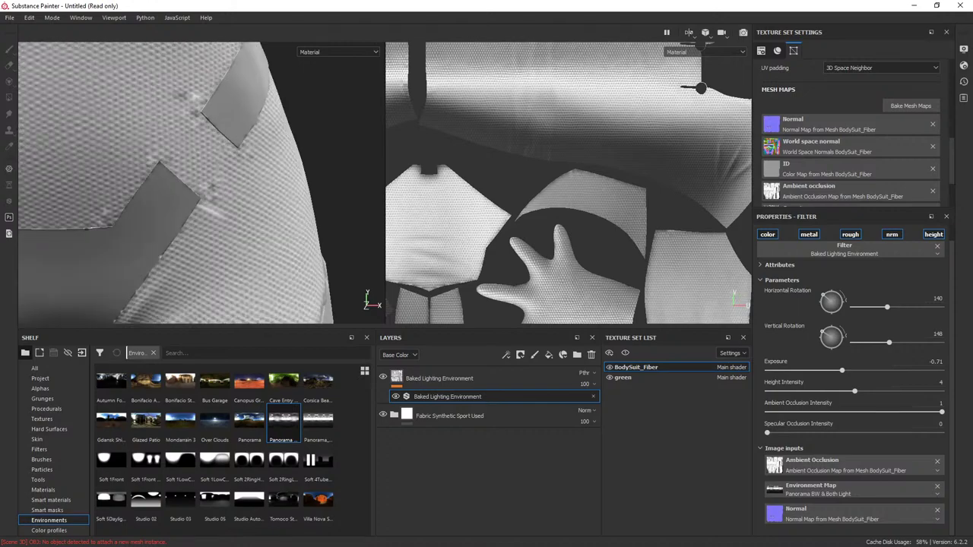
left_click_drag(228, 152, 175, 182, "alt")
scroll(174, 182, "down", 3)
scroll(174, 182, "up", 5)
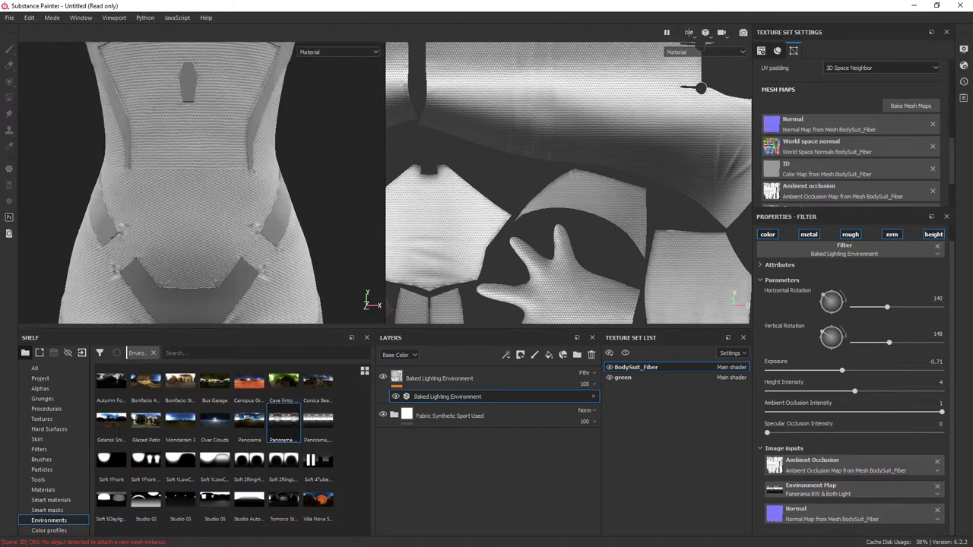
scroll(175, 183, "up", 4)
scroll(188, 182, "down", 6)
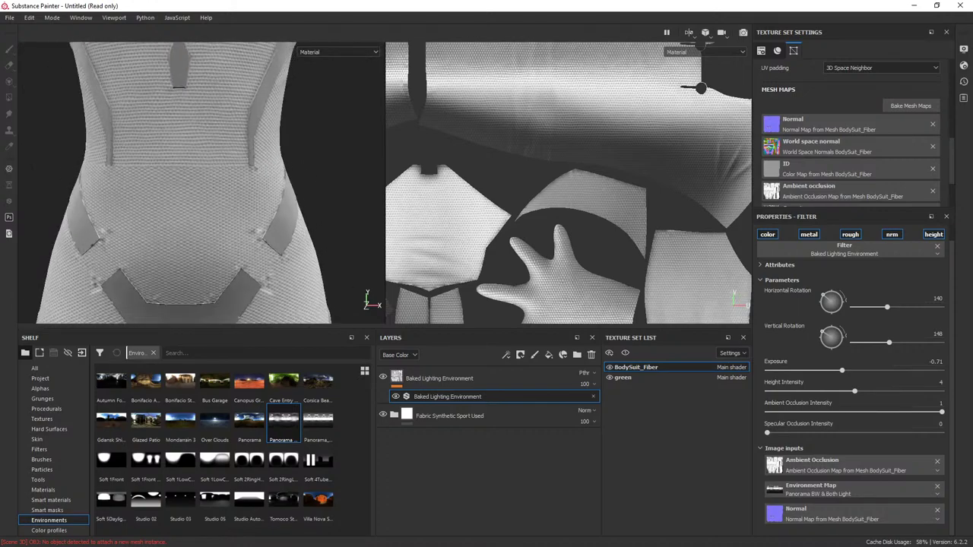
middle_click_drag(188, 182, 188, 270)
scroll(189, 270, "up", 3)
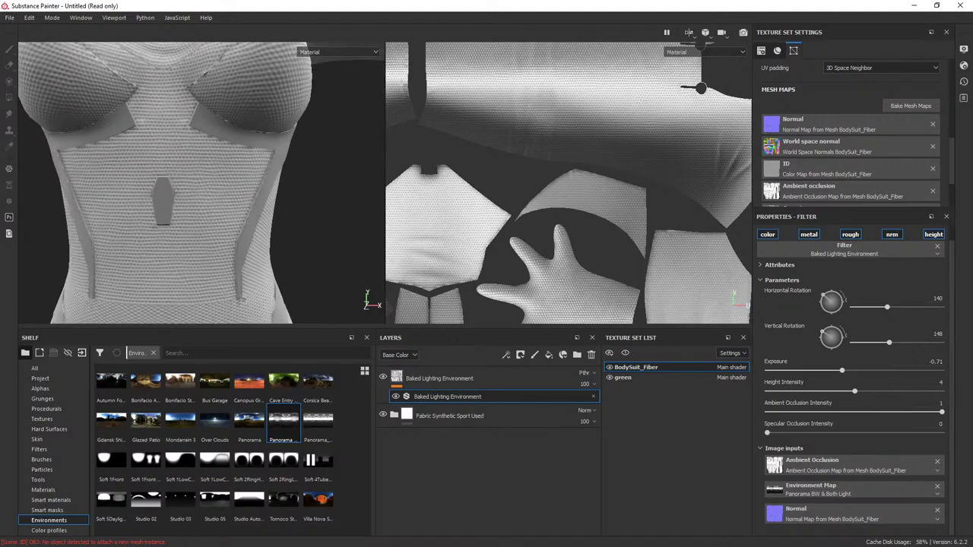
Add a black mask to the Fabric Synthetic Sport Used folder
left_click(449, 416)
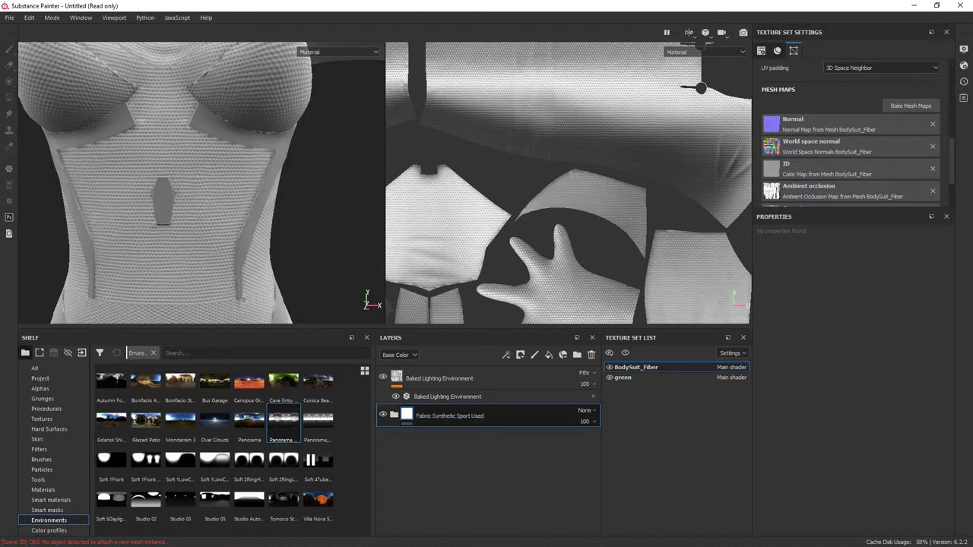
right_click(417, 415)
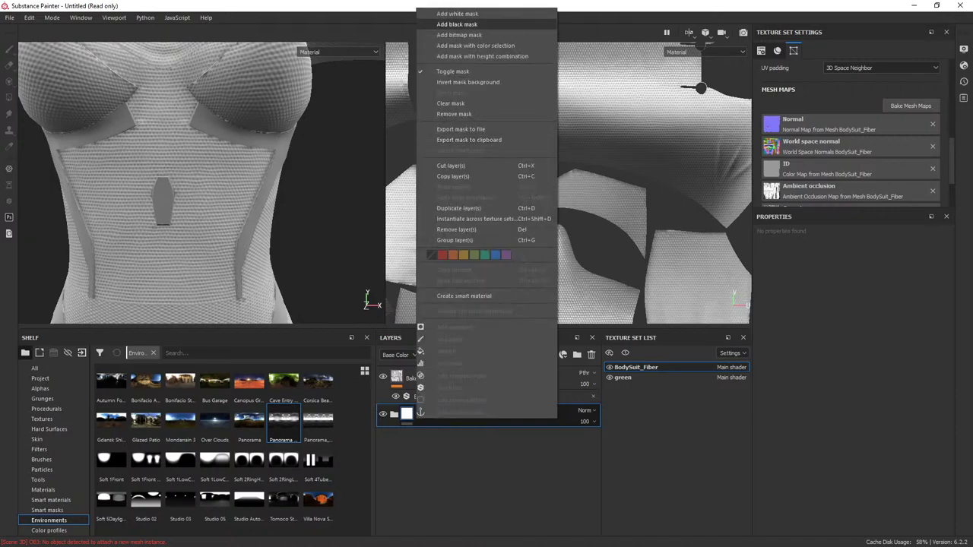
left_click(457, 24)
Paint white into the mask so woven fabric shows on one breast cup
scroll(512, 179, "down", 5)
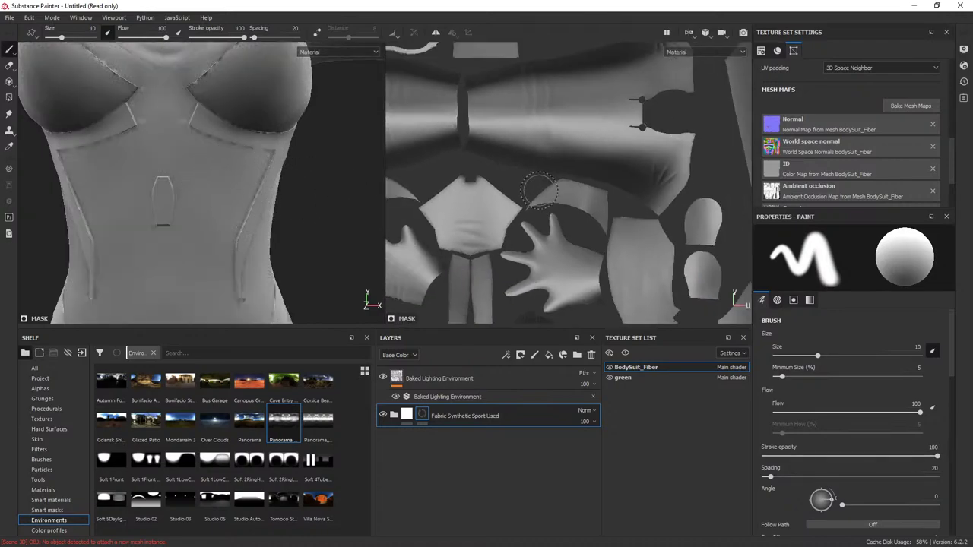
scroll(460, 184, "up", 2)
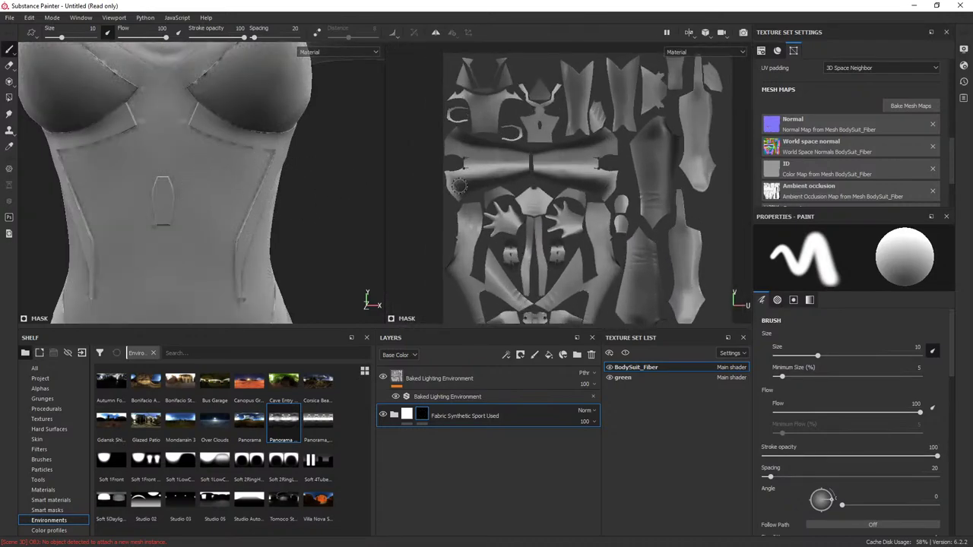
scroll(459, 178, "up", 2)
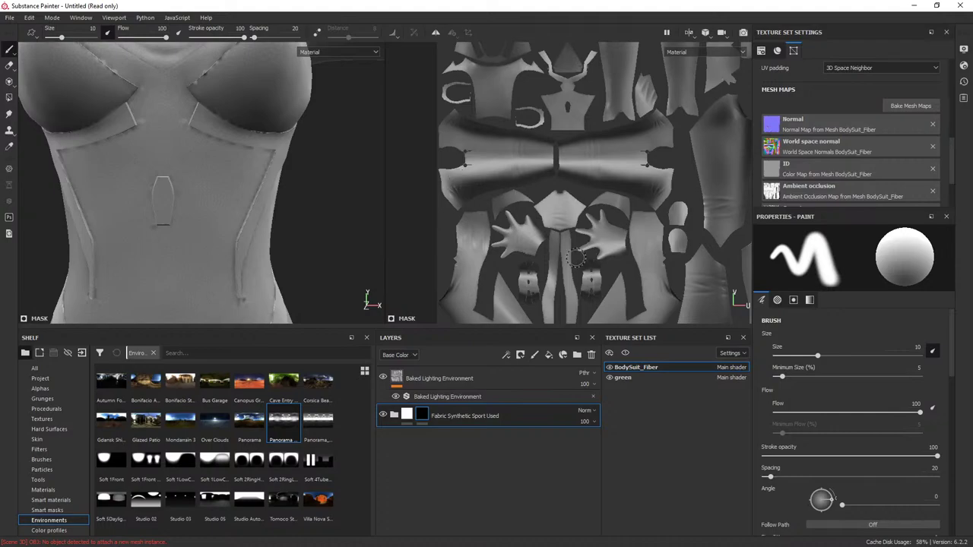
scroll(542, 251, "up", 2)
scroll(524, 269, "down", 2)
scroll(542, 210, "up", 4)
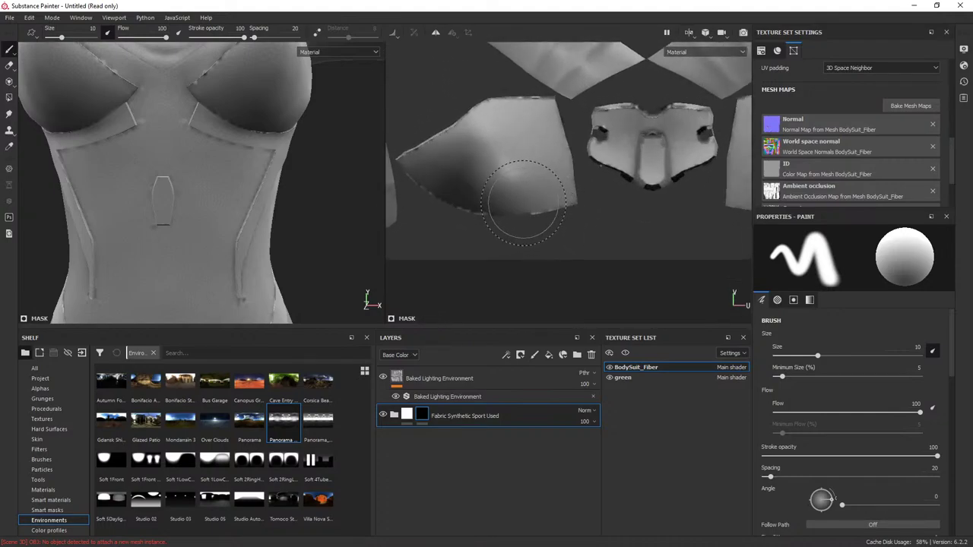
middle_click_drag(515, 200, 597, 235)
left_click(526, 217)
mouse_move(526, 216)
left_mouse_down()
mouse_move(509, 187)
mouse_move(542, 202)
mouse_move(546, 231)
mouse_move(556, 149)
mouse_move(618, 155)
mouse_move(632, 178)
mouse_move(638, 245)
left_mouse_up()
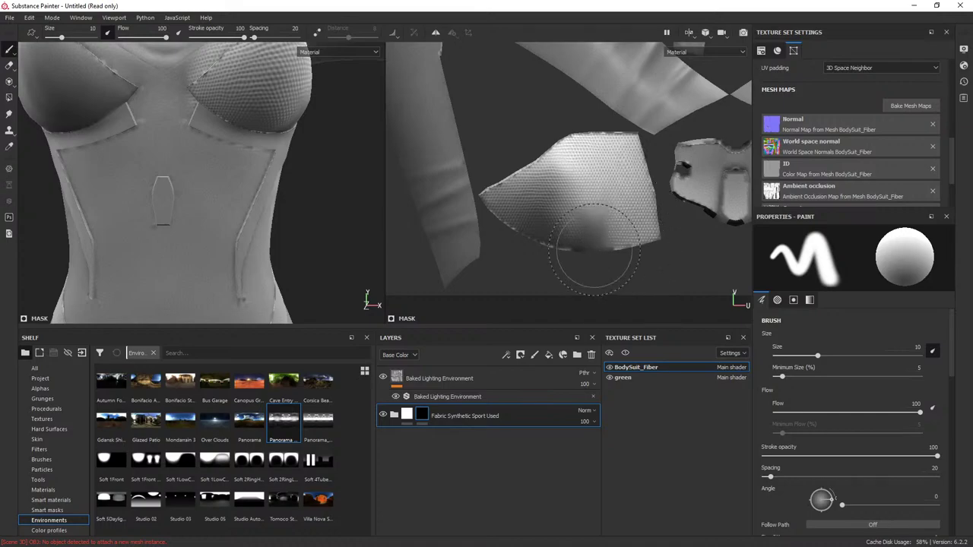
Switch to Polygon Fill and add a Levels effect to the fabric folder's mask
key("4")
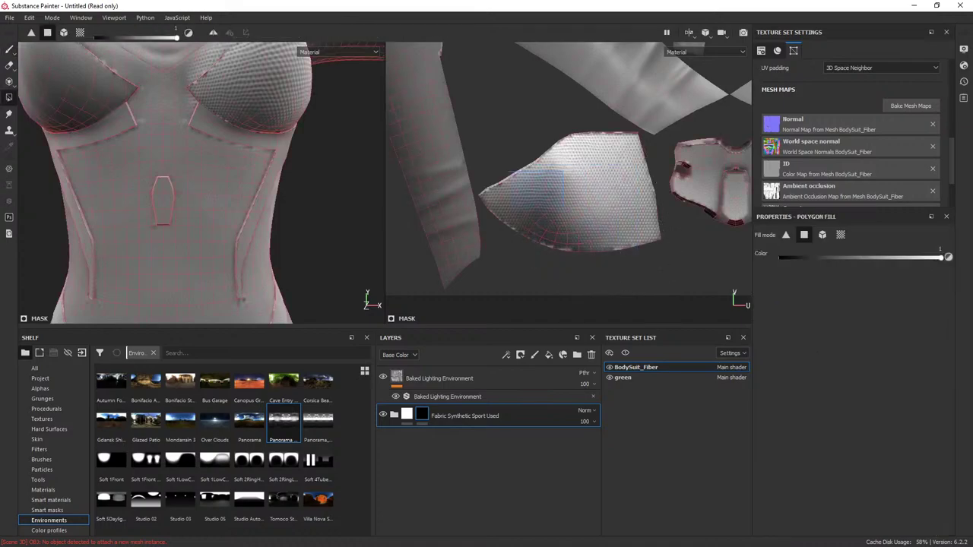
right_click(422, 414)
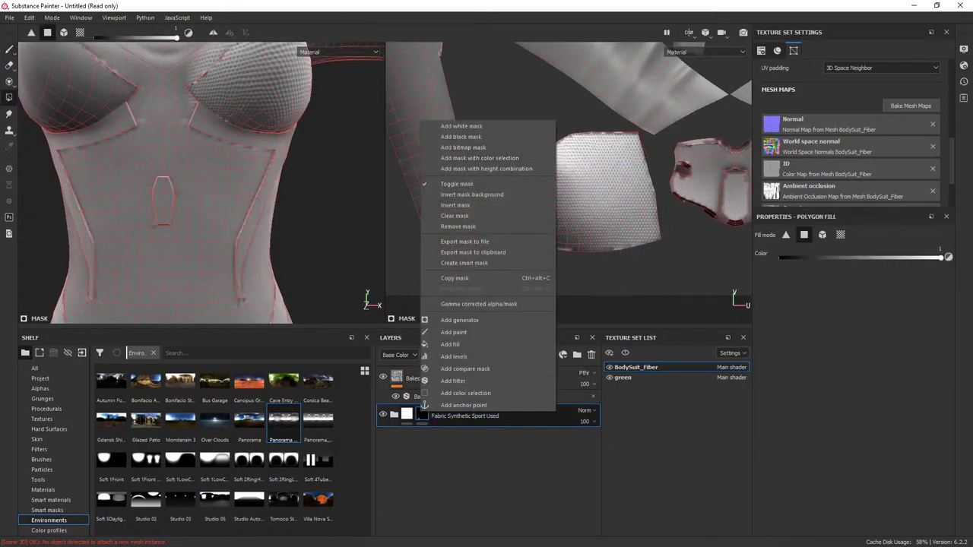
left_click(453, 356)
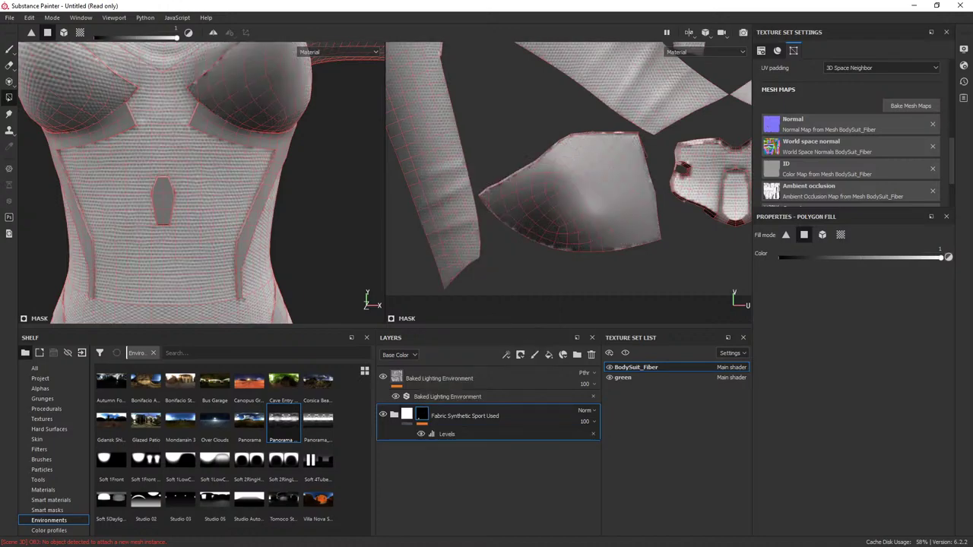
Fill the lower torso island and the upper and lower rounded islands into the mask
scroll(569, 168, "down", 2)
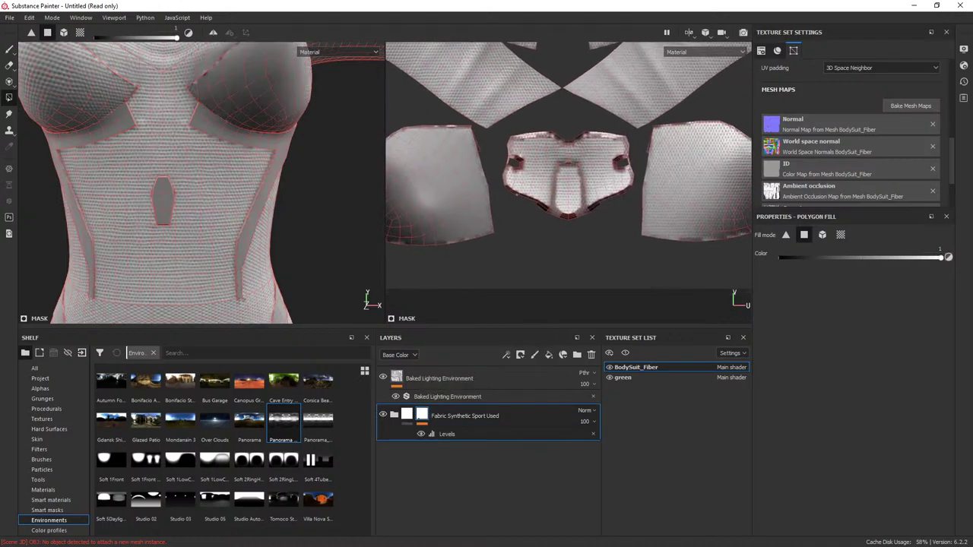
scroll(568, 152, "up", 2)
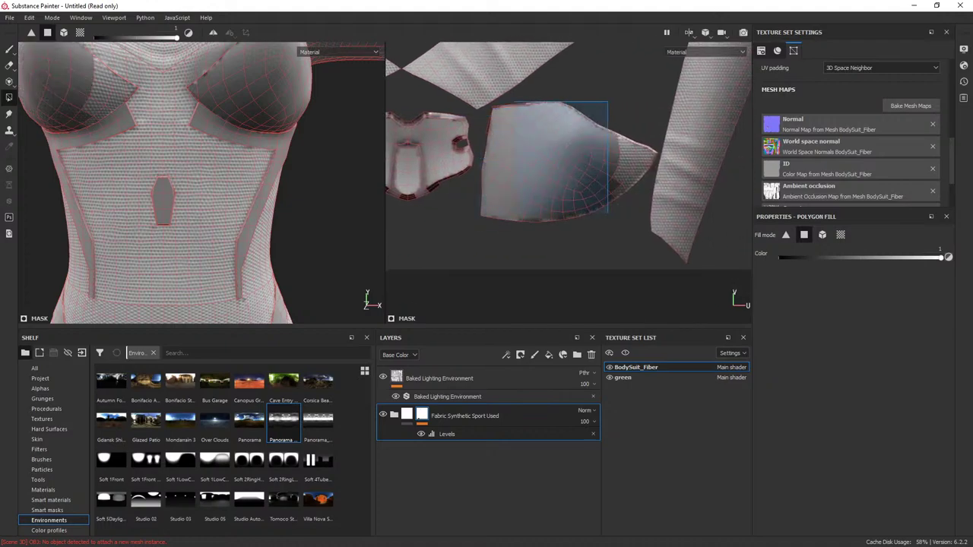
scroll(568, 183, "down", 5)
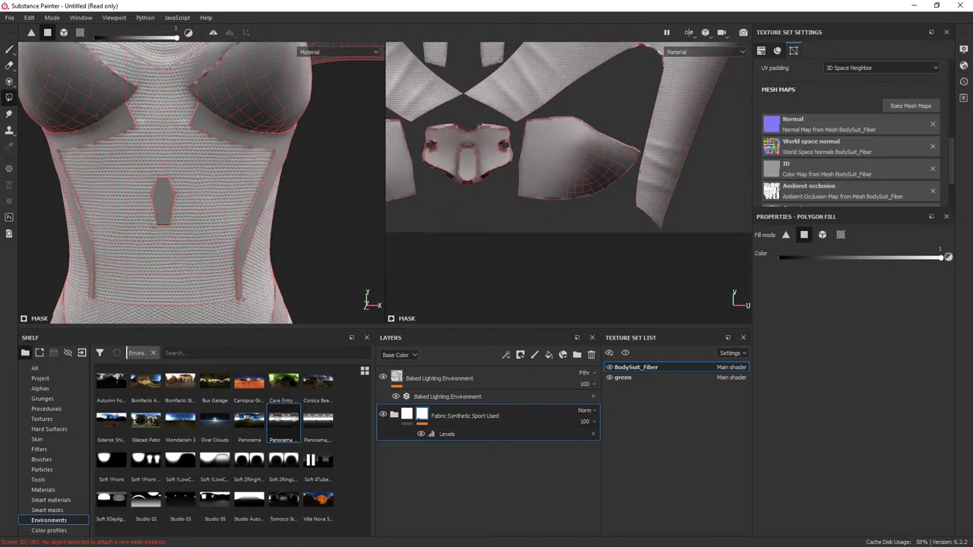
scroll(537, 107, "up", 5)
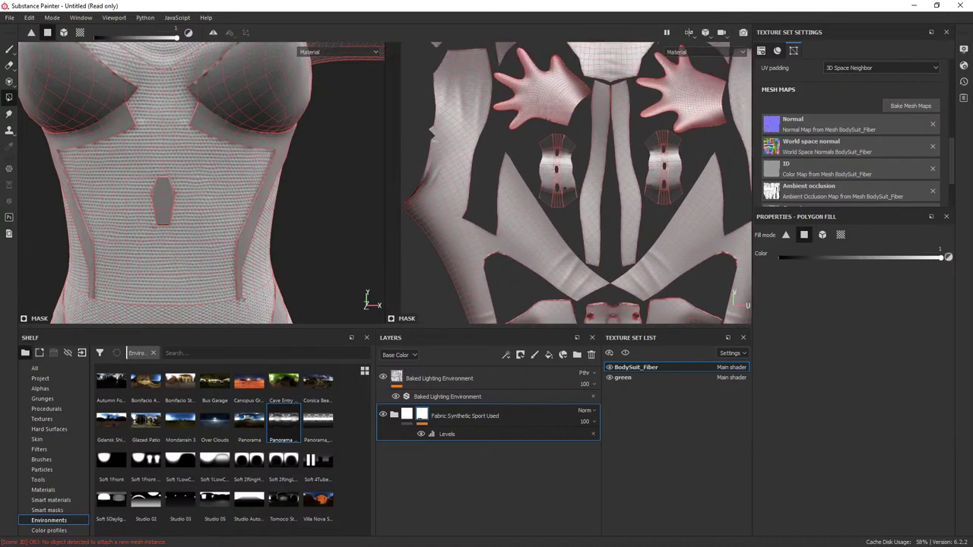
middle_click_drag(537, 106, 520, 9)
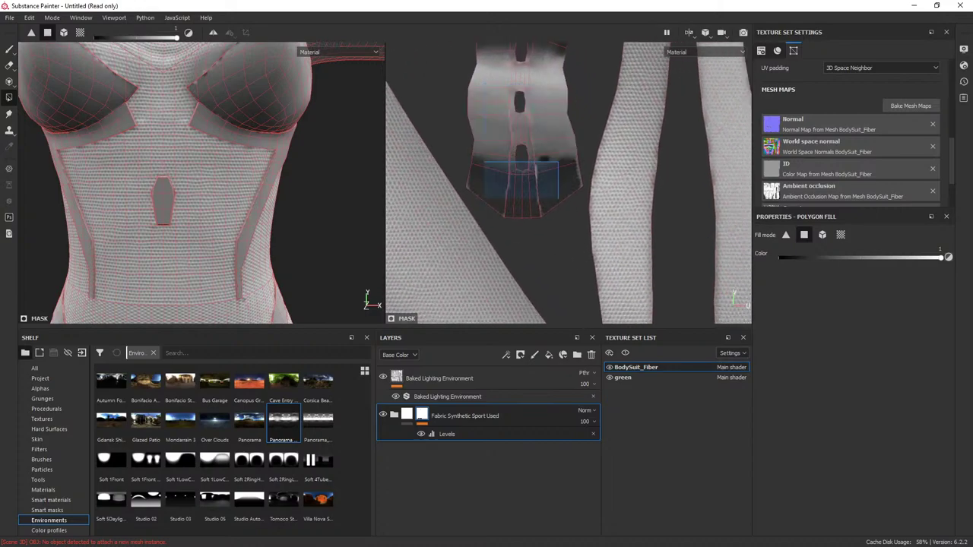
middle_click_drag(532, 182, 426, 190)
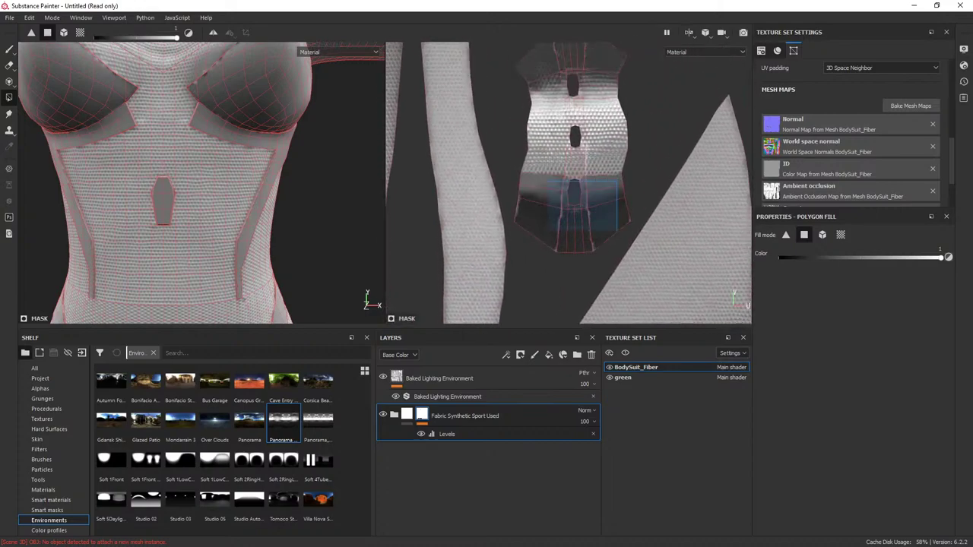
middle_click_drag(585, 182, 600, 243)
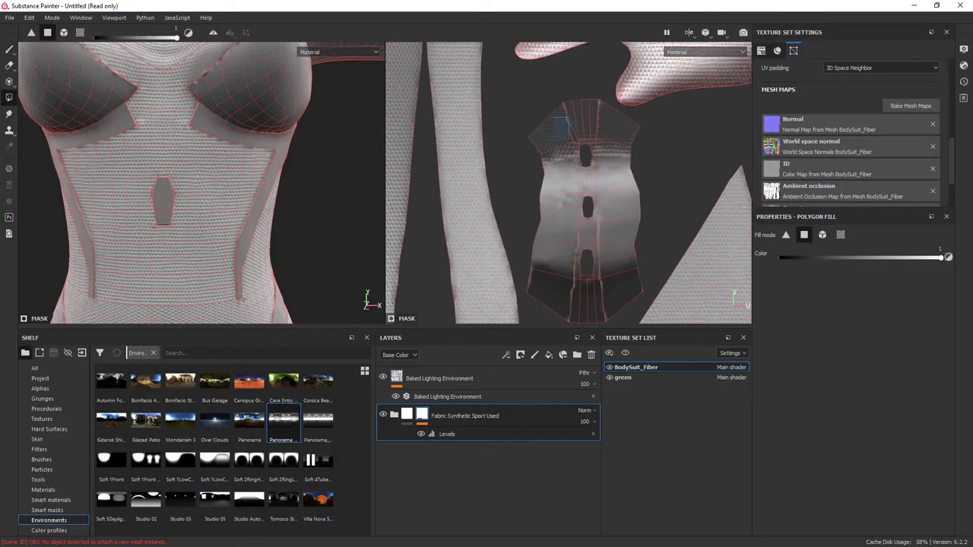
scroll(568, 183, "down", 4)
scroll(583, 121, "down", 3)
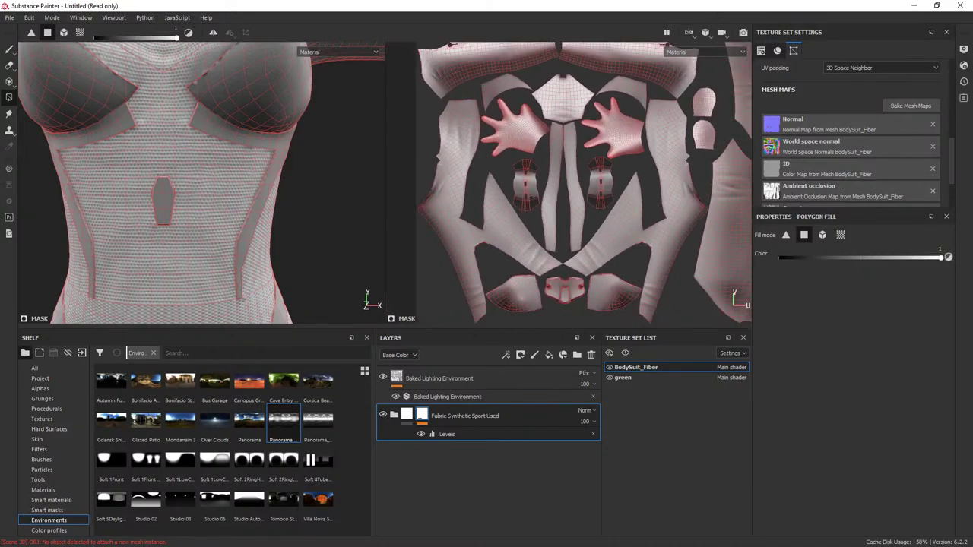
scroll(706, 114, "up", 5)
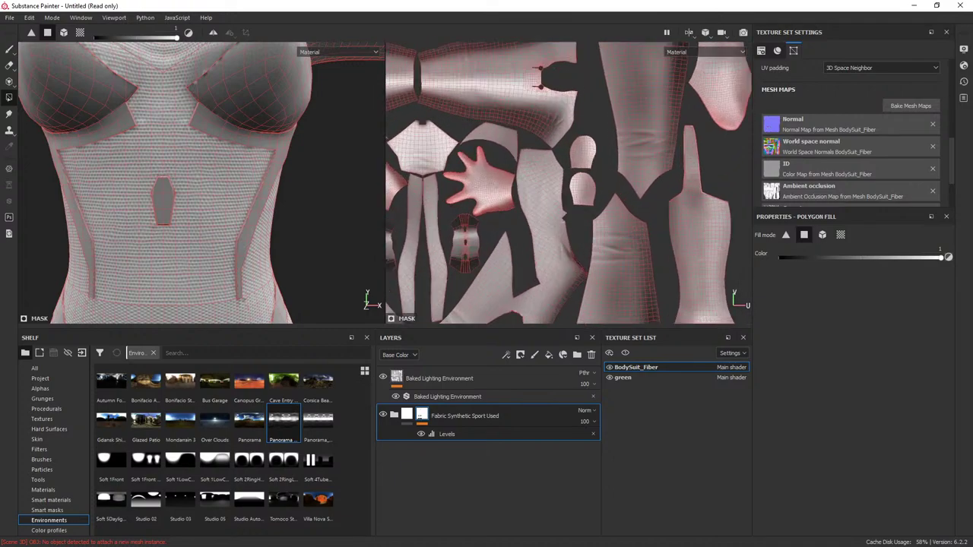
scroll(566, 201, "up", 2)
left_click(566, 206)
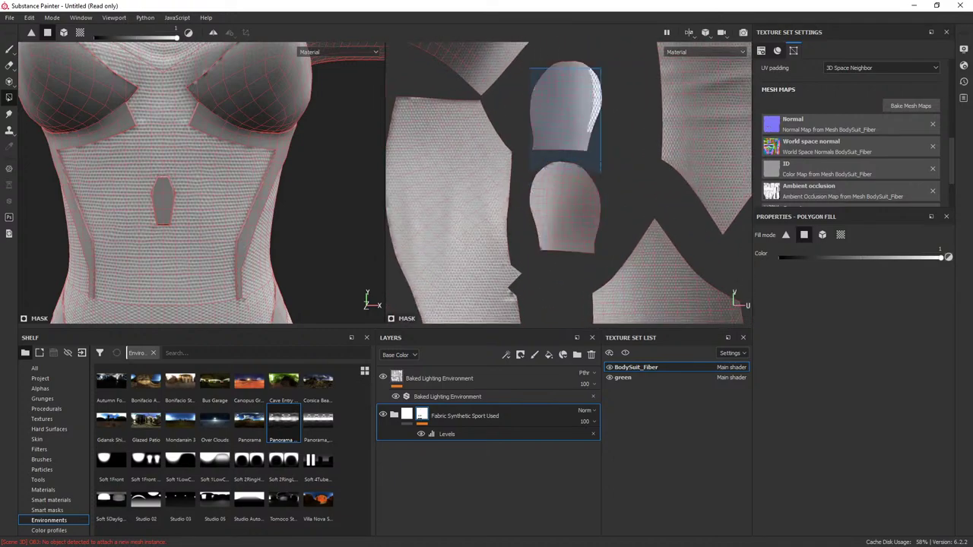
left_click(566, 106)
Fill the ring island's top and bottom strips, its curved part, and a Y-island face
scroll(566, 114, "down", 3)
scroll(568, 183, "down", 3)
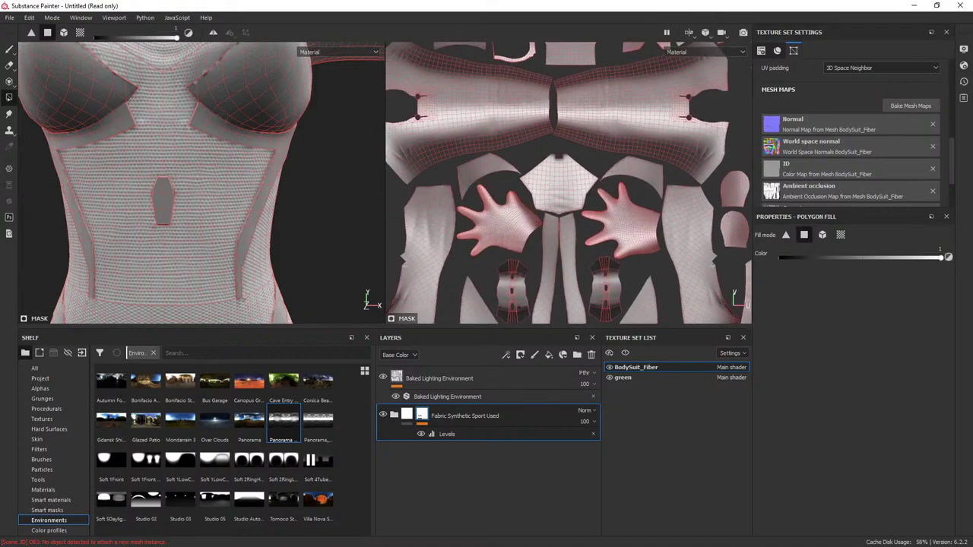
scroll(568, 183, "up", 6)
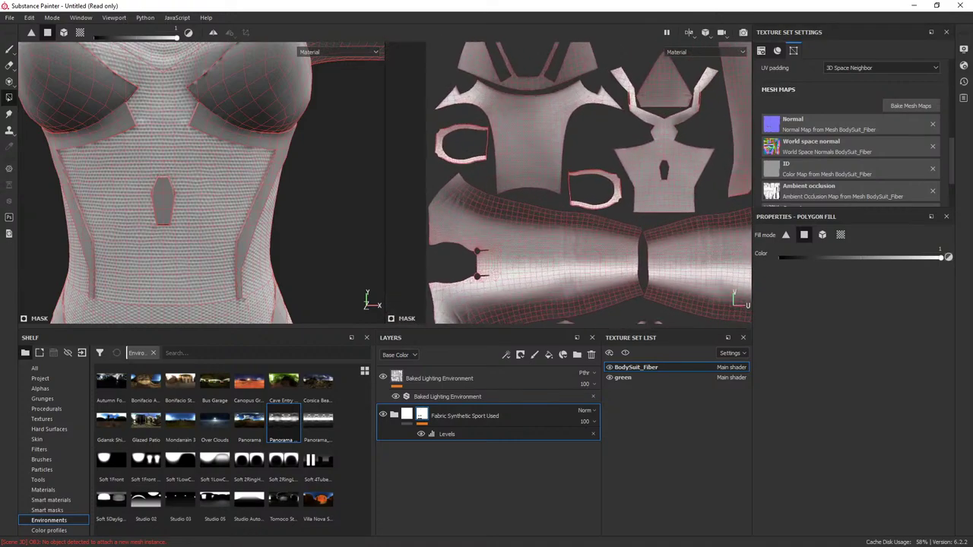
scroll(568, 183, "up", 2)
left_click(543, 148)
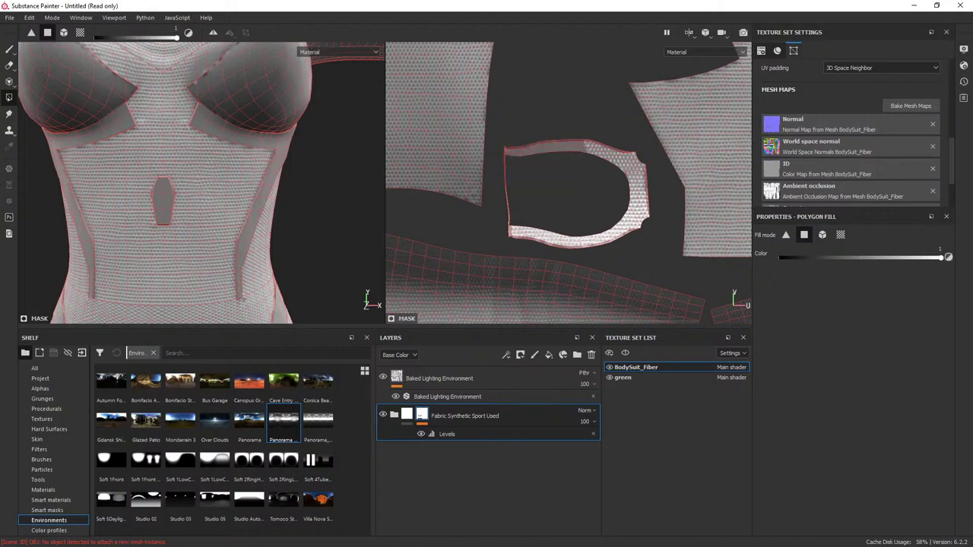
left_click(632, 161)
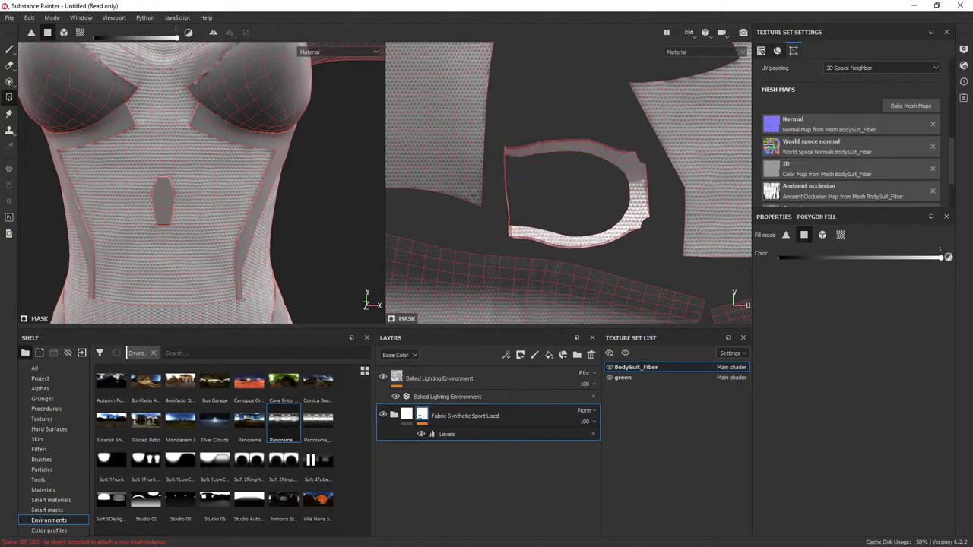
left_click(536, 228)
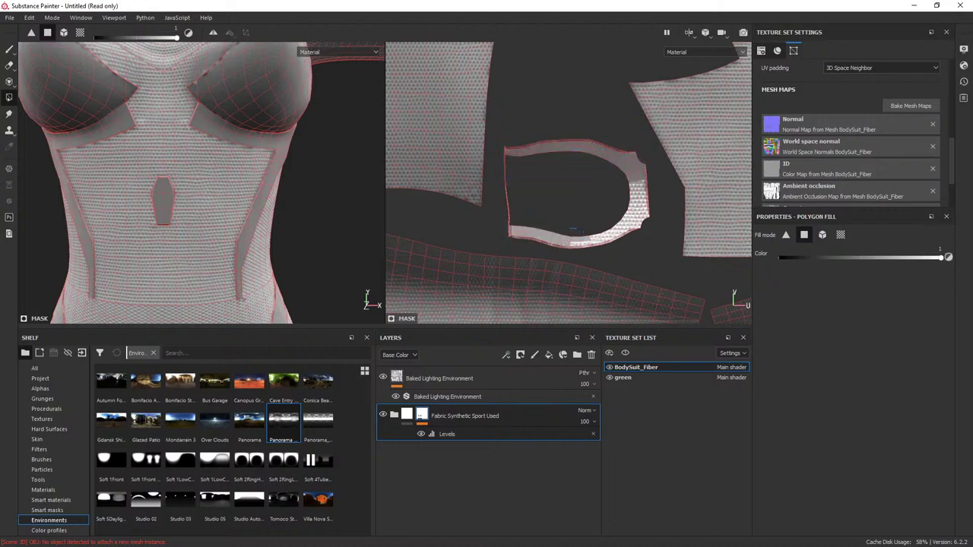
left_click(575, 231)
left_click(635, 199)
scroll(635, 199, "down", 5)
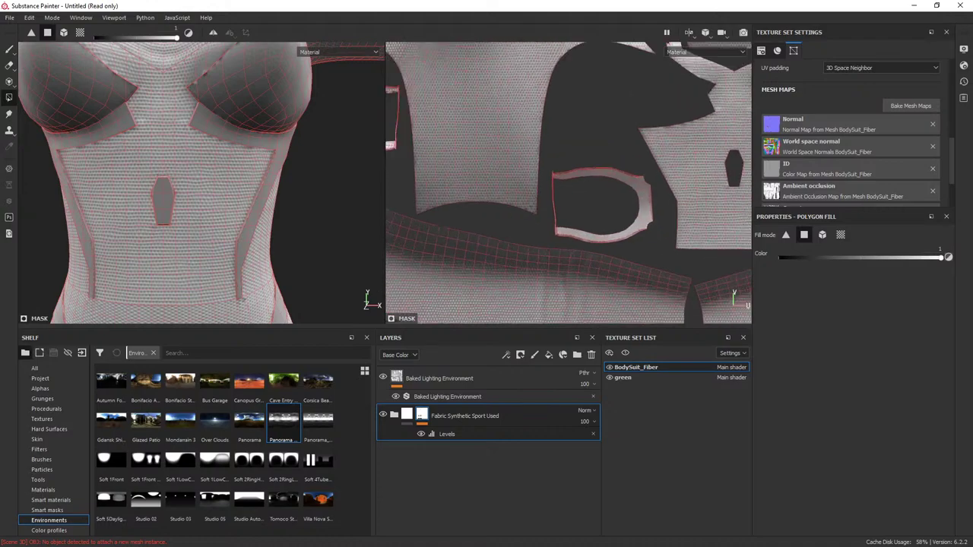
scroll(585, 166, "up", 5)
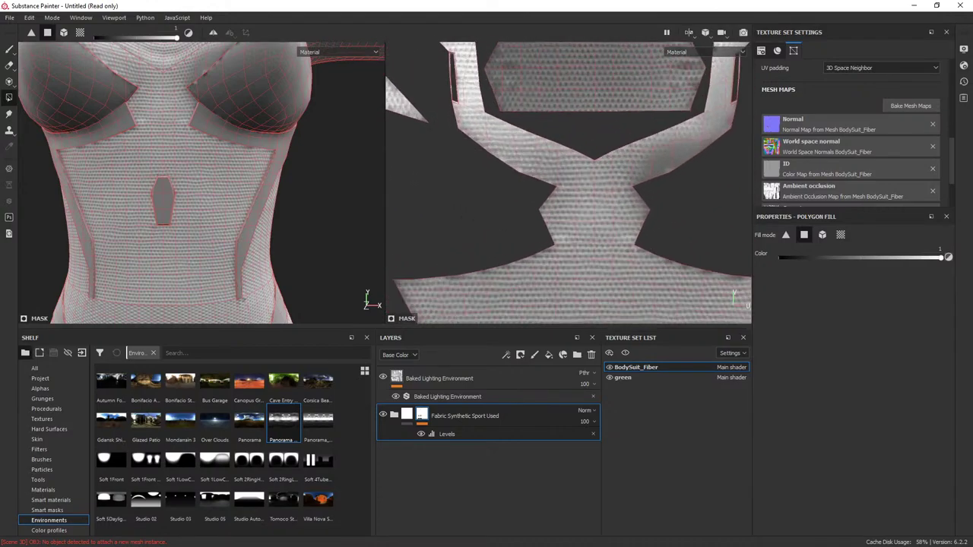
left_click(652, 159)
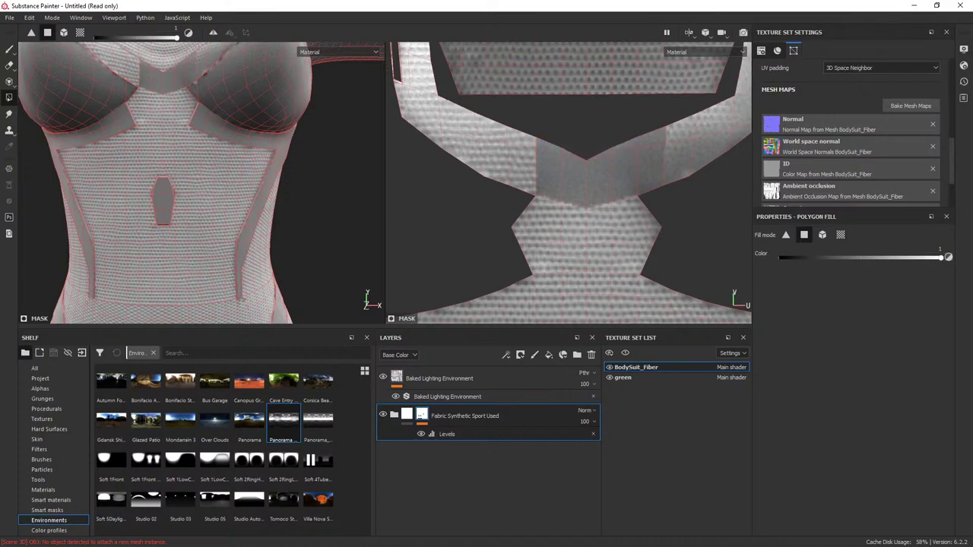
Fill the narrow strap island and the loop island's top and lower bands
left_click_drag(198, 182, 227, 208, "alt")
scroll(568, 183, "down", 2)
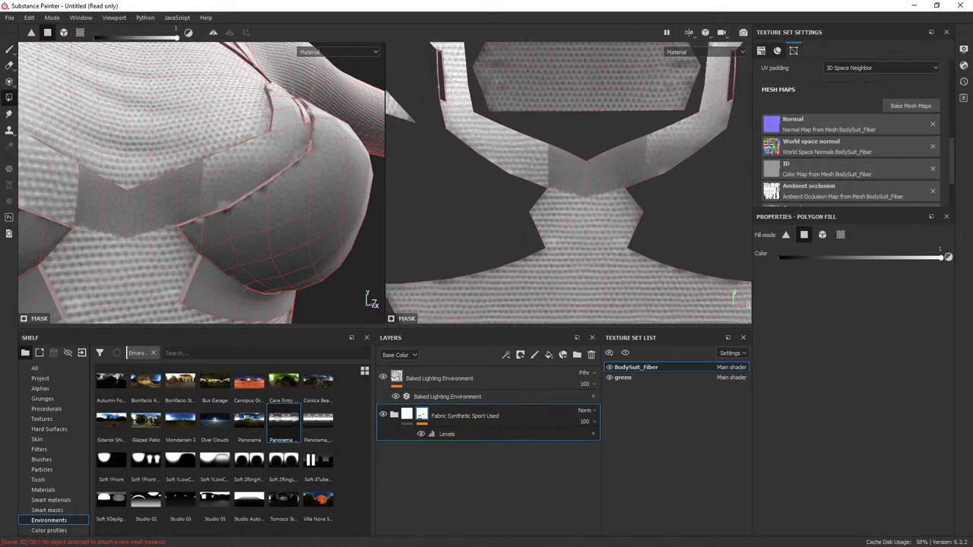
left_click_drag(499, 139, 553, 173)
middle_click_drag(568, 183, 644, 255)
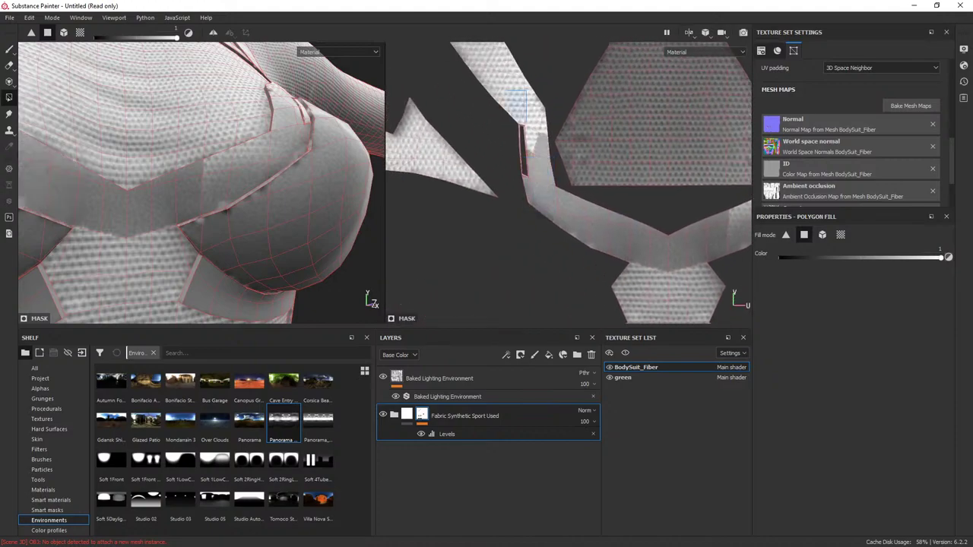
middle_click_drag(568, 182, 631, 286)
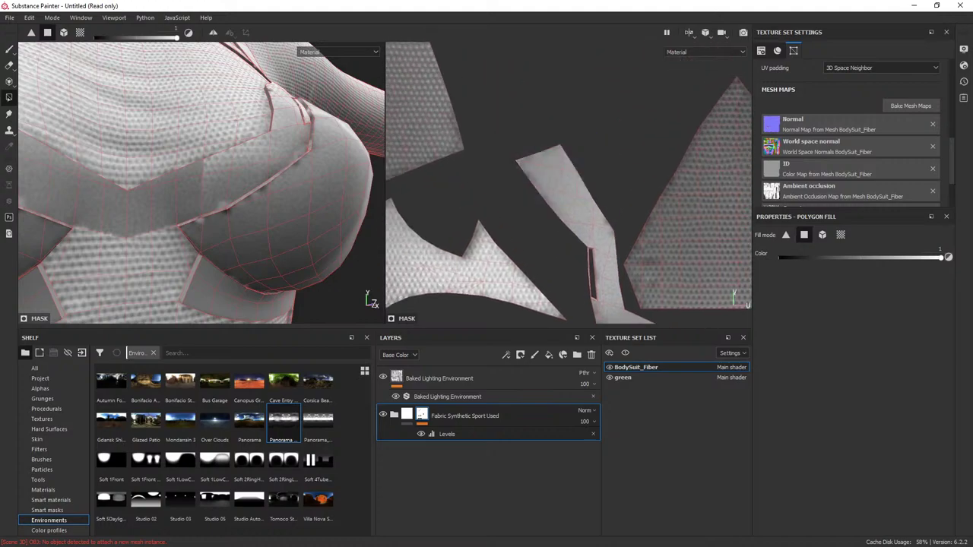
middle_click_drag(568, 182, 501, 121)
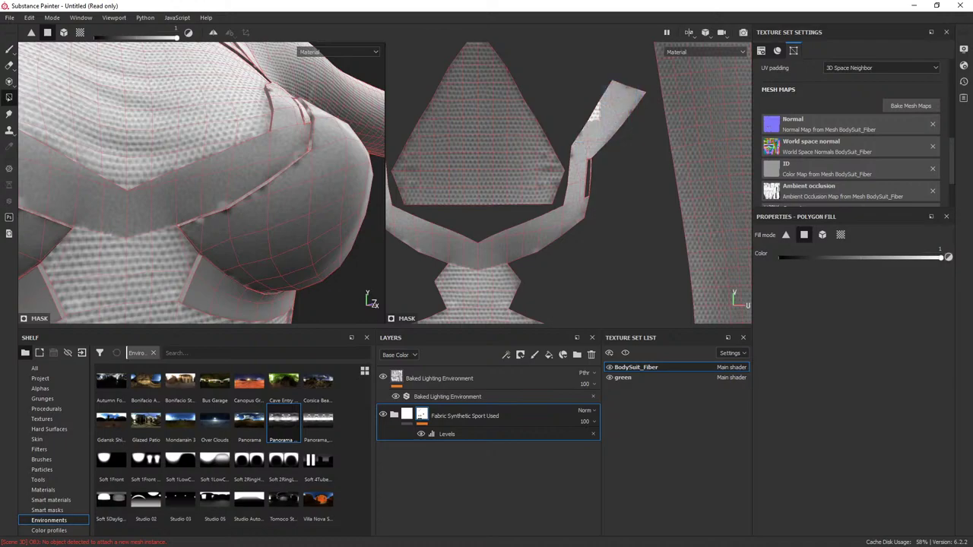
scroll(499, 306, "down", 5)
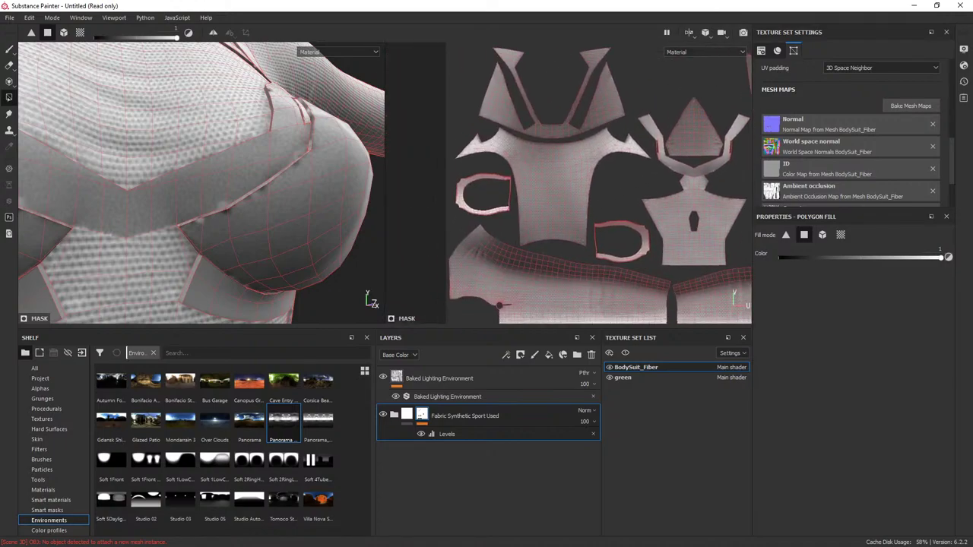
scroll(456, 190, "up", 4)
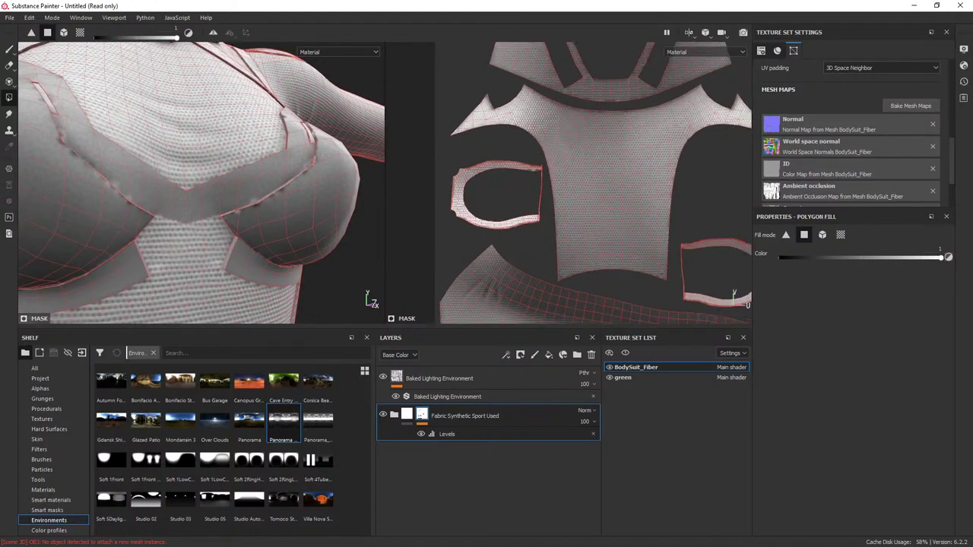
left_click(458, 176)
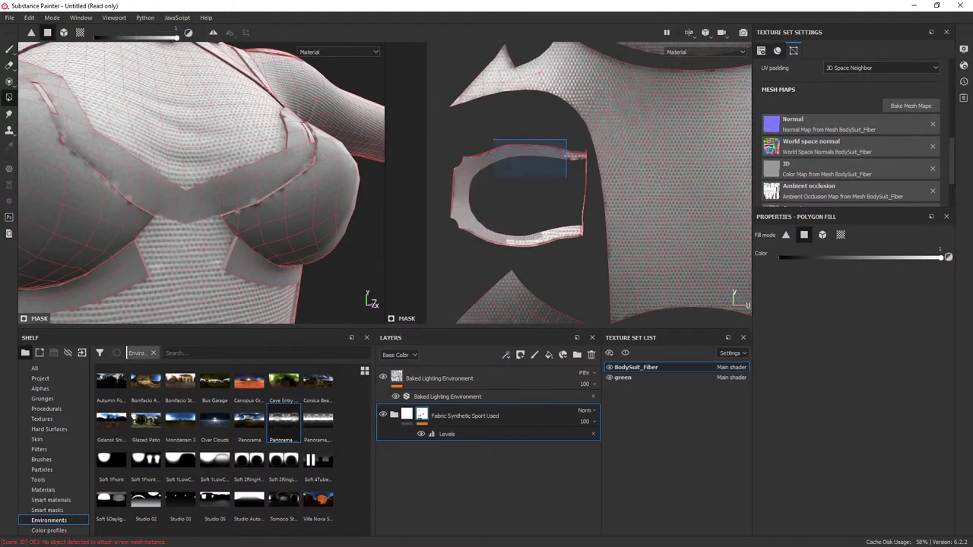
left_click(539, 153)
left_click_drag(523, 235, 486, 243)
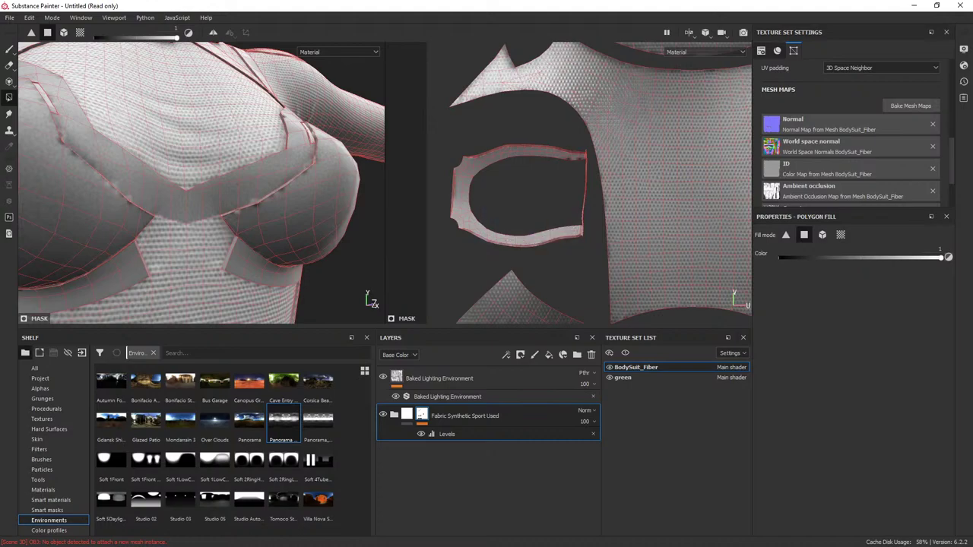
middle_click_drag(202, 228, 213, 86, "alt")
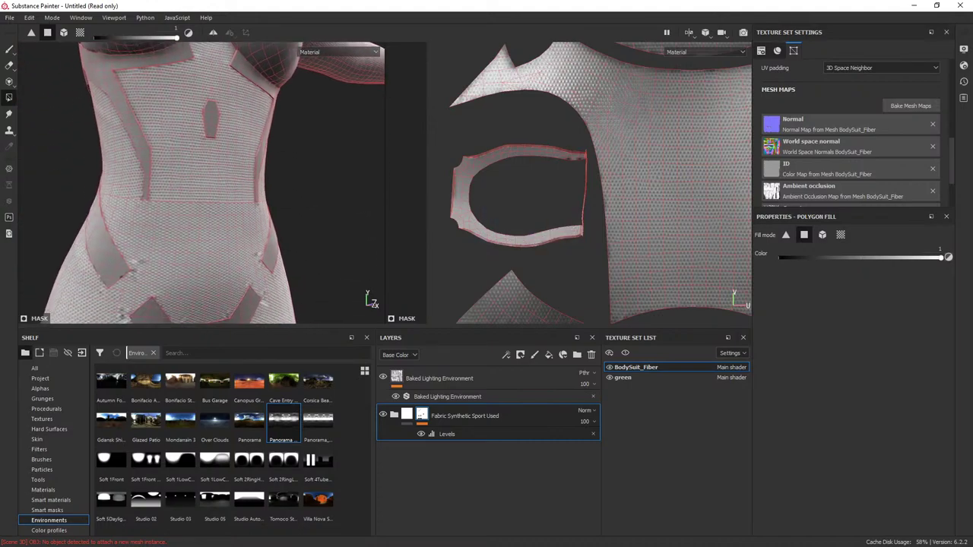
left_click_drag(214, 86, 182, 89, "alt")
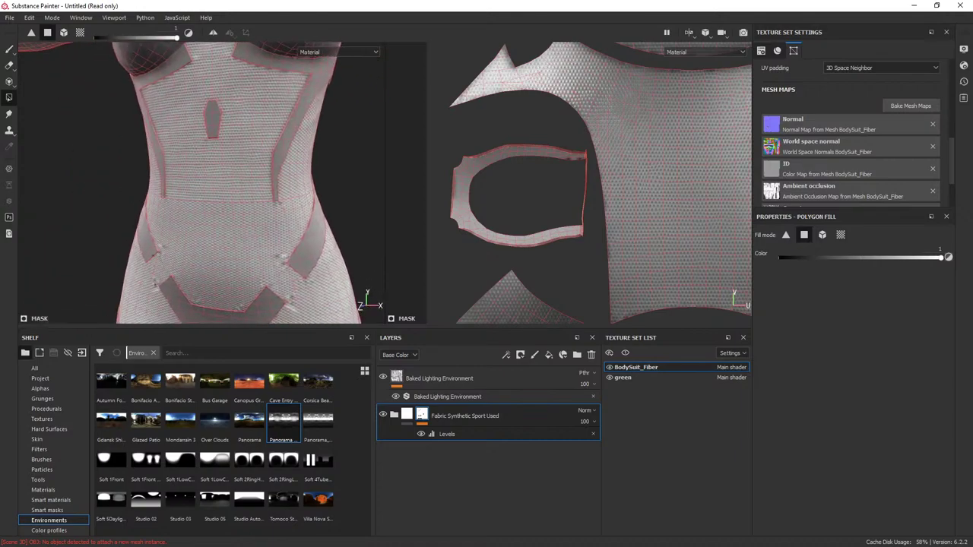
scroll(202, 182, "down", 5)
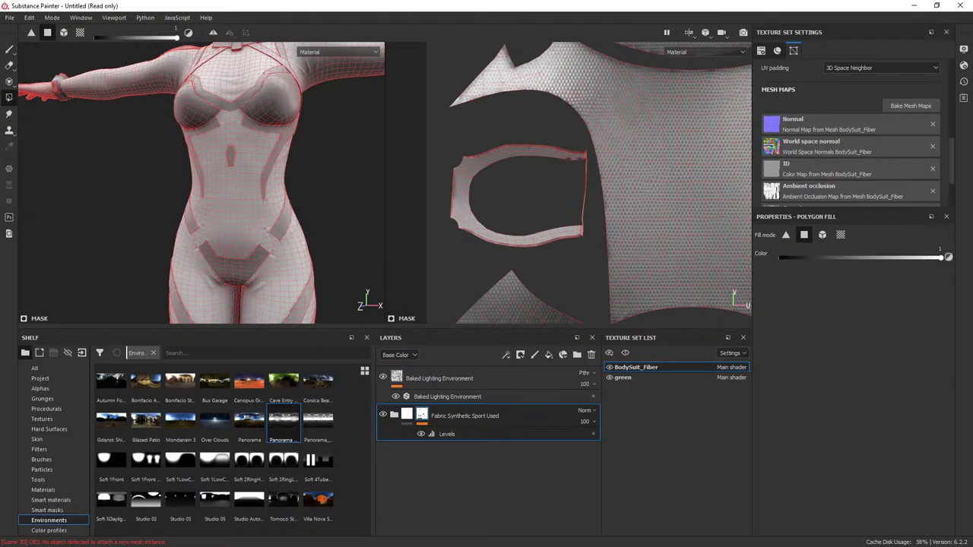
Box-fill the first blocks of leg polygons into the fabric mask
left_click_drag(183, 89, 232, 80, "alt")
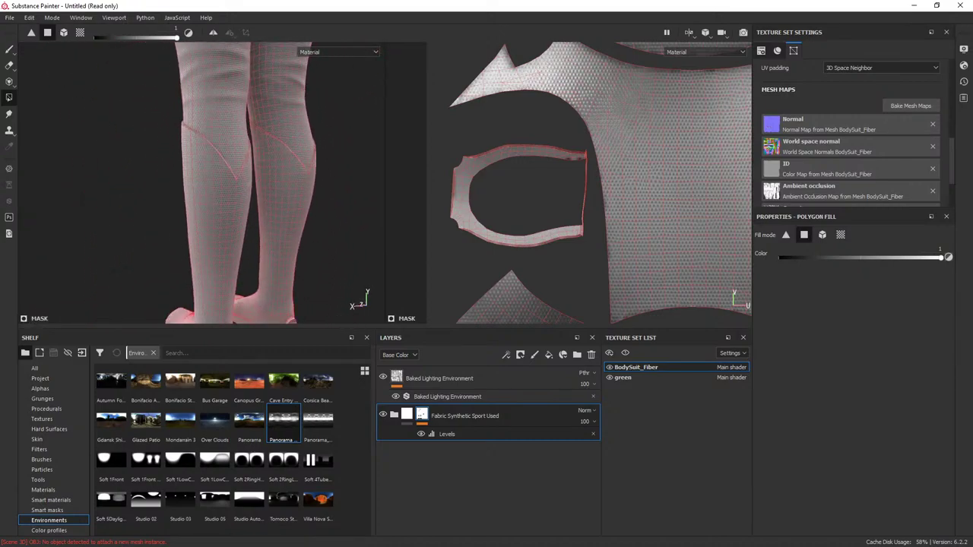
scroll(601, 182, "down", 5)
middle_click_drag(601, 182, 526, 57)
scroll(569, 183, "down", 3)
scroll(568, 182, "up", 3)
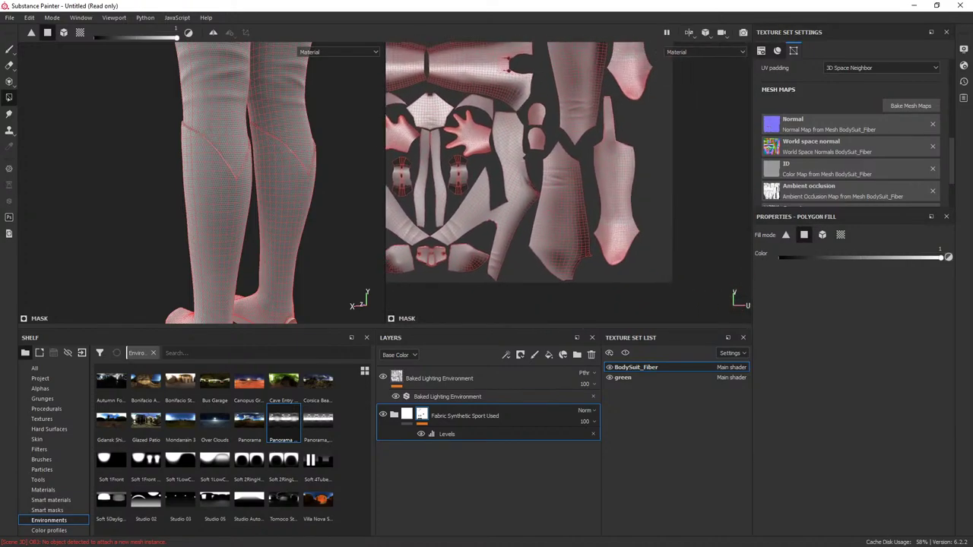
middle_click_drag(532, 152, 506, 187)
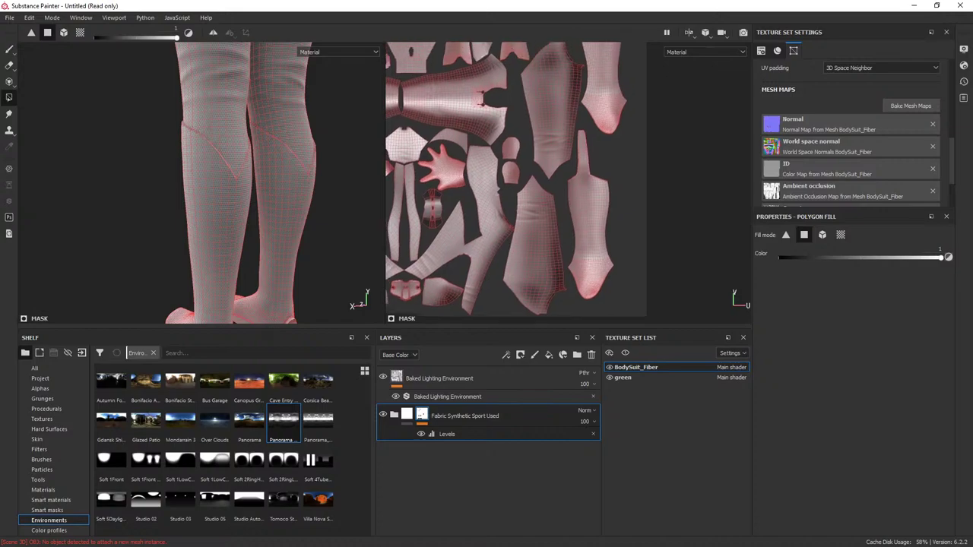
left_click_drag(554, 119, 661, 307)
scroll(532, 182, "up", 6)
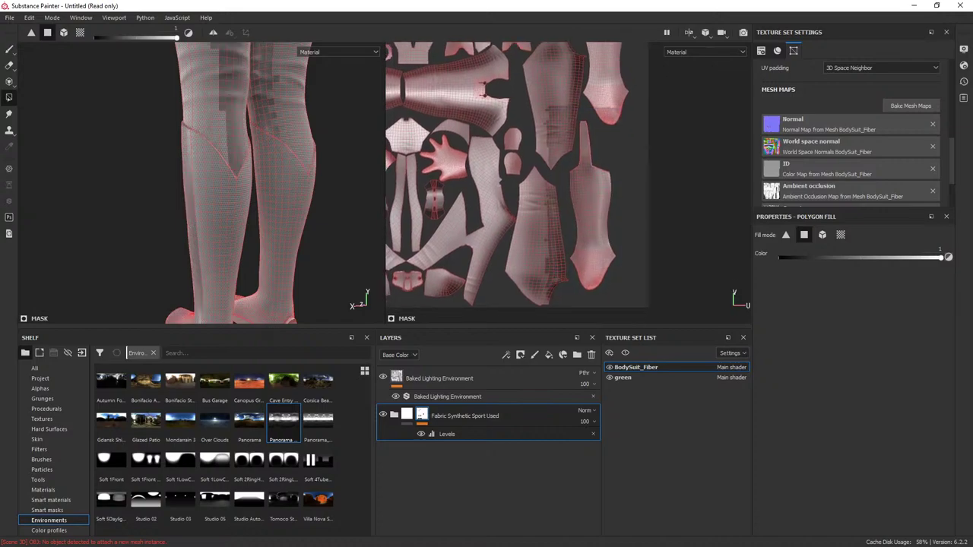
left_click_drag(514, 45, 608, 163)
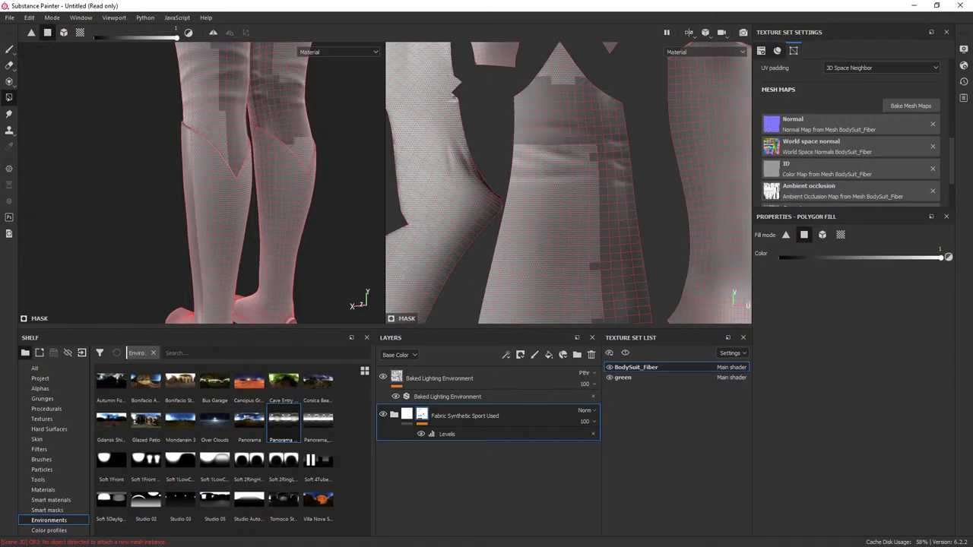
Box-fill more leg islands, the leg-end island, and the large strip island's top
middle_click_drag(570, 182, 532, 228)
left_click_drag(543, 97, 611, 184)
middle_click_drag(547, 182, 593, 182)
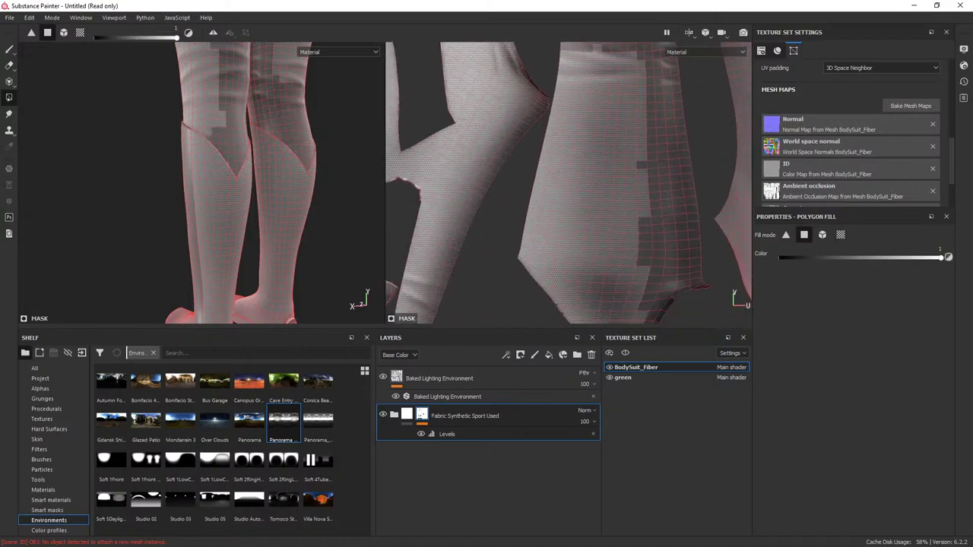
left_click_drag(551, 44, 645, 188)
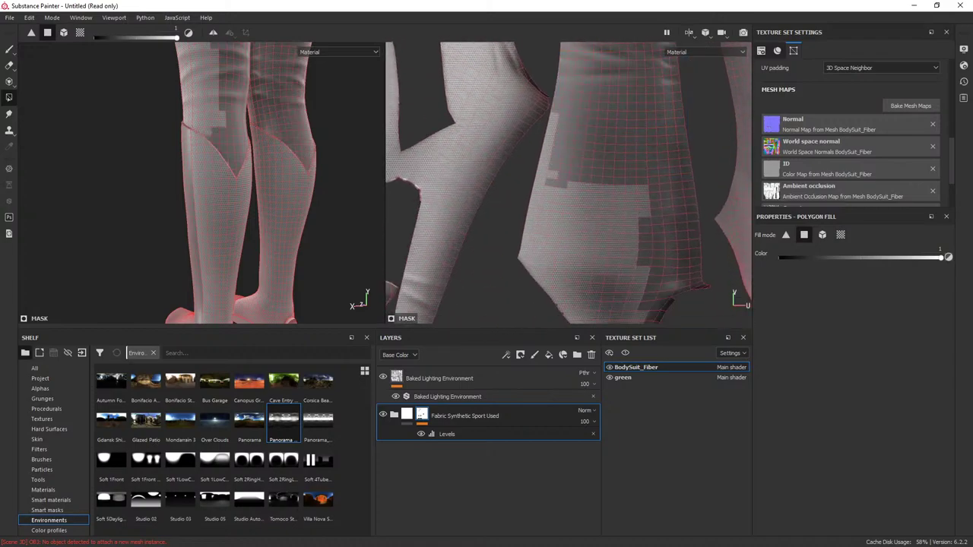
left_click_drag(524, 117, 714, 322)
middle_click_drag(570, 183, 502, 149)
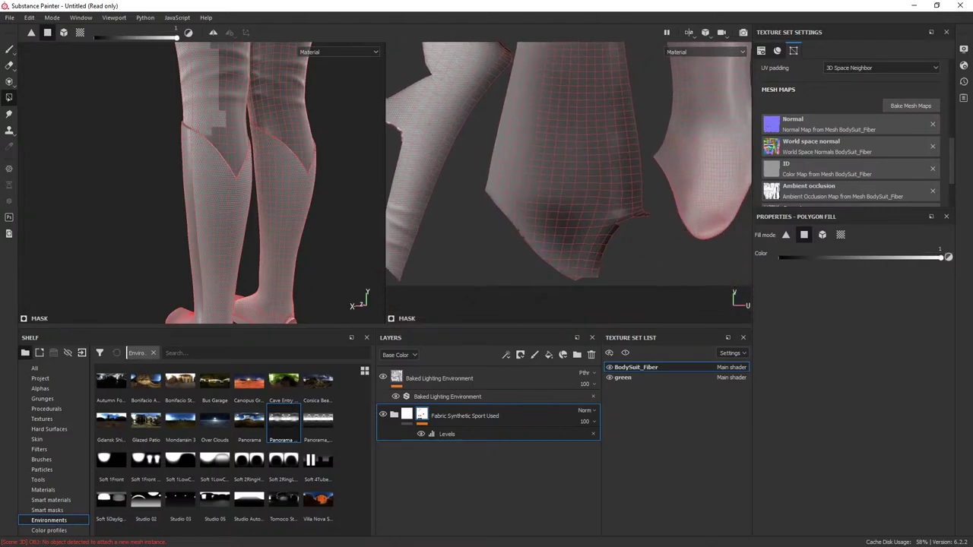
middle_click_drag(531, 190, 547, 182)
scroll(547, 183, "down", 3)
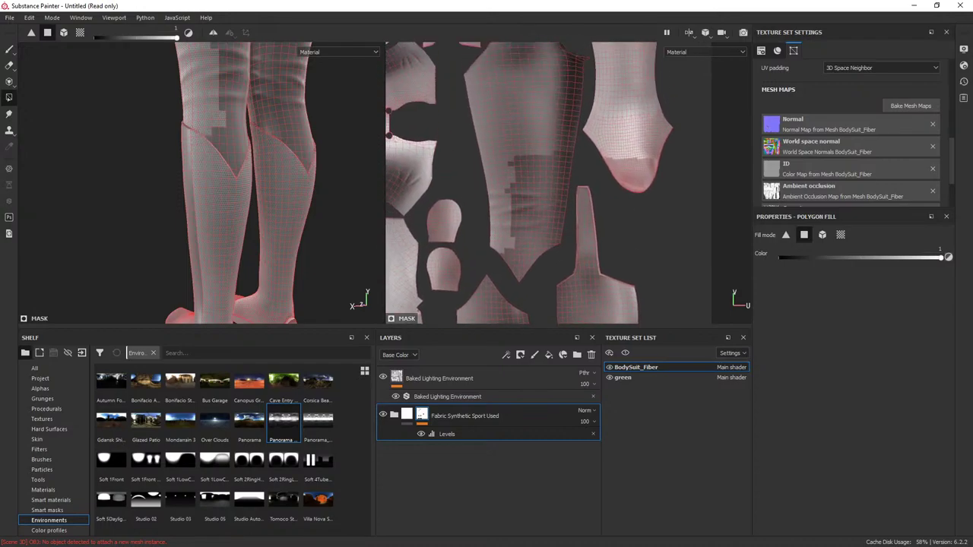
scroll(547, 182, "up", 3)
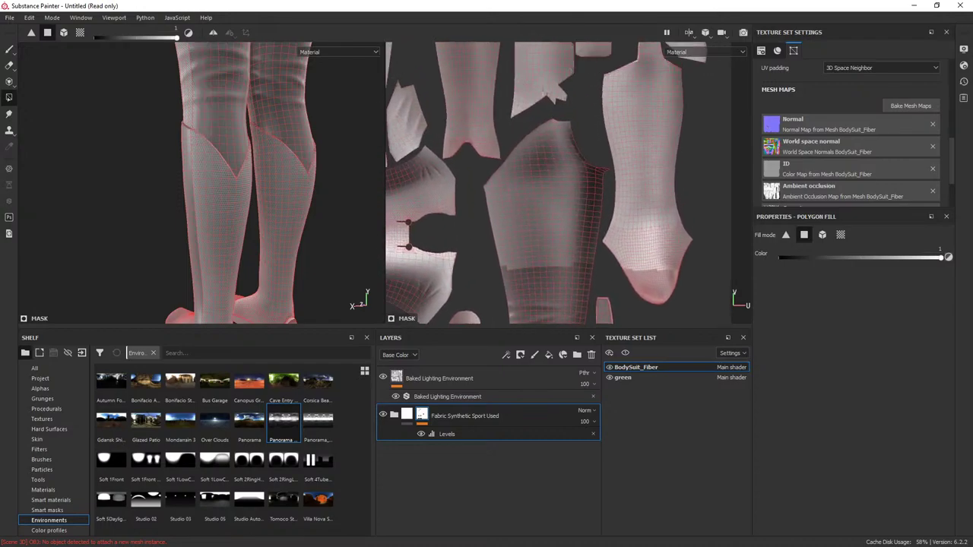
left_click_drag(486, 173, 714, 280)
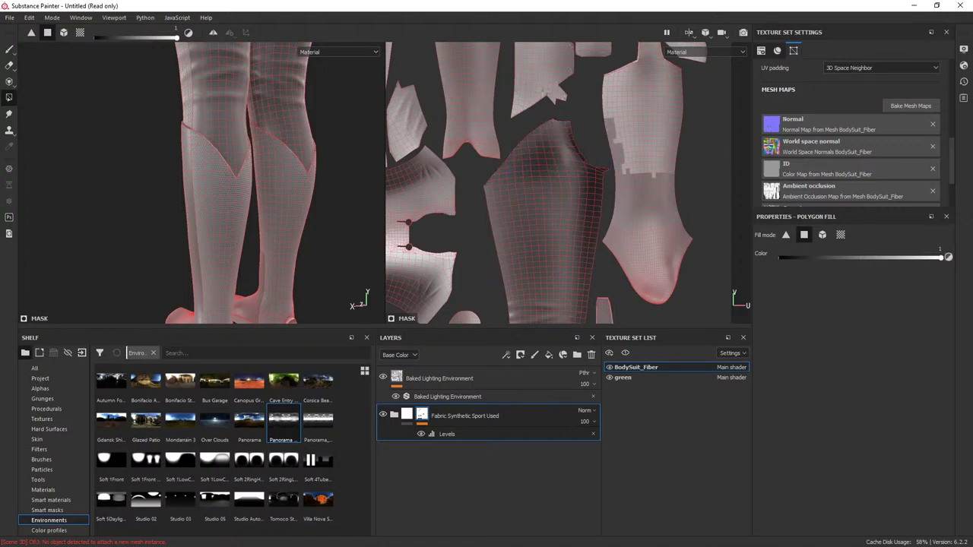
left_click_drag(729, 65, 674, 217)
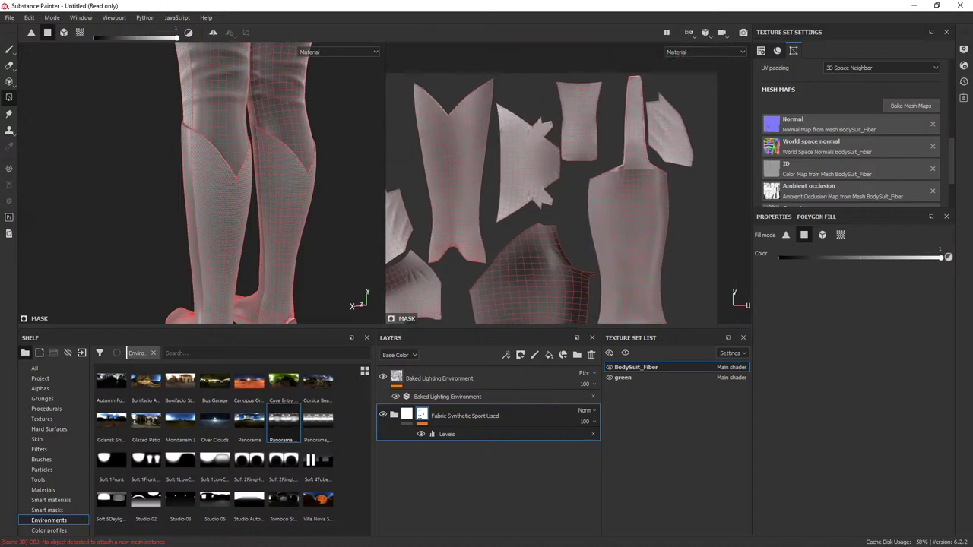
scroll(540, 221, "down", 3)
scroll(640, 216, "up", 2)
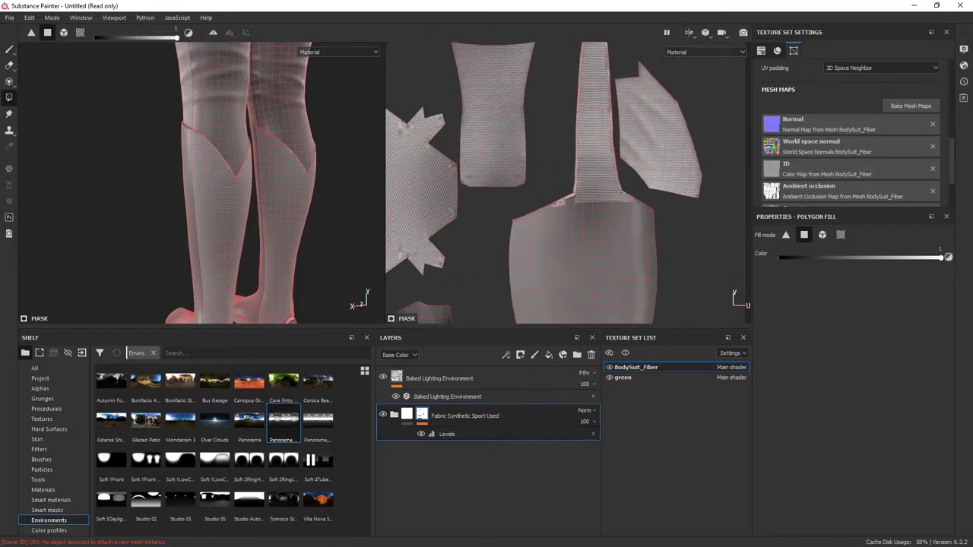
left_click_drag(555, 186, 632, 206)
Frame the UV islands and fill a stepped leg patch and the centre island's top
key("f")
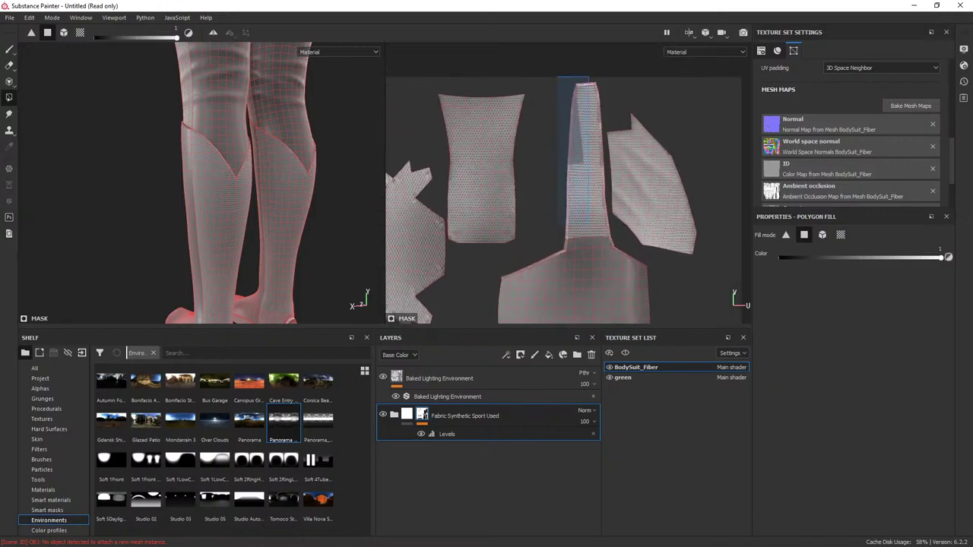
key("f")
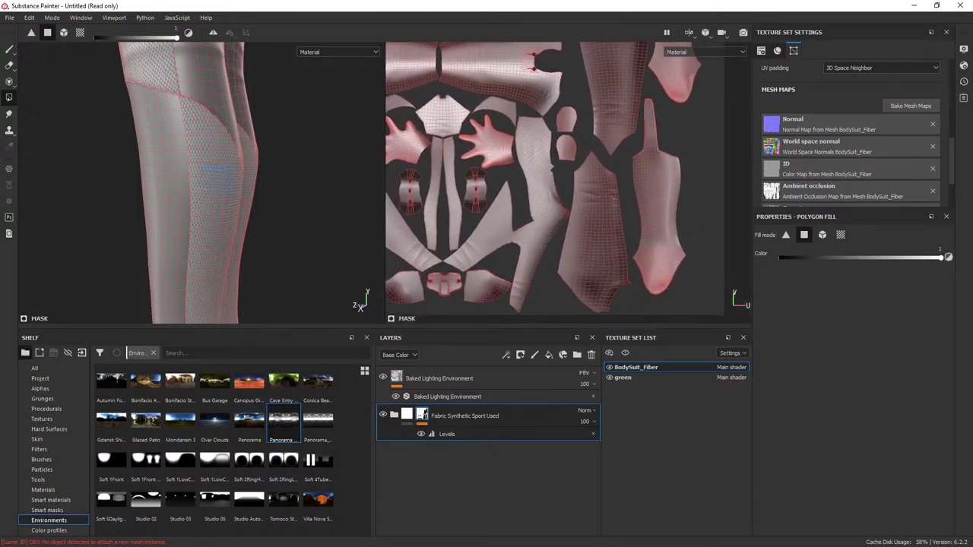
left_click_drag(207, 169, 222, 204)
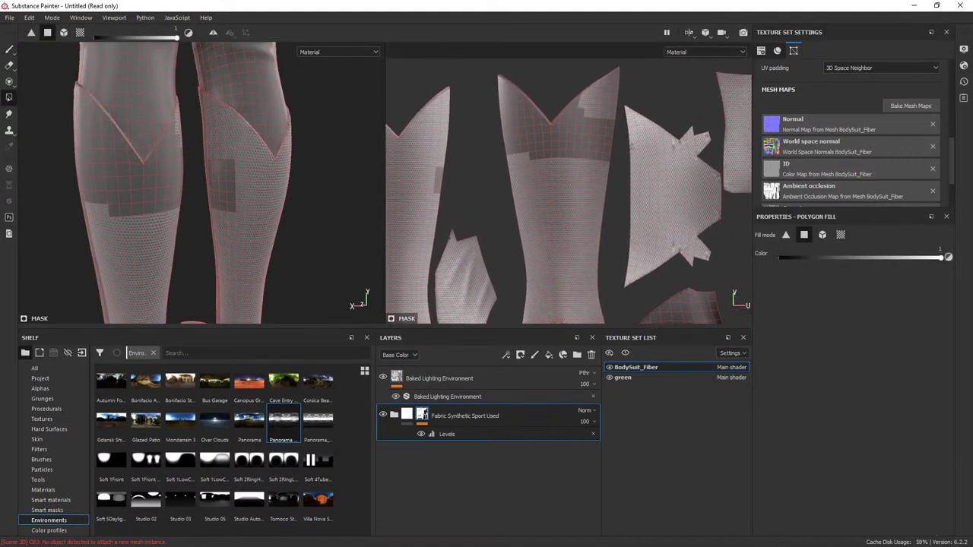
left_click_drag(577, 65, 615, 118)
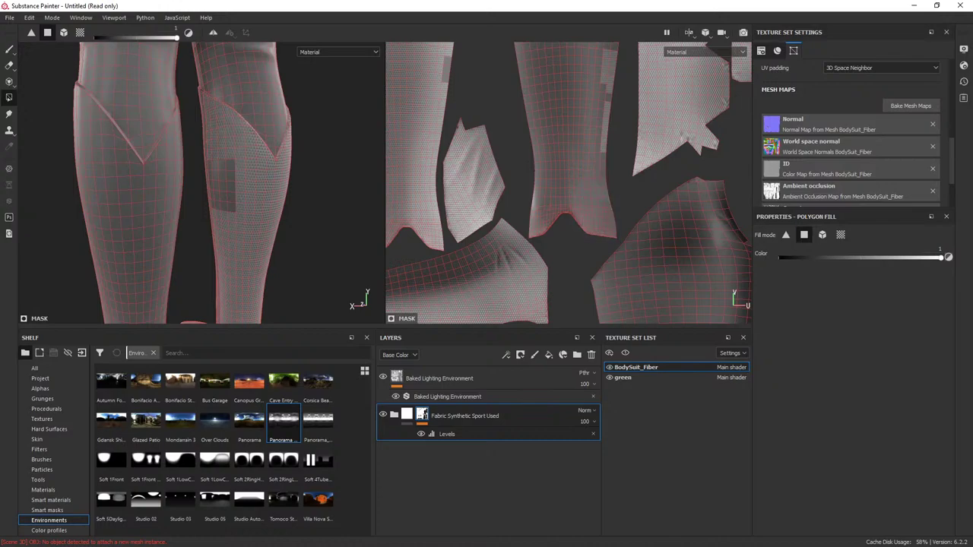
Box-fill the remaining calf island strips and small patches into the mask
scroll(568, 183, "up", 2)
middle_click_drag(569, 228, 568, 144)
left_click_drag(540, 121, 620, 158)
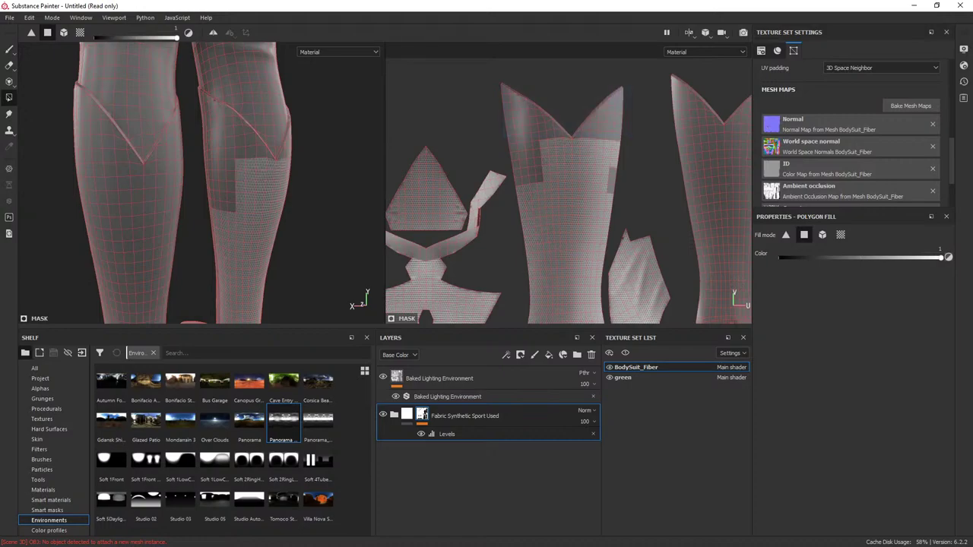
left_click_drag(538, 132, 632, 193)
middle_click_drag(569, 228, 573, 174)
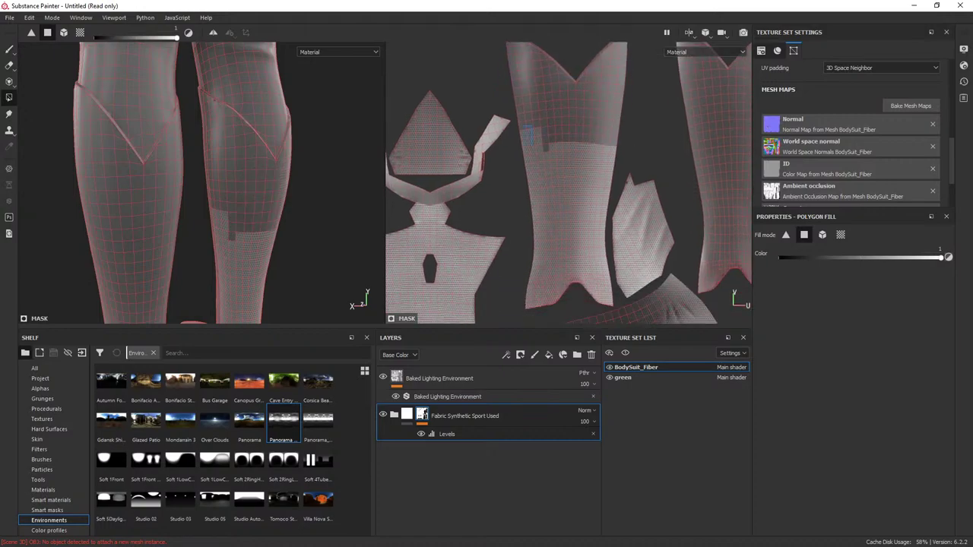
left_click_drag(534, 144, 577, 307)
middle_click_drag(577, 307, 569, 240)
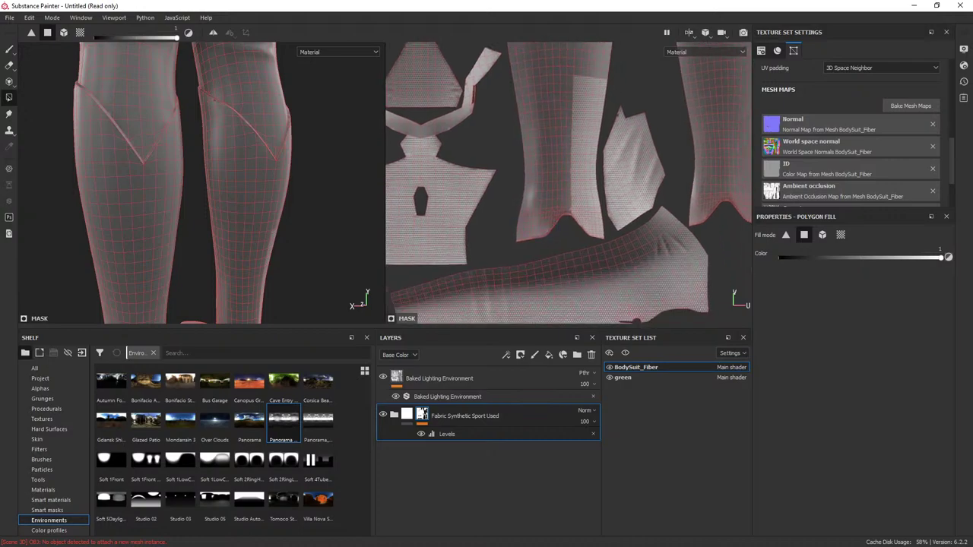
left_click_drag(604, 237, 603, 237)
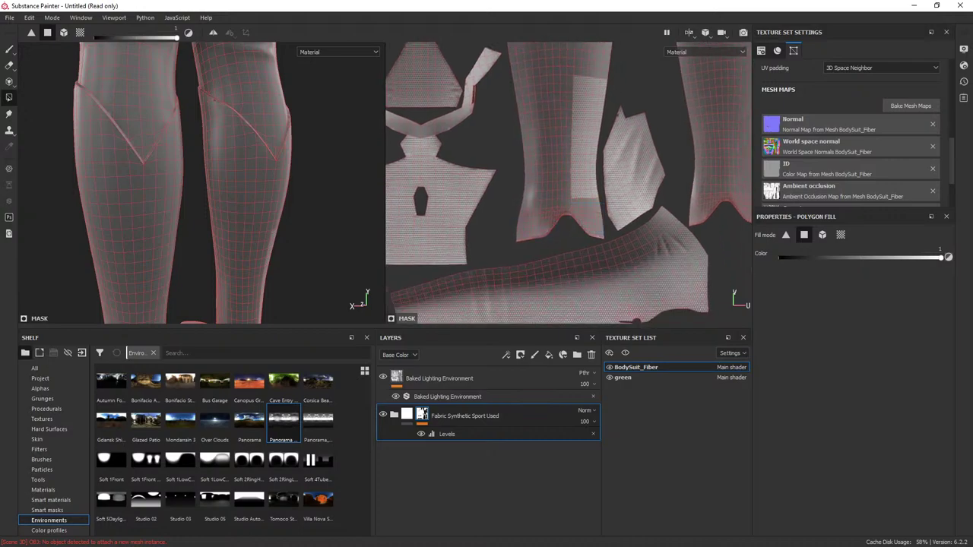
left_click_drag(596, 198, 596, 197)
left_click_drag(572, 72, 602, 135)
scroll(566, 177, "down", 3)
Erase the bright blotch from the thigh's fabric mask in both the 3D and UV views
key("1")
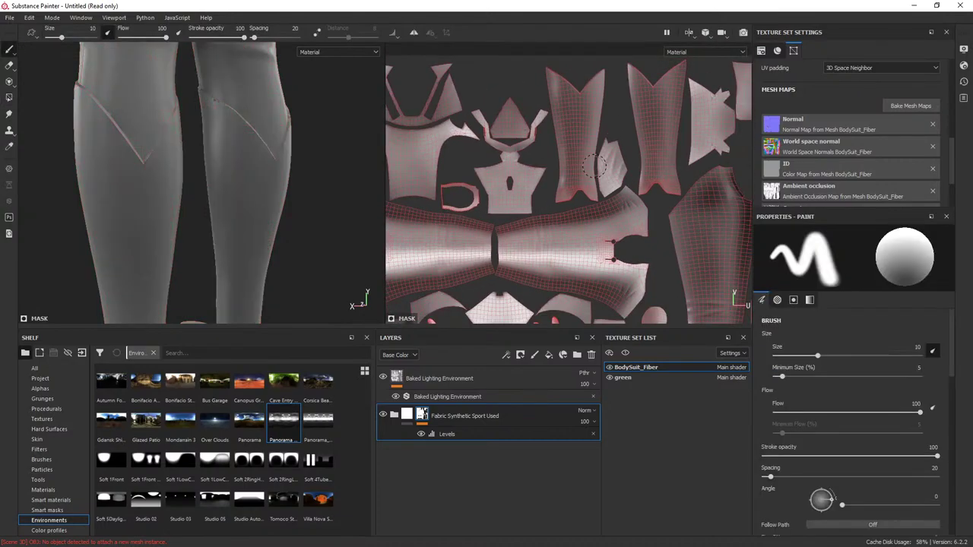
scroll(566, 177, "down", 3)
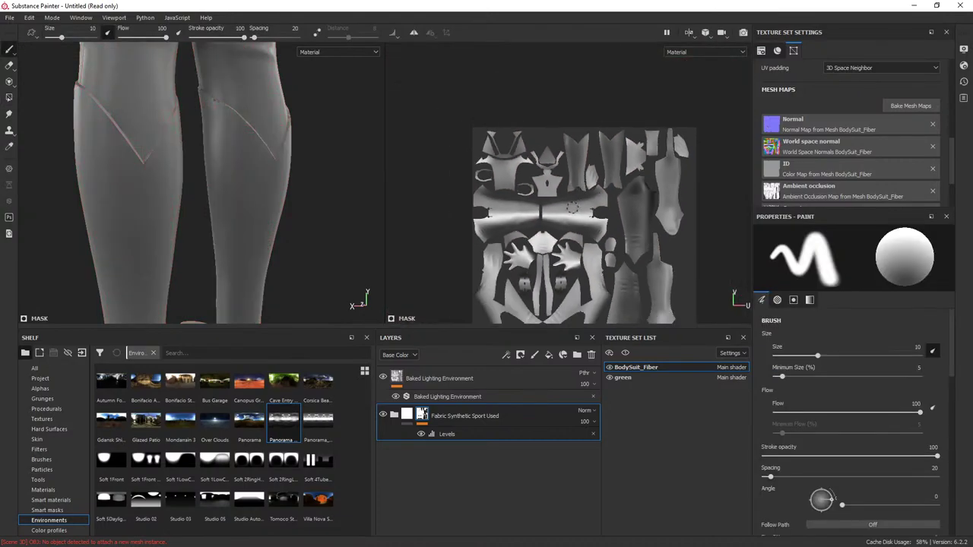
scroll(573, 206, "up", 5)
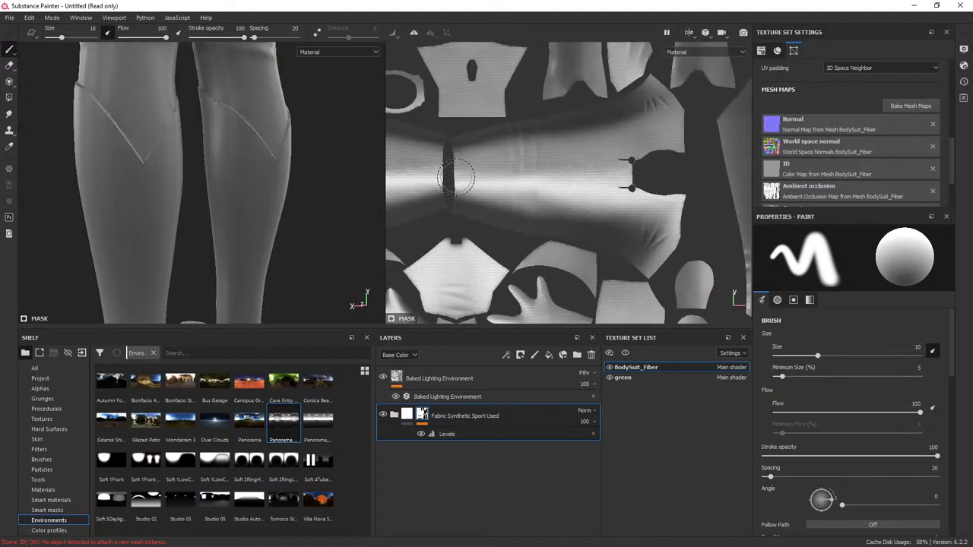
left_click_drag(228, 183, 357, 190, "alt")
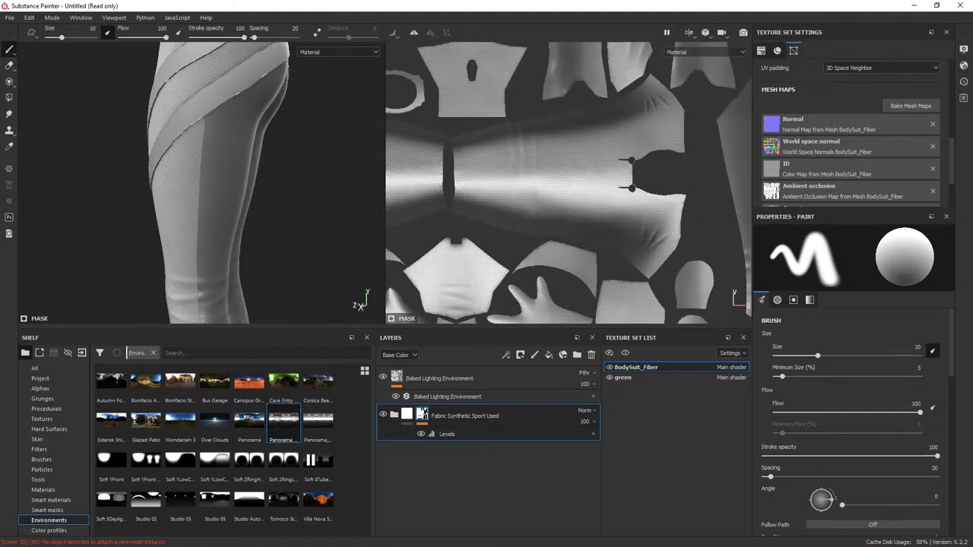
right_click_drag(228, 182, 251, 183, "shift")
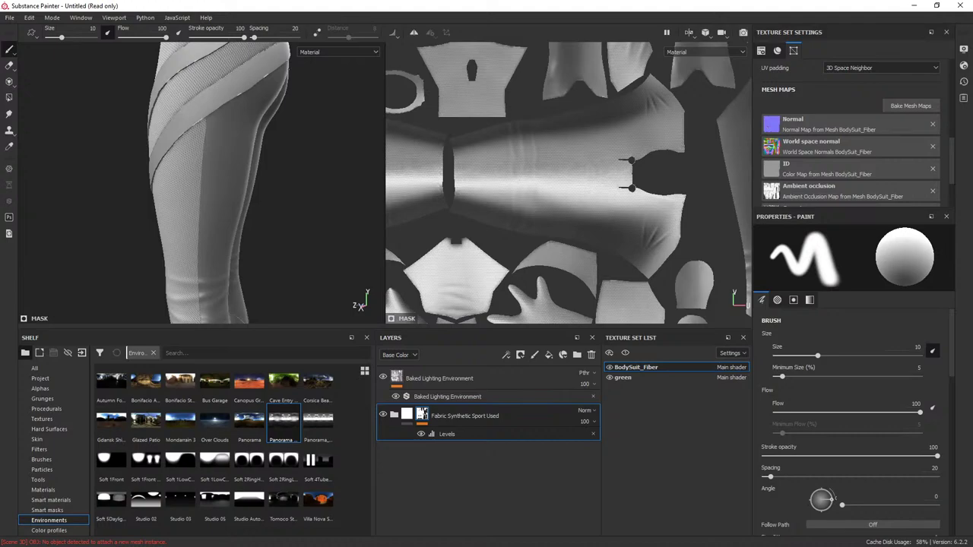
scroll(601, 197, "down", 5)
mouse_move(601, 197)
middle_mouse_down()
mouse_move(582, 160)
mouse_move(572, 205)
middle_mouse_up()
key("e")
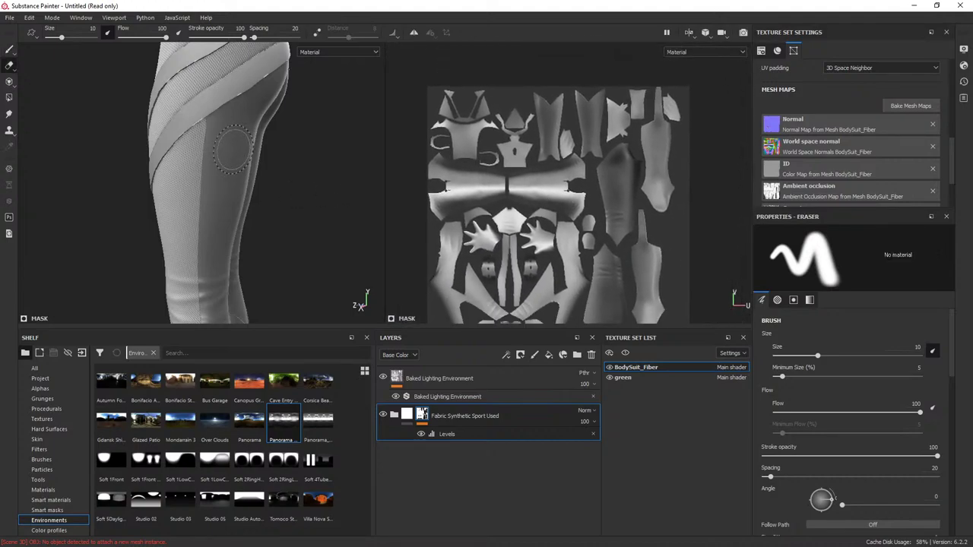
mouse_move(232, 149)
left_mouse_down()
mouse_move(219, 173)
mouse_move(222, 162)
left_mouse_up()
scroll(623, 171, "up", 5)
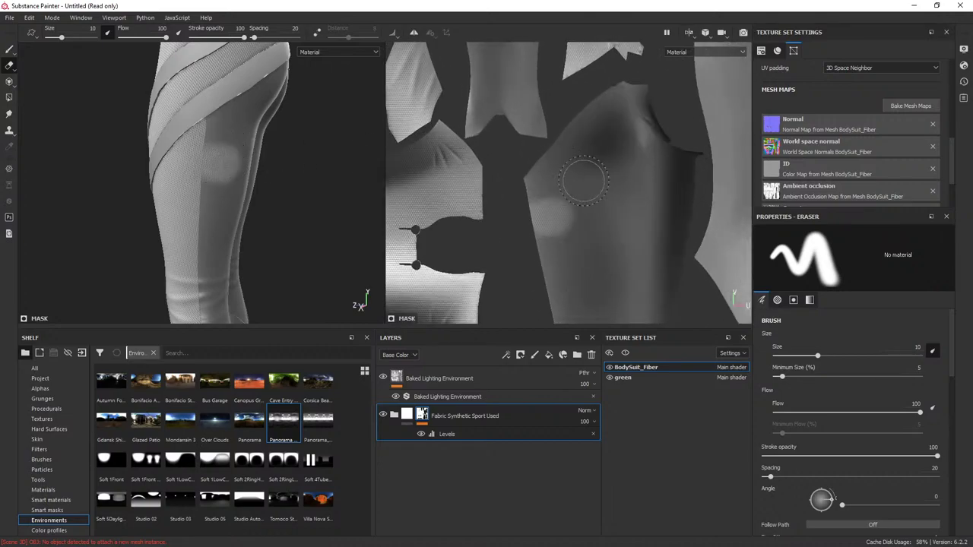
mouse_move(564, 180)
left_mouse_down()
mouse_move(584, 133)
mouse_move(528, 180)
mouse_move(566, 157)
mouse_move(595, 104)
mouse_move(642, 86)
mouse_move(680, 146)
mouse_move(697, 148)
mouse_move(699, 168)
mouse_move(653, 238)
mouse_move(651, 153)
mouse_move(628, 175)
mouse_move(612, 253)
mouse_move(632, 116)
mouse_move(554, 252)
mouse_move(576, 204)
mouse_move(614, 275)
mouse_move(556, 242)
mouse_move(596, 196)
mouse_move(563, 286)
mouse_move(547, 230)
mouse_move(569, 300)
mouse_move(652, 246)
left_mouse_up()
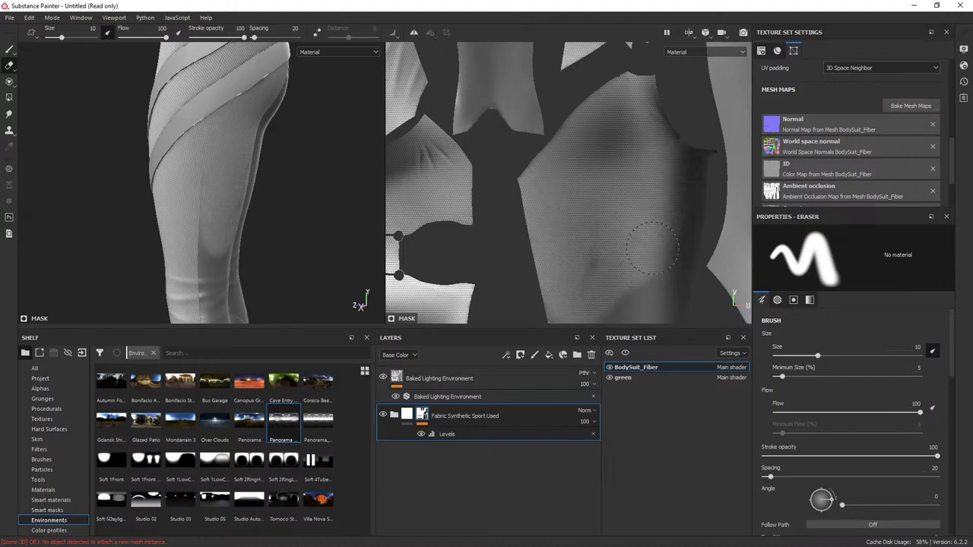
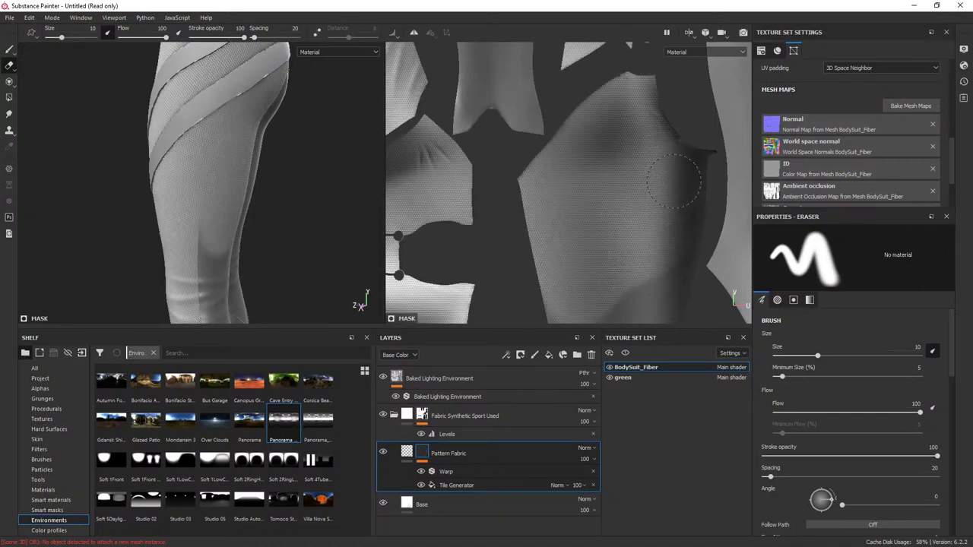
Select the Fabric Synthetic Sport Used folder and erase a dark streak below the wrinkles in the UV view
middle_click_drag(663, 294, 677, 104)
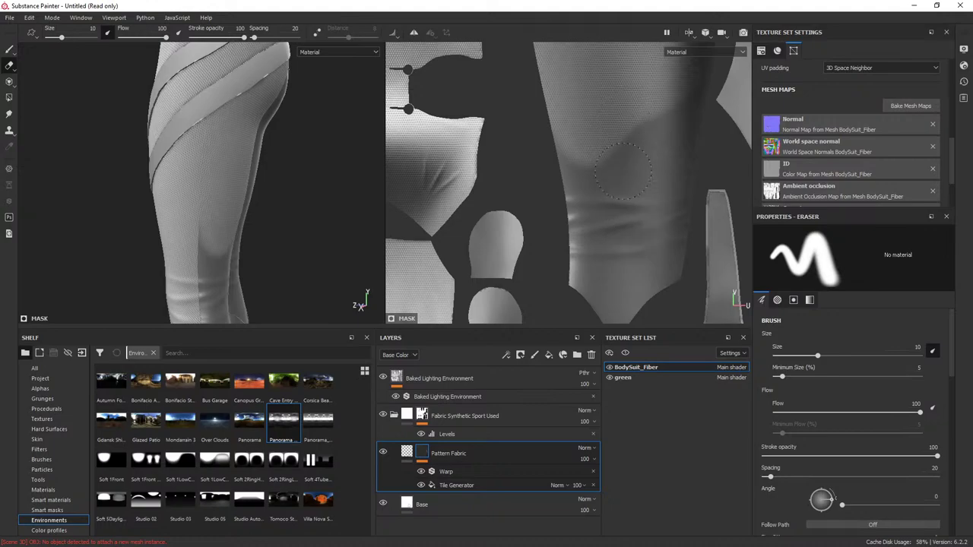
left_click(468, 416)
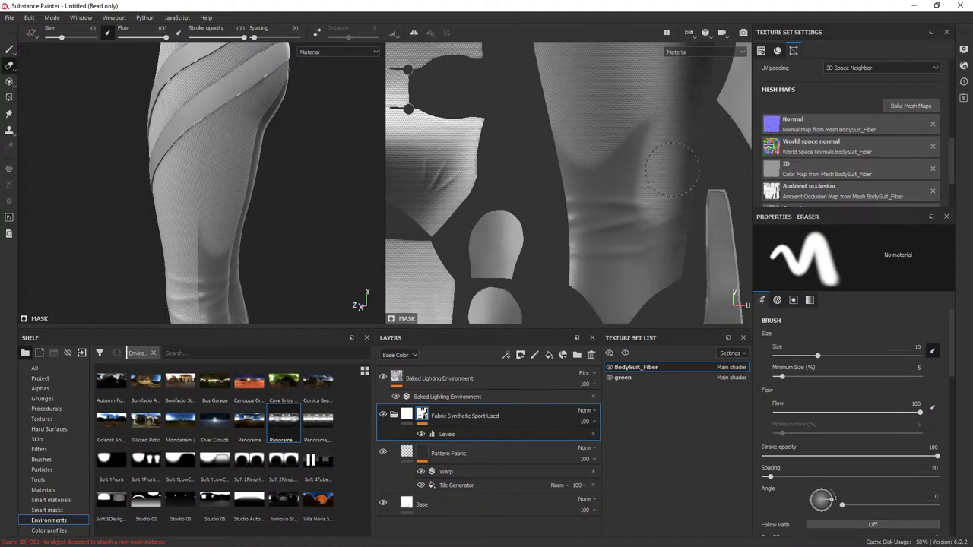
mouse_move(672, 169)
left_mouse_down()
mouse_move(656, 283)
mouse_move(608, 316)
mouse_move(577, 268)
mouse_move(588, 152)
mouse_move(575, 132)
mouse_move(582, 204)
mouse_move(610, 278)
mouse_move(635, 129)
left_mouse_up()
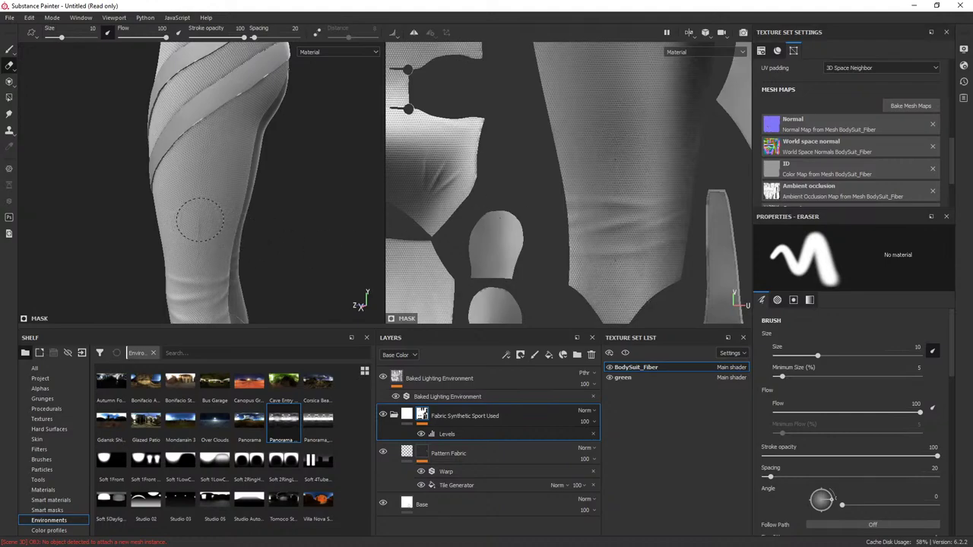
Erase the remaining dark smudges on the thighs and backs of the legs, then check side and front views
left_click_drag(213, 254, 130, 243, "alt")
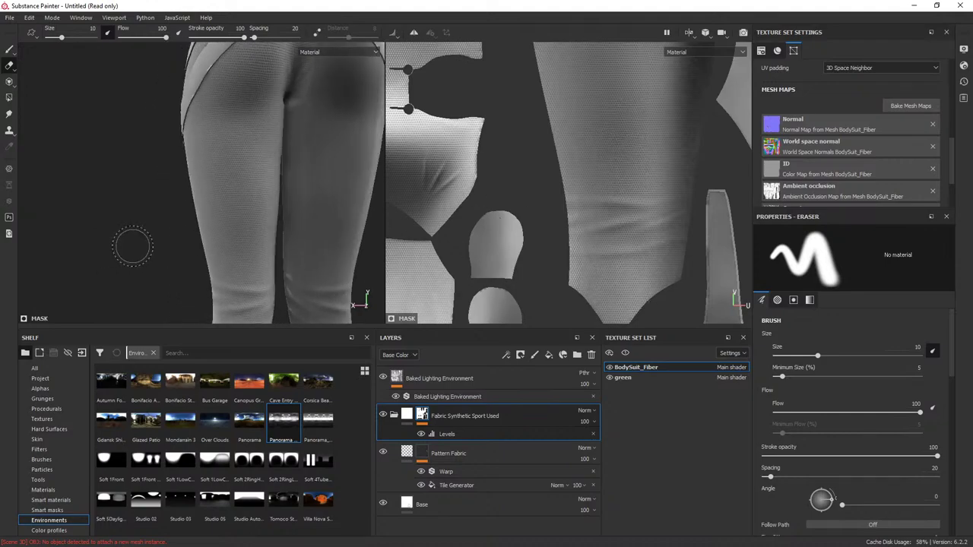
scroll(550, 213, "down", 4)
middle_click_drag(589, 320, 596, 125)
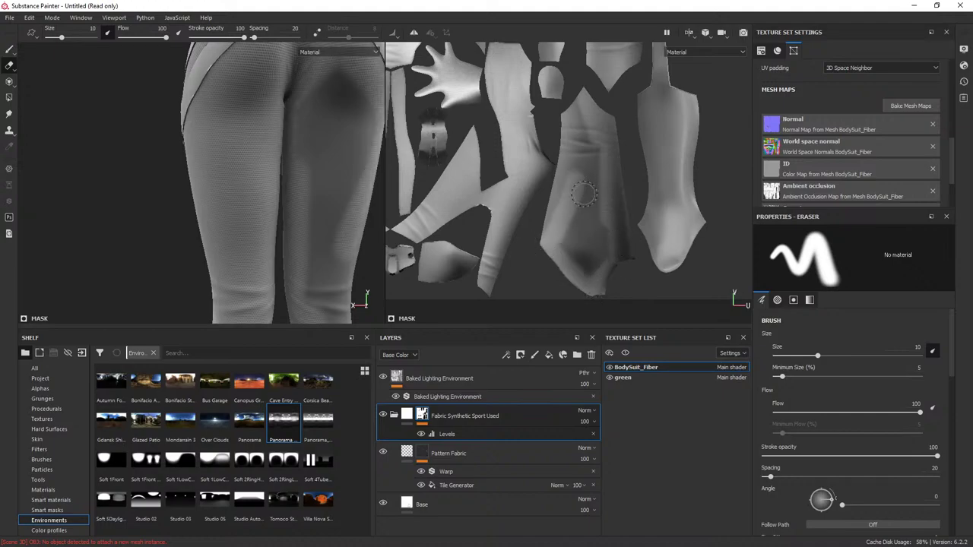
mouse_move(584, 194)
left_mouse_down()
mouse_move(578, 253)
mouse_move(594, 191)
mouse_move(596, 273)
mouse_move(602, 236)
mouse_move(574, 257)
left_mouse_up()
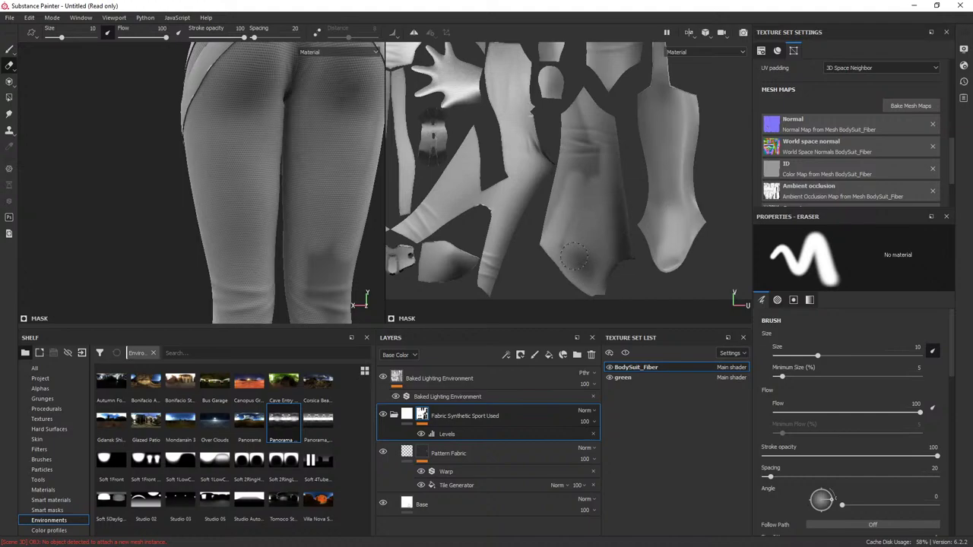
mouse_move(579, 191)
left_mouse_down()
mouse_move(580, 107)
mouse_move(563, 120)
mouse_move(579, 101)
mouse_move(563, 119)
mouse_move(596, 171)
mouse_move(589, 219)
left_mouse_up()
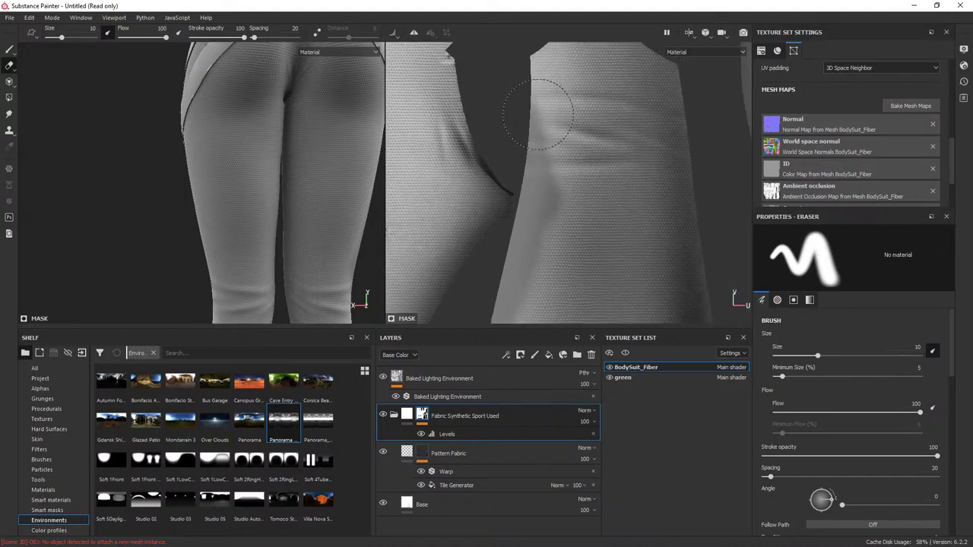
mouse_move(554, 121)
left_mouse_down()
mouse_move(550, 178)
mouse_move(528, 291)
left_mouse_up()
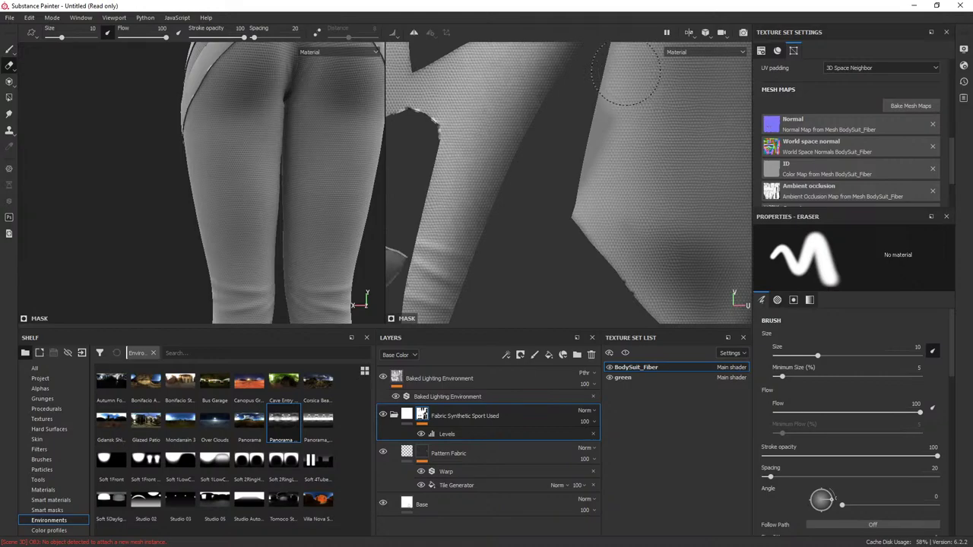
mouse_move(630, 84)
left_mouse_down()
mouse_move(625, 282)
mouse_move(614, 161)
left_mouse_up()
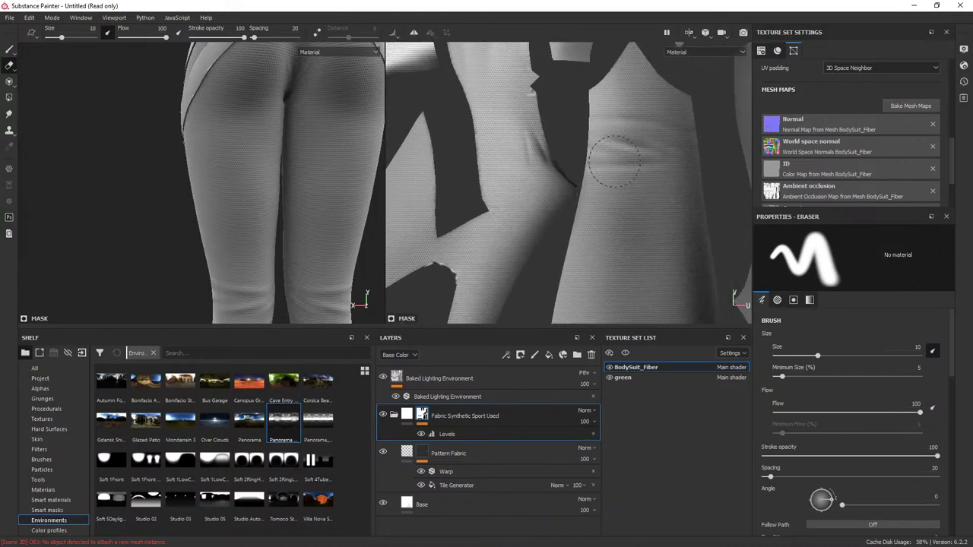
left_click_drag(250, 121, 232, 163, "alt")
scroll(261, 199, "up", 10)
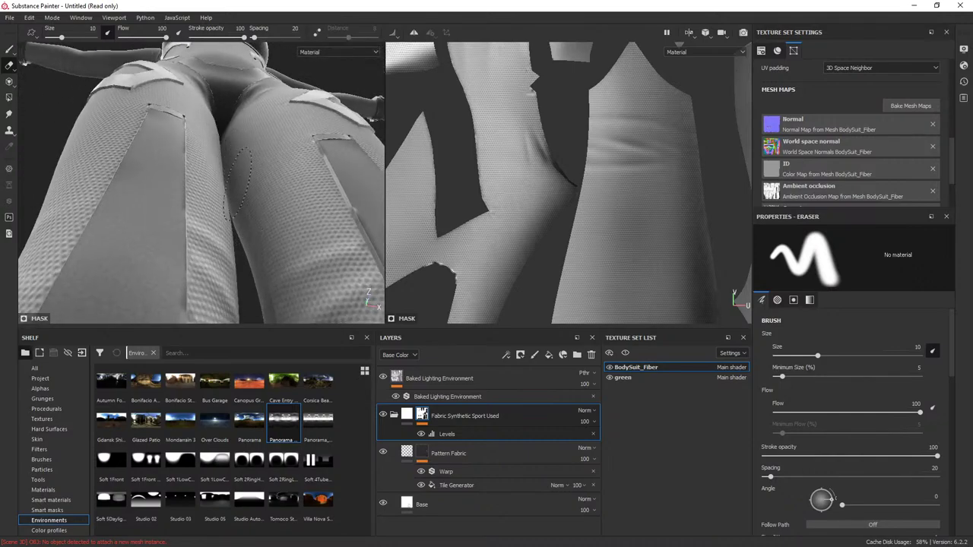
left_click_drag(239, 182, 279, 239, "alt")
Switch back to painting and toggle the Pattern Fabric layer's visibility off and on again
key("1")
scroll(291, 184, "down", 3)
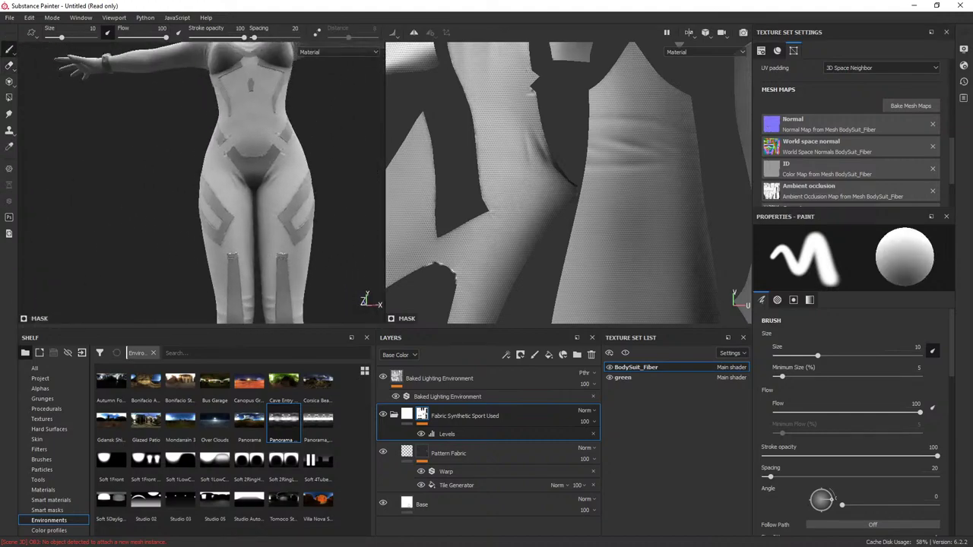
scroll(285, 213, "up", 5)
scroll(284, 231, "up", 3)
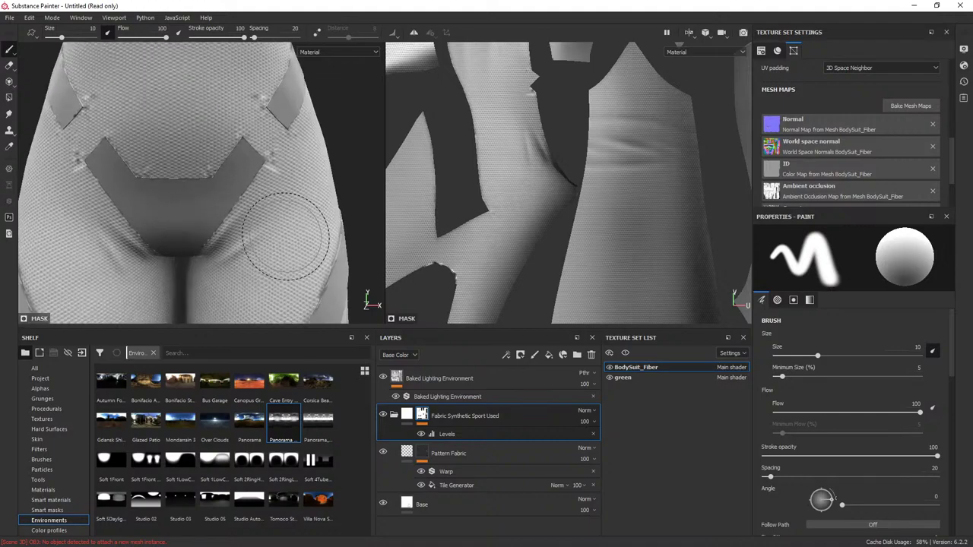
scroll(285, 236, "down", 5)
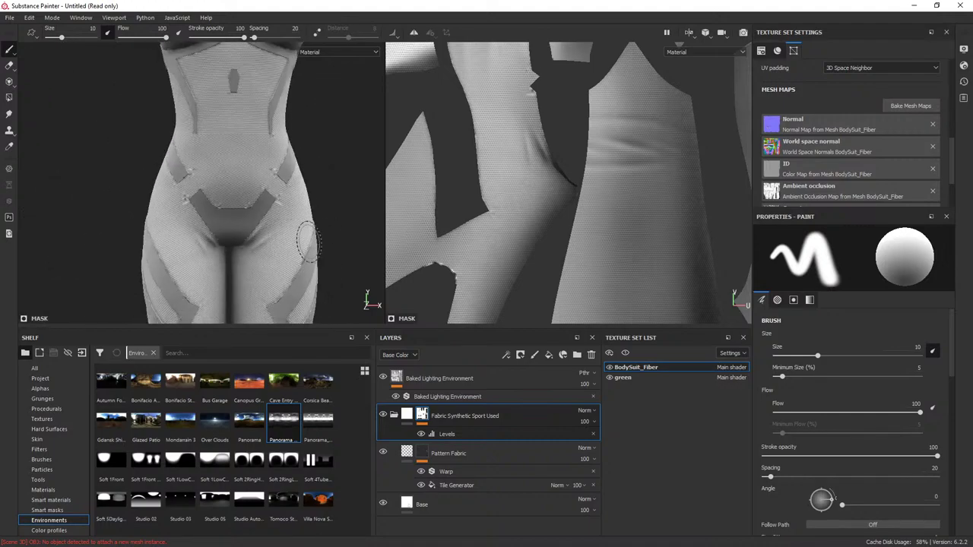
scroll(303, 244, "up", 6)
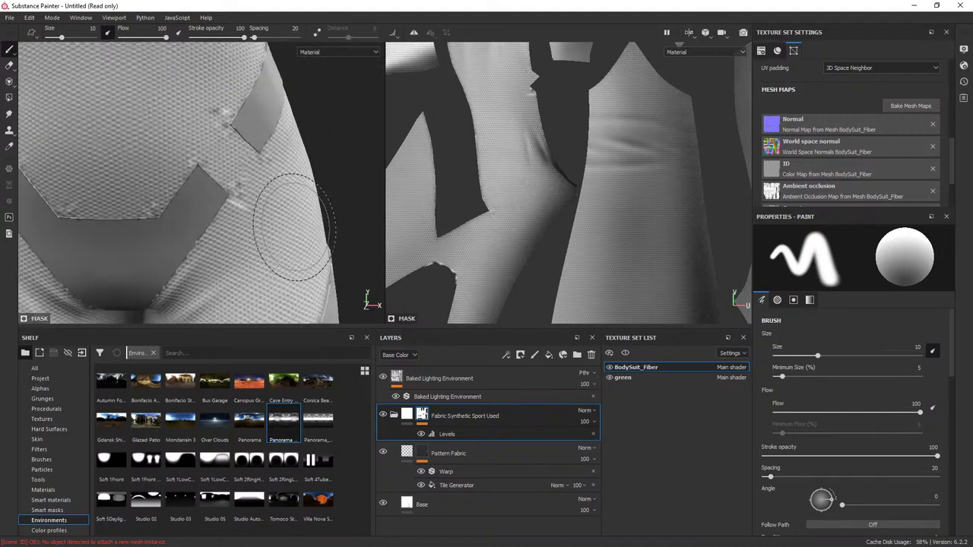
left_click(383, 451)
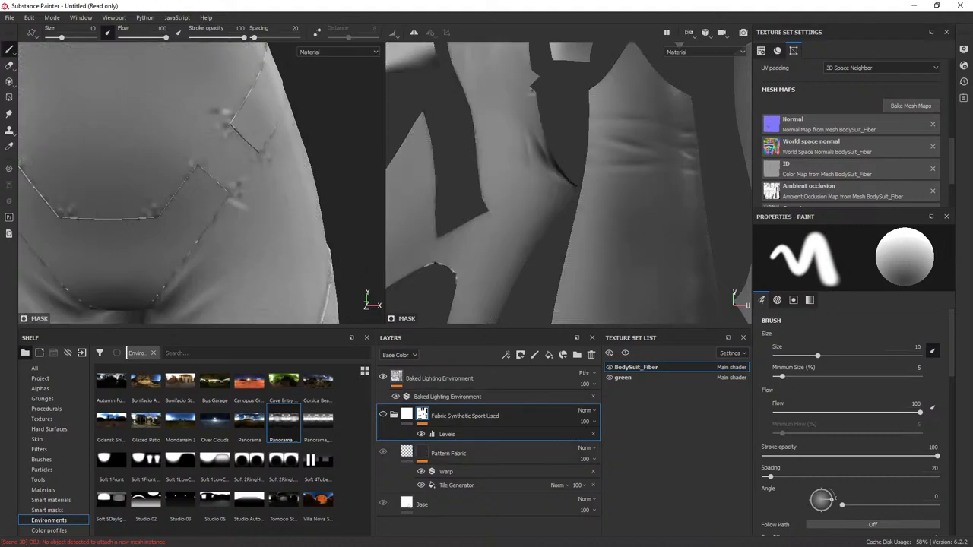
left_click(383, 452)
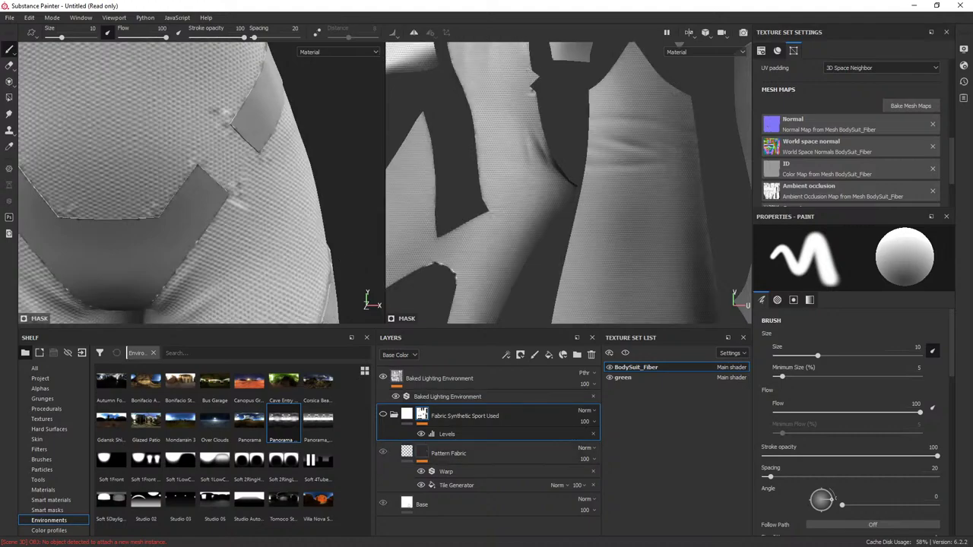
Clear the Thickness, Curvature and Ambient occlusion mesh map slots, then open Bake Mesh Maps
key("f")
scroll(174, 182, "up", 2)
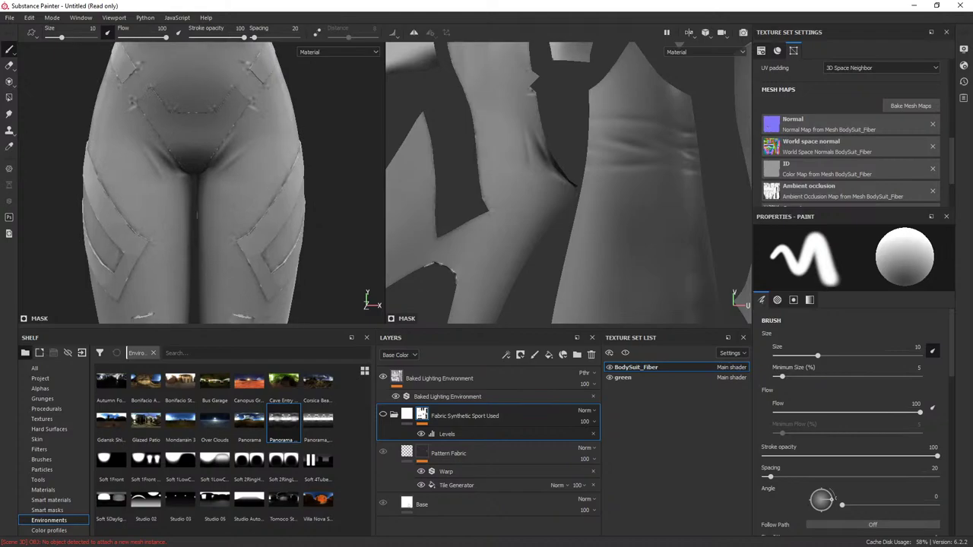
middle_click_drag(190, 228, 190, 130)
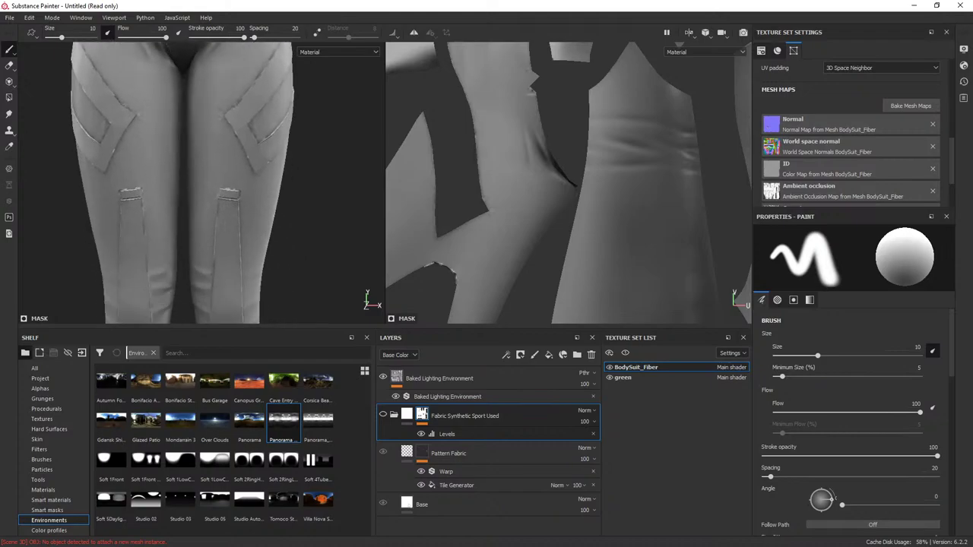
middle_click_drag(190, 84, 190, 262)
scroll(847, 152, "down", 2)
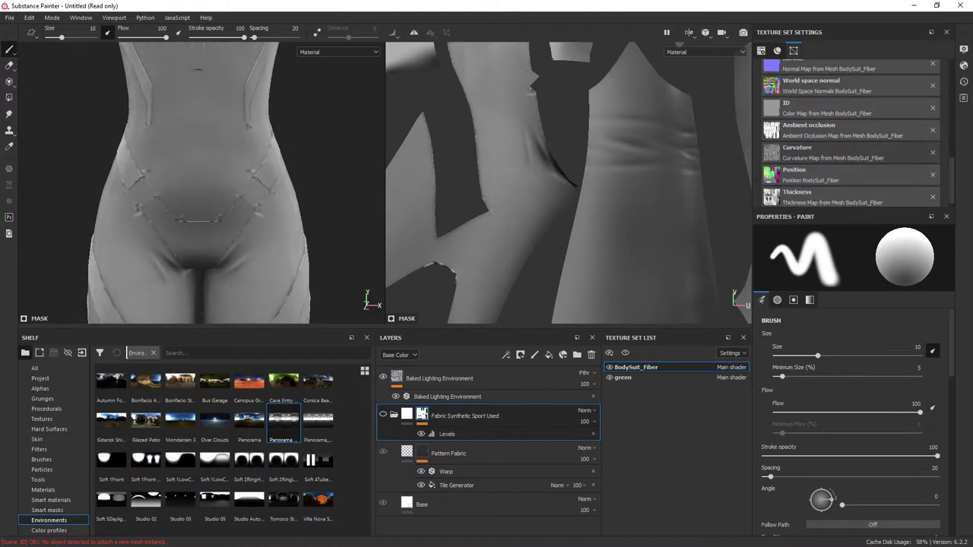
scroll(851, 133, "down", 1)
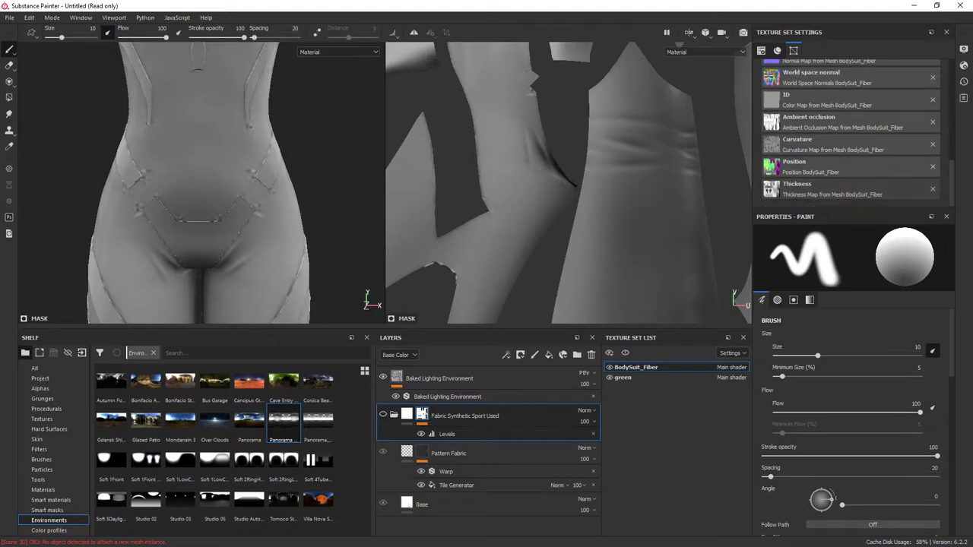
left_click(933, 188)
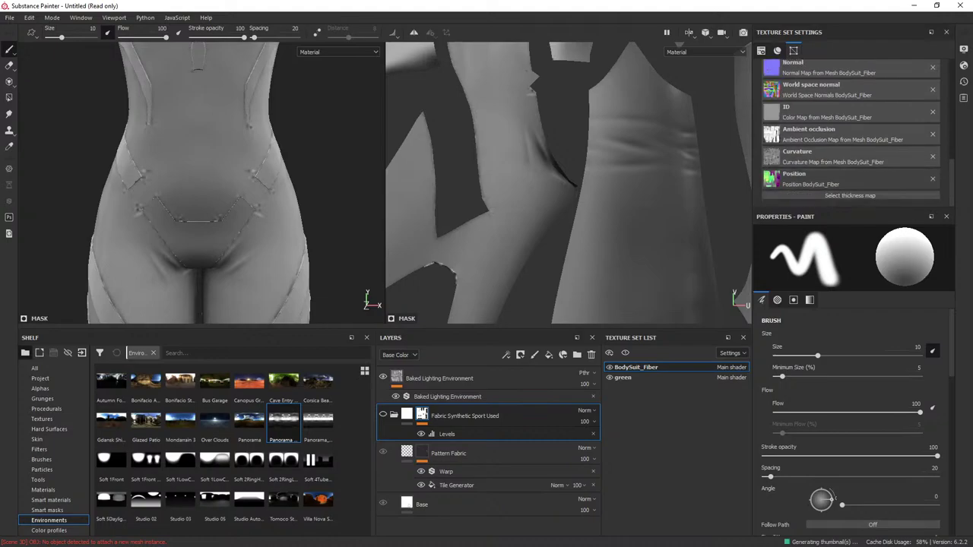
left_click(932, 157)
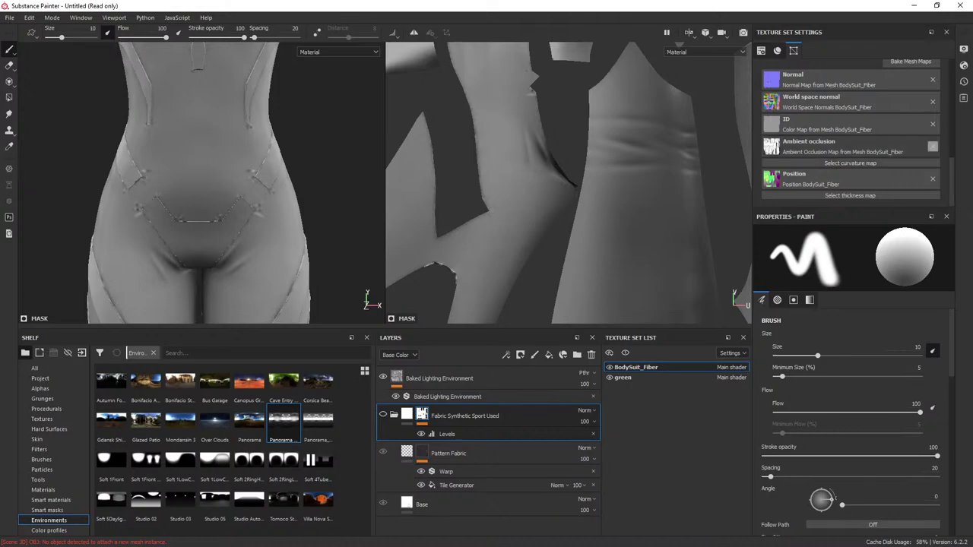
left_click(932, 146)
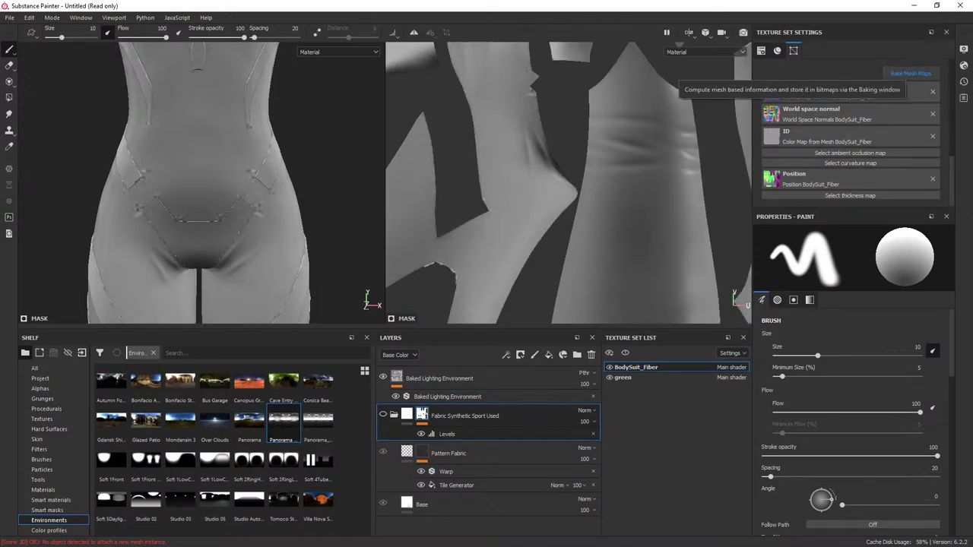
left_click(910, 74)
Bake the selected mesh maps at 2048 output size with Subsampling 4x4 antialiasing
left_click(498, 138)
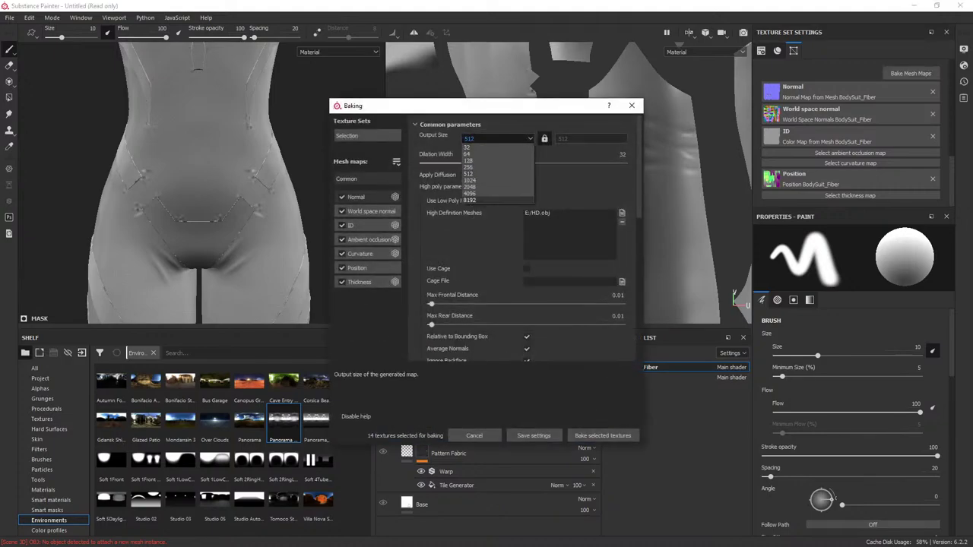
left_click(469, 186)
scroll(532, 251, "down", 4)
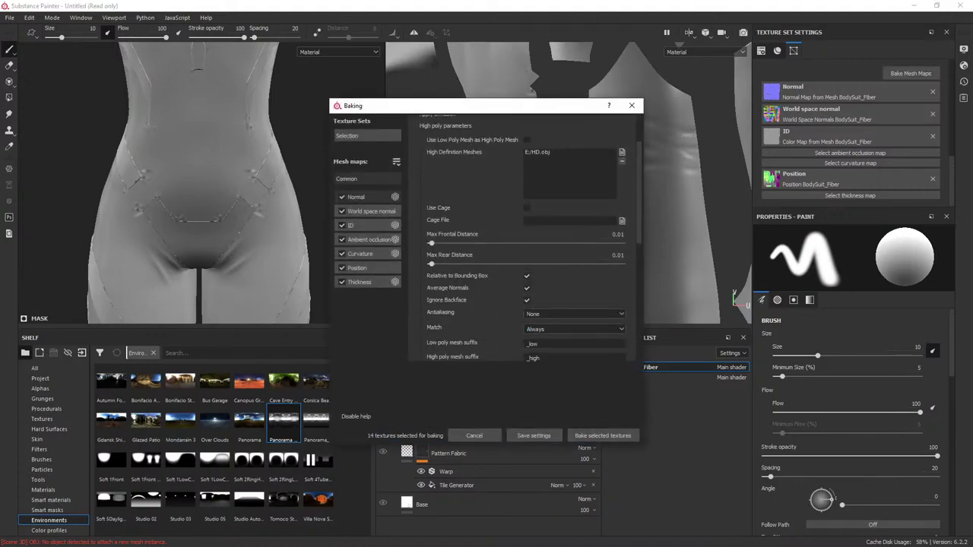
left_click(573, 253)
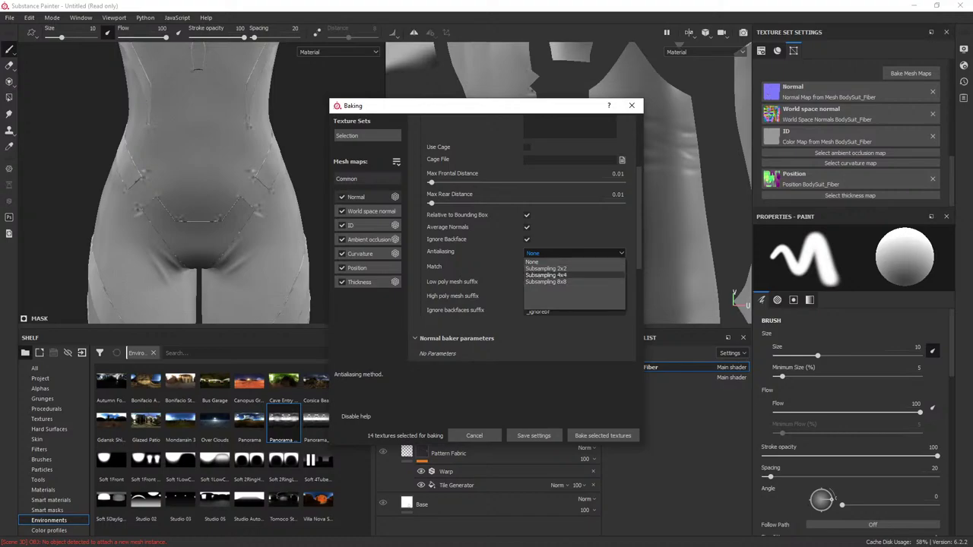
left_click(577, 272)
scroll(524, 243, "up", 4)
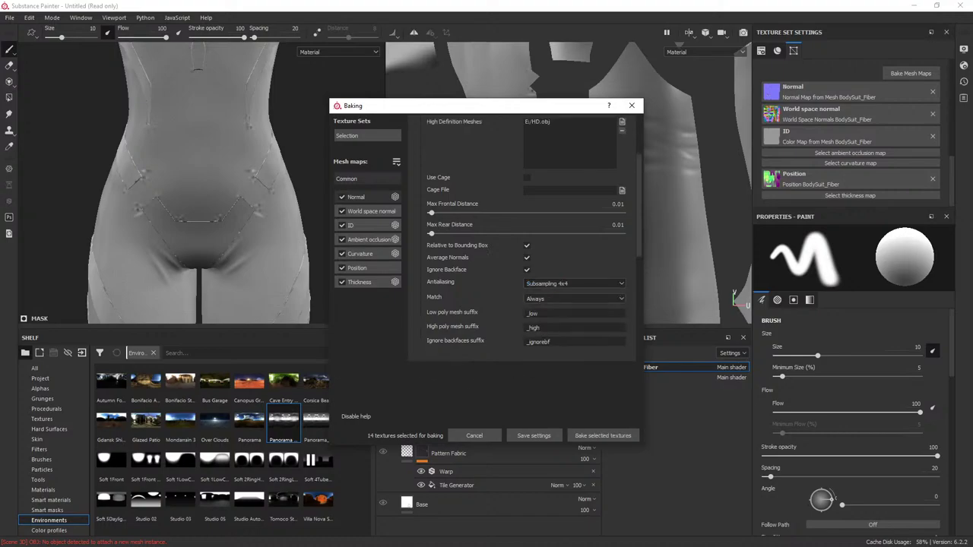
left_click(603, 435)
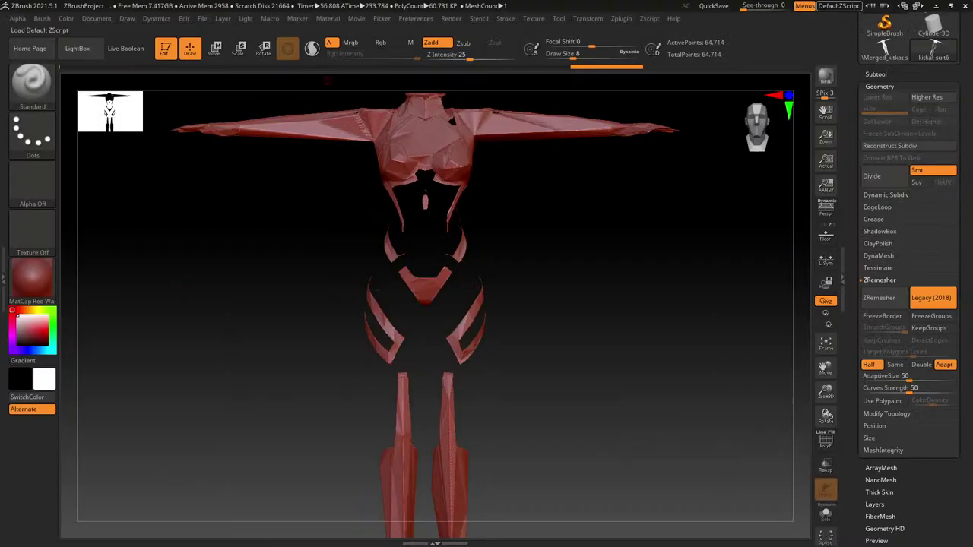
Close ZBrush, choosing Yes to save its changes
left_click(965, 6)
left_click(462, 315)
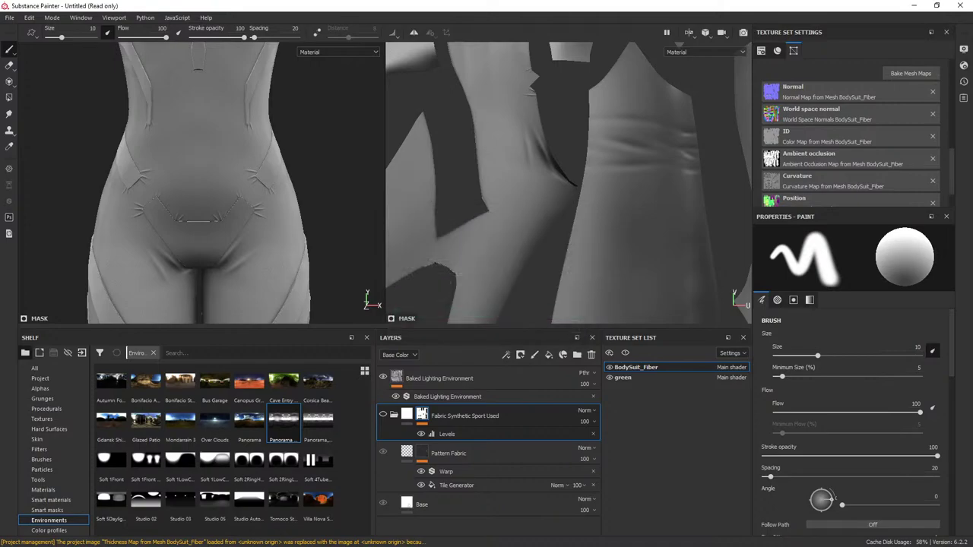
Centre the view on the wrist band, hide the 'green' texture set, and zoom the UV view out
key("f")
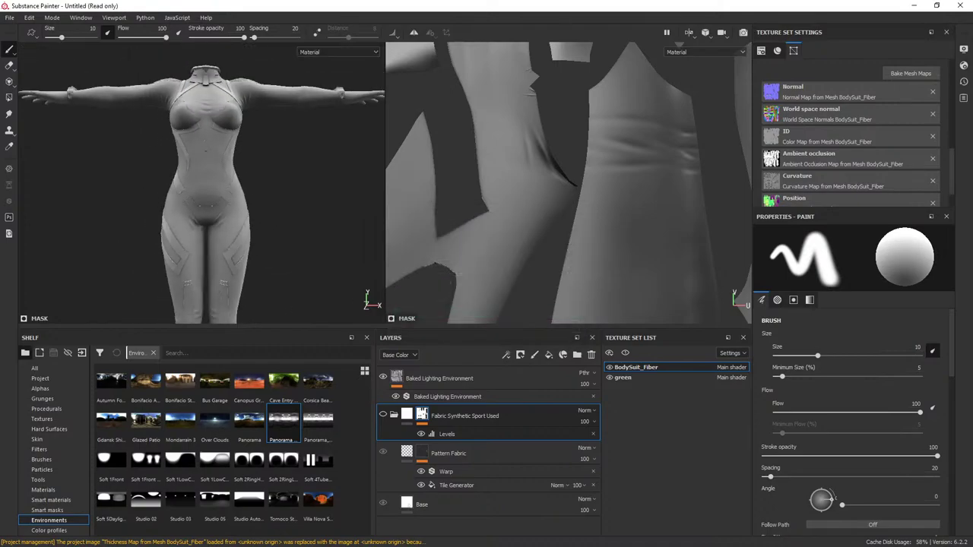
scroll(263, 256, "up", 6)
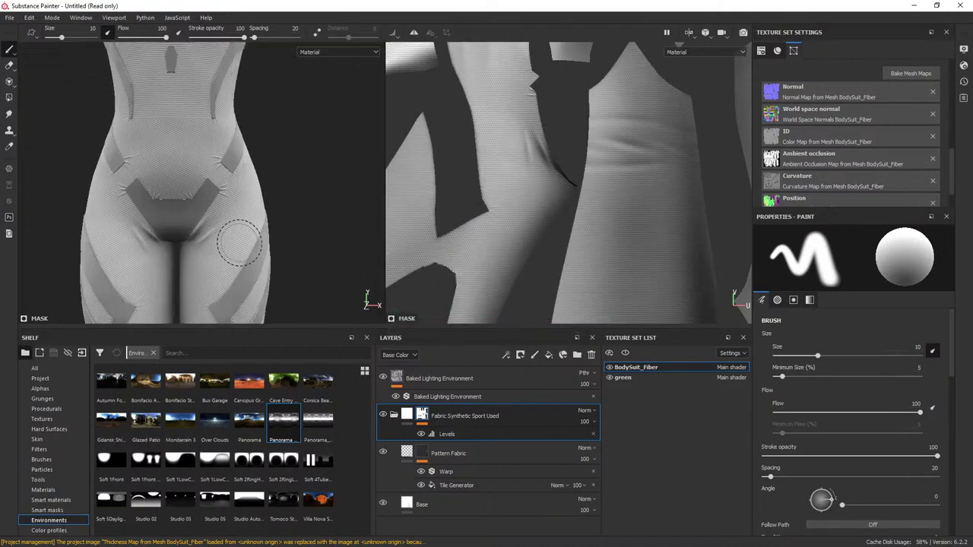
key("f")
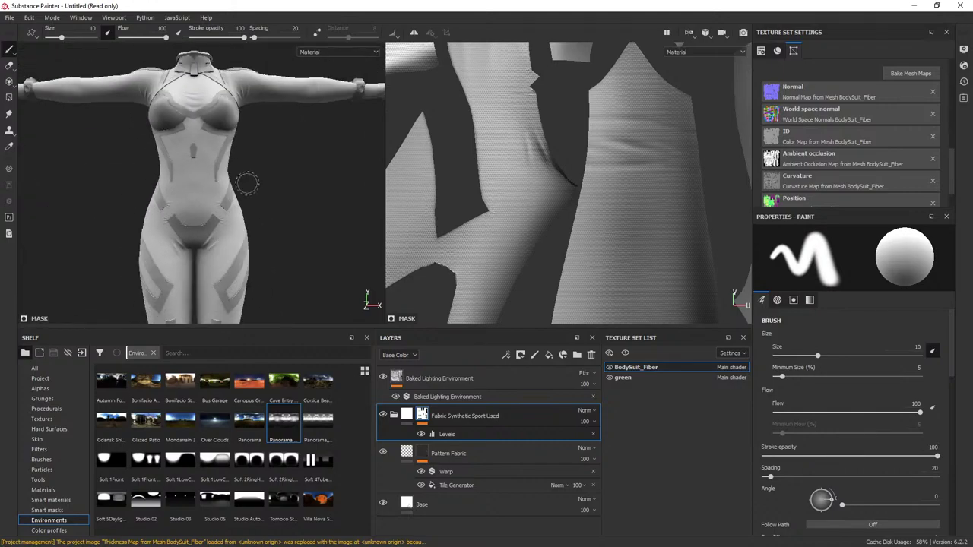
scroll(276, 163, "up", 3)
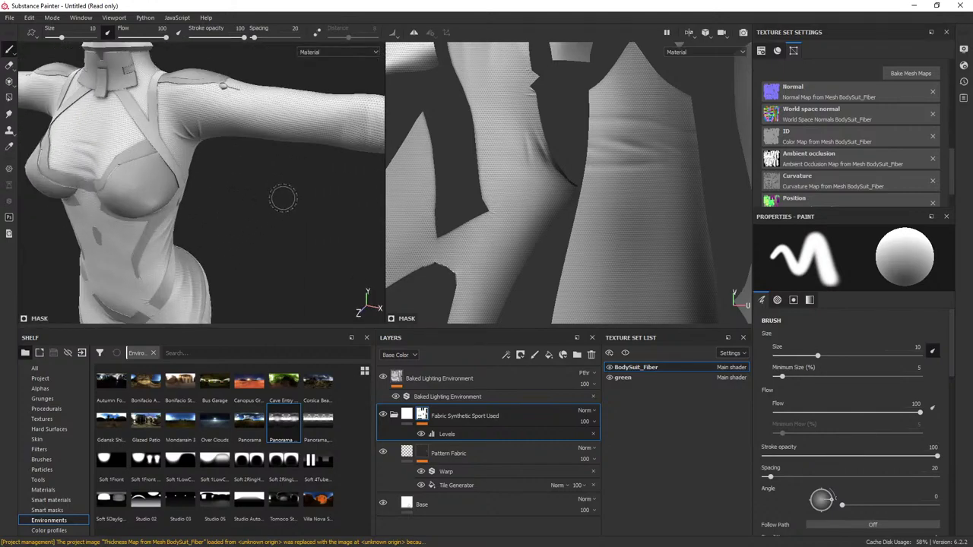
scroll(103, 162, "up", 3)
middle_click_drag(250, 163, 94, 151)
scroll(176, 158, "down", 3)
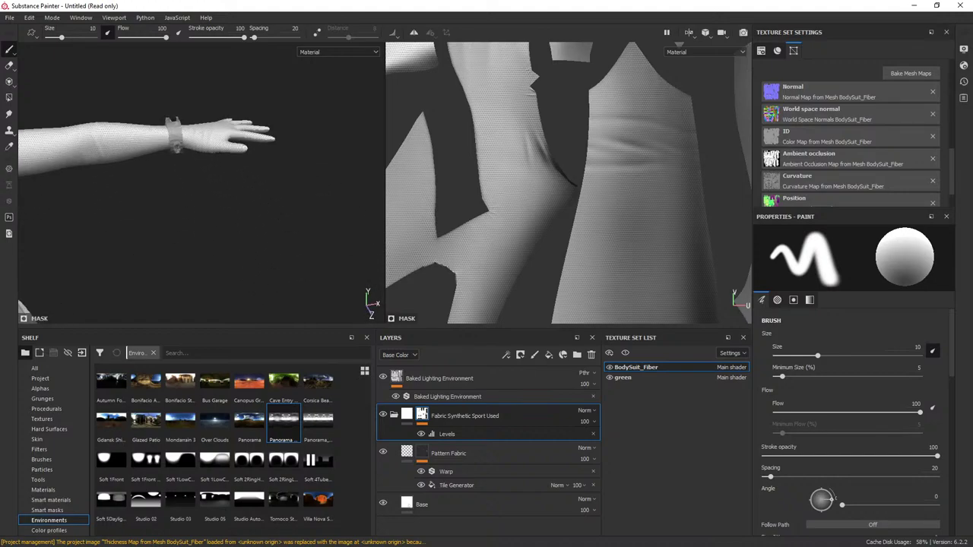
scroll(177, 157, "up", 2)
left_click_drag(177, 157, 163, 271, "alt")
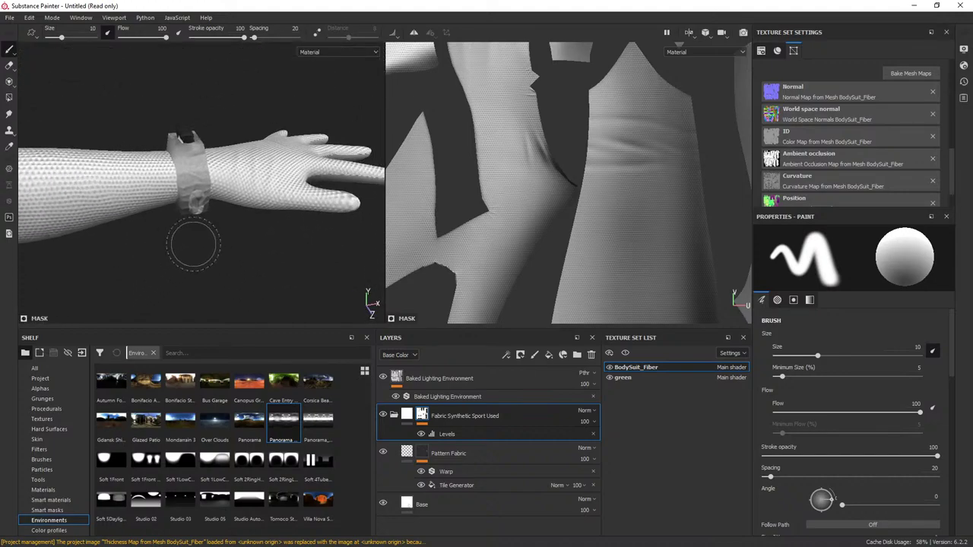
scroll(212, 222, "up", 2)
mouse_move(211, 222)
left_mouse_down("alt")
mouse_move(207, 245)
mouse_move(217, 234)
left_mouse_up("alt")
left_click(608, 377)
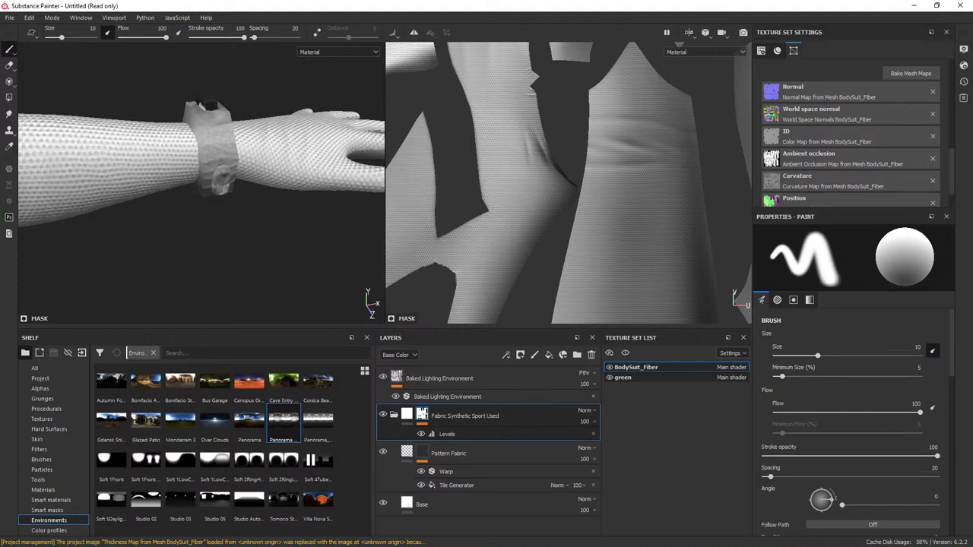
scroll(490, 264, "down", 1)
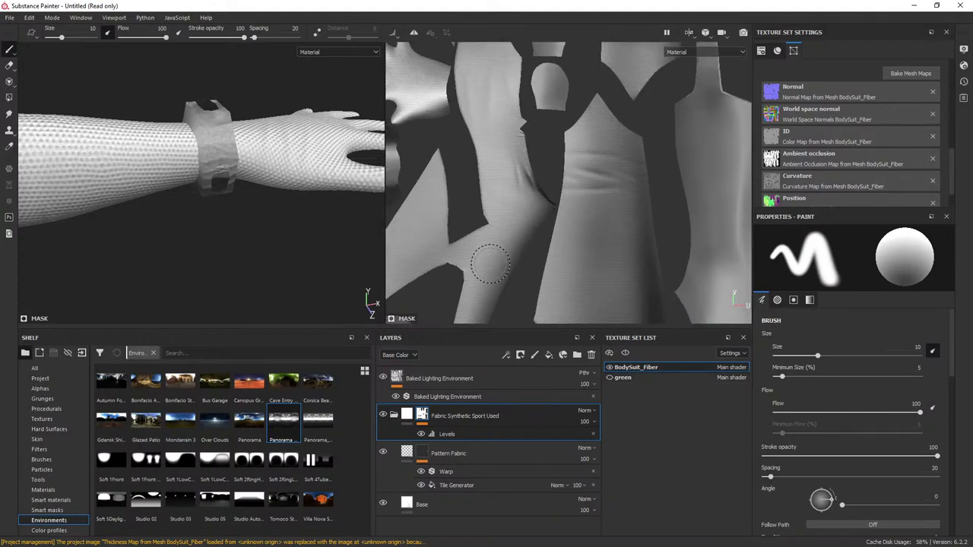
scroll(490, 264, "down", 5)
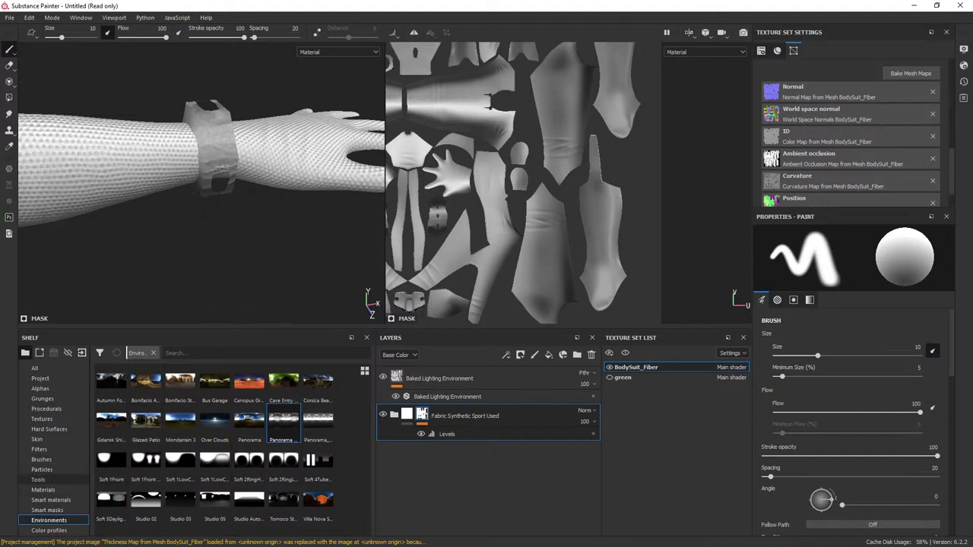
Add the Bronze Armor smart material to the layer stack
left_click(51, 500)
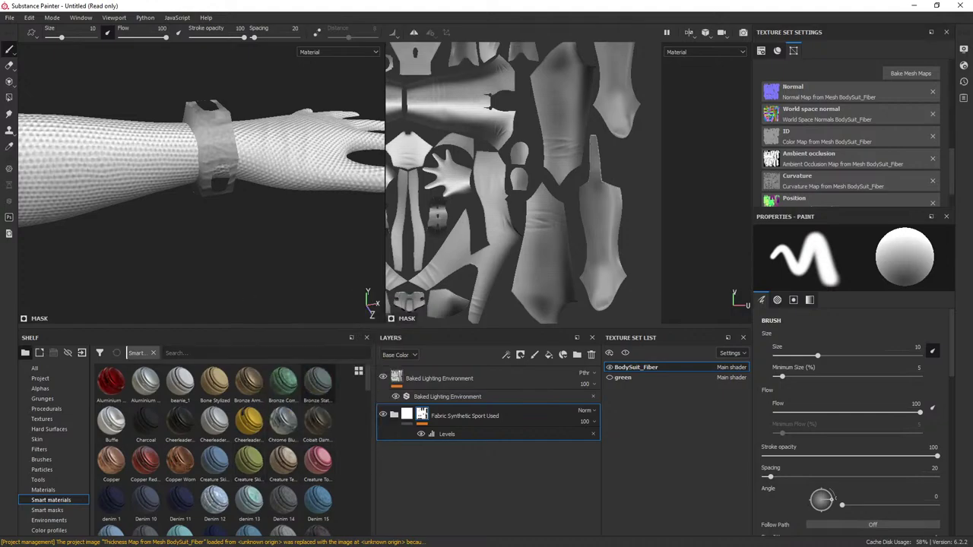
scroll(221, 441, "down", 3)
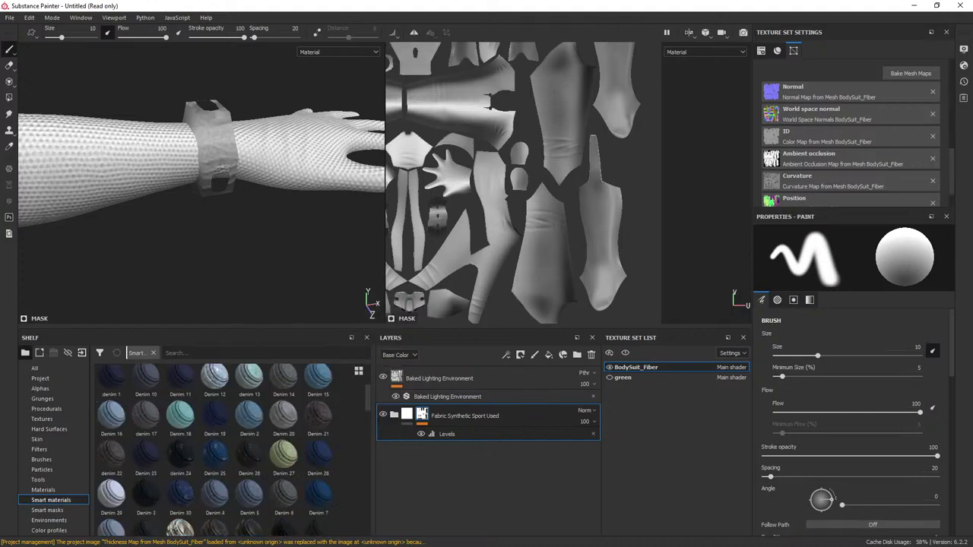
scroll(220, 440, "down", 3)
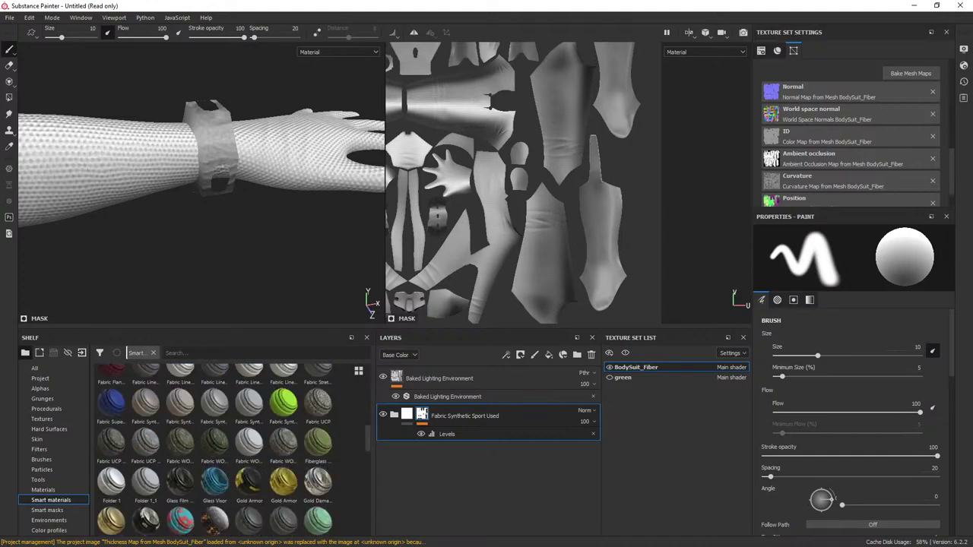
scroll(220, 448, "down", 3)
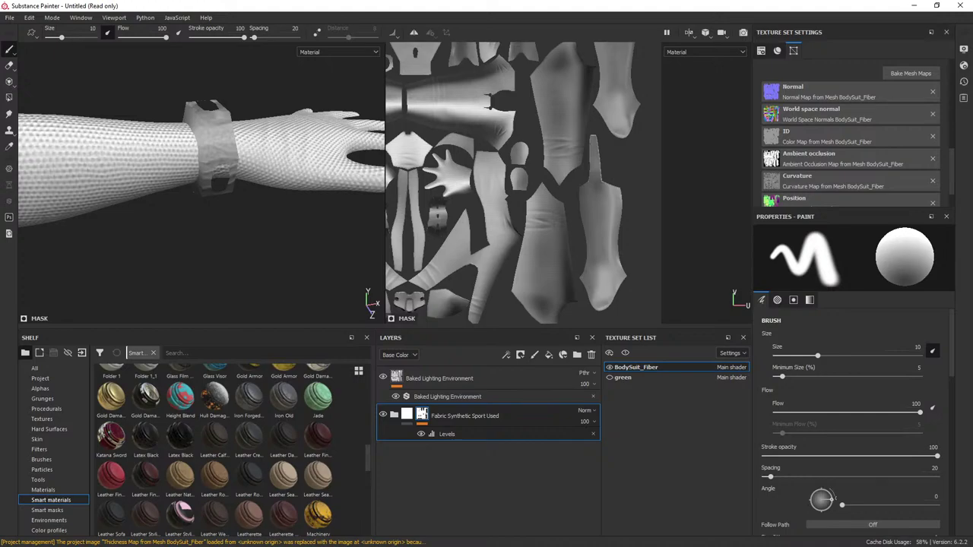
scroll(243, 410, "up", 10)
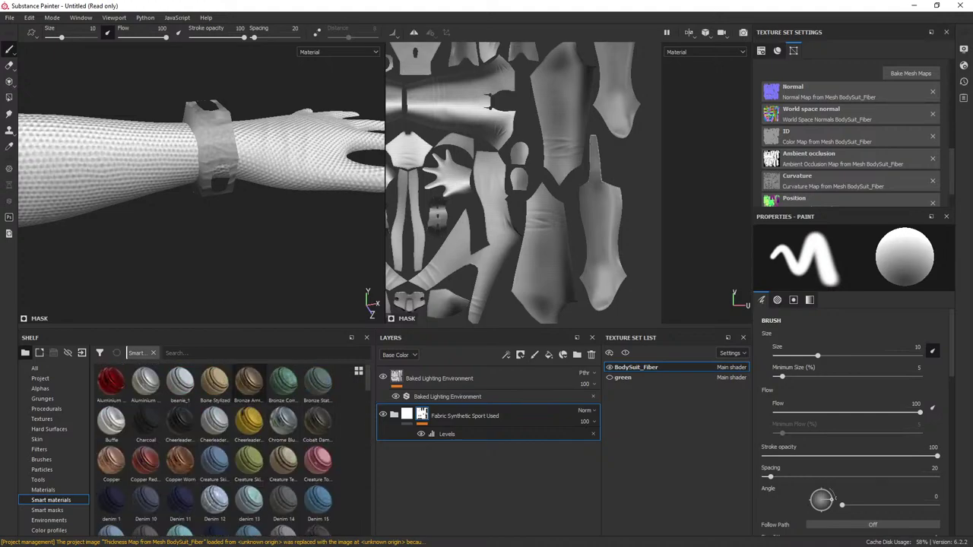
left_click_drag(249, 384, 487, 453)
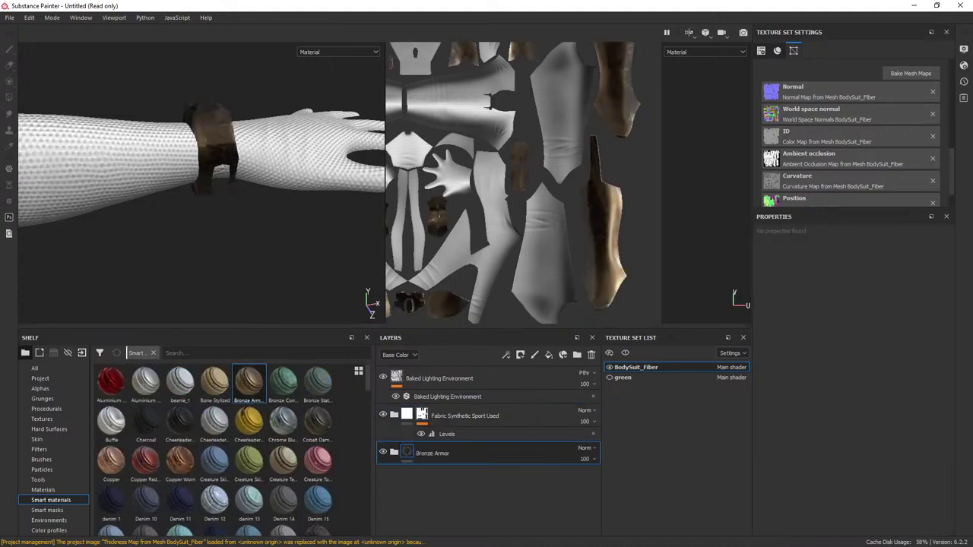
Make the Base Metal layer's colour pure white and lower its Metallic to about 0.45
left_click(394, 453)
scroll(408, 469, "down", 3)
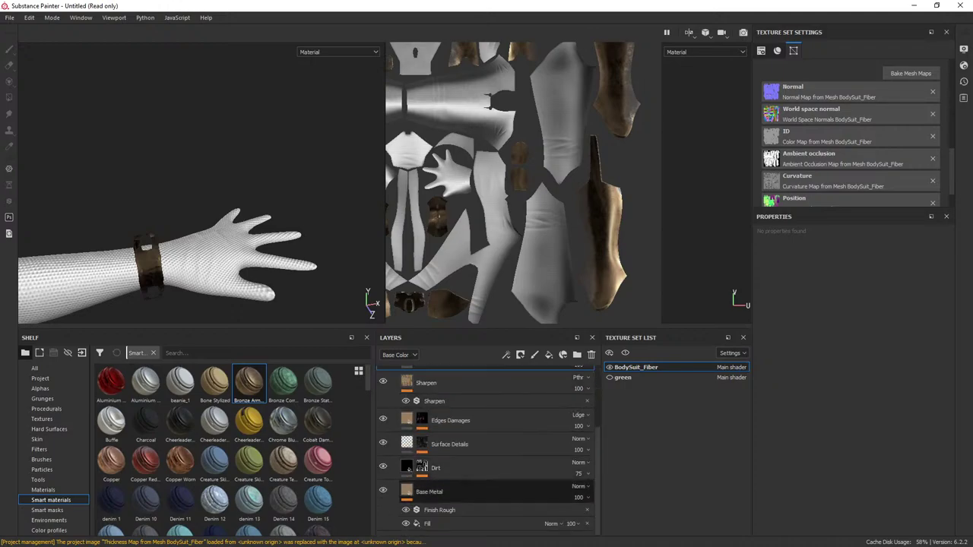
left_click(441, 492)
left_click(844, 443)
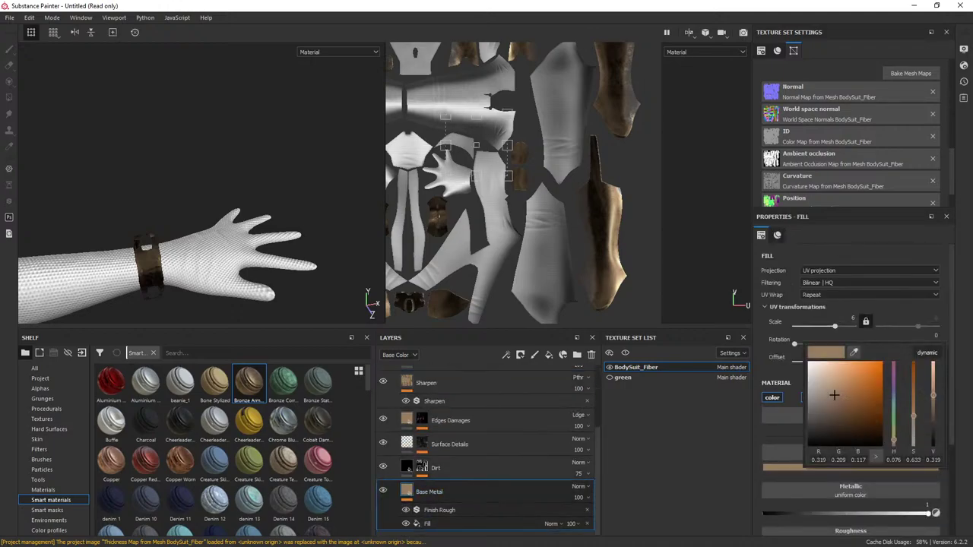
left_click_drag(809, 382, 810, 366)
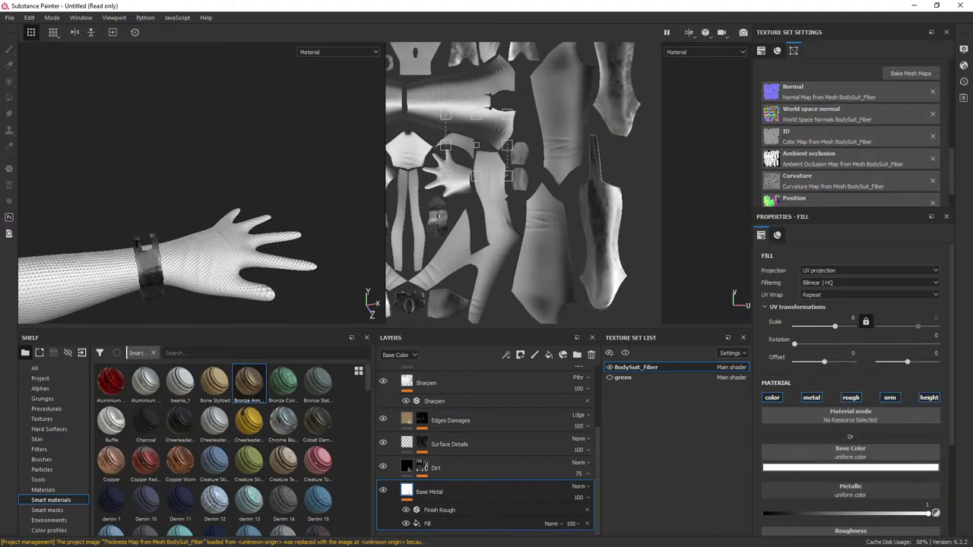
left_click_drag(929, 513, 829, 513)
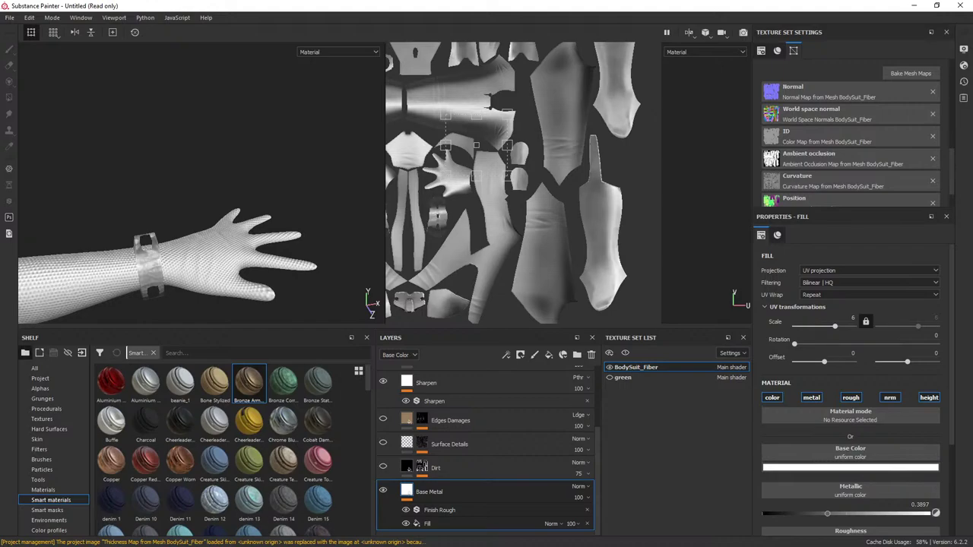
Inspect the result on the torso and shoulder, then delete the Bronze Armor group
middle_click_drag(228, 228, 243, 175, "alt")
scroll(243, 175, "up", 5)
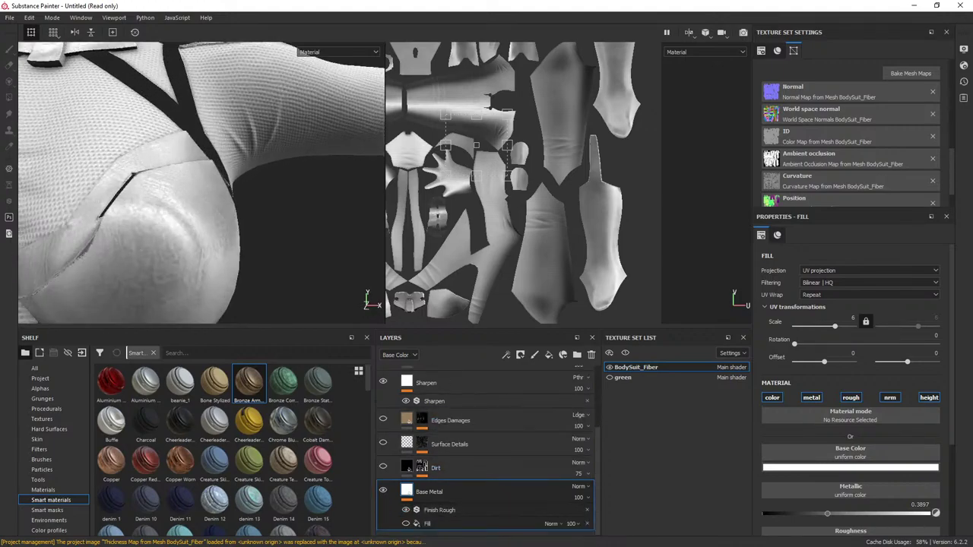
mouse_move(243, 175)
middle_mouse_down("alt")
mouse_move(228, 190)
mouse_move(240, 179)
middle_mouse_up("alt")
scroll(486, 448, "up", 2)
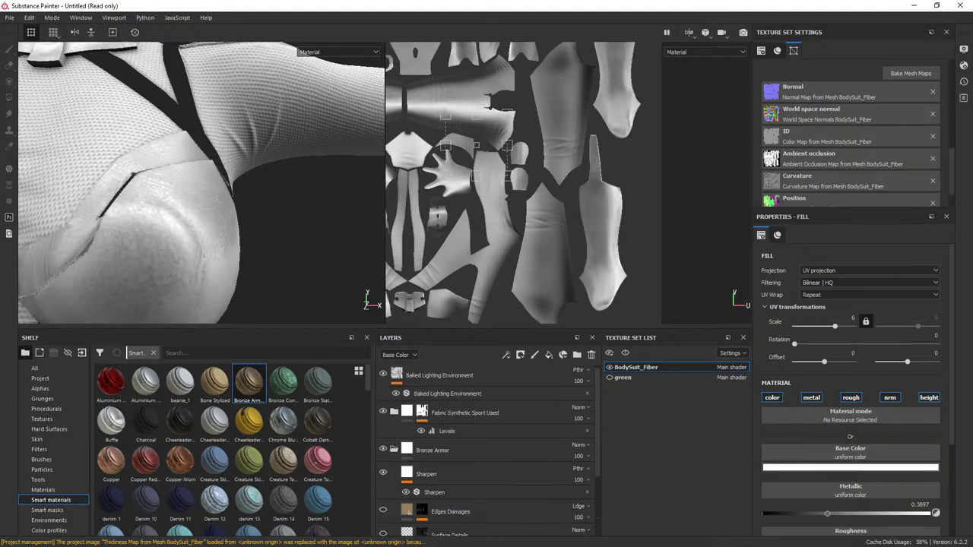
scroll(202, 183, "down", 5)
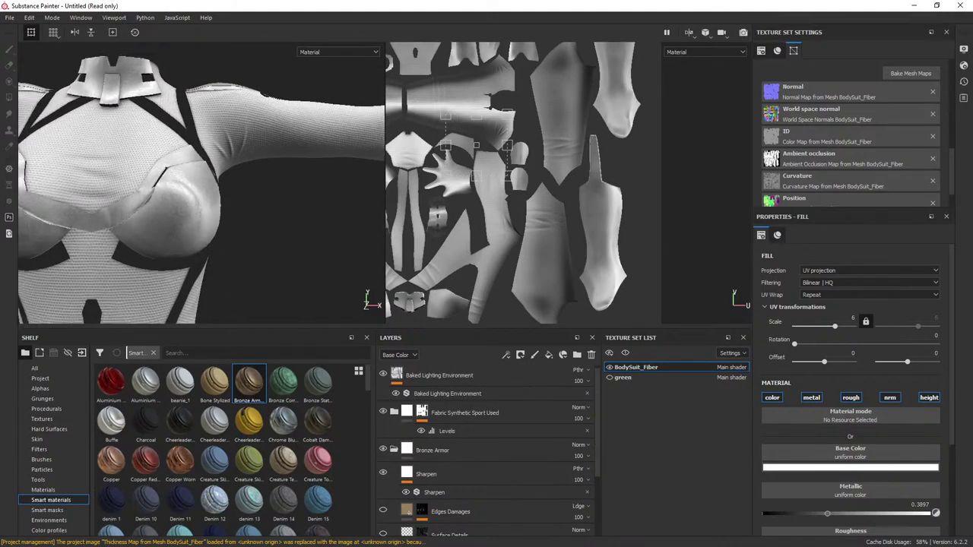
left_click_drag(228, 182, 175, 182, "alt")
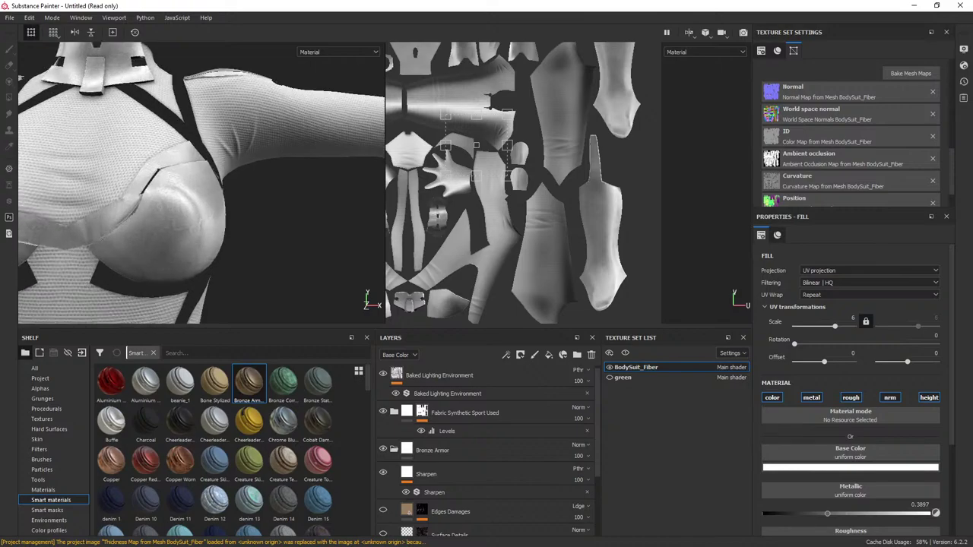
left_click(456, 450)
key("Delete")
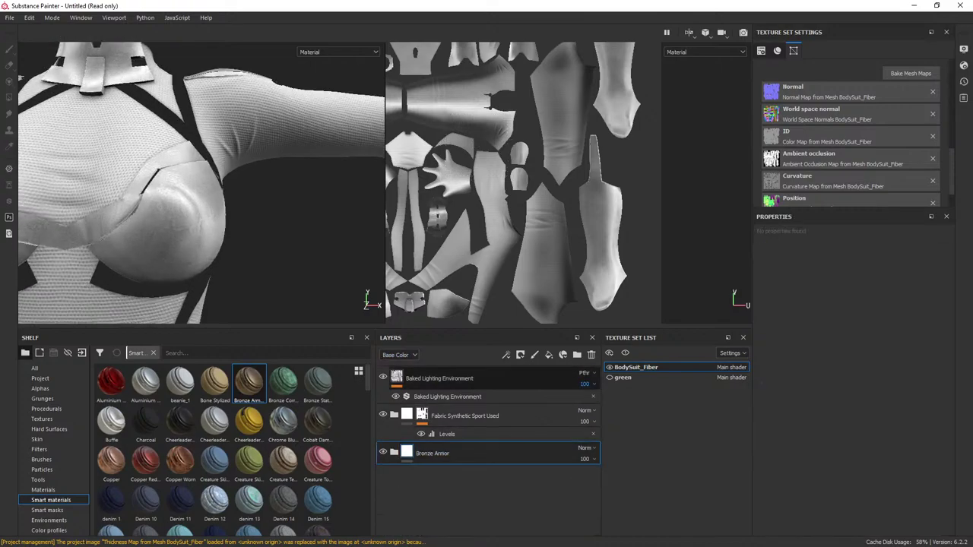
key("1")
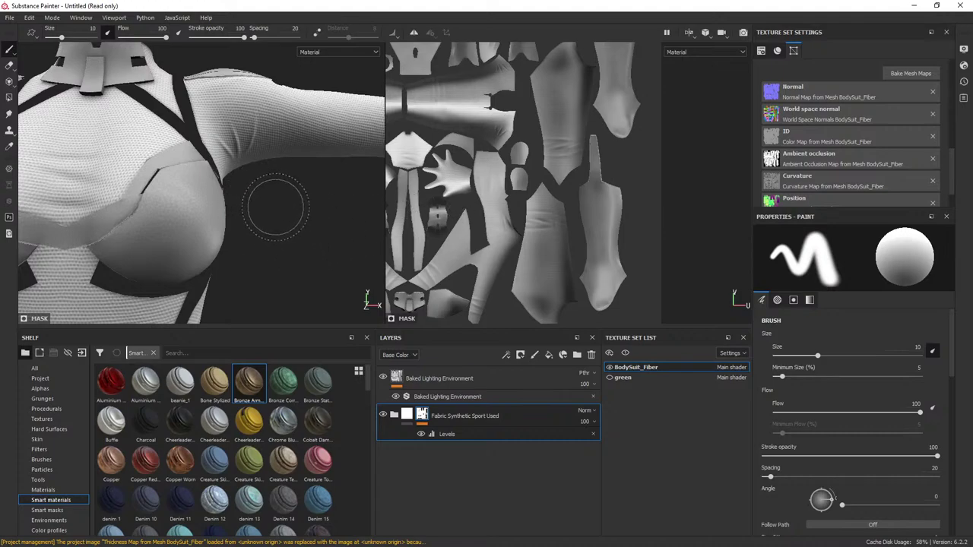
scroll(465, 200, "up", 4)
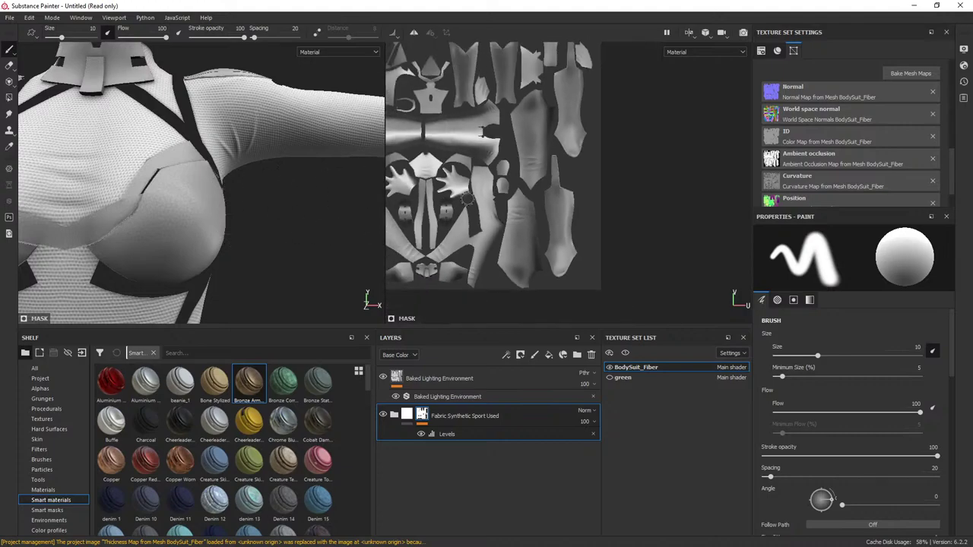
scroll(449, 171, "down", 3)
scroll(547, 196, "up", 3)
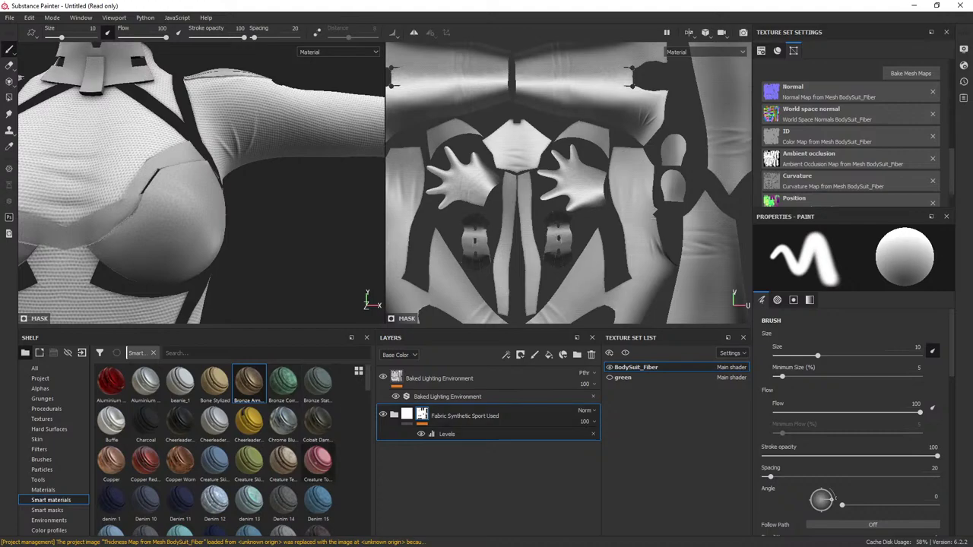
mouse_move(318, 459)
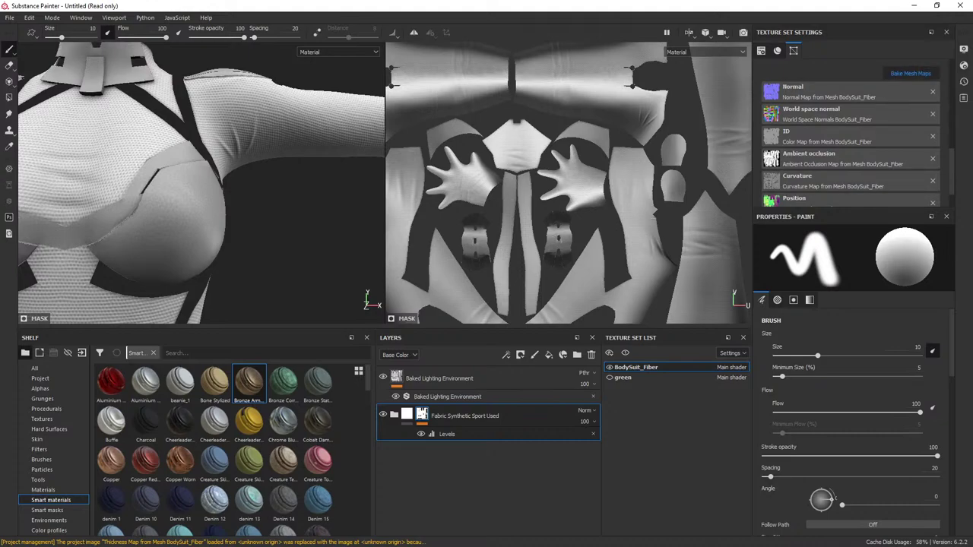
Rebake all 14 mesh maps for BodySuit_Fiber with the ID baker's Color Source set to File ID
left_click(911, 73)
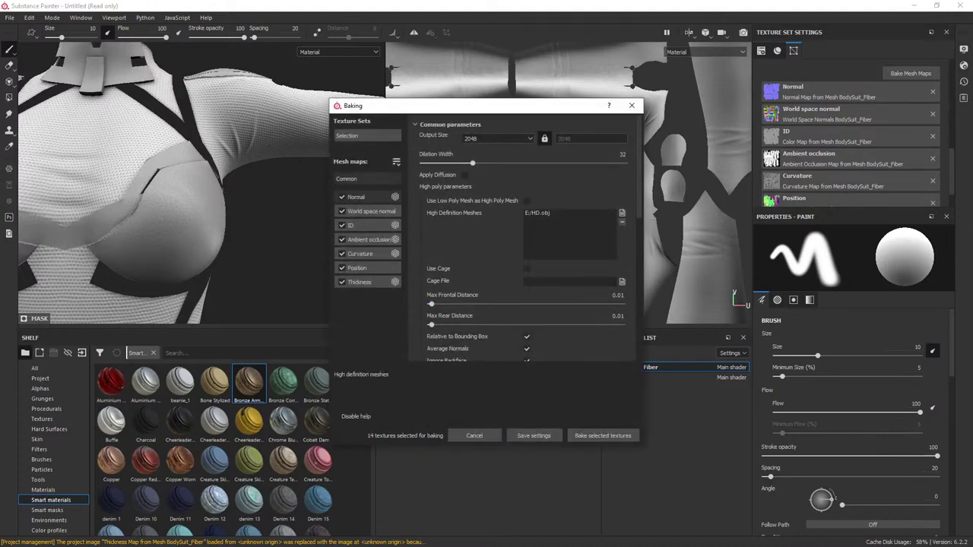
left_click(341, 225)
scroll(494, 198, "down", 1)
scroll(505, 243, "down", 3)
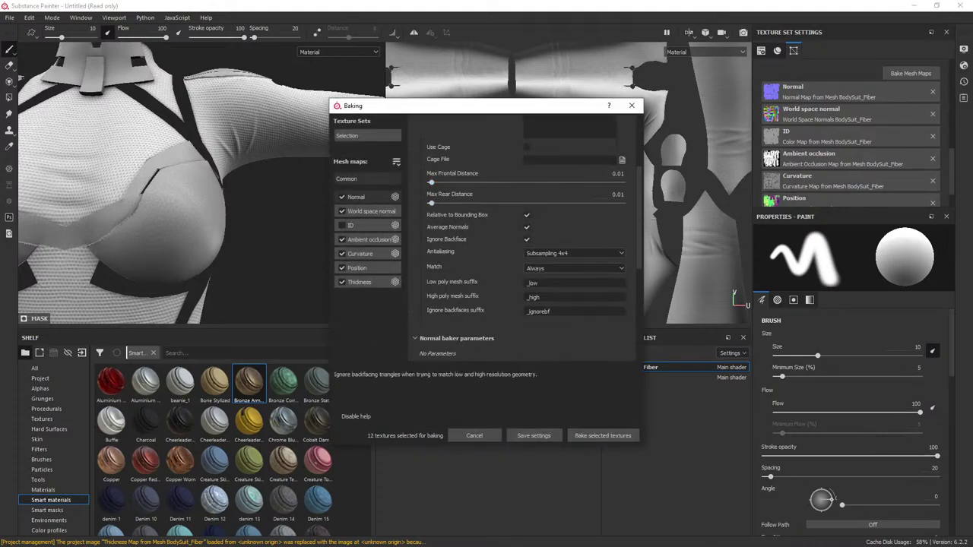
scroll(517, 277, "up", 4)
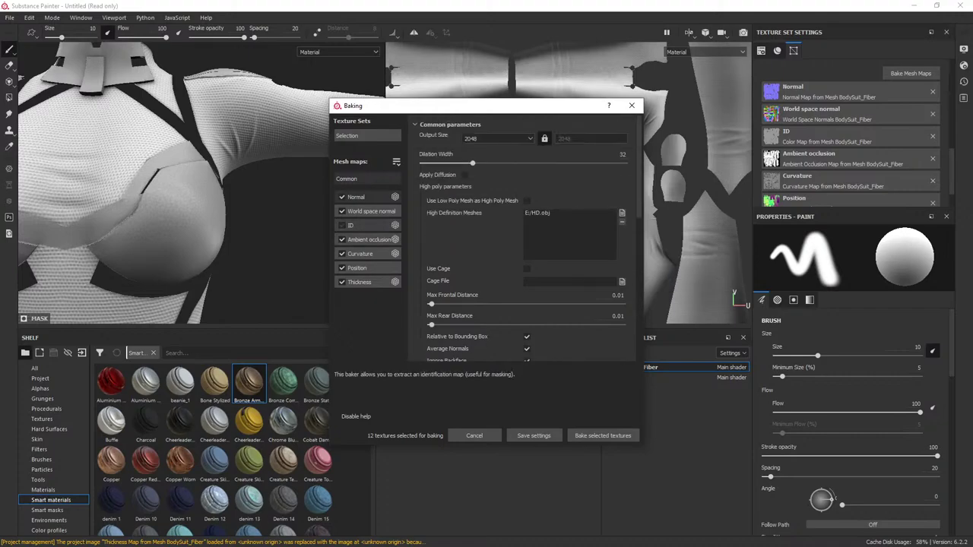
left_click(358, 225)
left_click(524, 136)
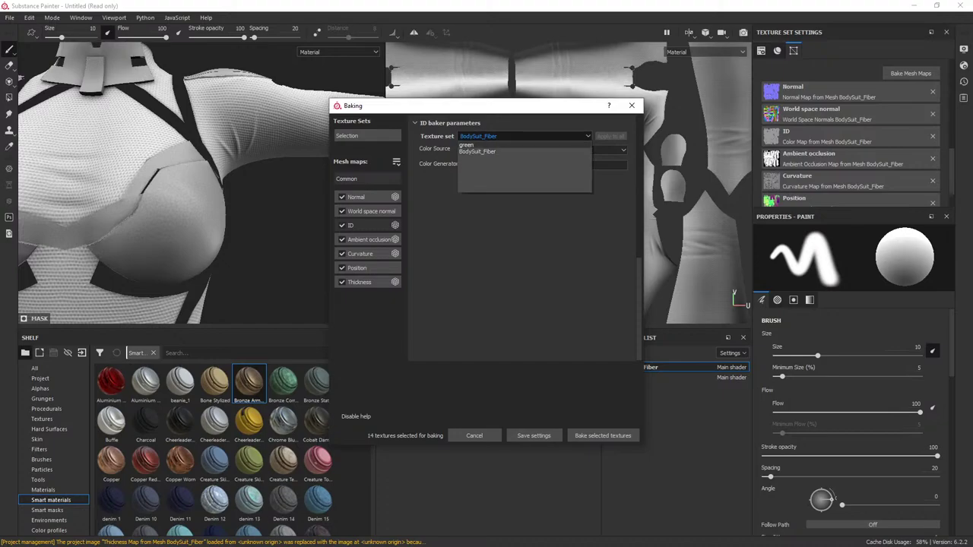
left_click(486, 144)
left_click(494, 149)
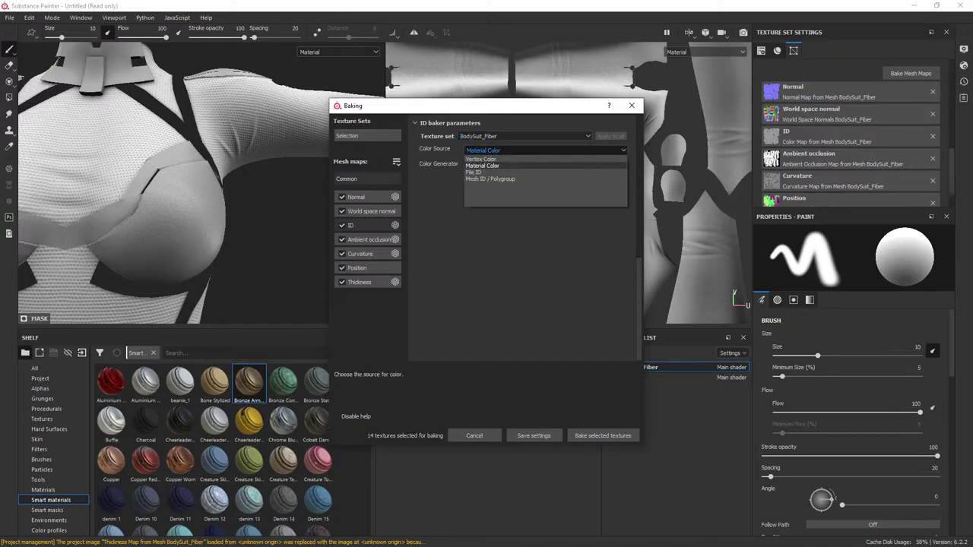
left_click(486, 172)
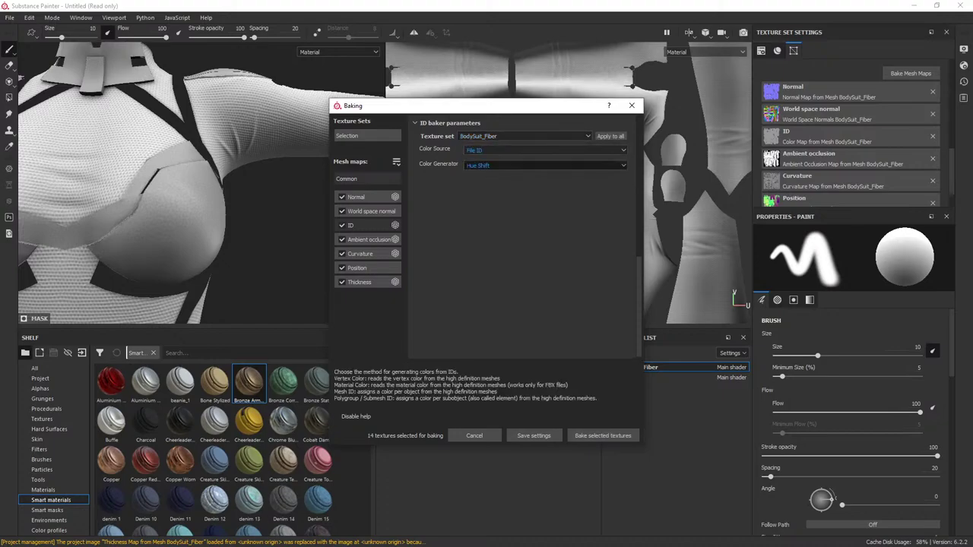
left_click(602, 435)
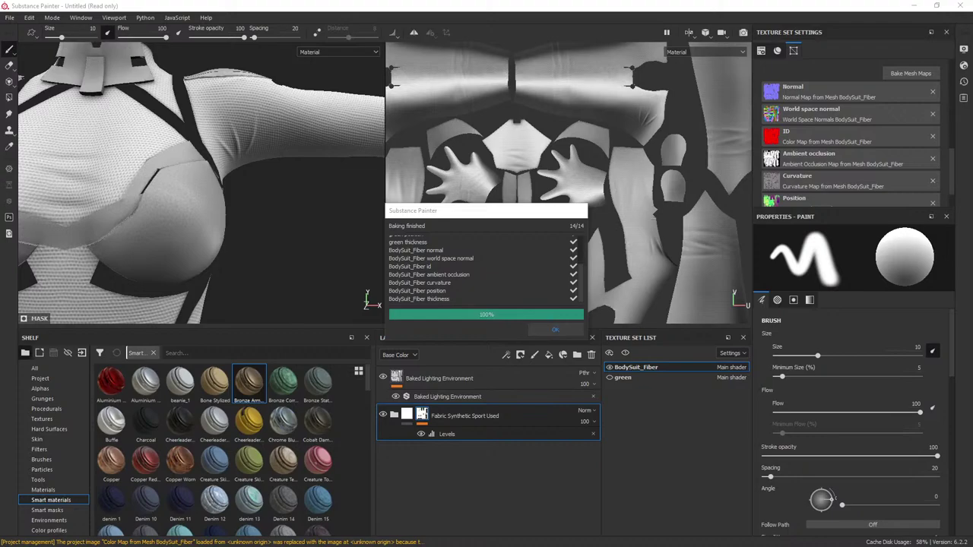
Dismiss the Baking finished report and orbit the model for a close view of the chest
left_click(555, 329)
mouse_move(282, 217)
left_mouse_down("alt")
mouse_move(251, 205)
mouse_move(282, 185)
left_mouse_up("alt")
mouse_move(289, 235)
left_mouse_down("alt")
mouse_move(317, 204)
mouse_move(304, 194)
left_mouse_up("alt")
Take a screen snip of the model's chest area
key("shift")
key("super+shift+s")
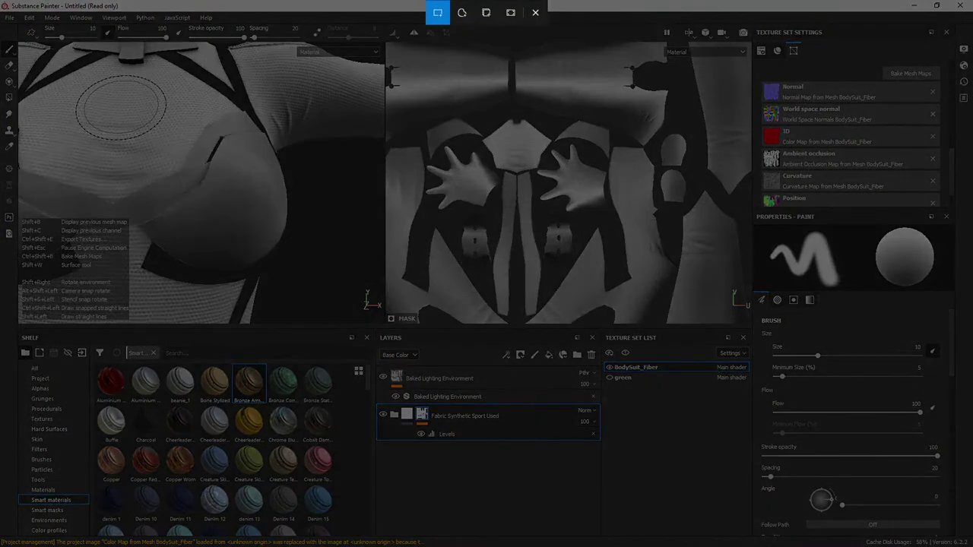
left_click_drag(129, 118, 342, 312)
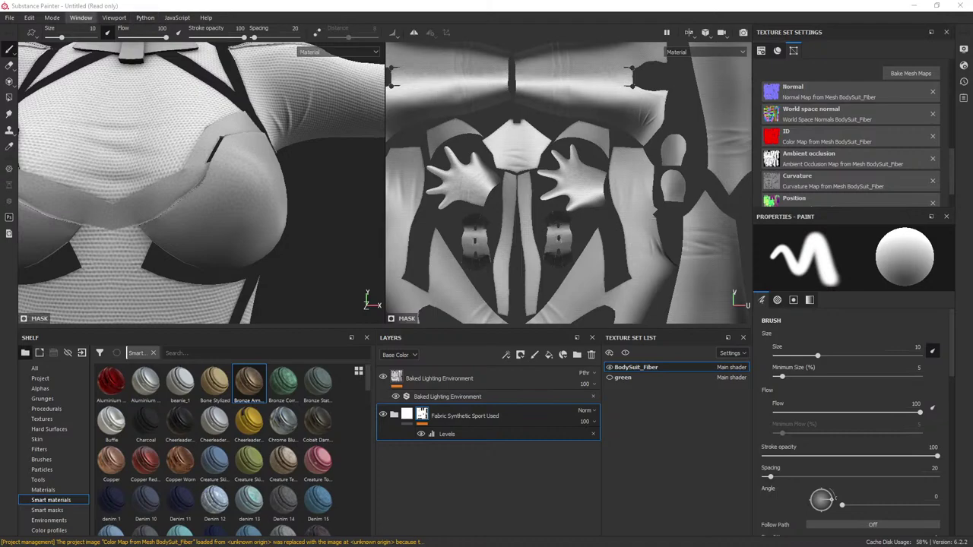
Confirm in Project Configuration that the normal map format is DirectX, then cancel
left_click(29, 18)
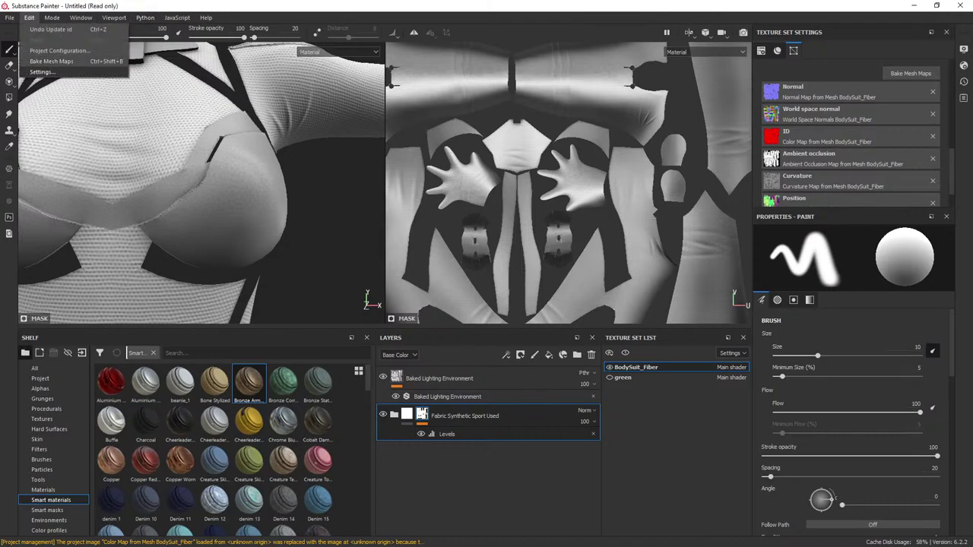
left_click(60, 50)
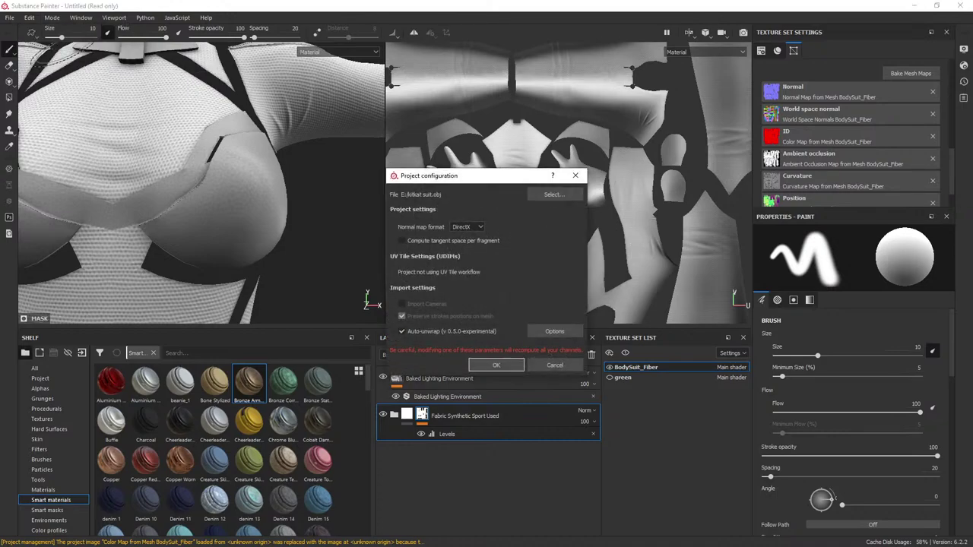
left_click(466, 226)
left_click(465, 238)
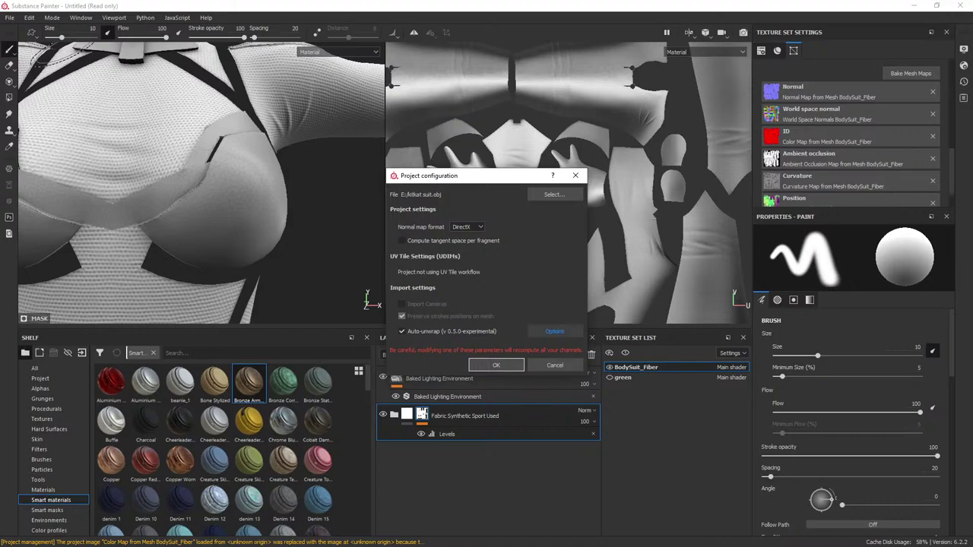
left_click(555, 365)
Open the application Settings and close them again
left_click(29, 17)
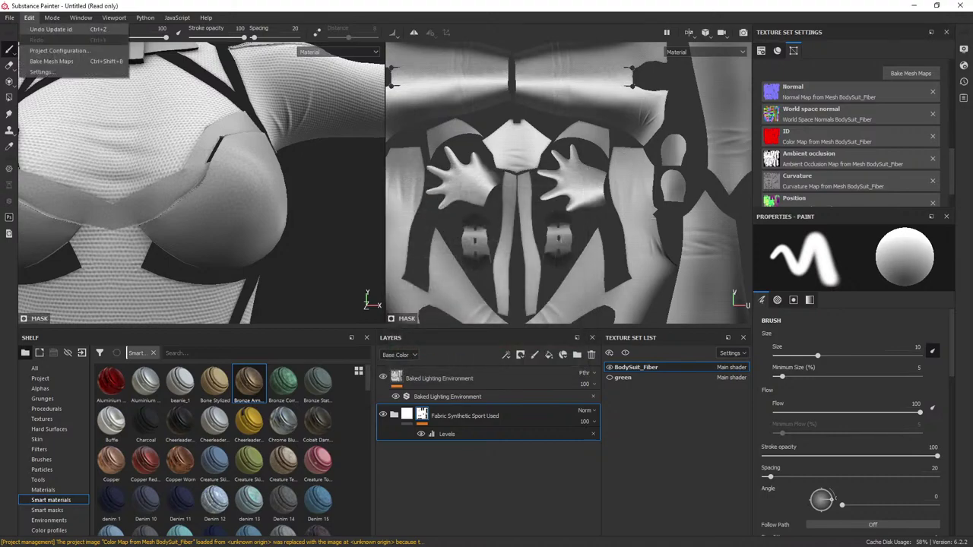
left_click(41, 71)
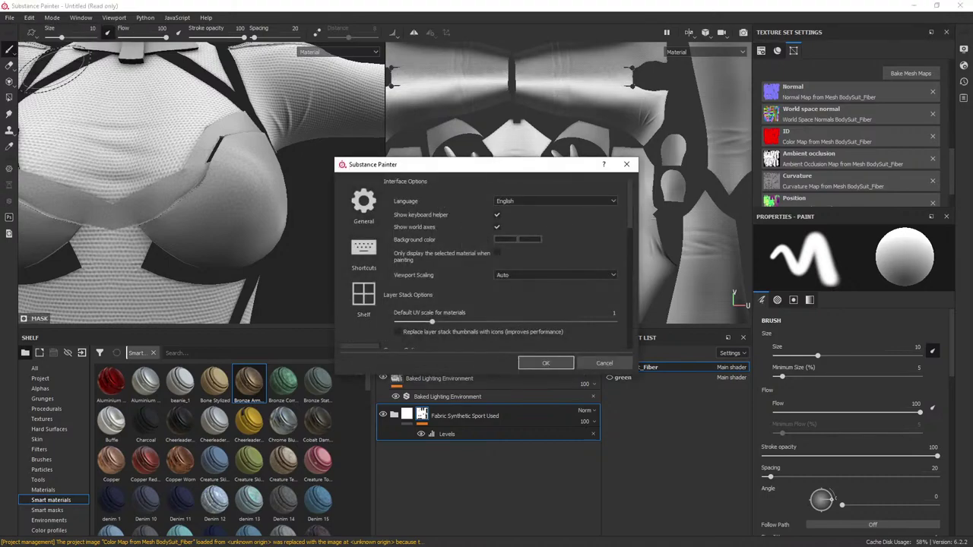
left_click(627, 164)
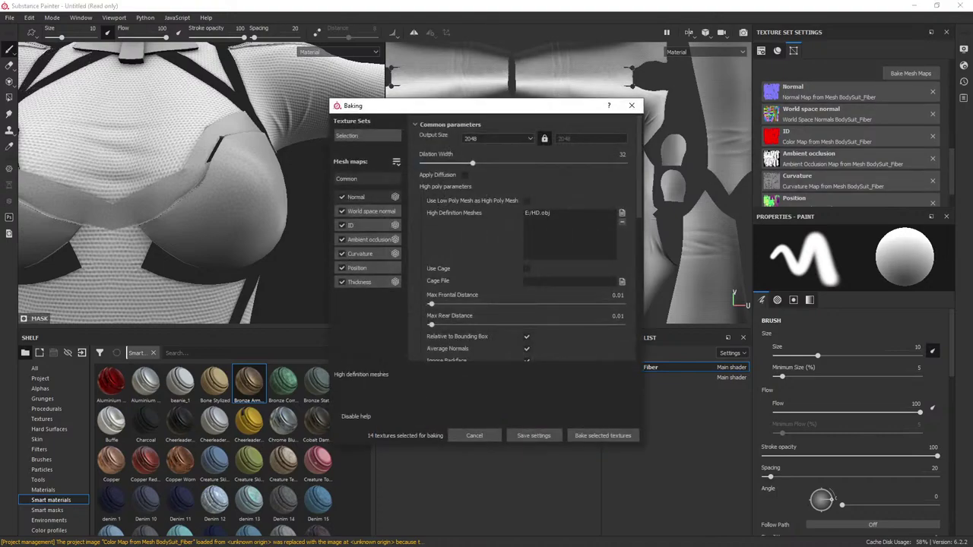
Review the Common, ID, Position and Thickness baker parameters
scroll(486, 254, "down", 3)
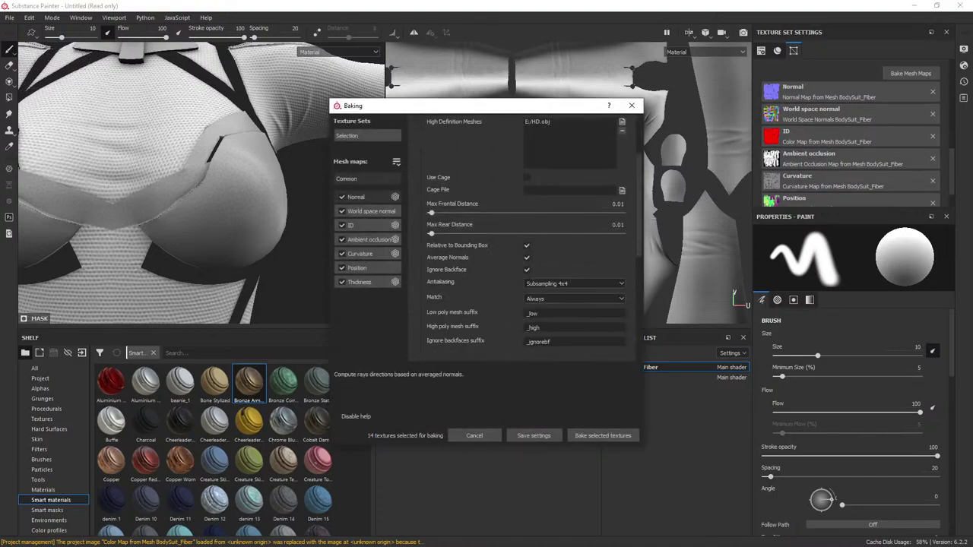
scroll(524, 235, "down", 3)
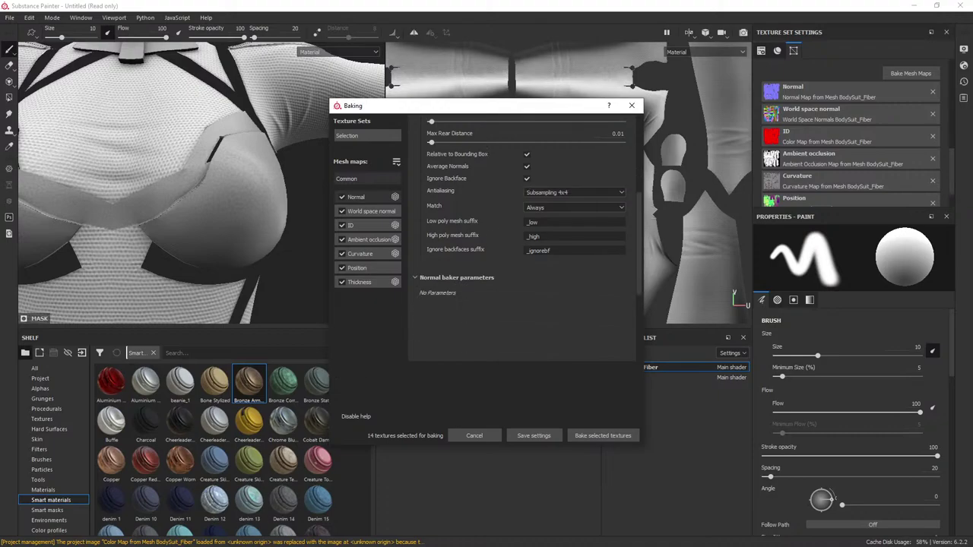
scroll(486, 312, "up", 4)
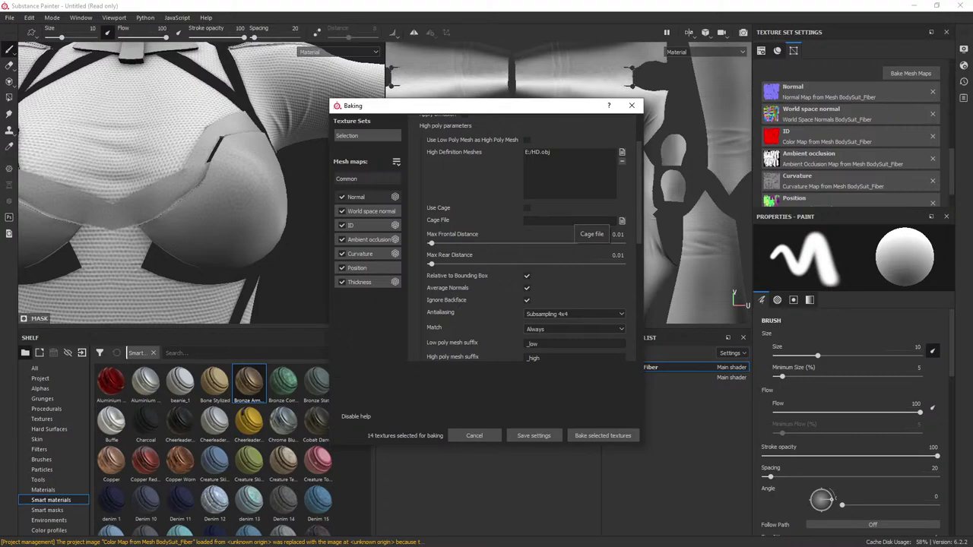
scroll(569, 220, "up", 2)
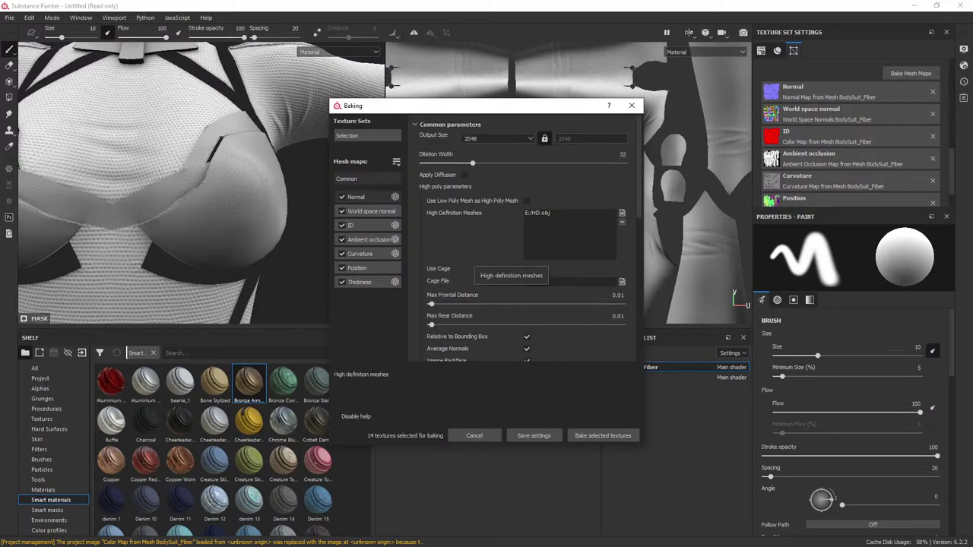
scroll(475, 269, "down", 2)
scroll(524, 251, "up", 2)
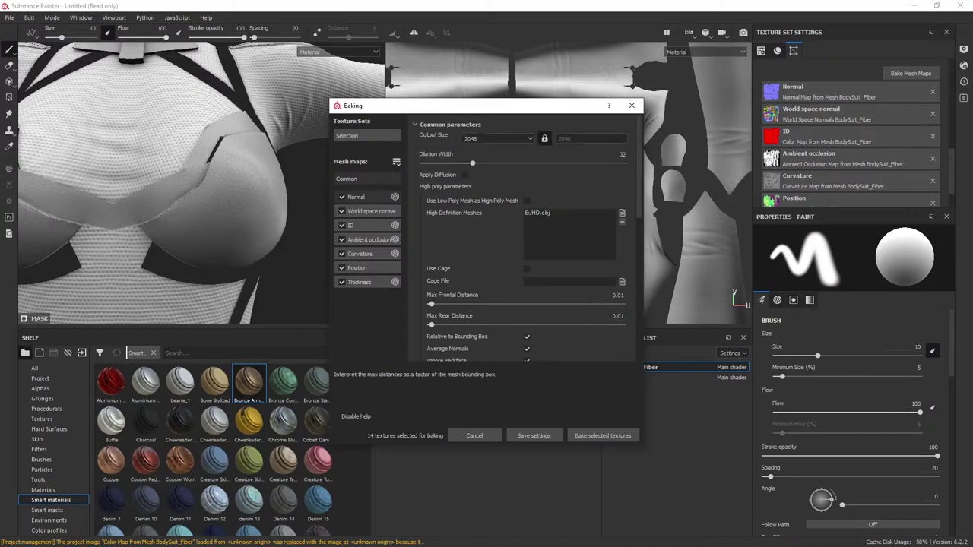
left_click(365, 225)
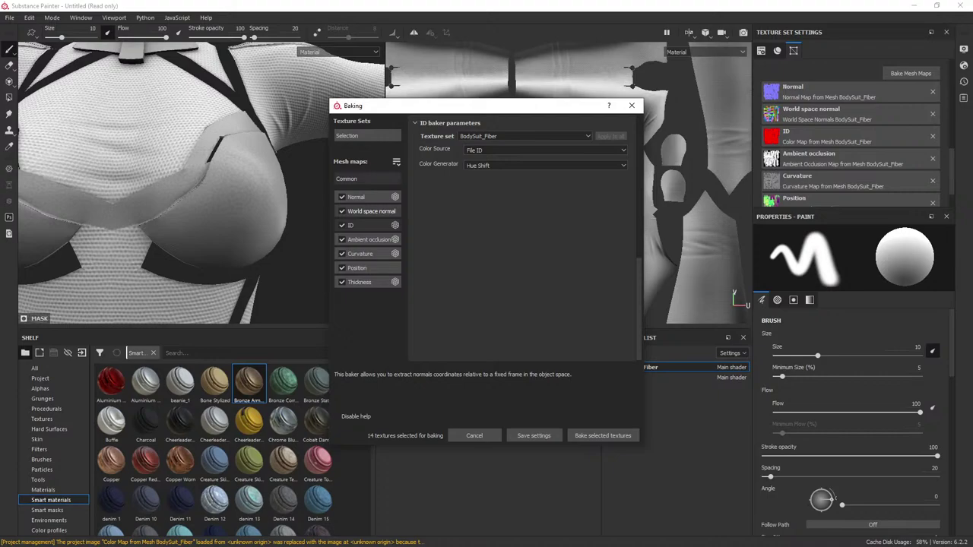
left_click(357, 267)
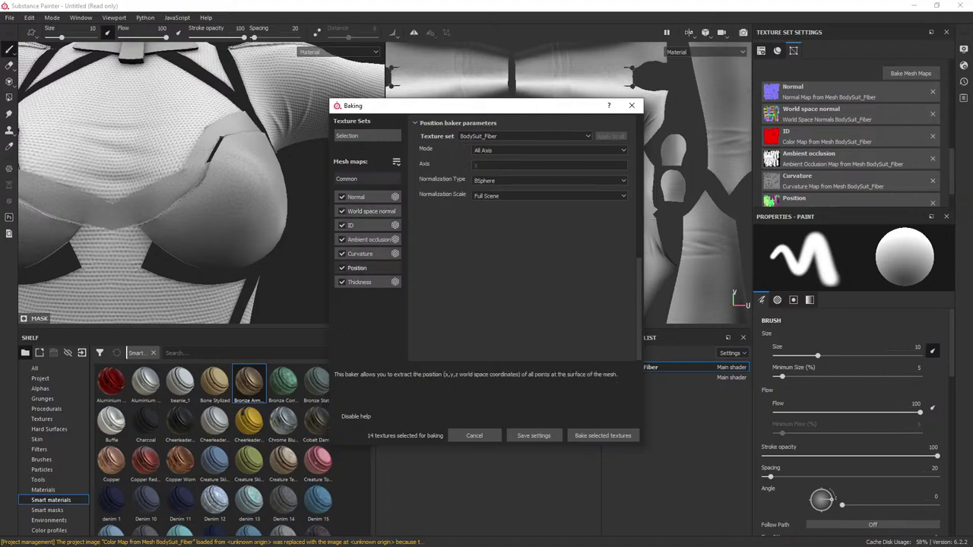
left_click(360, 253)
left_click(358, 268)
left_click(359, 282)
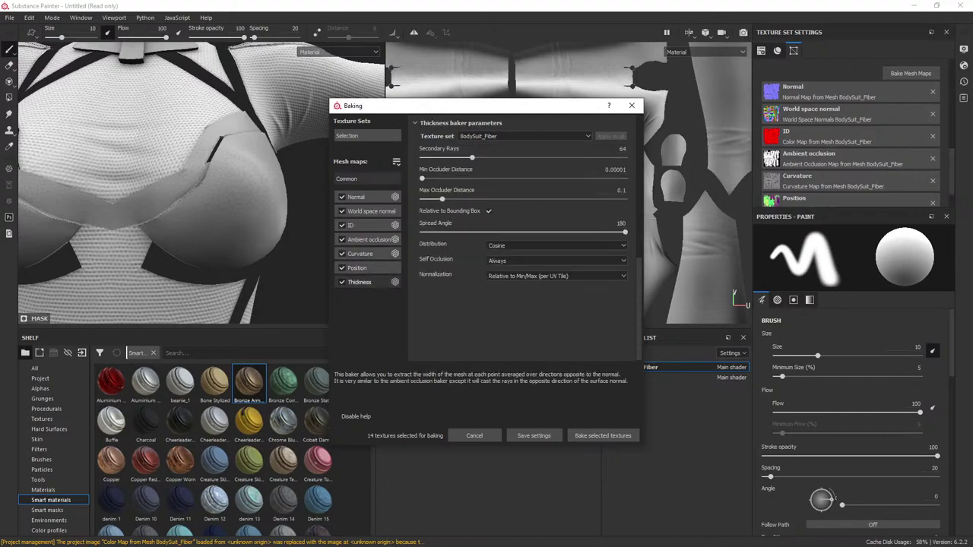
Keep Cosine thickness ray distribution and BodySuit_Fiber as target, then cancel without baking
left_click(556, 245)
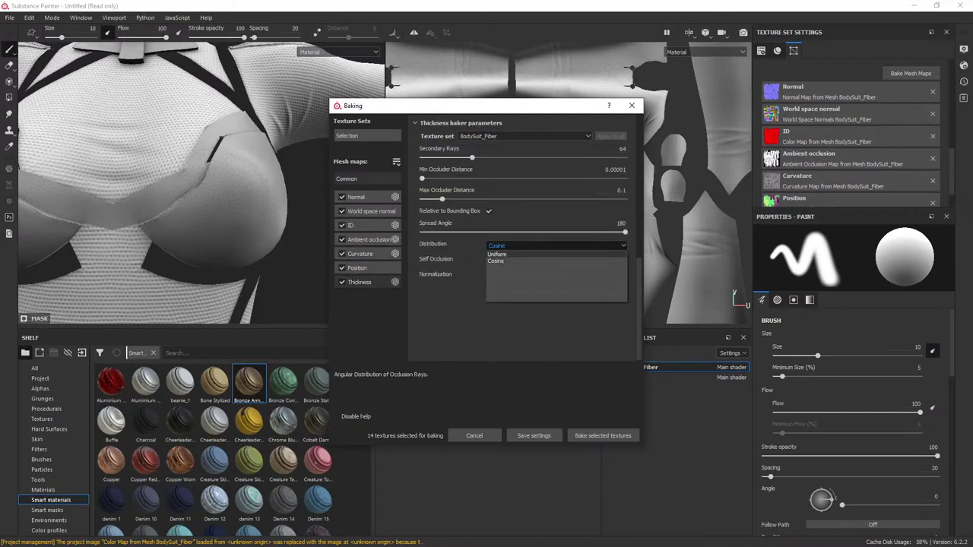
key("Escape")
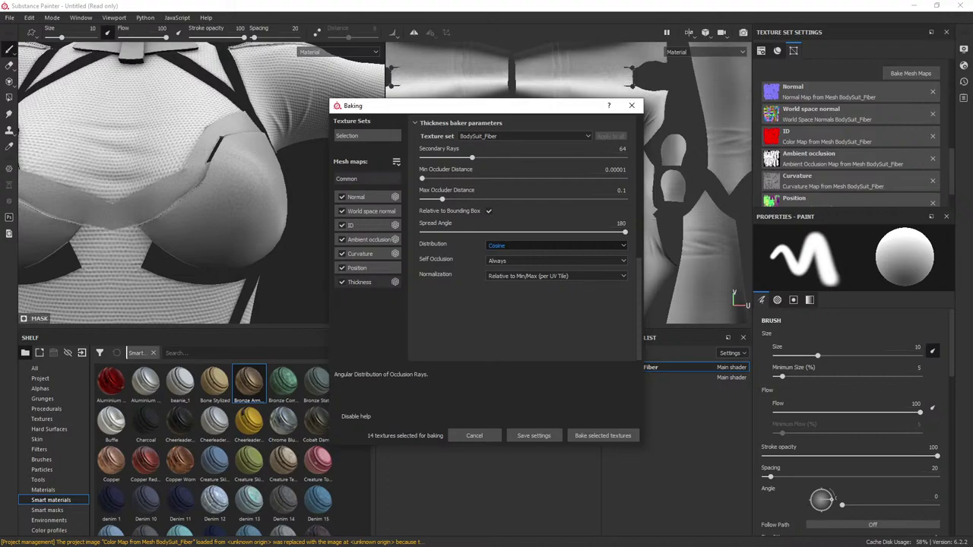
left_click(524, 137)
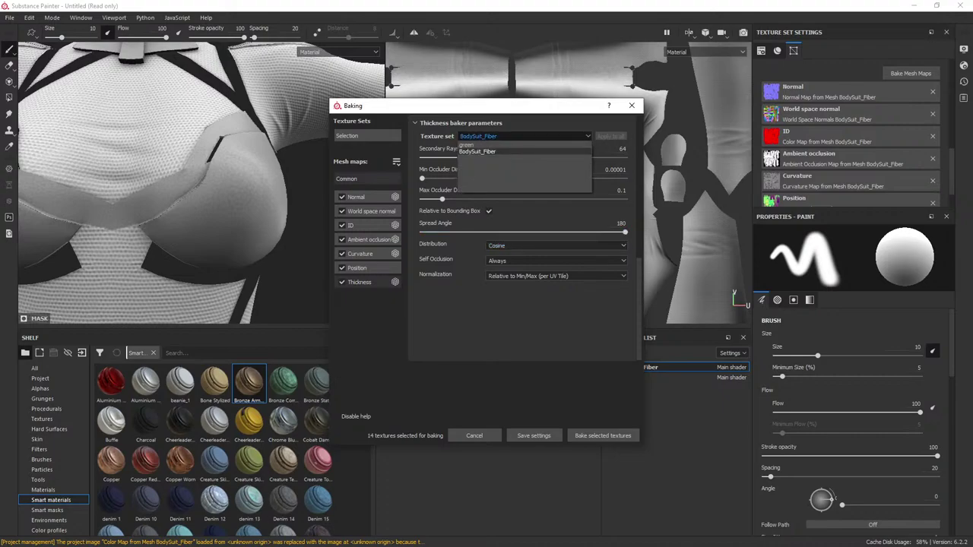
left_click(501, 144)
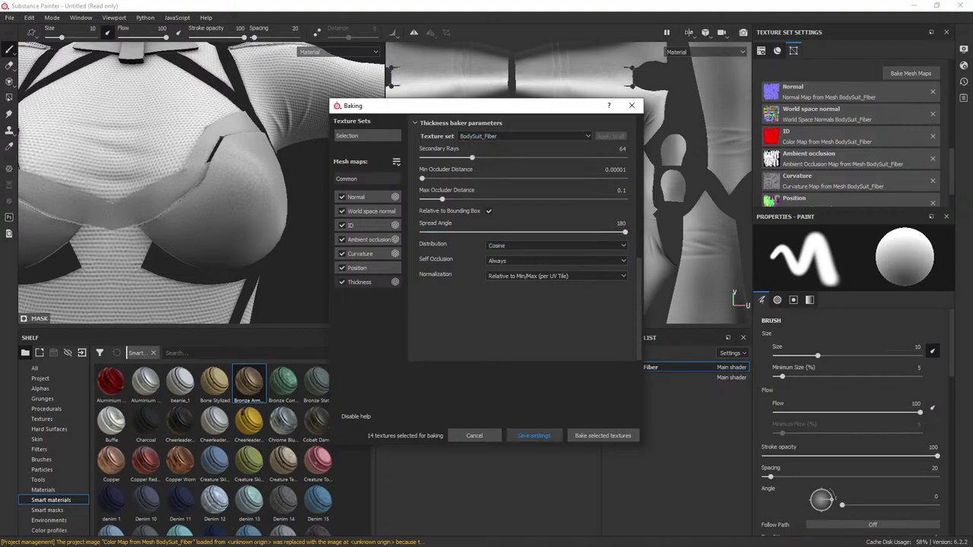
left_click(475, 435)
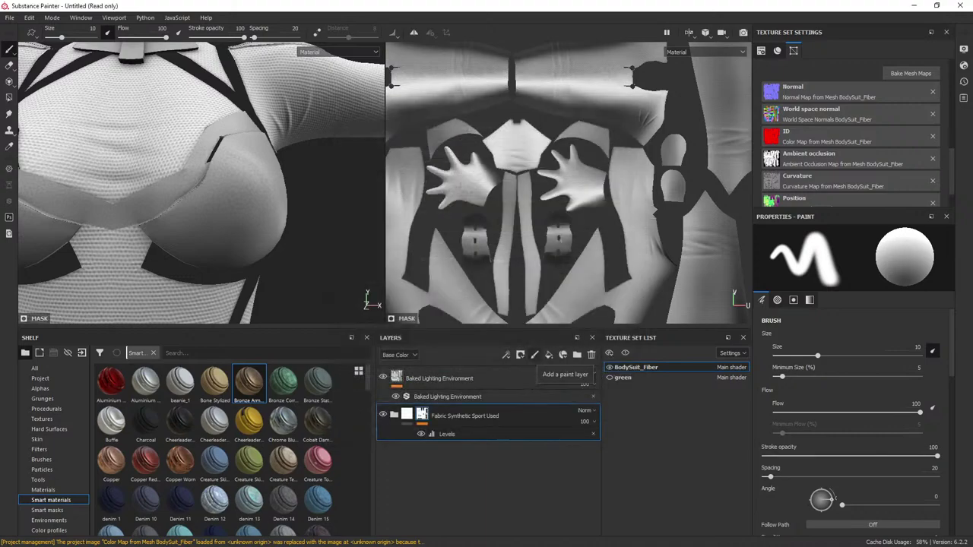
Search the shelf for 'plastic' and apply Plastic Matte as a new layer on the bodysuit
left_click(165, 353)
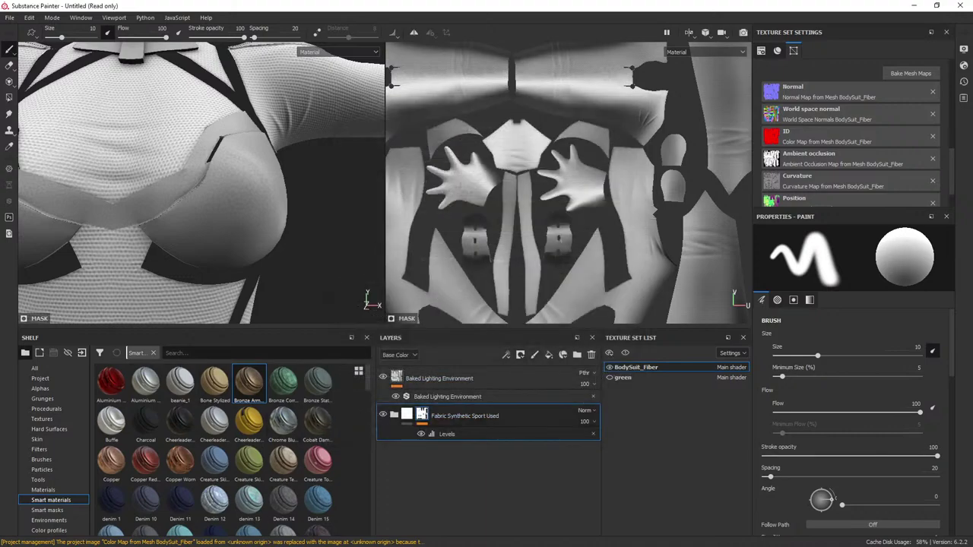
type("plastic")
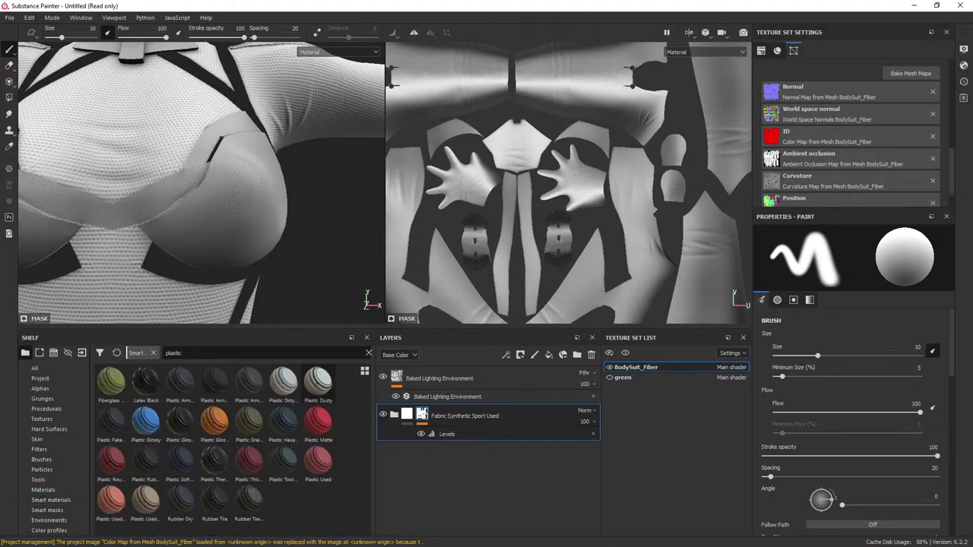
mouse_move(318, 419)
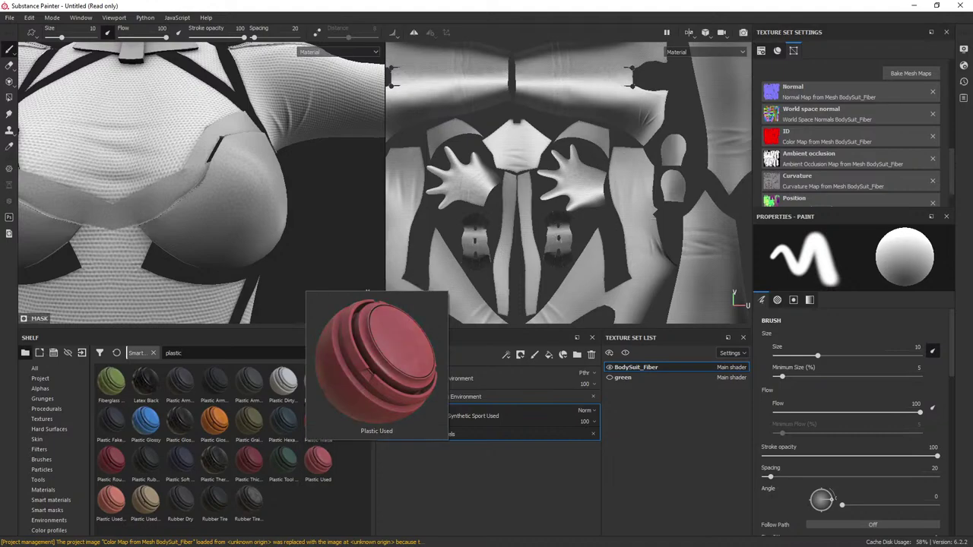
left_click(318, 419)
left_click_drag(318, 420, 486, 453)
key("f")
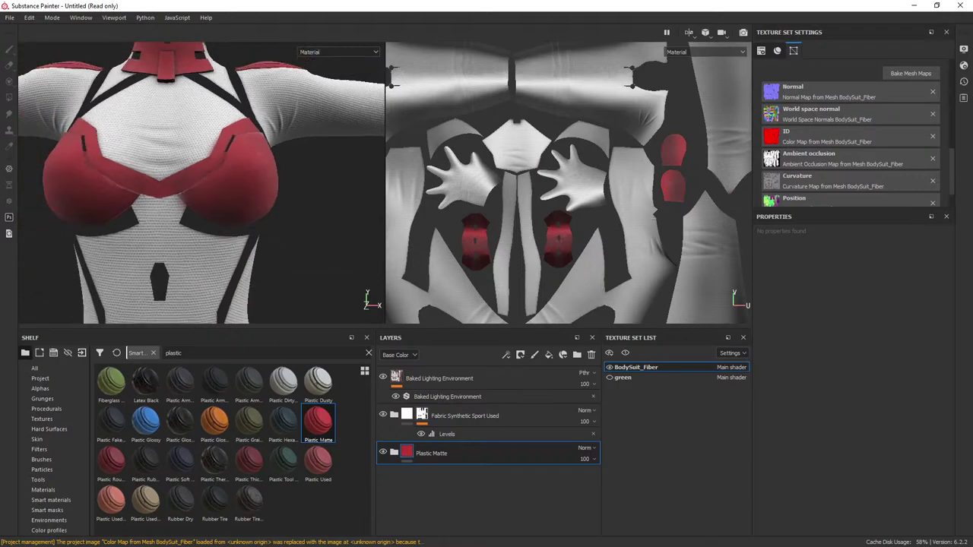
Make the Plastic Matte base colour pure white, then switch to the green texture set
left_click(394, 453)
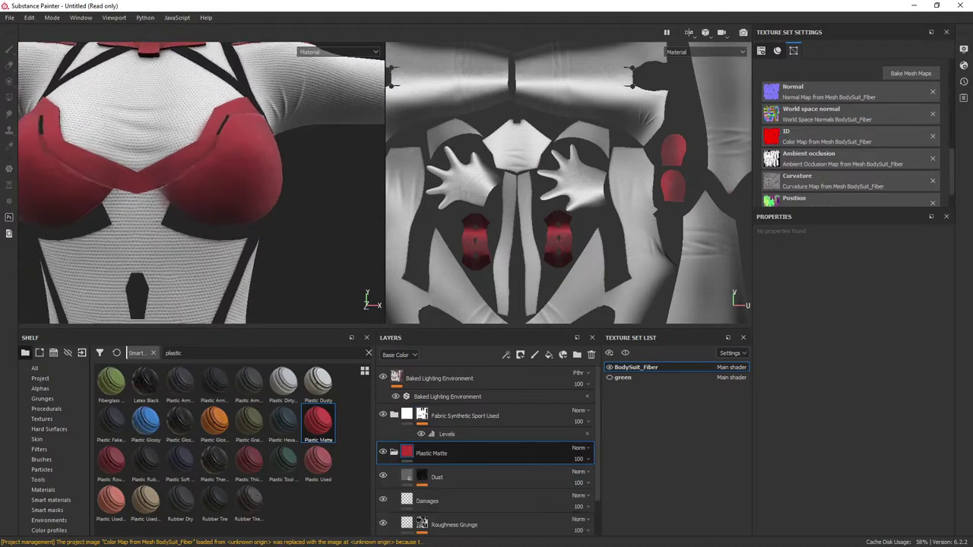
scroll(486, 449, "down", 2)
left_click(456, 505)
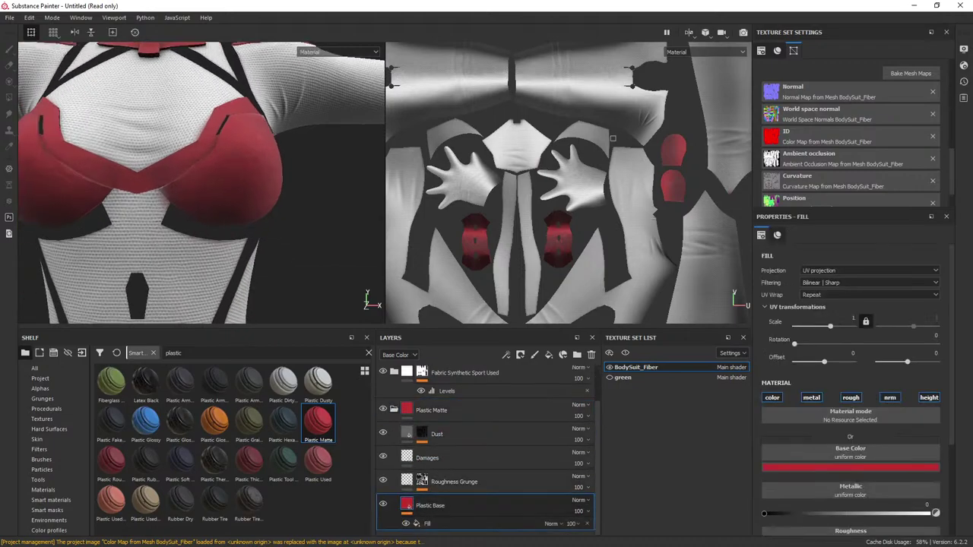
left_click(849, 467)
left_click(843, 386)
left_click_drag(843, 387, 834, 357)
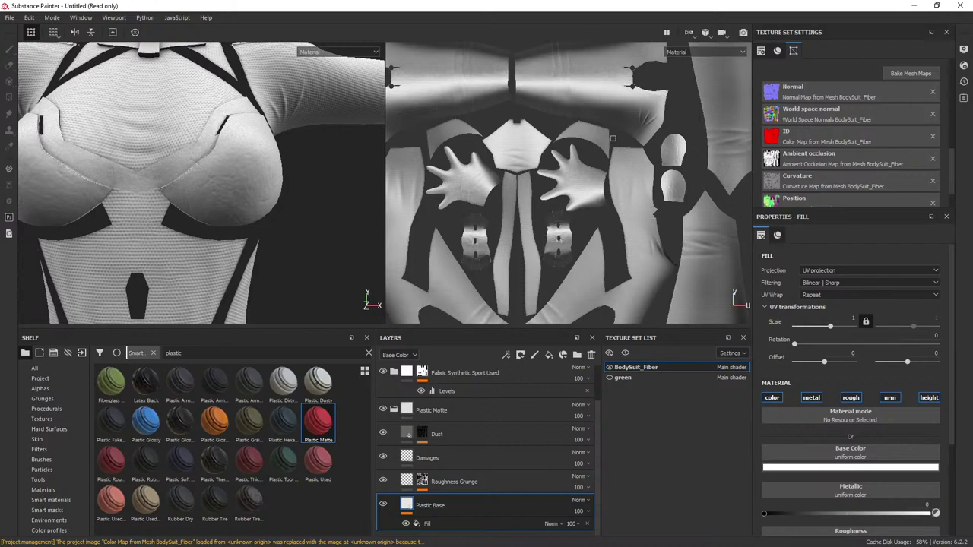
scroll(201, 182, "down", 3)
scroll(201, 183, "up", 5)
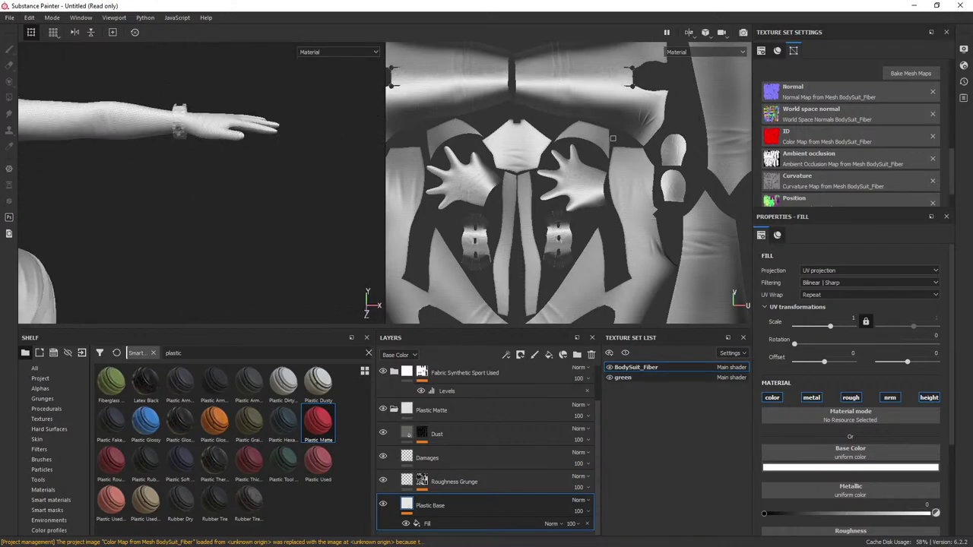
left_click(622, 377)
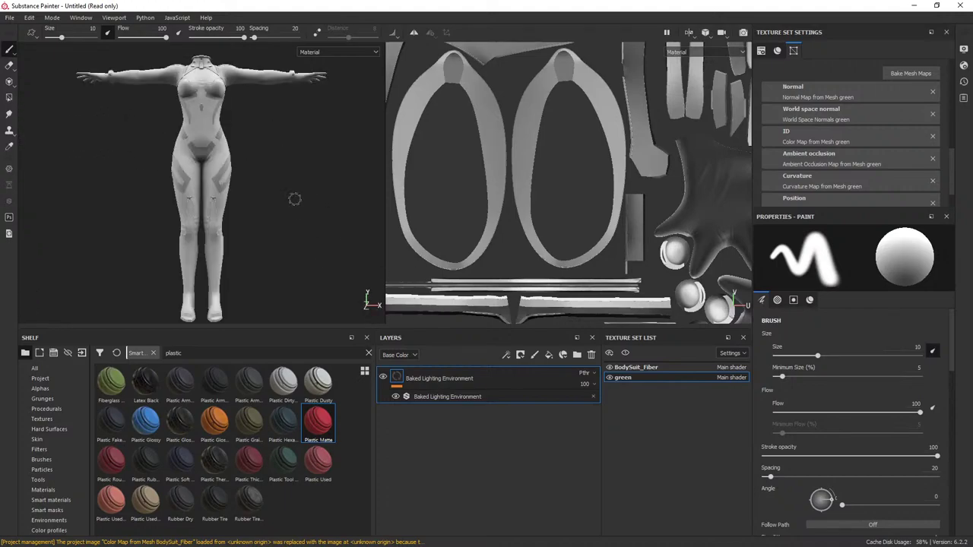
scroll(557, 242, "down", 5)
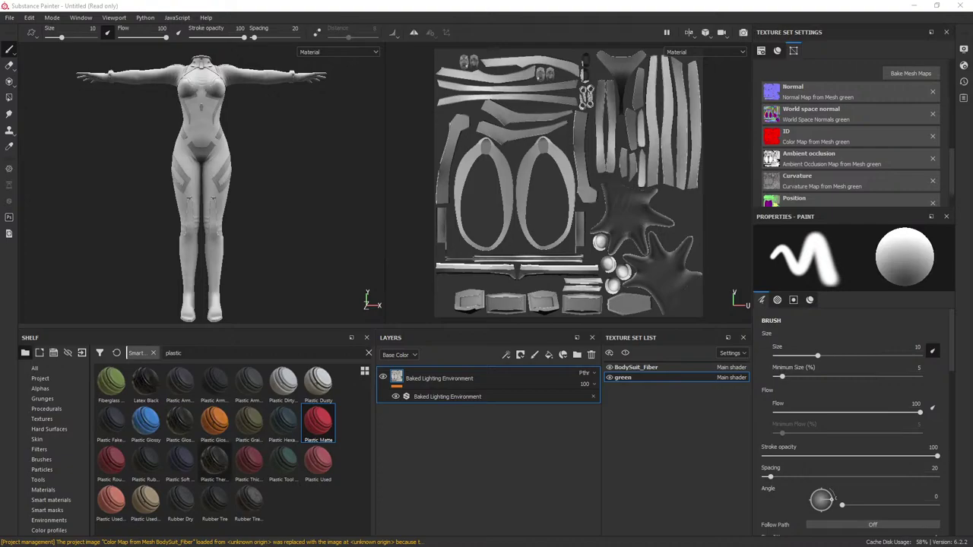
Add Plastic Thermoformed as a layer and shift its Plastic fill base colour to dark blue-grey
left_click_drag(214, 460, 487, 407)
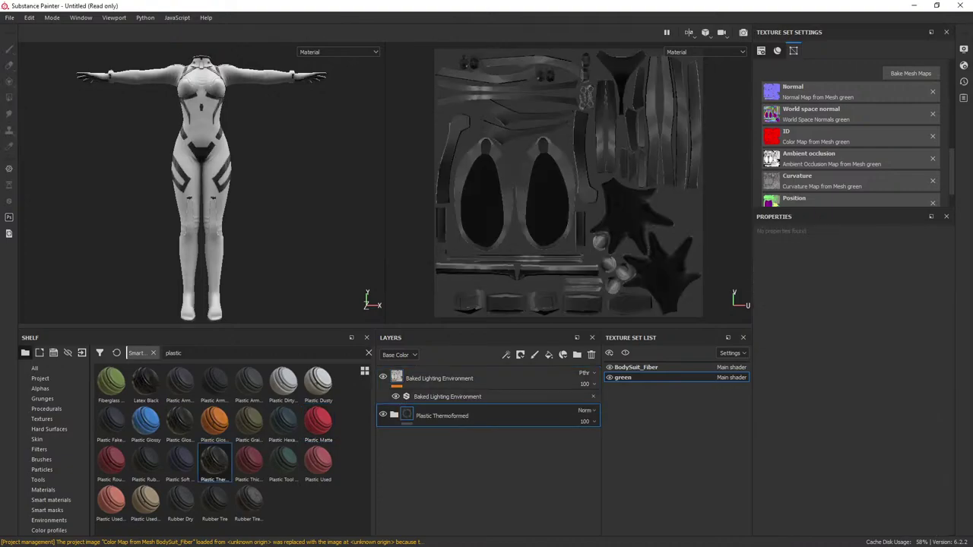
scroll(201, 183, "up", 8)
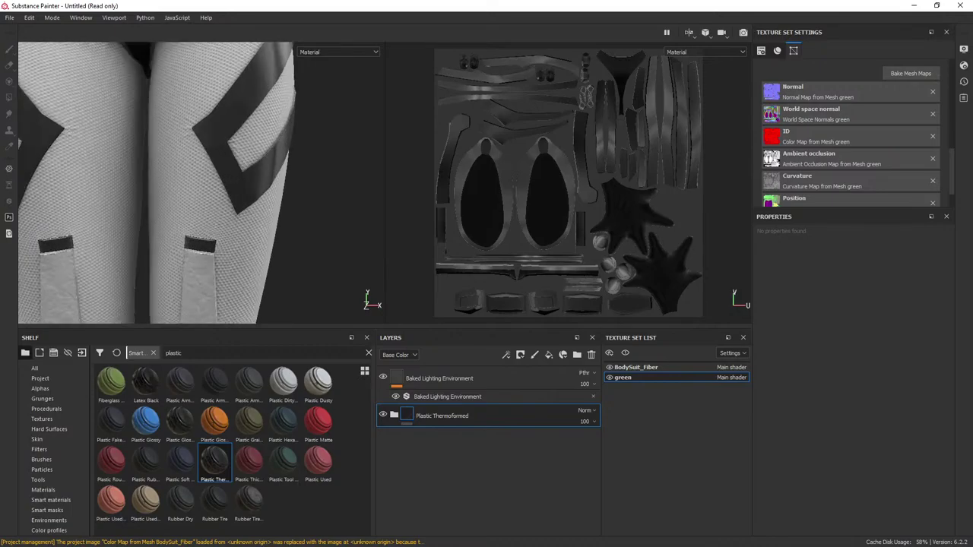
left_click(394, 415)
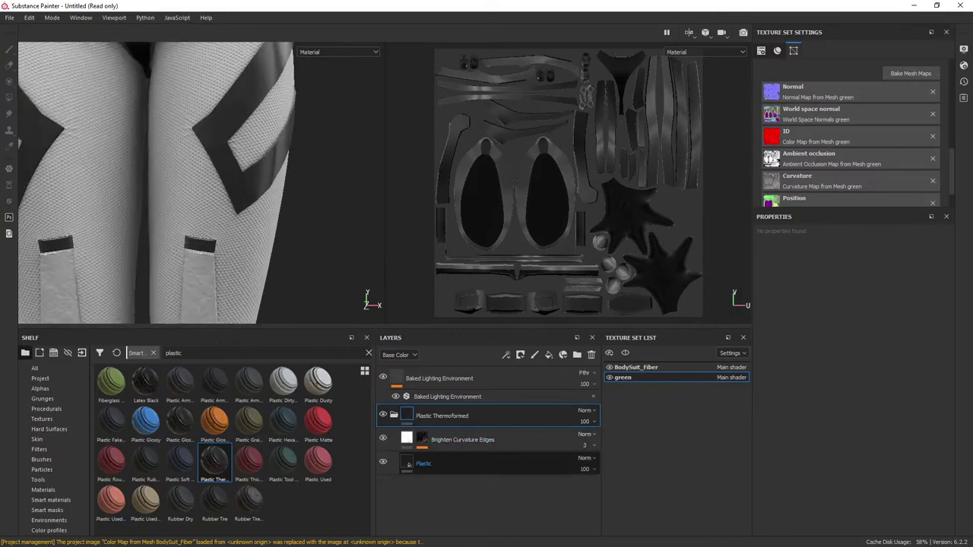
left_click(409, 464)
left_click(920, 426)
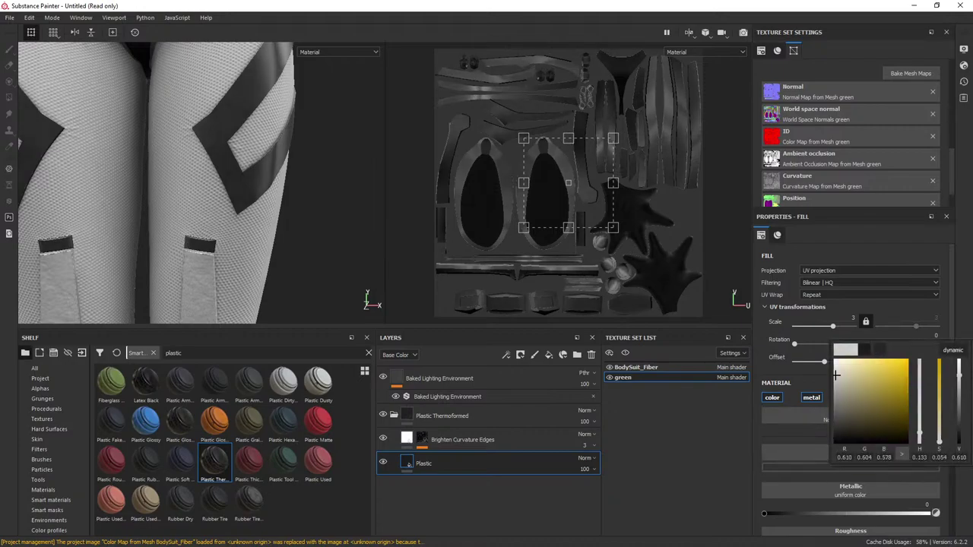
left_click(851, 394)
left_click(919, 390)
left_click_drag(851, 394, 852, 402)
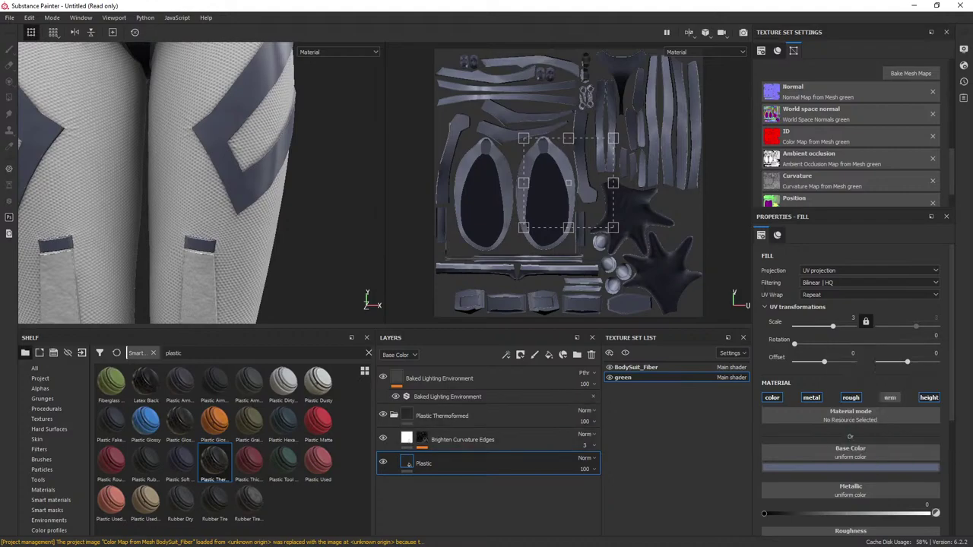
Add a black mask to Plastic Thermoformed and shrink the brush to about 1.22
right_click(437, 416)
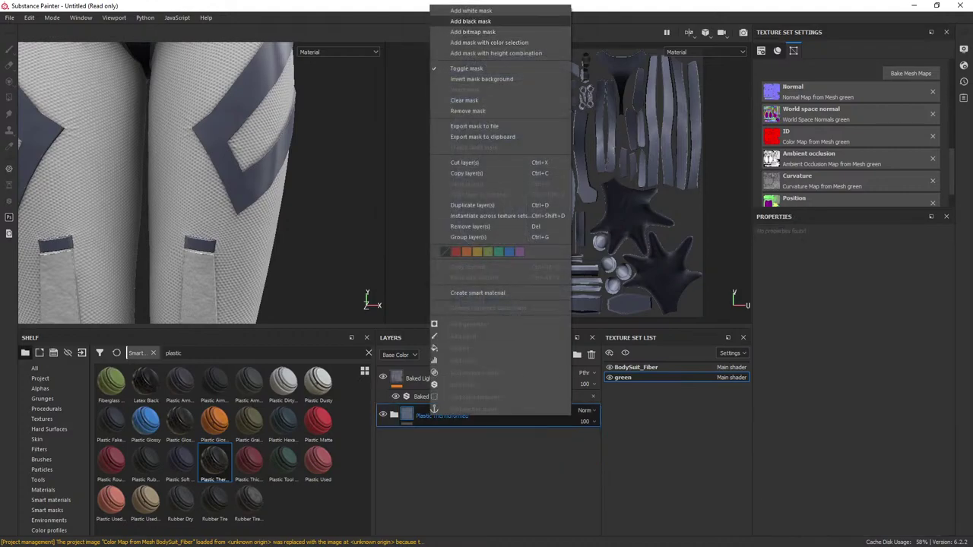
left_click(470, 21)
left_click_drag(228, 110, 228, 105, "alt")
right_click_drag(228, 104, 239, 105, "ctrl")
Paint two plastic slots into the thigh panel and more slots on the other leg
left_click_drag(255, 88, 225, 118)
right_click_drag(242, 114, 234, 115, "ctrl")
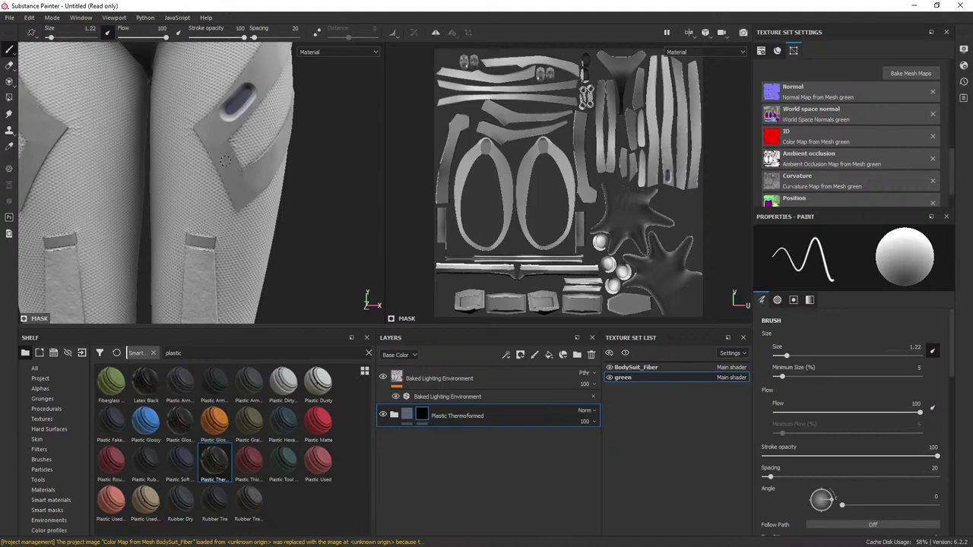
mouse_move(221, 150)
left_mouse_down()
mouse_move(232, 180)
mouse_move(253, 178)
left_mouse_up()
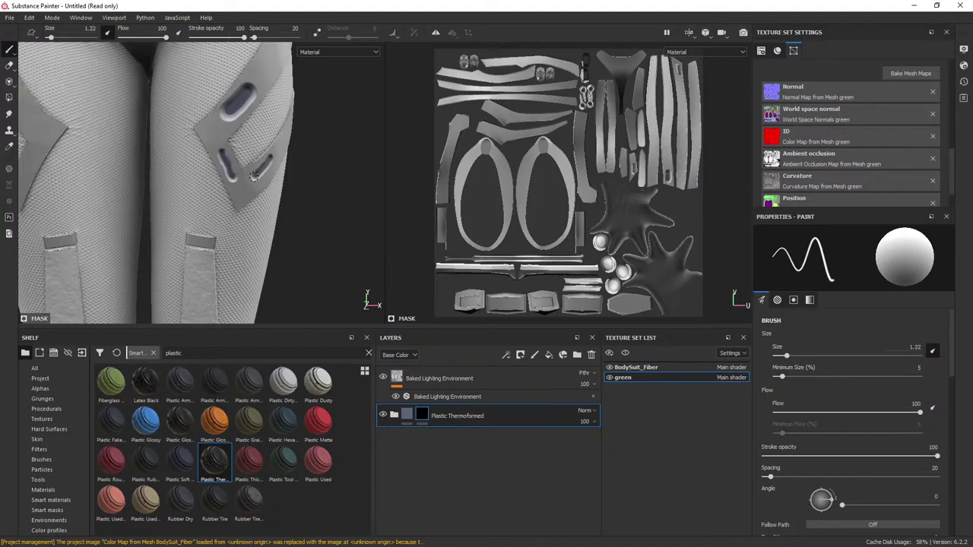
mouse_move(147, 145)
left_mouse_down("alt")
mouse_move(155, 157)
mouse_move(139, 199)
mouse_move(141, 134)
mouse_move(116, 99)
left_mouse_up("alt")
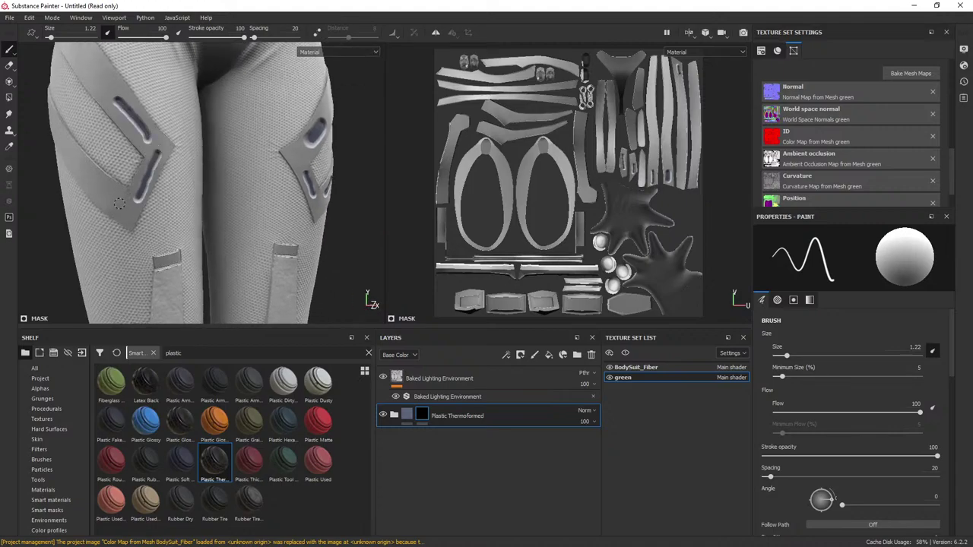
left_click_drag(122, 201, 94, 185)
Paint an L-shaped slot and a wavy slot on the hip panel, then inspect the back straps
mouse_move(238, 172)
left_mouse_down("alt")
mouse_move(193, 129)
mouse_move(239, 129)
mouse_move(228, 123)
mouse_move(239, 114)
mouse_move(222, 136)
mouse_move(239, 176)
left_mouse_up("alt")
scroll(239, 114, "up", 3)
scroll(239, 112, "up", 2)
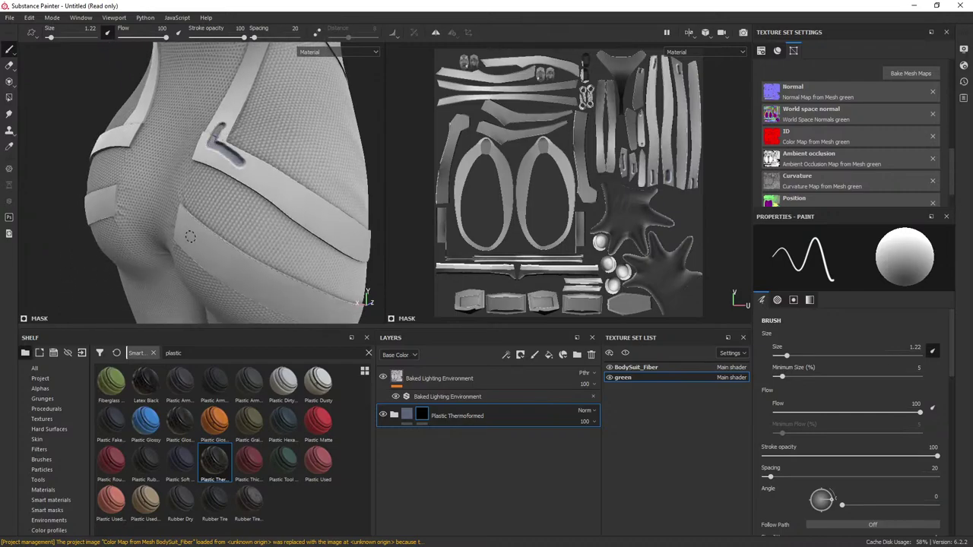
left_click_drag(190, 236, 225, 260)
mouse_move(225, 260)
left_mouse_down("alt")
mouse_move(251, 263)
mouse_move(247, 212)
mouse_move(232, 239)
left_mouse_up("alt")
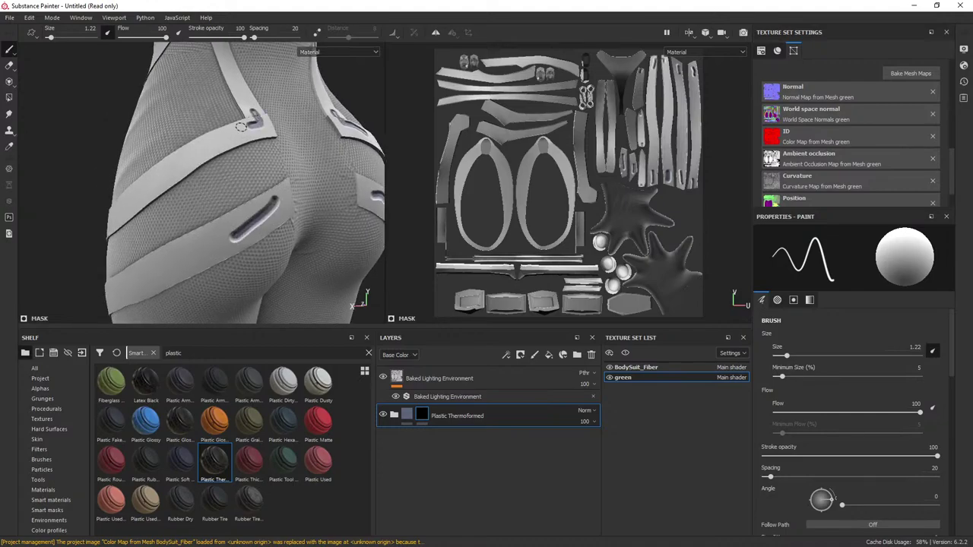
left_click_drag(232, 134, 236, 161, "alt")
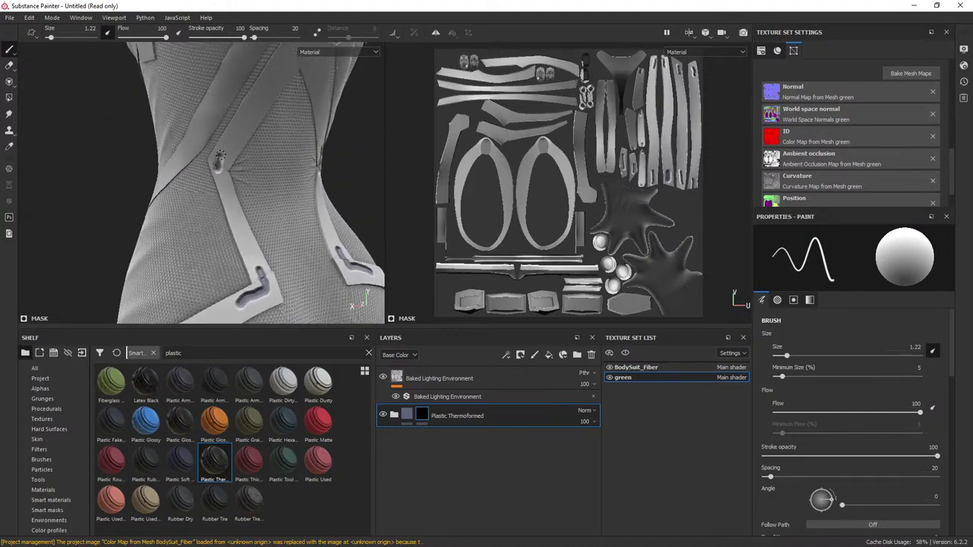
left_click_drag(263, 99, 232, 158, "alt")
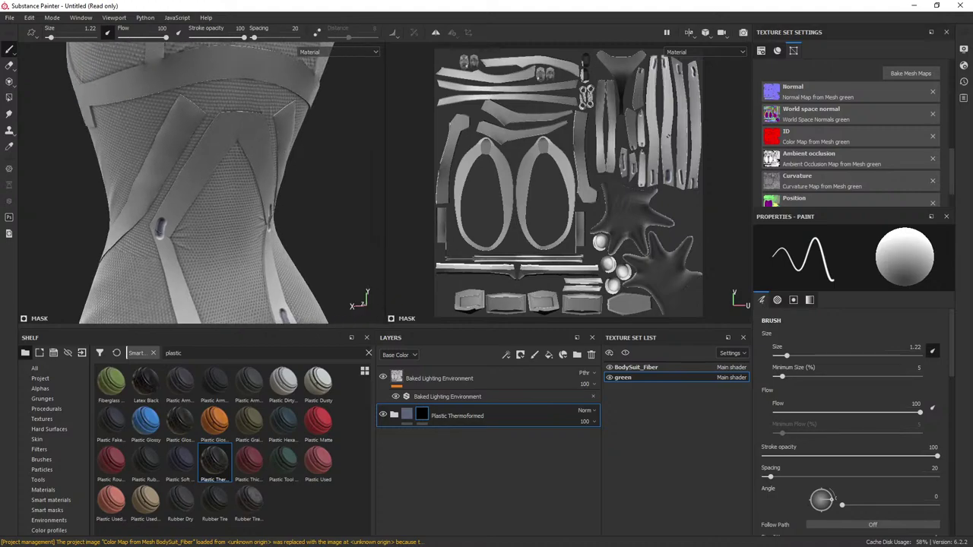
scroll(668, 136, "up", 1)
scroll(712, 164, "up", 6)
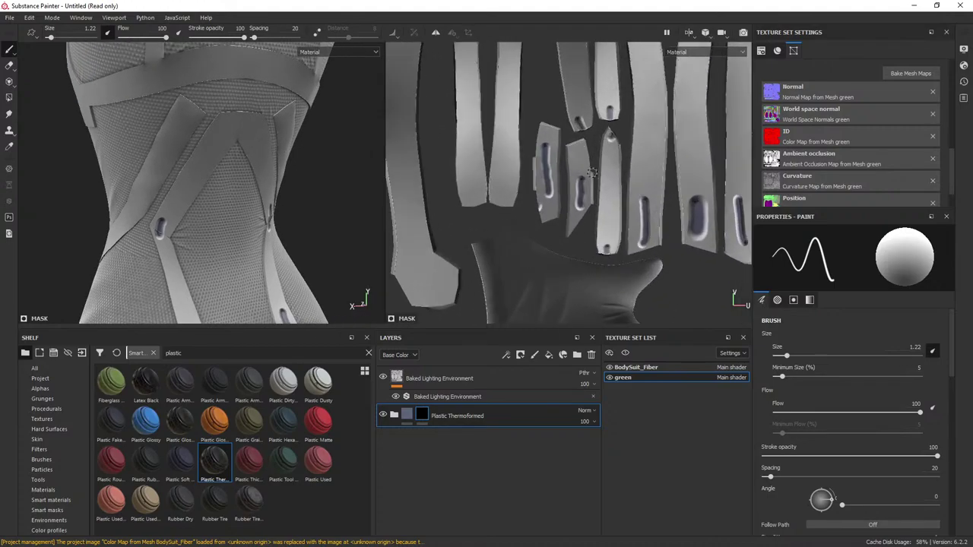
With Polygon Fill, reveal plastic on the upper part, lower triangles and tip of the first panel islands
key("4")
mouse_move(538, 121)
left_mouse_down()
mouse_move(538, 237)
mouse_move(585, 228)
mouse_move(676, 174)
left_mouse_up()
mouse_move(612, 259)
left_mouse_down()
mouse_move(608, 280)
mouse_move(656, 276)
mouse_move(623, 283)
left_mouse_up()
left_click(614, 287)
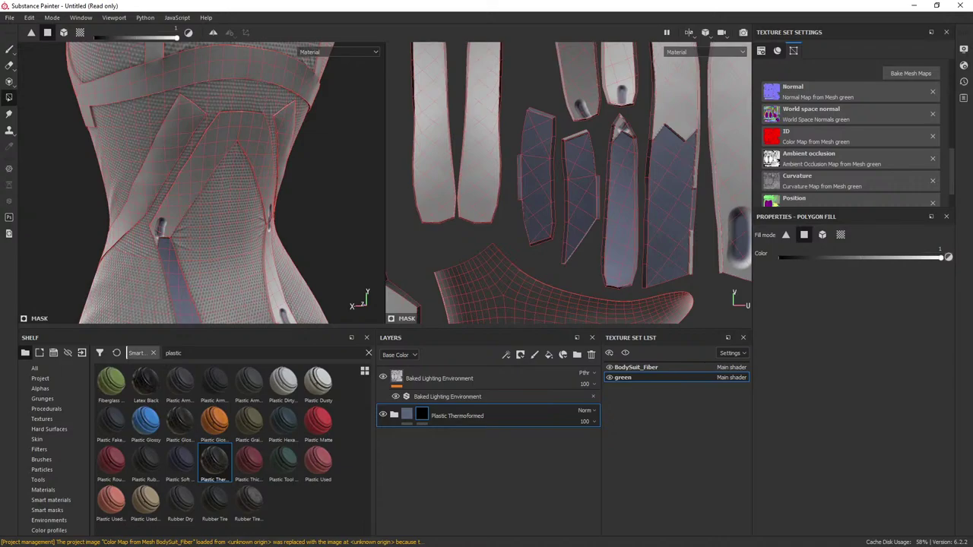
mouse_move(569, 228)
middle_mouse_down()
mouse_move(568, 160)
mouse_move(555, 215)
middle_mouse_up()
scroll(569, 182, "down", 3)
Fill several more panel islands in the UV view with plastic
mouse_move(550, 156)
left_mouse_down()
mouse_move(608, 160)
mouse_move(573, 131)
left_mouse_up()
key("f")
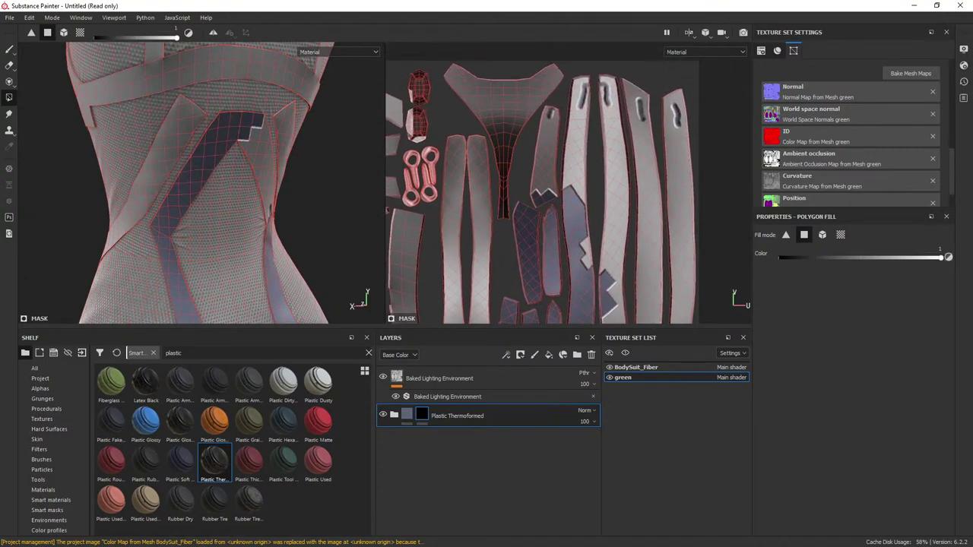
left_click(562, 149)
left_click(574, 179)
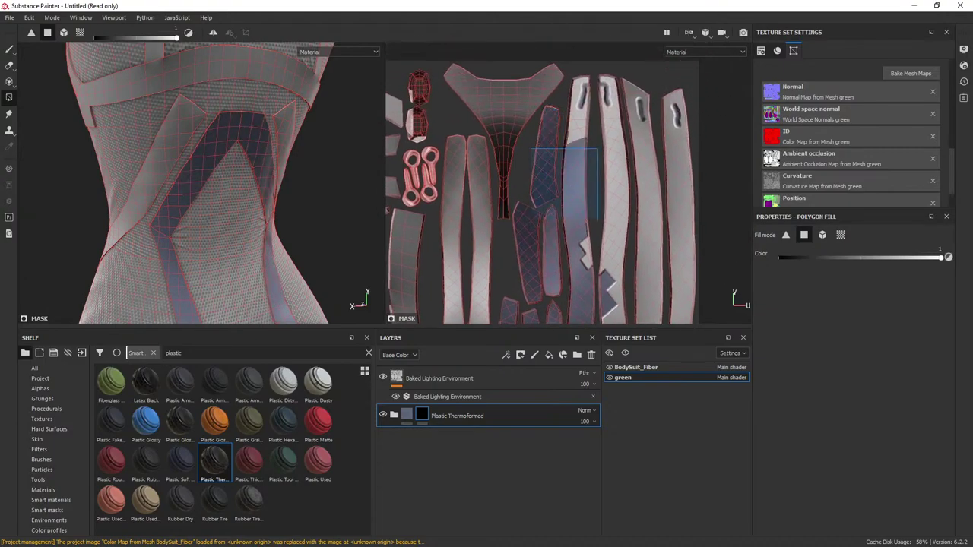
left_click(592, 183)
left_click(614, 152)
left_click(639, 148)
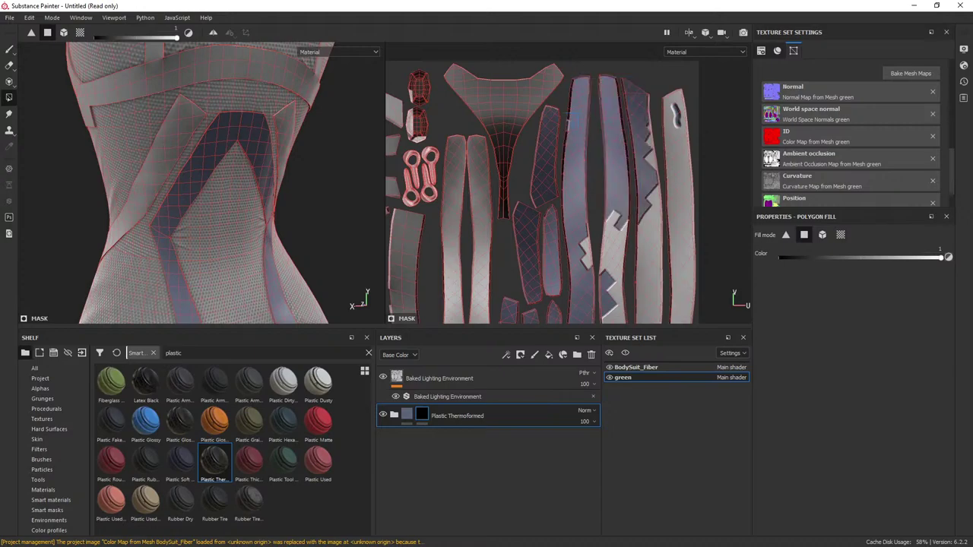
Box-fill the remaining lower island groups and return to brush painting
middle_click_drag(577, 190, 555, 141)
left_click_drag(556, 83, 623, 144)
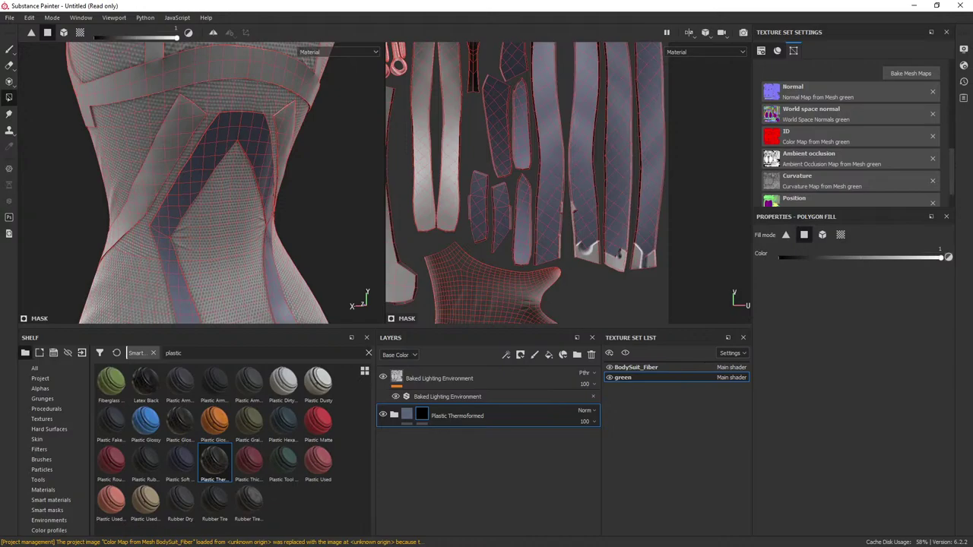
left_click_drag(553, 180, 575, 233)
mouse_move(304, 167)
left_mouse_down("alt")
mouse_move(273, 152)
mouse_move(230, 105)
mouse_move(300, 152)
left_mouse_up("alt")
key("1")
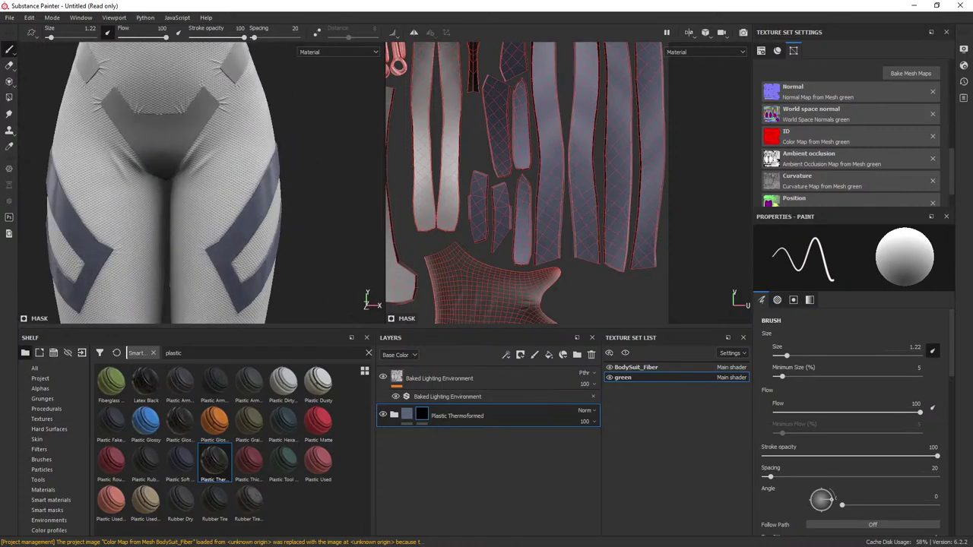
Darken the Plastic fill's base colour to near-black navy, RGB 0.026/0.034/0.059
left_click(394, 415)
left_click(440, 463)
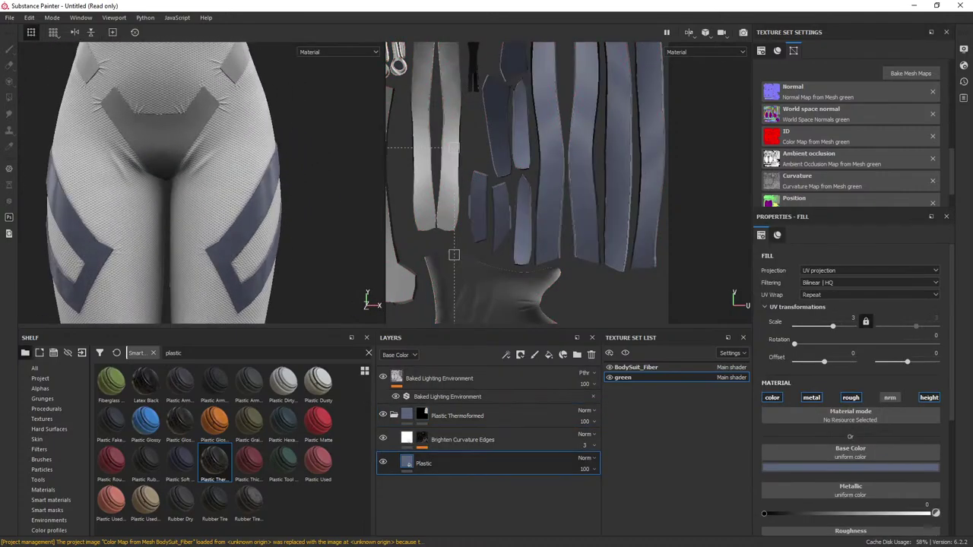
left_click(850, 467)
left_click_drag(850, 406, 854, 425)
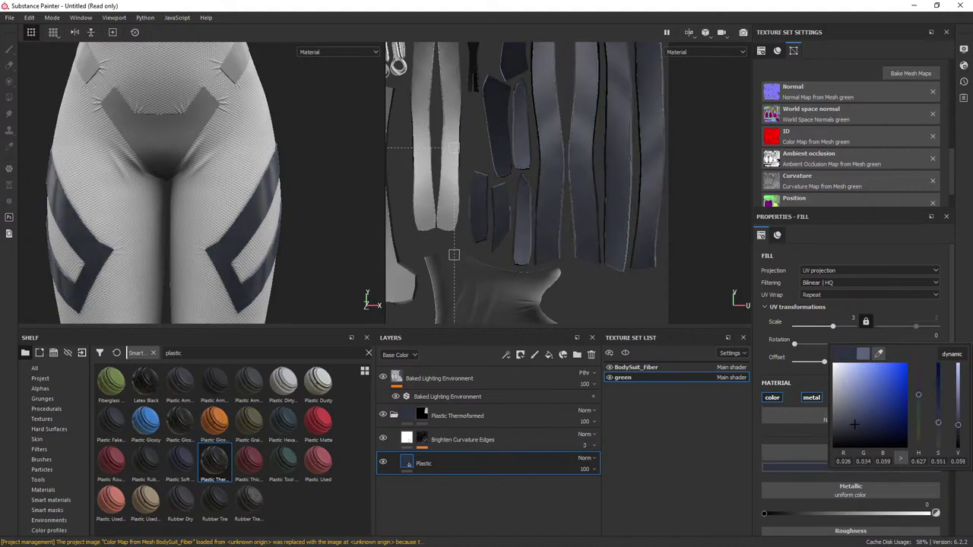
key("Escape")
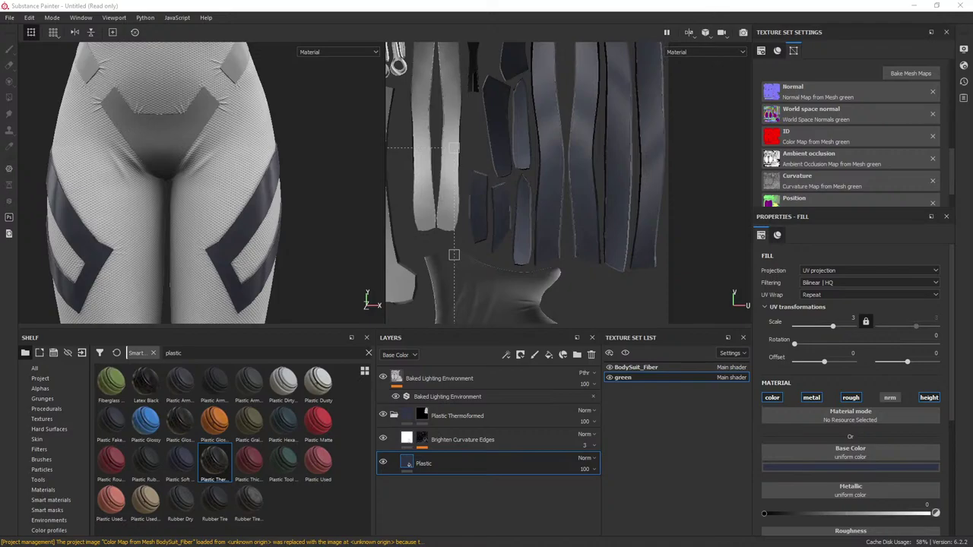
scroll(525, 182, "down", 3)
On the Plastic Thermoformed mask, polygon-fill the coffin-shaped torso panel island with dark plastic
left_click(422, 415)
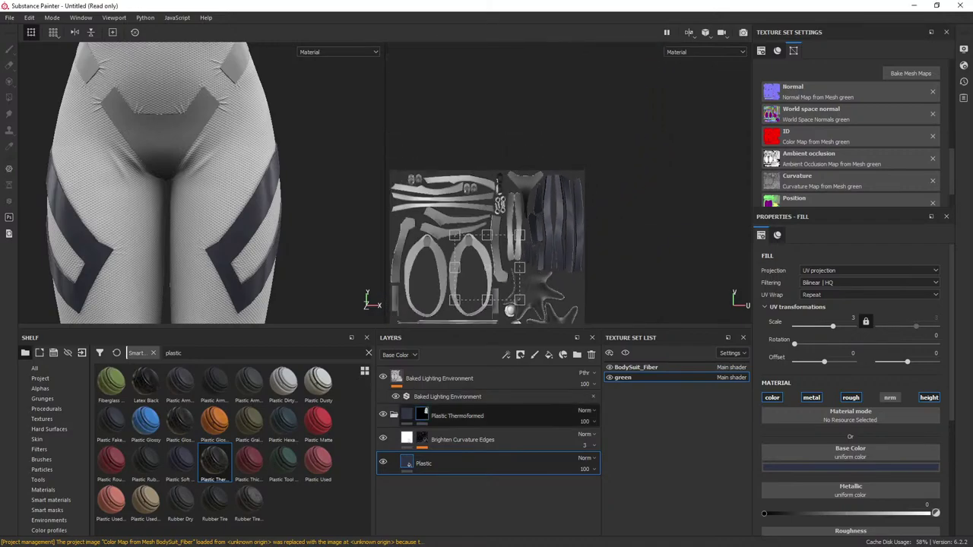
scroll(530, 264, "down", 3)
middle_click_drag(529, 264, 540, 157)
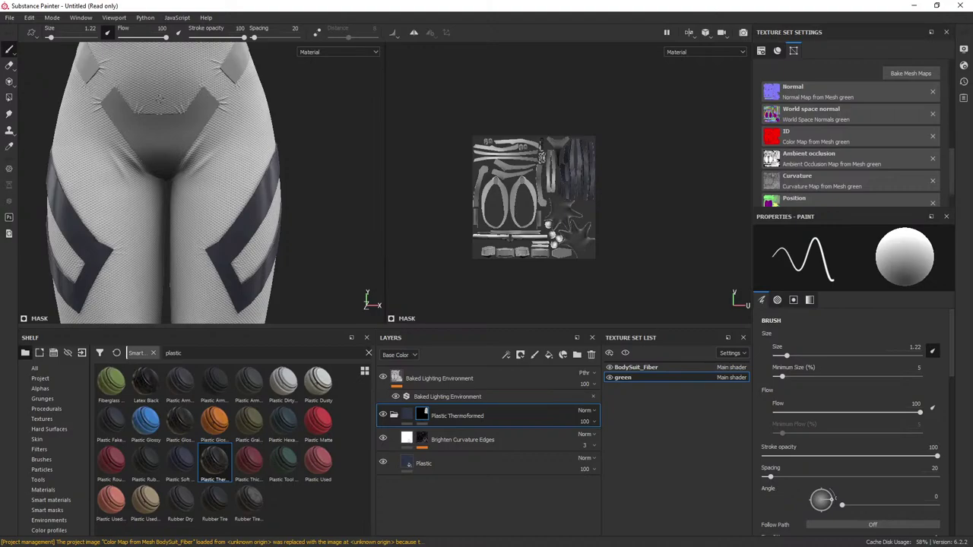
middle_click_drag(183, 61, 187, 185)
scroll(168, 88, "up", 10)
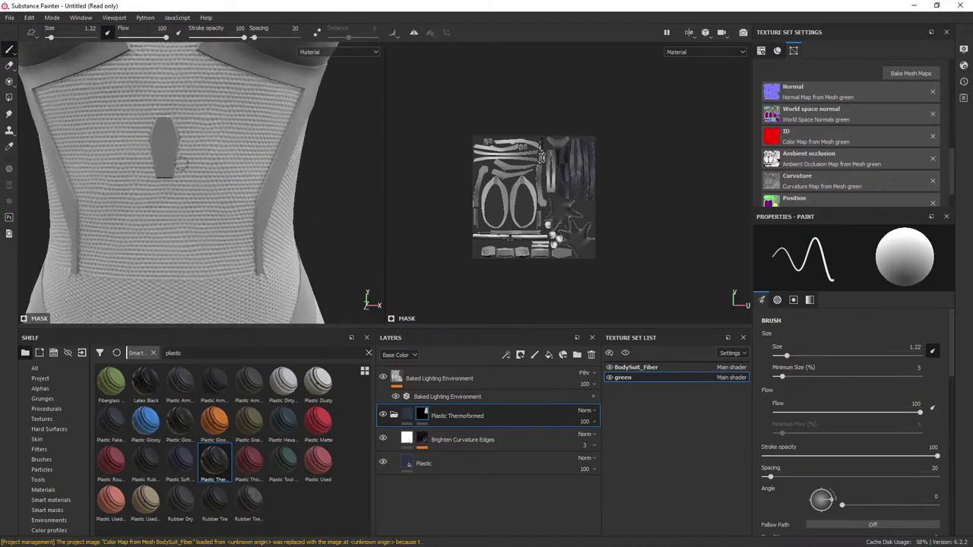
scroll(182, 163, "down", 10)
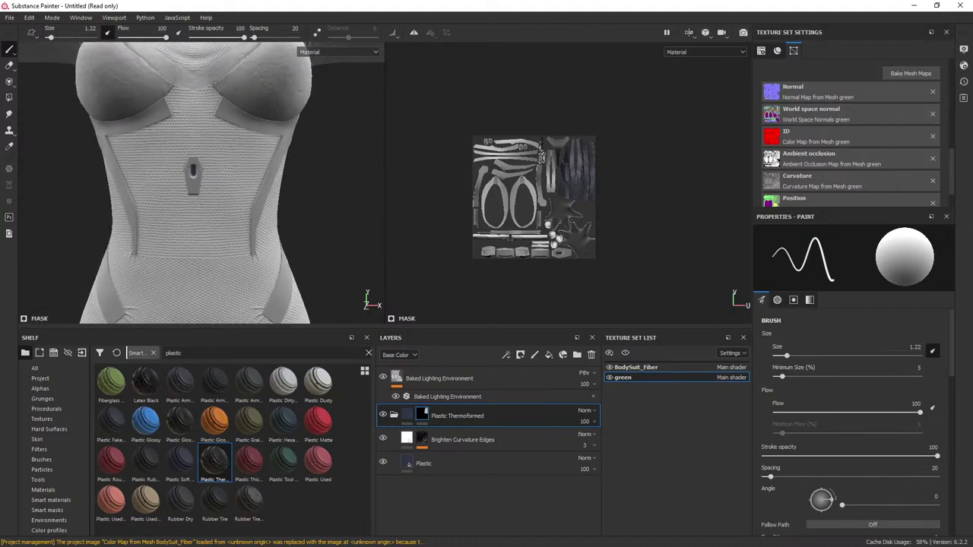
scroll(566, 243, "up", 10)
key("4")
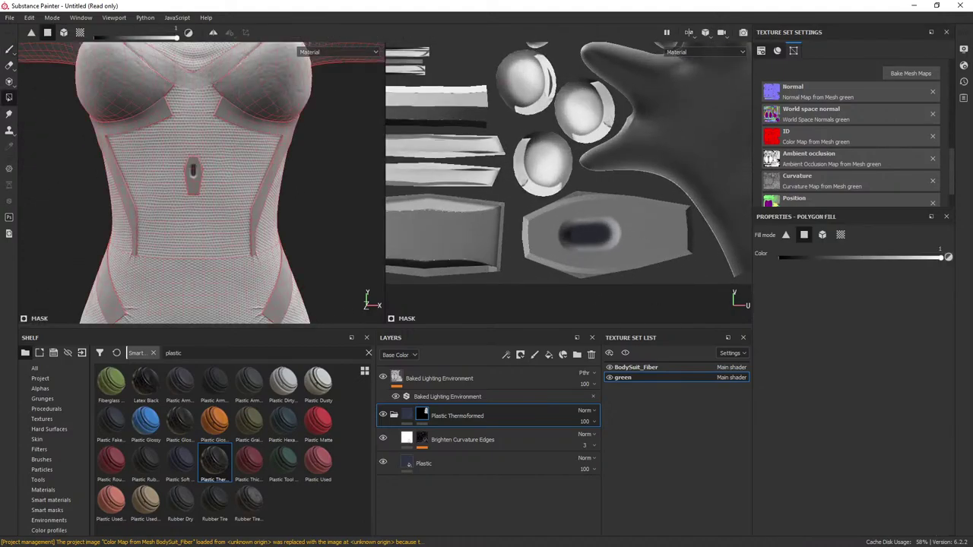
left_click(577, 236)
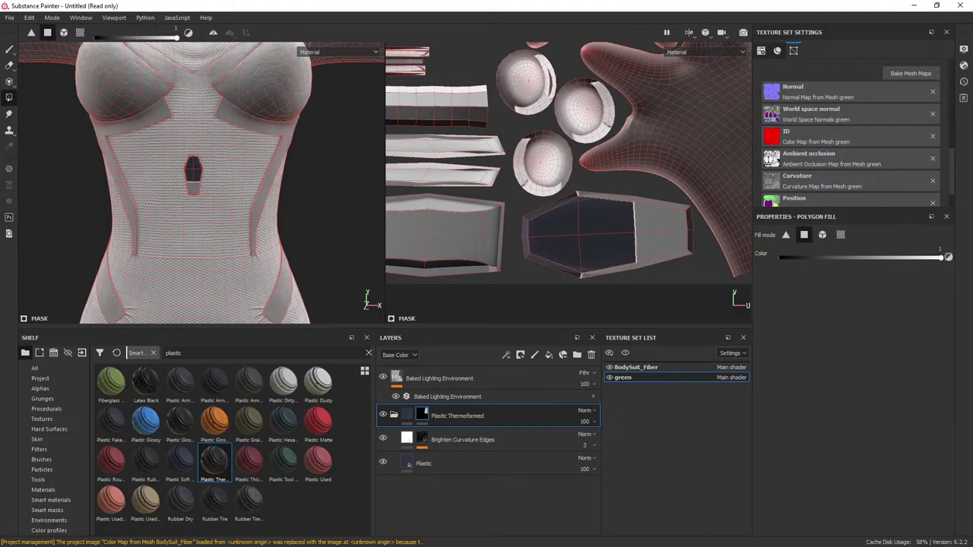
left_click(660, 232)
left_click(667, 254)
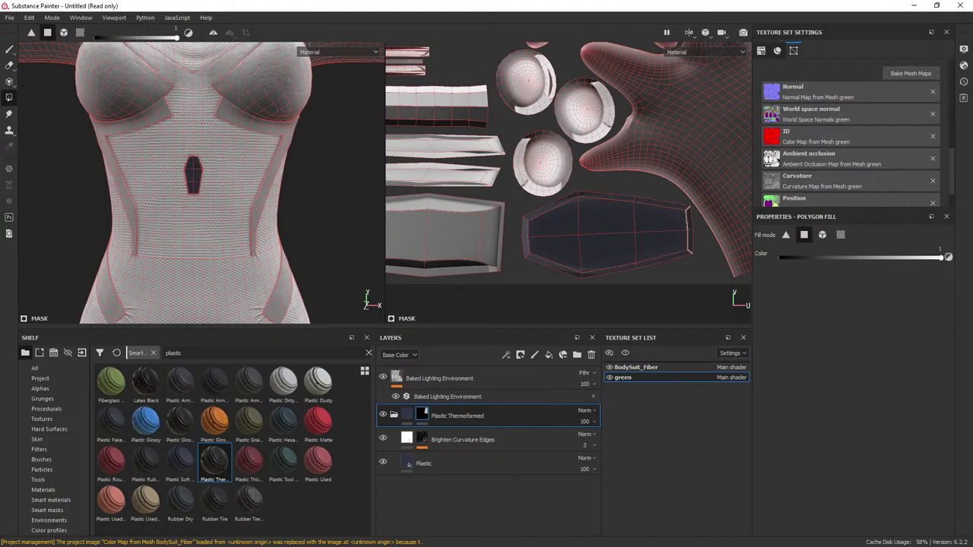
Fill the two thin UV strips and the centre island with dark plastic
middle_click_drag(669, 243, 828, 266)
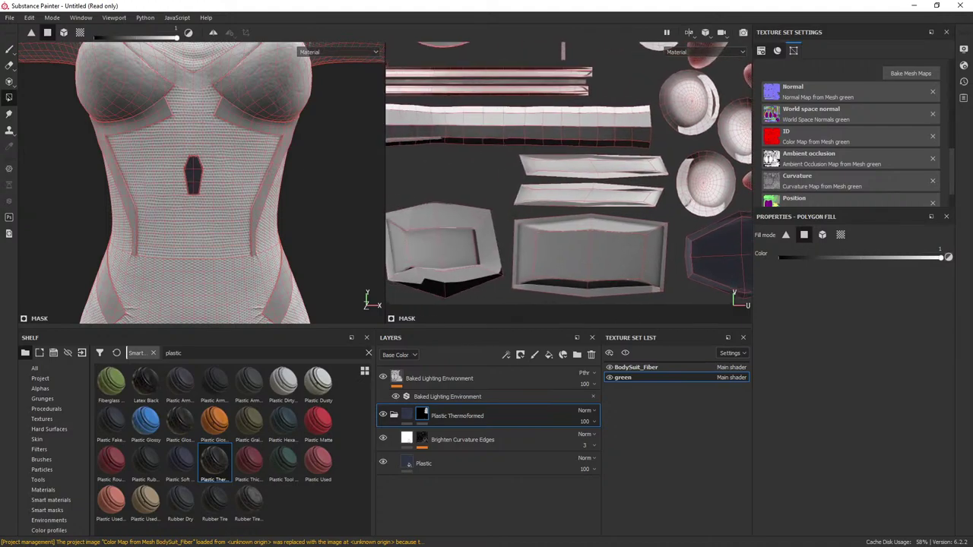
middle_click_drag(567, 183, 543, 205)
left_click(508, 180)
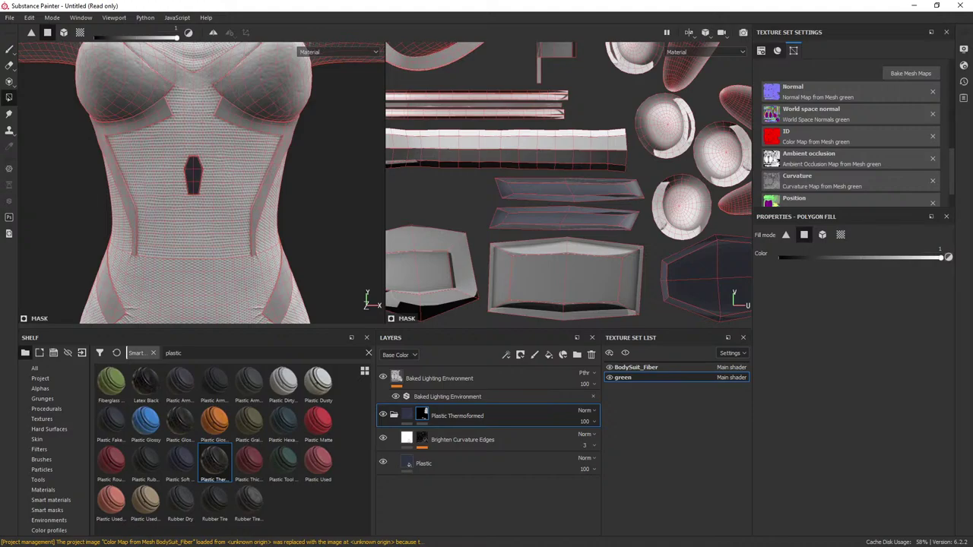
left_click(566, 275)
middle_click_drag(566, 275, 696, 236)
scroll(225, 252, "down", 3)
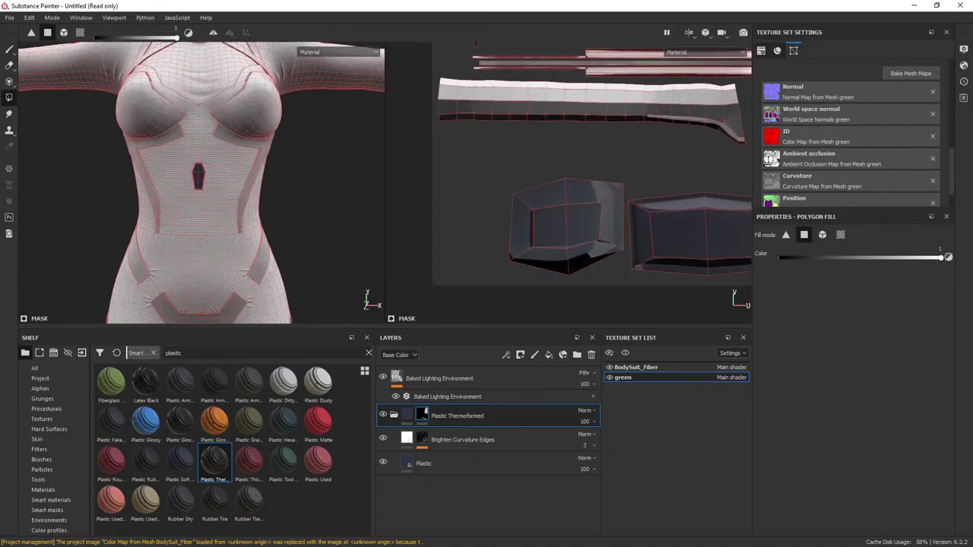
Return to the brush and collapse the Plastic Thermoformed group, checking the hips and thighs
key("1")
middle_click_drag(197, 182, 260, 204)
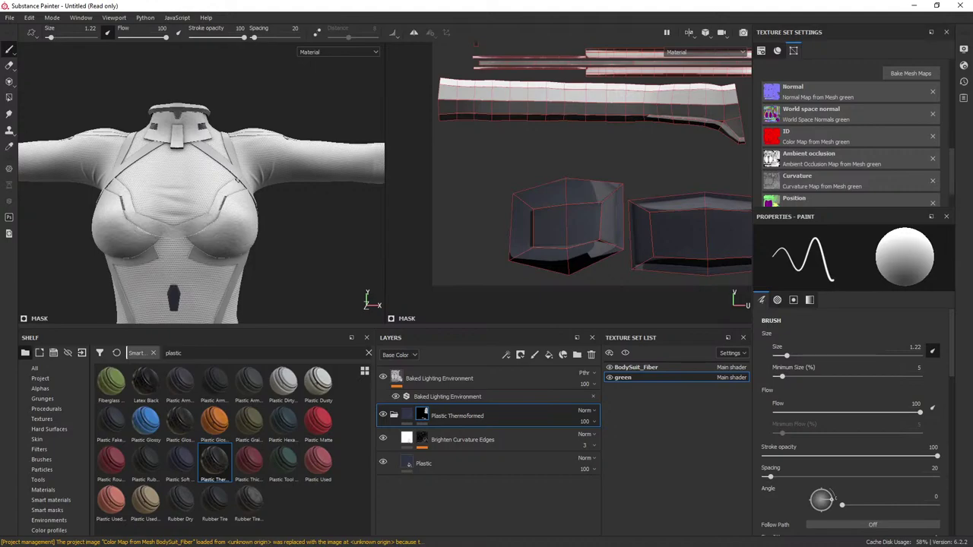
scroll(562, 224, "down", 3)
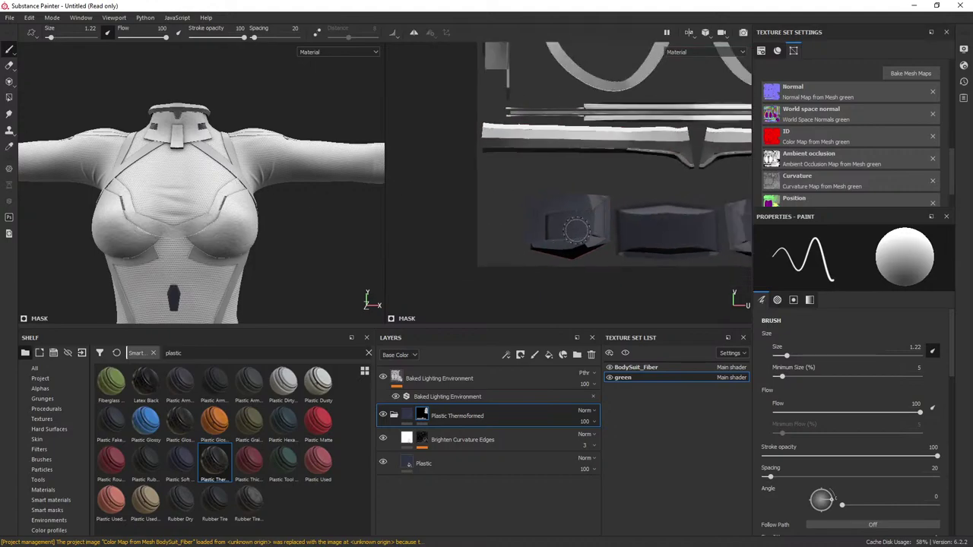
left_click(394, 415)
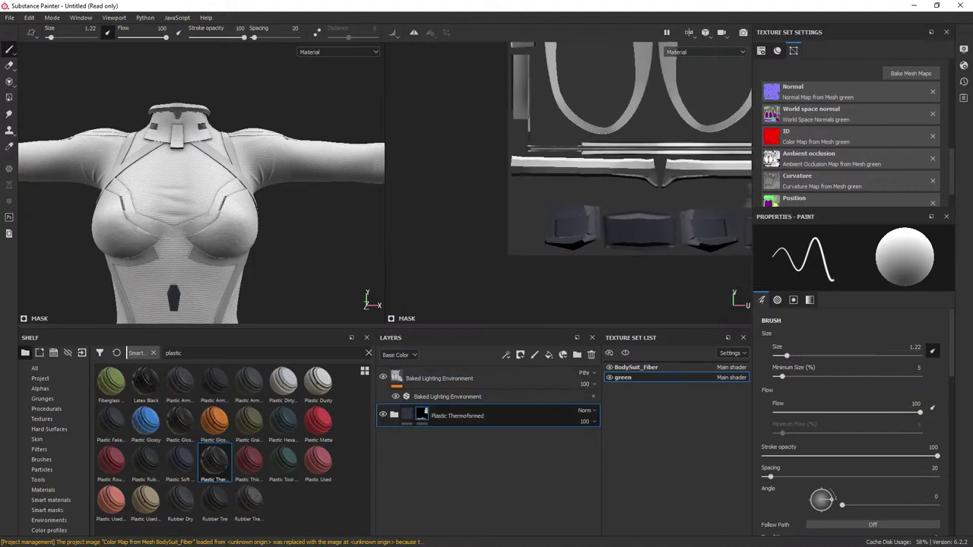
middle_click_drag(198, 251, 203, 114)
middle_click_drag(266, 251, 270, 217)
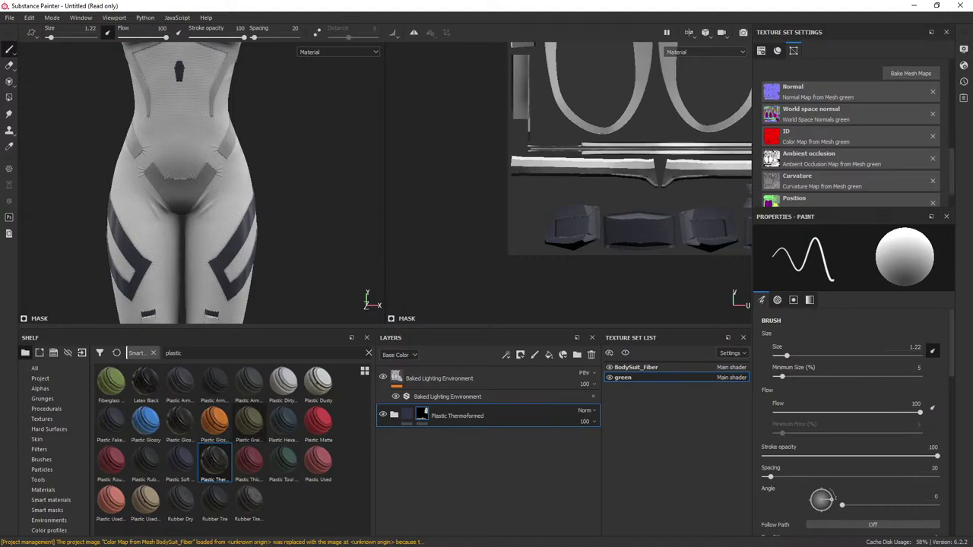
Search the shelf for 'metal' and add Aluminium Anodized Red as a new layer
left_click(182, 353)
key("ctrl+a")
type("metal")
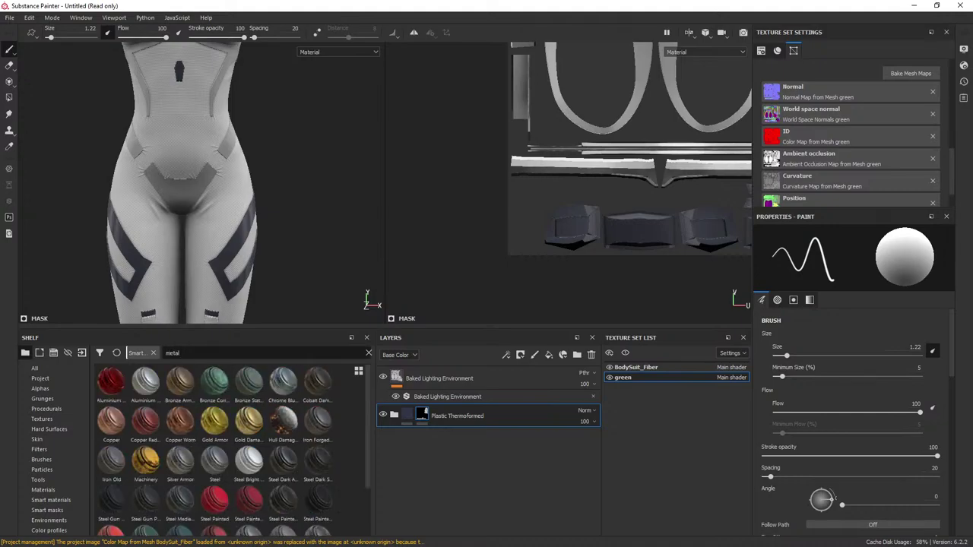
left_click_drag(110, 379, 487, 430)
scroll(201, 183, "down", 5)
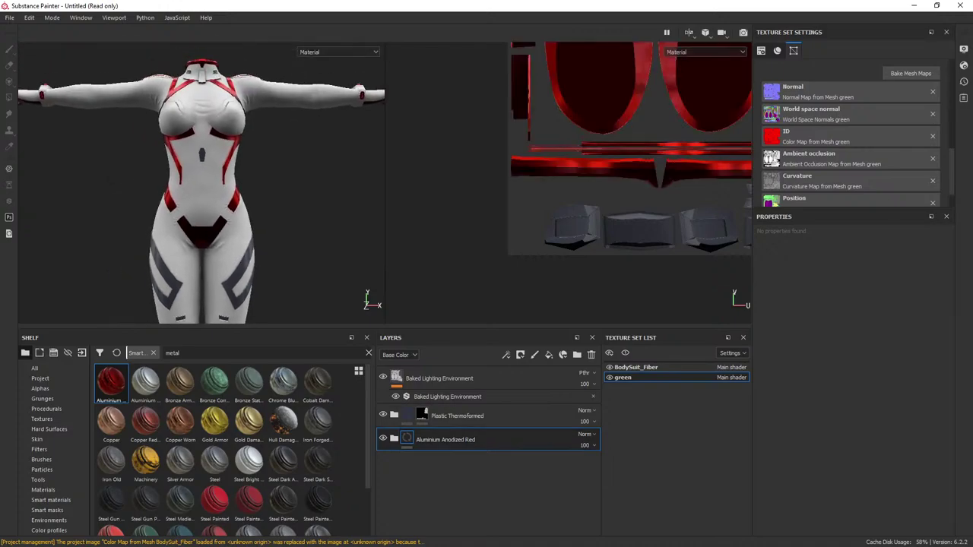
right_click(415, 440)
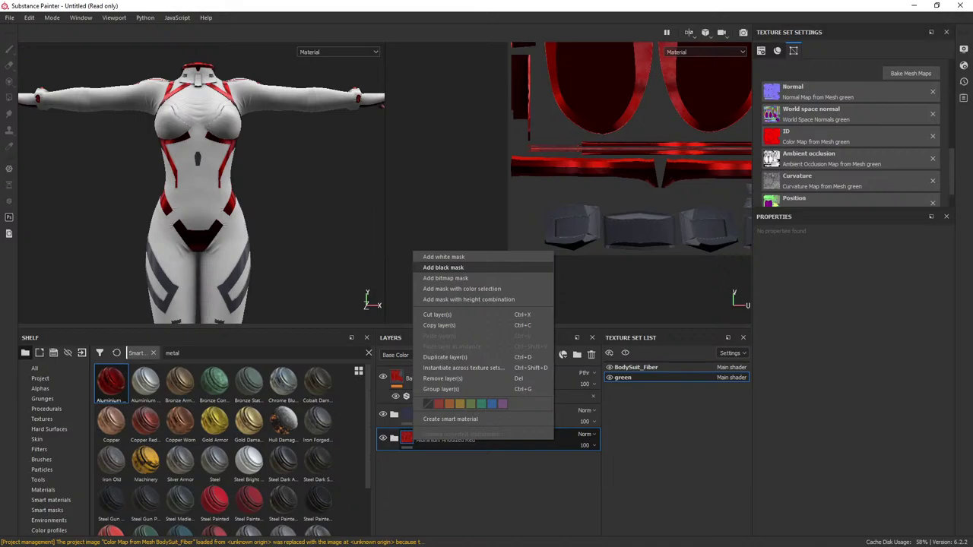
key("Escape")
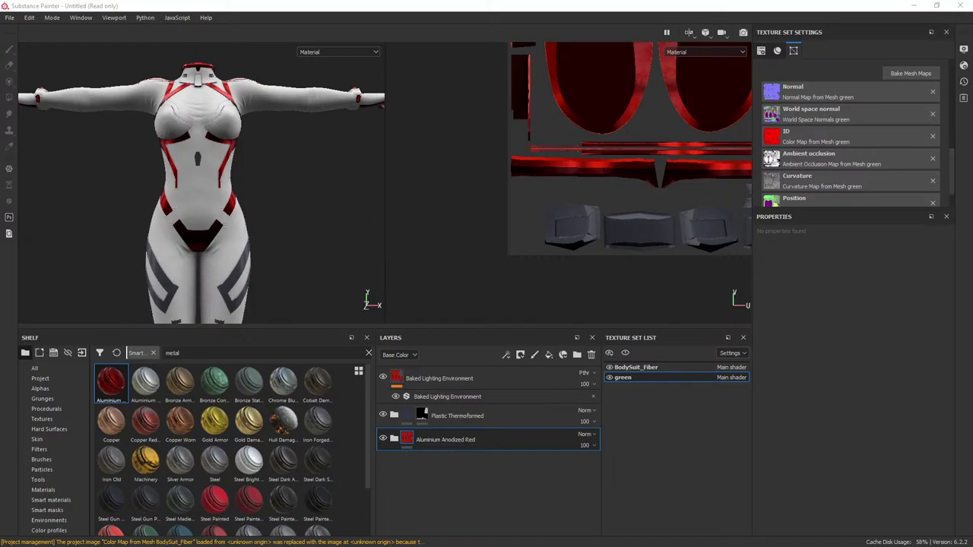
Search the shelf for 'matte' to locate the Wax Candle material
scroll(198, 198, "up", 8)
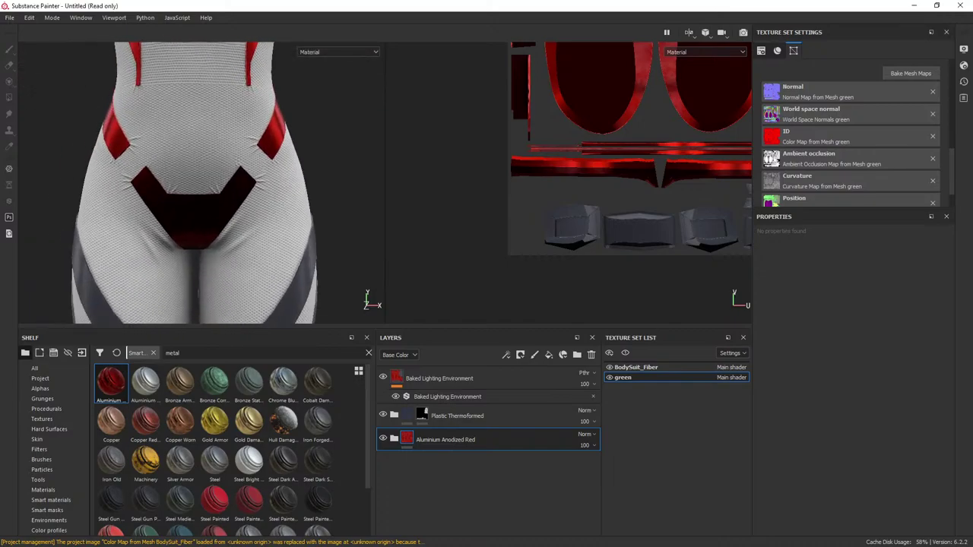
scroll(182, 183, "up", 4)
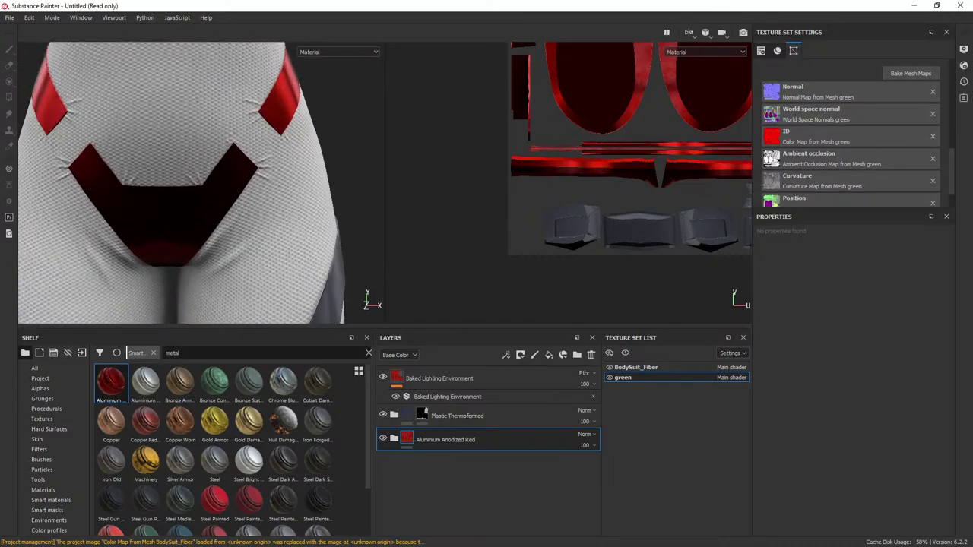
type("matt")
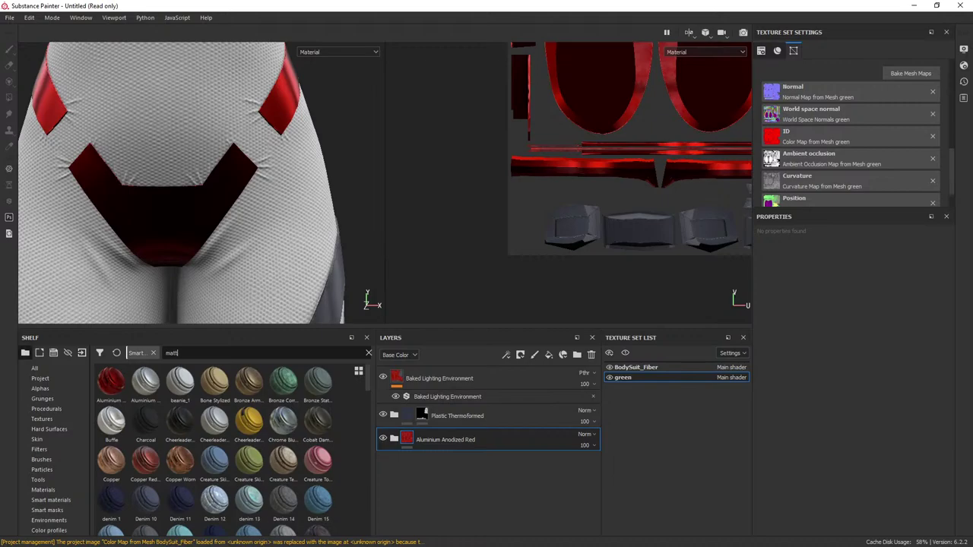
type("ed")
key("BackSpace")
key("BackSpace")
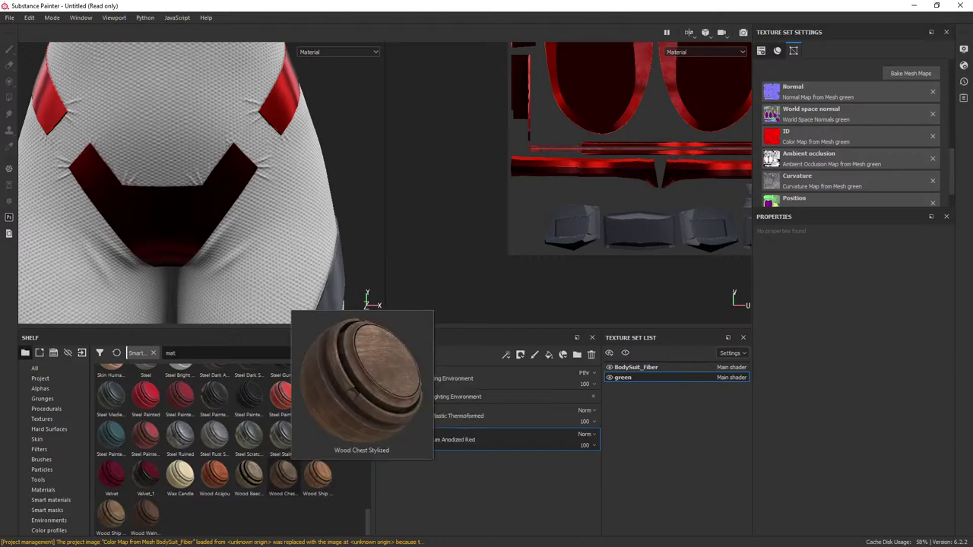
mouse_move(180, 475)
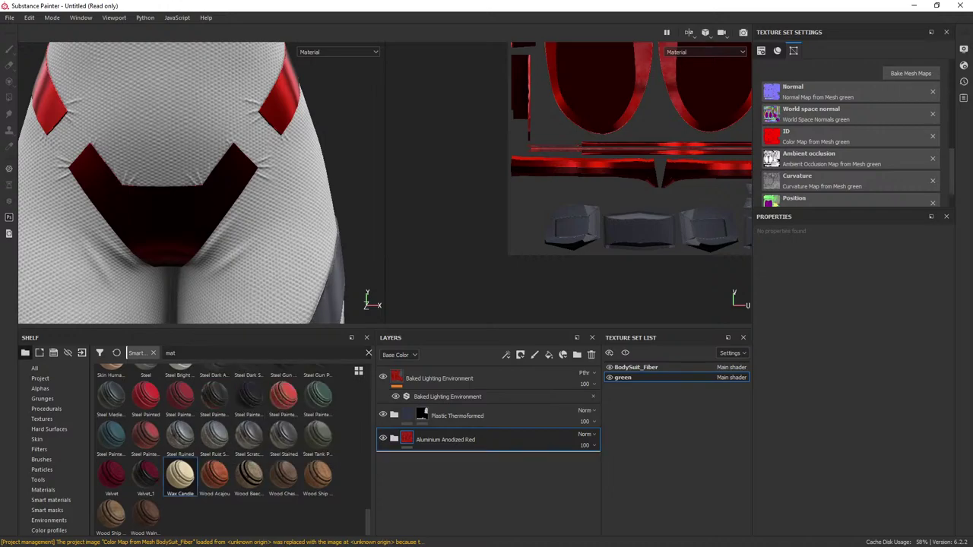
Add Wax Candle as a new layer with a black mask
left_click_drag(180, 474, 456, 439)
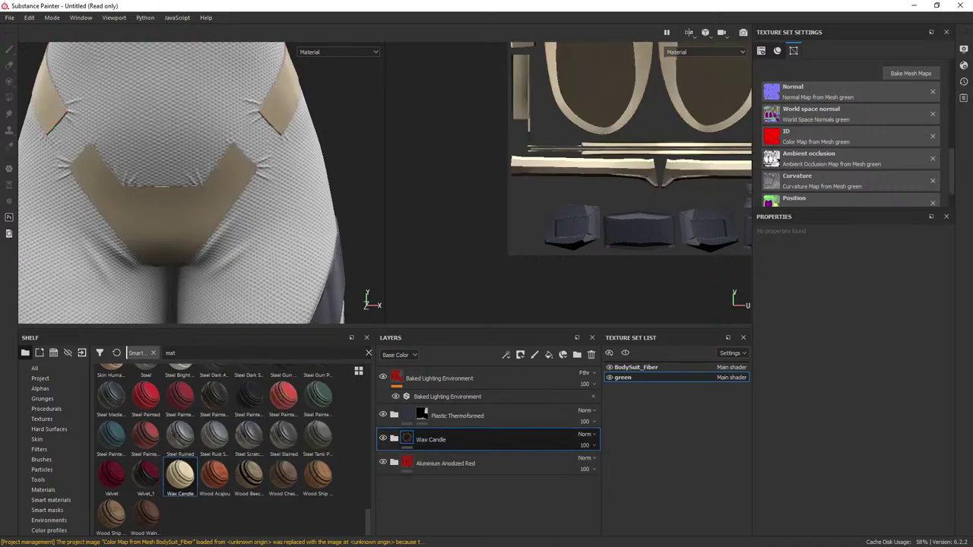
right_click(415, 435)
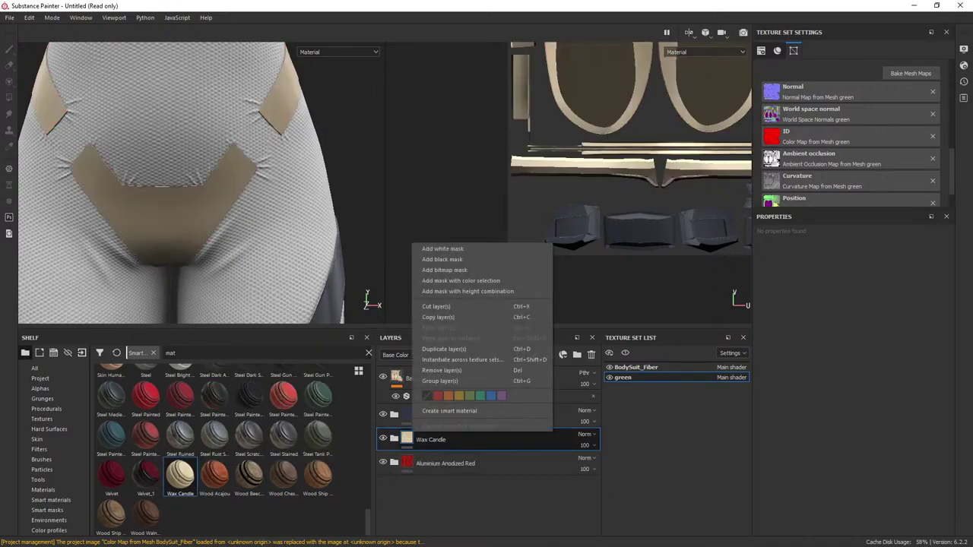
left_click(442, 259)
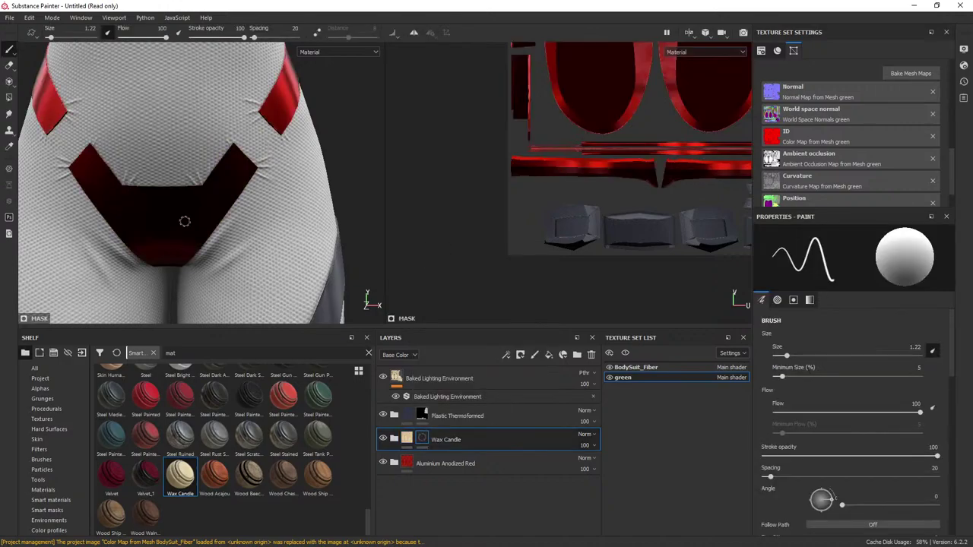
Paint Wax Candle onto the V-shaped hip panel and the left and right red bands
left_click_drag(201, 203, 176, 228)
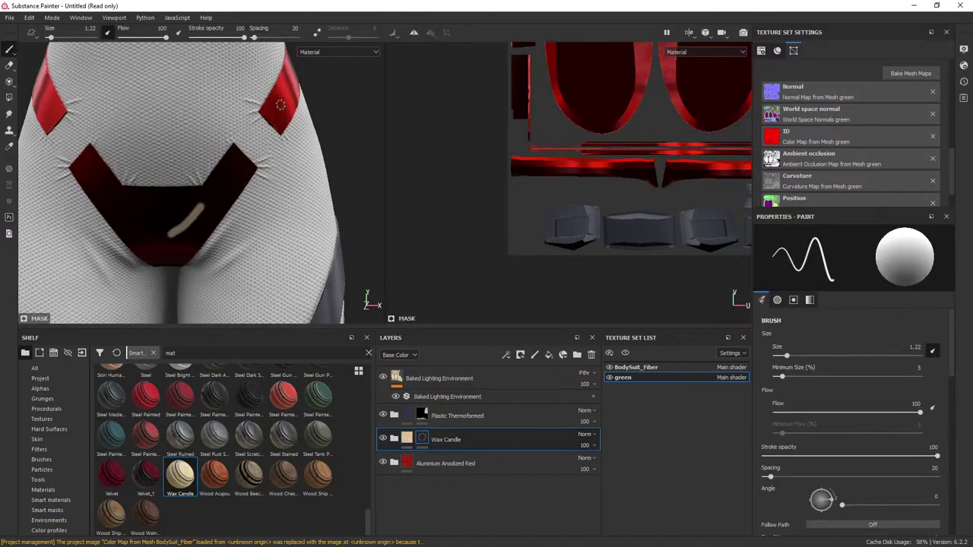
left_click_drag(280, 105, 290, 81)
left_click_drag(48, 106, 34, 72)
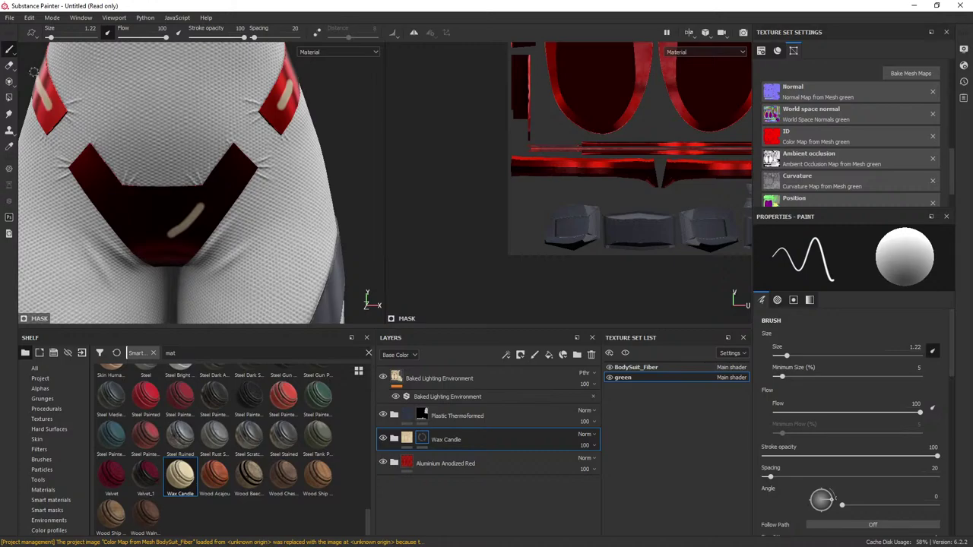
mouse_move(258, 201)
left_mouse_down("alt")
mouse_move(174, 152)
mouse_move(213, 156)
mouse_move(243, 199)
mouse_move(224, 193)
left_mouse_up("alt")
mouse_move(213, 159)
left_mouse_down("alt")
mouse_move(283, 165)
mouse_move(222, 185)
left_mouse_up("alt")
scroll(266, 137, "up", 2)
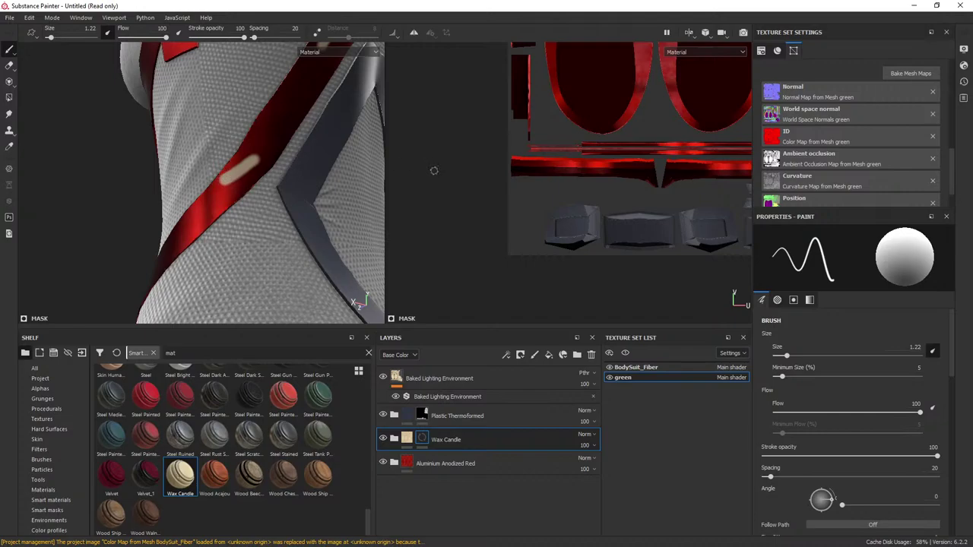
scroll(435, 171, "down", 4)
scroll(583, 108, "up", 5)
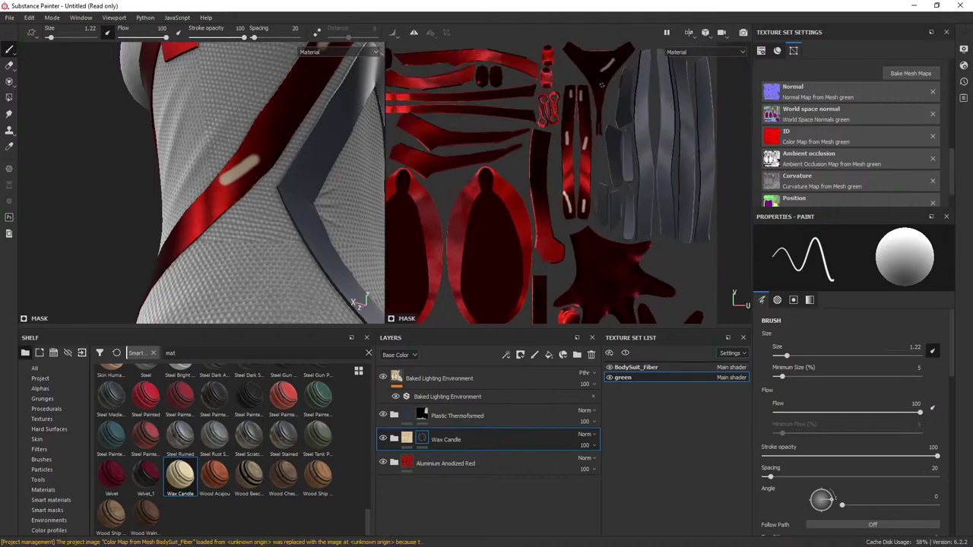
With Polygon Fill, fill the leg islands with Wax Candle
key("4")
middle_click_drag(582, 108, 589, 36)
left_click(588, 180)
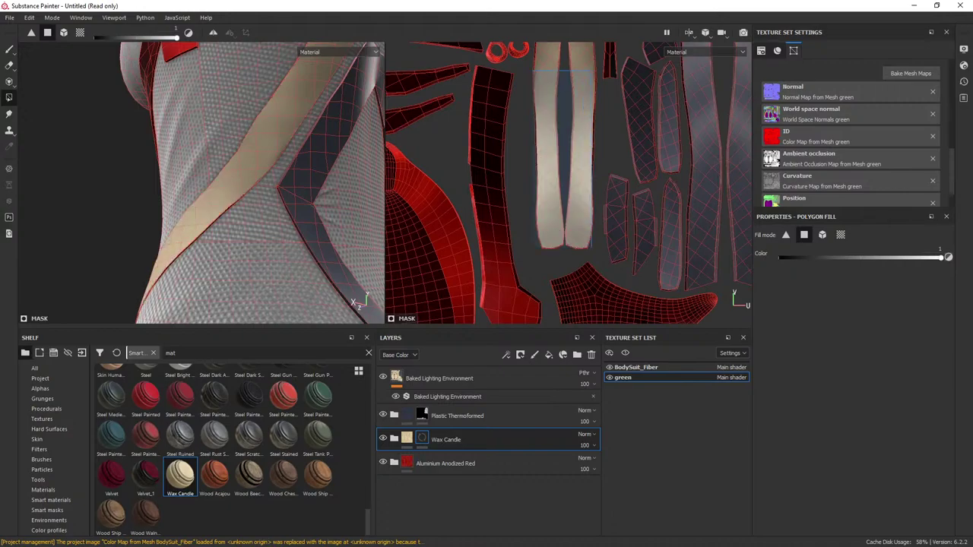
scroll(552, 114, "up", 3)
middle_click_drag(541, 46, 541, 152)
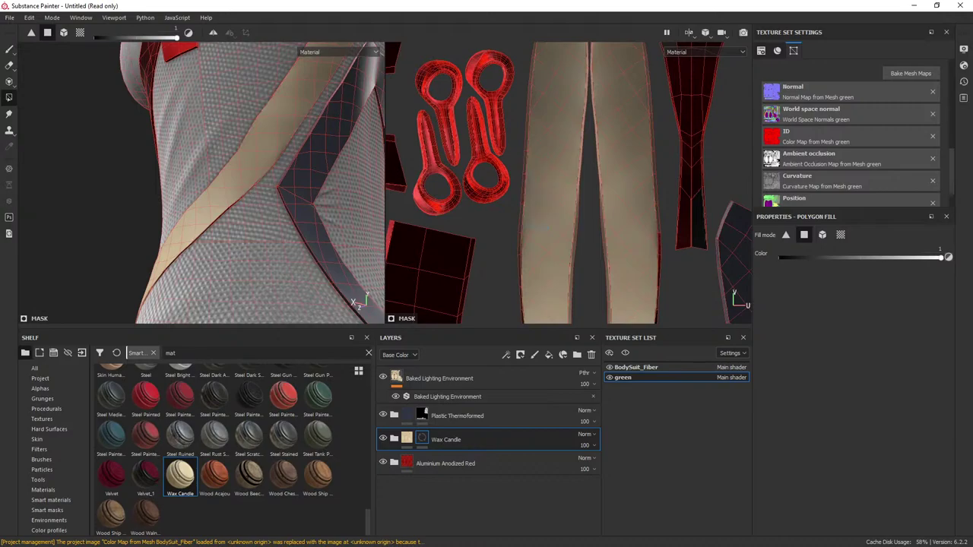
middle_click_drag(568, 183, 453, 90)
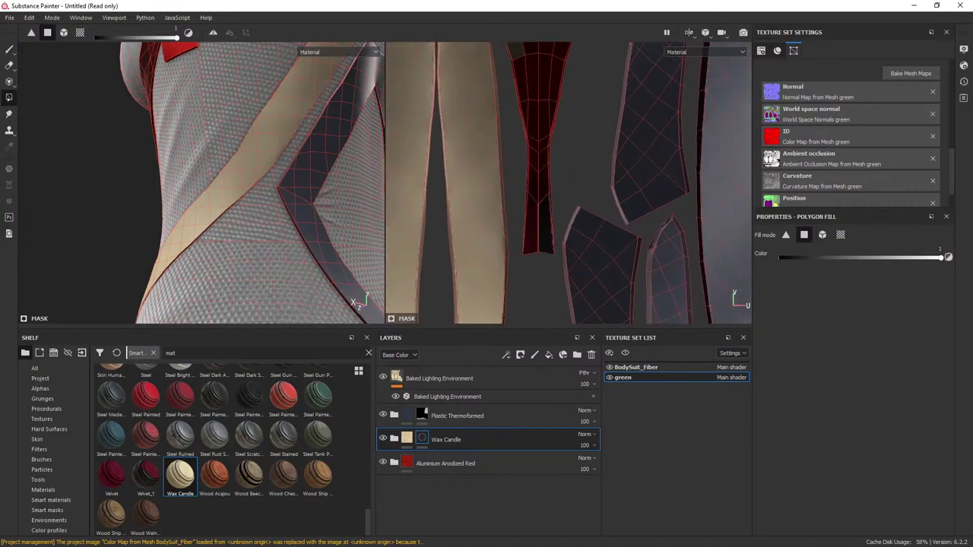
Unfill the lower keyhole island, then fill the V-shaped island and its notch with wax
left_click_drag(508, 146, 556, 244)
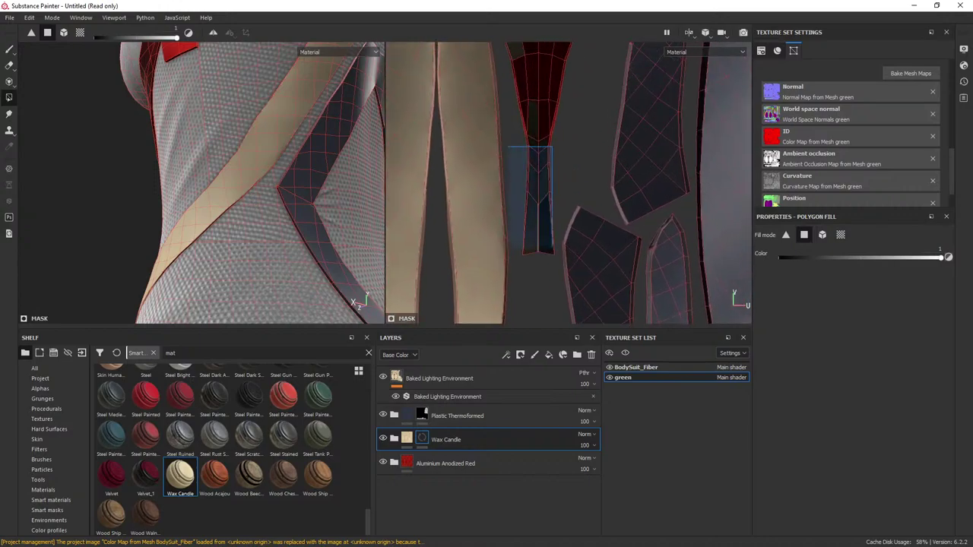
scroll(556, 228, "down", 2)
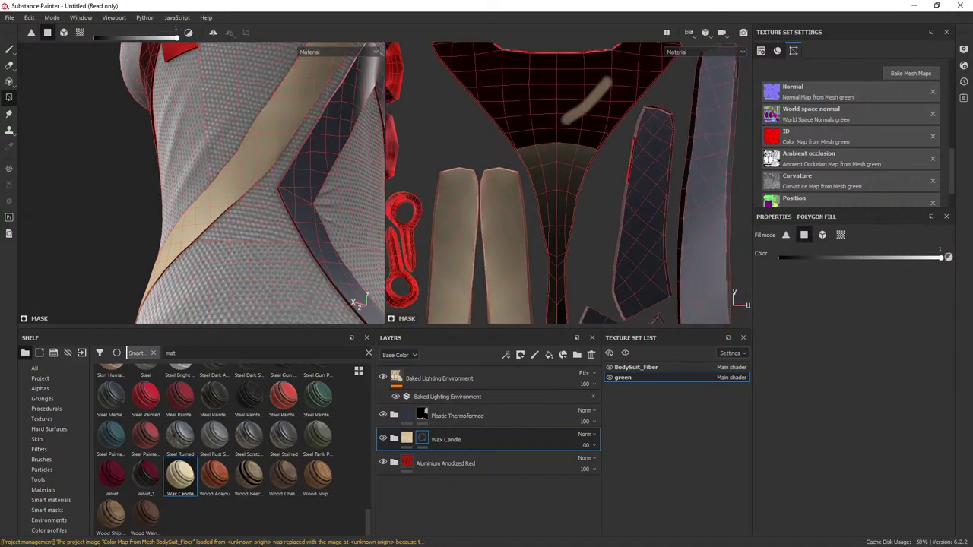
scroll(556, 228, "down", 3)
middle_click_drag(557, 228, 561, 263)
left_click_drag(478, 95, 598, 191)
scroll(611, 150, "up", 4)
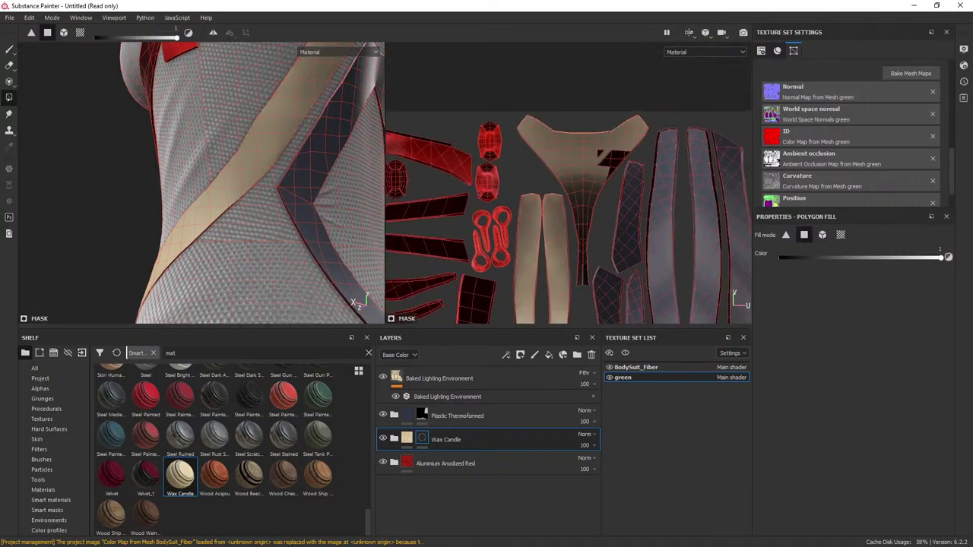
left_click_drag(612, 151, 571, 199)
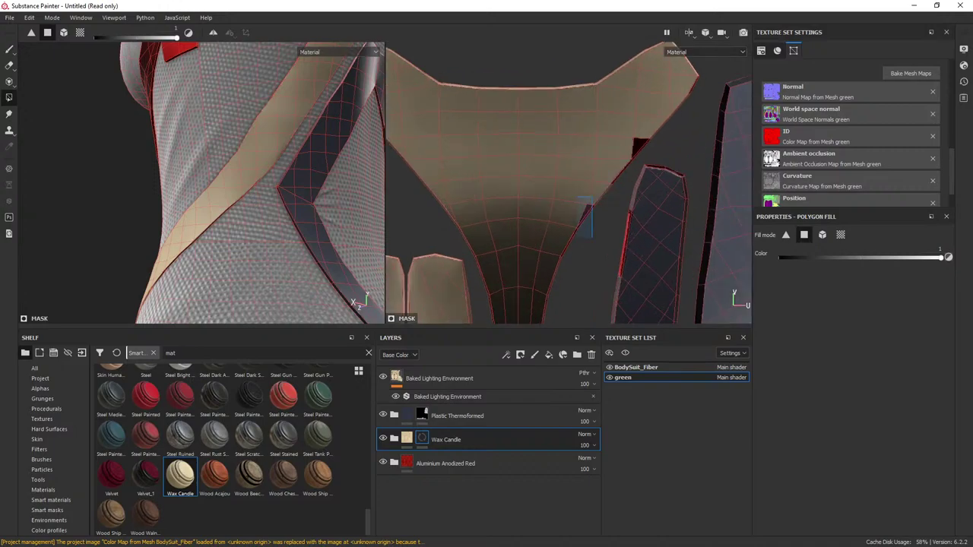
left_click(640, 146)
Select the Plastic Thermoformed layer and test a small eraser on the dark panel, then undo it
scroll(679, 234, "down", 4)
key("1")
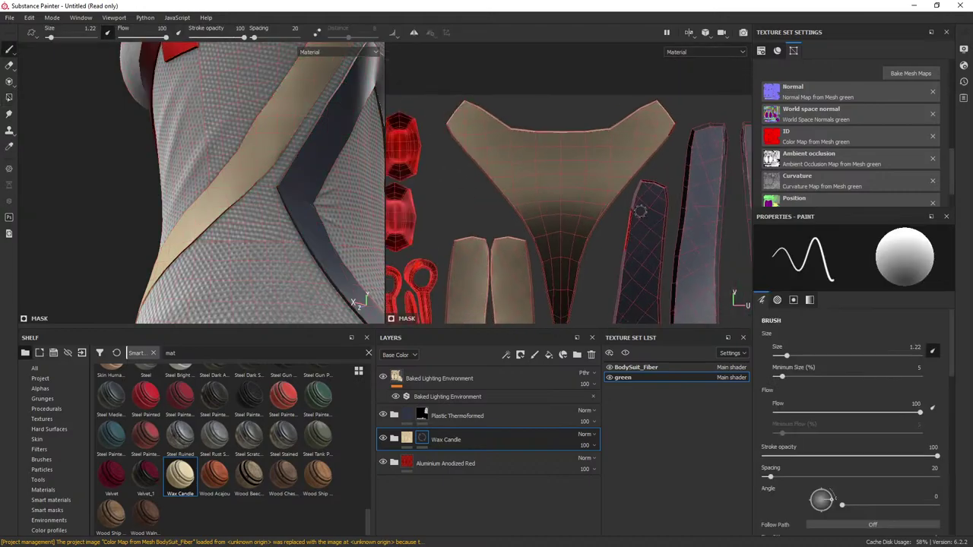
scroll(663, 225, "up", 5)
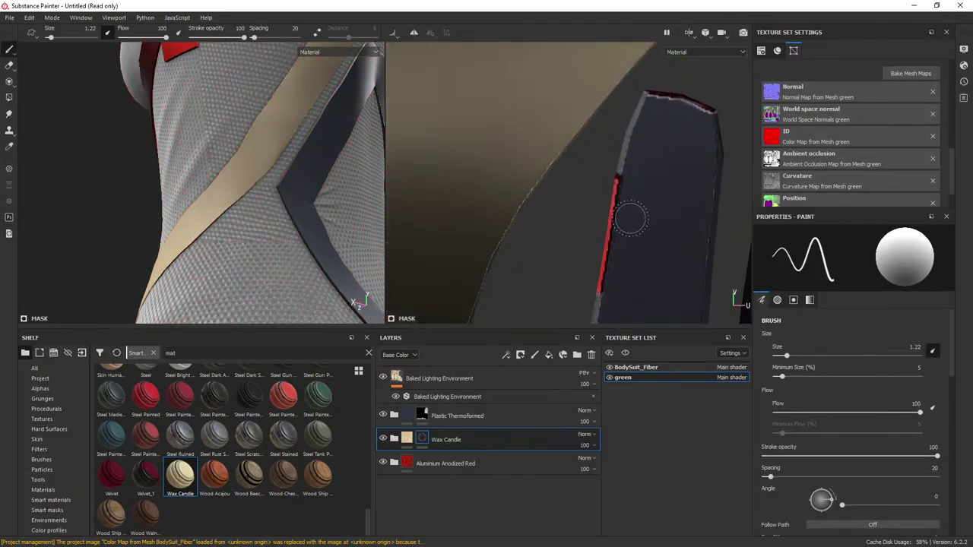
key("2")
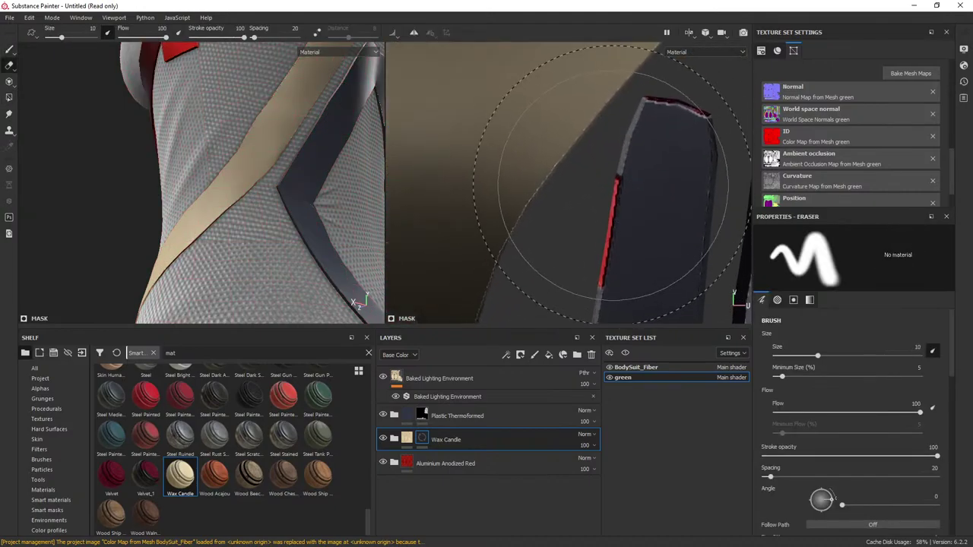
right_click_drag(623, 187, 637, 180, "ctrl")
left_click(446, 463)
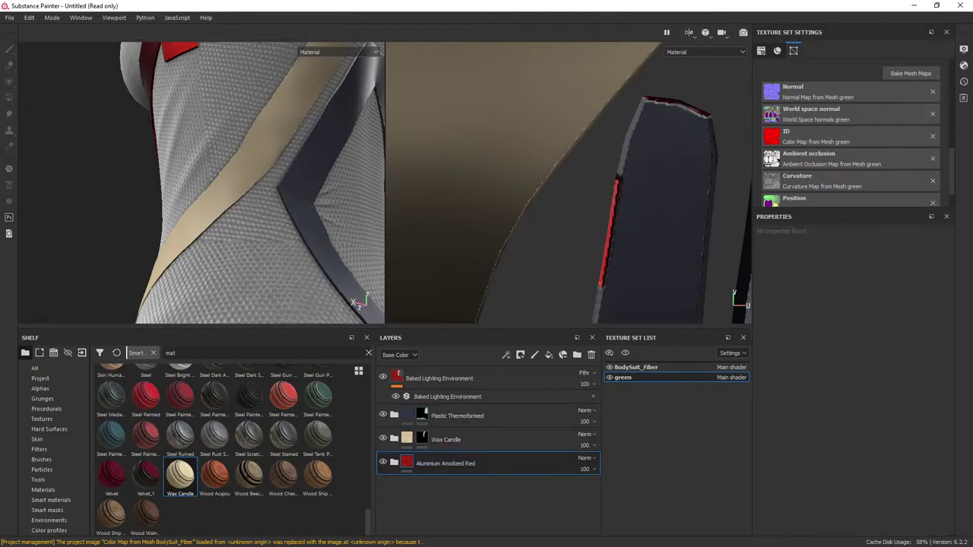
left_click(471, 415)
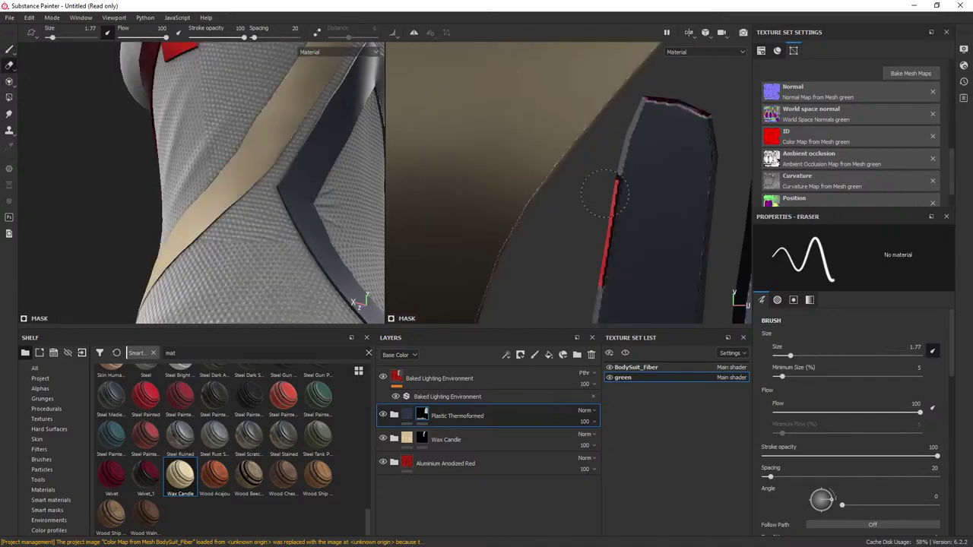
left_click(630, 219)
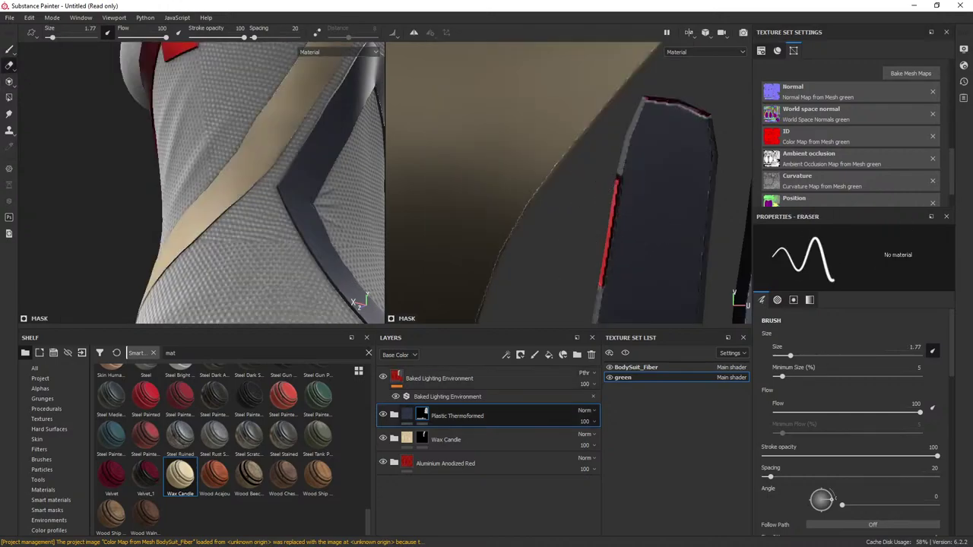
key("ctrl+z")
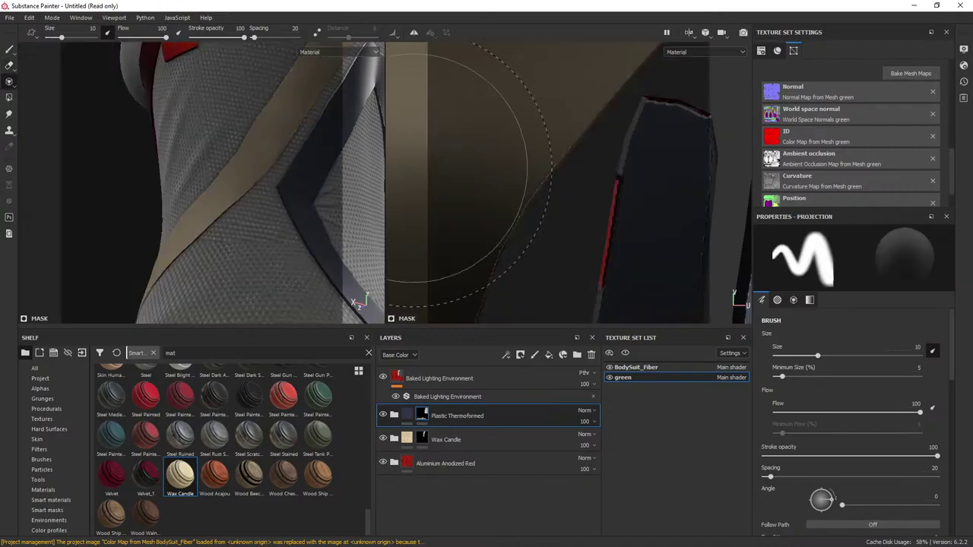
Polygon-fill the red strip and red top edge with dark plastic, then check the other dark islands
key("4")
left_click(610, 228)
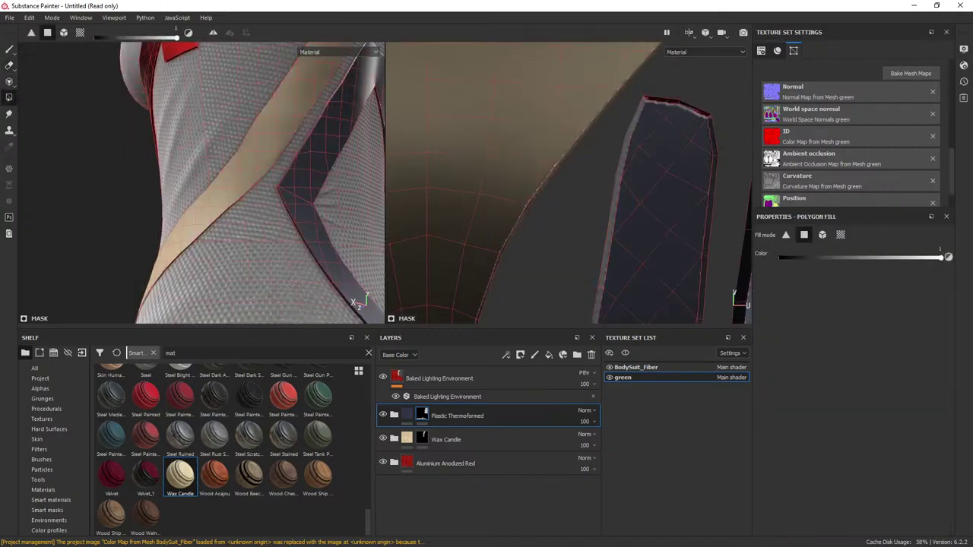
left_click(688, 110)
scroll(568, 183, "down", 2)
mouse_move(568, 182)
middle_mouse_down()
mouse_move(562, 167)
mouse_move(486, 137)
mouse_move(529, 159)
mouse_move(588, 130)
mouse_move(608, 193)
middle_mouse_up()
scroll(532, 159, "down", 2)
key("1")
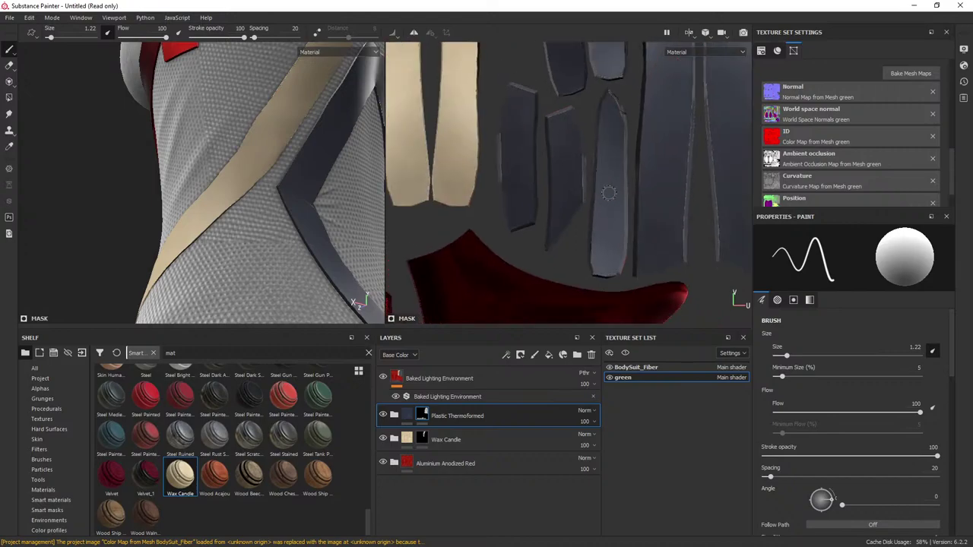
scroll(609, 193, "down", 4)
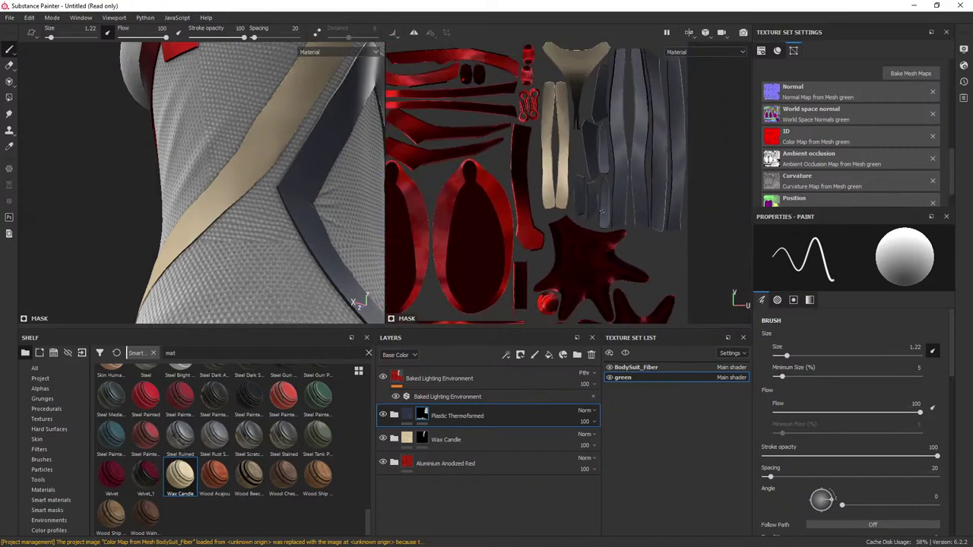
scroll(303, 209, "down", 3)
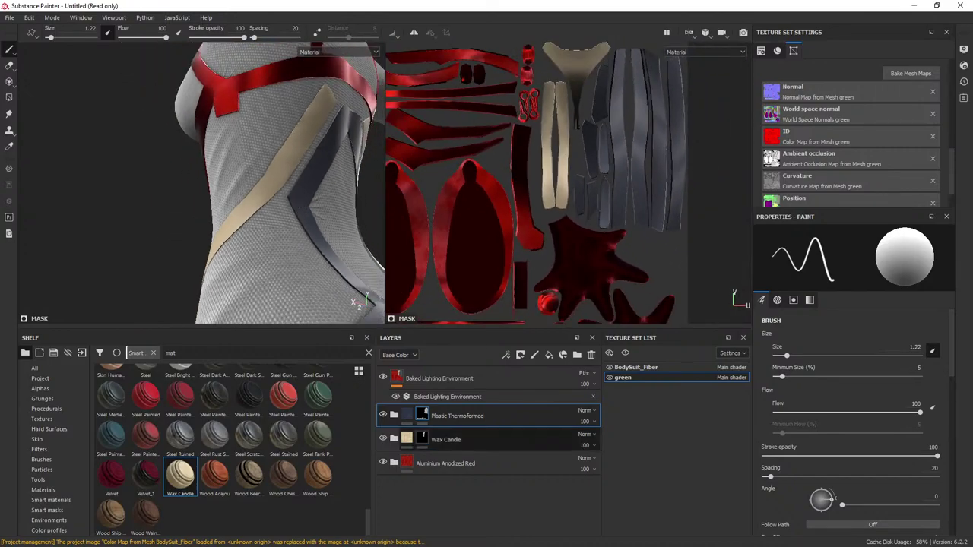
Change the Wax Candle Base fill layer's colour from tan to pale grey
left_click(393, 439)
scroll(448, 464, "down", 2)
left_click(421, 495)
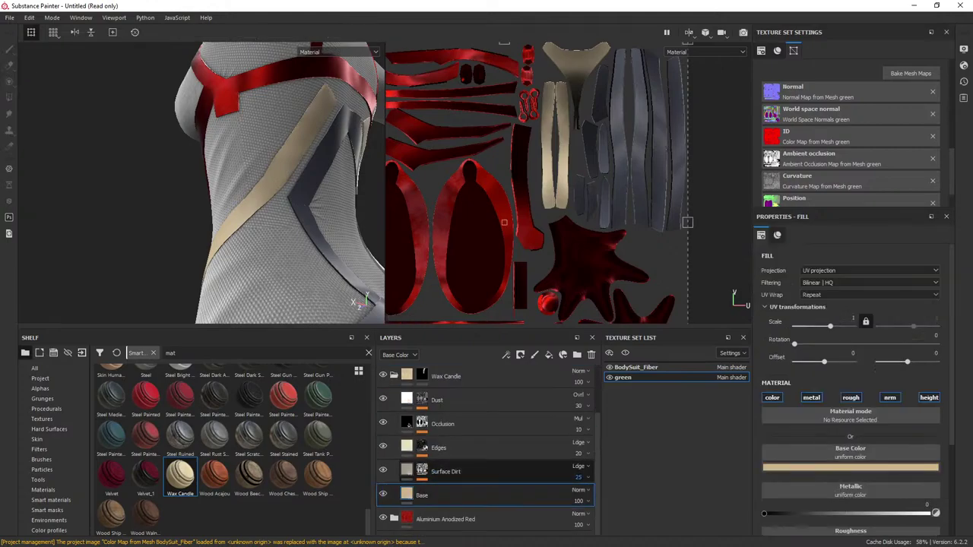
left_click(850, 456)
left_click_drag(857, 375, 836, 382)
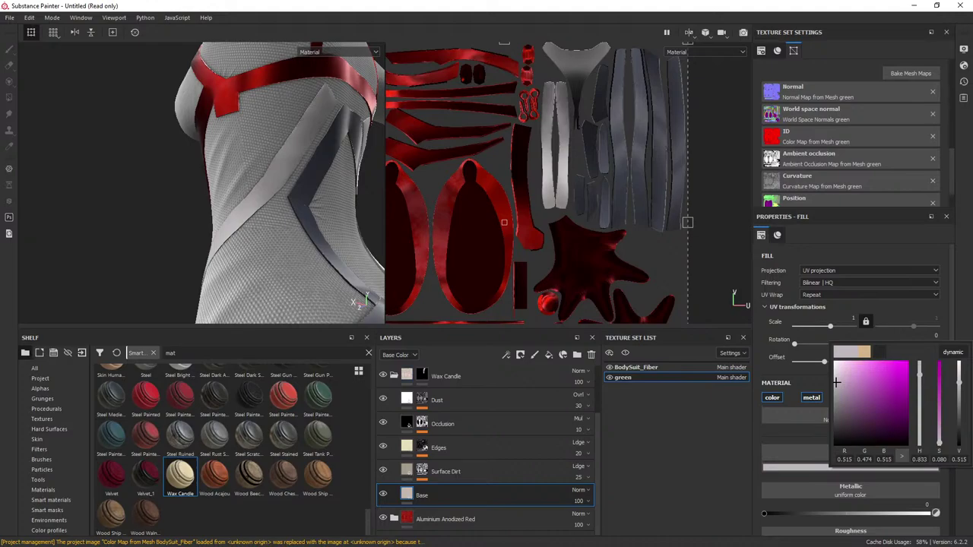
Orbit and zoom to a front view of the torso to inspect the lighter panels
left_click_drag(228, 190, 326, 190, "alt")
scroll(220, 182, "up", 2)
middle_click_drag(221, 182, 220, 258, "alt")
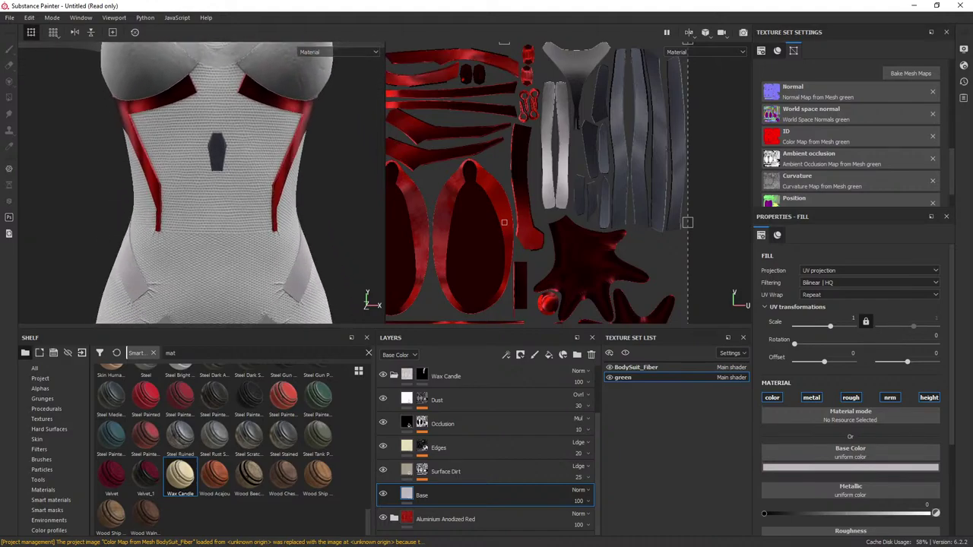
scroll(201, 183, "up", 4)
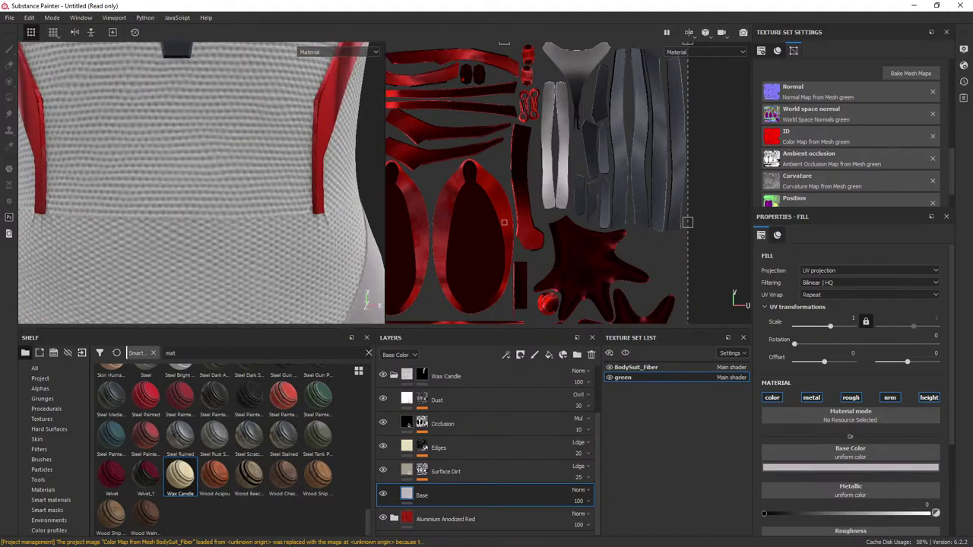
scroll(201, 182, "down", 5)
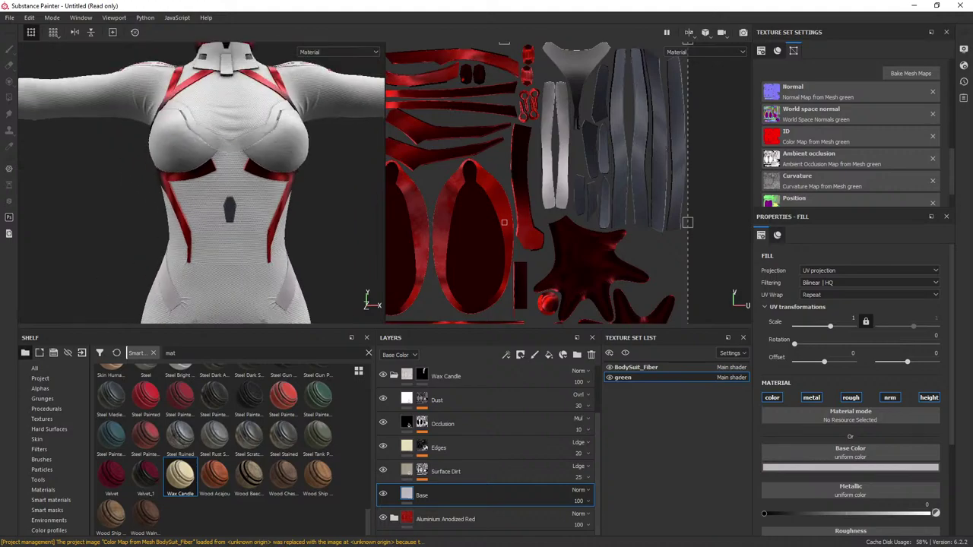
scroll(202, 183, "down", 2)
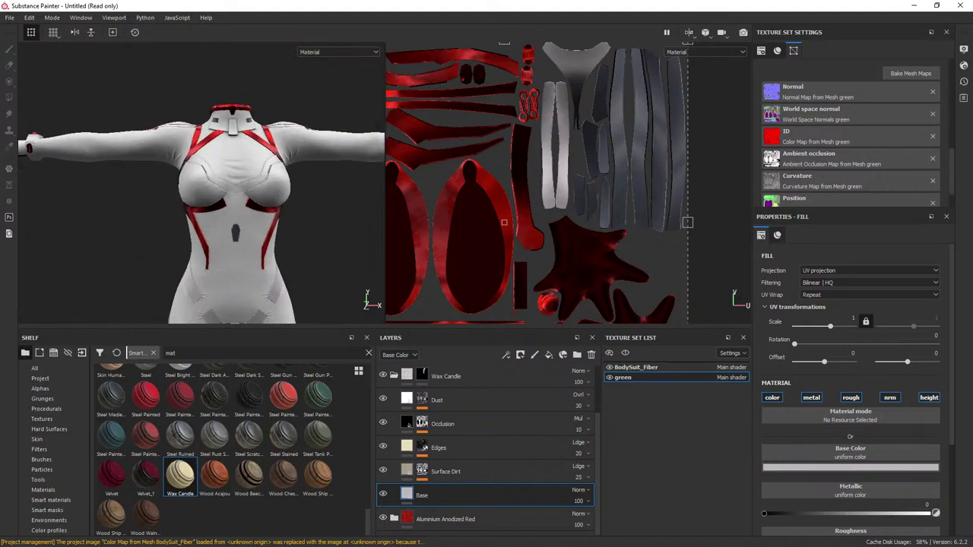
scroll(202, 182, "up", 3)
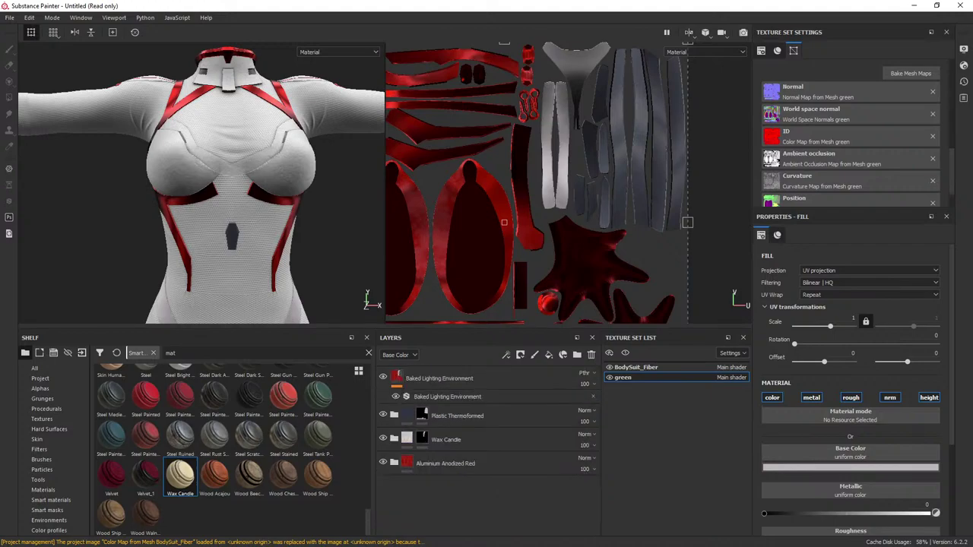
scroll(546, 189, "down", 6)
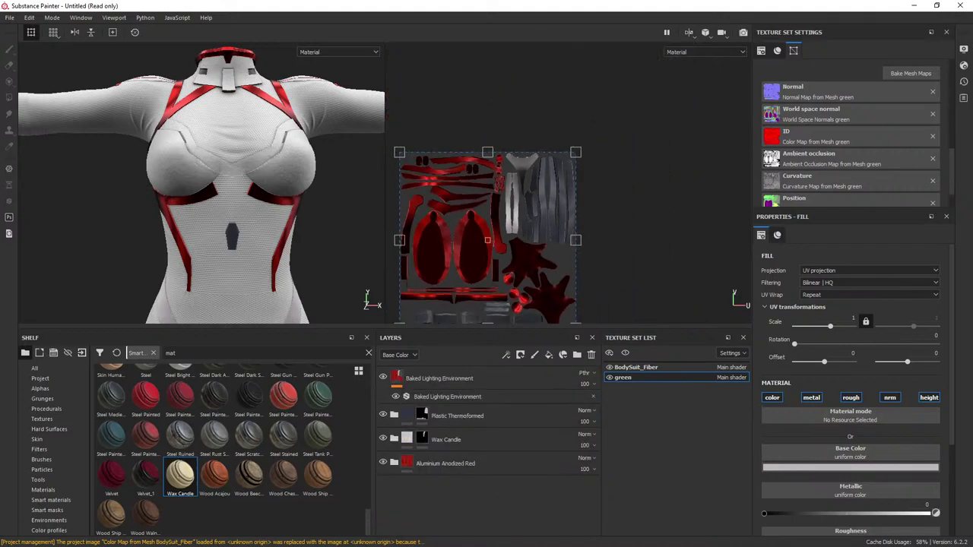
scroll(202, 186, "down", 4)
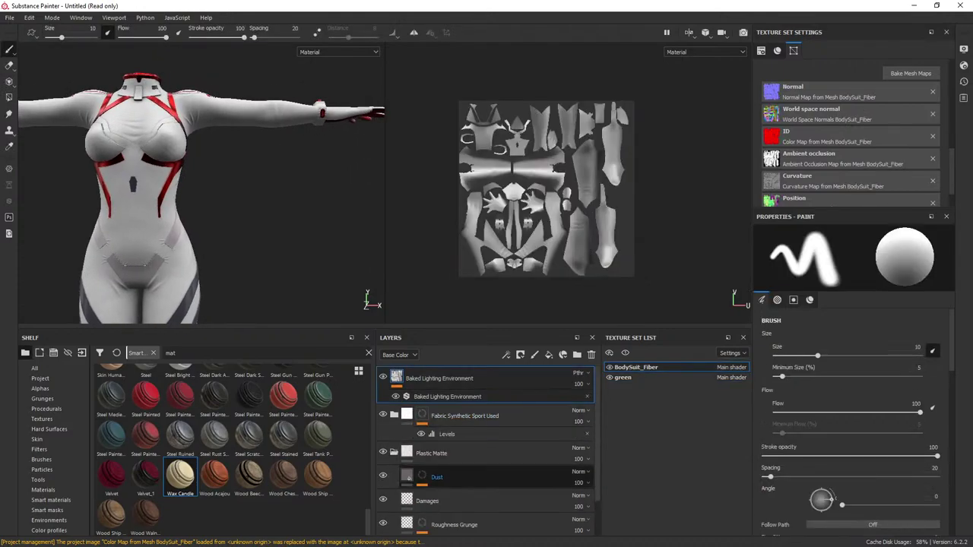
left_click(393, 453)
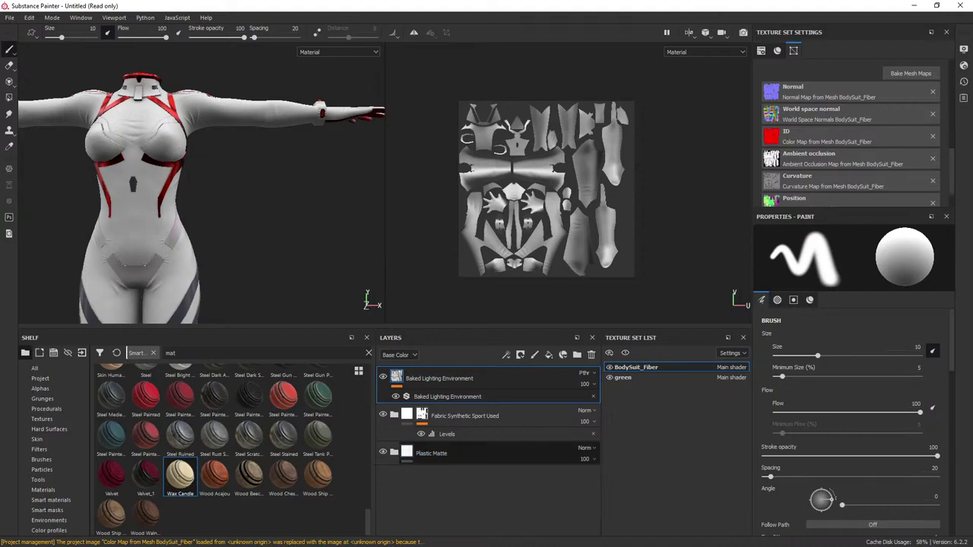
left_click(456, 453)
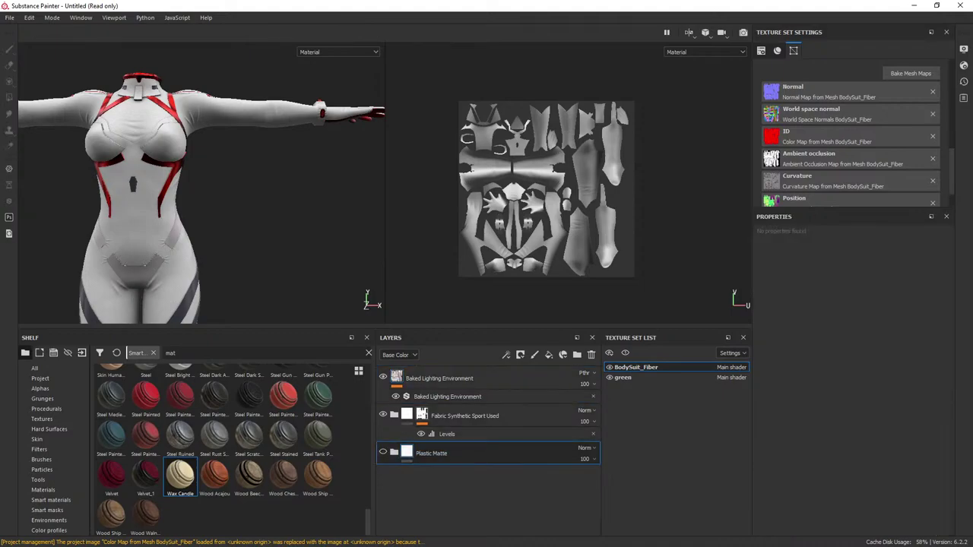
left_click(472, 416)
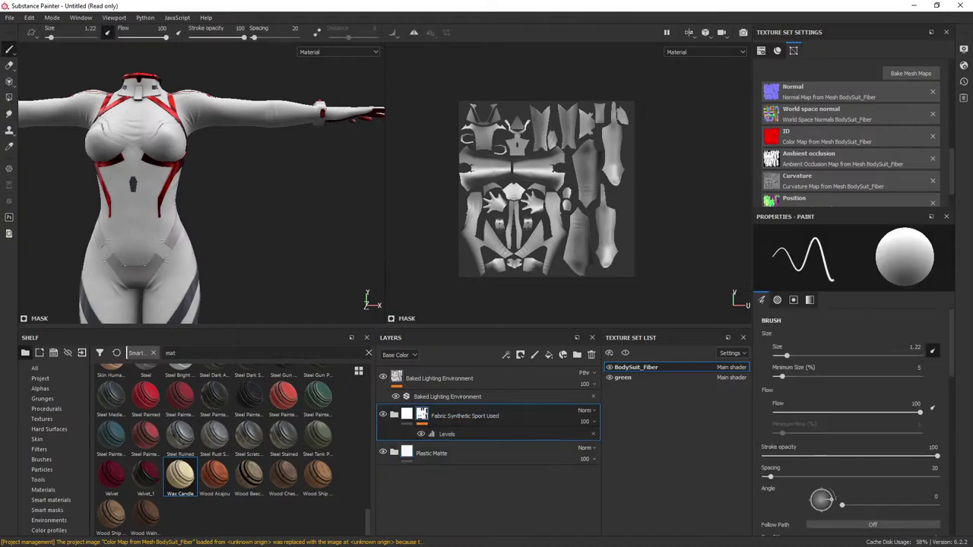
left_click(623, 377)
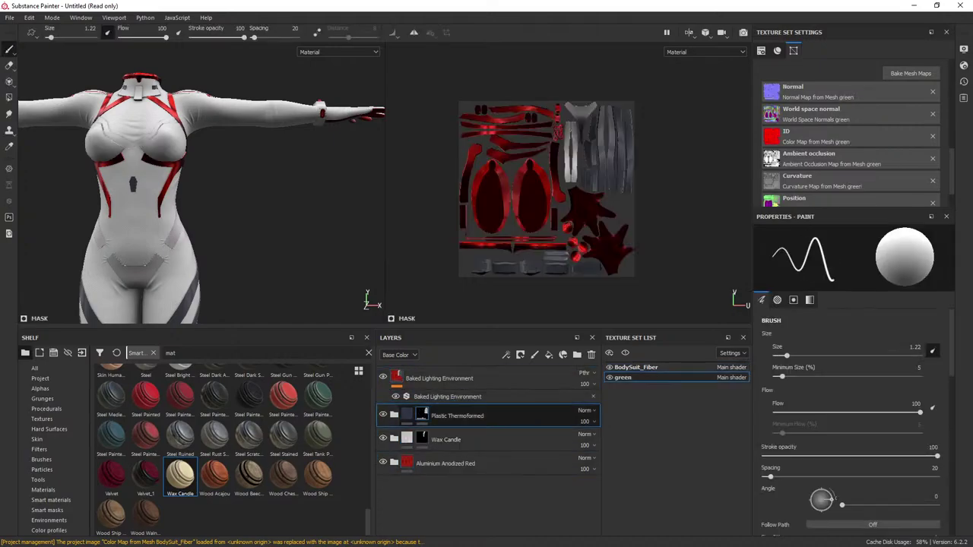
Clear the fabric layer's mask and start polygon-filling the fingertip faces white
right_click(417, 415)
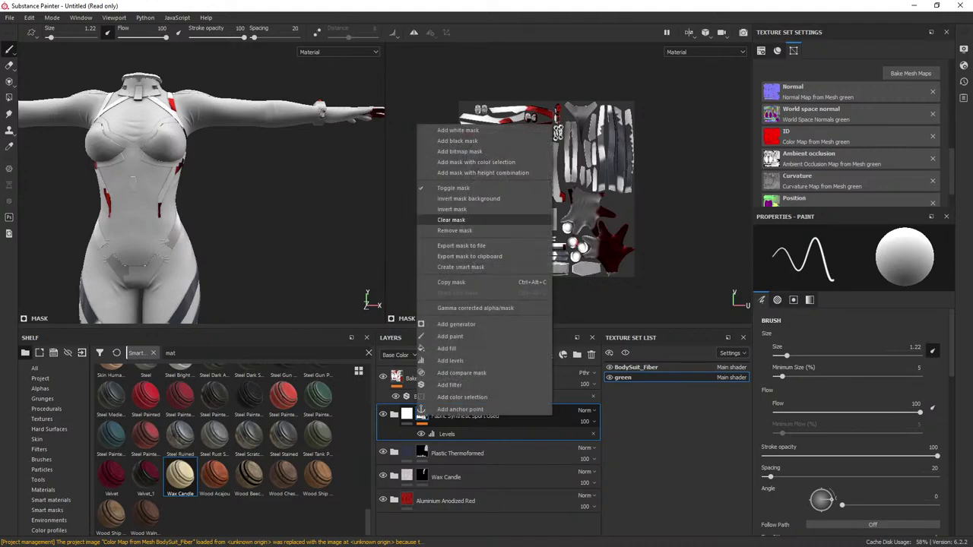
left_click(459, 219)
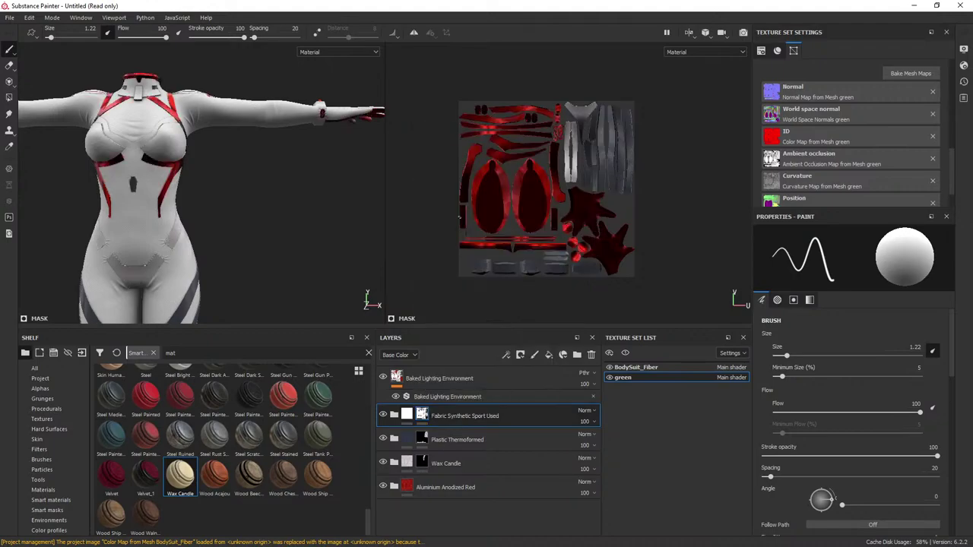
scroll(614, 247, "up", 8)
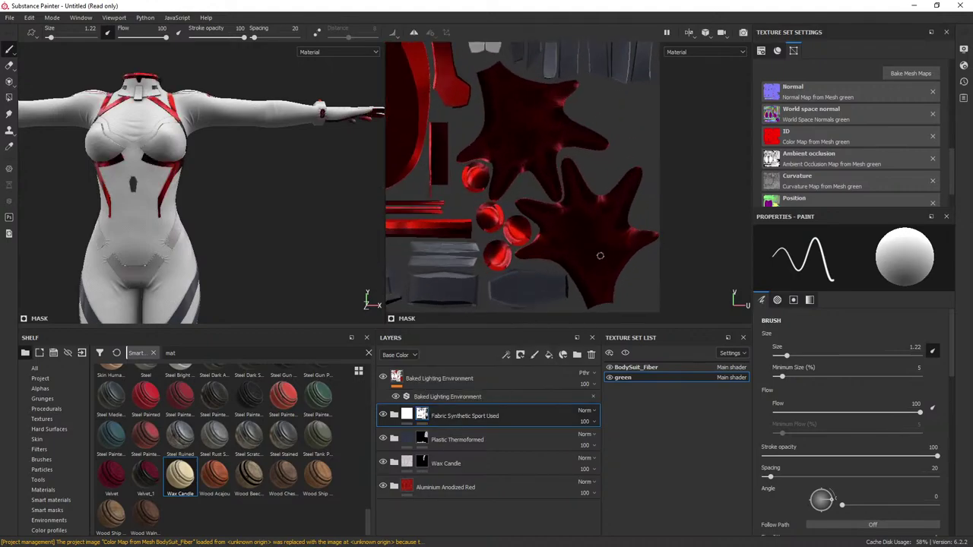
key("4")
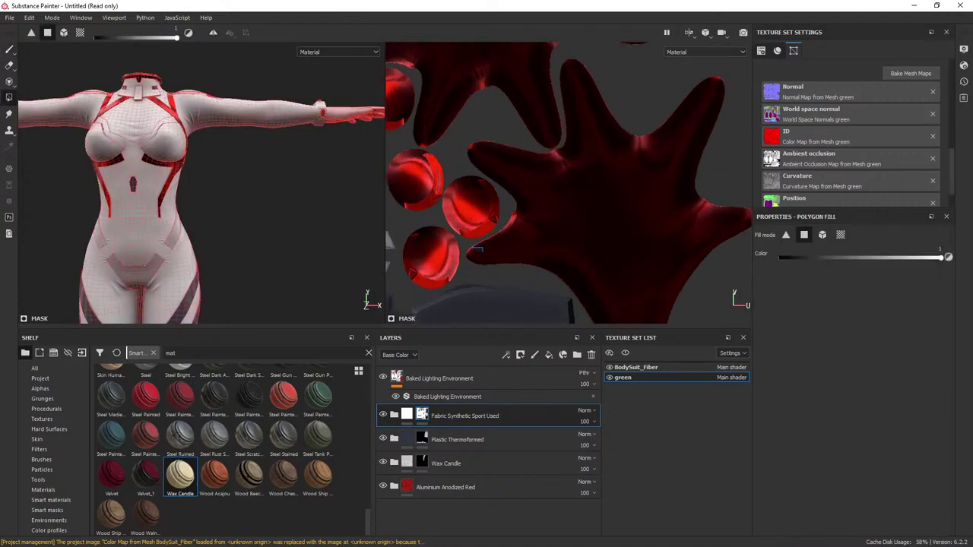
left_click(483, 254)
scroll(483, 254, "up", 2)
scroll(456, 251, "up", 4)
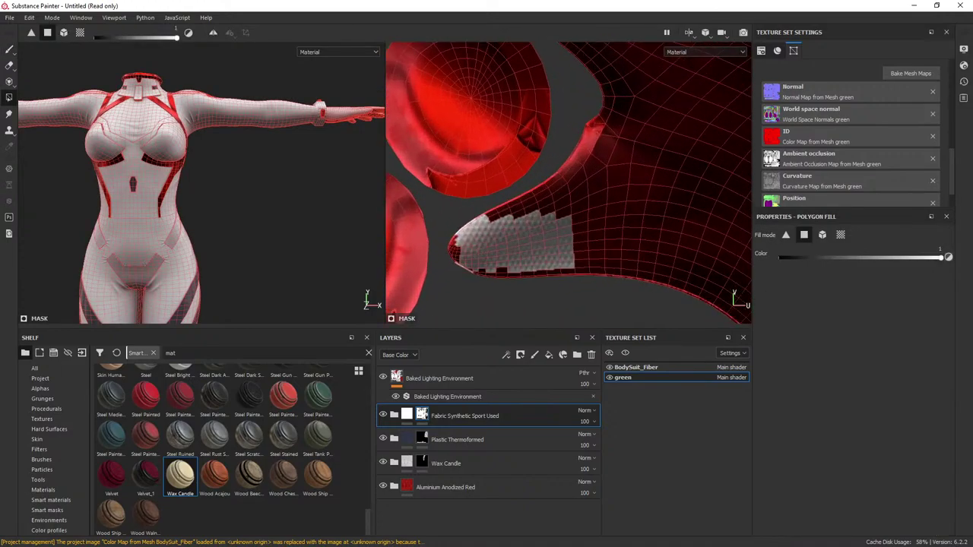
left_click_drag(449, 232, 733, 288)
Rectangle-fill the rest of the hand polygons into the white fabric mask
left_click_drag(474, 201, 672, 220)
left_click_drag(538, 174, 717, 149)
left_click_drag(569, 222, 748, 76)
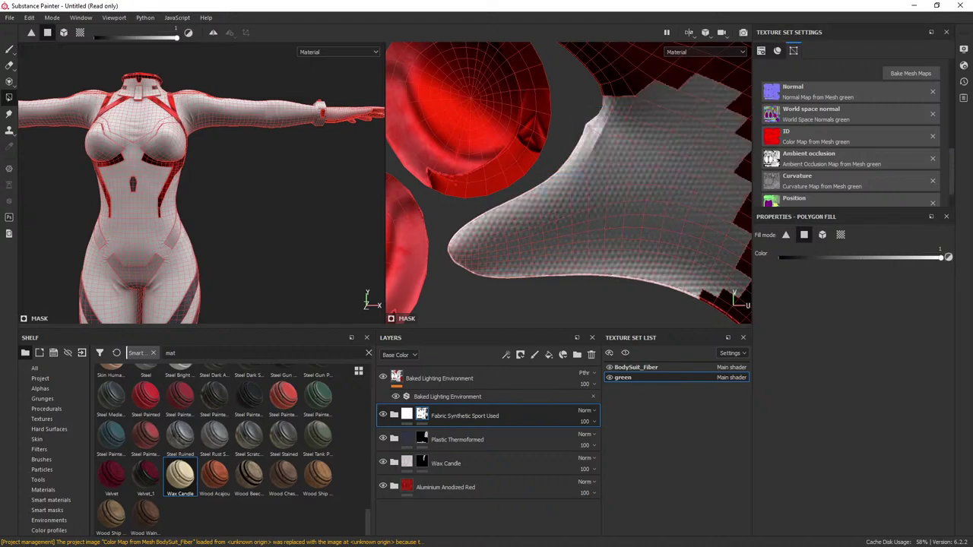
left_click_drag(646, 228, 565, 158, "alt")
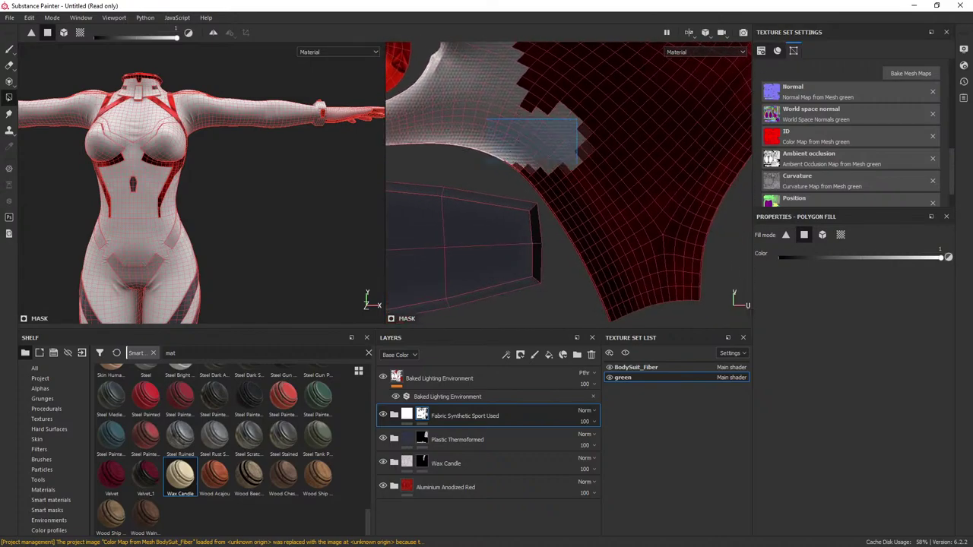
left_click_drag(495, 102, 597, 178)
left_click_drag(532, 161, 696, 319)
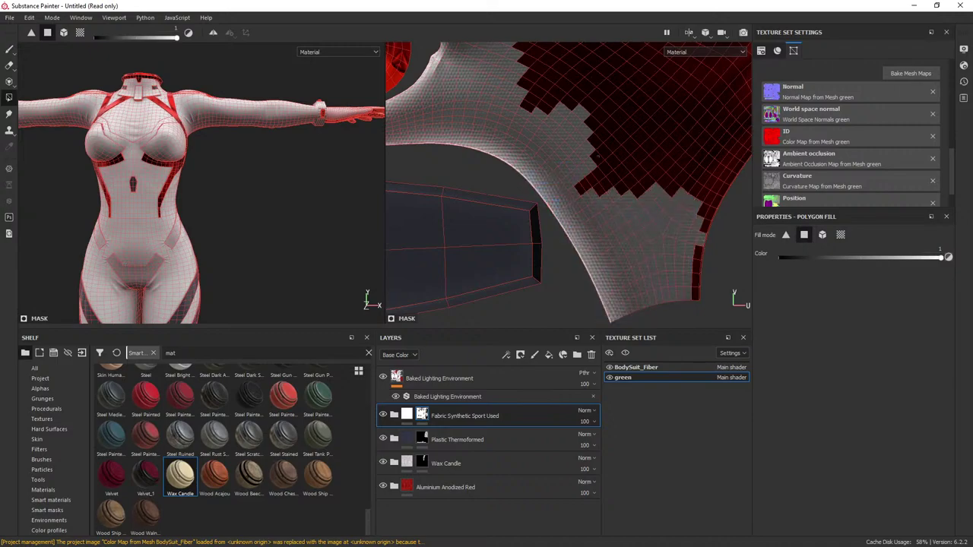
middle_click_drag(570, 182, 601, 213)
Add the finger faces, including the small finger, to the fabric mask and correct the dark hand faces
middle_click_drag(570, 152, 554, 281)
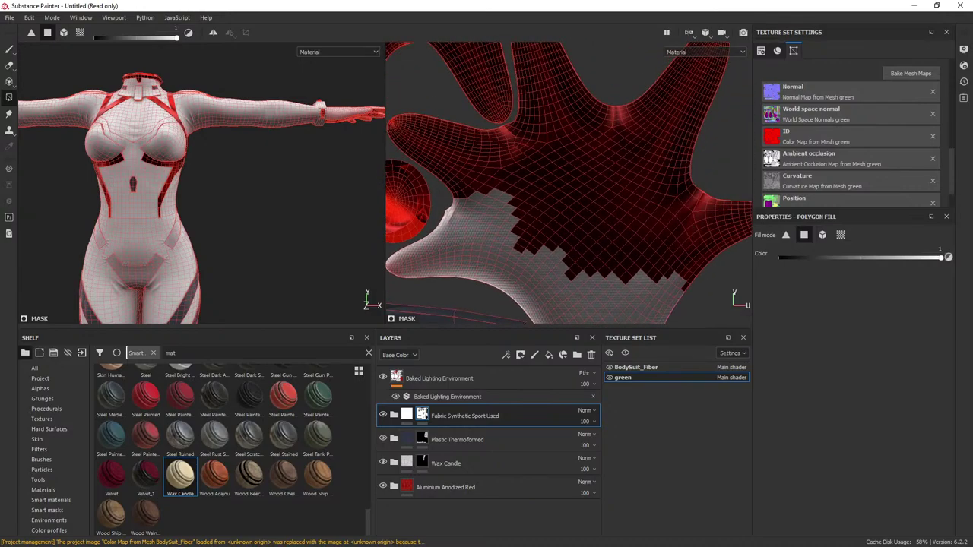
scroll(567, 182, "down", 3)
left_click_drag(592, 82, 745, 262)
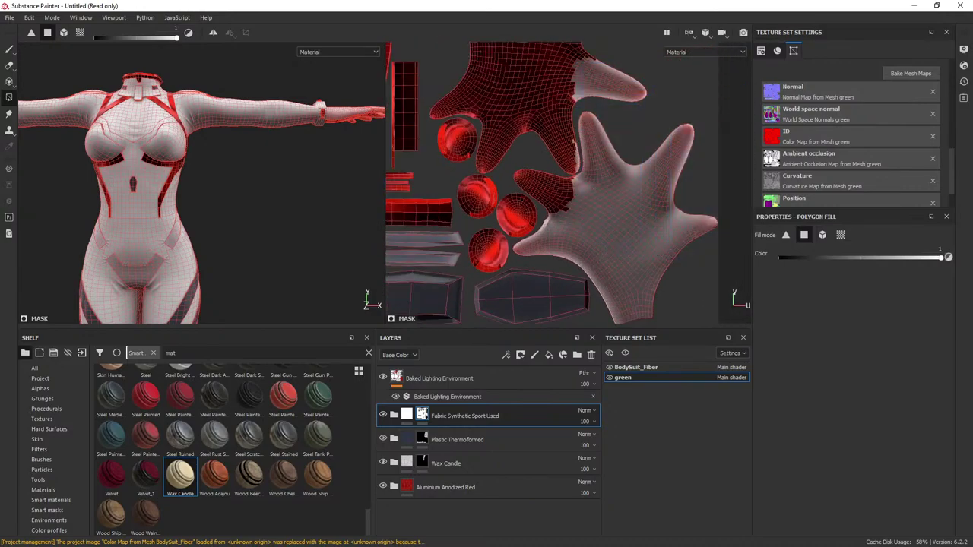
scroll(532, 175, "up", 3)
left_click_drag(491, 146, 509, 205)
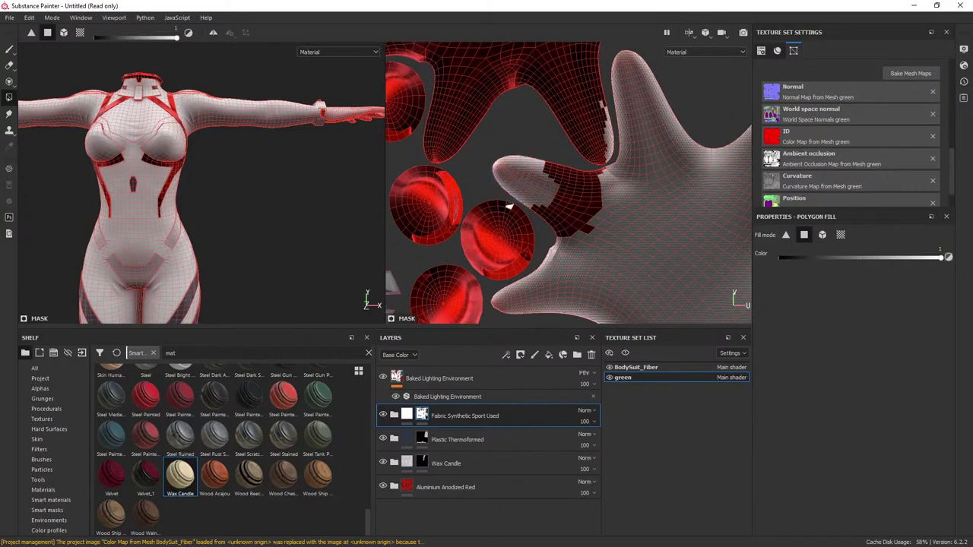
scroll(509, 205, "up", 6)
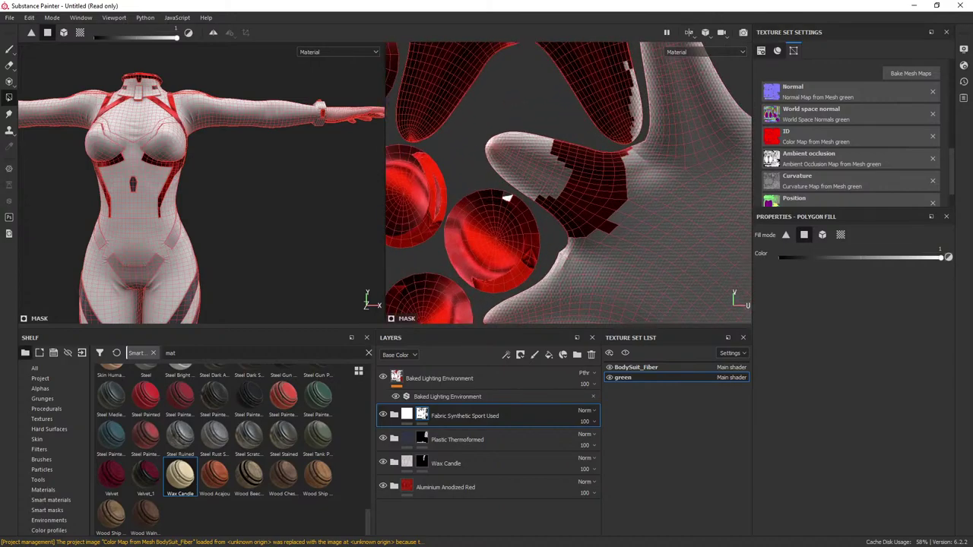
left_click_drag(593, 103, 467, 191, "ctrl")
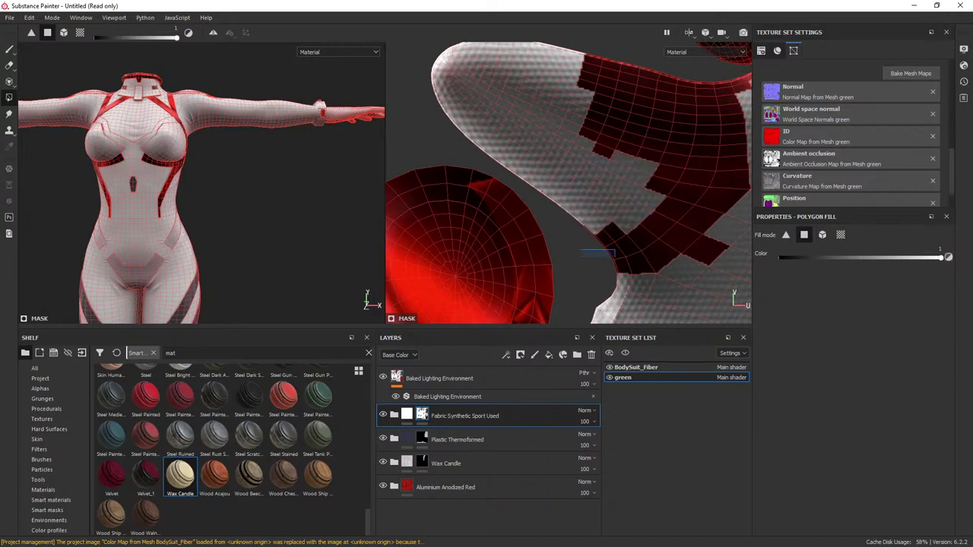
left_click_drag(693, 156, 608, 280, "ctrl")
left_click_drag(748, 53, 576, 158, "ctrl")
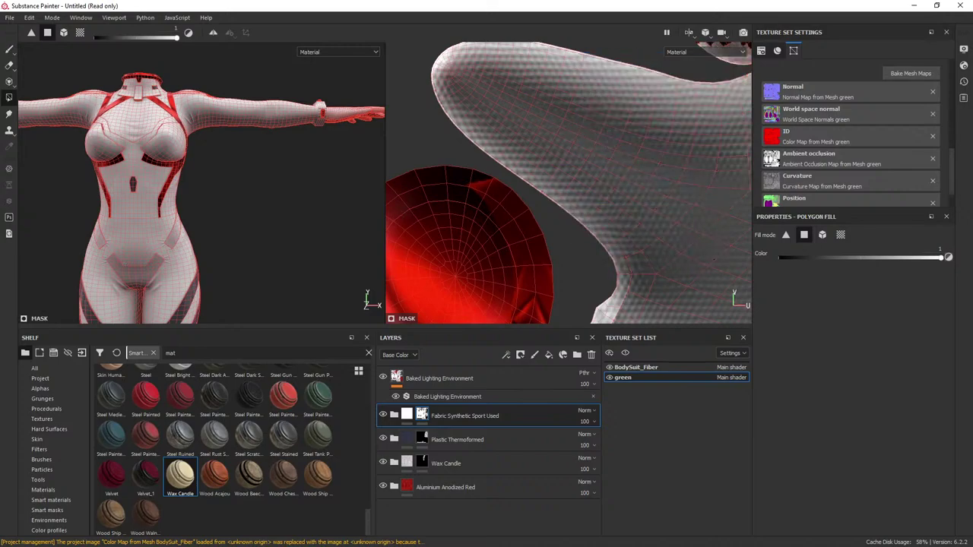
Fill all the mesh tip's faces white in the fabric mask
scroll(568, 182, "down", 3)
middle_click_drag(569, 183, 648, 144)
scroll(558, 228, "up", 2)
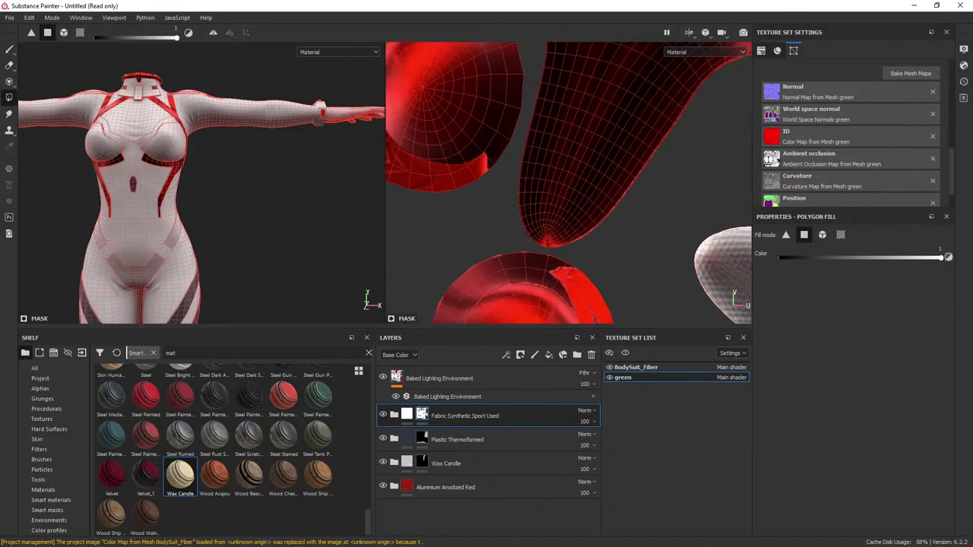
left_click_drag(522, 241, 646, 137)
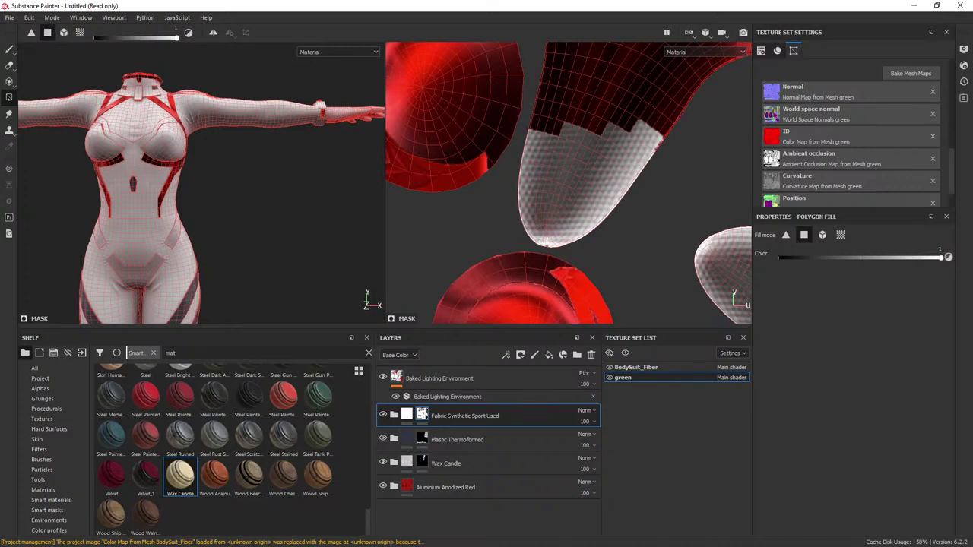
scroll(568, 182, "up", 3)
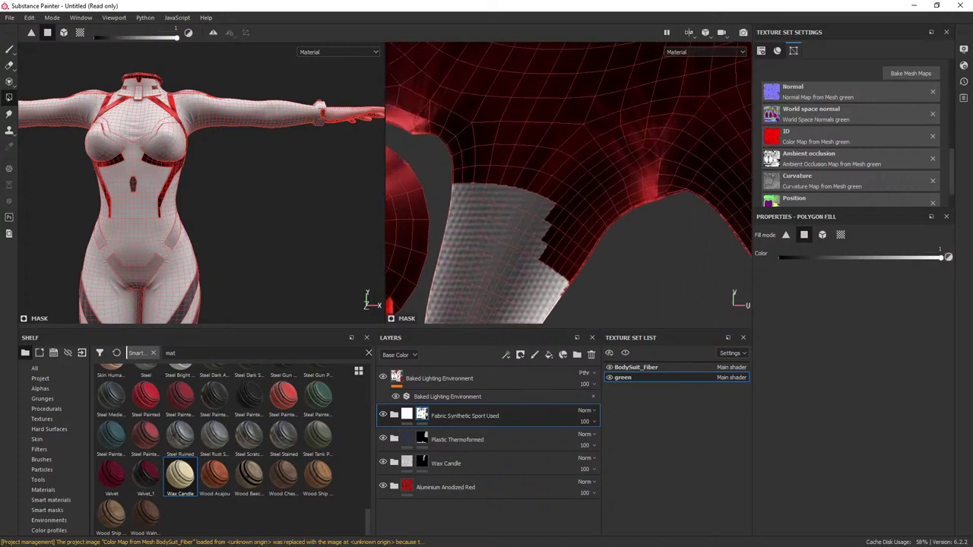
left_click_drag(593, 243, 720, 122)
scroll(569, 183, "down", 5)
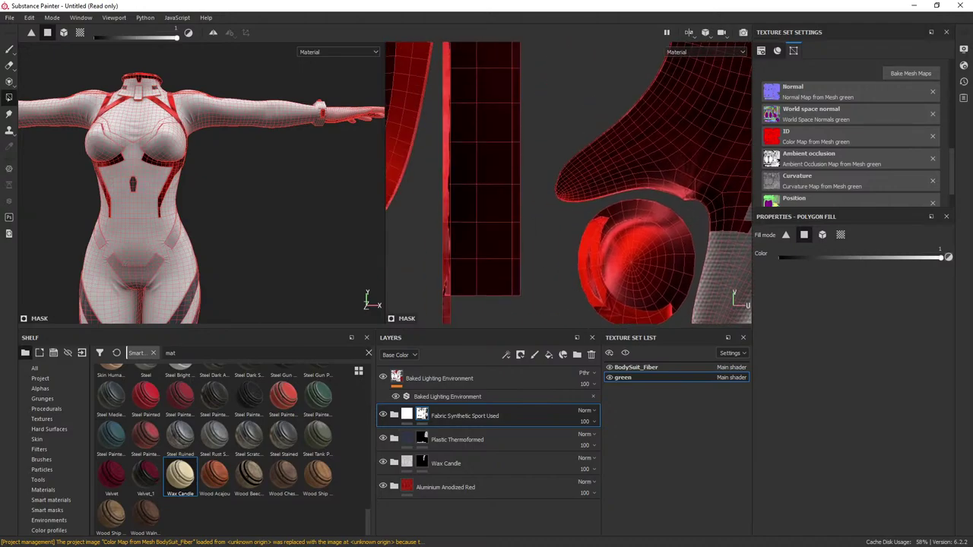
scroll(593, 190, "down", 2)
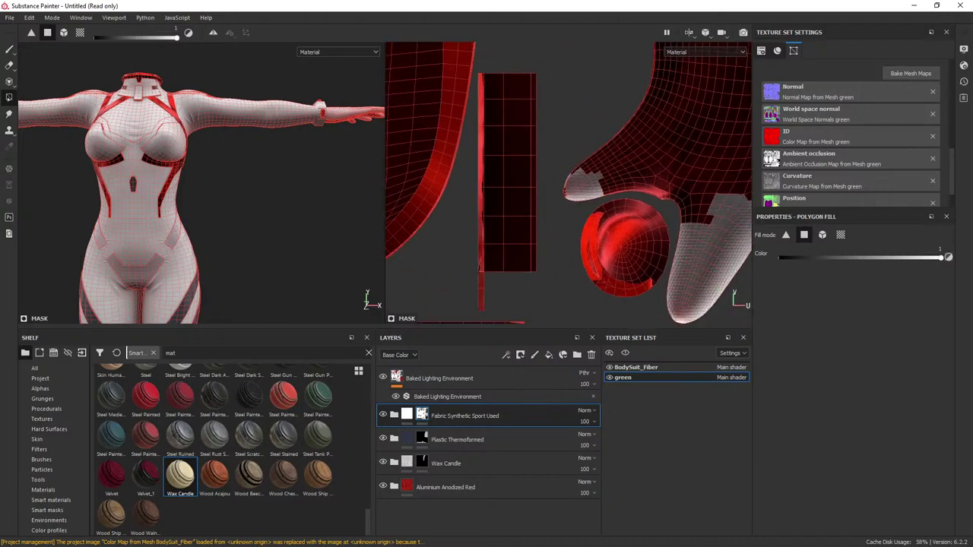
scroll(583, 167, "up", 3)
left_click_drag(547, 182, 679, 107)
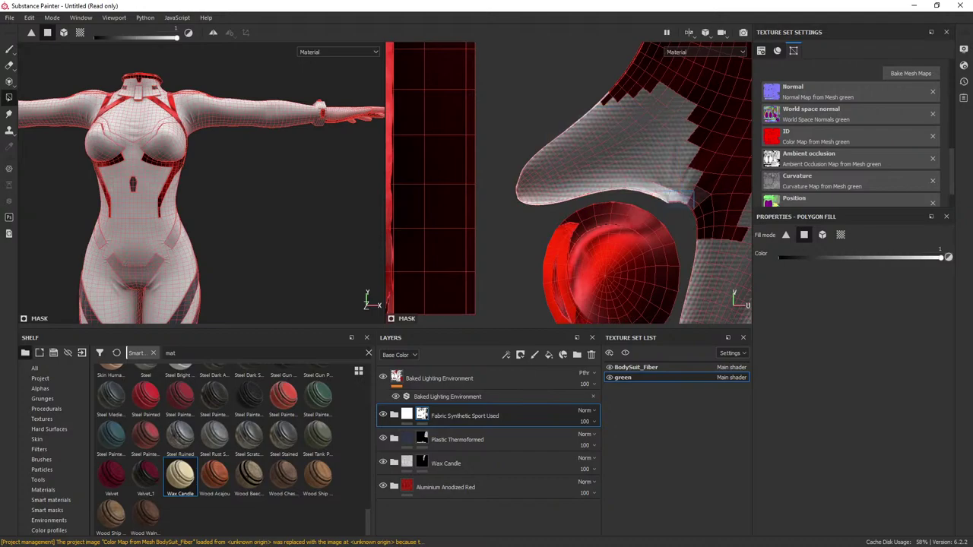
Fill every remaining red face of the star-shaped island white
scroll(722, 243, "down", 2)
scroll(568, 182, "down", 3)
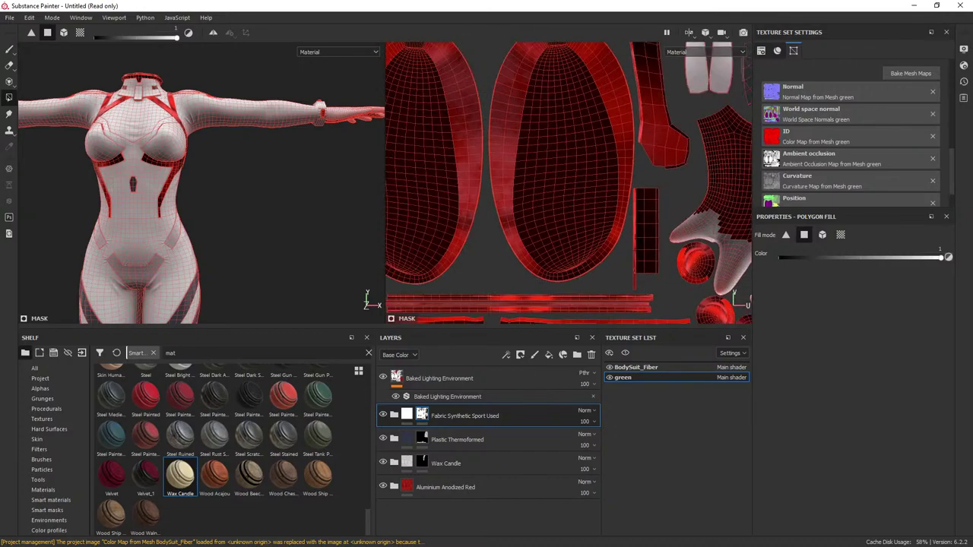
left_click_drag(581, 114, 624, 224)
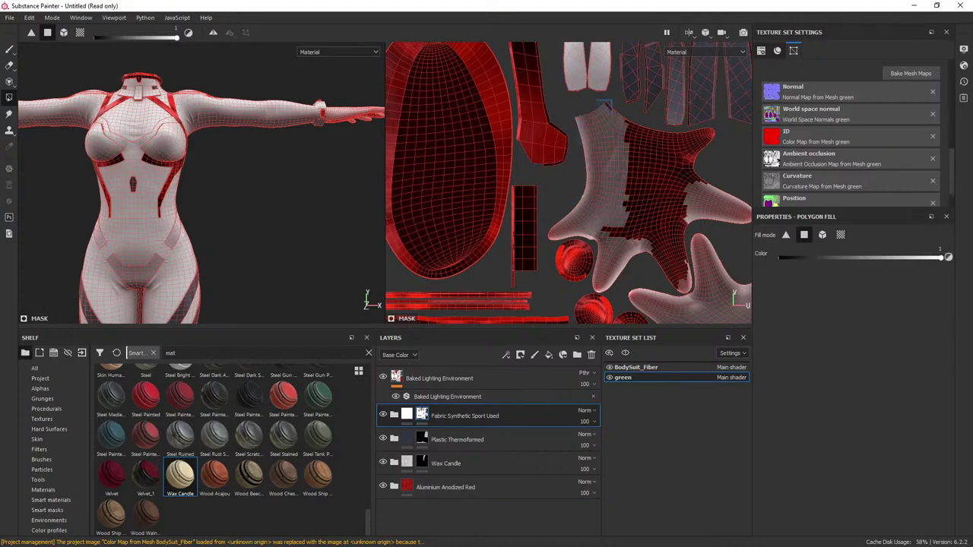
mouse_move(626, 123)
left_mouse_down()
mouse_move(639, 142)
mouse_move(678, 152)
left_mouse_up()
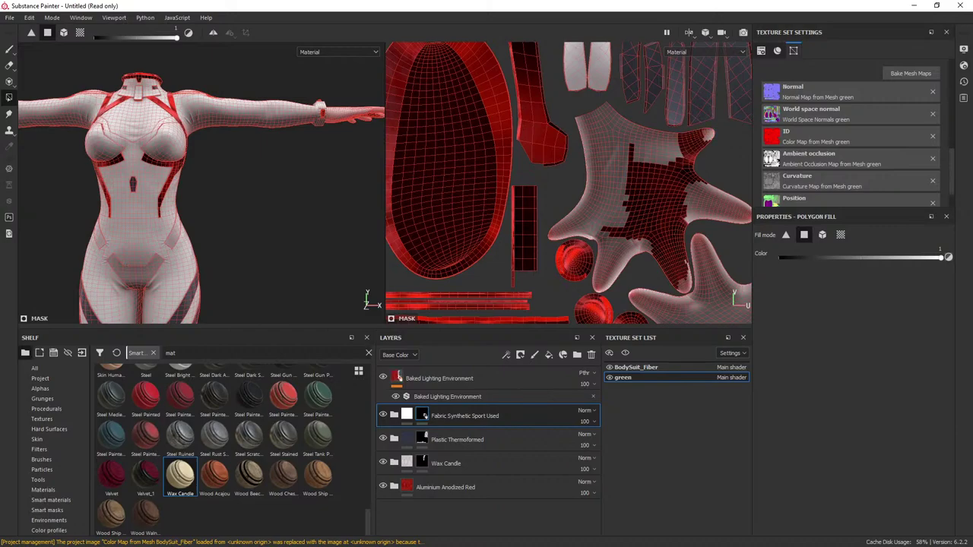
left_click_drag(707, 134, 688, 148)
mouse_move(691, 152)
left_mouse_down()
mouse_move(642, 205)
mouse_move(653, 217)
mouse_move(630, 167)
left_mouse_up()
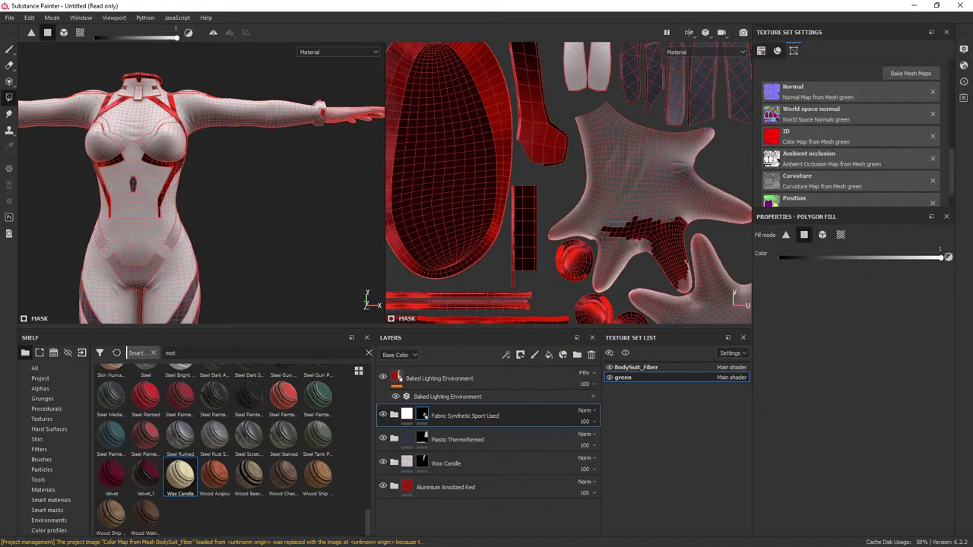
mouse_move(617, 222)
left_mouse_down()
mouse_move(655, 229)
mouse_move(677, 262)
mouse_move(674, 281)
left_mouse_up()
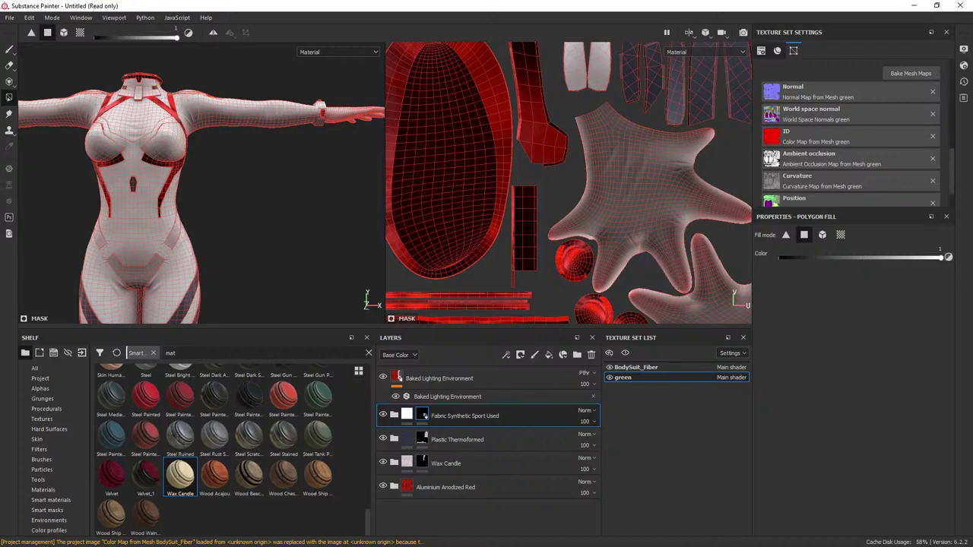
scroll(714, 114, "up", 5)
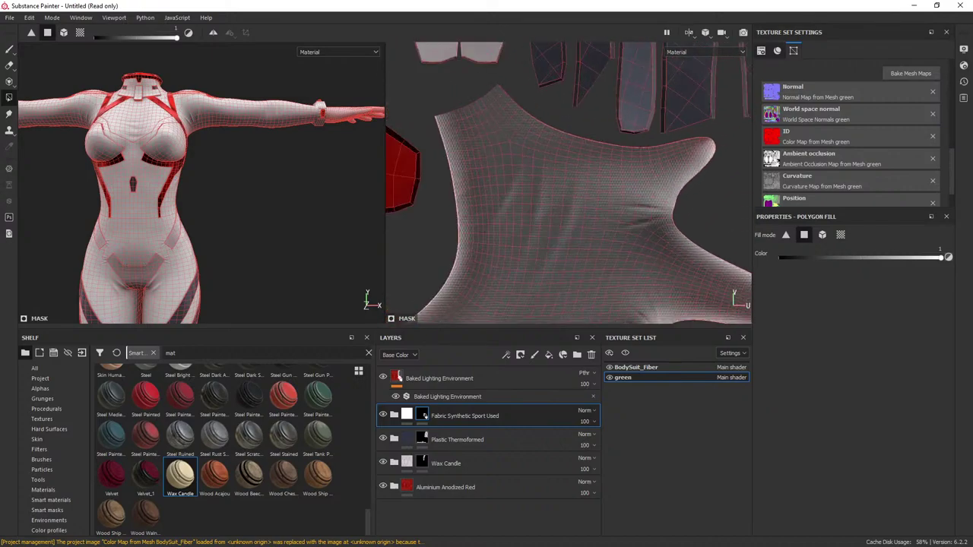
key("1")
scroll(653, 226, "down", 5)
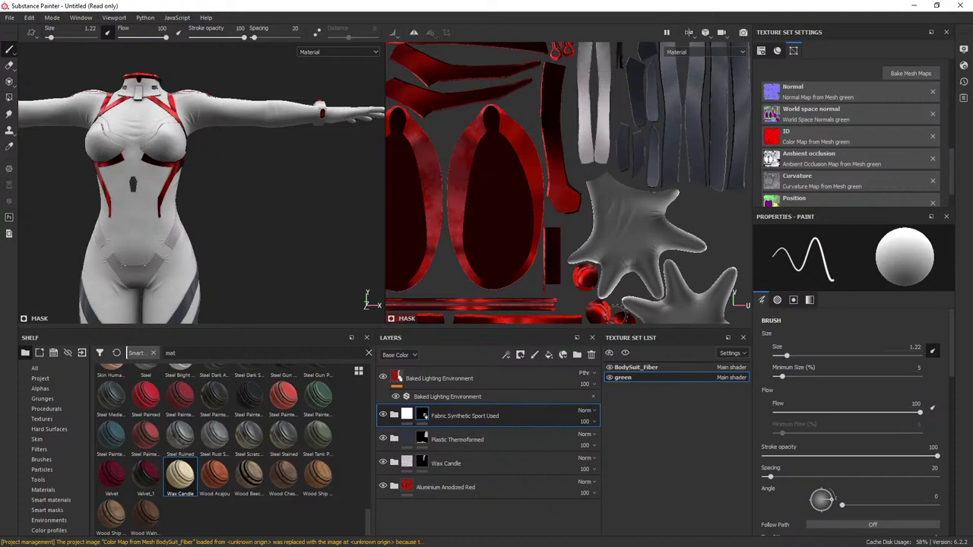
Set the Fabric Synthetic Sport Used Base fill colour to dark grey
left_click(393, 414)
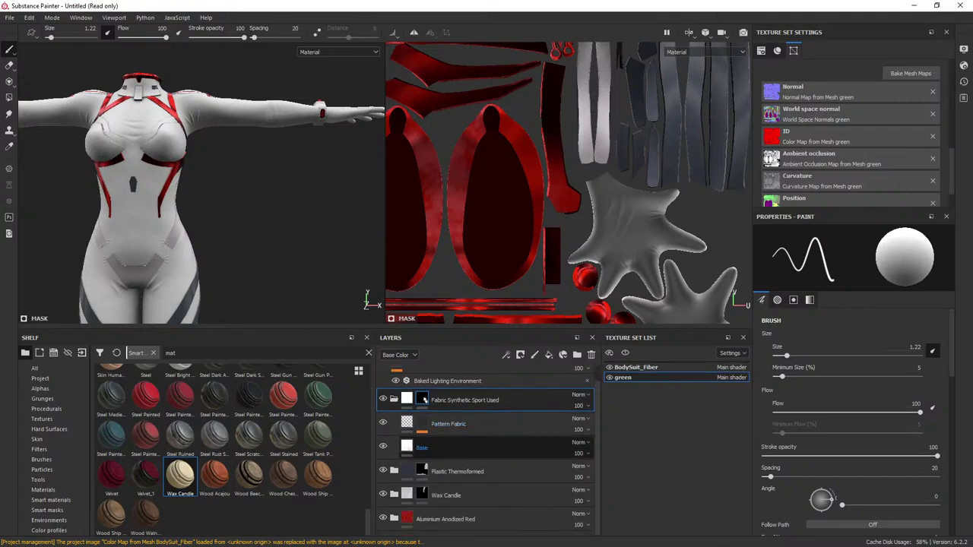
left_click(422, 447)
left_click(849, 416)
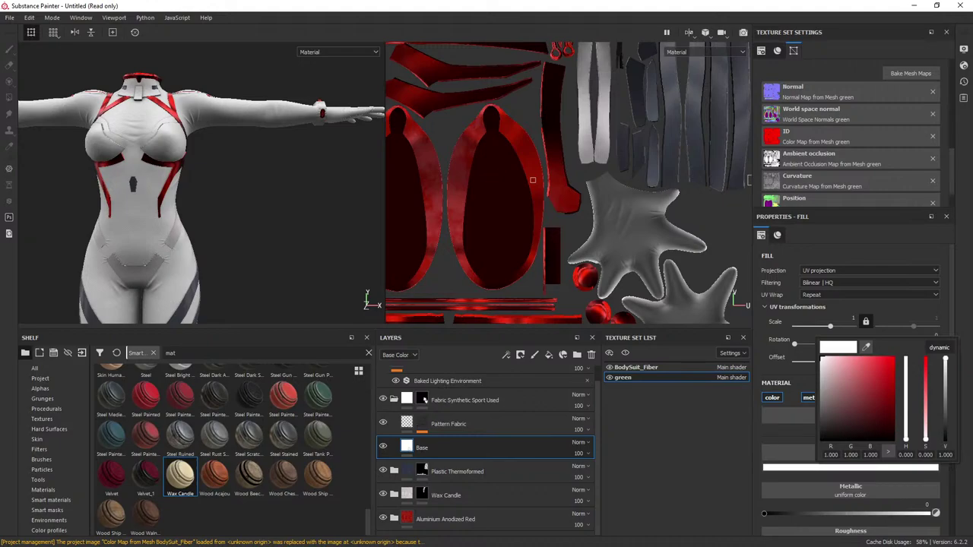
key("Escape")
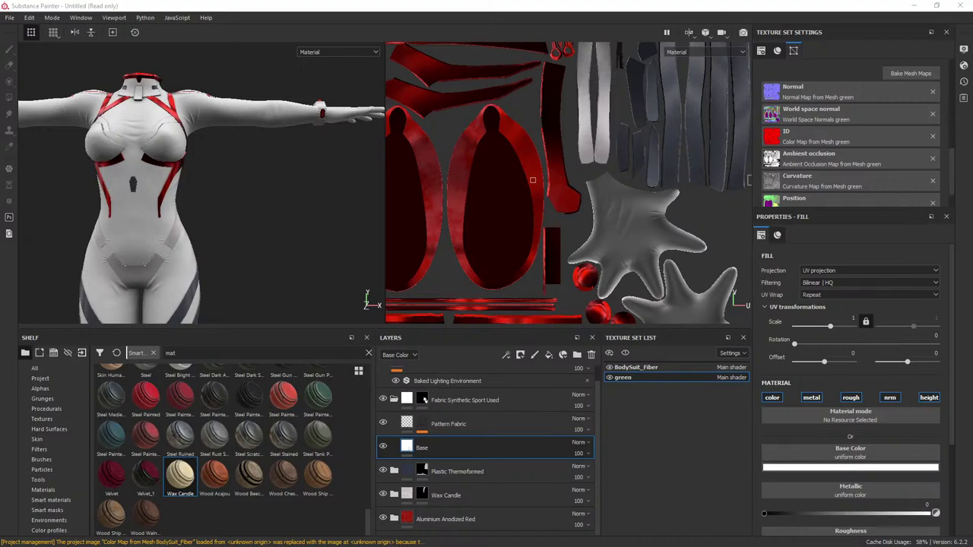
left_click(849, 467)
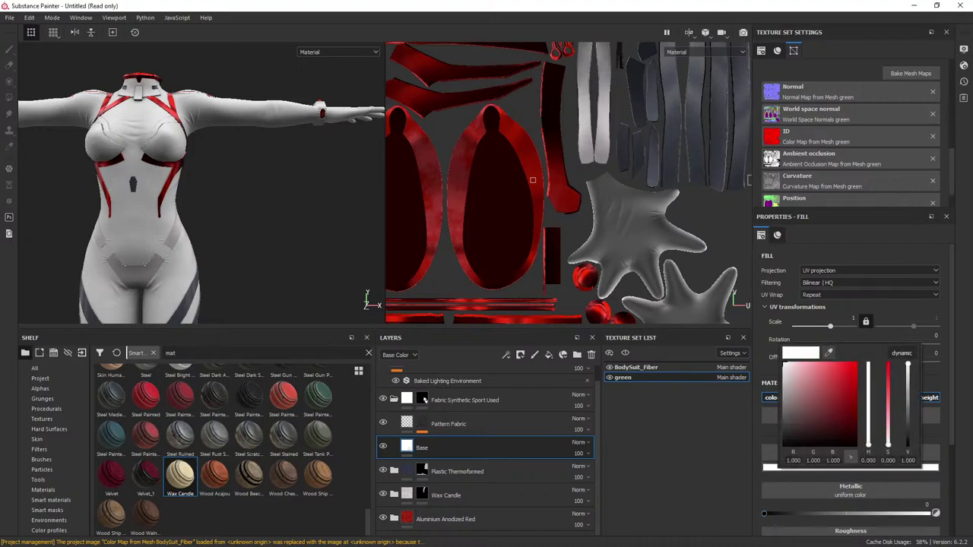
left_click(793, 428)
left_click_drag(792, 427, 783, 408)
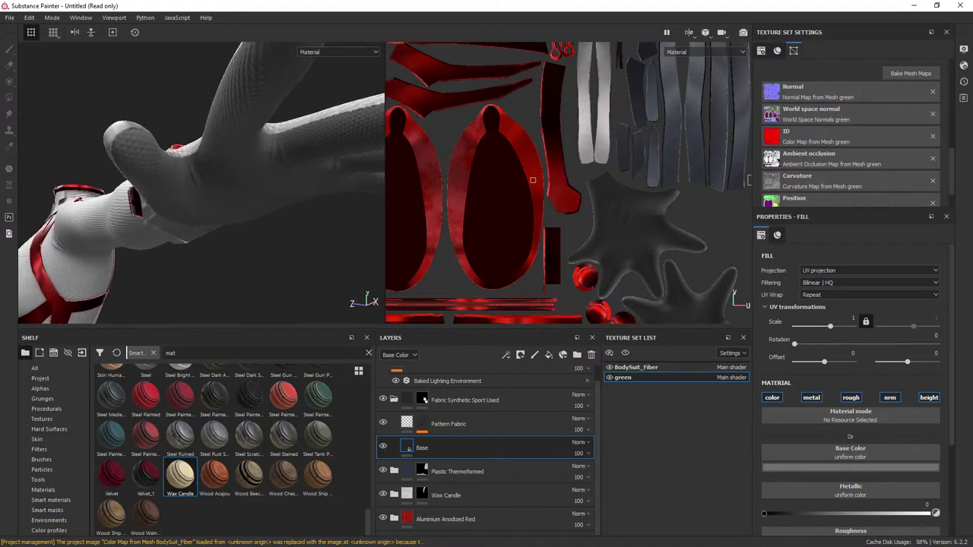
Lower the Pattern Fabric UV scale to 1.8 and its Tile Generator scale to 10.25
left_click(449, 424)
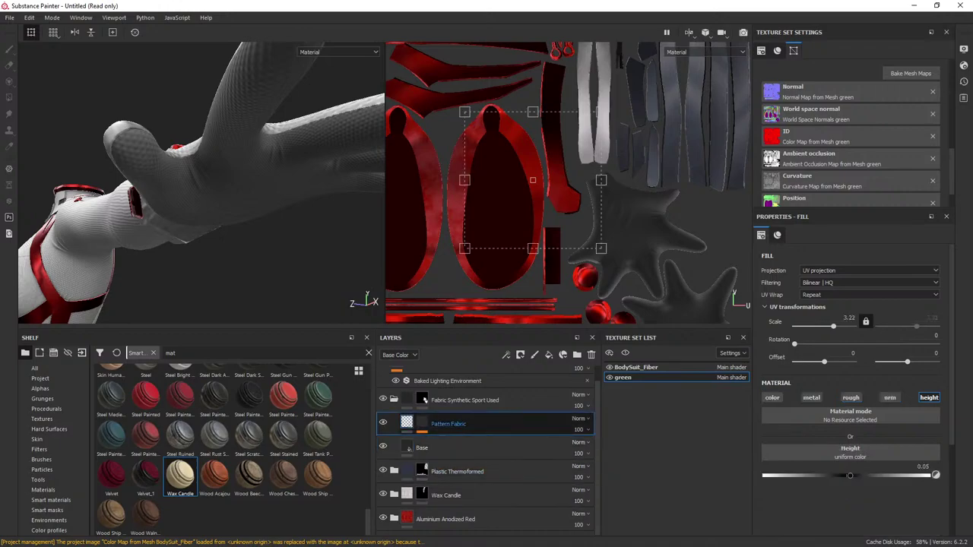
left_click_drag(833, 325, 831, 325)
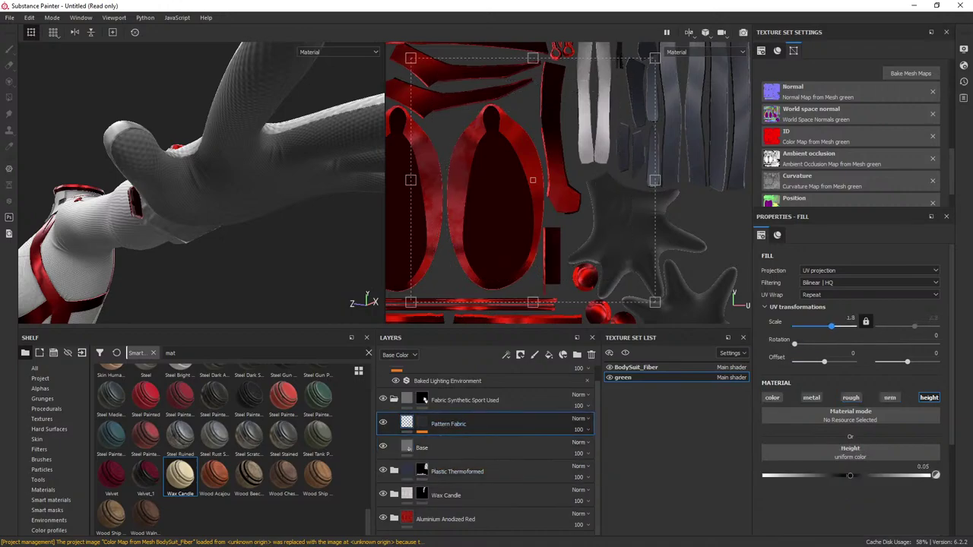
left_click(422, 423)
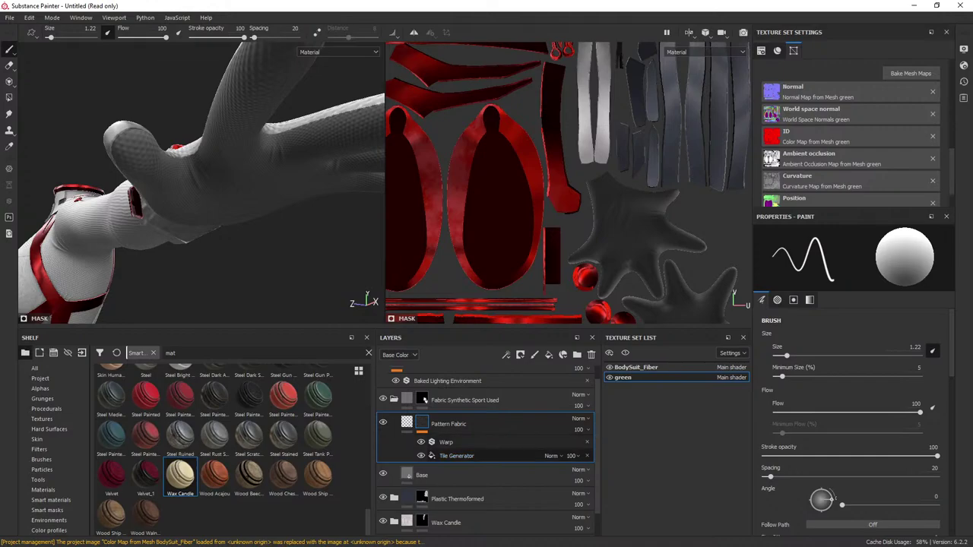
left_click(456, 455)
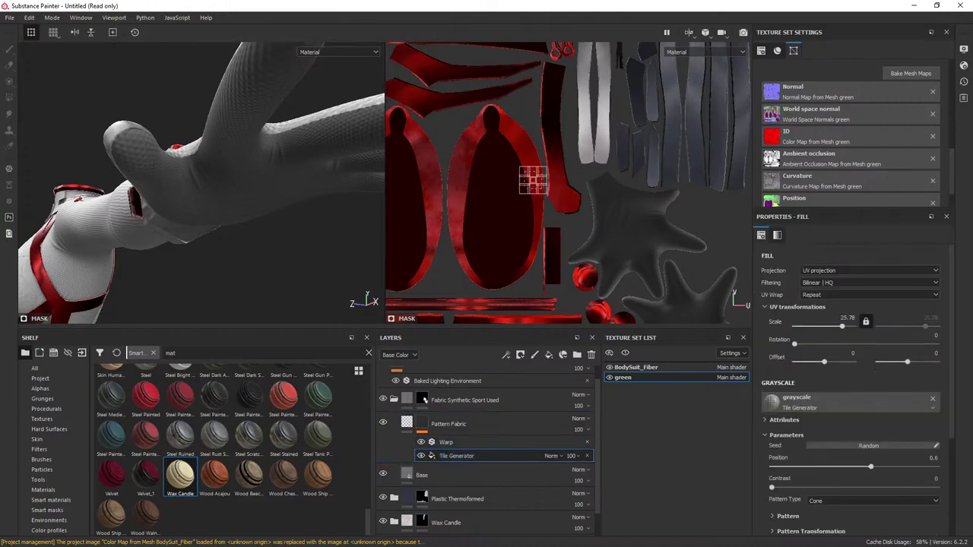
left_click_drag(841, 325, 837, 326)
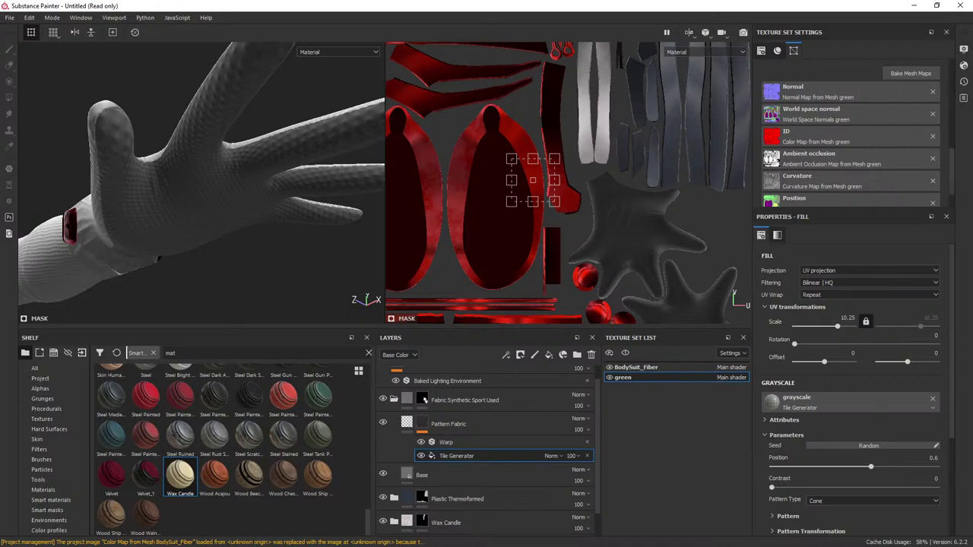
Reframe the whole bodysuit in the 3D view and collapse the Fabric Synthetic Sport Used folder
key("f")
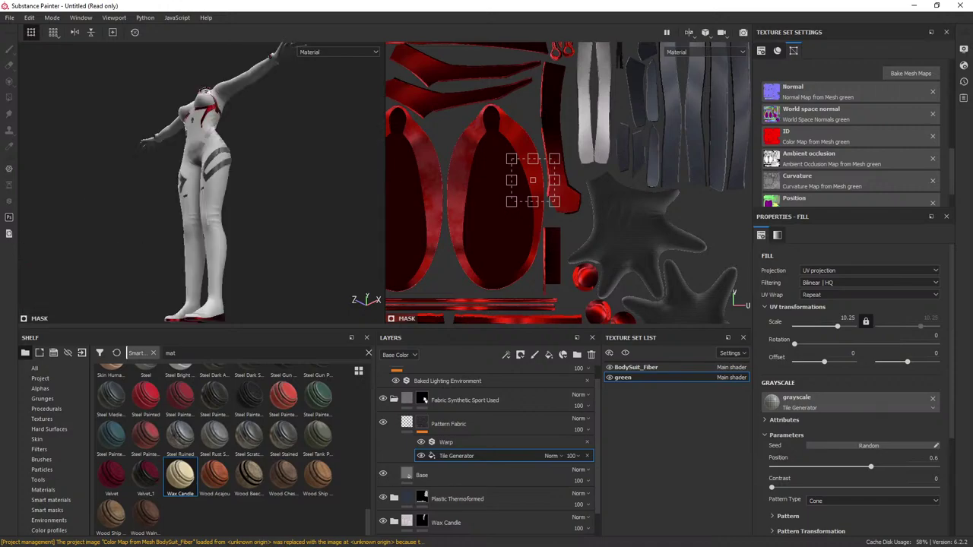
scroll(194, 182, "up", 5)
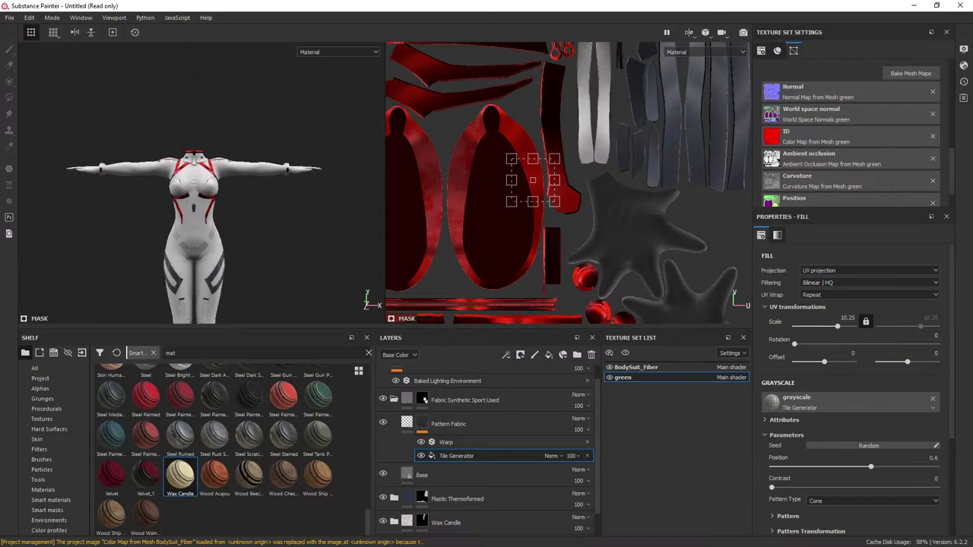
left_click_drag(194, 182, 194, 194, "alt")
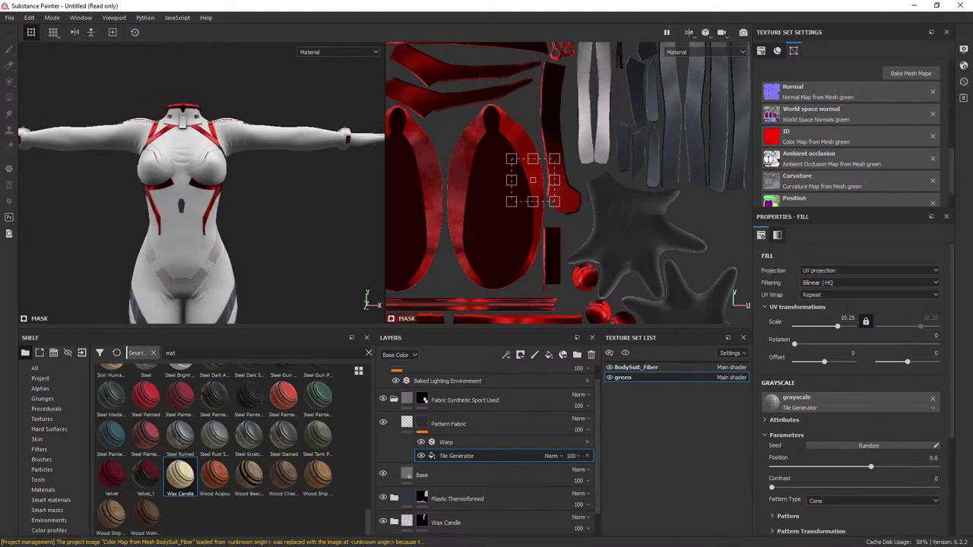
scroll(194, 182, "up", 3)
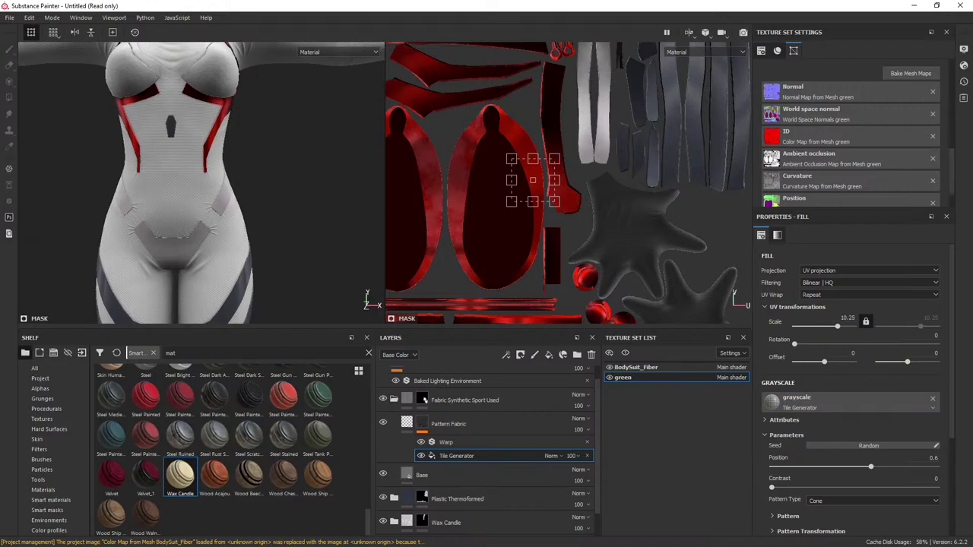
left_click(393, 399)
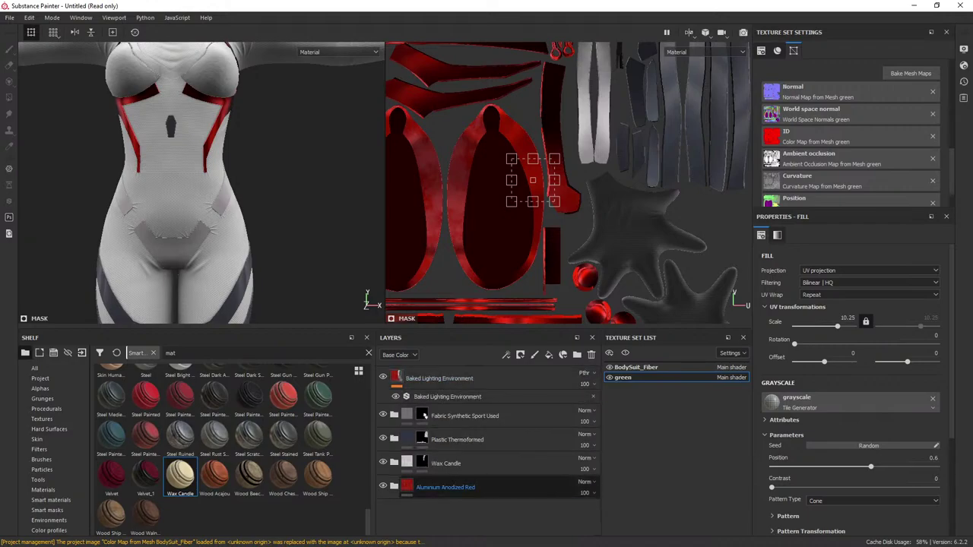
Copy Plastic Matte from BodySuit_Fiber into the green set and give it a black mask
scroll(495, 272, "down", 5)
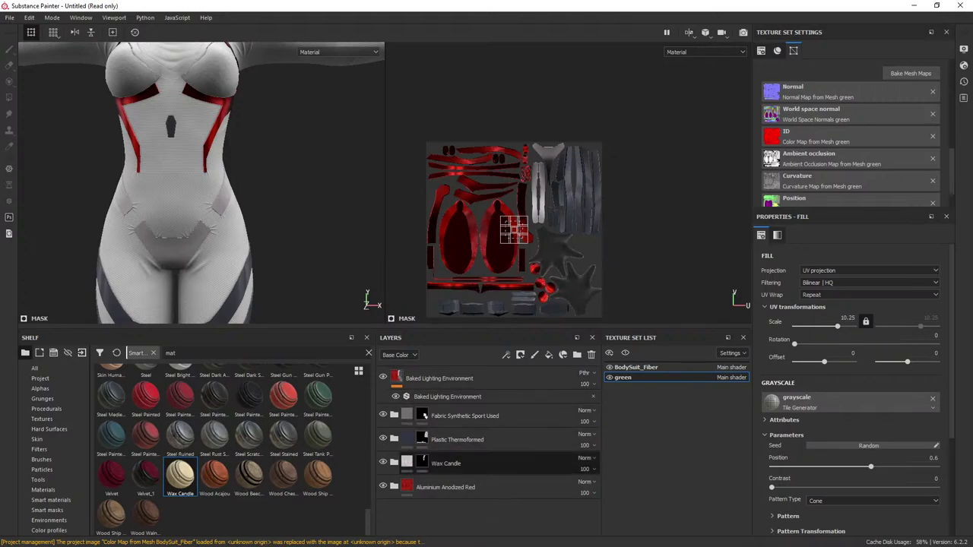
left_click(635, 367)
left_click(471, 453)
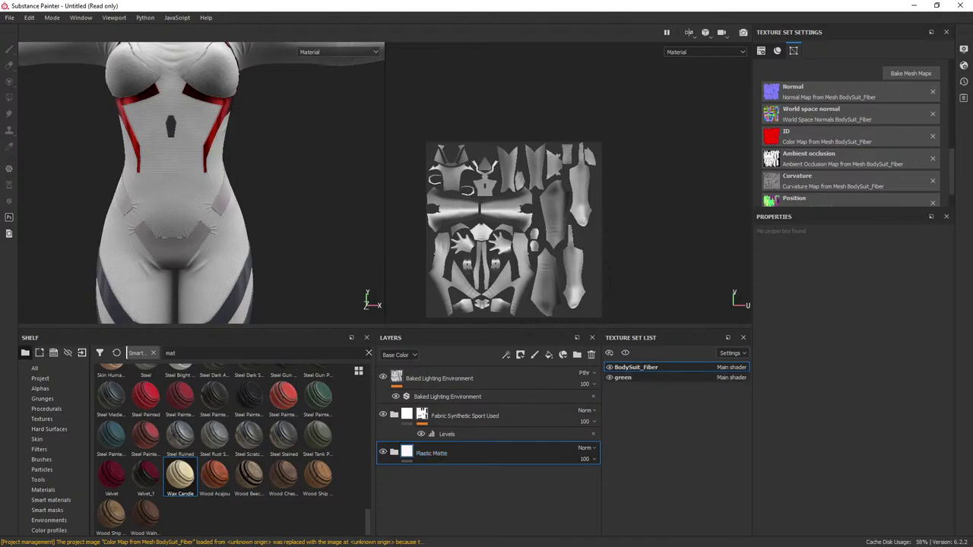
left_click(623, 377)
left_click(422, 415)
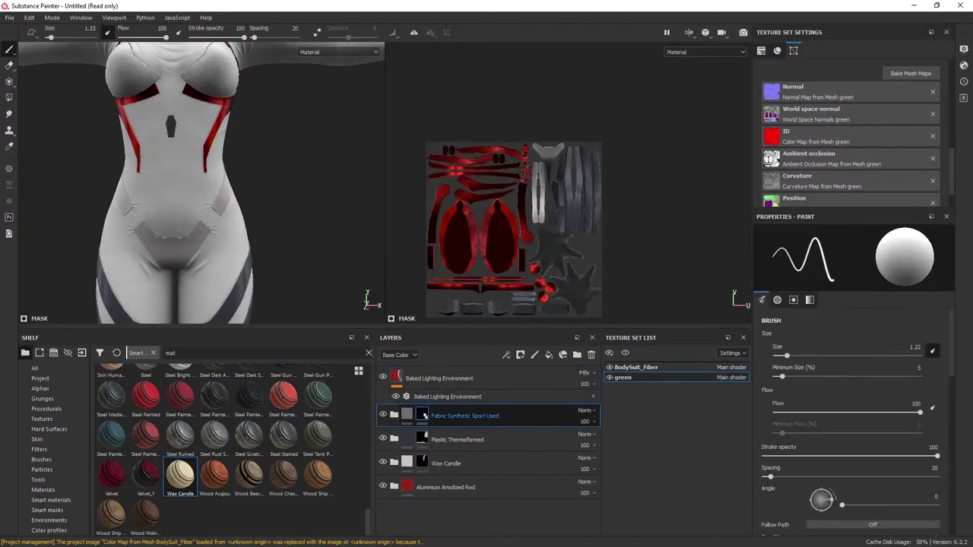
key("ctrl+v")
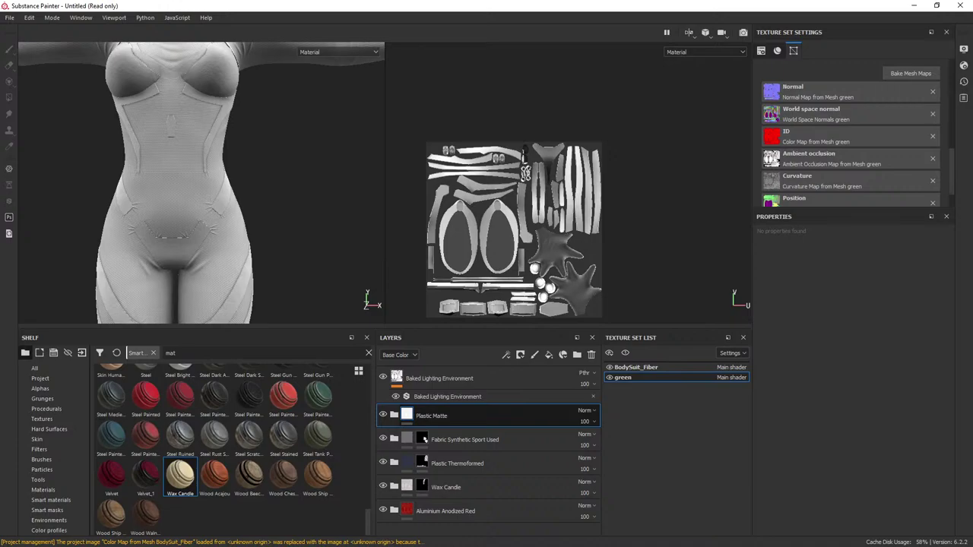
mouse_move(409, 440)
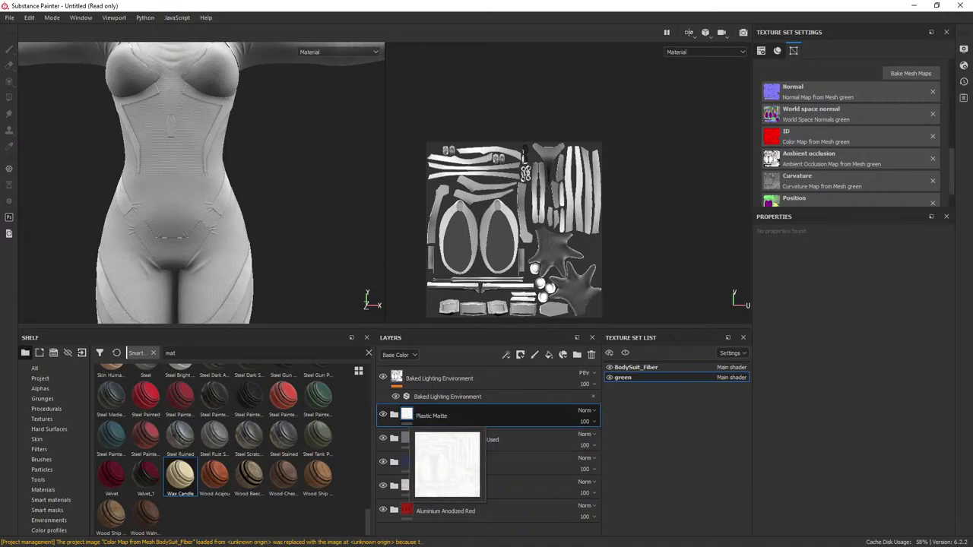
right_click(408, 417)
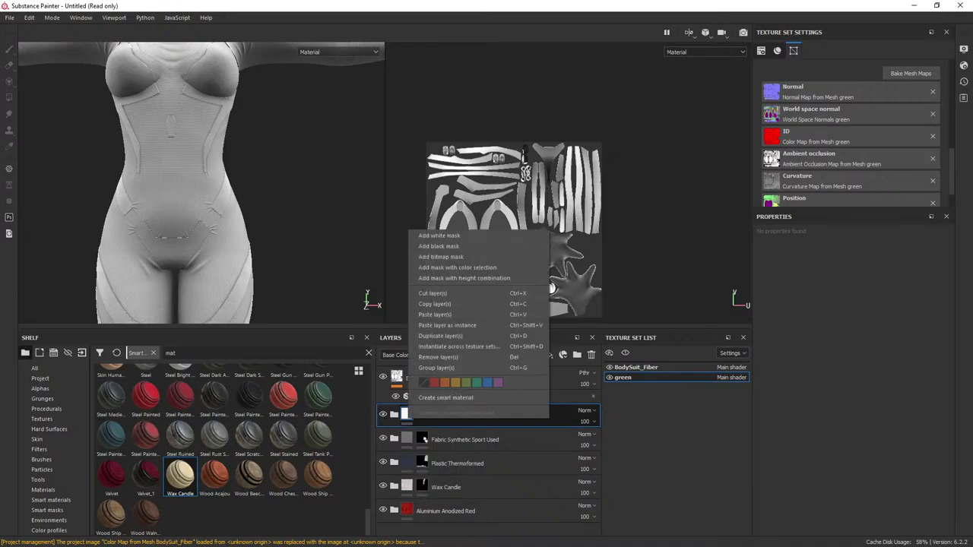
left_click(464, 246)
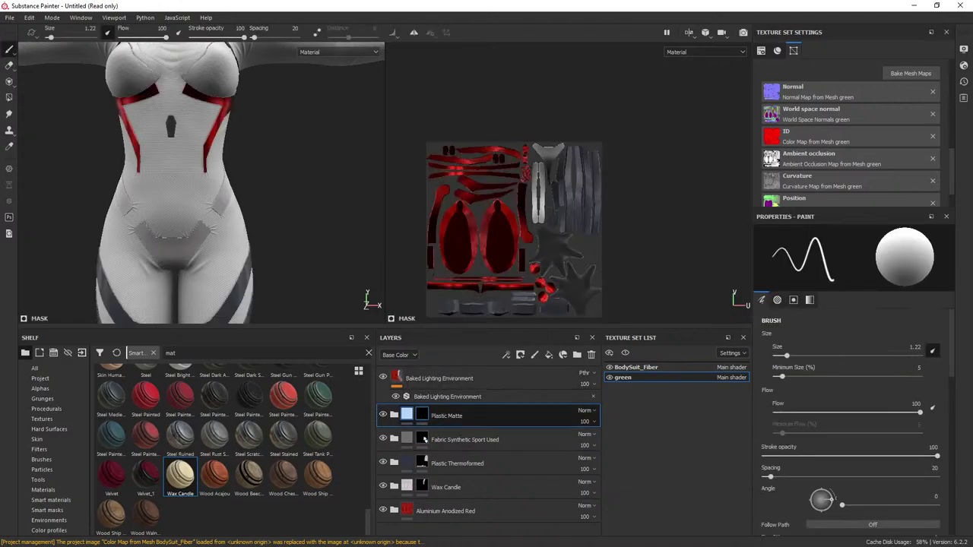
Set the Plastic Matte Dust layer's base colour to dark red and collapse the folder
left_click(393, 415)
left_click(437, 439)
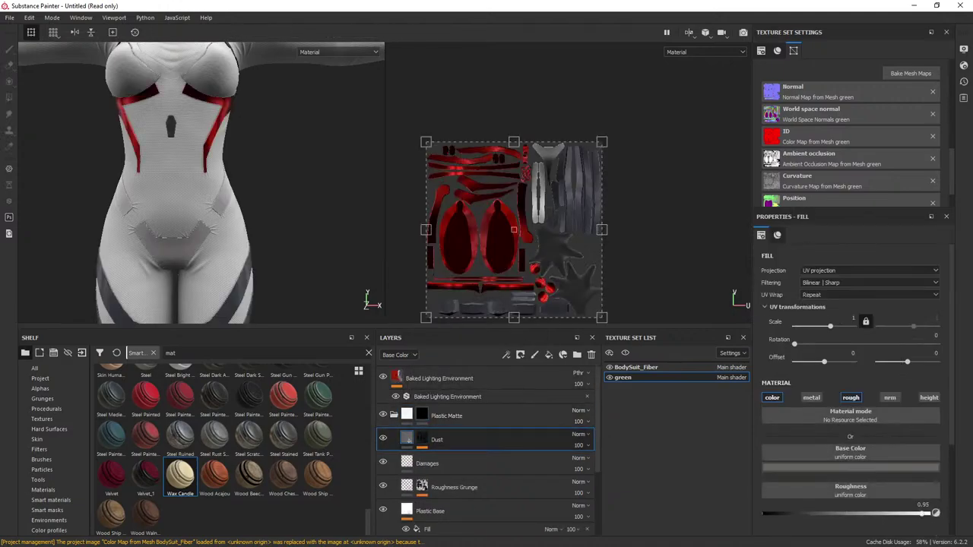
left_click(828, 414)
left_click_drag(909, 433, 909, 360)
left_click(889, 397)
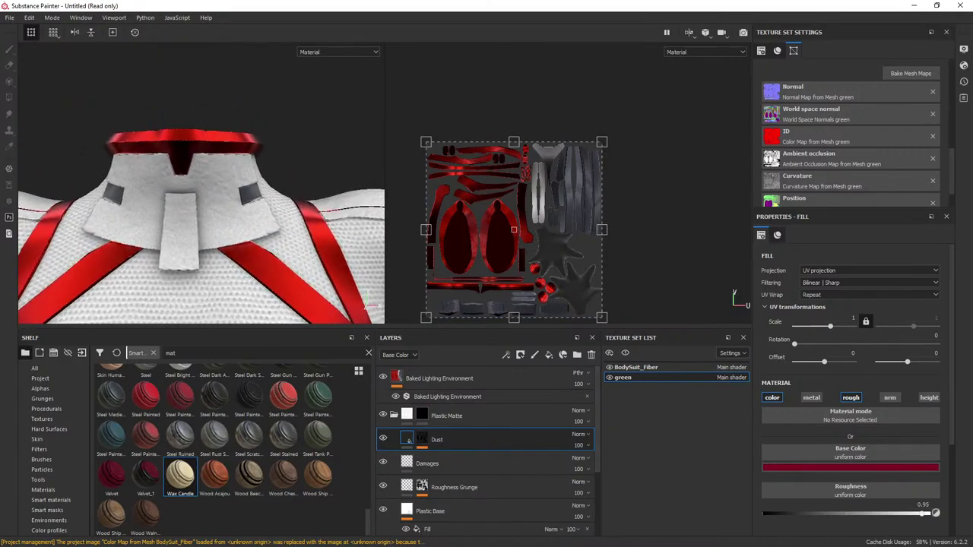
scroll(202, 227, "up", 3)
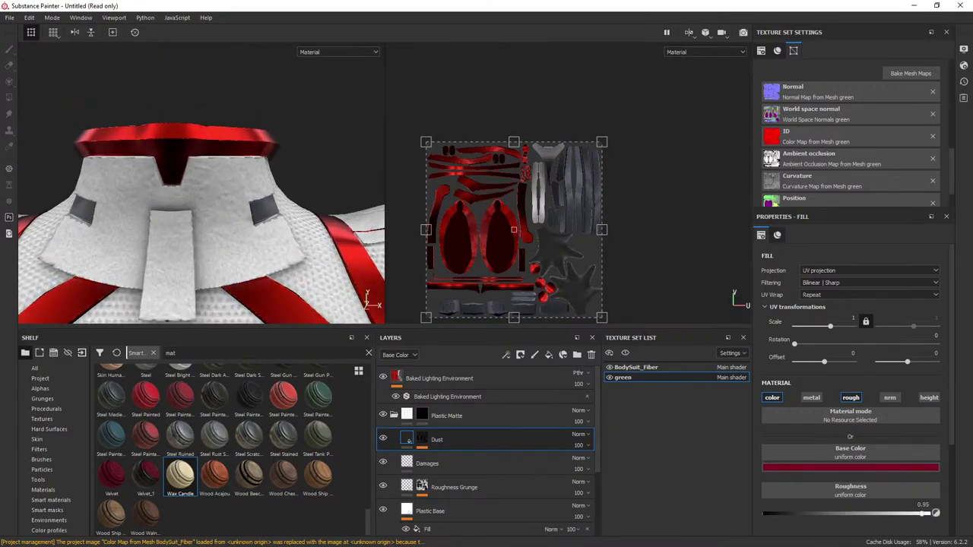
left_click(394, 415)
Set the Plastic Base layer's colour to dark red and select the Plastic Matte mask
key("1")
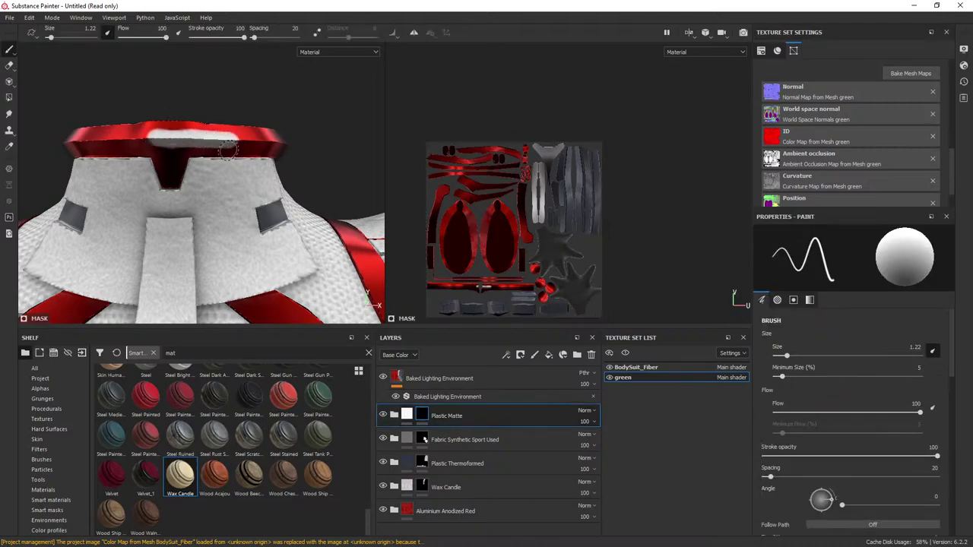
left_click(393, 415)
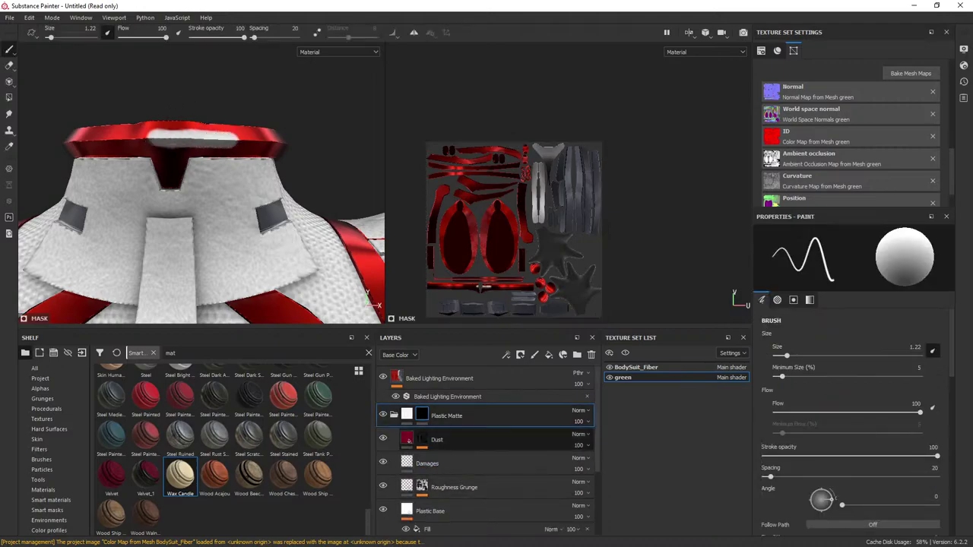
scroll(456, 440, "down", 2)
scroll(425, 426, "up", 1)
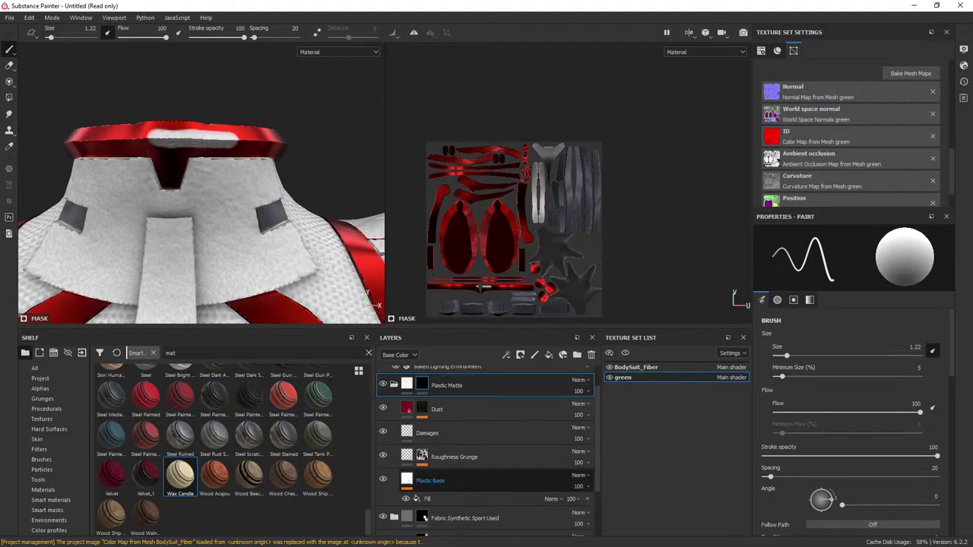
left_click(430, 480)
left_click(849, 467)
mouse_move(873, 414)
left_mouse_down()
mouse_move(881, 425)
mouse_move(886, 403)
left_mouse_up()
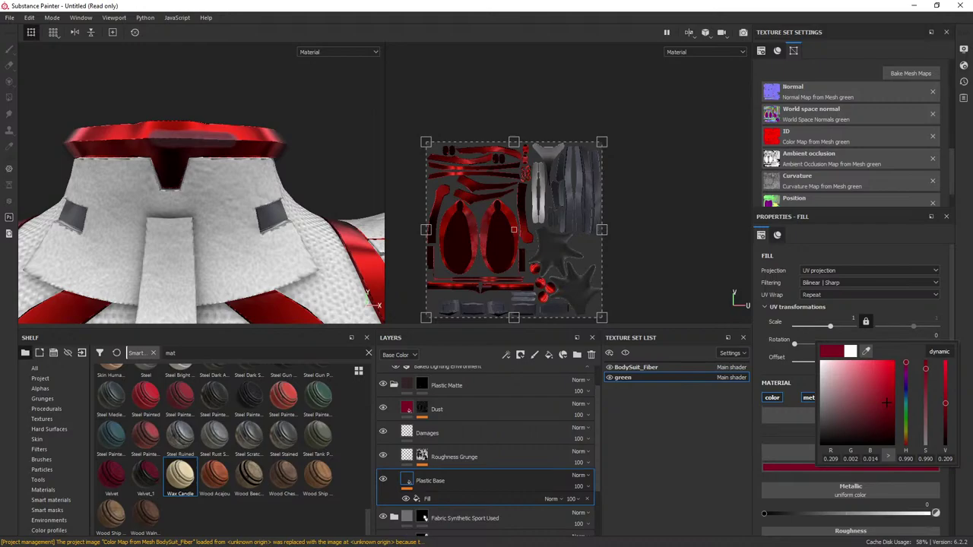
left_click(456, 409)
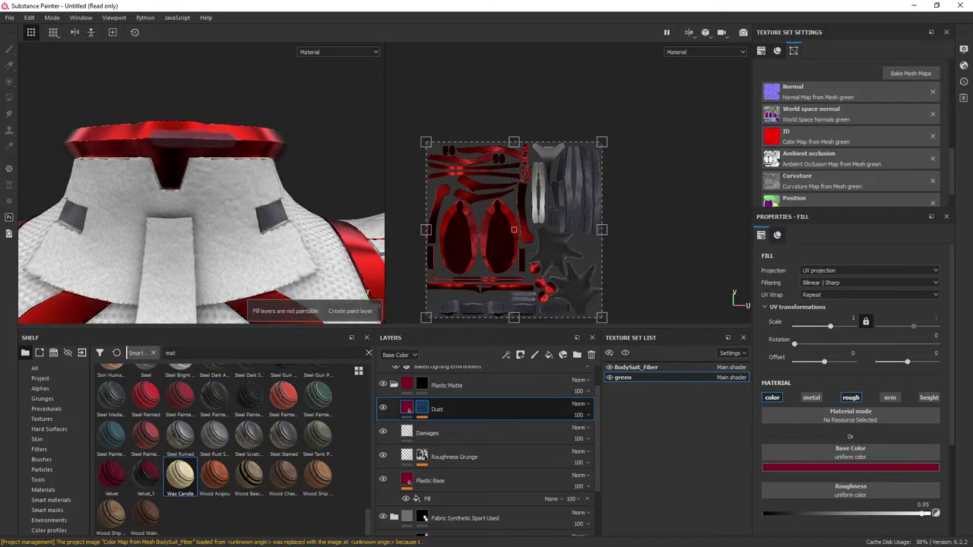
left_click(456, 386)
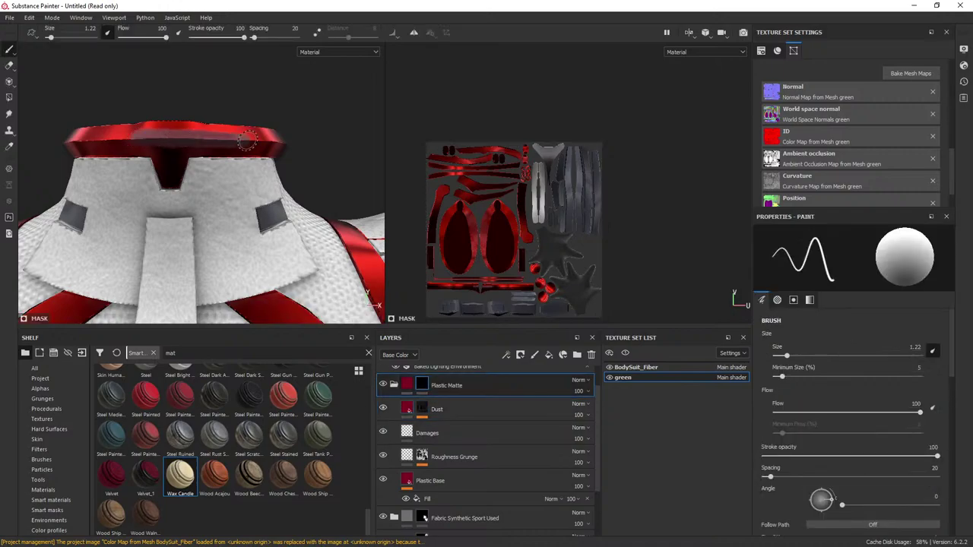
Polygon-fill the collar rim faces into the Plastic Matte mask, then view the collar from the front
scroll(480, 316, "up", 2)
scroll(481, 315, "up", 3)
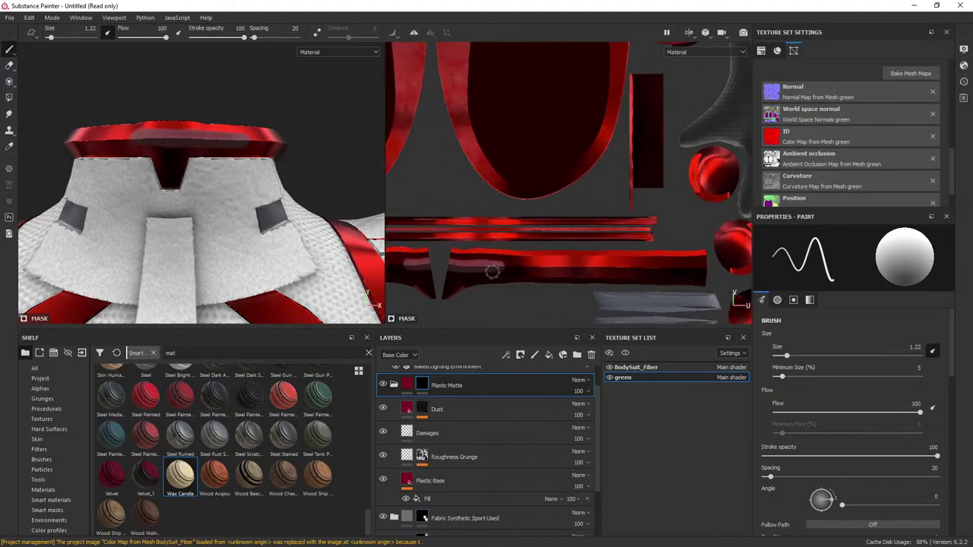
key("4")
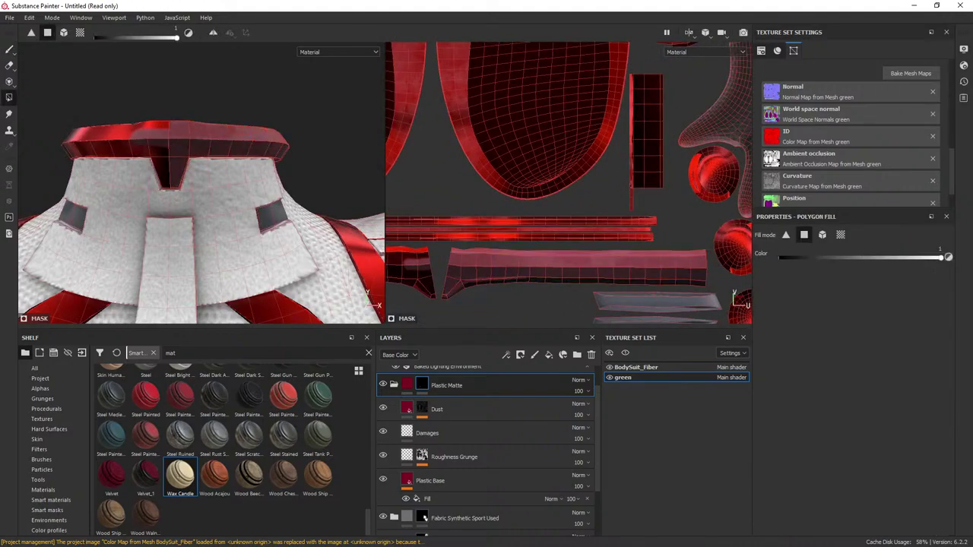
middle_click_drag(614, 282, 652, 256)
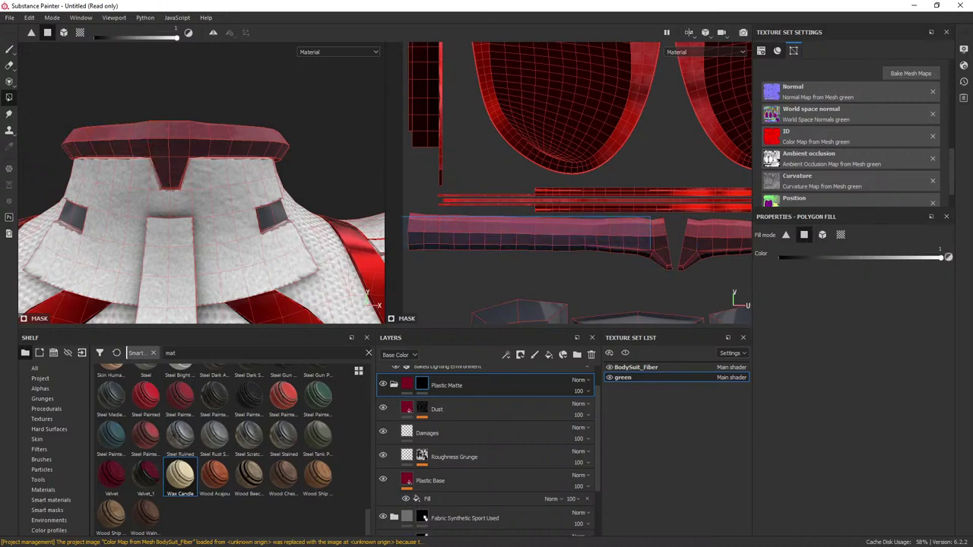
key("1")
left_click_drag(235, 220, 264, 234, "alt")
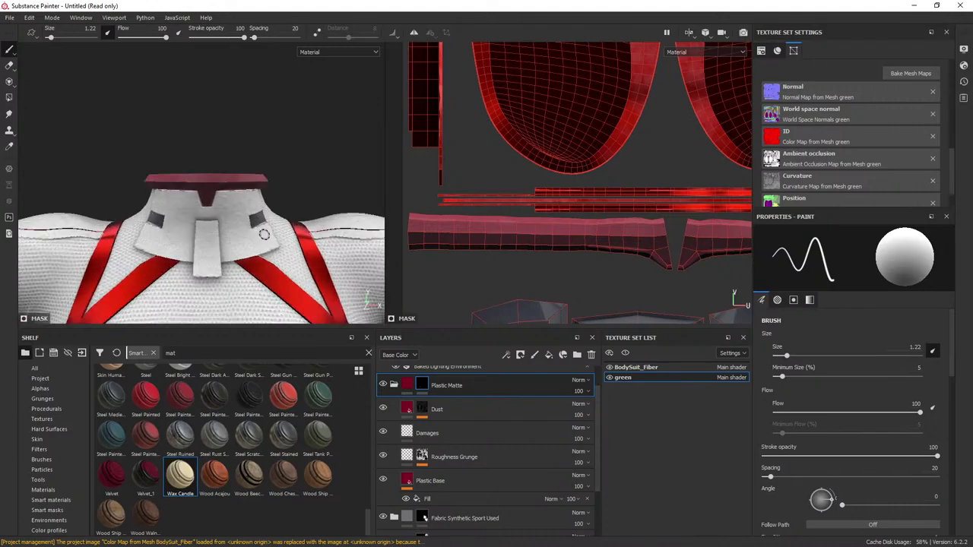
scroll(264, 234, "up", 4)
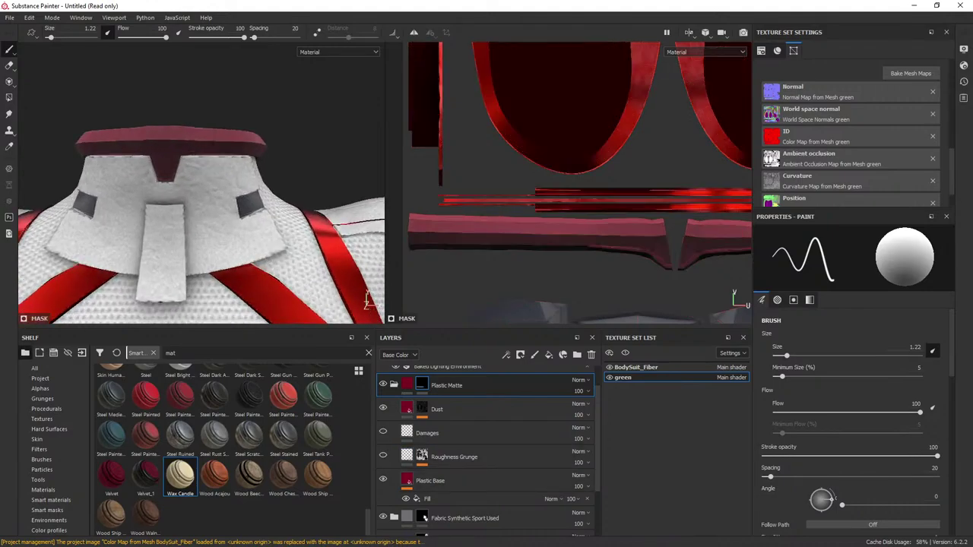
Try metalness and 0.23 histogram contrast on Plastic Base's BnW Spots 2 fill, then remove it
left_click(436, 498)
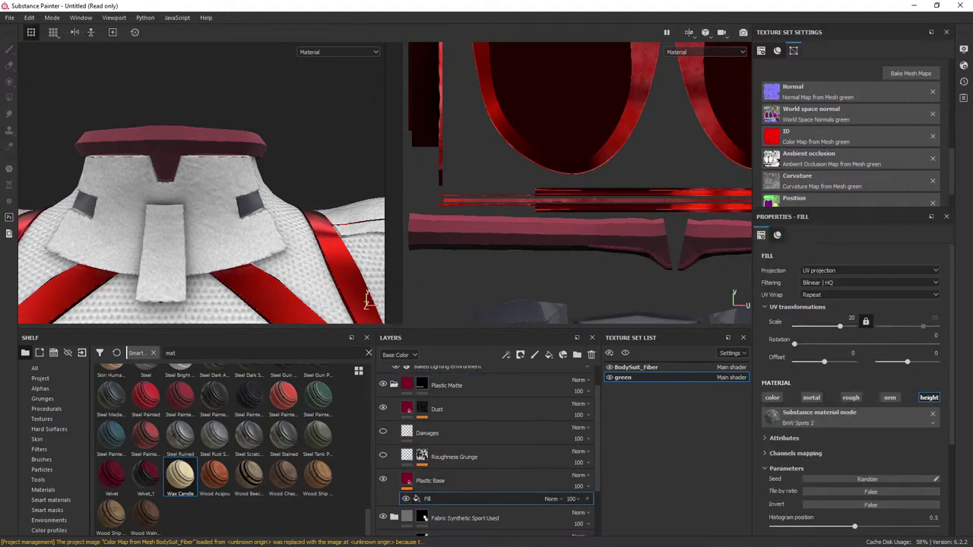
scroll(851, 380, "down", 2)
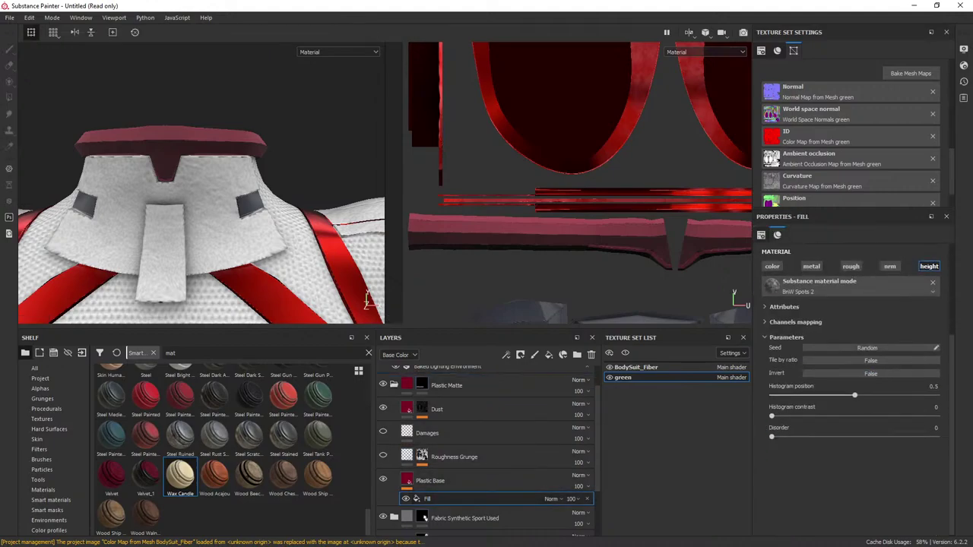
left_click(810, 357)
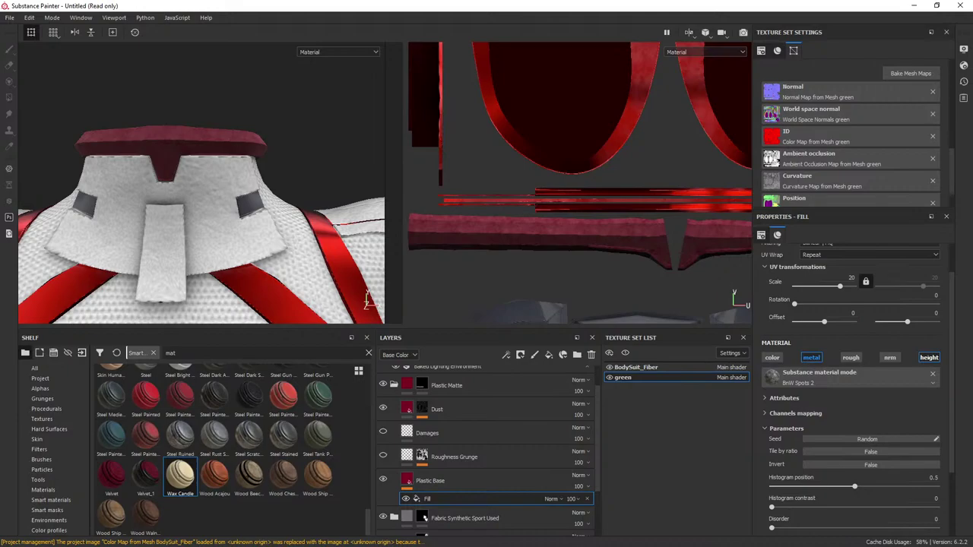
scroll(851, 380, "down", 3)
left_click_drag(771, 447, 809, 446)
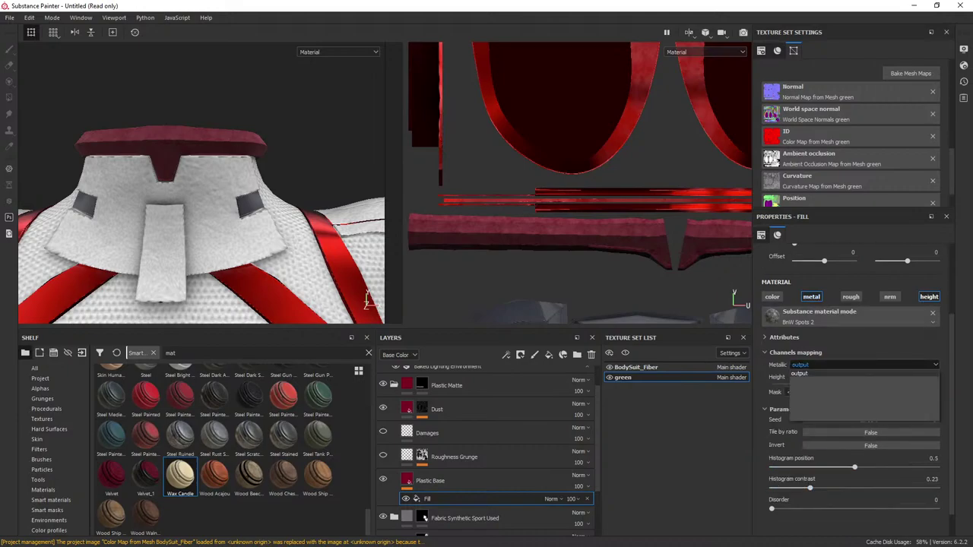
left_click(863, 391)
key("Escape")
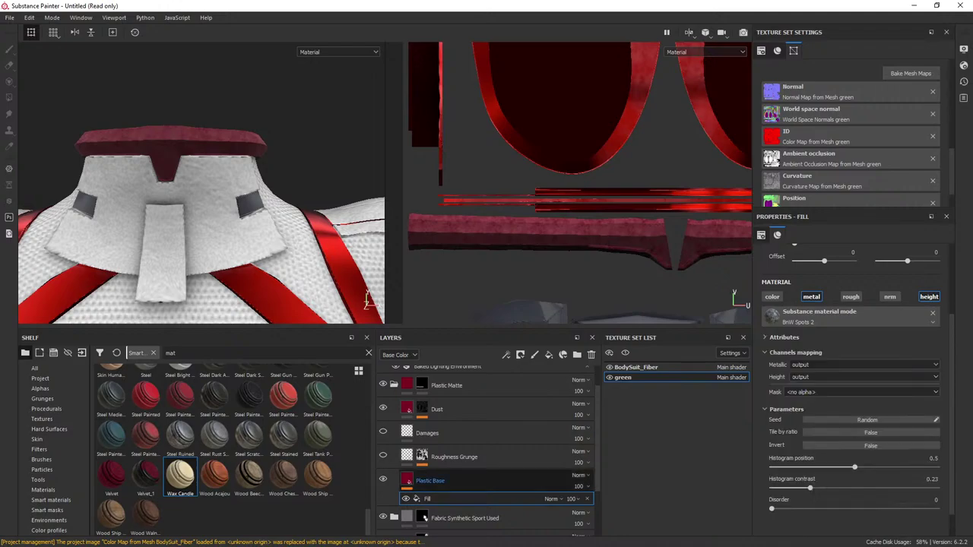
right_click(439, 498)
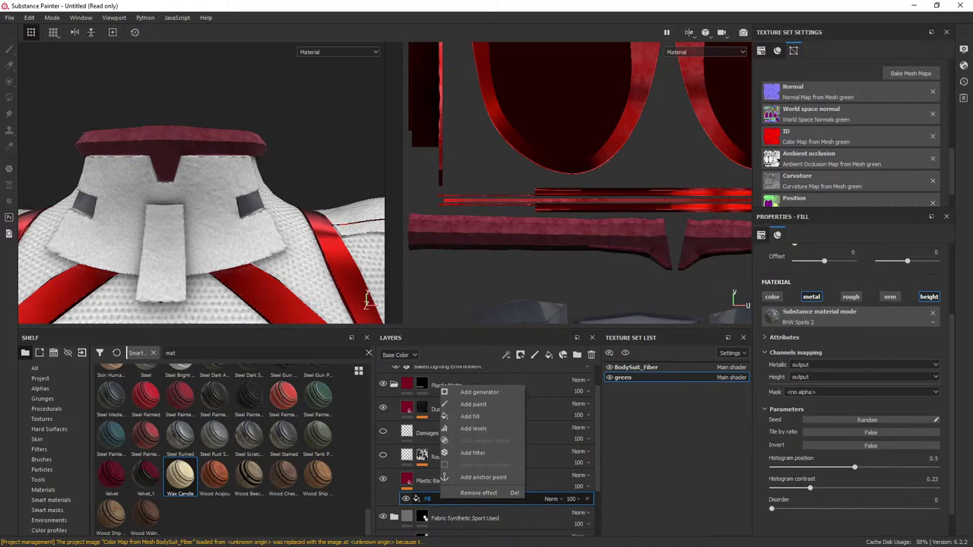
left_click(478, 492)
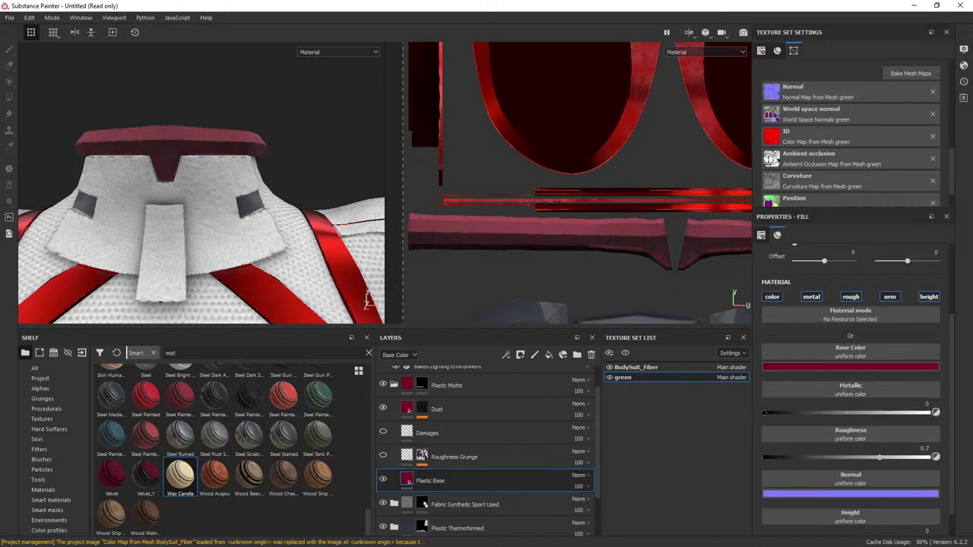
Raise Plastic Base metallic to about 0.70 and lower its roughness to 0.423
left_click_drag(763, 413, 879, 412)
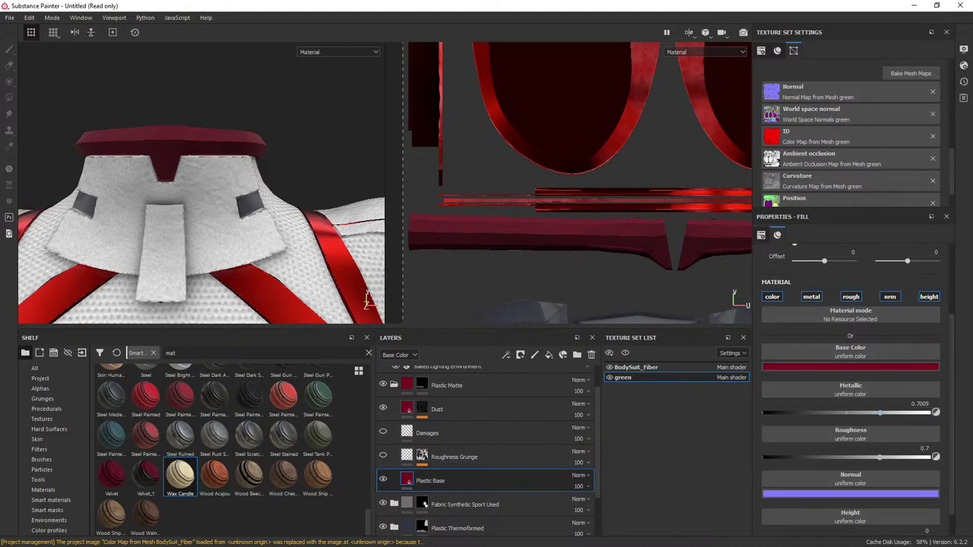
left_click_drag(879, 457, 818, 457)
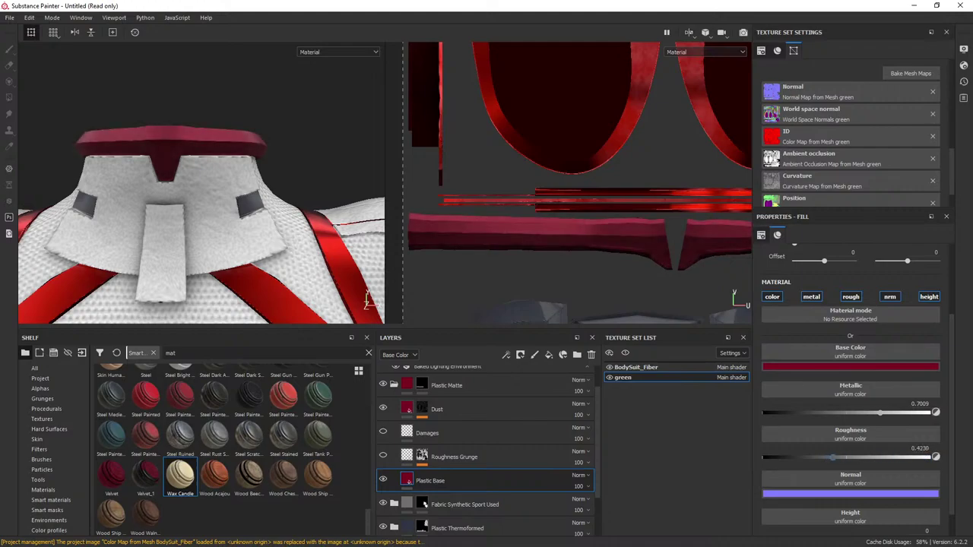
scroll(486, 448, "up", 2)
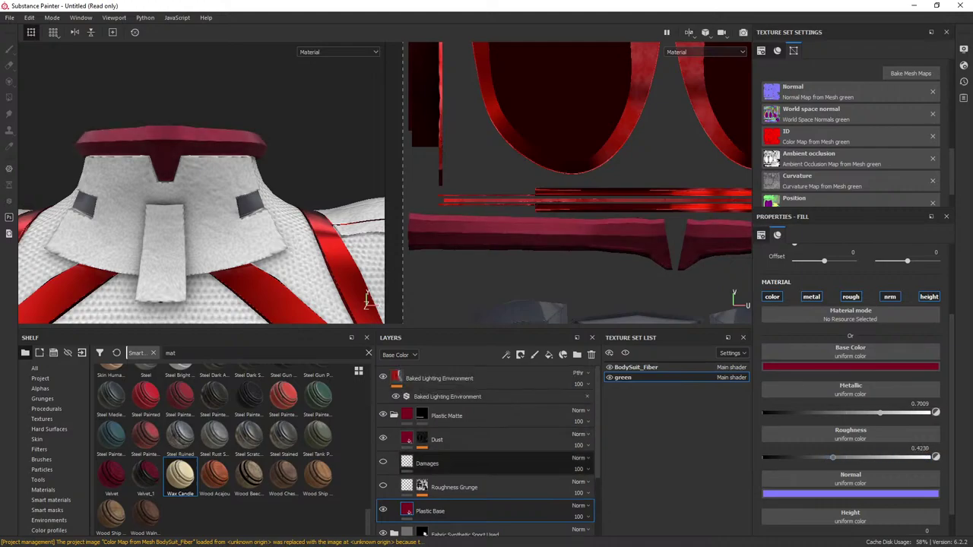
Collapse the Plastic Matte folder and select the Fabric Synthetic Sport Used mask
left_click(393, 415)
left_click(422, 415)
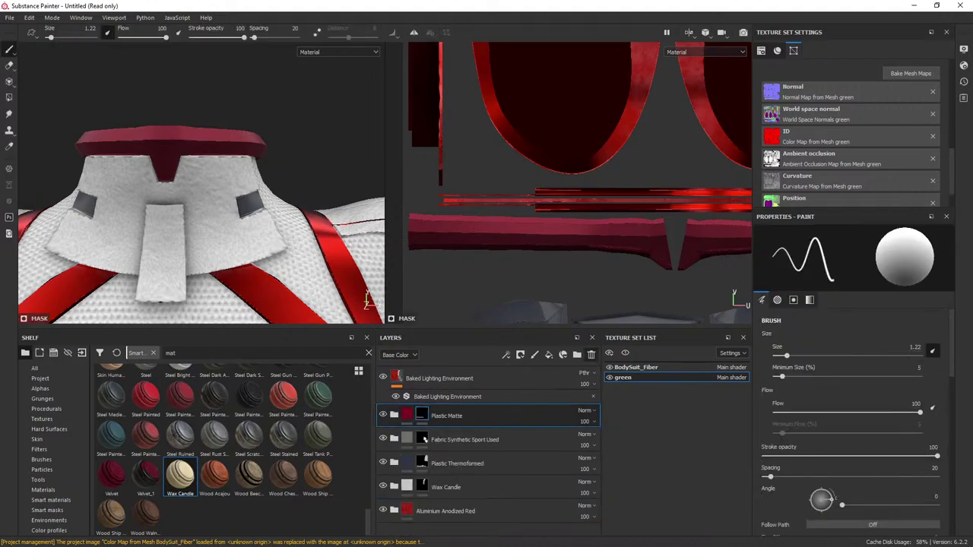
scroll(221, 231, "down", 5)
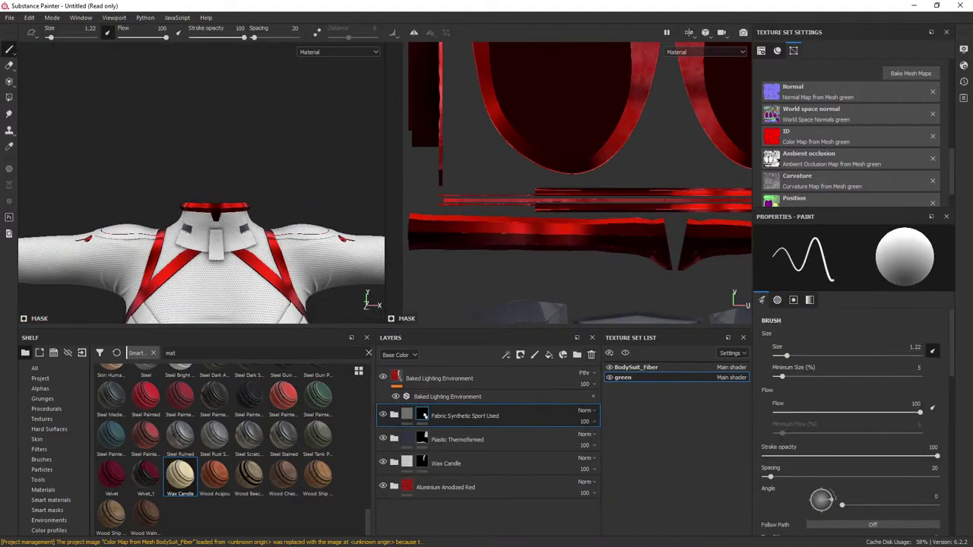
scroll(222, 225, "up", 3)
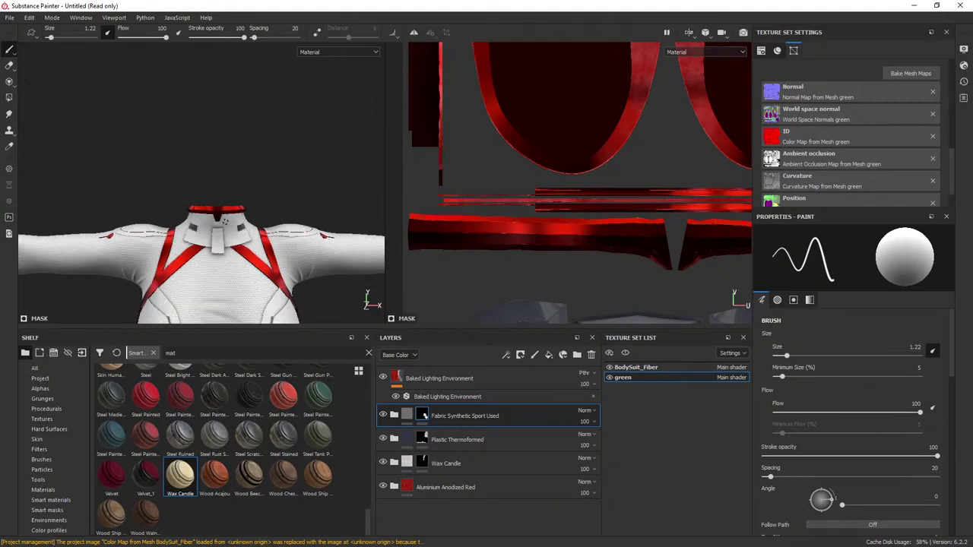
left_click_drag(222, 225, 322, 202, "alt")
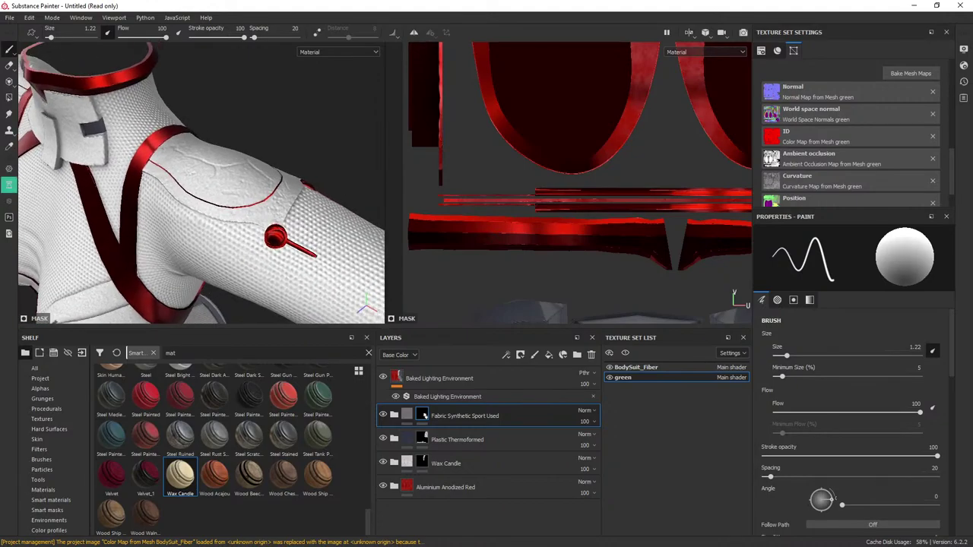
Pick the Steel Painted material from the Shelf
scroll(232, 242, "up", 2)
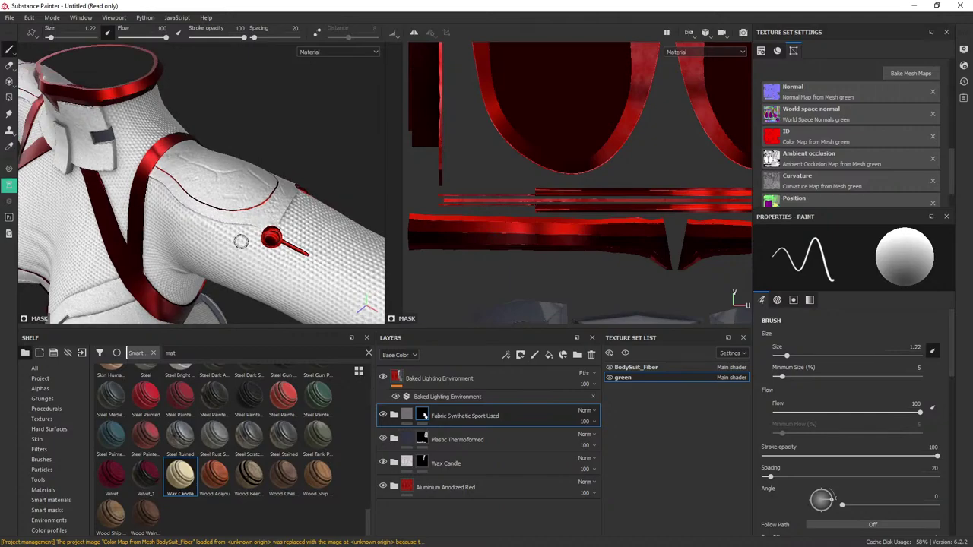
scroll(268, 242, "up", 3)
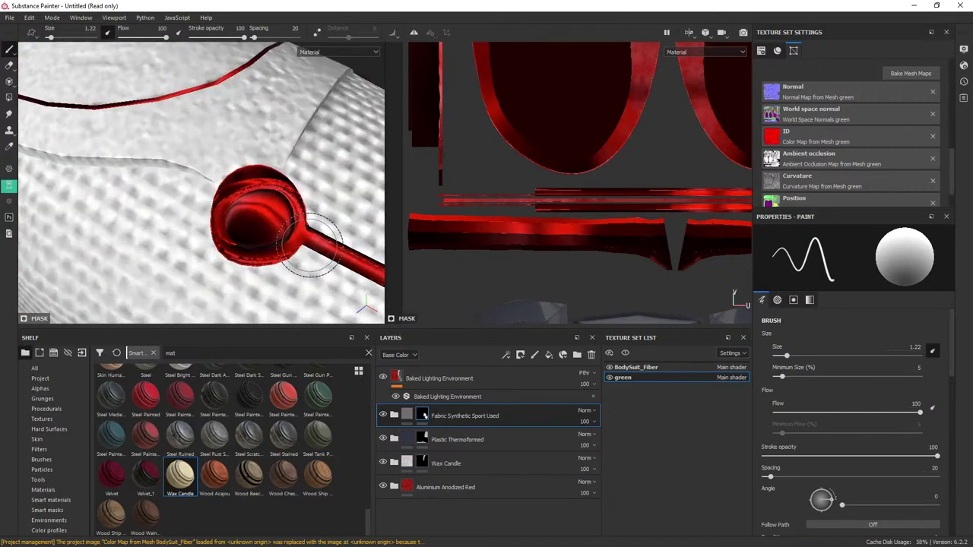
scroll(308, 247, "down", 6)
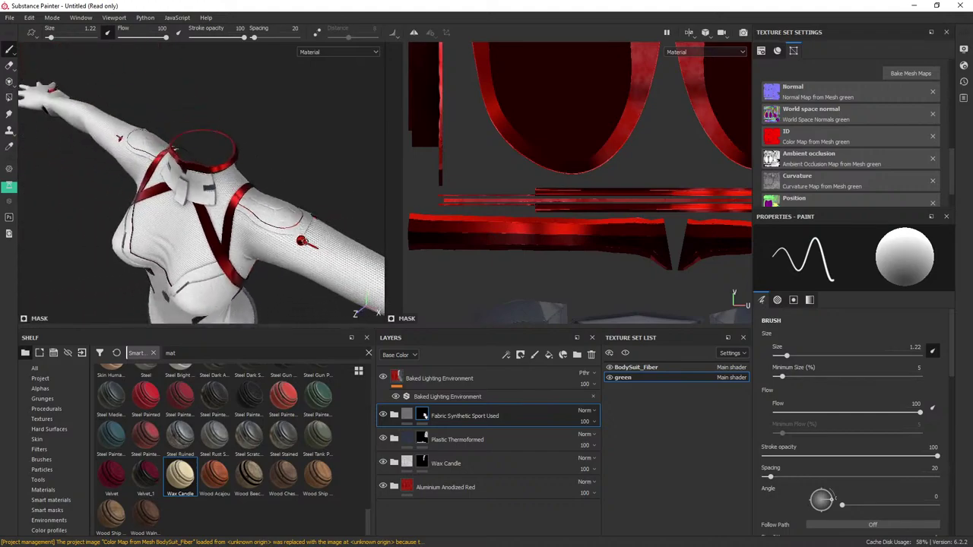
left_click_drag(190, 140, 210, 179, "alt")
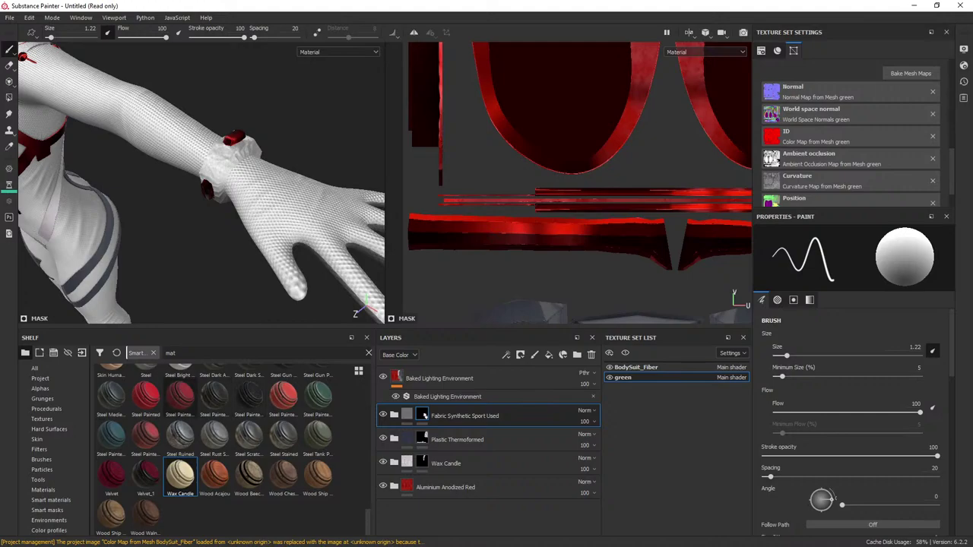
left_click(146, 395)
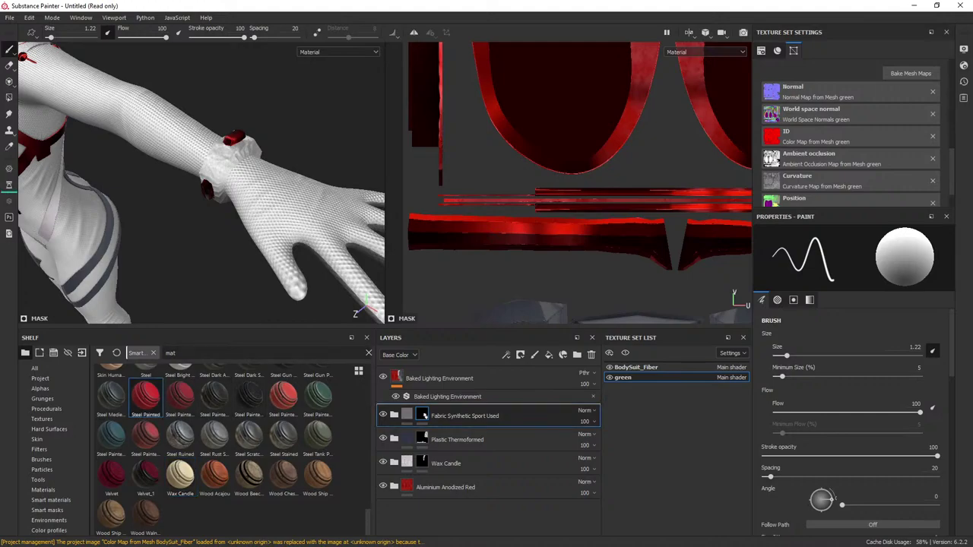
Save the project and drop Steel Painted into the stack above Fabric Synthetic Sport Used
key("ctrl+s")
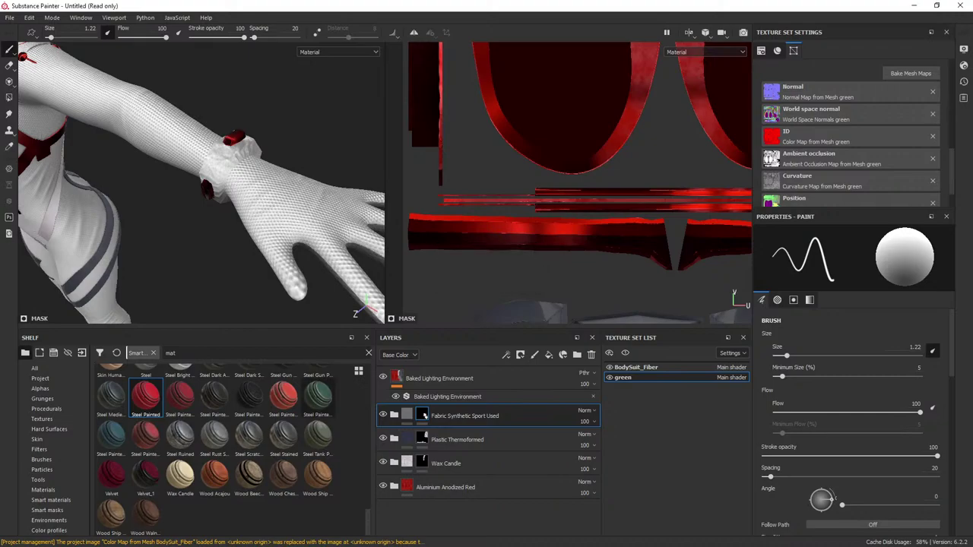
left_click_drag(145, 395, 486, 405)
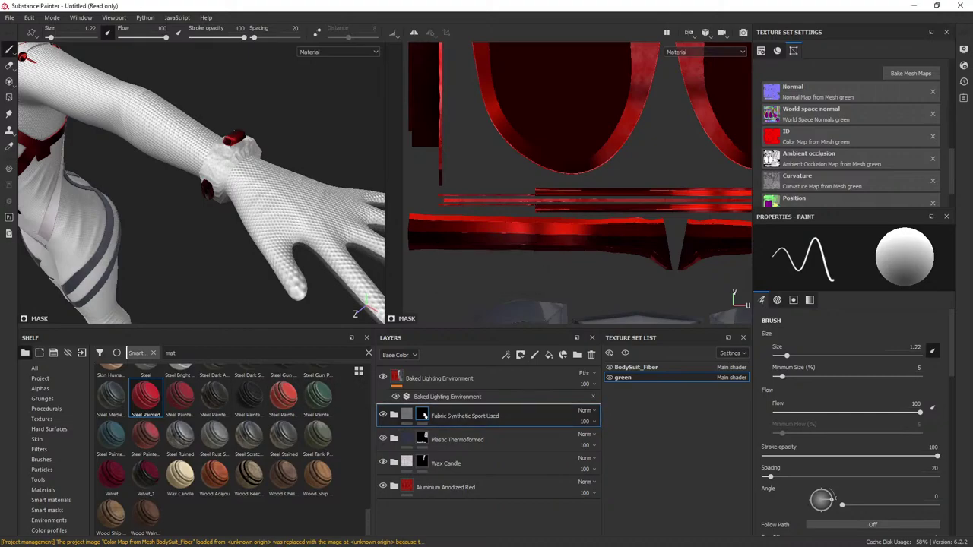
left_click_drag(23, 56, 304, 176, "alt")
scroll(344, 130, "up", 2)
scroll(345, 175, "up", 2)
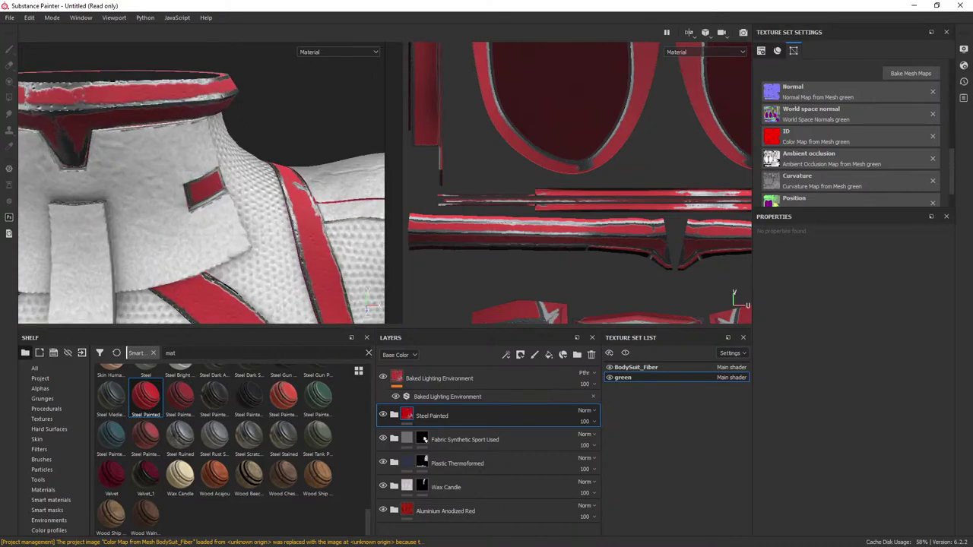
key("f")
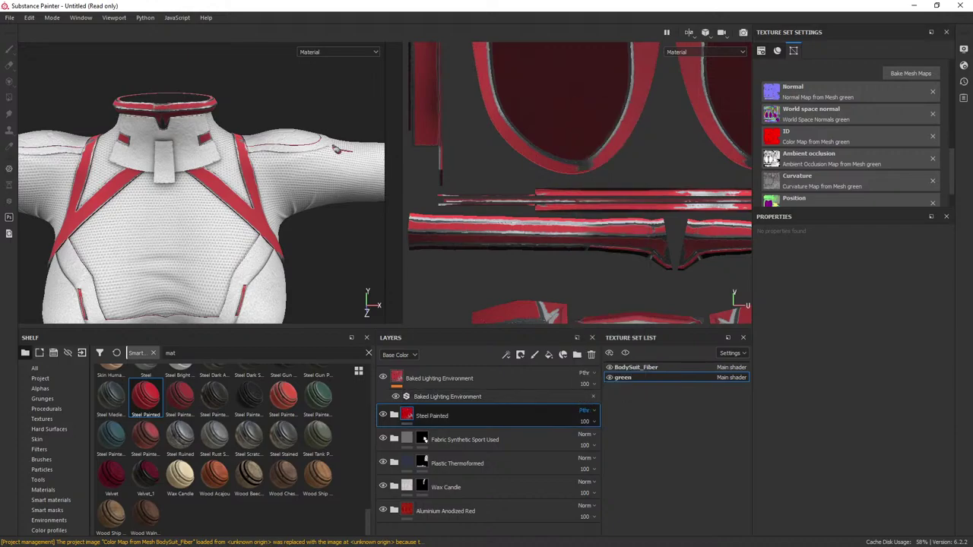
Set the Steel Painted layer's blend mode to Linear Dodge
scroll(584, 410, "up", 5)
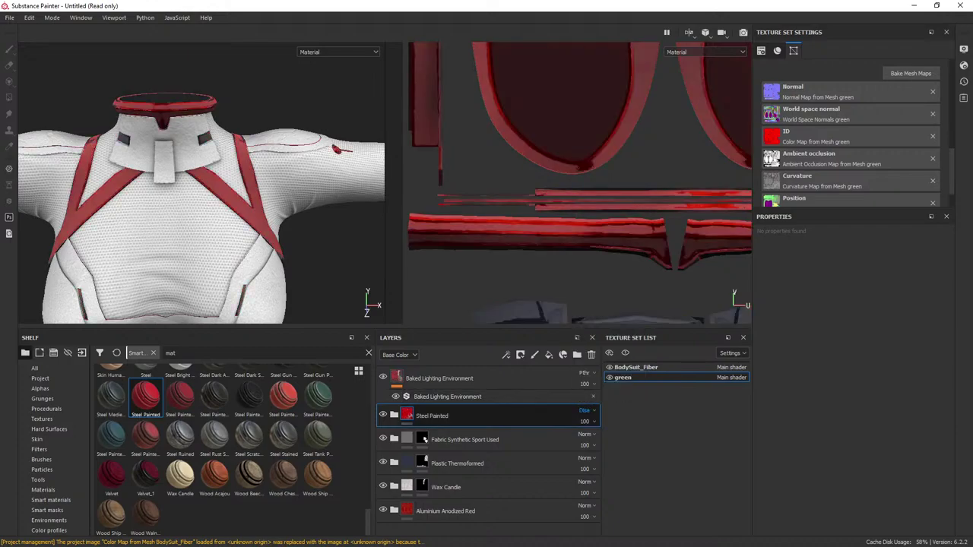
scroll(583, 410, "up", 3)
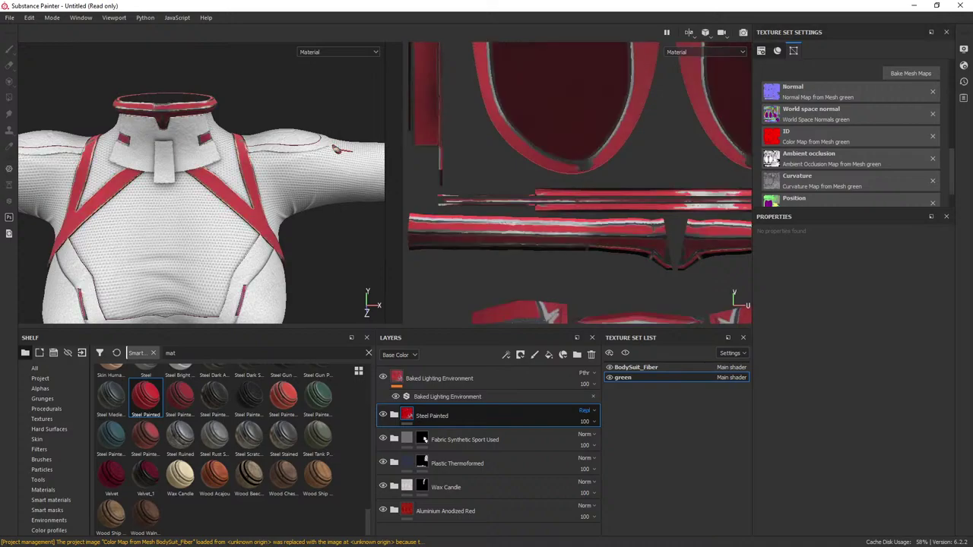
scroll(584, 410, "up", 2)
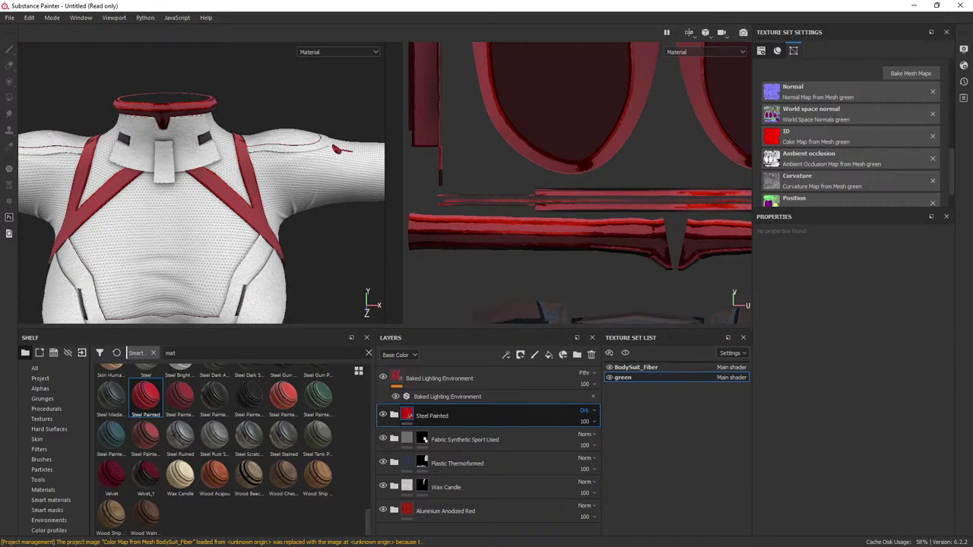
scroll(255, 162, "up", 3)
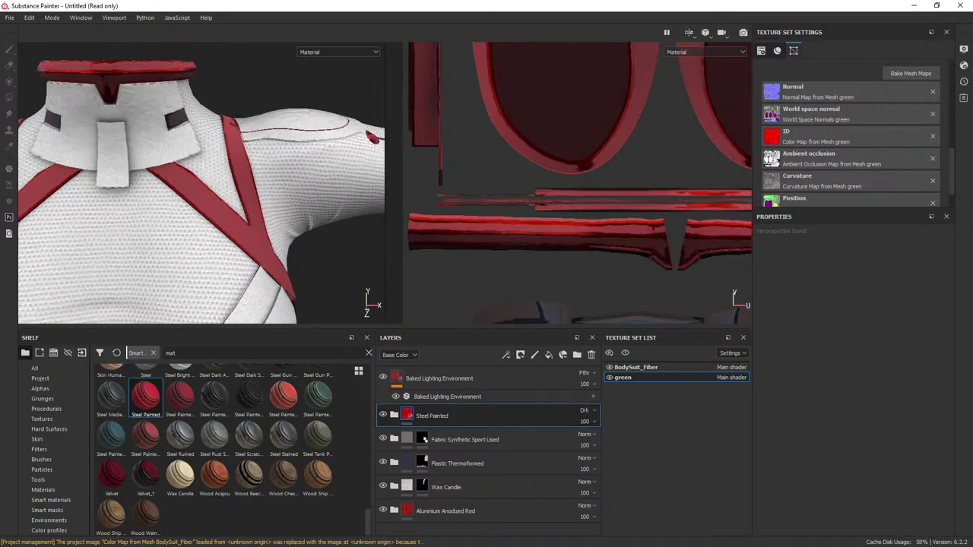
Move the Steel Painted layer below Wax Candle, just above Aluminium Anodized Red
left_click_drag(254, 162, 190, 171, "alt")
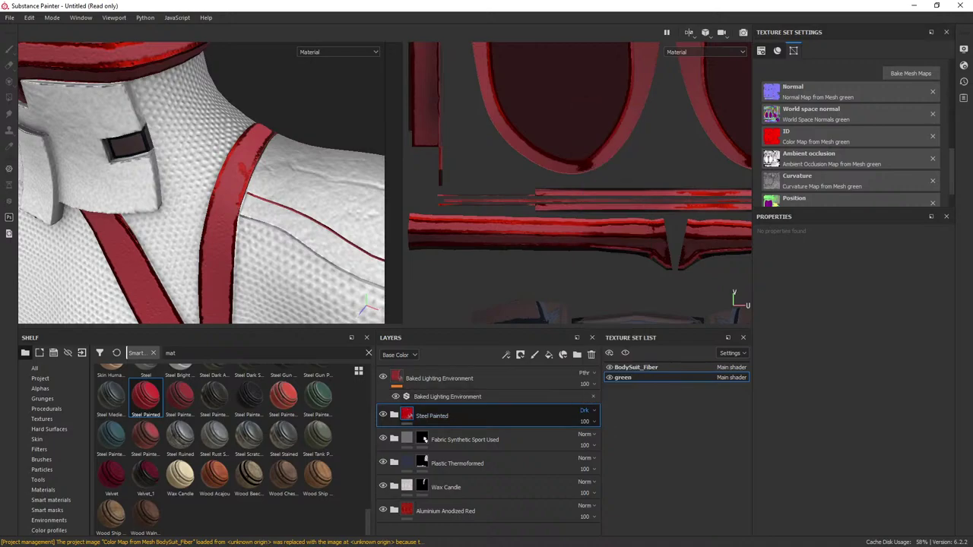
scroll(583, 411, "down", 1)
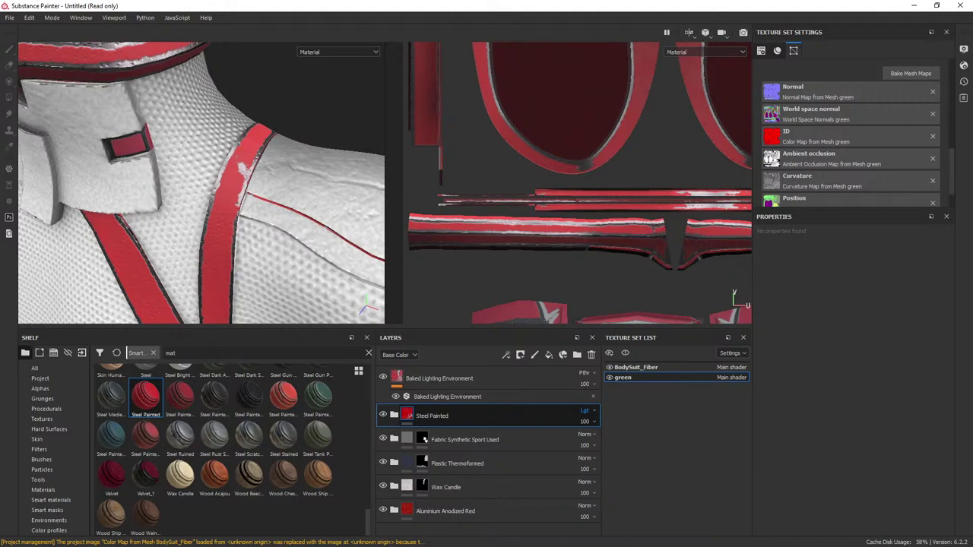
scroll(585, 410, "down", 1)
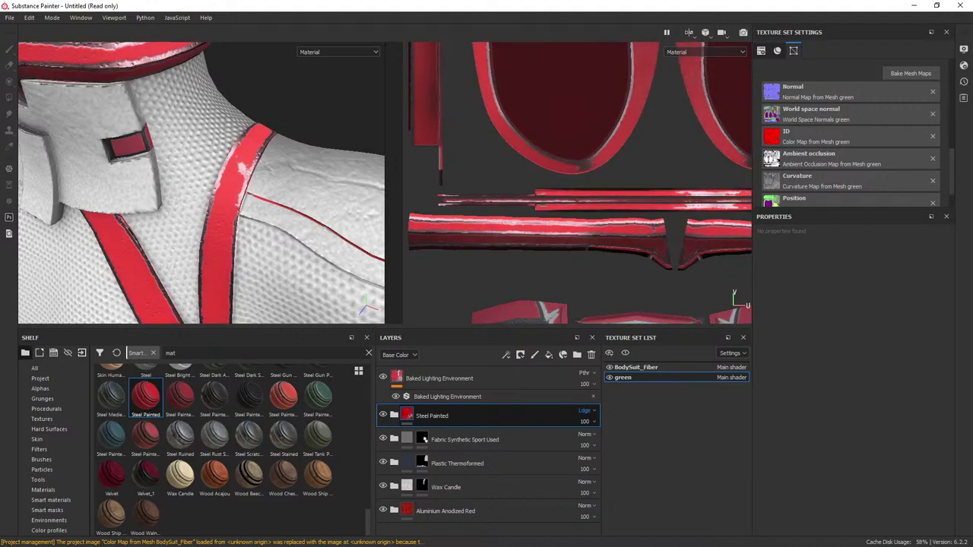
key("f")
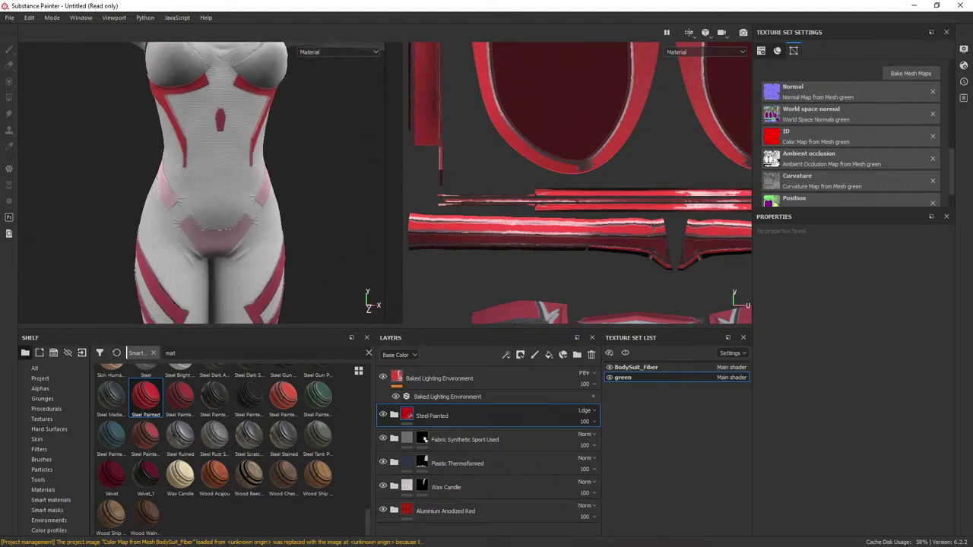
left_click_drag(456, 417, 456, 494)
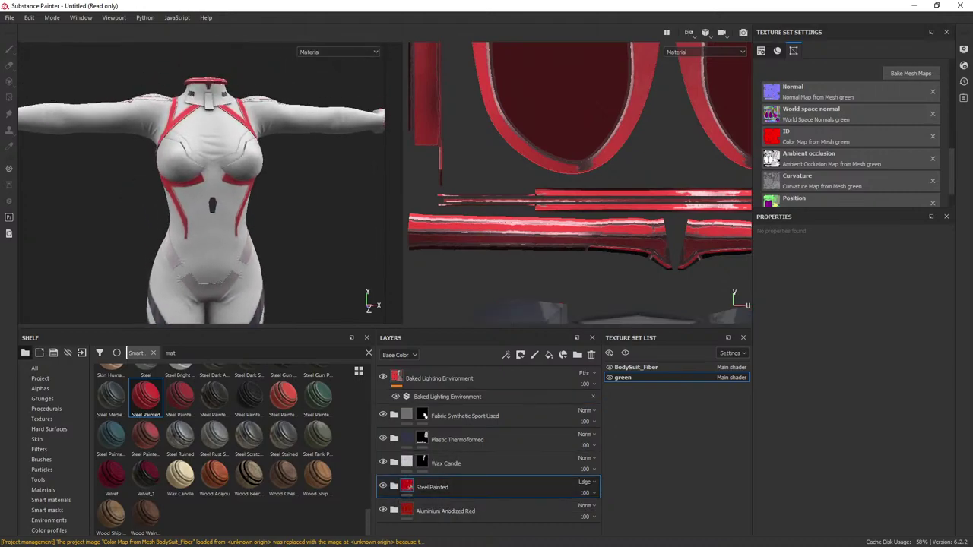
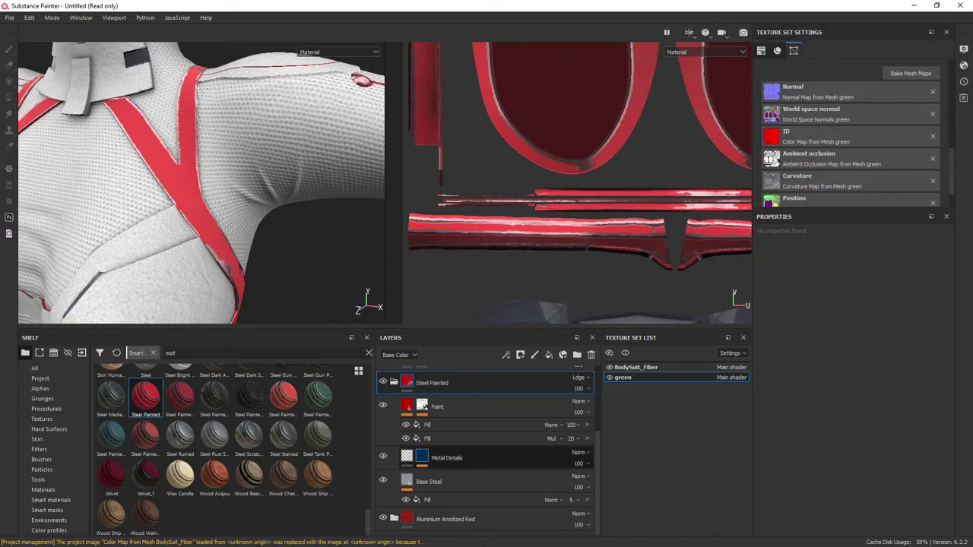
Nudge the upper mask fill's histogram position up, then swap the mask effects to Warp and Mask Editor
left_click(471, 425)
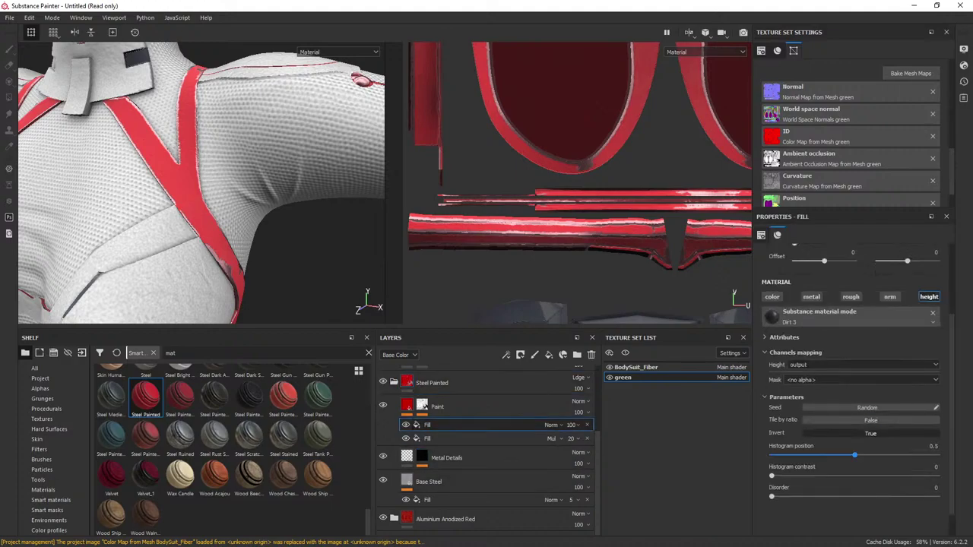
mouse_move(854, 455)
left_mouse_down()
mouse_move(913, 454)
mouse_move(854, 455)
left_mouse_up()
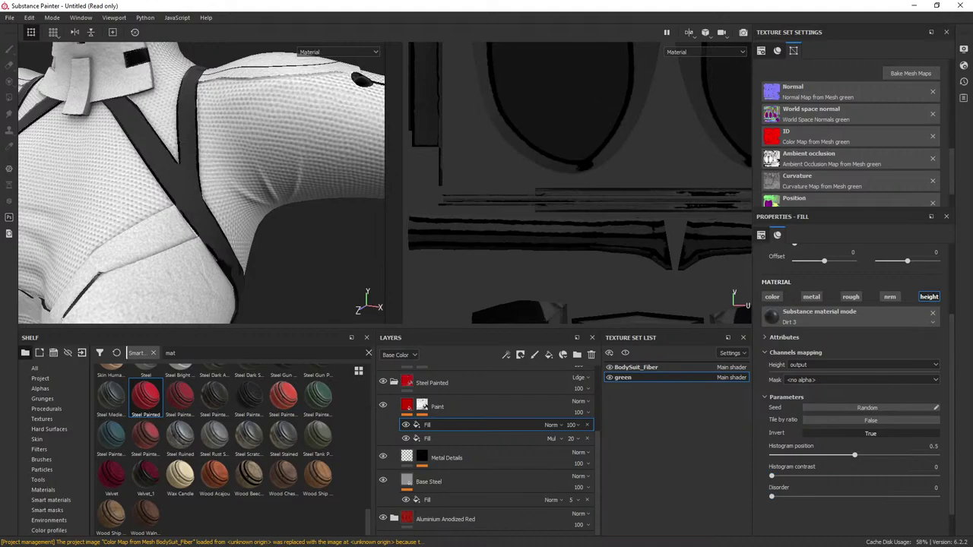
left_click(427, 438)
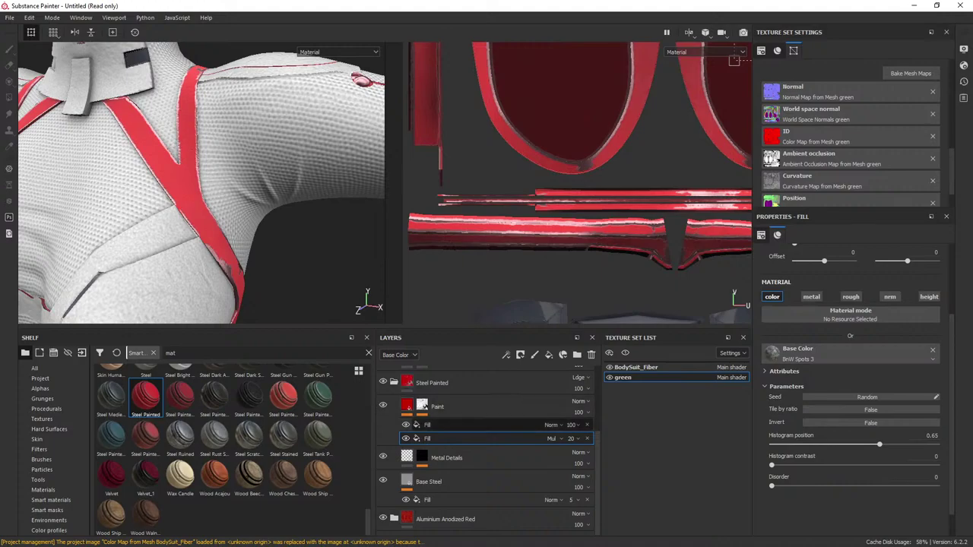
key("ctrl+z")
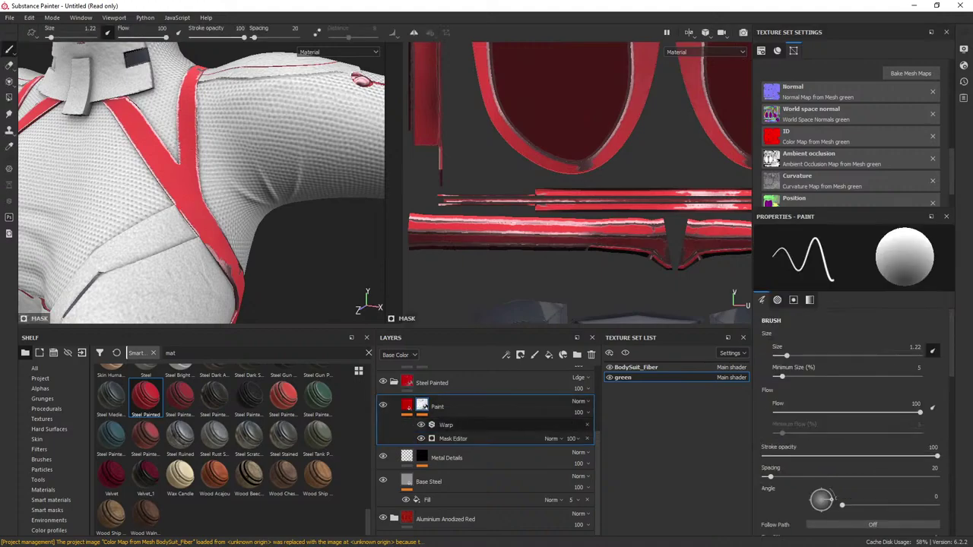
Drag the Paint mask's Warp intensity down to 0
left_click(456, 425)
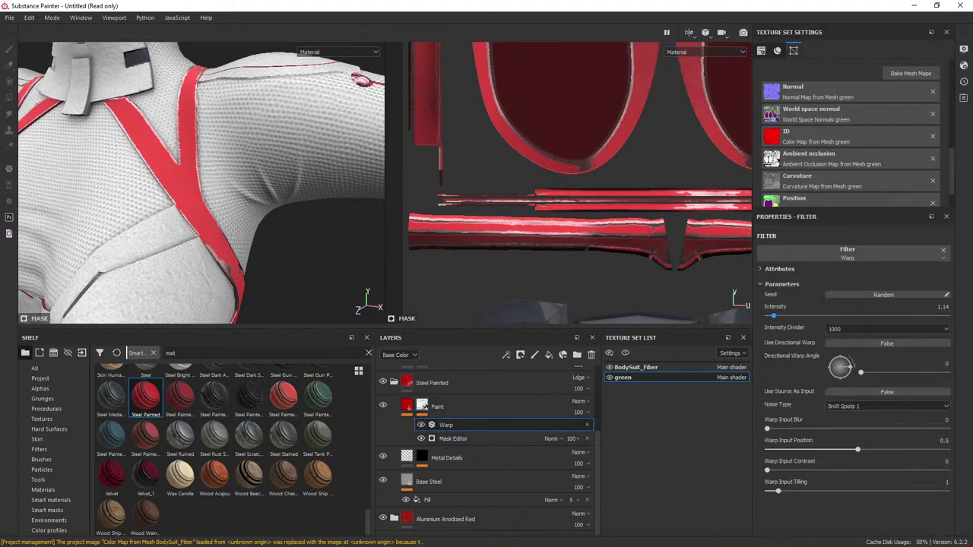
left_click_drag(798, 316, 766, 315)
left_click_drag(857, 449, 767, 449)
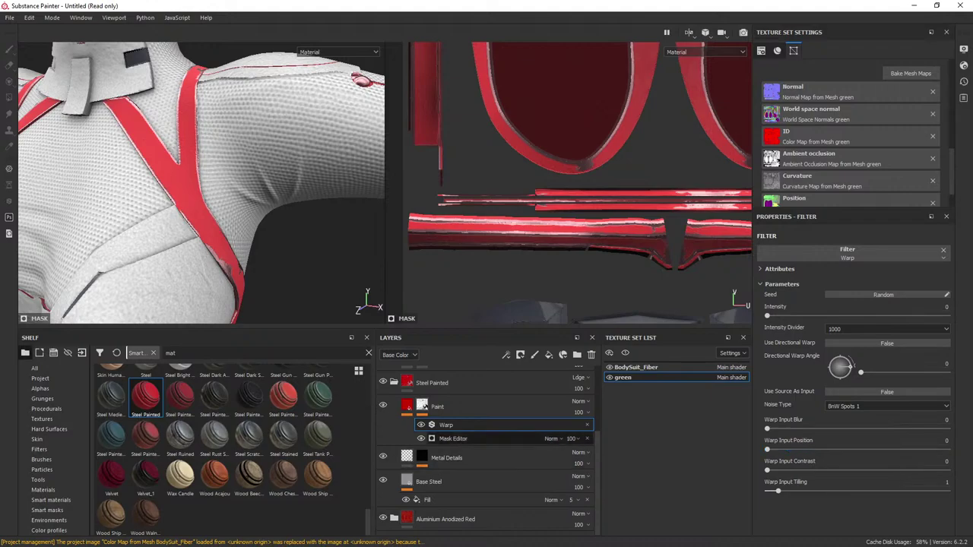
left_click(452, 439)
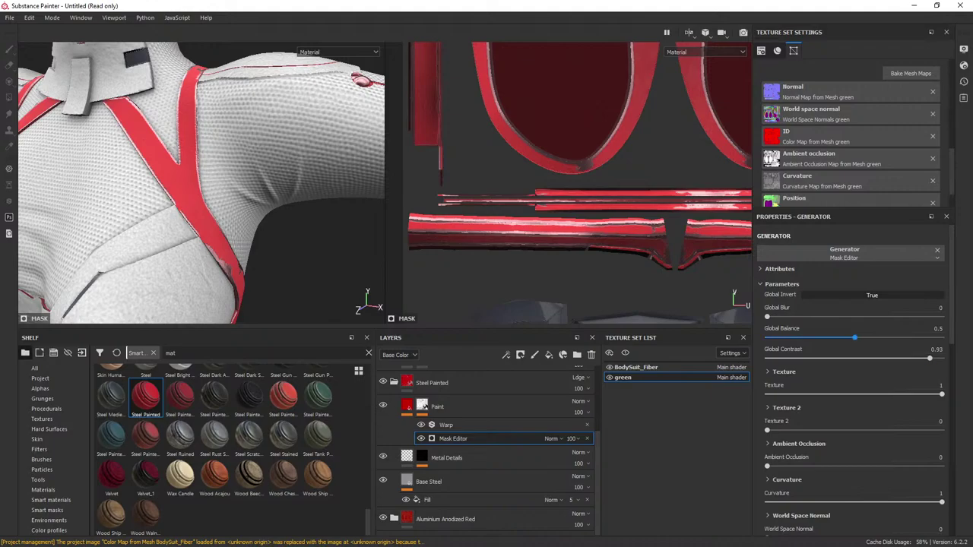
Lower Mask Editor global balance and contrast, set Texture 2 to 0.1, raise histogram contrast to 0.24
left_click_drag(854, 337, 779, 337)
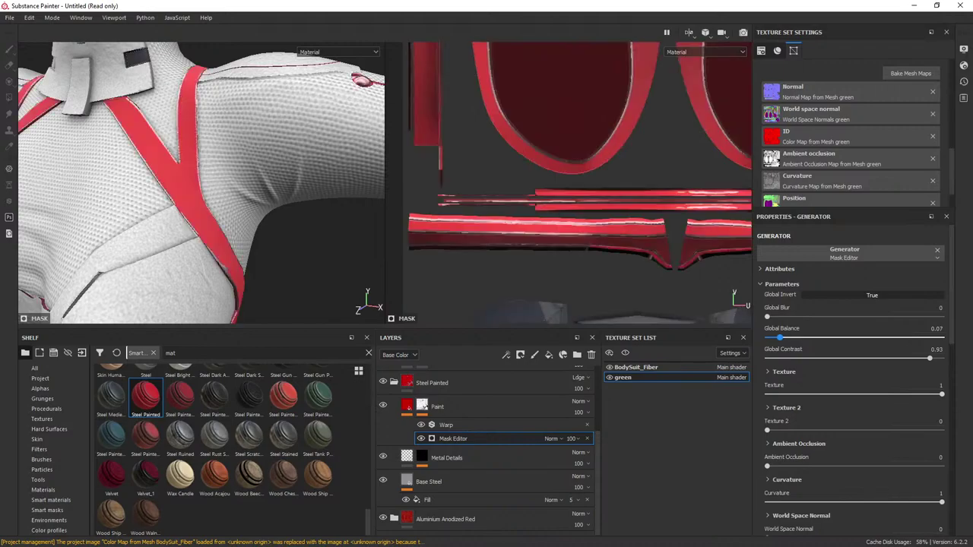
left_click_drag(928, 358, 766, 358)
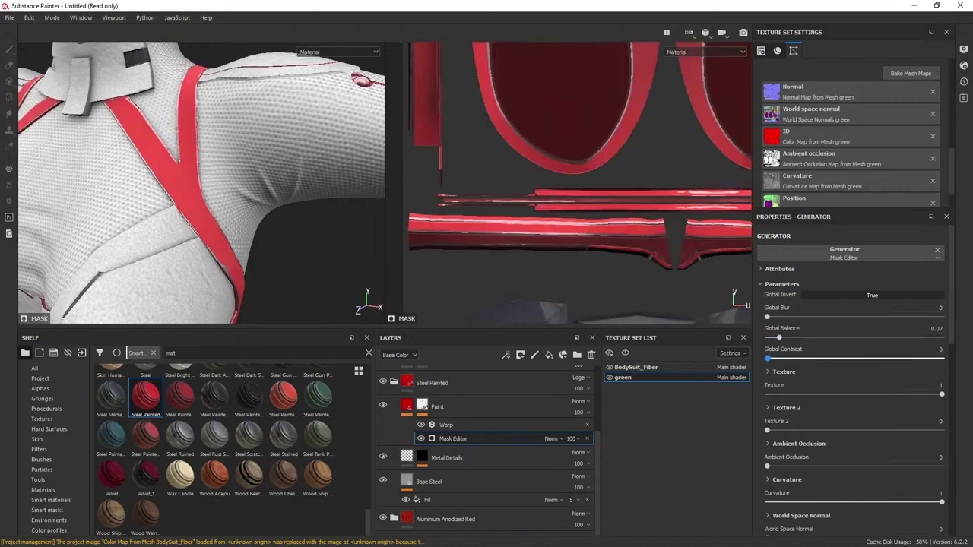
scroll(767, 431, "down", 4)
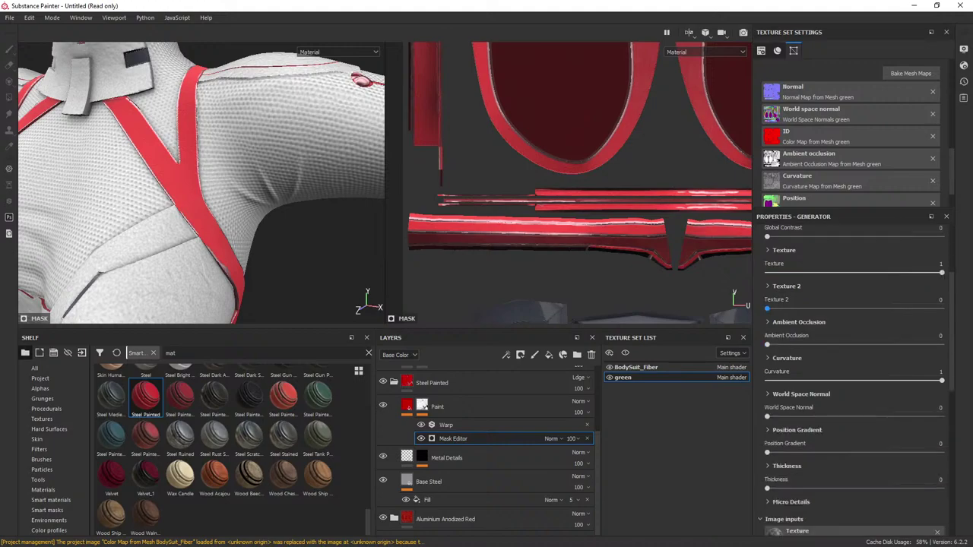
mouse_move(766, 308)
left_mouse_down()
mouse_move(816, 307)
mouse_move(784, 308)
left_mouse_up()
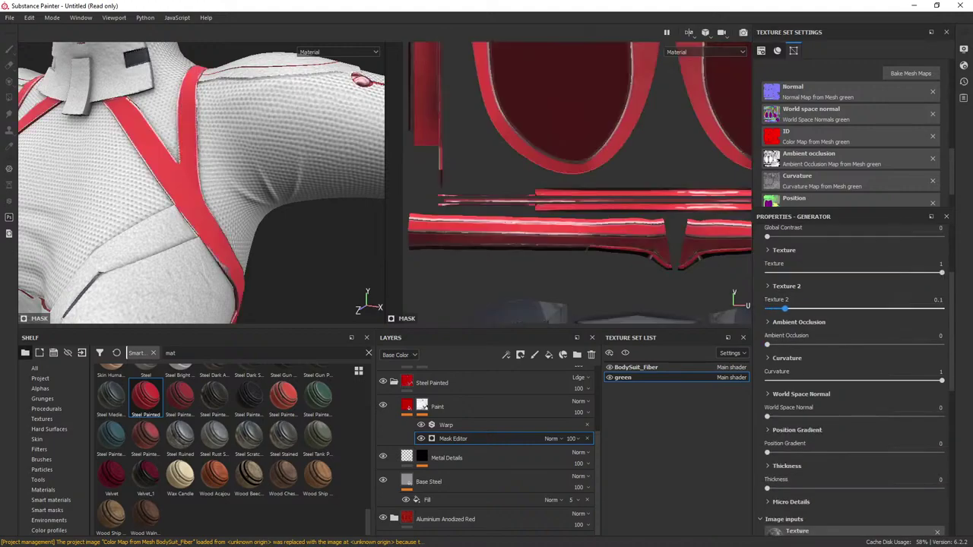
scroll(854, 380, "down", 7)
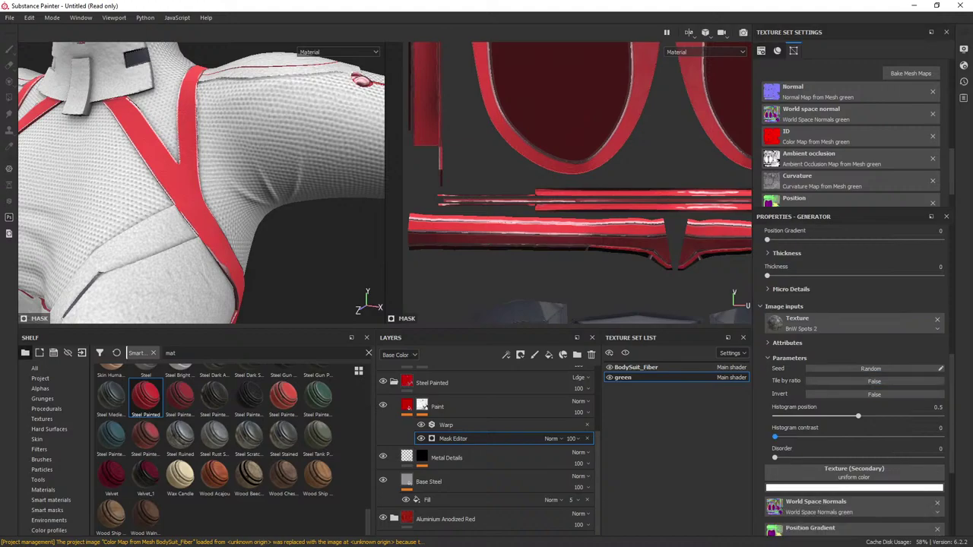
scroll(855, 380, "down", 2)
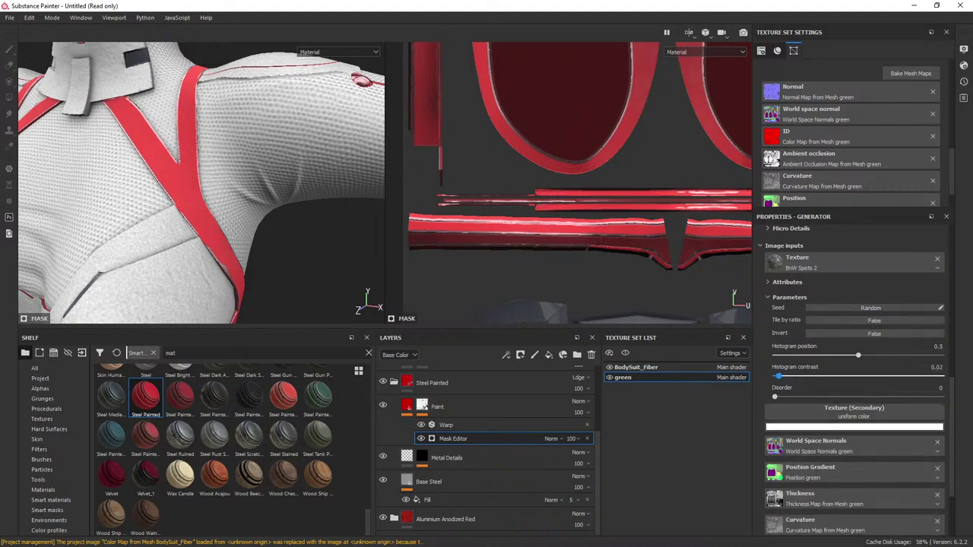
left_click_drag(774, 376, 775, 355)
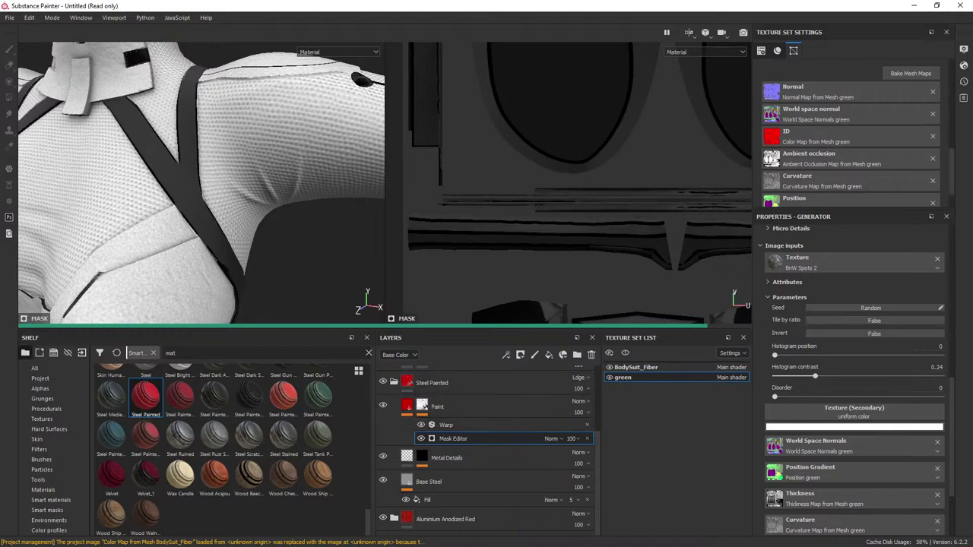
Collapse the Steel Painted folder so only top-level material folders show in Layers
left_click_drag(201, 182, 190, 189, "alt")
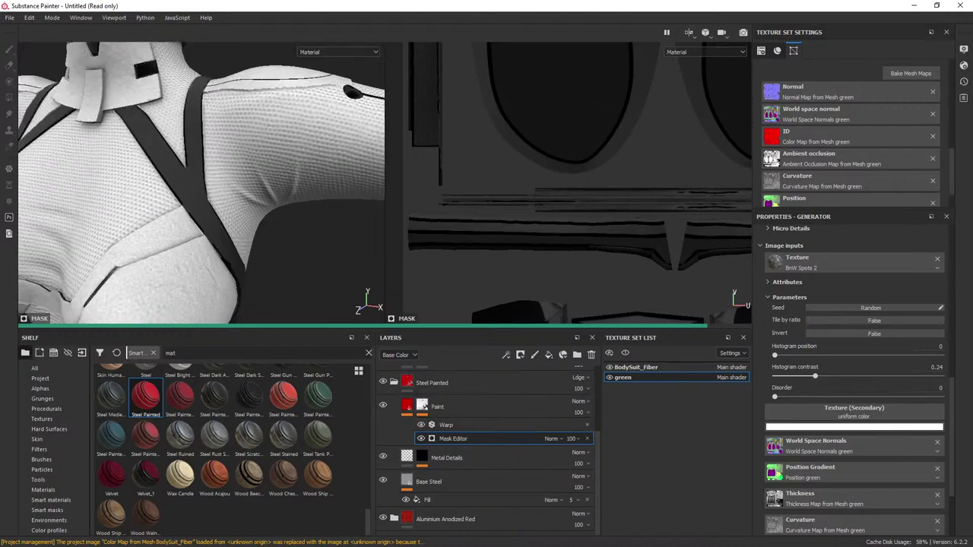
scroll(201, 182, "up", 5)
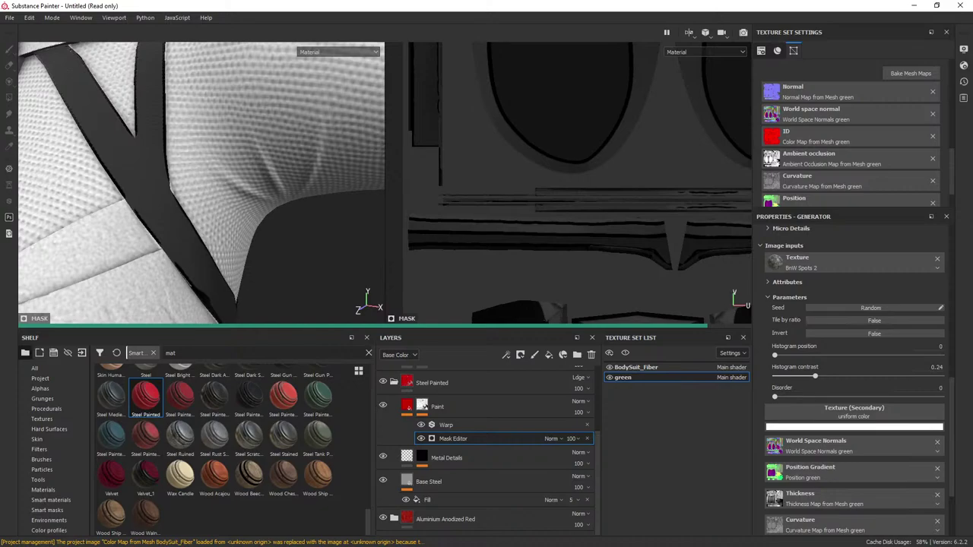
scroll(201, 182, "down", 5)
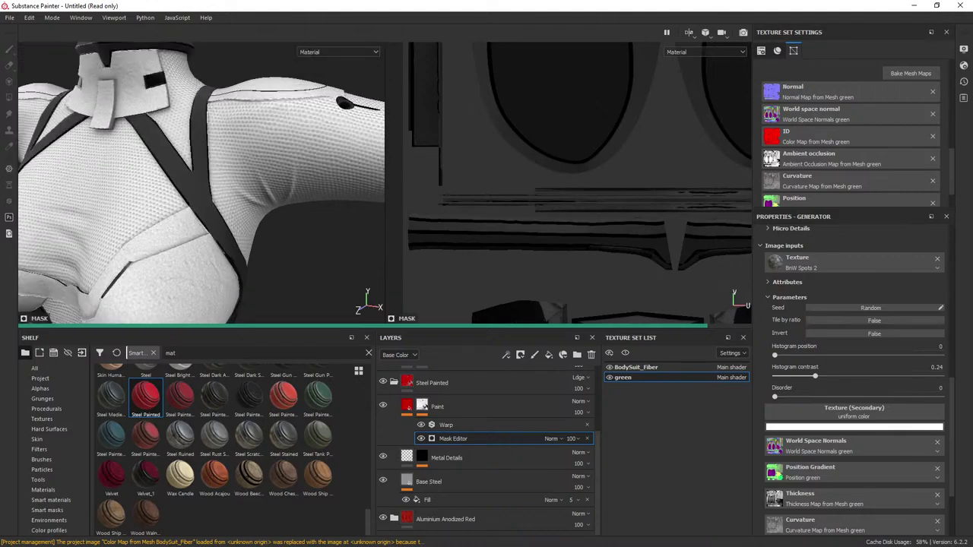
scroll(486, 448, "up", 1)
key("1")
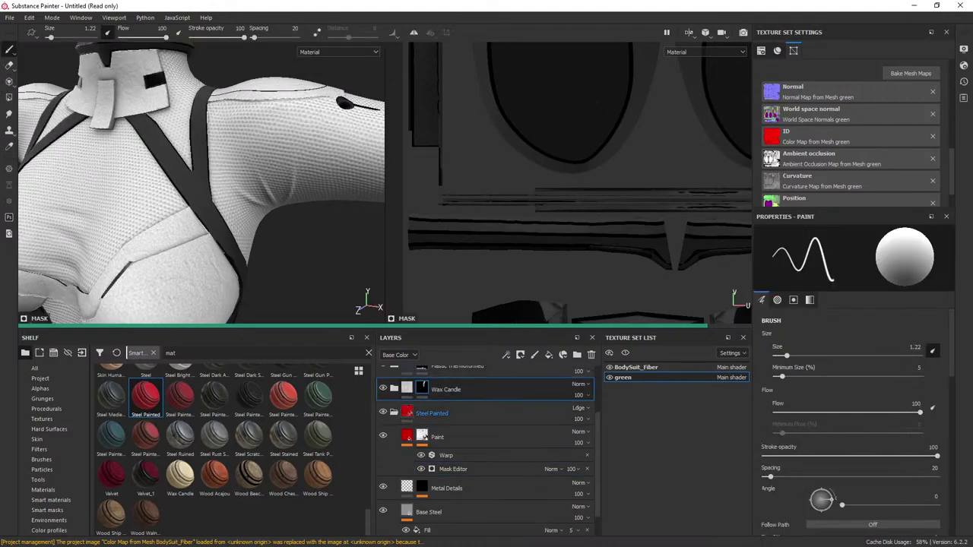
key("ctrl+z")
key("ctrl+z")
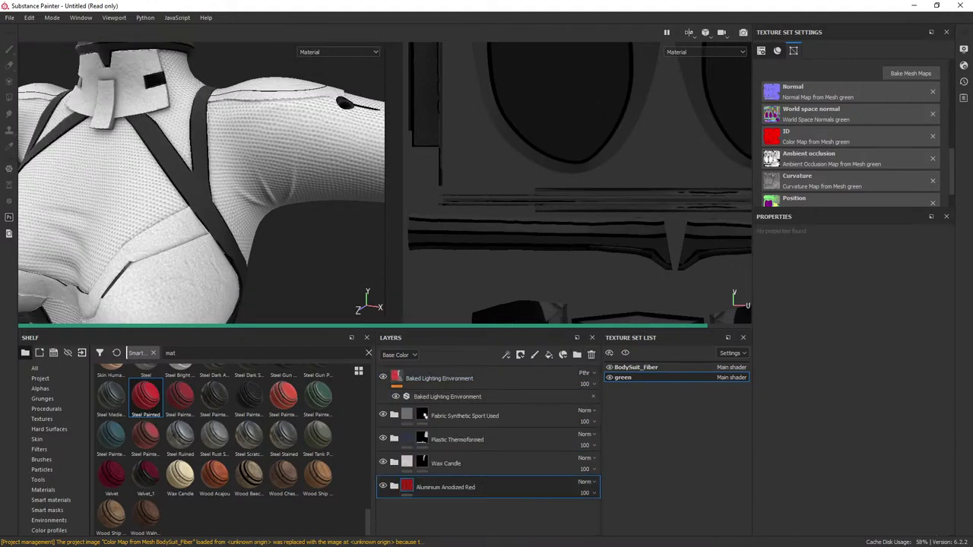
scroll(202, 182, "down", 4)
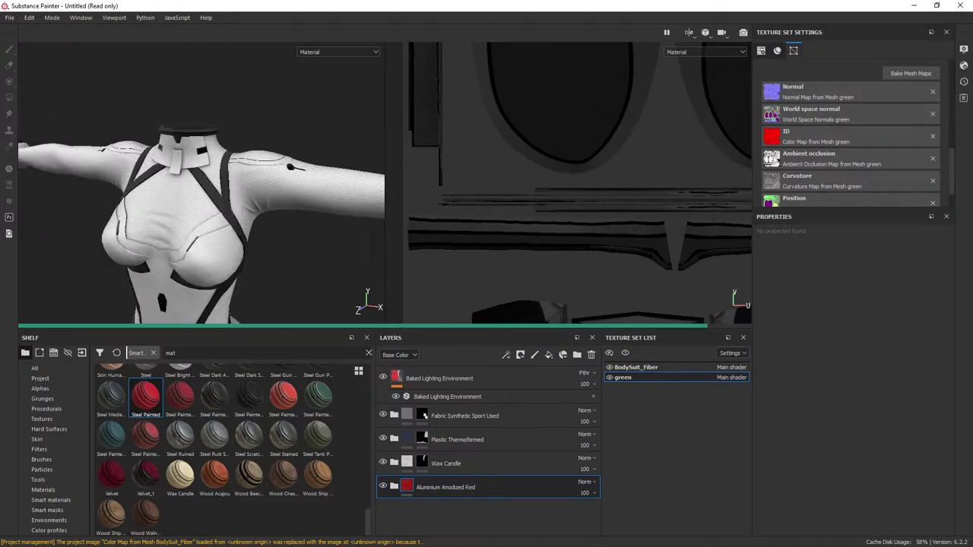
key("alt+f")
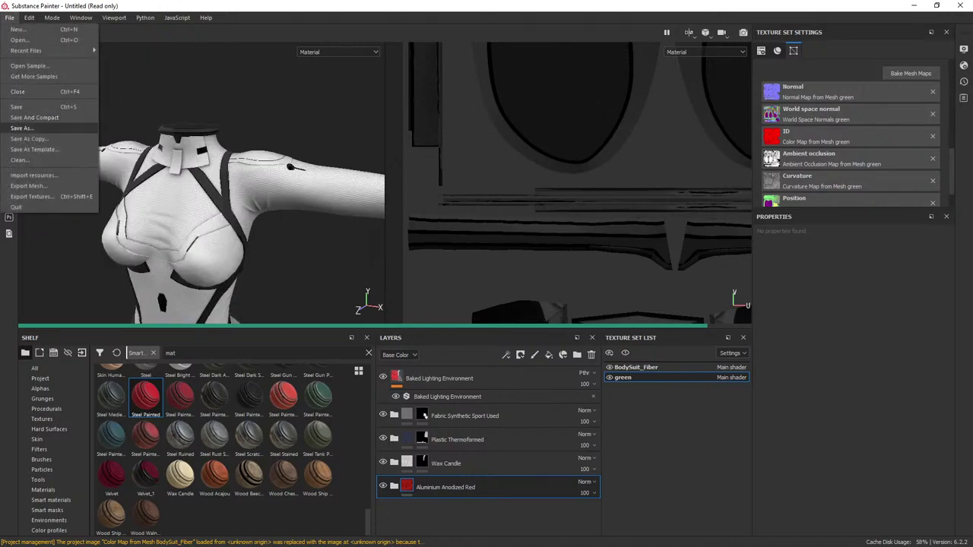
Save the project with the file name quicksave in Storage SSD (E:)
key("Escape")
key("ctrl+s")
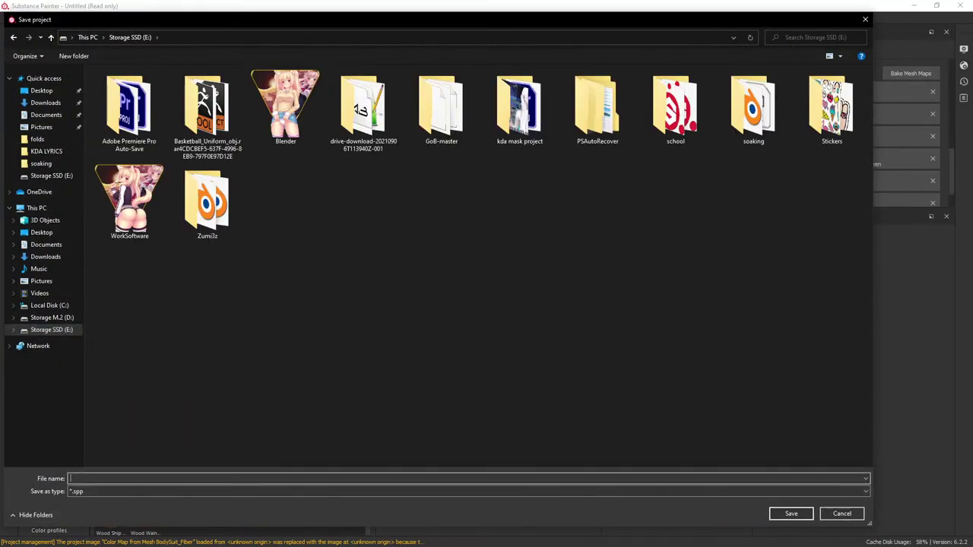
type("quicksave")
key("Return")
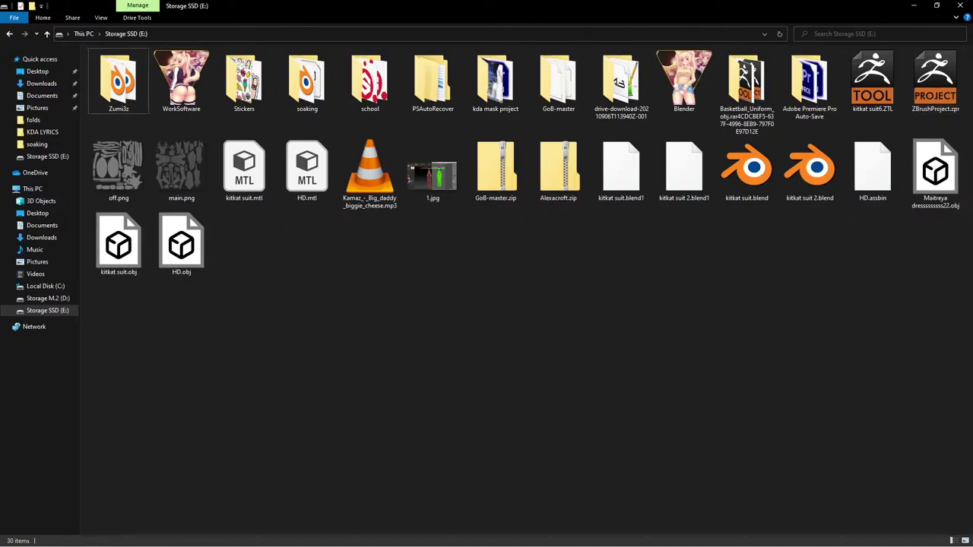
Select off.png, 1.jpg, GoB-master.zip, Alexacroft.zip and both .blend1 backups, then permanently delete them
left_click(118, 167)
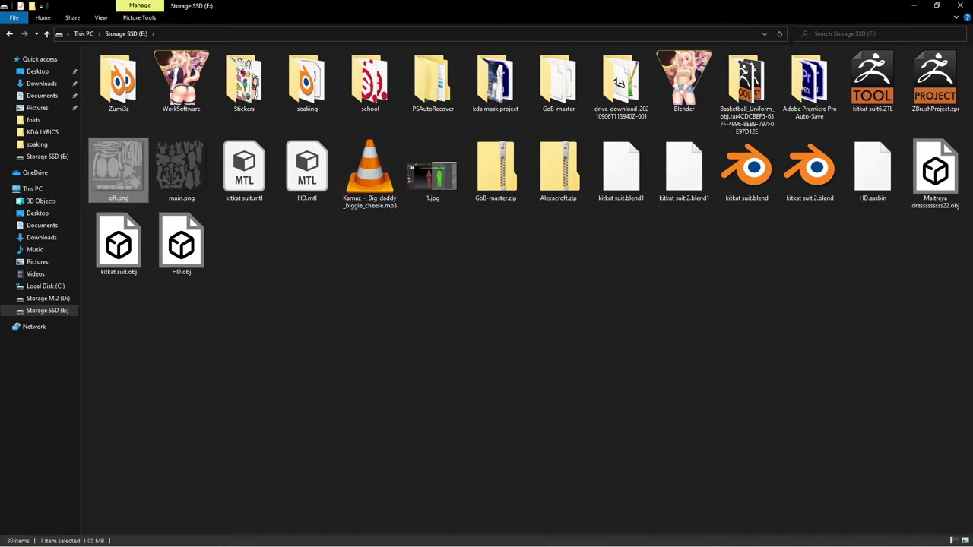
left_click(433, 171)
left_click(496, 171, "shift")
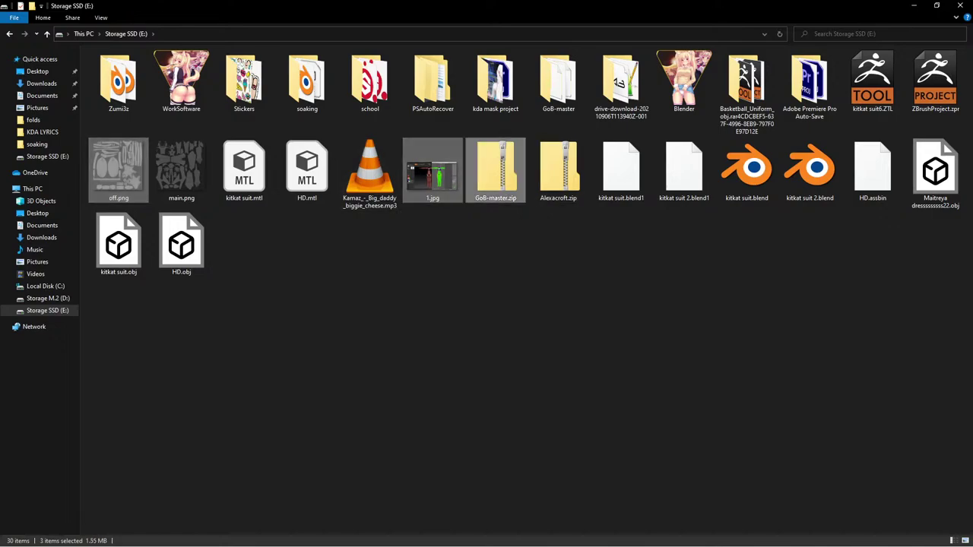
left_click(558, 171, "shift")
key("shift+Right")
key("shift+Right")
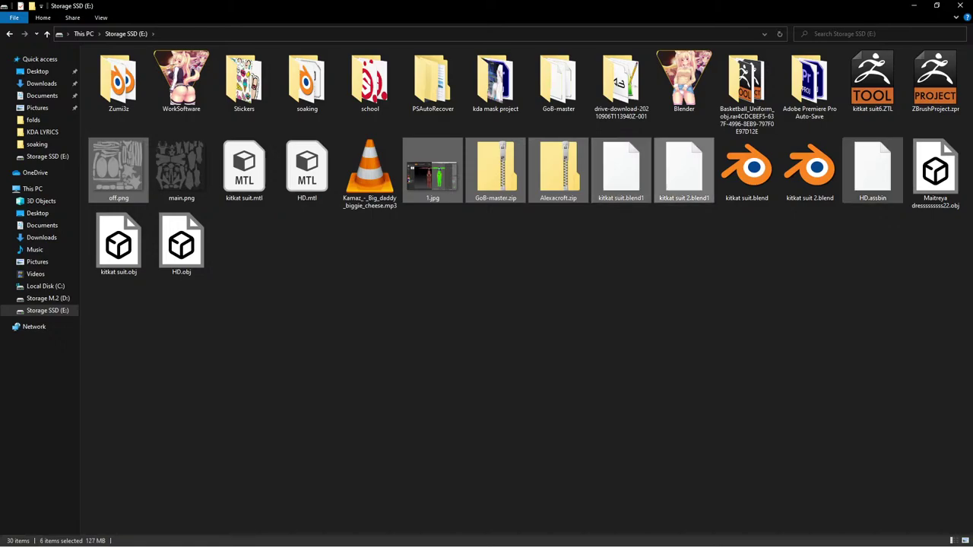
key("shift+Delete")
key("Return")
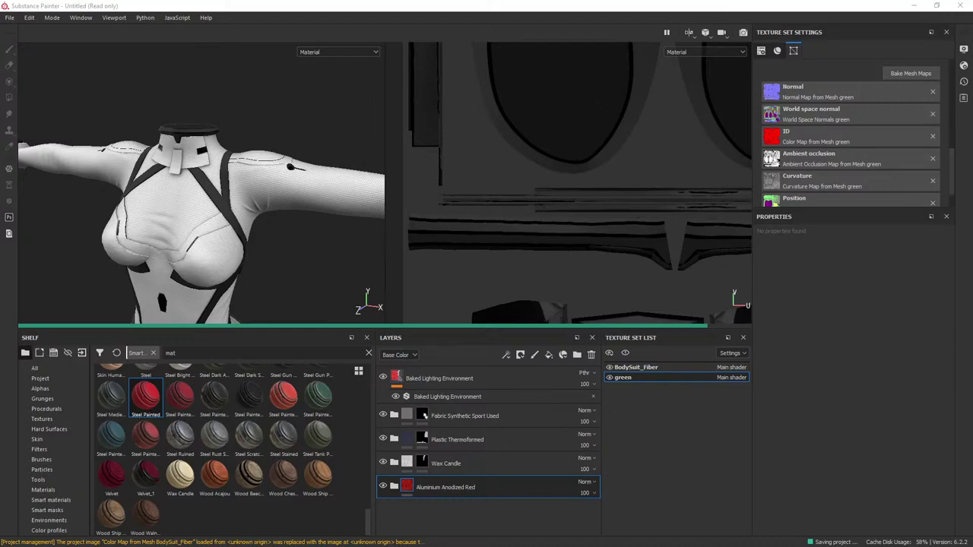
scroll(201, 182, "up", 6)
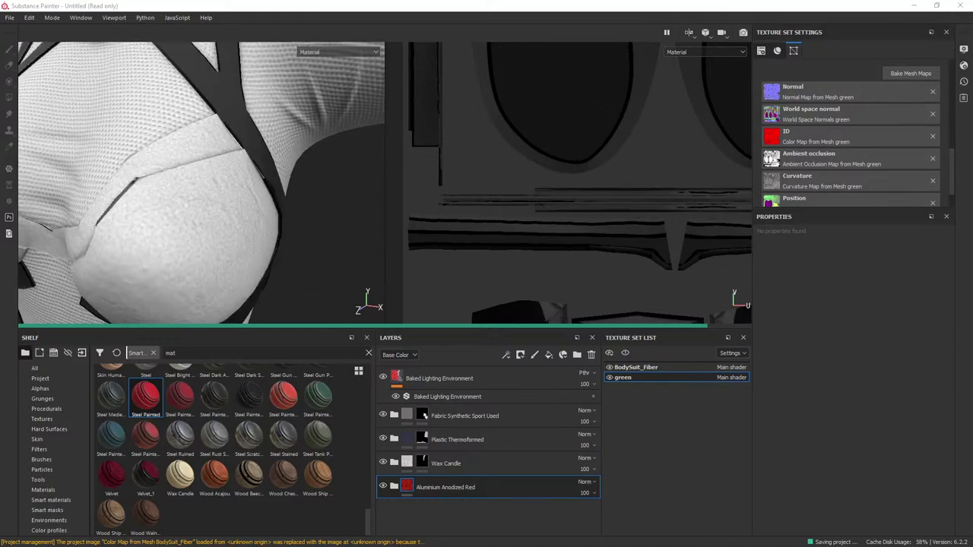
scroll(234, 178, "down", 6)
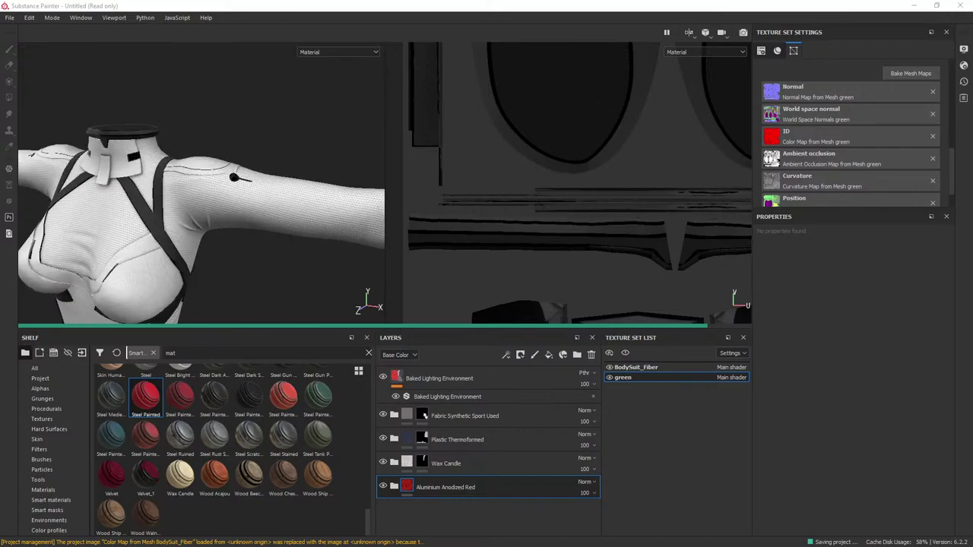
scroll(234, 177, "up", 5)
scroll(234, 178, "down", 5)
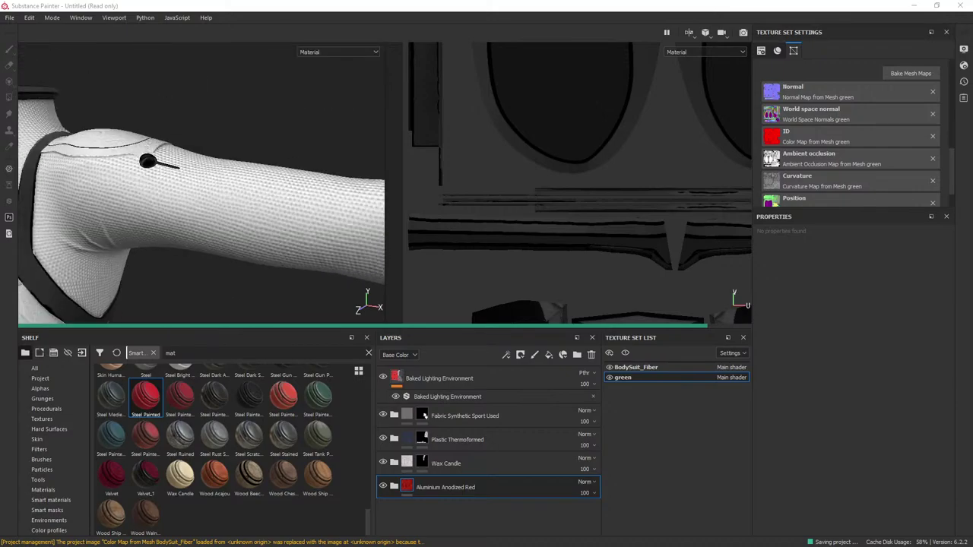
scroll(234, 178, "up", 3)
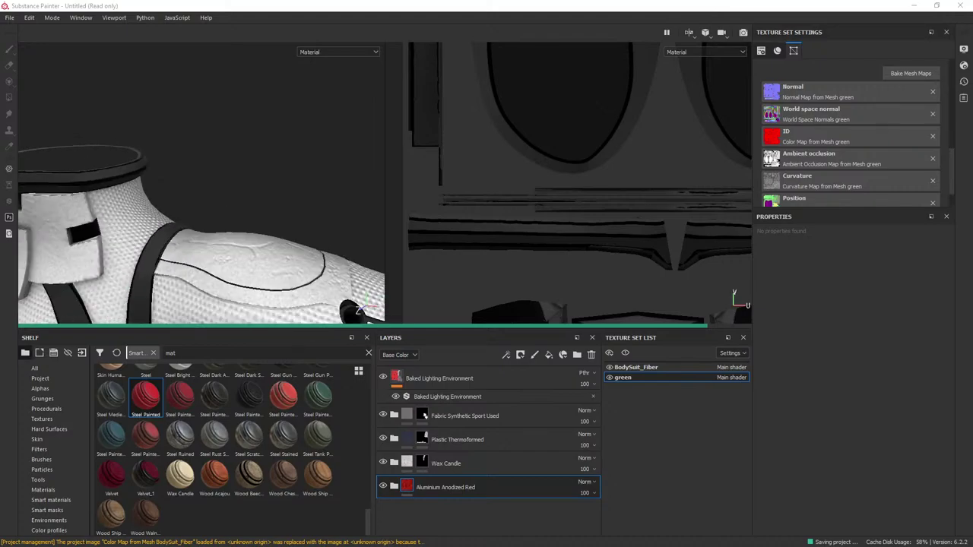
left_click_drag(201, 228, 232, 209, "alt")
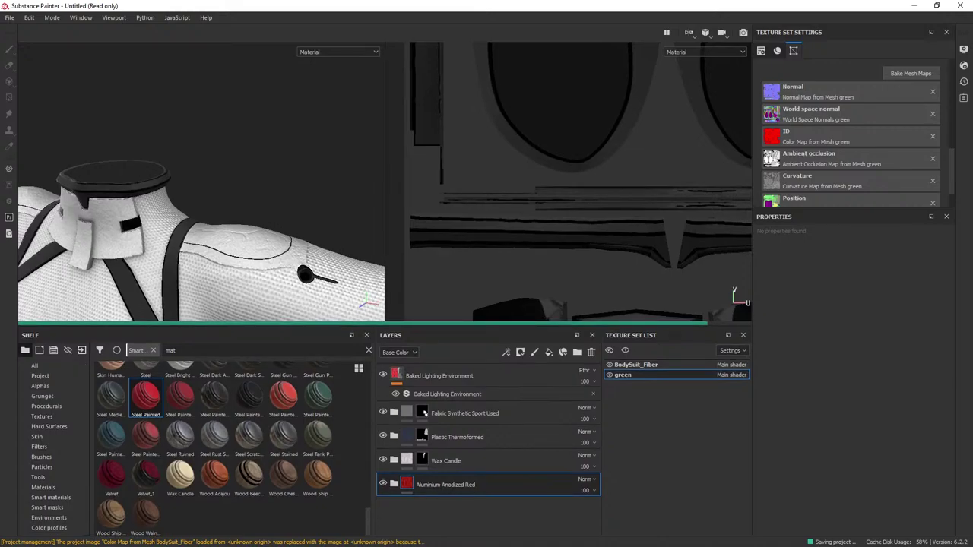
Save the project under the new file name asdasd
left_click(10, 18)
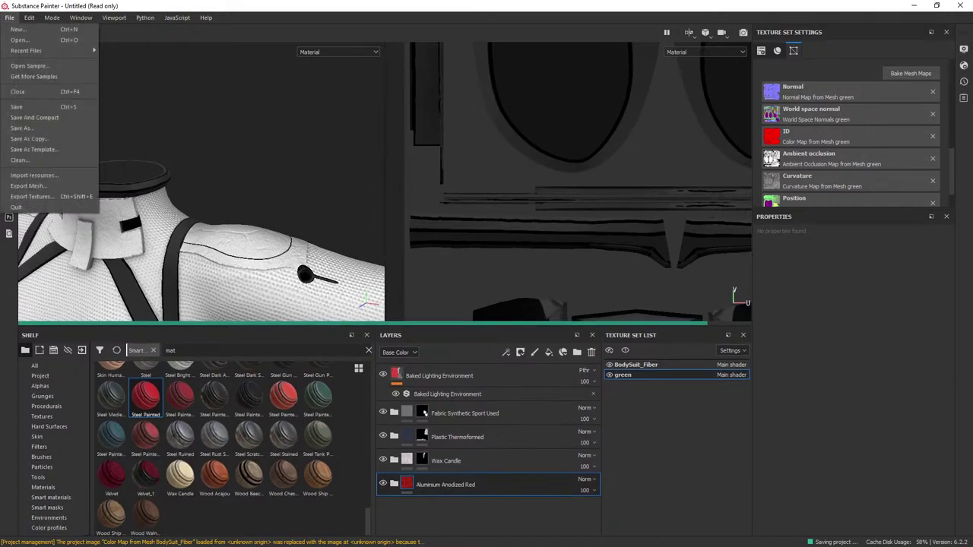
left_click(17, 106)
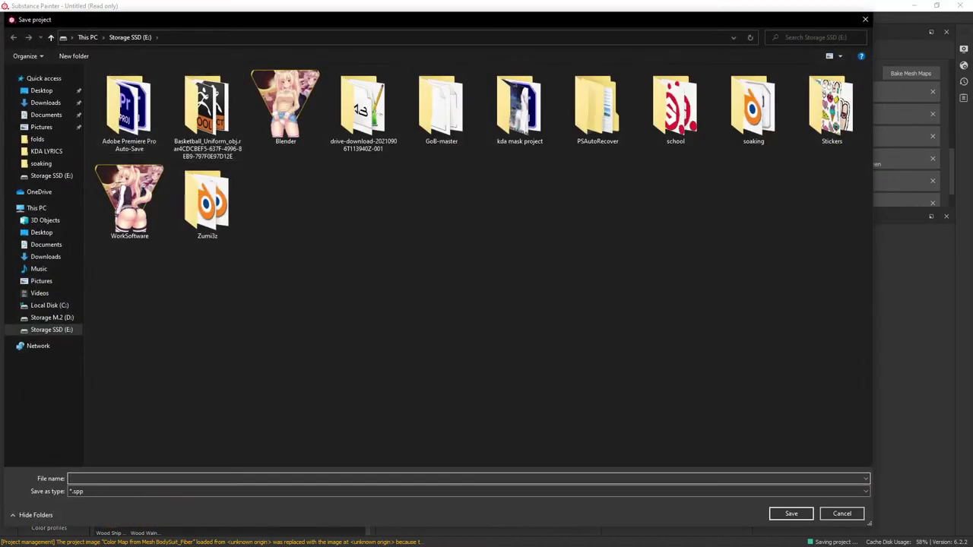
type("asdasd")
key("Return")
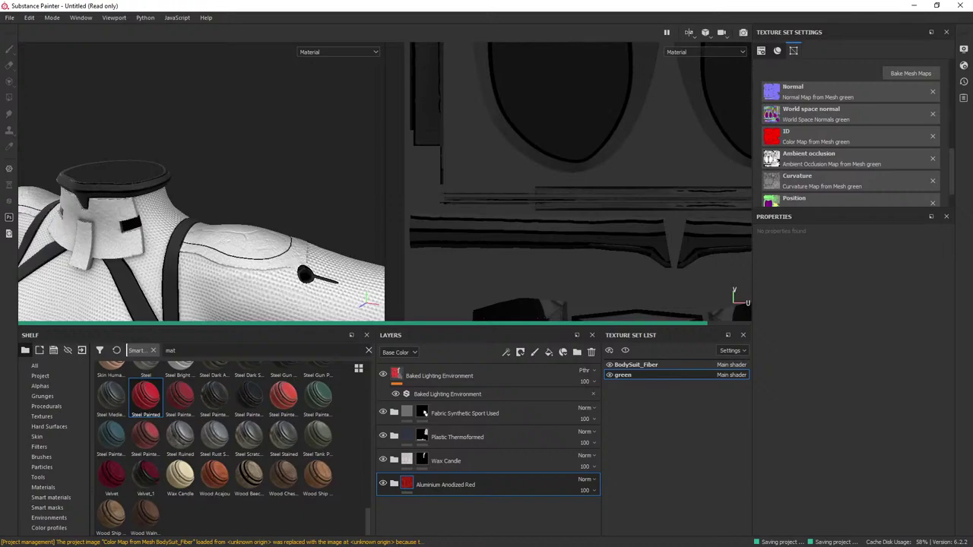
Clear the Recent Files list and check that it is empty
left_click(9, 17)
mouse_move(31, 50)
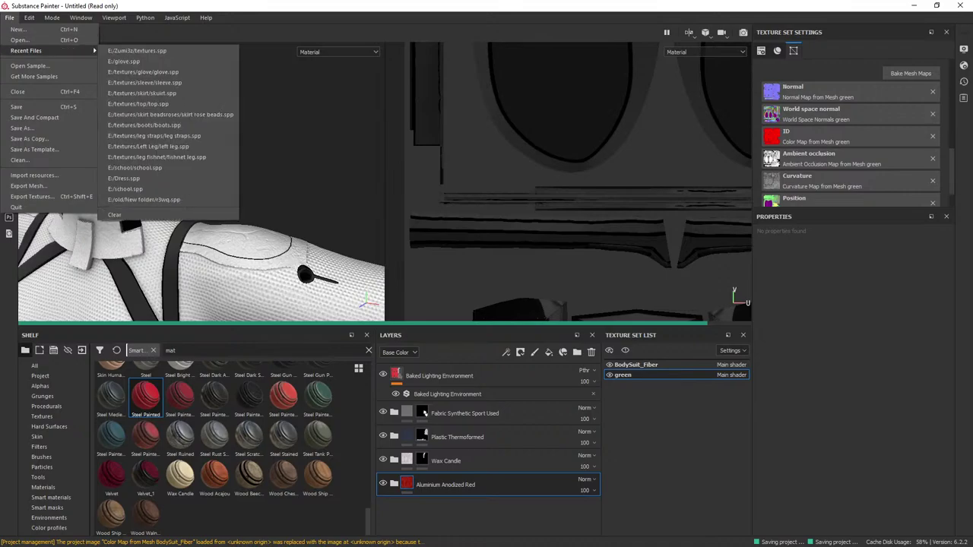
left_click(114, 215)
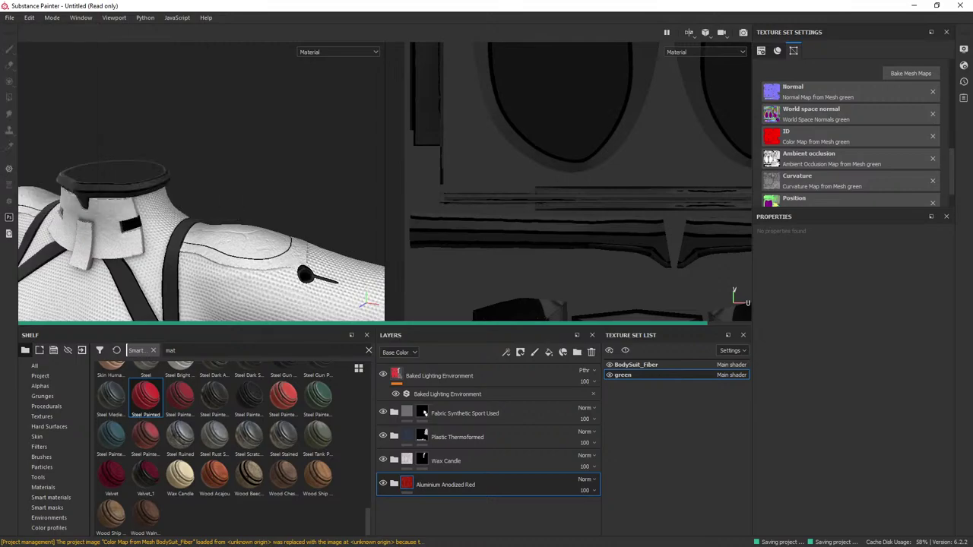
left_click(9, 17)
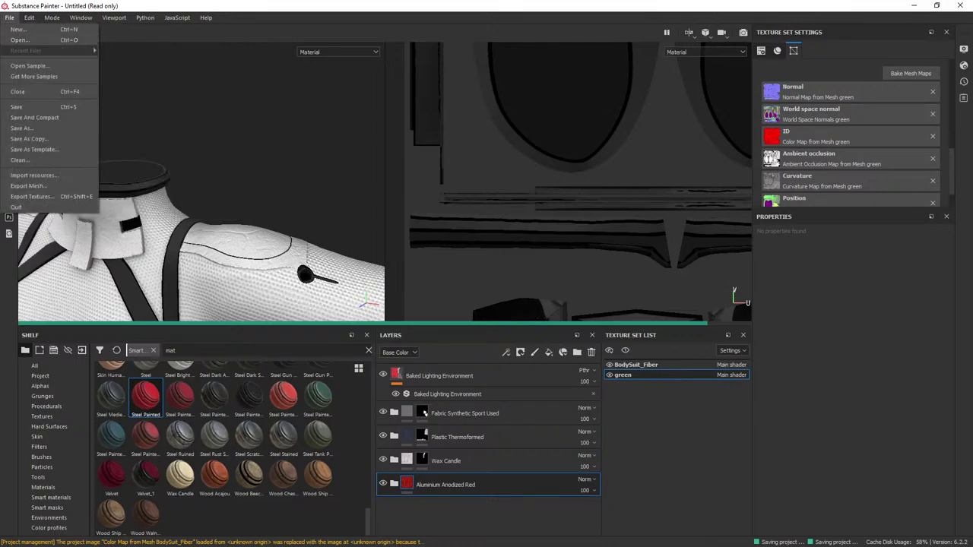
Close the project, saving its changes to a file named test
left_click(18, 92)
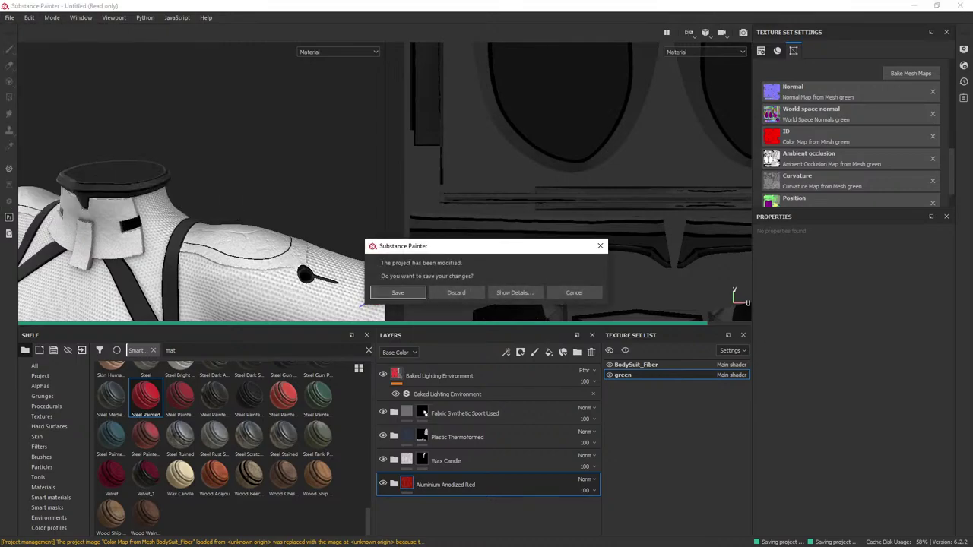
key("Escape")
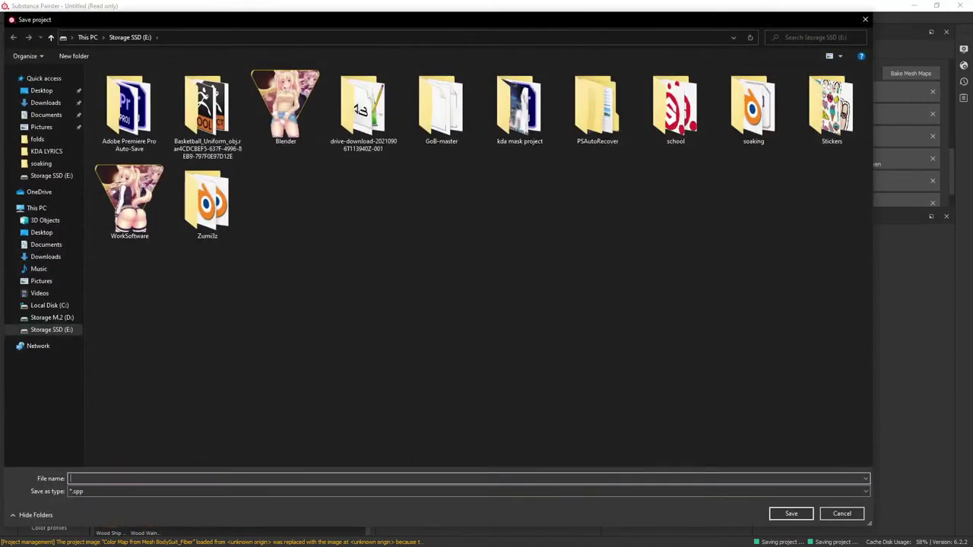
type("test")
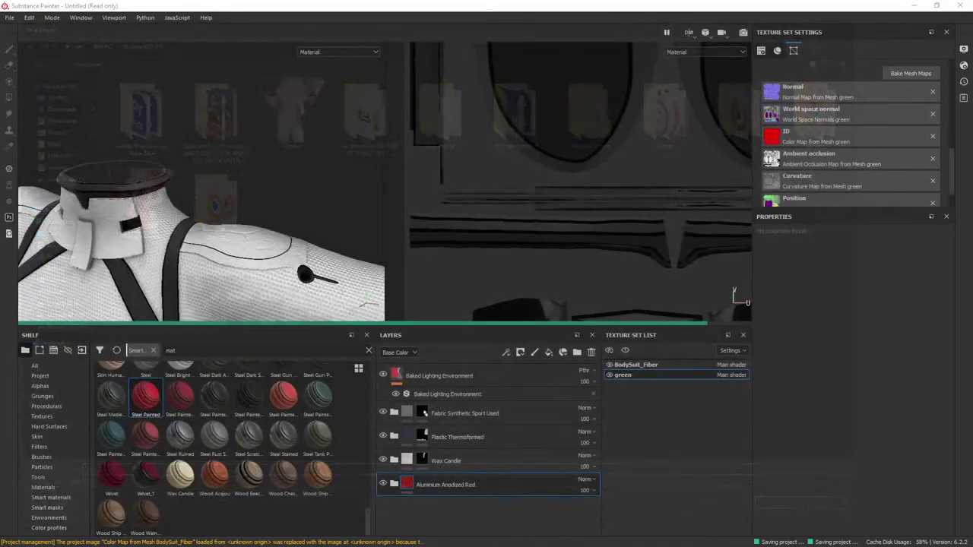
key("Return")
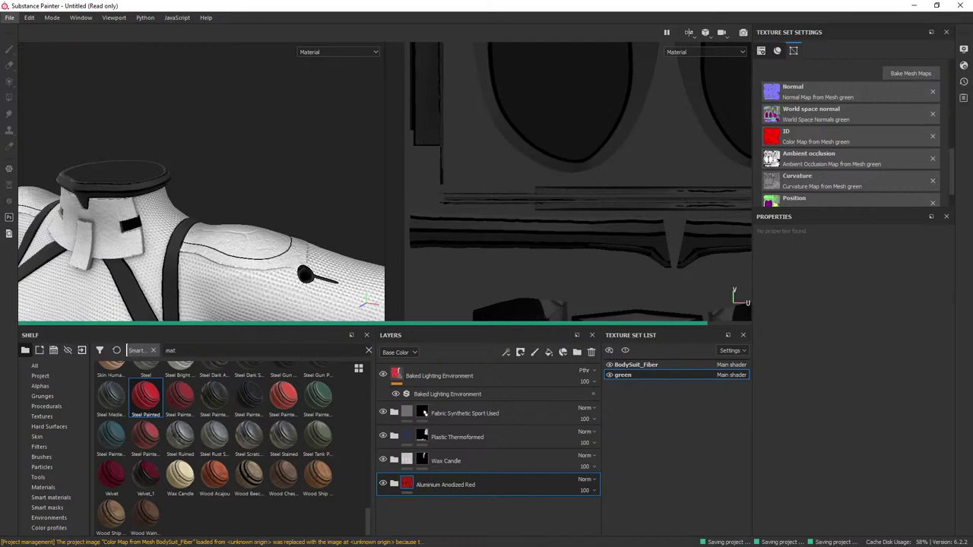
Start a new project with the kitkat suit.obj mesh and answer the unsaved-changes prompt
left_click(9, 17)
left_click(23, 31)
left_click(592, 135)
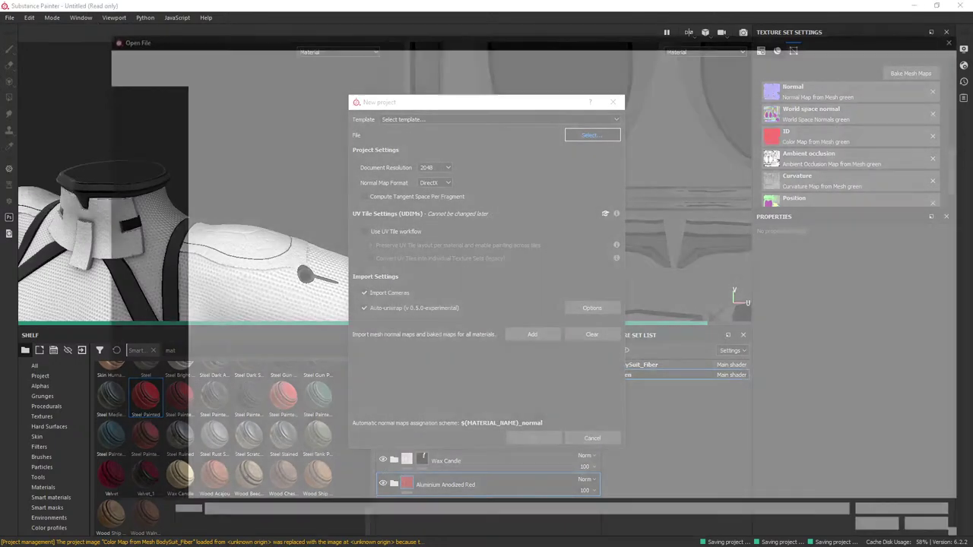
left_click(381, 220)
double_click(459, 220)
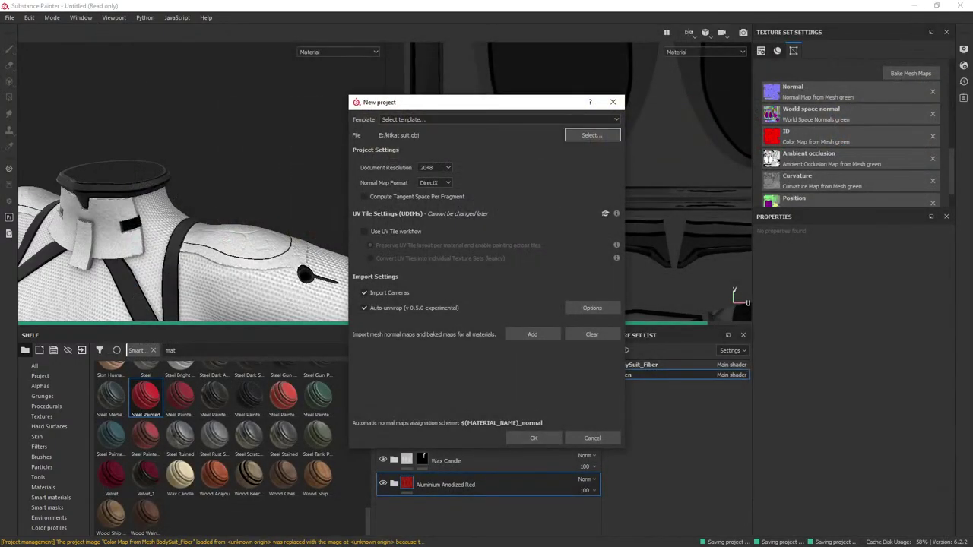
left_click(534, 437)
left_click(516, 296)
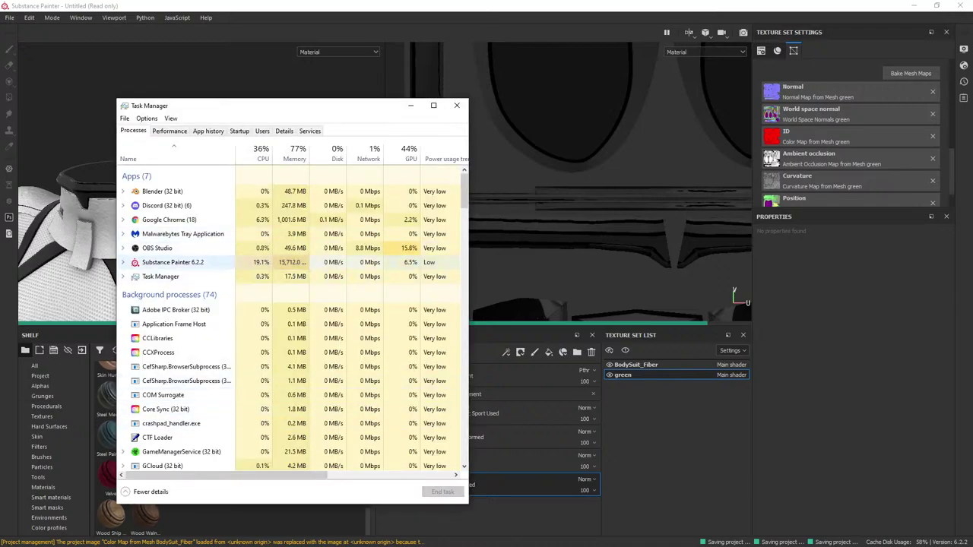
End the frozen Substance Painter task in Task Manager and close Task Manager
left_click(173, 262)
left_click(442, 491)
left_click(456, 105)
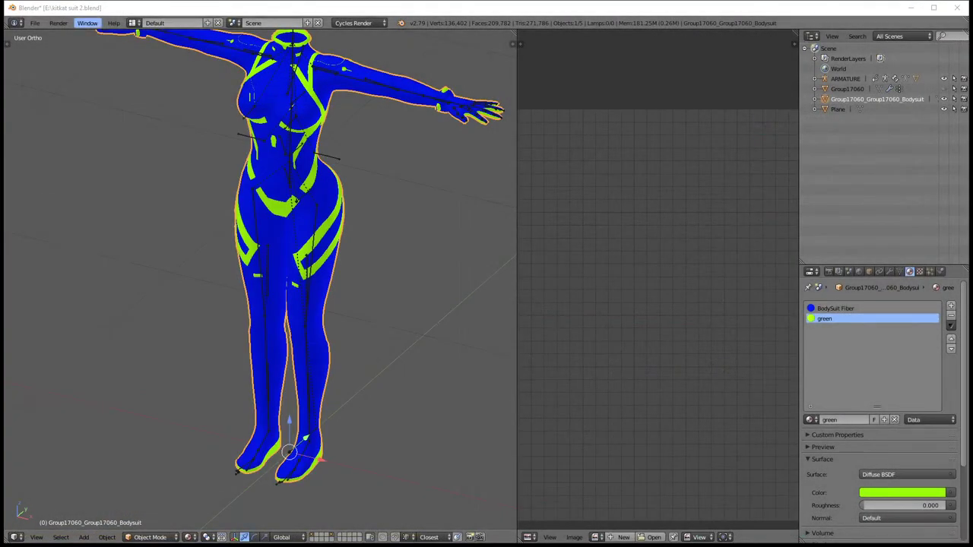
Close Blender and confirm quitting
left_click(35, 22)
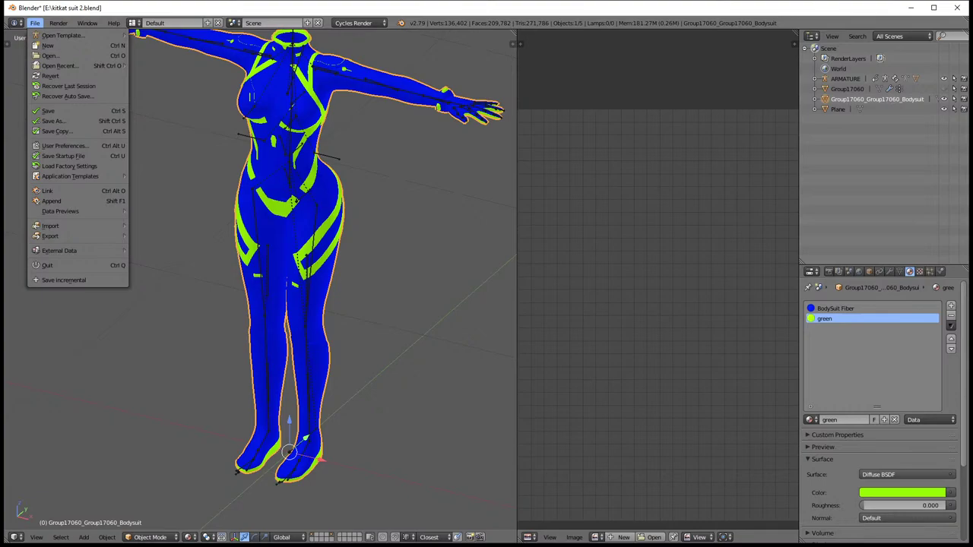
mouse_move(76, 225)
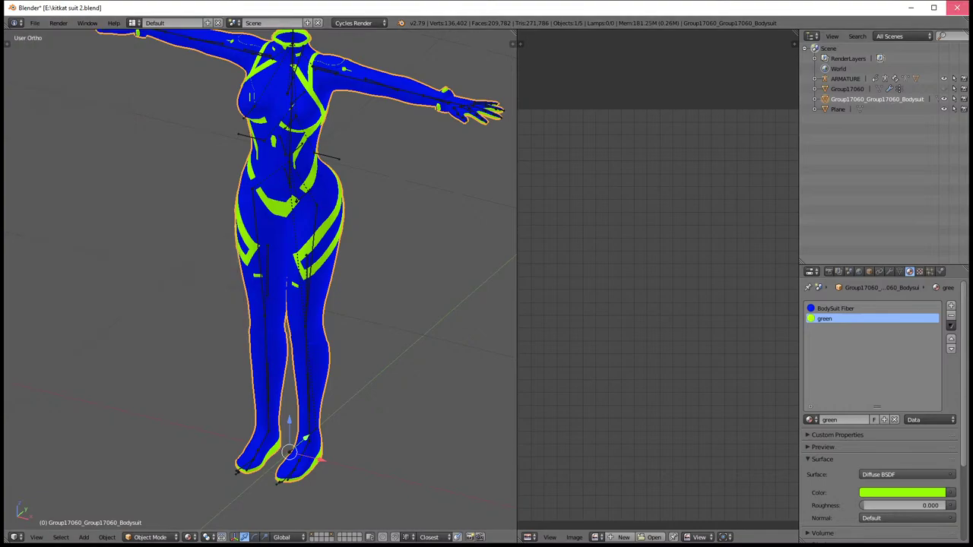
left_click(956, 8)
key("Return")
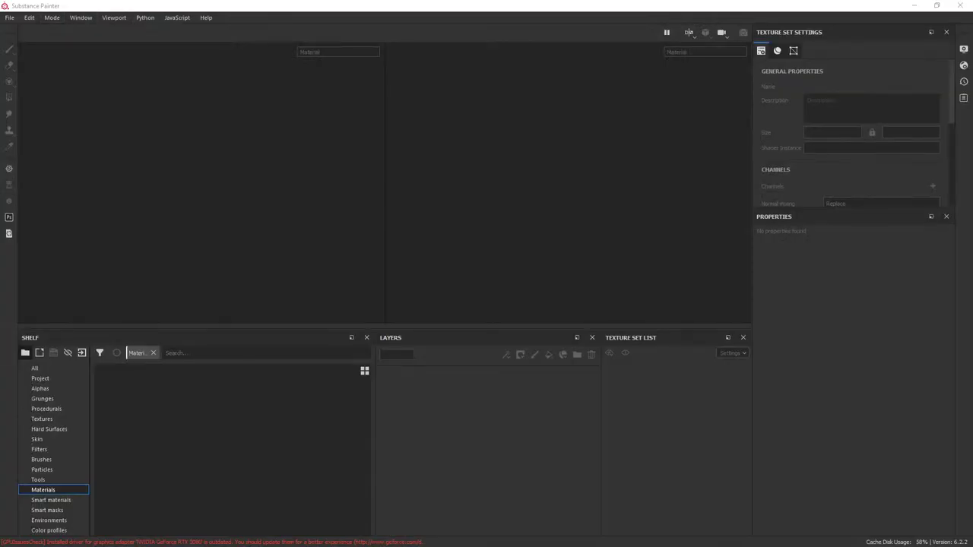
Create a project from kitkat suit.obj with Auto-unwrap and Import Cameras off and UV Tile workflow on
left_click(9, 17)
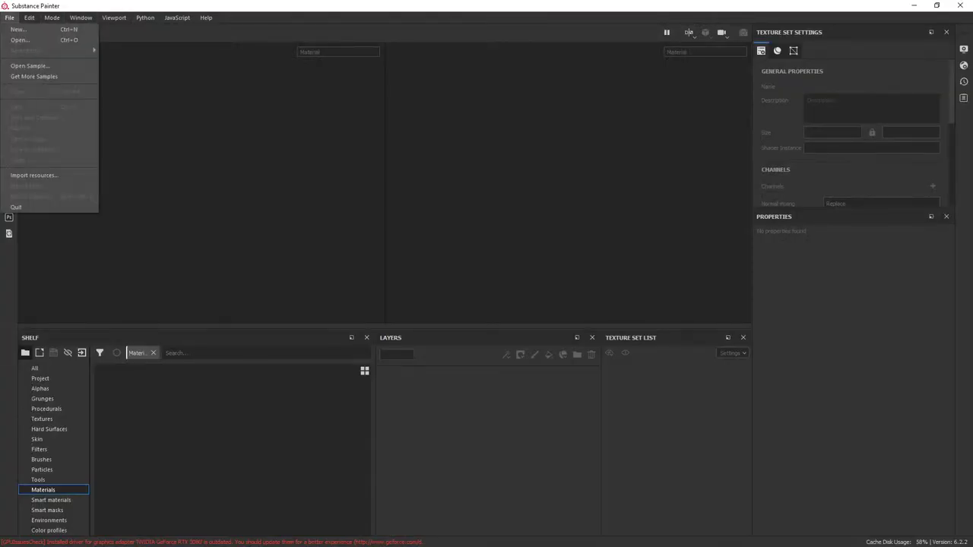
left_click(23, 27)
left_click(593, 135)
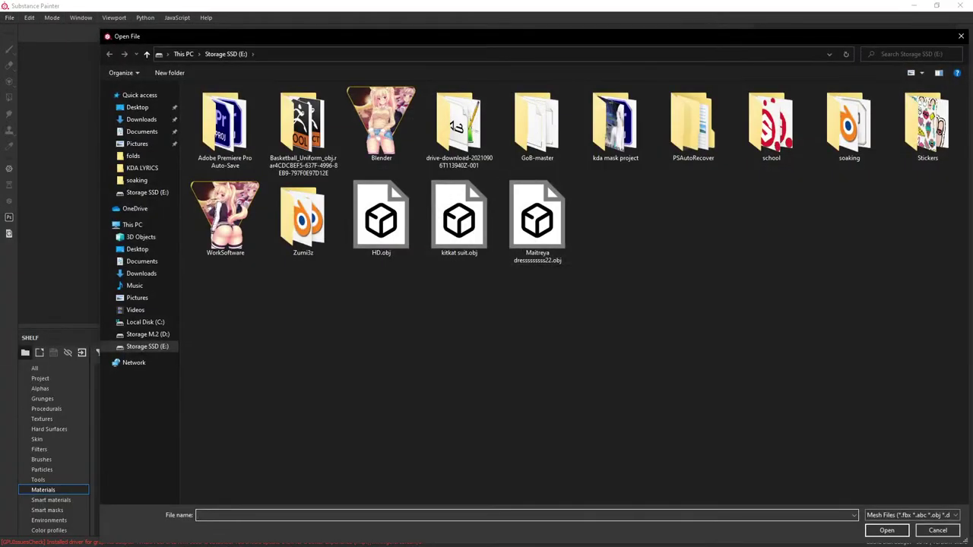
double_click(459, 220)
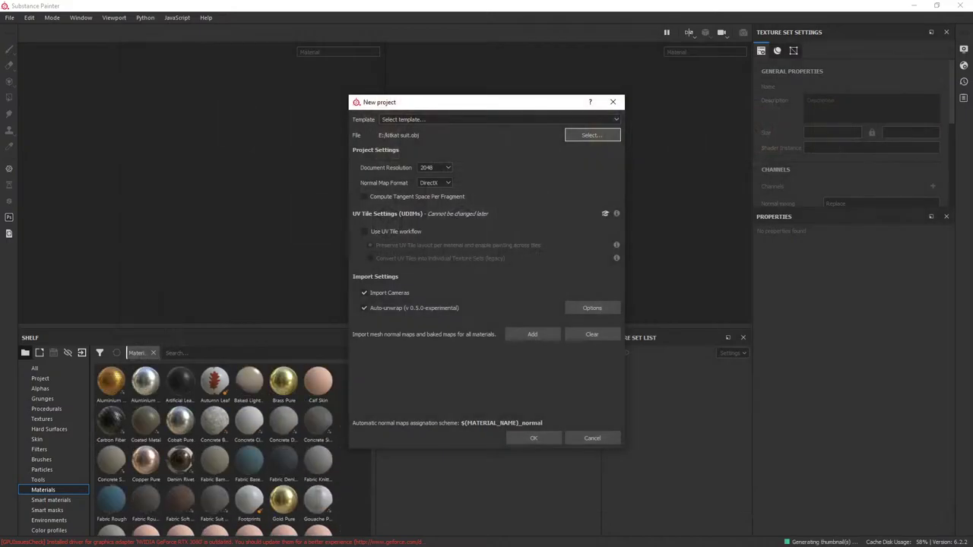
left_click(364, 308)
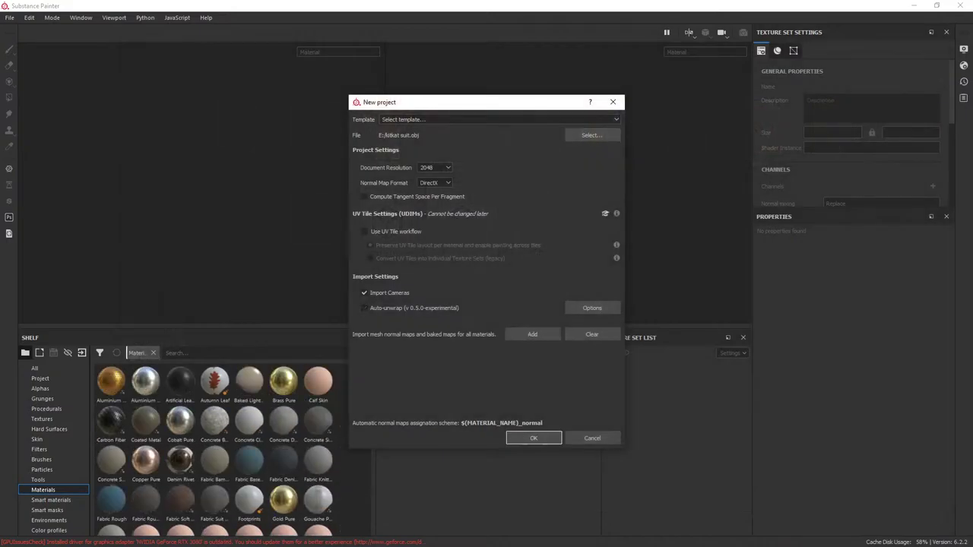
left_click(364, 292)
left_click(364, 231)
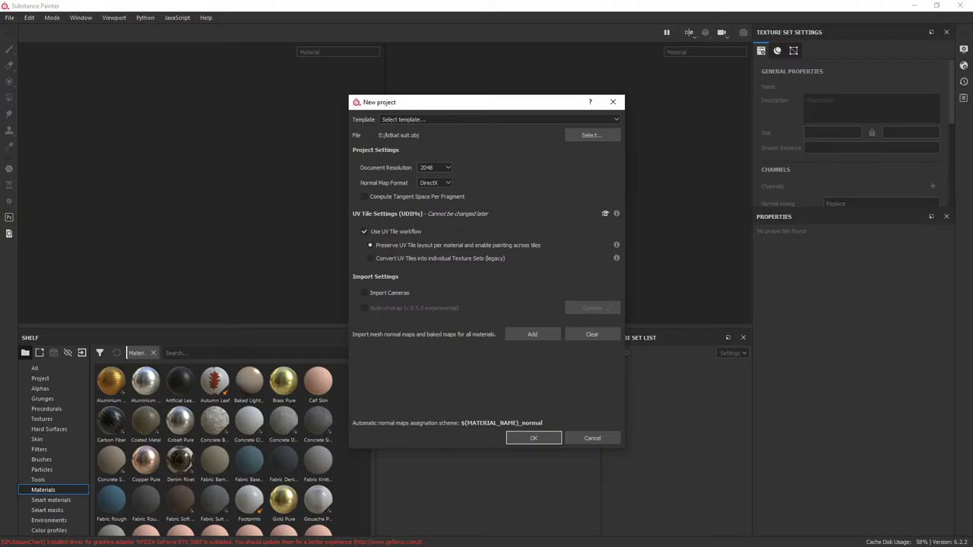
left_click(533, 438)
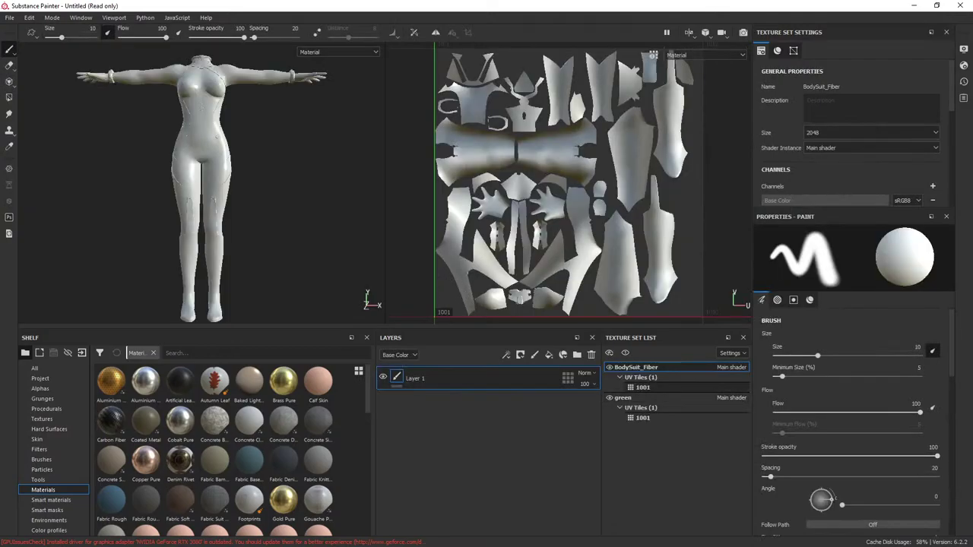
Select the green texture set, try a new shader instance, then revert it to Main shader
left_click(623, 397)
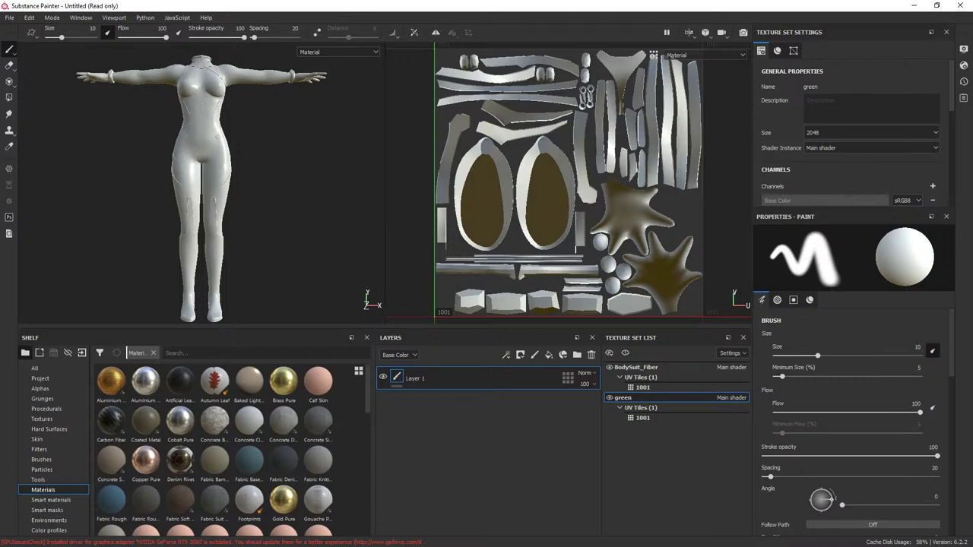
scroll(851, 130, "down", 2)
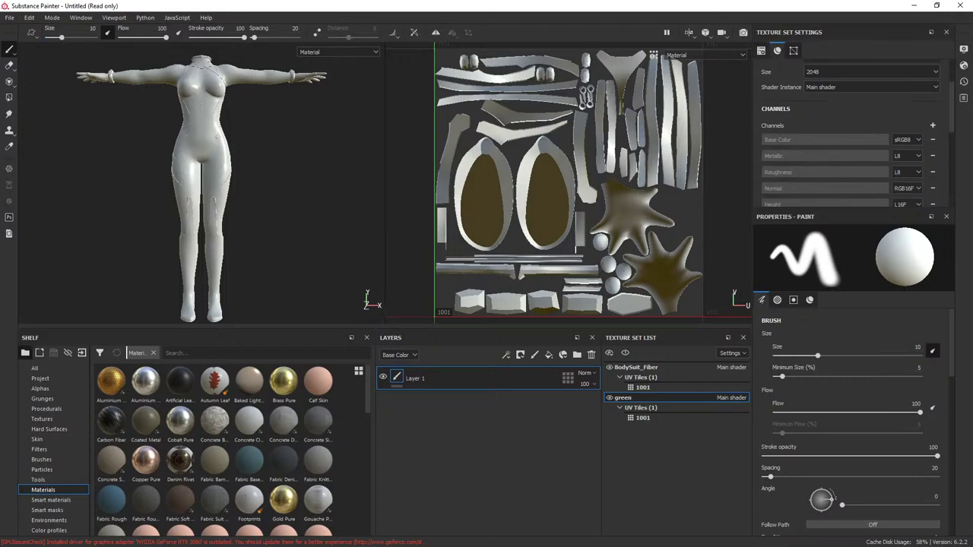
left_click(870, 86)
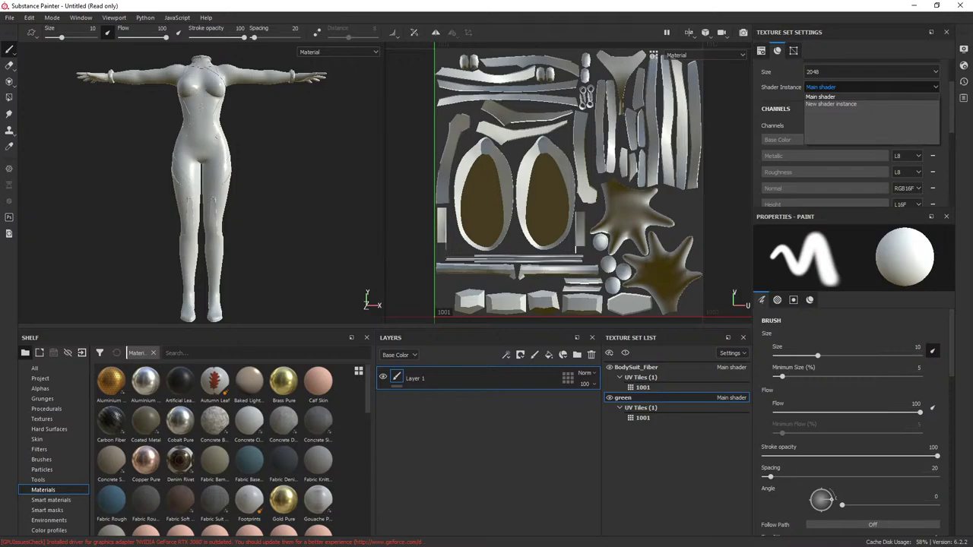
key("Escape")
key("space")
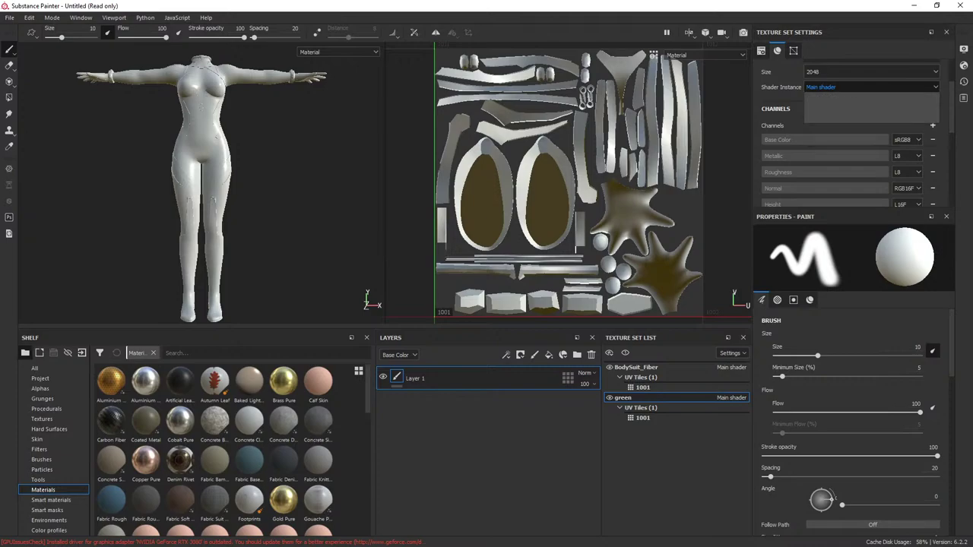
key("Down")
key("Return")
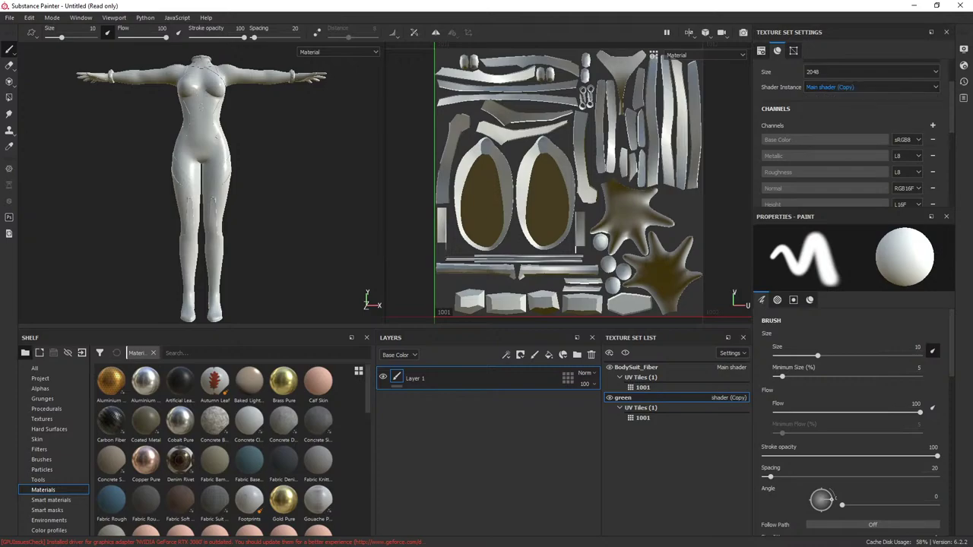
key("space")
key("Down")
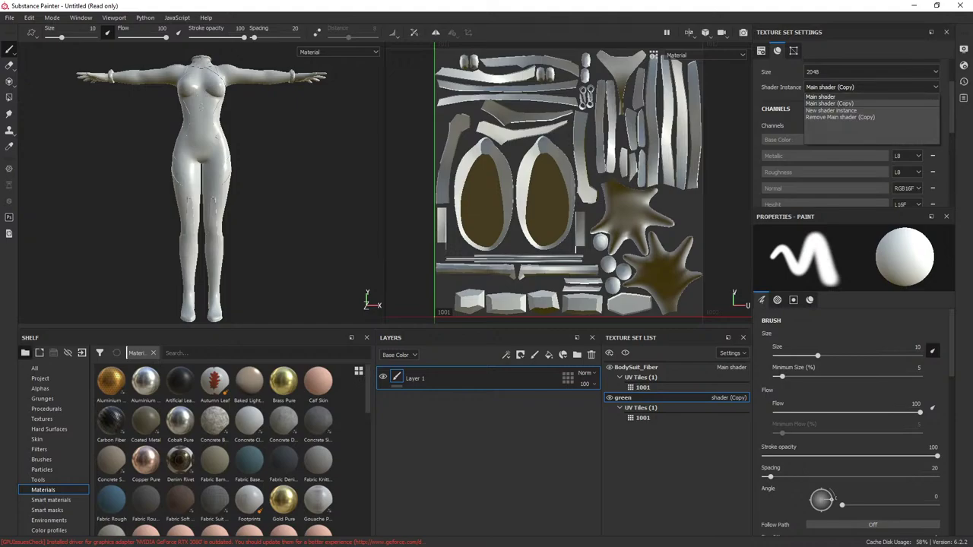
key("Up")
key("Return")
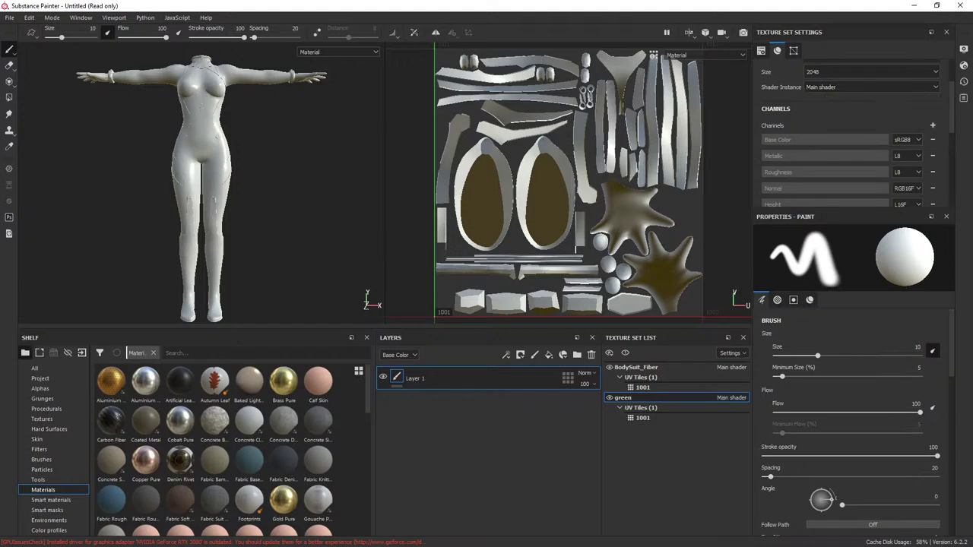
Set the green set's UV padding to UV Space Neighbor and open the Baking dialog
scroll(858, 133, "down", 2)
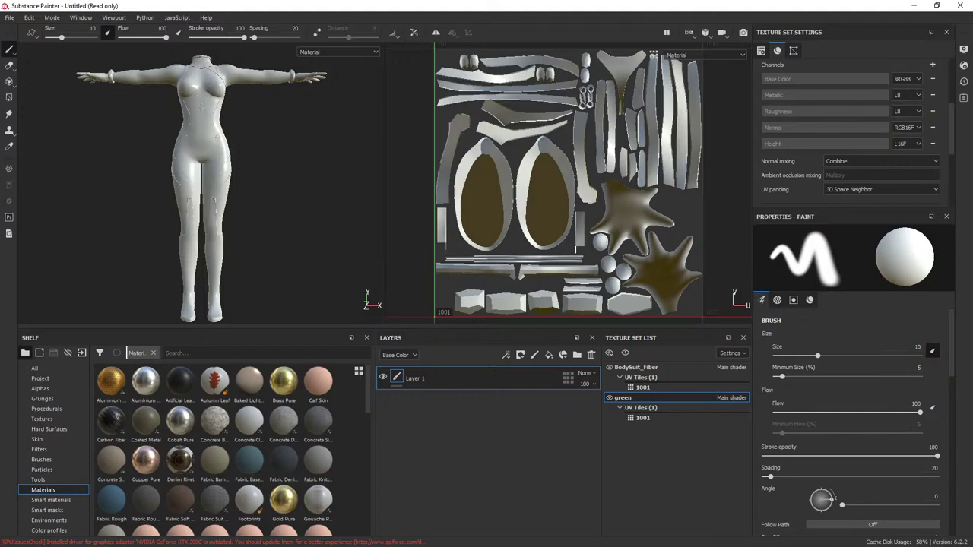
scroll(858, 124, "down", 2)
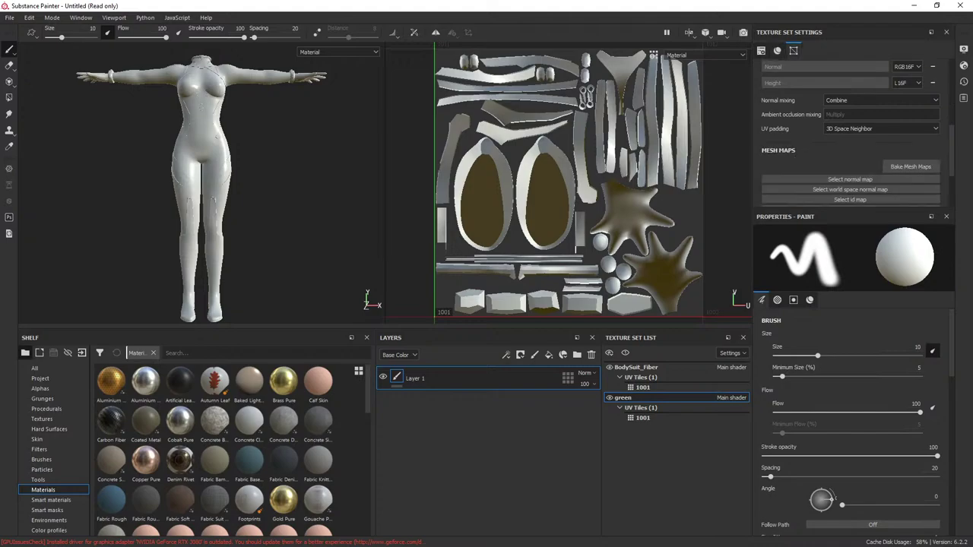
left_click(880, 128)
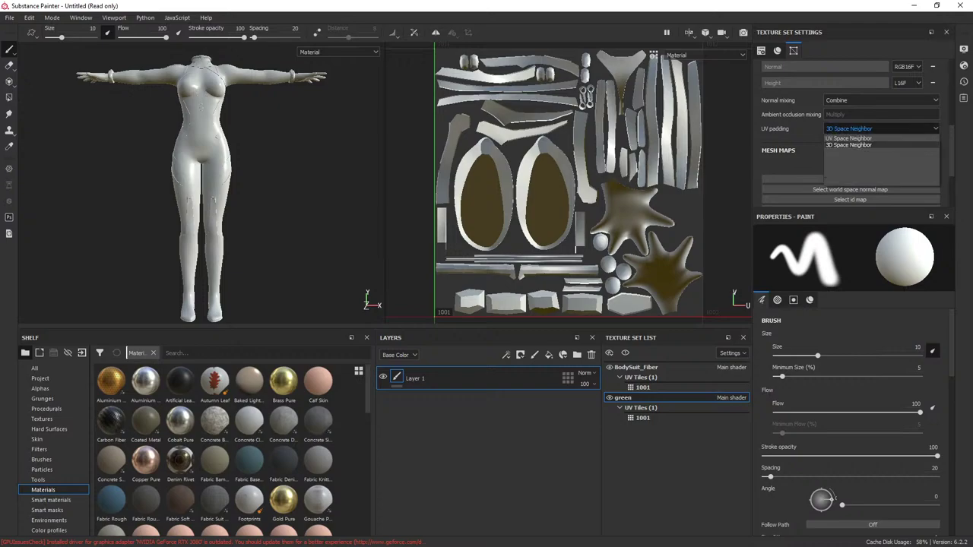
left_click(848, 138)
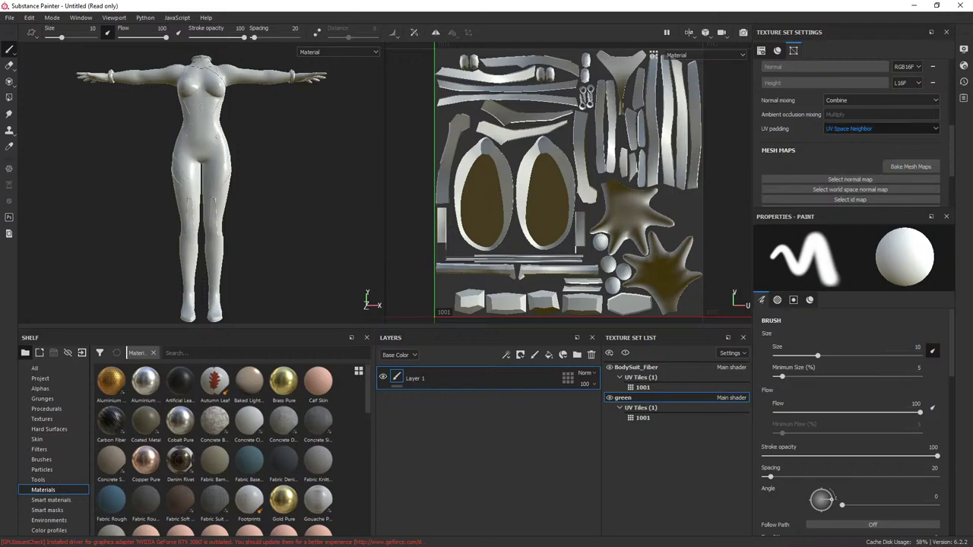
left_click(880, 128)
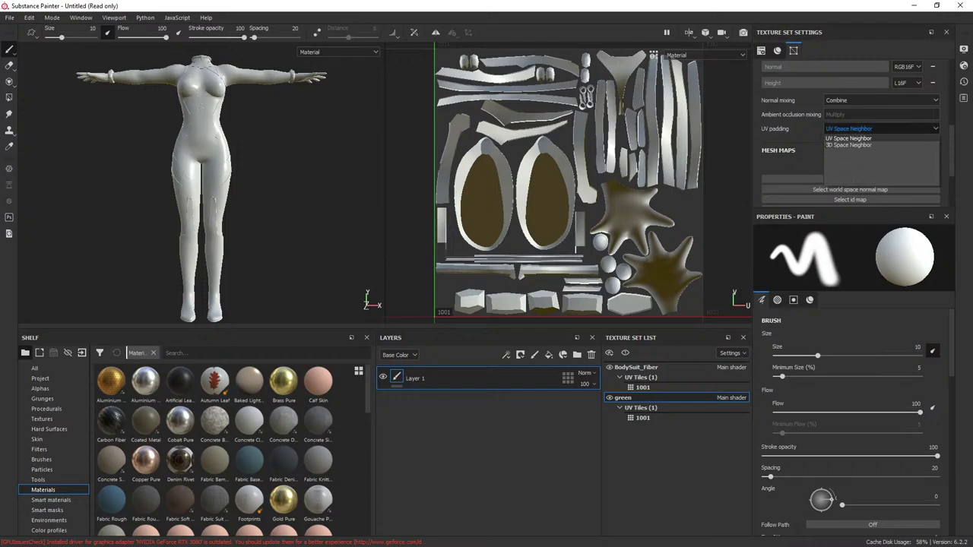
left_click(848, 139)
left_click(911, 166)
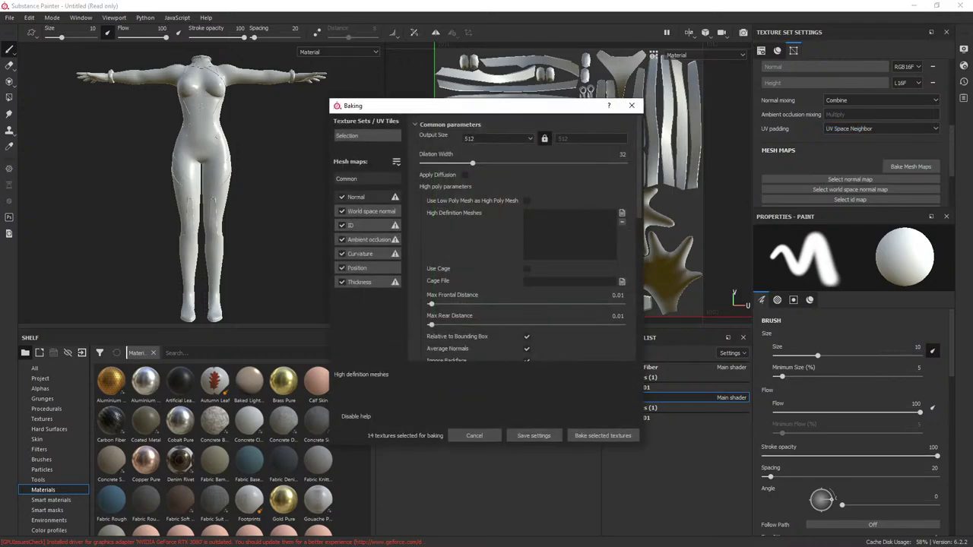
Add E:/HD.obj as the high-poly mesh and set the ID colour source to File ID
left_click(622, 212)
double_click(383, 220)
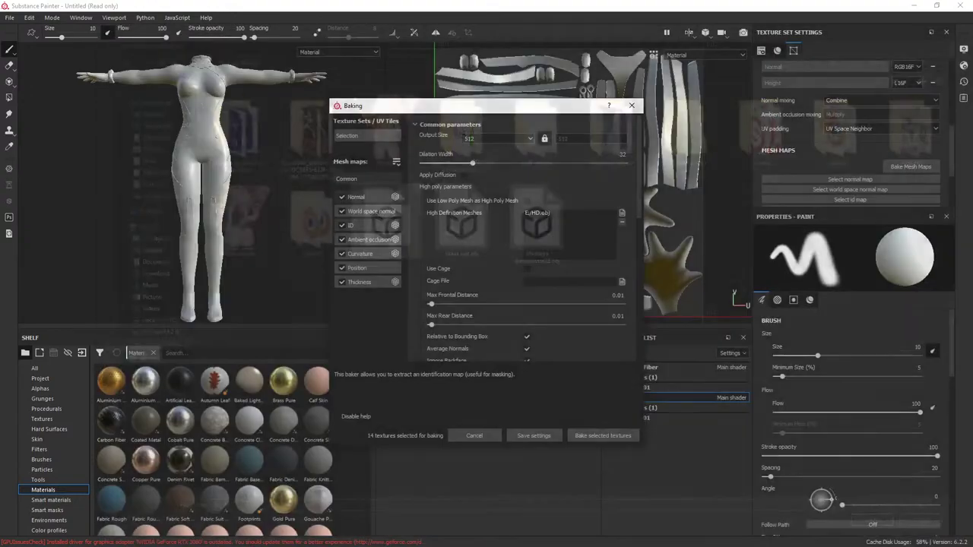
left_click(368, 225)
left_click(524, 136)
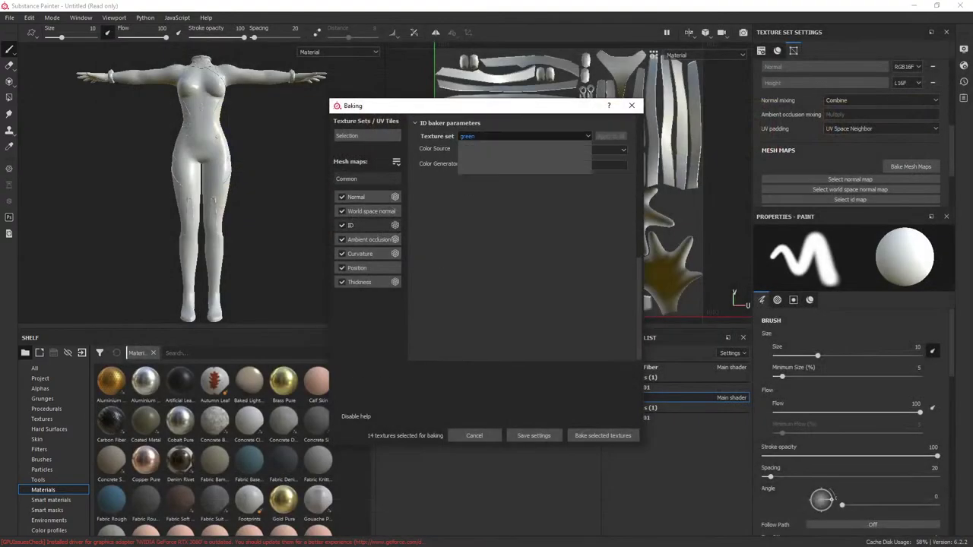
left_click(466, 151)
left_click(543, 149)
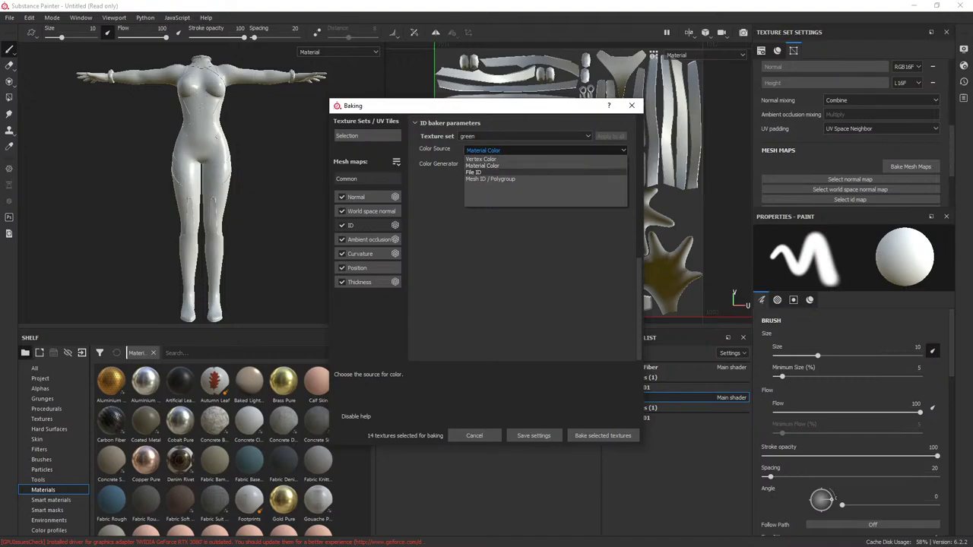
left_click(487, 150)
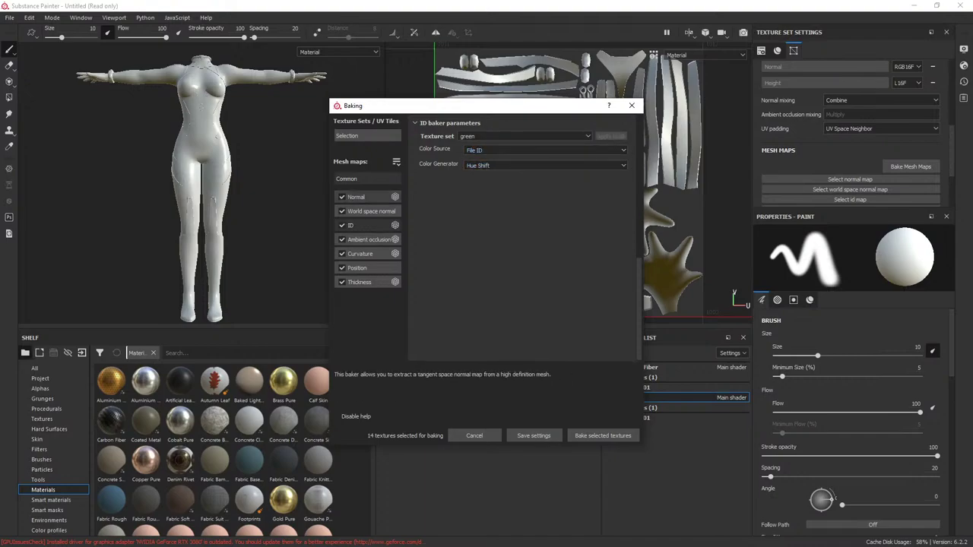
Set ambient occlusion secondary rays to 256 and bake the selected mesh maps
left_click(371, 212)
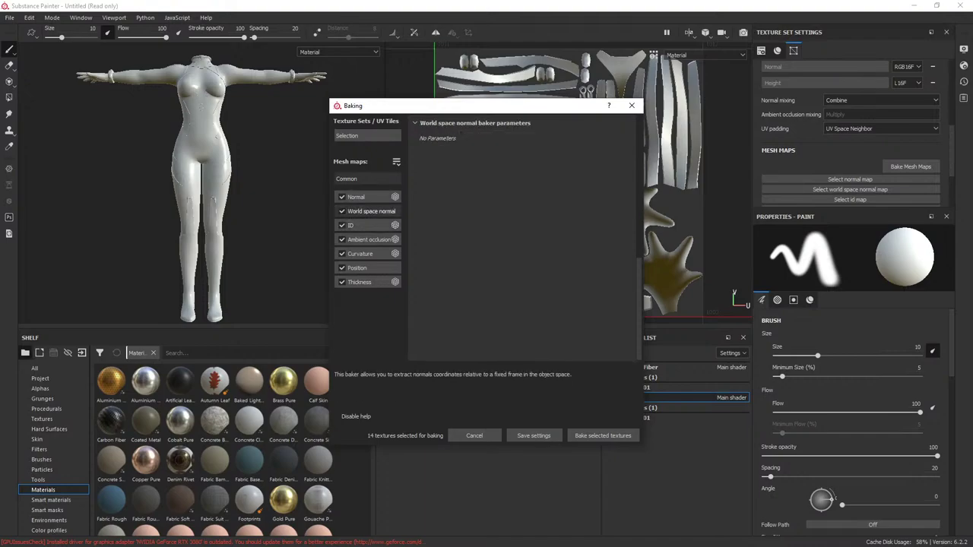
left_click(370, 239)
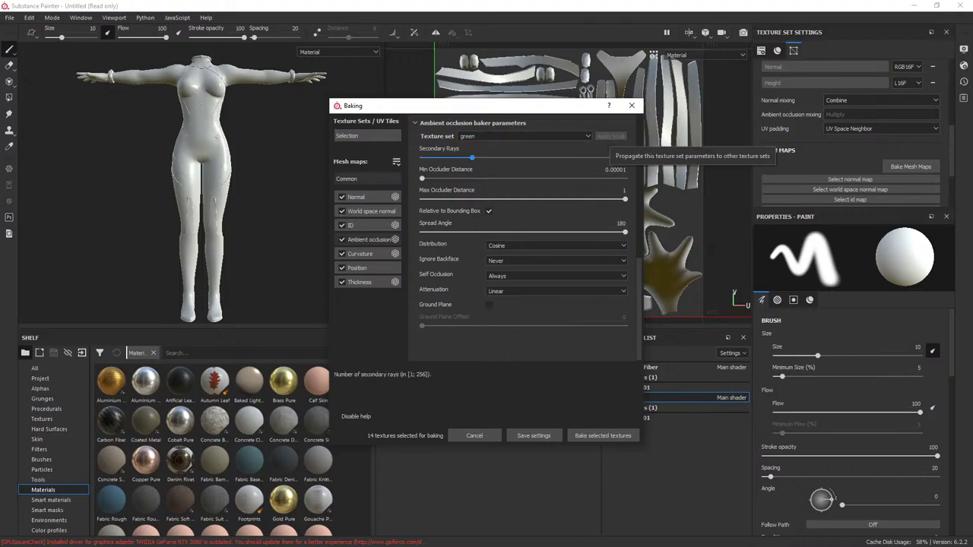
left_click(619, 148)
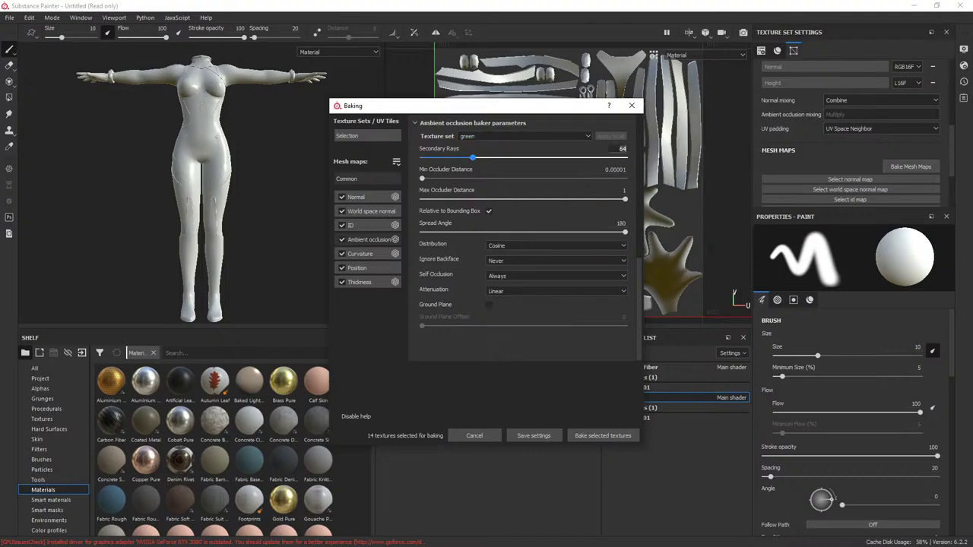
type("25")
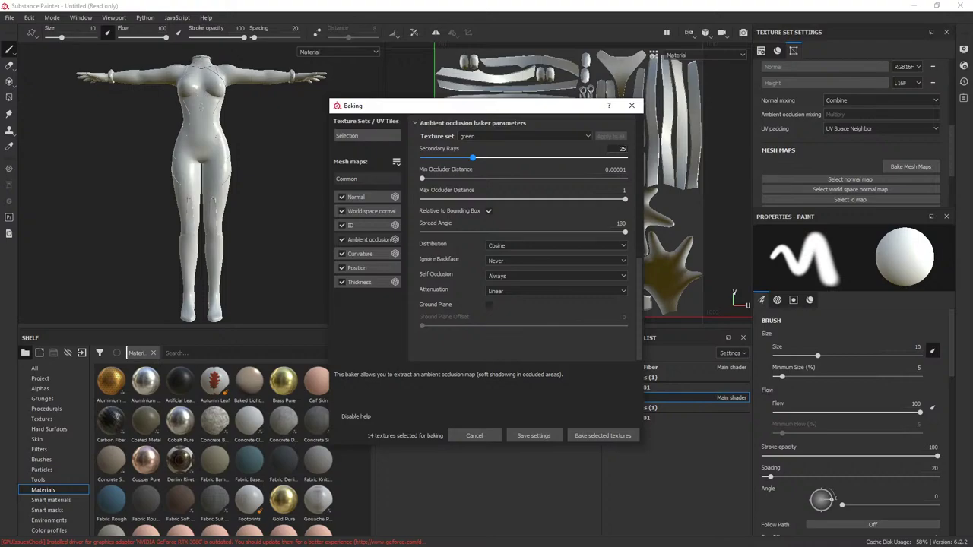
key("Return")
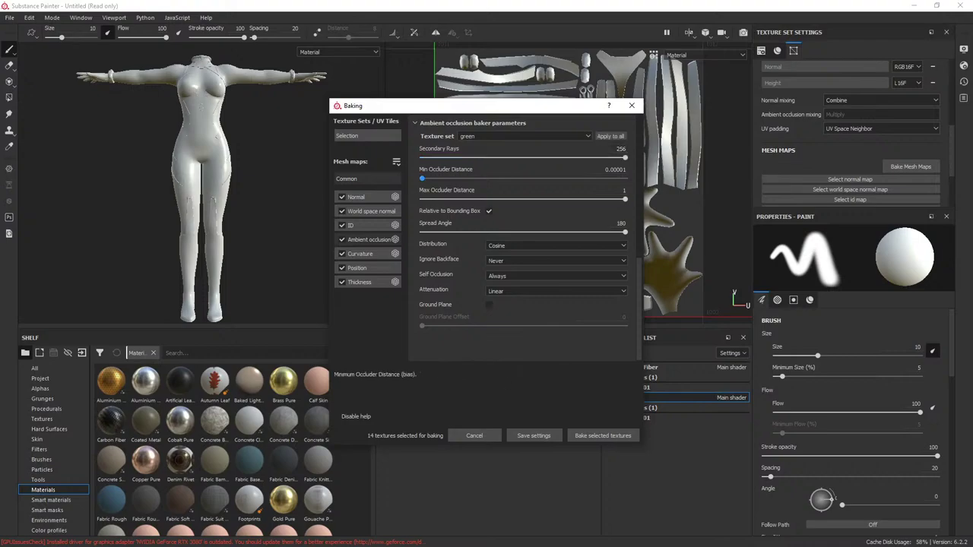
left_click(603, 435)
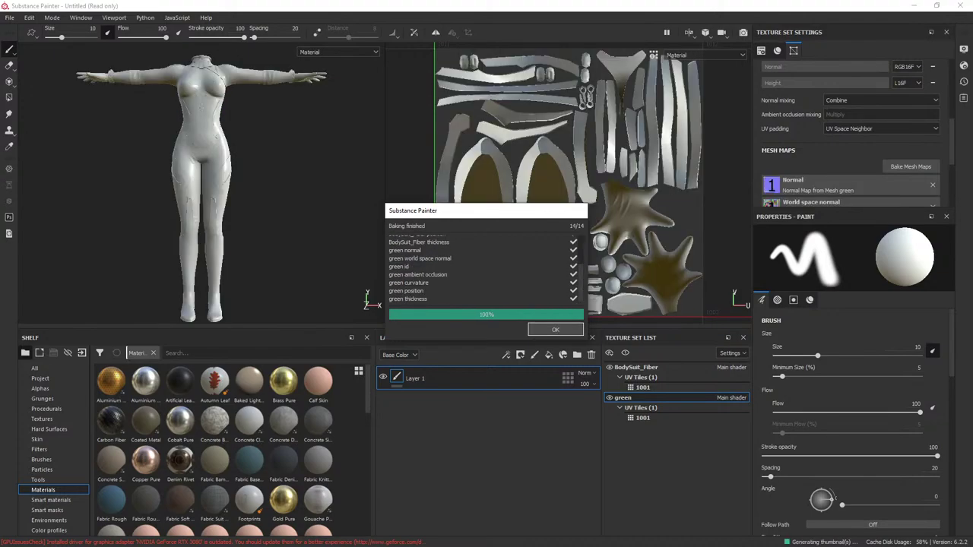
Dismiss the bake report and zoom in to inspect the baked torso
left_click(554, 329)
scroll(220, 85, "up", 5)
scroll(221, 85, "up", 6)
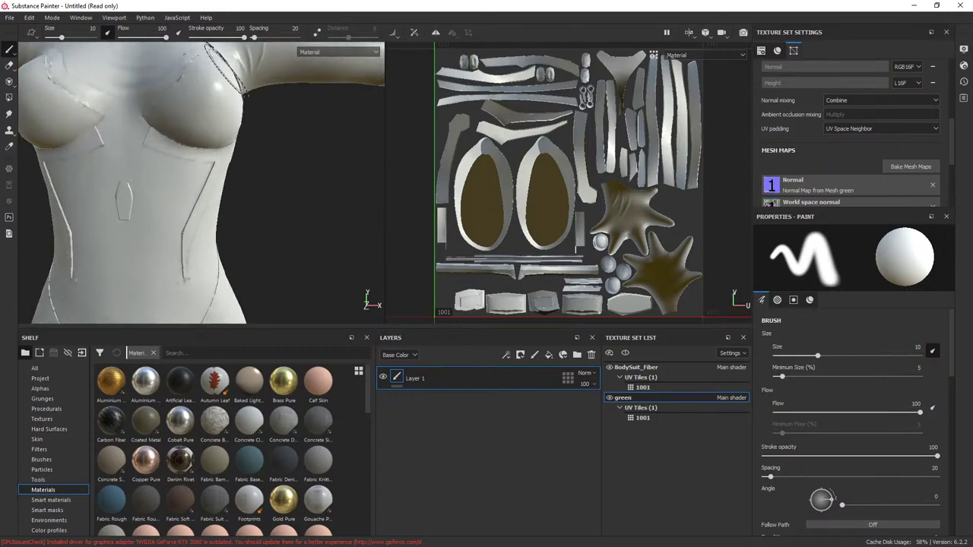
scroll(306, 131, "down", 3)
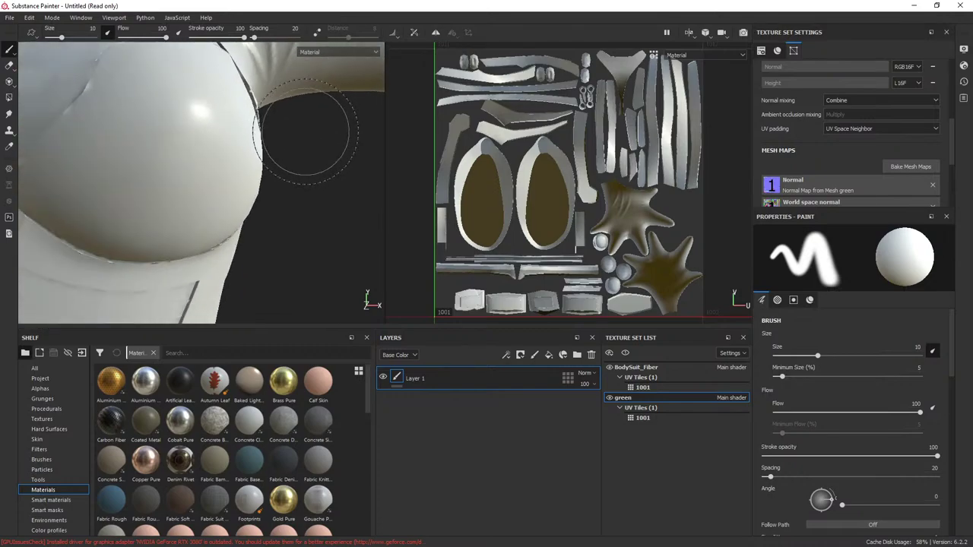
scroll(305, 131, "down", 4)
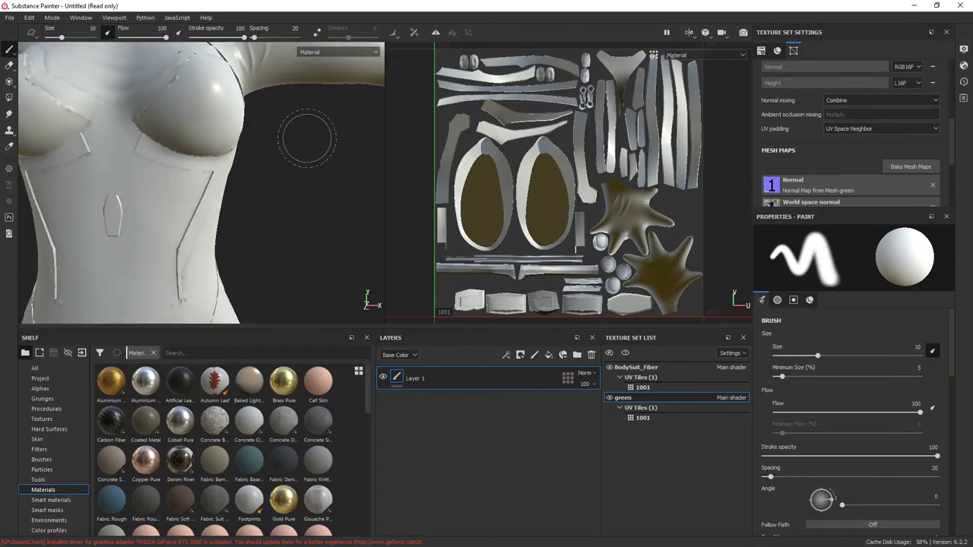
scroll(306, 138, "down", 3)
scroll(308, 139, "up", 3)
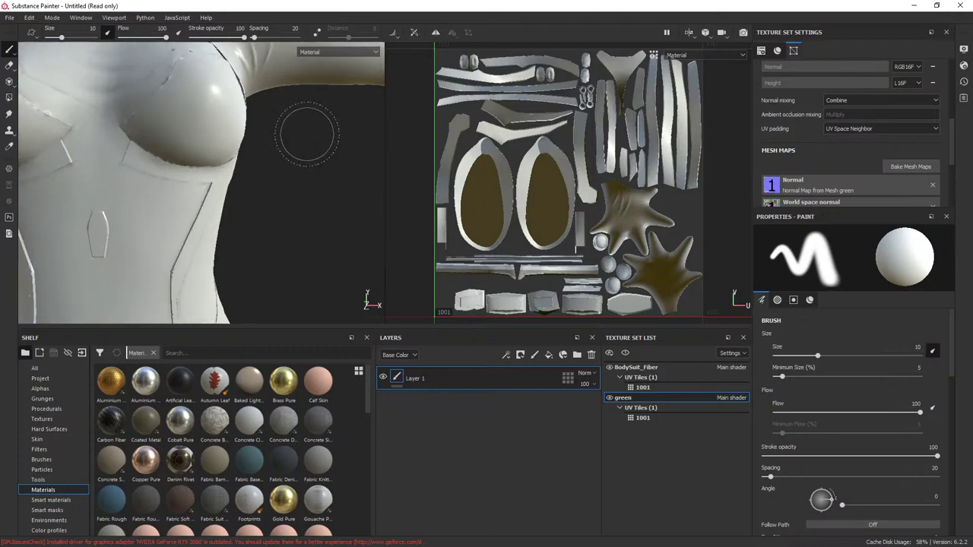
scroll(310, 138, "down", 2)
Reopen the Baking dialog with the output size set to 2048
left_click(910, 166)
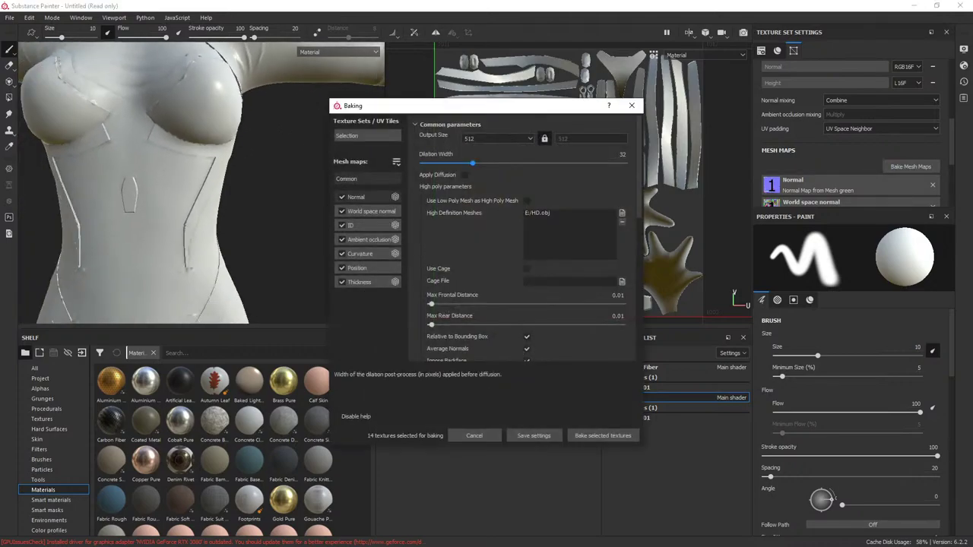
left_click(497, 138)
key("Escape")
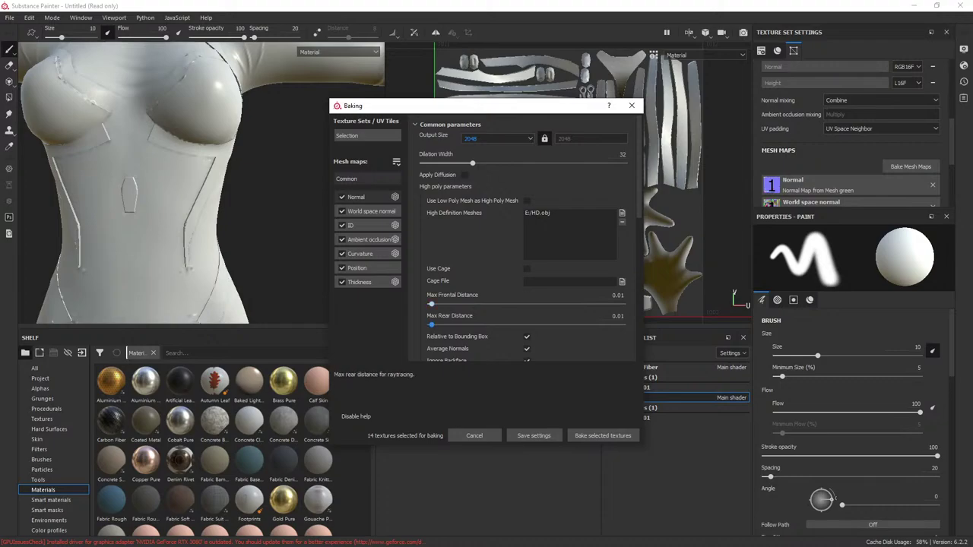
Switch antialiasing to Subsampling 4x4 and rebake the 14 maps at 2048
scroll(524, 235, "down", 3)
left_click(575, 284)
left_click(562, 310)
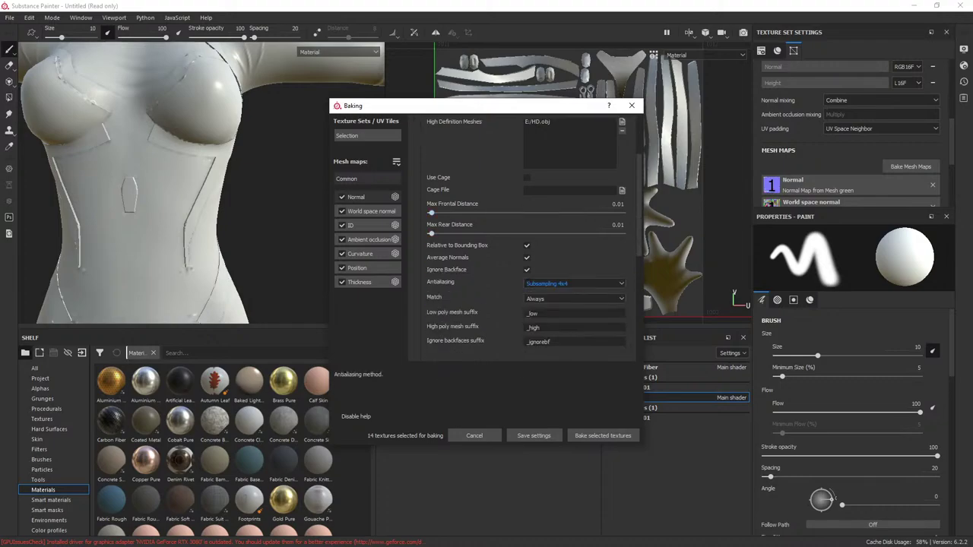
left_click(603, 435)
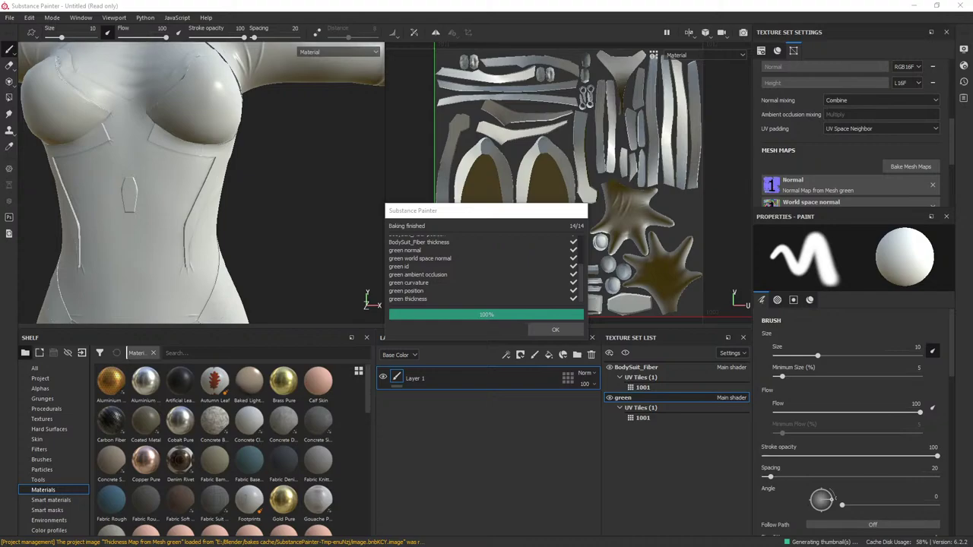
Dismiss the bake report and bring up the viewport Display Settings
left_click(555, 329)
scroll(547, 186, "up", 8)
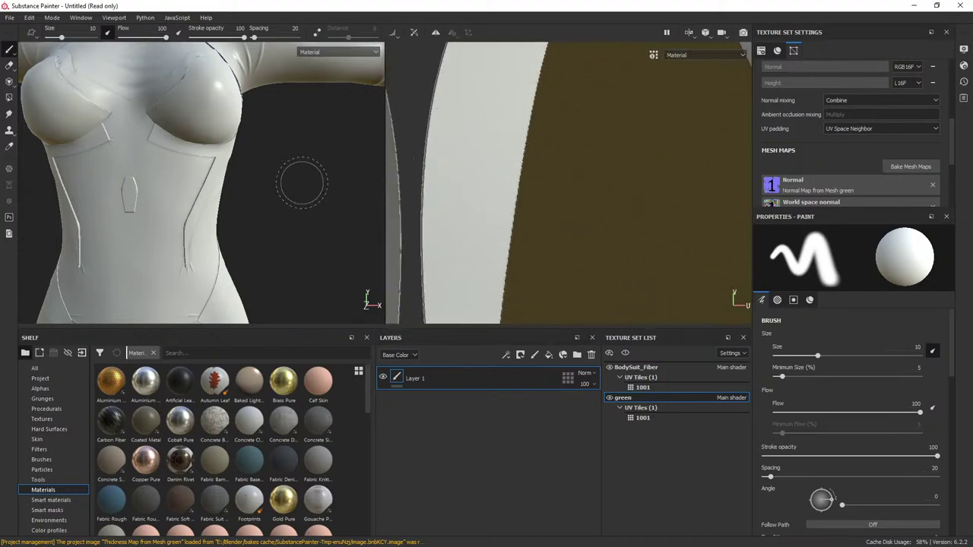
scroll(310, 198, "down", 3)
scroll(310, 198, "down", 3)
left_click(80, 17)
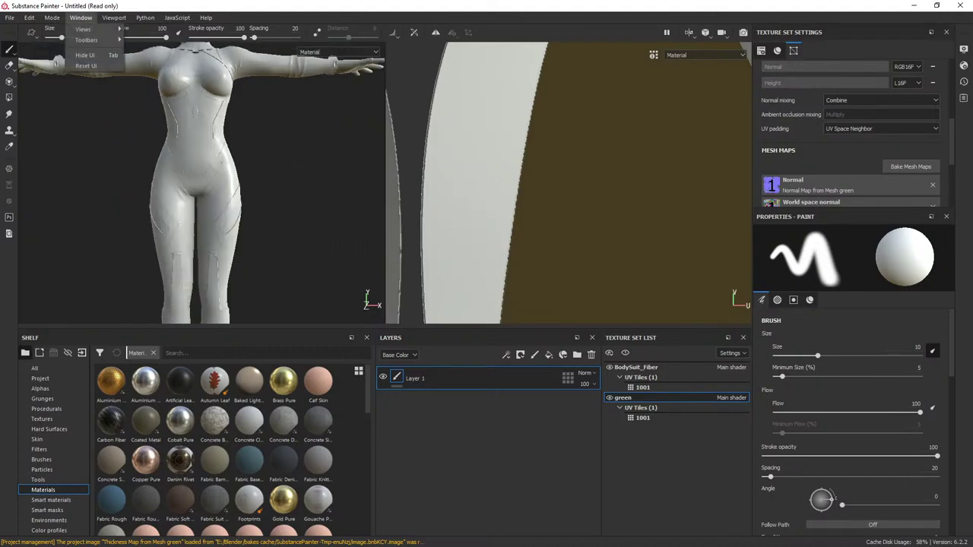
left_click(81, 18)
left_click(81, 18)
left_click(152, 28)
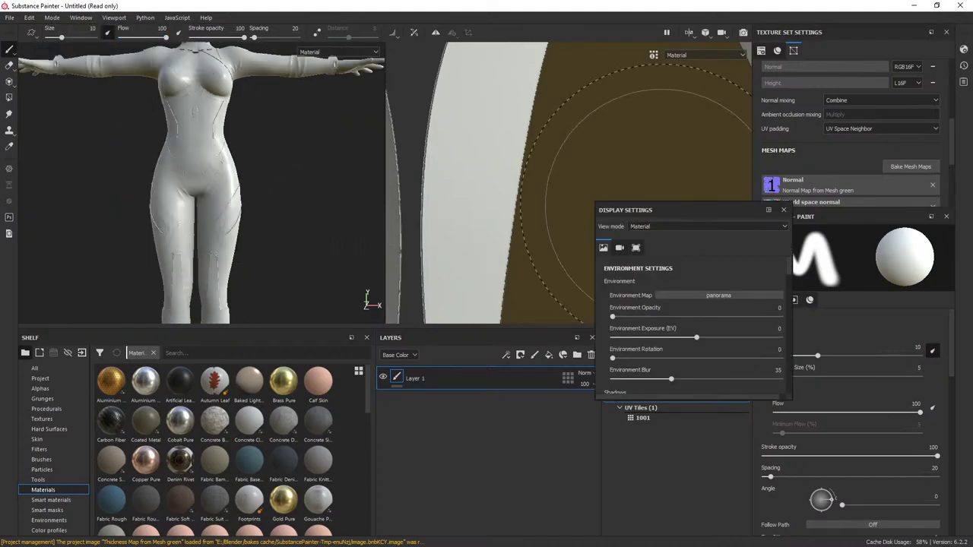
Choose Soft 2RingLowContrast as the environment map and close Display Settings
left_click(718, 295)
left_click(833, 430)
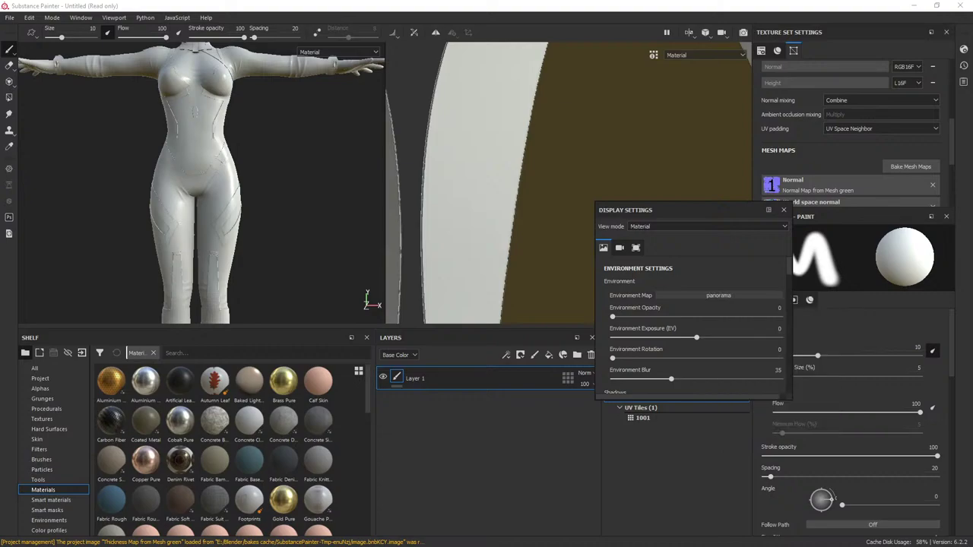
left_click(783, 210)
scroll(562, 238, "down", 5)
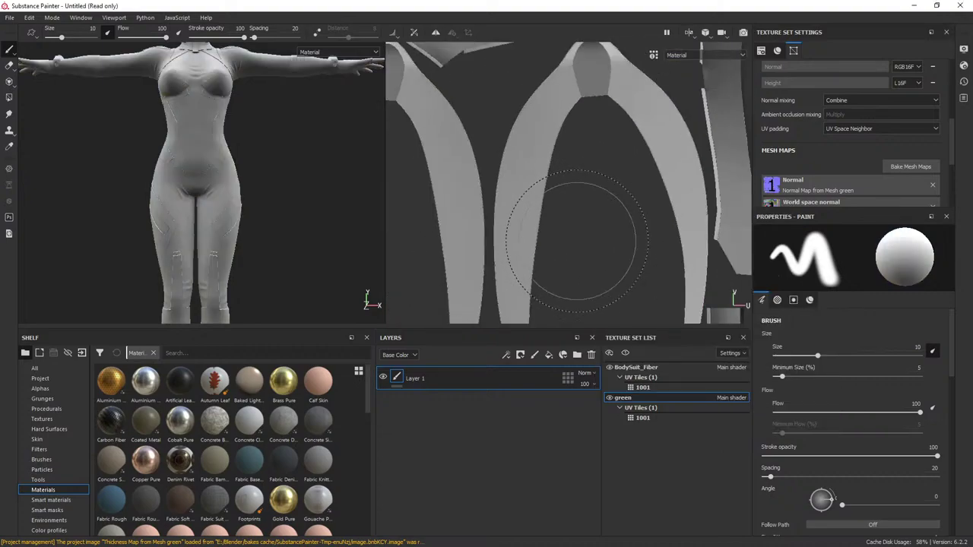
scroll(576, 238, "down", 1)
scroll(543, 98, "up", 4)
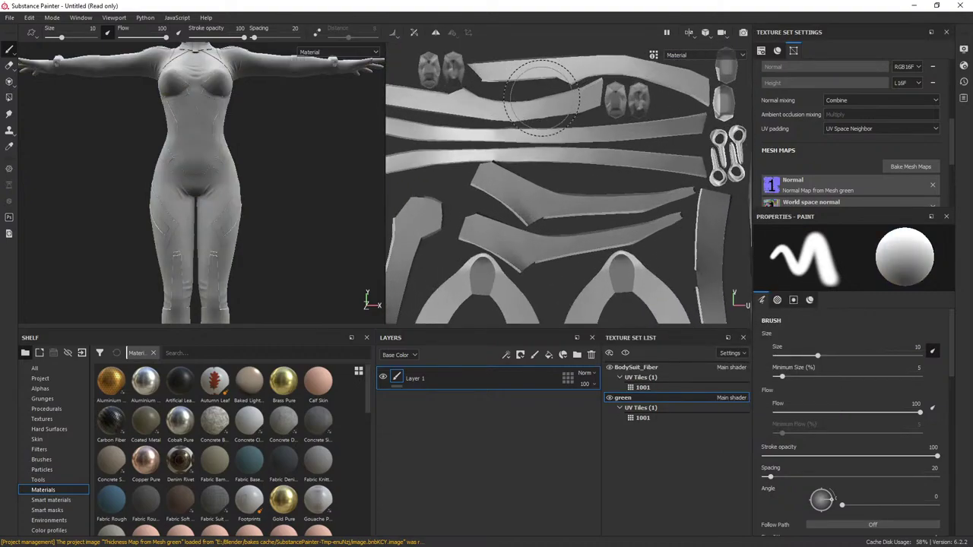
scroll(261, 147, "up", 6)
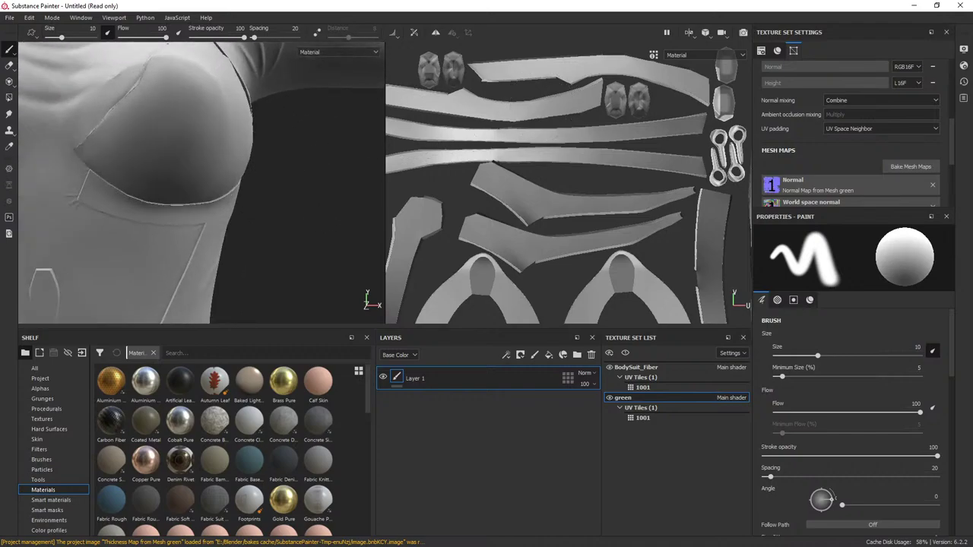
Set the ID baker's colour source to Vertex Color, applied to every texture set
left_click(910, 166)
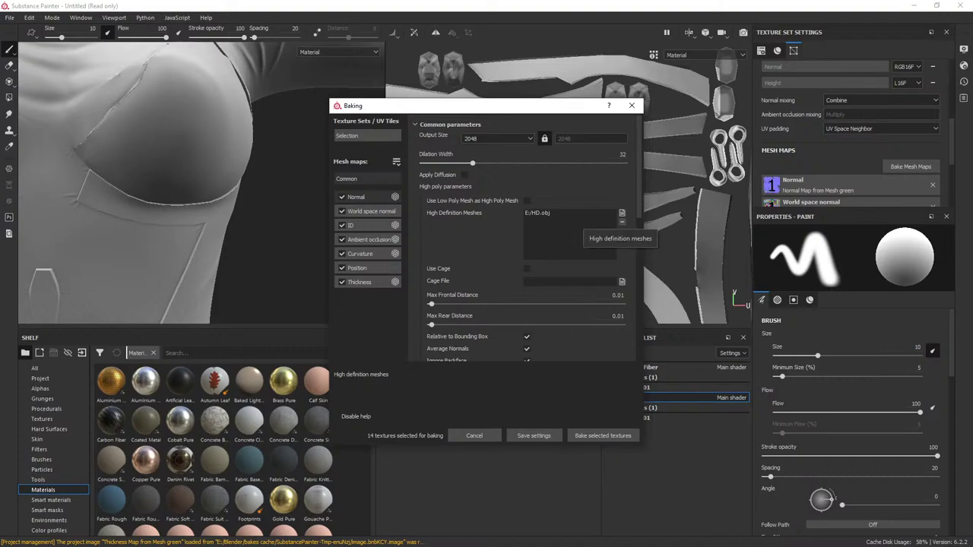
left_click(372, 239)
left_click(361, 225)
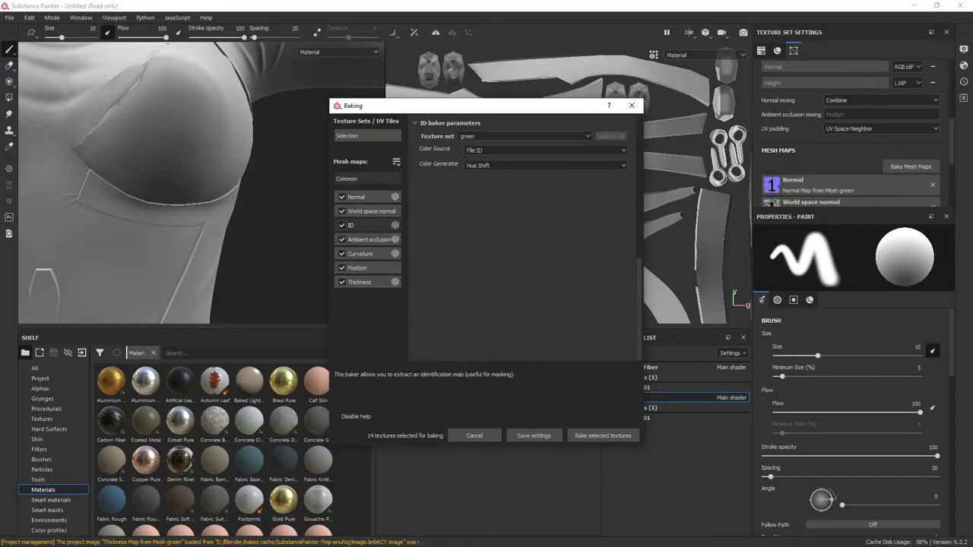
left_click(544, 150)
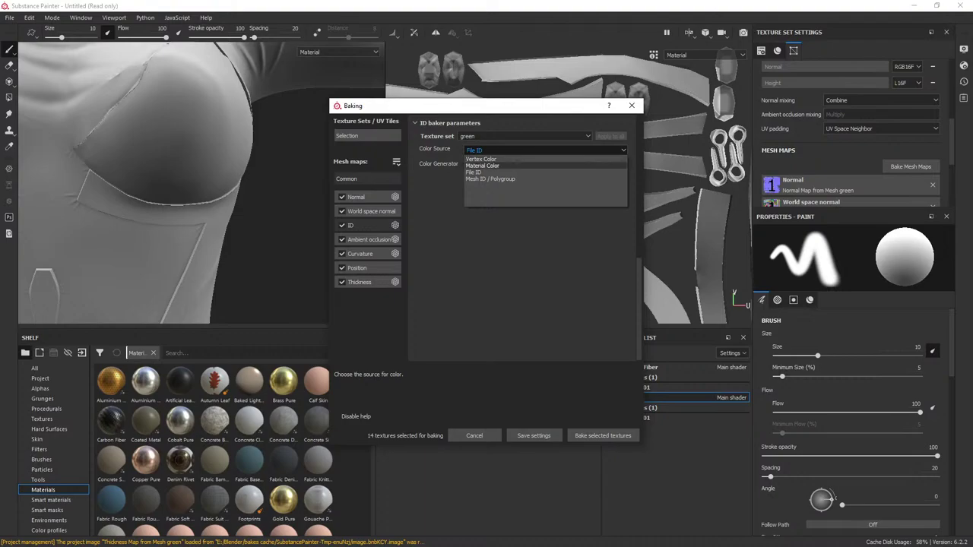
left_click(482, 165)
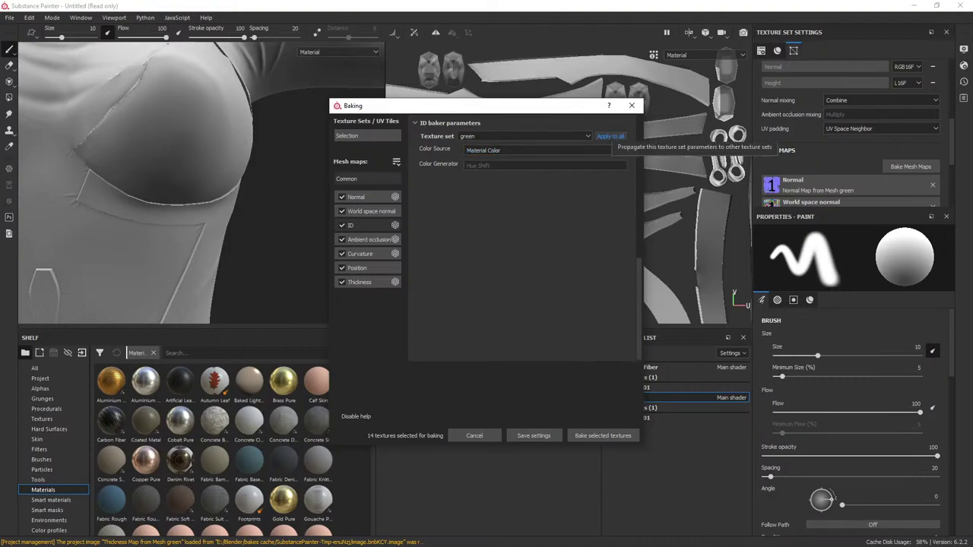
left_click(610, 136)
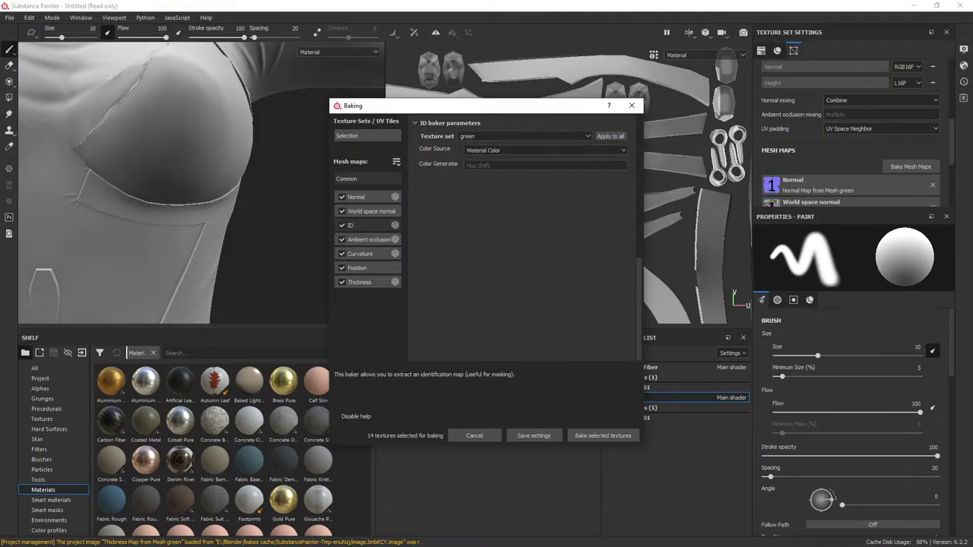
left_click(544, 150)
left_click(481, 156)
Exclude the ID map from the bake and close the Baking dialog
left_click(341, 225)
left_click(369, 239)
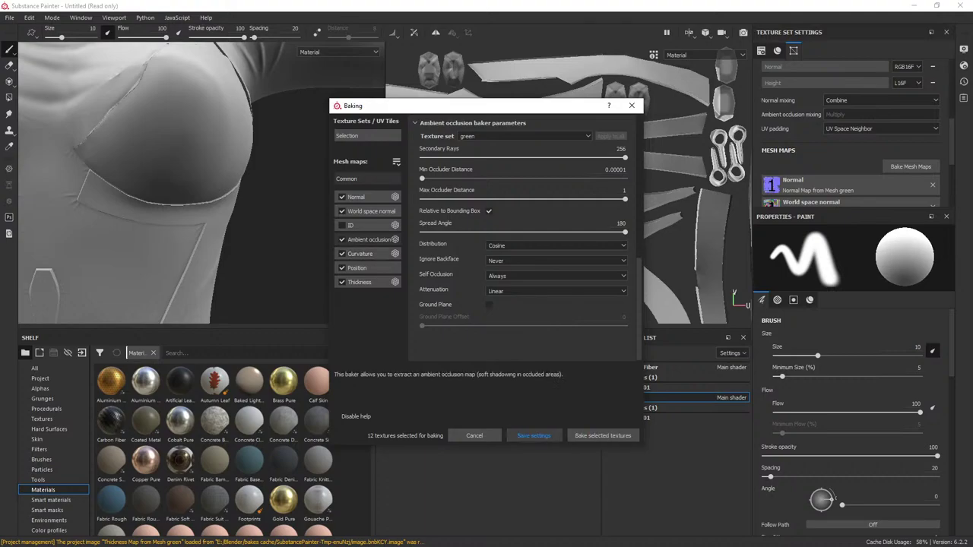
key("Escape")
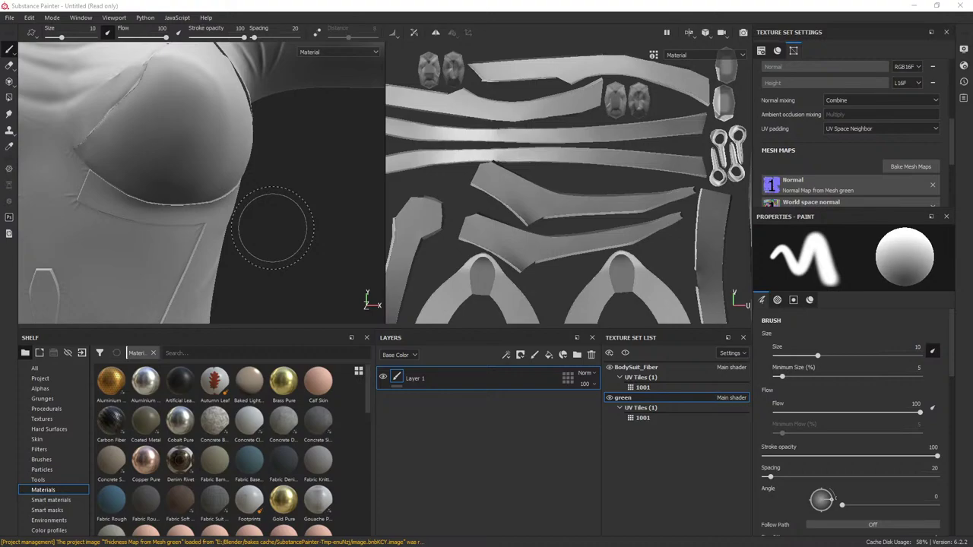
Bake the 12 selected mesh maps from the Baking dialog
left_click(911, 166)
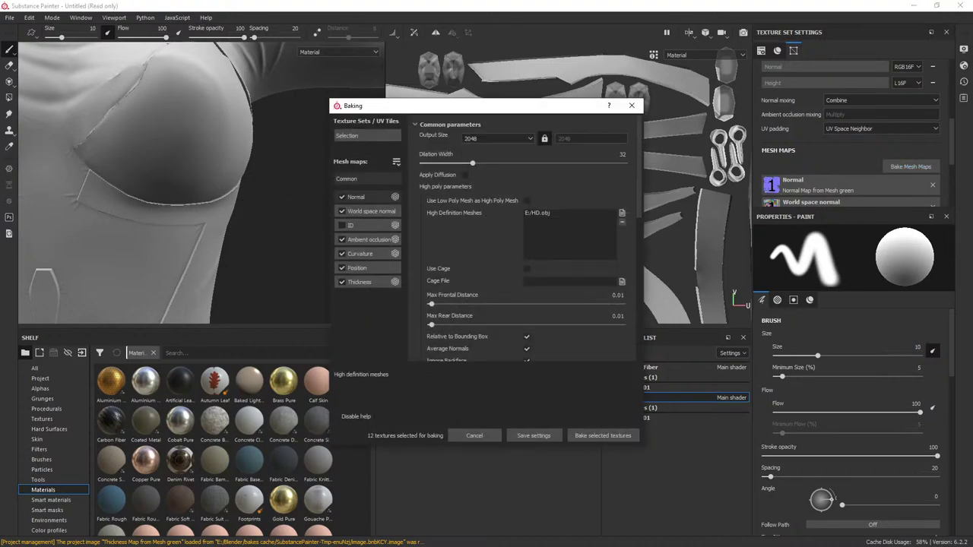
left_click(603, 436)
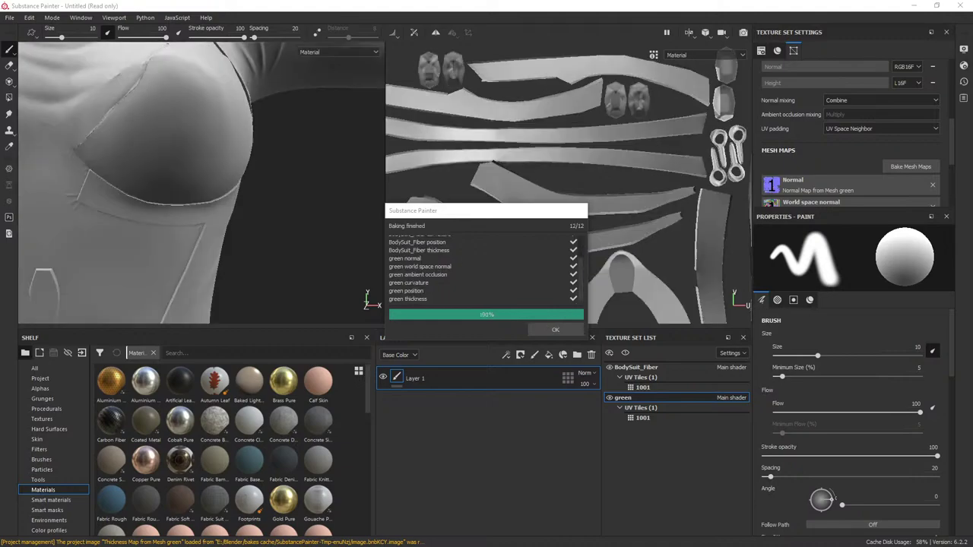
Dismiss the bake report and inspect the baked shoulder and chest up close
key("Return")
left_click_drag(167, 182, 152, 183, "alt")
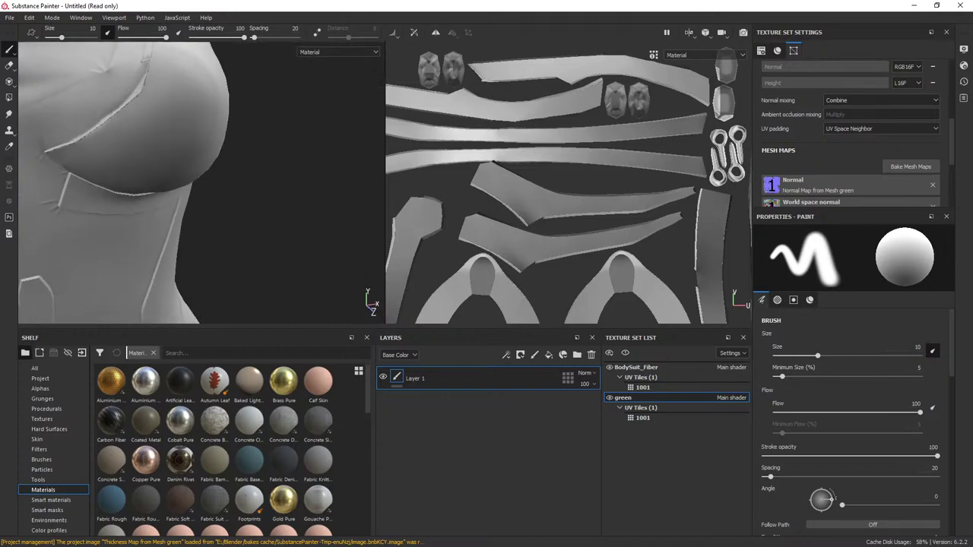
left_click_drag(228, 164, 249, 166, "alt")
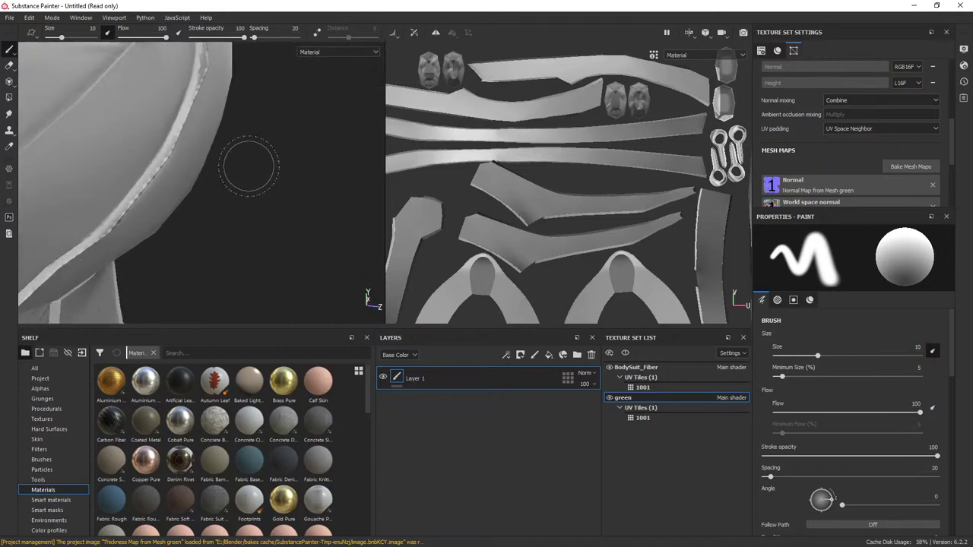
left_click_drag(278, 198, 228, 230, "alt")
key("f")
scroll(256, 163, "up", 5)
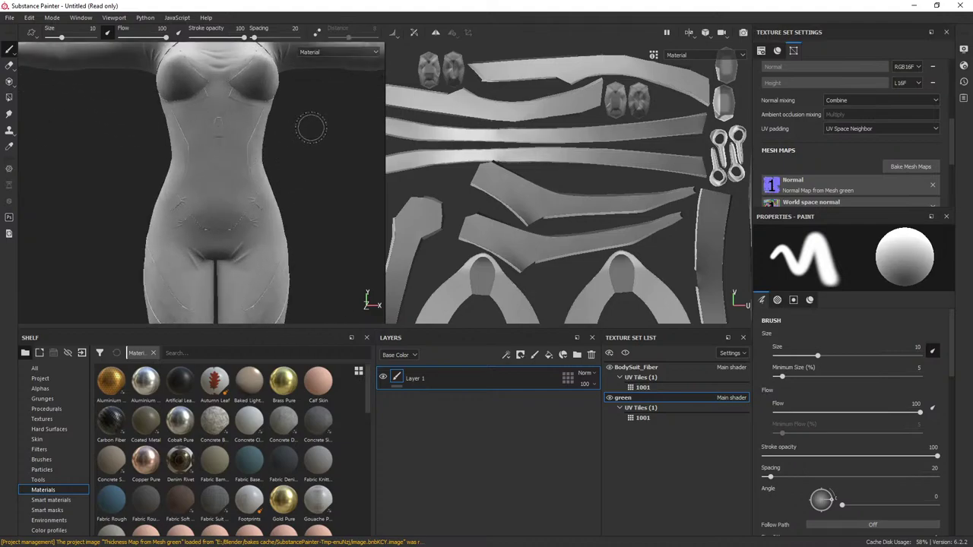
scroll(311, 128, "up", 5)
middle_click_drag(322, 178, 328, 238, "alt")
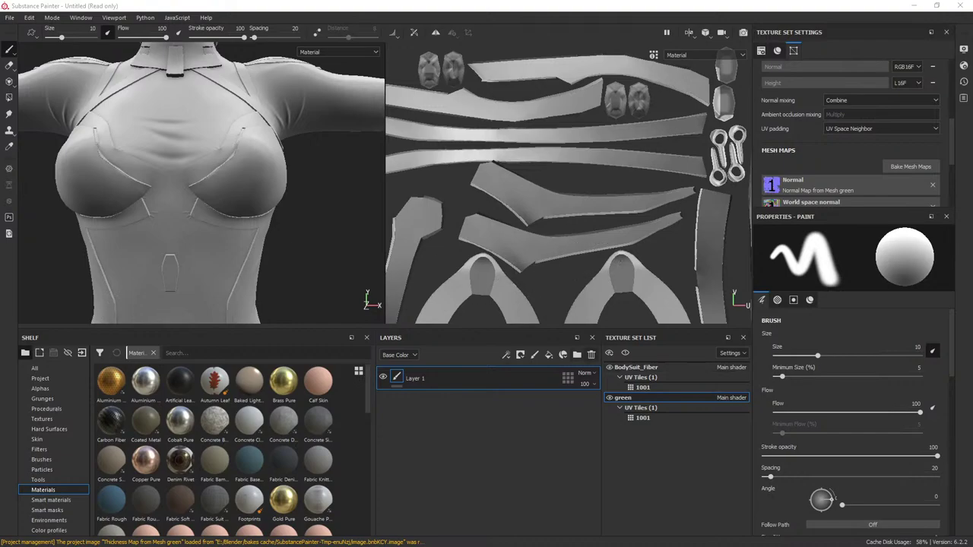
Delete Layer 1 from green and the paint layer from BodySuit_Fiber
left_click(591, 354)
left_click(636, 367)
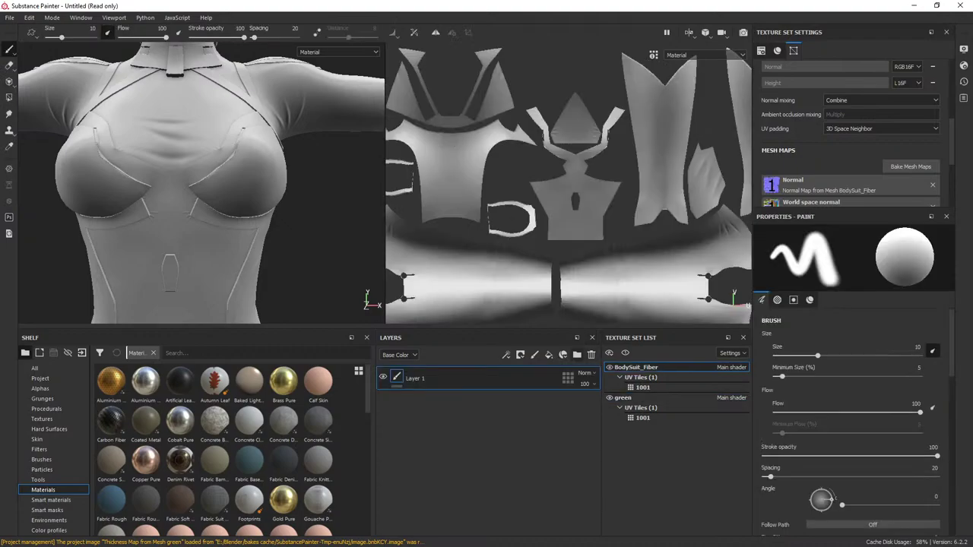
left_click(591, 354)
key("f")
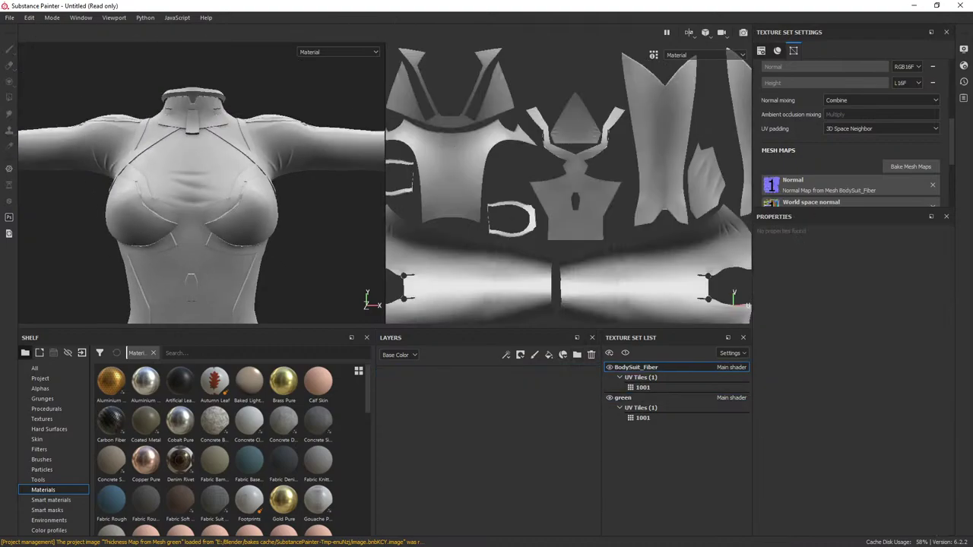
mouse_move(201, 190)
left_mouse_down("alt")
mouse_move(202, 251)
mouse_move(201, 190)
left_mouse_up("alt")
scroll(568, 183, "down", 2)
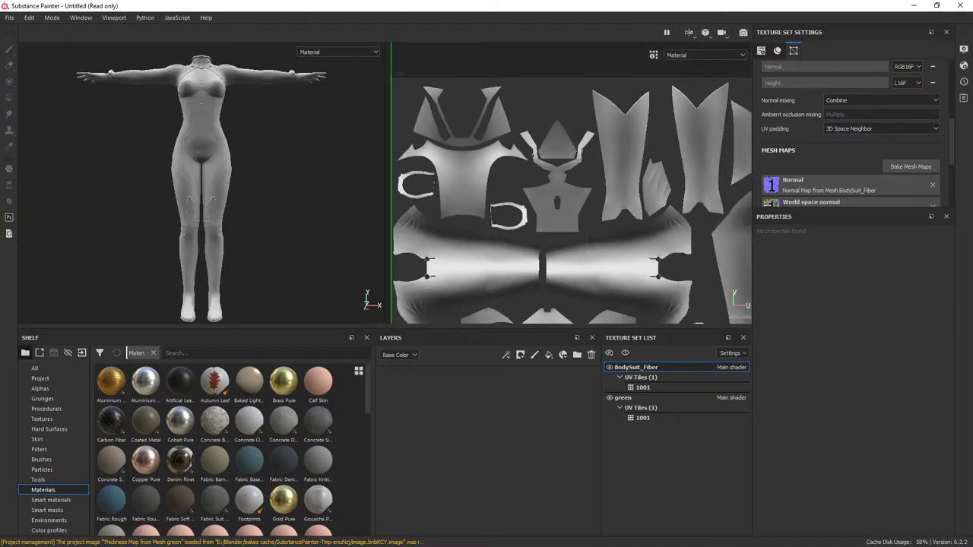
scroll(201, 182, "up", 3)
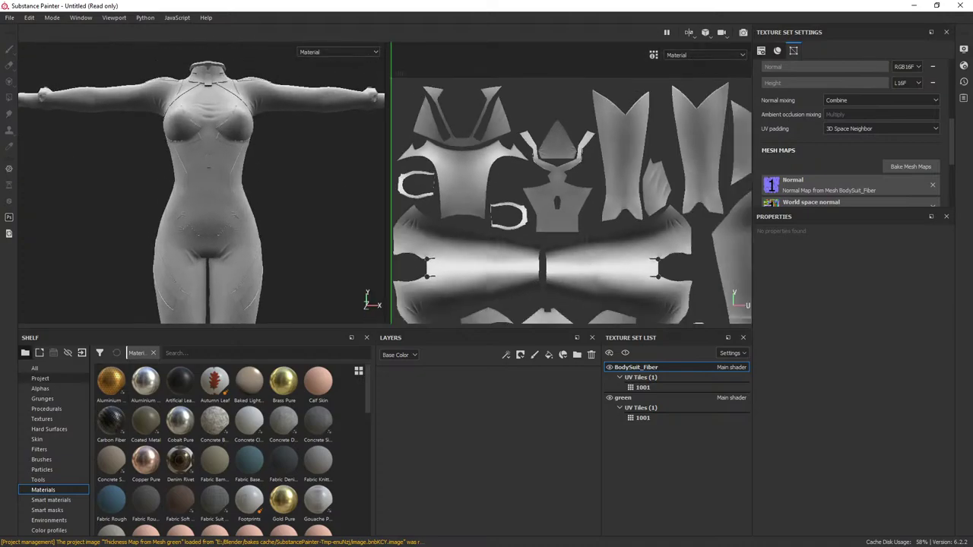
Add a Baked Lighting Environment filter layer to both BodySuit_Fiber and green
left_click(39, 449)
left_click_drag(111, 382, 486, 380)
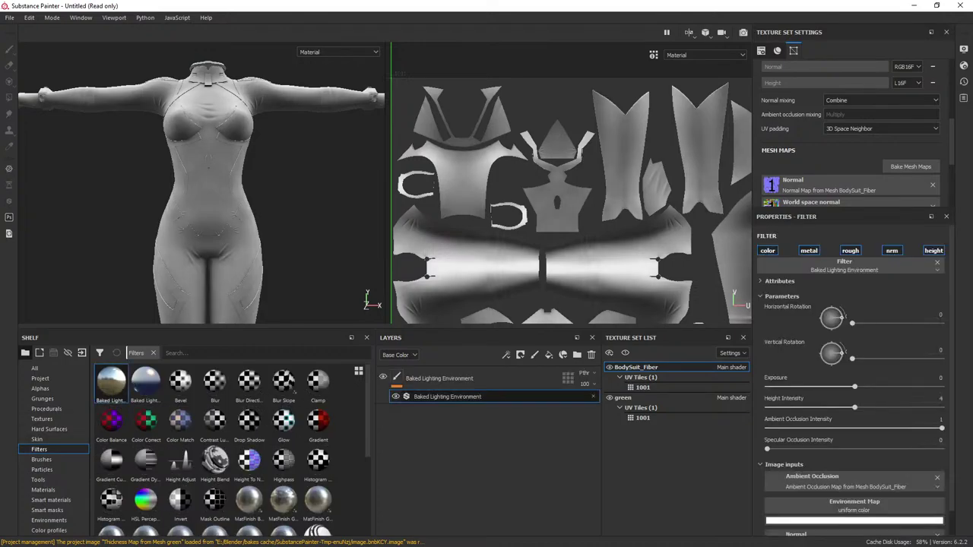
left_click(622, 398)
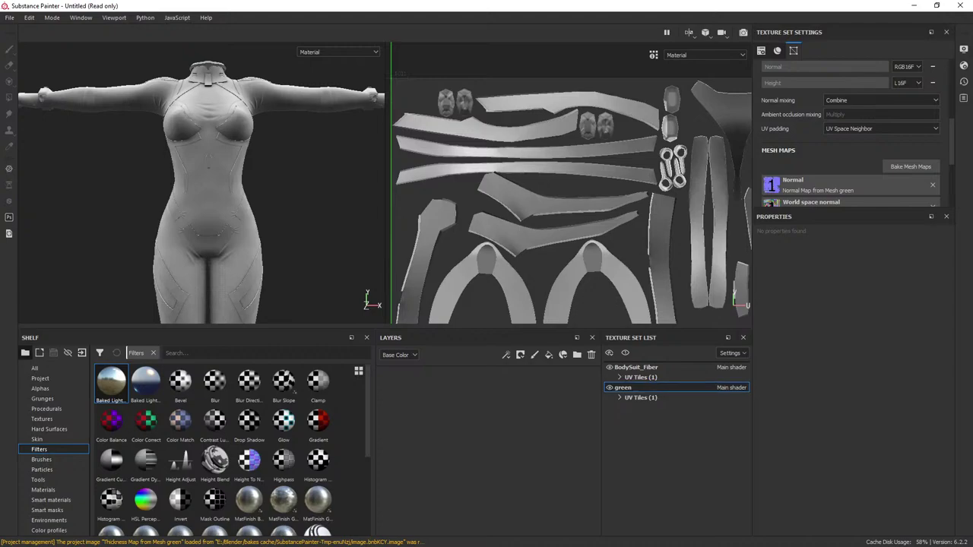
left_click_drag(111, 382, 487, 380)
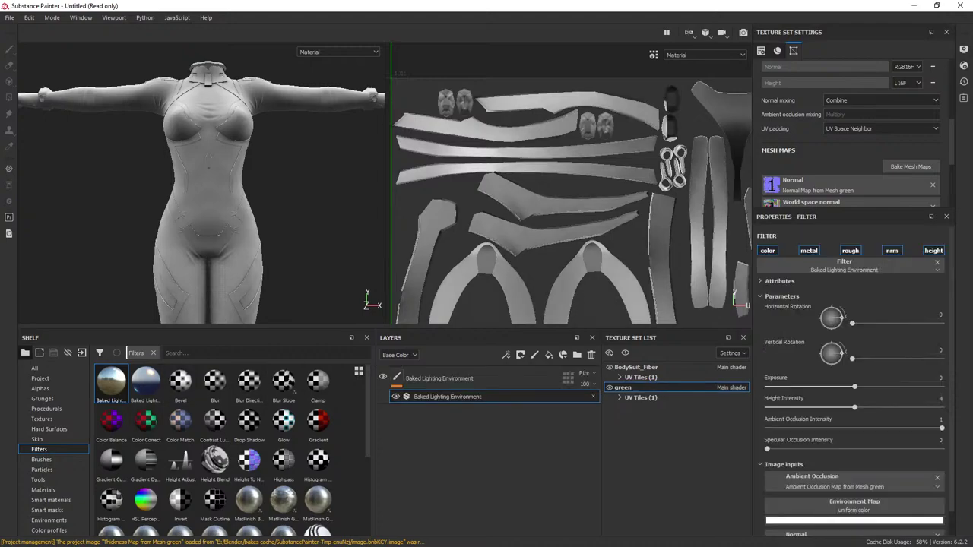
key("f")
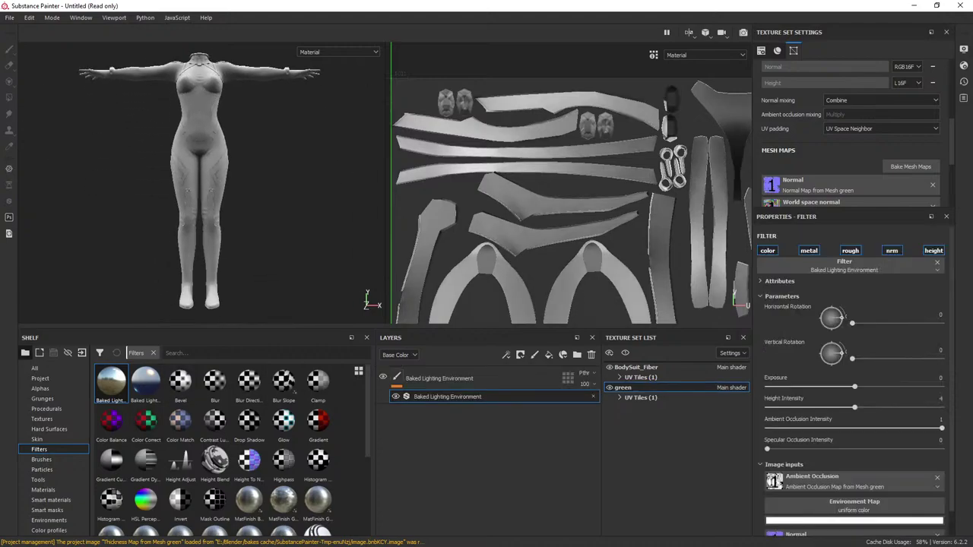
scroll(197, 182, "up", 10)
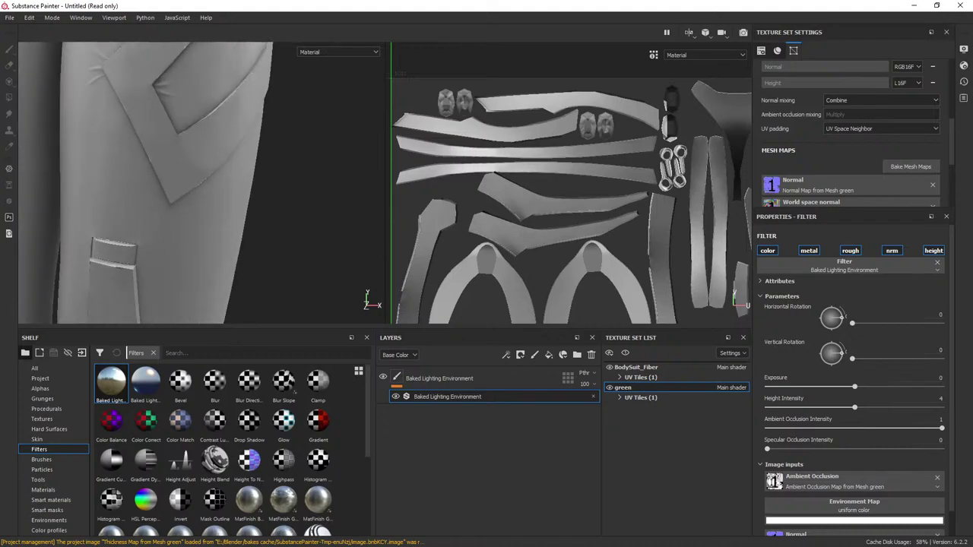
scroll(197, 182, "up", 5)
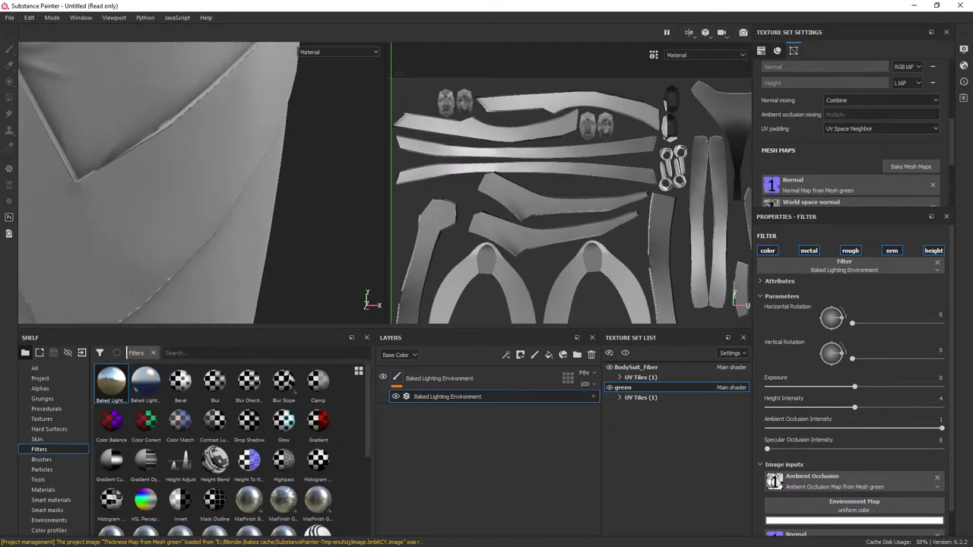
Bake the mesh maps with antialiasing set to None and geometry matching kept on Always
left_click(910, 166)
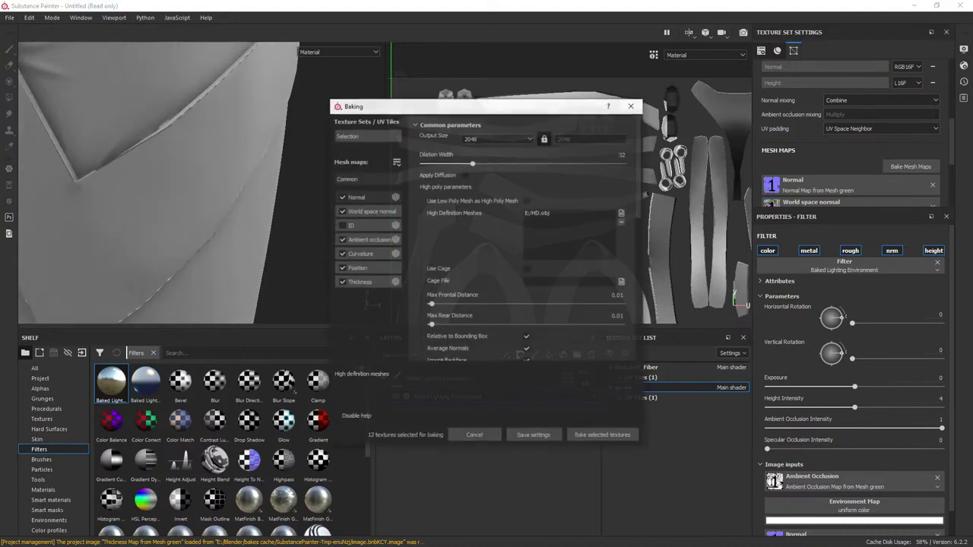
scroll(525, 251, "down", 5)
left_click(574, 283)
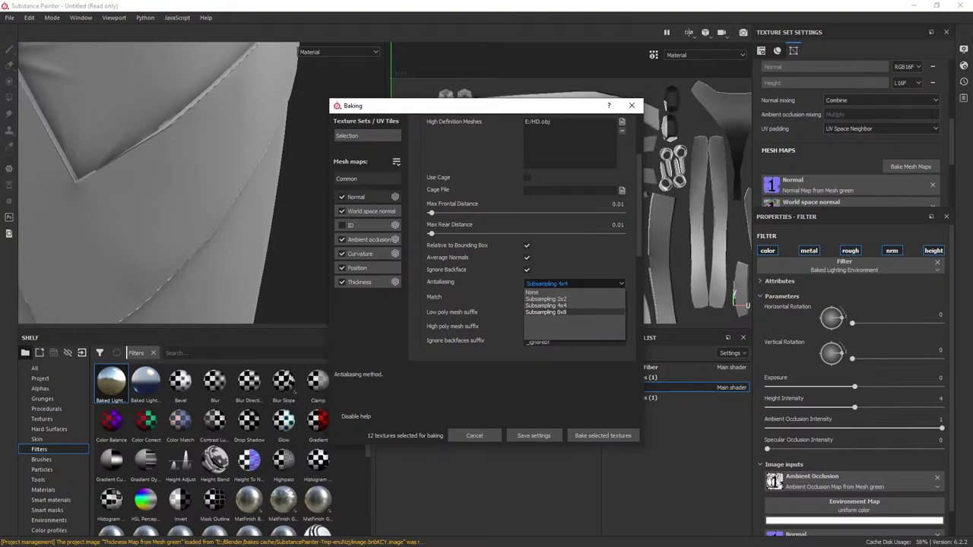
left_click(532, 292)
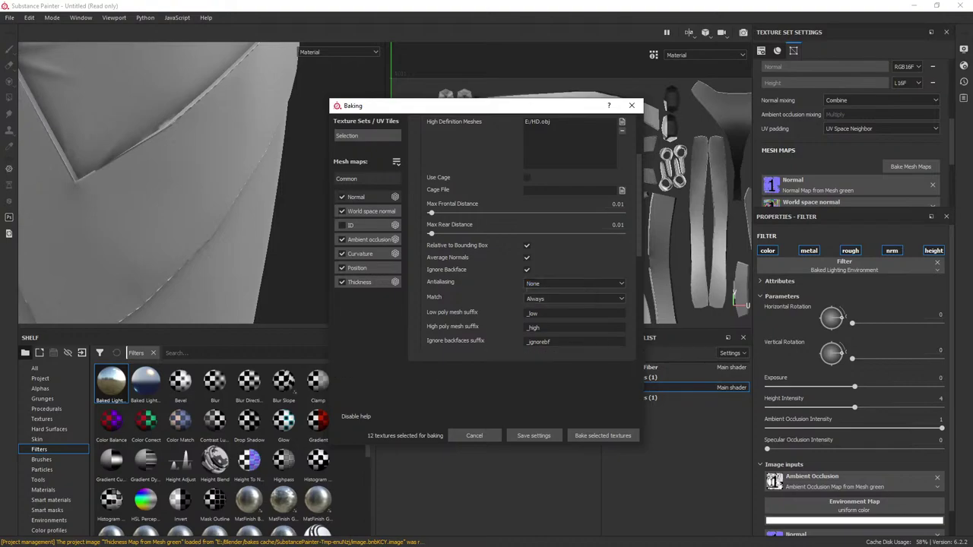
scroll(524, 228, "up", 2)
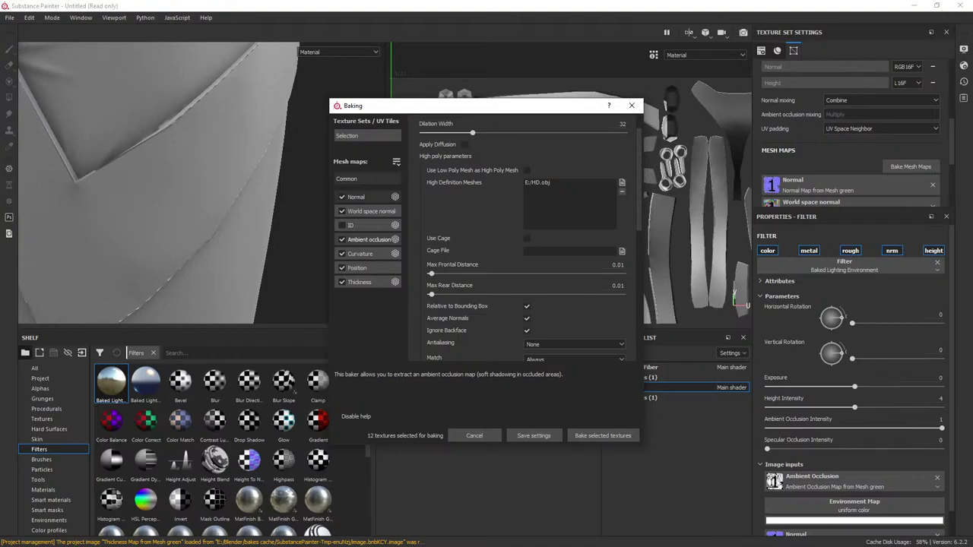
scroll(524, 228, "down", 2)
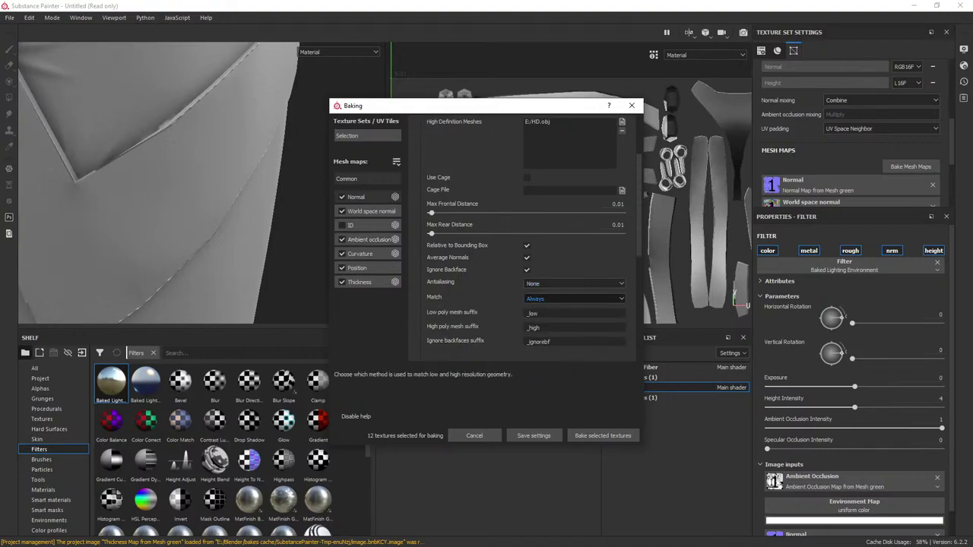
left_click(574, 298)
left_click(562, 318)
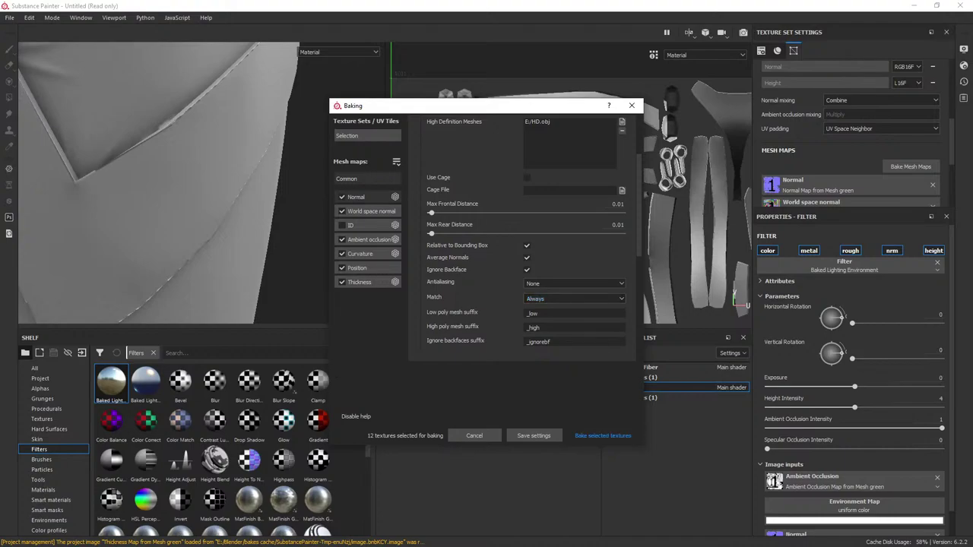
left_click(603, 436)
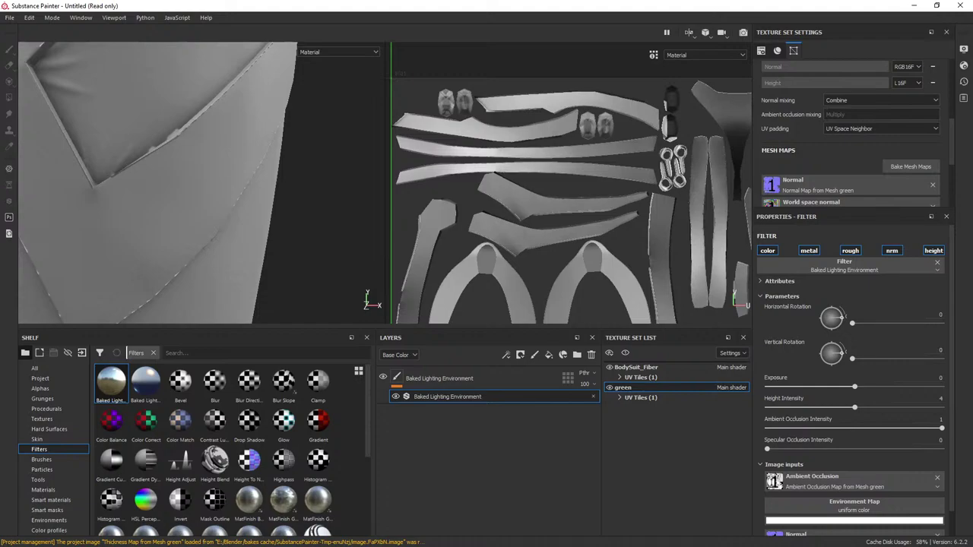
Reopen the bake settings and review the normal, world space normal, position, thickness, curvature and AO parameters
left_click(911, 166)
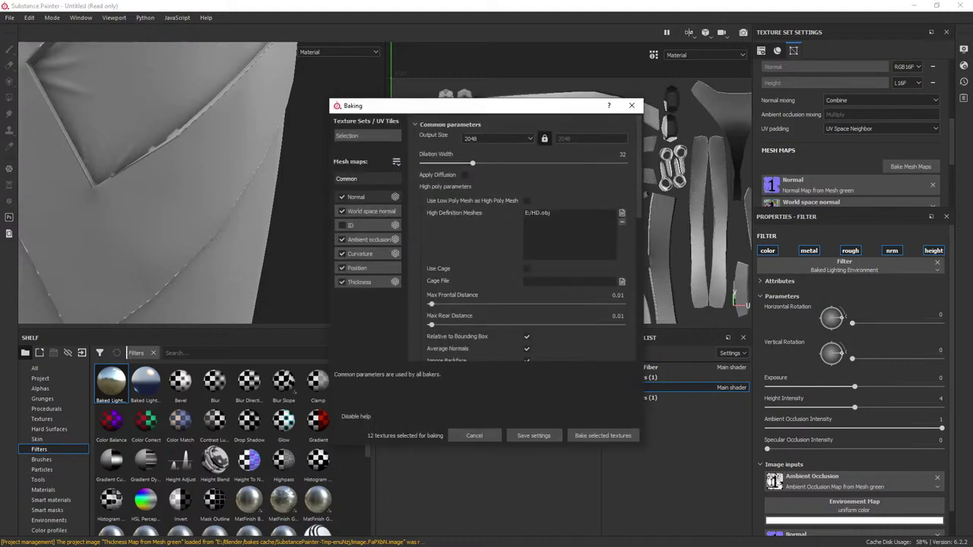
left_click(371, 210)
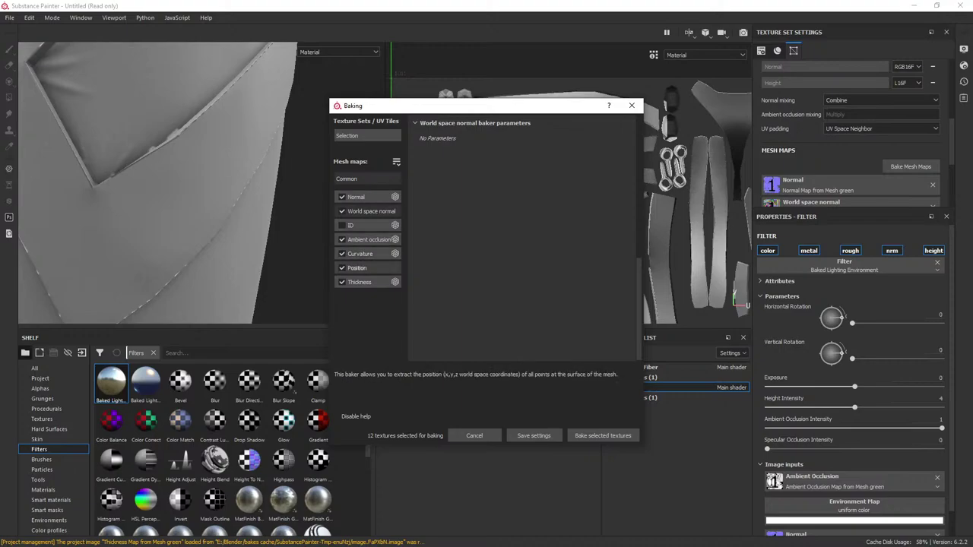
left_click(357, 267)
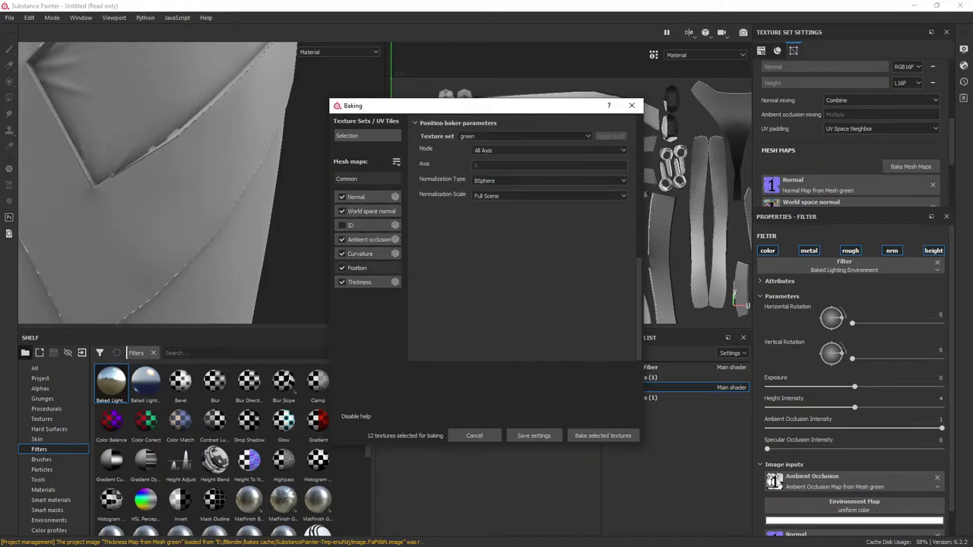
left_click(359, 282)
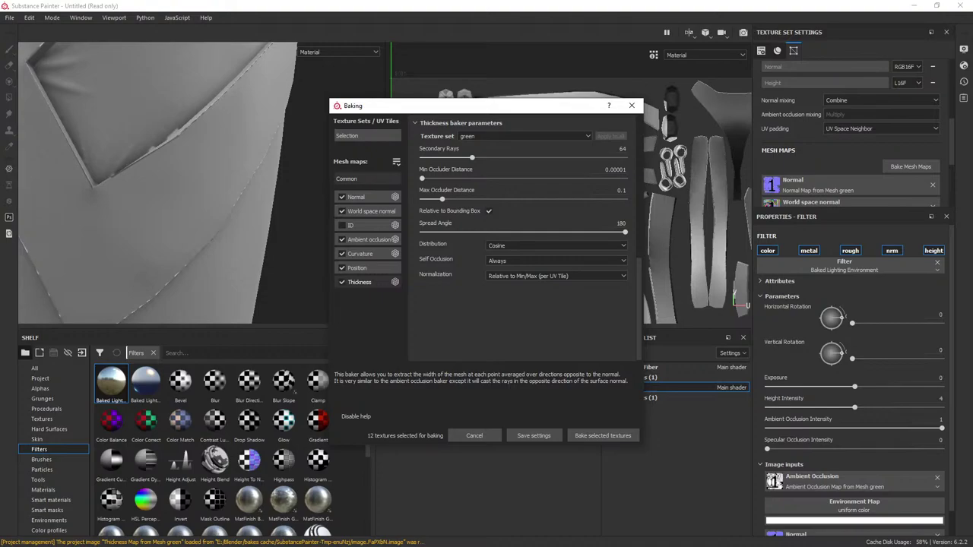
left_click(360, 253)
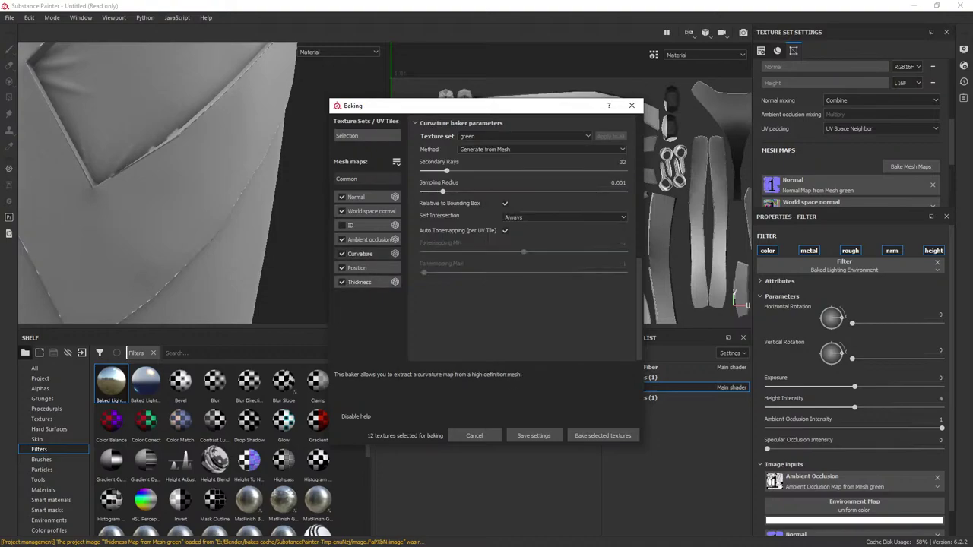
left_click(369, 240)
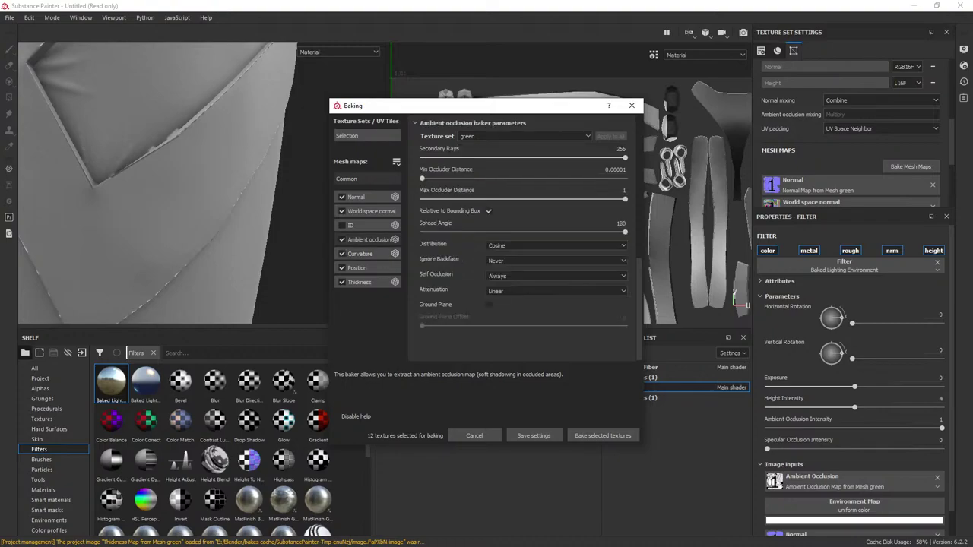
left_click(370, 210)
left_click(357, 197)
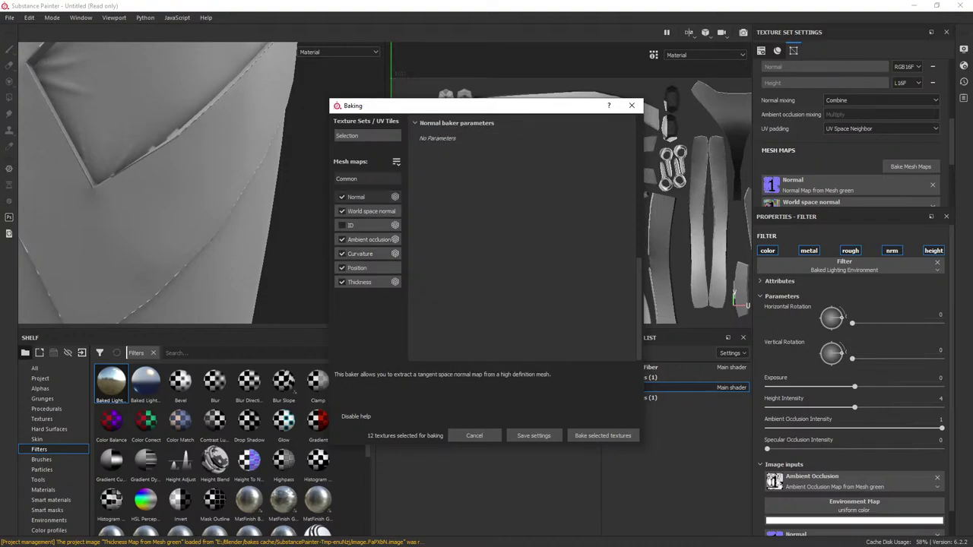
left_click(371, 210)
left_click(370, 240)
left_click(361, 253)
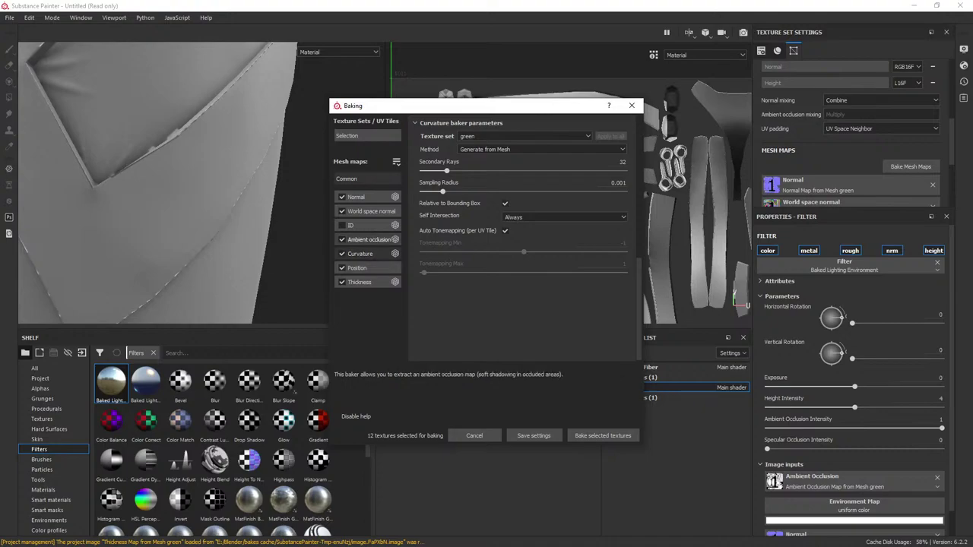
left_click(370, 239)
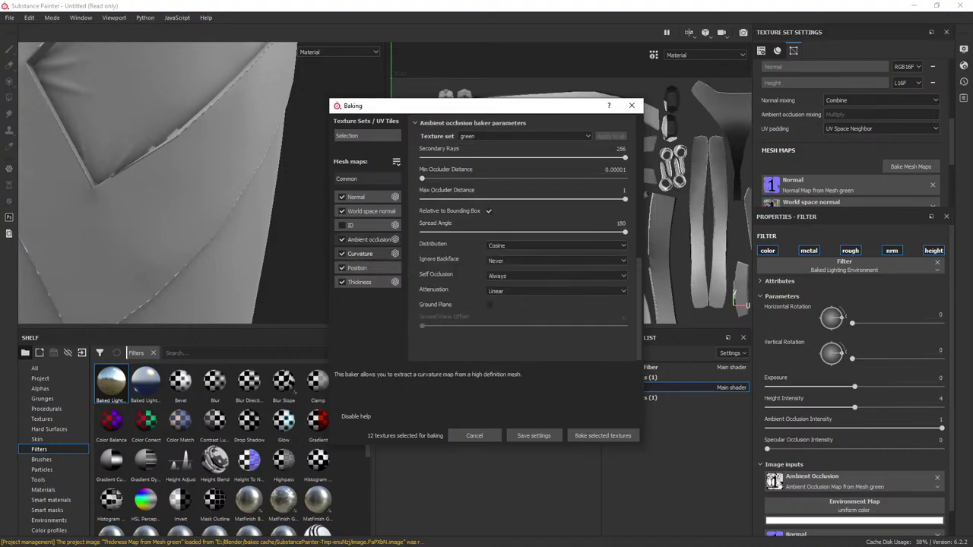
left_click(360, 253)
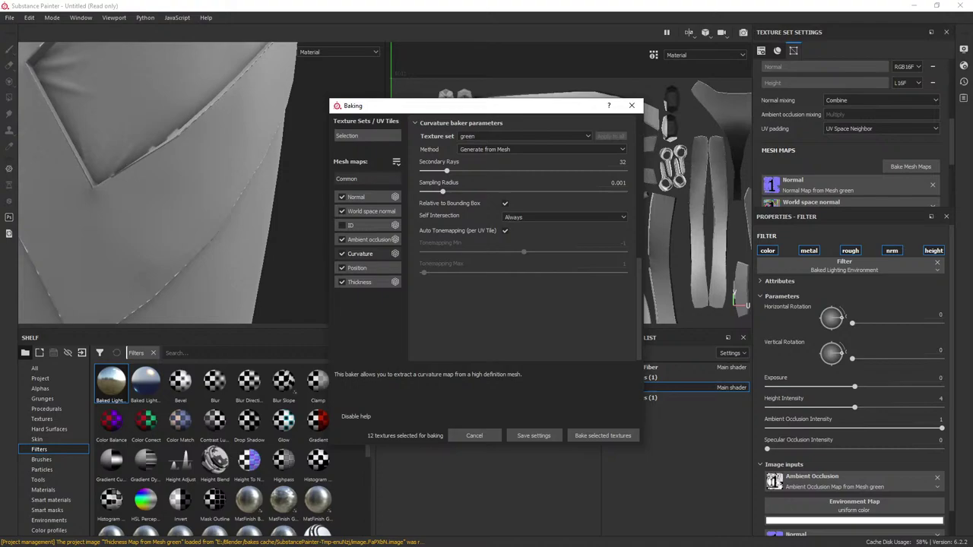
Keep curvature from mesh and self occlusion Always, and set thickness normalization to Relative to Ray Distances
left_click(531, 148)
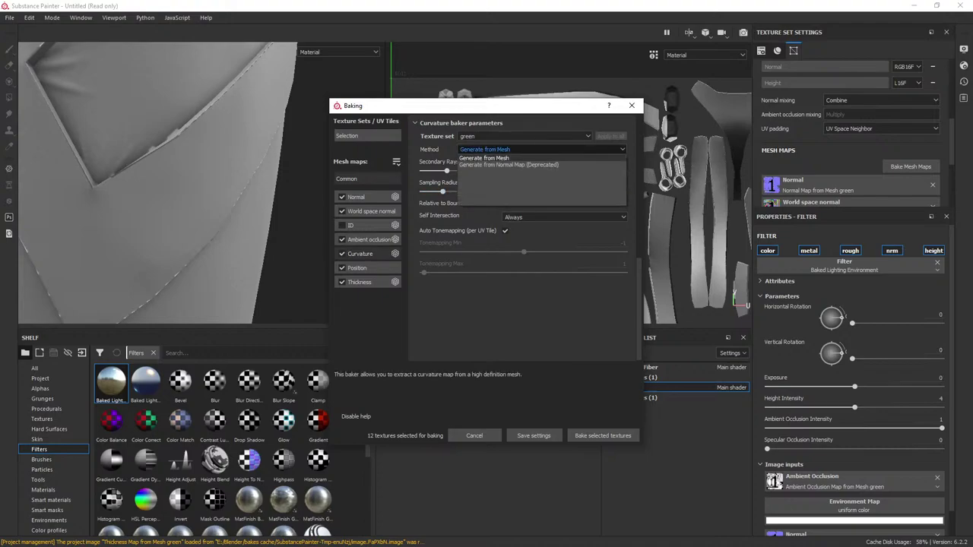
left_click(484, 158)
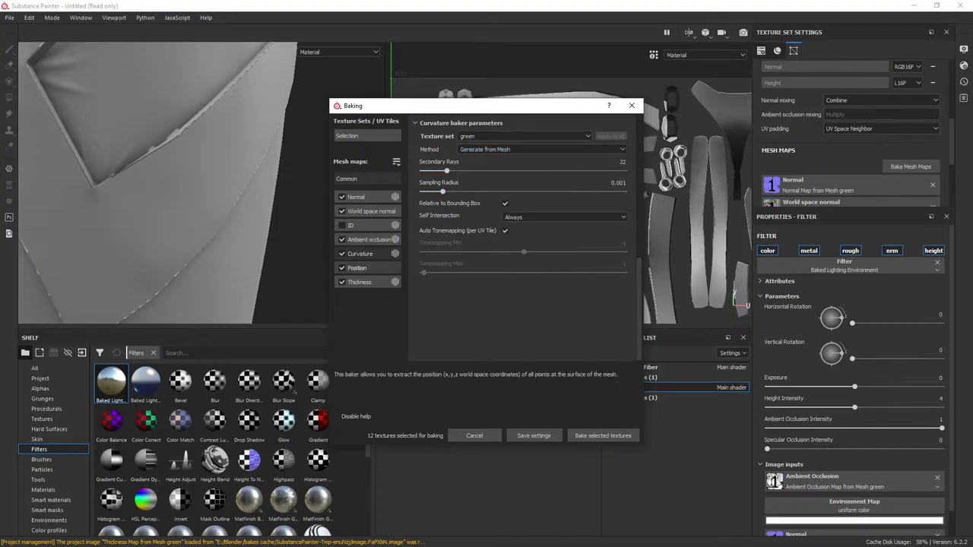
left_click(359, 282)
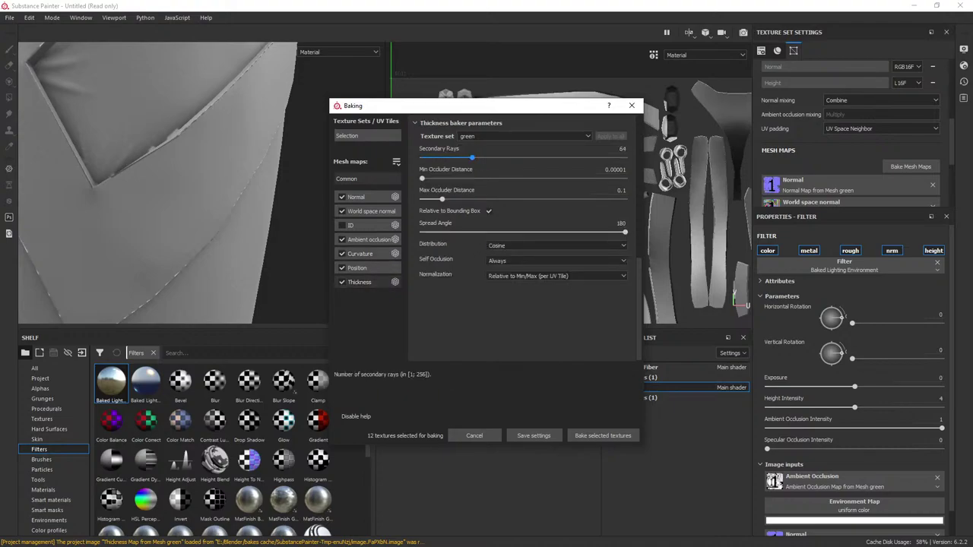
left_click(557, 261)
left_click(524, 269)
left_click(557, 276)
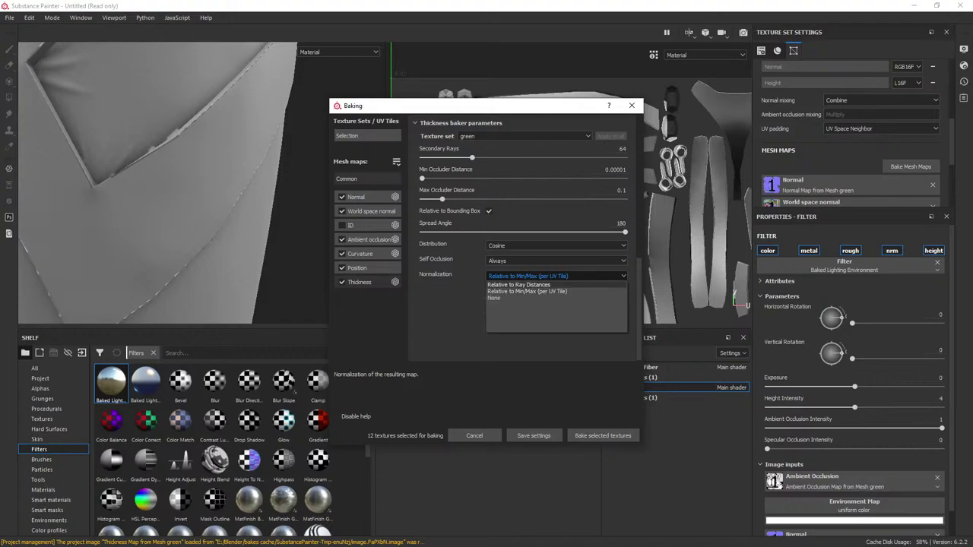
left_click(518, 284)
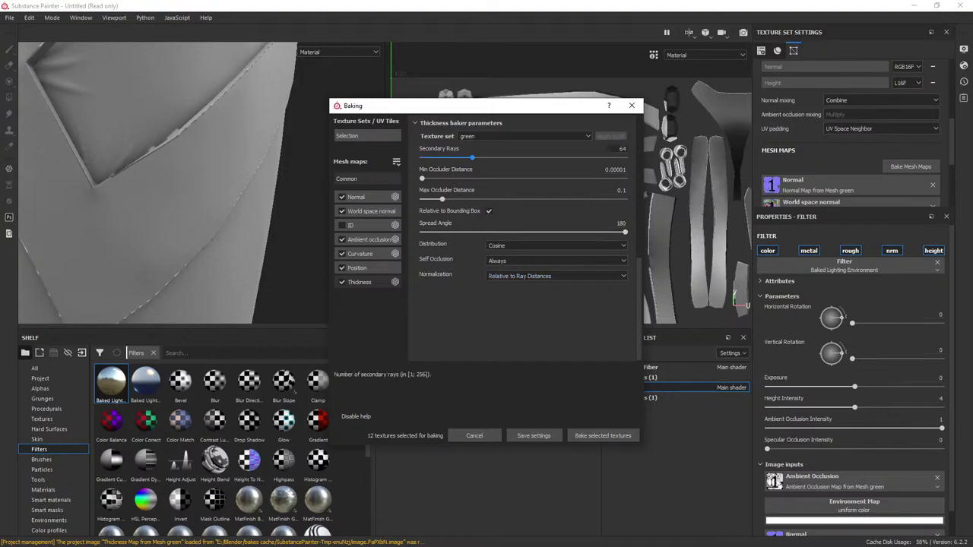
double_click(622, 149)
Set the position baker to BBox normalization with Per Material scale, applied to all texture sets
left_click(357, 267)
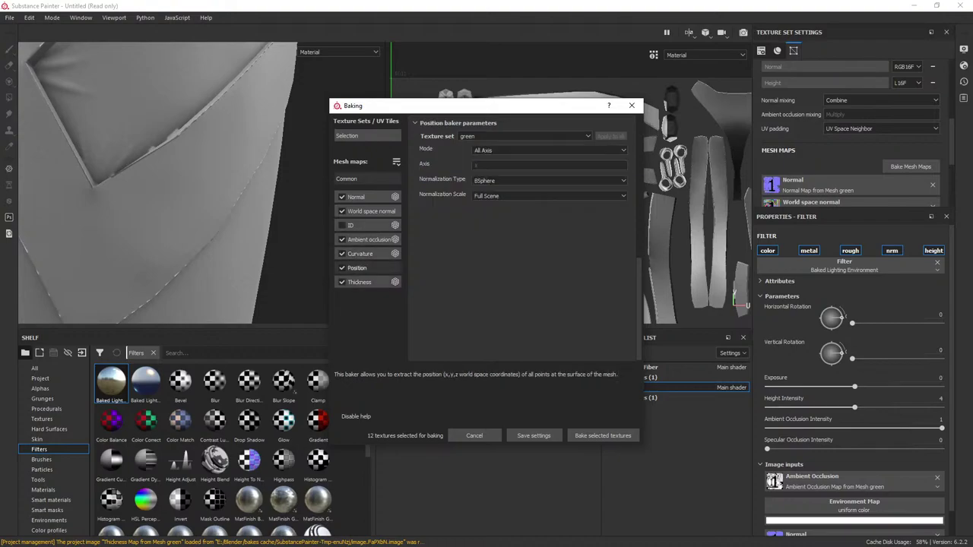
left_click(547, 150)
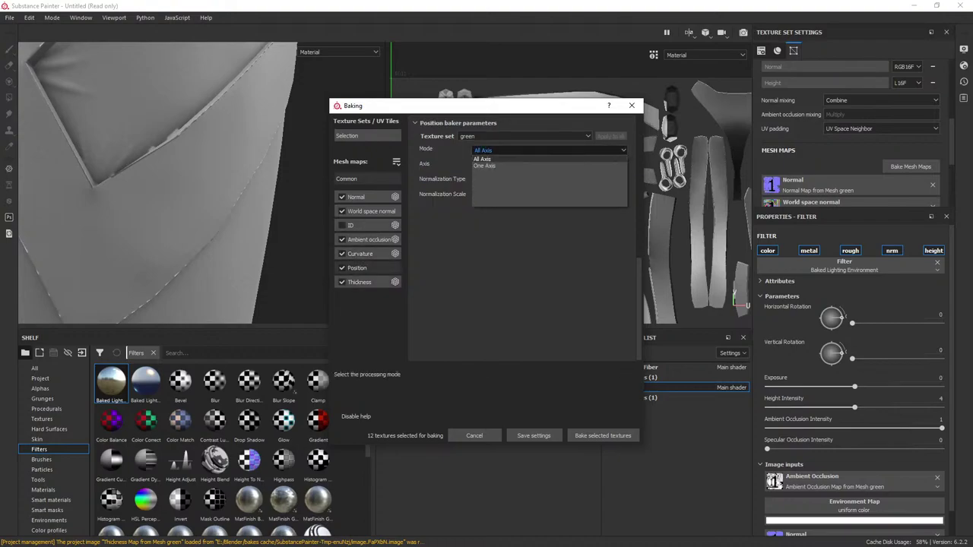
left_click(482, 159)
left_click(548, 196)
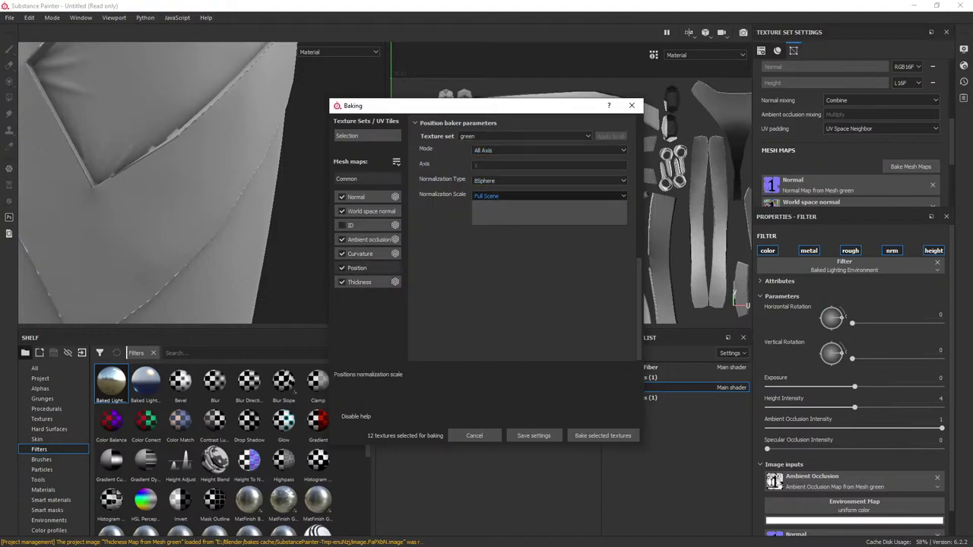
left_click(485, 211)
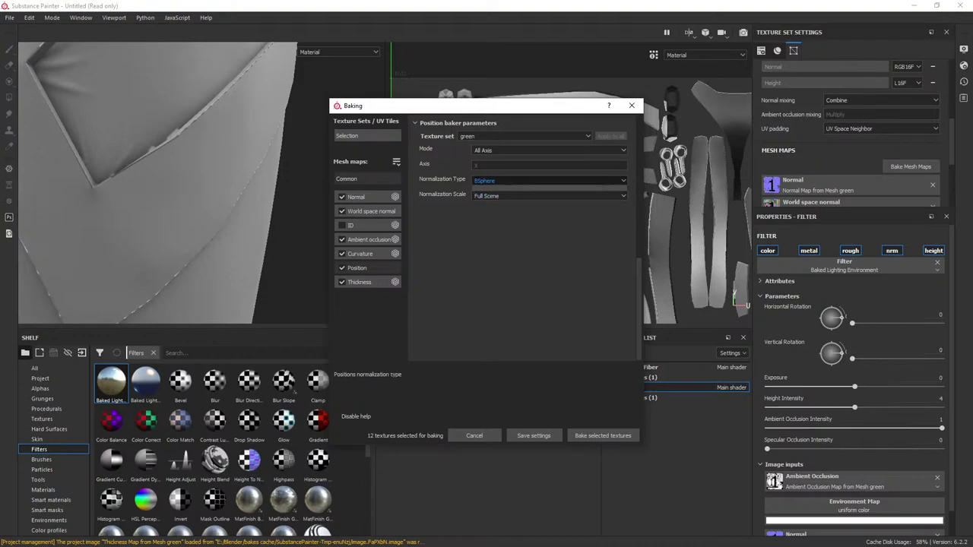
left_click(548, 180)
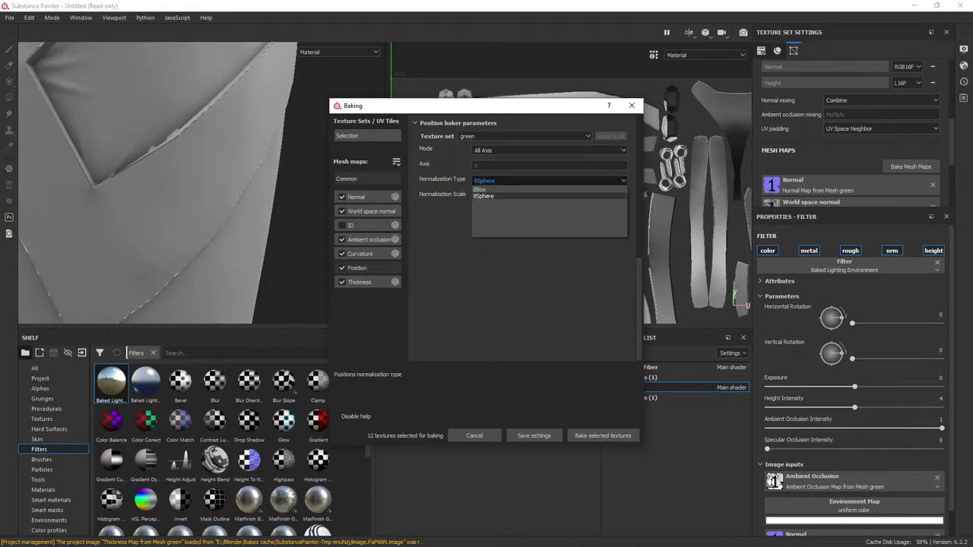
left_click(480, 189)
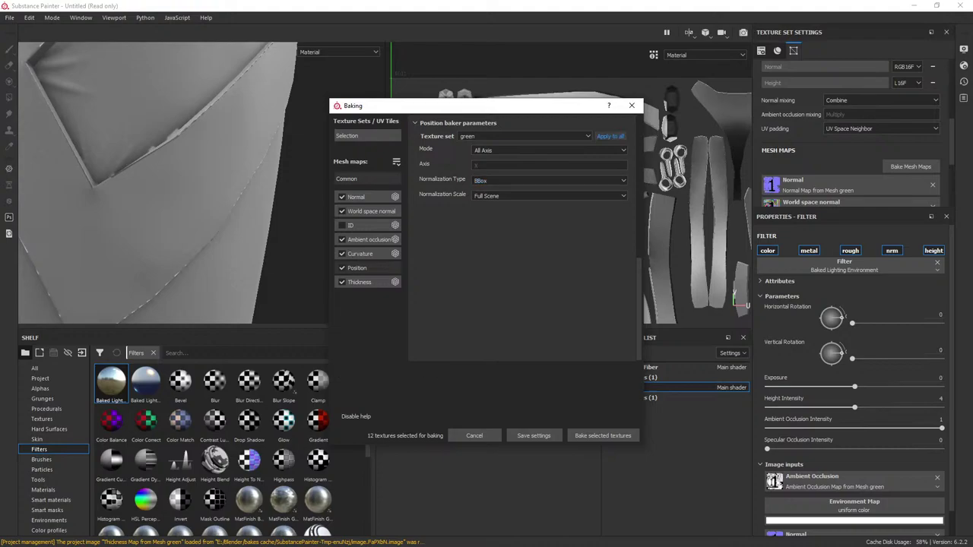
left_click(610, 136)
left_click(547, 195)
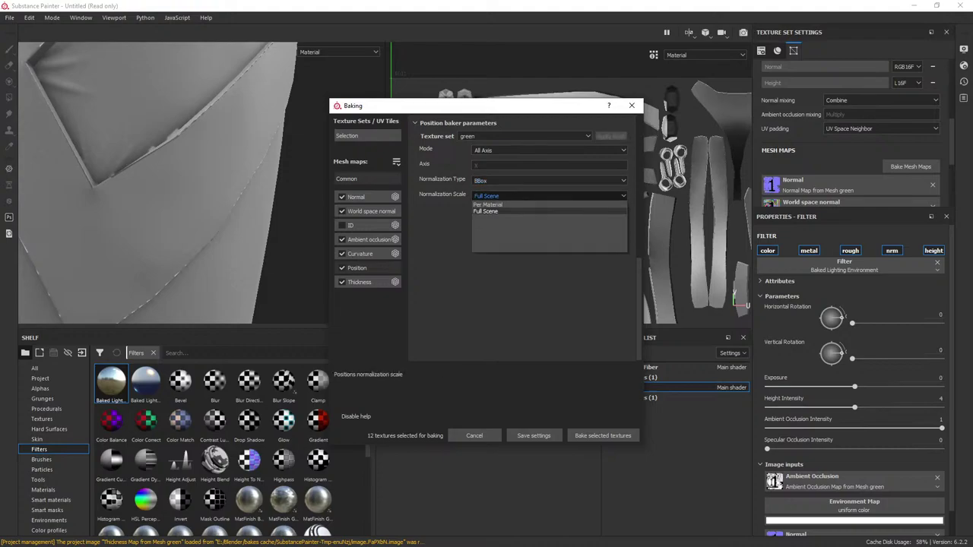
left_click(486, 206)
left_click(547, 195)
left_click(486, 207)
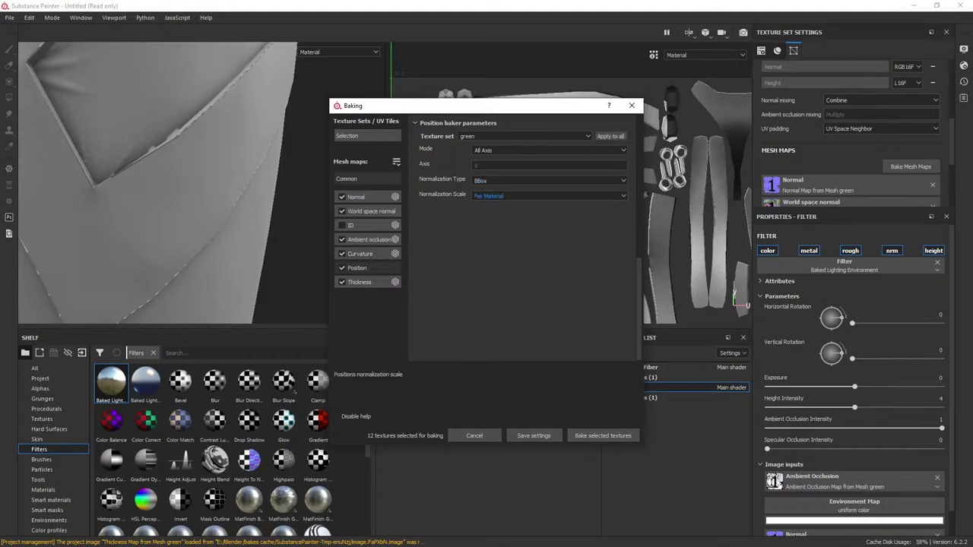
Keep curvature self intersection Always, set its secondary rays to 256, and start baking
left_click(360, 253)
left_click(564, 216)
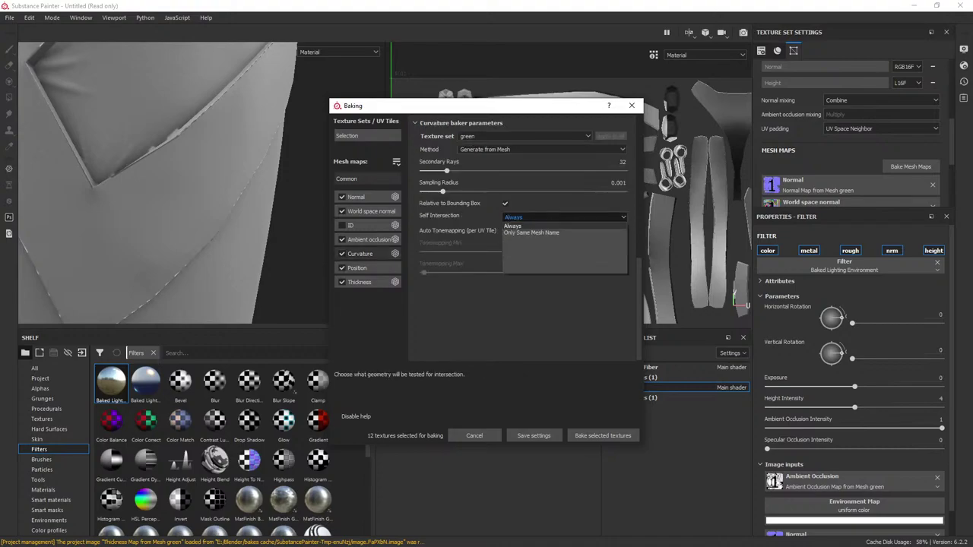
key("Escape")
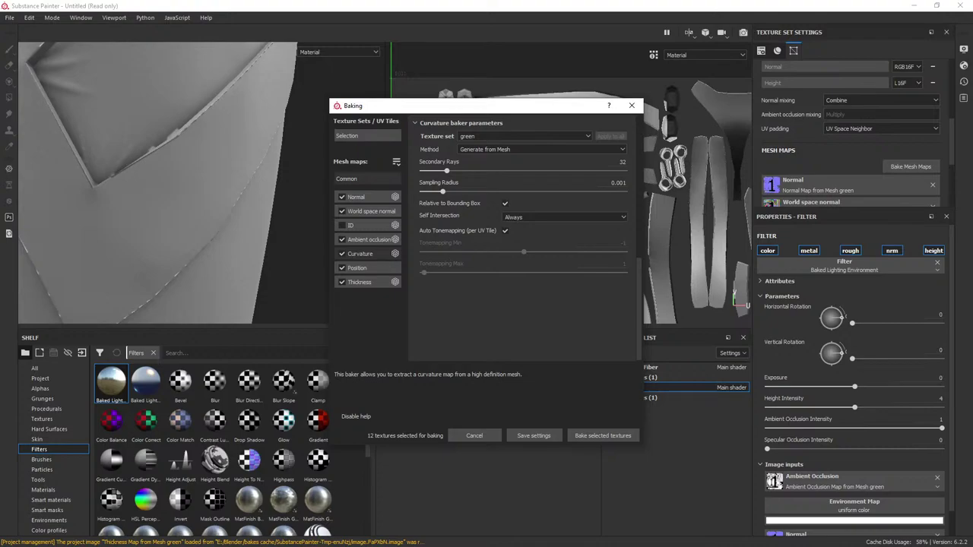
left_click(622, 162)
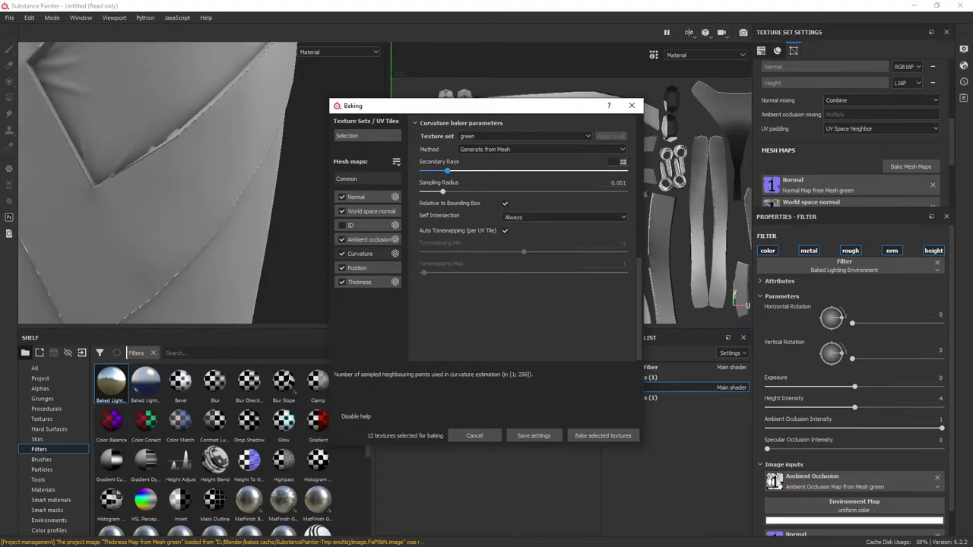
type("108")
key("Return")
left_click(621, 162)
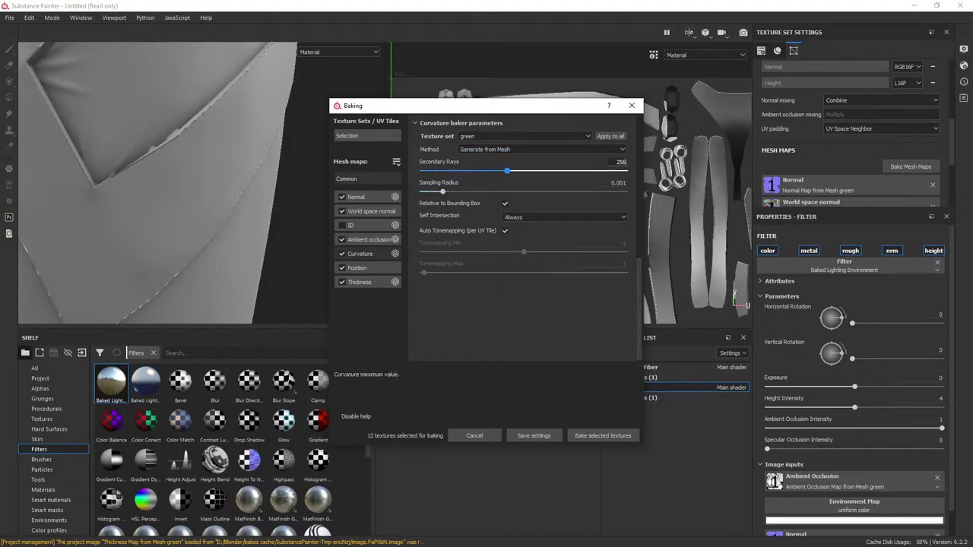
type("6")
key("Return")
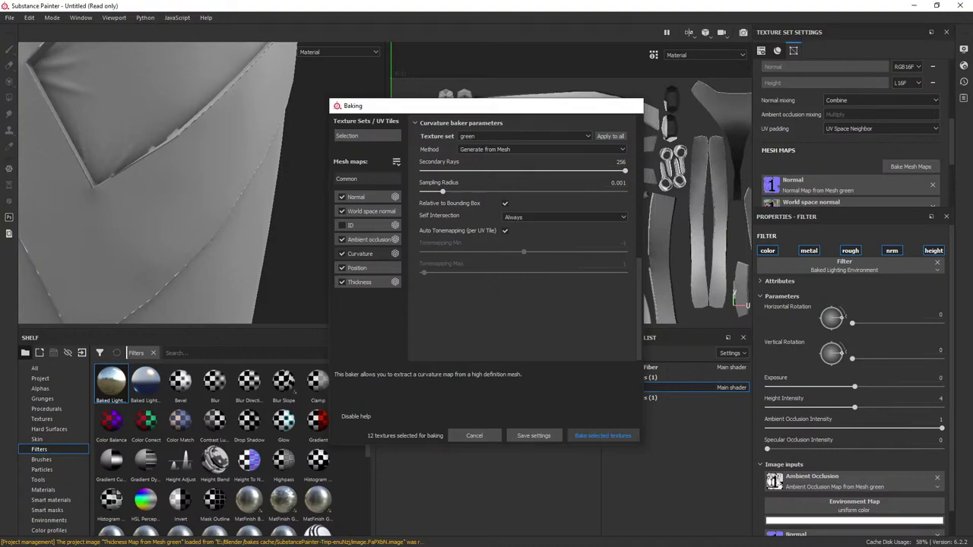
left_click(602, 435)
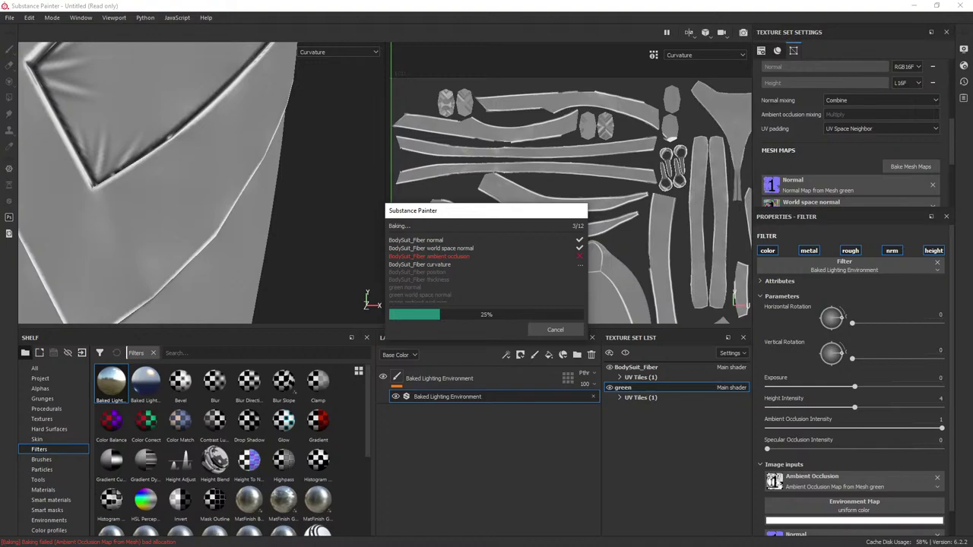
Cancel the bake after the ambient occlusion map fails
key("Escape")
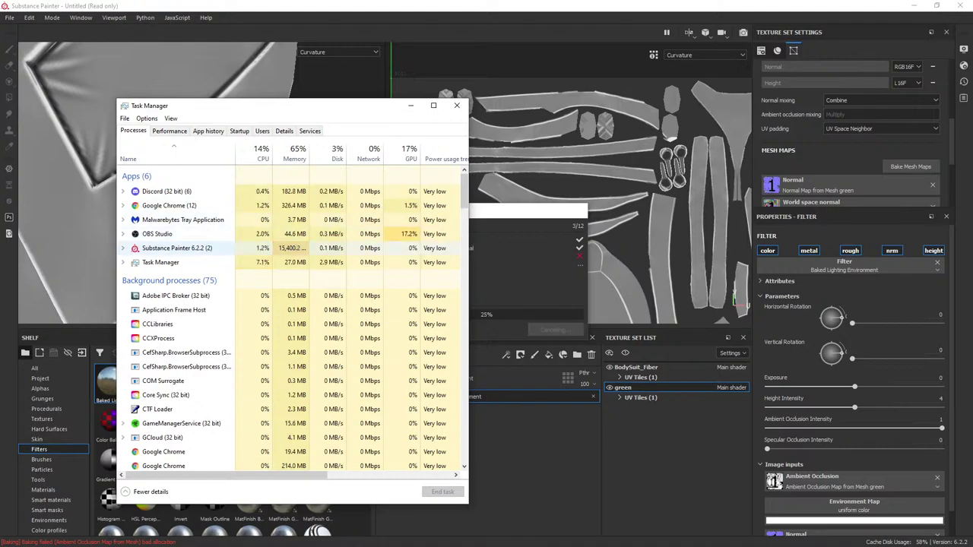
End the stuck Substance Painter process in Task Manager, then close Task Manager
left_click(172, 248)
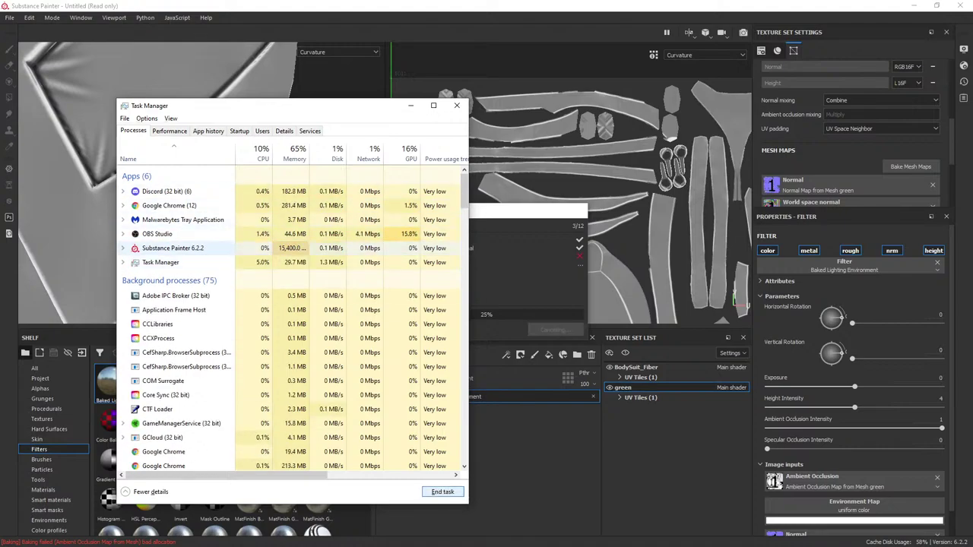
left_click(442, 491)
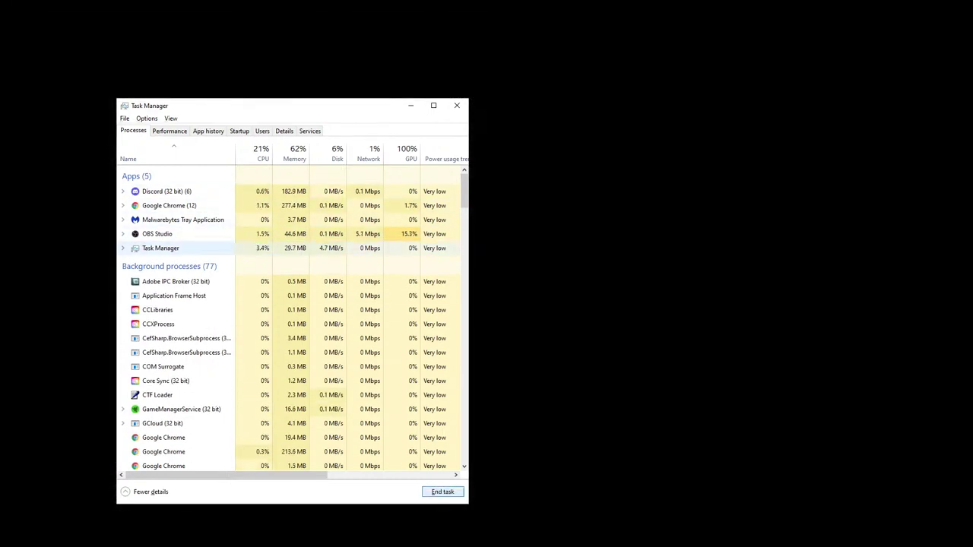
left_click(456, 105)
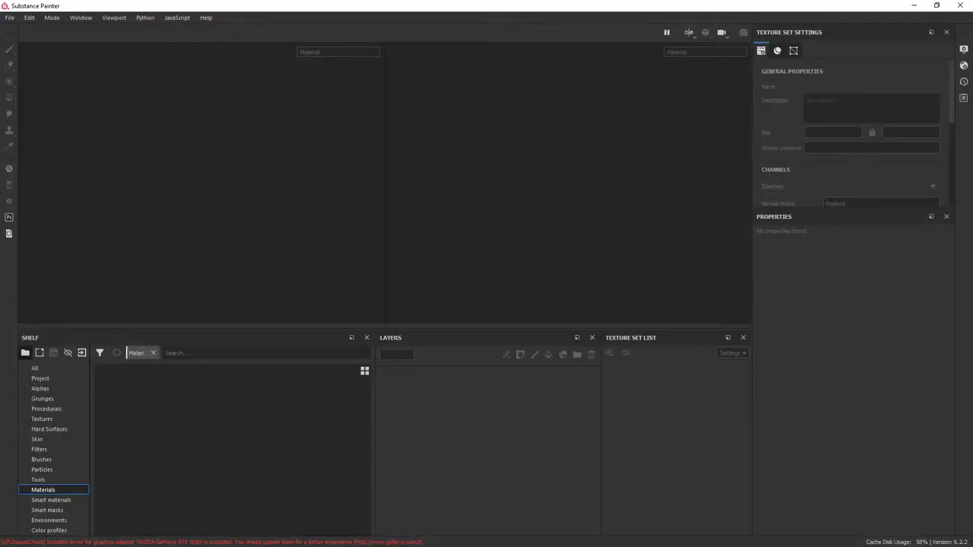
Create a new project from kitkat suit.obj with UV tile workflow off, then select the green texture set
left_click(10, 17)
left_click(19, 29)
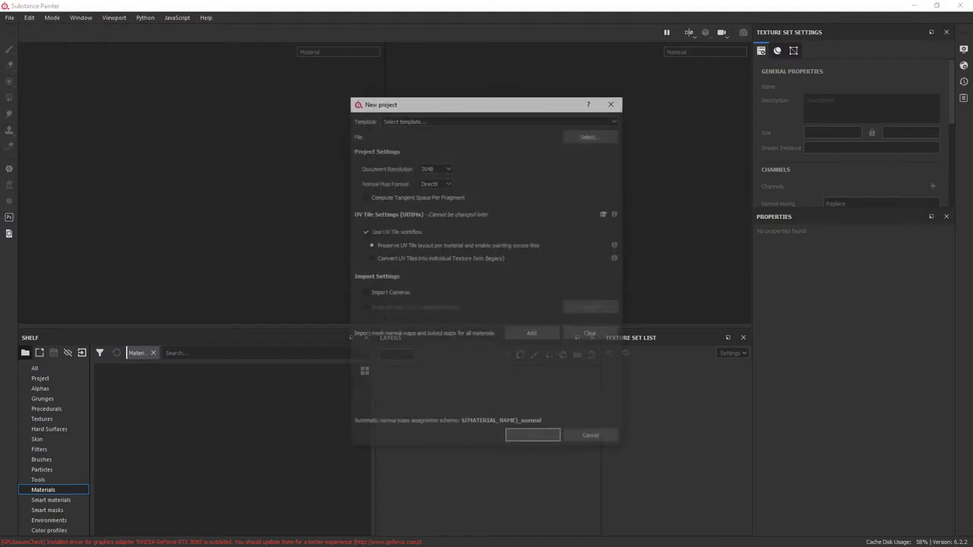
left_click(364, 231)
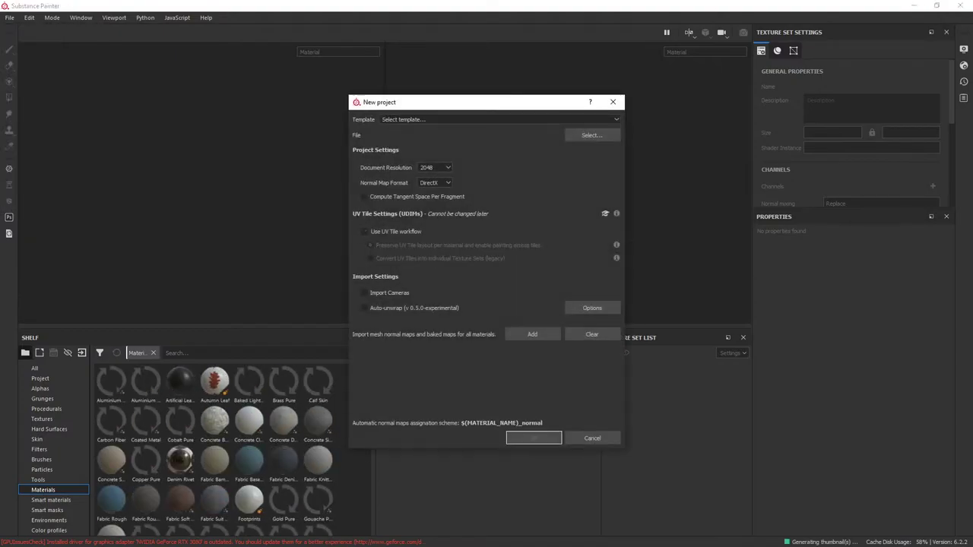
left_click(592, 134)
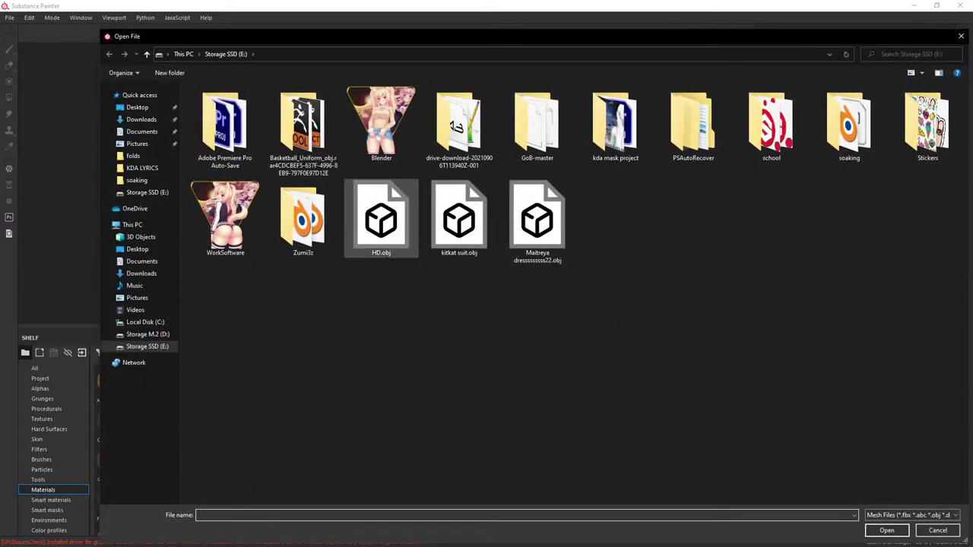
double_click(459, 221)
left_click(534, 438)
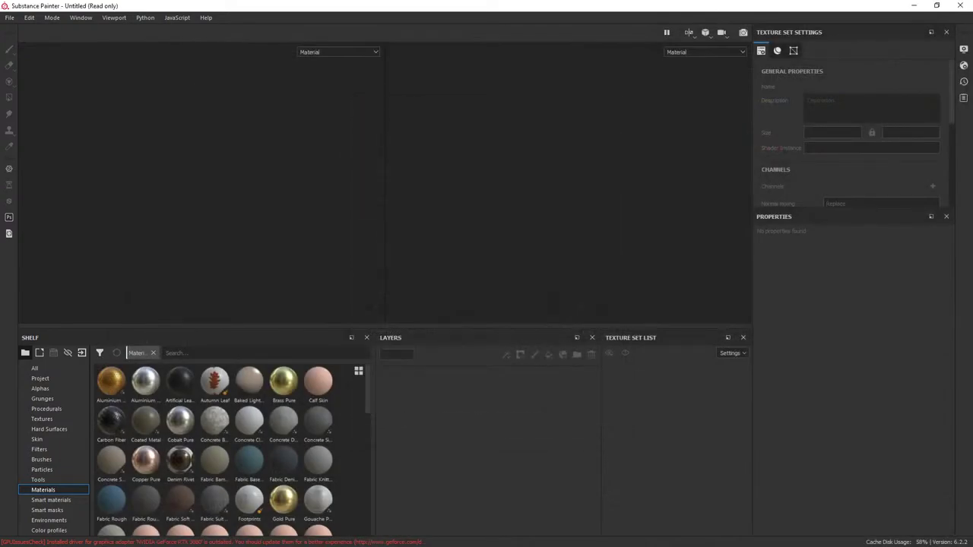
left_click(622, 377)
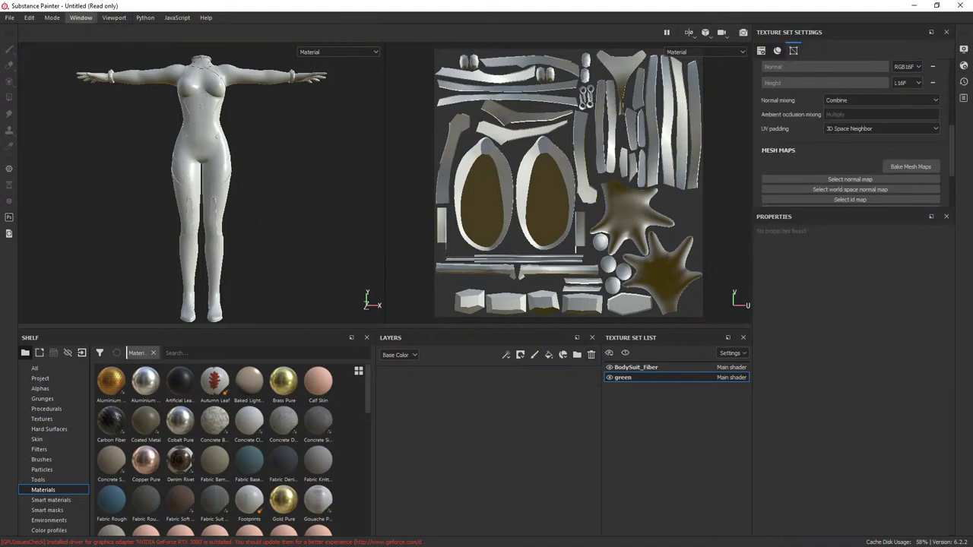
Switch the viewport environment map to a darker lighting in Display Settings
left_click(80, 17)
left_click(154, 29)
left_click(718, 294)
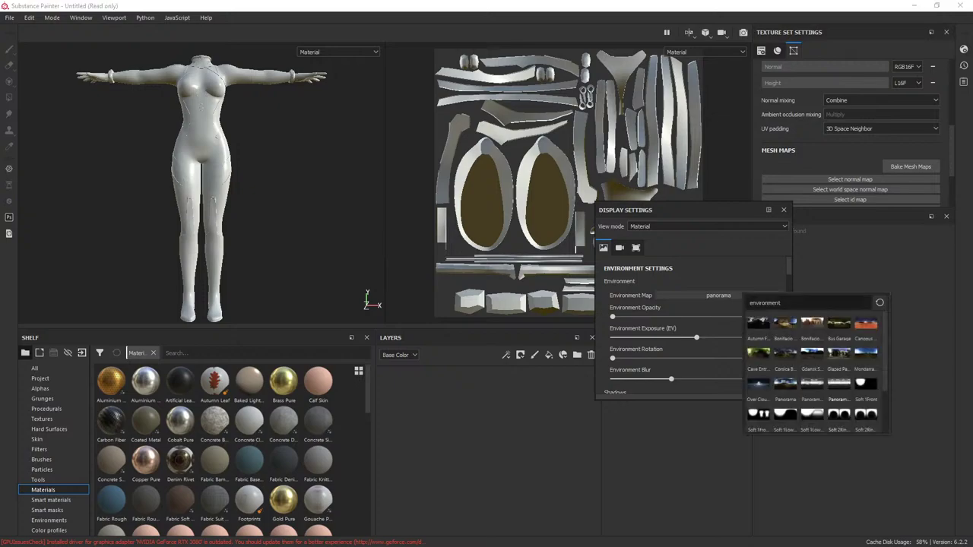
left_click(865, 415)
left_click(783, 210)
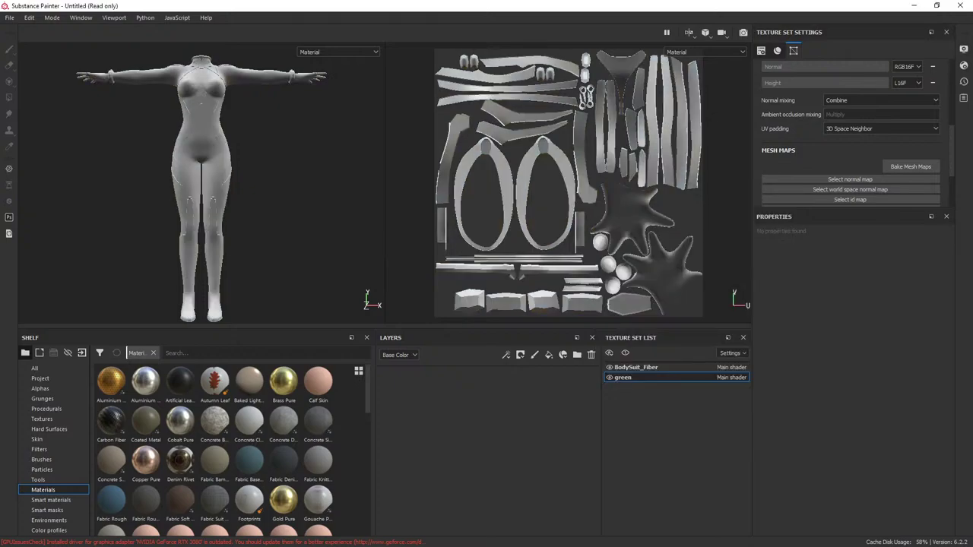
Zoom in and out to inspect the green texture set's UV layout
scroll(570, 183, "up", 2)
scroll(519, 186, "up", 3)
scroll(568, 182, "down", 5)
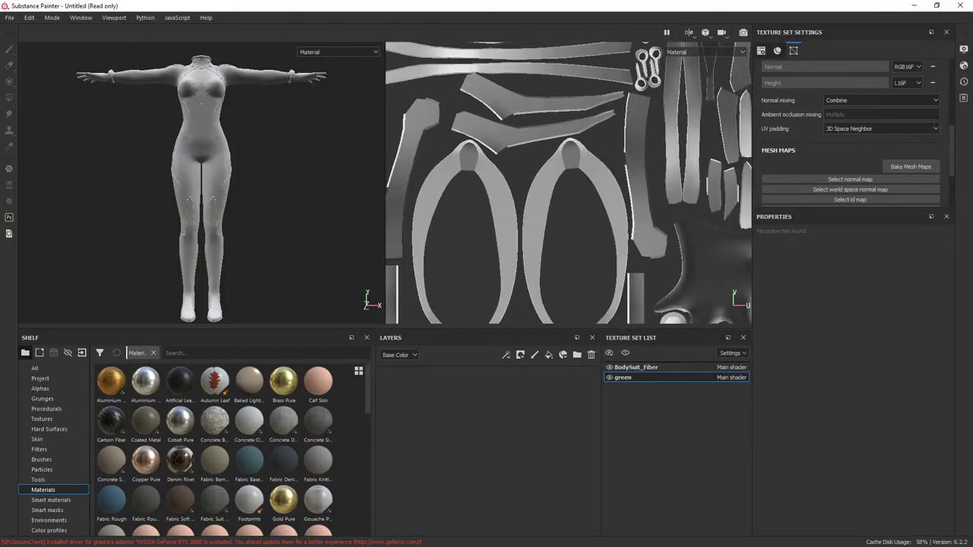
scroll(568, 182, "up", 5)
scroll(524, 175, "up", 3)
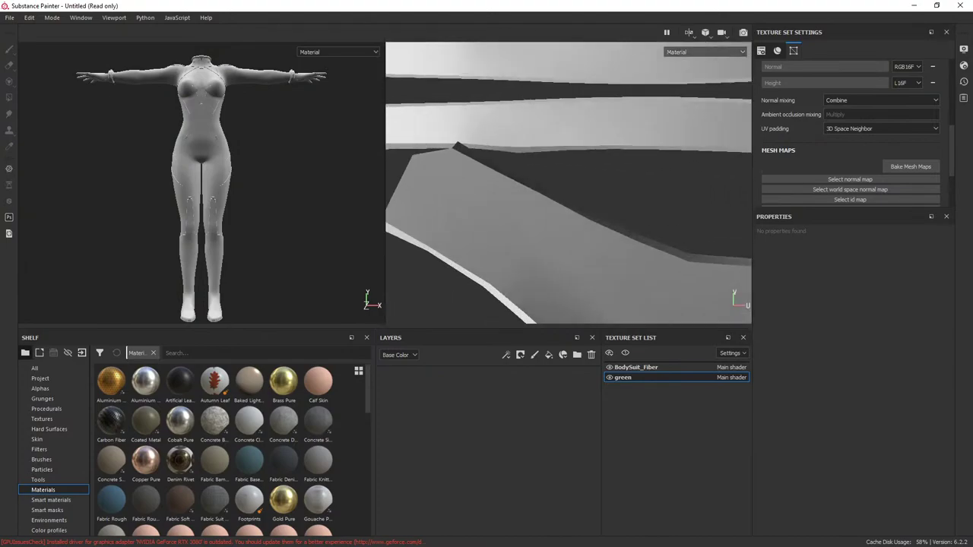
scroll(569, 182, "down", 5)
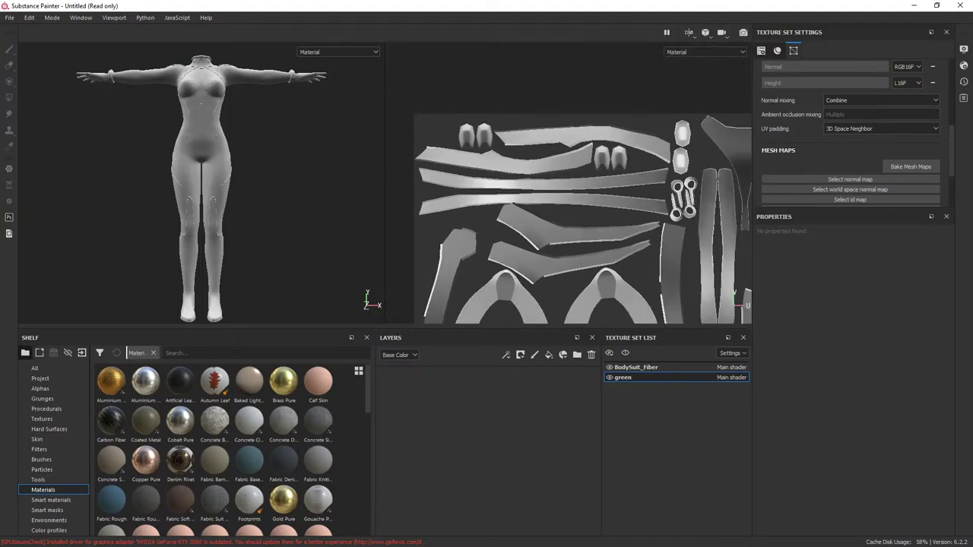
Set bake output size to 2048 with HD.obj as the high-poly mesh, then start and cancel a bake
left_click(911, 166)
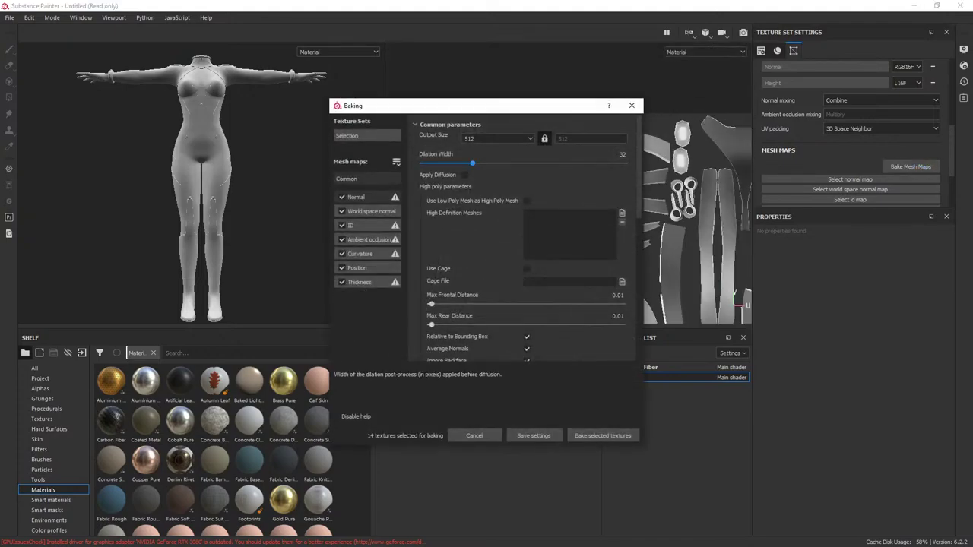
left_click(497, 138)
left_click(468, 186)
left_click(621, 213)
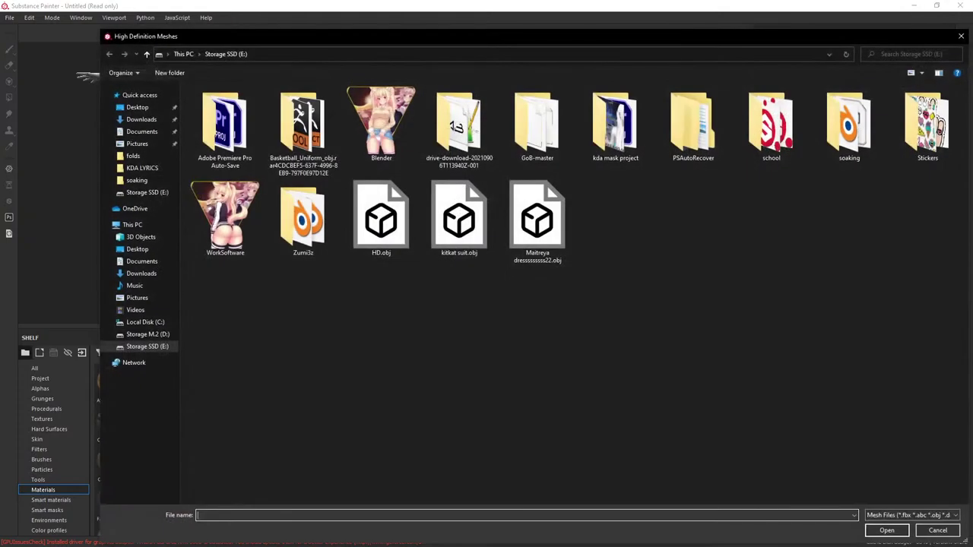
left_click(381, 221)
key("Return")
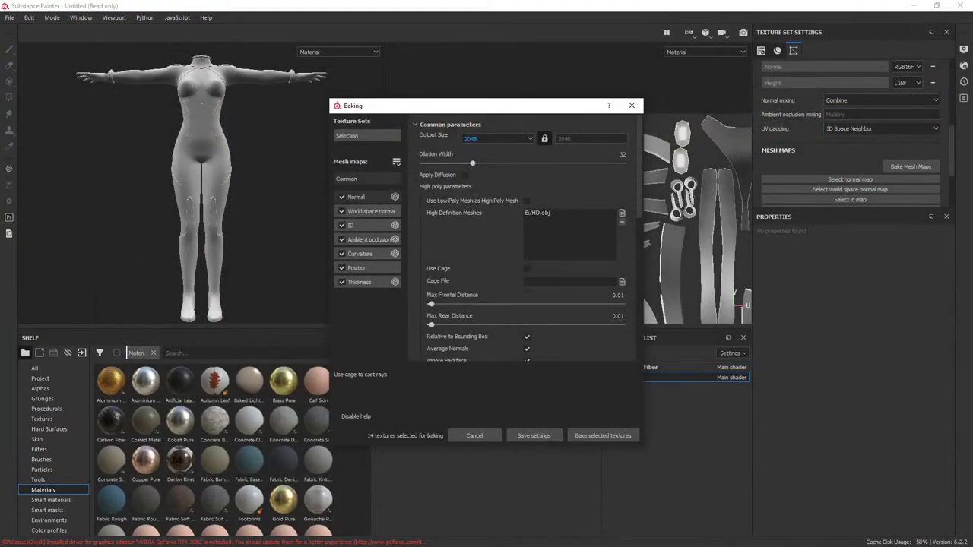
left_click(603, 435)
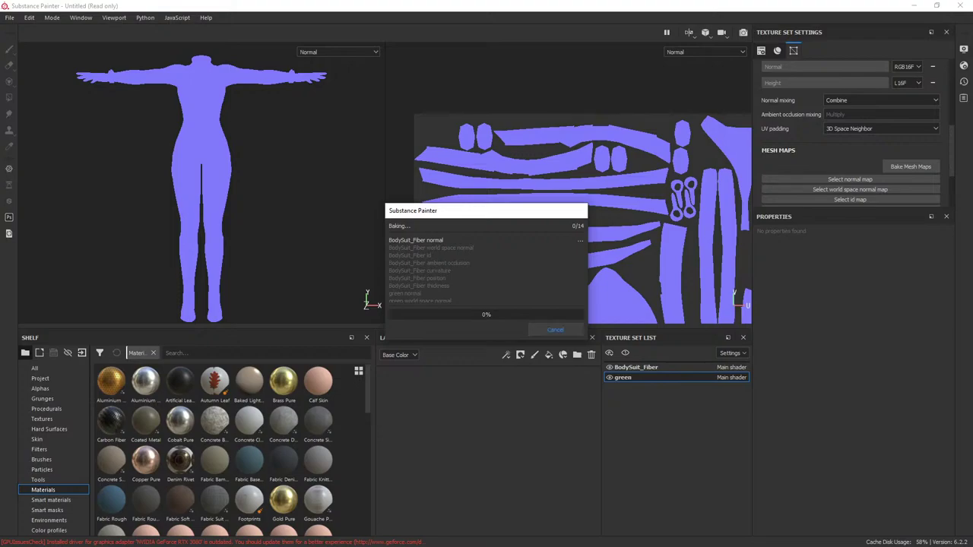
left_click(555, 329)
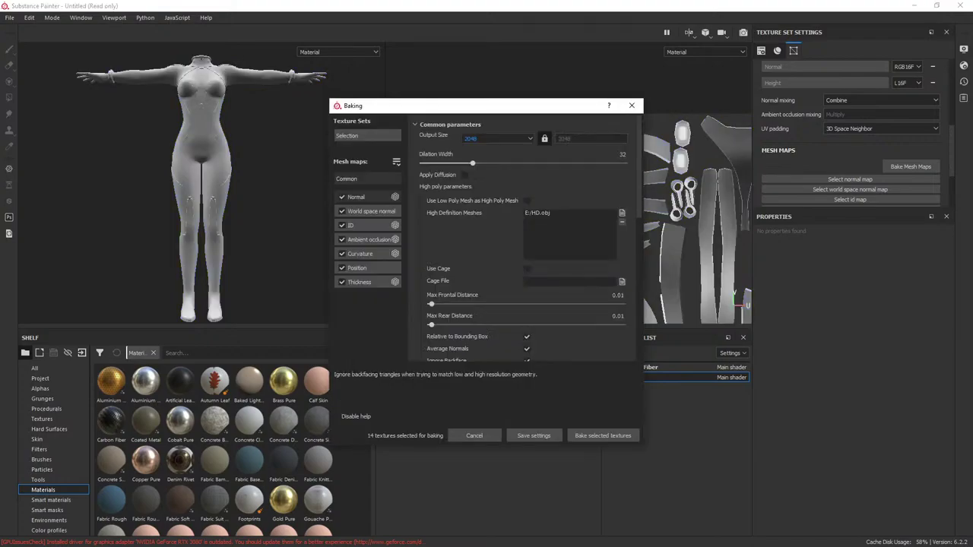
Set the curvature baker's secondary rays to 128 and bake the selected textures
left_click(369, 239)
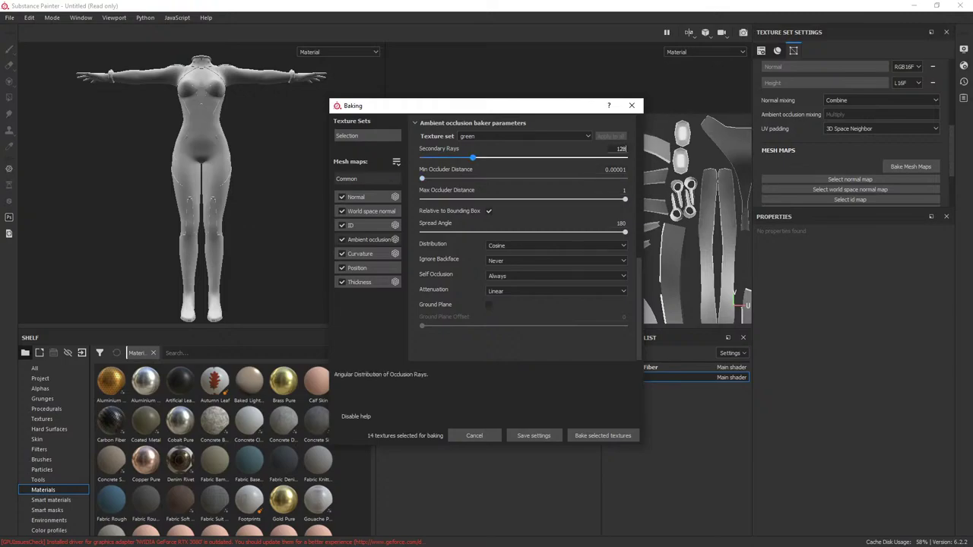
left_click(359, 282)
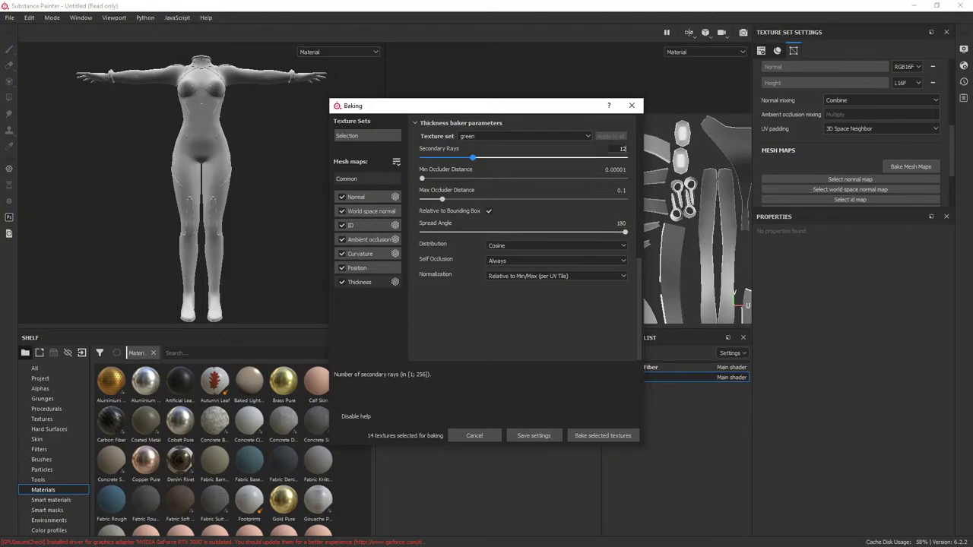
left_click(357, 268)
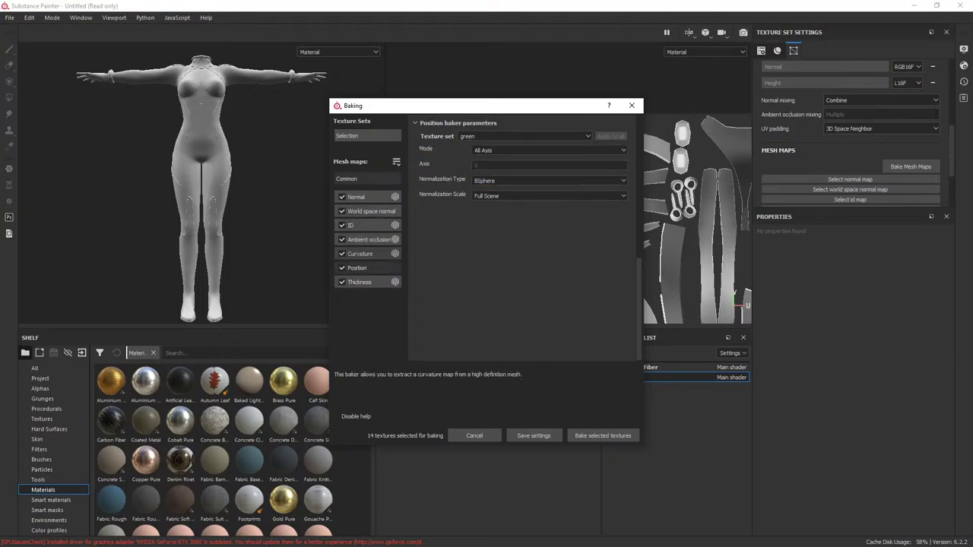
left_click(360, 253)
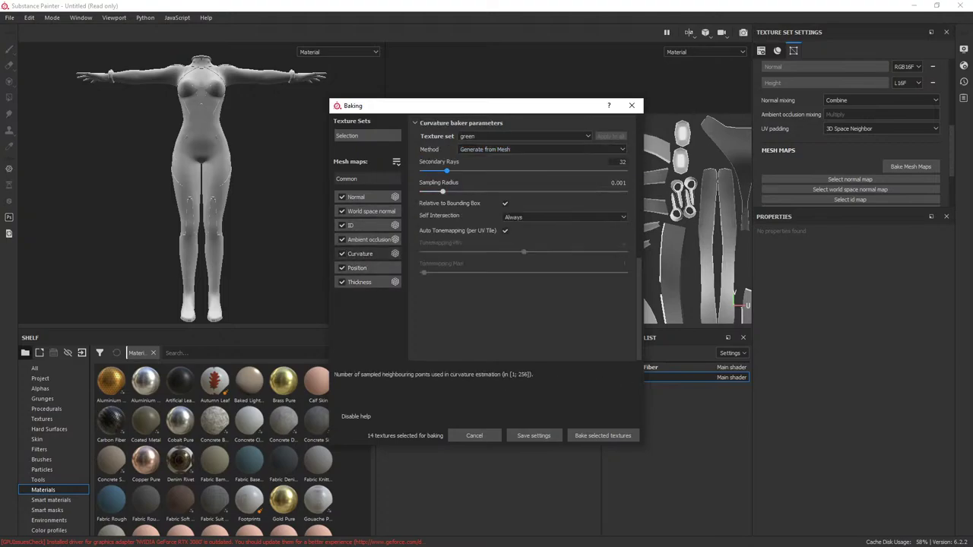
left_click(620, 162)
type("128")
key("Return")
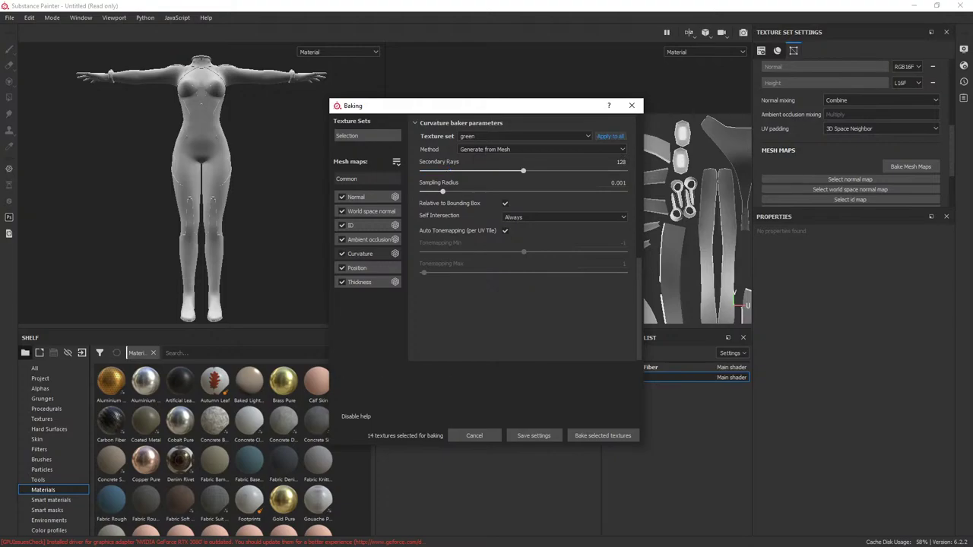
left_click(602, 435)
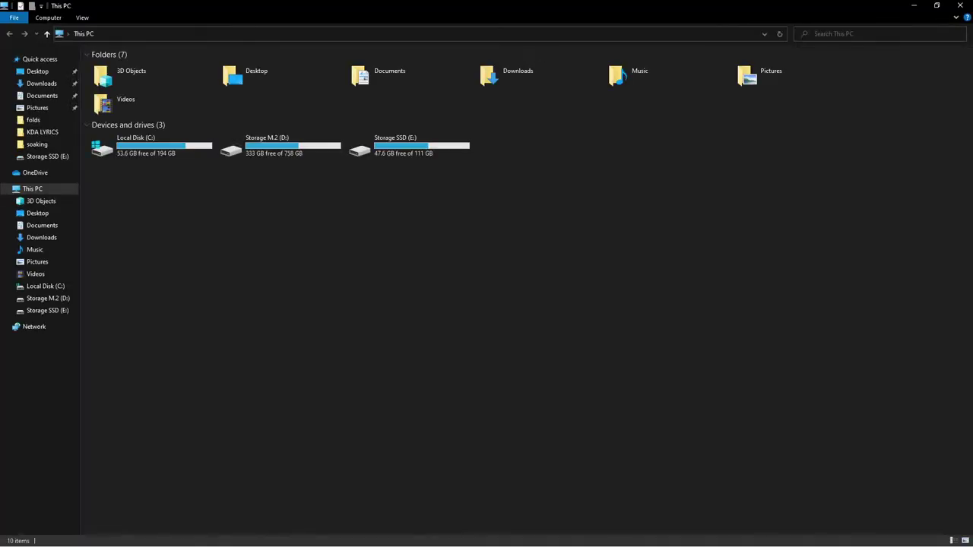
Browse the Storage SSD (E:) and Storage M.2 (D:) drives, then minimize the VLC player playing Kamaz
double_click(392, 146)
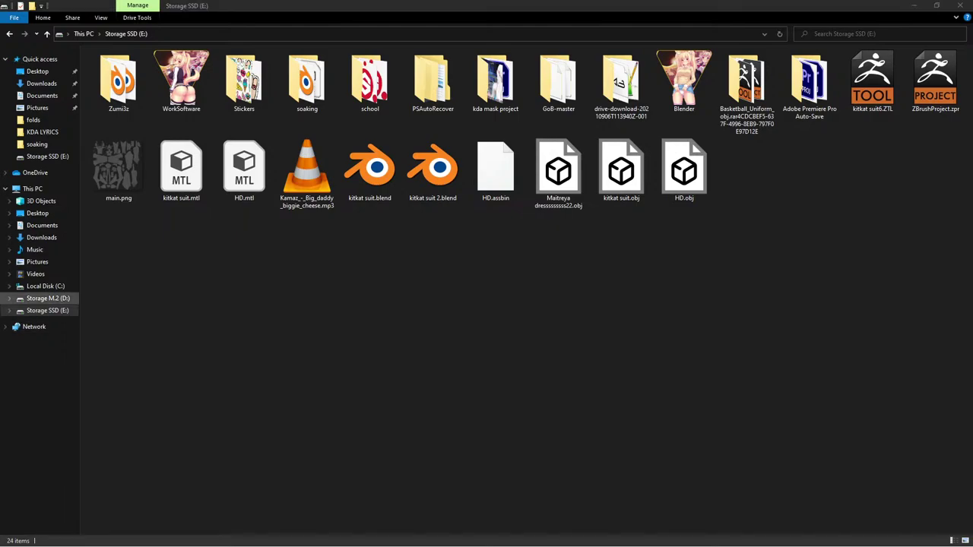
left_click(47, 298)
left_click(47, 310)
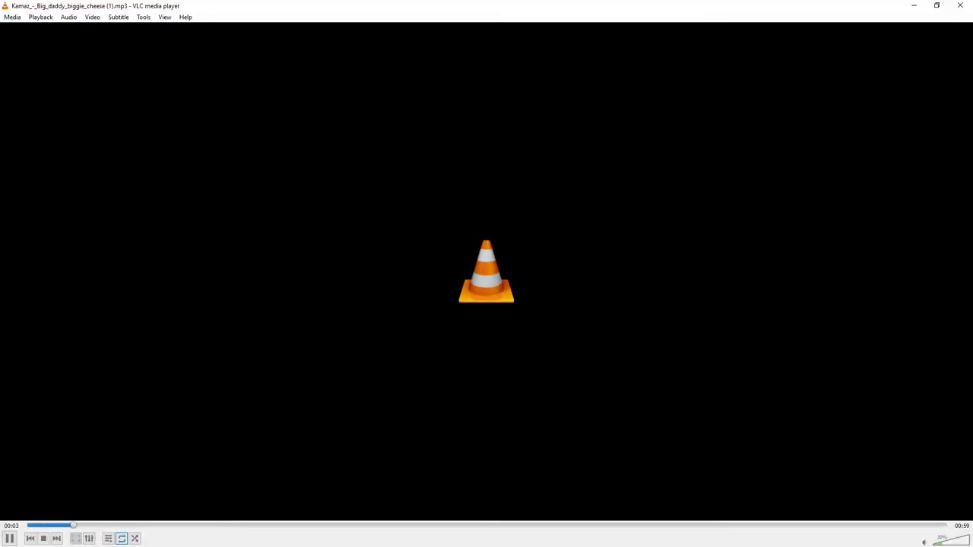
left_click(913, 6)
Dismiss the finished bake and add a Baked Lighting Environment filter layer to BodySuit_Fiber
left_click(960, 5)
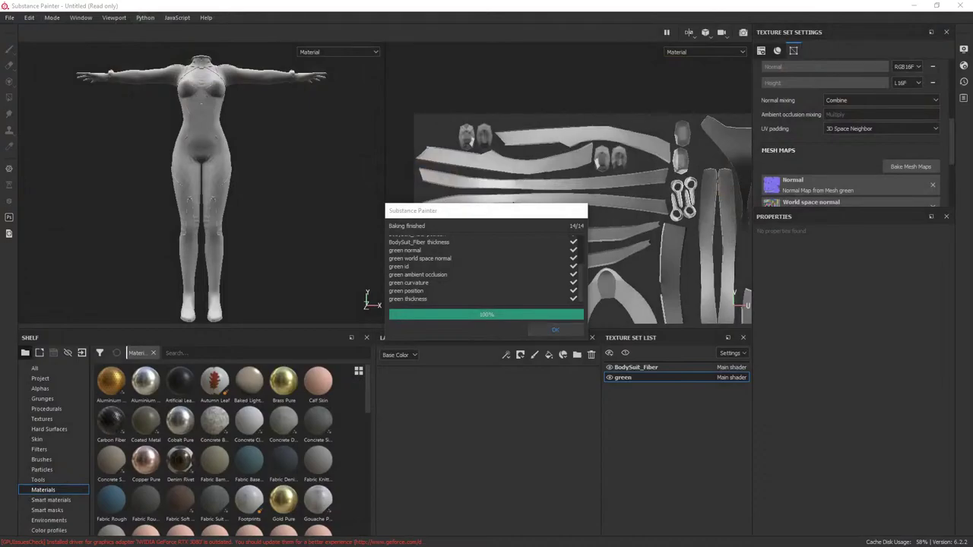
left_click(555, 329)
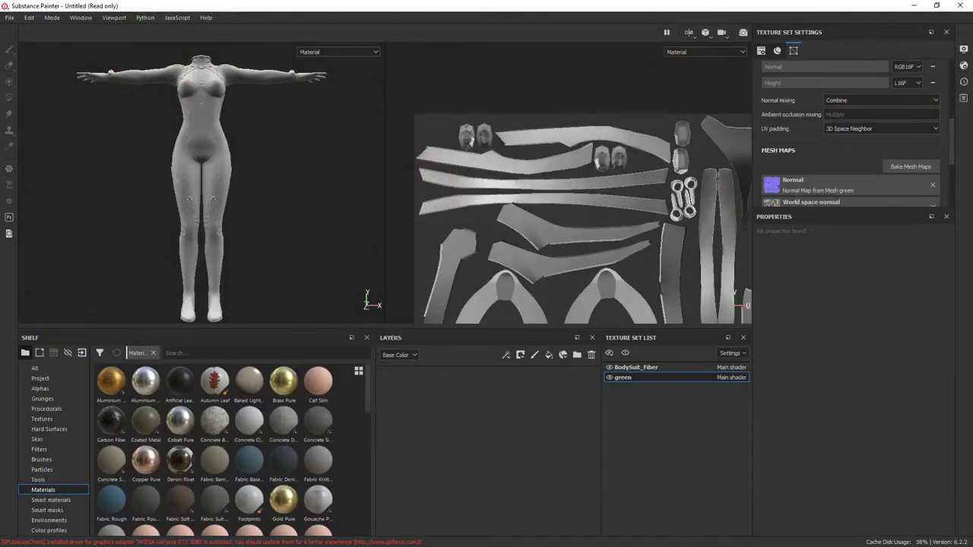
left_click(39, 449)
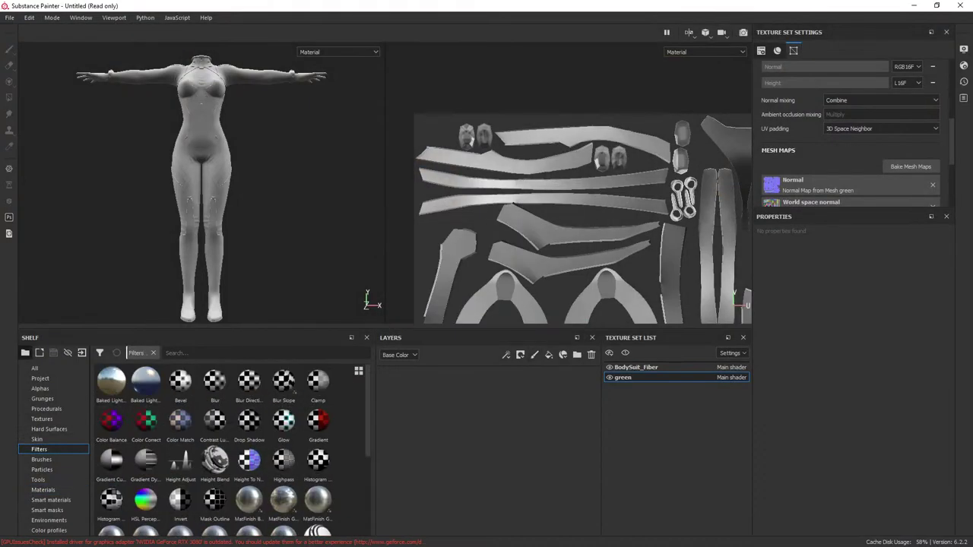
left_click(636, 367)
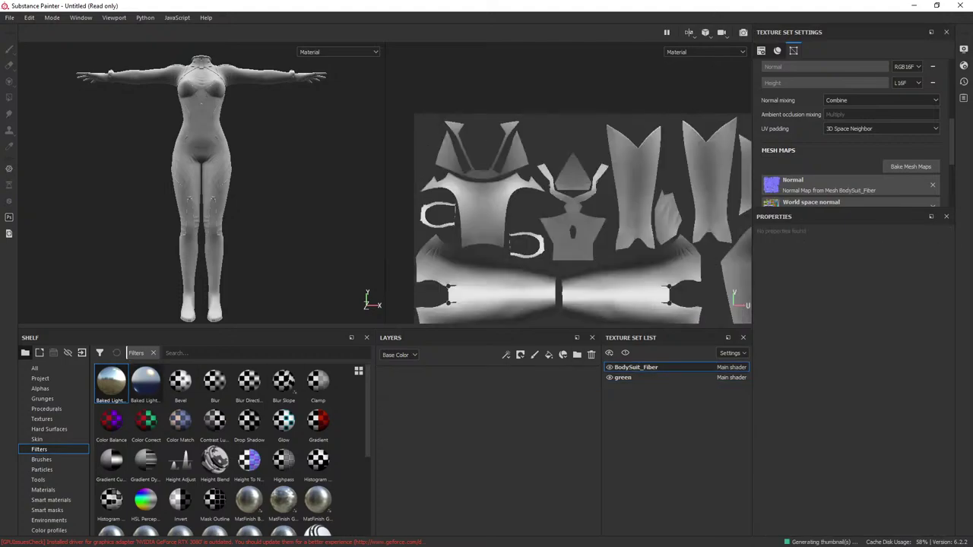
left_click_drag(111, 381, 487, 387)
scroll(202, 182, "up", 5)
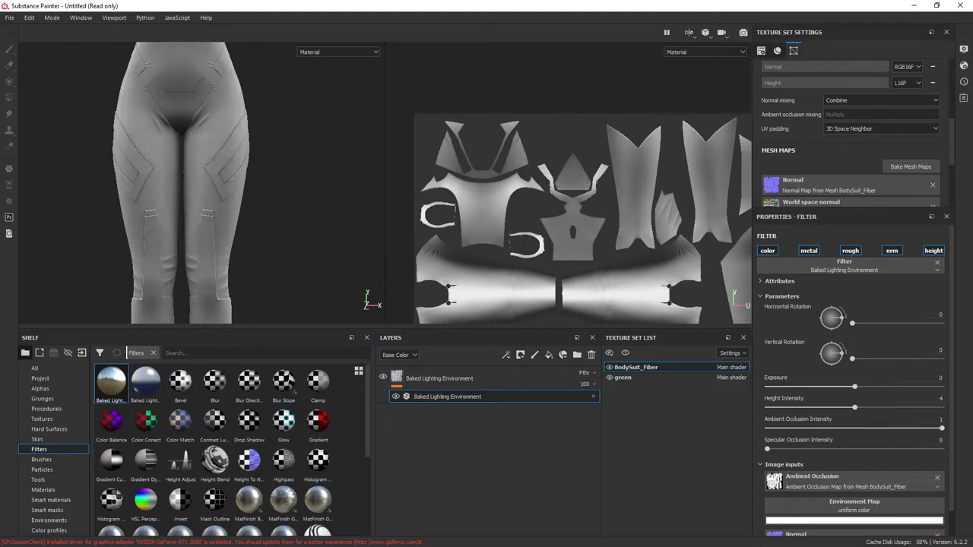
scroll(144, 183, "up", 8)
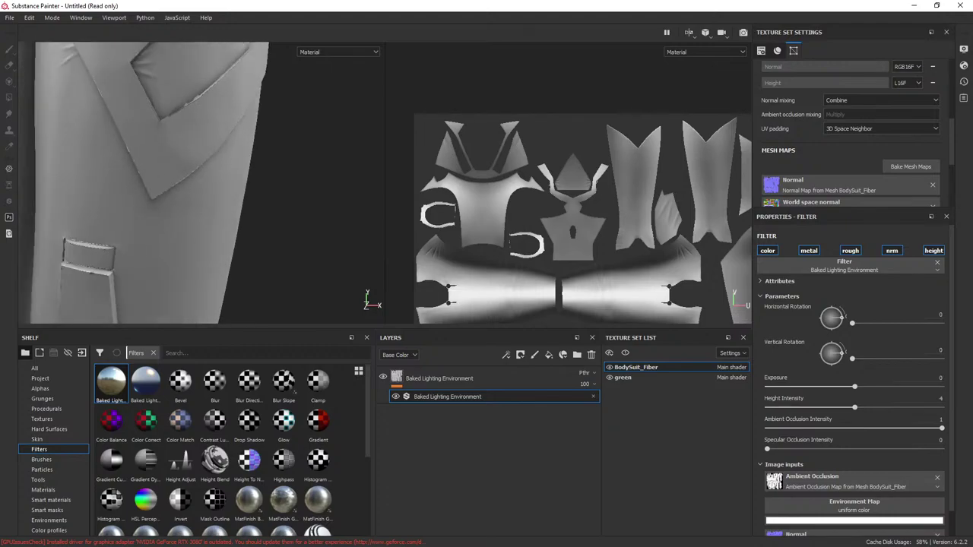
scroll(144, 182, "down", 2)
Browse the smart materials on the shelf
left_click(51, 500)
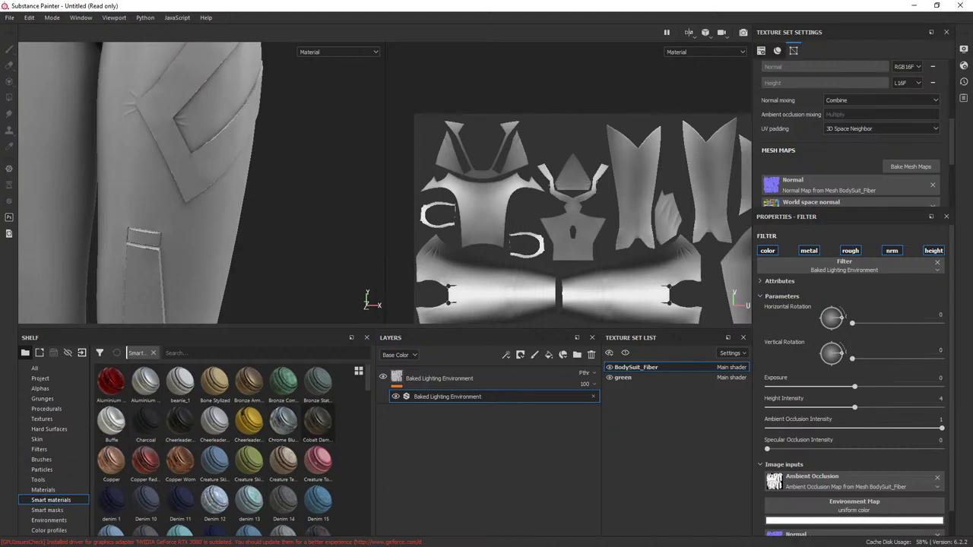
scroll(281, 426, "down", 5)
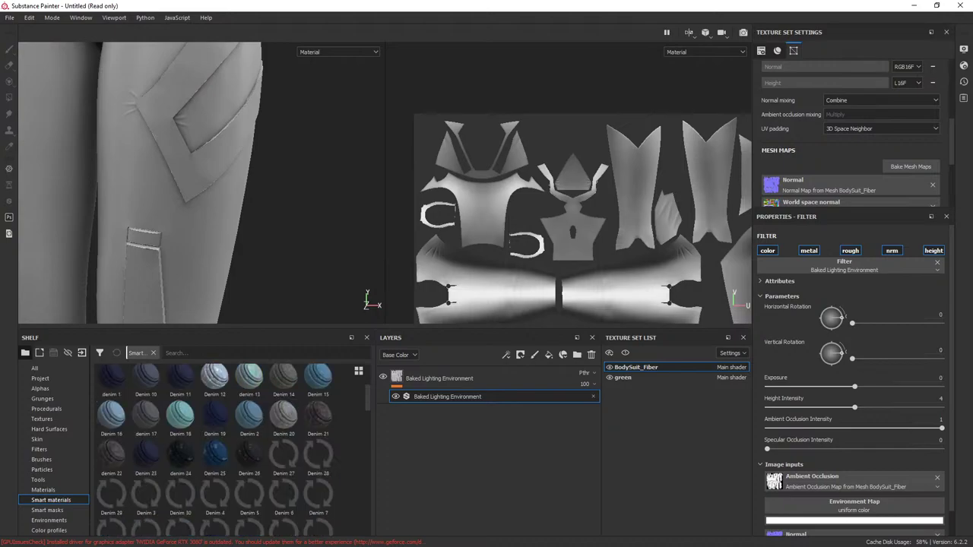
mouse_move(281, 400)
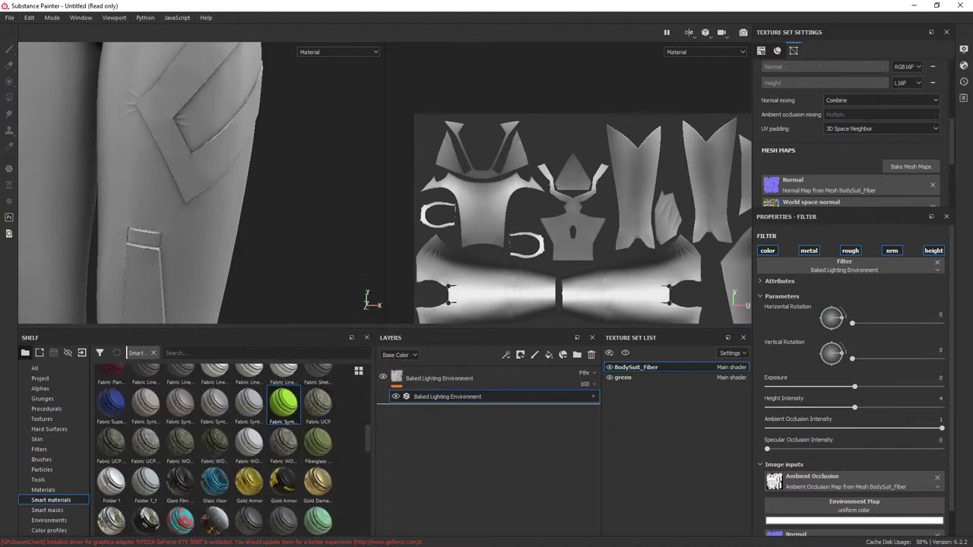
Apply Fabric Synthetic Sport Used and delete its Pattern Holes Bump, Pattern Holes and Dirt Stains layers
left_click_drag(456, 397, 471, 407)
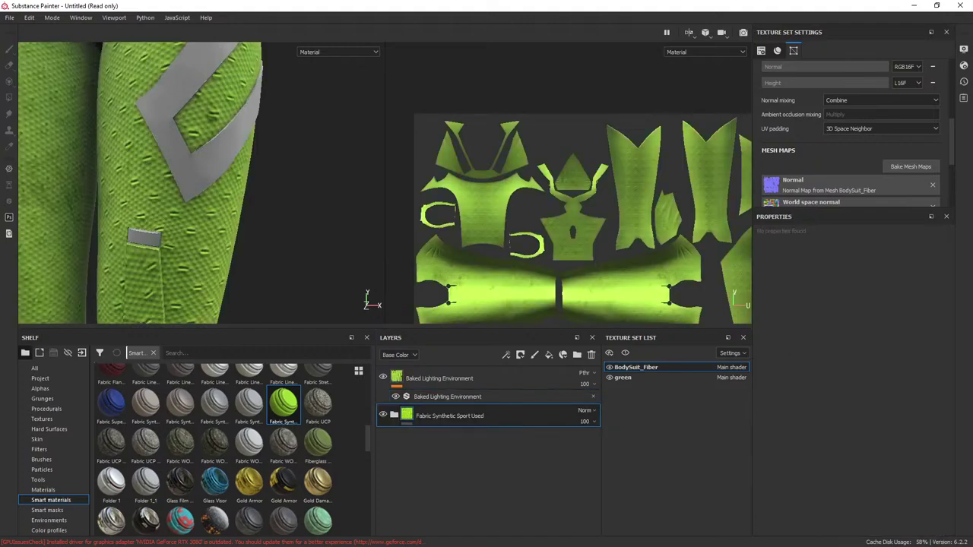
scroll(487, 449, "down", 3)
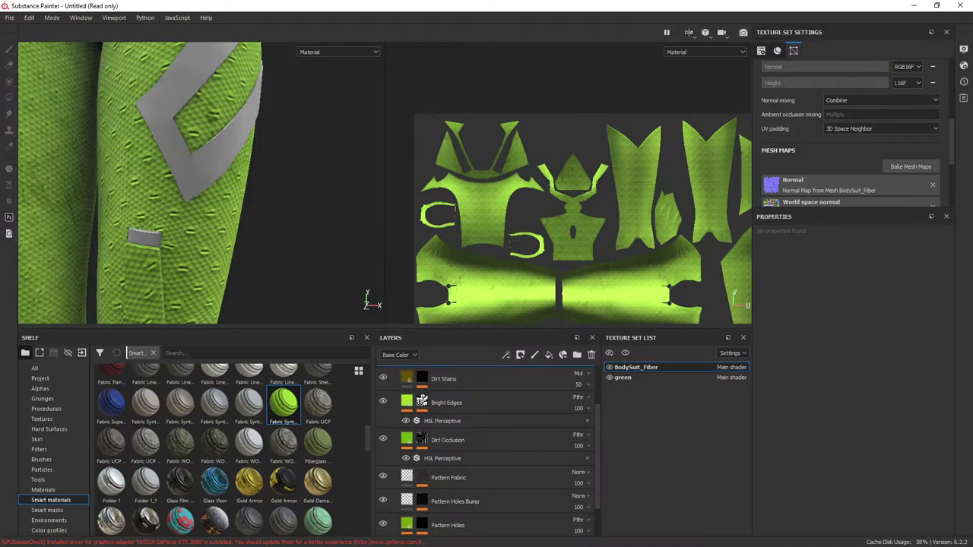
left_click(454, 501)
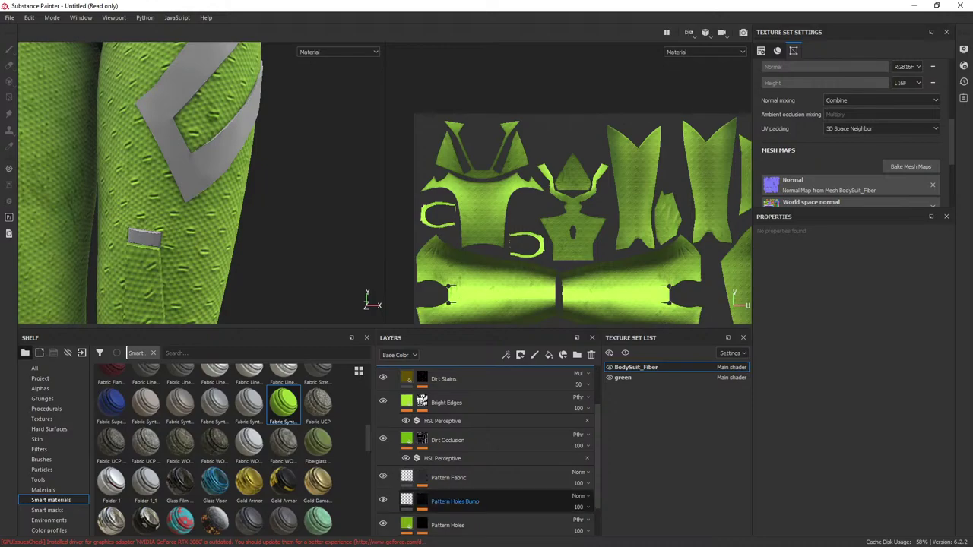
left_click(590, 354)
key("Delete")
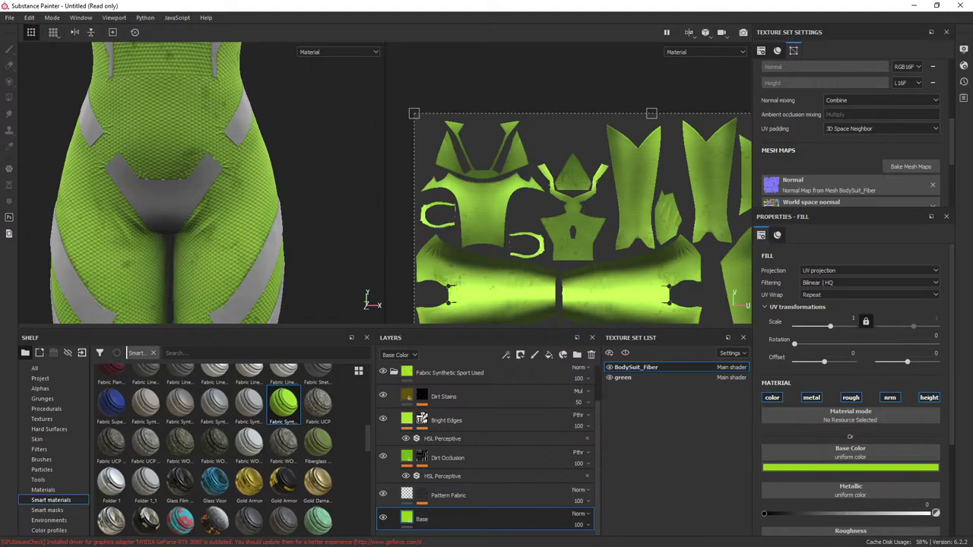
left_click(382, 418)
left_click(425, 396)
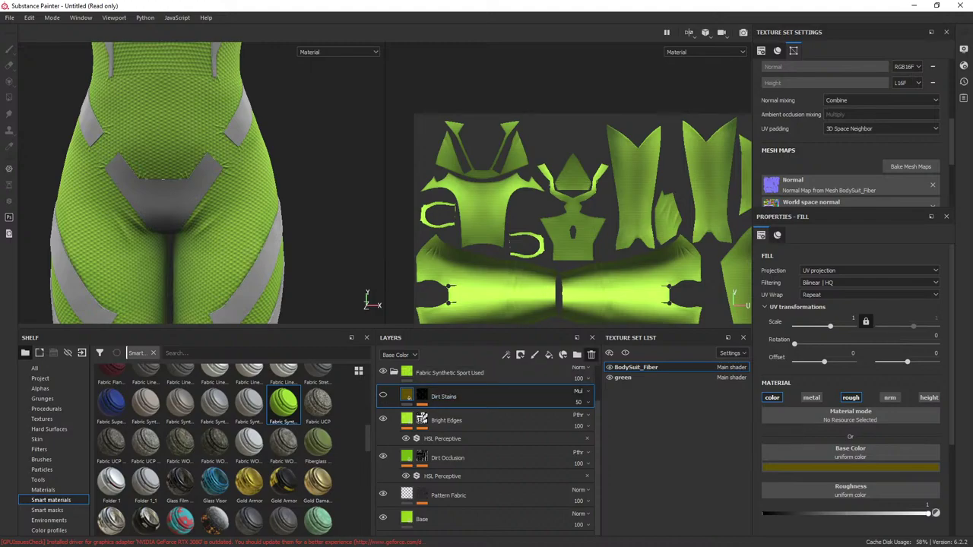
key("Delete")
scroll(201, 182, "down", 5)
scroll(202, 152, "up", 5)
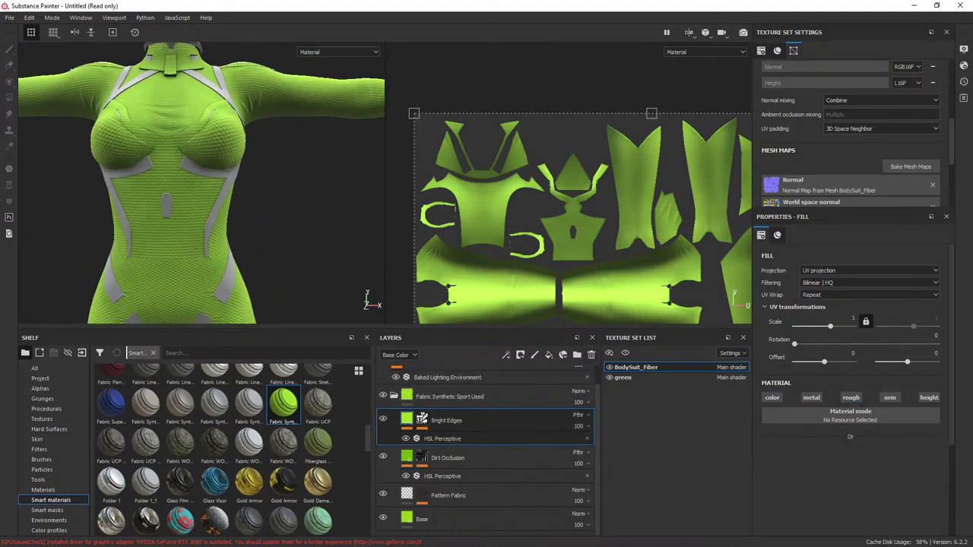
scroll(202, 183, "up", 5)
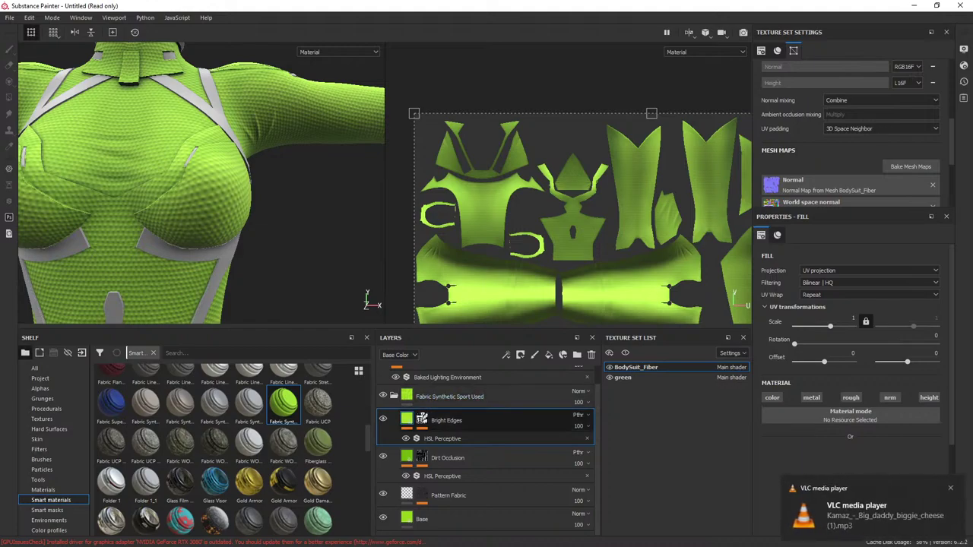
Change the Base fill layer's colour to light grey
left_click(456, 519)
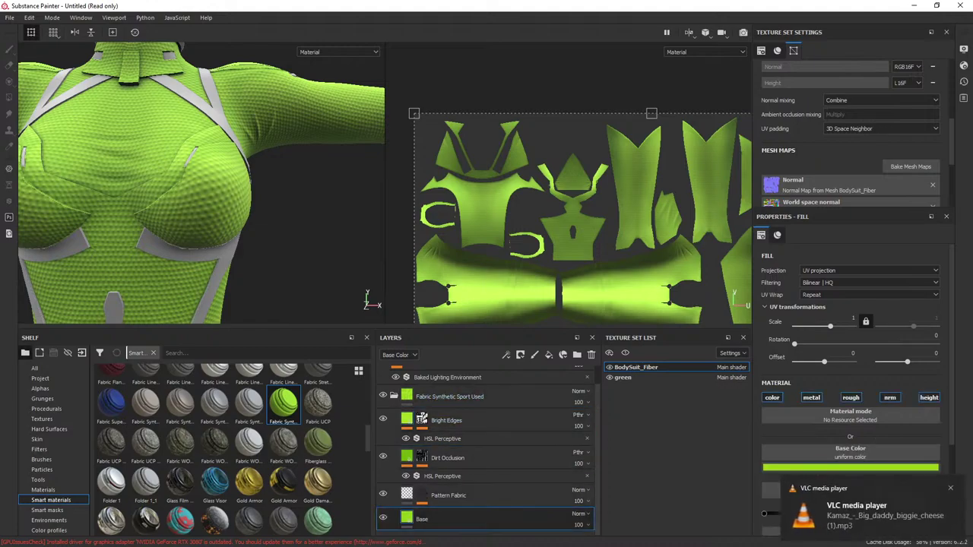
left_click(850, 466)
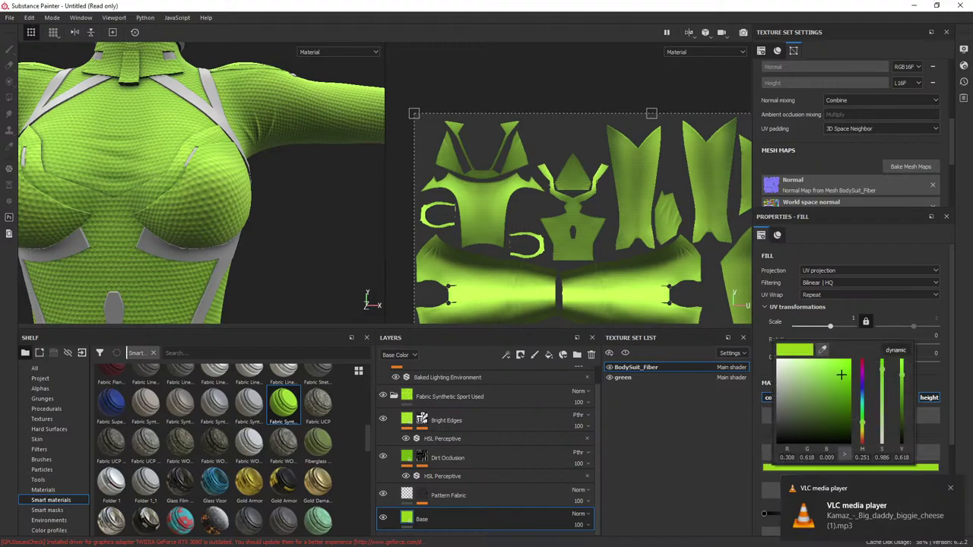
left_click(777, 370)
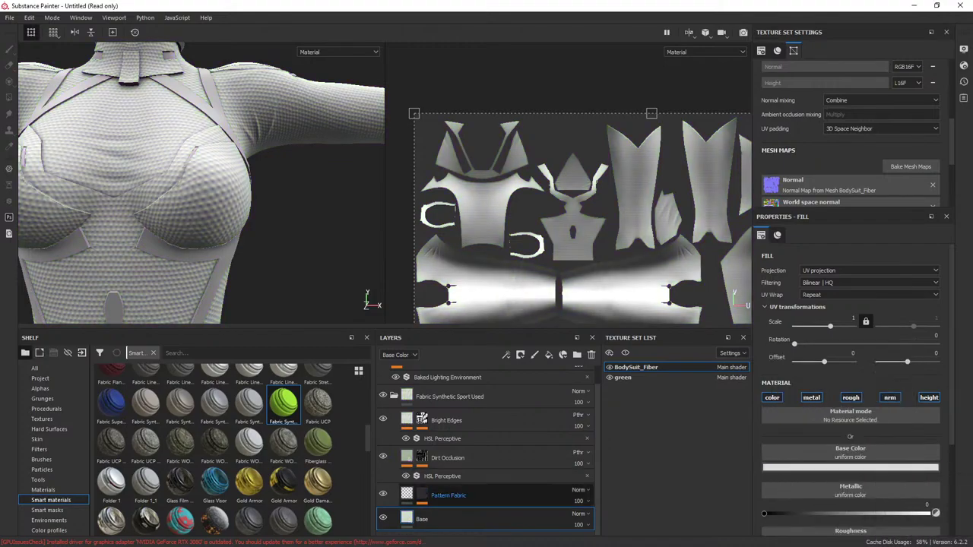
Set the Pattern Fabric mask's Tile Generator UV Rotation to 121.28, then check the shoulder weave
left_click(422, 494)
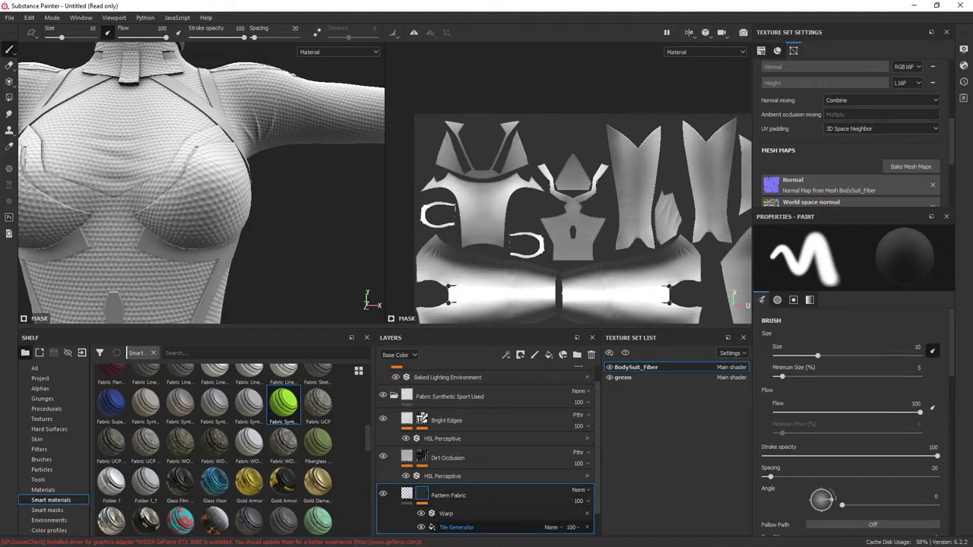
left_click(456, 526)
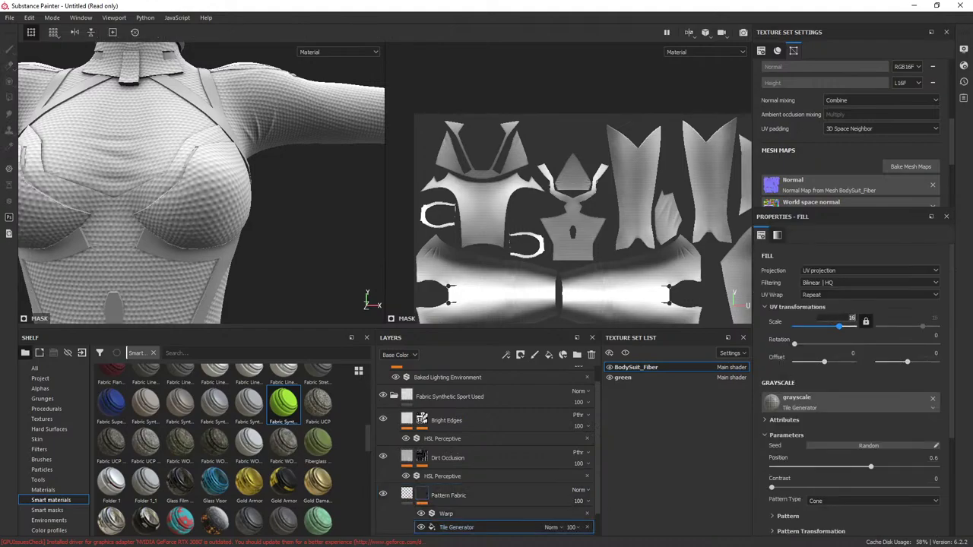
left_click_drag(795, 343, 842, 343)
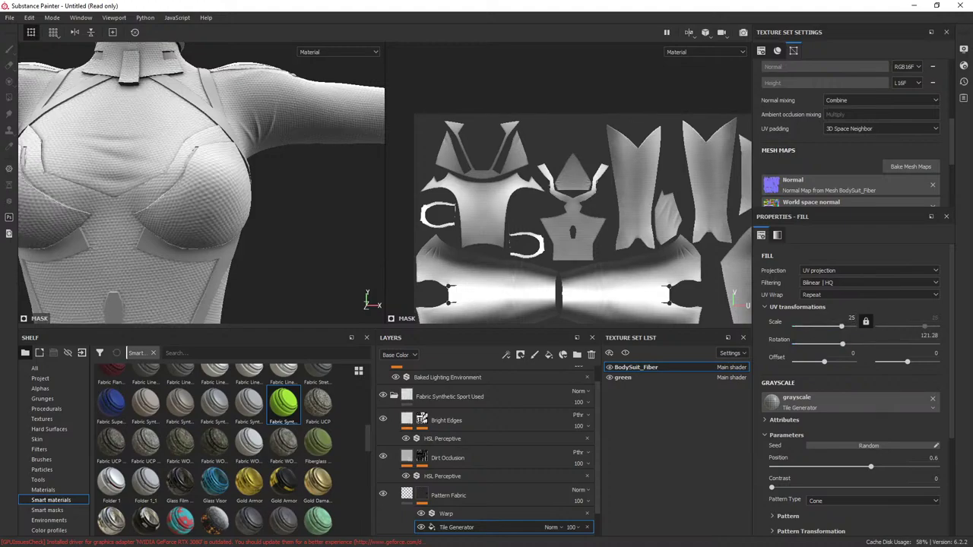
scroll(202, 182, "up", 5)
left_click_drag(202, 182, 288, 164, "alt")
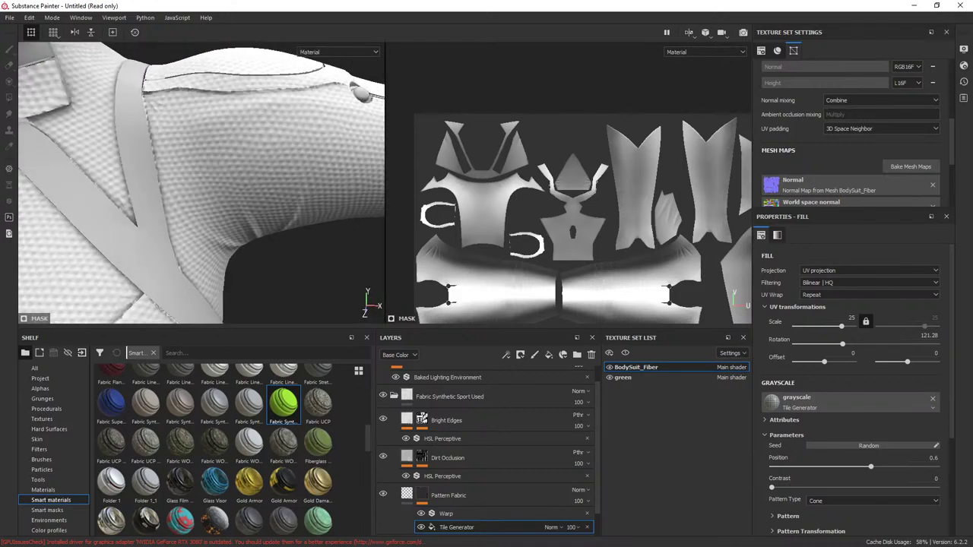
middle_click_drag(661, 319, 655, 179)
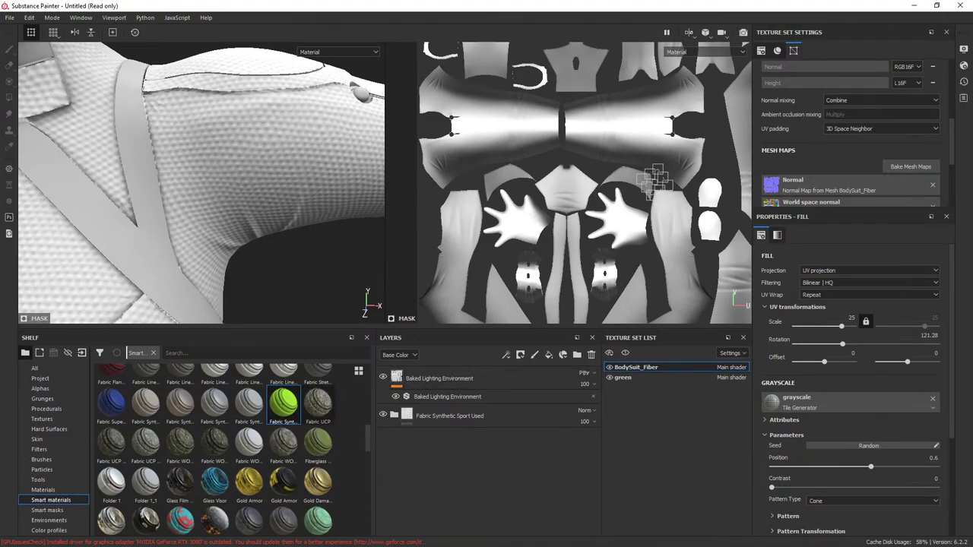
Add a Plastic Glossy layer from the shelf's plastic search and give it a black mask
type("plastic")
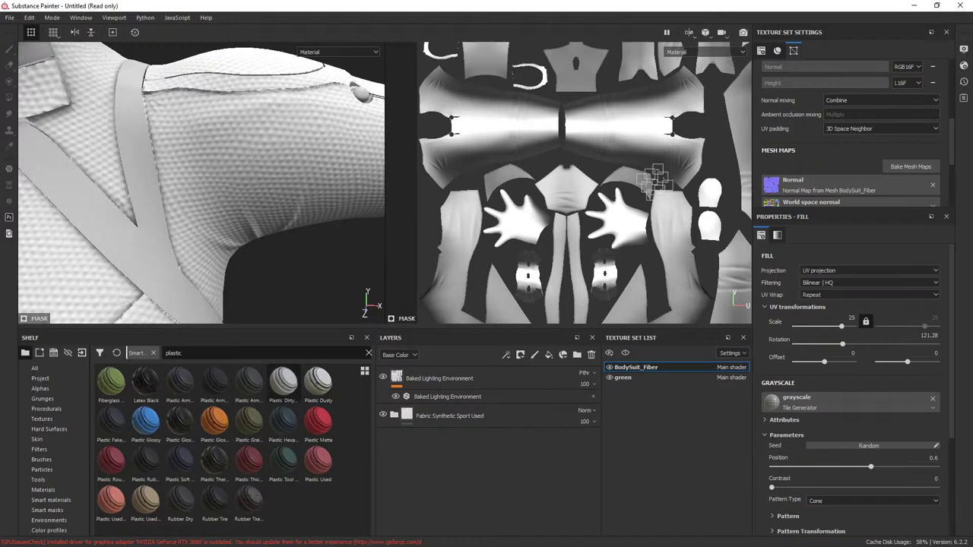
left_click(145, 422)
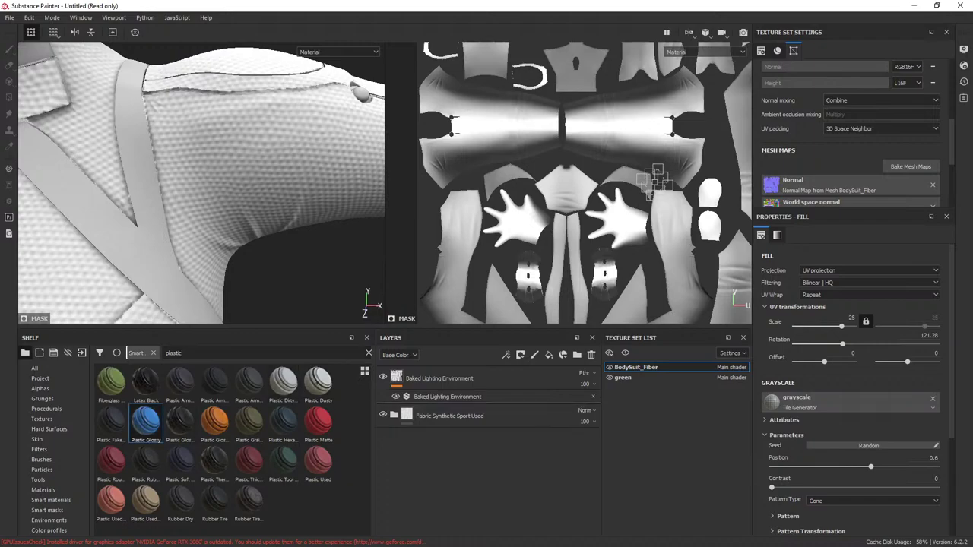
left_click_drag(145, 422, 471, 415)
right_click(426, 416)
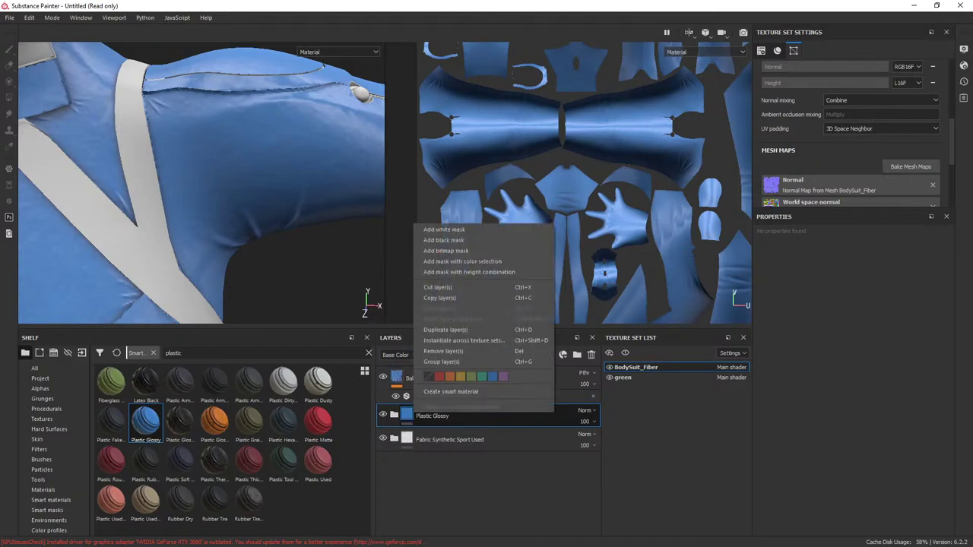
left_click(443, 229)
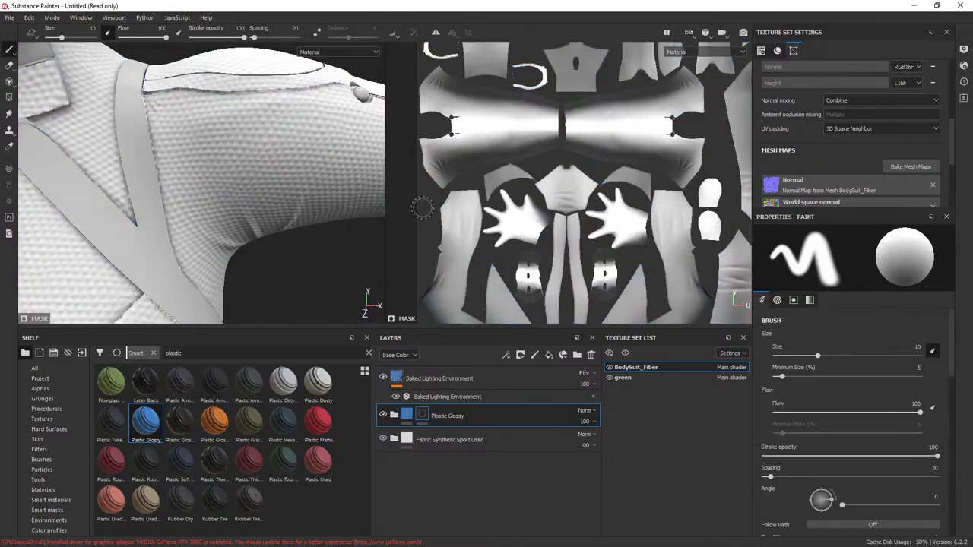
Polygon-fill the small centre piece and the whole chest cup UV island with blue plastic
middle_click_drag(423, 206, 422, 86)
key("4")
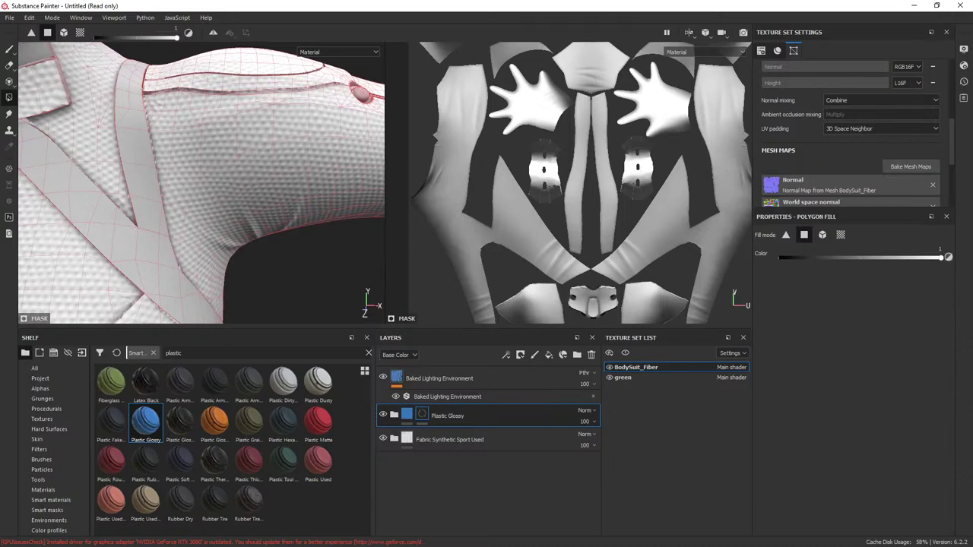
scroll(544, 156, "up", 5)
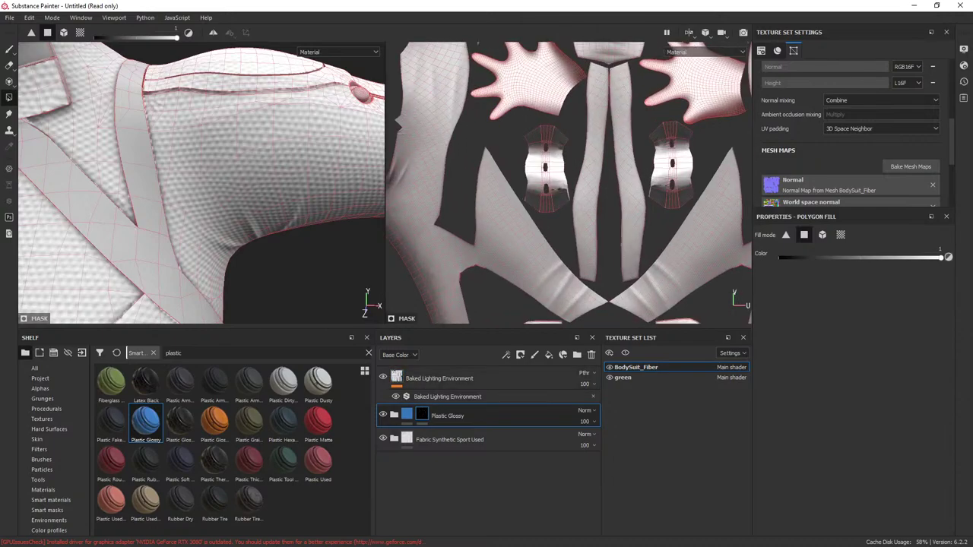
left_click_drag(563, 171, 569, 266)
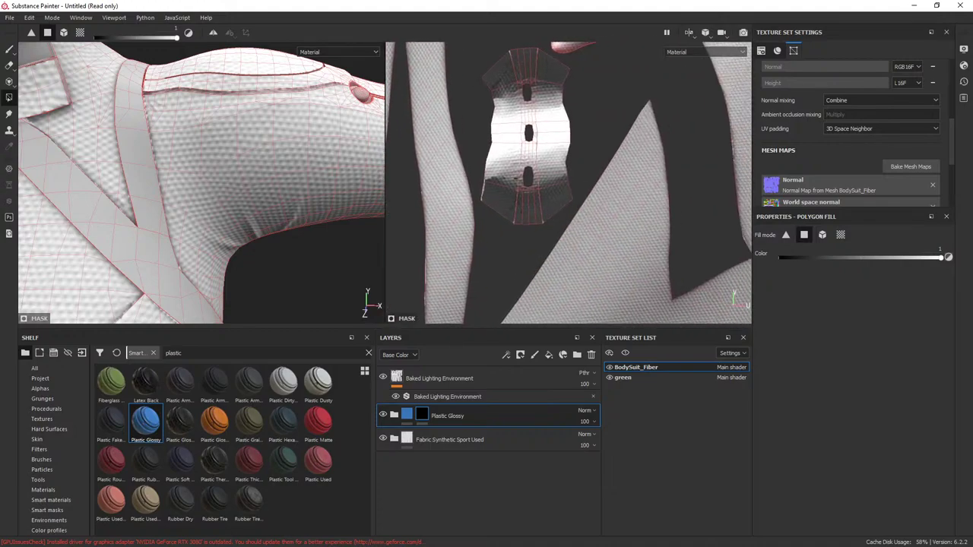
left_click_drag(483, 47, 573, 225)
scroll(567, 182, "down", 2)
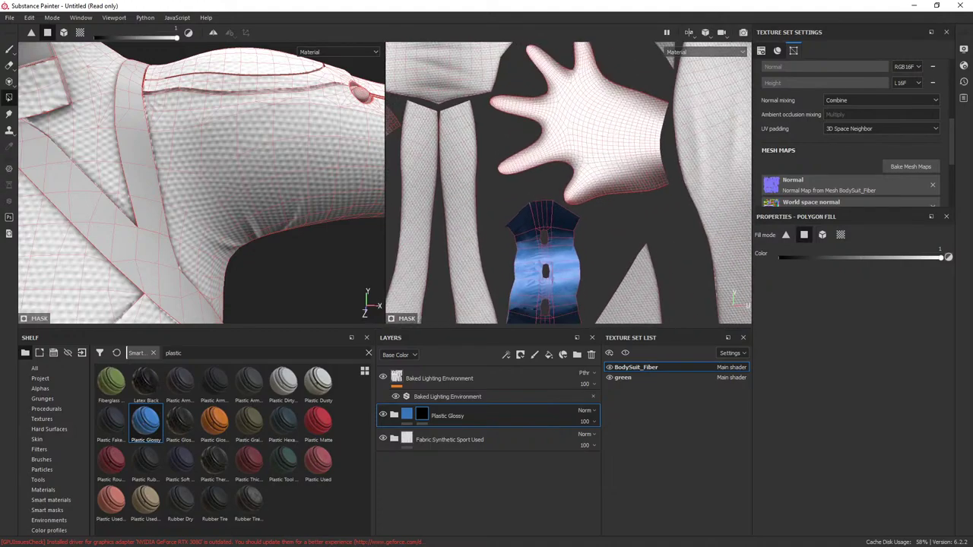
middle_click_drag(567, 183, 643, 57)
left_click_drag(486, 161, 547, 207)
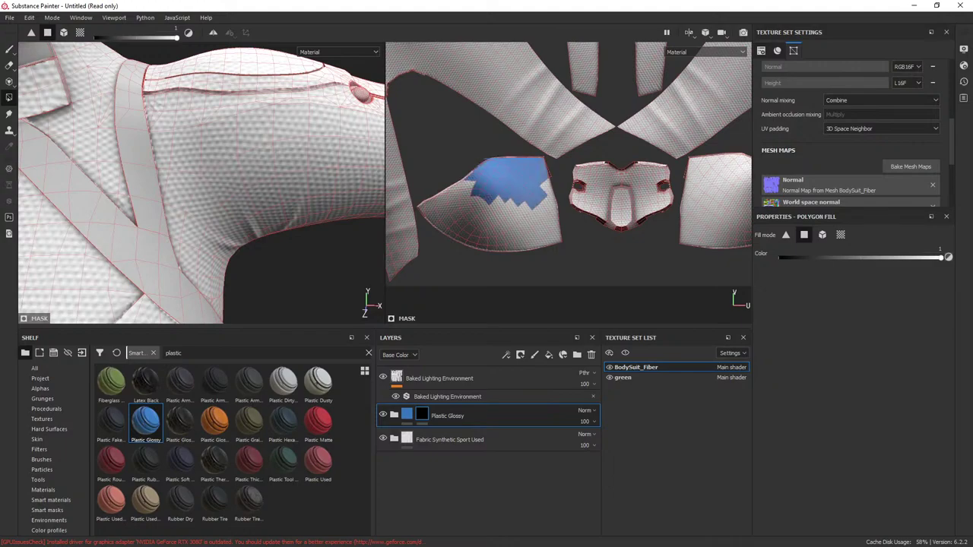
middle_click_drag(532, 182, 620, 173)
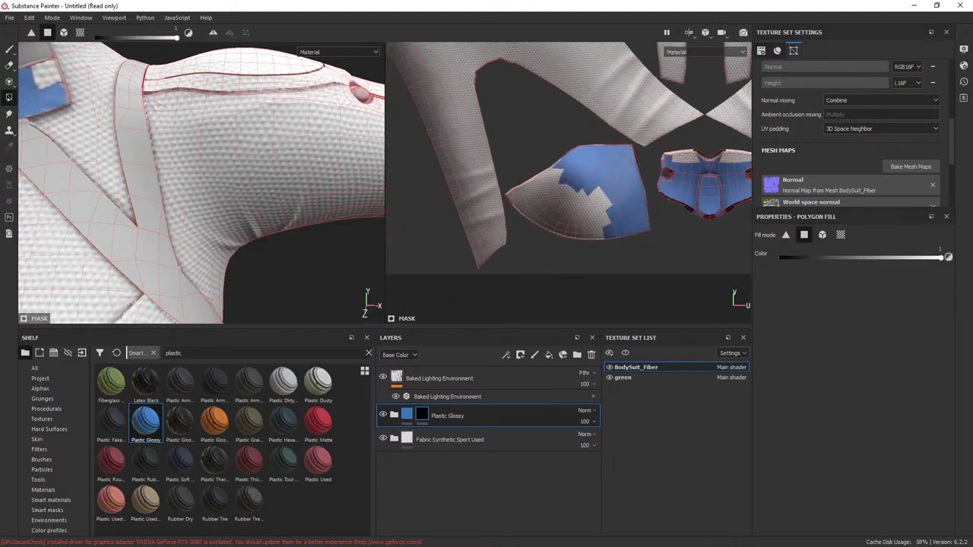
left_click_drag(510, 182, 566, 217)
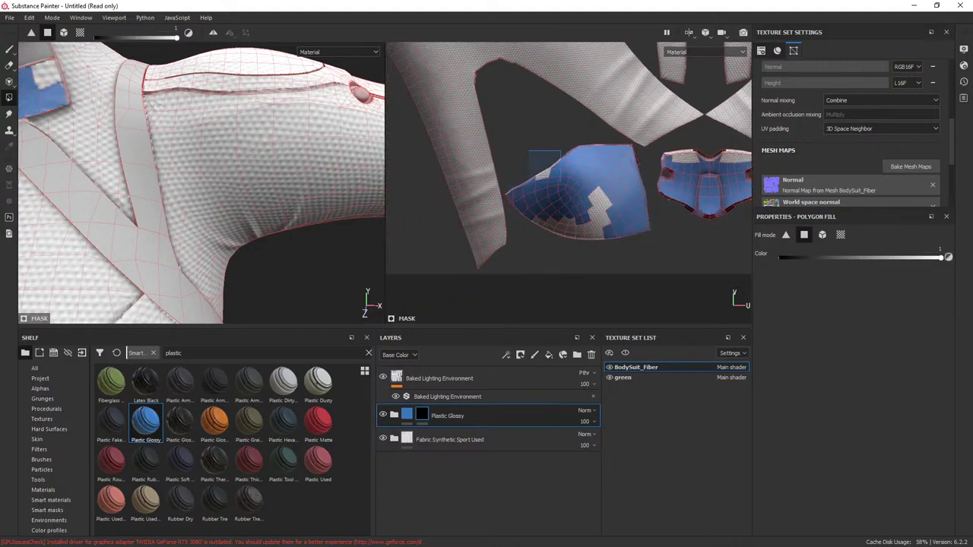
left_click_drag(561, 183, 608, 238)
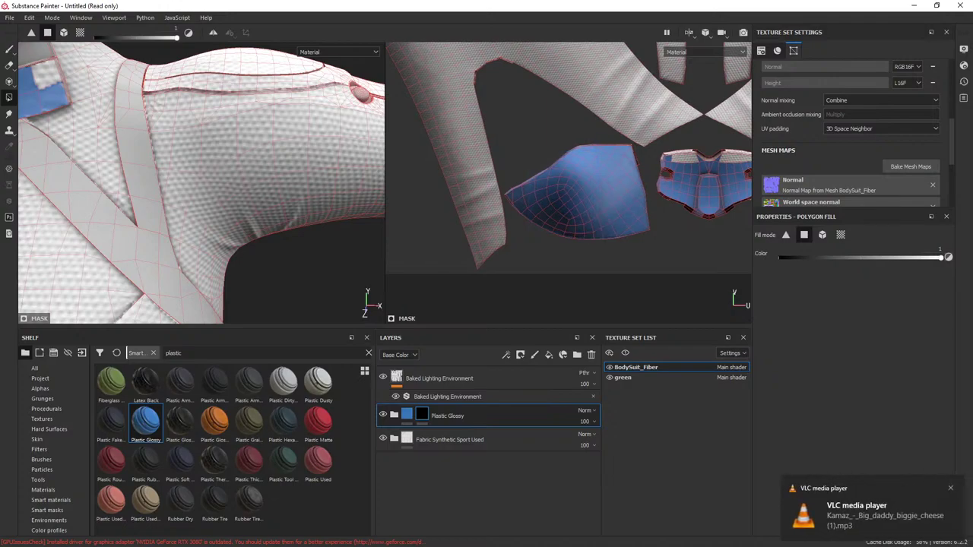
Turn off the media player notifications
middle_click_drag(578, 182, 488, 187)
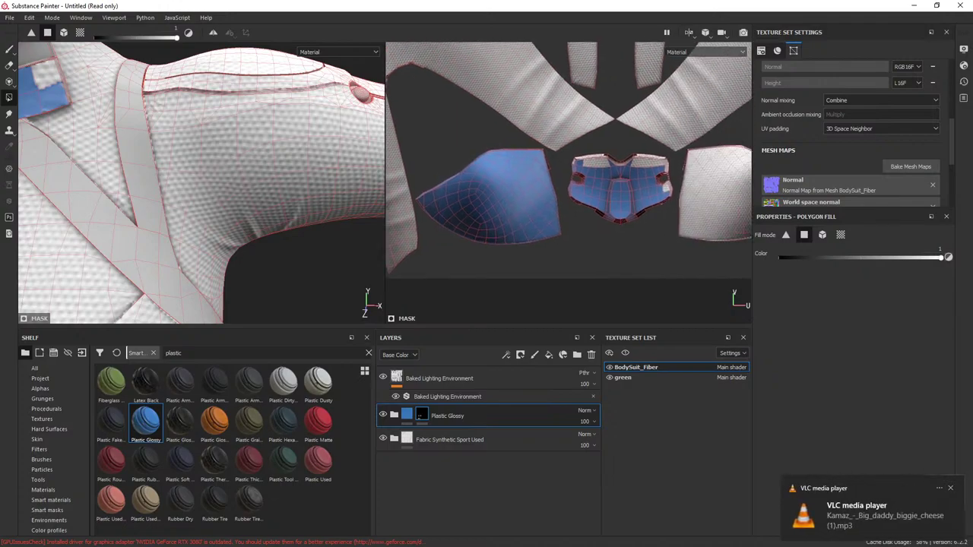
left_click(939, 488)
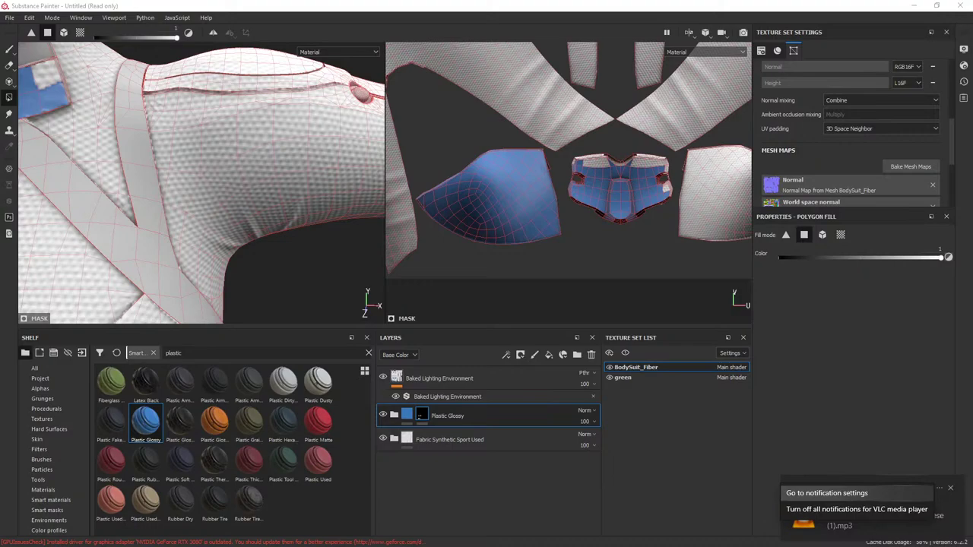
left_click(856, 509)
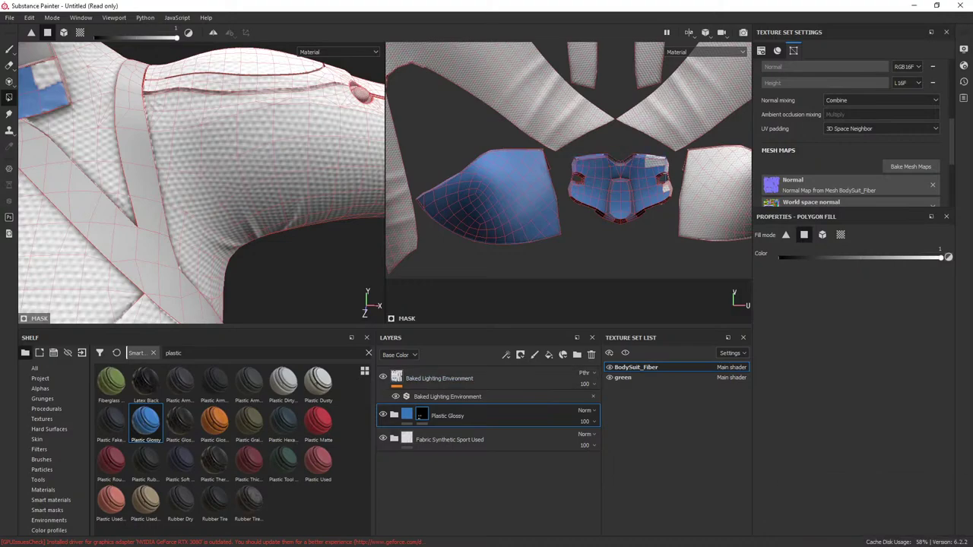
Fill the central chest patch, the right chest island and the strap faces with blue plastic
left_click(658, 170)
middle_click_drag(658, 171, 590, 174)
left_click_drag(630, 206, 654, 152)
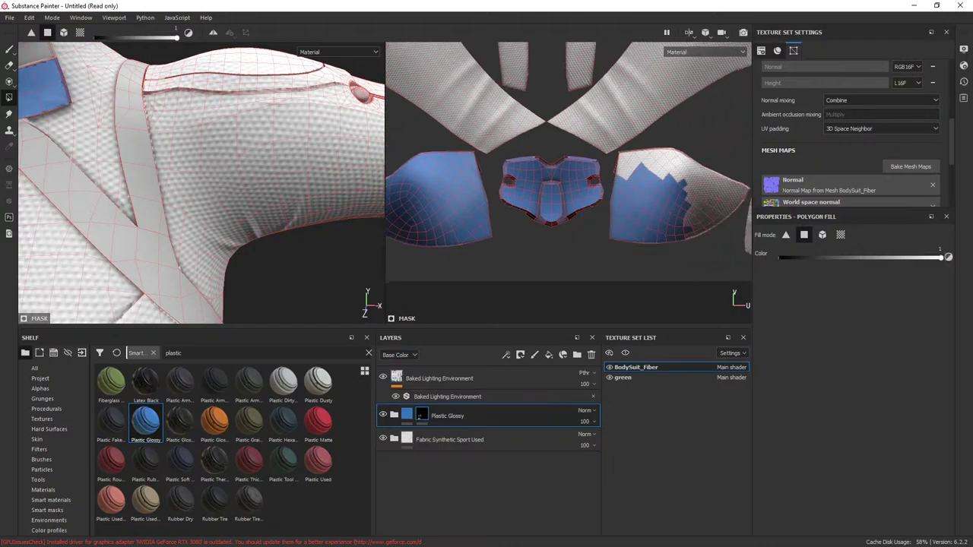
middle_click_drag(653, 152, 551, 146)
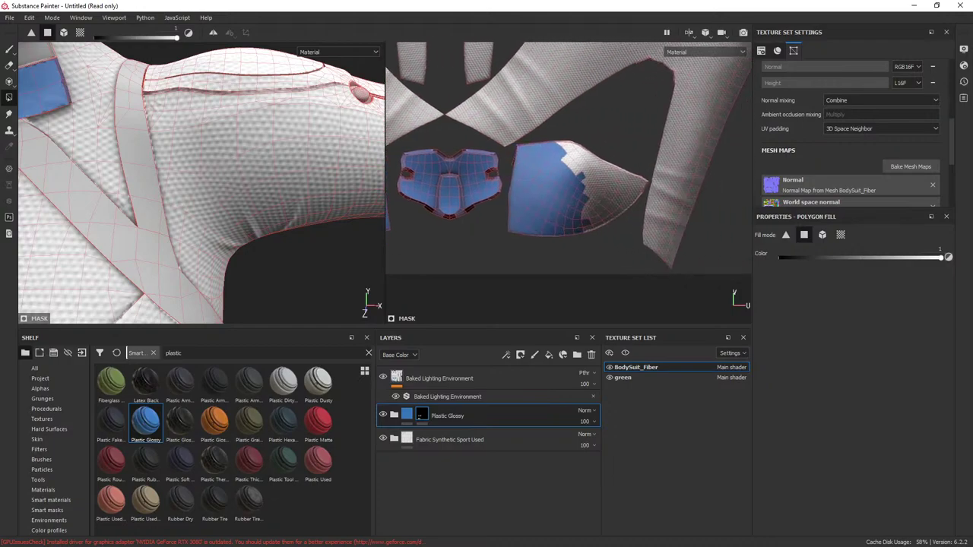
left_click_drag(627, 143, 509, 241)
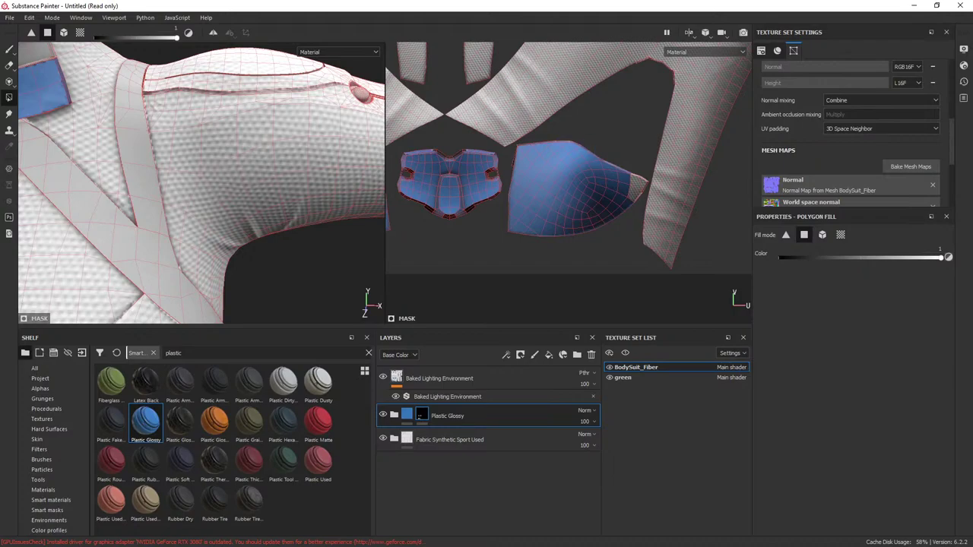
left_click_drag(655, 188, 645, 218)
scroll(578, 182, "up", 5)
left_click_drag(576, 122, 629, 228)
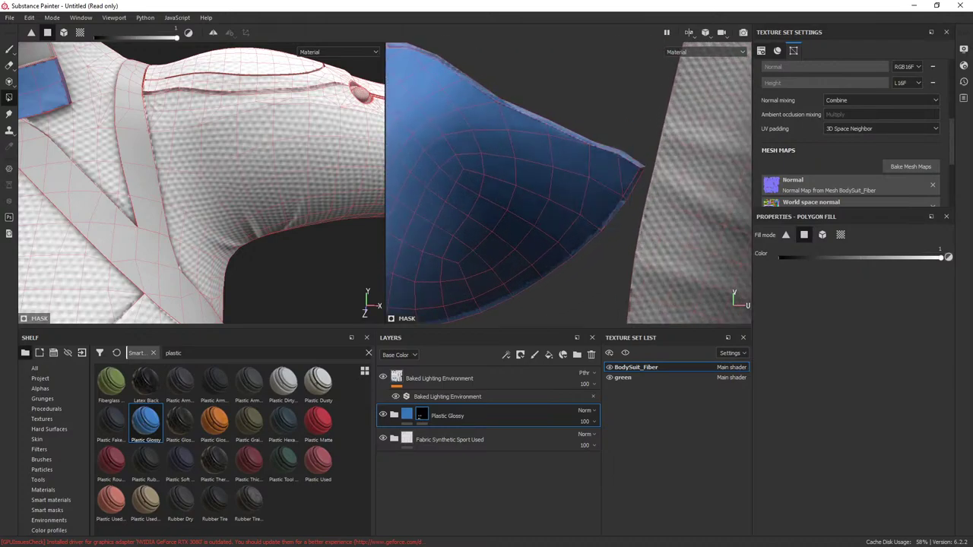
Fill the lower and upper collar islands with blue plastic
scroll(568, 183, "down", 8)
scroll(706, 83, "up", 8)
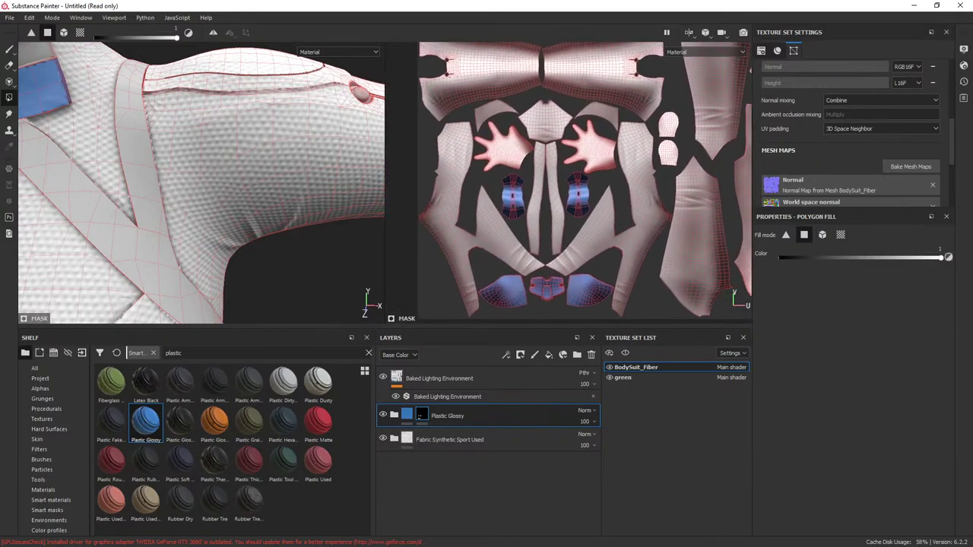
left_click(596, 182)
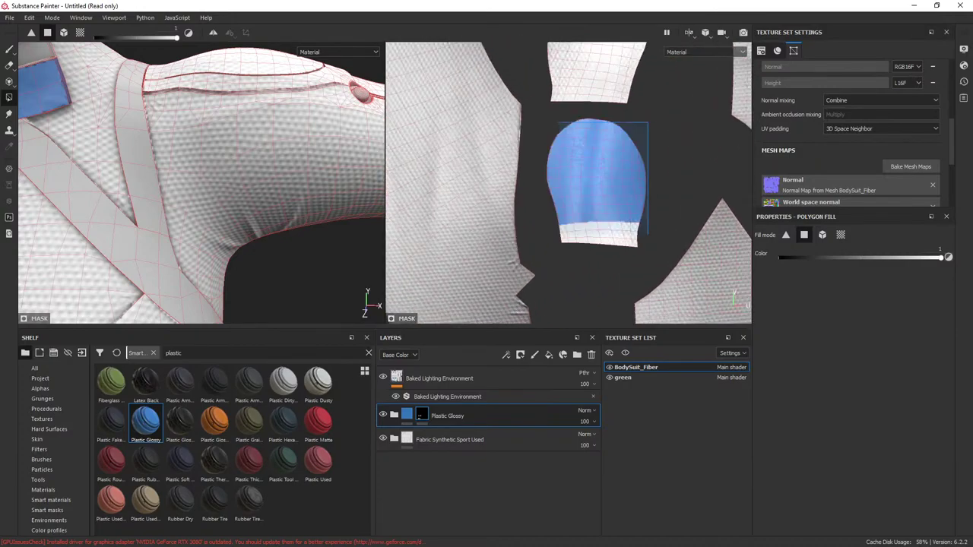
middle_click_drag(597, 182, 608, 323)
left_click(625, 225)
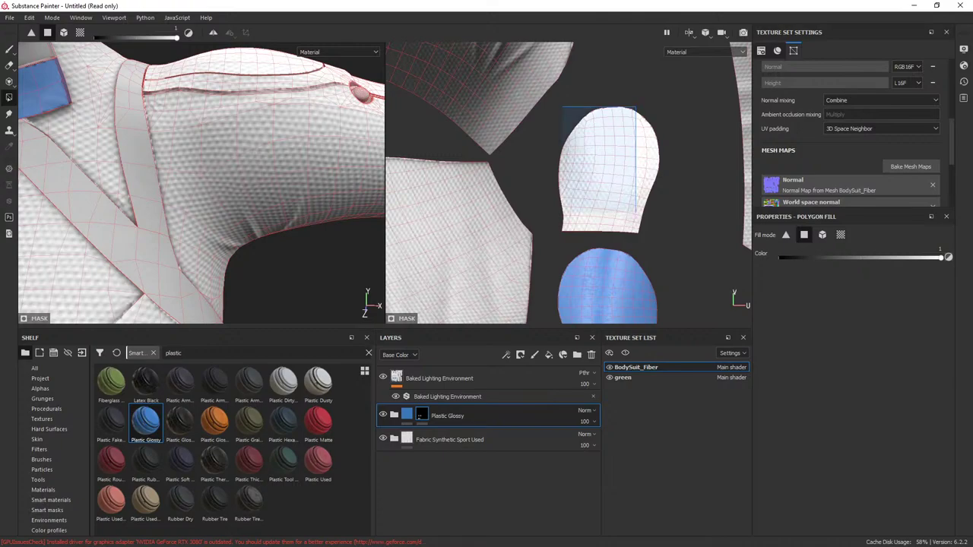
scroll(650, 237, "down", 3)
Fill both ring-shaped islands completely to form the blue shoulder band
middle_click_drag(568, 183, 577, 91)
scroll(577, 182, "up", 3)
left_click(456, 107)
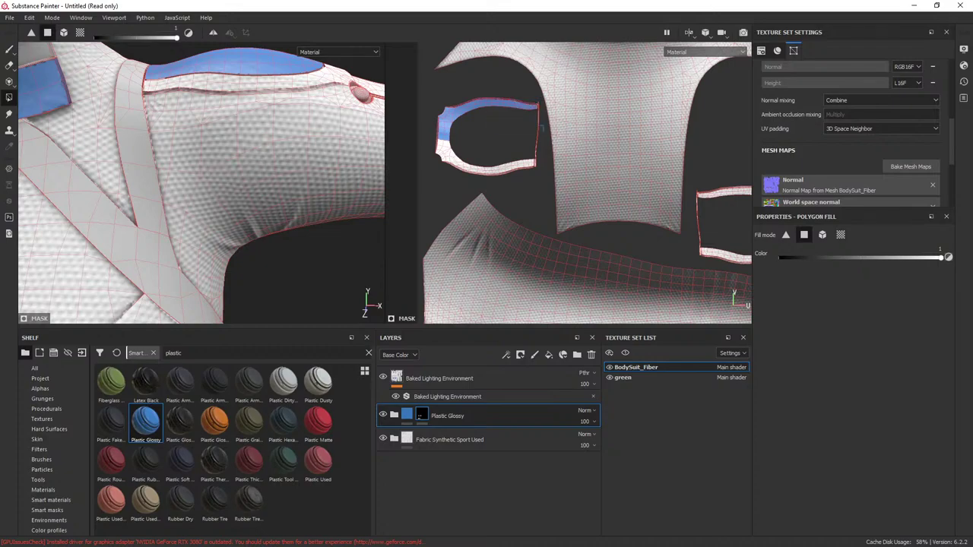
left_click_drag(542, 126, 431, 174)
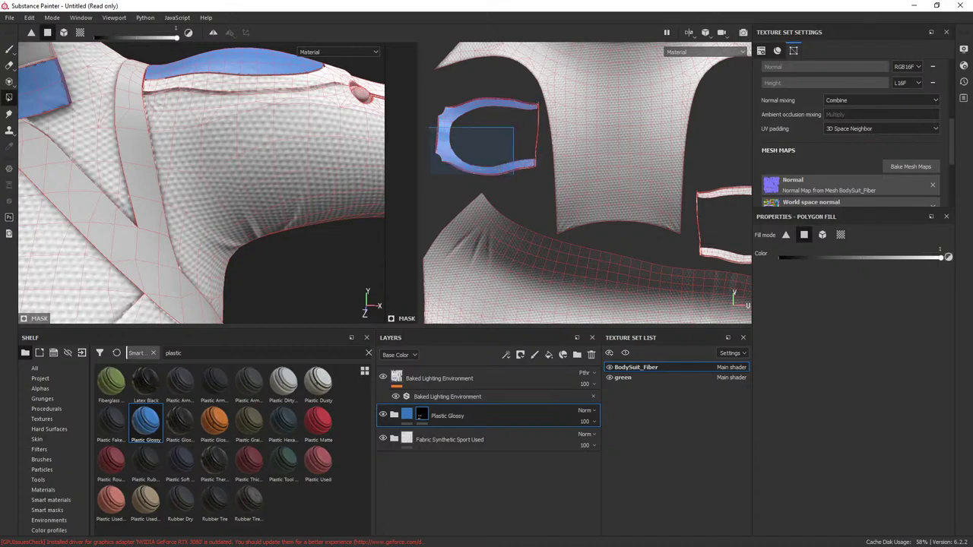
middle_click_drag(593, 190, 420, 139)
left_click_drag(536, 136, 600, 213)
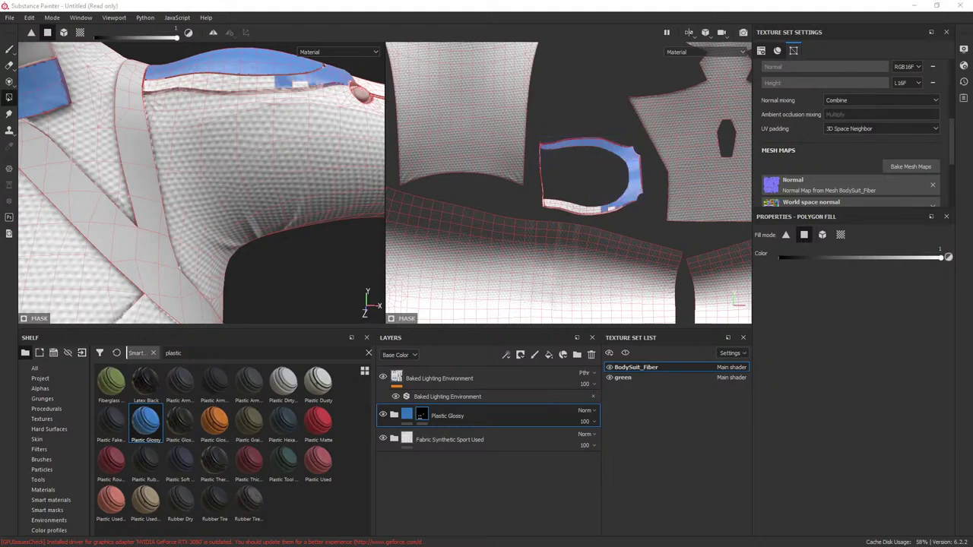
scroll(570, 220, "up", 3)
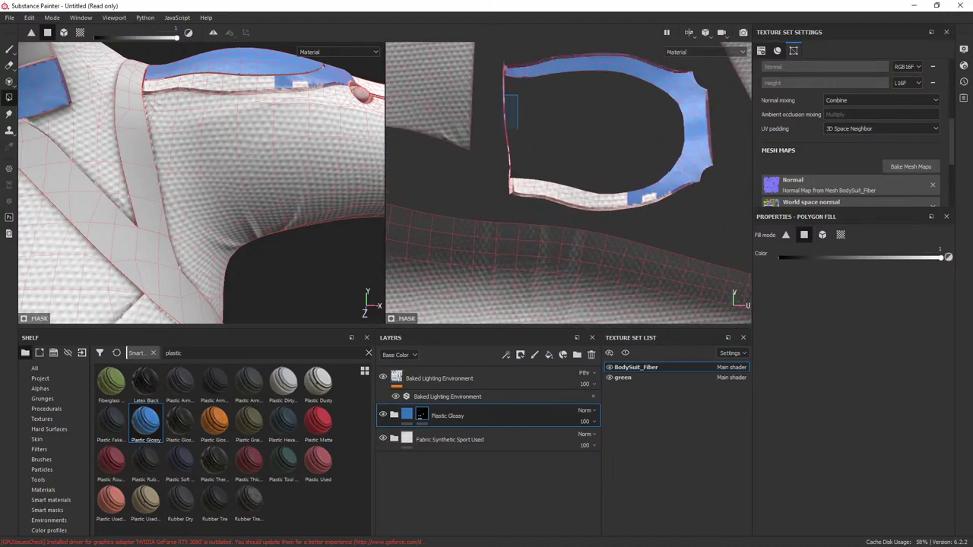
left_click_drag(518, 129, 636, 216)
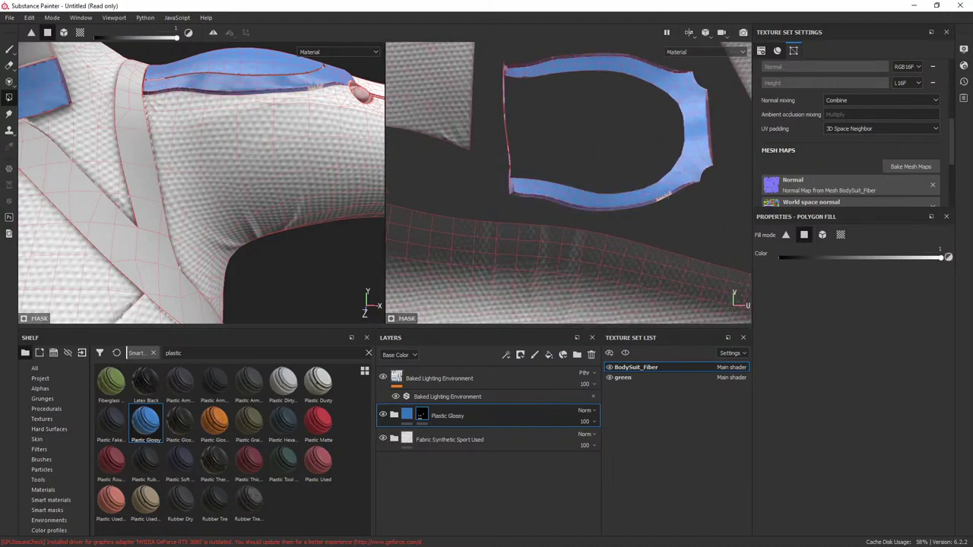
scroll(570, 220, "down", 5)
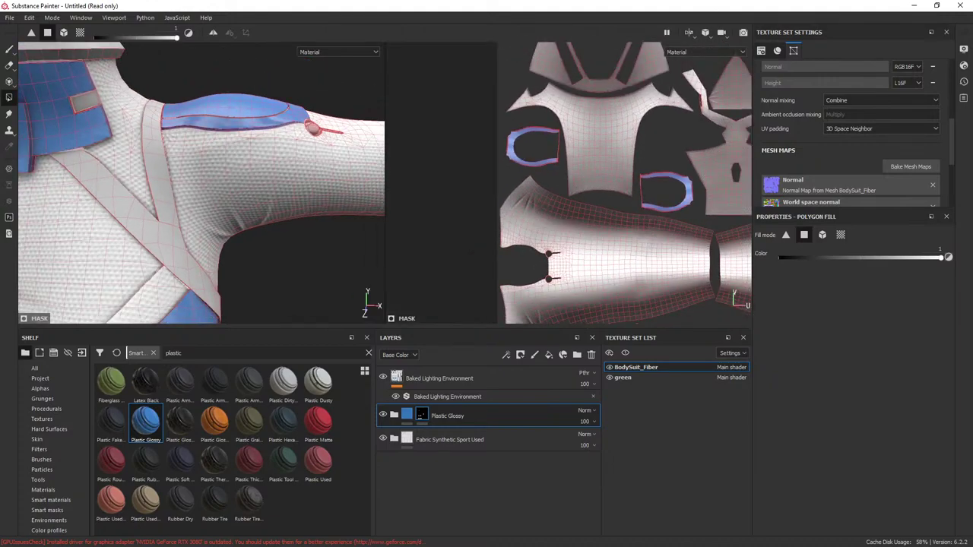
Fill a small side UV island and the faces below it with blue plastic
key("f")
scroll(585, 206, "down", 6)
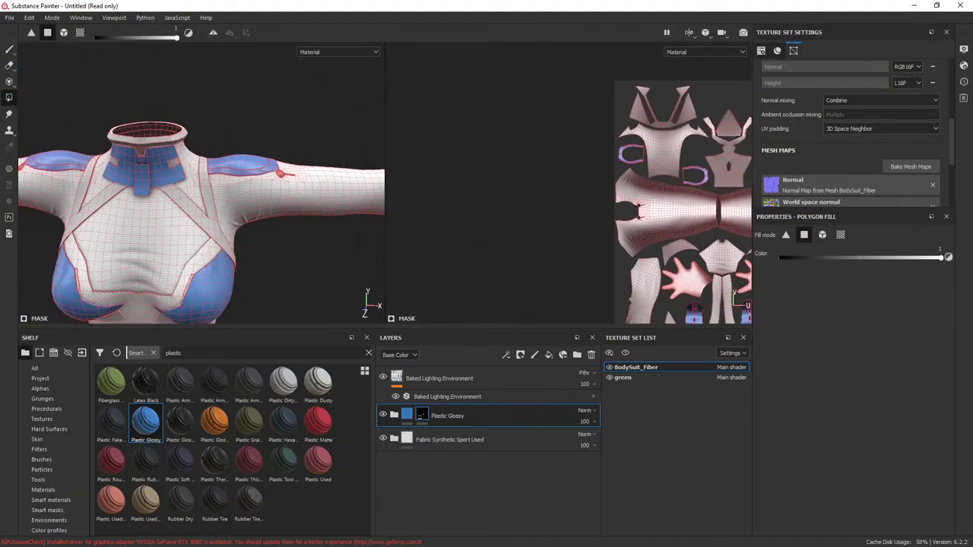
scroll(586, 170, "up", 6)
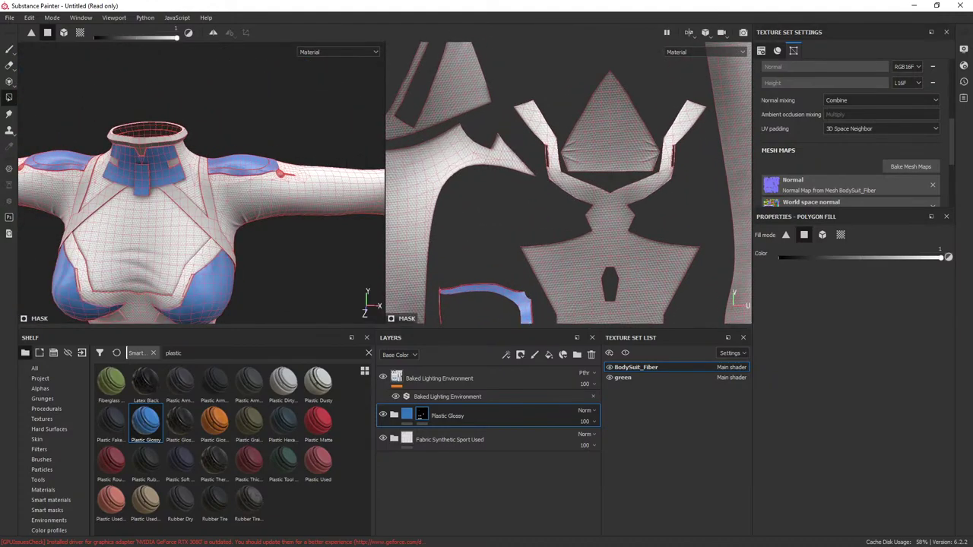
scroll(202, 182, "up", 3)
middle_click_drag(201, 182, 220, 106, "alt")
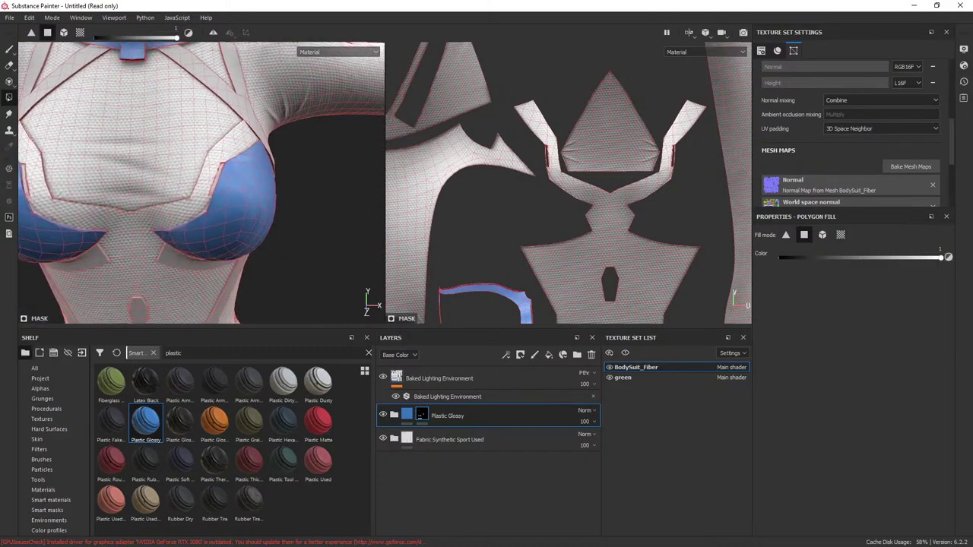
left_click_drag(220, 106, 144, 114, "alt")
left_click_drag(202, 182, 196, 154, "alt")
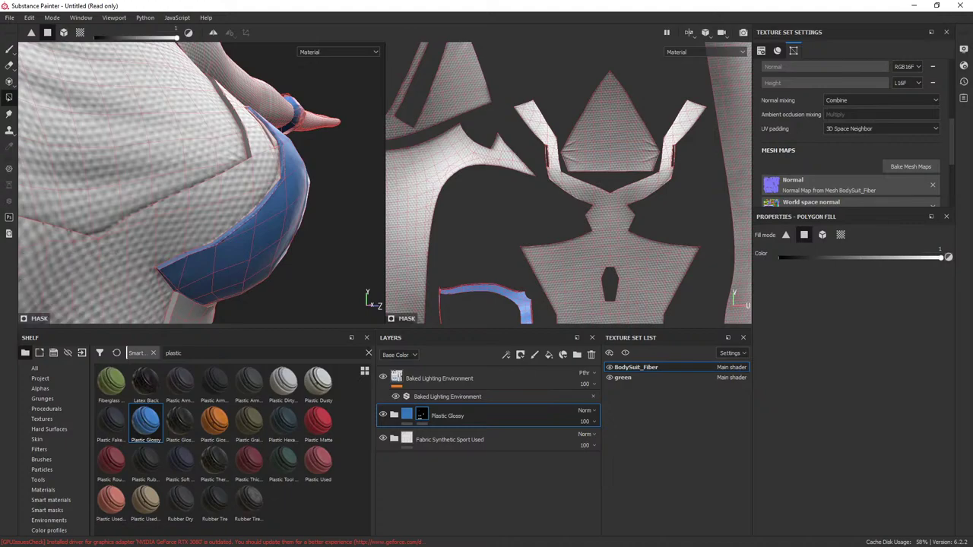
left_click(521, 101)
scroll(532, 136, "up", 5)
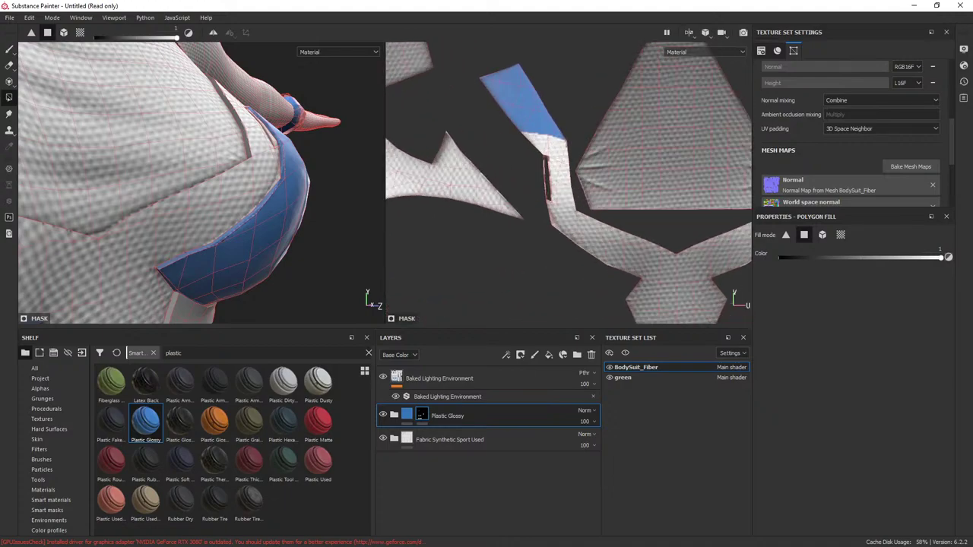
mouse_move(531, 126)
left_mouse_down()
mouse_move(569, 222)
mouse_move(646, 289)
left_mouse_up()
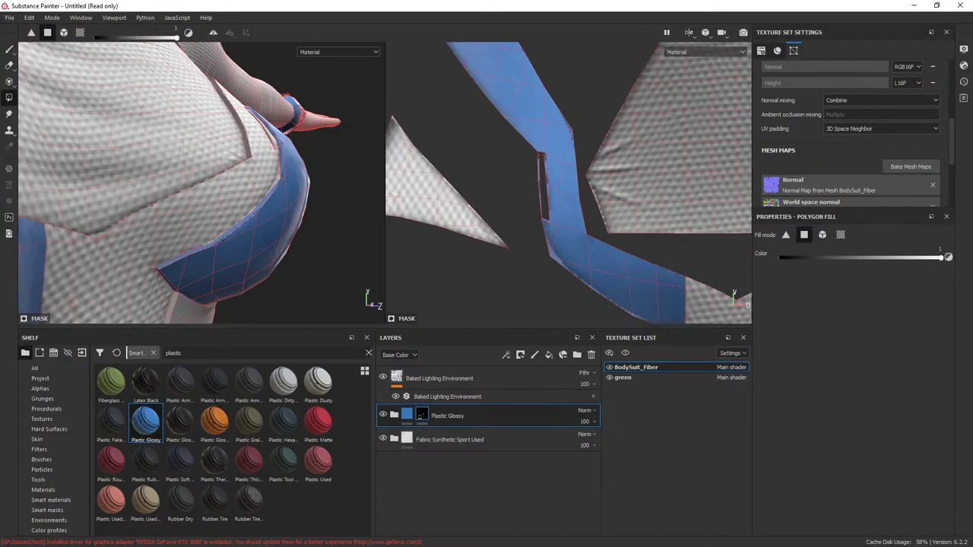
middle_click_drag(570, 228, 536, 121)
Extend the blue plastic fill along the right arm strip
left_click_drag(228, 182, 129, 177, "alt")
middle_click_drag(607, 190, 418, 175)
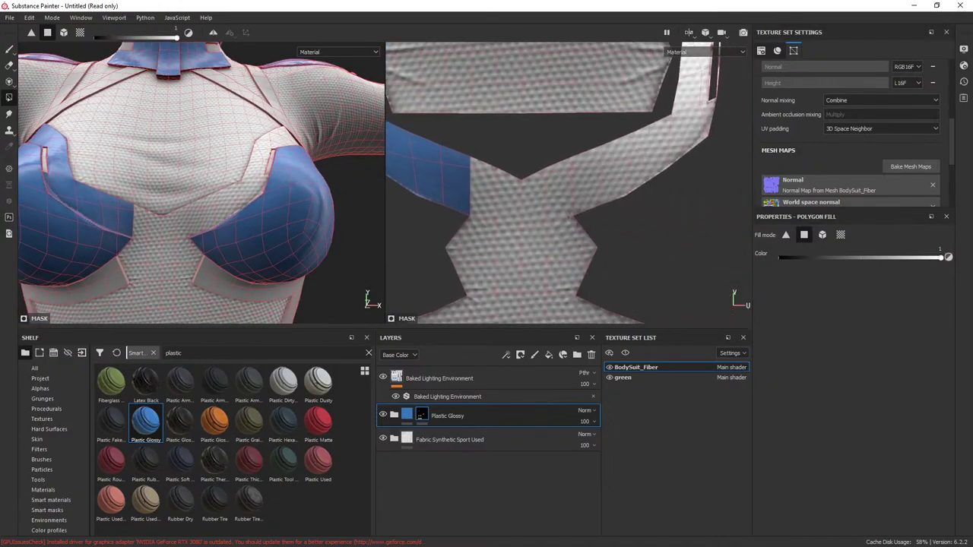
left_click_drag(600, 178, 646, 148)
left_click(687, 137)
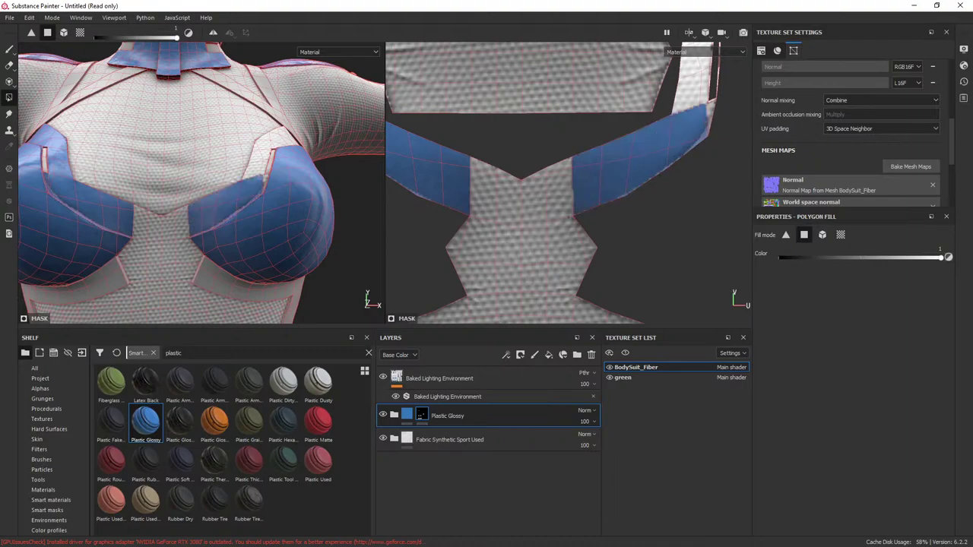
middle_click_drag(688, 137, 661, 198)
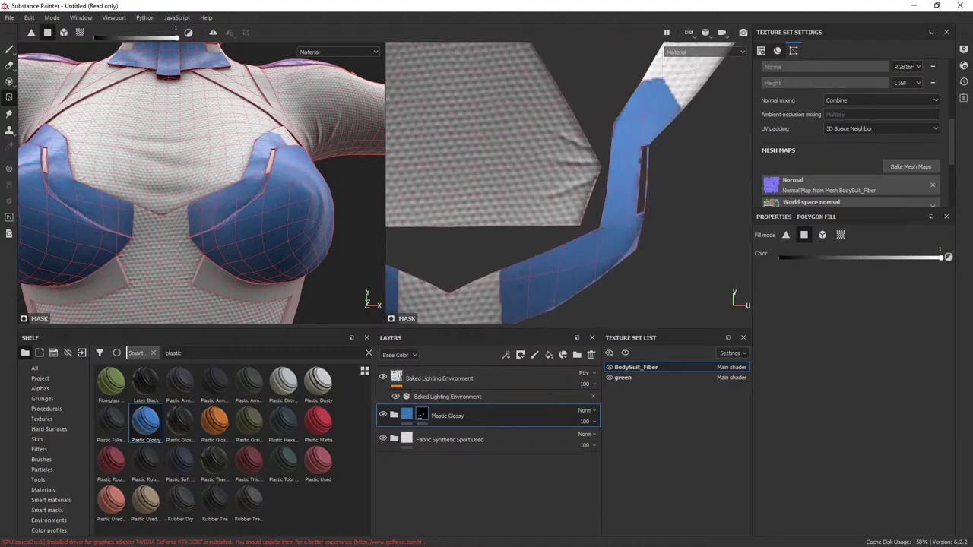
middle_click_drag(592, 152, 586, 228)
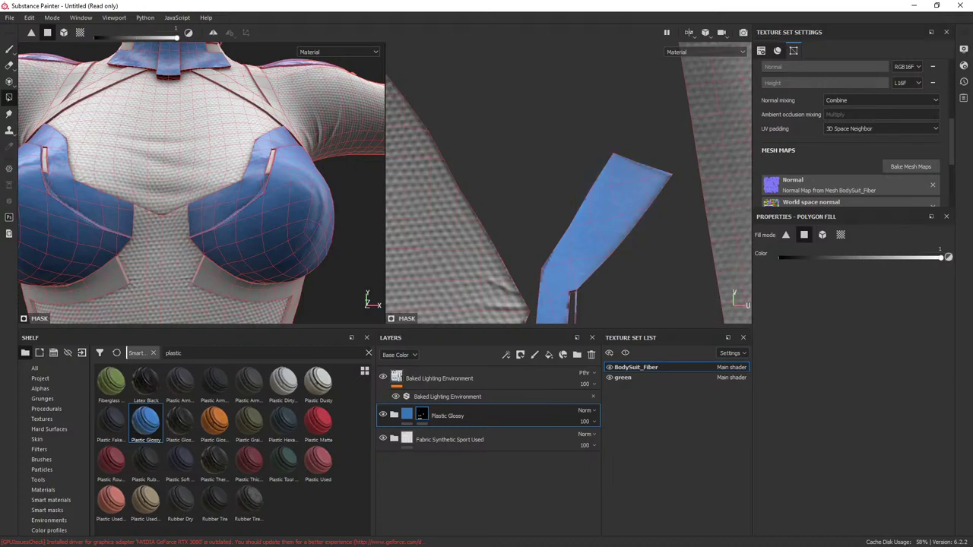
Paint a straight blue line along the cup seam with a size-3 brush
key("1")
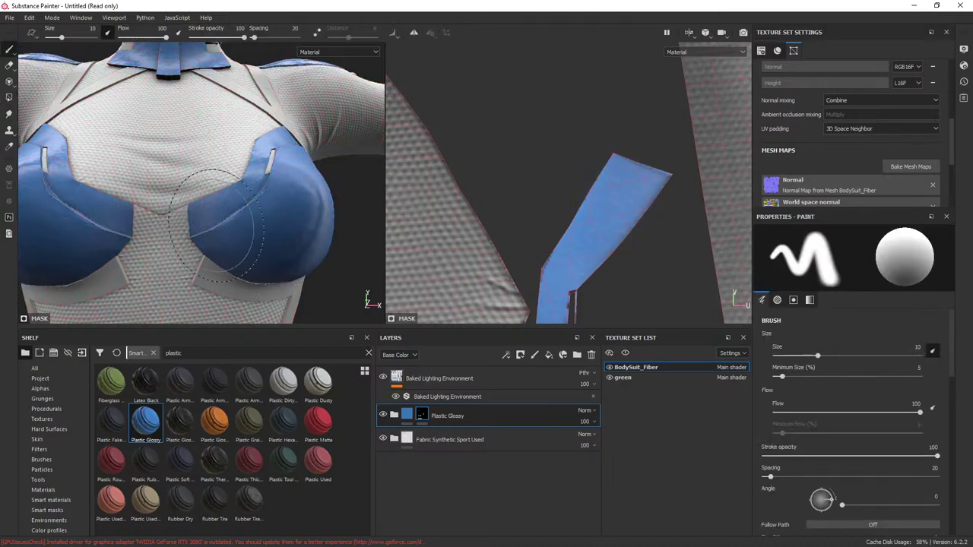
right_click_drag(182, 228, 159, 230, "ctrl")
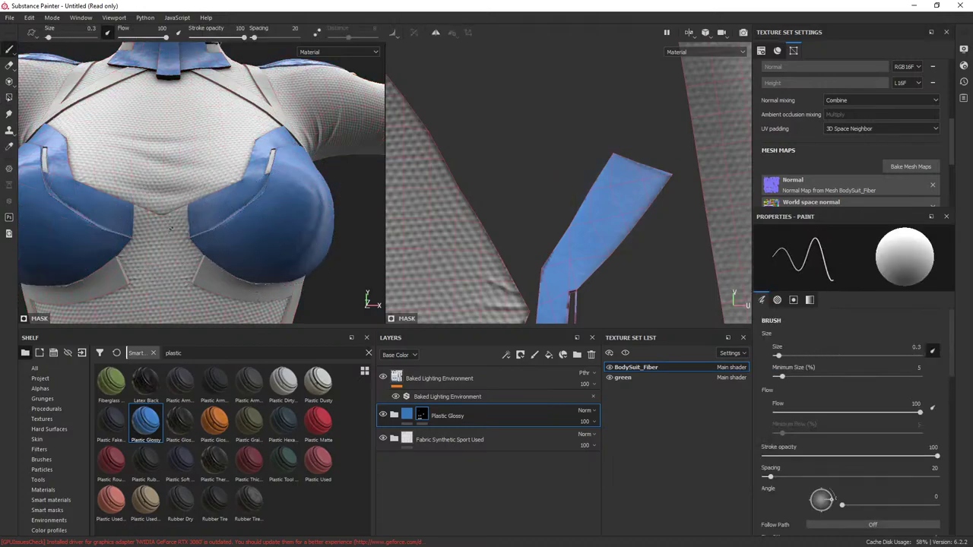
scroll(173, 239, "up", 5)
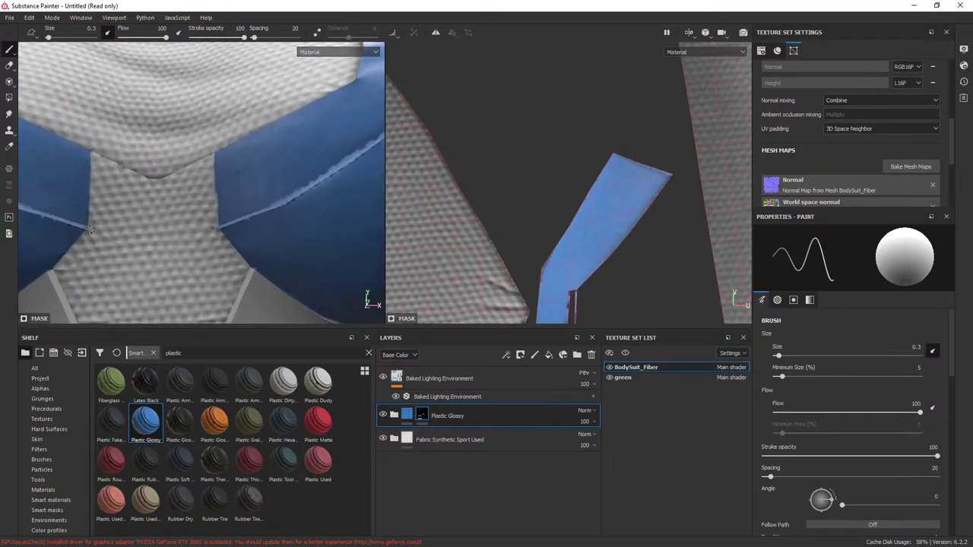
left_click(155, 241, "shift")
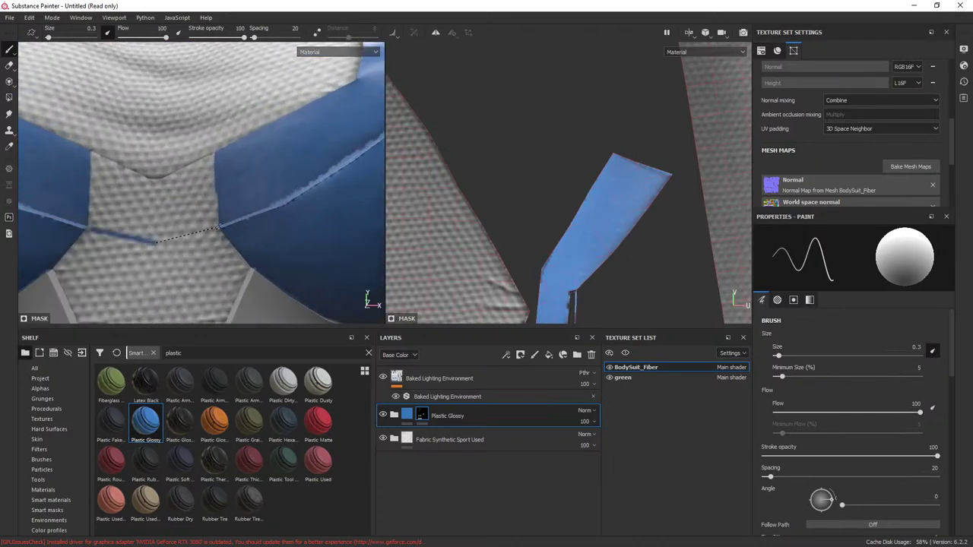
left_click(218, 226, "shift")
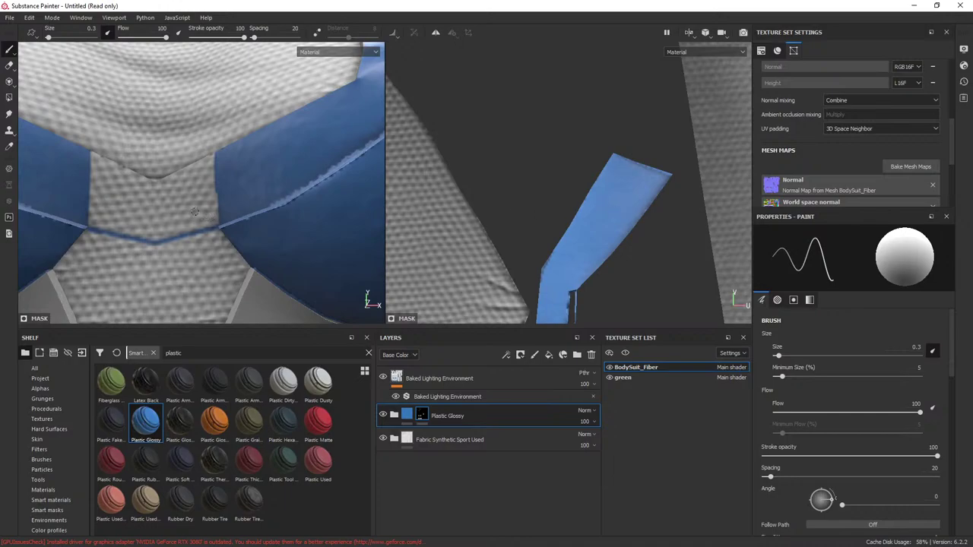
Polygon-fill the six faces of the centre band between the cups with plastic
key("4")
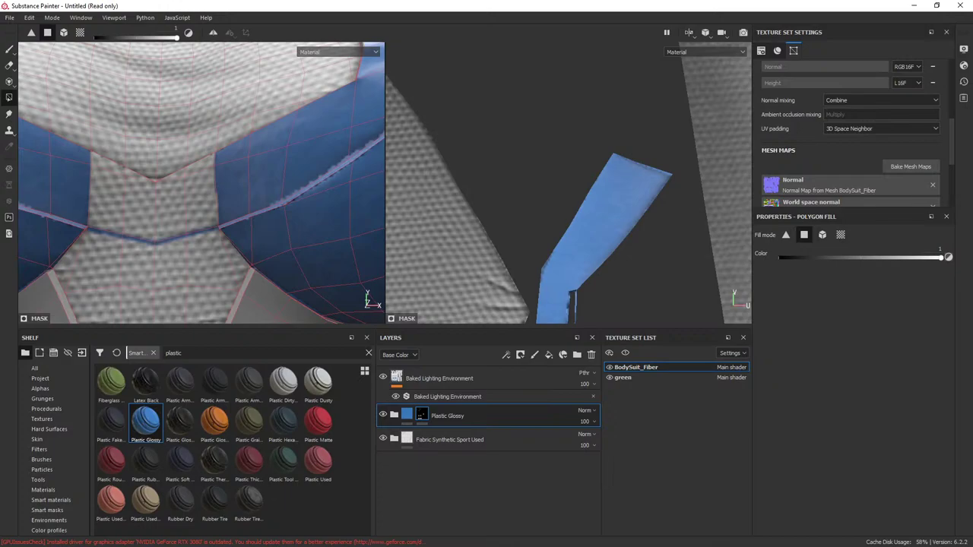
left_click(106, 198)
left_click(139, 206)
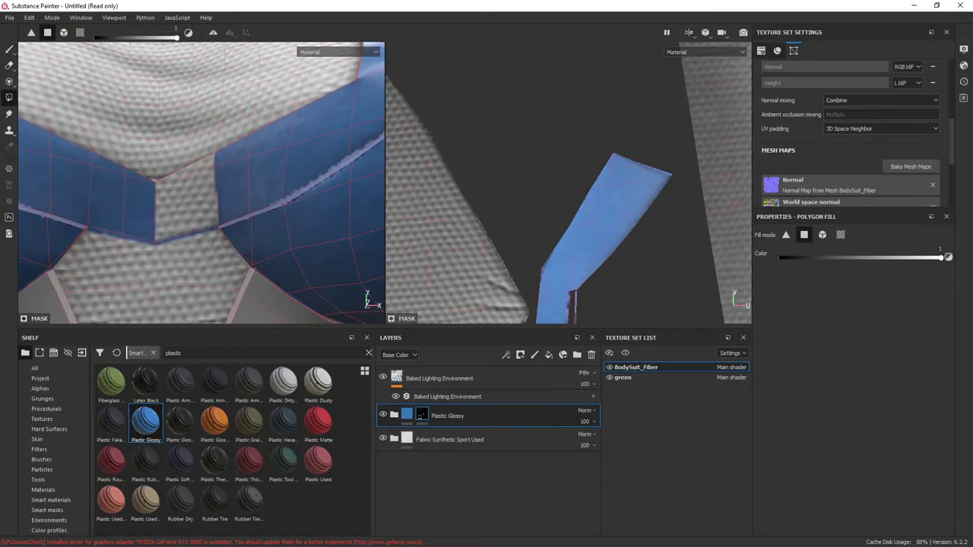
left_click(171, 207)
left_click(202, 199)
left_click(174, 175)
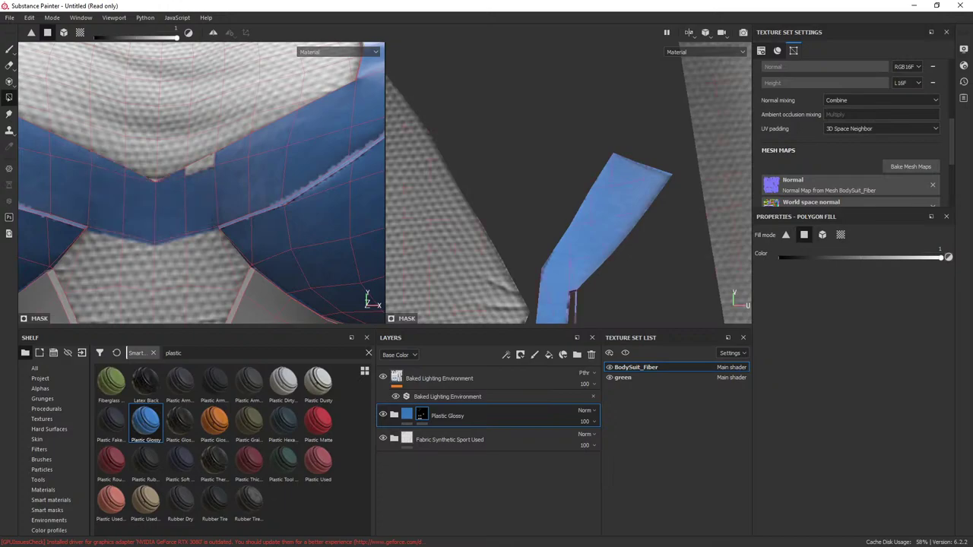
left_click(201, 164)
Expand the Plastic Glossy folder and select its Plastic Base layer
key("1")
scroll(202, 182, "down", 5)
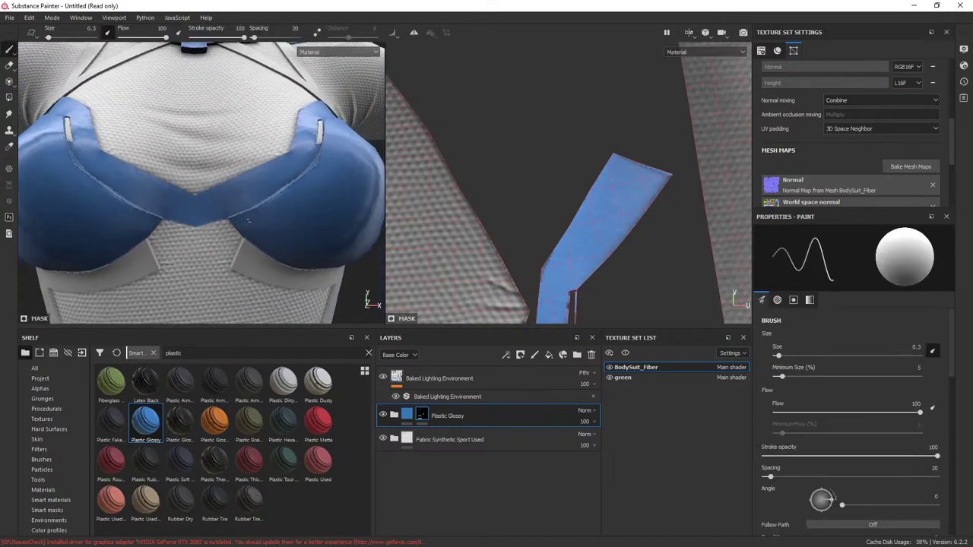
mouse_move(201, 182)
left_mouse_down("alt")
mouse_move(152, 182)
mouse_move(190, 181)
left_mouse_up("alt")
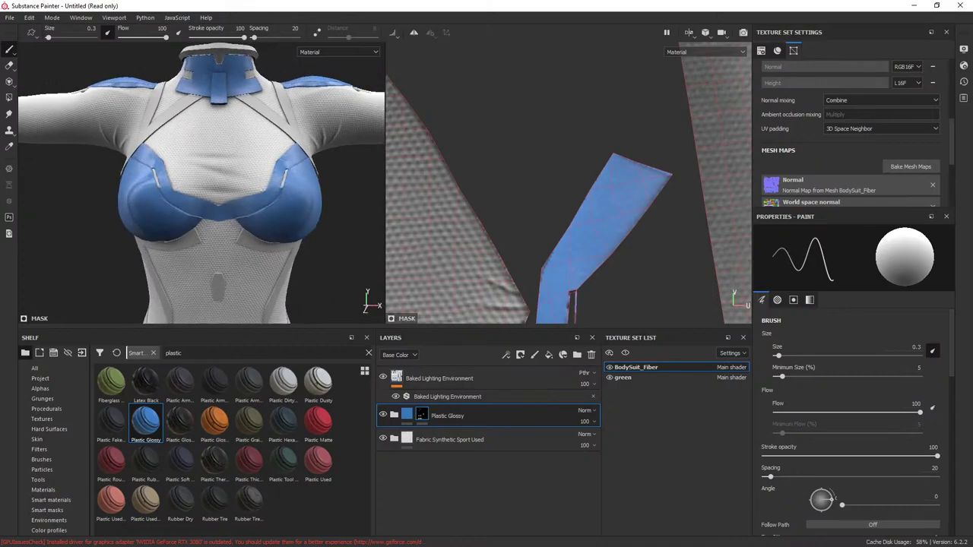
scroll(201, 183, "down", 3)
middle_click_drag(202, 183, 201, 61, "alt")
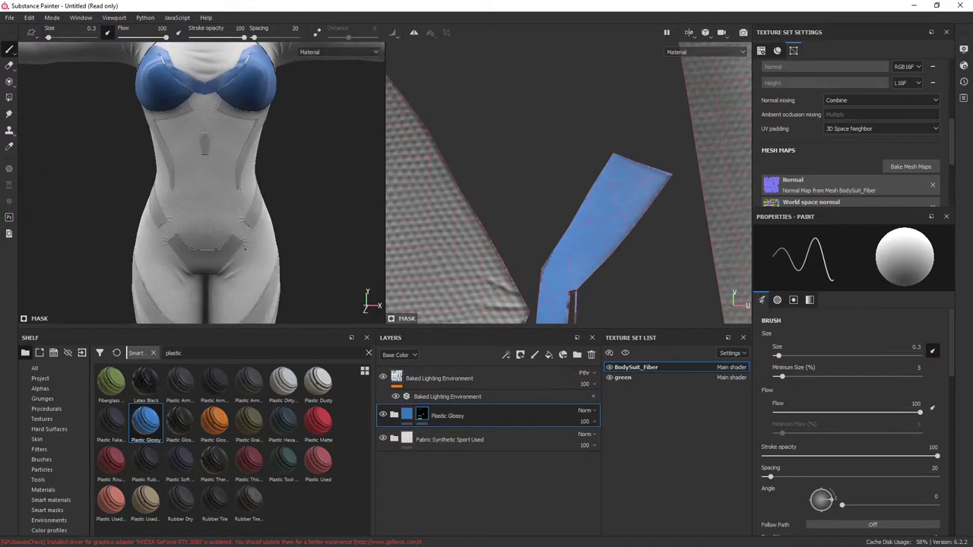
middle_click_drag(201, 106, 201, 221, "alt")
left_click_drag(201, 182, 235, 209, "alt")
scroll(193, 151, "up", 5)
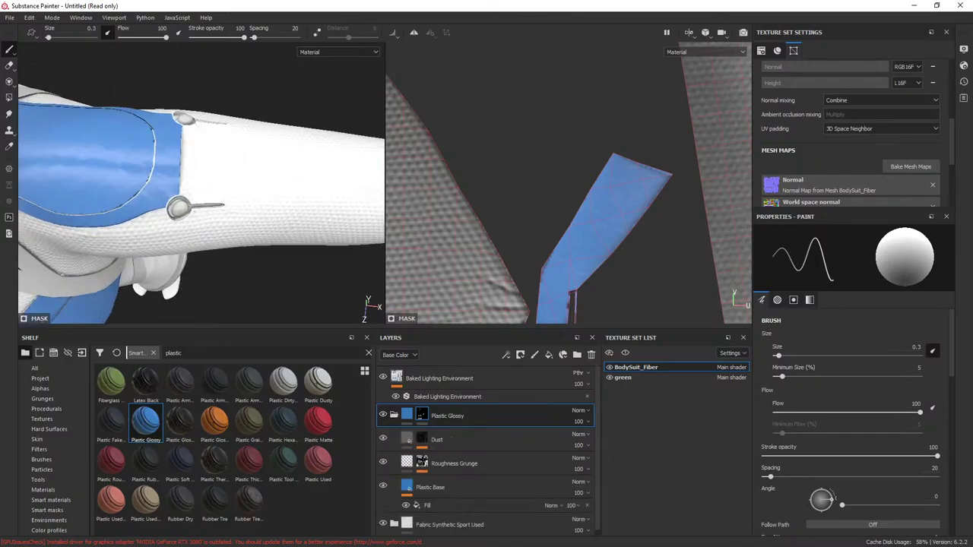
left_click(394, 414)
left_click(430, 481)
Set Plastic Base's colour to neutral grey (0.511) and collapse the Plastic Glossy folder
left_click(850, 468)
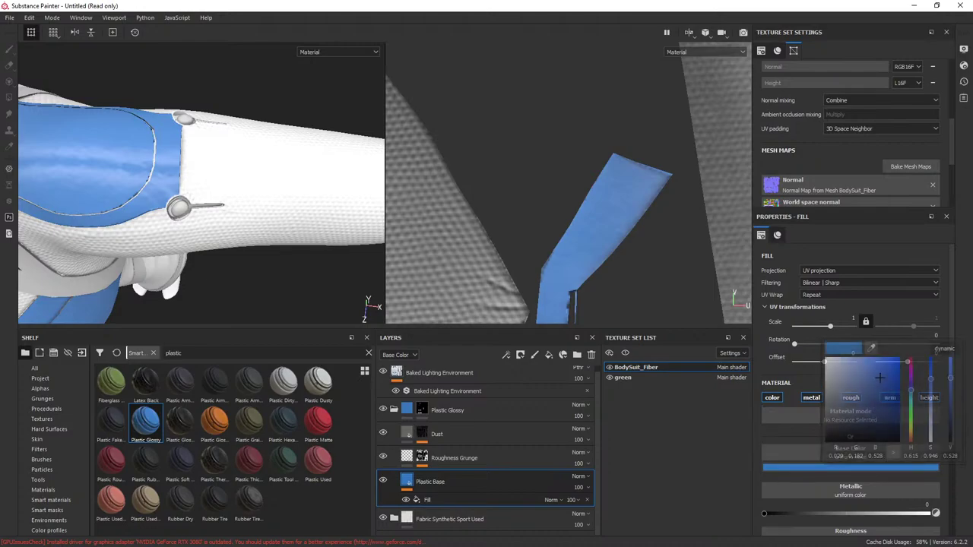
left_click(827, 378)
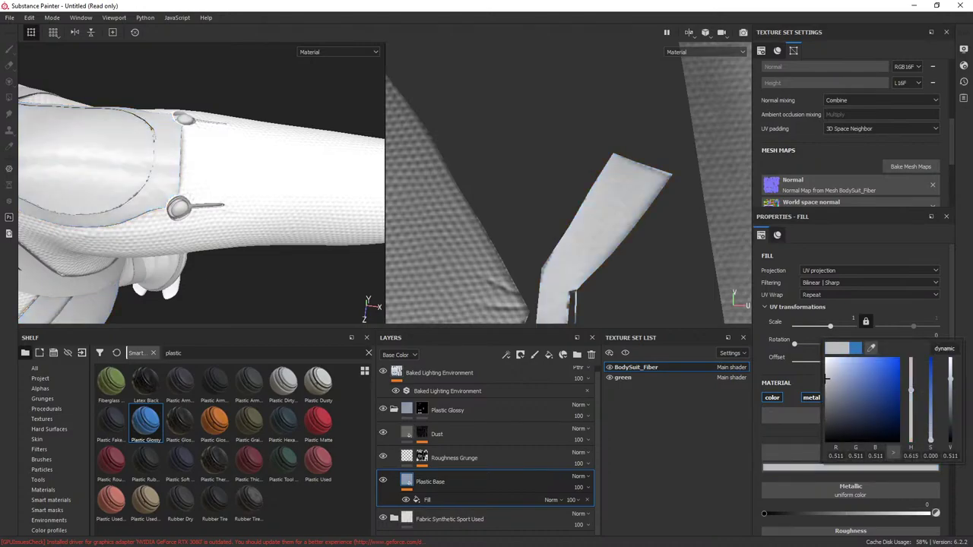
left_click_drag(228, 197, 107, 113, "alt")
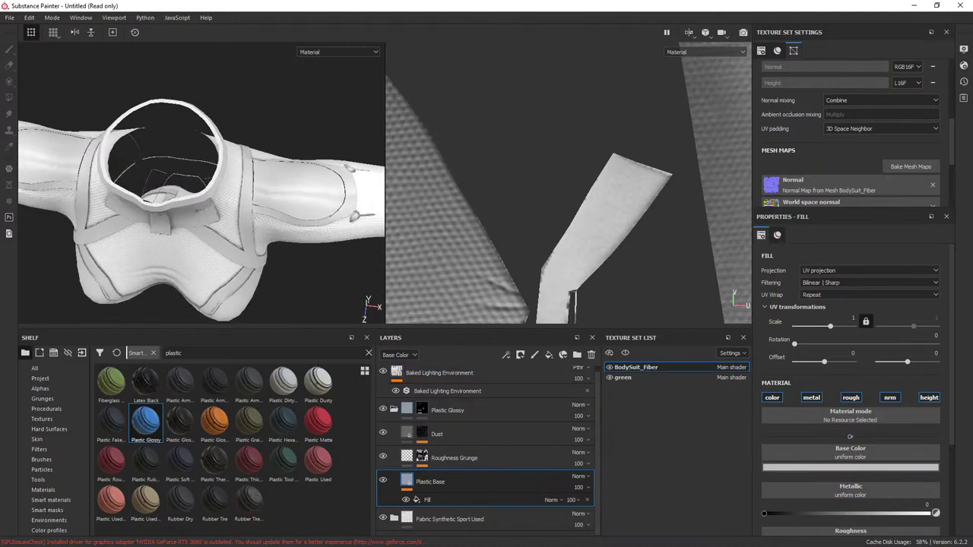
left_click(394, 409)
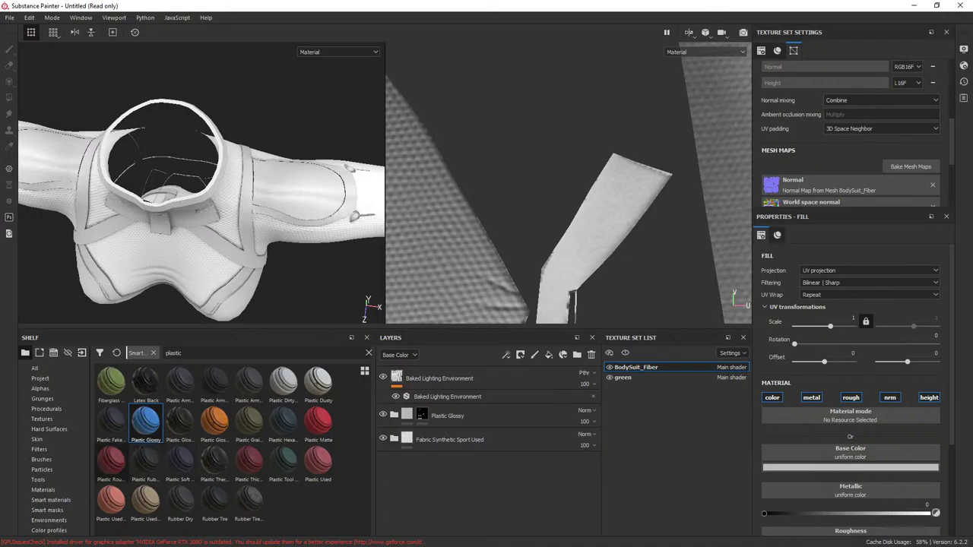
Try a Plastic Thick Cracked layer above the fabric, then delete it
left_click_drag(248, 459, 487, 456)
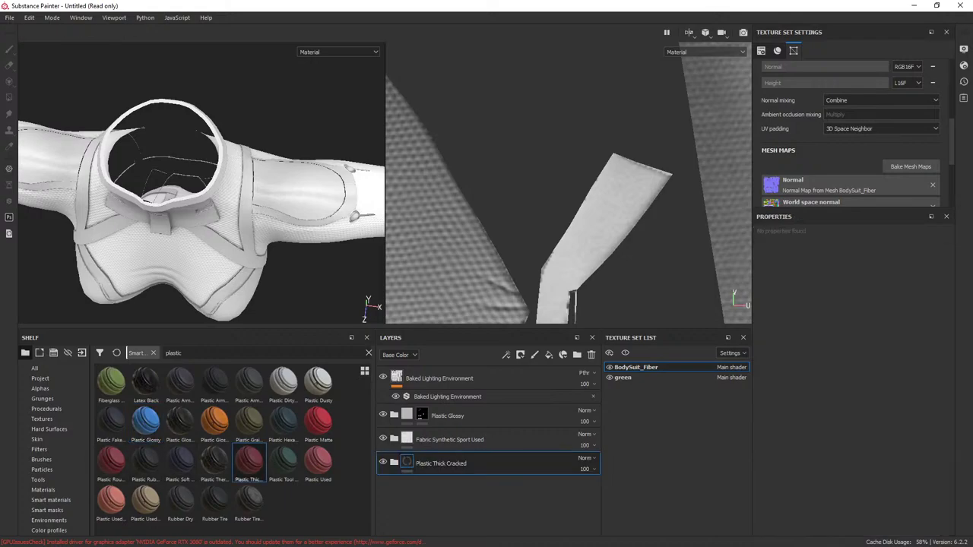
left_click_drag(190, 251, 181, 283, "alt")
scroll(181, 283, "down", 2)
left_click_drag(456, 464, 445, 433)
key("f")
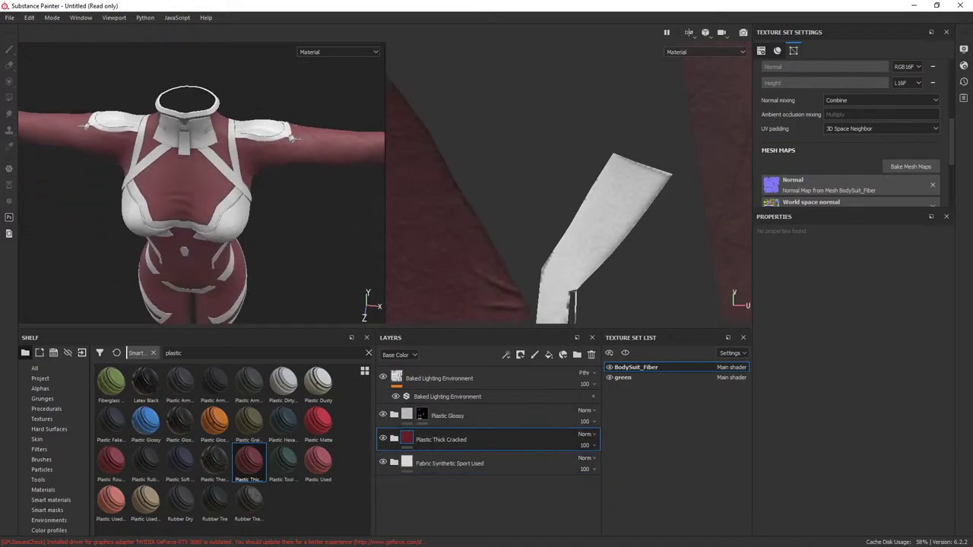
scroll(201, 183, "up", 3)
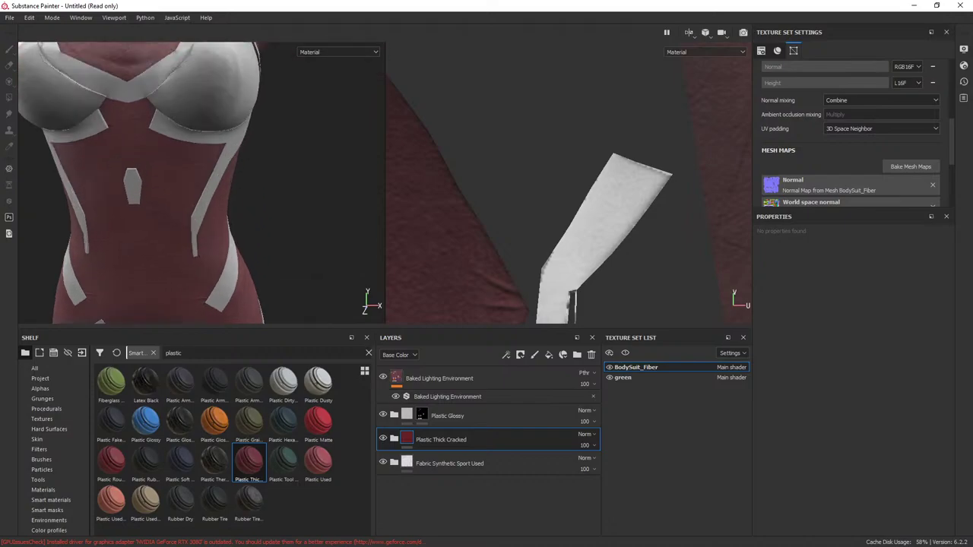
left_click(590, 354)
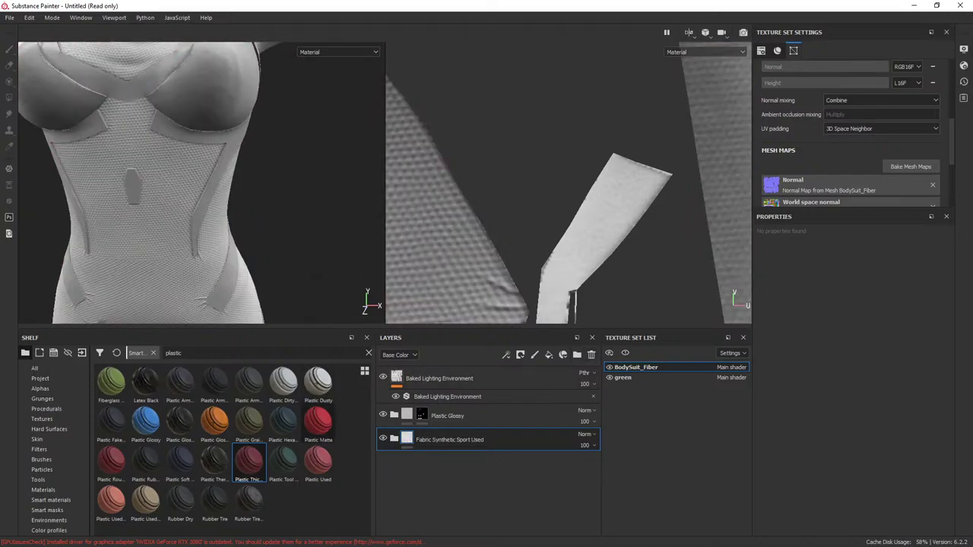
Add a Plastic Matte layer, reframe the torso, and expand the Plastic Matte folder
left_click_drag(317, 419, 448, 440)
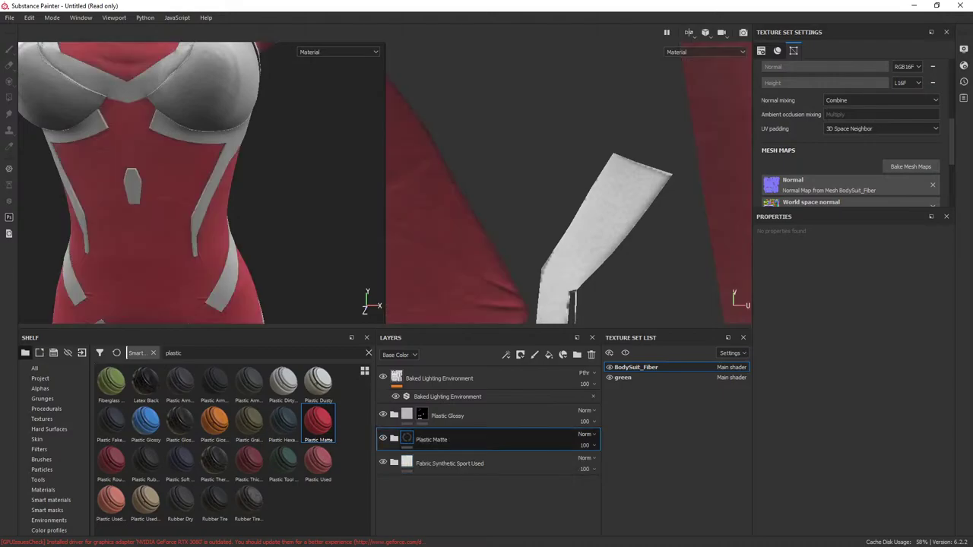
key("f")
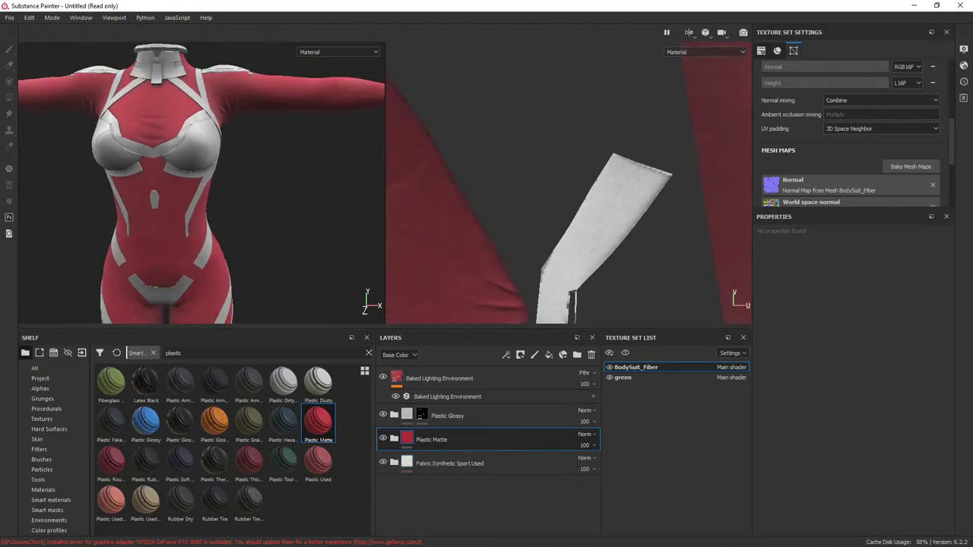
scroll(201, 182, "up", 3)
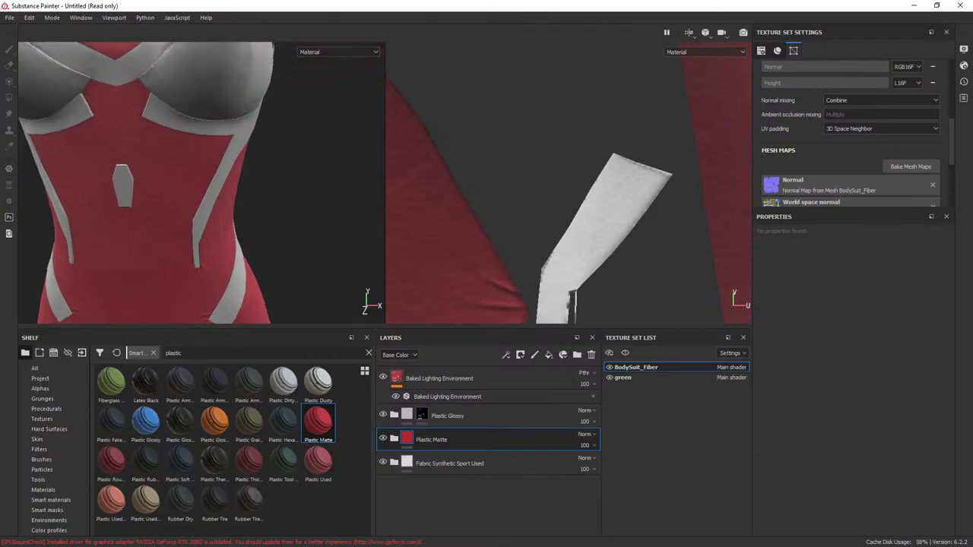
scroll(201, 183, "down", 2)
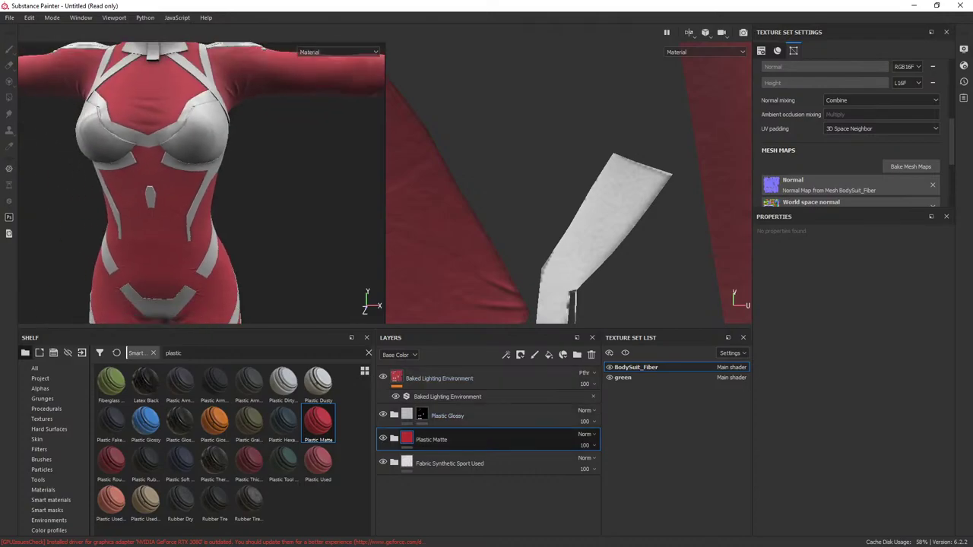
left_click(394, 439)
scroll(486, 448, "down", 1)
Change the Plastic Matte's Plastic Base colour from red to white
left_click(456, 482)
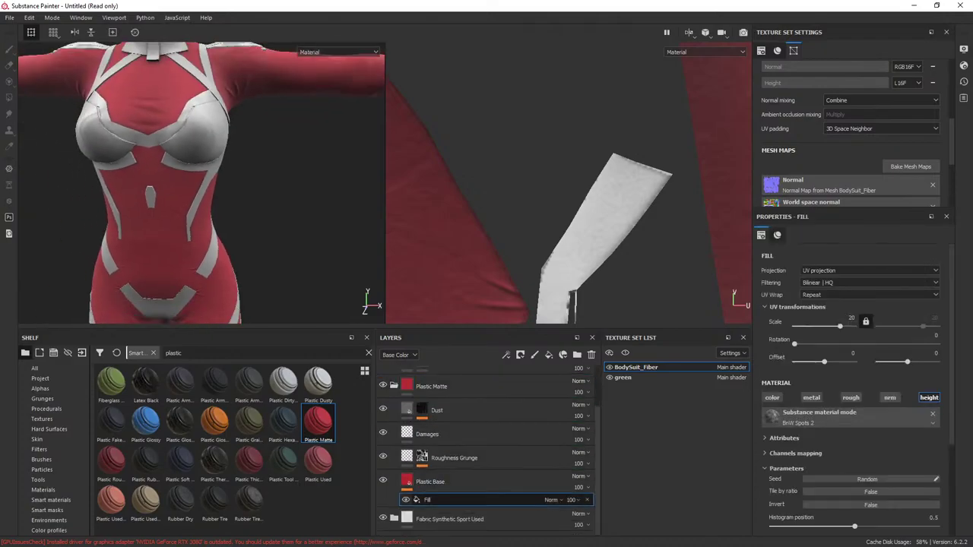
scroll(849, 441, "down", 2)
left_click(850, 467)
left_click_drag(843, 378, 791, 360)
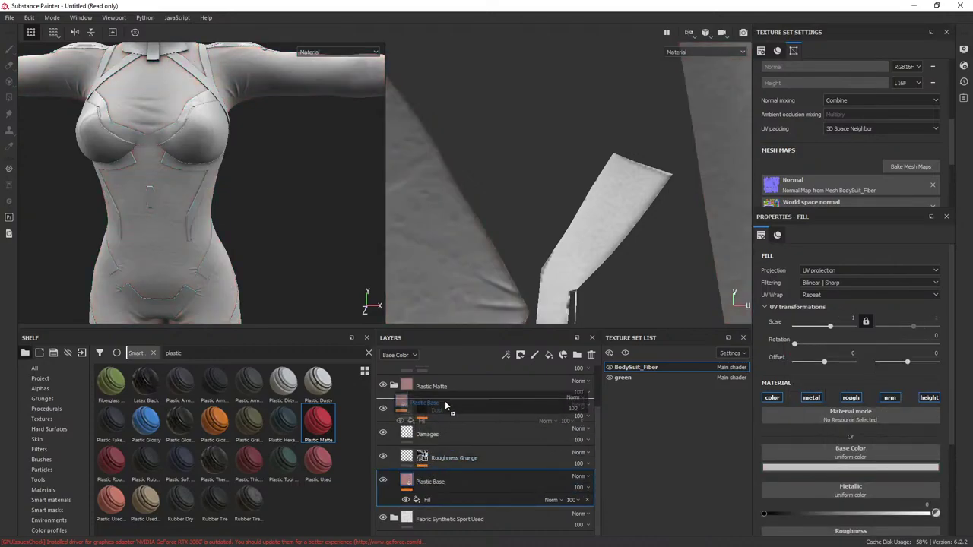
left_click(448, 470)
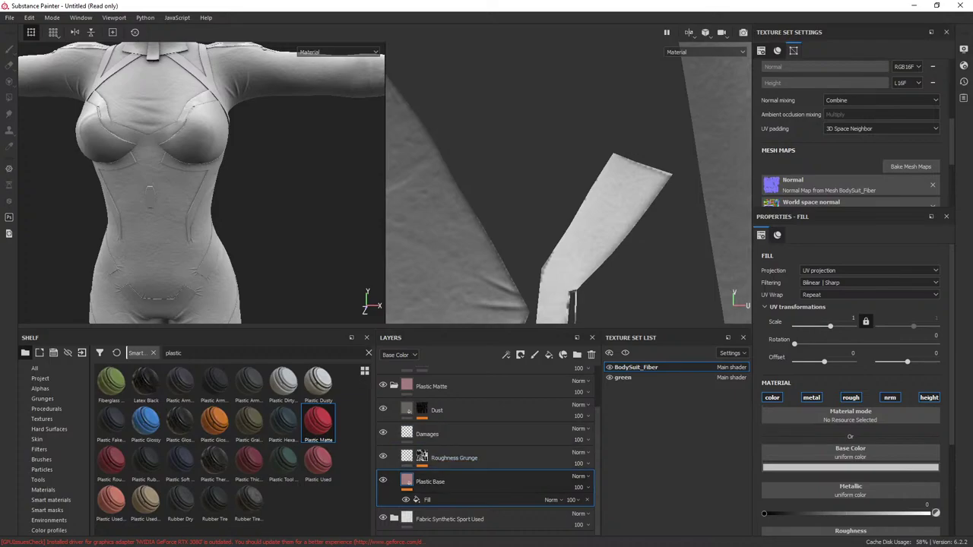
Move Plastic Matte above Plastic Glossy, compare the result, then delete the Plastic Matte layer
left_click(394, 387)
left_click(430, 439)
left_click_drag(430, 440, 468, 448)
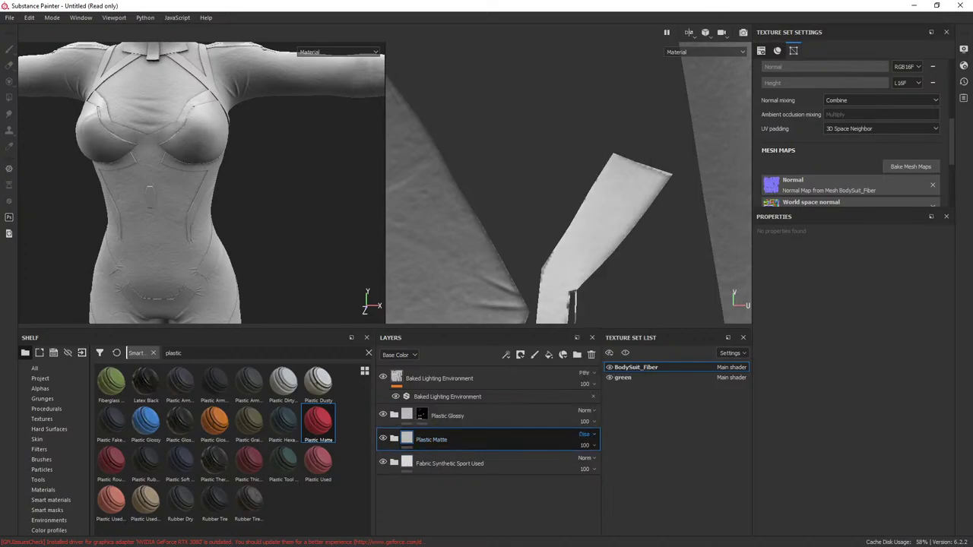
scroll(584, 434, "down", 6)
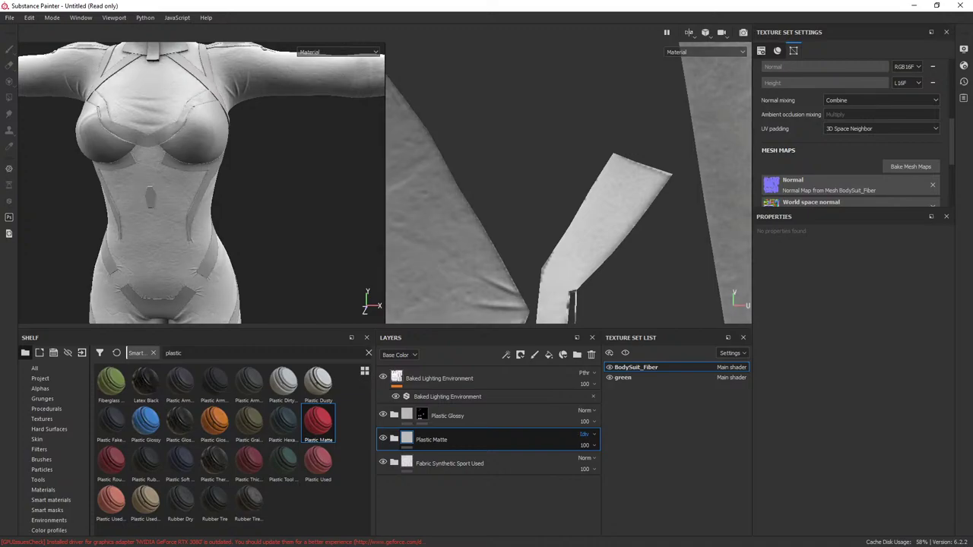
scroll(584, 434, "down", 4)
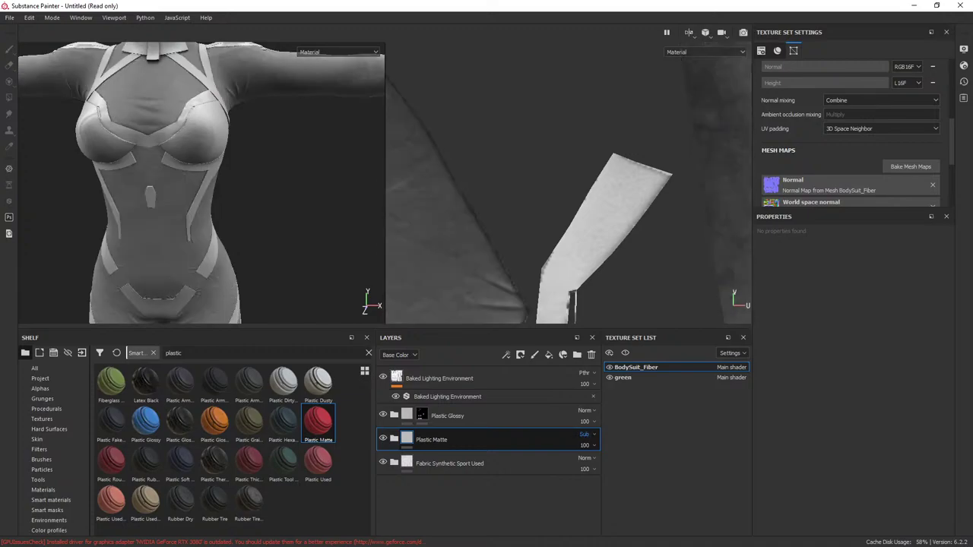
scroll(584, 434, "down", 2)
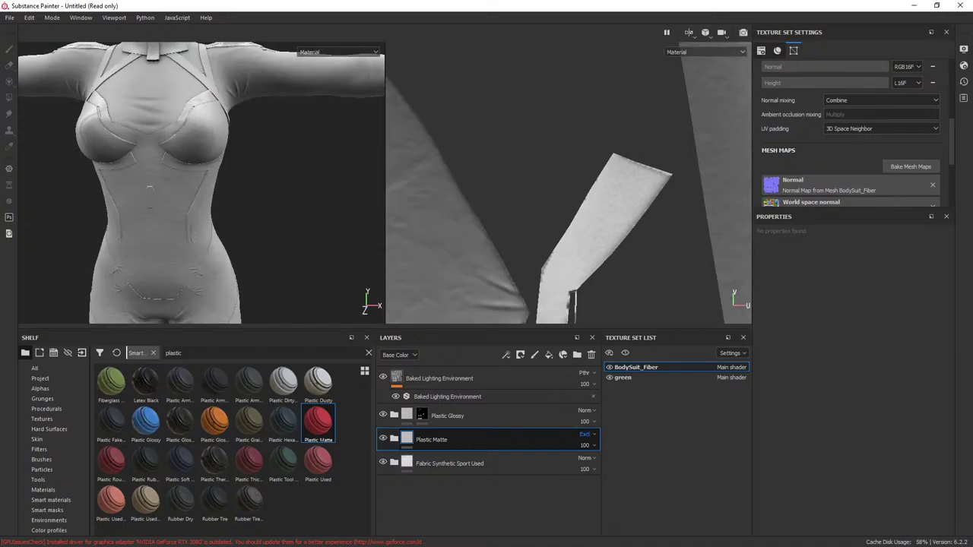
scroll(583, 434, "down", 5)
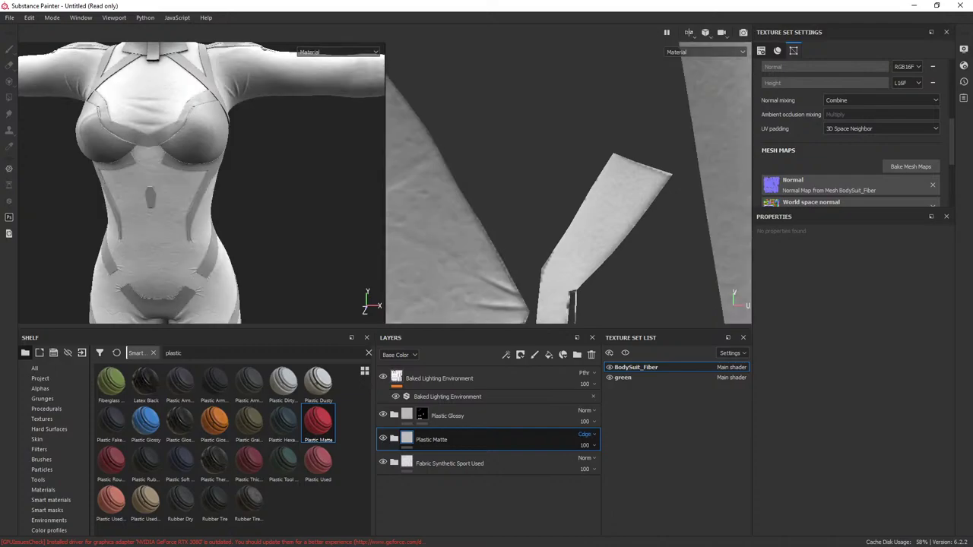
left_click(590, 354)
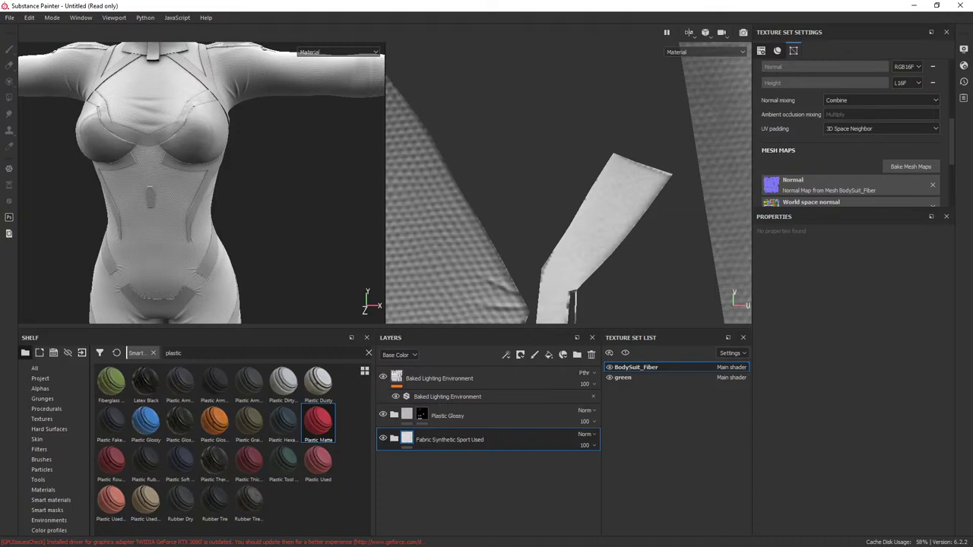
scroll(182, 137, "up", 5)
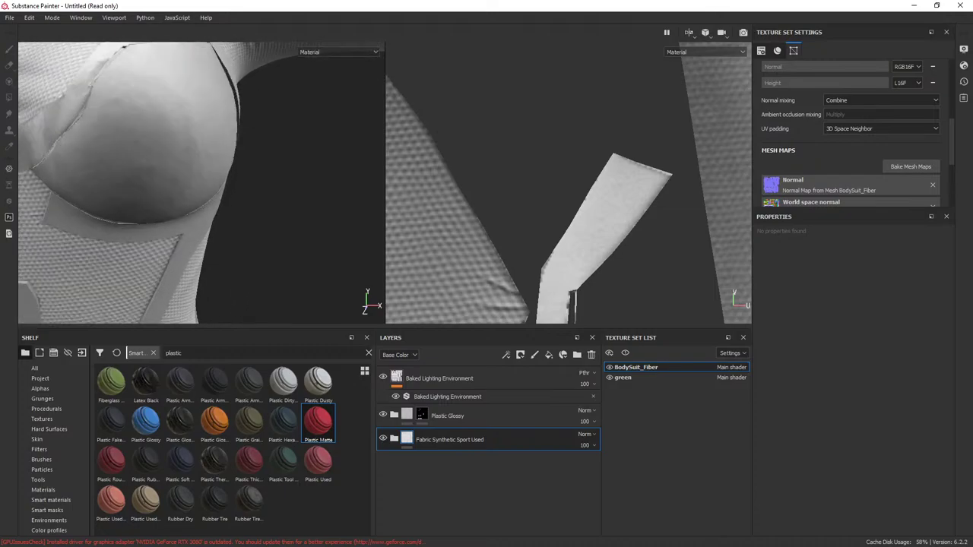
scroll(201, 183, "down", 2)
scroll(201, 182, "down", 4)
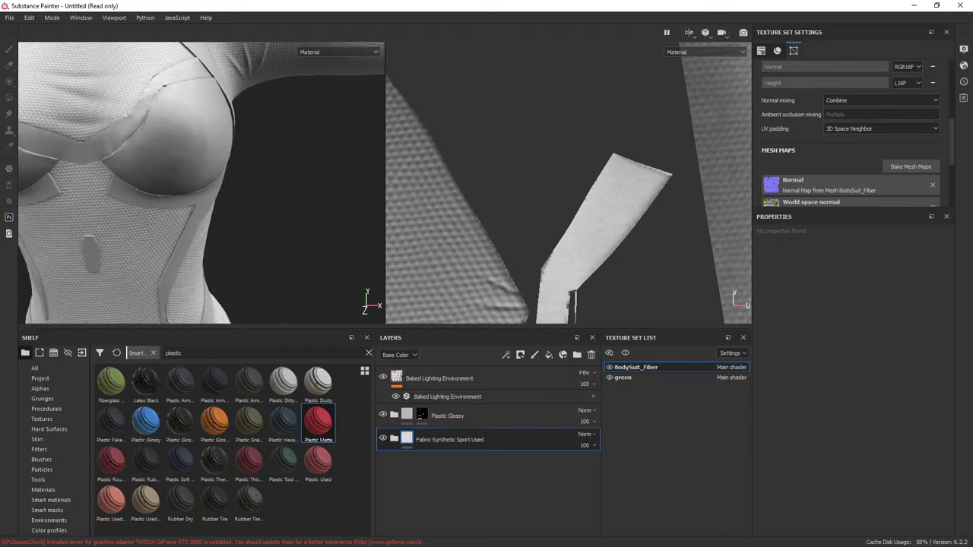
left_click_drag(202, 182, 111, 182, "alt")
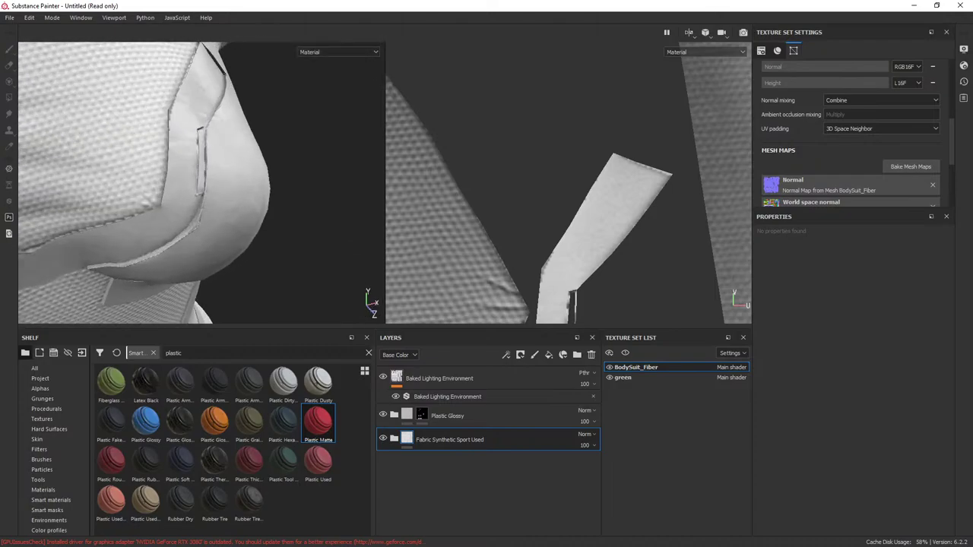
scroll(569, 182, "down", 6)
left_click_drag(201, 182, 224, 183, "alt")
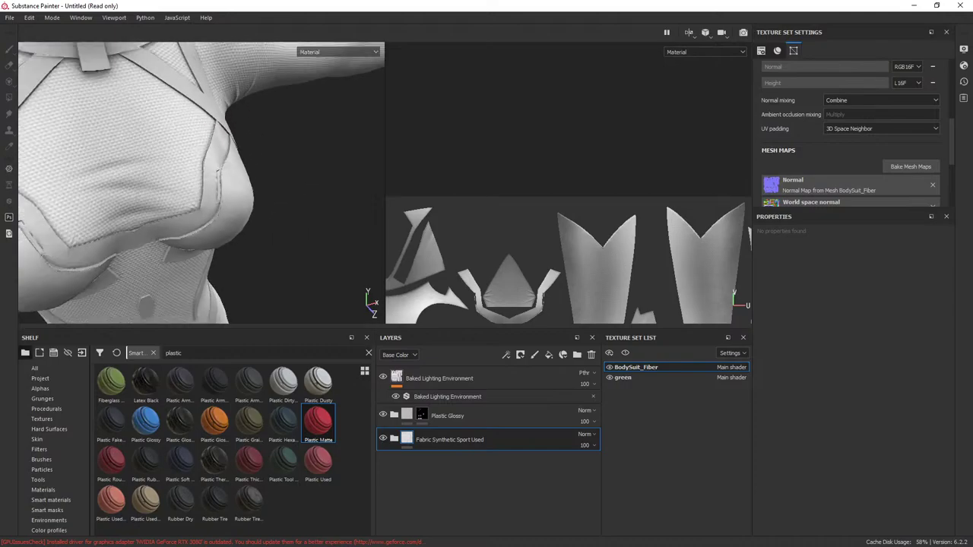
scroll(202, 183, "down", 5)
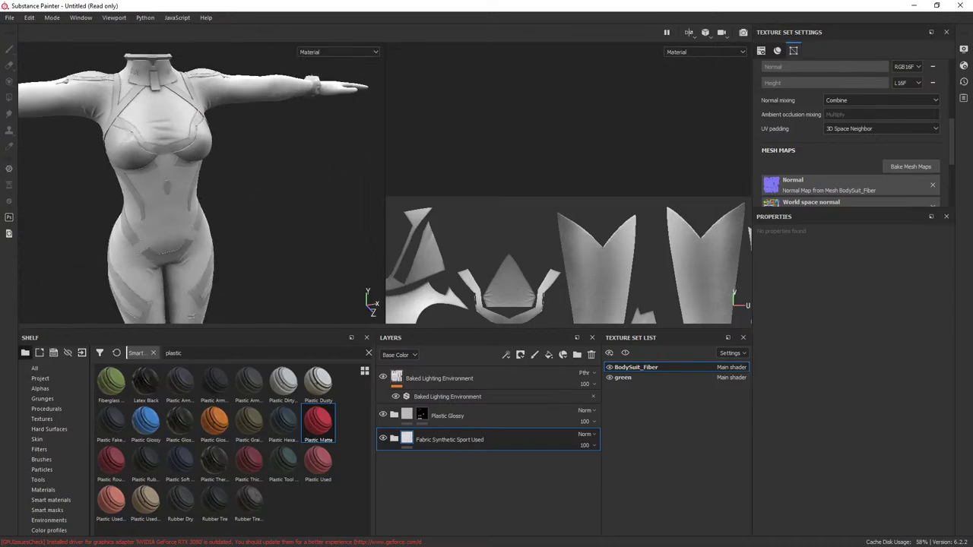
key("f")
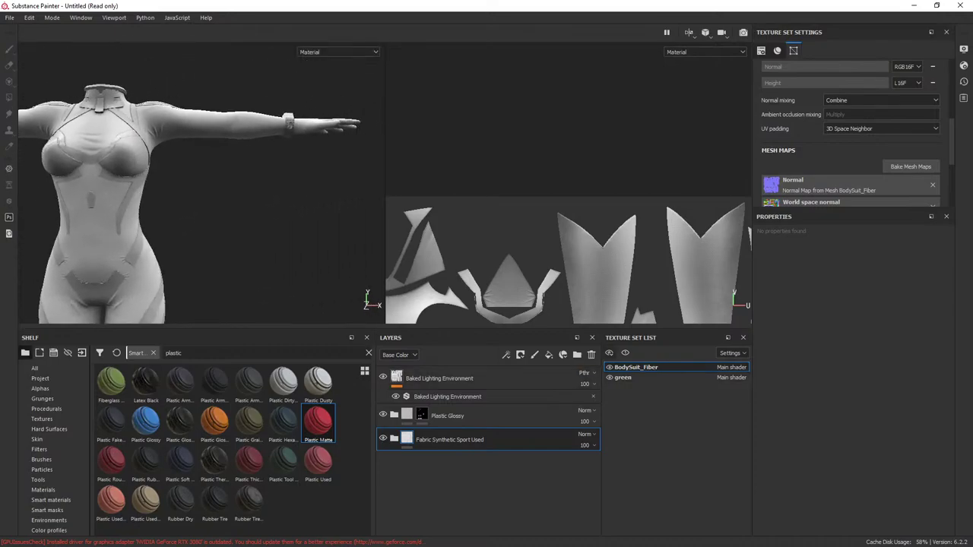
Switch to the green texture set and drop Plastic Glossy into its layer stack
left_click(623, 377)
scroll(285, 192, "up", 6)
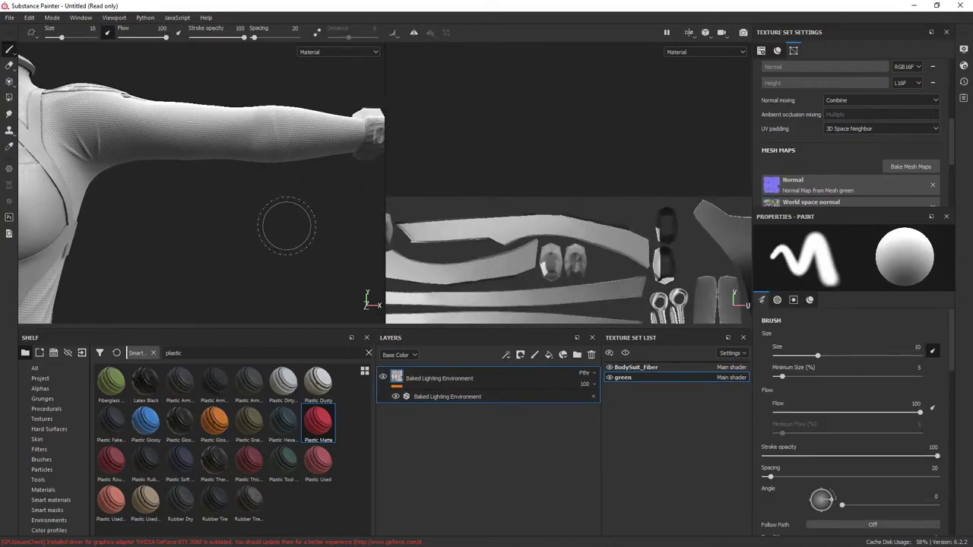
scroll(220, 235, "down", 3)
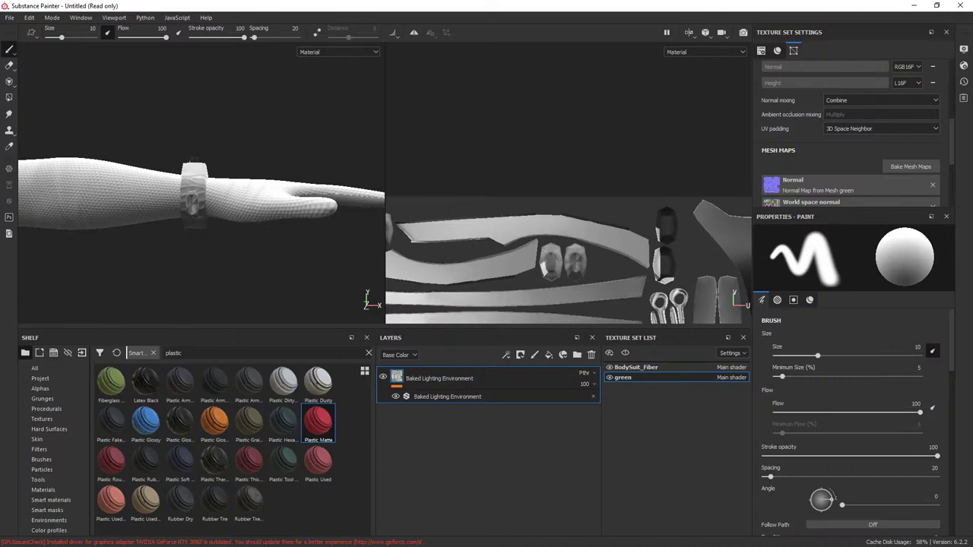
key("f")
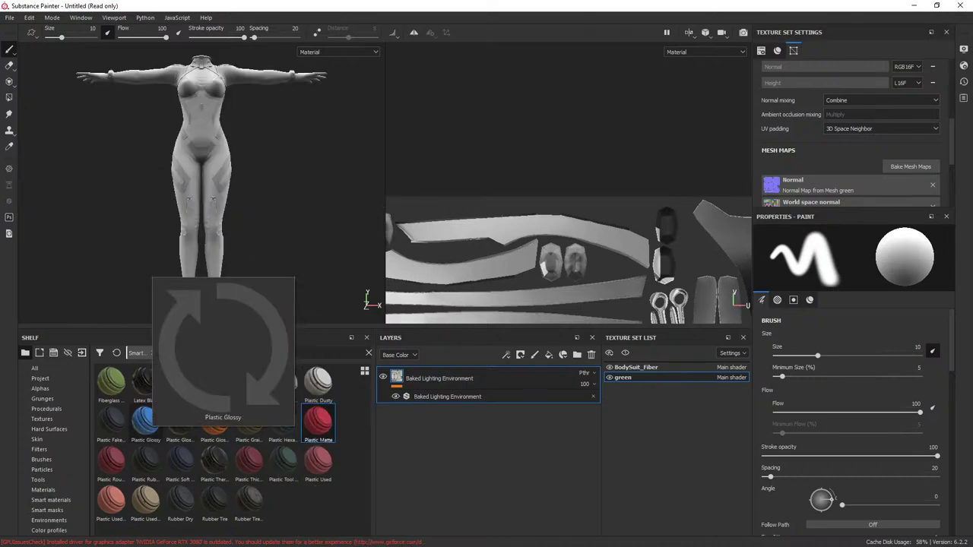
left_click_drag(145, 420, 487, 415)
scroll(229, 200, "up", 6)
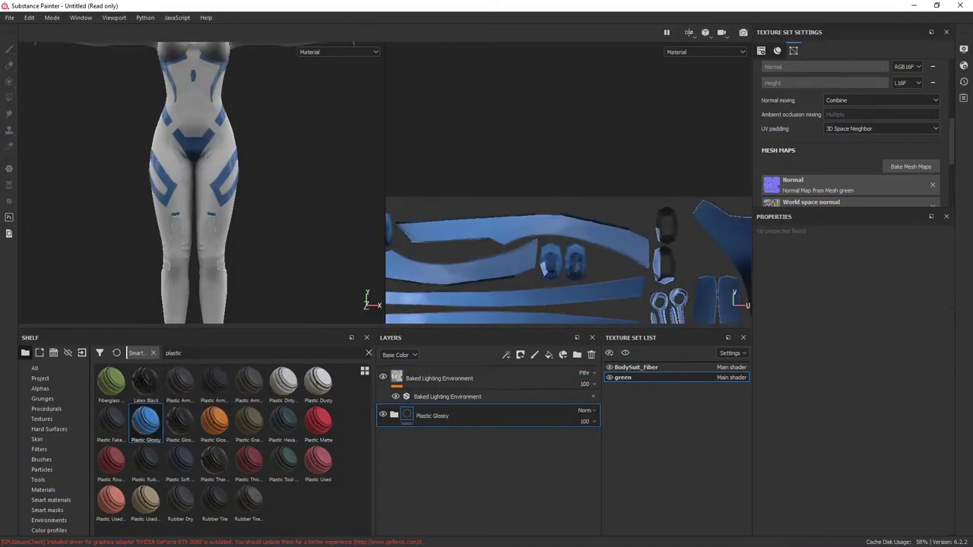
key("f")
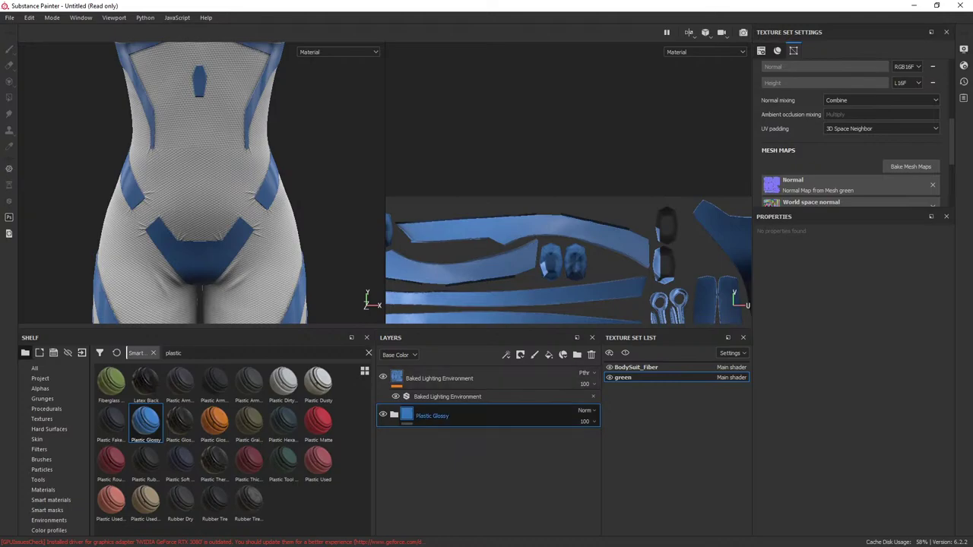
Duplicate the green set's Plastic Glossy layer three times, creating copy 1, copy 2 and copy 3
right_click(443, 416)
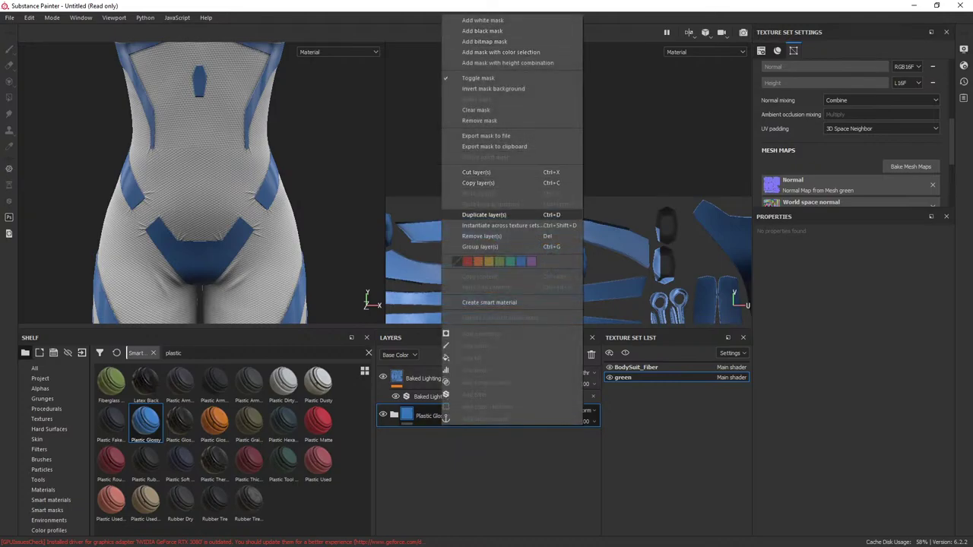
left_click(483, 215)
right_click(478, 416)
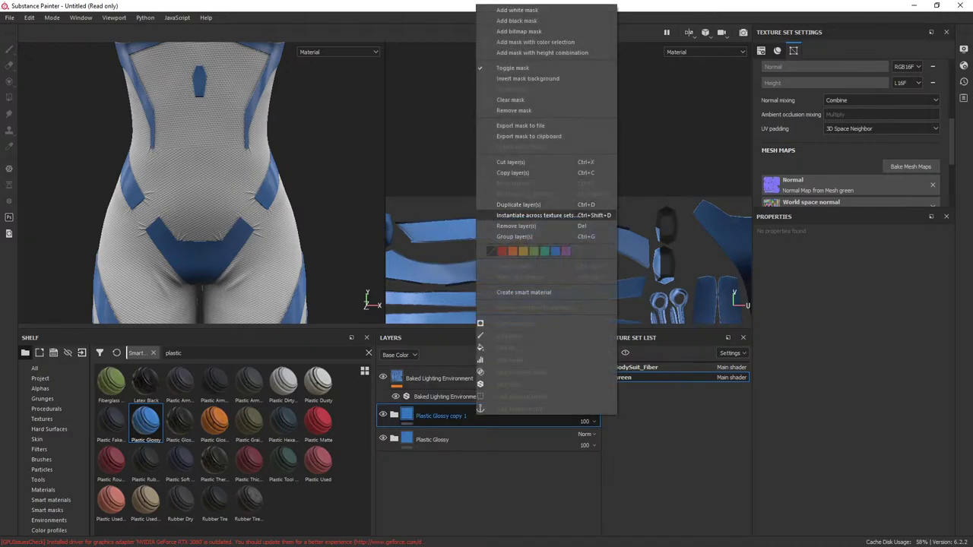
left_click(518, 204)
right_click(478, 416)
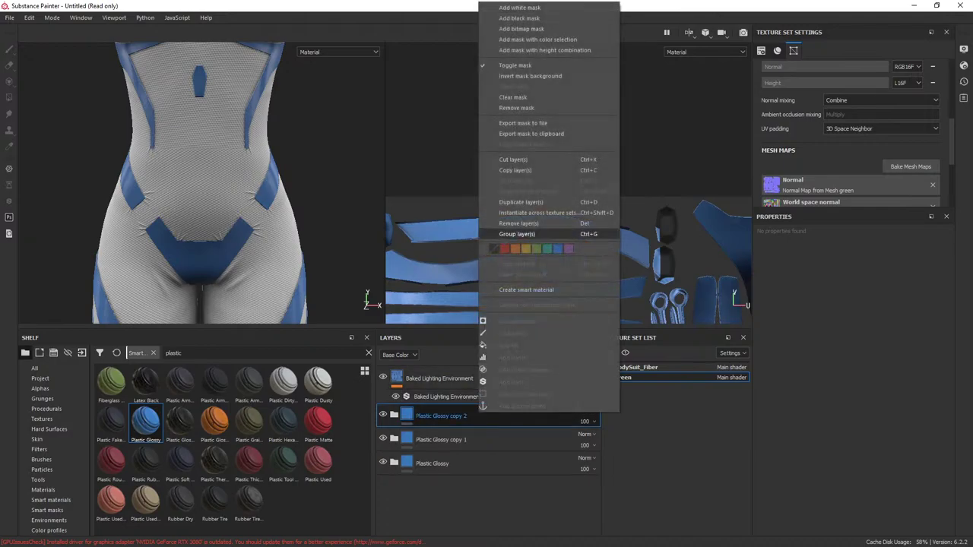
left_click(519, 205)
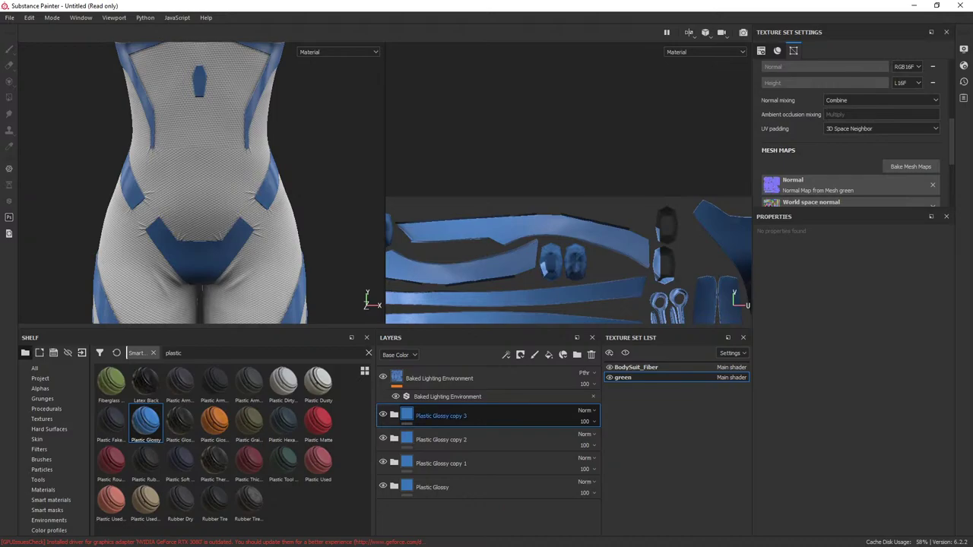
right_click(417, 417)
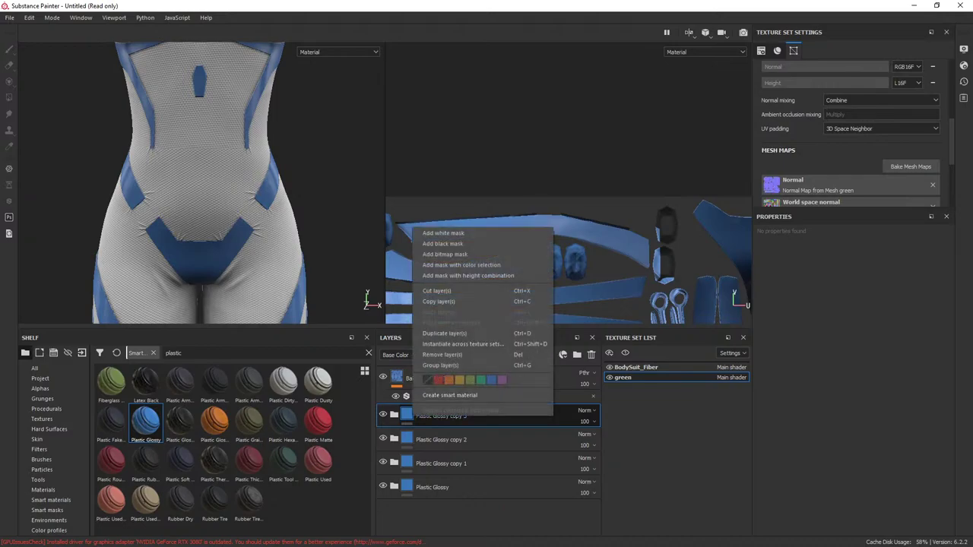
key("Escape")
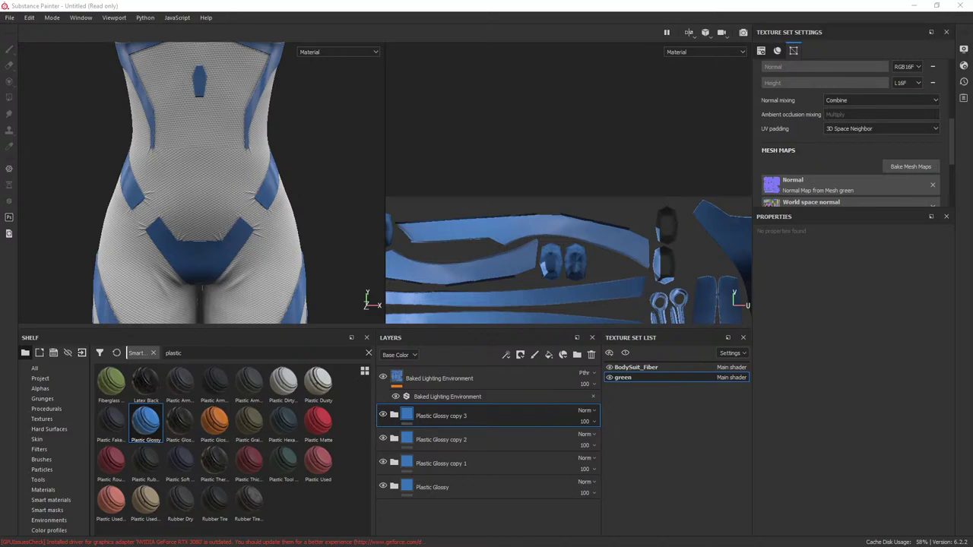
Change the Plastic Base fill in Plastic Glossy copy 3 from blue to dark red
left_click(394, 414)
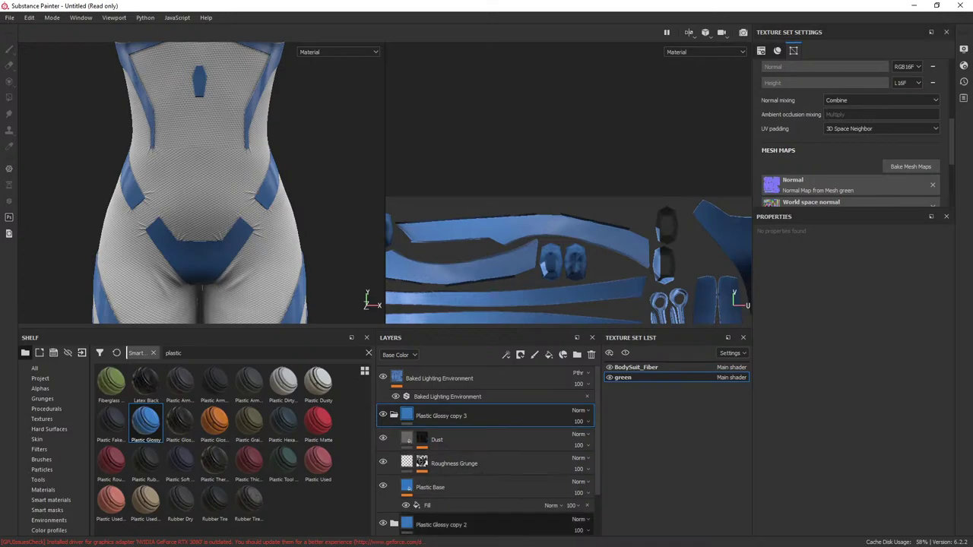
left_click(430, 487)
left_click(850, 463)
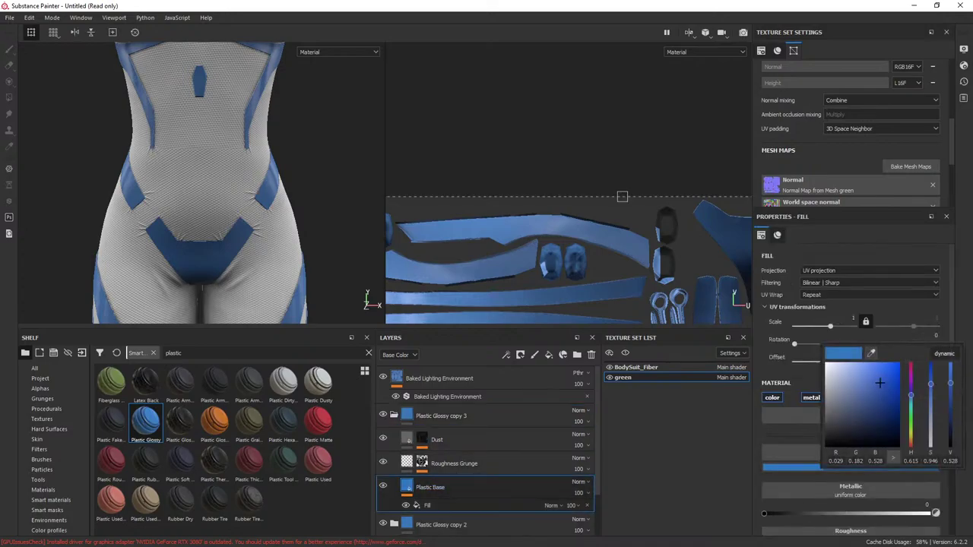
left_click_drag(910, 395, 890, 404)
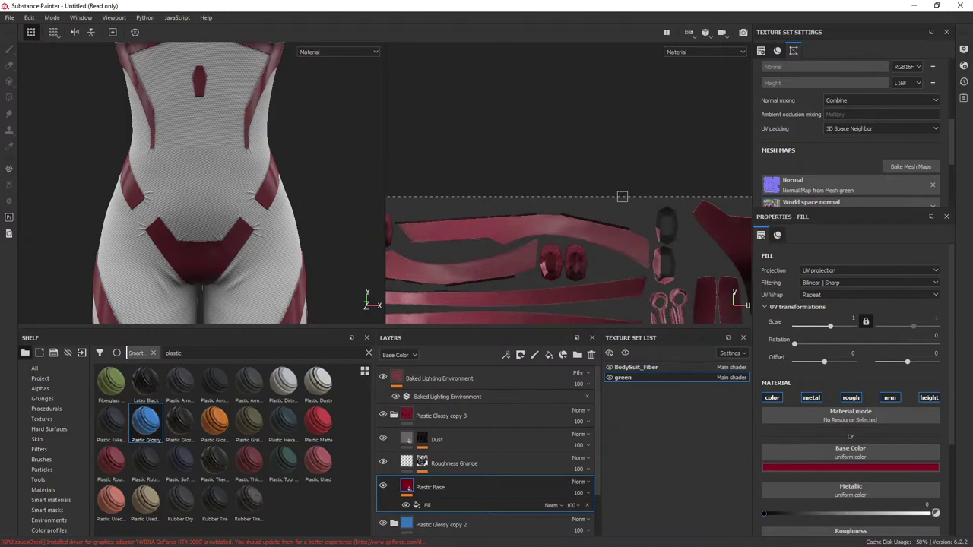
Hide Roughness Grunge and set the trim to metallic 1 with roughness 0.1088
scroll(850, 380, "down", 2)
left_click_drag(770, 497, 927, 497)
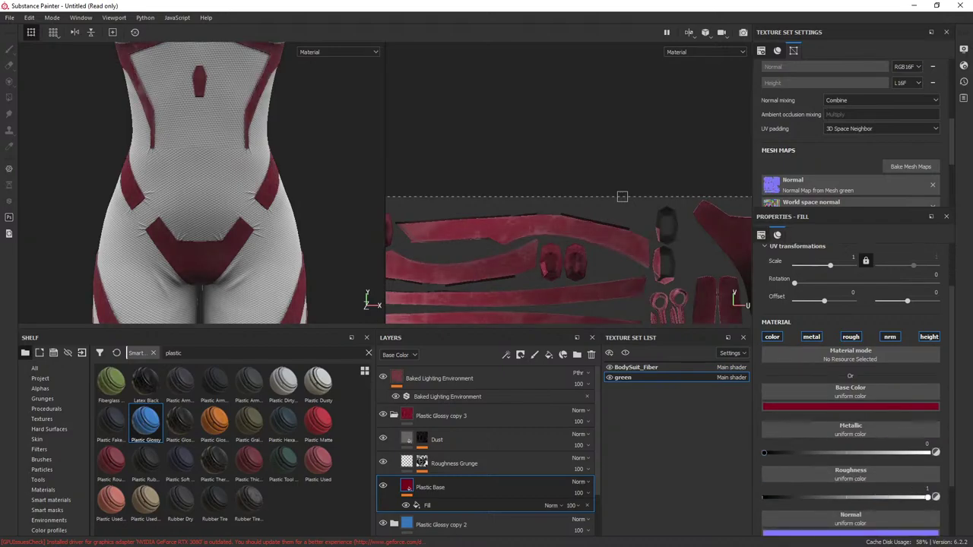
left_click(383, 462)
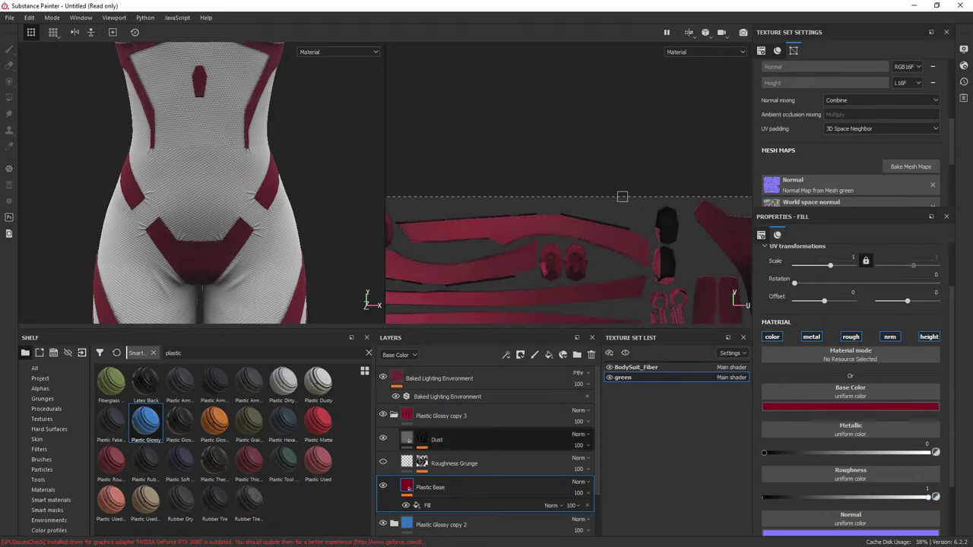
left_click_drag(764, 452, 934, 452)
left_click_drag(927, 497, 787, 497)
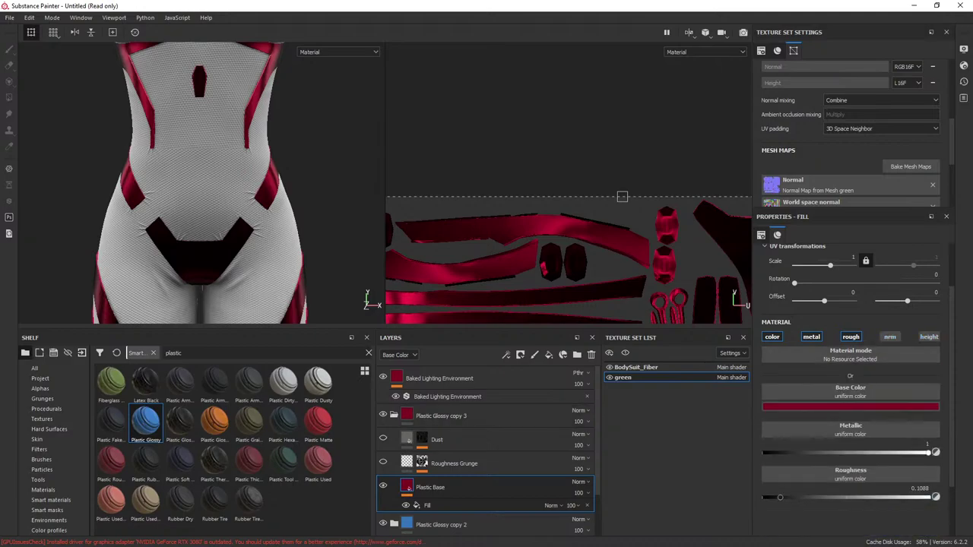
Toggle the colour and metallic channels off and back on to compare the trim
left_click(772, 336)
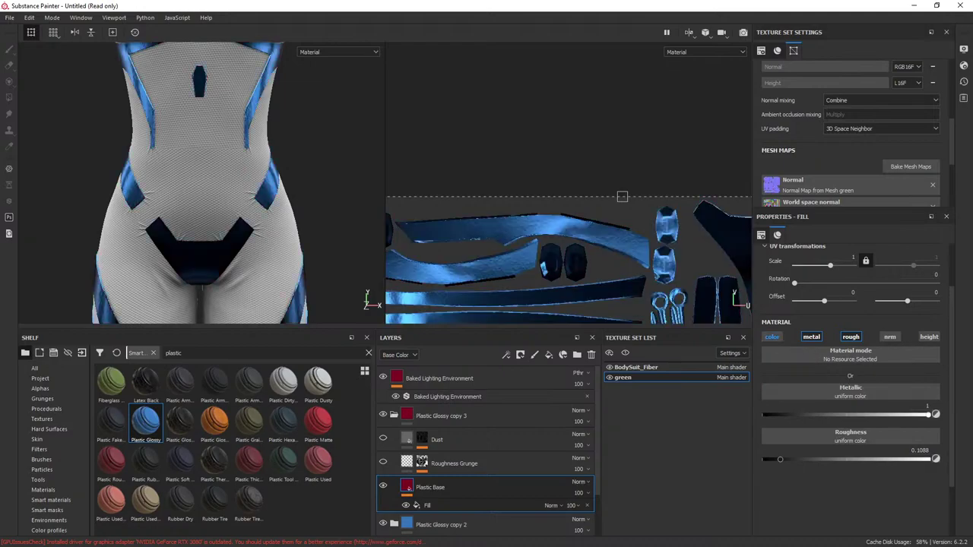
left_click(771, 337)
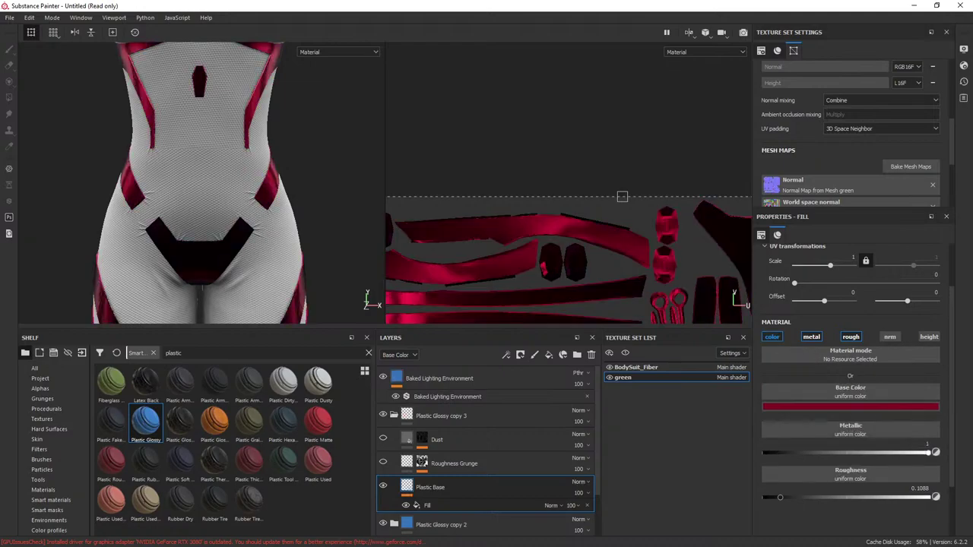
left_click(811, 337)
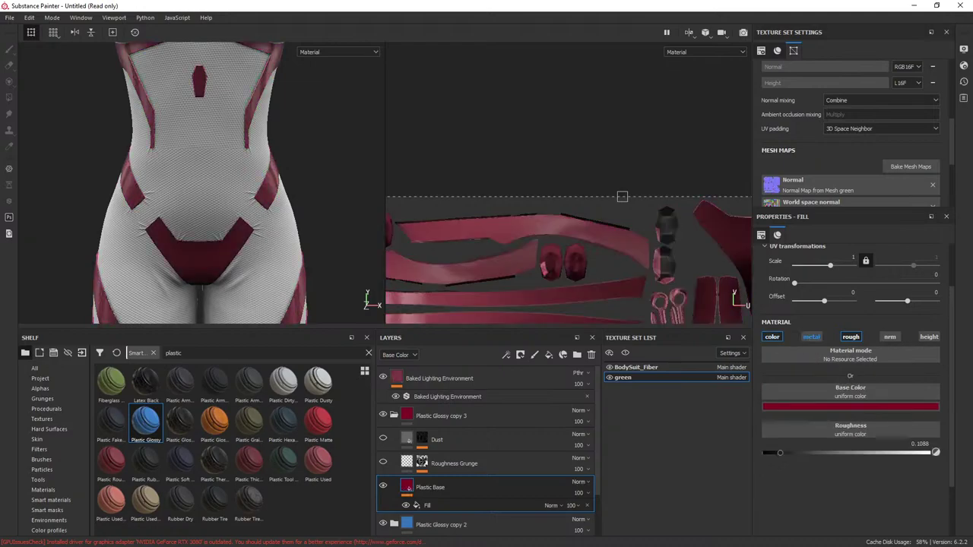
left_click(811, 337)
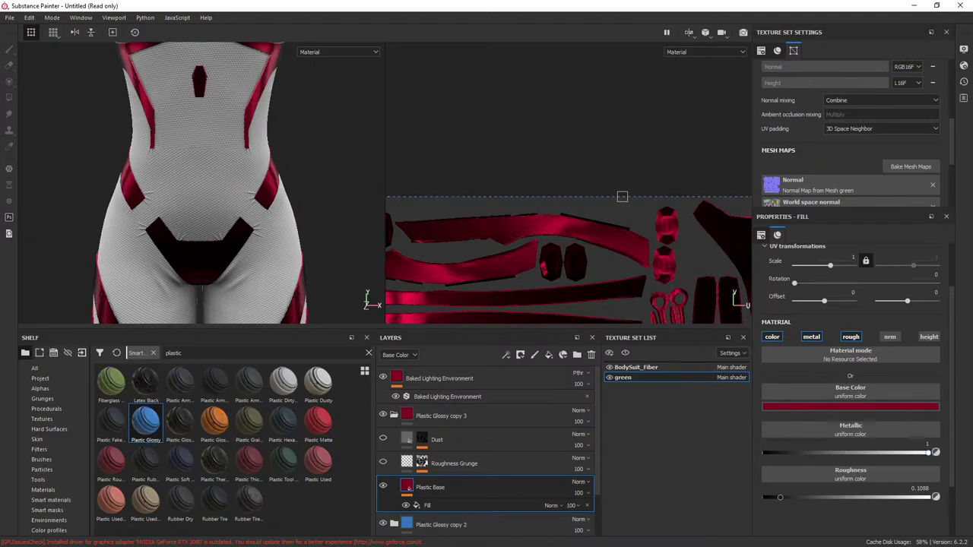
Set Plastic Base metallic to 0.7704 and roughness to 0.1299, then inspect the trim
left_click(874, 452)
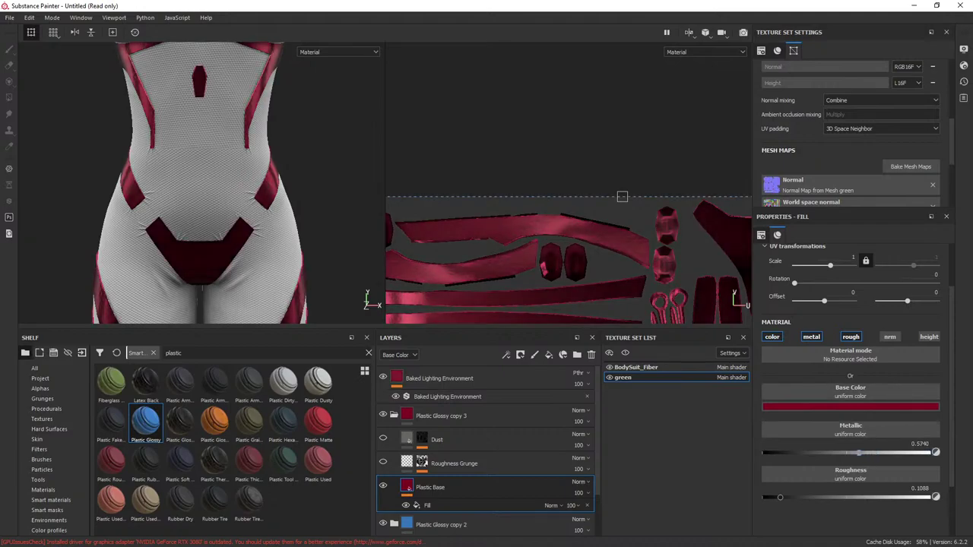
left_click_drag(860, 497, 783, 497)
scroll(201, 182, "down", 2)
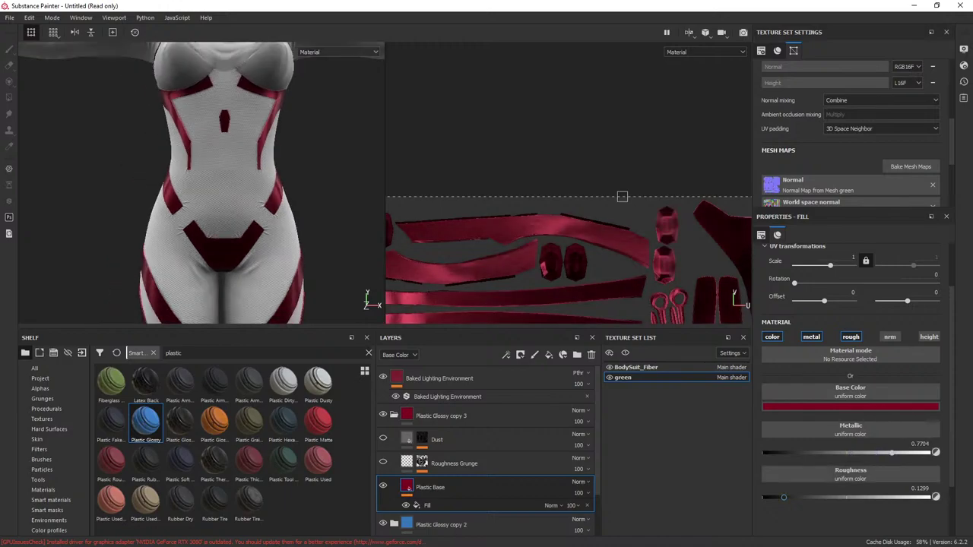
mouse_move(201, 182)
left_mouse_down("alt")
mouse_move(289, 183)
mouse_move(201, 183)
left_mouse_up("alt")
scroll(562, 251, "down", 3)
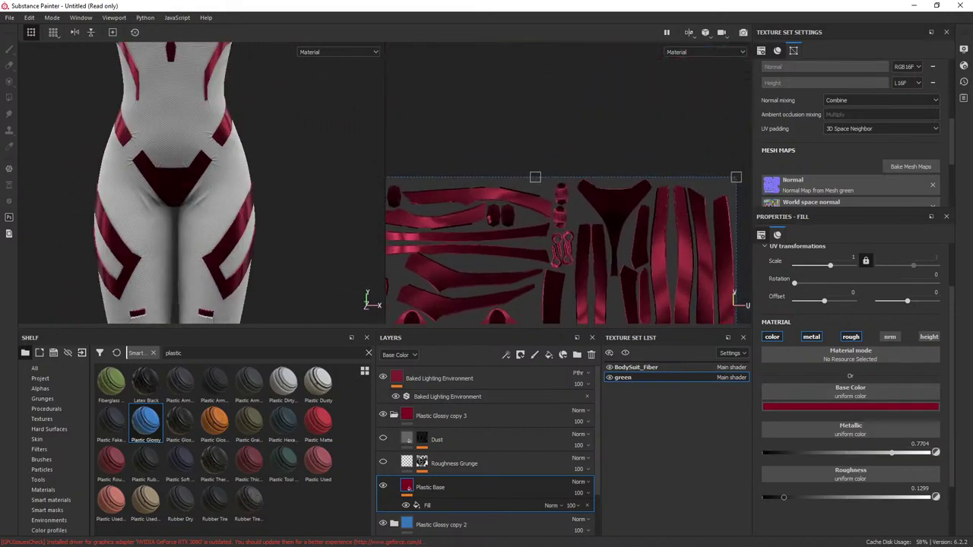
scroll(562, 228, "up", 3)
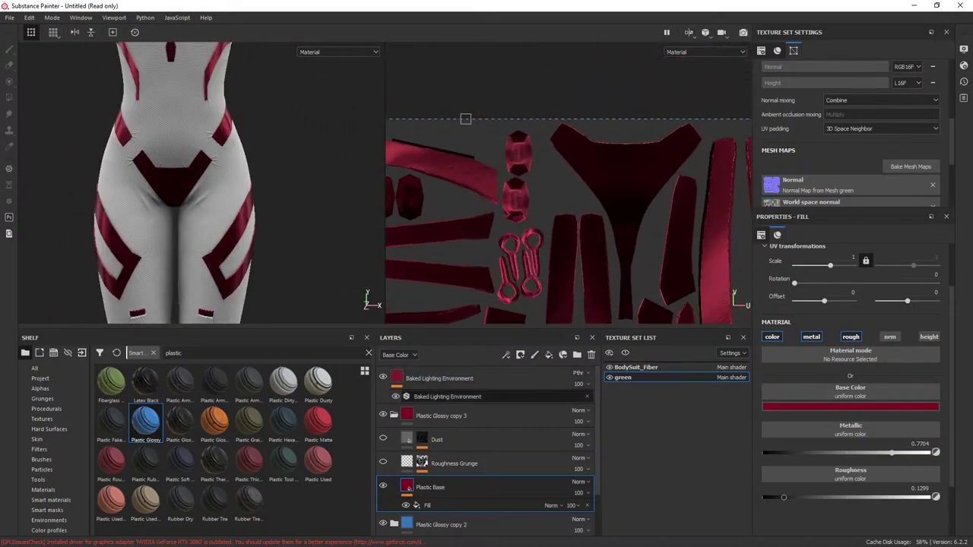
Reset the Baked Lighting Environment filter's rotations to 0
left_click(447, 396)
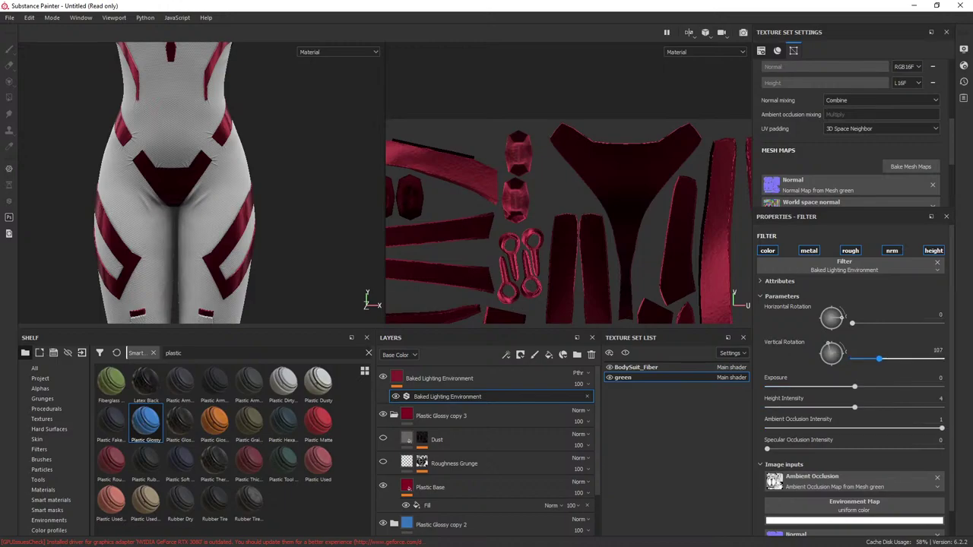
mouse_move(878, 357)
left_mouse_down()
mouse_move(897, 358)
mouse_move(873, 358)
left_mouse_up()
mouse_move(852, 323)
left_mouse_down()
mouse_move(903, 323)
mouse_move(852, 323)
left_mouse_up()
left_click_drag(873, 358, 852, 358)
Use Panorama BW Even Lighter as the filter's Environment Map
left_click(48, 520)
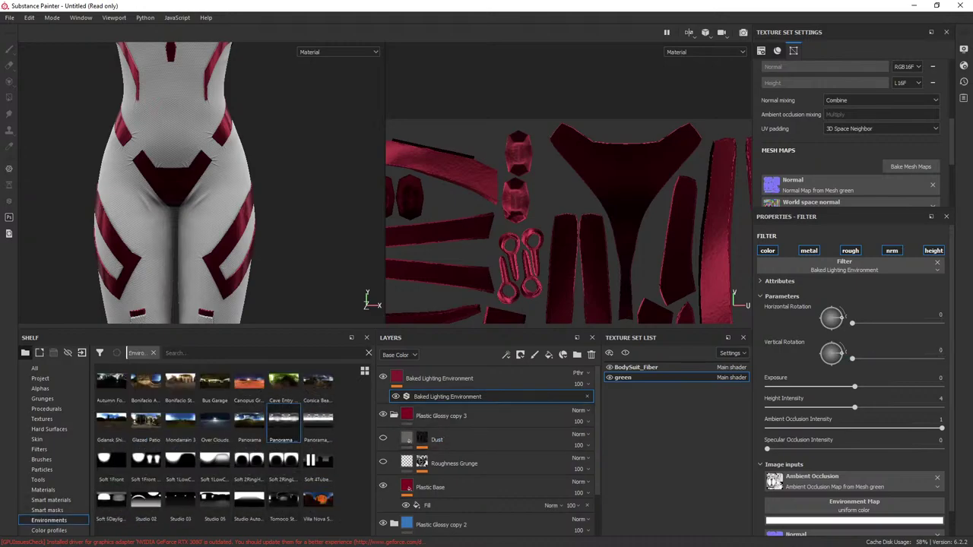
left_click_drag(284, 416, 853, 505)
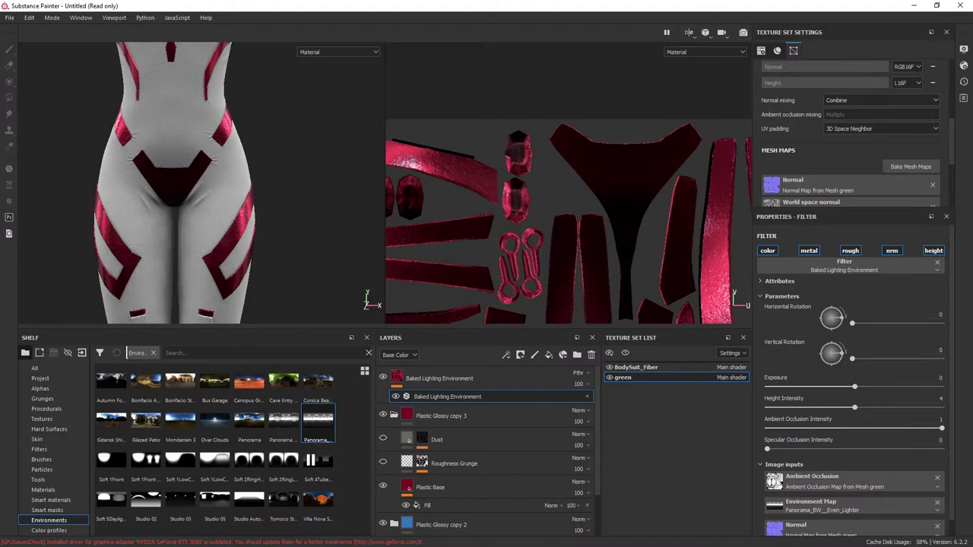
scroll(144, 182, "up", 5)
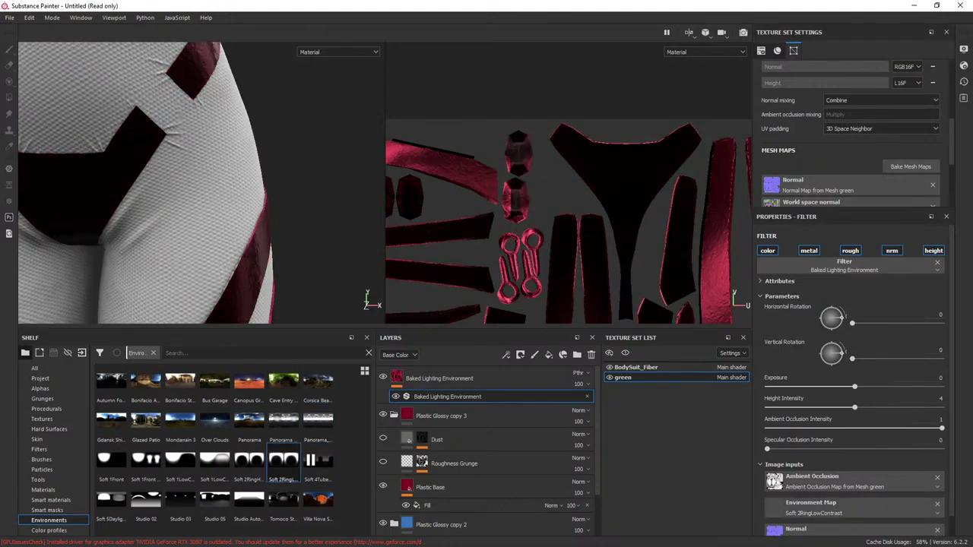
scroll(144, 182, "down", 5)
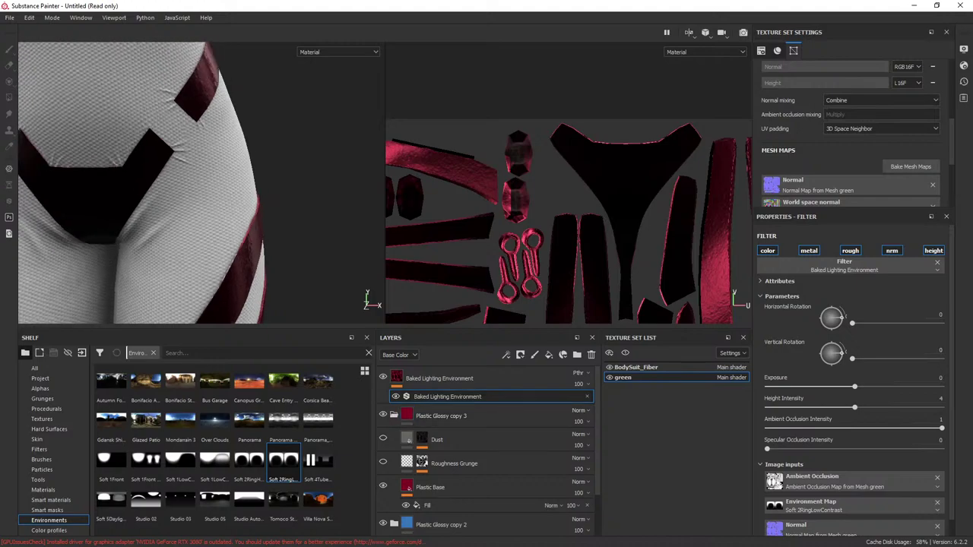
scroll(174, 182, "down", 2)
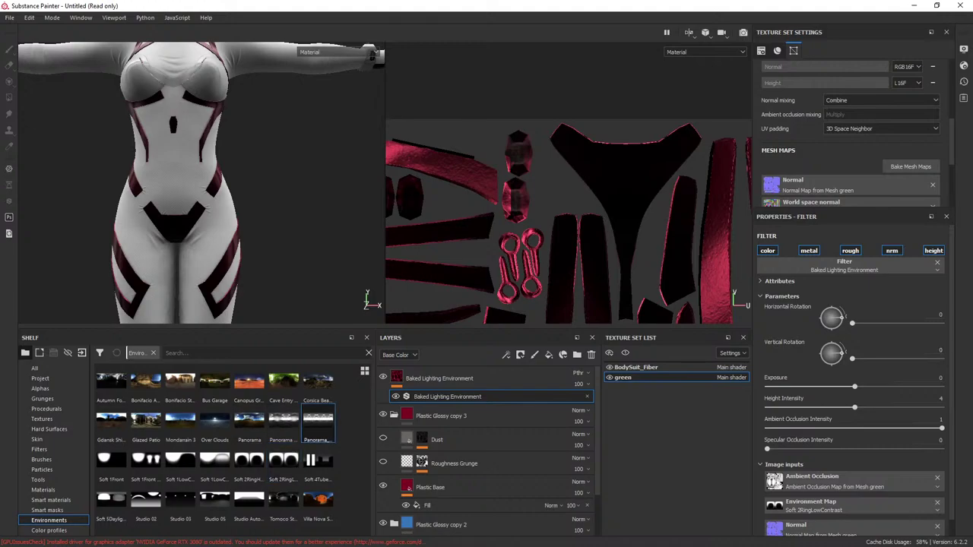
left_click_drag(318, 425, 810, 505)
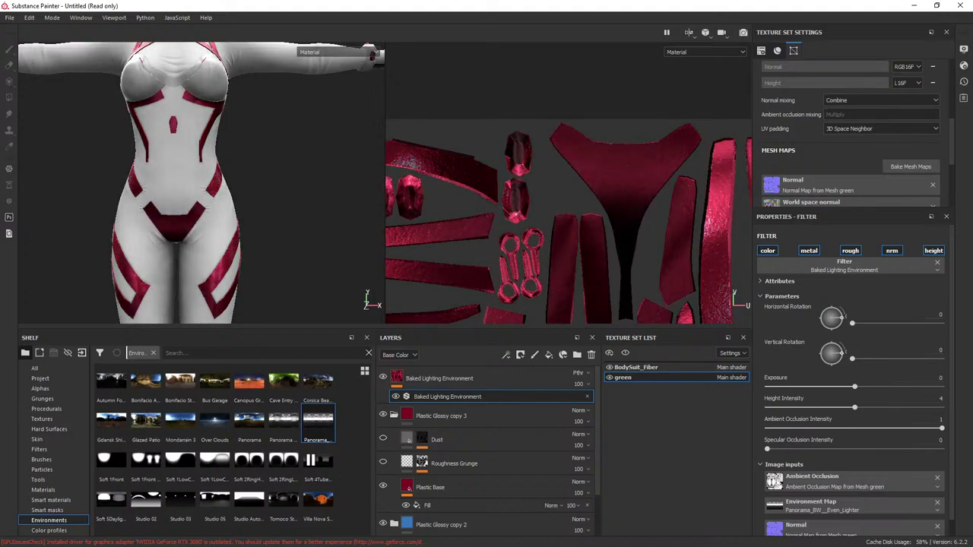
Check the trim from back and front, then collapse and select Plastic Glossy copy 3
left_click_drag(228, 182, 98, 182, "alt")
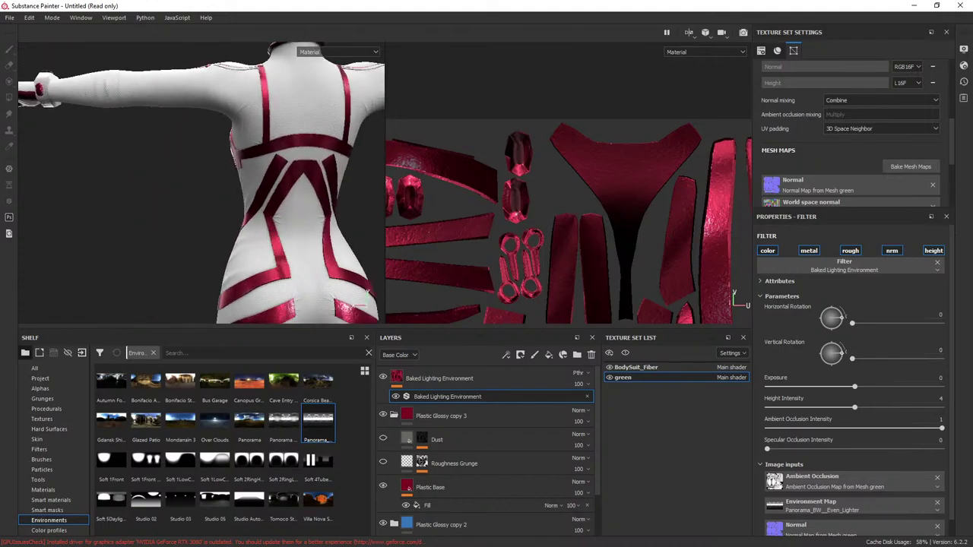
left_click_drag(228, 183, 122, 182, "alt")
scroll(198, 182, "up", 3)
scroll(197, 183, "up", 2)
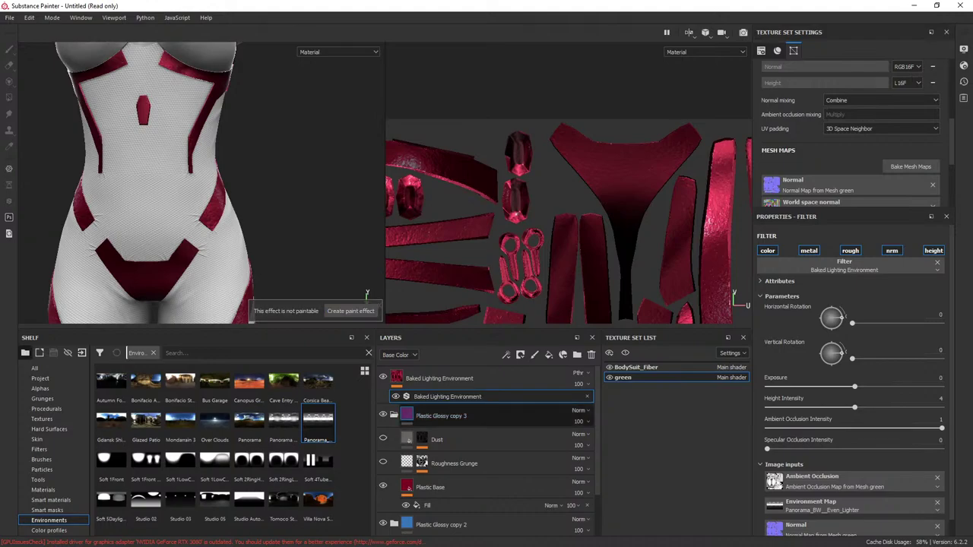
left_click(394, 416)
left_click(471, 416)
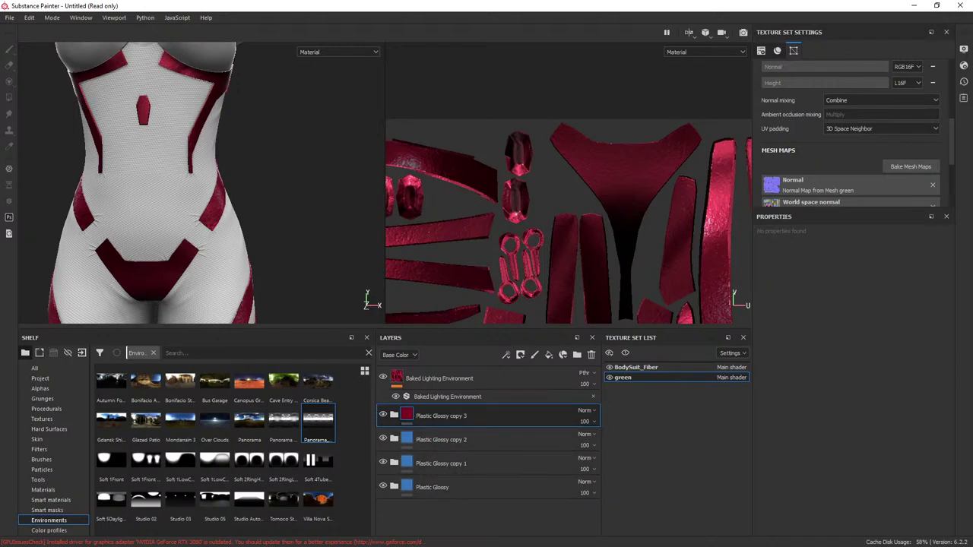
Add a black mask to the Plastic Glossy copy 3 folder
right_click(410, 415)
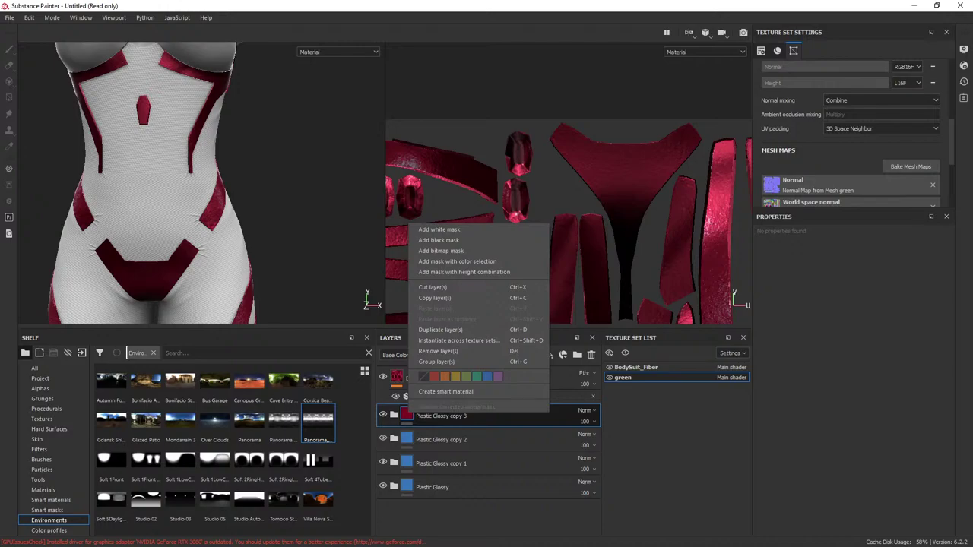
left_click(439, 240)
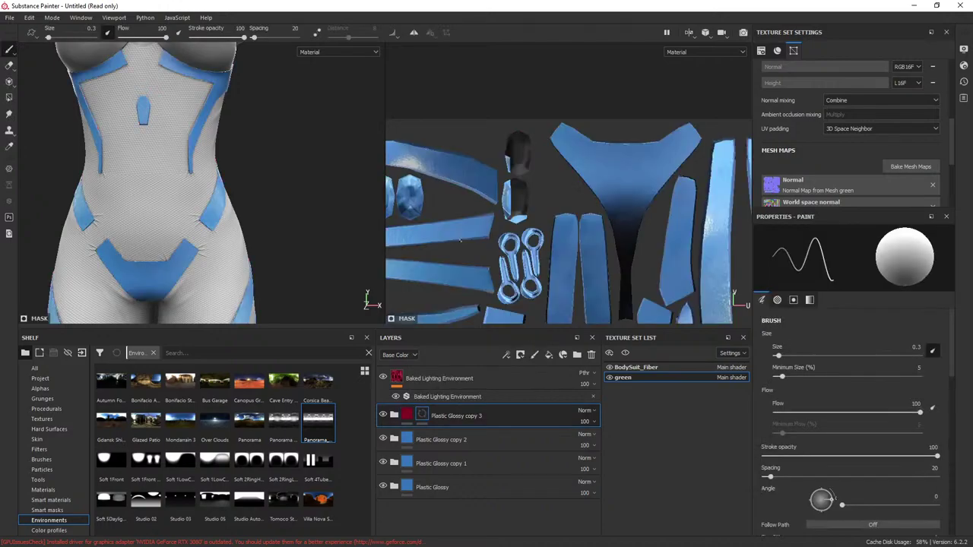
scroll(566, 220, "down", 3)
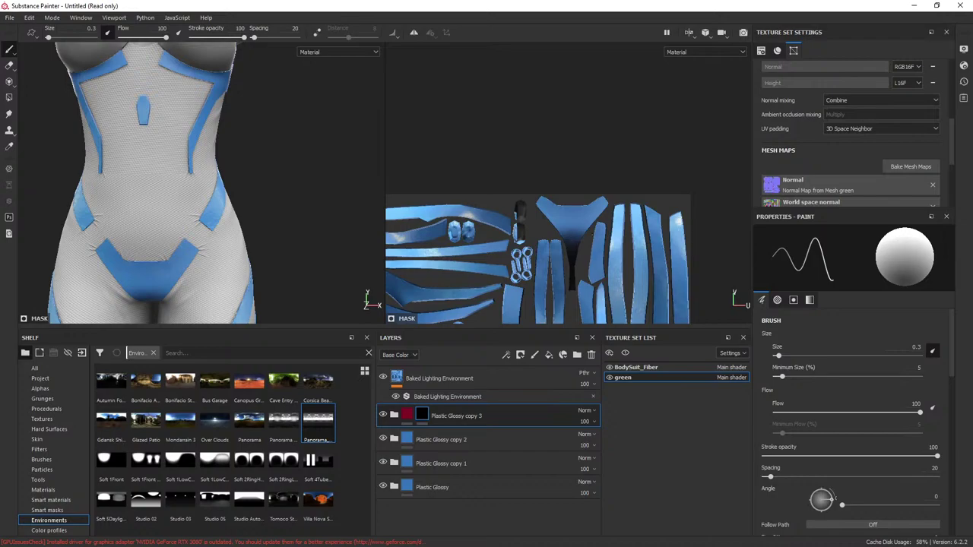
scroll(472, 254, "up", 2)
scroll(442, 220, "up", 3)
Polygon-fill the gem UV islands red in the mask
key("4")
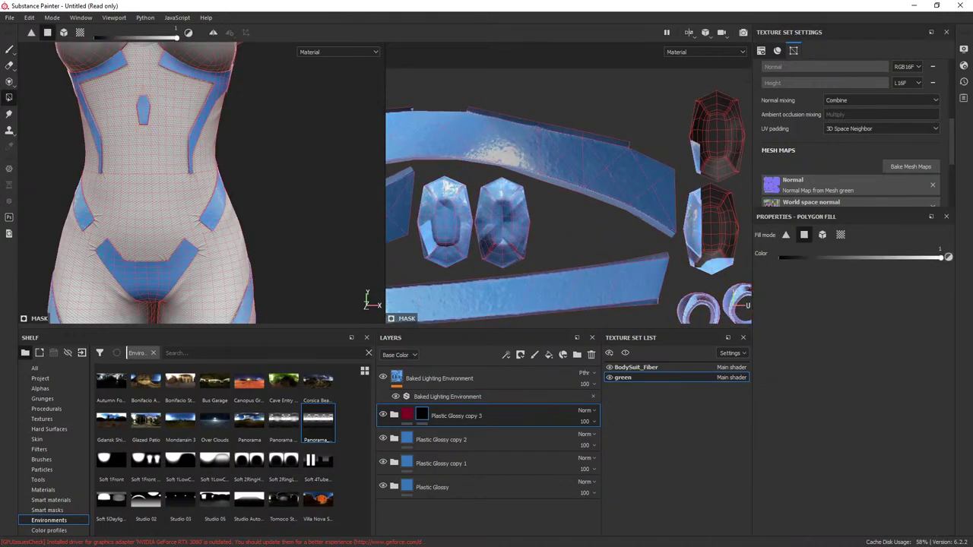
left_click(446, 218)
mouse_move(494, 224)
left_mouse_down("ctrl")
mouse_move(423, 221)
mouse_move(424, 255)
mouse_move(452, 262)
mouse_move(441, 251)
left_mouse_up("ctrl")
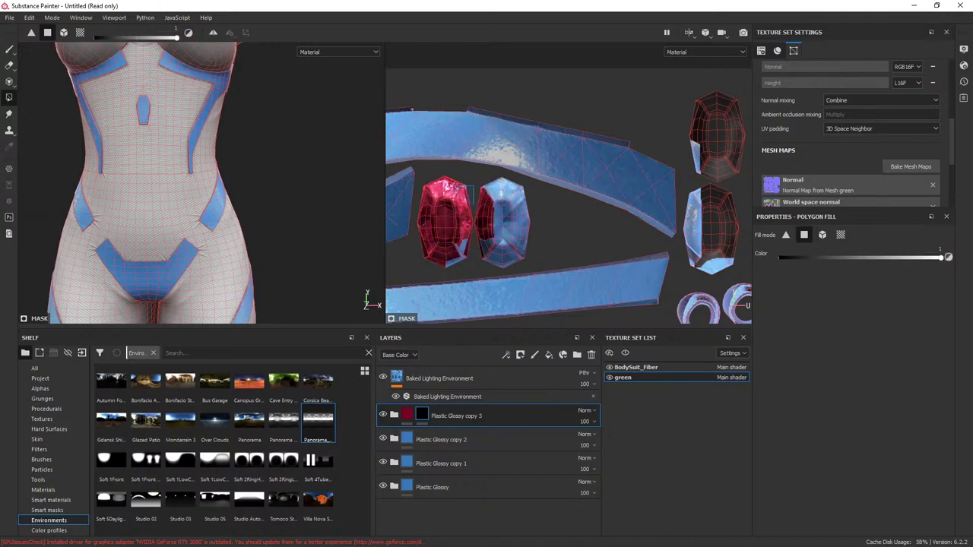
mouse_move(494, 184)
left_mouse_down()
mouse_move(506, 194)
mouse_move(491, 213)
mouse_move(521, 199)
mouse_move(528, 243)
mouse_move(501, 224)
mouse_move(486, 245)
mouse_move(506, 262)
mouse_move(502, 254)
left_mouse_up()
scroll(568, 196, "up", 2)
middle_click_drag(646, 228, 456, 190)
left_click_drag(525, 182, 560, 289)
left_click_drag(501, 61, 563, 152)
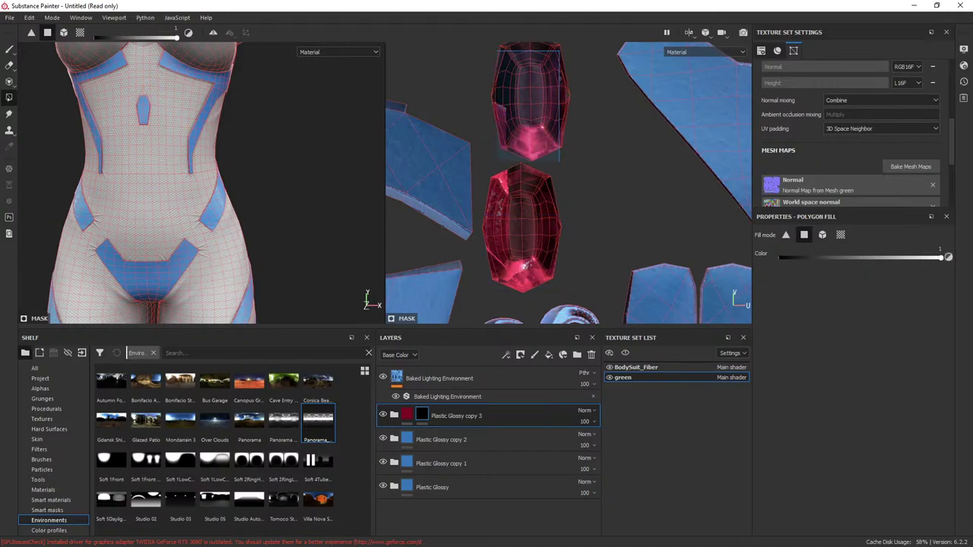
middle_click_drag(532, 190, 538, 242)
left_click_drag(510, 87, 581, 183)
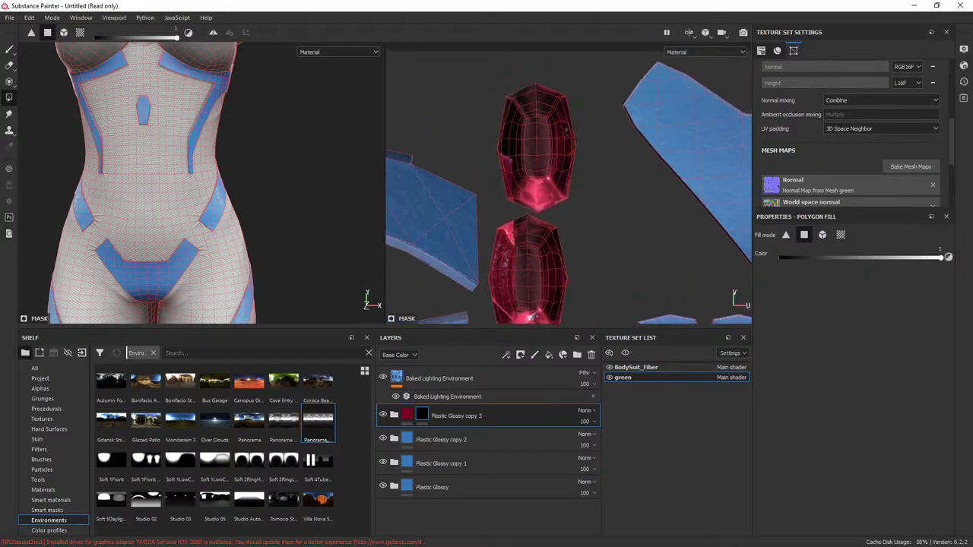
key("f")
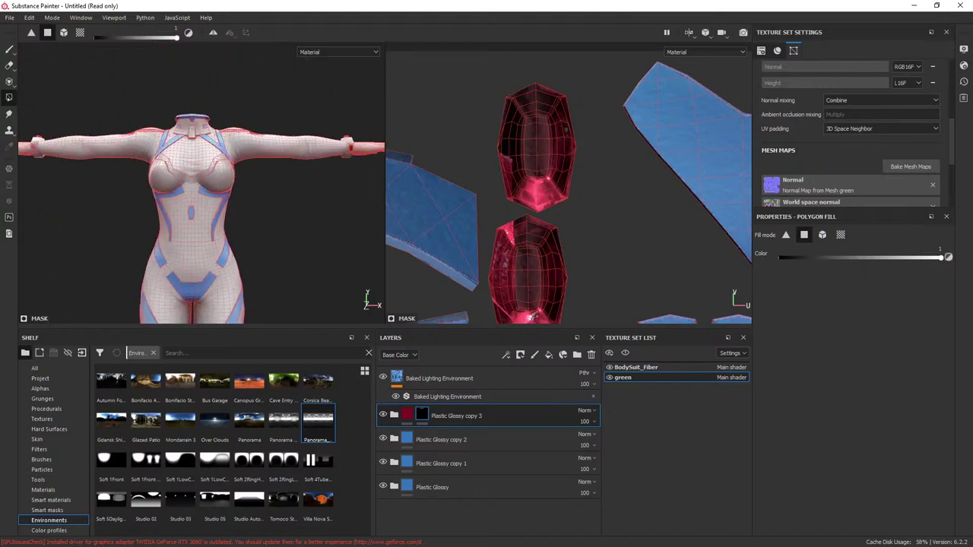
key("f")
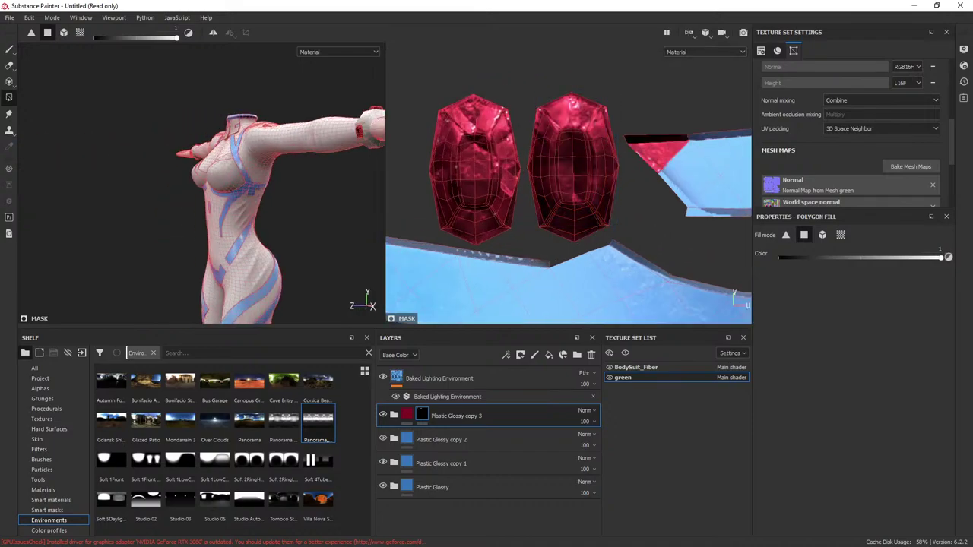
Brush a thin red line along the upper strip
key("1")
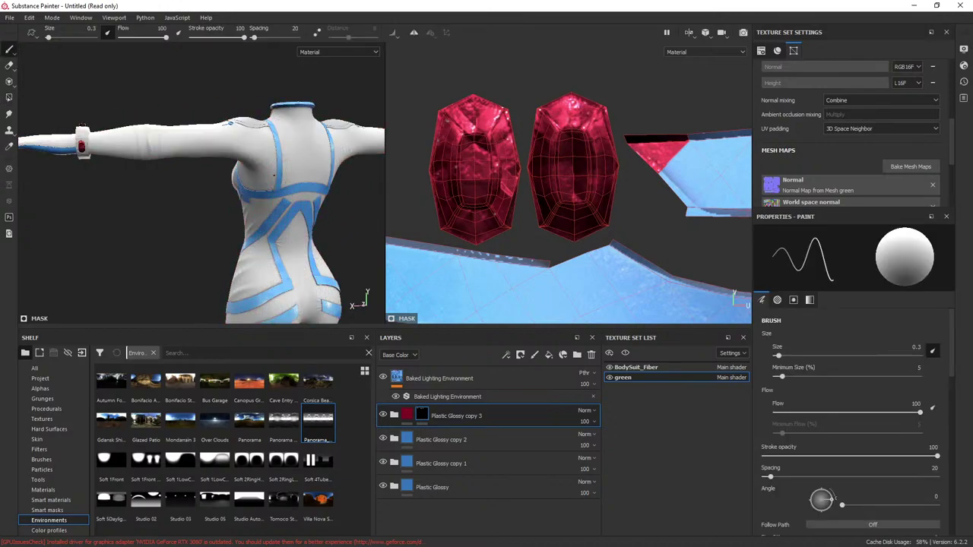
left_click_drag(202, 183, 269, 221, "alt")
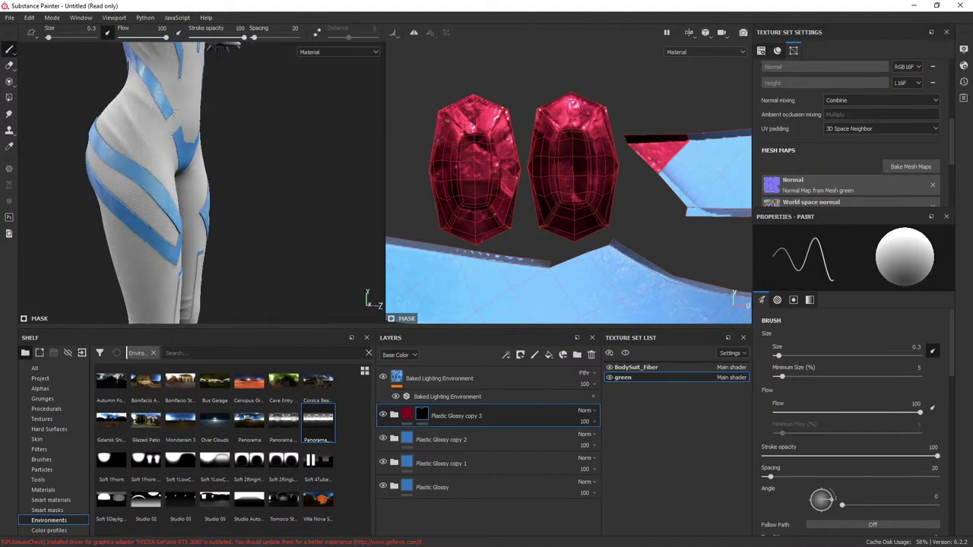
scroll(646, 194, "down", 3)
scroll(440, 174, "up", 5)
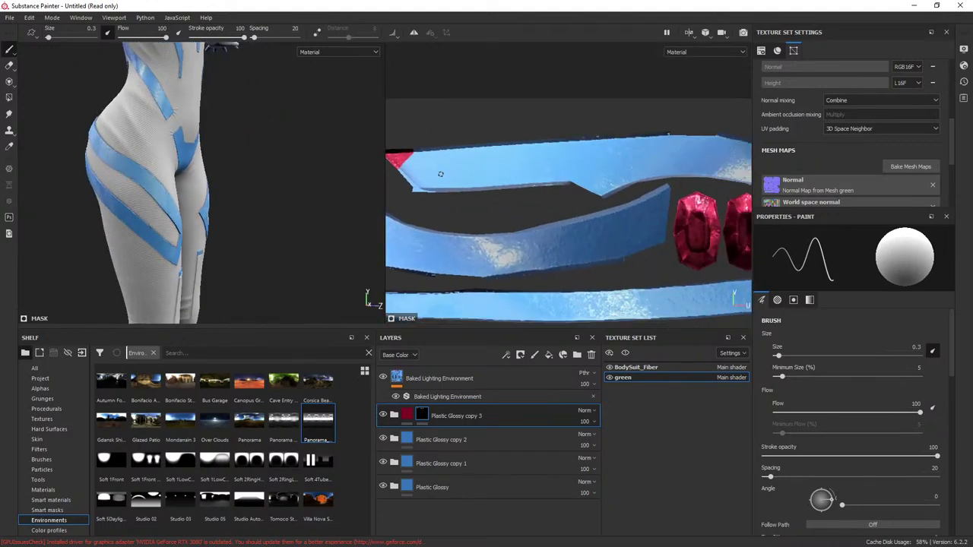
left_click_drag(419, 167, 664, 161)
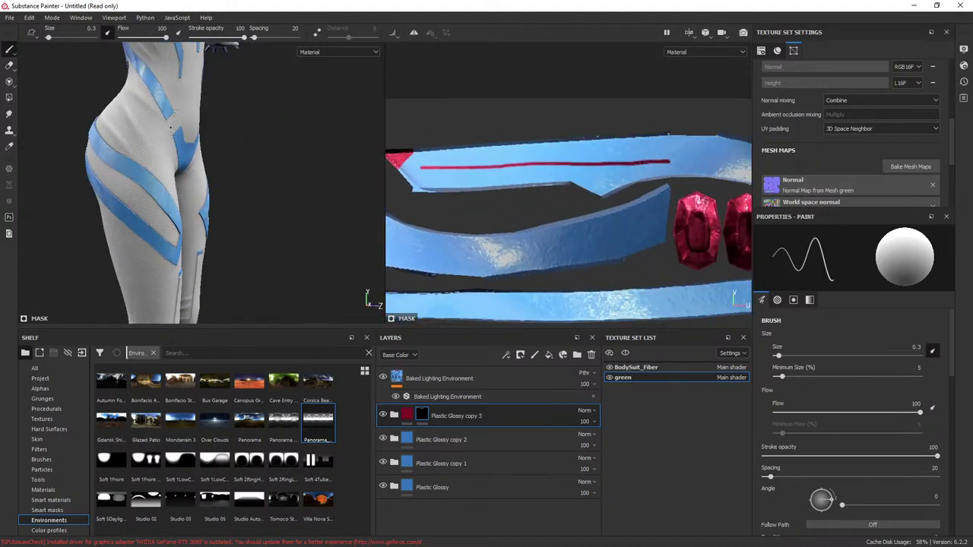
Polygon-fill the upper and lower torso strips red
left_click_drag(171, 129, 236, 152, "alt")
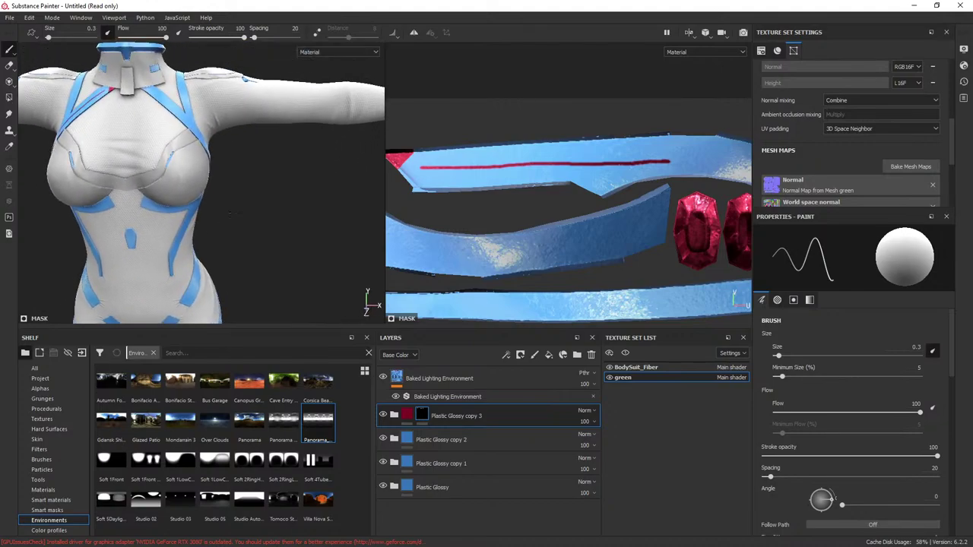
left_click_drag(229, 212, 211, 192, "alt")
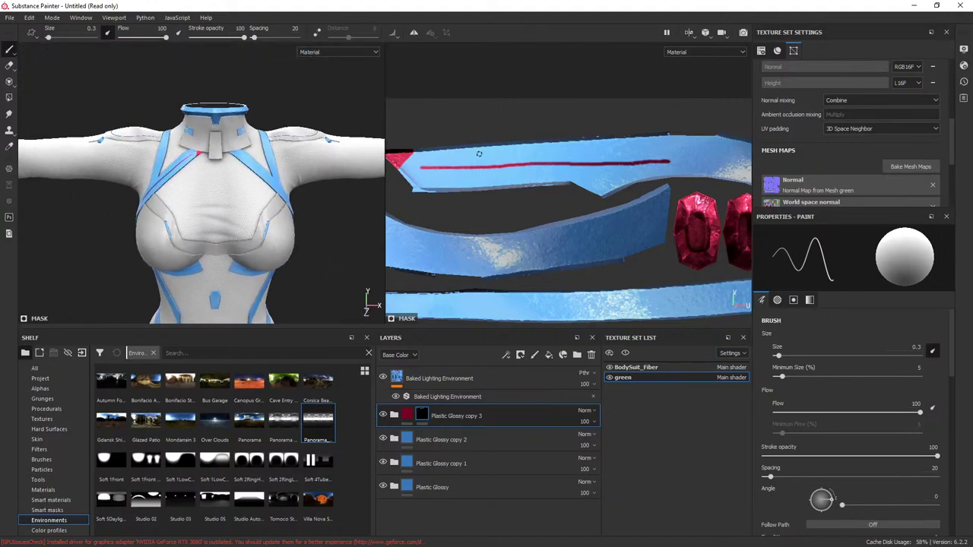
key("4")
left_click_drag(478, 156, 543, 156)
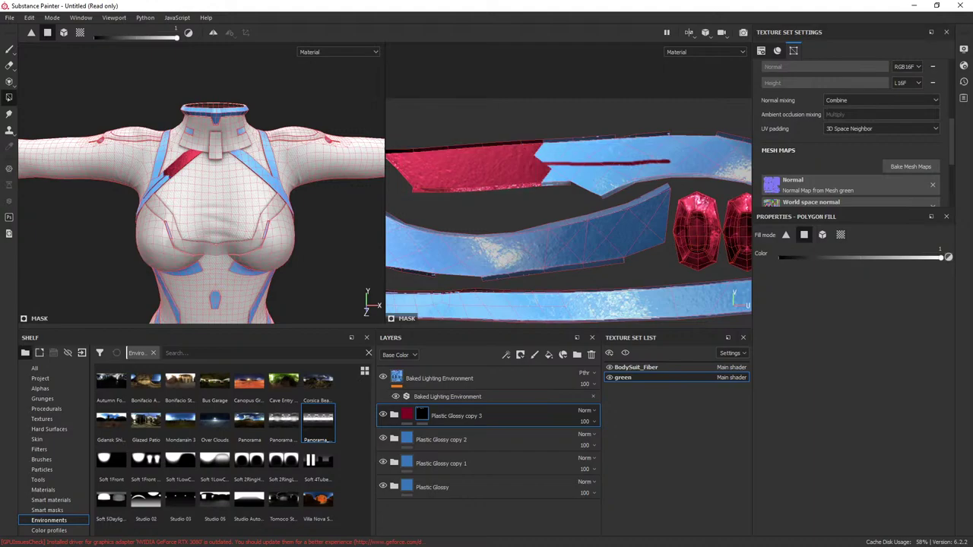
mouse_move(669, 161)
left_mouse_down()
mouse_move(722, 155)
mouse_move(654, 217)
left_mouse_up()
left_click_drag(570, 213, 577, 250, "alt")
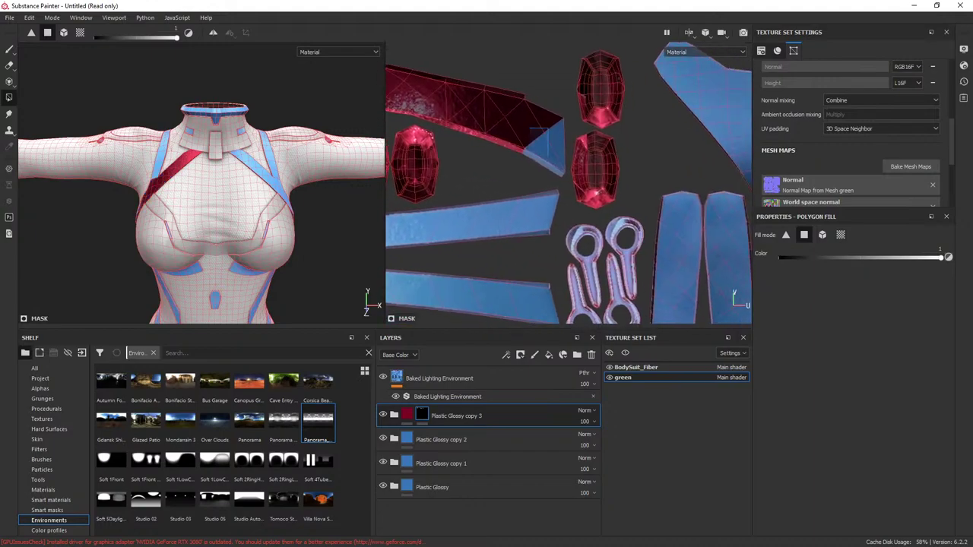
left_click(544, 148)
left_click_drag(540, 213, 478, 221)
Brush red down the strap on the character's back
mouse_move(228, 190)
left_mouse_down("alt")
mouse_move(228, 152)
mouse_move(169, 97)
mouse_move(283, 180)
left_mouse_up("alt")
key("1")
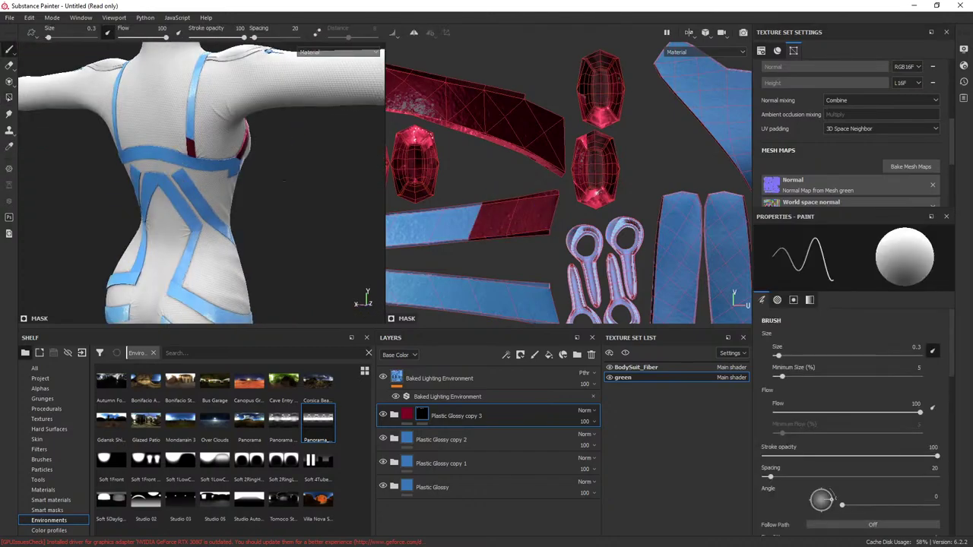
right_click_drag(267, 51, 112, 142, "alt")
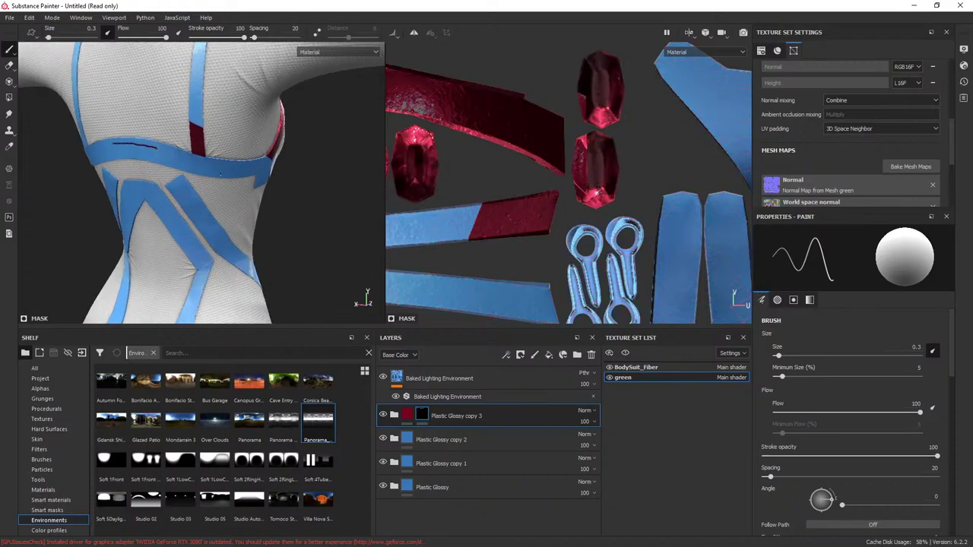
left_click_drag(129, 114, 168, 163, "alt")
left_click_drag(140, 98, 143, 176)
mouse_move(145, 216)
left_mouse_down()
mouse_move(128, 233)
mouse_move(177, 226)
mouse_move(226, 201)
mouse_move(178, 199)
left_mouse_up()
Polygon-fill the enclosed chest UV islands and strip polygons red
middle_click_drag(177, 199, 219, 117, "alt")
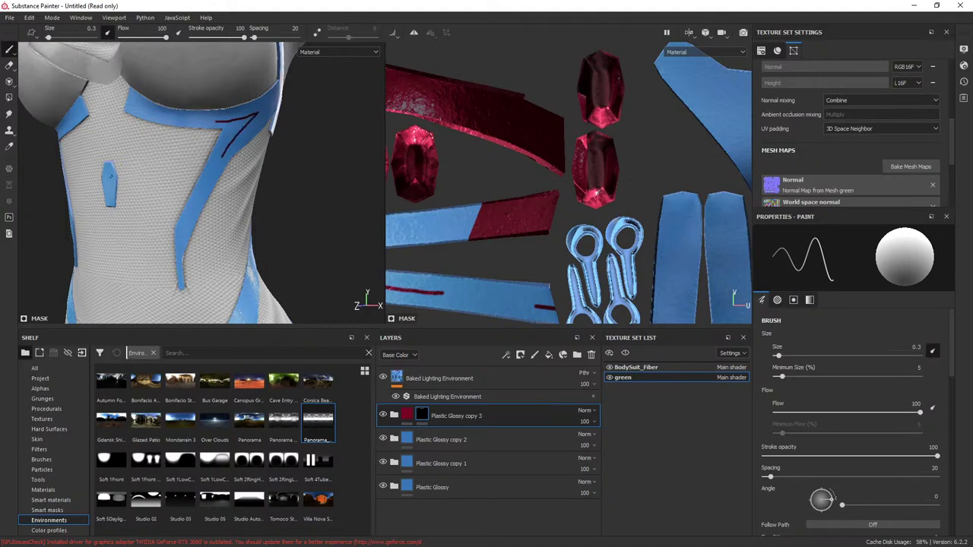
mouse_move(111, 177)
left_mouse_down("alt")
mouse_move(181, 138)
mouse_move(152, 136)
mouse_move(184, 179)
left_mouse_up("alt")
scroll(468, 130, "down", 10)
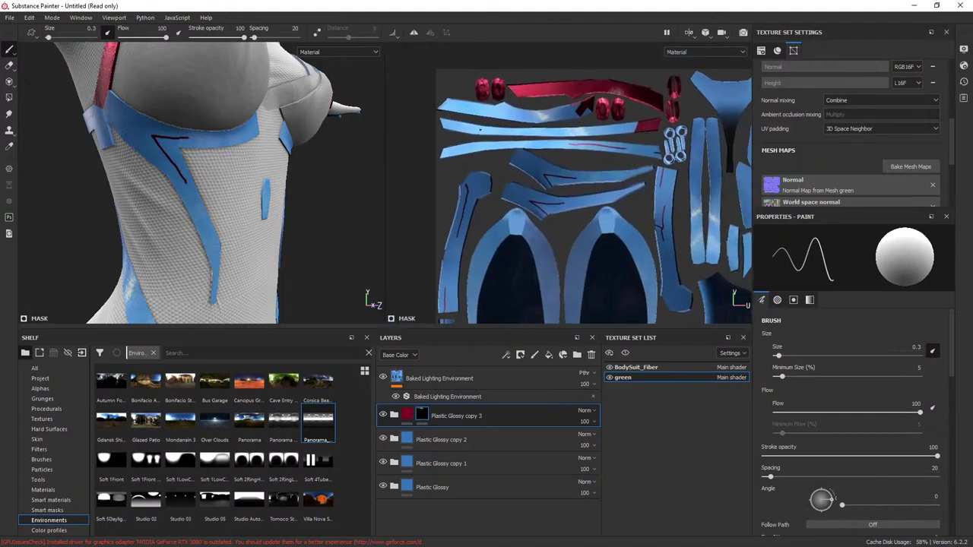
key("4")
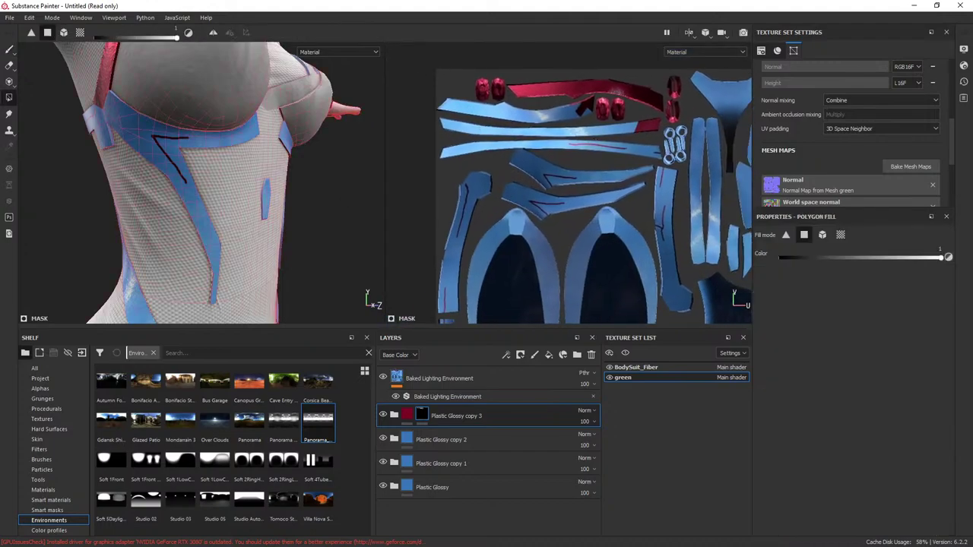
left_click_drag(438, 76, 649, 162)
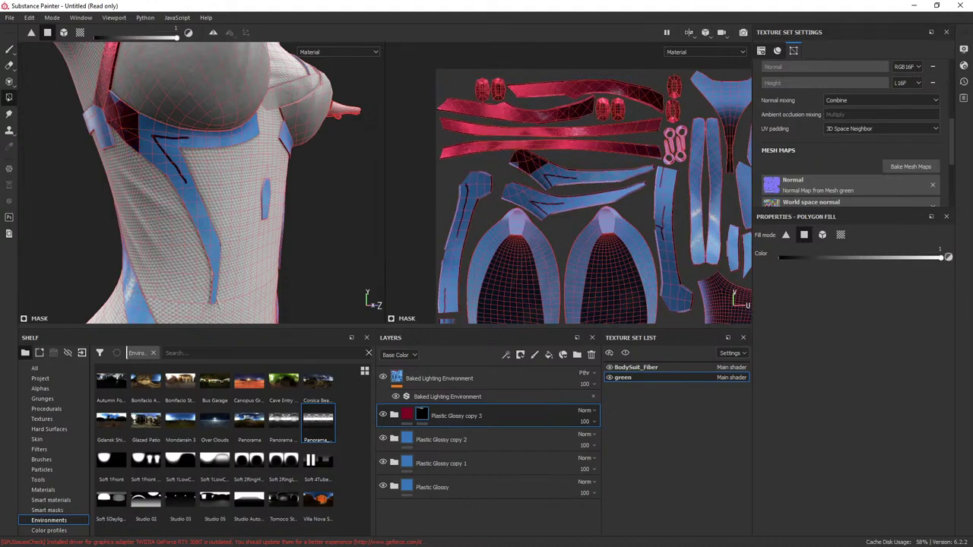
mouse_move(536, 155)
left_mouse_down()
mouse_move(532, 190)
mouse_move(475, 186)
mouse_move(587, 225)
mouse_move(630, 204)
mouse_move(634, 183)
mouse_move(684, 152)
left_mouse_up()
scroll(520, 202, "up", 3)
Fill the lower strip's tip and the vertical UV strip red
middle_click_drag(684, 190, 570, 152)
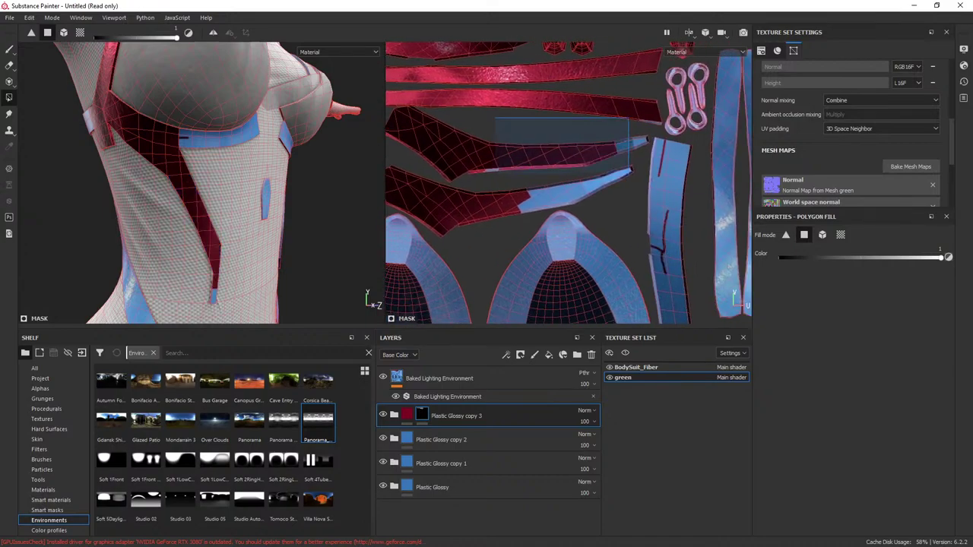
left_click(608, 177)
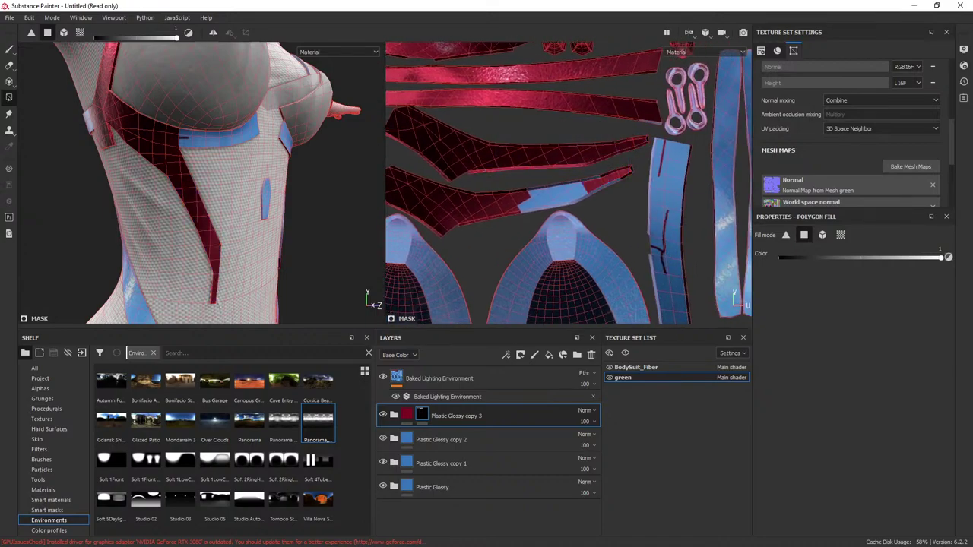
left_click_drag(608, 178, 532, 199)
left_click(532, 207)
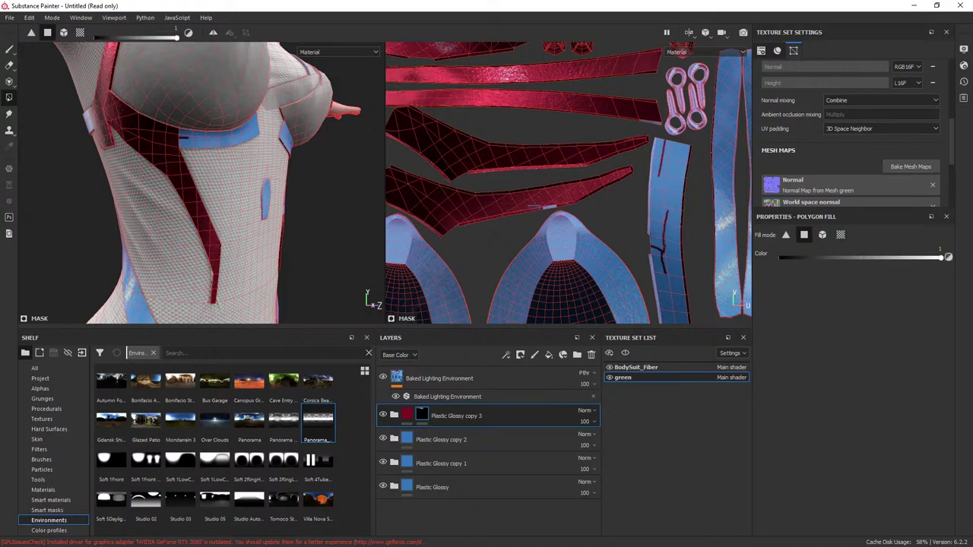
left_click_drag(661, 152, 665, 270)
scroll(665, 269, "down", 3)
scroll(532, 182, "up", 3)
Fill both leg oval islands and the small vertical island red
key("1")
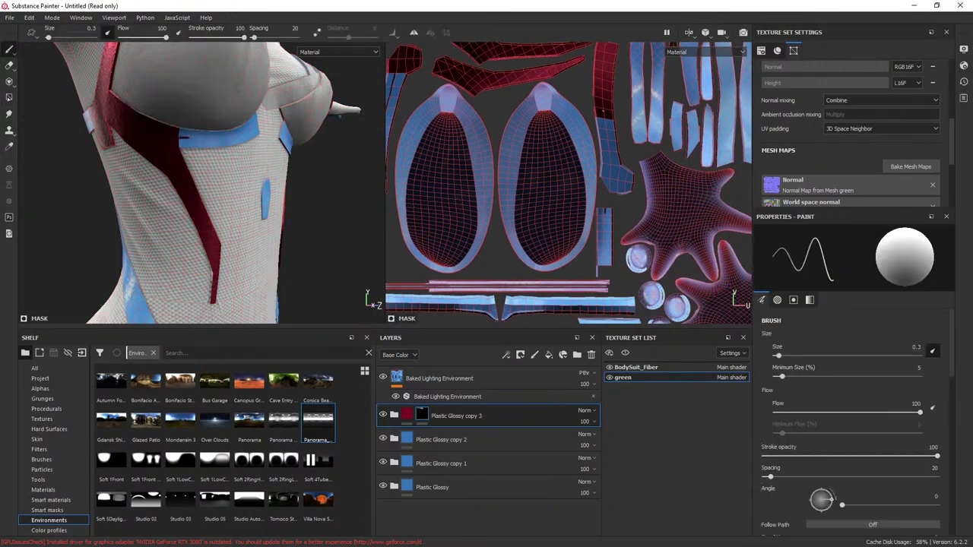
scroll(524, 205, "down", 1)
scroll(535, 234, "up", 1)
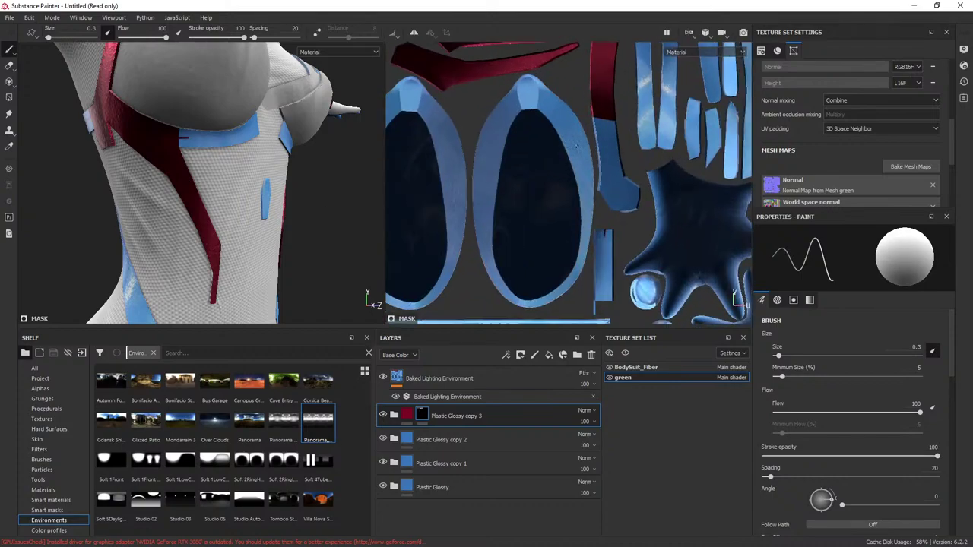
scroll(605, 134, "up", 2)
key("f")
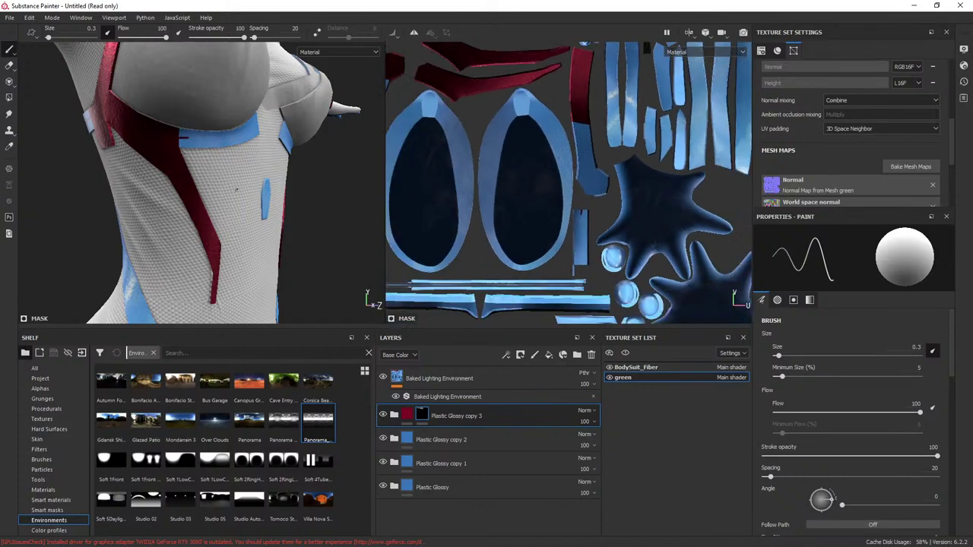
key("4")
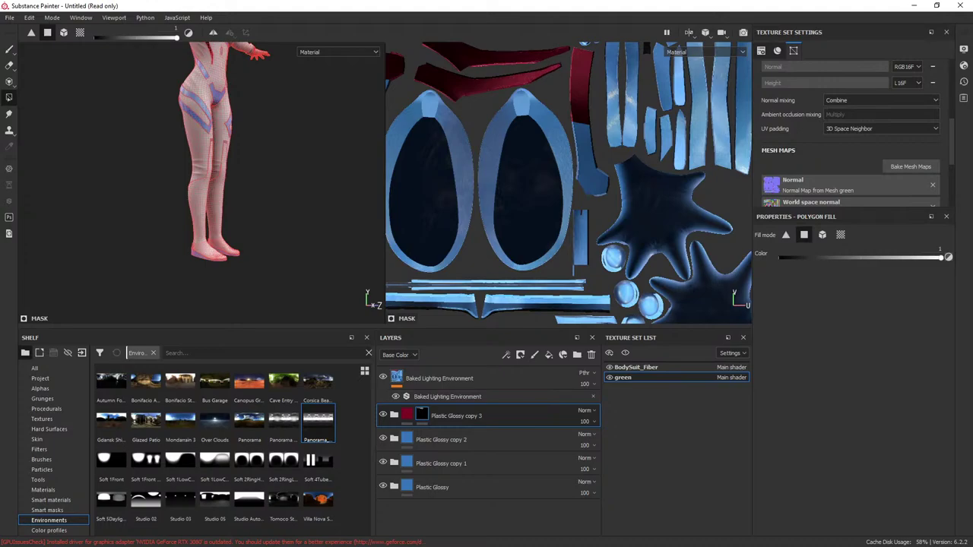
left_click_drag(503, 87, 596, 183)
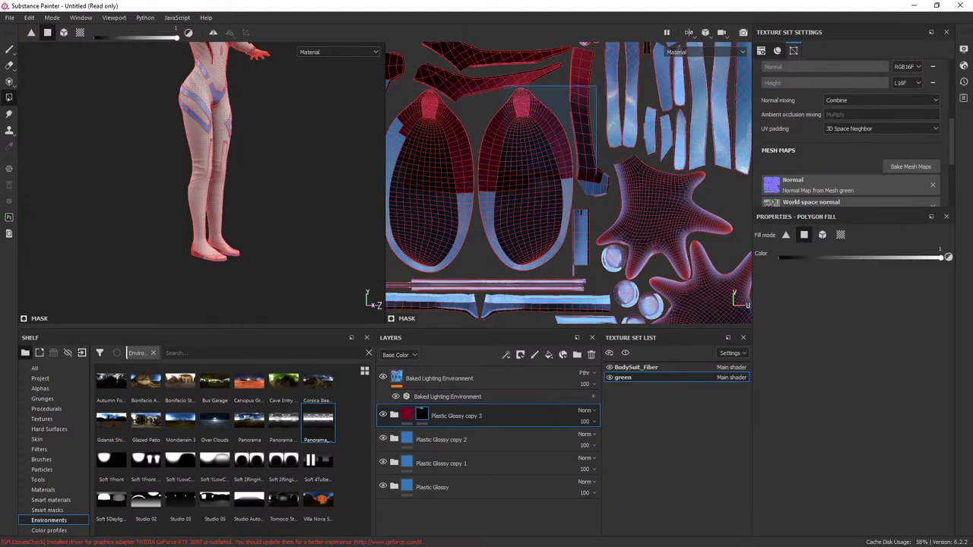
scroll(596, 144, "up", 3)
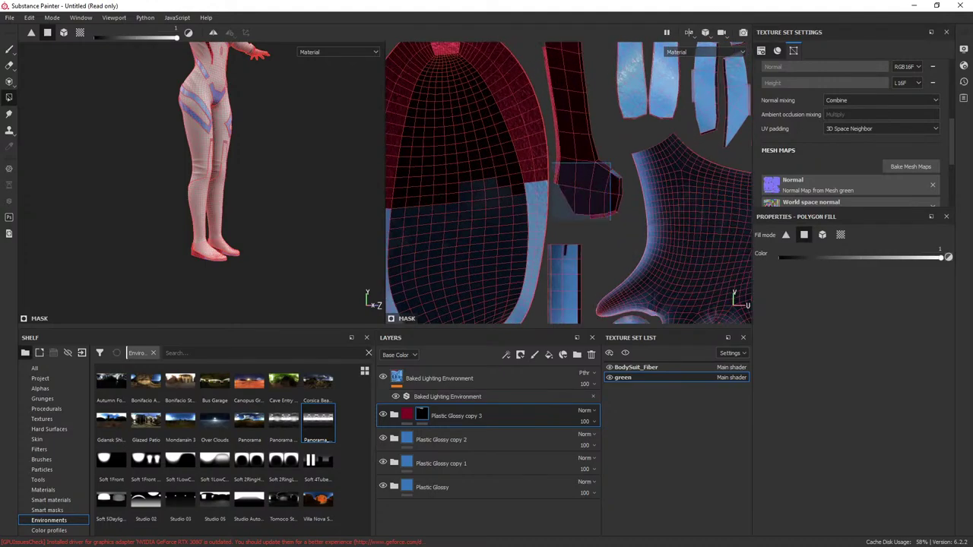
scroll(596, 190, "down", 3)
middle_click_drag(596, 228, 597, 129)
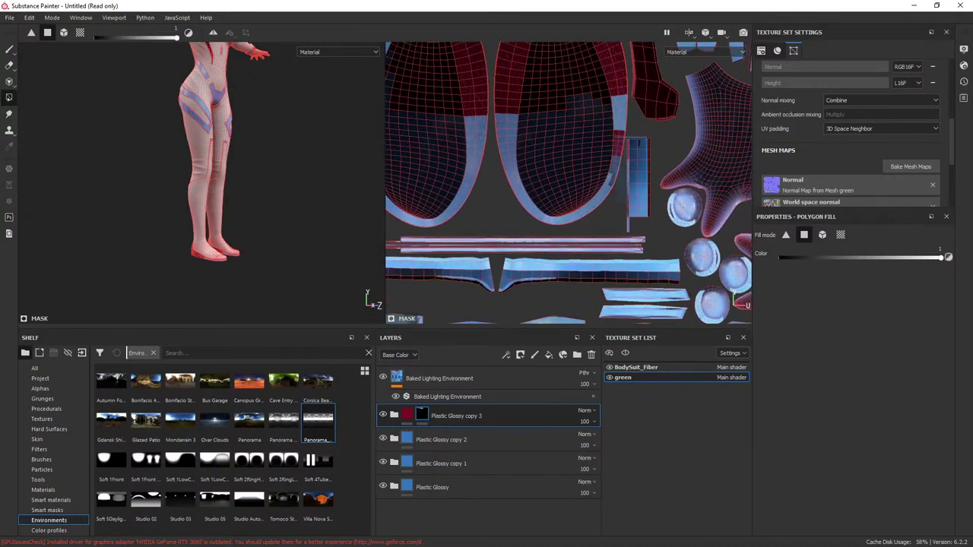
left_click(638, 177)
left_click_drag(483, 85, 632, 225)
Fill the left UV island, the oval's bottom polygons and the long strips red
middle_click_drag(547, 182, 676, 186)
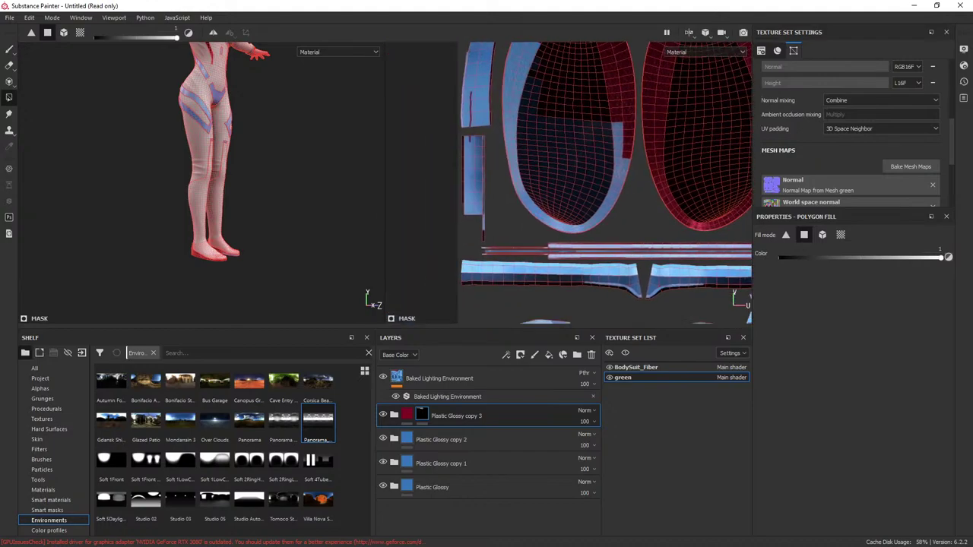
left_click_drag(457, 85, 500, 243)
scroll(472, 228, "up", 3)
left_click_drag(521, 182, 739, 267)
scroll(739, 267, "down", 2)
scroll(738, 268, "down", 2)
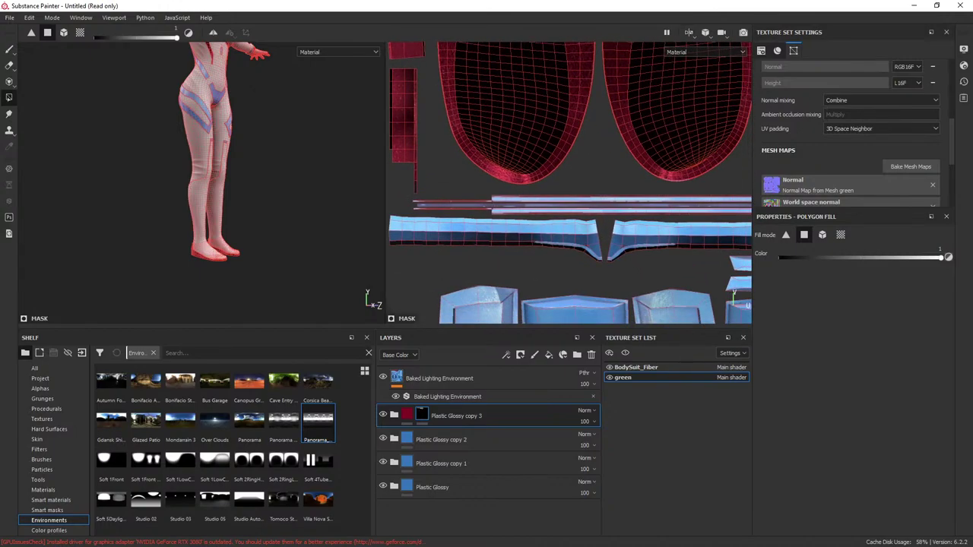
left_click_drag(427, 171, 595, 196)
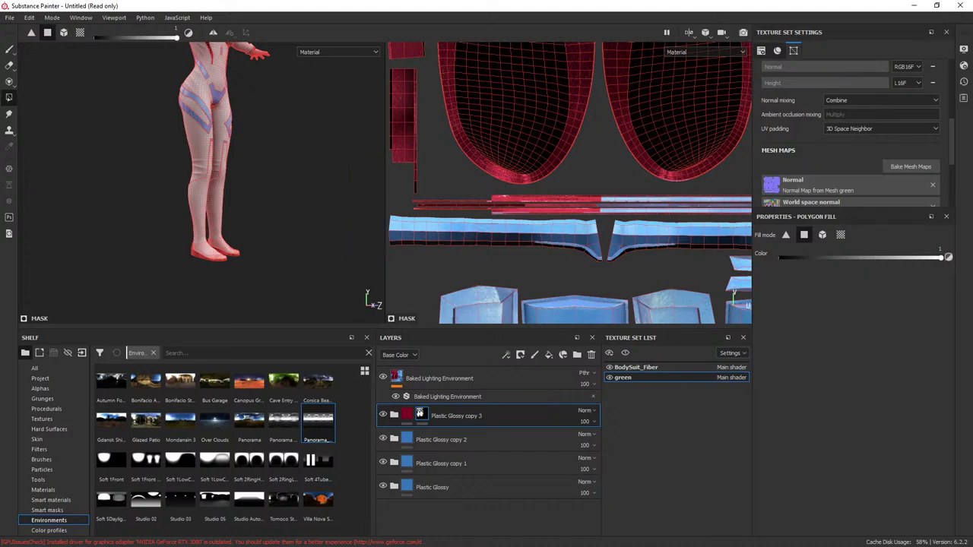
mouse_move(411, 183)
left_mouse_down()
mouse_move(577, 247)
mouse_move(648, 262)
left_mouse_up()
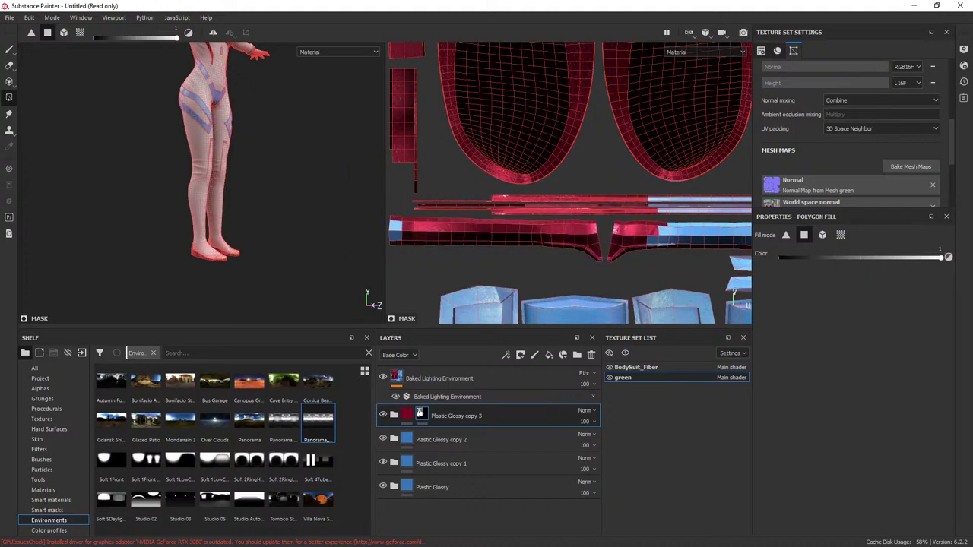
Fill the remaining strip polygons near the hand island red
middle_click_drag(570, 182, 395, 163)
left_click_drag(447, 173, 575, 228)
scroll(563, 182, "up", 3)
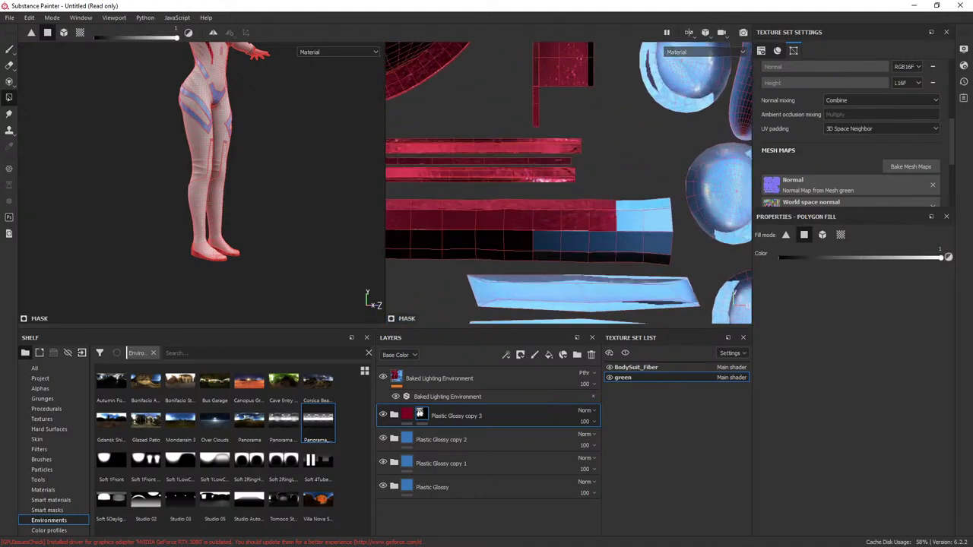
mouse_move(534, 199)
left_mouse_down()
mouse_move(559, 238)
mouse_move(672, 255)
left_mouse_up()
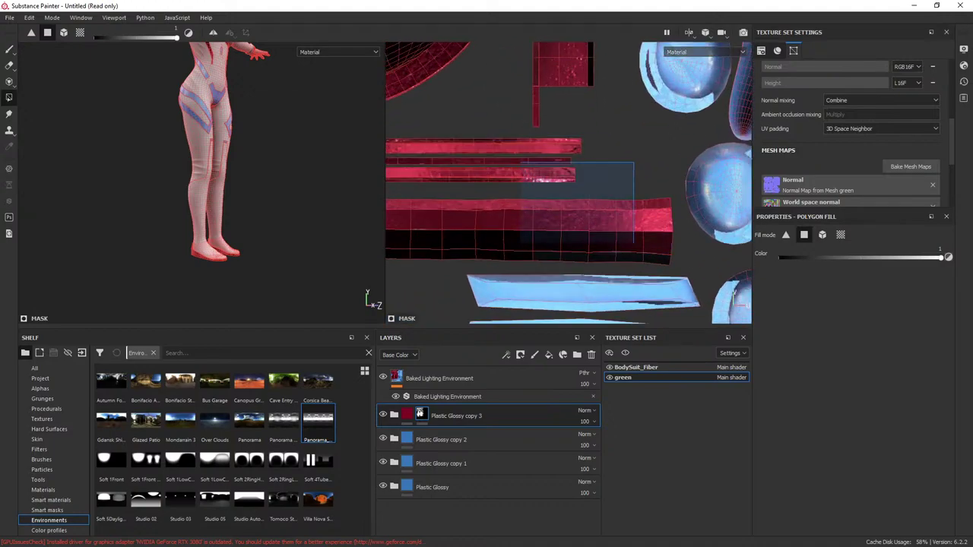
scroll(568, 182, "down", 3)
scroll(568, 183, "up", 4)
middle_click_drag(569, 182, 664, 304)
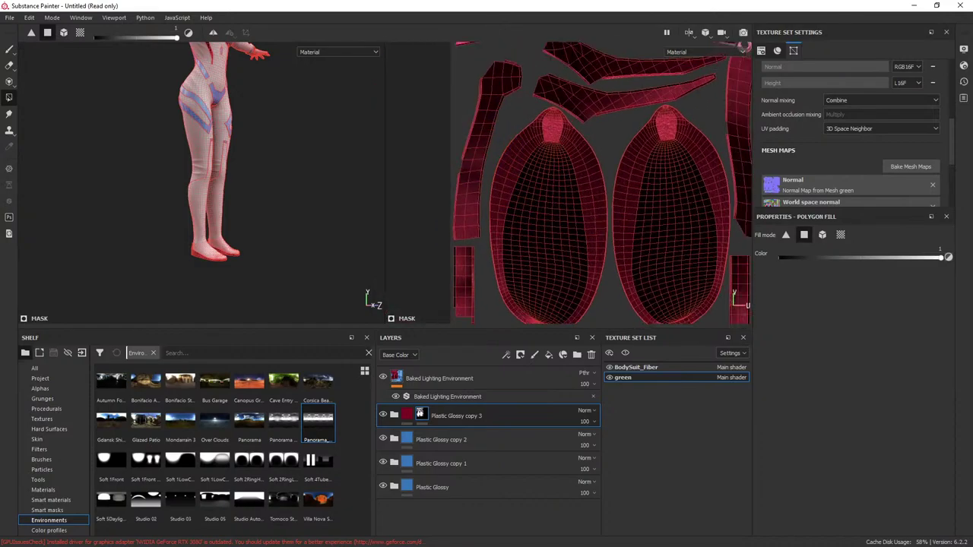
scroll(663, 304, "down", 3)
Select the stripe layer's Plastic Base fill in Plastic Glossy copy 2
key("1")
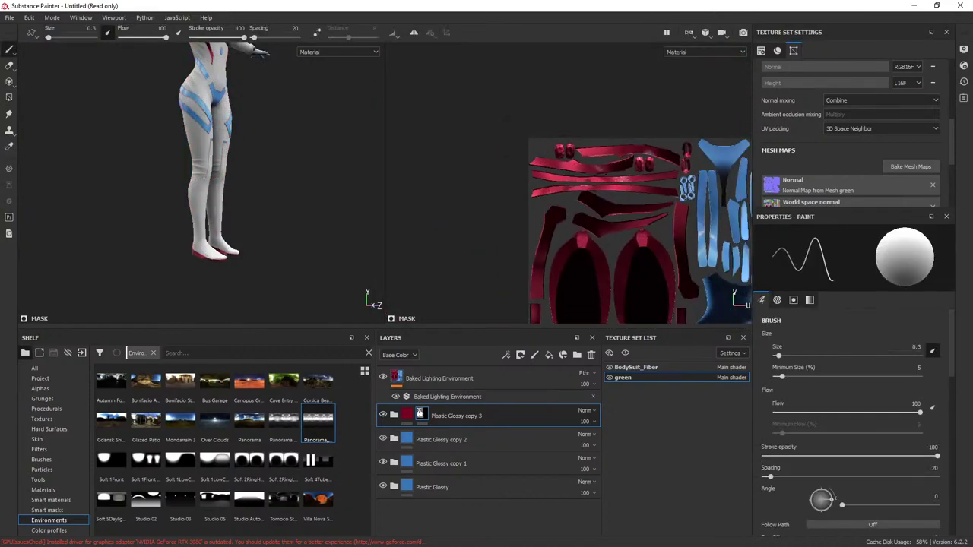
middle_click_drag(228, 152, 222, 225)
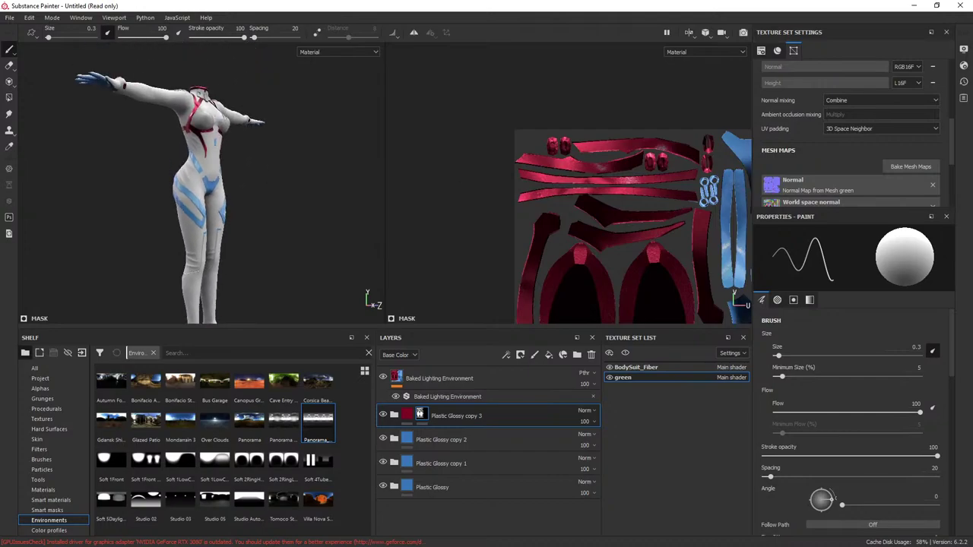
left_click_drag(190, 190, 373, 190, "alt")
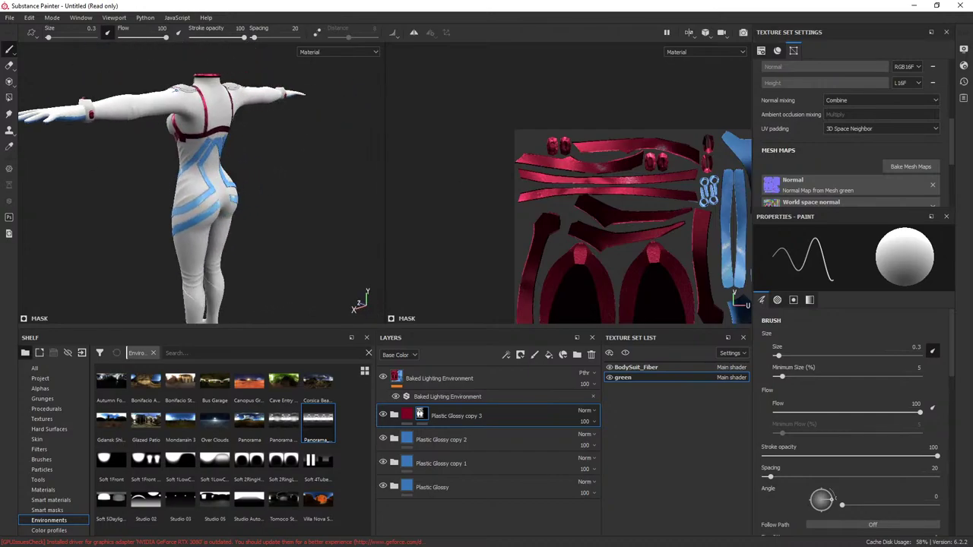
left_click_drag(228, 190, 349, 190, "alt")
scroll(201, 182, "up", 5)
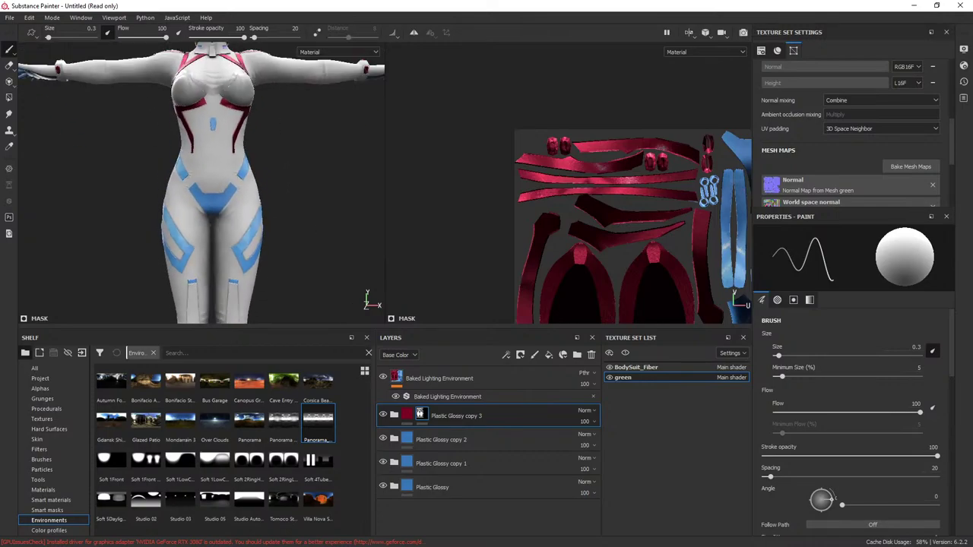
left_click(456, 439)
left_click(394, 440)
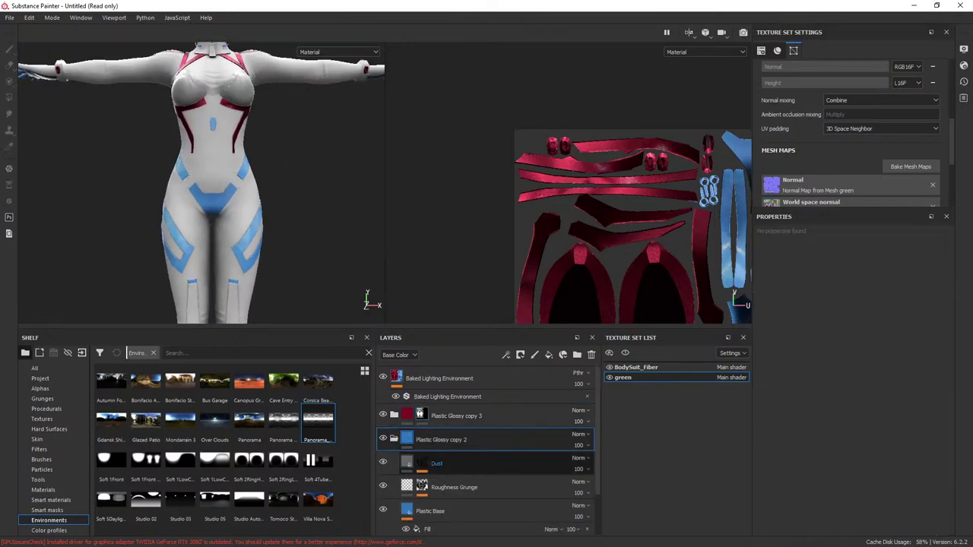
left_click(441, 511)
Darken the stripe base colour from purple-blue to nearly black and set metallic around 0.70
left_click(830, 407)
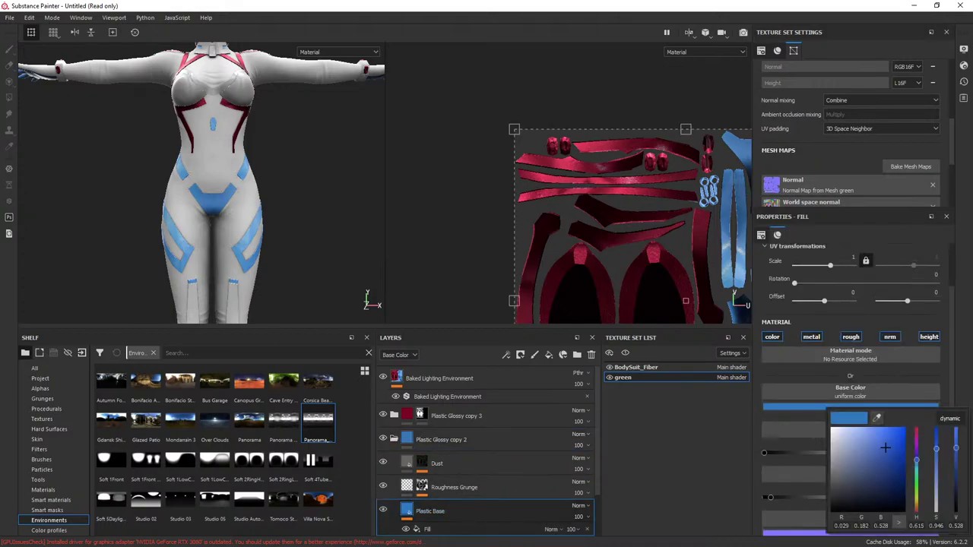
mouse_move(916, 460)
left_mouse_down()
mouse_move(916, 432)
mouse_move(916, 456)
left_mouse_up()
key("Escape")
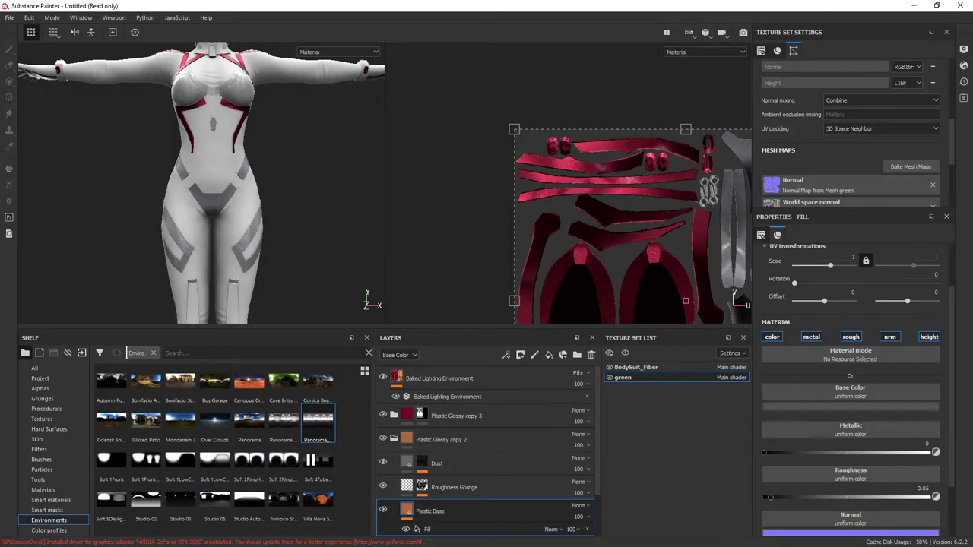
left_click(849, 407)
mouse_move(913, 451)
left_mouse_down()
mouse_move(913, 430)
mouse_move(914, 450)
left_mouse_up()
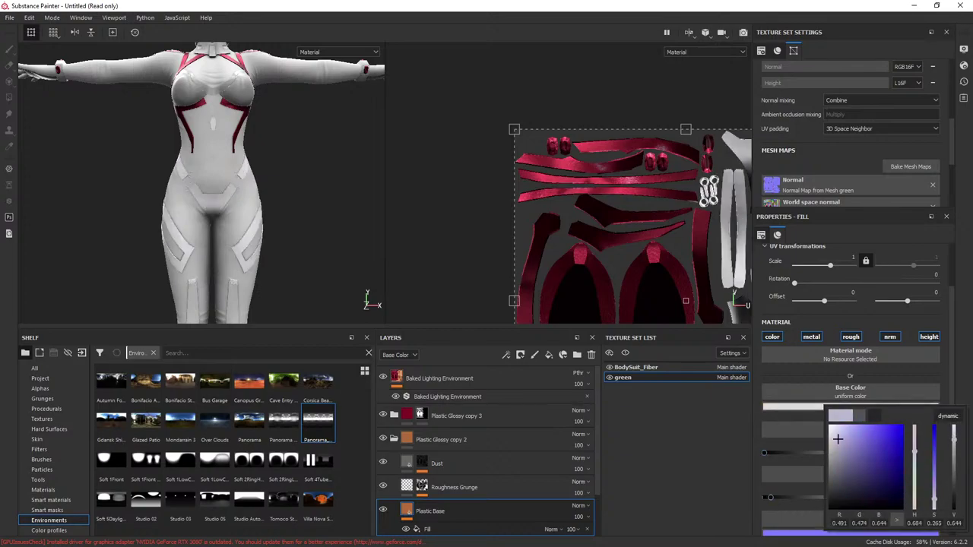
left_click_drag(838, 439, 849, 485)
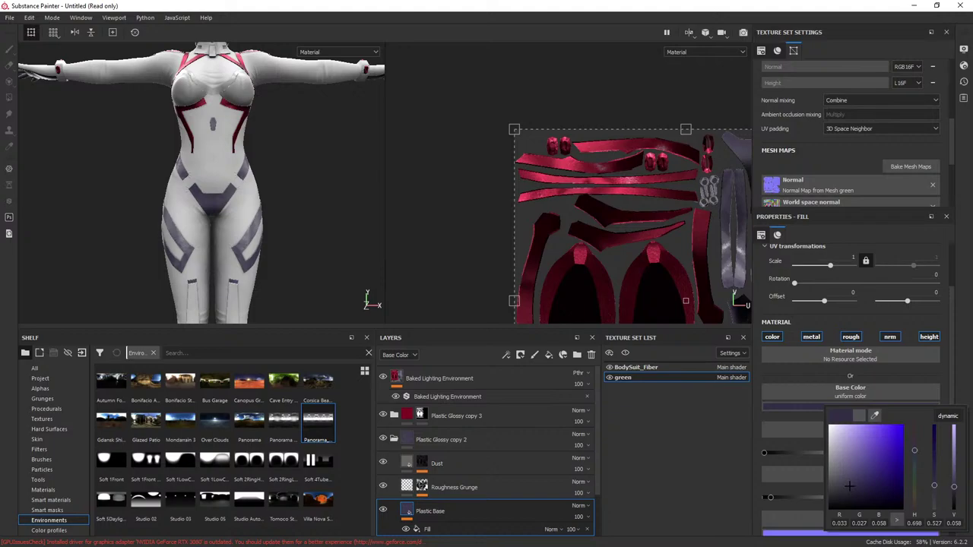
left_click_drag(849, 485, 848, 498)
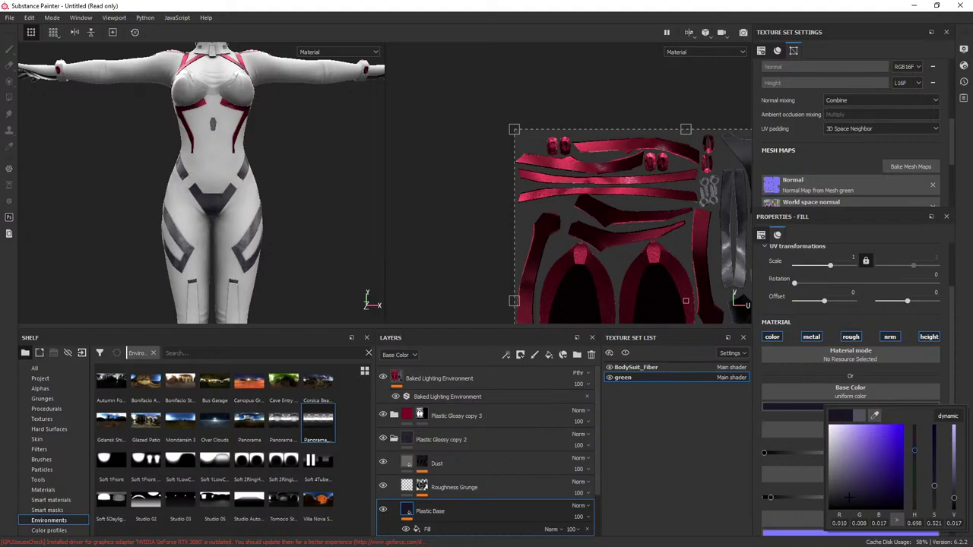
left_click_drag(914, 450, 914, 454)
left_click_drag(934, 486, 934, 454)
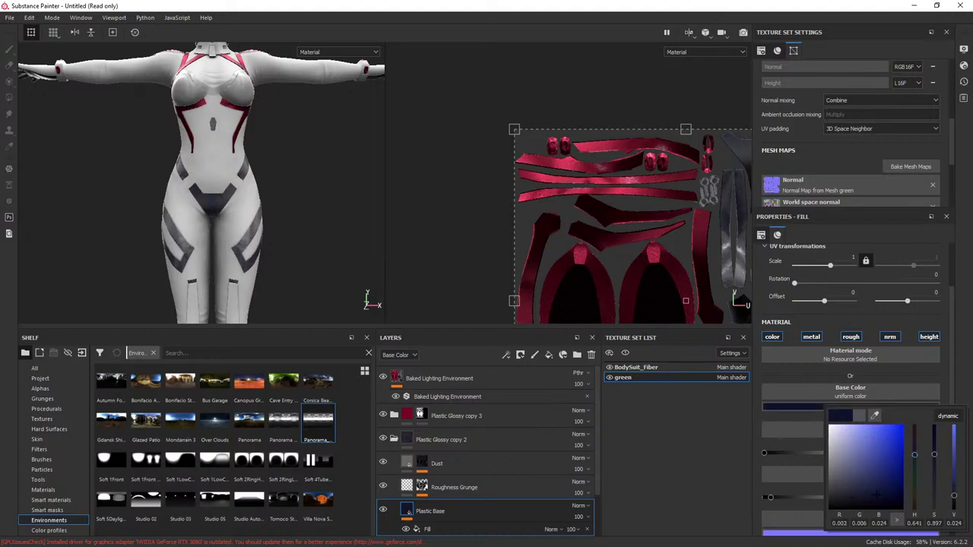
left_click_drag(872, 496, 878, 498)
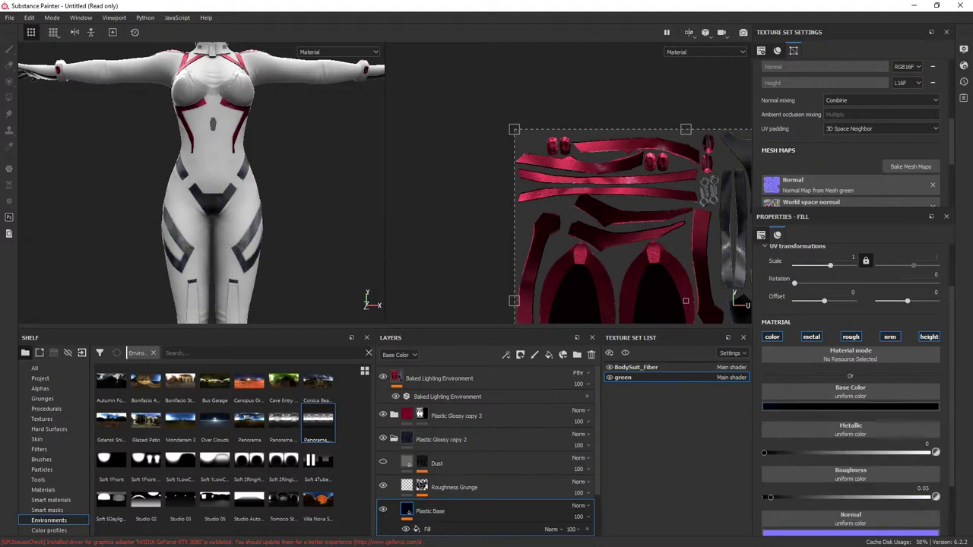
left_click(881, 452)
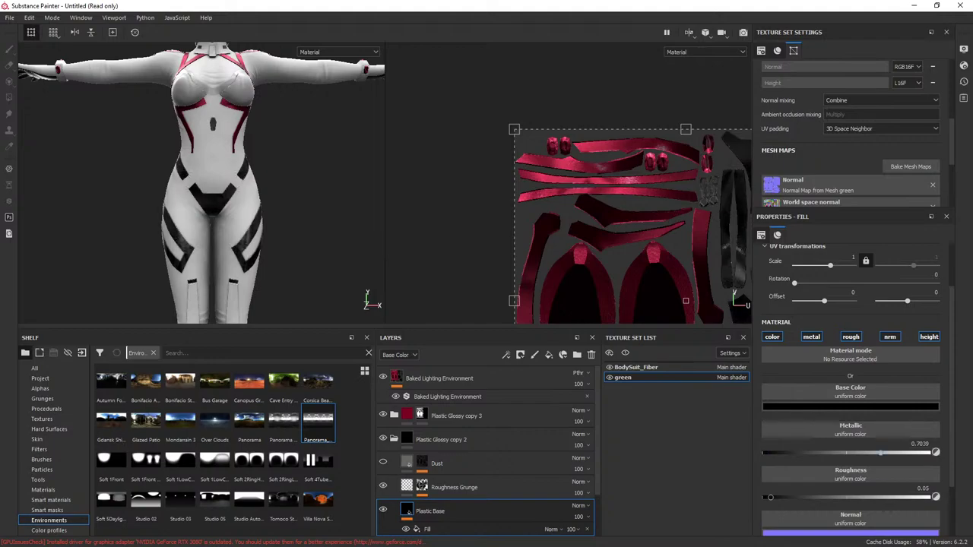
Remove BnW Spots 2 from the fill and set its base colour to near-black purple
scroll(201, 198, "up", 10)
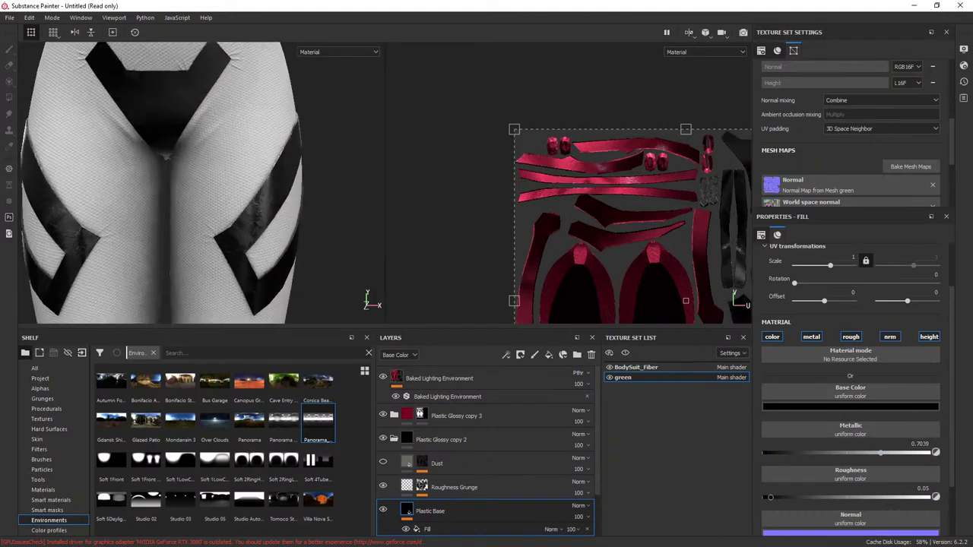
left_click_drag(228, 121, 306, 46, "alt")
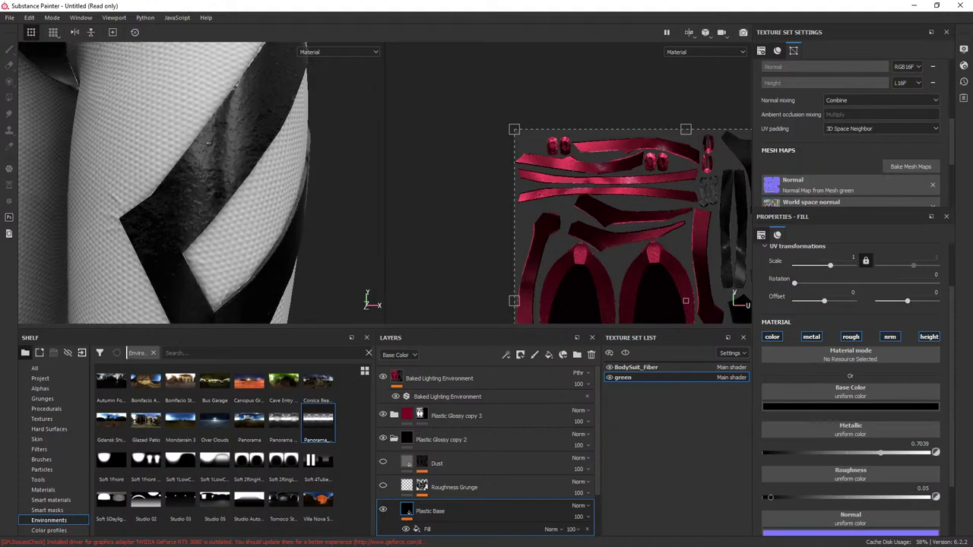
scroll(486, 449, "down", 2)
scroll(850, 380, "up", 2)
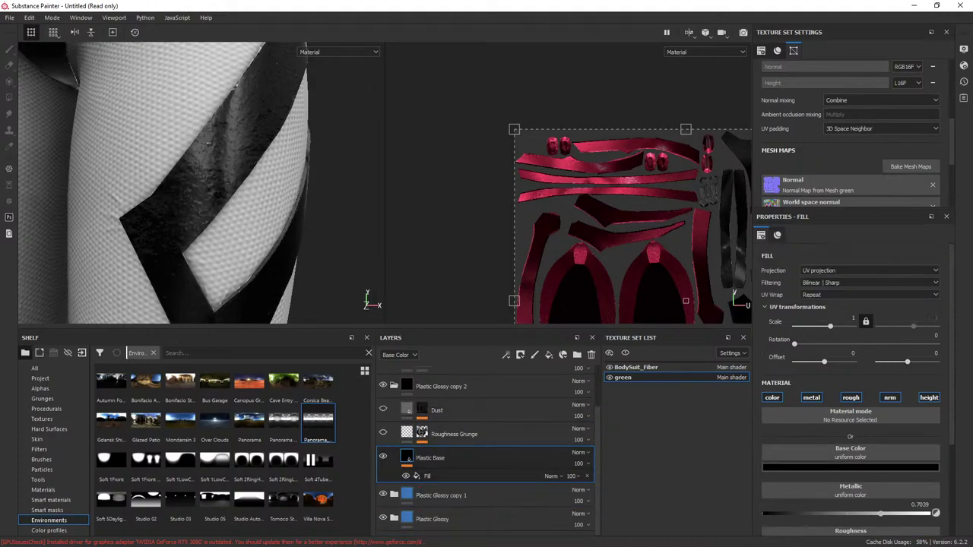
left_click(427, 476)
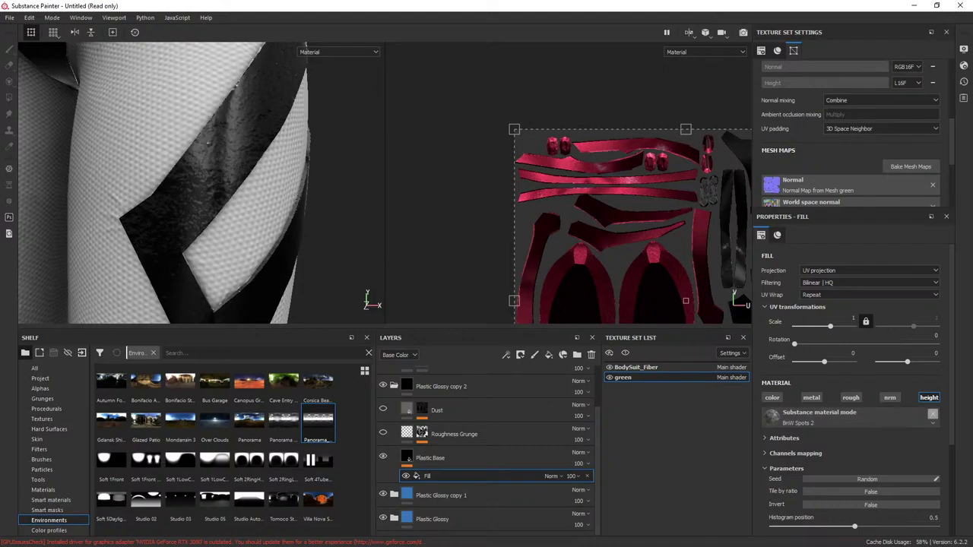
left_click(933, 413)
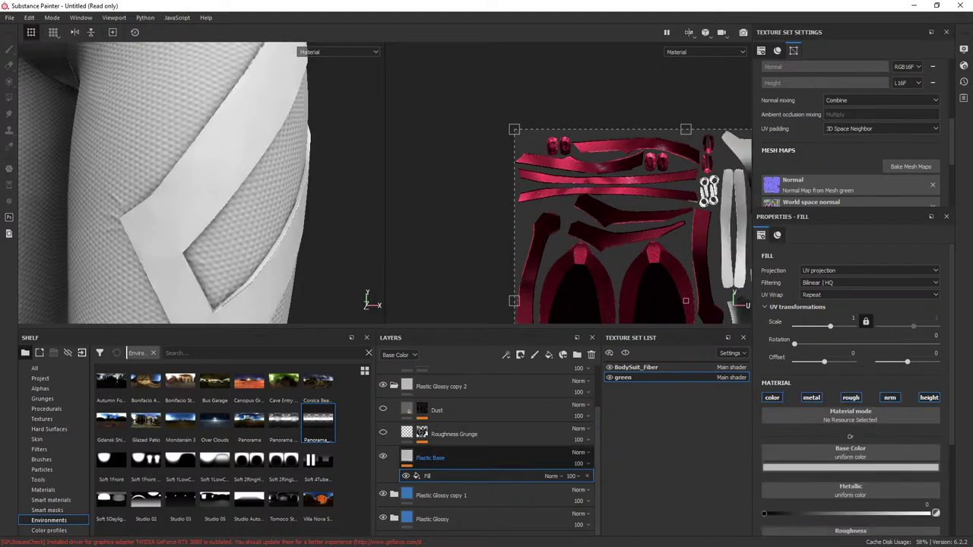
left_click(849, 467)
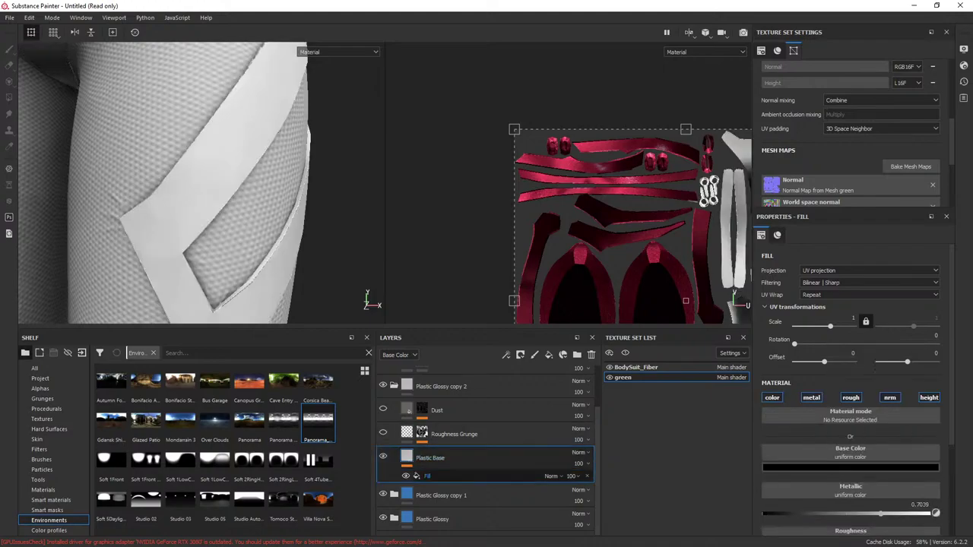
left_click(471, 476)
left_click(850, 467)
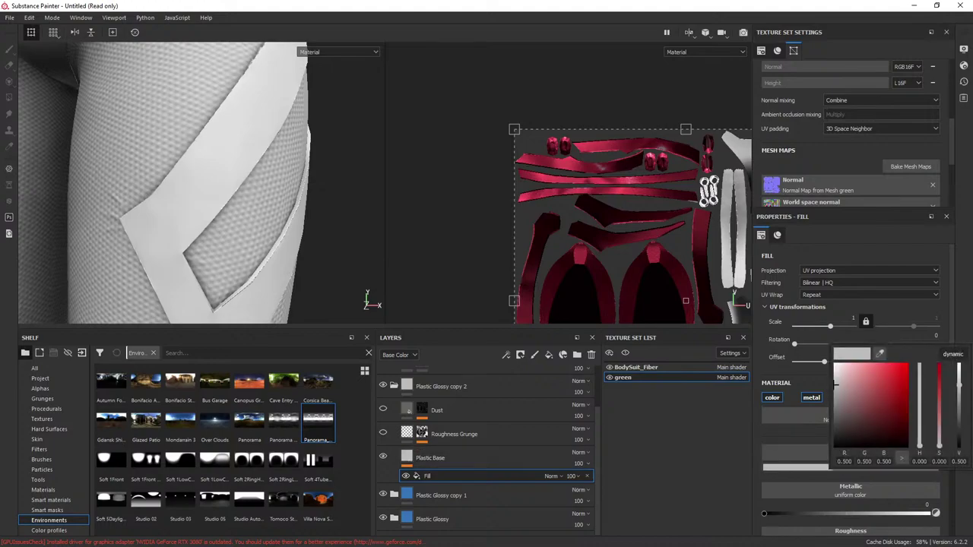
left_click_drag(834, 386, 853, 426)
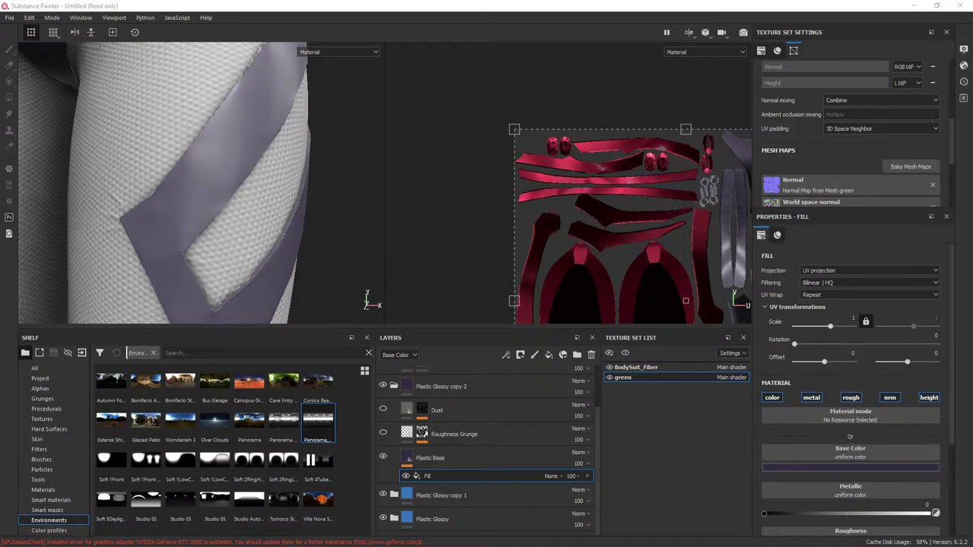
left_click(850, 465)
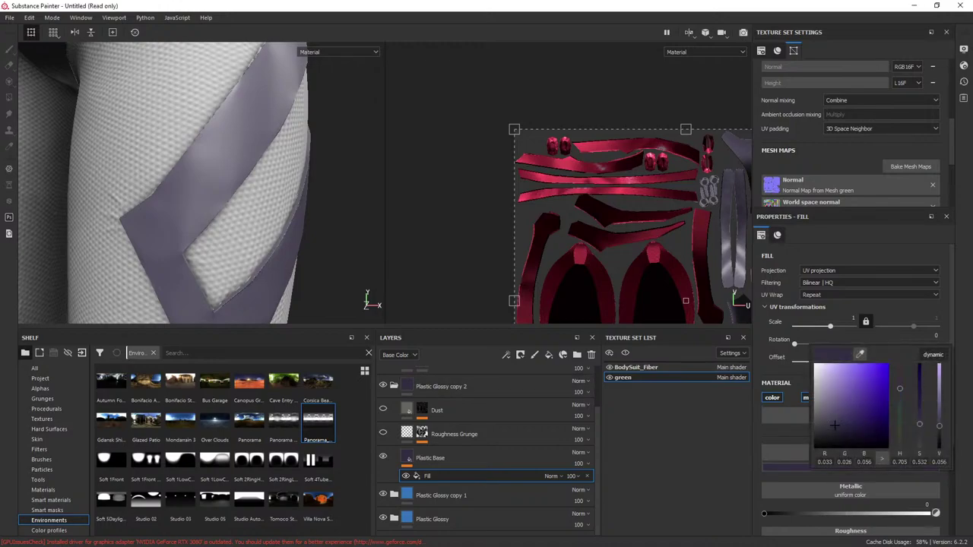
left_click_drag(834, 425, 881, 447)
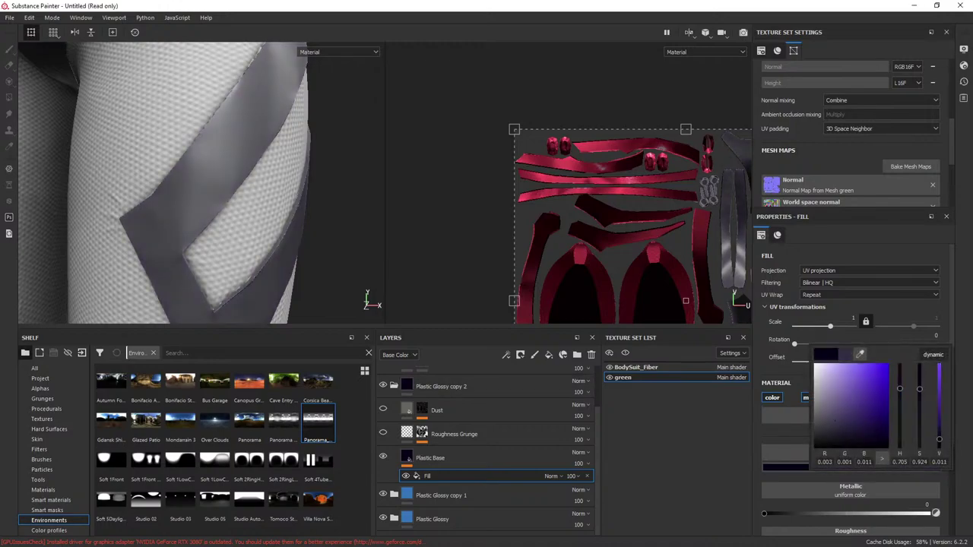
Set the stripes' metallic to 0.9758 and lower roughness to 0.1541 for a glossy finish
scroll(849, 380, "down", 2)
left_click(905, 422)
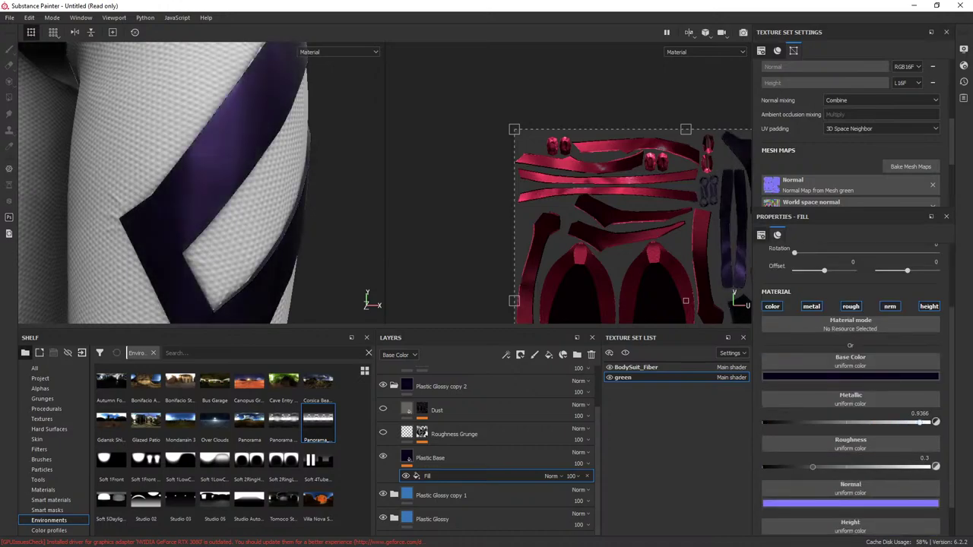
left_click(772, 421)
left_click(925, 422)
left_click(879, 466)
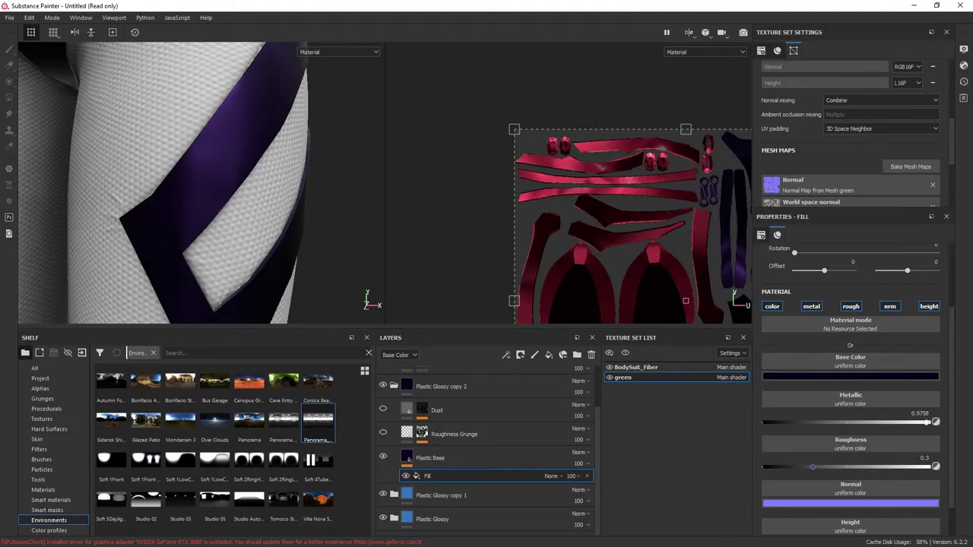
left_click_drag(866, 467, 789, 467)
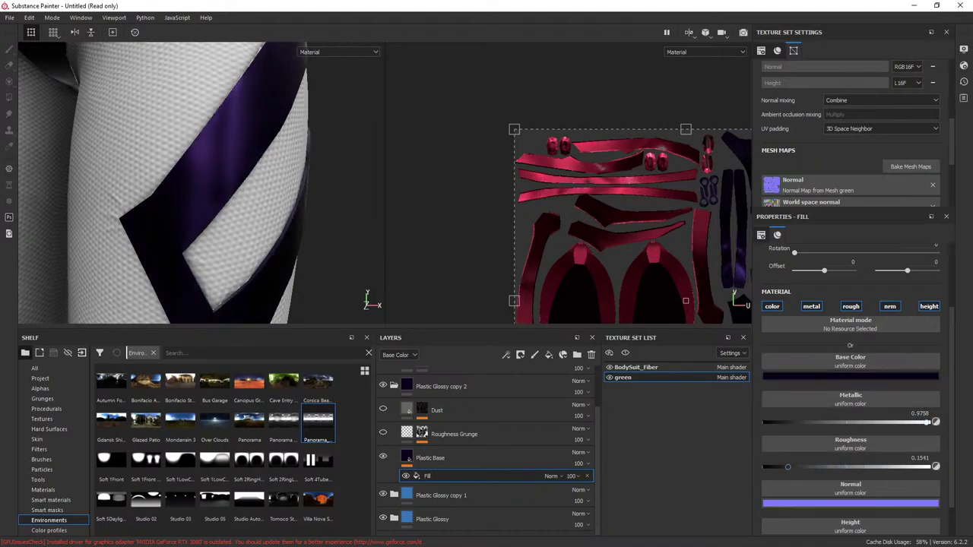
Make the stripe colour a neutral near-black with a faint purple tint, then frame the model
left_click(850, 376)
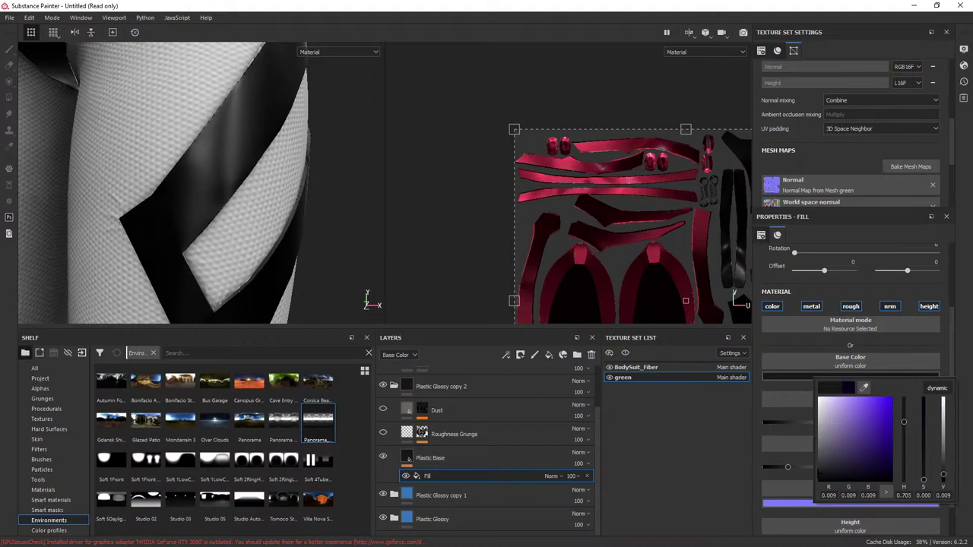
left_click_drag(828, 477, 830, 470)
left_click_drag(923, 460, 924, 472)
key("Escape")
key("f")
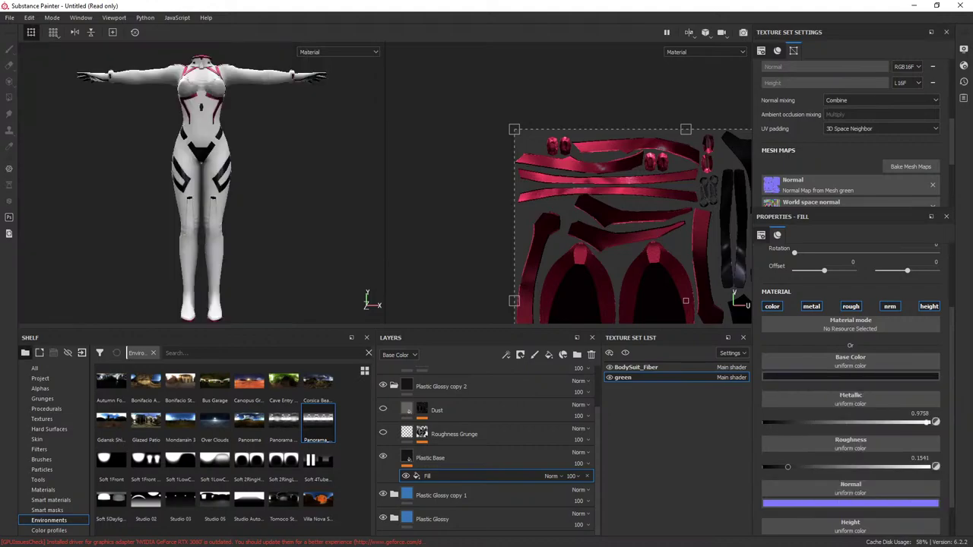
scroll(201, 167, "up", 5)
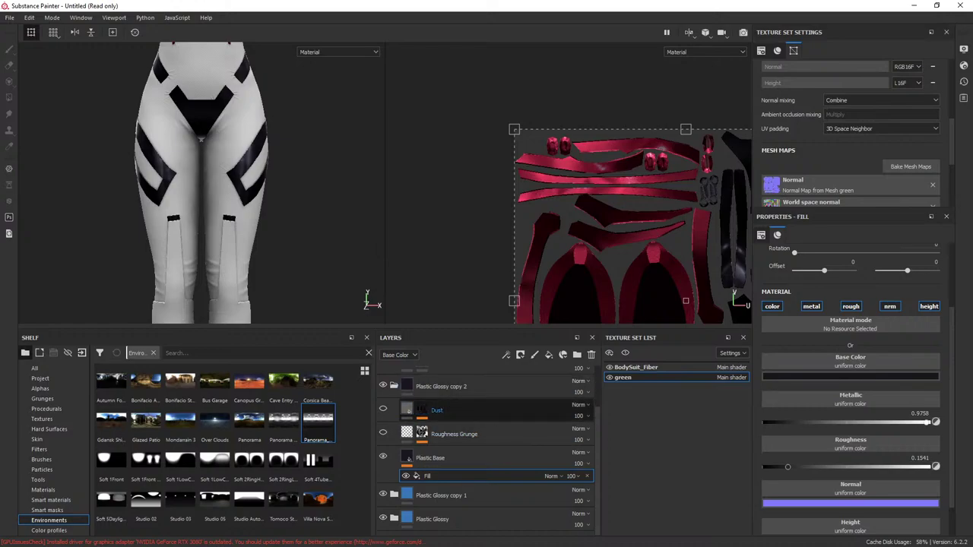
Delete the Dust layer and add a black mask to Plastic Glossy copy 2
left_click(436, 410)
left_click(591, 354)
left_click(394, 410)
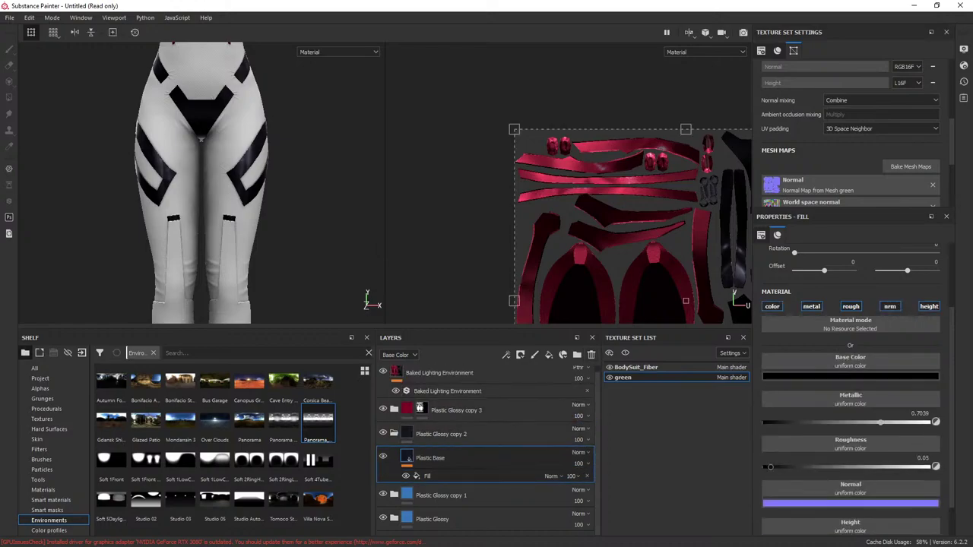
right_click(451, 439)
left_click(491, 45)
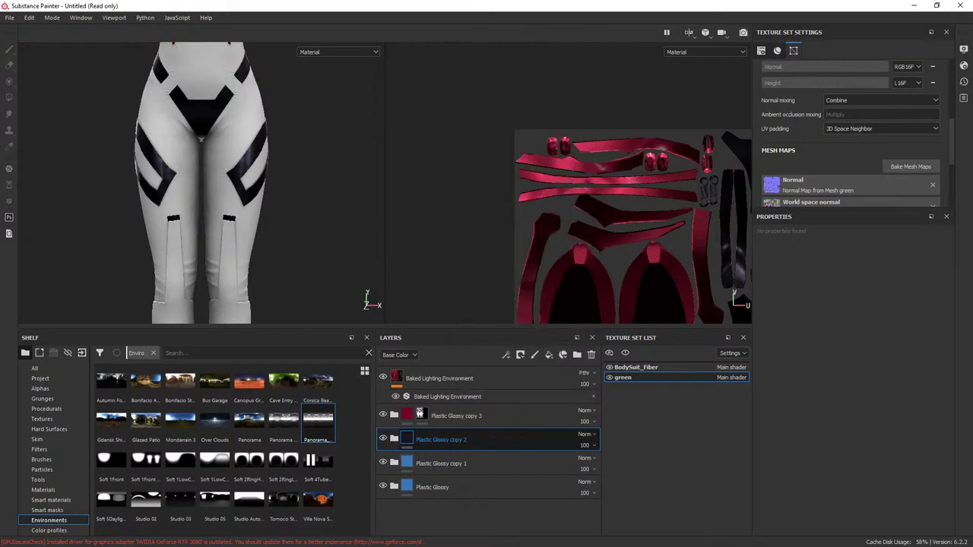
Polygon-fill the Y-shaped hip island and waist trim UV islands into the mask
scroll(220, 89, "up", 2)
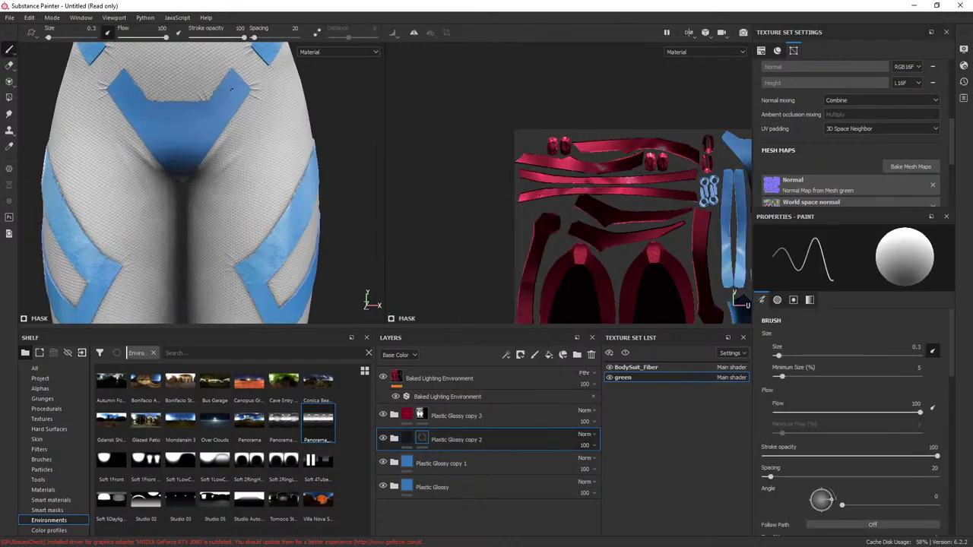
left_click_drag(128, 95, 210, 147, "alt")
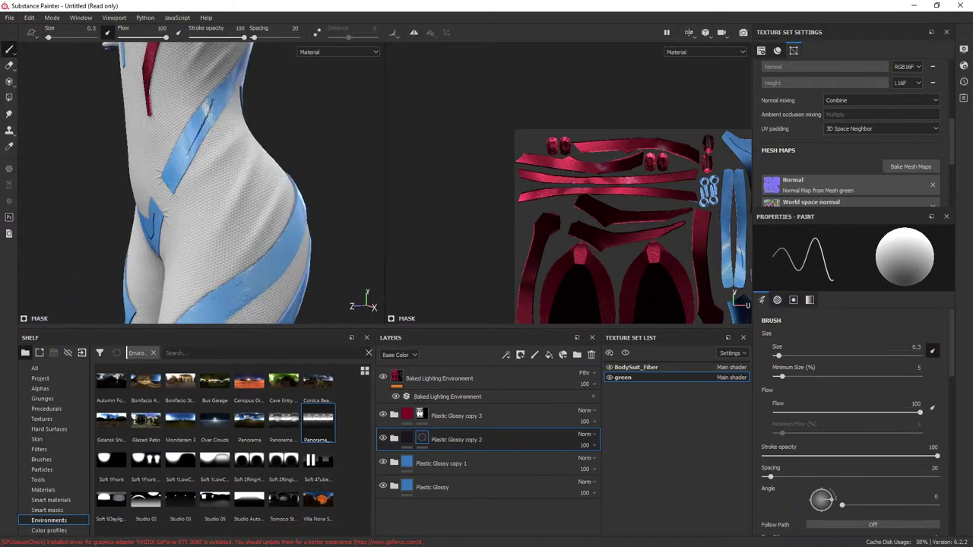
mouse_move(110, 43)
left_mouse_down("alt")
mouse_move(188, 183)
mouse_move(196, 123)
left_mouse_up("alt")
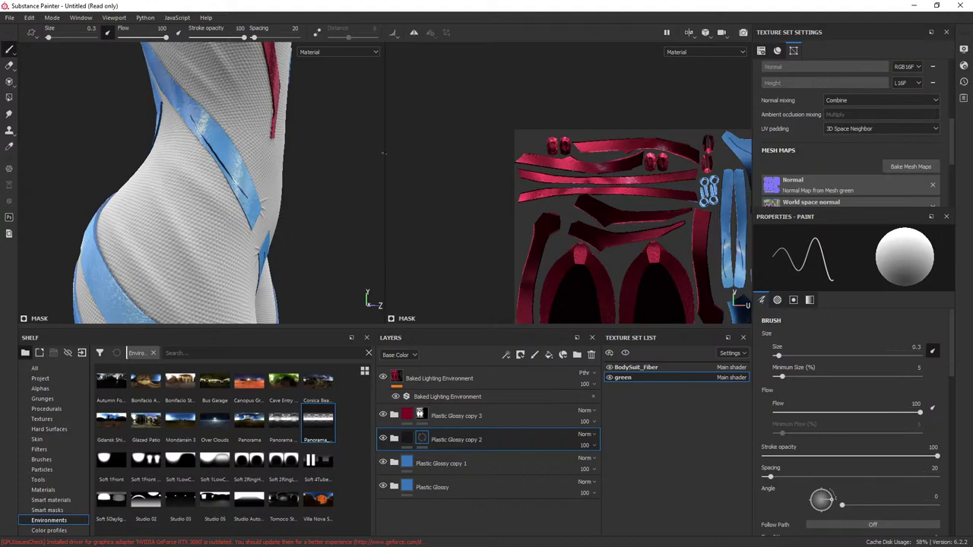
middle_click_drag(608, 228, 471, 159)
scroll(471, 159, "up", 5)
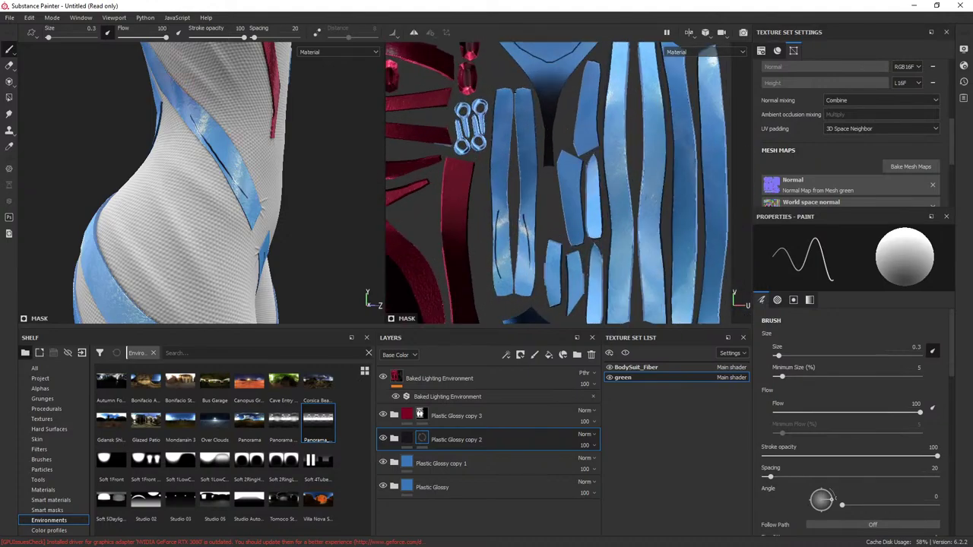
key("4")
mouse_move(505, 91)
left_mouse_down()
mouse_move(525, 152)
mouse_move(502, 183)
mouse_move(524, 202)
mouse_move(526, 236)
left_mouse_up()
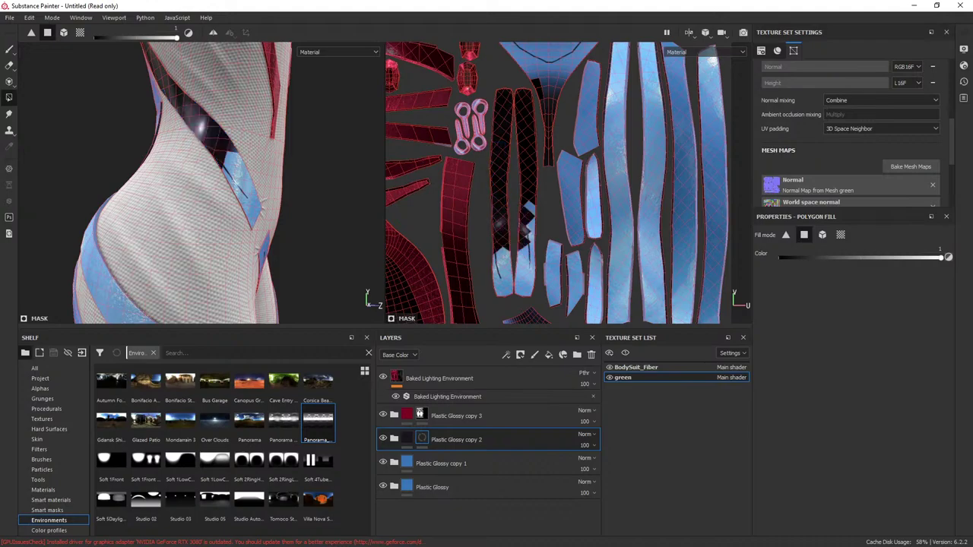
scroll(521, 205, "up", 4)
left_click_drag(458, 138, 549, 290)
middle_click_drag(549, 190, 559, 296)
left_click_drag(430, 53, 579, 214)
mouse_move(600, 59)
left_mouse_down()
mouse_move(631, 91)
mouse_move(597, 97)
mouse_move(576, 144)
left_mouse_up()
Paste a Plastic Base fill layer into the dark group
key("1")
left_click_drag(190, 182, 319, 189, "alt")
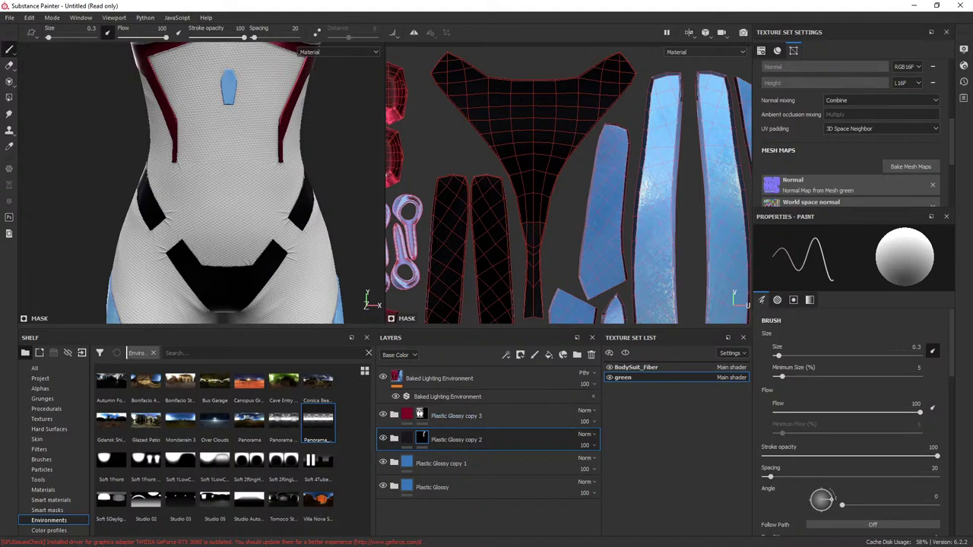
scroll(202, 183, "down", 5)
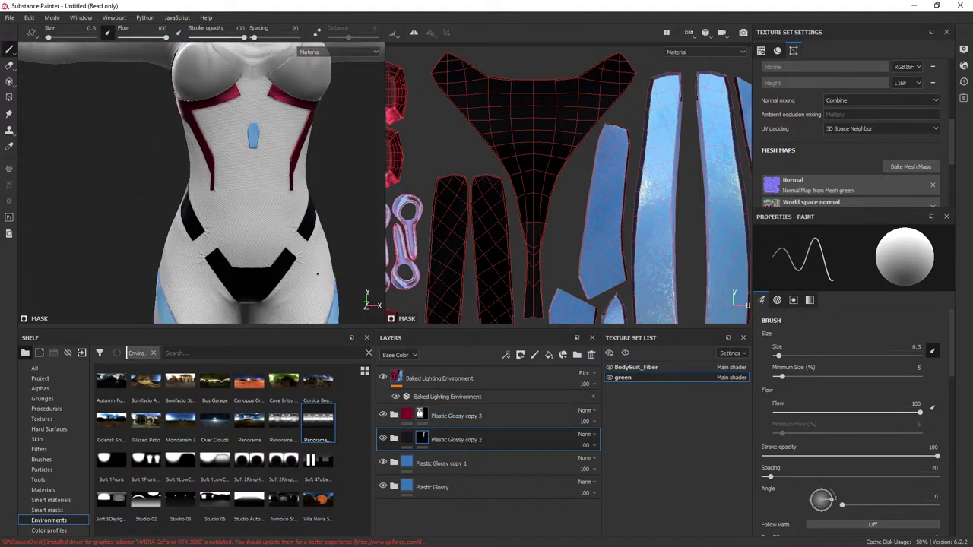
key("ctrl+v")
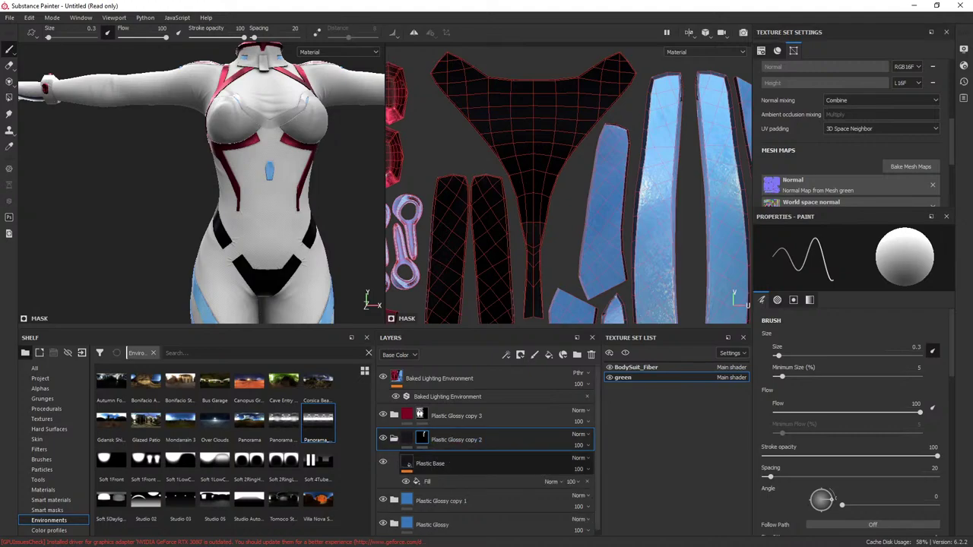
Make the Plastic Base fill bluish grey with metallic 0.3021 and move it into Plastic Glossy copy 2
left_click(472, 481)
left_click(849, 377)
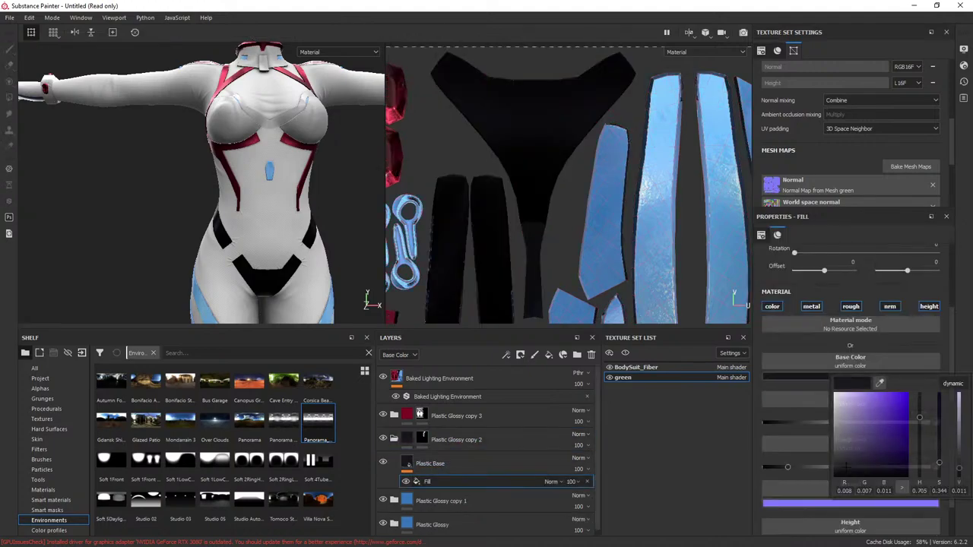
left_click_drag(858, 434, 840, 419)
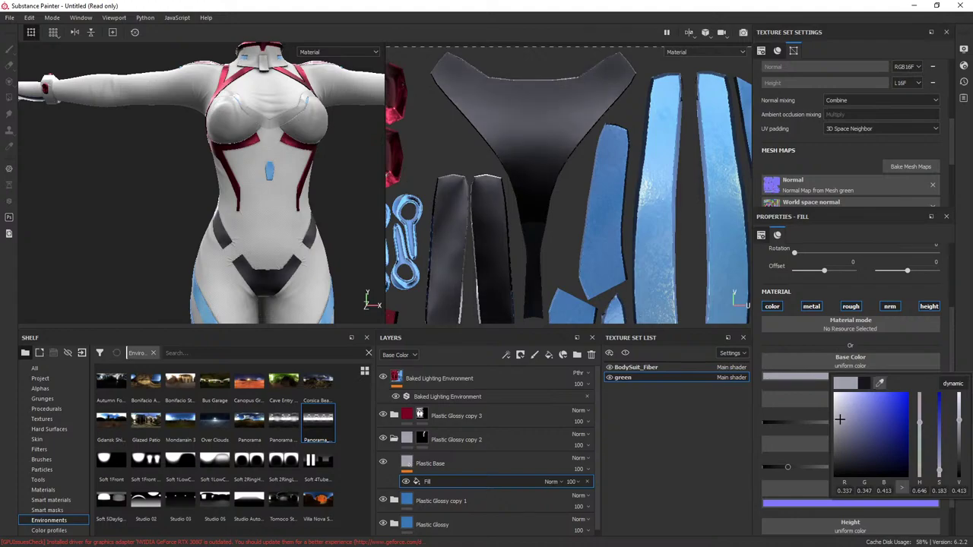
key("Escape")
left_click_drag(926, 421, 811, 421)
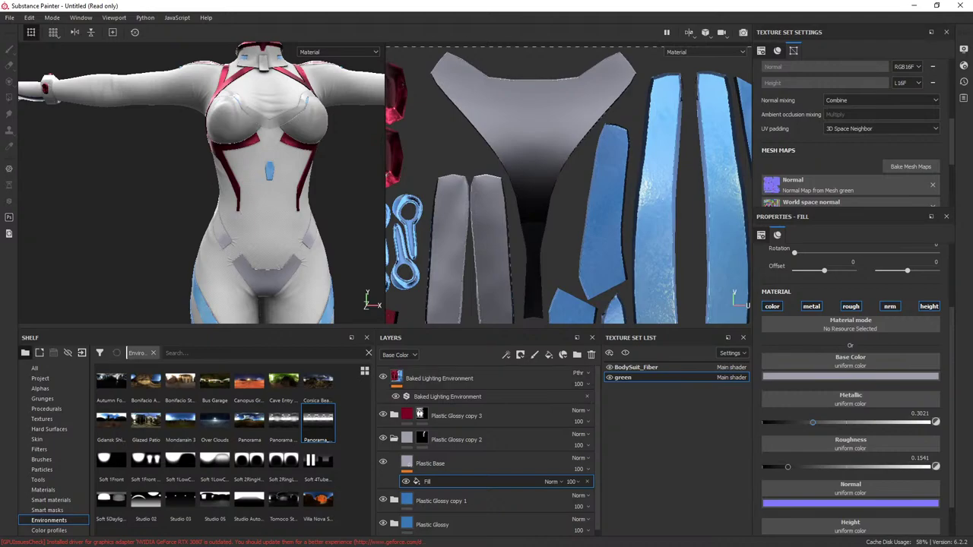
scroll(201, 182, "up", 3)
left_click_drag(430, 463, 456, 439)
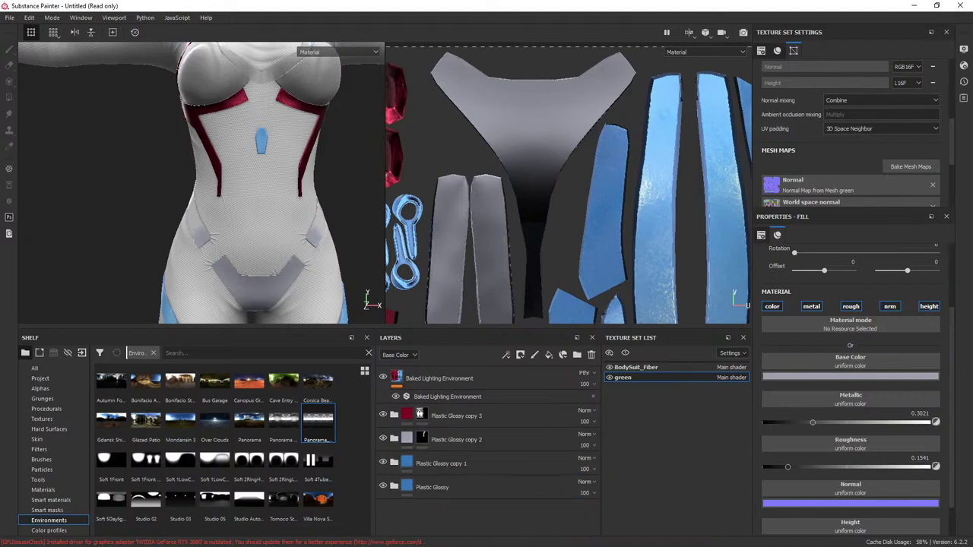
left_click(393, 463)
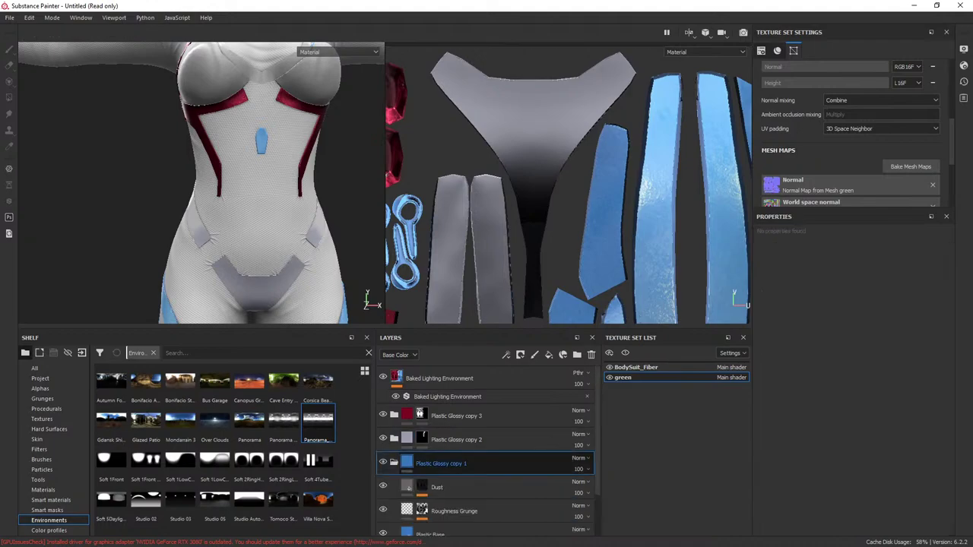
Add a black mask to Plastic Glossy copy 1 and zoom in on the left thigh
right_click(430, 464)
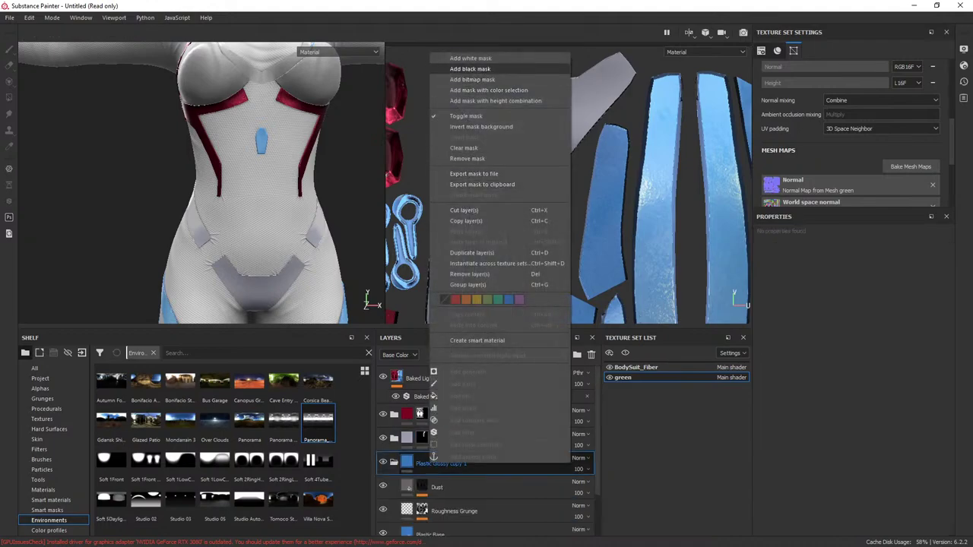
left_click(470, 68)
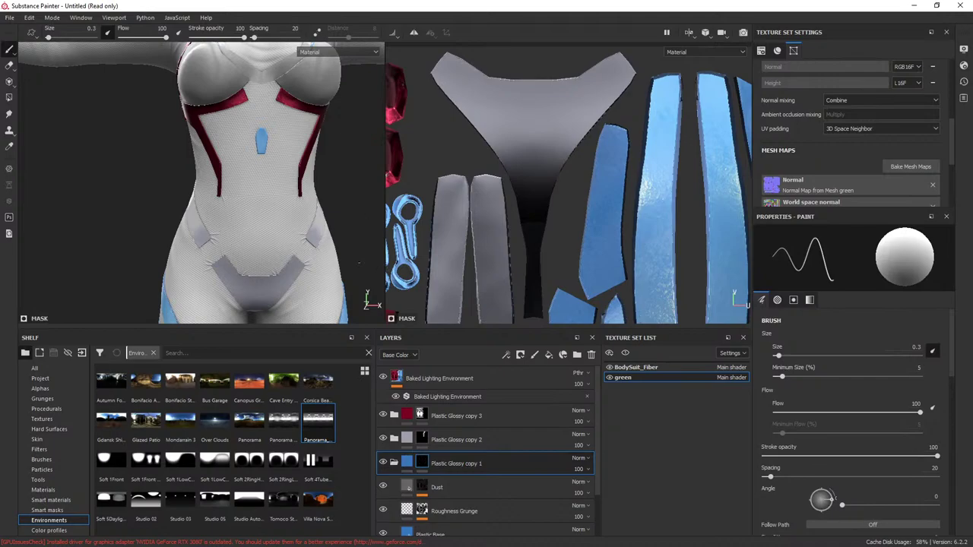
scroll(359, 264, "up", 2)
middle_click_drag(319, 262, 274, 211, "alt")
scroll(264, 205, "up", 2)
scroll(264, 205, "up", 2)
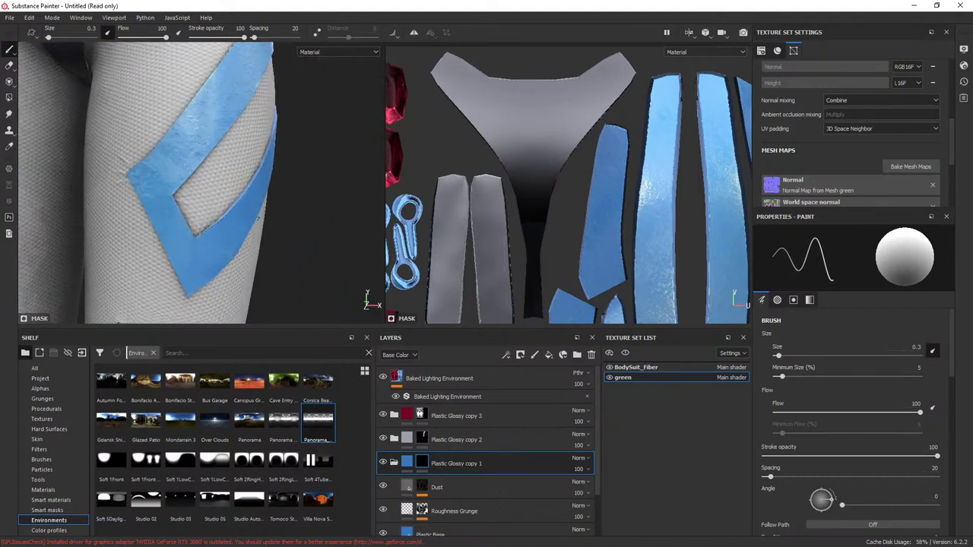
scroll(494, 471, "down", 2)
Set copy 1's Plastic Base colour to near-black, move it up, and select the mask
left_click(456, 481)
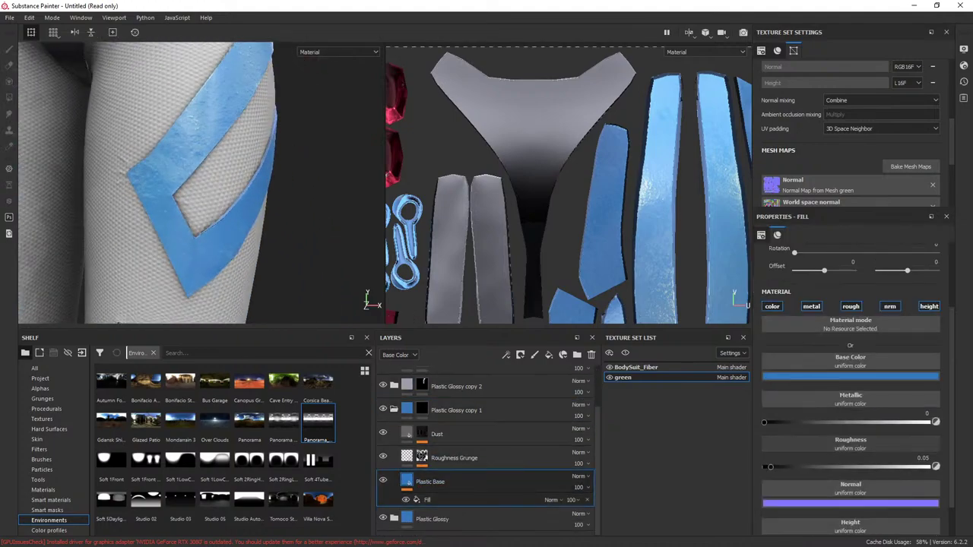
left_click(850, 376)
left_click_drag(836, 441, 842, 471)
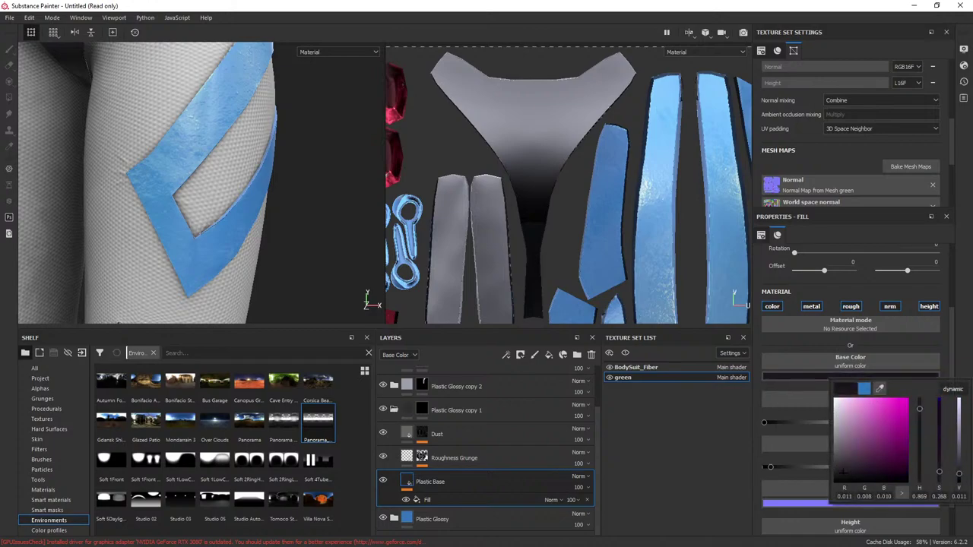
left_click(456, 500)
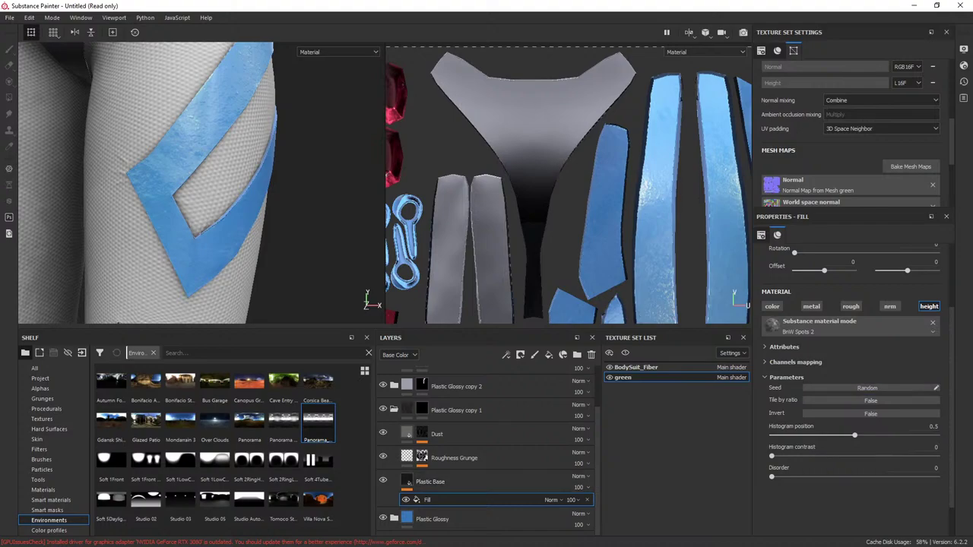
left_click(429, 481)
left_click_drag(429, 481, 418, 412)
left_click(422, 463)
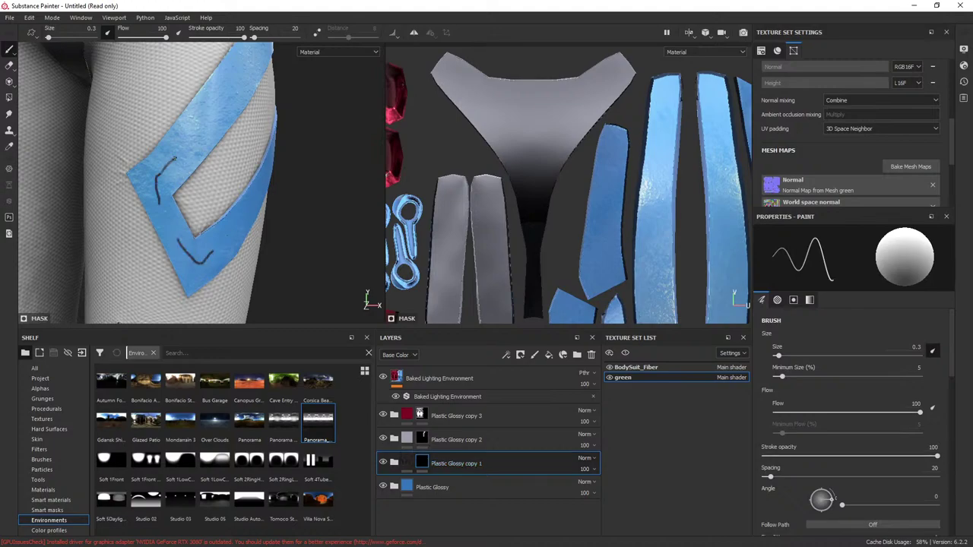
Paint two short dark strokes on the thigh strap, then orbit to check the back straps
left_click_drag(174, 158, 203, 192, "alt")
mouse_move(160, 153)
left_mouse_down()
mouse_move(174, 184)
mouse_move(161, 207)
left_mouse_up()
left_click_drag(161, 207, 137, 242, "alt")
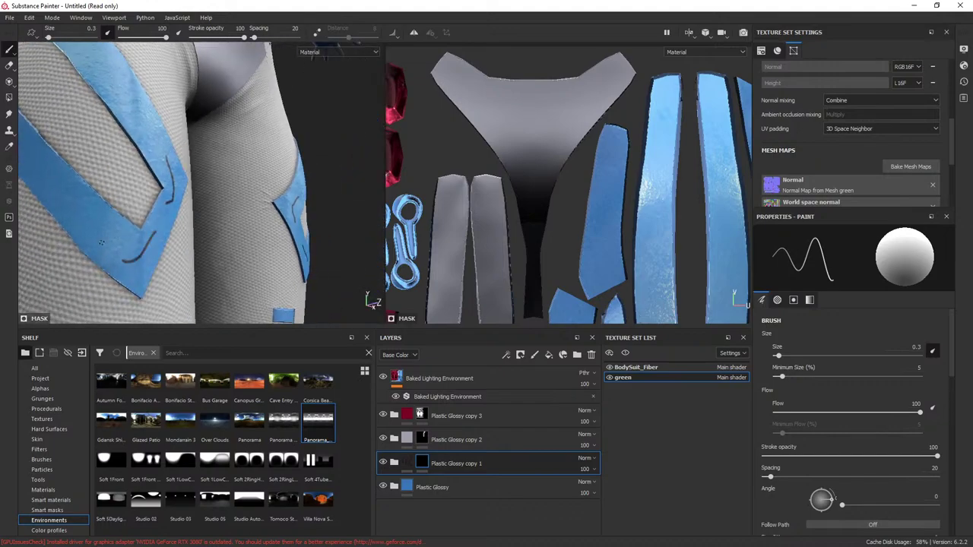
left_click_drag(95, 162, 160, 234, "alt")
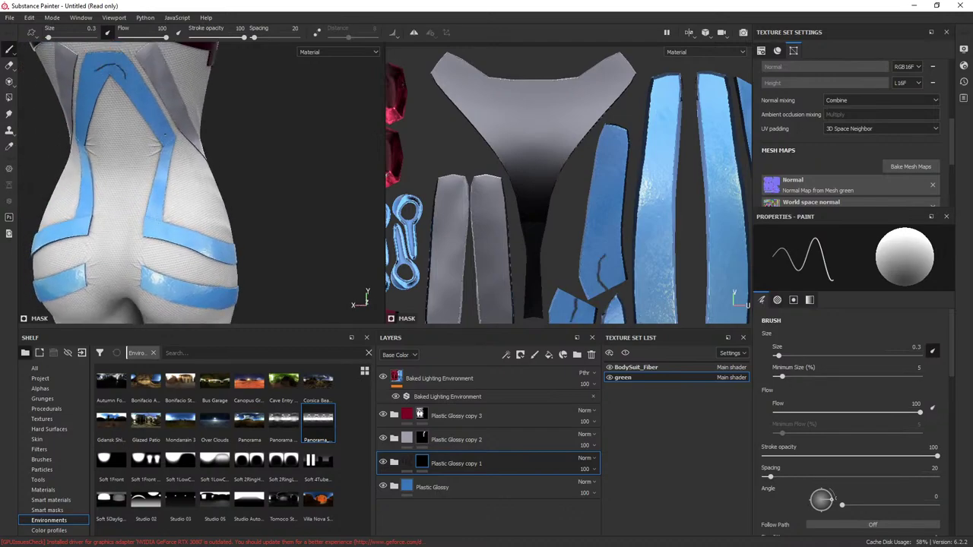
left_click_drag(160, 234, 176, 218, "alt")
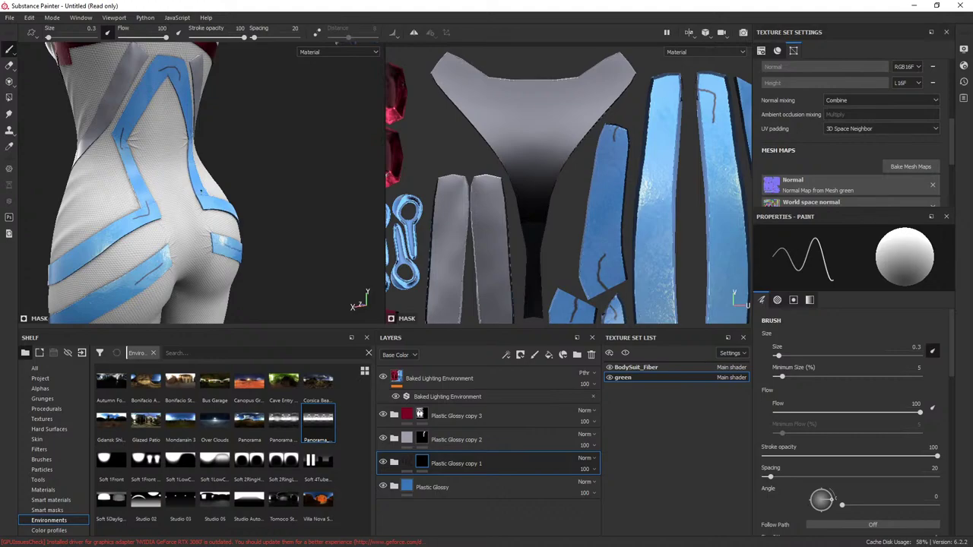
left_click_drag(175, 218, 228, 152, "alt")
scroll(524, 183, "down", 3)
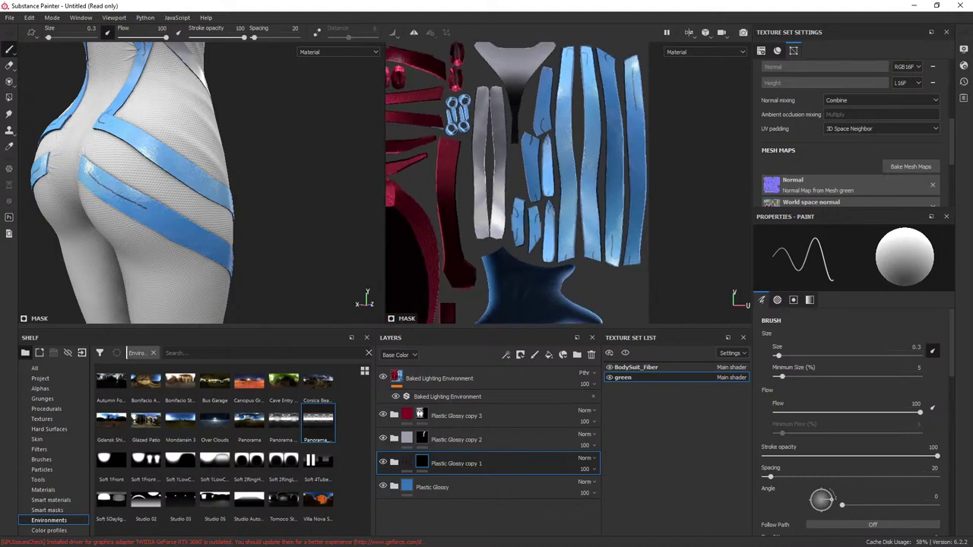
scroll(519, 190, "up", 3)
Polygon-fill the remaining blue leg-strap UV islands dark in the mask
key("4")
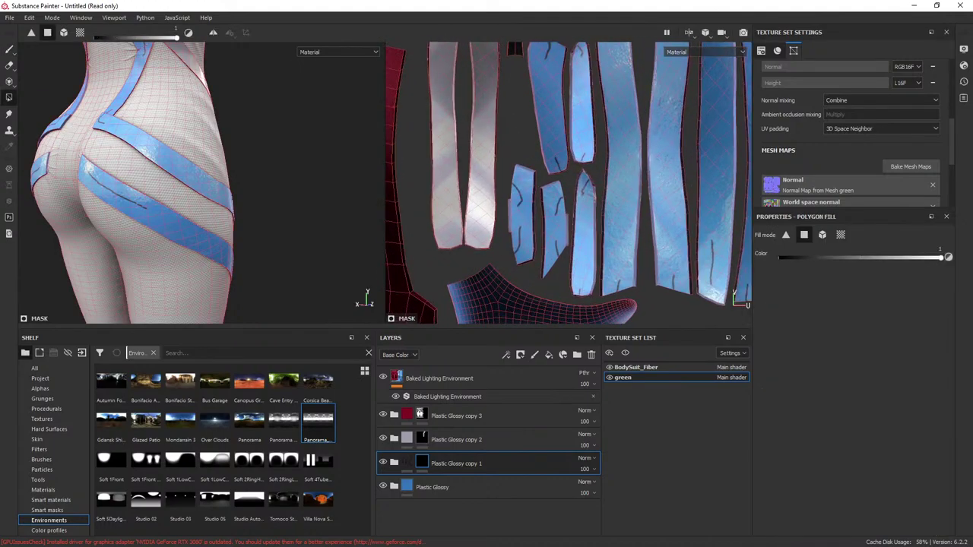
left_click_drag(528, 205, 616, 205)
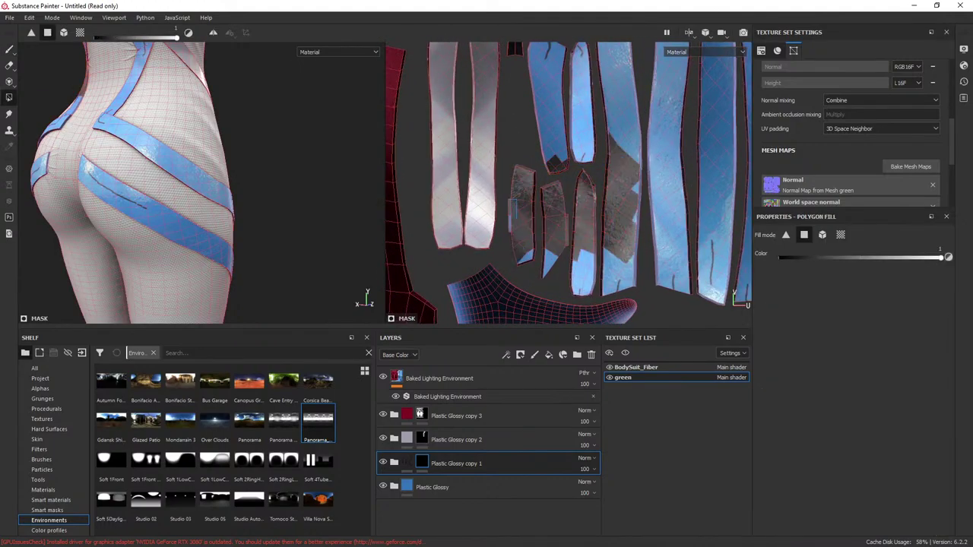
middle_click_drag(532, 258, 524, 190)
mouse_move(567, 140)
left_mouse_down()
mouse_move(661, 167)
mouse_move(670, 190)
left_mouse_up()
middle_click_drag(668, 175, 707, 319)
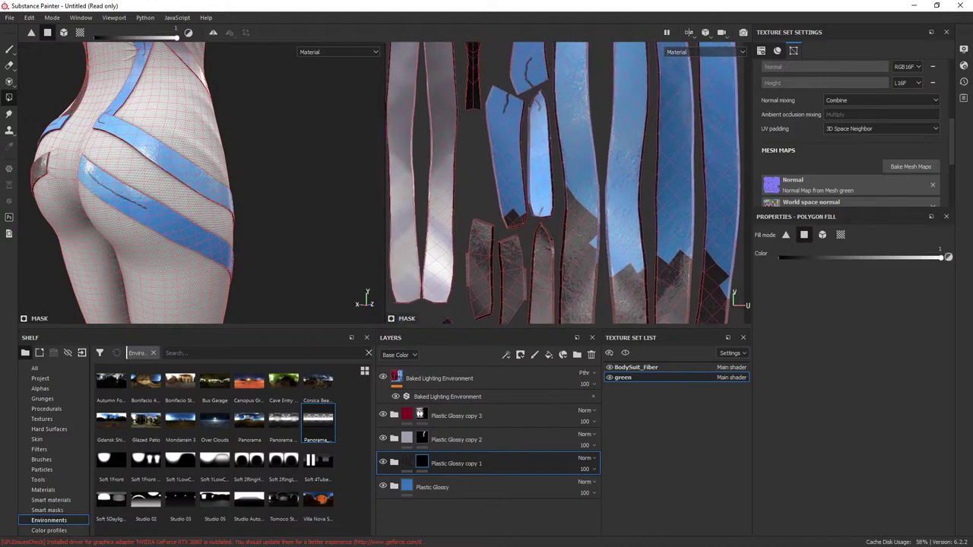
mouse_move(525, 114)
left_mouse_down()
mouse_move(509, 190)
mouse_move(532, 92)
mouse_move(668, 189)
left_mouse_up()
middle_click_drag(669, 190, 711, 201)
scroll(557, 183, "down", 3)
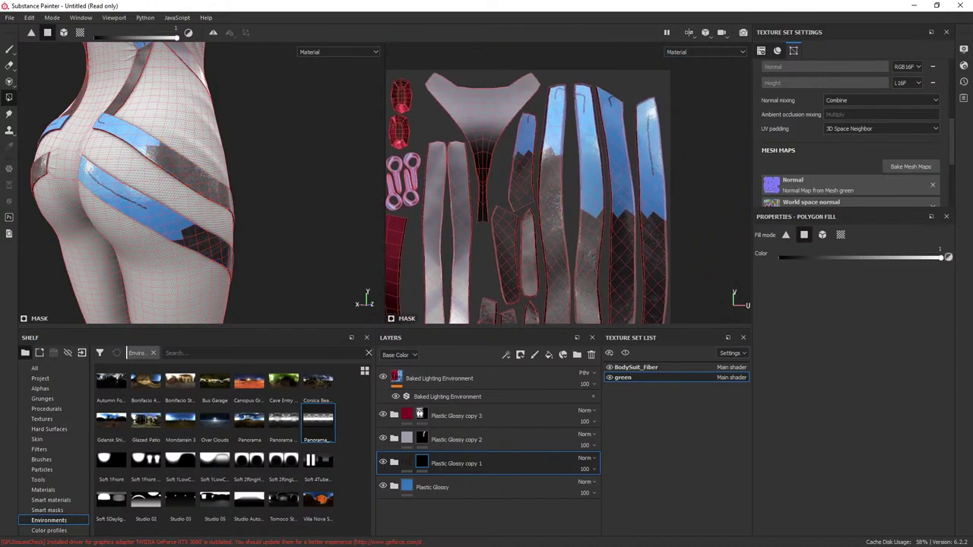
left_click(543, 148)
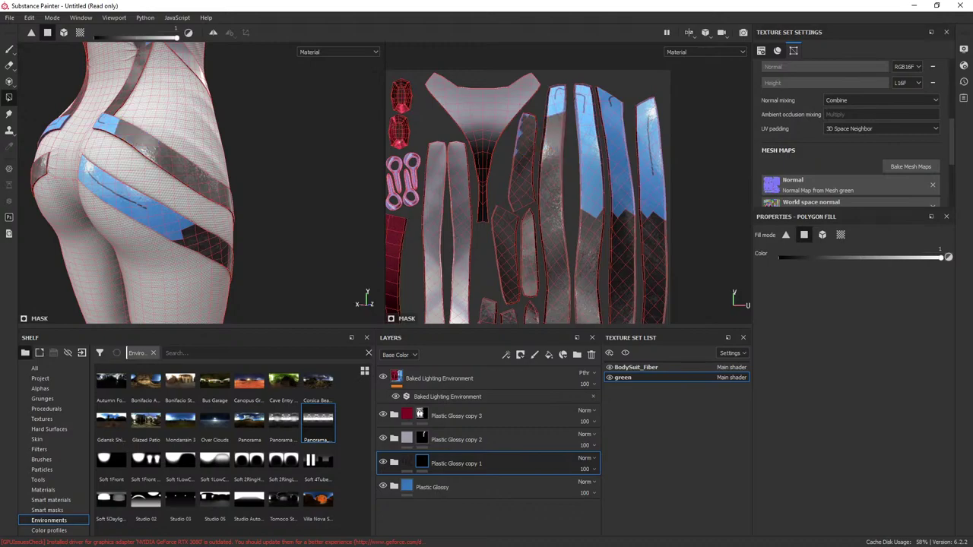
left_click(541, 120)
left_click_drag(551, 83, 653, 228)
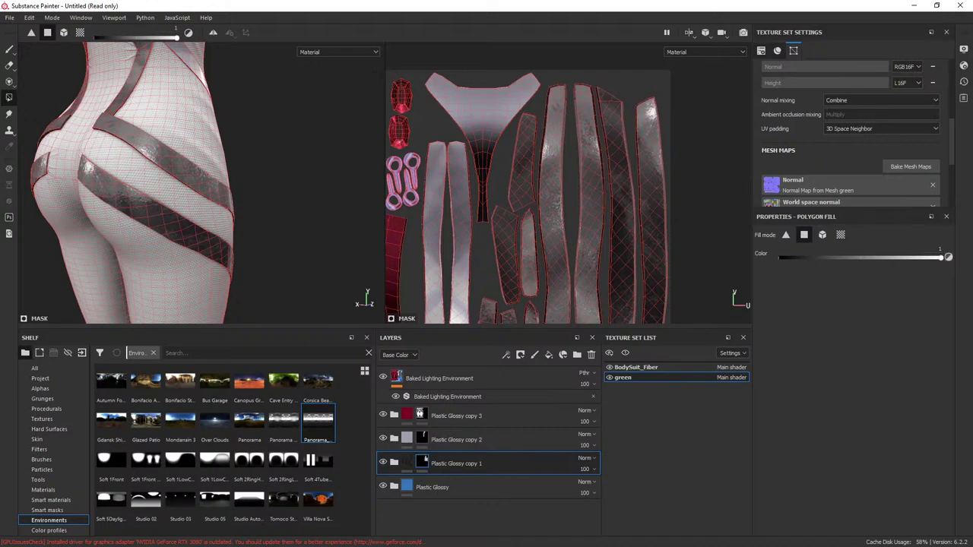
Review the torso, hips and legs, reselect Plastic Glossy copy 1, and show the Smart materials shelf
key("1")
key("f")
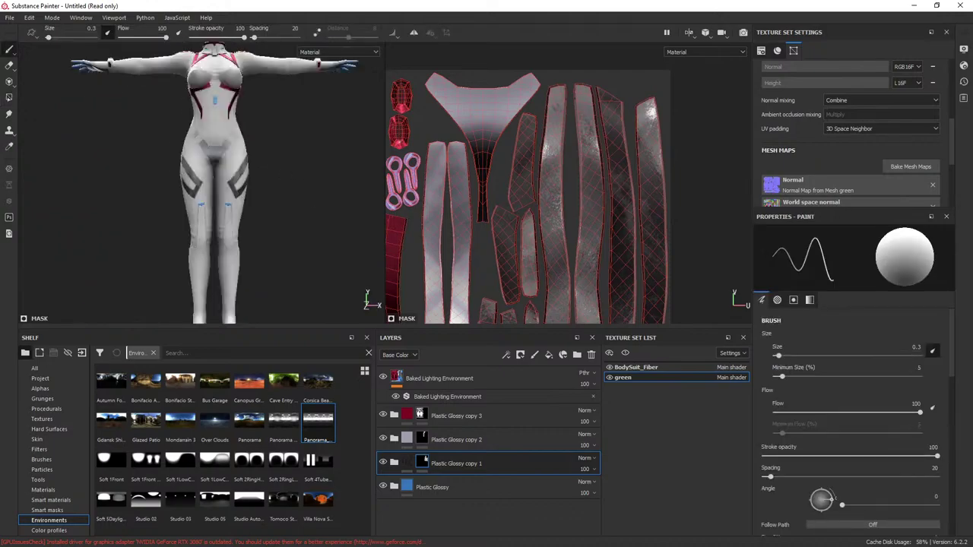
scroll(240, 155, "up", 5)
middle_click_drag(241, 155, 244, 251)
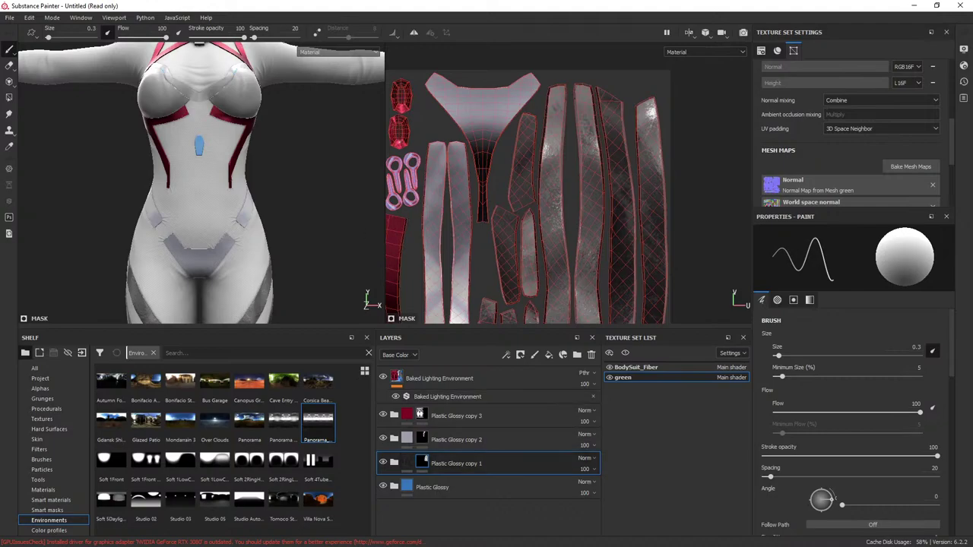
scroll(243, 218, "down", 5)
middle_click_drag(220, 228, 198, 61)
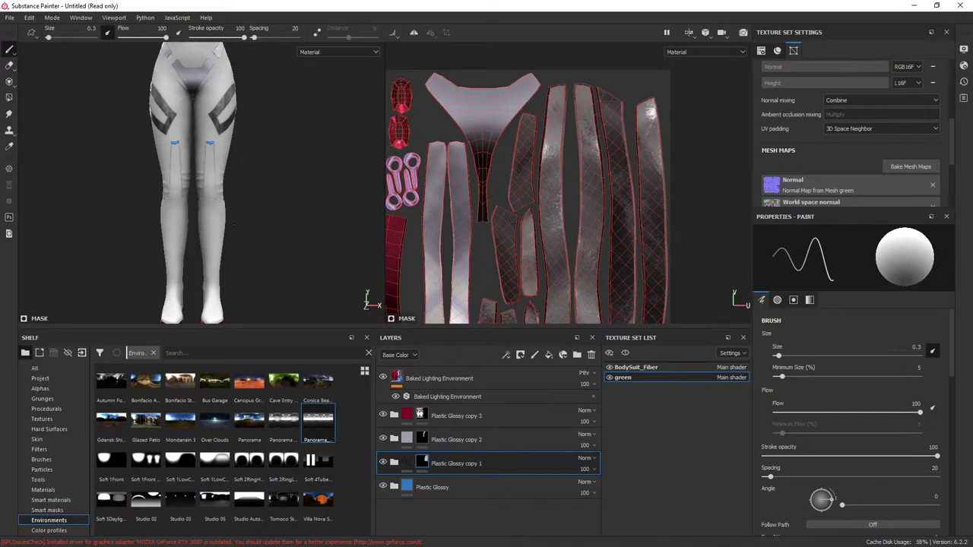
scroll(182, 182, "up", 2)
scroll(486, 448, "down", 2)
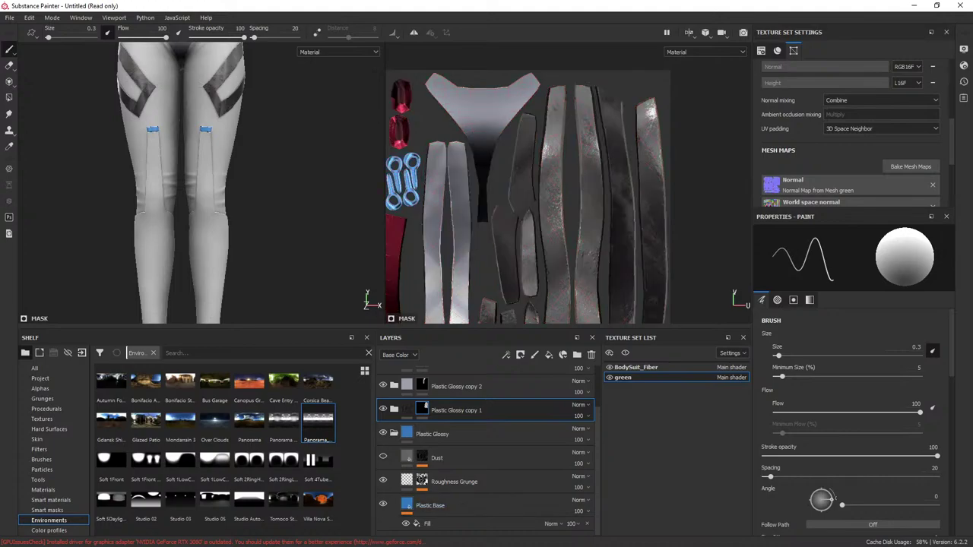
left_click(456, 434)
key("ctrl+z")
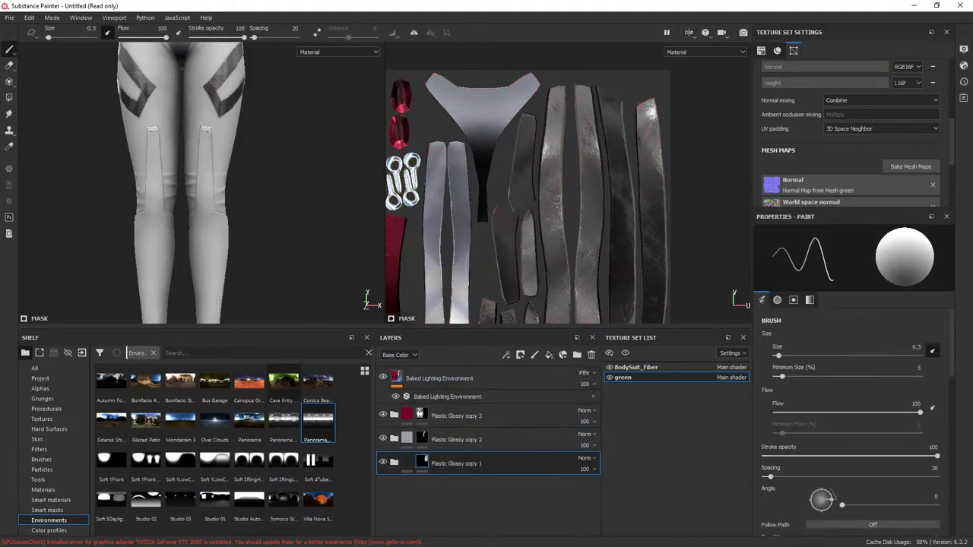
left_click(51, 500)
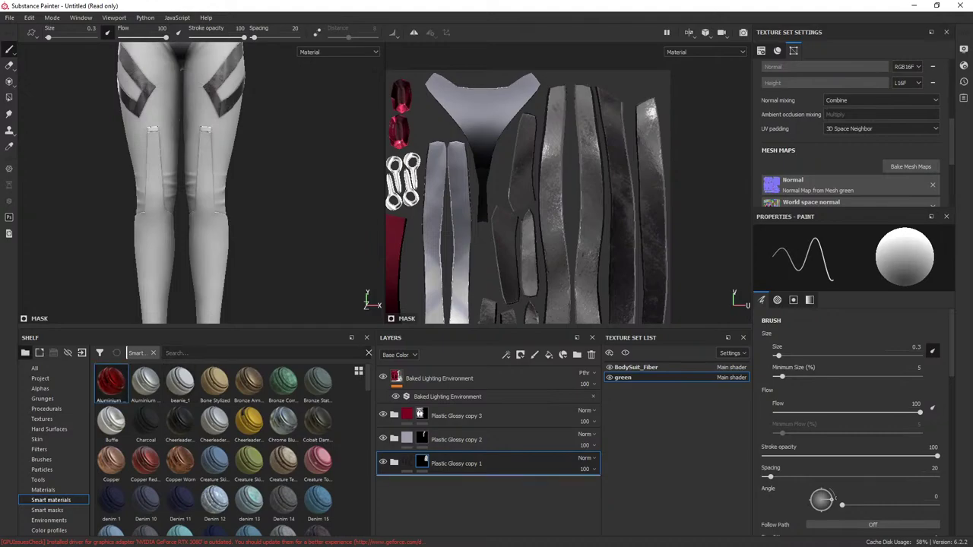
Drop Aluminium Anodized Red into the stack and make its Aluminum layer's base colour near-black
left_click_drag(110, 380, 180, 69)
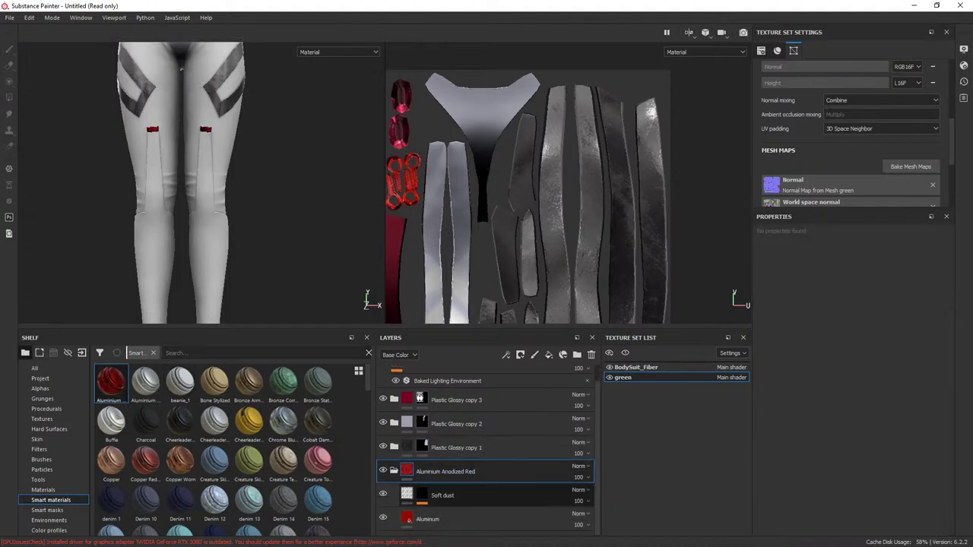
left_click(448, 519)
left_click(849, 377)
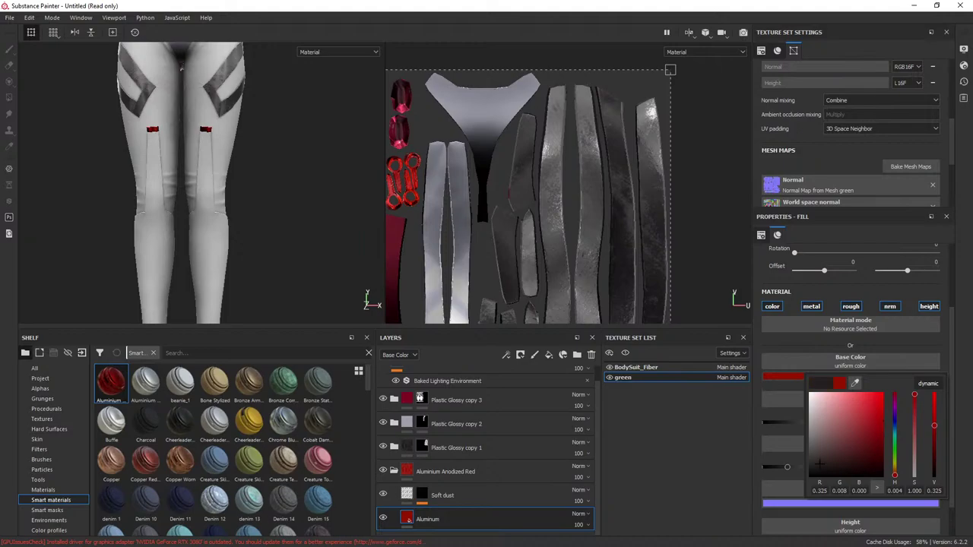
mouse_move(819, 464)
left_mouse_down()
mouse_move(811, 470)
mouse_move(810, 451)
mouse_move(811, 471)
left_mouse_up()
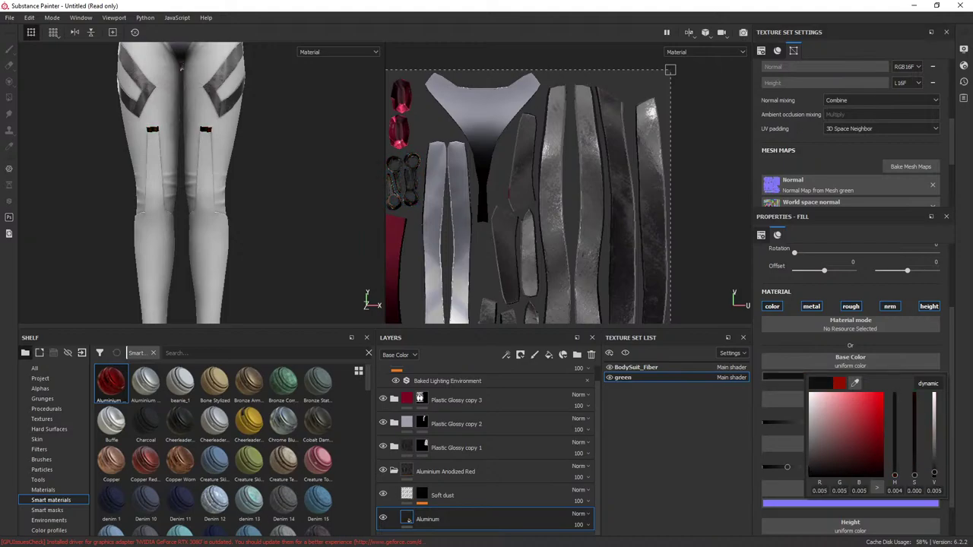
scroll(198, 124, "up", 10)
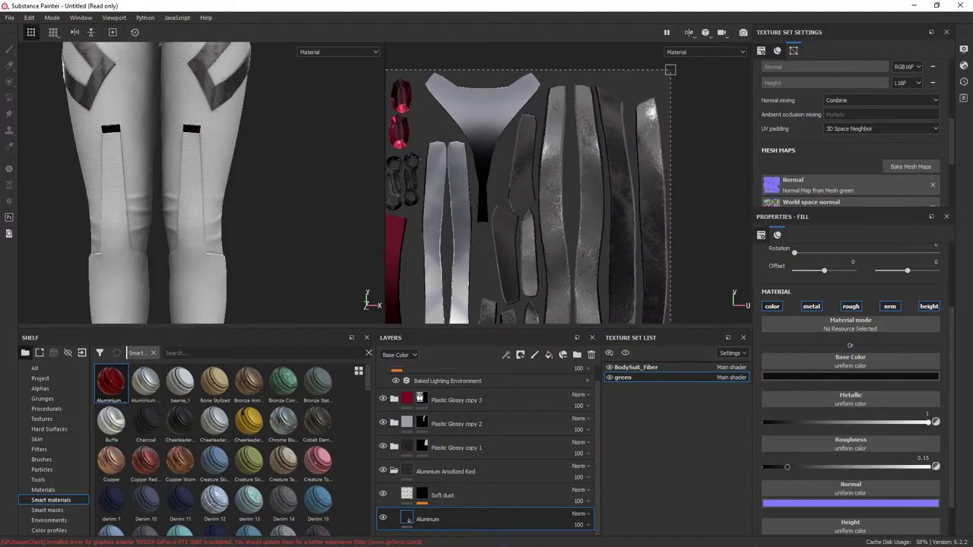
scroll(198, 125, "up", 2)
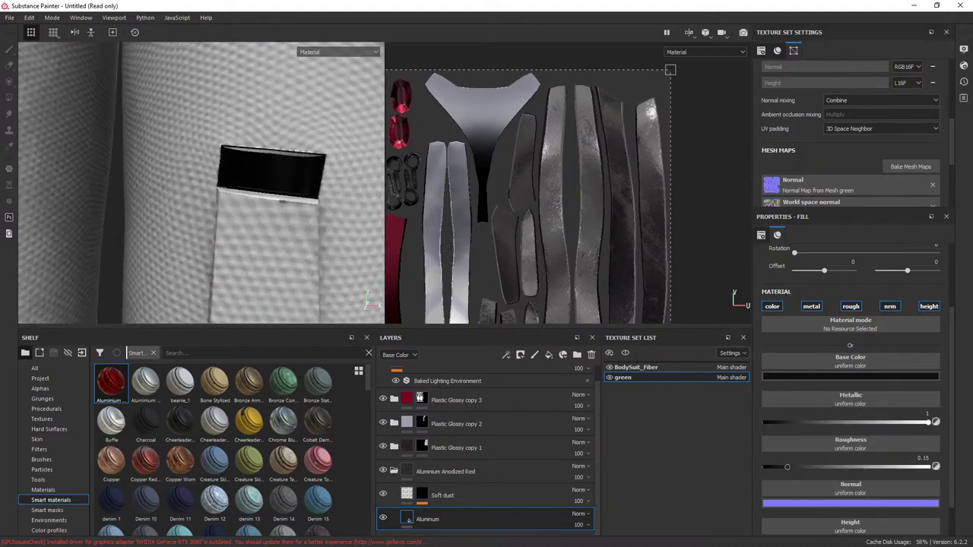
scroll(199, 125, "down", 10)
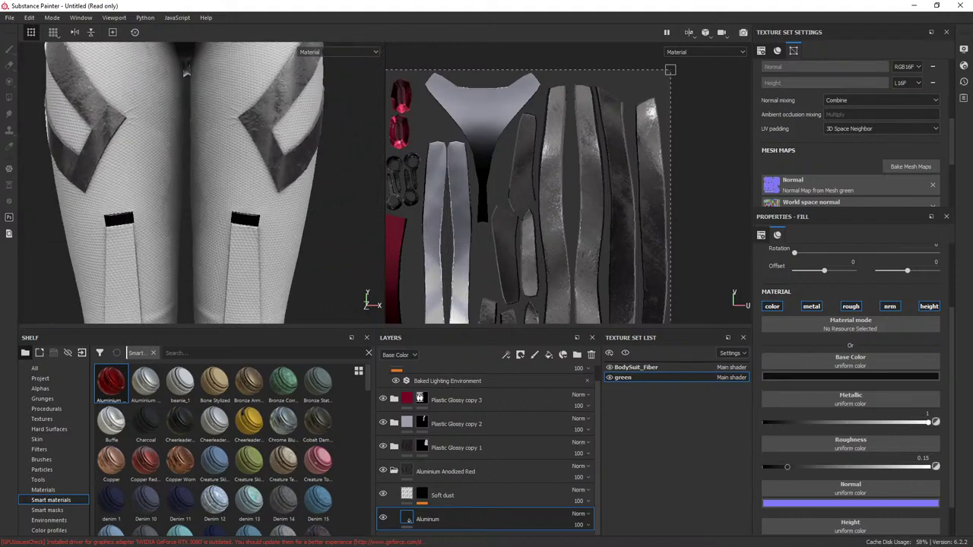
left_click_drag(202, 182, 145, 174, "alt")
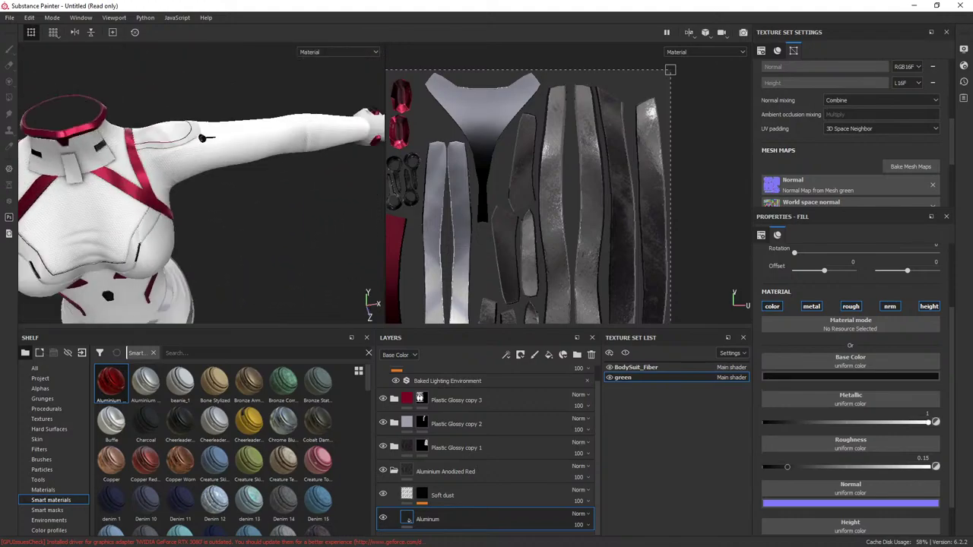
scroll(202, 183, "up", 6)
scroll(201, 201, "up", 2)
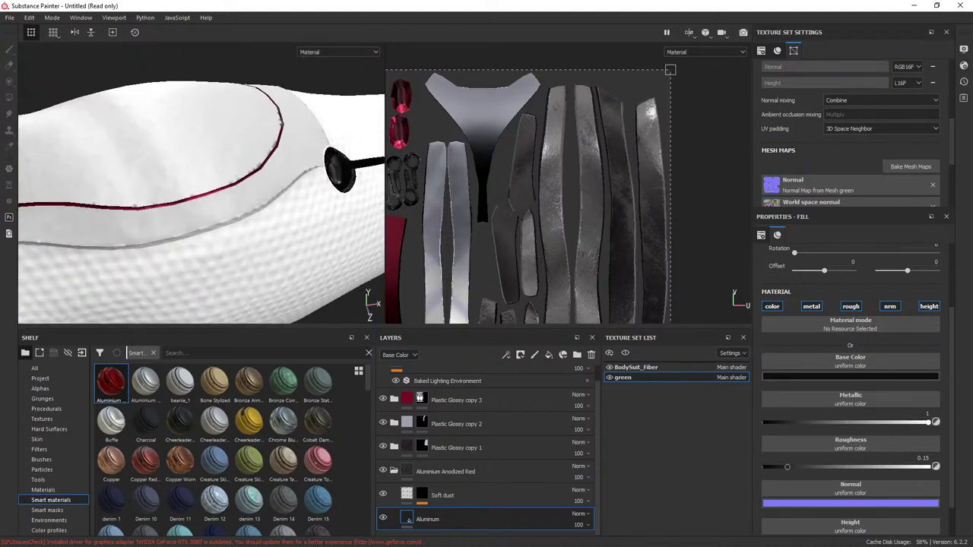
left_click_drag(201, 182, 118, 160, "alt")
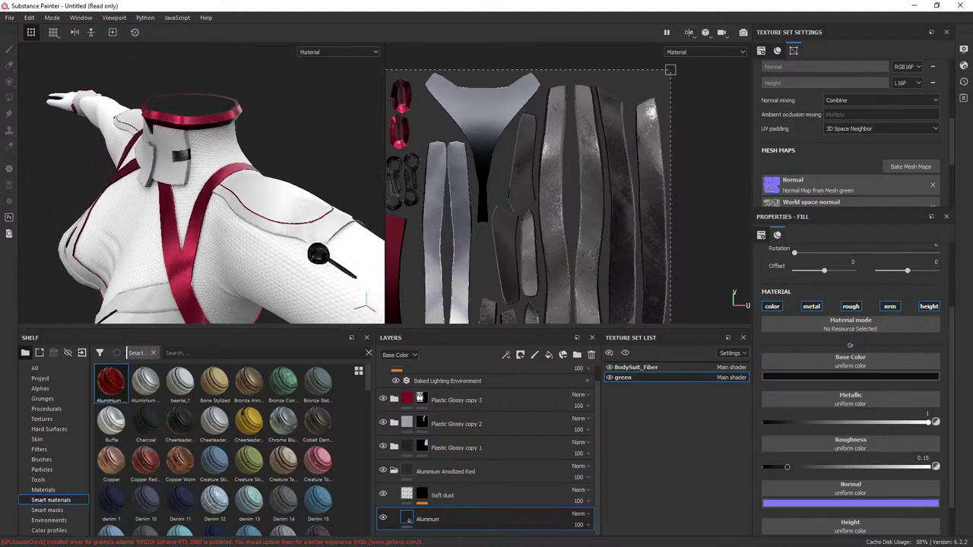
scroll(486, 456, "up", 1)
On Plastic Glossy copy 3's mask, polygon-fill the tops and bottoms of the loop UV islands red
left_click(456, 415)
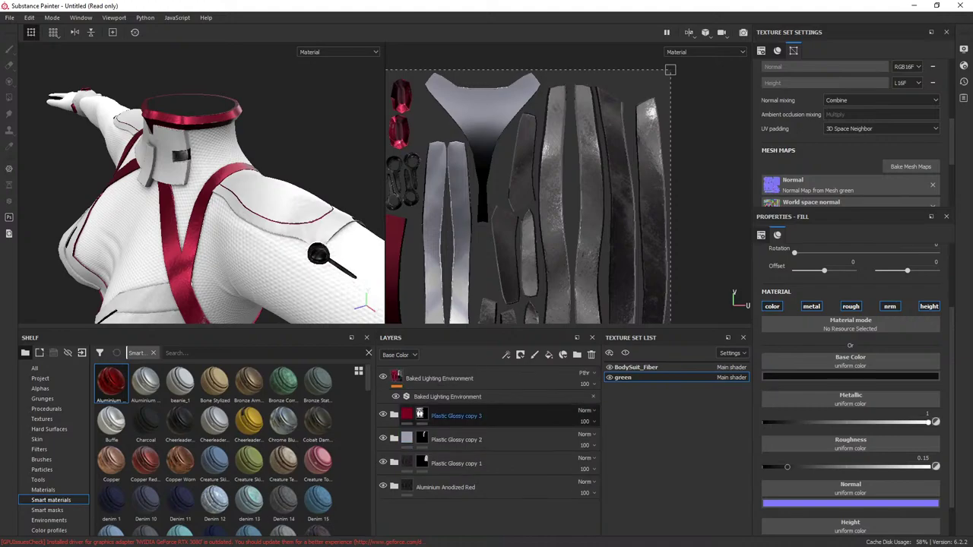
key("1")
scroll(554, 213, "down", 2)
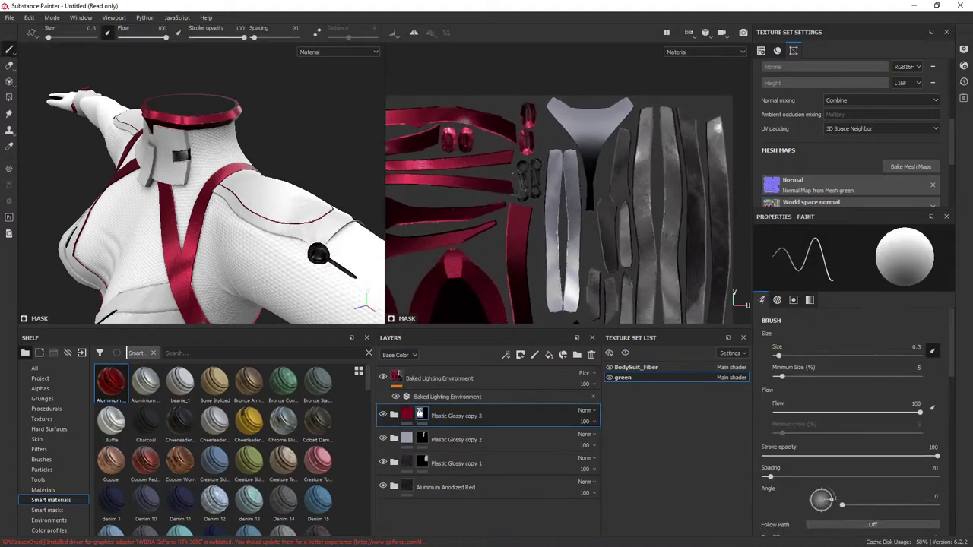
scroll(540, 182, "up", 3)
key("4")
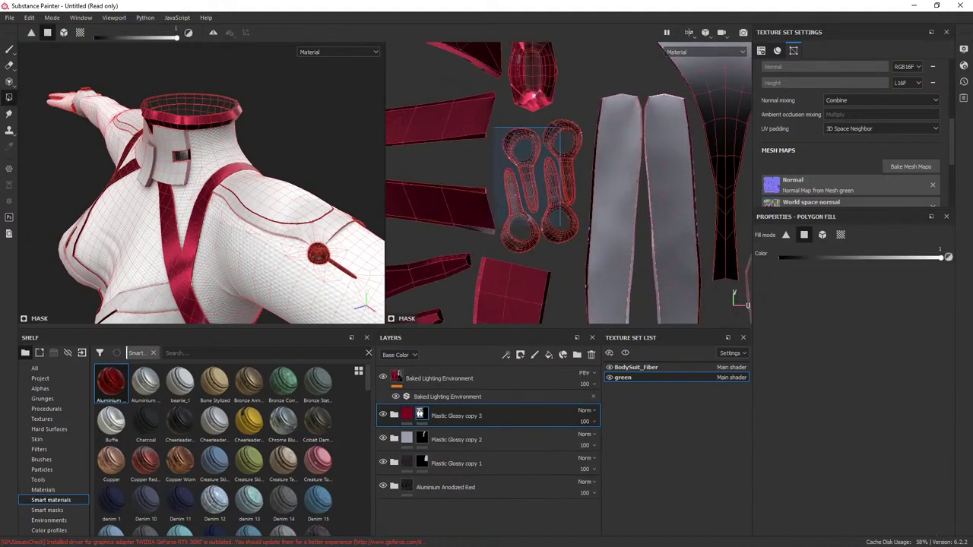
scroll(539, 182, "up", 2)
left_click_drag(566, 84, 625, 176)
middle_click_drag(624, 176, 614, 63)
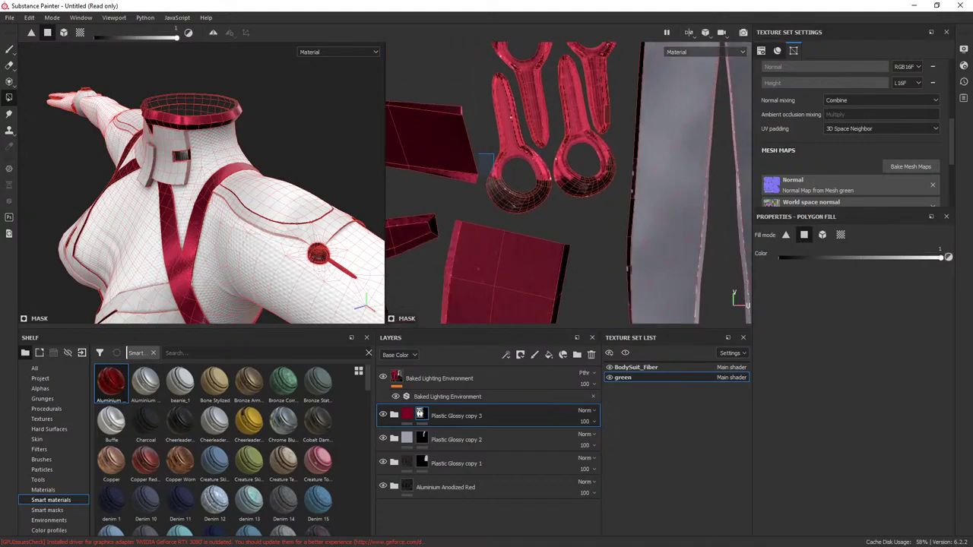
left_click_drag(493, 167, 576, 224)
left_click_drag(578, 170, 619, 222)
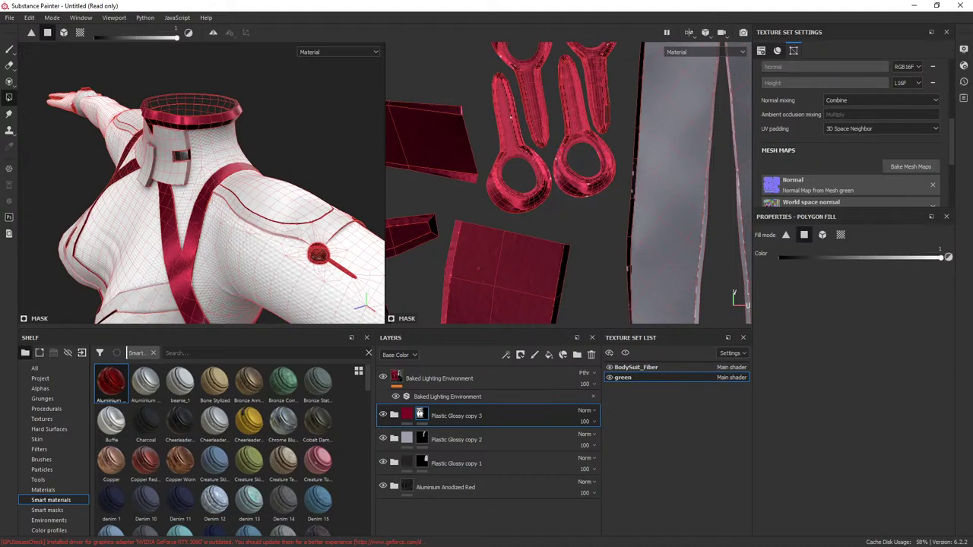
Check the lower UV islands and the loops on the model with the paint brush active
scroll(618, 222, "down", 4)
middle_click_drag(578, 289, 604, 68)
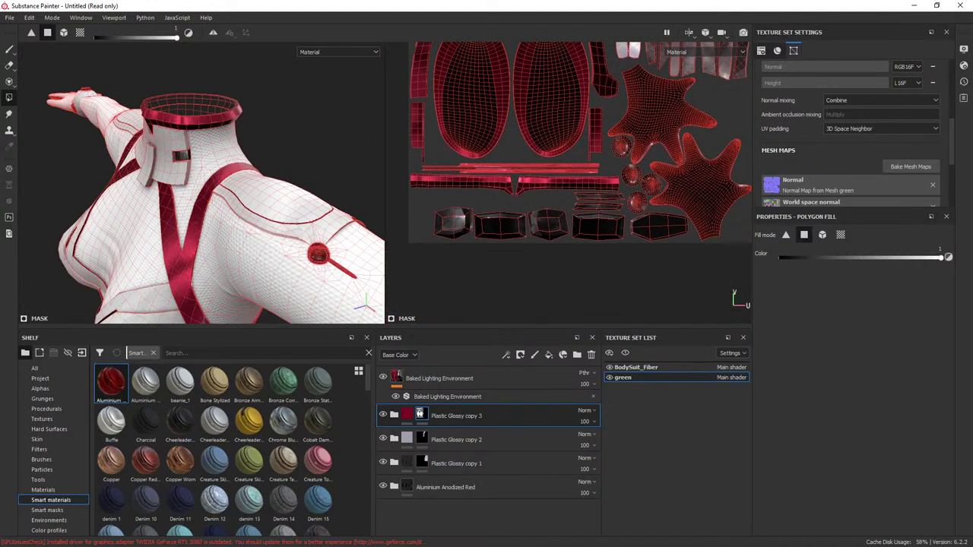
key("1")
left_click_drag(144, 136, 162, 133, "alt")
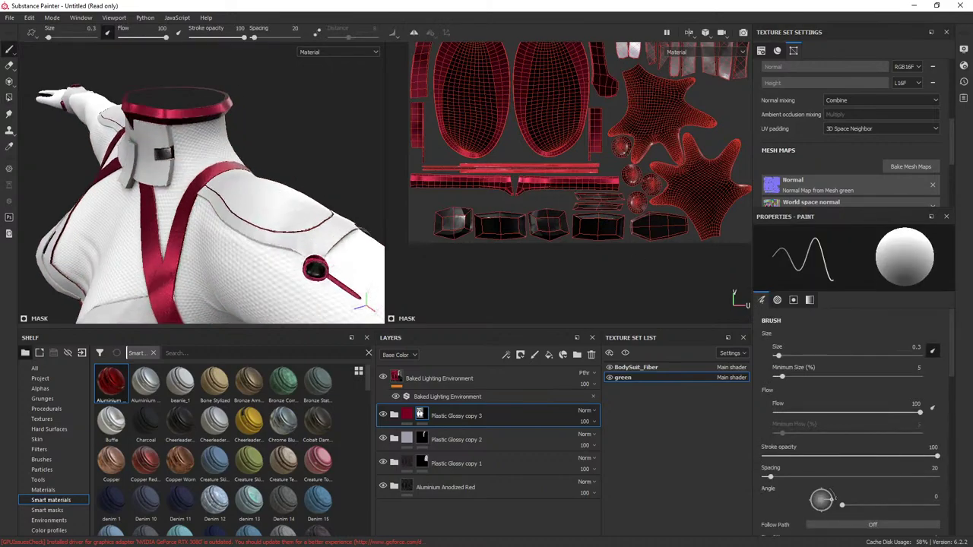
Duplicate Plastic Glossy copy 3 to create Plastic Glossy copy 4
right_click(464, 416)
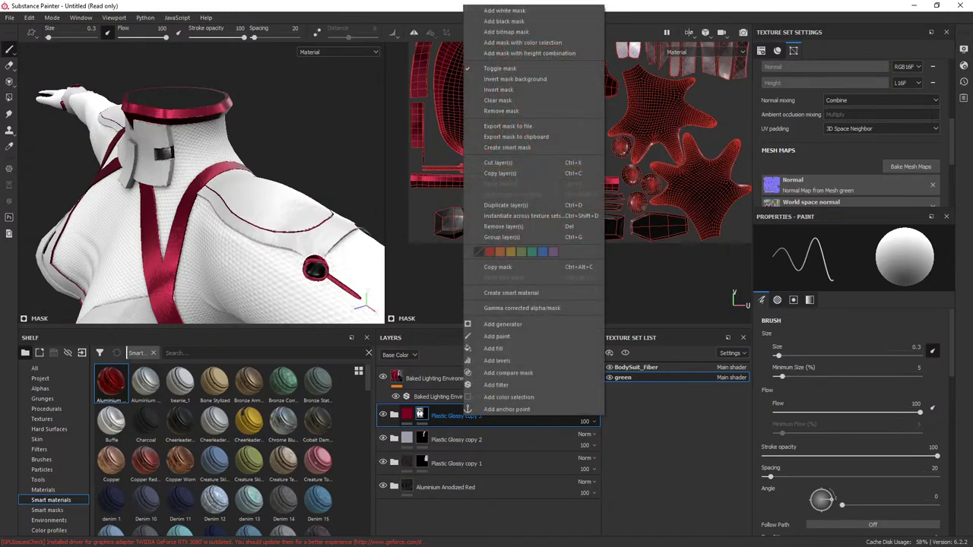
left_click(505, 205)
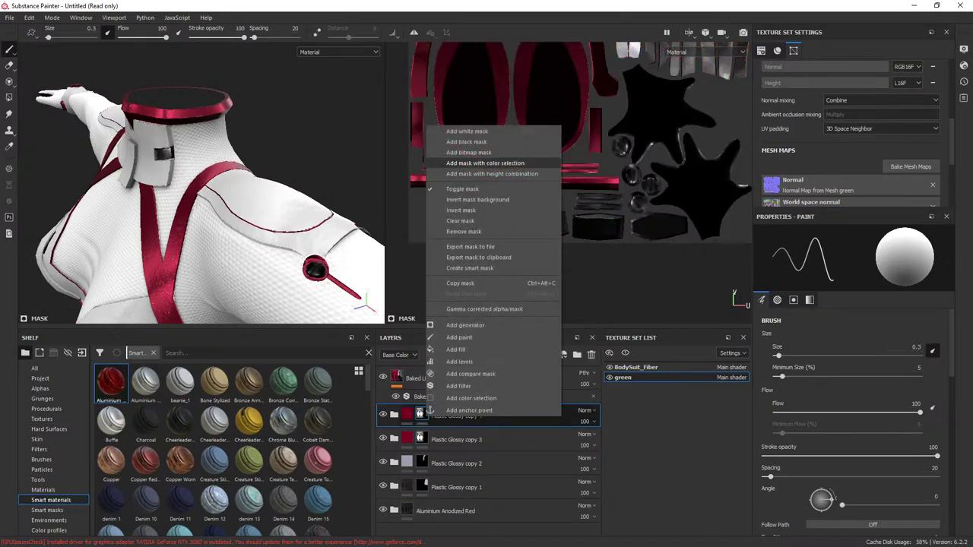
key("Escape")
scroll(665, 204, "up", 1)
scroll(556, 271, "up", 3)
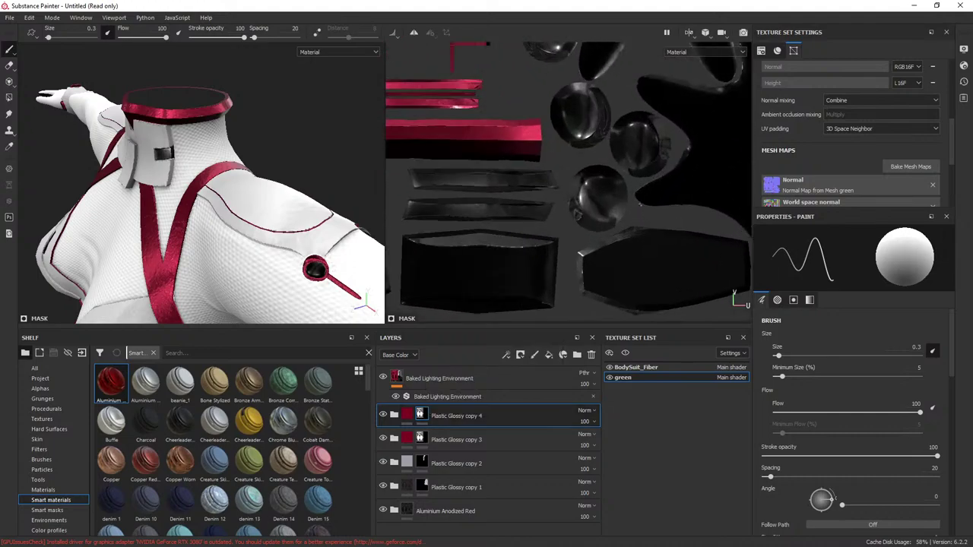
Recolour copy 4's Plastic Base from red to a vivid golden-orange
left_click(394, 415)
scroll(486, 449, "down", 1)
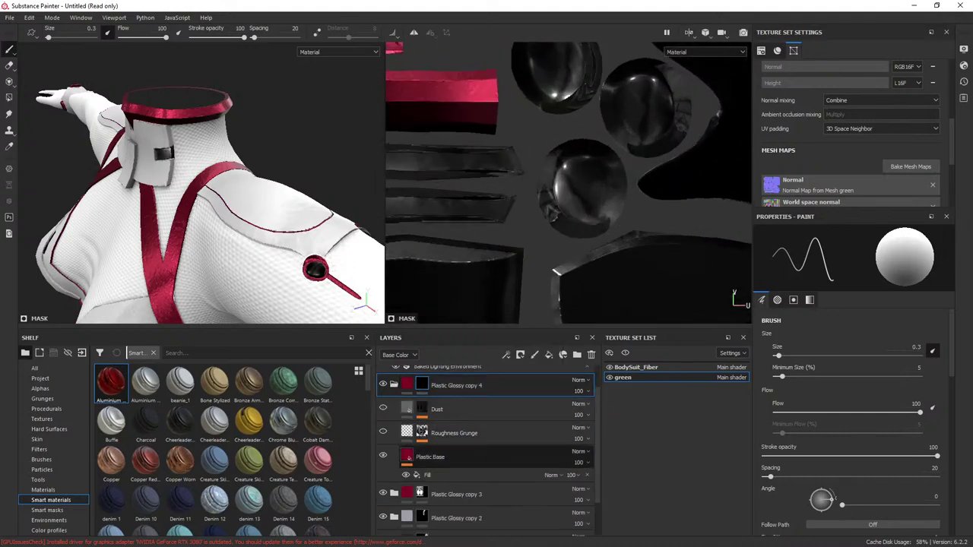
left_click(456, 457)
left_click(836, 377)
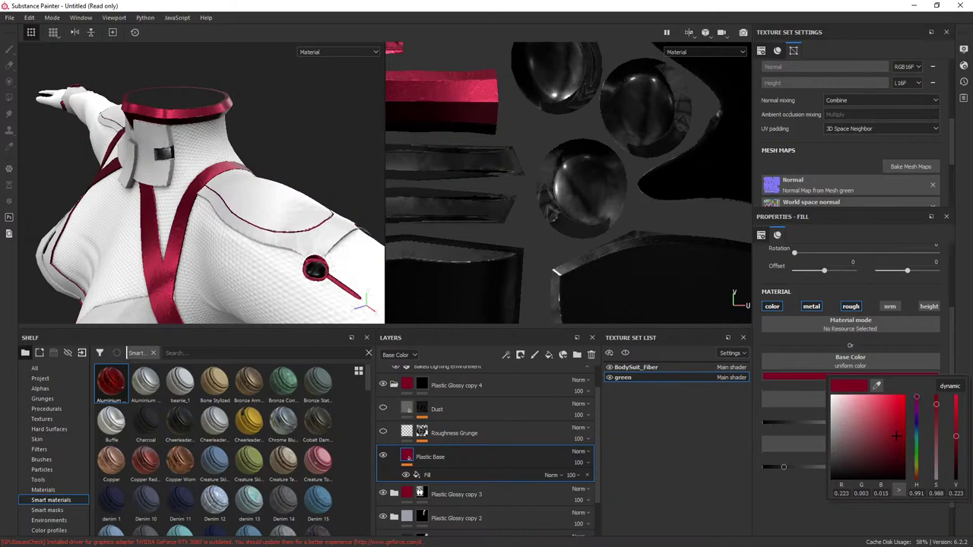
left_click_drag(916, 397, 916, 470)
left_click_drag(895, 435, 890, 397)
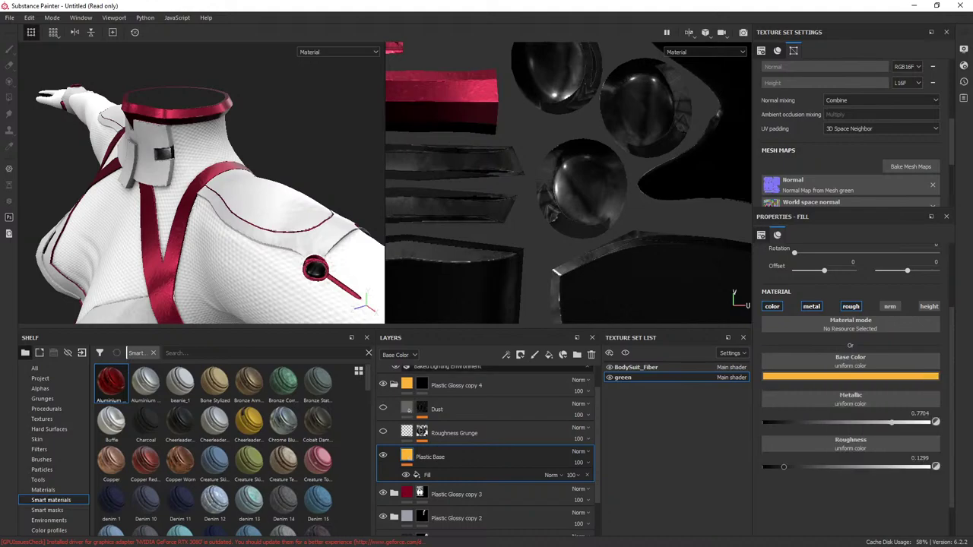
Polygon-fill a round button island on Plastic Glossy copy 4's mask
left_click(421, 386)
key("4")
left_click(550, 159)
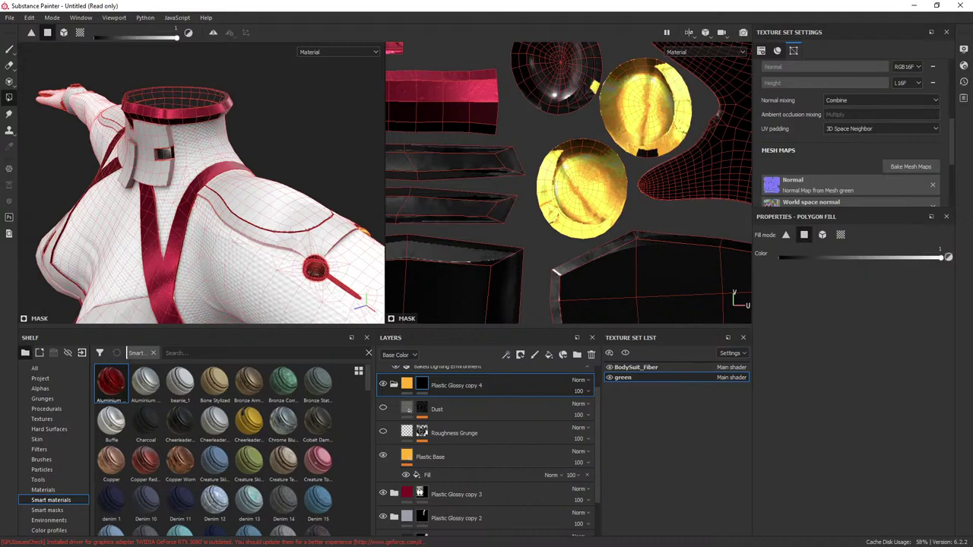
middle_click_drag(570, 182, 591, 250)
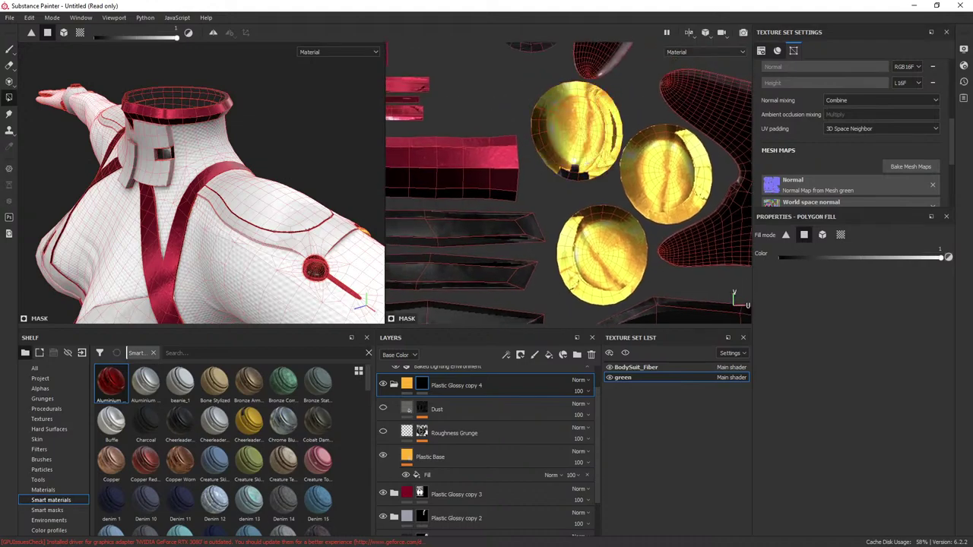
middle_click_drag(570, 182, 562, 152)
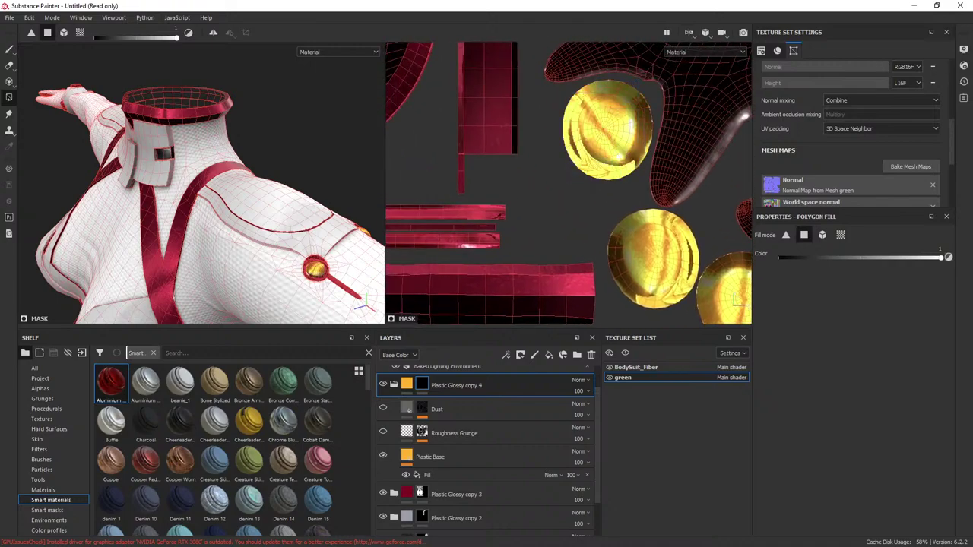
key("1")
scroll(314, 289, "up", 3)
scroll(314, 289, "up", 4)
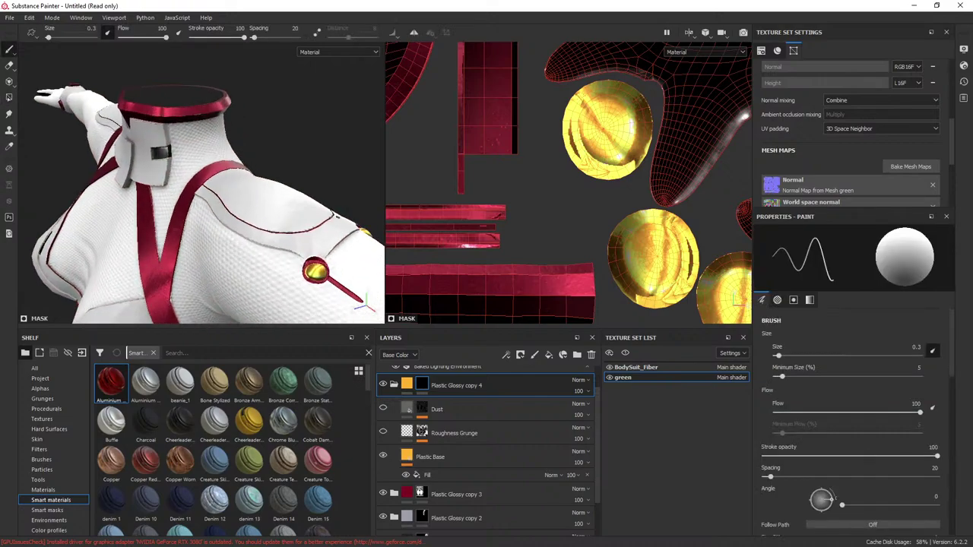
left_click_drag(314, 289, 169, 215, "alt")
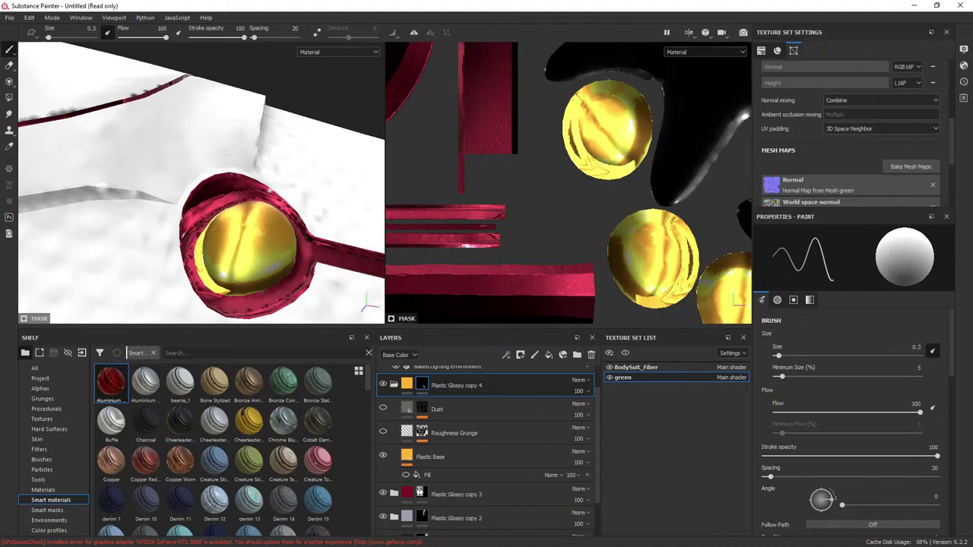
Change the buttons' Plastic Base colour to copper orange in the colour picker
left_click(463, 456)
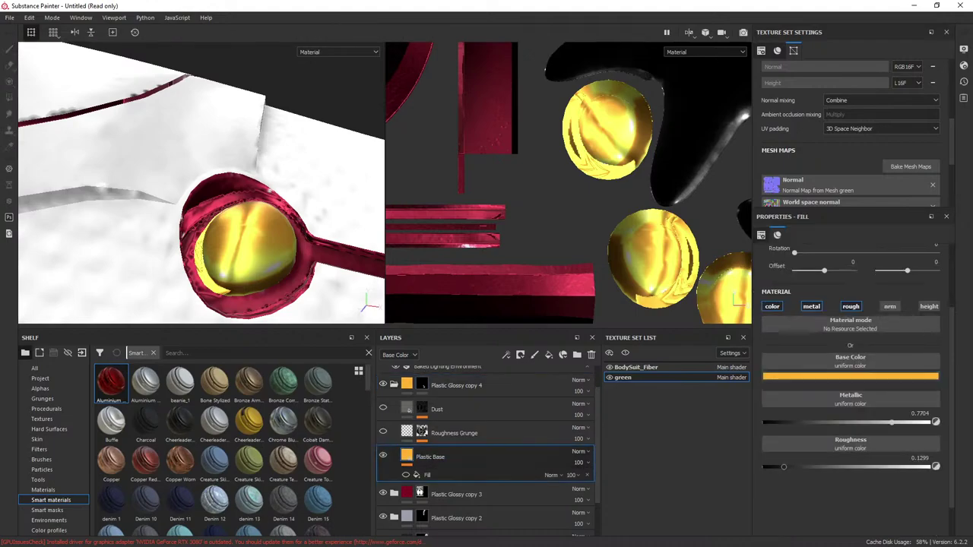
left_click(833, 376)
mouse_move(894, 395)
left_mouse_down()
mouse_move(879, 402)
mouse_move(886, 413)
mouse_move(868, 400)
mouse_move(883, 412)
left_mouse_up()
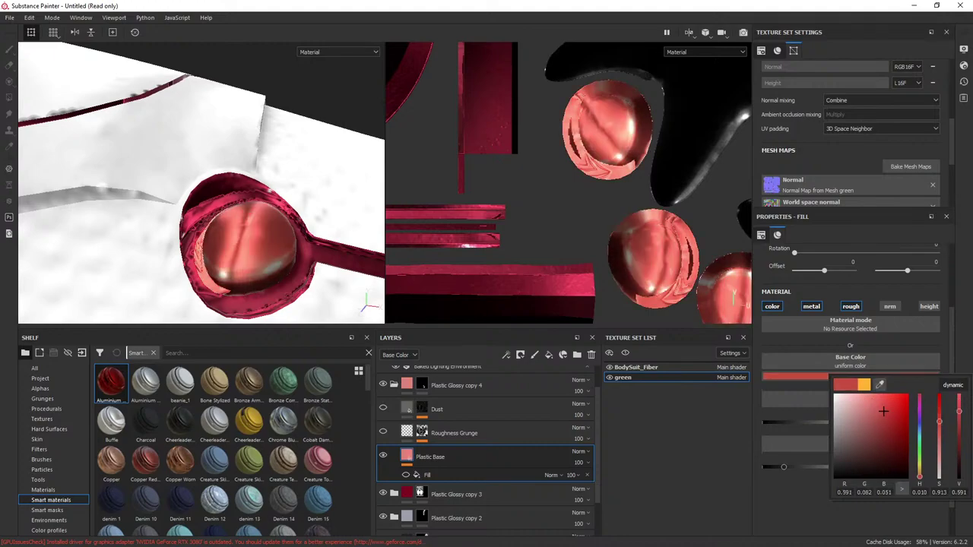
left_click(850, 376)
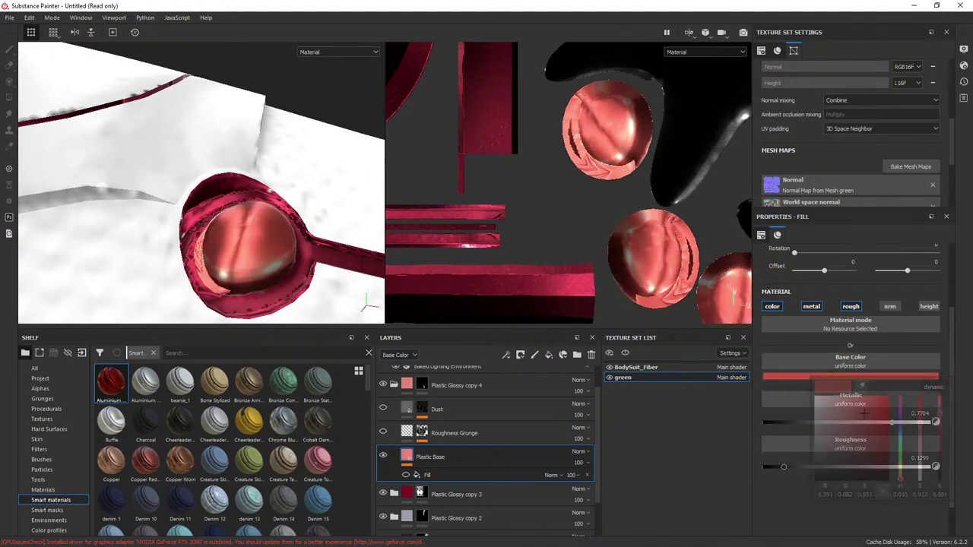
left_click(864, 412)
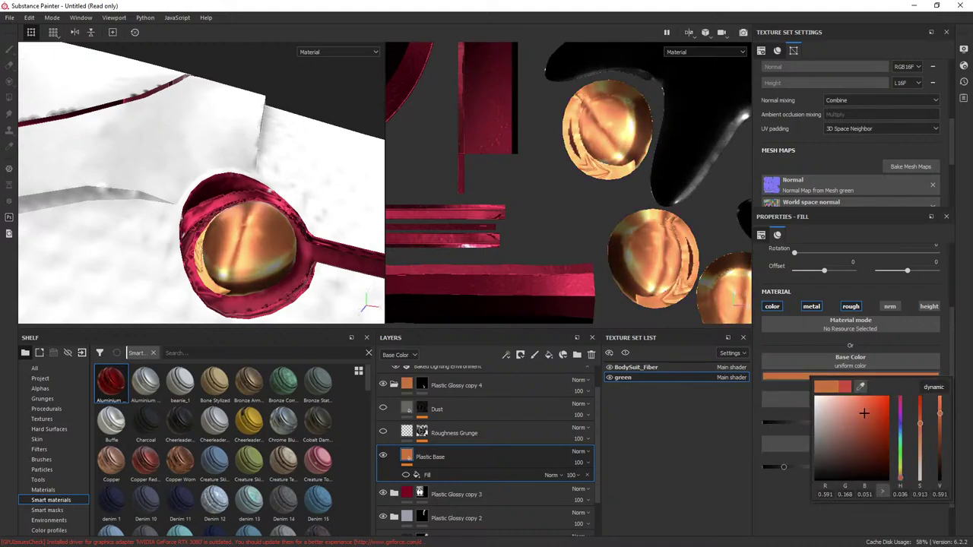
Orbit to a three-quarter view of the upper body and frame the UV tile
scroll(202, 182, "down", 10)
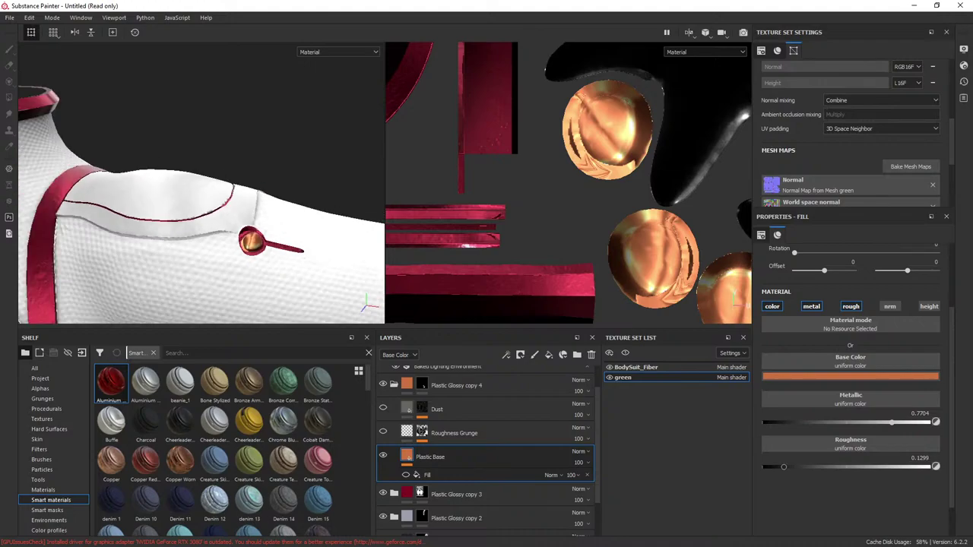
scroll(201, 182, "down", 10)
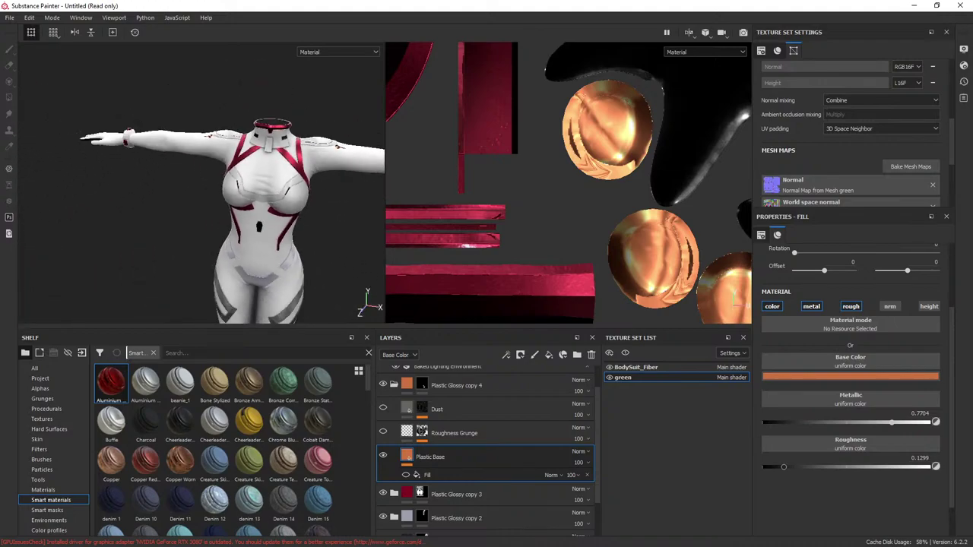
scroll(201, 182, "up", 4)
middle_click_drag(201, 182, 198, 273)
left_click_drag(198, 274, 190, 228, "alt")
key("f")
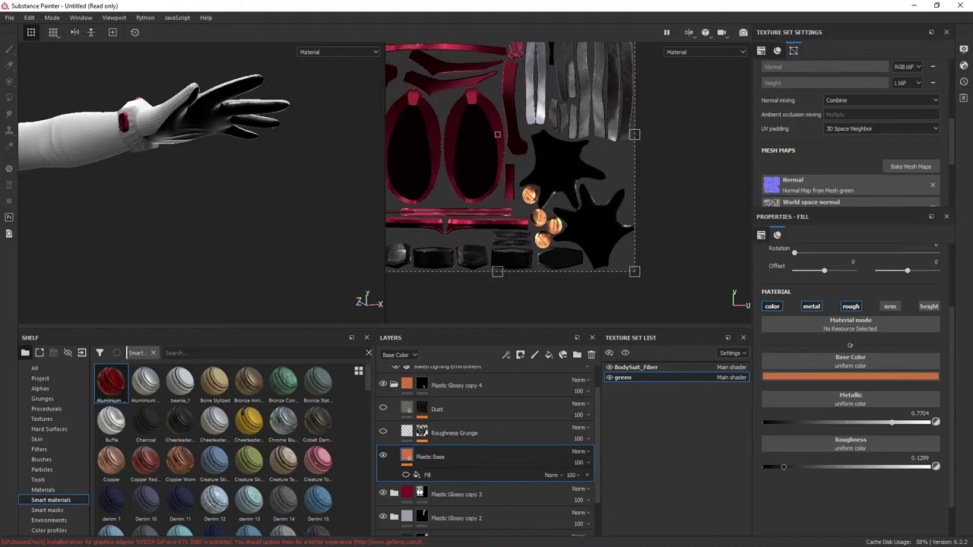
Copy the Fabric Synthetic Sport Used layer from BodySuit_Fiber into the green texture set
left_click(393, 385)
left_click(456, 511)
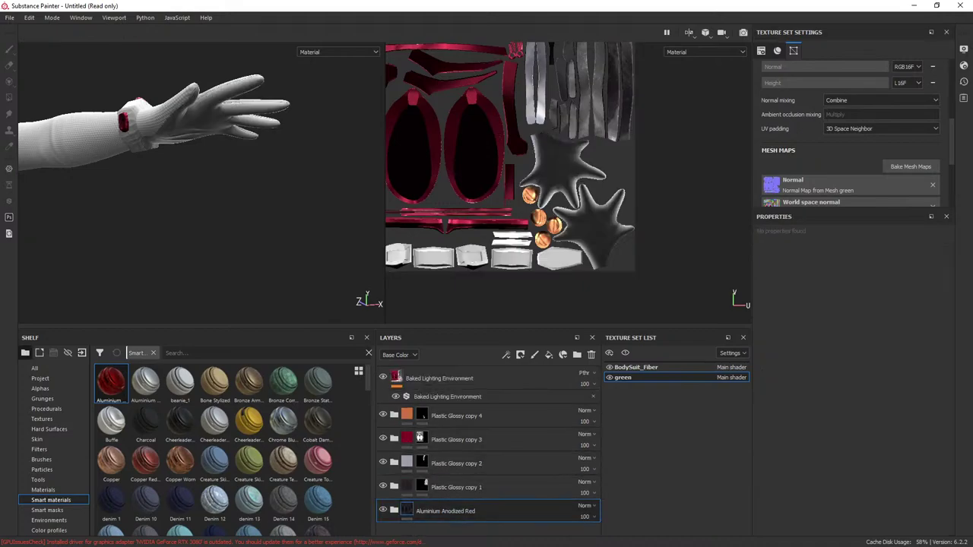
scroll(465, 310, "down", 3)
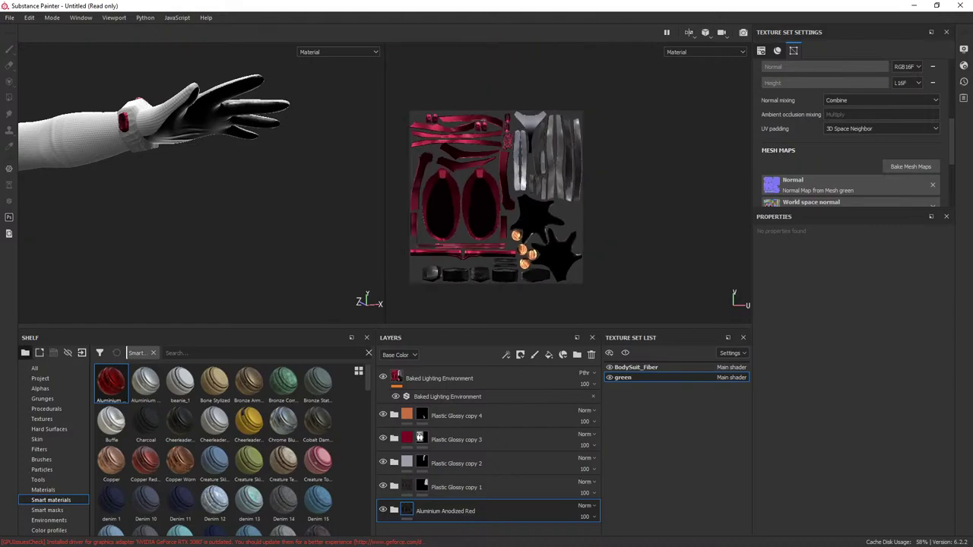
left_click(635, 367)
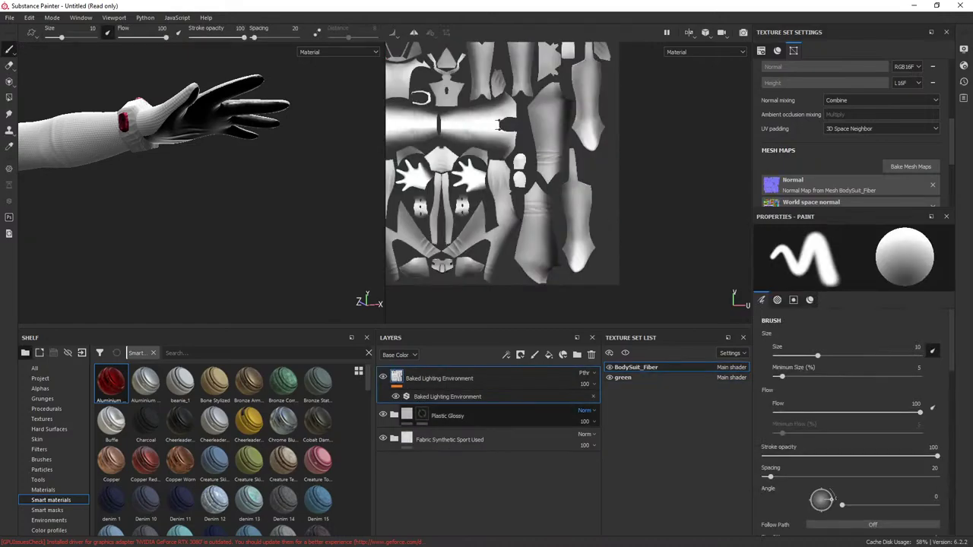
left_click(471, 439)
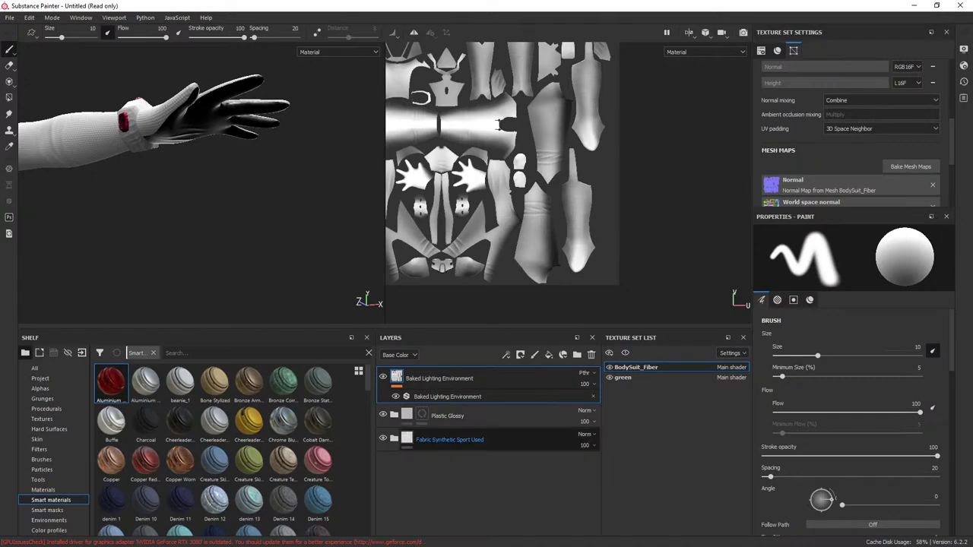
left_click(622, 377)
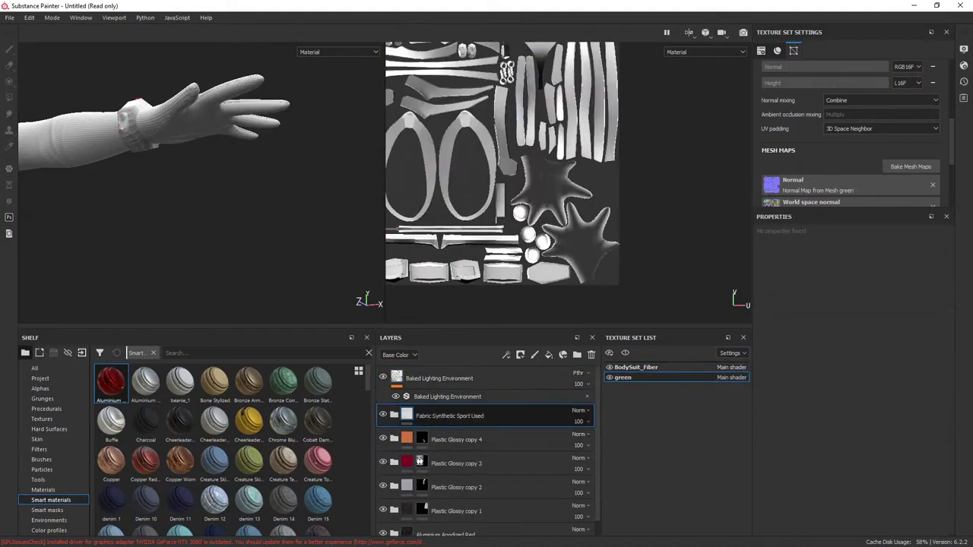
Give the fabric layer a black mask and polygon-fill a block of glove-cuff polygons
right_click(408, 416)
left_click(448, 242)
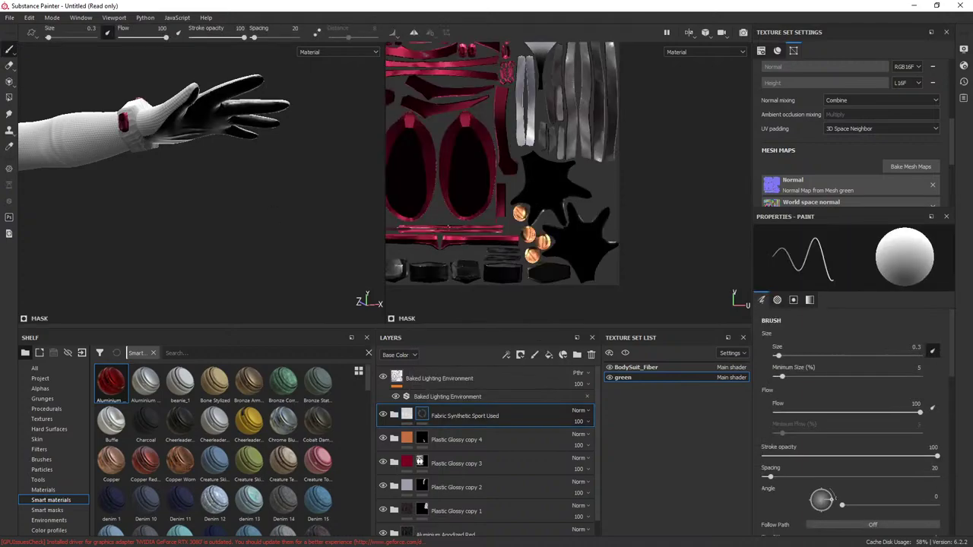
scroll(559, 223, "up", 8)
key("4")
mouse_move(477, 107)
left_mouse_down()
mouse_move(535, 166)
mouse_move(532, 190)
mouse_move(559, 235)
left_mouse_up()
Reveal the fabric on the lower-left fingertip and across the first glove tip
scroll(464, 243, "up", 5)
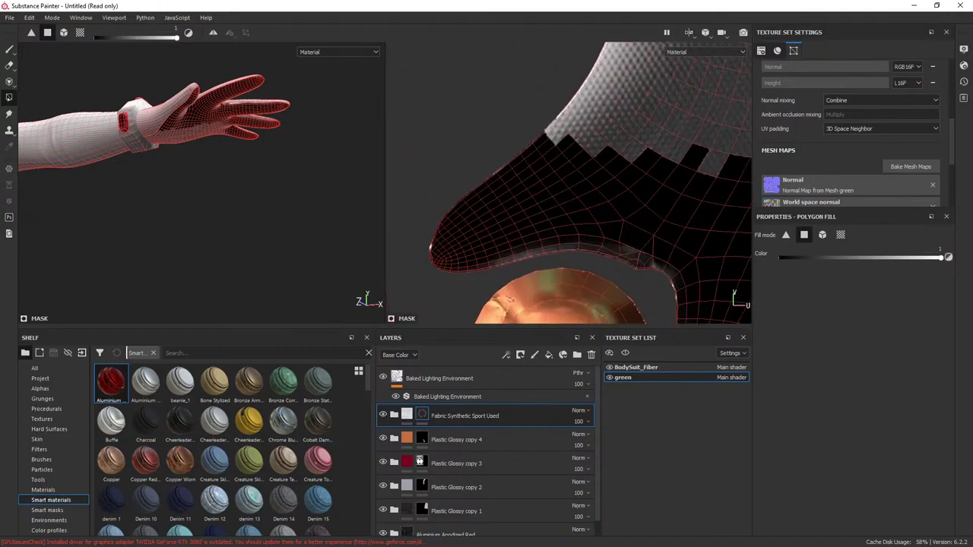
mouse_move(437, 228)
left_mouse_down()
mouse_move(460, 228)
mouse_move(524, 187)
mouse_move(578, 137)
mouse_move(607, 175)
left_mouse_up()
mouse_move(486, 258)
left_mouse_down()
mouse_move(646, 205)
mouse_move(722, 197)
mouse_move(733, 228)
left_mouse_up()
middle_click_drag(734, 228, 635, 46)
left_click_drag(593, 152, 623, 228)
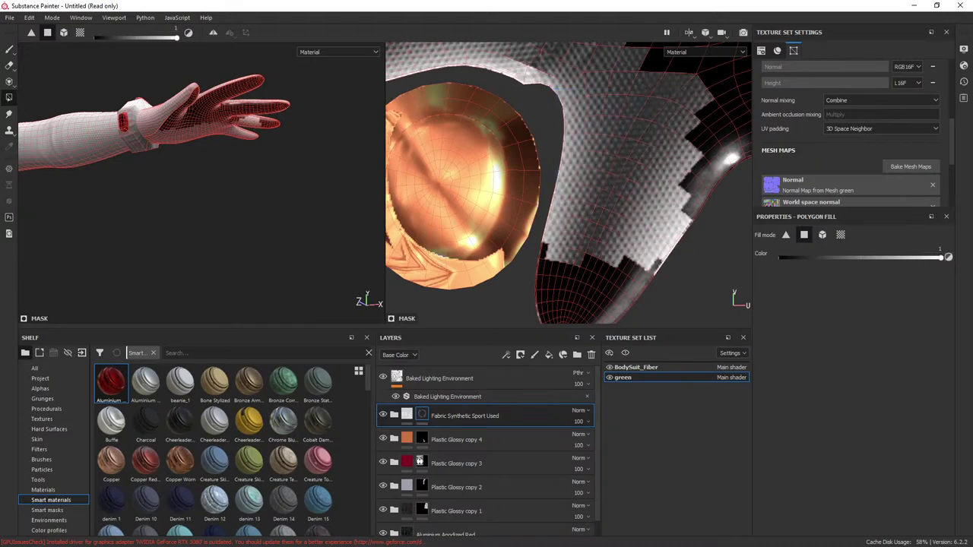
middle_click_drag(623, 228, 608, 118)
left_click_drag(536, 163, 608, 220)
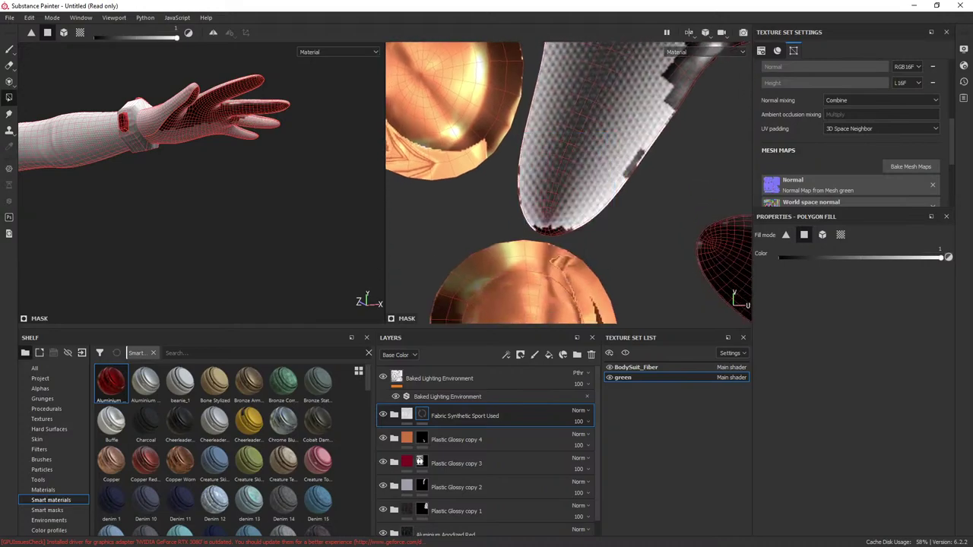
left_click_drag(523, 220, 581, 237)
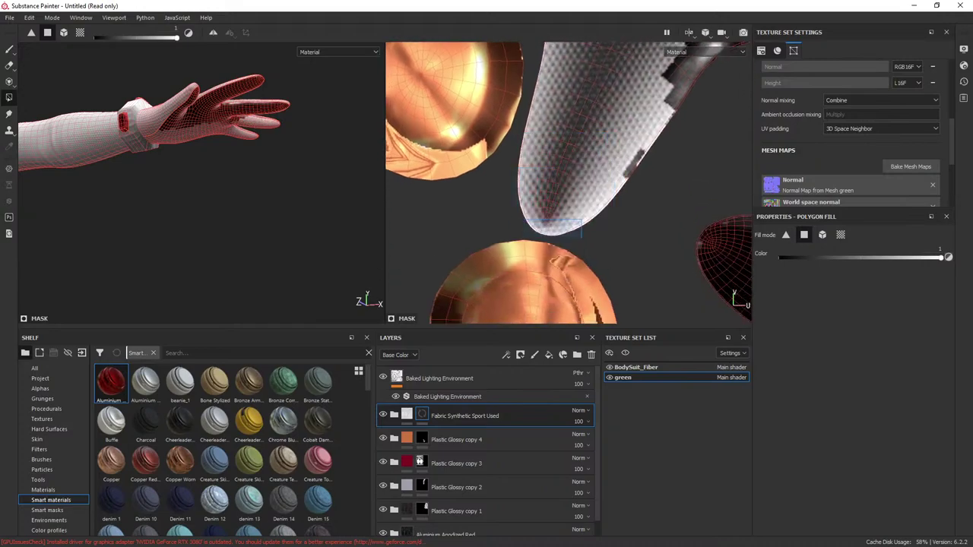
Reveal the fabric across another glove island's tip and the polygons below it
middle_click_drag(578, 228, 387, 46)
left_click_drag(515, 107, 661, 182)
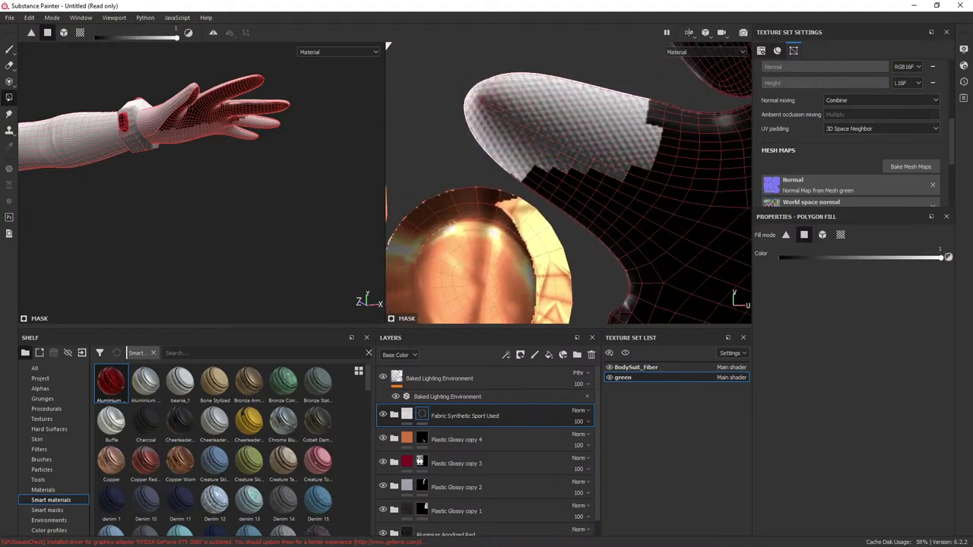
mouse_move(525, 169)
left_mouse_down()
mouse_move(608, 205)
mouse_move(642, 190)
left_mouse_up()
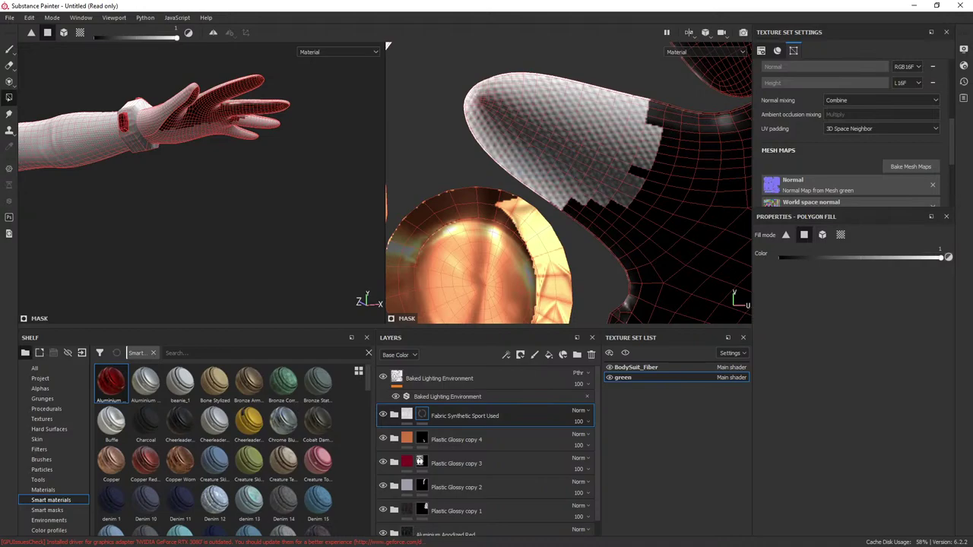
mouse_move(566, 205)
left_mouse_down()
mouse_move(593, 194)
mouse_move(600, 213)
mouse_move(662, 197)
left_mouse_up()
middle_click_drag(646, 212, 619, 68)
mouse_move(540, 69)
left_mouse_down()
mouse_move(639, 198)
mouse_move(706, 228)
left_mouse_up()
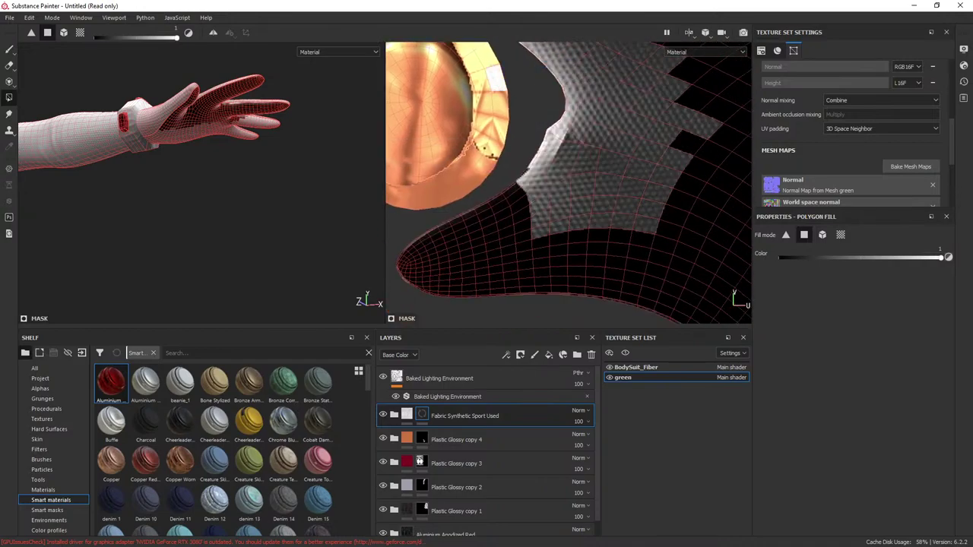
key("ctrl+z")
key("ctrl+y")
key("ctrl+y")
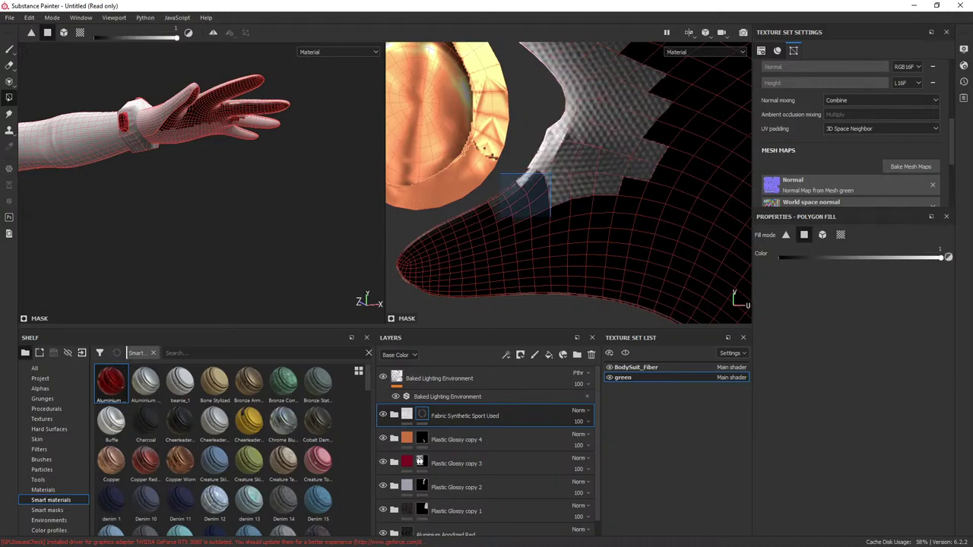
mouse_move(461, 213)
left_mouse_down()
mouse_move(429, 259)
mouse_move(464, 228)
left_mouse_up()
Fill the remaining dark glove-tip and hand polygons so the whole glove is white fabric
scroll(464, 228, "up", 2)
scroll(477, 200, "down", 3)
middle_click_drag(477, 199, 487, 133)
left_click_drag(525, 140, 586, 179)
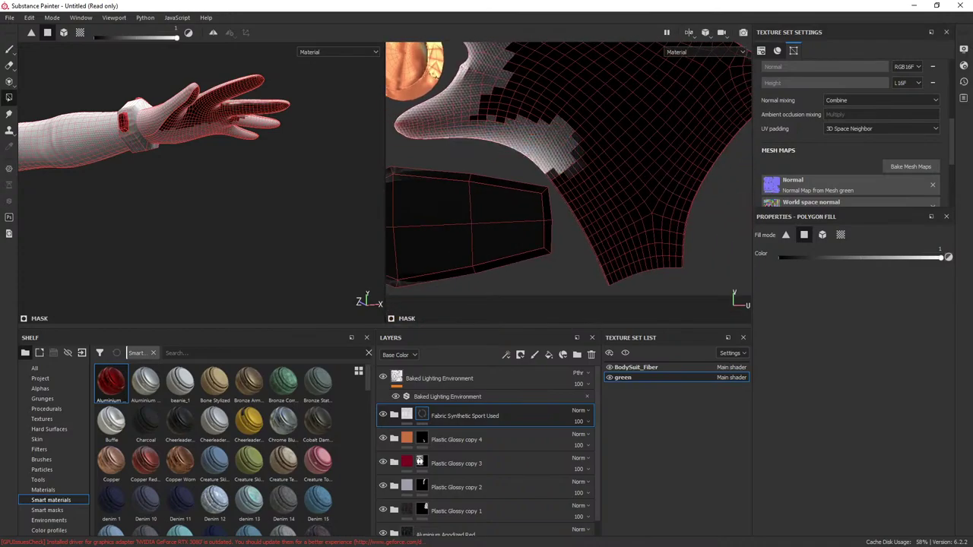
left_click_drag(563, 126, 710, 290)
middle_click_drag(577, 99, 585, 289)
scroll(547, 190, "down", 3)
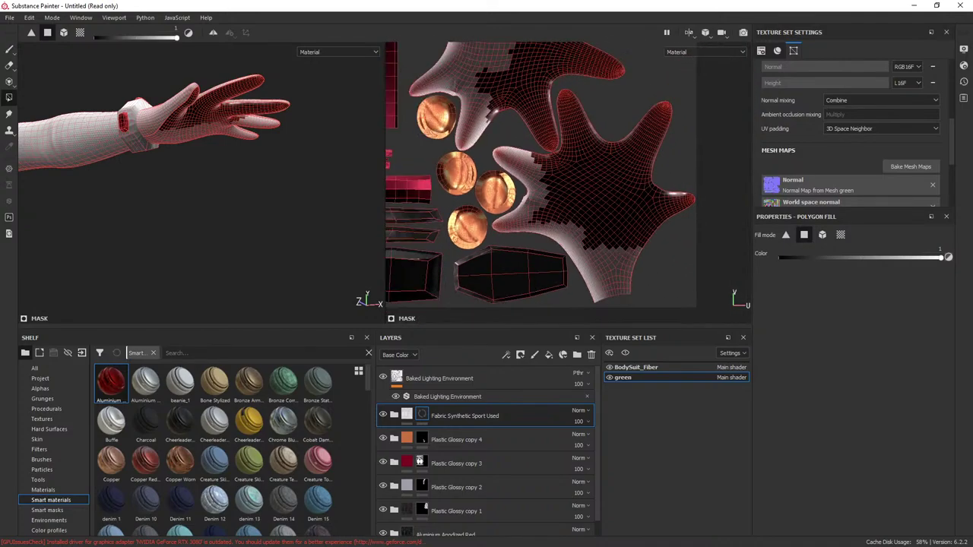
scroll(540, 174, "down", 2)
left_click_drag(542, 141, 653, 203)
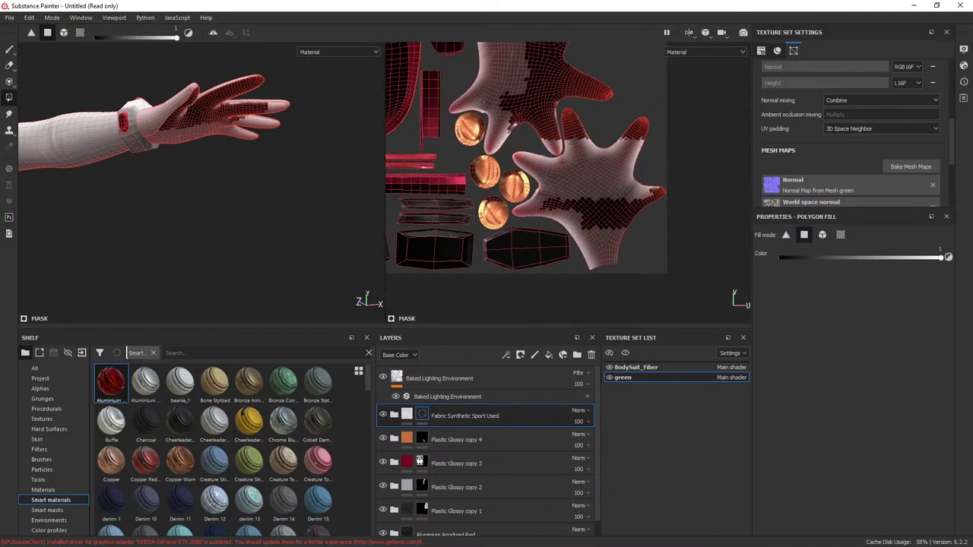
left_click_drag(541, 192, 608, 211)
left_click_drag(581, 188, 655, 220)
left_click_drag(576, 187, 688, 250)
middle_click_drag(669, 228, 681, 321)
left_click_drag(544, 178, 671, 241)
left_click_drag(514, 184, 567, 226)
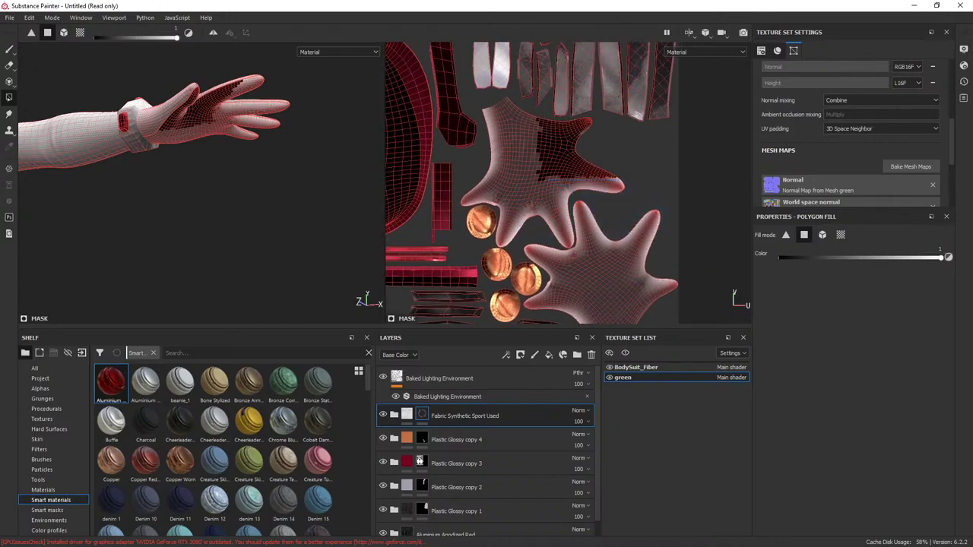
mouse_move(541, 125)
left_mouse_down()
mouse_move(559, 156)
mouse_move(600, 174)
left_mouse_up()
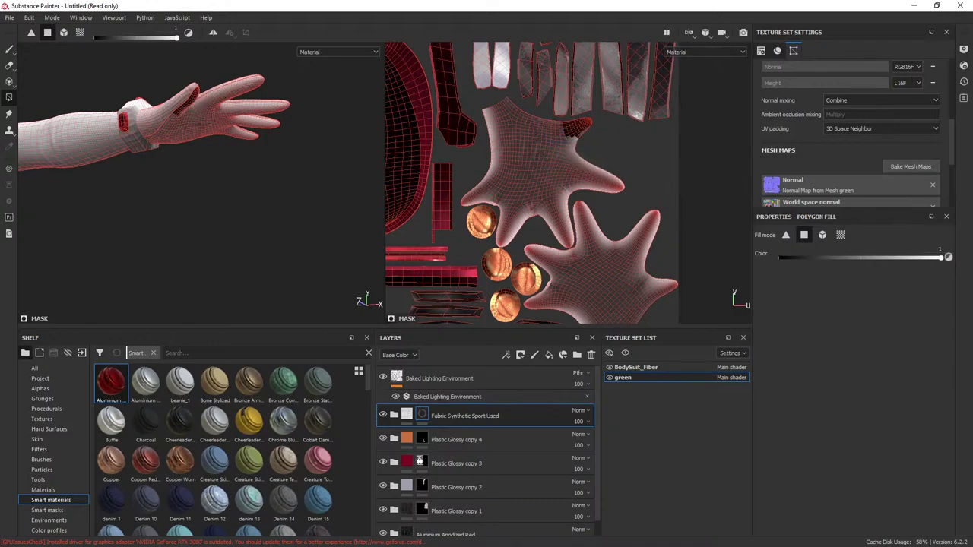
left_click_drag(564, 122, 583, 135)
scroll(562, 114, "up", 5)
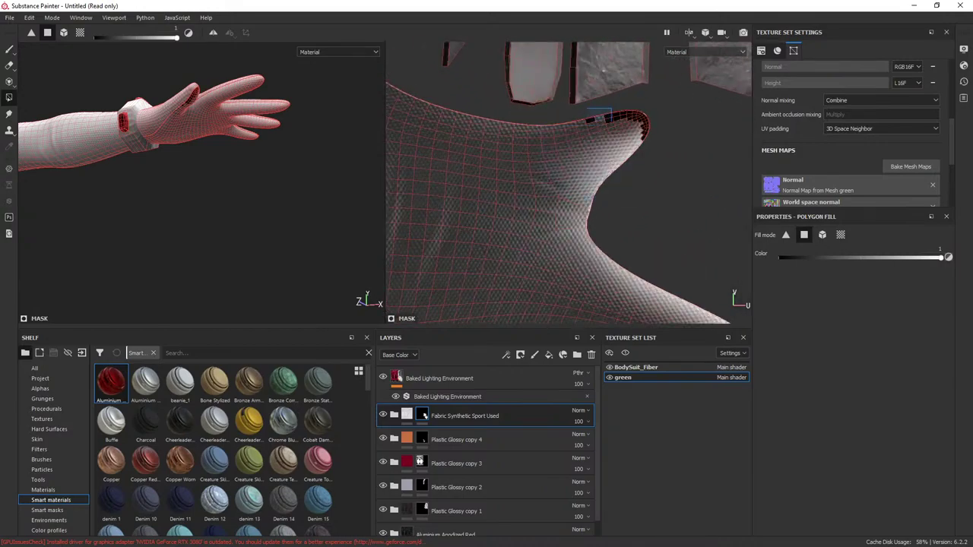
scroll(599, 116, "down", 6)
Try darkening the fabric's Base colour to dark grey, then revert to the light grey
key("1")
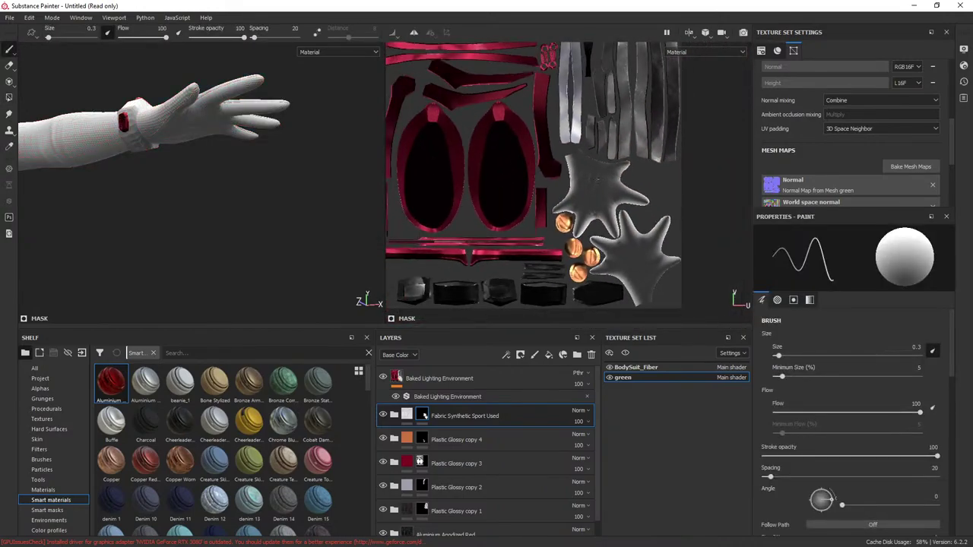
scroll(562, 220, "up", 2)
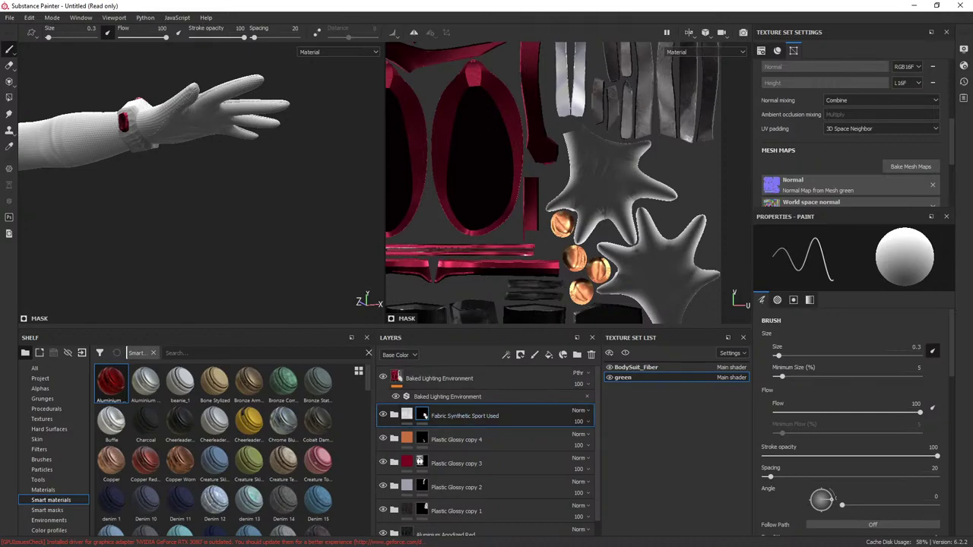
left_click(394, 416)
scroll(487, 456, "down", 1)
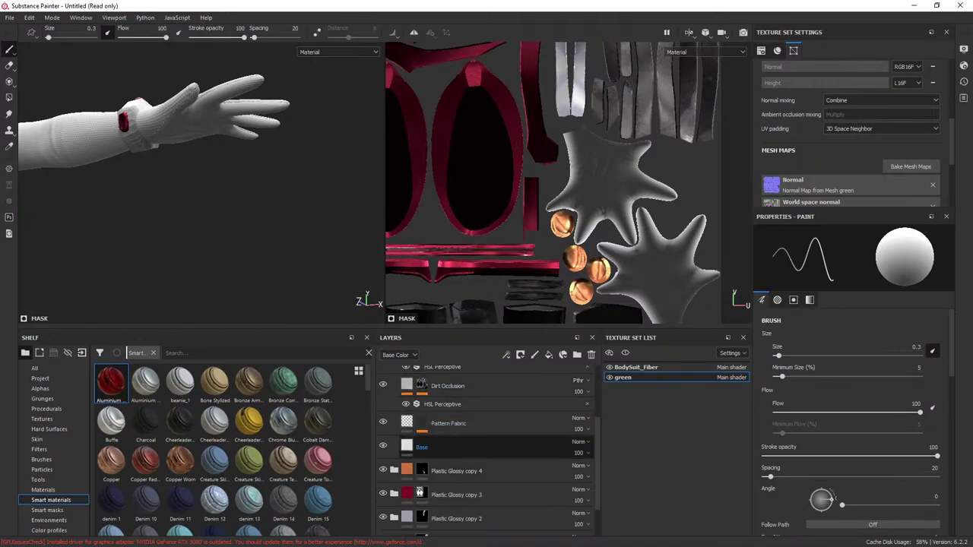
left_click(441, 447)
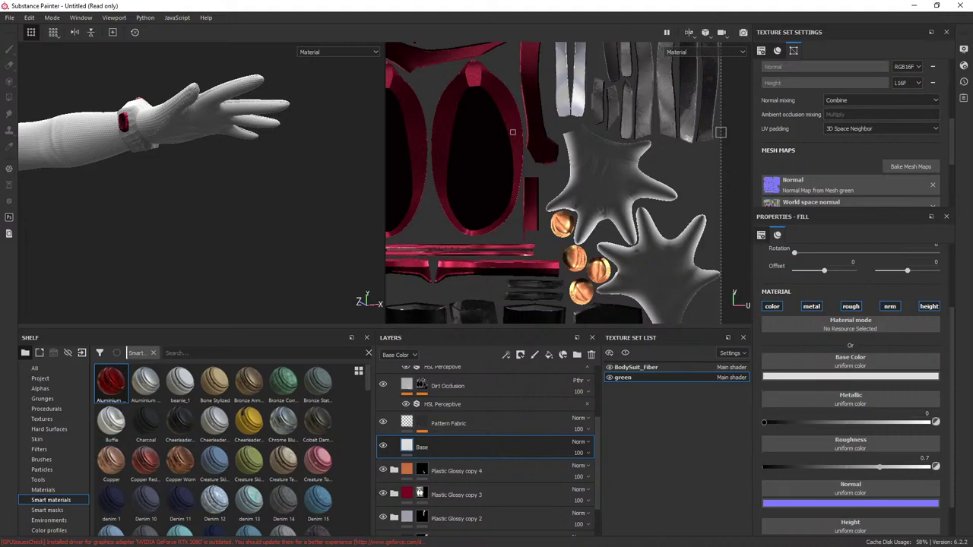
left_click(849, 376)
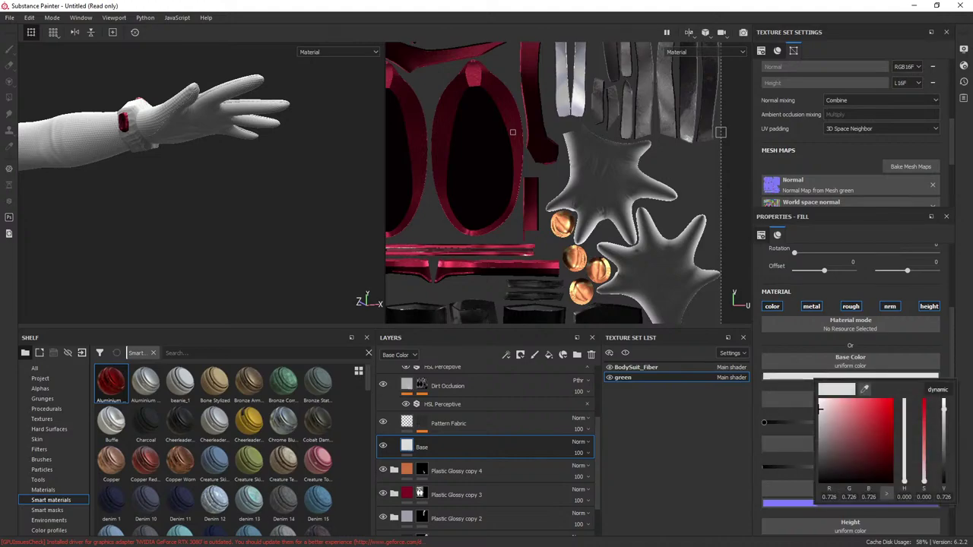
left_click_drag(819, 408, 819, 451)
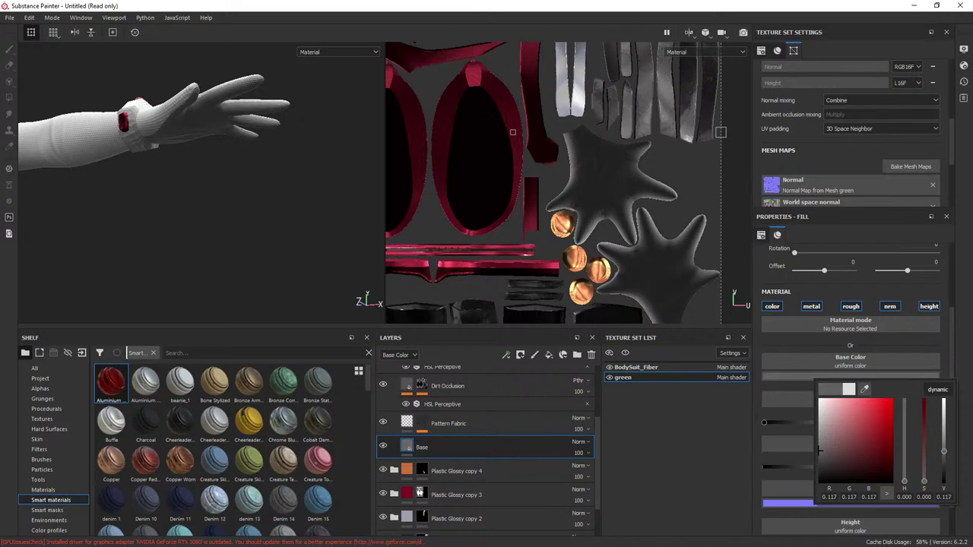
key("ctrl+z")
key("ctrl+z")
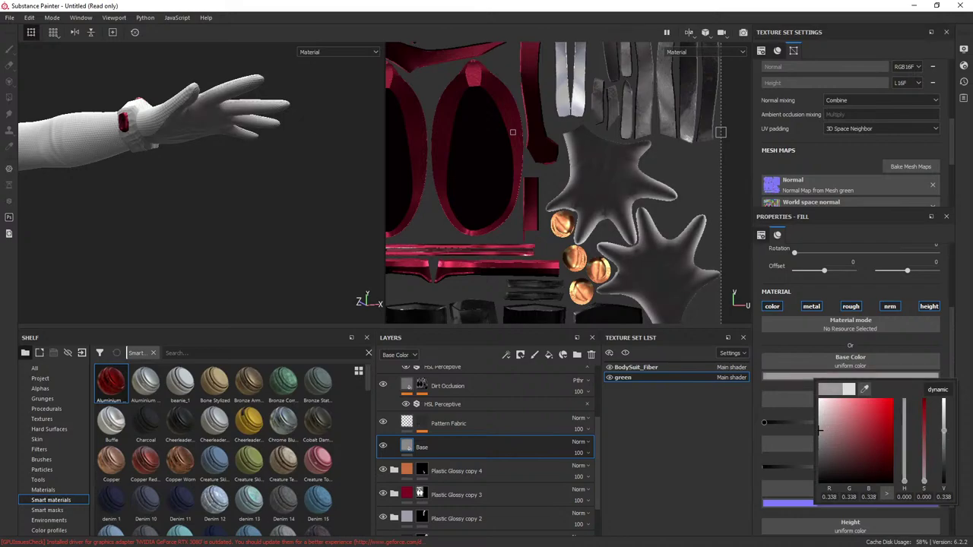
key("Escape")
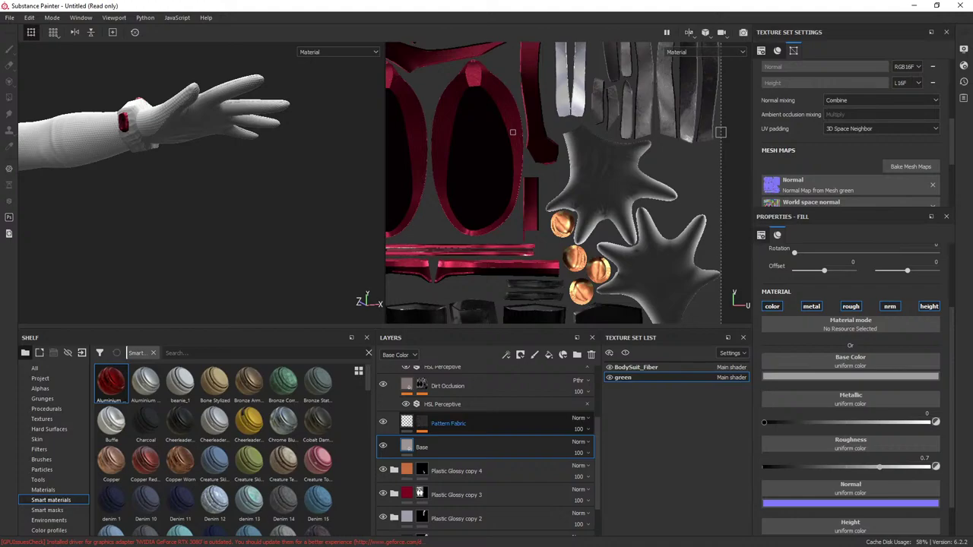
Lower the Pattern Fabric Tile Generator's UV Scale to enlarge the woven pattern
left_click(448, 423)
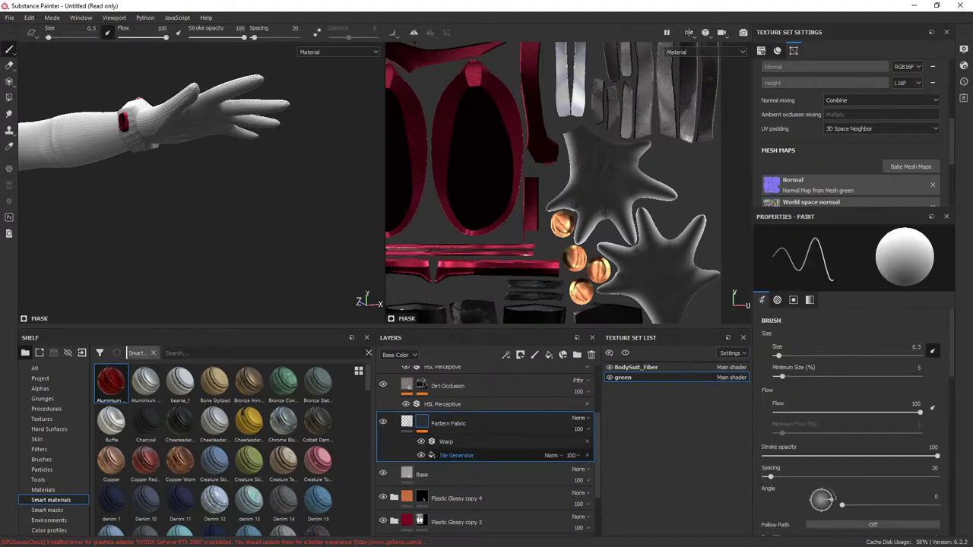
left_click(446, 442)
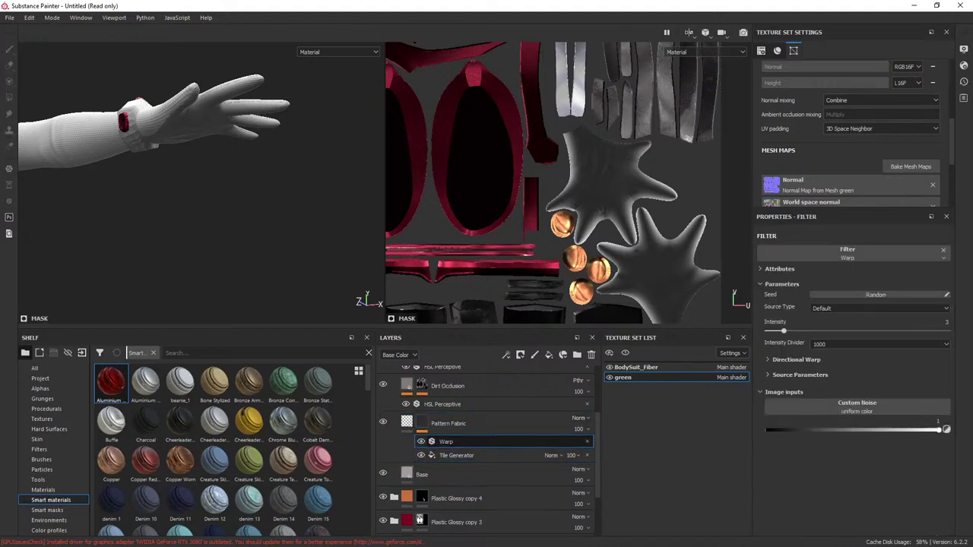
left_click(456, 455)
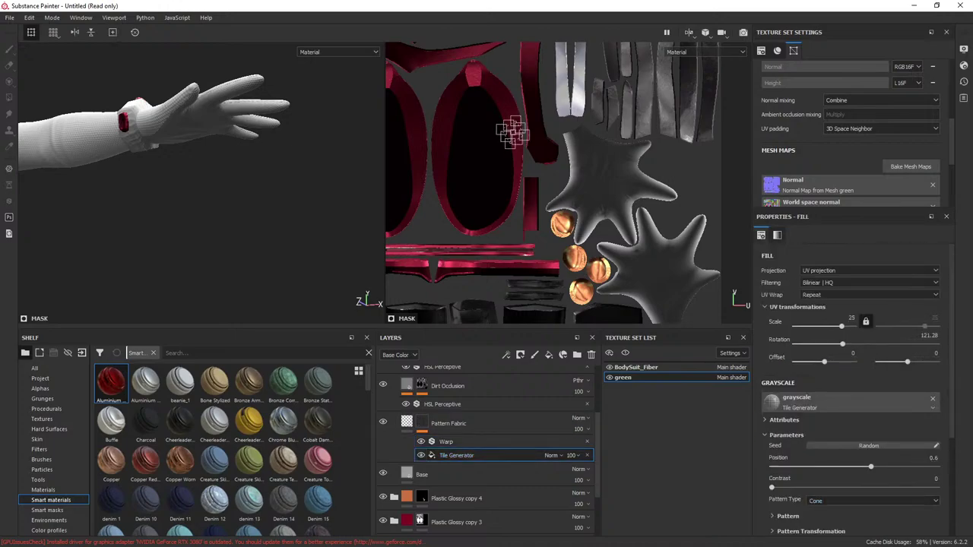
scroll(201, 121, "up", 5)
left_click_drag(200, 122, 255, 148, "alt")
left_click_drag(841, 326, 842, 325)
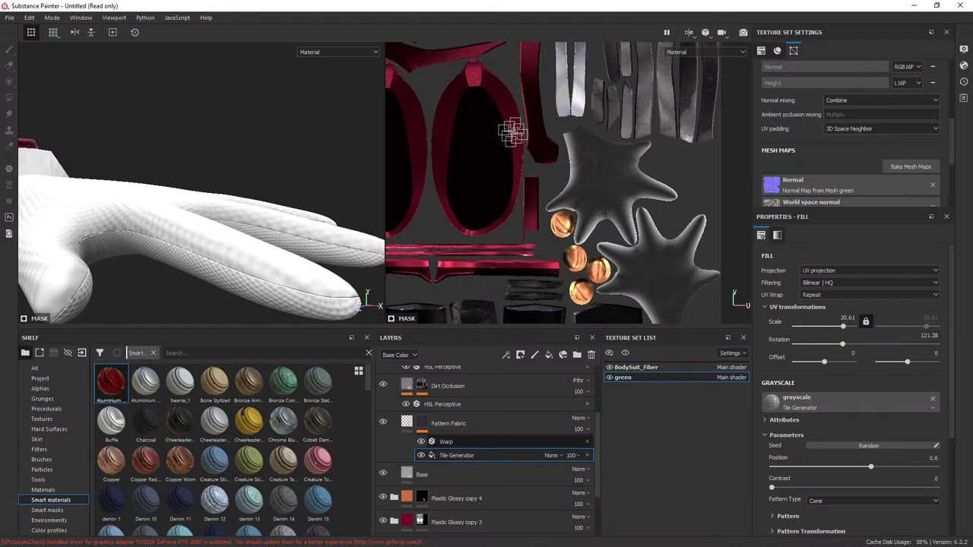
Darken the Base fill layer's colour in its colour picker
scroll(494, 444, "down", 2)
left_click(448, 443)
left_click(850, 466)
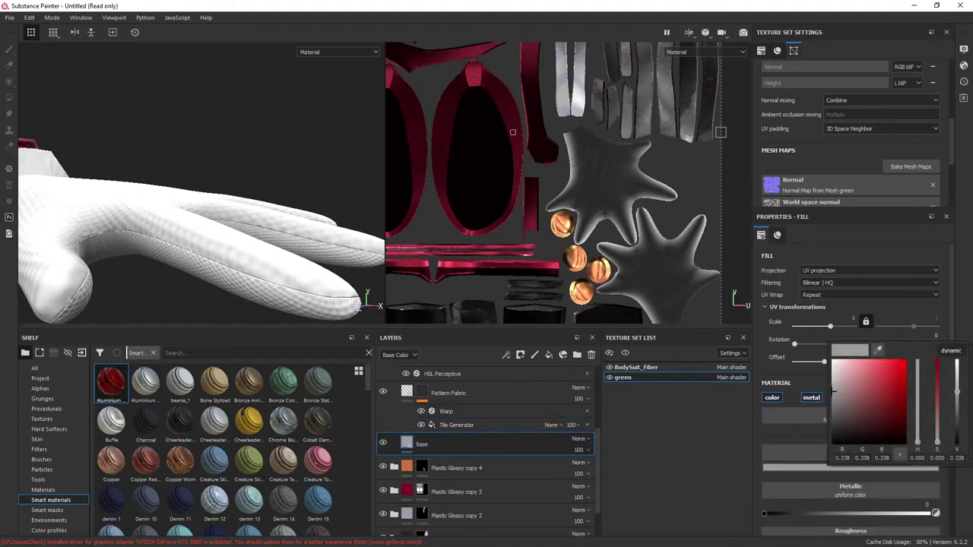
left_click_drag(833, 391, 833, 417)
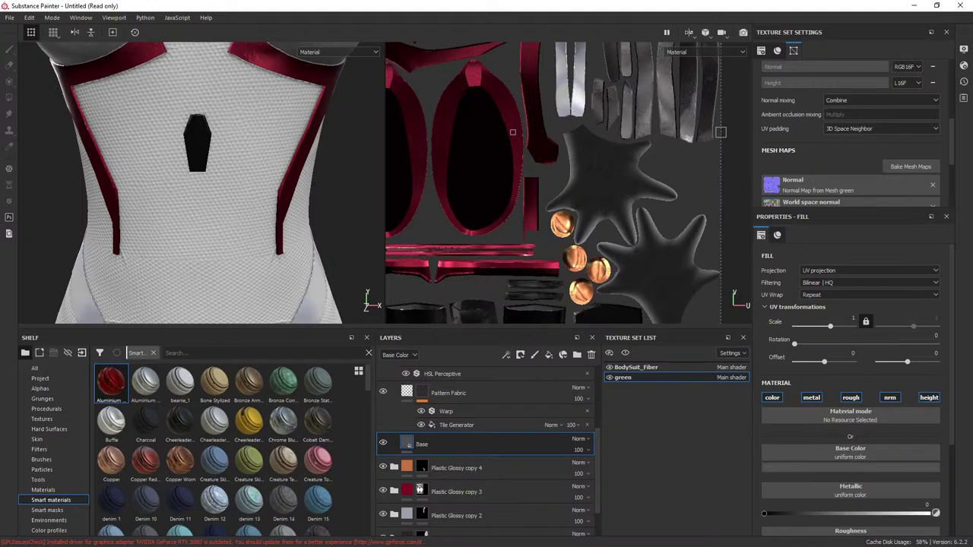
scroll(486, 448, "up", 3)
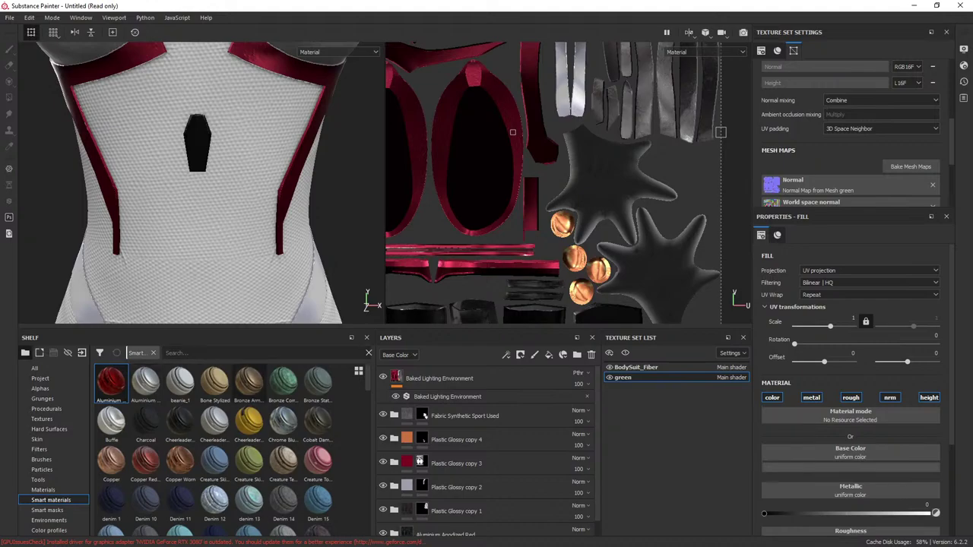
Add Aluminium Brushed Worn as a new layer with a black mask
left_click(145, 380)
left_click_drag(512, 132, 513, 132)
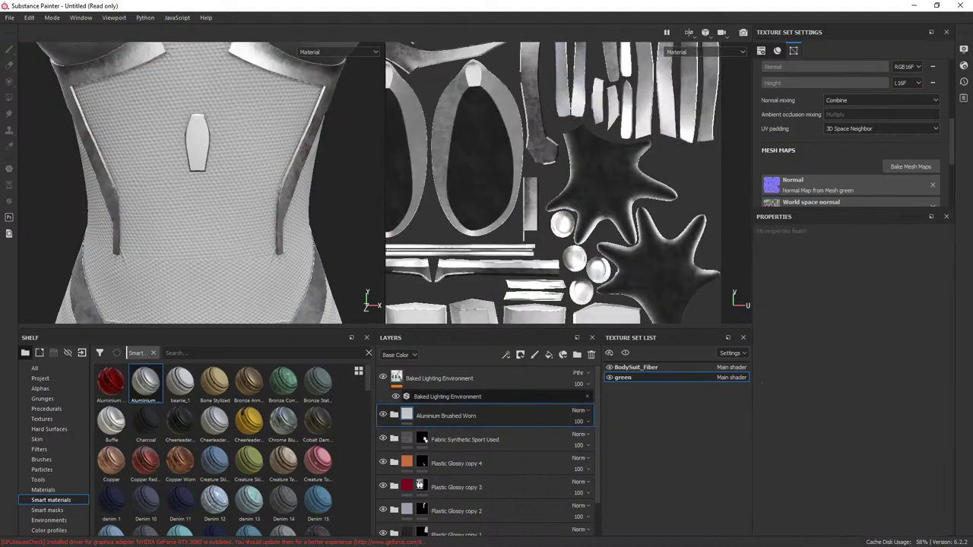
right_click(410, 414)
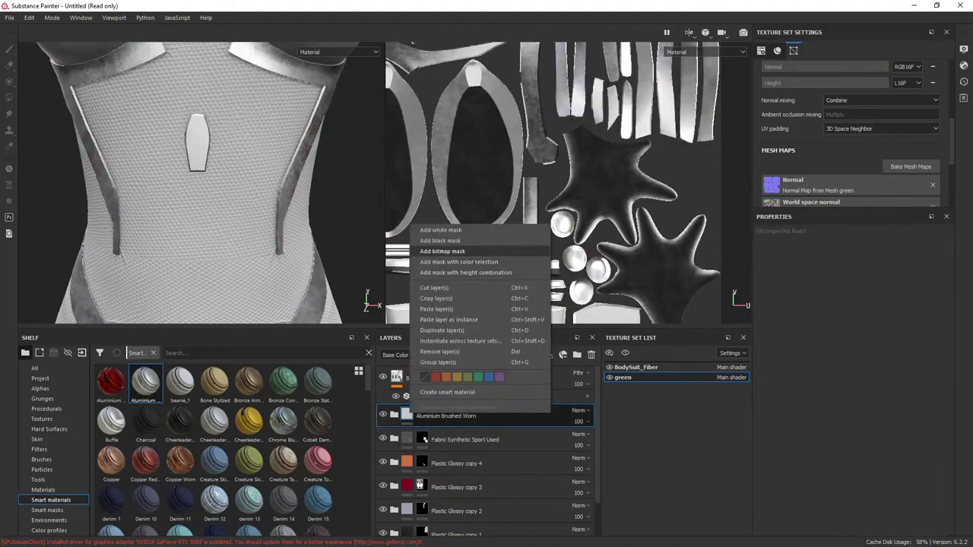
left_click(450, 250)
Polygon-fill the coffin-shaped chest plate UV piece on the aluminium mask
middle_click_drag(571, 287, 577, 174)
key("4")
scroll(575, 173, "up", 5)
left_click_drag(517, 171, 684, 190)
left_click_drag(505, 144, 697, 179)
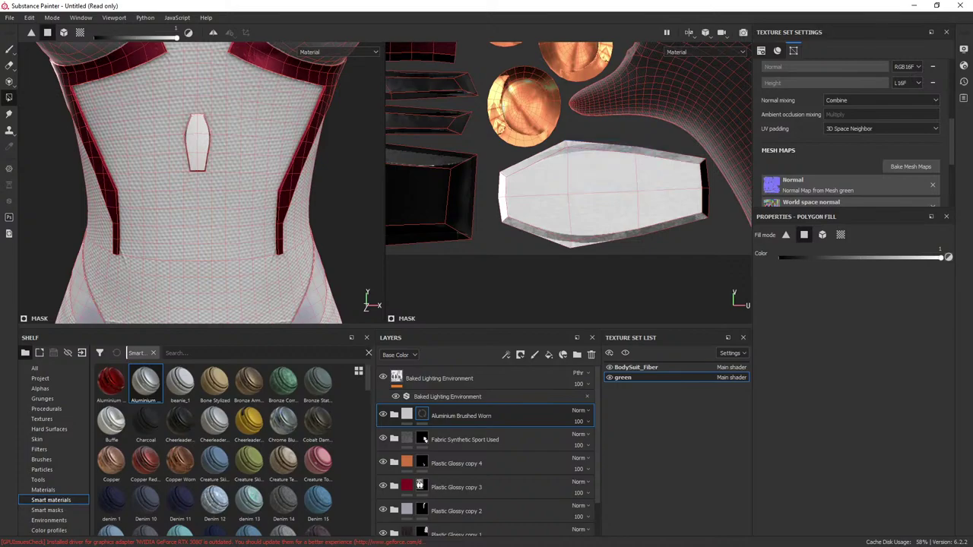
Set the Aluminium Base colour to dark grey 0.190
left_click(394, 415)
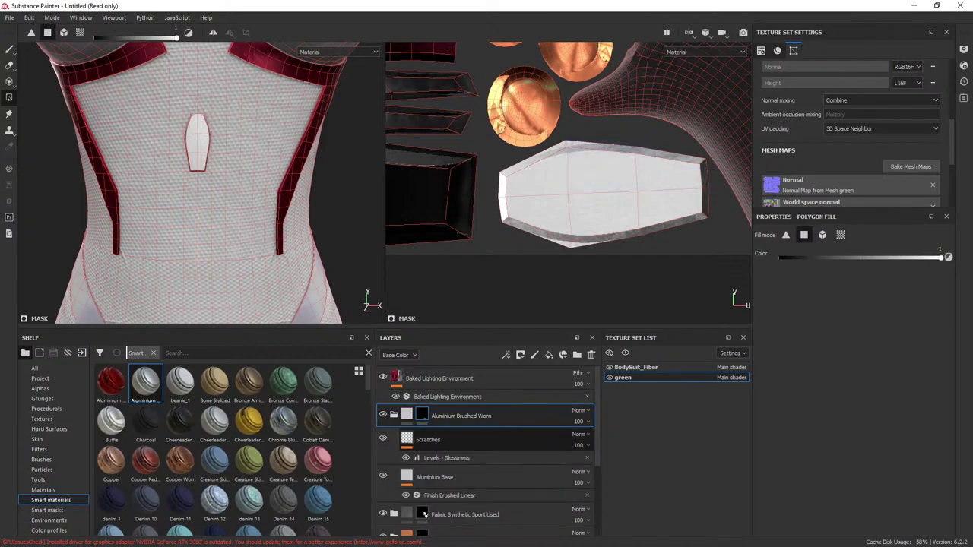
left_click(448, 477)
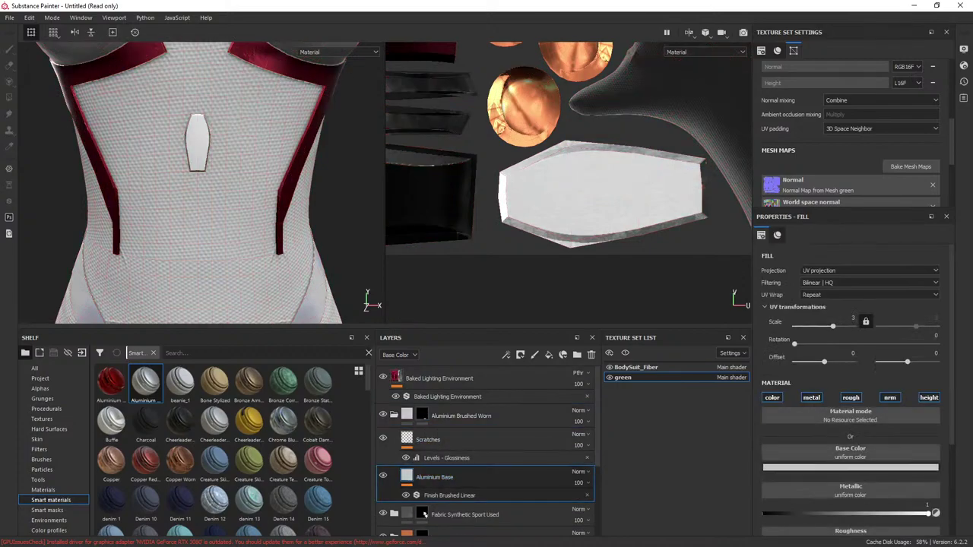
left_click(798, 458)
mouse_move(818, 406)
left_mouse_down()
mouse_move(817, 414)
mouse_move(818, 405)
left_mouse_up()
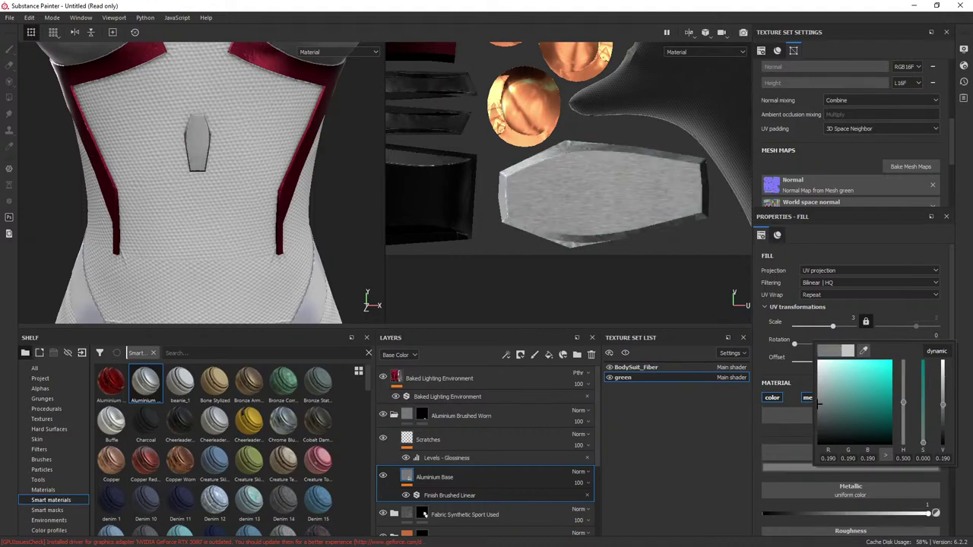
scroll(202, 183, "down", 5)
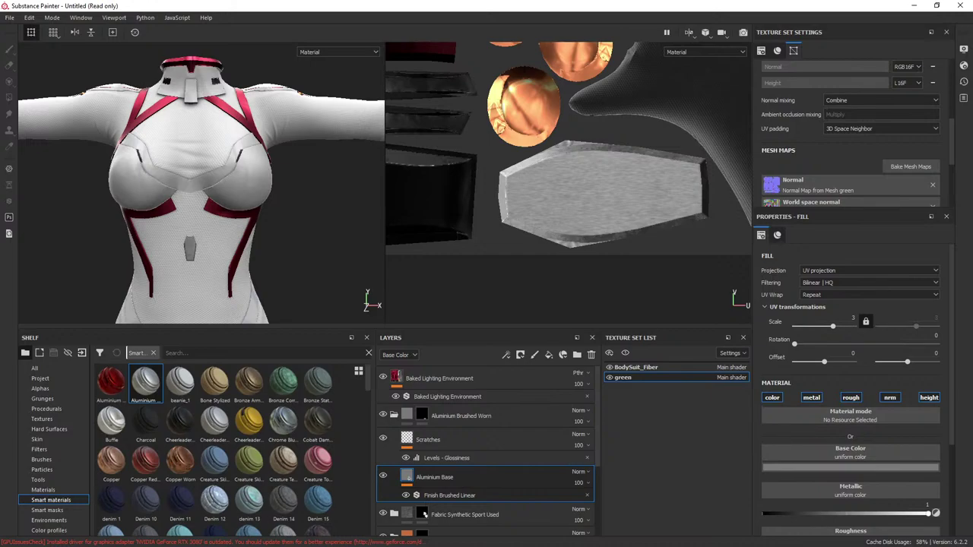
Collapse Aluminium Brushed Worn and drag it down to sit just above Aluminium Anodized Red
scroll(183, 107, "up", 5)
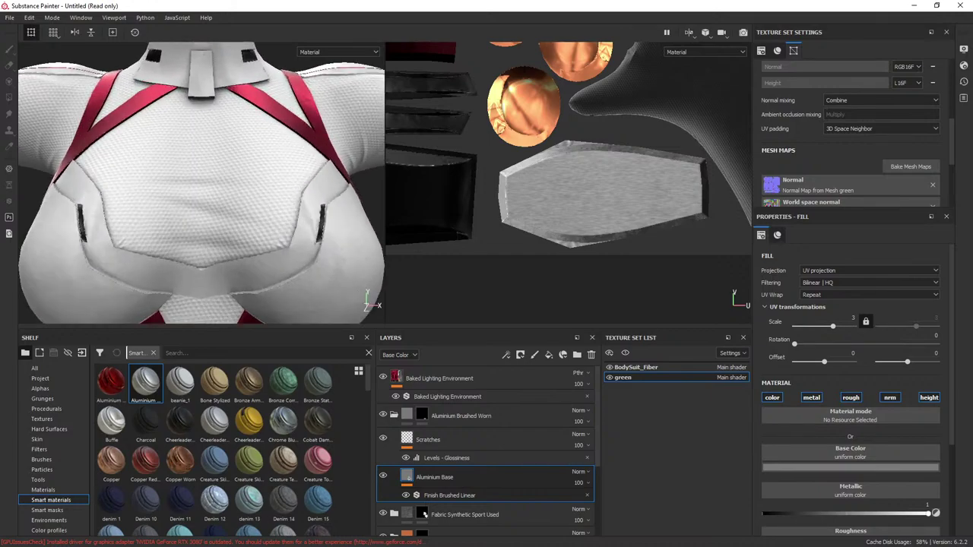
scroll(201, 182, "down", 5)
middle_click_drag(198, 182, 198, 145)
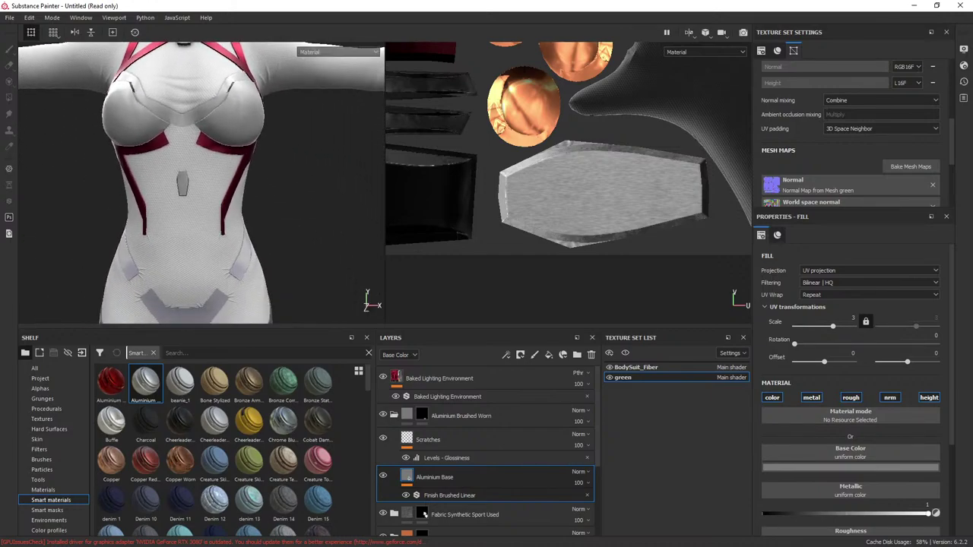
left_click(394, 416)
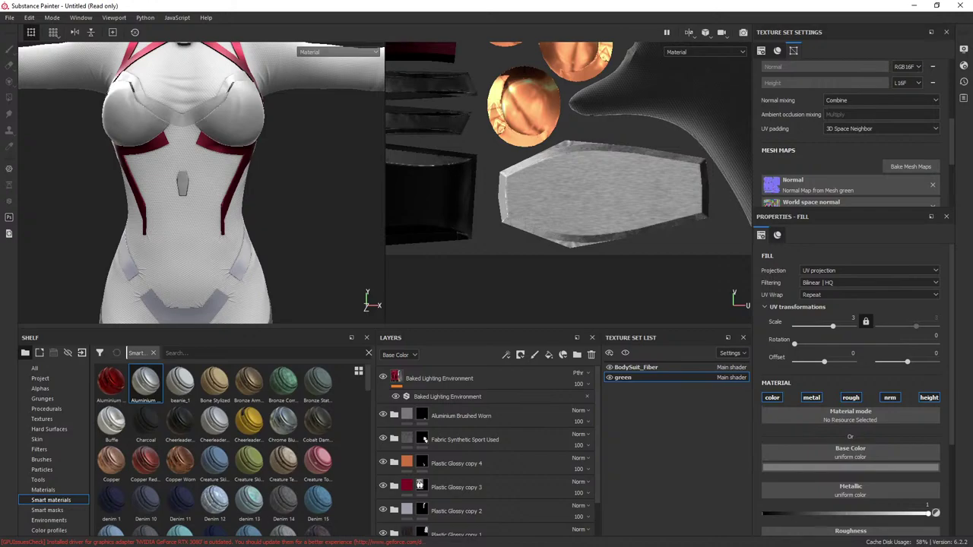
scroll(487, 455, "down", 1)
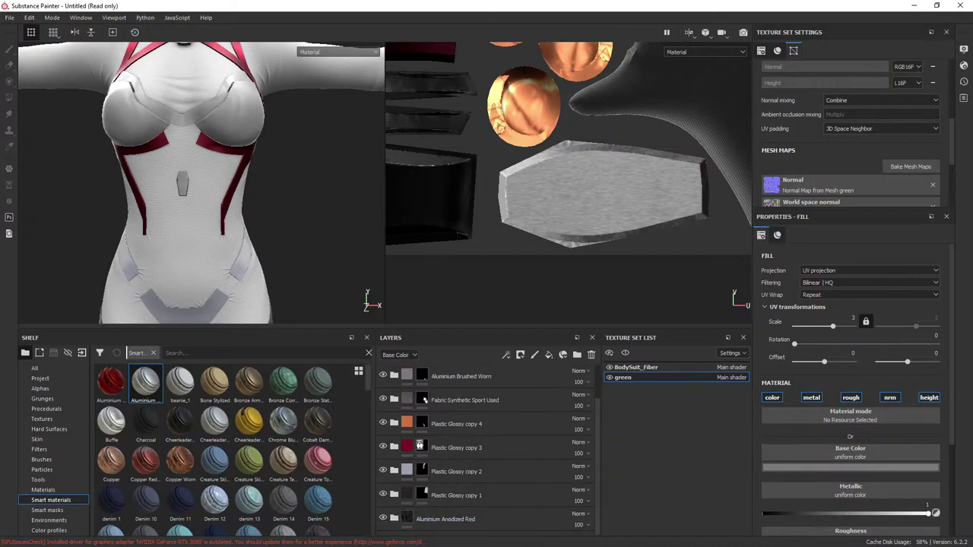
middle_click_drag(197, 228, 183, 114, "alt")
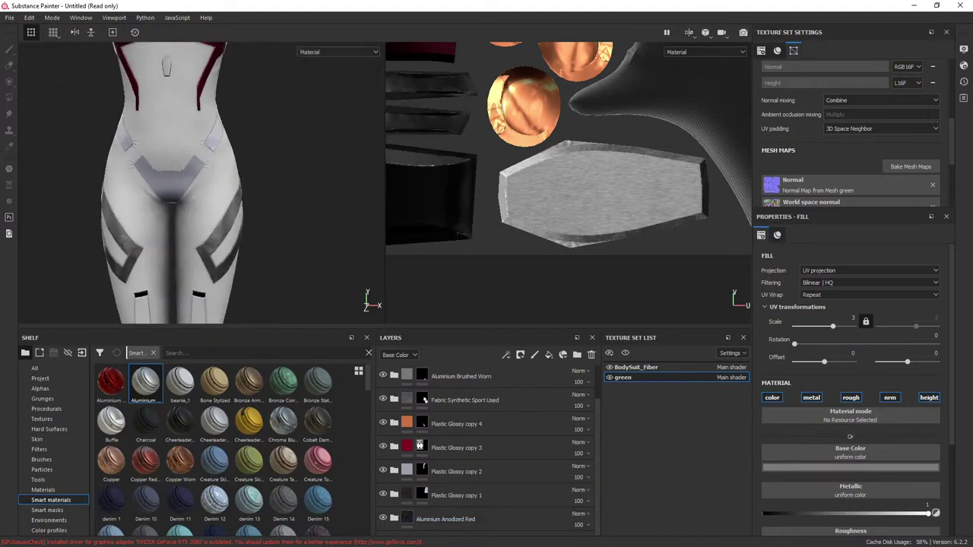
key("ctrl+z")
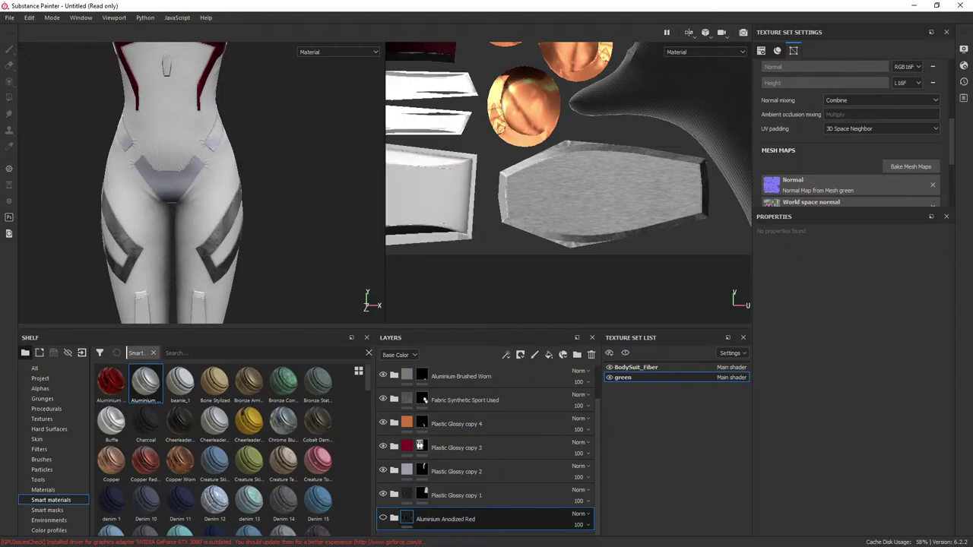
mouse_move(456, 416)
left_mouse_down()
mouse_move(447, 523)
mouse_move(453, 495)
left_mouse_up()
scroll(487, 449, "down", 1)
key("1")
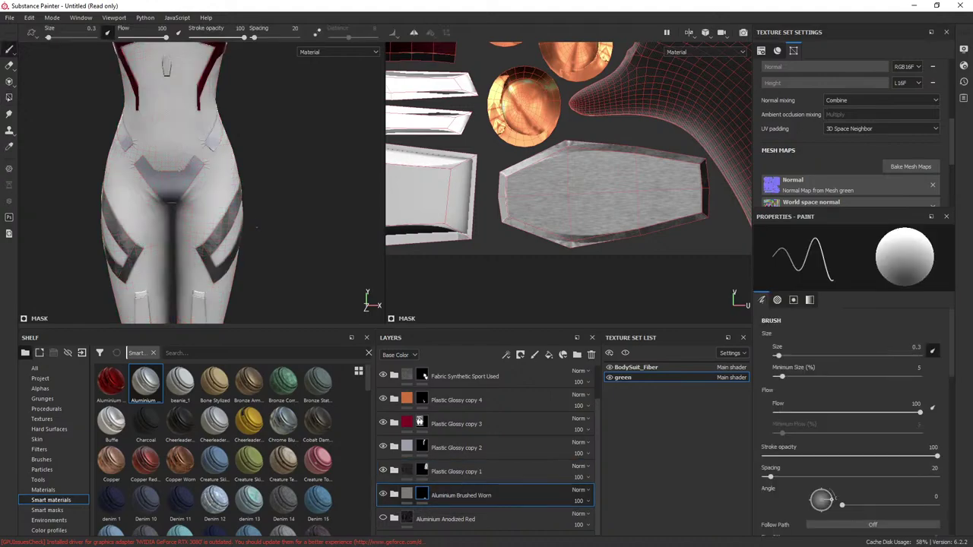
middle_click_drag(257, 227, 236, 173)
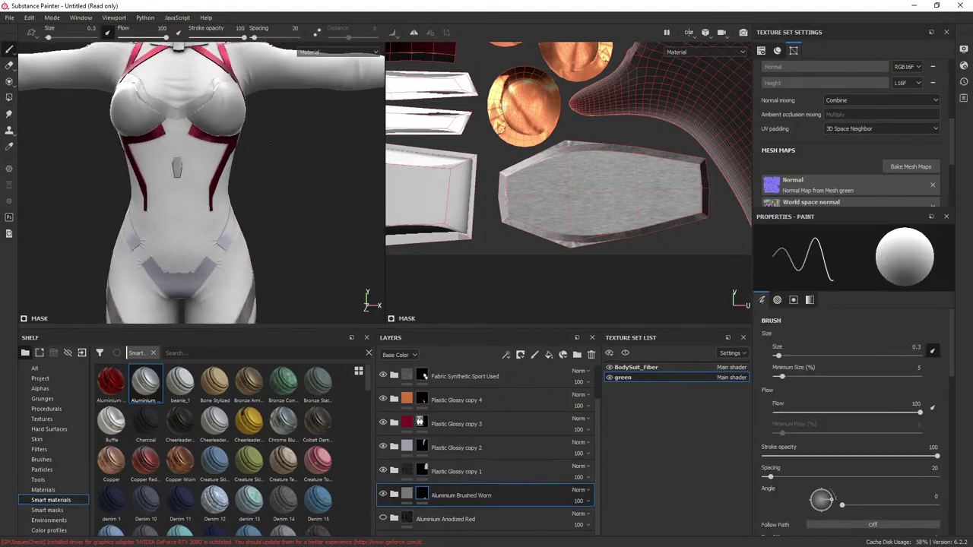
scroll(270, 143, "up", 3)
left_click_drag(269, 143, 274, 167, "alt")
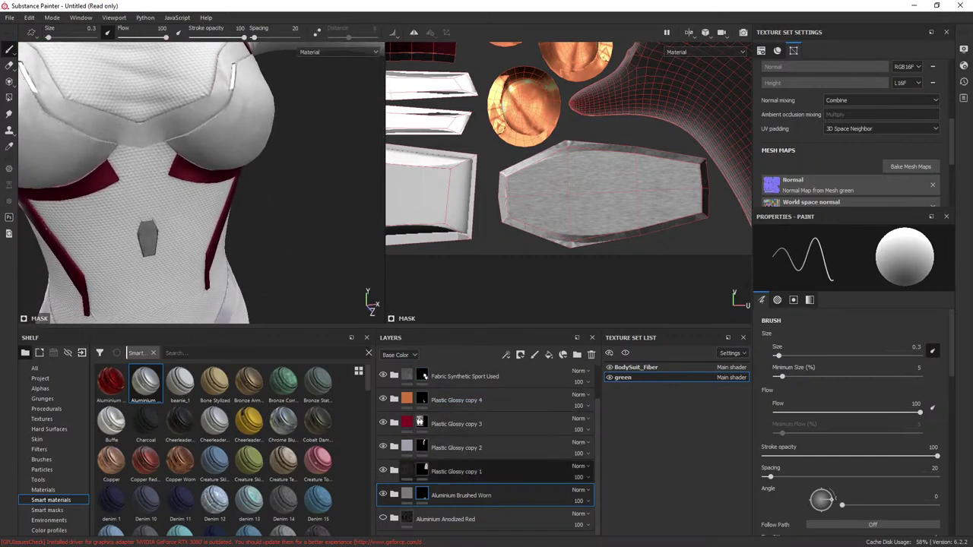
right_click(430, 497)
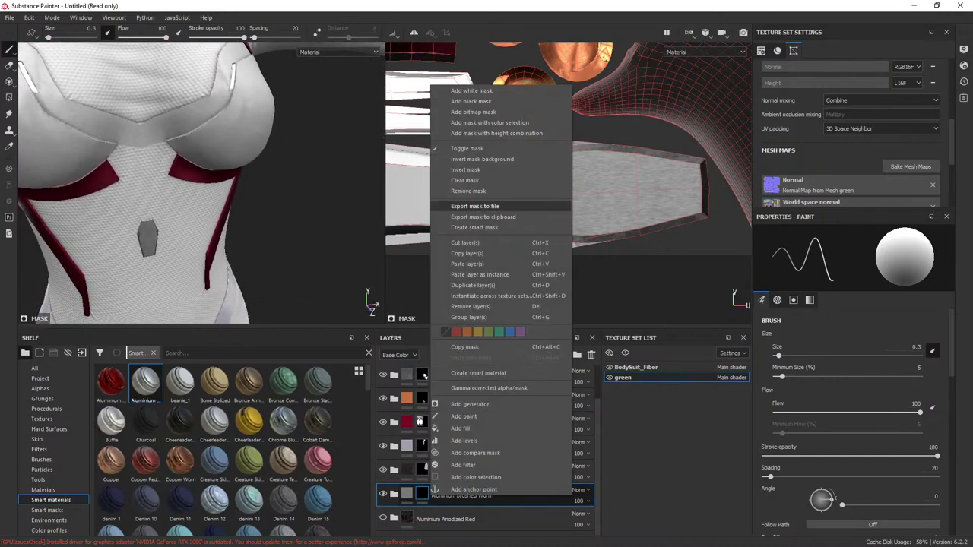
left_click(468, 190)
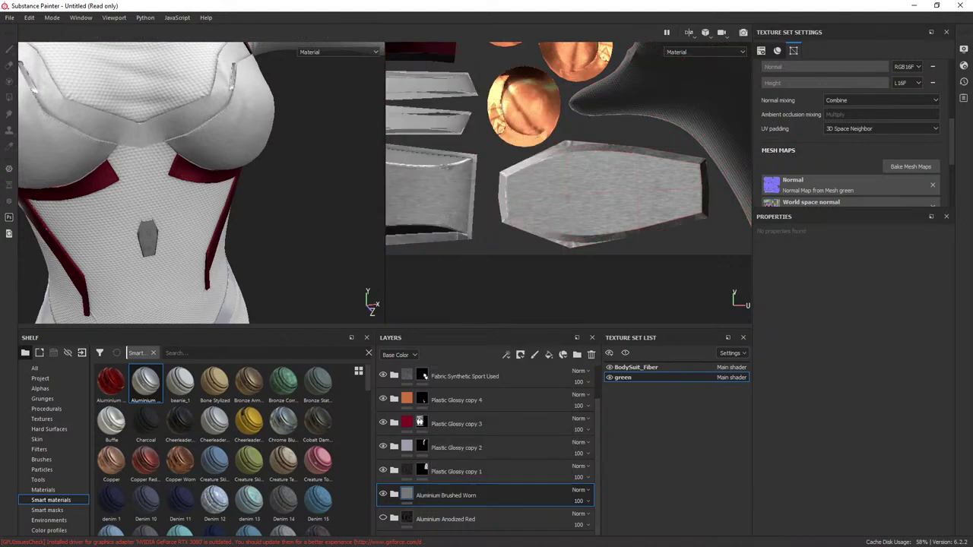
left_click_drag(198, 182, 266, 173, "alt")
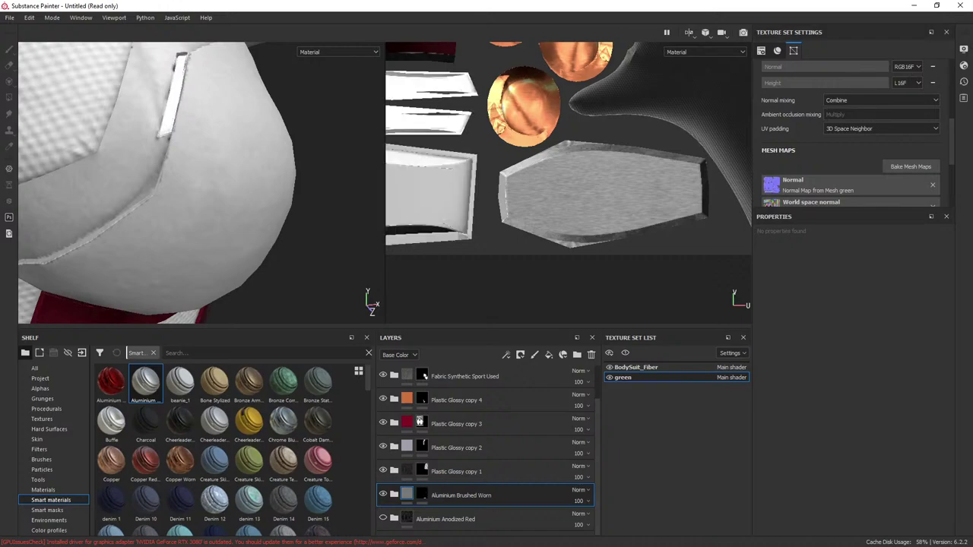
left_click_drag(202, 183, 228, 198, "alt")
left_click(456, 519)
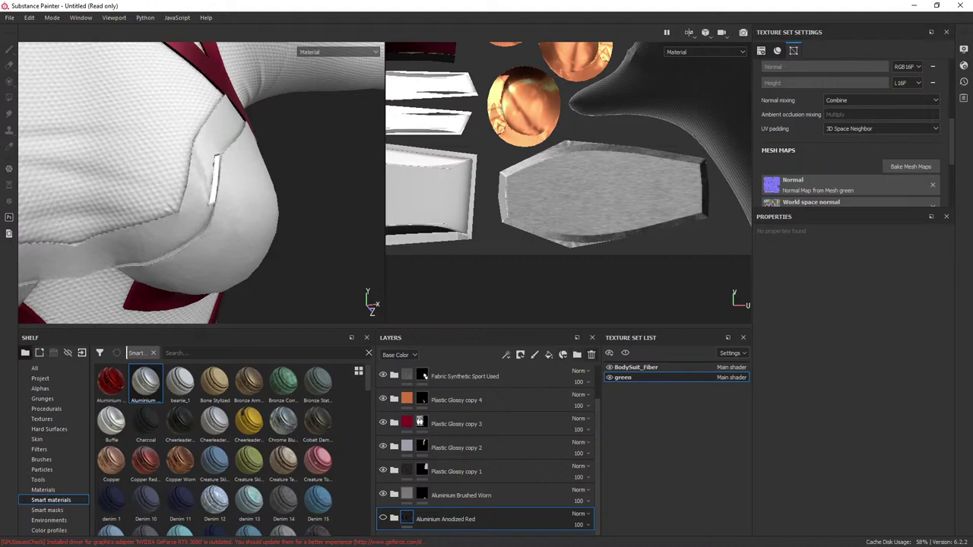
key("Delete")
Search the shelf for 'marb' and add Marble Verde Alpi at the bottom of the layers
left_click(190, 352)
type("m")
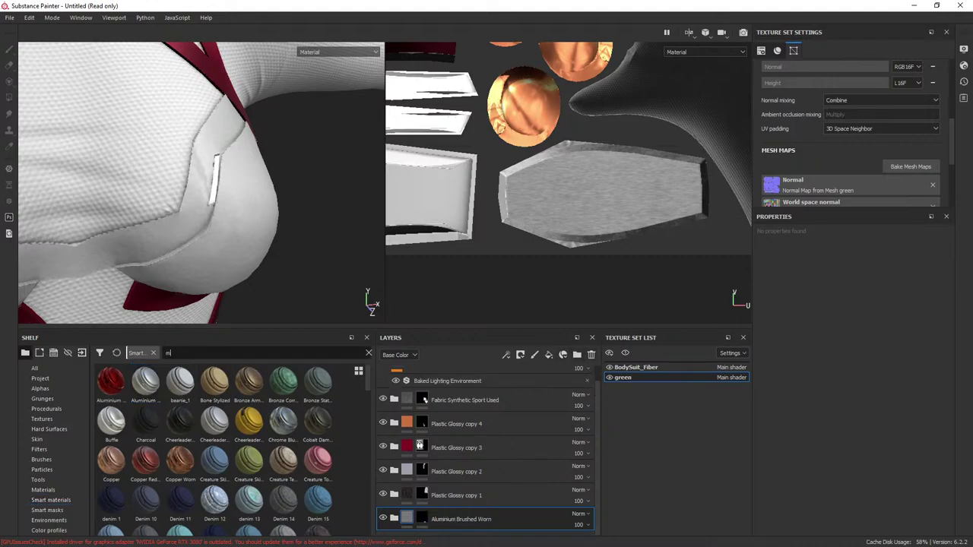
type("arb")
left_click(180, 382)
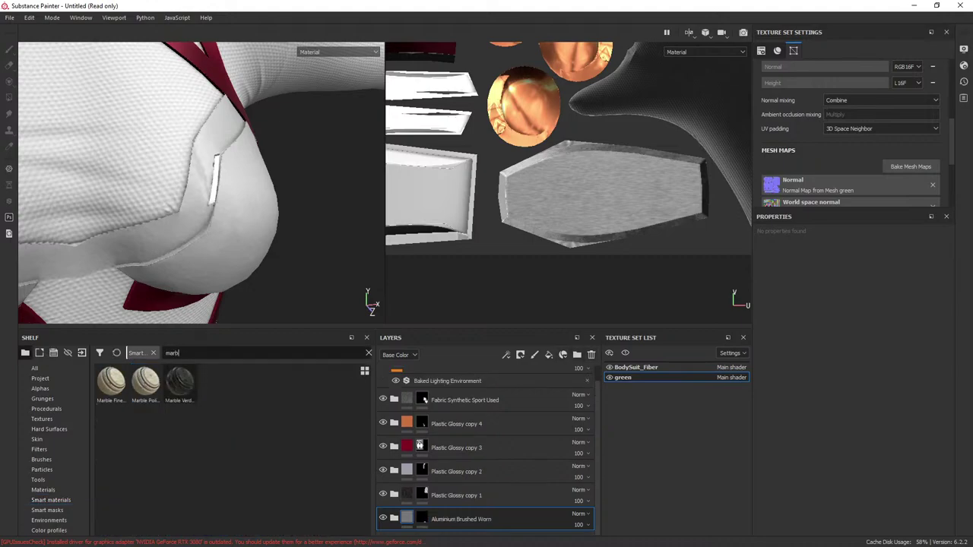
left_click_drag(180, 381, 471, 531)
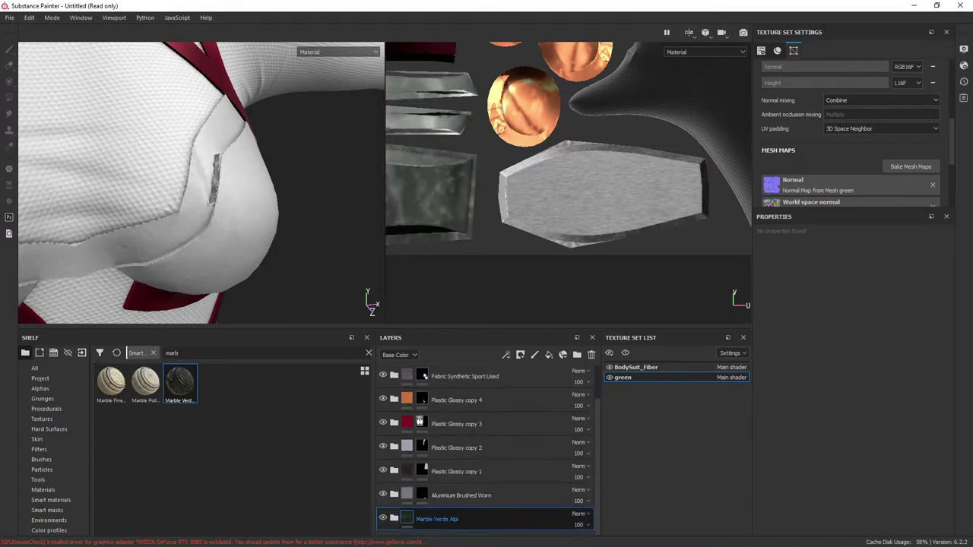
scroll(486, 456, "down", 3)
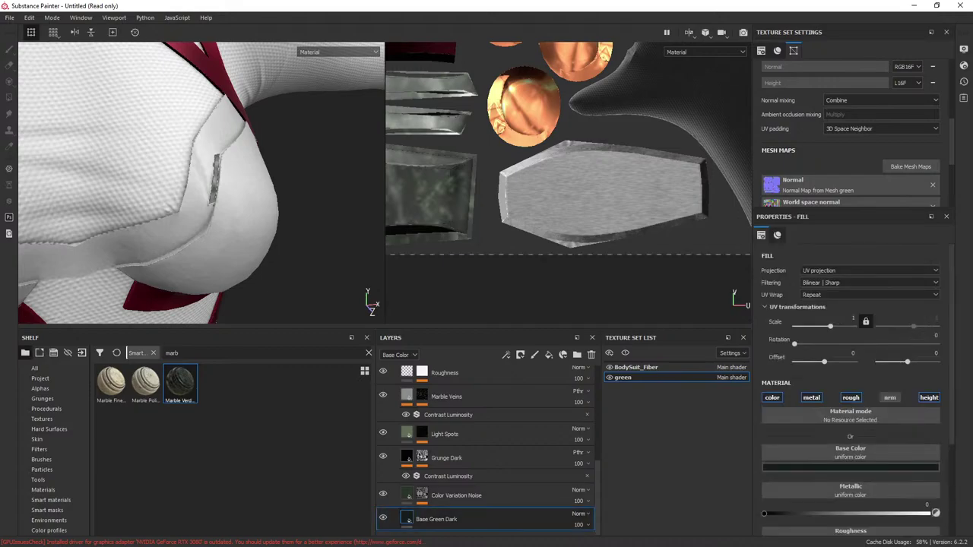
Make the Base Green Dark colour near-black and tint the Color Variation Noise dark grey
left_click(437, 519)
left_click(850, 453)
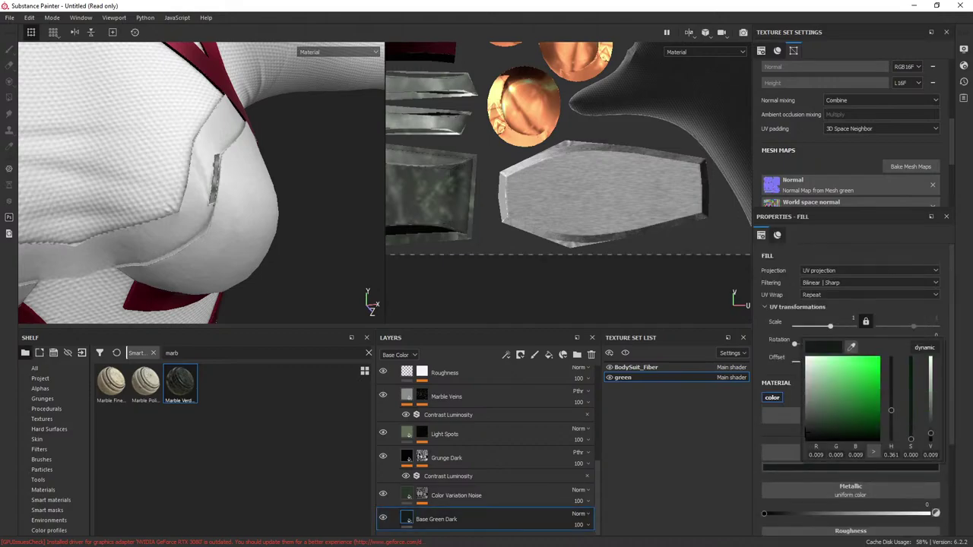
left_click(456, 495)
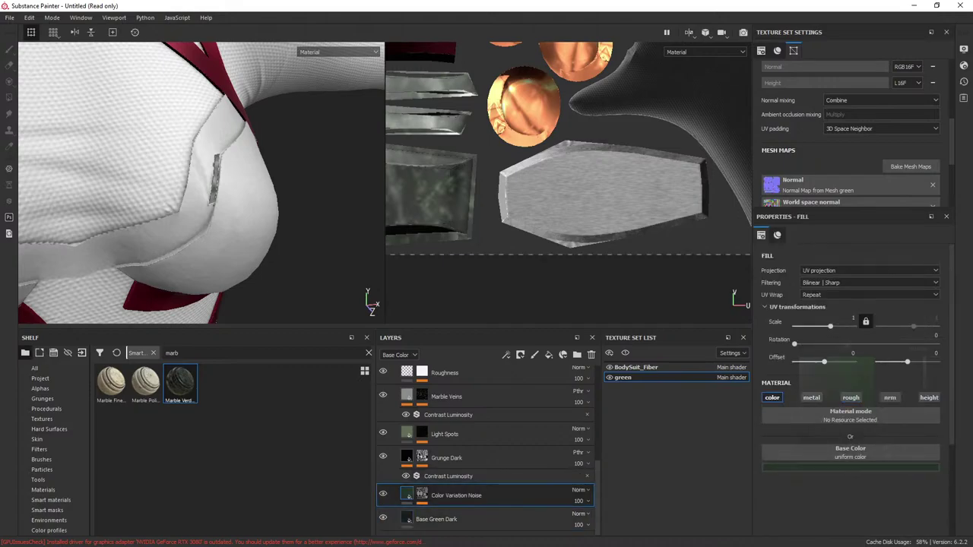
left_click(843, 454)
mouse_move(816, 424)
left_mouse_down()
mouse_move(808, 386)
mouse_move(799, 422)
left_mouse_up()
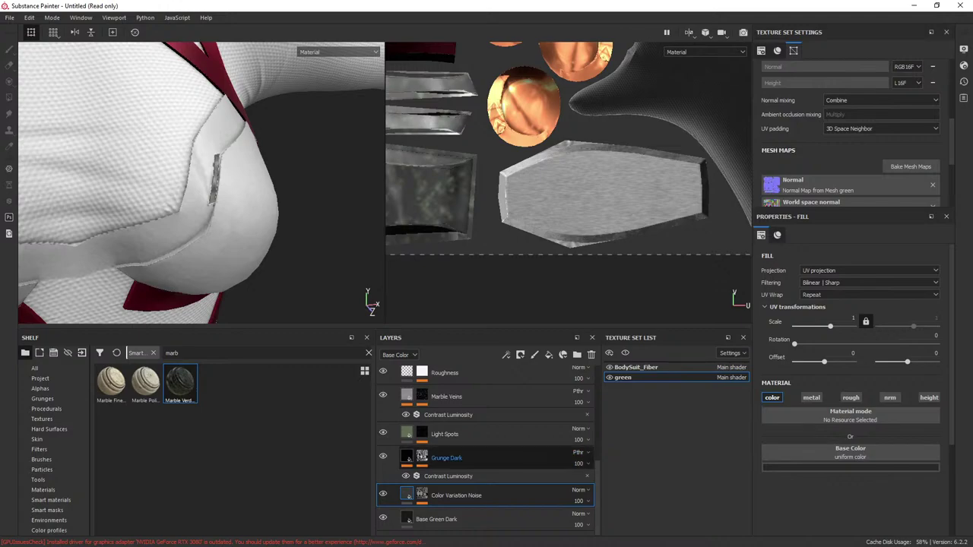
Change the Light Spots colour to light grey, then hide the Light Spots layer
left_click(456, 434)
left_click(844, 452)
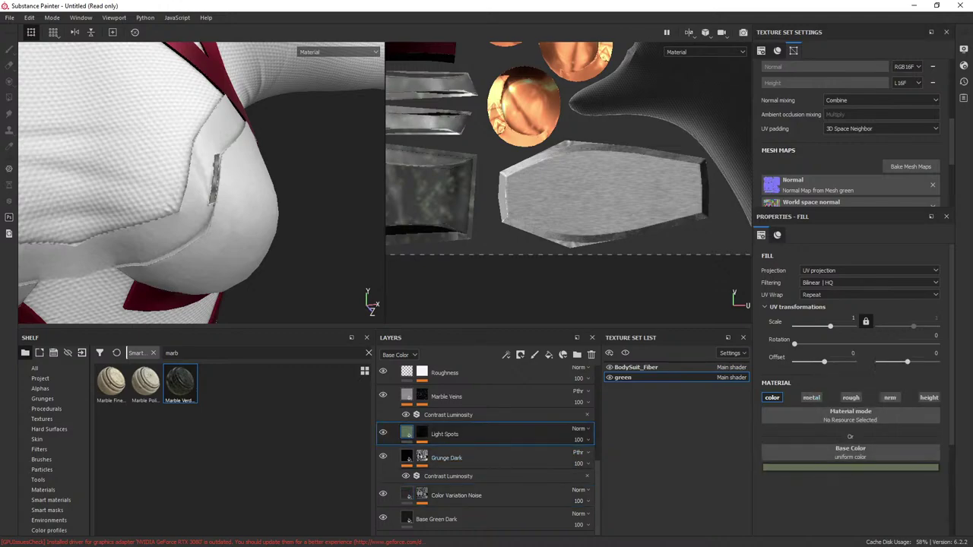
left_click(836, 467)
left_click_drag(817, 408, 804, 382)
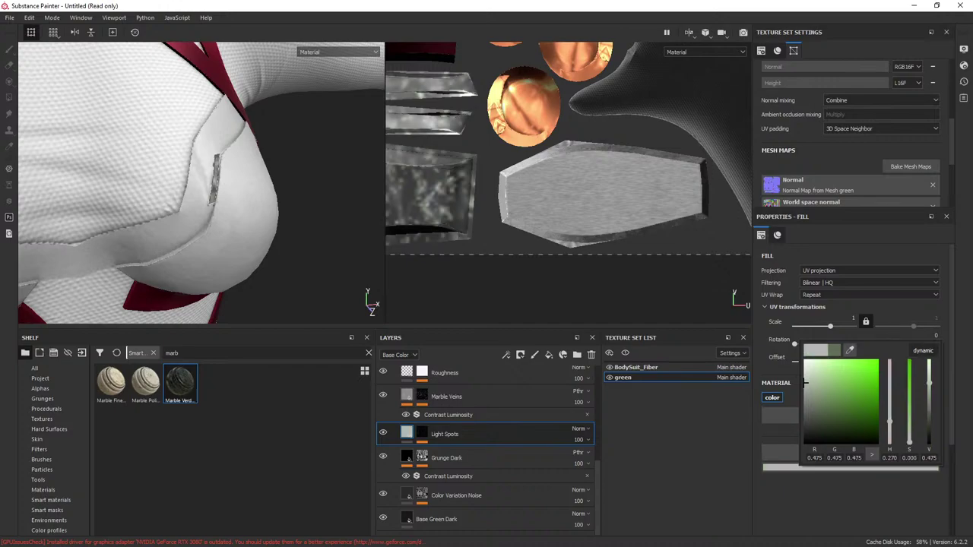
left_click(383, 432)
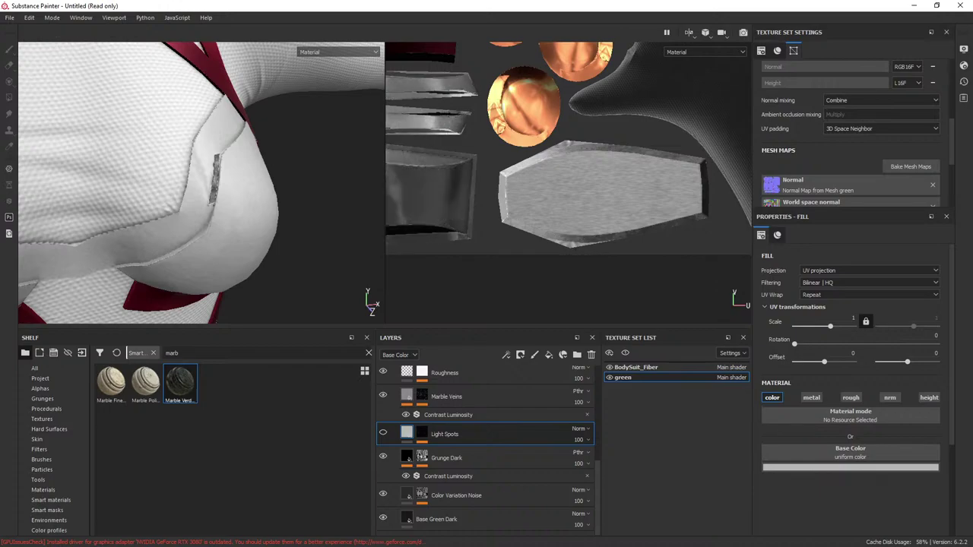
scroll(202, 183, "up", 5)
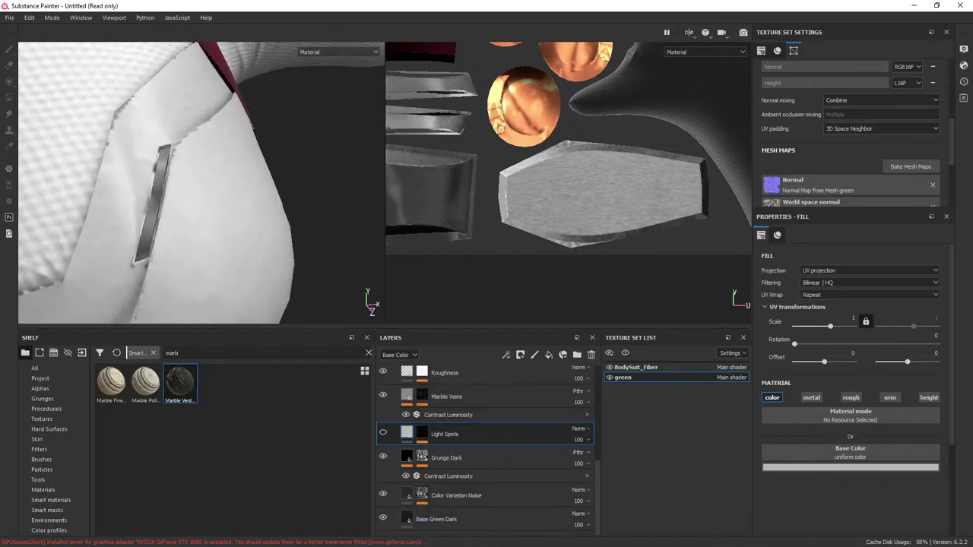
Raise Base Green Dark metallic to 0.8731 and frame the whole model
left_click(436, 519)
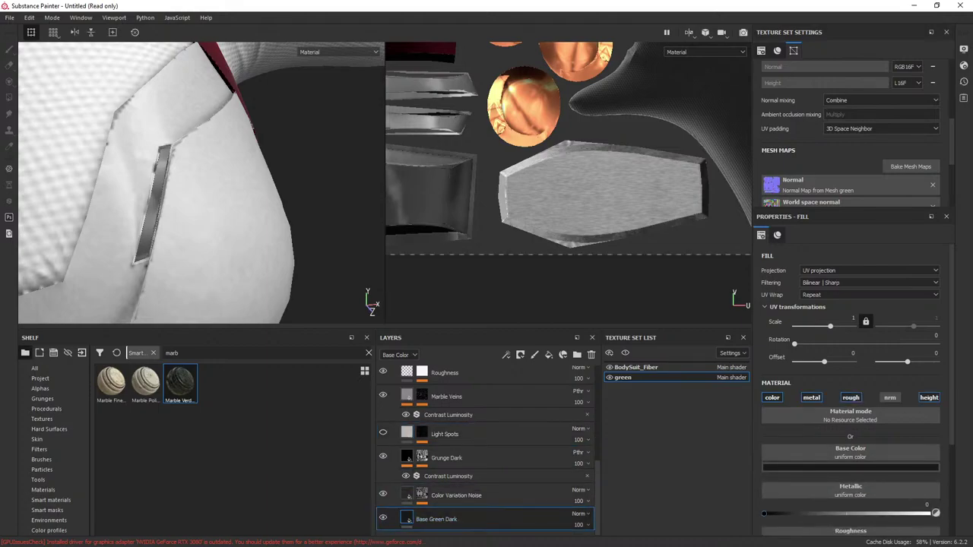
left_click(856, 453)
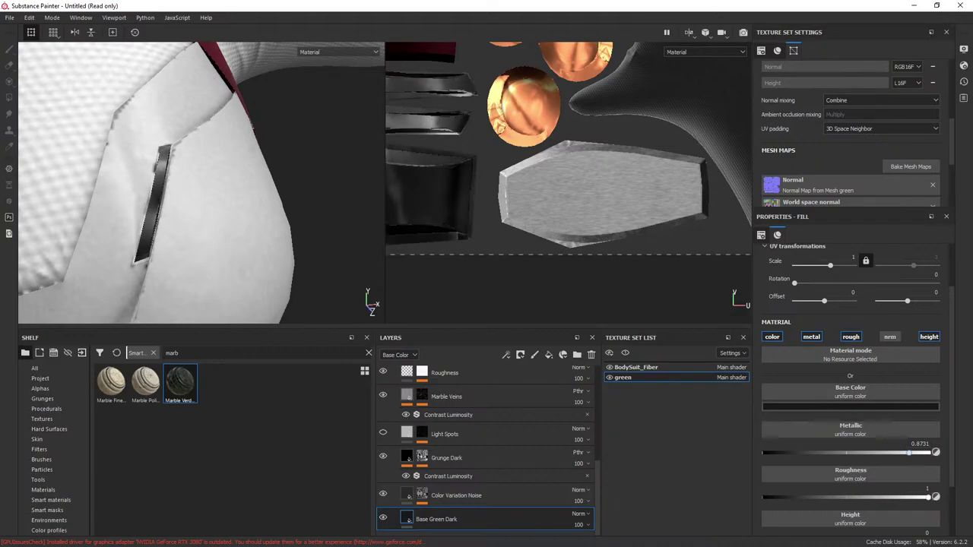
key("f")
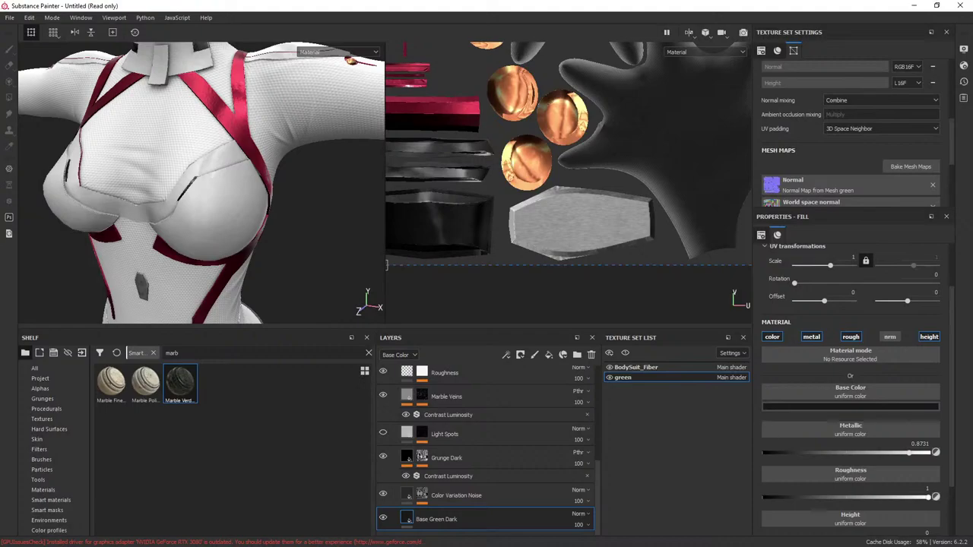
Switch the viewport to 3D only and widen the 3D view
left_click(689, 31)
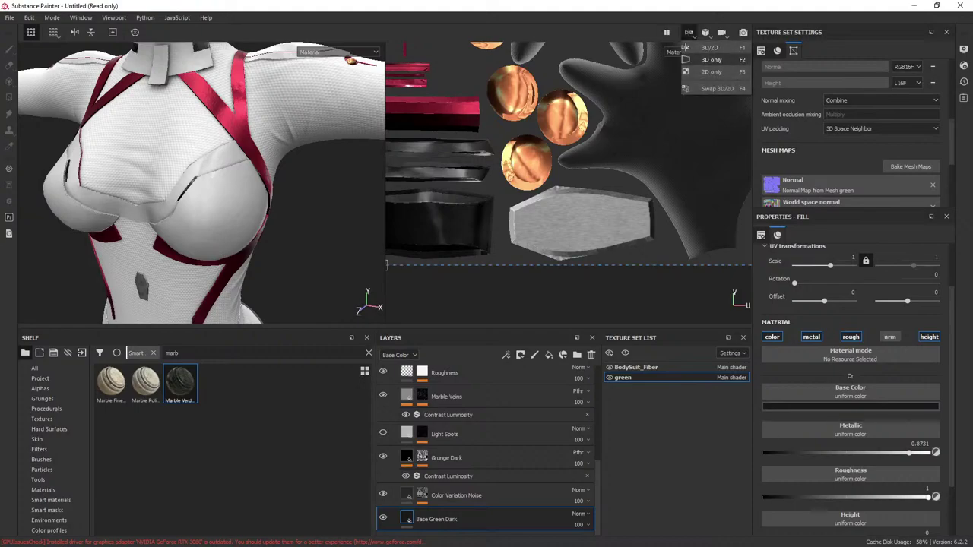
left_click(715, 67)
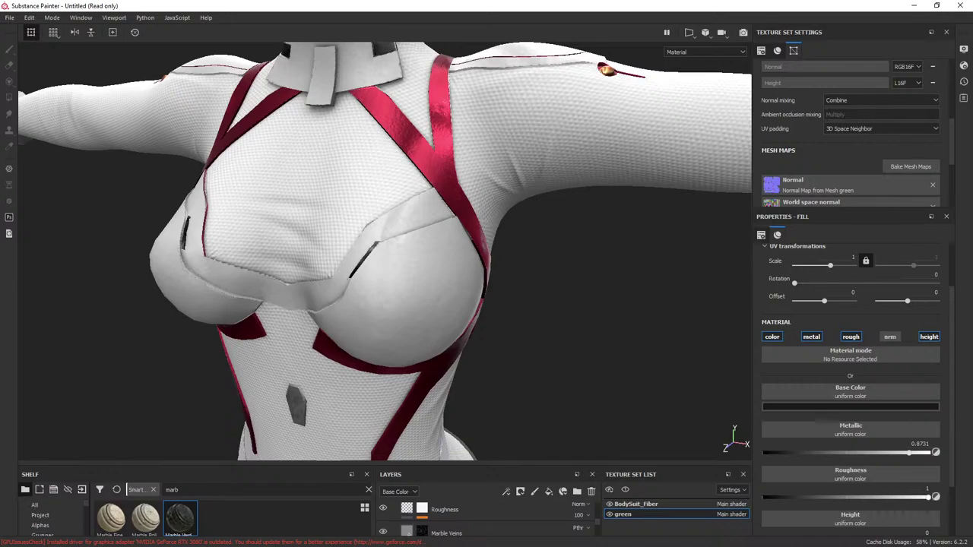
left_click_drag(379, 228, 464, 231, "alt")
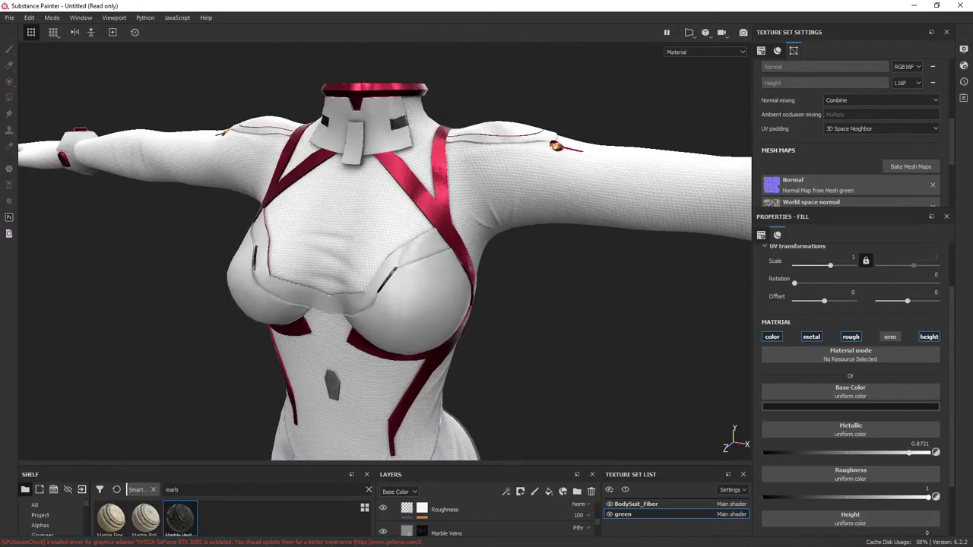
Take two Win+Shift+S snapshots of the bodysuit viewport to the clipboard
key("super+shift+s")
mouse_move(42, 58)
left_mouse_down()
mouse_move(582, 359)
mouse_move(633, 359)
mouse_move(649, 463)
left_mouse_up()
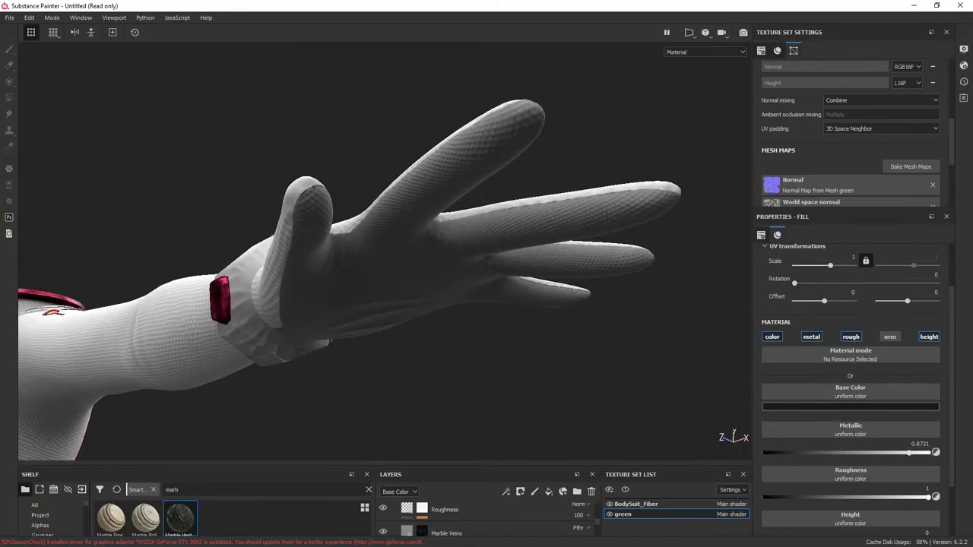
key("super+shift+s")
mouse_move(148, 54)
left_mouse_down()
mouse_move(709, 393)
mouse_move(725, 419)
left_mouse_up()
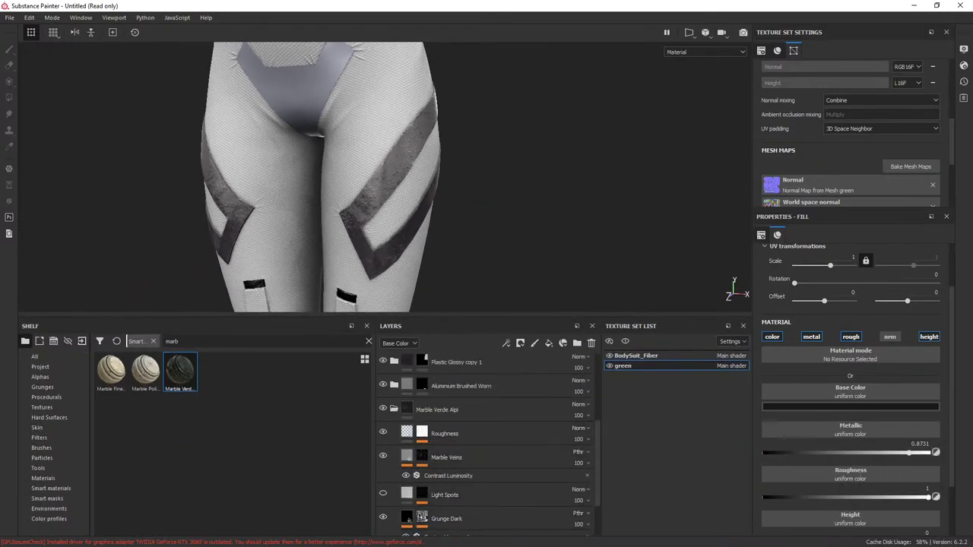
Expand the Plastic Glossy copy 1 group and hide its Roughness Grunge layer
scroll(487, 440, "up", 3)
left_click(394, 471)
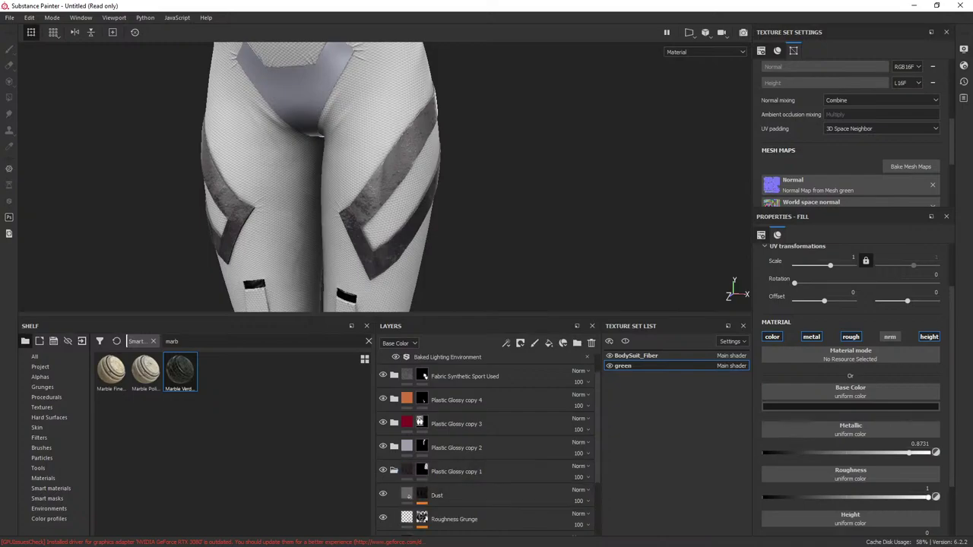
scroll(489, 445, "down", 1)
left_click(383, 489)
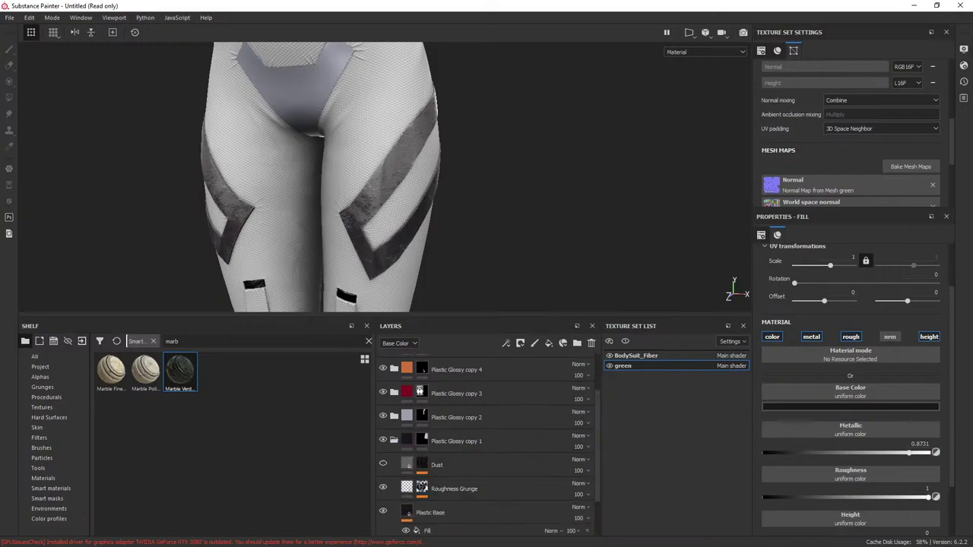
Remove the BnW Spots 2 pattern from the Plastic Base fill
scroll(489, 446, "down", 1)
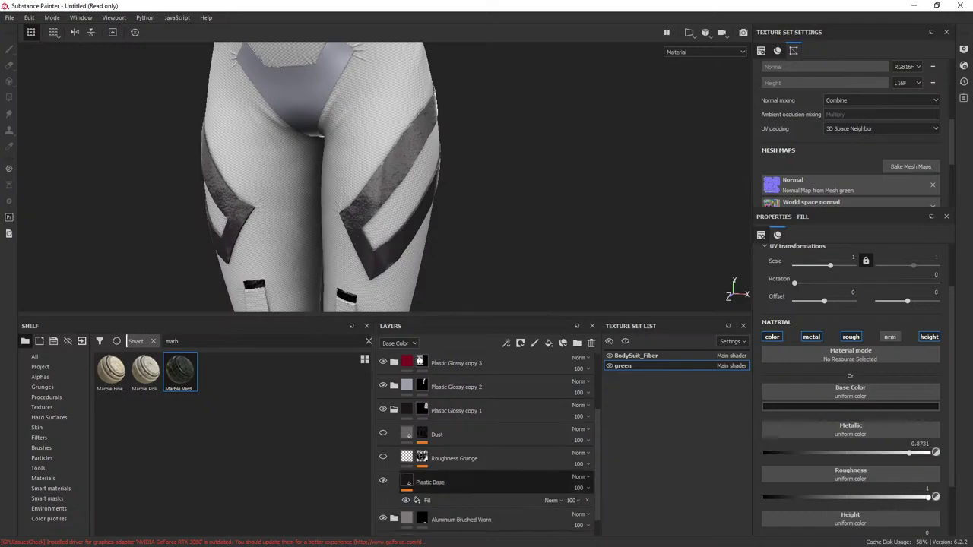
left_click(456, 482)
left_click(472, 500)
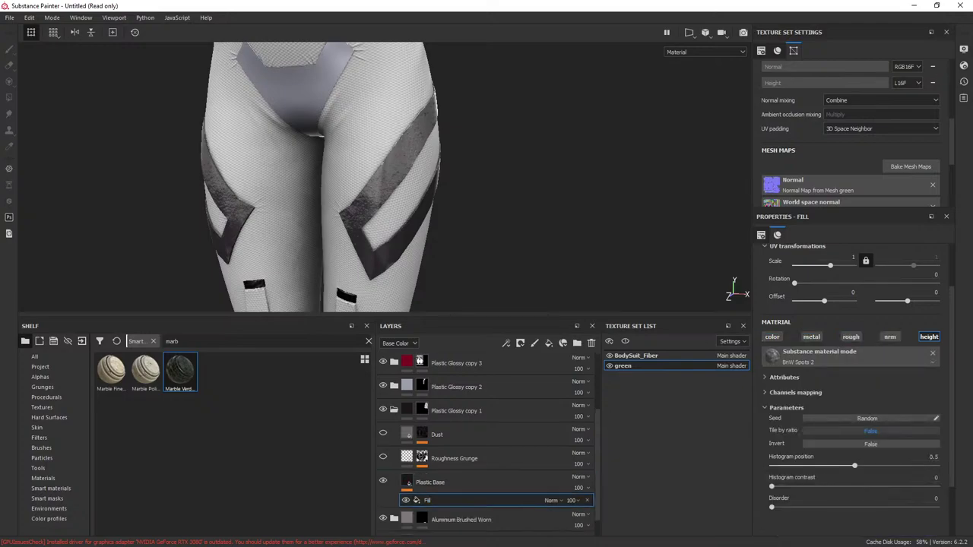
left_click(932, 352)
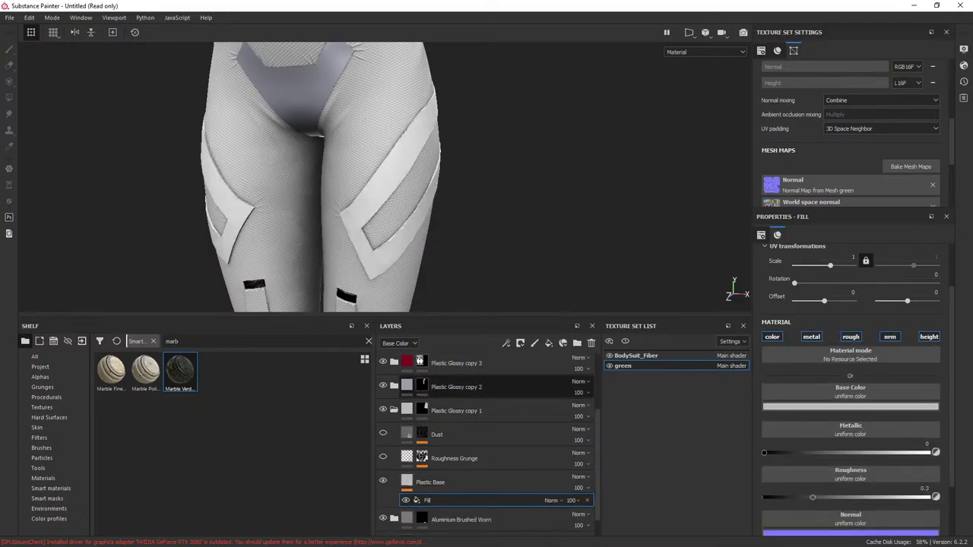
Set the leg trim base colour to black and metallic to 0.63, checking hips and torso
scroll(304, 175, "up", 3)
middle_click_drag(304, 244, 304, 156)
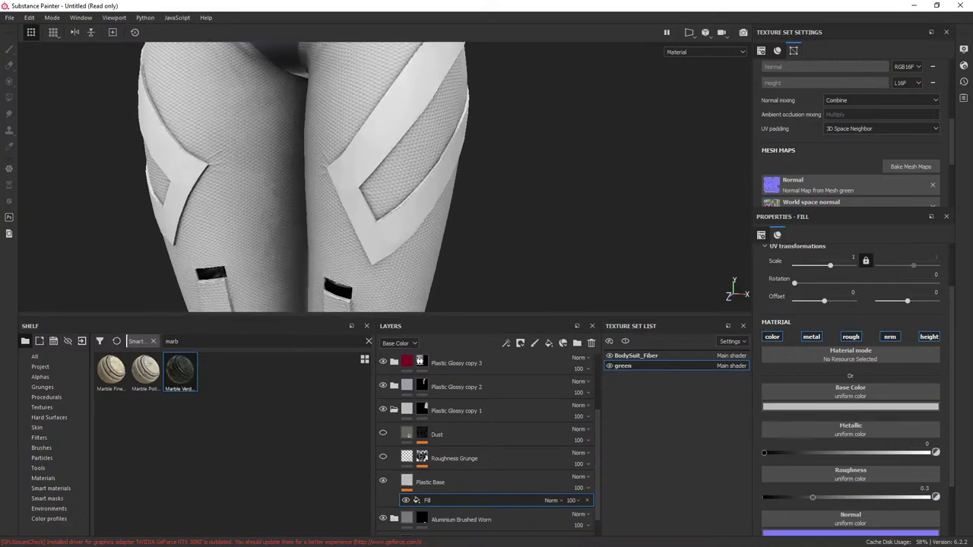
left_click(833, 407)
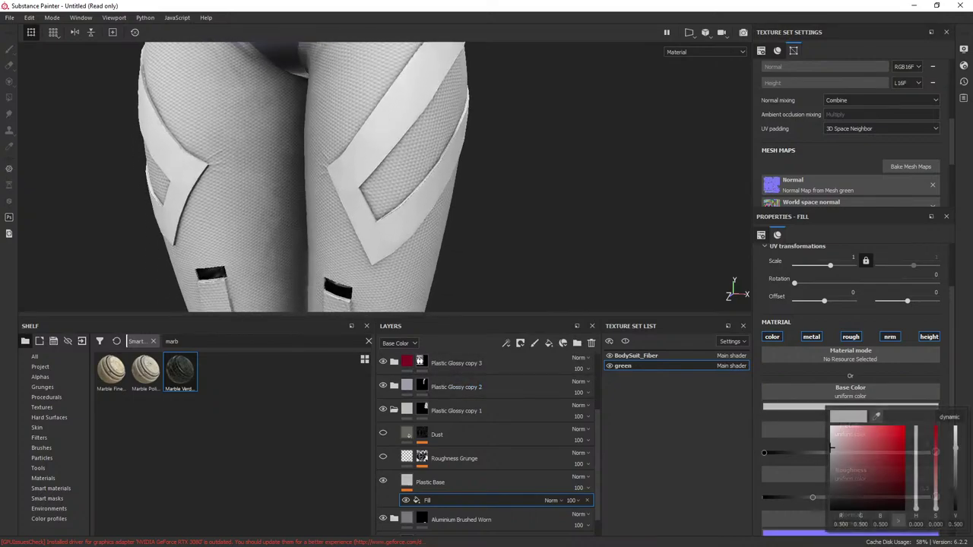
left_click_drag(832, 448, 832, 510)
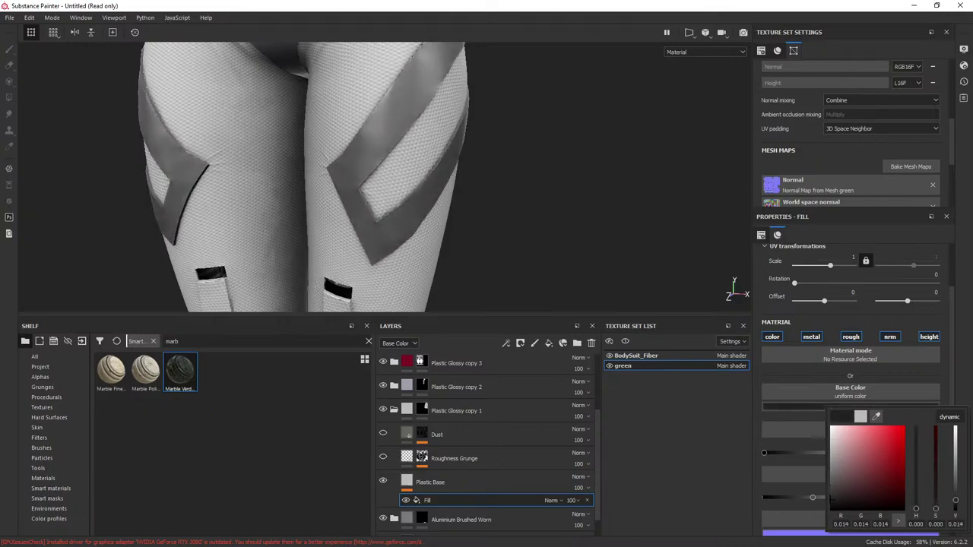
key("Escape")
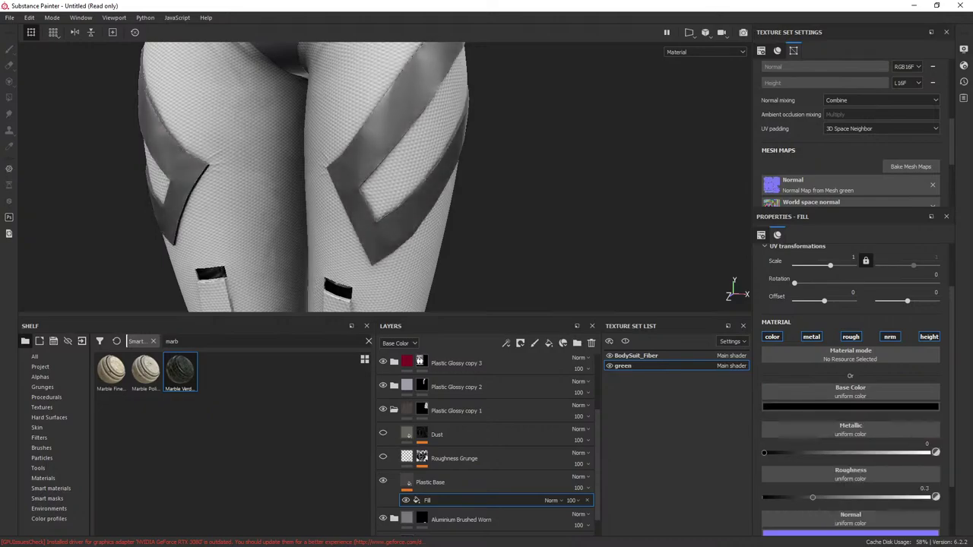
left_click(869, 452)
scroll(304, 174, "down", 3)
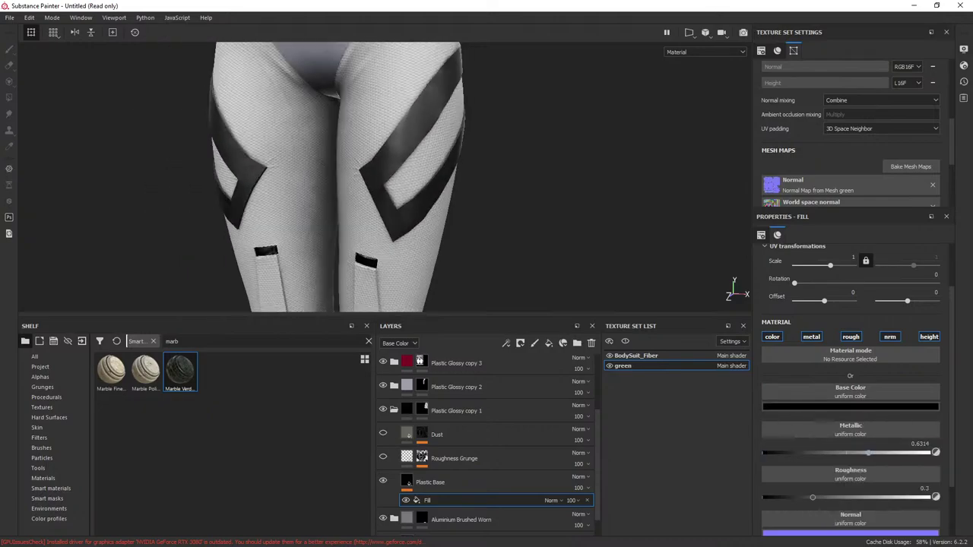
left_click_drag(304, 174, 338, 176, "alt")
scroll(338, 176, "up", 2)
scroll(338, 177, "down", 3)
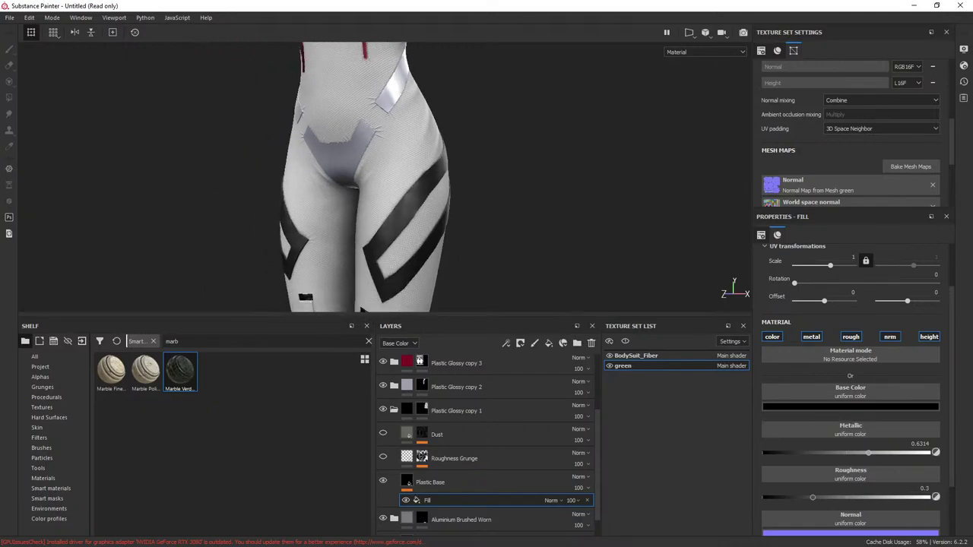
middle_click_drag(338, 176, 339, 250, "alt")
scroll(292, 177, "up", 2)
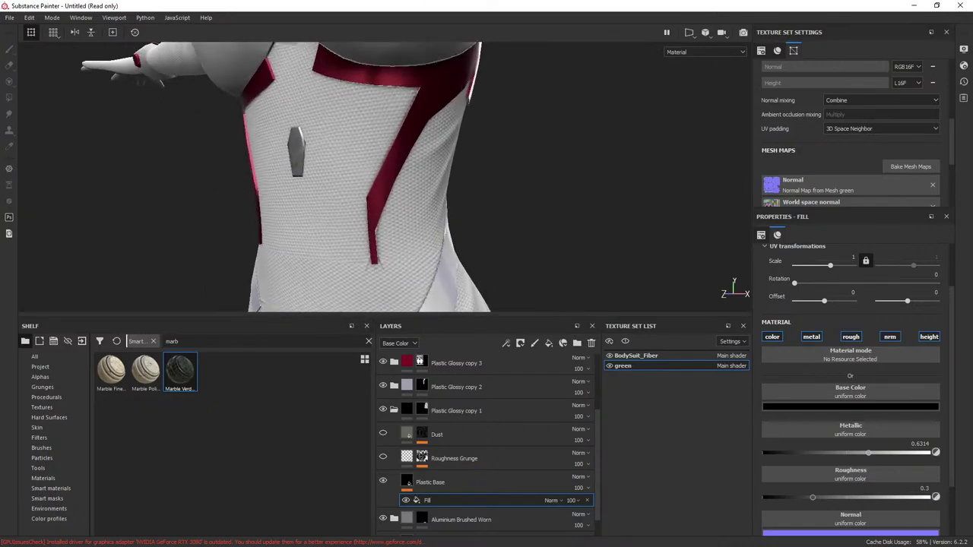
key("super+shift+s")
left_click_drag(157, 47, 558, 308)
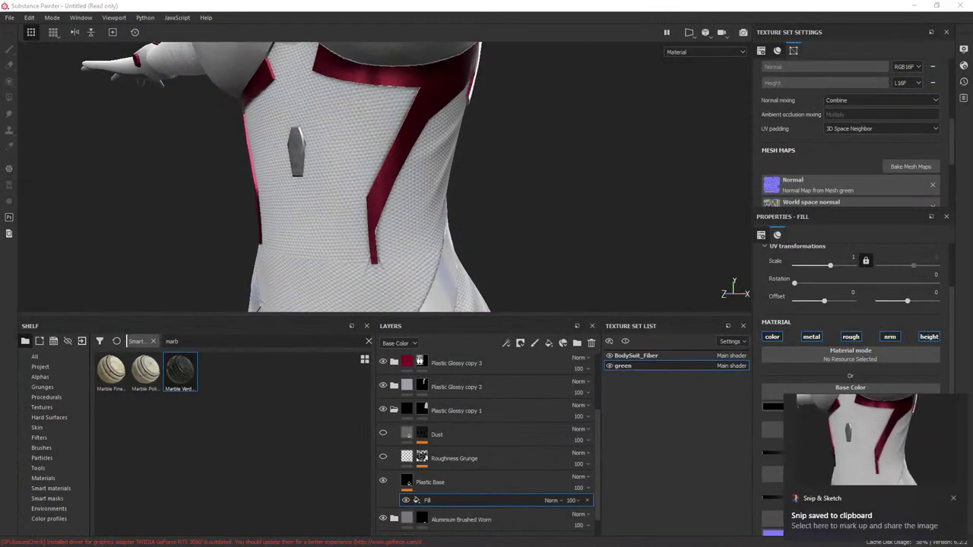
middle_click_drag(342, 296, 355, 76)
key("super+shift+s")
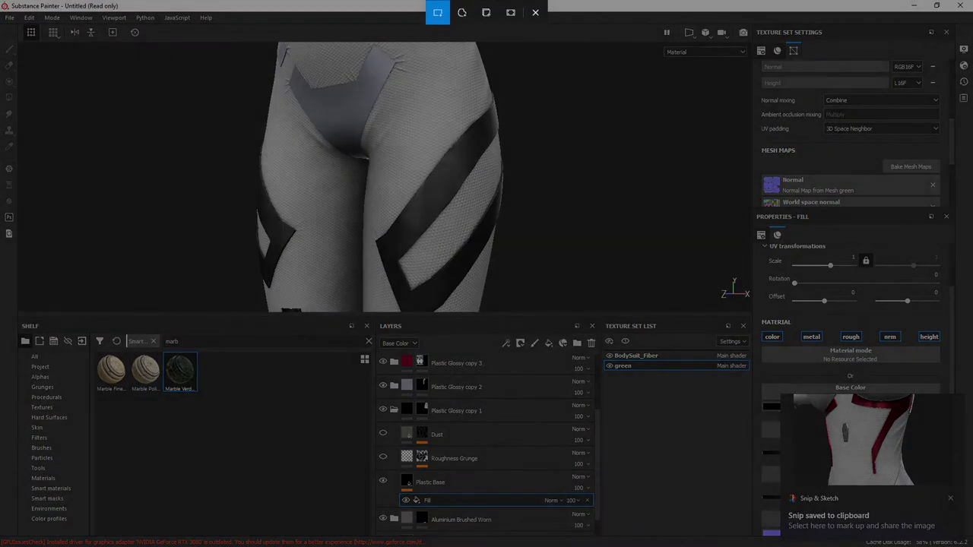
mouse_move(166, 47)
left_mouse_down()
mouse_move(582, 310)
mouse_move(600, 310)
left_mouse_up()
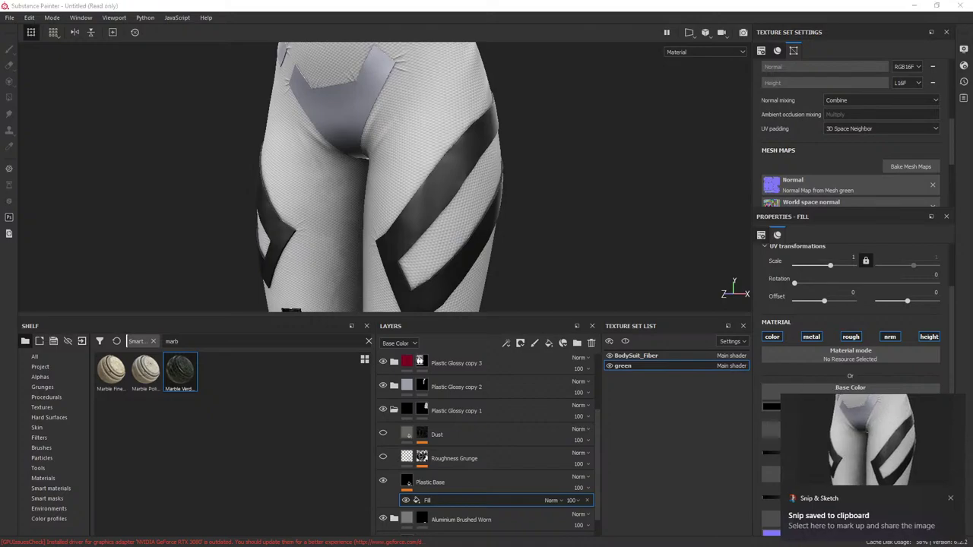
middle_click_drag(365, 288, 365, 30)
middle_click_drag(365, 288, 365, 41)
left_click_drag(365, 175, 471, 176, "alt")
scroll(489, 444, "up", 4)
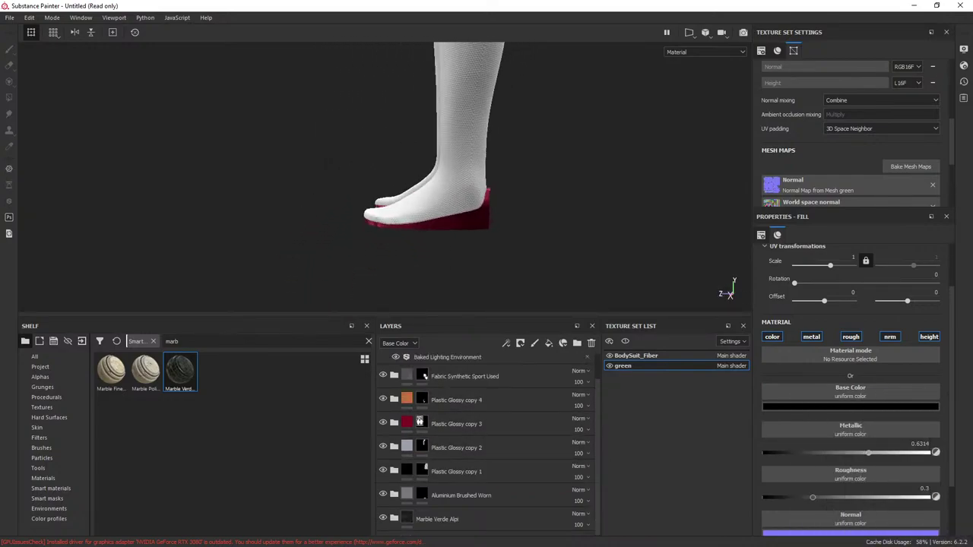
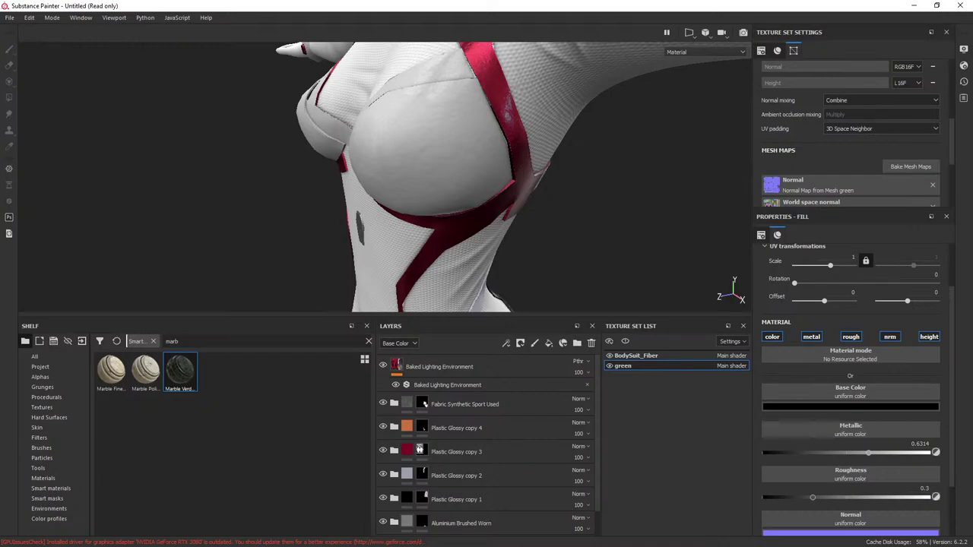
Paste the copied Plastic Glossy layer into the green texture set and clear its mask
left_click(635, 355)
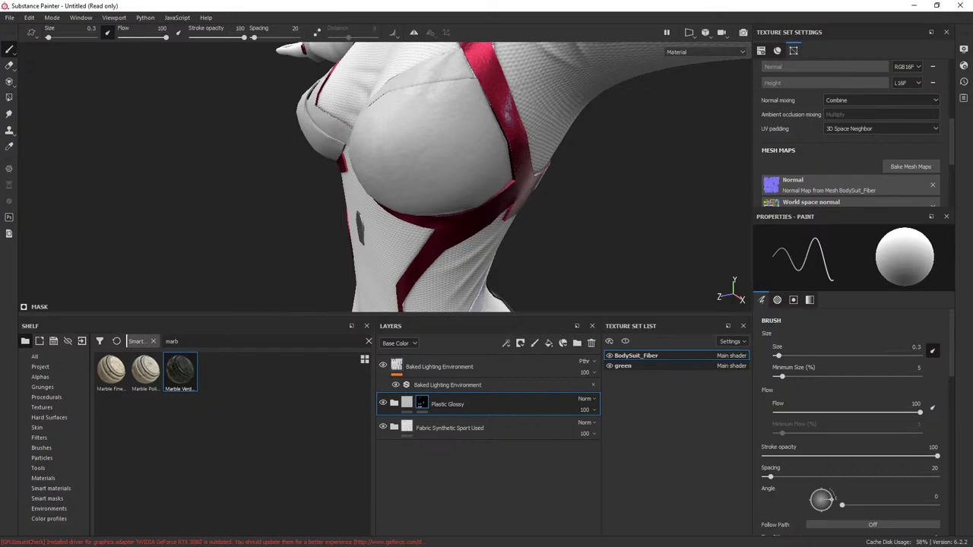
left_click(622, 365)
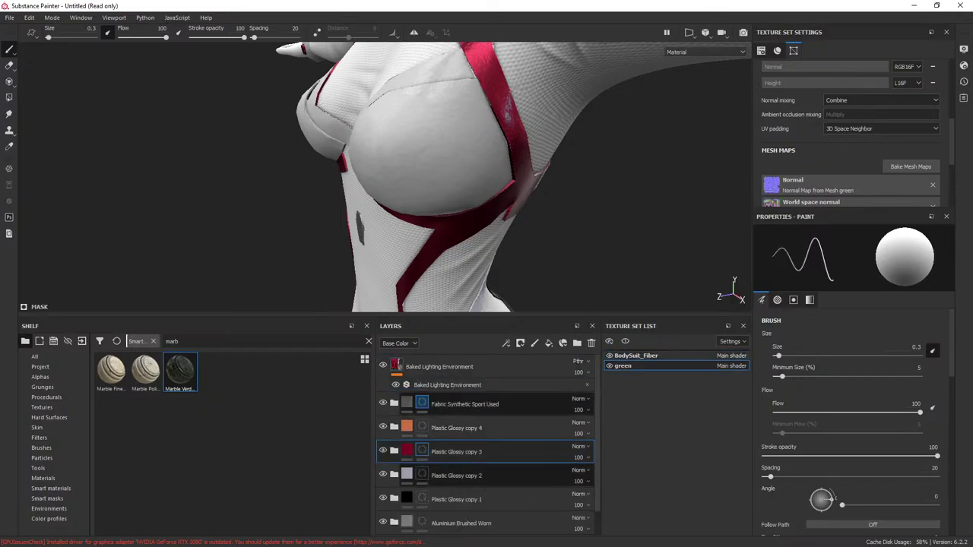
key("ctrl+v")
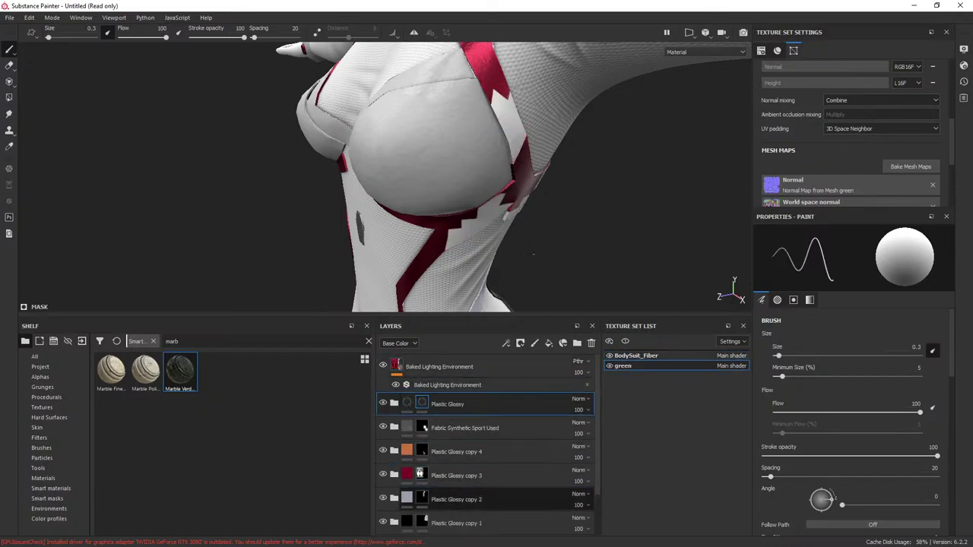
right_click(422, 404)
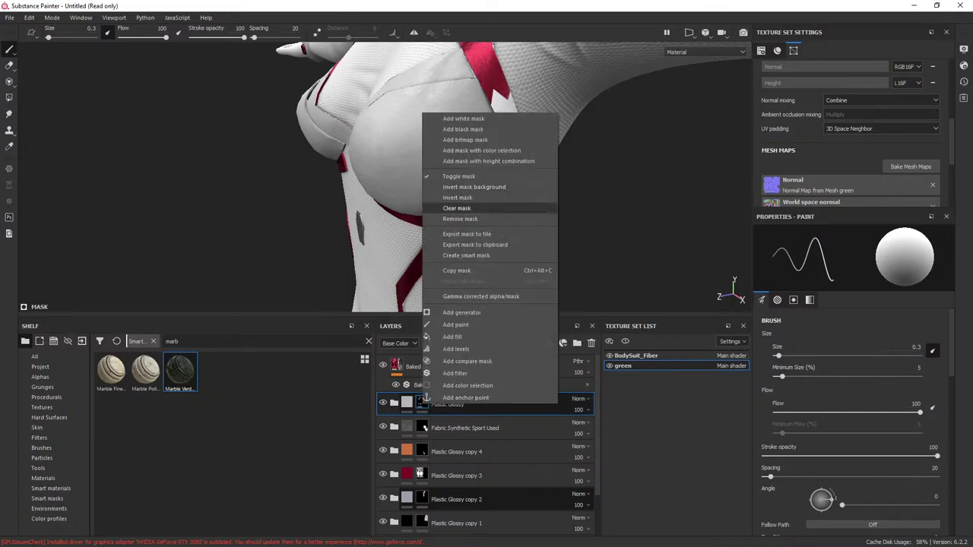
left_click(456, 207)
left_click_drag(486, 160, 559, 128, "alt")
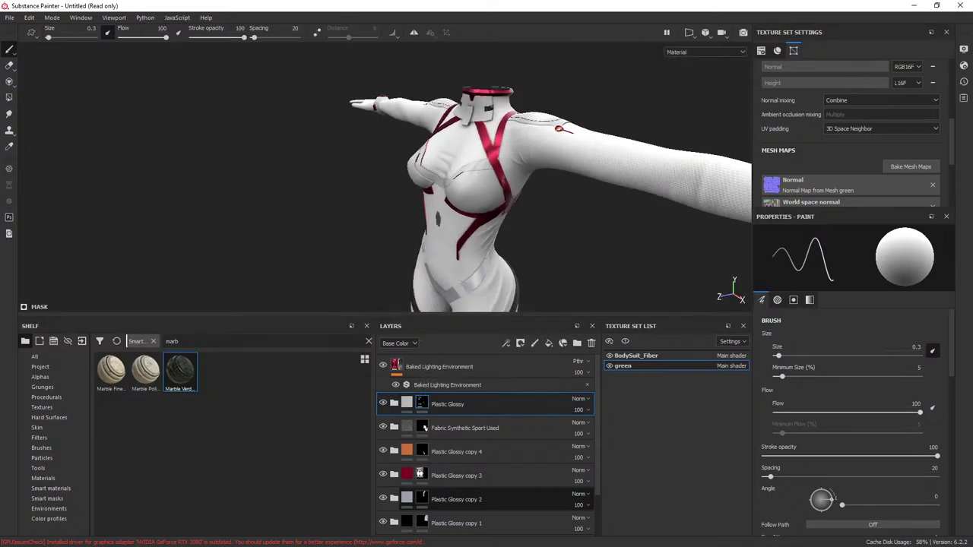
left_click(689, 32)
Show the 3D and UV views side by side, framing the legs and feet
left_click(707, 46)
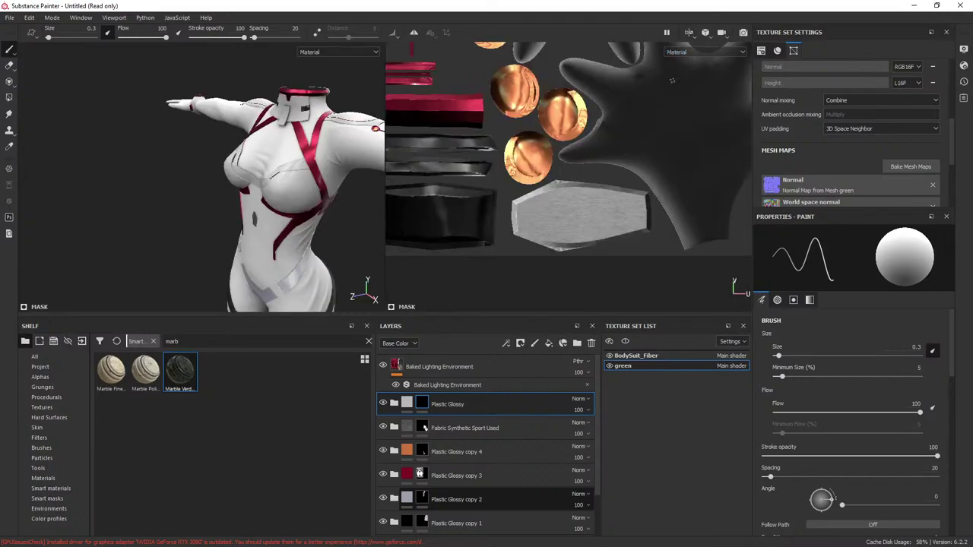
scroll(562, 175, "down", 5)
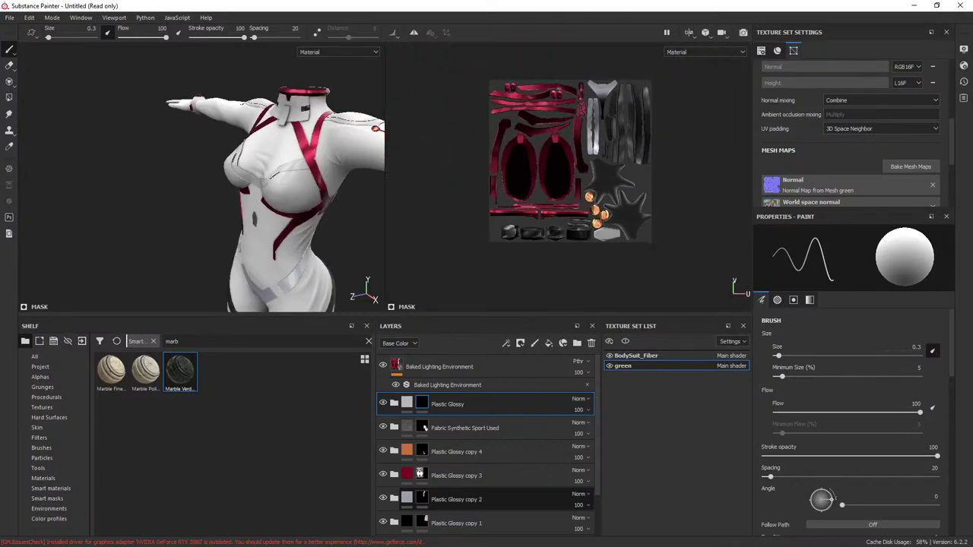
scroll(600, 186, "up", 1)
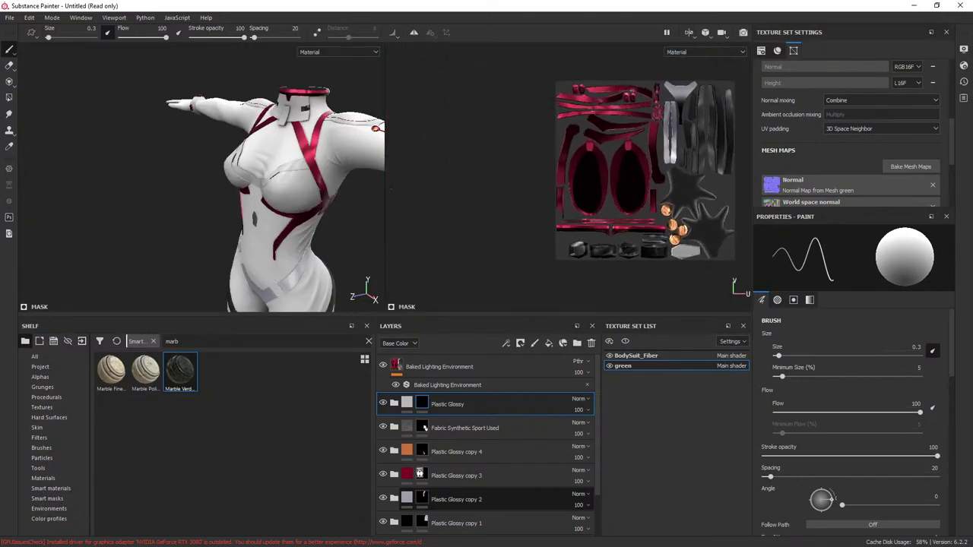
middle_click_drag(273, 251, 270, 45)
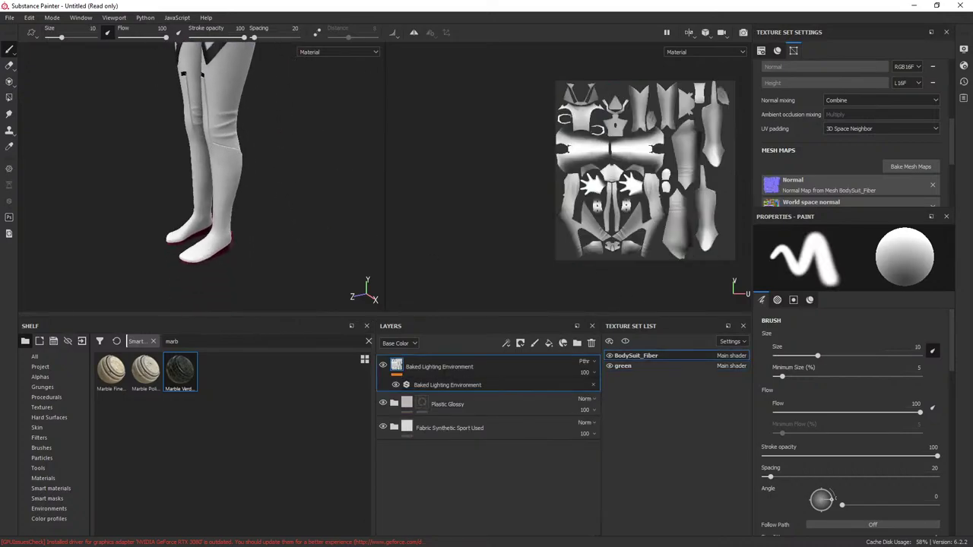
Paint a band across the back of the leg into the Plastic Glossy mask at brush size 5.53
left_click(422, 403)
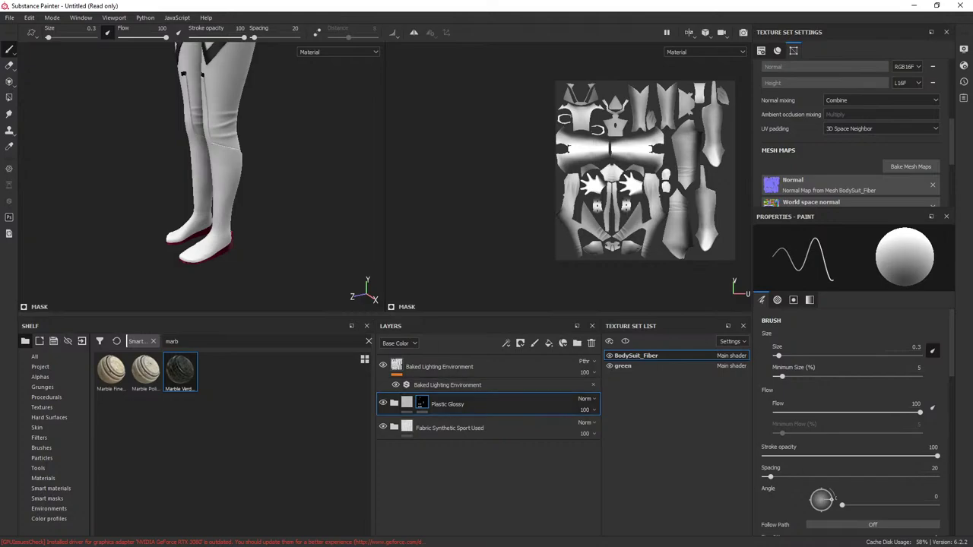
scroll(631, 221, "up", 5)
scroll(568, 177, "up", 3)
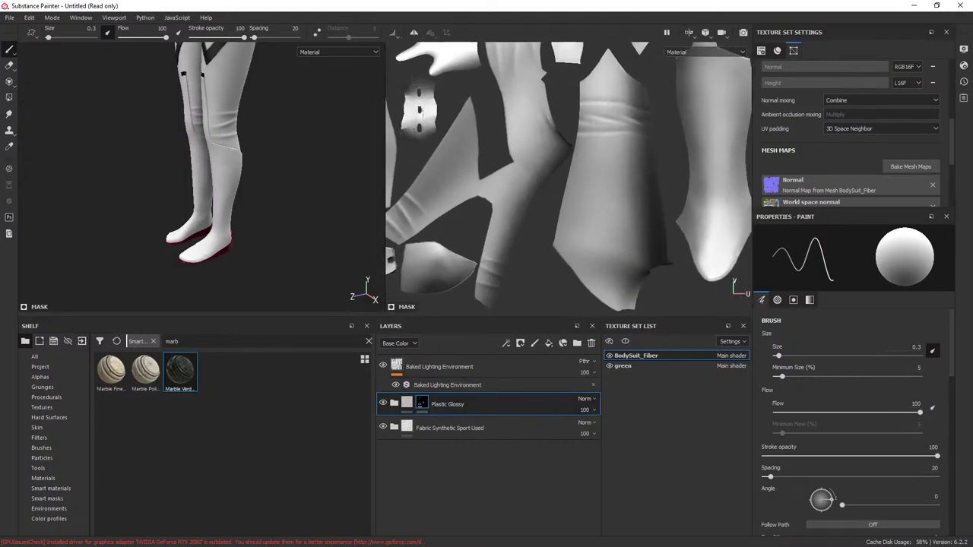
scroll(568, 176, "down", 2)
scroll(213, 174, "up", 4)
left_click_drag(228, 159, 203, 165, "alt")
right_click_drag(203, 164, 236, 170, "alt")
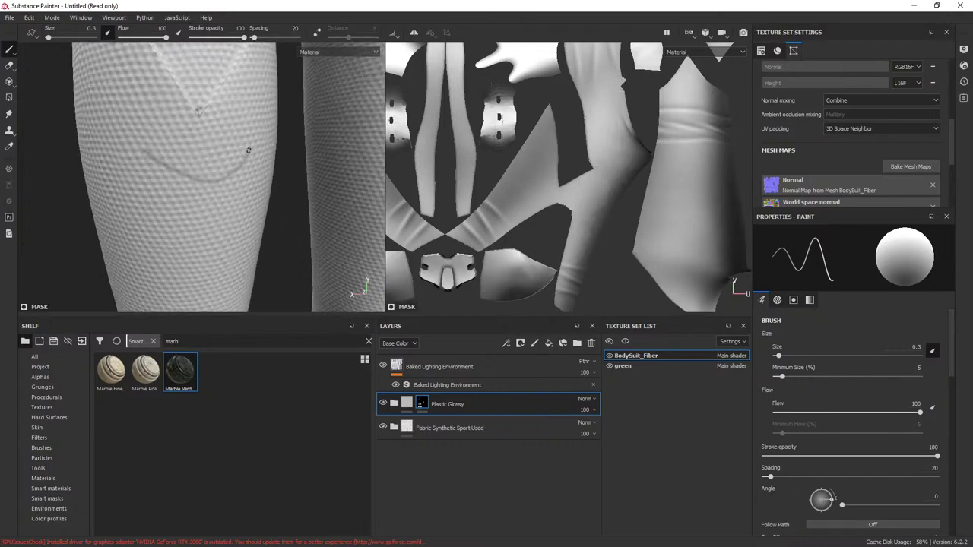
right_click_drag(174, 169, 170, 162, "ctrl")
mouse_move(156, 176)
left_mouse_down()
mouse_move(193, 188)
mouse_move(236, 176)
mouse_move(146, 187)
mouse_move(212, 206)
mouse_move(172, 224)
mouse_move(266, 200)
mouse_move(155, 196)
mouse_move(338, 191)
left_mouse_up()
scroll(562, 175, "down", 3)
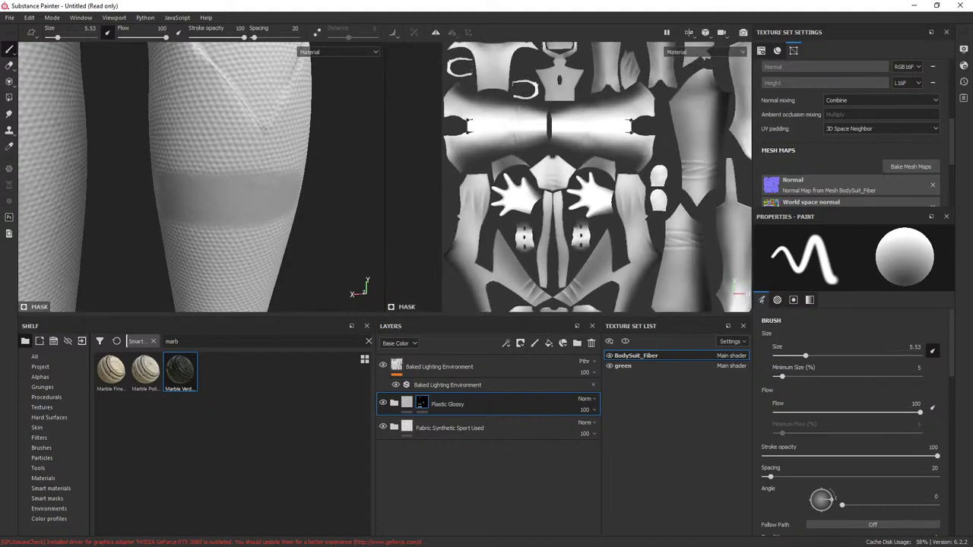
scroll(562, 175, "up", 5)
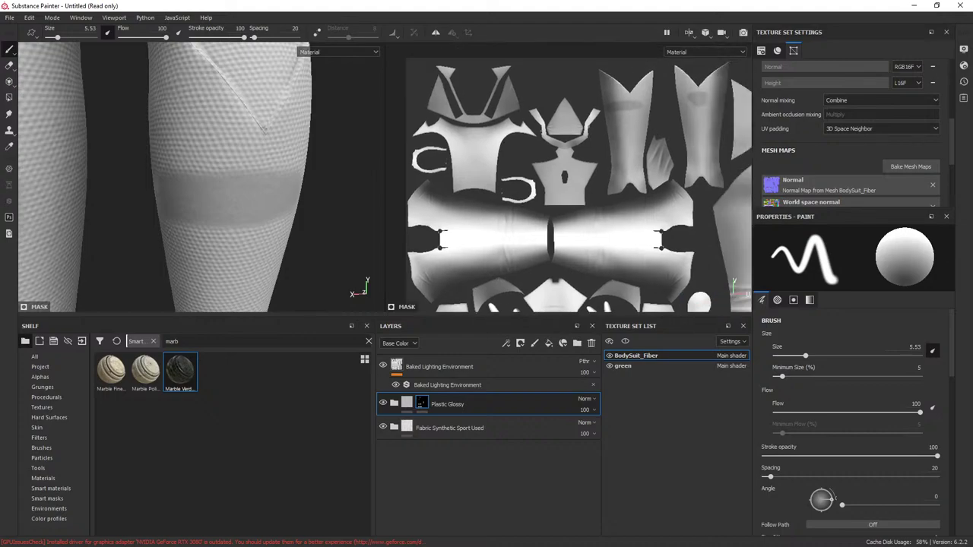
scroll(578, 95, "up", 4)
Polygon-fill blocks of the tall leg UV piece into the Plastic Glossy mask
key("4")
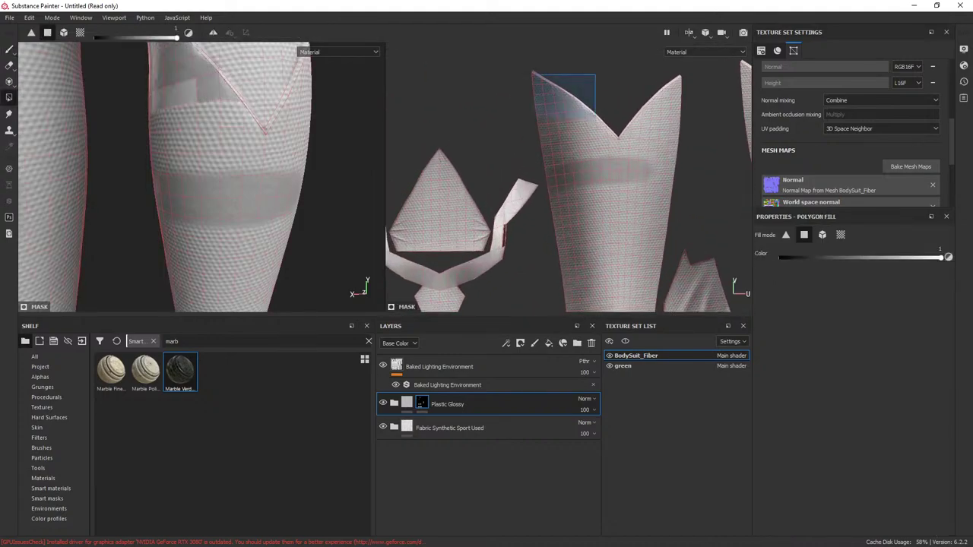
left_click_drag(595, 114, 681, 224)
left_click_drag(559, 215, 632, 286)
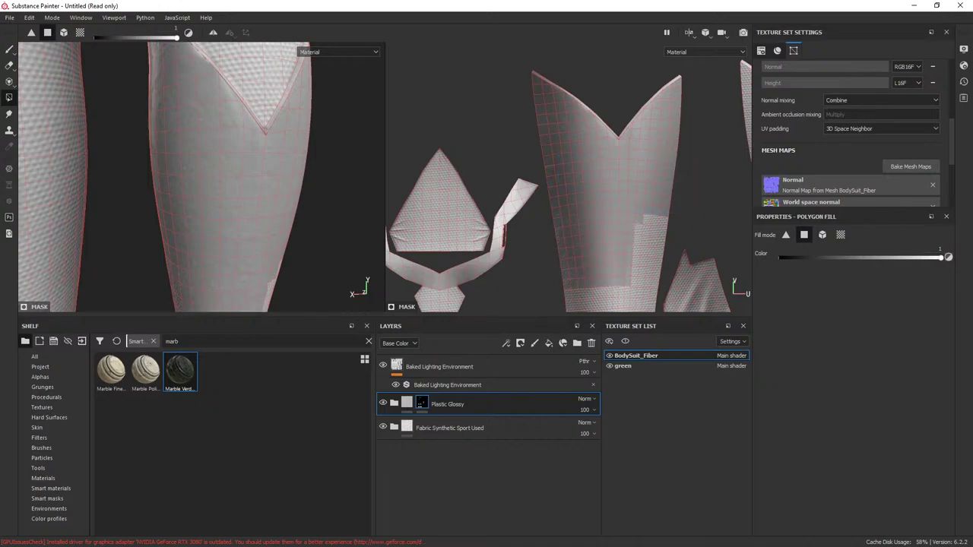
left_click_drag(632, 214, 662, 304)
scroll(569, 177, "up", 4)
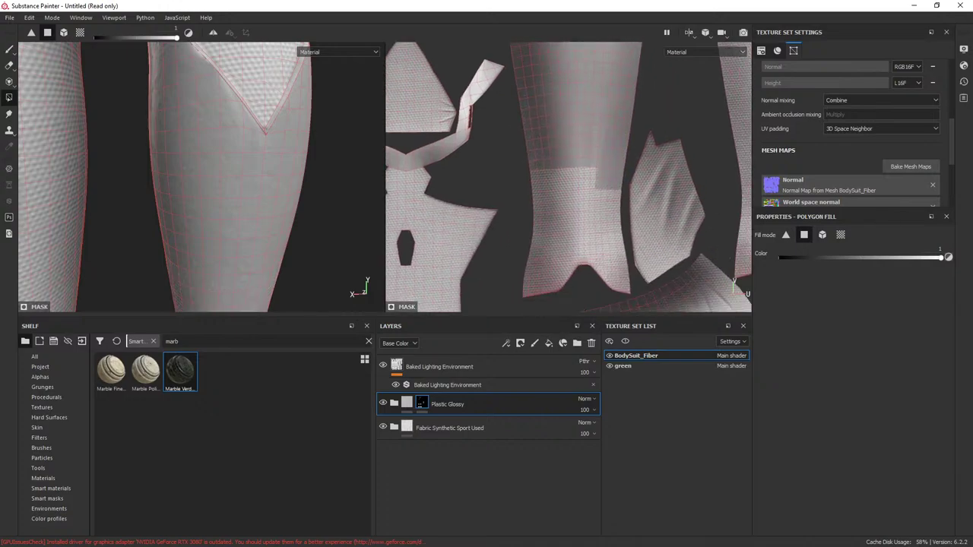
left_click_drag(525, 143, 605, 255)
left_click_drag(516, 232, 565, 268)
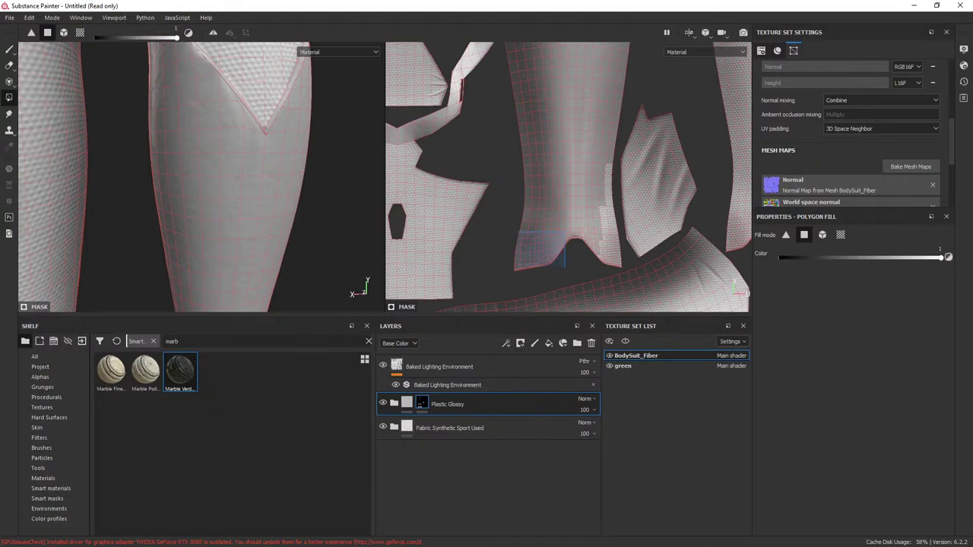
left_click_drag(614, 240, 622, 261)
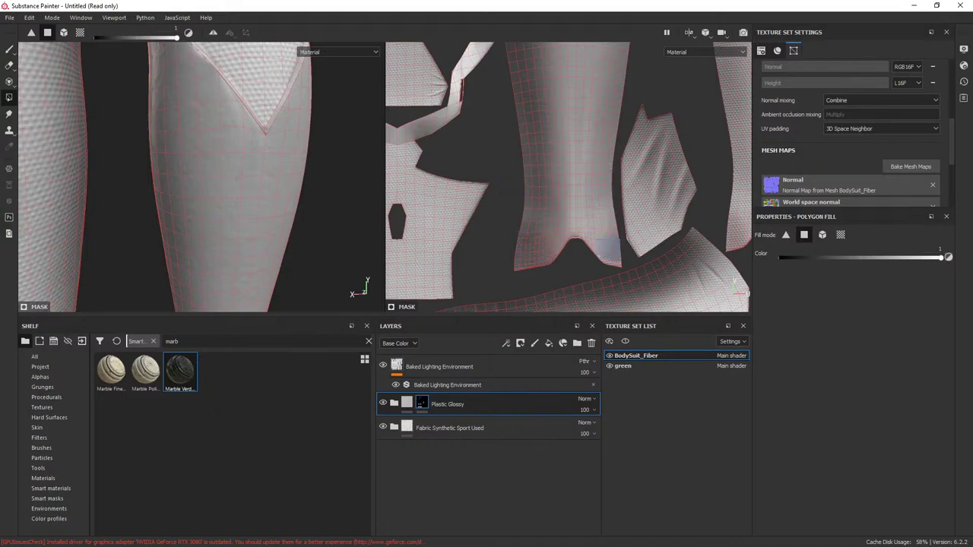
scroll(568, 177, "down", 3)
Polygon-fill the central UV piece into the mask, then return to the Paint brush
middle_click_drag(568, 177, 542, 151)
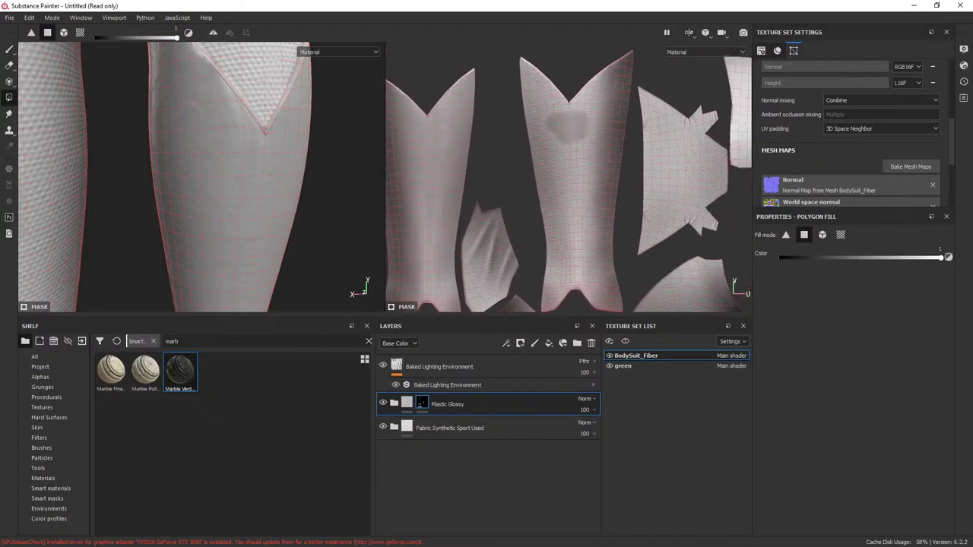
left_click_drag(547, 76, 600, 190)
left_click_drag(631, 84, 532, 211)
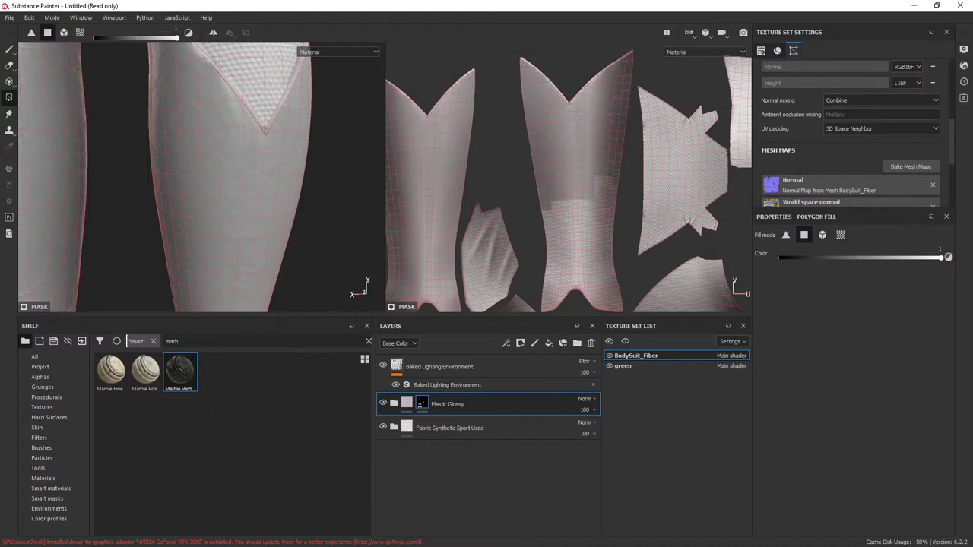
middle_click_drag(570, 190, 550, 128)
left_click_drag(599, 119, 556, 243)
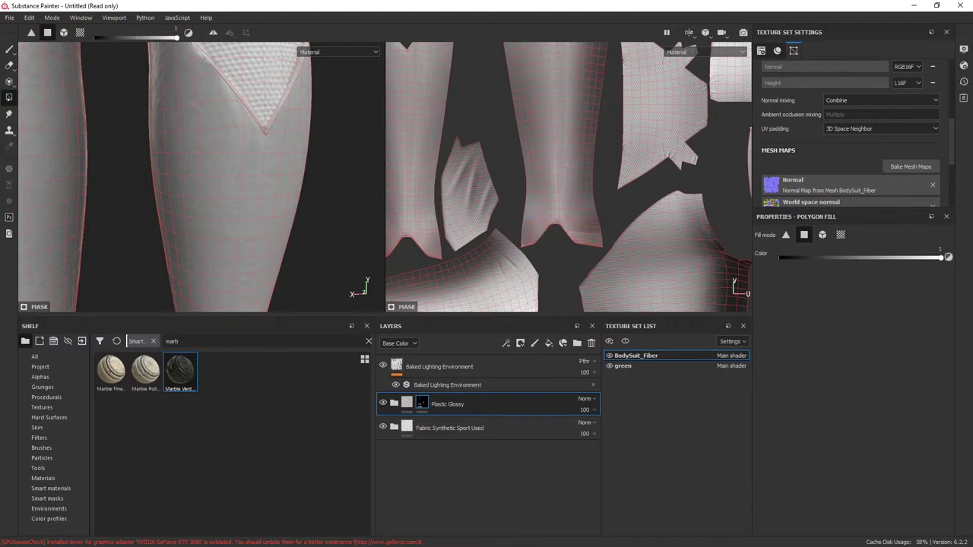
scroll(535, 237, "up", 6)
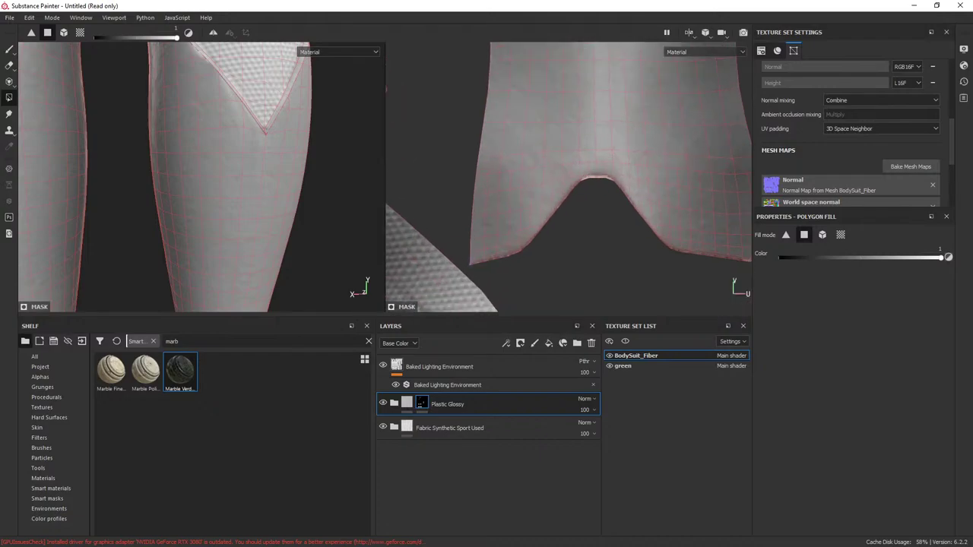
middle_click_drag(598, 178, 476, 131)
scroll(568, 176, "down", 8)
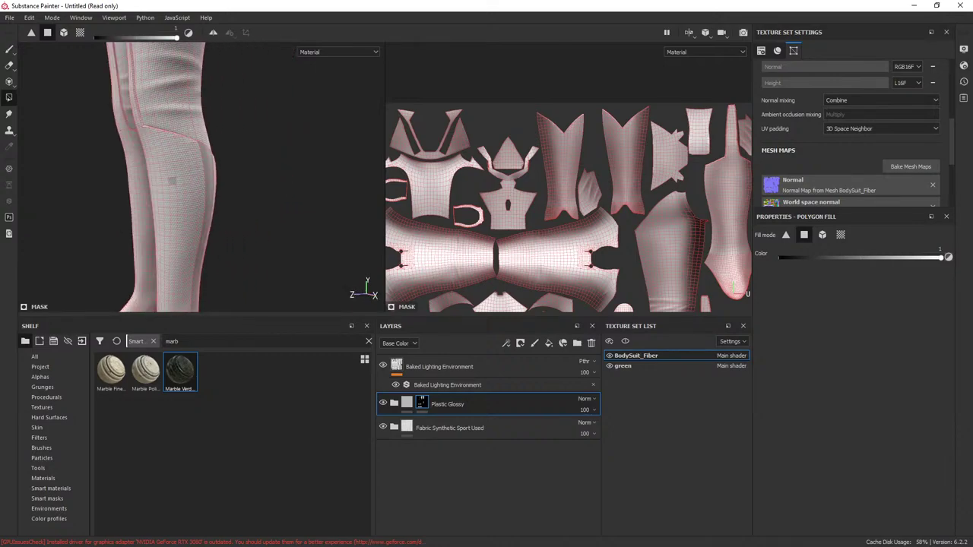
key("1")
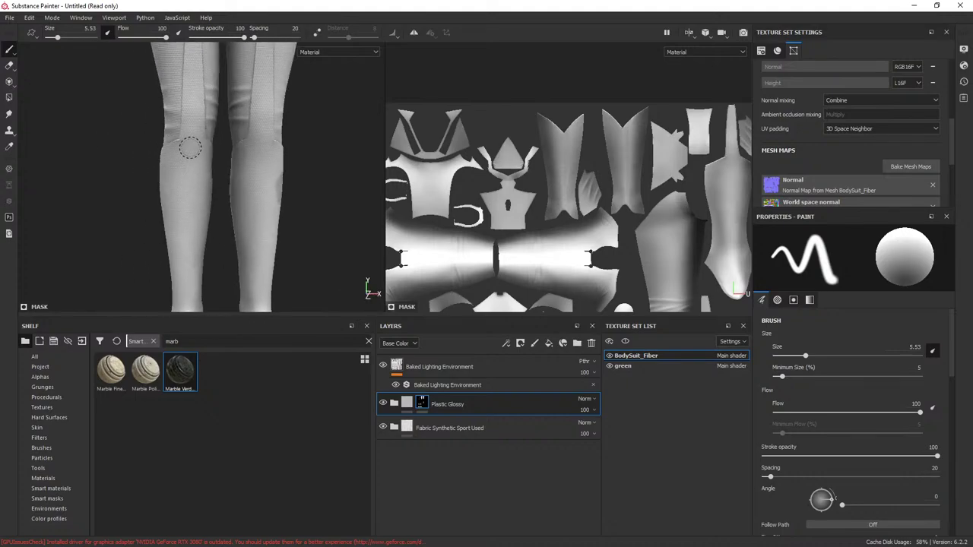
Paint the mask down both knees and shins, then fill the tall leg island's top
left_click_drag(190, 148, 188, 186)
left_click_drag(257, 136, 259, 199)
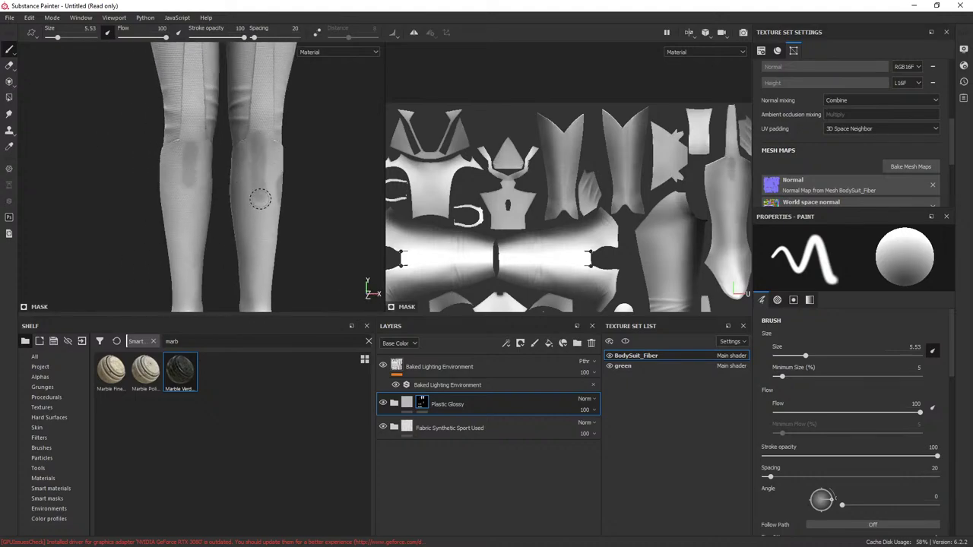
key("4")
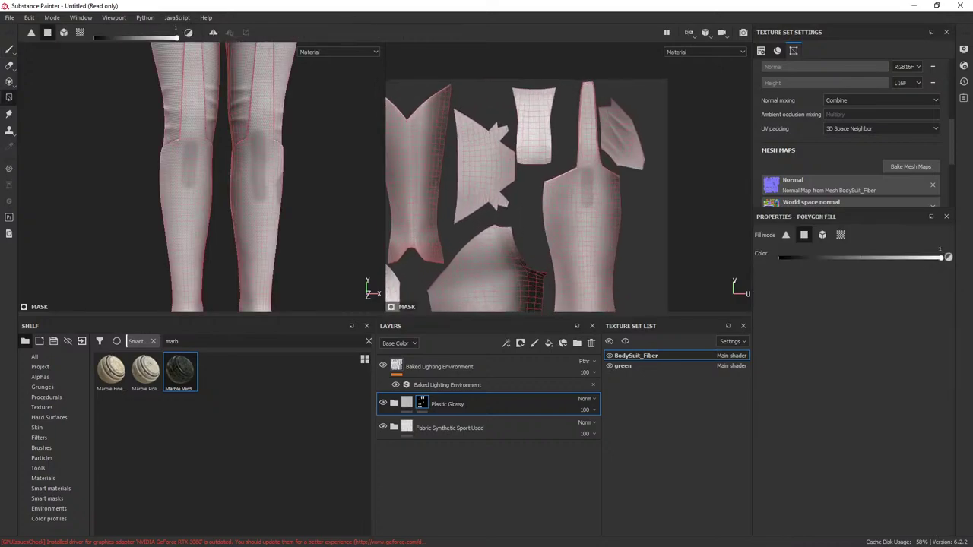
scroll(591, 85, "up", 5)
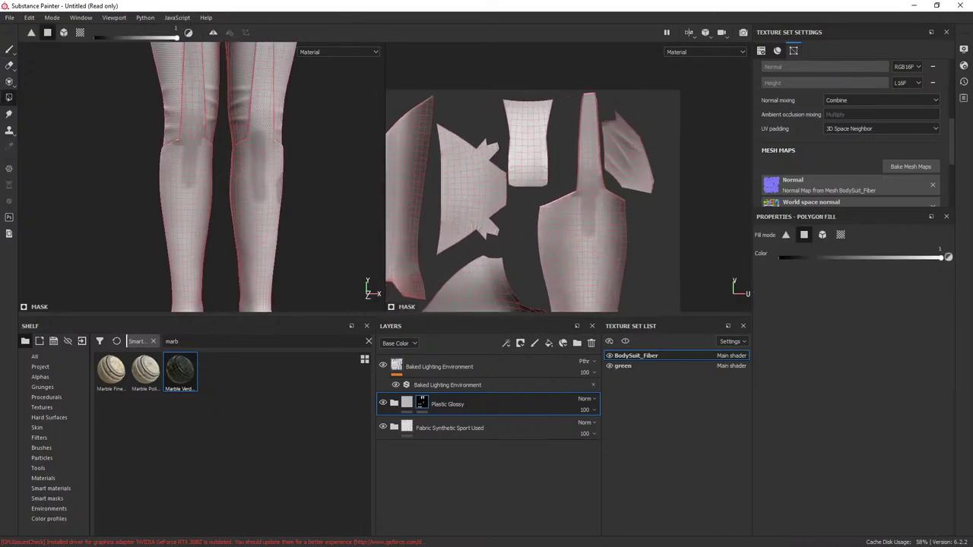
left_click(578, 152)
left_click_drag(560, 78, 571, 269)
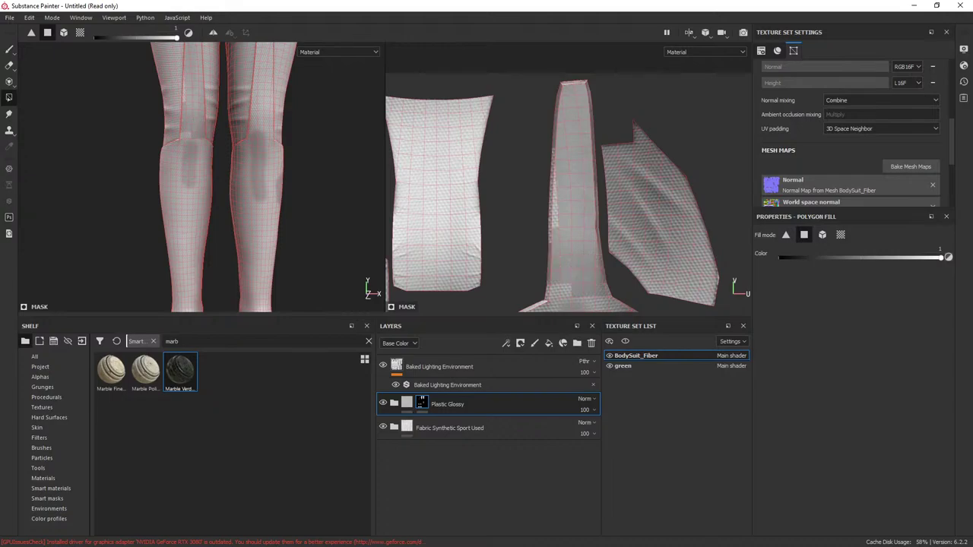
Fill the lower part, band and narrow end of the tall leg island with glossy plastic
middle_click_drag(577, 228, 589, 72)
left_click_drag(467, 152, 633, 285)
left_click_drag(670, 217, 670, 217)
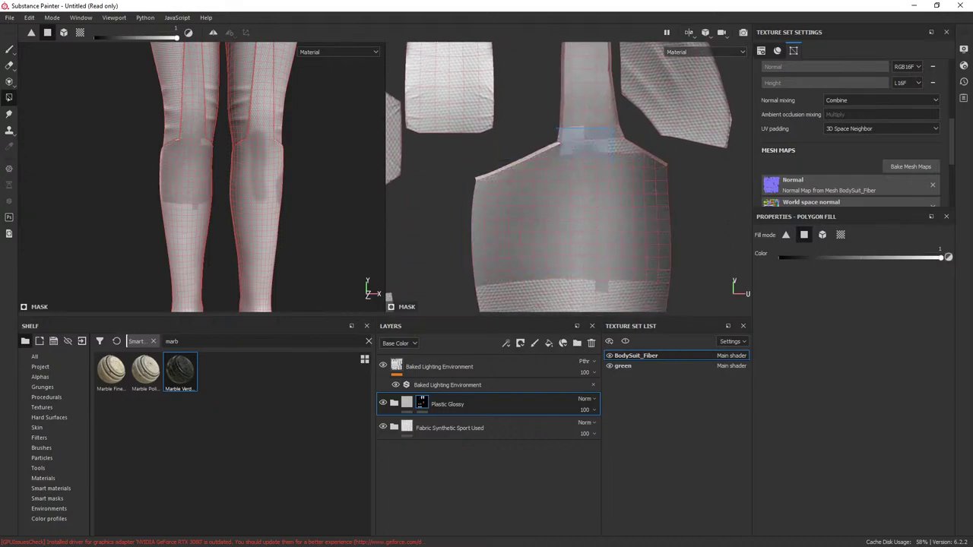
left_click_drag(614, 155, 632, 162)
middle_click_drag(570, 297, 574, 156)
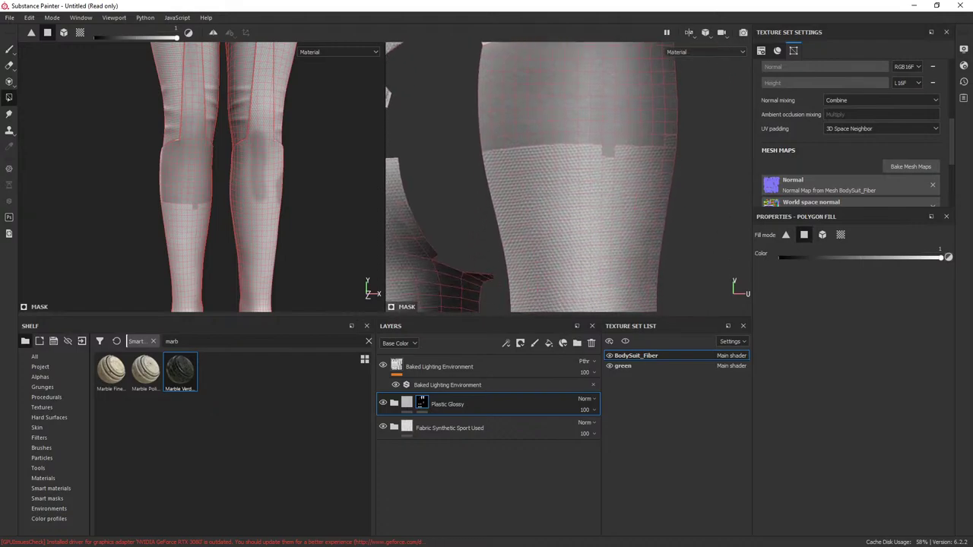
left_click_drag(499, 120, 693, 215)
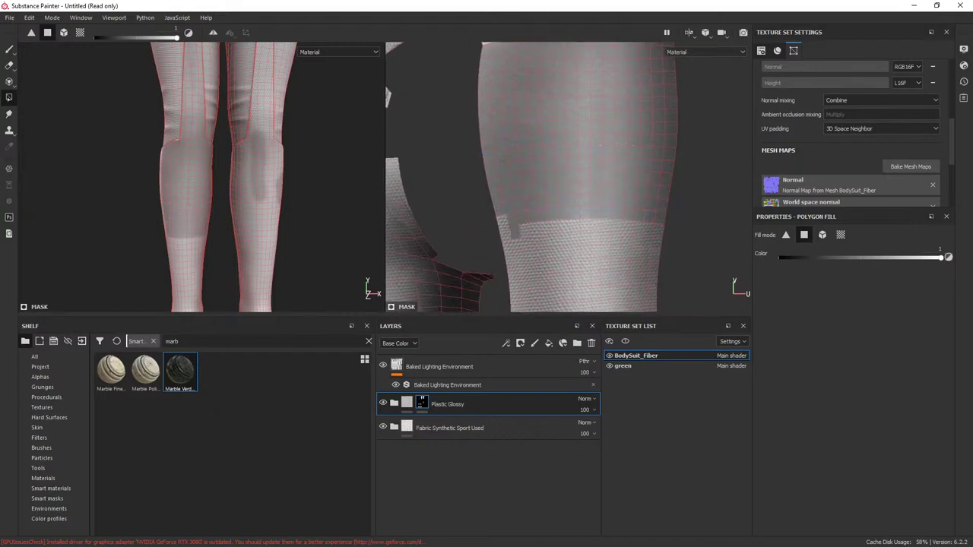
middle_click_drag(532, 251, 486, 126)
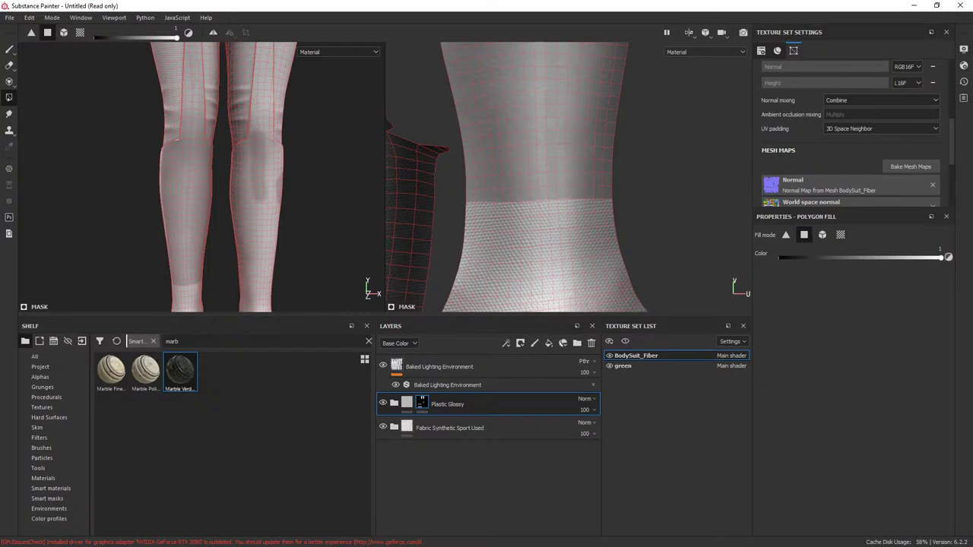
middle_click_drag(532, 228, 545, 175)
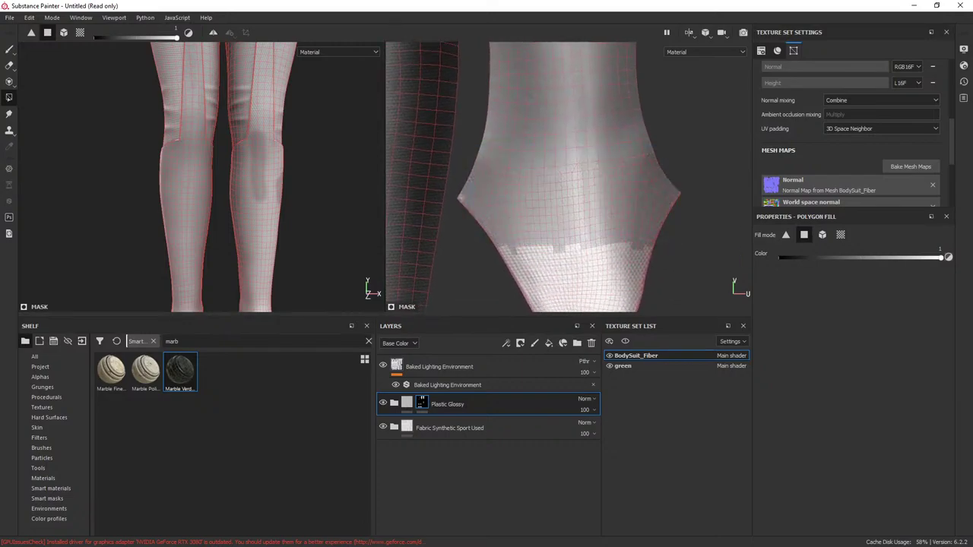
middle_click_drag(547, 228, 497, 142)
left_click_drag(465, 205, 618, 291)
scroll(532, 228, "down", 5)
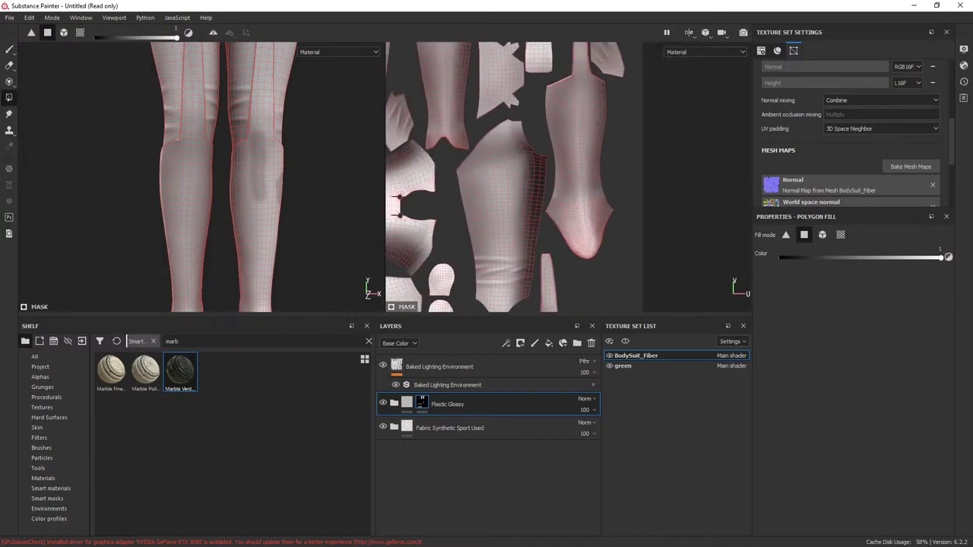
Fill the right knee island and lower-right leg island, then return to the brush
left_click_drag(558, 111, 607, 207)
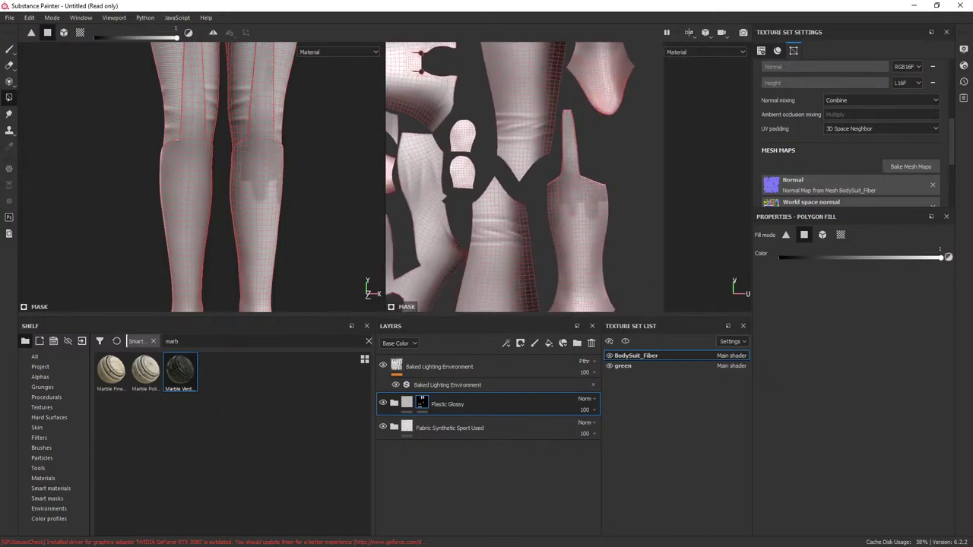
middle_click_drag(559, 190, 532, 114)
left_click_drag(527, 137, 585, 228)
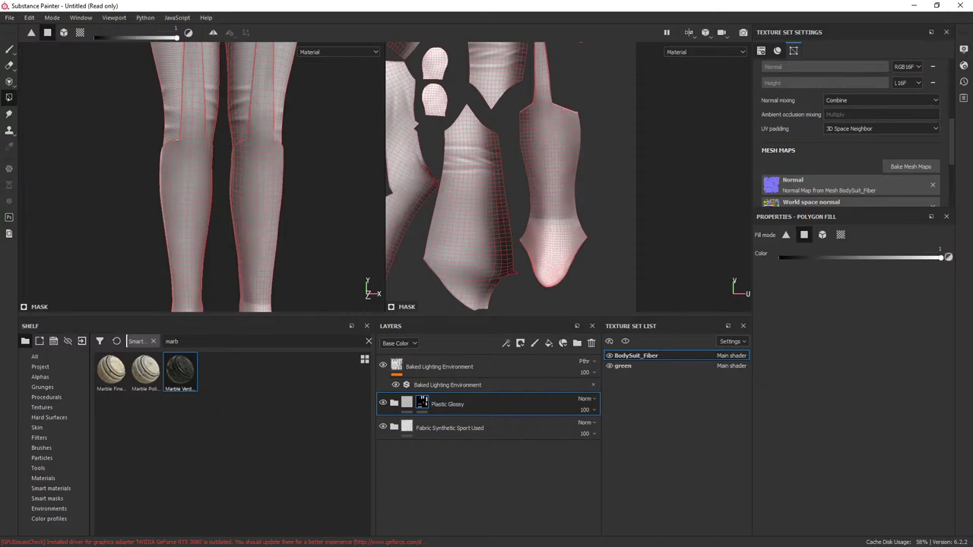
mouse_move(527, 205)
left_mouse_down()
mouse_move(621, 275)
mouse_move(635, 302)
left_mouse_up()
key("1")
Orbit around the legs to inspect the glossy boots with their red soles
scroll(561, 250, "down", 2)
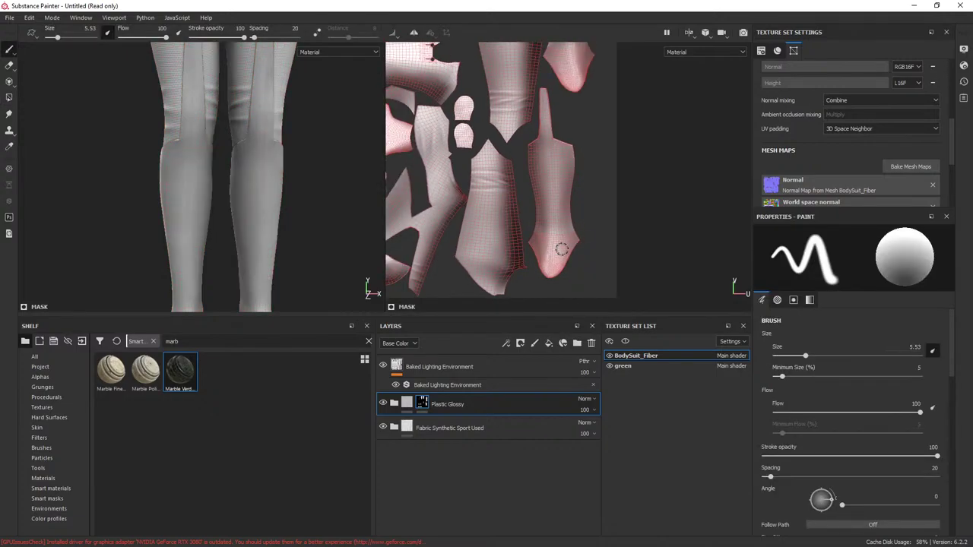
left_click_drag(284, 223, 228, 221, "alt")
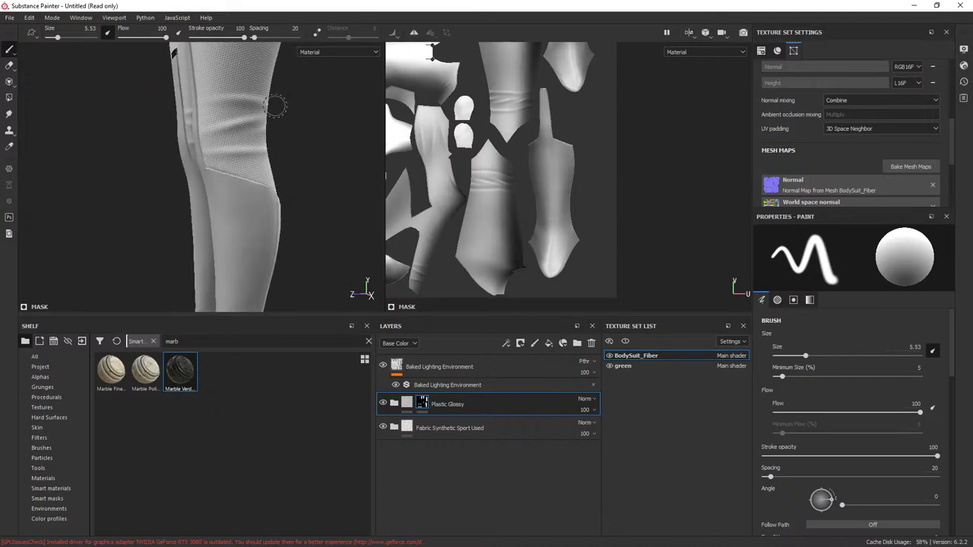
left_click_drag(275, 106, 306, 191, "alt")
scroll(236, 193, "up", 2)
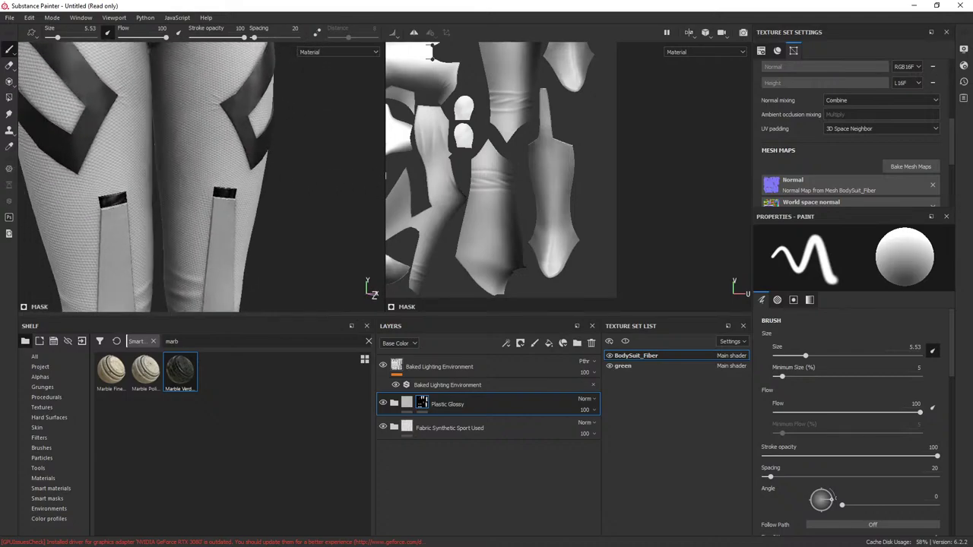
scroll(278, 199, "down", 2)
middle_click_drag(277, 199, 271, 133, "alt")
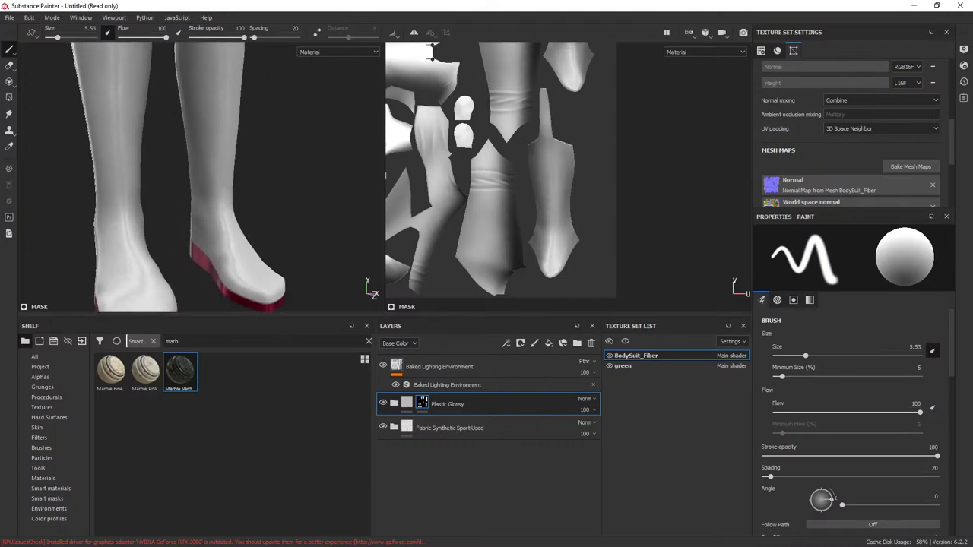
left_click_drag(270, 148, 221, 191, "alt")
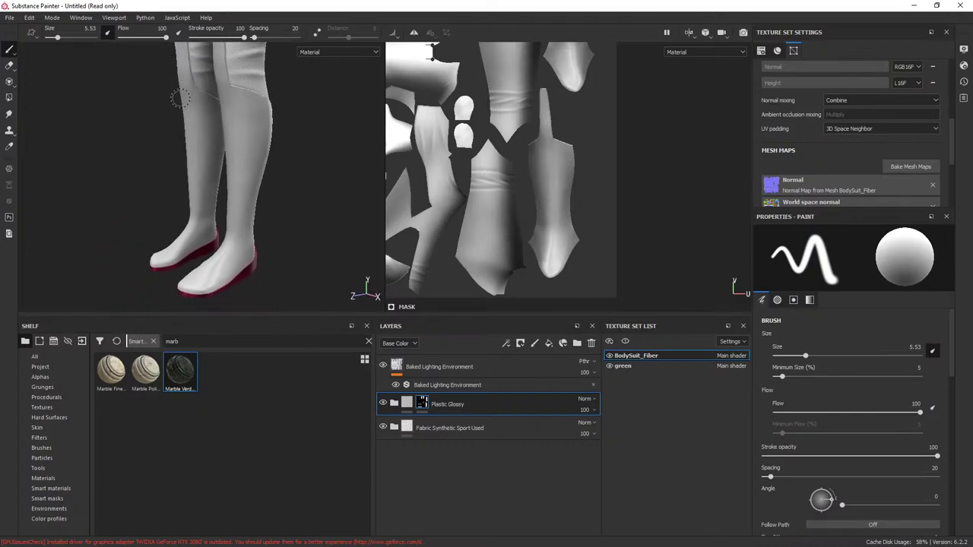
left_click(689, 32)
Return to a single enlarged 3D view and capture a screen snip of the boots
left_click(714, 66)
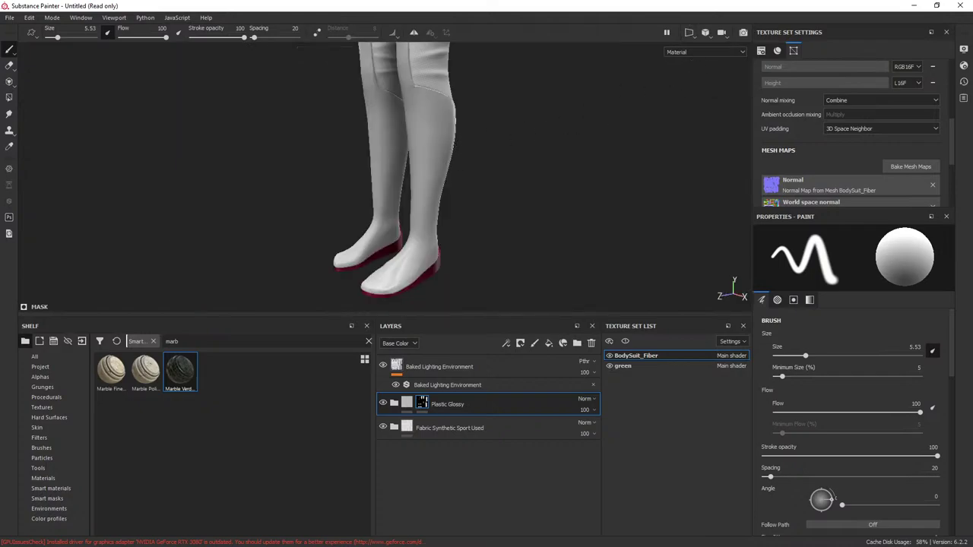
key("Tab")
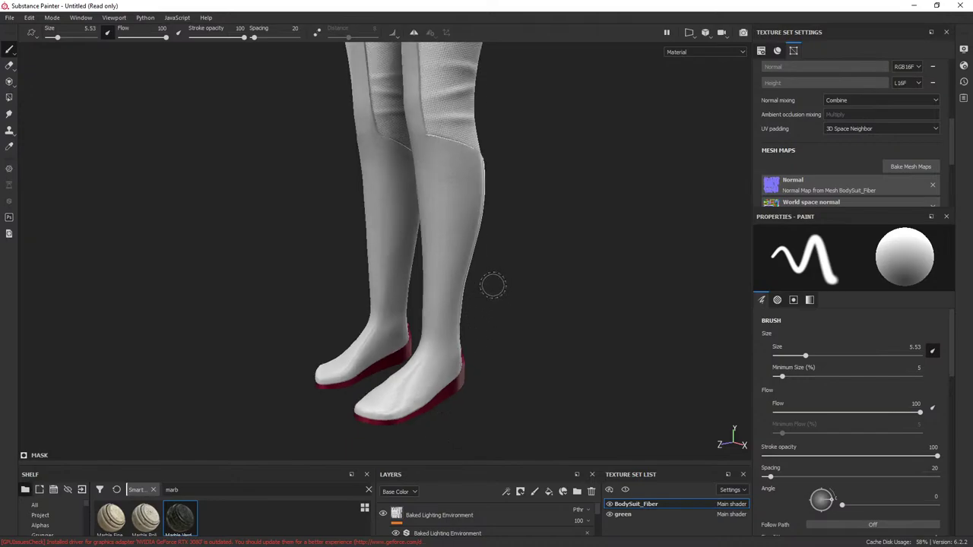
left_click_drag(495, 282, 503, 320, "alt")
scroll(504, 319, "down", 3)
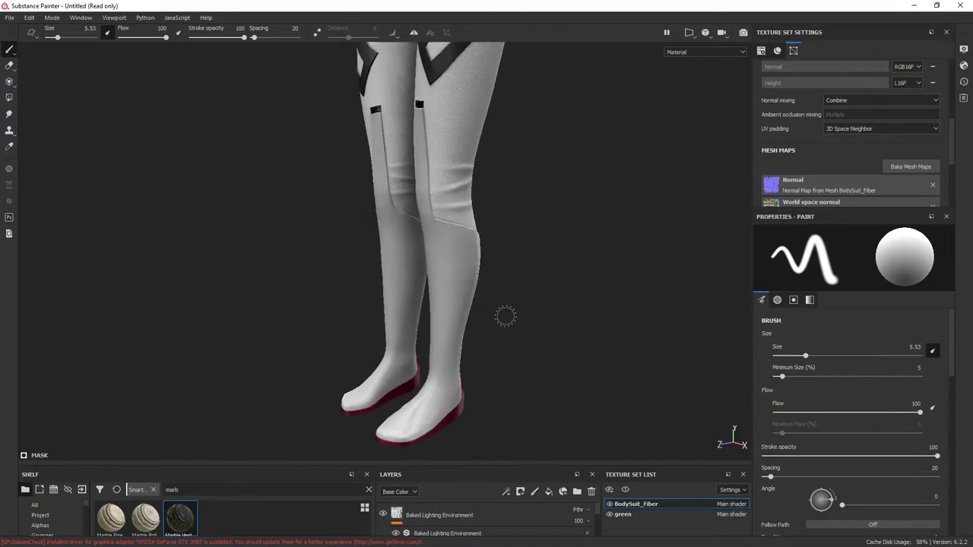
scroll(497, 219, "down", 3)
scroll(430, 327, "up", 5)
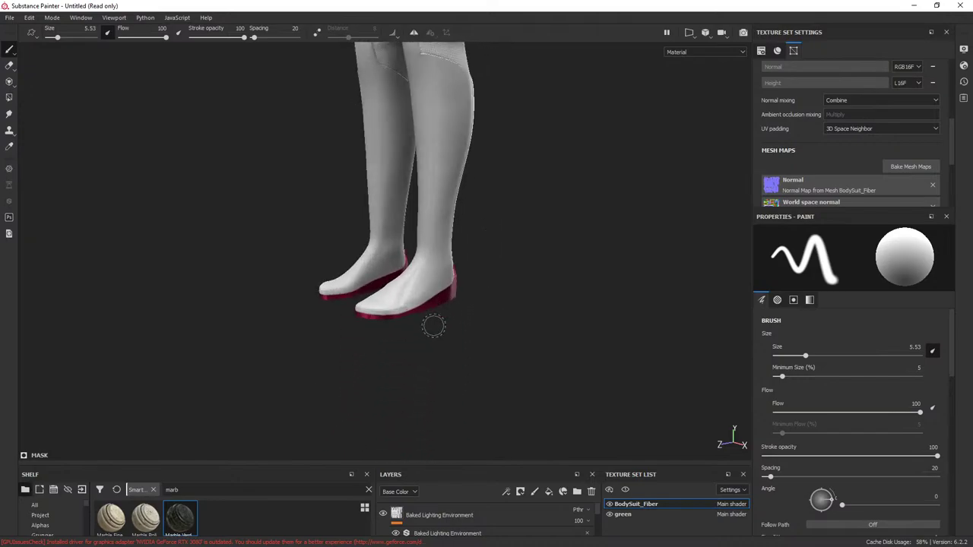
key("super+shift+s")
left_click_drag(128, 75, 655, 403)
Frame the thighs and knees and capture a screen snip of them
scroll(451, 239, "down", 3)
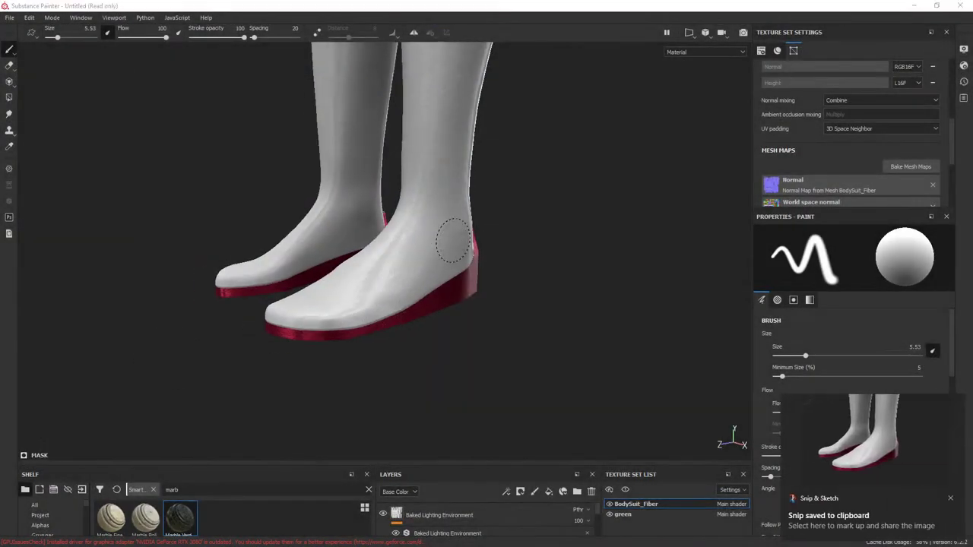
scroll(524, 190, "up", 6)
middle_click_drag(510, 304, 479, 395)
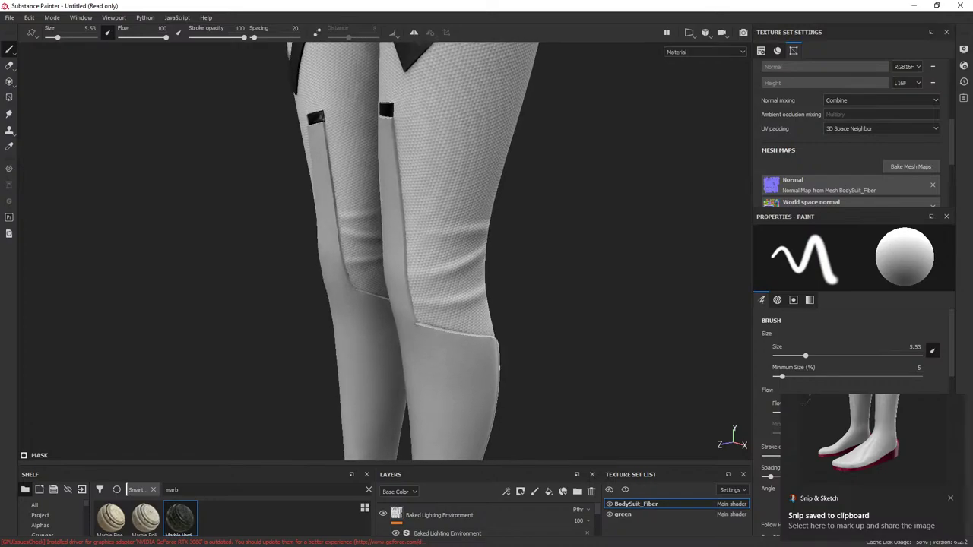
key("super+shift+s")
left_click_drag(231, 67, 594, 382)
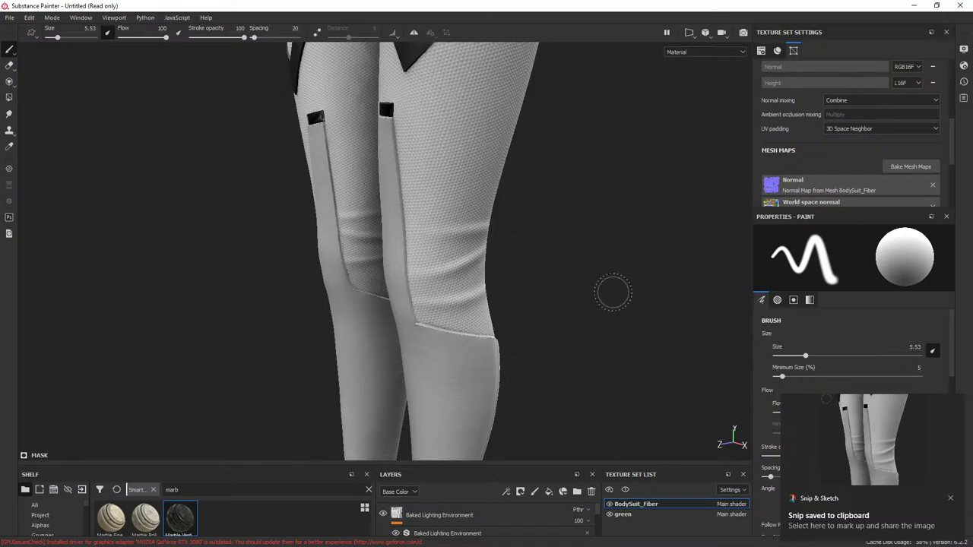
Orbit from the knees up around the bust and torso to the rear shoulders
mouse_move(613, 289)
left_mouse_down("alt")
mouse_move(337, 287)
mouse_move(486, 313)
mouse_move(486, 258)
mouse_move(492, 289)
mouse_move(483, 312)
mouse_move(354, 302)
left_mouse_up("alt")
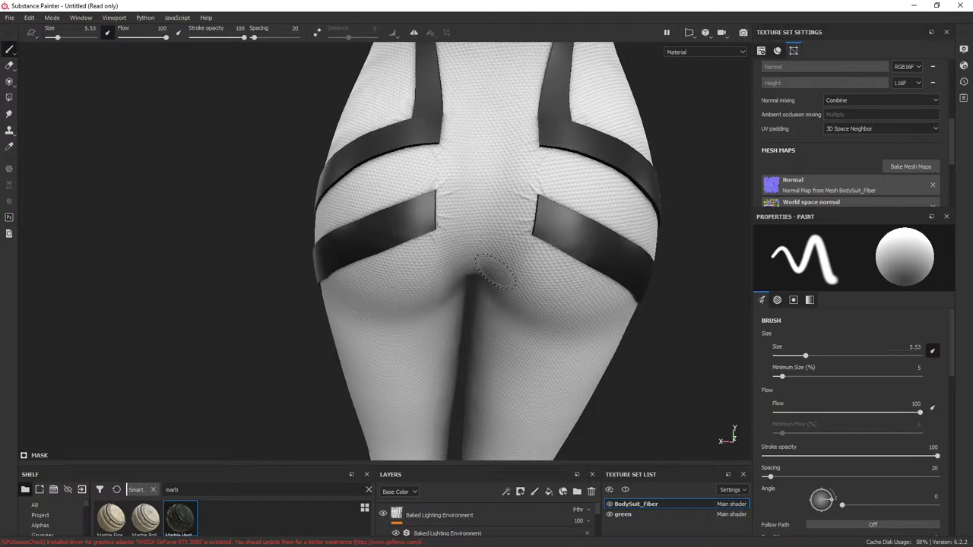
mouse_move(495, 272)
left_mouse_down("alt")
mouse_move(446, 363)
mouse_move(357, 358)
mouse_move(539, 271)
mouse_move(354, 286)
mouse_move(513, 289)
mouse_move(459, 303)
mouse_move(456, 395)
mouse_move(522, 326)
left_mouse_up("alt")
scroll(531, 282, "up", 2)
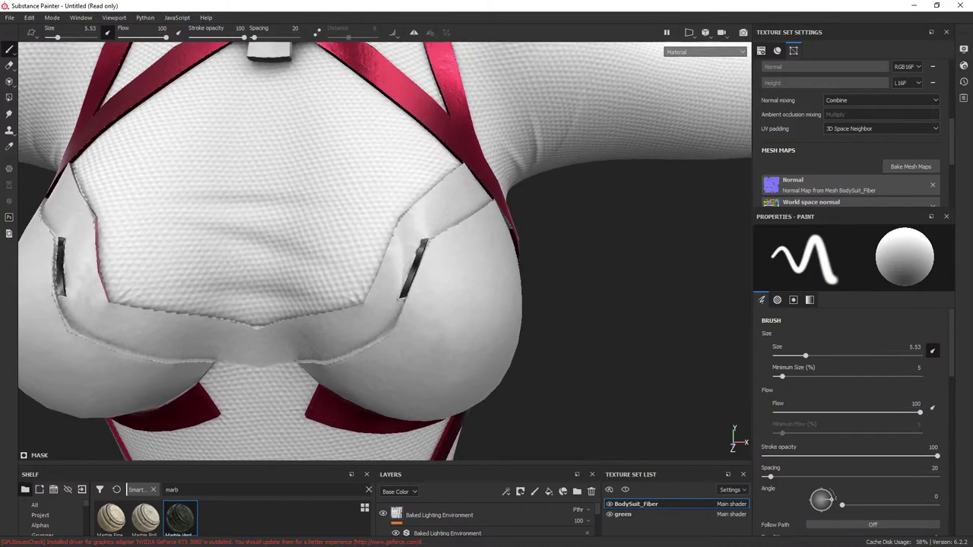
left_click_drag(426, 327, 271, 326, "alt")
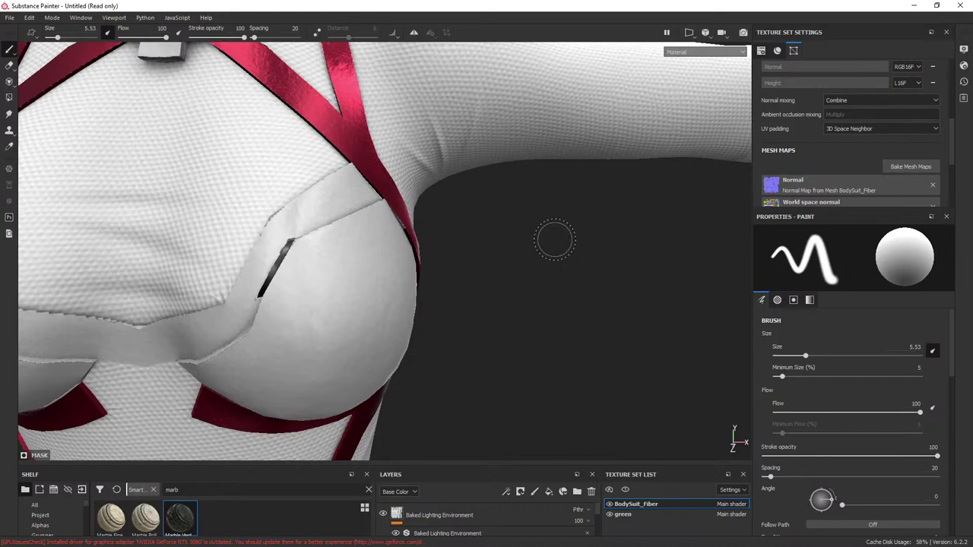
scroll(478, 206, "down", 5)
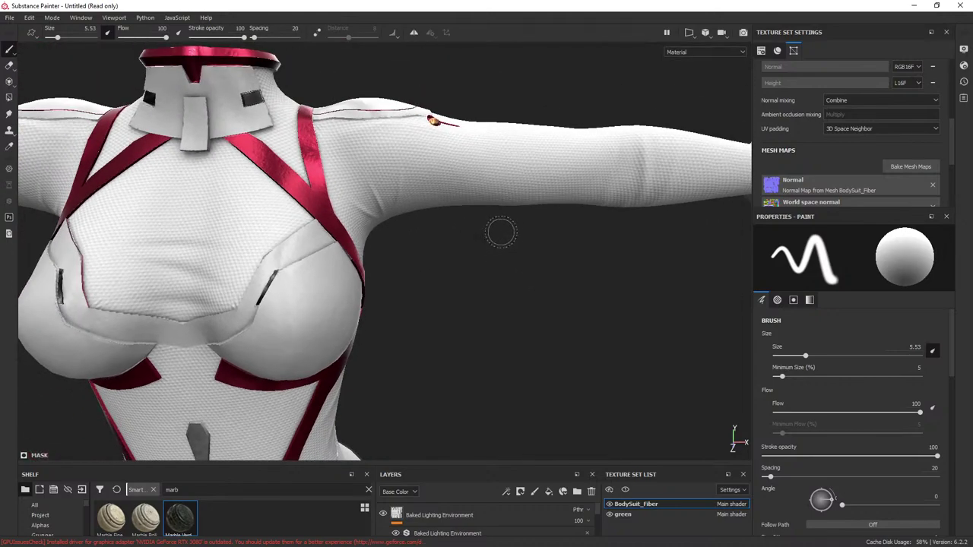
left_click_drag(451, 272, 543, 218, "alt")
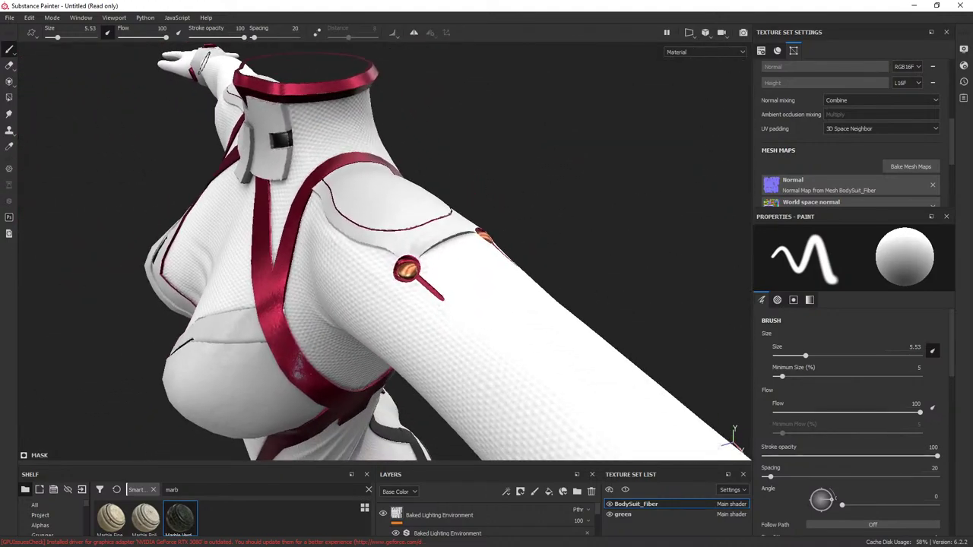
Snip the shoulder view, then enlarge the Shelf/Layers dock to show the full layer stack
key("super+shift+s")
left_click_drag(195, 52, 587, 388)
left_click_drag(279, 465, 278, 293)
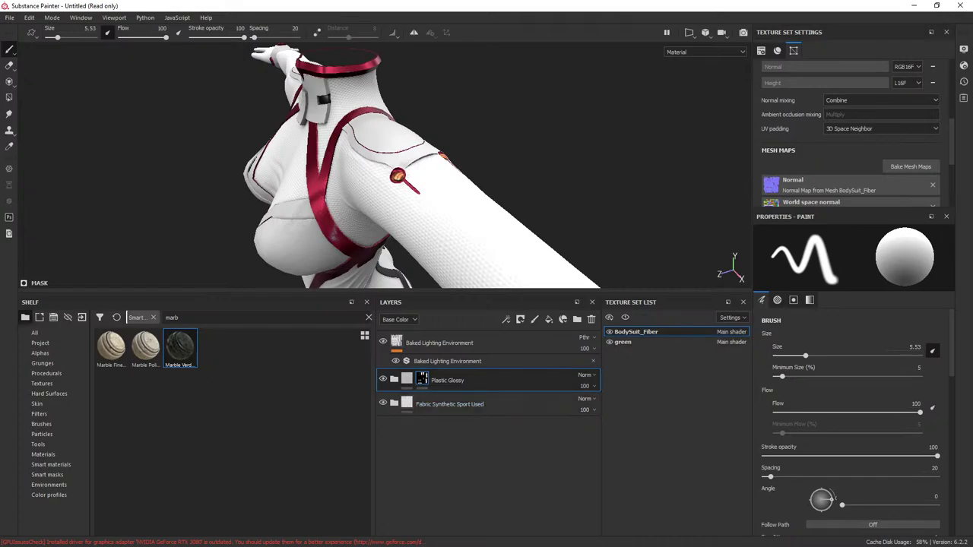
Clear the Shelf search, try the Fabric WOODLAND Dirty smart material, then delete that layer
type("l")
key("BackSpace")
key("BackSpace")
key("BackSpace")
key("BackSpace")
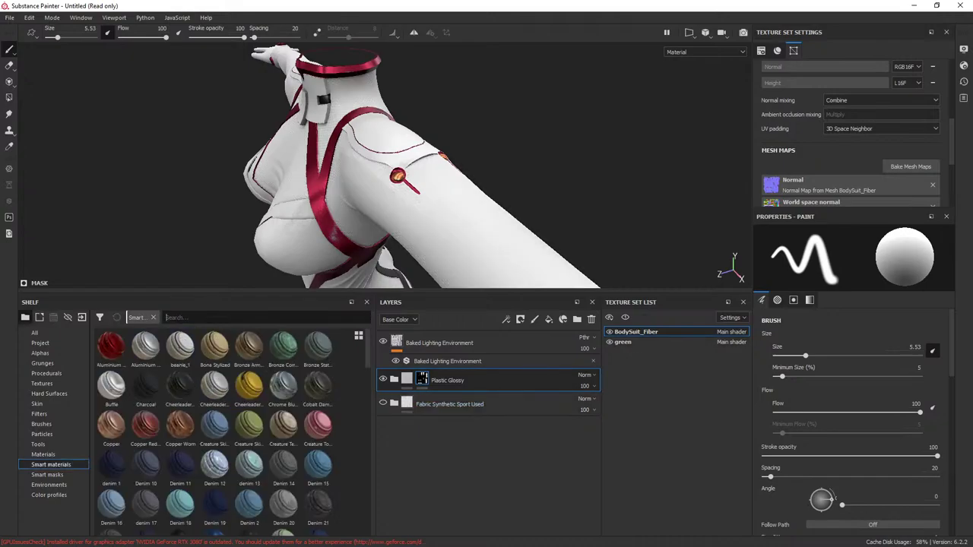
scroll(642, 241, "up", 5)
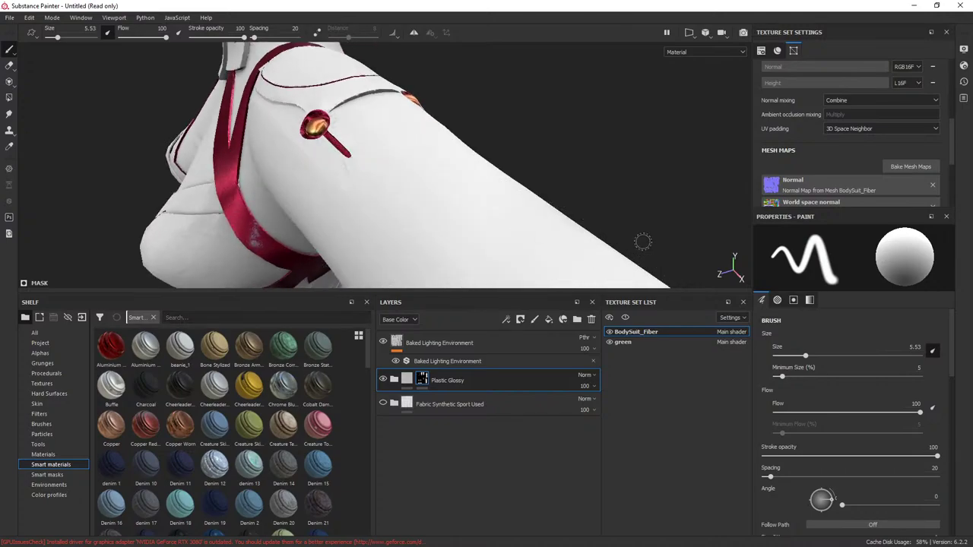
left_click_drag(466, 238, 493, 163, "alt")
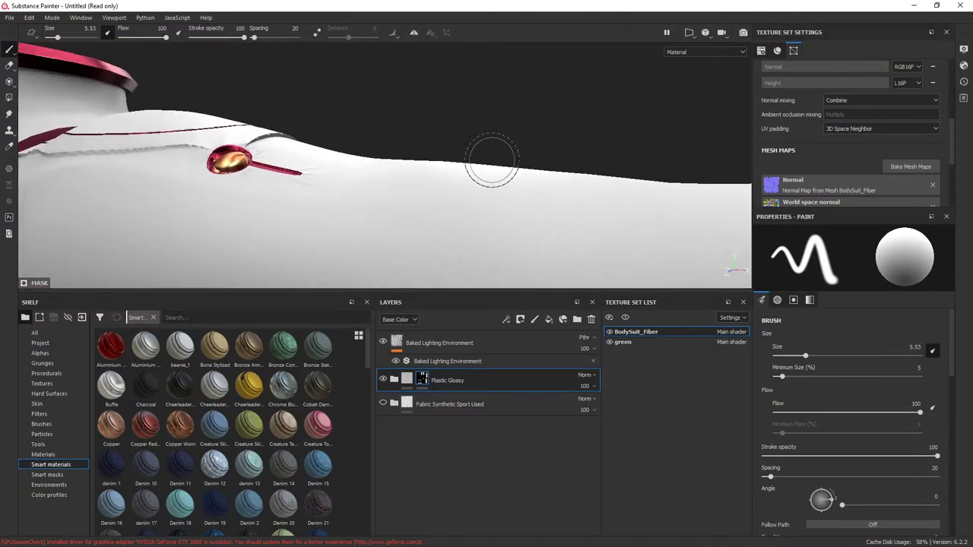
scroll(212, 426, "down", 5)
scroll(232, 433, "down", 2)
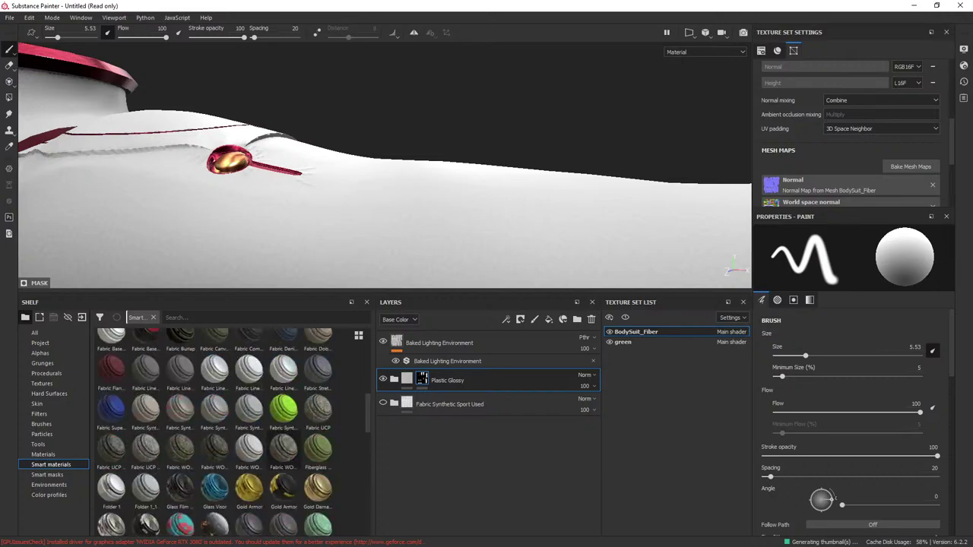
left_click_drag(214, 449, 487, 417)
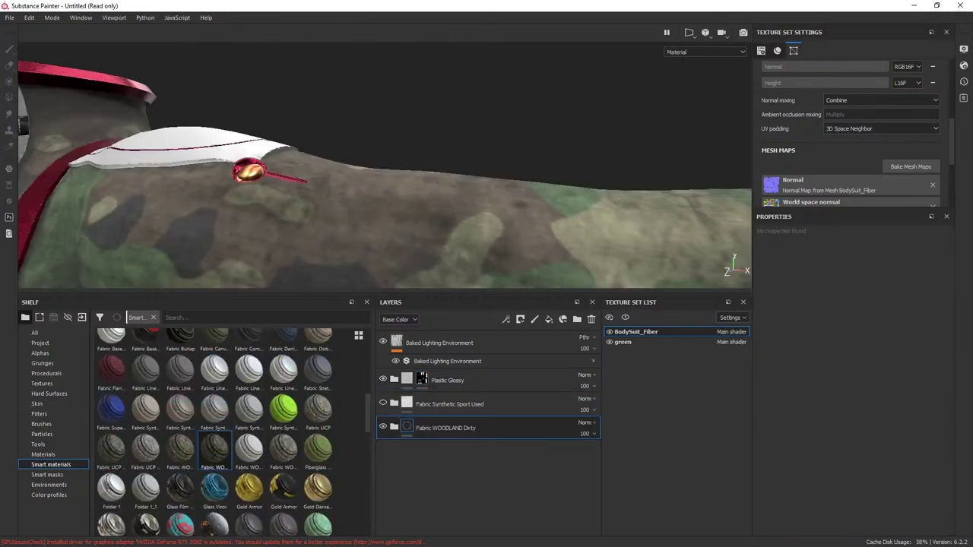
scroll(380, 167, "down", 5)
key("f")
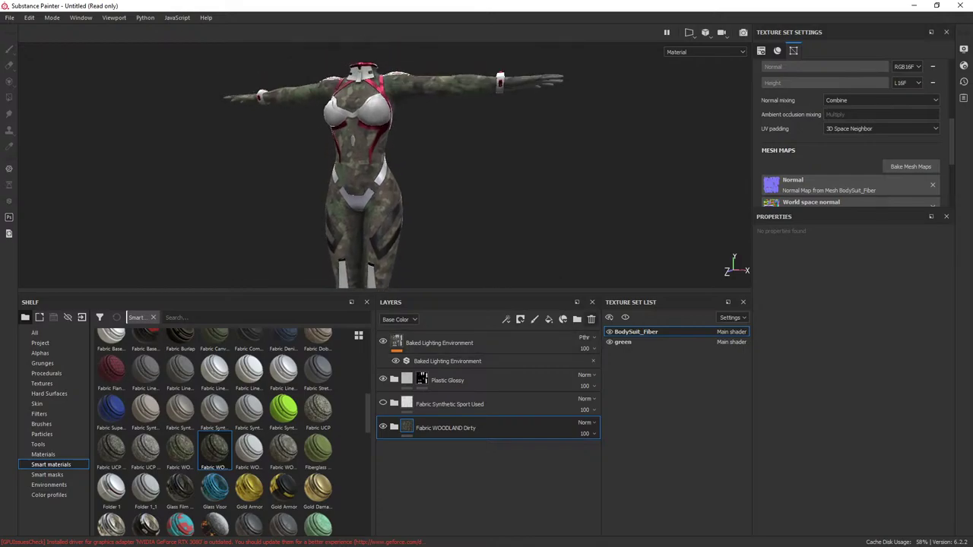
left_click(592, 319)
Add the Velvet smart material as a new layer, turning the suit deep red
scroll(228, 425, "down", 5)
left_click_drag(111, 475, 486, 418)
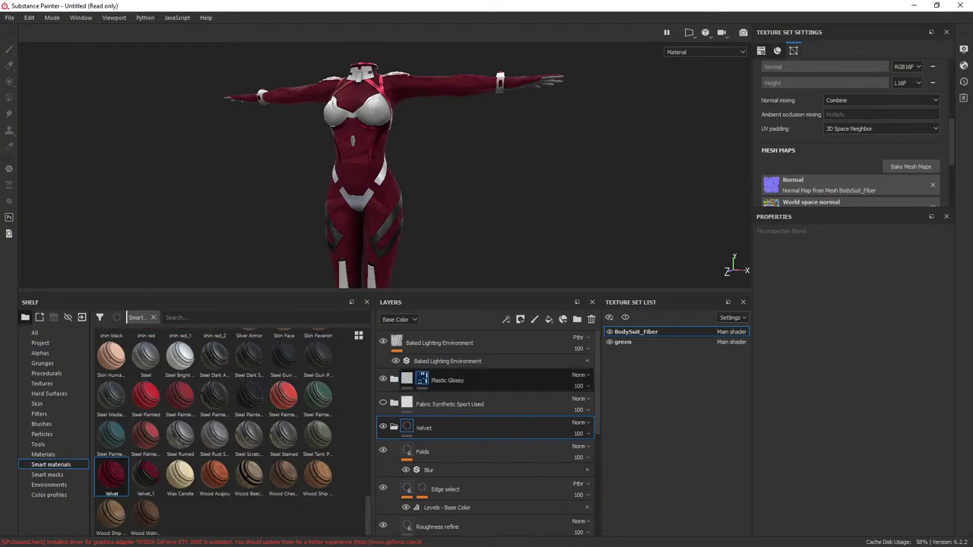
scroll(364, 175, "up", 10)
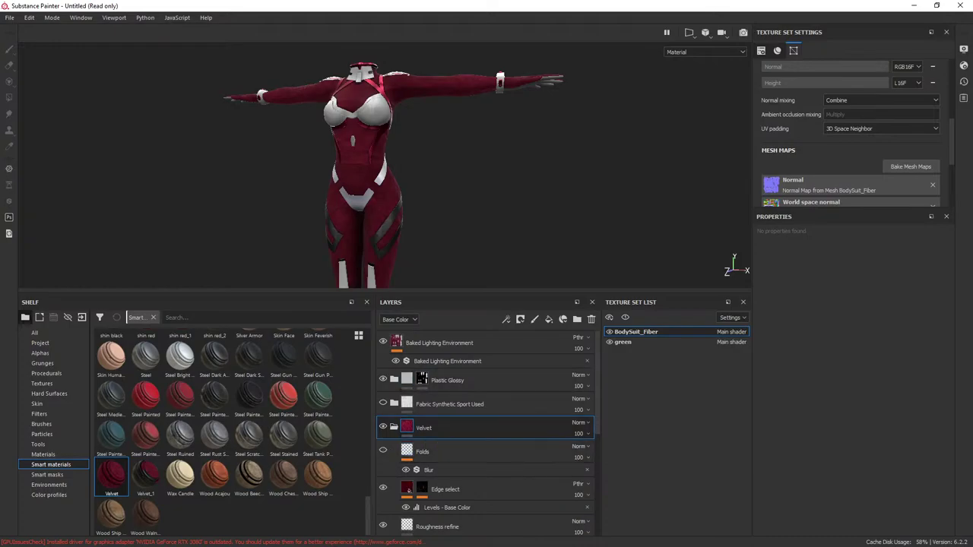
scroll(379, 167, "down", 10)
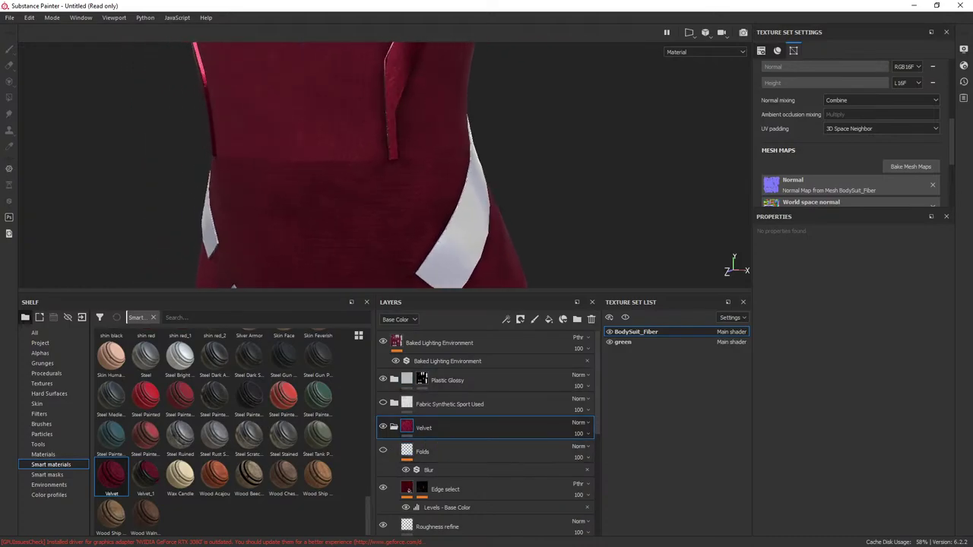
left_click_drag(379, 175, 319, 183, "alt")
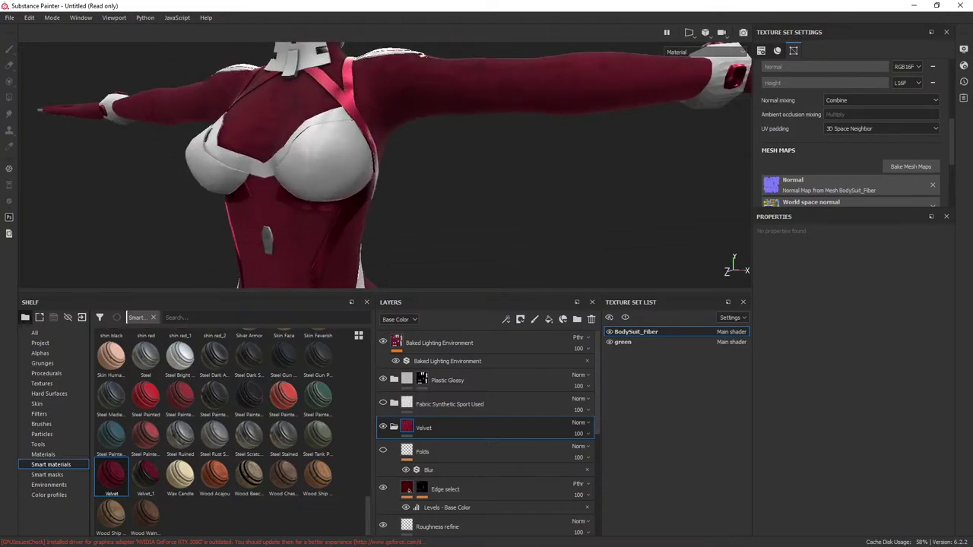
scroll(486, 433, "down", 6)
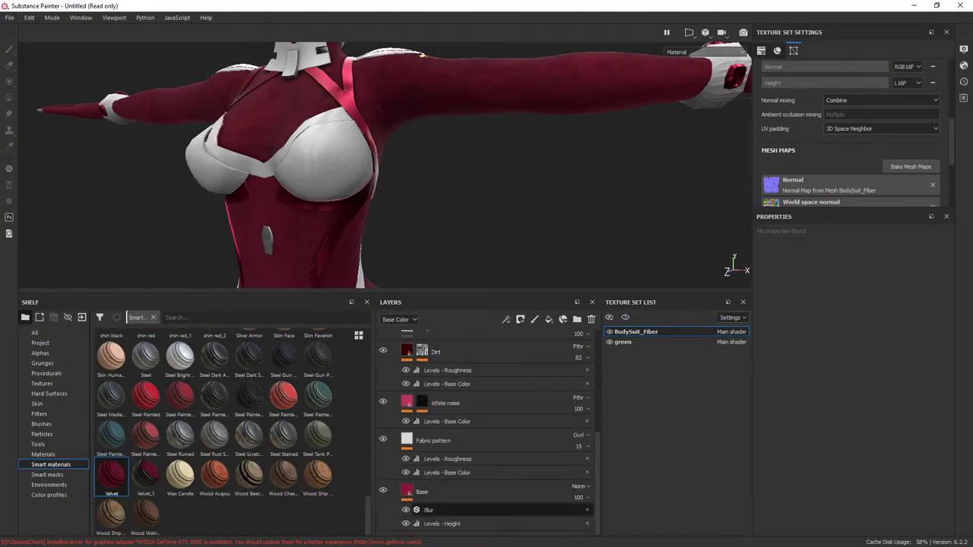
Set the Velvet Base layer's base colour to light grey
left_click(425, 492)
left_click(771, 393)
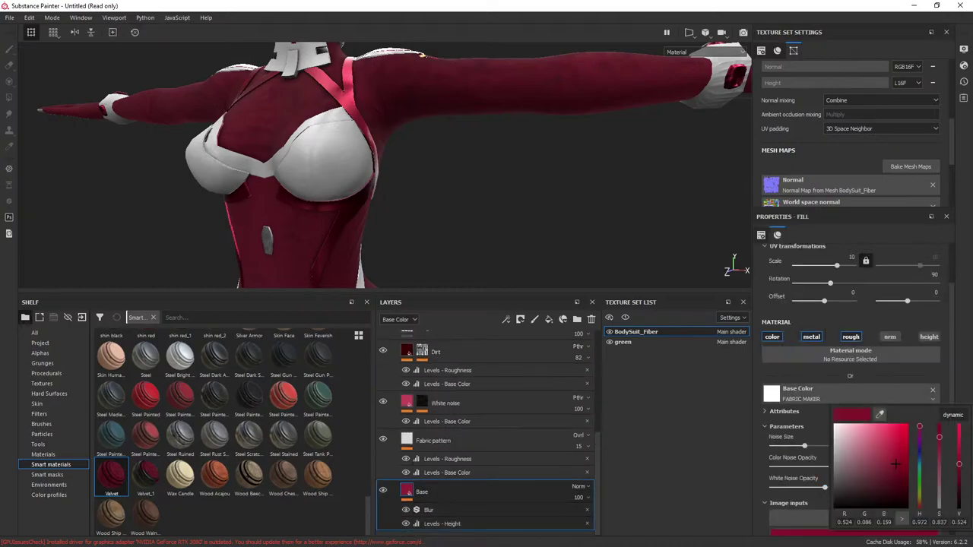
left_click_drag(895, 463, 835, 436)
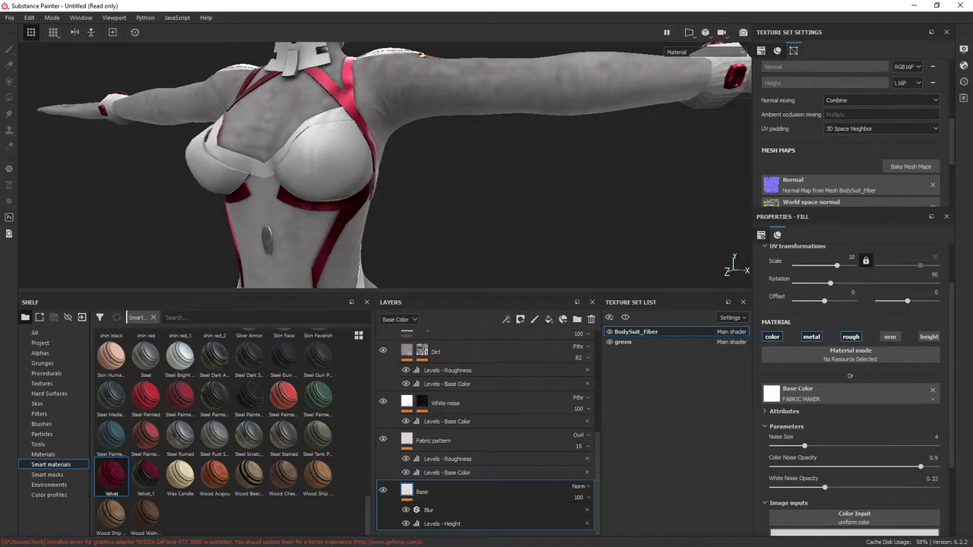
Inspect the grey velvet on the torso and shoulder, then reselect the Base layer's fill settings
scroll(486, 433, "up", 5)
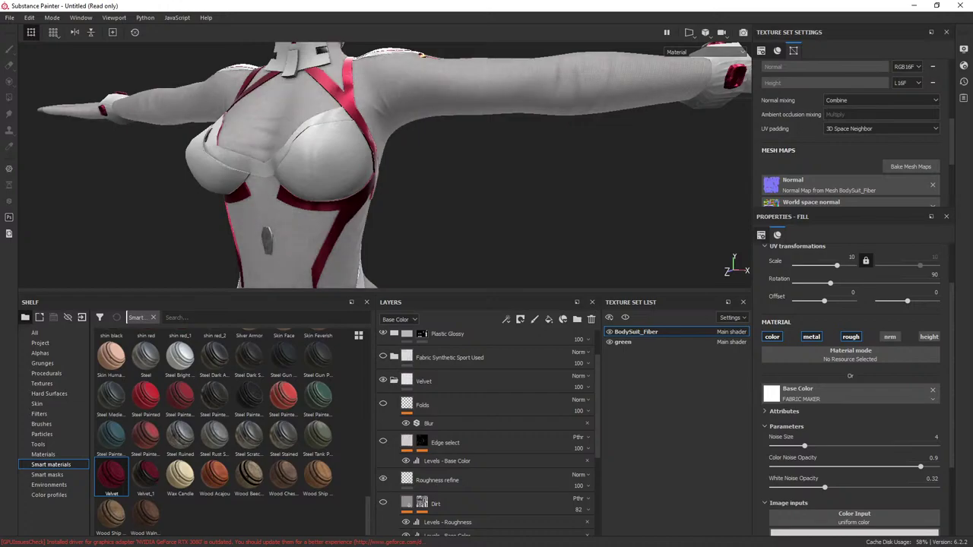
scroll(386, 165, "up", 5)
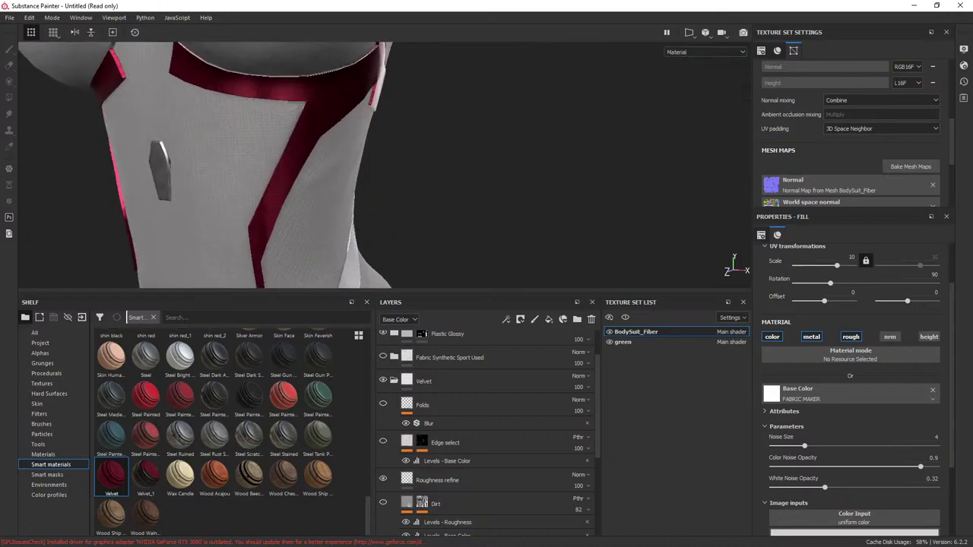
scroll(385, 165, "down", 3)
left_click_drag(386, 165, 456, 165, "alt")
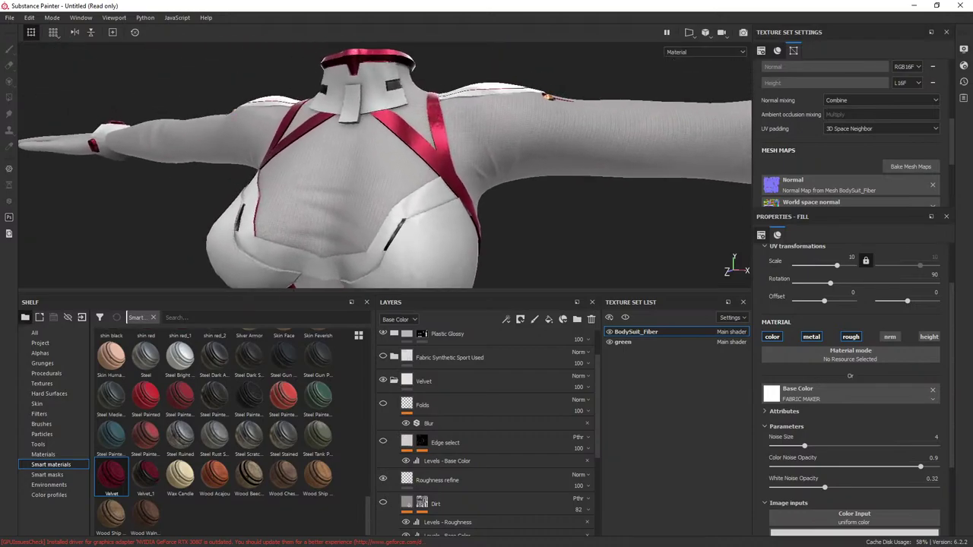
scroll(386, 165, "up", 3)
left_click_drag(385, 165, 426, 165, "alt")
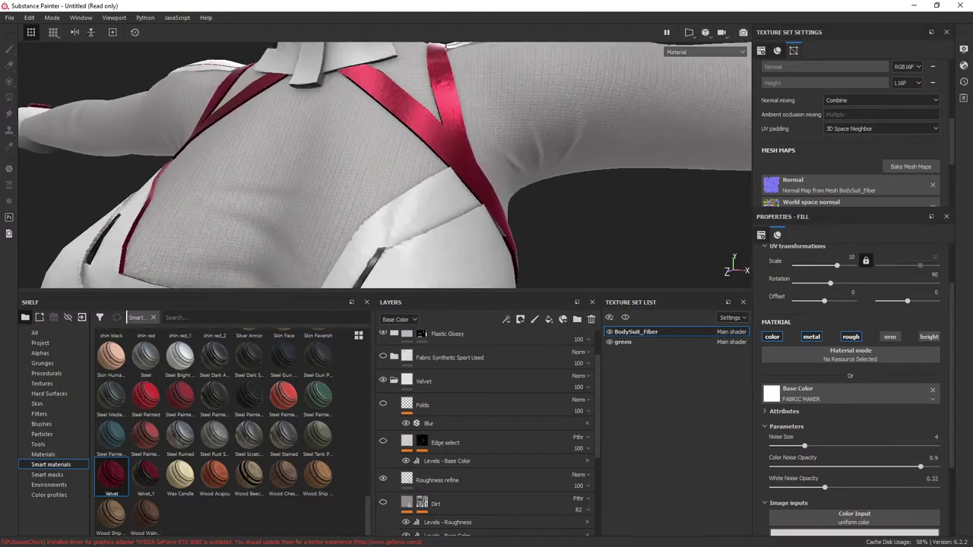
scroll(486, 425, "down", 5)
left_click(456, 491)
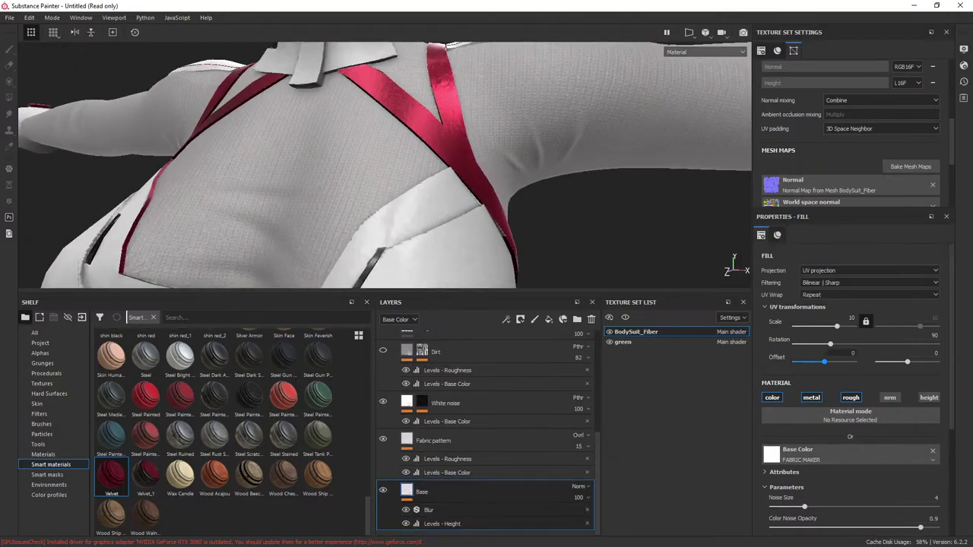
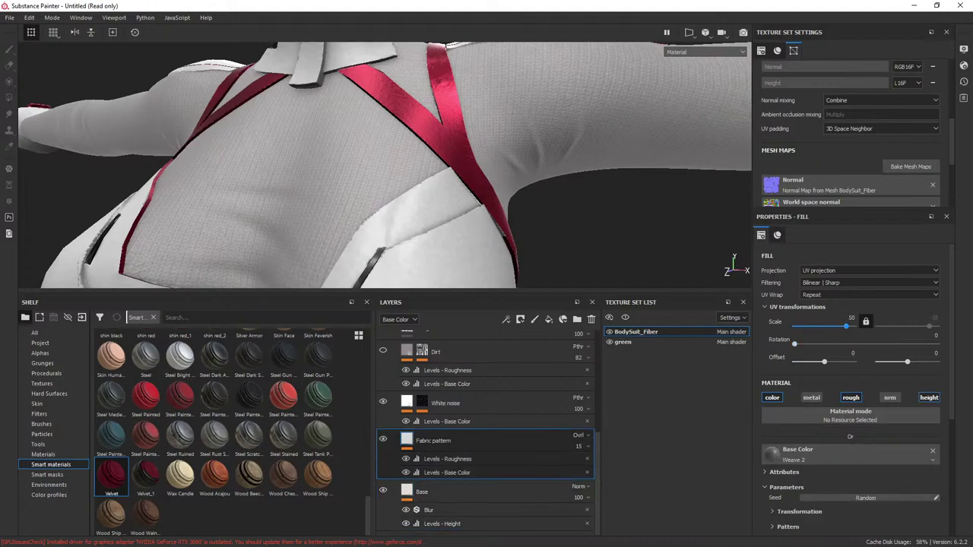
Raise the Fabric pattern's UV scale from 50 to about 72.55 and frame the torso
left_click_drag(846, 326, 849, 325)
key("f")
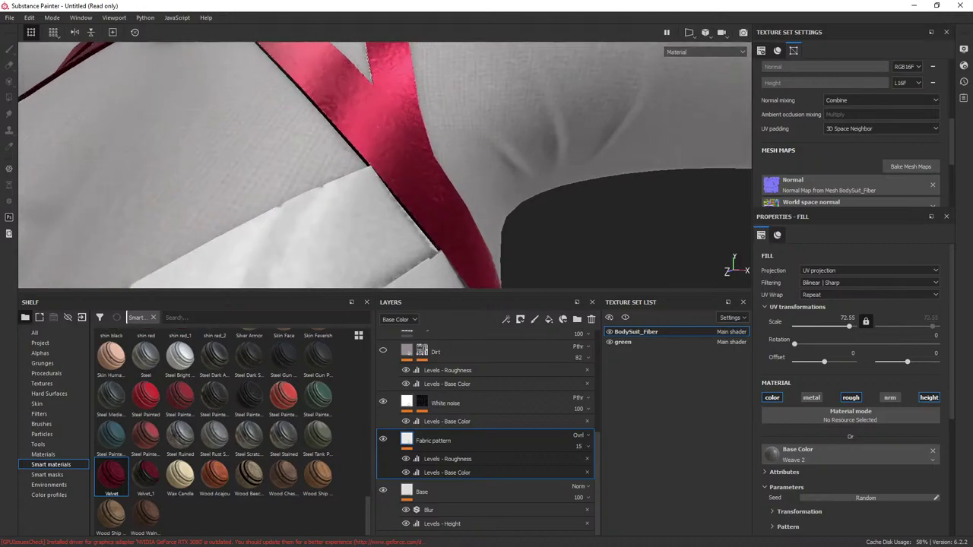
scroll(487, 434, "up", 5)
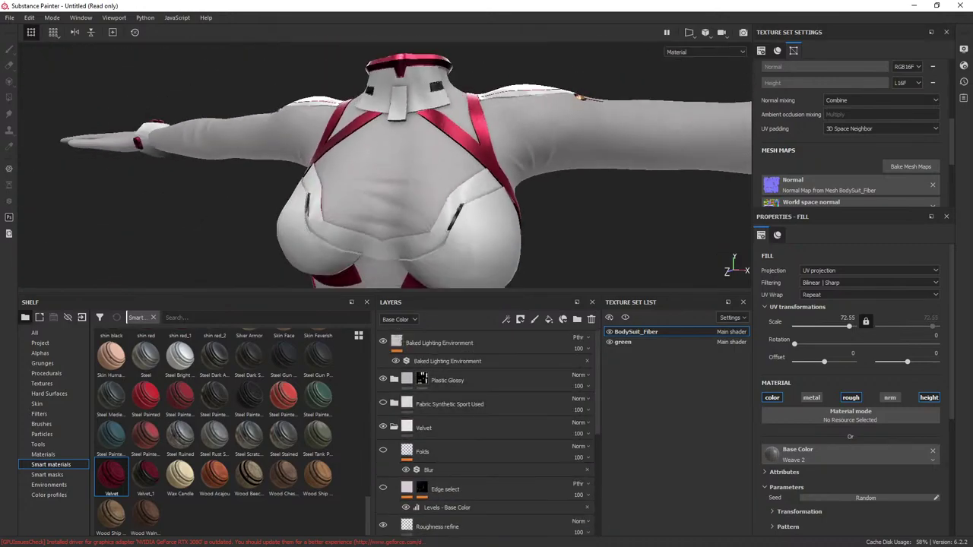
Delete the Velvet layer, then try the Denim 4 smart material and undo it
left_click(448, 427)
key("Delete")
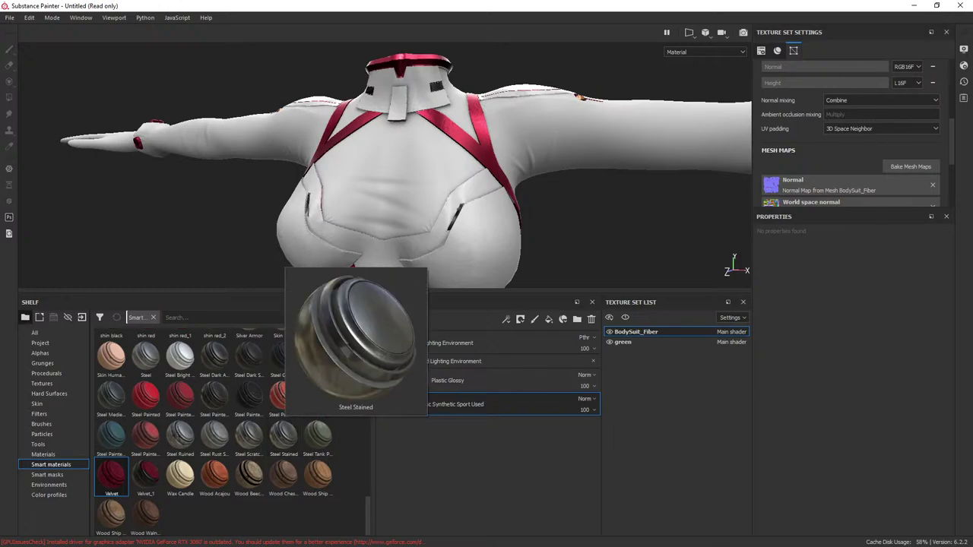
scroll(228, 433, "up", 10)
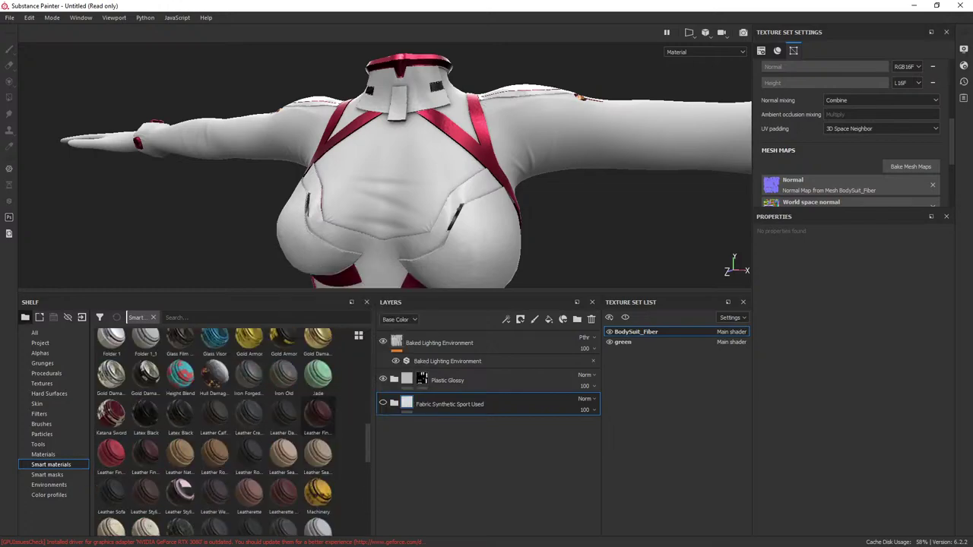
scroll(217, 429, "up", 5)
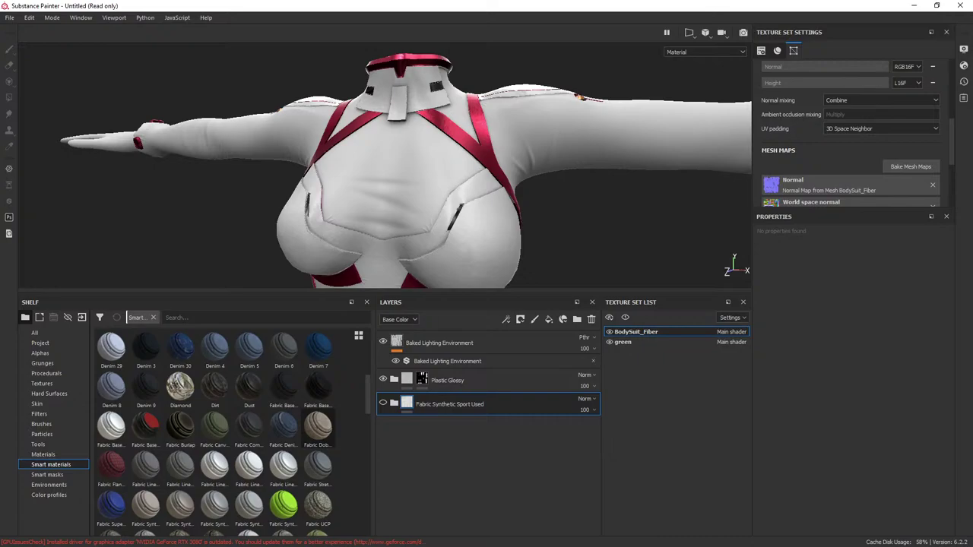
scroll(215, 430, "up", 3)
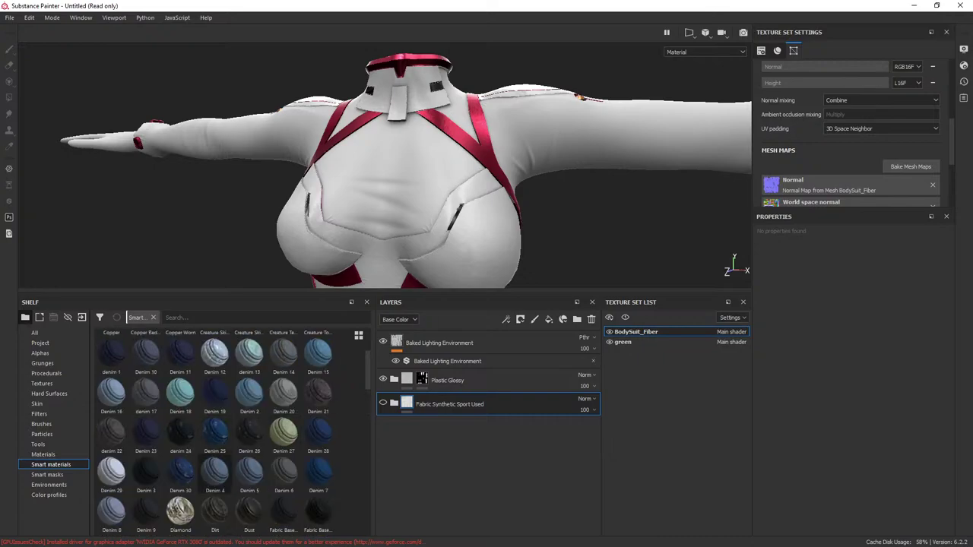
left_click_drag(215, 471, 487, 422)
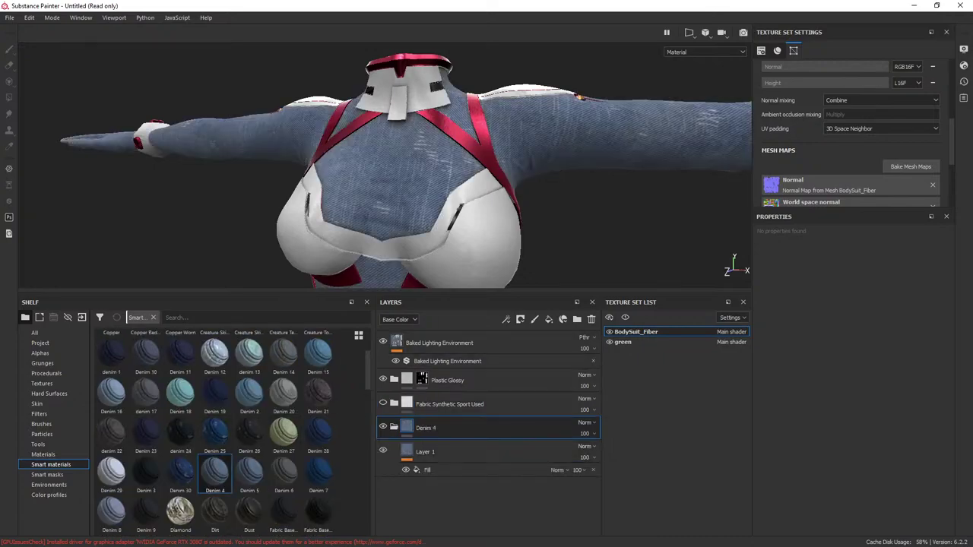
key("ctrl+z")
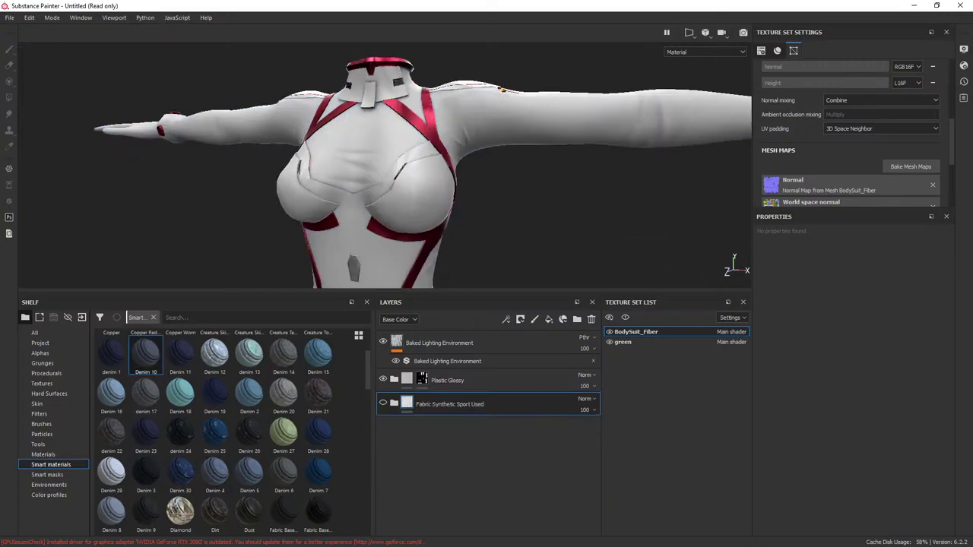
key("ctrl+y")
key("ctrl+z")
Apply the Denim 16 smart material and look it over from chest to knees
left_click_drag(111, 391, 487, 422)
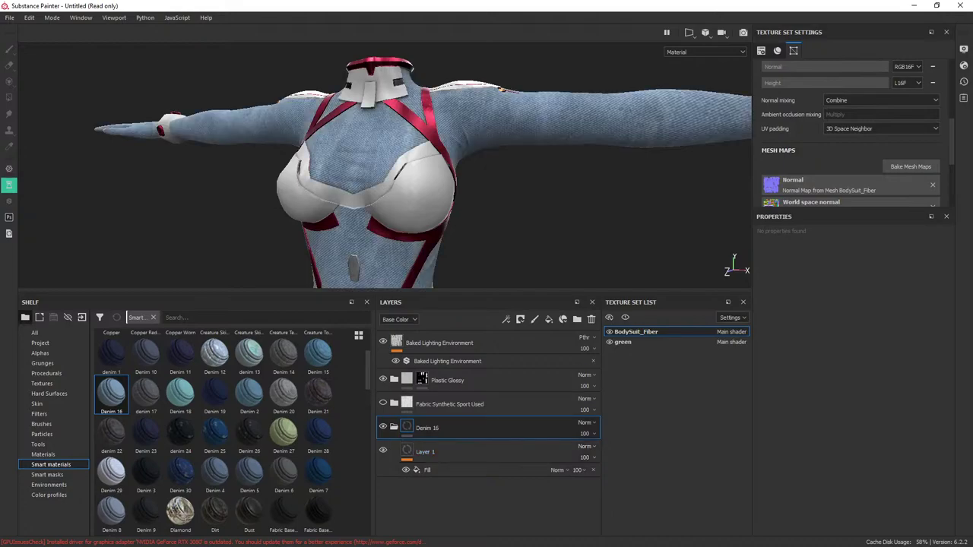
scroll(372, 167, "down", 3)
middle_click_drag(372, 190, 373, 114)
scroll(373, 167, "up", 4)
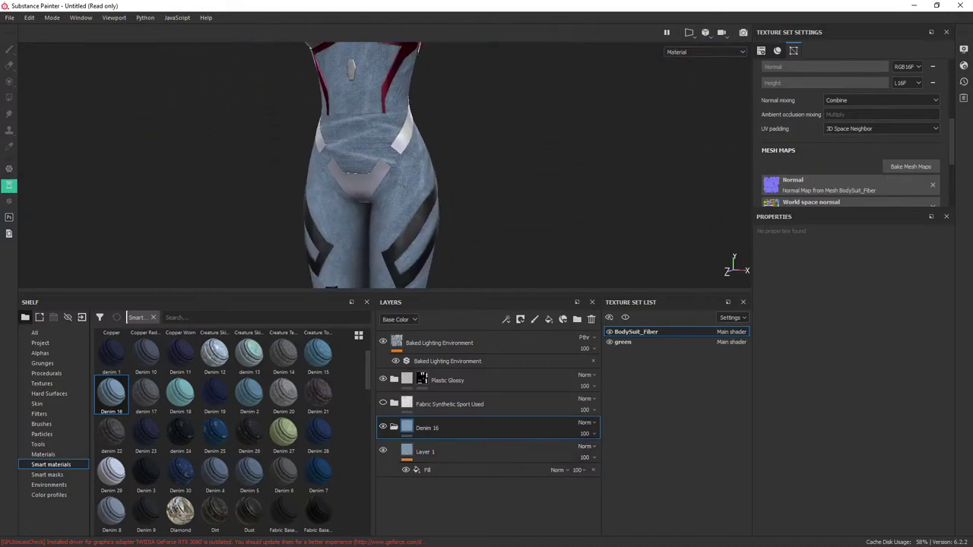
middle_click_drag(372, 190, 373, 312)
left_click_drag(372, 168, 433, 171, "alt")
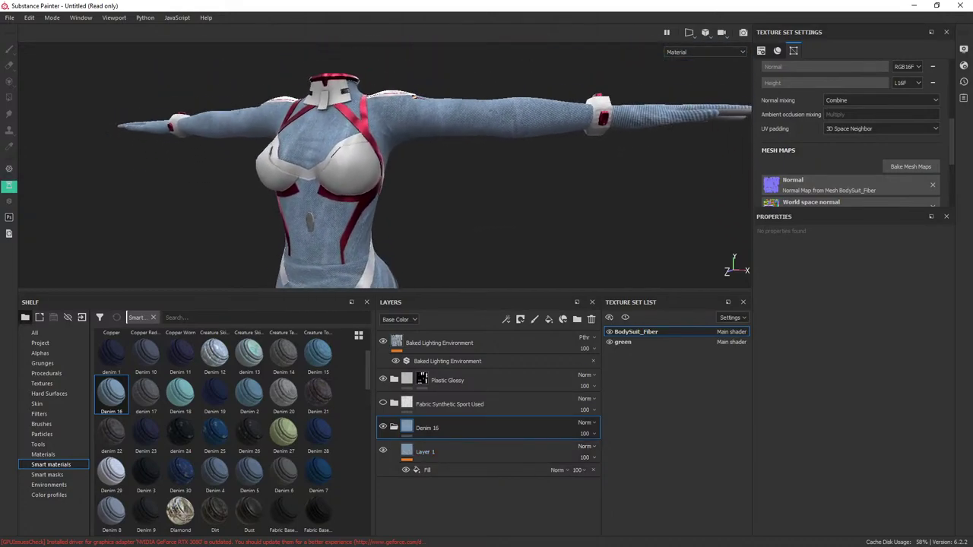
middle_click_drag(372, 266, 372, 38)
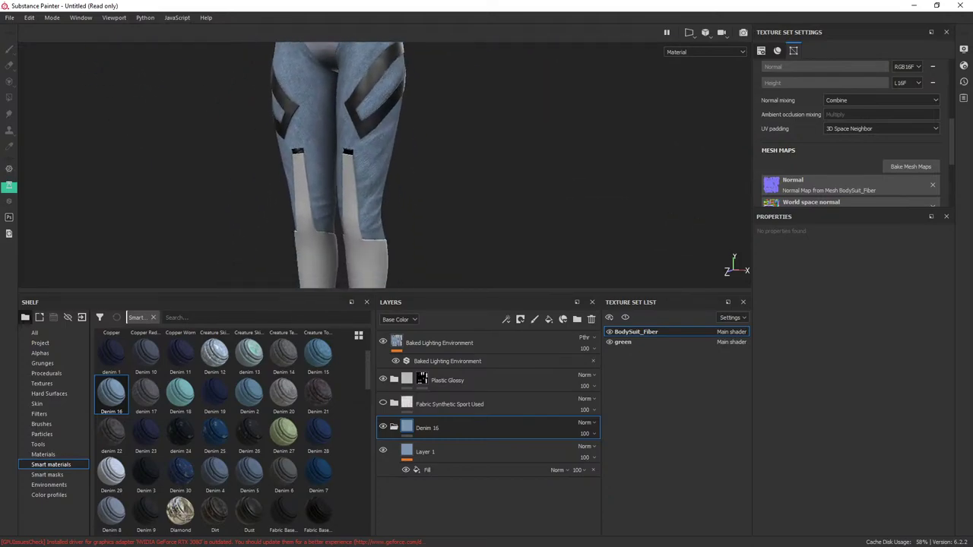
mouse_move(372, 167)
left_mouse_down("alt")
mouse_move(456, 169)
mouse_move(372, 168)
left_mouse_up("alt")
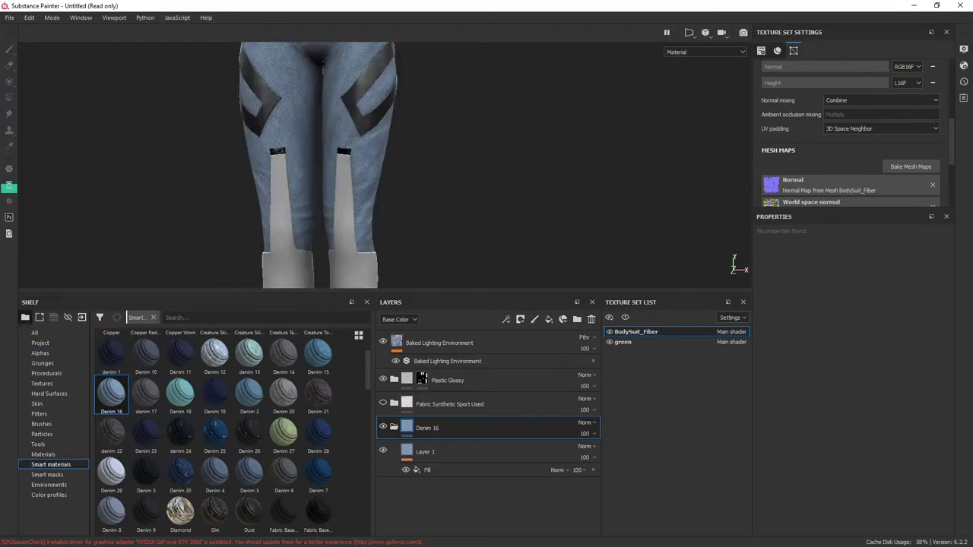
middle_click_drag(373, 114, 372, 270)
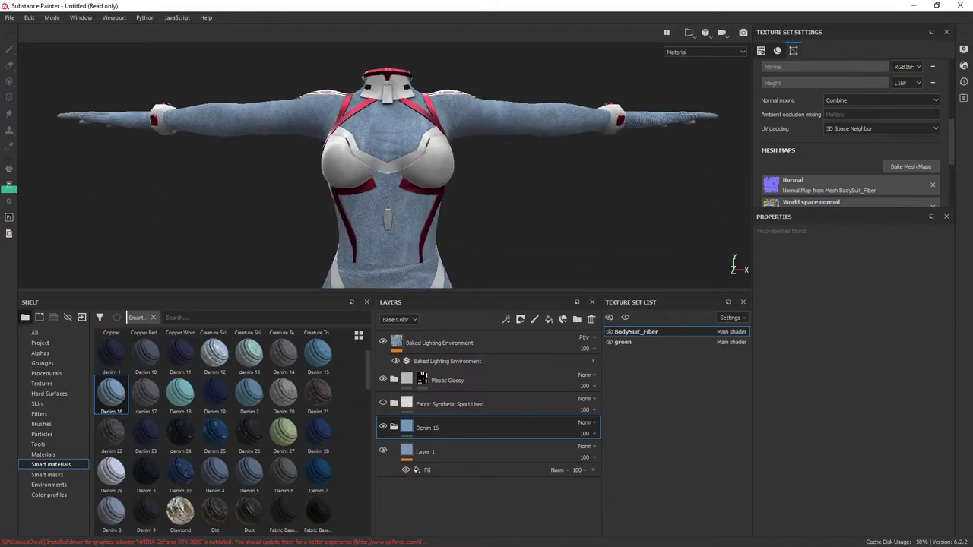
Inspect the denim along the left arm and gloved hand, then delete the Denim 16 layers
scroll(372, 168, "up", 2)
left_click_drag(372, 167, 197, 107, "alt")
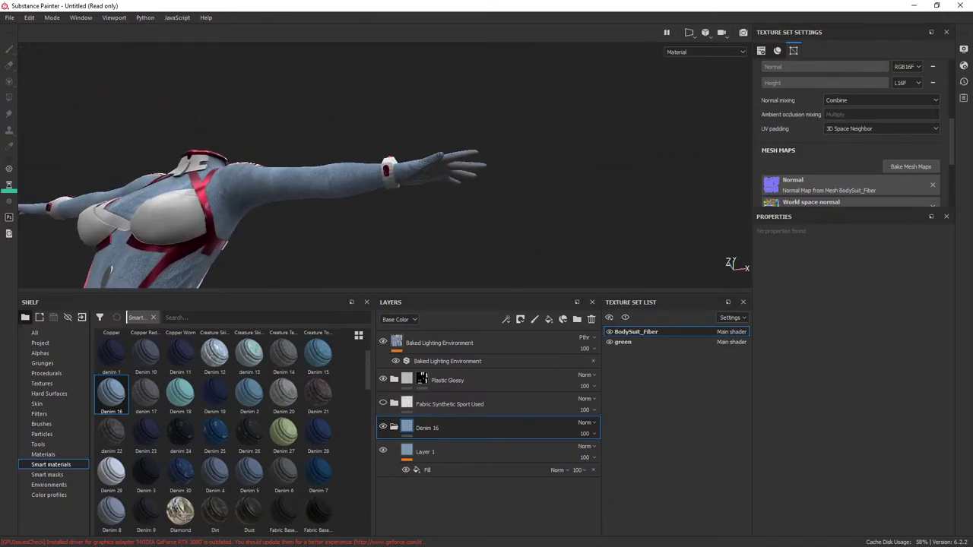
scroll(372, 168, "up", 3)
middle_click_drag(456, 167, 303, 160, "alt")
scroll(304, 160, "up", 2)
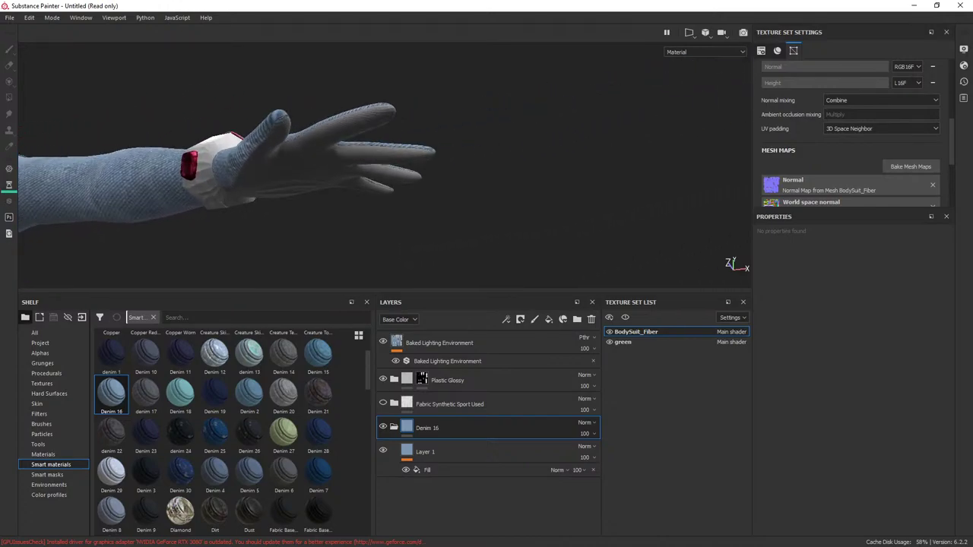
mouse_move(304, 159)
left_mouse_down("alt")
mouse_move(228, 165)
mouse_move(319, 167)
left_mouse_up("alt")
scroll(228, 166, "down", 3)
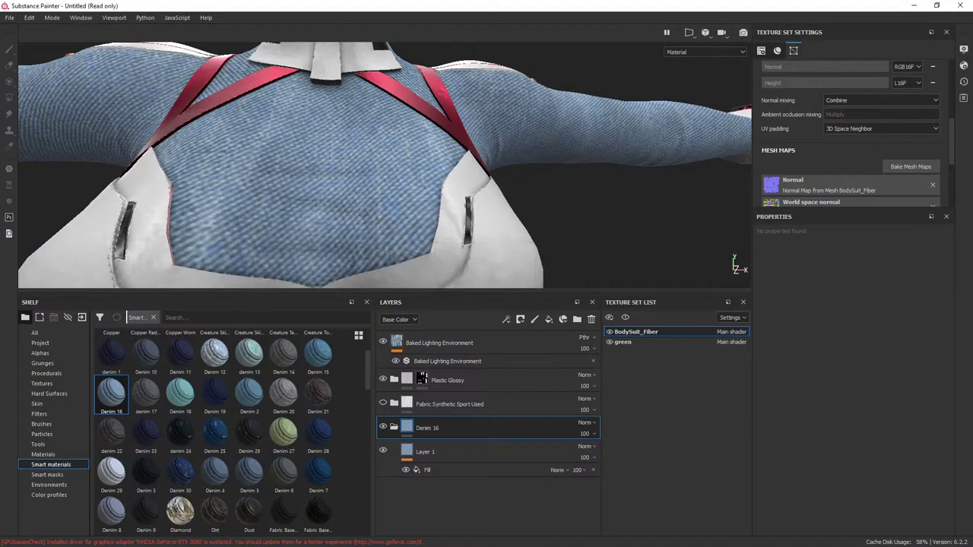
left_click(591, 319)
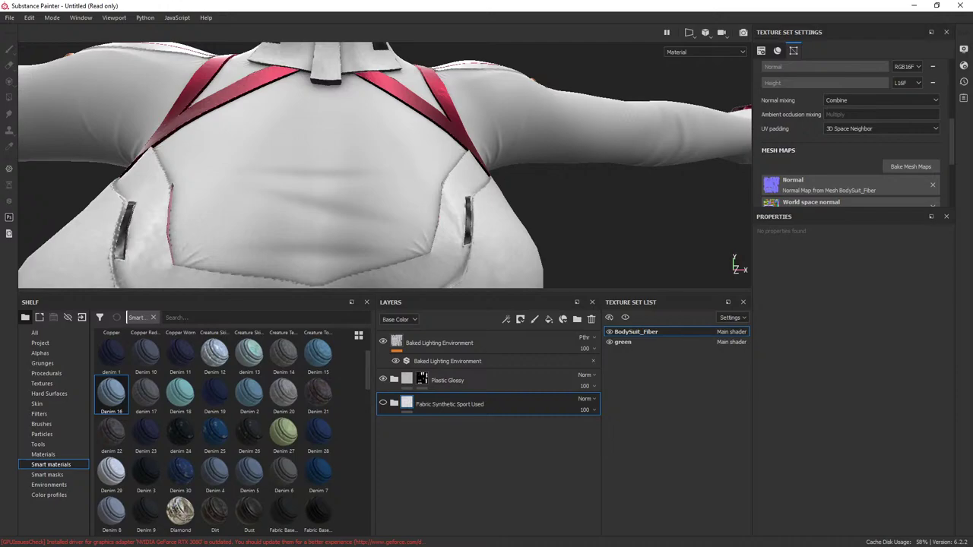
Show the Fabric Synthetic Sport Used folder again and inspect its weave on torso and thighs
left_click_drag(380, 167, 220, 210, "alt")
key("f")
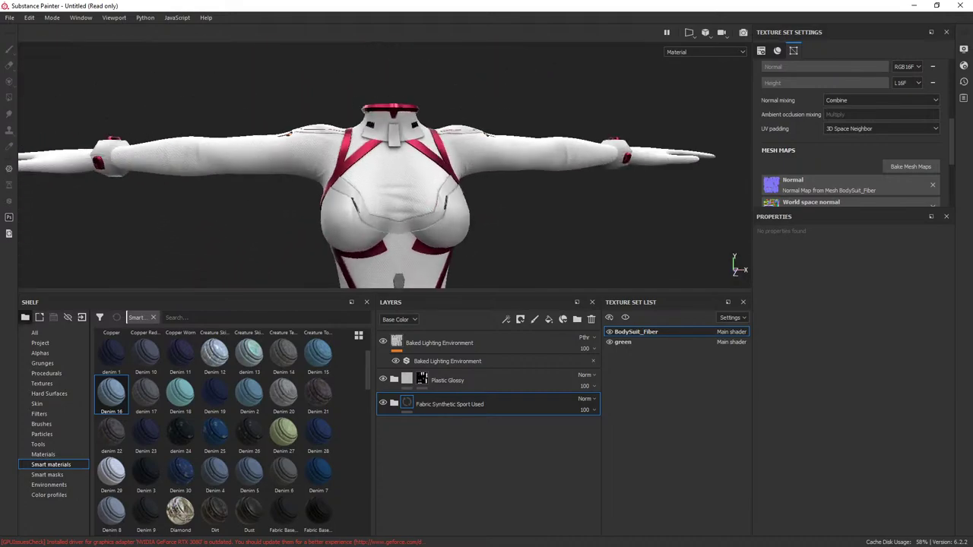
mouse_move(365, 197)
left_mouse_down("alt")
mouse_move(365, 175)
mouse_move(289, 190)
mouse_move(380, 190)
left_mouse_up("alt")
scroll(380, 167, "down", 5)
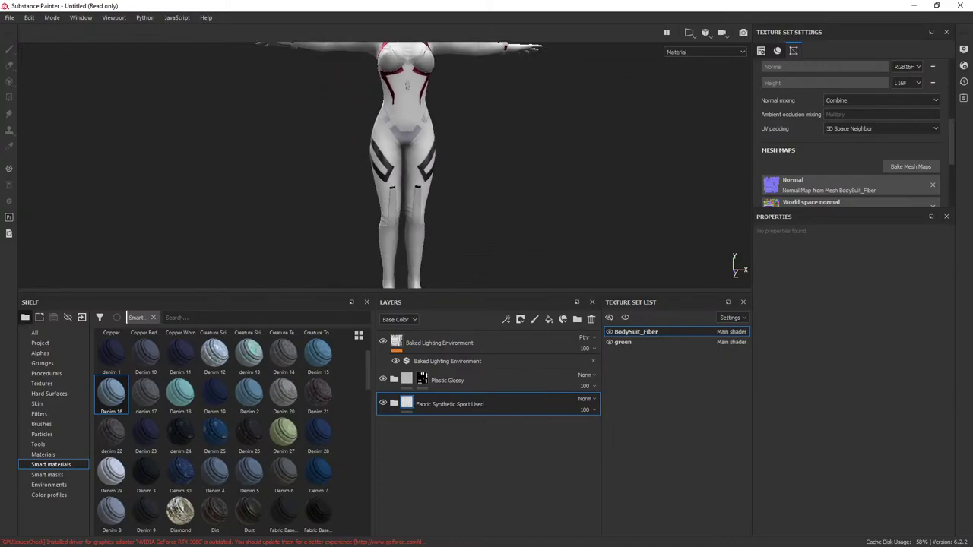
scroll(402, 167, "up", 6)
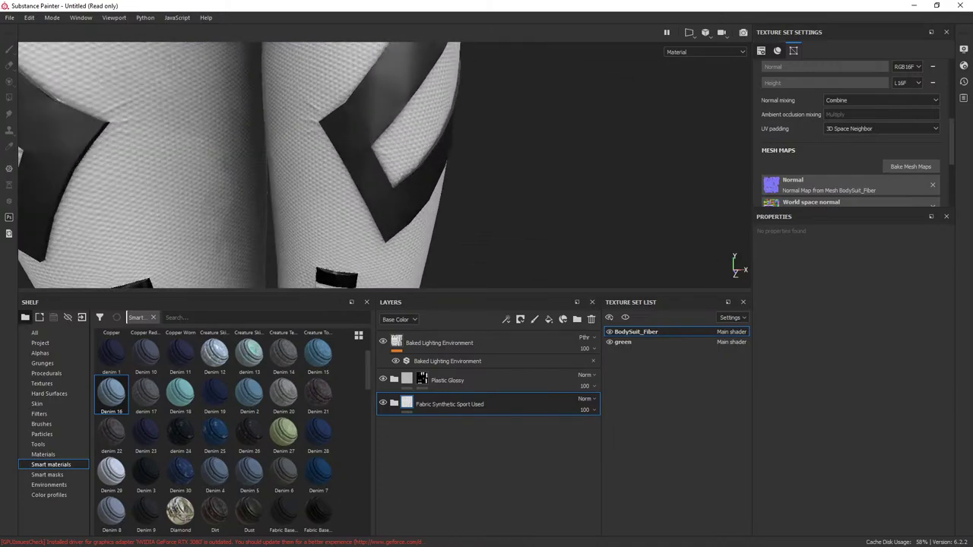
mouse_move(380, 167)
left_mouse_down("alt")
mouse_move(346, 174)
mouse_move(399, 168)
left_mouse_up("alt")
scroll(380, 167, "down", 5)
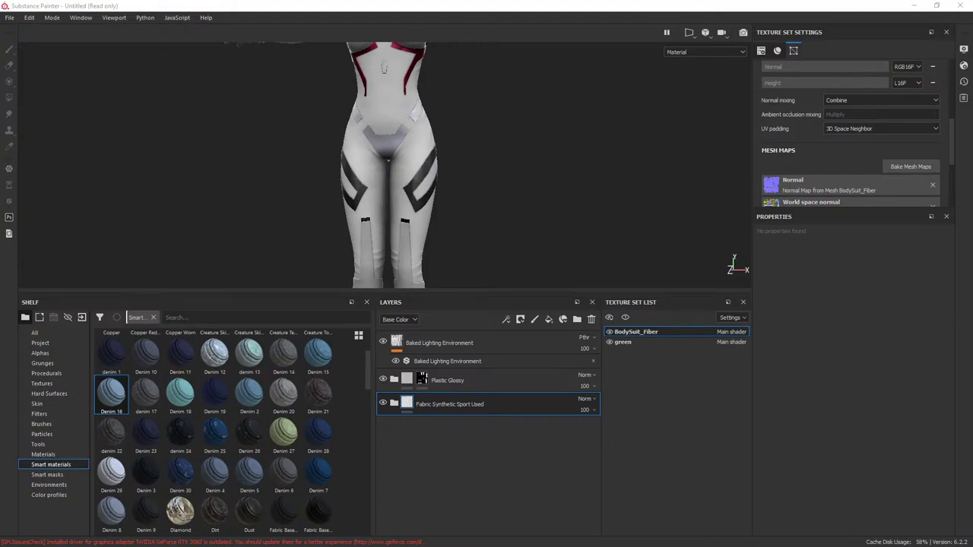
Enlarge the 3D view, snip the torso's left side, then enlarge the bottom dock
left_click_drag(486, 295, 487, 467)
key("f")
scroll(395, 228, "up", 5)
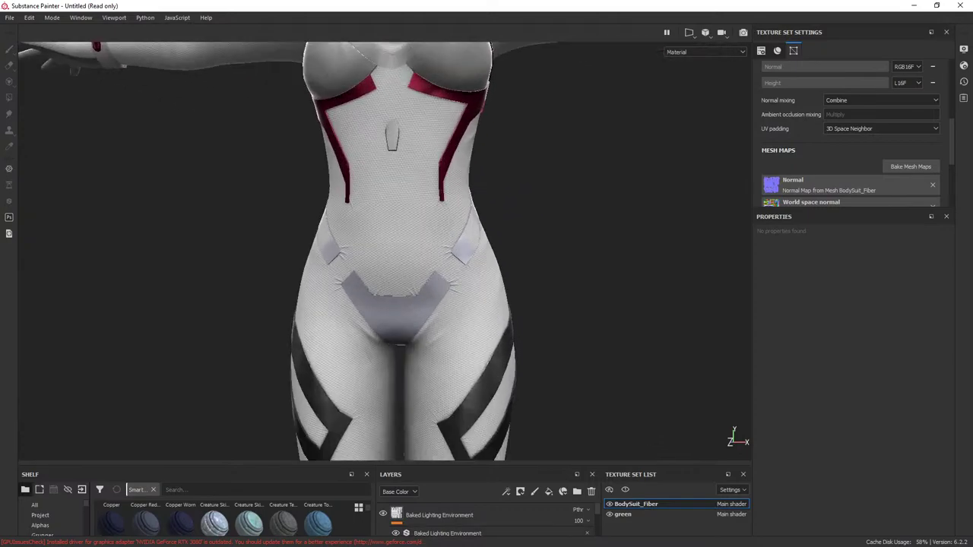
scroll(407, 221, "up", 3)
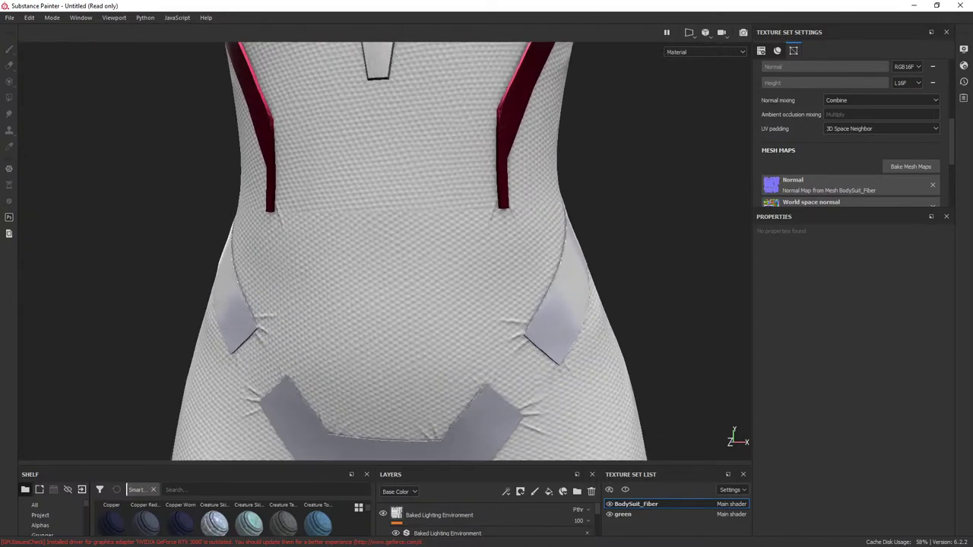
left_click_drag(380, 251, 524, 251, "alt")
key("super+shift+s")
left_click_drag(130, 101, 592, 330)
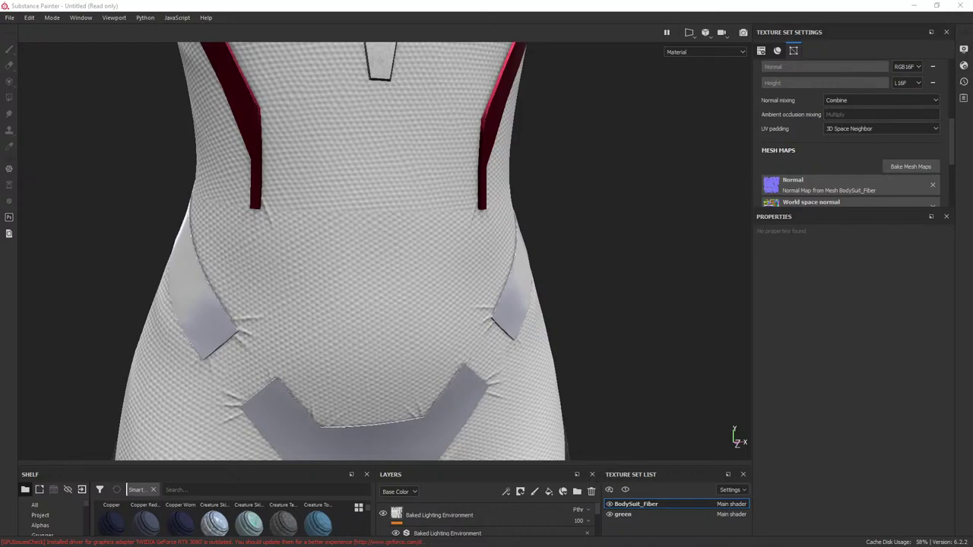
left_click_drag(380, 465, 380, 296)
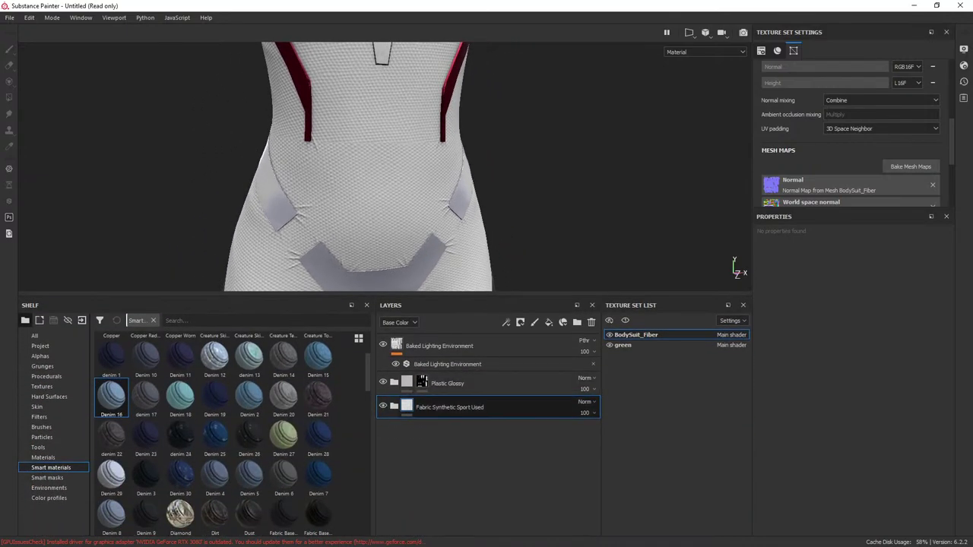
Expand the Fabric Synthetic Sport Used folder and select its Pattern Fabric layer
left_click(394, 407)
scroll(487, 425, "down", 2)
left_click(449, 467)
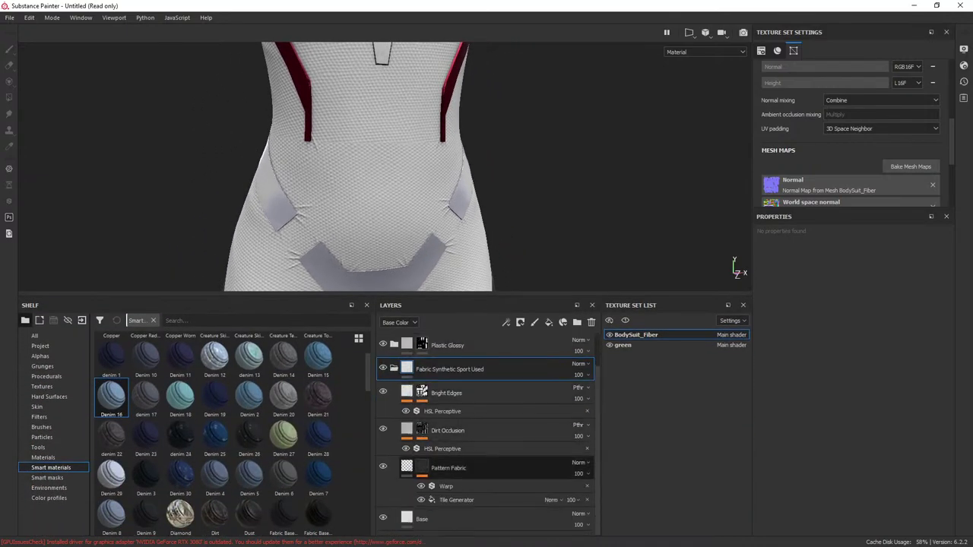
scroll(851, 418, "down", 10)
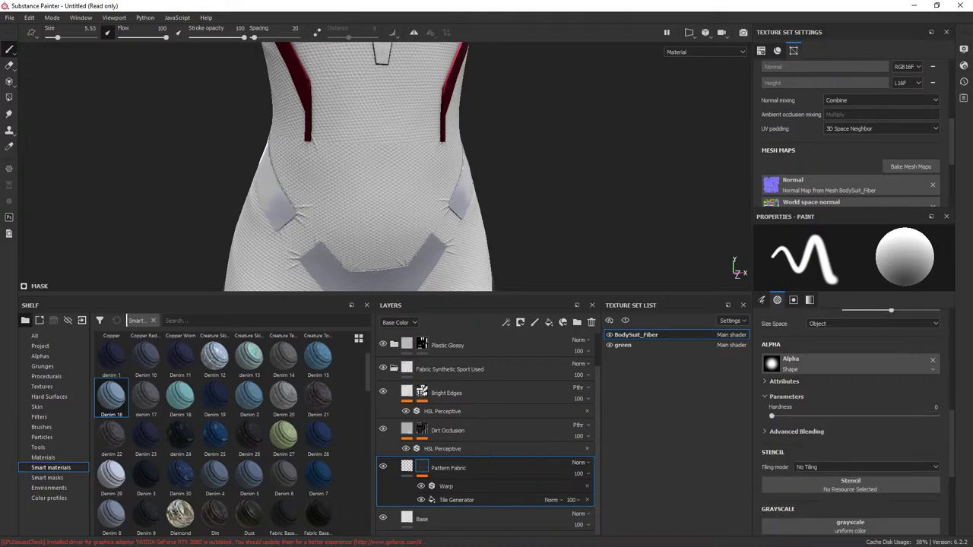
scroll(852, 410, "up", 2)
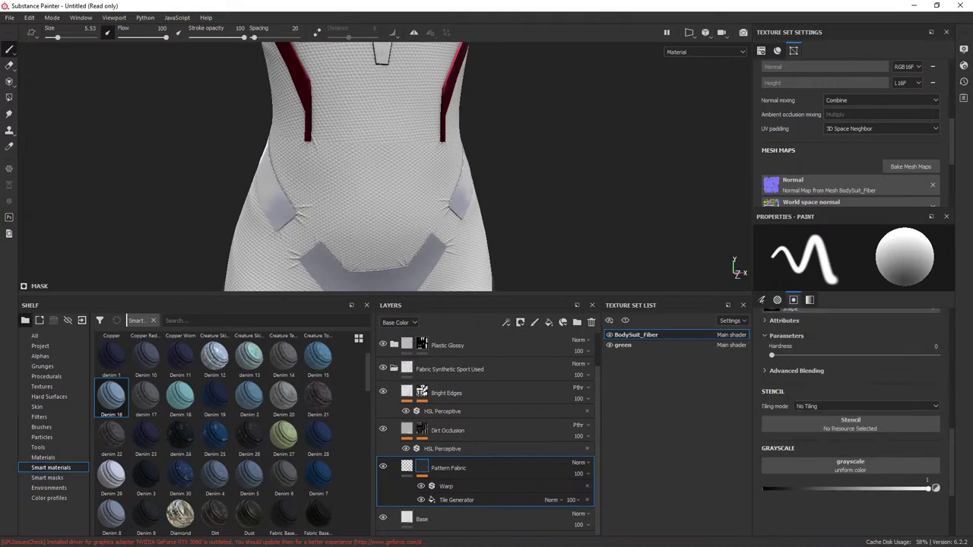
scroll(851, 410, "up", 2)
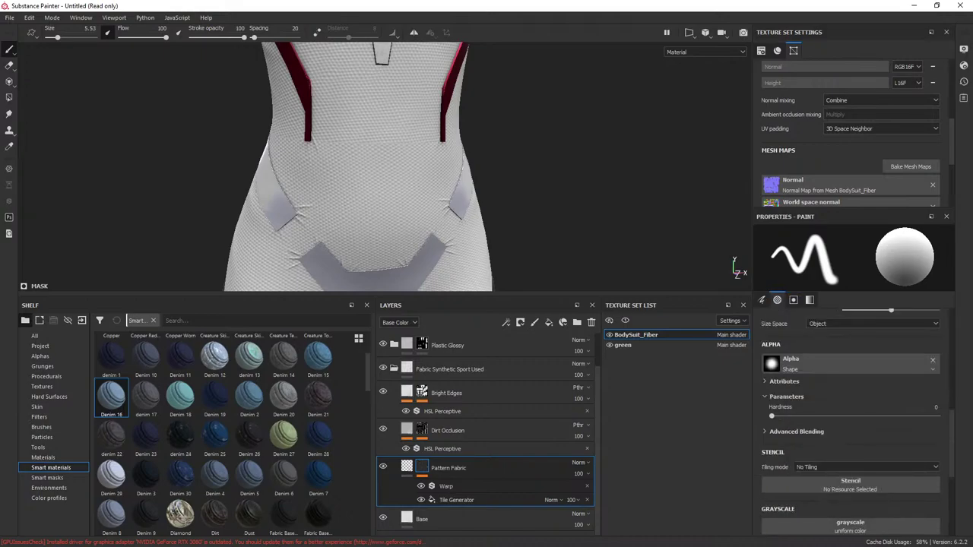
Try Lighten (Maximum) stamp blending, revert it to Normal, and select the Tile Generator effect
left_click(796, 431)
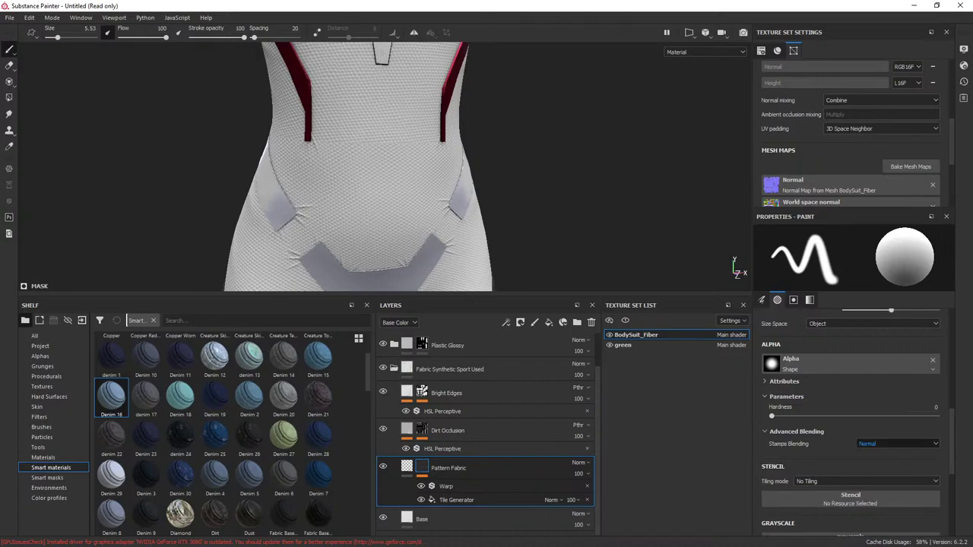
left_click(897, 443)
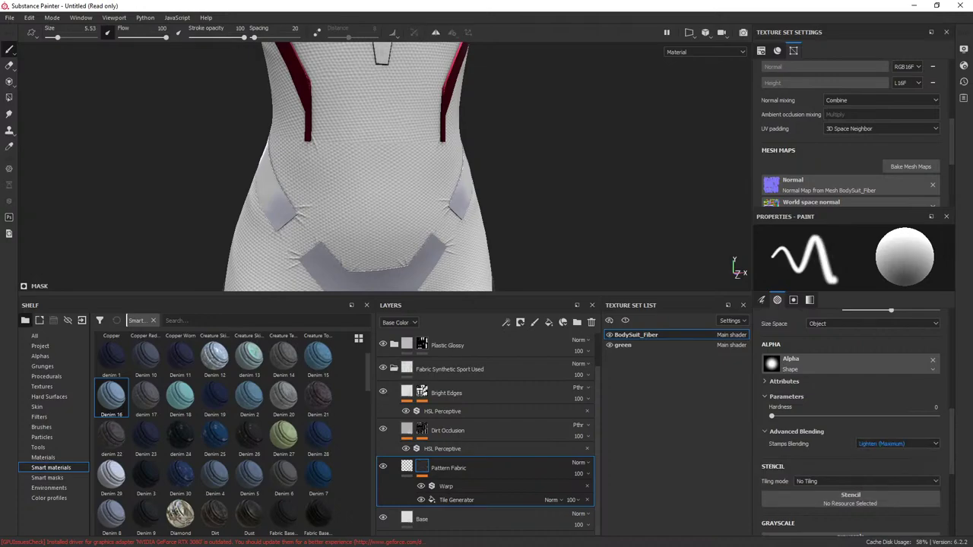
left_click(880, 459)
left_click(866, 452)
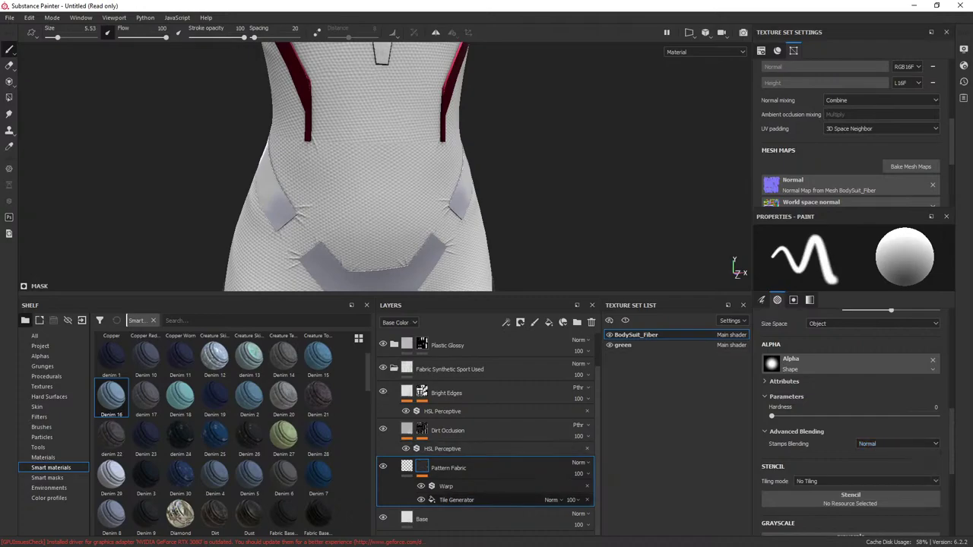
left_click(456, 499)
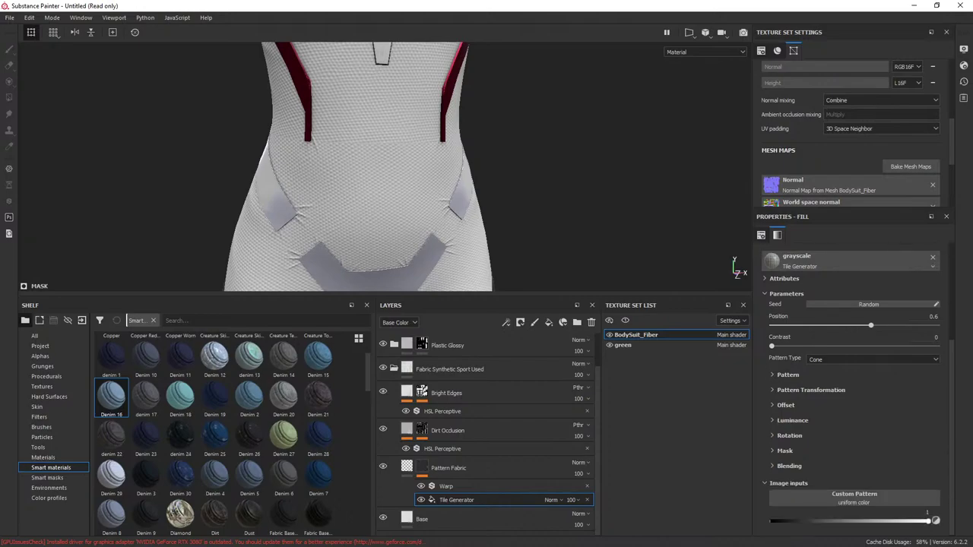
Browse the Tile Generator's transformation, offset, luminance, rotation and mask sections
scroll(851, 387, "up", 4)
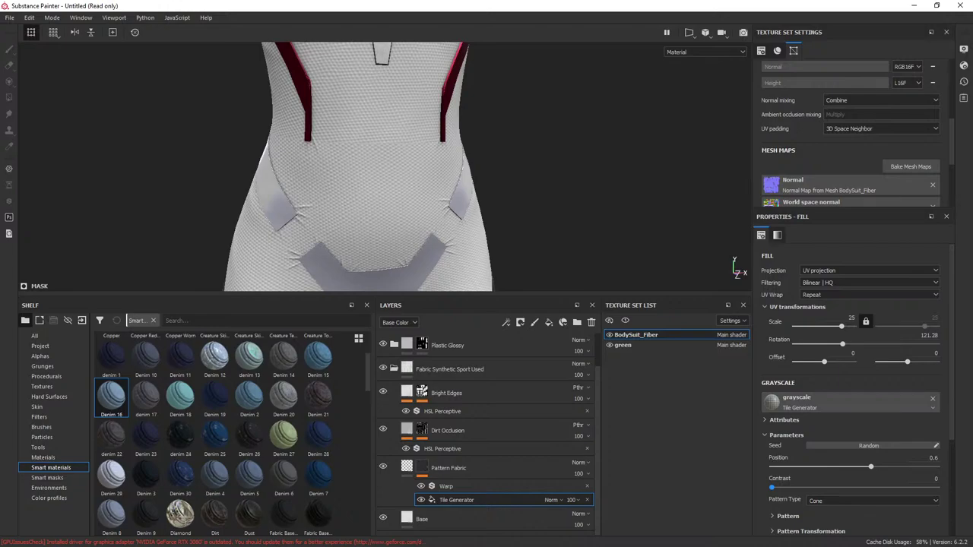
scroll(851, 388, "down", 4)
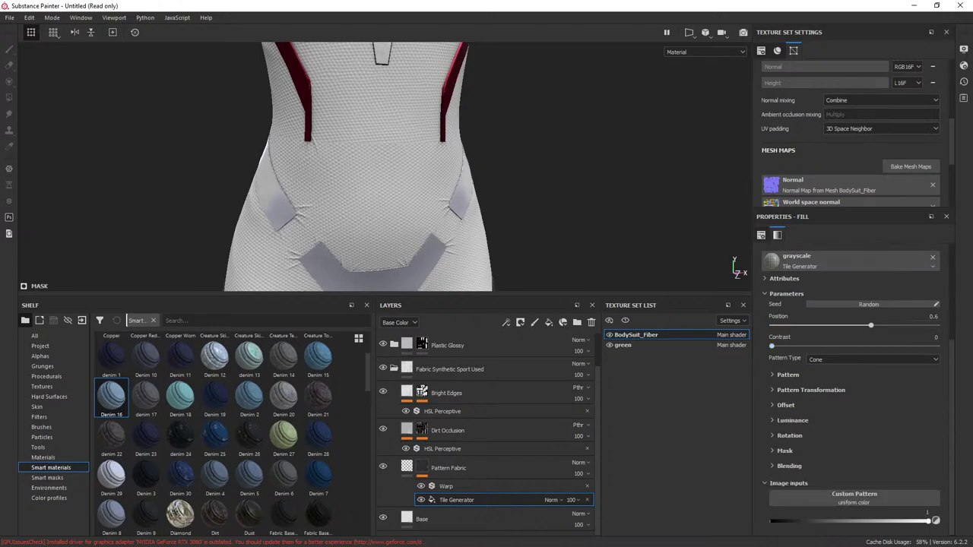
left_click(810, 390)
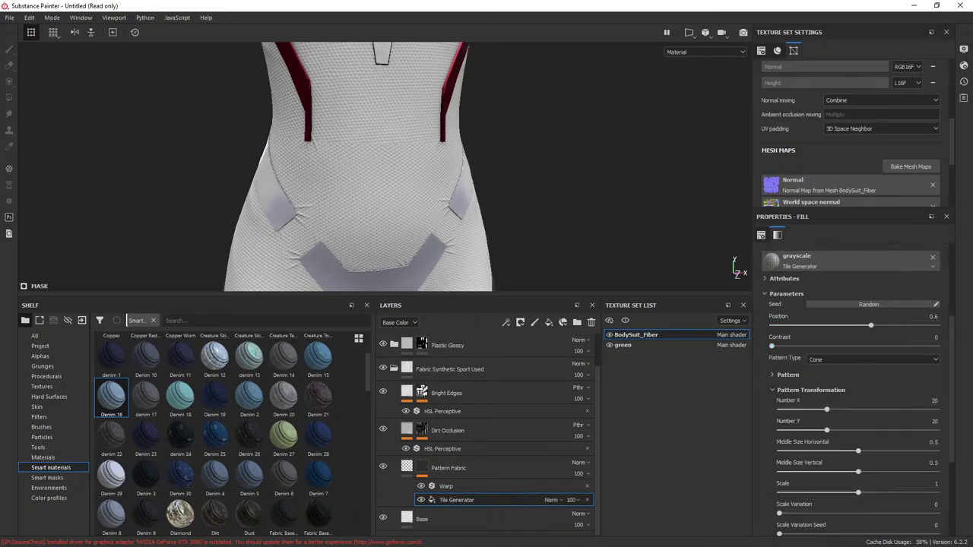
left_click(810, 390)
left_click(785, 405)
left_click(785, 405)
left_click(793, 420)
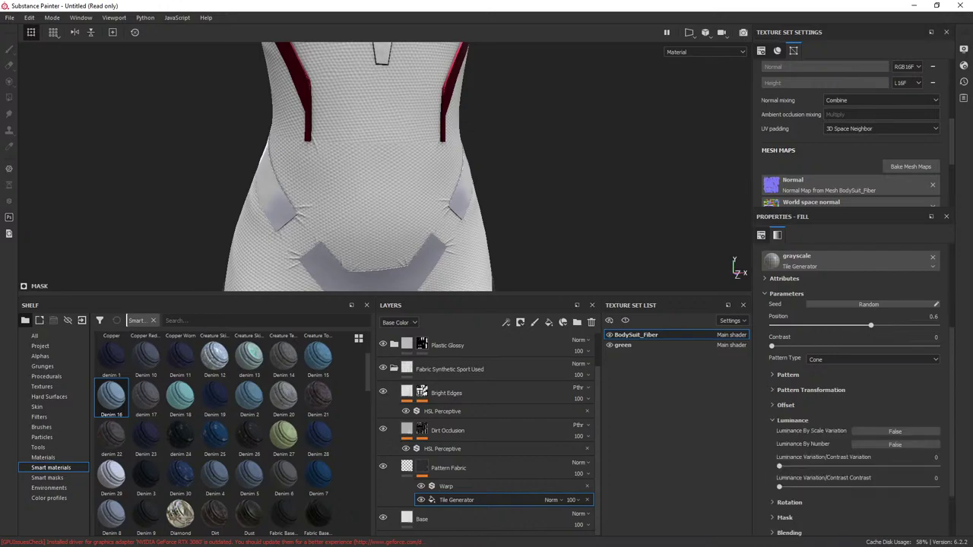
left_click(792, 420)
left_click(789, 435)
left_click(788, 435)
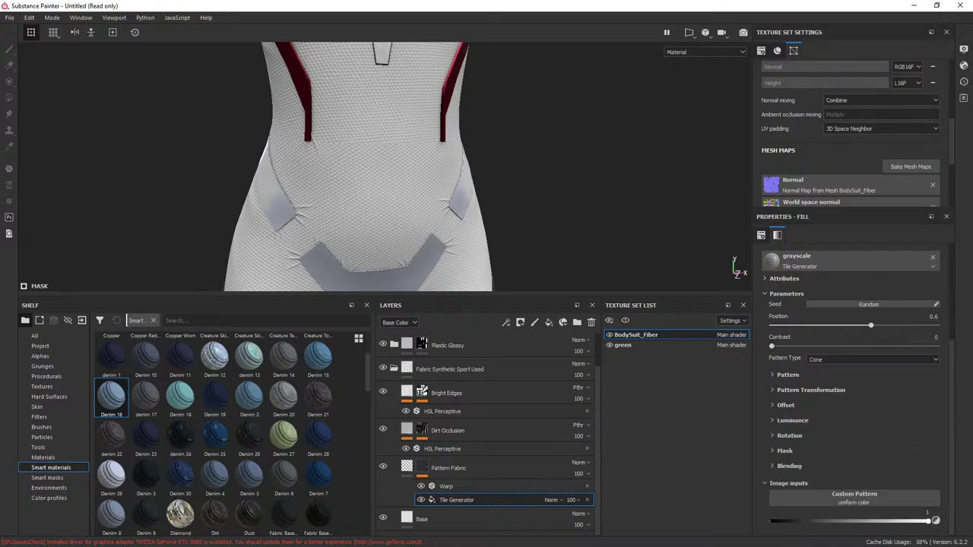
left_click(784, 450)
scroll(851, 380, "down", 2)
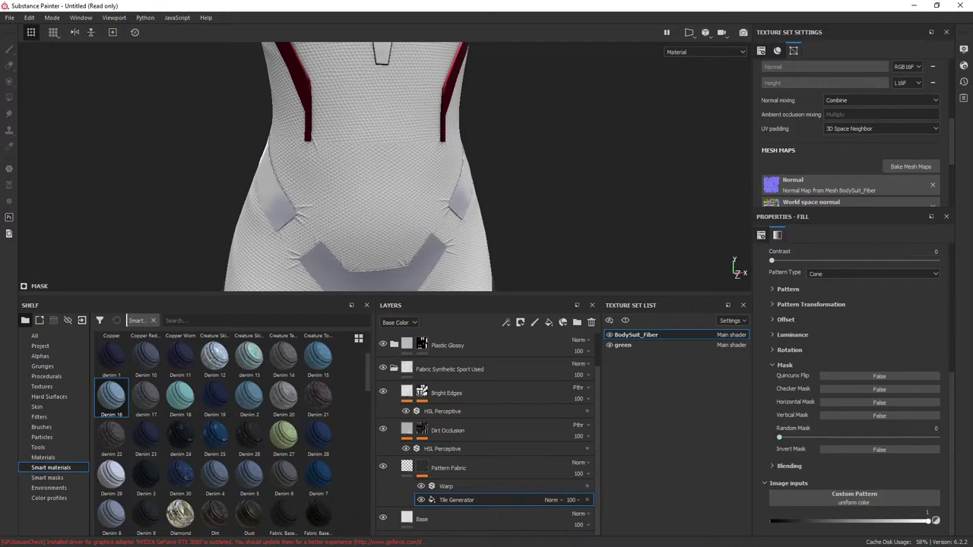
Toggle Quincunx Flip on and off, then set the tile Blending Mode to Max instead of Add
left_click(879, 375)
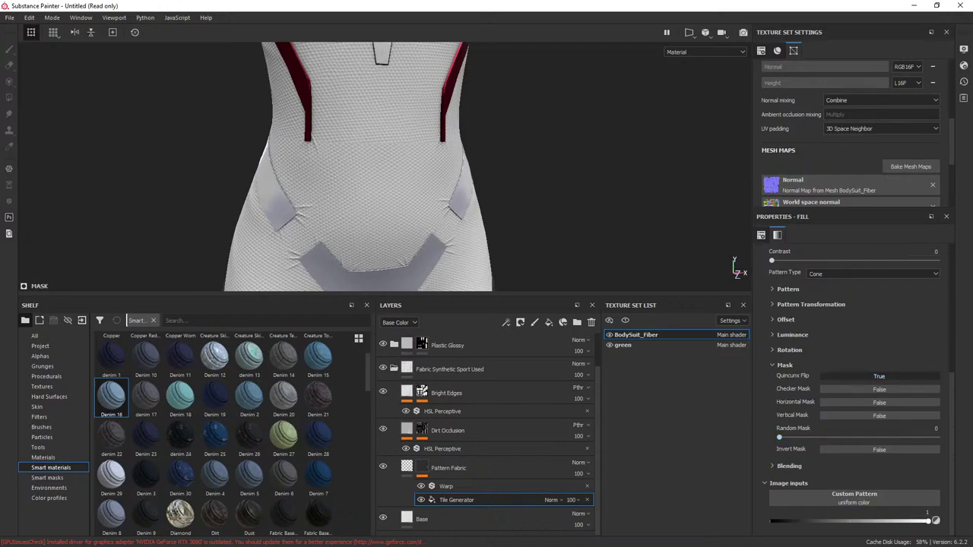
left_click(879, 376)
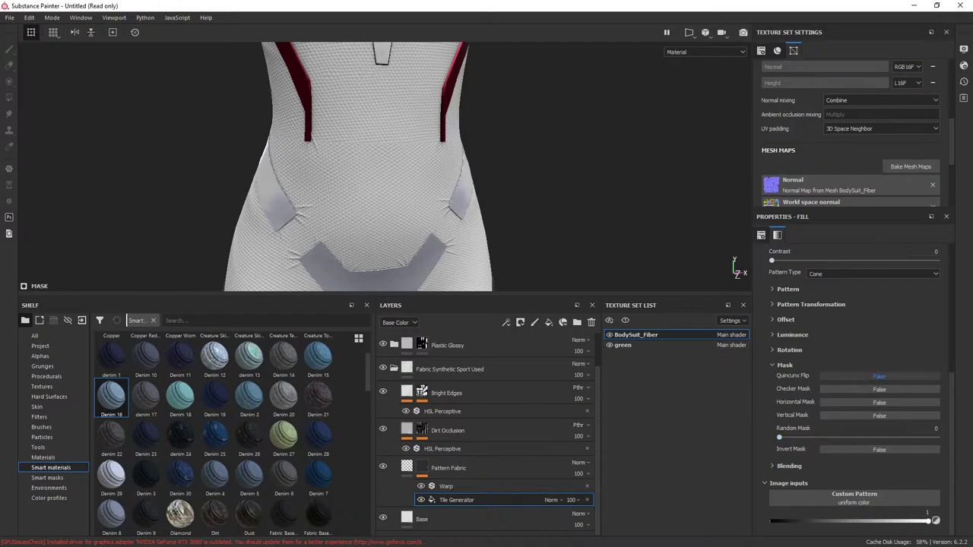
left_click(788, 466)
scroll(851, 380, "down", 2)
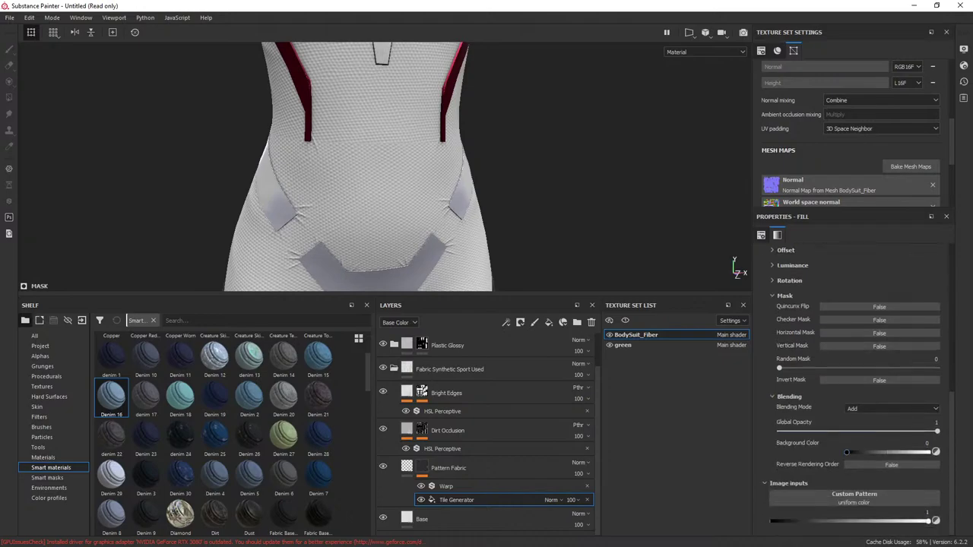
left_click(893, 408)
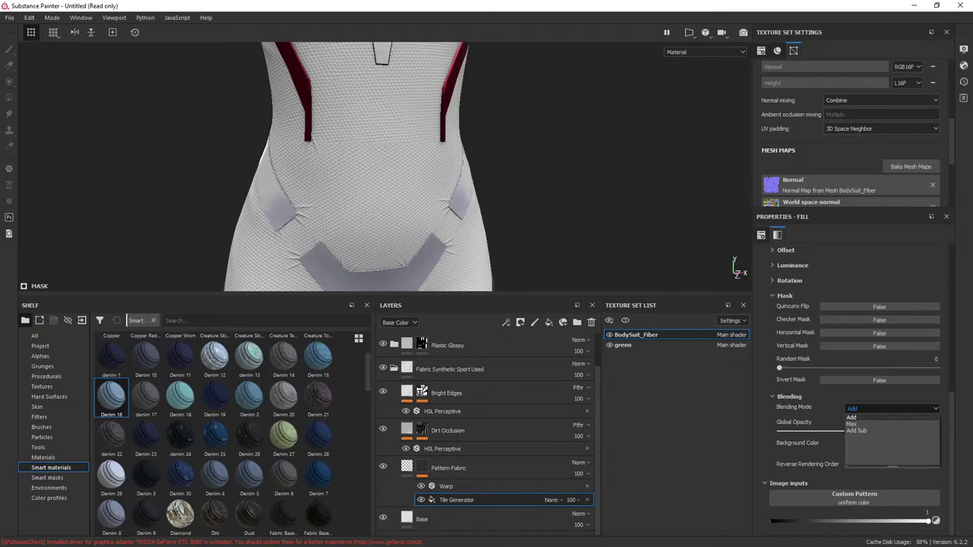
left_click(852, 424)
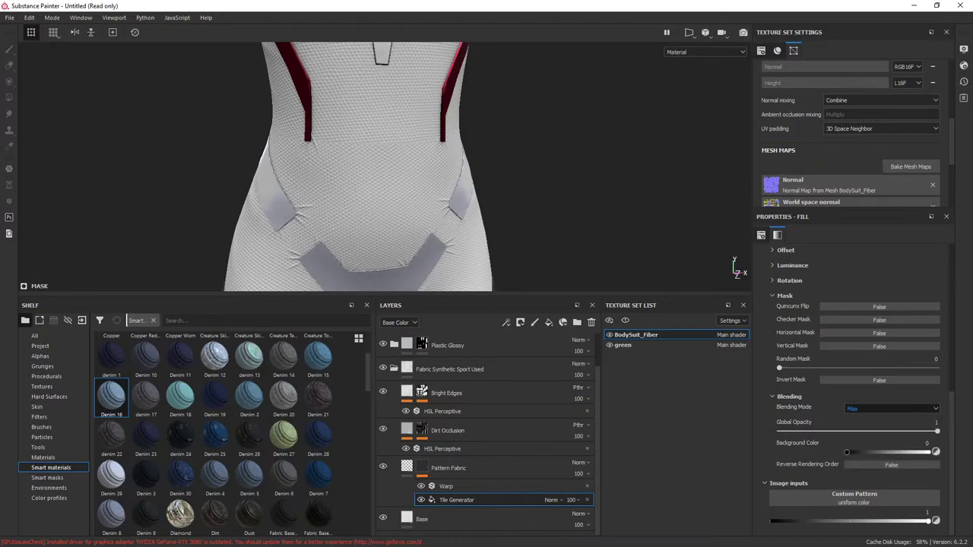
Switch to the brush and select the Pattern Fabric layer's fill
scroll(851, 380, "up", 3)
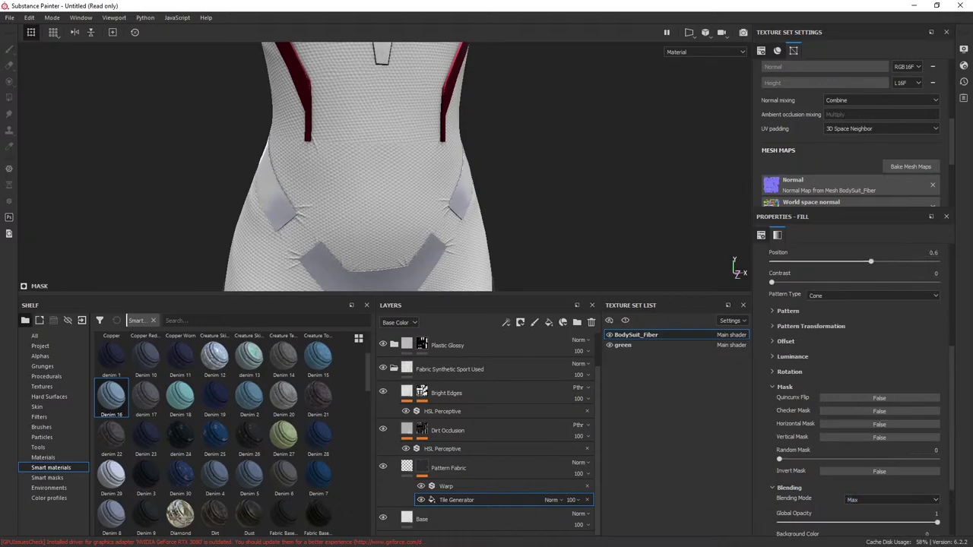
scroll(851, 380, "up", 6)
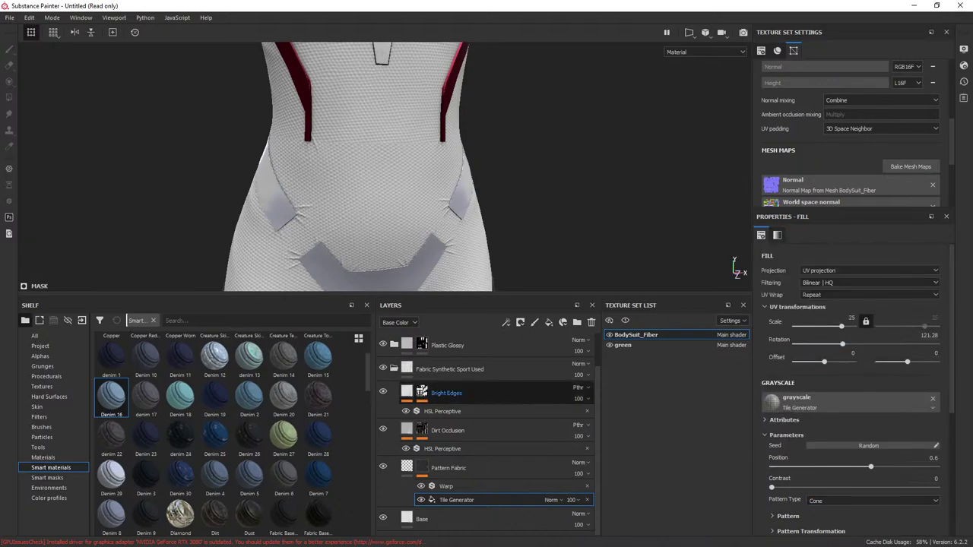
key("1")
scroll(851, 358, "down", 5)
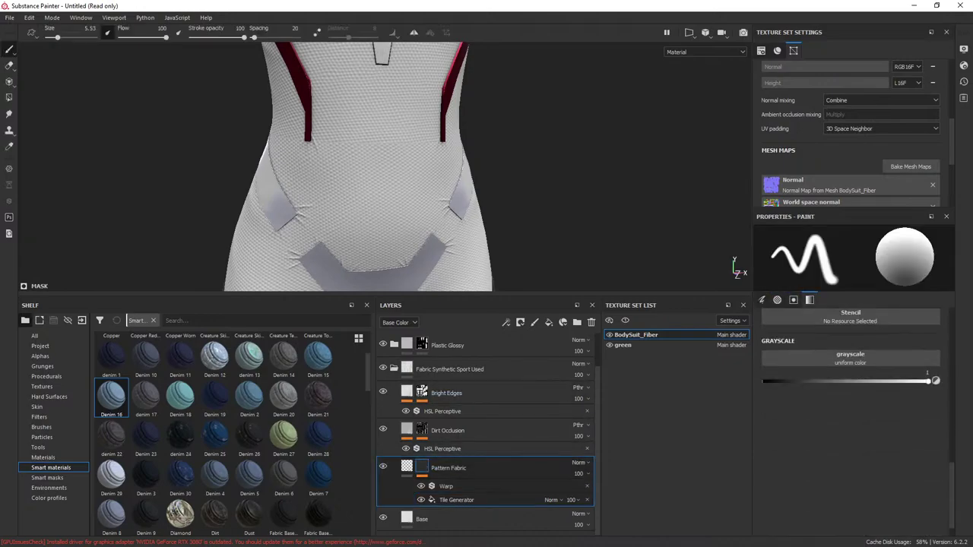
scroll(851, 418, "up", 5)
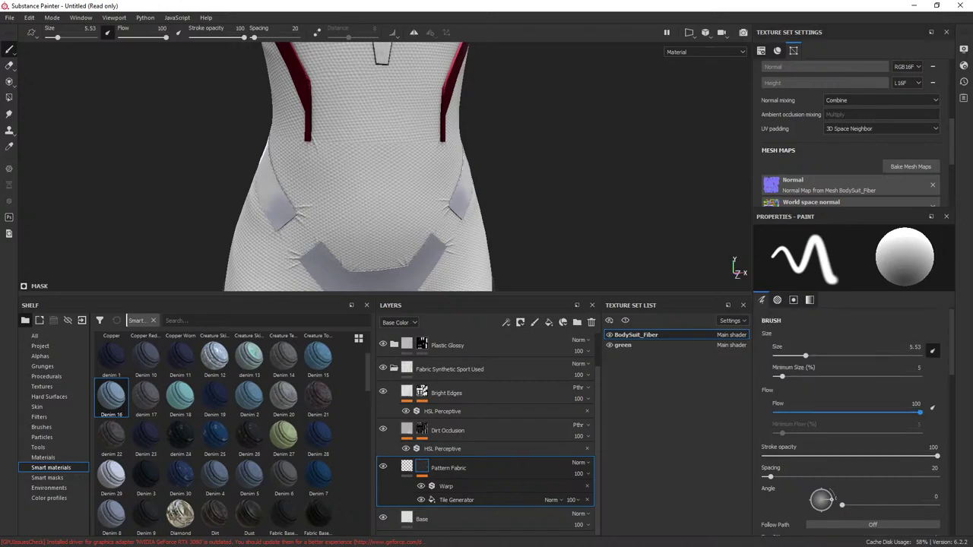
left_click(406, 467)
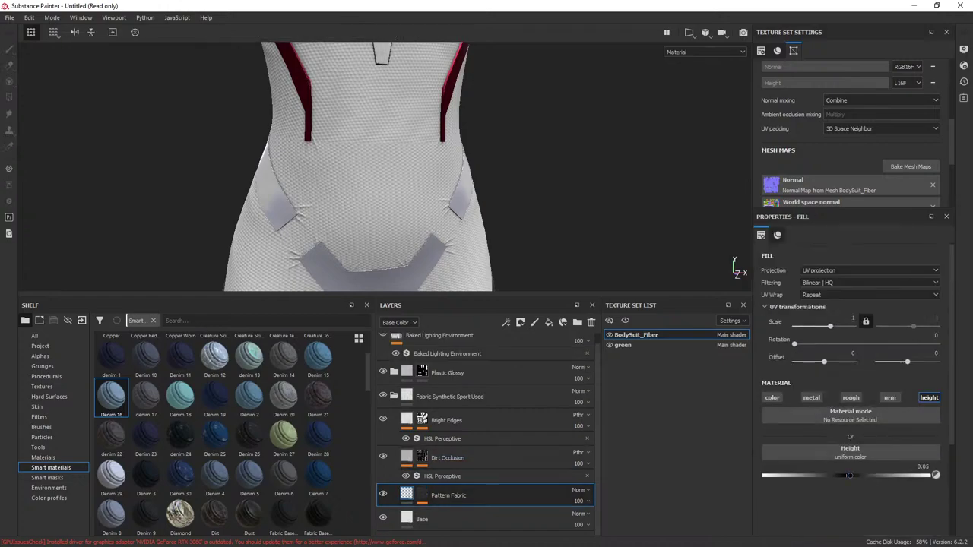
Raise the Pattern Fabric height to 0.2085 and pan up to the chest and shoulders
left_click_drag(849, 475, 863, 476)
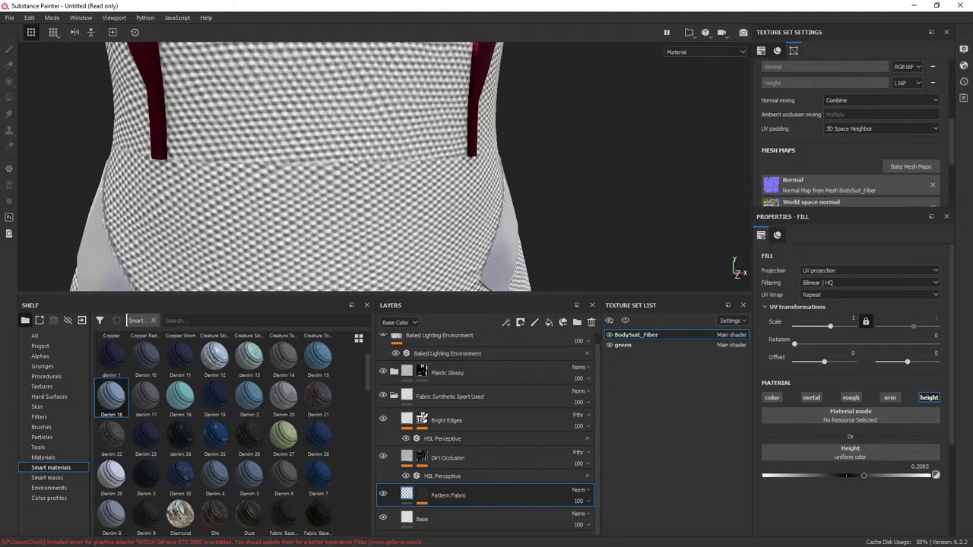
middle_click_drag(364, 114, 365, 266)
middle_click_drag(365, 190, 364, 262)
Snip a side view of the shoulder and arm, then orbit round to the suit's back
left_click_drag(380, 152, 273, 161, "alt")
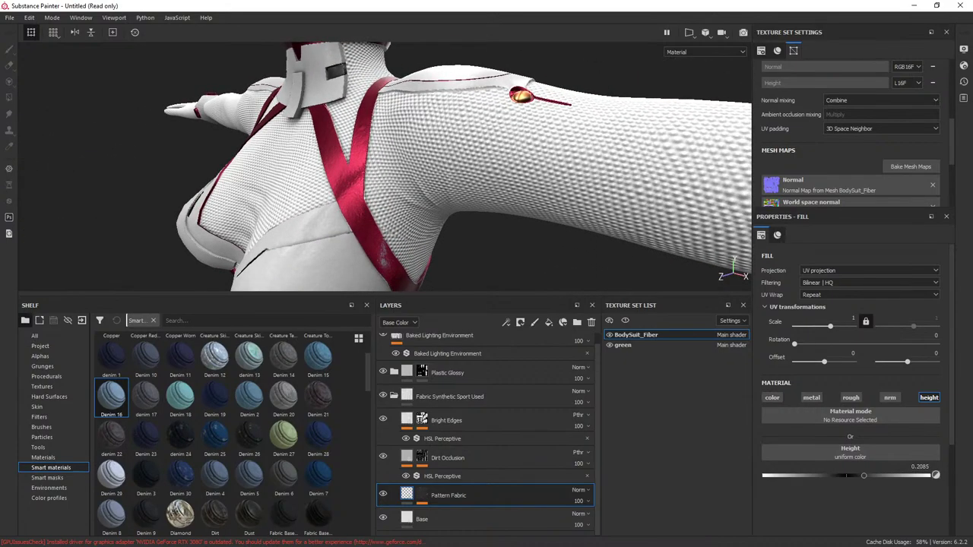
key("super+shift+s")
left_click_drag(200, 39, 777, 278)
scroll(380, 163, "up", 6)
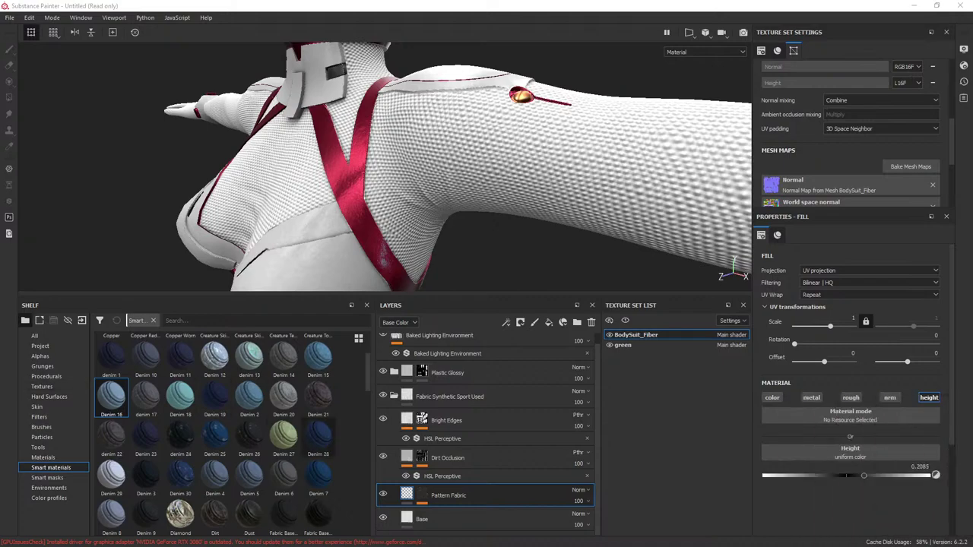
scroll(384, 163, "down", 6)
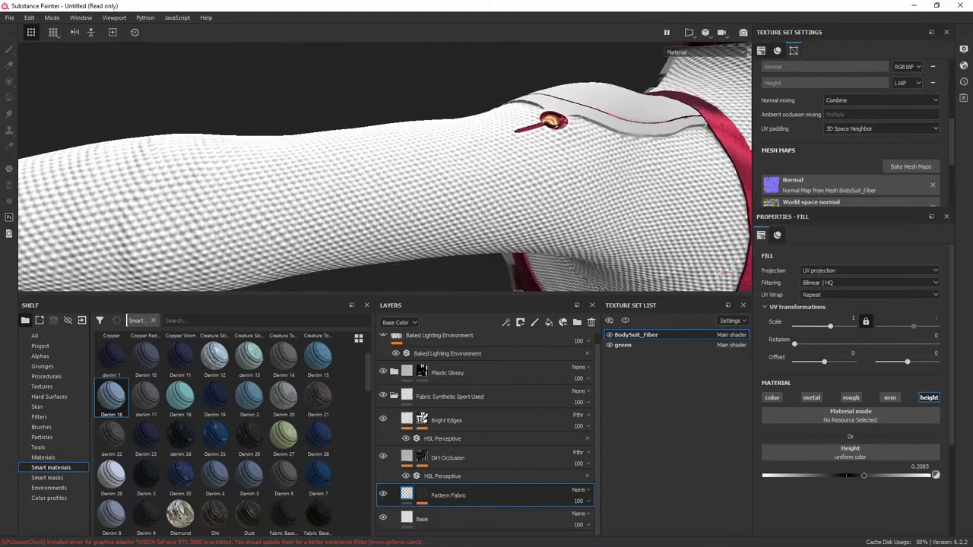
left_click_drag(380, 164, 541, 158, "alt")
scroll(433, 156, "up", 3)
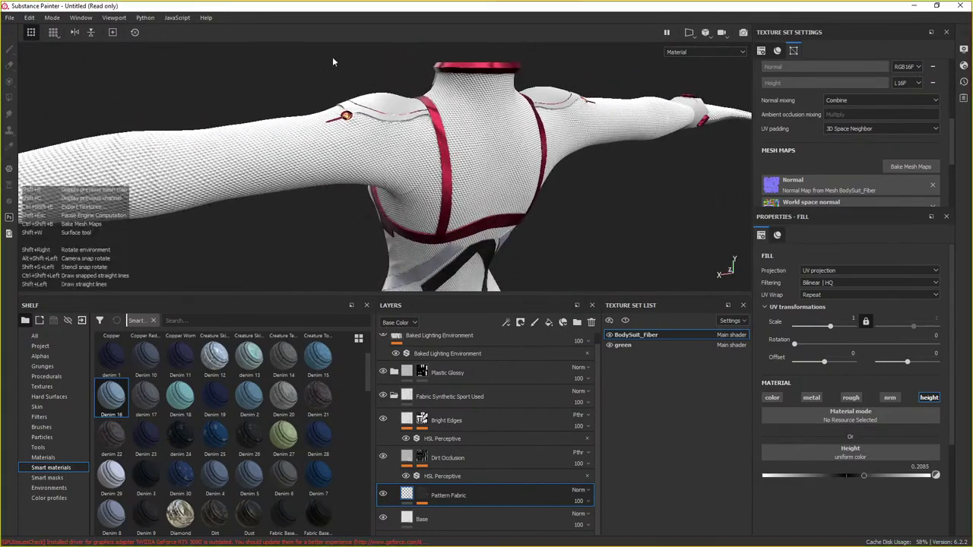
Snip the upper back, the back of the torso, and the hips from behind
key("super+shift+s")
left_click_drag(297, 48, 727, 290)
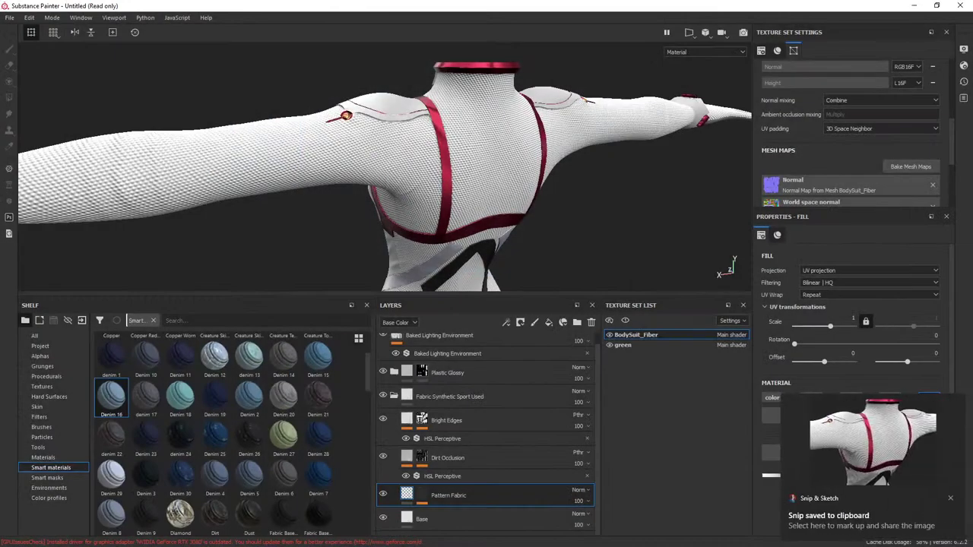
mouse_move(346, 116)
left_mouse_down("alt")
mouse_move(376, 118)
mouse_move(391, 133)
left_mouse_up("alt")
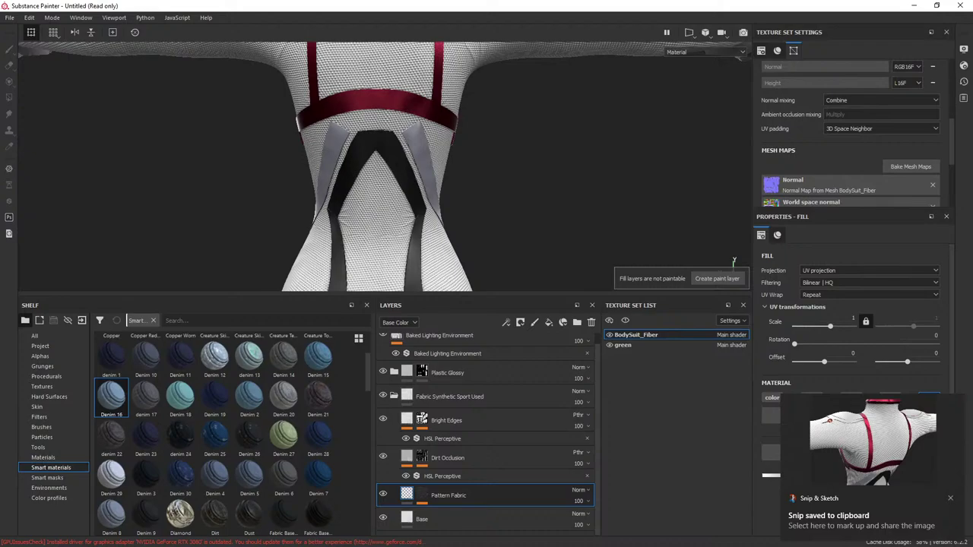
key("super+shift+s")
left_click_drag(228, 53, 544, 304)
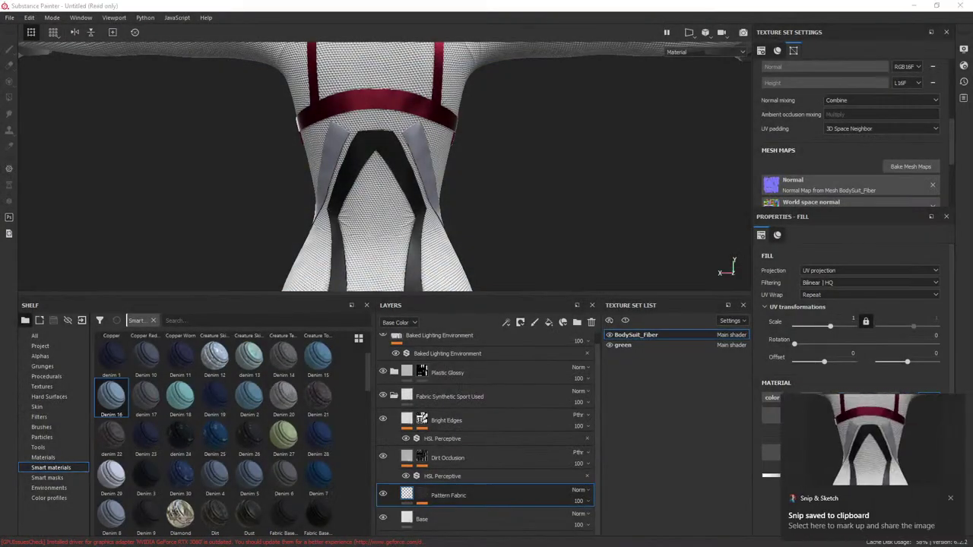
left_click_drag(388, 152, 389, 109, "alt")
key("super+shift+s")
left_click_drag(193, 80, 585, 291)
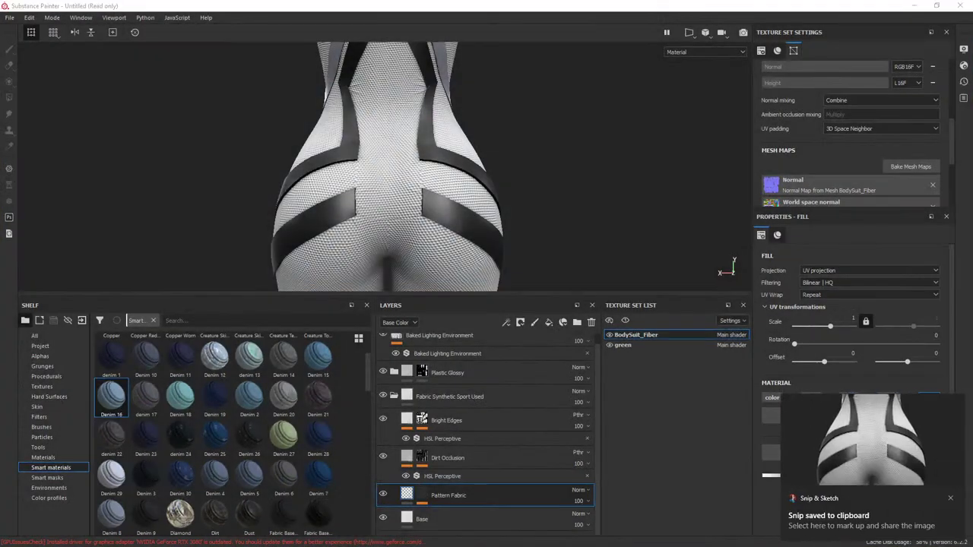
Snip the legs from behind, then an angled close view of the red heels
middle_click_drag(387, 190, 388, 8, "alt")
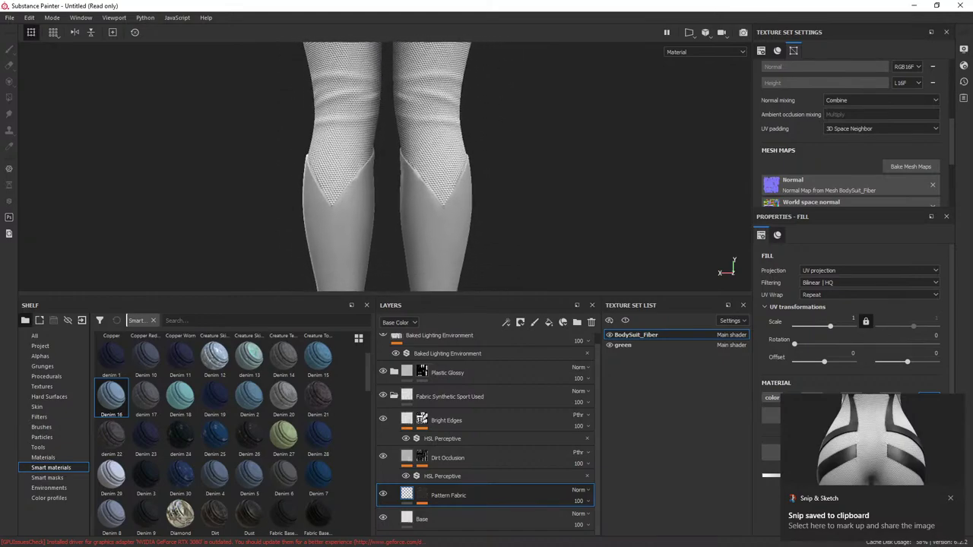
key("super+shift+s")
left_click_drag(248, 43, 524, 288)
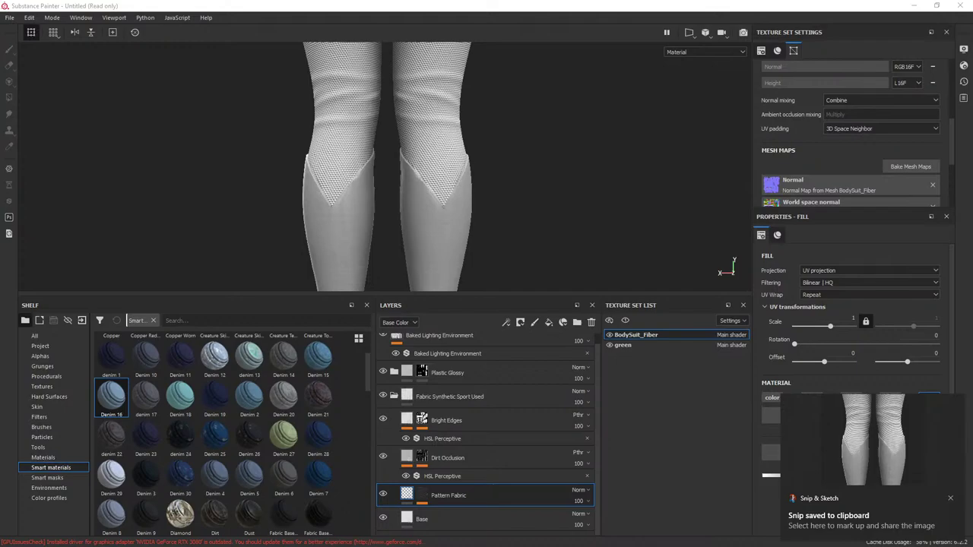
middle_click_drag(388, 190, 388, 45, "alt")
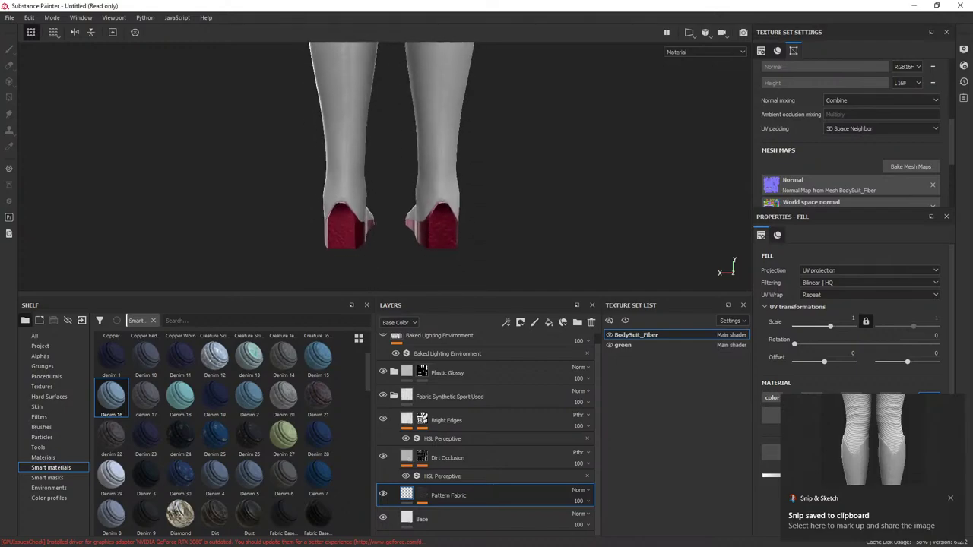
left_click_drag(388, 152, 456, 152, "alt")
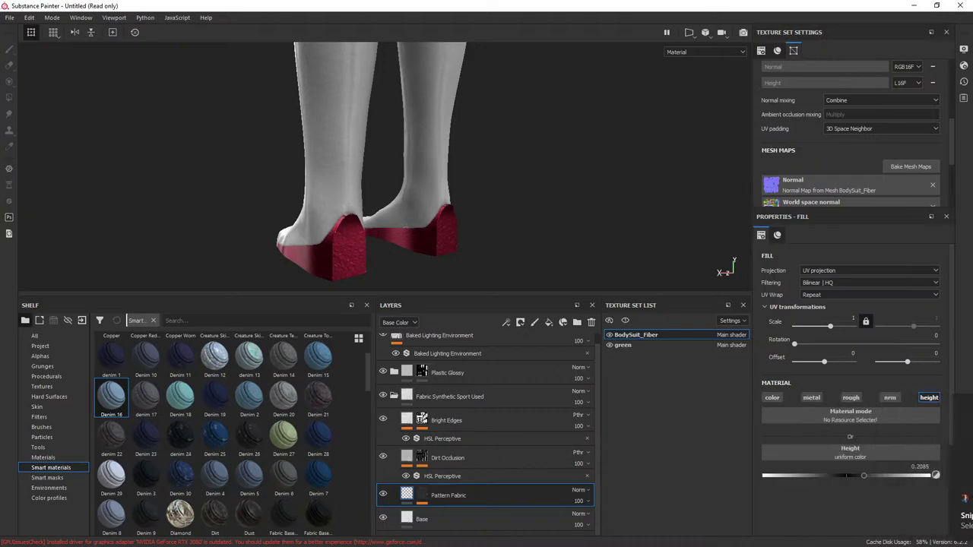
key("shift+super+s")
mouse_move(183, 82)
left_mouse_down()
mouse_move(398, 239)
mouse_move(532, 292)
left_mouse_up()
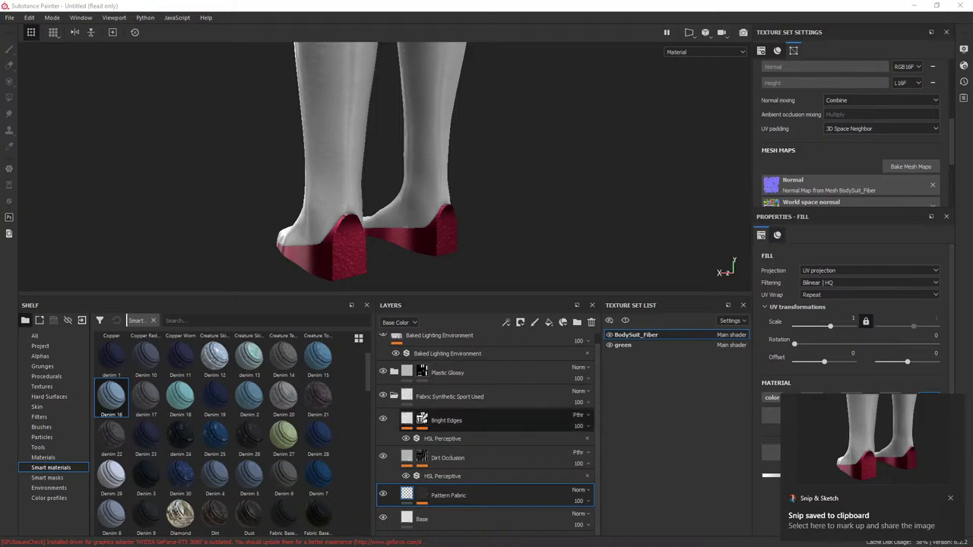
scroll(486, 433, "up", 1)
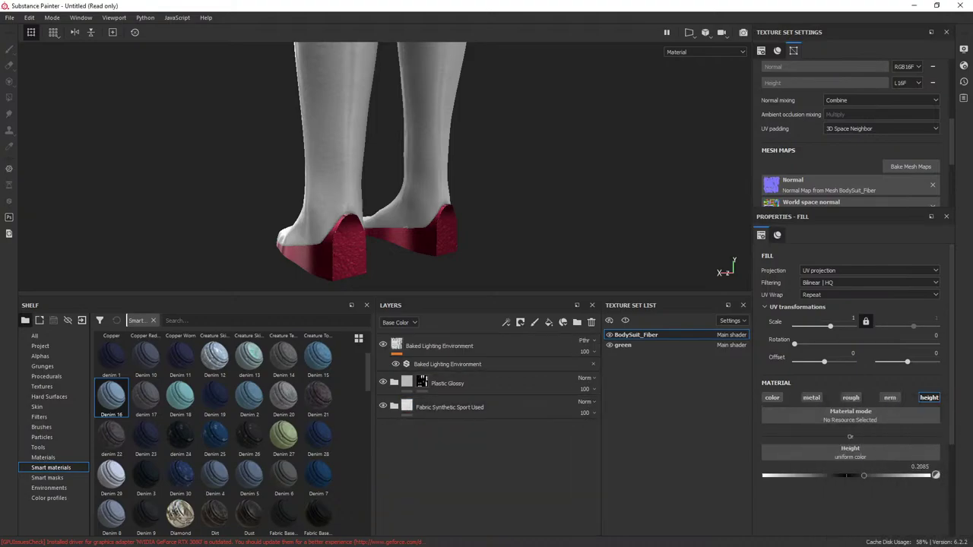
On the green texture set, clear Plastic Base's fill material; make it deep red, metallic about 0.74
left_click(623, 345)
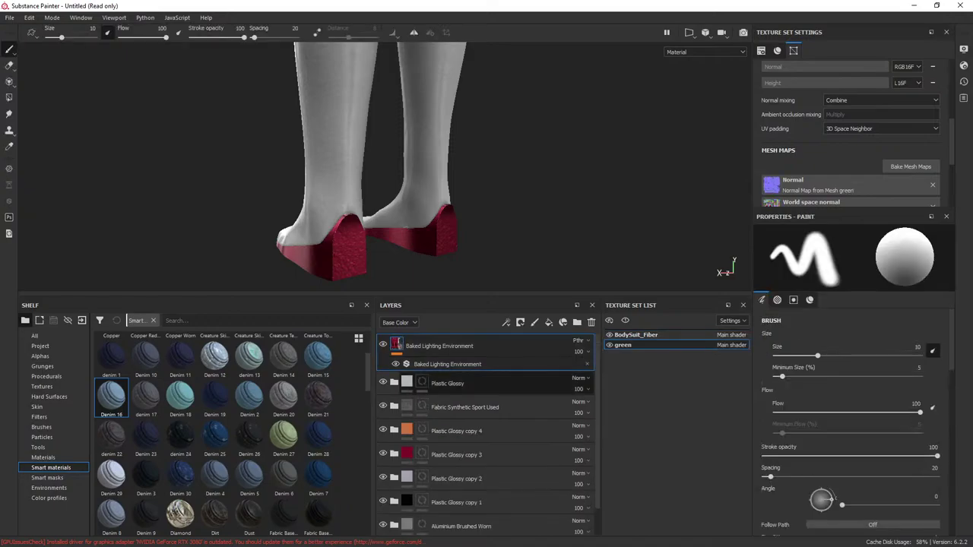
scroll(486, 433, "down", 3)
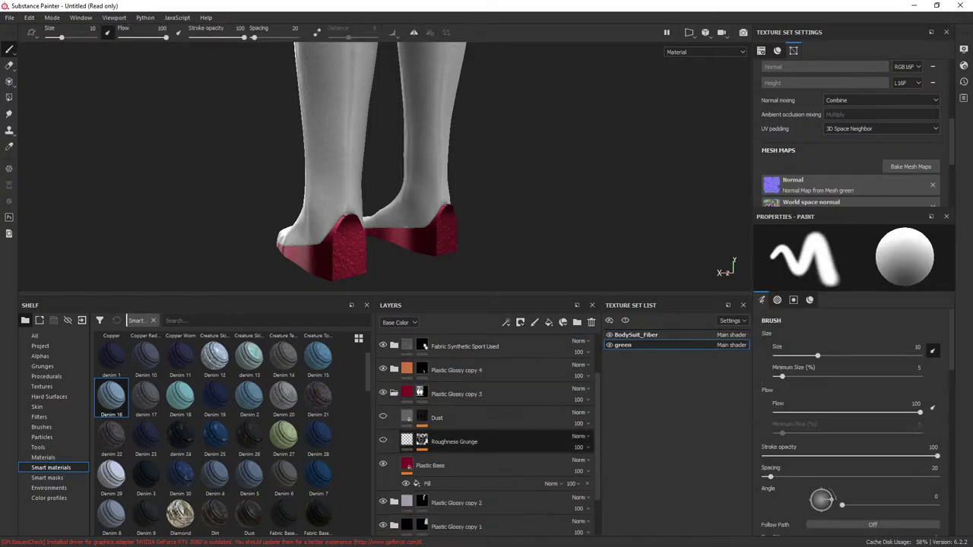
left_click(472, 483)
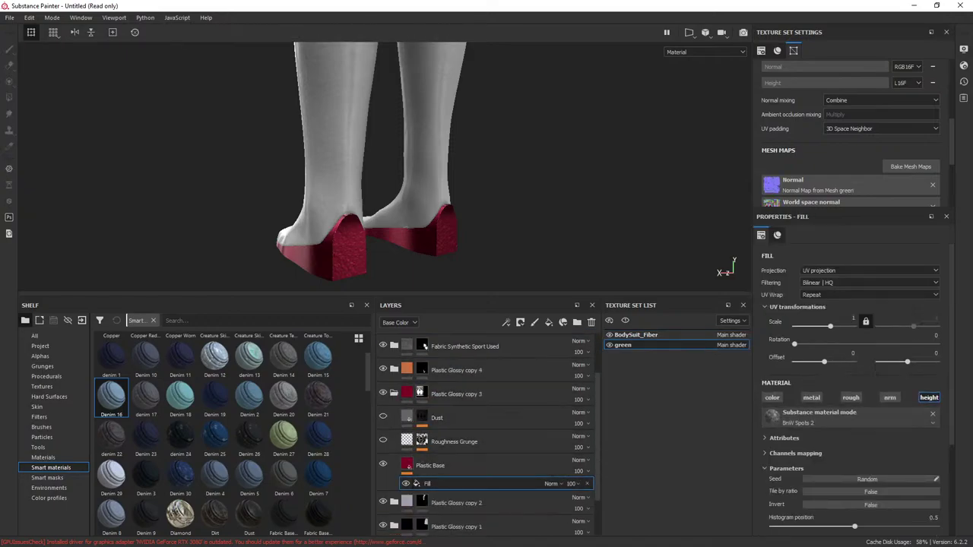
left_click(932, 413)
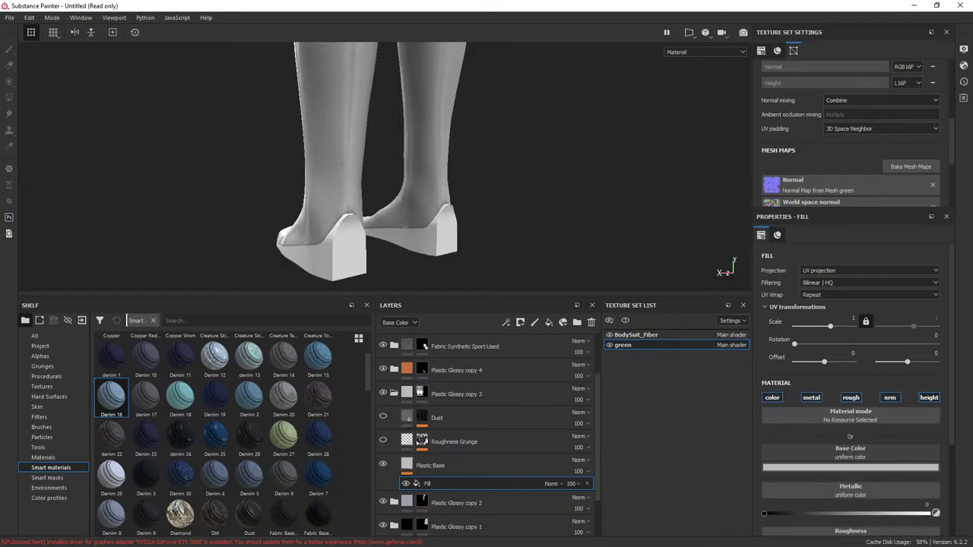
left_click(849, 467)
left_click(860, 390)
mouse_move(917, 388)
left_mouse_down()
mouse_move(917, 423)
mouse_move(917, 404)
left_mouse_up()
left_click_drag(764, 513, 927, 513)
Open kitkat suit 2.blend from the Storage SSD (E:) drive in Blender
key("f")
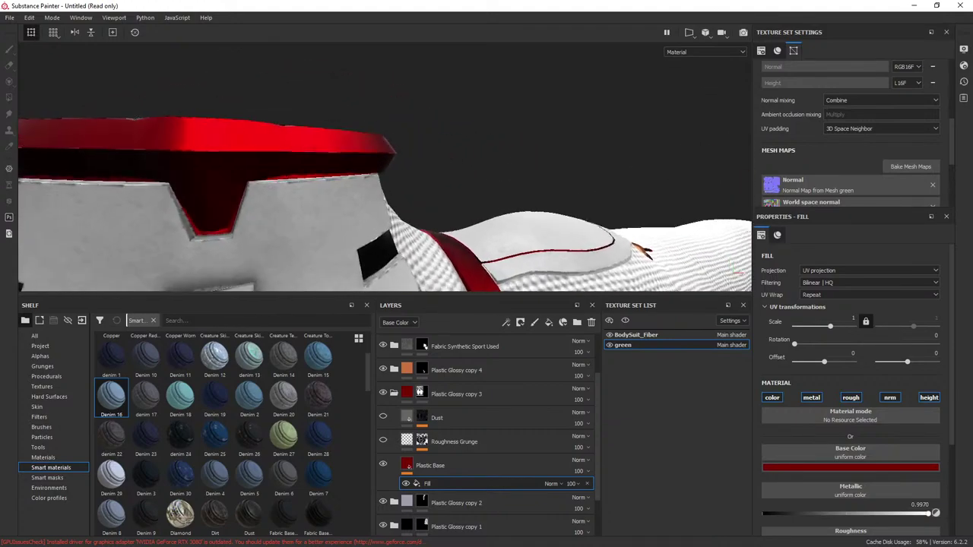
key("f")
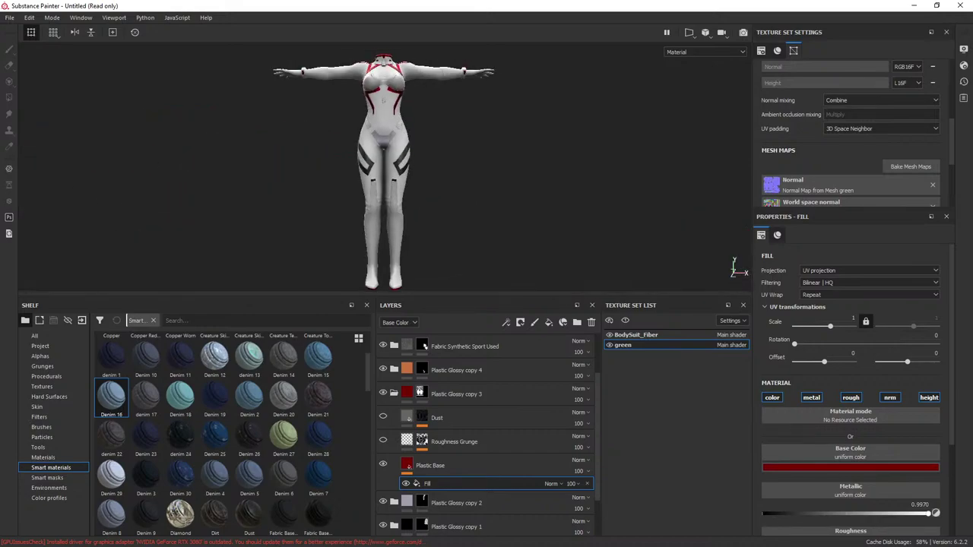
scroll(365, 167, "up", 5)
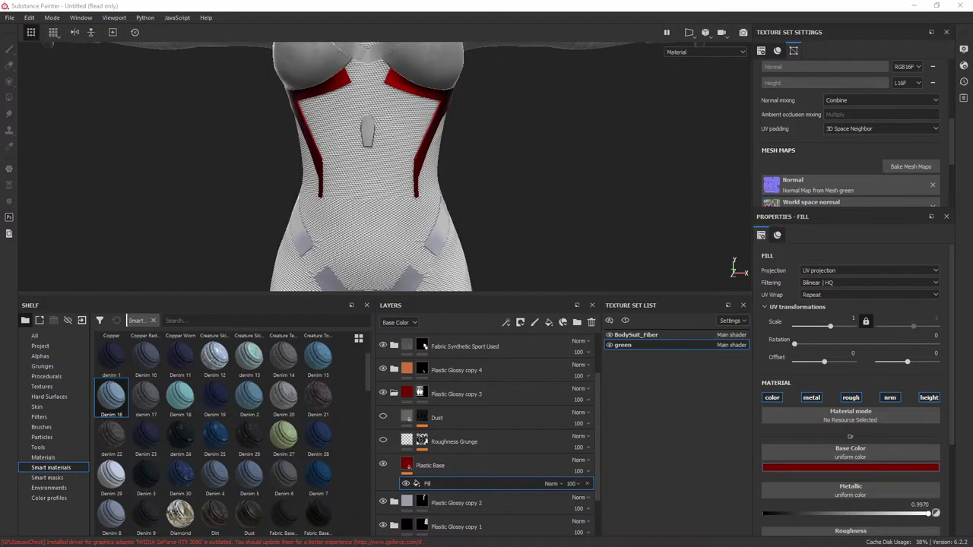
key("super+e")
double_click(402, 149)
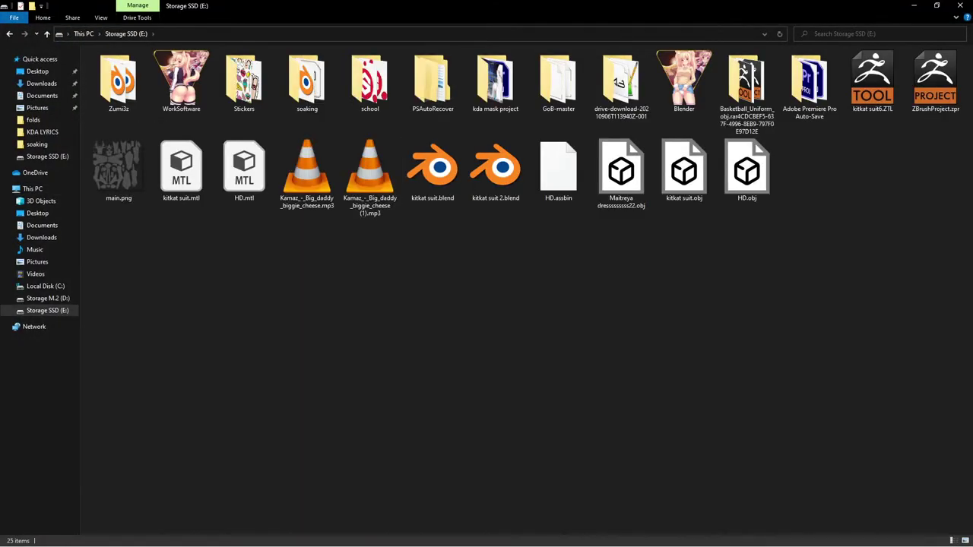
double_click(496, 171)
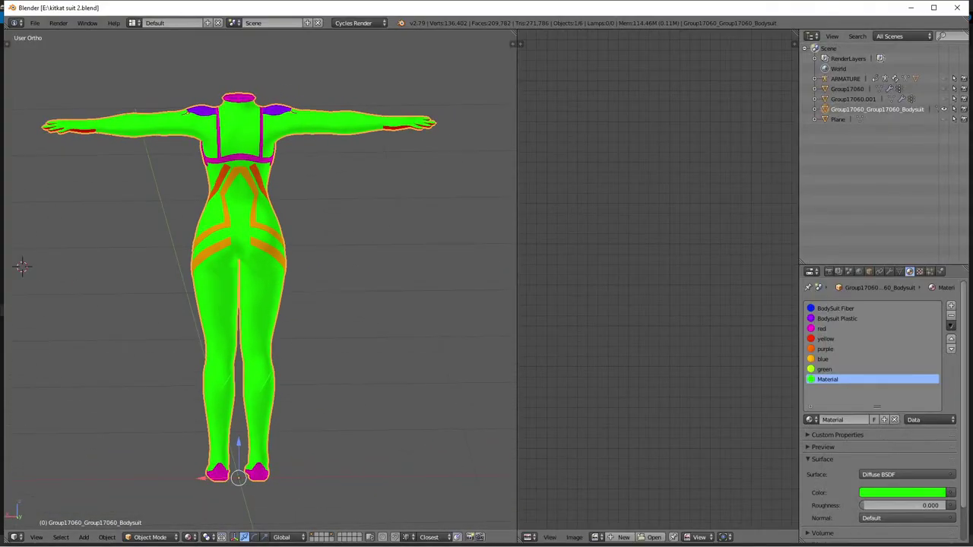
View the chest plate in front orthographic, snip it, then switch to VLC
scroll(21, 266, "up", 4)
middle_click_drag(22, 266, 17, 402)
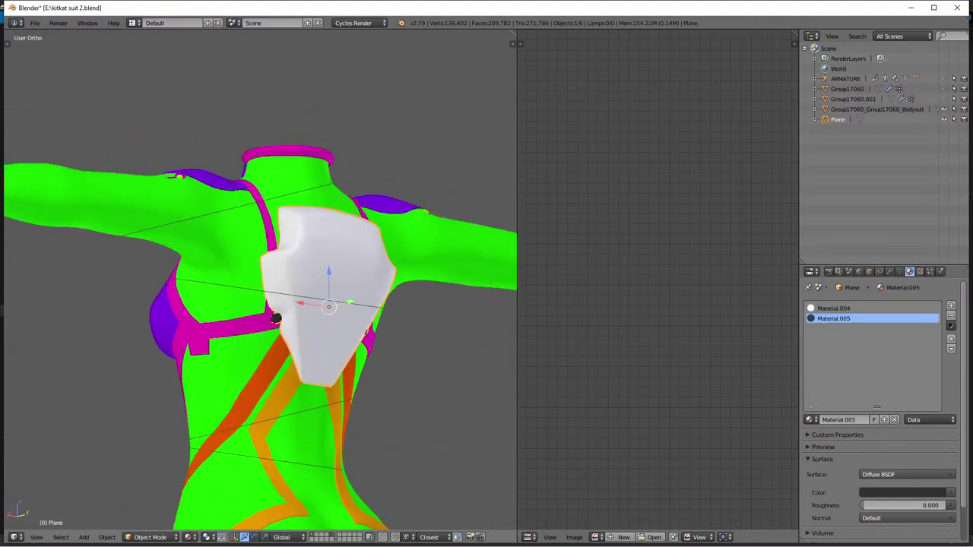
key("KP_1")
scroll(152, 98, "up", 2)
key("super+shift+s")
left_click_drag(106, 73, 491, 474)
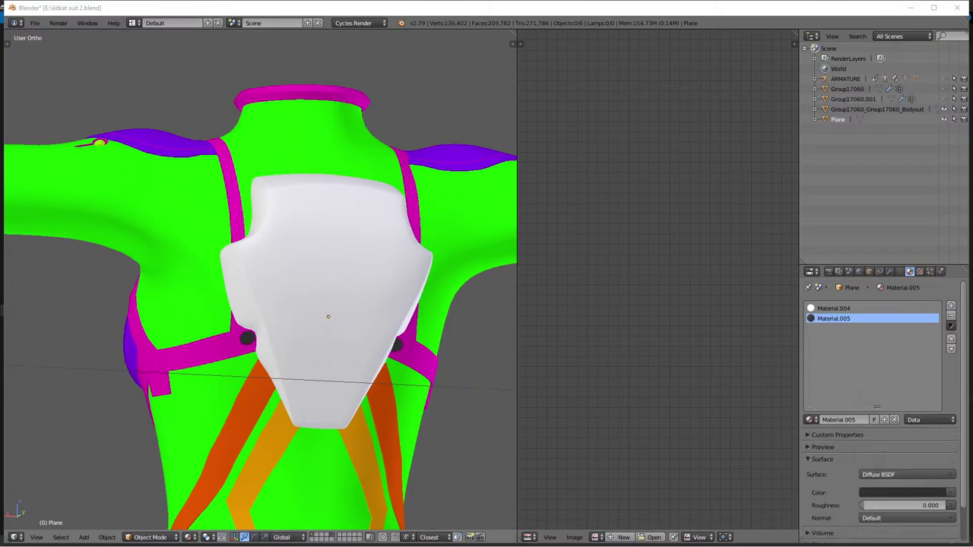
middle_click_drag(259, 304, 228, 304)
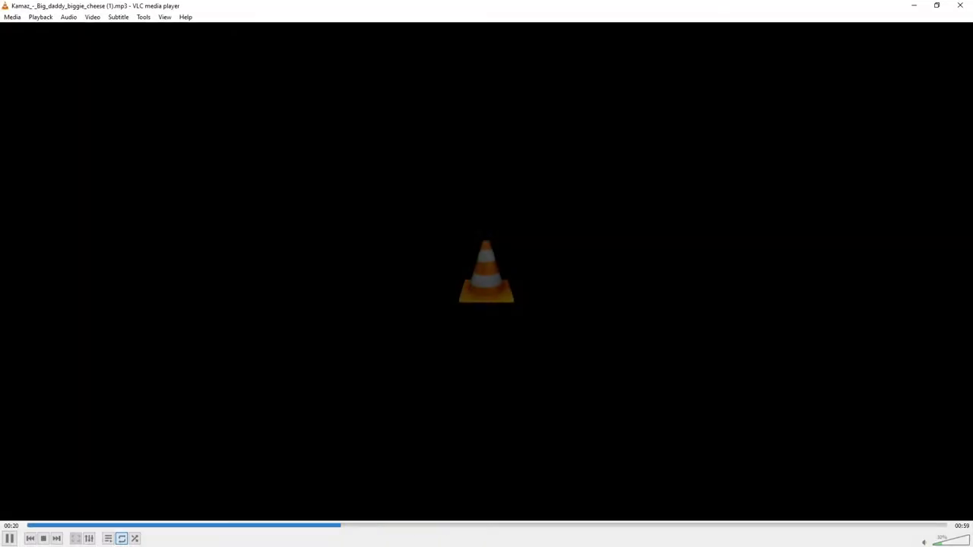
right_click(254, 323)
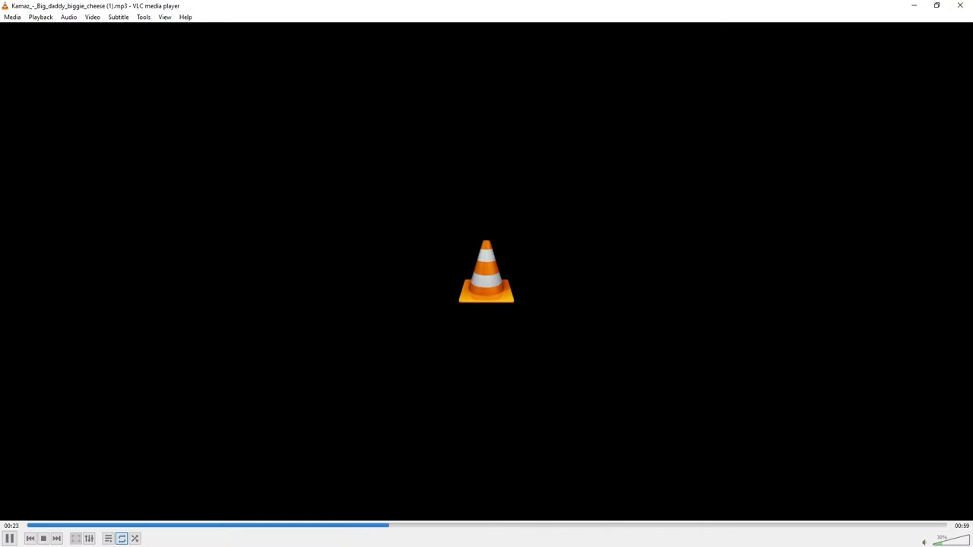
Close VLC to return to the Blender chest-plate scene
left_click(960, 6)
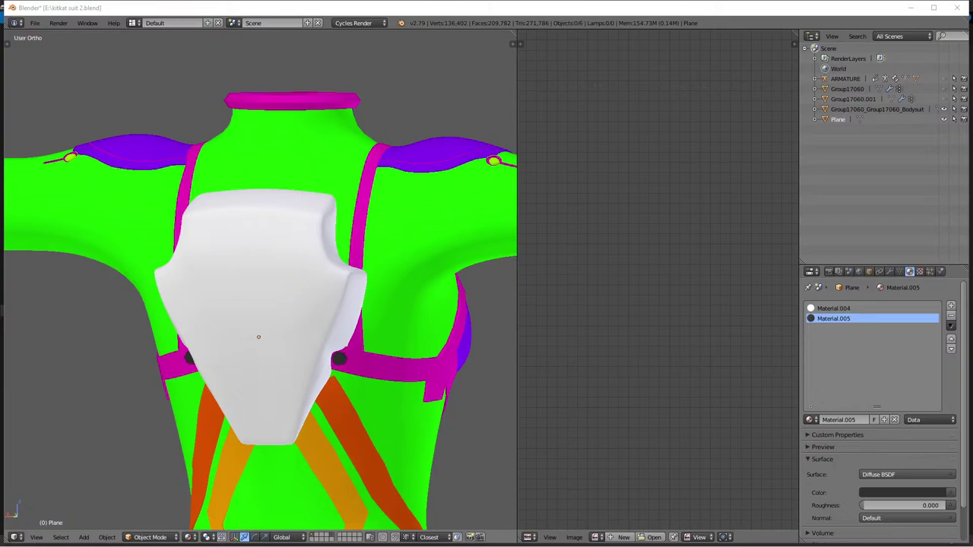
Orbit the figure round to a side view and snip a screenshot of its colour zones
scroll(140, 372, "down", 2)
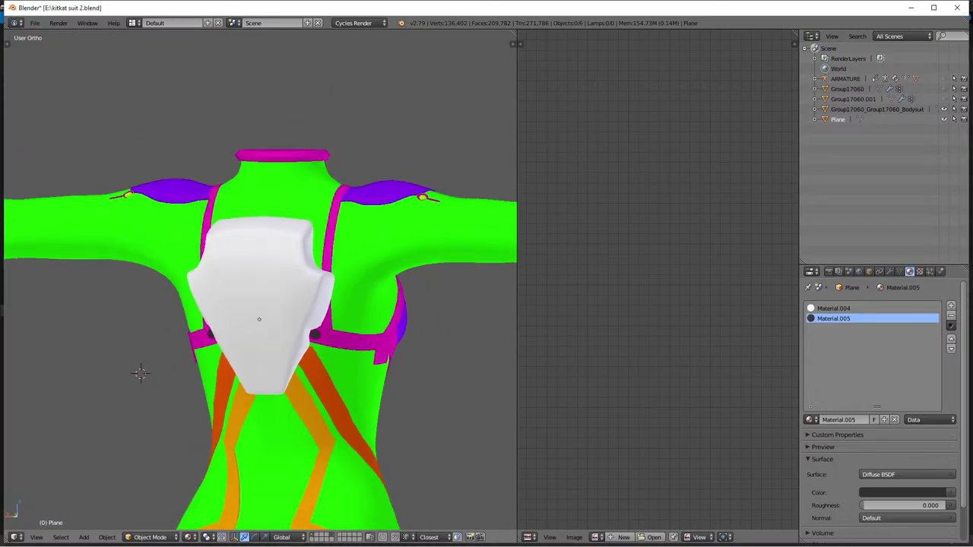
middle_click_drag(140, 372, 383, 162)
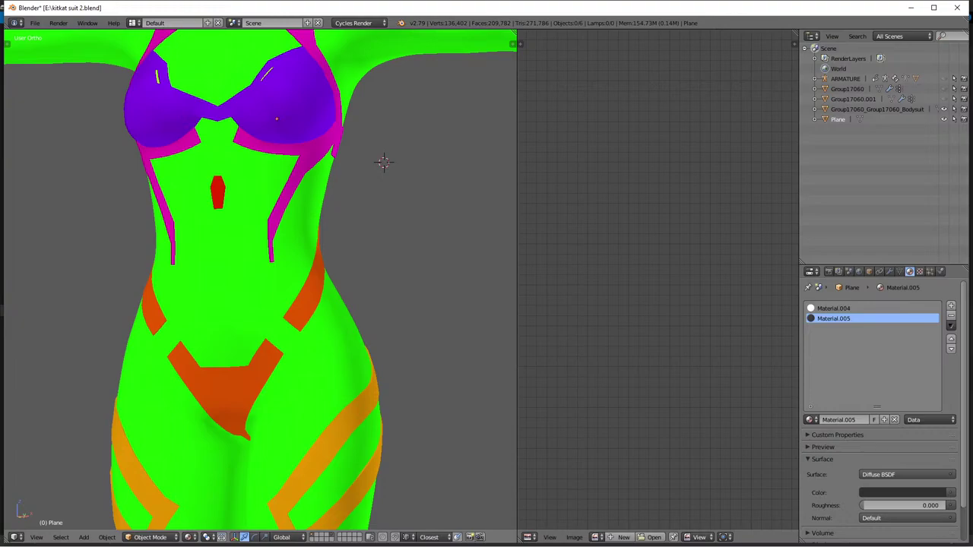
middle_click_drag(384, 162, 107, 169)
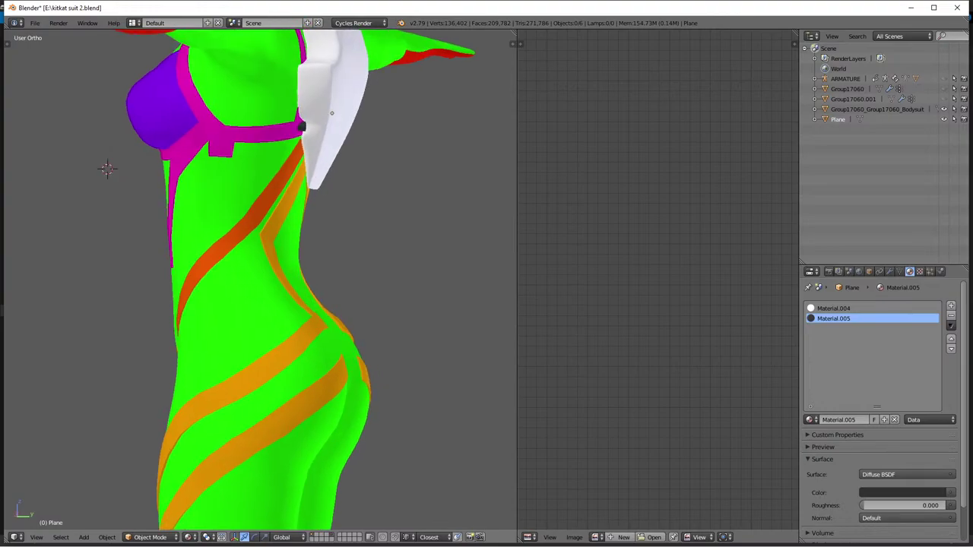
key("super+shift+s")
left_click_drag(81, 87, 367, 351)
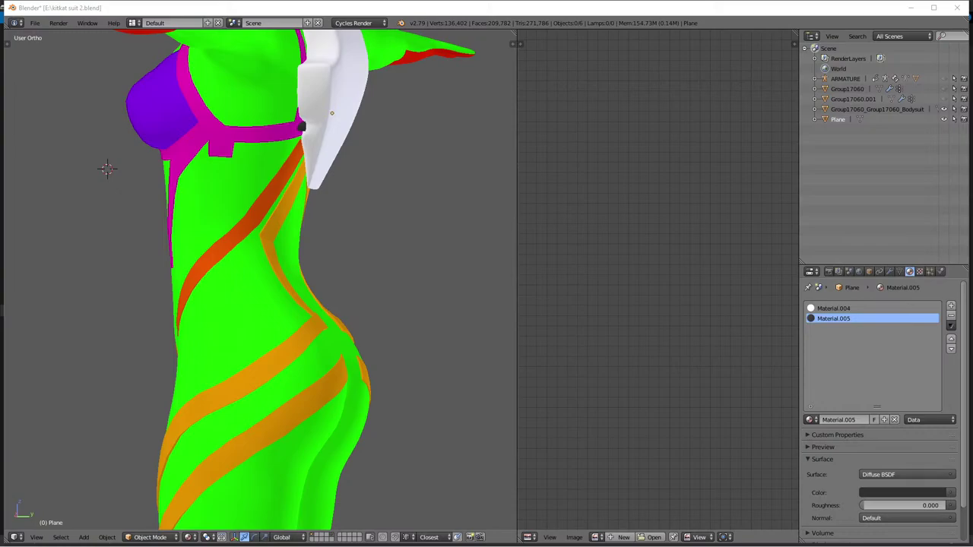
Orbit back to a near-front view and select the bodysuit mesh
middle_click_drag(107, 168, 405, 186)
scroll(299, 312, "up", 4)
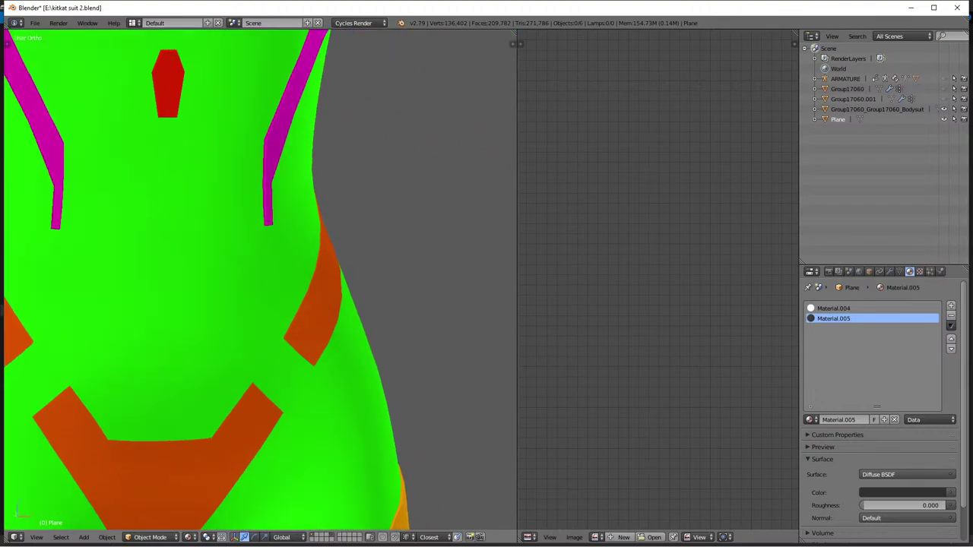
right_click(298, 313)
Put the bodysuit in Edit Mode and brush-select the orange strip's faces with the purple slot active
key("Tab")
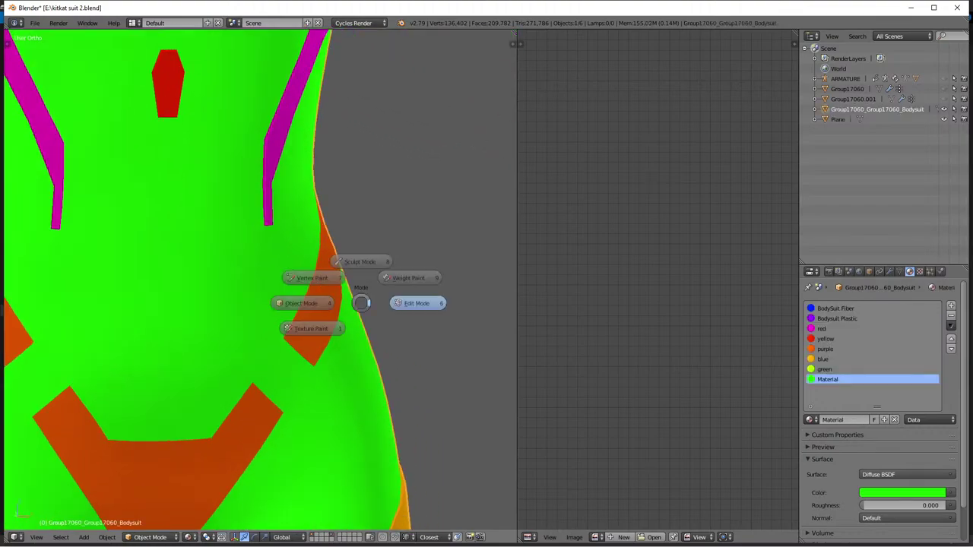
left_click(412, 302)
scroll(412, 302, "up", 4)
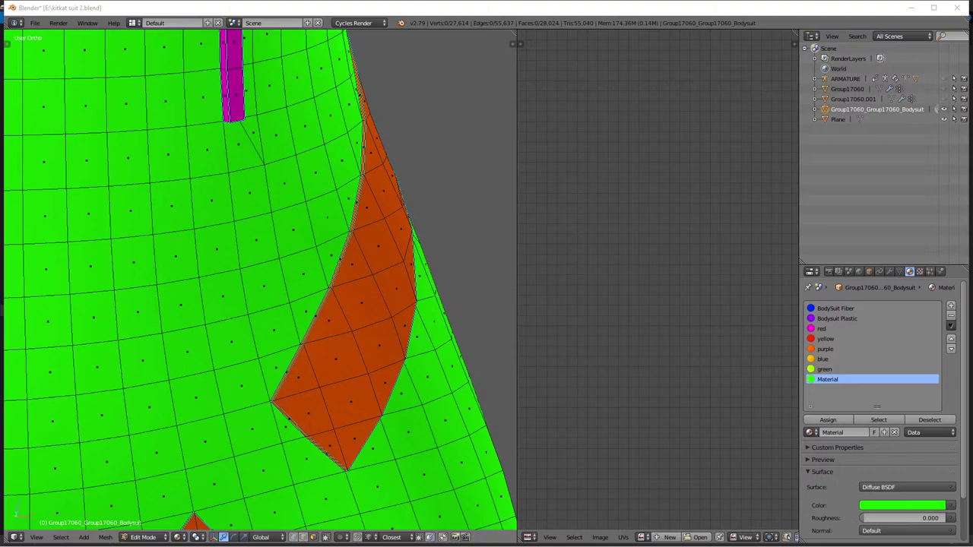
key("c")
left_click(337, 354)
middle_click_drag(337, 354, 316, 382)
left_click_drag(317, 382, 337, 422)
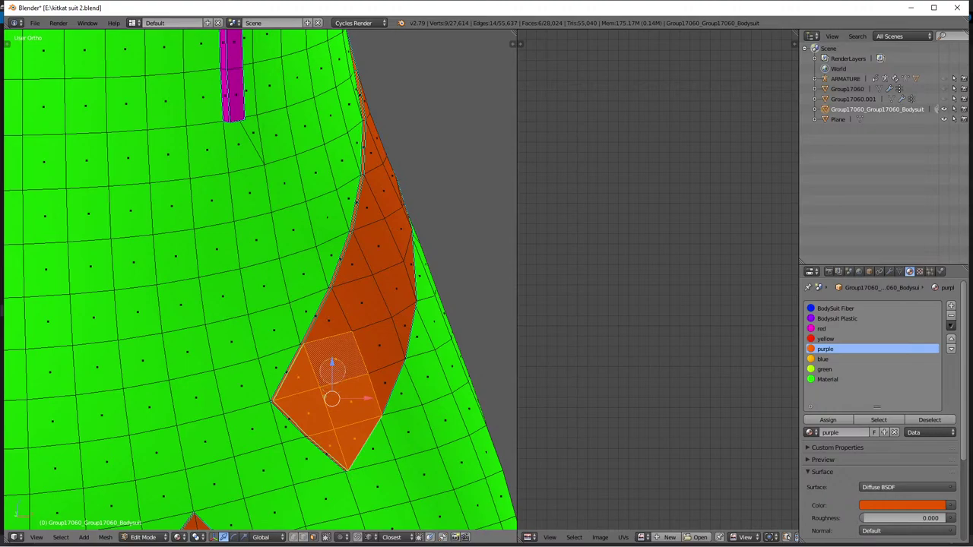
left_click_drag(339, 327, 369, 368)
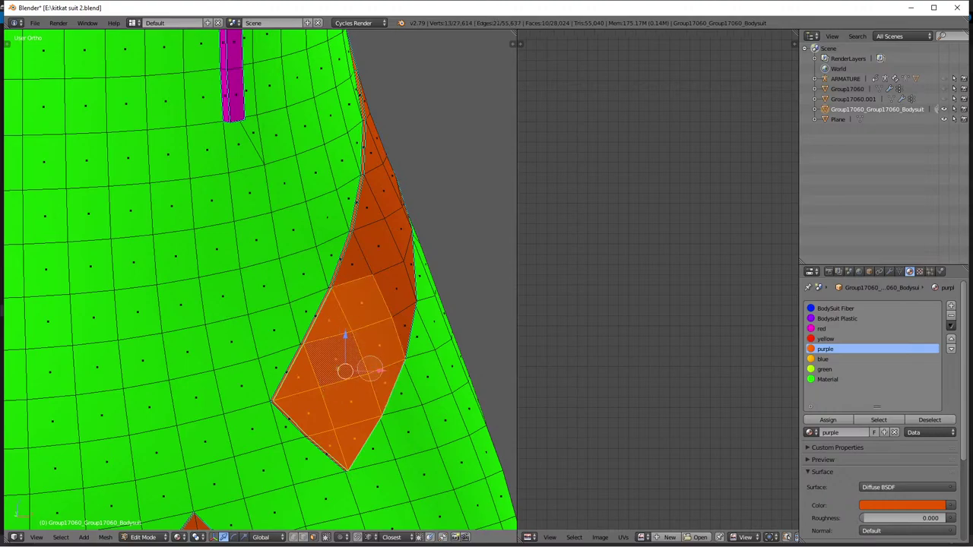
left_click(356, 285)
key("Escape")
Deselect all faces and snip a close-up of the orange patch
middle_click_drag(356, 286, 425, 297)
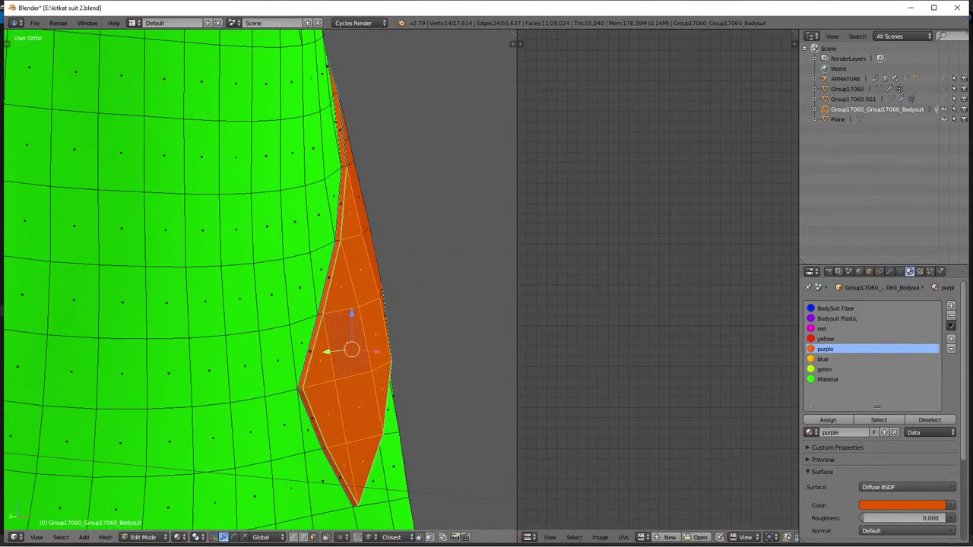
scroll(351, 349, "up", 3)
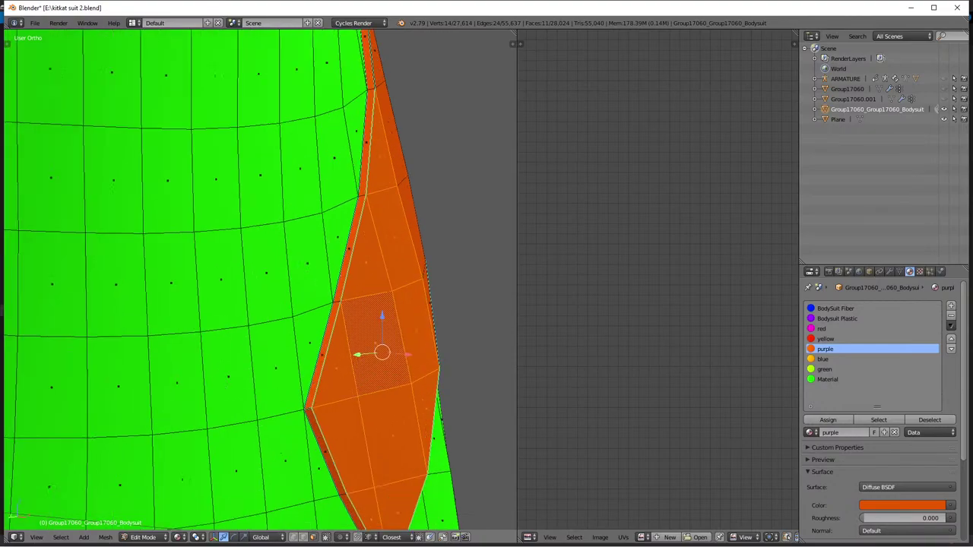
key("a")
key("super+shift+s")
mouse_move(211, 58)
left_mouse_down()
mouse_move(427, 408)
mouse_move(462, 441)
left_mouse_up()
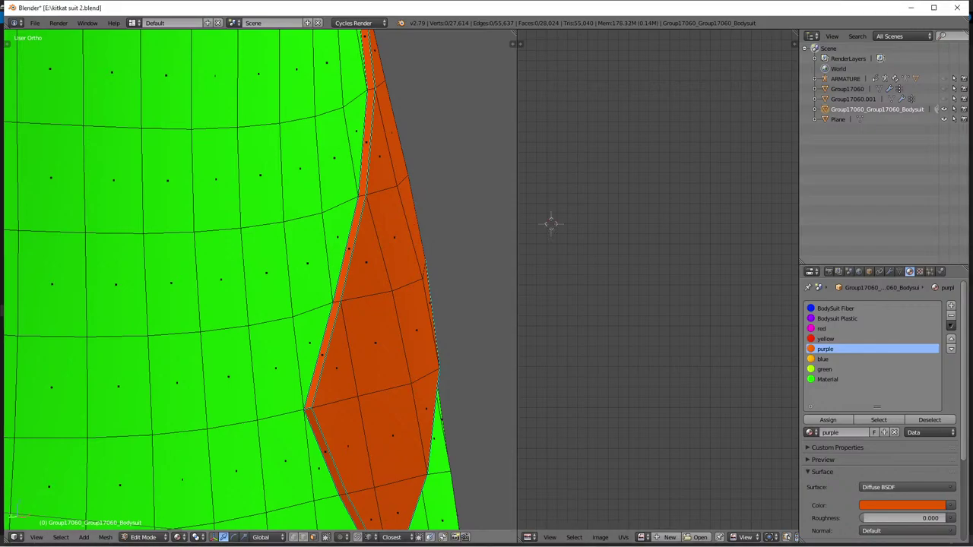
Orbit around the orange patch and select a triangular face in it
key("KP_8")
key("KP_8")
key("KP_4")
key("KP_4")
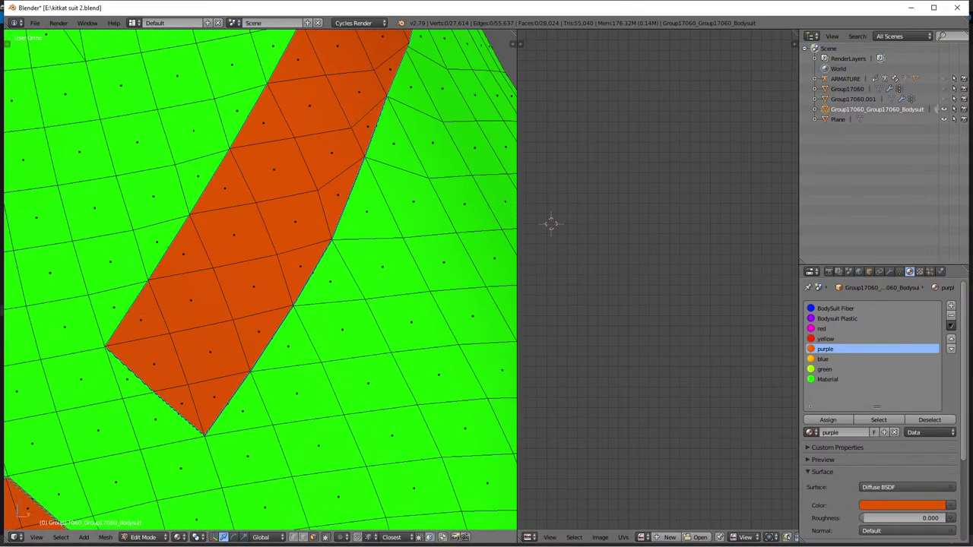
right_click(258, 332)
key("KP_8")
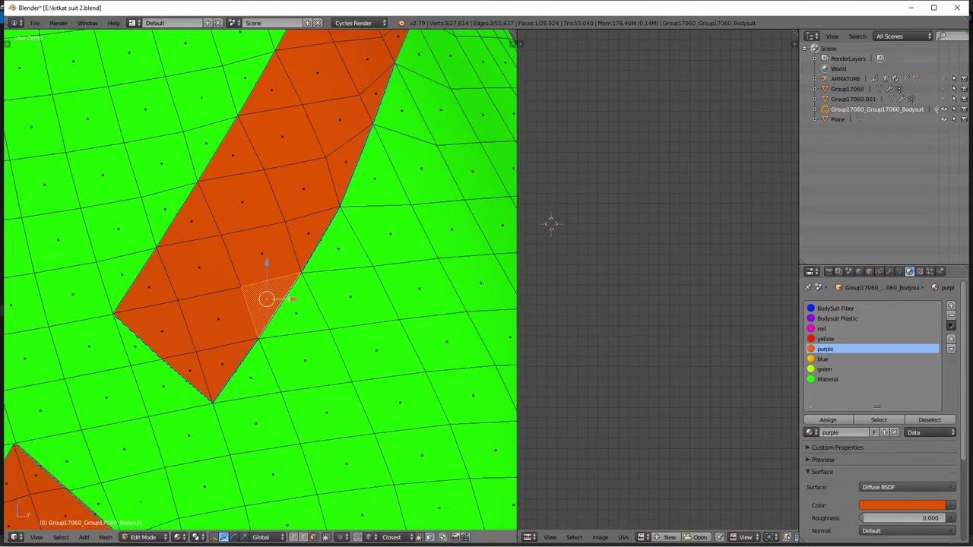
Return the bodysuit to Object Mode, orbit with the numpad, and snip the orange strap seams
key("KP_4")
key("Tab")
key("KP_8")
key("KP_8")
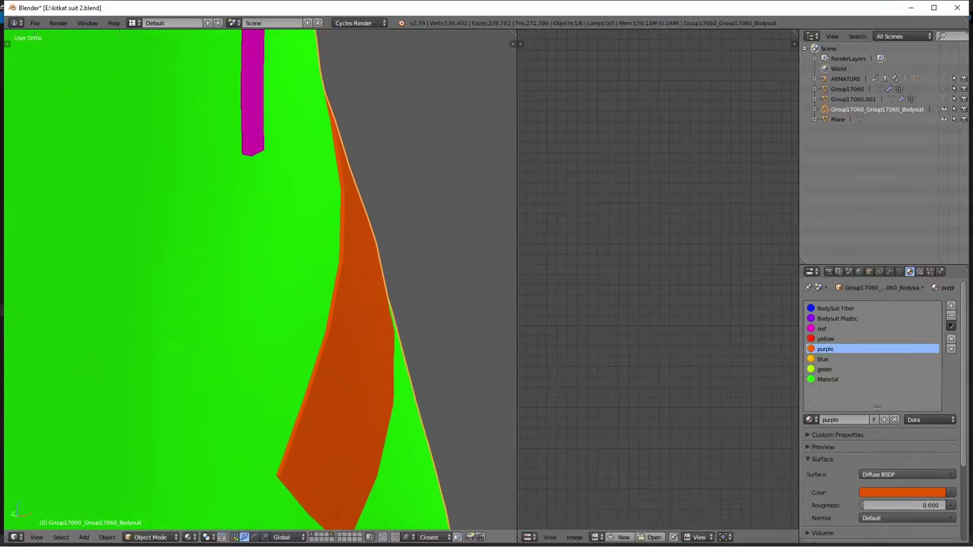
key("KP_4")
key("KP_4")
key("KP_4")
key("KP_4")
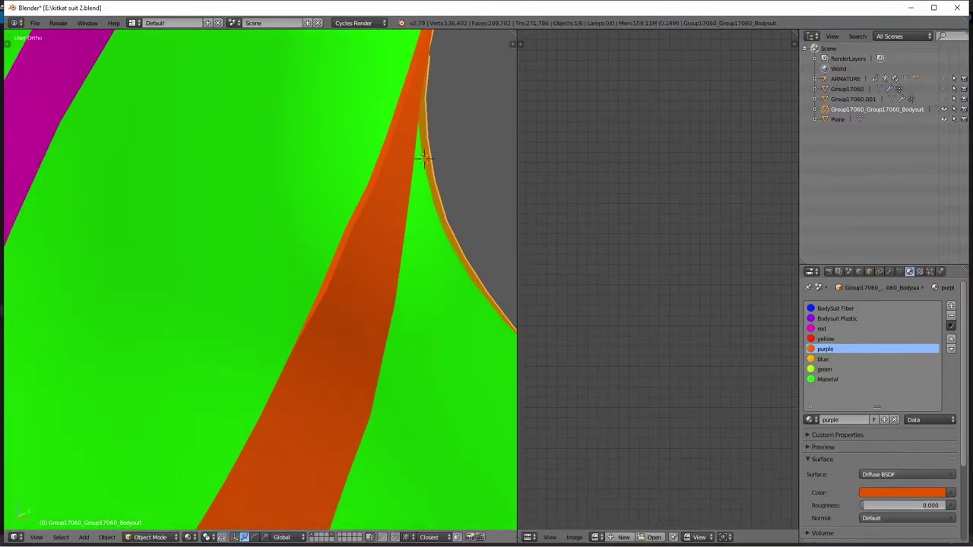
key("KP_4")
key("KP_4")
key("KP_4")
key("KP_4")
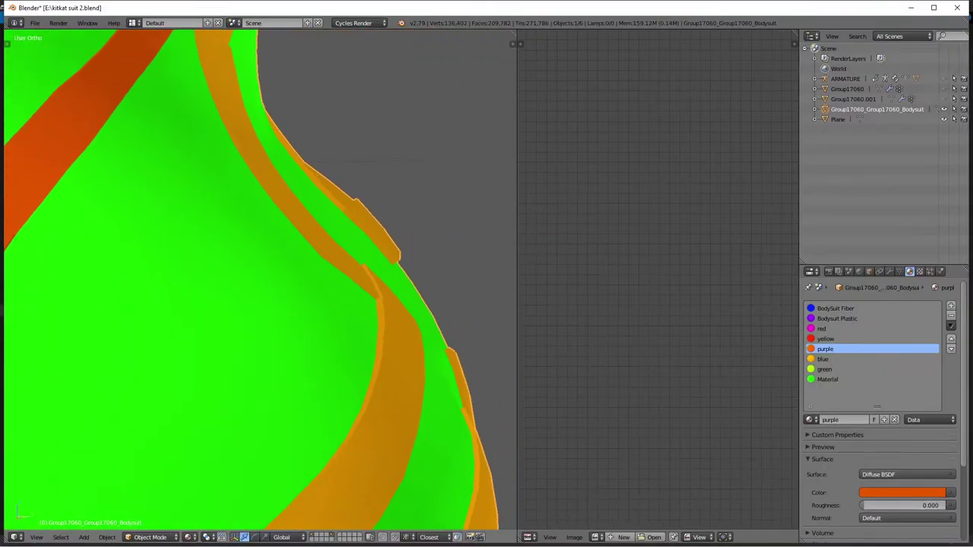
key("KP_4")
key("KP_4")
key("KP_4")
key("KP_4")
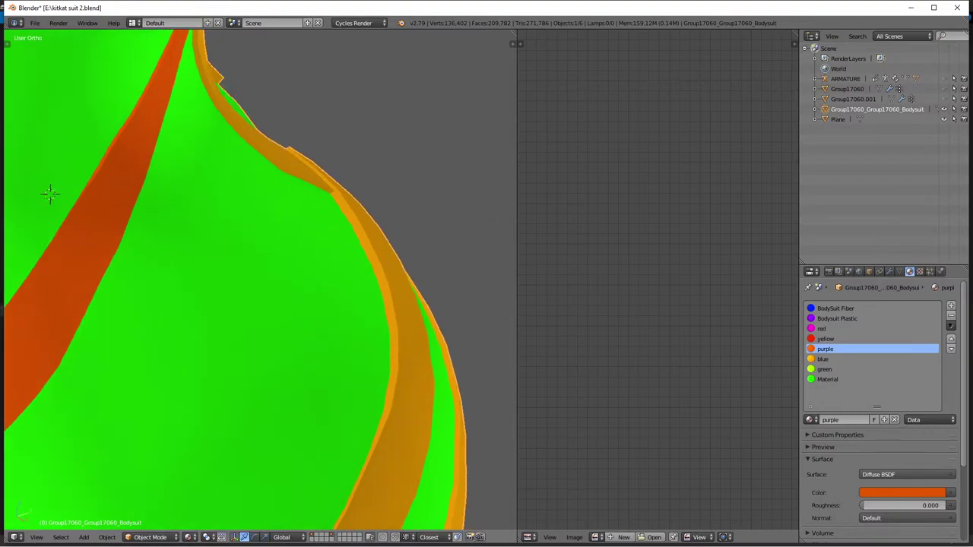
key("KP_4")
key("super+shift+s")
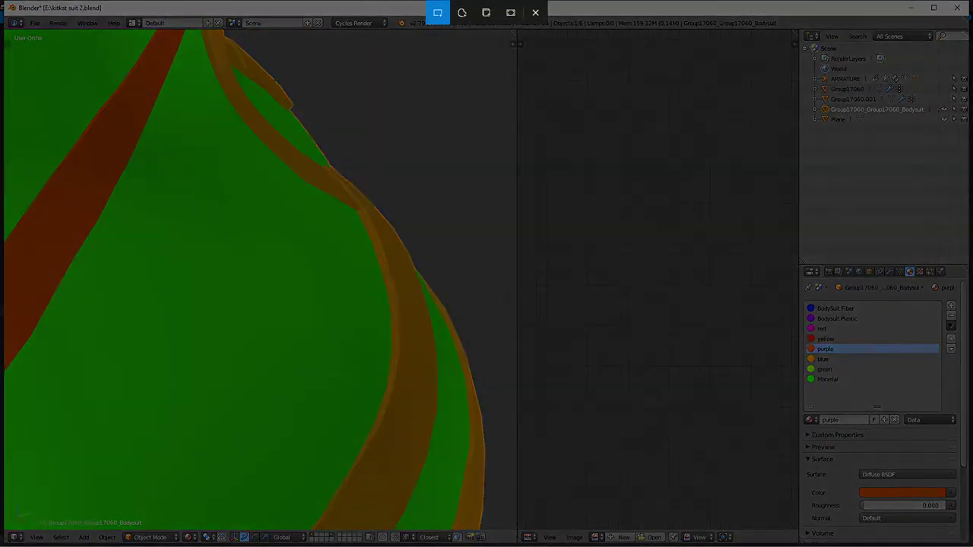
mouse_move(187, 76)
left_mouse_down()
mouse_move(432, 315)
mouse_move(459, 313)
left_mouse_up()
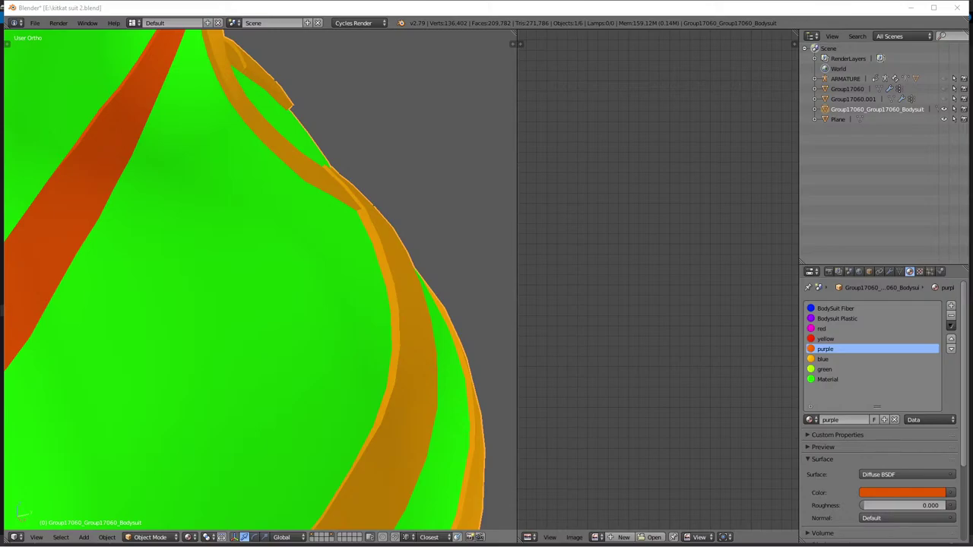
Orbit along the orange bands and bodysuit edge to inspect the straps from other angles
left_click(388, 206)
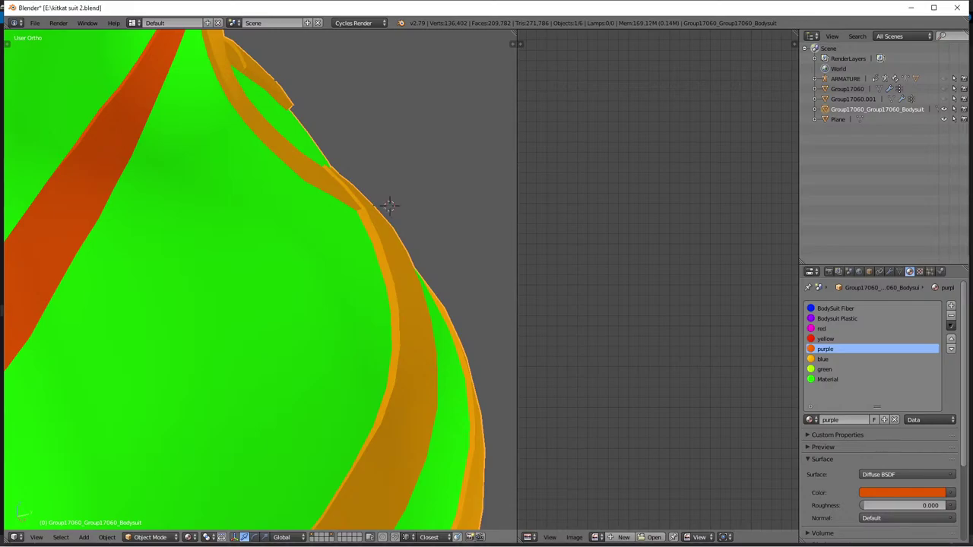
middle_click_drag(389, 206, 304, 118)
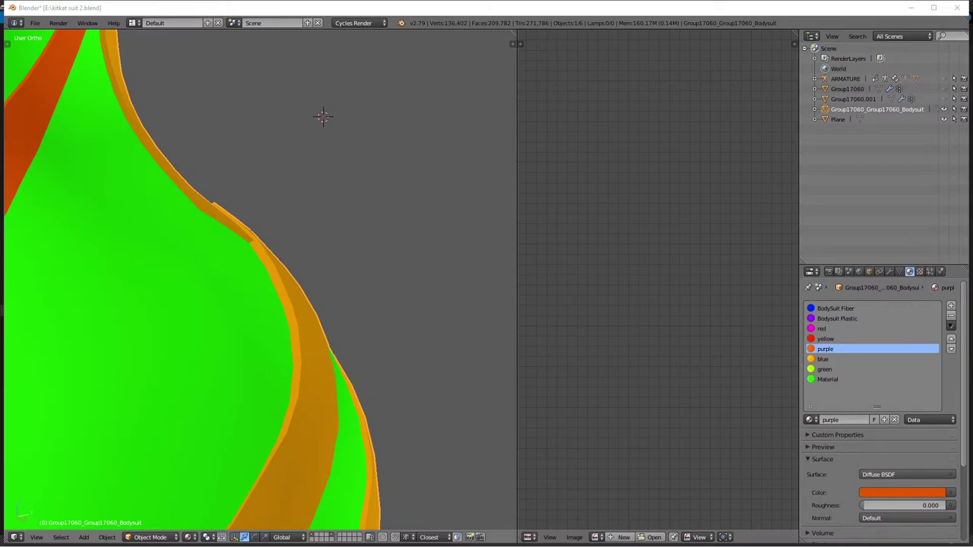
middle_click_drag(304, 228, 282, 190)
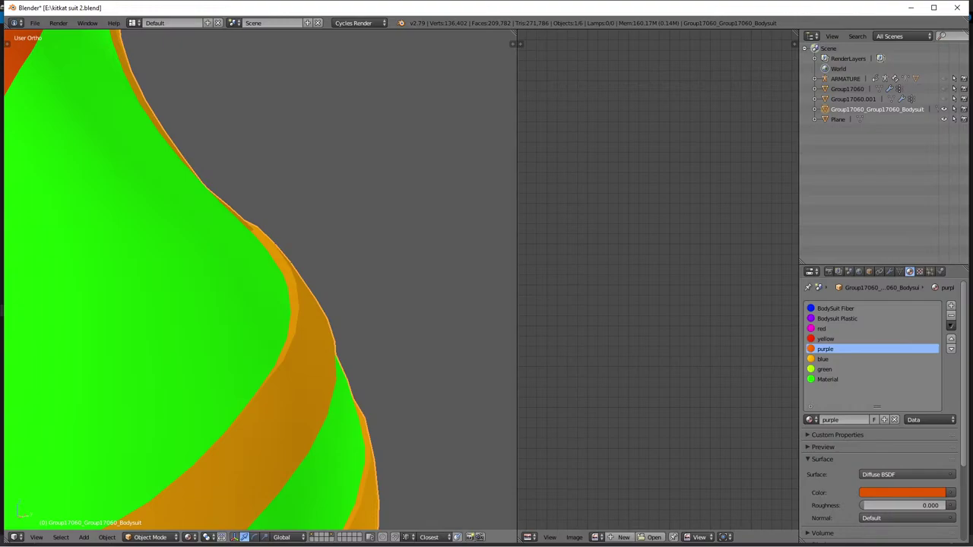
middle_click_drag(281, 190, 236, 201)
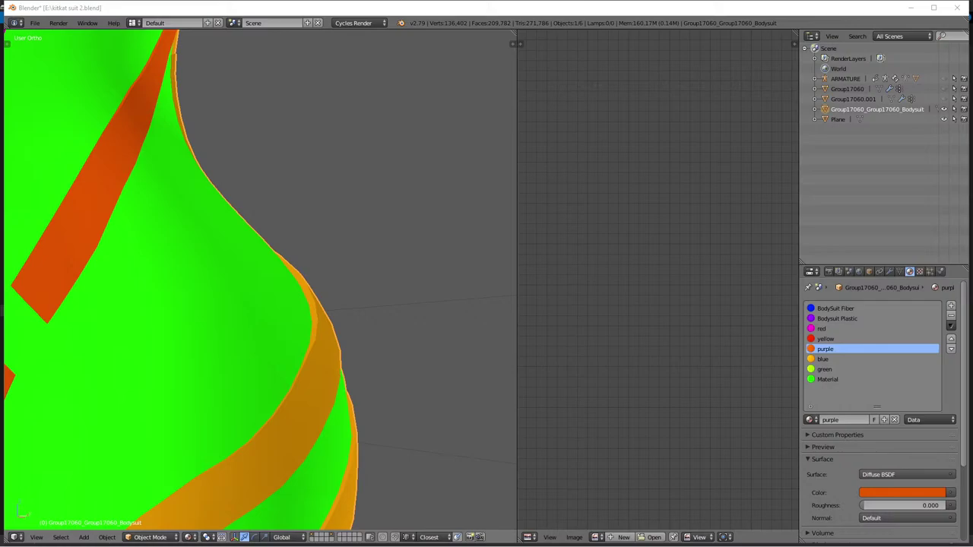
scroll(265, 102, "up", 6)
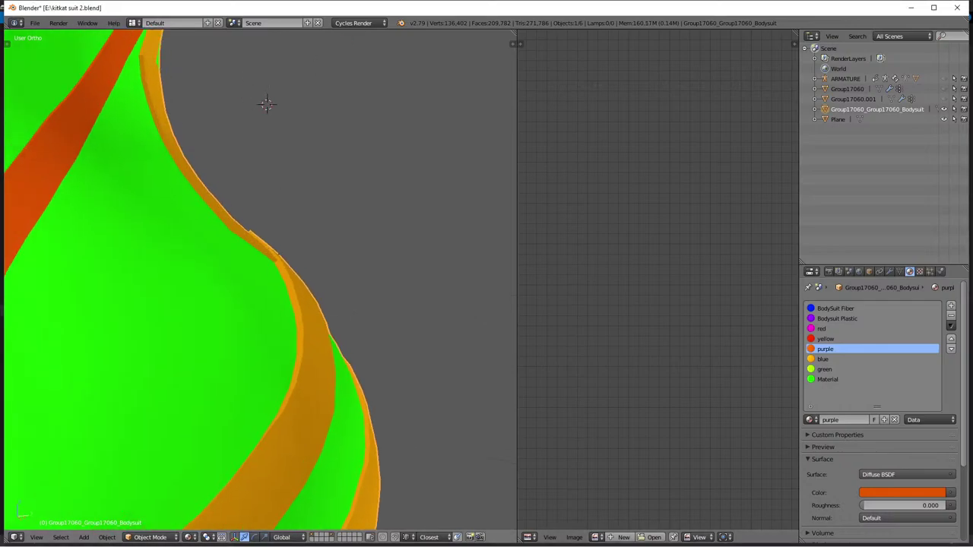
Enter Edit Mode on the bodysuit with vertex selection
key("Tab")
scroll(334, 299, "up", 2)
key("ctrl+Tab")
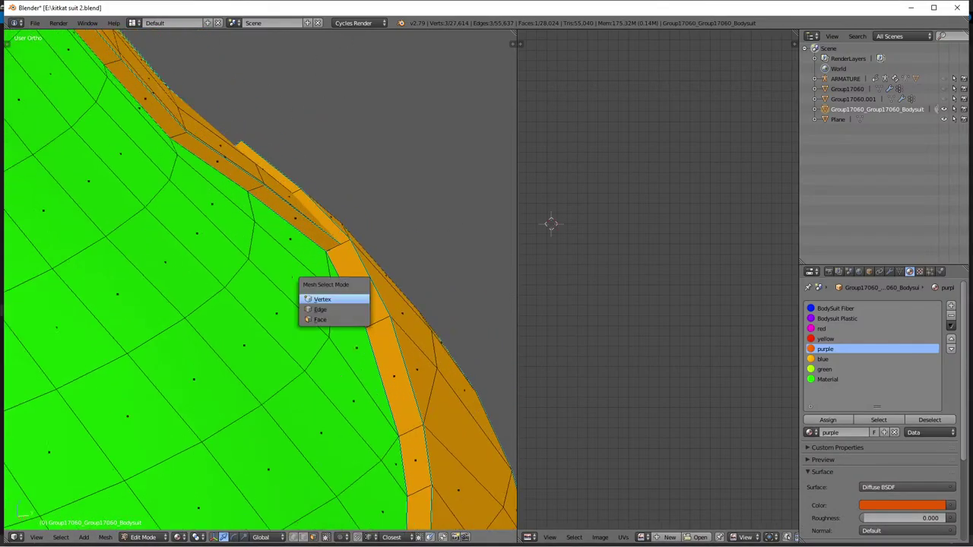
left_click(322, 299)
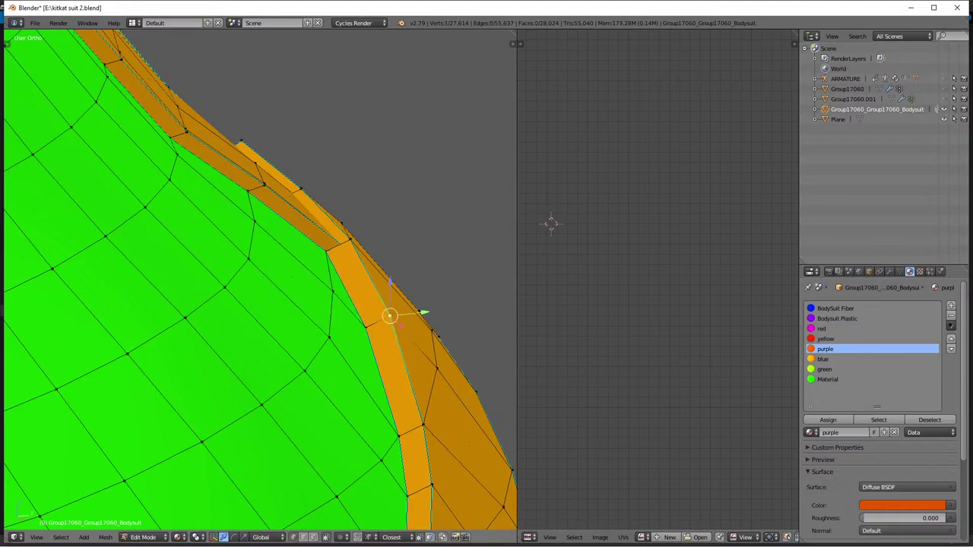
scroll(339, 252, "down", 2)
Select the vertex path along the strap border and edge-slide it to straighten it
right_click(338, 252)
scroll(339, 252, "down", 2)
right_click(408, 414, "ctrl")
scroll(409, 414, "up", 5)
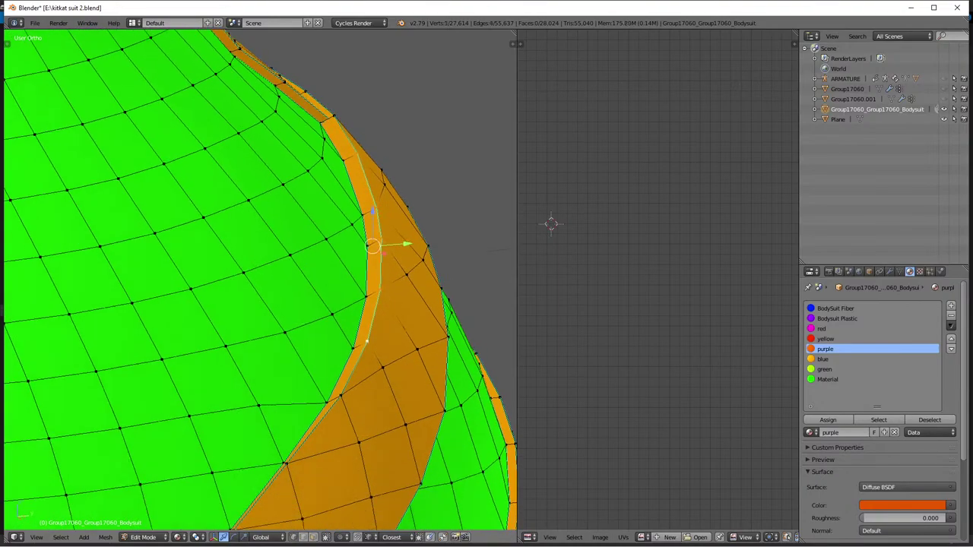
middle_click_drag(409, 414, 350, 452)
key("g")
key("g")
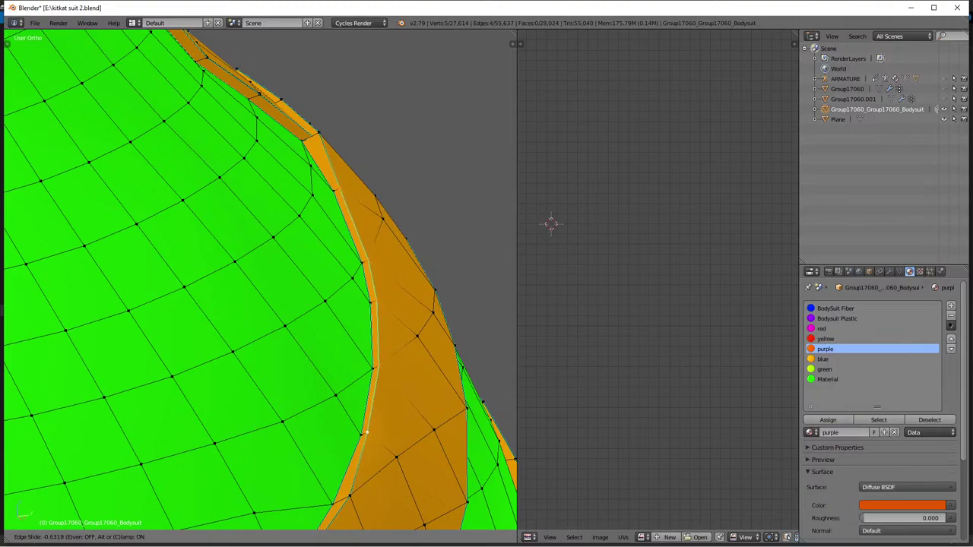
key("Return")
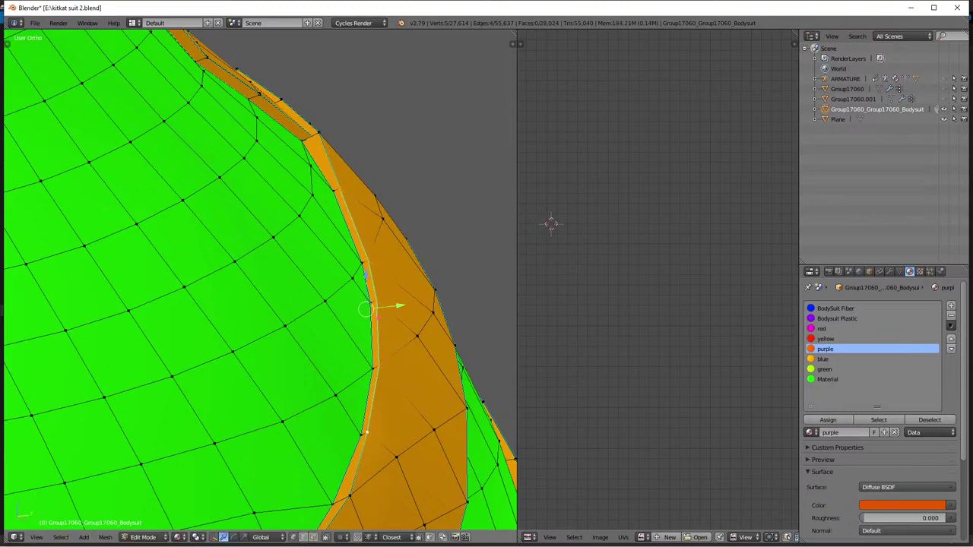
Slide a single seam vertex along its edge to even out the border
middle_click_drag(304, 304, 274, 250)
right_click(352, 251)
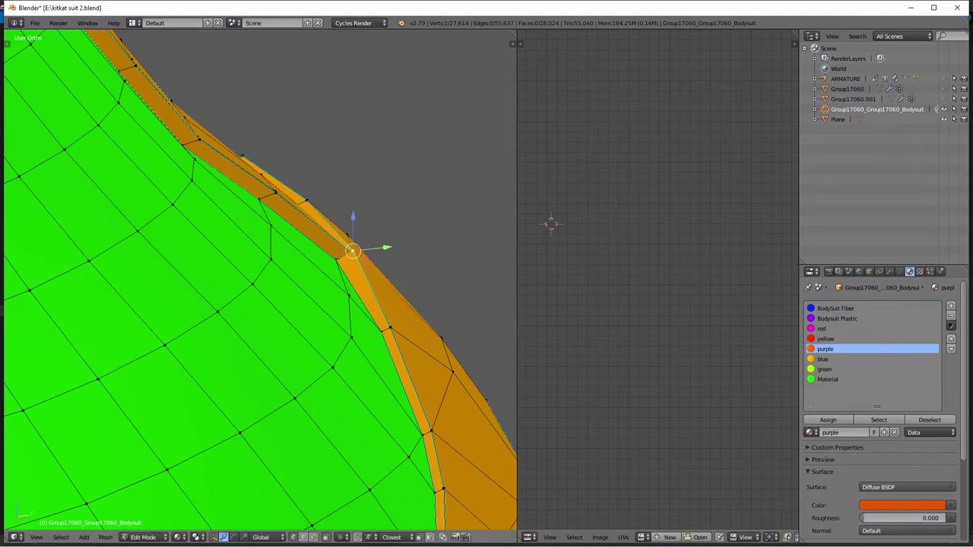
key("g")
key("g")
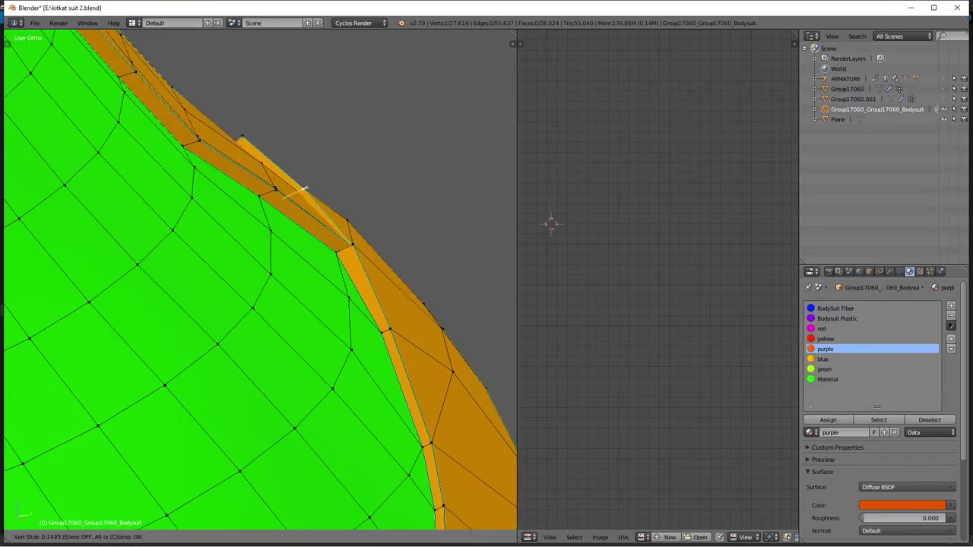
key("Return")
scroll(174, 321, "up", 4)
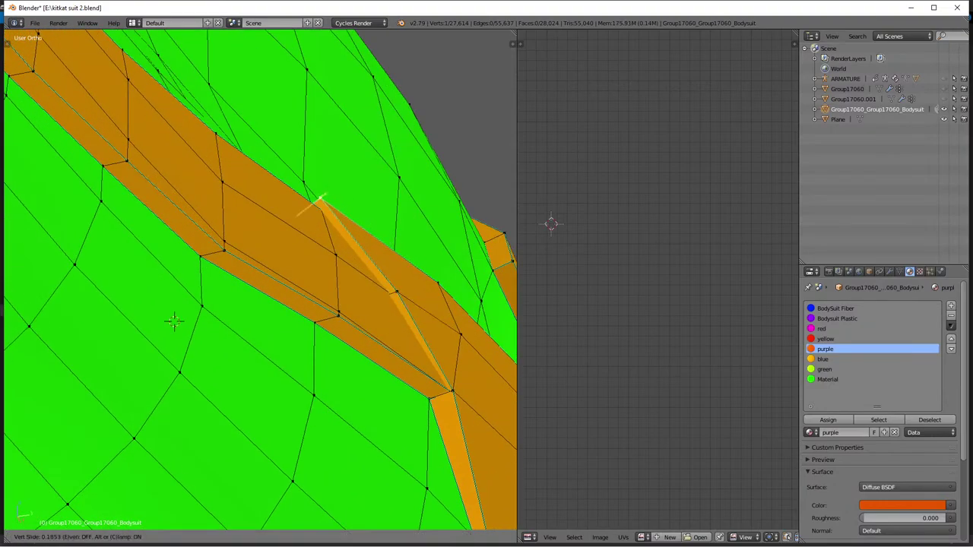
scroll(174, 321, "down", 3)
Check the seam in Object Mode, slide one more rough vertex, then return to Object Mode
middle_click_drag(174, 320, 160, 138)
scroll(160, 138, "up", 3)
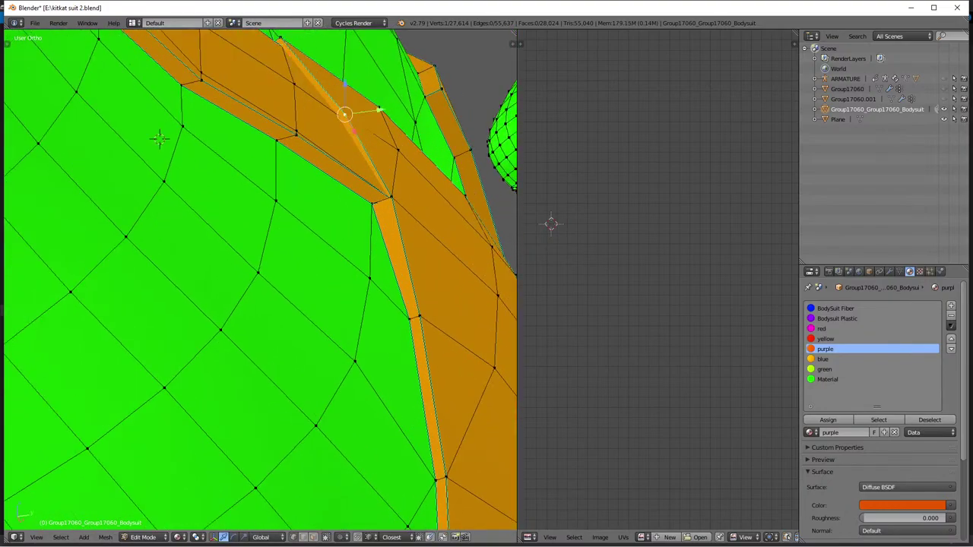
key("Tab")
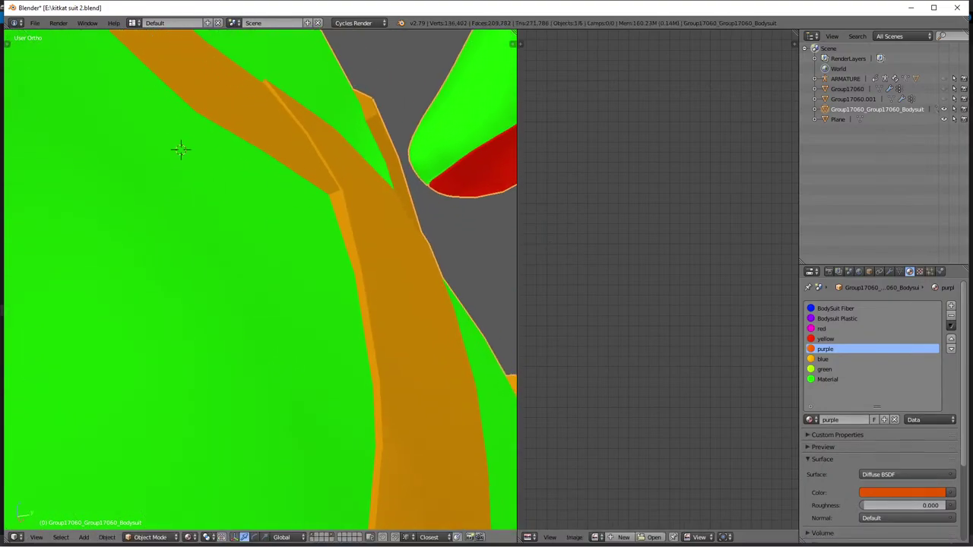
key("Tab")
scroll(174, 134, "up", 3)
middle_click_drag(95, 130, 197, 251)
key("shift+v")
left_click(322, 264)
key("Tab")
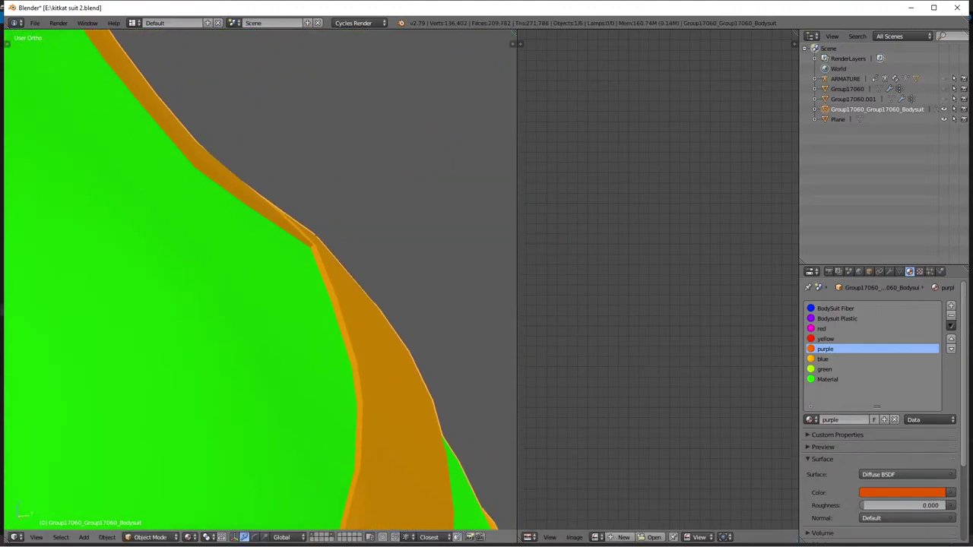
key("super+shift+s")
left_click_drag(159, 114, 457, 456)
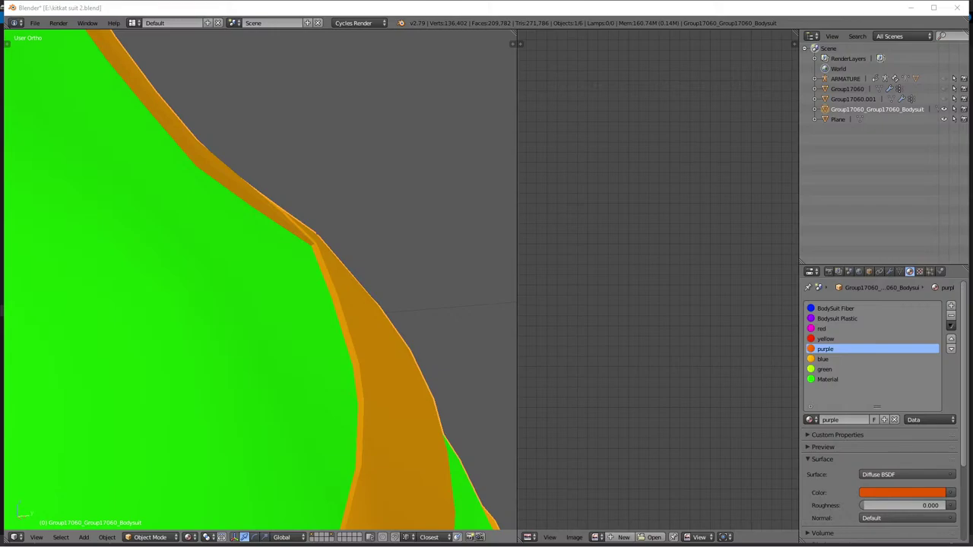
Enter Edit Mode, snip the viewport, and slide a vertex on the orange-green border
key("Tab")
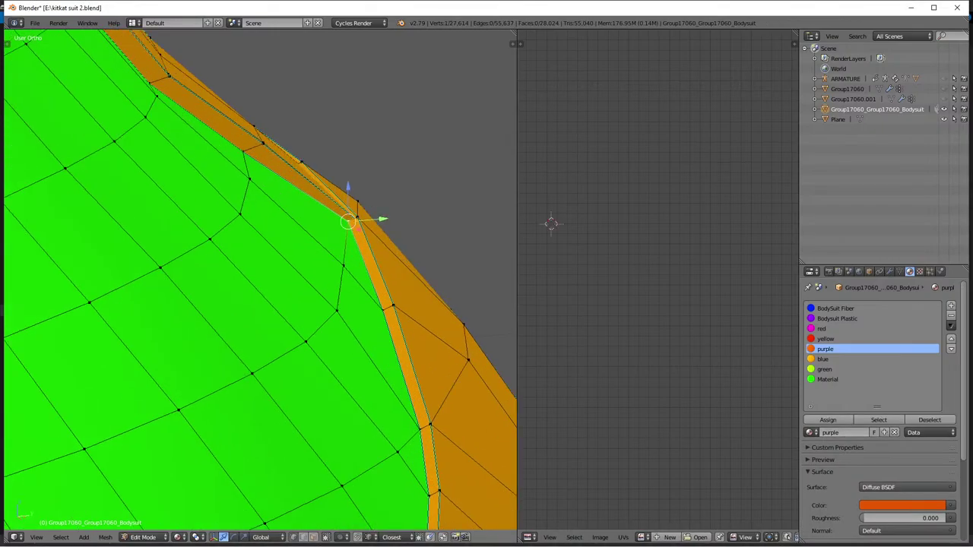
key("super+shift+s")
left_click_drag(179, 123, 440, 459)
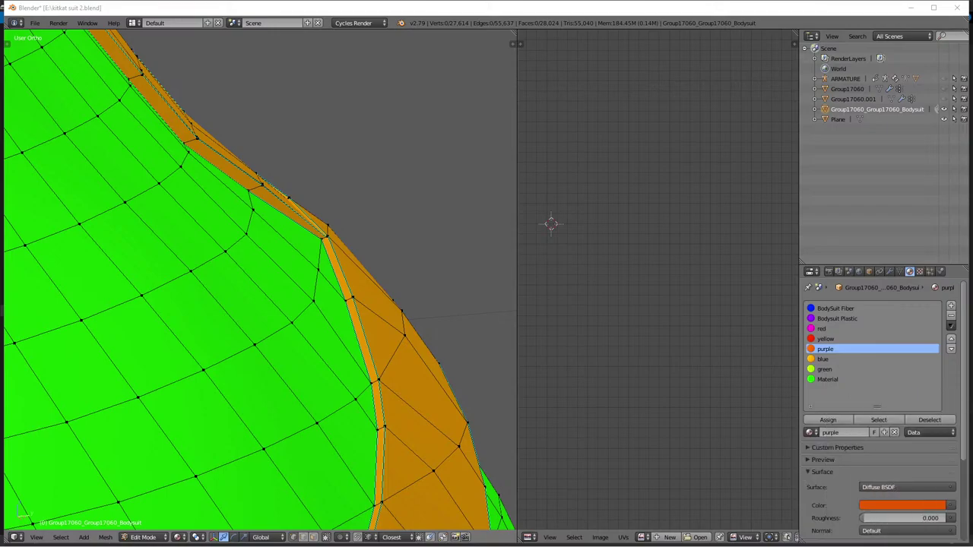
middle_click_drag(258, 281, 228, 258)
scroll(258, 281, "up", 2)
right_click(428, 251)
scroll(258, 281, "up", 3)
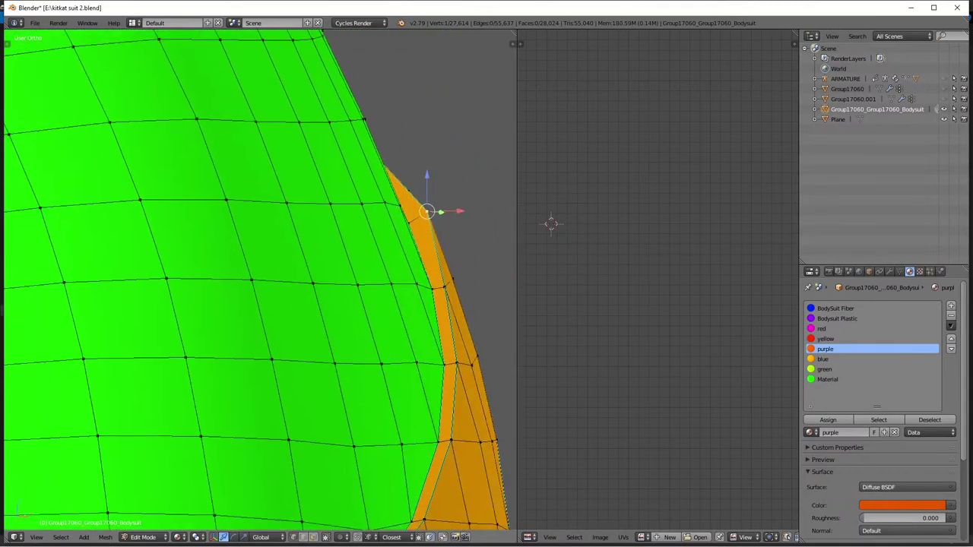
key("shift+v")
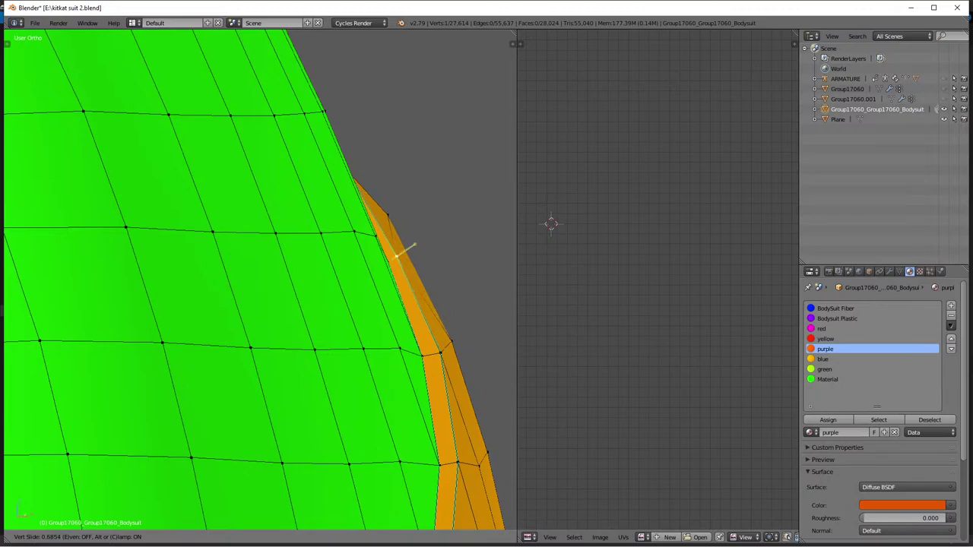
left_click(415, 245)
Slide the selected orange-green border edges along the mesh
scroll(259, 281, "down", 2)
middle_click_drag(258, 281, 152, 221)
scroll(259, 281, "up", 2)
key("g")
key("g")
key("Return")
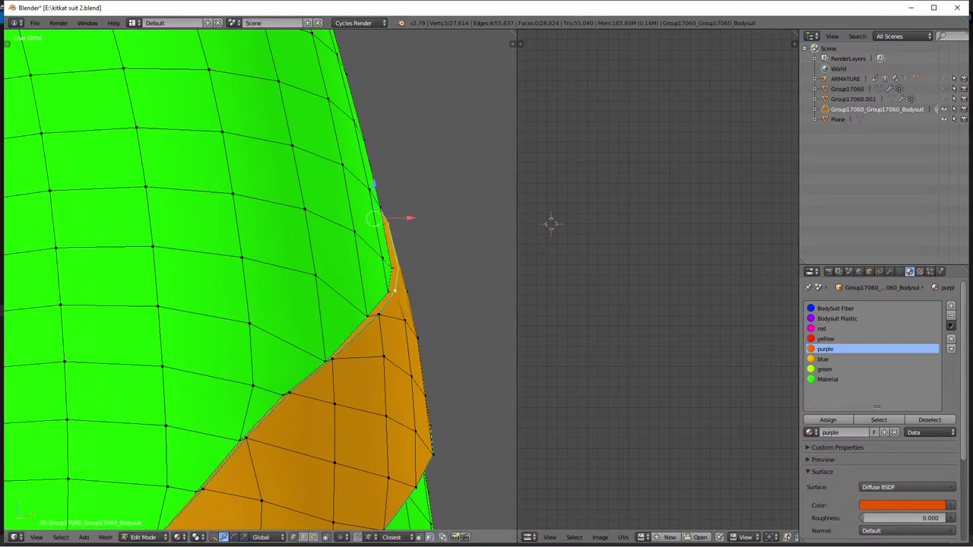
Select the vertex path along a further stripe's top edge and slide it smooth
middle_click_drag(406, 217, 592, 218)
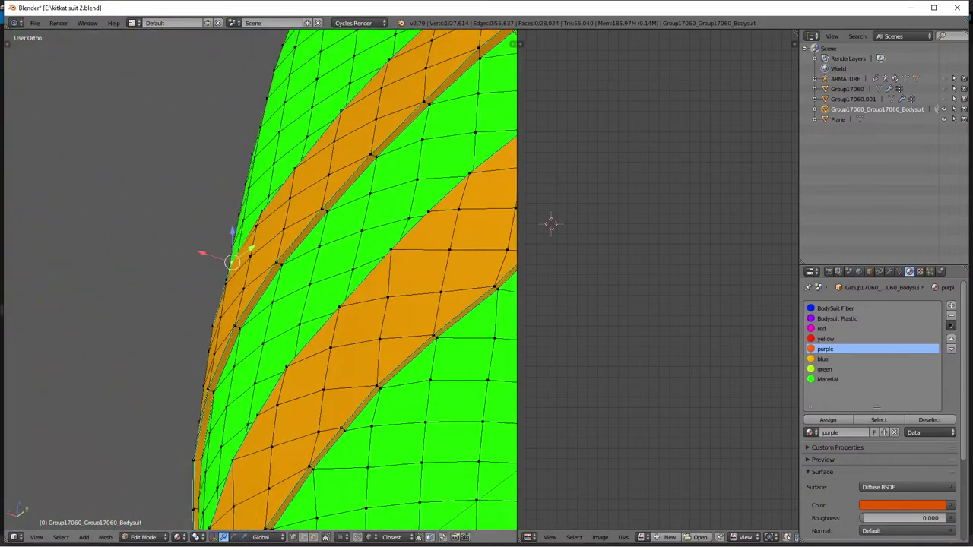
middle_click_drag(304, 266, 358, 228)
right_click(279, 290)
middle_click_drag(278, 289, 358, 319)
right_click(312, 275, "ctrl")
key("g")
key("g")
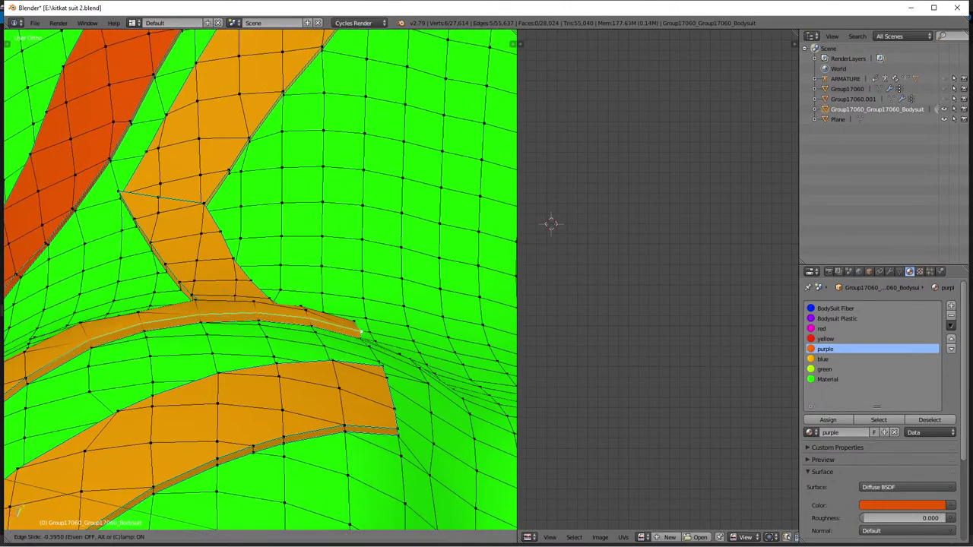
left_click(361, 332)
Slide a single vertex at the next stripe corner along its edge
middle_click_drag(361, 332, 220, 399)
right_click(350, 269)
key("g")
left_click(352, 270)
Slide the seam-corner vertex along its edge in two small moves
scroll(300, 305, "up", 6)
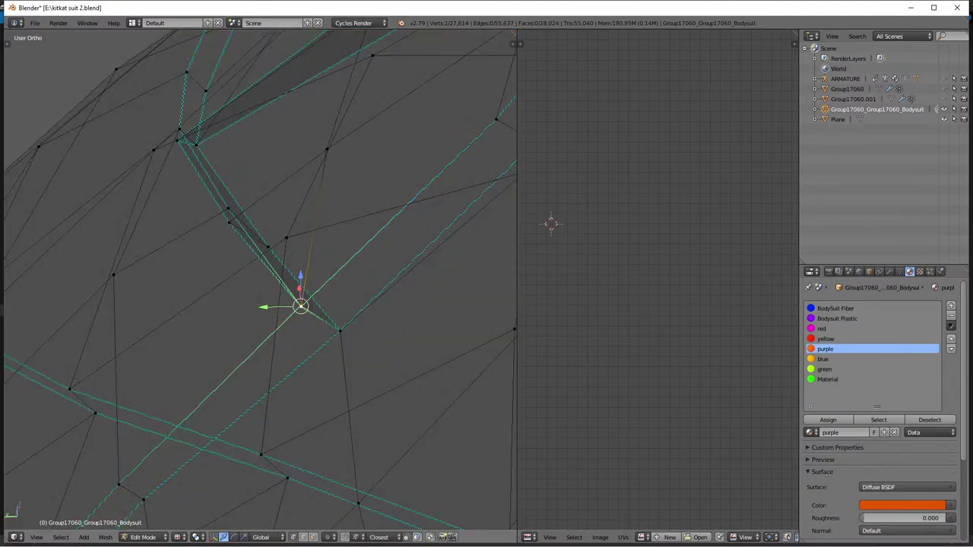
key("g")
key("g")
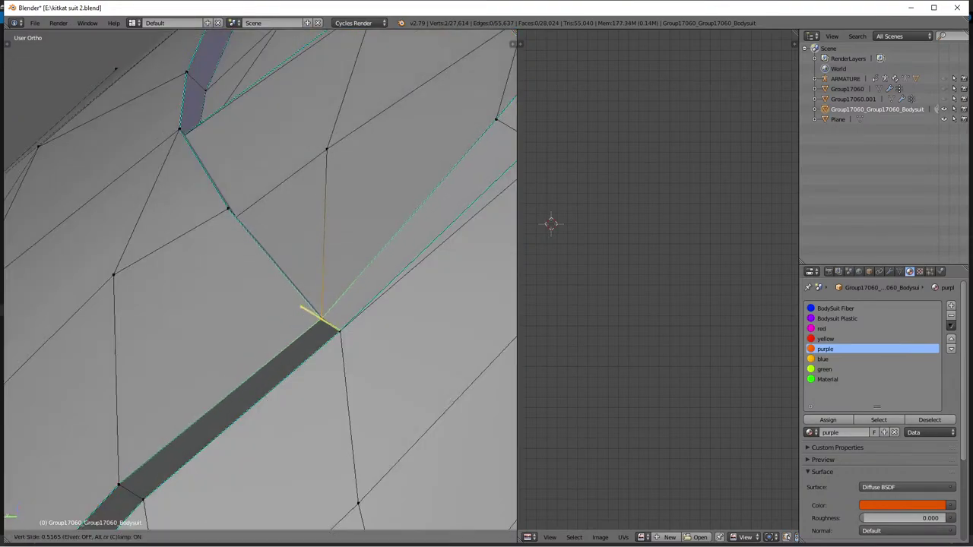
key("Return")
middle_click_drag(323, 318, 380, 243)
key("g")
key("g")
key("Return")
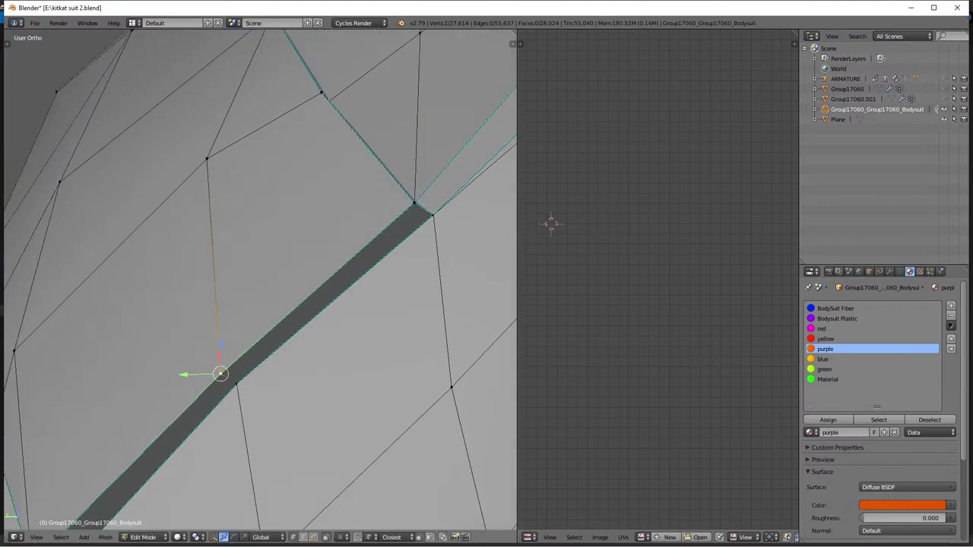
Select the seam's edge loop and slide it along the surface
scroll(258, 281, "down", 5)
middle_click_drag(258, 282, 373, 221)
right_click(342, 266, "alt")
key("g")
key("g")
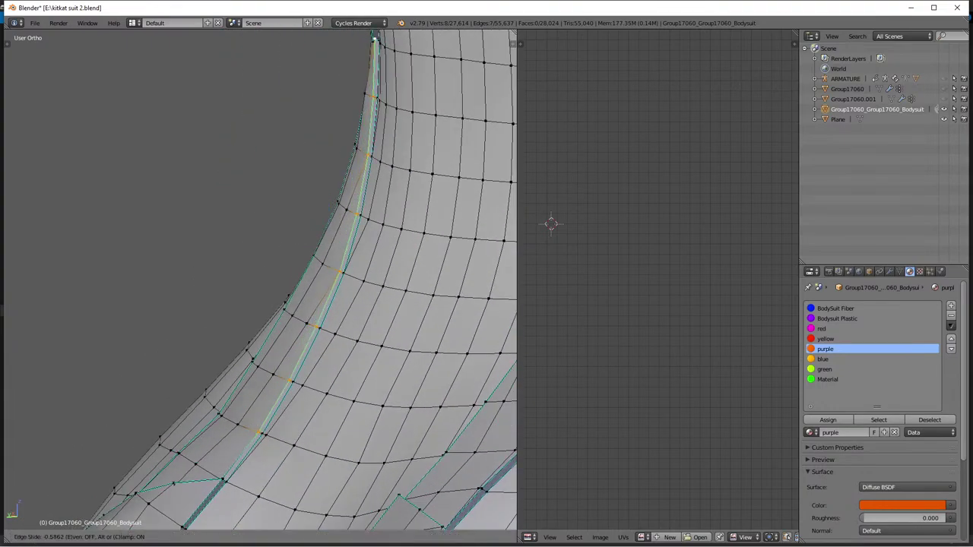
left_click(374, 40)
Vertex-slide a seam vertex along its edge with Shift+V
scroll(322, 269, "up", 6)
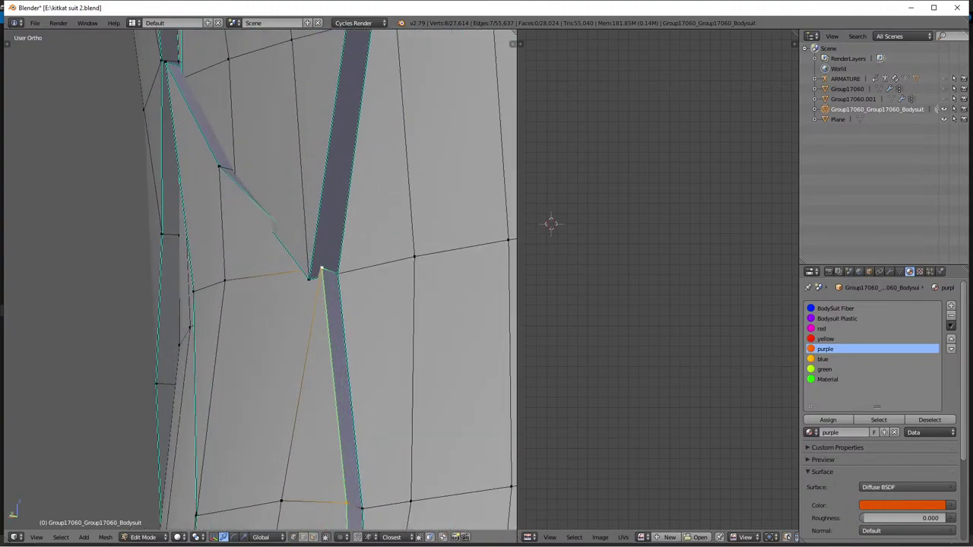
key("shift+v")
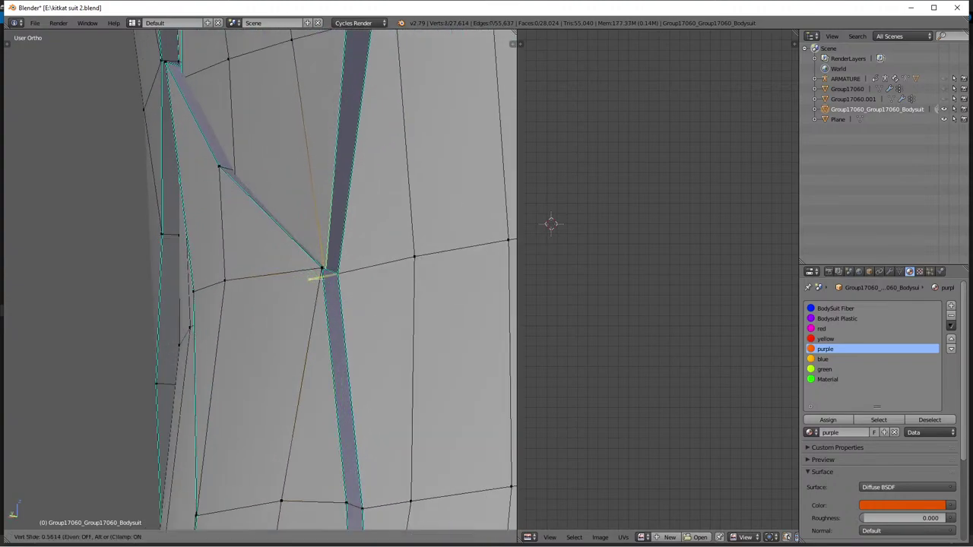
left_click(322, 274)
scroll(323, 273, "down", 2)
middle_click_drag(322, 274, 340, 303, "shift")
scroll(340, 303, "up", 5)
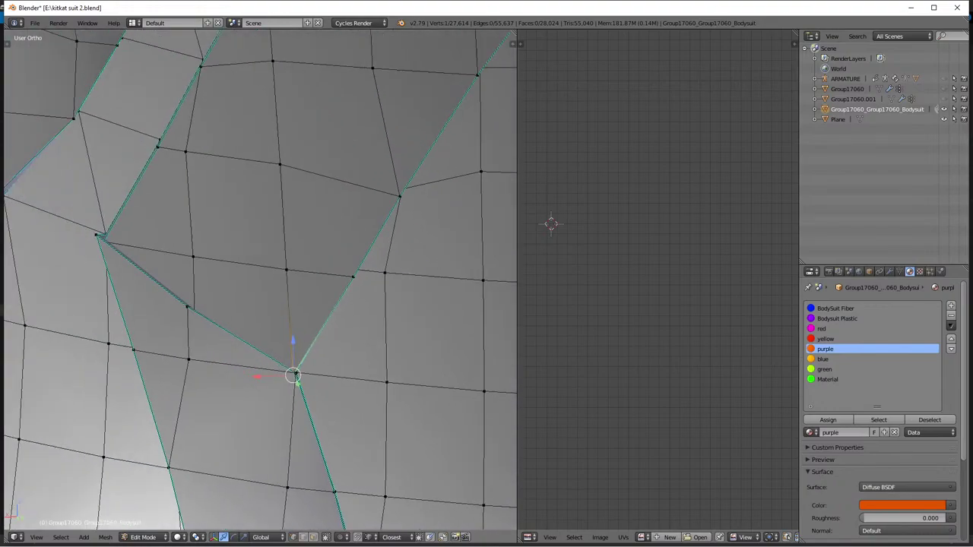
scroll(258, 282, "down", 3)
Add a second vertex, check it in wireframe, and vertex-slide the pair
right_click(185, 330, "shift")
middle_click_drag(259, 281, 299, 328)
key("z")
key("z")
scroll(260, 280, "up", 3)
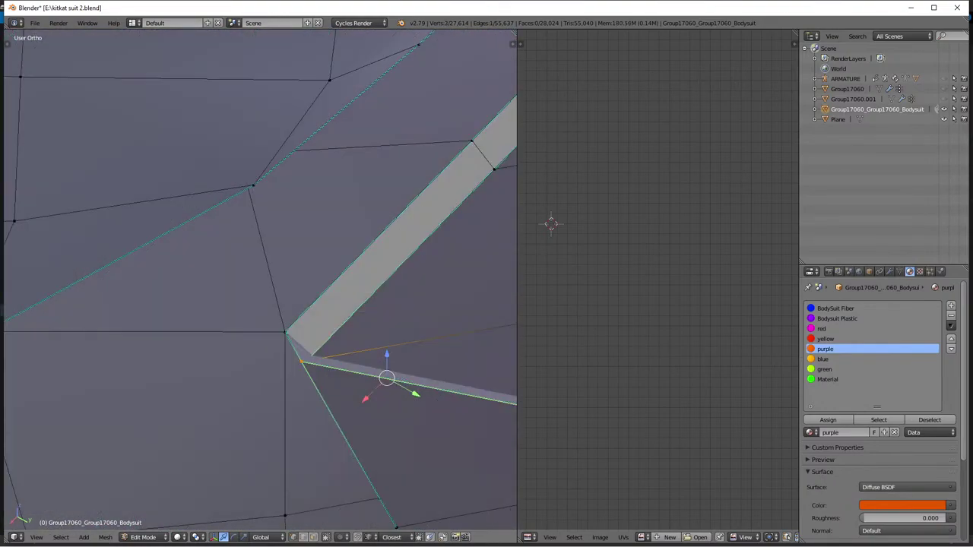
key("shift+v")
key("Return")
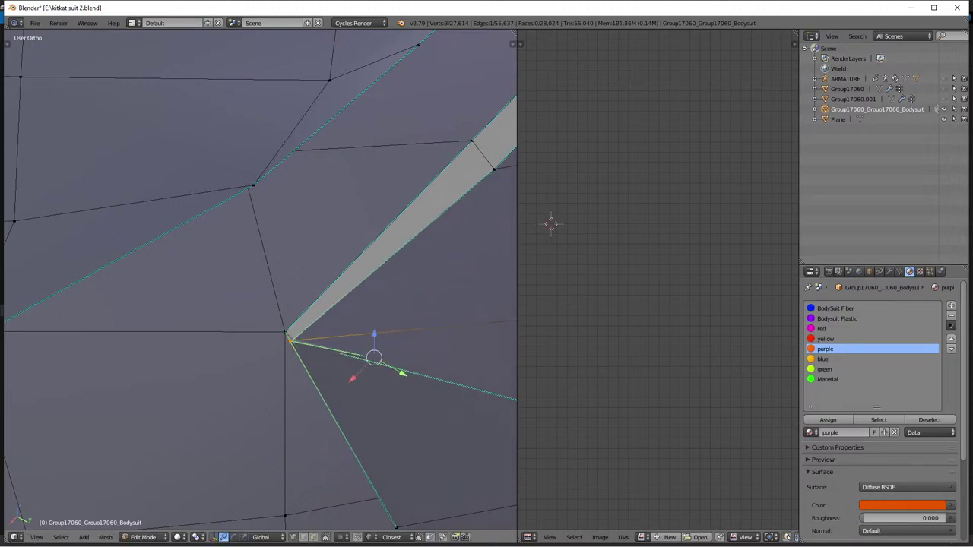
Vertex-slide another single seam vertex, then clear the selection
scroll(259, 281, "down", 2)
middle_click_drag(259, 282, 289, 273)
right_click(315, 319)
key("shift+v")
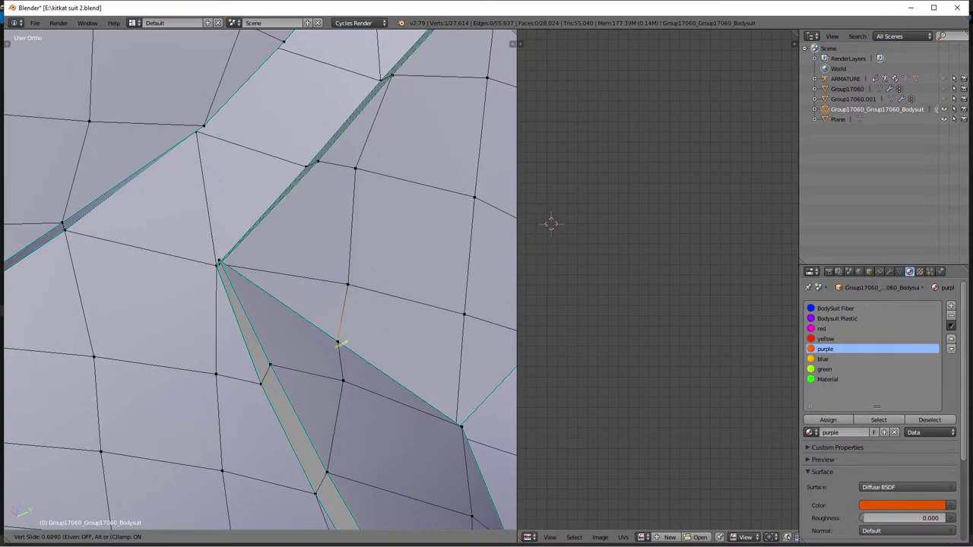
left_click(339, 343)
key("a")
Select the strip of vertices on the diagonal seam and edge-slide it
scroll(340, 343, "down", 2)
middle_click_drag(340, 344, 313, 459)
scroll(319, 349, "down", 3)
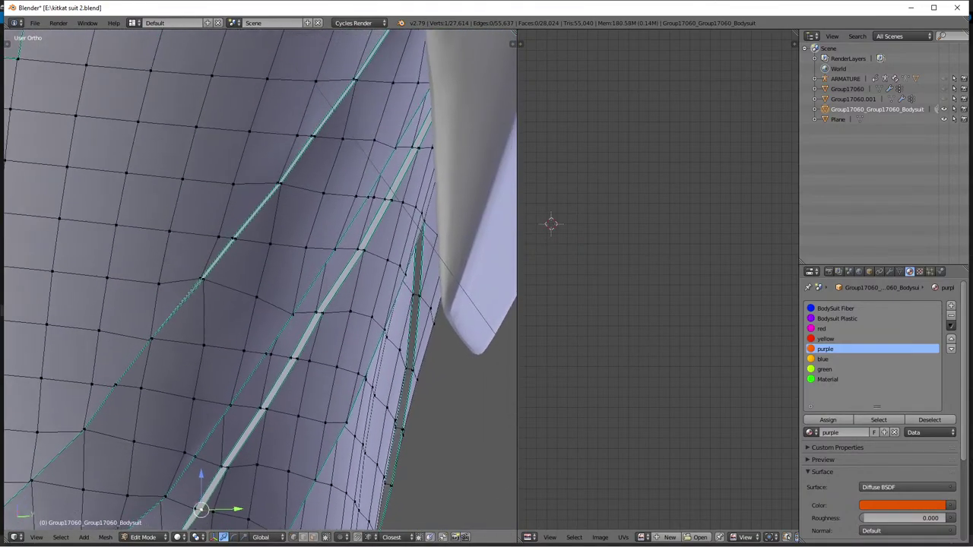
middle_click_drag(319, 349, 313, 356)
left_click(319, 349, "alt")
scroll(319, 350, "up", 3)
key("g")
key("g")
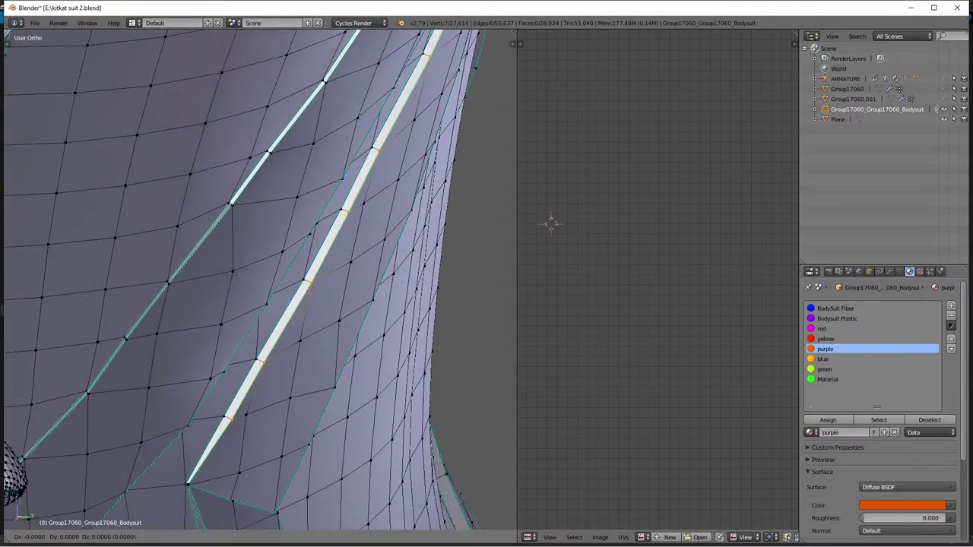
key("Return")
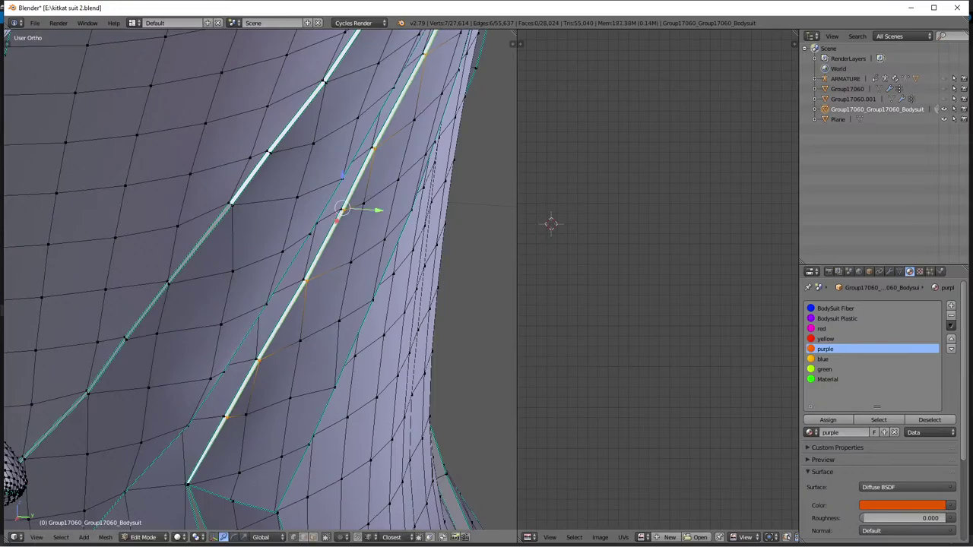
Select a seam vertex, preview the seams in Object Mode, and return to Edit Mode
middle_click_drag(347, 211, 276, 439)
left_click(239, 261)
scroll(276, 438, "down", 3)
key("Tab")
scroll(302, 265, "up", 3)
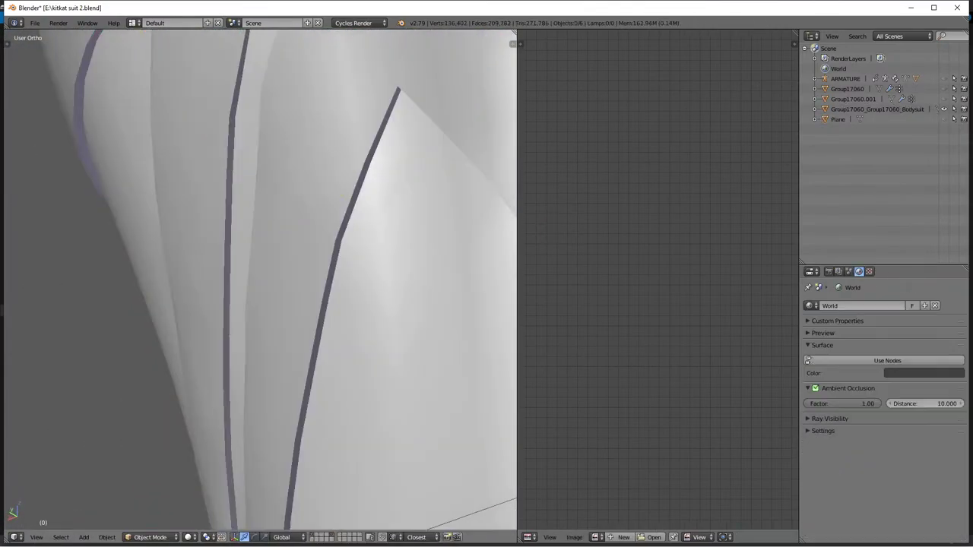
key("ctrl+Tab")
left_click(381, 265)
Slide the selected seam vertices, then vertex-slide one more vertex
scroll(261, 279, "down", 3)
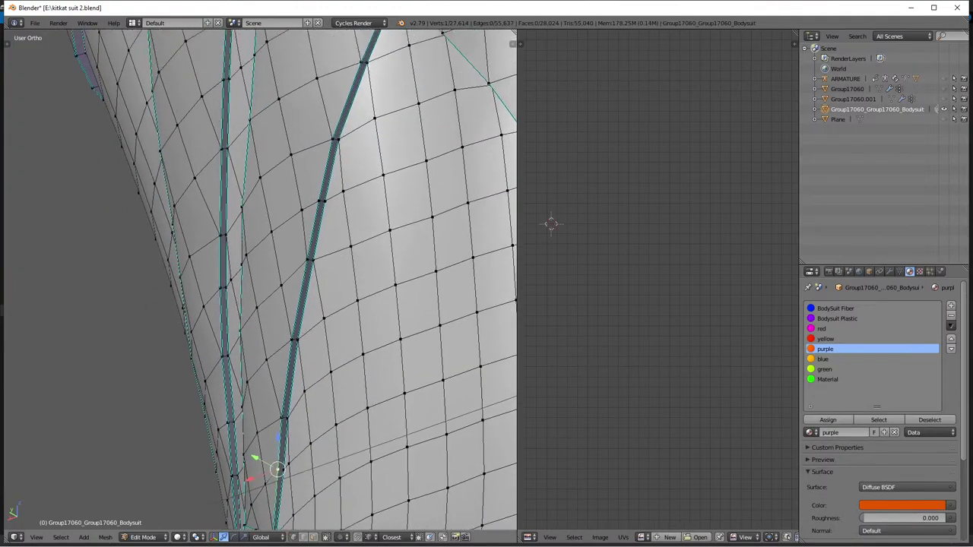
scroll(261, 279, "up", 3)
key("g")
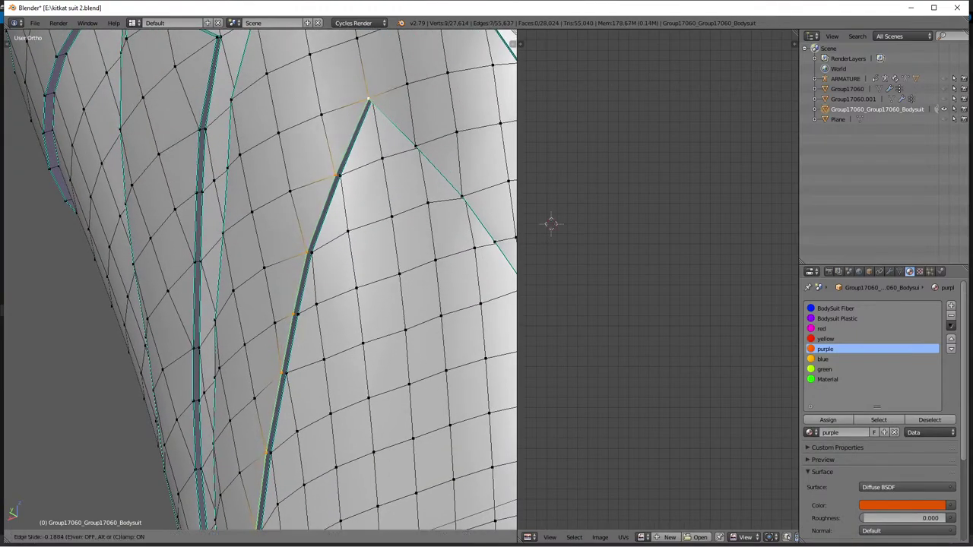
key("Return")
scroll(260, 280, "up", 4)
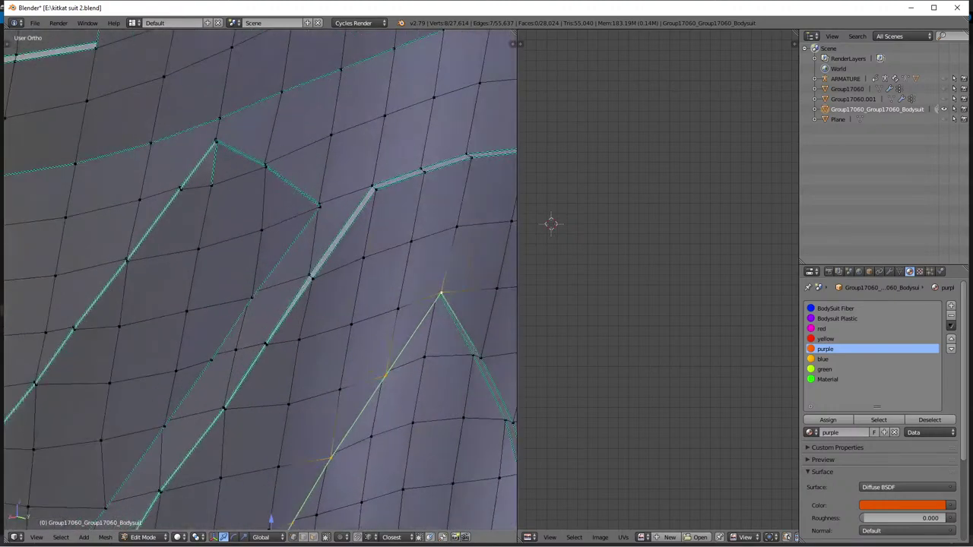
key("shift+v")
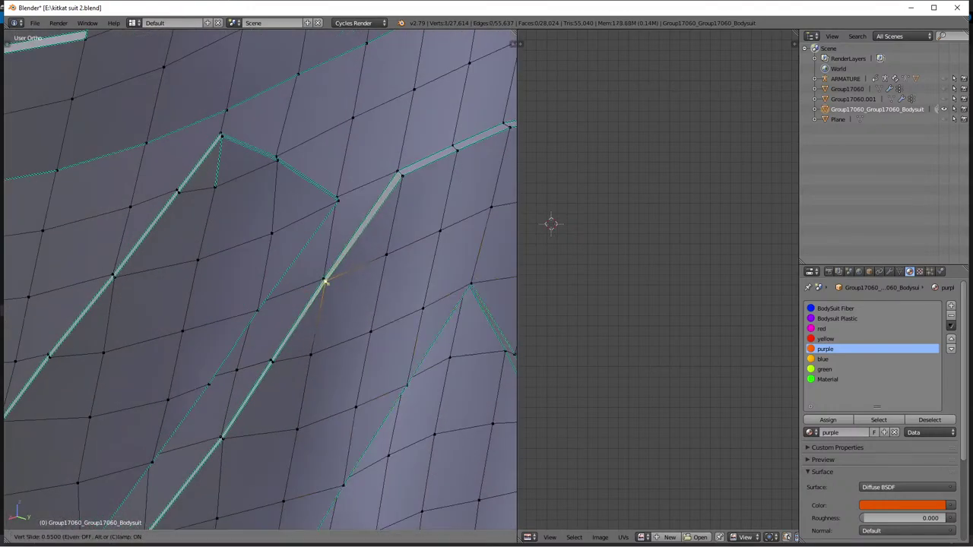
left_click(325, 282)
middle_click_drag(326, 282, 175, 380, "shift")
scroll(174, 404, "up", 2)
scroll(174, 403, "down", 2)
Select a path of vertices along the seam and slide them into line
left_click(430, 243, "ctrl")
key("g")
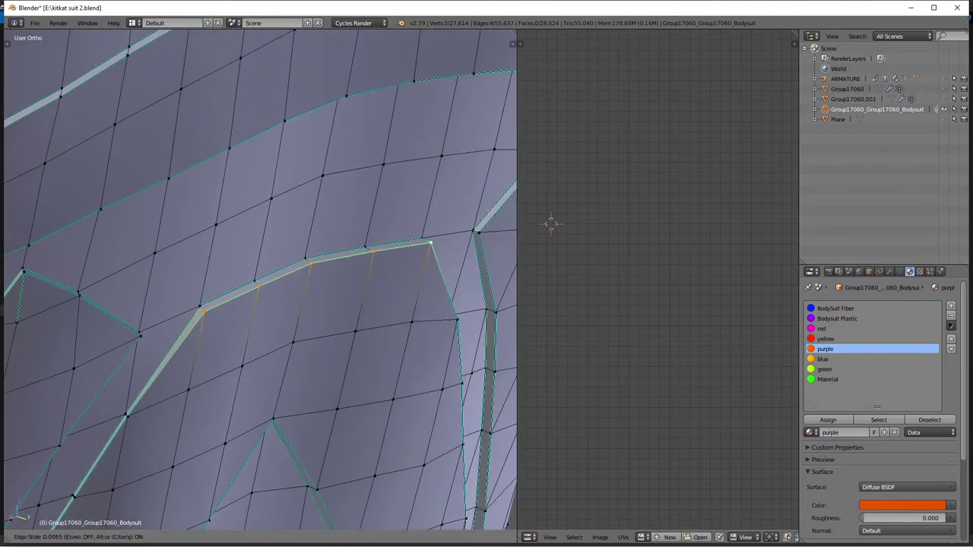
key("Escape")
middle_click_drag(430, 243, 304, 243)
key("g")
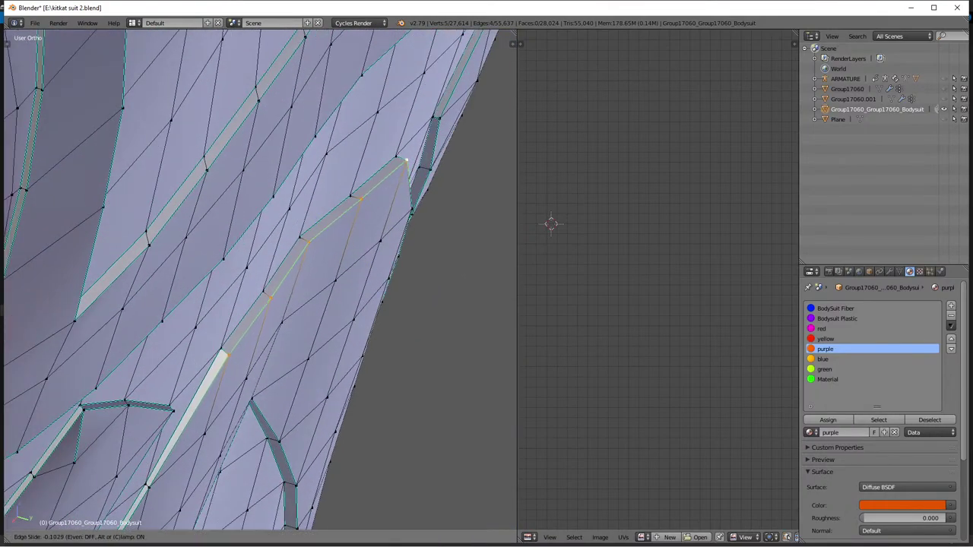
key("Return")
middle_click_drag(401, 158, 364, 250)
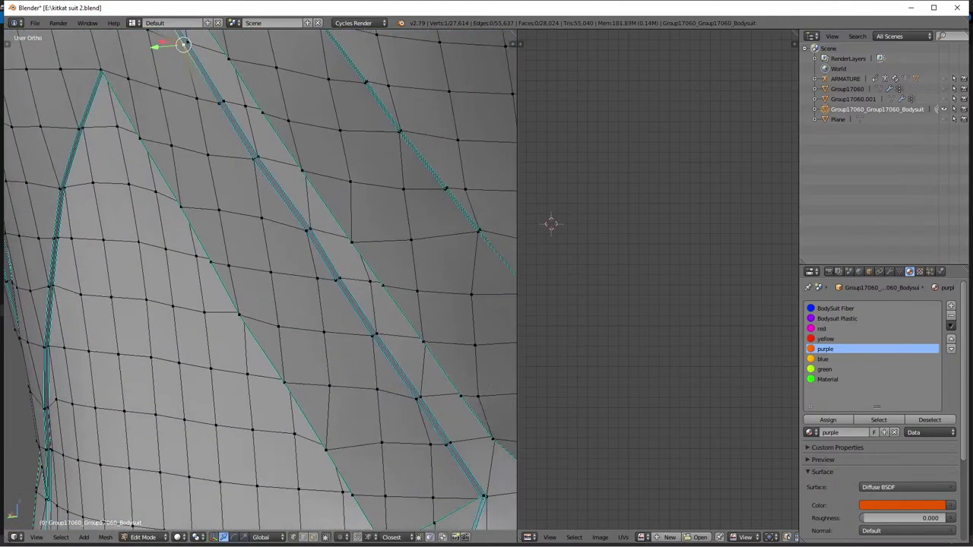
Extend the seam selection, drop one vertex, check in wireframe, and vertex-slide it
left_click(425, 426, "ctrl")
middle_click_drag(426, 425, 324, 524)
scroll(325, 524, "down", 3)
left_click(365, 413, "ctrl")
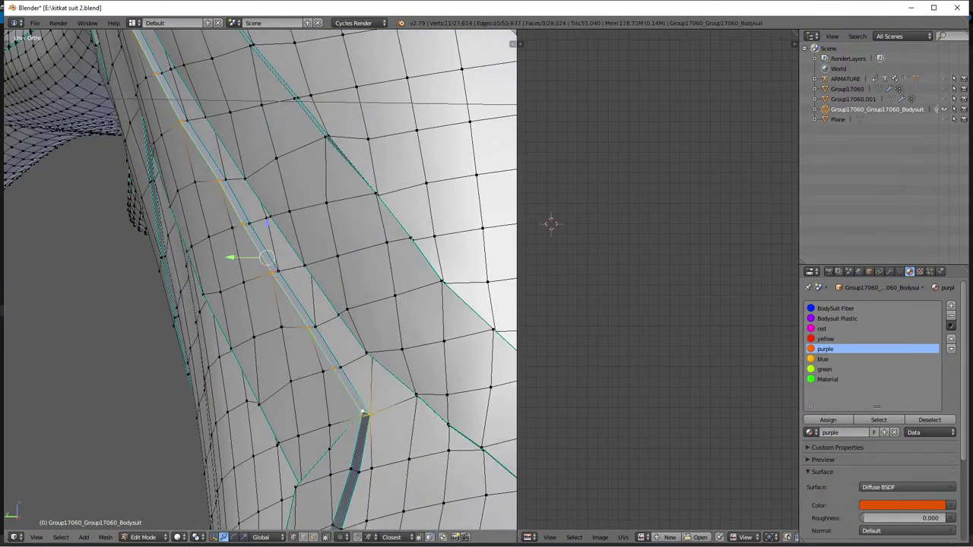
scroll(365, 413, "up", 4)
left_click(385, 329, "shift")
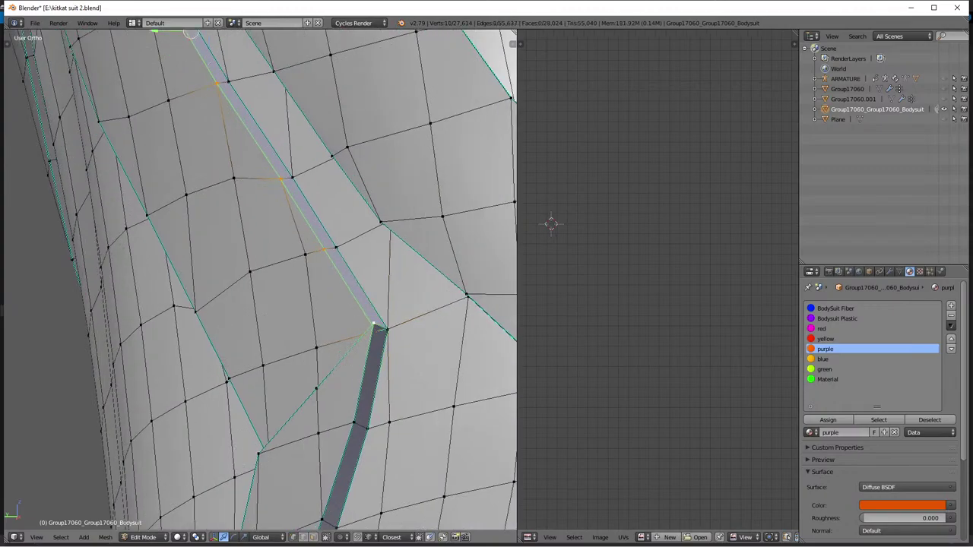
key("z")
key("z")
scroll(259, 280, "down", 3)
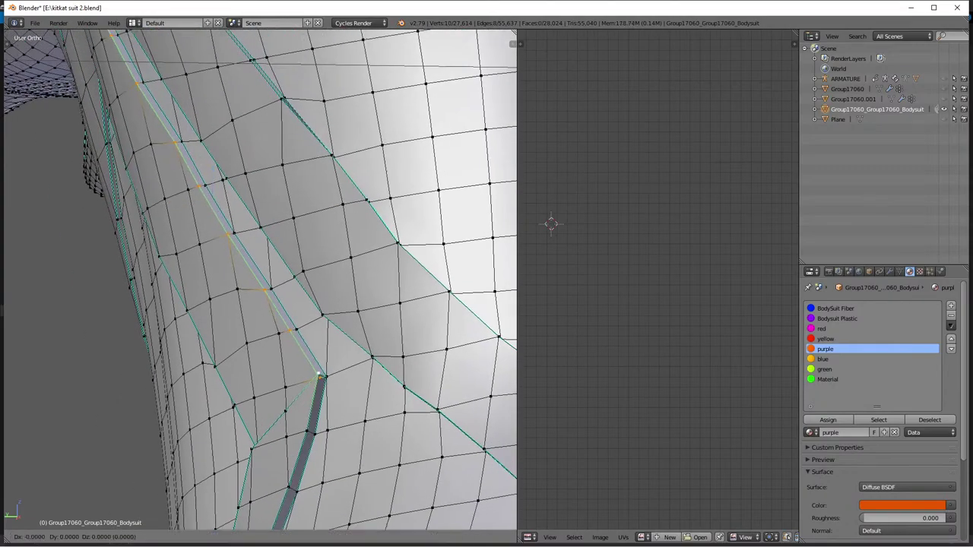
key("shift+v")
key("Return")
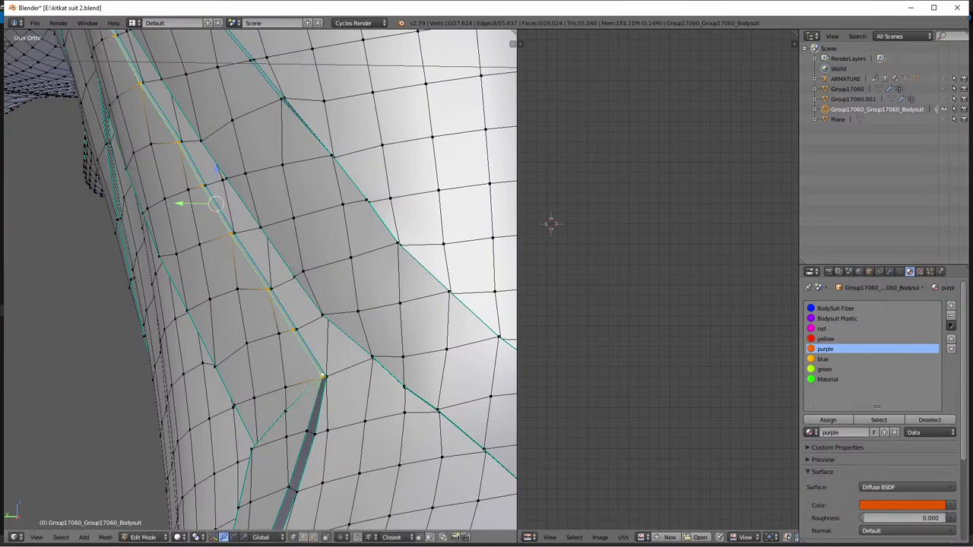
mouse_move(395, 228)
middle_mouse_down()
mouse_move(464, 193)
mouse_move(426, 250)
mouse_move(380, 380)
mouse_move(353, 312)
mouse_move(392, 408)
mouse_move(358, 334)
middle_mouse_up()
Undo the last change and re-slide the next stretch of seam vertices
key("ctrl+z")
key("z")
key("z")
key("g")
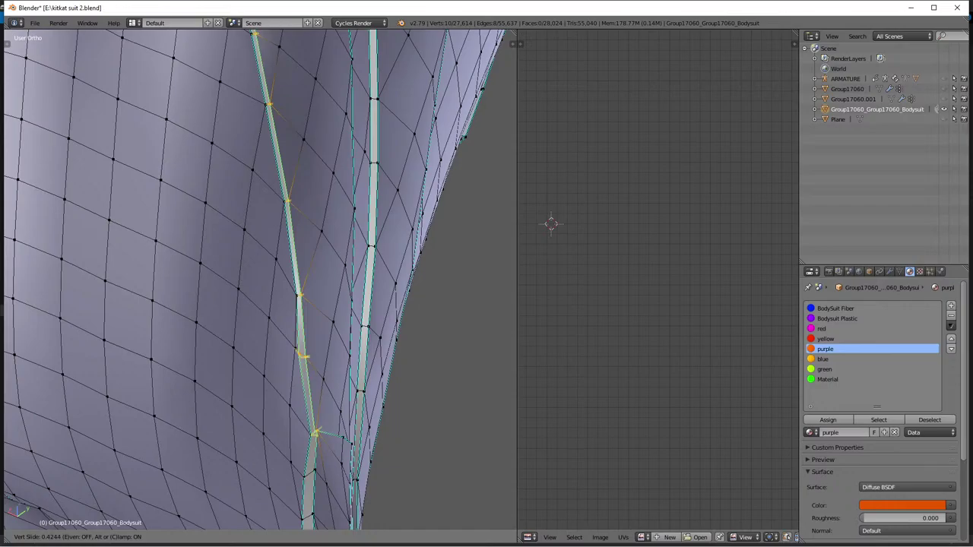
key("Return")
middle_click_drag(353, 312, 410, 418)
Check the strap-border seam in wireframe, then vertex-slide its vertices
key("z")
scroll(259, 281, "up", 2)
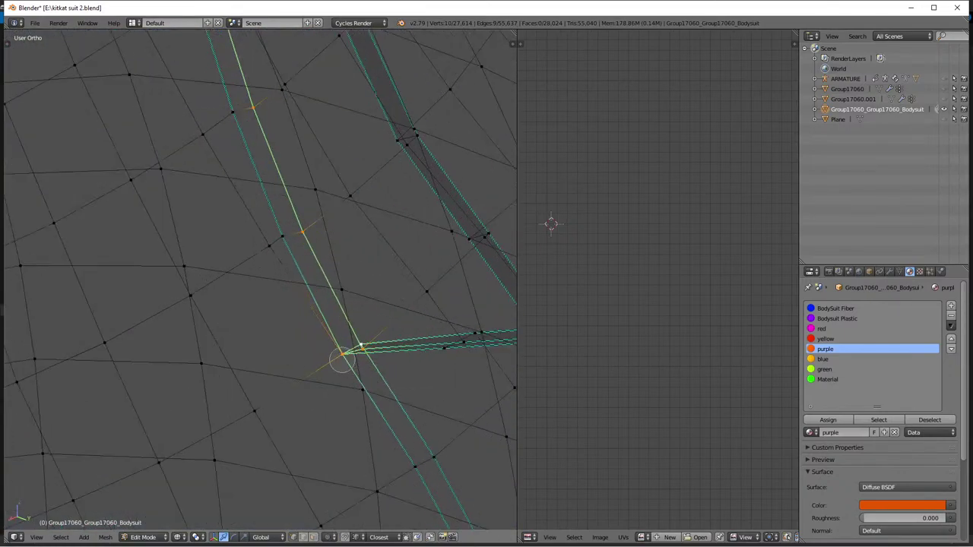
scroll(258, 281, "down", 2)
key("z")
key("shift+v")
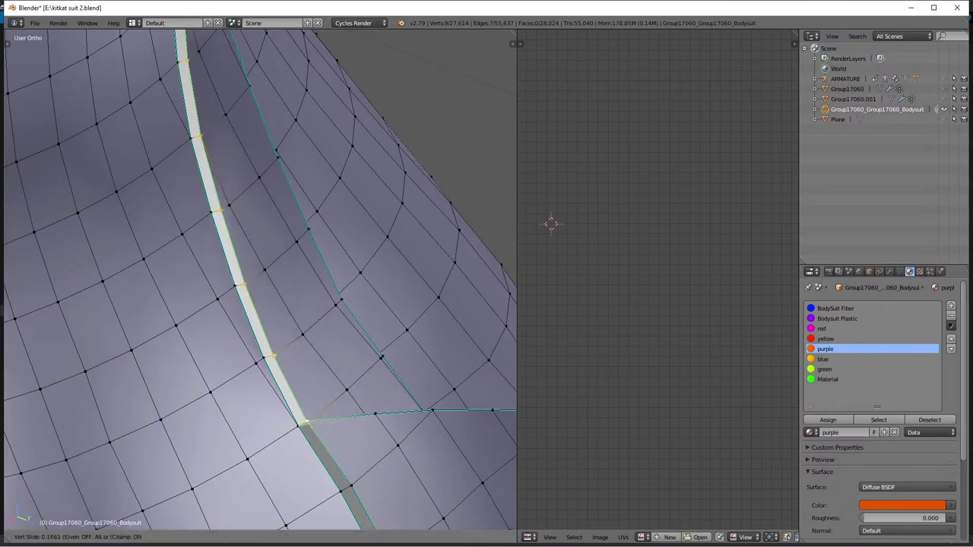
key("Return")
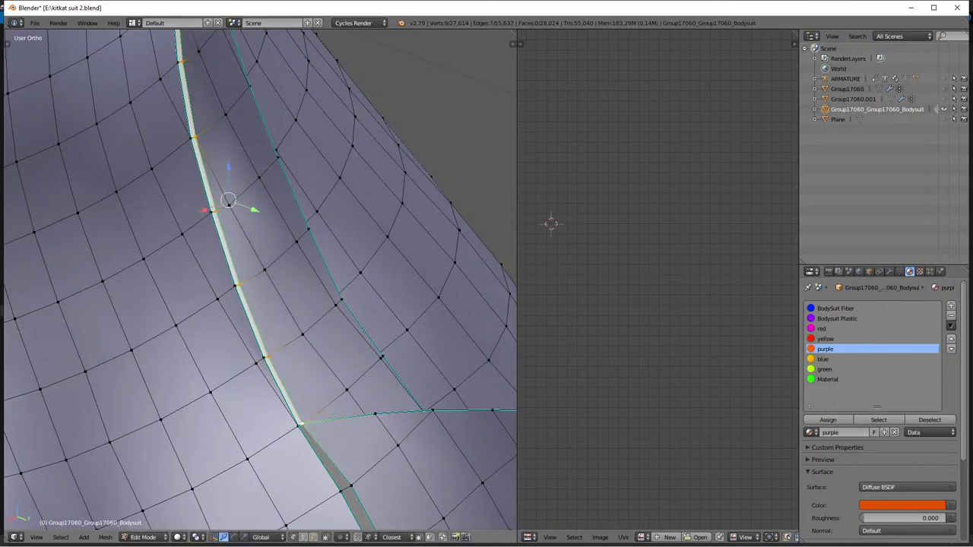
middle_click_drag(258, 281, 274, 236)
Select a vertex near the seam, centre the view on it, and check wireframe
right_click(173, 353)
key("KP_Decimal")
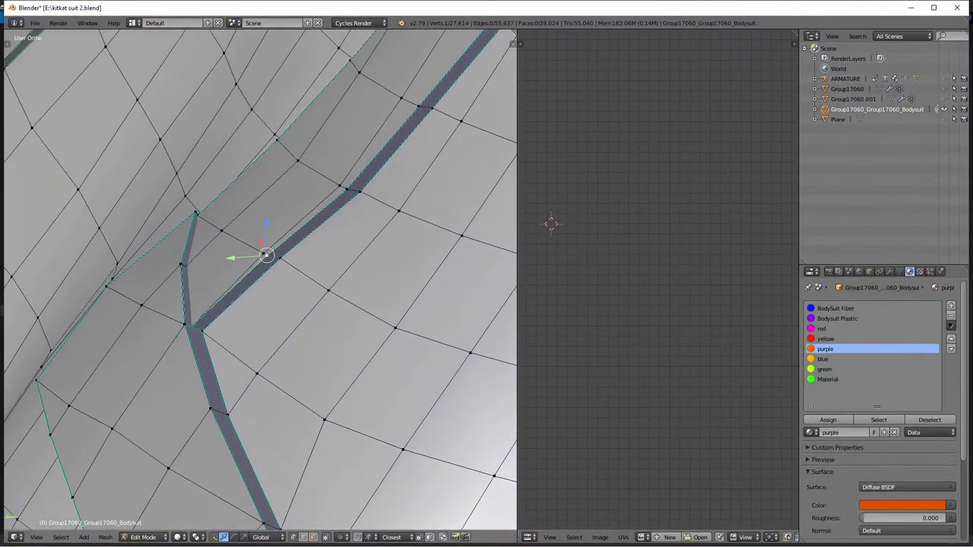
left_click(253, 314)
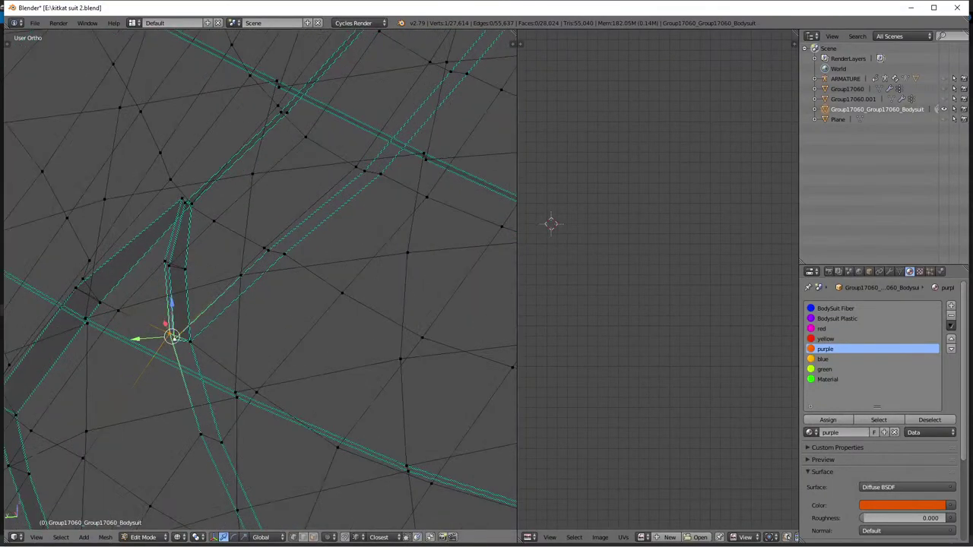
key("z")
scroll(258, 282, "down", 3)
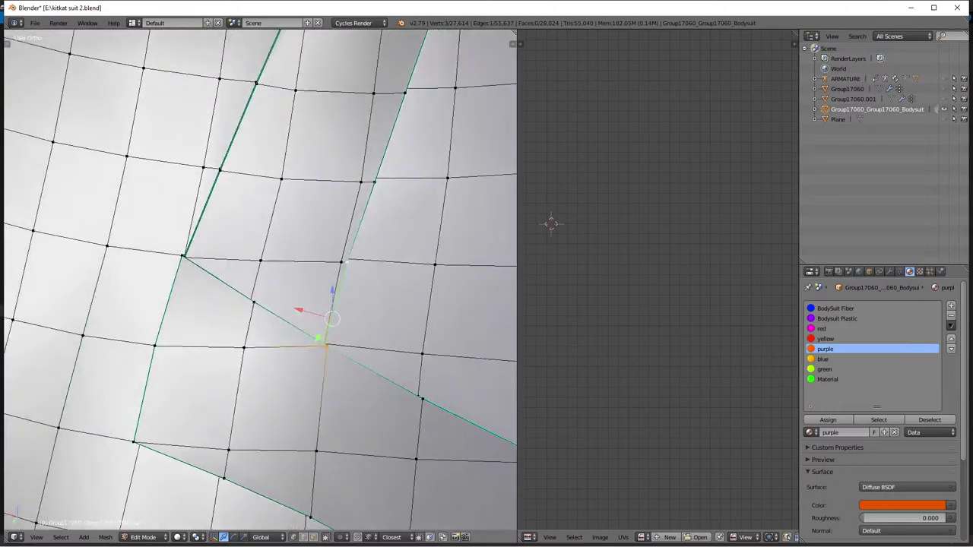
middle_click_drag(258, 281, 221, 257)
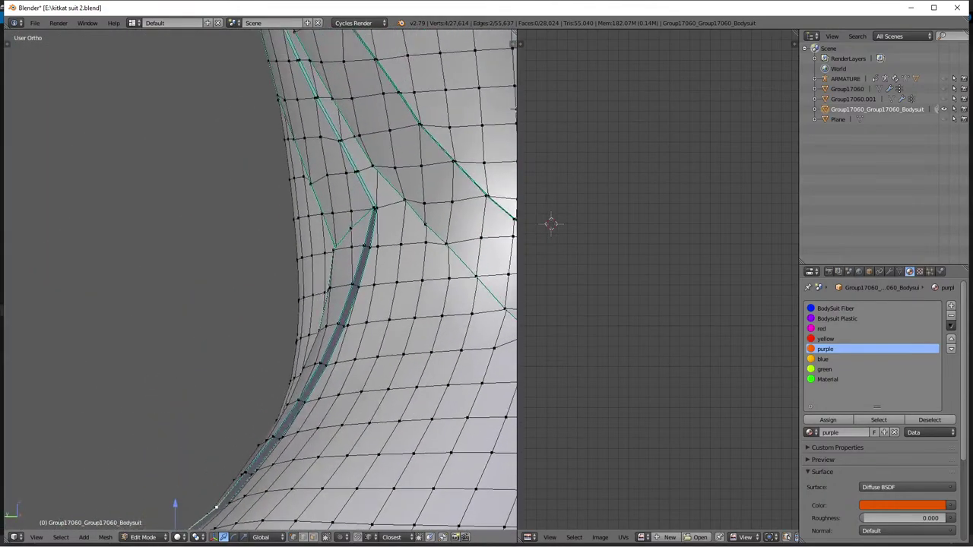
Select the whole seam's vertices and vertex-slide them along their edges
left_click(352, 285, "ctrl")
key("shift+v")
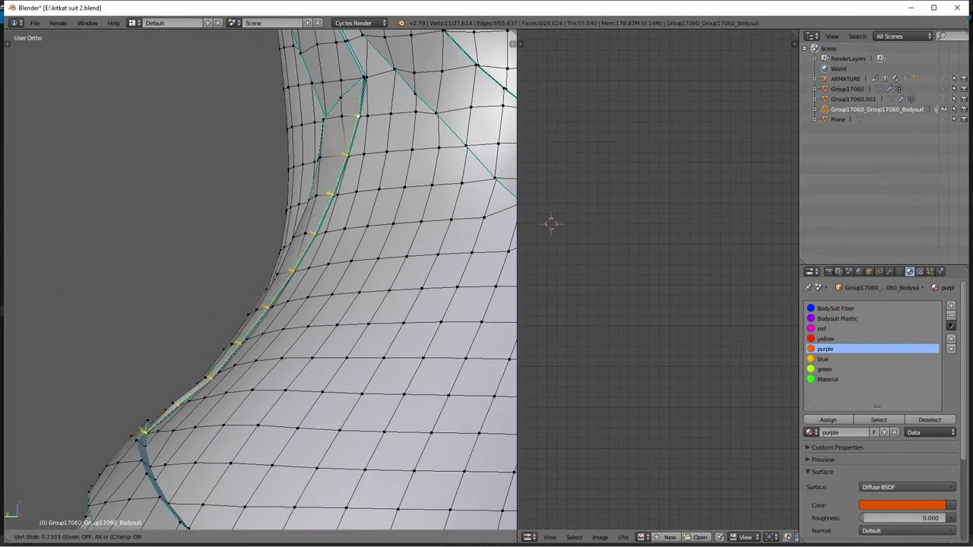
key("Return")
middle_click_drag(350, 228, 304, 183)
middle_click_drag(395, 244, 411, 258)
Smooth the selected seam vertices twice with W > Smooth
key("w")
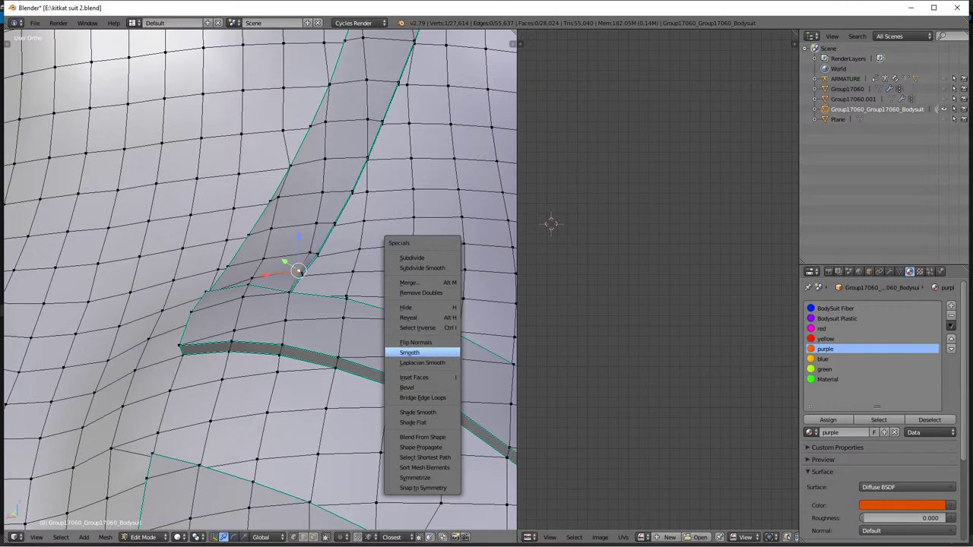
left_click(410, 352)
key("w")
left_click(384, 251)
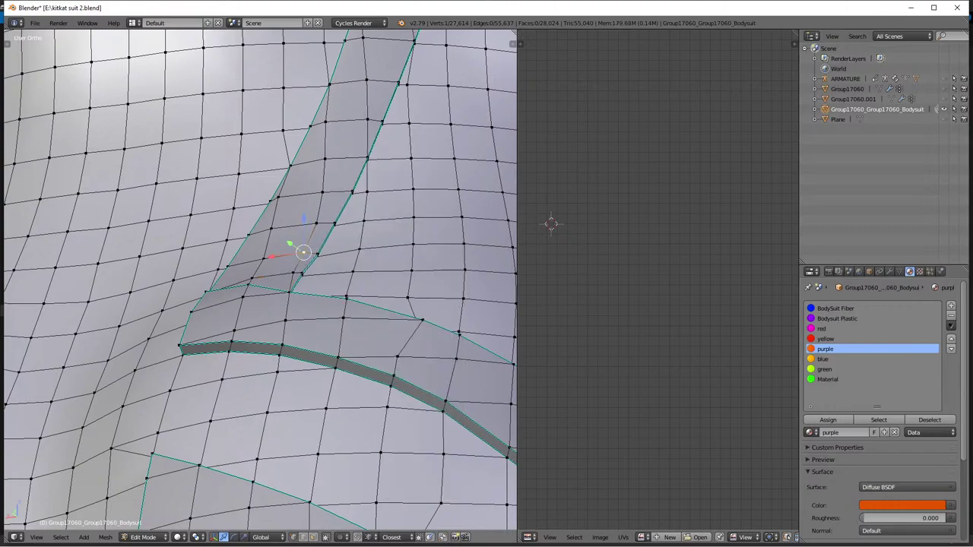
scroll(260, 279, "down", 2)
middle_click_drag(260, 279, 281, 243)
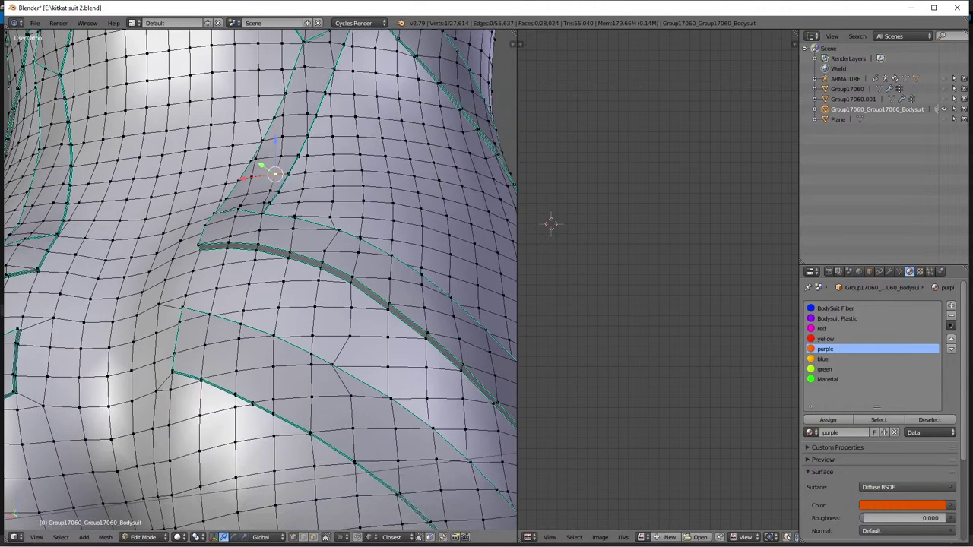
Select the next seam's edge loop and edge-slide it with G G
scroll(281, 243, "up", 3)
middle_click_drag(258, 281, 312, 236)
right_click(300, 193, "shift")
scroll(260, 279, "up", 2)
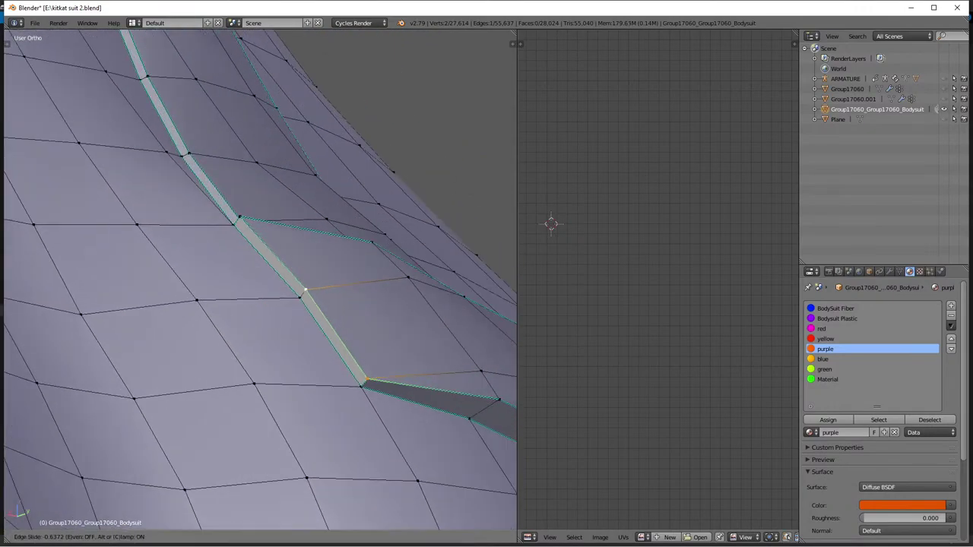
scroll(259, 278, "down", 3)
middle_click_drag(260, 279, 330, 241)
right_click(260, 285, "shift")
scroll(261, 285, "down", 3)
right_click(332, 201, "alt")
key("g")
key("g")
key("Return")
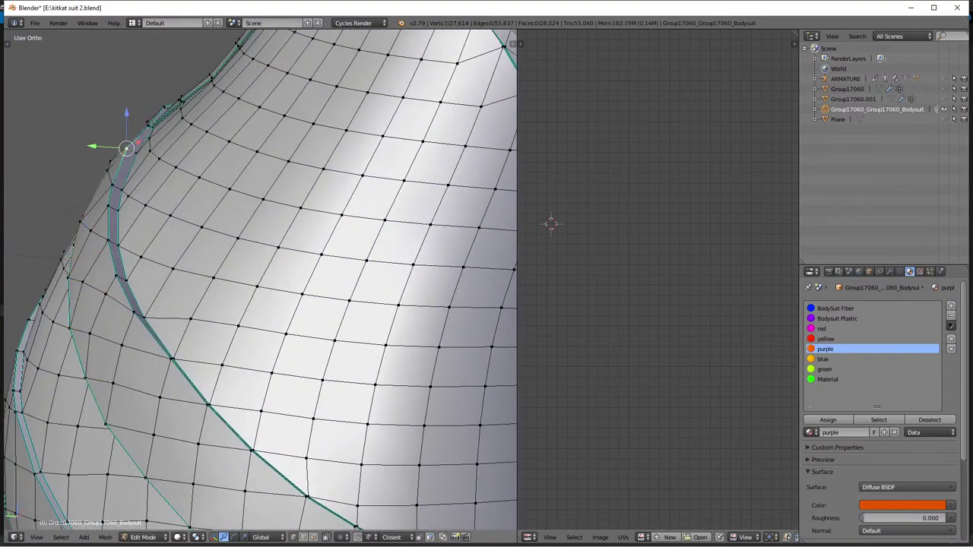
Slide a six-vertex path along the seam into a straighter position
right_click(133, 311, "ctrl")
key("g")
key("g")
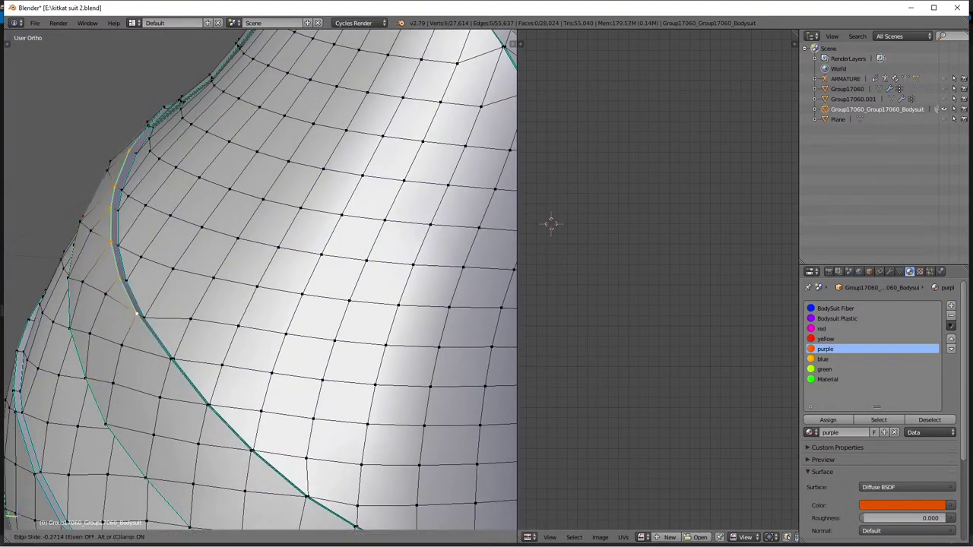
key("Return")
middle_click_drag(258, 282, 304, 250)
key("g")
key("g")
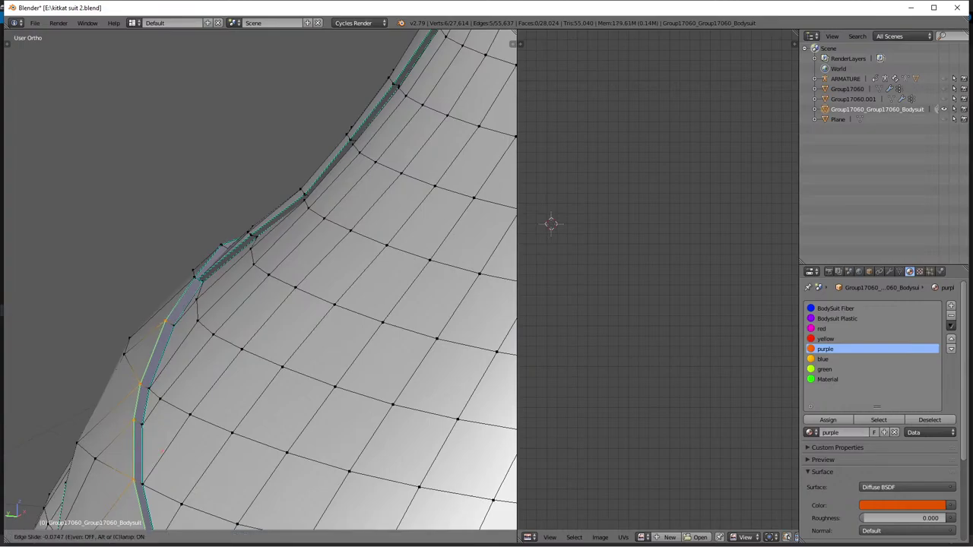
key("Return")
Slide a single seam vertex beside the hand along its edge
middle_click_drag(258, 281, 228, 250)
right_click(152, 184)
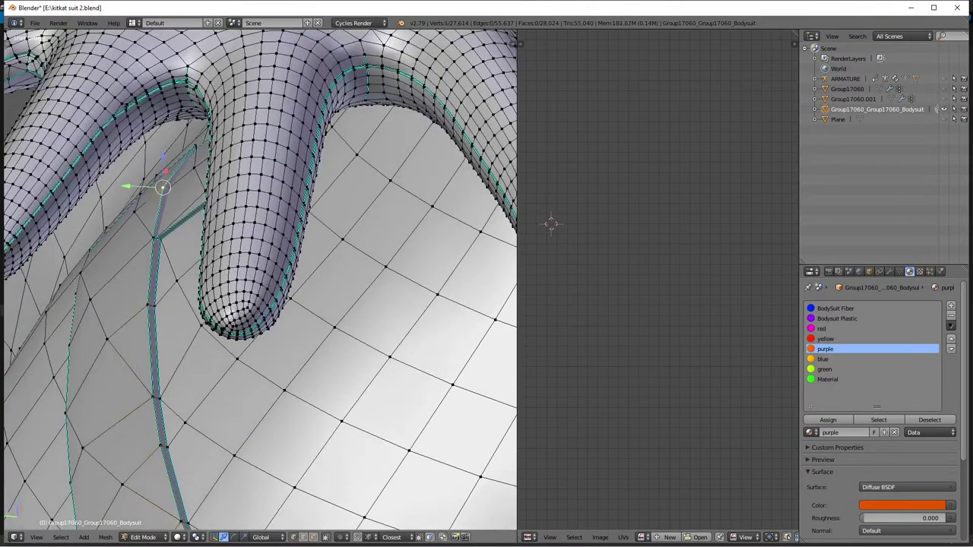
scroll(152, 184, "up", 3)
key("g")
key("g")
key("Return")
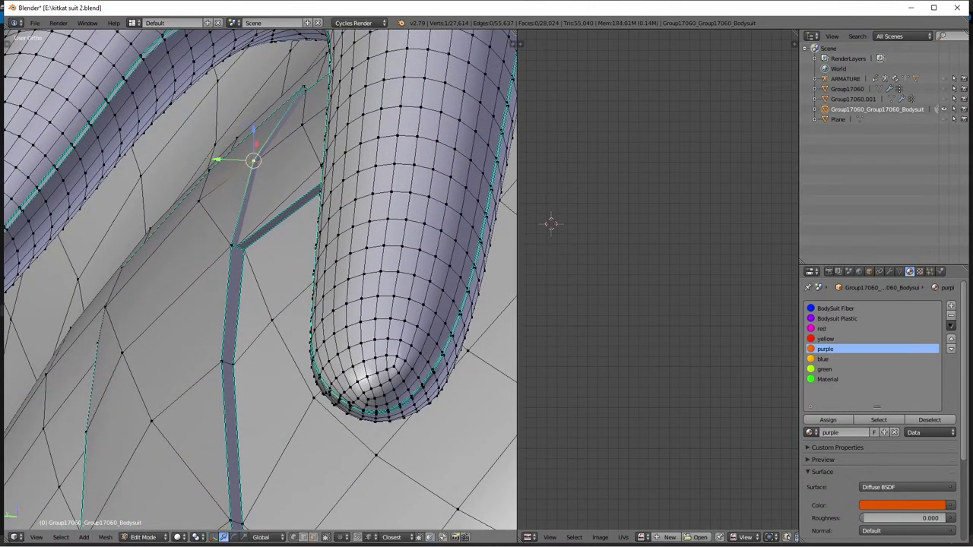
scroll(259, 280, "down", 6)
scroll(260, 280, "up", 6)
middle_click_drag(260, 280, 228, 244)
middle_click_drag(9, 95, 304, 228)
Slide the chosen vertex on the light seam band and confirm its position
key("g")
key("g")
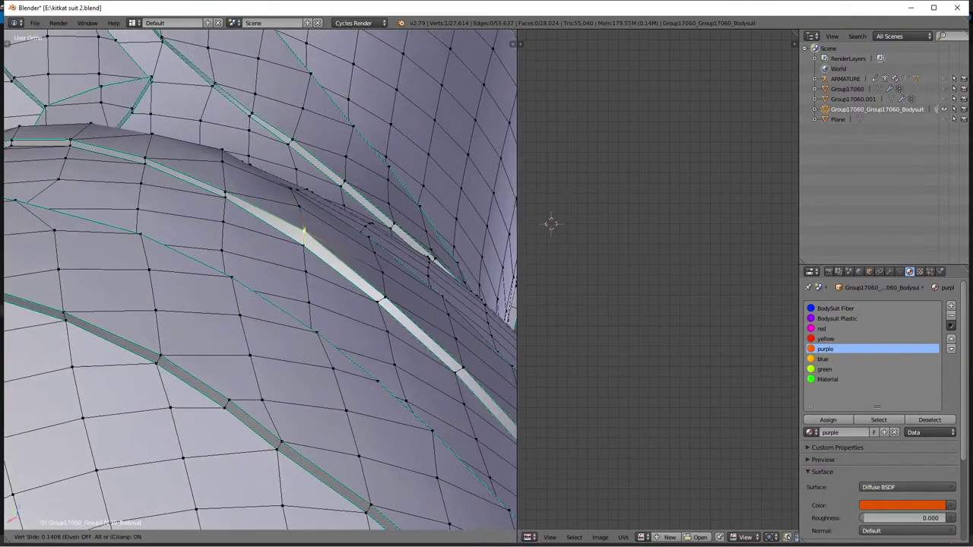
key("Return")
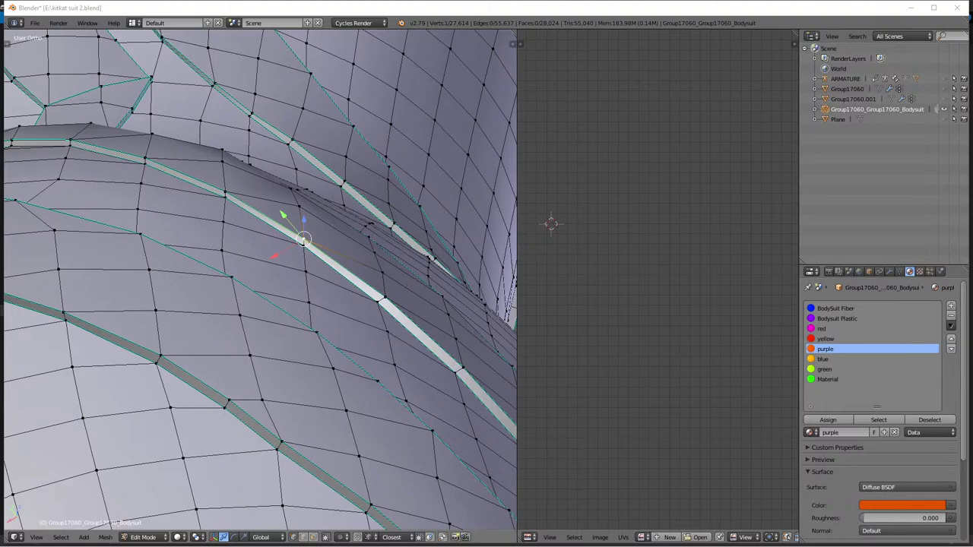
Edge-slide a four-edge path along the light seam band to straighten it
middle_click_drag(258, 273, 220, 266)
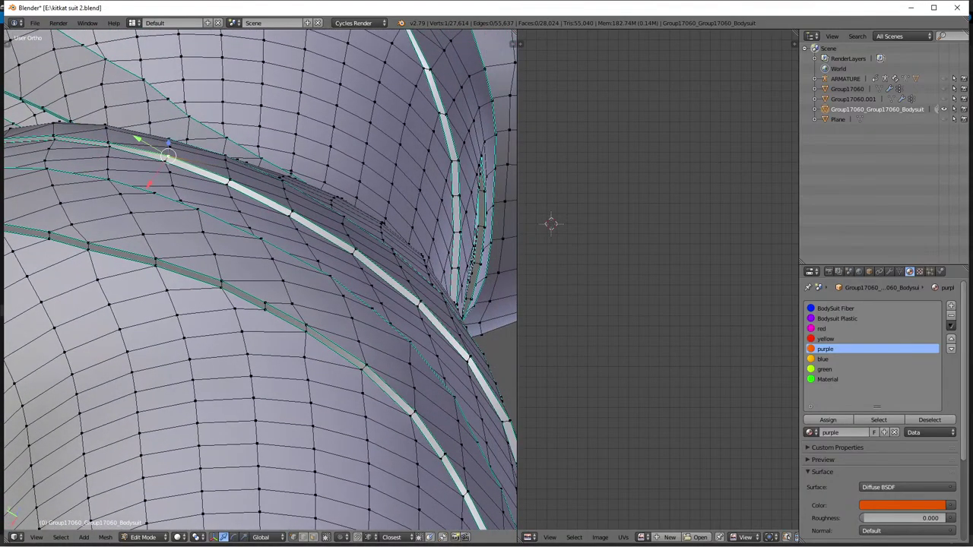
right_click(418, 303, "ctrl")
scroll(258, 279, "up", 3)
key("g")
key("g")
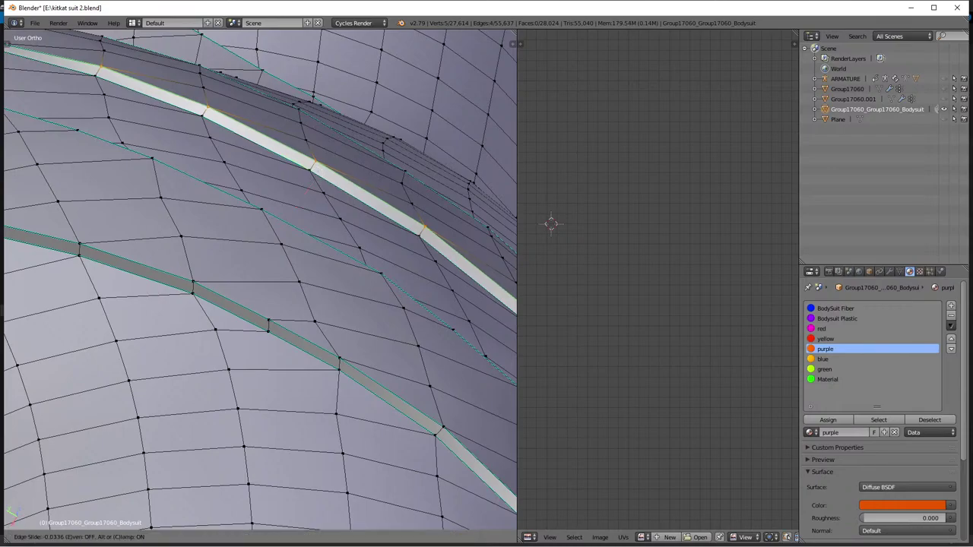
scroll(258, 274, "down", 3)
left_click(289, 213)
Slide the edge loop running along the grey seam band
middle_click_drag(289, 213, 76, 274)
right_click(94, 260)
scroll(234, 227, "up", 4)
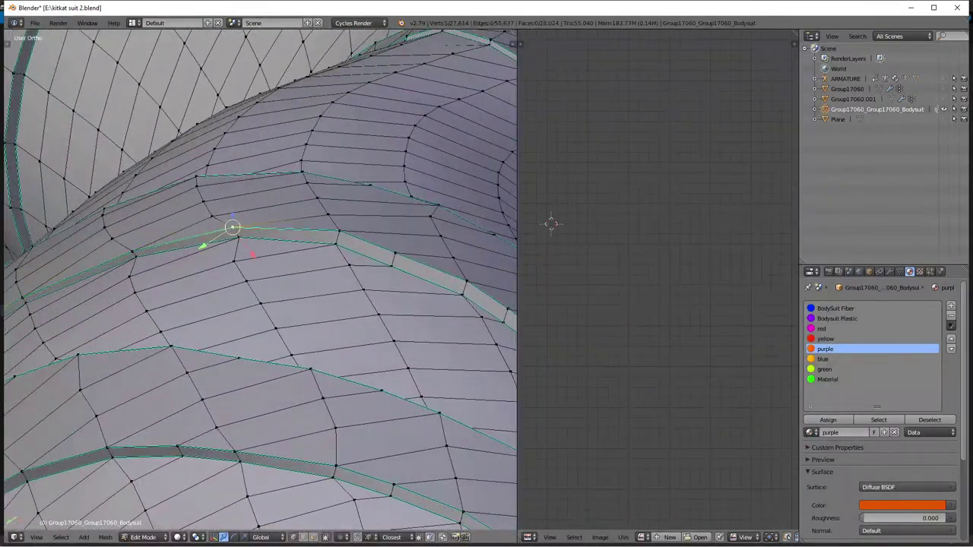
middle_click_drag(233, 227, 197, 228)
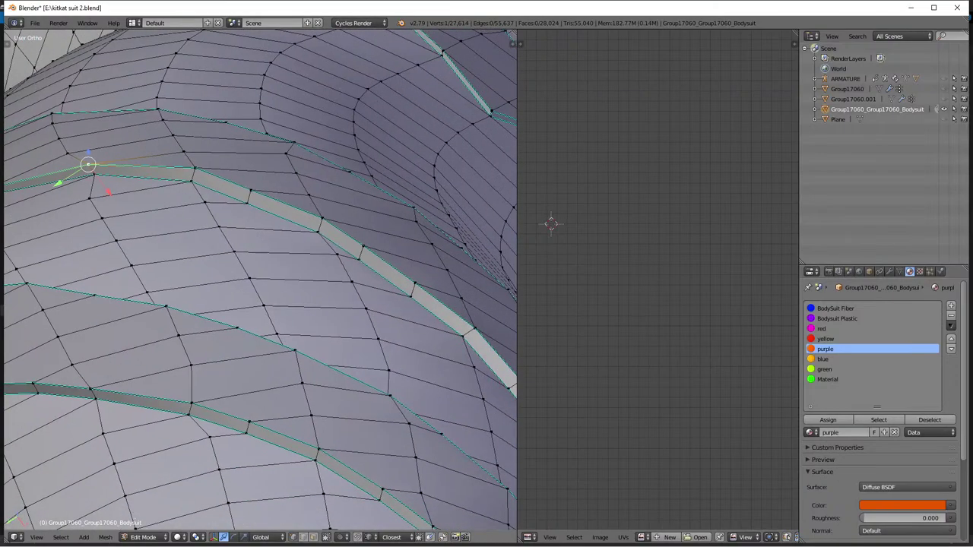
right_click(289, 207, "alt")
key("g")
key("g")
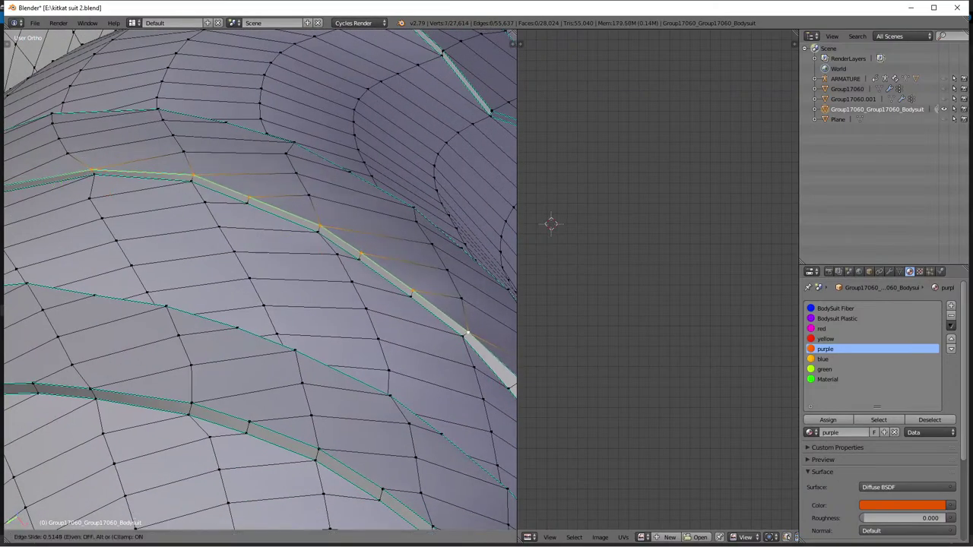
key("Return")
Slide the border edge loop of the next band section into a smoother line
middle_click_drag(304, 266, 213, 243)
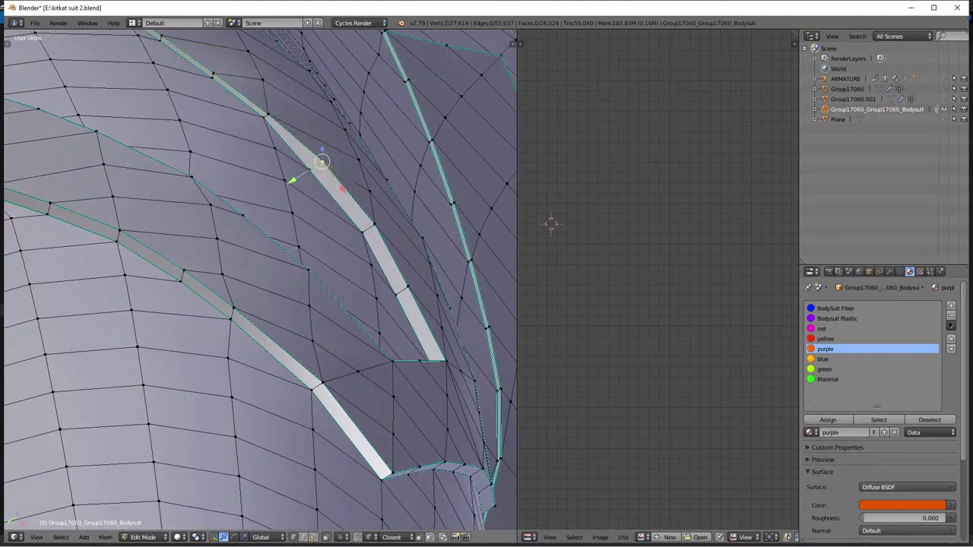
right_click(358, 278, "alt")
key("g")
key("g")
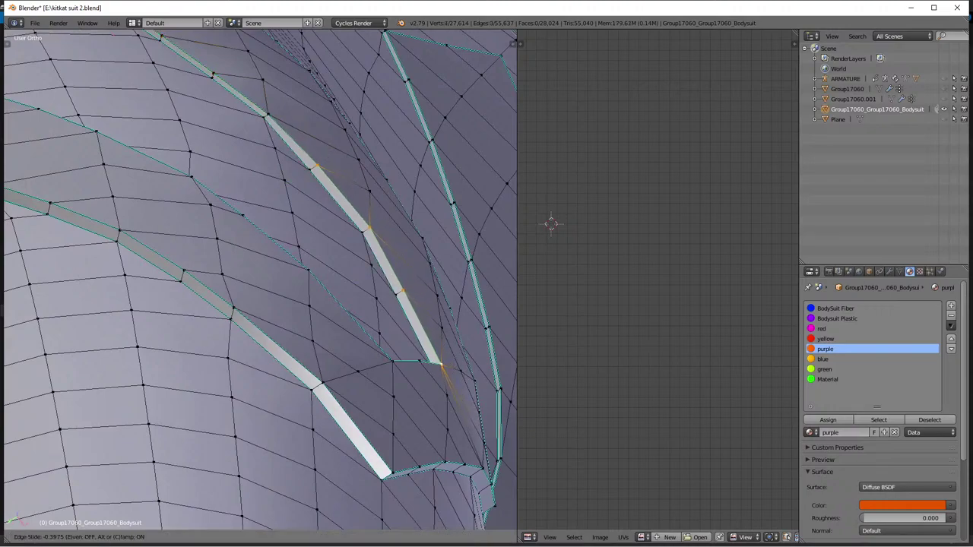
key("Return")
middle_click_drag(258, 282, 244, 243)
Select a vertex path along the leg seam and edge-slide it
right_click(259, 275, "ctrl")
right_click(445, 412)
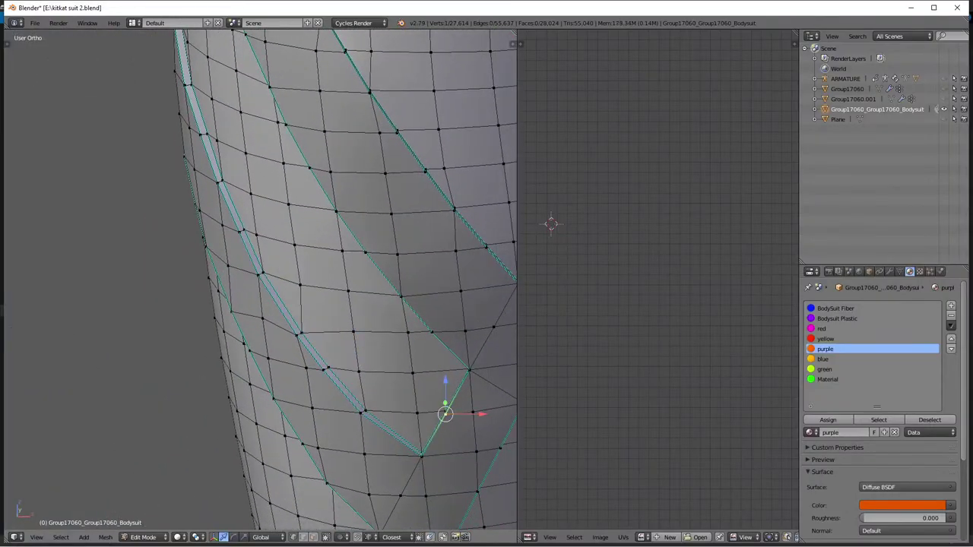
right_click(422, 456)
right_click(445, 412)
right_click(421, 456, "shift")
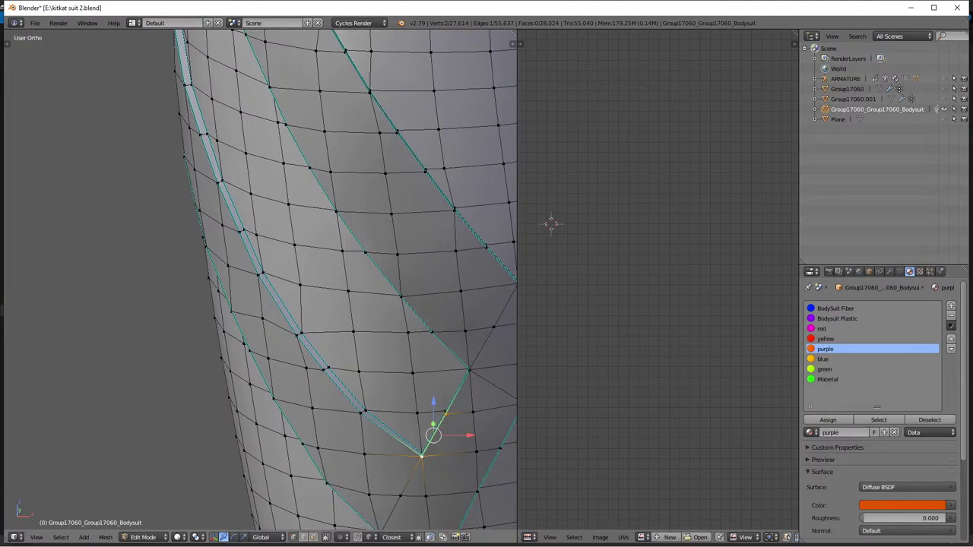
right_click(251, 262, "ctrl")
mouse_move(304, 281)
middle_mouse_down()
mouse_move(274, 266)
mouse_move(304, 266)
middle_mouse_up()
key("g")
key("g")
key("Return")
scroll(259, 281, "down", 2)
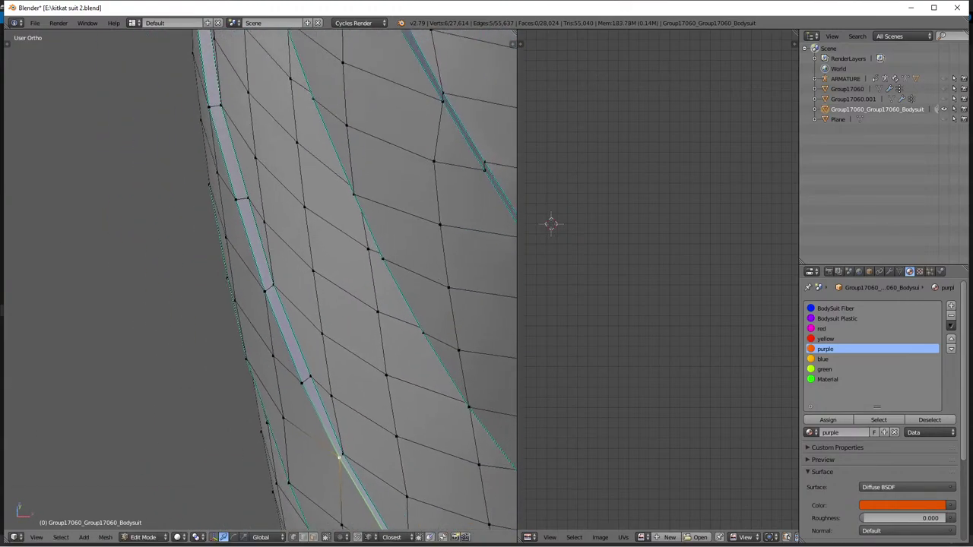
Slide the leg strip's edge path inward in two passes
right_click(302, 381)
middle_click_drag(302, 382, 289, 357)
right_click(223, 146, "ctrl")
middle_click_drag(223, 147, 235, 129)
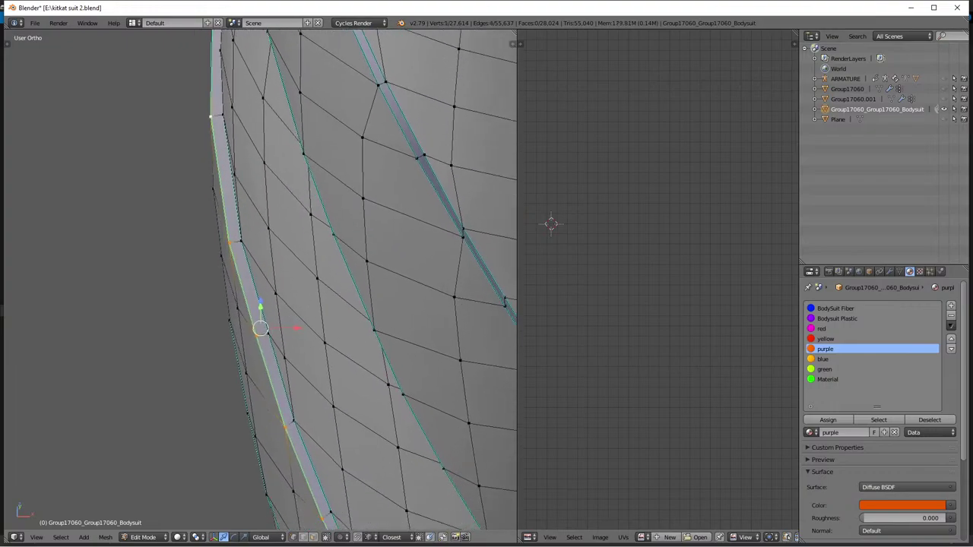
key("g")
key("g")
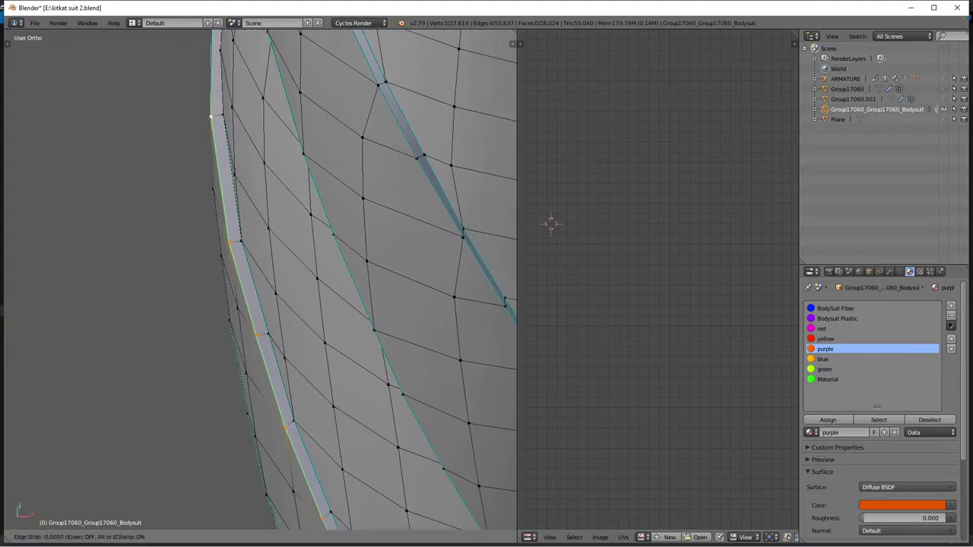
key("Return")
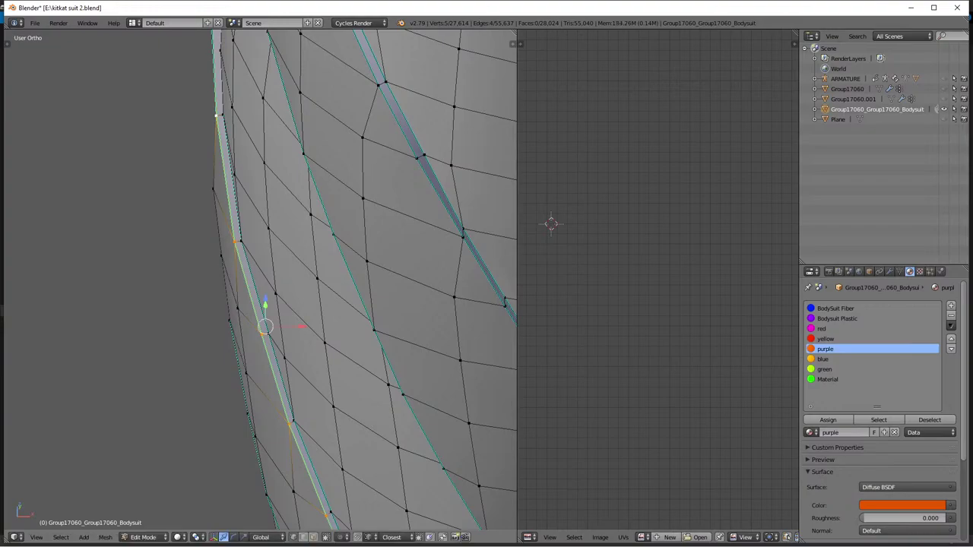
key("g")
key("g")
key("Return")
scroll(287, 328, "down", 4)
Slide the selected loop along the light strip
middle_click_drag(287, 328, 319, 289)
scroll(287, 328, "up", 4)
middle_click_drag(287, 329, 304, 312)
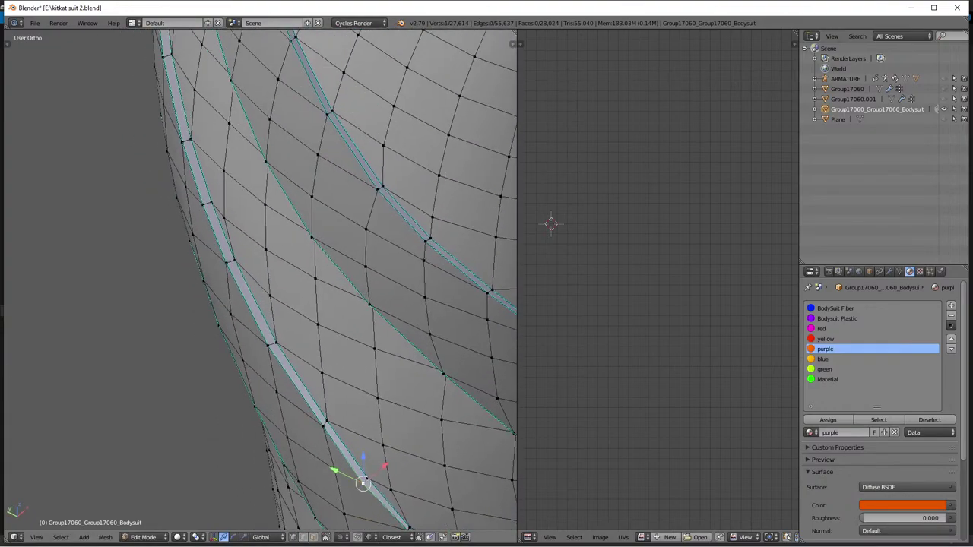
key("g")
key("g")
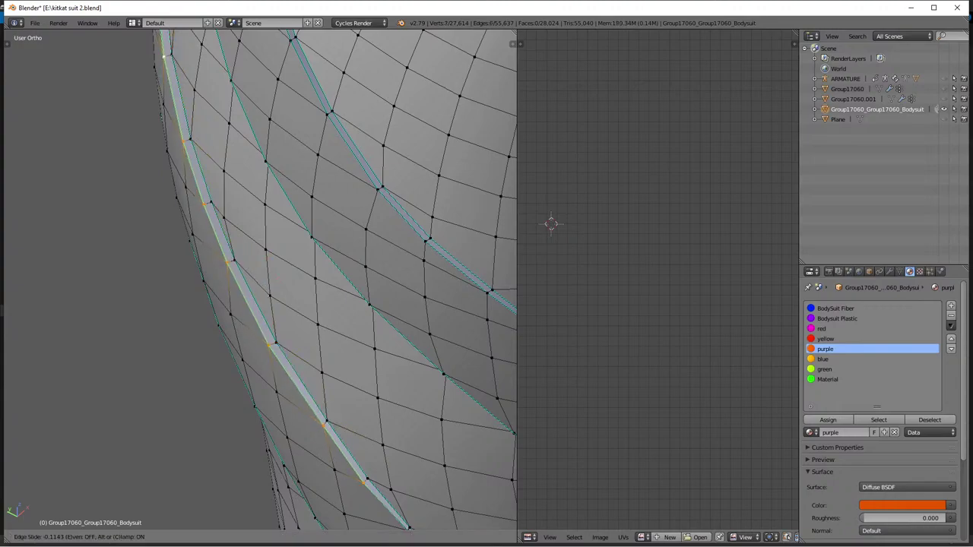
key("Return")
Edge-slide the seam loop on the strips along the silhouette
middle_click_drag(342, 304, 364, 319)
scroll(258, 281, "up", 3)
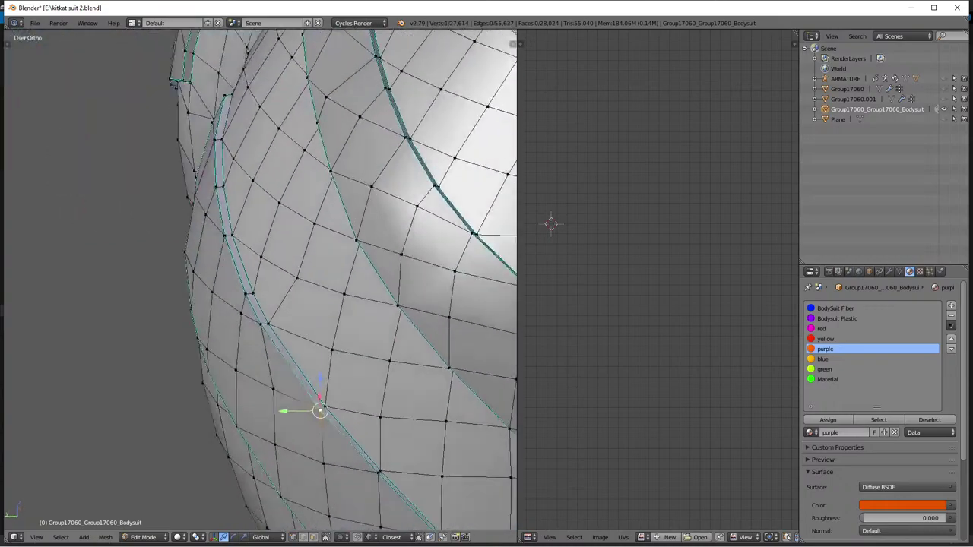
right_click(259, 308, "alt")
key("g")
key("g")
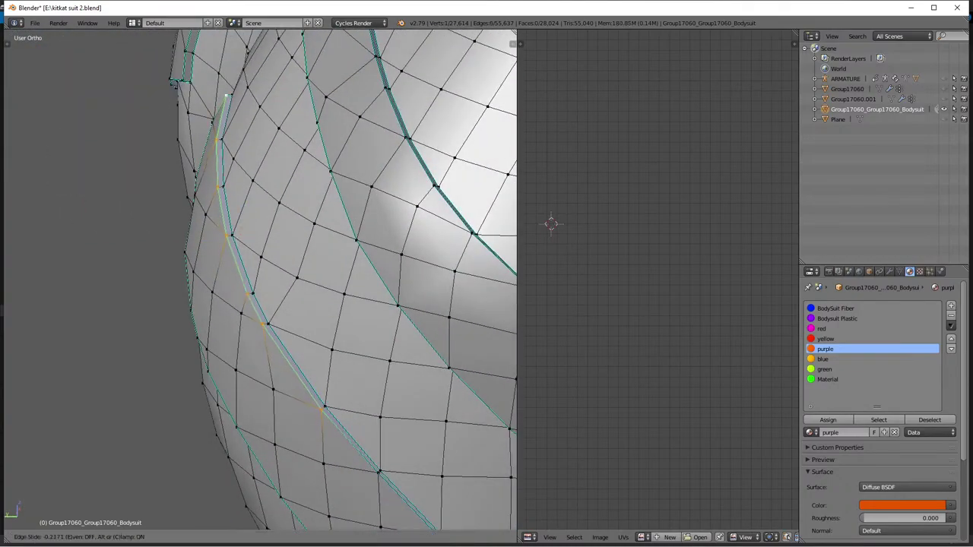
key("Return")
Select a seam edge plus an extra vertex and slide them
middle_click_drag(304, 304, 335, 266)
right_click(298, 251)
right_click(332, 287, "shift")
key("g")
key("g")
key("Return")
Slide the edge path running along the seam strip
right_click(330, 275)
scroll(330, 276, "up", 3)
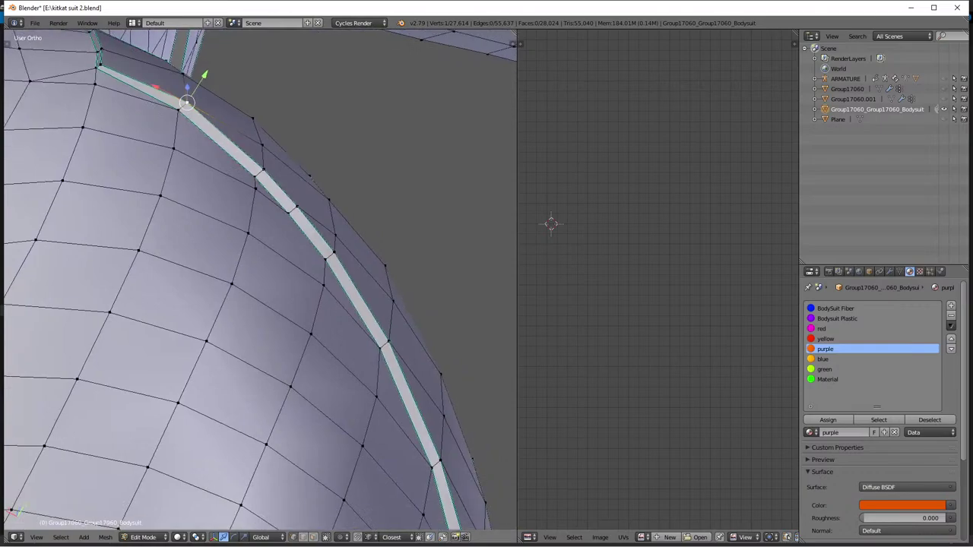
right_click(312, 237, "alt")
key("g")
key("g")
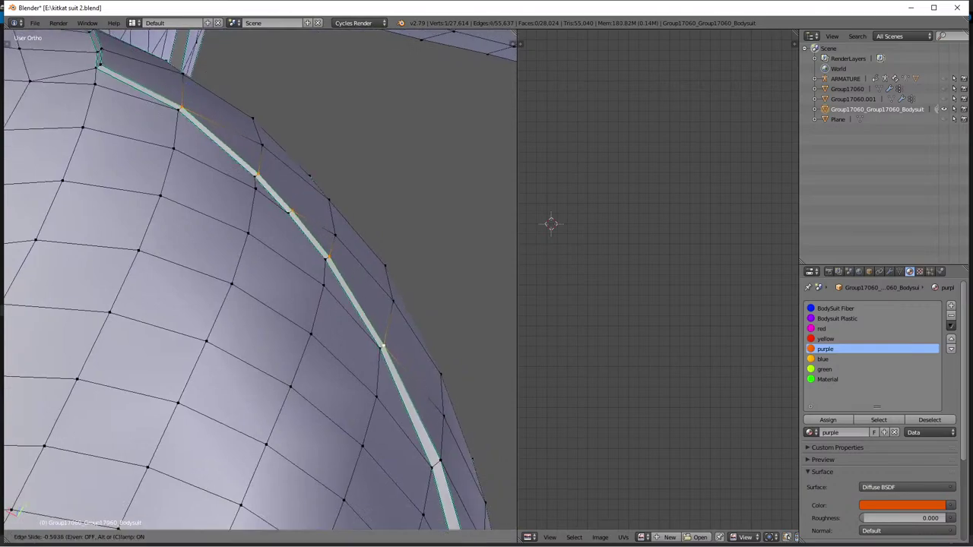
key("Return")
Edge-slide another path along the strip, selected from a single seam vertex
middle_click_drag(327, 266, 337, 96)
right_click(330, 224)
right_click(337, 96, "alt")
key("g")
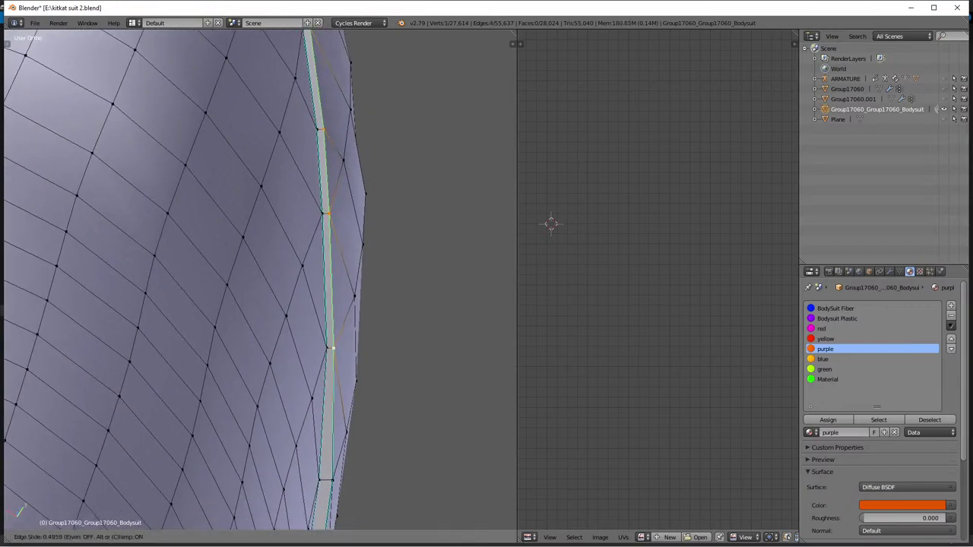
key("Return")
Slide a four-edge seam path on the curved surface
middle_click_drag(330, 347, 292, 308)
right_click(294, 211)
middle_click_drag(293, 211, 259, 258)
right_click(327, 314, "ctrl")
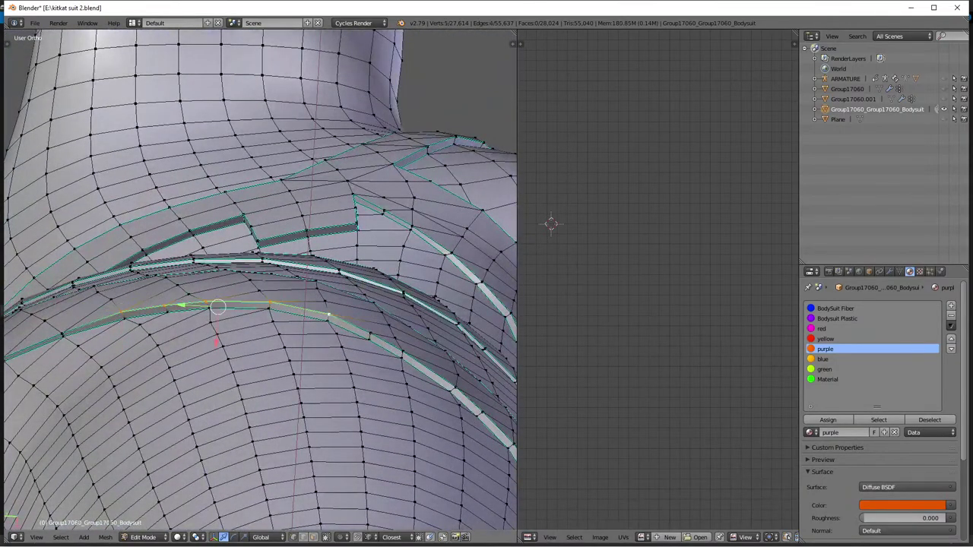
key("g")
key("g")
middle_click_drag(328, 314, 334, 243)
key("Return")
Edge-slide the nine-vertex seam path
right_click(354, 269)
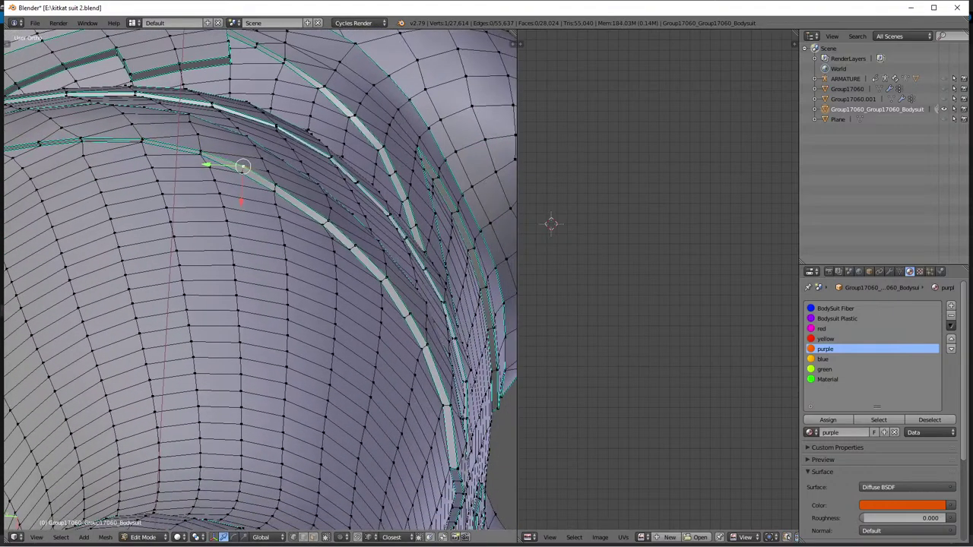
right_click(453, 465, "ctrl")
middle_click_drag(453, 465, 426, 426)
key("g")
key("g")
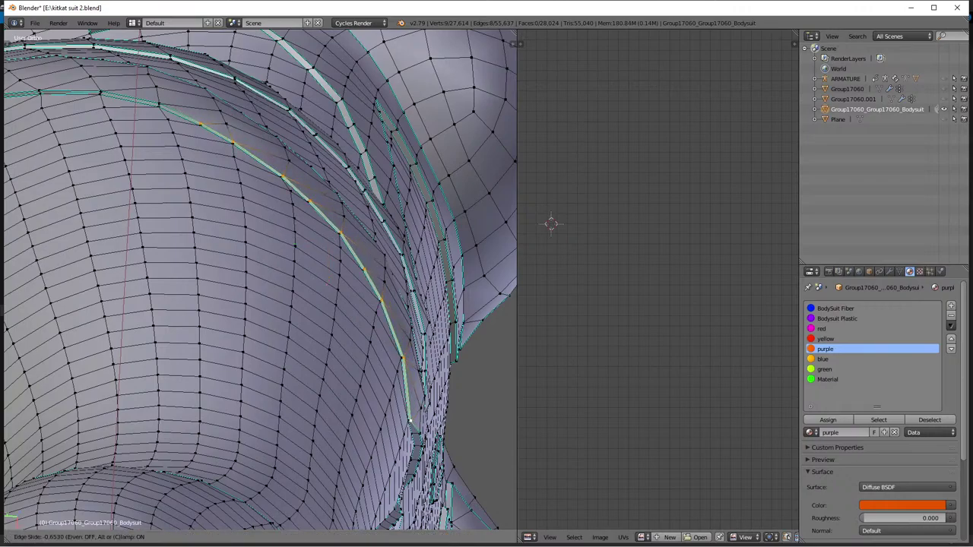
key("Return")
Slide one more edge loop, then return the bodysuit to Object Mode
middle_click_drag(293, 246, 205, 308)
key("g")
key("g")
key("Return")
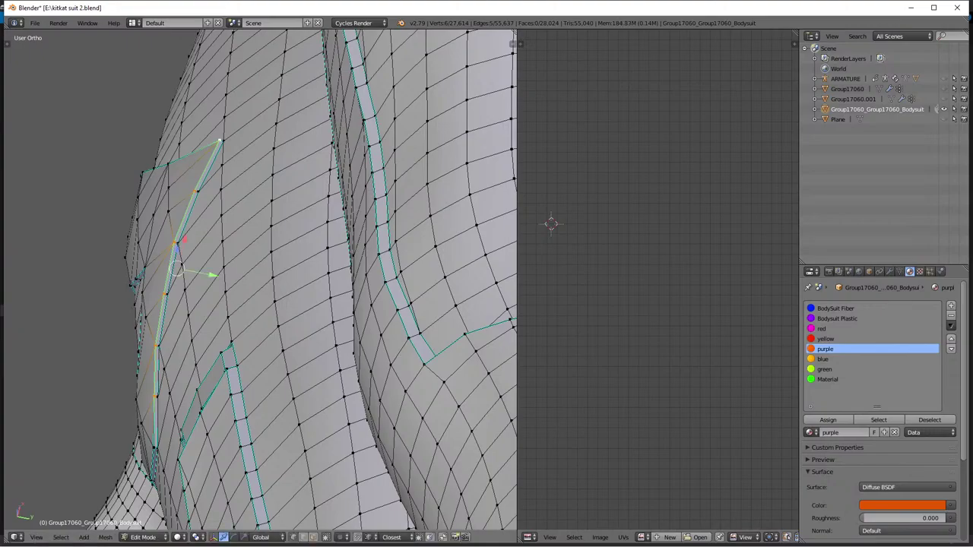
key("KP_Decimal")
middle_click_drag(341, 304, 283, 269)
key("Tab")
key("Tab")
key("g")
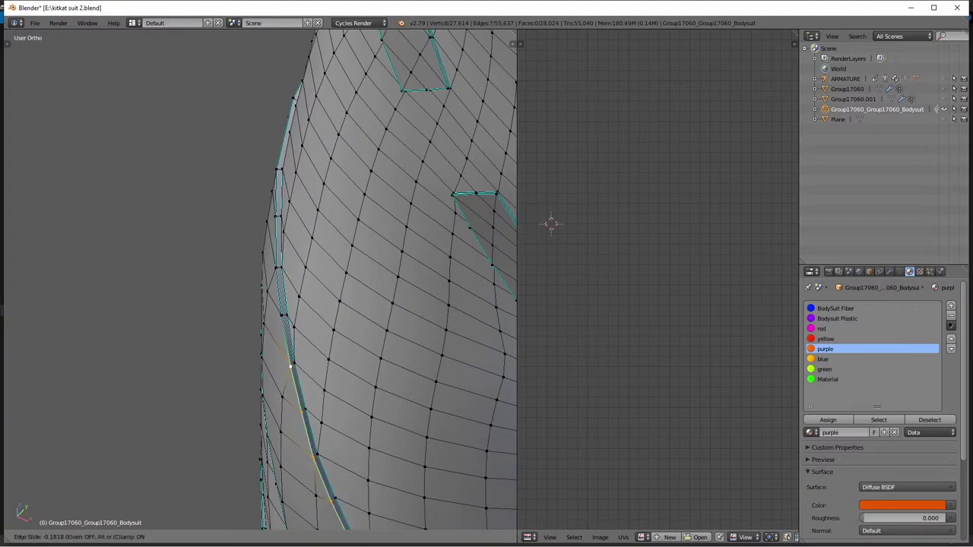
left_click(292, 366)
Preview the hip seams from behind, toggling between Edit and Object Mode
key("Tab")
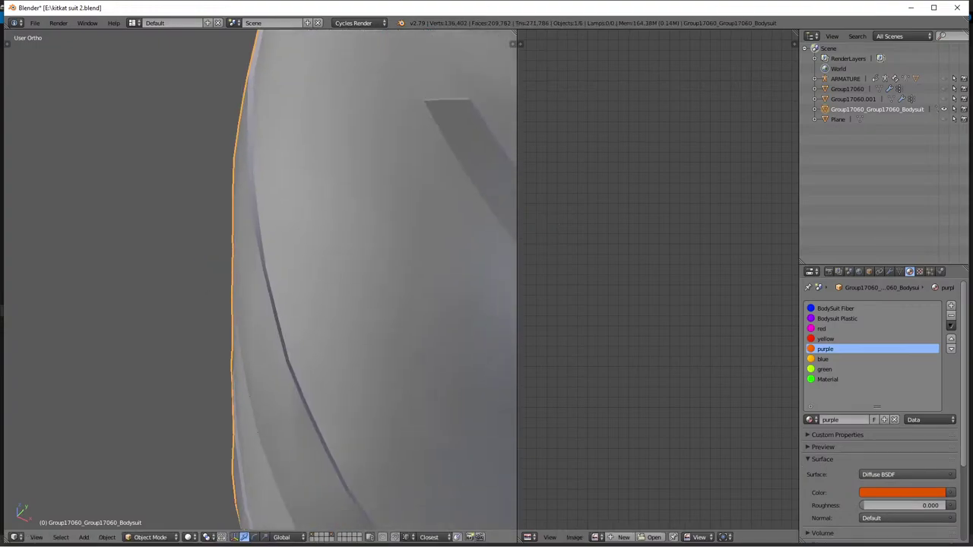
middle_click_drag(292, 366, 248, 354)
middle_click_drag(219, 261, 41, 246)
key("Tab")
key("Tab")
scroll(258, 281, "up", 3)
key("Tab")
scroll(258, 281, "up", 2)
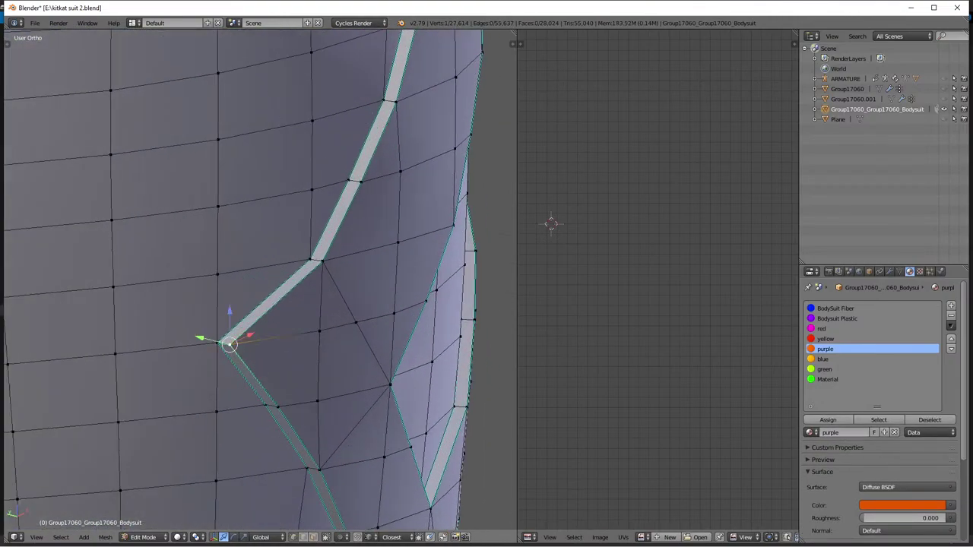
scroll(258, 281, "down", 3)
Edge-slide the seven selected hip seam vertices
middle_click_drag(258, 281, 228, 266)
scroll(228, 266, "up", 3)
key("g")
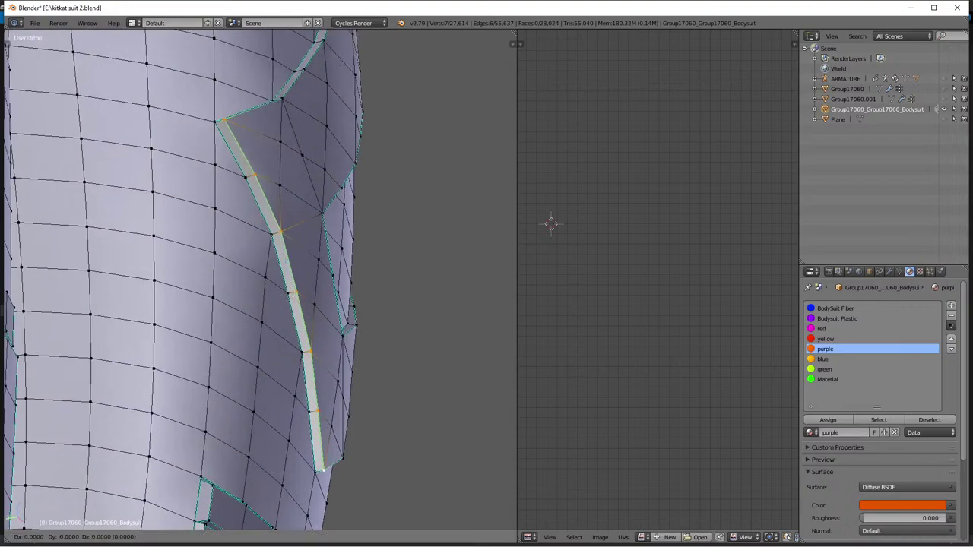
left_click(278, 292)
Slide the seam edges starting from the seam's corner vertex
scroll(278, 291, "up", 2)
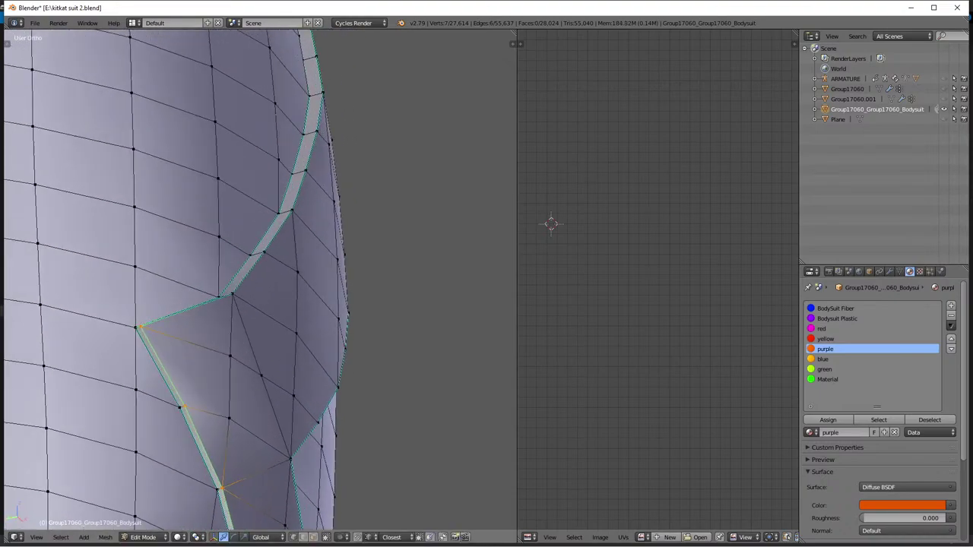
middle_click_drag(278, 291, 258, 281)
scroll(258, 281, "up", 2)
right_click(198, 402)
scroll(198, 403, "down", 3)
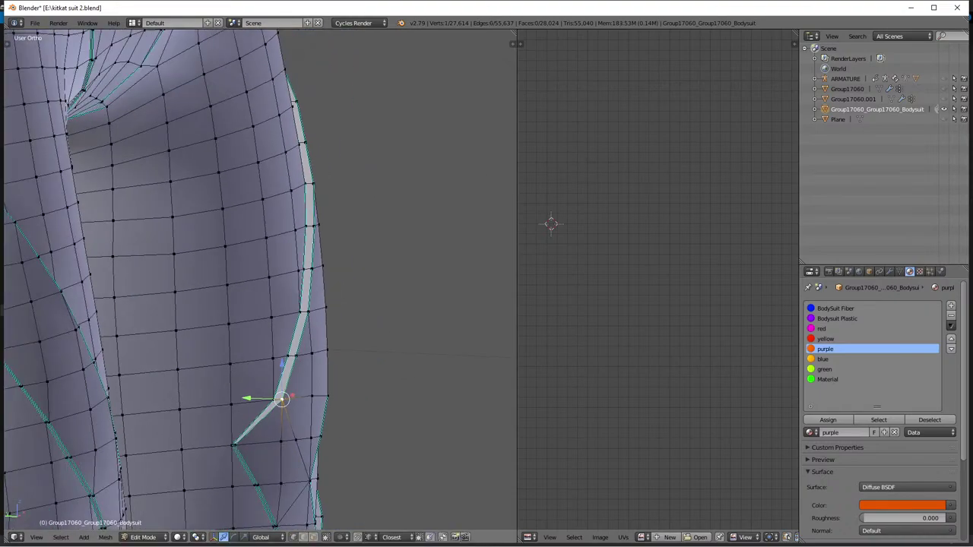
key("g")
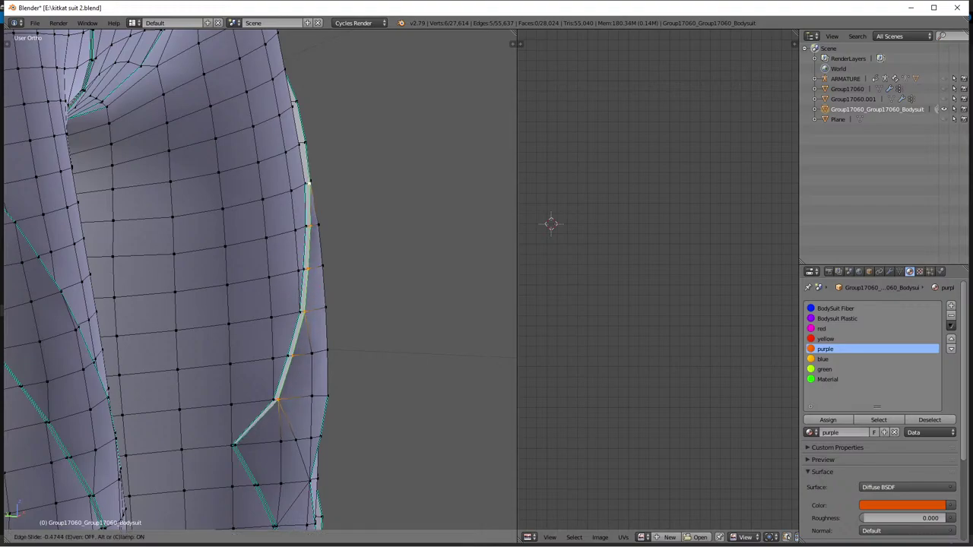
left_click(278, 399)
Edge-slide the side seam loop selected from a single vertex
right_click(267, 288)
scroll(267, 288, "up", 2)
middle_click_drag(267, 289, 304, 481)
key("g")
key("g")
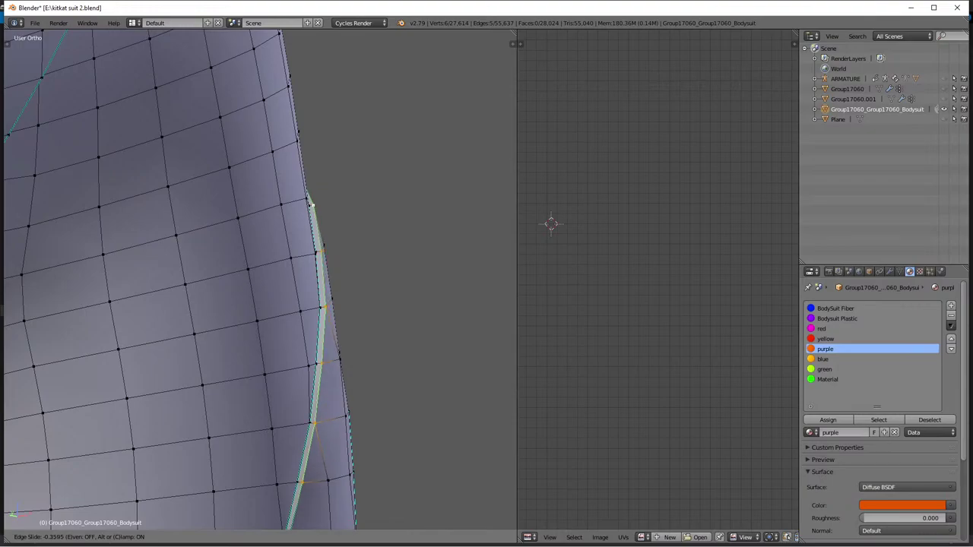
left_click(310, 204)
Slide the edges from another vertex on the side seam
middle_click_drag(310, 204, 437, 304)
right_click(281, 348)
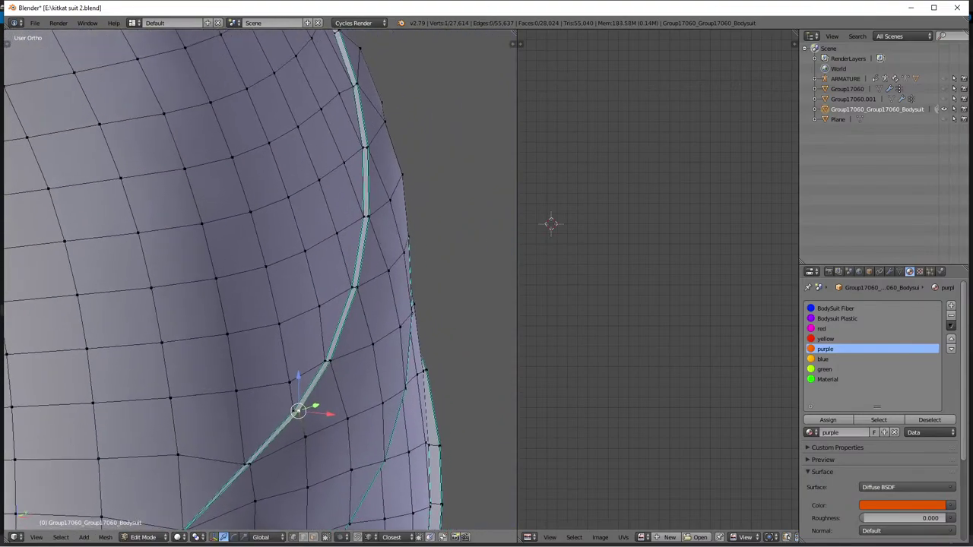
key("g")
key("g")
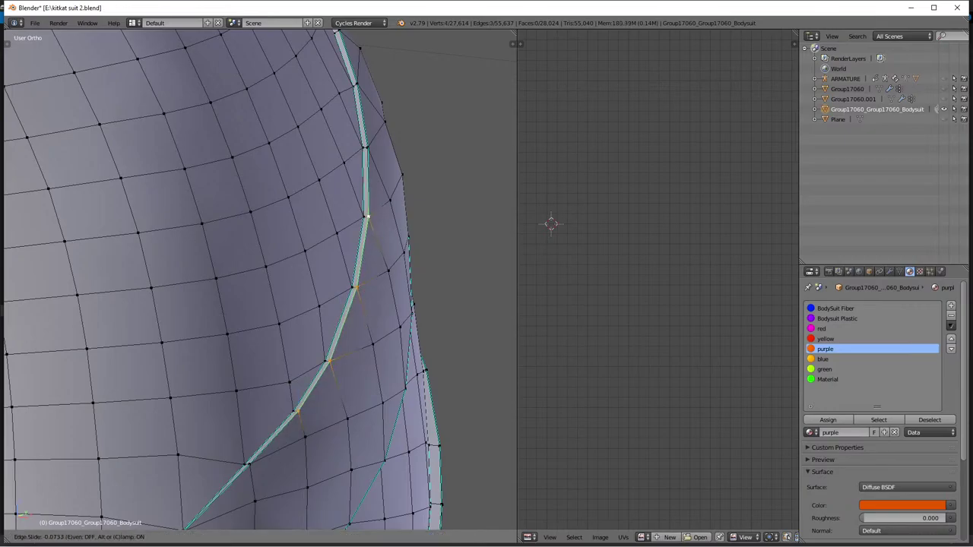
key("Return")
middle_click_drag(259, 281, 186, 273)
Edge-slide the eight-vertex top seam path and the side seam edges
left_click(432, 183, "ctrl")
key("g")
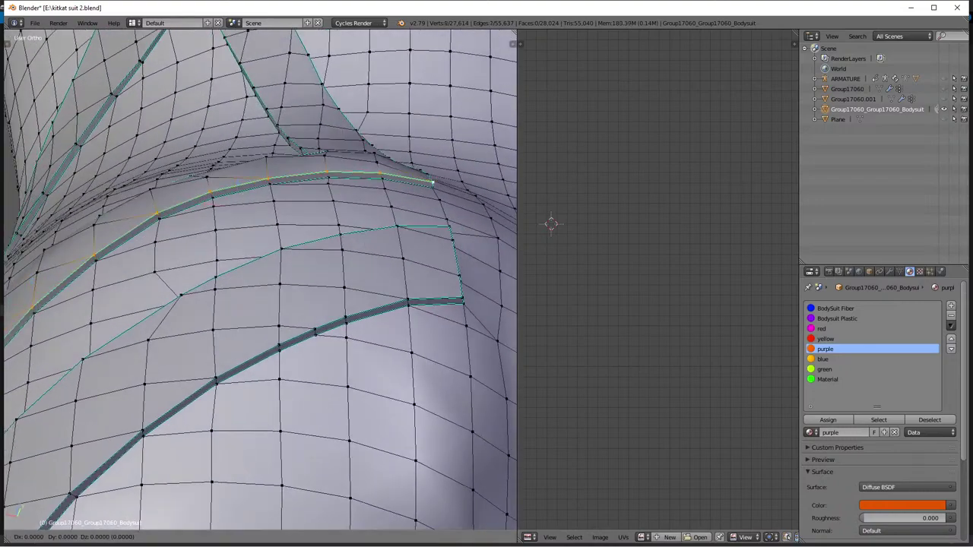
key("Return")
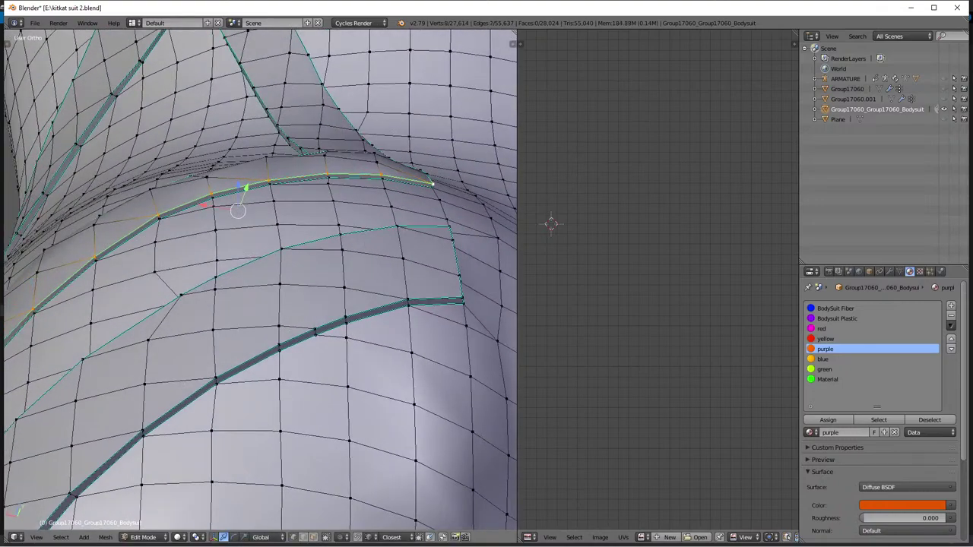
middle_click_drag(259, 282, 243, 296)
key("g")
key("g")
key("Return")
Slide the side seam edges two more times to even them out
scroll(258, 281, "up", 5)
key("g")
key("g")
key("Return")
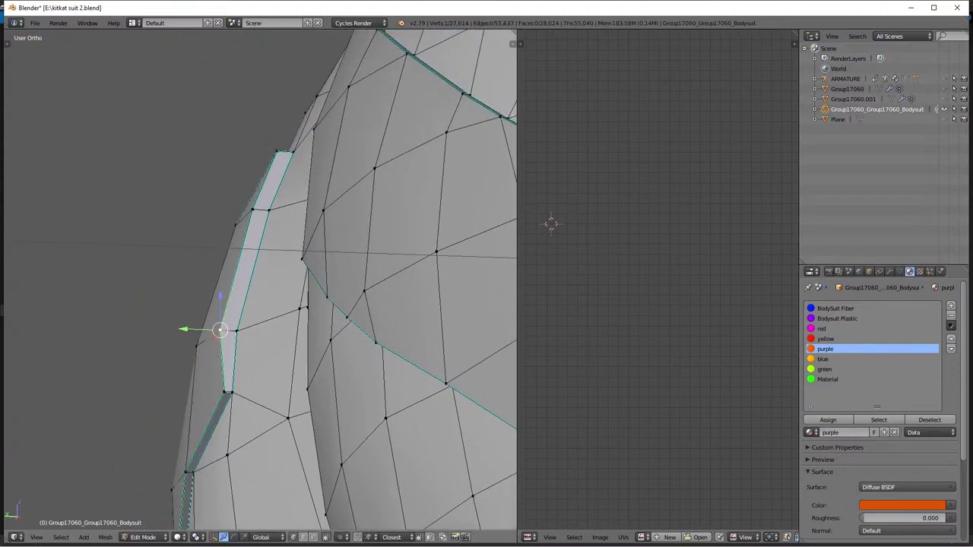
key("g")
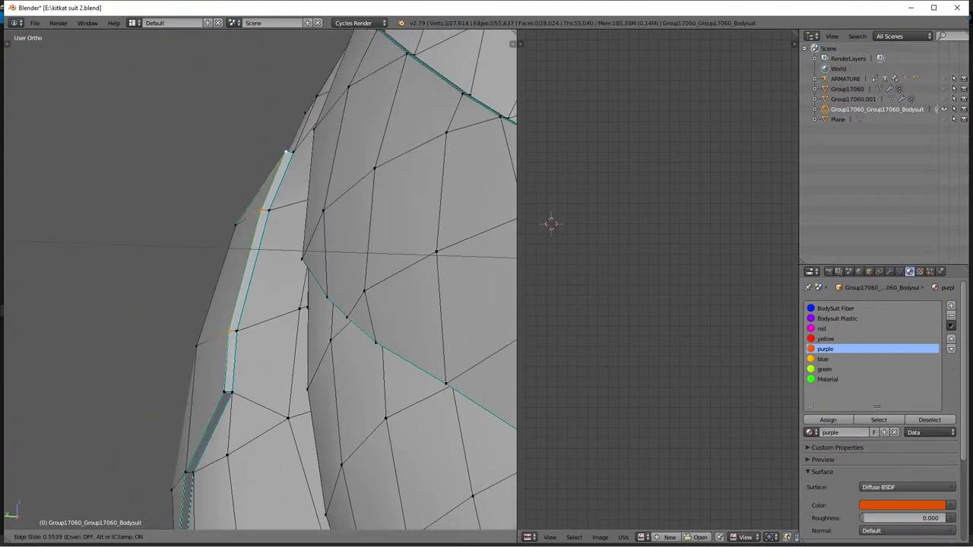
key("Return")
Select the edge loop along the seam and slide it
middle_click_drag(258, 282, 245, 295)
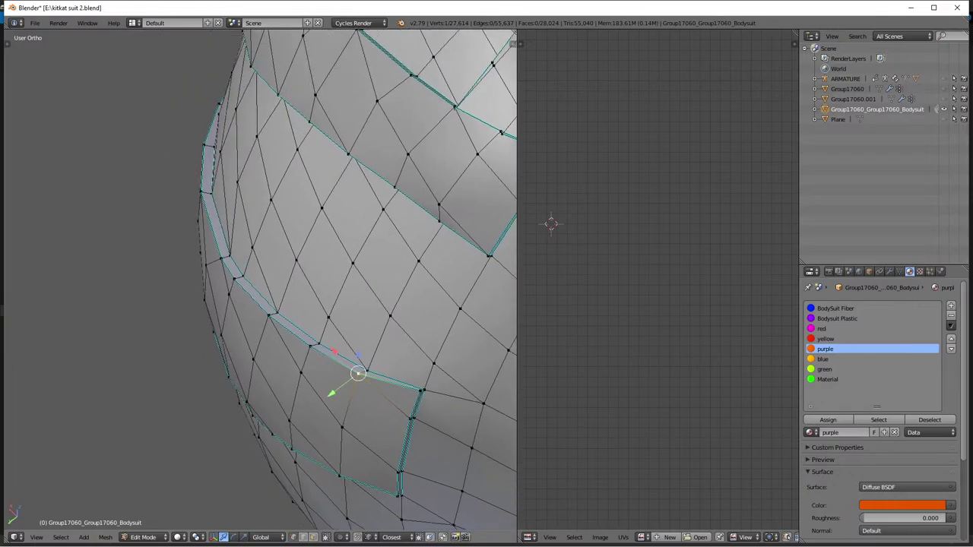
right_click(228, 288, "alt")
key("g")
key("g")
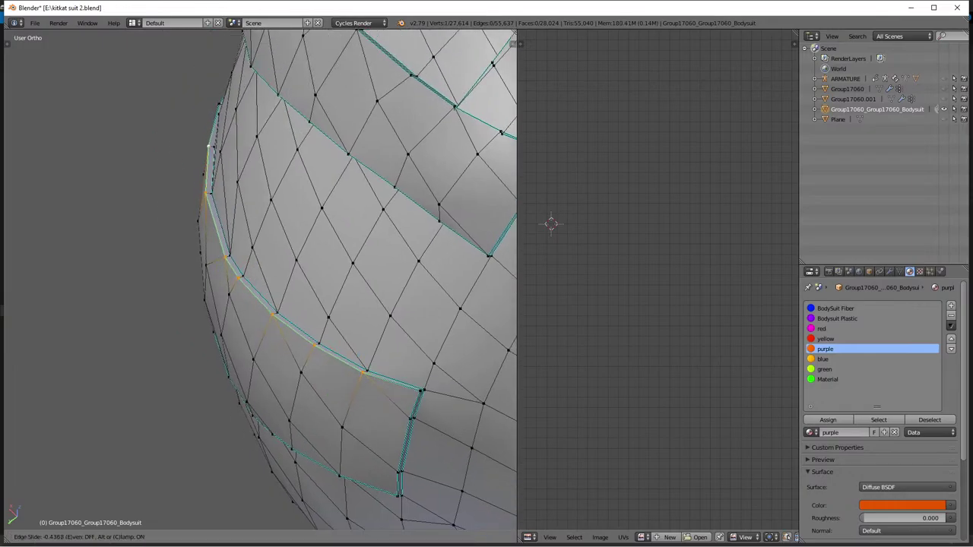
key("Return")
Extend the selection to nine seam vertices and slide them, plus one more pass
middle_click_drag(233, 289, 250, 258)
scroll(228, 296, "down", 2)
scroll(227, 296, "up", 3)
right_click(180, 392, "ctrl")
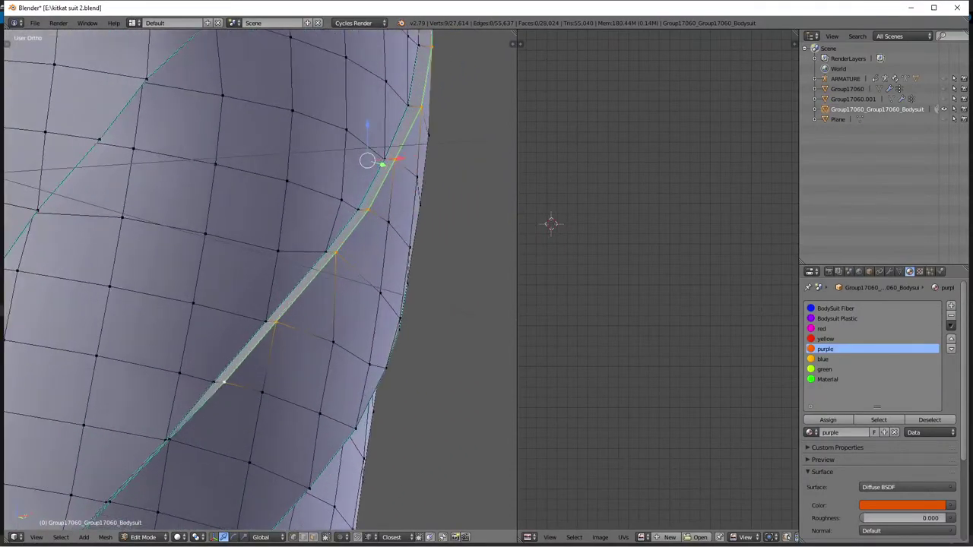
key("g")
key("g")
left_click(362, 159)
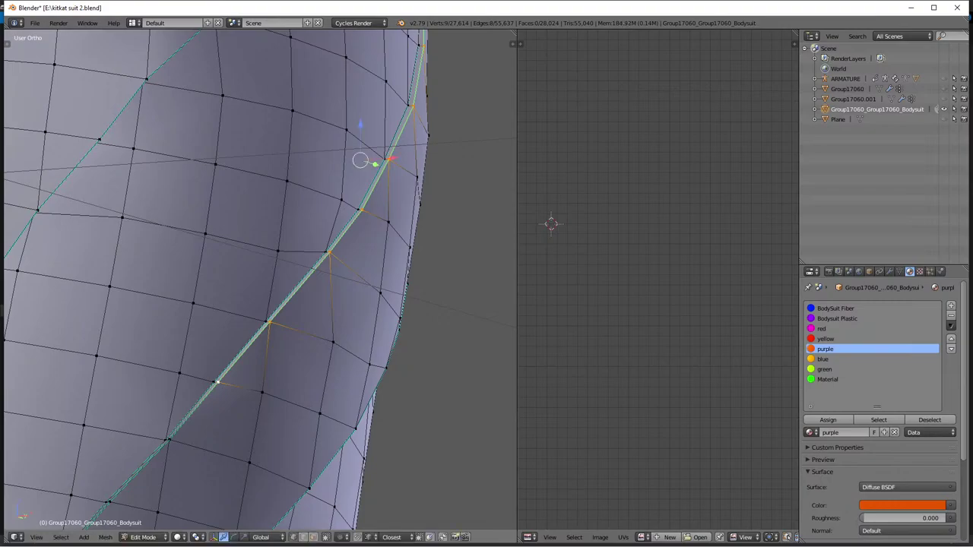
middle_click_drag(363, 159, 182, 152)
key("g")
key("g")
key("Return")
Edge-slide the upper seam strip edges, then the two-edge loop on the lower seam
key("g")
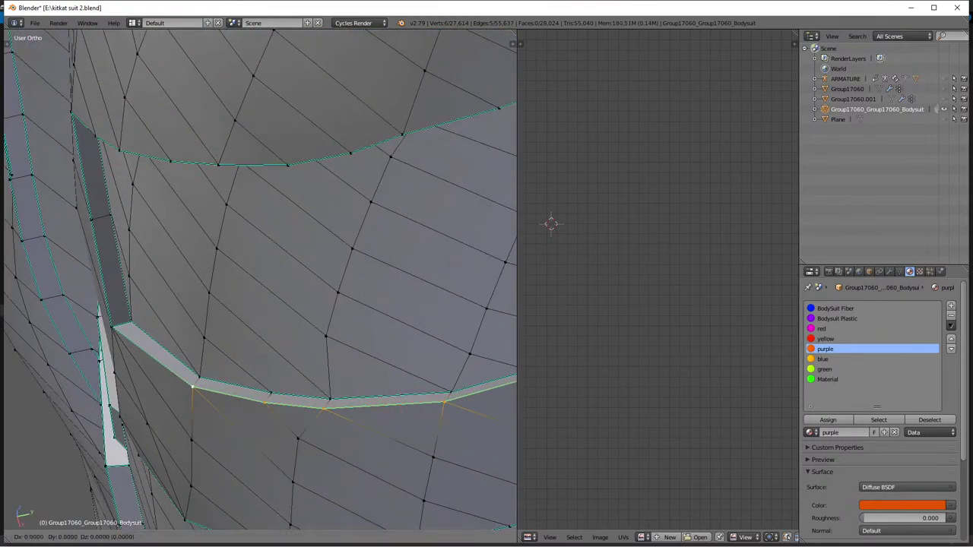
middle_click_drag(193, 386, 259, 357)
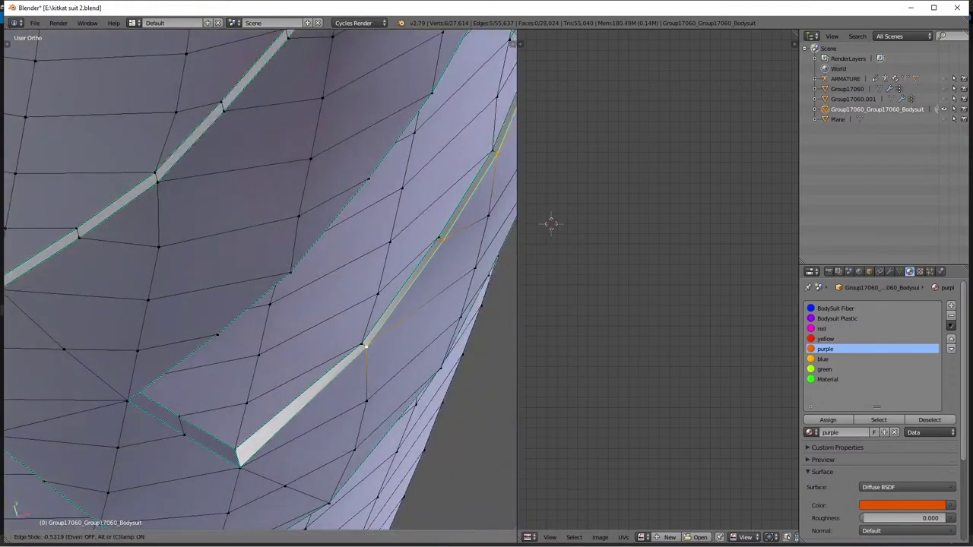
key("Return")
right_click(185, 424, "alt")
key("g")
key("g")
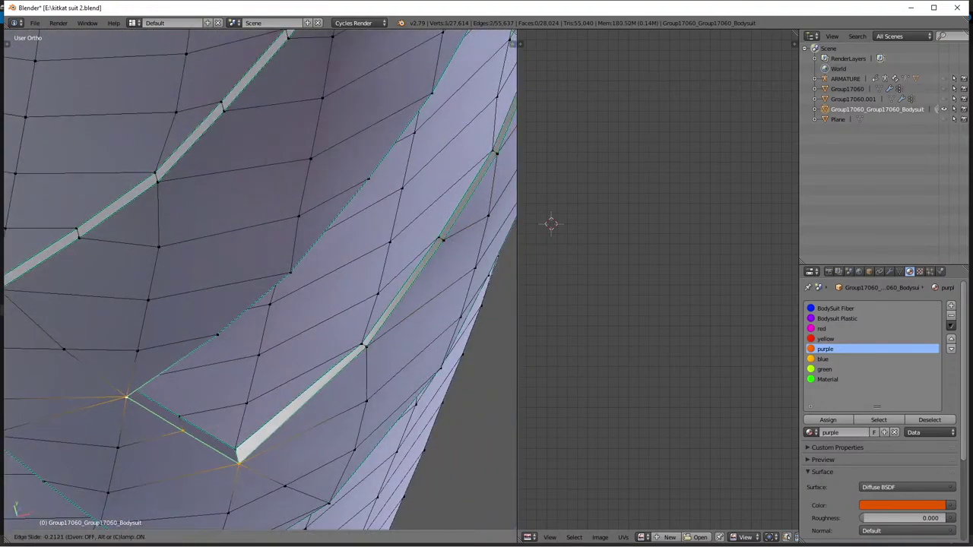
key("Return")
Make further slight edge slides of the seam loops from new viewing angles
middle_click_drag(258, 281, 335, 254)
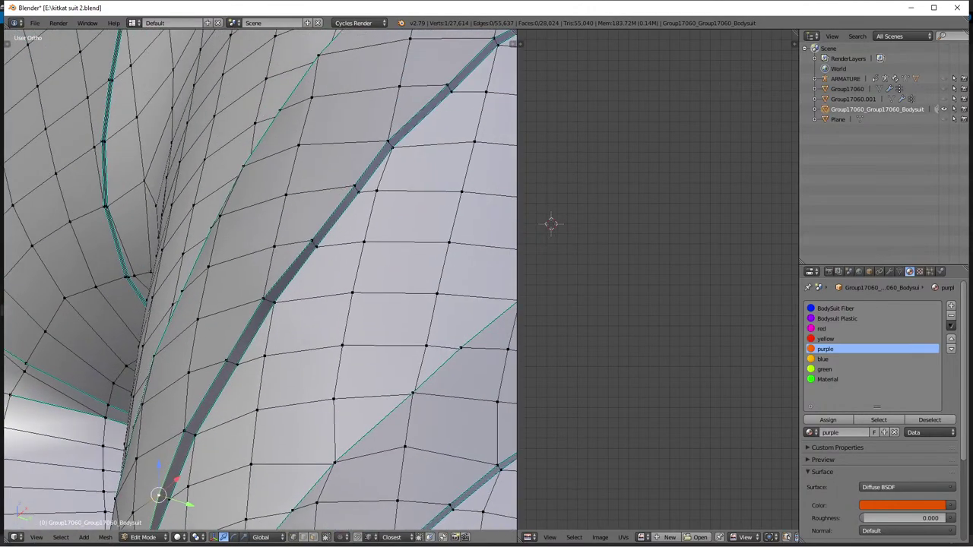
key("g")
key("g")
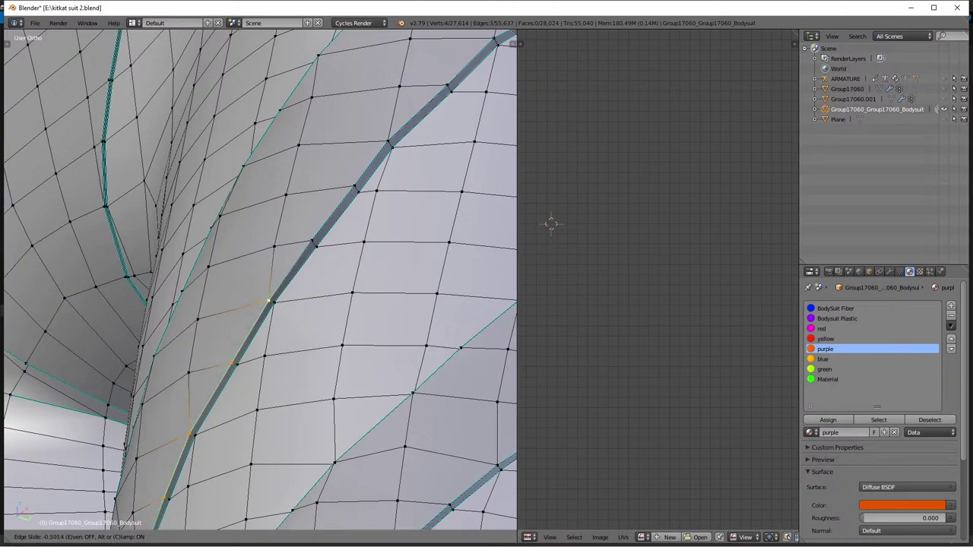
key("Return")
middle_click_drag(335, 255, 350, 250)
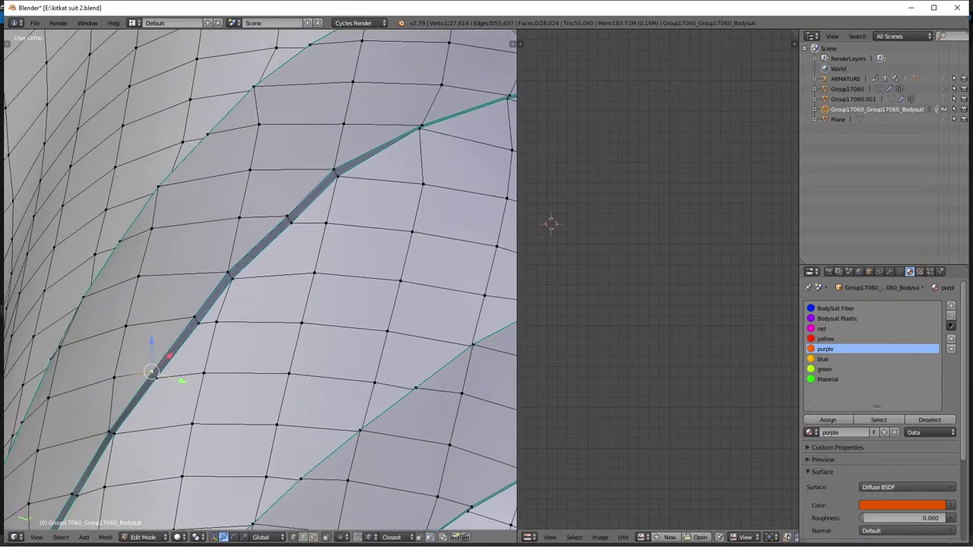
key("g")
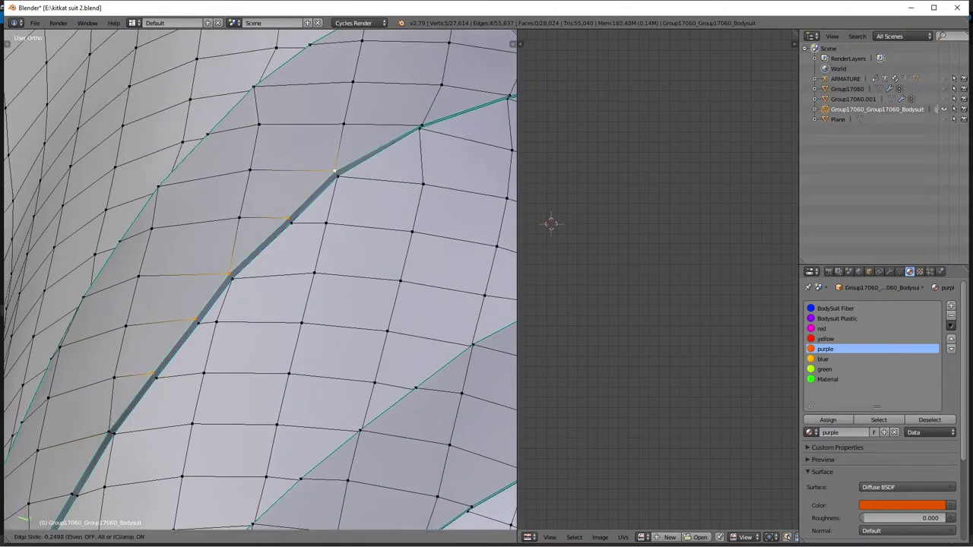
key("Return")
scroll(259, 274, "down", 3)
middle_click_drag(258, 273, 277, 232)
scroll(274, 251, "up", 3)
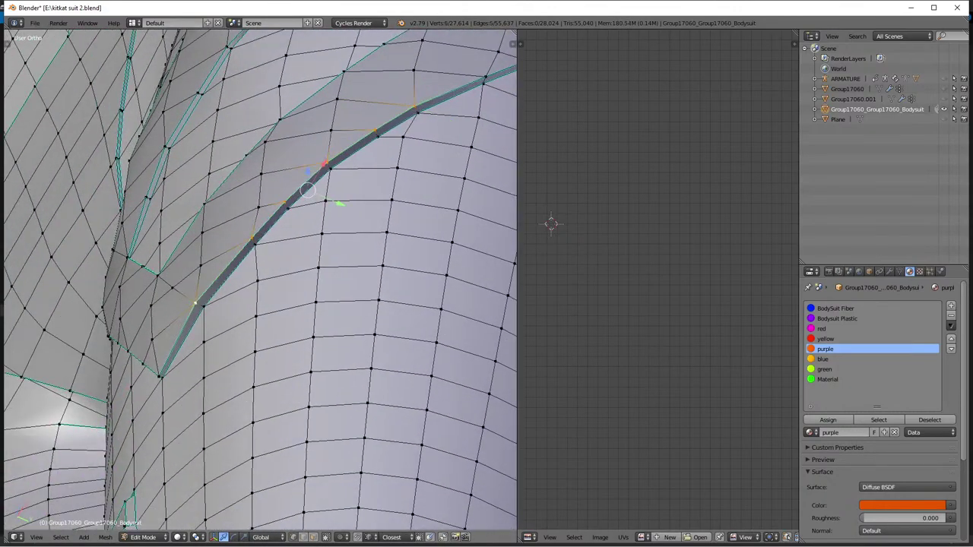
key("g")
key("g")
key("Return")
Check the seam in Object Mode, return to Edit Mode, and vertex-slide a stray vertex
scroll(258, 273, "down", 3)
middle_click_drag(259, 273, 357, 290)
scroll(314, 283, "up", 3)
key("Tab")
left_click(314, 283)
scroll(296, 279, "up", 2)
key("Tab")
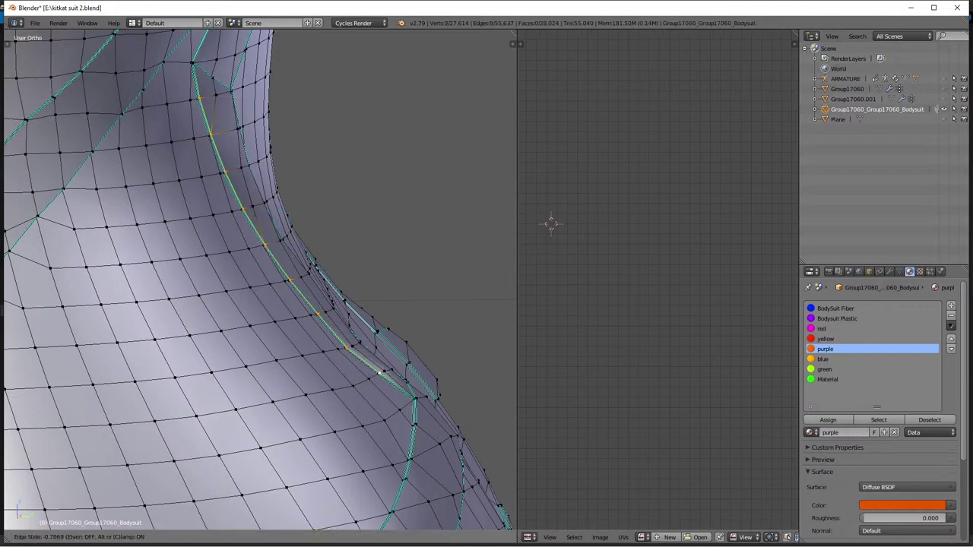
middle_click_drag(259, 281, 380, 298)
key("Tab")
key("Tab")
key("shift+v")
key("Return")
Vertex-slide the hidden vertex to close the gap, using X-ray to locate it
scroll(258, 279, "up", 3)
key("z")
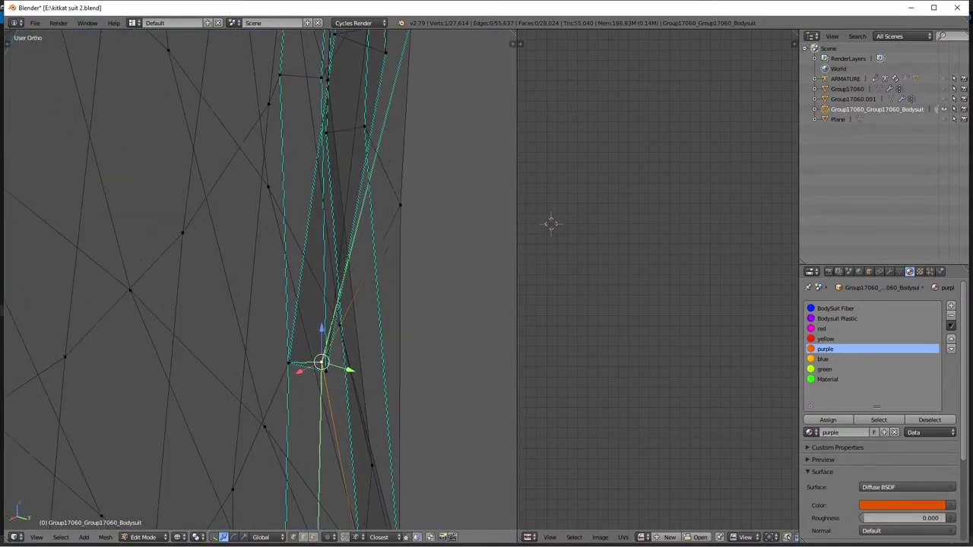
key("z")
key("shift+v")
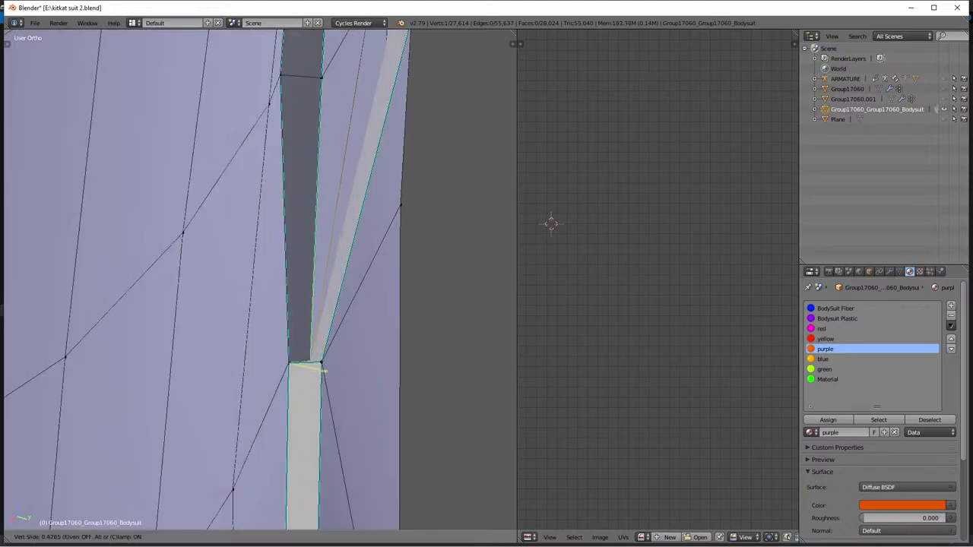
key("Return")
scroll(258, 289, "down", 4)
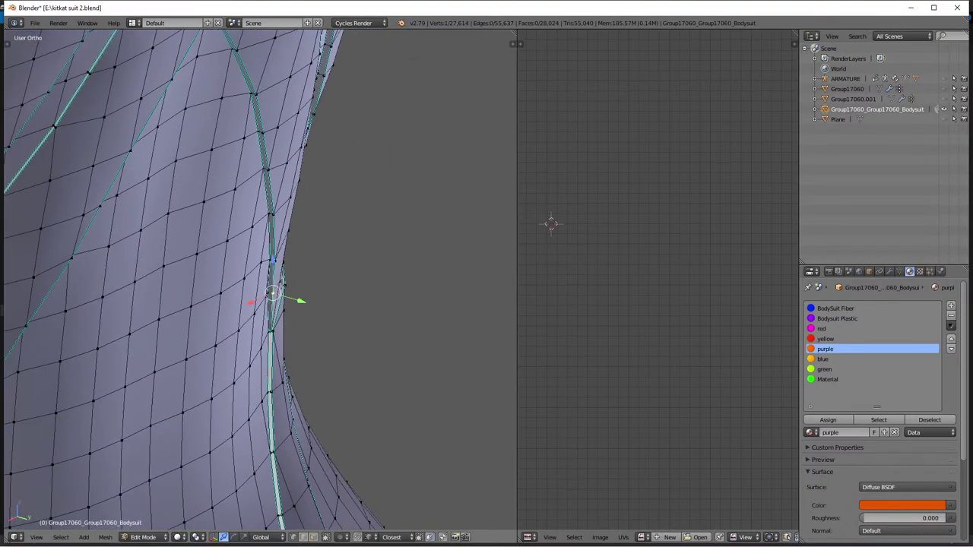
middle_click_drag(369, 296, 389, 303)
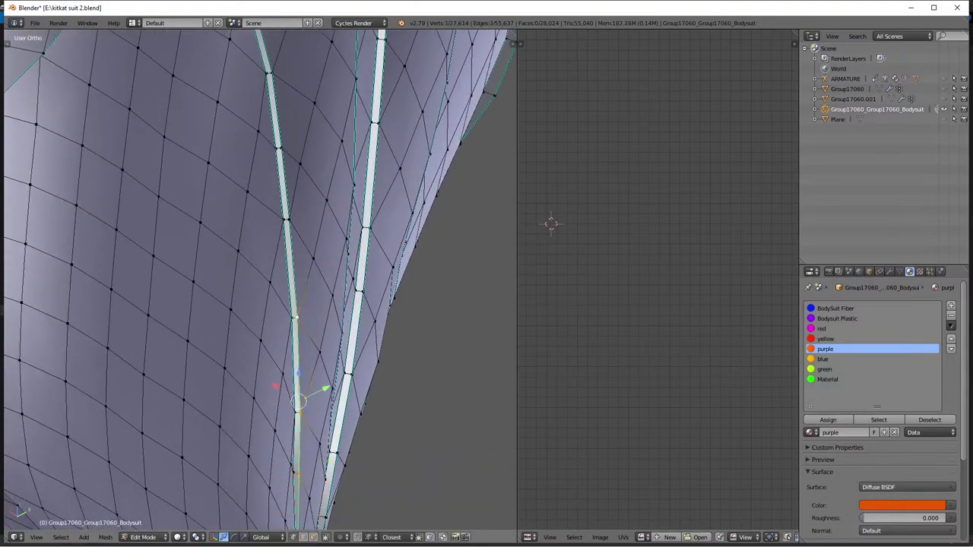
Move the selected seam vertices, check the shape outside Edit Mode, then resume mesh editing
key("Tab")
key("Tab")
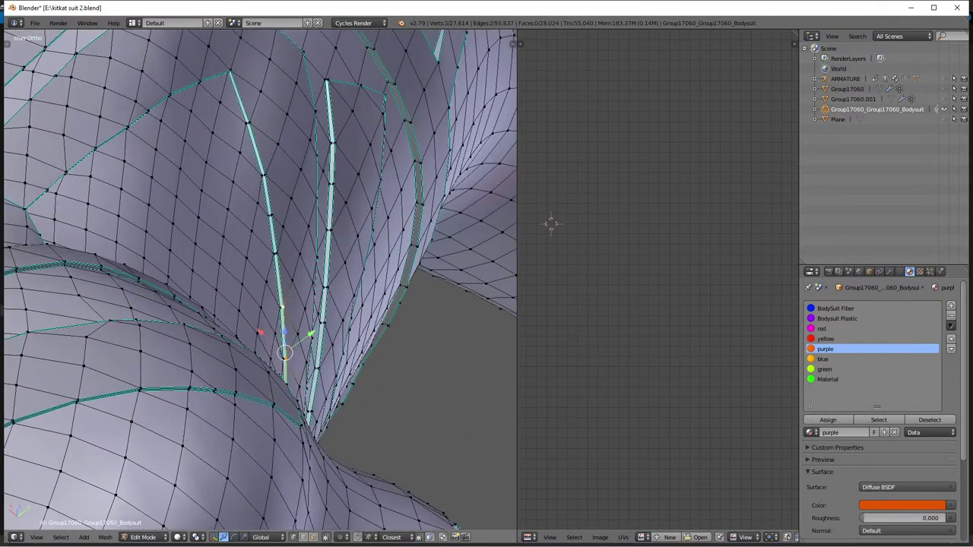
middle_click_drag(304, 304, 350, 295)
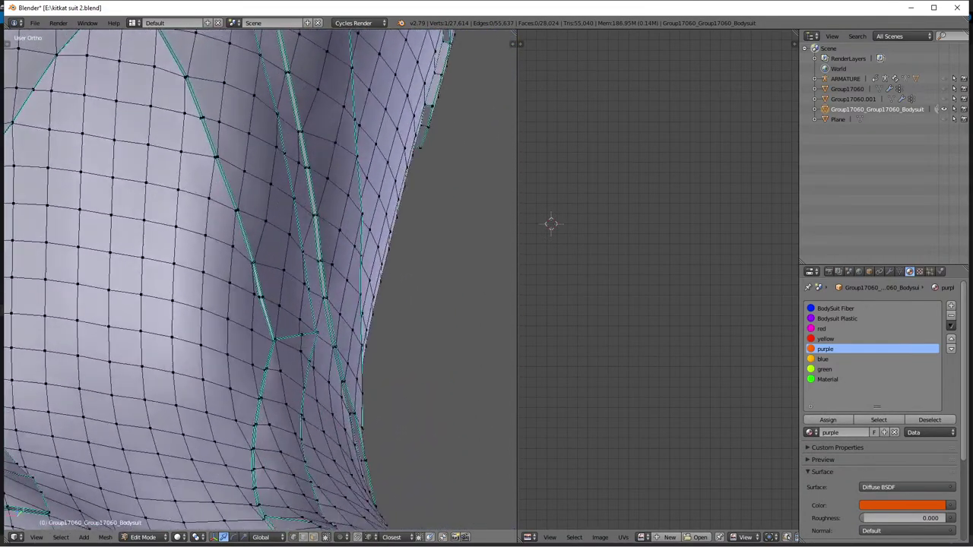
key("g")
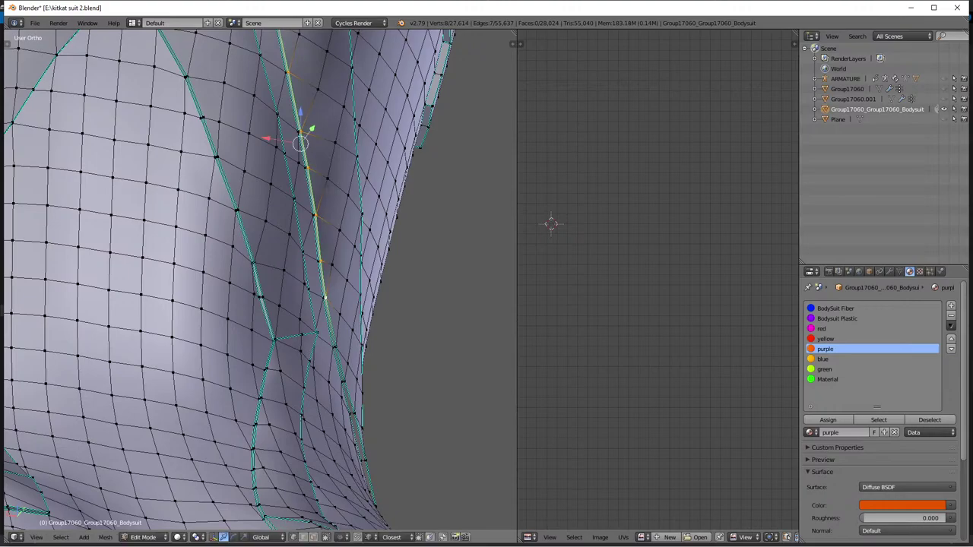
left_click(310, 127)
key("Tab")
key("ctrl+Tab")
left_click(397, 281)
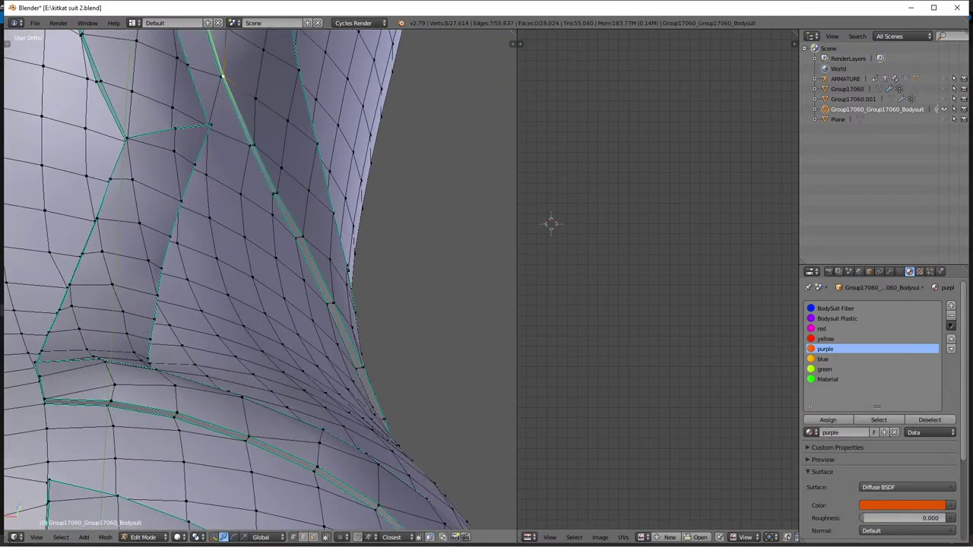
scroll(258, 281, "up", 5)
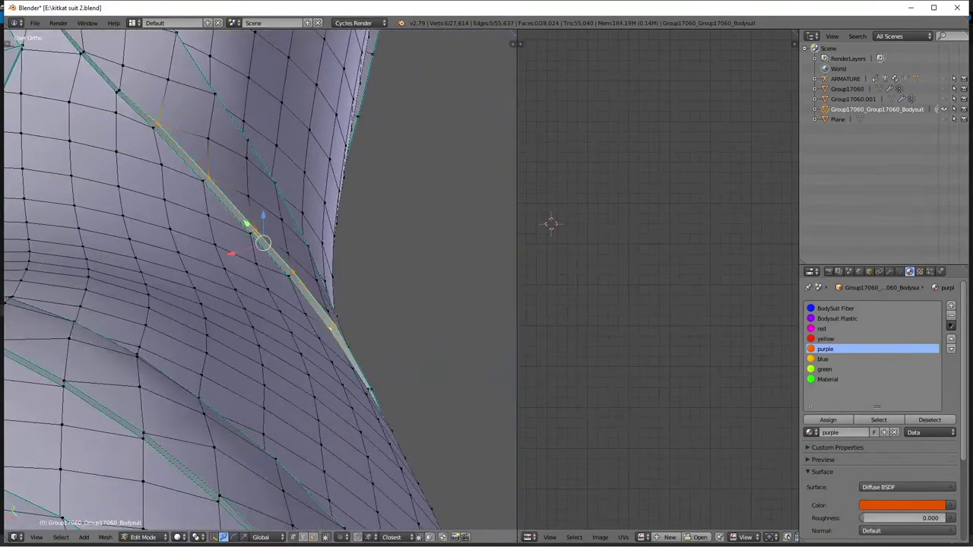
Slide a seam loop along the mesh and review it in Object Mode
key("g")
key("g")
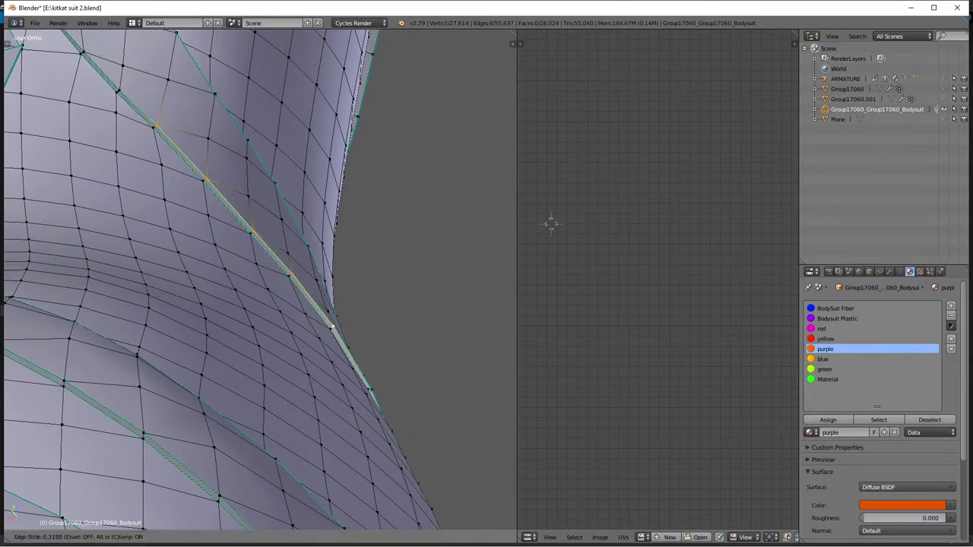
left_click(185, 157)
middle_click_drag(184, 156, 228, 197)
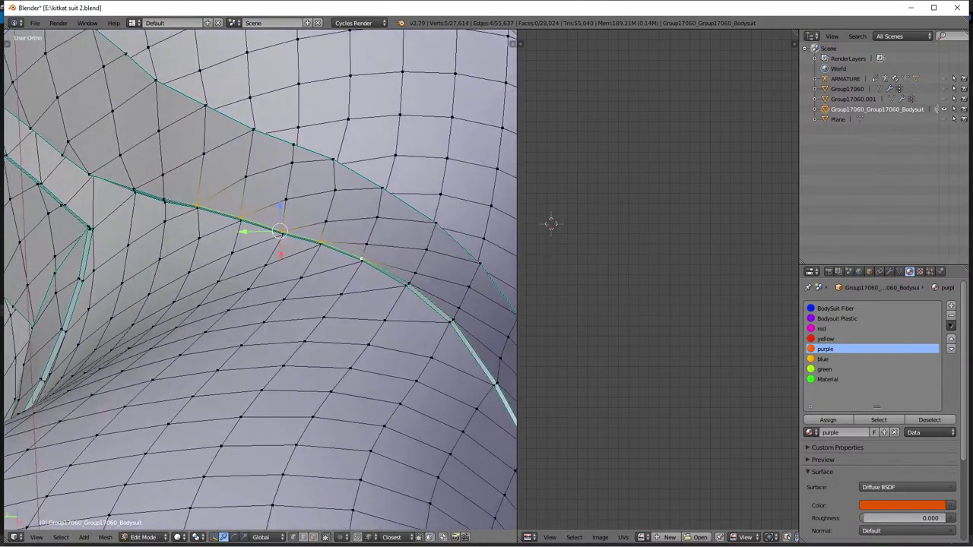
key("Tab")
middle_click_drag(259, 281, 327, 235)
key("Tab")
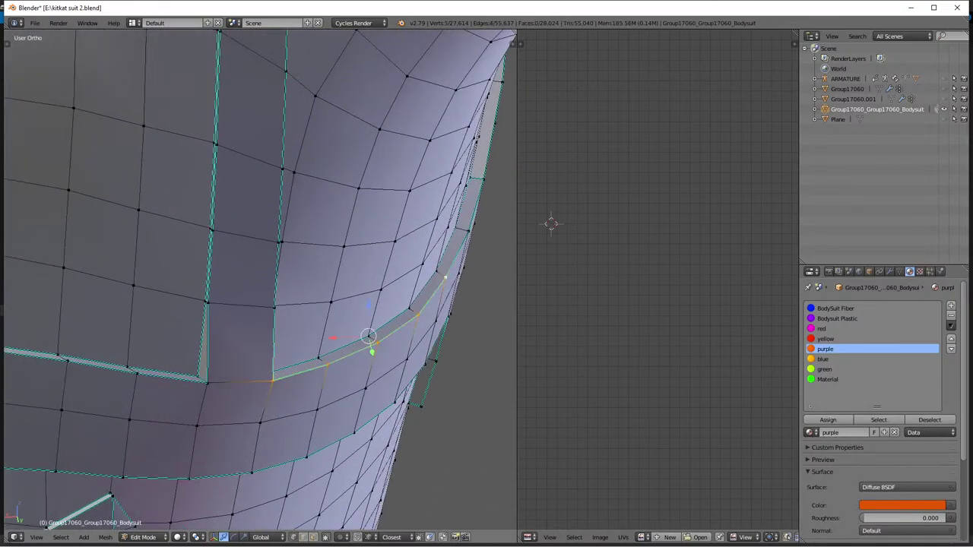
Slide the selected seam loop slightly along the mesh
key("g")
key("g")
key("Return")
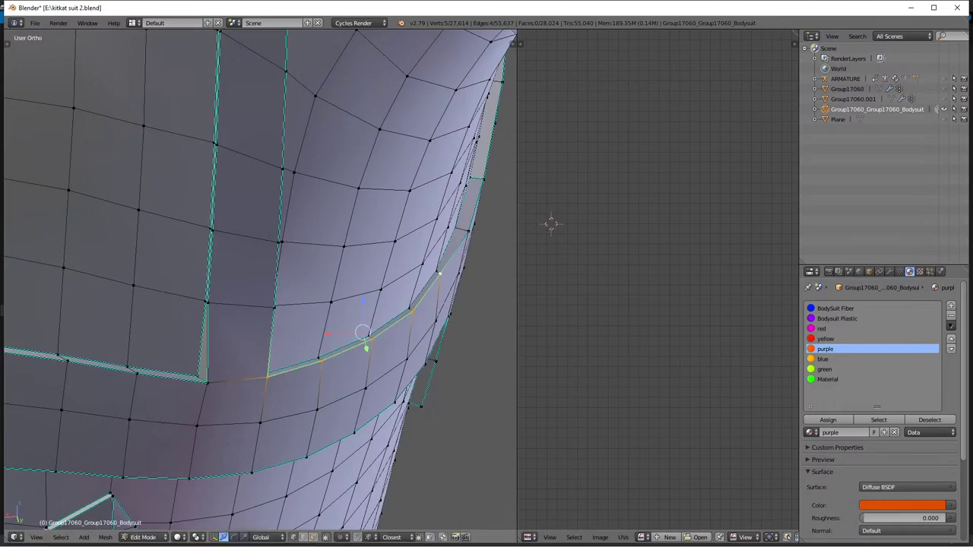
scroll(258, 282, "down", 8)
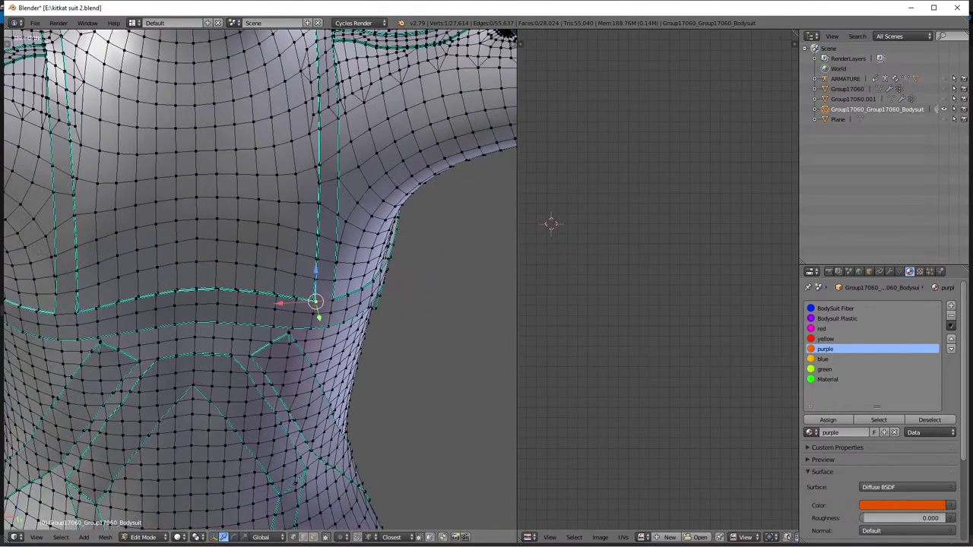
scroll(217, 243, "up", 10)
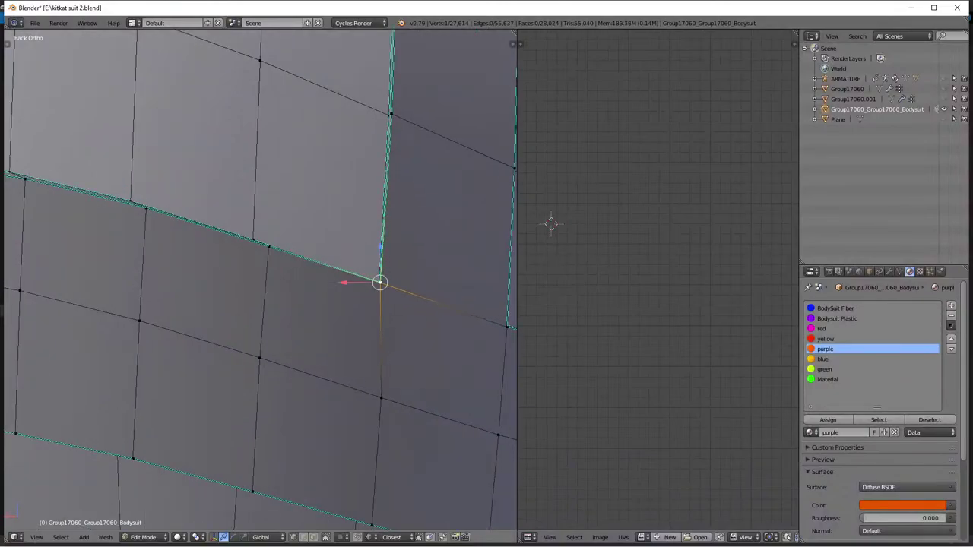
scroll(258, 282, "down", 2)
Move vertices to close a thin sliver face and bring them onto the seam line
middle_click_drag(258, 281, 312, 272)
left_click_drag(227, 284, 239, 278)
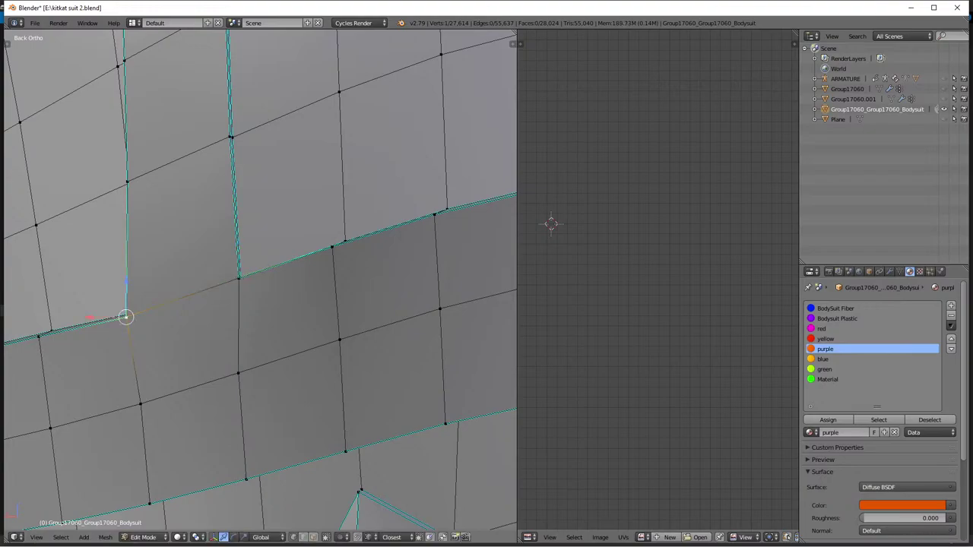
left_click_drag(125, 317, 139, 312)
scroll(228, 289, "down", 5)
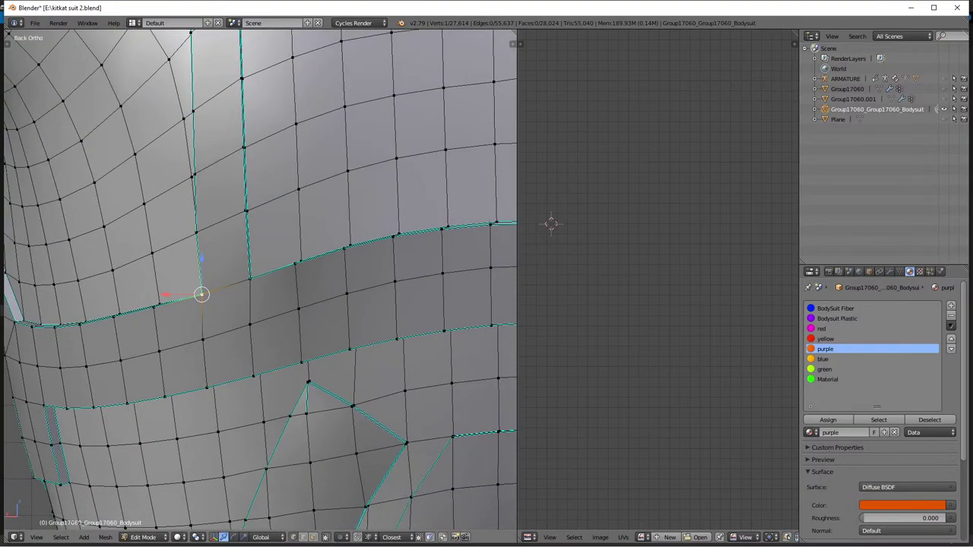
scroll(228, 289, "up", 3)
scroll(413, 276, "up", 3)
left_click_drag(423, 266, 427, 266)
scroll(365, 267, "down", 3)
Drop an edge-loop slide and instead vertex-slide a single seam vertex twice
middle_click_drag(365, 266, 401, 269)
left_click(401, 269, "alt")
key("g")
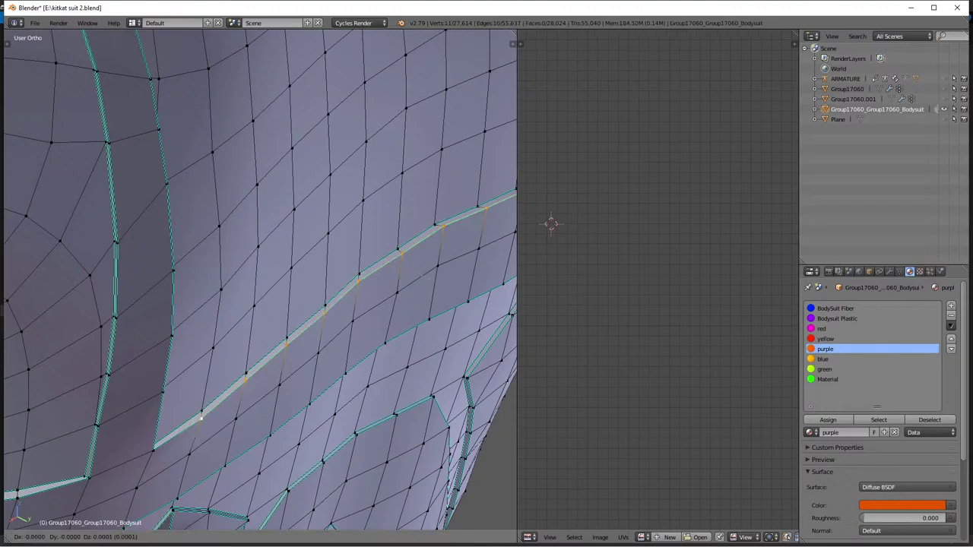
key("Escape")
middle_click_drag(380, 303, 335, 350)
left_click(334, 350)
key("shift+v")
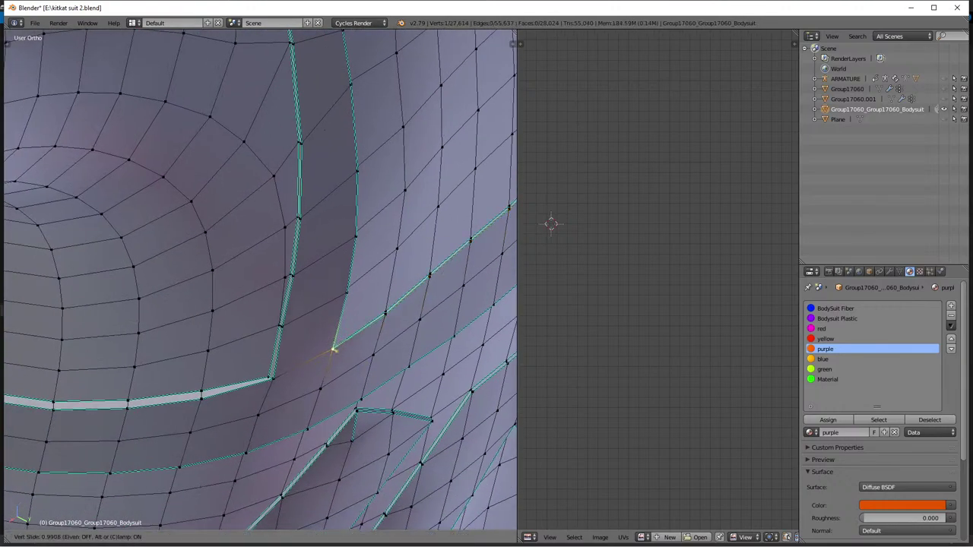
left_click(334, 349)
key("shift+v")
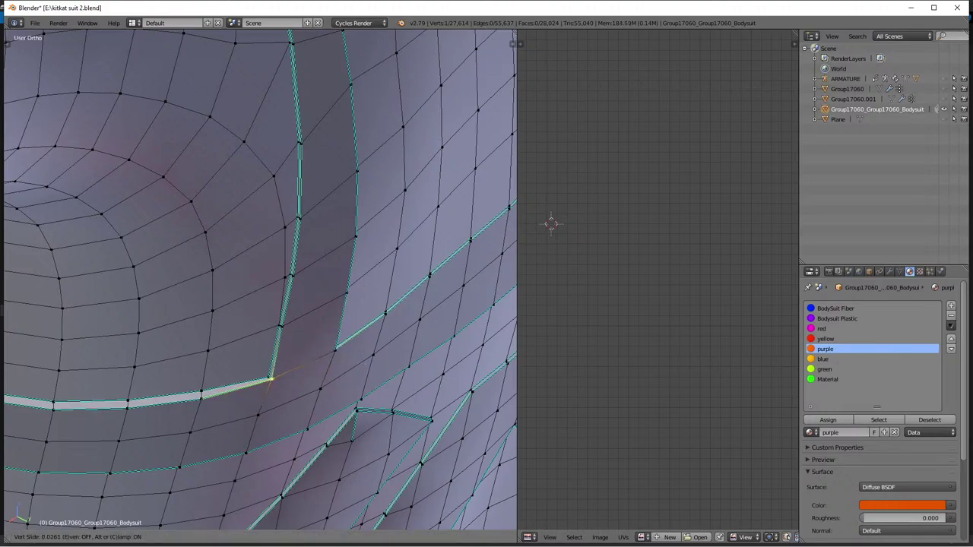
key("Return")
Slide the vertices along the band edge
middle_click_drag(258, 281, 296, 228)
left_click(167, 285, "ctrl")
middle_click_drag(167, 285, 228, 228)
key("g")
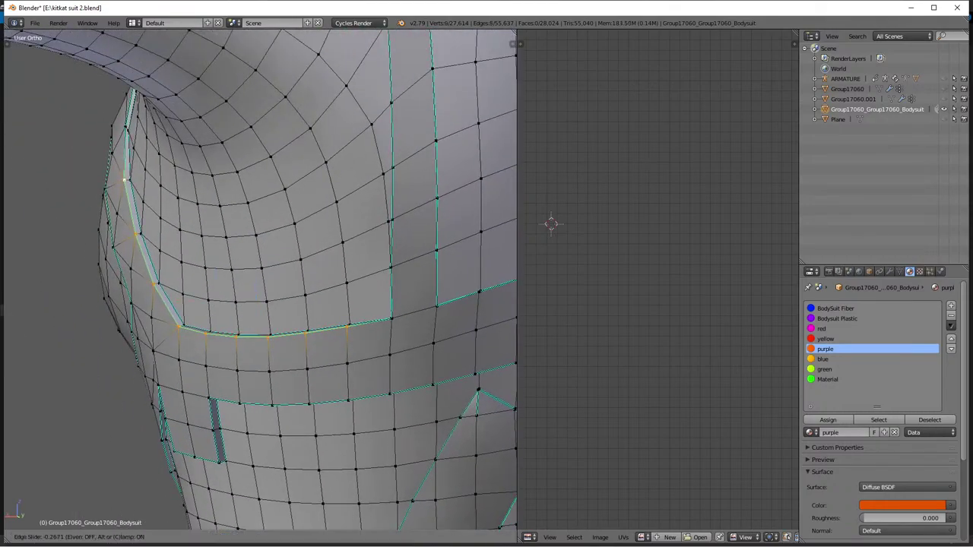
key("Return")
Edge-slide the selected seam edges twice, checking the result between slides
middle_click_drag(259, 281, 319, 228)
scroll(260, 279, "up", 2)
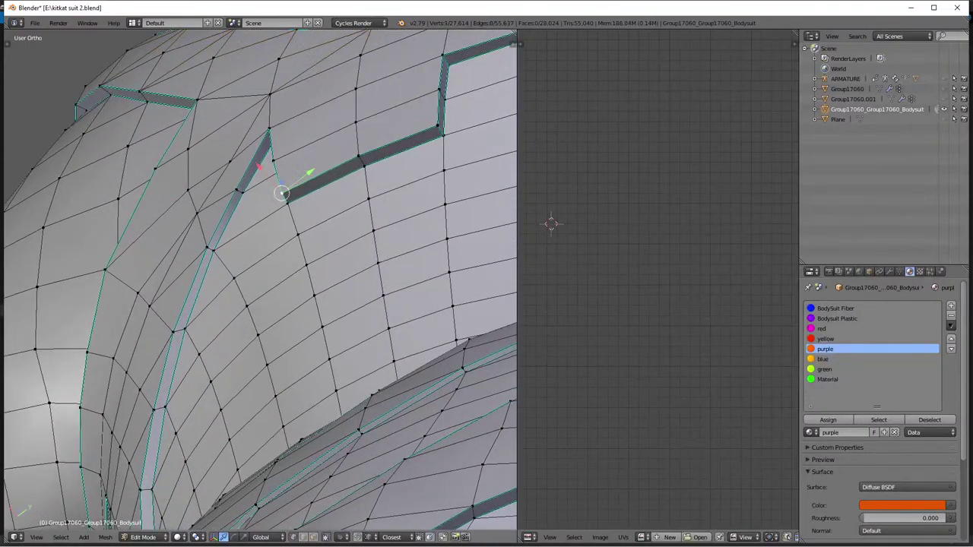
key("g")
key("g")
key("Return")
middle_click_drag(260, 279, 136, 330)
key("g")
key("g")
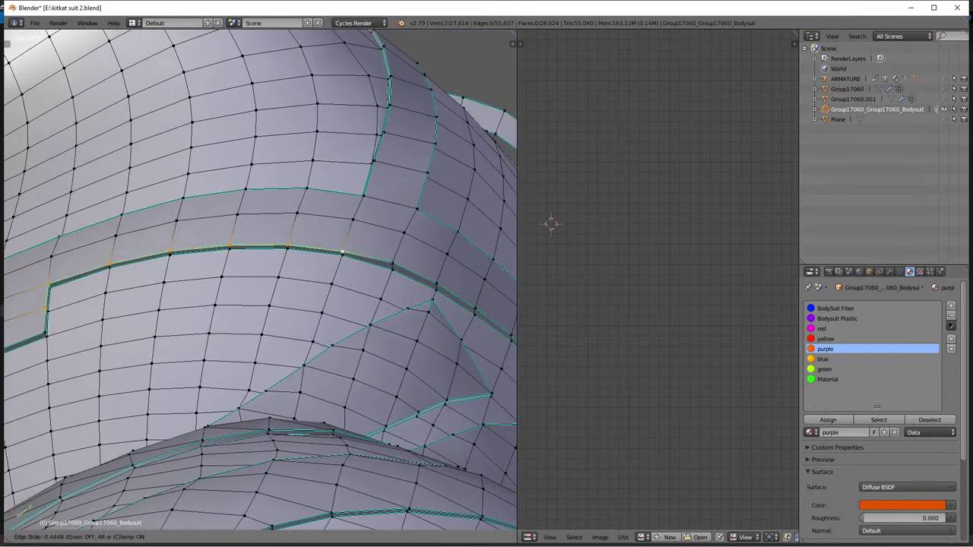
key("Return")
Abandon one slide, then select a different seam loop and slide it along the mesh
middle_click_drag(342, 251, 296, 205)
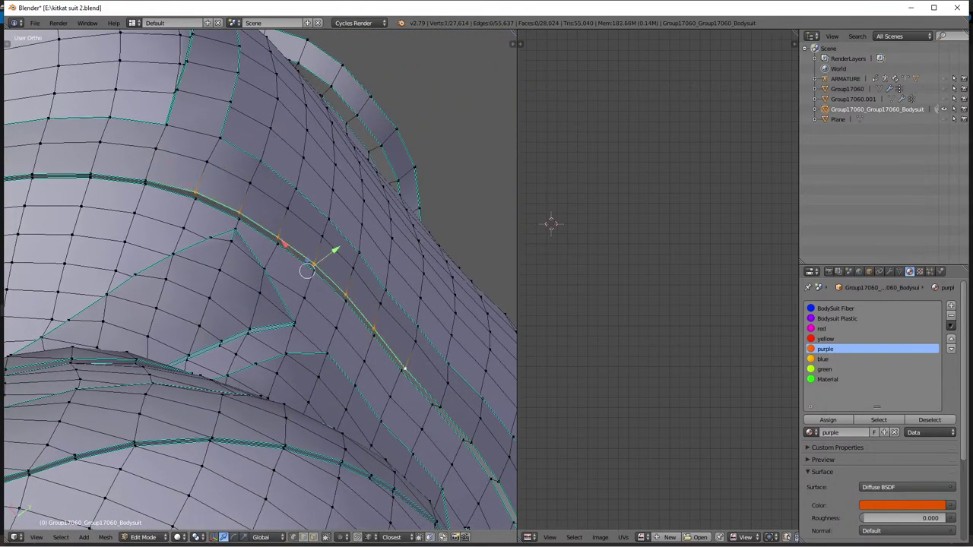
key("g")
key("g")
key("Escape")
right_click(439, 406)
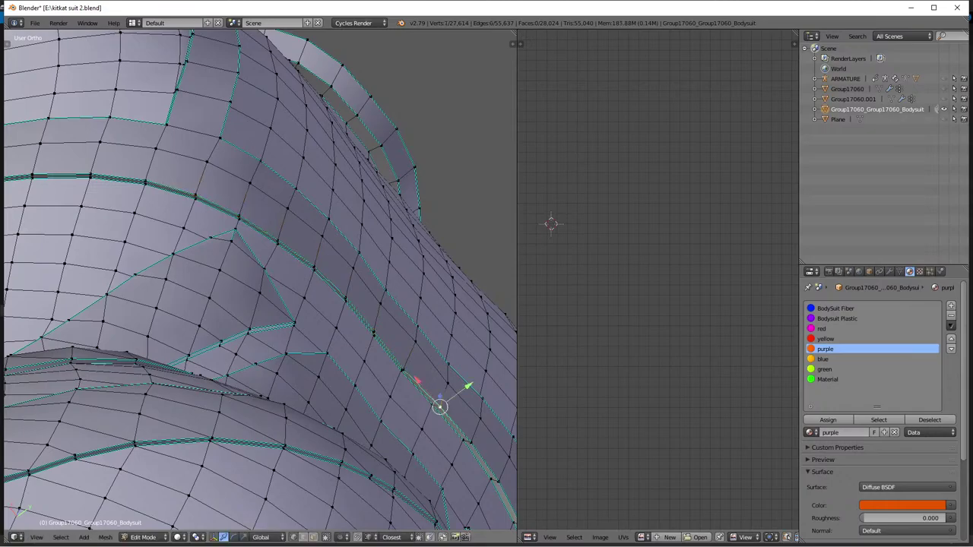
middle_click_drag(439, 406, 342, 319)
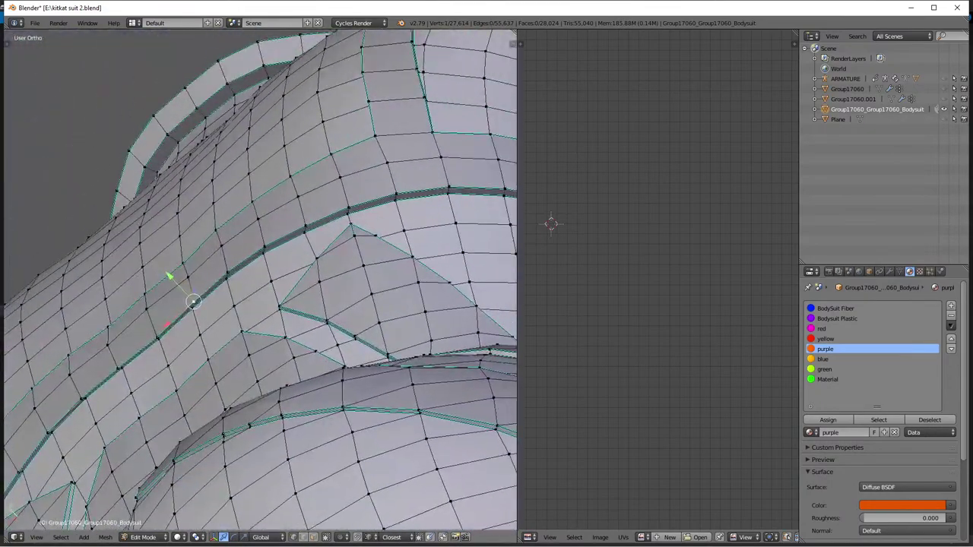
key("g")
key("g")
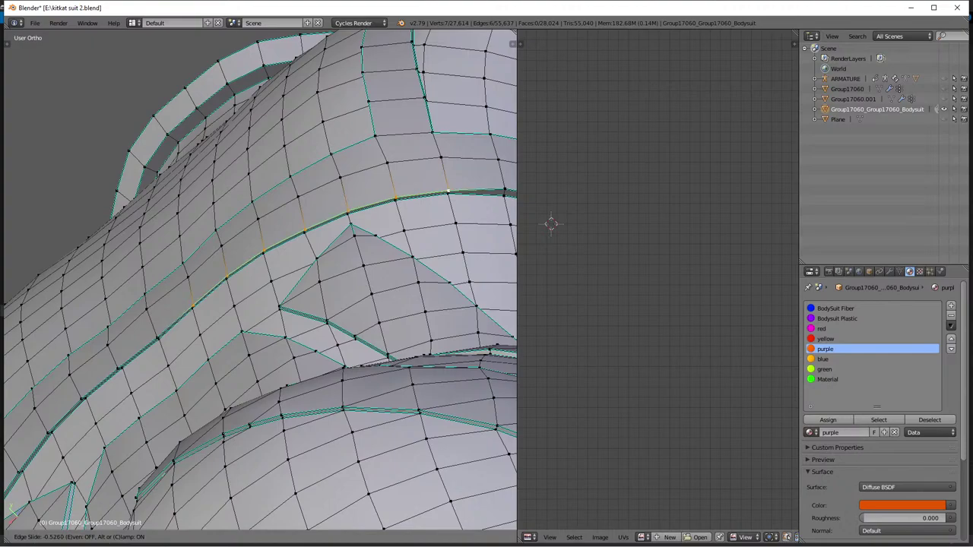
key("Return")
middle_click_drag(258, 281, 114, 255)
Edge-slide the lower strip's edge chain, then another edge on the curved strip
key("ctrl+z")
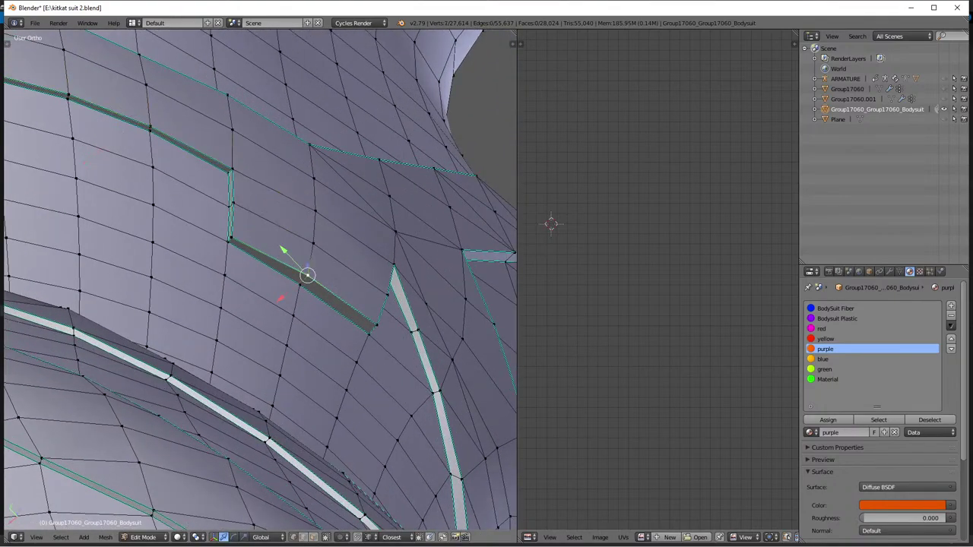
key("KP_Decimal")
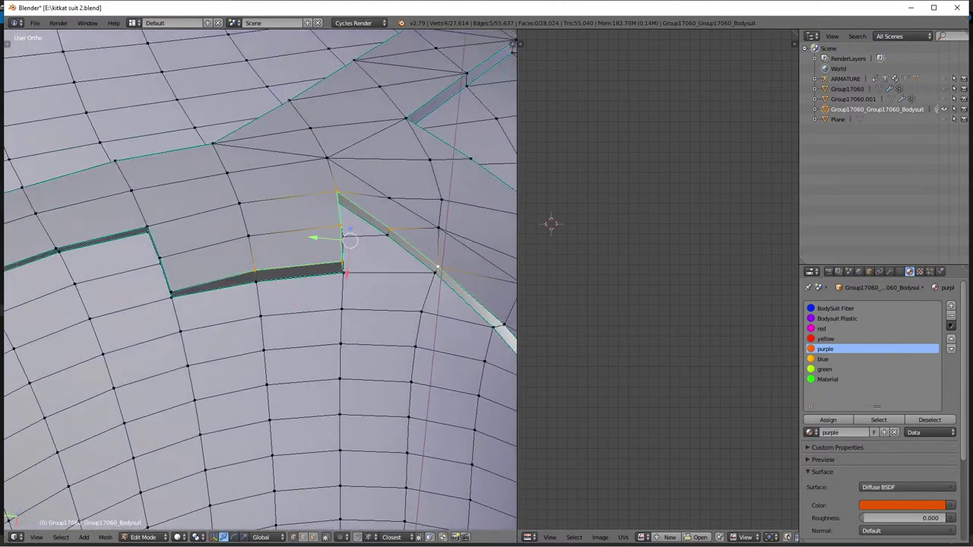
key("g")
key("g")
key("Return")
middle_click_drag(258, 279, 228, 273)
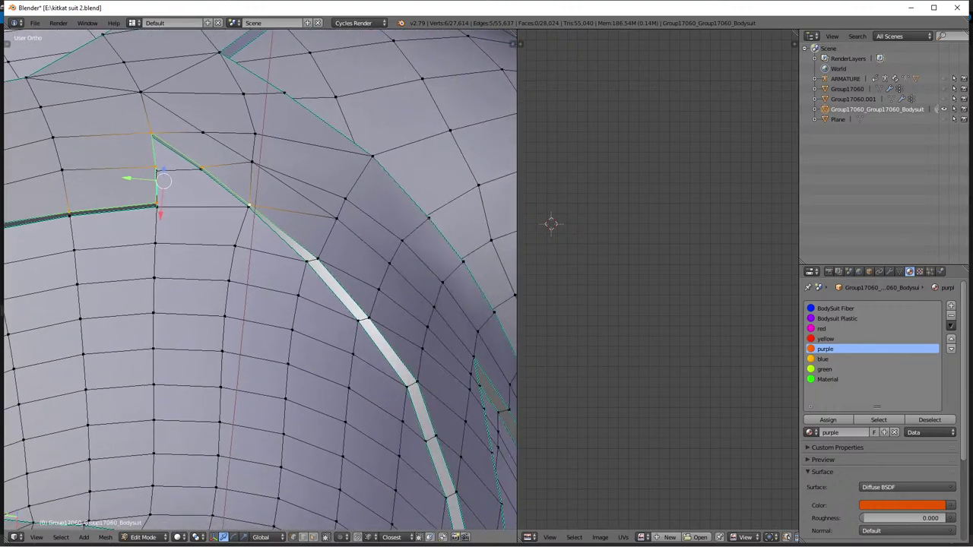
right_click(289, 262)
middle_click_drag(289, 262, 259, 228)
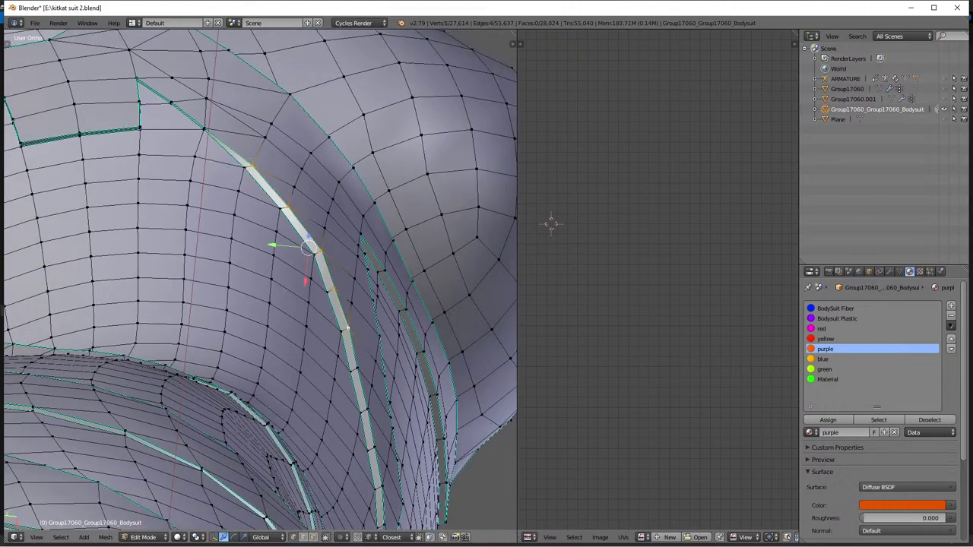
middle_click_drag(289, 304, 258, 228)
key("g")
key("g")
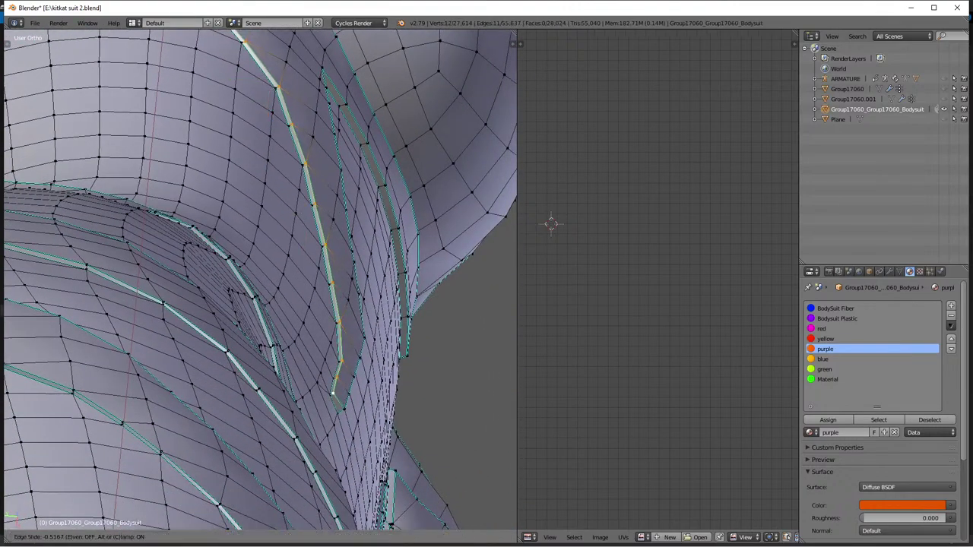
key("Return")
Make final edge slides on the seam edge and return to Object Mode
middle_click_drag(342, 403, 228, 342)
key("g")
key("g")
key("Return")
key("g")
key("g")
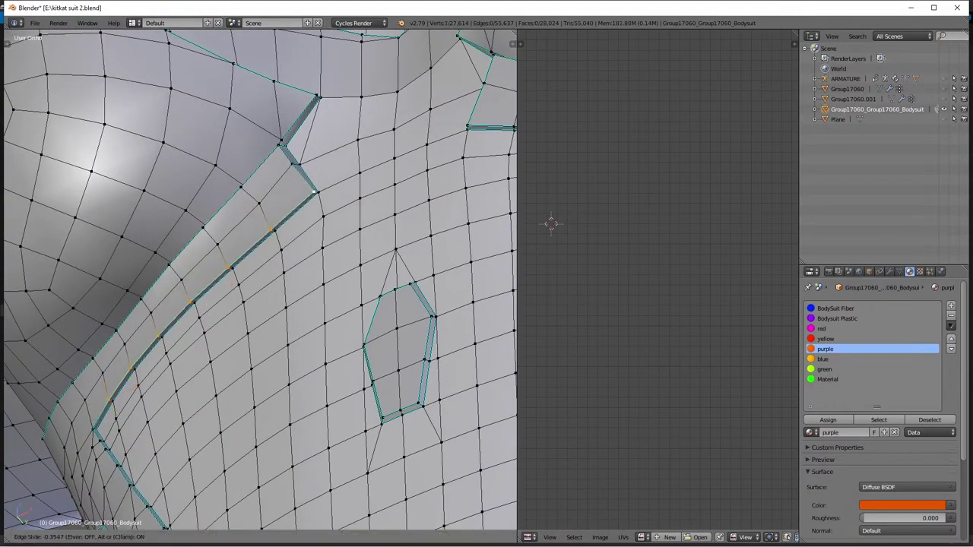
scroll(260, 280, "up", 2)
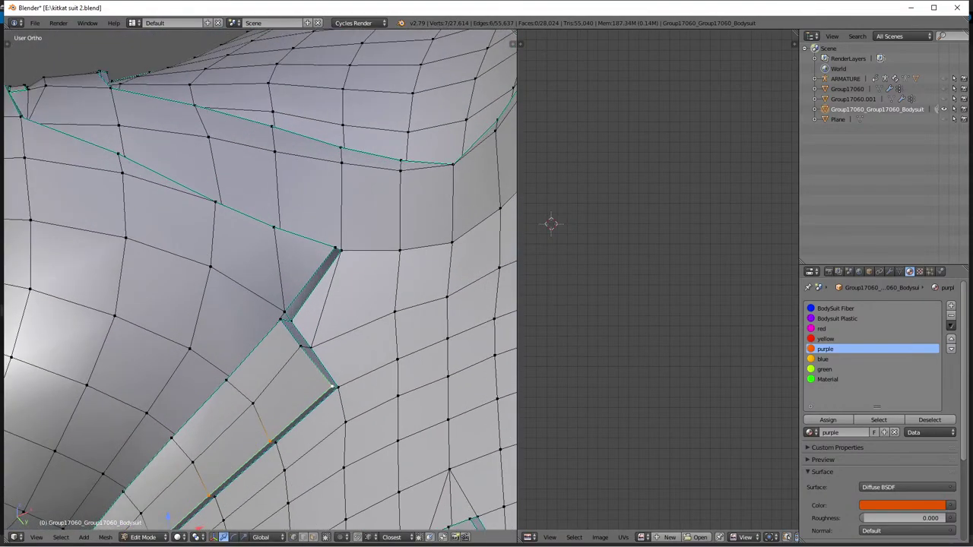
scroll(260, 280, "up", 3)
scroll(260, 279, "down", 2)
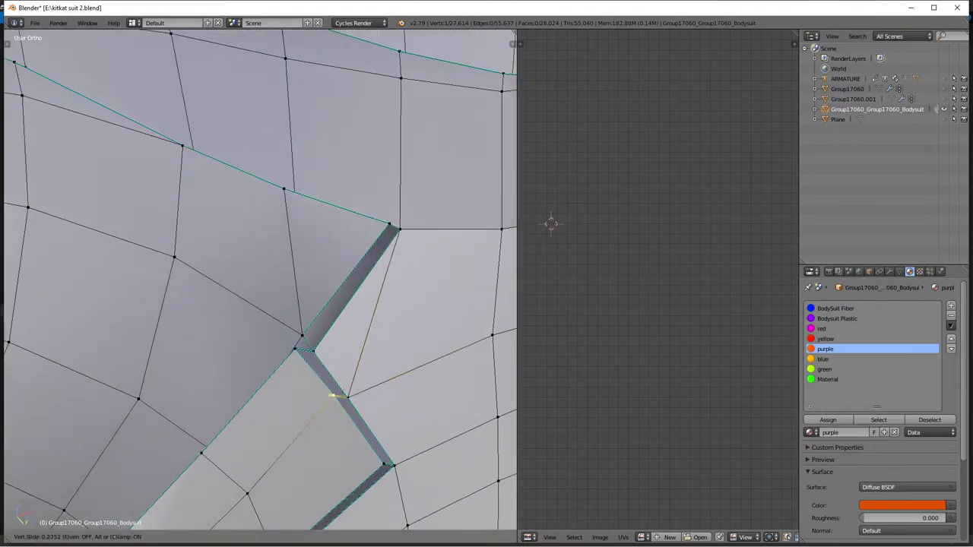
middle_click_drag(260, 280, 288, 292)
scroll(260, 280, "down", 2)
key("Tab")
scroll(260, 279, "up", 5)
In Edit Mode, edge-slide the selected run of shoulder seam edges along the strip
scroll(260, 279, "down", 3)
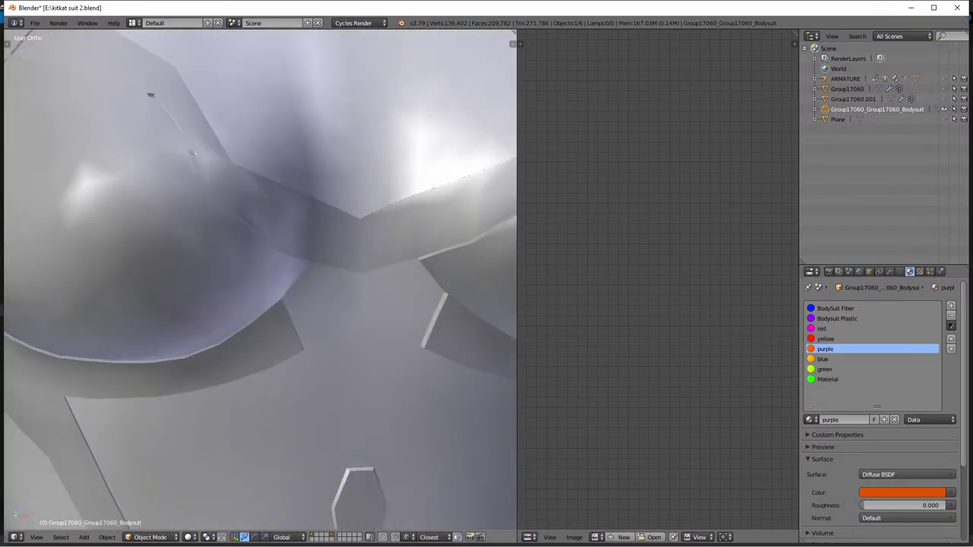
key("Tab")
scroll(259, 280, "up", 2)
scroll(260, 279, "up", 3)
middle_click_drag(260, 279, 274, 251)
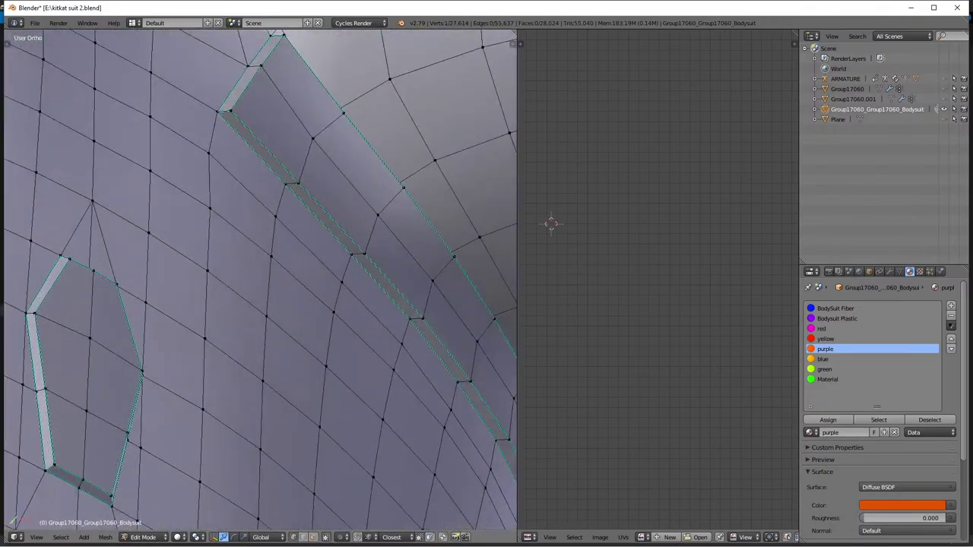
scroll(260, 280, "down", 2)
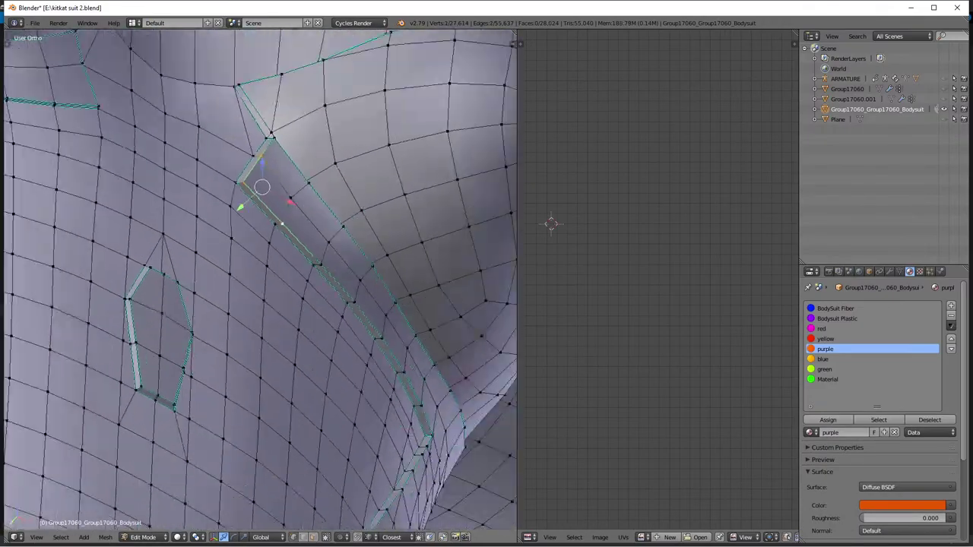
left_click(430, 435, "ctrl")
key("g")
key("g")
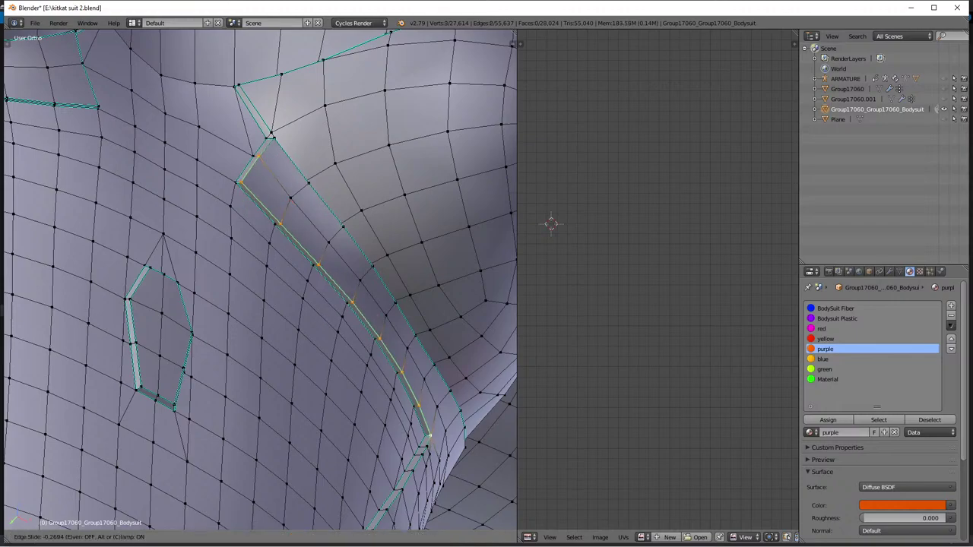
key("Return")
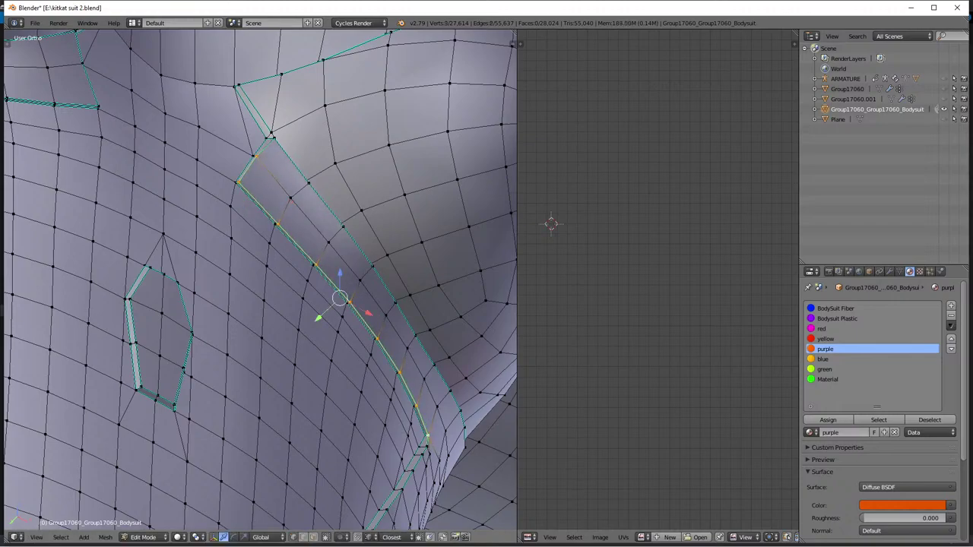
Edge-slide two more seam sections, including the full edge loop at the seam's end
middle_click_drag(337, 289, 341, 104)
middle_click_drag(341, 288, 324, 209)
key("g")
key("g")
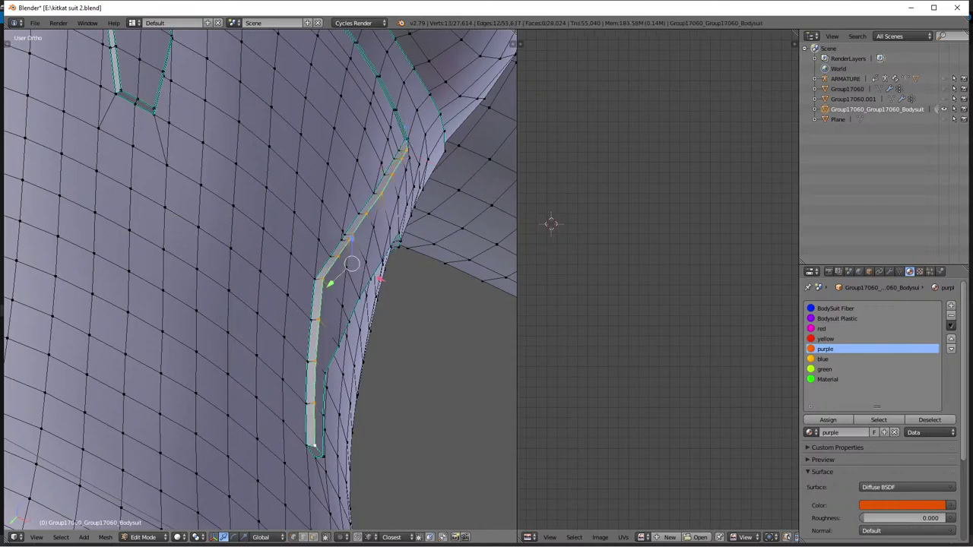
key("Return")
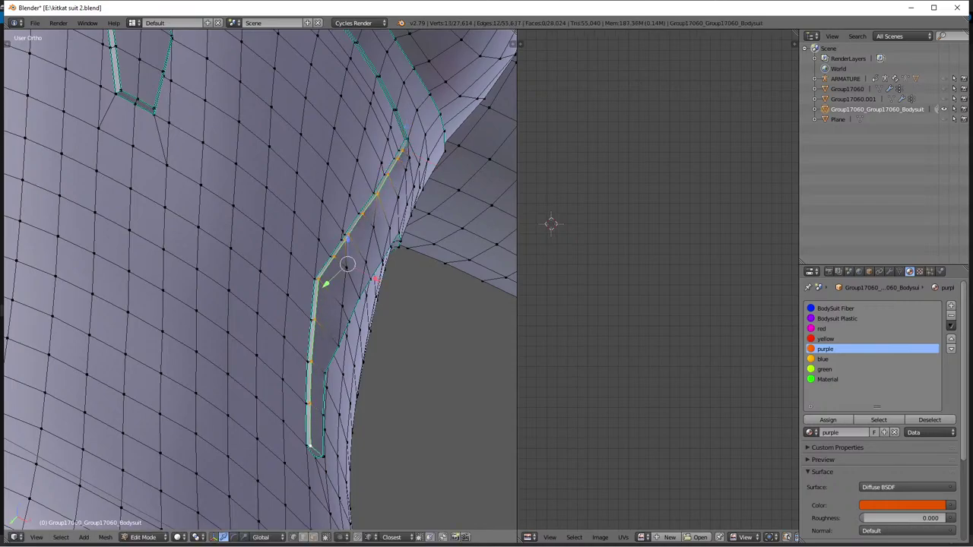
middle_click_drag(337, 271, 334, 228)
right_click(185, 443)
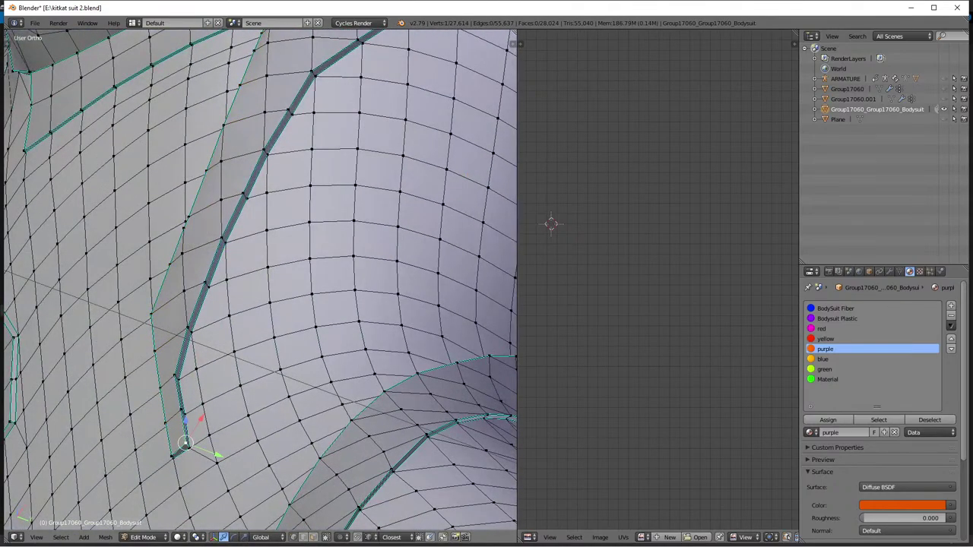
right_click(185, 433, "alt")
key("g")
key("g")
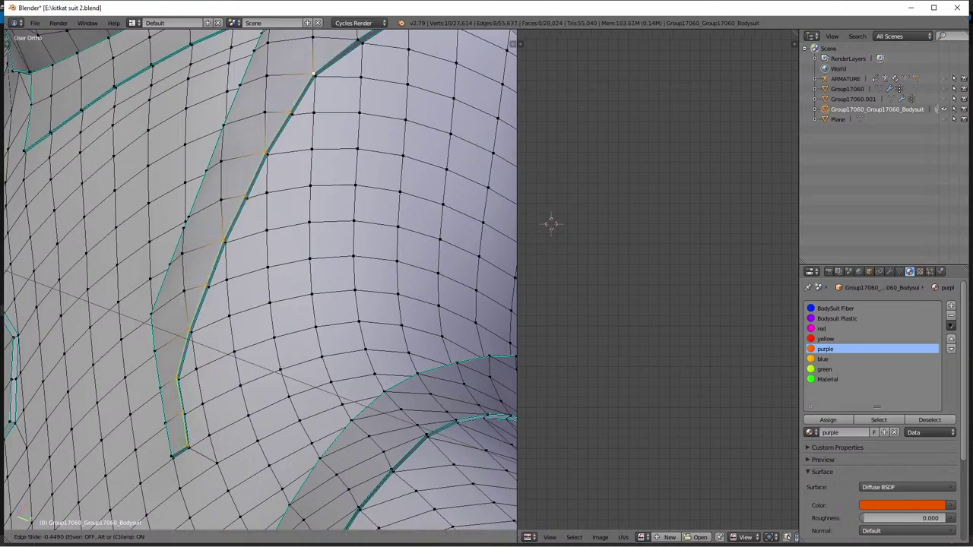
key("Return")
Vert-slide a single underarm seam vertex along its edge, discarding a four-vertex move
middle_click_drag(258, 281, 243, 266)
right_click(234, 272)
right_click(391, 259, "ctrl")
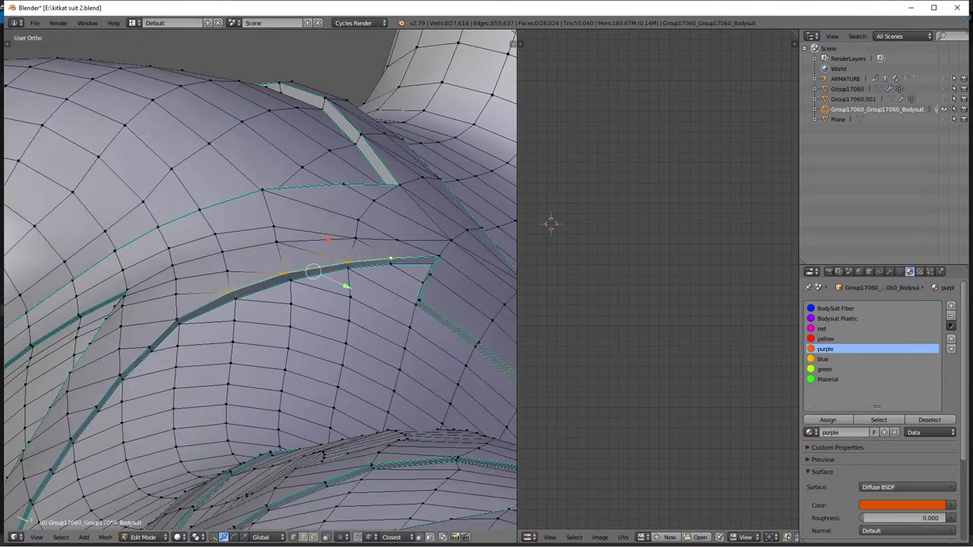
key("g")
key("Escape")
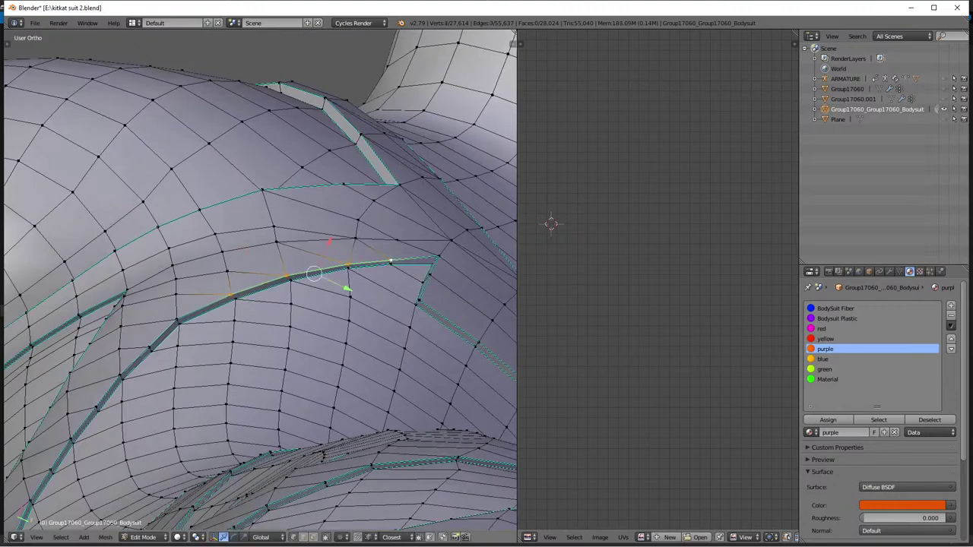
right_click(437, 258)
key("g")
key("Return")
Vert-slide another seam vertex, then check the result in Object Mode
middle_click_drag(434, 261, 395, 234)
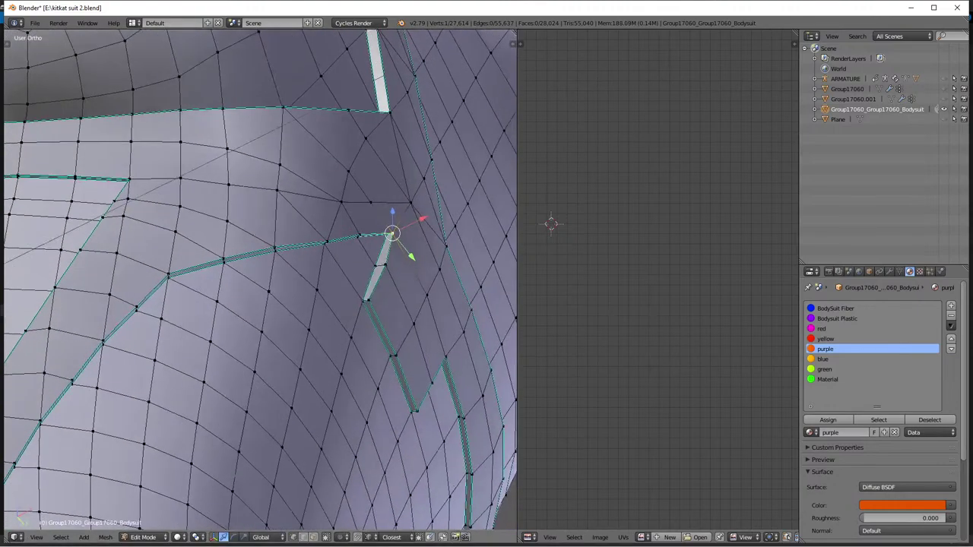
key("g")
key("g")
key("Return")
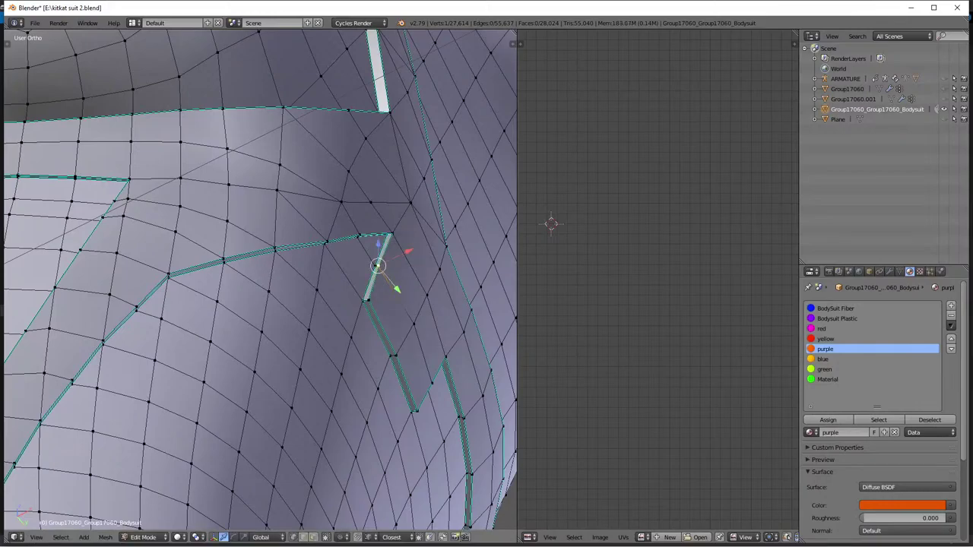
key("Tab")
middle_click_drag(395, 235, 299, 347)
Back in Edit Mode, move the selected seam vertex to a new position
key("Tab")
left_click(373, 347)
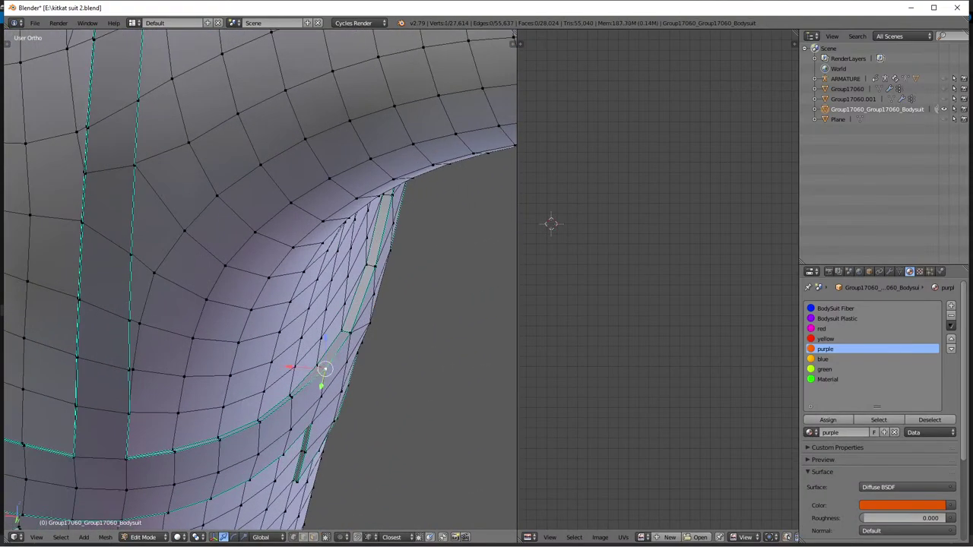
key("g")
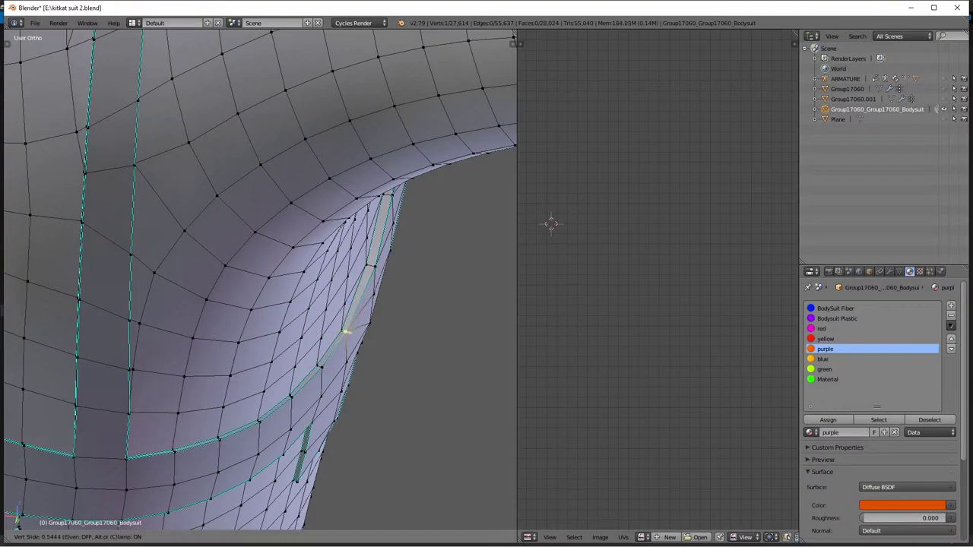
left_click(346, 332)
key("Tab")
key("Escape")
Slide the vertex along the seam edge and return to Object Mode showing the whole torso
middle_click_drag(346, 333, 397, 263)
key("g")
key("g")
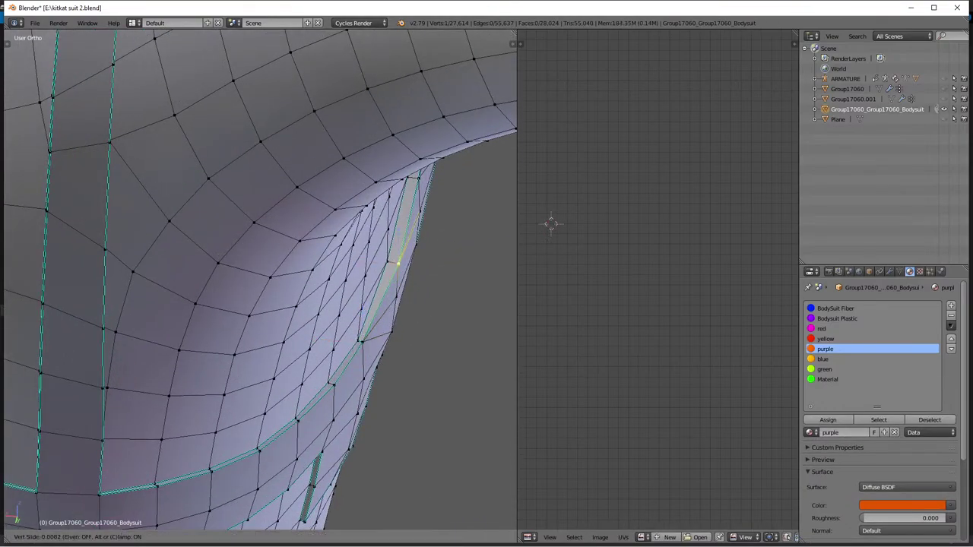
left_click(397, 263)
key("Tab")
scroll(259, 274, "down", 6)
middle_click_drag(259, 274, 288, 254)
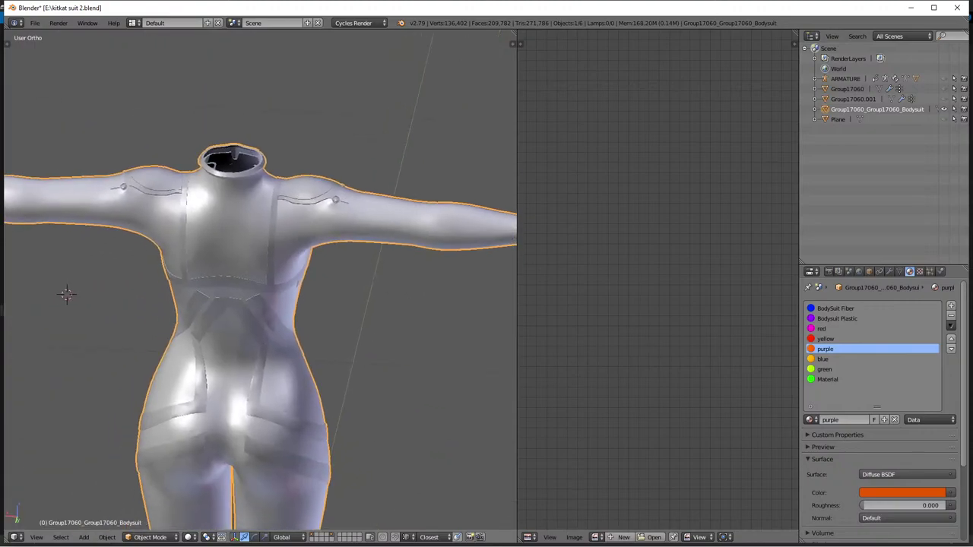
Orbit the bodysuit from side to back, briefly toggling into Edit Mode and back
scroll(66, 294, "down", 4)
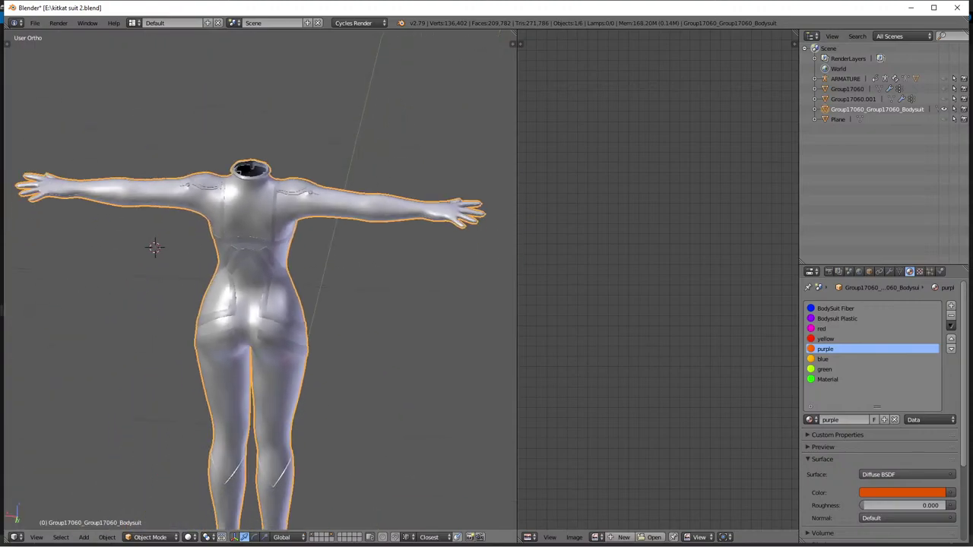
middle_click_drag(152, 245, 185, 289)
key("Tab")
left_click(228, 331)
scroll(551, 223, "up", 4)
scroll(369, 321, "up", 3)
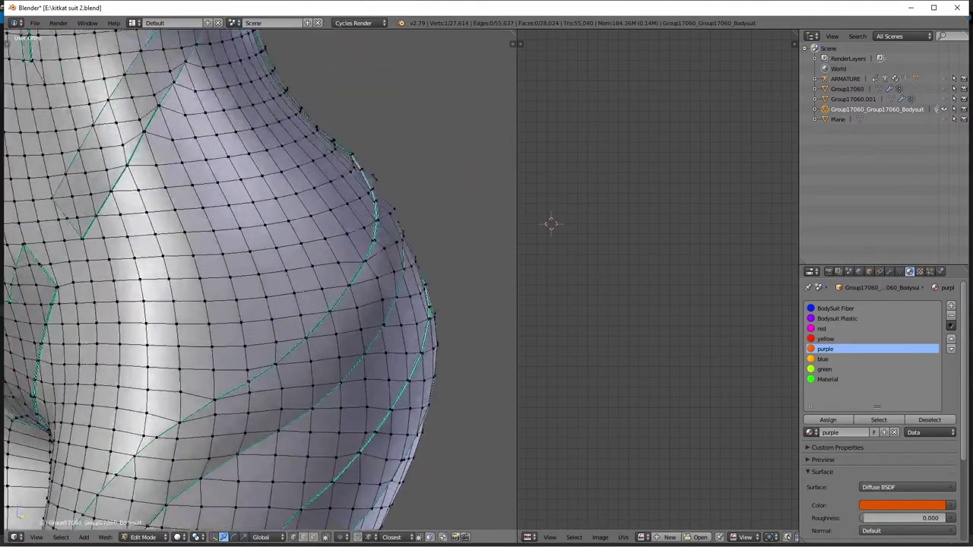
key("Tab")
left_click(304, 321)
middle_click_drag(304, 321, 228, 251)
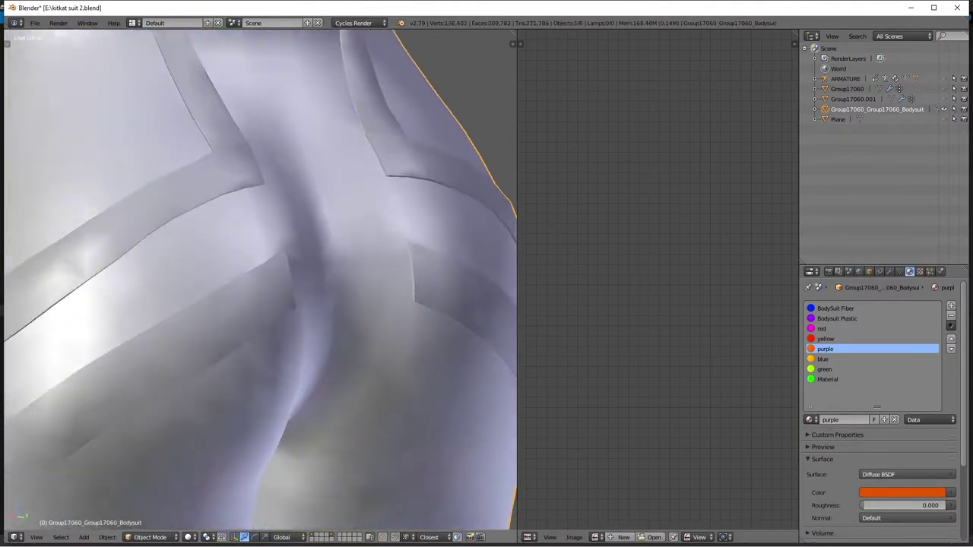
scroll(228, 250, "down", 2)
Show the Object Data properties (Auto Smooth, one UVMap) and bring the thighs and knees into view
left_click(899, 272)
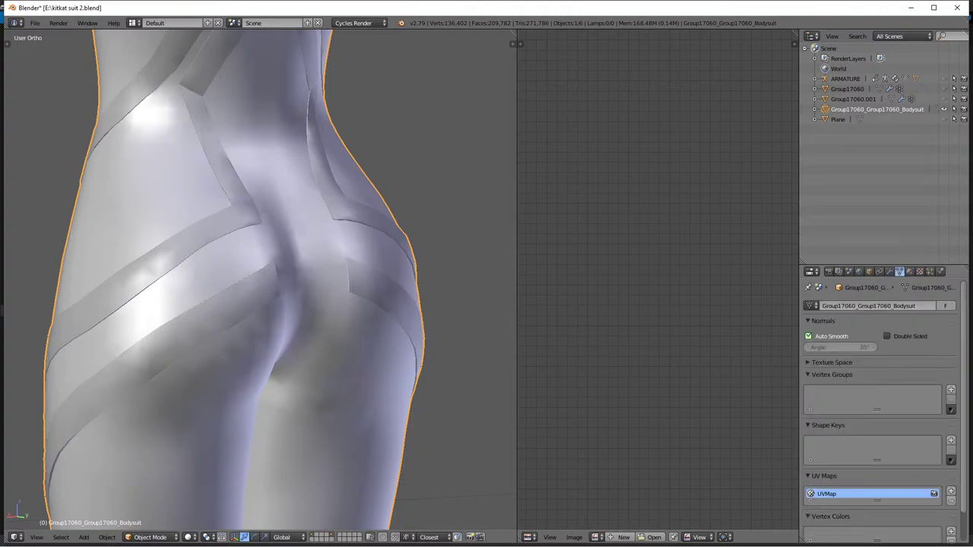
key("Tab")
middle_click_drag(228, 251, 380, 251)
key("Tab")
middle_click_drag(379, 161, 445, 91, "shift")
scroll(445, 91, "up", 5)
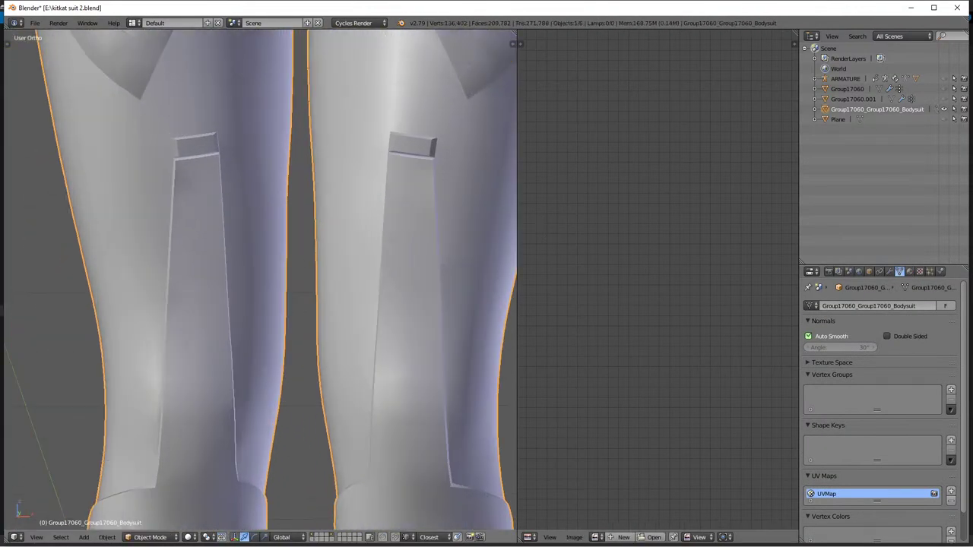
scroll(260, 279, "down", 4)
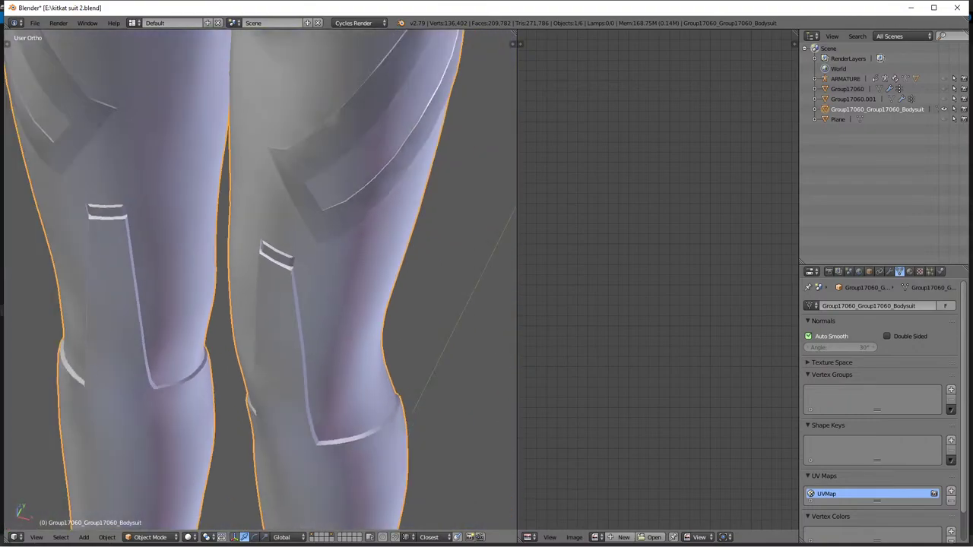
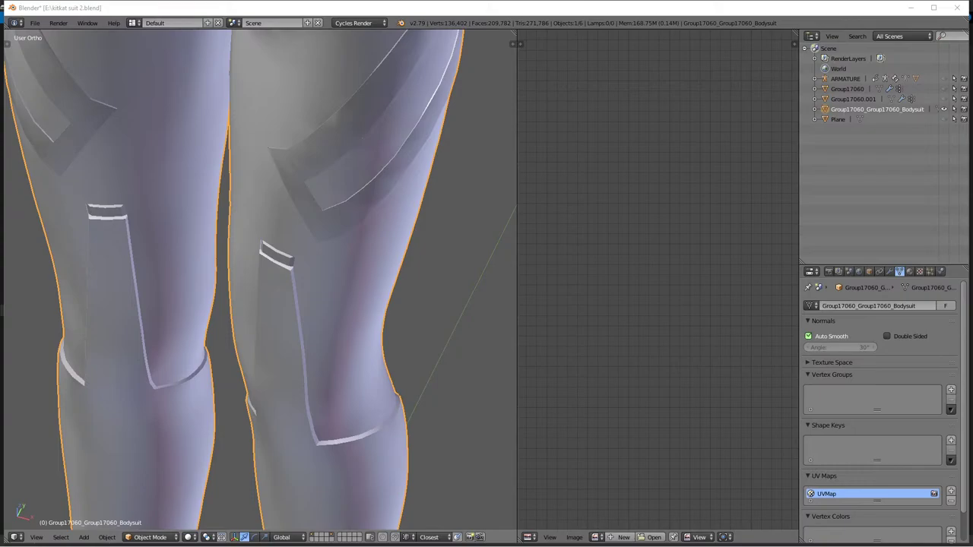
Zoom in on the bodysuit's hips from the side and screenshot that region
scroll(259, 281, "down", 2)
middle_click_drag(258, 282, 259, 395, "shift")
scroll(258, 281, "up", 3)
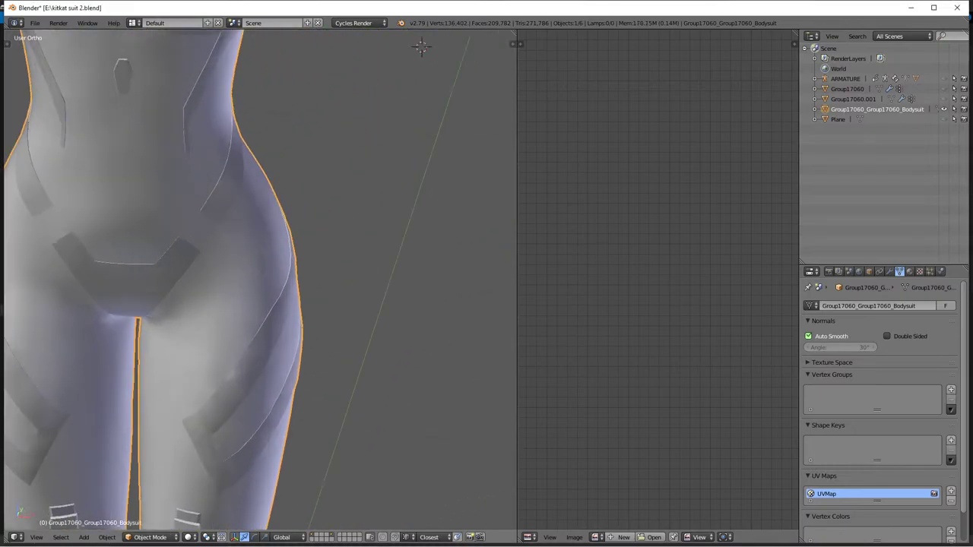
middle_click_drag(422, 47, 456, 38)
key("super+shift+s")
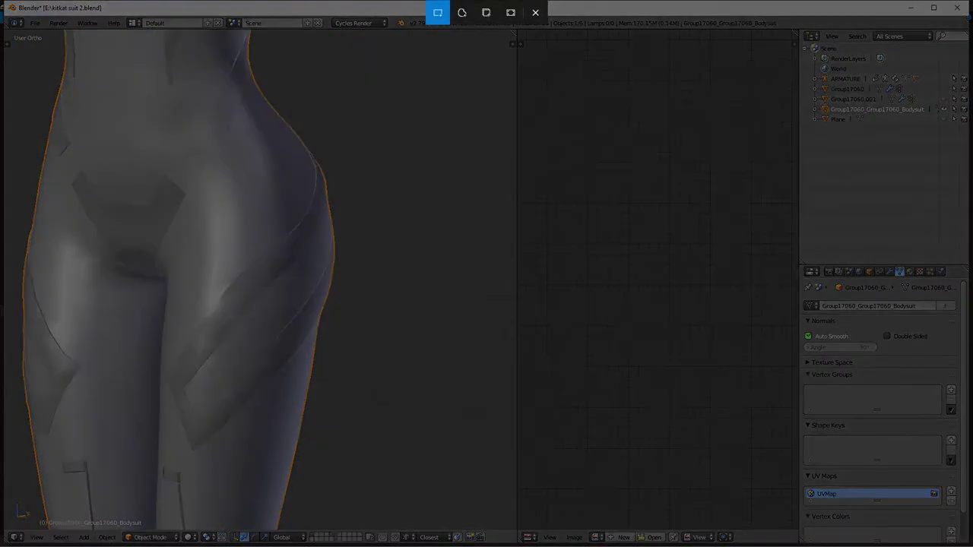
key("Escape")
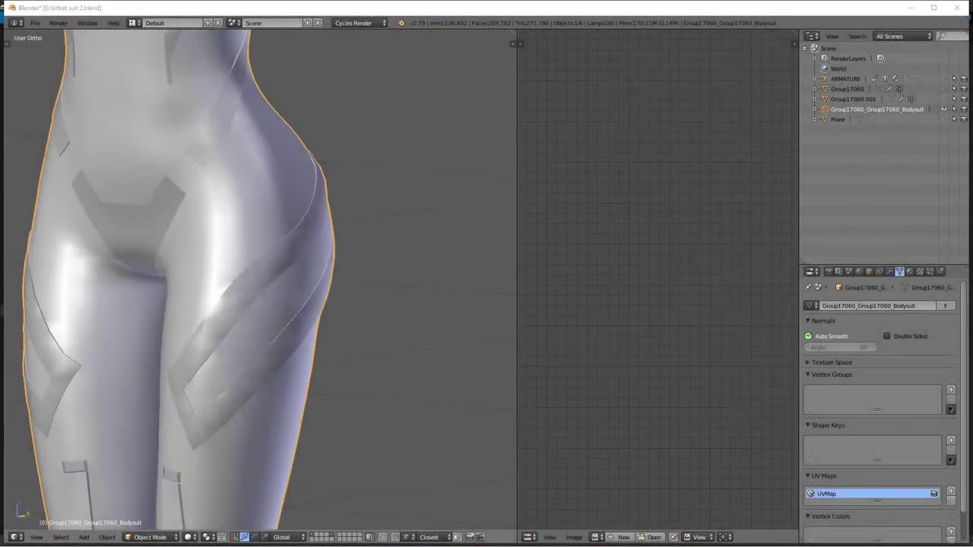
key("super+shift+s")
left_click_drag(5, 60, 427, 461)
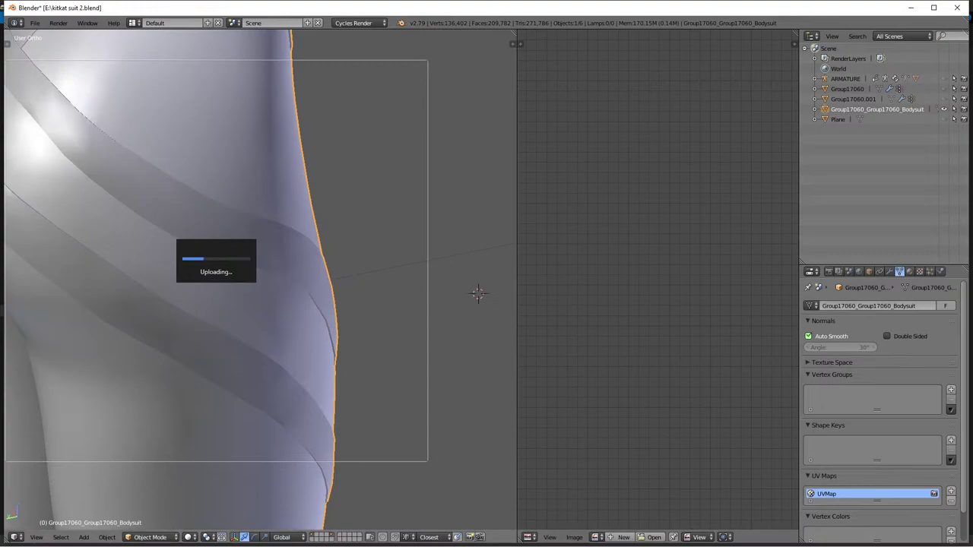
Unhide the armature, turn to a front view of the upper body, and expand ARMATURE in the Outliner
scroll(478, 293, "down", 6)
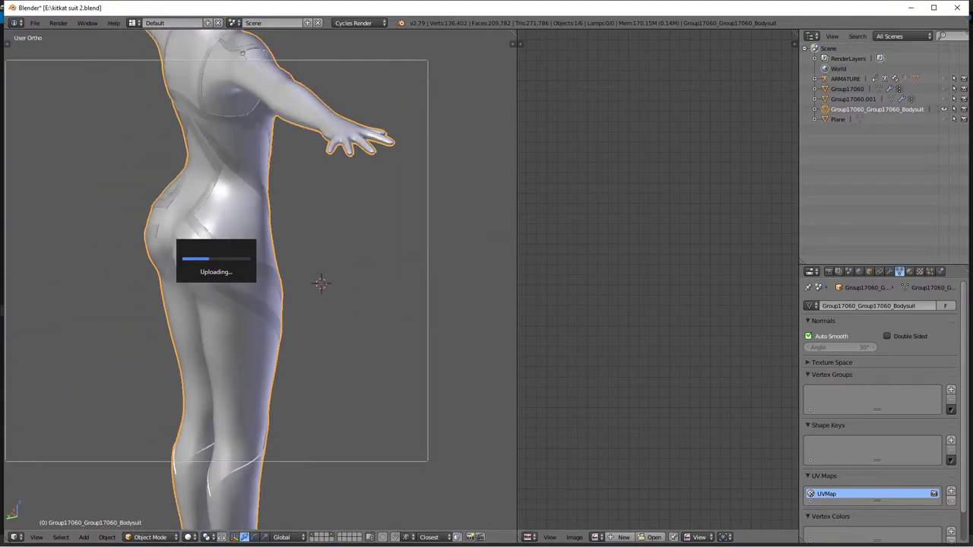
key("alt+h")
middle_click_drag(304, 288, 364, 289)
scroll(259, 228, "up", 4)
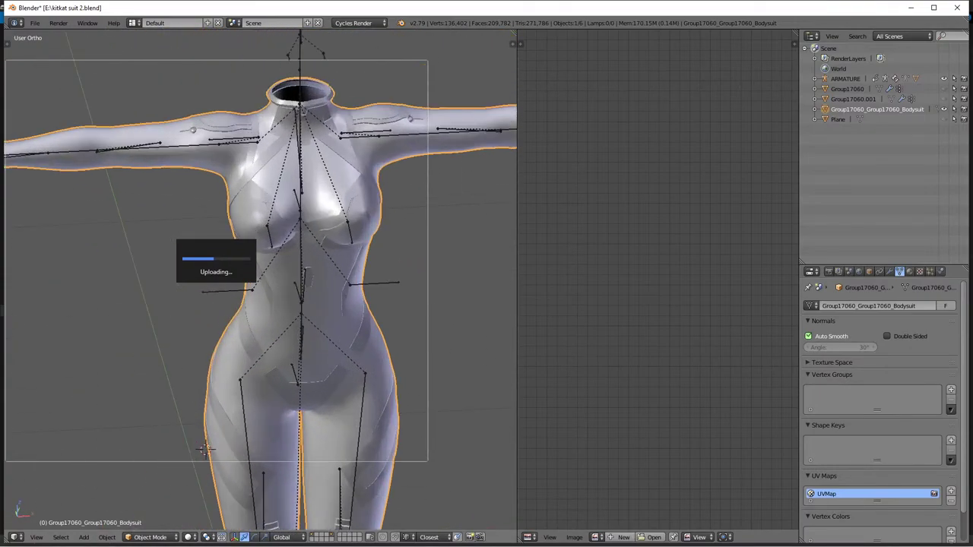
middle_click_drag(304, 228, 228, 243, "shift")
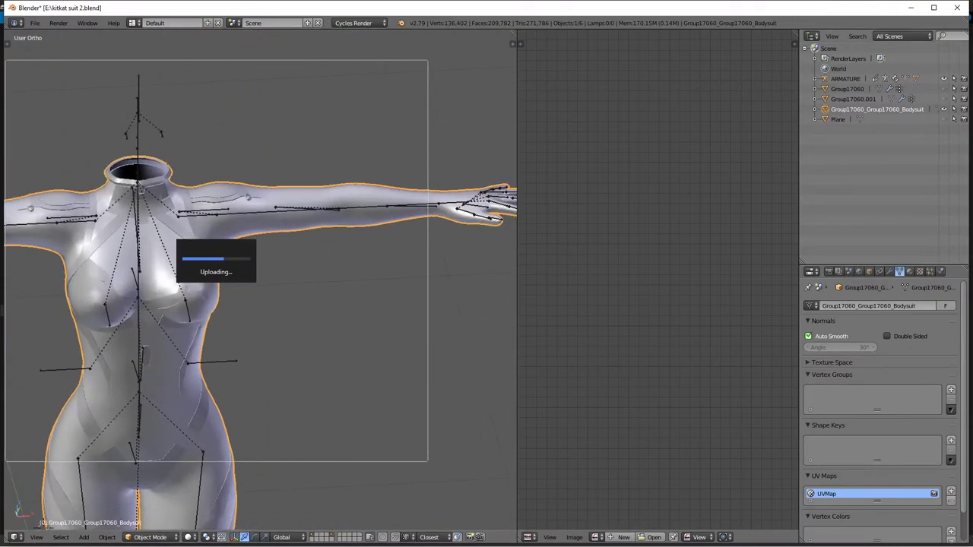
left_click(815, 78)
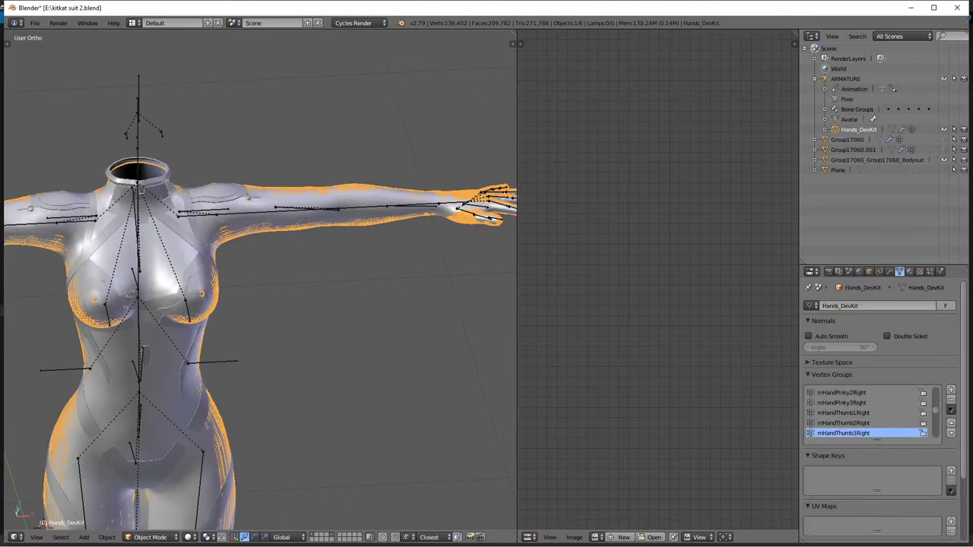
Transfer Hands_DevKit weights to the bodysuit with Nearest Face Interpolated mapping and By Name source layers
key("ctrl+Tab")
key("t")
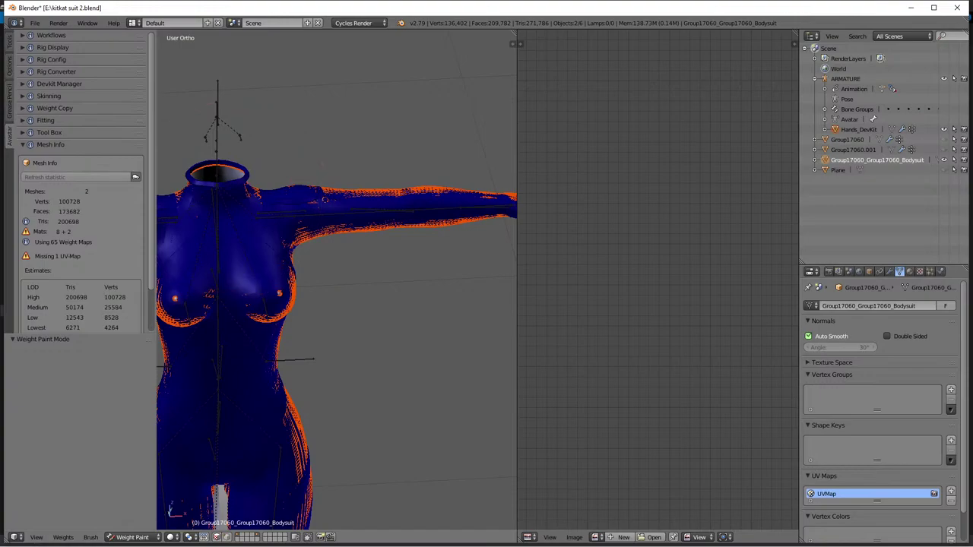
left_click(50, 144)
left_click(9, 53)
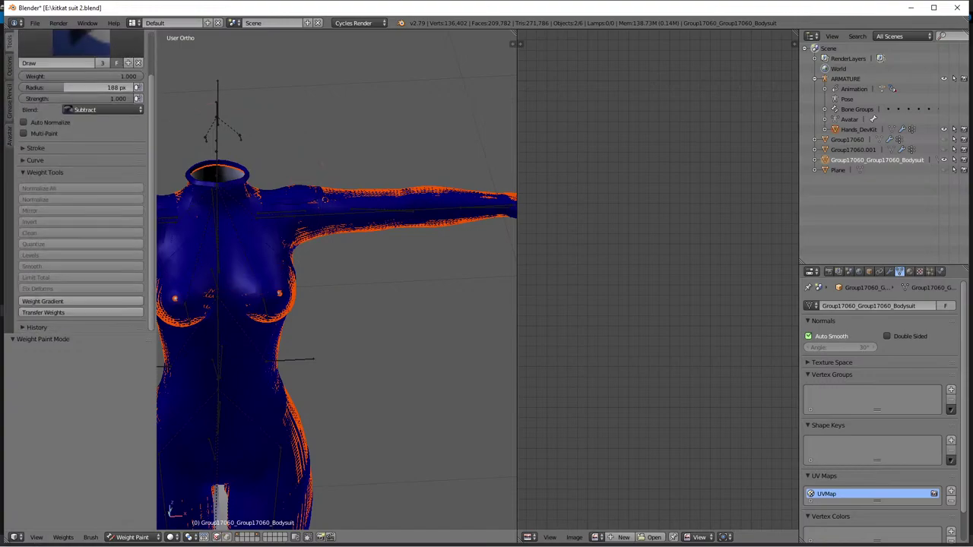
left_click(43, 313)
left_click(106, 393)
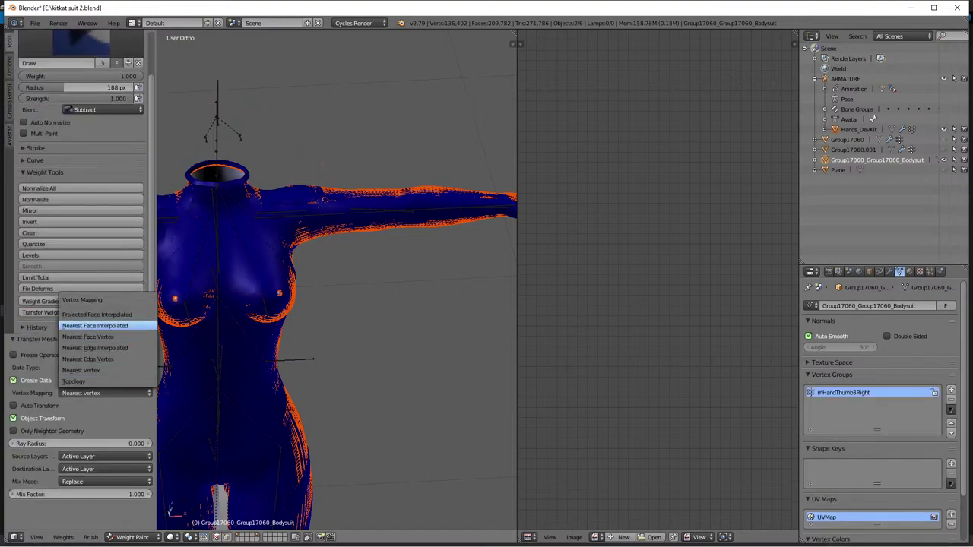
left_click(106, 325)
left_click(107, 456)
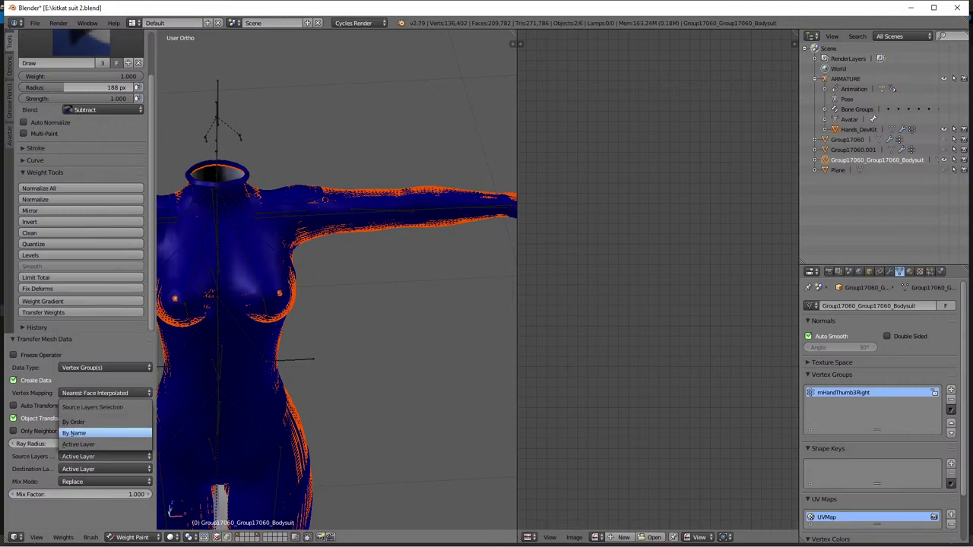
left_click(73, 432)
Back in Object Mode, run Avatar Tool Box Clean Weightmaps to remove empty weight maps
key("ctrl+Tab")
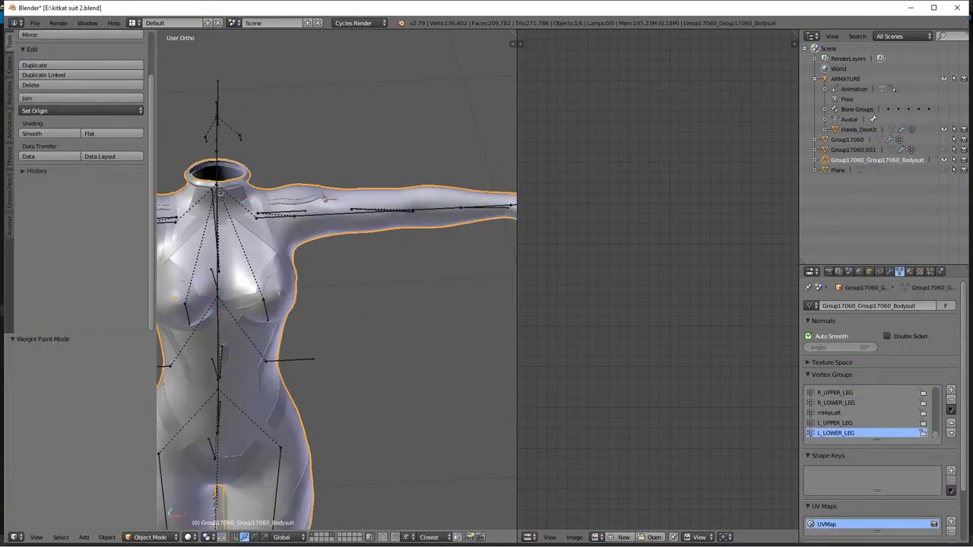
middle_click_drag(166, 420, 183, 401, "shift")
left_click(9, 226)
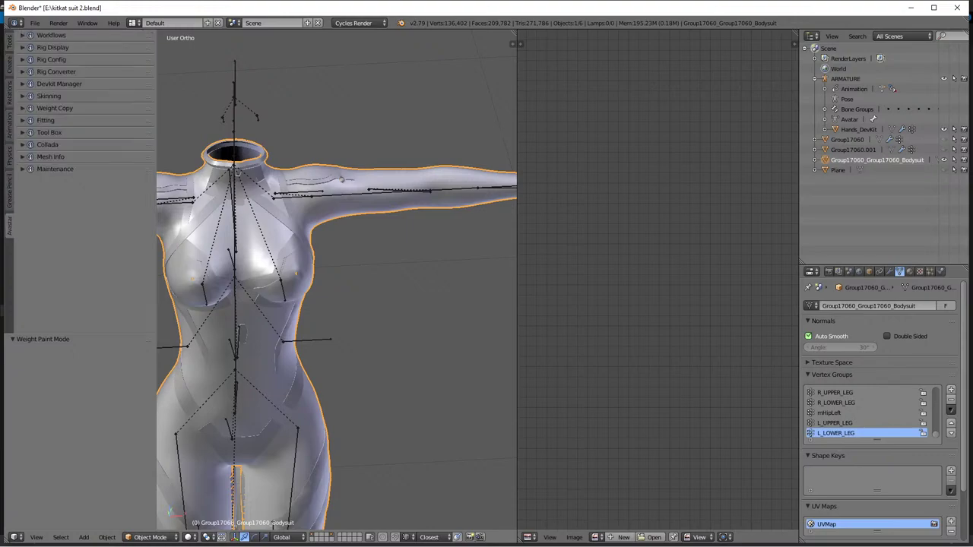
left_click(49, 133)
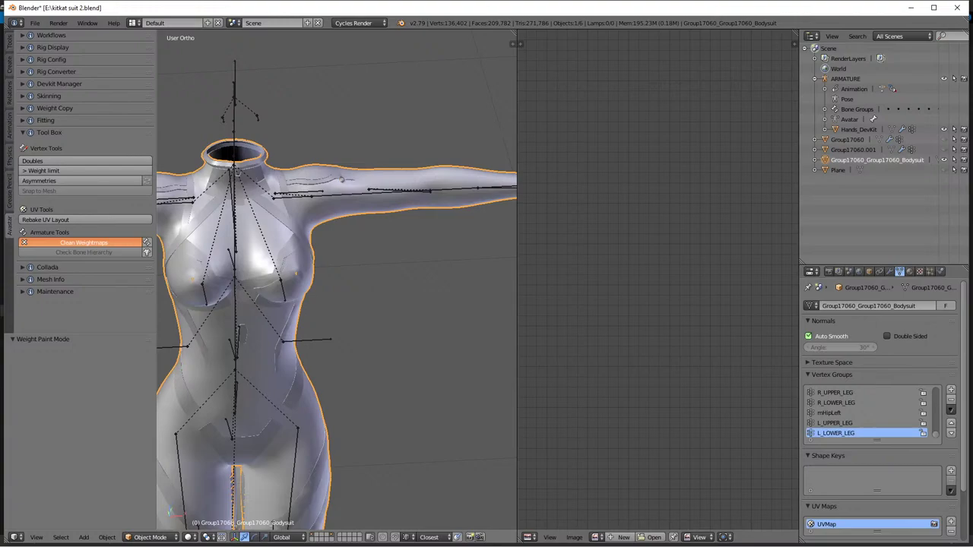
left_click(83, 243)
Test-rotate an arm bone in Pose Mode, then cancel the rotation
scroll(337, 288, "down", 3)
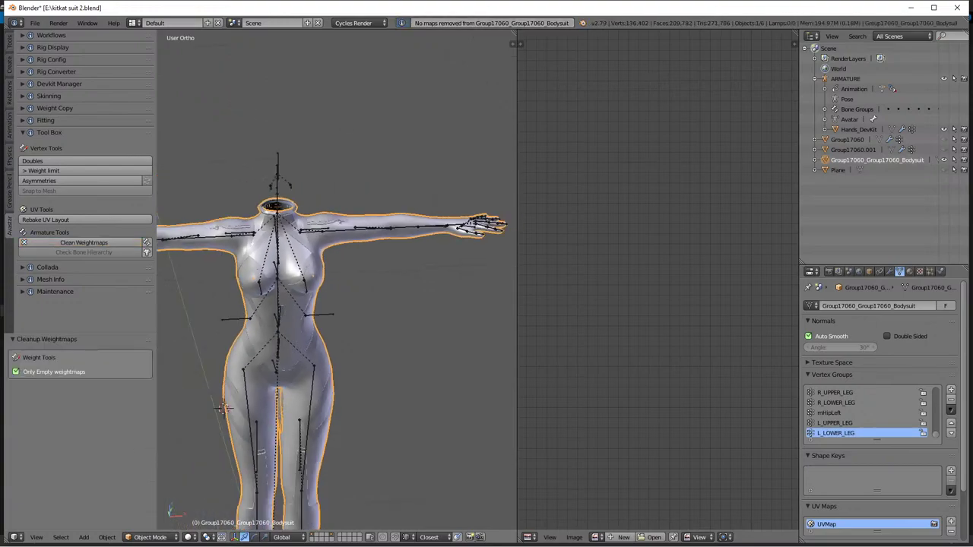
scroll(293, 250, "up", 3)
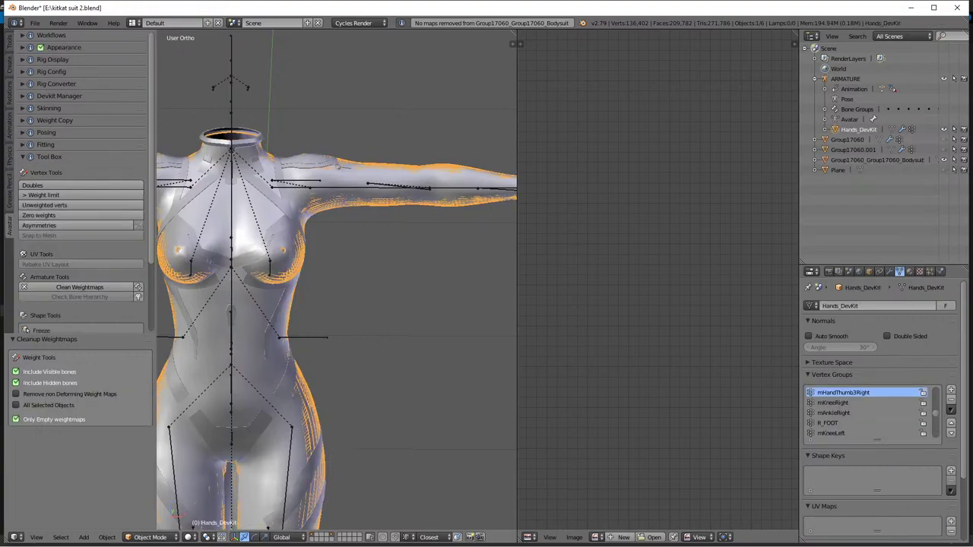
key("Tab")
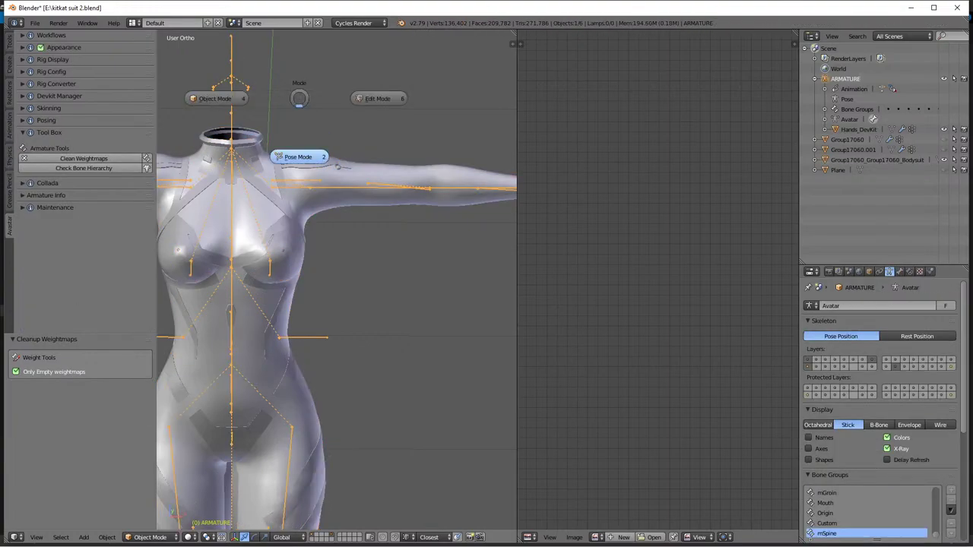
left_click(297, 157)
key("r")
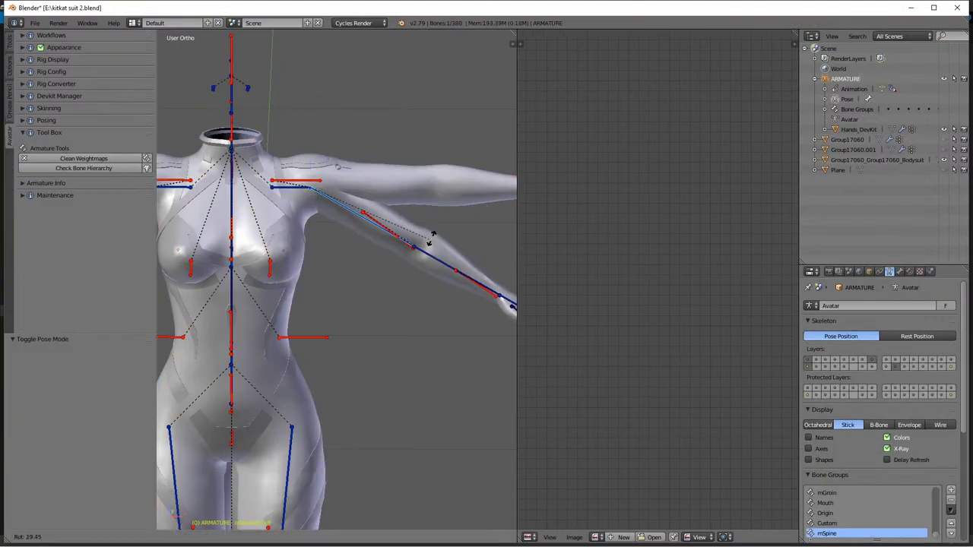
key("Escape")
Apply Limit Total and Smooth to all bodysuit vertex weights, then return to Object Mode
left_click(876, 159)
key("ctrl+Tab")
key("v")
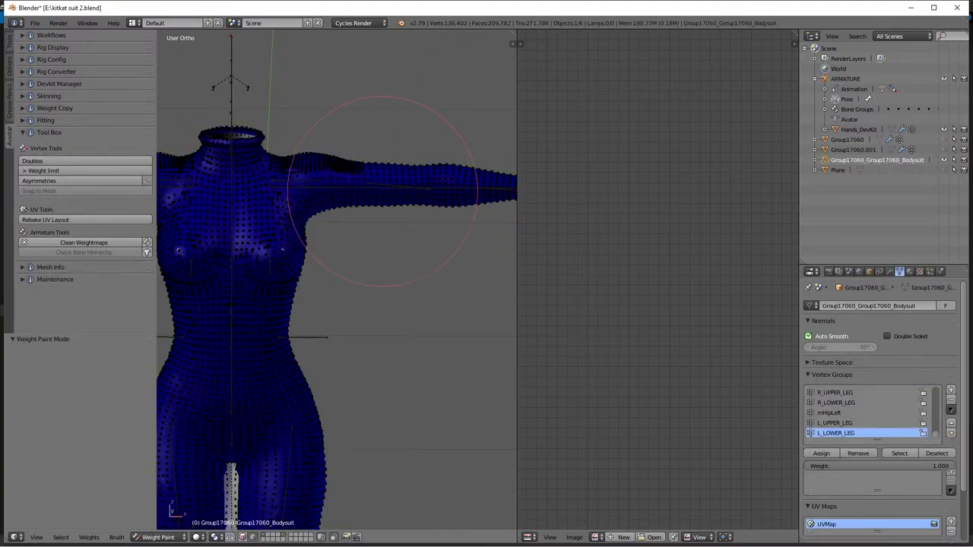
key("a")
left_click(8, 39)
scroll(76, 228, "down", 3)
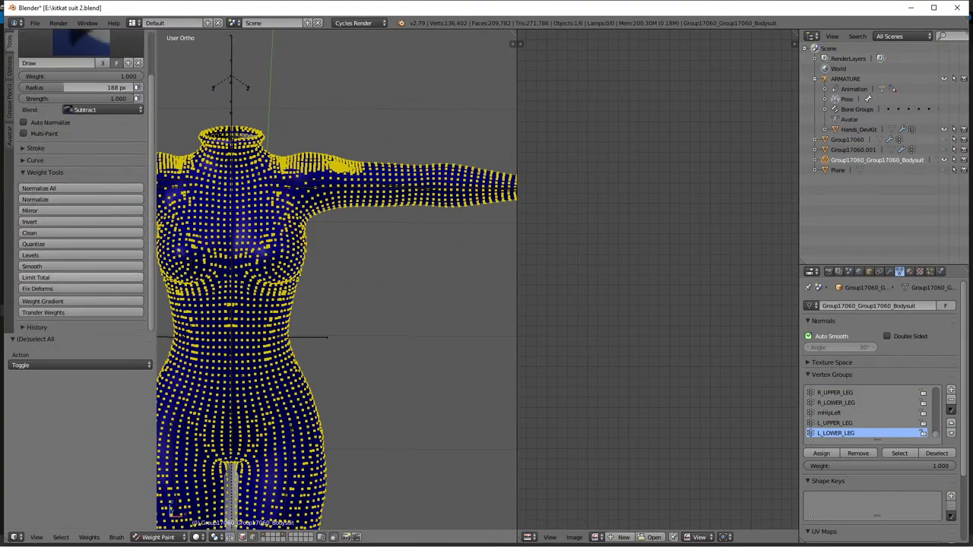
left_click(81, 278)
left_click(80, 266)
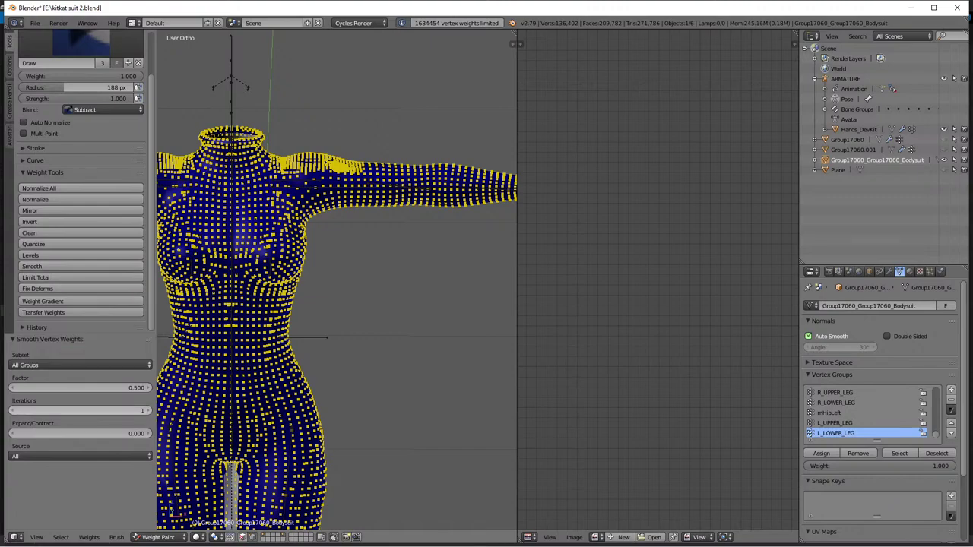
key("Tab")
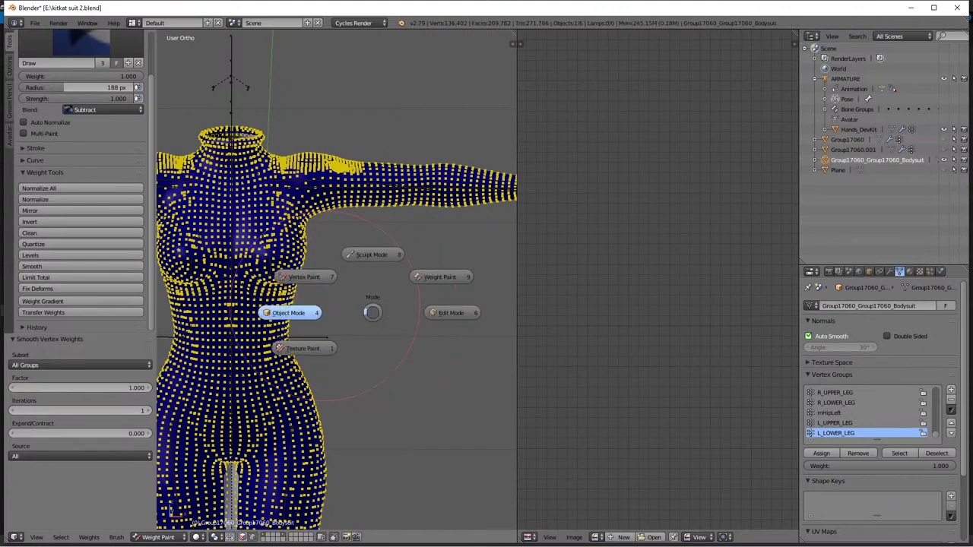
left_click(291, 311)
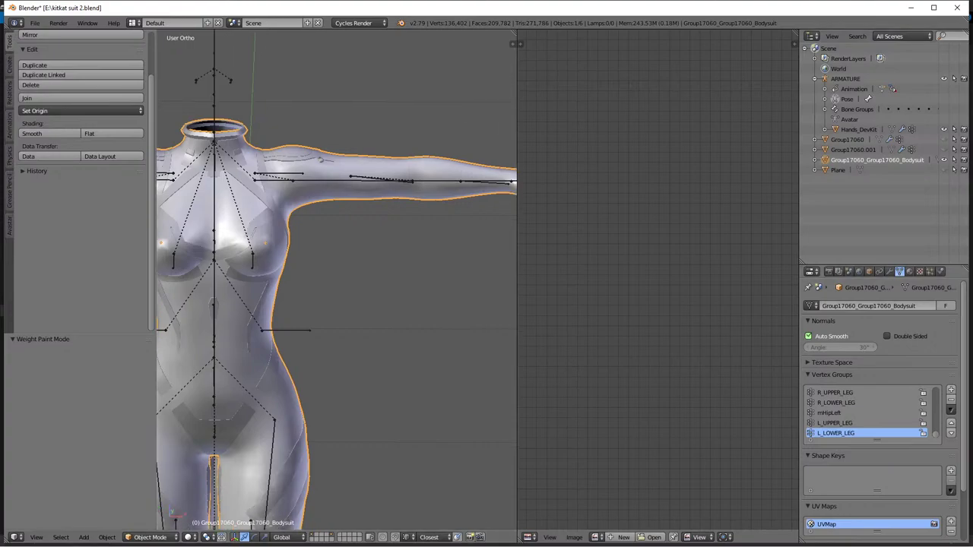
left_click(889, 271)
Add an Armature modifier to the bodysuit with ARMATURE as its object
left_click(882, 305)
left_click(844, 329)
left_click(843, 361)
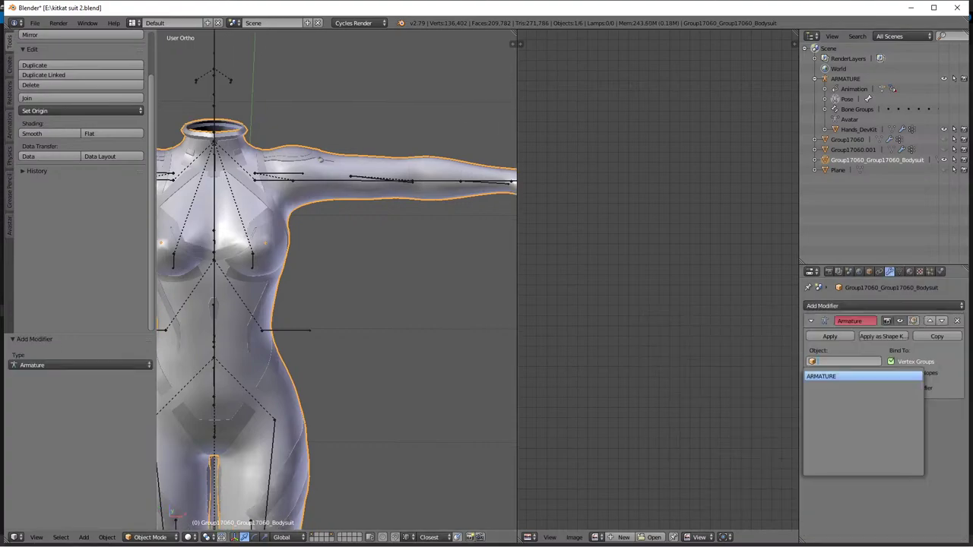
left_click(836, 376)
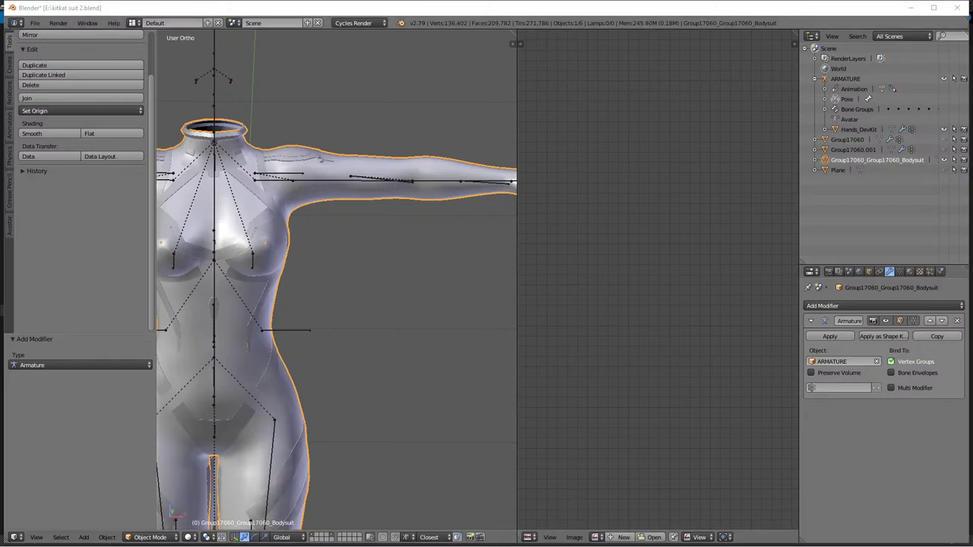
Maximize the view, select the LEFT_PEC bone in Pose Mode, and move it to test deformation
key("t")
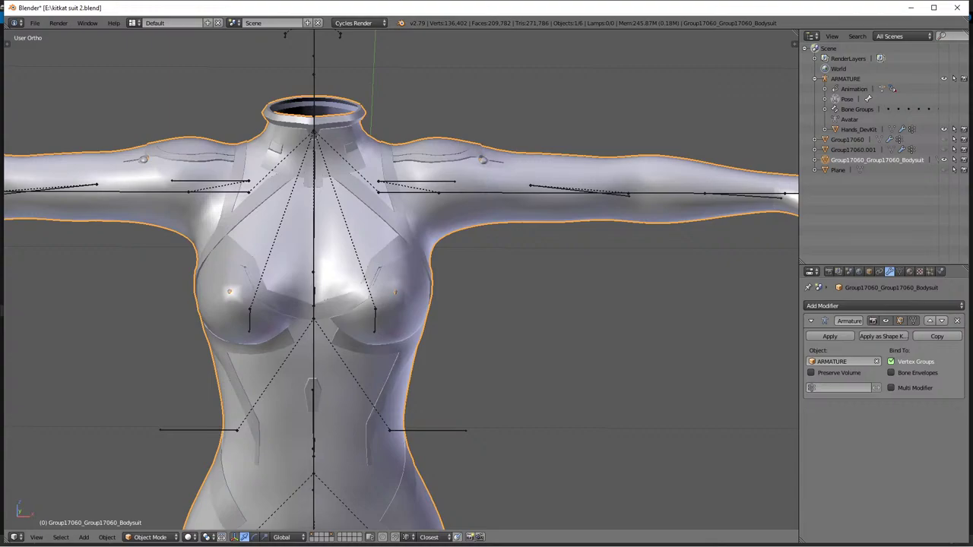
scroll(400, 280, "up", 2)
scroll(401, 280, "down", 3)
scroll(400, 280, "up", 1)
key("a")
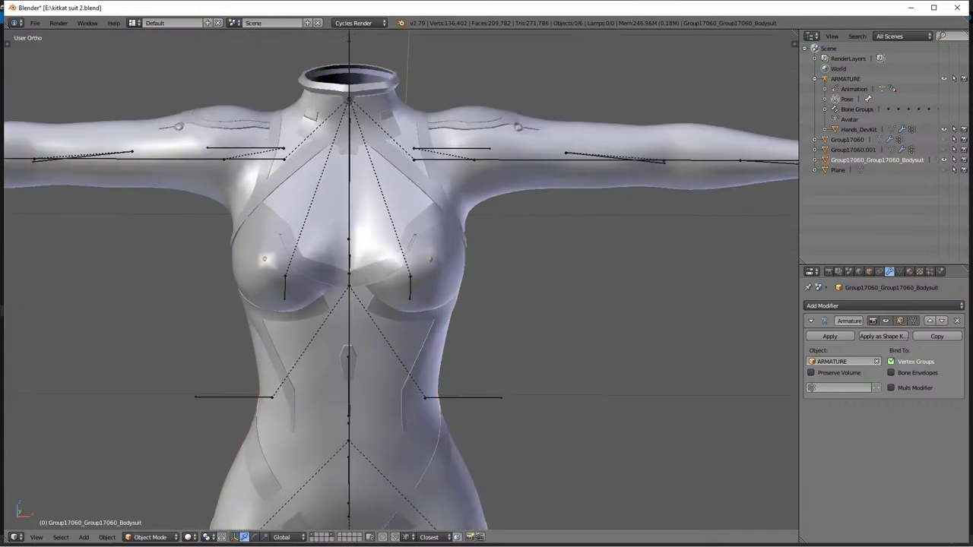
right_click(411, 283)
key("ctrl+Tab")
key("g")
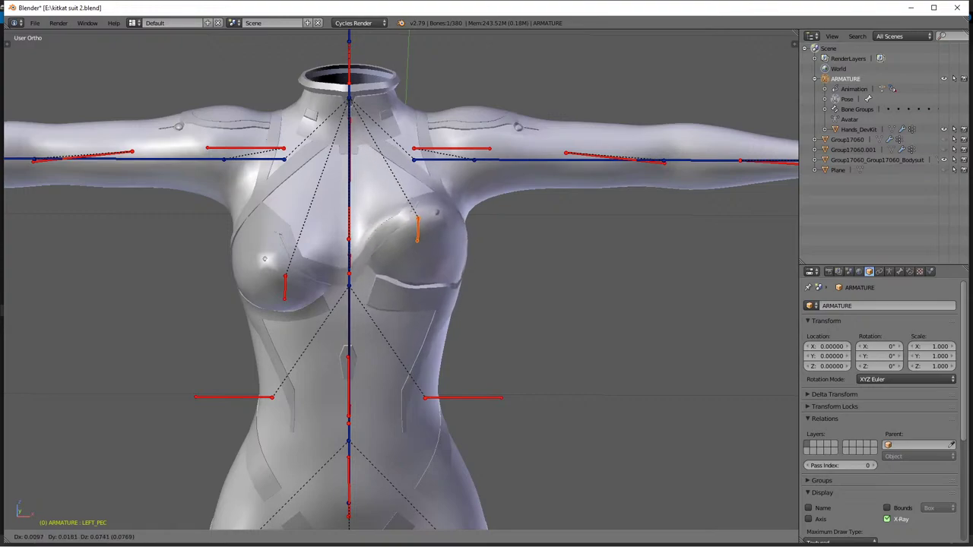
Confirm the LEFT_PEC bone's moved position and inspect the chest deformation in wireframe and solid
key("Return")
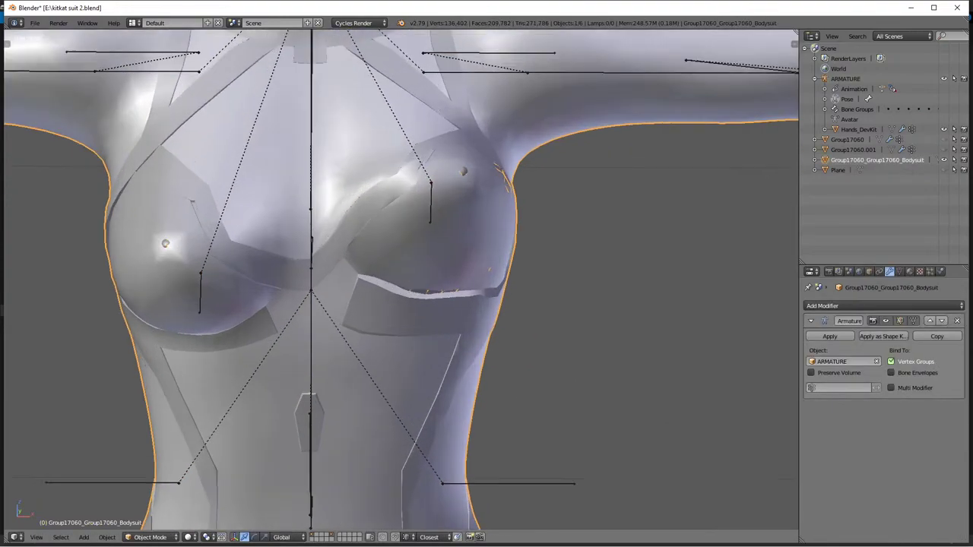
scroll(400, 280, "up", 5)
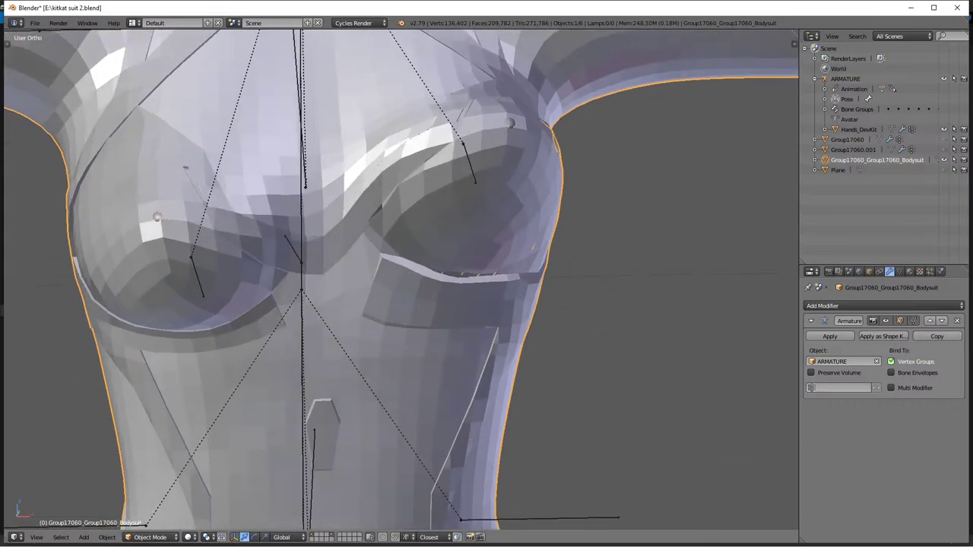
scroll(193, 196, "down", 3)
key("z")
scroll(380, 228, "up", 4)
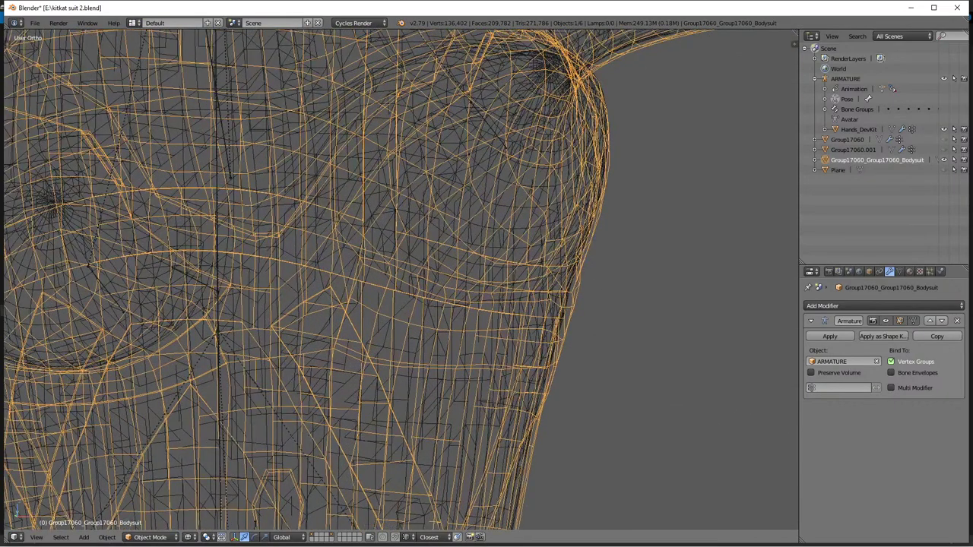
key("z")
In Edit Mode, compare chest band vertex weights and raise one's LEFT_PEC weight to about 0.29
key("Tab")
key("a")
scroll(400, 280, "down", 4)
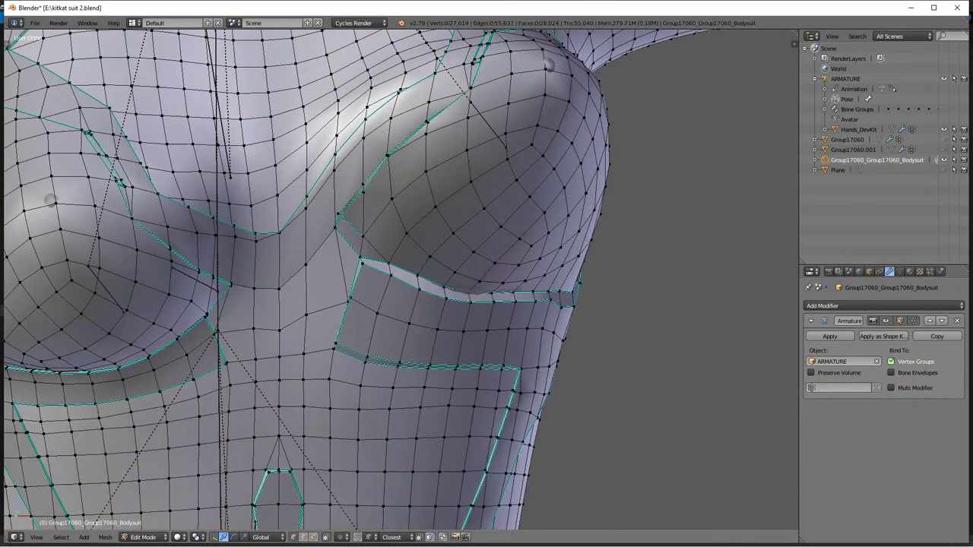
middle_click_drag(401, 280, 487, 270)
scroll(410, 262, "up", 3)
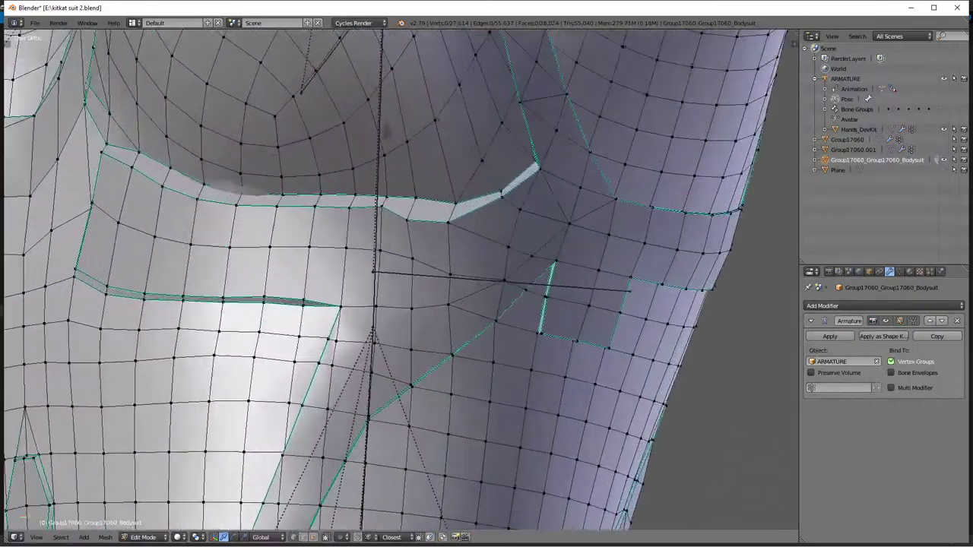
right_click(413, 261)
scroll(399, 342, "up", 2)
key("n")
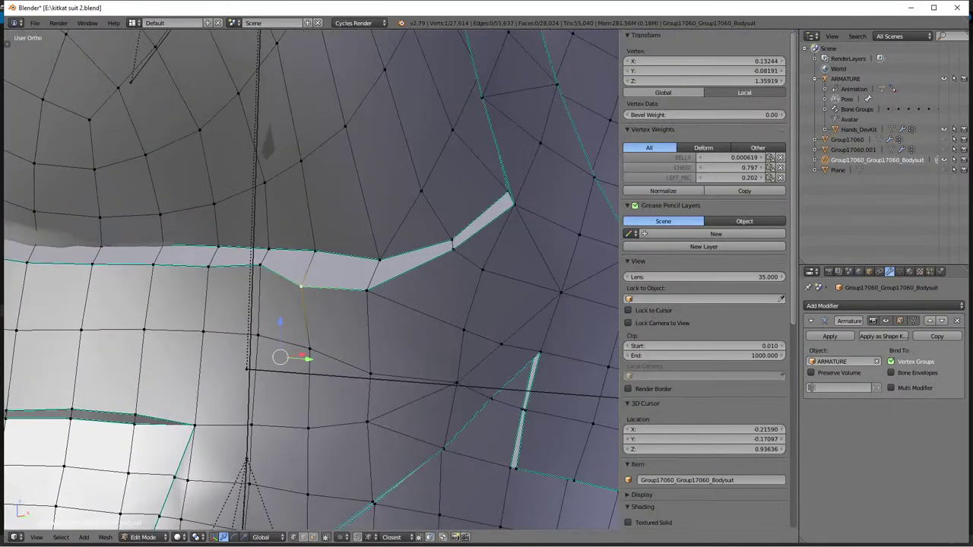
right_click(314, 251)
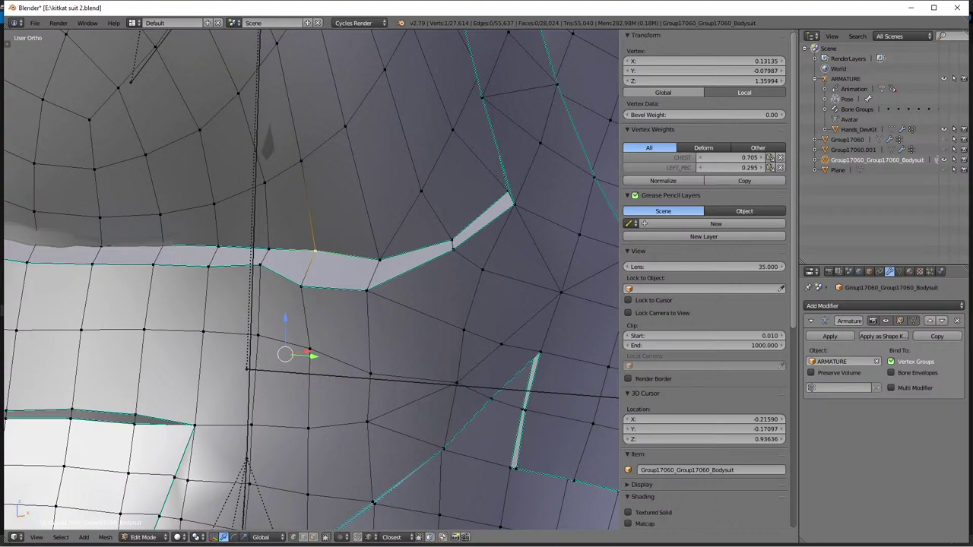
right_click(302, 287)
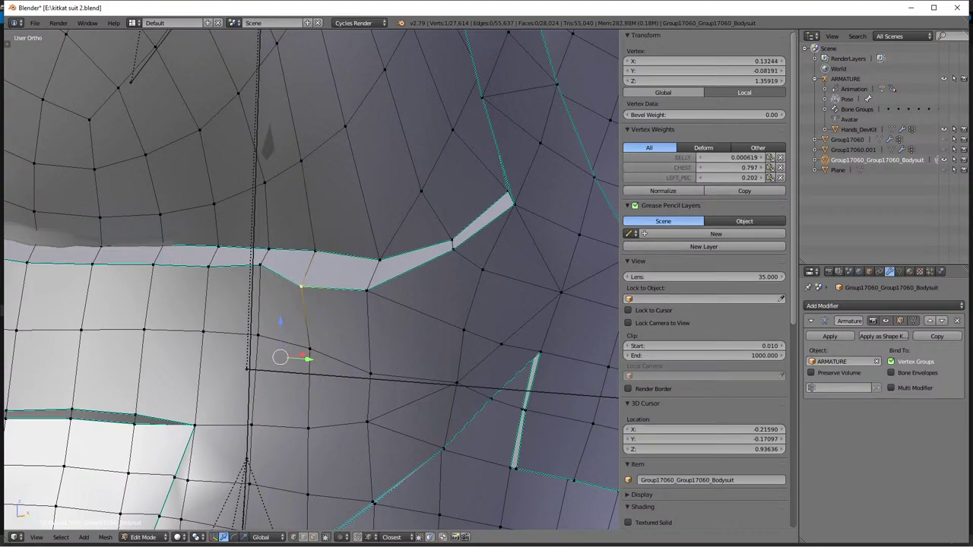
right_click(314, 250)
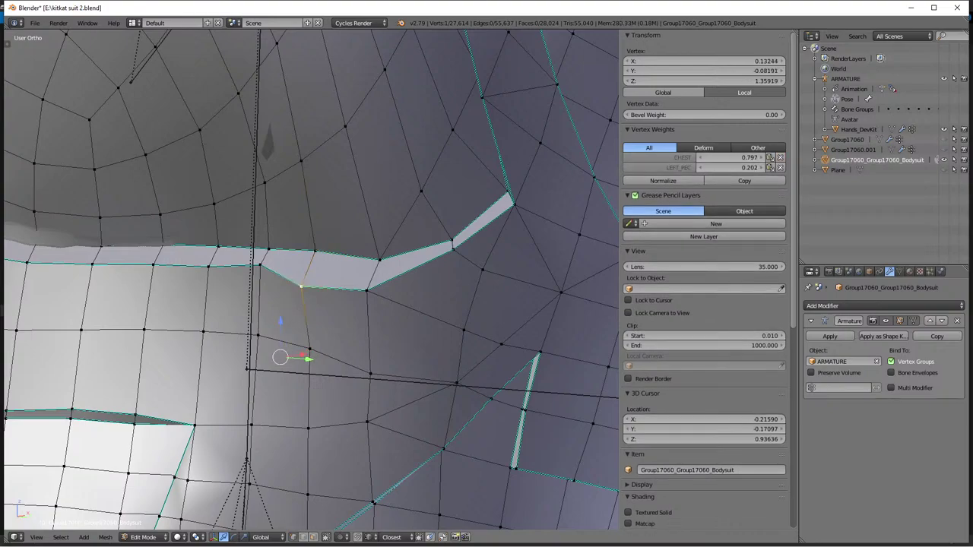
right_click(302, 286)
left_click_drag(730, 167, 742, 167)
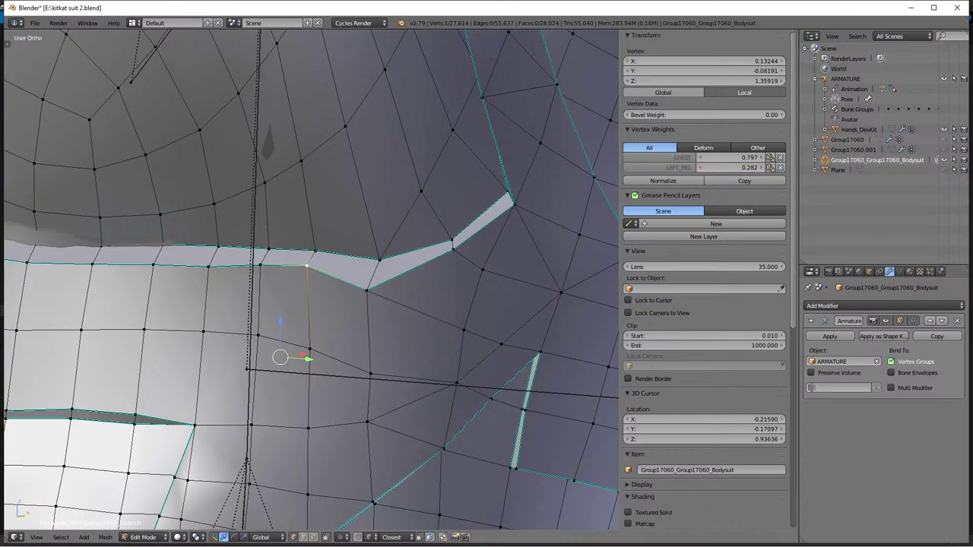
Adjust more left band vertices, raising one LEFT_PEC weight to 0.260 and lowering another to 0.419
right_click(379, 259)
mouse_move(730, 168)
left_mouse_down()
mouse_move(743, 177)
mouse_move(737, 157)
mouse_move(734, 177)
left_mouse_up()
right_click(365, 289)
right_click(451, 242)
right_click(454, 245)
middle_click_drag(311, 279, 411, 251)
scroll(311, 280, "up", 2)
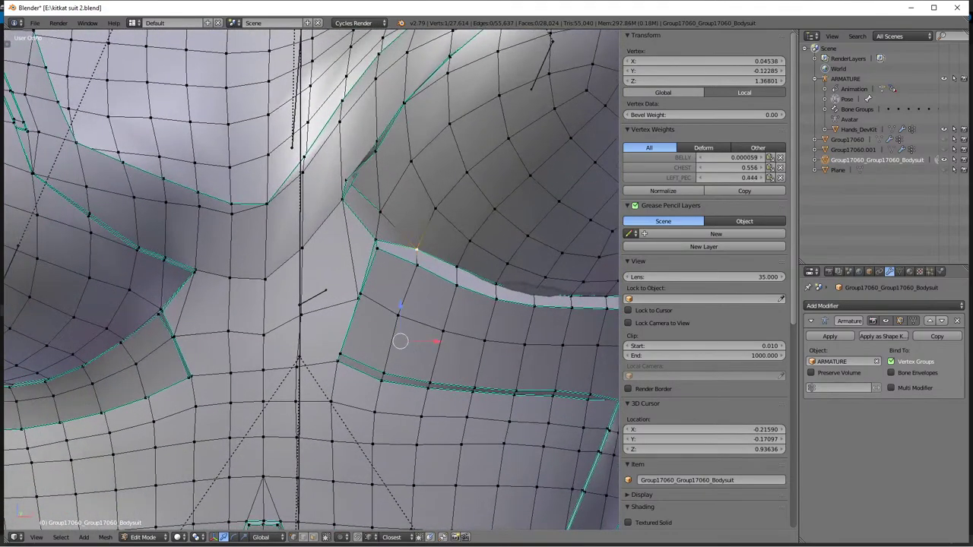
left_click_drag(730, 177, 729, 177)
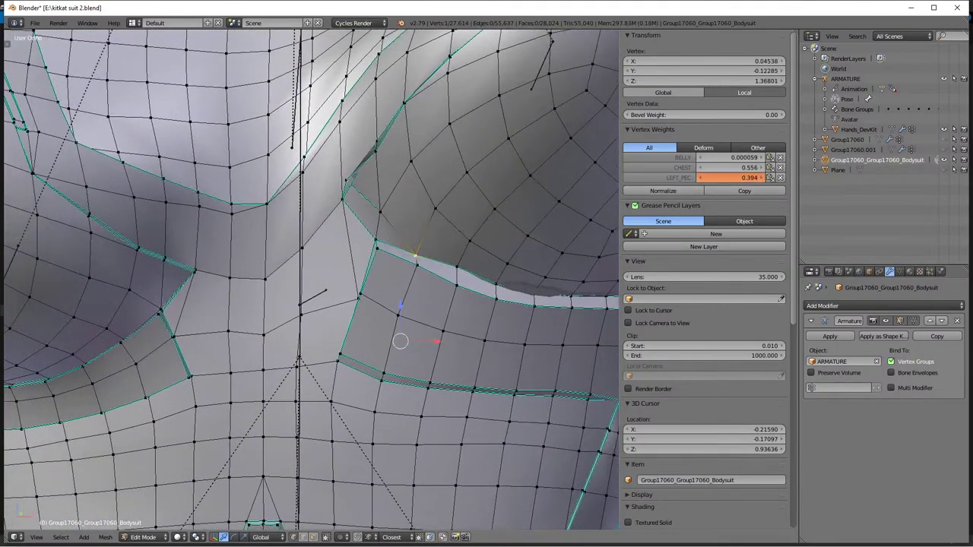
right_click(456, 266)
left_click_drag(730, 168, 711, 167)
Set the outer band vertices' LEFT_PEC weights to 0.438 and 0.422
middle_click_drag(312, 281, 274, 281)
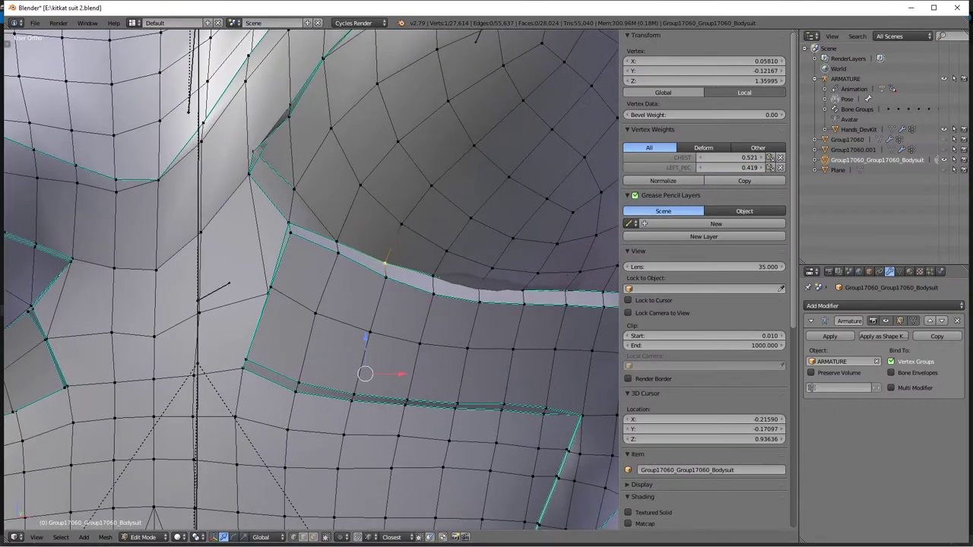
scroll(311, 279, "down", 6)
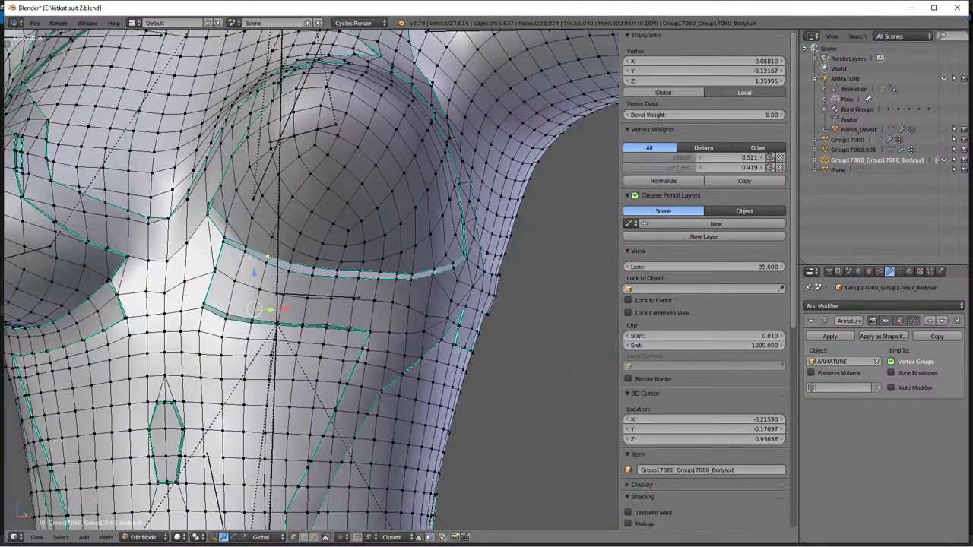
scroll(311, 278, "down", 2)
scroll(311, 279, "up", 8)
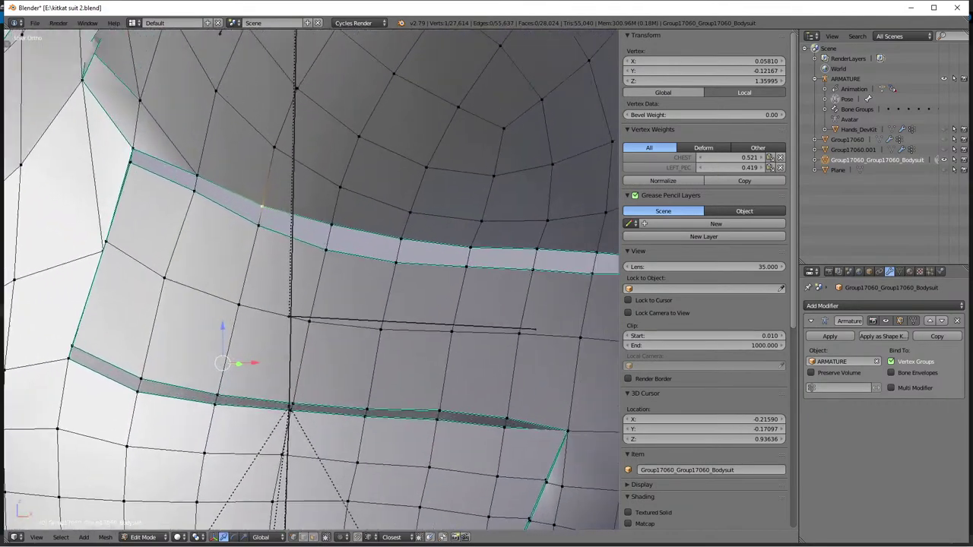
right_click(326, 249)
left_click_drag(730, 188, 734, 187)
right_click(398, 252)
scroll(312, 280, "down", 4)
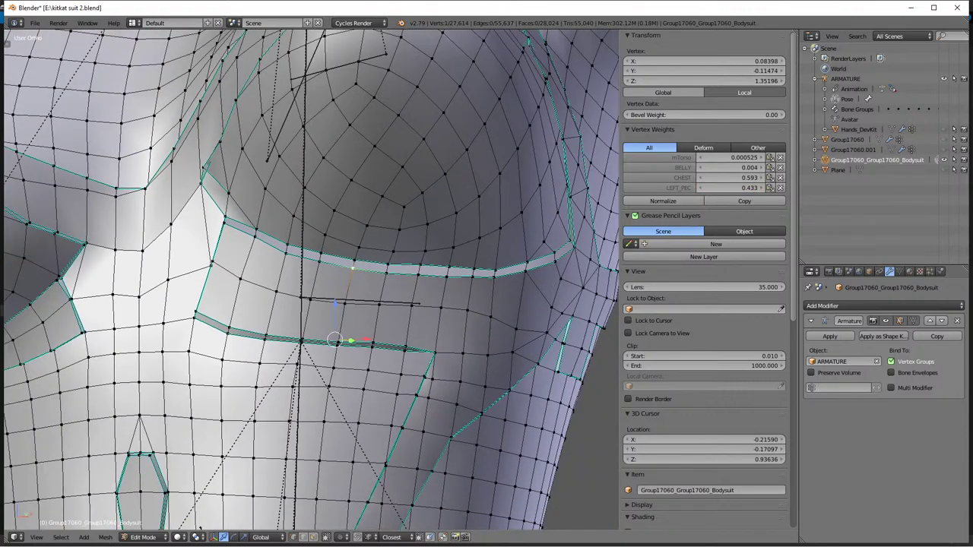
scroll(311, 280, "up", 4)
right_click(499, 254)
left_click_drag(734, 167, 728, 167)
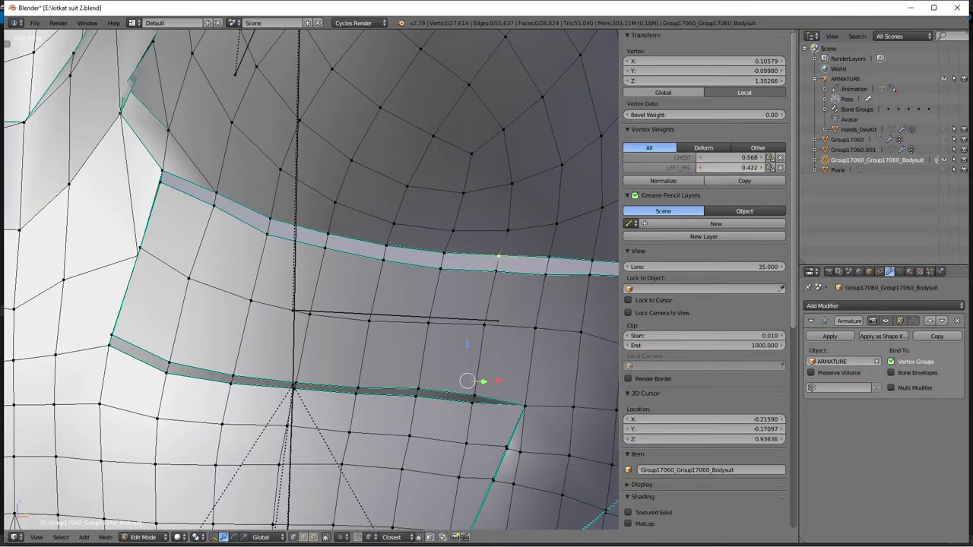
scroll(311, 280, "down", 5)
scroll(312, 279, "up", 3)
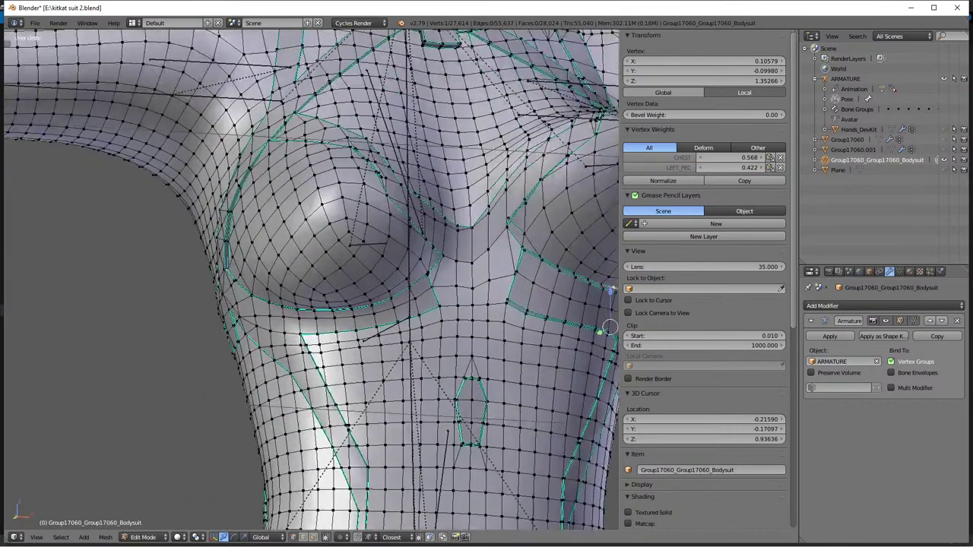
Leave Edit Mode, copy the armature's current pose, and reselect the bodysuit
key("Tab")
key("ctrl+Tab")
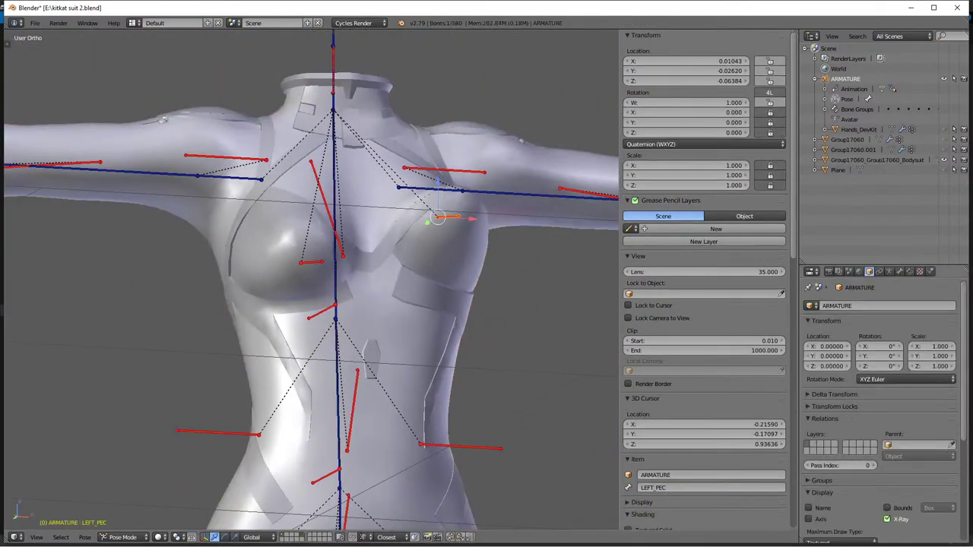
key("ctrl+c")
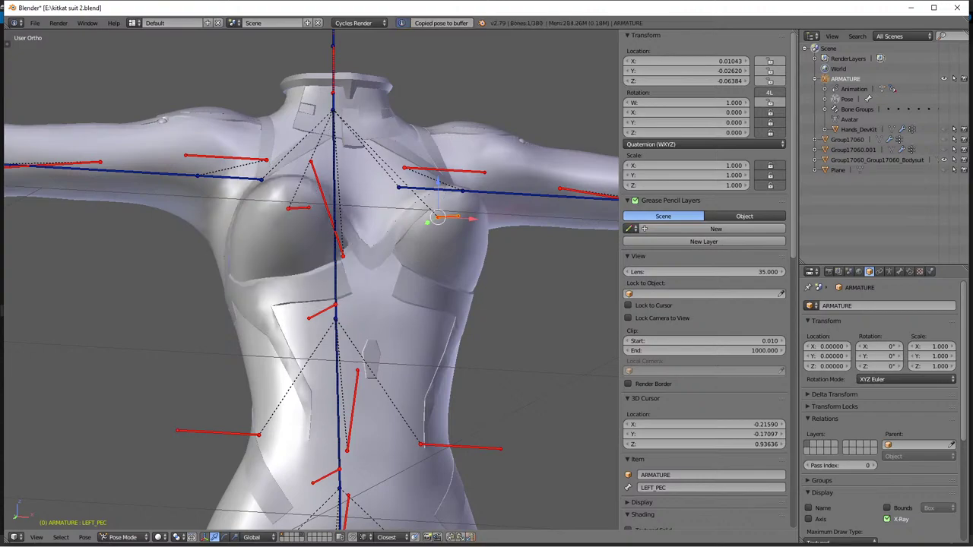
scroll(312, 279, "up", 8)
left_click(878, 159)
scroll(311, 280, "down", 2)
In Edit Mode, adjust the first right chest band vertices, raising one RIGHT_PEC weight toward 0.28
key("Tab")
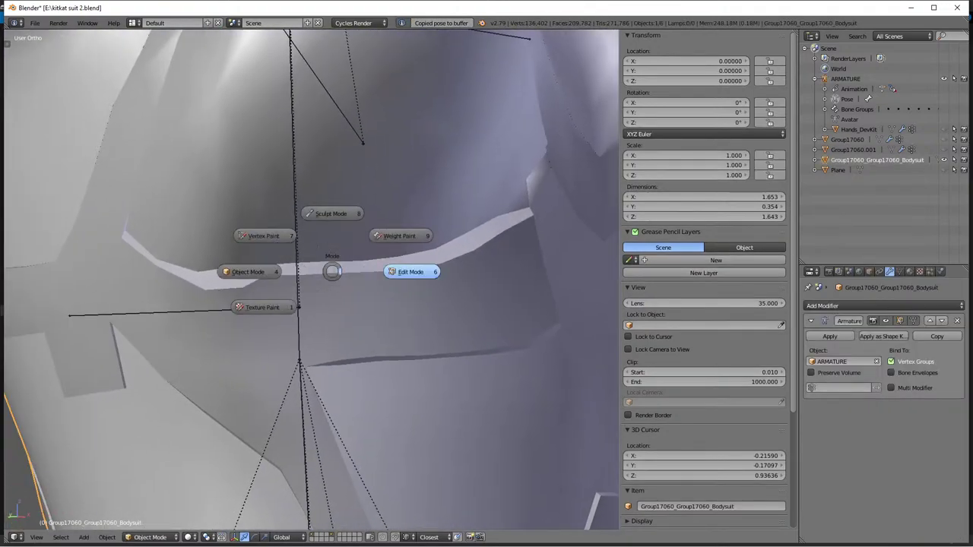
left_click(413, 271)
right_click(290, 284)
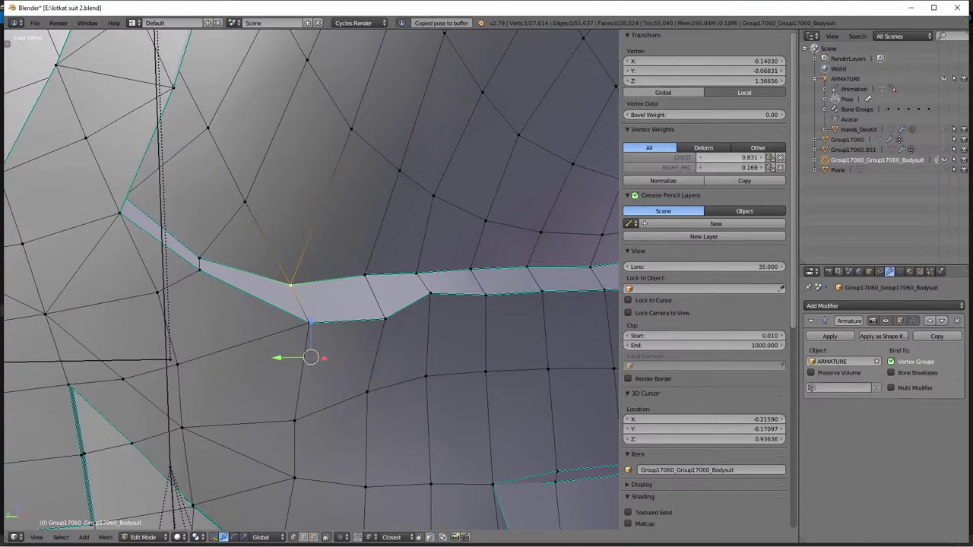
left_click_drag(730, 168, 720, 167)
right_click(199, 260)
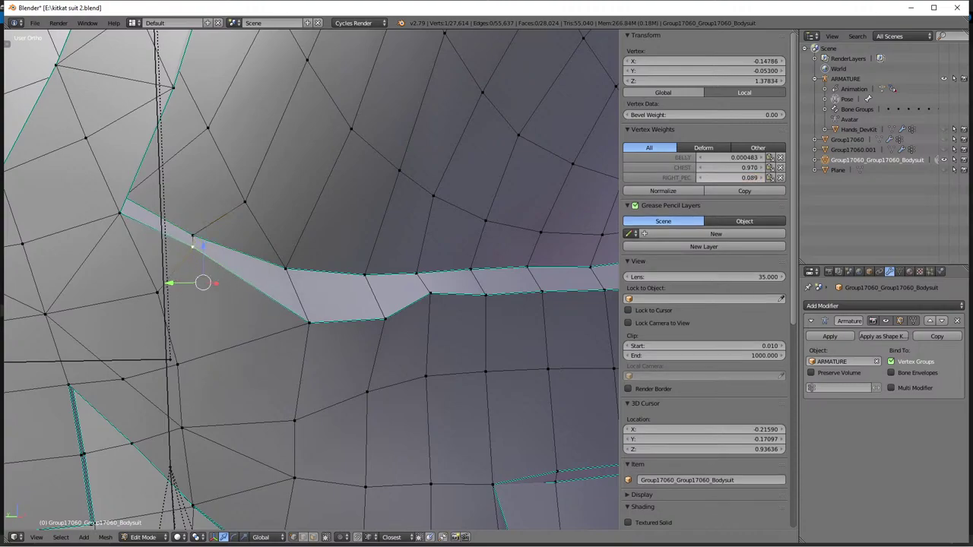
right_click(309, 323)
left_click_drag(718, 177, 734, 177)
Adjust the band's outer-edge vertices, lowering one RIGHT_PEC weight to 0.399
scroll(312, 281, "down", 3)
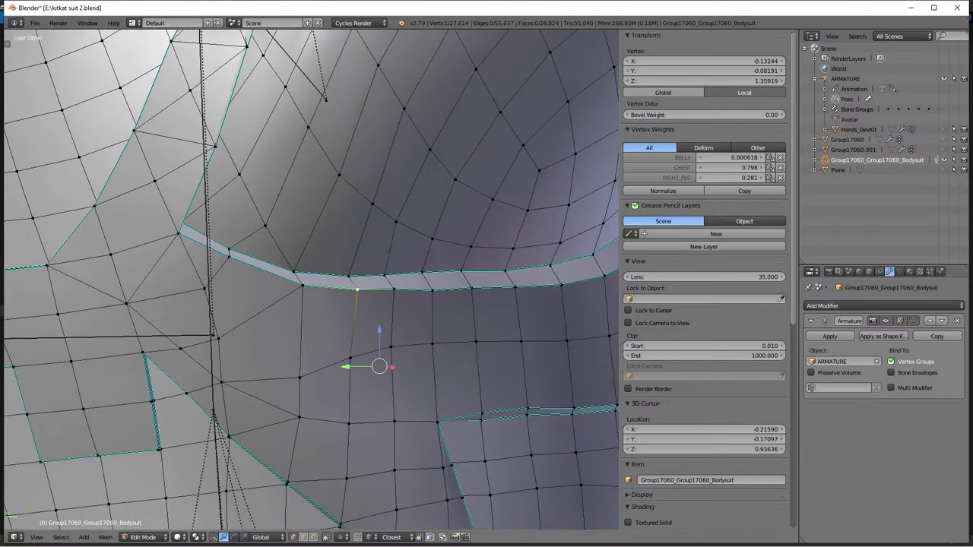
middle_click_drag(312, 281, 357, 255)
scroll(311, 281, "up", 3)
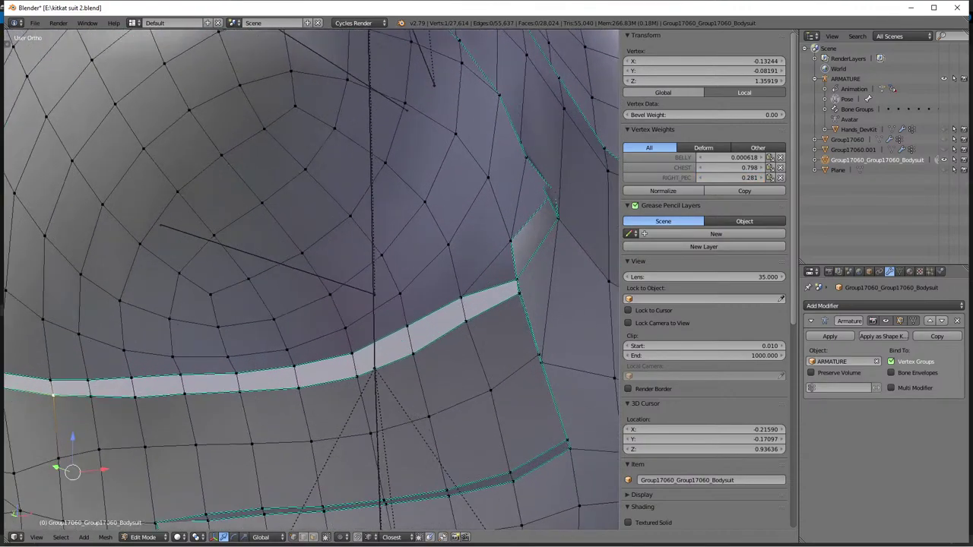
right_click(460, 297)
left_click_drag(722, 177, 729, 177)
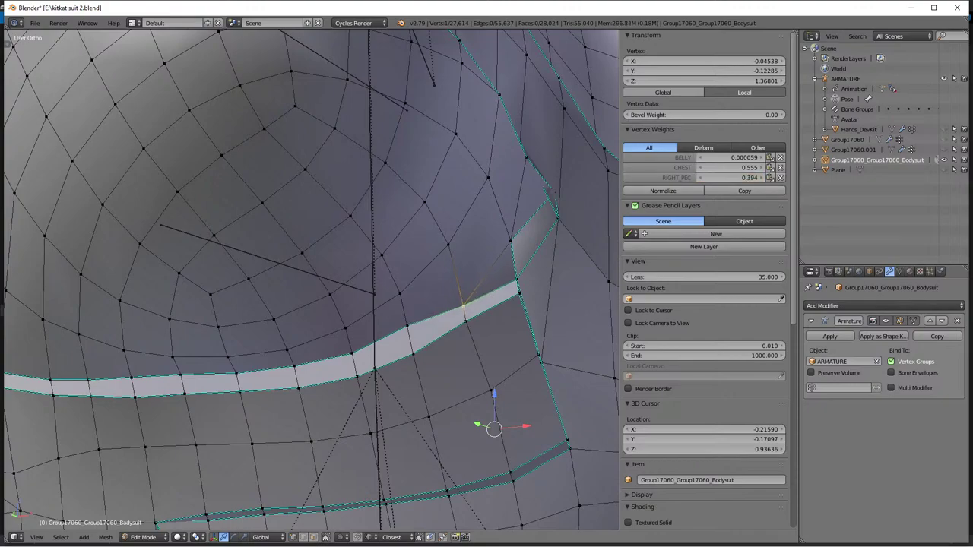
right_click(407, 326)
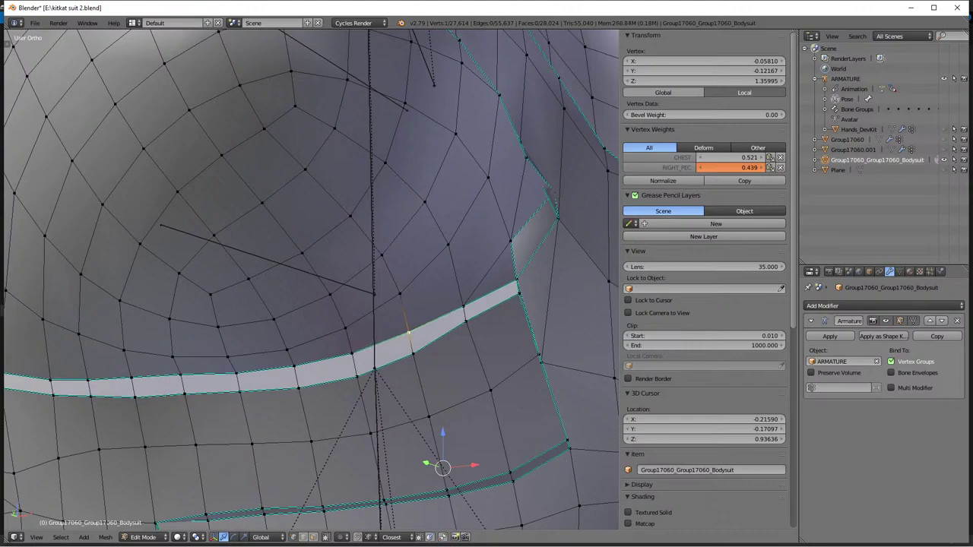
mouse_move(734, 167)
left_mouse_down()
mouse_move(718, 167)
mouse_move(728, 167)
left_mouse_up()
Check the remaining right band vertices, slightly lowering one vertex's RIGHT_PEC weight
right_click(351, 353)
right_click(294, 366)
right_click(237, 375)
right_click(180, 375)
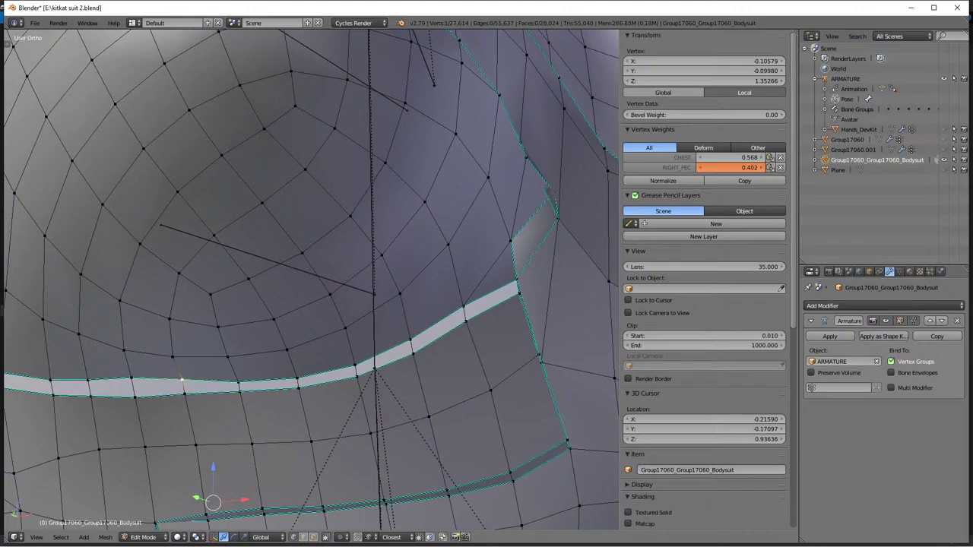
right_click(131, 378)
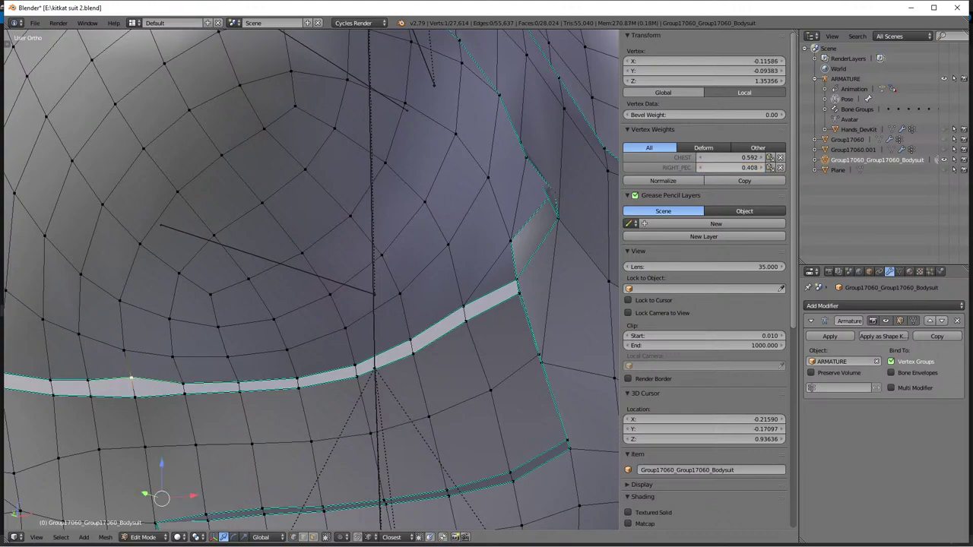
left_click_drag(729, 167, 728, 167)
right_click(88, 383)
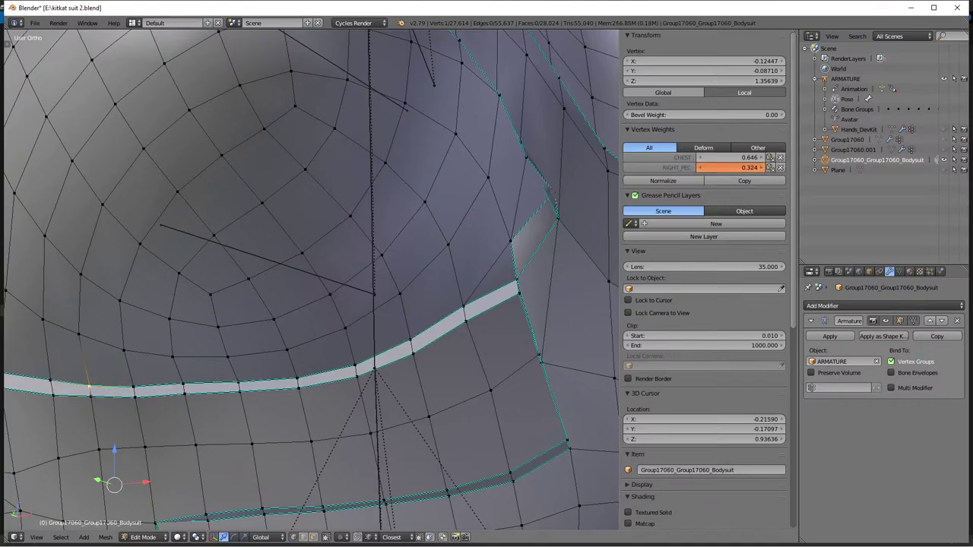
scroll(234, 300, "down", 4)
middle_click_drag(234, 300, 336, 308)
scroll(274, 251, "up", 6)
scroll(273, 251, "down", 4)
scroll(327, 250, "up", 3)
right_click(336, 299)
scroll(337, 307, "down", 3)
Move the RIGHT_PEC bone lower in Pose Mode to test the chest deformation
key("Tab")
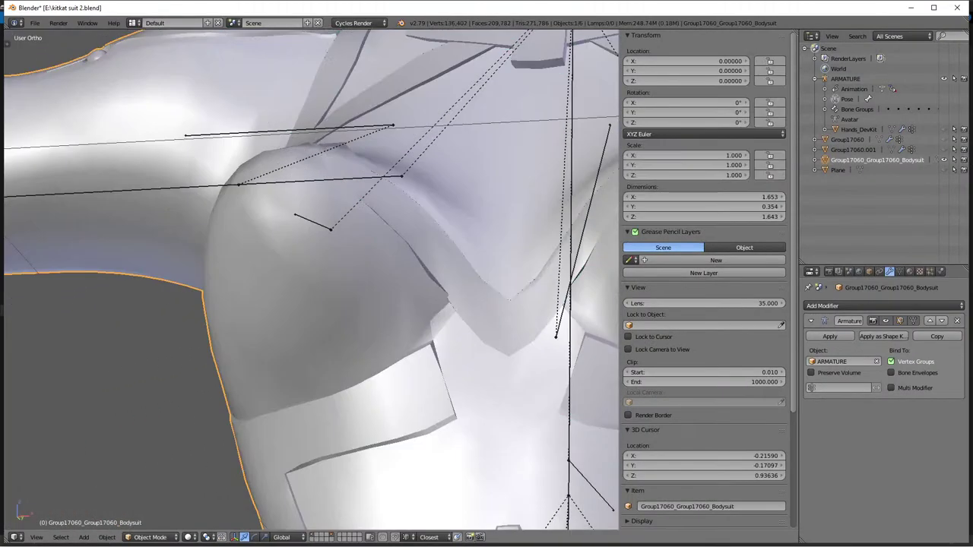
key("ctrl+Tab")
key("g")
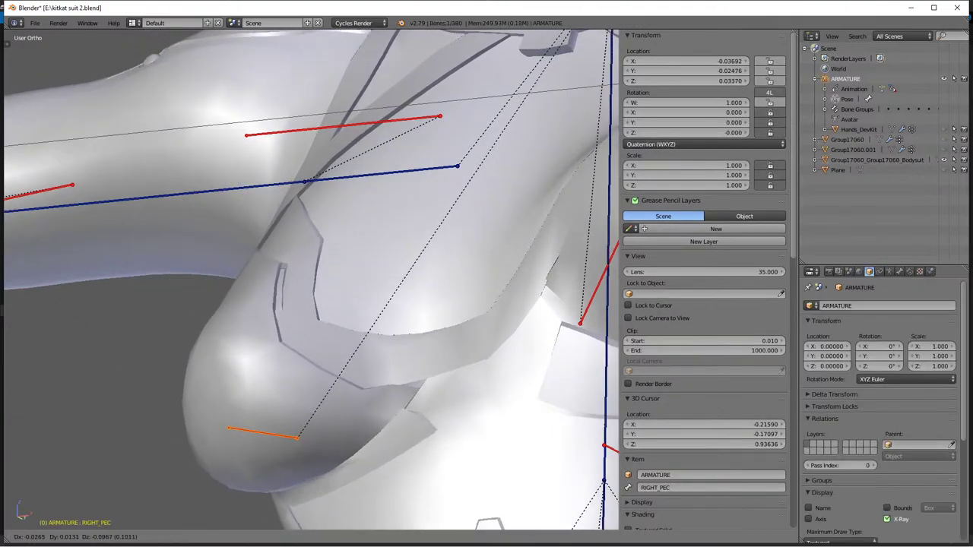
key("Return")
Lower RIGHT_PEC weights on two bodysuit chest vertices to 0.520 and 0.260
key("ctrl+Tab")
key("Tab")
scroll(312, 281, "up", 5)
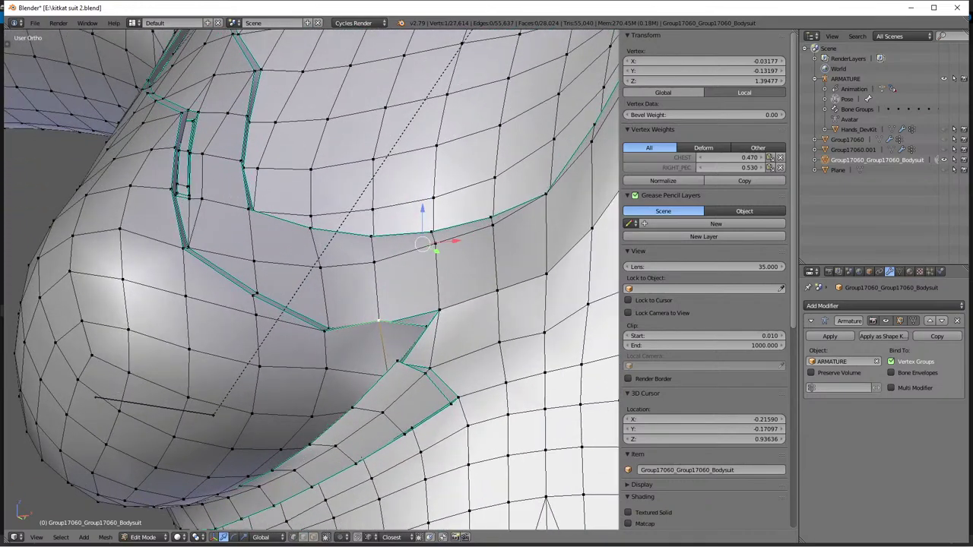
middle_click_drag(349, 281, 283, 284, "shift")
left_click_drag(731, 167, 695, 177)
right_click(508, 251)
middle_click_drag(303, 281, 364, 262)
scroll(312, 278, "down", 3)
scroll(312, 278, "up", 4)
scroll(312, 278, "down", 4)
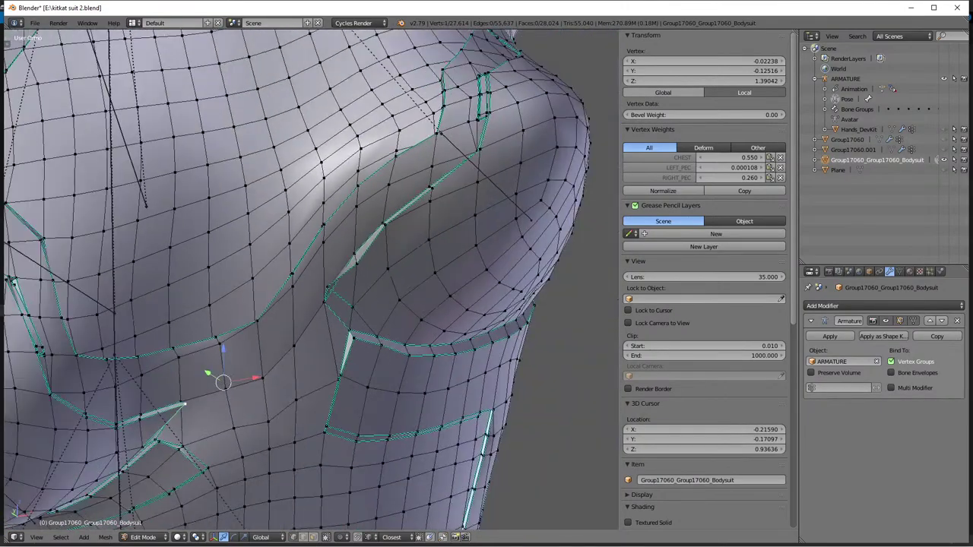
Copy the current armature pose, then resume editing the bodysuit mesh
key("Tab")
key("ctrl+Tab")
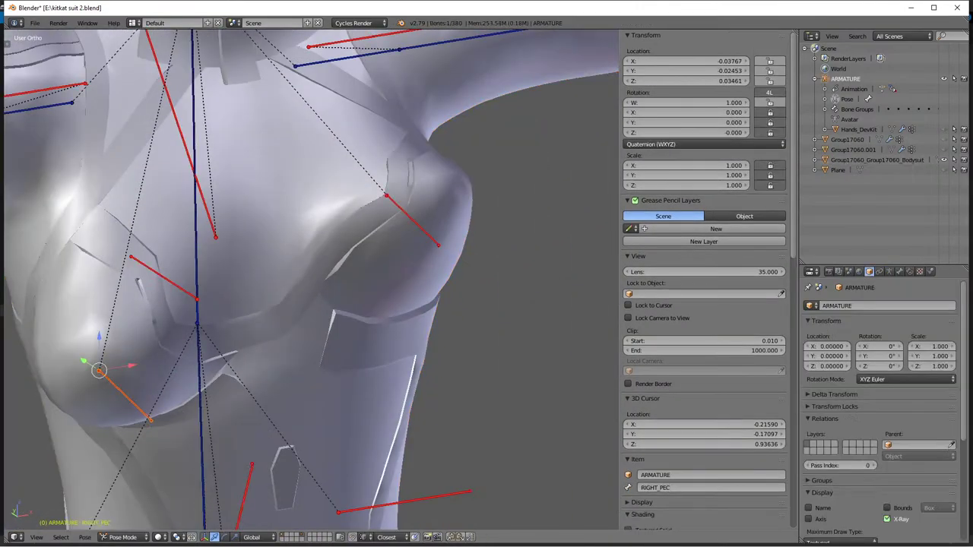
key("ctrl+c")
scroll(311, 278, "up", 3)
key("ctrl+Tab")
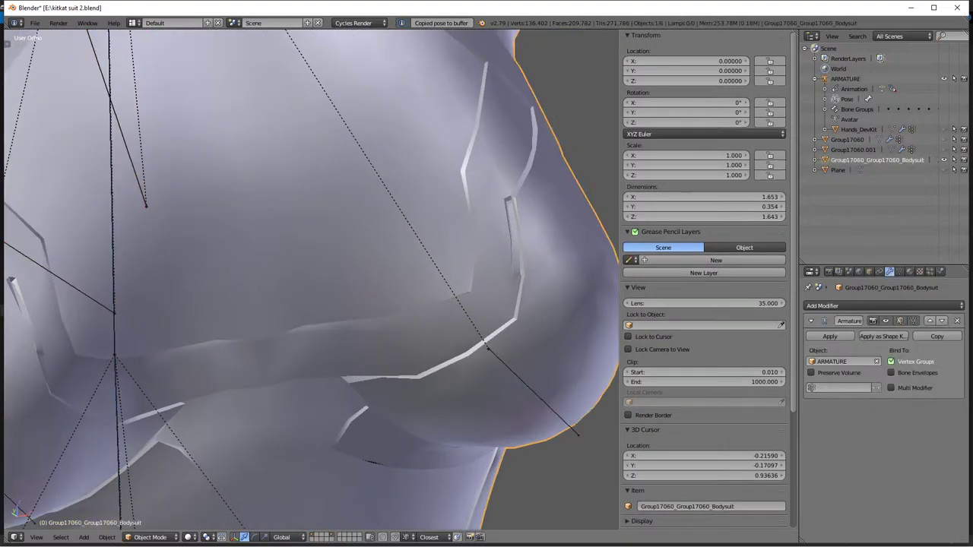
scroll(312, 278, "up", 2)
key("Tab")
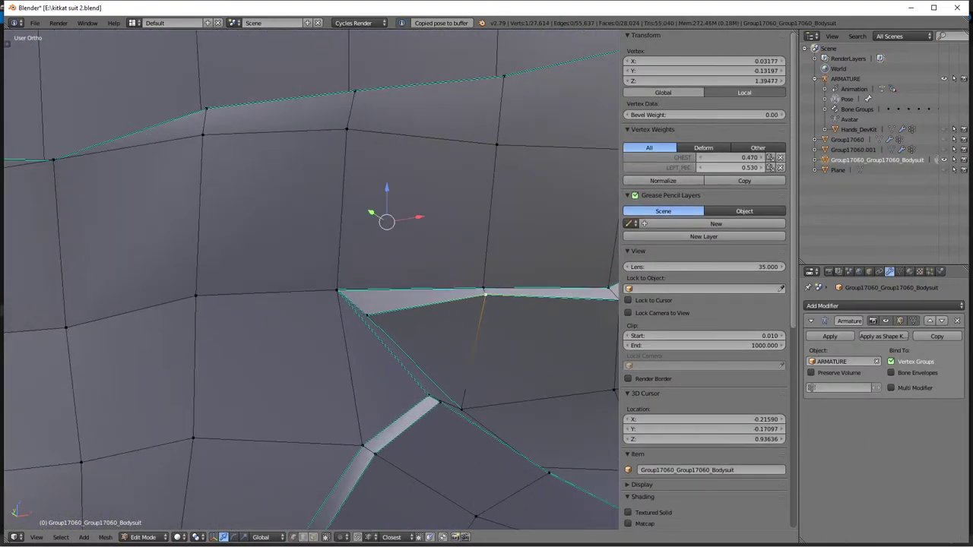
Lower a seam vertex's LEFT_PEC weight to 0.640, leaving its neighbour unchanged
left_click_drag(741, 168, 733, 167)
scroll(311, 278, "down", 3)
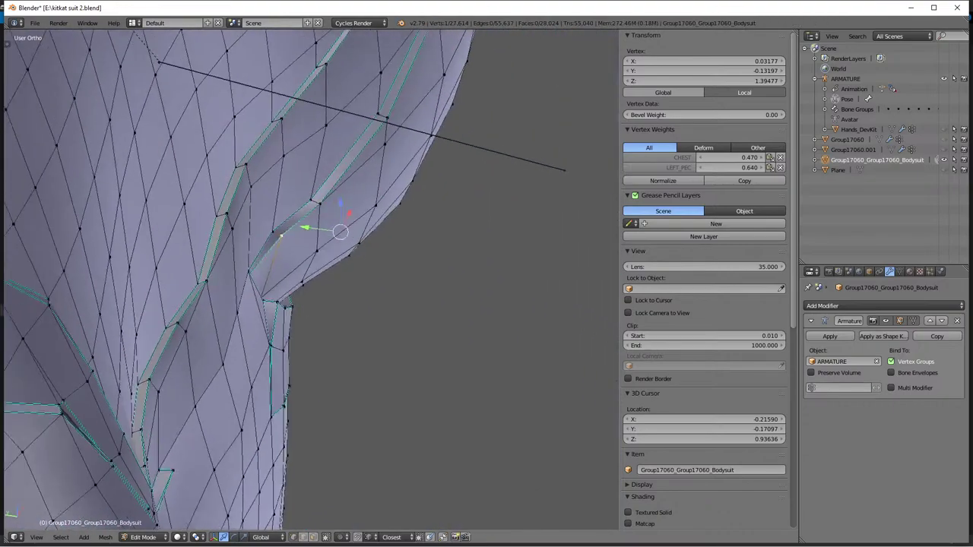
scroll(311, 278, "up", 2)
middle_click_drag(327, 251, 304, 263)
right_click(274, 267)
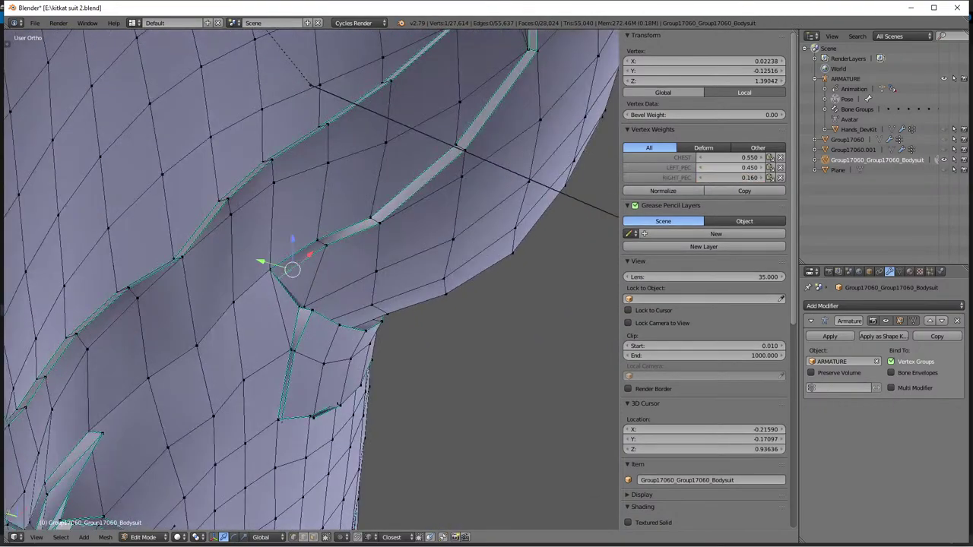
mouse_move(741, 167)
left_mouse_down()
mouse_move(707, 167)
mouse_move(752, 177)
mouse_move(739, 177)
left_mouse_up()
key("Escape")
Match a mirrored seam vertex's LEFT_PEC weight to its RIGHT_PEC value of 0.260
scroll(289, 269, "up", 8)
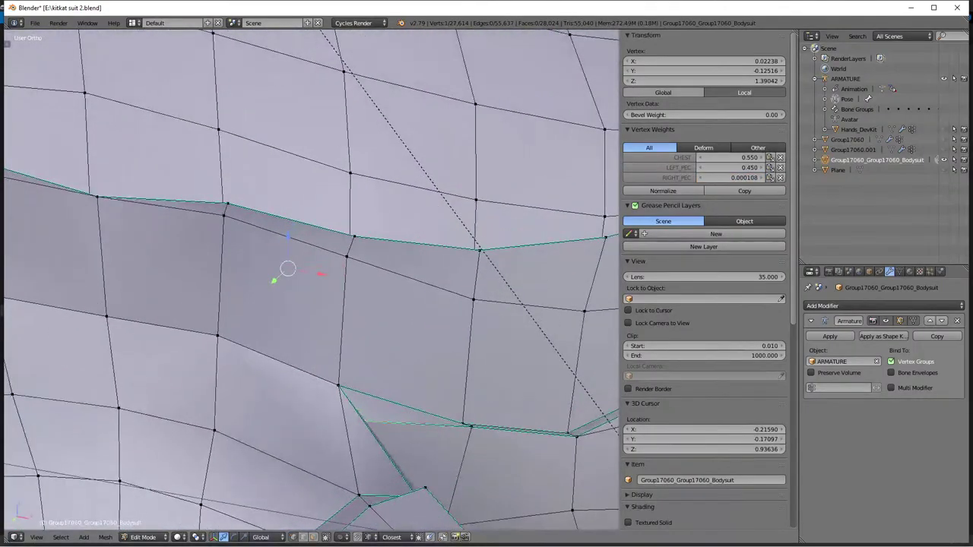
scroll(288, 269, "down", 6)
middle_click_drag(289, 269, 158, 323)
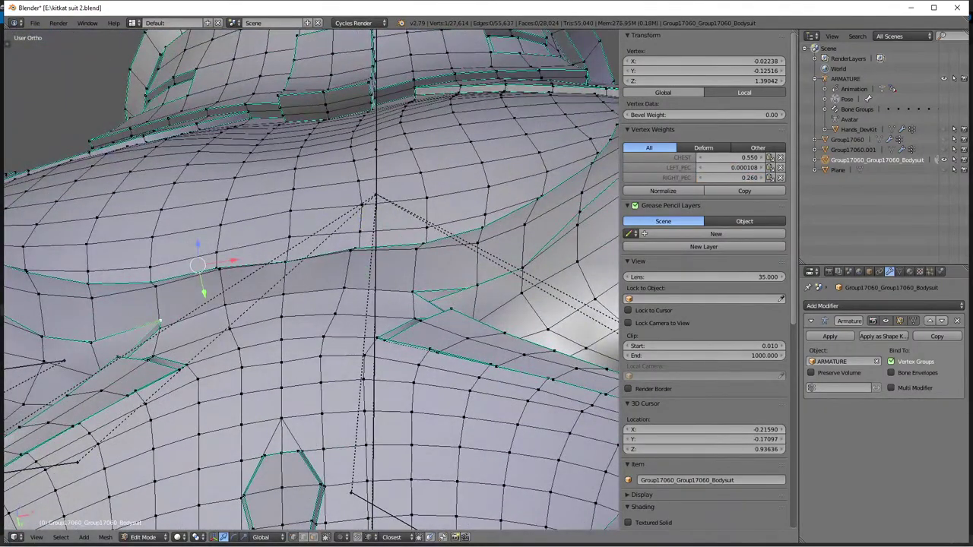
scroll(589, 332, "up", 3)
scroll(312, 280, "down", 5)
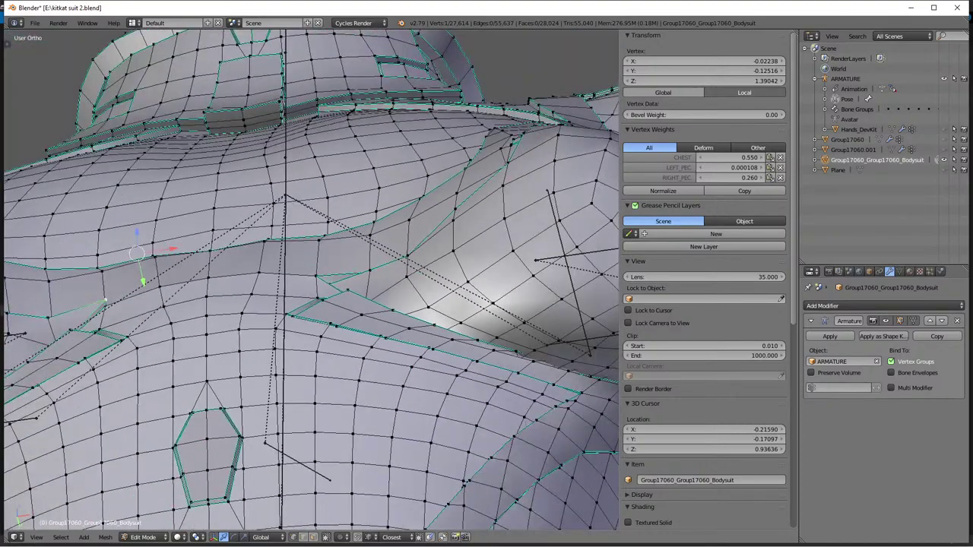
scroll(312, 279, "up", 5)
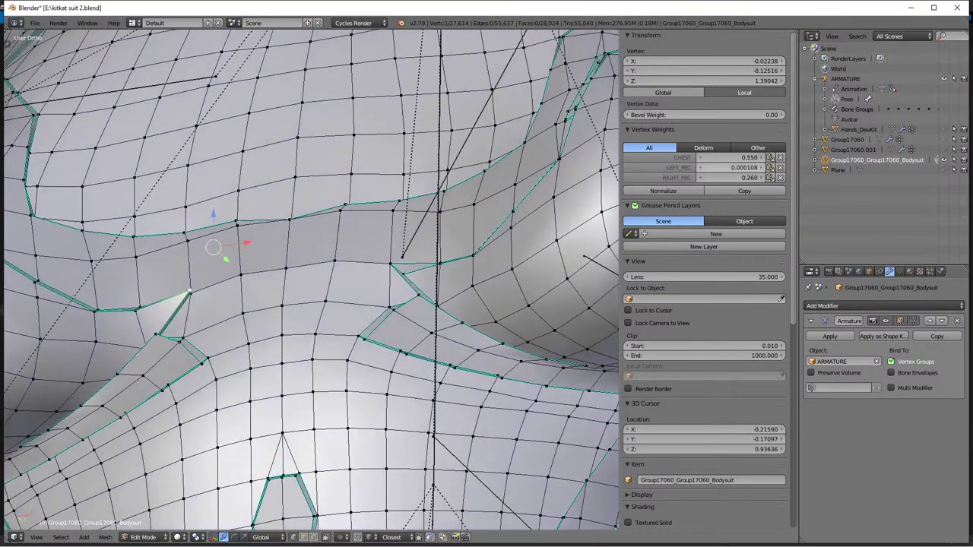
key("ctrl+shift+m")
scroll(311, 280, "down", 3)
scroll(312, 280, "up", 3)
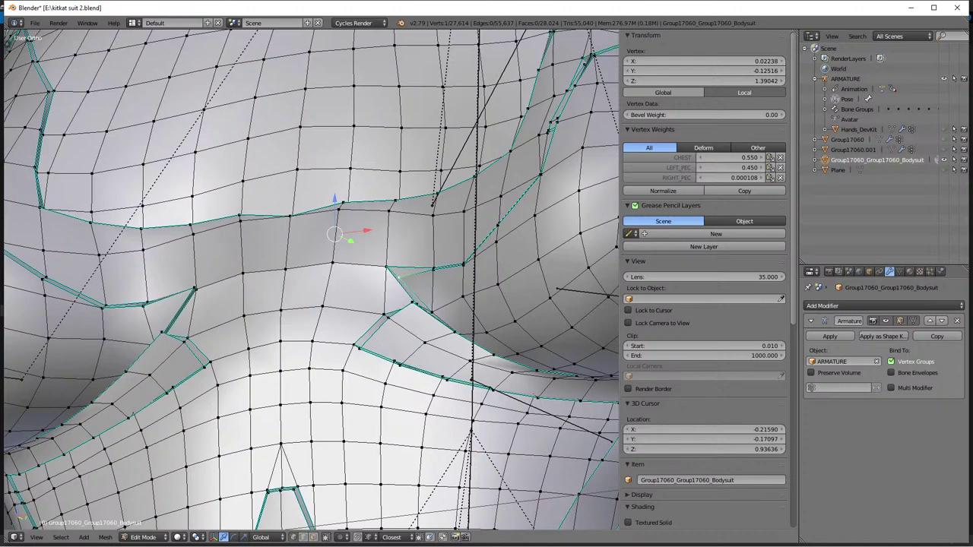
right_click(214, 248)
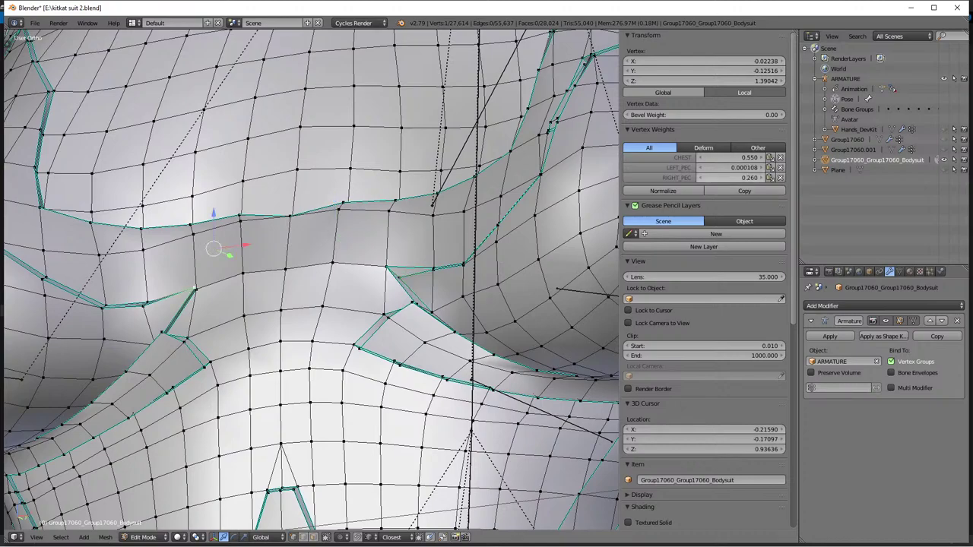
left_click(729, 177)
key("ctrl+shift+m")
left_click(730, 167)
key("Return")
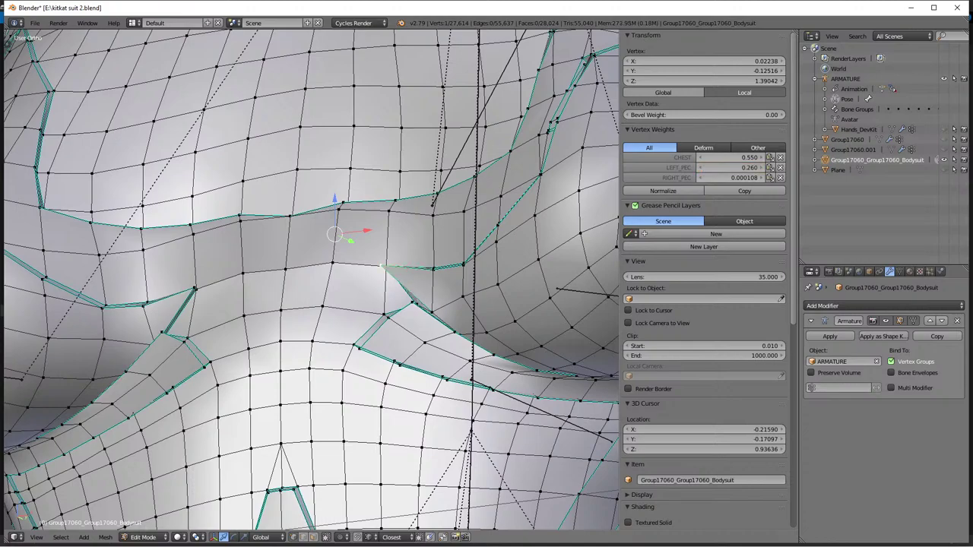
Check the mirrored vertex's tiny LEFT_PEC value and set the notch corner's RIGHT_PEC weight
key("ctrl+shift+m")
left_click(730, 167)
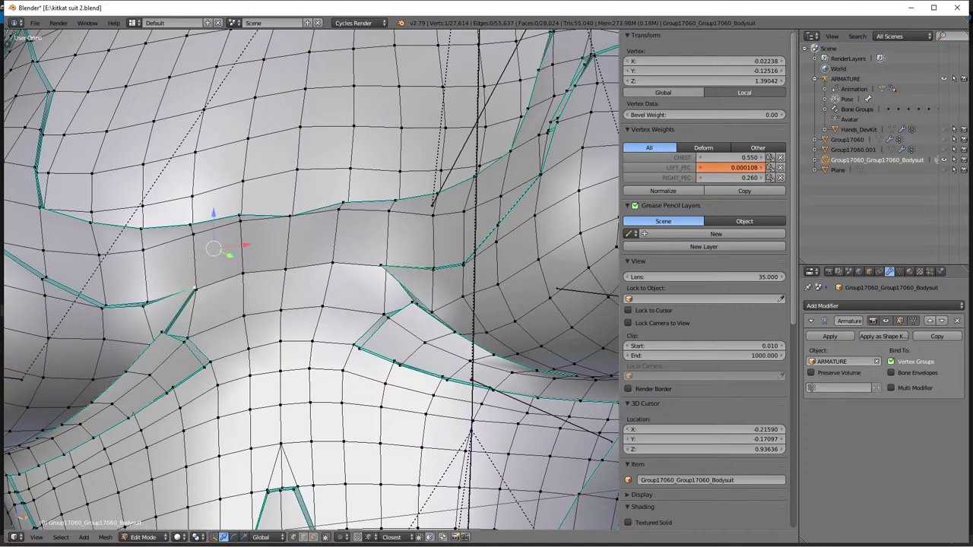
key("ctrl+shift+m")
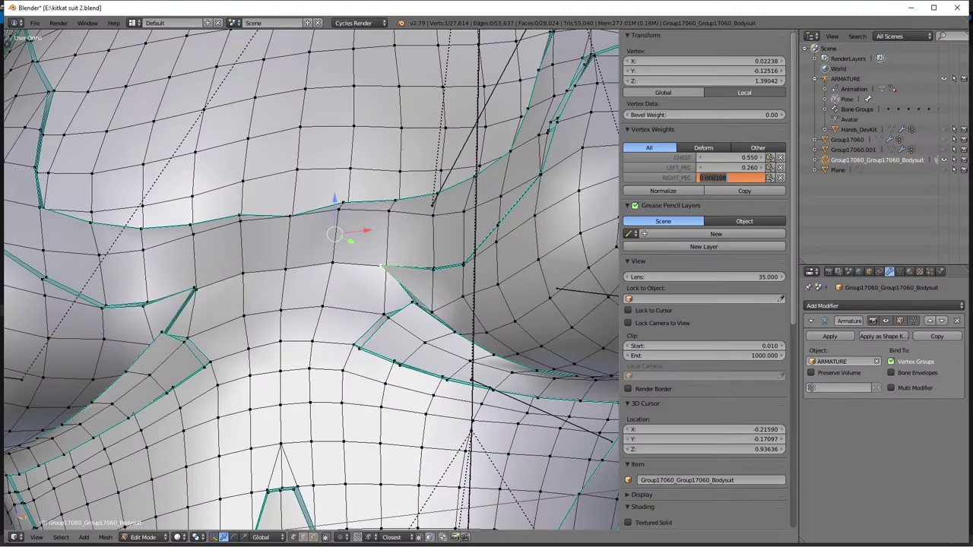
mouse_move(319, 304)
middle_mouse_down()
mouse_move(346, 292)
mouse_move(327, 304)
mouse_move(342, 281)
mouse_move(334, 304)
mouse_move(319, 304)
middle_mouse_up()
right_click(362, 331)
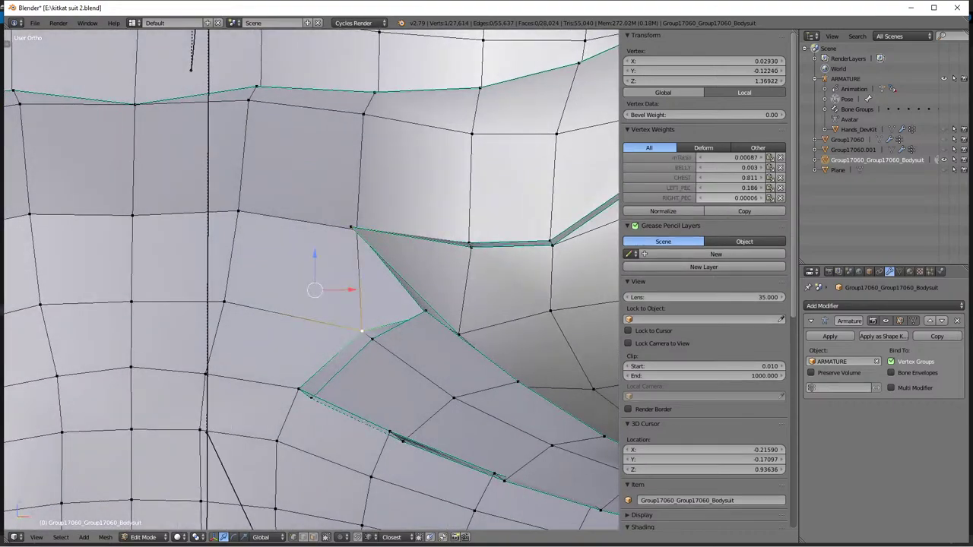
left_click(741, 197)
key("Return")
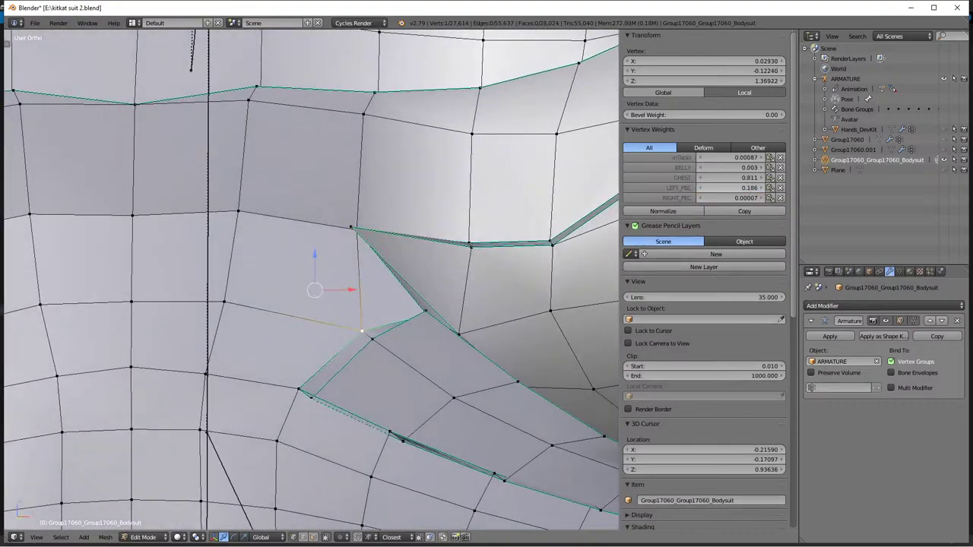
Set LEFT_PEC weights on two chest-notch vertices to 0.216 and 0.105
left_click_drag(741, 188, 746, 188)
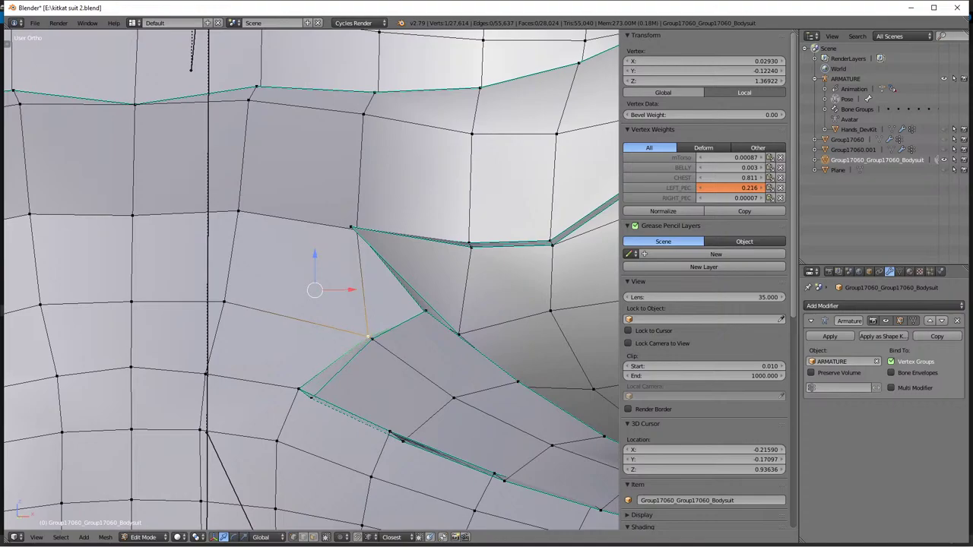
right_click(299, 390)
left_click(729, 187)
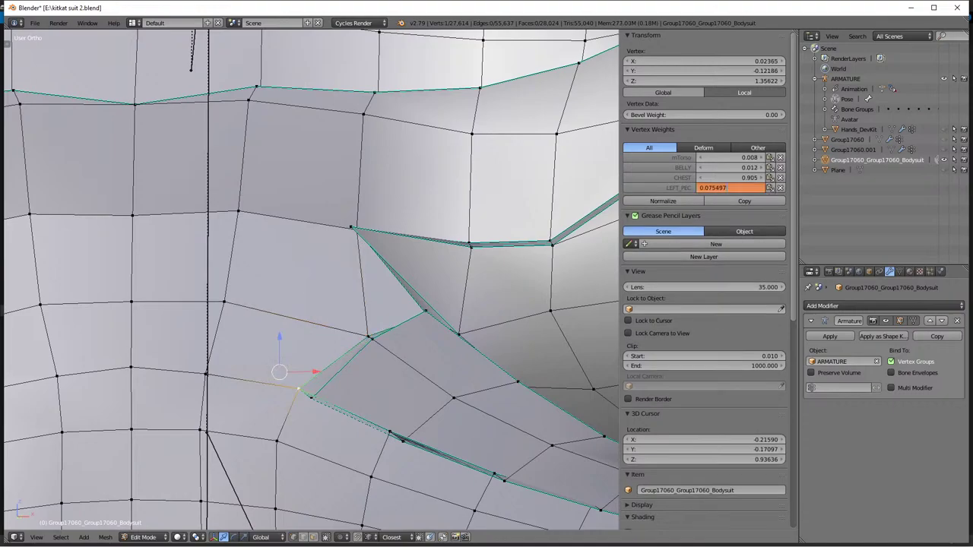
type("0.105")
key("Return")
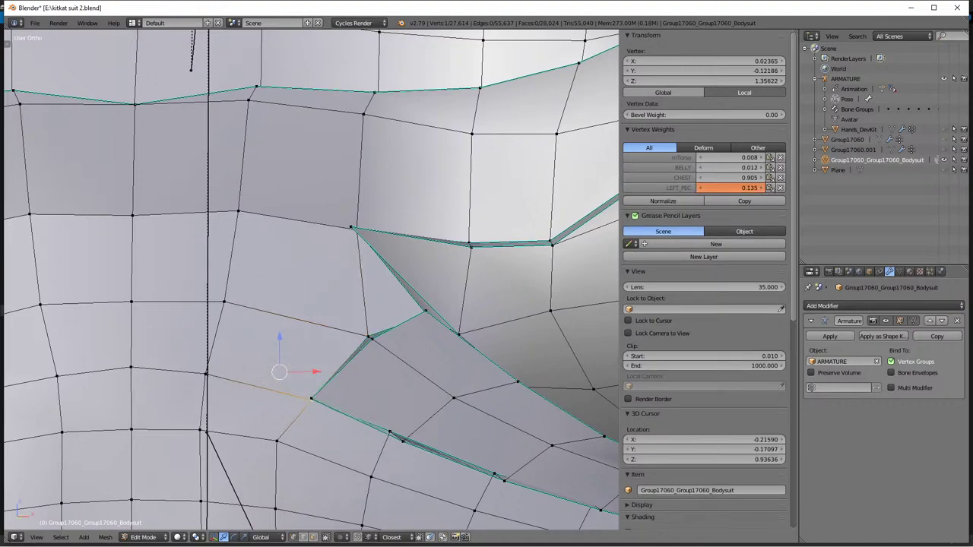
Reduce LEFT_PEC weights on further seam vertices around the notch
scroll(306, 395, "down", 3)
middle_click_drag(305, 396, 357, 380)
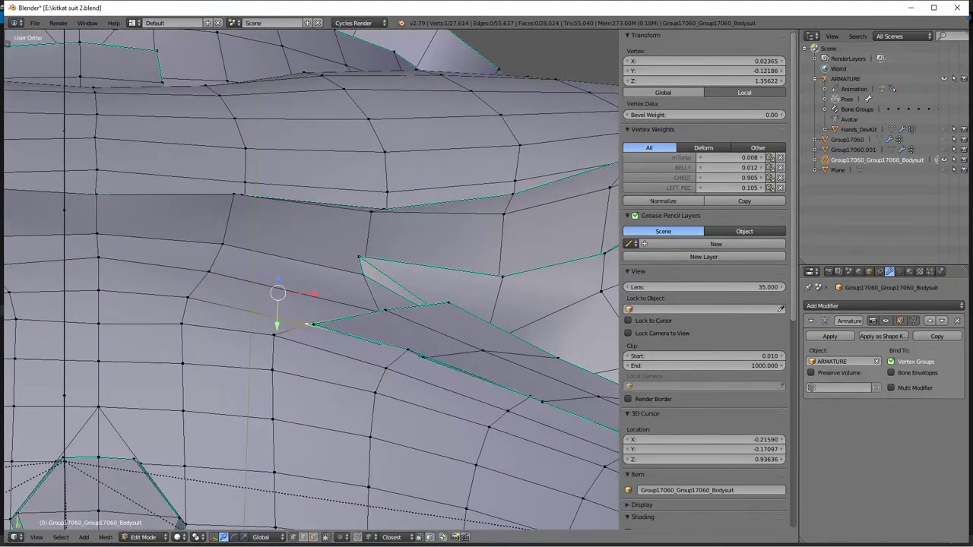
scroll(357, 380, "up", 3)
right_click(420, 380)
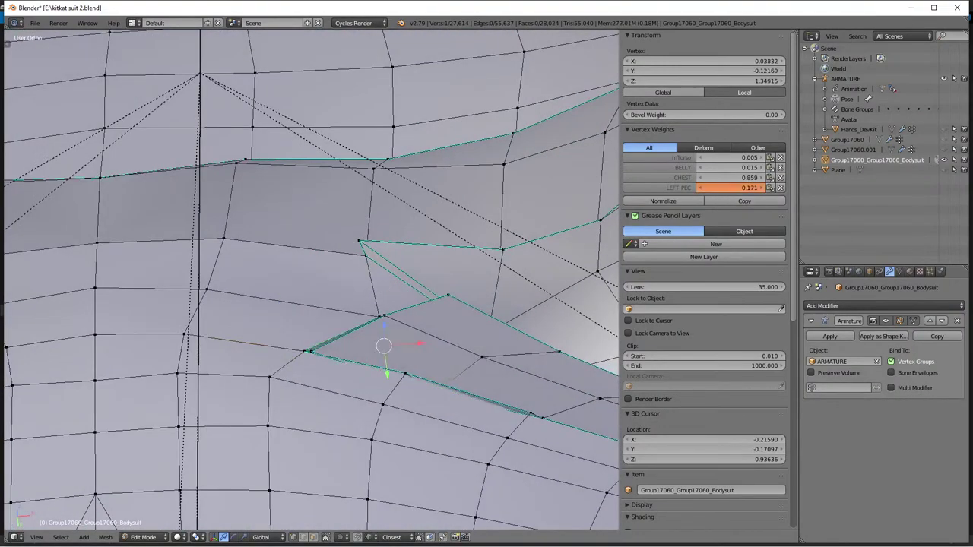
left_click_drag(733, 188, 726, 187)
right_click(310, 351)
right_click(541, 417)
middle_click_drag(541, 417, 428, 307, "shift")
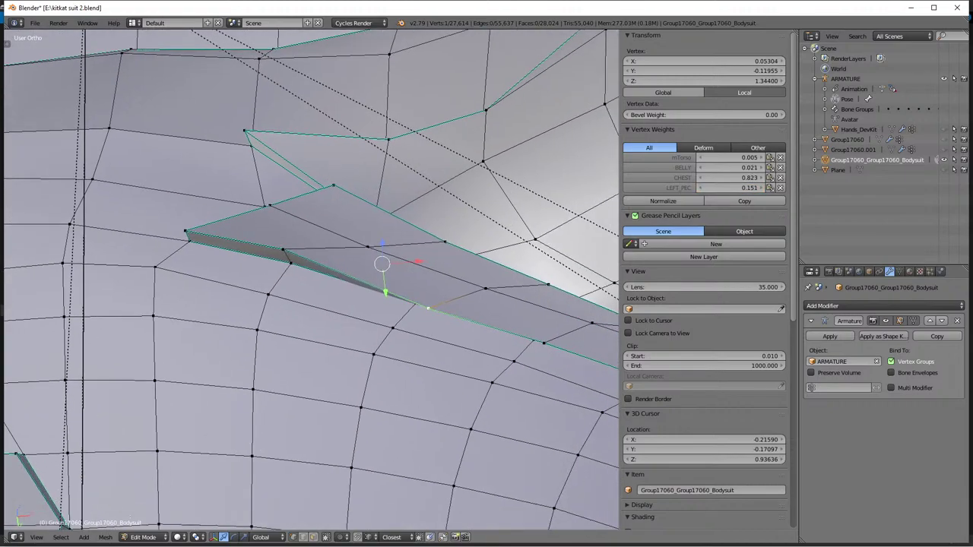
left_click_drag(729, 187, 735, 188)
Lower LEFT_PEC weights along the chest edge to 0.194 and 0.143
right_click(544, 343)
middle_click_drag(490, 291, 384, 283, "shift")
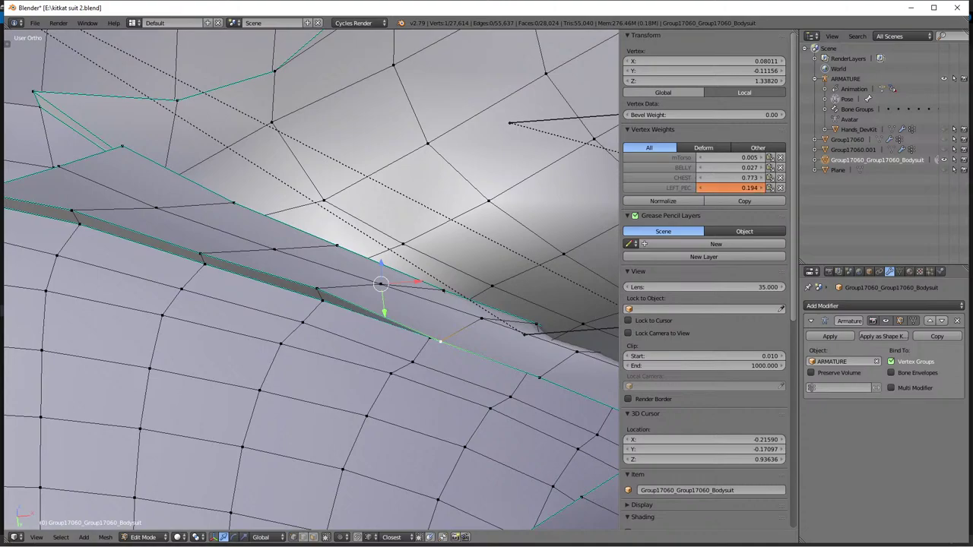
left_click_drag(729, 187, 722, 187)
right_click(539, 377)
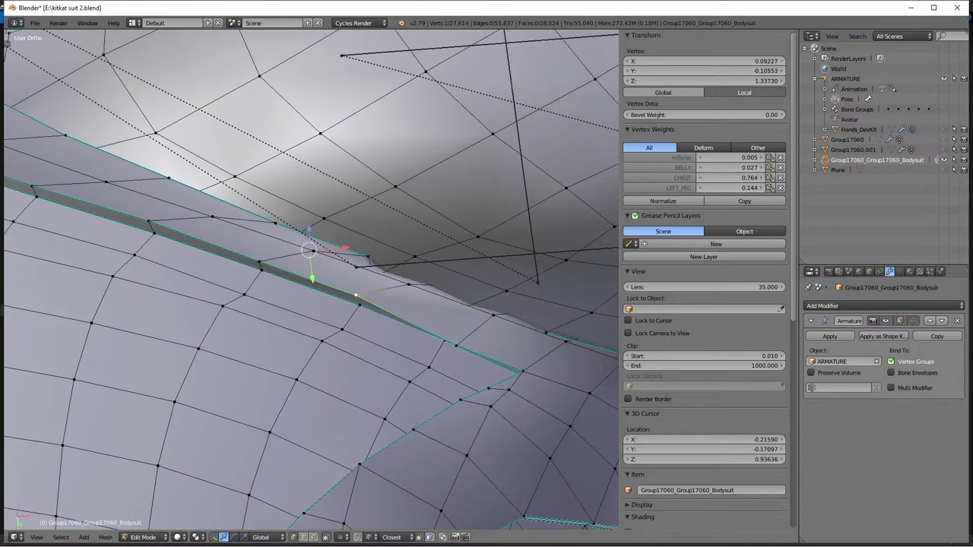
middle_click_drag(477, 317, 377, 279)
left_click_drag(740, 187, 734, 187)
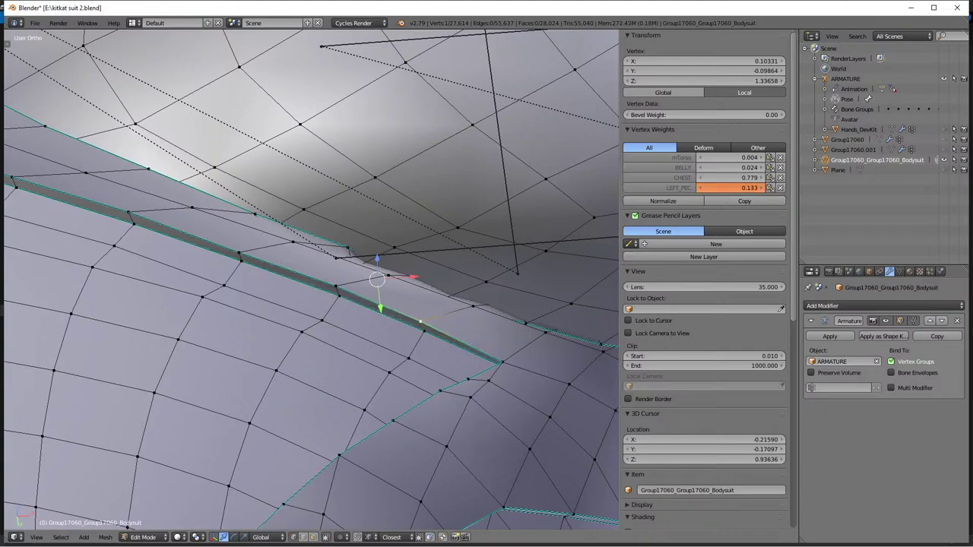
right_click(501, 362)
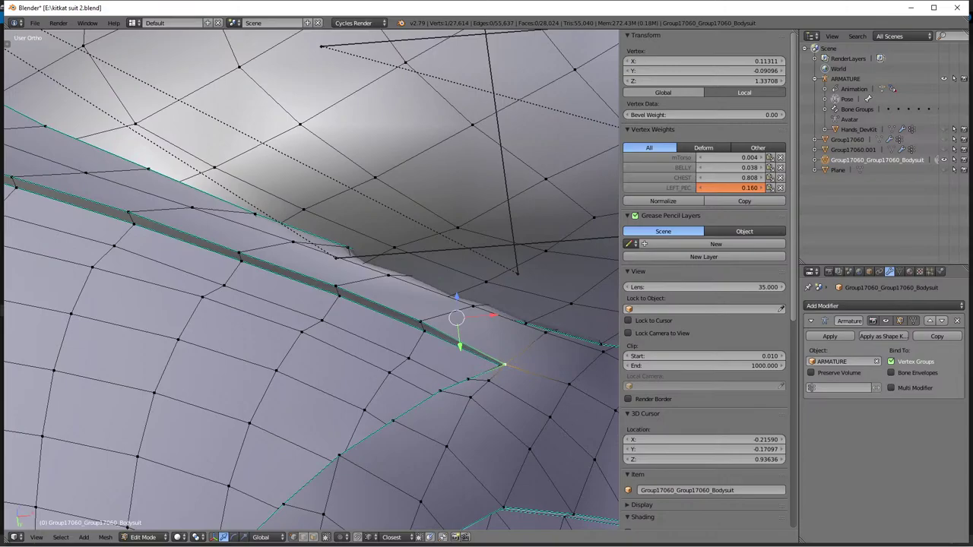
middle_click_drag(456, 304, 380, 282)
Lower RIGHT_PEC weights on three torn-flap vertices, the last down to 0.080
scroll(304, 251, "up", 3)
right_click(267, 250)
scroll(71, 133, "up", 2)
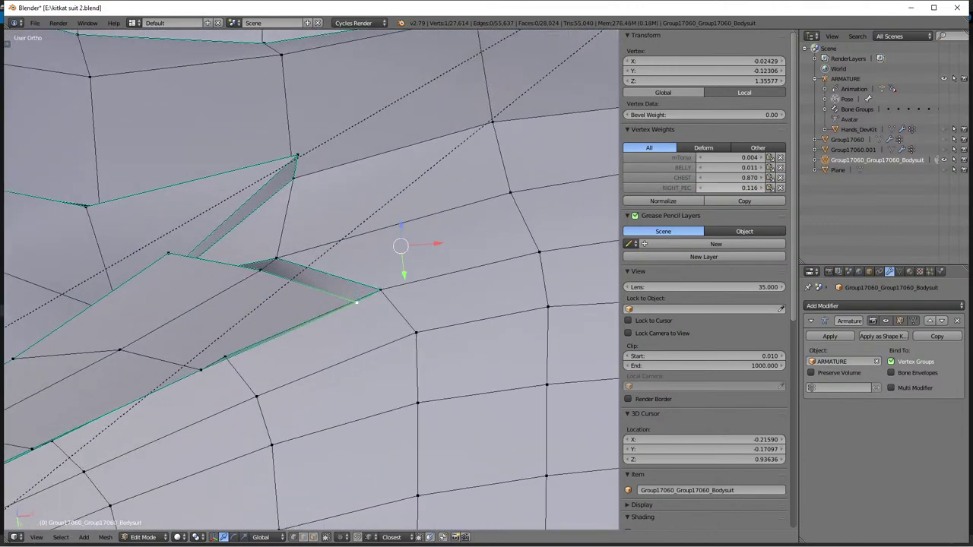
left_click_drag(741, 188, 718, 187)
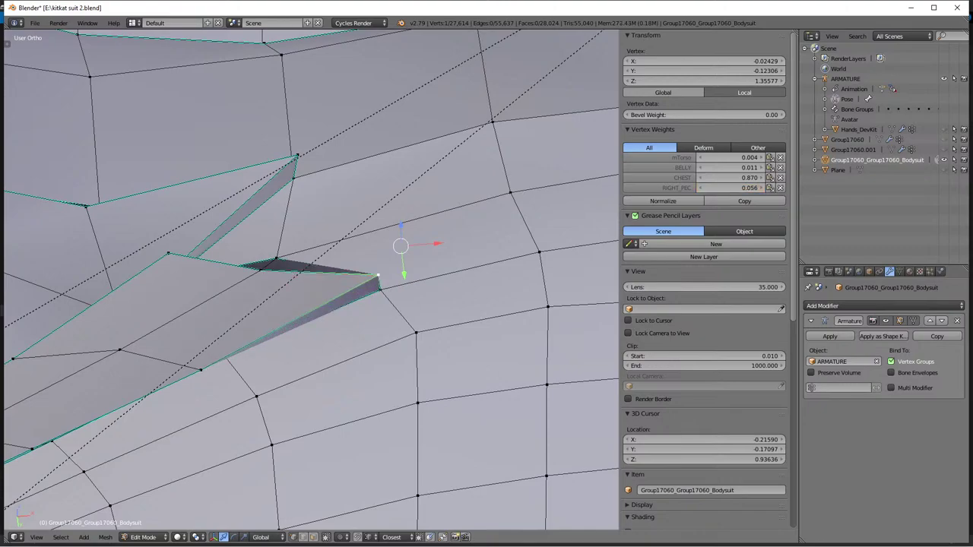
middle_click_drag(319, 289, 357, 287)
right_click(336, 272)
left_click_drag(741, 188, 716, 187)
right_click(277, 374)
middle_click_drag(327, 312, 354, 298)
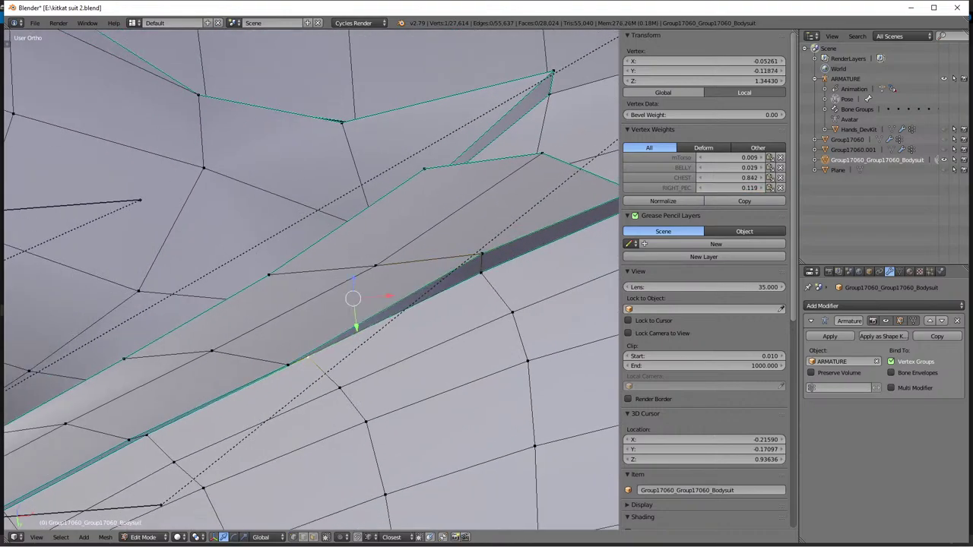
left_click_drag(741, 188, 718, 188)
Fine-tune the next flap vertex's RIGHT_PEC weight, nudging it down then back up
middle_click_drag(380, 304, 410, 288)
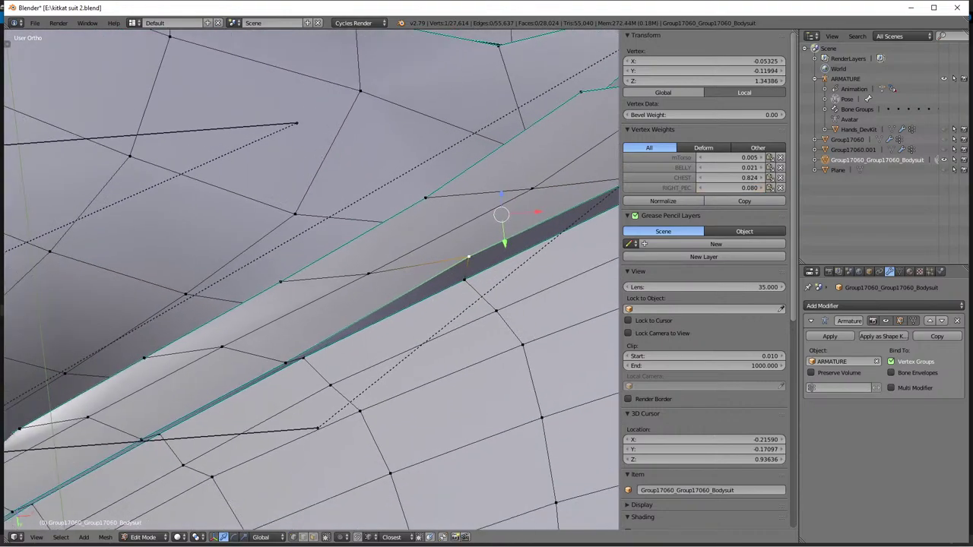
right_click(286, 361)
mouse_move(737, 188)
left_mouse_down()
mouse_move(722, 188)
mouse_move(731, 188)
left_mouse_up()
middle_click_drag(342, 289, 380, 274)
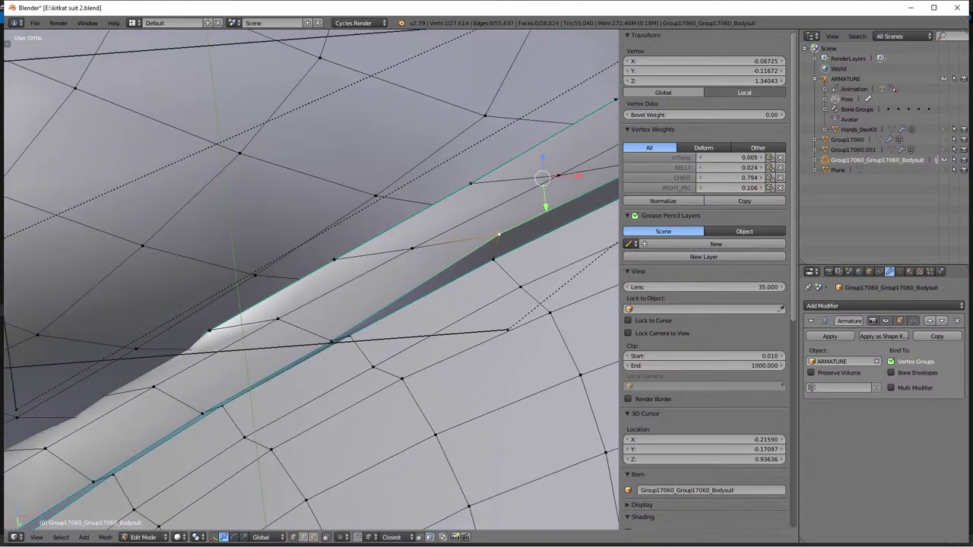
left_click_drag(728, 188, 741, 187)
middle_click_drag(342, 289, 380, 273)
left_click_drag(737, 188, 722, 188)
Set a panel-edge vertex's RIGHT_PEC weight to 0.133 and preview the deformation in Object Mode
right_click(343, 294)
middle_click_drag(342, 288, 364, 243)
scroll(312, 282, "down", 3)
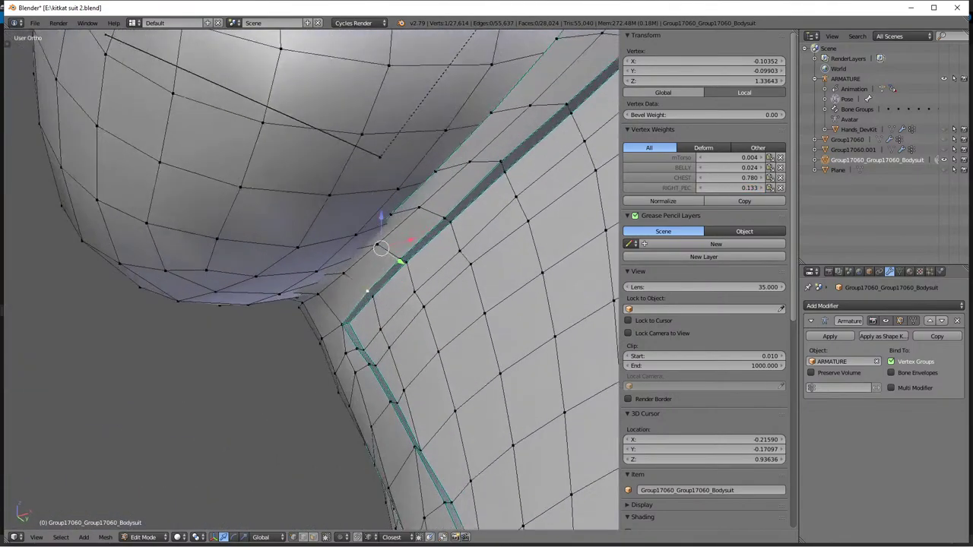
scroll(364, 243, "up", 3)
right_click(401, 277)
middle_click_drag(426, 319, 487, 402)
key("Tab")
key("Tab")
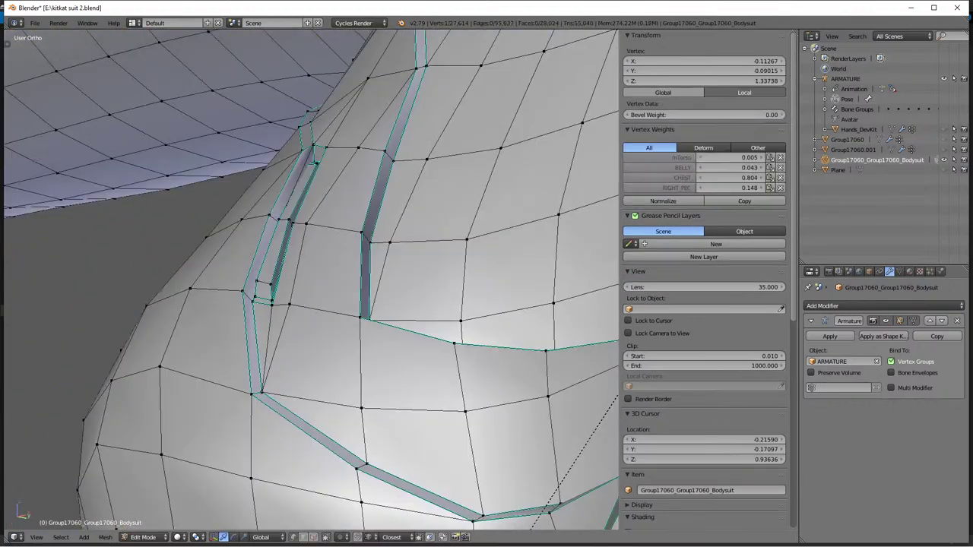
Lower the slot vertex's RIGHT_PEC weight step by step through 0.662 and 0.650
scroll(342, 266, "up", 4)
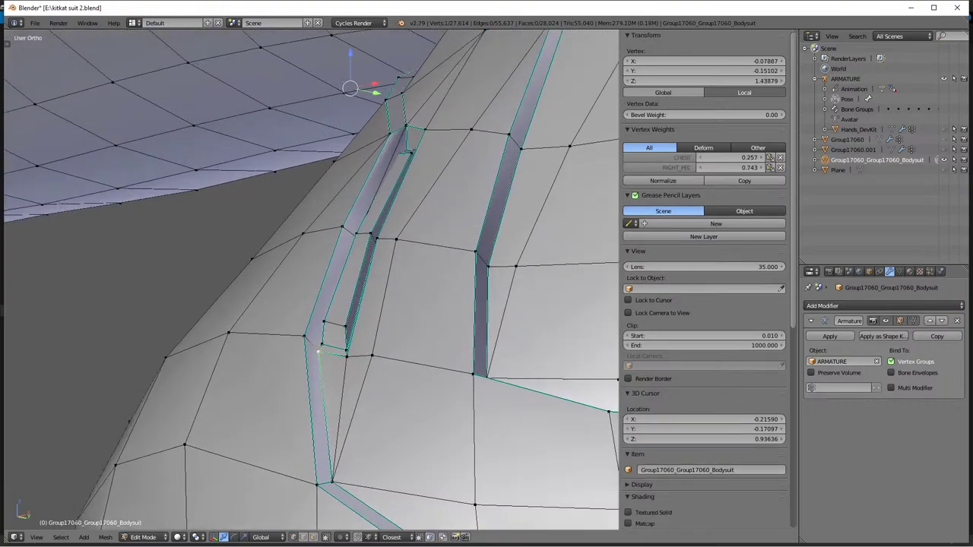
scroll(310, 279, "up", 2)
left_click_drag(729, 167, 718, 167)
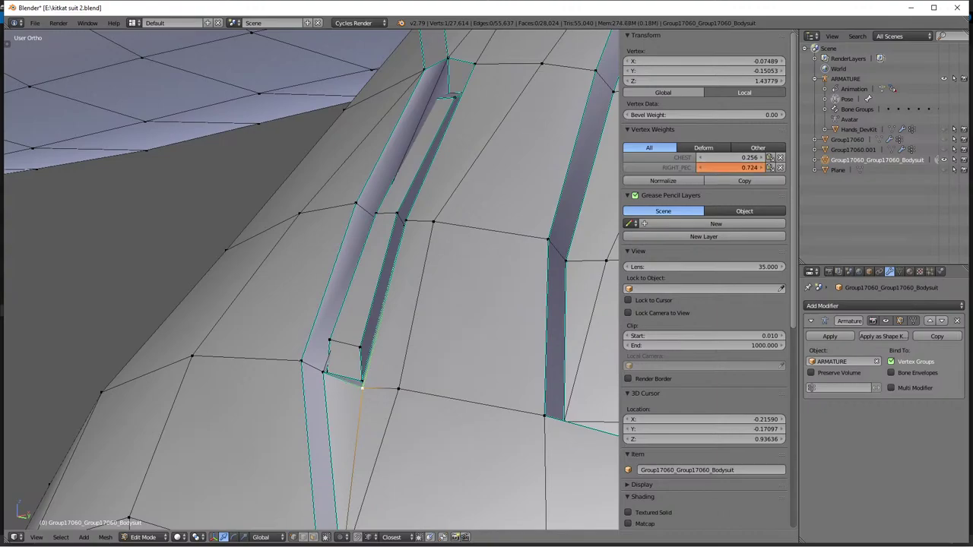
middle_click_drag(494, 289, 616, 167)
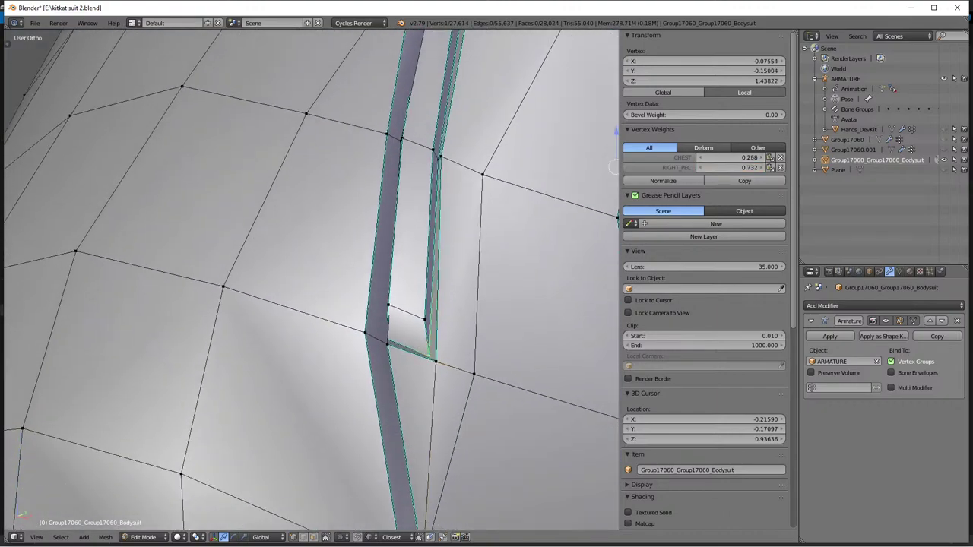
left_click_drag(729, 167, 714, 167)
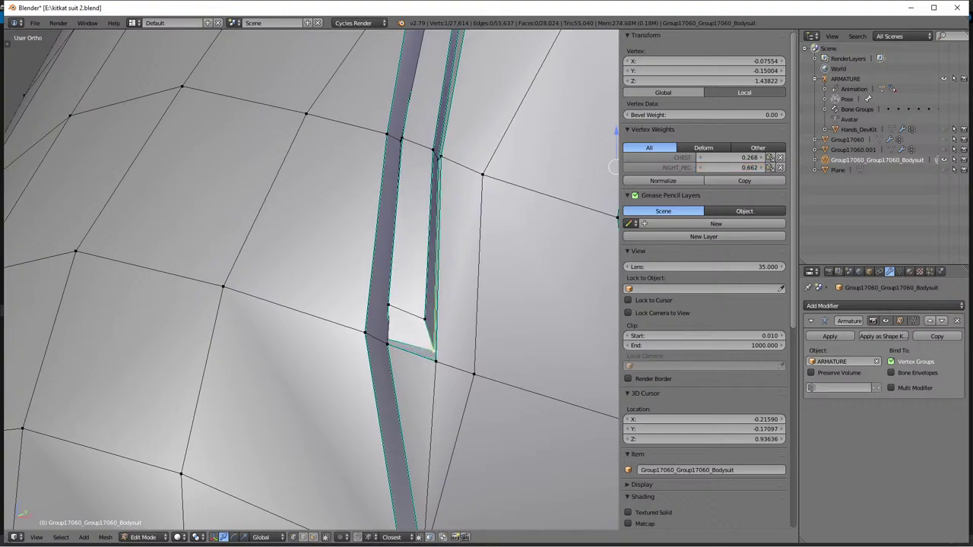
middle_click_drag(456, 304, 426, 296)
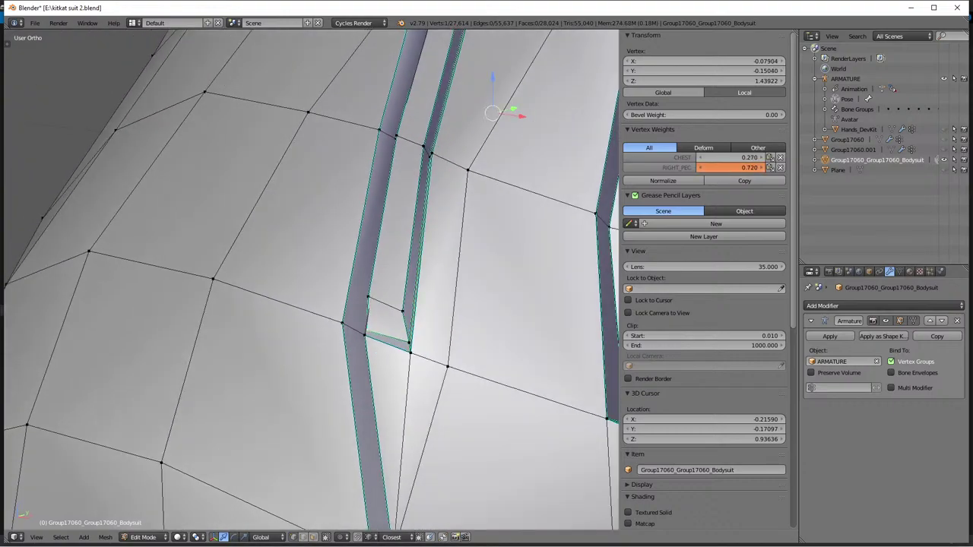
left_click_drag(730, 167, 722, 168)
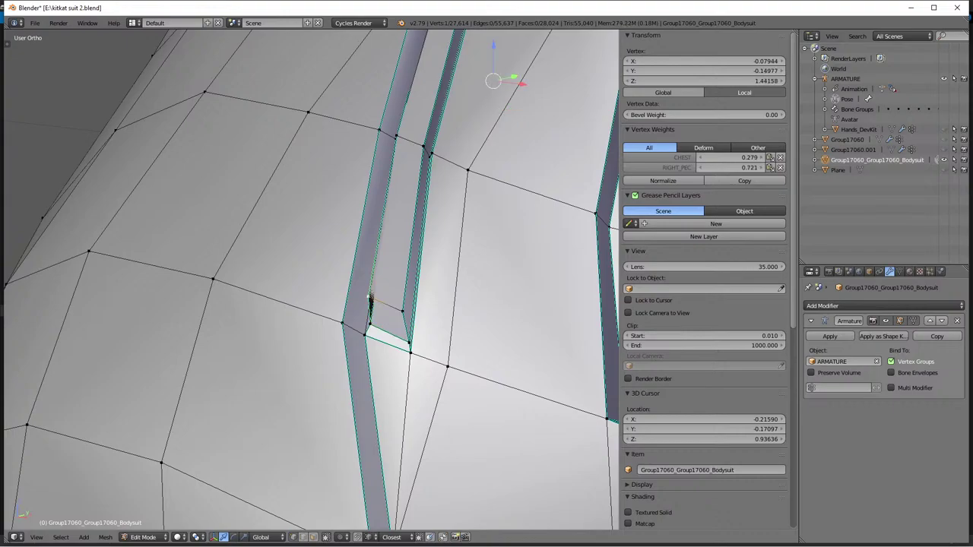
left_click_drag(730, 168, 718, 168)
Raise the slot vertex's RIGHT_PEC weight back to 0.663 and preview the slot in Object Mode
middle_click_drag(312, 281, 387, 243)
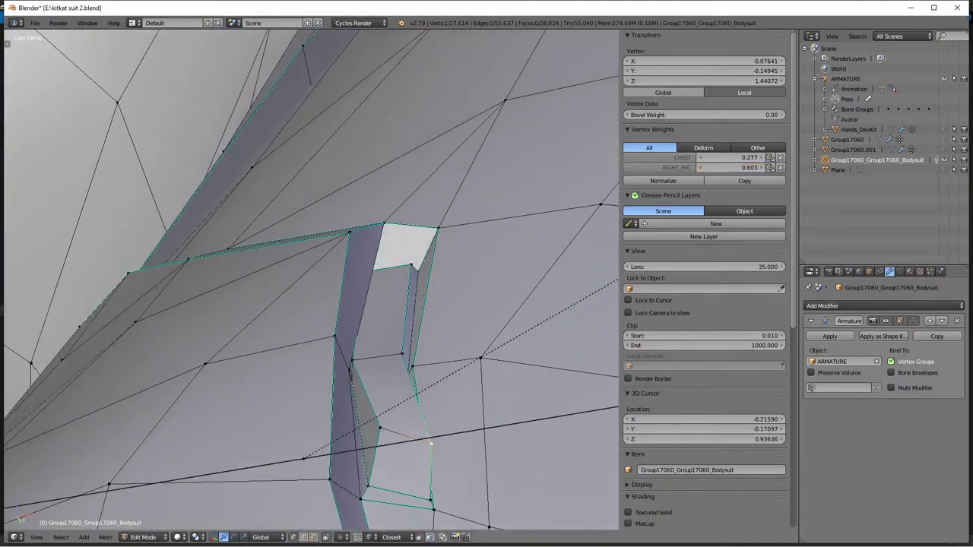
left_click_drag(729, 167, 740, 167)
middle_click_drag(304, 304, 334, 236)
left_click_drag(741, 167, 745, 167)
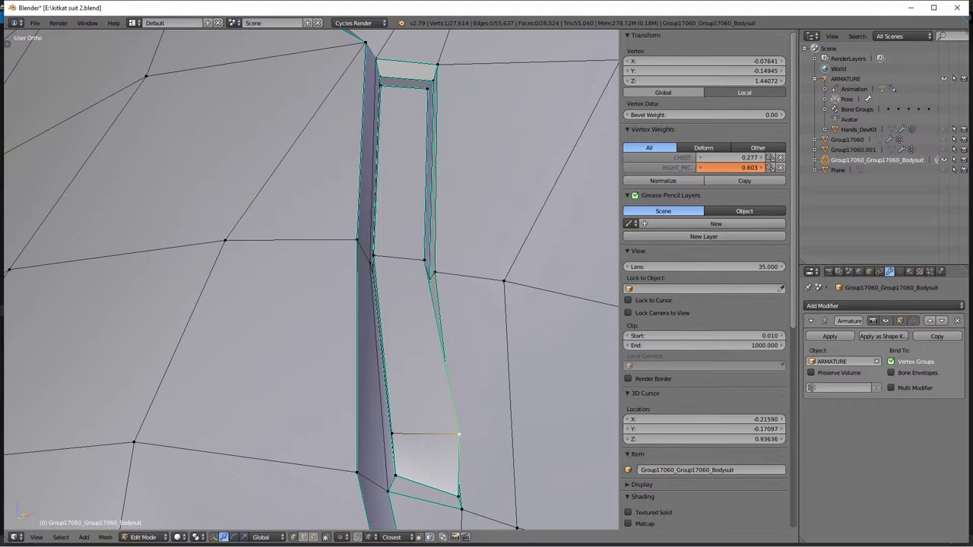
left_click_drag(741, 167, 744, 167)
scroll(312, 281, "down", 3)
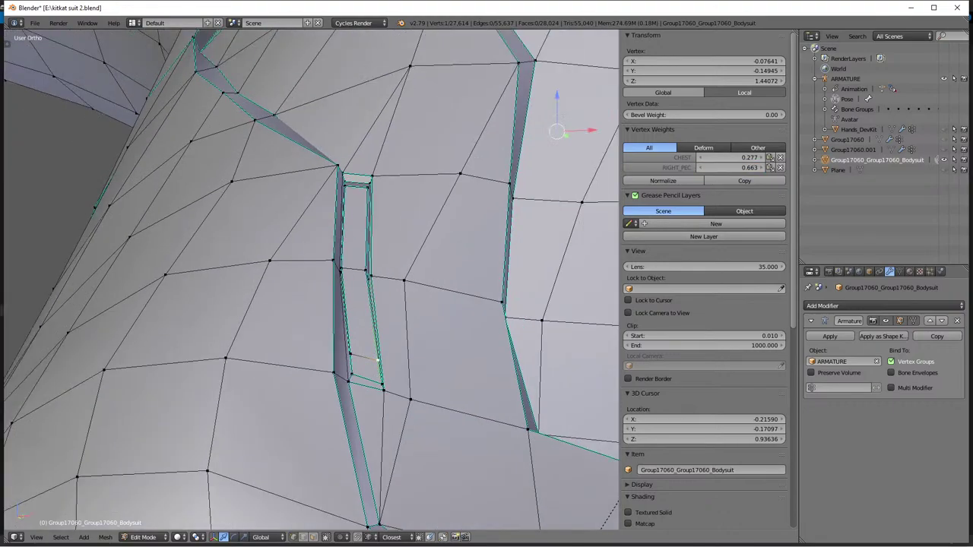
key("Tab")
mouse_move(311, 281)
middle_mouse_down()
mouse_move(342, 266)
mouse_move(608, 222)
mouse_move(532, 212)
middle_mouse_up()
key("Tab")
Nudge a hidden slot vertex in wireframe and lower its LEFT_PEC weight
key("z")
key("z")
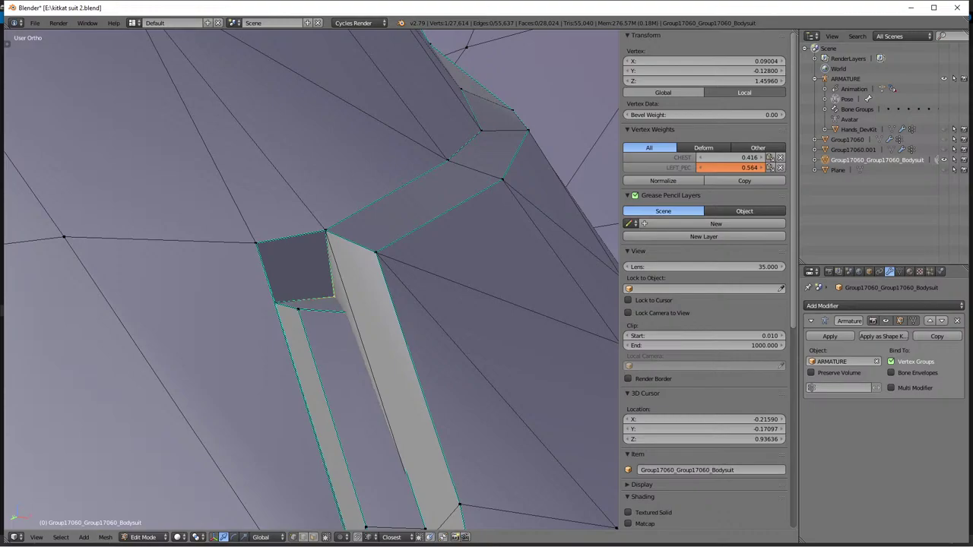
key("z")
right_click_drag(337, 309, 341, 310)
key("z")
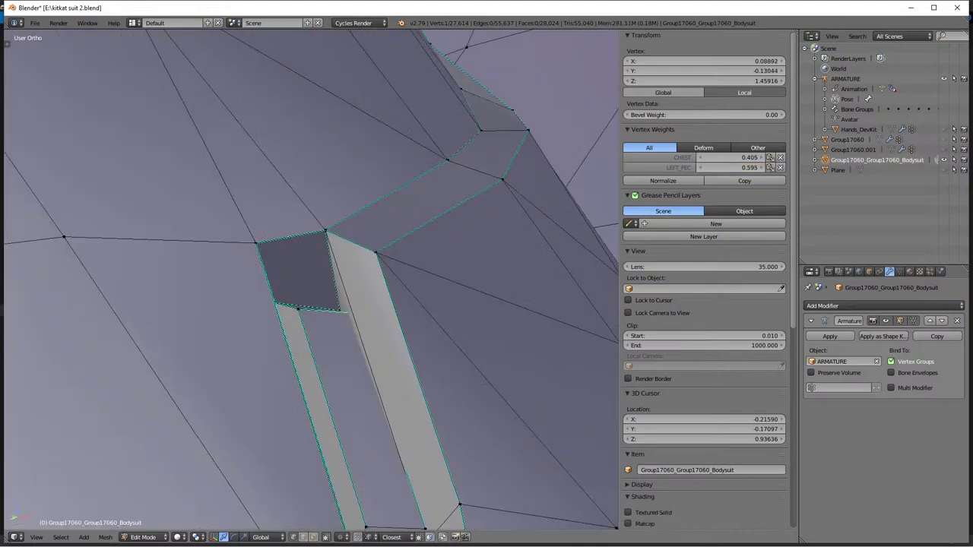
left_click_drag(730, 167, 725, 167)
middle_click_drag(304, 281, 365, 270)
right_click(371, 228, "shift")
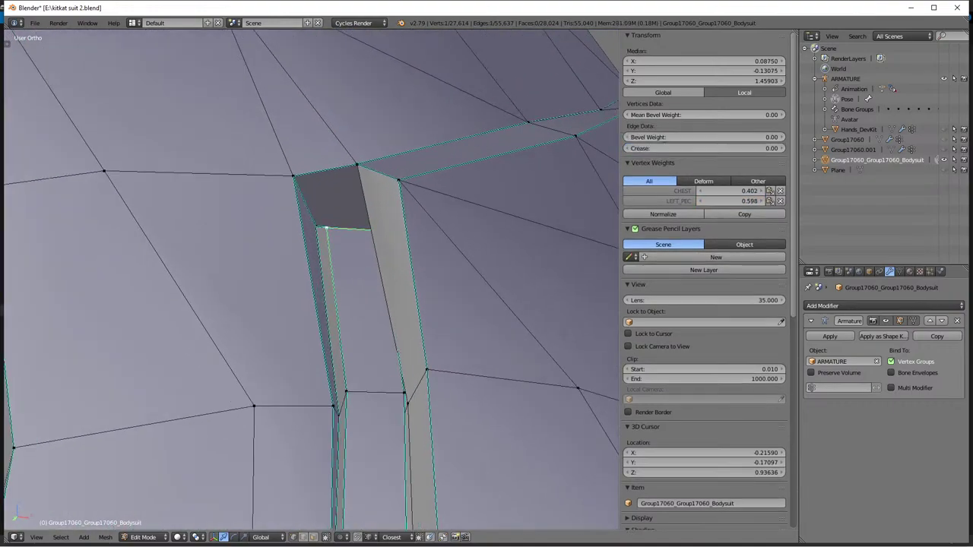
key("g")
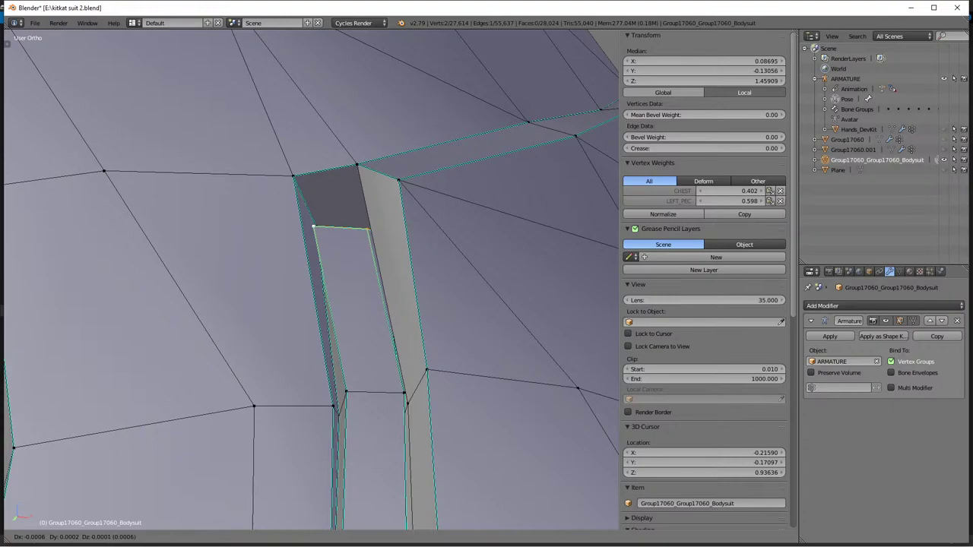
key("Escape")
Lower the LEFT_PEC weight of the slot's lower-corner vertex to 0.644
middle_click_drag(402, 393, 407, 288, "shift")
right_click(407, 289)
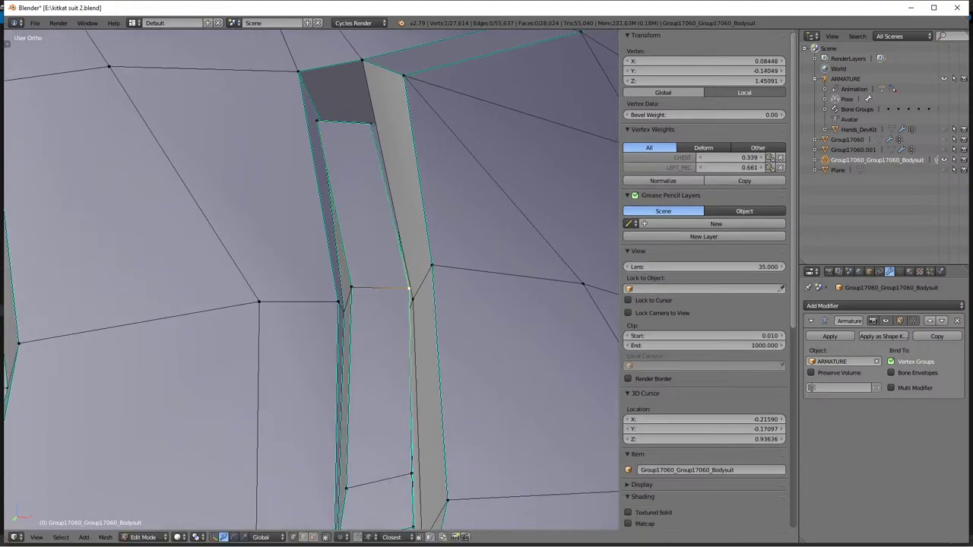
key("g")
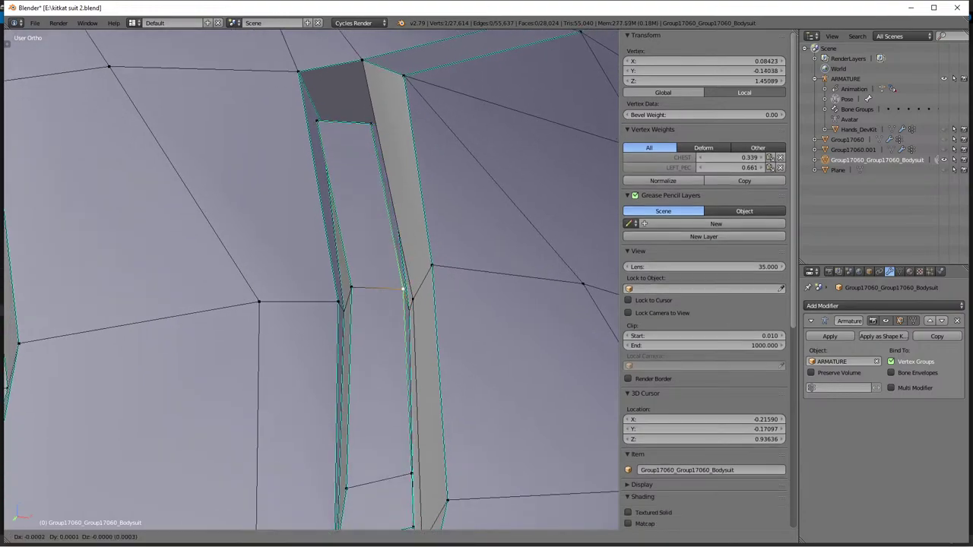
key("Escape")
middle_click_drag(403, 289, 391, 326)
right_click(390, 327)
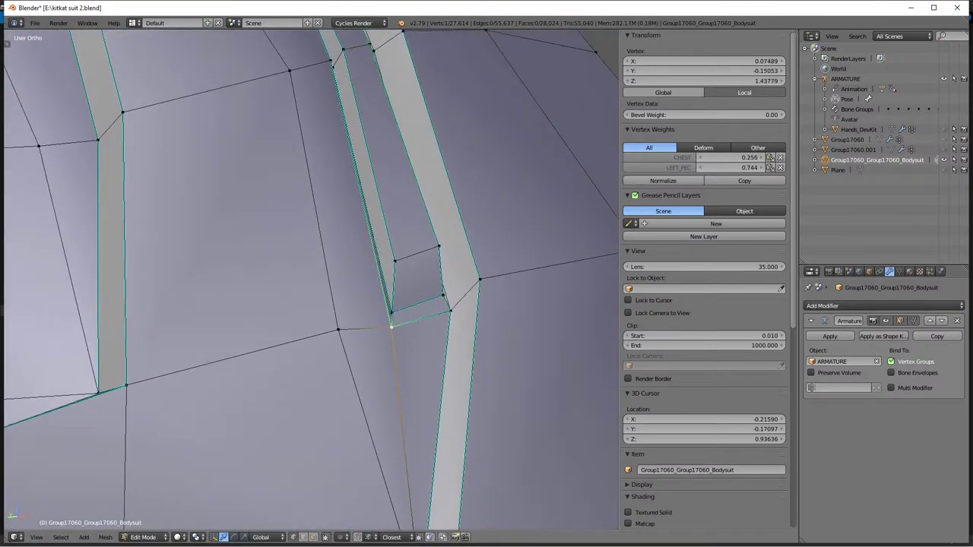
left_click_drag(748, 167, 731, 167)
Set the neighbouring vertex's LEFT_PEC weight, trying 0.671 then 0.791
right_click(450, 310)
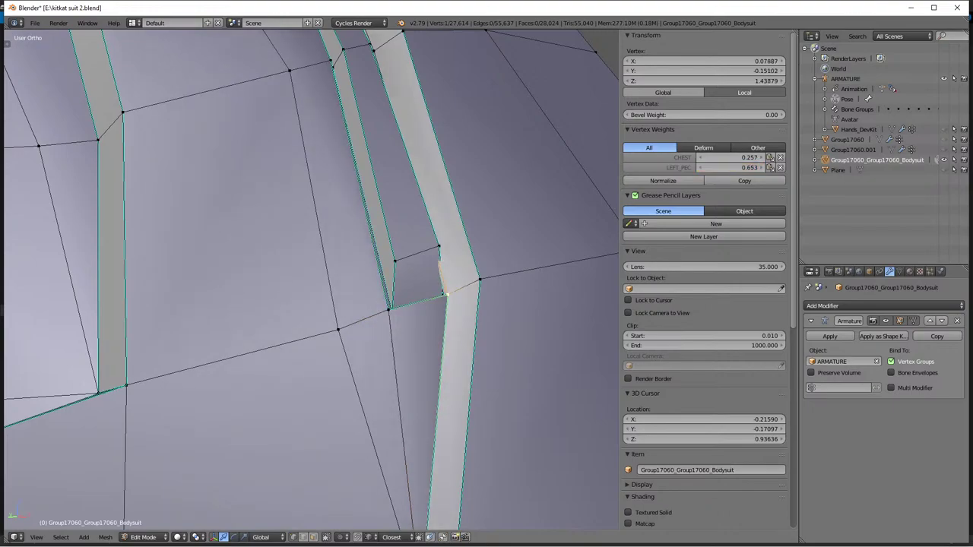
middle_click_drag(380, 304, 297, 287)
left_click_drag(741, 167, 753, 167)
key("z")
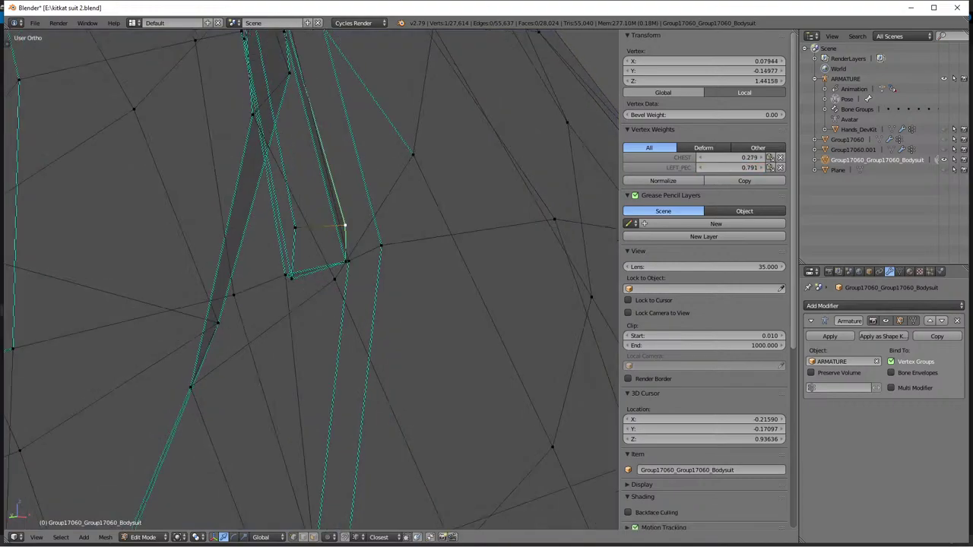
middle_click_drag(380, 304, 335, 266)
key("z")
Nudge two slot-edge vertices and return the bodysuit to Object Mode
scroll(312, 274, "up", 3)
middle_click_drag(380, 304, 349, 288)
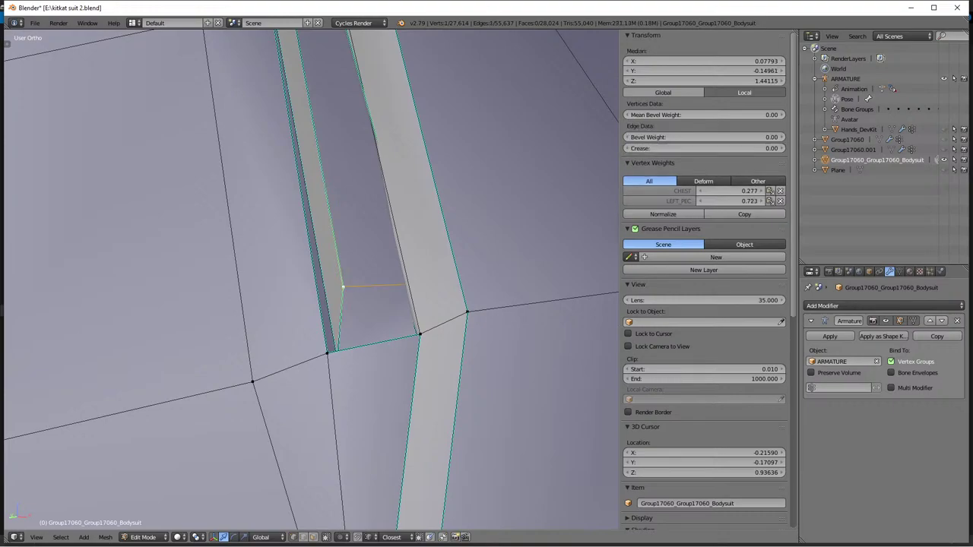
right_click(406, 248)
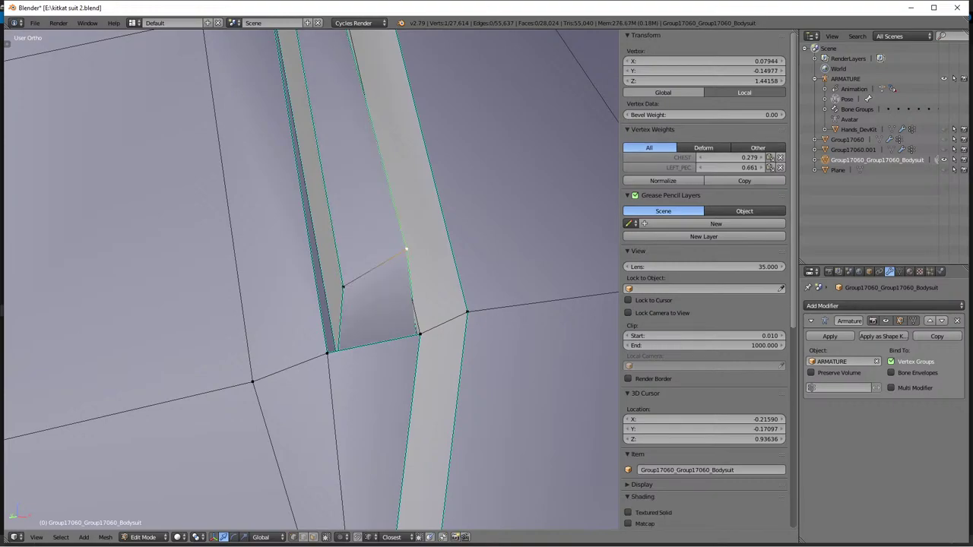
right_click(343, 288, "shift")
key("g")
key("Escape")
key("Tab")
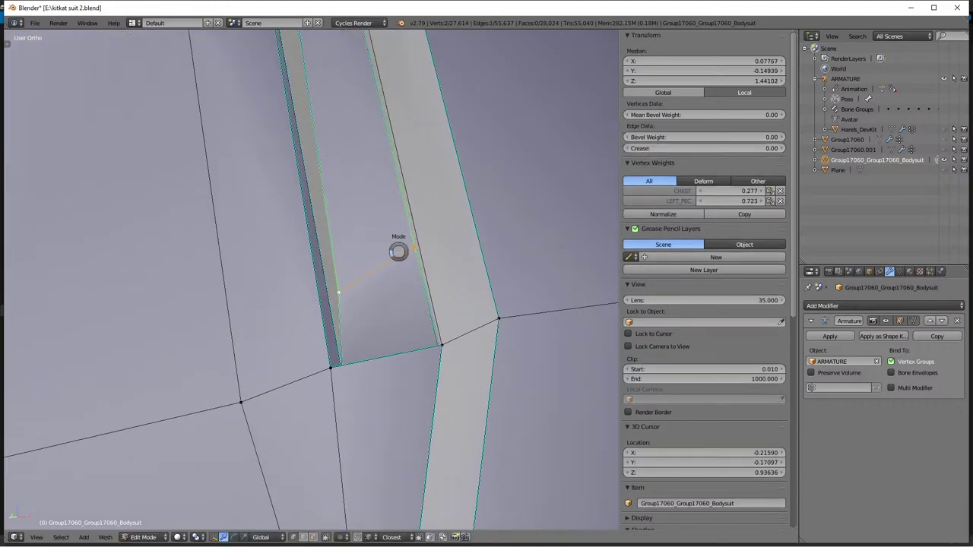
middle_click_drag(397, 251, 289, 188)
Clear the RIGHT_PEC bone's location back to its rest position
scroll(311, 280, "down", 5)
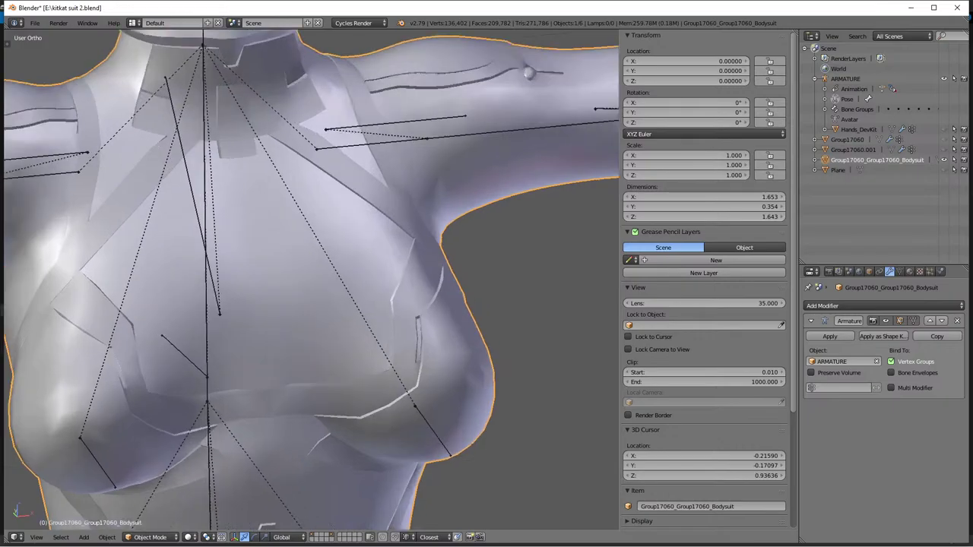
middle_click_drag(311, 280, 281, 259)
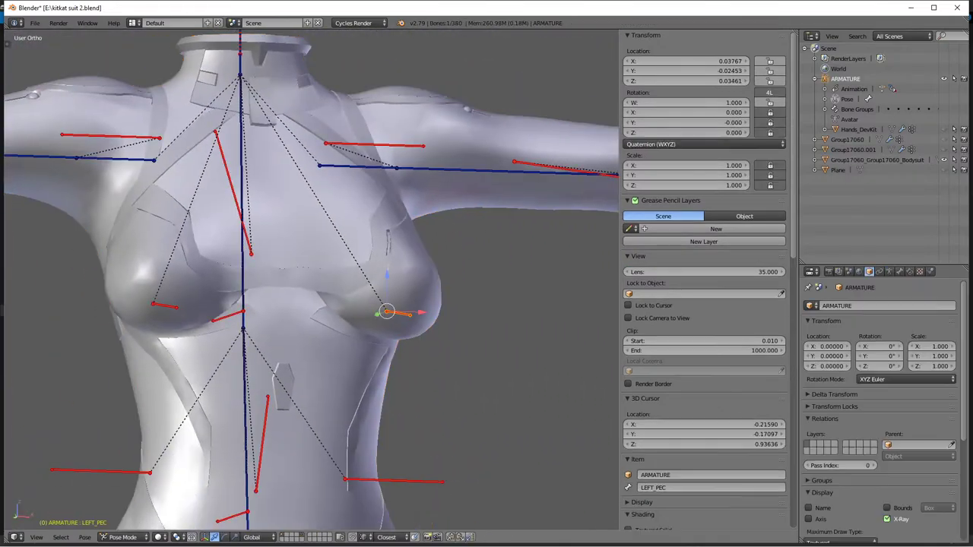
left_click_drag(684, 61, 684, 80)
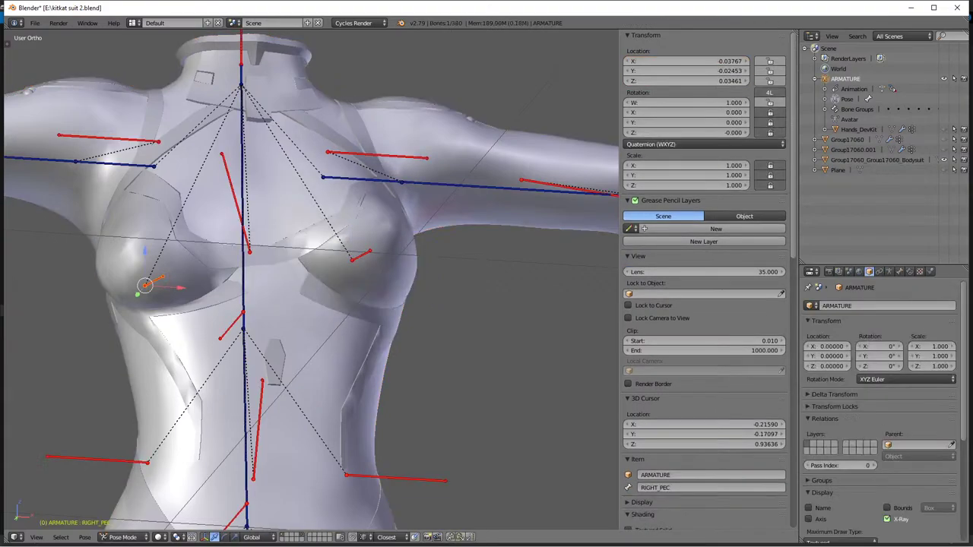
key("i")
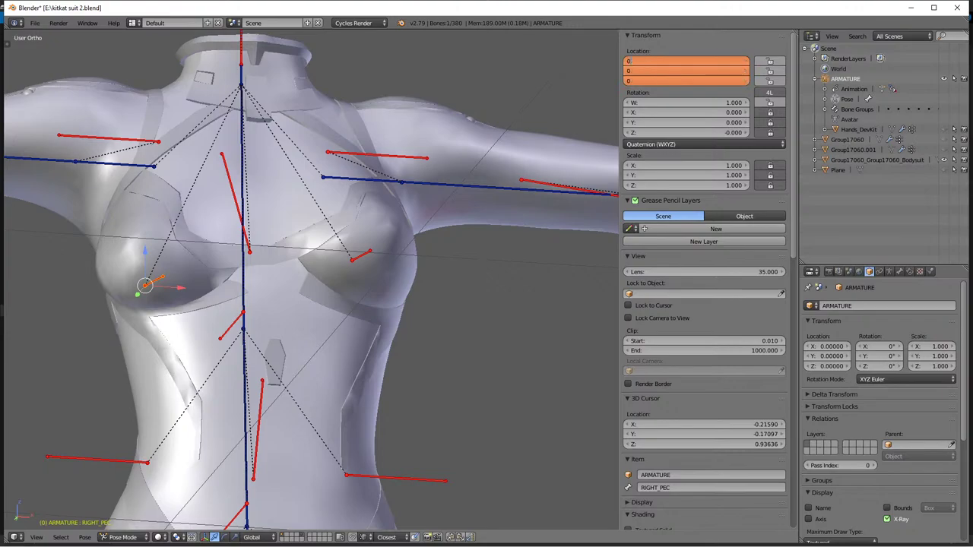
key("Return")
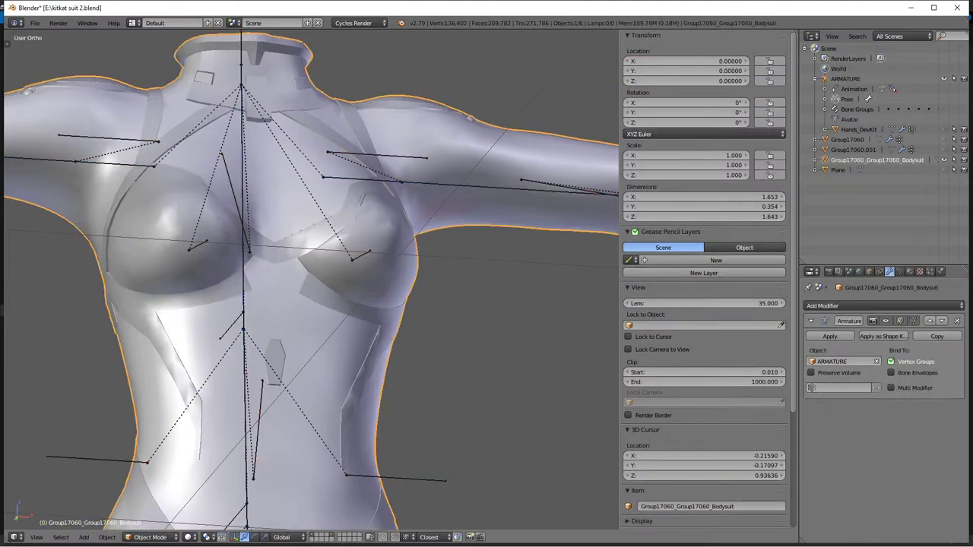
Rotate the mShoulderLeft bone about 94° to swing the left arm down
middle_click_drag(304, 266, 395, 270)
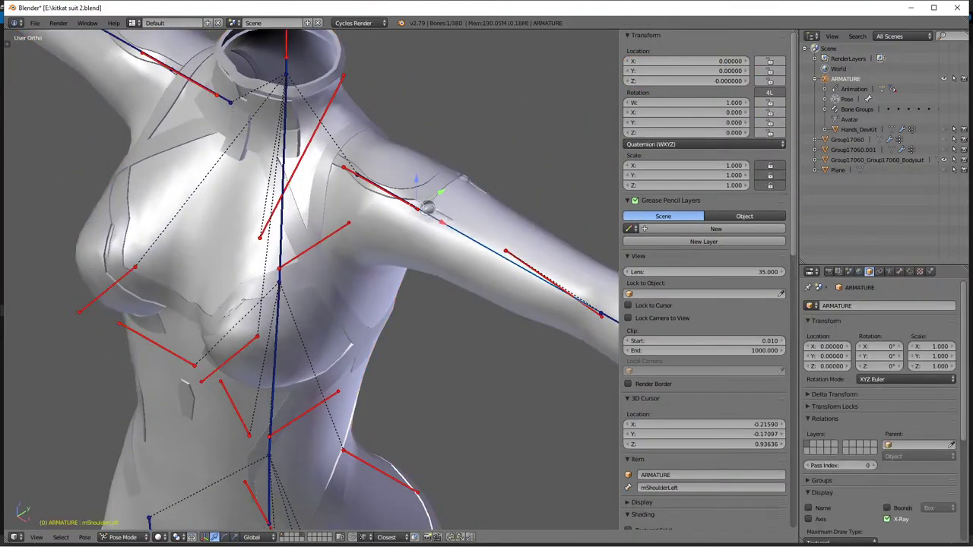
middle_click_drag(342, 266, 380, 262)
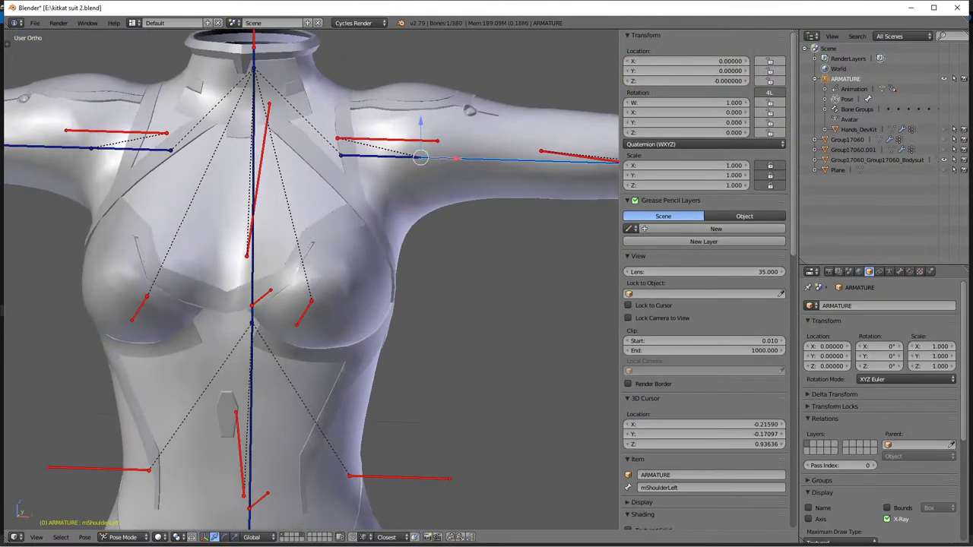
key("r")
middle_click_drag(311, 281, 357, 282)
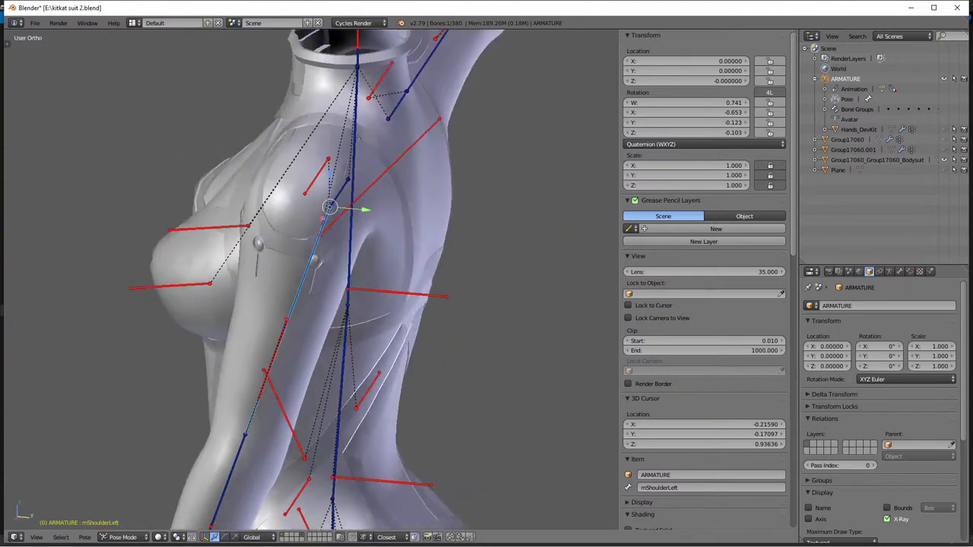
scroll(312, 281, "up", 3)
scroll(312, 281, "down", 2)
key("r")
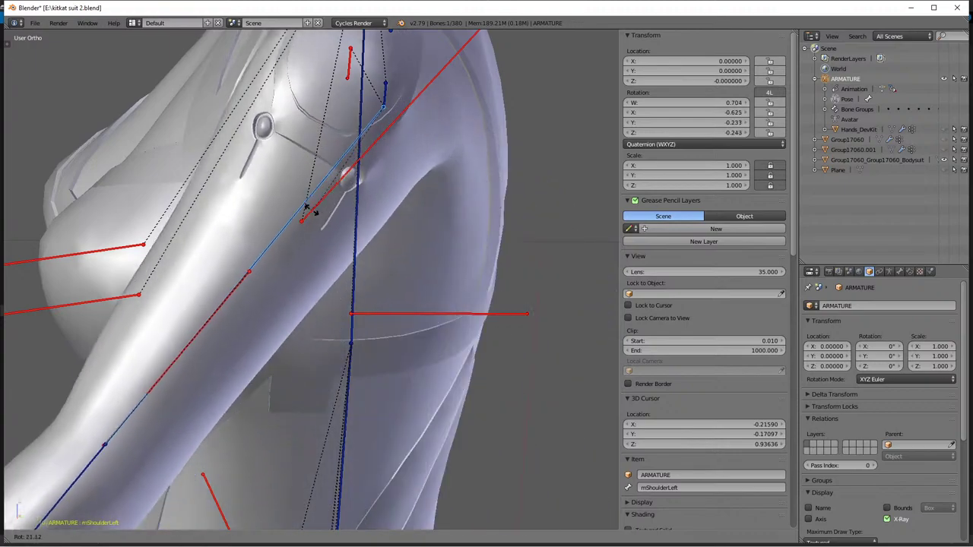
key("Return")
scroll(342, 304, "down", 2)
mouse_move(342, 304)
middle_mouse_down()
mouse_move(327, 308)
mouse_move(335, 316)
middle_mouse_up()
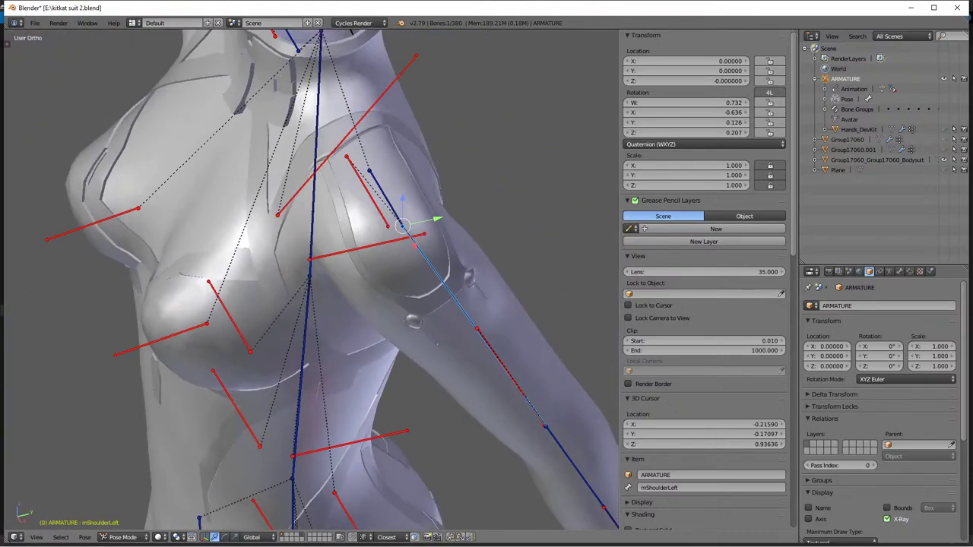
key("r")
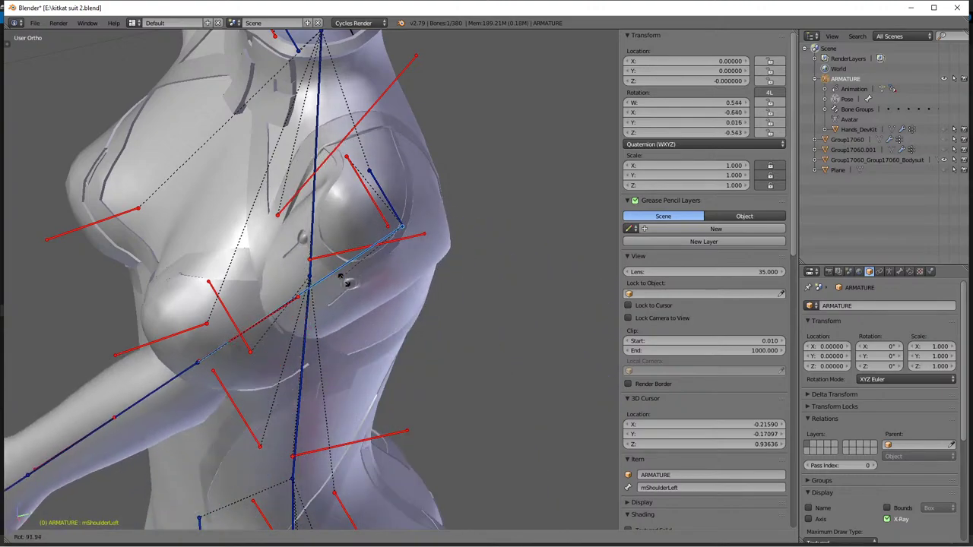
Put the bodysuit in Weight Paint mode with vertex selection masking enabled
left_click(456, 270)
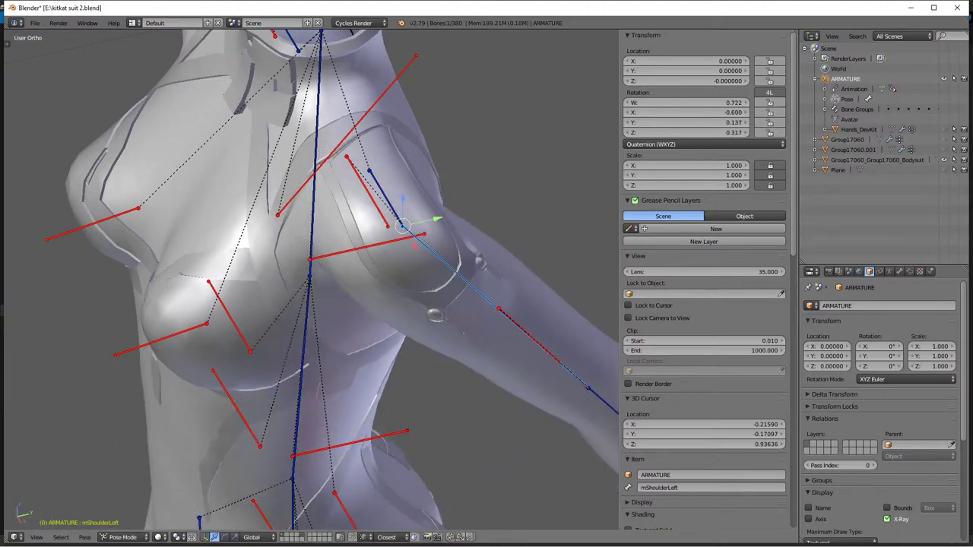
scroll(456, 269, "up", 5)
right_click(410, 232)
key("ctrl+Tab")
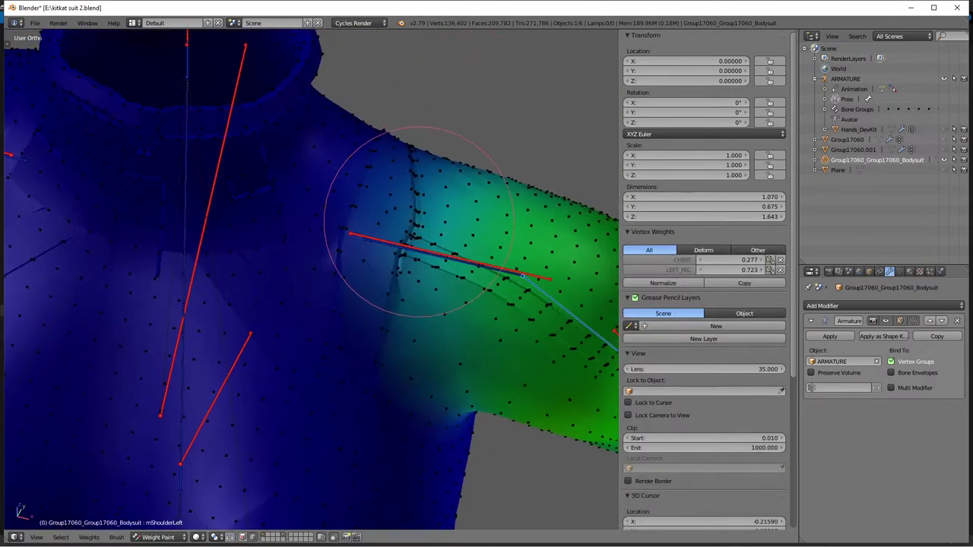
scroll(410, 232, "up", 1)
key("t")
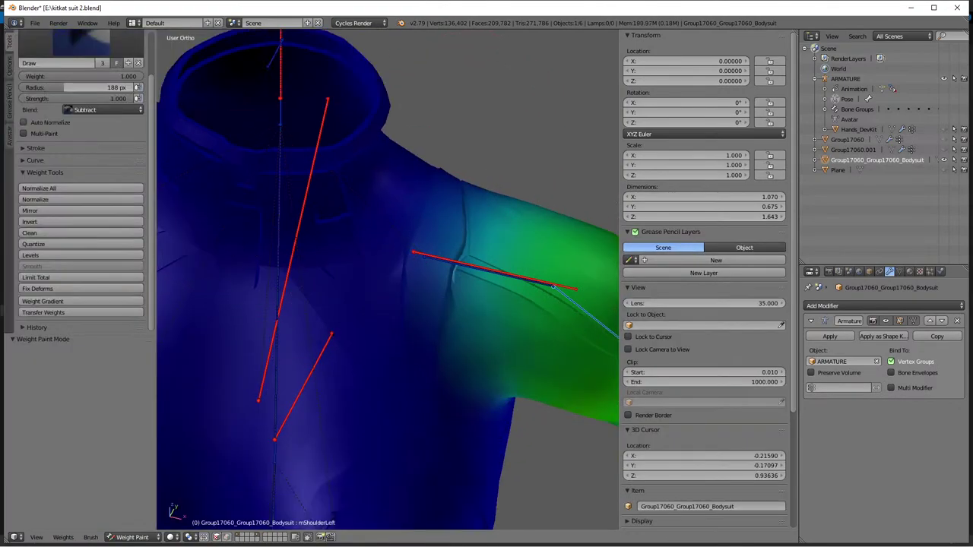
key("t")
key("v")
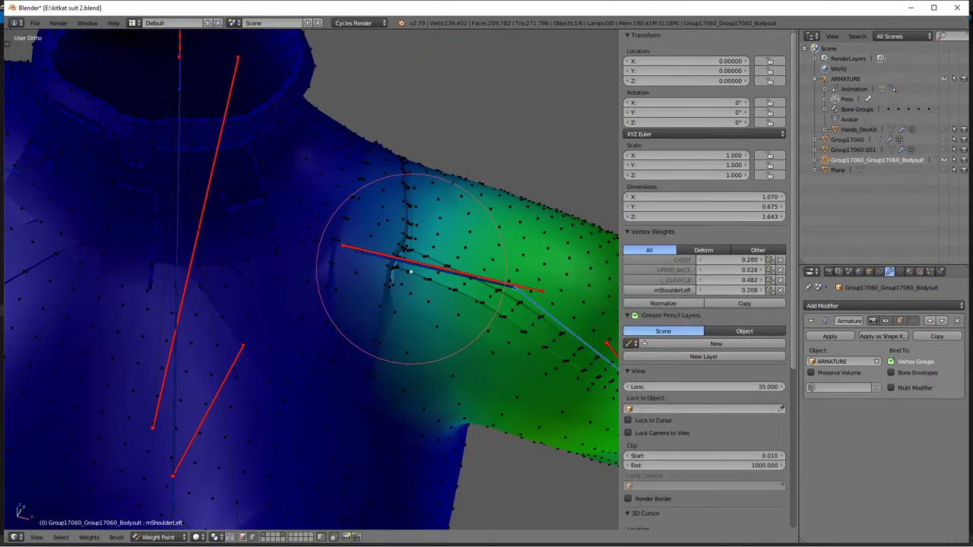
Check the UPPER_BACK and L_CLAVICLE weights around the left shoulder, then return to Object Mode
left_click(673, 269)
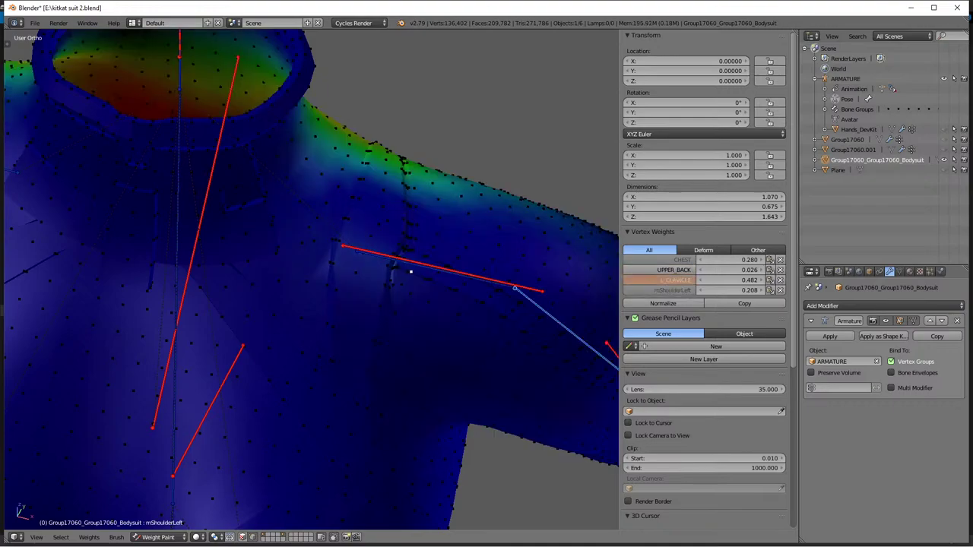
left_click(675, 280)
right_click(432, 247)
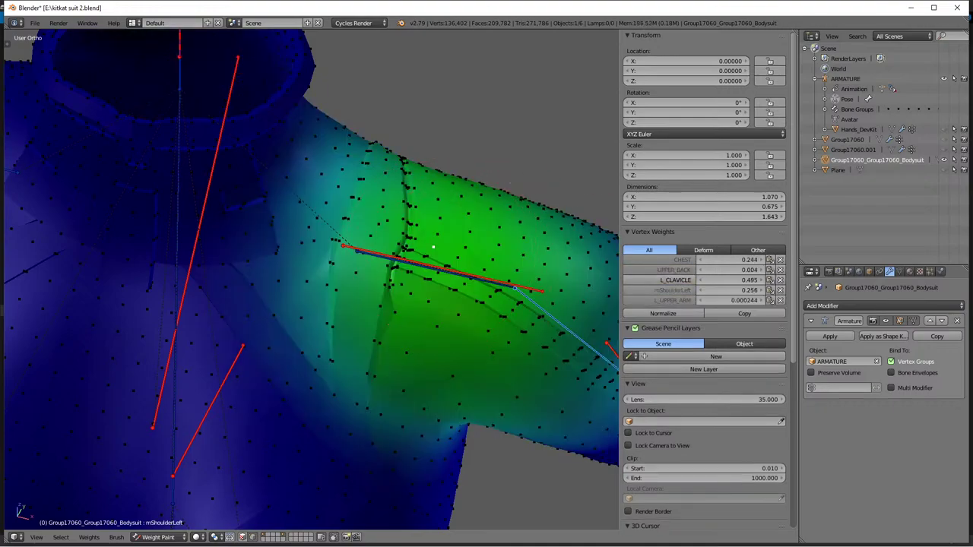
key("ctrl+z")
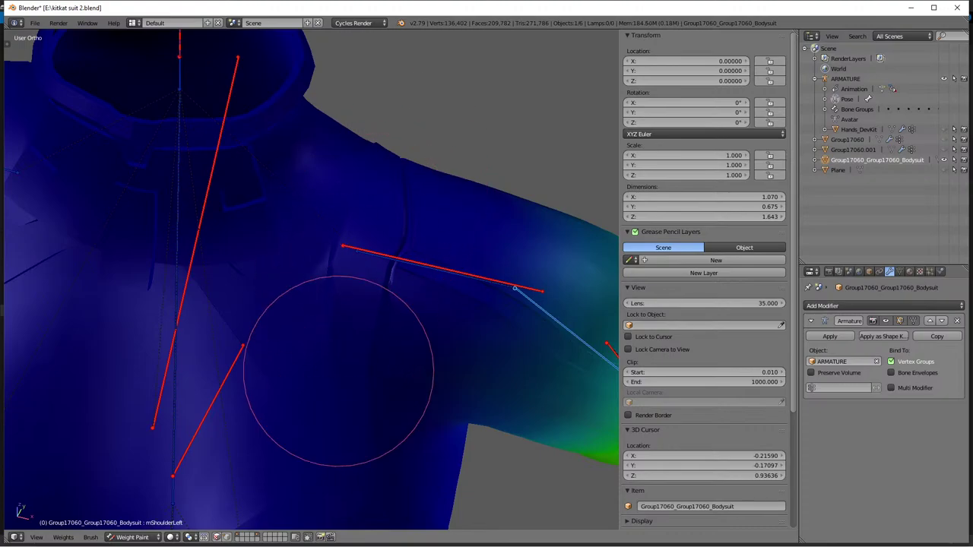
key("ctrl+shift+z")
key("ctrl+z")
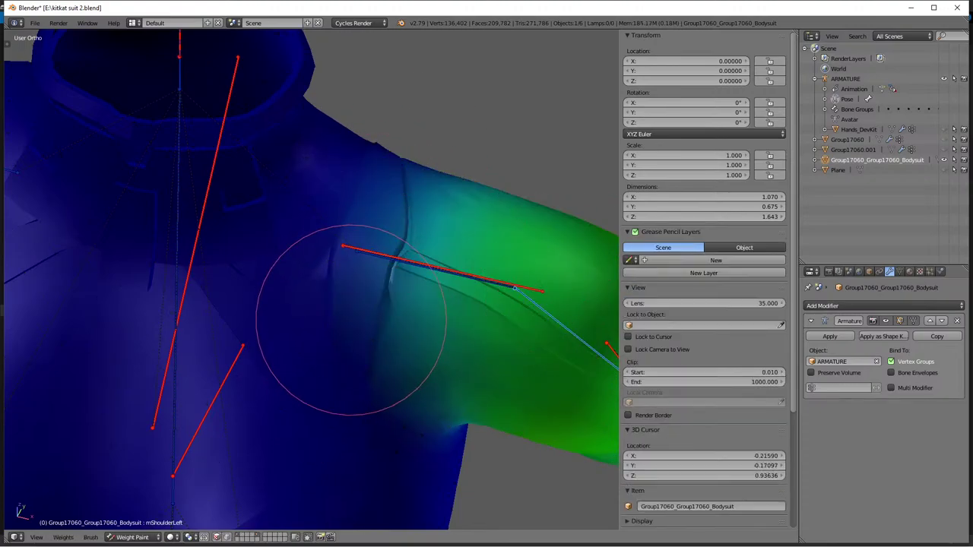
mouse_move(401, 228)
middle_mouse_down()
mouse_move(289, 217)
mouse_move(354, 163)
middle_mouse_up()
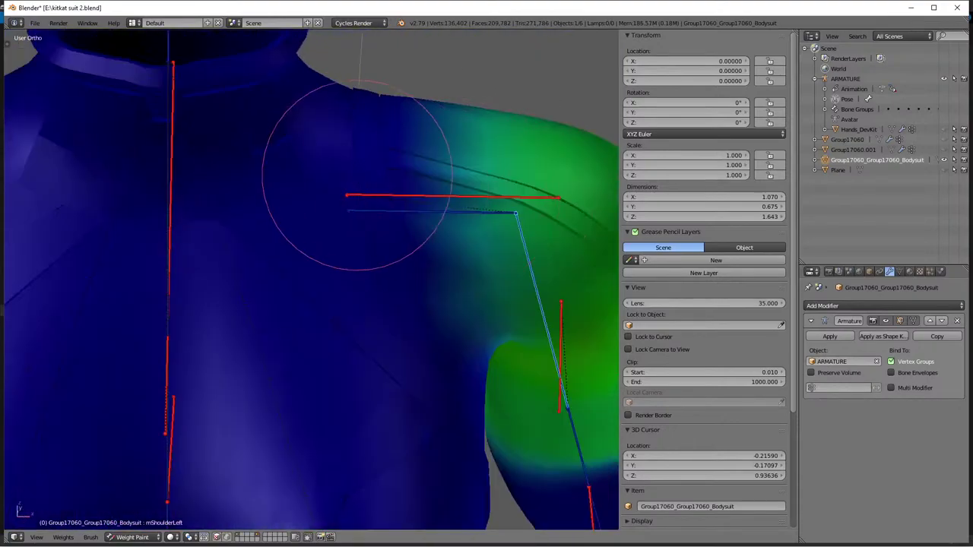
mouse_move(377, 306)
middle_mouse_down()
mouse_move(384, 250)
mouse_move(365, 243)
mouse_move(376, 255)
mouse_move(357, 266)
mouse_move(379, 221)
mouse_move(391, 255)
mouse_move(380, 257)
middle_mouse_up()
key("ctrl+Tab")
scroll(377, 255, "up", 2)
scroll(377, 255, "up", 2)
scroll(377, 255, "down", 3)
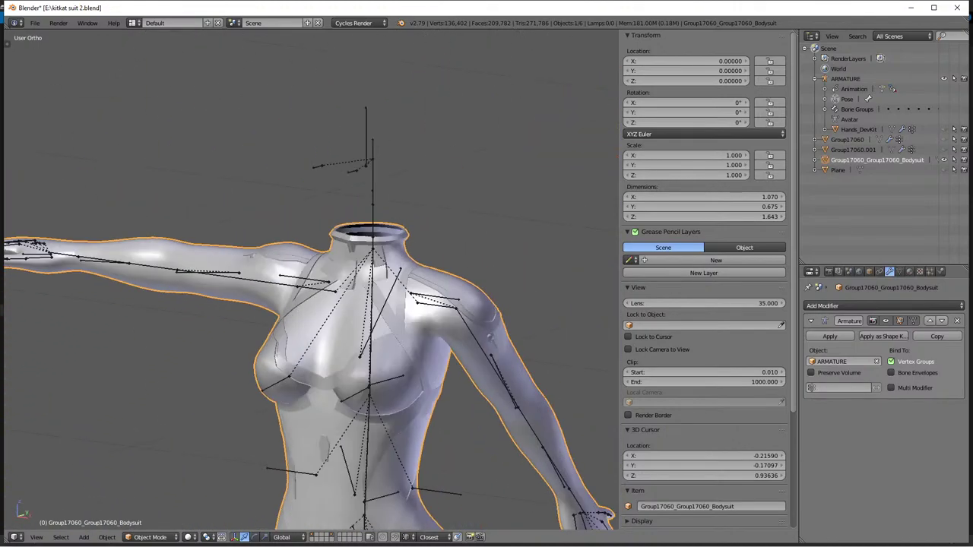
Copy the lowered left-arm pose and paste it flipped onto the right arm
right_click(468, 315)
key("ctrl+Tab")
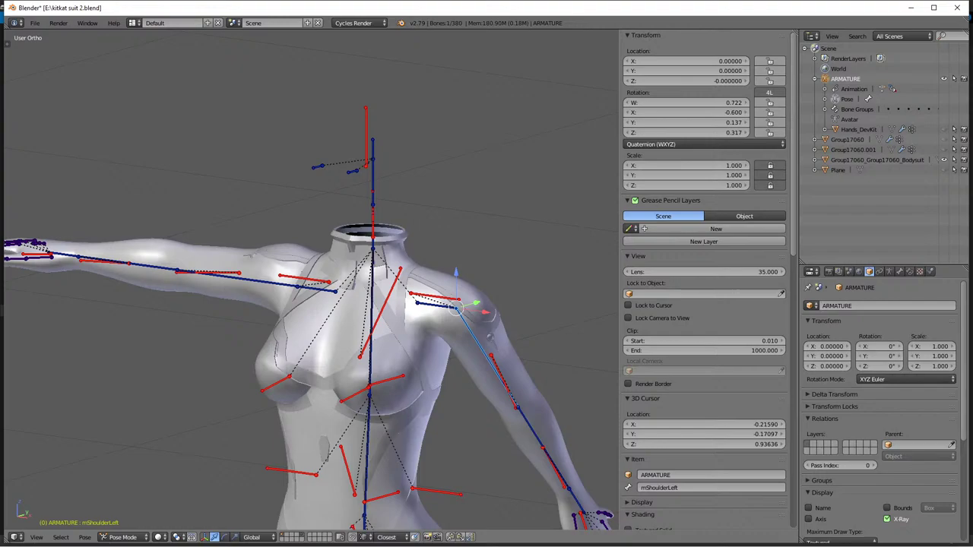
key("ctrl+c")
key("ctrl+shift+v")
key("KP_1")
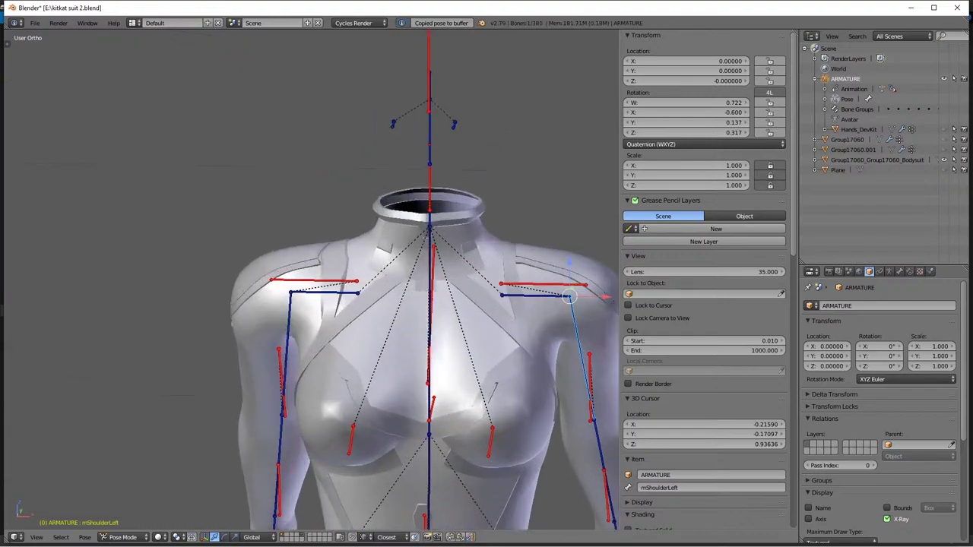
middle_click_drag(380, 281, 410, 283)
scroll(342, 289, "up", 4)
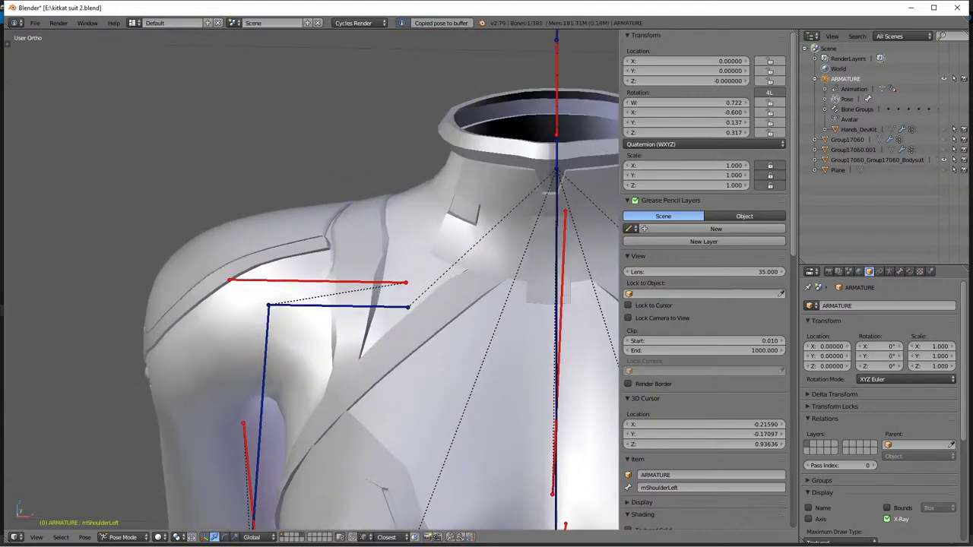
Inspect the bodysuit's right shoulder weights in Weight Paint, viewed from behind and front
right_click(342, 289)
middle_click_drag(342, 288, 423, 225)
key("Tab")
left_click(490, 203)
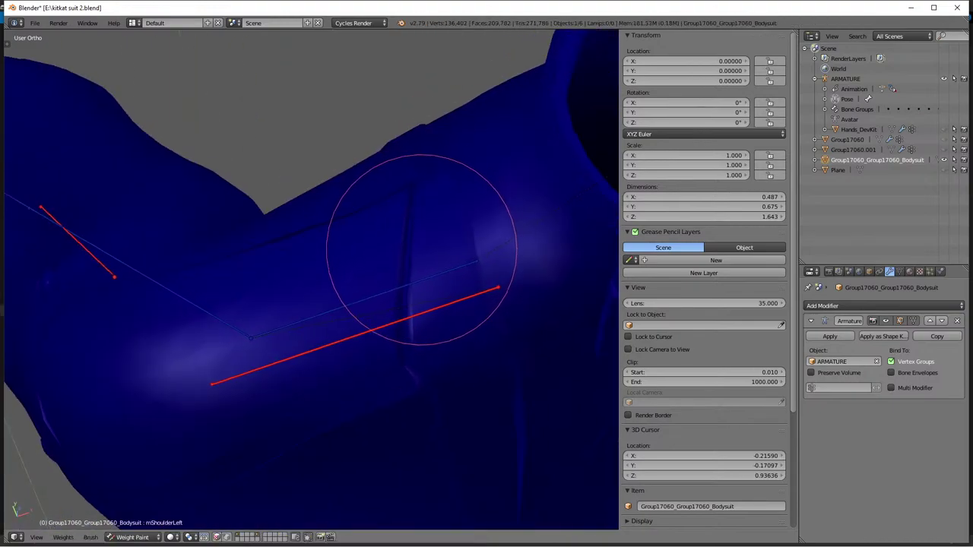
key("v")
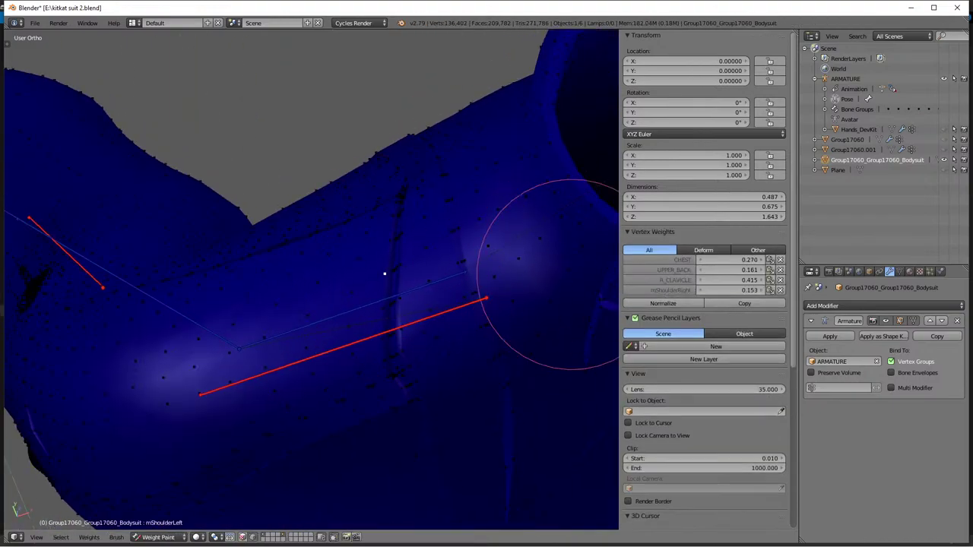
mouse_move(385, 273)
middle_mouse_down()
mouse_move(411, 312)
mouse_move(380, 163)
mouse_move(445, 315)
mouse_move(456, 218)
middle_mouse_up()
scroll(418, 327, "down", 2)
key("v")
mouse_move(440, 402)
middle_mouse_down()
mouse_move(488, 337)
mouse_move(441, 193)
middle_mouse_up()
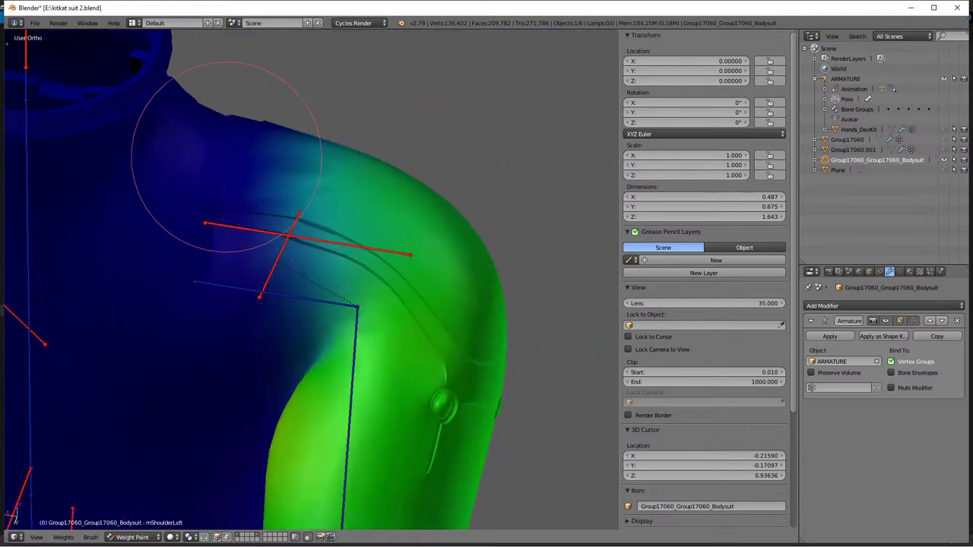
key("ctrl+z")
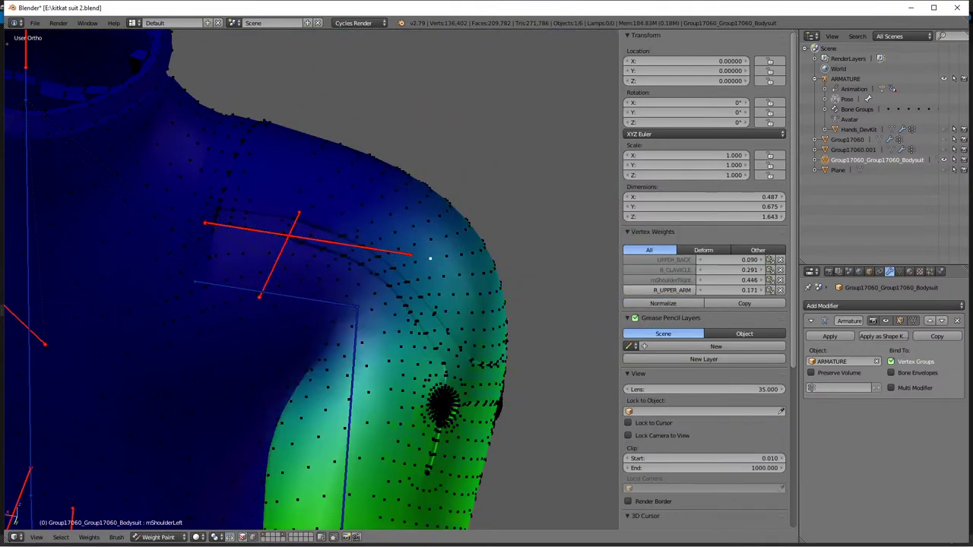
mouse_move(243, 119)
middle_mouse_down()
mouse_move(174, 142)
mouse_move(412, 239)
middle_mouse_up()
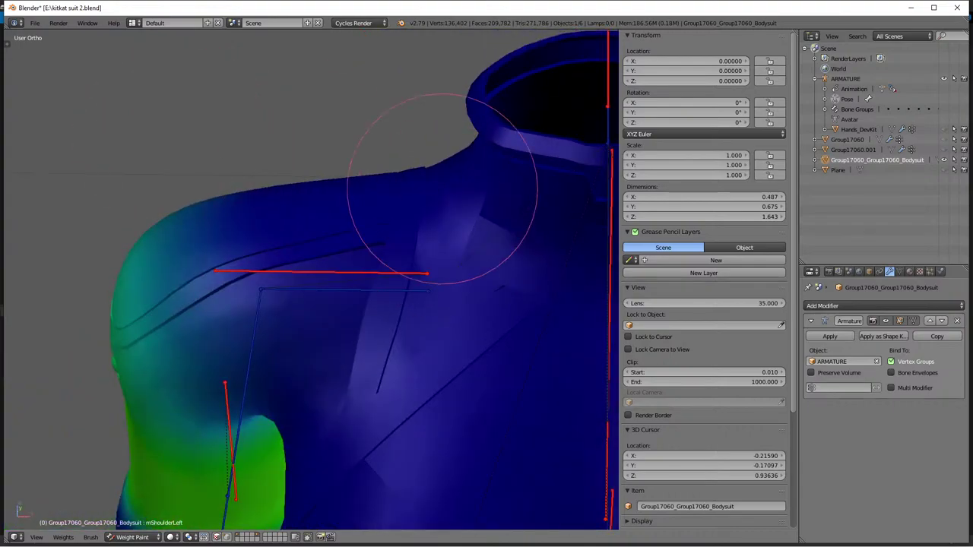
key("KP_1")
key("Tab")
Return the bodysuit to Object Mode and select the armature's right shoulder bone
left_click(395, 278)
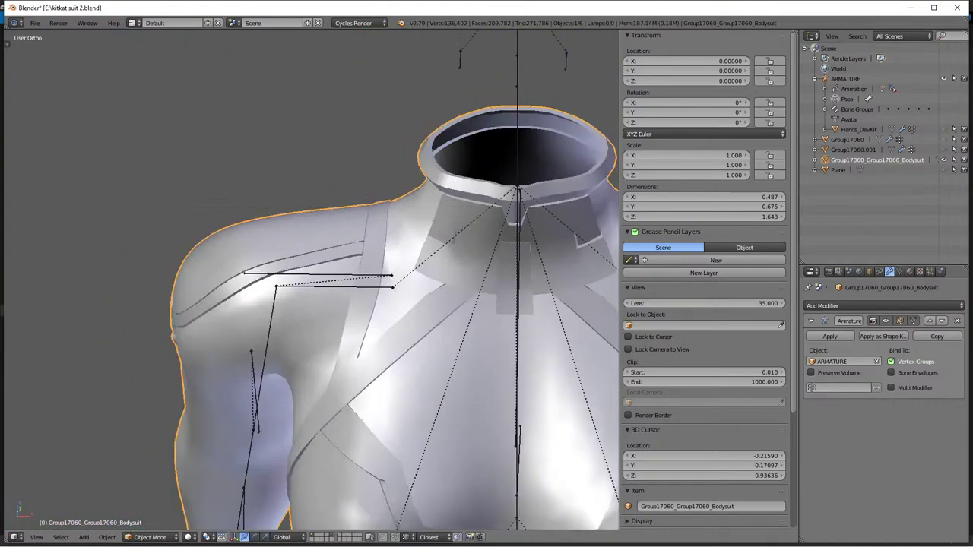
middle_click_drag(320, 273, 273, 228)
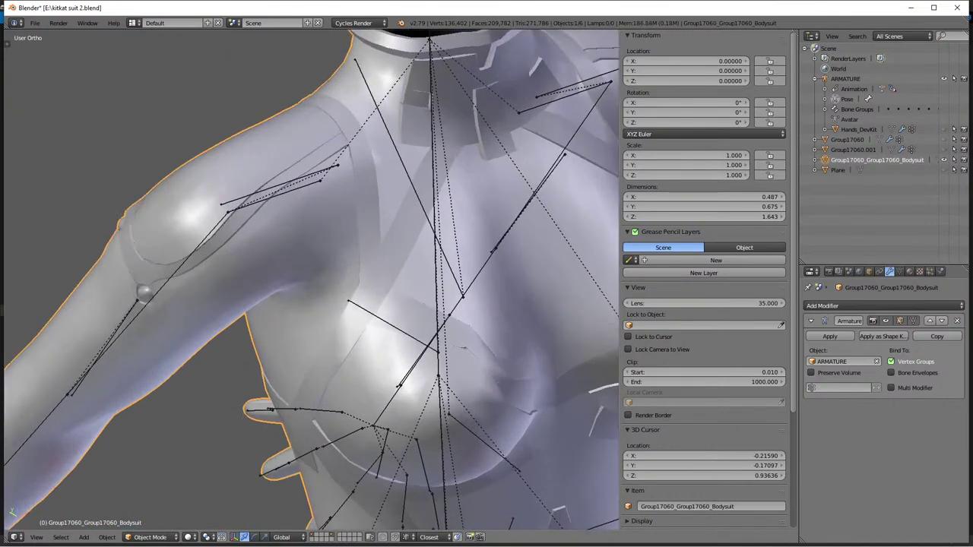
left_click(845, 79)
middle_click_drag(312, 281, 380, 259)
scroll(312, 281, "down", 3)
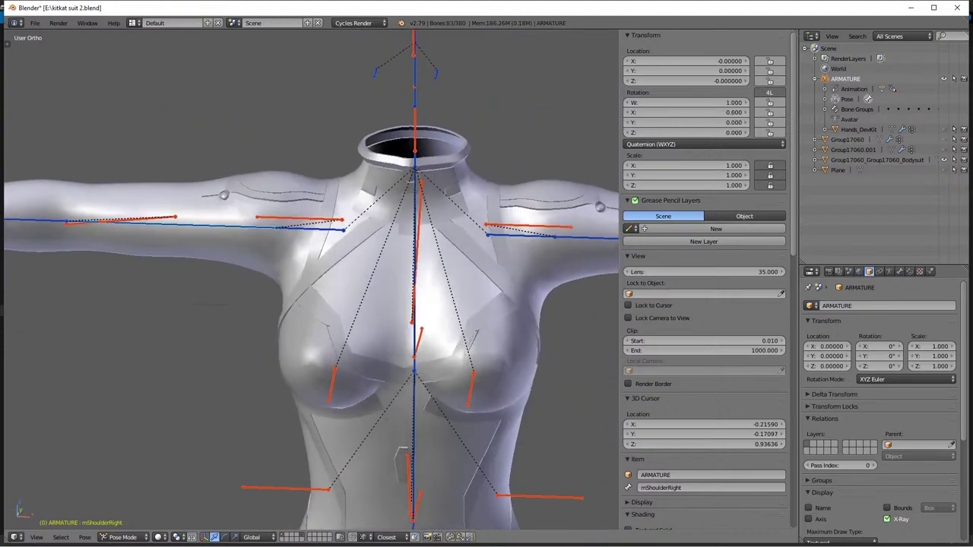
scroll(253, 500, "down", 3)
middle_click_drag(274, 456, 253, 499)
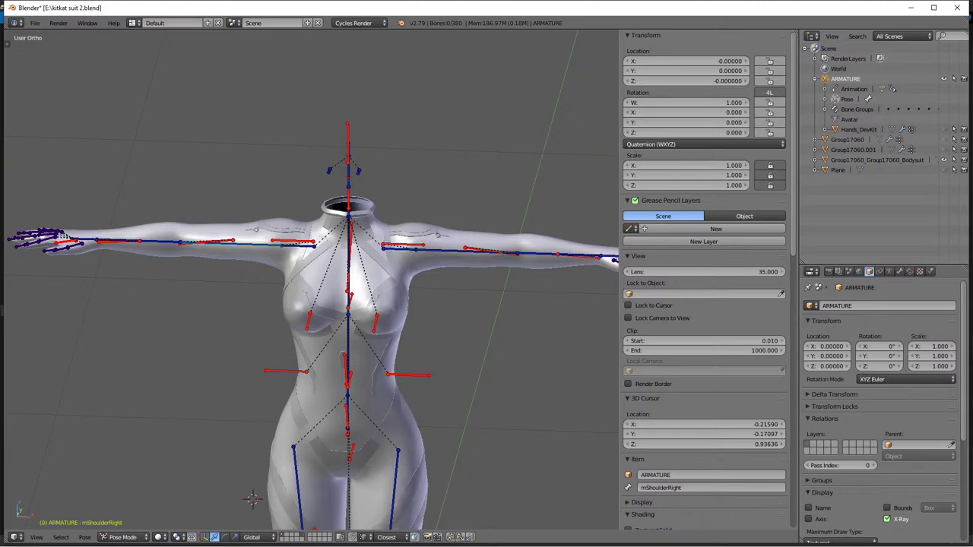
Duplicate the bodysuit, parent it to ARMATURE with automatic weights, and copy both to the buffer
key("ctrl+z")
key("shift+d")
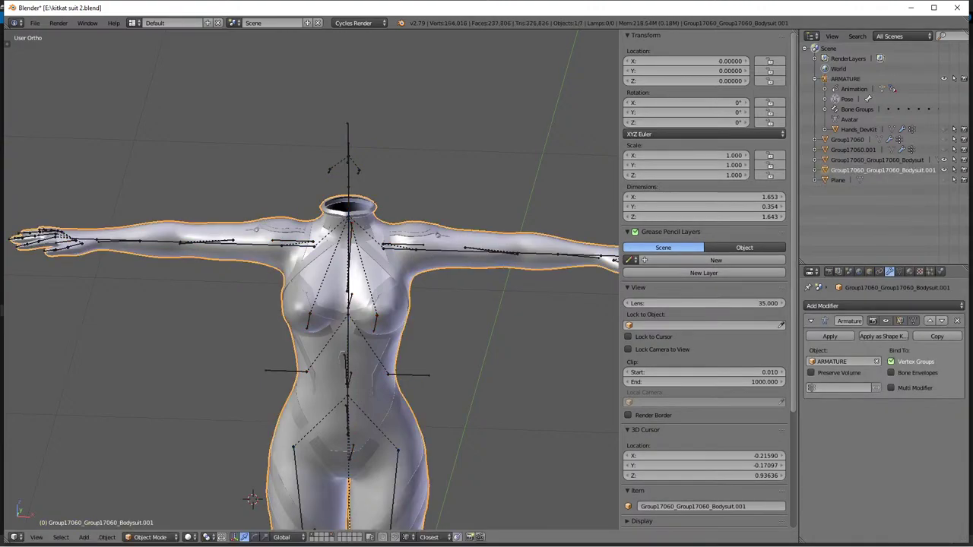
right_click(253, 499)
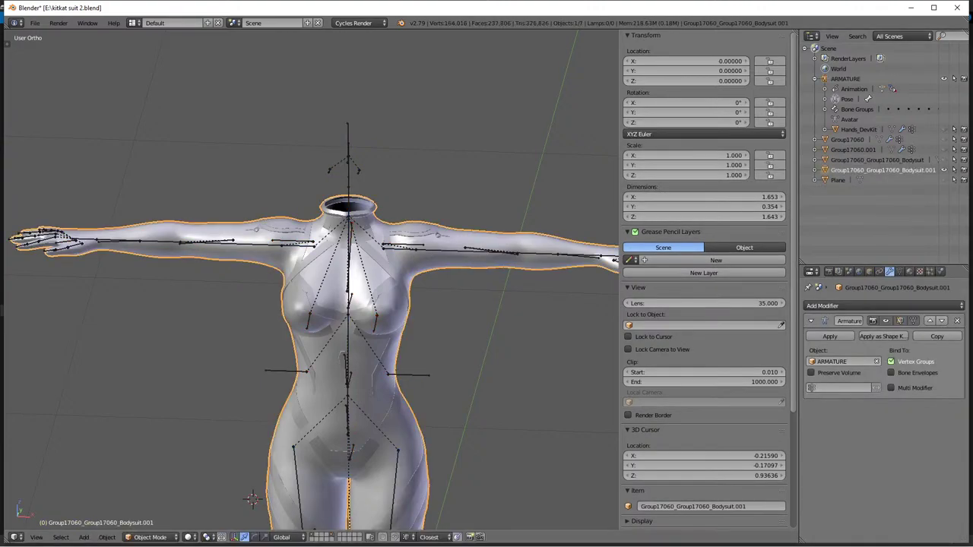
key("ctrl+z")
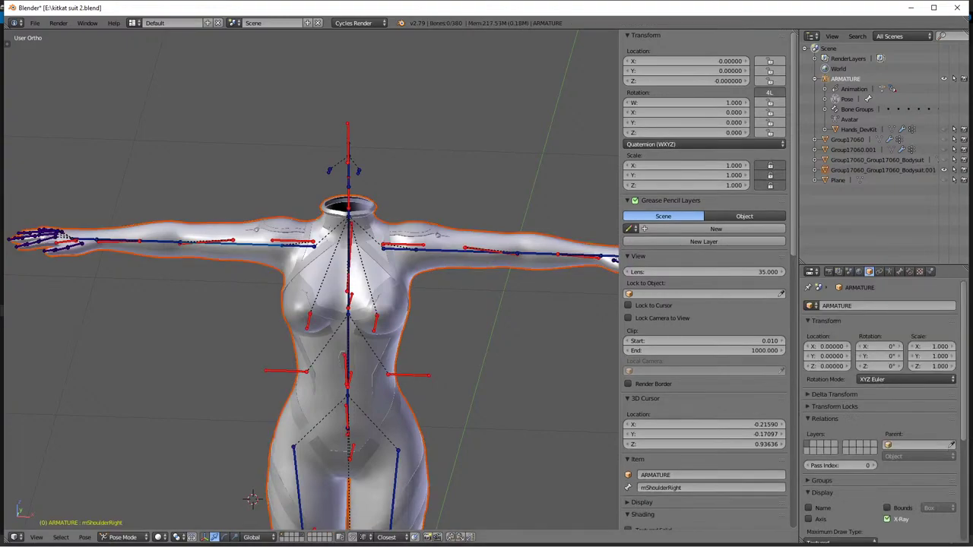
key("ctrl+p")
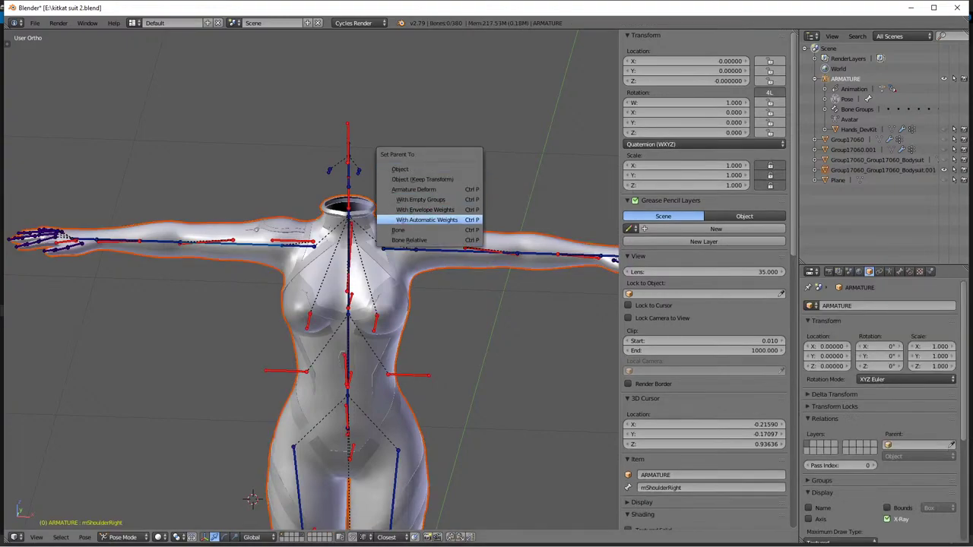
key("Return")
scroll(312, 281, "up", 1)
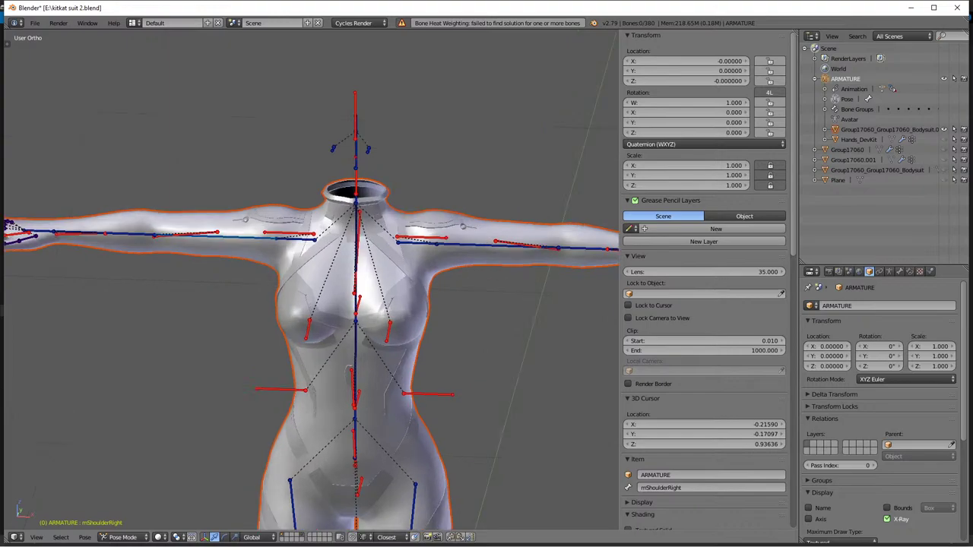
key("ctrl+z")
key("ctrl+c")
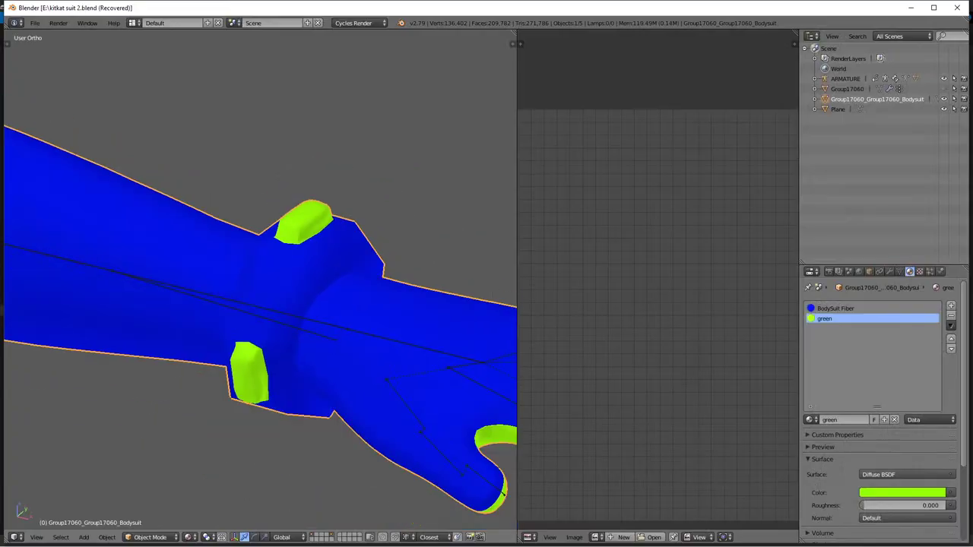
Delete all scene objects, cancel a new file, then undo the deletion
scroll(258, 281, "down", 10)
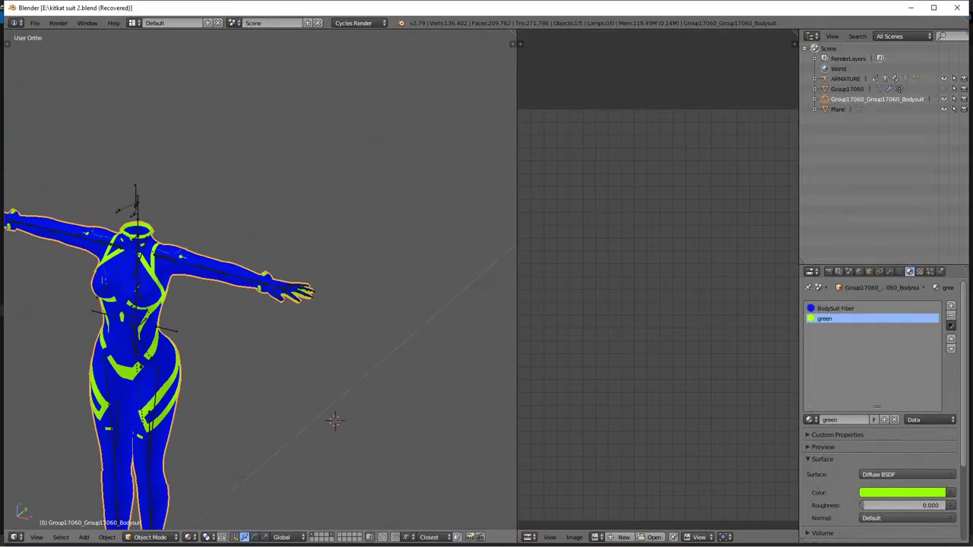
key("a")
key("a")
key("x")
key("Return")
key("ctrl+n")
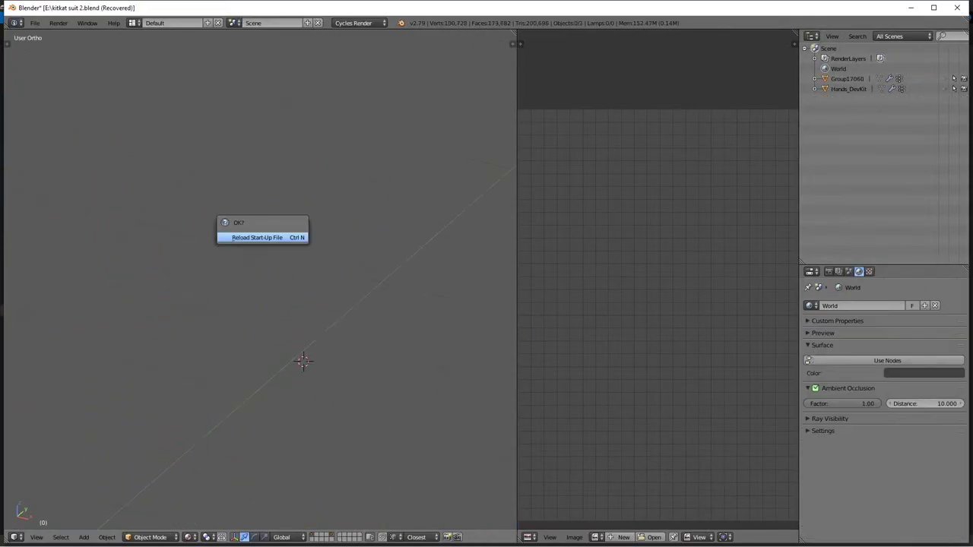
key("Escape")
scroll(384, 314, "up", 3)
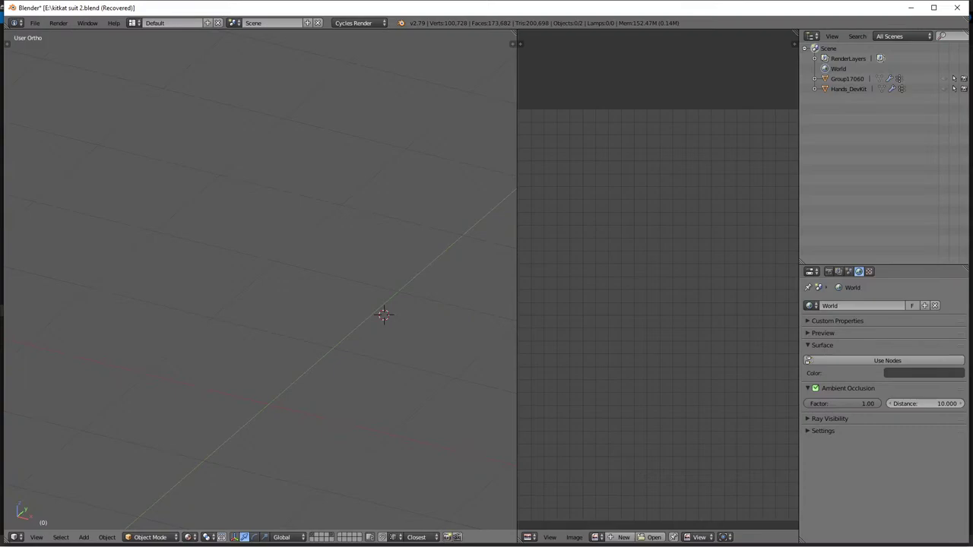
key("ctrl+z")
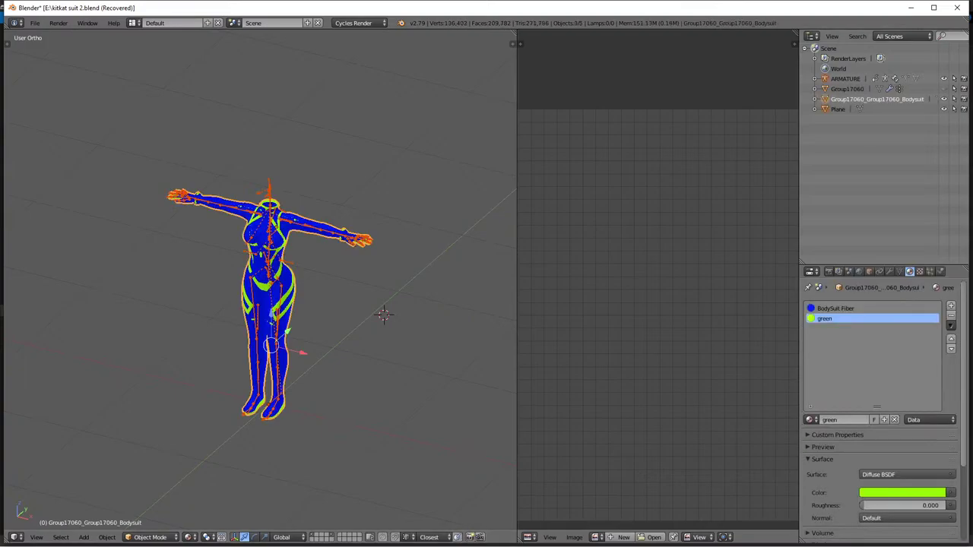
Paste the buffered Bodysuit.001 and ARMATURE.001 into the recovered file
scroll(476, 337, "up", 2)
key("ctrl+v")
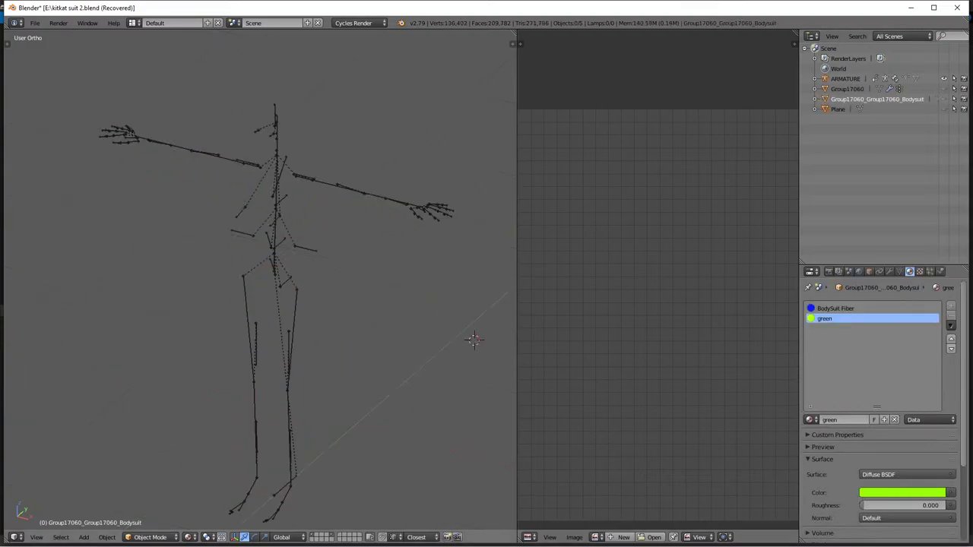
scroll(473, 339, "up", 3)
Bind the pasted bodysuit to the armature with automatic weights
right_click(263, 304)
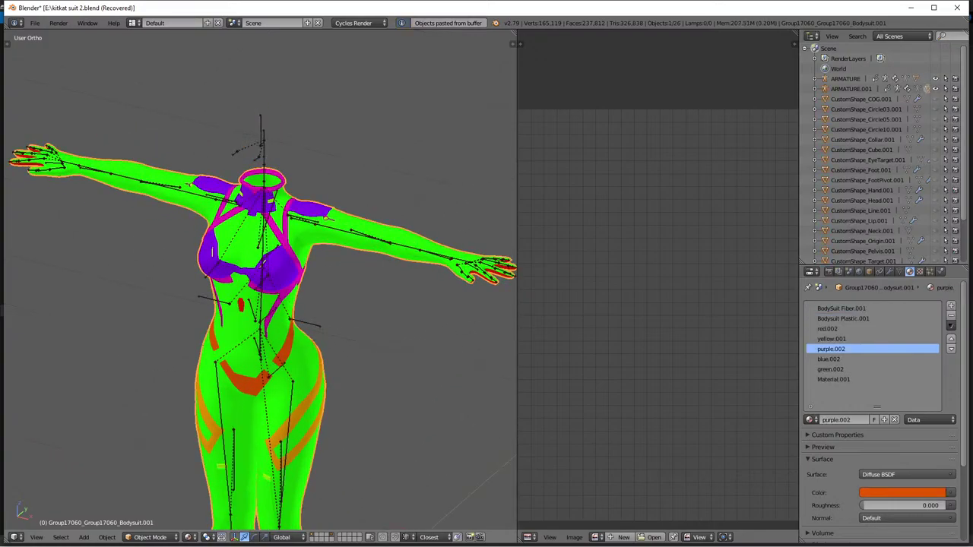
right_click(262, 304, "shift")
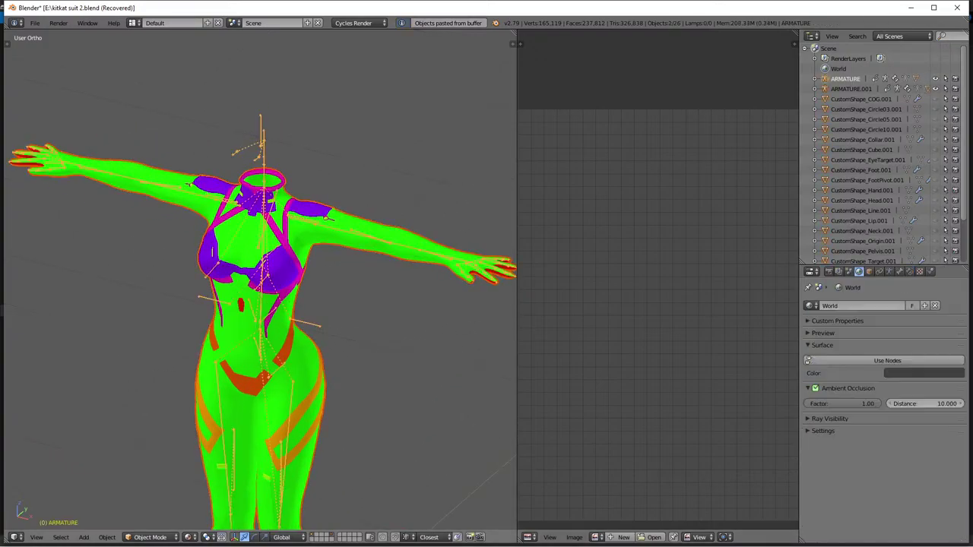
key("ctrl+p")
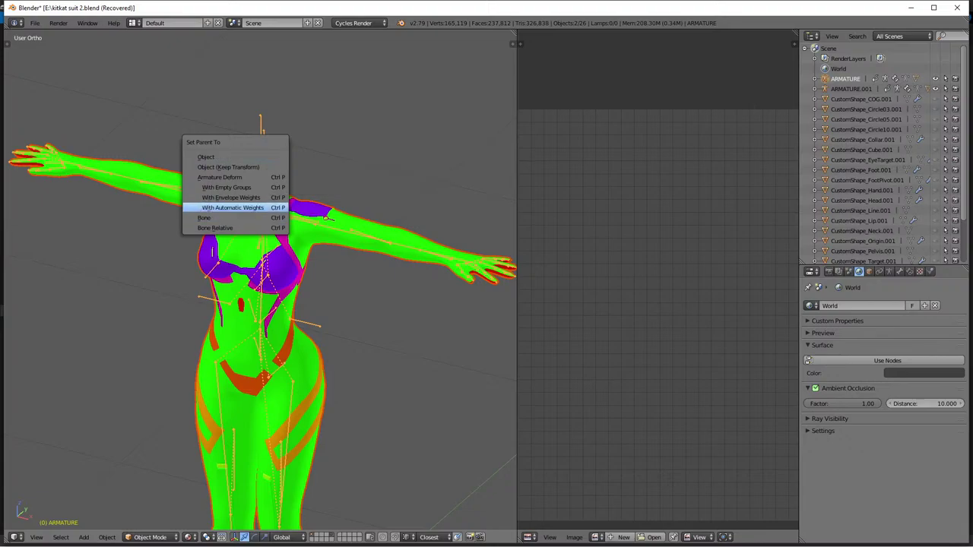
key("Return")
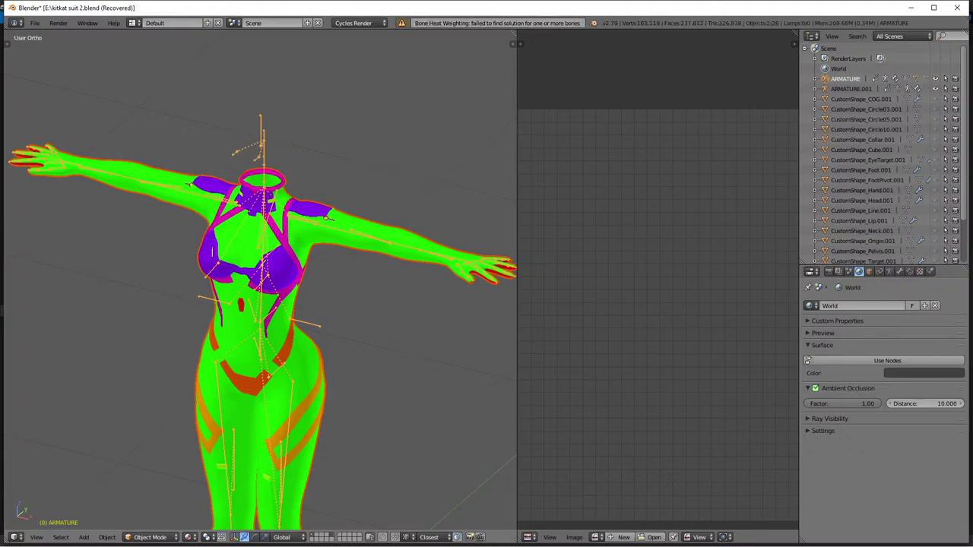
Unbind the bodysuit with Avastar's Skinning Unbind and review its vertex group list
key("t")
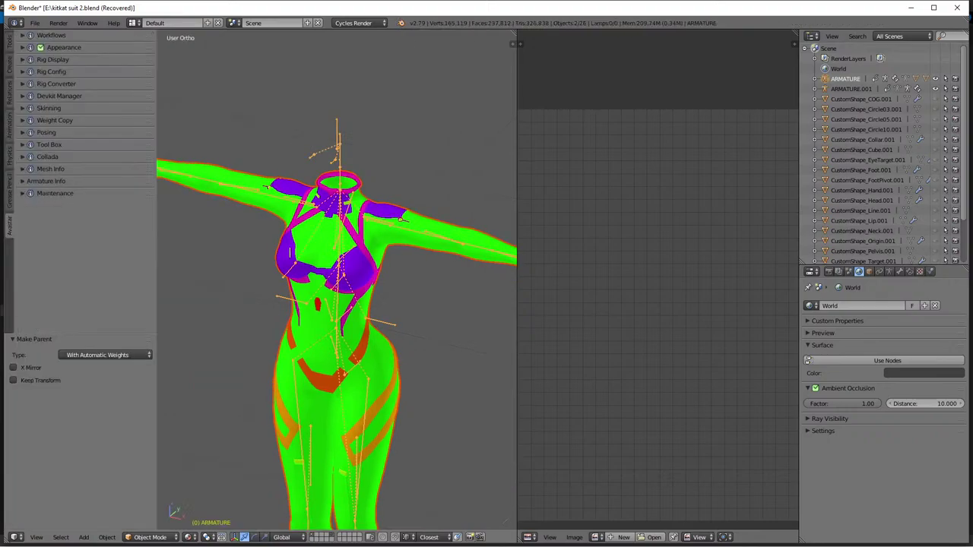
left_click(49, 108)
left_click(84, 140)
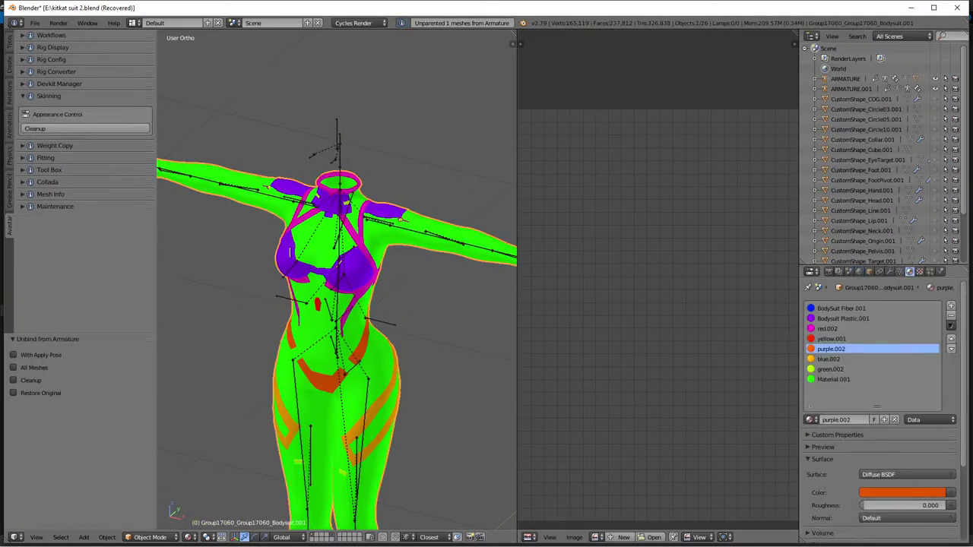
left_click(899, 271)
scroll(839, 414, "down", 10, "ctrl")
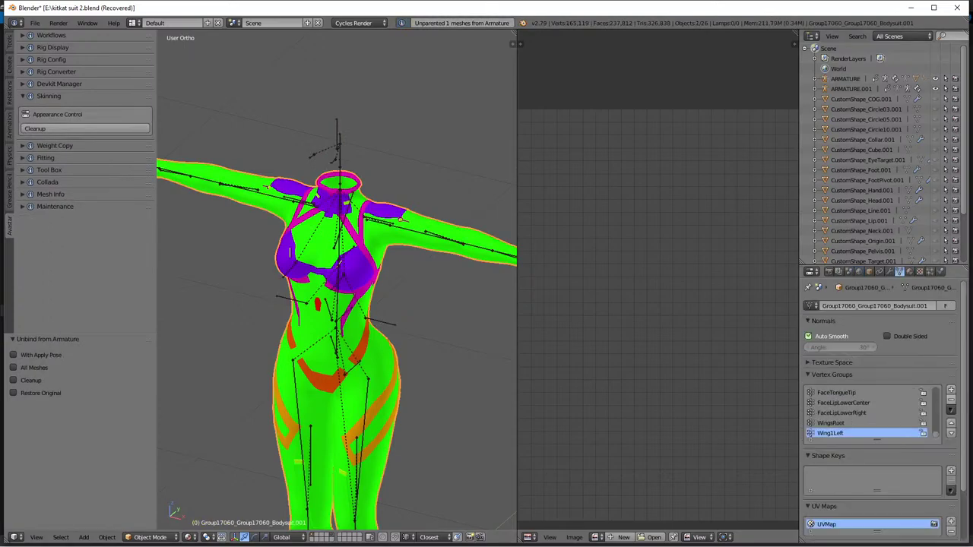
scroll(839, 414, "down", 15, "ctrl")
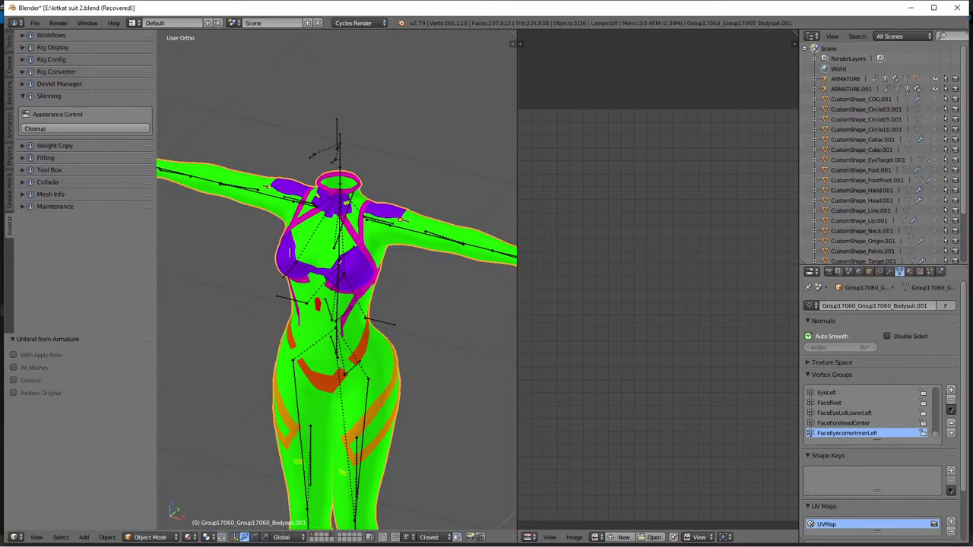
scroll(839, 413, "down", 15, "ctrl")
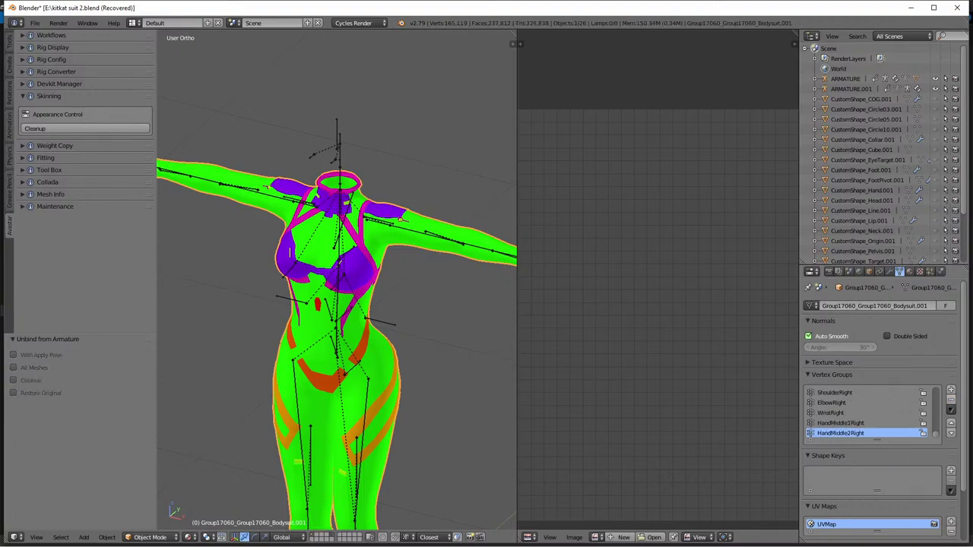
scroll(839, 414, "down", 15, "ctrl")
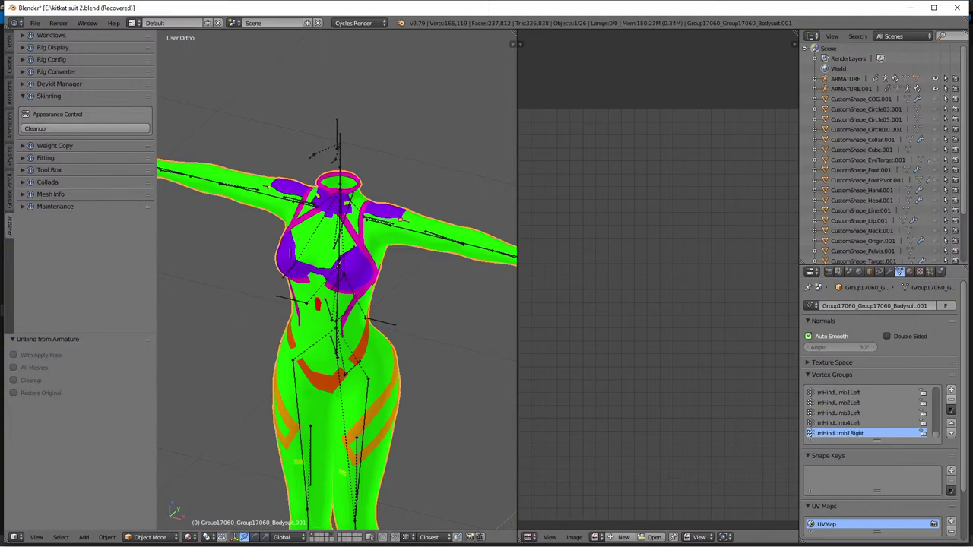
scroll(839, 413, "down", 15, "ctrl")
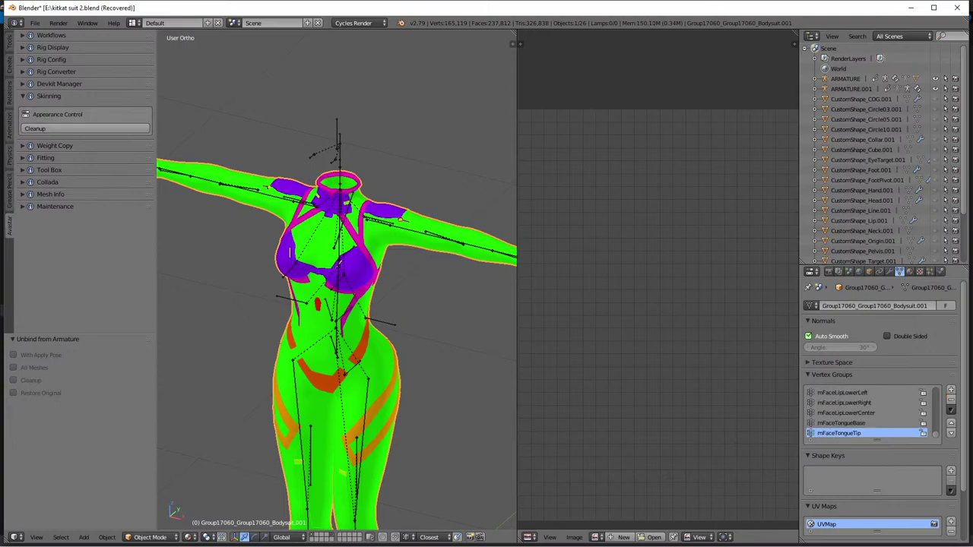
scroll(838, 413, "down", 10, "ctrl")
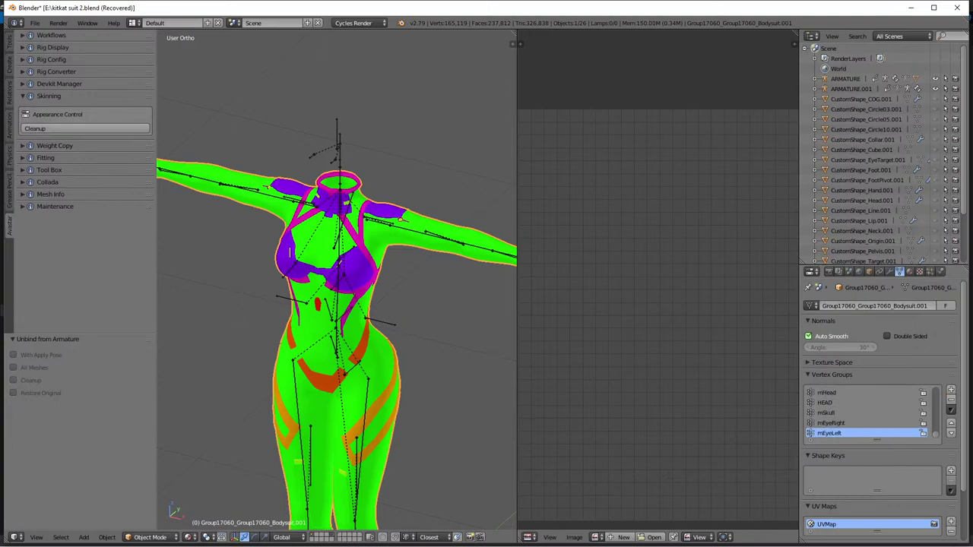
scroll(839, 413, "down", 10, "ctrl")
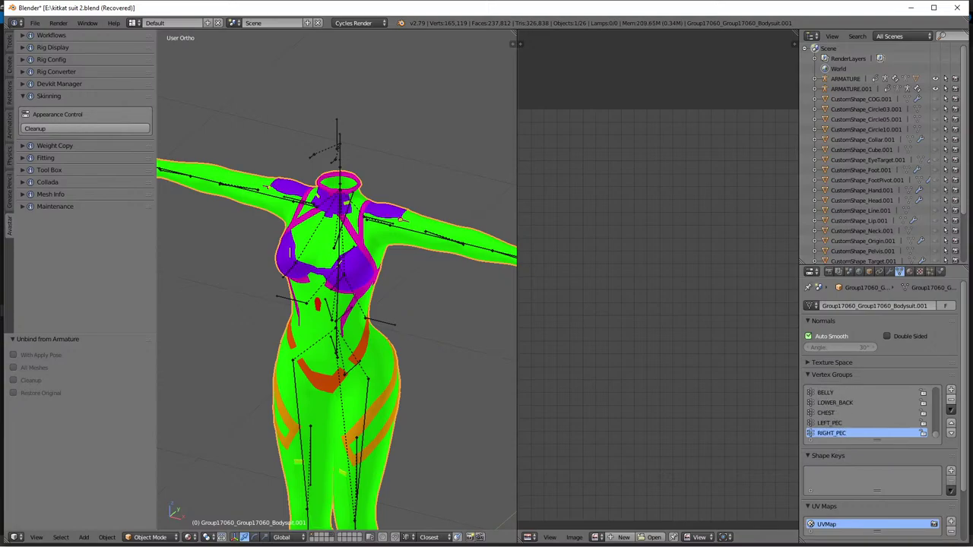
scroll(839, 413, "down", 10, "ctrl")
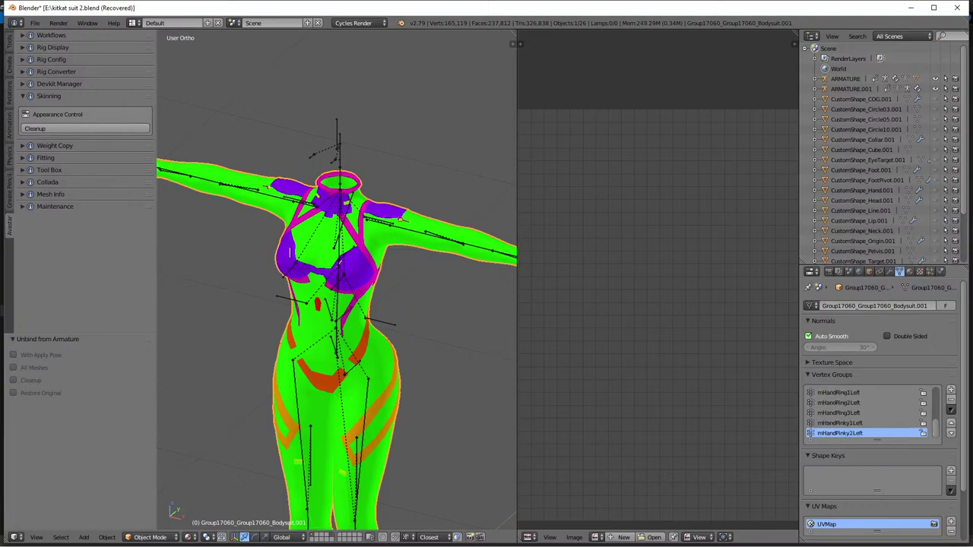
scroll(336, 280, "up", 2)
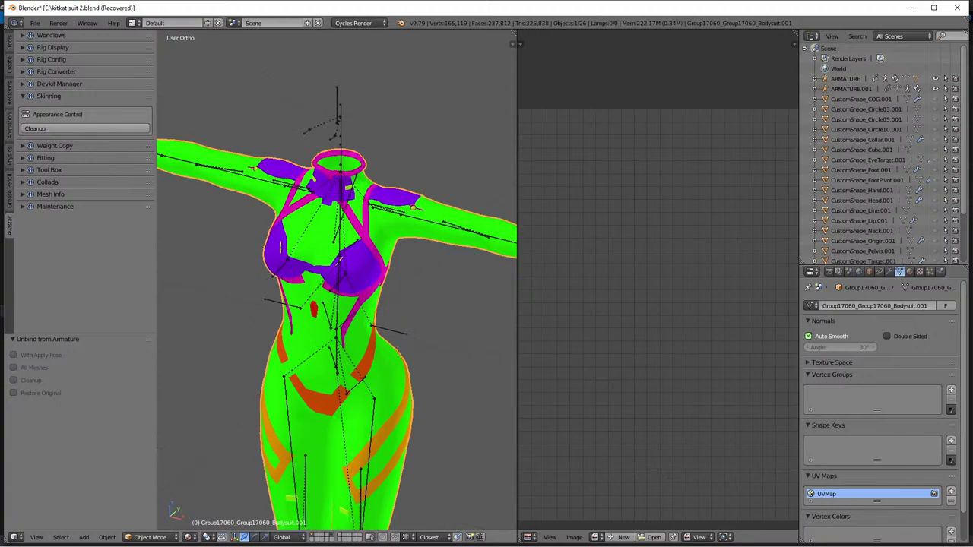
Run the Skinning Cleanup to clear leftover vertex groups, leaving Weight Copy ready
left_click(85, 128)
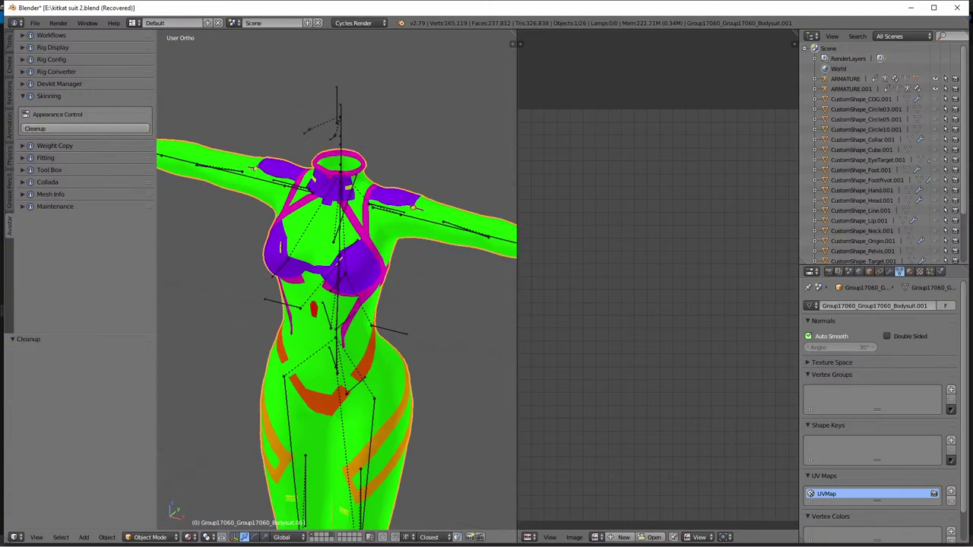
left_click(49, 95)
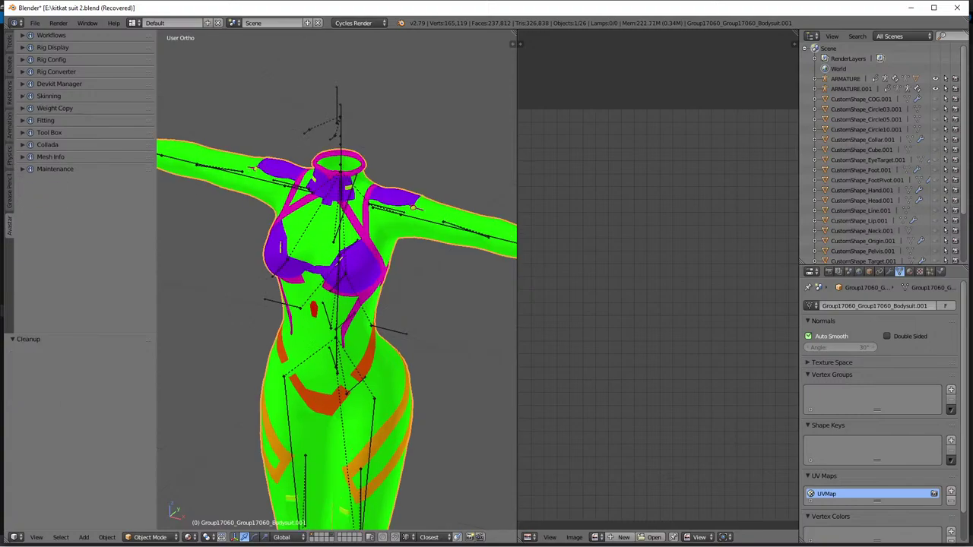
left_click(55, 108)
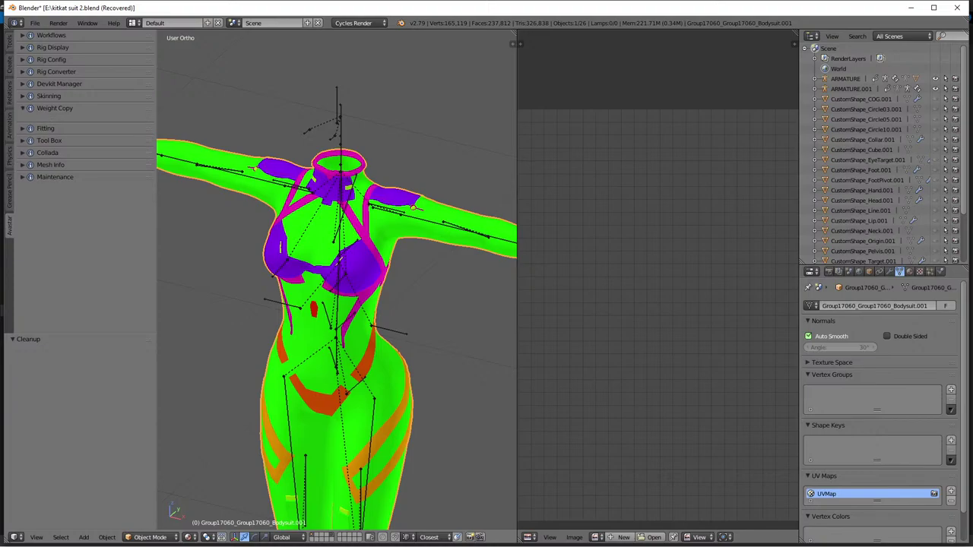
left_click(845, 79, "ctrl")
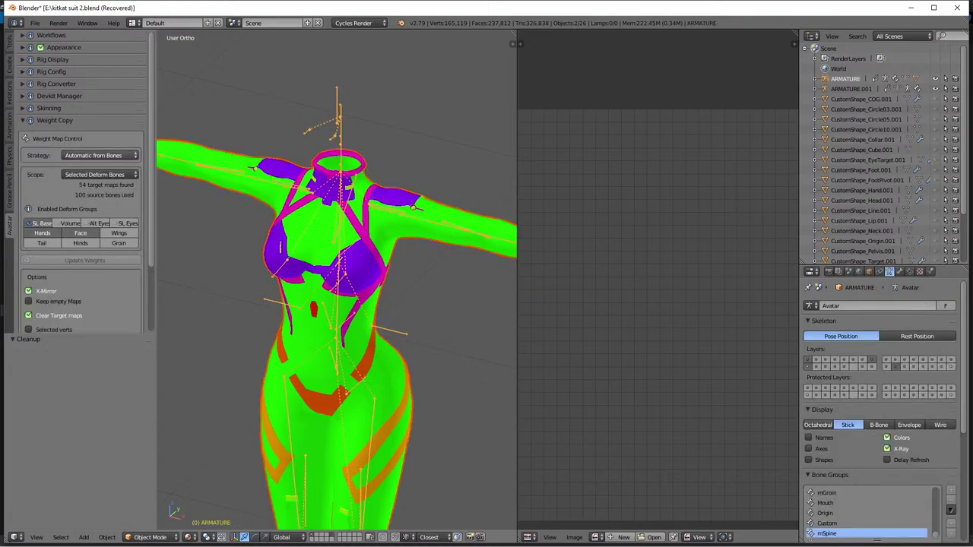
Set Weight Copy to Automatic from Bones with Visible Deform Bones scope and the Volume group, then show Skinning
left_click(99, 155)
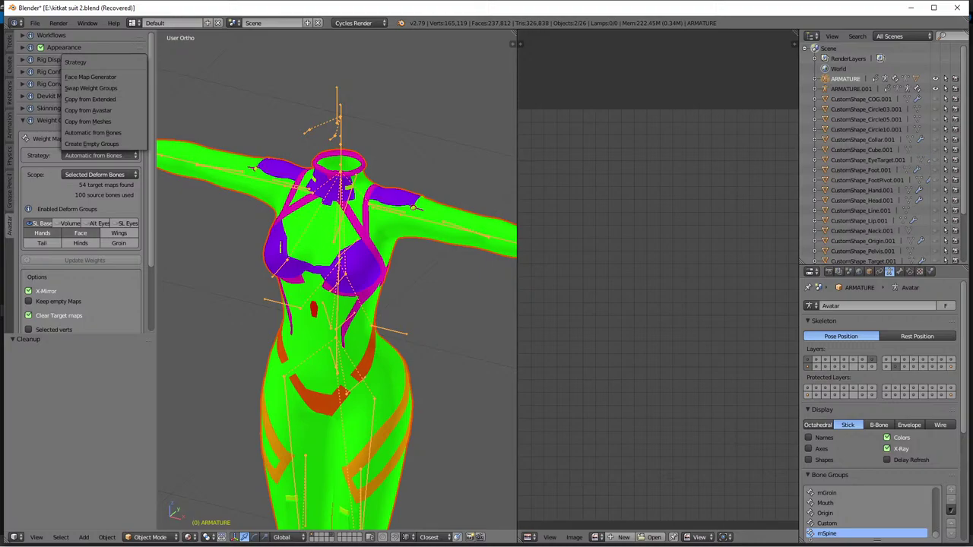
left_click(107, 133)
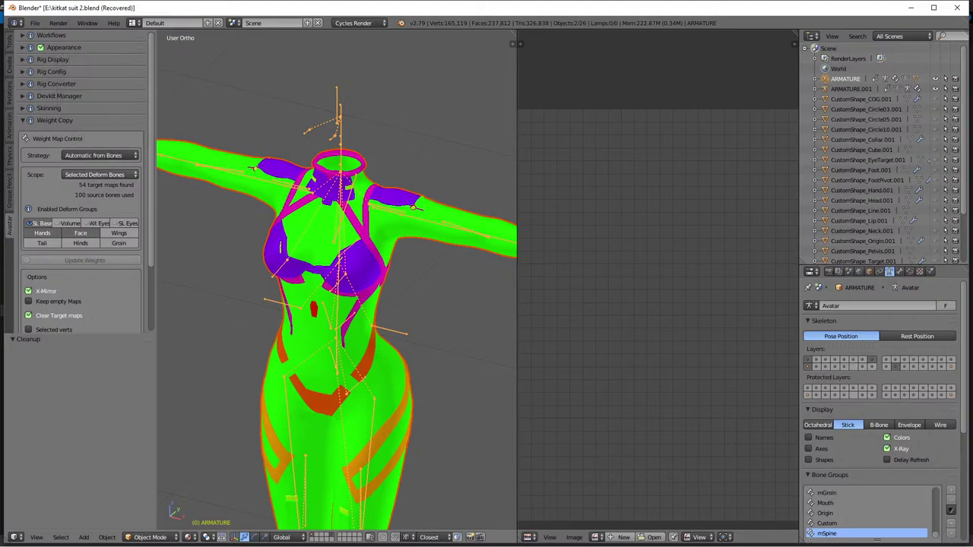
left_click(99, 174)
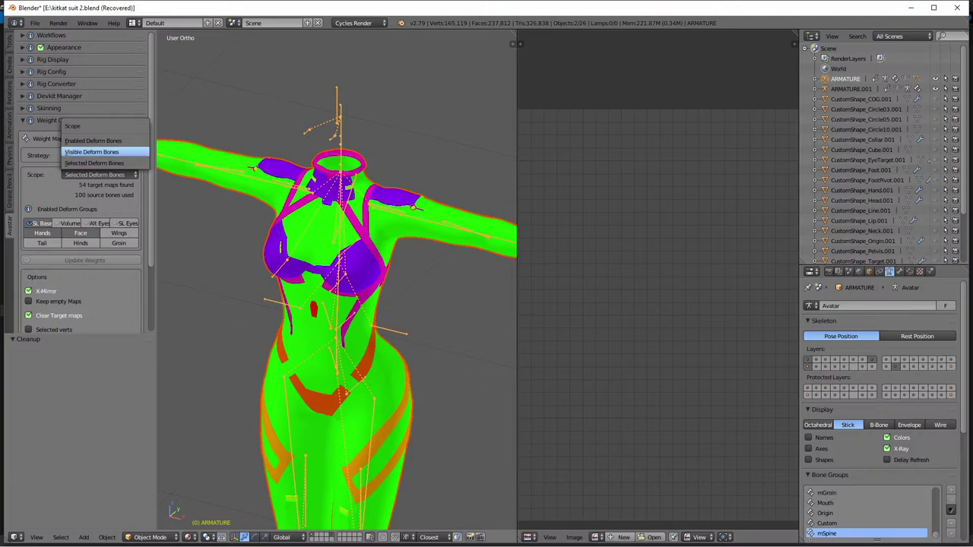
left_click(91, 151)
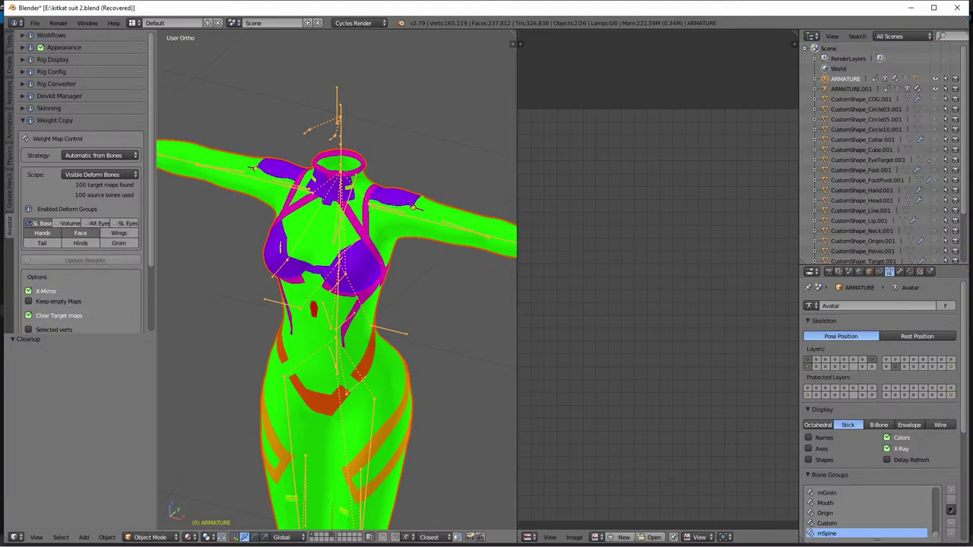
left_click(70, 223)
left_click(55, 120)
left_click(48, 108)
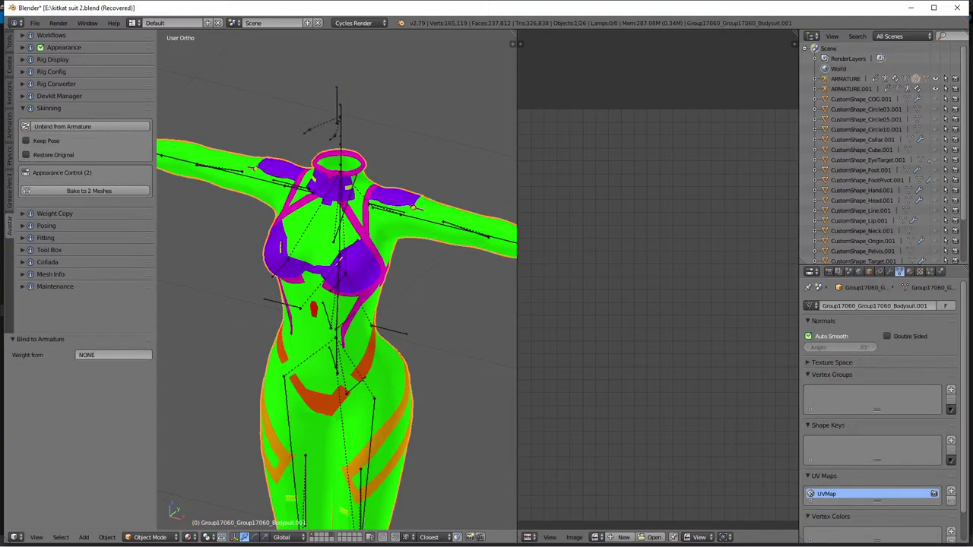
Add ARMATURE to the selection and bake the bodysuit to 2 meshes
left_click(845, 78, "ctrl")
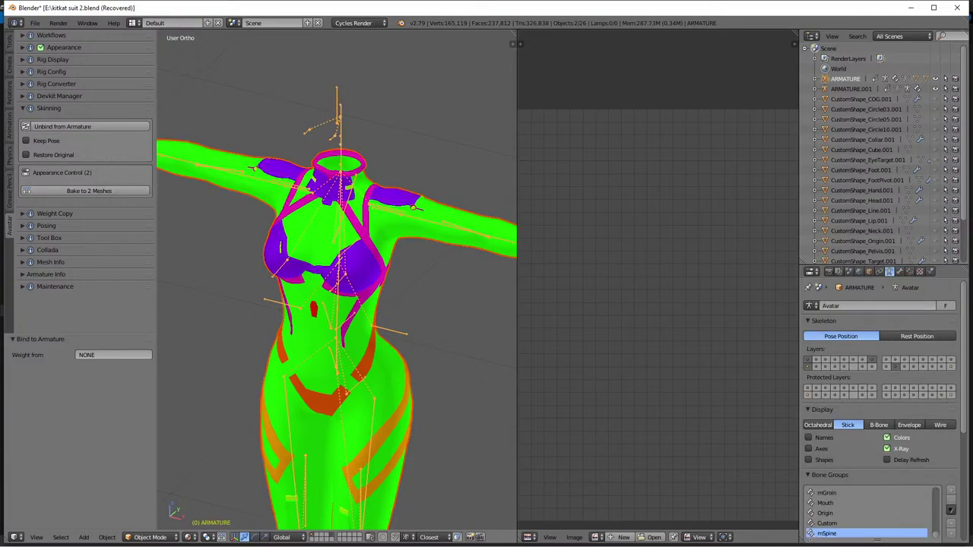
left_click(89, 191)
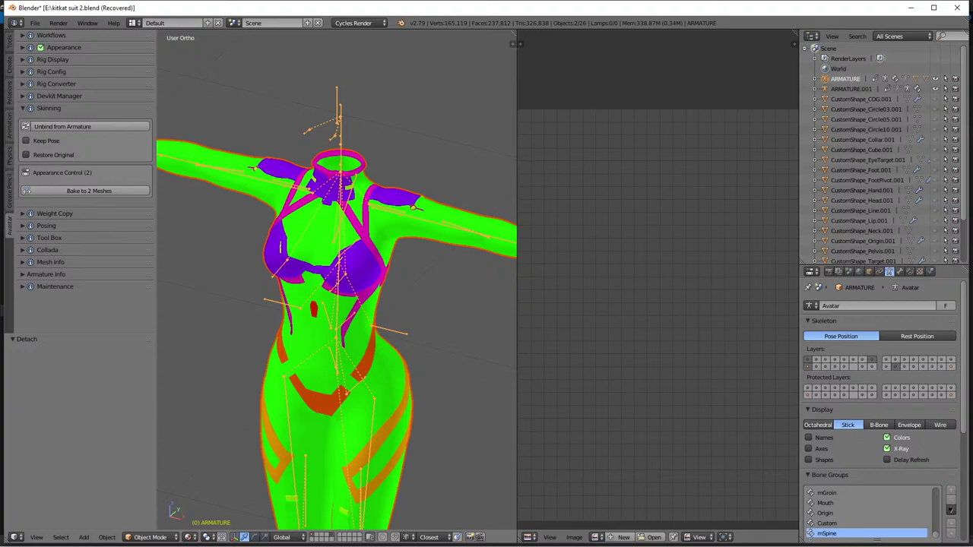
left_click(55, 213)
scroll(80, 183, "down", 5)
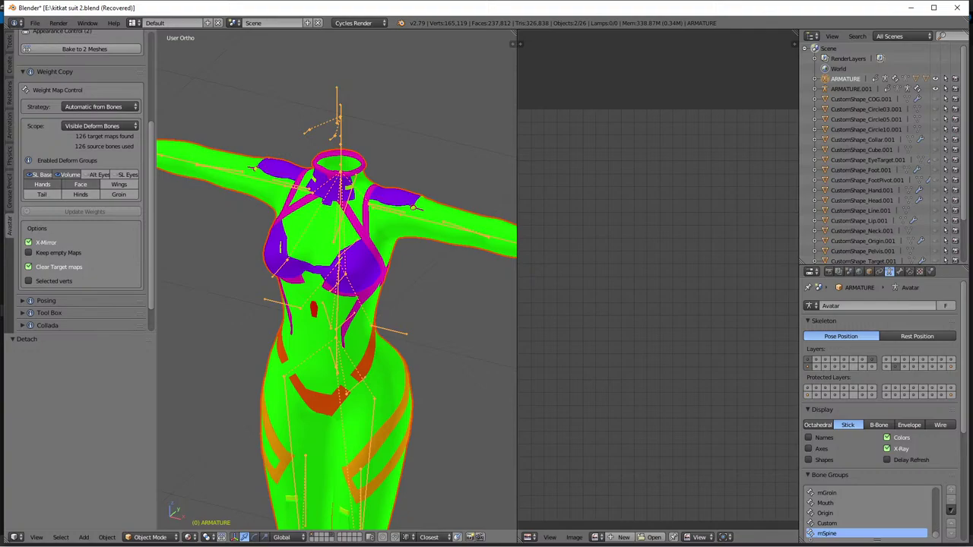
scroll(80, 269, "down", 2)
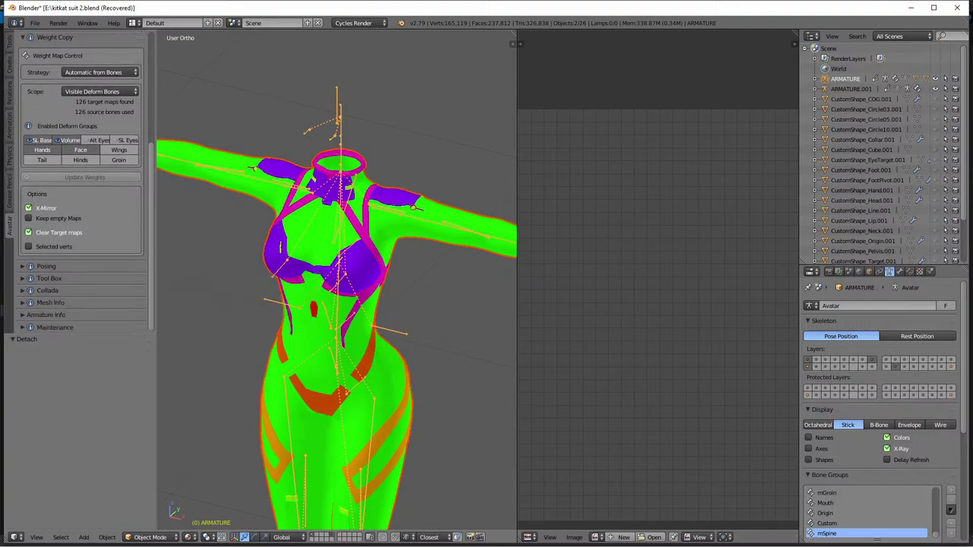
Look through the Posing and Tool Box panels, then run Bake to 2 Meshes again
left_click(46, 266)
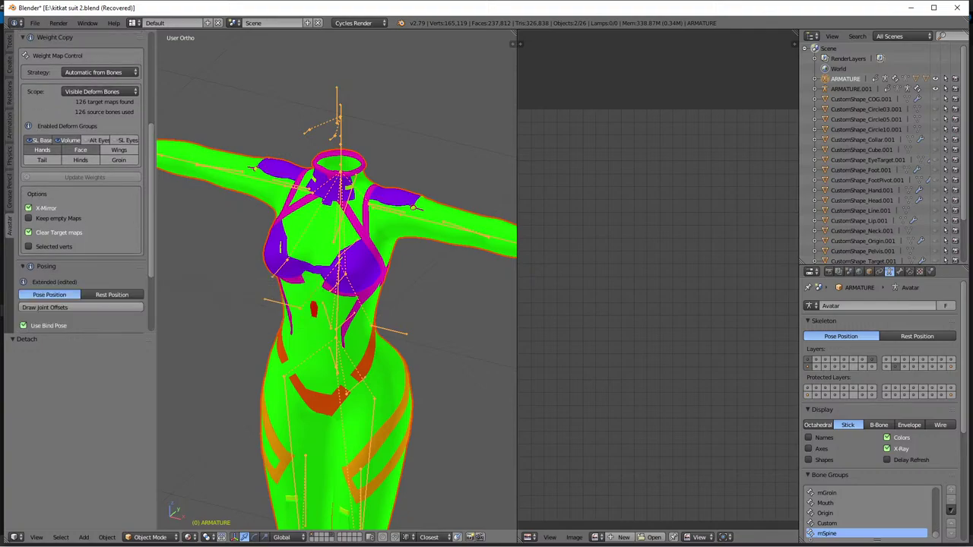
scroll(80, 228, "down", 2)
scroll(80, 190, "down", 2)
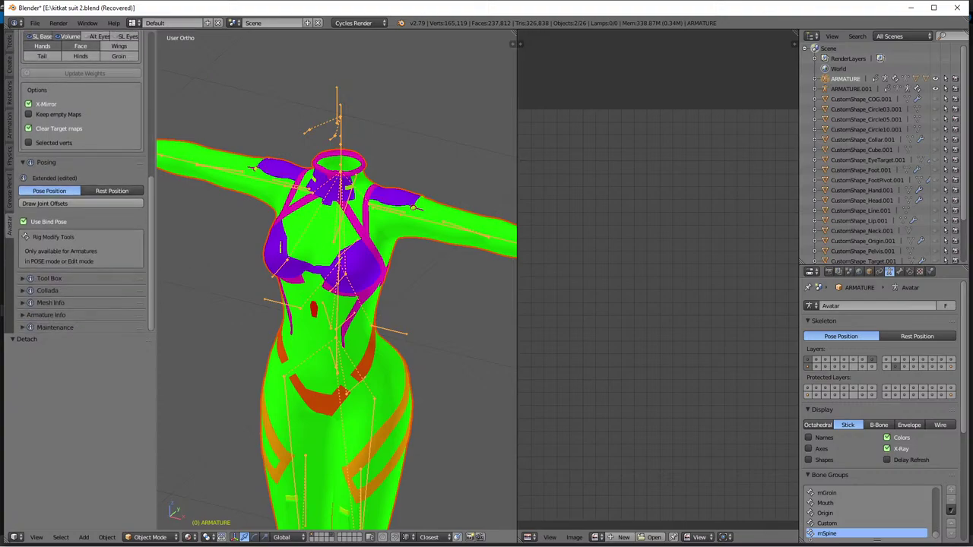
left_click(49, 278)
scroll(80, 182, "down", 5)
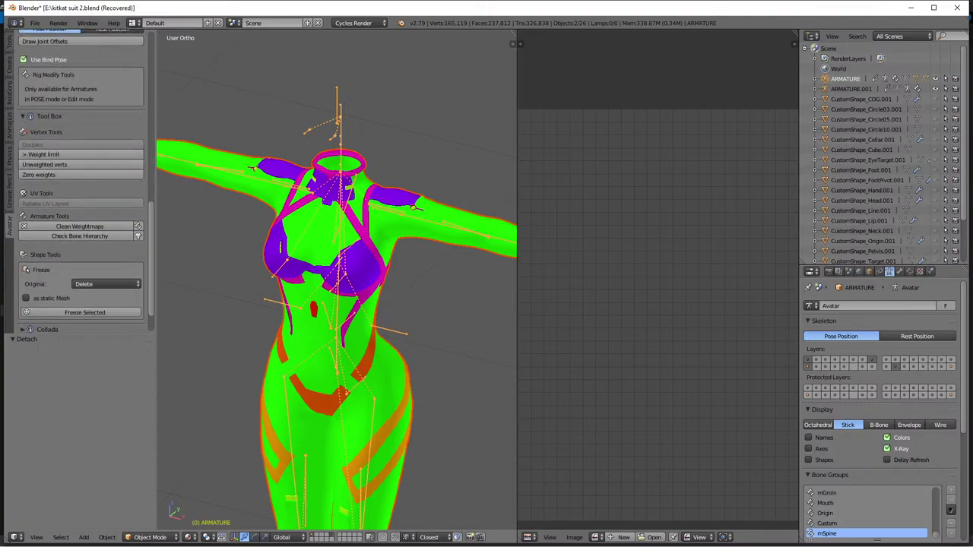
scroll(80, 190, "up", 4)
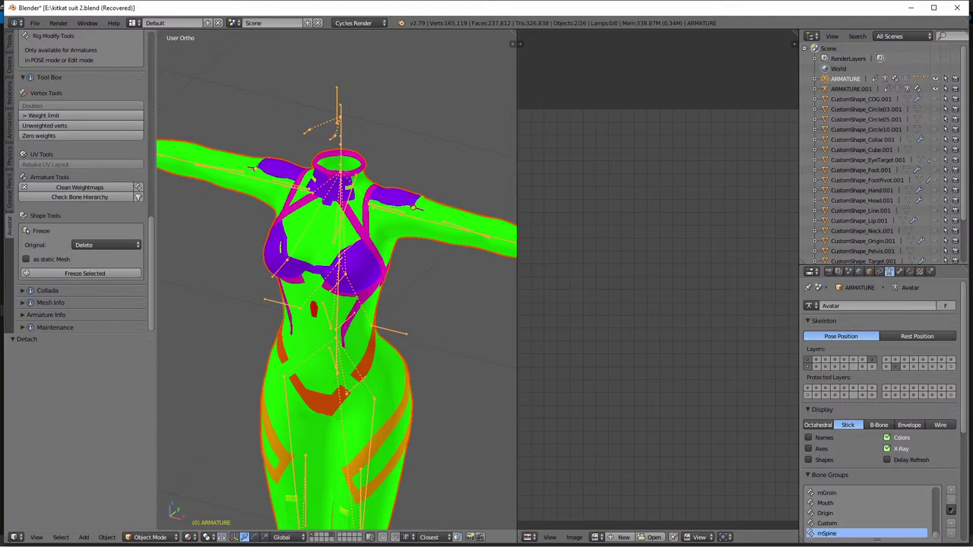
scroll(80, 190, "up", 10)
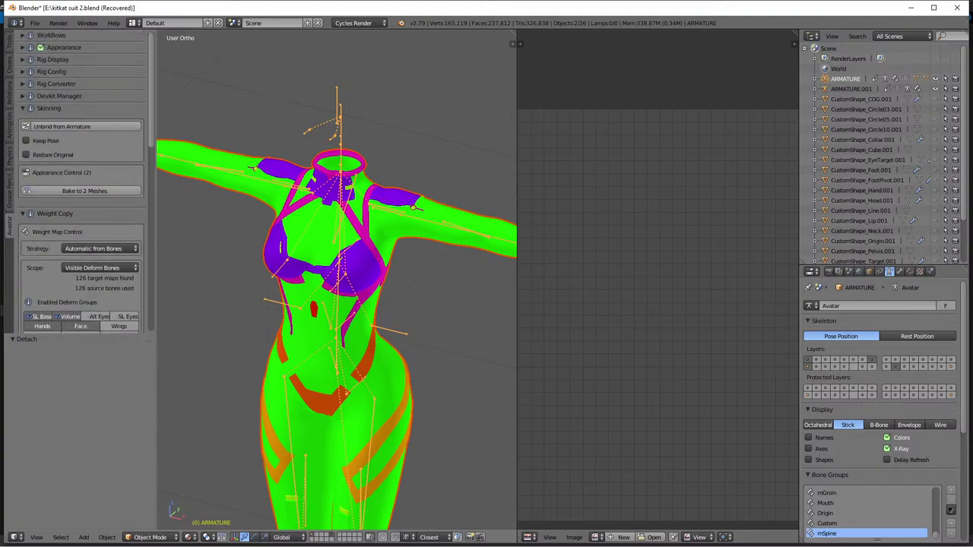
left_click(80, 191)
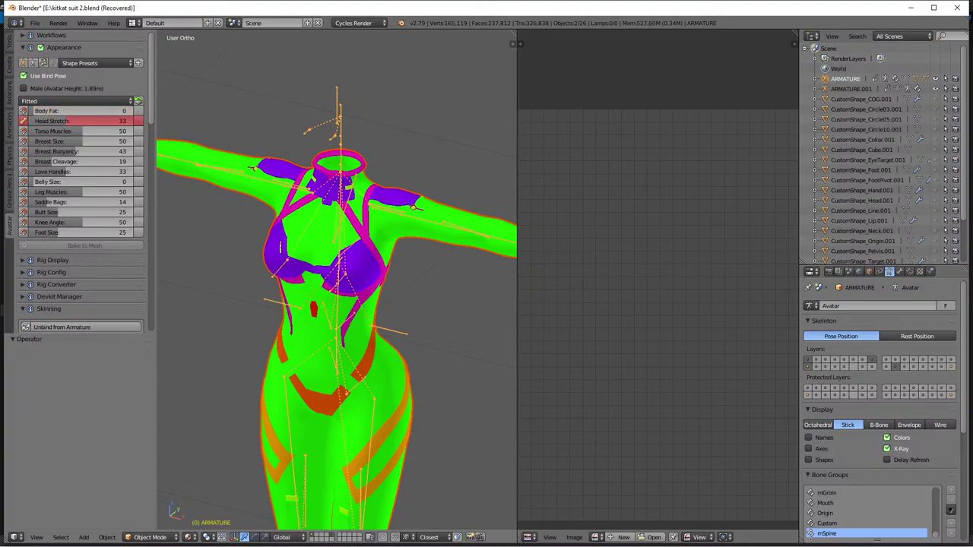
Parent the bodysuit to the armature With Automatic Weights, make ARMATURE.001 active, then reselect the bodysuit mesh
key("ctrl+p")
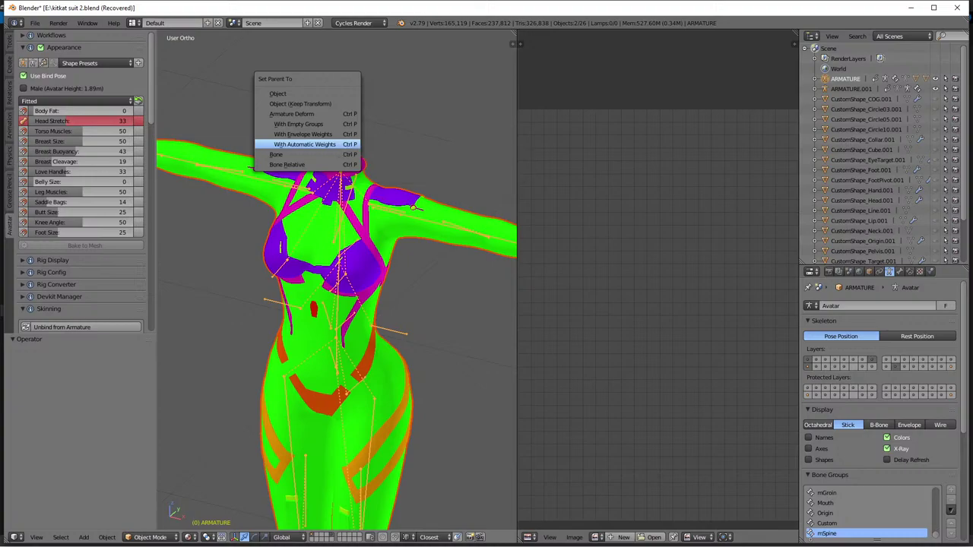
key("Return")
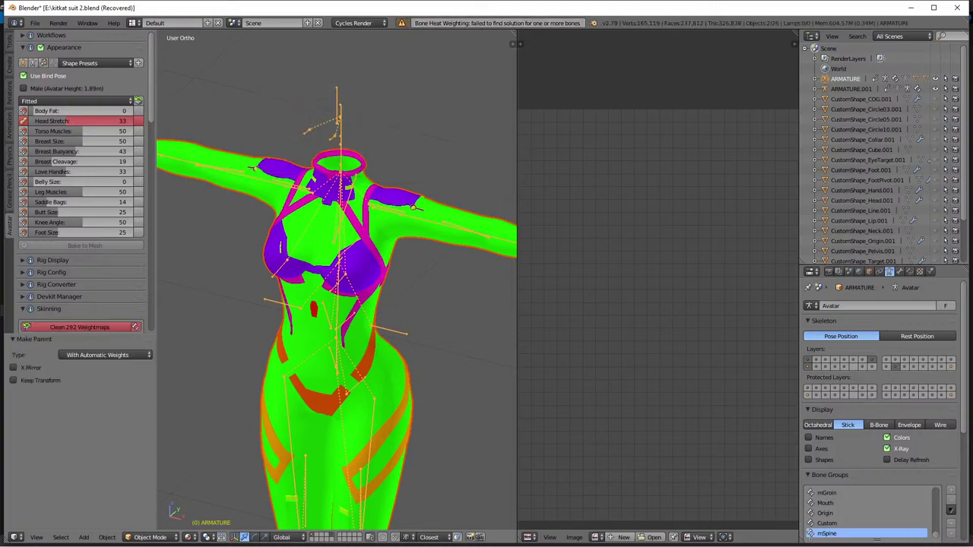
left_click(850, 89)
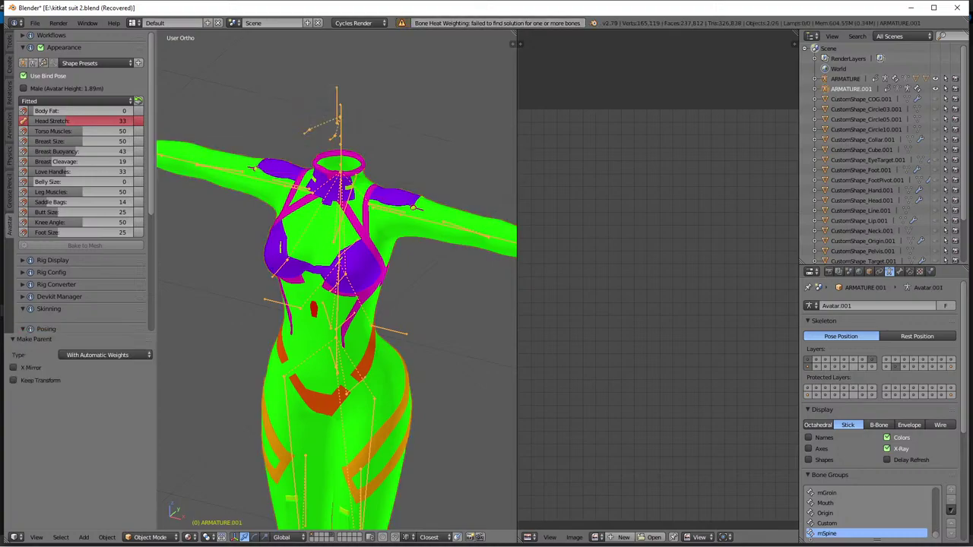
left_click(97, 63)
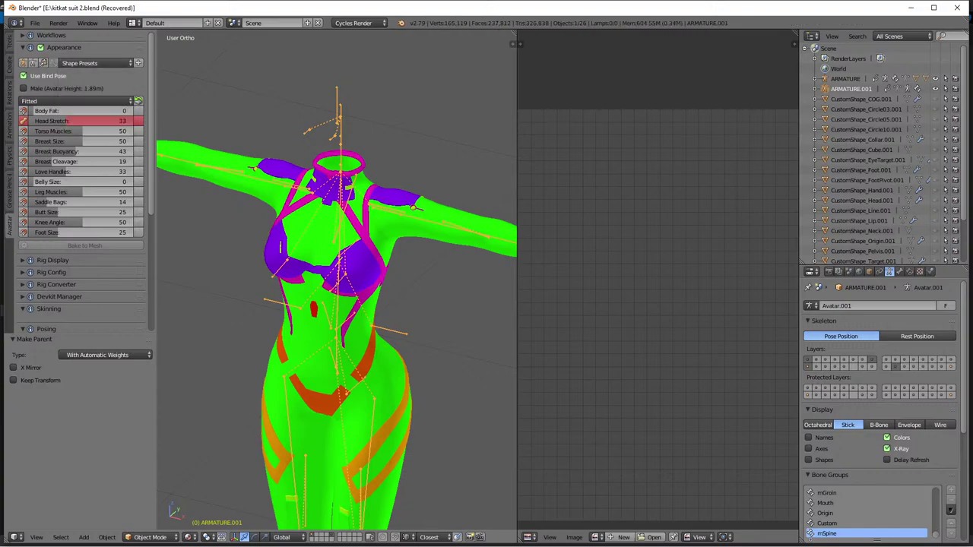
scroll(84, 161, "down", 2)
scroll(85, 181, "down", 1)
scroll(84, 183, "down", 1)
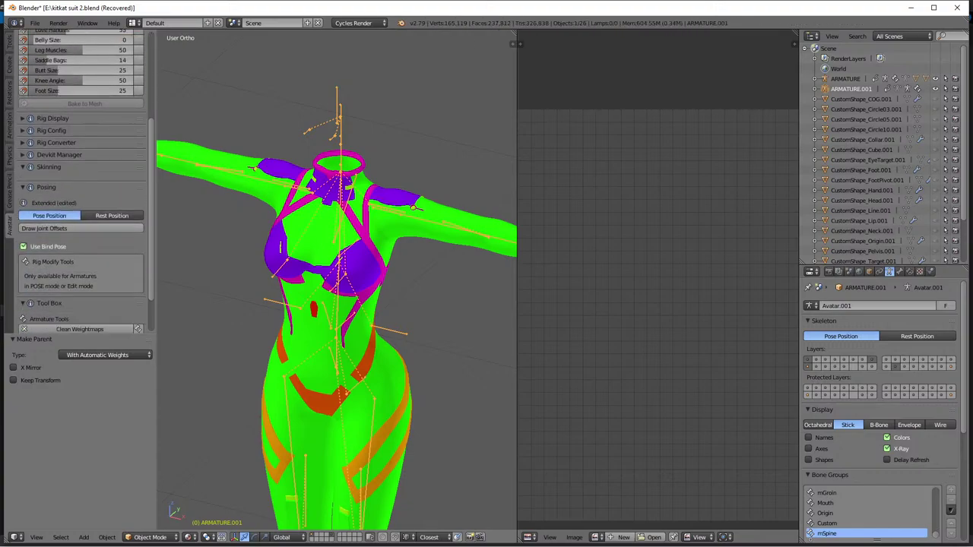
scroll(84, 182, "down", 1)
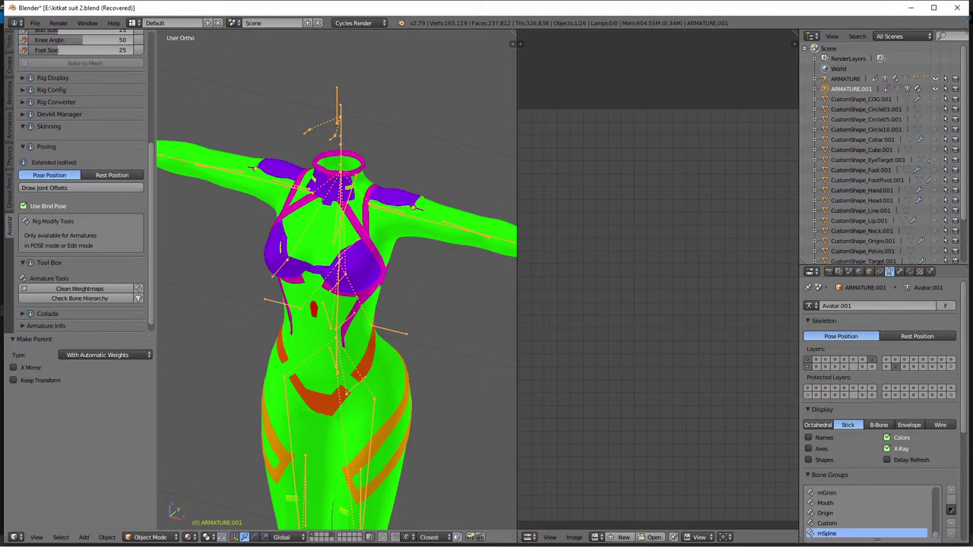
right_click(228, 175)
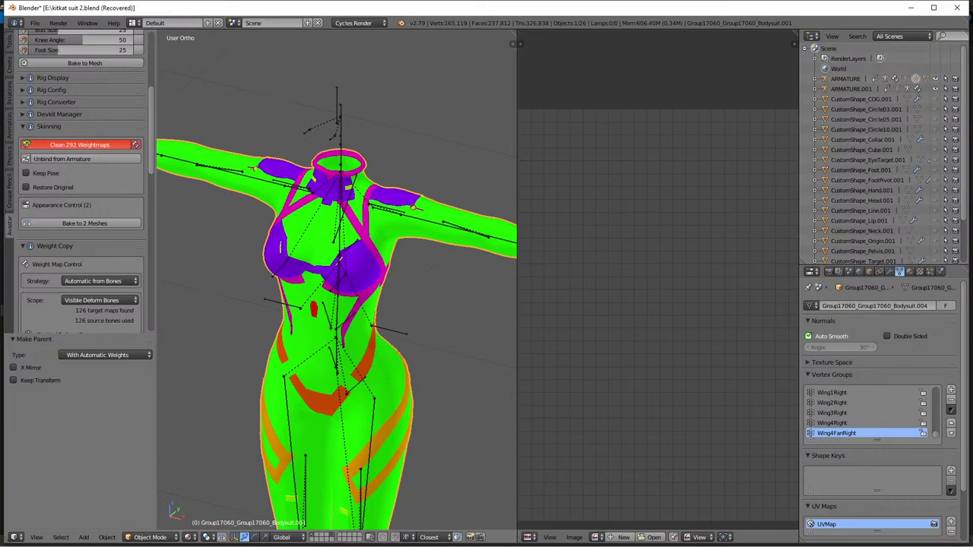
Clean the bodysuit's 292 empty weightmaps and bake it to 2 meshes
left_click(80, 144)
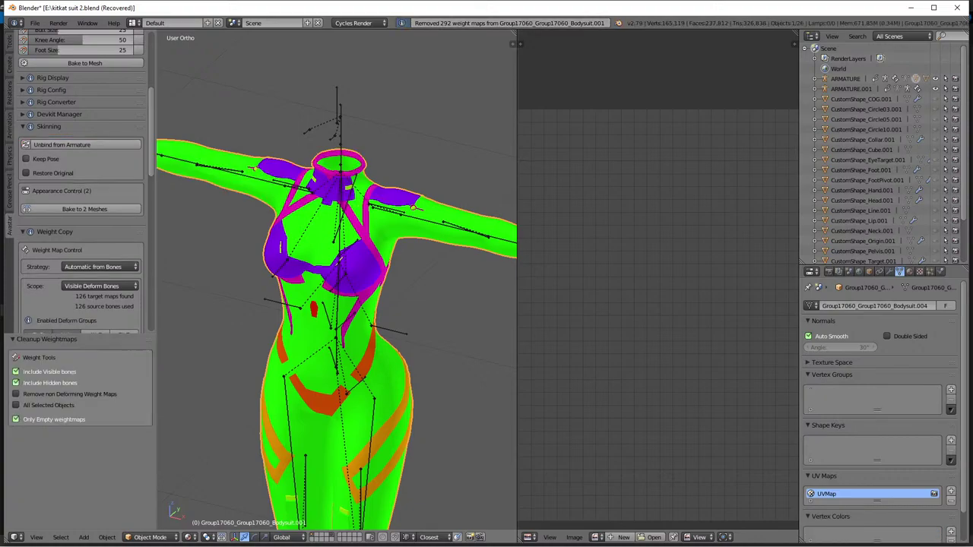
left_click(84, 209)
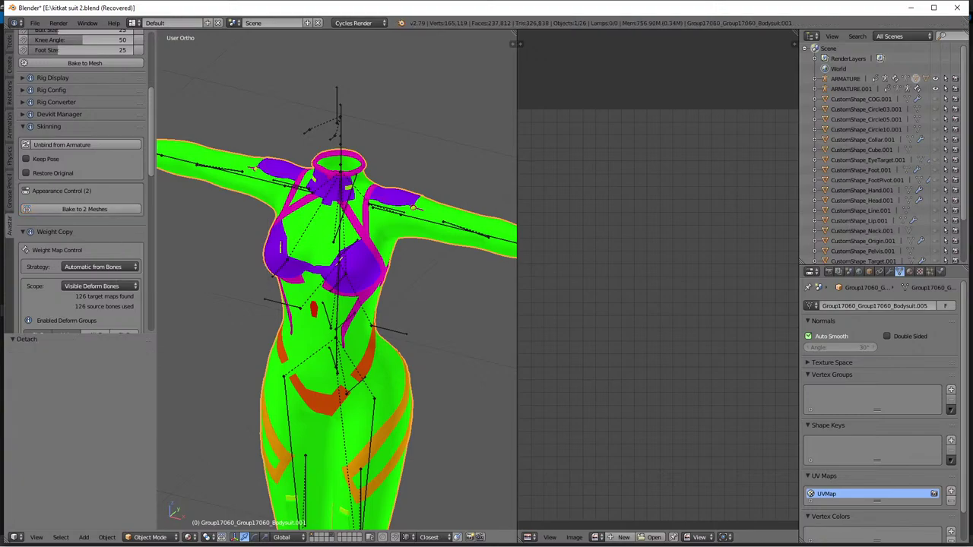
scroll(87, 208, "down", 2)
Set the Weight Copy strategy to Copy from Avastar with scope Visible Deform Bones
left_click(99, 205)
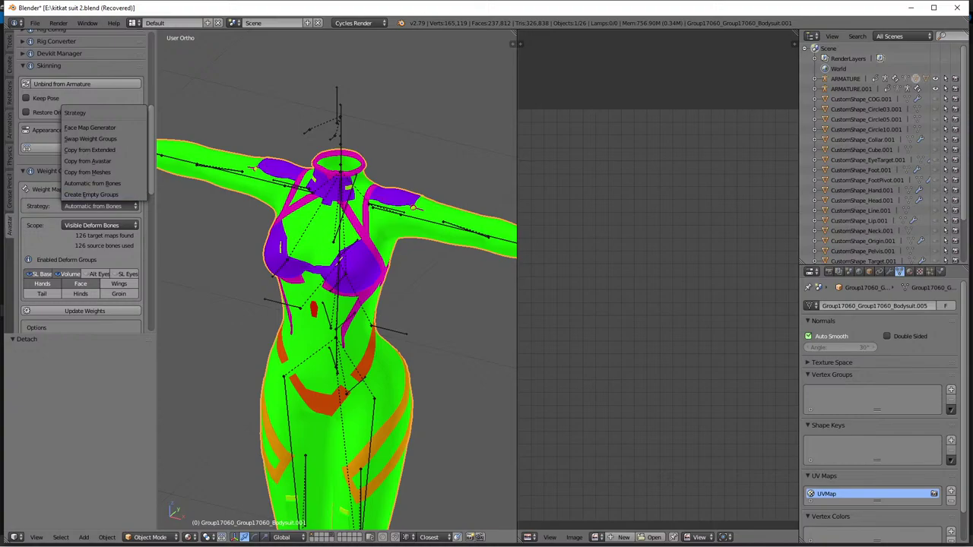
left_click(92, 183)
left_click(98, 206)
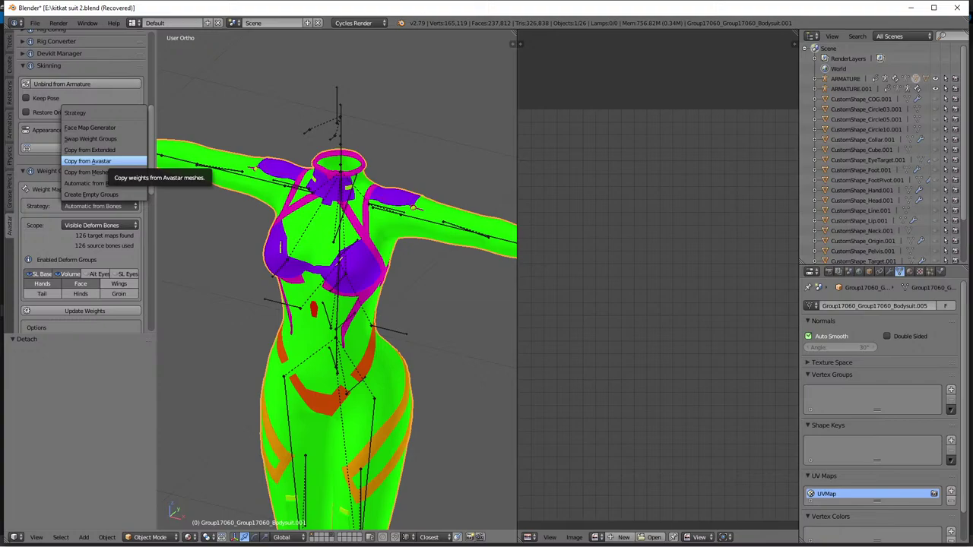
left_click(87, 161)
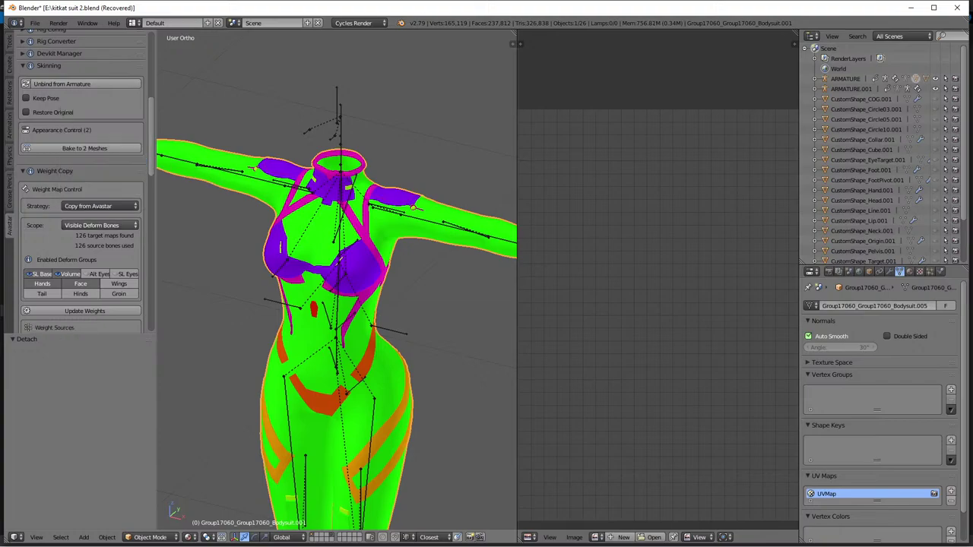
left_click(99, 224)
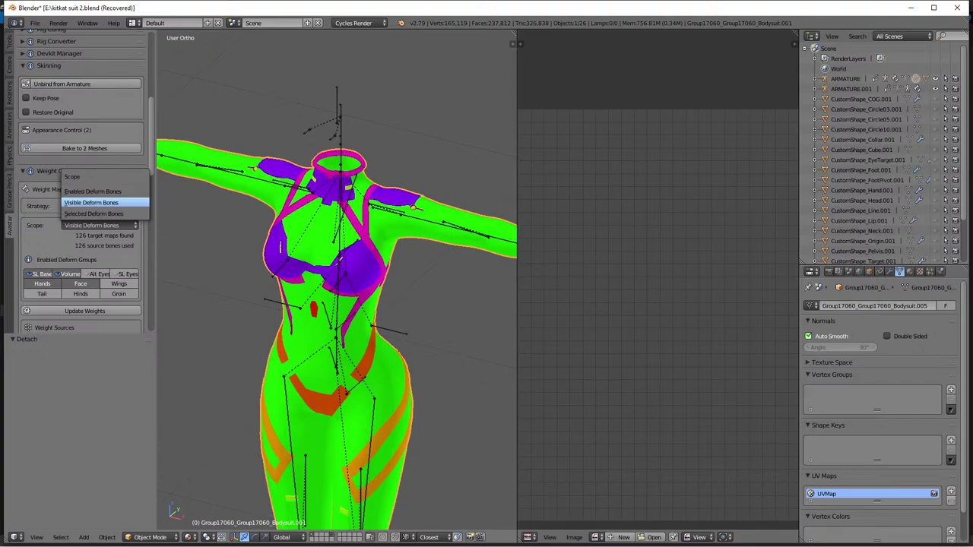
left_click(91, 202)
left_click(99, 225)
left_click(91, 202)
left_click(99, 225)
left_click(91, 202)
Try Update Weights from Avastar on the bodysuit and dismiss the no-meshes hint
scroll(335, 342, "down", 3)
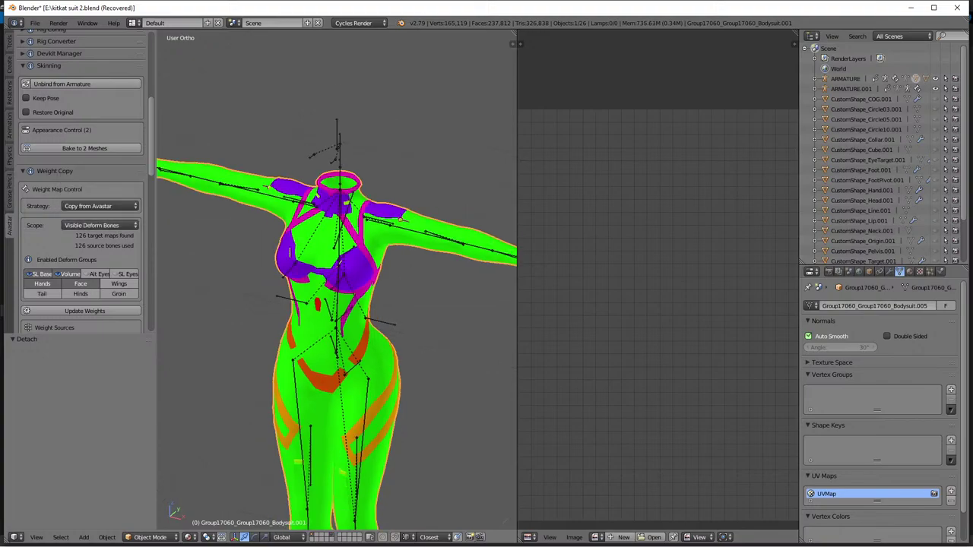
scroll(79, 183, "down", 3)
left_click(84, 209)
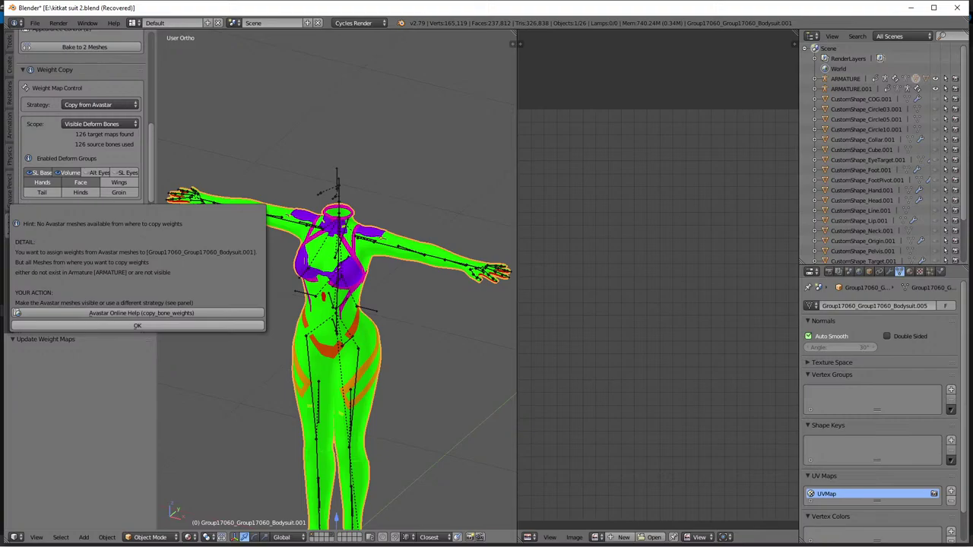
left_click(137, 326)
scroll(334, 282, "up", 5)
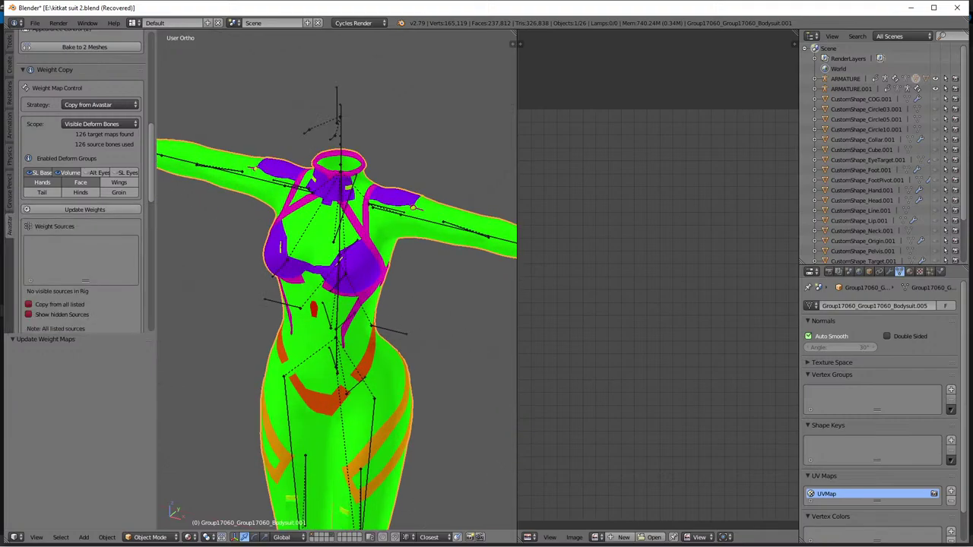
middle_click_drag(334, 250, 334, 319, "shift")
scroll(873, 152, "down", 3)
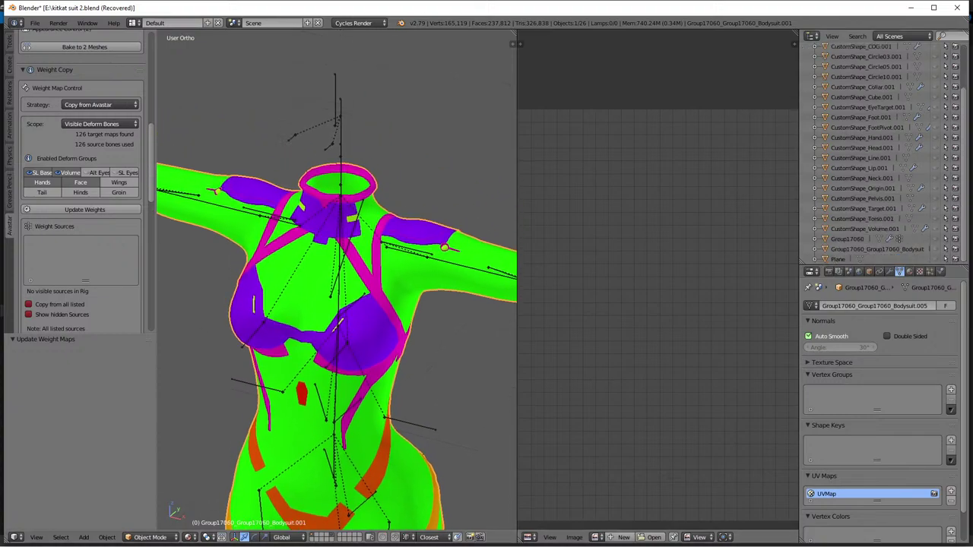
scroll(874, 152, "up", 3)
Retry the Avastar weight update on Hands_DevKit and the bodysuit, dismissing each hint
left_click(814, 78)
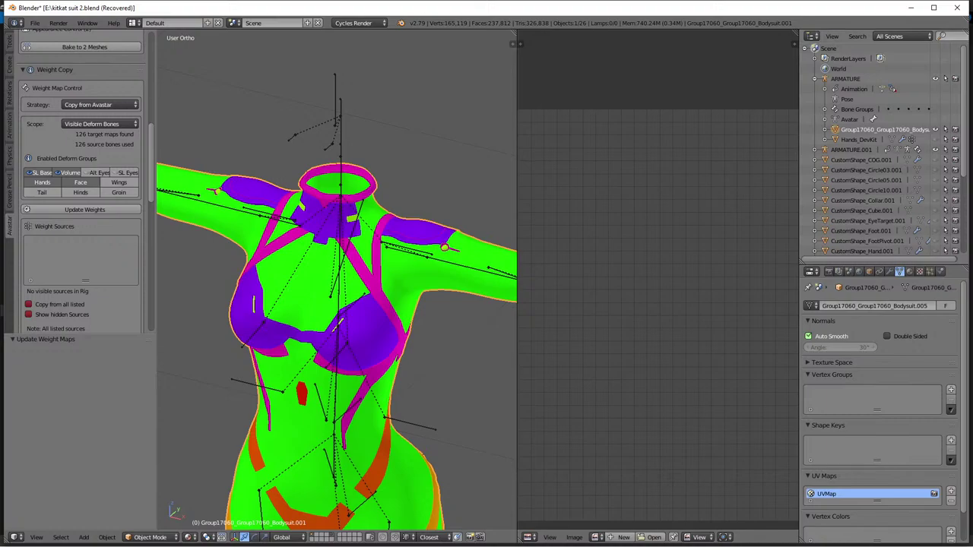
left_click(859, 140)
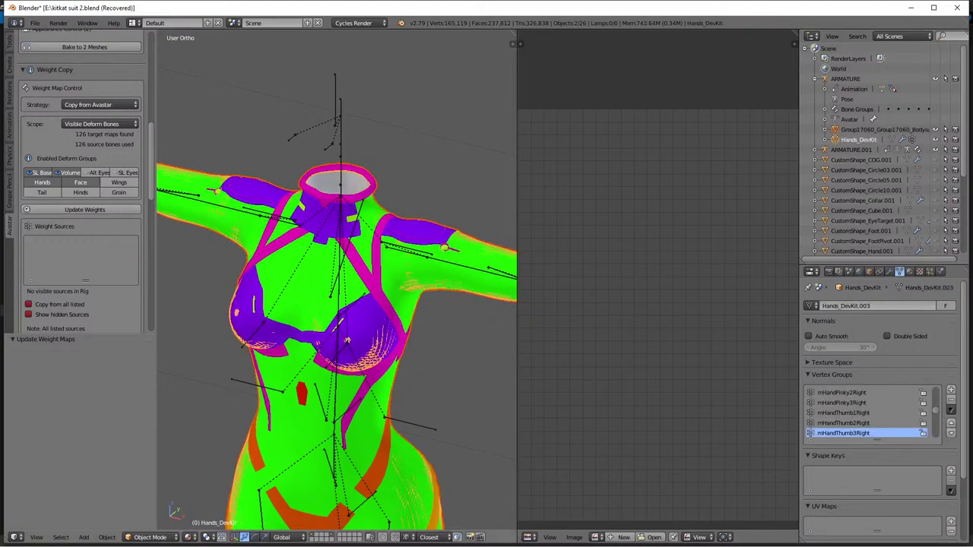
left_click(81, 209)
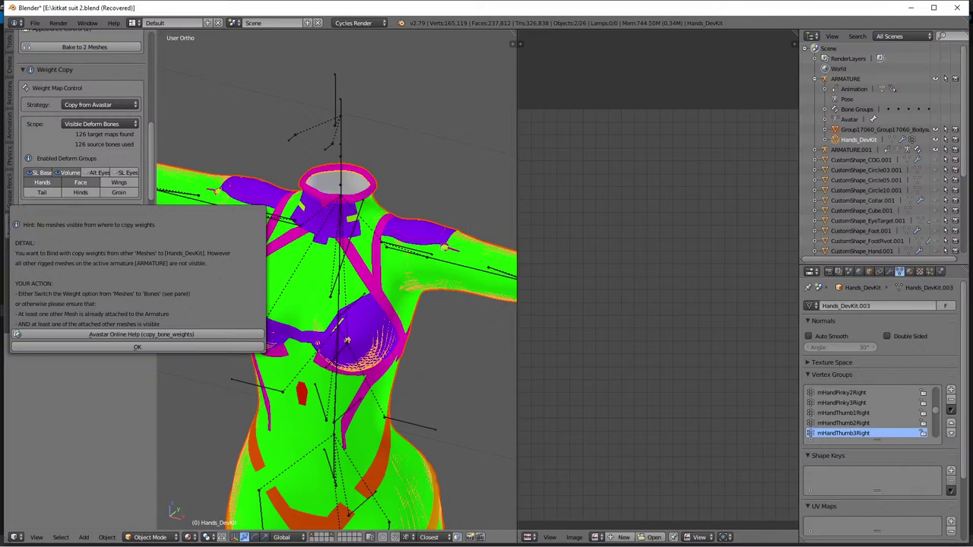
left_click(137, 346)
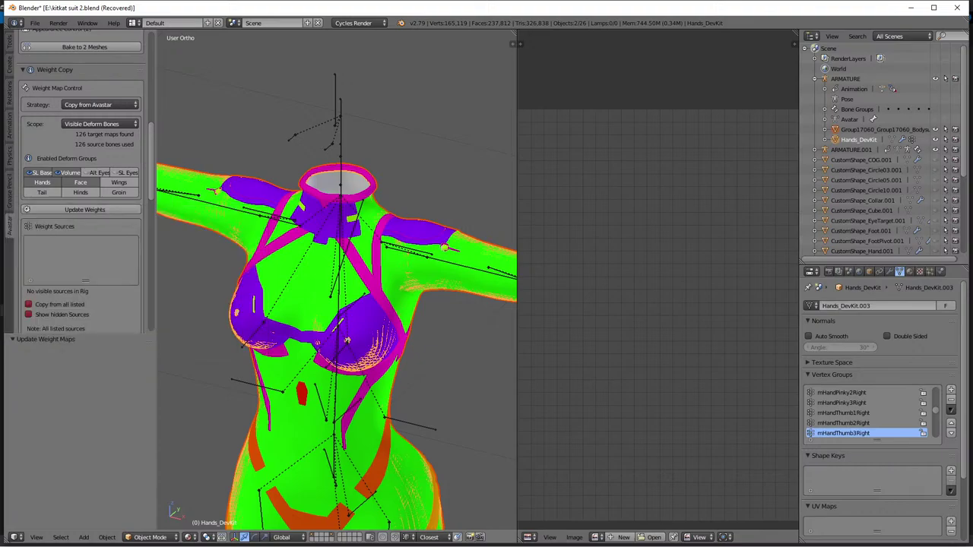
right_click(253, 304)
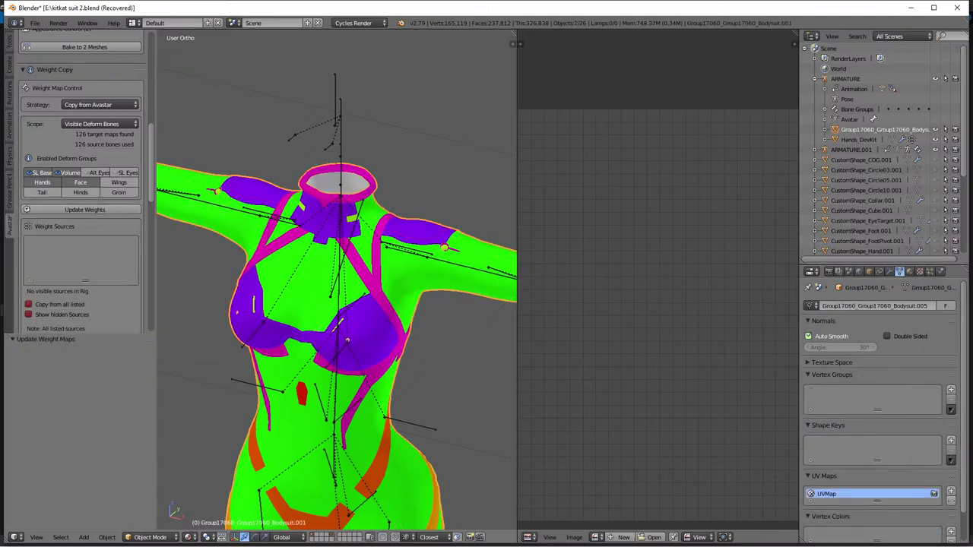
left_click(84, 209)
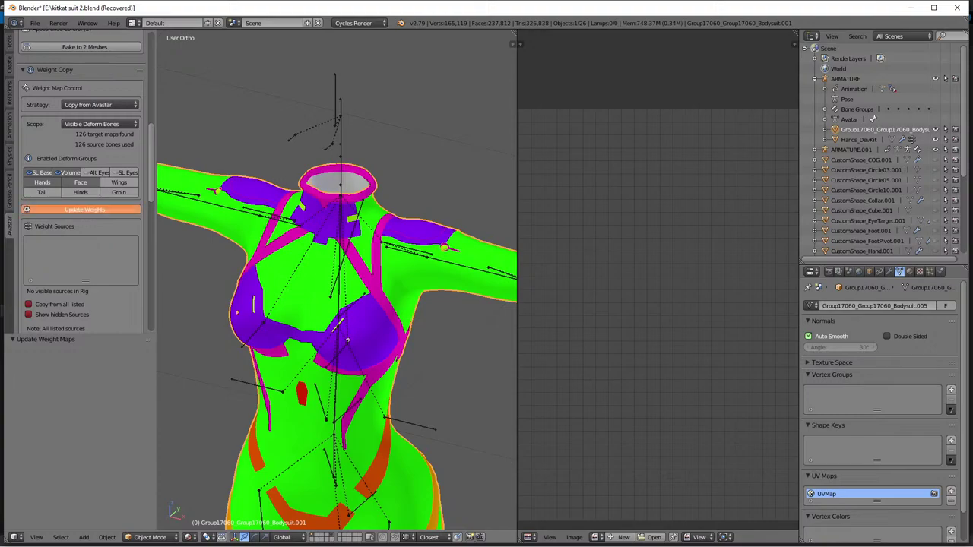
left_click(138, 323)
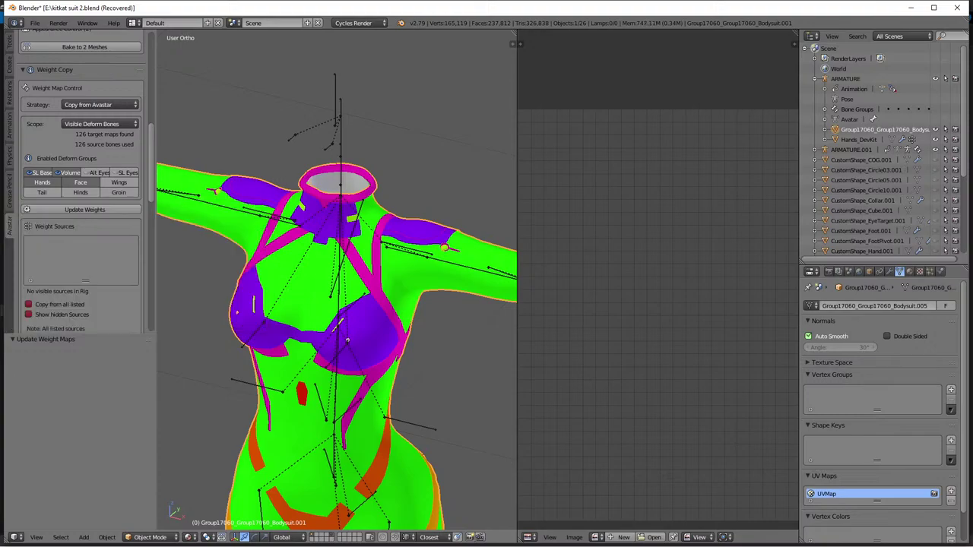
right_click(345, 339)
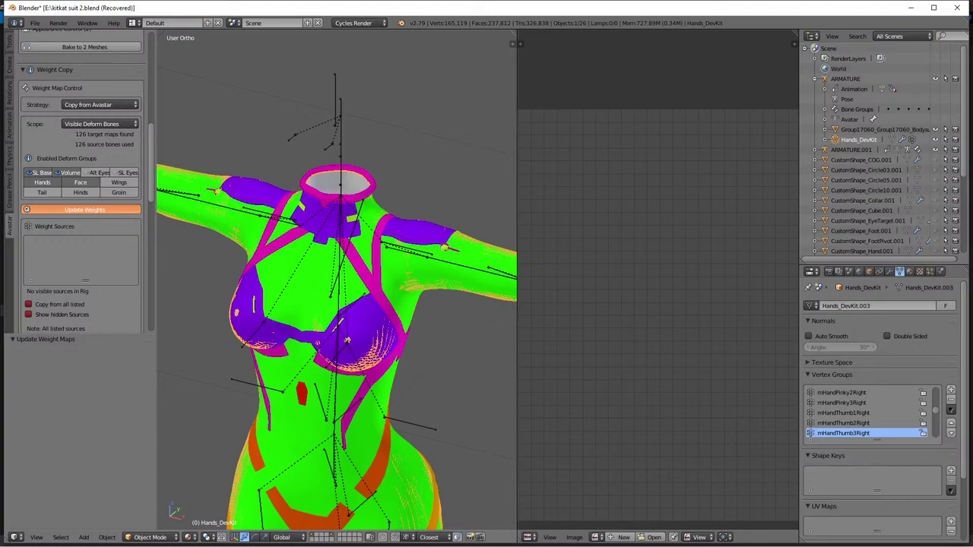
left_click(84, 209)
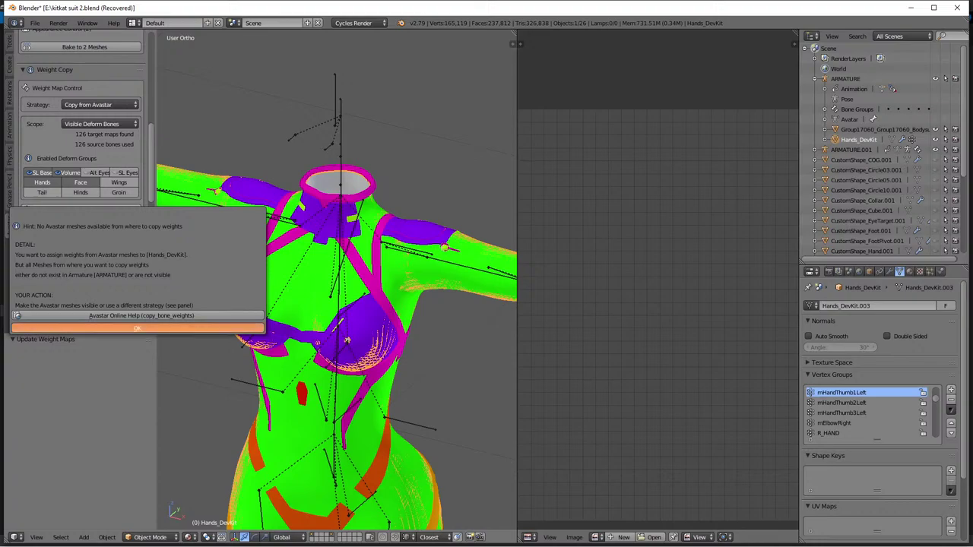
left_click(138, 327)
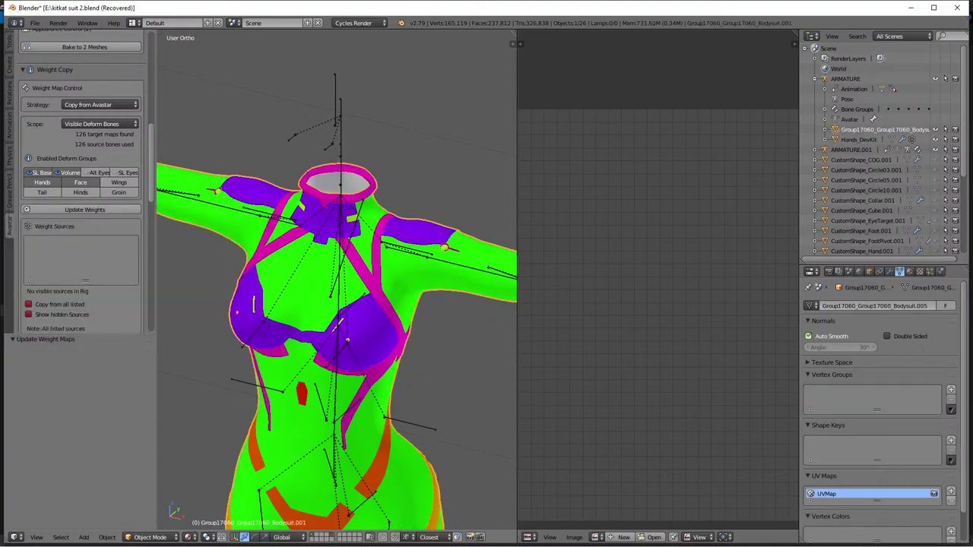
Turn off X-Mirror, rerun Update Weights on Hands_DevKit, then select the bodysuit
scroll(80, 182, "down", 3)
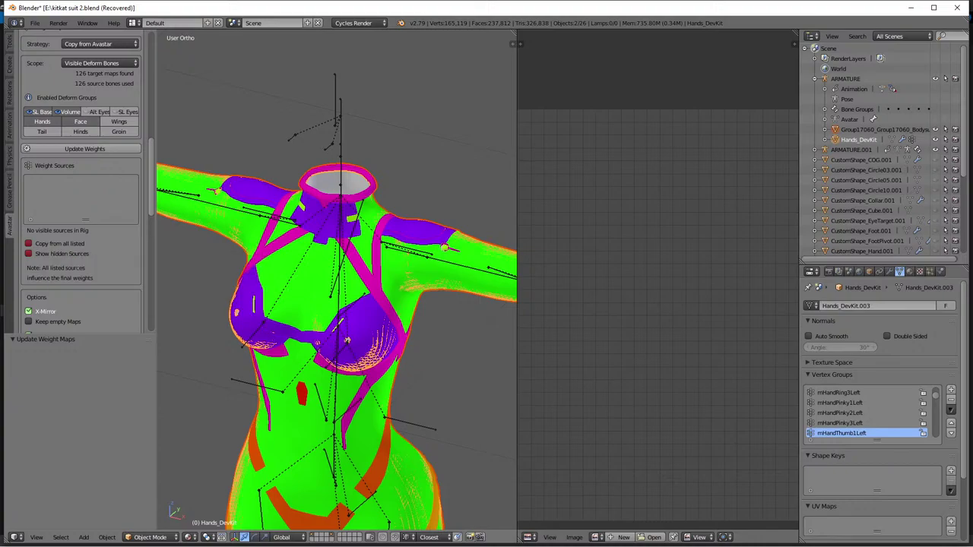
scroll(80, 183, "down", 3)
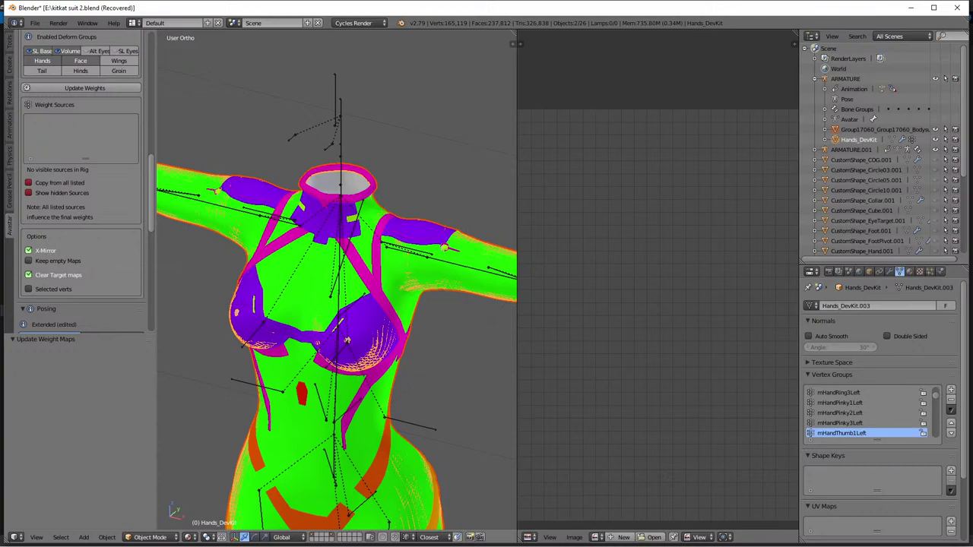
left_click(28, 251)
scroll(80, 182, "down", 4)
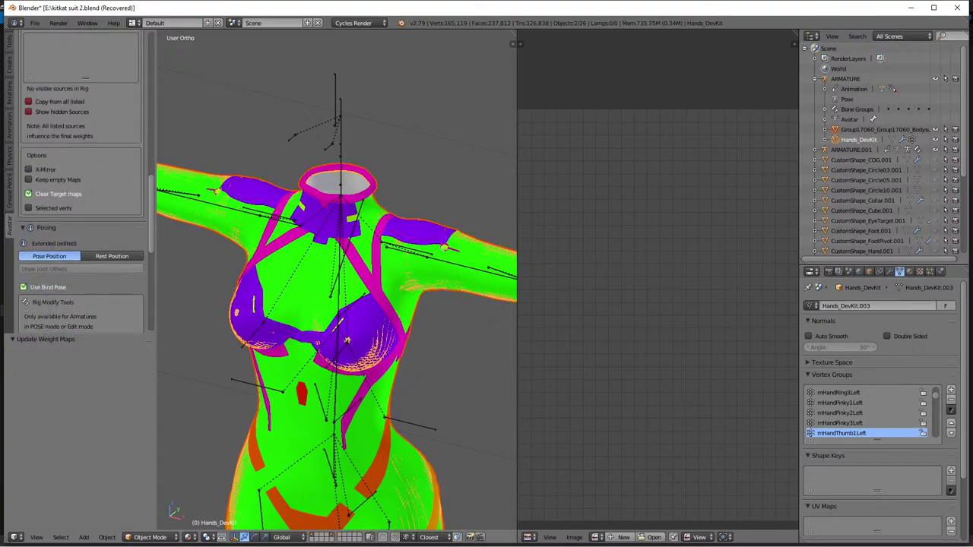
scroll(80, 183, "up", 9)
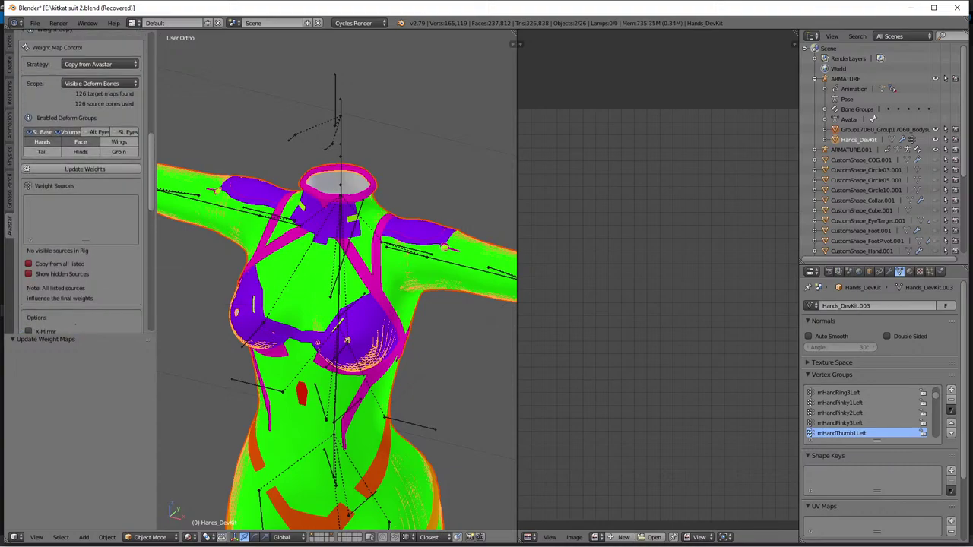
left_click(84, 189)
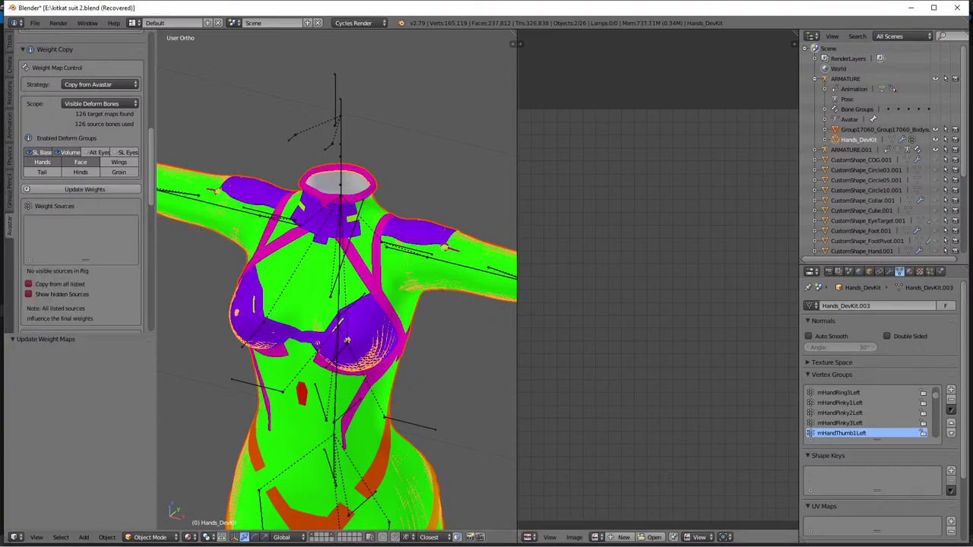
left_click(882, 129)
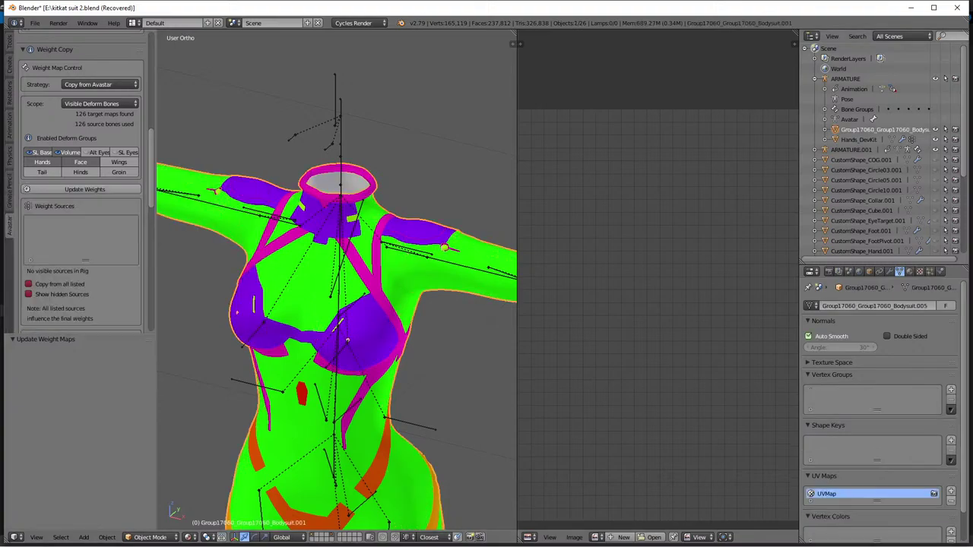
Delete the first batch of leftover CustomShape objects in the Outliner
right_click(828, 150)
left_click(805, 151)
right_click(828, 149)
left_click(806, 151)
right_click(829, 150)
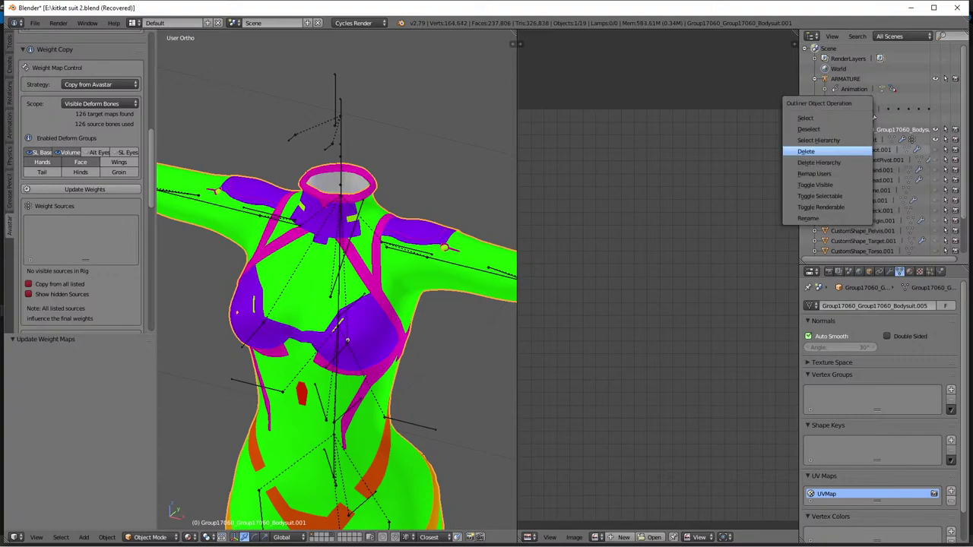
left_click(806, 151)
right_click(828, 150)
left_click(805, 151)
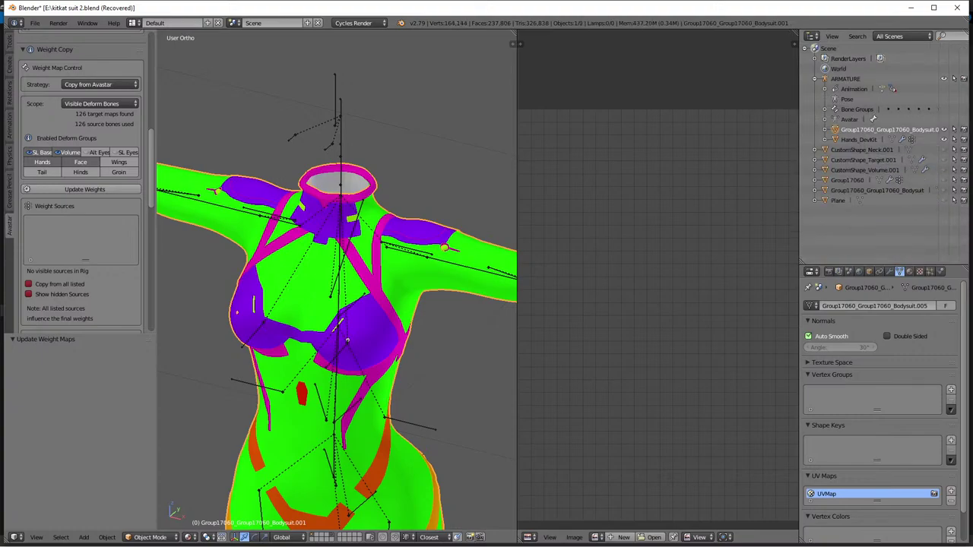
Delete CustomShape_Neck.001, CustomShape_Target.001, CustomShape_Volume.001 and the remaining stray objects
right_click(829, 150)
left_click(806, 151)
right_click(828, 150)
left_click(806, 151)
right_click(828, 149)
left_click(806, 151)
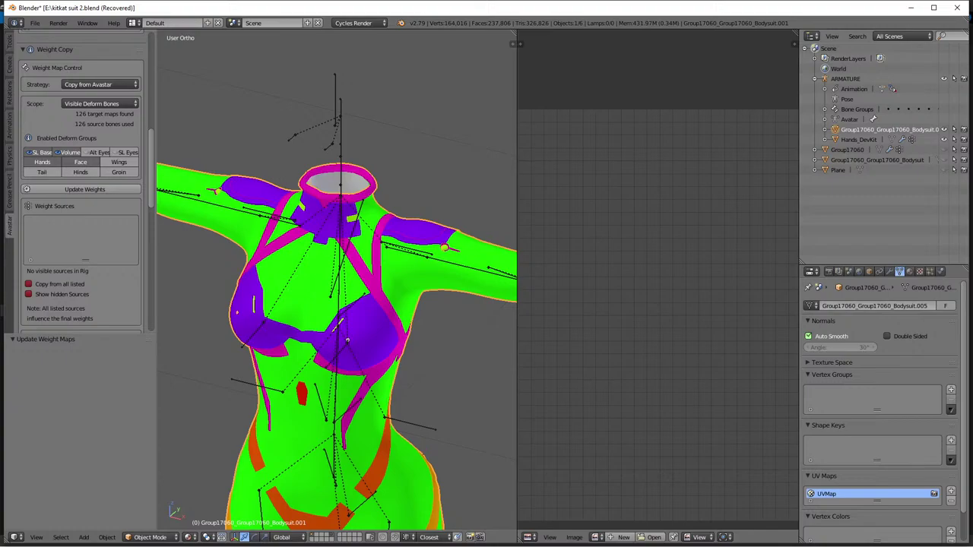
right_click(828, 150)
left_click(806, 152)
right_click(828, 150)
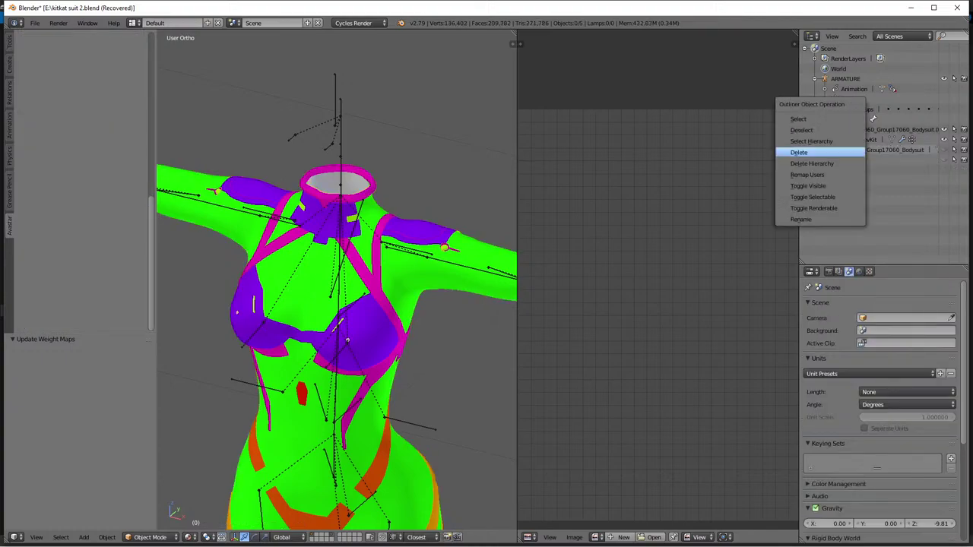
left_click(806, 151)
Make Hands_DevKit active, check the weight-copy strategy list, then select the bodysuit
left_click(857, 140)
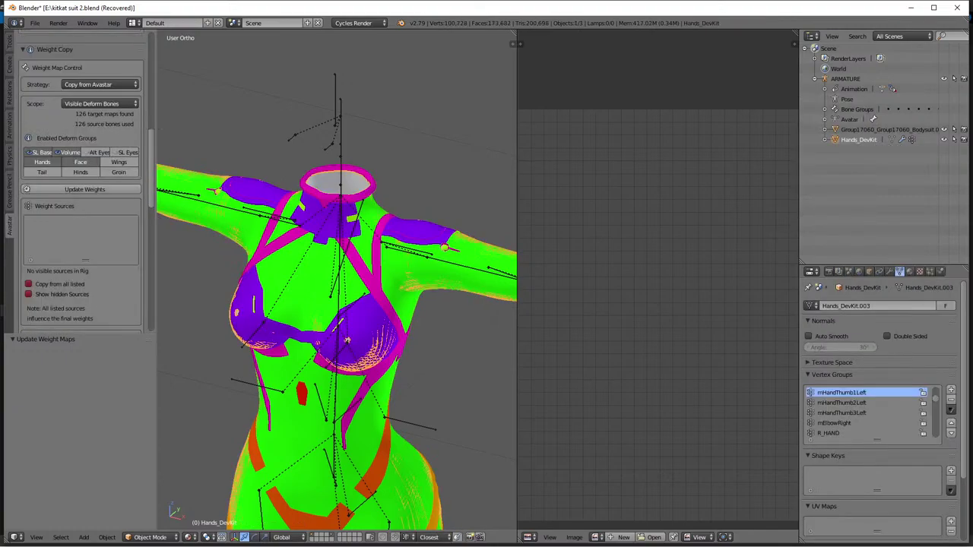
scroll(346, 339, "down", 3)
scroll(351, 365, "up", 6)
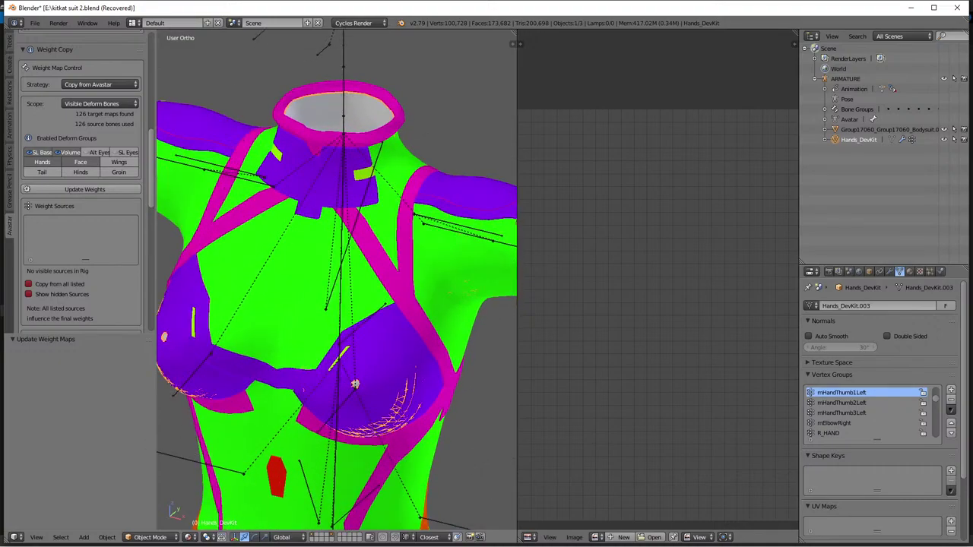
left_click(99, 84)
right_click(355, 384)
Use Copy from Meshes with Hands_DevKit as source and update the bodysuit's weights (27614 verts)
left_click(98, 85)
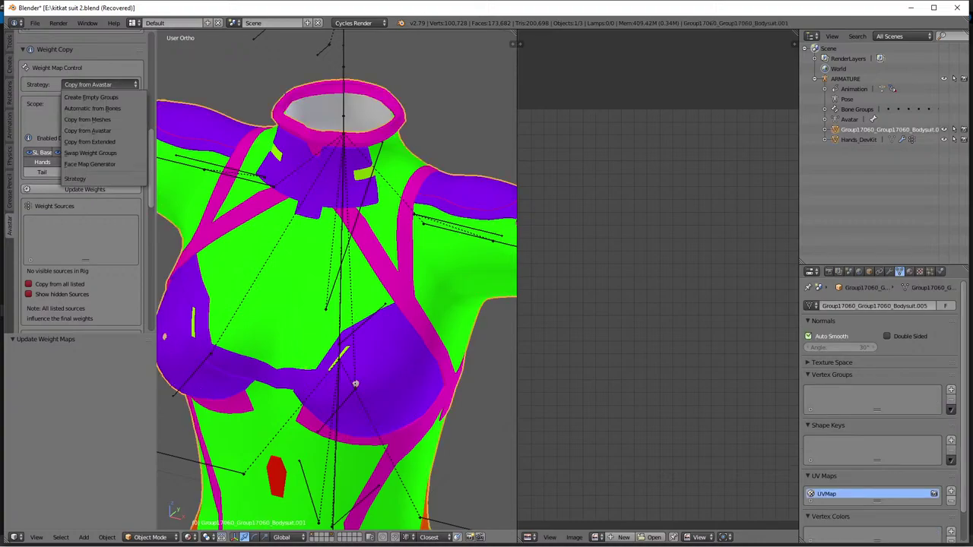
left_click(88, 119)
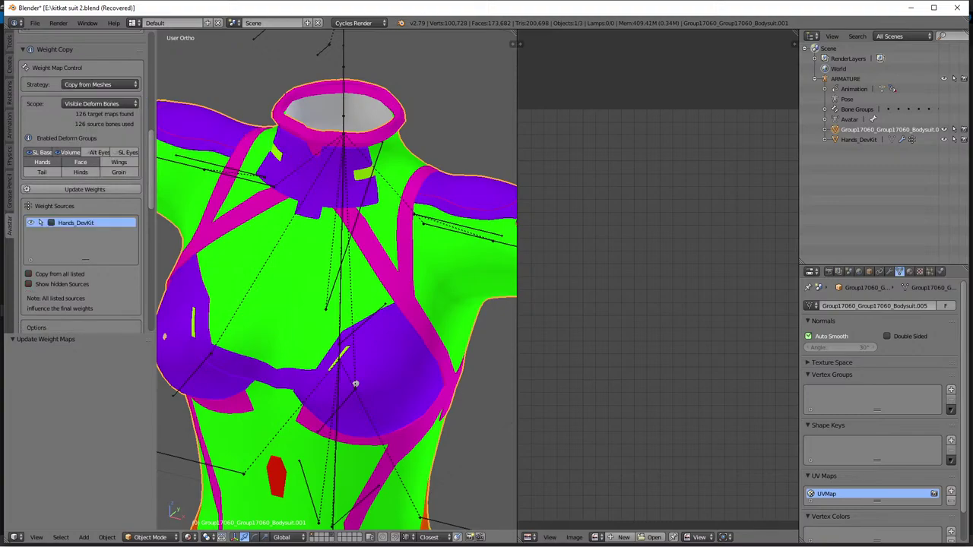
left_click(858, 139, "ctrl")
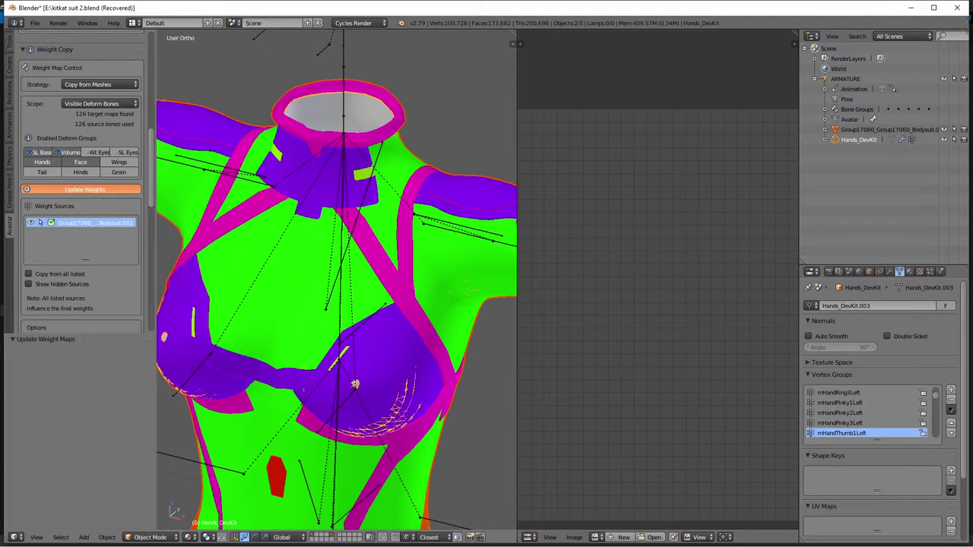
left_click(84, 189)
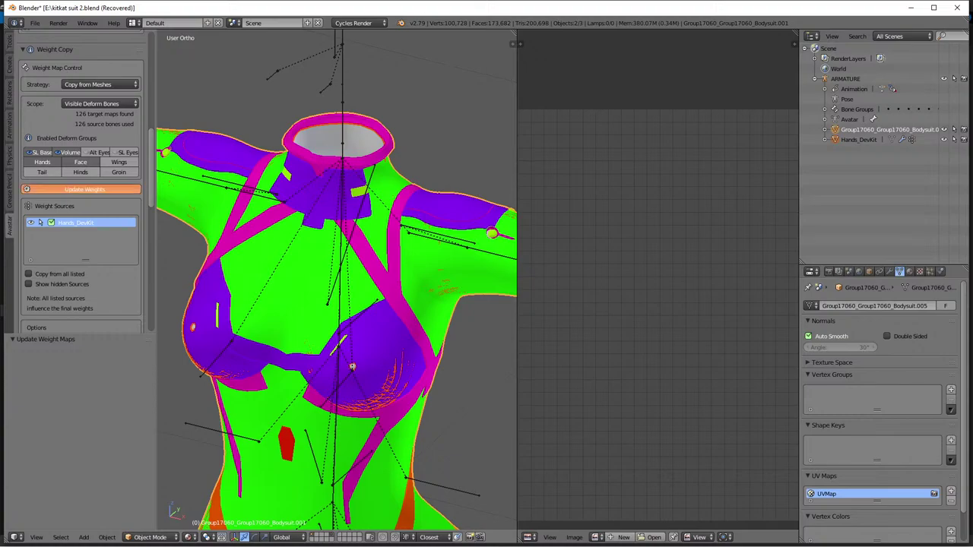
left_click(85, 190)
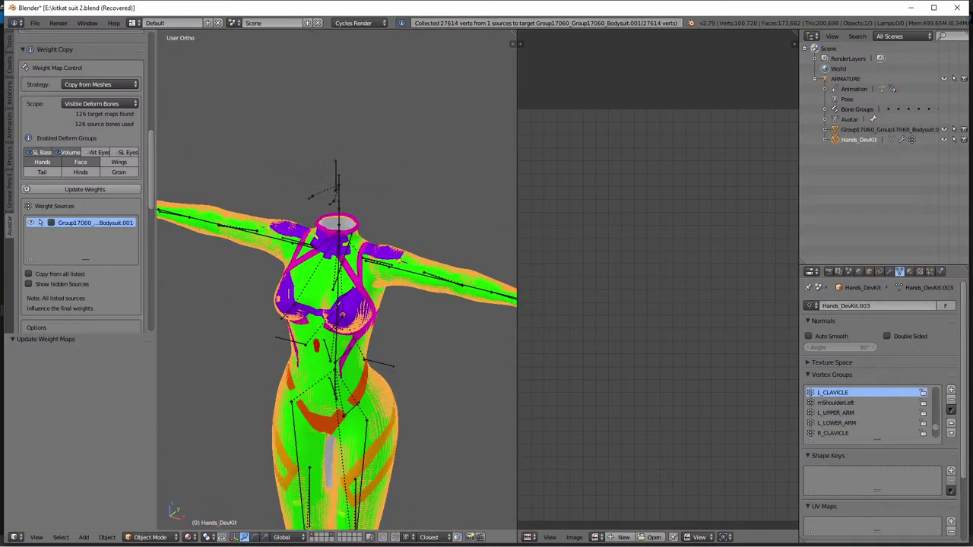
In Pose Mode, test-rotate the arm bone 68.2° and the shoulder bone -36°
left_click(890, 271)
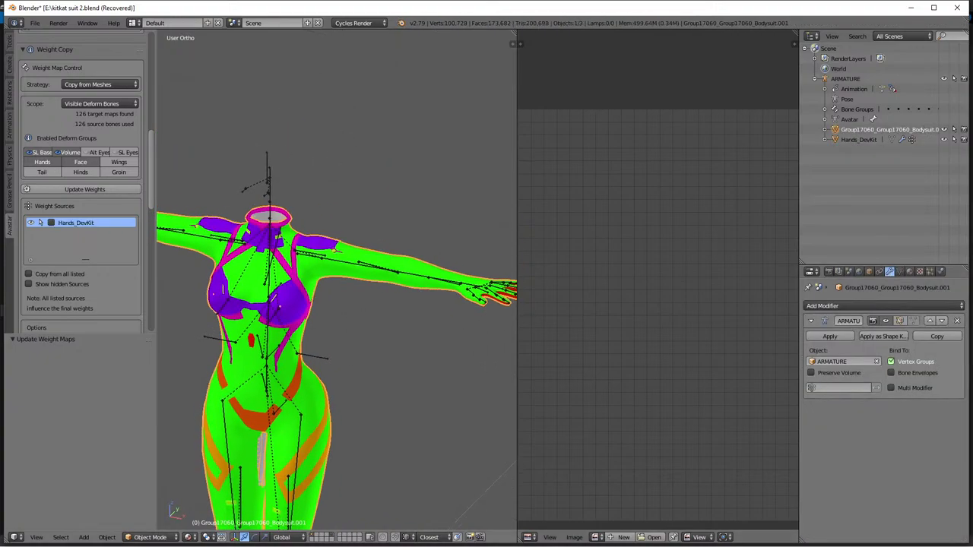
scroll(337, 289, "up", 3)
key("ctrl+Tab")
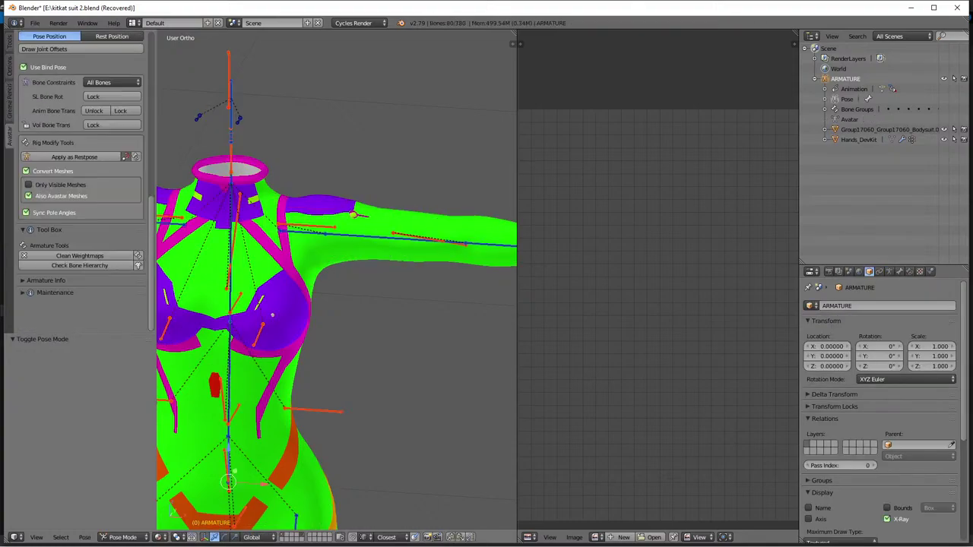
key("r")
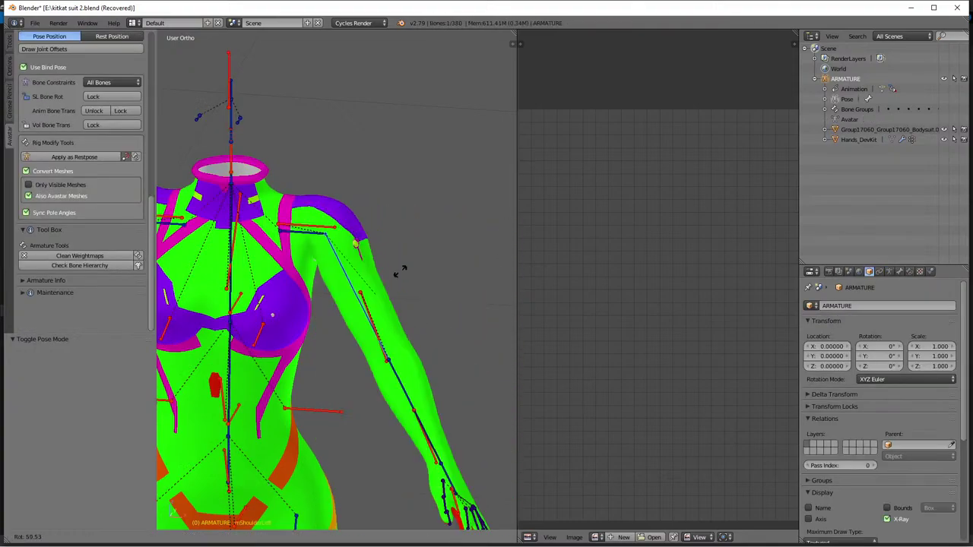
left_click(325, 235)
scroll(337, 288, "up", 2)
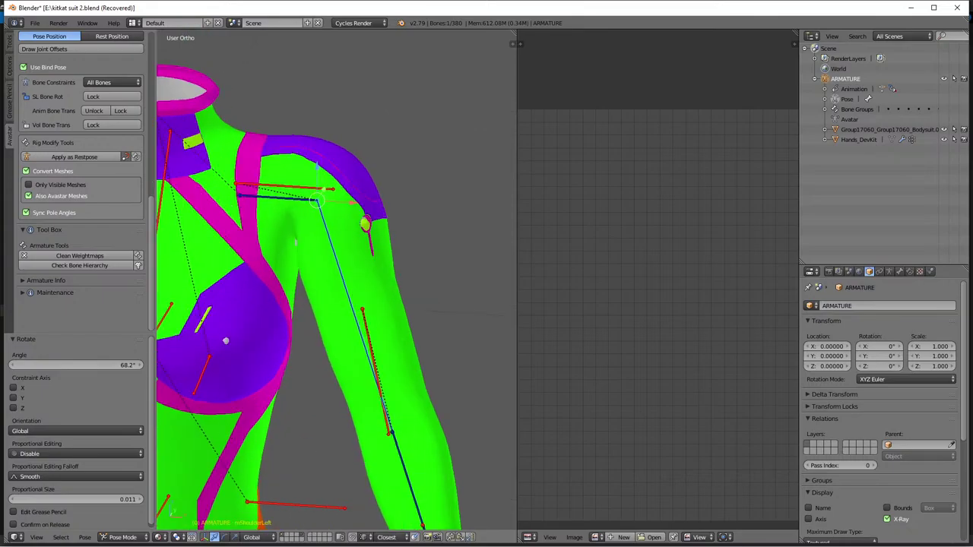
middle_click_drag(337, 288, 387, 222)
key("r")
left_click(306, 317)
Clear the pose rotations back to T-pose, return to Object Mode and select the bodysuit
scroll(365, 250, "down", 2)
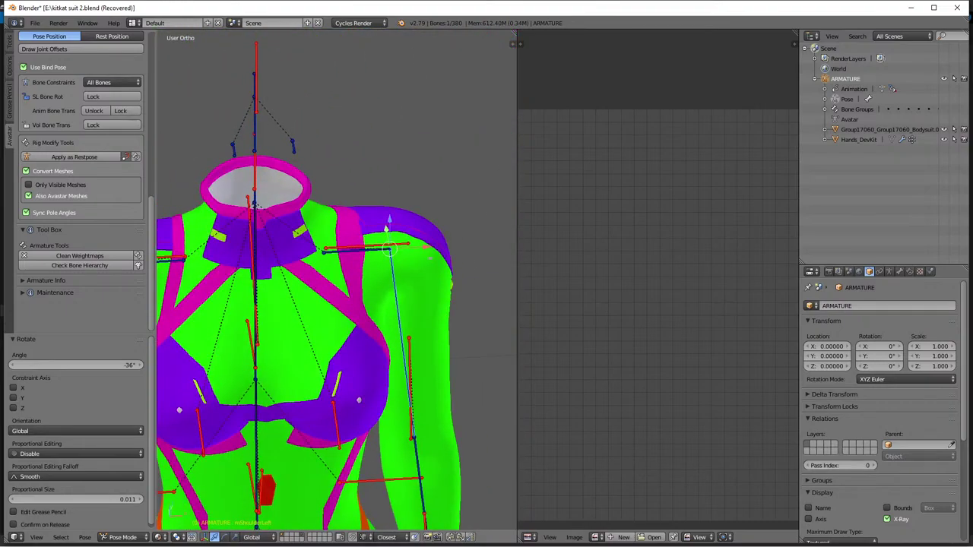
scroll(387, 222, "down", 2)
key("alt+r")
scroll(387, 222, "up", 2)
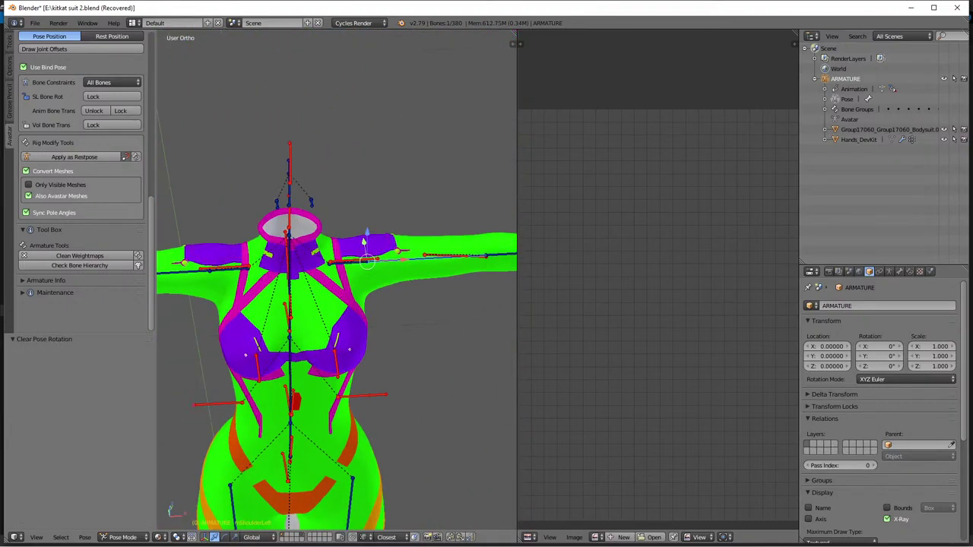
key("ctrl+Tab")
right_click(334, 319)
Unbind the bodysuit from the armature and clean its empty weightmaps
scroll(80, 189, "up", 5)
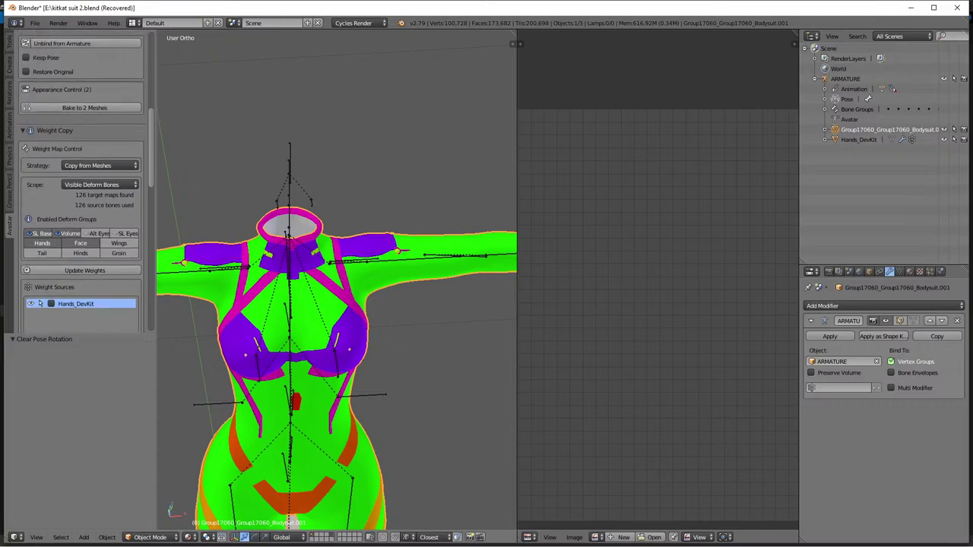
left_click(83, 125)
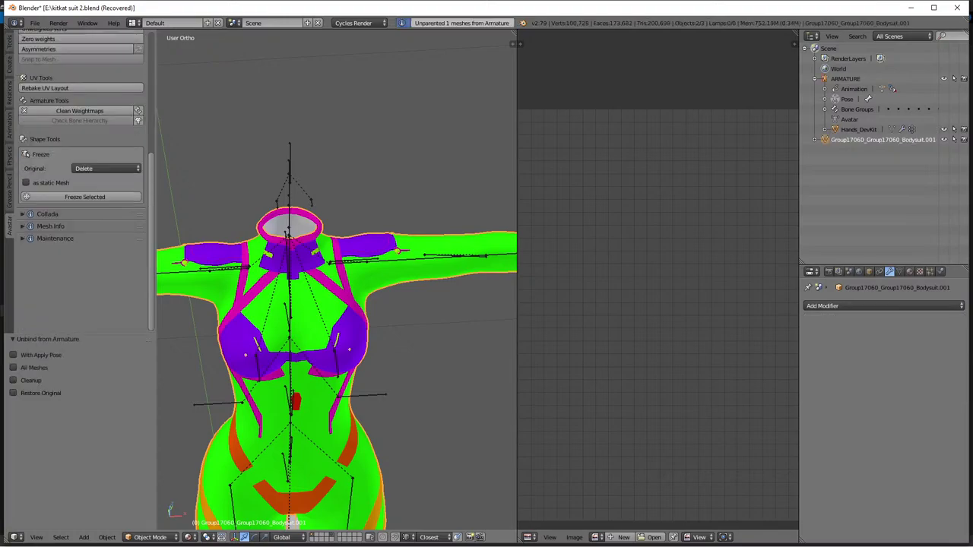
scroll(83, 182, "up", 4)
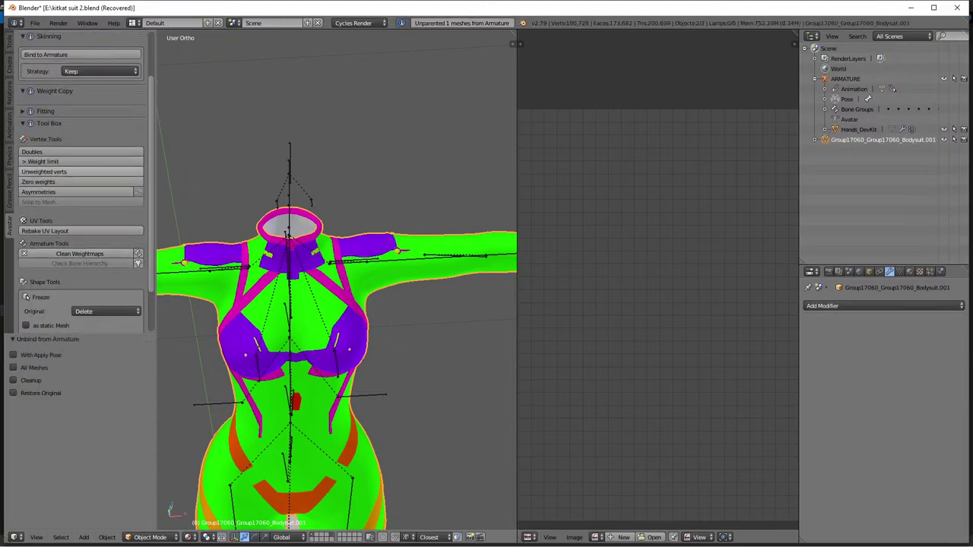
scroll(80, 251, "up", 1)
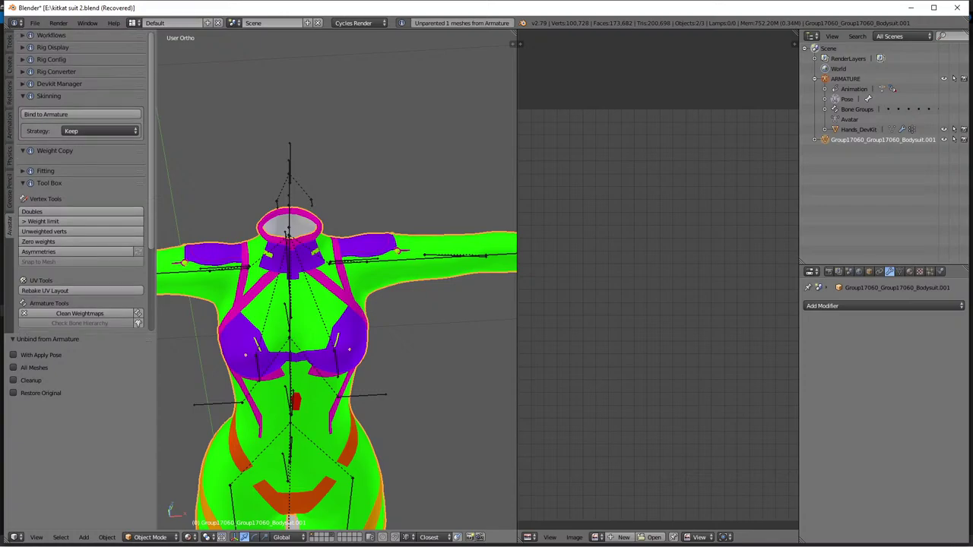
scroll(80, 250, "down", 2)
left_click(79, 252)
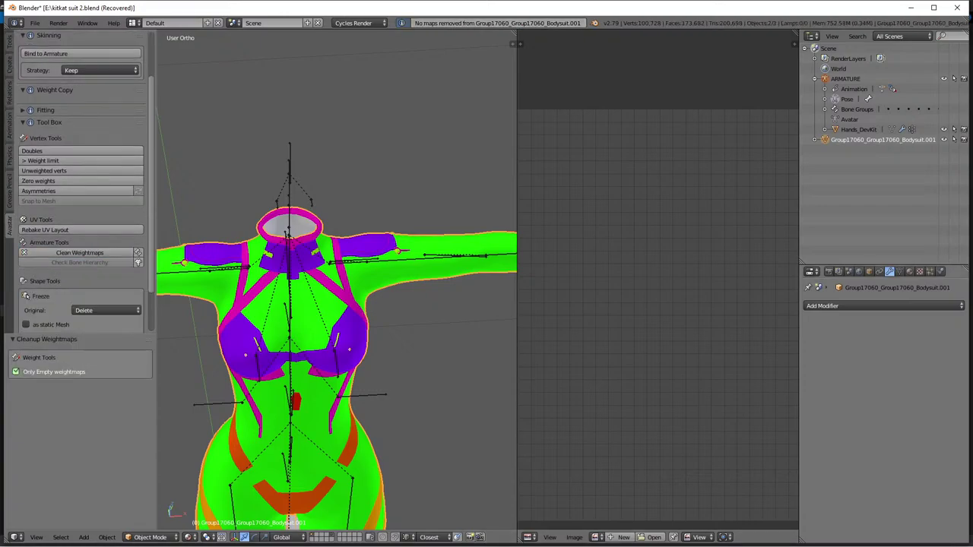
Delete all vertex groups from the bodysuit in Object Data properties
left_click(899, 271)
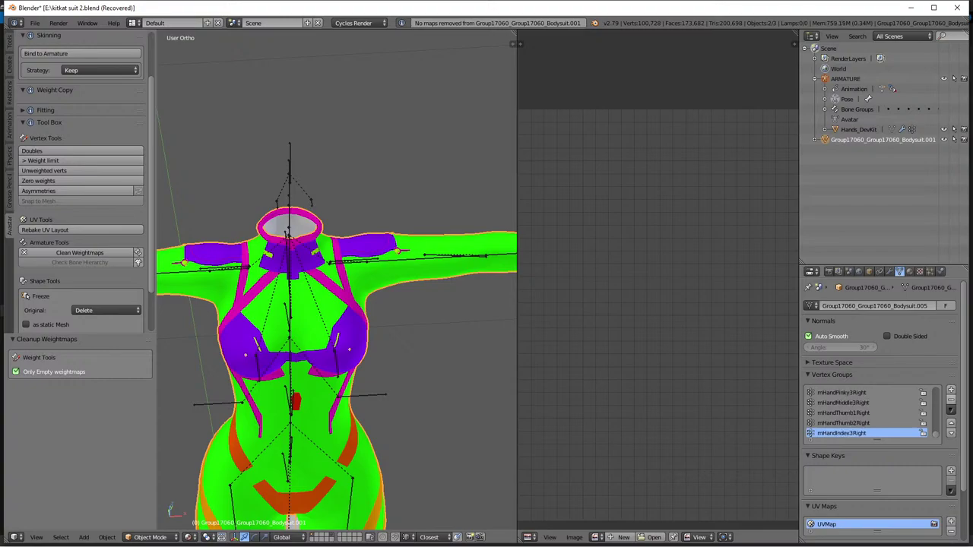
scroll(866, 413, "down", 10, "ctrl")
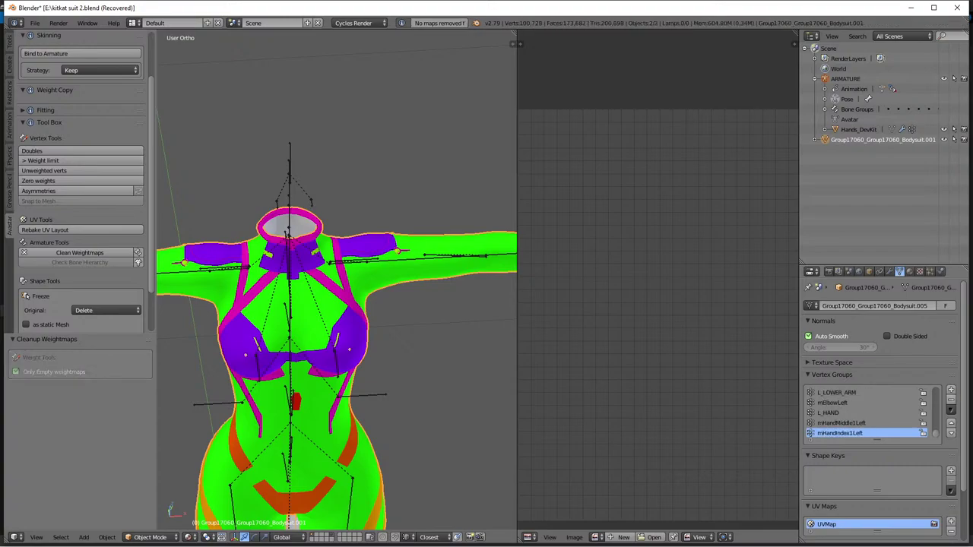
left_click(950, 400)
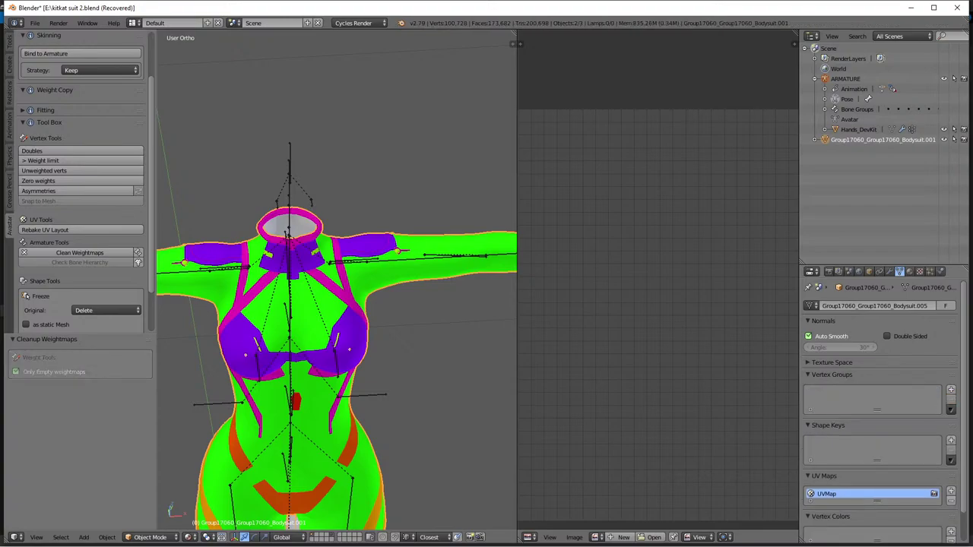
middle_click_drag(288, 304, 340, 270, "shift")
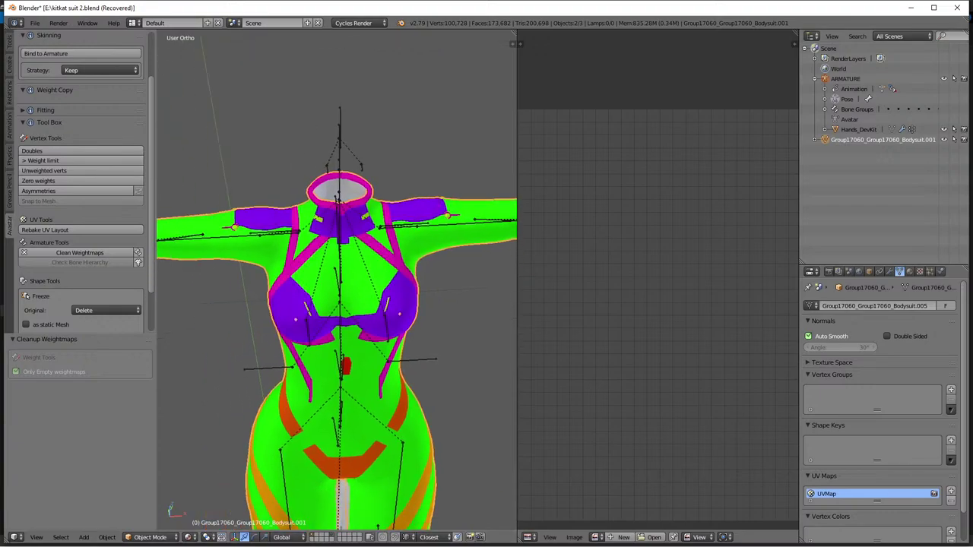
Undo an accidental armature deletion and delete the Hands_DevKit mesh instead
right_click(845, 79)
left_click(817, 77)
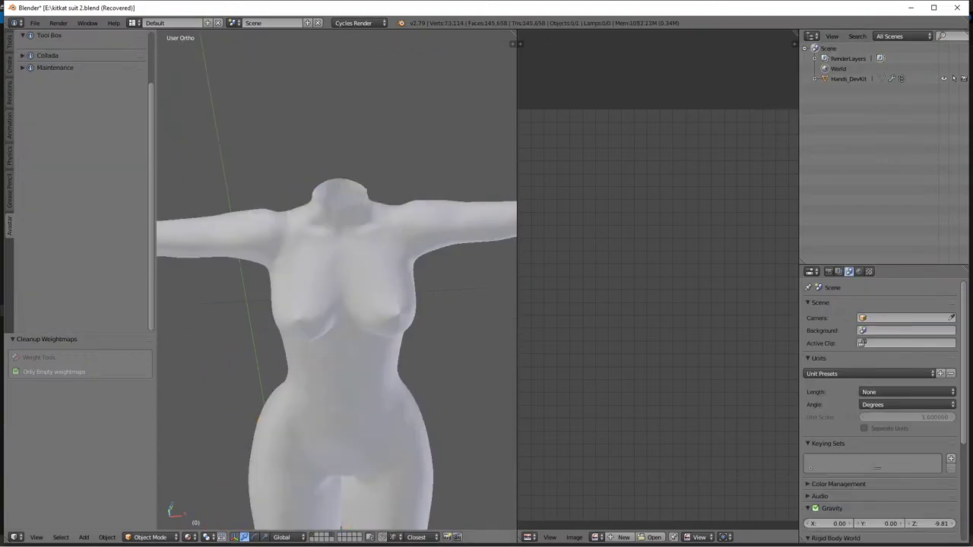
key("ctrl+z")
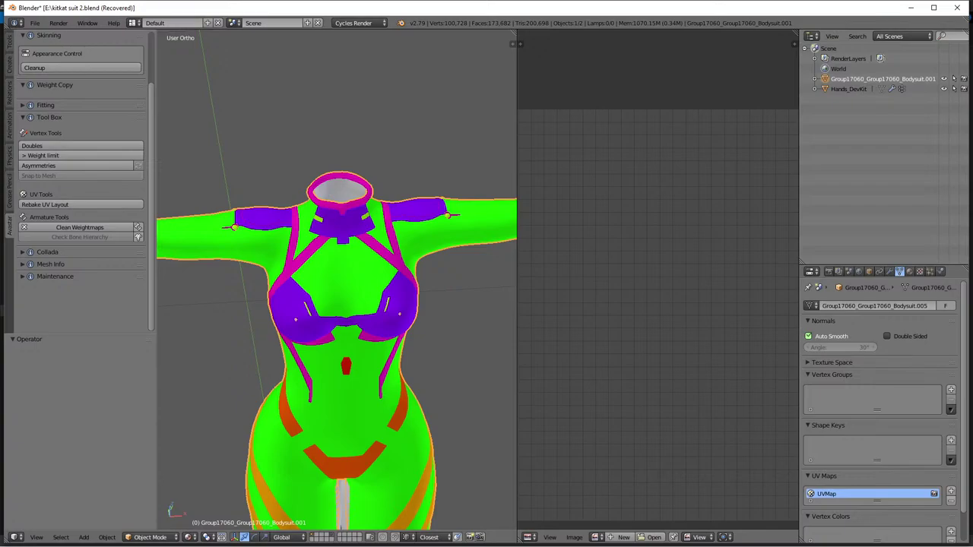
key("Delete")
Add an Avastar extended rig-only armature and inspect it in Front view
key("shift+a")
mouse_move(391, 343)
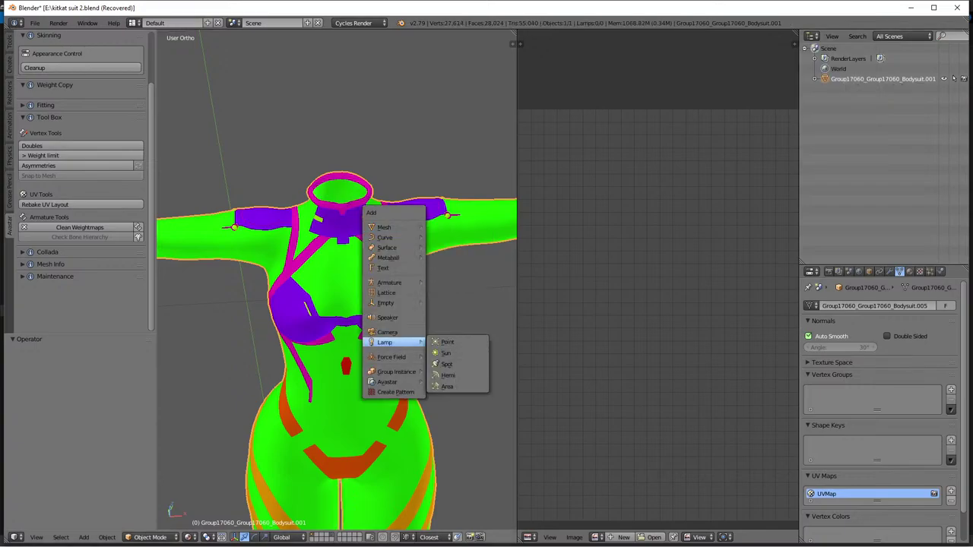
mouse_move(387, 382)
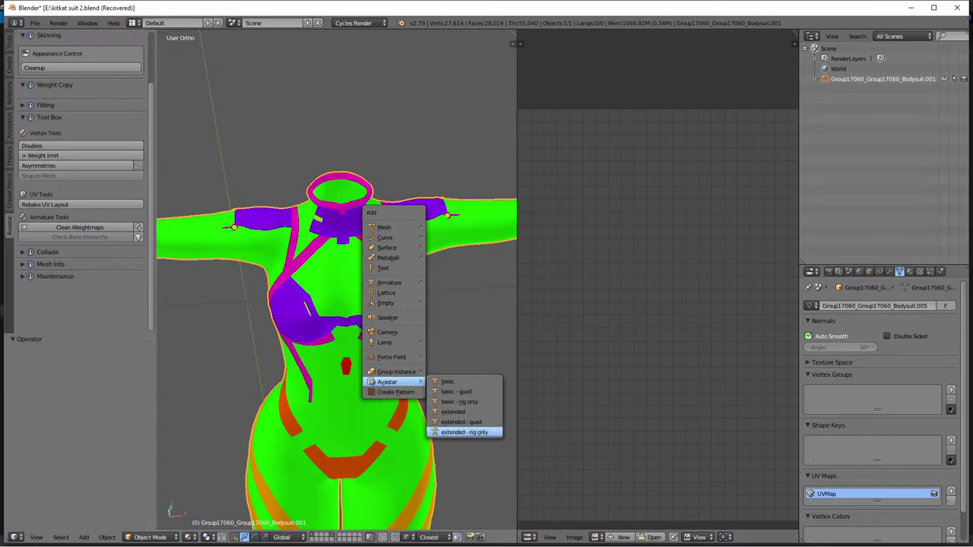
left_click(464, 432)
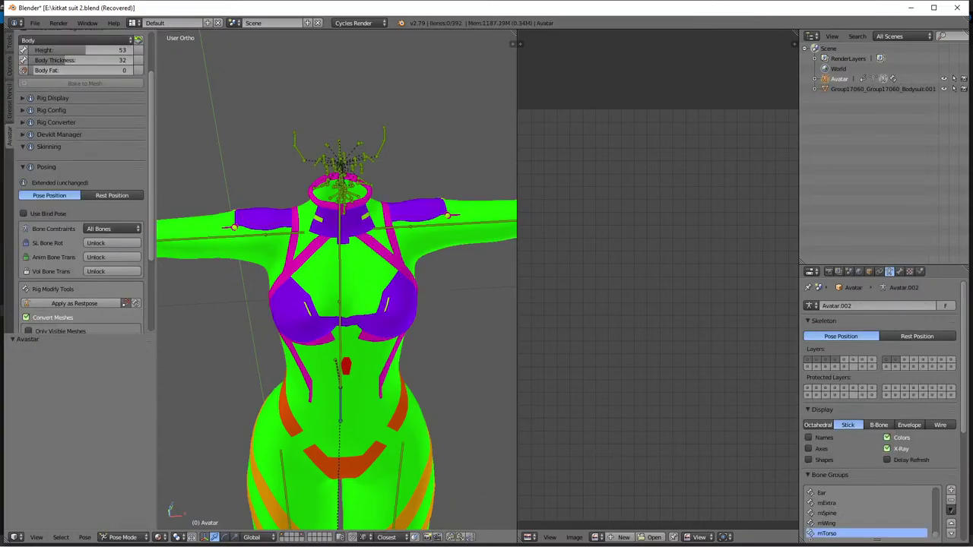
scroll(360, 288, "down", 2)
middle_click_drag(360, 288, 480, 478)
scroll(479, 477, "up", 4)
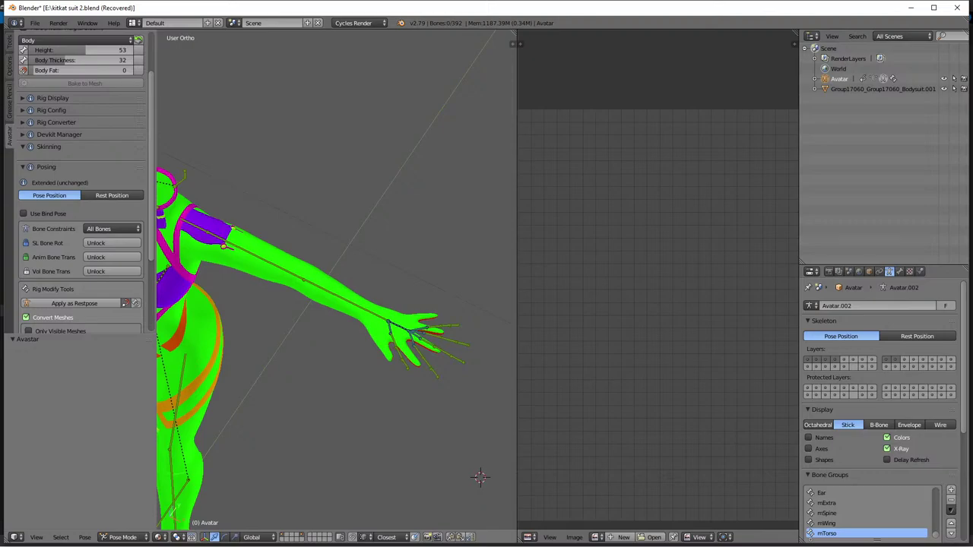
scroll(81, 182, "up", 2)
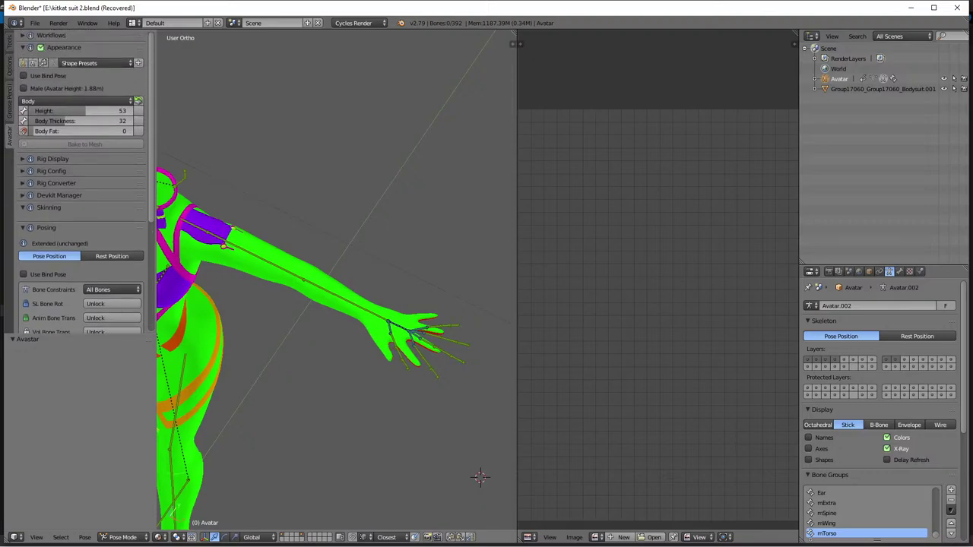
key("KP_1")
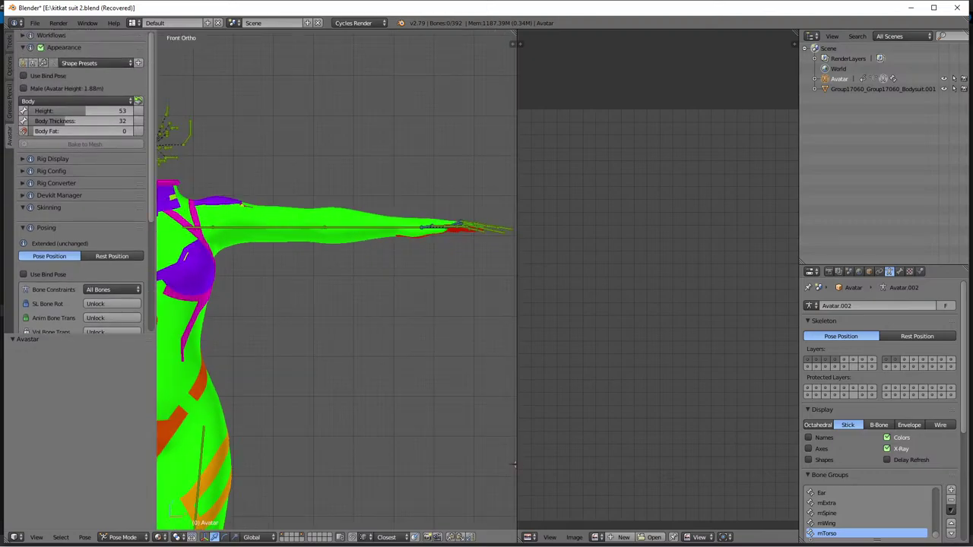
middle_click_drag(513, 463, 585, 459, "shift")
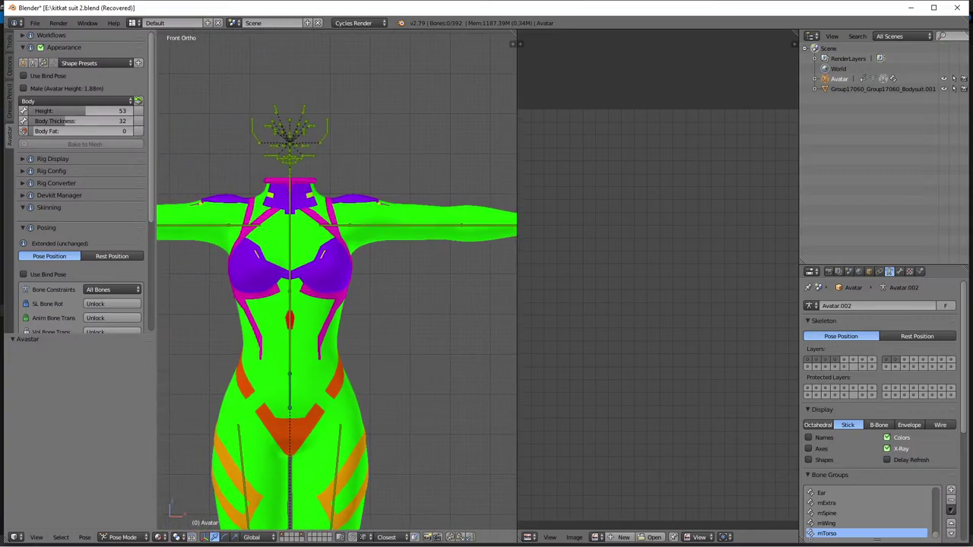
Back in Object Mode, unhide the previous armature and add another Avastar extended rig-only armature
key("ctrl+Tab")
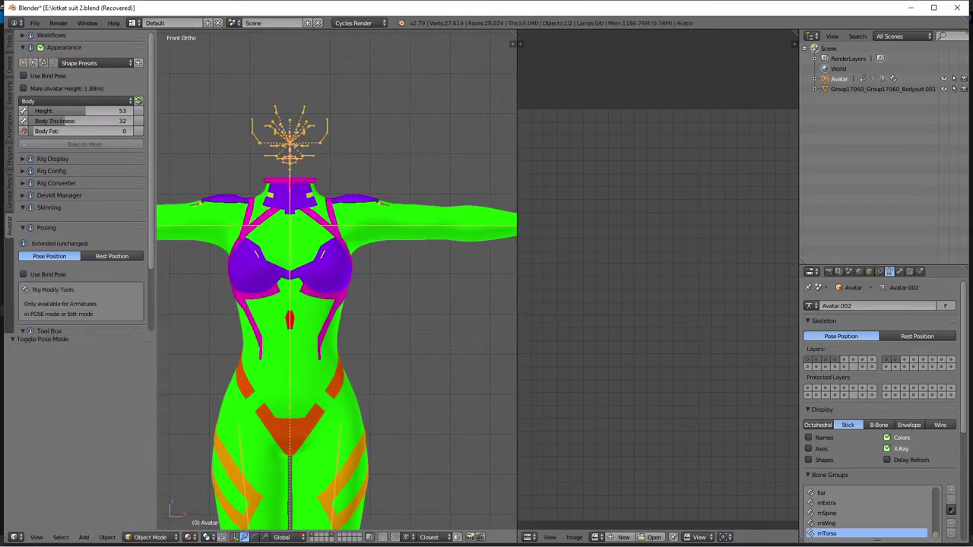
right_click(289, 342)
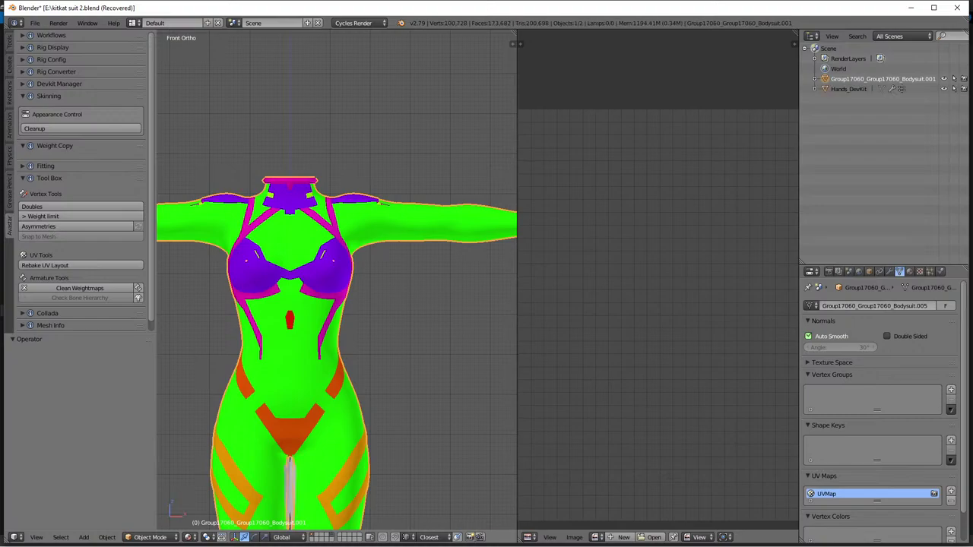
key("alt+h")
key("shift+a")
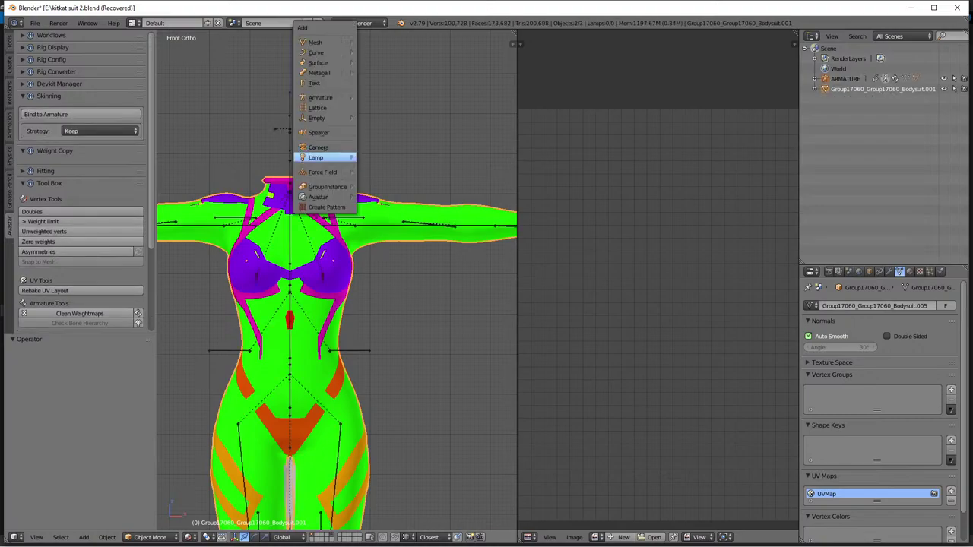
mouse_move(319, 197)
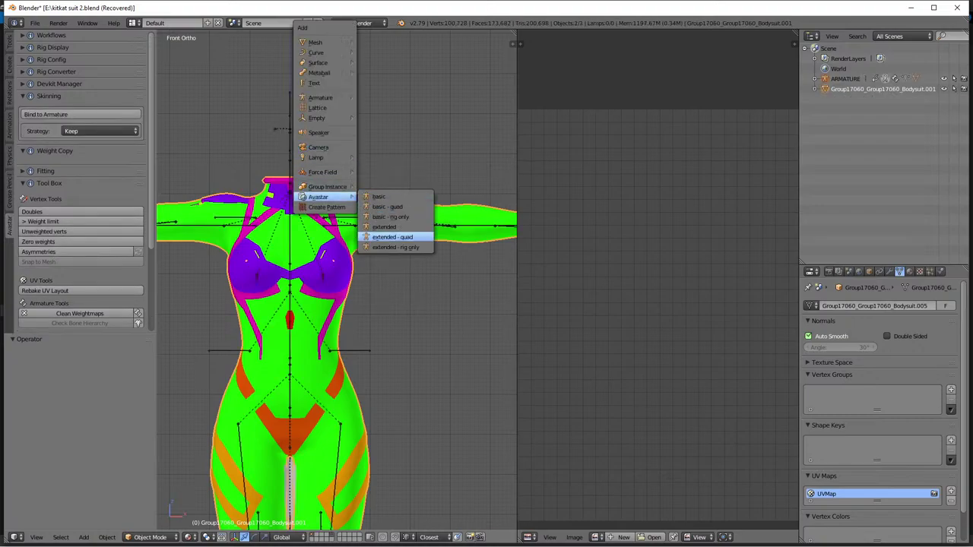
left_click(395, 247)
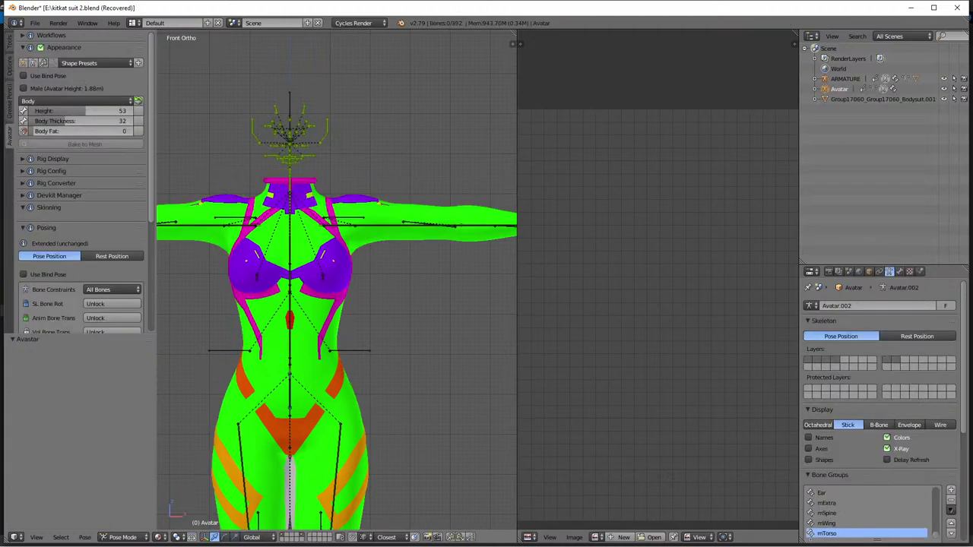
Hide the face bones in the rig display settings and view the arm from above
left_click(64, 48)
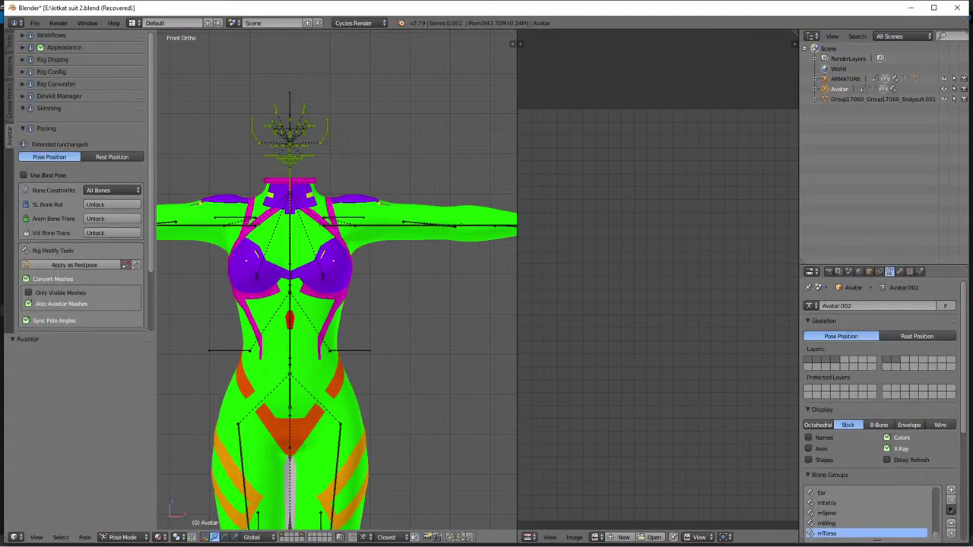
left_click(52, 59)
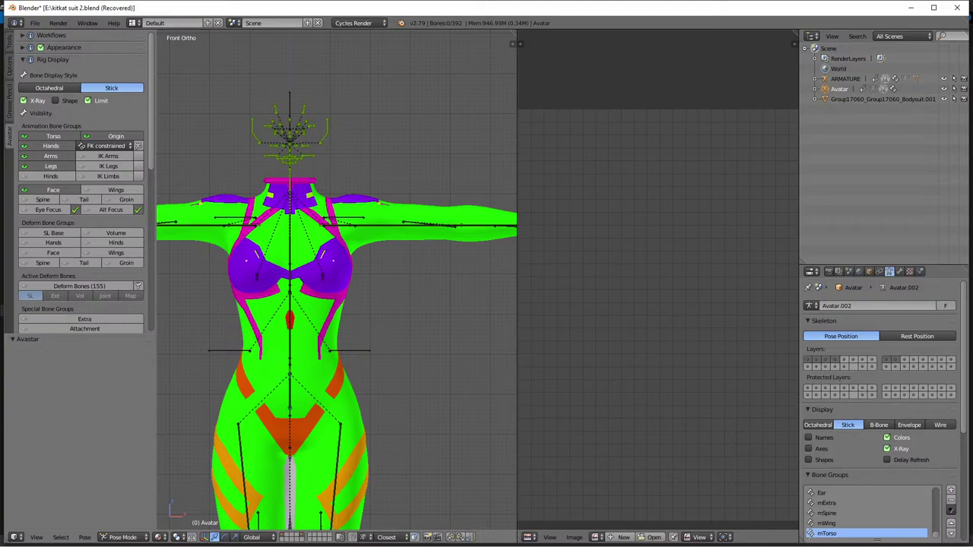
left_click(52, 190)
scroll(337, 281, "up", 3)
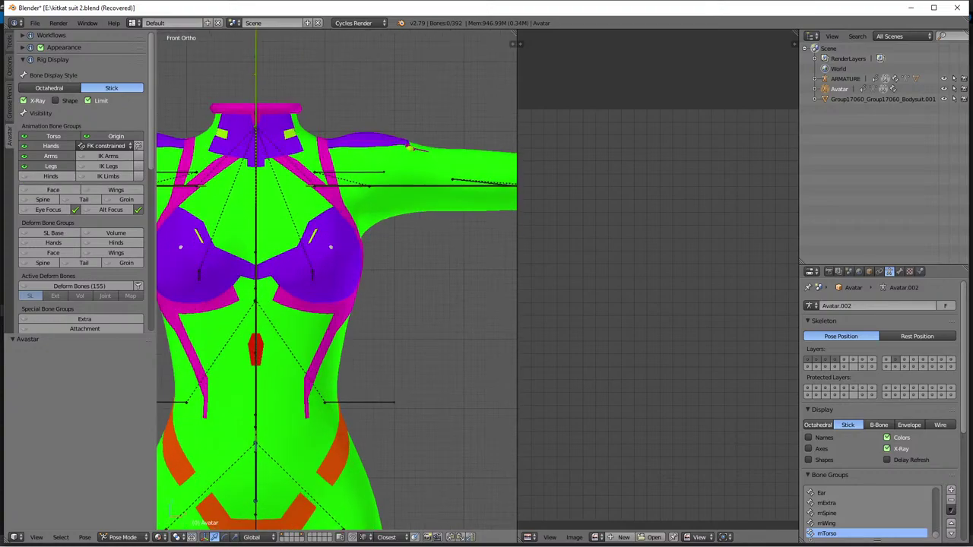
middle_click_drag(336, 280, 387, 304)
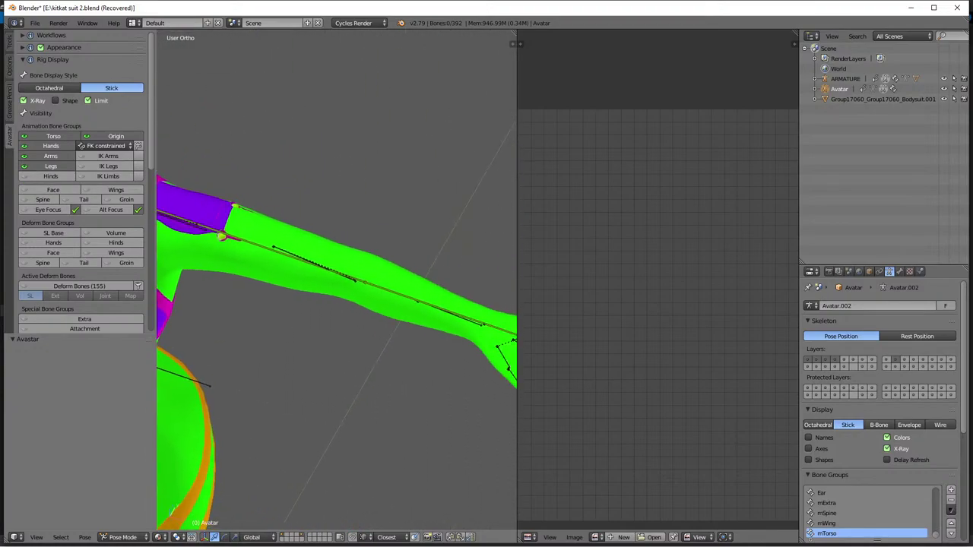
key("KP_7")
key("ctrl+KP_2")
key("ctrl+KP_2")
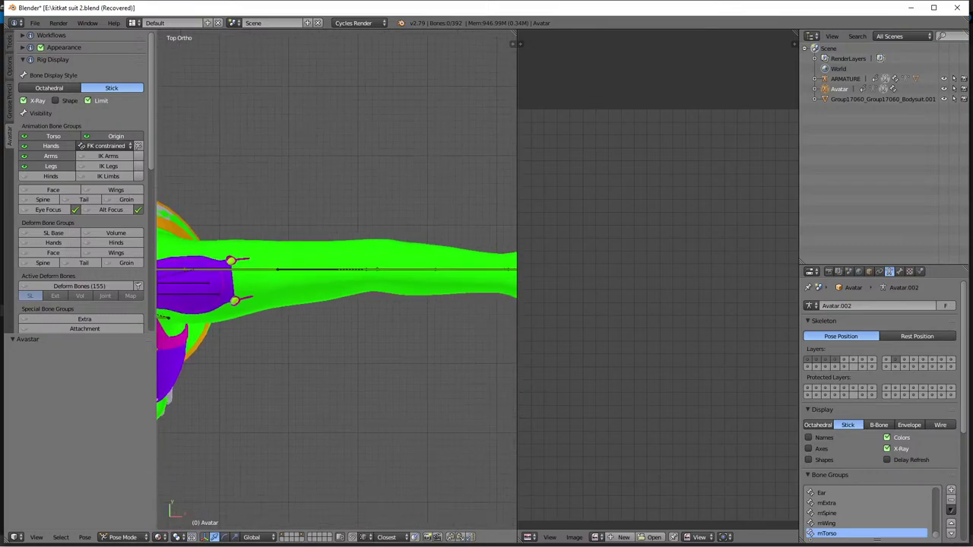
In the Torso shape section, reduce Arm Length to 58 and Hand Size to 41
left_click(64, 47)
left_click(76, 101)
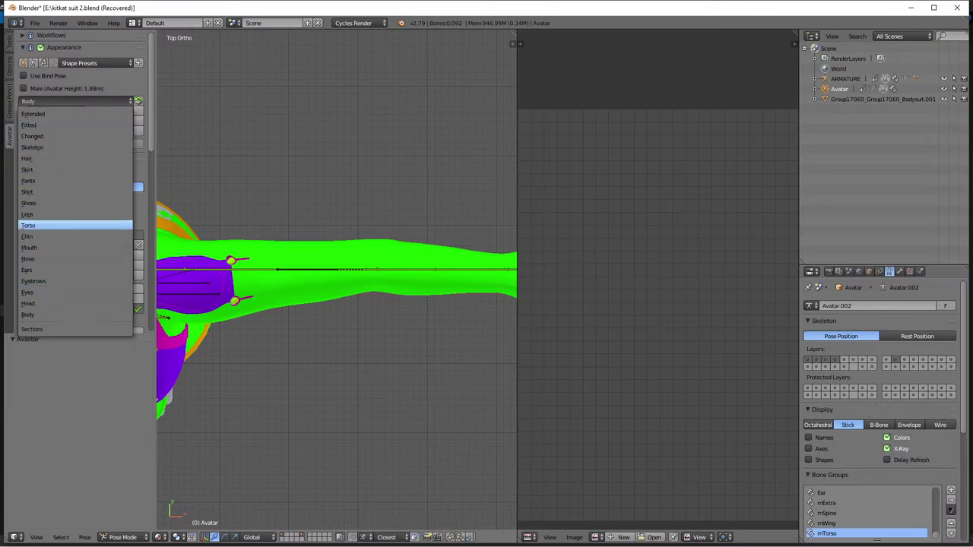
left_click(45, 225)
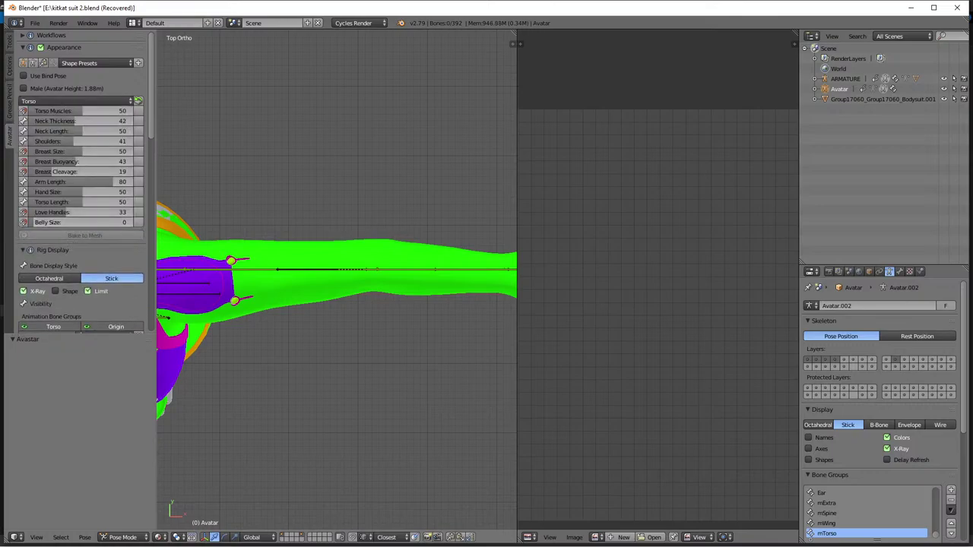
middle_click_drag(334, 228, 338, 262)
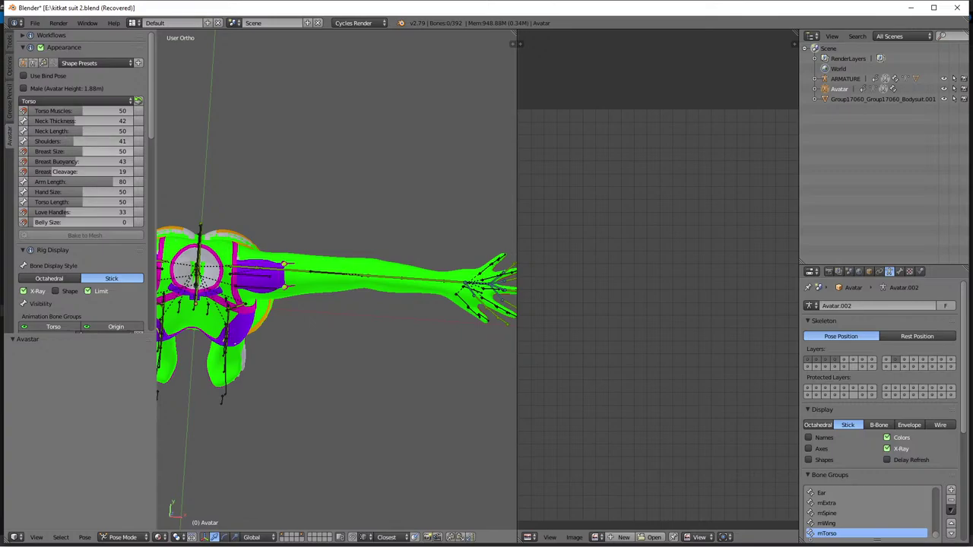
left_click_drag(114, 182, 87, 182)
scroll(425, 266, "up", 5)
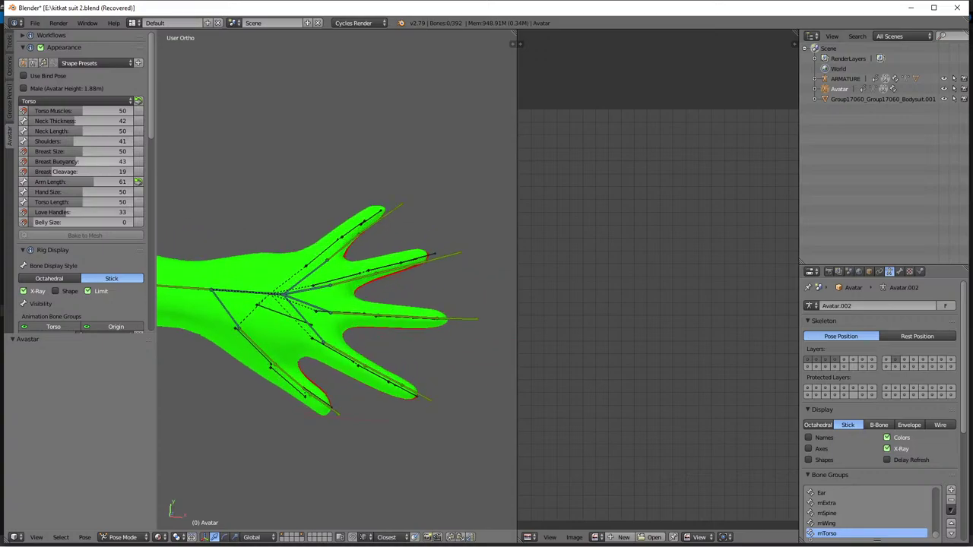
mouse_move(99, 192)
left_mouse_down()
mouse_move(80, 182)
mouse_move(82, 192)
mouse_move(95, 182)
left_mouse_up()
Frame and inspect the whole body, then leave Pose Mode for Object Mode
key("Home")
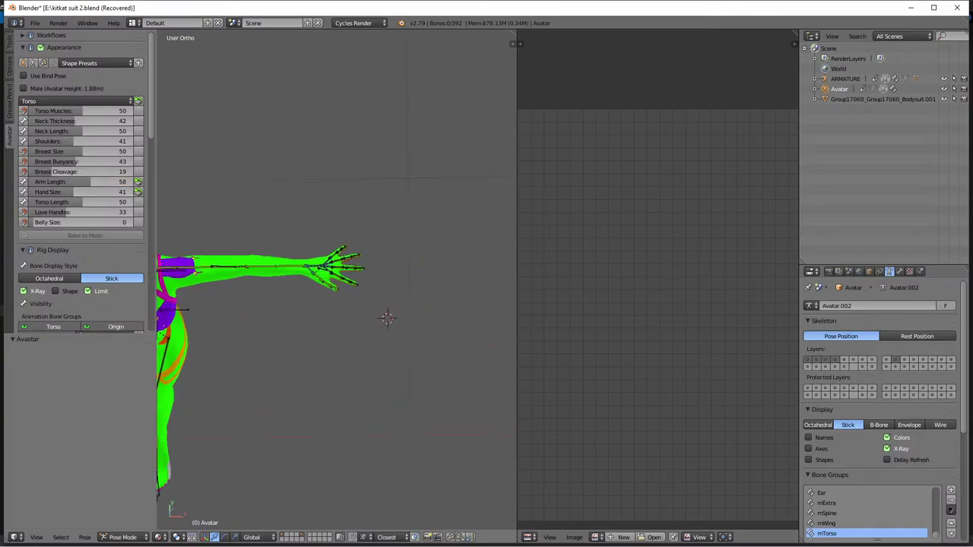
scroll(336, 281, "up", 5)
middle_click_drag(336, 281, 357, 342)
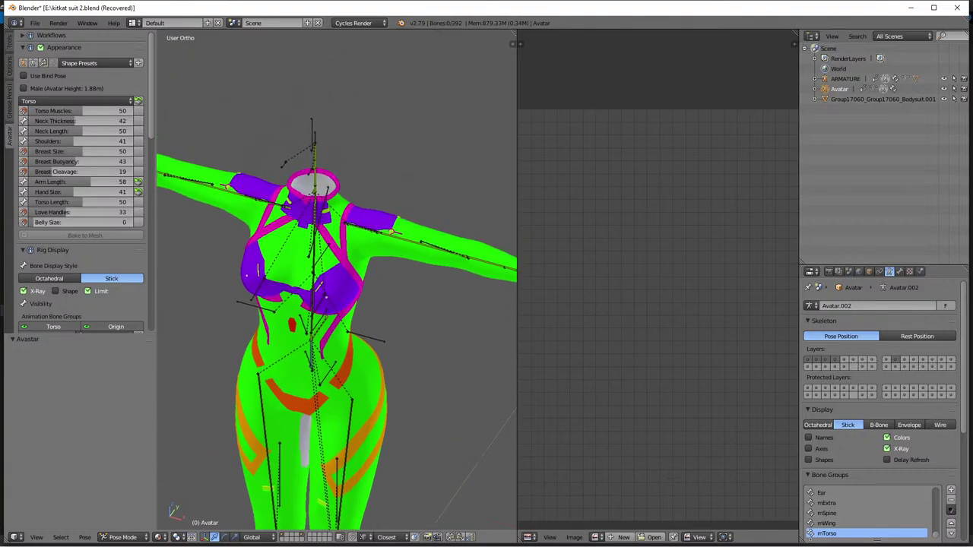
scroll(337, 280, "up", 4)
scroll(336, 280, "down", 2)
scroll(425, 228, "up", 4)
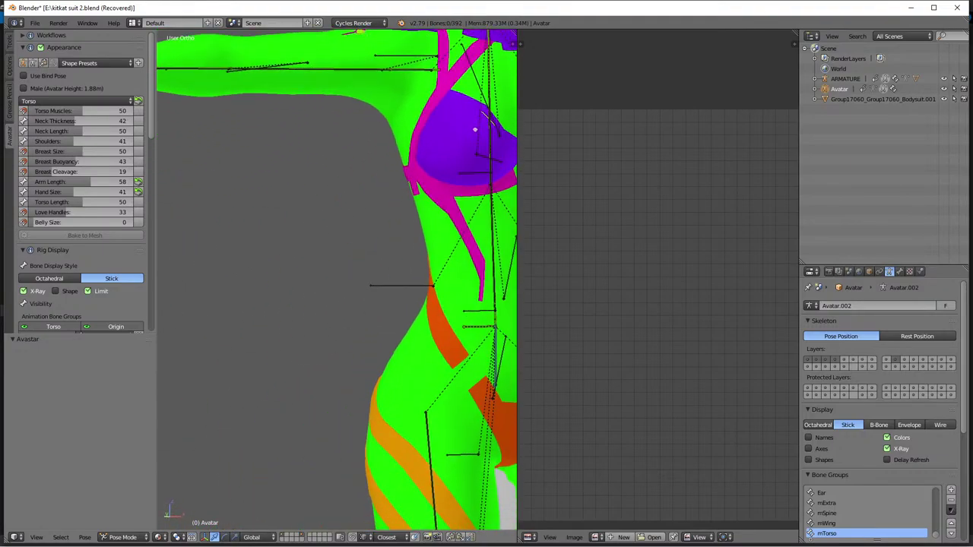
scroll(337, 280, "down", 8)
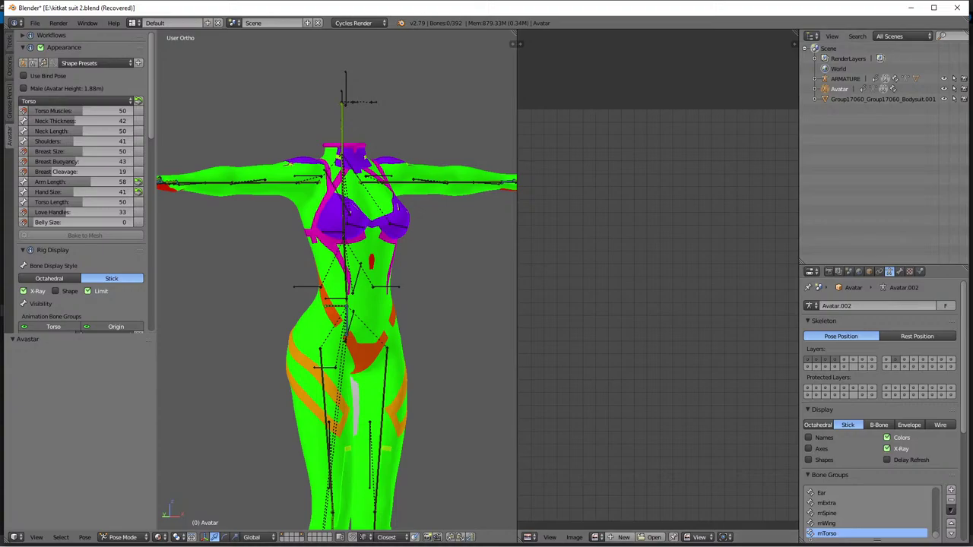
key("ctrl+Tab")
middle_click_drag(411, 232, 366, 232)
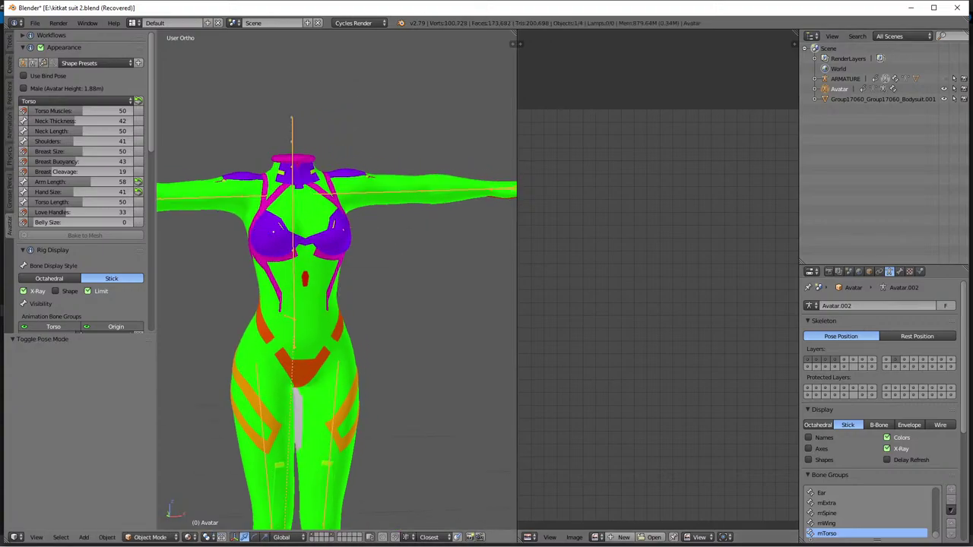
Parent the bodysuit to the Avatar armature with automatic weights
right_click(287, 317)
right_click(293, 304)
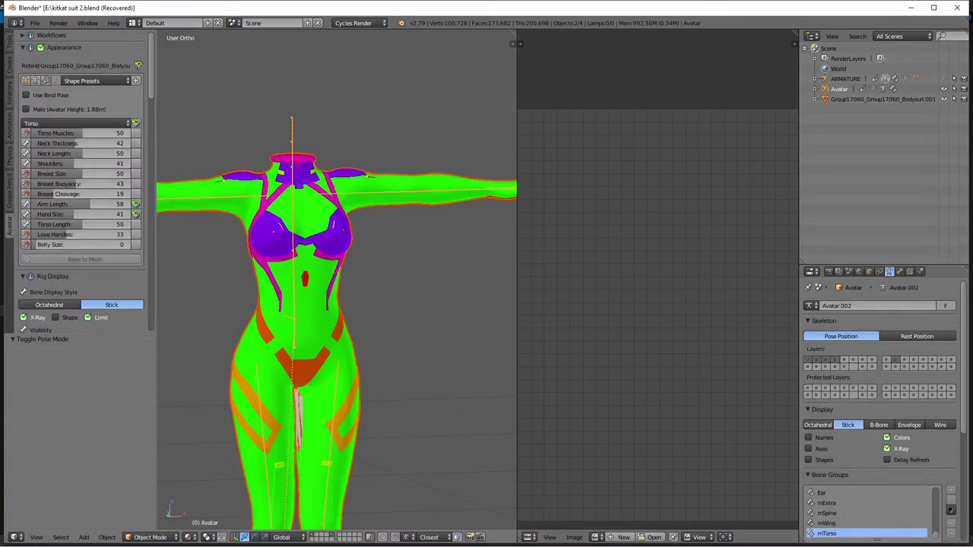
key("ctrl+p")
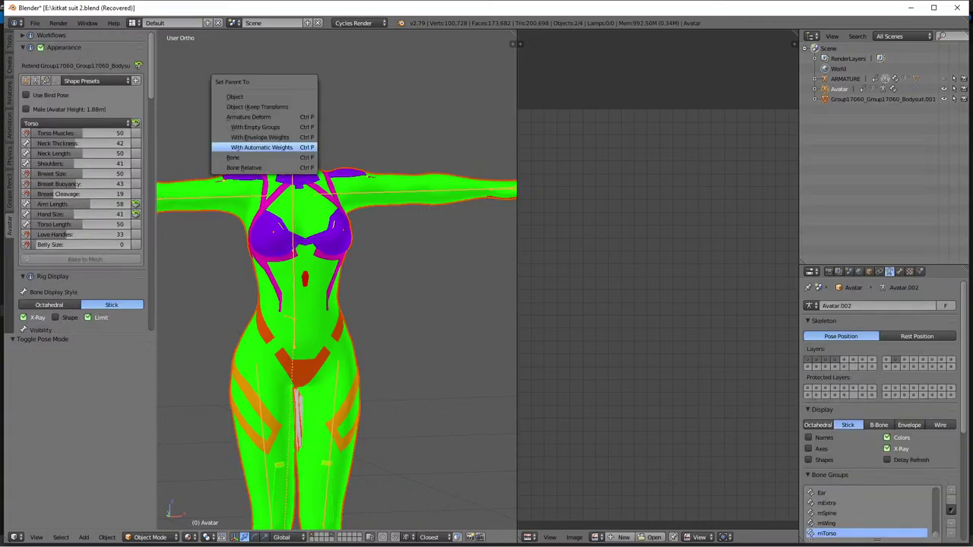
key("Return")
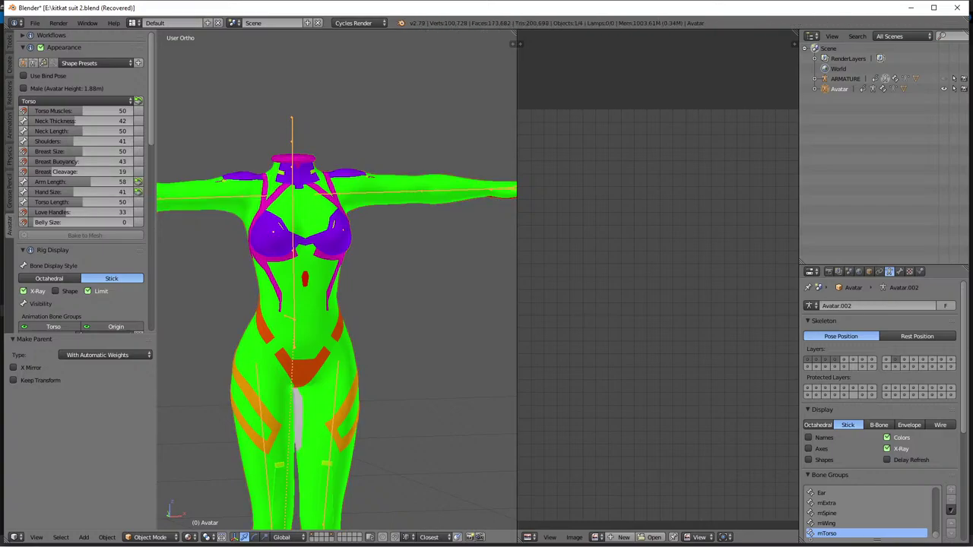
Apply the armature's current pose to all bones as the new rest pose
scroll(81, 194, "down", 5)
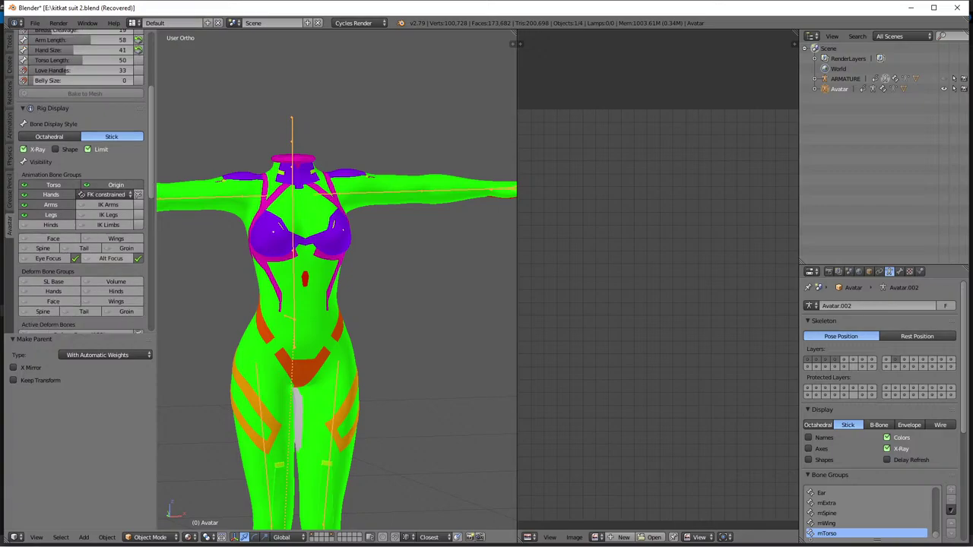
key("ctrl+Tab")
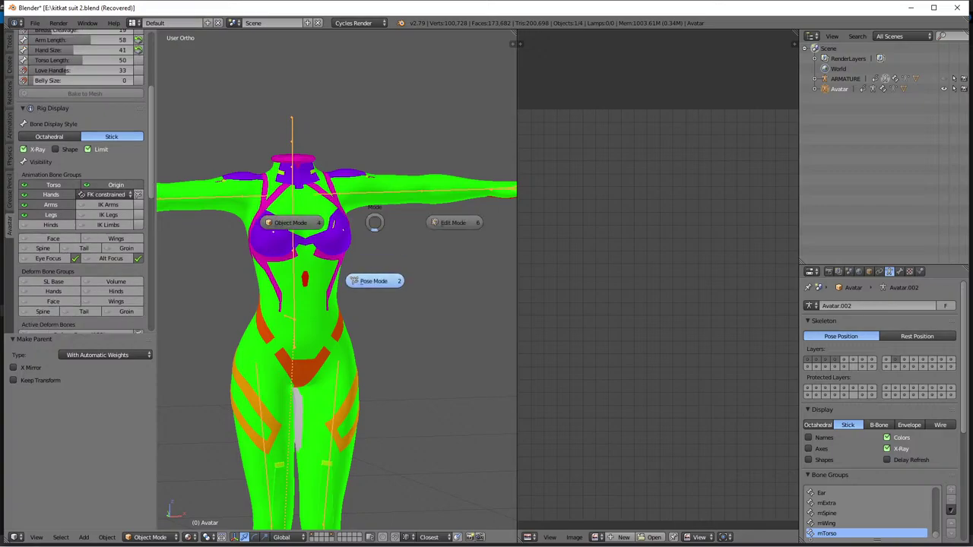
key("a")
key("ctrl+a")
key("Return")
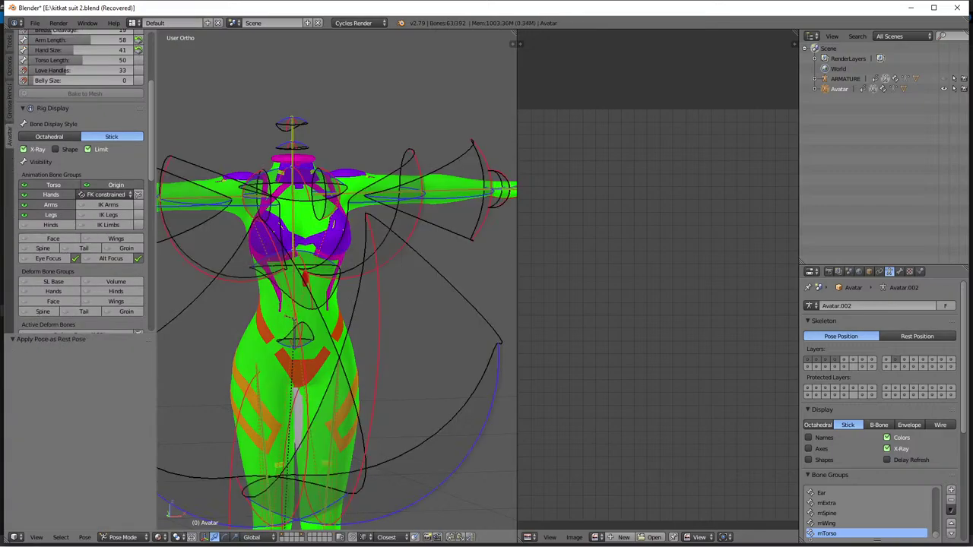
key("ctrl+Tab")
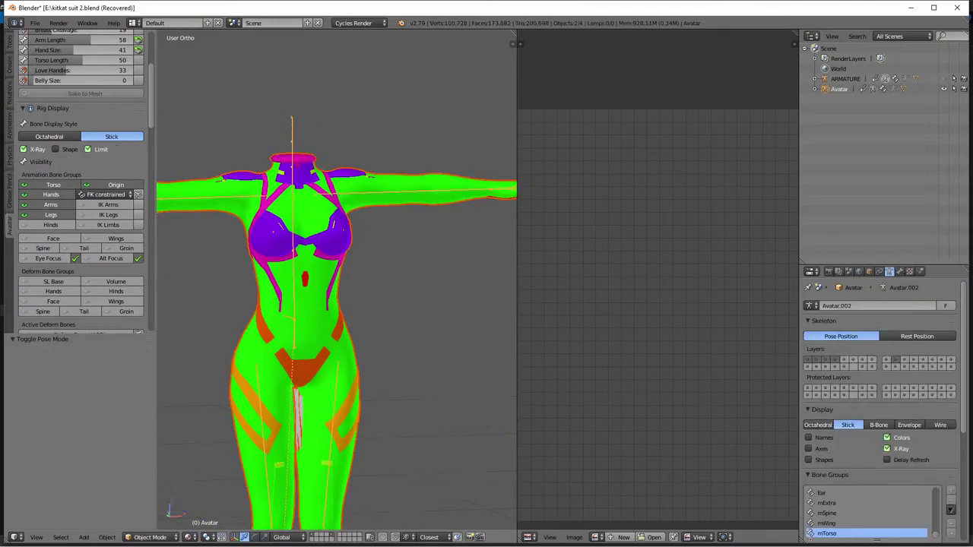
Rebind the suit to the armature with automatic weights, then quit Blender
key("ctrl+p")
key("Return")
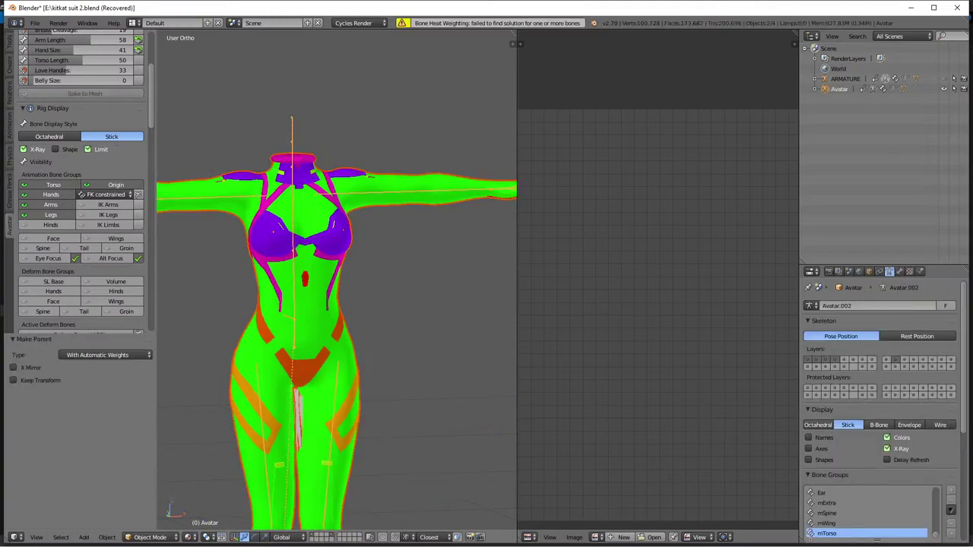
key("ctrl+q")
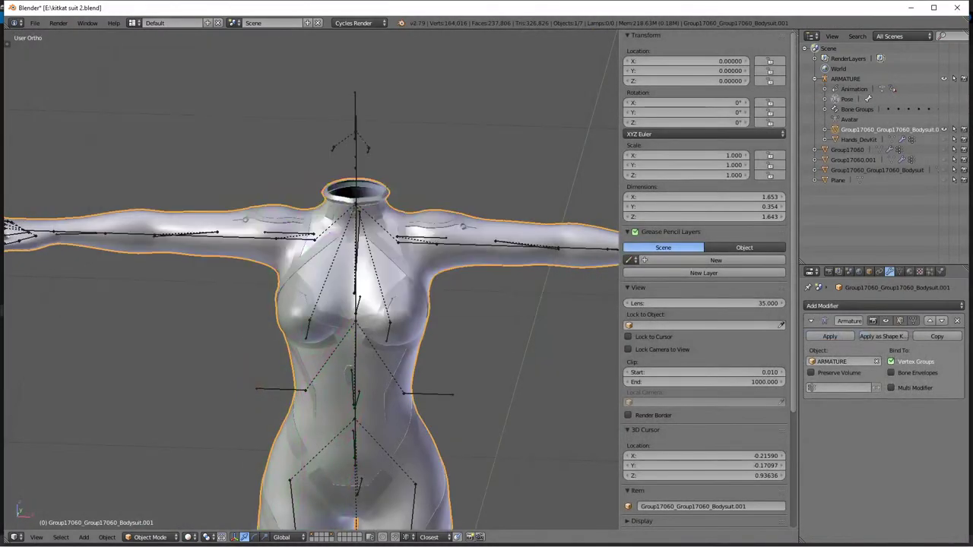
Select the chest Plane patch, show its Material.004/Material.005 slots, and enter Edit Mode
scroll(182, 514, "down", 2)
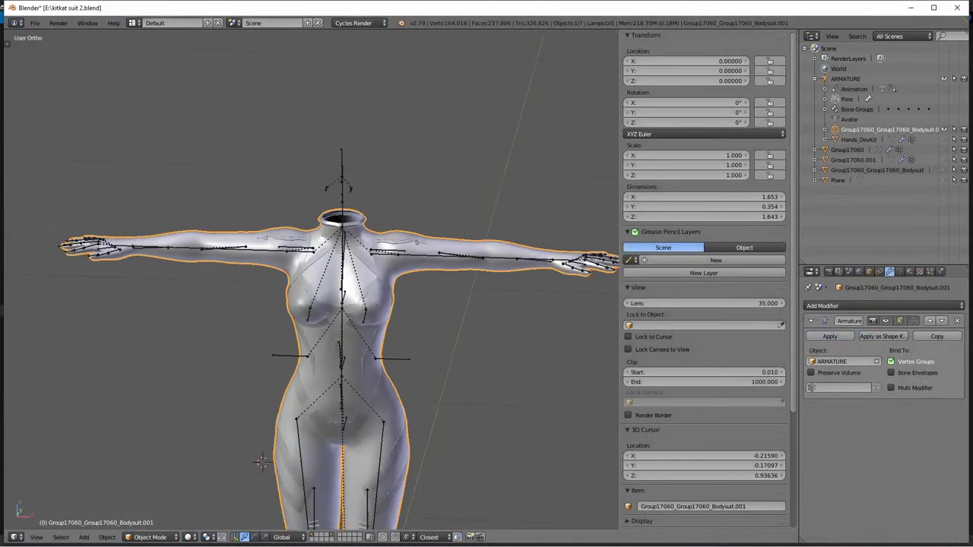
scroll(183, 515, "up", 4)
scroll(182, 515, "down", 4)
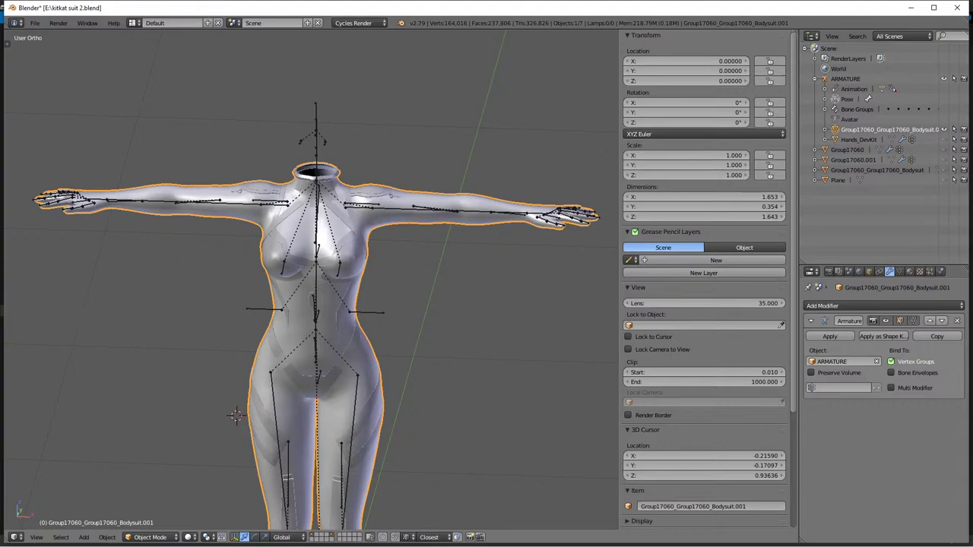
middle_click_drag(311, 289, 327, 274)
scroll(312, 289, "up", 5)
right_click(304, 197)
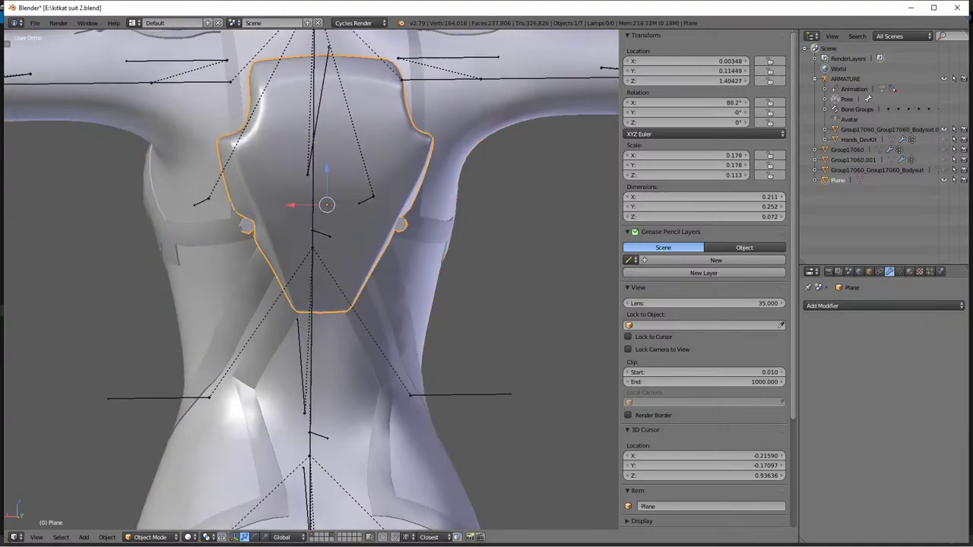
middle_click_drag(304, 197, 342, 209)
left_click(910, 272)
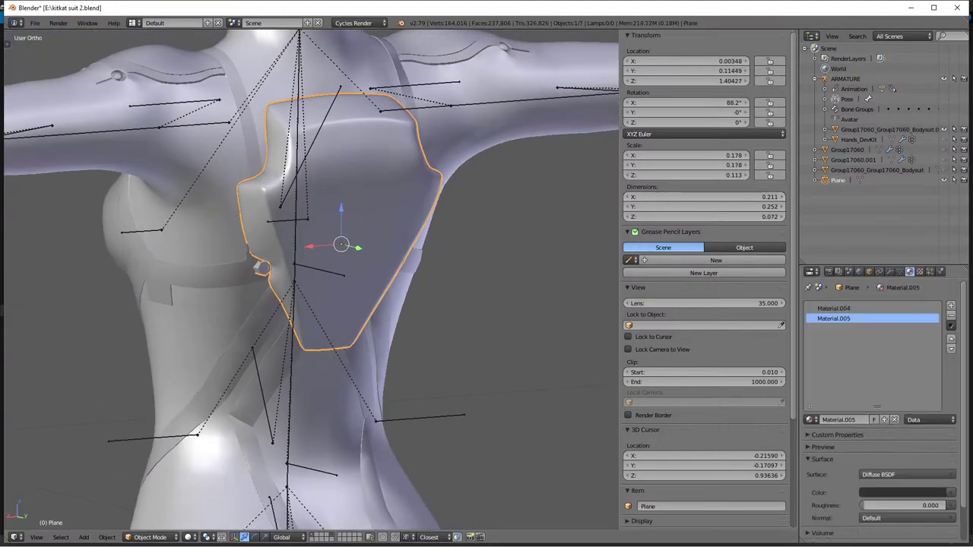
middle_click_drag(342, 243, 376, 261)
key("Tab")
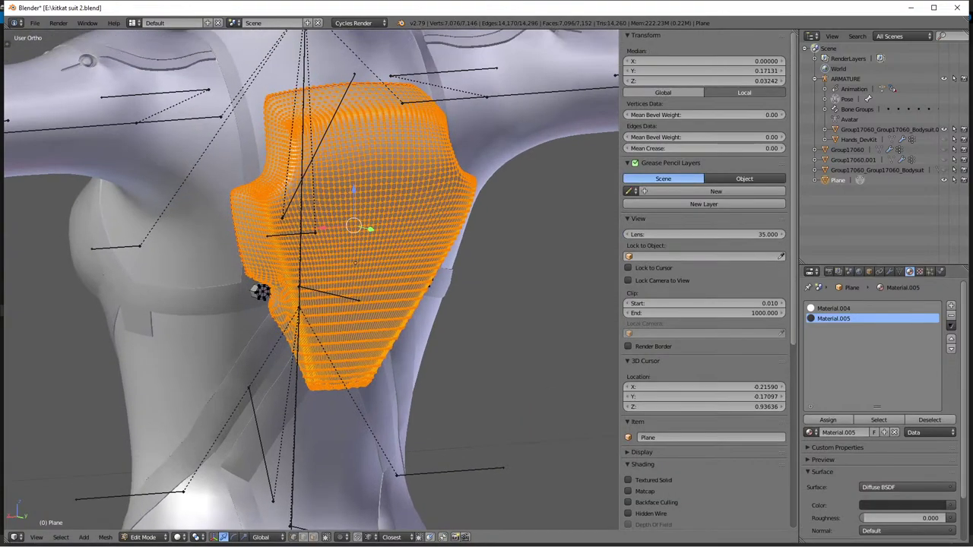
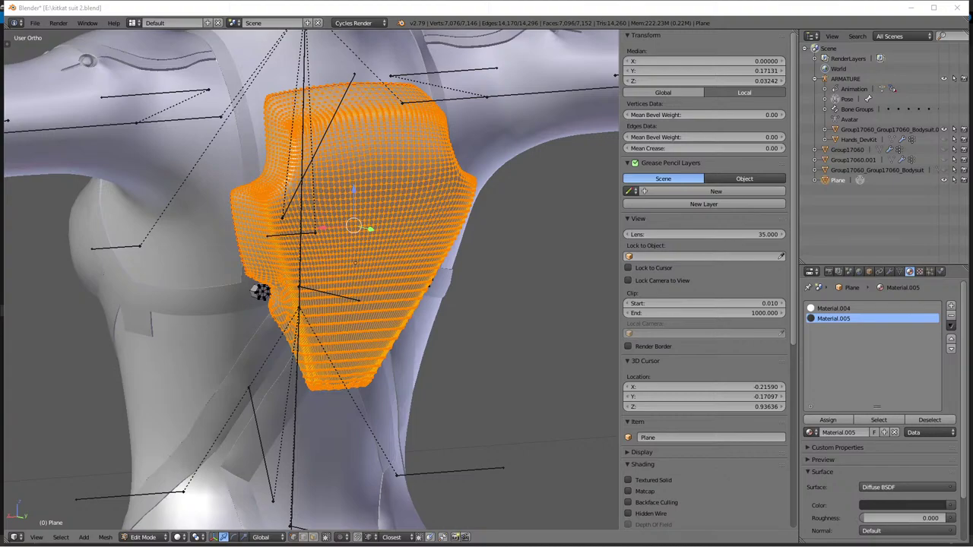
Return to Object Mode and export the plane as Wavefront backpack.obj to the E: drive
right_click(326, 239)
key("Tab")
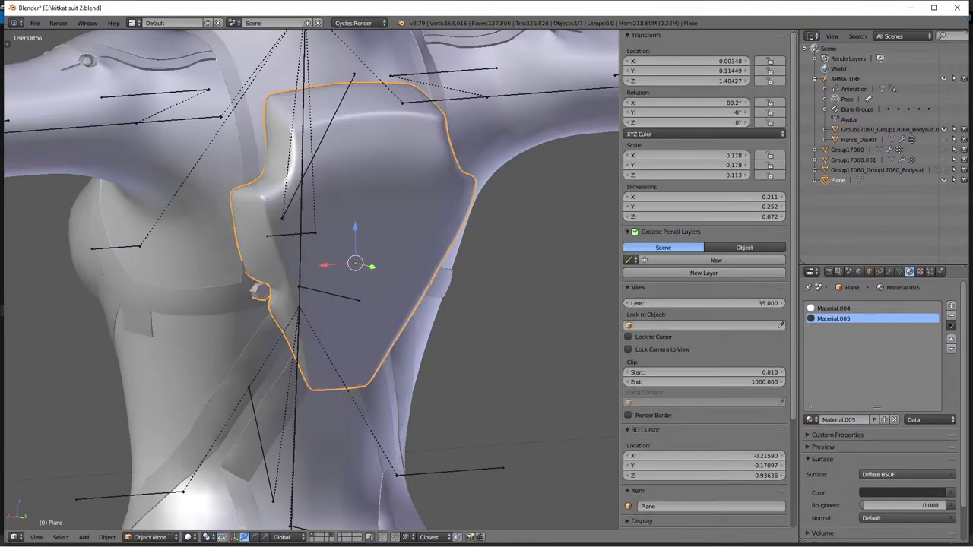
left_click(34, 23)
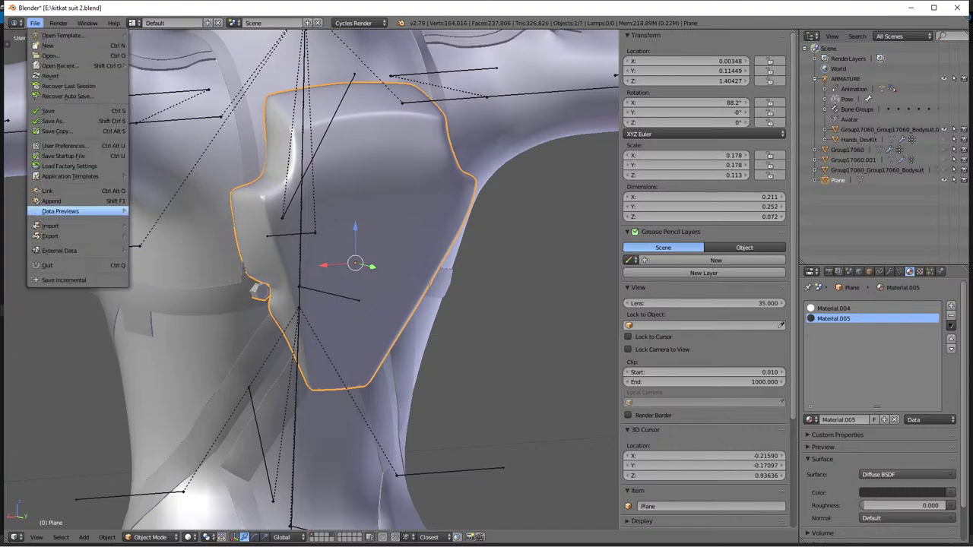
mouse_move(50, 236)
left_click(165, 306)
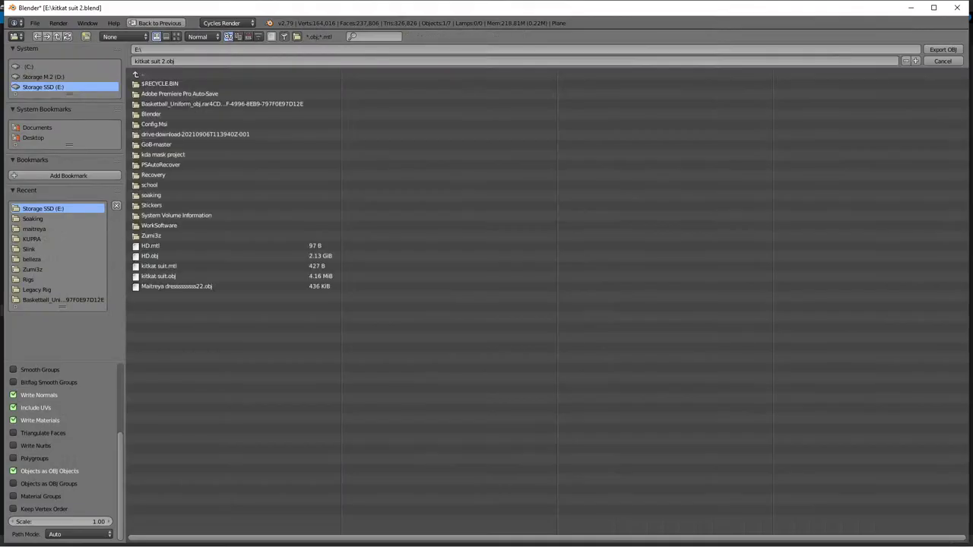
type("backpack")
key("Return")
scroll(65, 452, "up", 5)
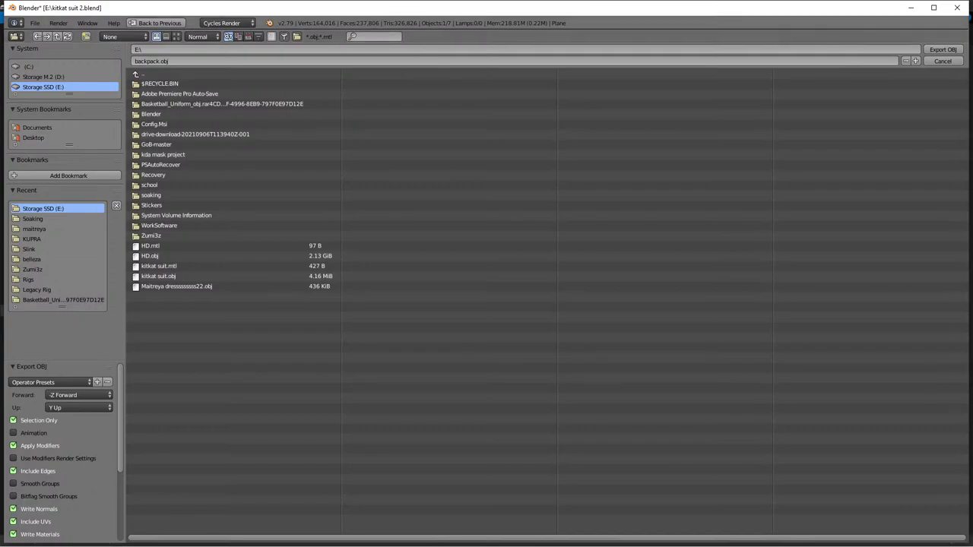
key("Return")
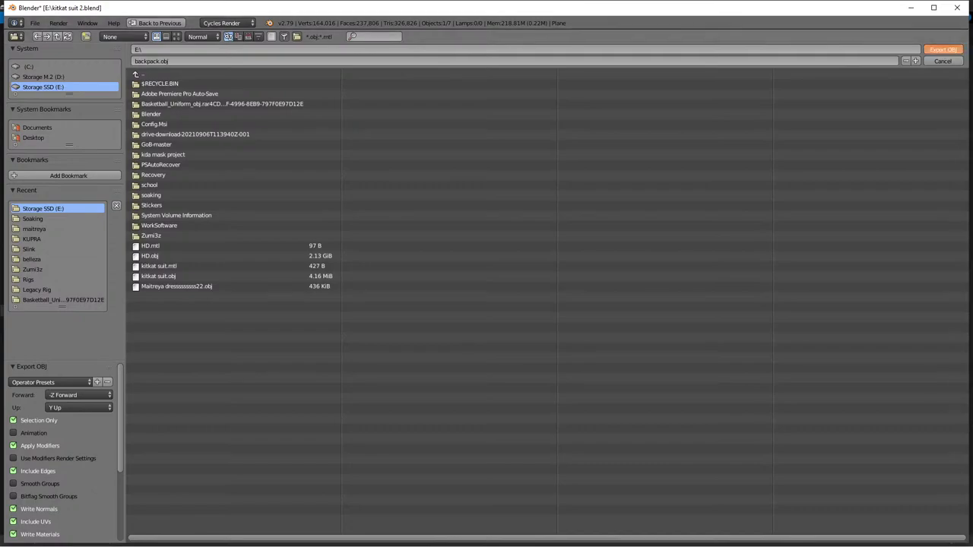
scroll(312, 279, "down", 2)
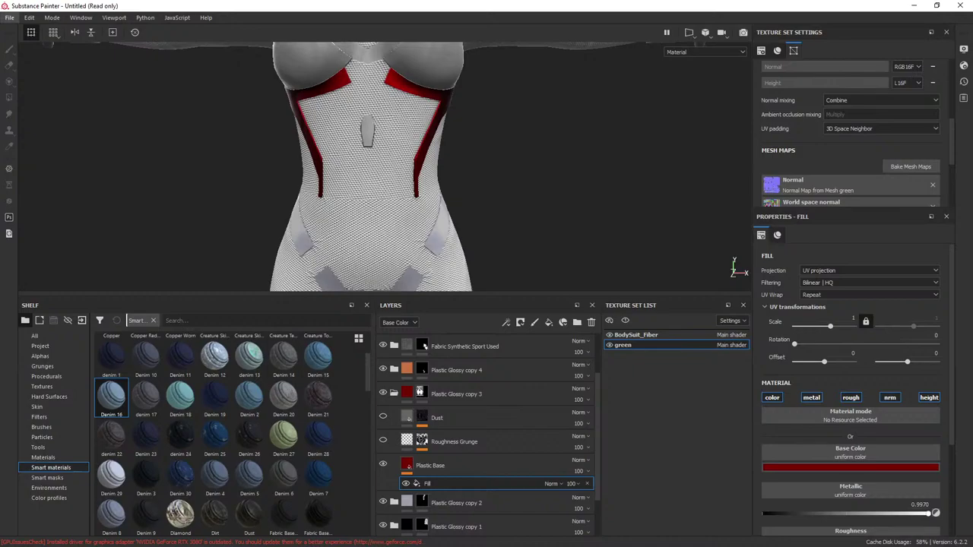
Save the project under the name Anime
left_click(9, 17)
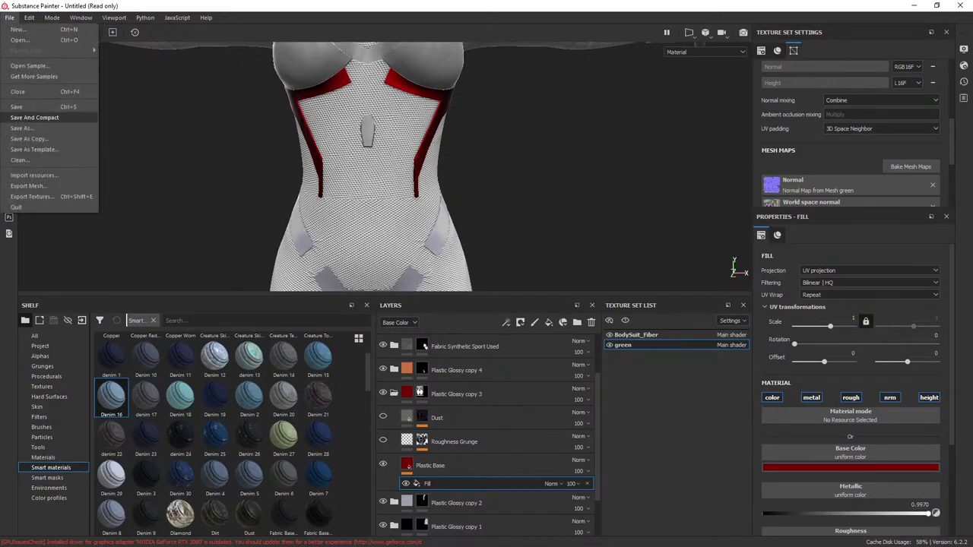
left_click(22, 128)
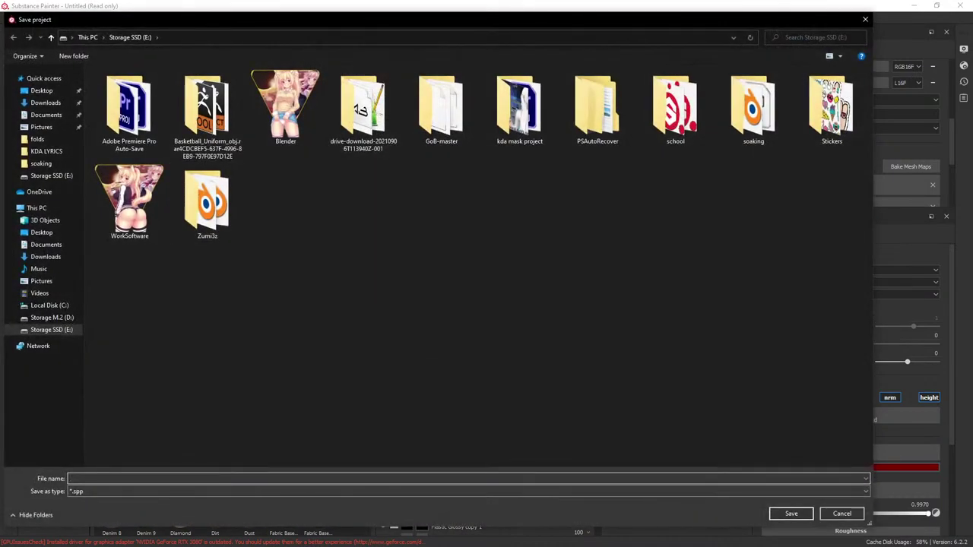
type("Anime")
key("Return")
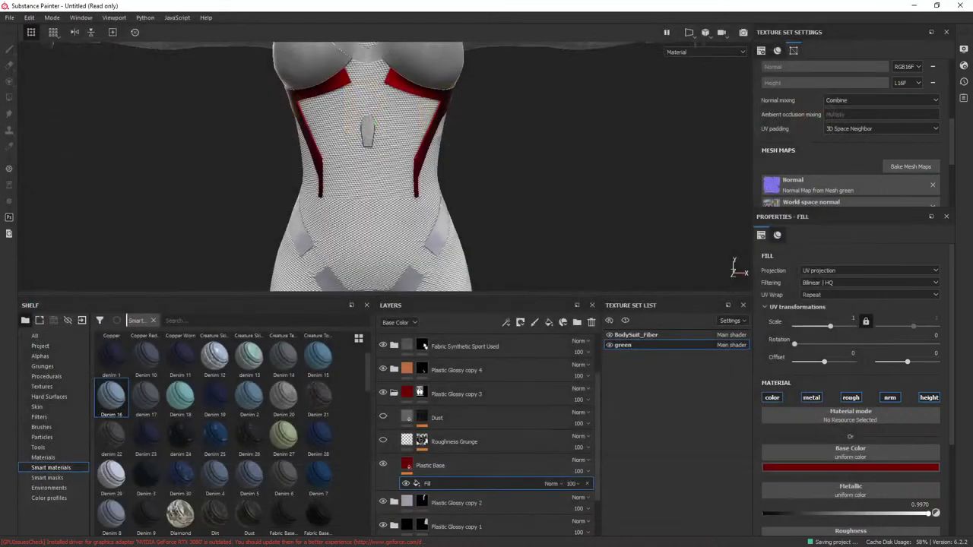
Save the project again, replacing the existing bodysuit.spp
left_click(9, 16)
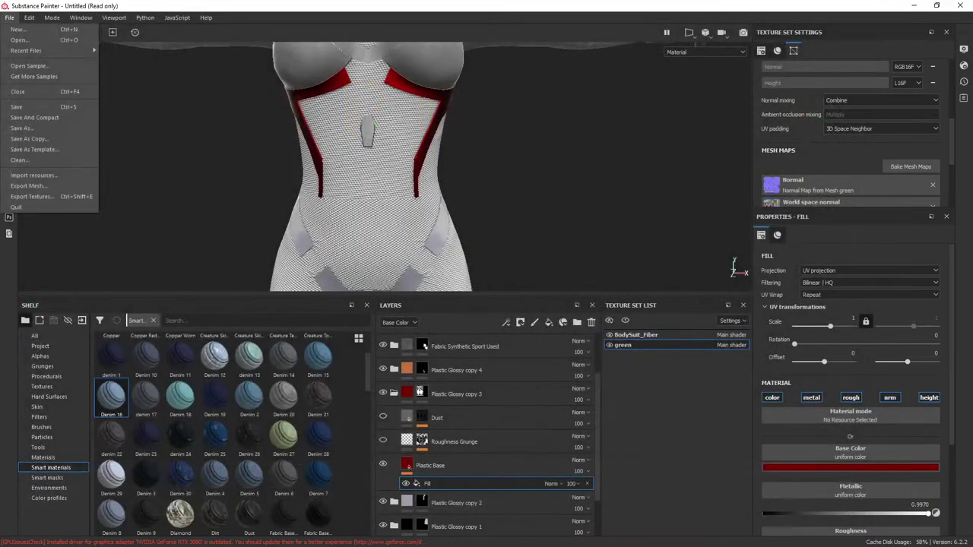
left_click(22, 107)
double_click(285, 201)
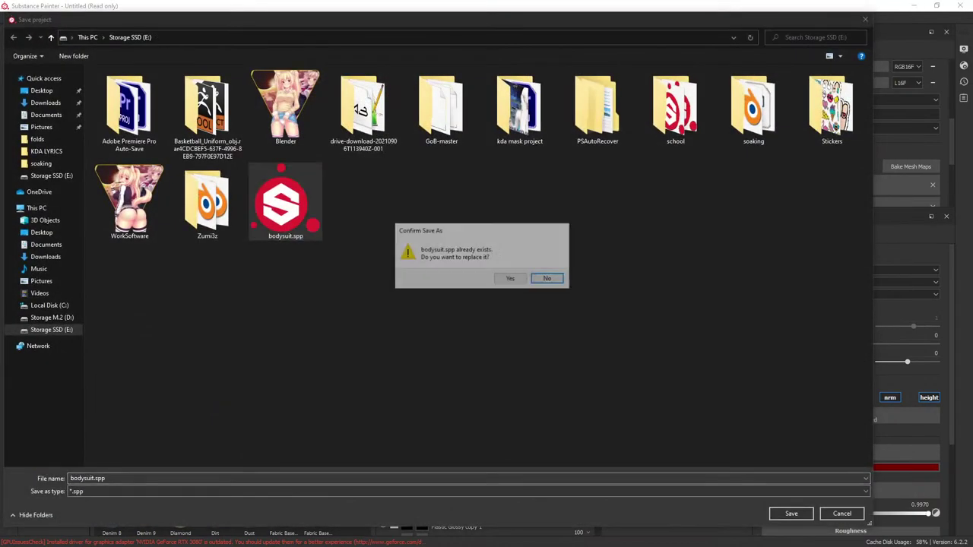
left_click(504, 278)
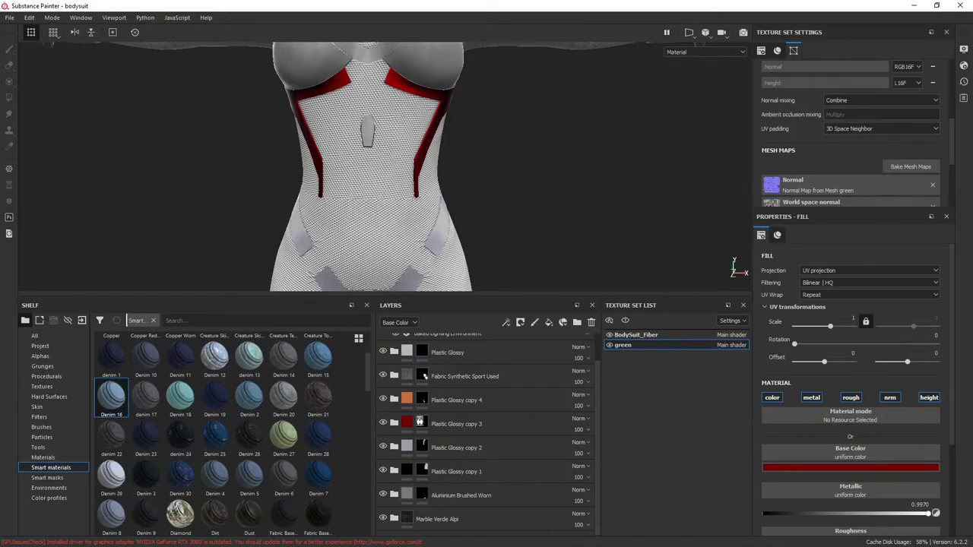
Frame the bodysuit, select Plastic Glossy copy 3, and switch to the BodySuit_Fiber texture set
key("f")
left_click(419, 423)
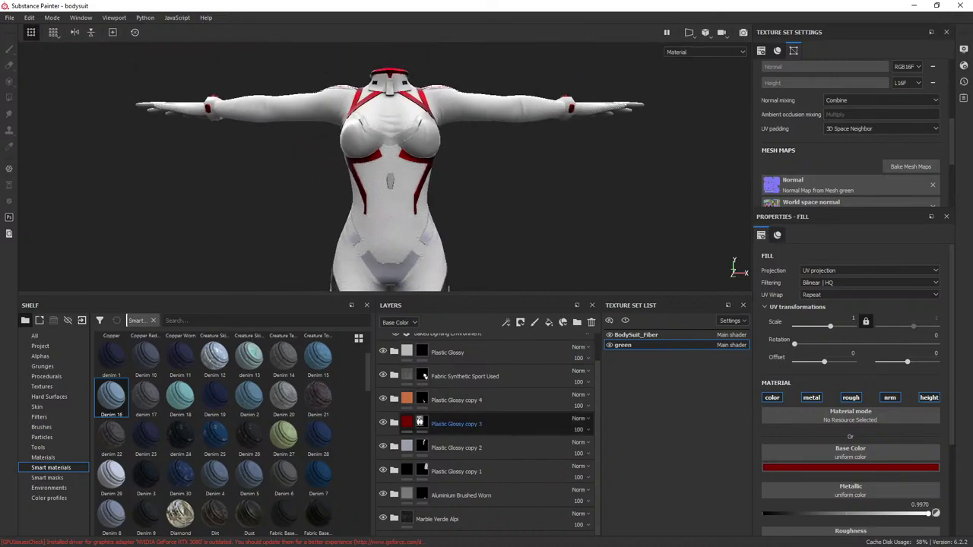
key("1")
left_click_drag(409, 170, 398, 214, "alt")
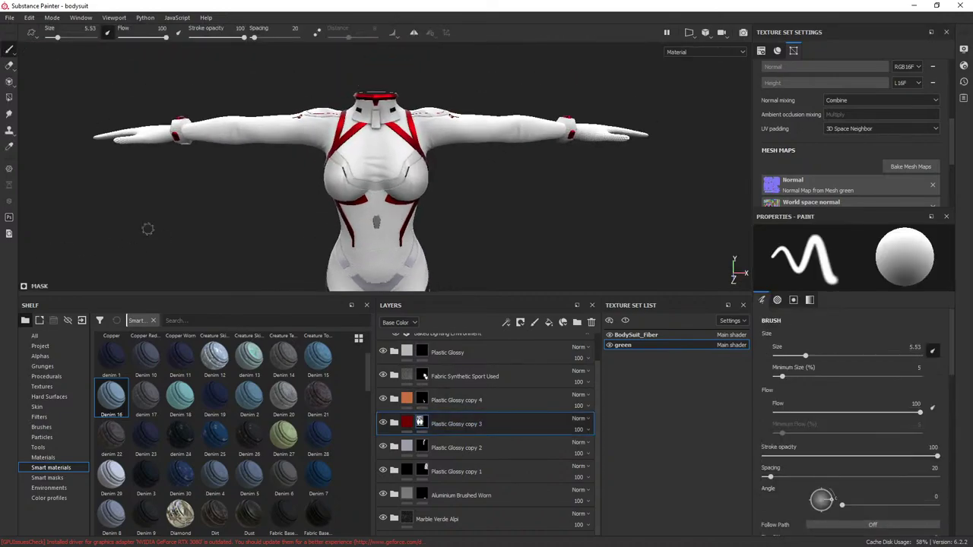
scroll(367, 150, "up", 5)
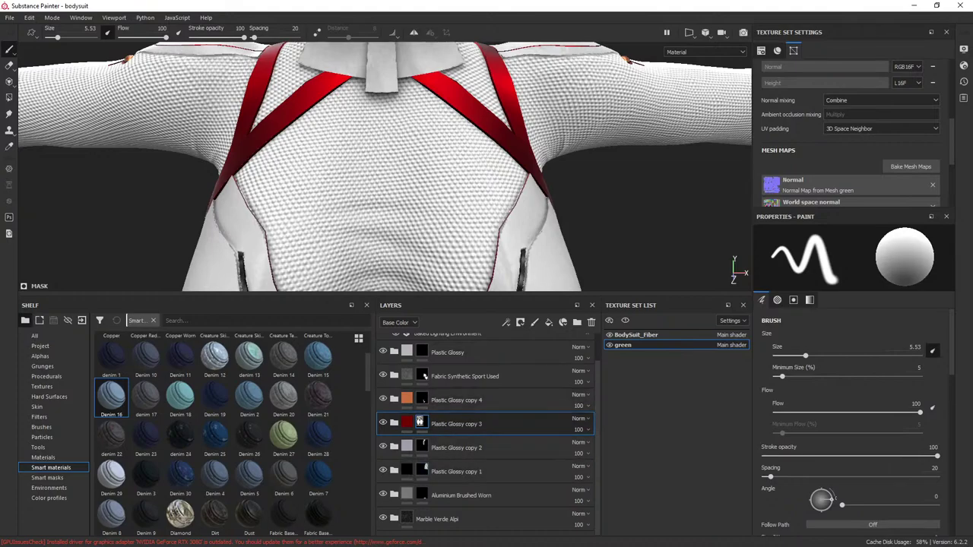
left_click(636, 334)
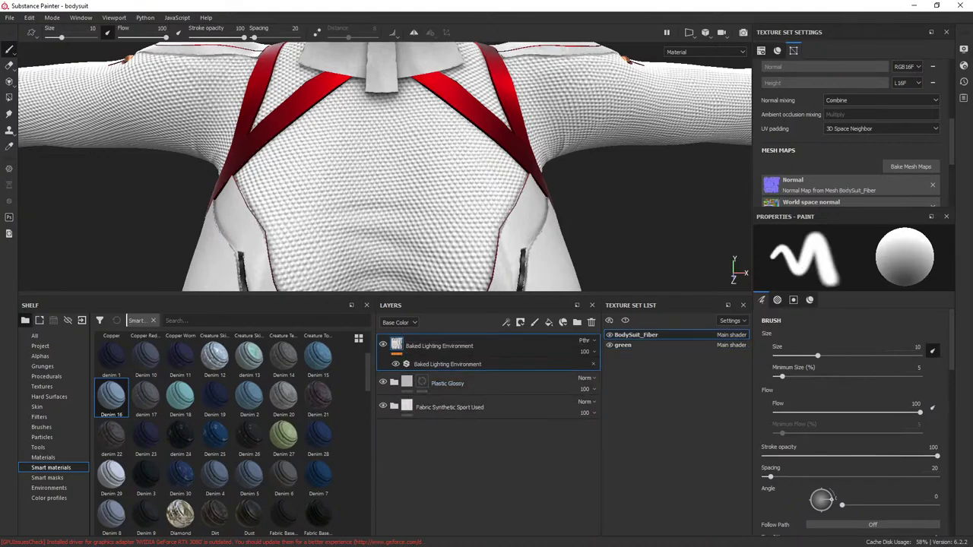
scroll(487, 433, "down", 1)
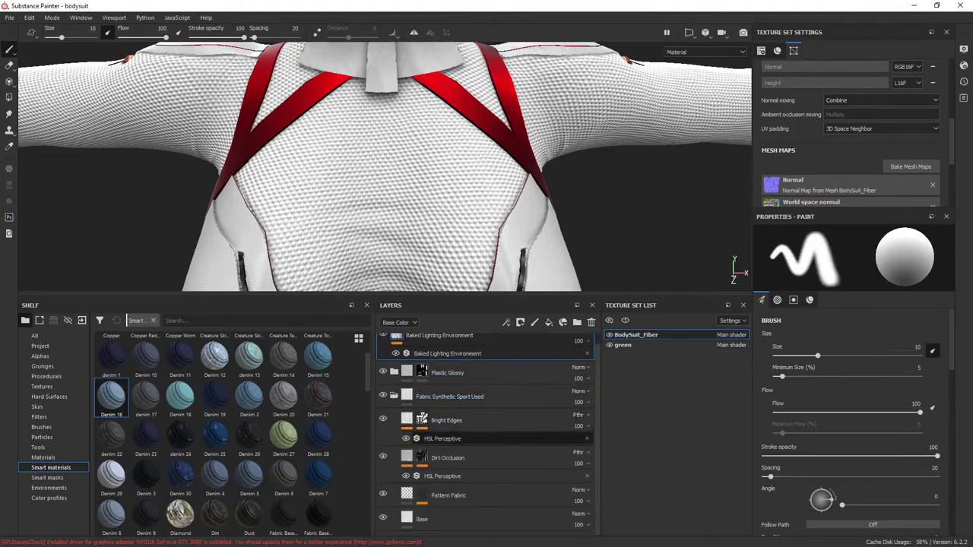
Lower the Pattern Fabric layer's height to 0.0393
left_click(449, 495)
left_click(448, 458)
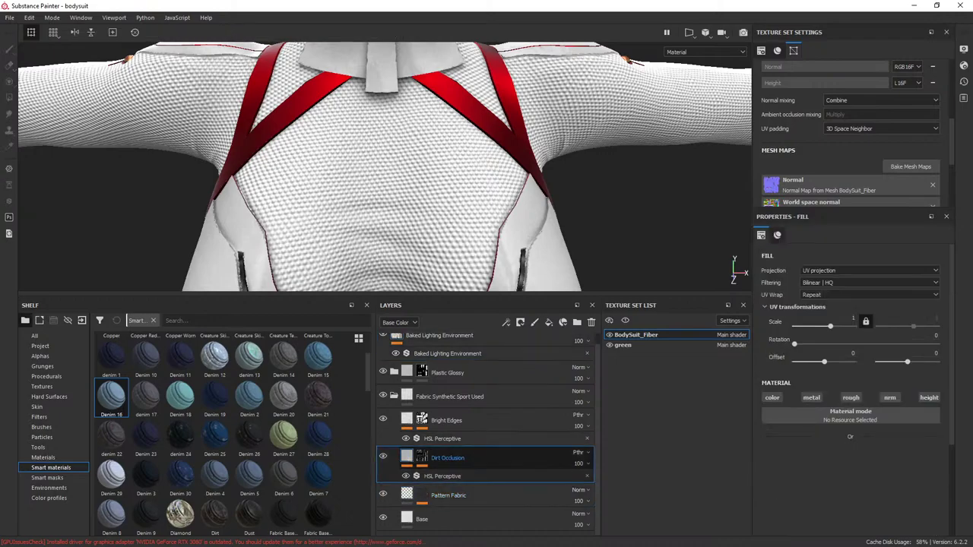
scroll(488, 434, "up", 1)
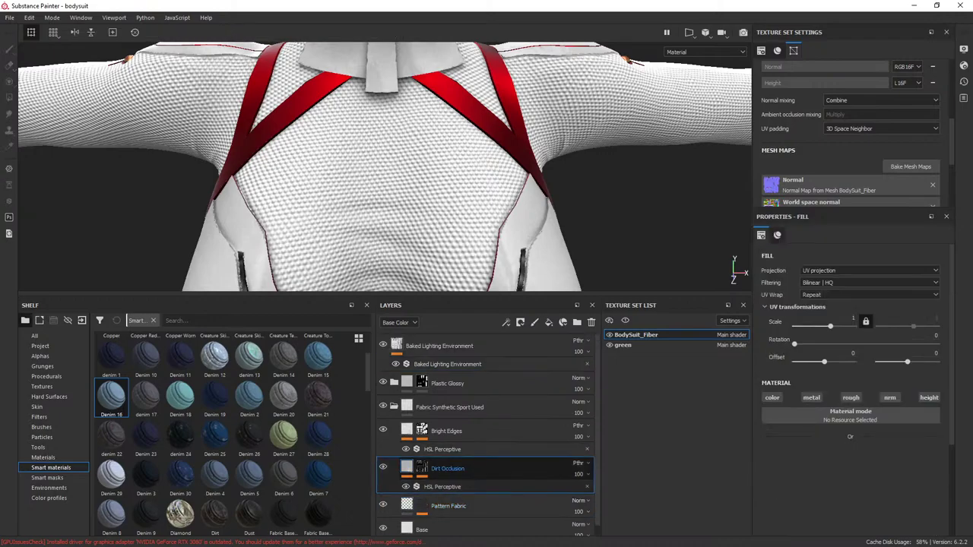
scroll(486, 434, "down", 1)
left_click(449, 495)
left_click(422, 494)
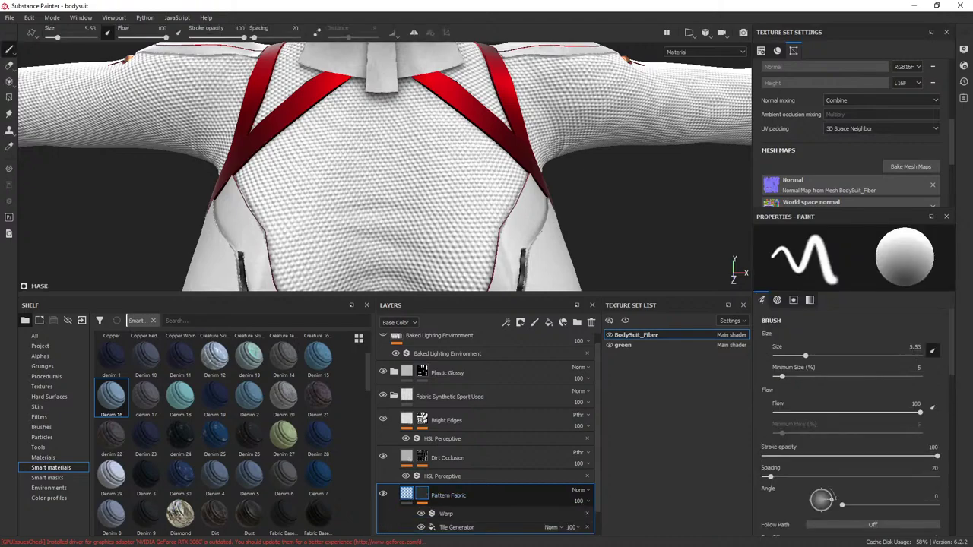
left_click(406, 494)
left_click_drag(863, 476, 848, 476)
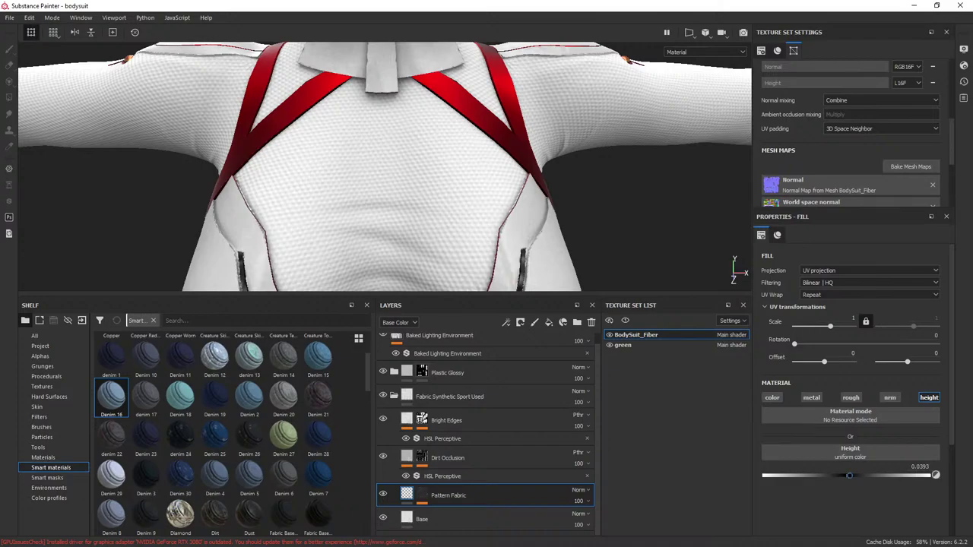
Paste the red Plastic Glossy copy 3 layer from the green set into BodySuit_Fiber
left_click(394, 396)
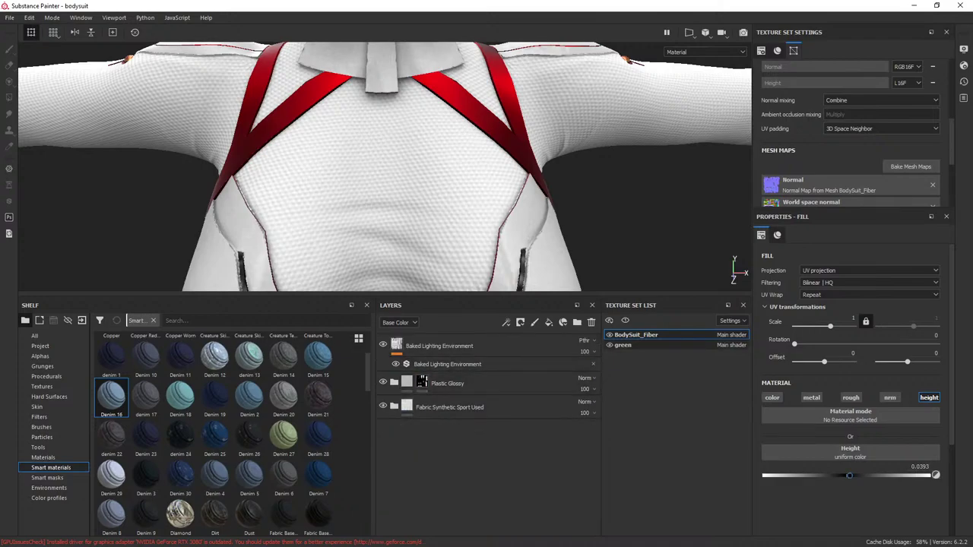
left_click(622, 345)
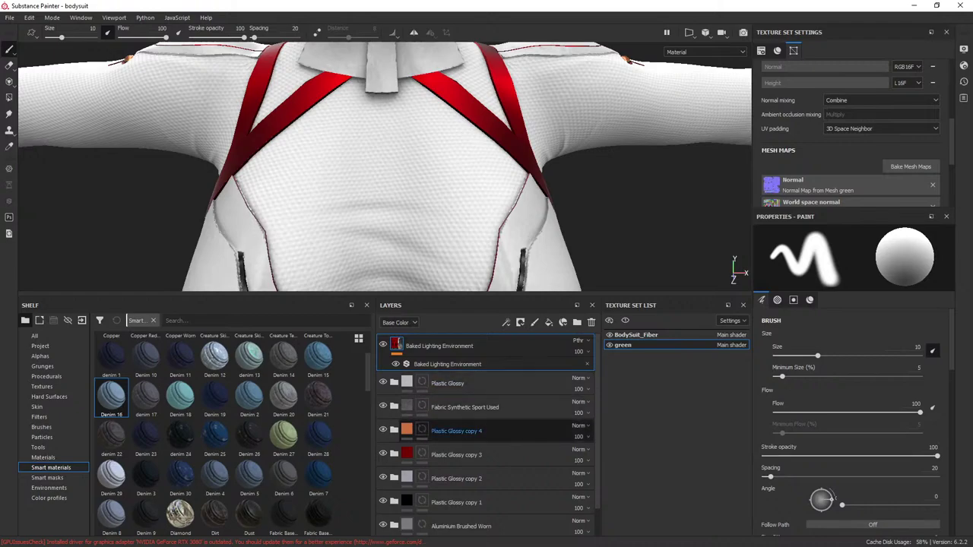
left_click(636, 335)
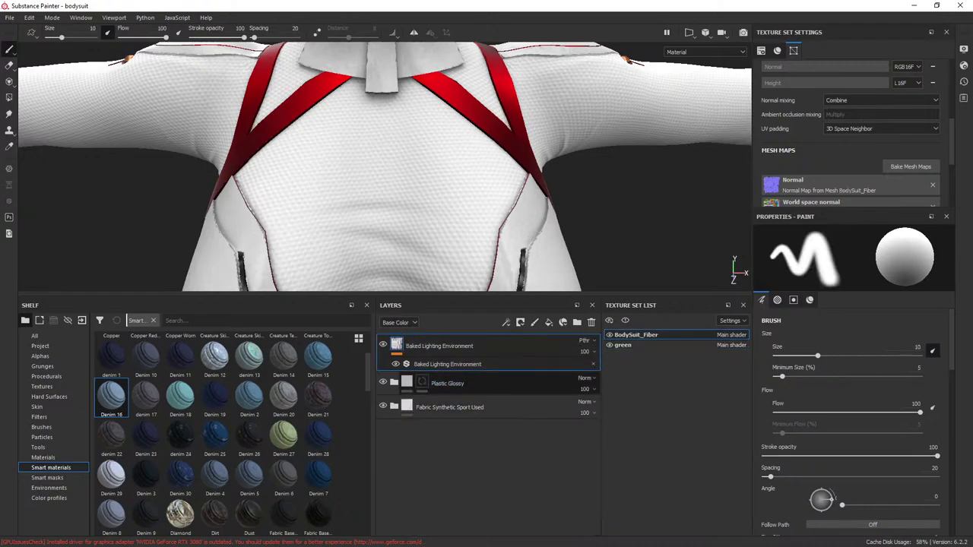
left_click(447, 383)
key("ctrl+d")
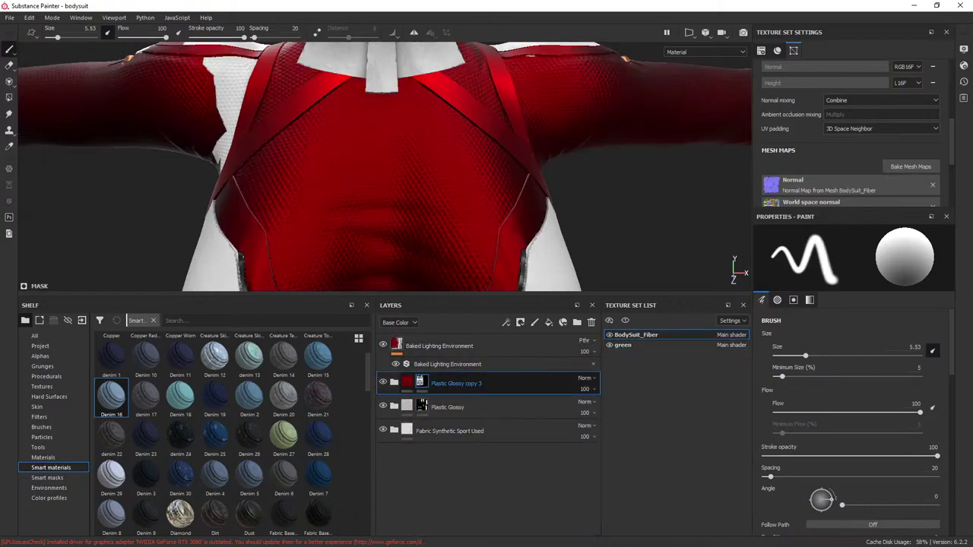
Give the pasted Plastic Glossy copy 3 a black mask so red stays only on the shoulder straps
right_click(447, 382)
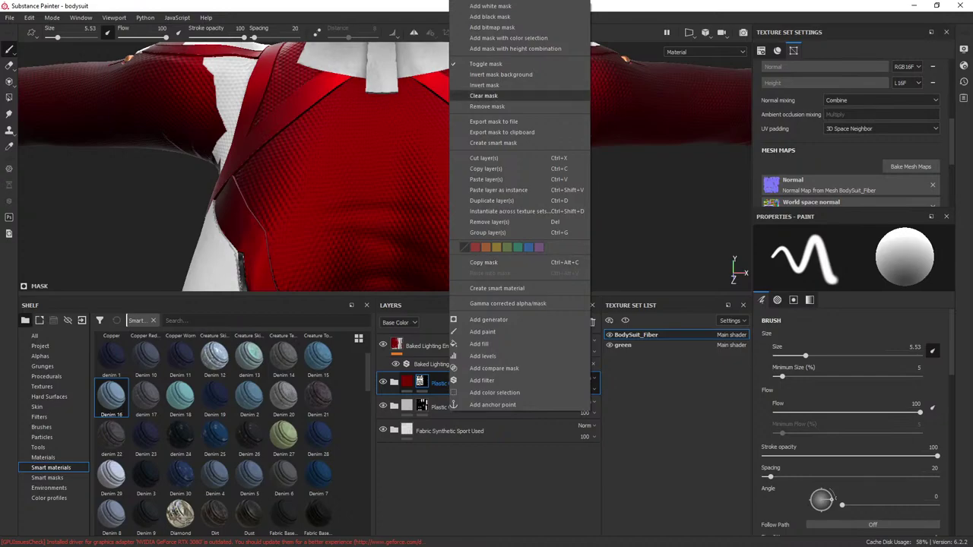
left_click(484, 95)
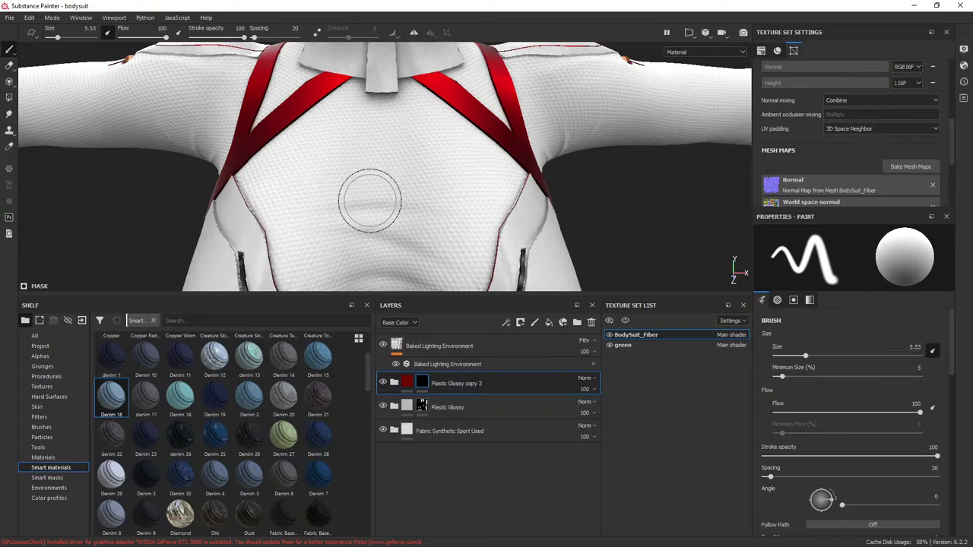
left_click_drag(358, 200, 376, 217, "alt")
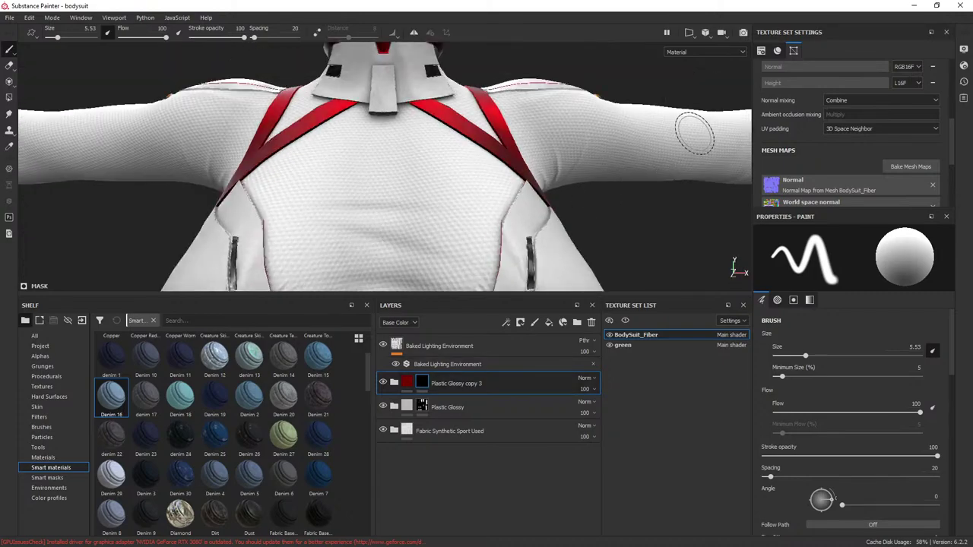
Show the UV layout beside the 3D view and shrink the brush to 0.12
left_click(689, 31)
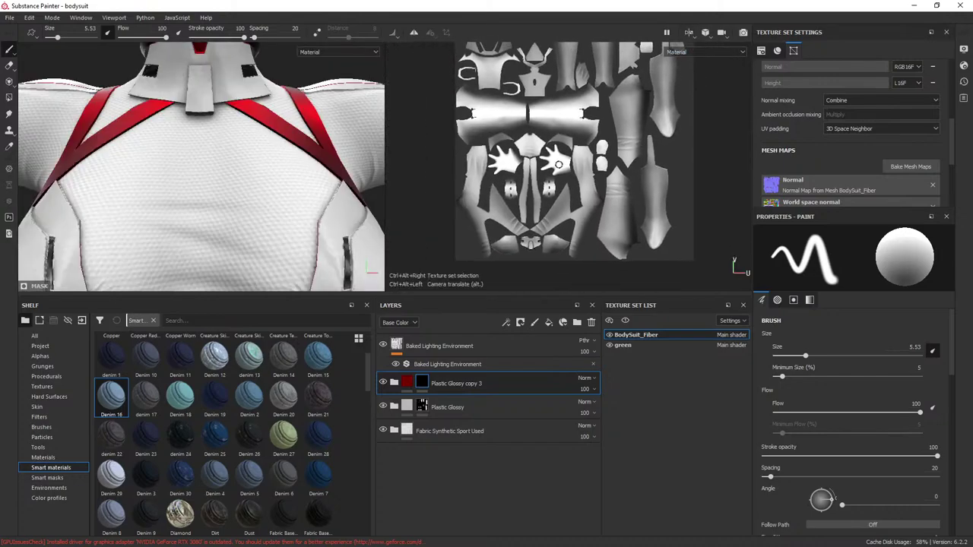
scroll(524, 146, "up", 6)
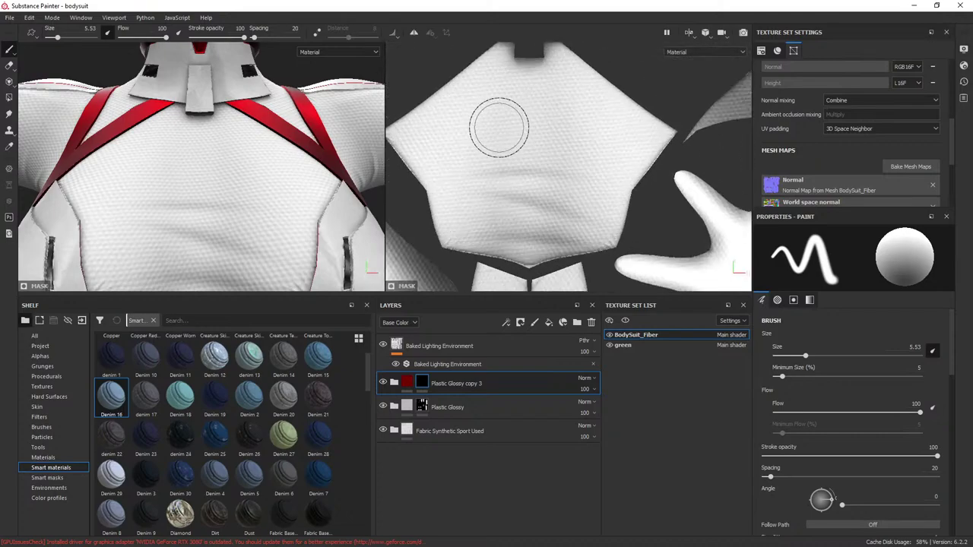
key("bracketleft")
key("bracketleft")
key("bracketleft")
key("bracketleft")
key("bracketleft")
key("bracketleft")
key("bracketleft")
key("bracketleft")
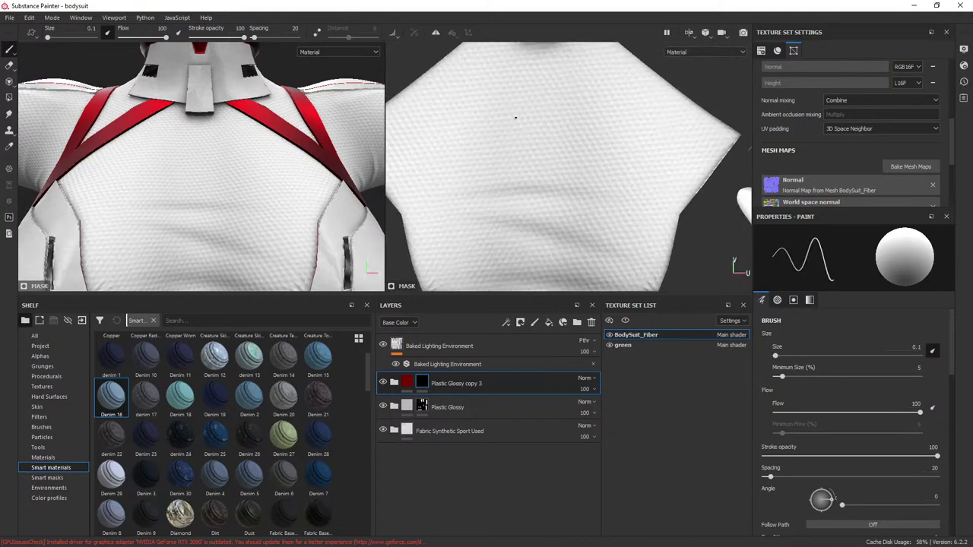
key("bracketright")
key("bracketright")
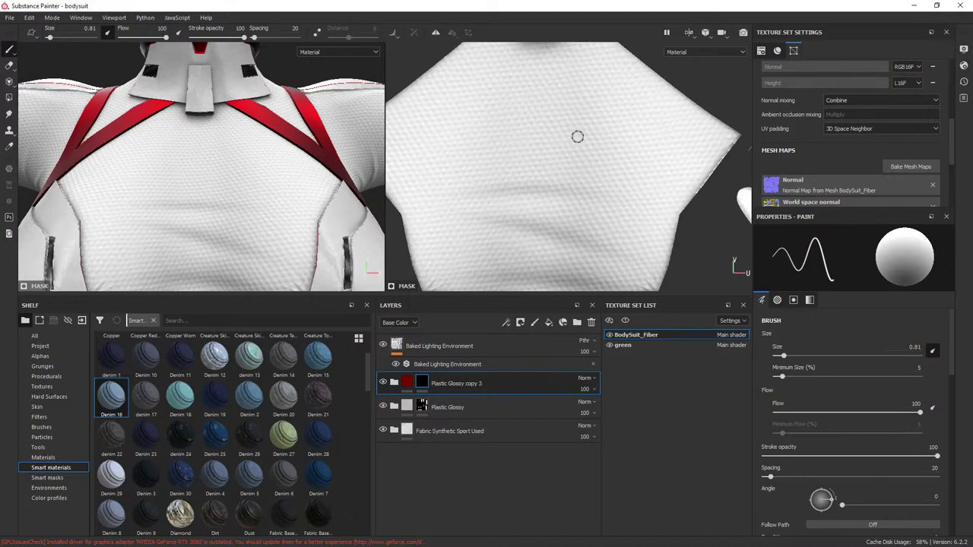
right_click(576, 137)
key("bracketleft")
key("bracketleft")
key("bracketleft")
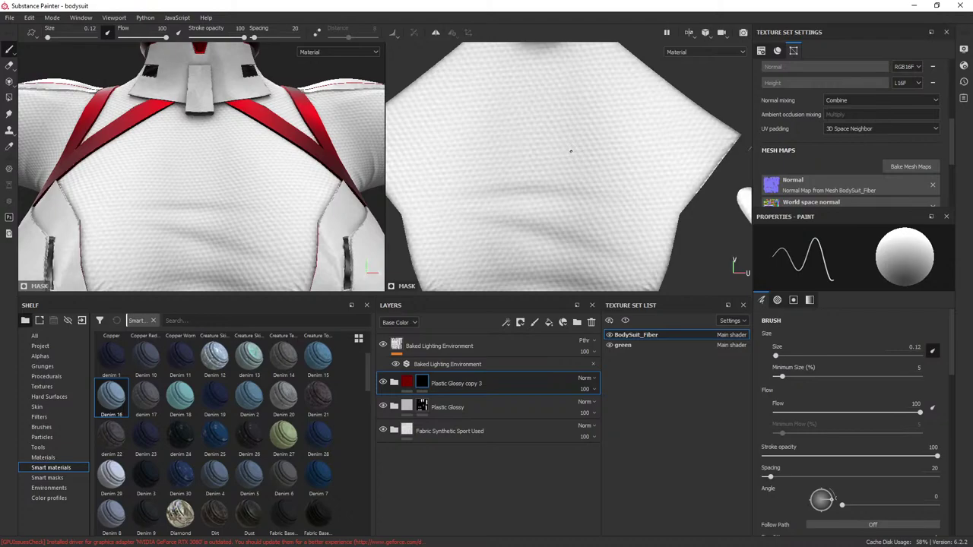
Paint a thin red outline of a 7 on the chest using straight connected lines
left_click(550, 116)
left_click_drag(551, 135, 551, 137)
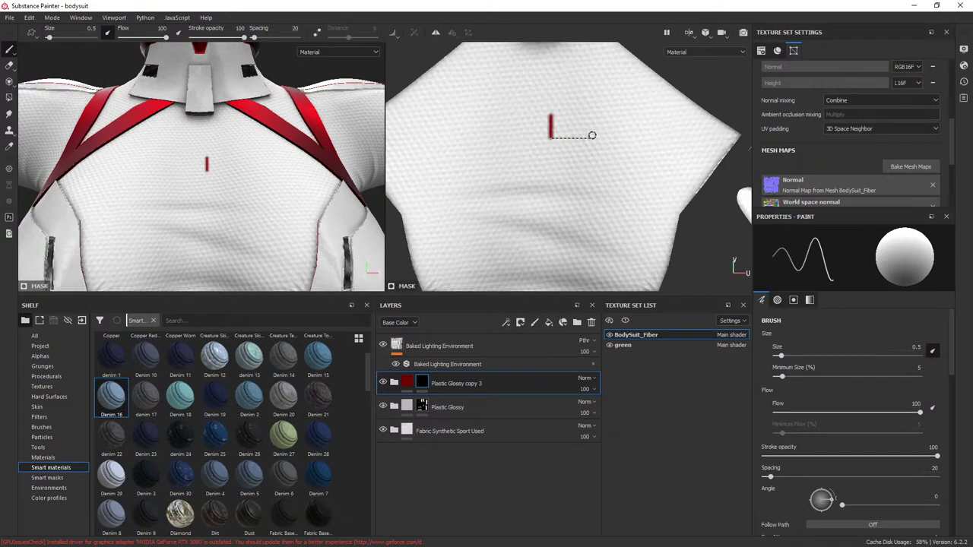
left_click(592, 136, "shift")
left_click_drag(598, 145, 597, 154)
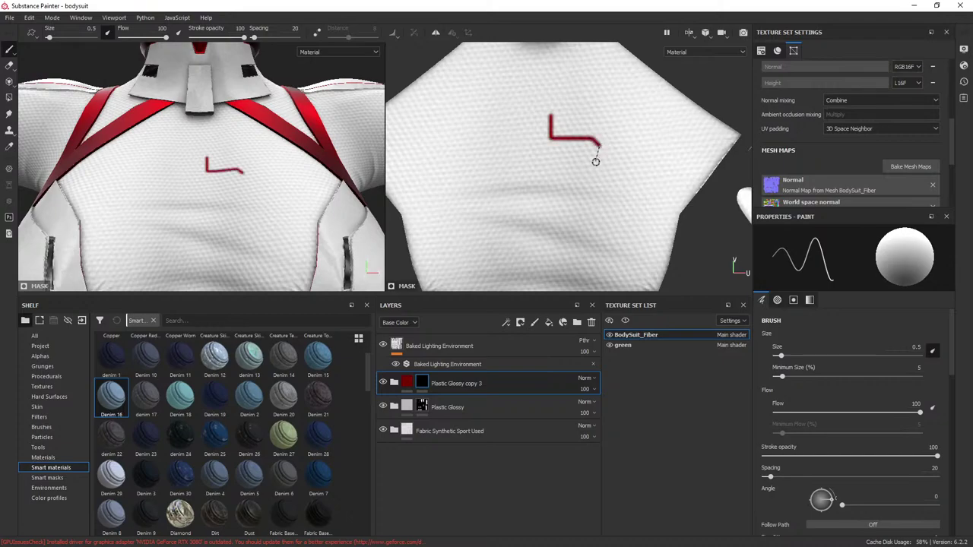
left_click(556, 217, "shift")
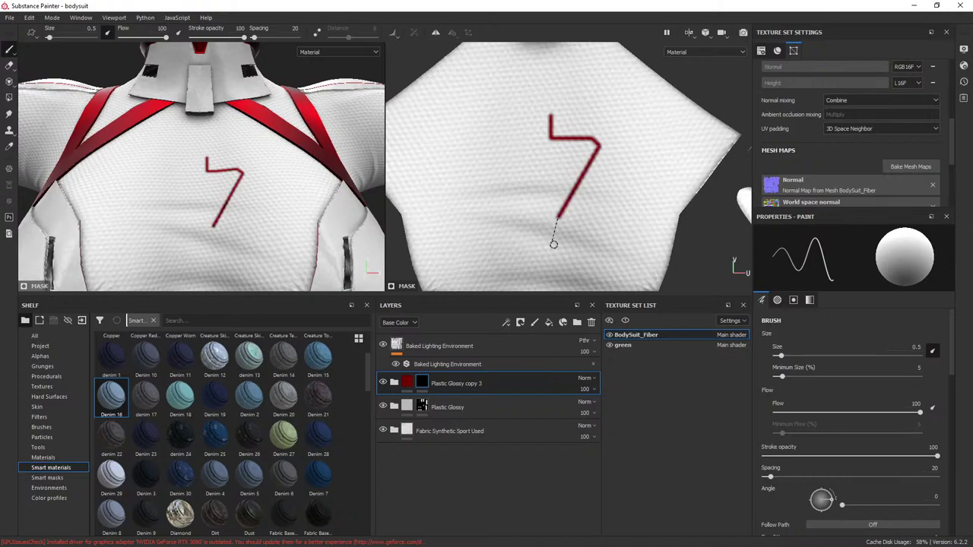
left_click(555, 234, "shift")
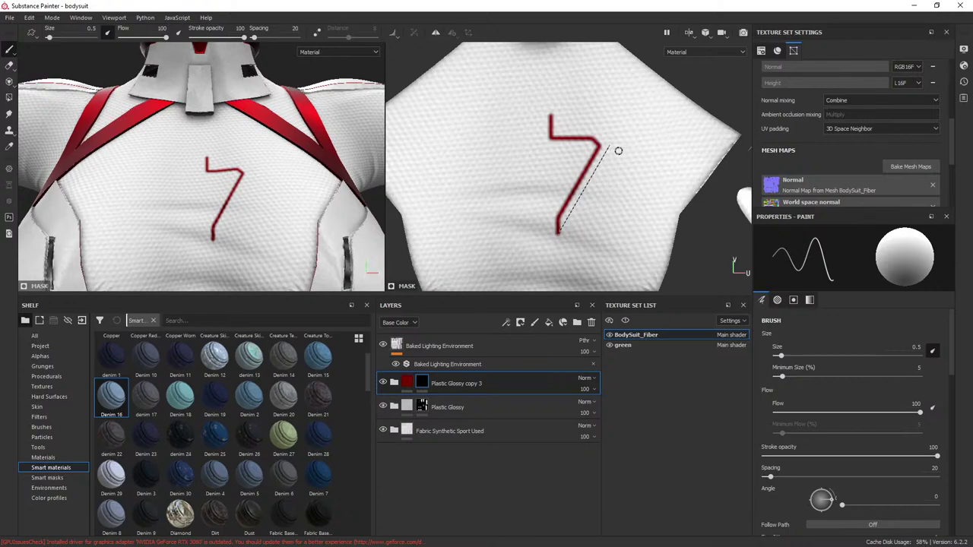
key("ctrl")
key("shift")
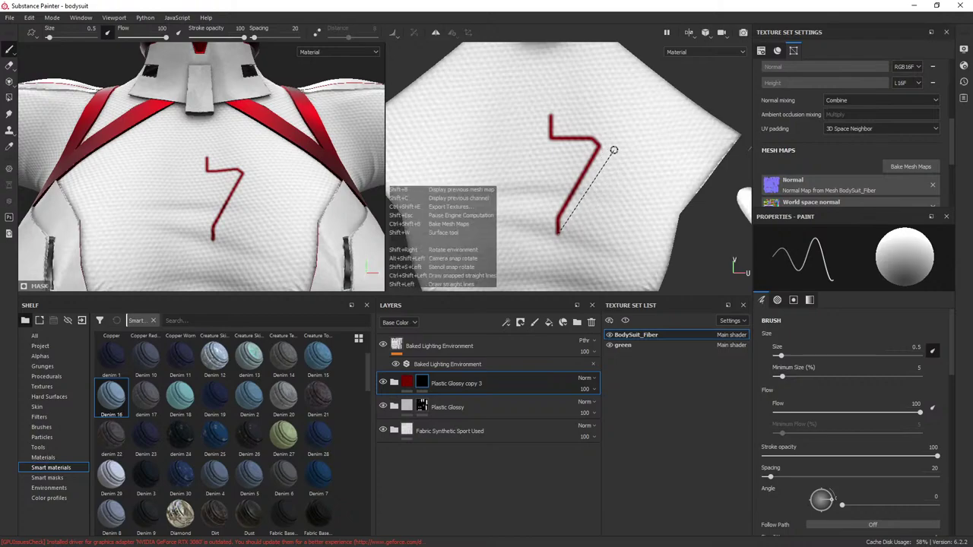
left_click(611, 149, "shift")
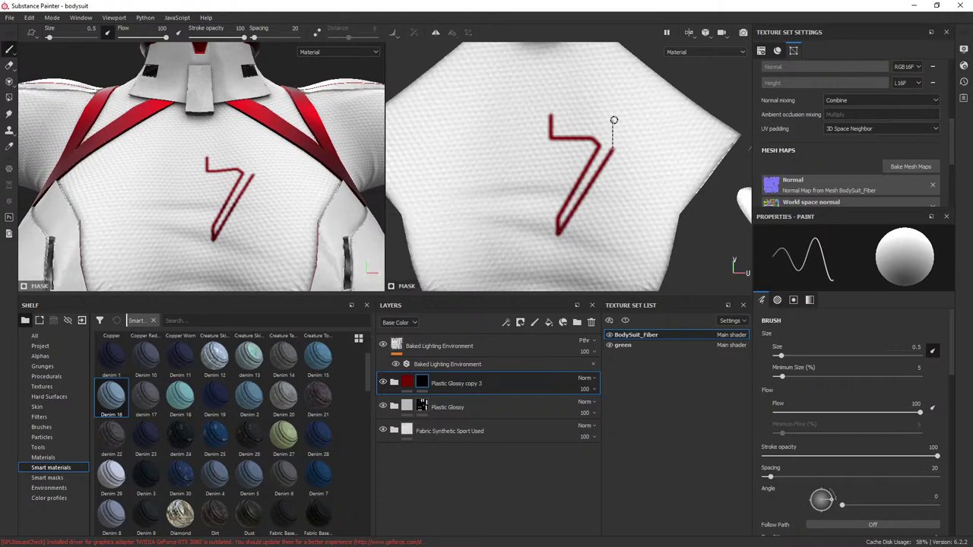
key("ctrl")
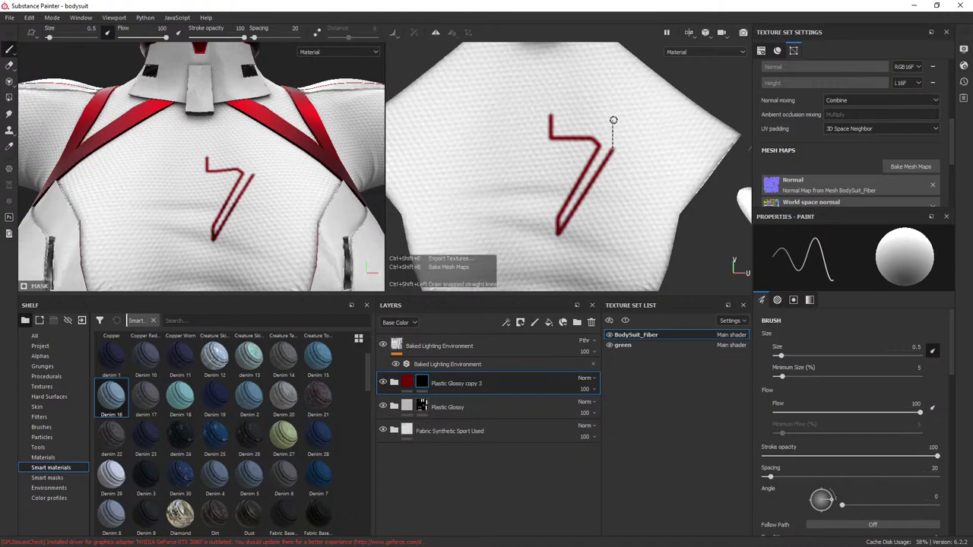
left_click(613, 118, "ctrl+shift")
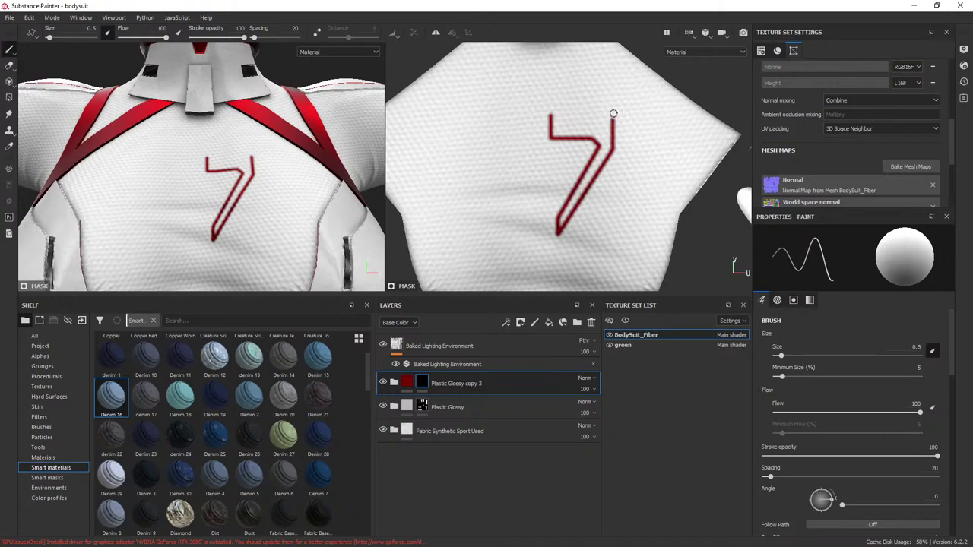
left_click(551, 112, "shift")
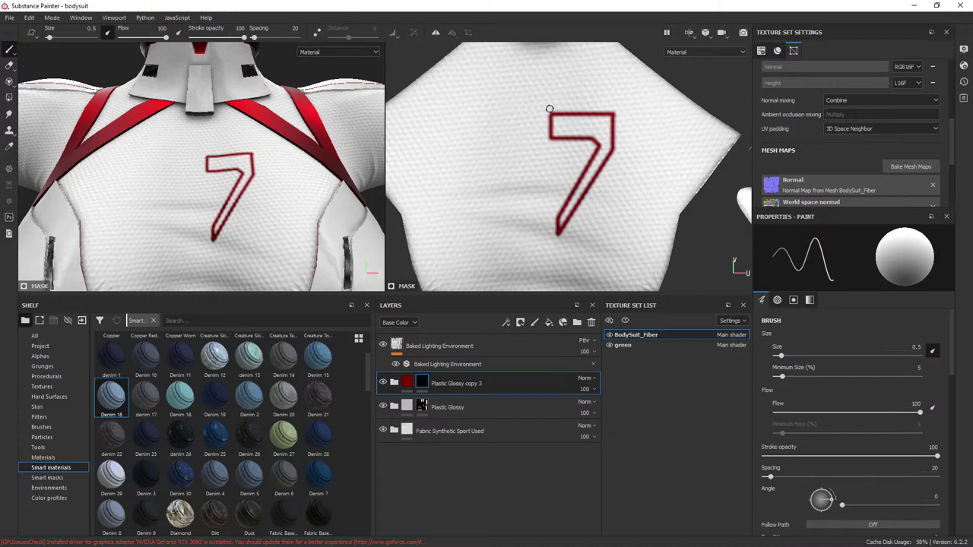
Erase the excess band across the top of the 7 with a larger eraser
key("e")
mouse_move(549, 109)
right_mouse_down("ctrl")
mouse_move(577, 110)
mouse_move(542, 114)
right_mouse_up("ctrl")
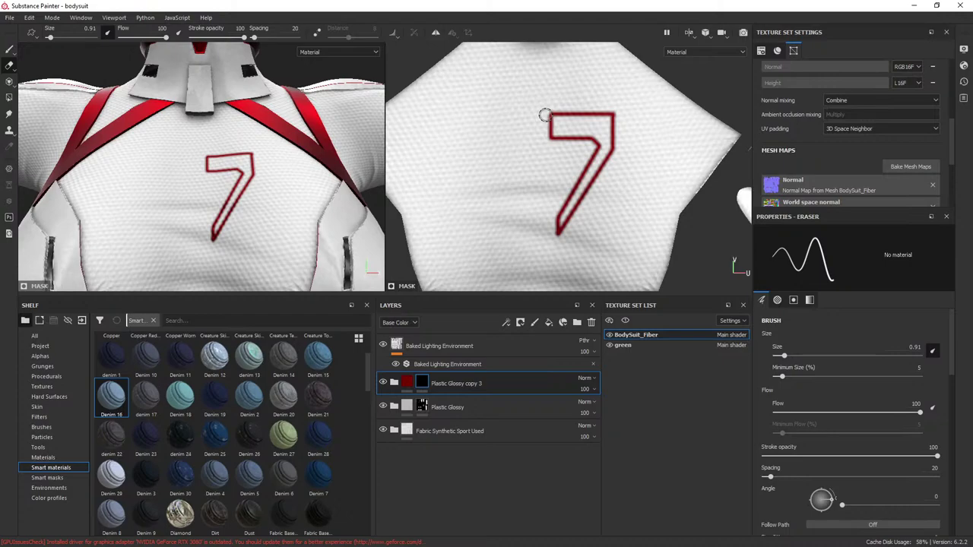
left_click(650, 120, "shift")
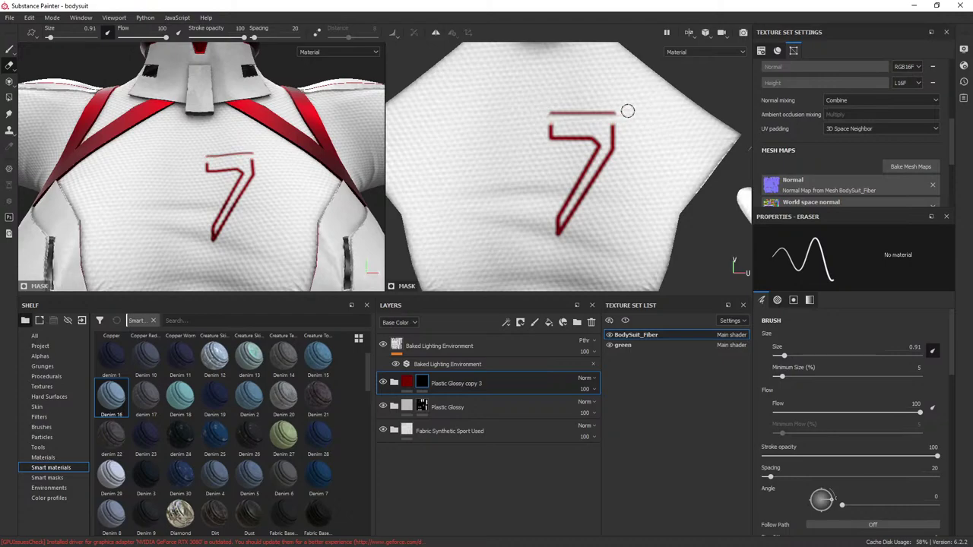
left_click(530, 108, "shift")
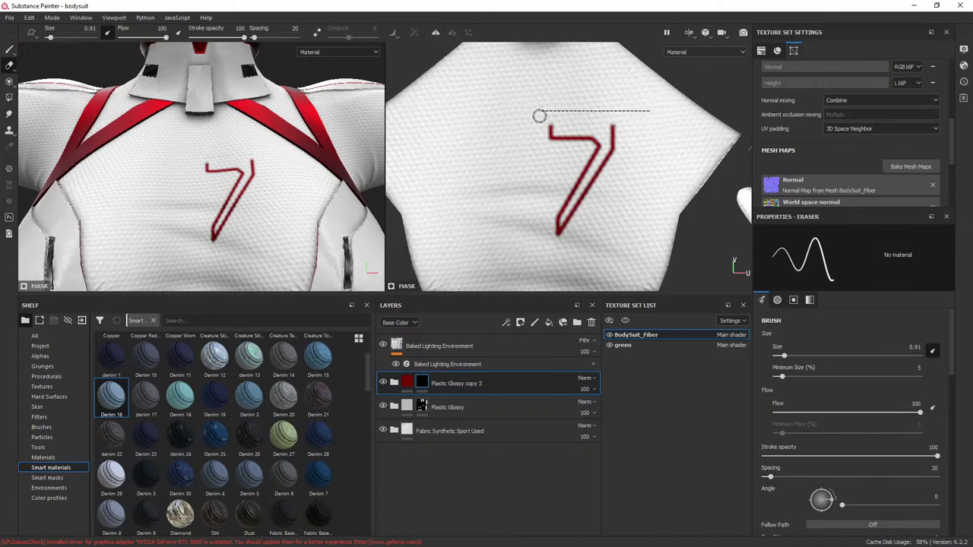
Repaint the top bar and add a bottom bar, turning the 7 into a Z
key("1")
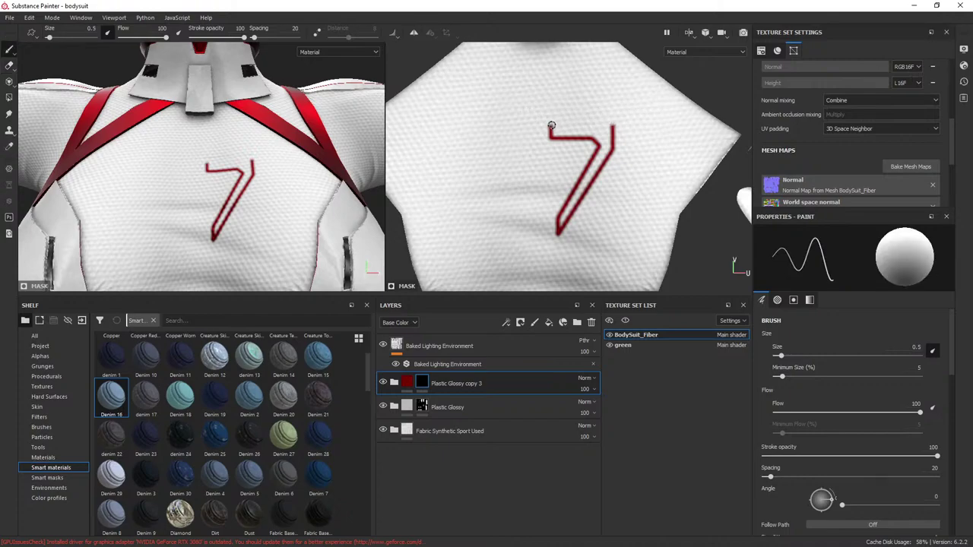
left_click_drag(551, 126, 614, 123)
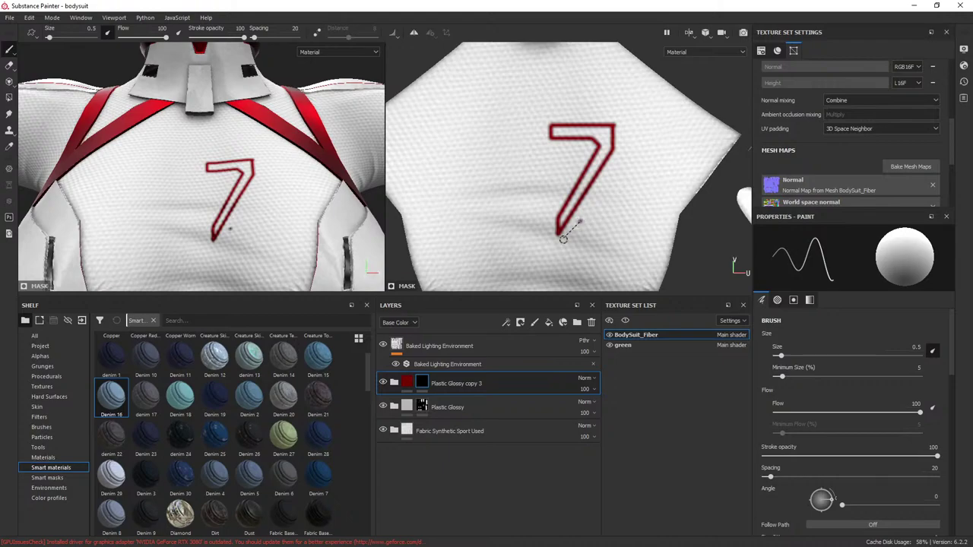
left_click_drag(578, 222, 562, 237)
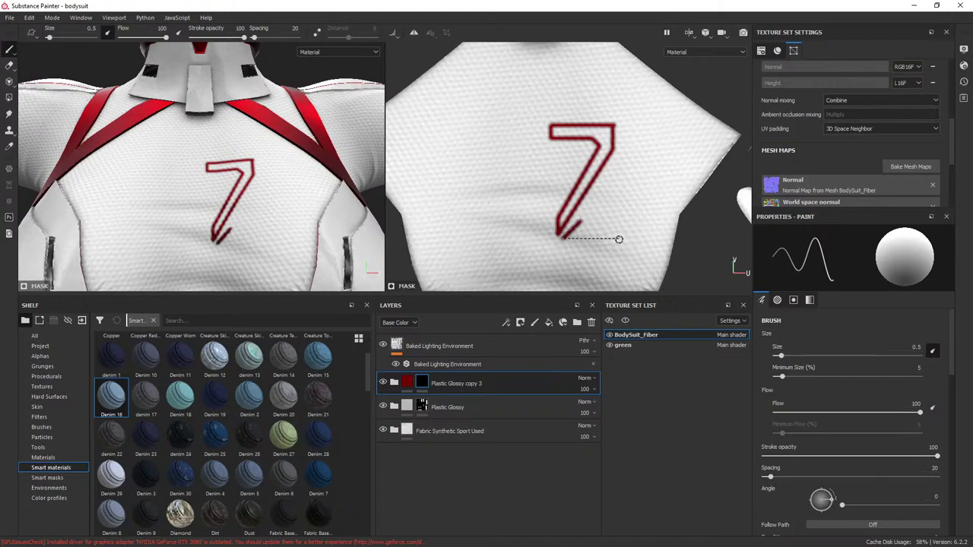
left_click(615, 240, "shift")
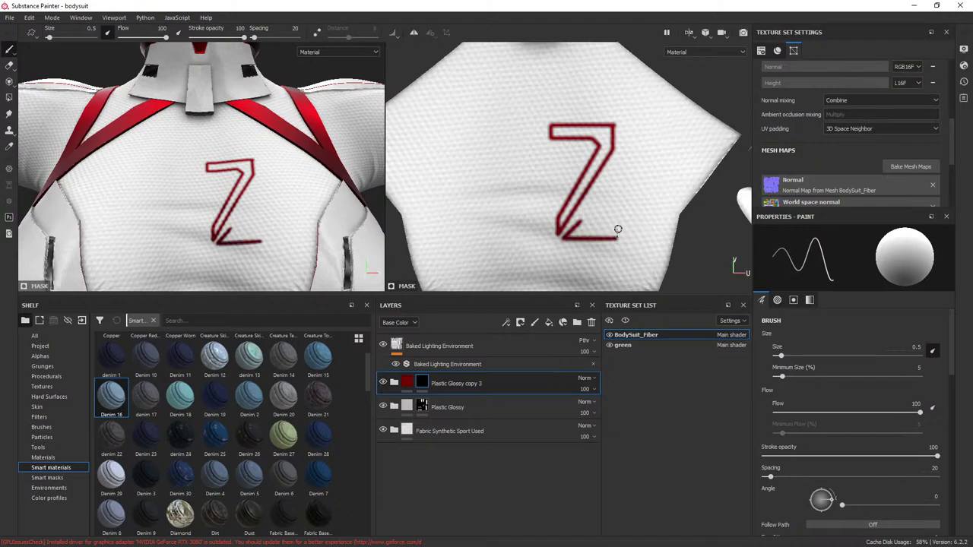
left_click(615, 221, "shift")
left_click(578, 221, "shift")
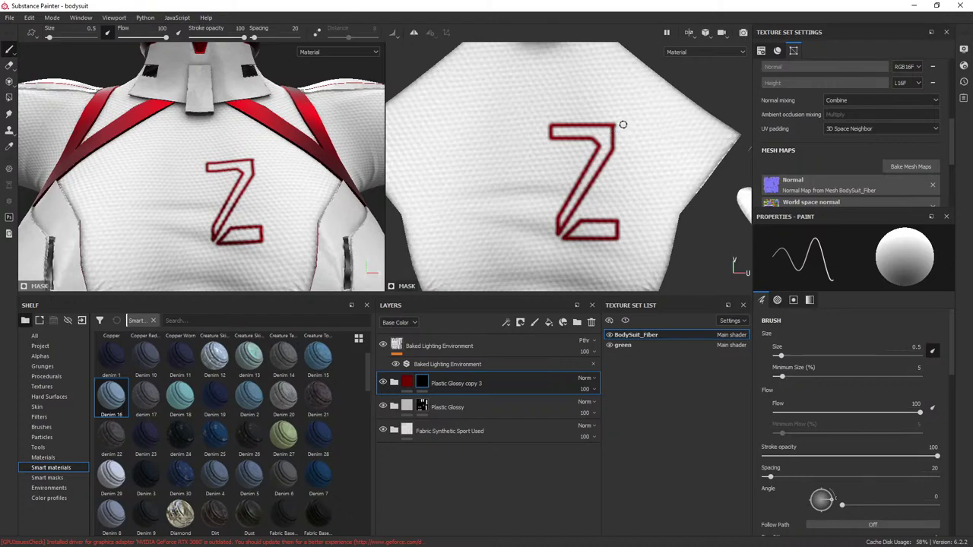
Erase the stray outline at the Z's top-right corner
key("e")
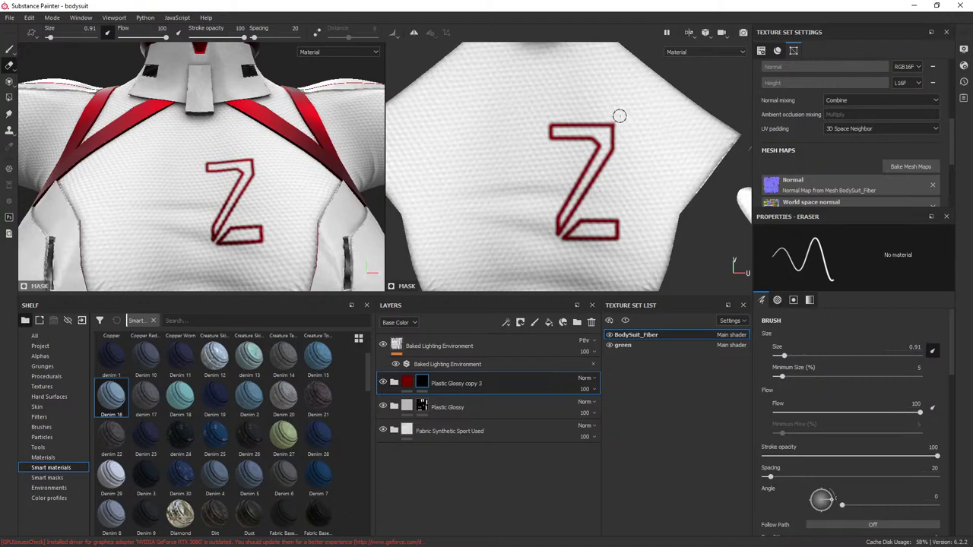
left_click_drag(616, 110, 620, 172)
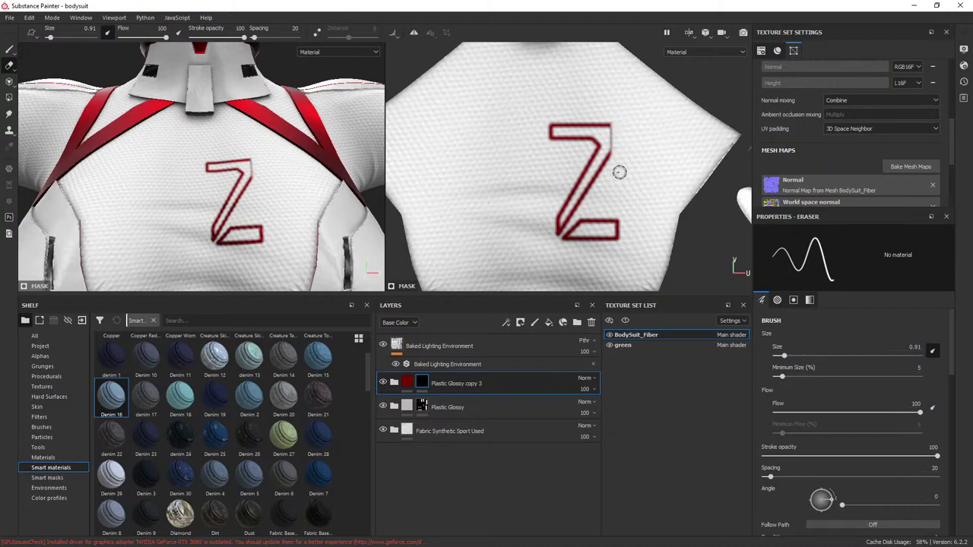
scroll(632, 124, "up", 5)
scroll(625, 161, "down", 4)
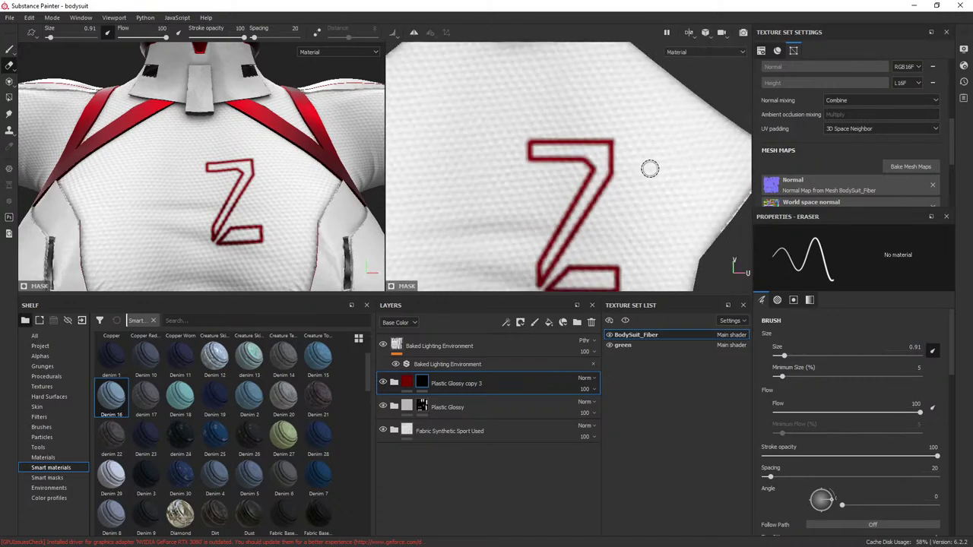
scroll(649, 169, "down", 5)
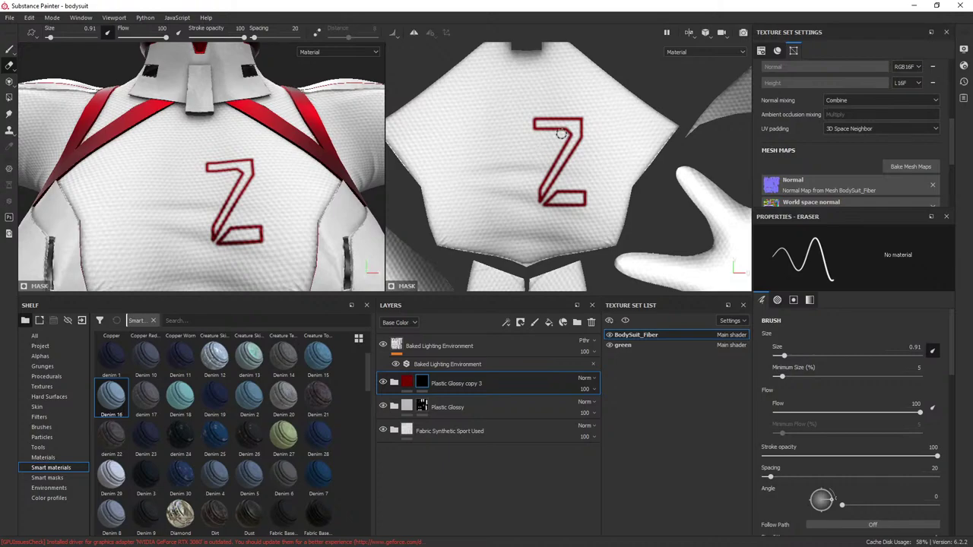
scroll(514, 115, "up", 5)
Fill the Z's top-left corner with solid red
scroll(513, 116, "up", 2)
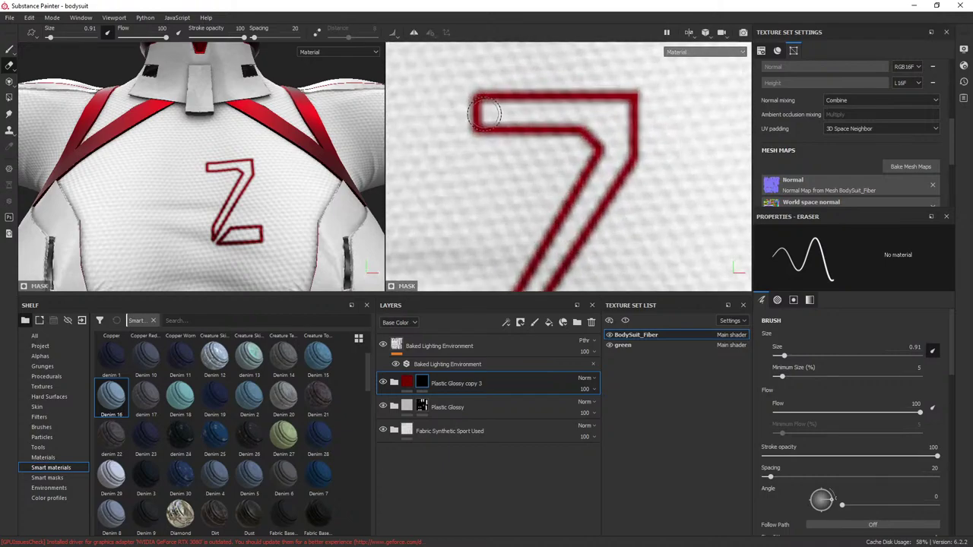
key("1")
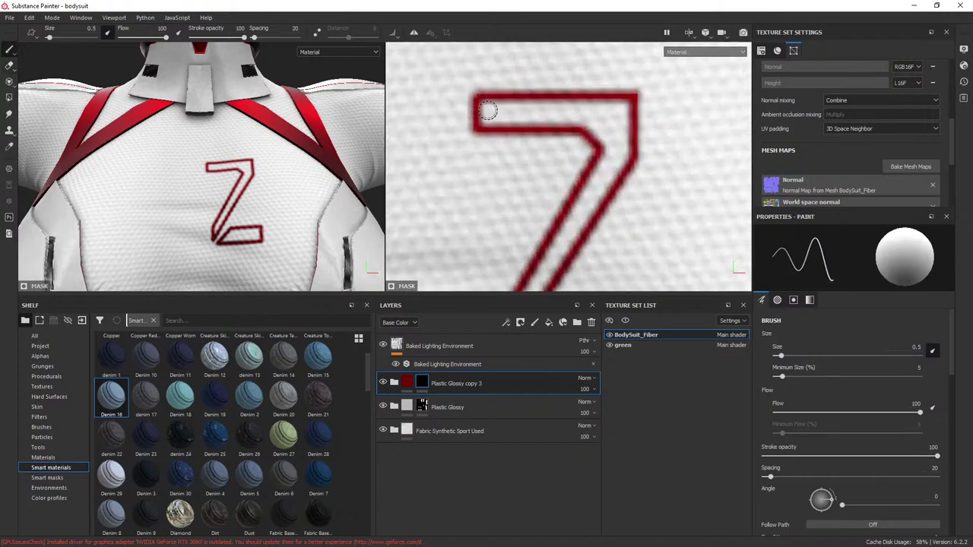
mouse_move(486, 102)
left_mouse_down()
mouse_move(528, 105)
mouse_move(482, 102)
mouse_move(508, 101)
mouse_move(480, 111)
mouse_move(486, 122)
mouse_move(580, 121)
mouse_move(519, 106)
mouse_move(626, 104)
mouse_move(620, 162)
mouse_move(622, 135)
mouse_move(626, 157)
mouse_move(613, 119)
mouse_move(572, 117)
mouse_move(618, 116)
mouse_move(558, 116)
mouse_move(615, 121)
mouse_move(615, 141)
mouse_move(592, 122)
mouse_move(611, 154)
mouse_move(606, 124)
left_mouse_up()
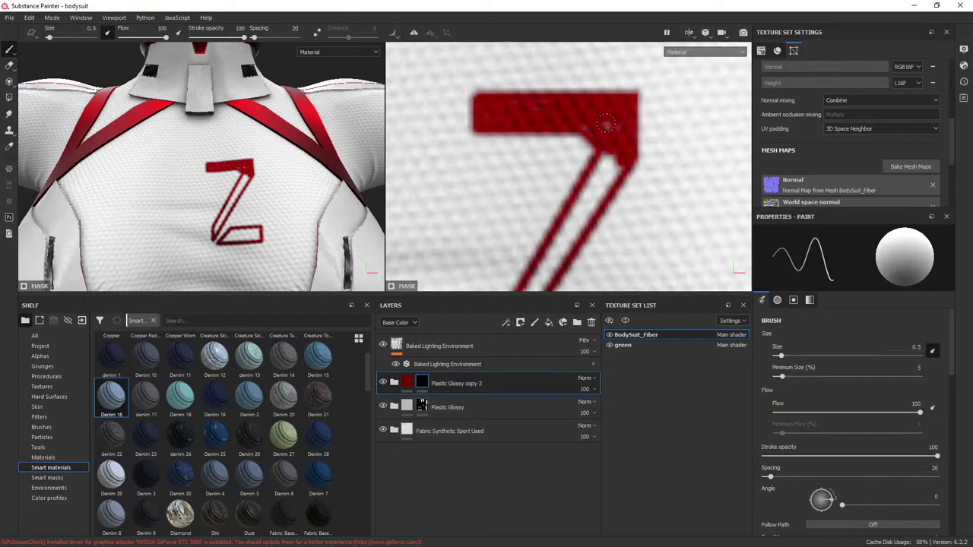
Move the Plastic Glossy copy 3 folder to the top of the stack and set it to Passthrough
left_click_drag(456, 383, 468, 342)
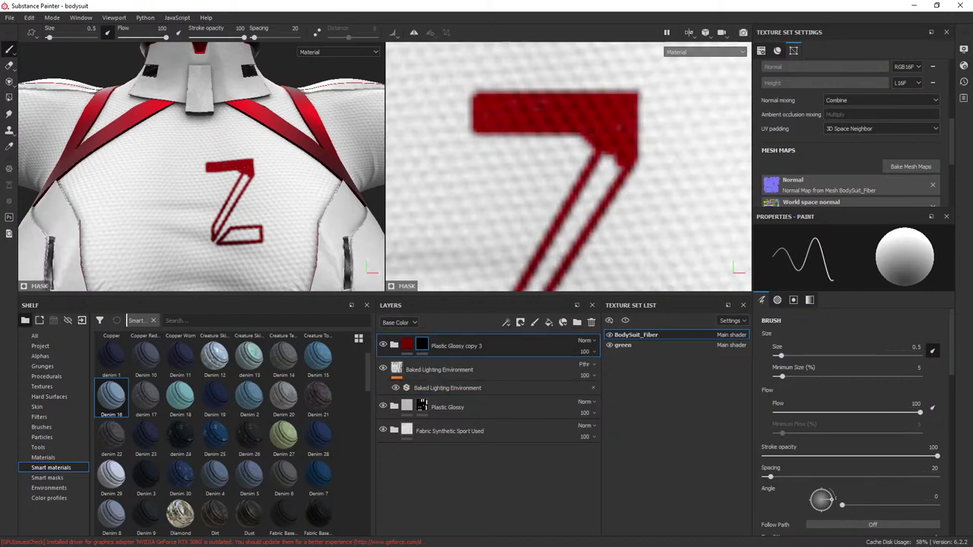
left_click(584, 341)
left_click(584, 340)
left_click(393, 346)
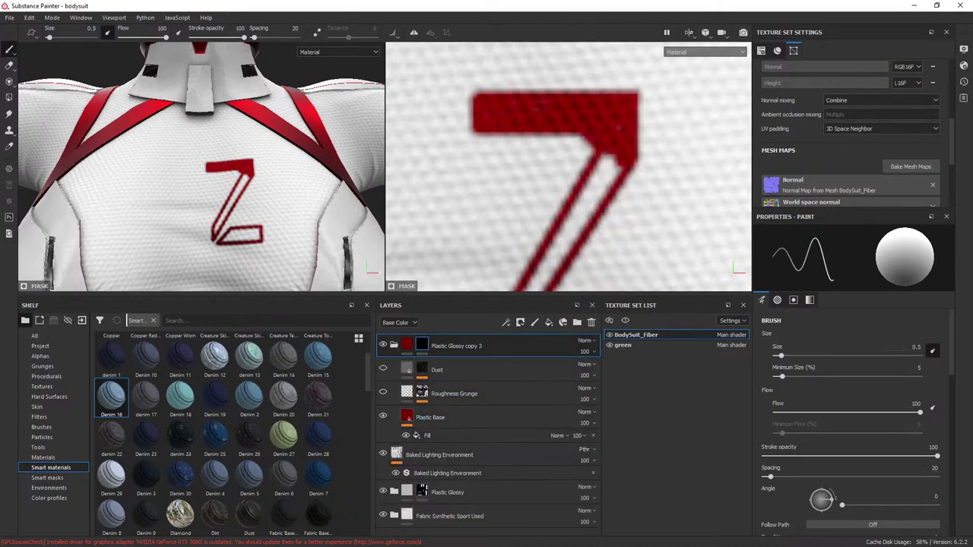
left_click(455, 434)
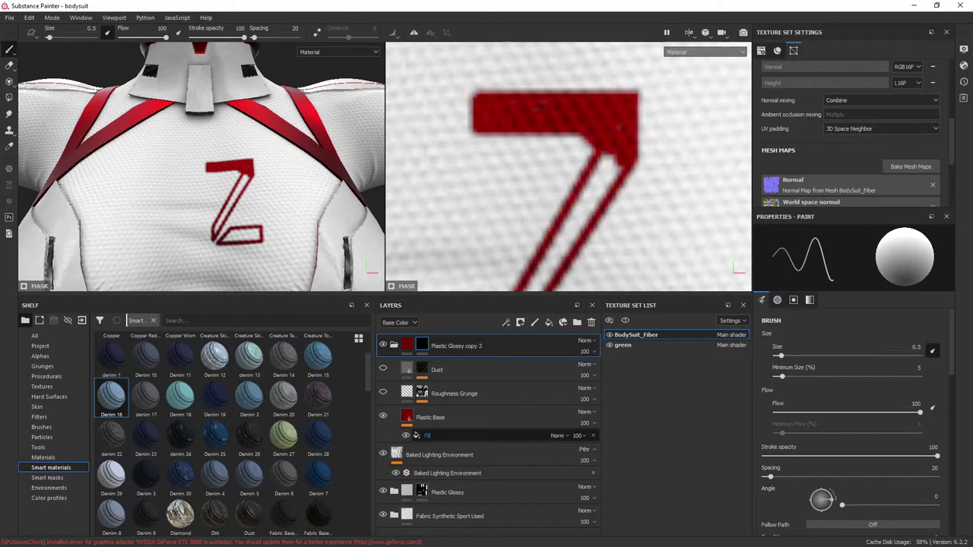
left_click(486, 347)
left_click(584, 341)
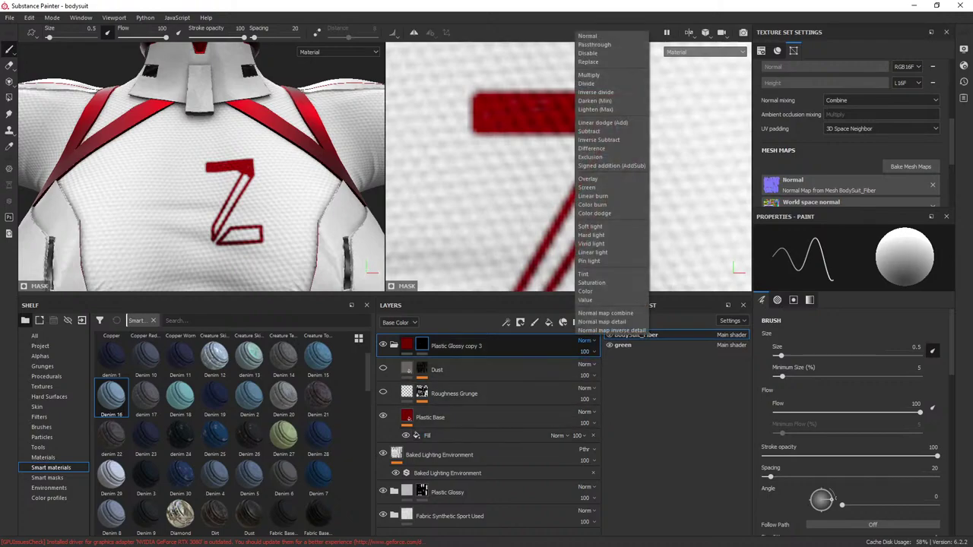
left_click(593, 44)
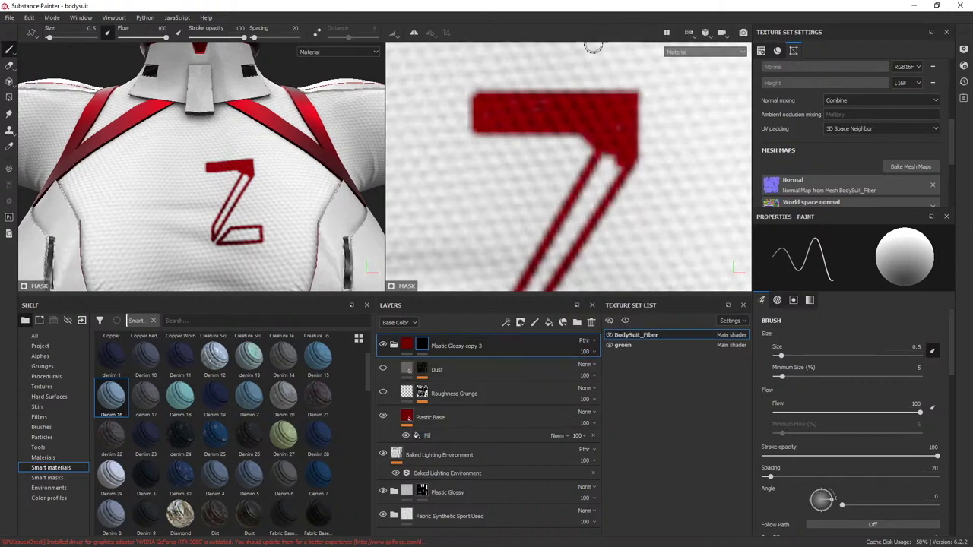
mouse_move(456, 347)
left_mouse_down()
mouse_move(472, 449)
mouse_move(499, 445)
mouse_move(472, 387)
mouse_move(467, 346)
left_mouse_up()
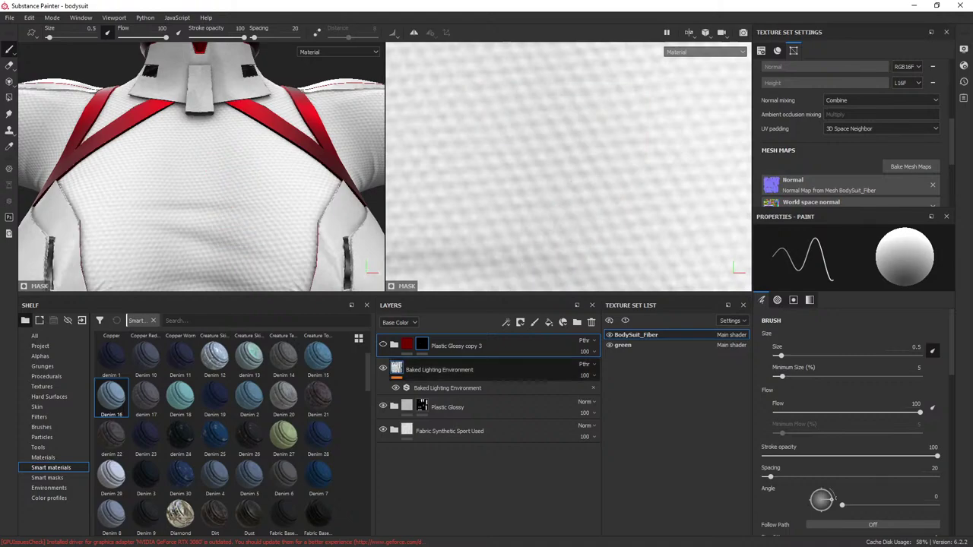
Select the Baked Lighting Environment layer and set the paint colour to dark red
left_click(439, 369)
mouse_move(570, 171)
right_mouse_down("ctrl")
mouse_move(532, 173)
mouse_move(584, 180)
right_mouse_up("ctrl")
scroll(851, 422, "down", 1)
scroll(851, 422, "down", 3)
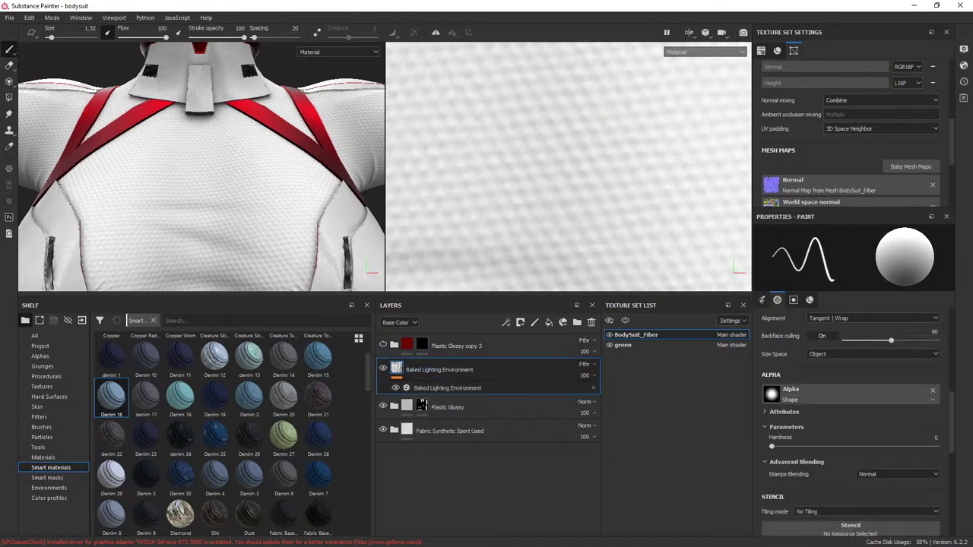
scroll(851, 422, "down", 5)
left_click(850, 425)
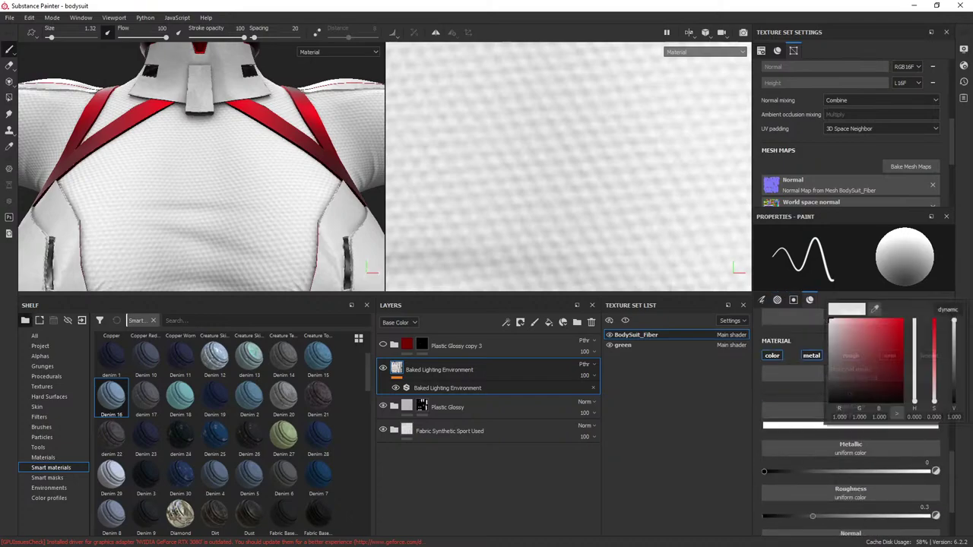
left_click_drag(954, 321, 954, 364)
left_click_drag(934, 401, 934, 320)
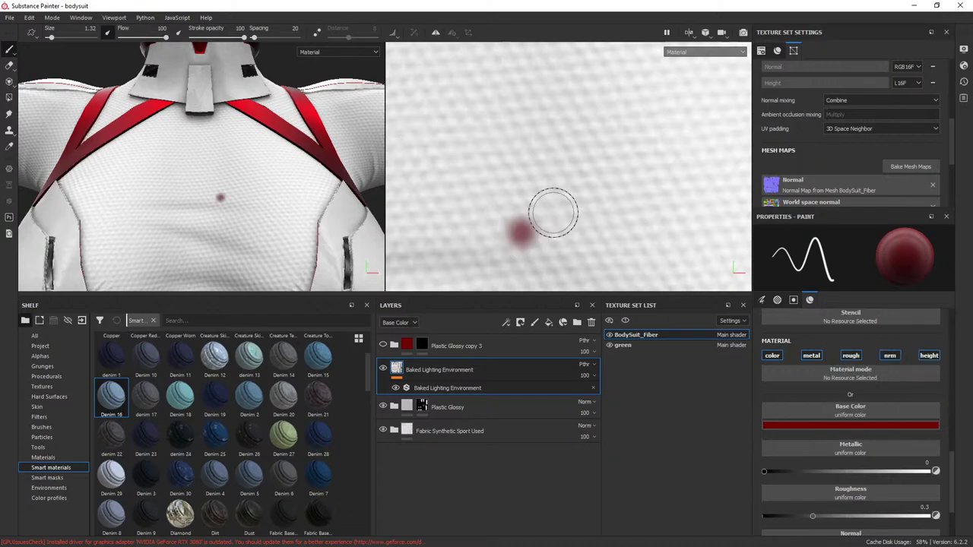
Paint a thin stroke and a thick horizontal red stroke on the chest, brush size 0.7
key("[")
key("[")
key("[")
key("[")
key("[")
mouse_move(568, 107)
left_mouse_down()
mouse_move(569, 160)
mouse_move(650, 158)
left_mouse_up()
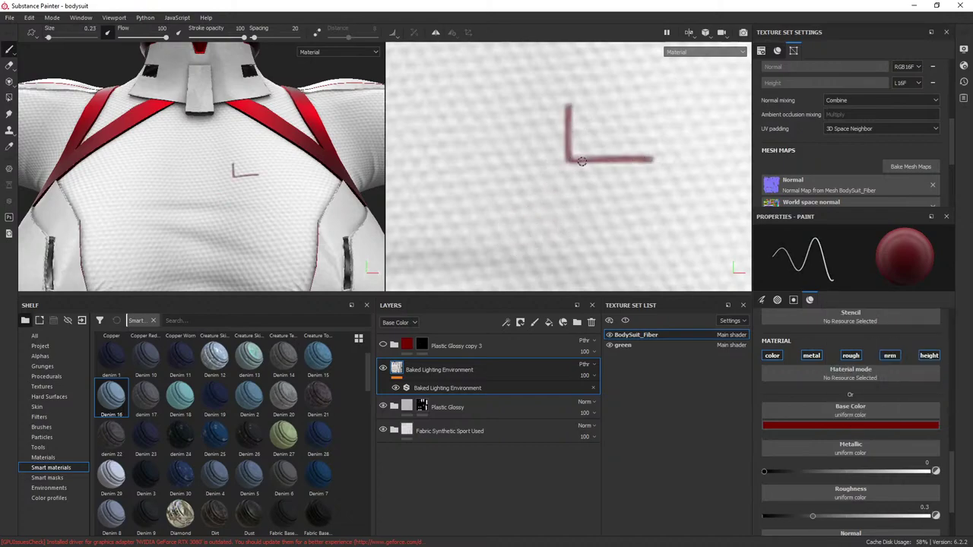
key("]")
key("]")
key("]")
left_click_drag(579, 159, 663, 159)
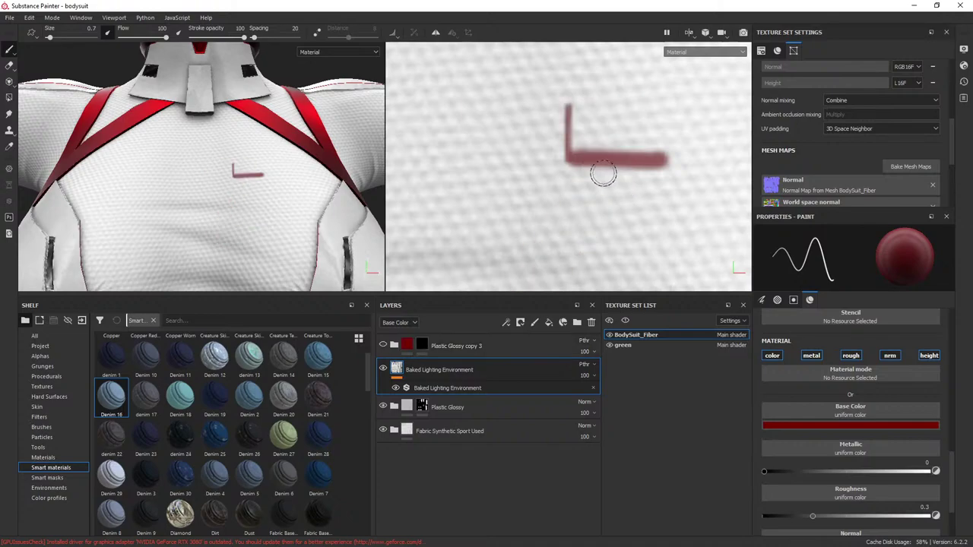
Undo the red strokes, leaving the chest plain white
key("ctrl+z")
key("ctrl+z")
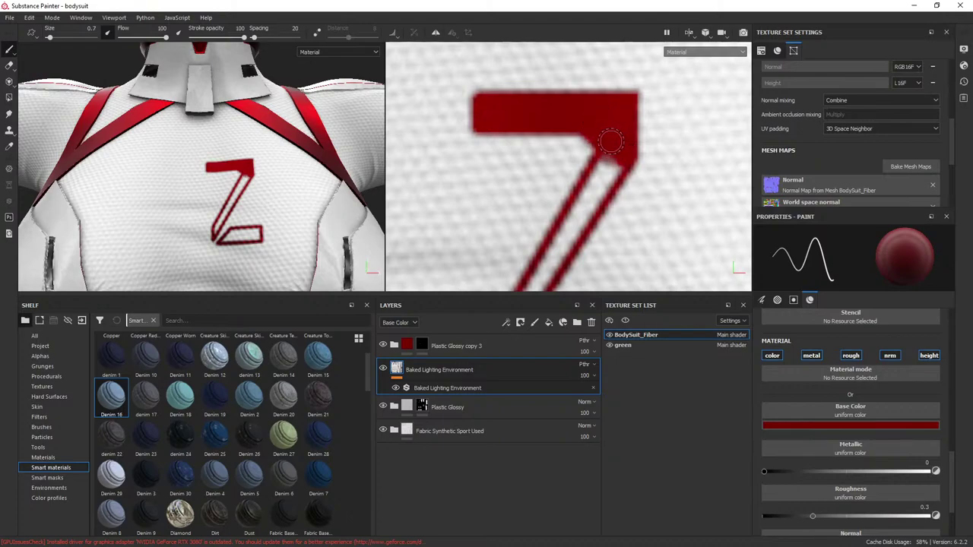
key("ctrl")
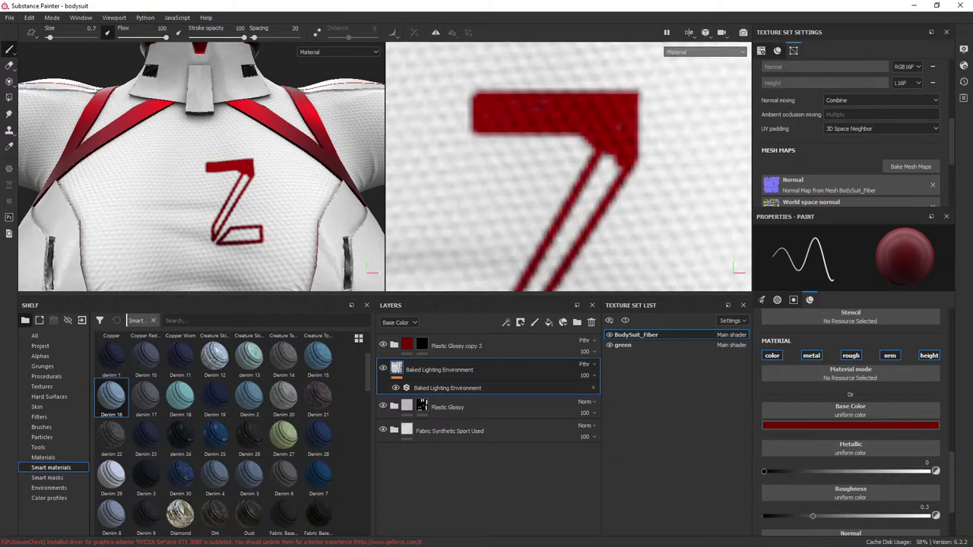
key("ctrl+z")
Set texture export to the SL EXPORT template with 16-bit png format
scroll(585, 191, "down", 10)
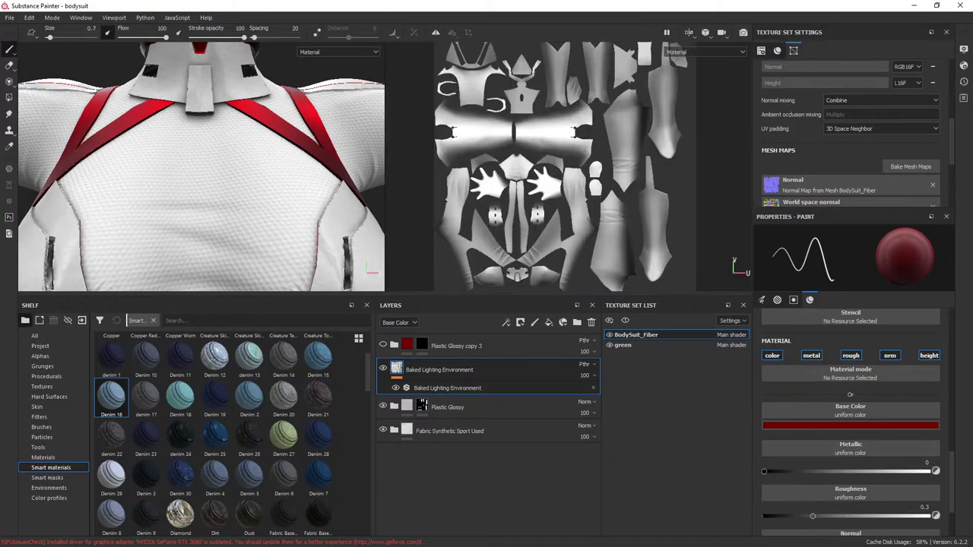
scroll(571, 136, "up", 10)
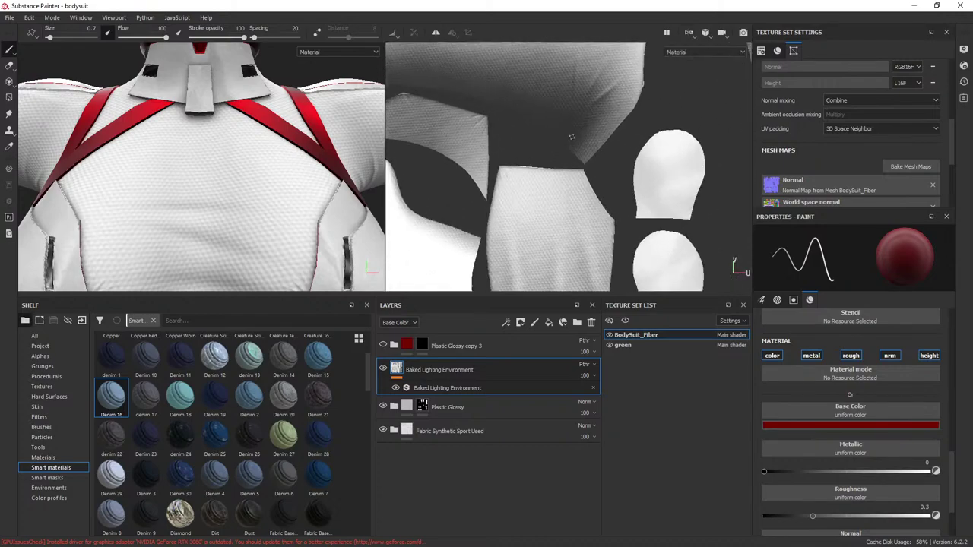
left_click(10, 17)
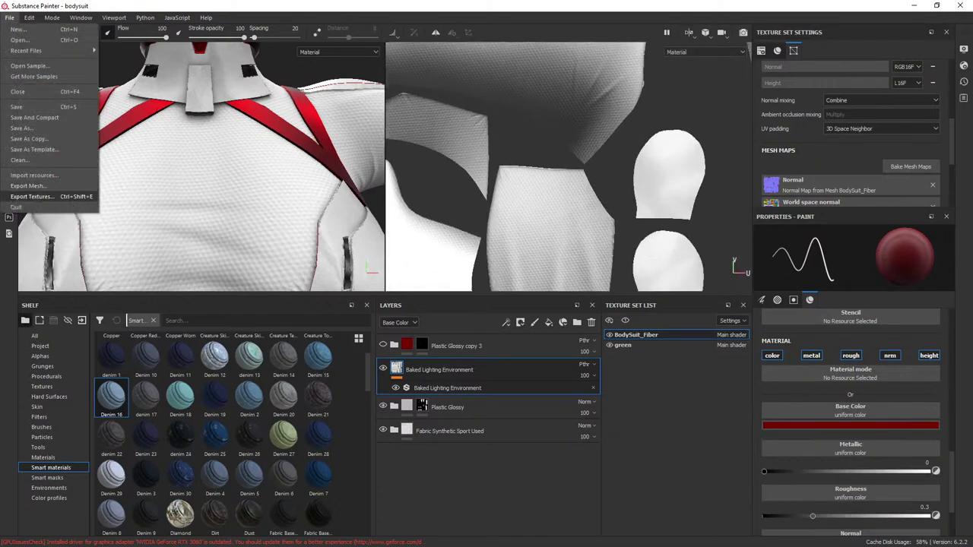
left_click(34, 196)
left_click(579, 164)
left_click(532, 218)
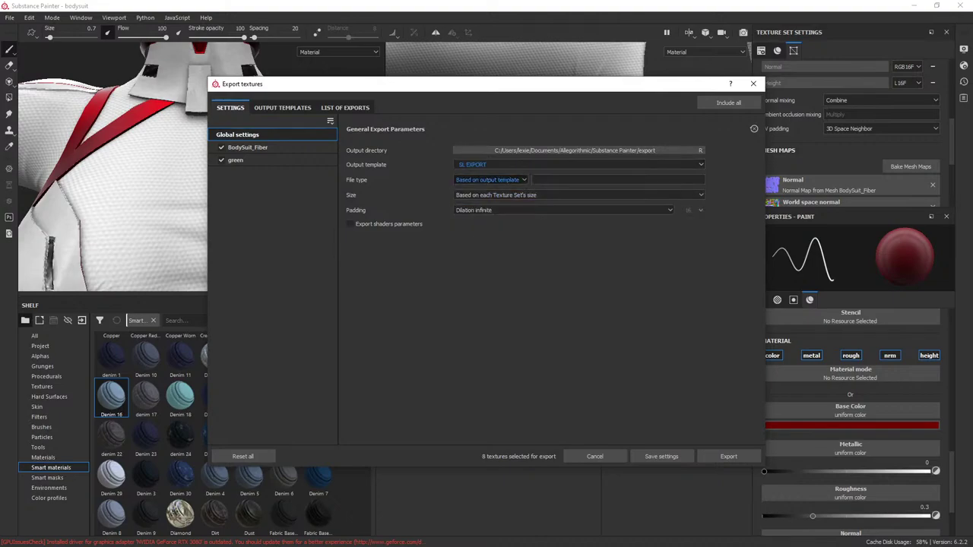
left_click(490, 179)
left_click(460, 239)
left_click(615, 180)
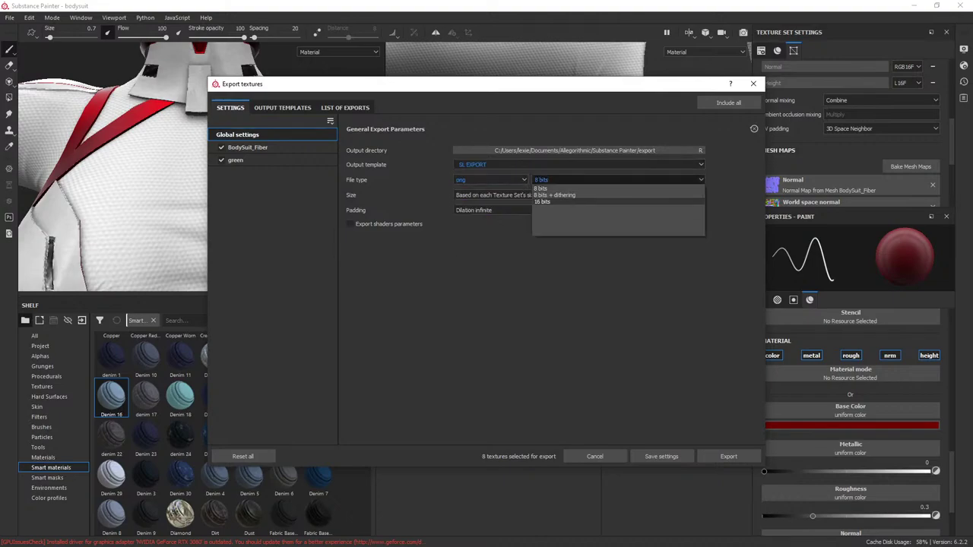
left_click(543, 196)
Set the export size to 2048 with Dilation + transparent padding
left_click(578, 194)
left_click(466, 248)
left_click(562, 209)
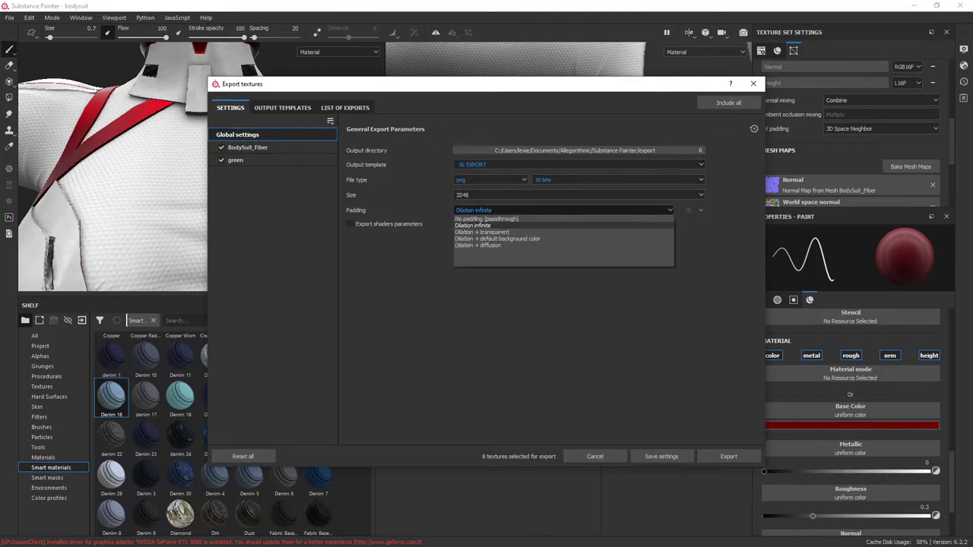
left_click(486, 220)
left_click(692, 210)
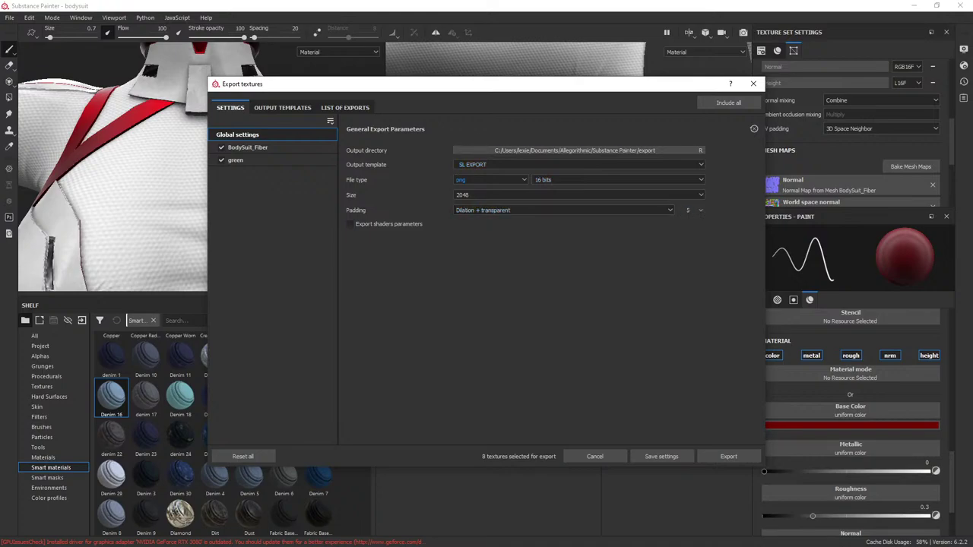
Export the textures into a new E:\bodysuit folder and open the output directory
left_click(562, 150)
left_click(148, 345)
right_click(337, 234)
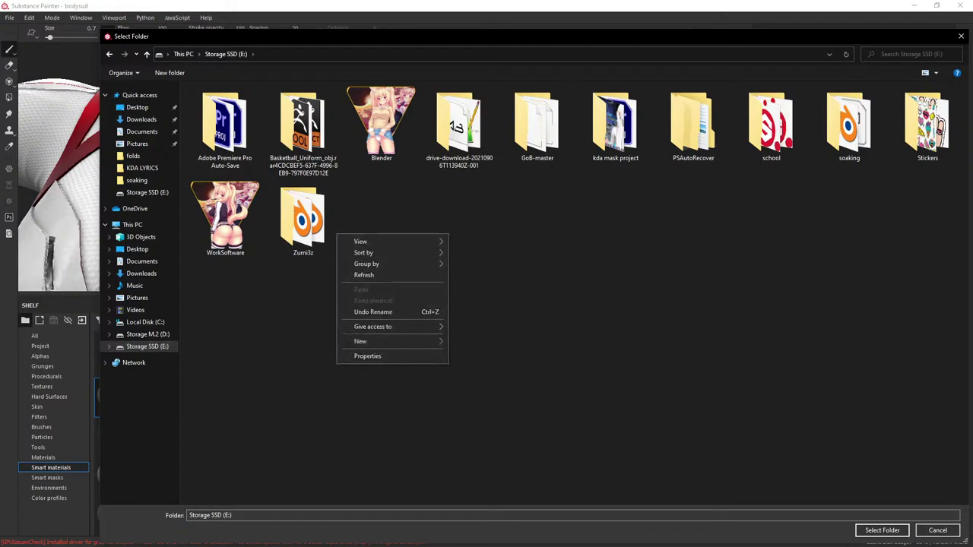
left_click(475, 331)
type("bodysuit")
key("Return")
key("Return")
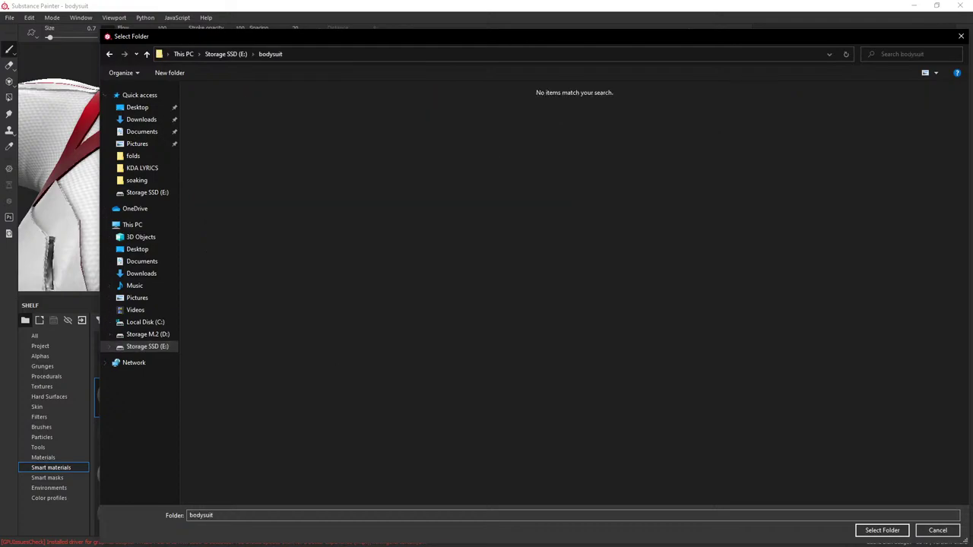
left_click(881, 530)
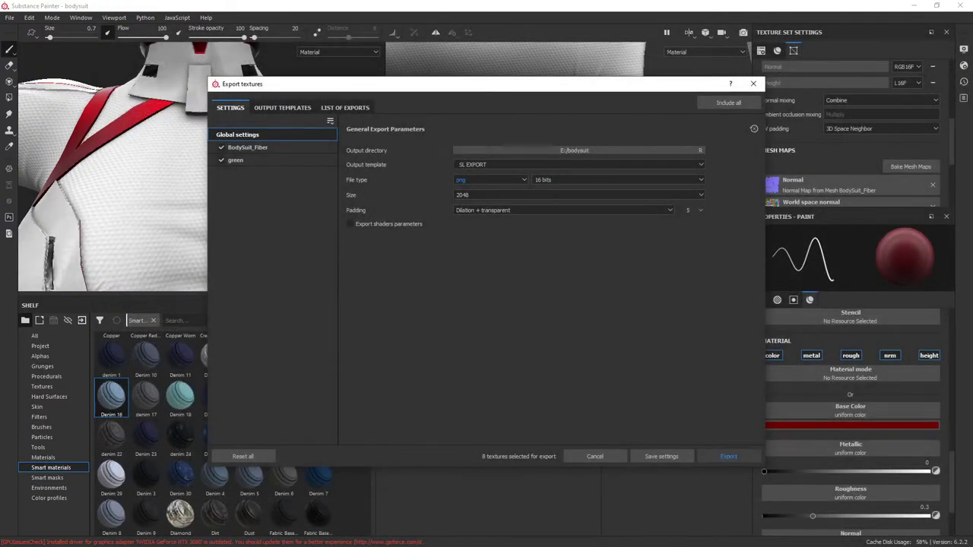
left_click(728, 456)
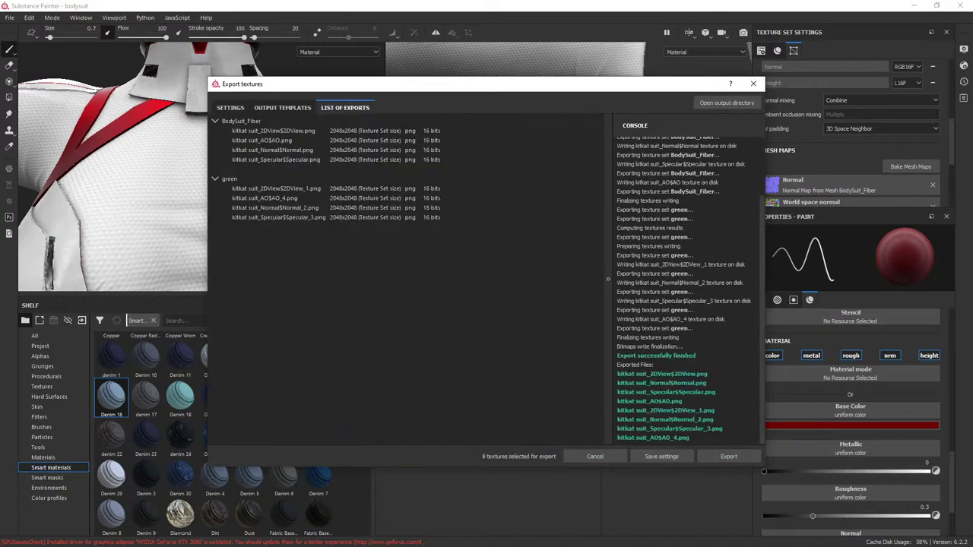
left_click(727, 102)
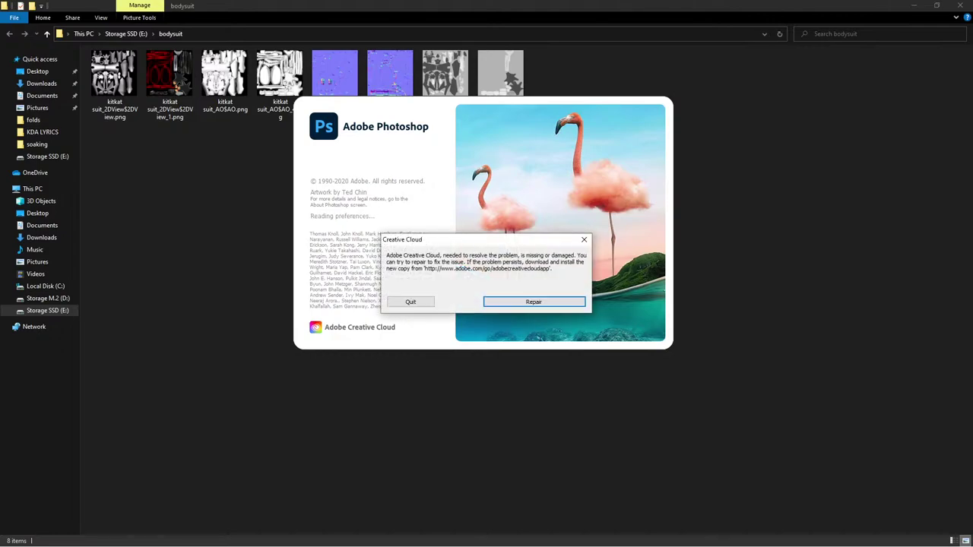
Dismiss the Creative Cloud error and open kitkat suit_2DView$2DView.png from E:\bodysuit
key("Return")
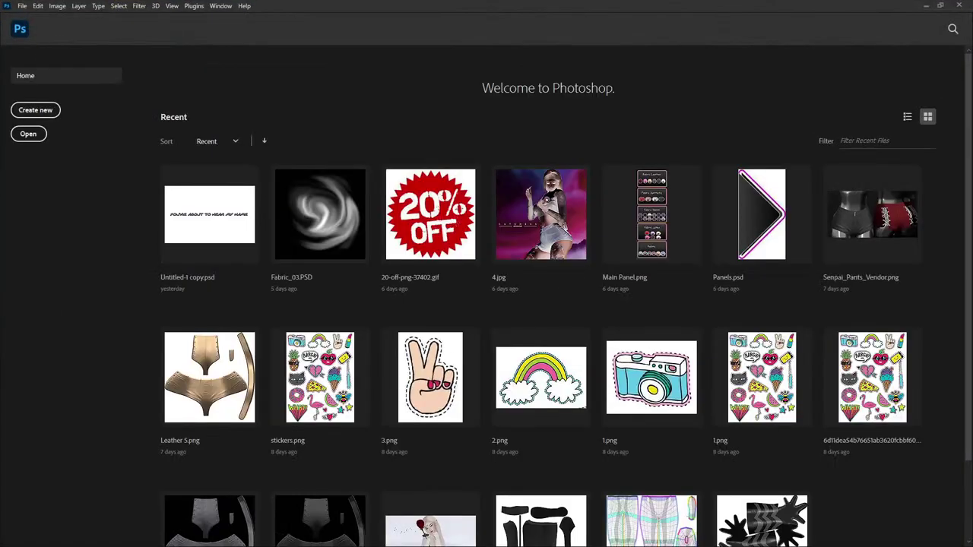
left_click(28, 133)
left_click(51, 318)
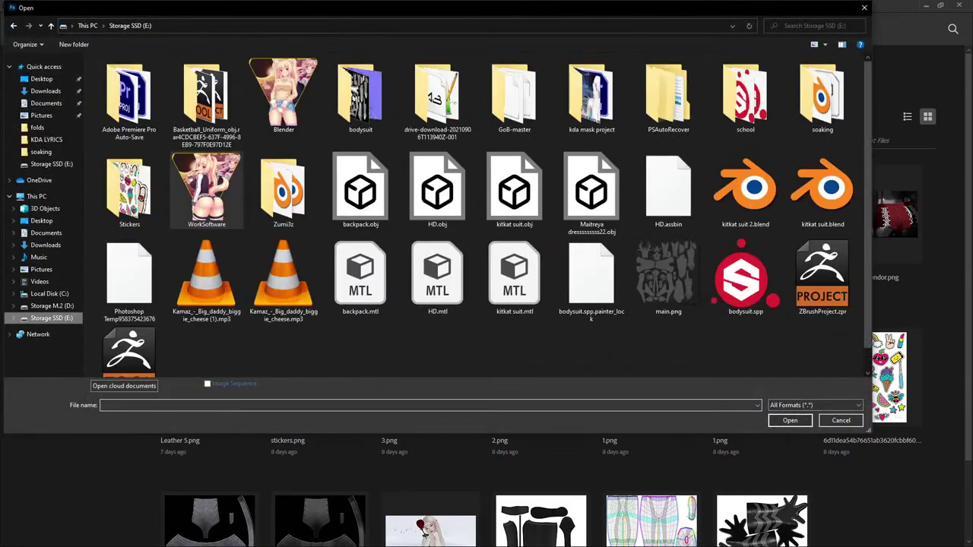
double_click(361, 95)
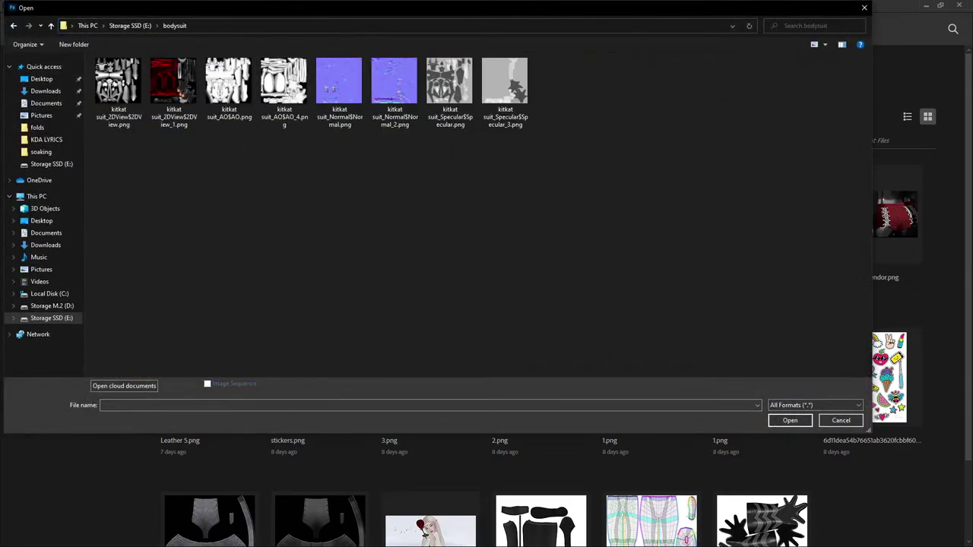
double_click(117, 83)
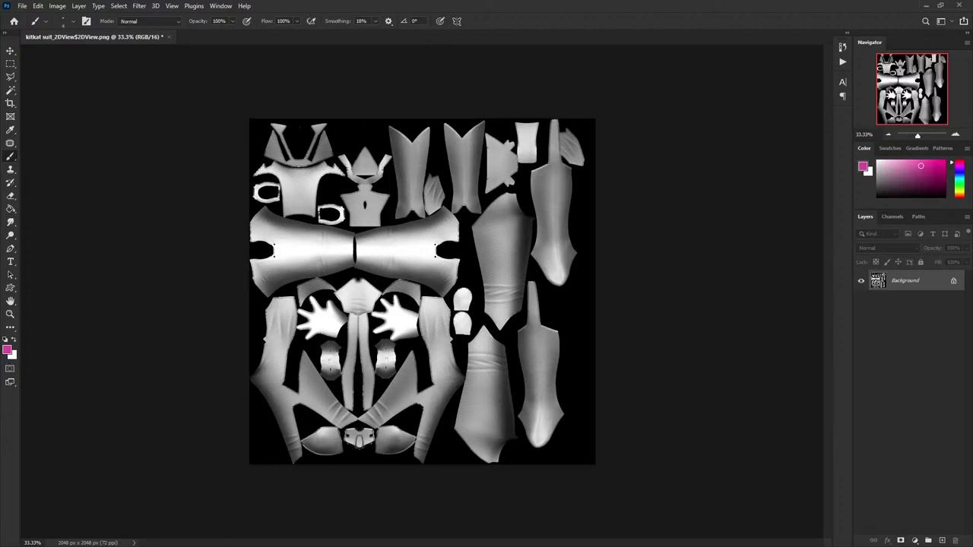
Add a horizontal text layer with the 02 label on the torso piece
scroll(351, 305, "up", 10, "alt")
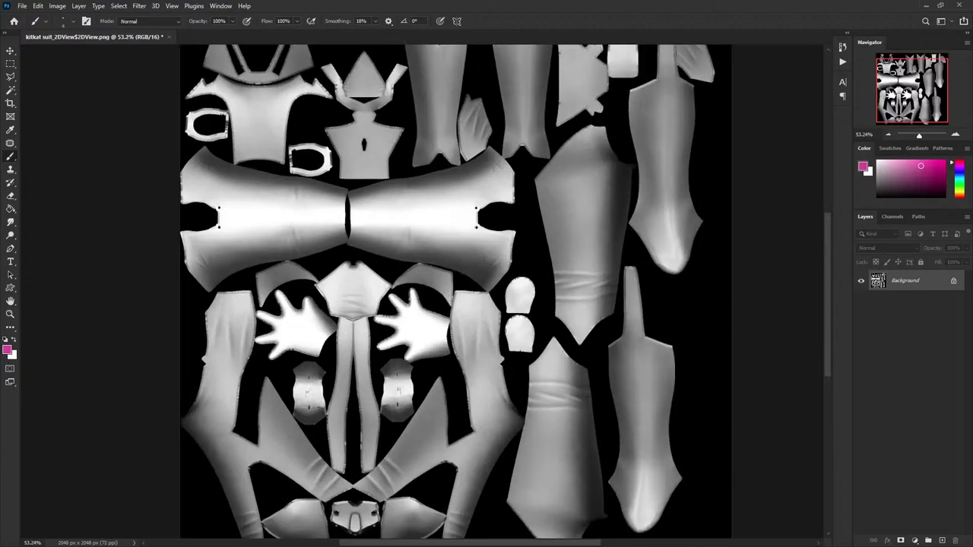
scroll(346, 285, "up", 2, "alt")
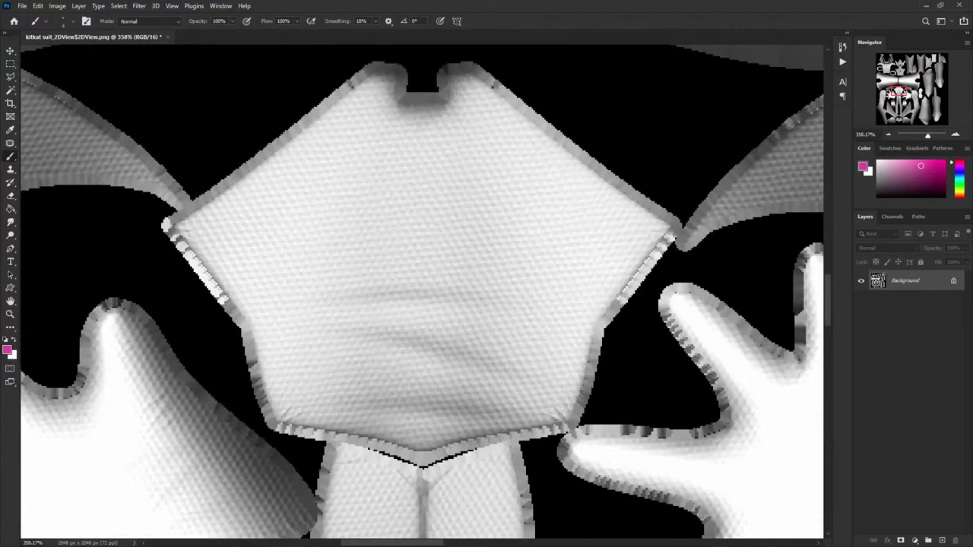
right_click(11, 261)
left_click(68, 261)
left_click(344, 268)
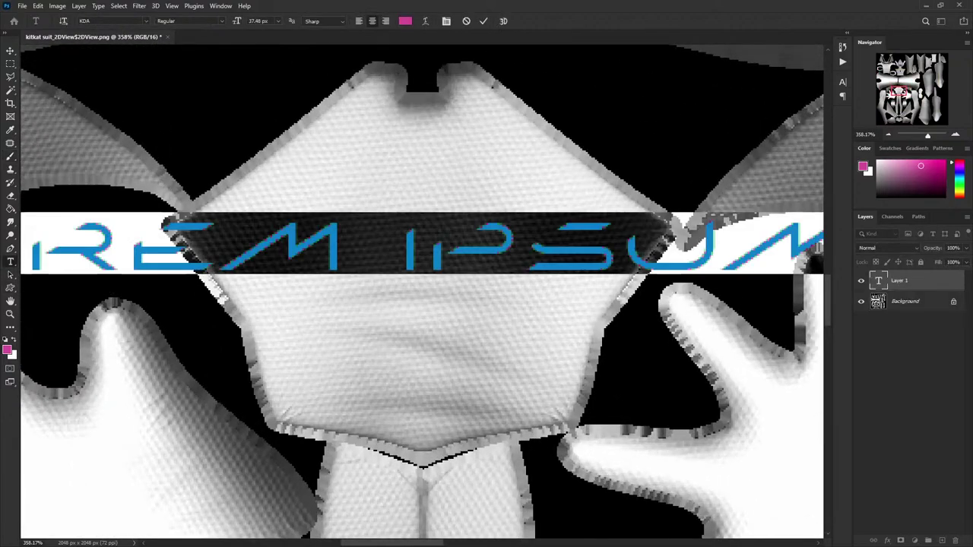
type("e2")
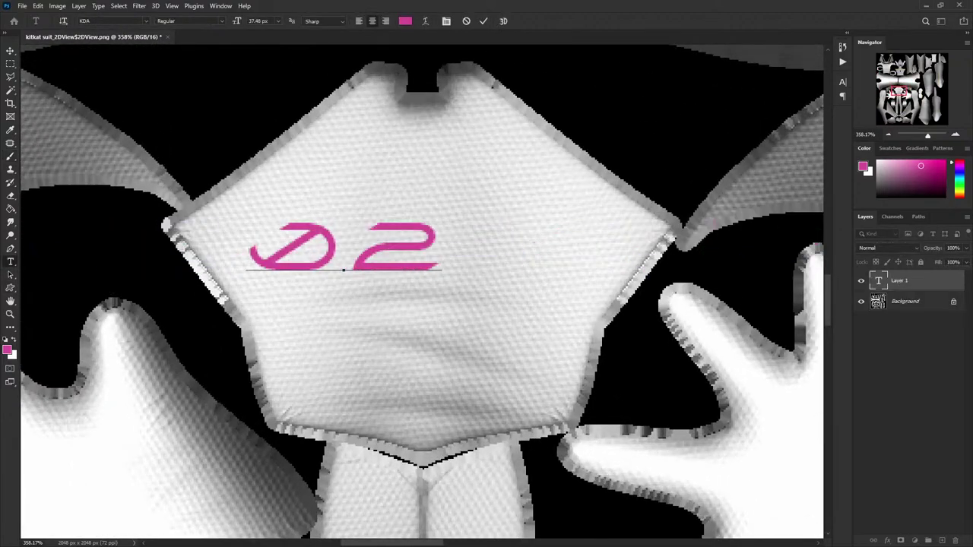
Preview the 02 text in fonts such as Emilio 20, Gabriola, Ink Free and Impact
key("ctrl+a")
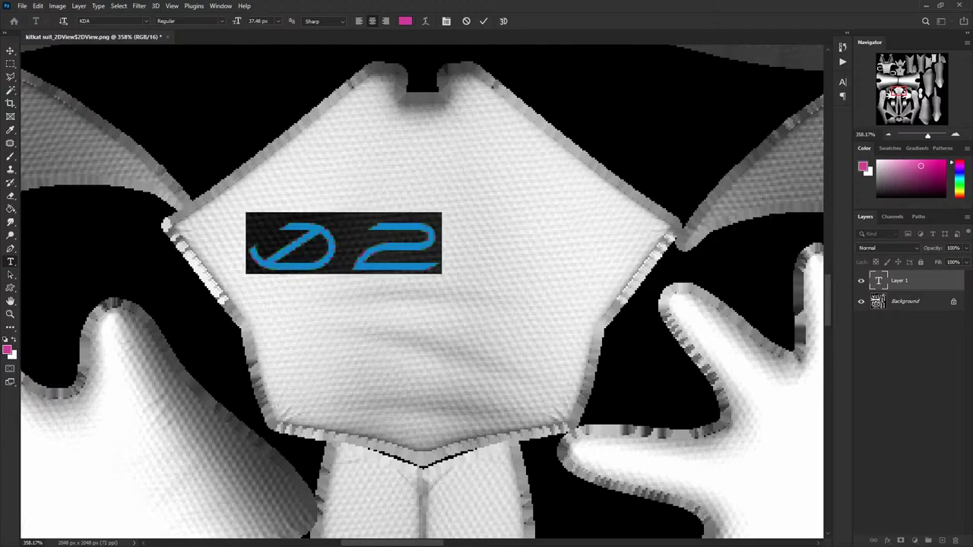
left_click(149, 21)
key("Down")
key("Down")
key("Down")
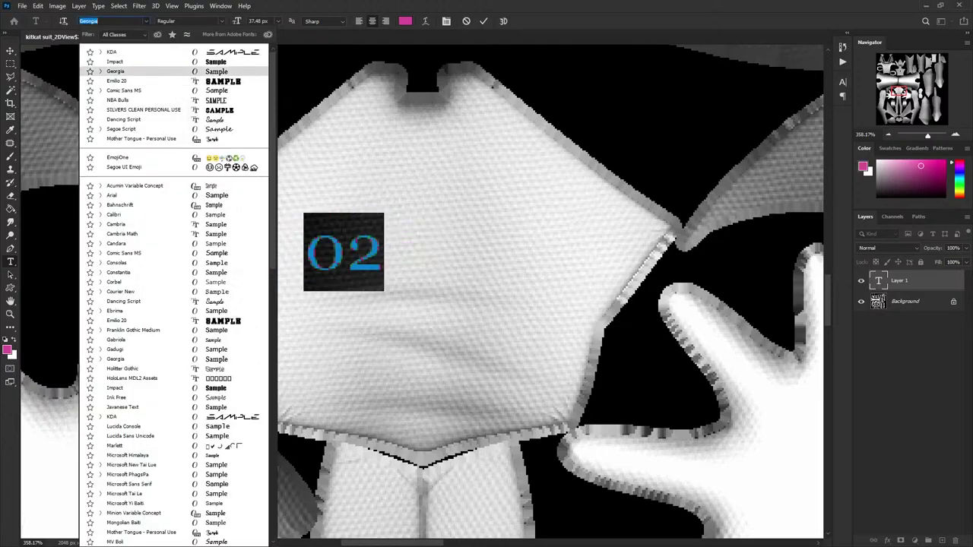
key("Down")
key("Down")
key("Down")
key("Down")
key("Down")
key("Down")
key("Down")
key("Down")
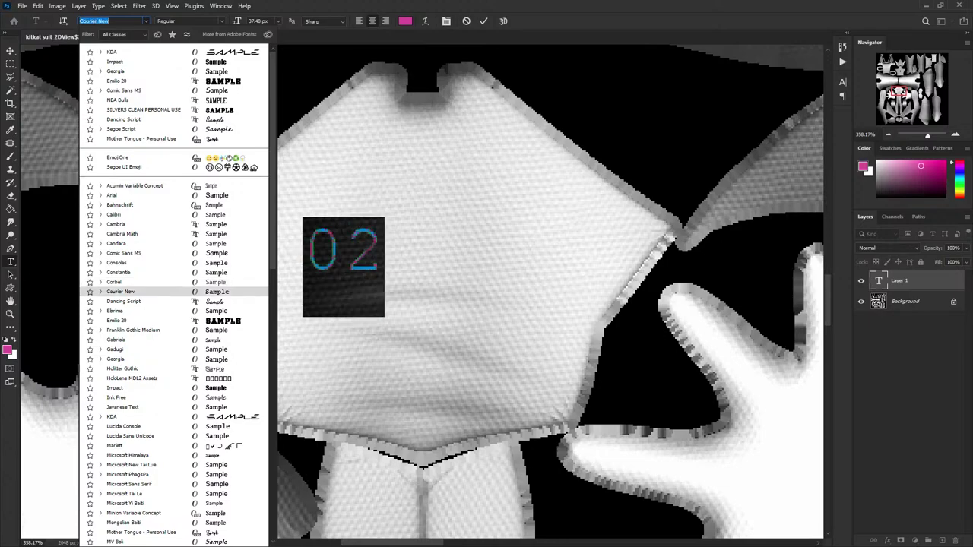
key("Down")
key("Down")
key("Down")
key("Down")
key("Down")
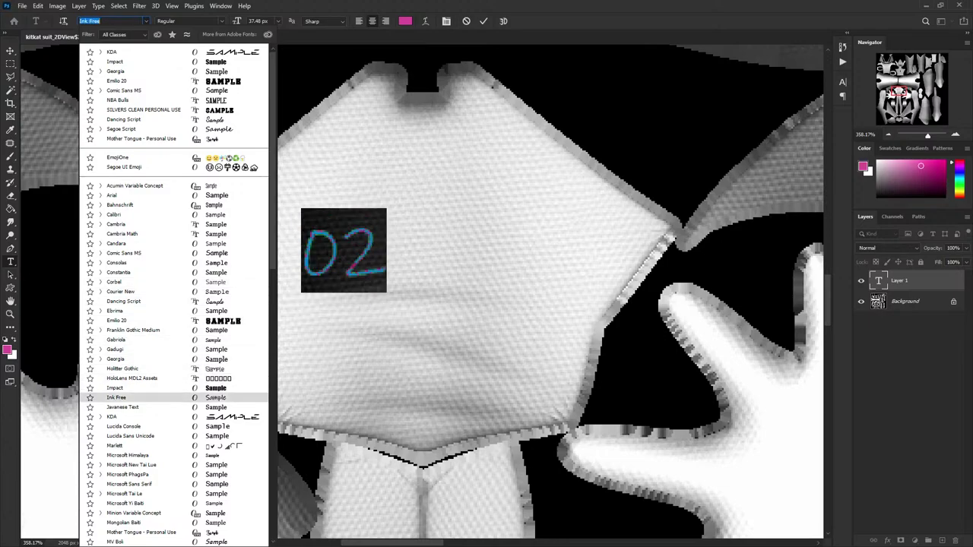
key("Up")
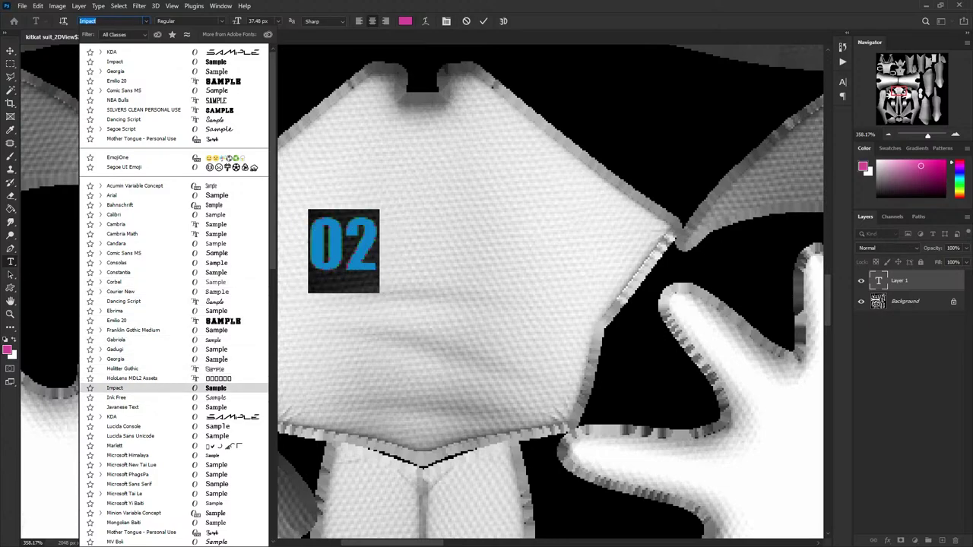
Keep previewing fonts on the 02, from SILVERS and Kozuka Gothic Pr6N to Nirmala UI and Noto Sans
key("Down")
key("Down")
key("Down")
key("Down")
key("Down")
key("Down")
key("Down")
key("Down")
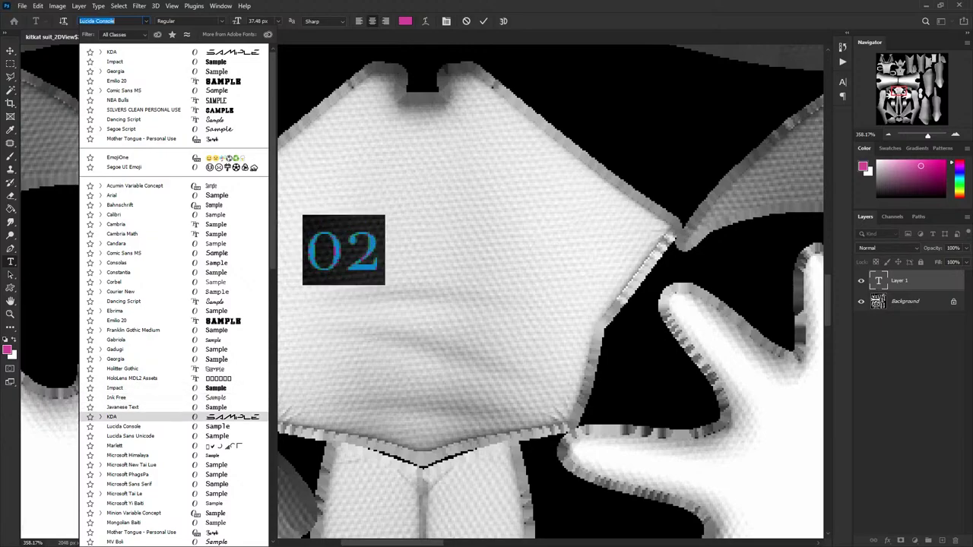
key("Down")
key("Down")
key("Down")
key("Down")
key("Down")
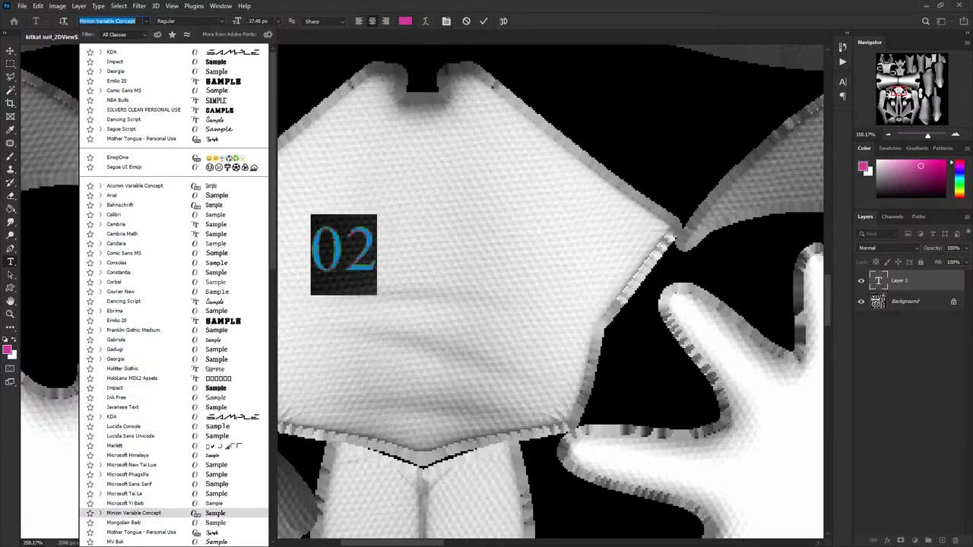
key("Down")
key("Down")
key("Down")
key("Down")
key("Down")
key("Down")
key("Down")
key("Down")
key("Down")
key("Down")
key("Down")
key("Down")
key("Down")
key("Down")
key("Down")
key("Down")
key("Down")
key("Down")
key("Down")
key("Down")
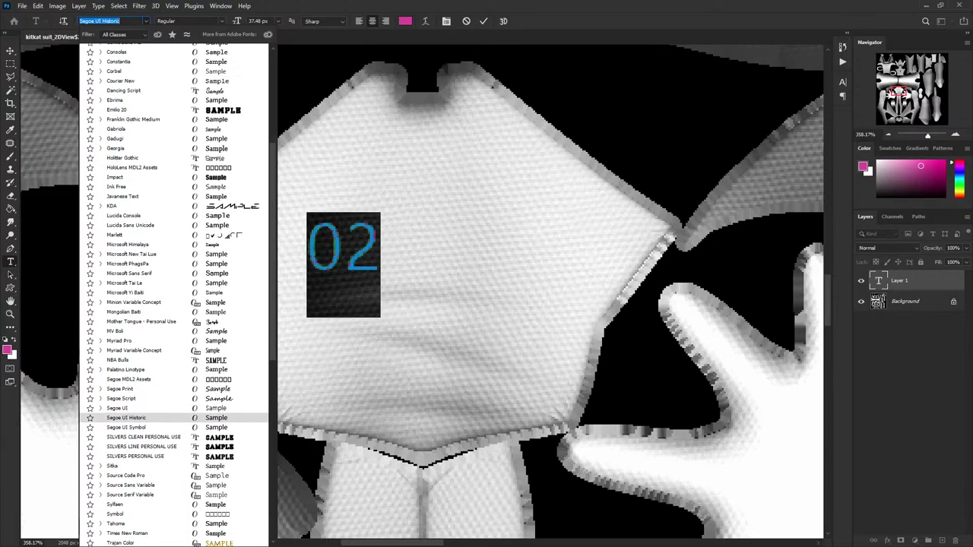
key("Up")
key("Up")
key("Up")
key("Up")
key("Up")
key("Up")
key("Up")
key("Up")
key("Up")
key("Up")
key("Up")
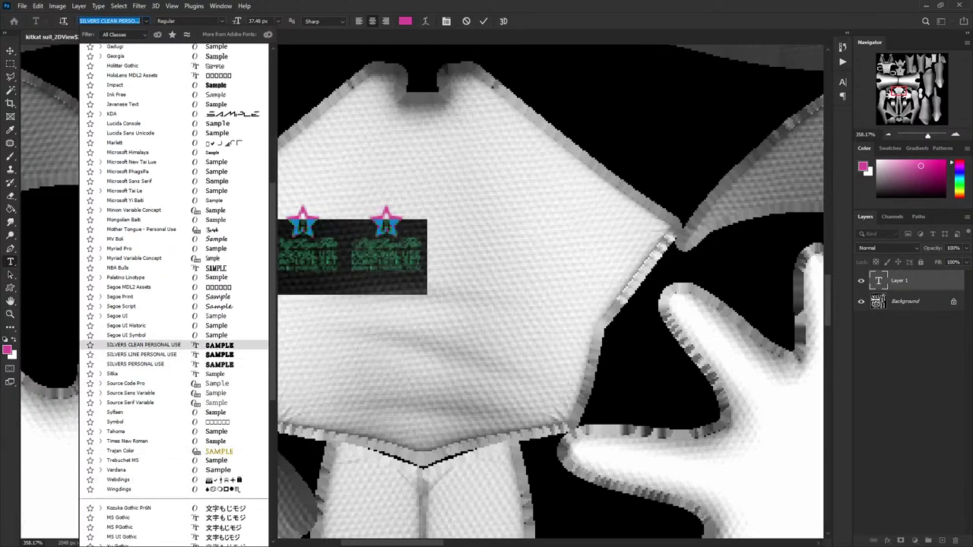
key("Down")
key("Down")
key("Down")
key("Down")
key("Down")
key("Down")
key("Down")
key("Down")
key("Down")
key("Down")
key("Down")
key("Down")
key("Down")
key("Down")
key("Down")
key("Down")
key("Down")
key("Down")
key("Down")
key("Down")
key("Down")
key("Down")
key("Down")
key("Down")
key("Down")
key("Down")
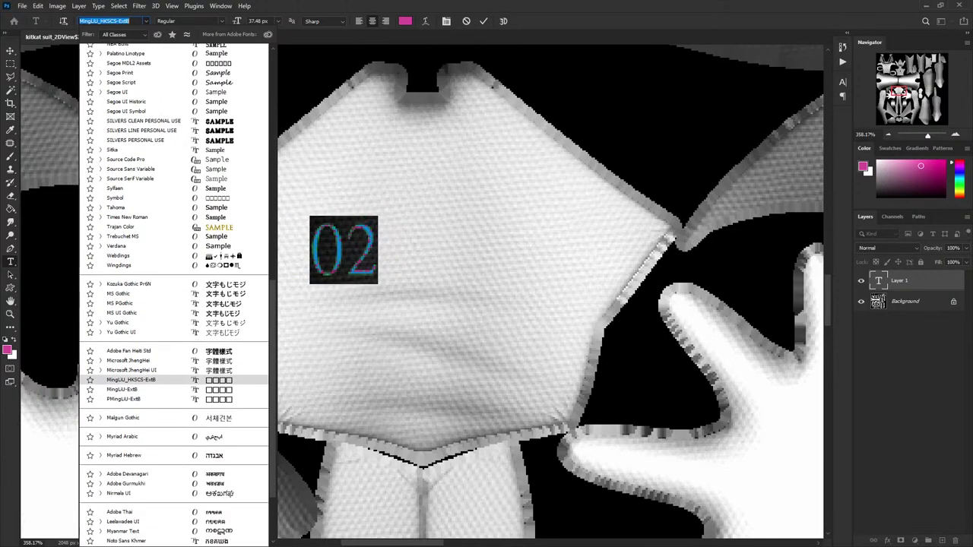
key("Up")
key("Up")
key("Up")
key("Up")
key("Up")
key("Up")
key("Up")
key("Up")
key("Up")
key("Up")
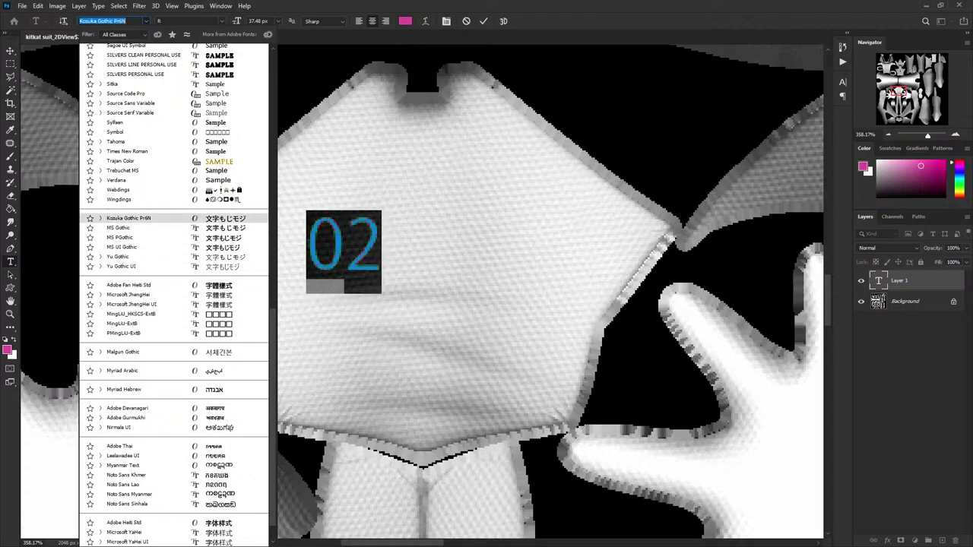
key("Down")
key("Down")
key("Down")
key("Up")
key("Up")
key("Up")
key("Down")
key("Down")
key("Down")
key("Down")
key("Down")
key("Down")
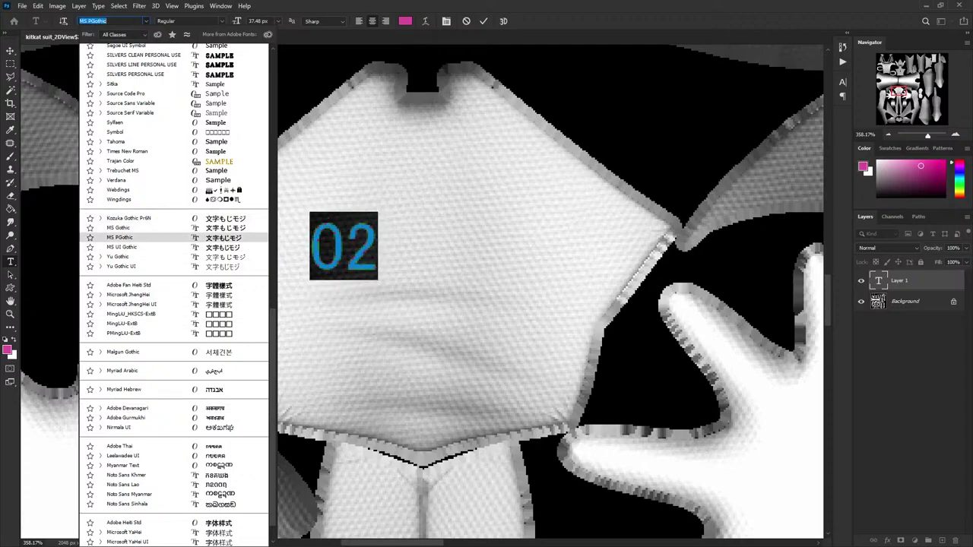
key("Down")
key("Down")
key("Down")
key("Down")
key("Down")
key("Down")
key("Down")
key("Down")
key("Down")
key("Down")
key("Down")
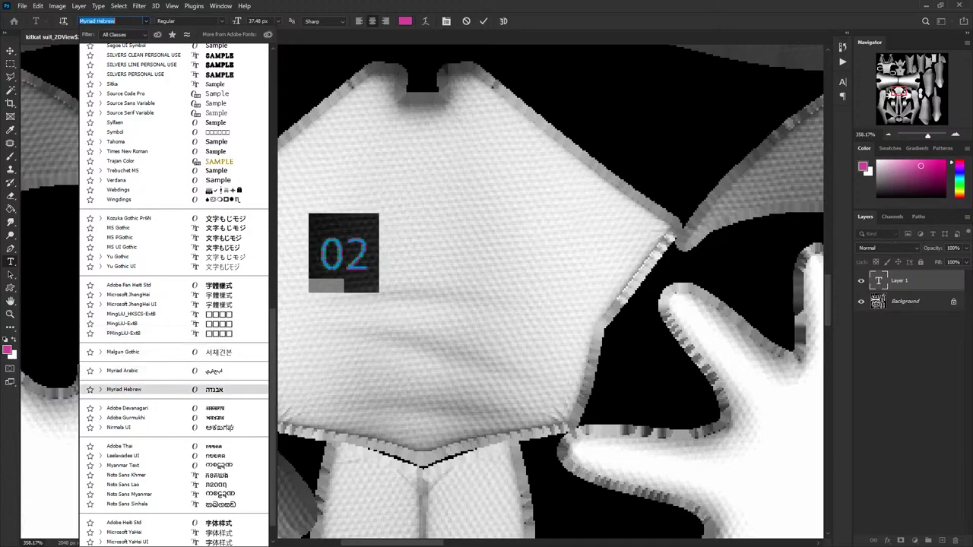
key("Down")
key("Down")
key("Down")
key("Down")
key("Down")
key("Down")
key("Down")
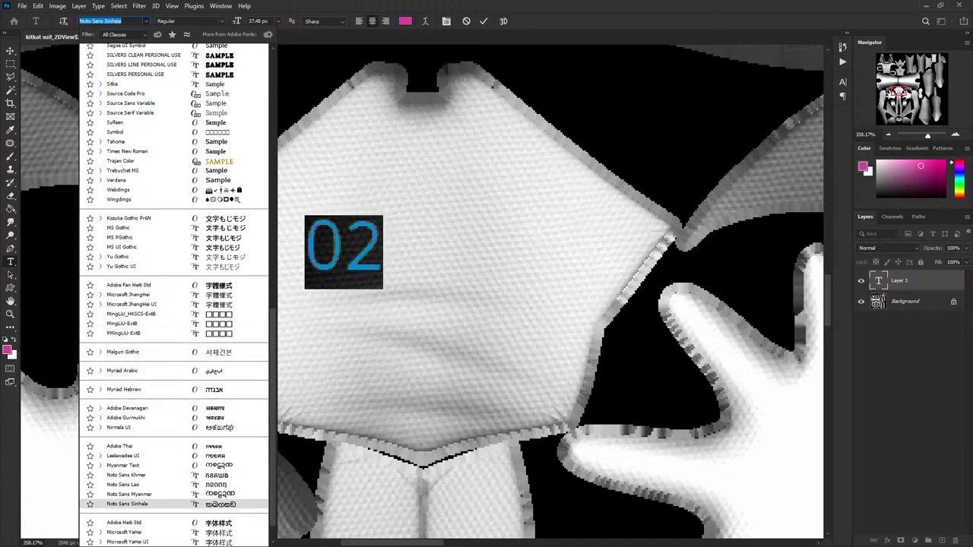
Set the 02 text in the KDA font, then go to the downloaded font files
type("KDA")
key("Return")
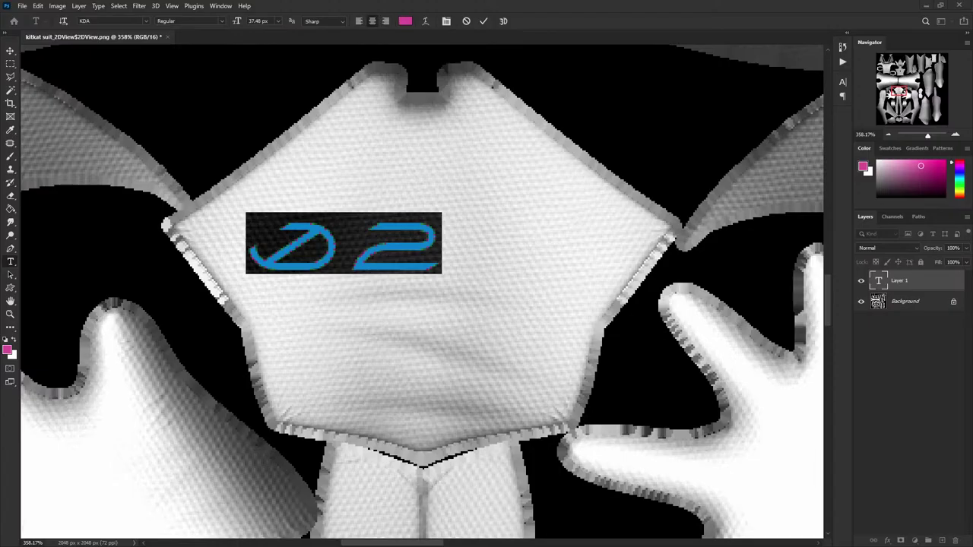
key("alt+Tab")
Install DagestaN.ttf from dagestan.zip, then close the font viewer and File Explorer
right_click(417, 266)
double_click(307, 250)
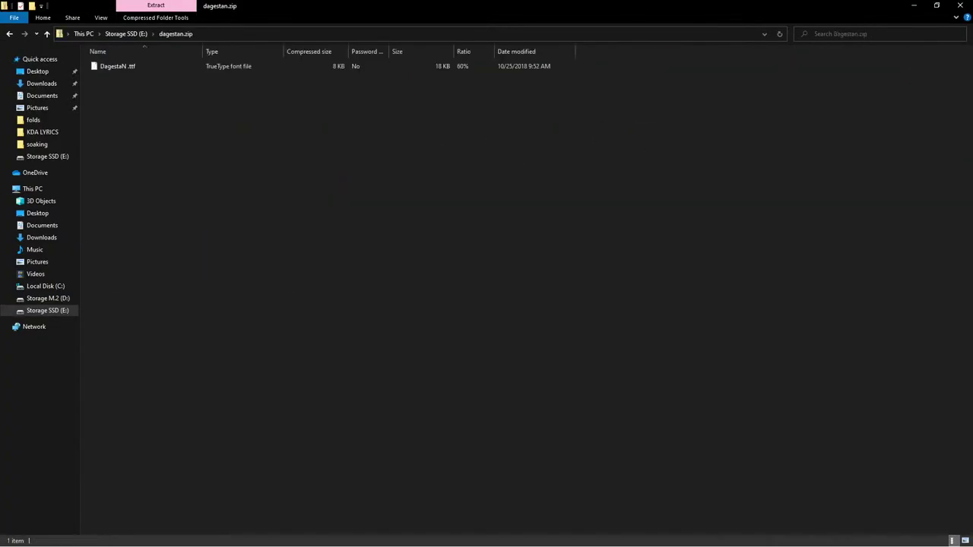
double_click(114, 66)
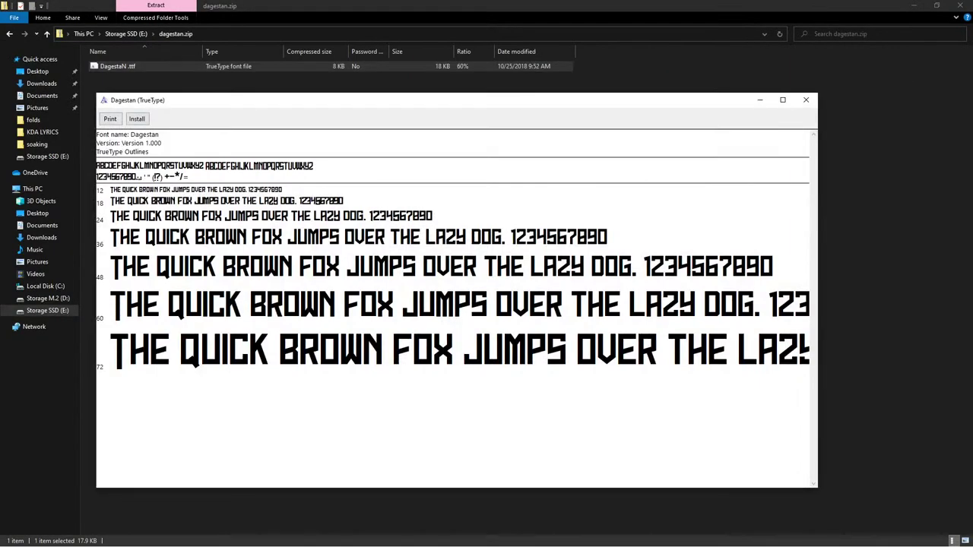
left_click(137, 119)
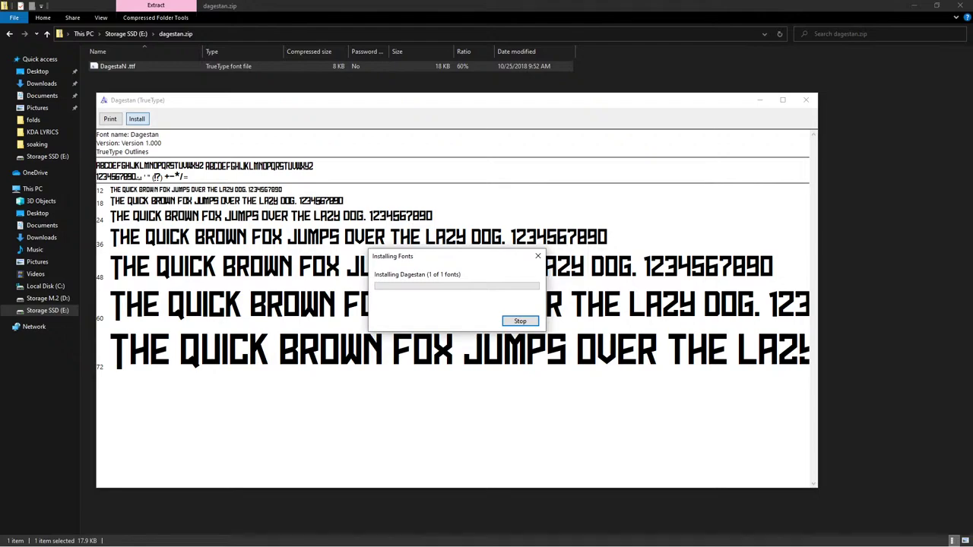
left_click(805, 100)
left_click(960, 5)
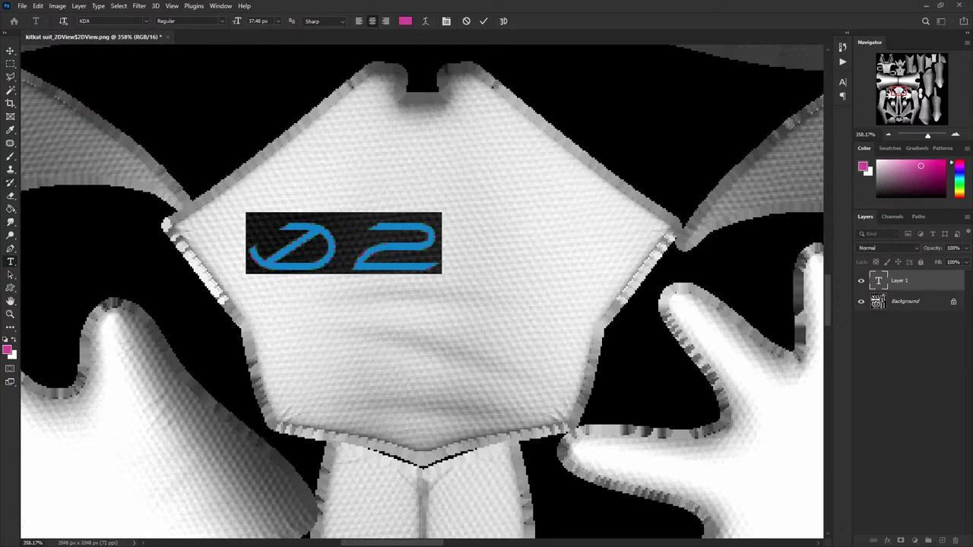
Change the 02 text to the Dagestan font at 72 px and commit it
key("ctrl+Return")
left_click(342, 245)
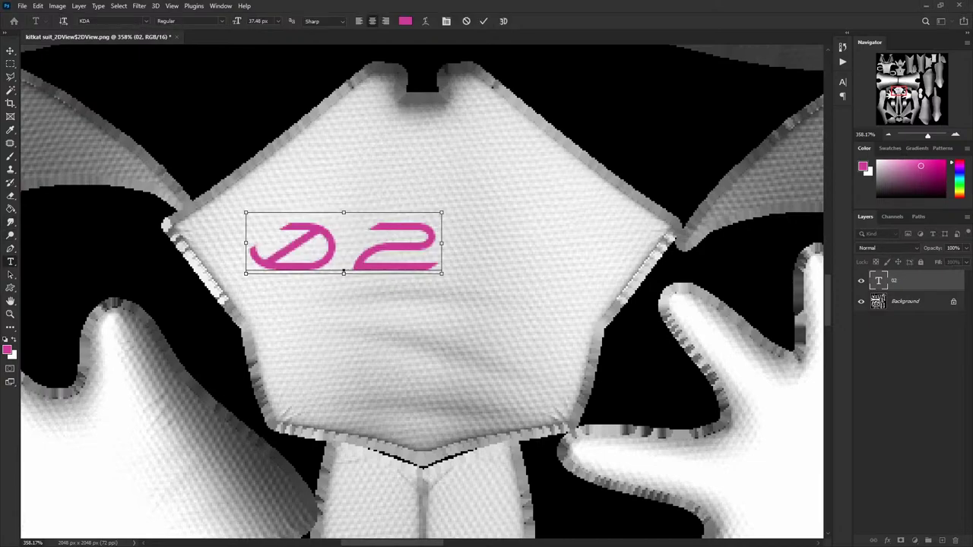
key("ctrl+a")
type("dag")
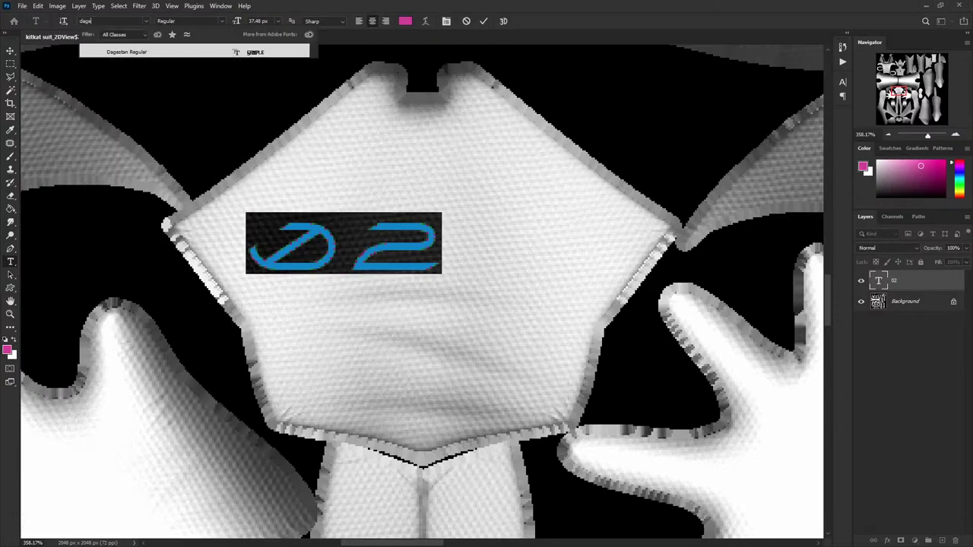
key("Return")
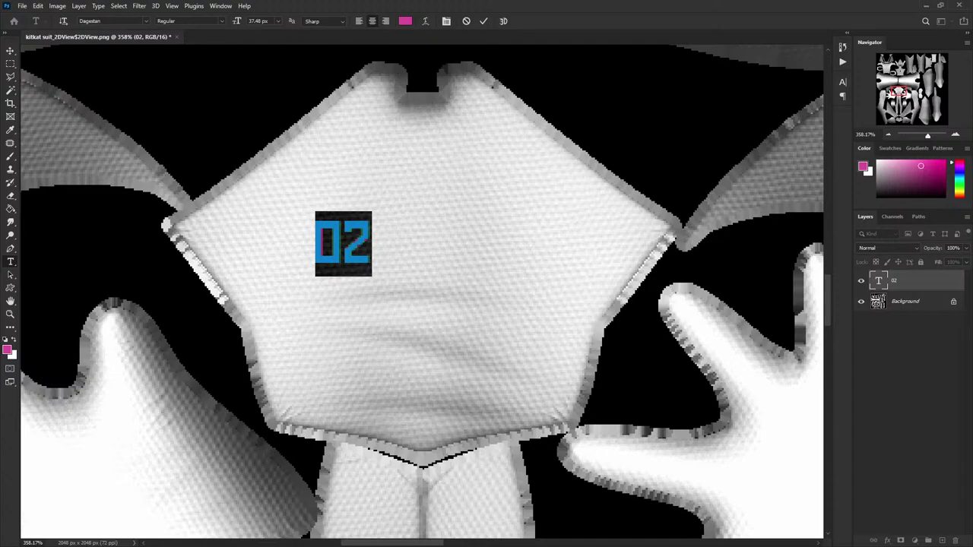
type("72")
key("Return")
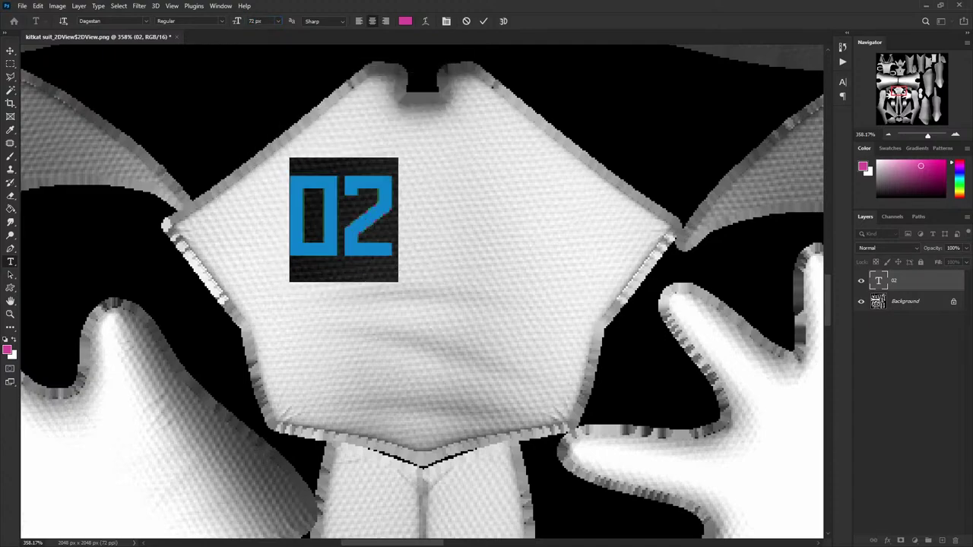
key("ctrl+Return")
Move the 02 text slightly right and down on the chest panel
key("v")
left_click_drag(385, 169, 466, 165)
scroll(448, 191, "up", 5, "alt")
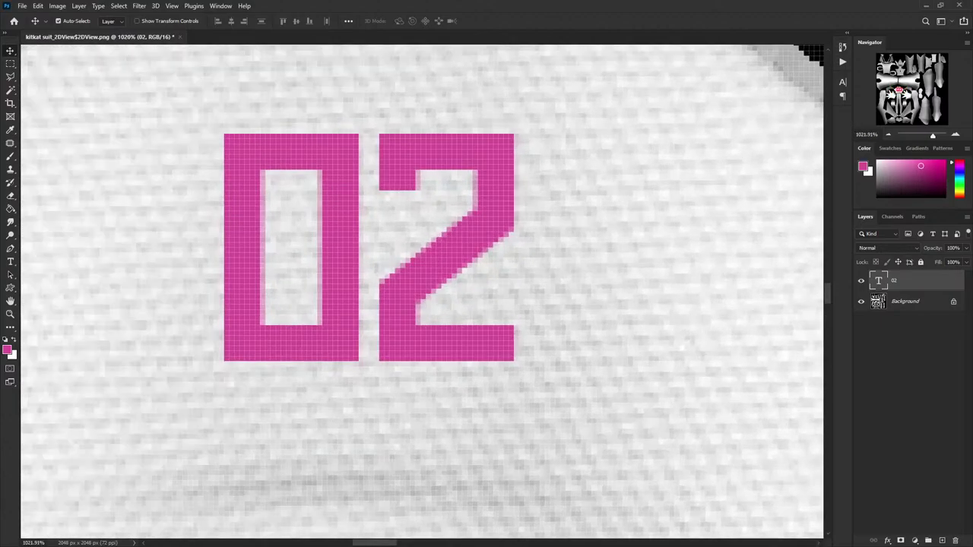
Convert the 02 layer to a smart object and paint over a sliver to cut the 0 diagonally
right_click(910, 281)
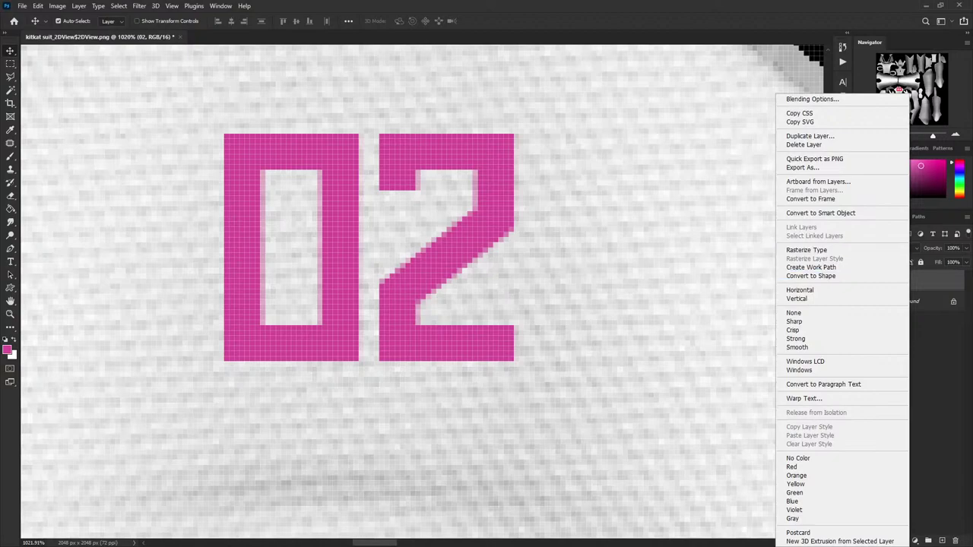
left_click(819, 212)
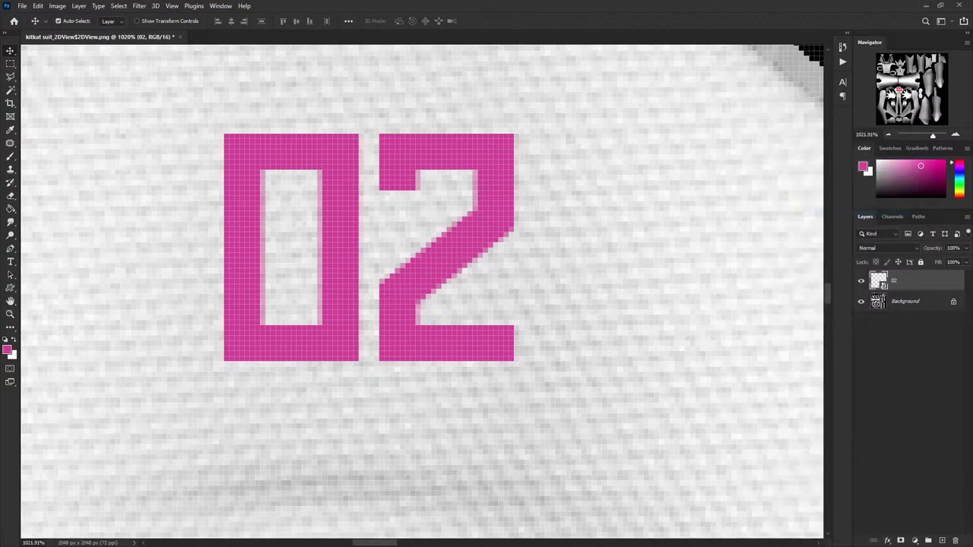
key("l")
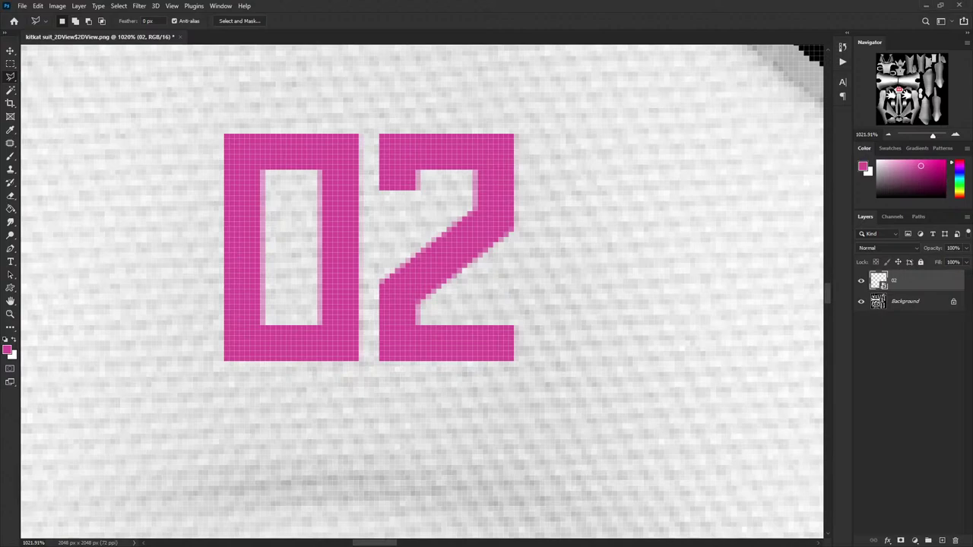
left_click(318, 172)
left_click(367, 247)
double_click(302, 183)
key("b")
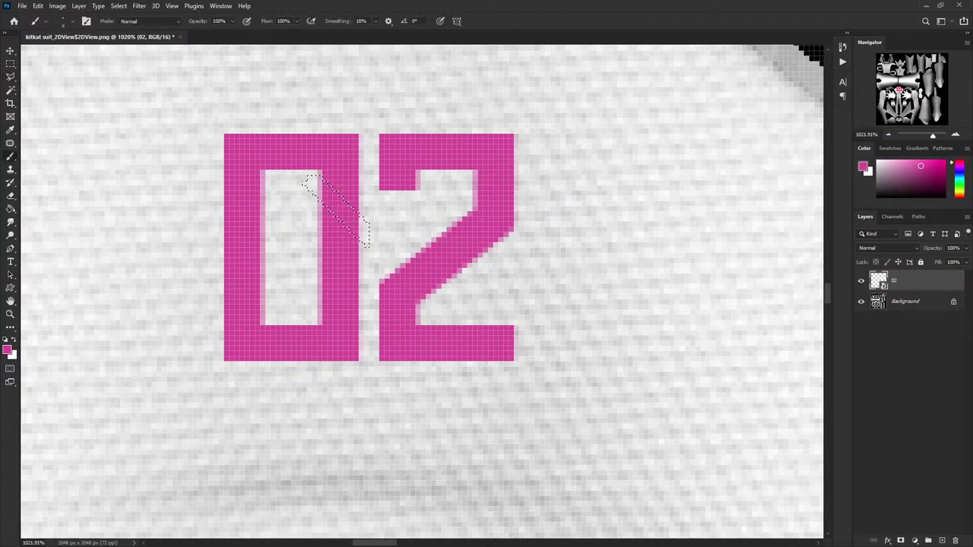
mouse_move(358, 242)
left_mouse_down()
mouse_move(325, 208)
mouse_move(340, 195)
left_mouse_up()
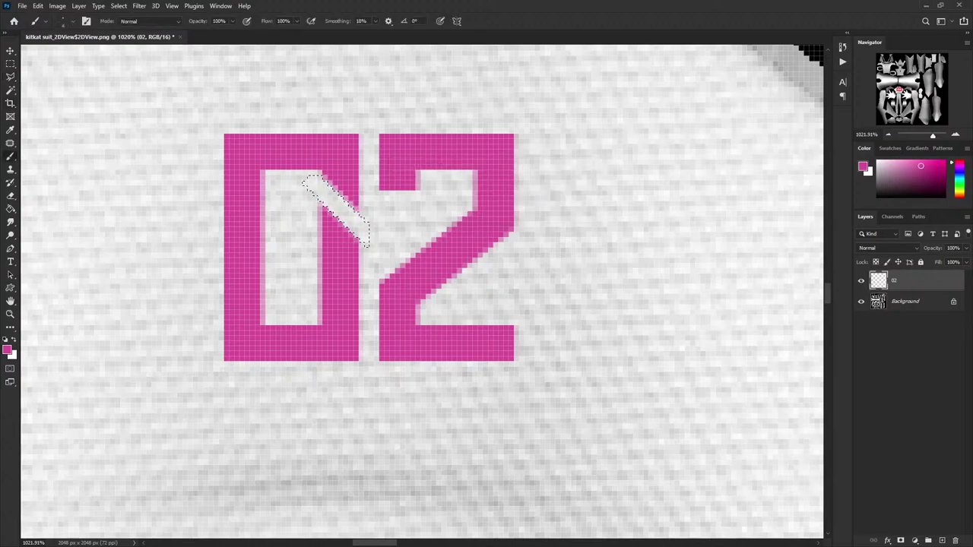
Outline slivers along the 0's lower left side and the 2's diagonal
key("l")
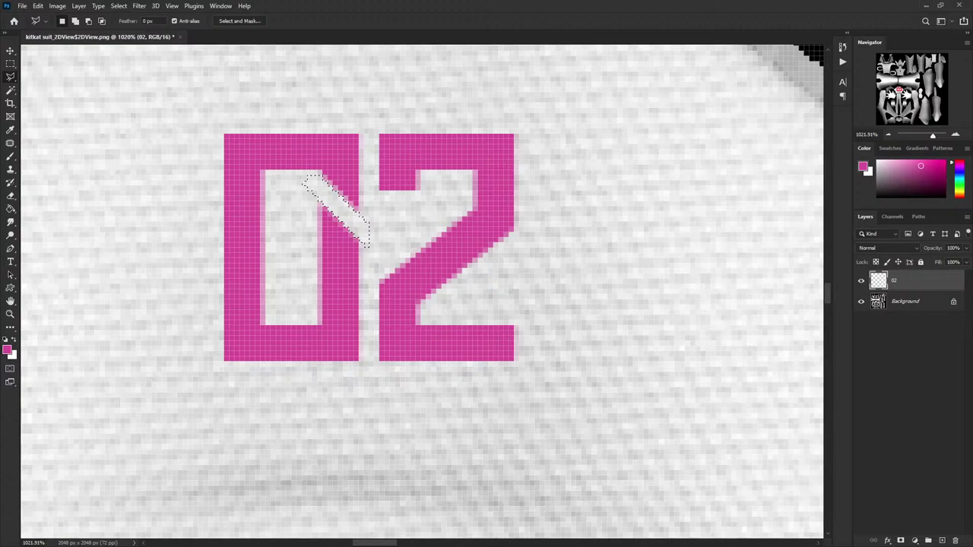
key("m")
left_click_drag(271, 325, 203, 300)
key("ctrl+d")
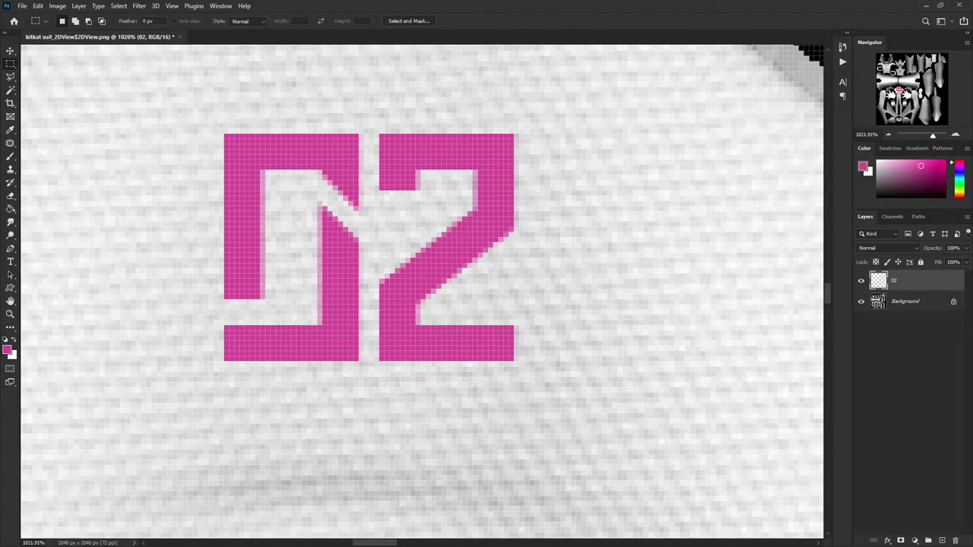
key("l")
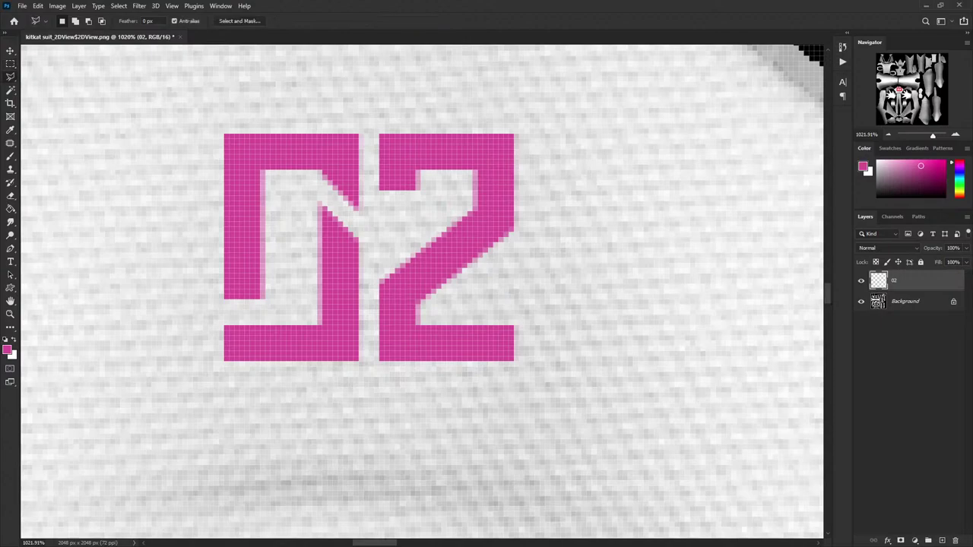
left_click_drag(422, 301, 366, 355)
mouse_move(423, 301)
left_mouse_down()
mouse_move(395, 330)
mouse_move(374, 384)
mouse_move(443, 313)
left_mouse_up()
left_click(373, 352)
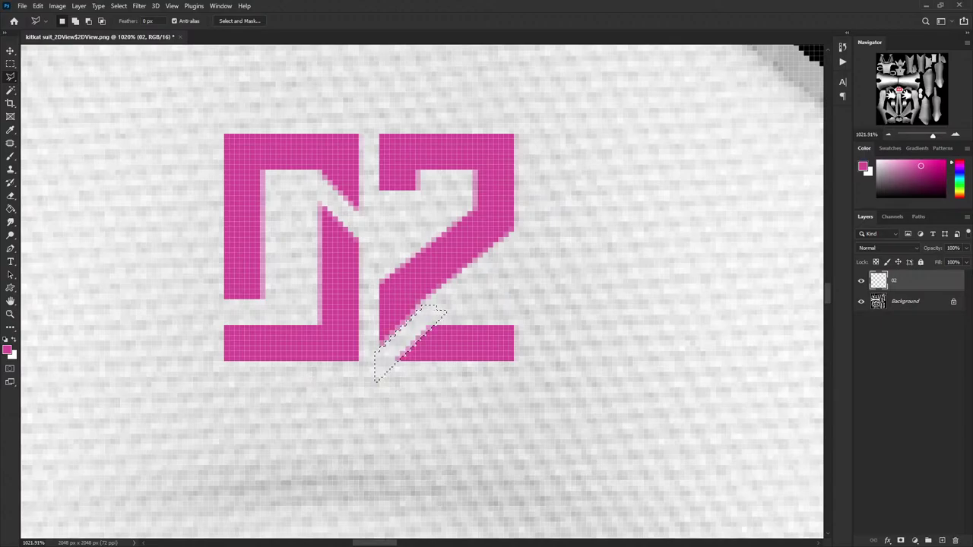
left_click(420, 318, "shift")
scroll(486, 301, "down", 2, "alt")
scroll(403, 196, "up", 2, "alt")
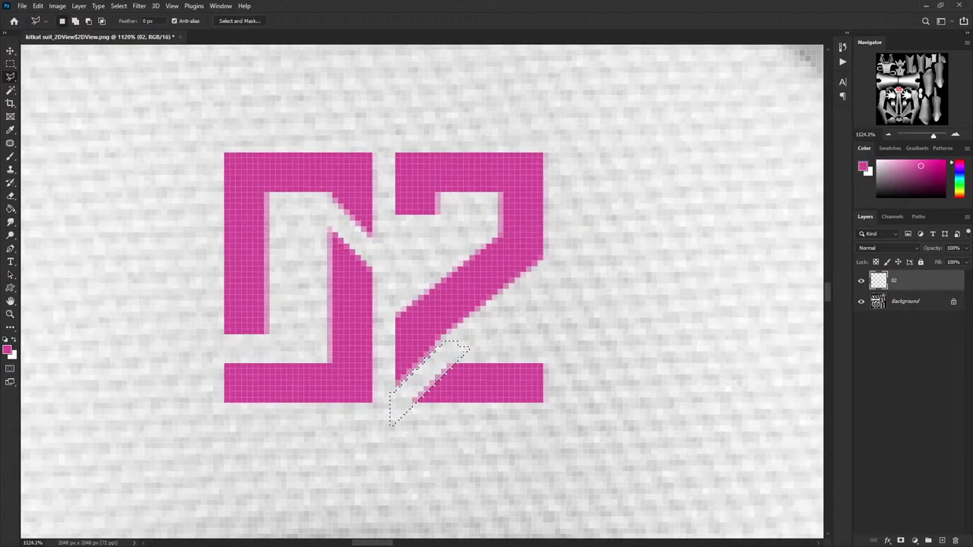
Delete rectangular chunks from the 2 and the 0's top-right corner
key("v")
key("m")
scroll(425, 171, "up", 2, "alt")
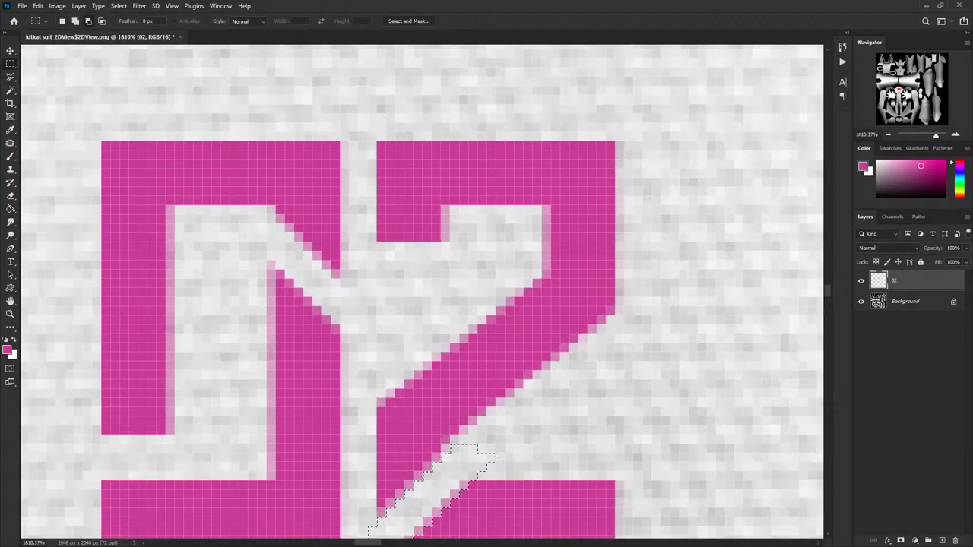
left_click_drag(377, 205, 478, 242)
key("Delete")
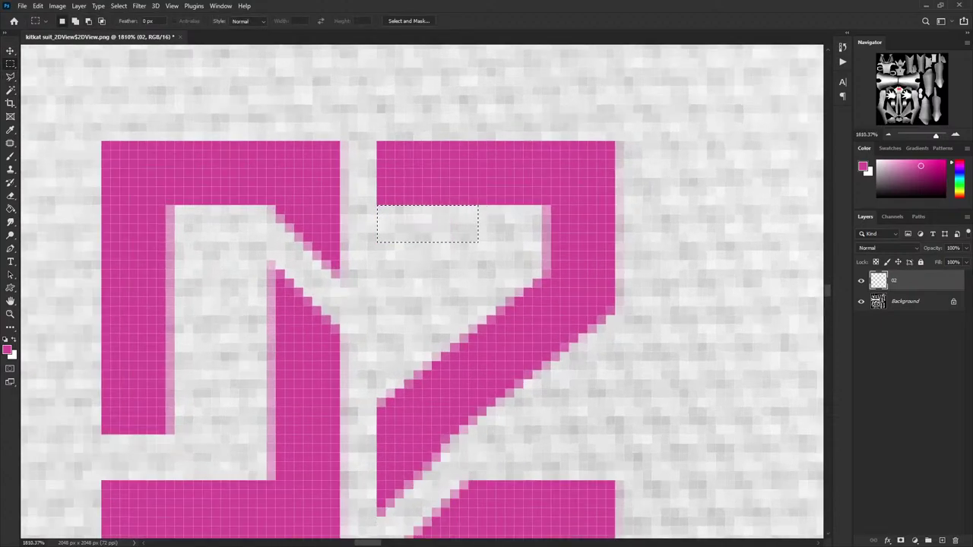
left_click_drag(323, 133, 358, 158)
key("Delete")
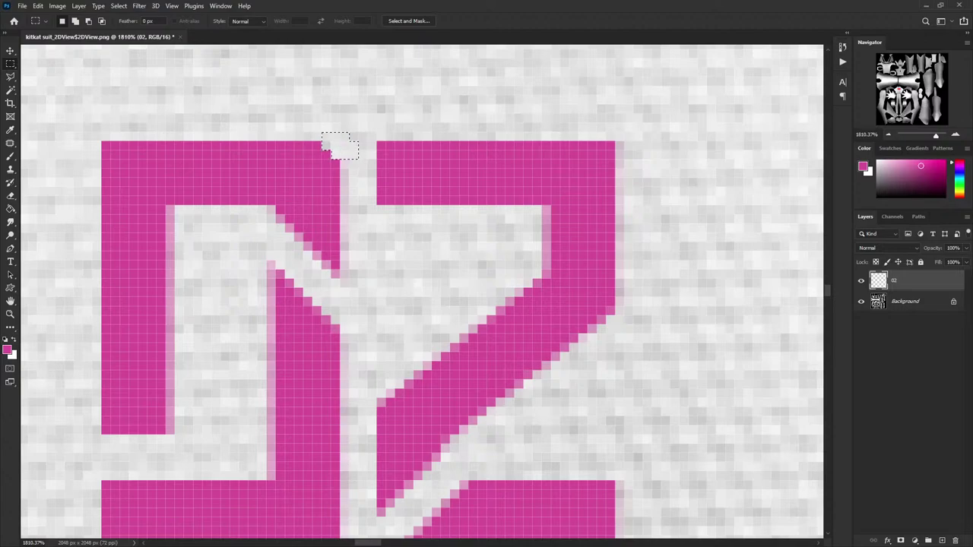
left_click_drag(101, 141, 110, 158)
key("Delete")
key("Delete")
key("ctrl+d")
Erase light-pink edge pixels along the right bar's inner edge and the left shape
left_click_drag(606, 133, 691, 336)
key("ctrl+d")
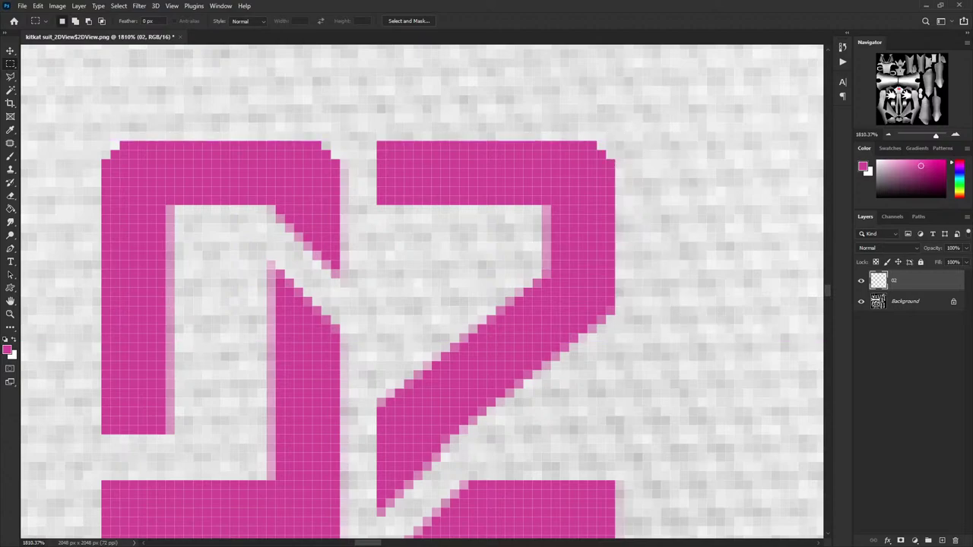
left_click_drag(542, 207, 550, 271)
key("Delete")
key("ctrl+d")
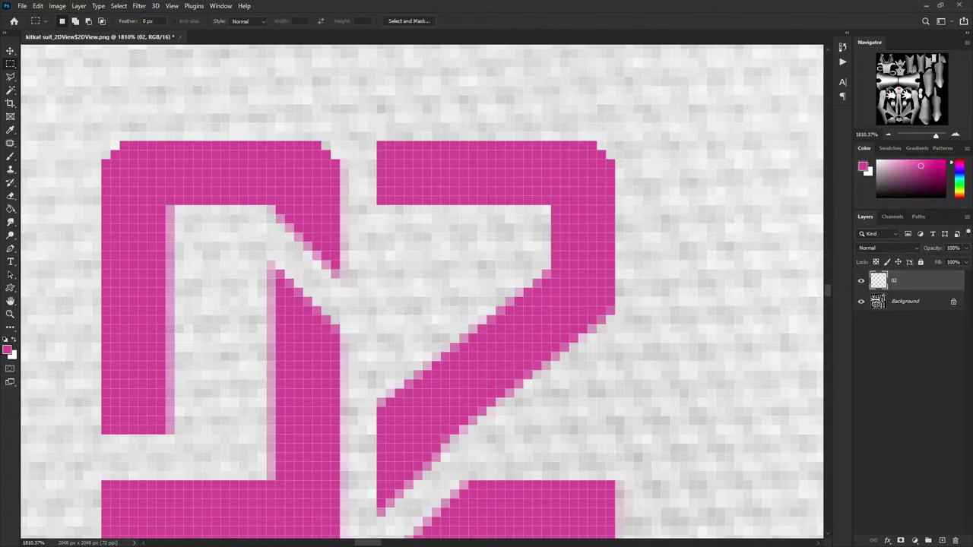
left_click_drag(276, 261, 175, 472)
left_click_drag(165, 480, 165, 481)
key("Delete")
key("ctrl+d")
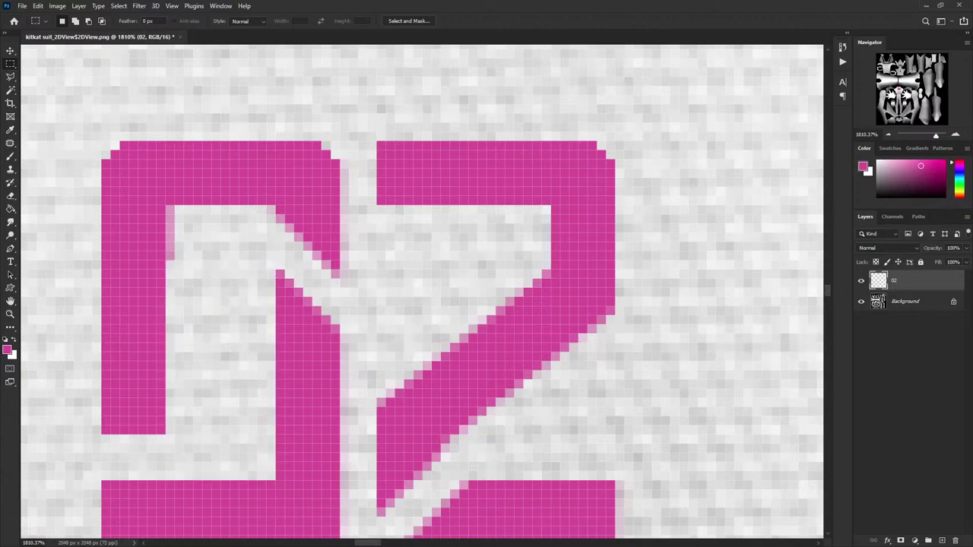
left_click_drag(165, 204, 194, 269)
key("Delete")
key("ctrl+d")
Erase soft edge pixels beside the upper-right and left strokes and the bottom bar's right end
left_click_drag(340, 149, 358, 297)
key("Delete")
key("ctrl+d")
mouse_move(297, 123)
left_mouse_down()
mouse_move(456, 532)
mouse_move(296, 536)
left_mouse_up()
scroll(342, 228, "down", 3)
mouse_move(340, 210)
left_mouse_down()
mouse_move(358, 456)
mouse_move(380, 462)
left_mouse_up()
key("Delete")
key("ctrl+d")
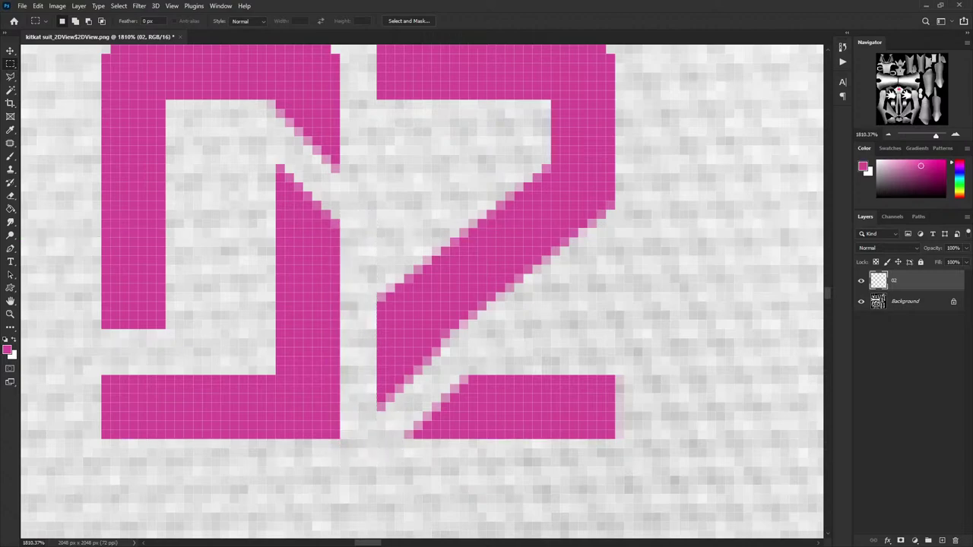
mouse_move(613, 371)
left_mouse_down()
mouse_move(643, 425)
mouse_move(638, 444)
left_mouse_up()
key("Delete")
key("ctrl+d")
mouse_move(616, 172)
left_mouse_down()
mouse_move(621, 358)
mouse_move(689, 421)
left_mouse_up()
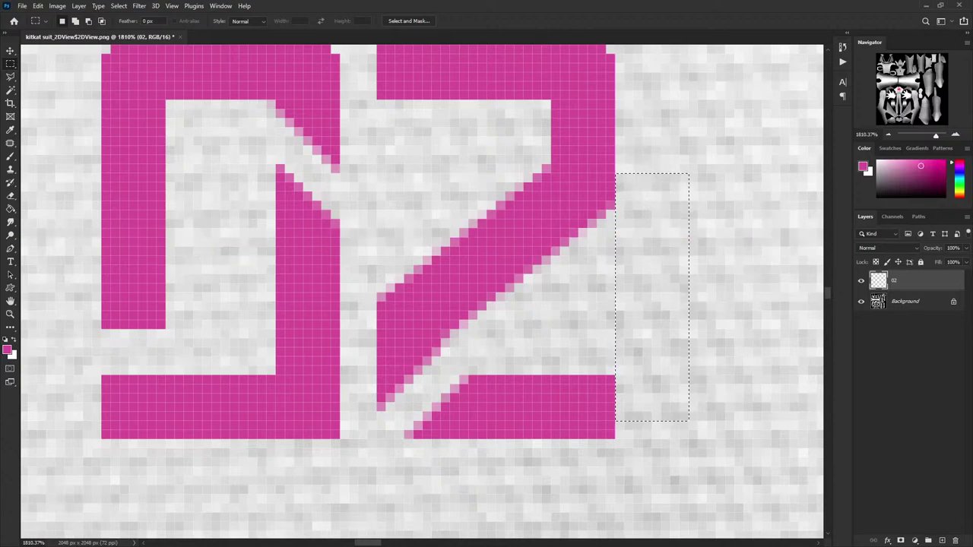
scroll(689, 420, "up", 1)
Cut the bottom bar, left stem and 2's top bar corners into crisp pixel steps
left_click_drag(92, 446, 120, 463)
key("Delete")
key("ctrl+d")
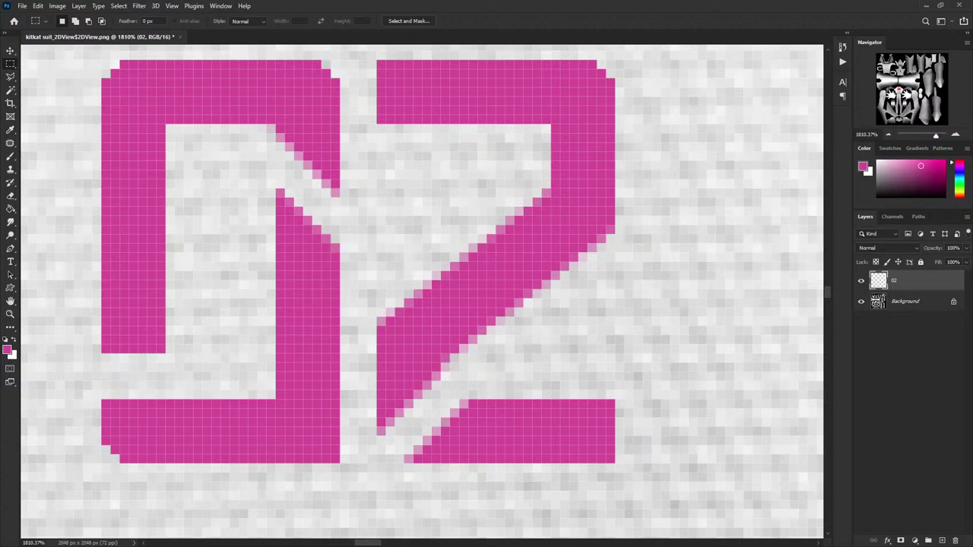
left_click_drag(321, 454, 340, 472)
key("Delete")
key("ctrl+d")
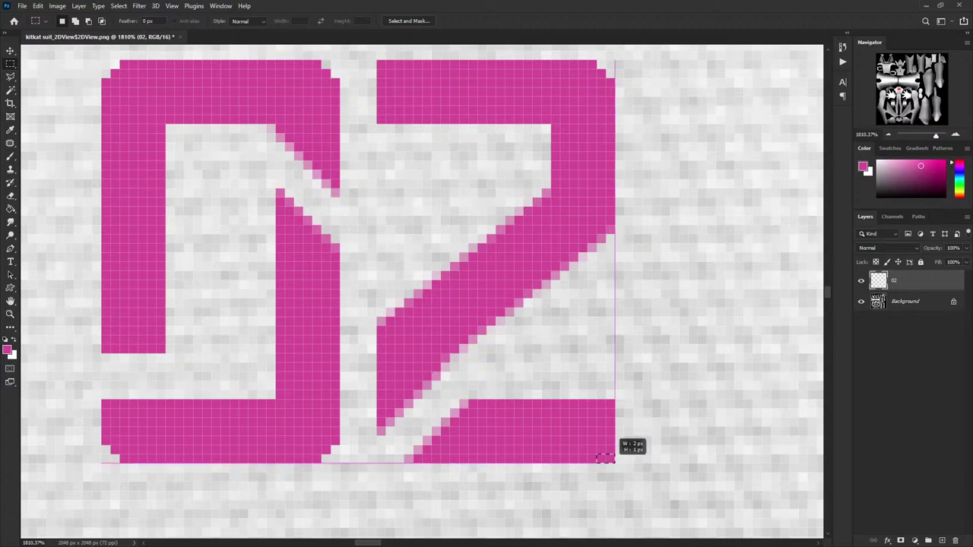
left_click_drag(597, 454, 614, 464)
key("Delete")
key("ctrl+d")
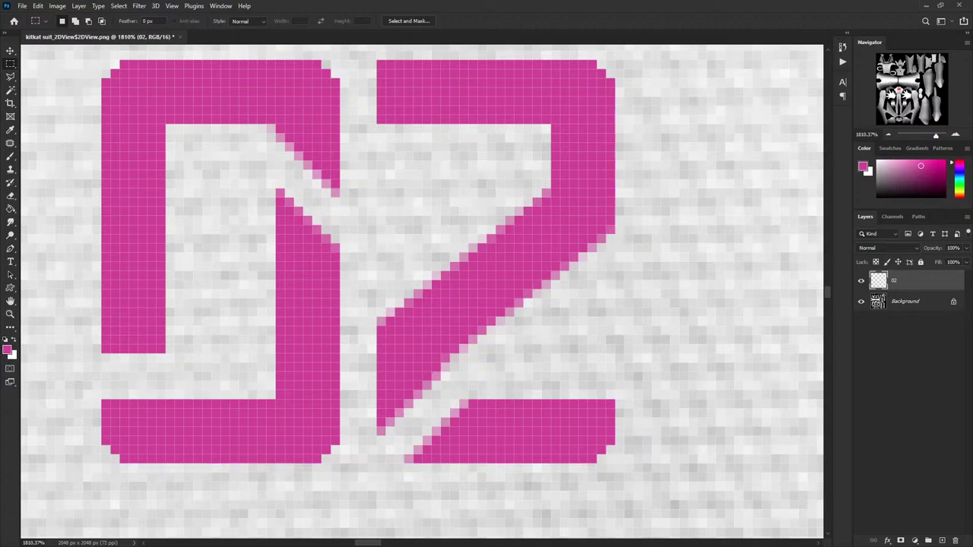
left_click_drag(368, 59, 385, 69)
key("Delete")
key("ctrl+d")
left_click_drag(368, 114, 386, 123)
key("Delete")
key("ctrl+d")
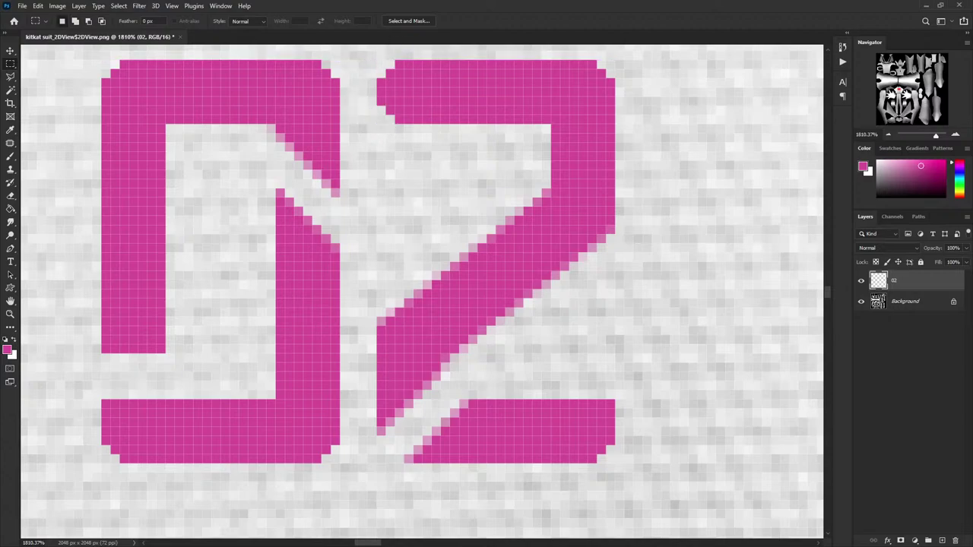
Select another area below the 2's top bar and bring up the colour-based selection tools
scroll(422, 291, "up", 2)
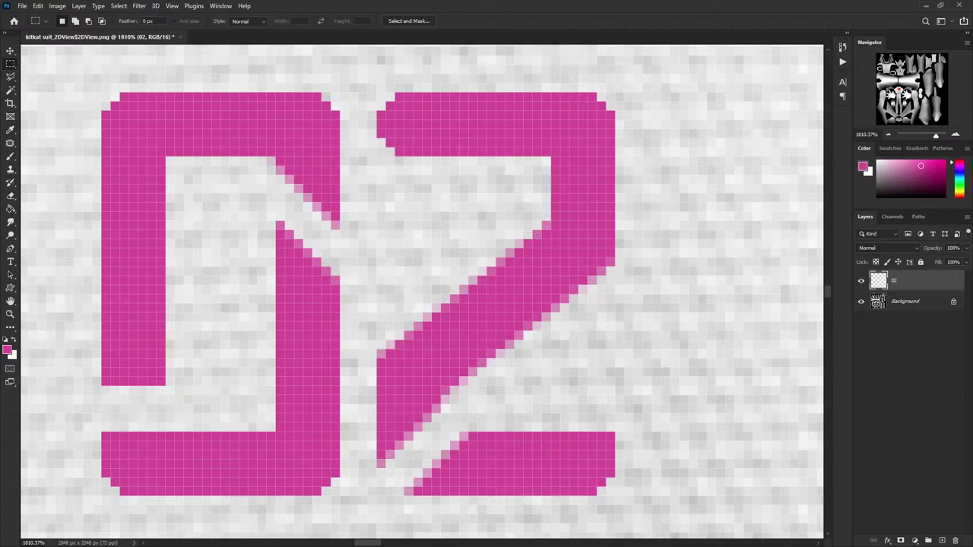
left_click_drag(368, 146, 395, 163)
scroll(387, 156, "down", 1)
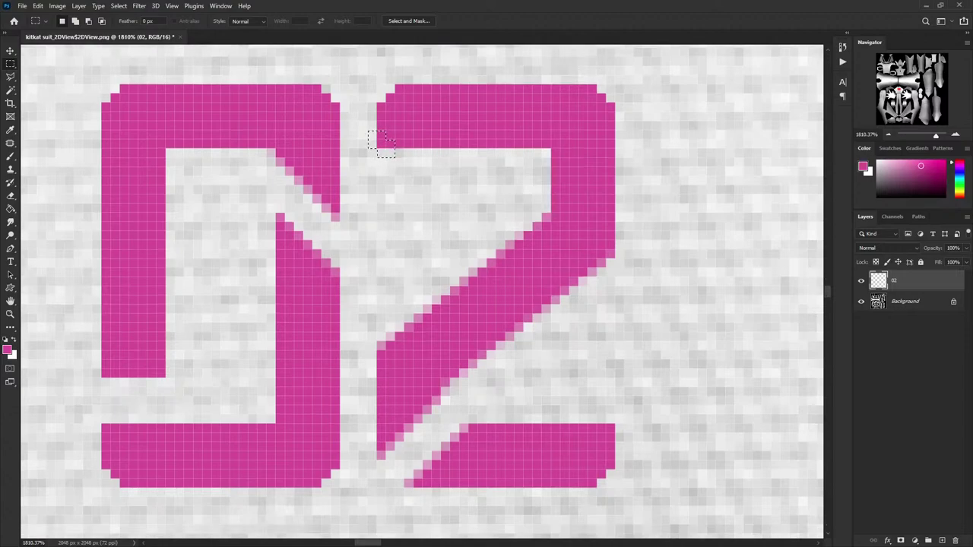
scroll(387, 155, "down", 1)
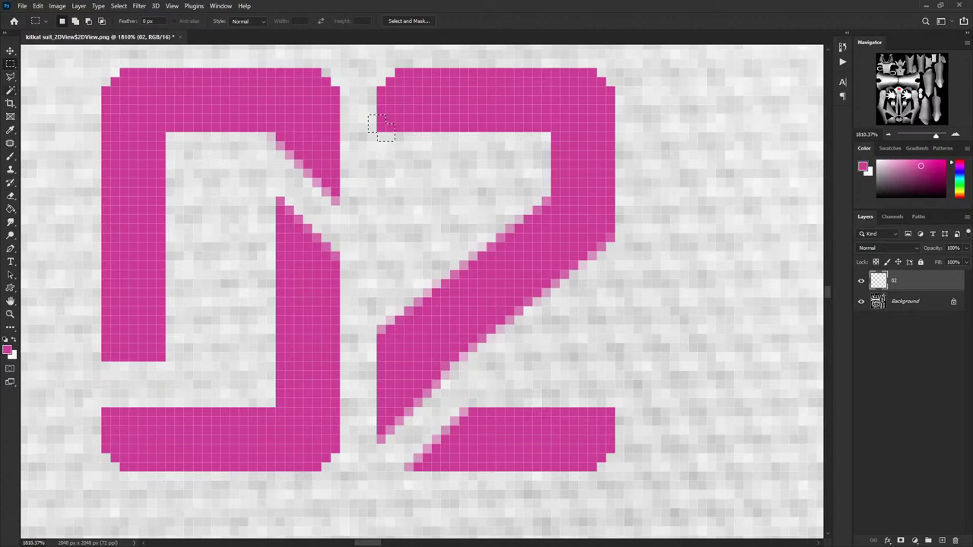
key("w")
right_click(11, 89)
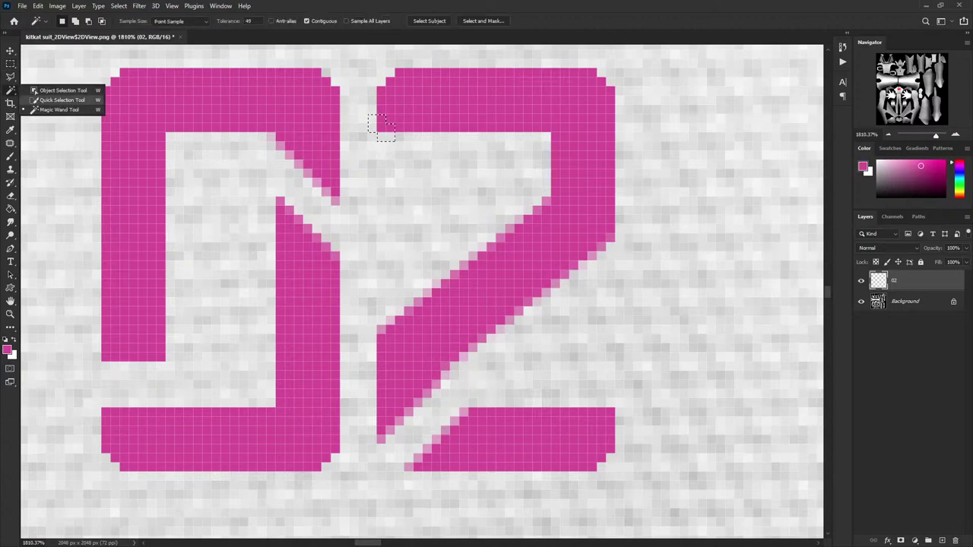
Switch to the Pencil tool and adjust its size for single-pixel painting
right_click(11, 156)
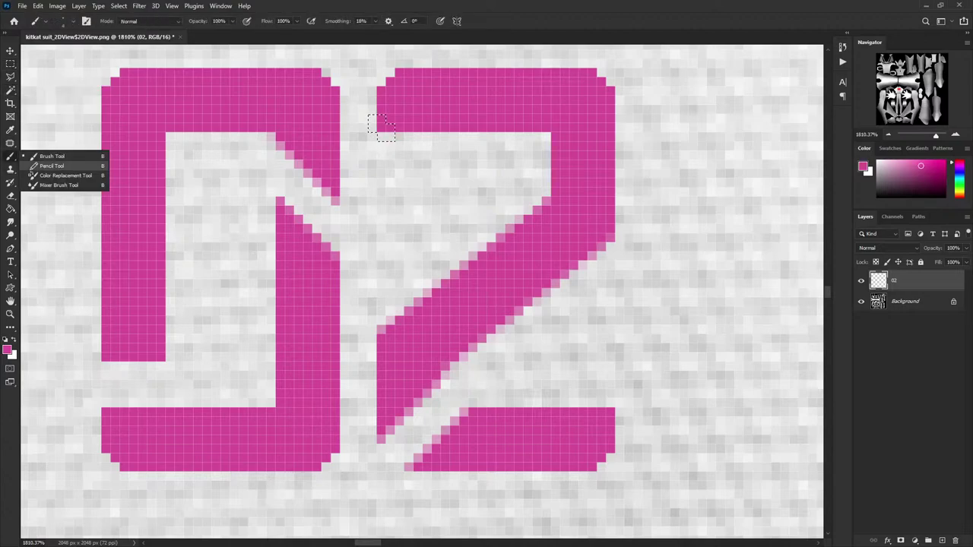
left_click(57, 164)
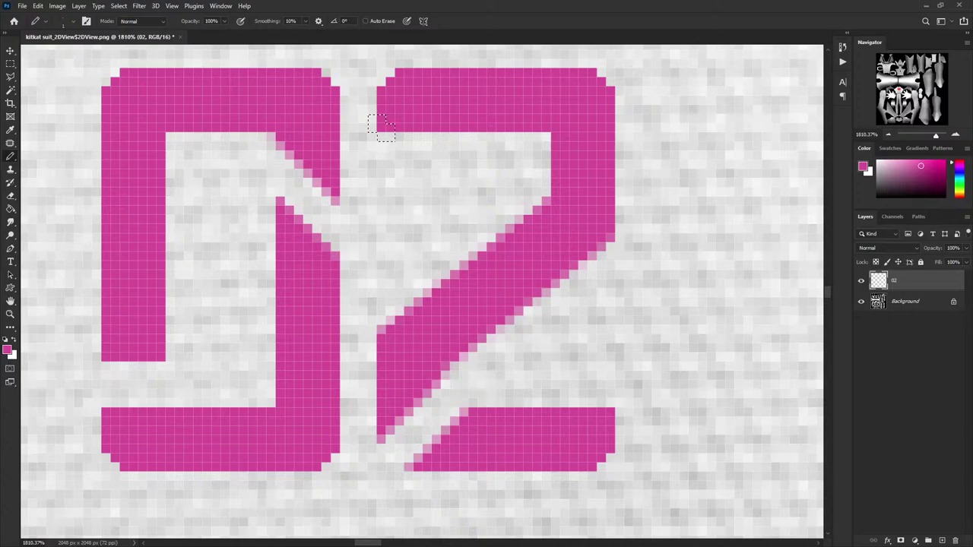
right_click_drag(244, 343, 251, 344, "alt")
right_click_drag(218, 303, 222, 302, "alt")
scroll(282, 365, "down", 10, "alt")
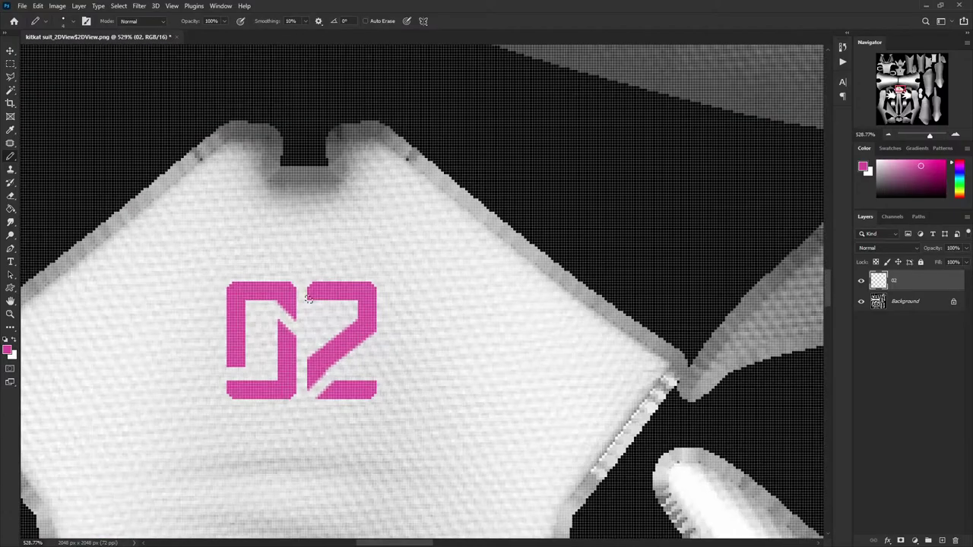
scroll(283, 369, "down", 3, "alt")
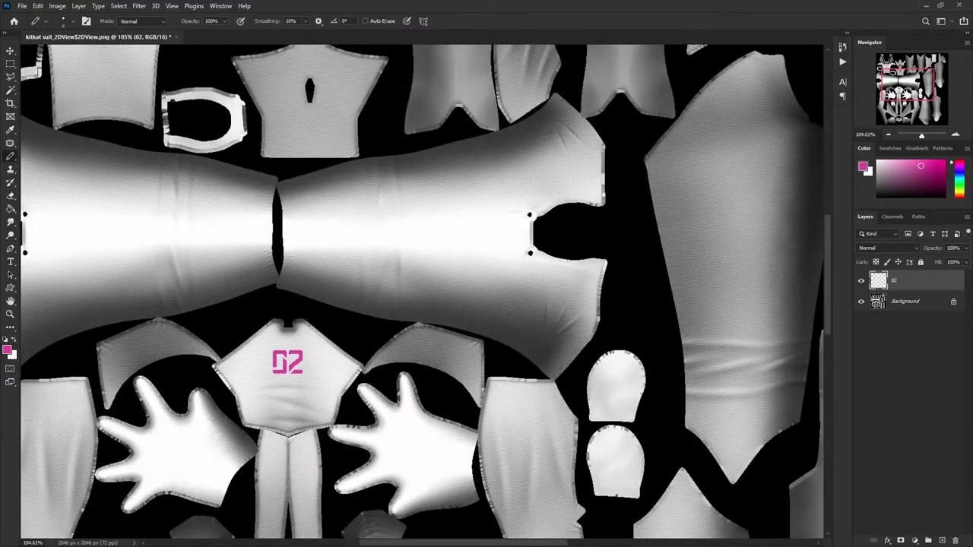
scroll(289, 313, "down", 1)
scroll(399, 209, "up", 10, "alt")
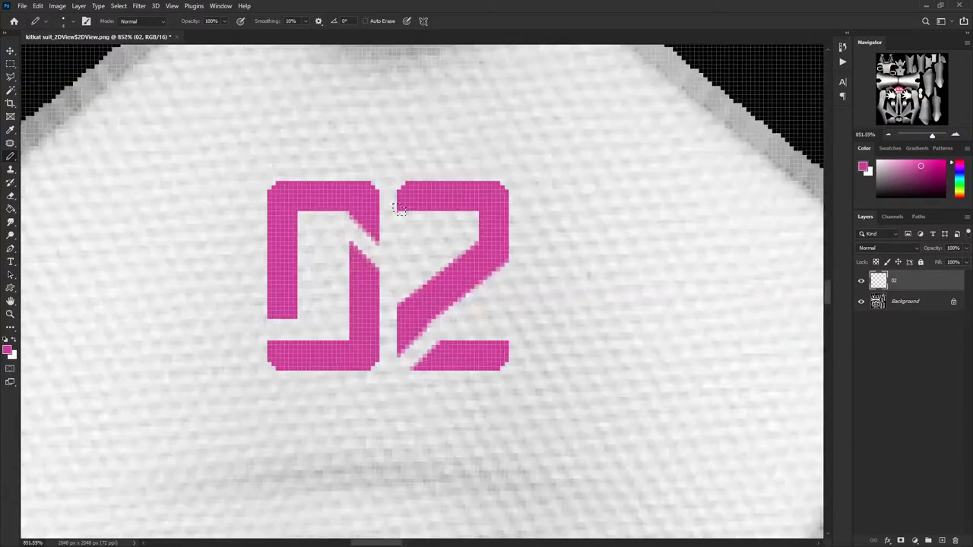
key("m")
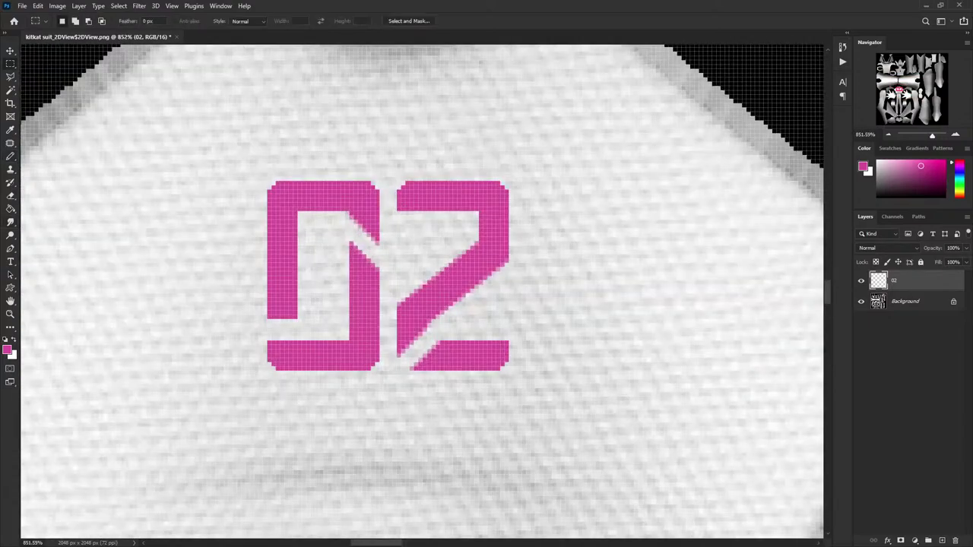
key("b")
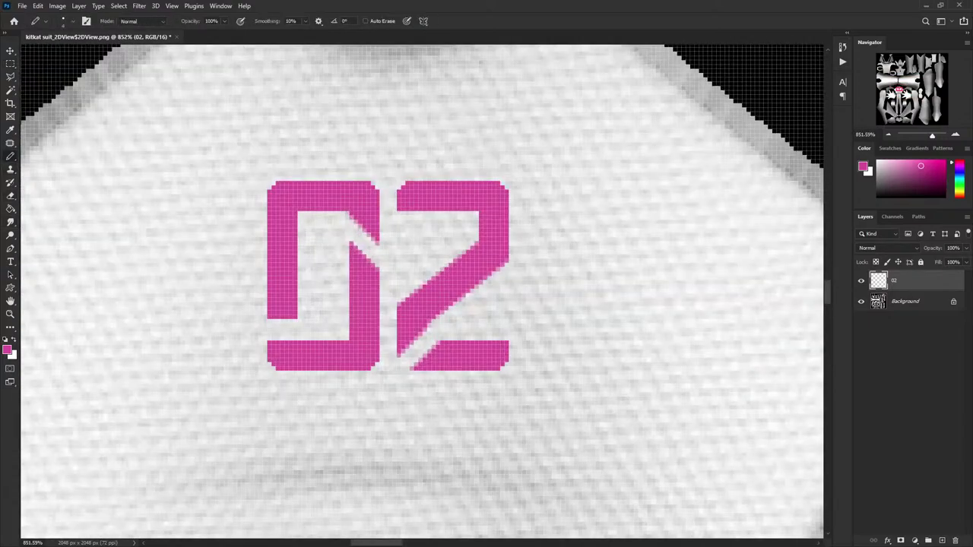
scroll(335, 349, "up", 1)
scroll(335, 349, "up", 4, "alt")
scroll(337, 381, "up", 2, "alt")
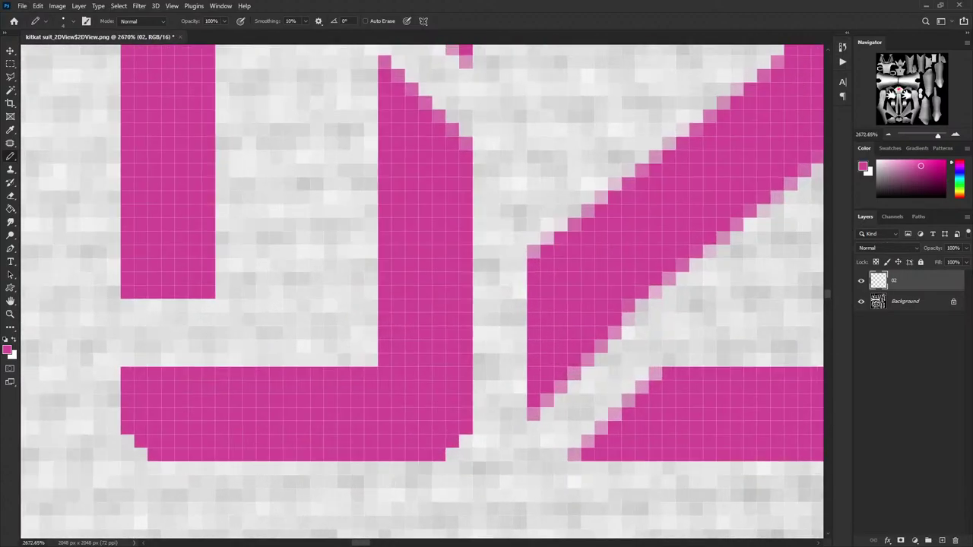
right_click_drag(363, 345, 373, 349, "alt")
Paint stepped pink pixels into the 0's inner corners, including the top-left one
left_click(357, 360)
left_click(371, 360)
left_click(371, 348)
scroll(372, 351, "up", 1, "alt")
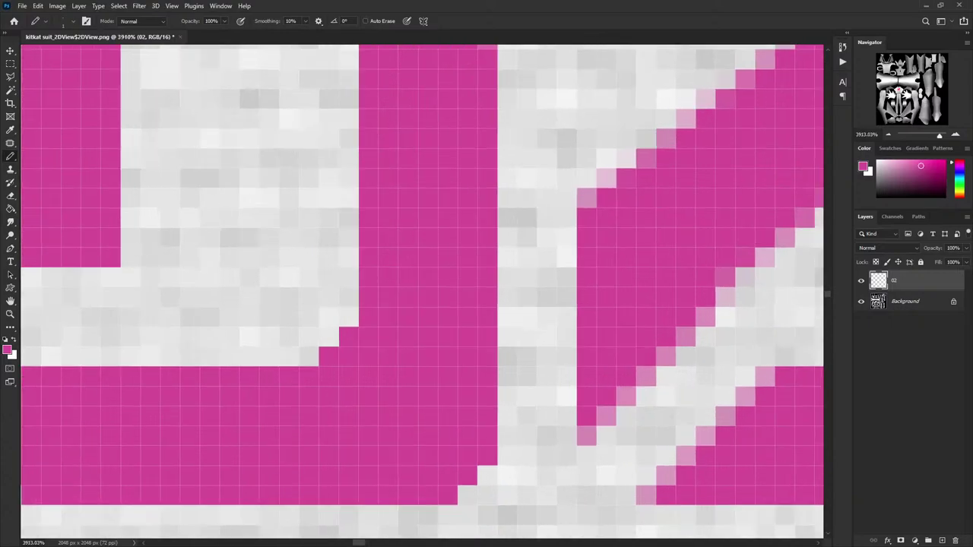
scroll(372, 351, "down", 4, "alt")
scroll(281, 83, "down", 2, "alt")
scroll(281, 83, "up", 5, "alt")
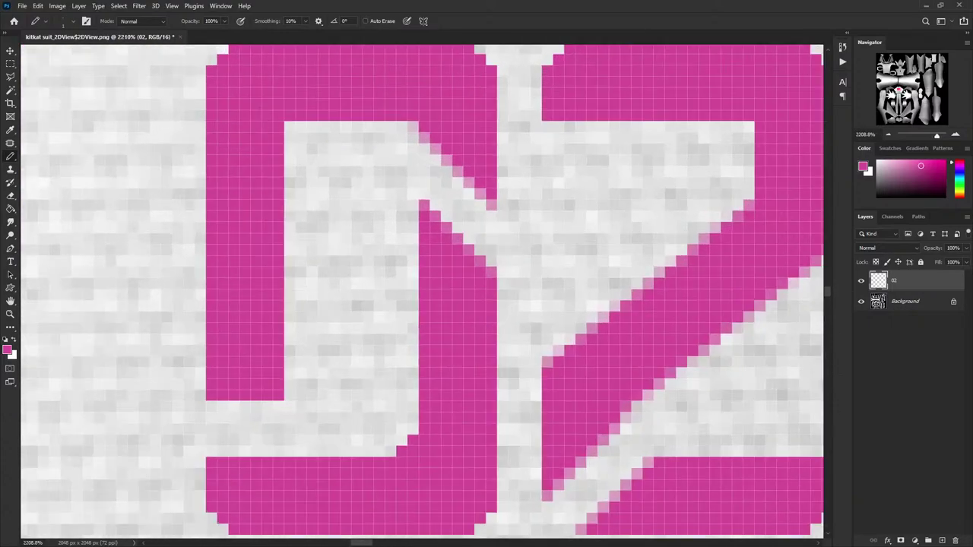
left_click(291, 137)
left_click(307, 138)
left_click(292, 153)
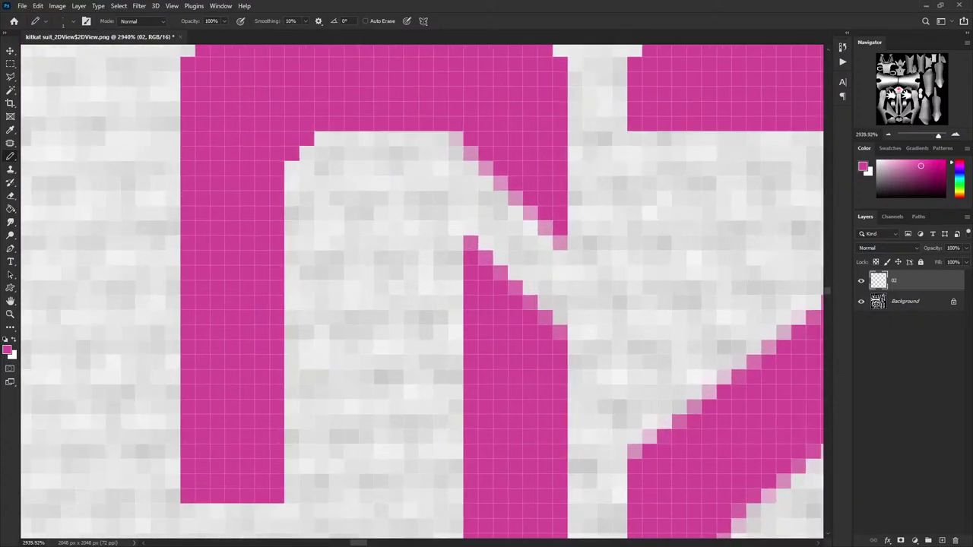
Zoom out to review the finished 02 logo on the chest texture
scroll(466, 322, "down", 3, "alt")
scroll(496, 326, "down", 5, "alt")
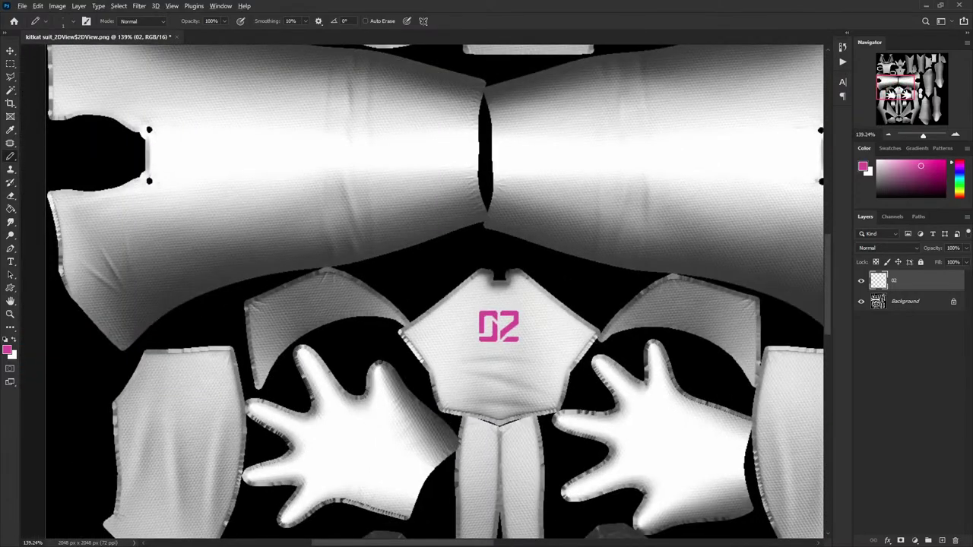
scroll(556, 370, "up", 1, "alt")
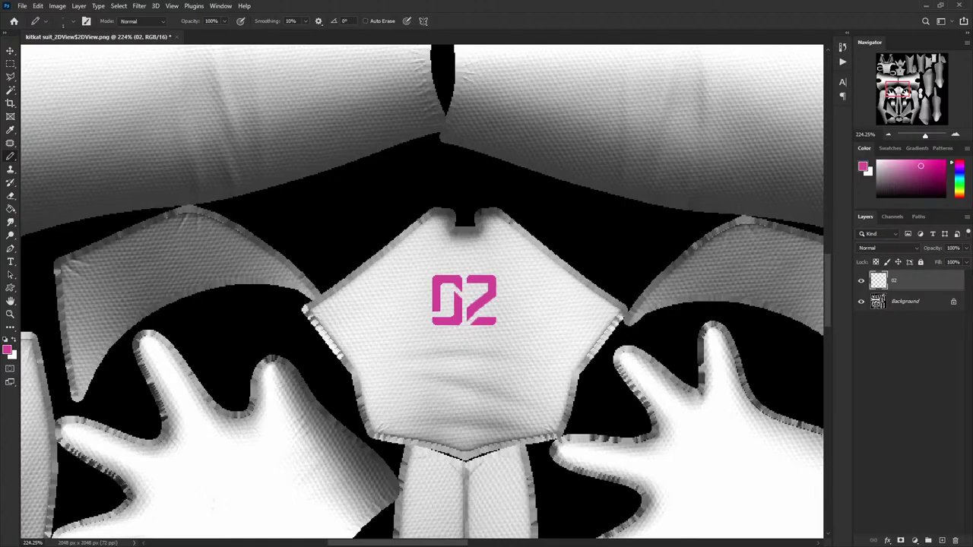
scroll(546, 368, "down", 1, "alt")
scroll(525, 354, "up", 5, "alt")
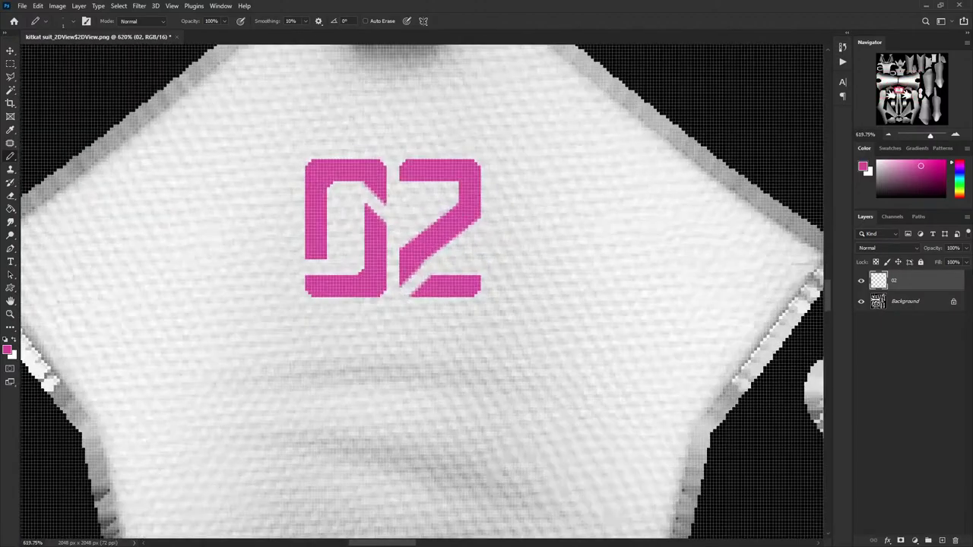
scroll(402, 171, "up", 4, "alt")
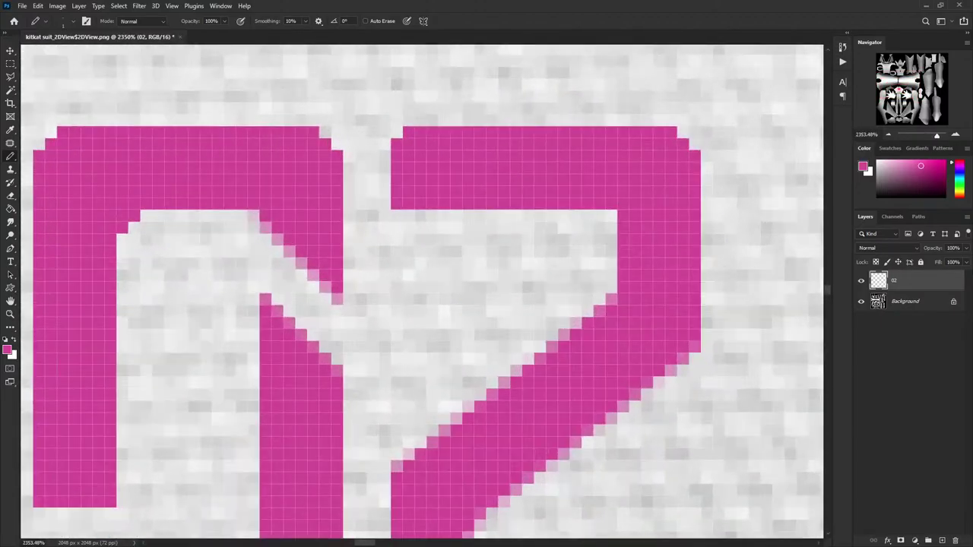
scroll(422, 292, "down", 3)
scroll(578, 486, "up", 1, "alt")
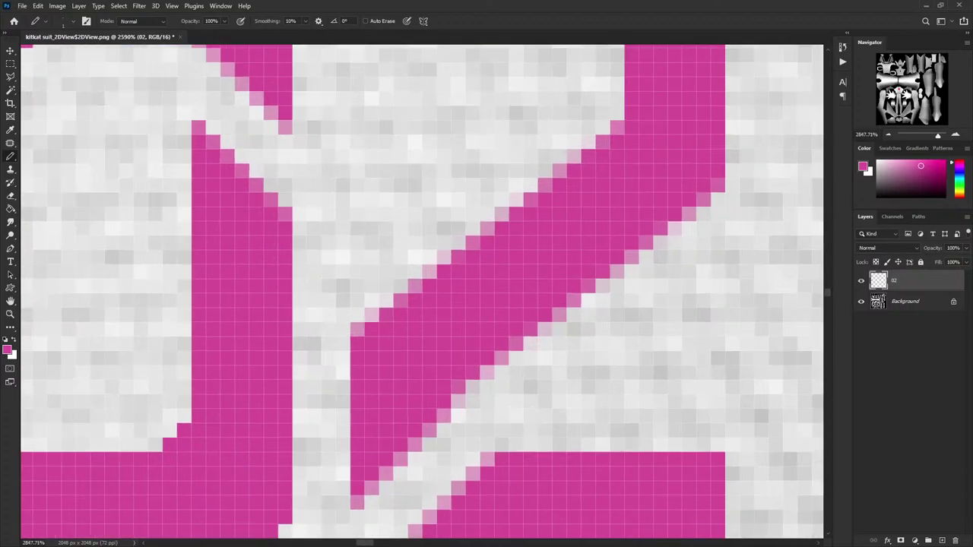
scroll(558, 413, "down", 5, "alt")
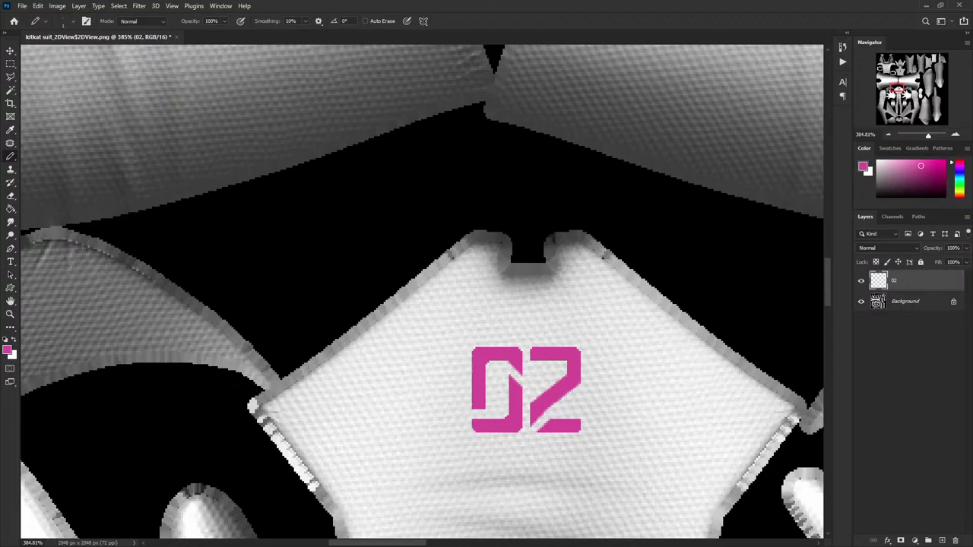
scroll(591, 418, "up", 1, "alt")
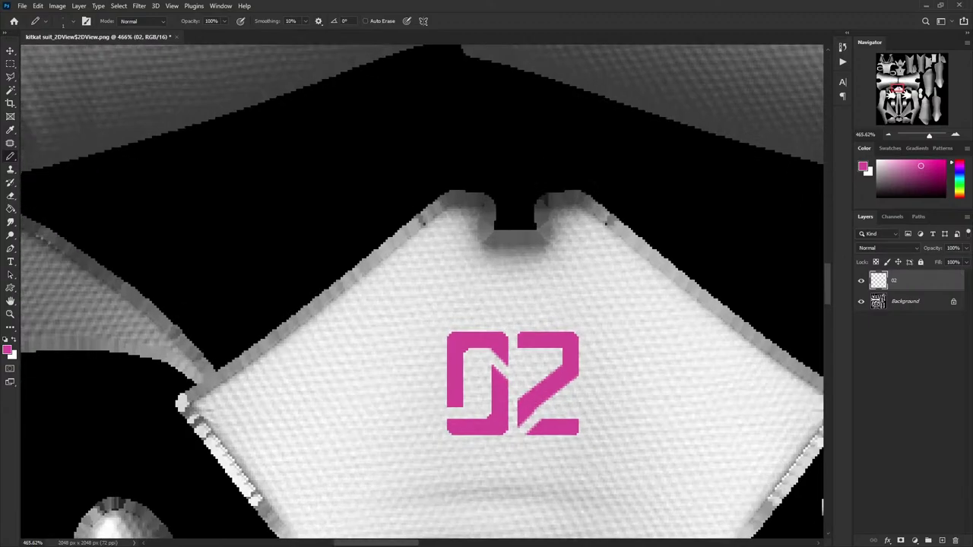
scroll(598, 327, "down", 3, "alt")
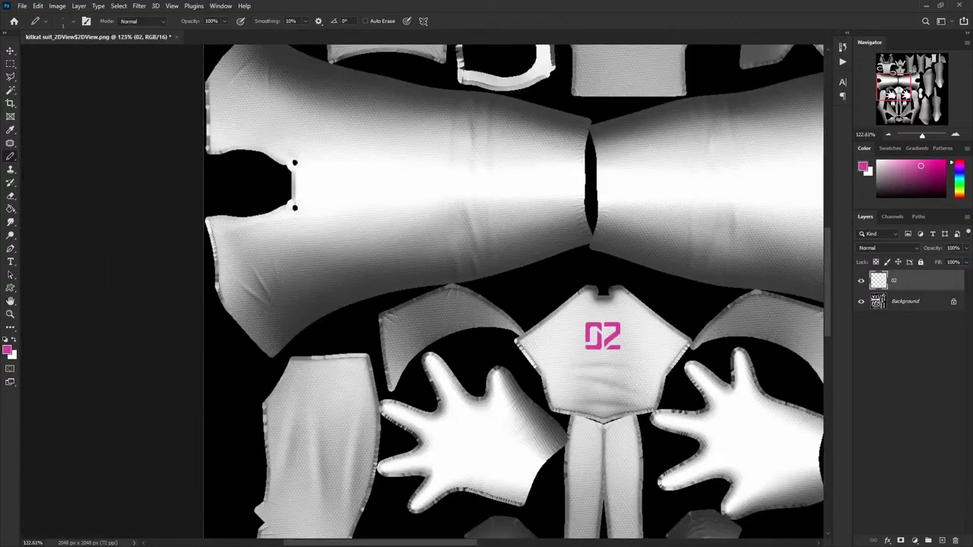
Snip the reference suit photo and paste it onto the canvas, moved up and left
key("super+shift+s")
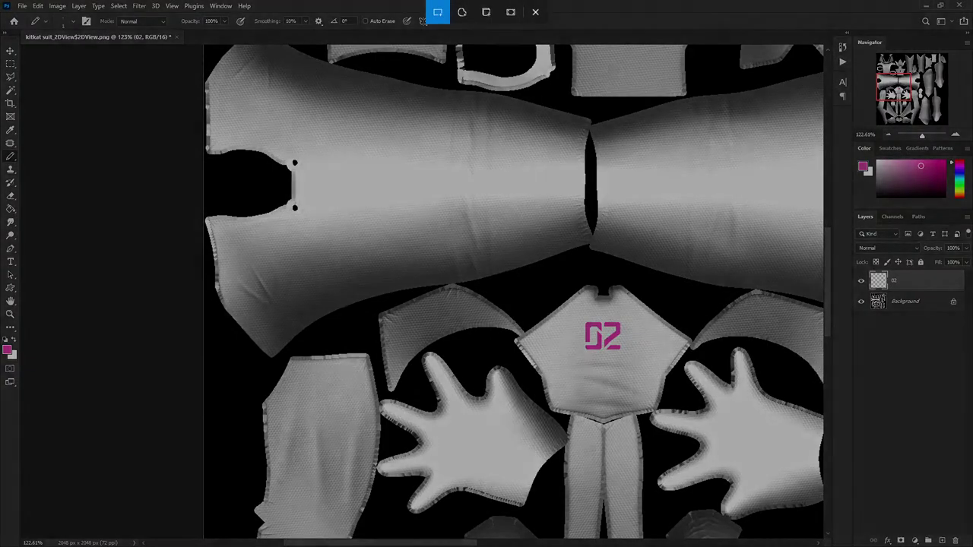
key("Escape")
key("ctrl+v")
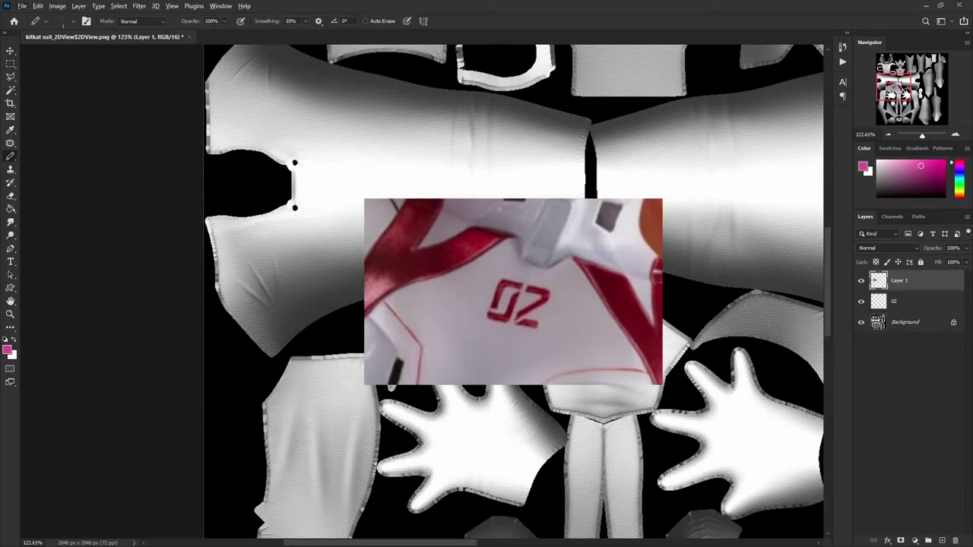
left_click_drag(538, 227, 446, 147, "ctrl")
Give the 02 layer a #650817 dark red Color Overlay at 86% opacity
key("alt+bracketleft")
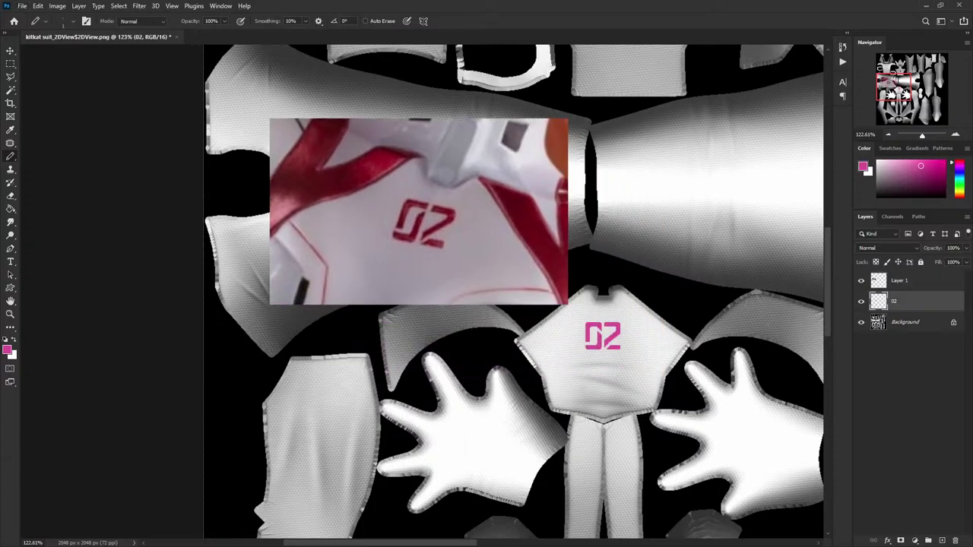
double_click(927, 301)
left_click(571, 364)
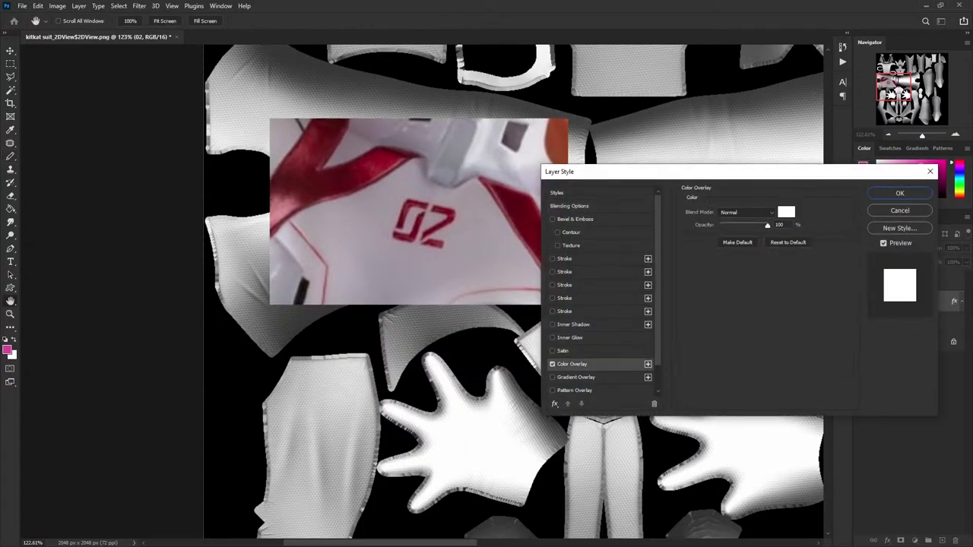
left_click(786, 212)
type("650817")
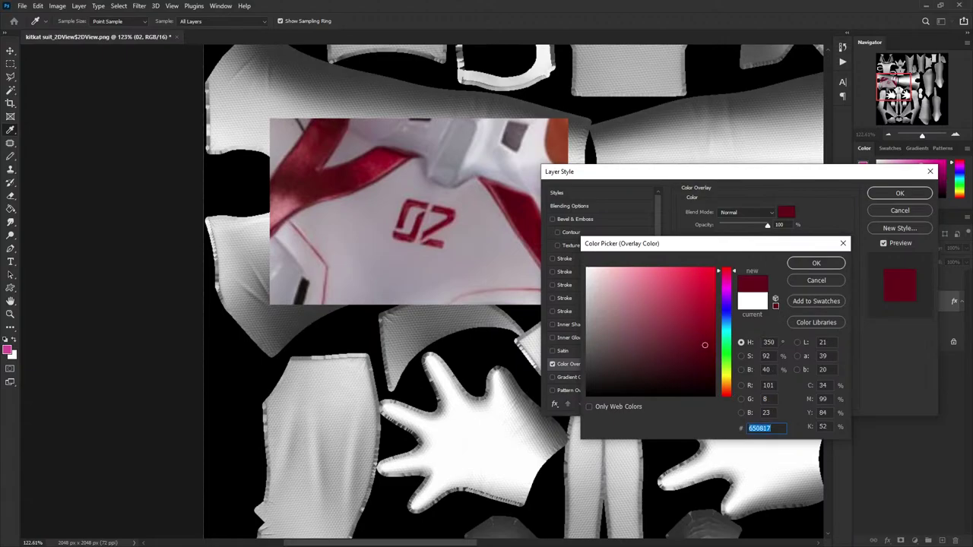
key("Return")
key("Return")
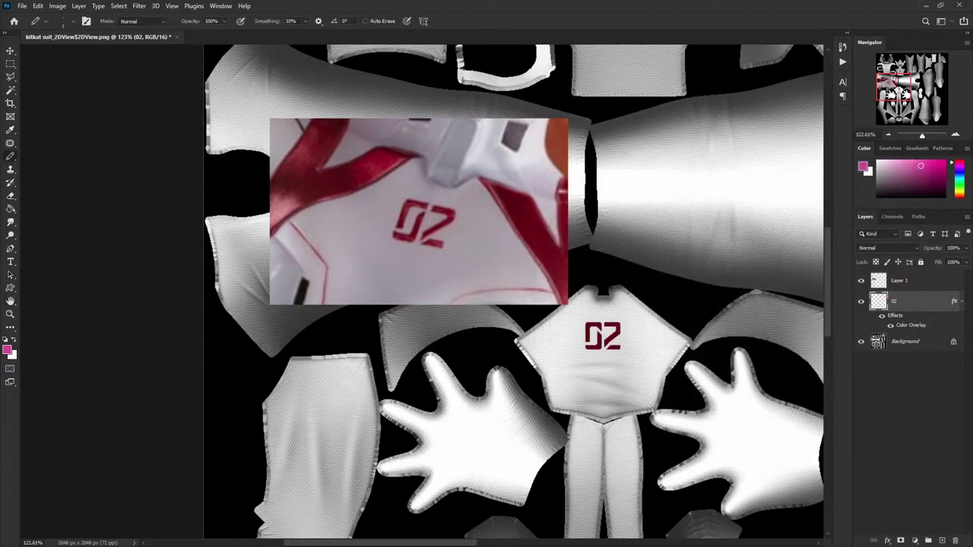
scroll(626, 330, "up", 10, "alt")
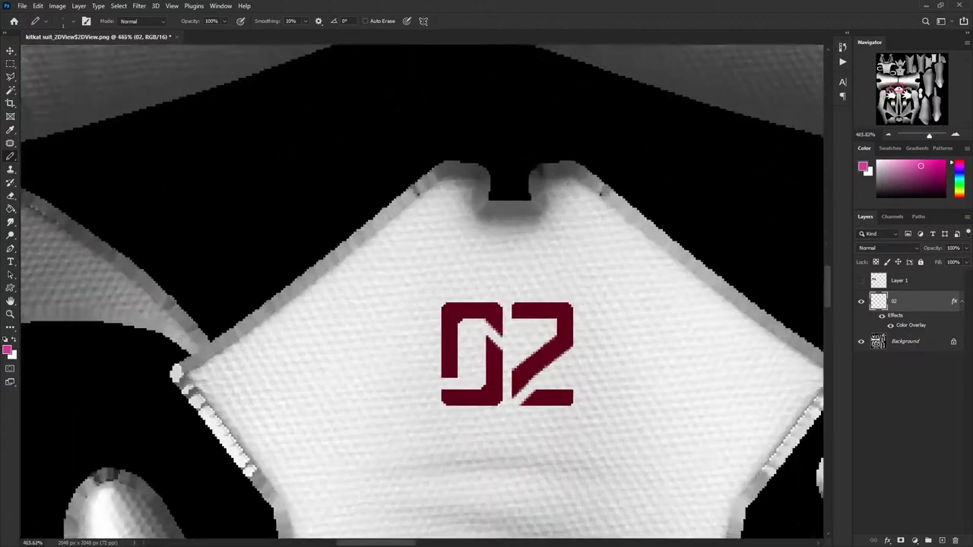
type("86")
key("Return")
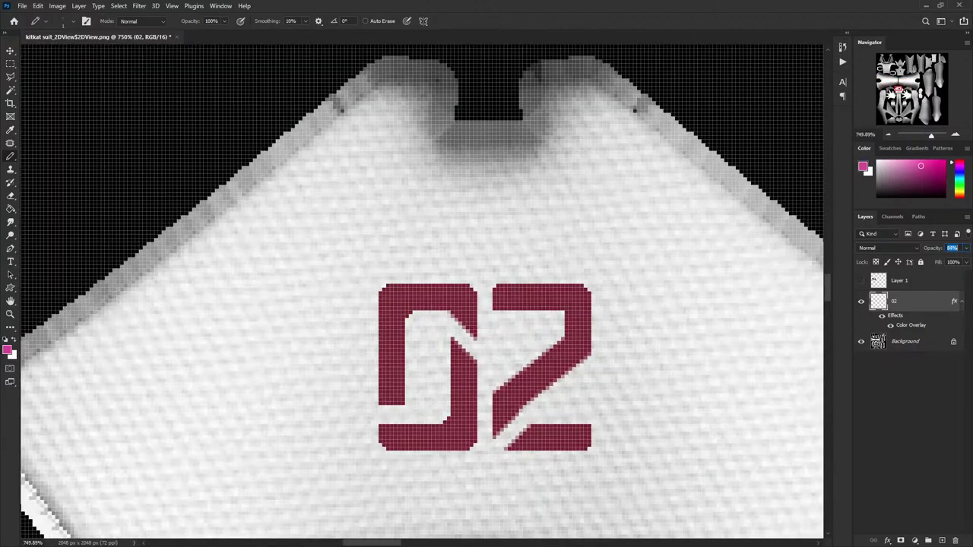
scroll(639, 322, "down", 10, "alt")
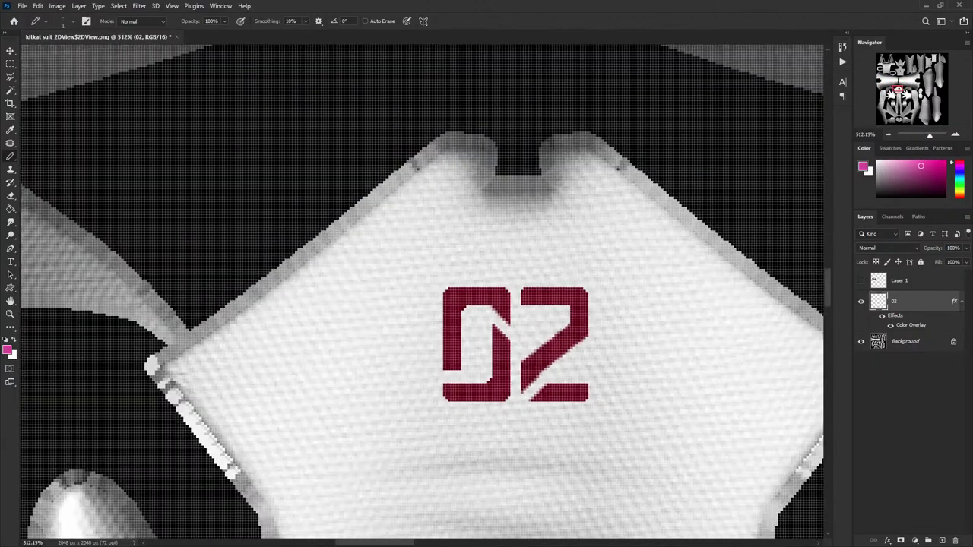
scroll(638, 322, "down", 3, "alt")
Copy the red texture from the bodysuit folder and paste it into Photoshop as a new layer
key("alt+Tab")
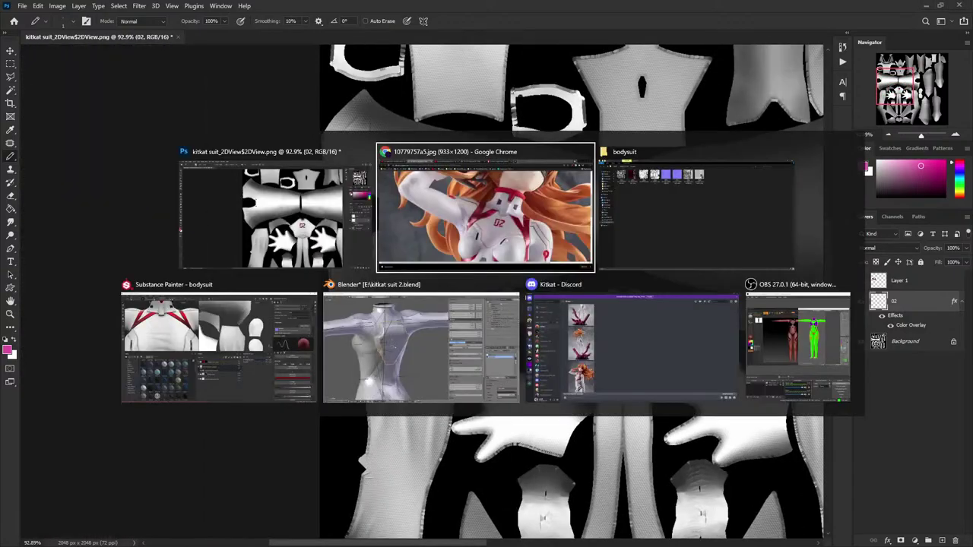
key("Tab")
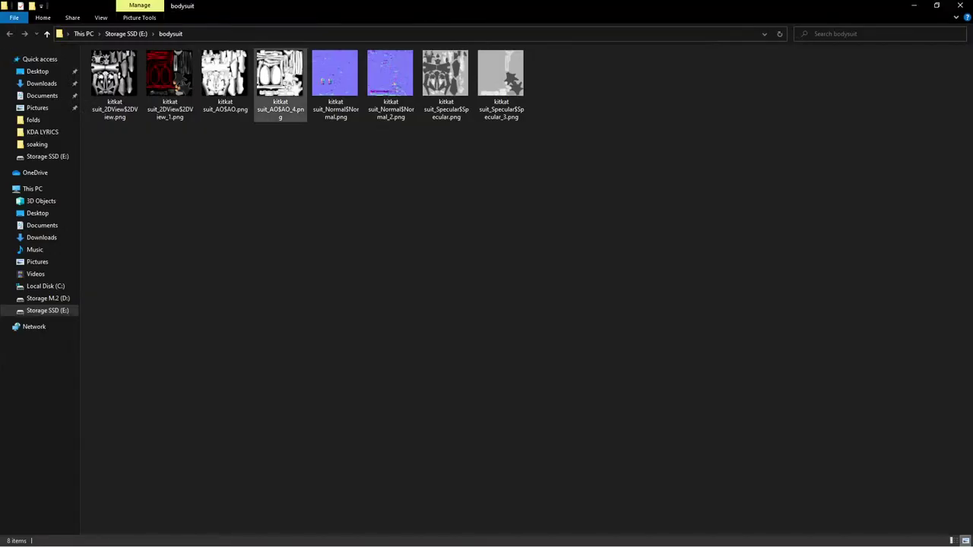
key("alt+Tab")
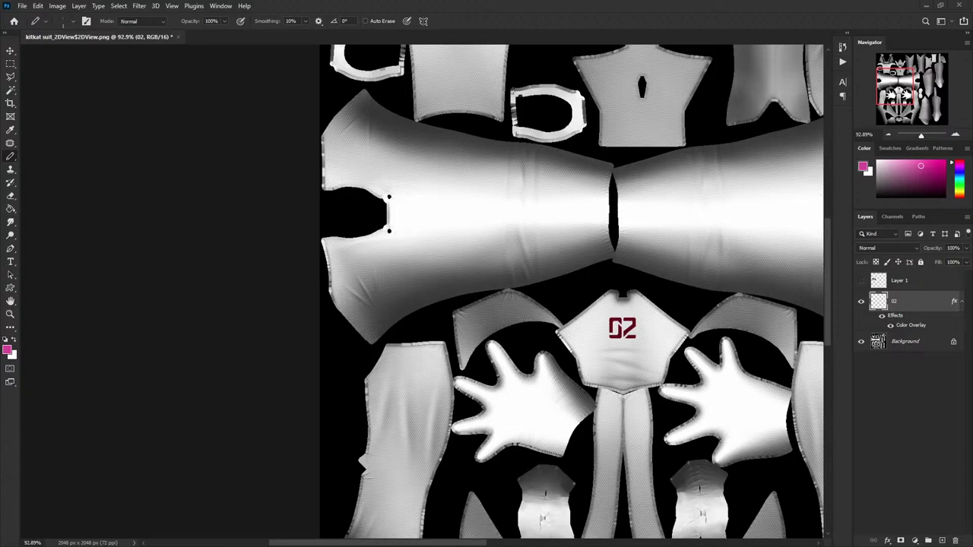
key("ctrl+v")
left_click_drag(89, 291, 480, 418)
Set the pasted red texture to 70% opacity, nudge it into place and commit
key("7")
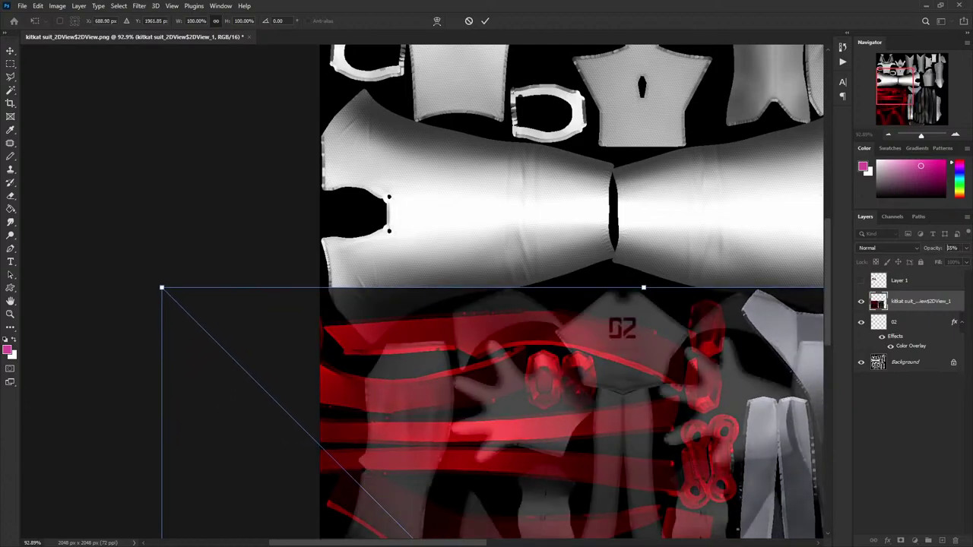
left_click_drag(713, 335, 748, 332)
key("Return")
Add a new empty Layer 2 and hide the red texture layer
key("b")
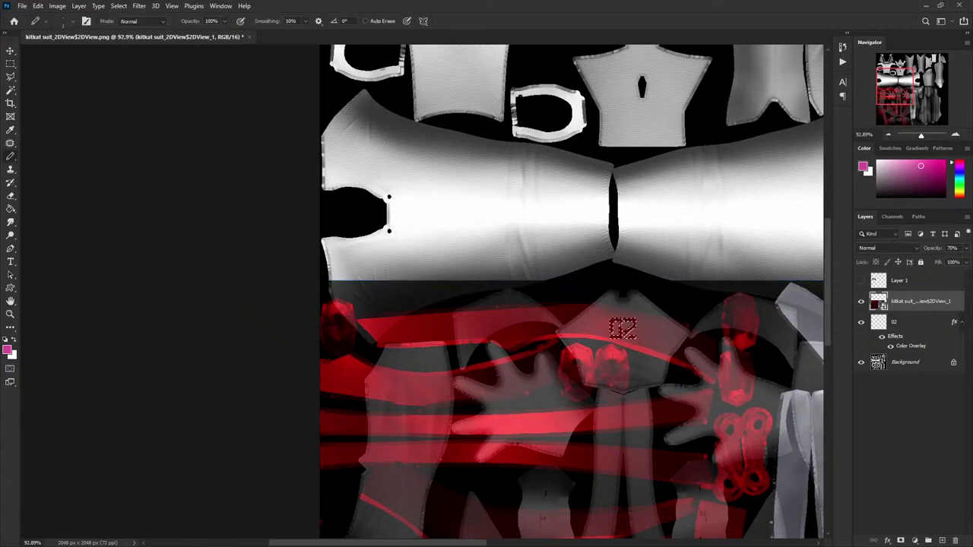
key("ctrl+shift+alt+n")
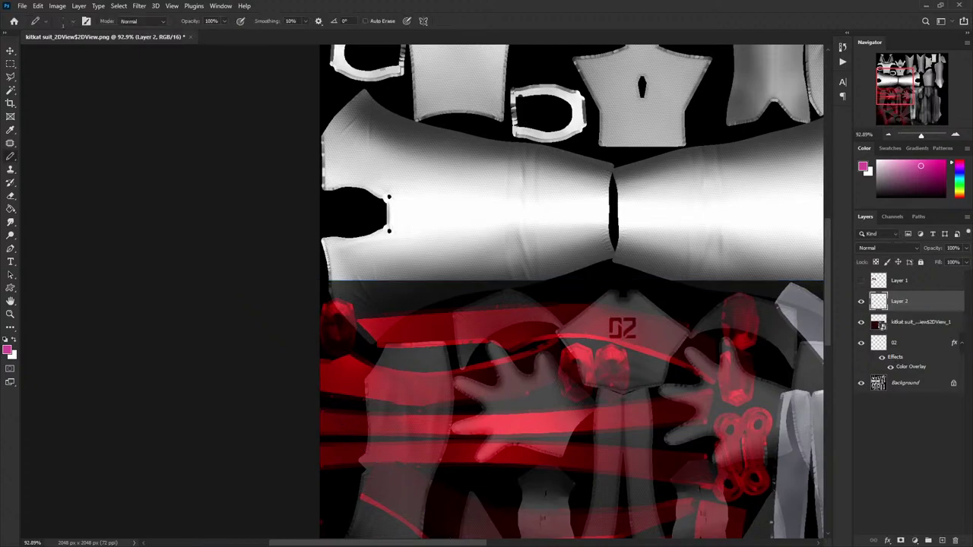
left_click(861, 321)
scroll(621, 328, "up", 10, "alt")
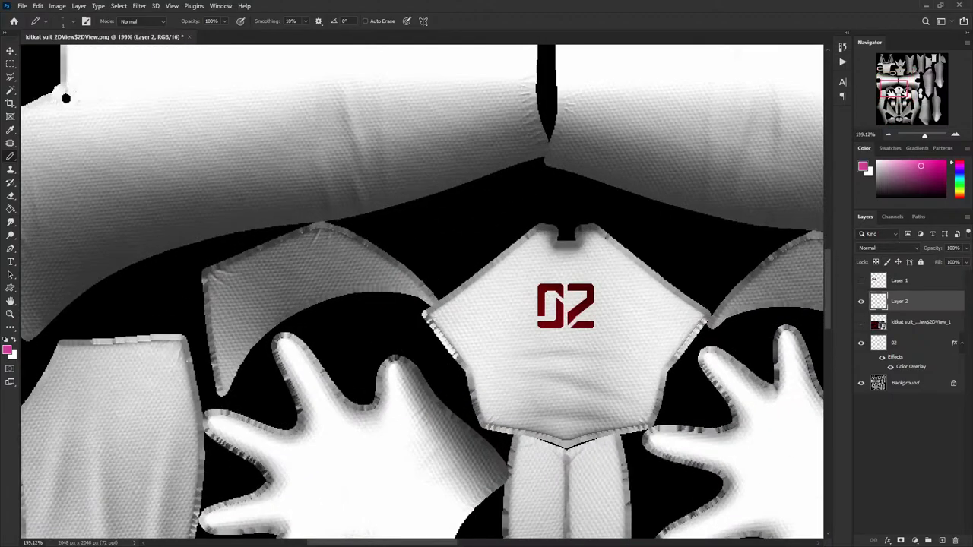
scroll(577, 319, "up", 1, "alt")
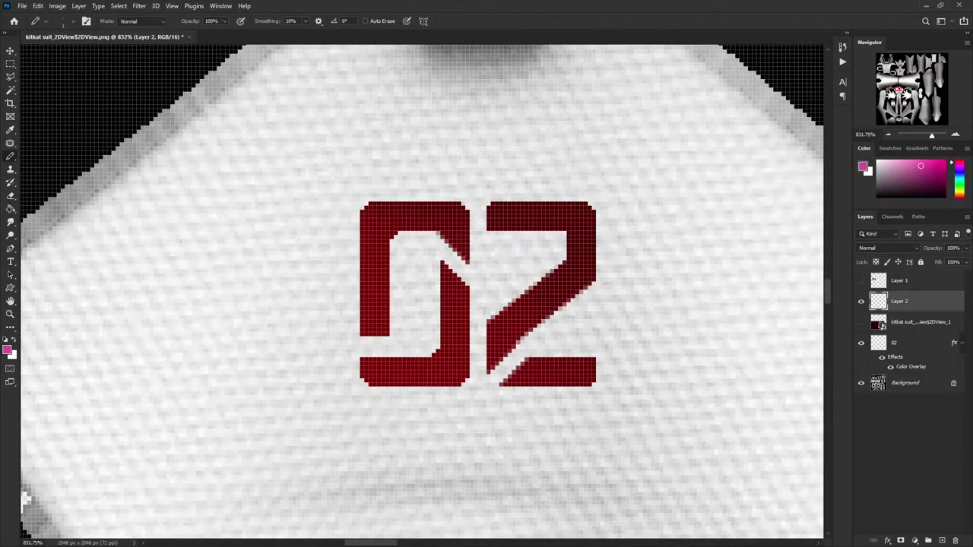
double_click(923, 342)
Give Layer 2 a 2 px outside stroke coloured #e0dcdc, then zoom out to fit the sheet
left_click(553, 258)
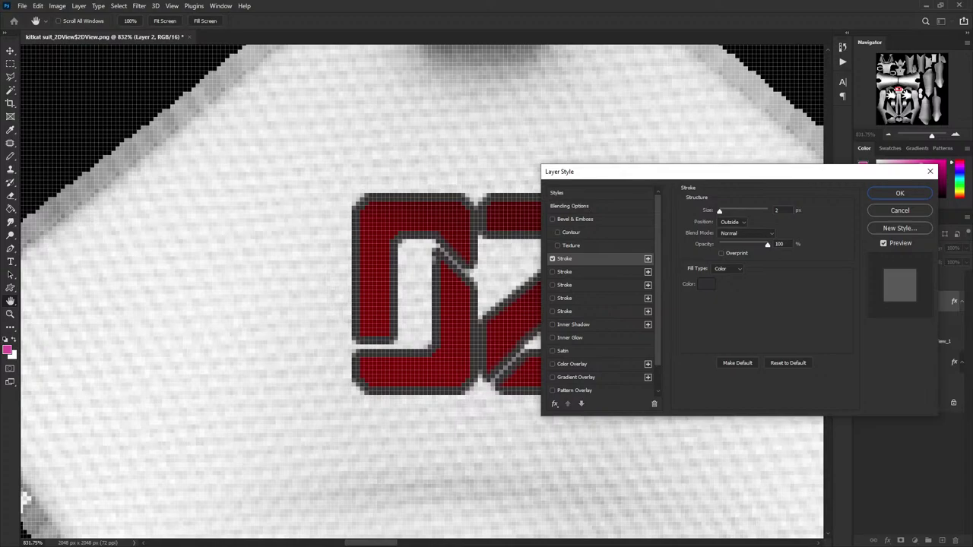
left_click(706, 284)
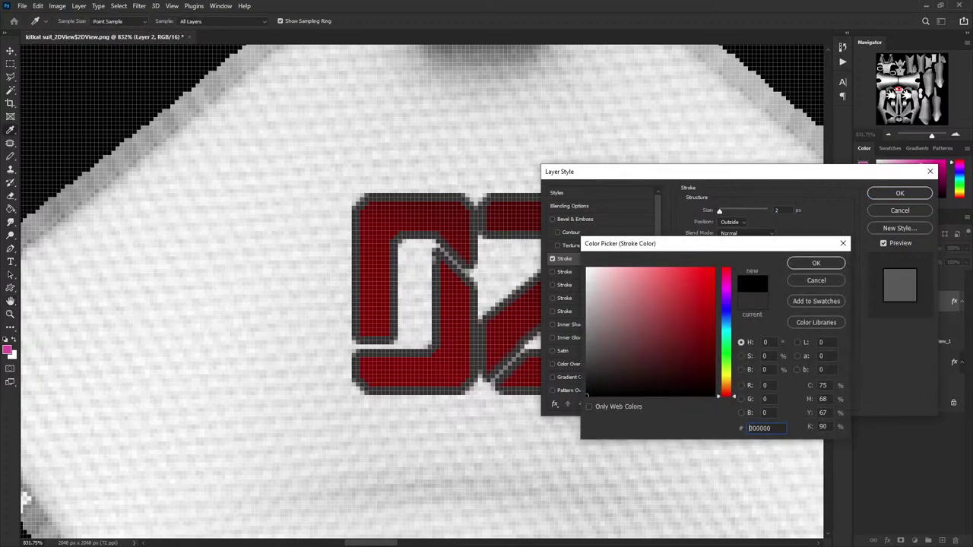
type("ffffff")
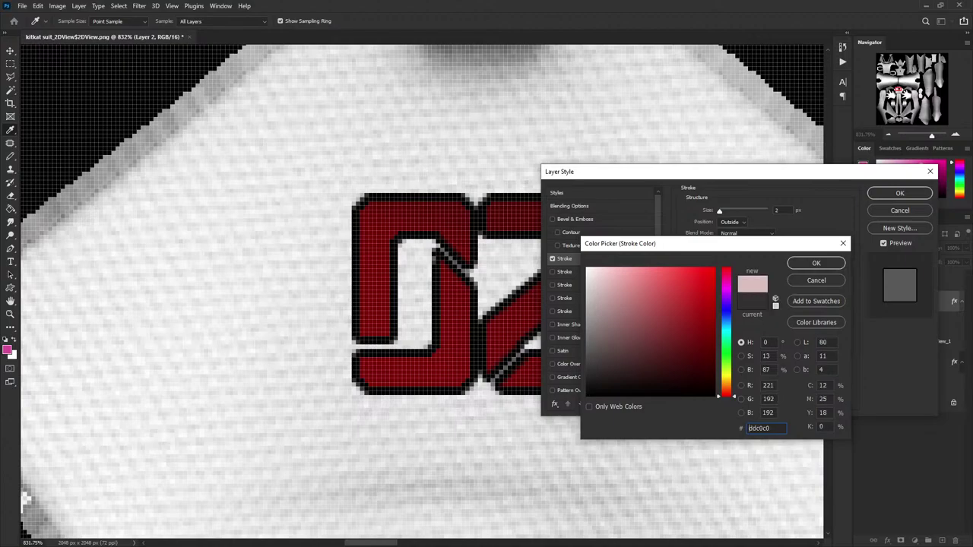
type("8b8b8b")
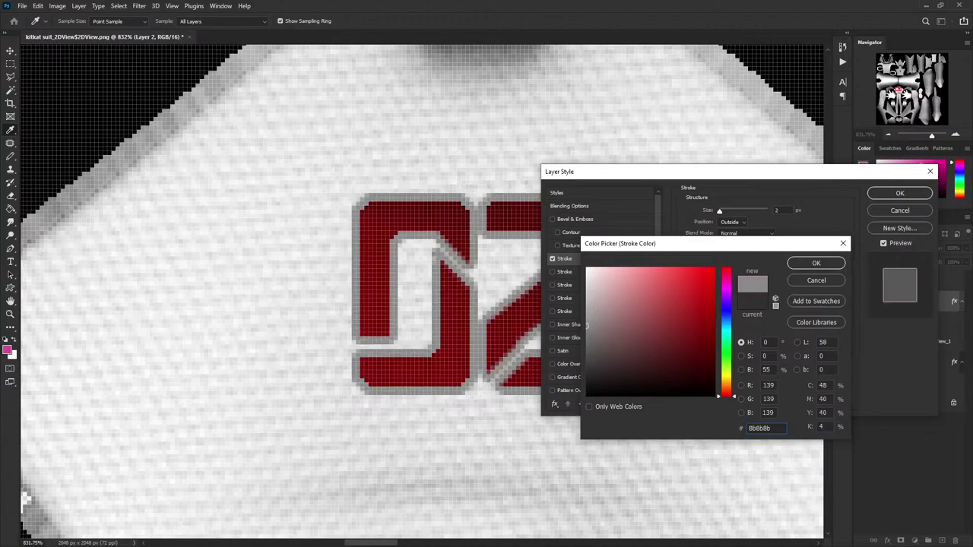
type("e0dcdc")
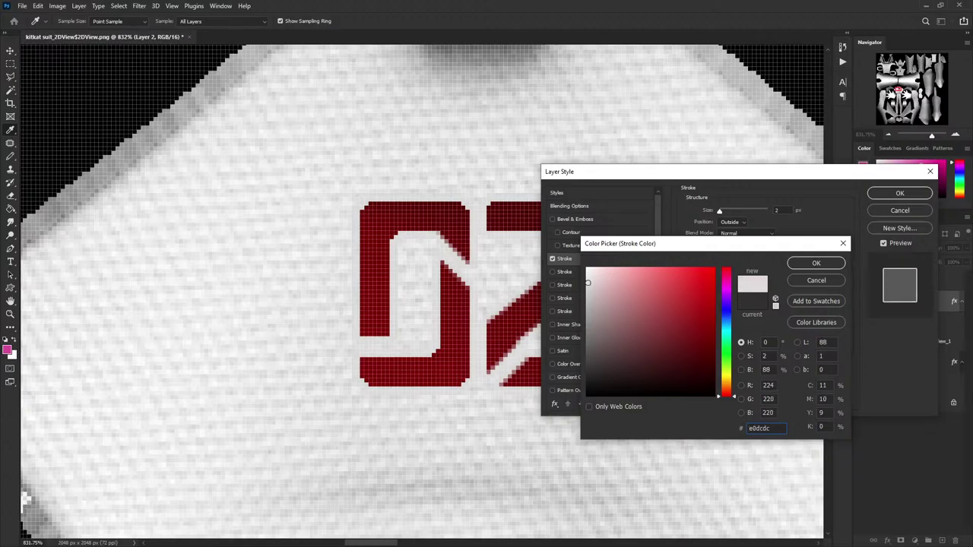
key("Return")
key("Return")
key("b")
scroll(578, 331, "down", 10, "alt")
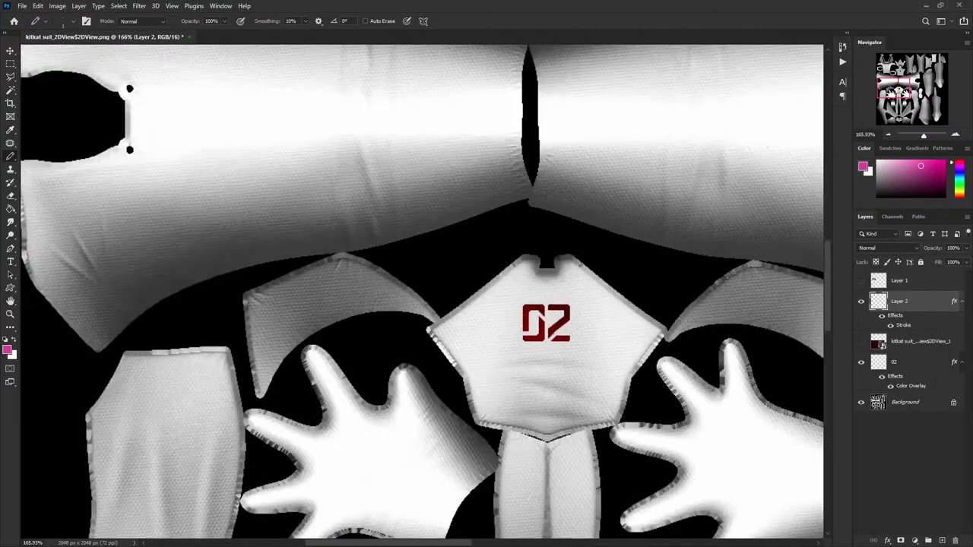
scroll(547, 327, "down", 8, "alt")
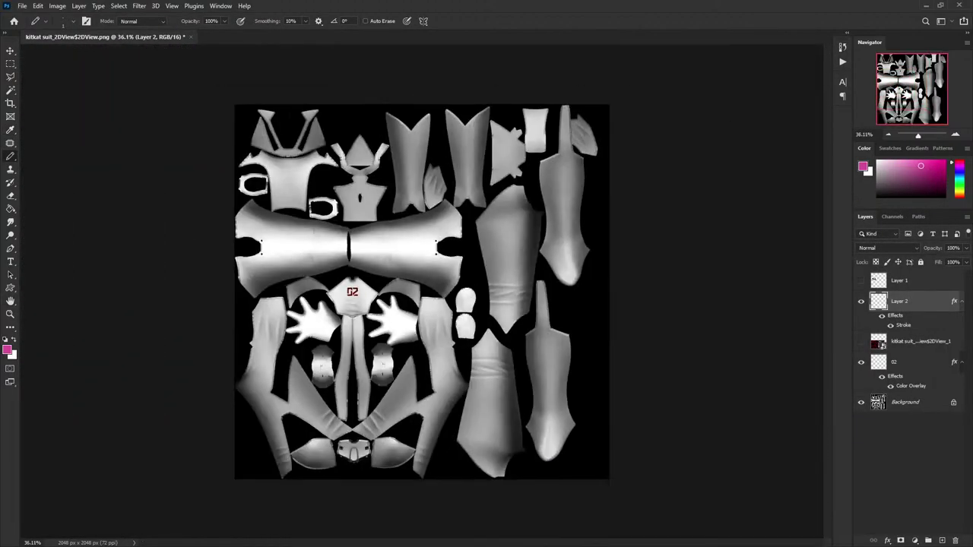
scroll(409, 282, "up", 3, "alt")
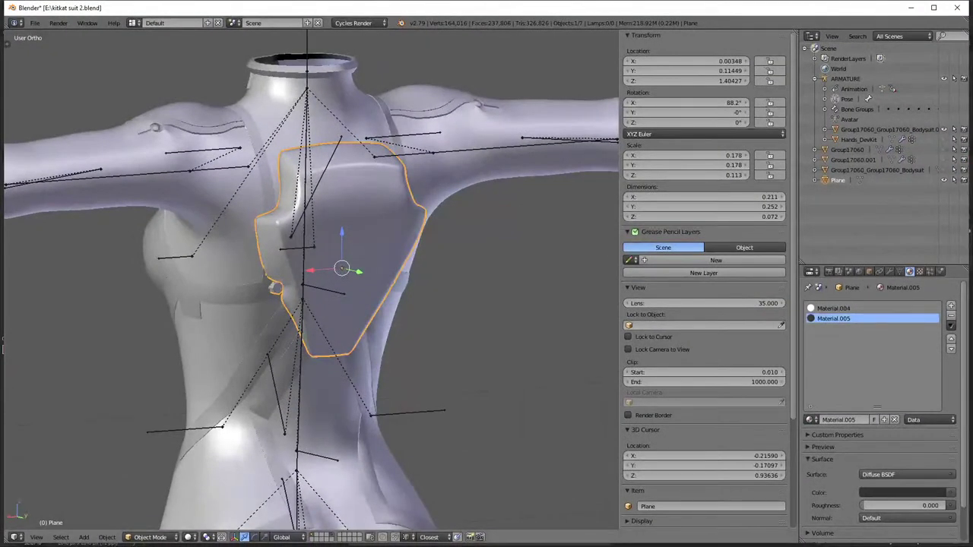
Hide the sidebar and turn the right-hand area into the UV/Image Editor
key("n")
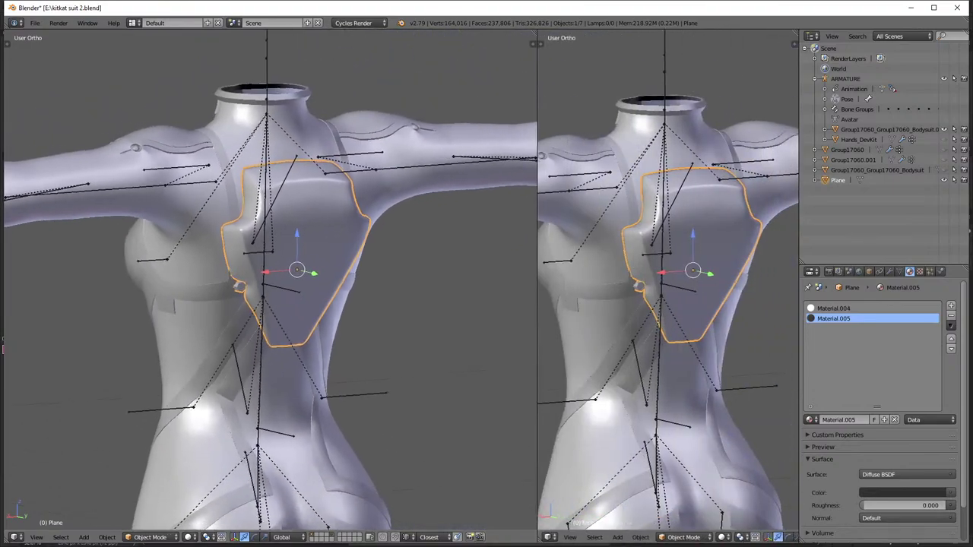
left_click(547, 536)
left_click(579, 458)
Select the whole chest plate in Edit Mode, Unwrap it, then deselect everything
key("Tab")
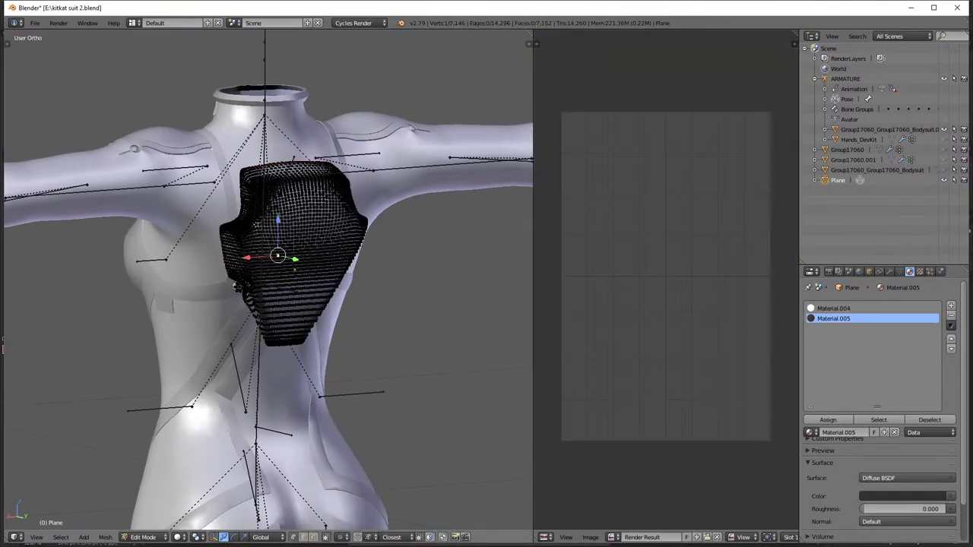
key("a")
left_click(717, 537)
scroll(665, 272, "up", 2)
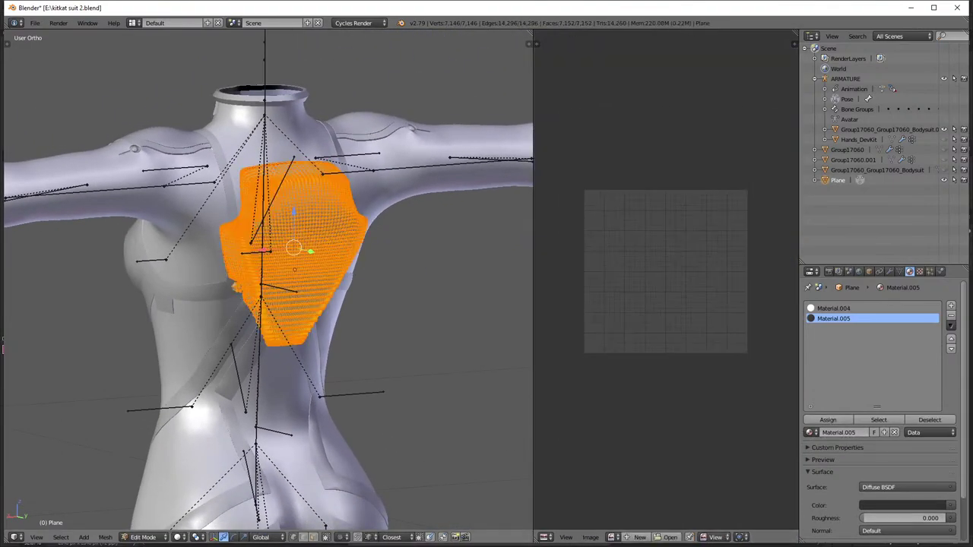
key("u")
left_click(328, 275)
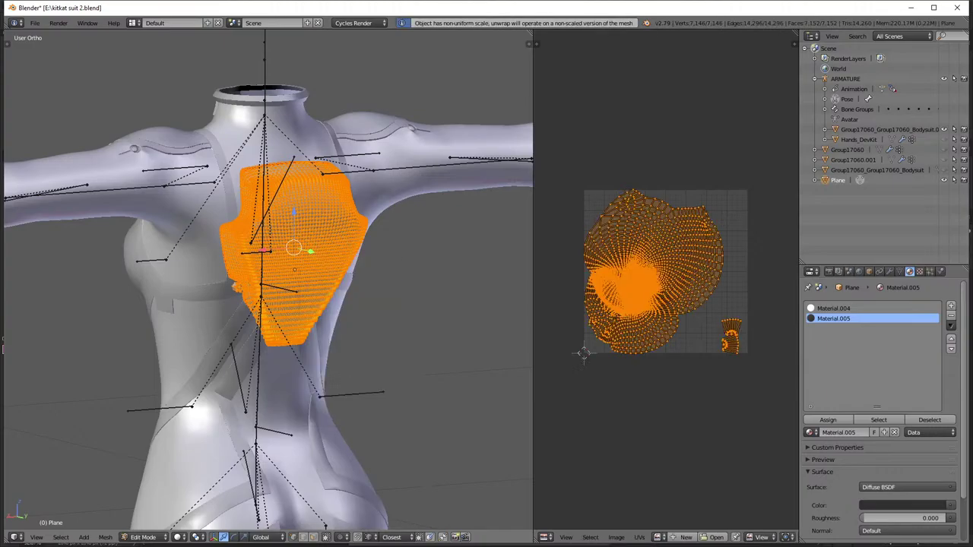
scroll(666, 271, "up", 3)
key("a")
scroll(267, 280, "up", 8)
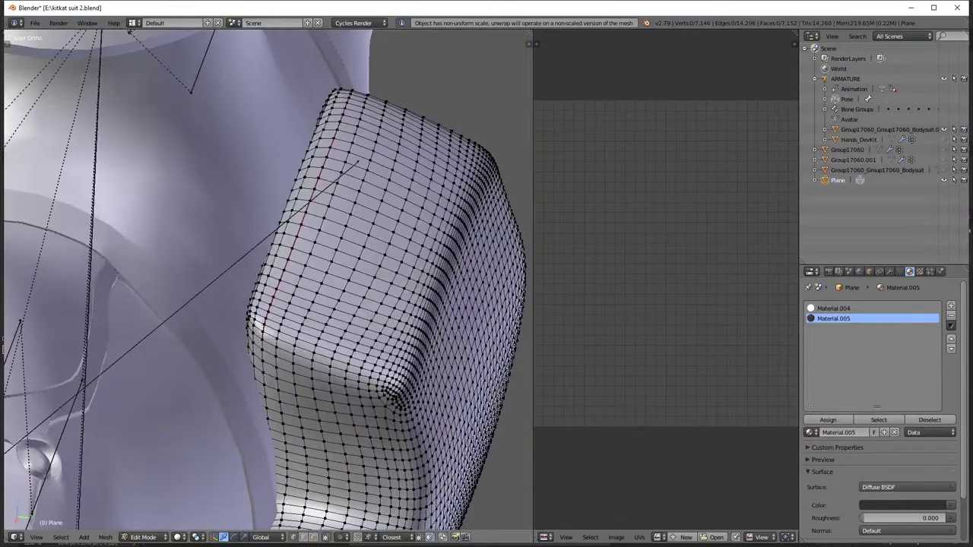
Switch to wireframe view and clear all existing seams from the chest plate
middle_click_drag(268, 280, 350, 297)
right_click(429, 377, "alt")
mouse_move(429, 376)
middle_mouse_down()
mouse_move(349, 327)
mouse_move(268, 255)
middle_mouse_up()
key("z")
left_click(346, 255)
middle_click_drag(345, 255, 304, 259)
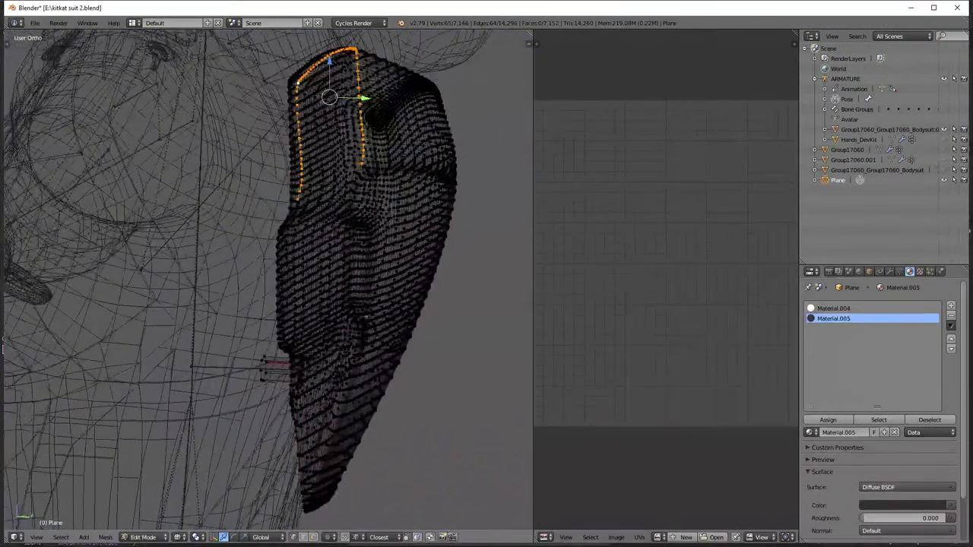
scroll(304, 258, "up", 6)
scroll(304, 259, "down", 6)
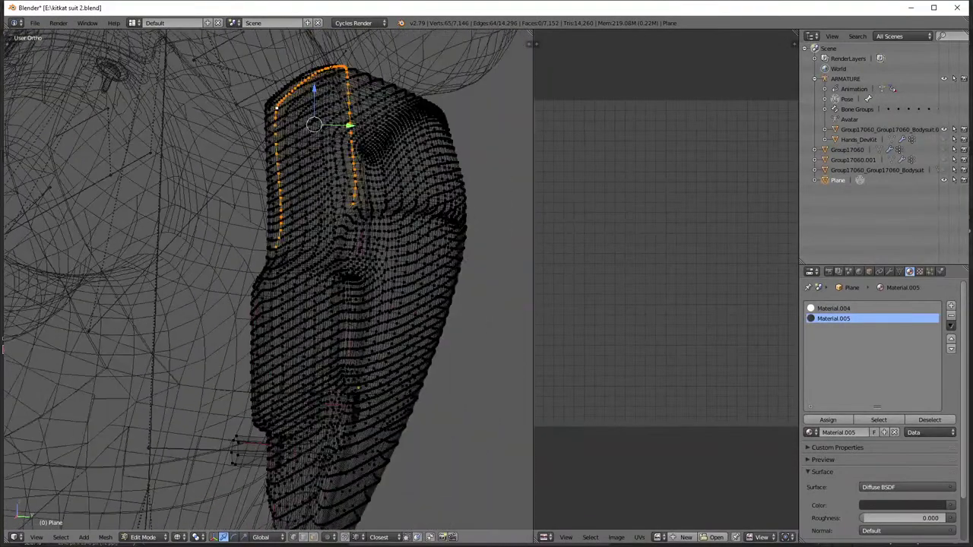
key("a")
key("ctrl+e")
left_click(320, 362)
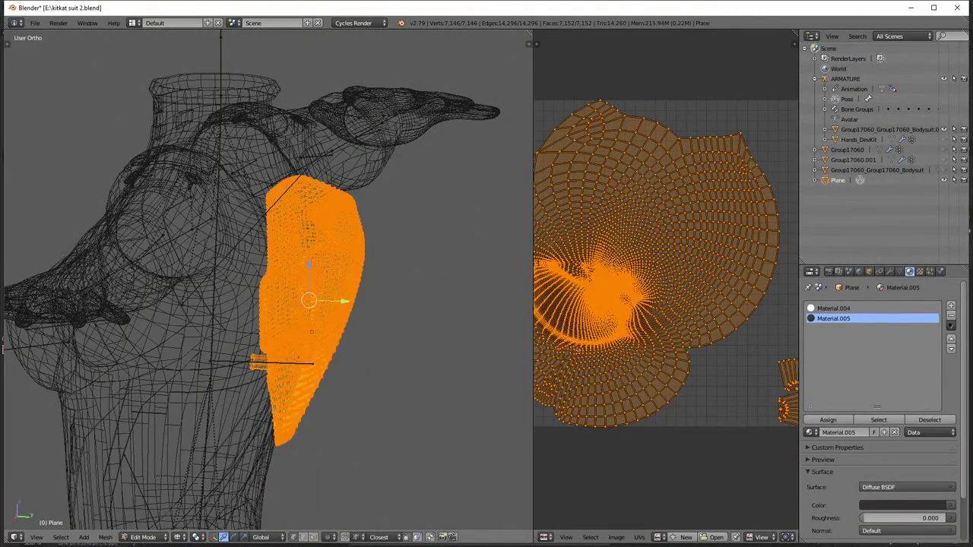
Mark a seam on the chosen edges beside the lower nozzle
key("a")
scroll(303, 258, "up", 8)
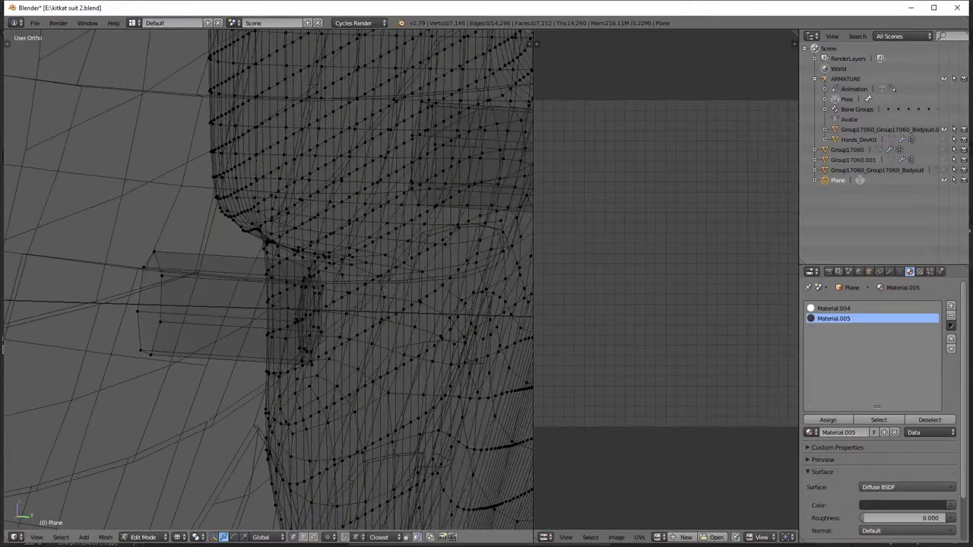
middle_click_drag(266, 281, 237, 297)
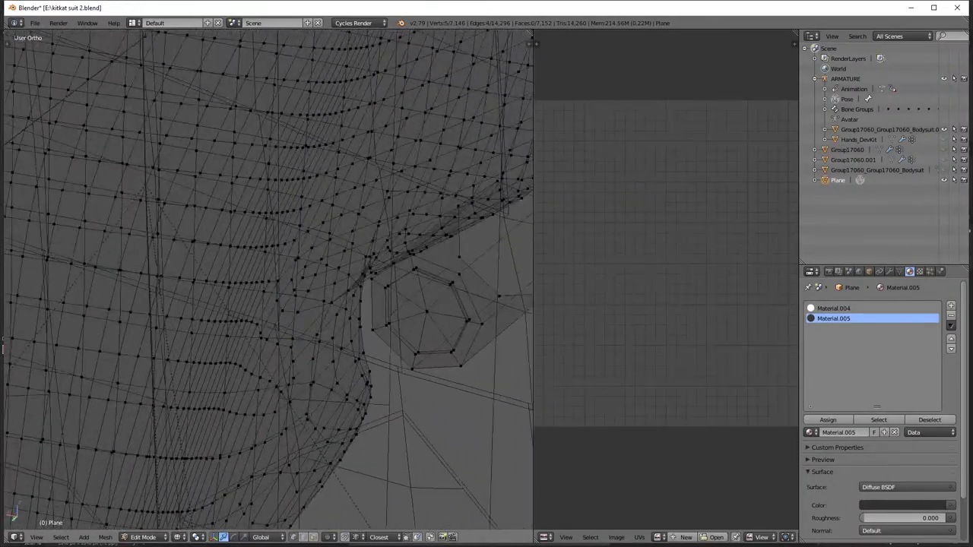
key("w")
left_click(446, 278)
key("w")
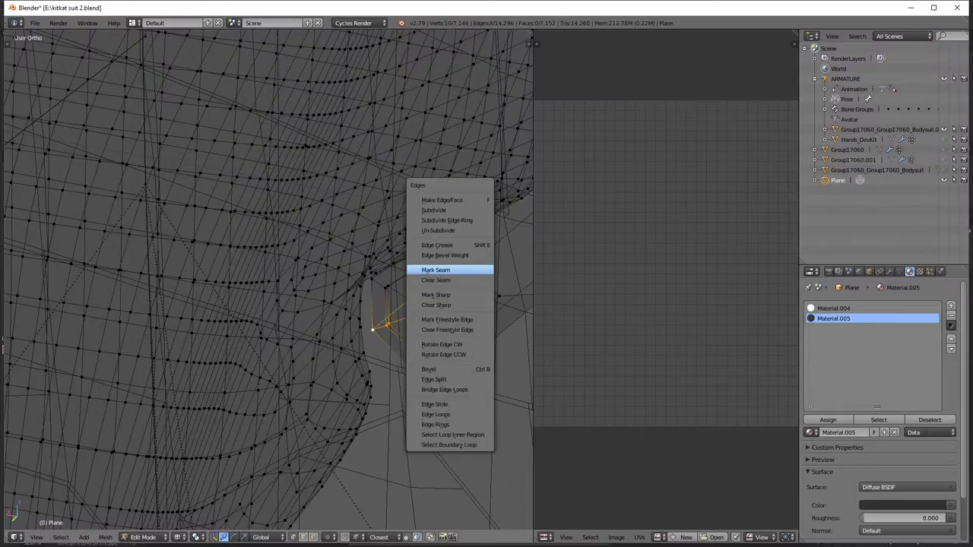
left_click(446, 267)
mouse_move(266, 281)
middle_mouse_down()
mouse_move(251, 295)
mouse_move(308, 296)
mouse_move(220, 297)
middle_mouse_up()
key("z")
key("Tab")
key("Tab")
Select the vertical corner loop and the L-shaped edge path along the top corner
key("a")
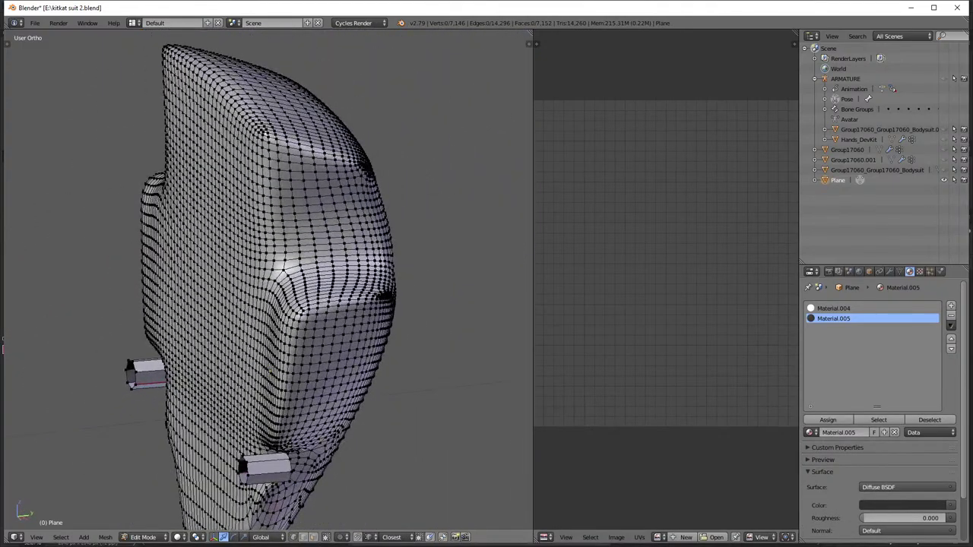
scroll(266, 281, "up", 4)
right_click(334, 190, "alt")
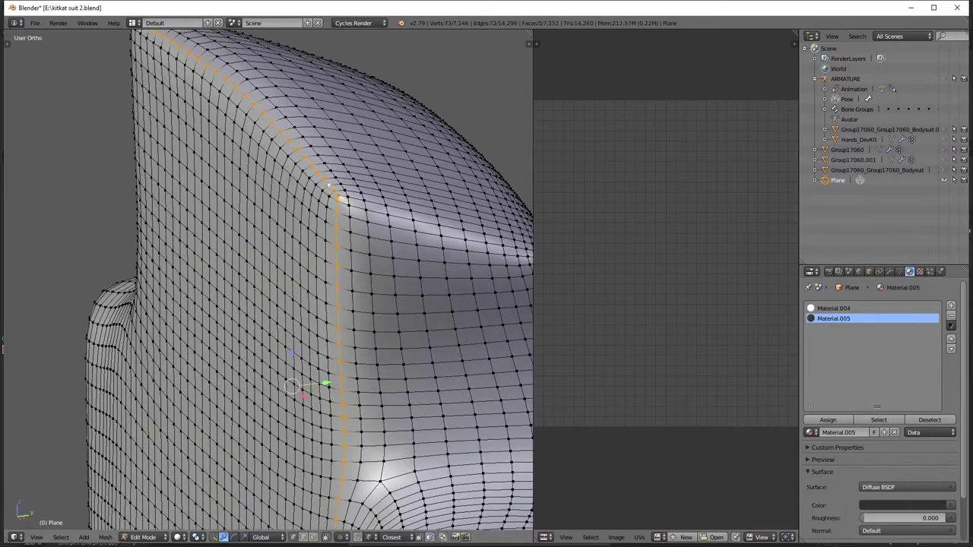
scroll(328, 184, "down", 4)
middle_click_drag(328, 185, 326, 179)
scroll(327, 179, "up", 6)
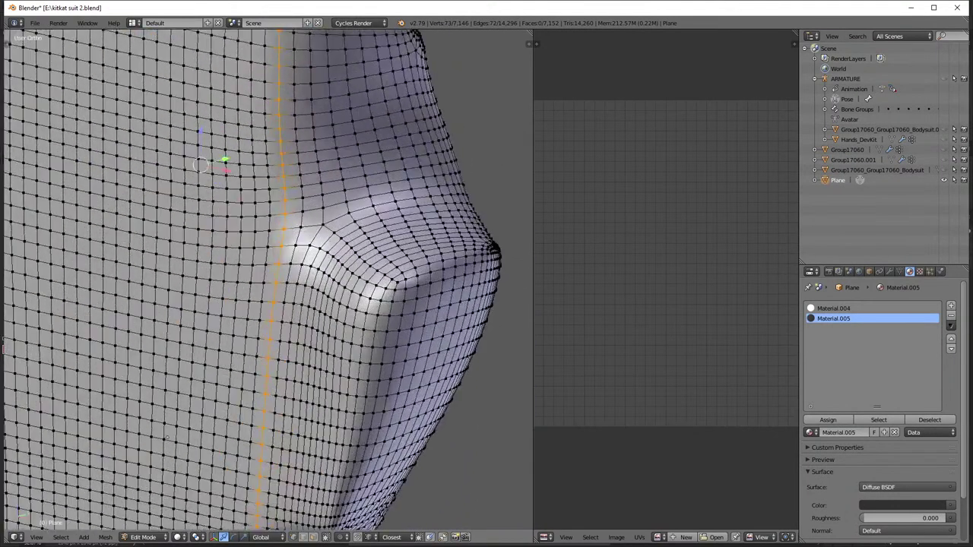
key("KP_Decimal")
right_click(267, 108, "ctrl")
key("z")
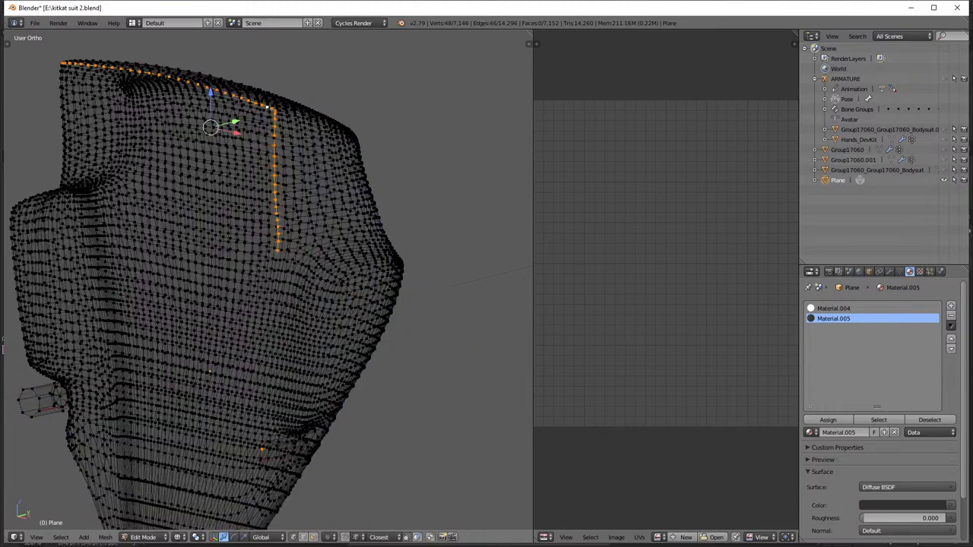
key("z")
key("z")
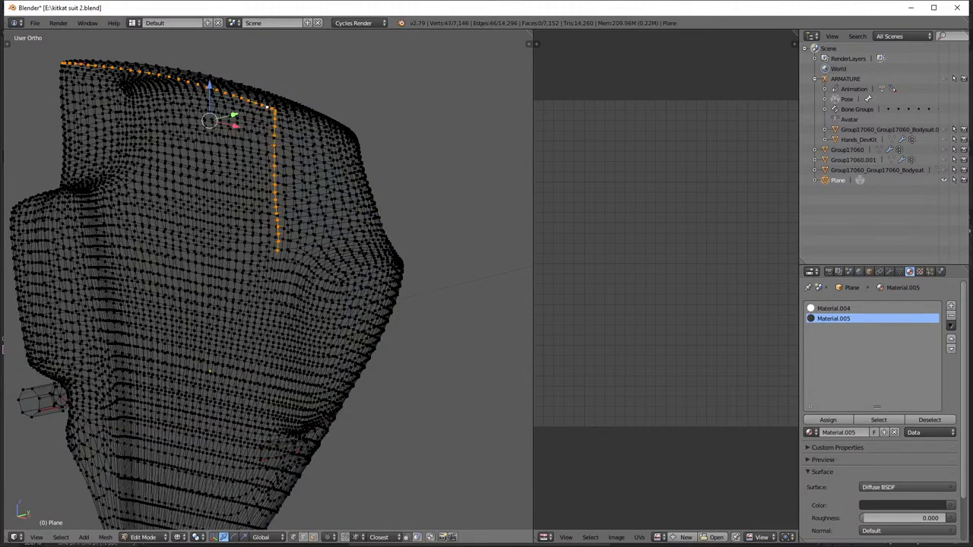
key("z")
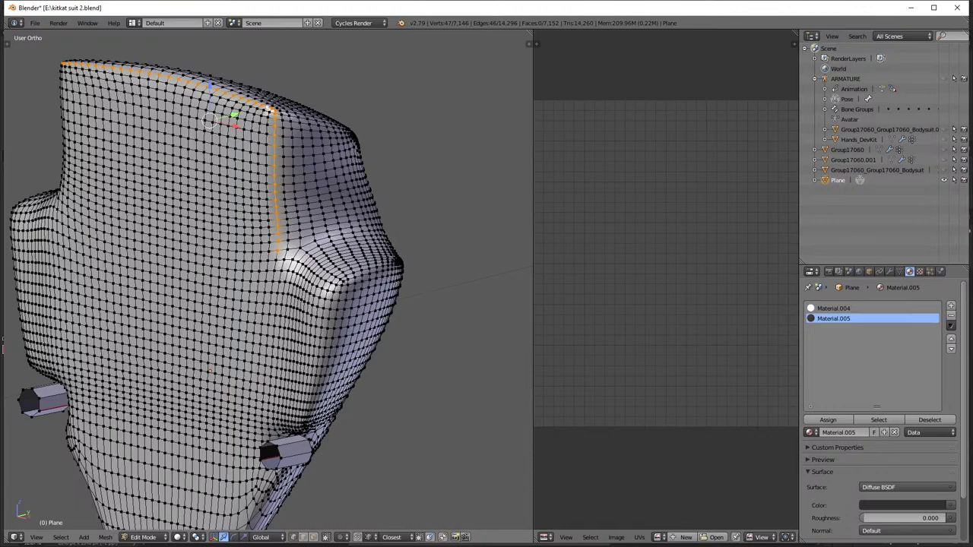
Select a single vertex and cancel the accidental move
right_click(210, 370)
key("g")
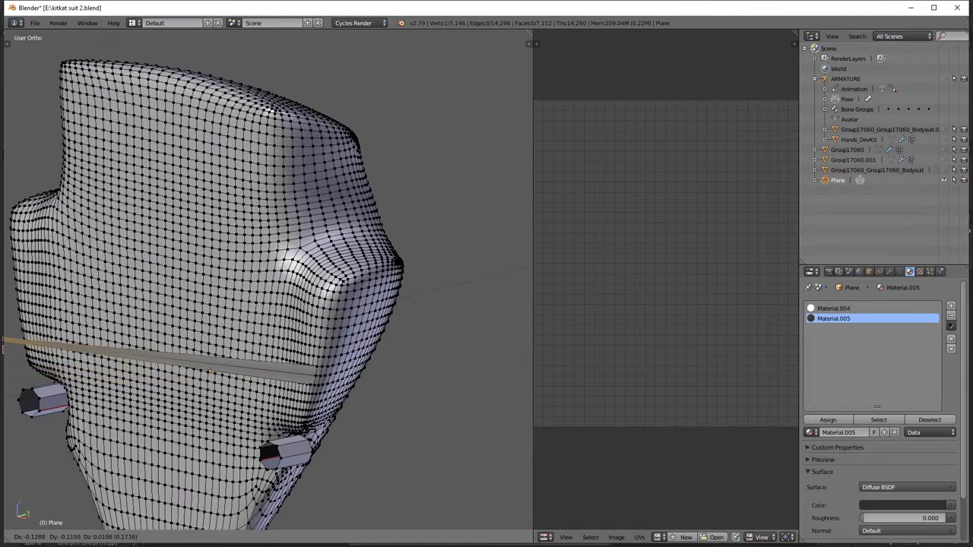
key("Escape")
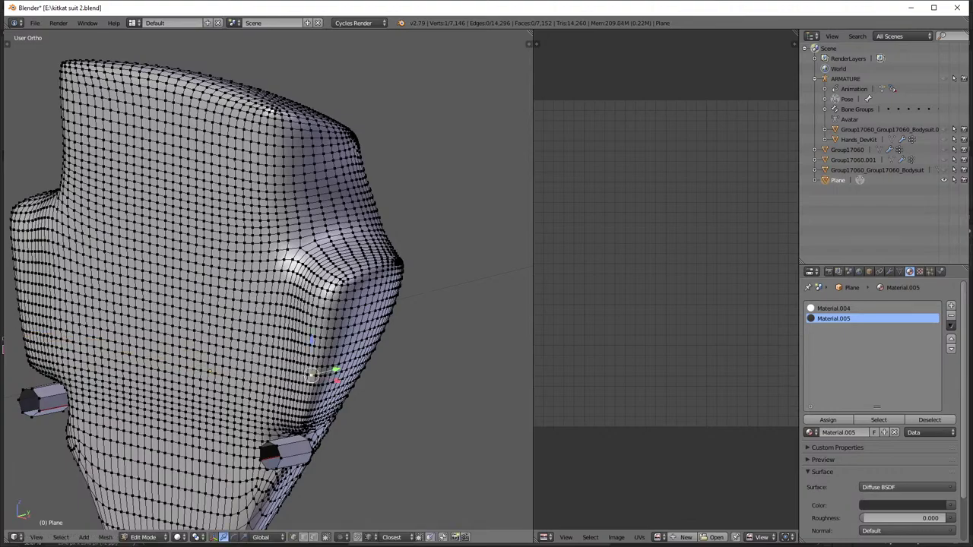
Select the top ridge loop, then add the front corner and side crease loops
scroll(266, 281, "up", 3)
right_click(193, 116, "alt")
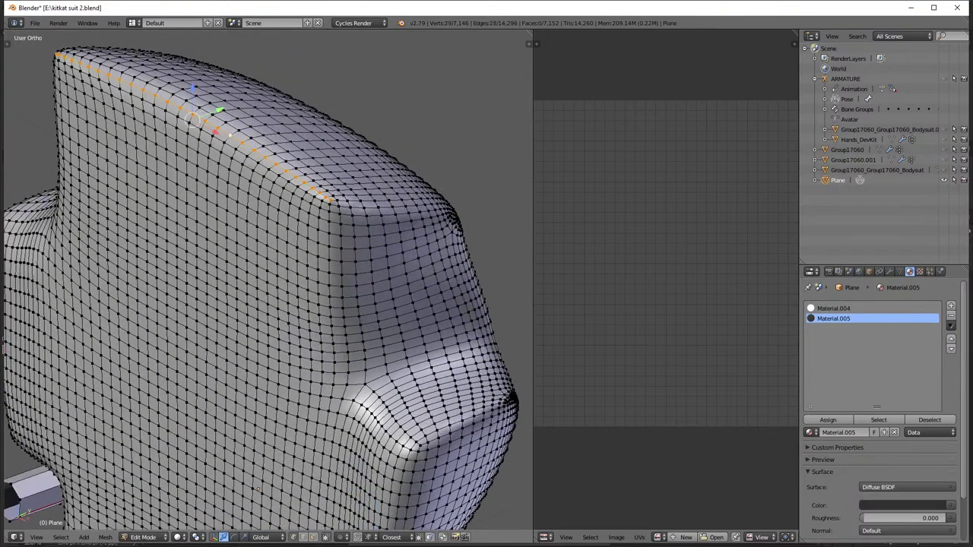
middle_click_drag(192, 117, 152, 47, "shift")
middle_click_drag(304, 304, 296, 220, "shift")
right_click(307, 152, "alt+shift")
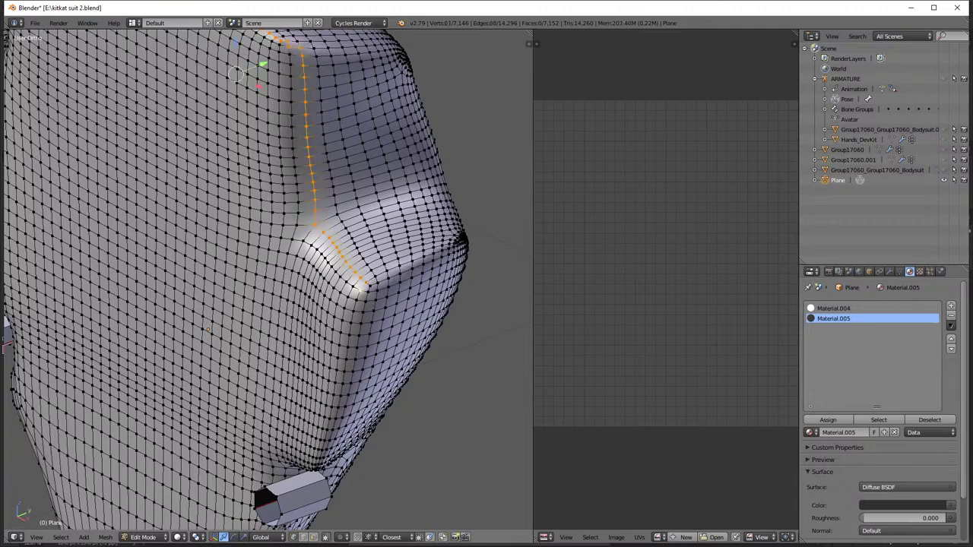
middle_click_drag(208, 329, 200, 247, "shift")
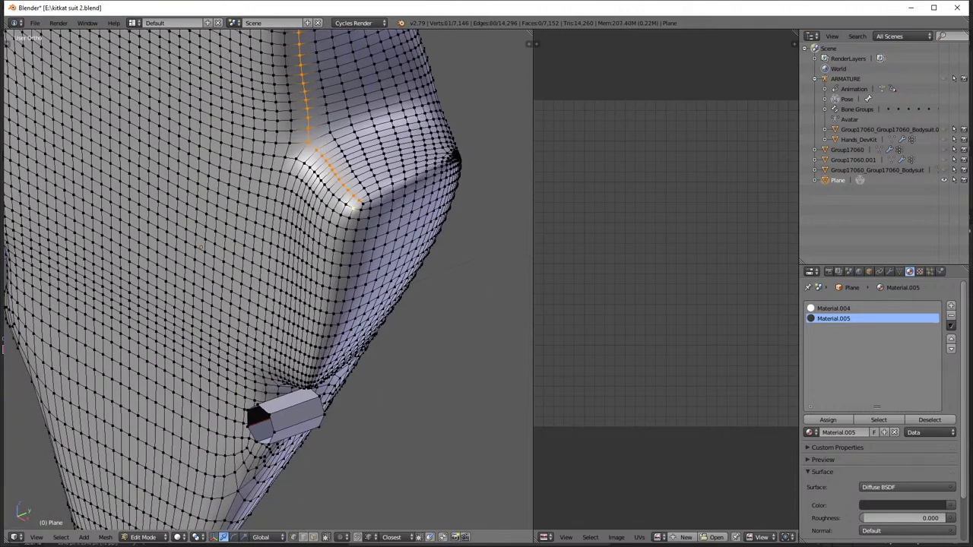
right_click(354, 205, "shift")
middle_click_drag(354, 206, 279, 185)
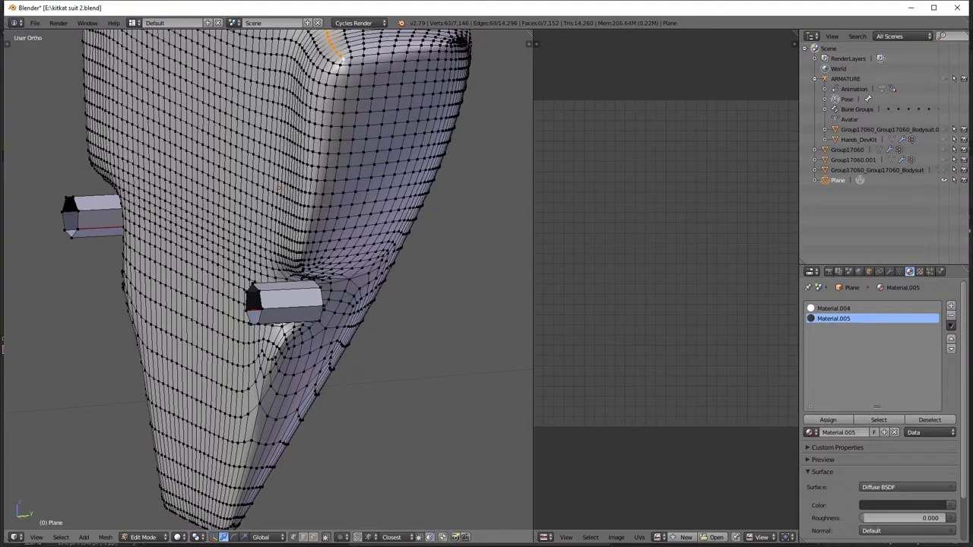
middle_click_drag(304, 304, 290, 225, "shift")
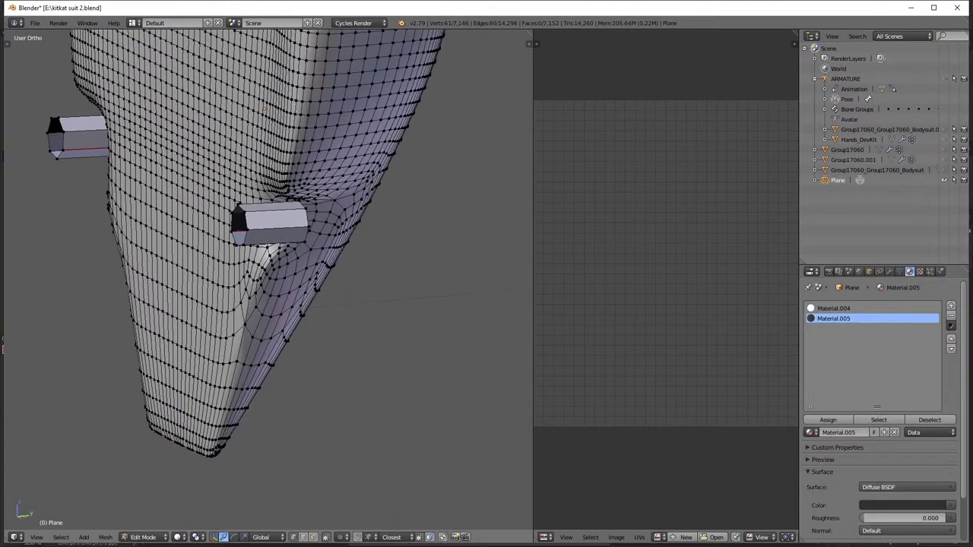
right_click(251, 303, "alt+shift")
middle_click_drag(251, 304, 344, 209)
scroll(186, 315, "up", 3)
Mark the selected loops as seams and switch to a straight front view
key("w")
key("Escape")
key("KP_1")
scroll(338, 251, "up", 2)
In wireframe, box-select the left half of the chest plate and delete its vertices
key("z")
key("a")
key("b")
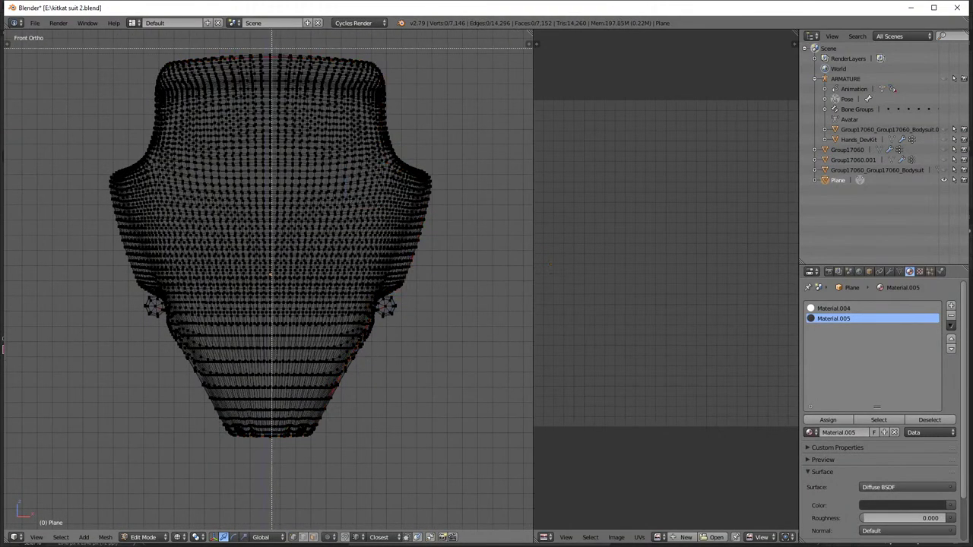
left_click_drag(271, 48, 51, 454)
scroll(50, 455, "up", 3)
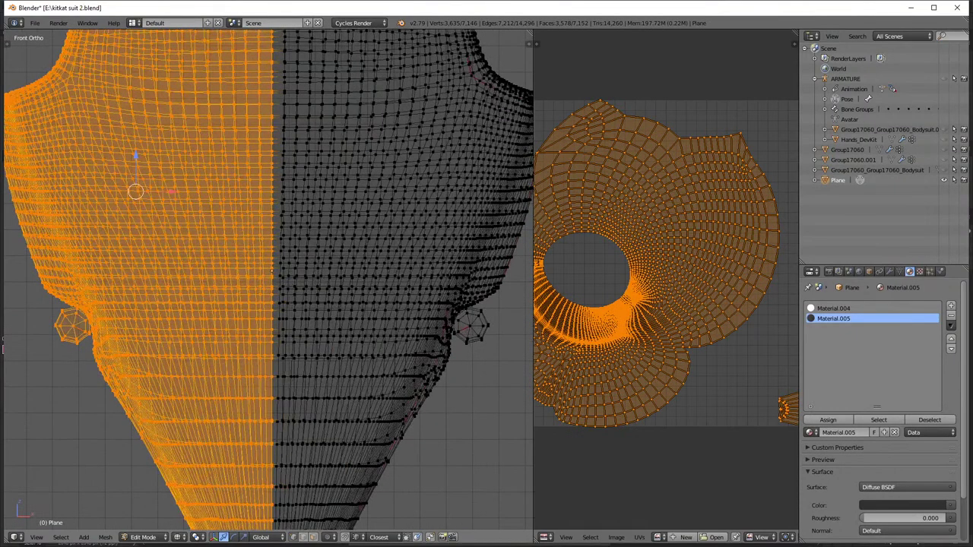
key("x")
key("Return")
Return to solid shading and orbit to inspect the remaining right half's corner
key("z")
scroll(266, 281, "down", 3)
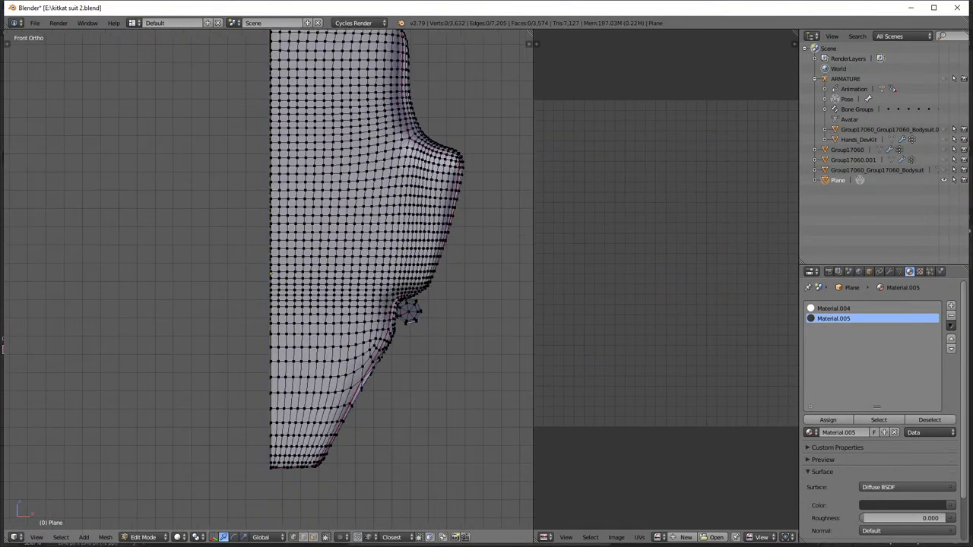
middle_click_drag(266, 281, 331, 282)
scroll(304, 266, "up", 2)
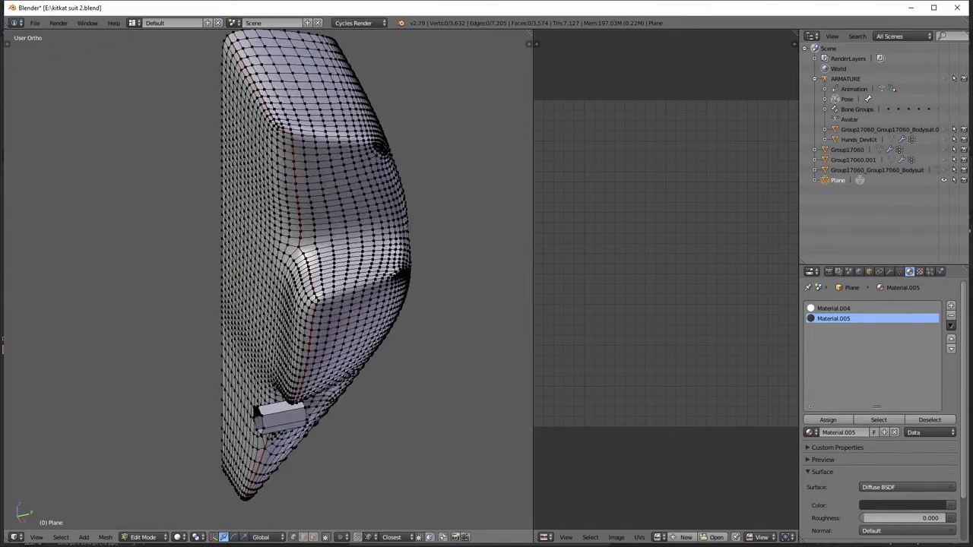
scroll(295, 267, "up", 3)
scroll(295, 267, "up", 1)
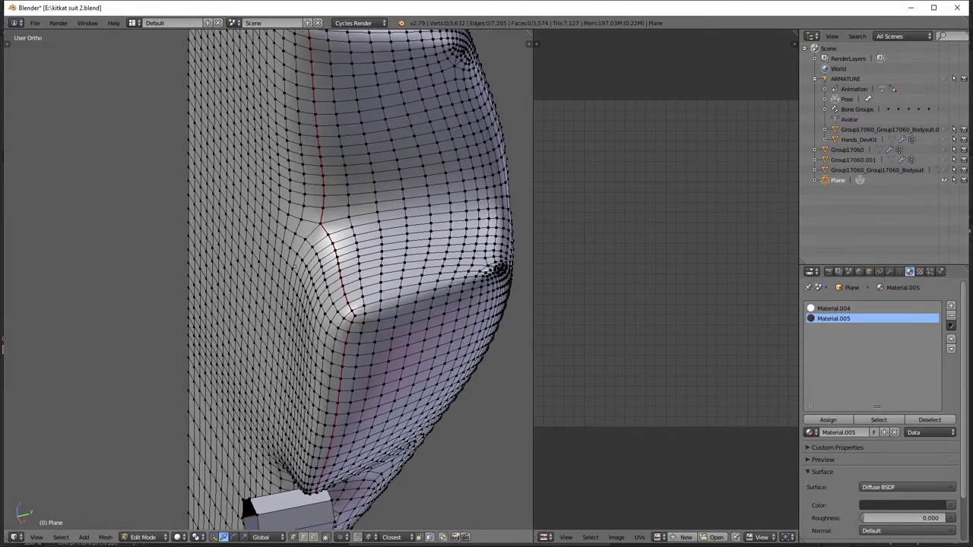
scroll(294, 266, "down", 2)
middle_click_drag(293, 266, 281, 259)
scroll(281, 258, "up", 2)
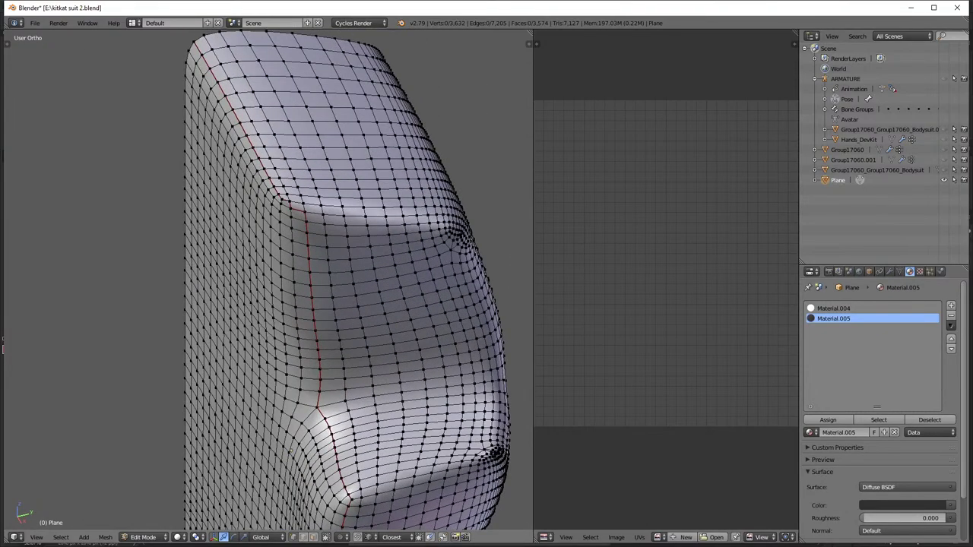
Select the path along the plate's upper corner and clear its seam
scroll(319, 273, "up", 3)
right_click(331, 271)
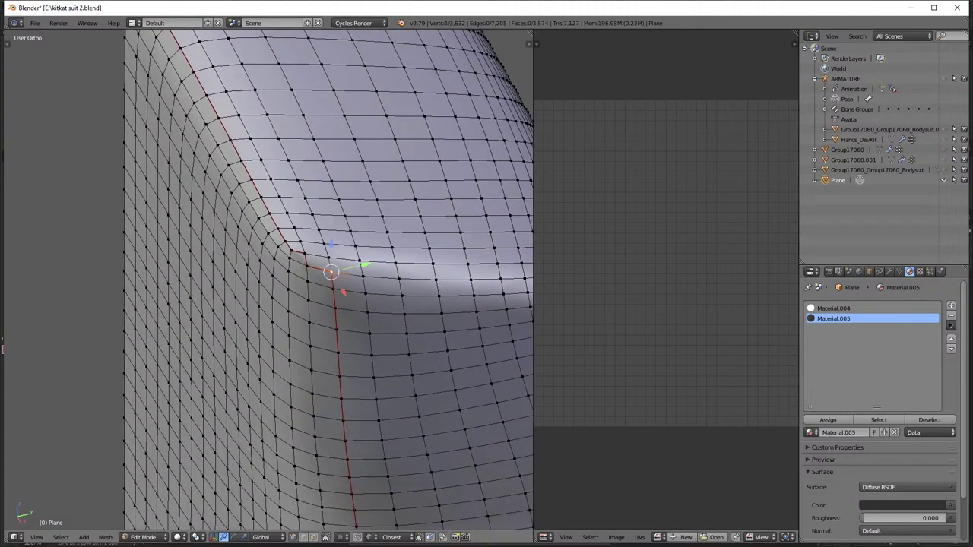
middle_click_drag(327, 273, 313, 283)
right_click(330, 290, "shift")
right_click(303, 269, "shift")
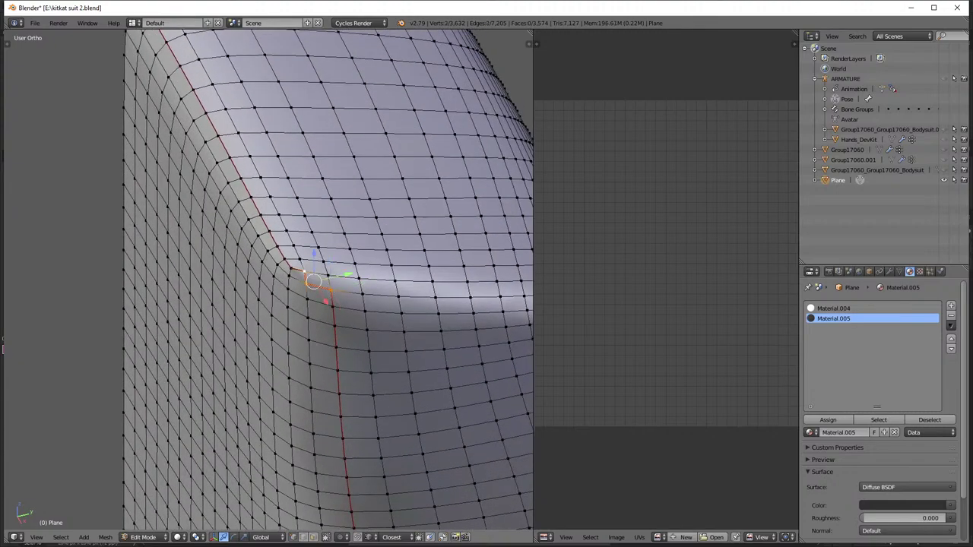
scroll(296, 228, "down", 1)
right_click(182, 73, "ctrl")
middle_click_drag(183, 72, 228, 106)
key("ctrl+e")
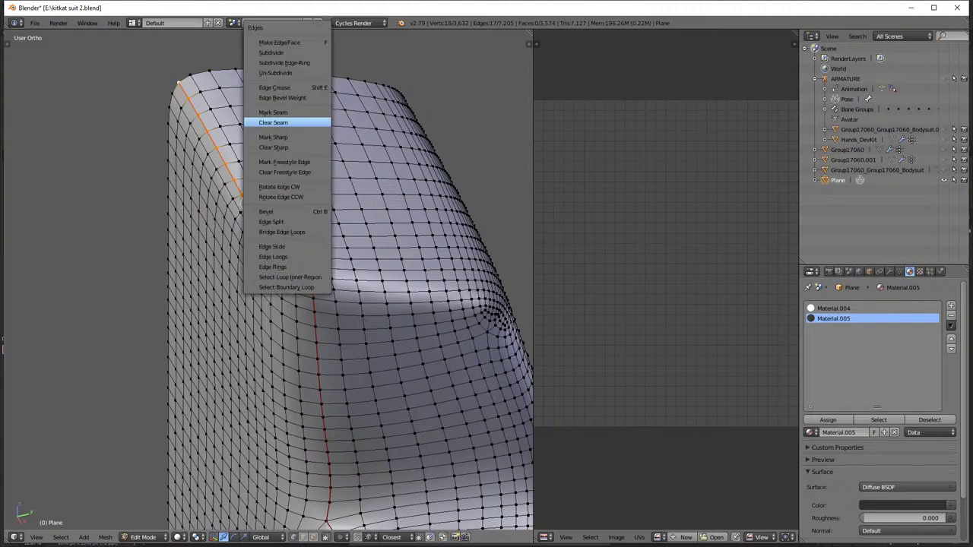
key("Return")
Select the edge loop along the old seam and clear its seam as well
key("a")
right_click(318, 342, "alt")
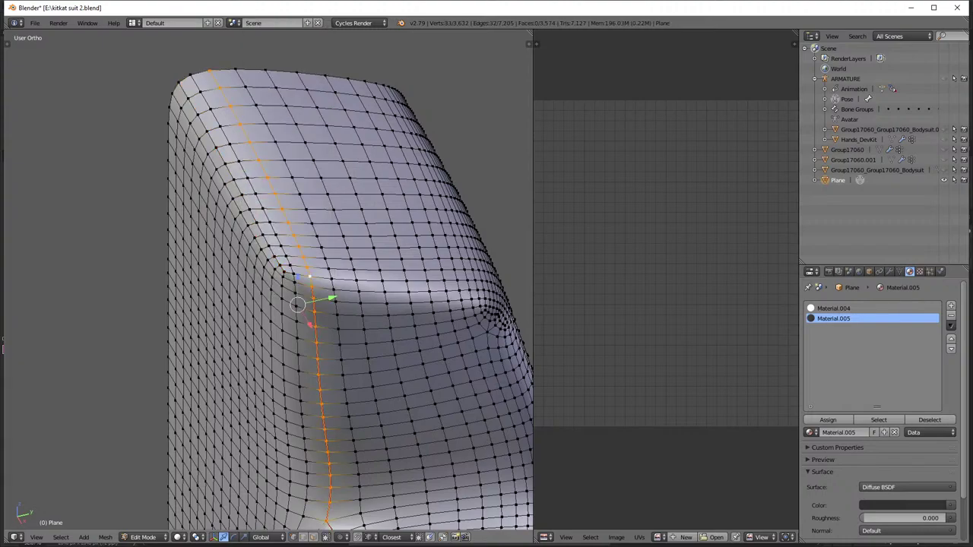
scroll(318, 342, "down", 2)
key("ctrl+e")
key("Return")
Preview the half plate in Object Mode, then return to Edit Mode
key("Tab")
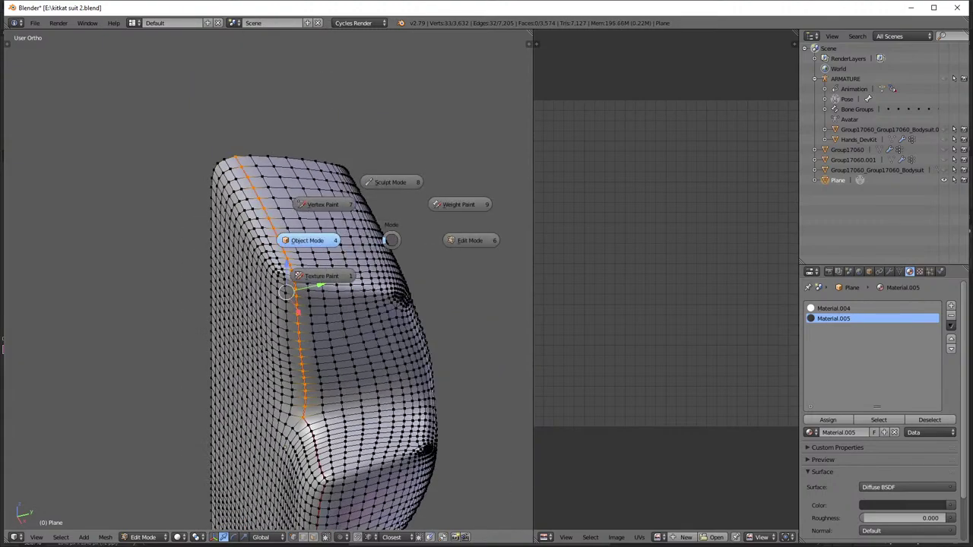
middle_click_drag(297, 251, 297, 230)
key("Tab")
scroll(297, 230, "up", 1)
Invert the selection, smooth the remaining vertices, and show the mesh data properties
key("ctrl+i")
key("w")
key("Escape")
key("ctrl+i")
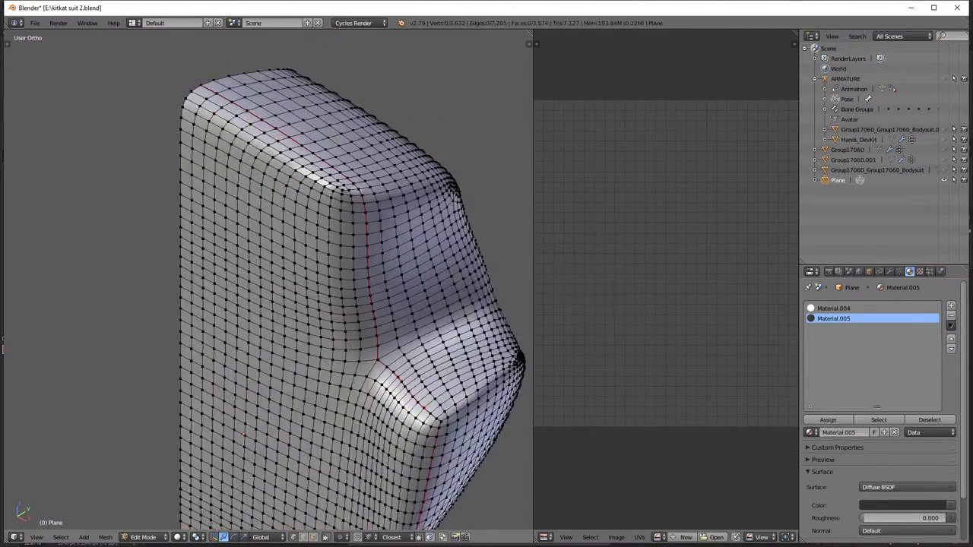
scroll(350, 296, "down", 1)
key("ctrl+i")
key("w")
key("Return")
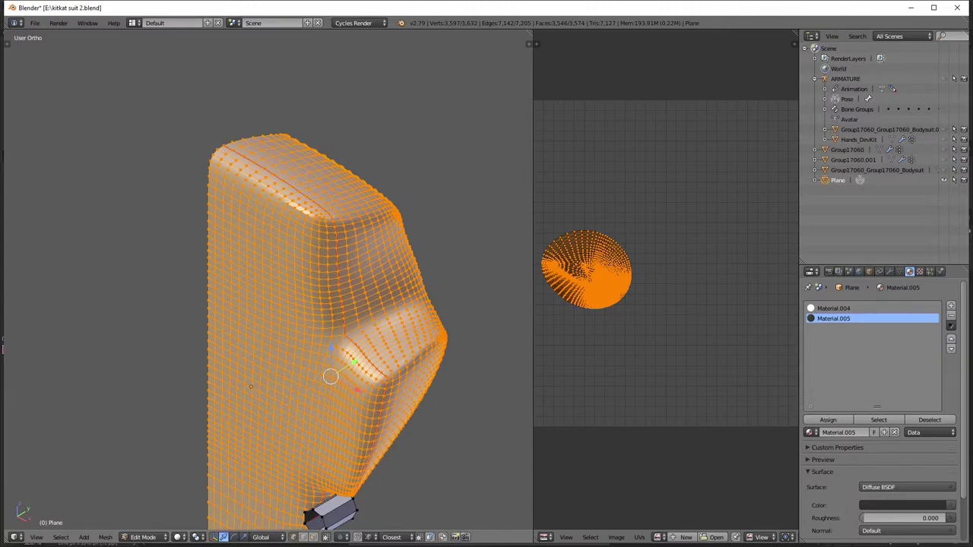
scroll(334, 304, "up", 4)
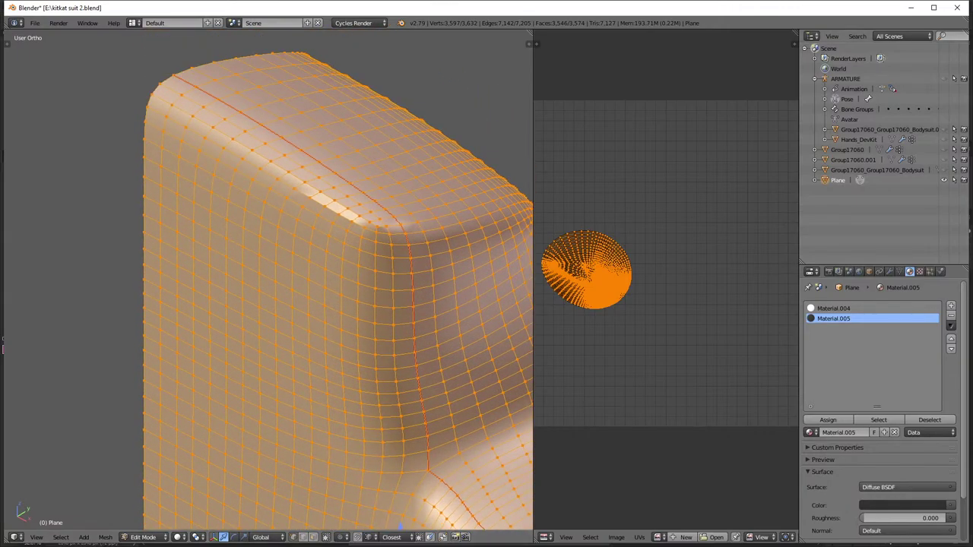
left_click(899, 272)
middle_click_drag(266, 282, 441, 280)
Loop-cut the nozzle near its end and around its octagonal rim
scroll(266, 280, "up", 10)
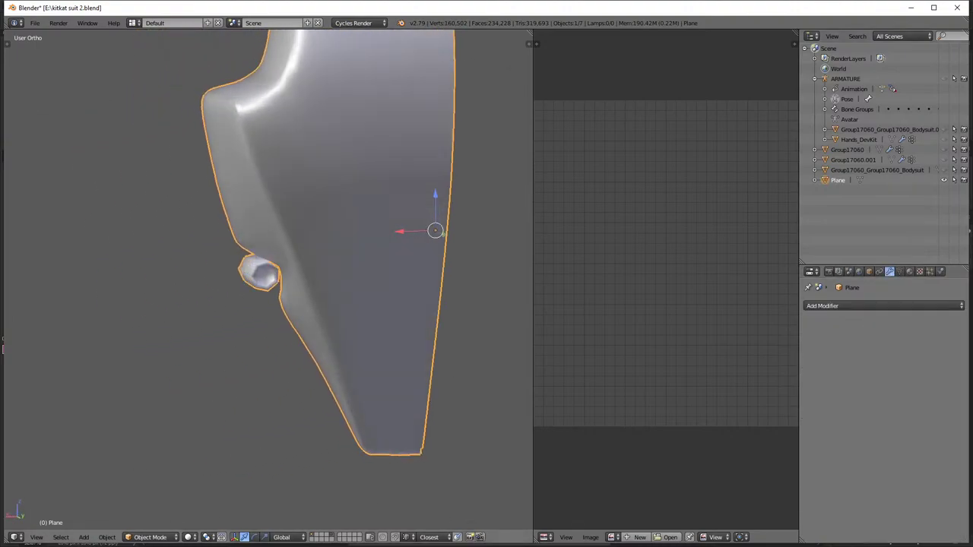
key("Tab")
key("ctrl+r")
left_click(228, 228)
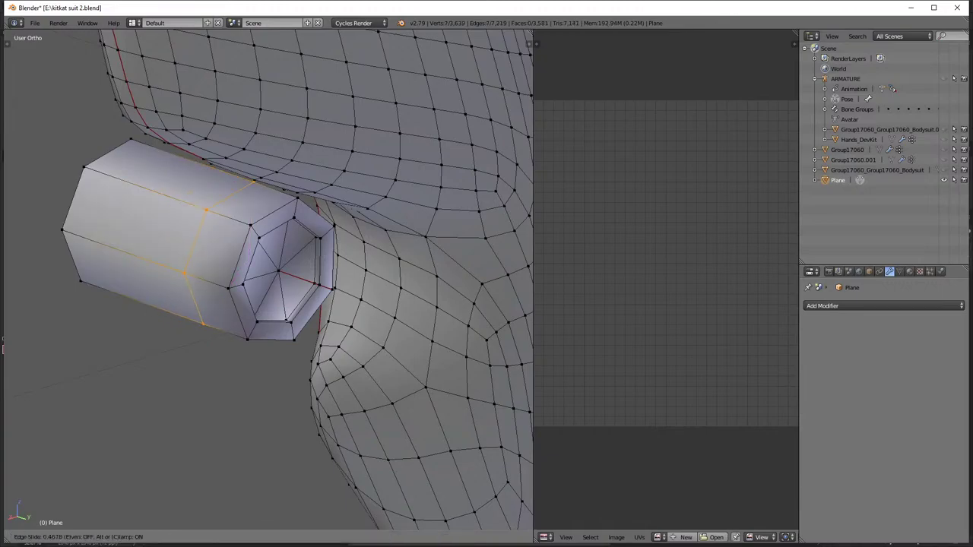
left_click(228, 228)
scroll(228, 227, "up", 5)
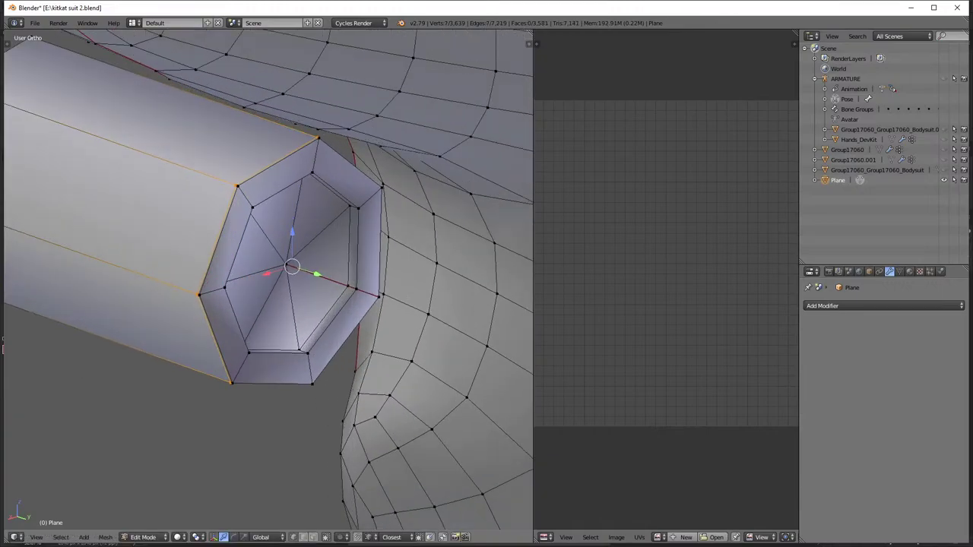
key("ctrl+r")
left_click(228, 228)
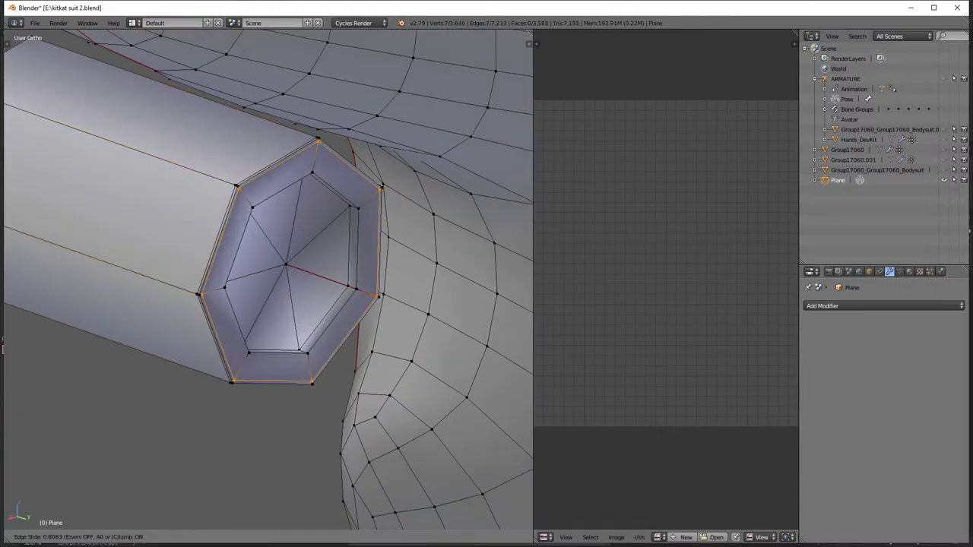
left_click(228, 228)
Add three more edge loops inside the octagonal cap, working toward its centre
key("ctrl+r")
left_click(228, 228)
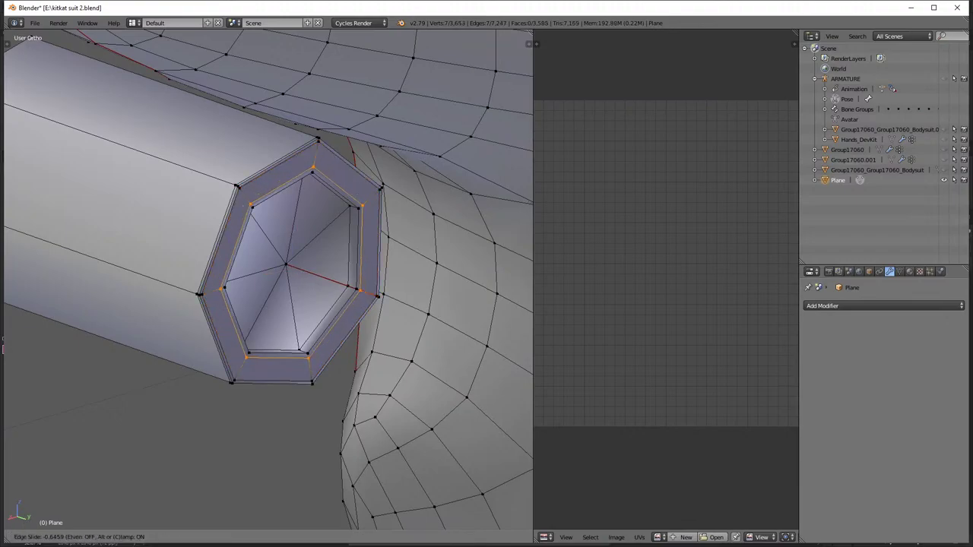
left_click(228, 228)
key("ctrl+r")
left_click(228, 228)
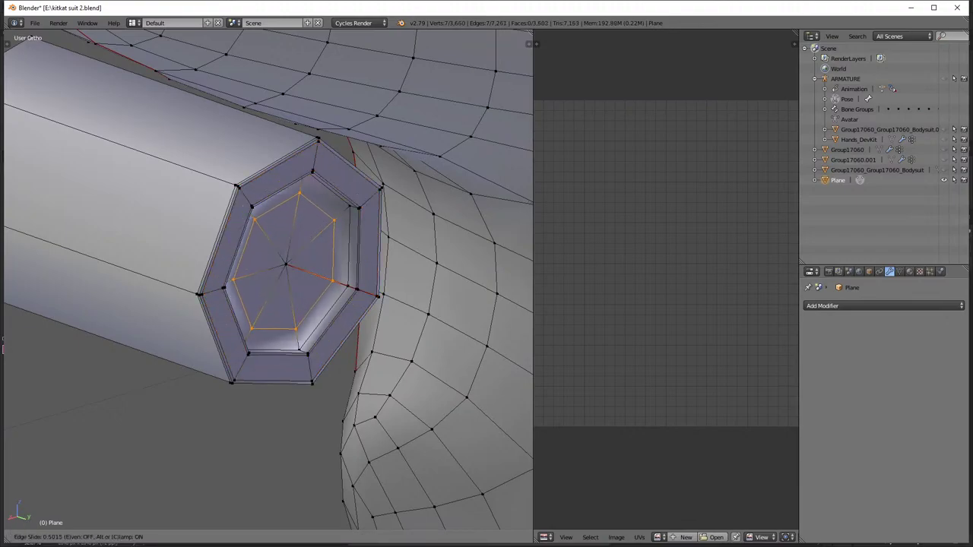
left_click(228, 228)
key("ctrl+r")
left_click(228, 228)
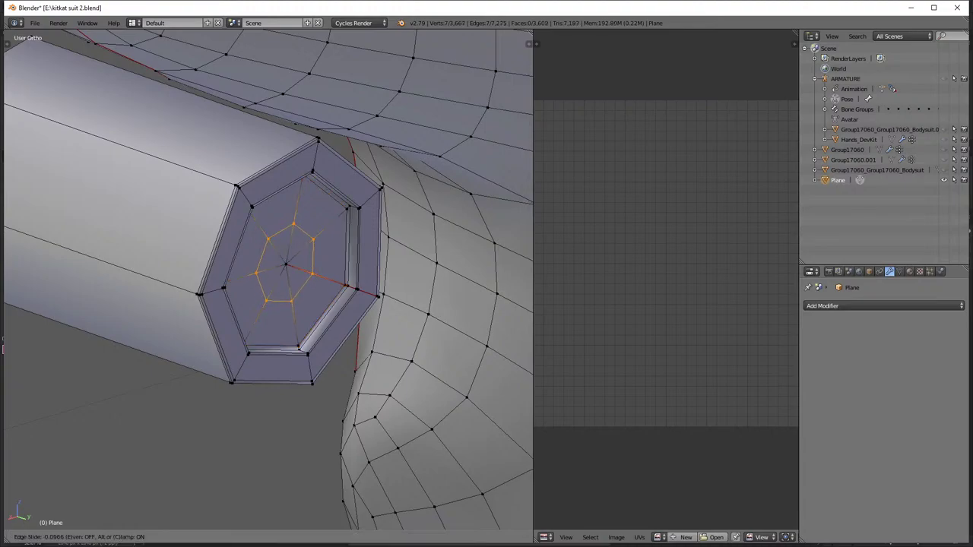
left_click(285, 263)
Preview the nozzle in Object Mode, then cut several loops along the cylinder's length
key("ctrl+Tab")
left_click(282, 243)
scroll(282, 244, "down", 3)
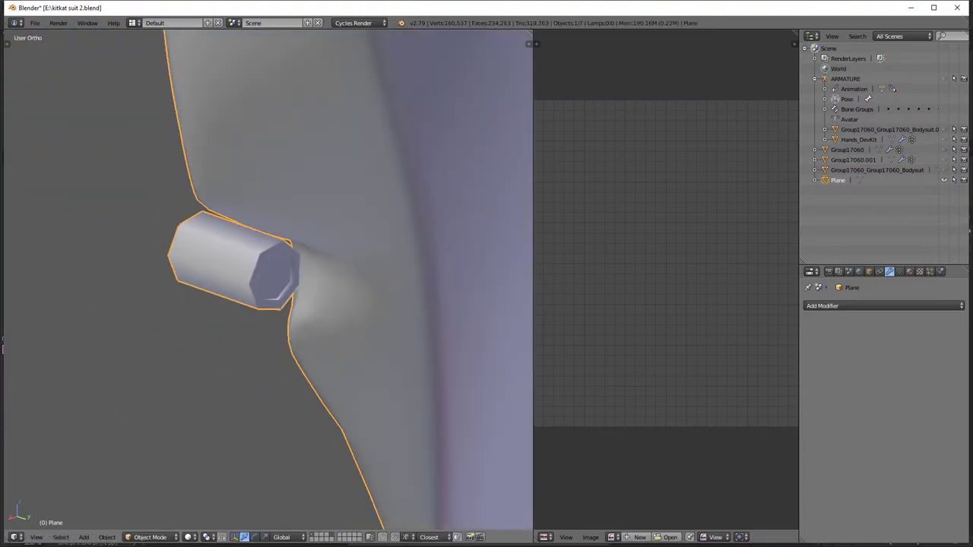
scroll(256, 240, "up", 3)
key("ctrl+Tab")
left_click(334, 240)
key("ctrl+r")
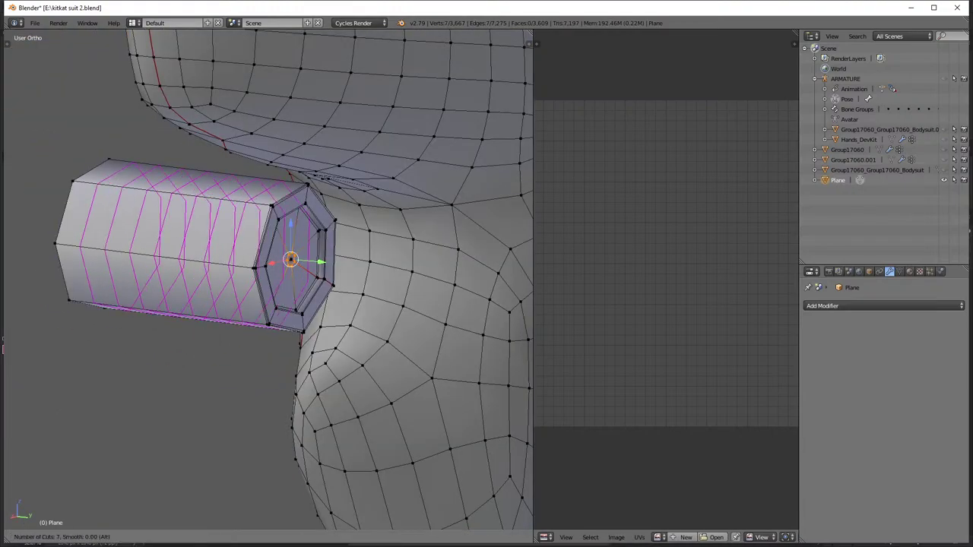
scroll(228, 228, "up", 5)
left_click(228, 228)
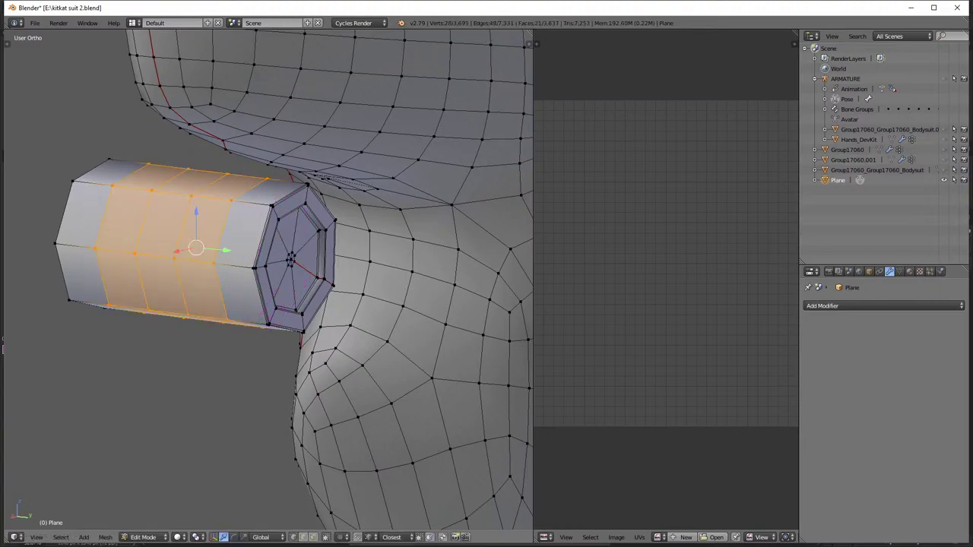
key("Tab")
Add supporting loops along the cylinder's side, slid to its lower and top edges
scroll(228, 228, "down", 4)
middle_click_drag(304, 251, 319, 250)
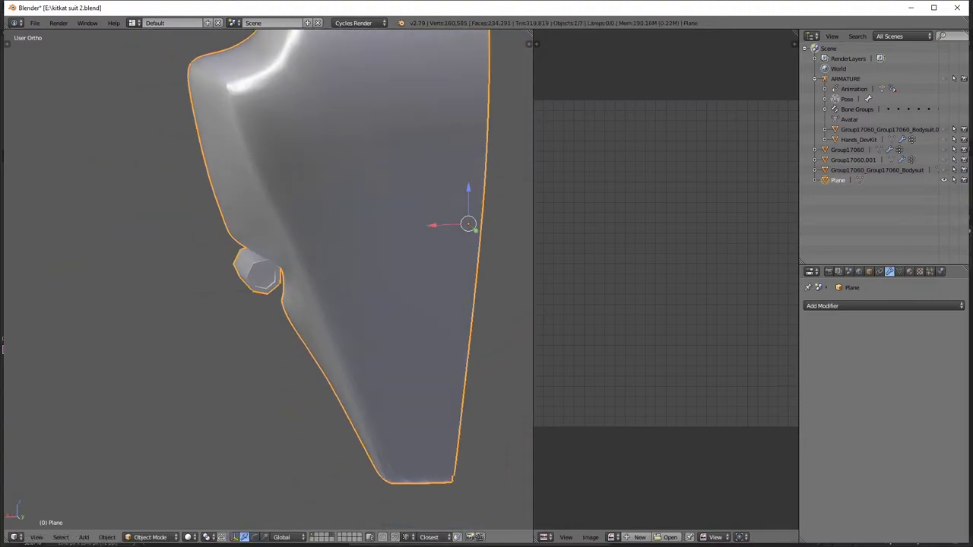
scroll(266, 274, "up", 5)
key("Tab")
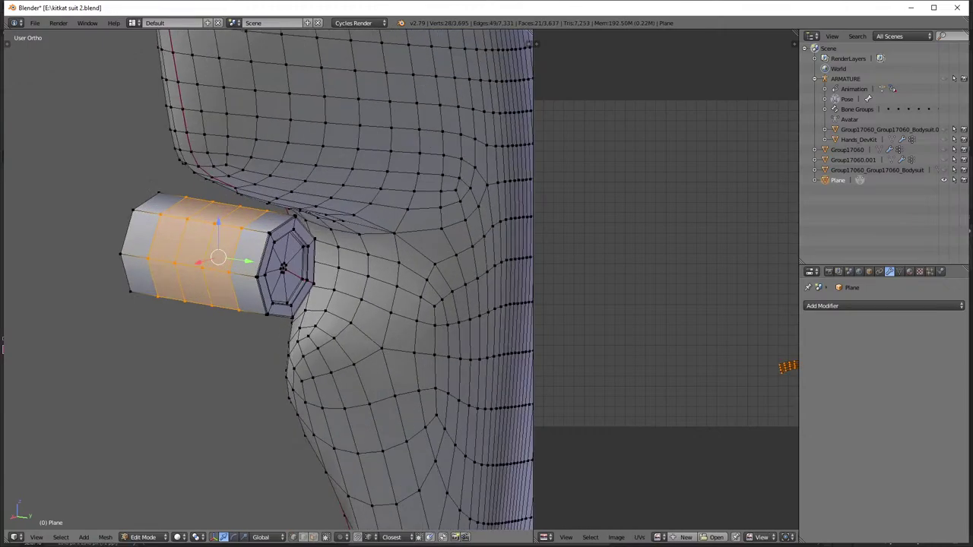
key("a")
scroll(266, 304, "up", 2)
middle_click_drag(266, 304, 289, 300)
key("ctrl+r")
left_click(189, 319)
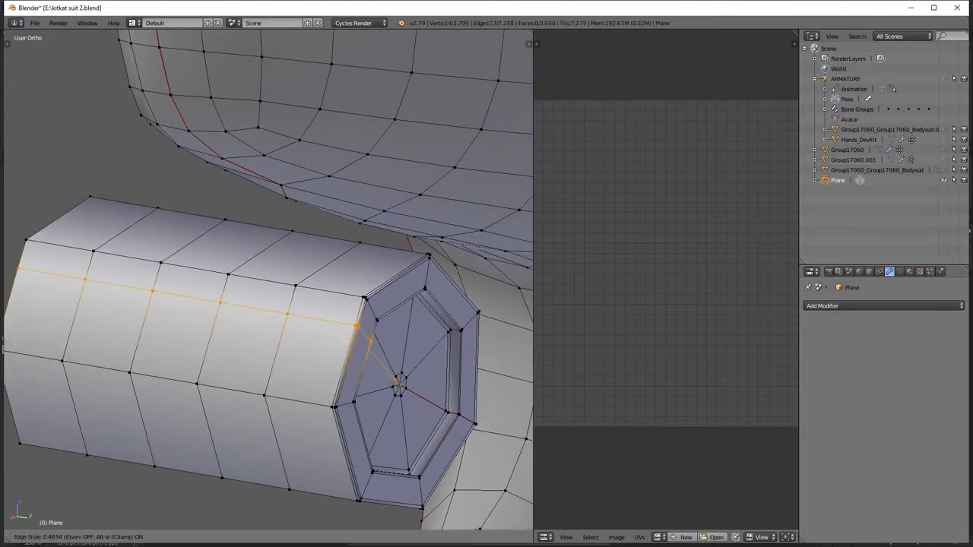
key("Return")
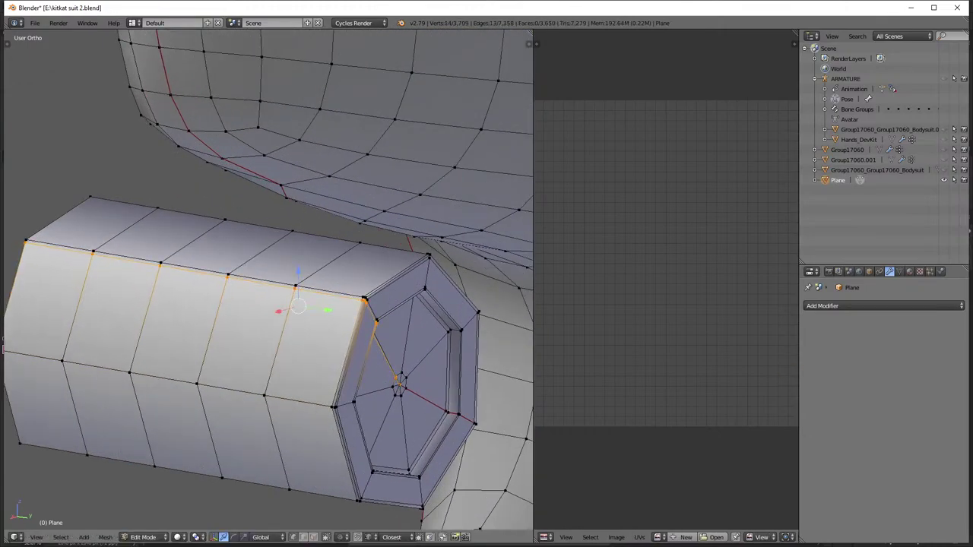
key("ctrl+r")
key("Return")
key("Return")
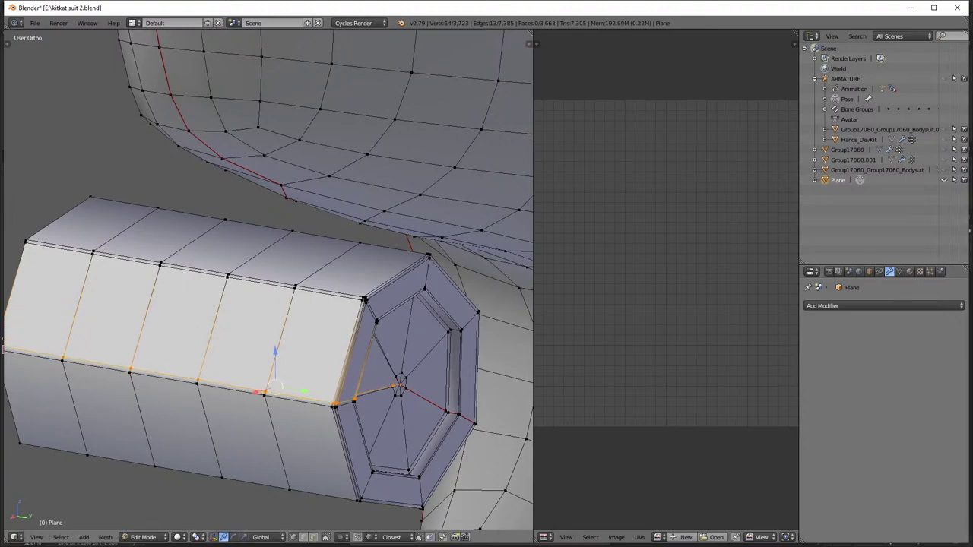
key("ctrl+r")
key("Return")
key("Return")
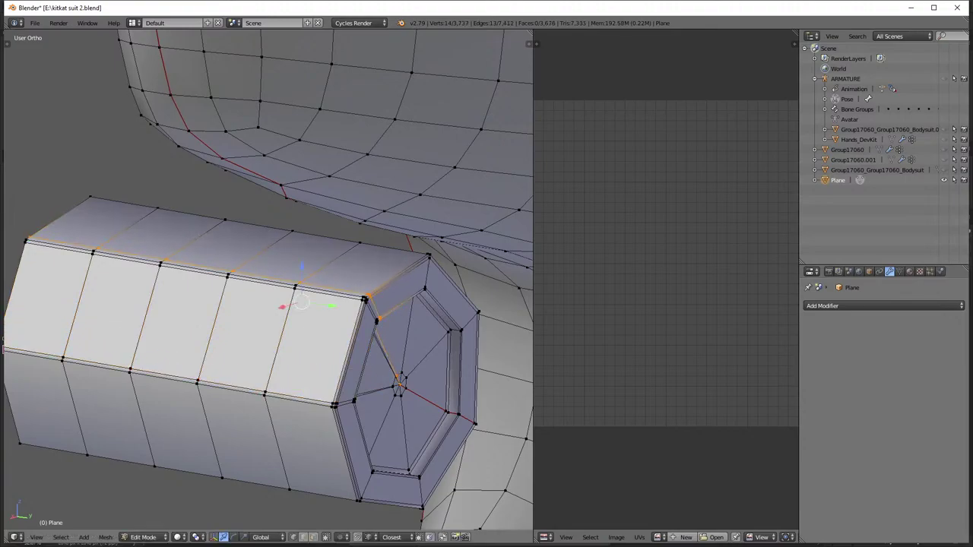
key("ctrl+r")
Add a series of edge loops around the end cap rim
key("Return")
key("Return")
key("ctrl+r")
key("Return")
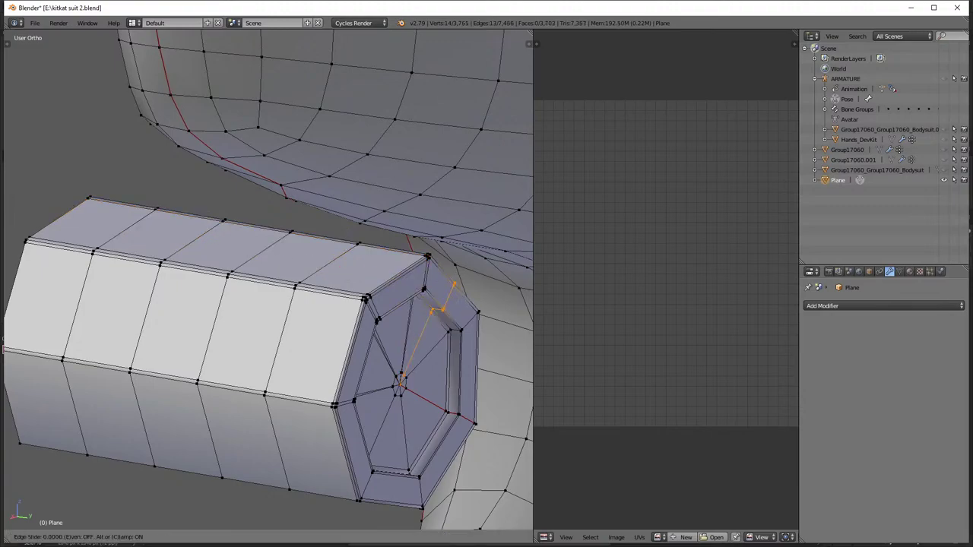
key("Return")
key("ctrl+r")
key("Return")
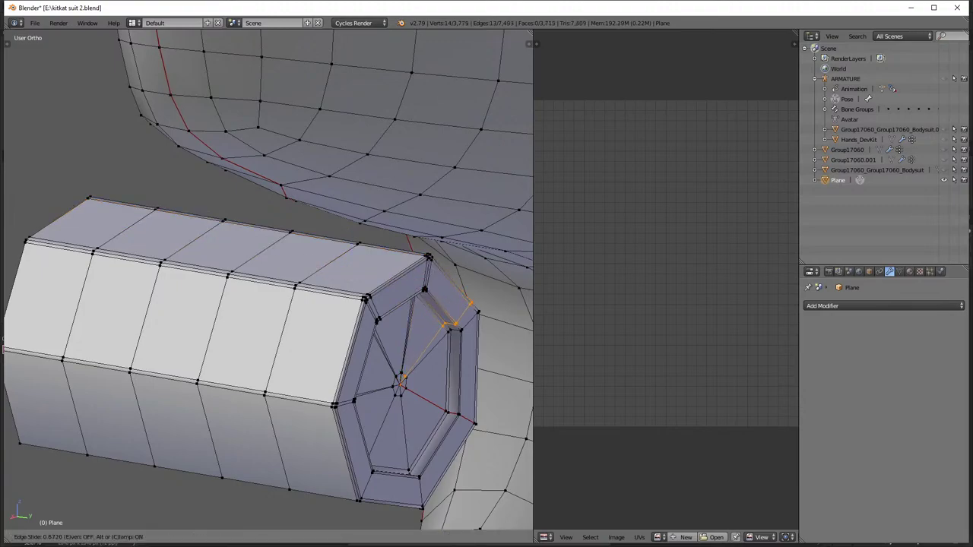
key("Return")
key("ctrl+r")
key("Return")
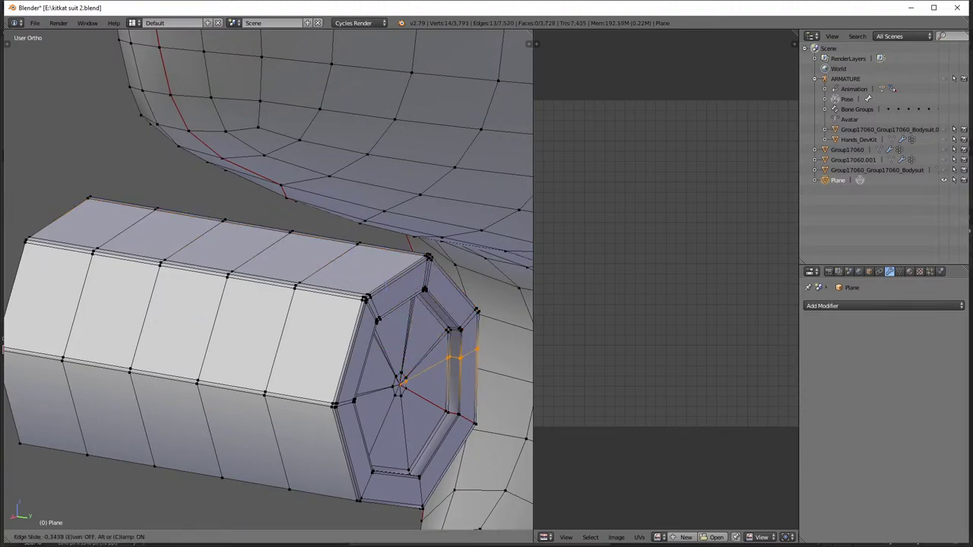
key("Return")
key("ctrl+r")
key("Return")
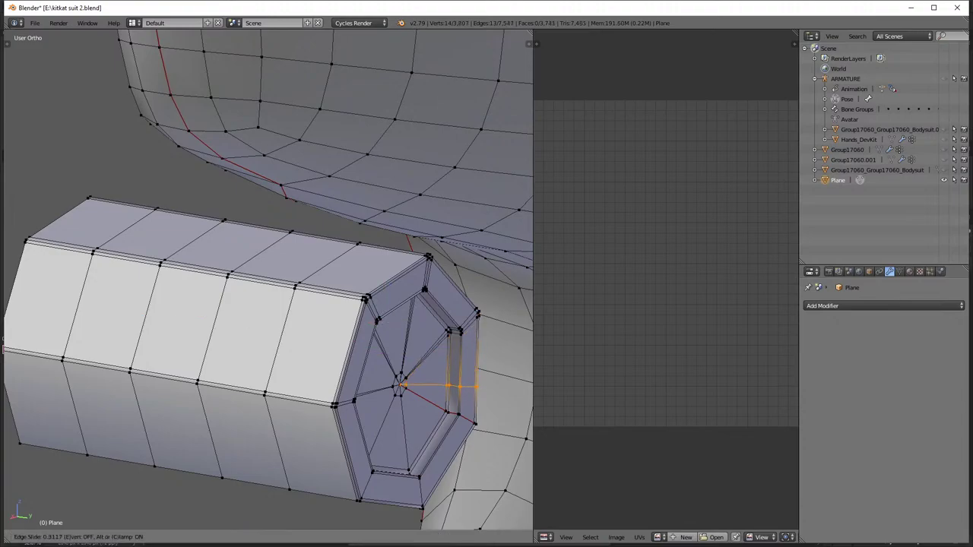
key("Return")
key("ctrl+r")
key("Return")
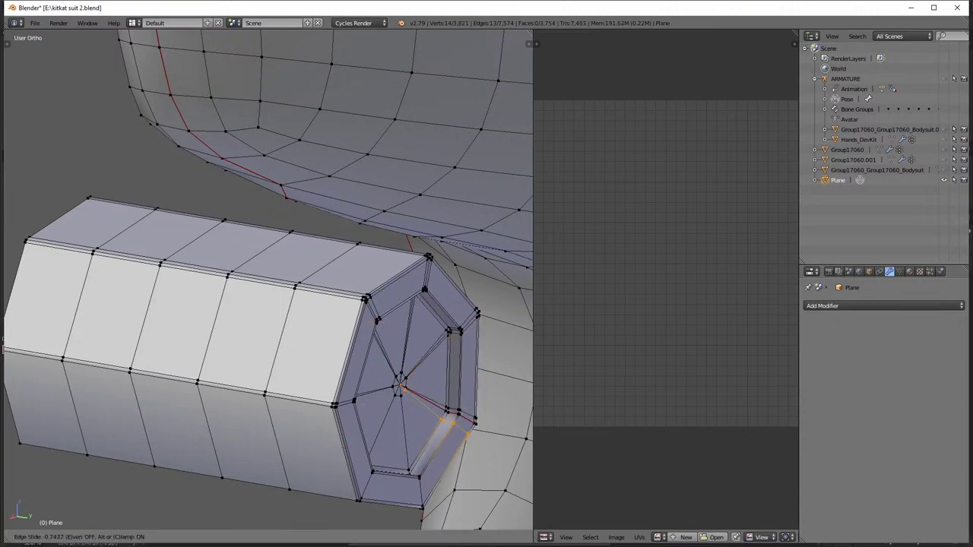
key("Return")
key("ctrl+r")
key("Return")
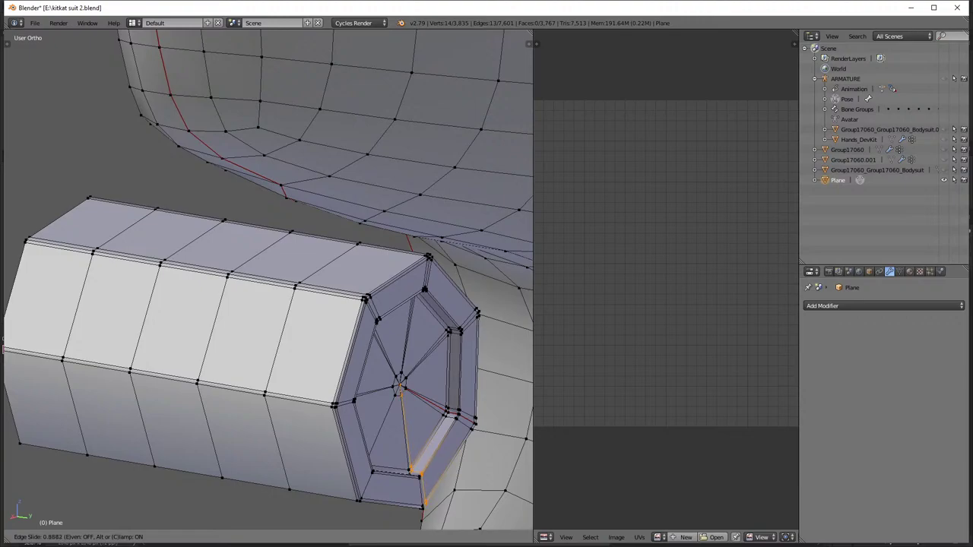
key("Return")
key("ctrl+r")
Add loops near the cap's lower edge and along the cylinder's lower side
key("Return")
key("Return")
key("ctrl+r")
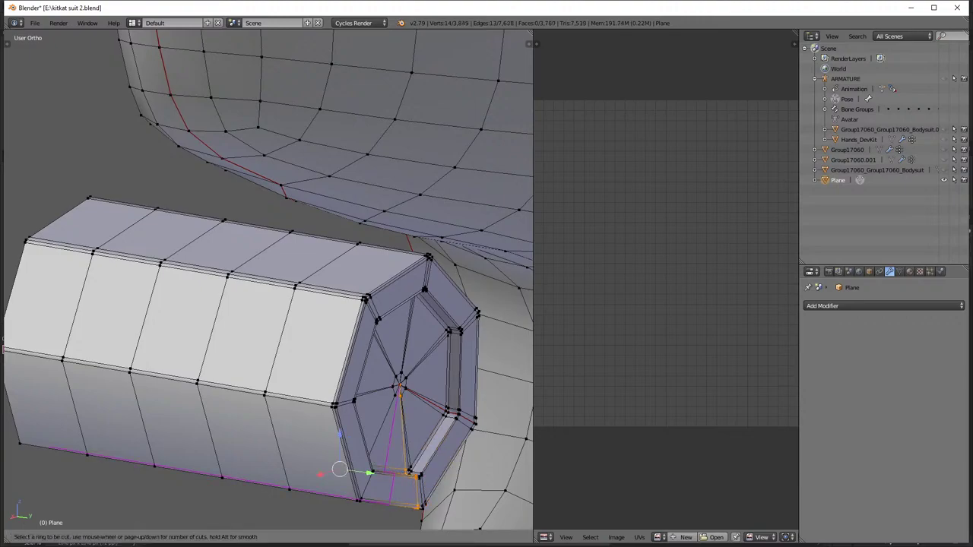
key("Return")
key("Return")
key("ctrl+r")
key("Return")
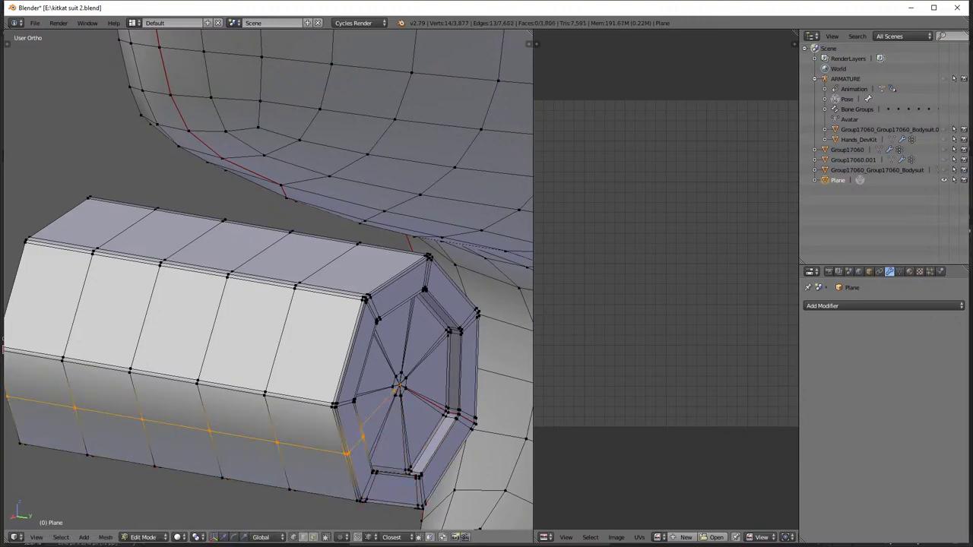
key("Return")
key("ctrl+r")
key("Return")
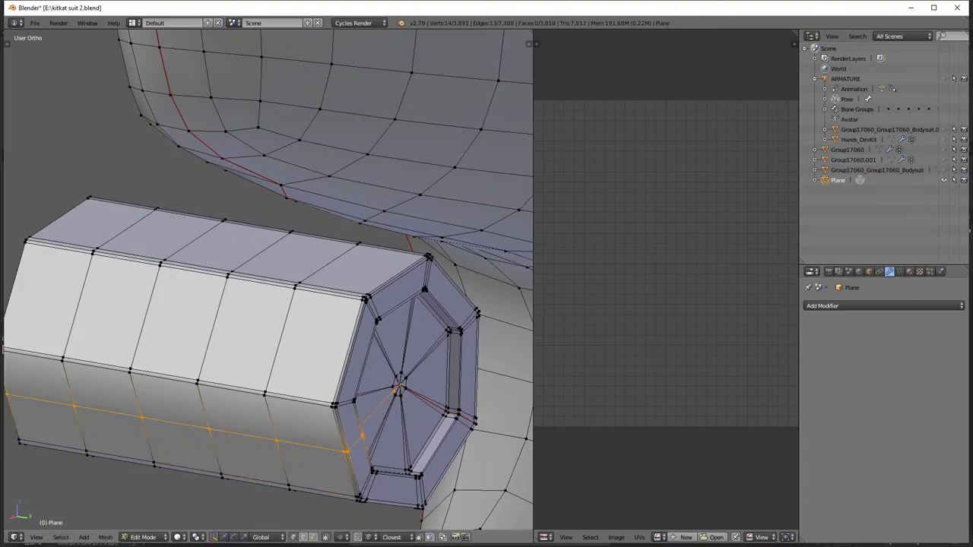
key("Return")
Add a Mirror modifier on X with Merge and Clipping to the chest plate
key("Tab")
scroll(268, 279, "down", 5)
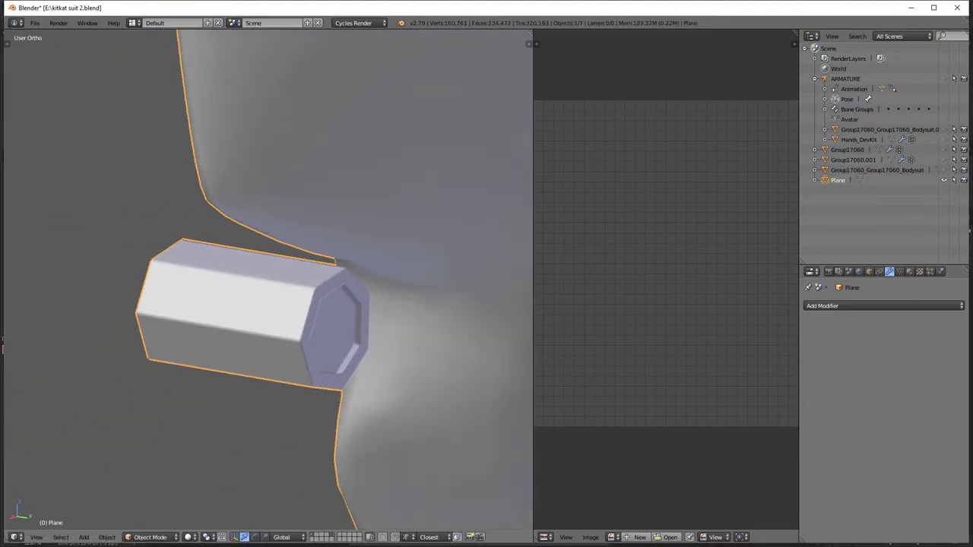
middle_click_drag(268, 279, 395, 280)
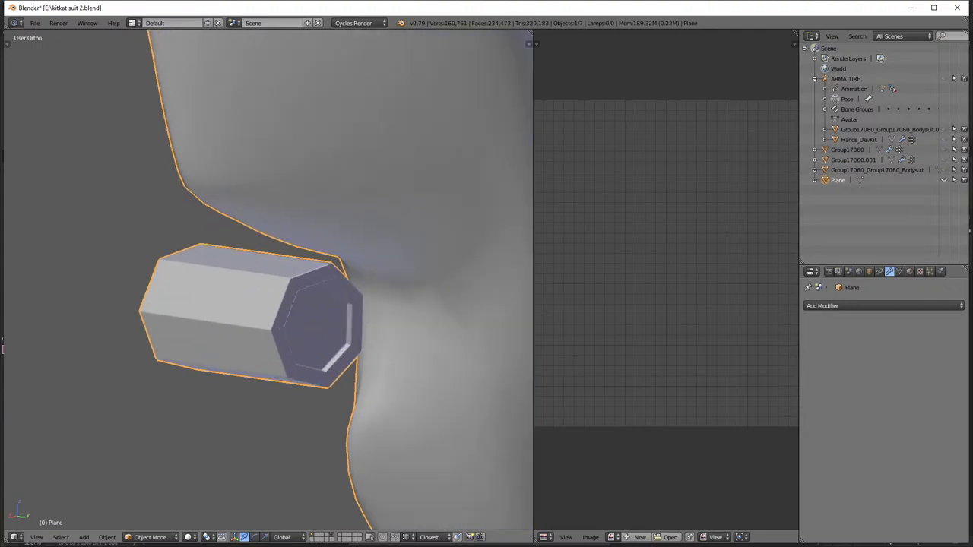
scroll(342, 279, "down", 4)
key("Tab")
key("Tab")
left_click(271, 284)
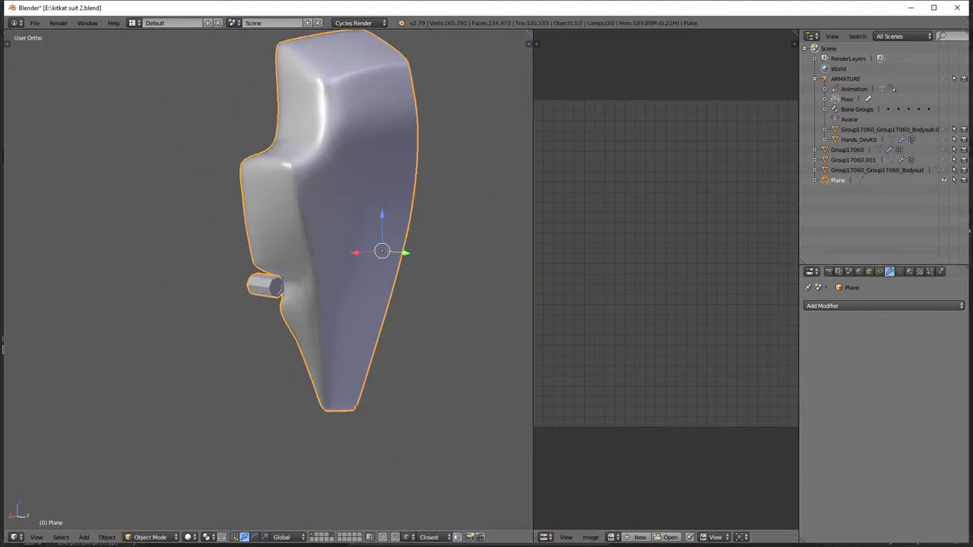
left_click(883, 306)
left_click(767, 418)
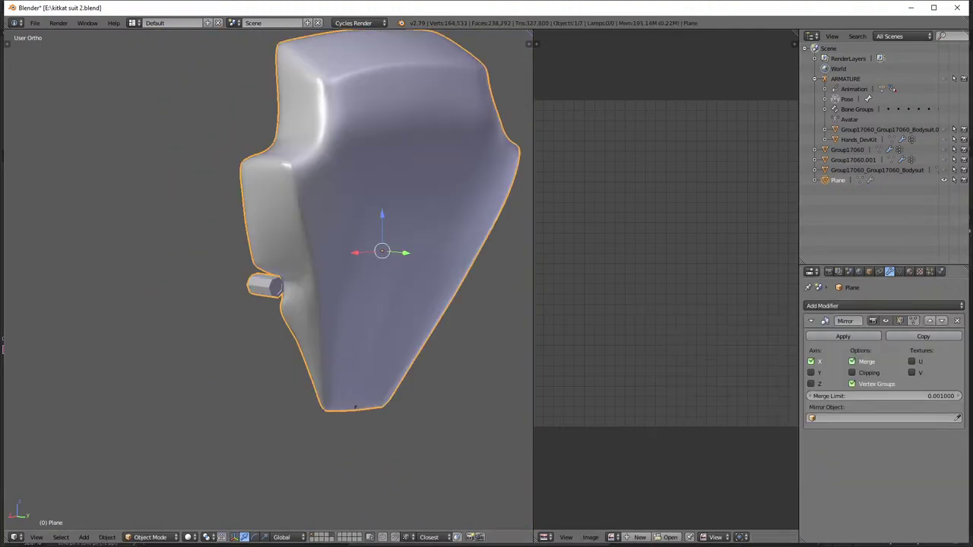
From below, extrude a new vertex outward from the plate's bottom corner
middle_click_drag(354, 406, 342, 266)
scroll(325, 315, "up", 4)
key("Tab")
scroll(329, 304, "up", 4)
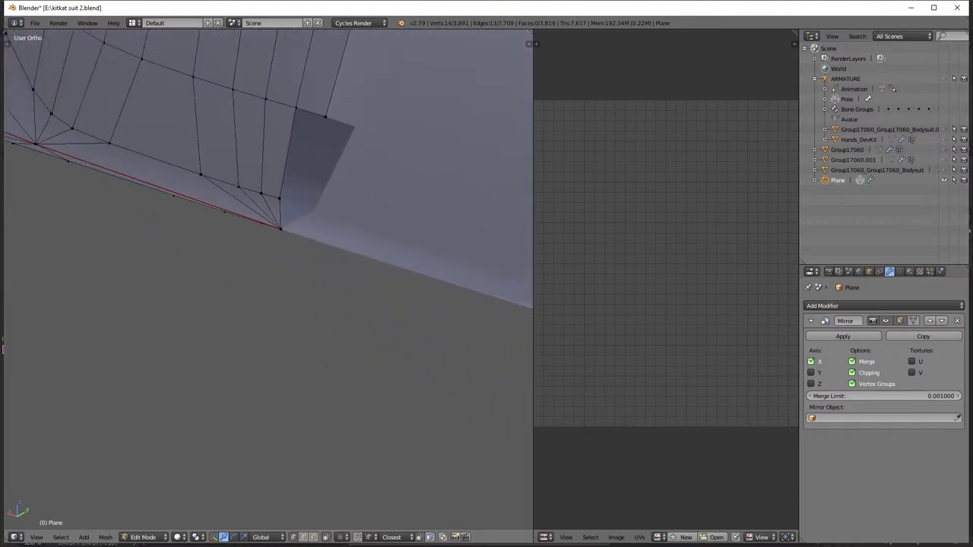
key("e")
key("Return")
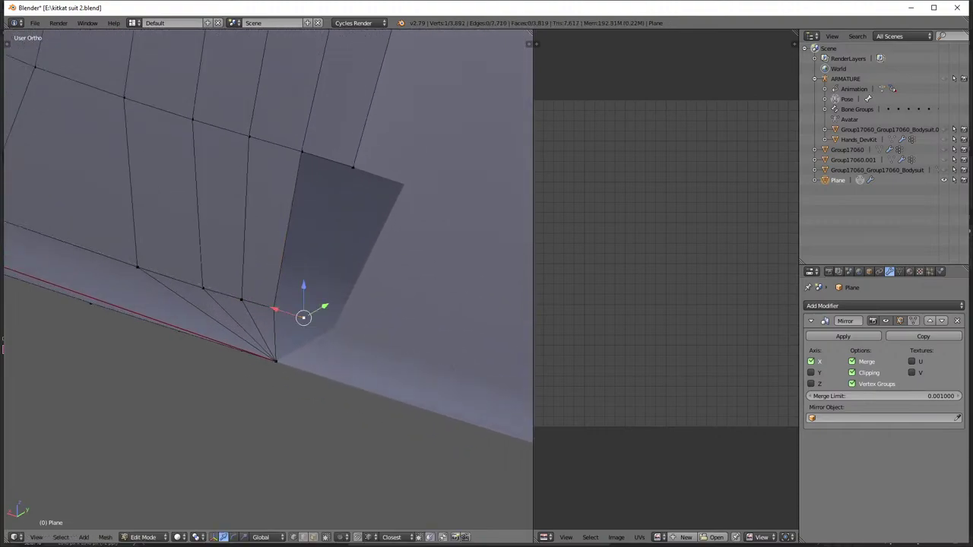
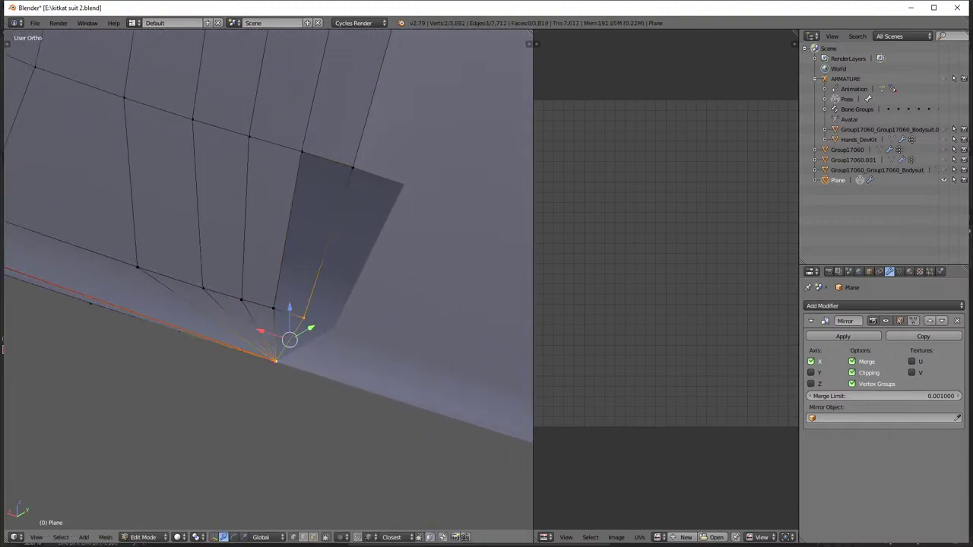
Select all vertices and use Remove Doubles to merge the 21 overlapping duplicates
scroll(346, 179, "down", 3)
key("a")
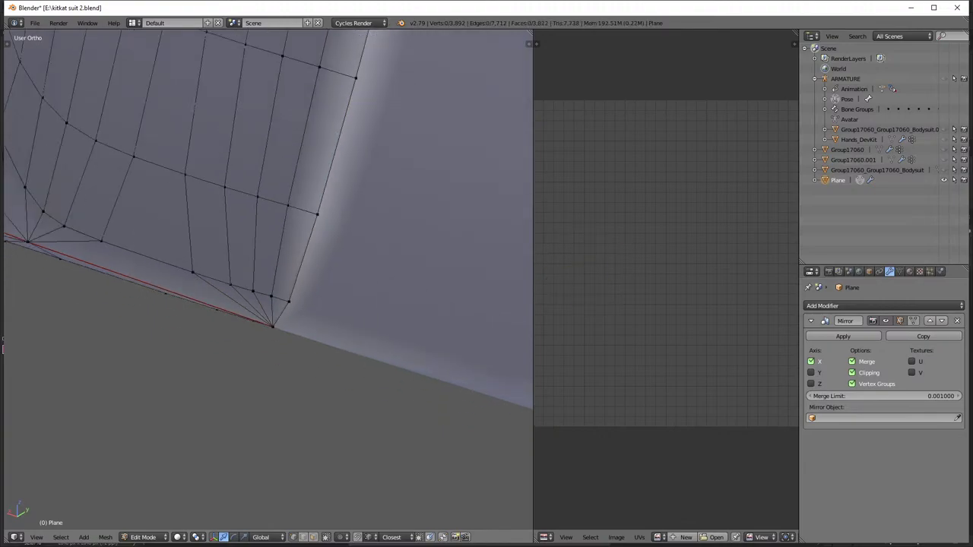
key("a")
key("w")
left_click(345, 179)
Orbit to a front view of the mesh in Object Mode to check the merge
middle_click_drag(344, 178, 235, 205)
scroll(270, 194, "up", 5)
key("Tab")
scroll(266, 281, "down", 8)
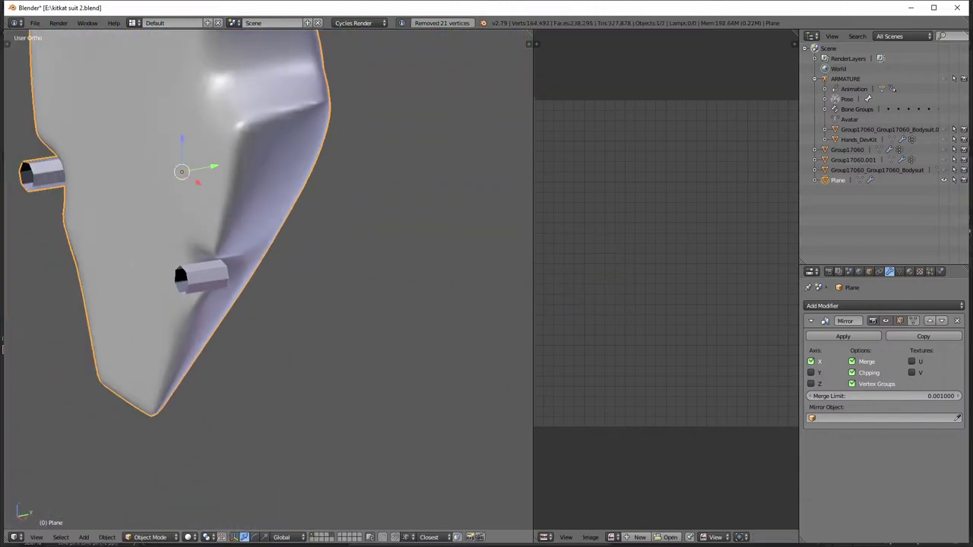
middle_click_drag(266, 281, 319, 281)
scroll(321, 282, "up", 5)
key("Tab")
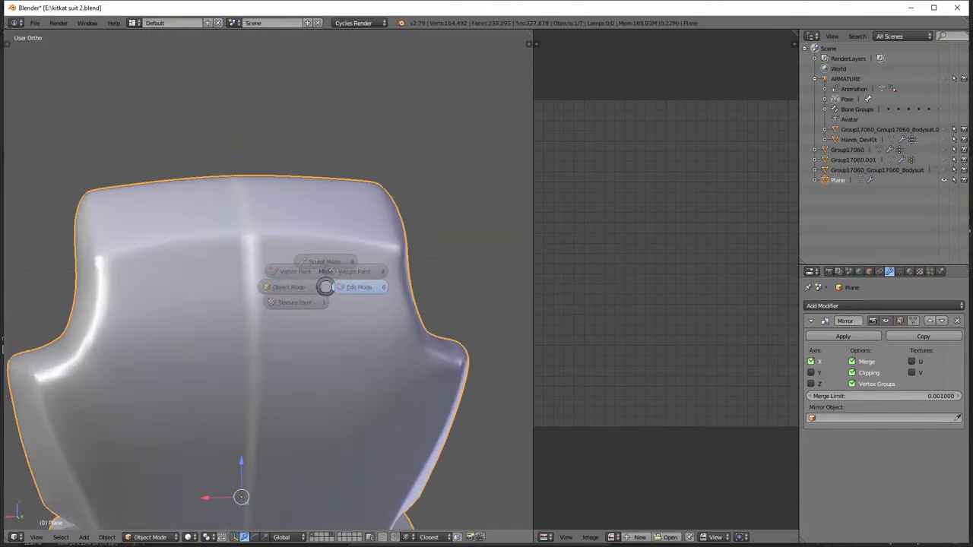
scroll(321, 282, "up", 3)
key("Tab")
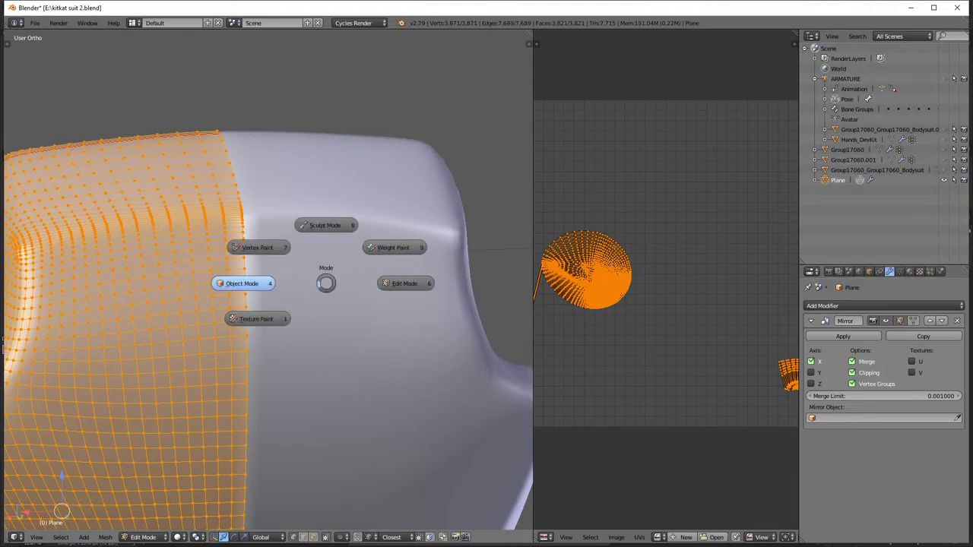
left_click(243, 282)
Inspect the mesh in wireframe in Edit Mode, then restore solid shading in Object Mode
key("z")
key("Tab")
left_click(376, 246)
middle_click_drag(376, 245, 319, 271)
key("z")
key("Tab")
scroll(274, 350, "down", 3)
middle_click_drag(273, 350, 349, 312)
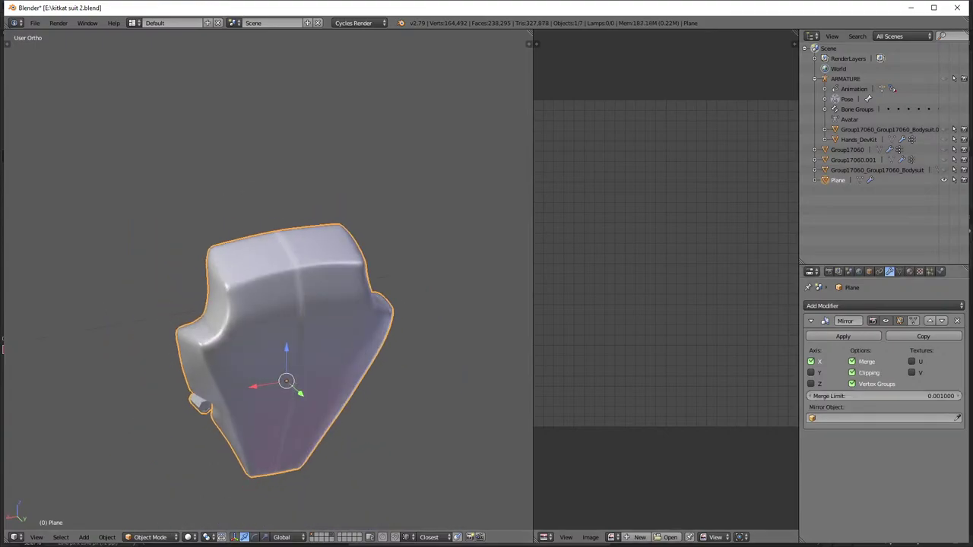
scroll(281, 342, "up", 3)
Clear the selection, check the mesh's top edge, and change its surface shading
key("Tab")
key("a")
scroll(282, 342, "up", 3)
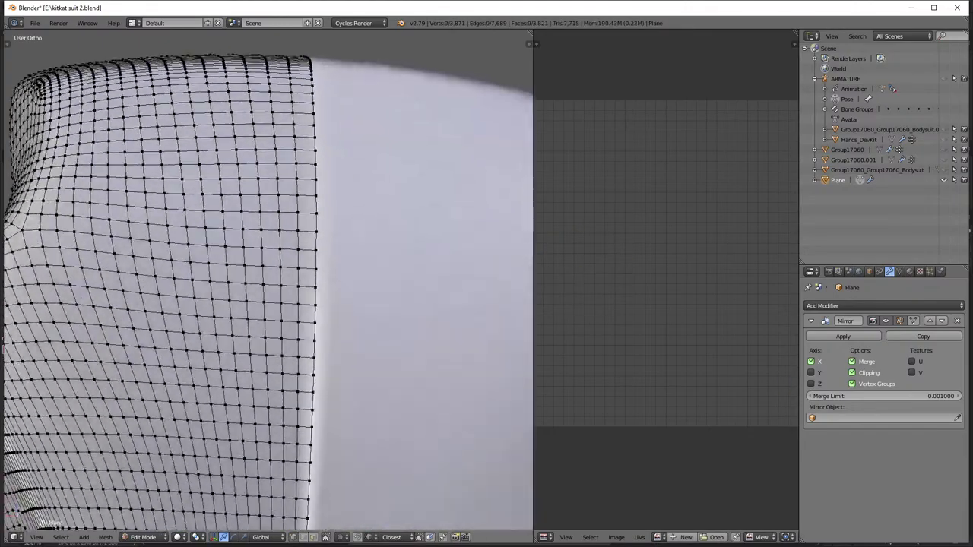
mouse_move(282, 342)
middle_mouse_down()
mouse_move(296, 285)
mouse_move(334, 273)
mouse_move(354, 300)
mouse_move(327, 289)
mouse_move(342, 303)
middle_mouse_up()
scroll(266, 342, "down", 3)
key("ctrl+n")
left_click(355, 298)
scroll(327, 289, "up", 3)
key("Tab")
Mirror the mesh across the X axis and apply the Mirror modifier
left_click(810, 361)
middle_click_drag(334, 349, 358, 342)
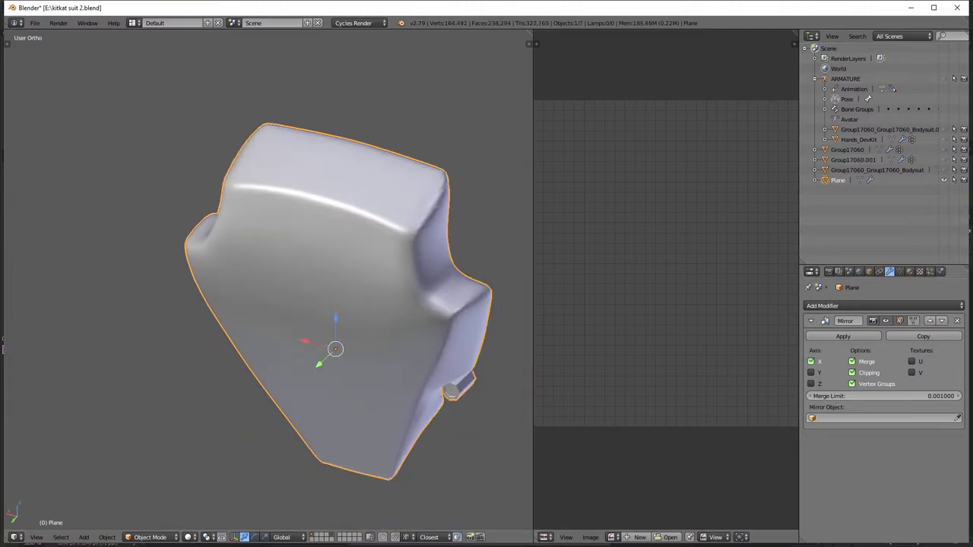
left_click(842, 336)
Select the whole mesh and unwrap it into UV islands
middle_click_drag(304, 250, 325, 238)
key("Tab")
key("a")
key("u")
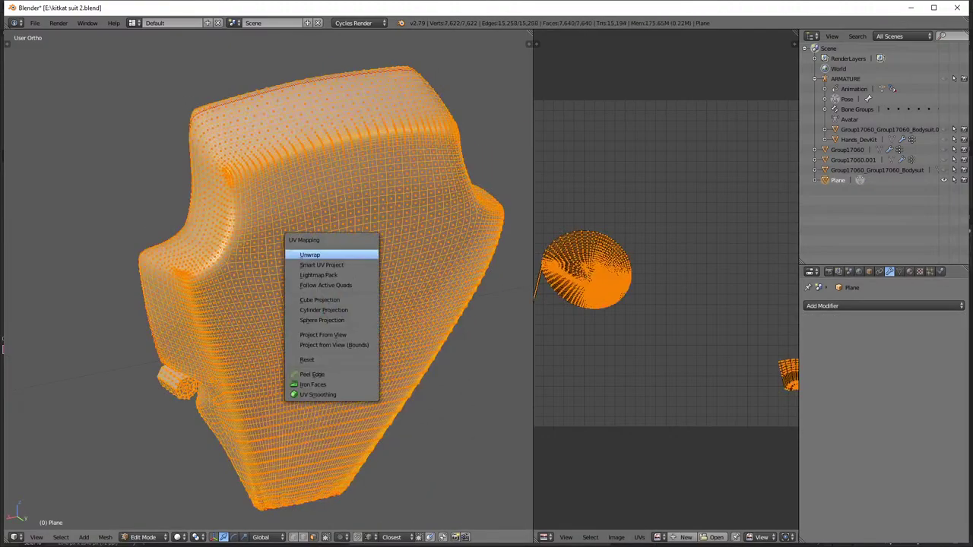
left_click(311, 255)
Try Rectify on the selected UV island, then undo back to the fan-shaped island
scroll(661, 244, "down", 4)
scroll(661, 243, "up", 2)
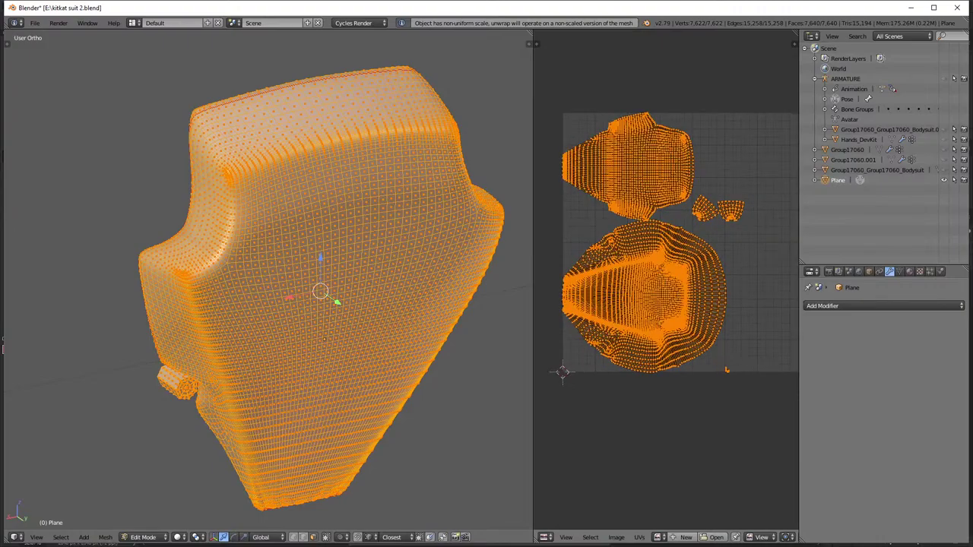
scroll(726, 207, "up", 5)
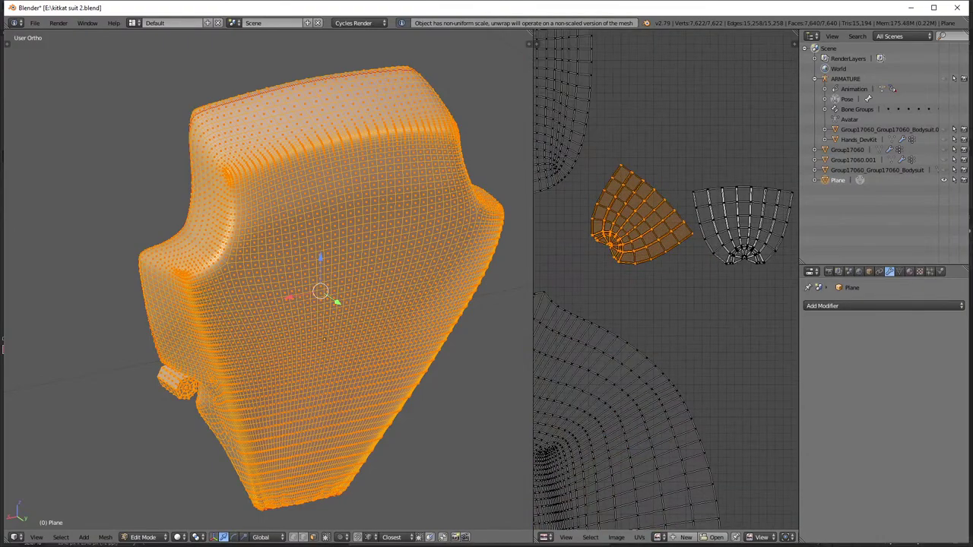
key("t")
left_click(582, 117)
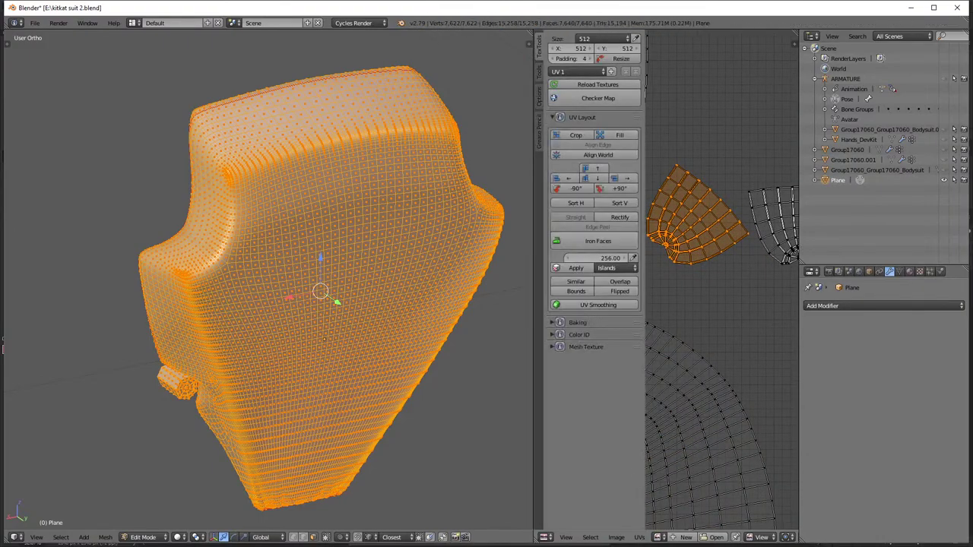
left_click(620, 217)
key("ctrl+z")
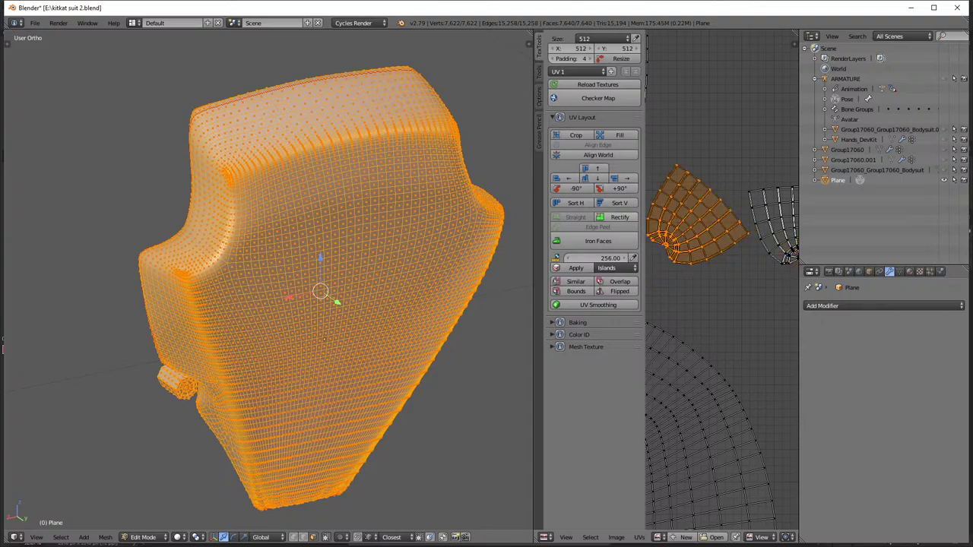
key("ctrl+shift+z")
key("ctrl+z")
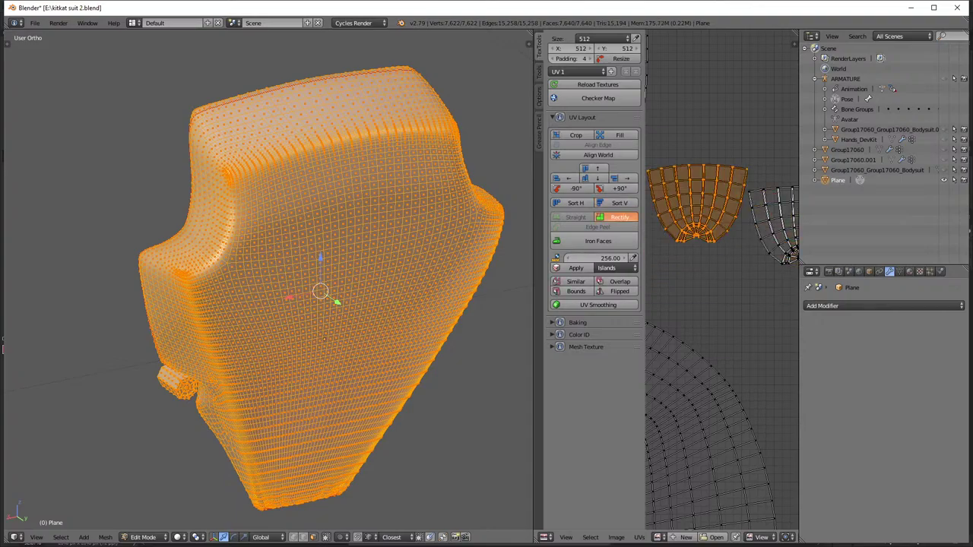
key("ctrl+shift+z")
key("ctrl+z")
key("ctrl+shift+z")
key("ctrl+z")
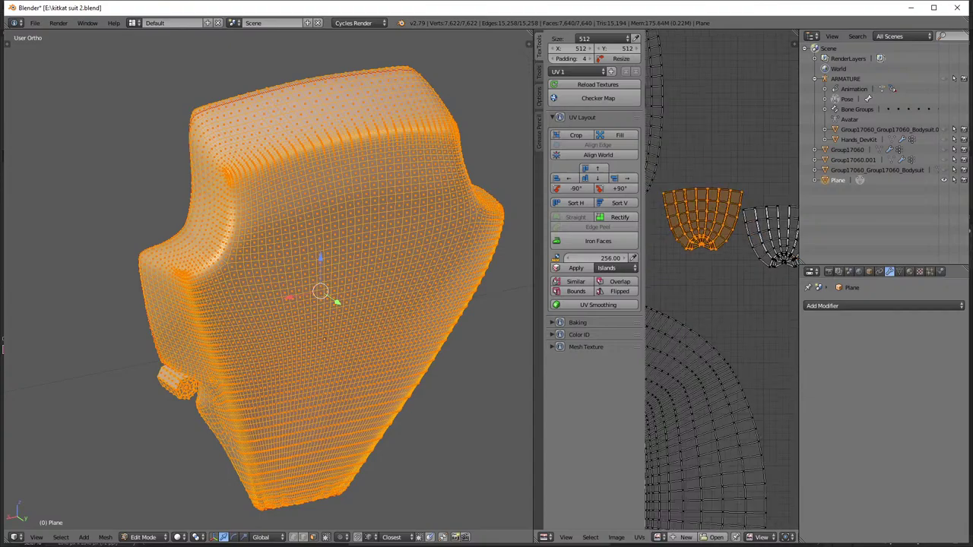
Relax stretching on both small UV islands with Minimize Stretch (Ctrl+V)
scroll(724, 281, "down", 2)
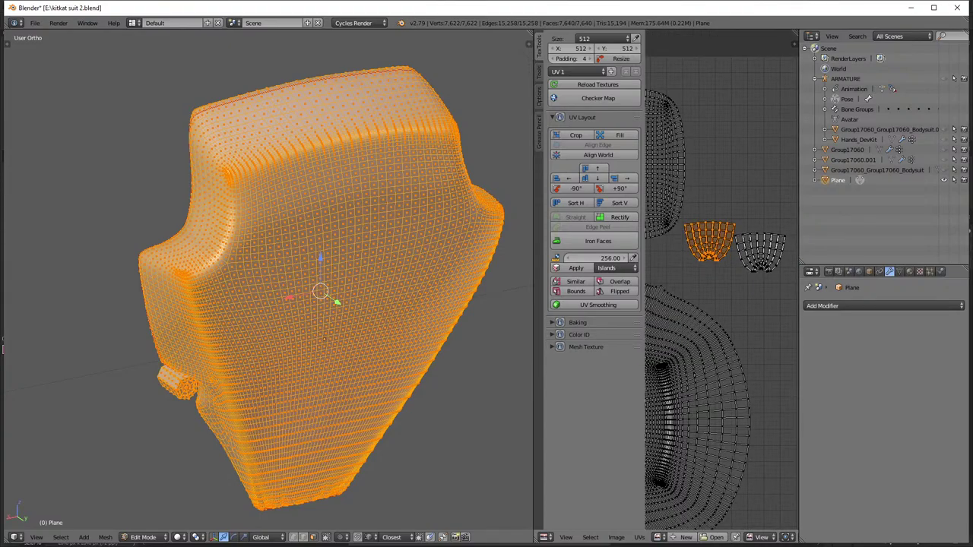
key("ctrl+v")
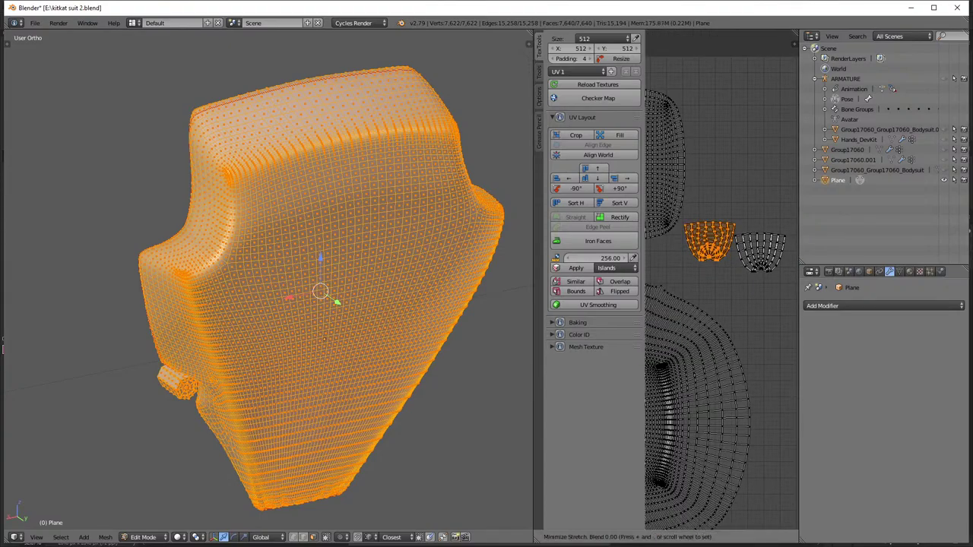
key("Return")
key("a")
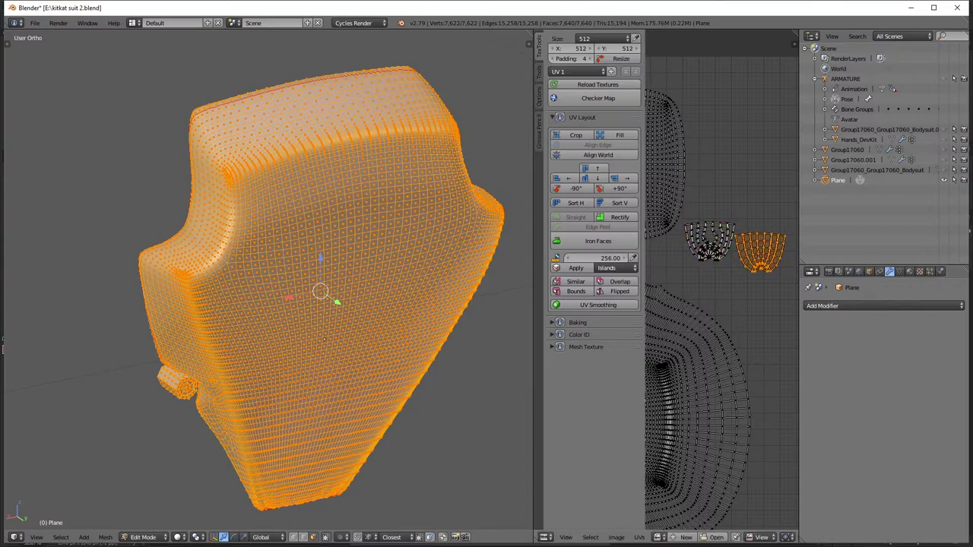
key("ctrl+v")
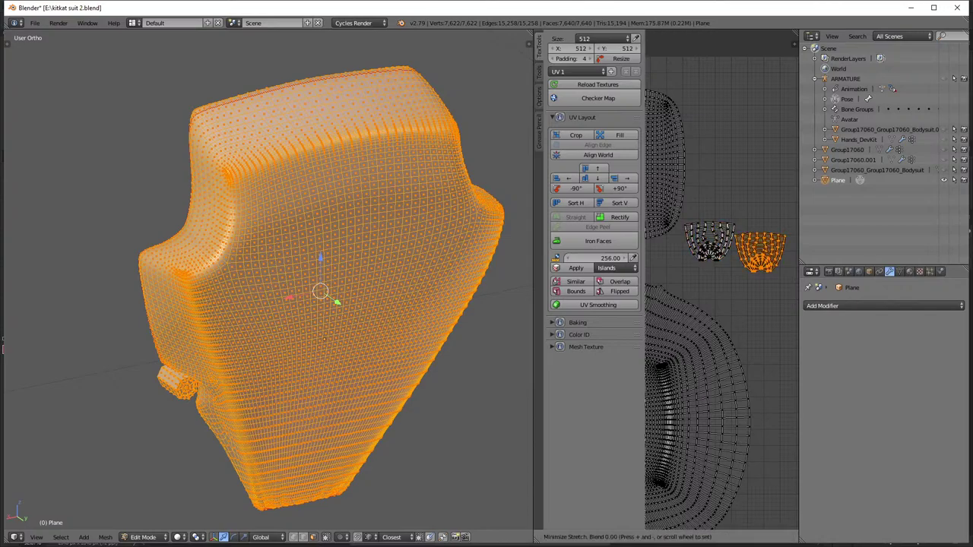
key("Return")
scroll(722, 348, "down", 4)
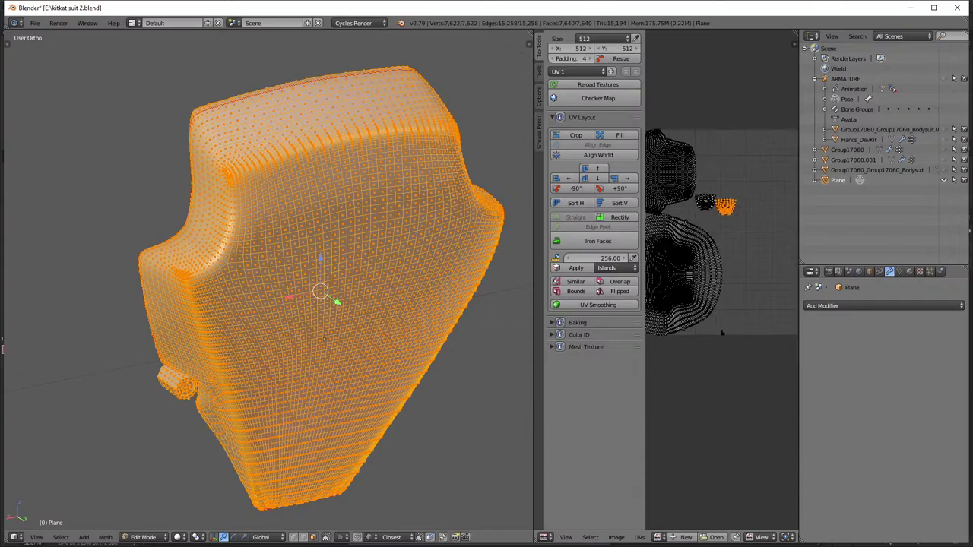
key("a")
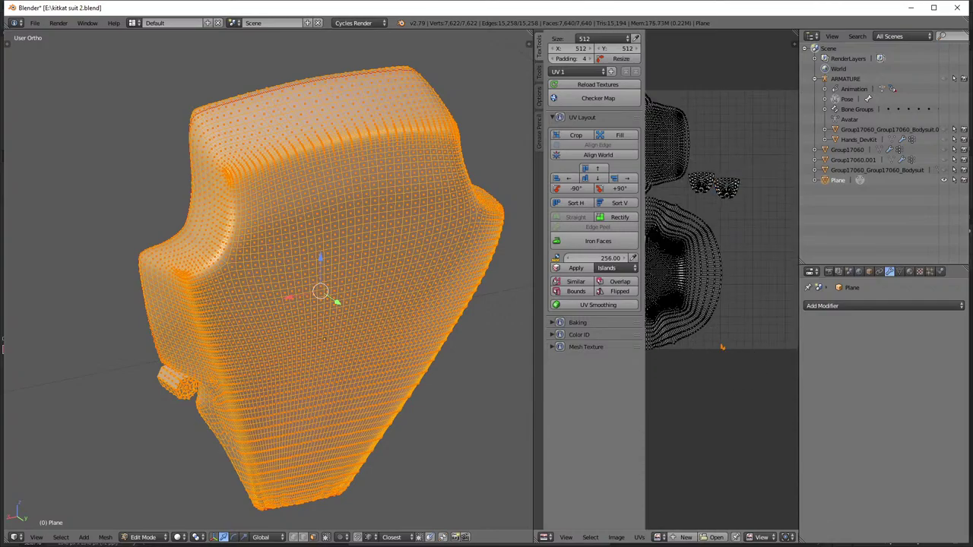
scroll(722, 281, "up", 3)
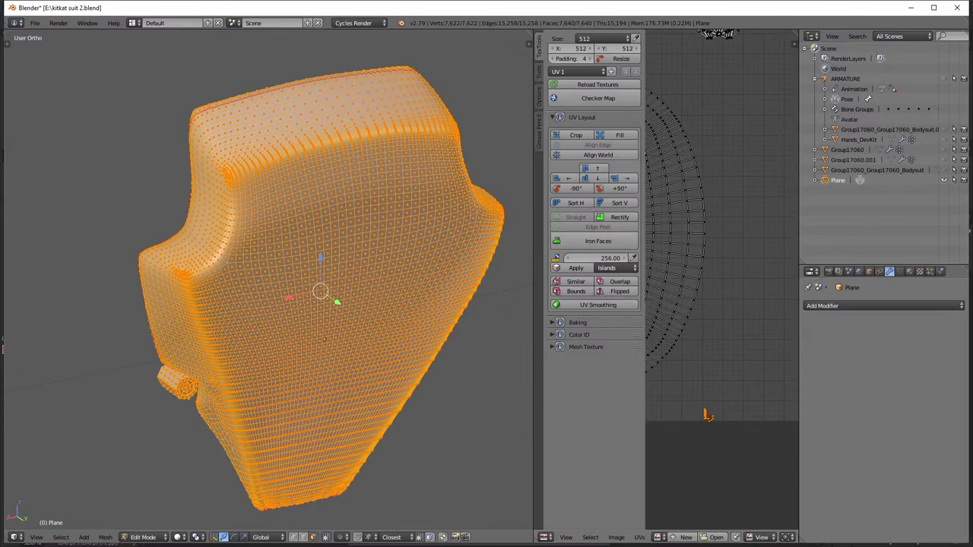
Select the sliver faces on the backpack's left side and collapse them into one edge
middle_click_drag(325, 340, 243, 319)
key("a")
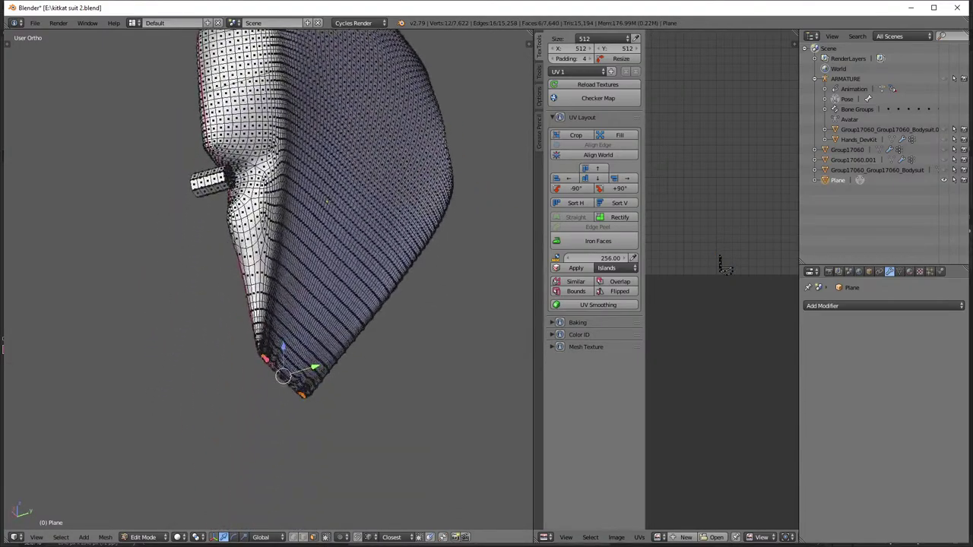
scroll(320, 304, "up", 3)
scroll(319, 304, "up", 6)
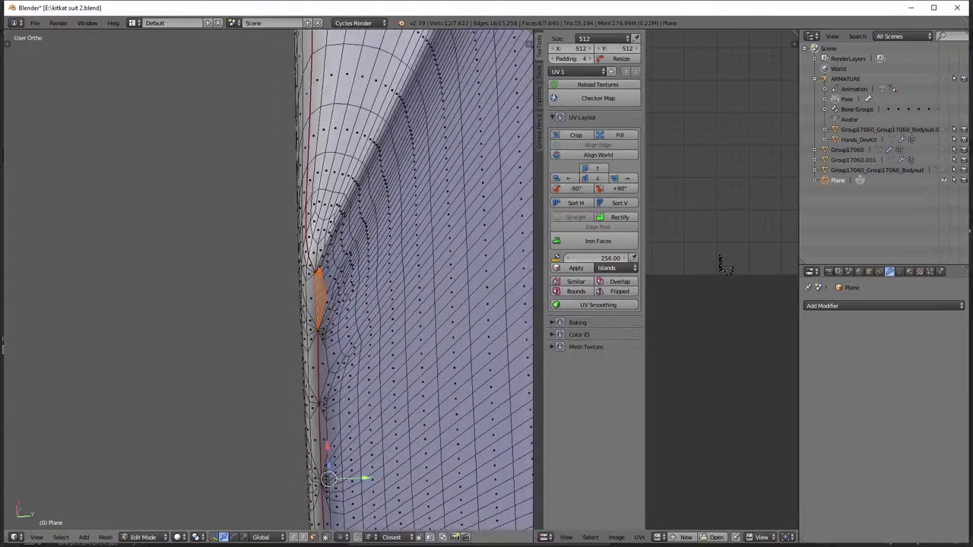
key("ctrl+e")
key("Down")
key("Return")
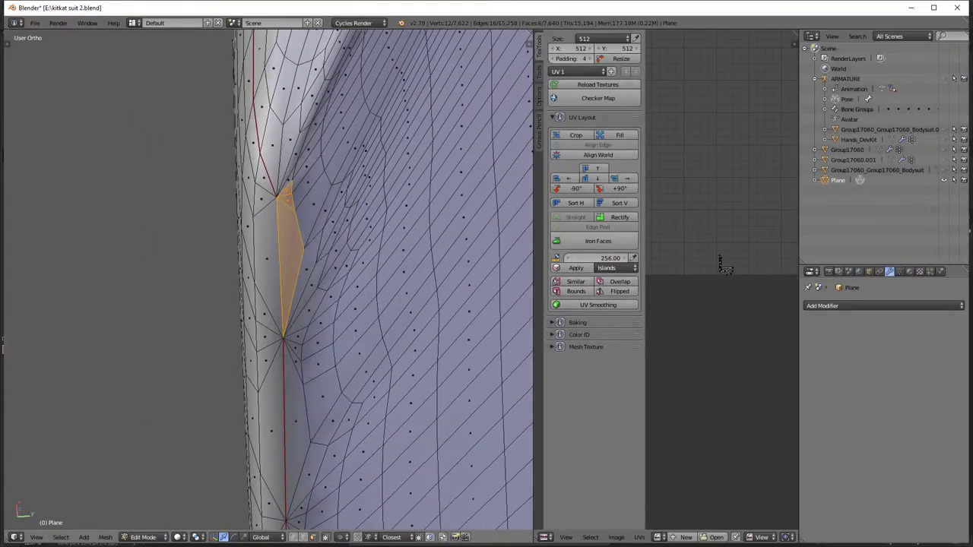
key("alt+m")
left_click(304, 251)
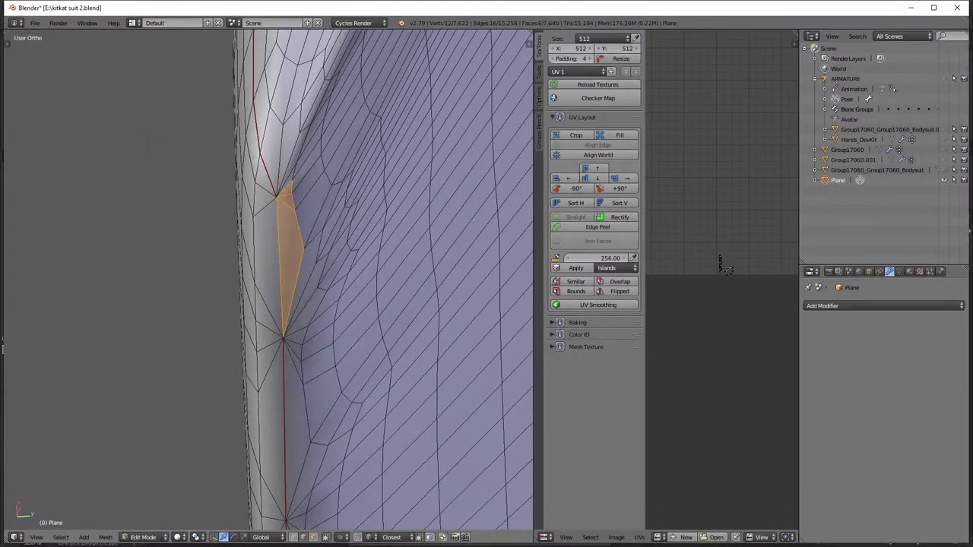
middle_click_drag(304, 251, 330, 19, "shift")
Mark that edge as a UV seam and re-unwrap the whole mesh
key("ctrl+e")
key("Return")
key("a")
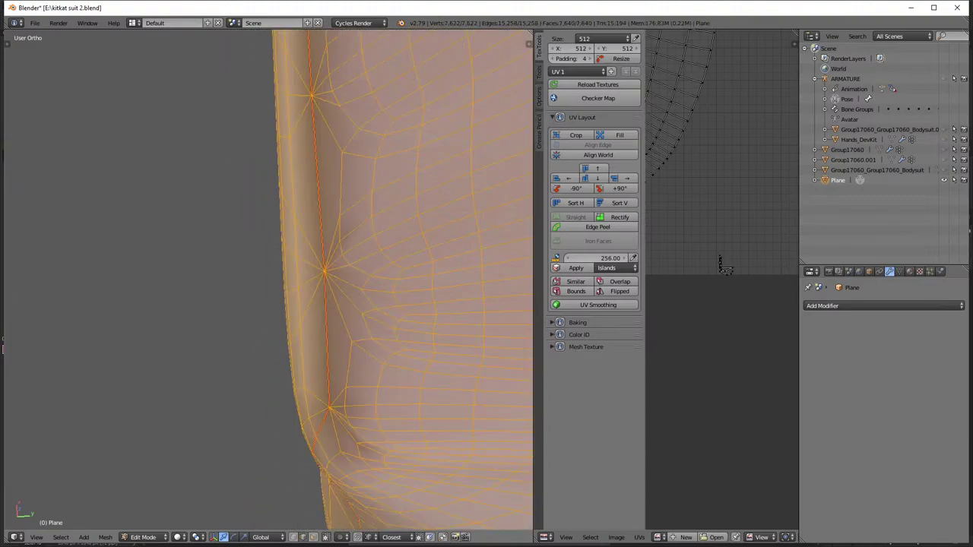
key("u")
key("Return")
scroll(722, 228, "down", 5)
scroll(722, 228, "up", 2)
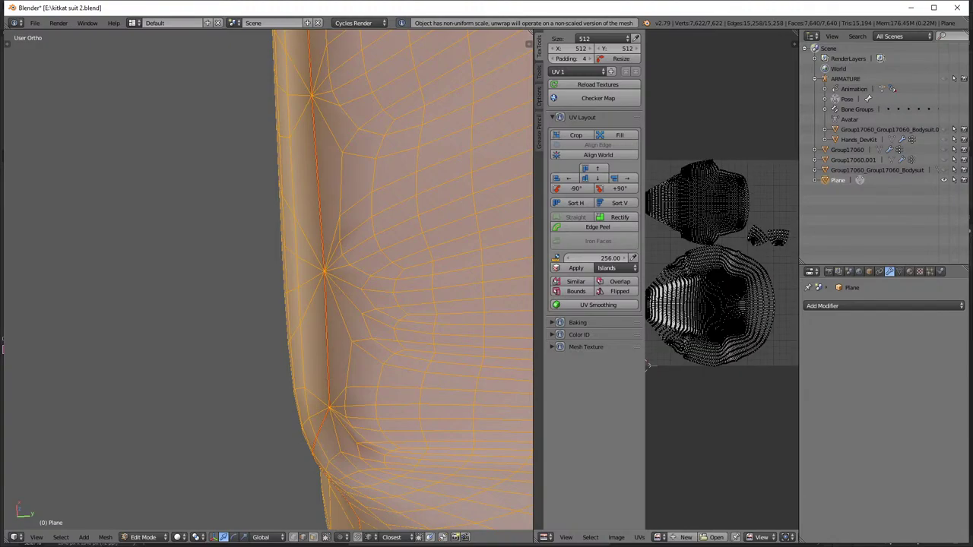
Rotate the selected UV island and move it to a new position
key("r")
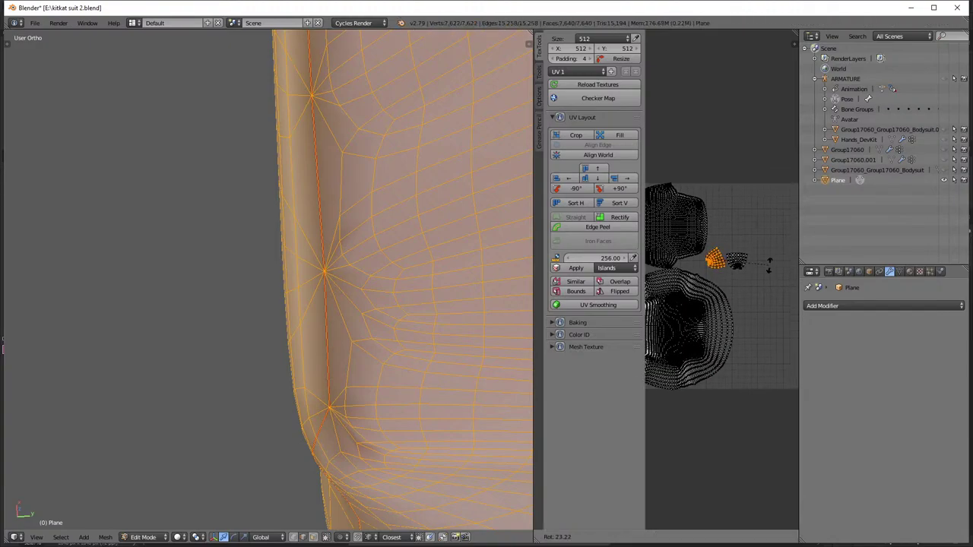
left_click(767, 279)
key("g")
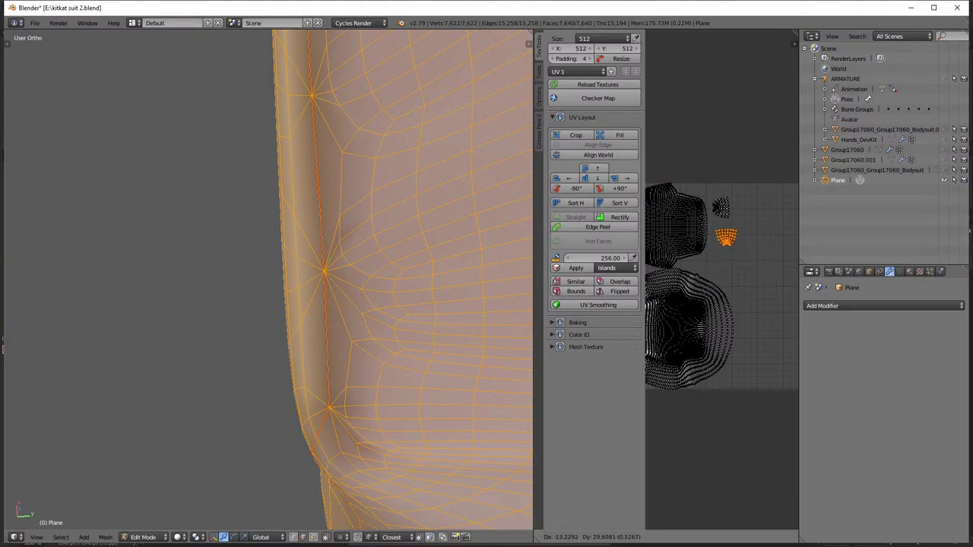
left_click(662, 332)
scroll(662, 332, "down", 3)
scroll(655, 334, "up", 3)
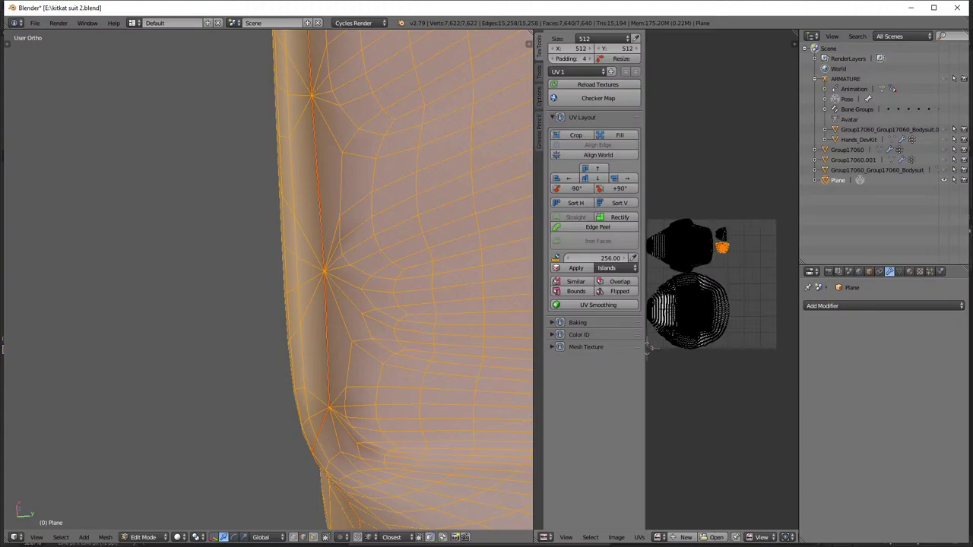
Rotate all UV islands and crop them to fit inside the image bounds
key("a")
key("r")
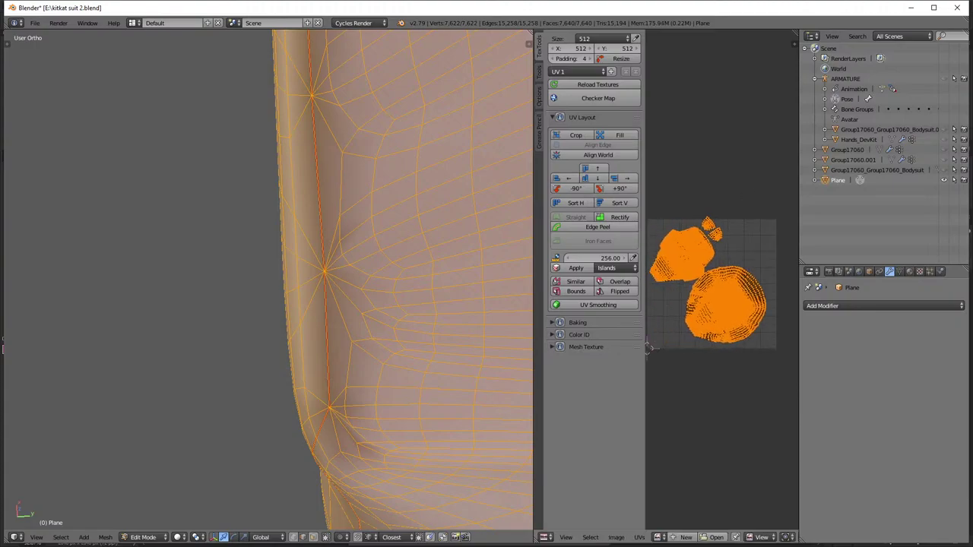
left_click(777, 224)
scroll(783, 224, "up", 2)
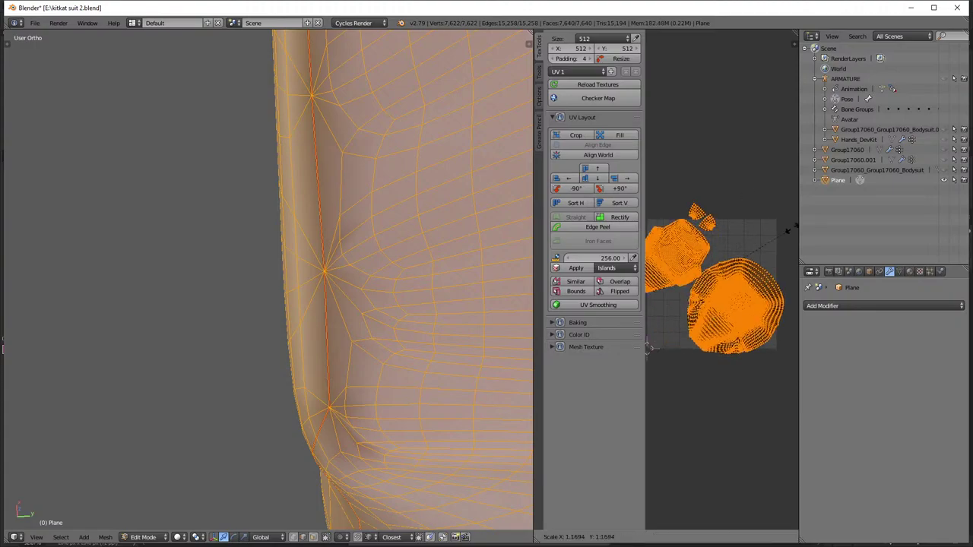
left_click(576, 135)
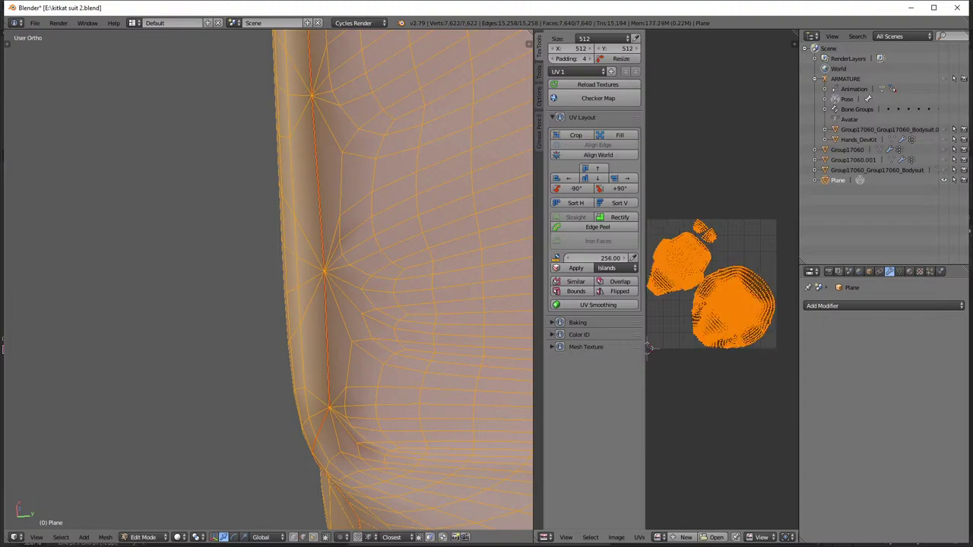
Reposition two small UV islands, placing one at the left-centre
key("a")
key("l")
key("g")
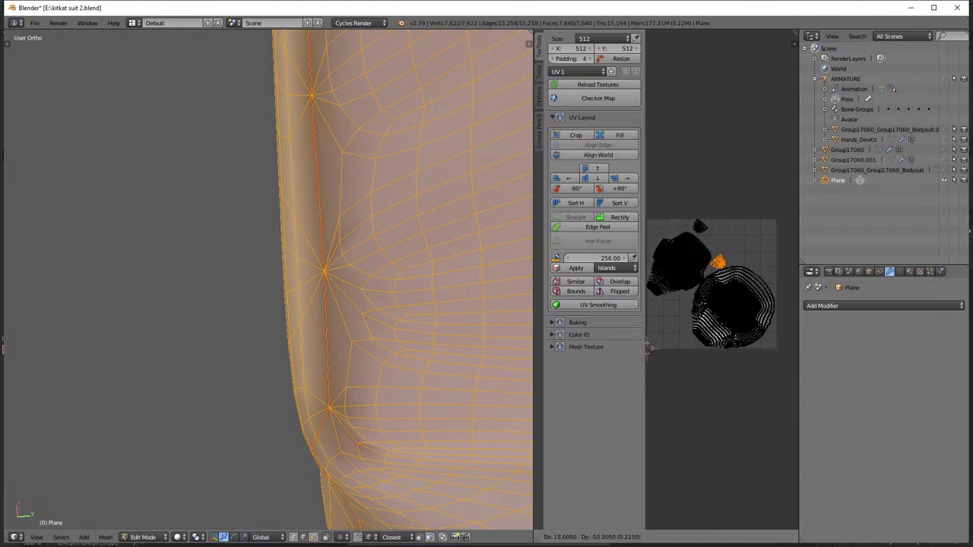
left_click(647, 348)
key("a")
key("g")
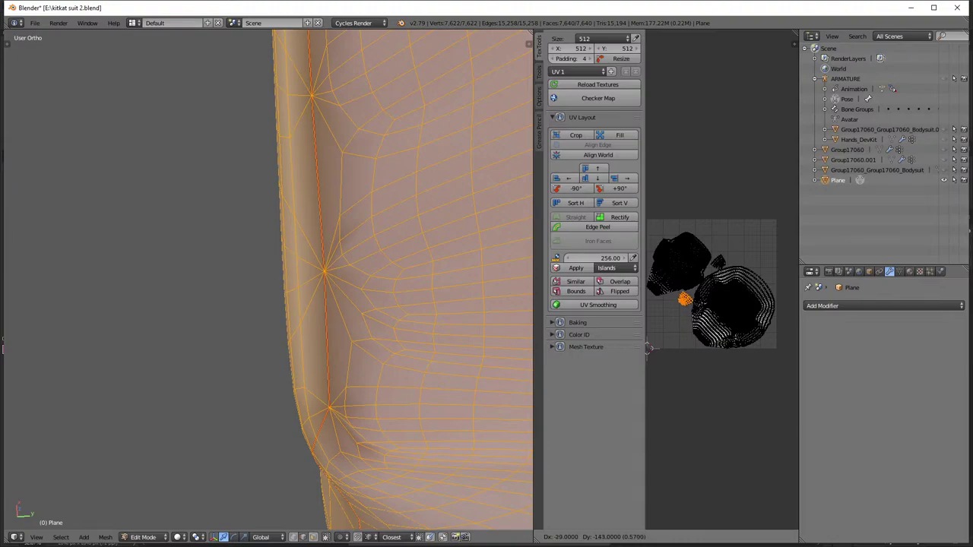
left_click(647, 348)
Rotate all islands a few more degrees and enlarge them to fill the UV square
key("a")
key("r")
left_click(780, 307)
key("r")
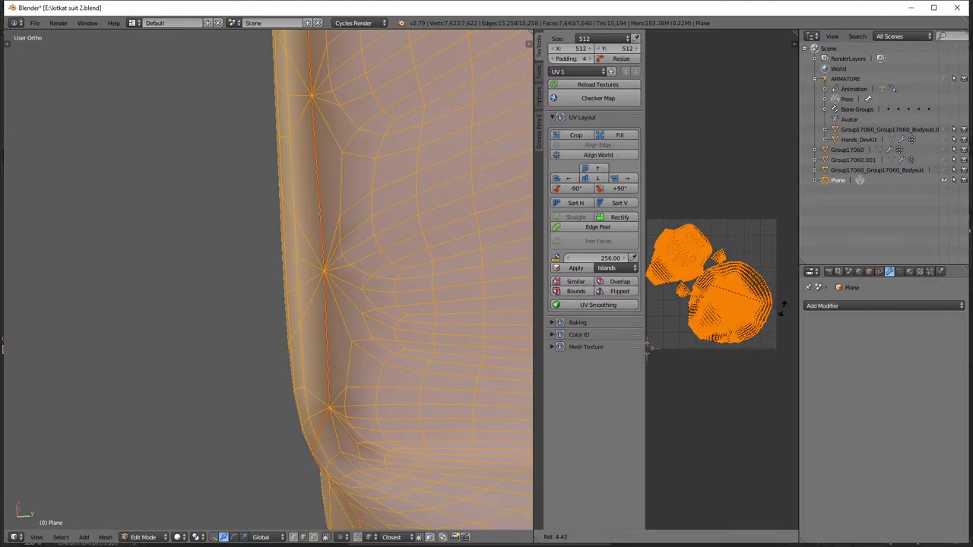
left_click(782, 308)
key("s")
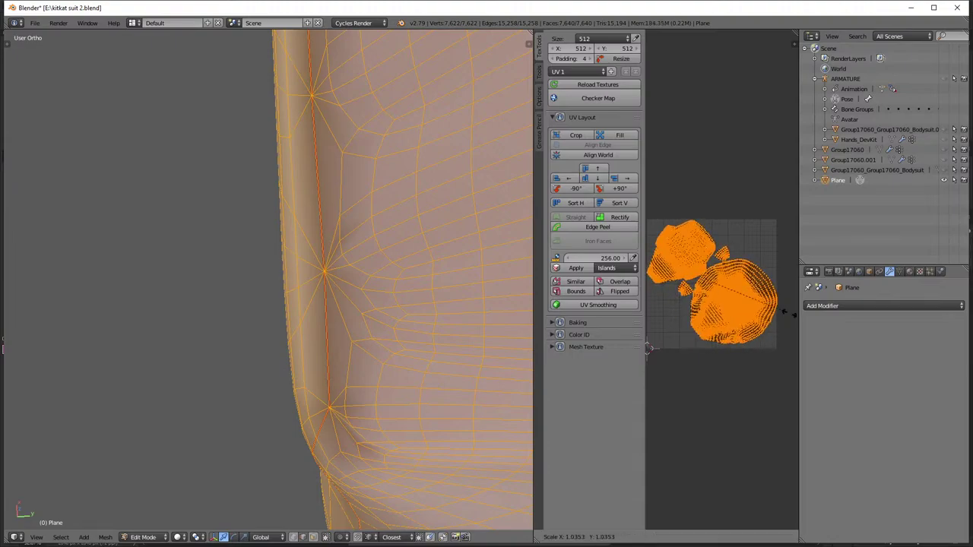
left_click(791, 316)
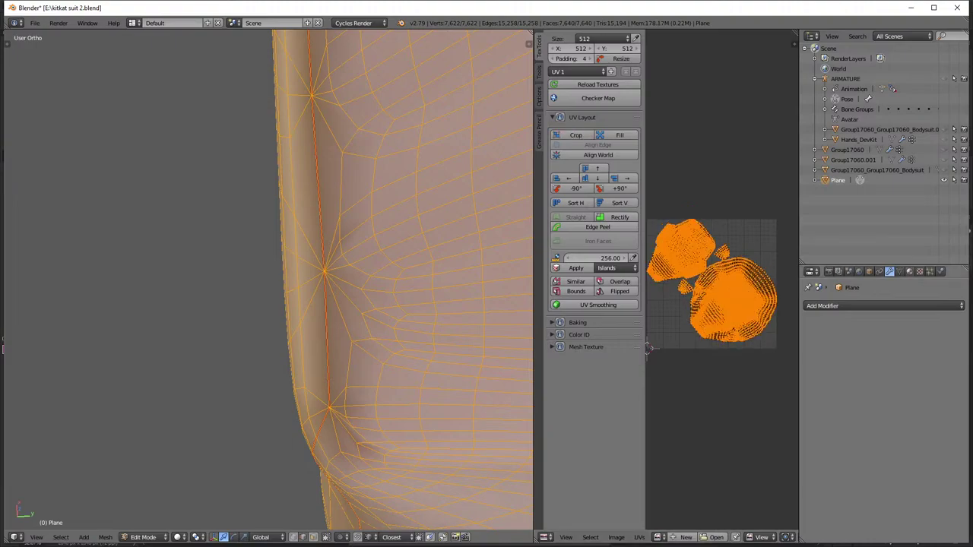
Show the backpack's material slots and view the model from below
left_click(909, 271)
middle_click_drag(304, 228, 274, 182)
scroll(187, 53, "down", 5)
In Object Mode, select the Material.005 slot and start, then cancel, an OBJ export
key("Tab")
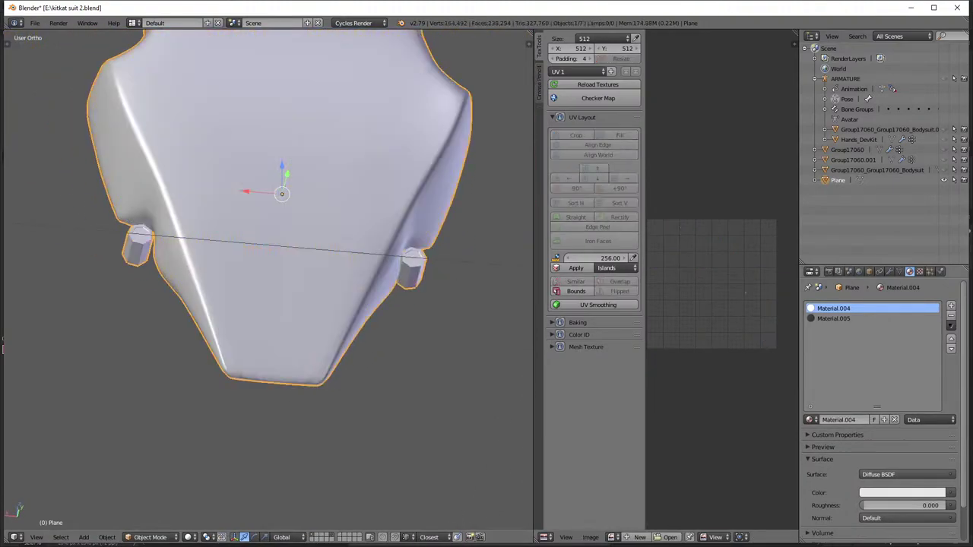
left_click(834, 318)
middle_click_drag(281, 228, 221, 197)
left_click(35, 23)
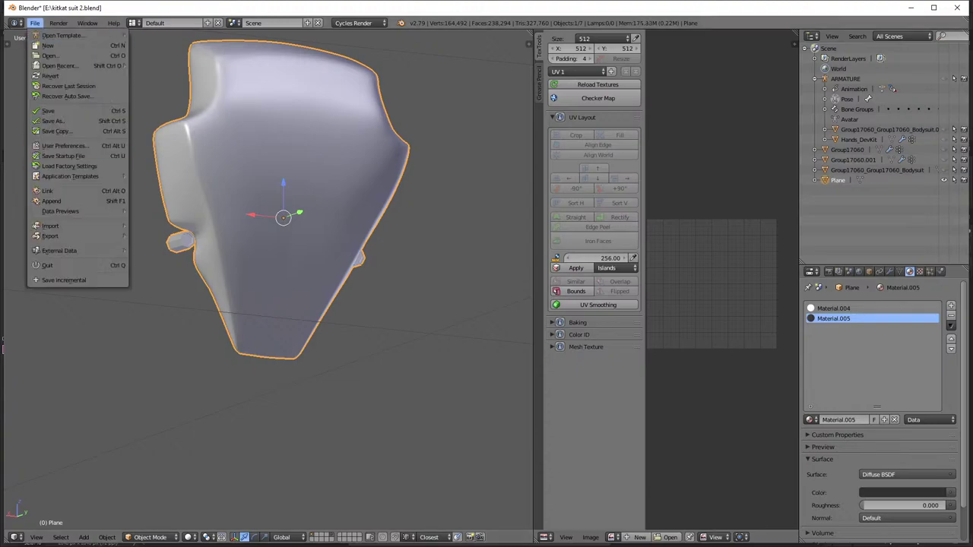
mouse_move(34, 232)
left_click(179, 307)
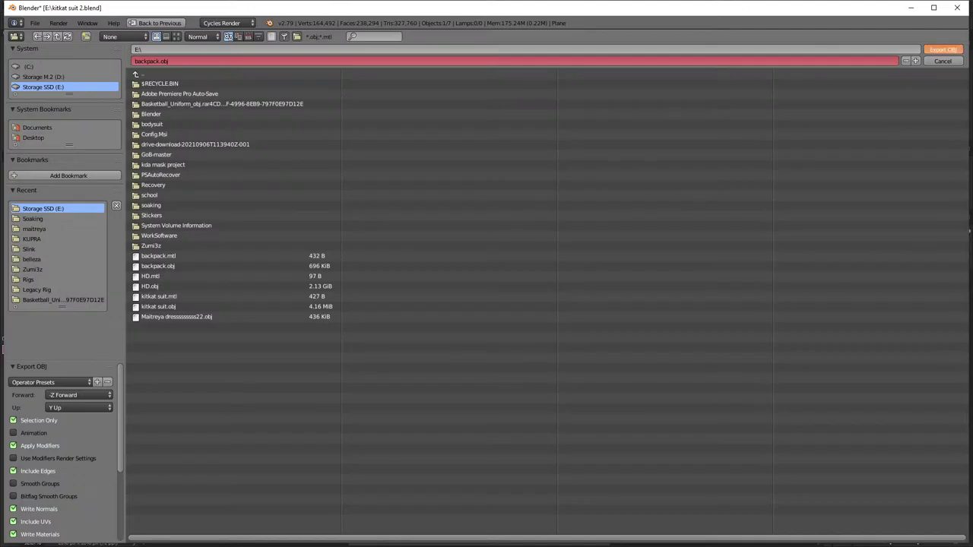
key("Return")
left_click(35, 23)
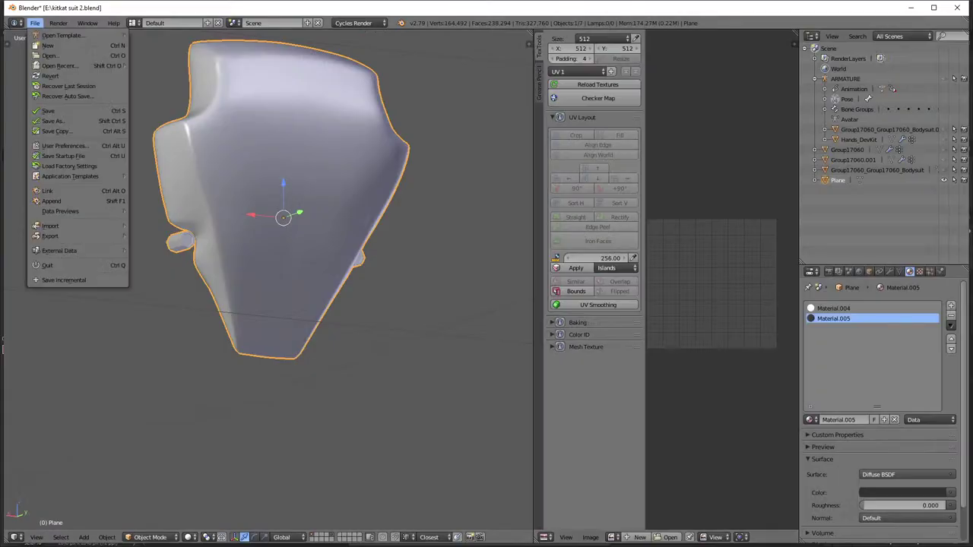
key("Escape")
Set the backpack's origin to its geometry
key("t")
left_click(76, 110)
left_click(54, 133)
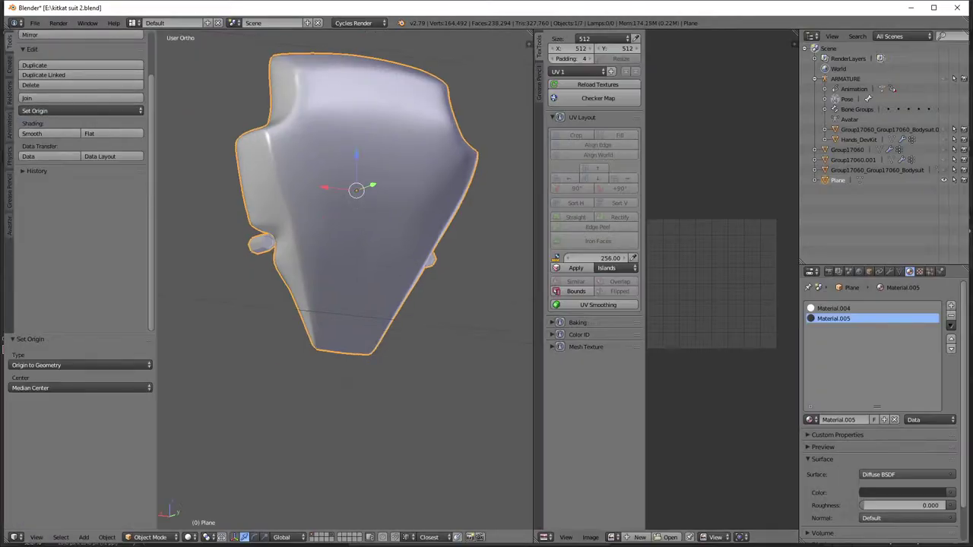
key("t")
Start a COLLADA export using the selection-only UV-texture preset, renaming it 'kitkat suit 2 backpack.dae'
left_click(34, 23)
mouse_move(46, 226)
left_click(175, 244)
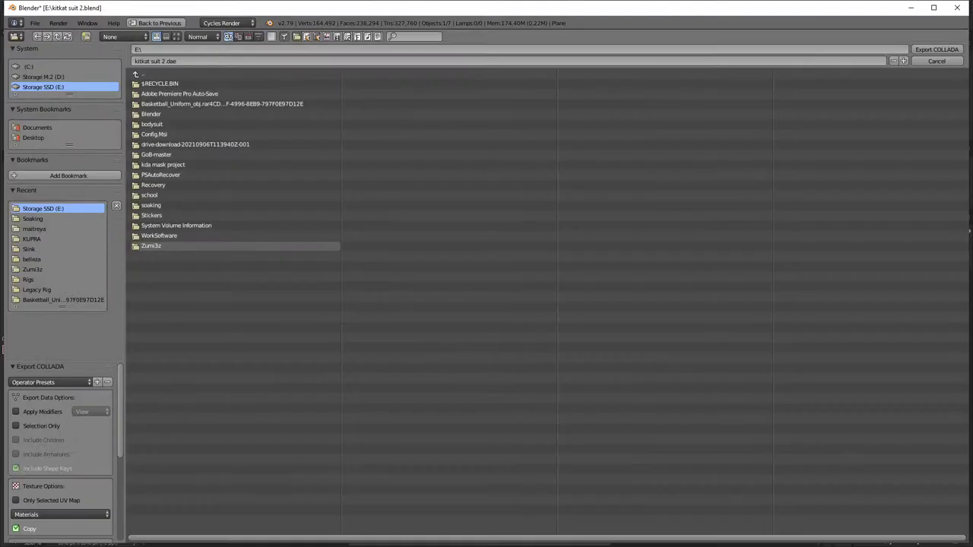
left_click(50, 381)
left_click(46, 418)
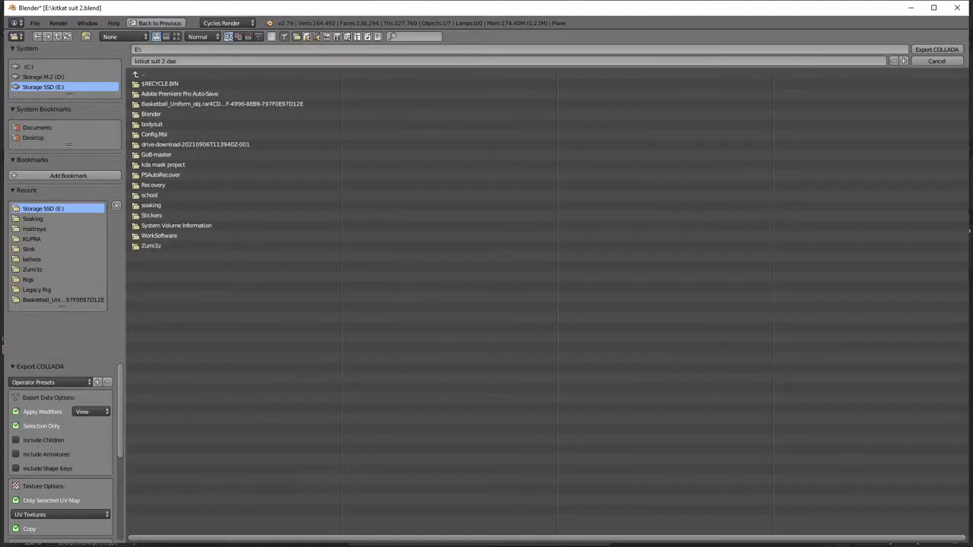
left_click(156, 60)
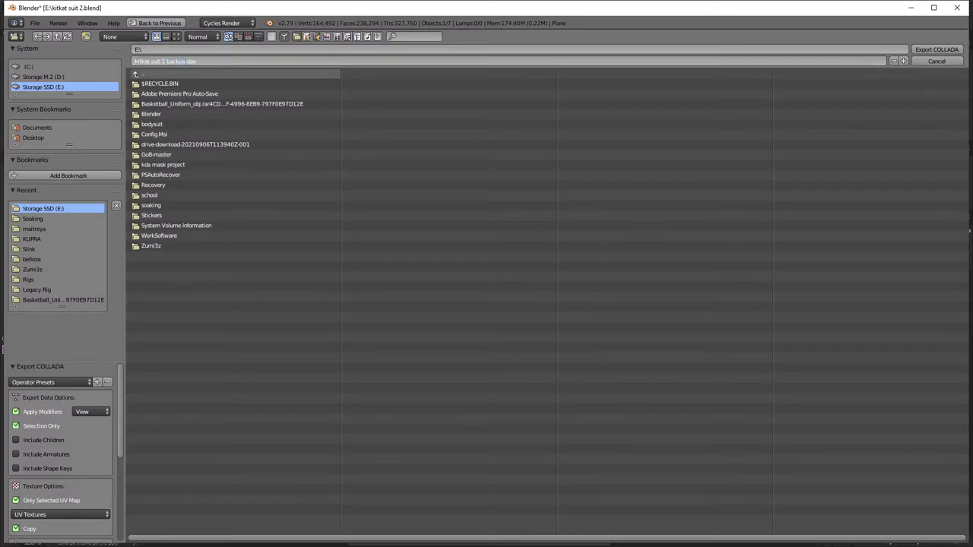
Write the COLLADA file, hide the backpack, and select the bodysuit figure
key("Return")
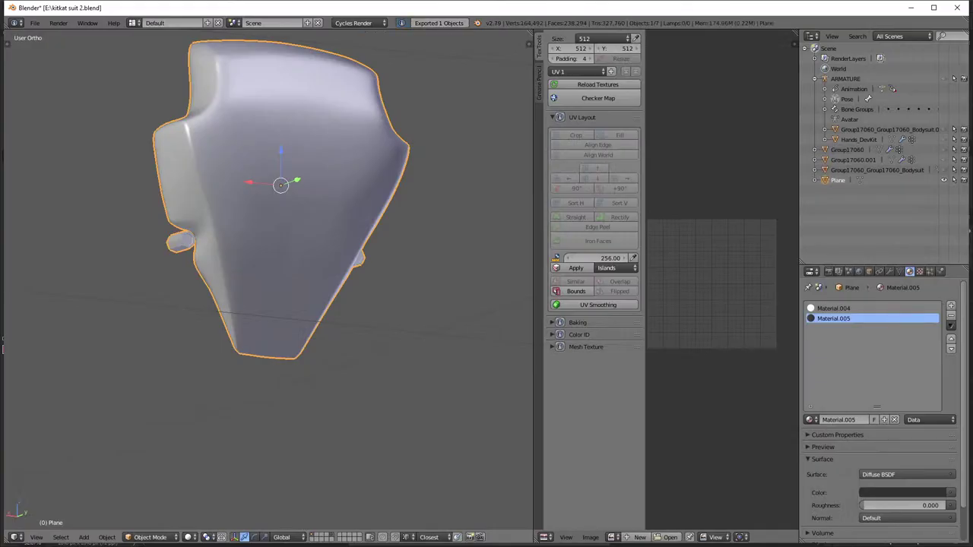
key("Delete")
scroll(119, 459, "down", 5)
middle_click_drag(228, 342, 119, 459)
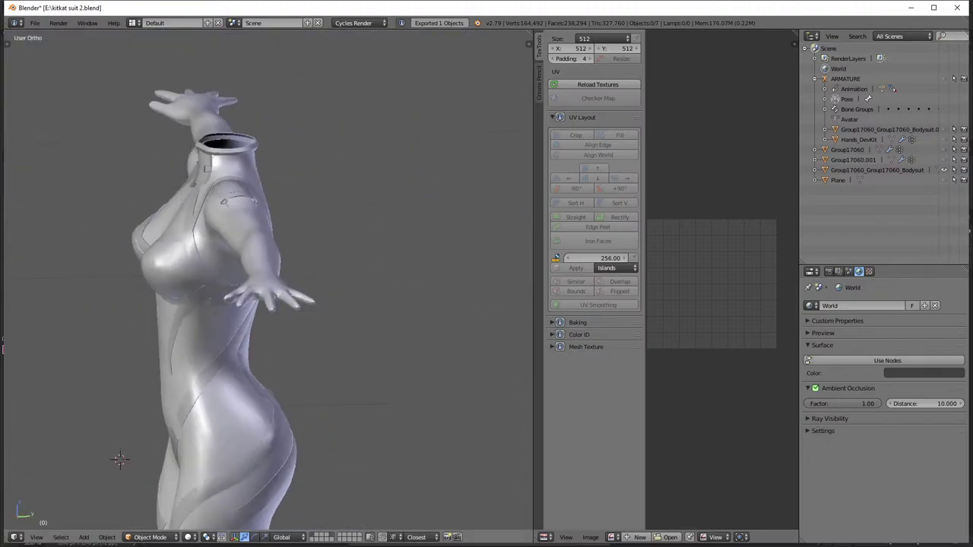
right_click(228, 342)
middle_click_drag(228, 342, 319, 342)
scroll(266, 296, "up", 2)
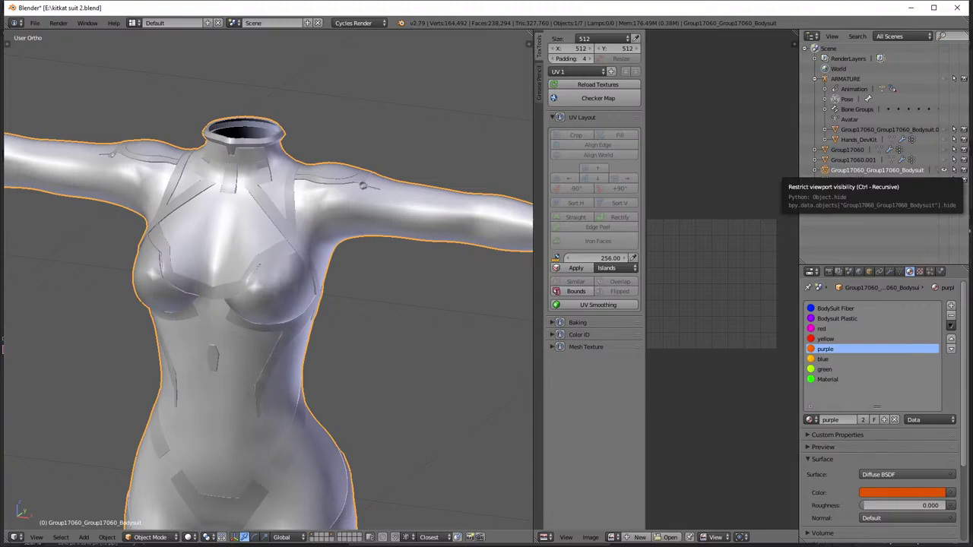
Hide the bodysuit, show the Group17060 body mesh, and select it with the torso in view
left_click(943, 170)
left_click(943, 150)
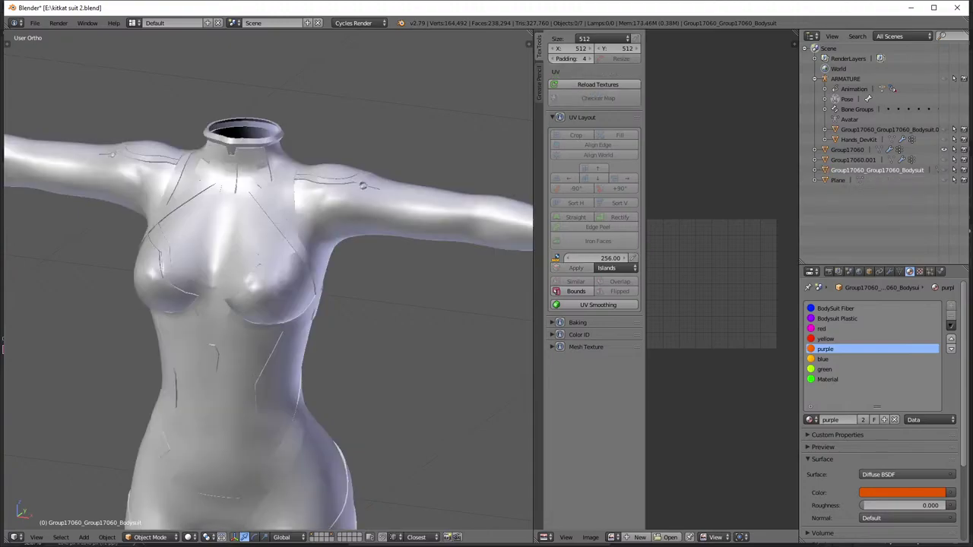
left_click(846, 150)
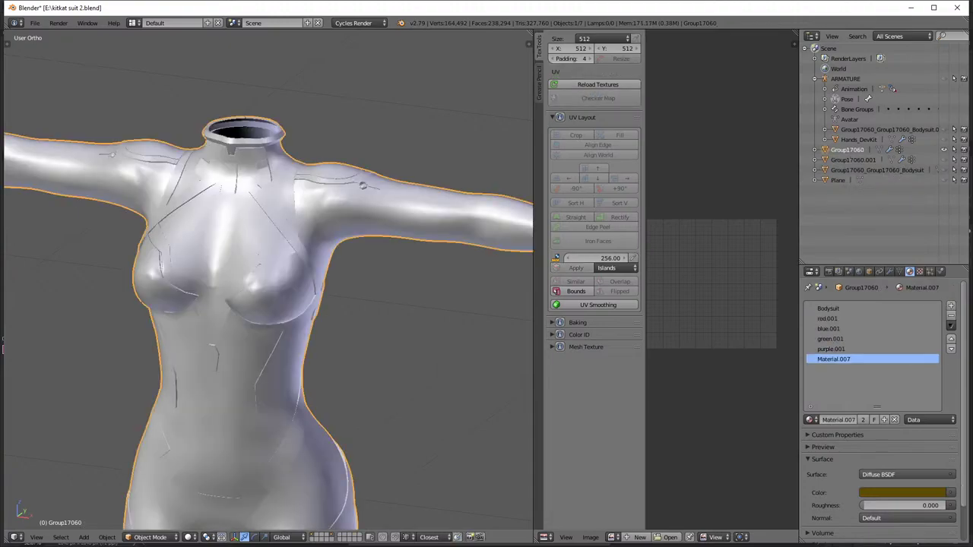
left_click(877, 170)
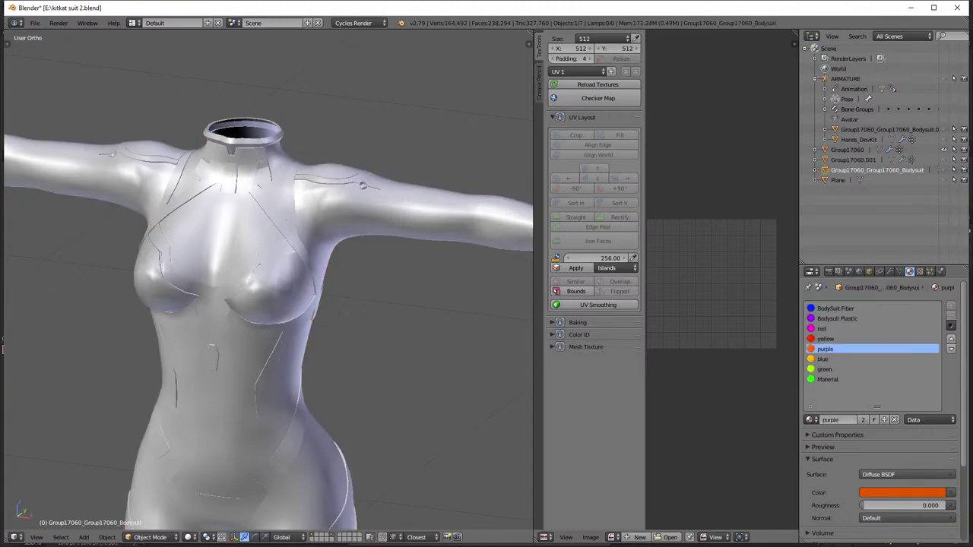
left_click(847, 150)
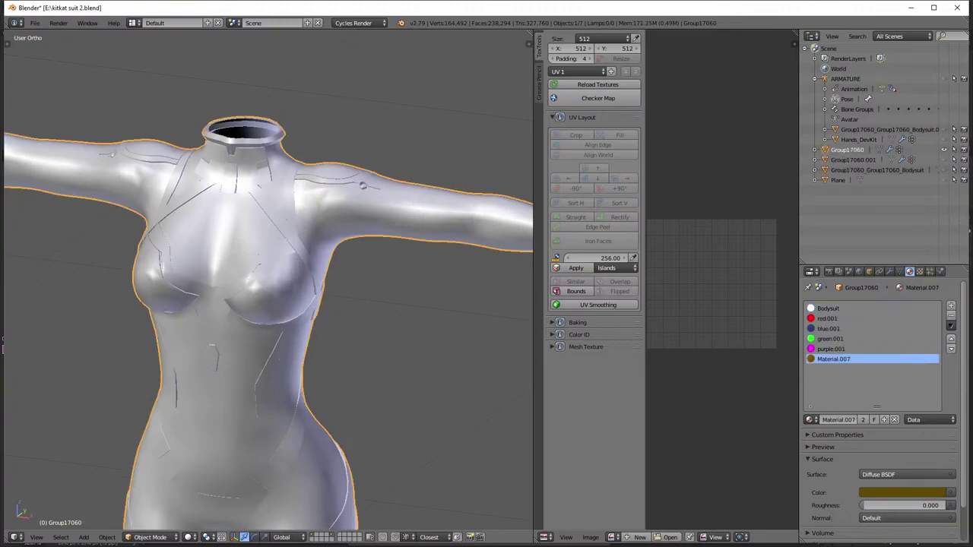
scroll(268, 282, "up", 5)
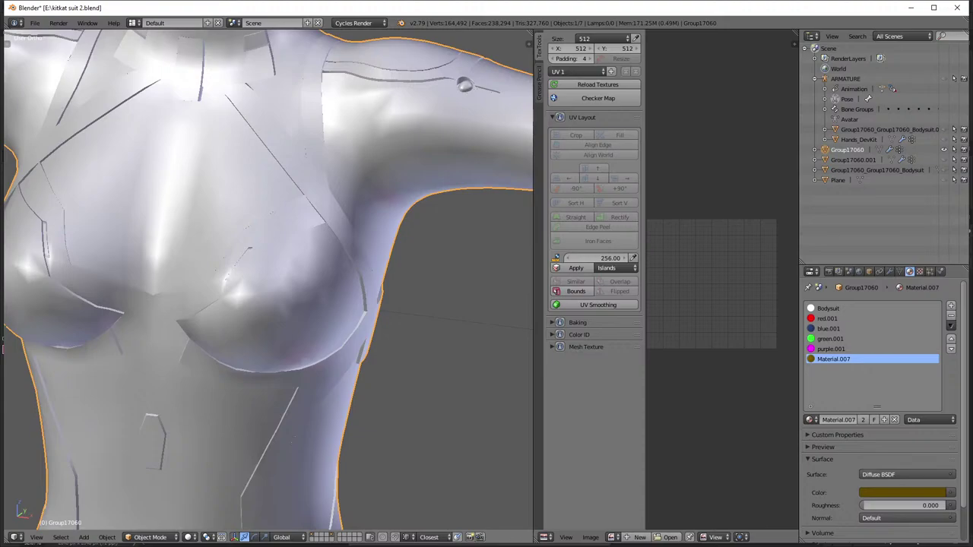
middle_click_drag(266, 304, 380, 137, "shift")
scroll(365, 129, "up", 4)
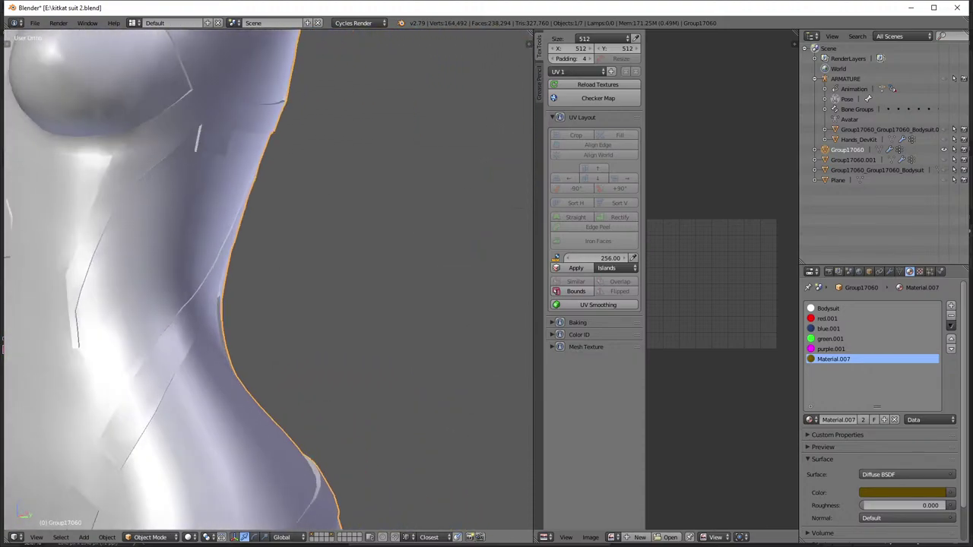
middle_click_drag(266, 281, 213, 273)
scroll(267, 281, "down", 4)
scroll(268, 281, "up", 4)
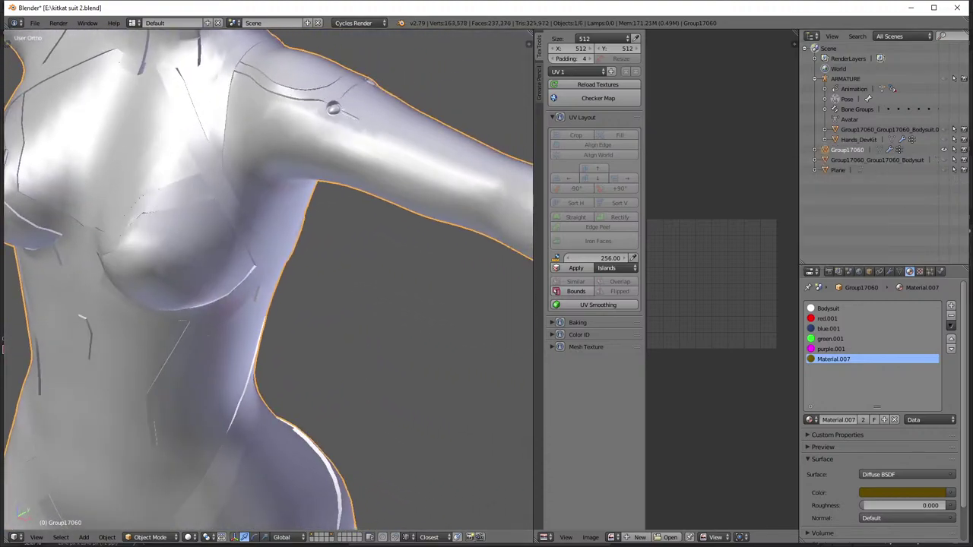
scroll(268, 282, "down", 4)
Enter Edit Mode on the body mesh with textured shading and nothing selected
key("Tab")
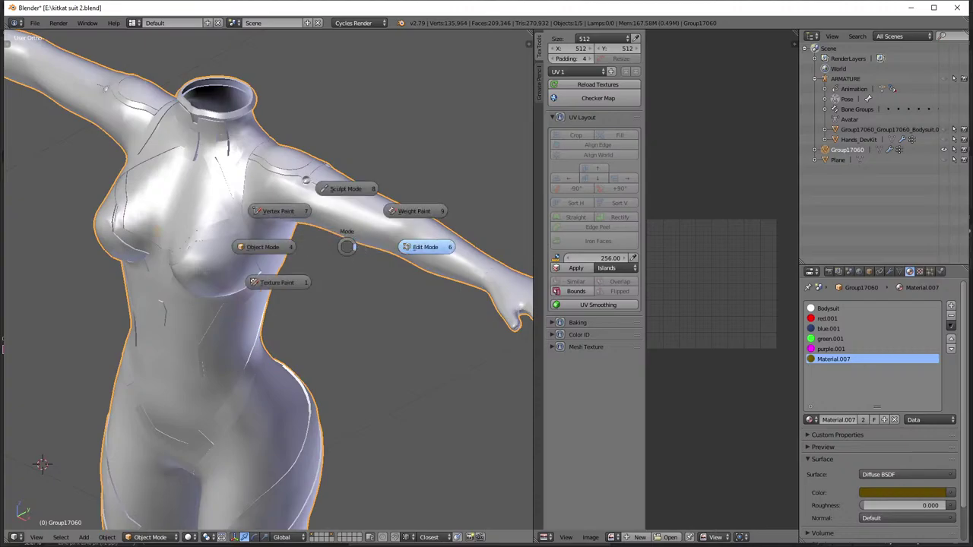
key("alt+z")
key("a")
scroll(268, 281, "up", 3)
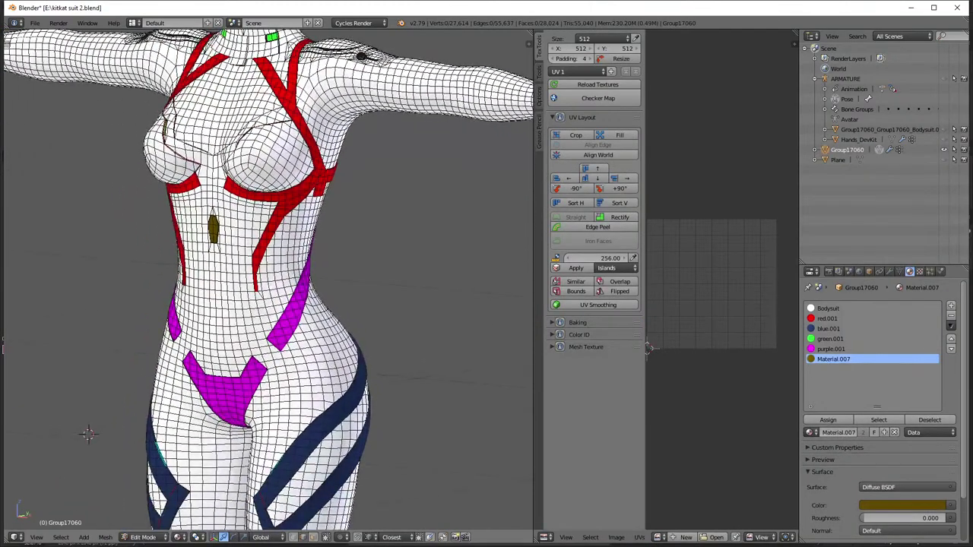
middle_click_drag(89, 434, 124, 494)
scroll(268, 281, "up", 2)
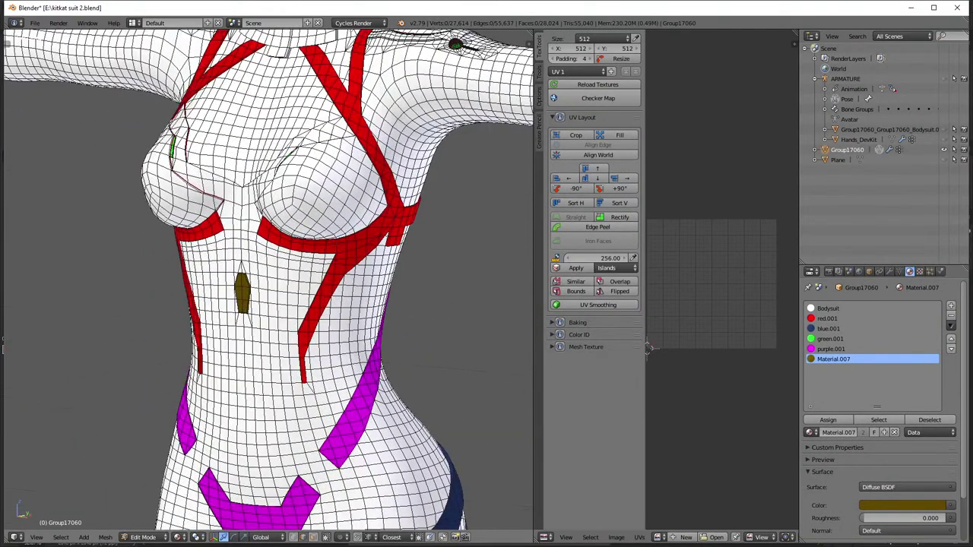
scroll(267, 281, "down", 3)
middle_click_drag(267, 342, 357, 308, "shift")
Select the blue.001 stripe faces and assign them the red.001 material
left_click(878, 419)
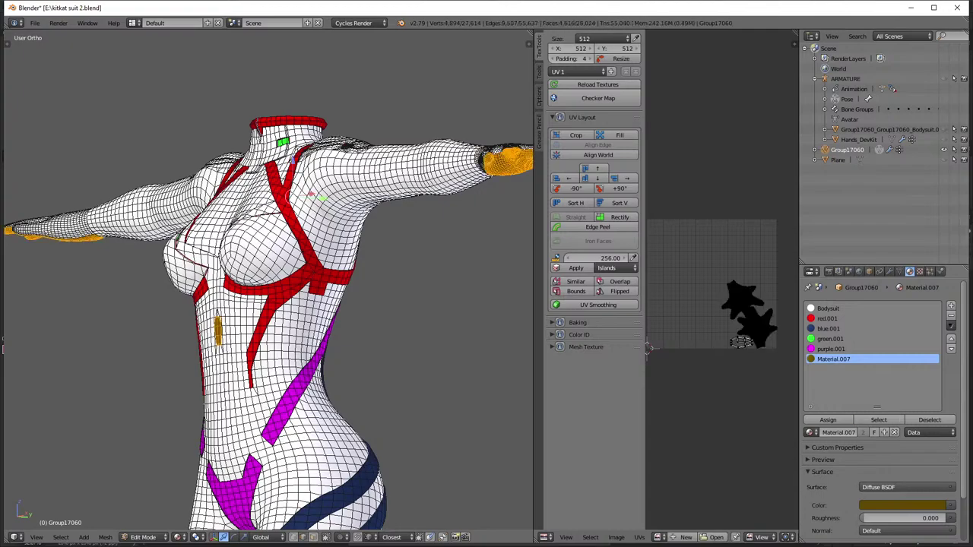
left_click(831, 349)
left_click(879, 419)
left_click(830, 338)
left_click(878, 419)
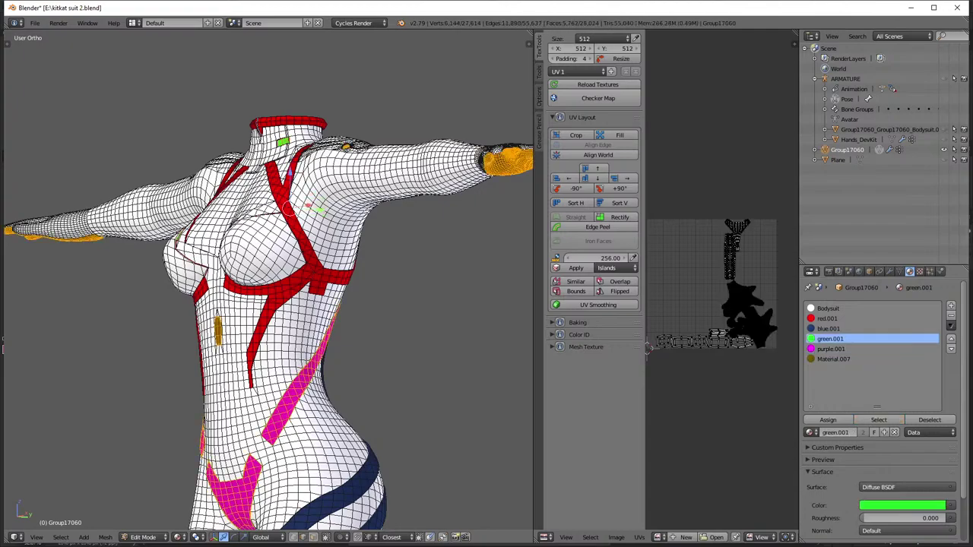
left_click(827, 318)
left_click(879, 419)
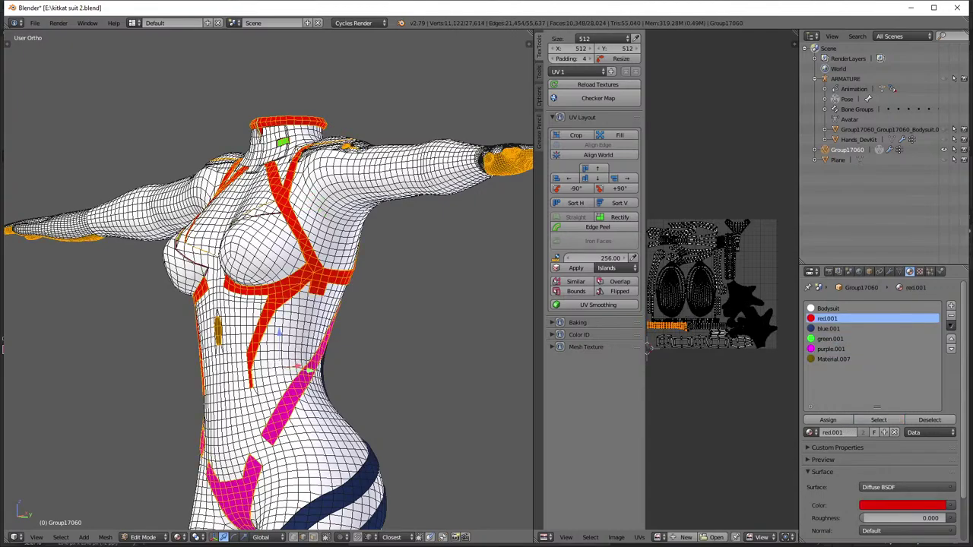
left_click(828, 329)
left_click(878, 419)
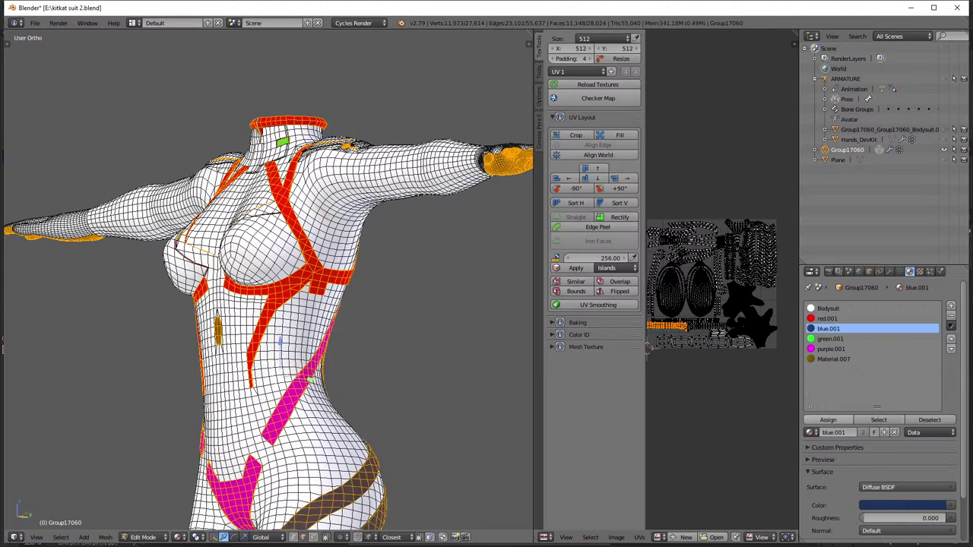
left_click(827, 318)
left_click(828, 419)
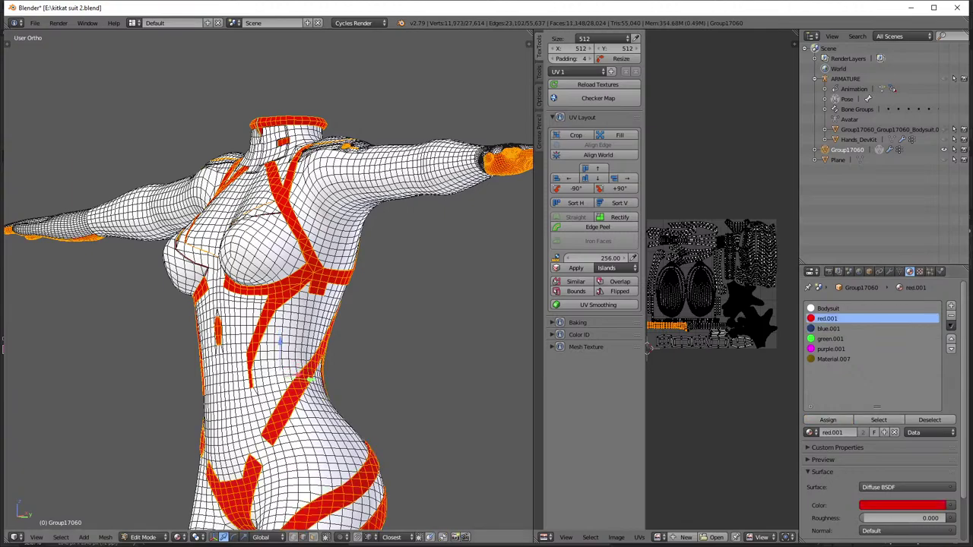
In Object Mode, remove Material.007 and the other unused material slots
key("Tab")
left_click(833, 359)
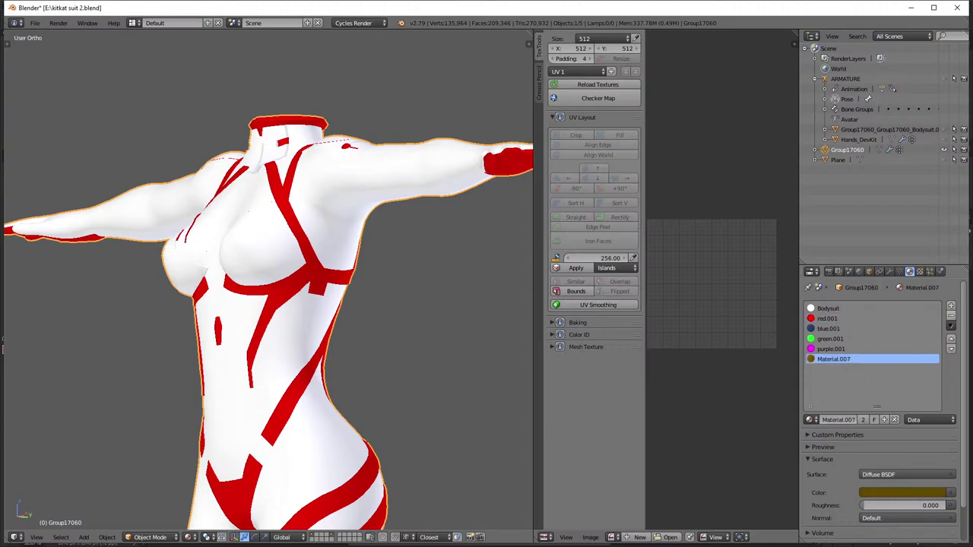
left_click(951, 315)
left_click(950, 314)
left_click(951, 315)
left_click(951, 315)
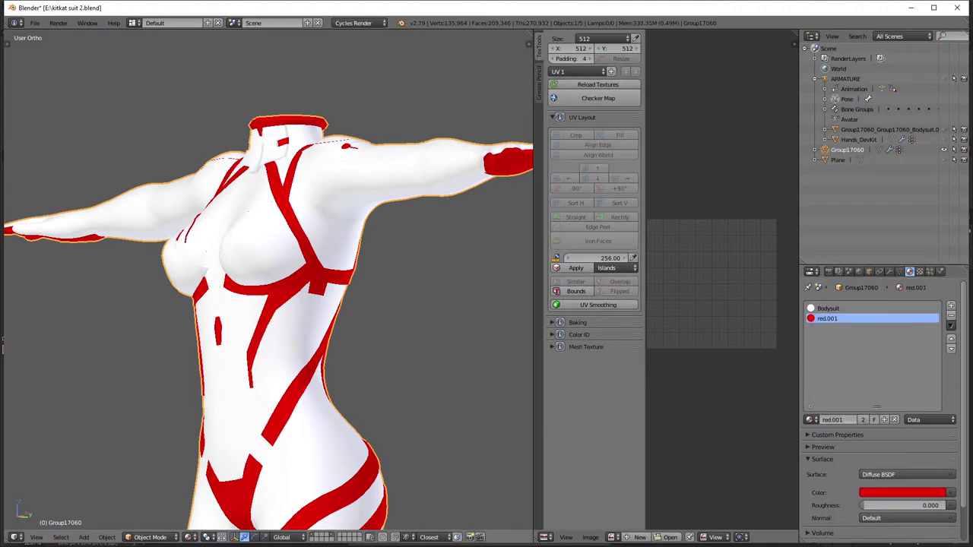
Frame the bodysuit from the front and cancel an OBJ export
key("KP_1")
left_click(35, 23)
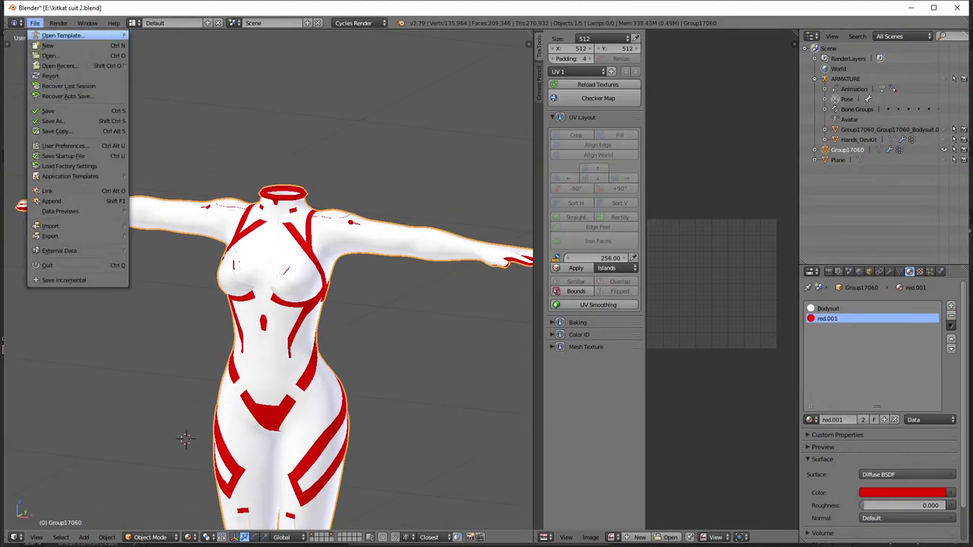
mouse_move(50, 236)
left_click(175, 305)
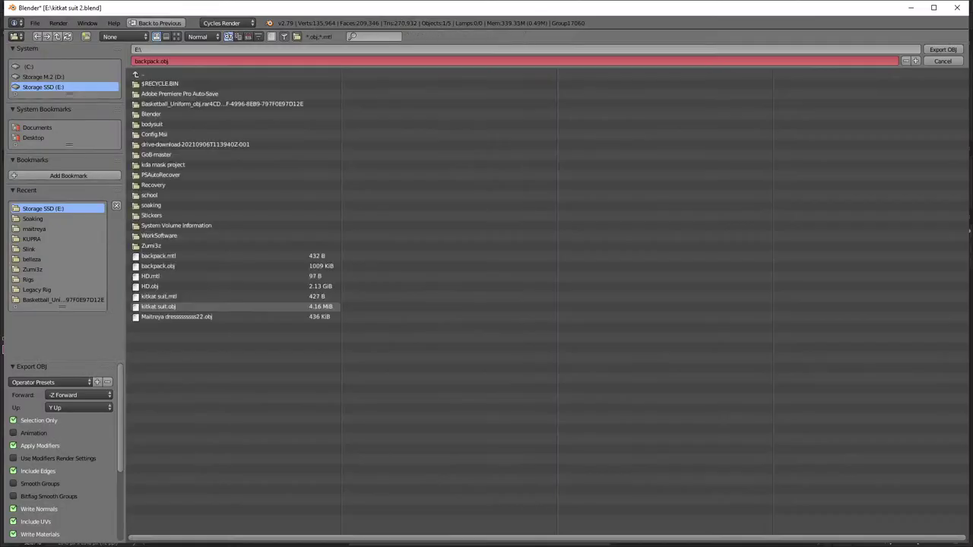
key("Escape")
Unhide the avatar armature and enter Pose Mode
left_click(899, 271)
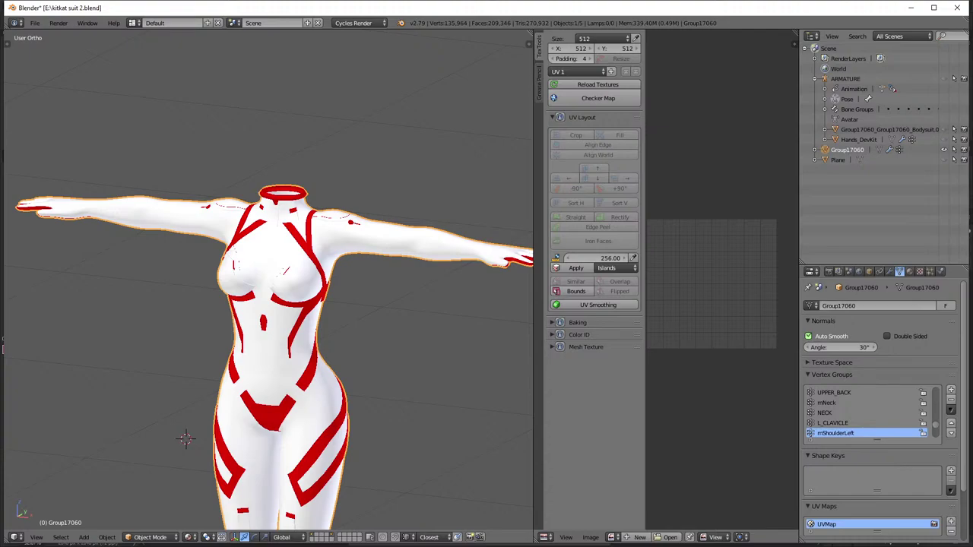
key("alt+h")
key("ctrl+Tab")
key("r")
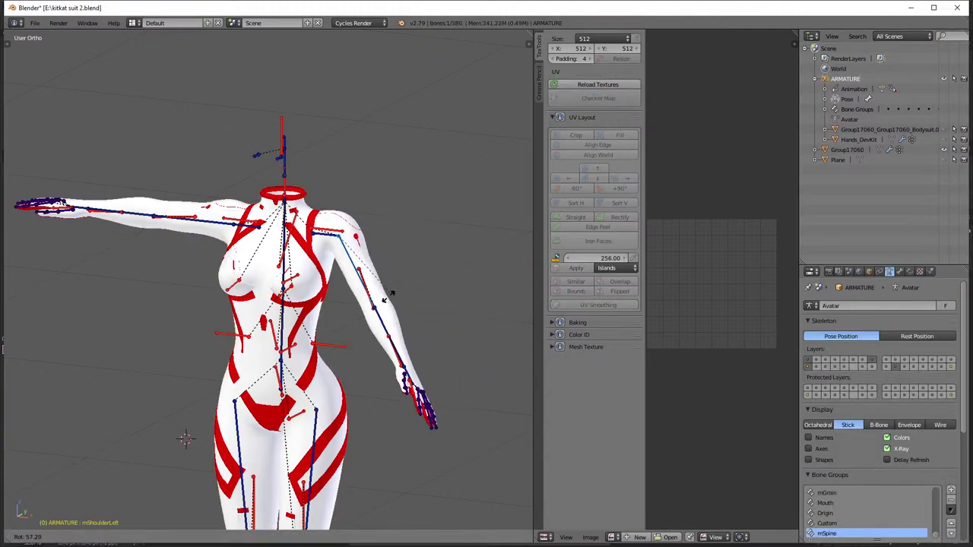
key("Escape")
Select the LEFT_PEC bone and move it to a new position
right_click(270, 288)
scroll(269, 287, "up", 3)
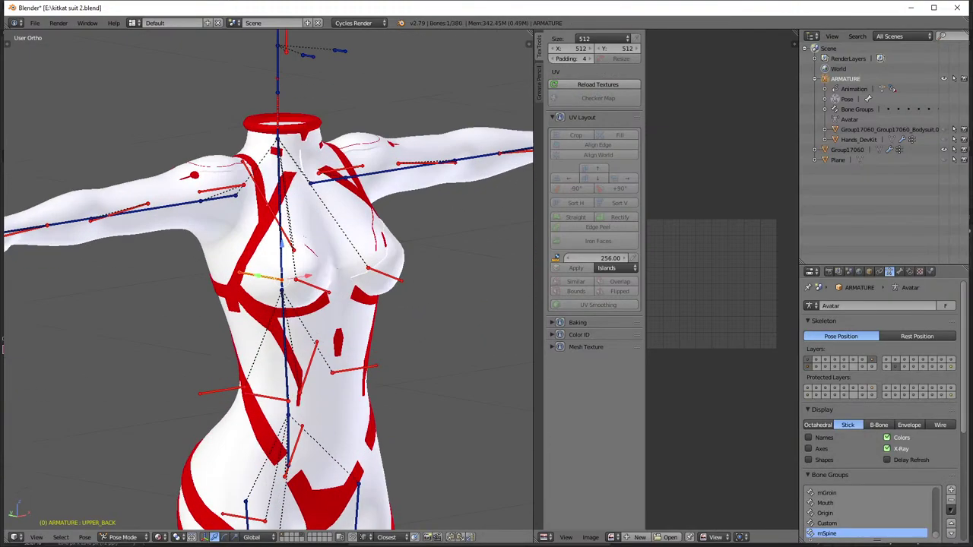
scroll(270, 288, "up", 2)
right_click(429, 275)
key("g")
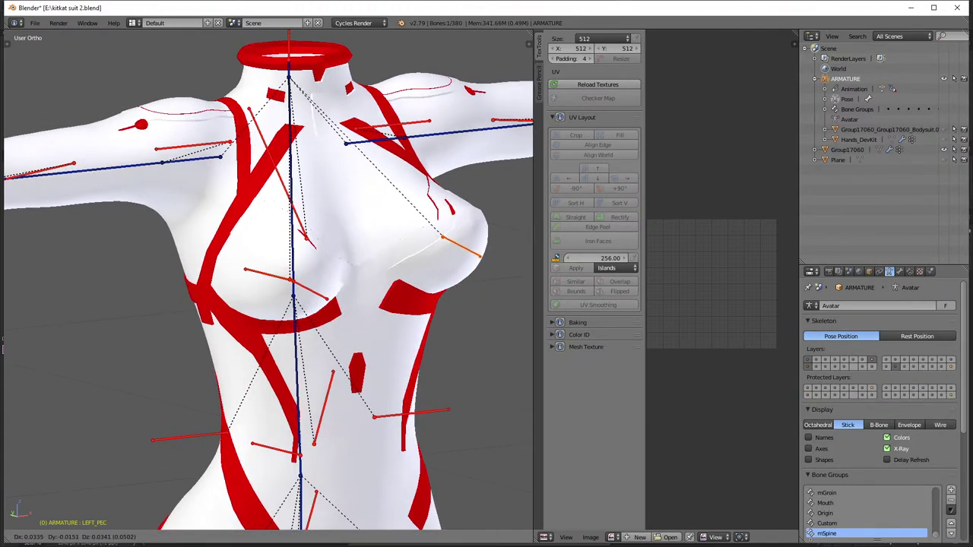
key("KP_4")
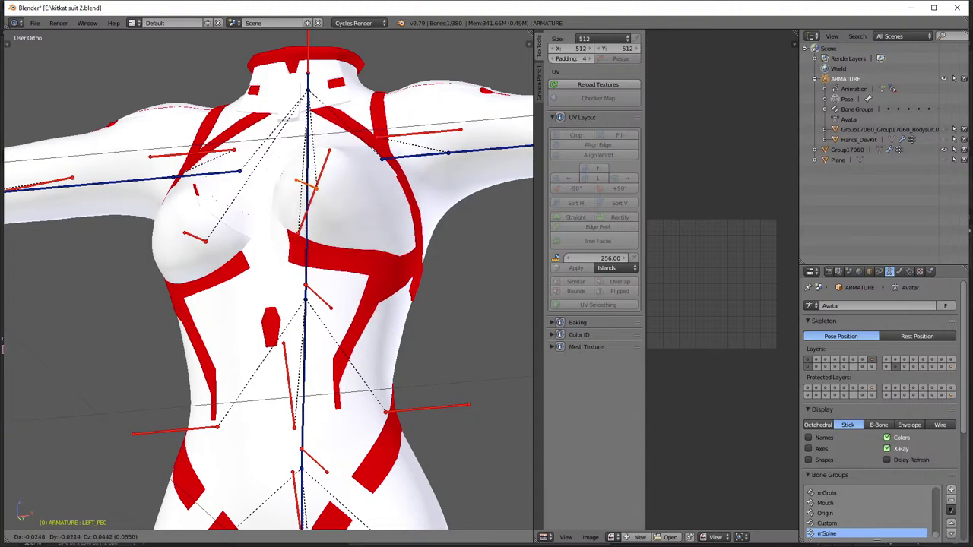
key("Return")
Make the Group17060 bodysuit mesh the active object again
scroll(268, 280, "up", 3)
scroll(267, 280, "down", 3)
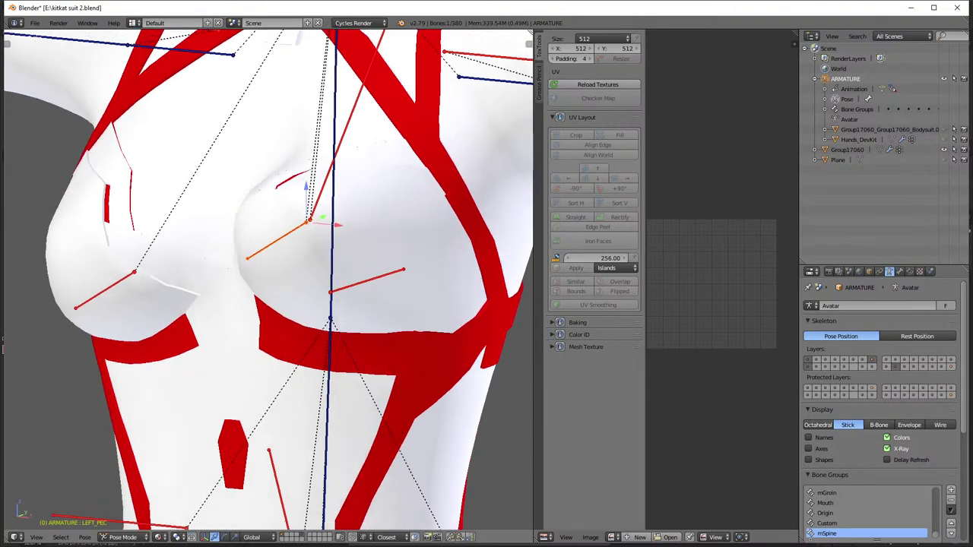
scroll(268, 280, "up", 3)
scroll(268, 280, "down", 5)
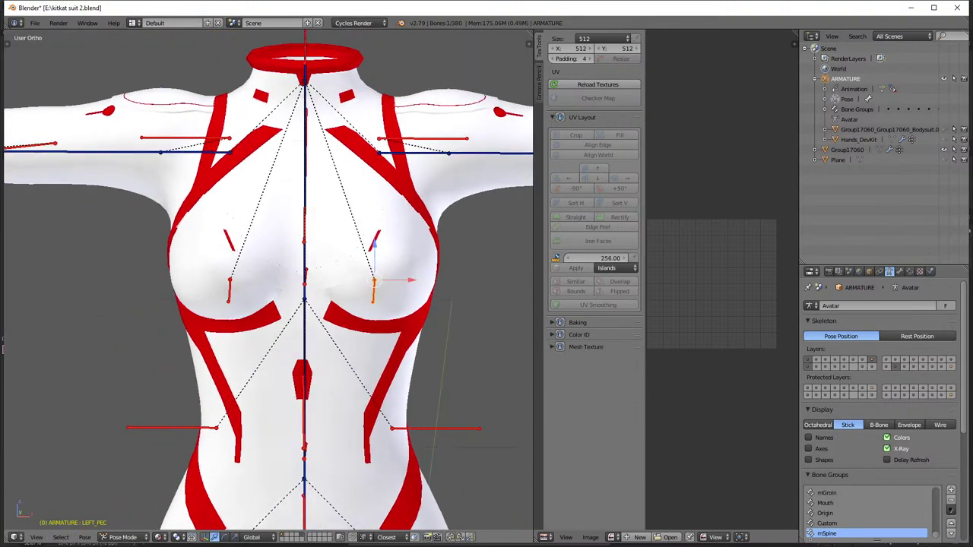
left_click(846, 150)
Export the Group17060 mesh through Collada (Avastar) as kitkat suit 2.dae
left_click(35, 23)
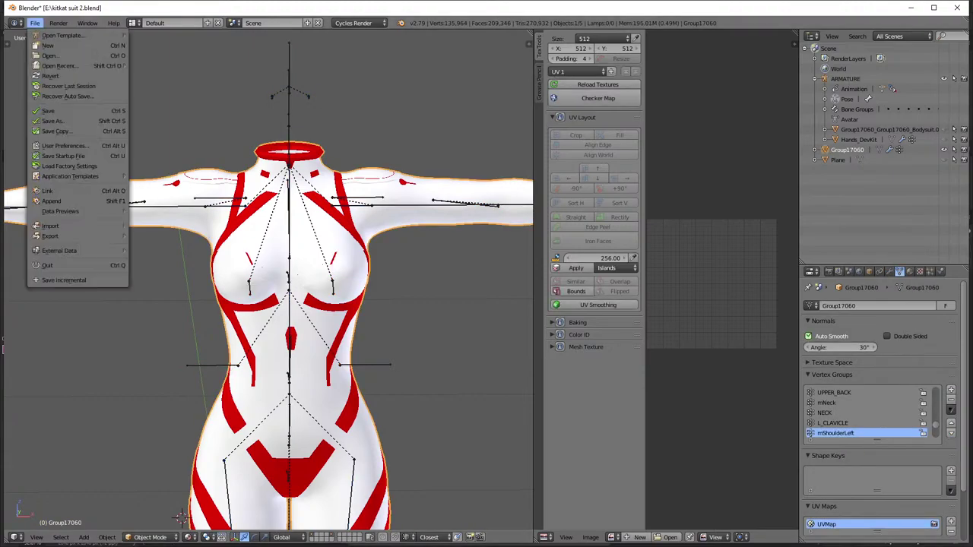
mouse_move(91, 236)
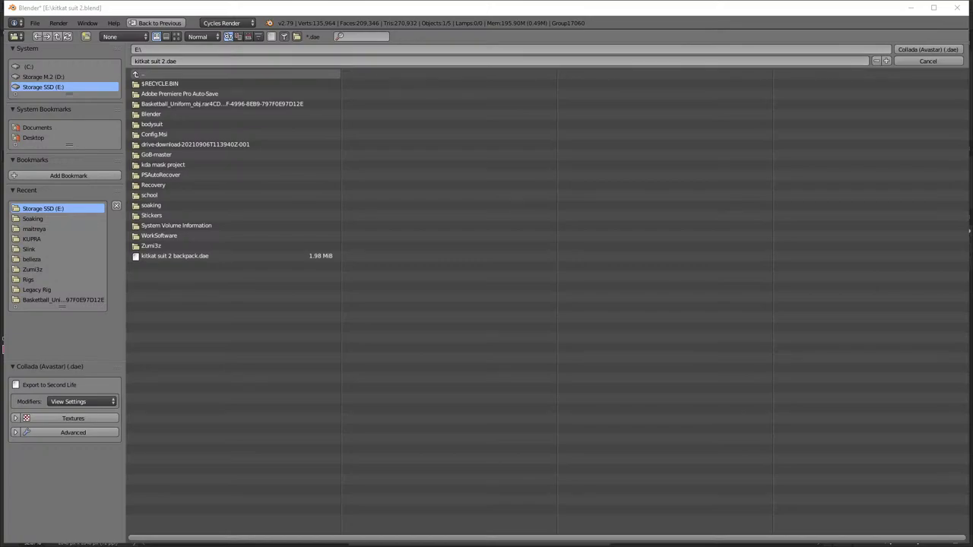
key("Return")
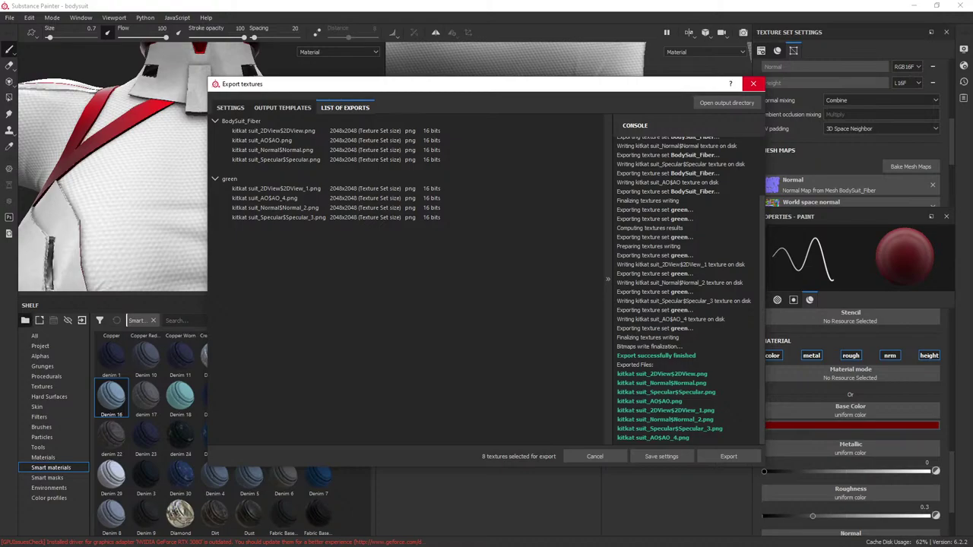
Turn the Fabric Synthetic Sport Used folder into a smart material named bodysuit
left_click(752, 83)
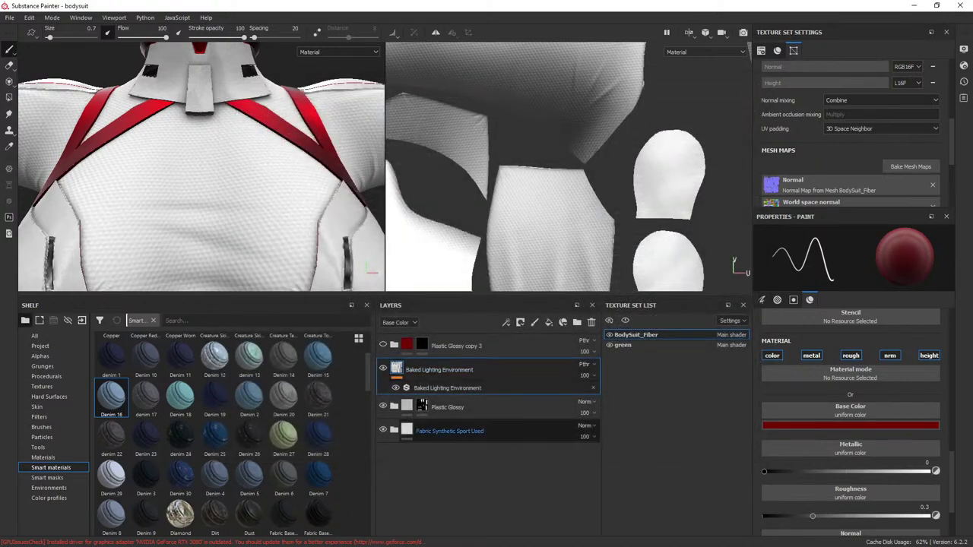
left_click(486, 431)
right_click(486, 431)
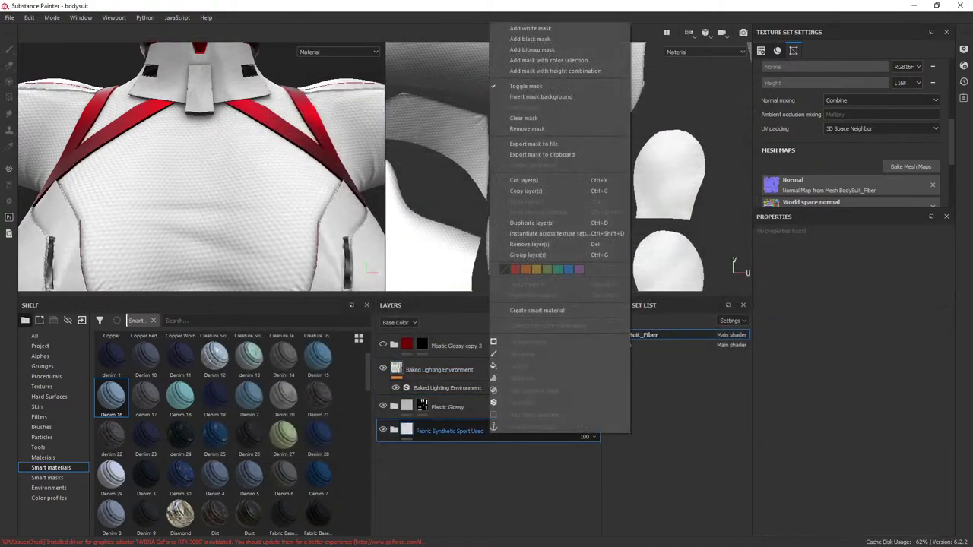
left_click(536, 310)
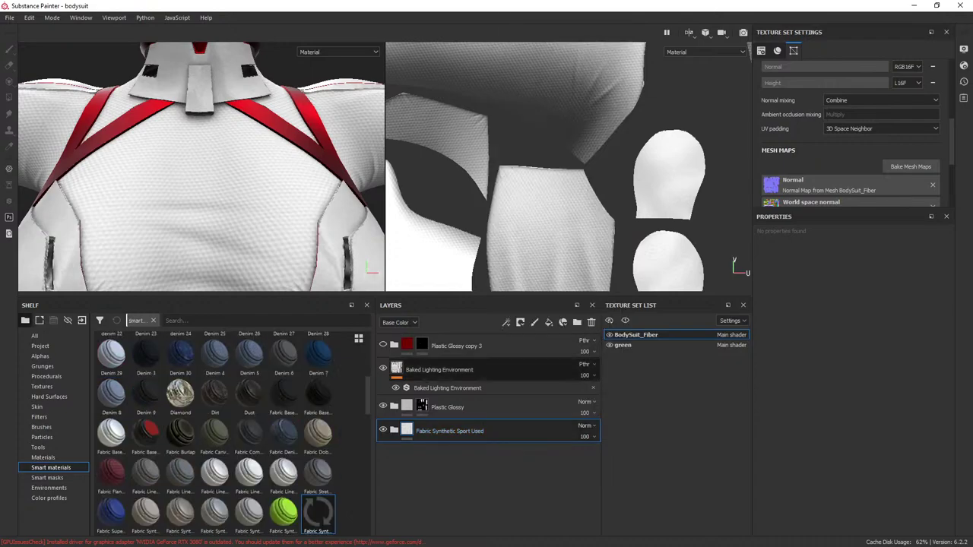
right_click(318, 510)
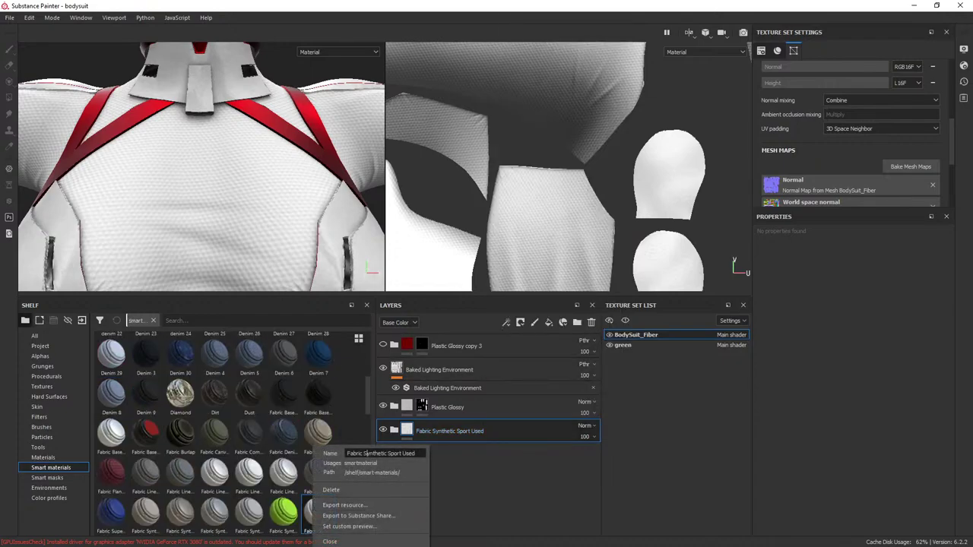
triple_click(347, 453)
type("bodysuit")
key("Return")
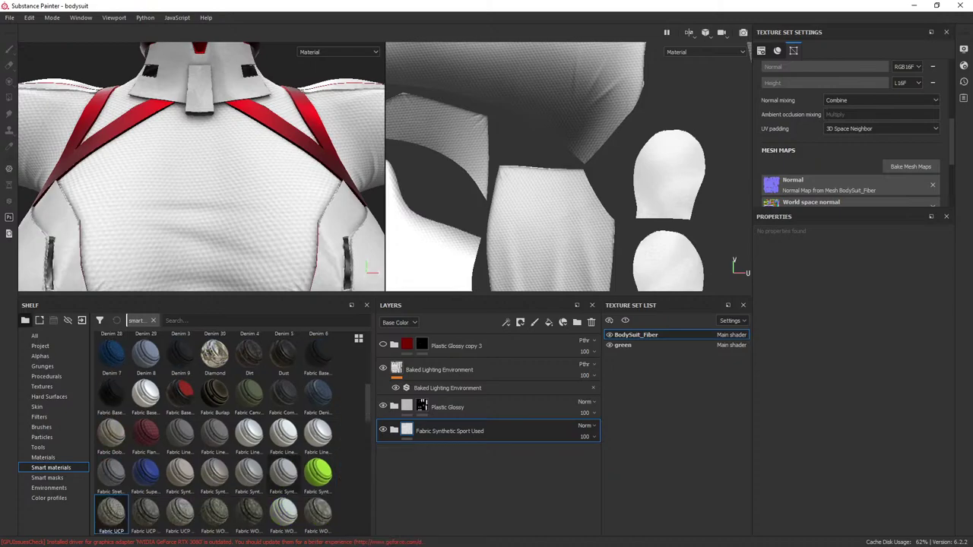
Start a new Substance Painter project using backpack.obj as the mesh
left_click(9, 17)
left_click(17, 29)
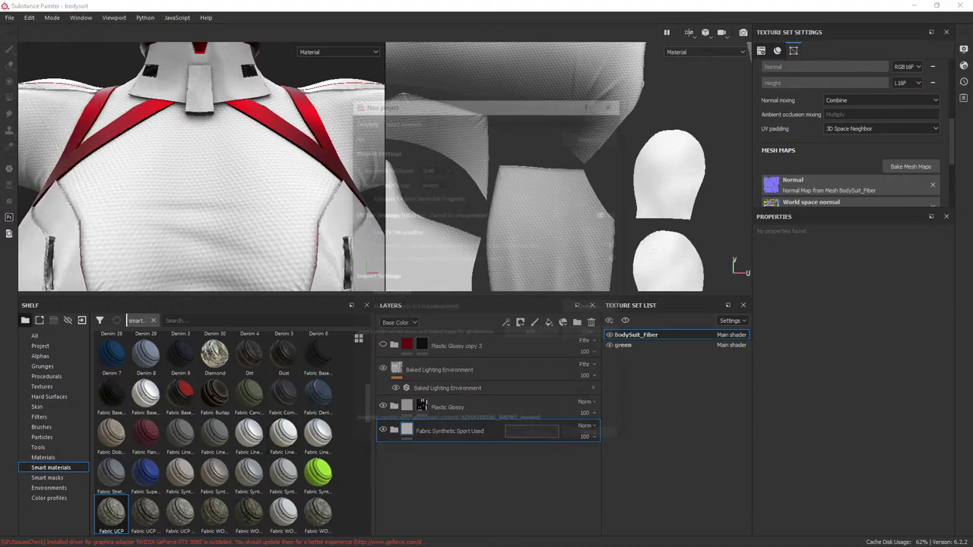
left_click(592, 135)
double_click(459, 221)
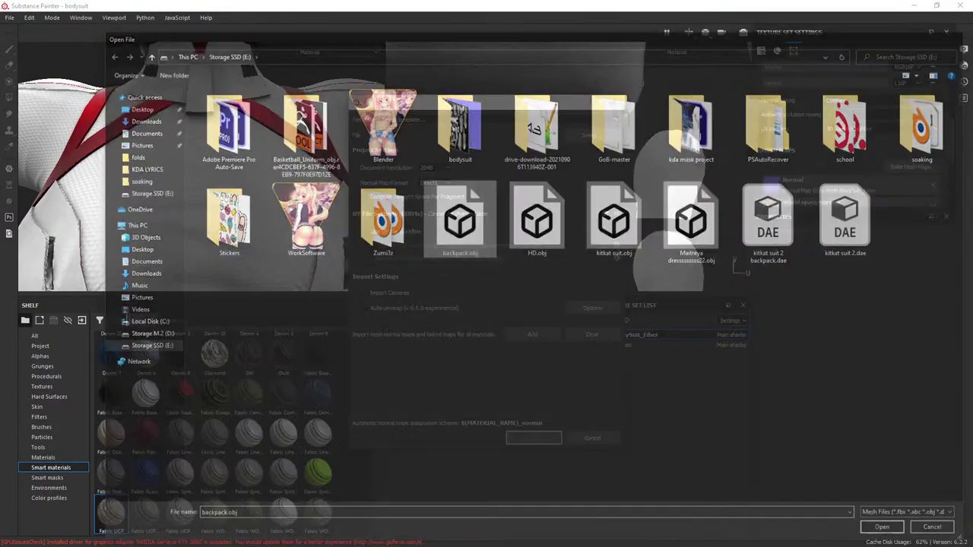
left_click(534, 438)
left_click(456, 291)
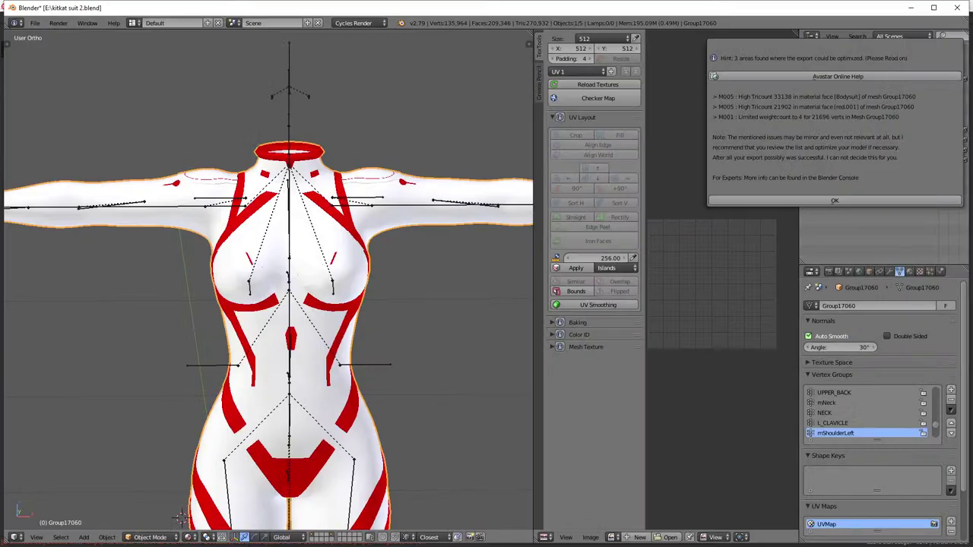
Dismiss the optimisation hint, select the Plane, and export it as OBJ
key("Return")
scroll(180, 517, "down", 3)
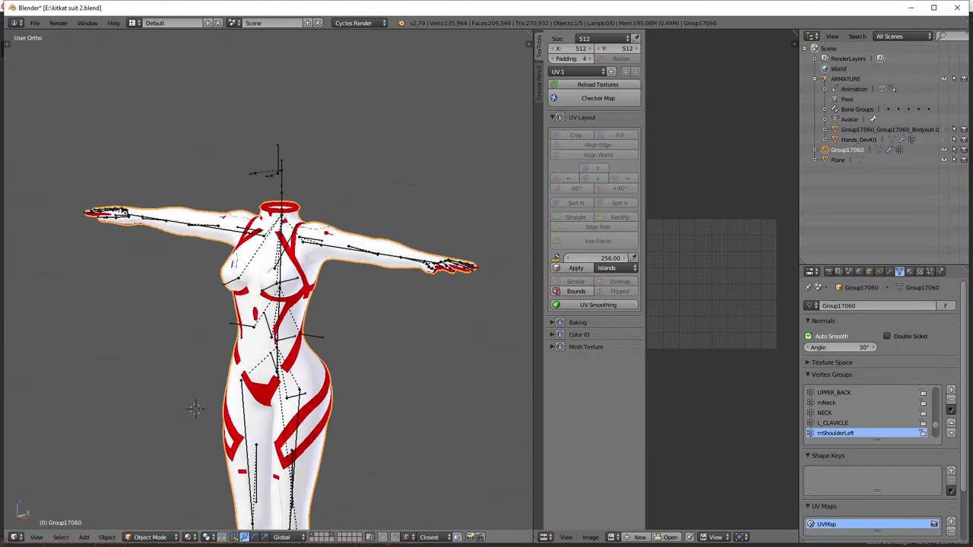
middle_click_drag(196, 406, 251, 365)
right_click(308, 250)
left_click(35, 23)
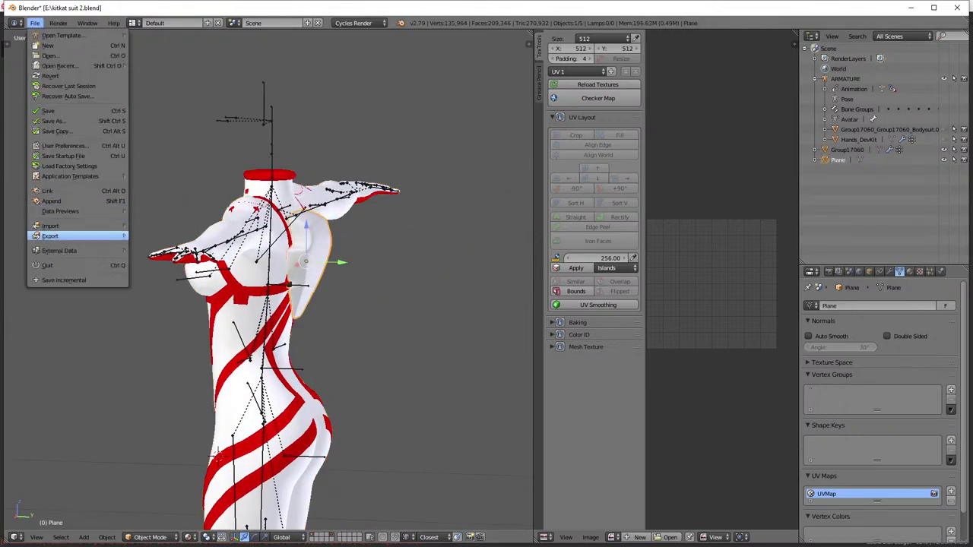
mouse_move(49, 236)
left_click(171, 304)
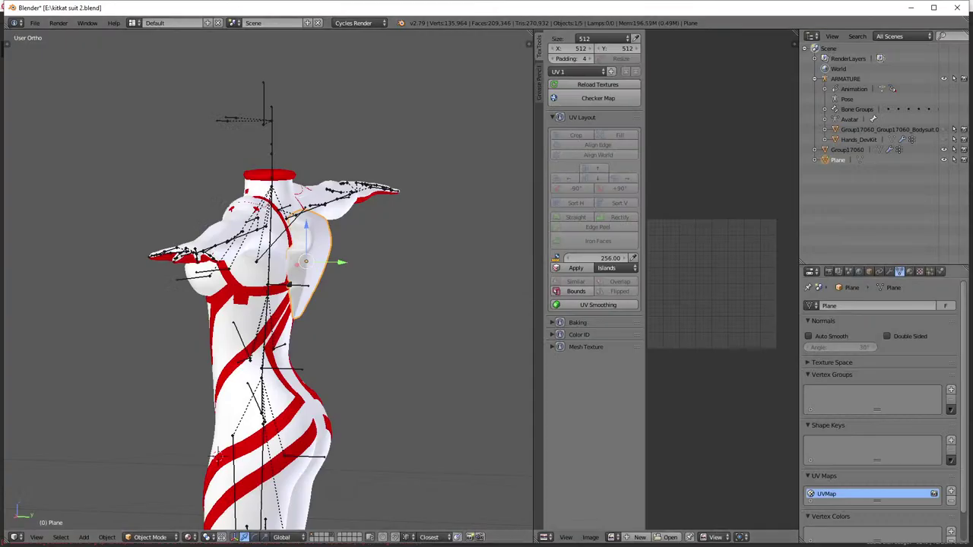
key("Return")
Remove the Material.005 slot and overwrite backpack.obj with a Wavefront OBJ export
left_click(950, 316)
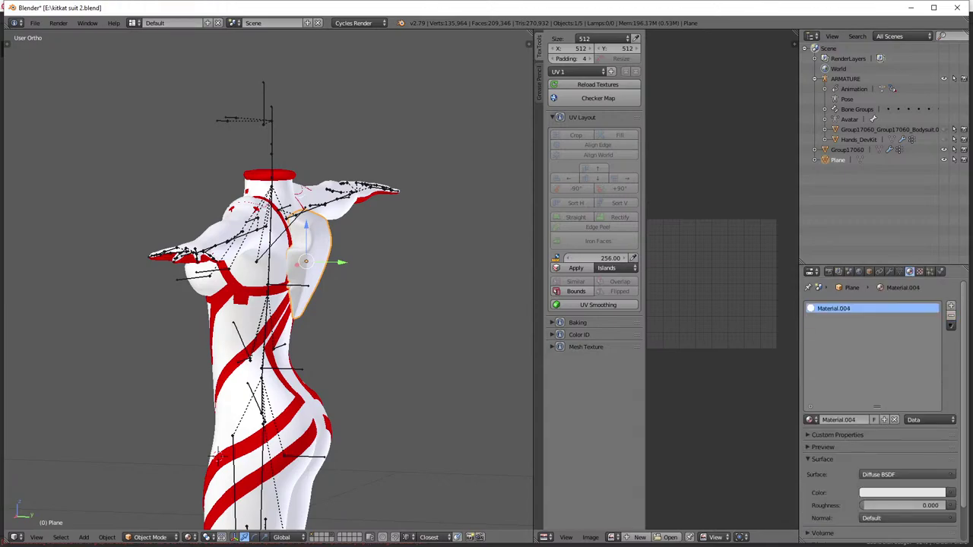
left_click(35, 23)
mouse_move(76, 236)
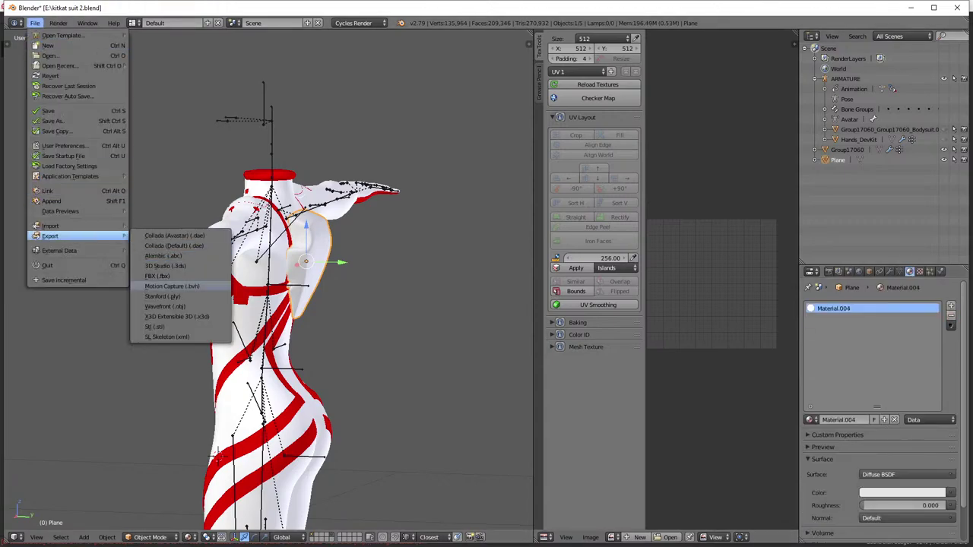
left_click(171, 306)
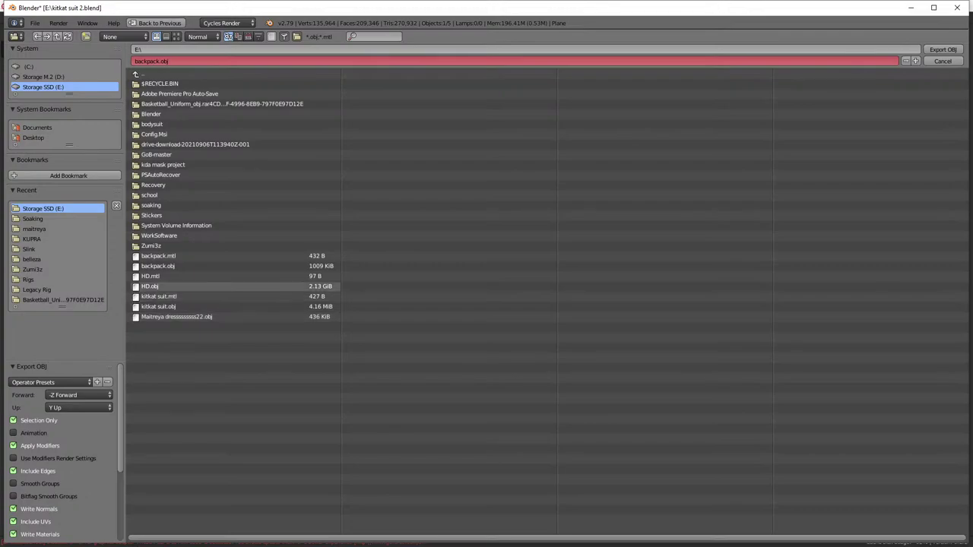
double_click(158, 266)
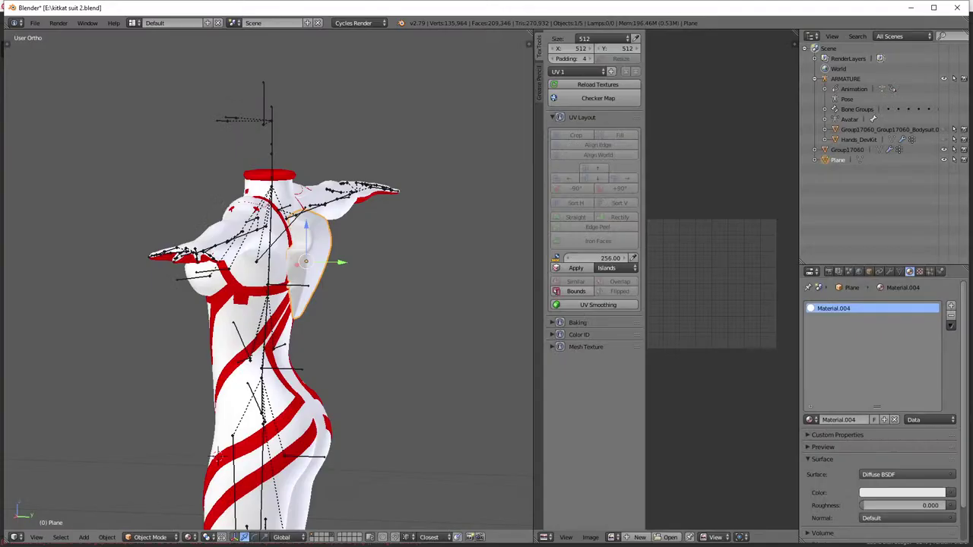
Restore the Material.005 slot and save kitkat suit 2.blend
key("ctrl+z")
left_click(35, 23)
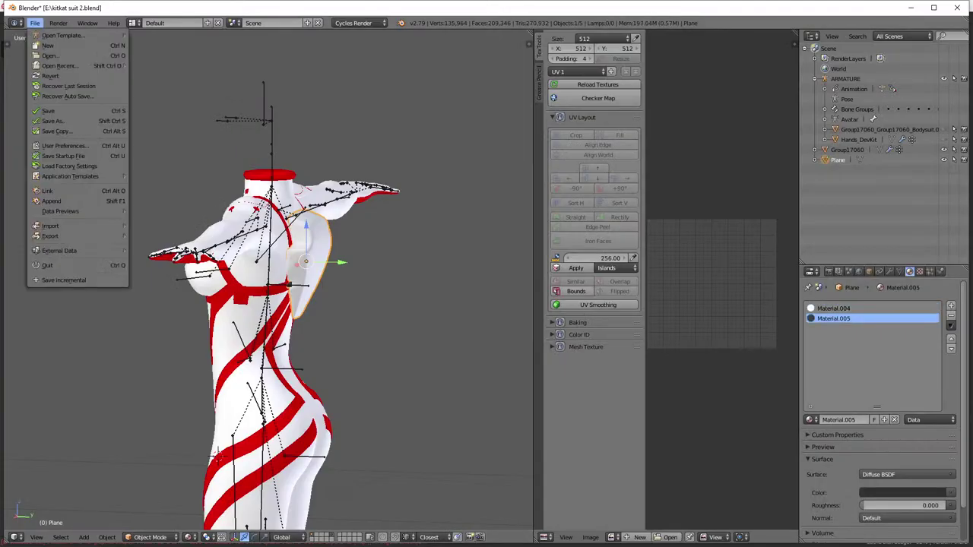
left_click(60, 111)
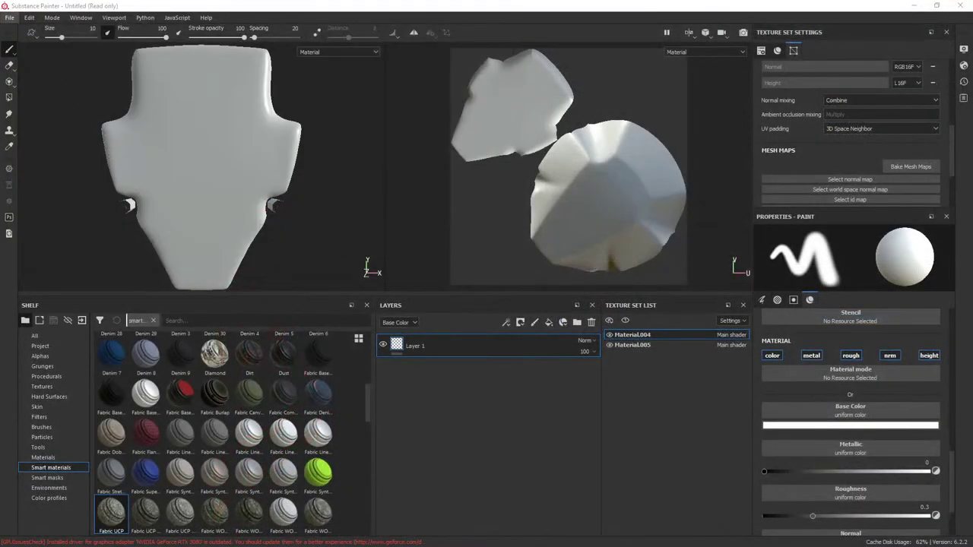
Create a new project from backpack.obj, discarding the current project's changes
left_click(9, 17)
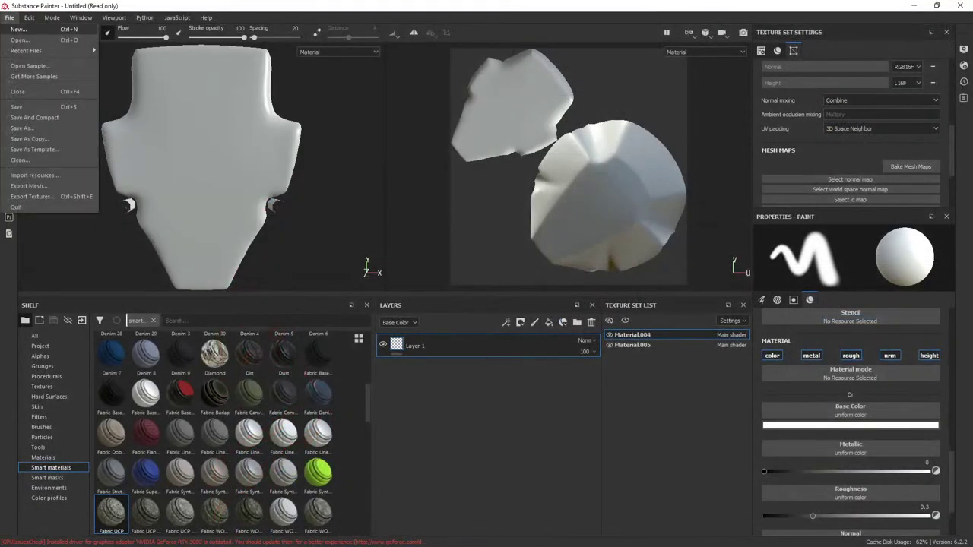
left_click(23, 24)
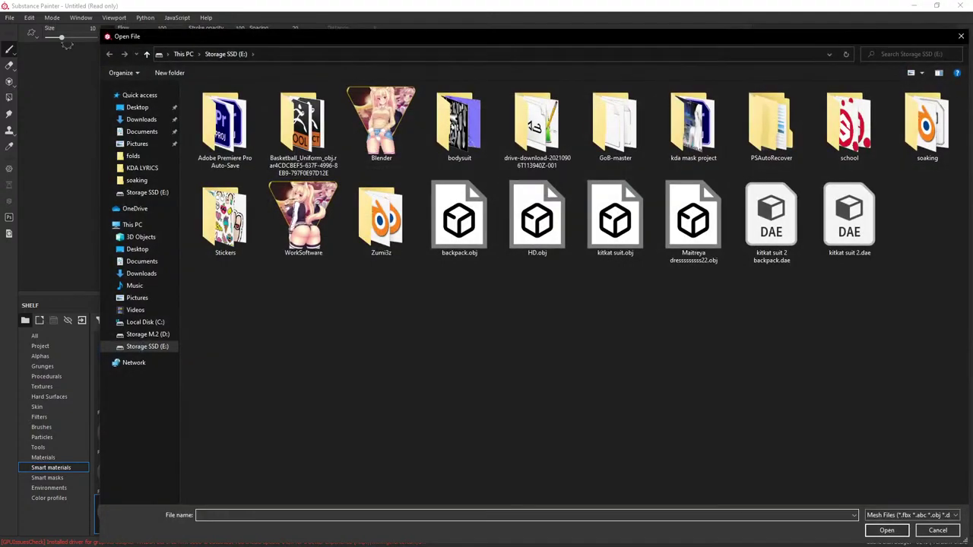
double_click(459, 219)
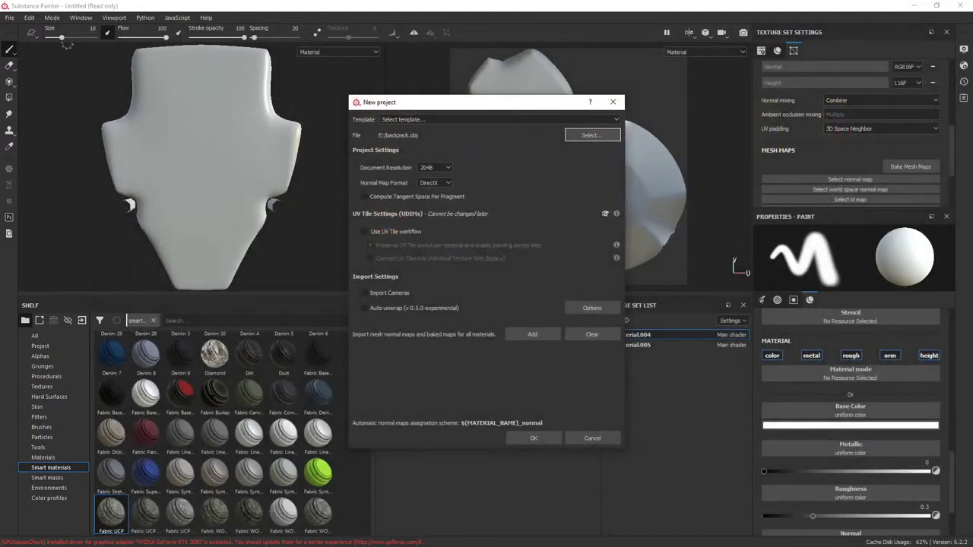
left_click(533, 438)
left_click(458, 291)
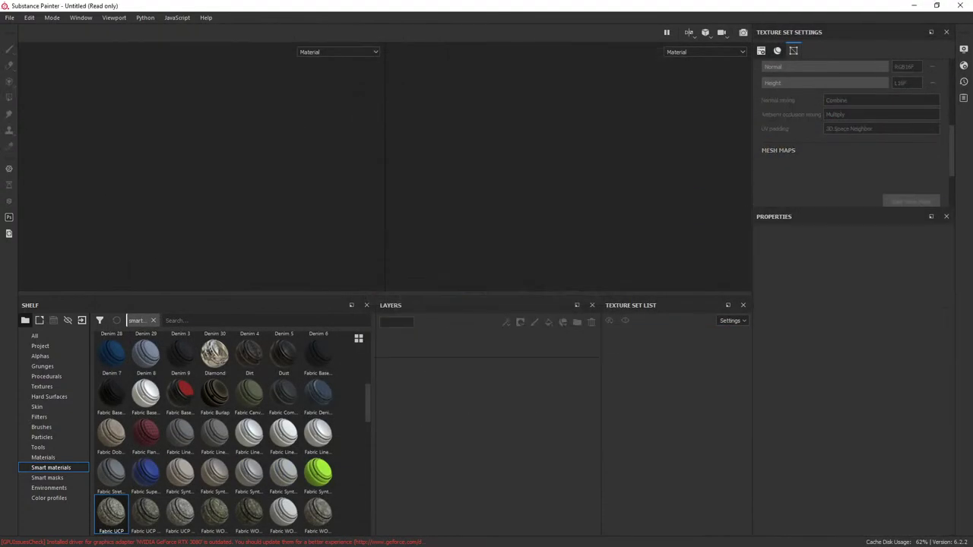
left_click_drag(307, 256, 155, 256, "alt")
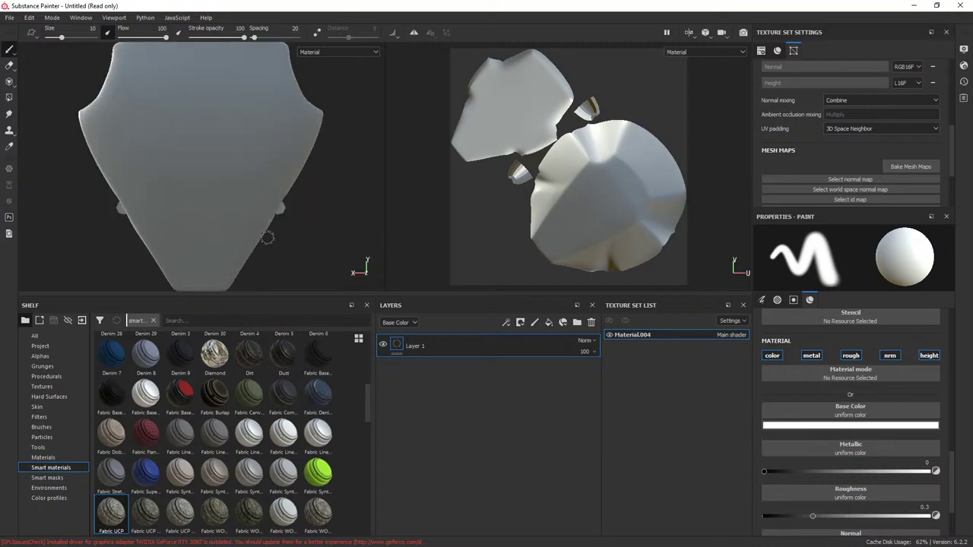
Switch the viewport to a different environment map in Display Settings
left_click(80, 17)
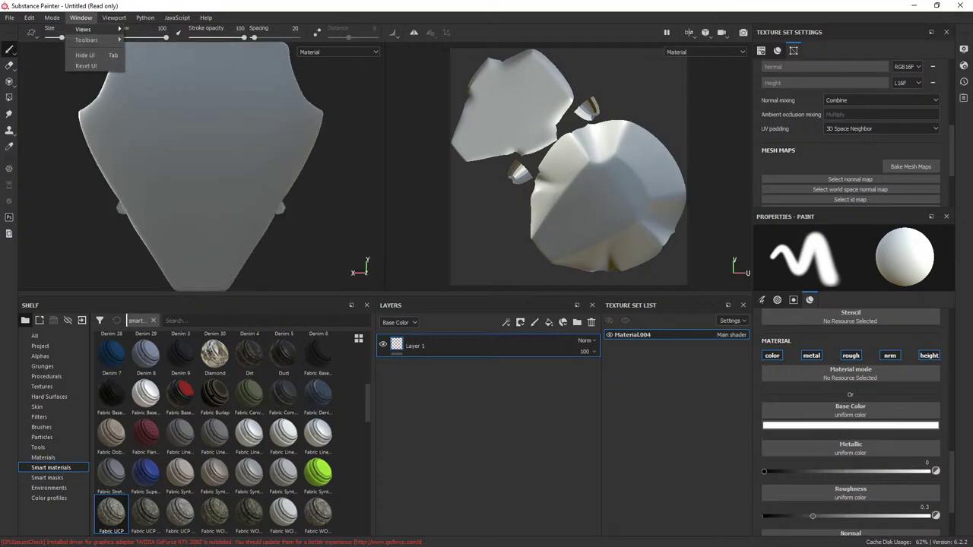
mouse_move(87, 31)
left_click(152, 30)
left_click(718, 295)
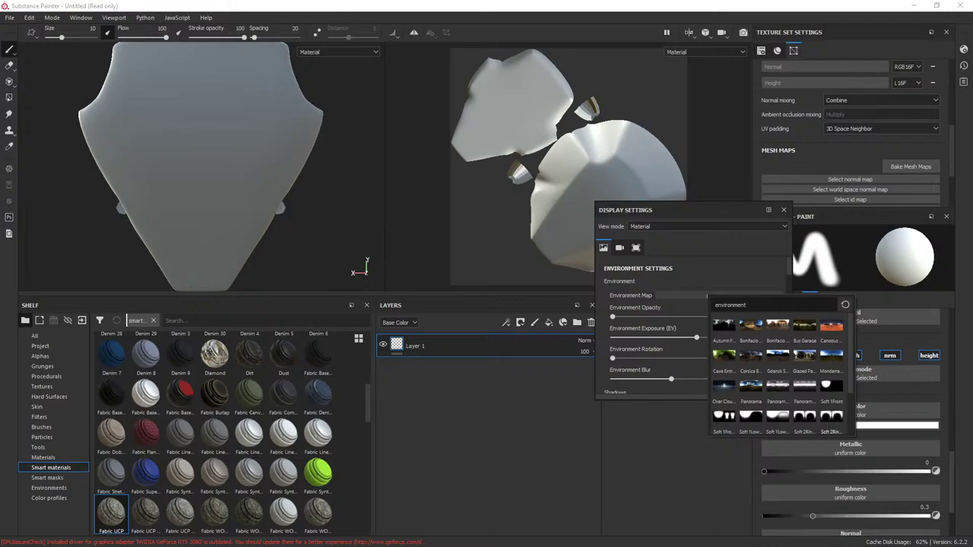
left_click(777, 385)
left_click(783, 210)
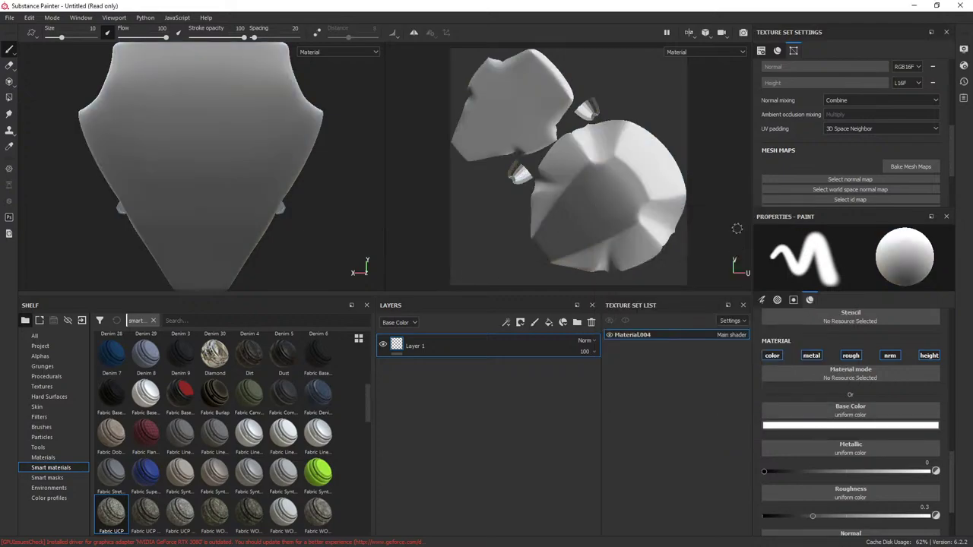
Delete Layer 1 and add a Baked Lighting Environment filter layer
left_click(591, 322)
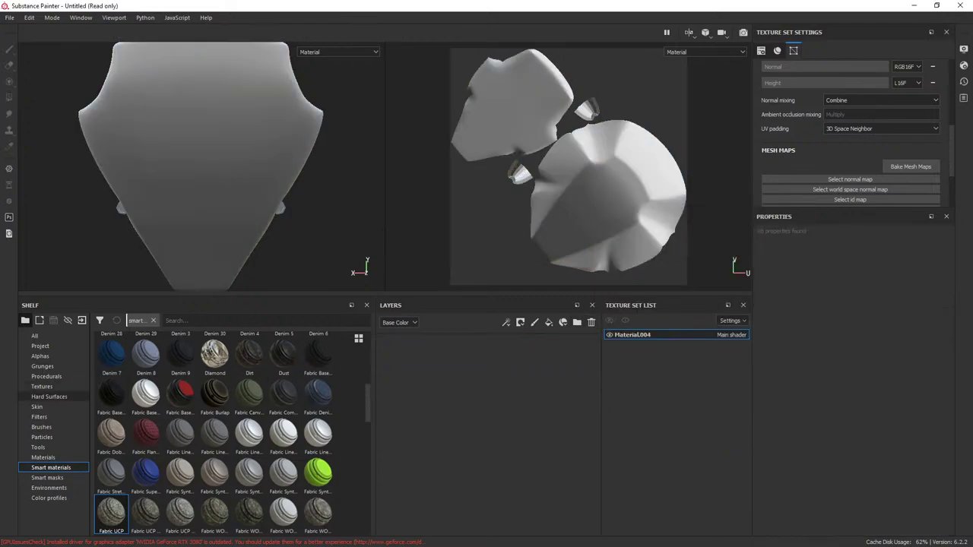
left_click(37, 407)
left_click(39, 416)
left_click_drag(111, 350, 486, 346)
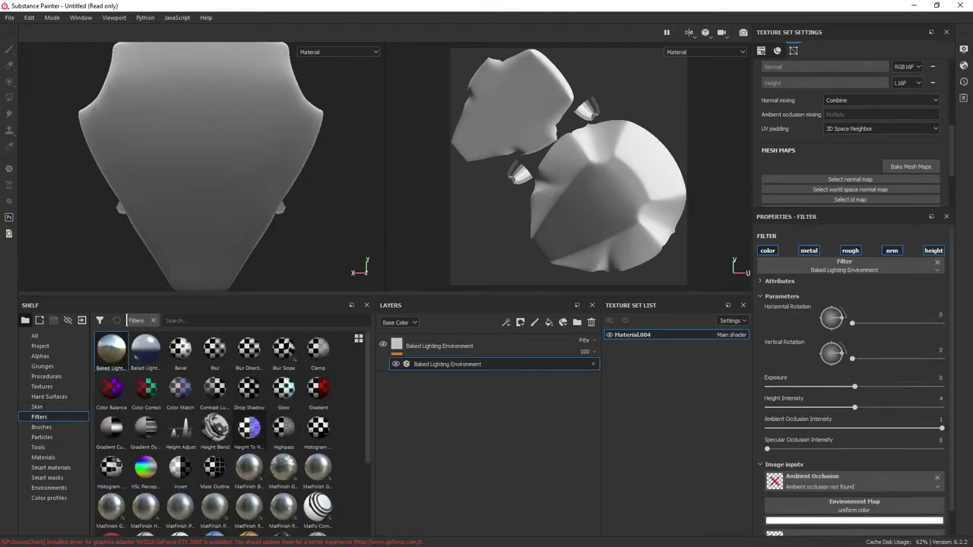
Add the bodysuit and Bronze Armor smart materials as layers
left_click(51, 468)
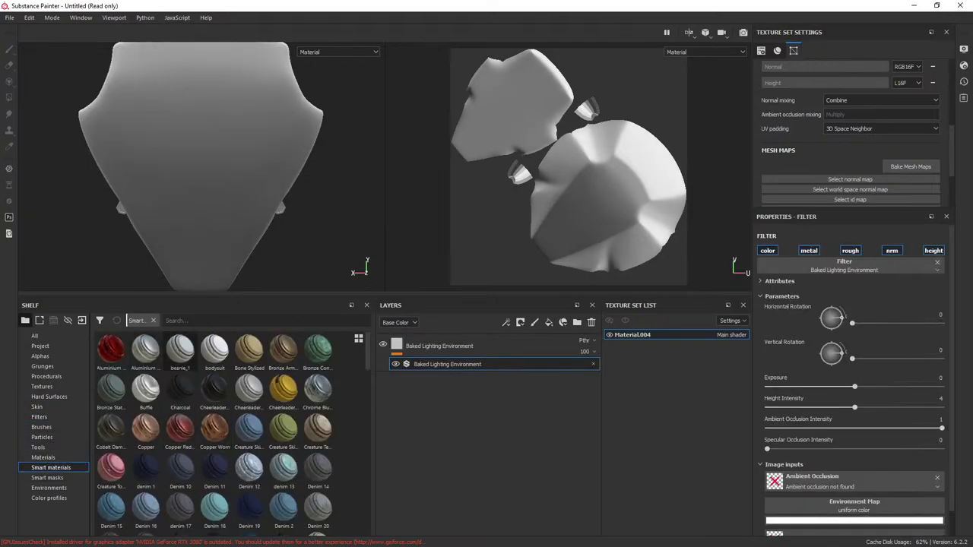
left_click_drag(215, 348, 486, 380)
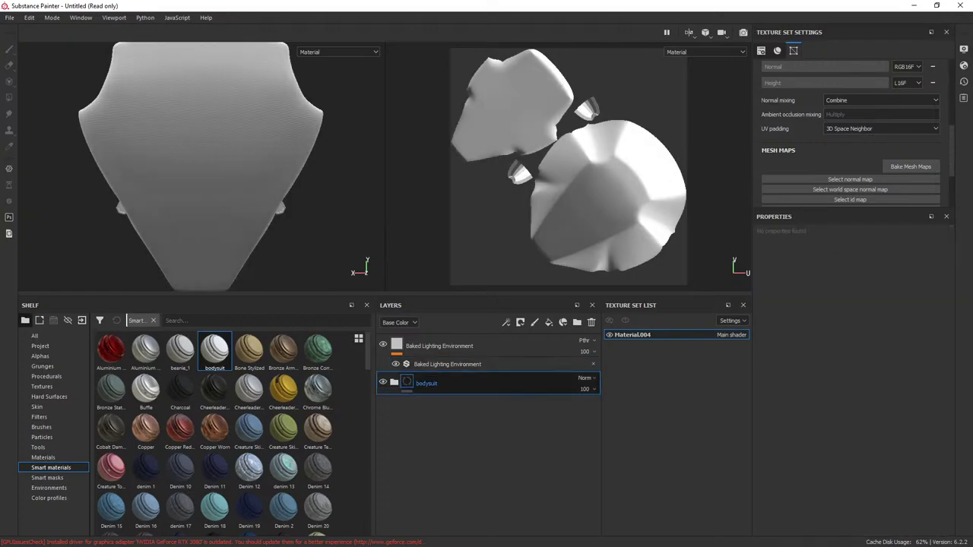
scroll(201, 167, "down", 3)
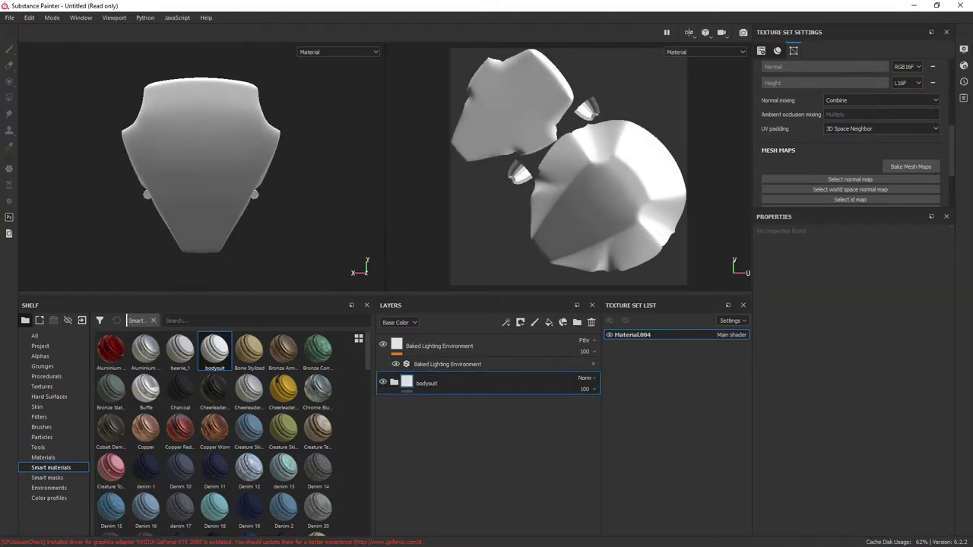
scroll(188, 162, "up", 3)
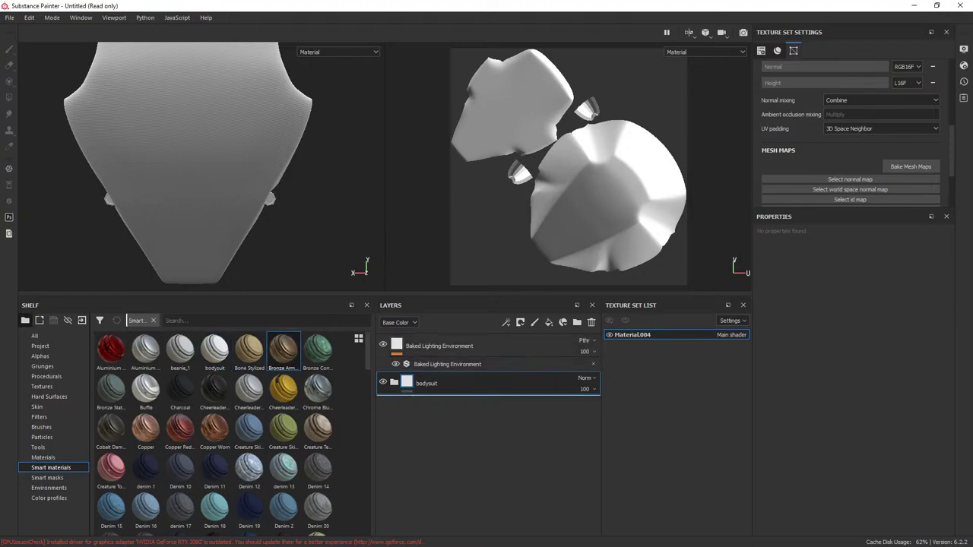
left_click_drag(283, 349, 462, 371)
Give Bronze Armor a black mask and polygon-fill the armor piece's faces into it
right_click(462, 371)
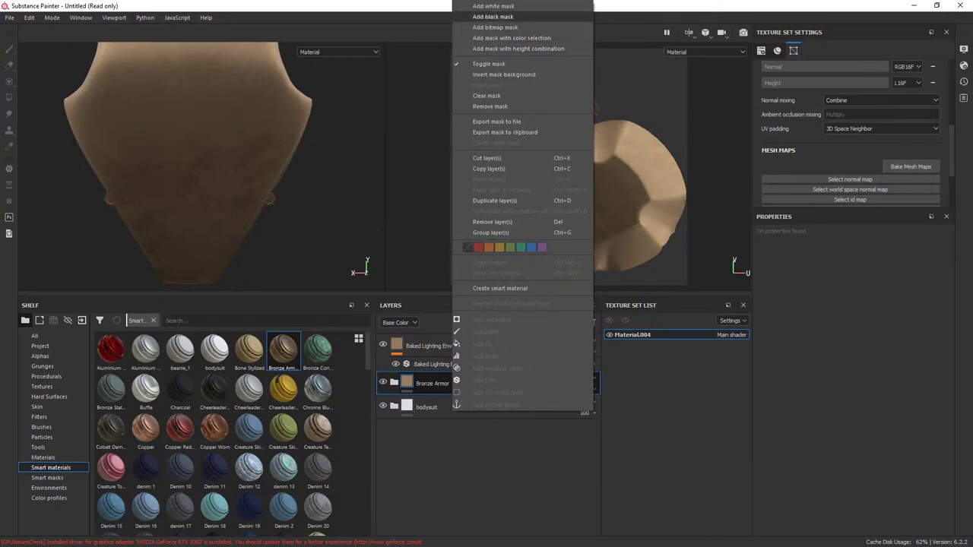
left_click(486, 16)
key("4")
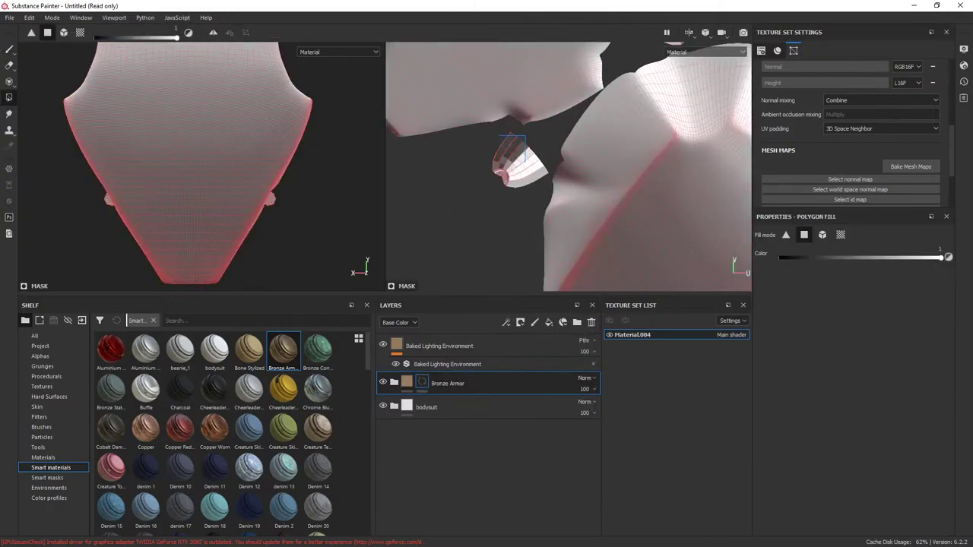
mouse_move(542, 181)
left_mouse_down("alt")
mouse_move(475, 141)
mouse_move(547, 156)
mouse_move(494, 190)
mouse_move(486, 182)
left_mouse_up("alt")
left_click_drag(509, 144, 532, 152)
left_click_drag(465, 125, 602, 194)
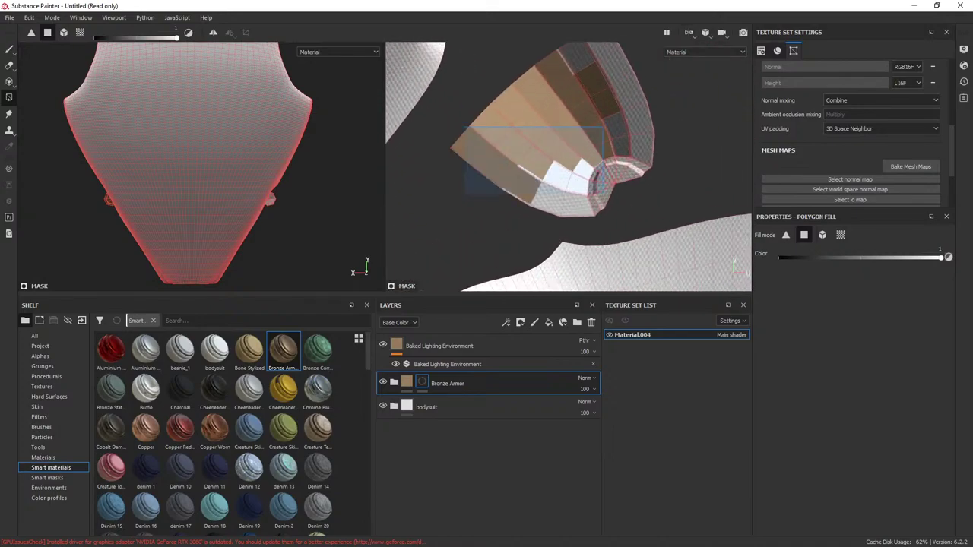
left_click_drag(532, 152, 516, 144, "alt")
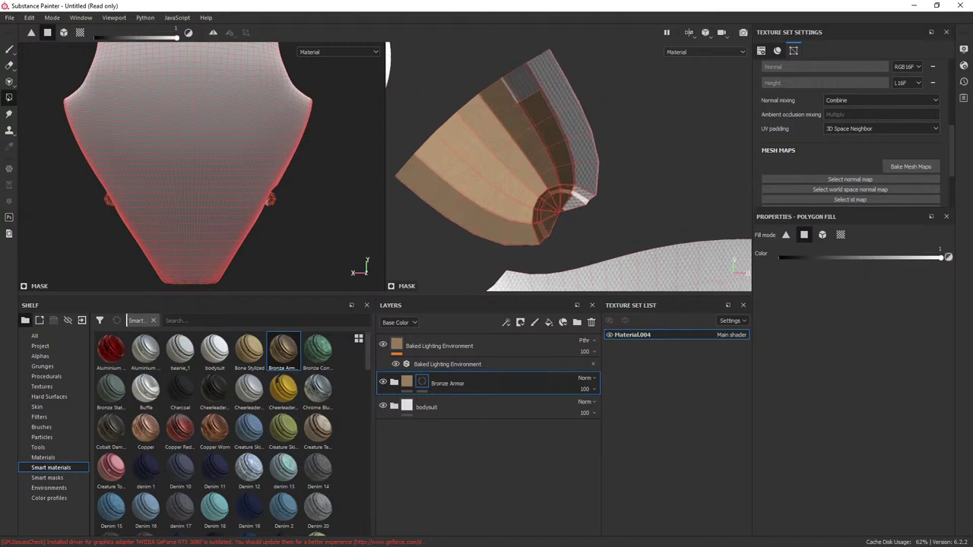
left_click_drag(499, 52, 643, 217)
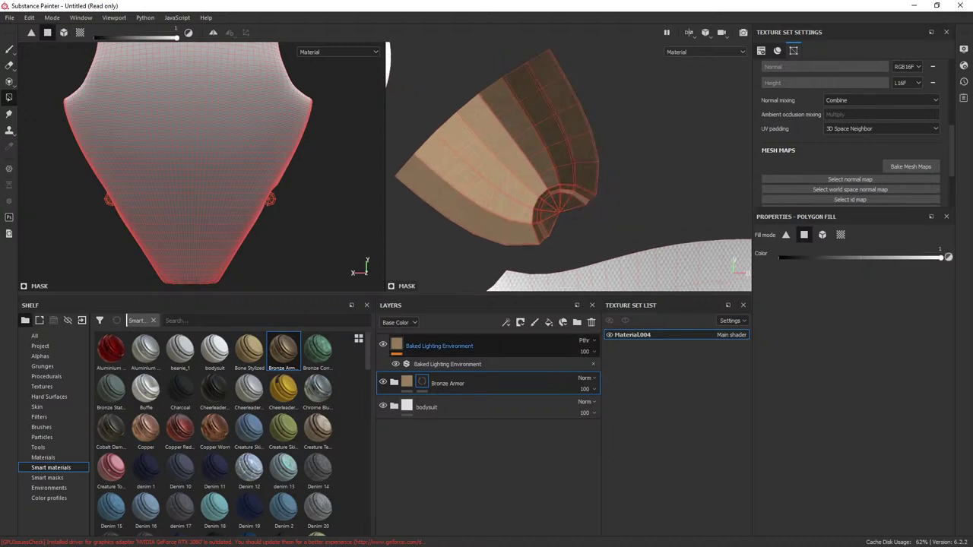
Set the Base Metal layer's colour to dark grey (0.031 RGB)
left_click(394, 382)
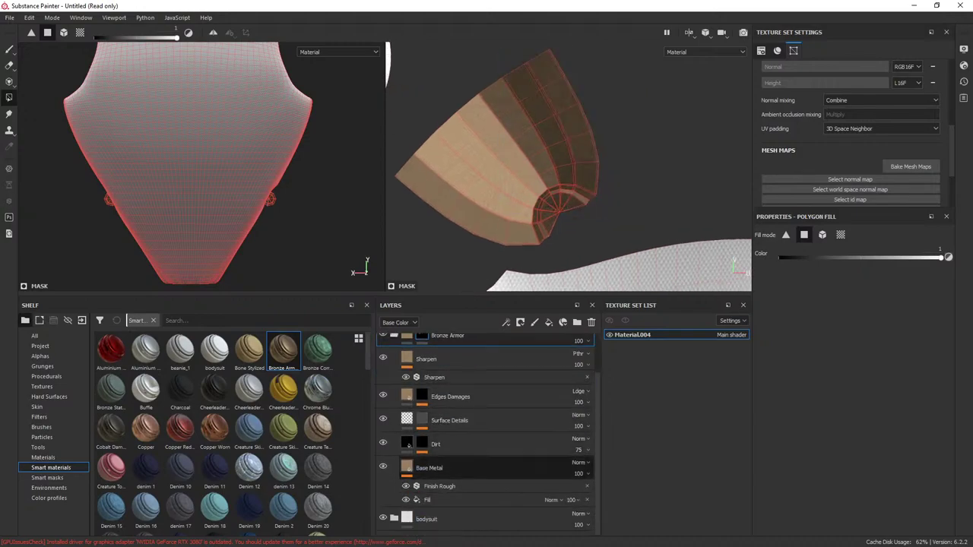
left_click(429, 467)
left_click(850, 466)
left_click_drag(832, 393, 807, 427)
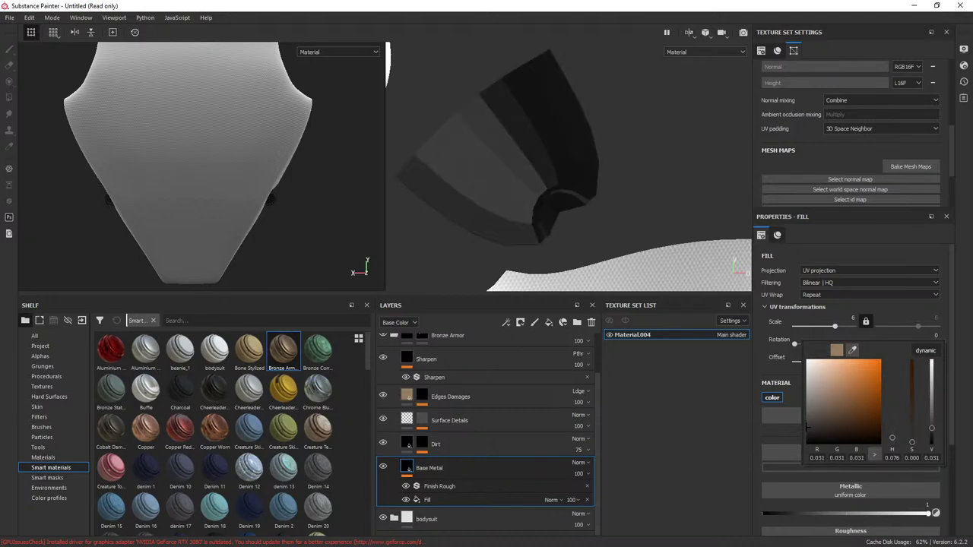
Bake the seven Material.004 mesh maps at a new output size, then view the armor side-on
left_click(911, 165)
left_click(497, 139)
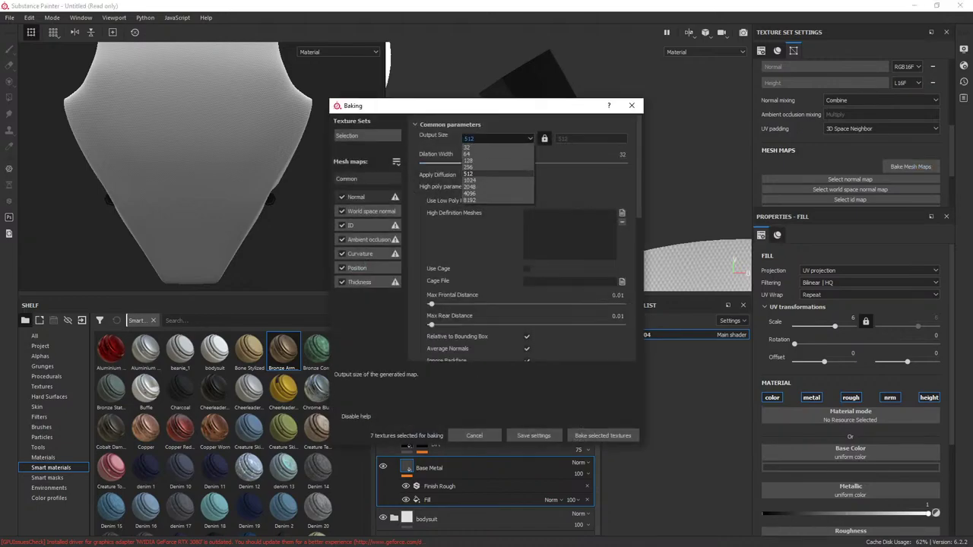
left_click(469, 193)
left_click(603, 435)
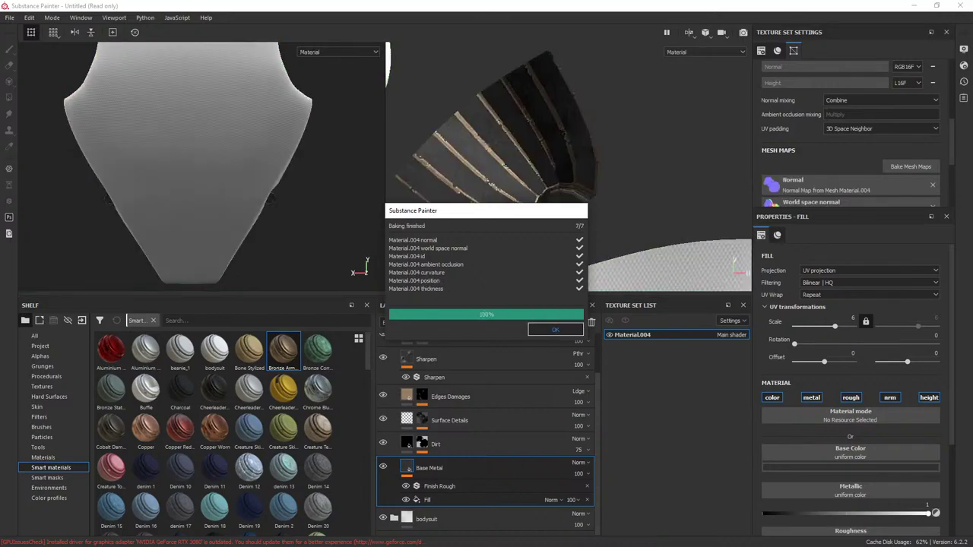
left_click(553, 329)
left_click_drag(190, 167, 251, 163, "alt")
scroll(197, 167, "up", 6)
Set the Edges Damages layer colour to a slightly lightened dark grey
left_click(456, 396)
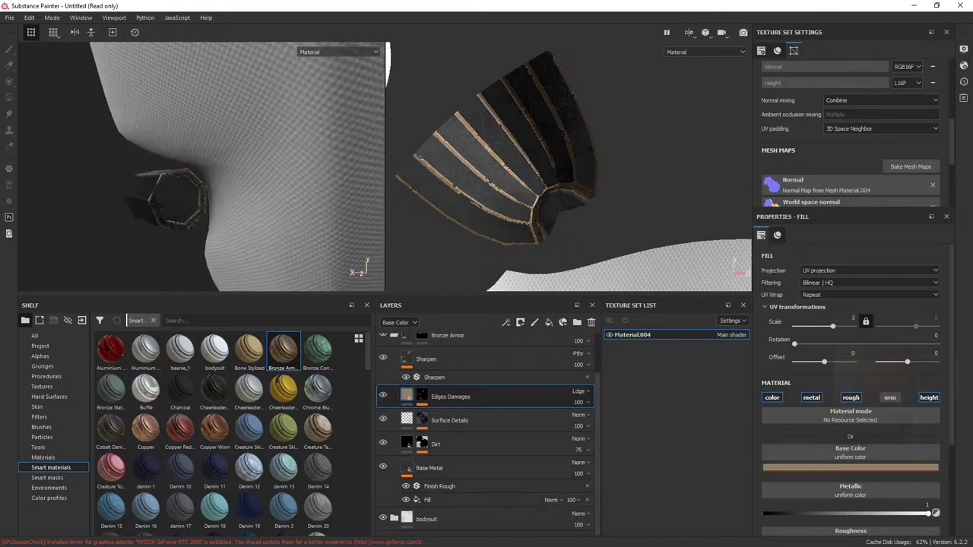
left_click(850, 465)
left_click(835, 409)
left_click_drag(834, 409, 834, 387)
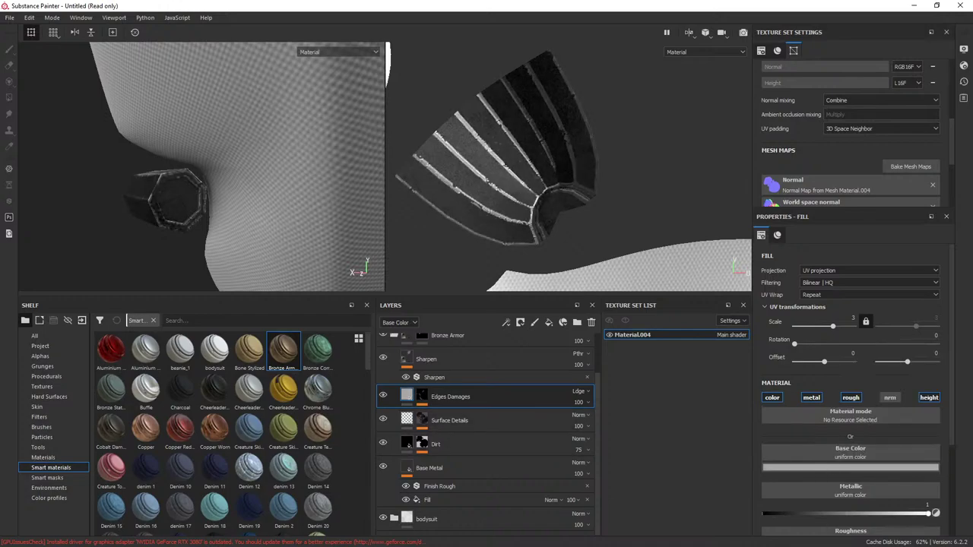
Hide Dirt and give Edges Damages a Mask Editor with Global Balance about 0.35
left_click(382, 442)
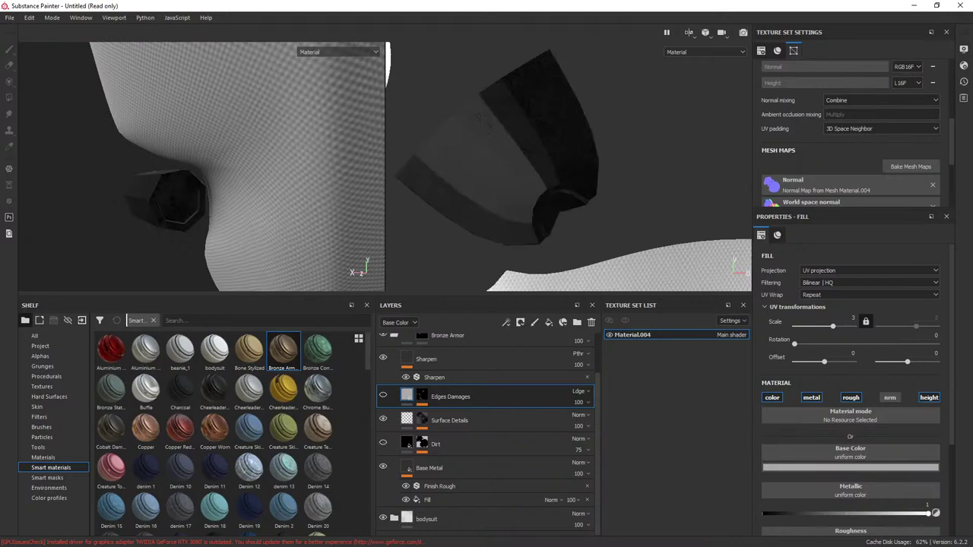
left_click(421, 396)
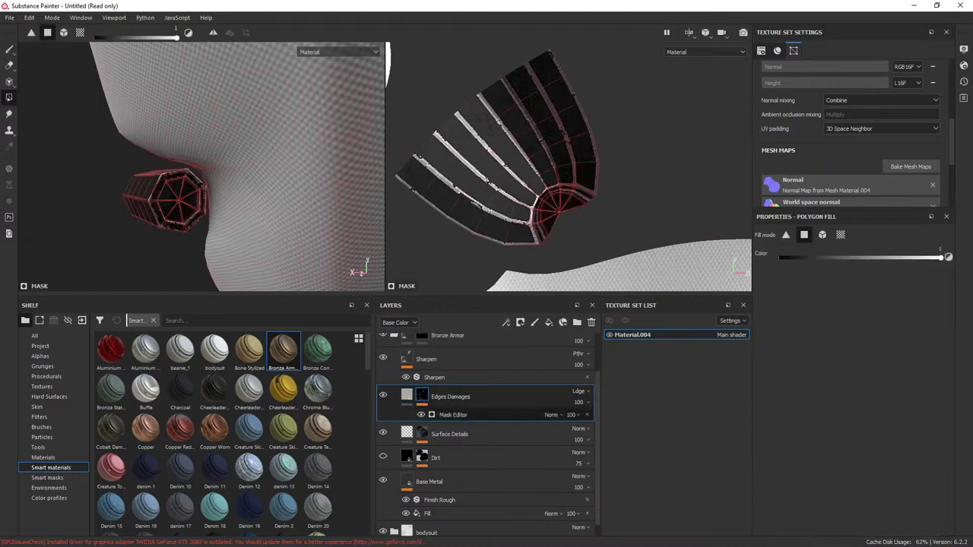
left_click(471, 415)
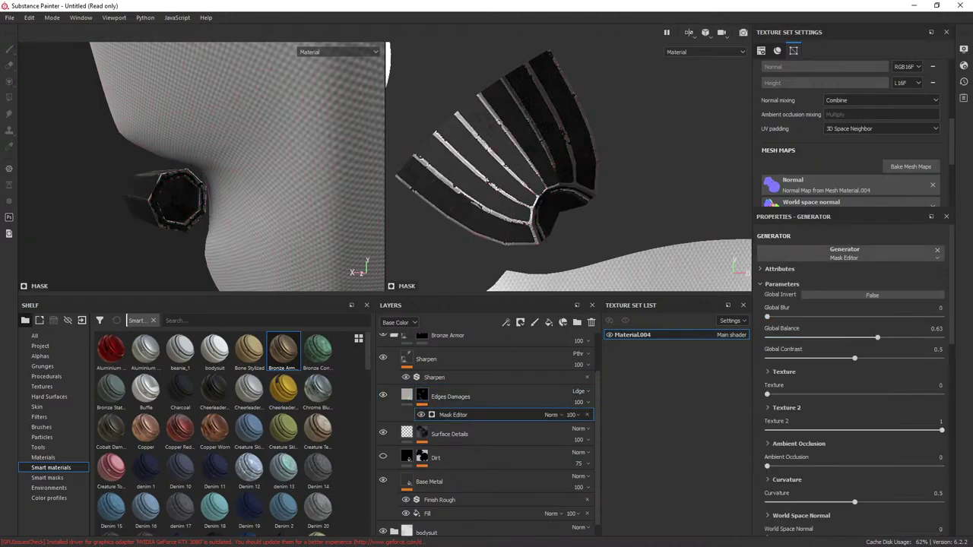
left_click_drag(875, 336, 808, 337)
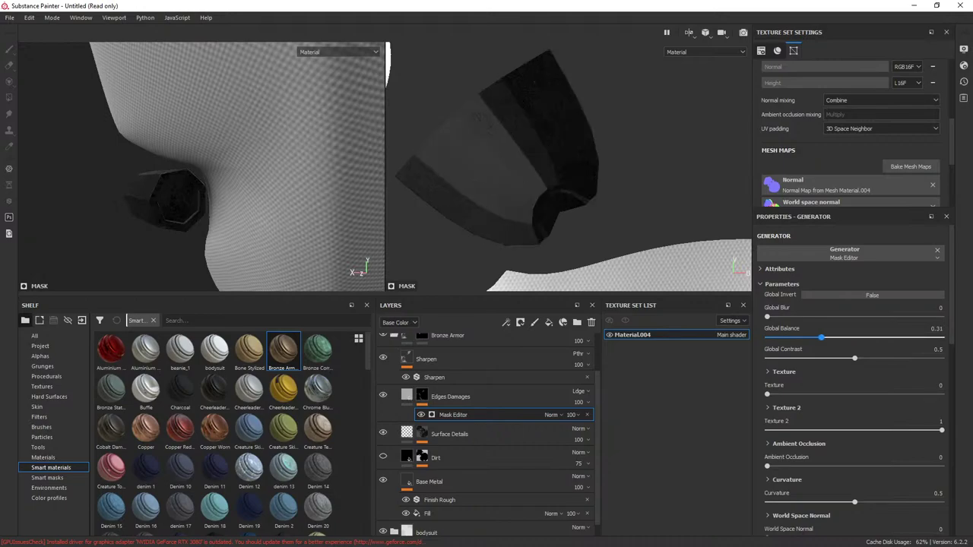
left_click_drag(828, 337, 827, 337)
left_click_drag(198, 167, 273, 168, "alt")
scroll(277, 168, "down", 5)
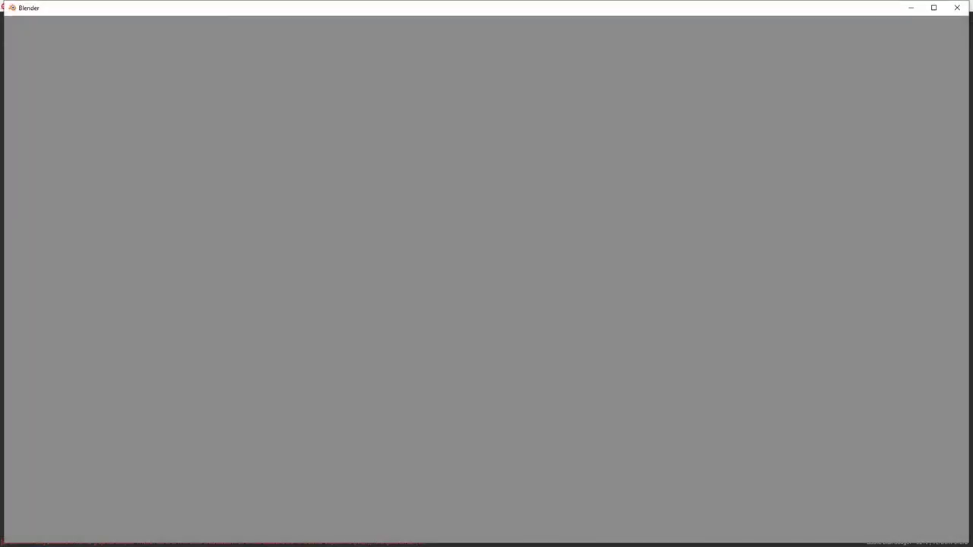
Enter Edit Mode, widen the UV editor and select the small upper UV island
key("Tab")
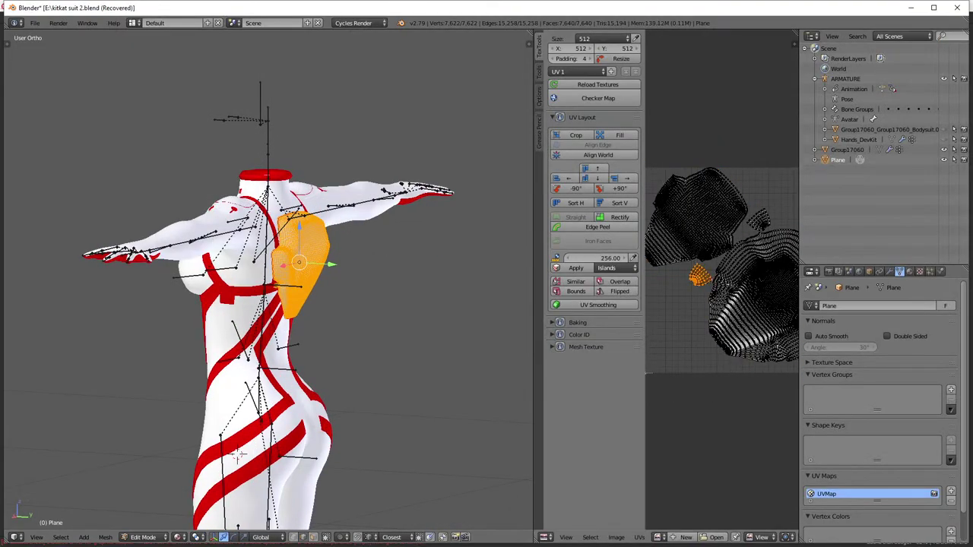
left_click_drag(698, 278, 760, 221)
scroll(723, 273, "down", 3)
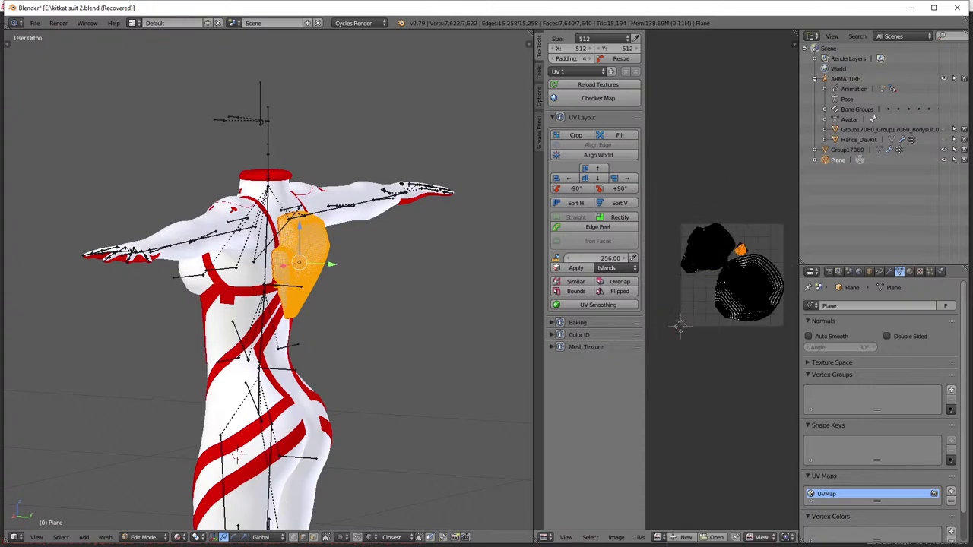
scroll(722, 304, "up", 4)
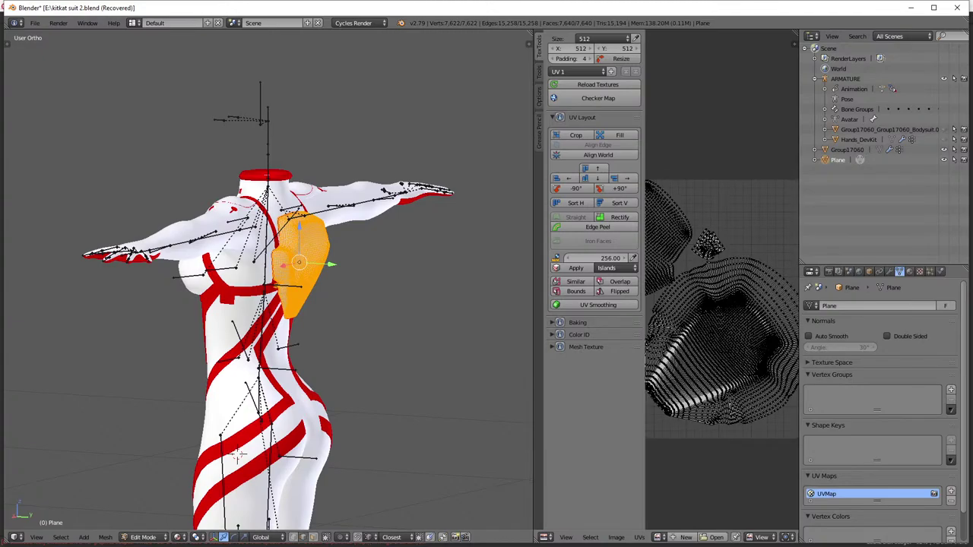
left_click_drag(537, 304, 252, 304)
key("a")
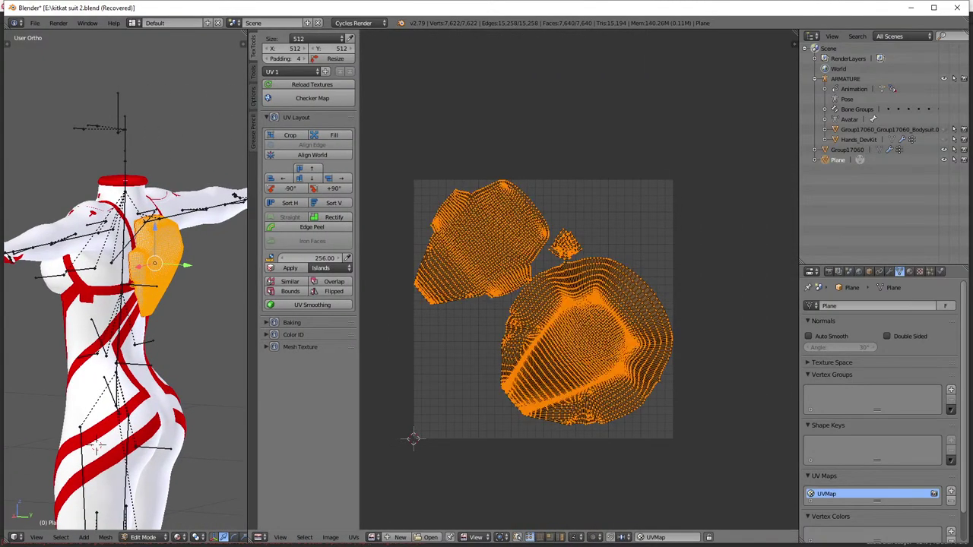
scroll(562, 258, "up", 3)
key("a")
key("l")
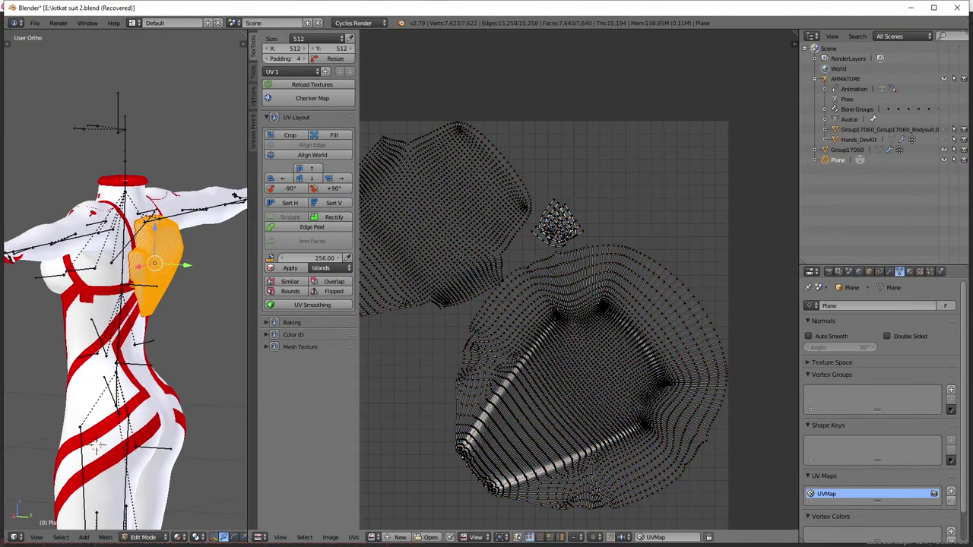
Scale the island about 3.3 times, rotate it upright, place it bottom-left, and save
key("g")
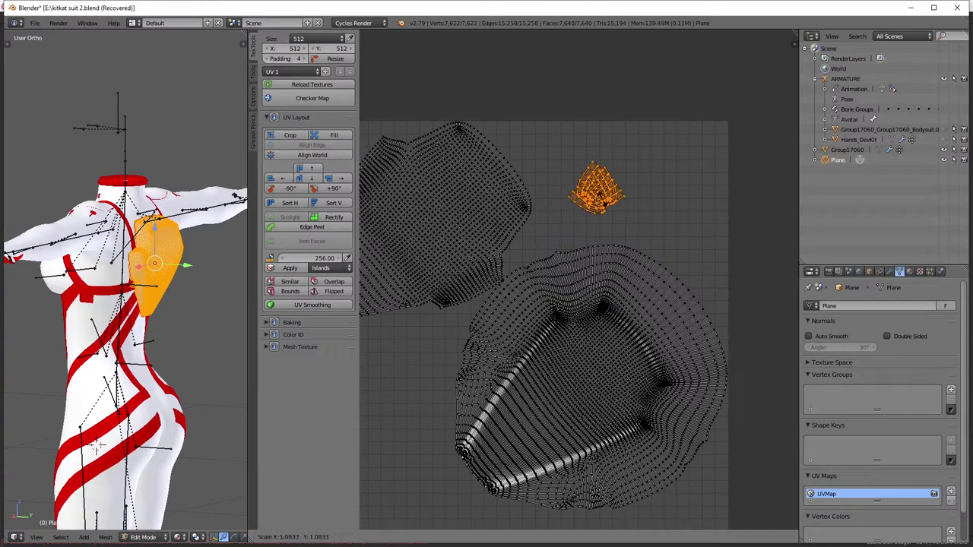
key("s")
key("r")
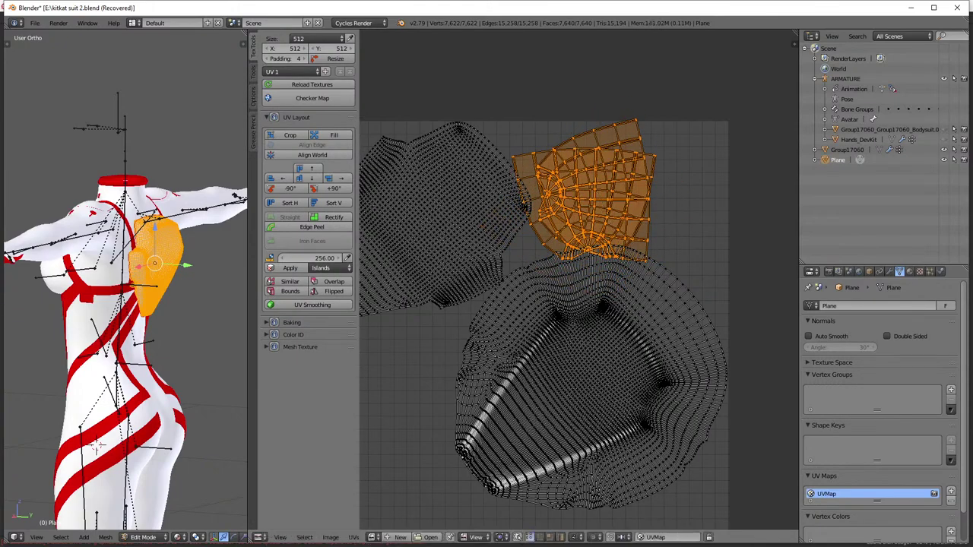
key("g")
key("Return")
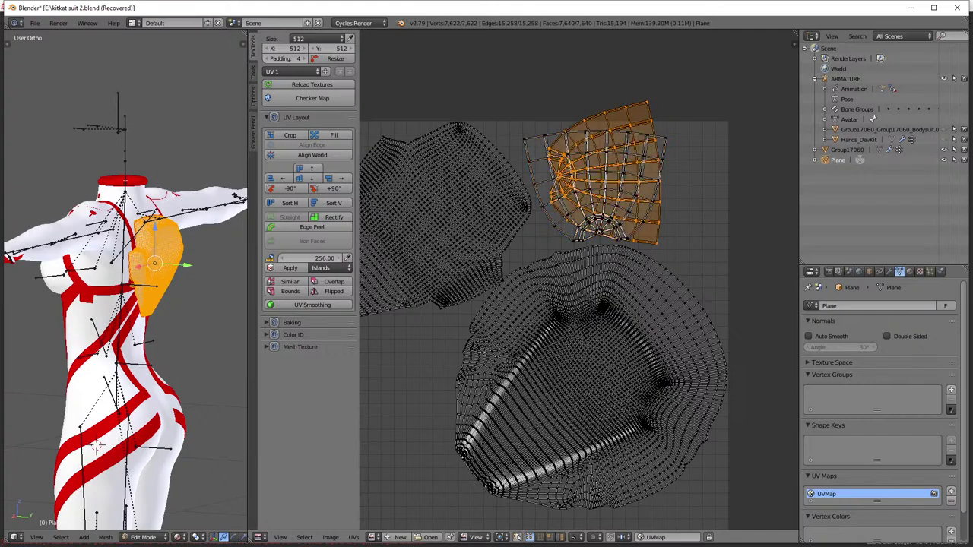
key("Home")
key("g")
key("Return")
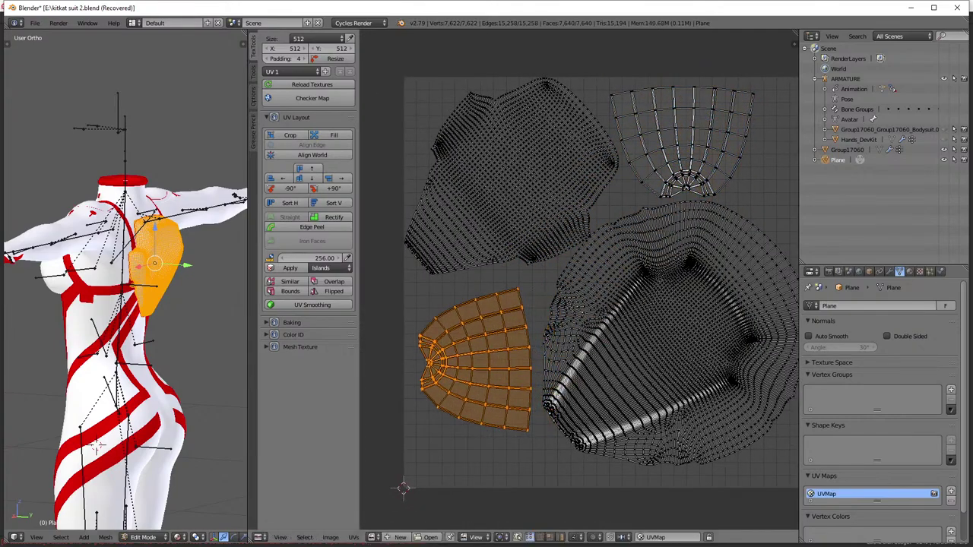
key("Tab")
key("ctrl+s")
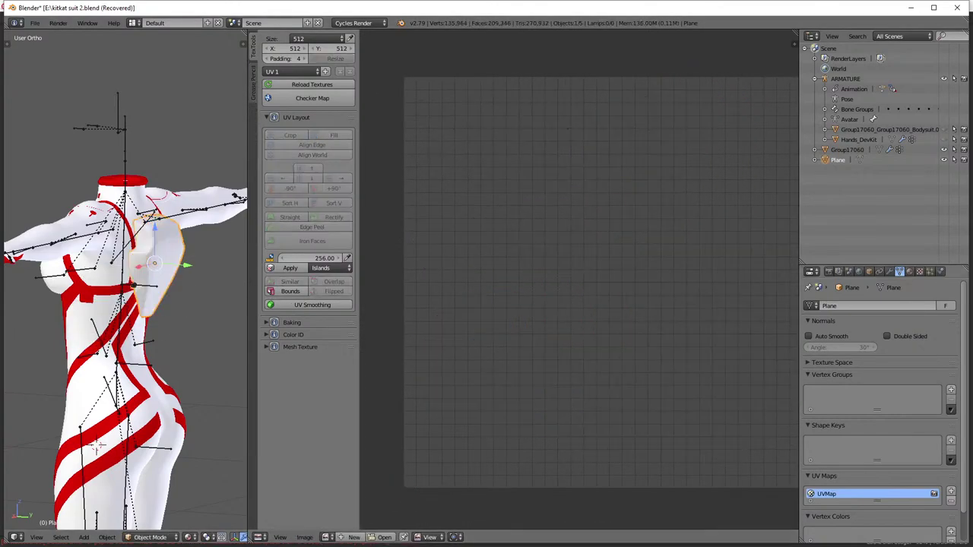
Export the model as Collada using the SI+Open Sim Static preset
left_click(909, 271)
left_click(35, 23)
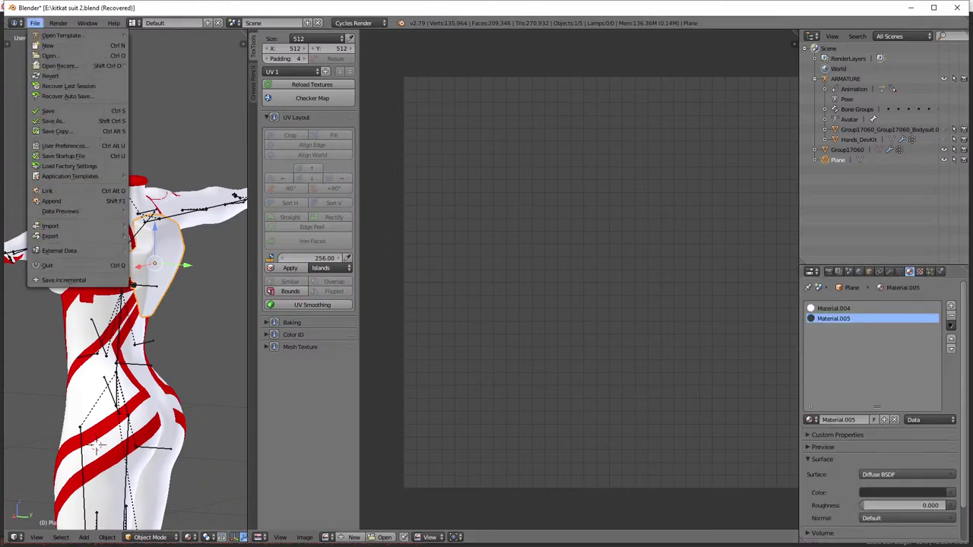
mouse_move(76, 235)
left_click(181, 234)
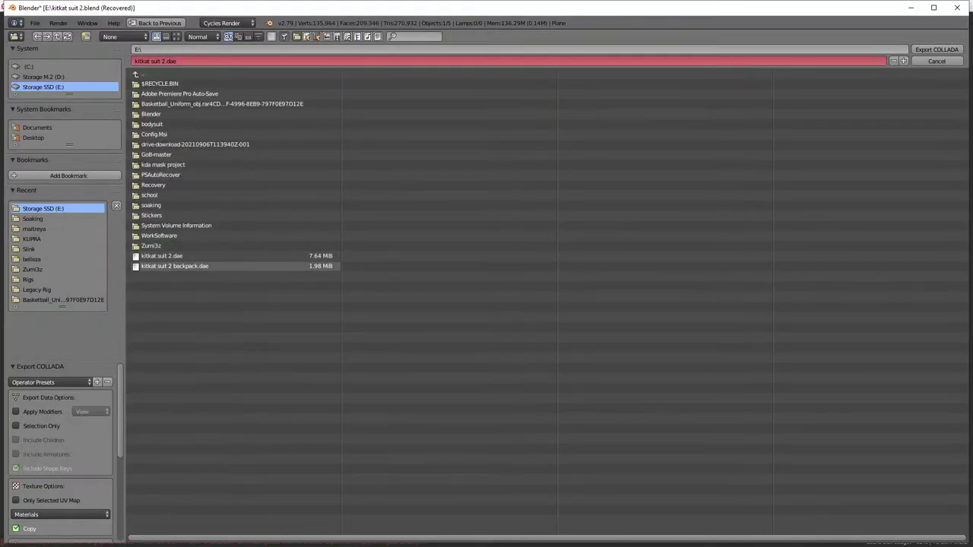
left_click(50, 382)
left_click(49, 419)
key("Return")
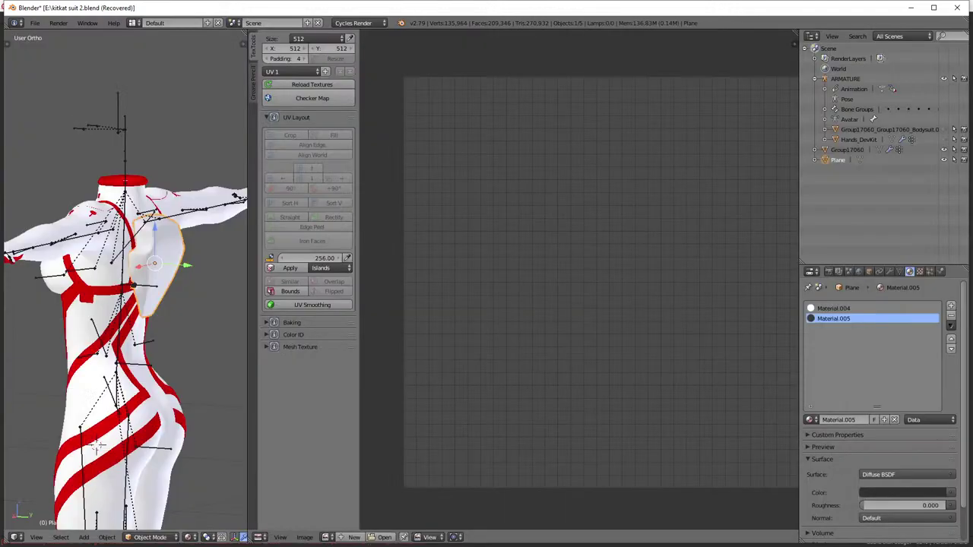
Remove the Material.005 slot and re-export the model as OBJ over backpack.obj
left_click(950, 315)
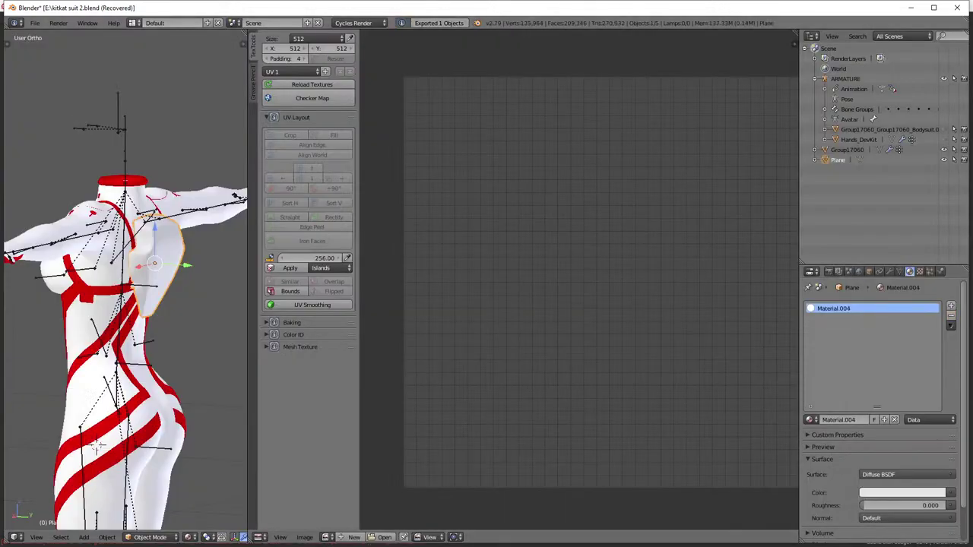
left_click(35, 22)
mouse_move(49, 236)
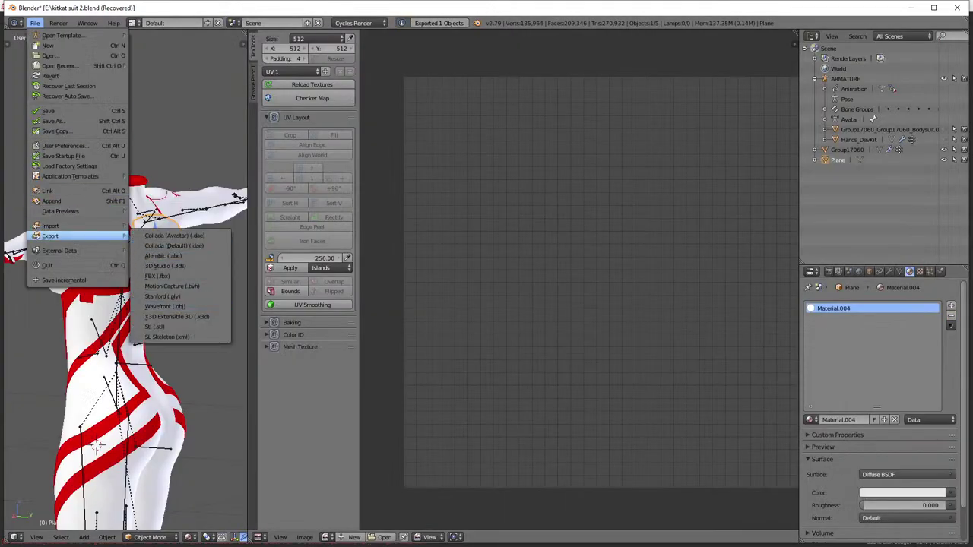
left_click(180, 306)
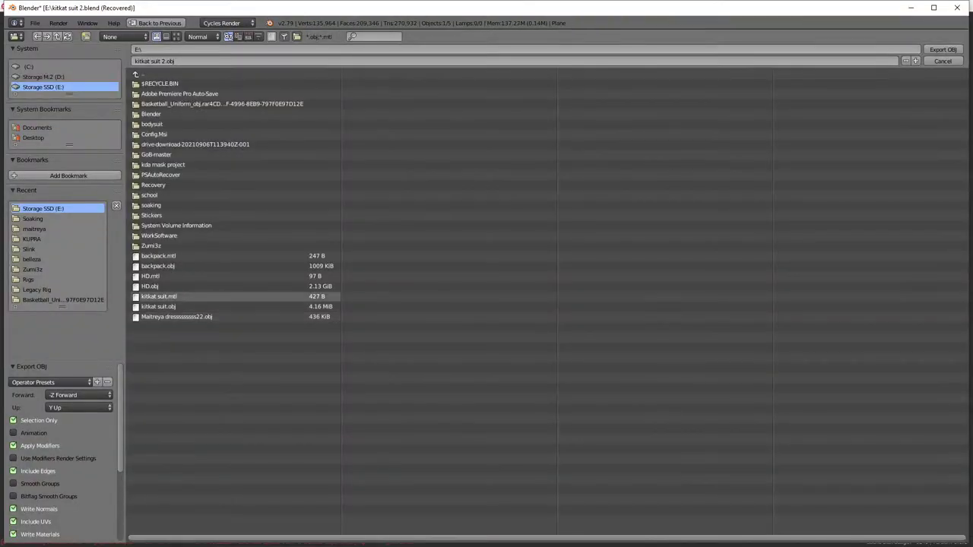
left_click(160, 266)
key("Return")
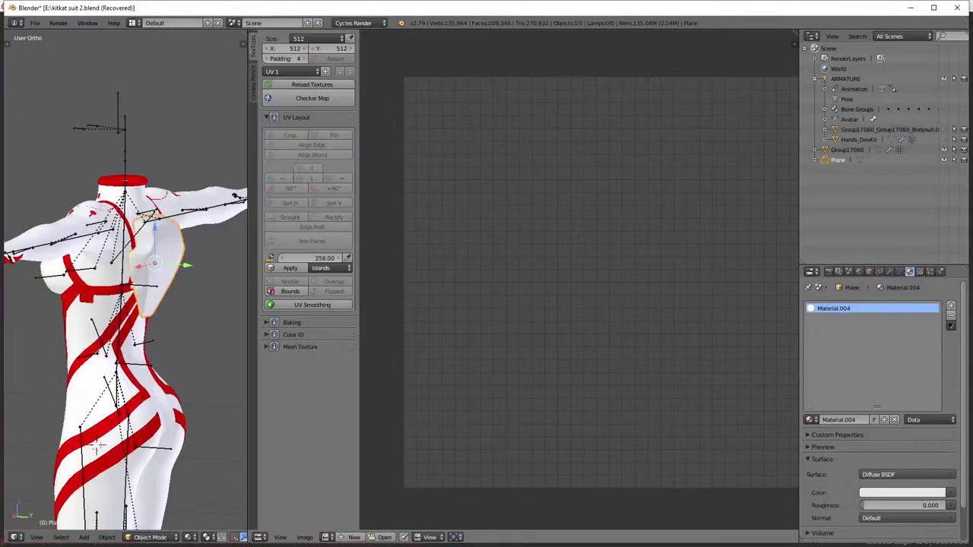
key("alt+Tab")
Create a new project from backpack.obj, discarding changes to the old project
left_click(10, 17)
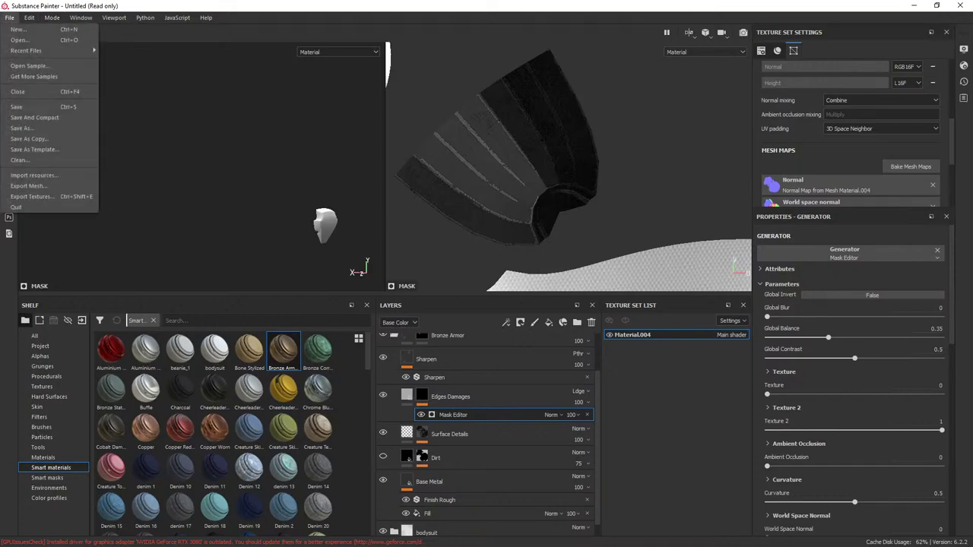
left_click(27, 30)
left_click(588, 137)
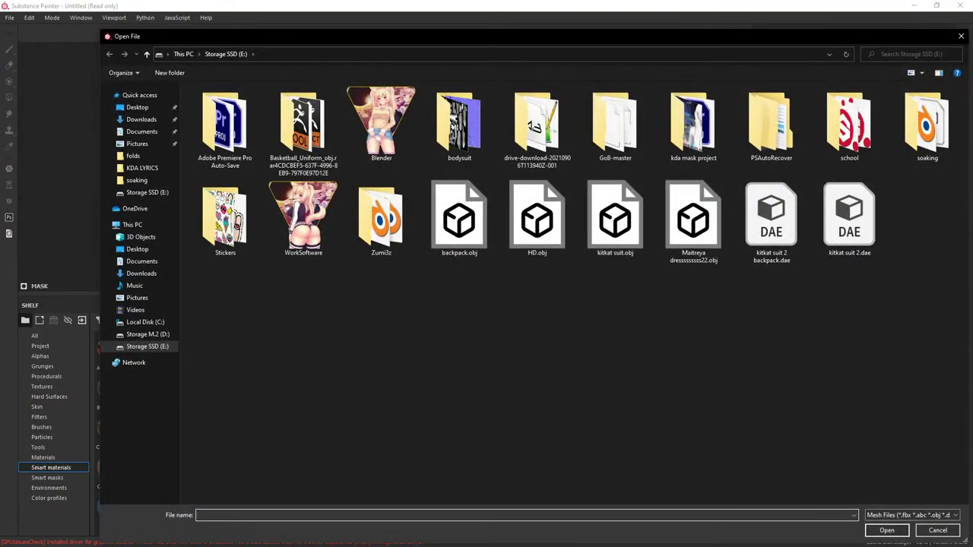
double_click(459, 219)
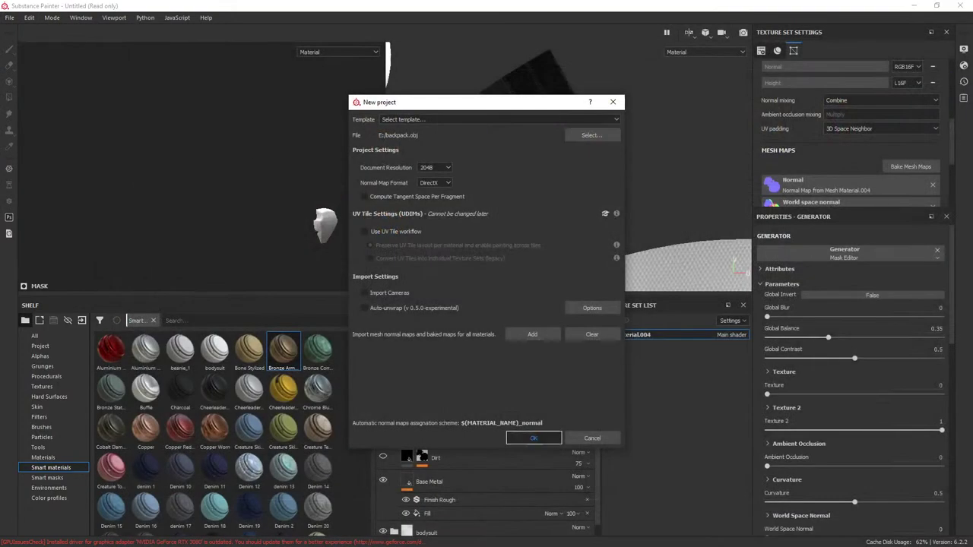
left_click(534, 438)
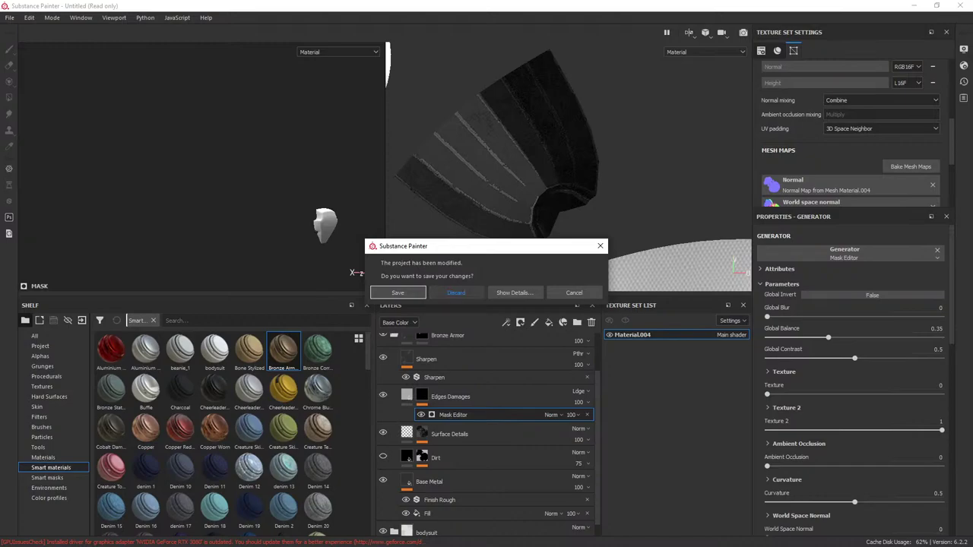
left_click(455, 293)
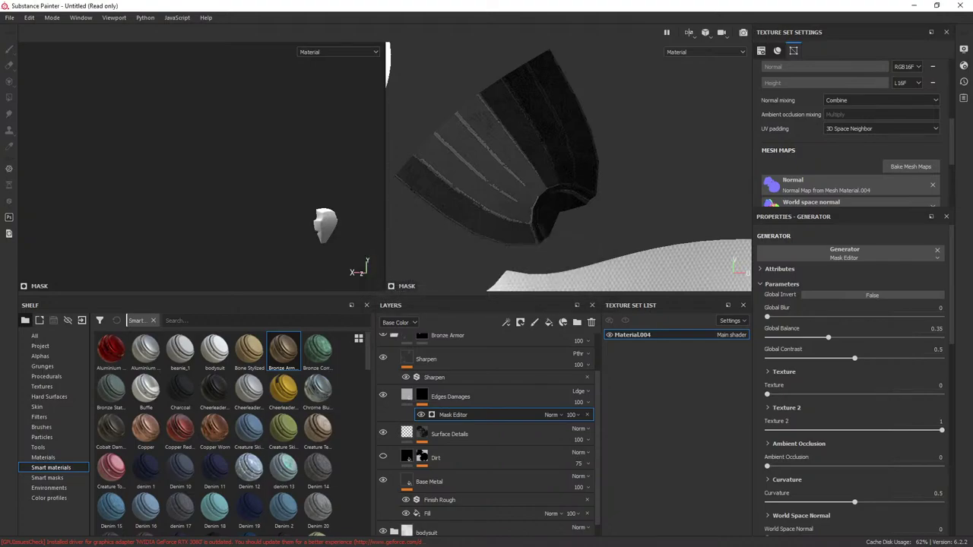
Bake the Material.004 mesh maps at 2048 output size
left_click(910, 165)
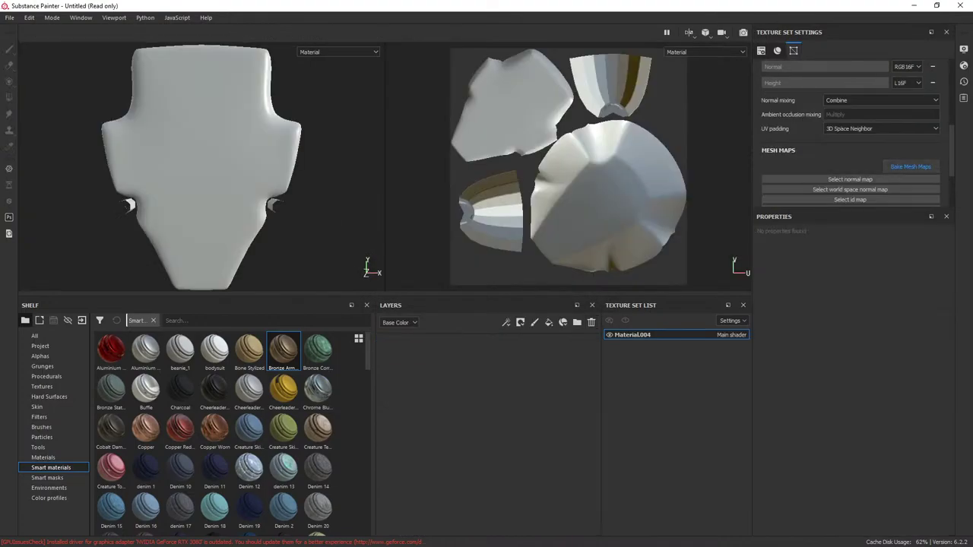
left_click(497, 138)
left_click(486, 187)
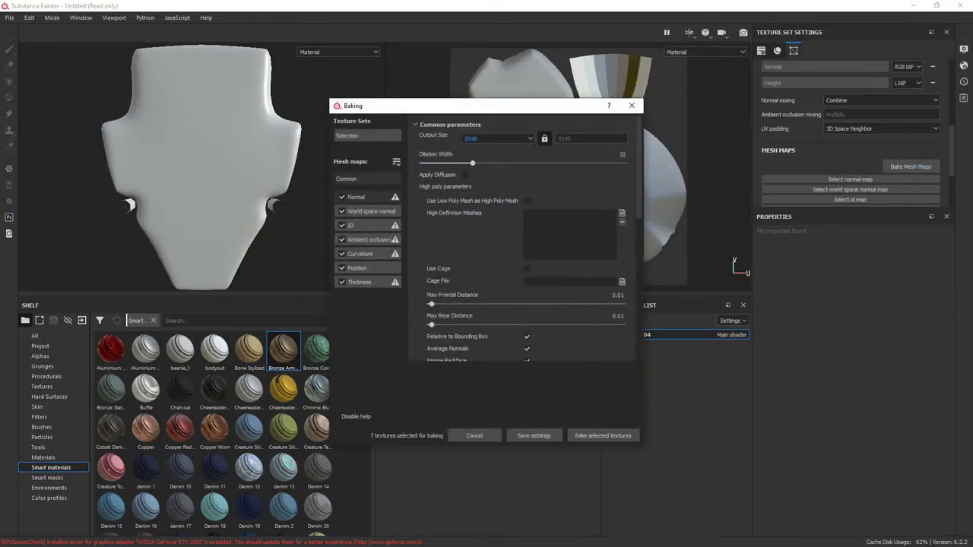
left_click(603, 435)
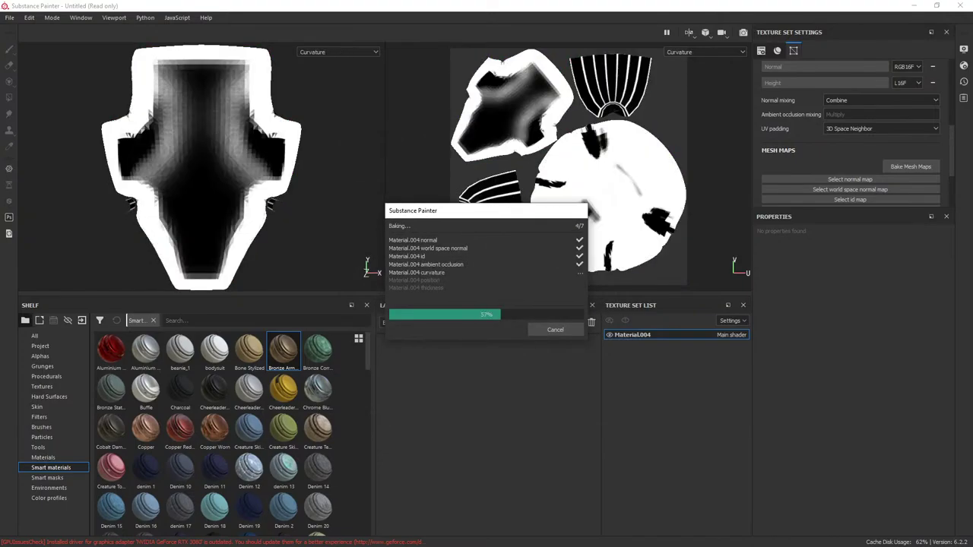
left_click(555, 329)
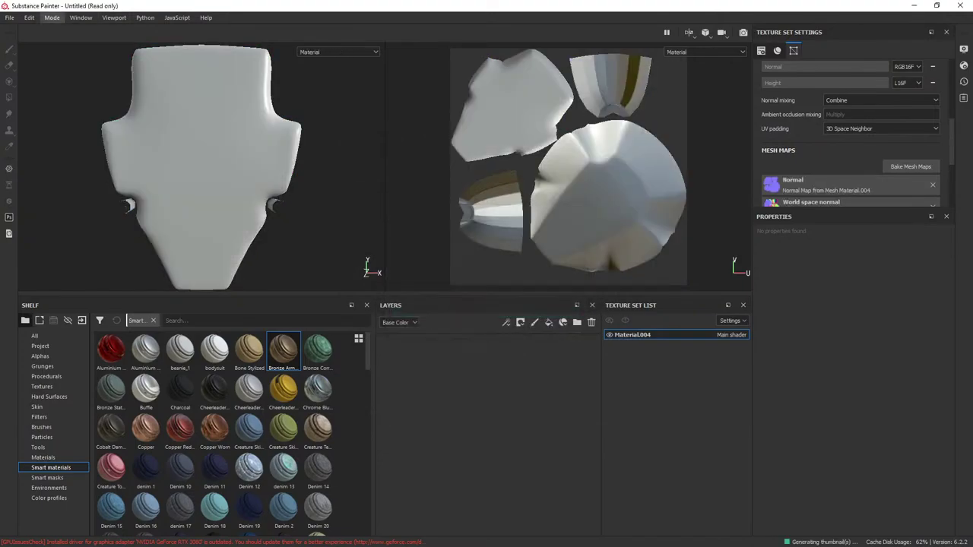
left_click(80, 18)
Switch the viewport lighting to a different environment map in Display Settings
mouse_move(85, 29)
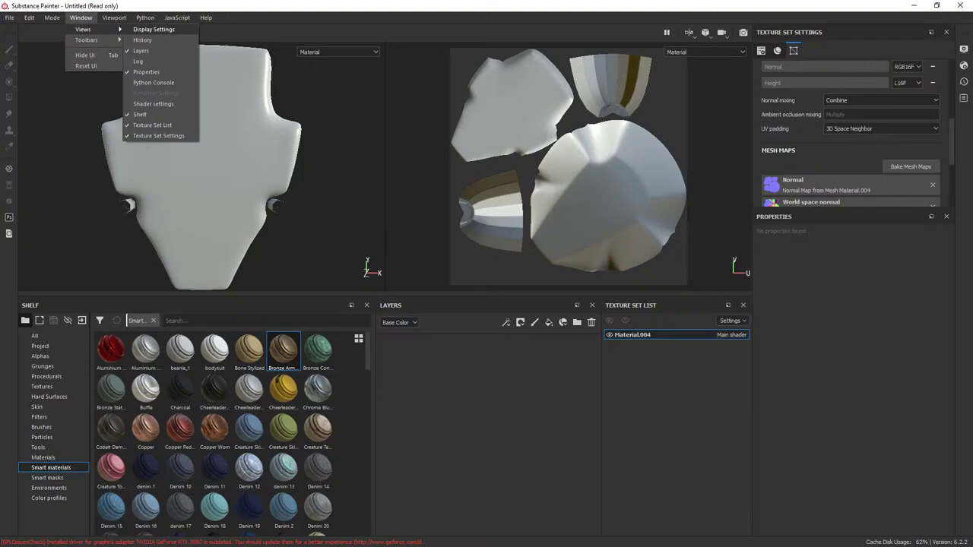
left_click(154, 29)
left_click(715, 295)
left_click(847, 414)
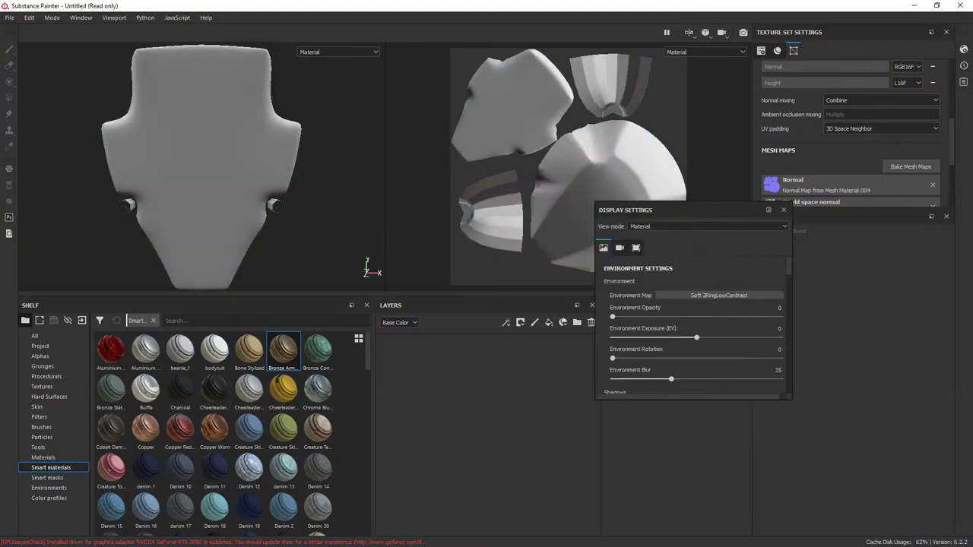
left_click(784, 210)
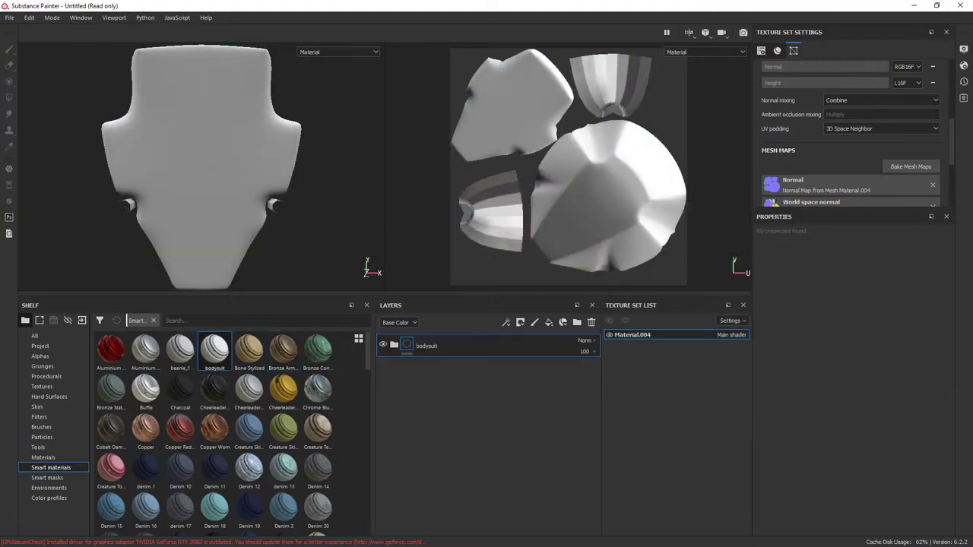
Add a Baked Lighting Environment filter and a Bronze Armor smart material above bodysuit
left_click(39, 417)
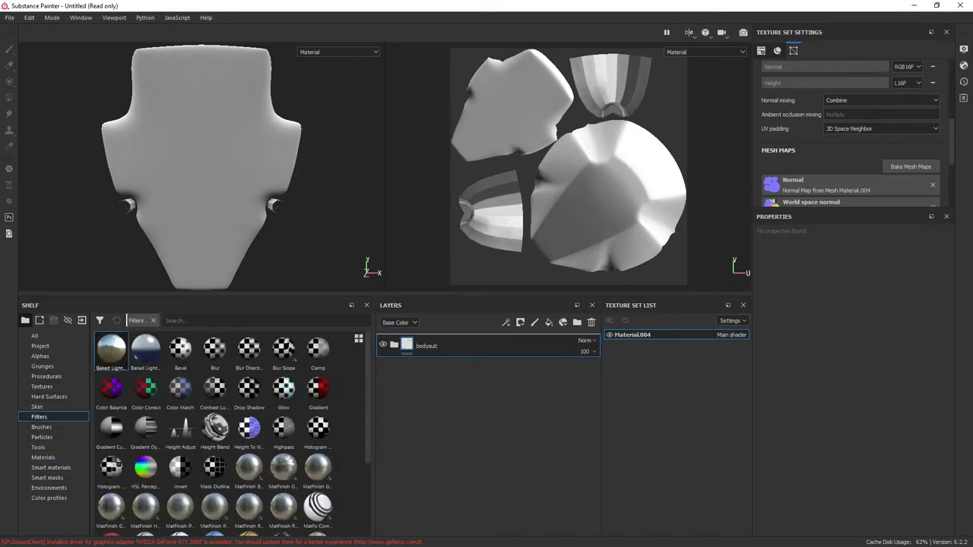
left_click_drag(110, 350, 487, 349)
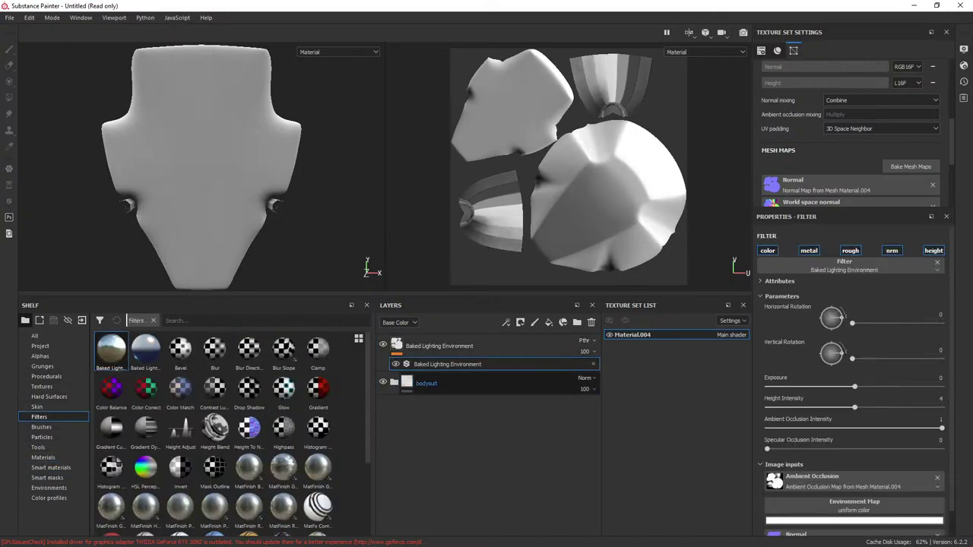
left_click(456, 383)
left_click(51, 467)
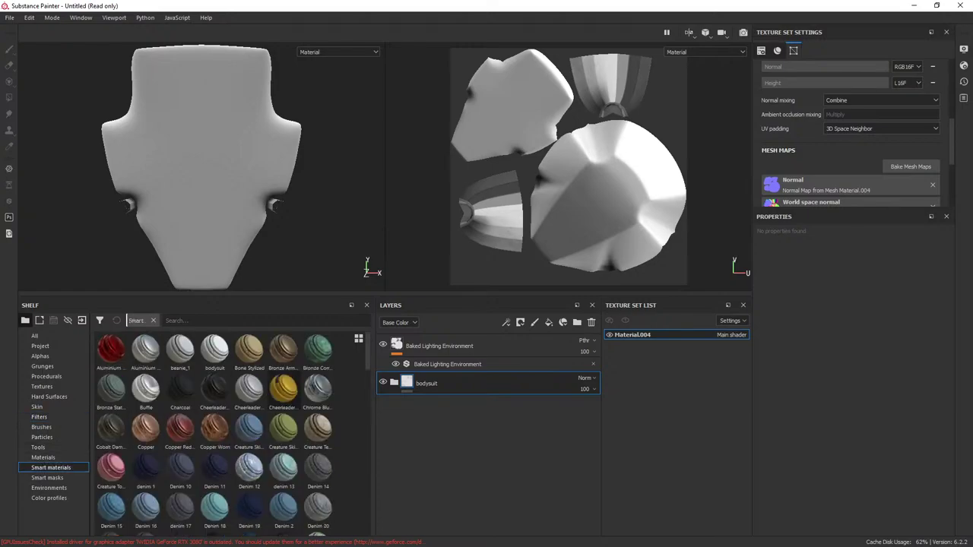
left_click_drag(283, 350, 456, 372)
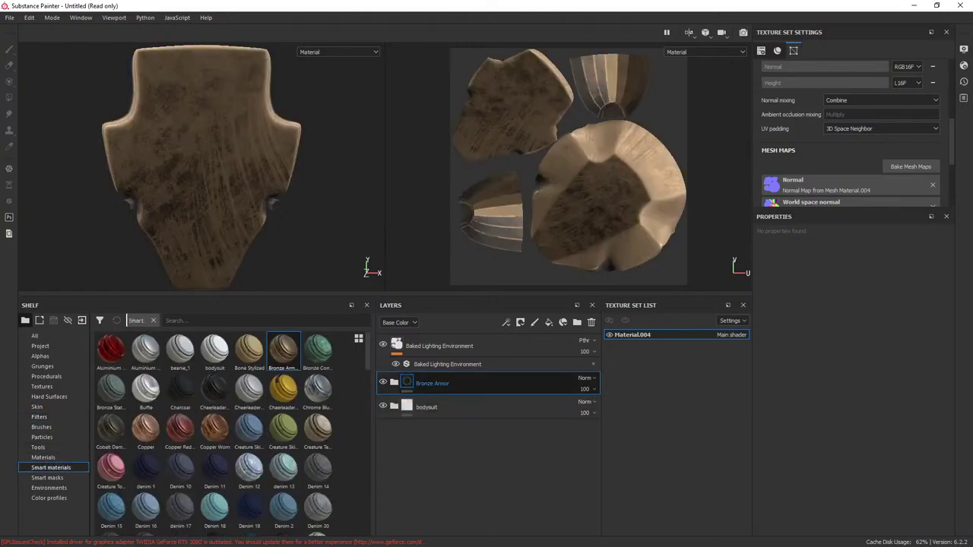
Give Bronze Armor a black mask and polygon-fill only the cone-shaped piece
right_click(407, 383)
left_click(471, 27)
key("4")
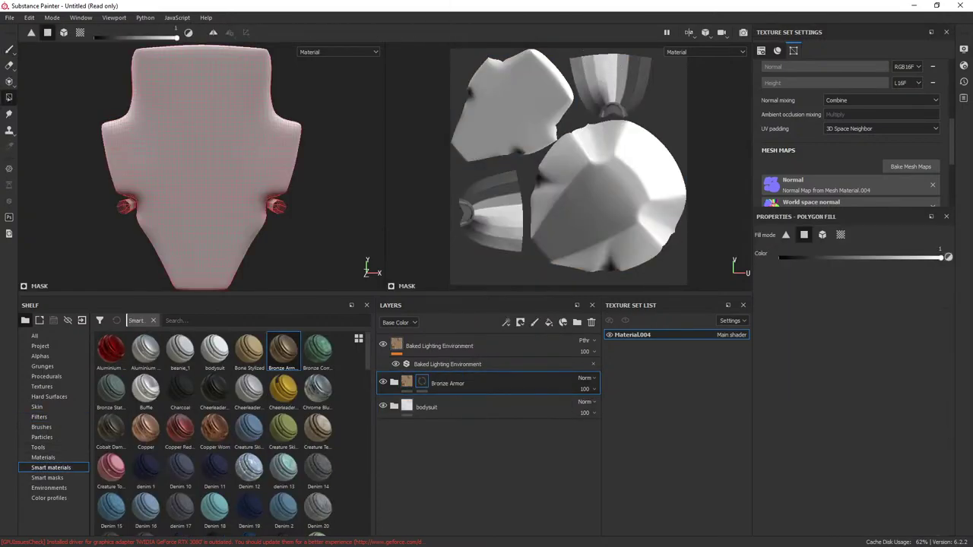
scroll(594, 79, "up", 4)
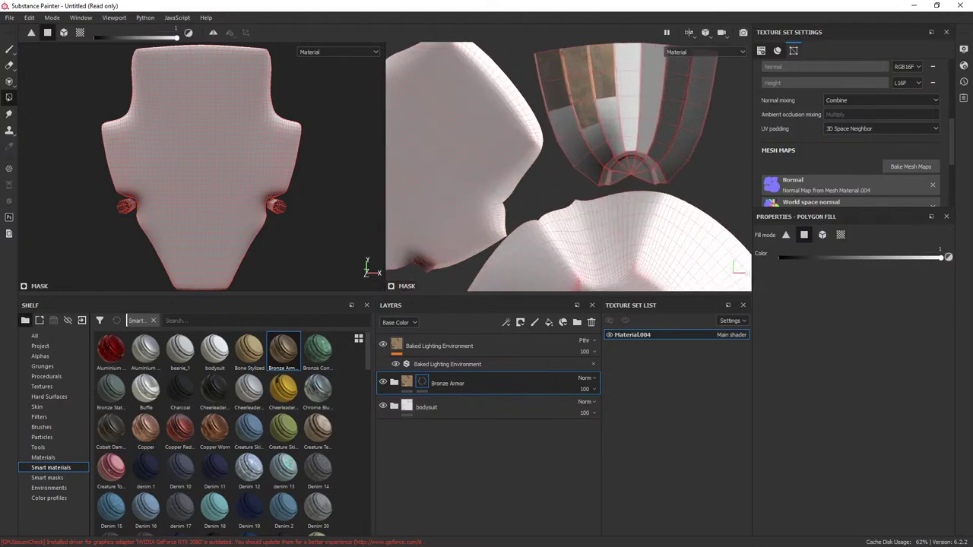
scroll(578, 83, "up", 1)
scroll(551, 117, "up", 2)
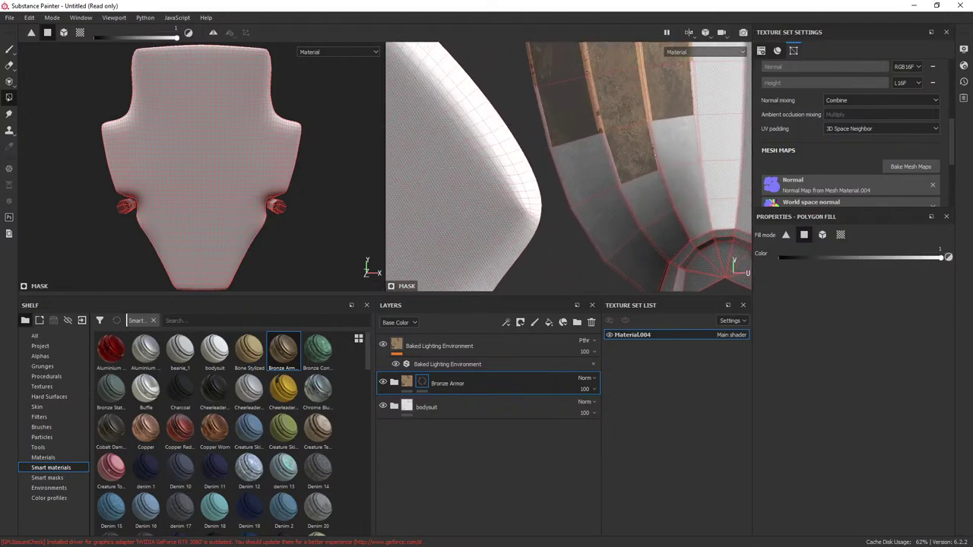
left_click(584, 169)
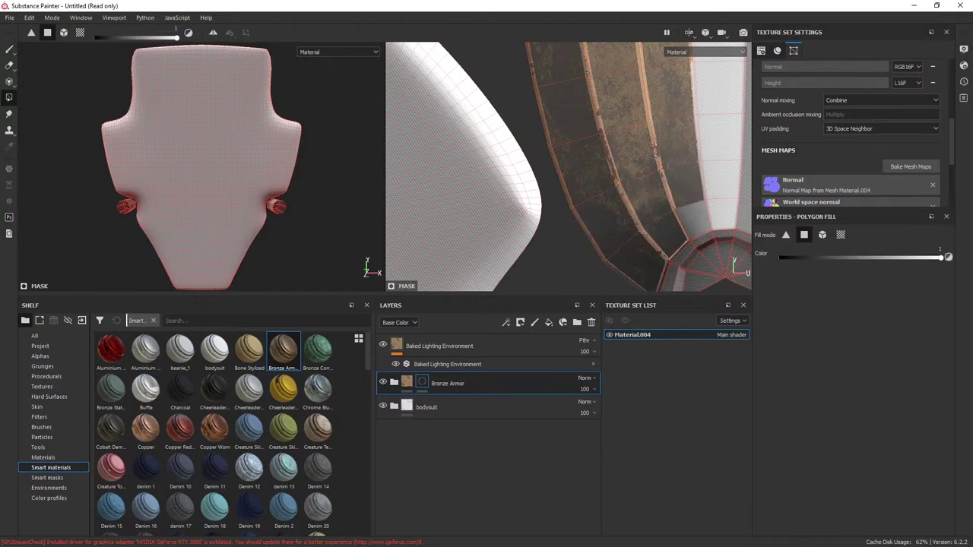
middle_click_drag(719, 232, 581, 163)
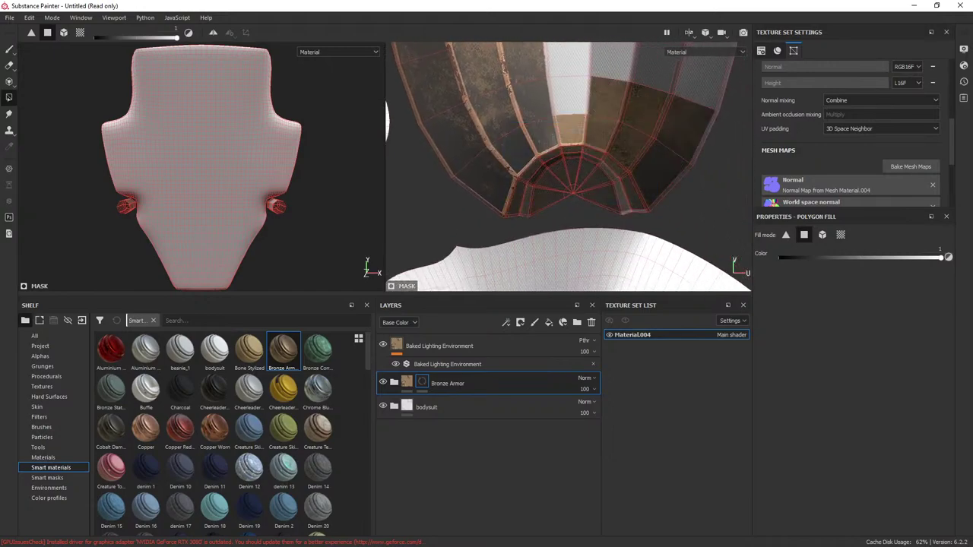
scroll(569, 167, "up", 2)
scroll(569, 167, "down", 3)
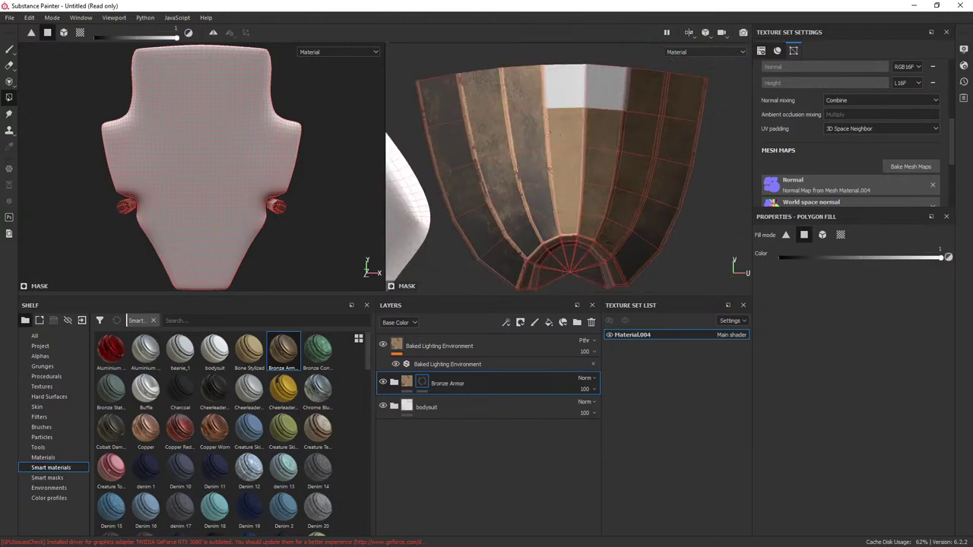
scroll(569, 167, "down", 2)
scroll(569, 167, "up", 3)
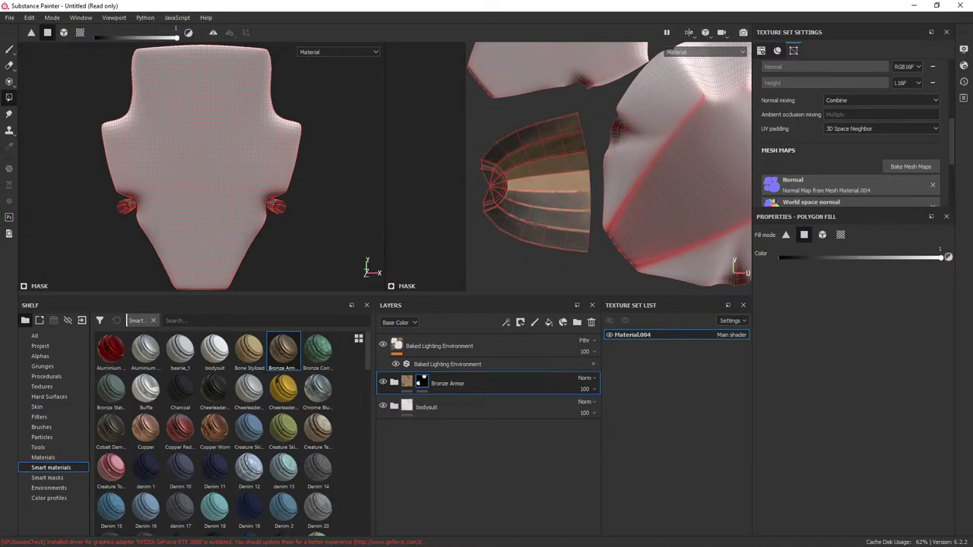
Set the Bronze Armor Base Metal base colour to near-black
key("1")
left_click_drag(322, 196, 228, 190, "alt")
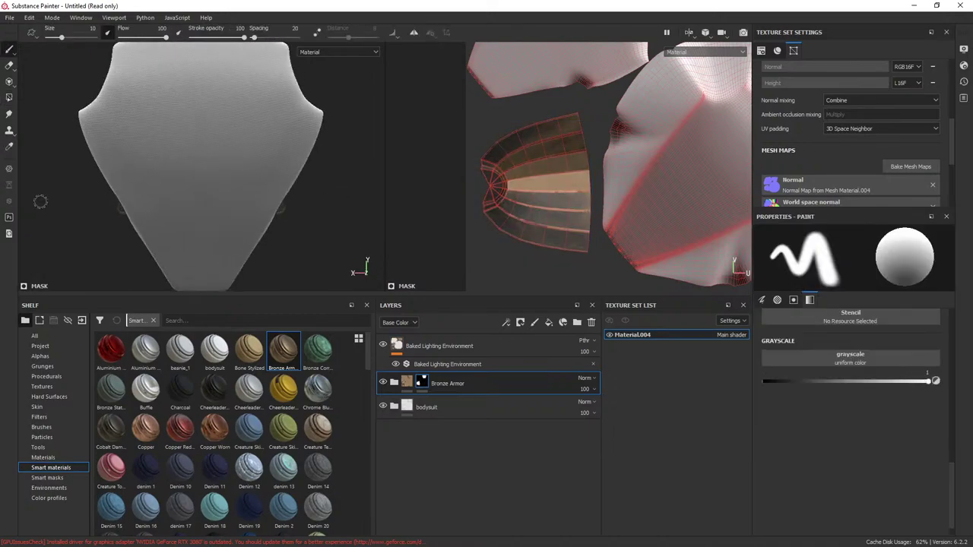
left_click(393, 383)
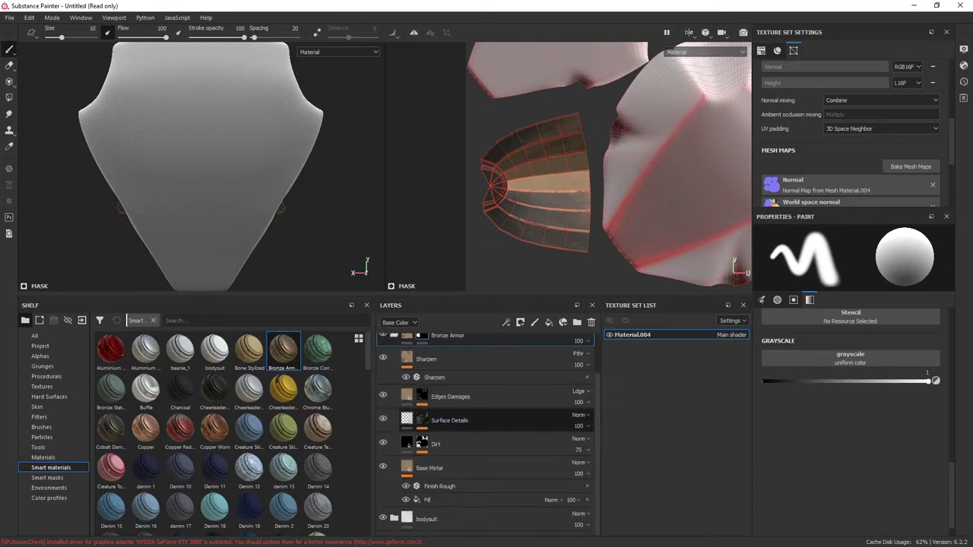
left_click(456, 467)
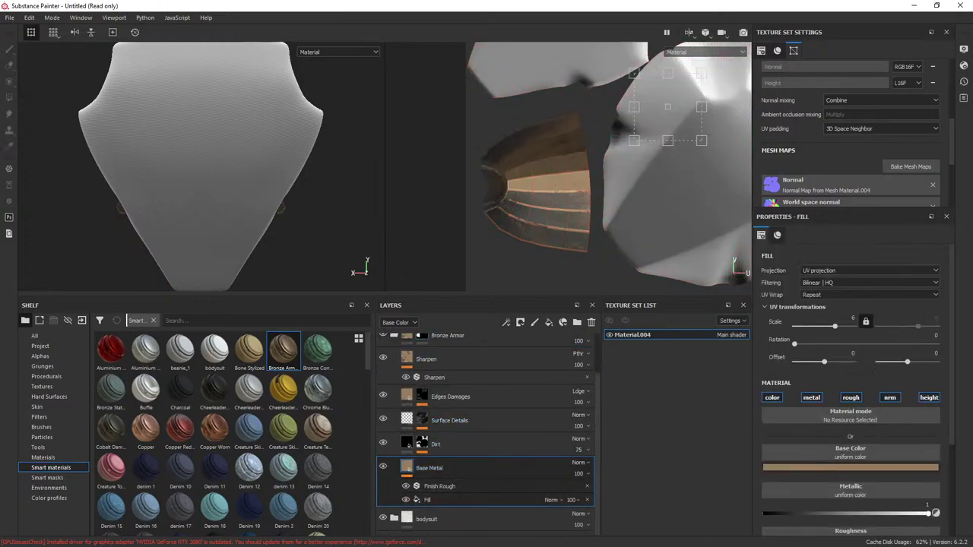
left_click(850, 467)
left_click_drag(874, 395, 835, 425)
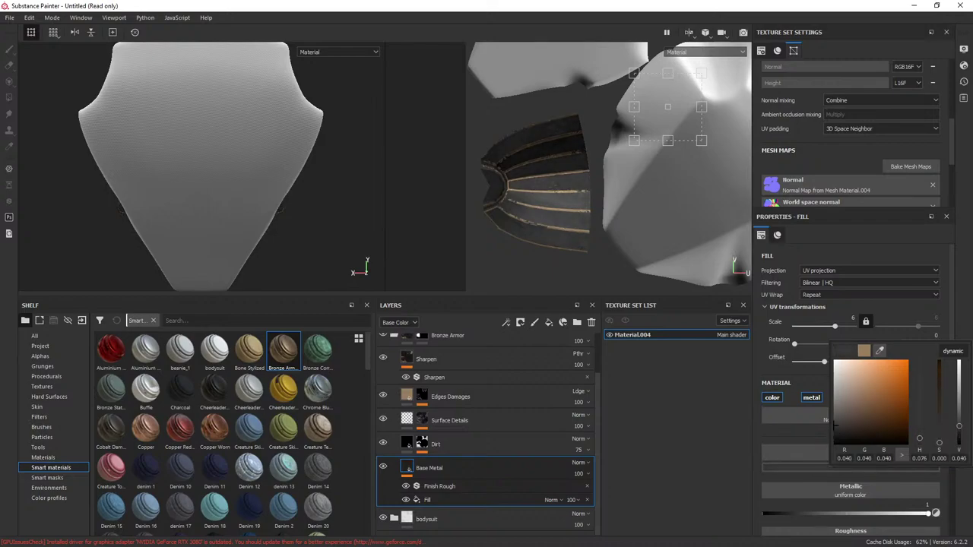
left_click(228, 190)
left_click_drag(228, 190, 364, 192, "alt")
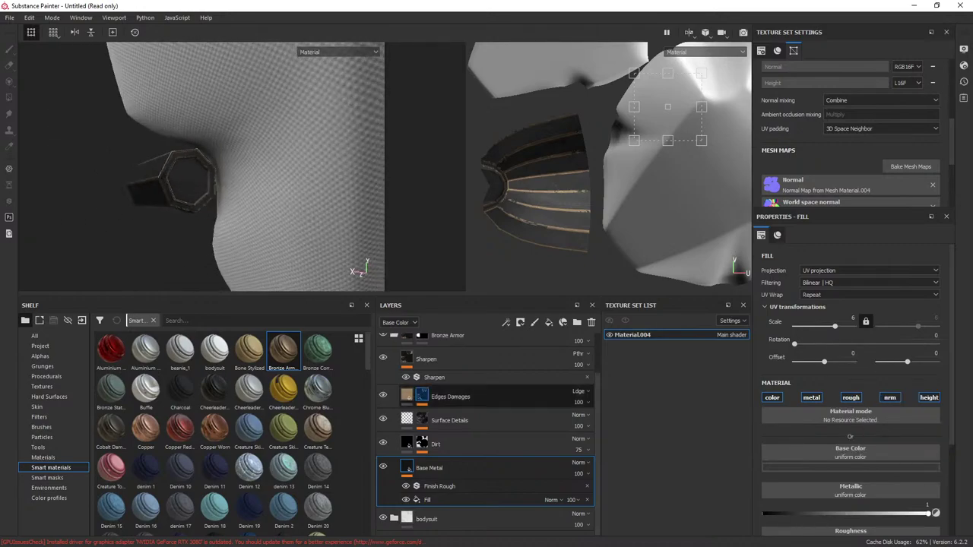
Darken the Edges Damages base colour to a dark grey
left_click(407, 396)
left_click(850, 465)
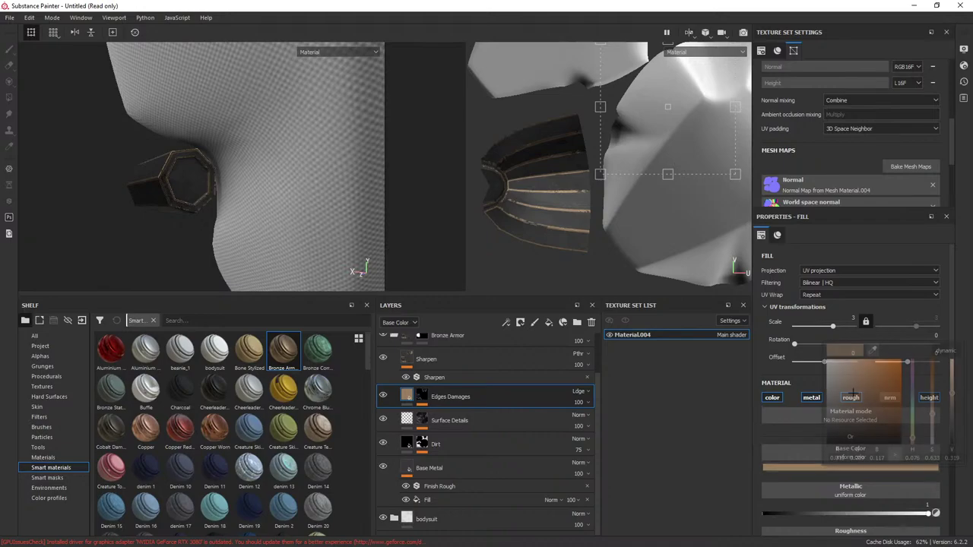
mouse_move(828, 397)
left_mouse_down()
mouse_move(828, 417)
mouse_move(828, 407)
left_mouse_up()
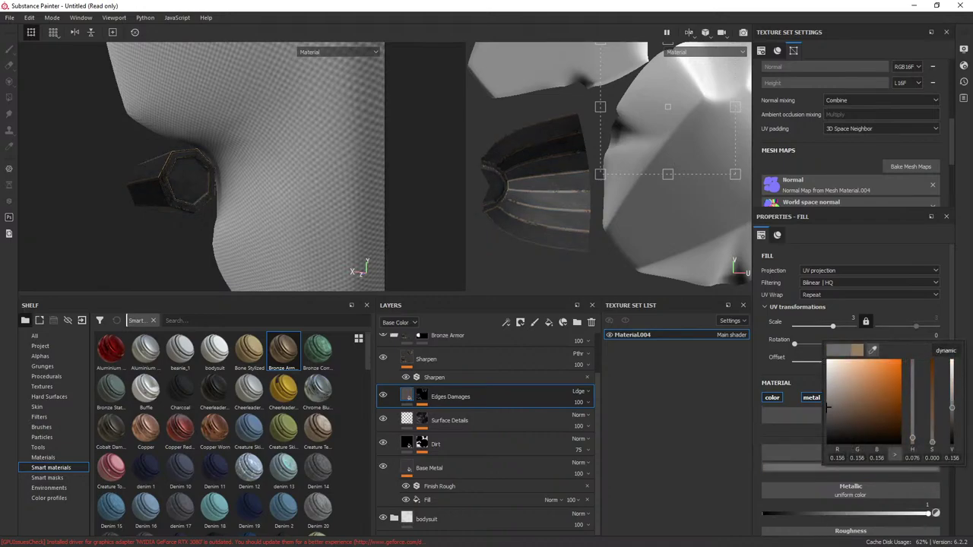
left_click_drag(228, 168, 144, 168, "alt")
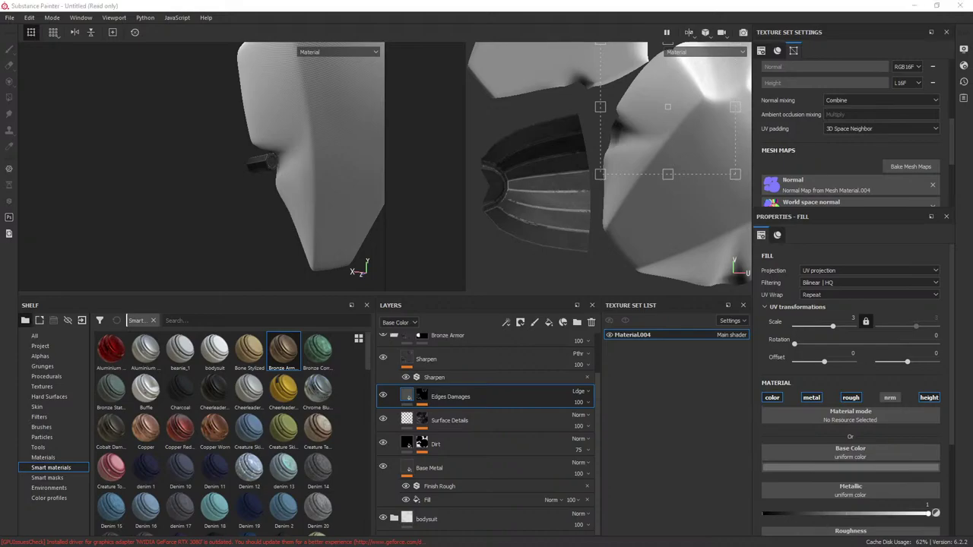
scroll(569, 167, "up", 6)
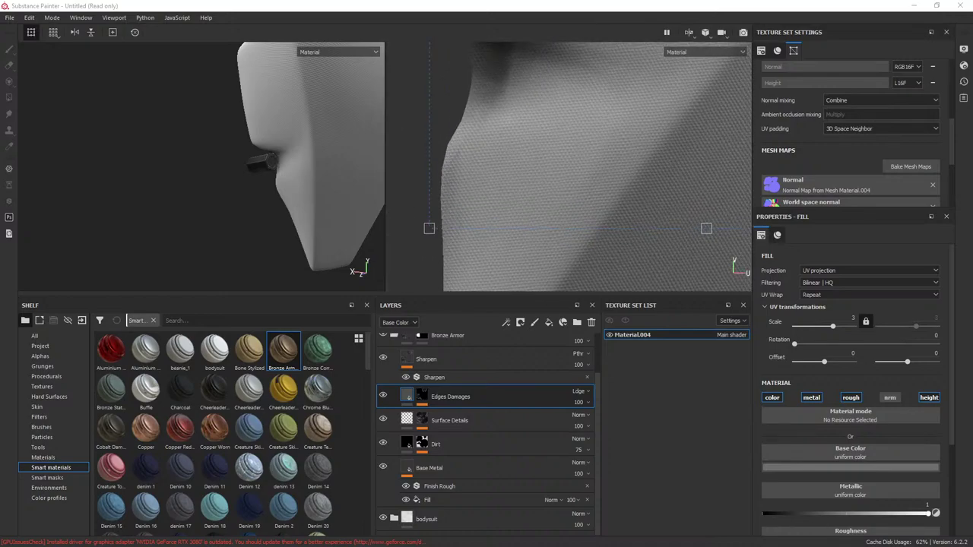
middle_click_drag(568, 166, 645, 144)
left_click_drag(190, 167, 304, 167, "alt")
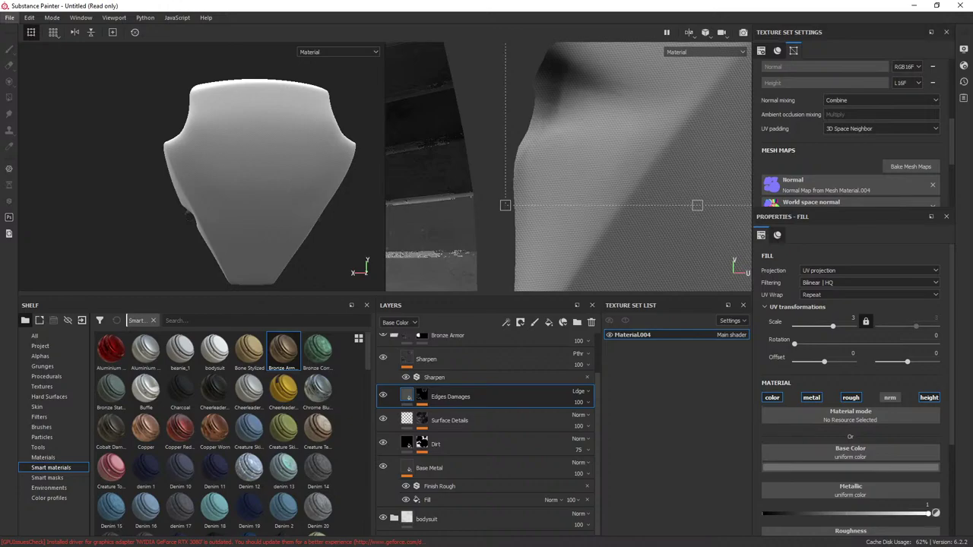
Set the texture export destination to a new 'backpack' folder inside the bodysuit folder
left_click(9, 16)
left_click(30, 191)
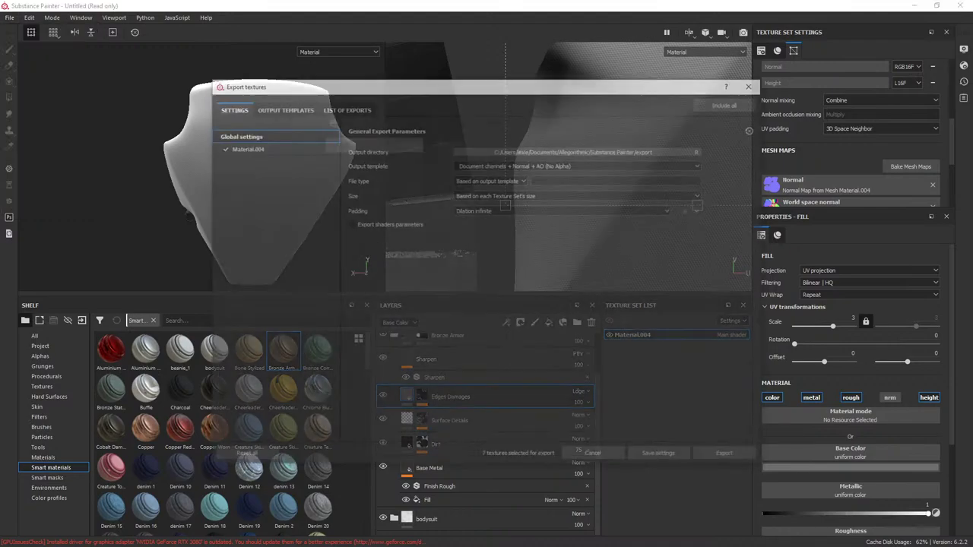
left_click(695, 152)
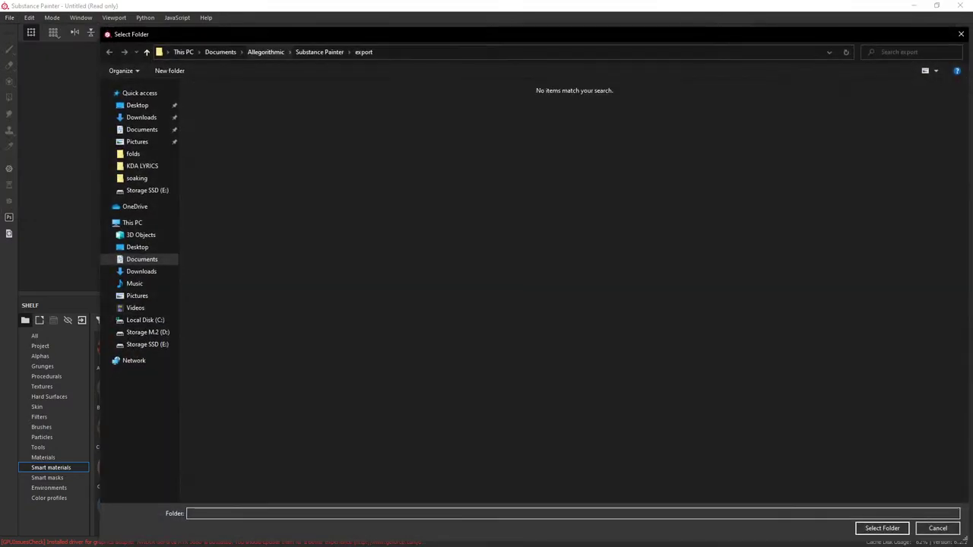
left_click(147, 345)
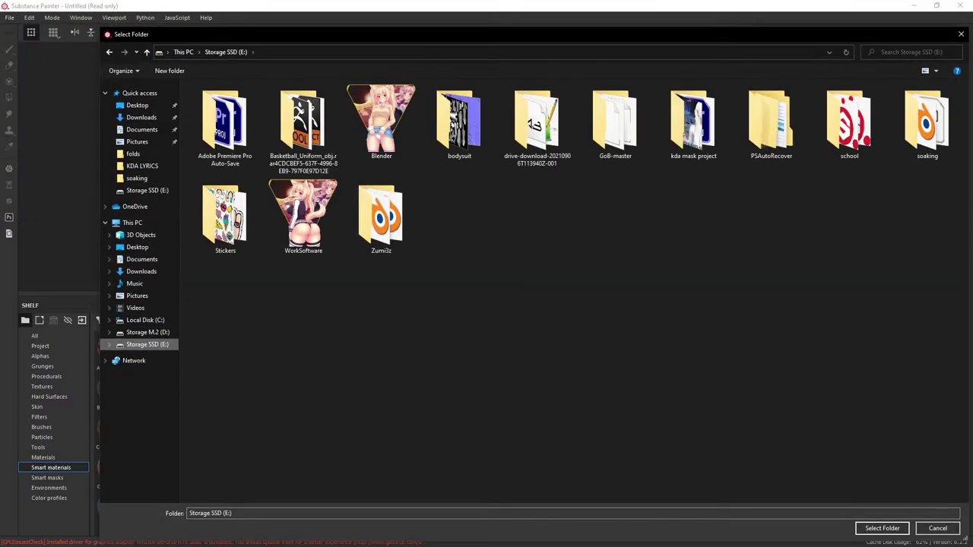
double_click(459, 122)
key("ctrl+shift+n")
type("backpack")
key("Return")
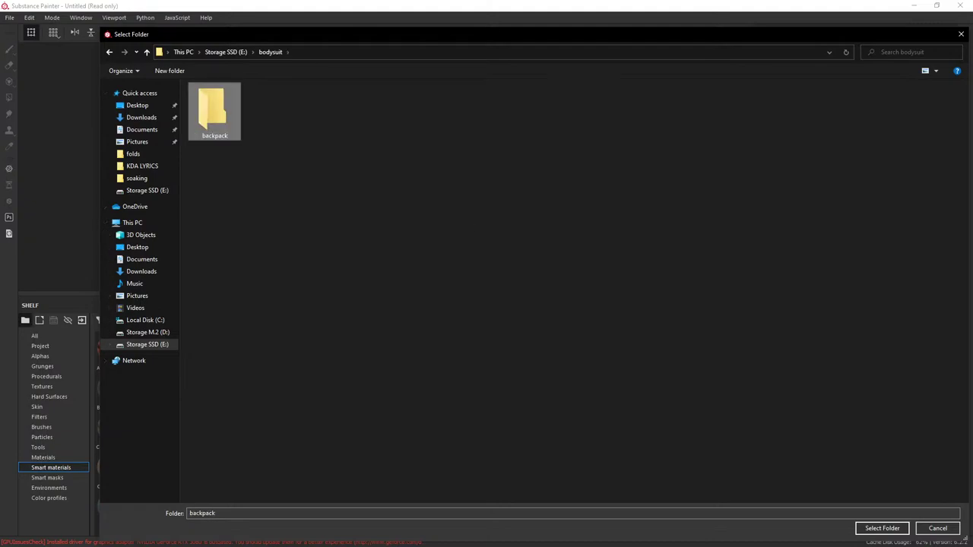
key("Return")
key("Return")
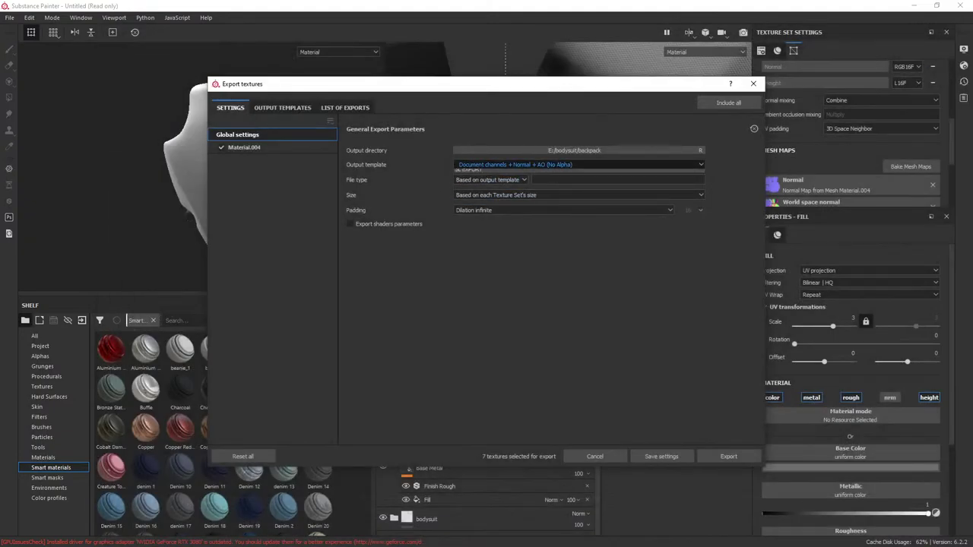
Choose the SL EXPORT template with png file type at 16 bits
left_click(577, 164)
left_click(465, 174)
left_click(577, 164)
left_click(469, 224)
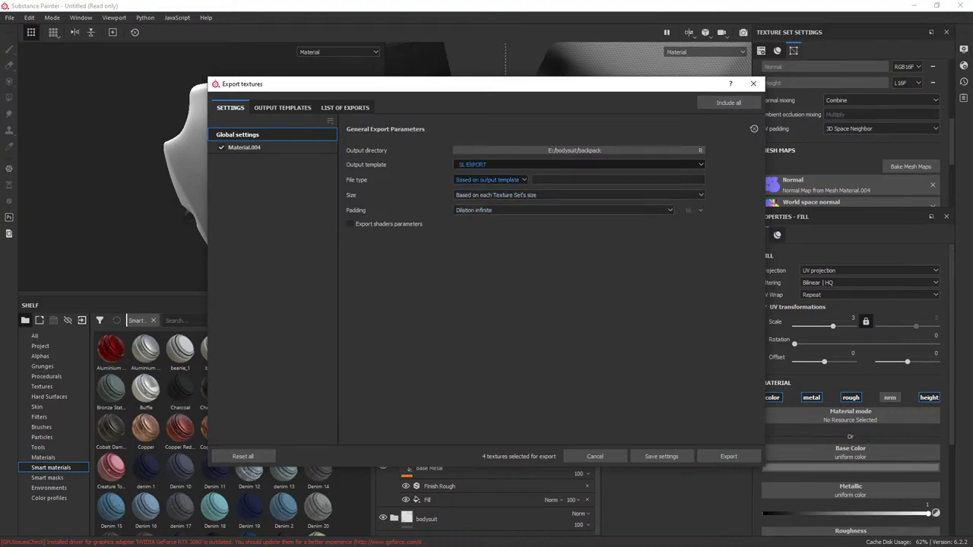
left_click(490, 179)
left_click(472, 235)
left_click(616, 179)
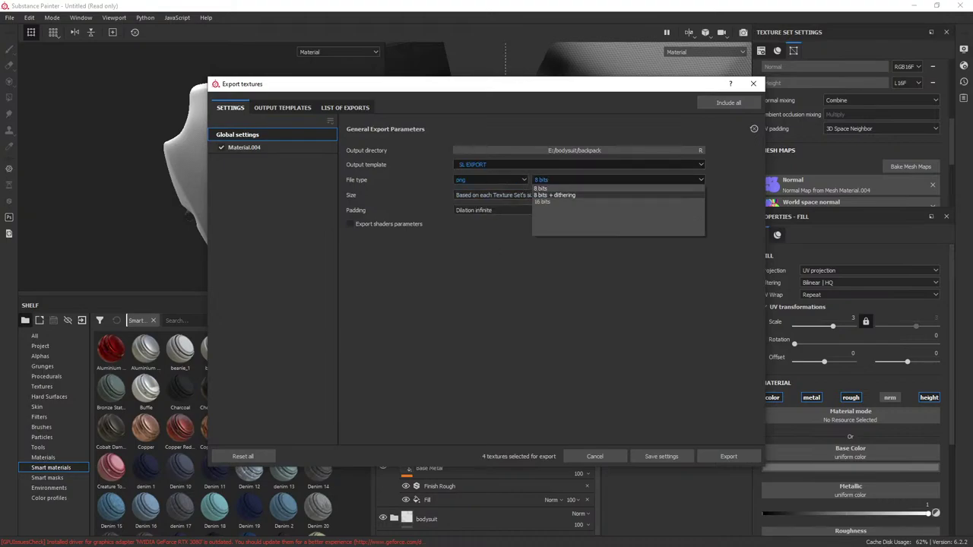
left_click(577, 205)
Set size 2048 and Dilation + transparent padding, then export the textures
left_click(578, 195)
left_click(471, 249)
left_click(562, 210)
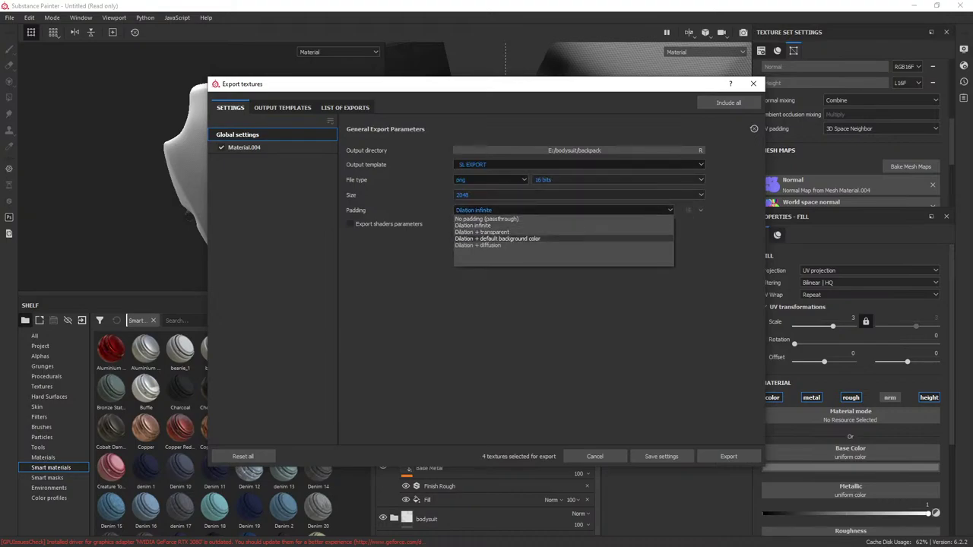
left_click(486, 228)
left_click(693, 210)
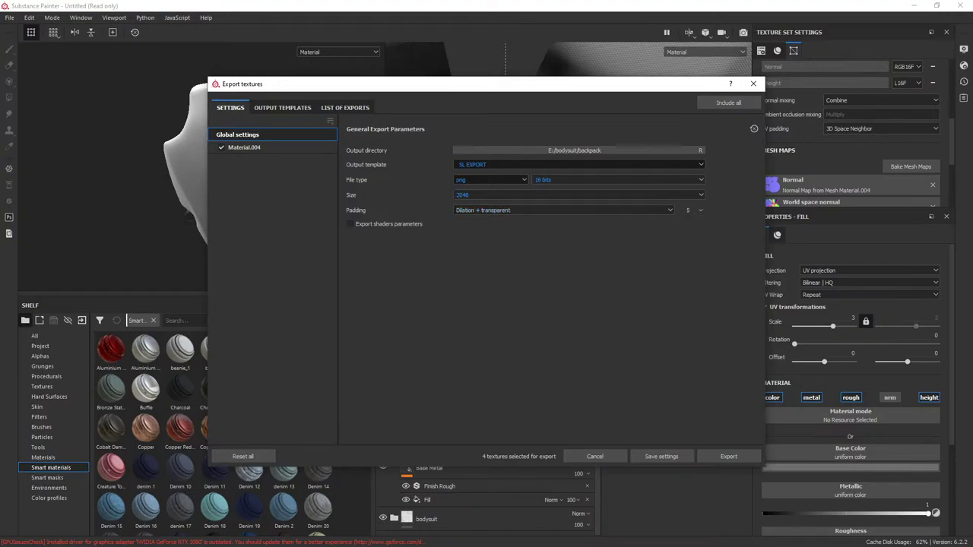
left_click(728, 456)
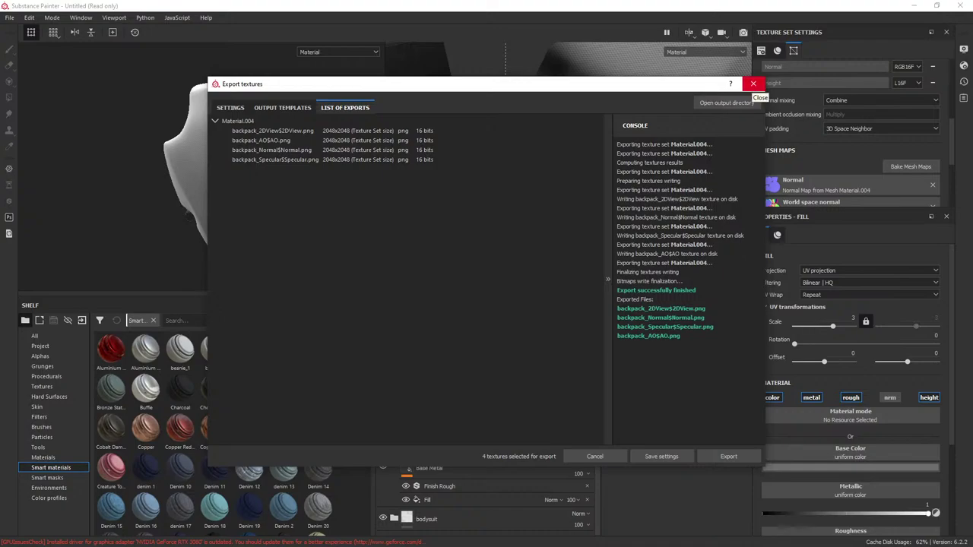
left_click(753, 84)
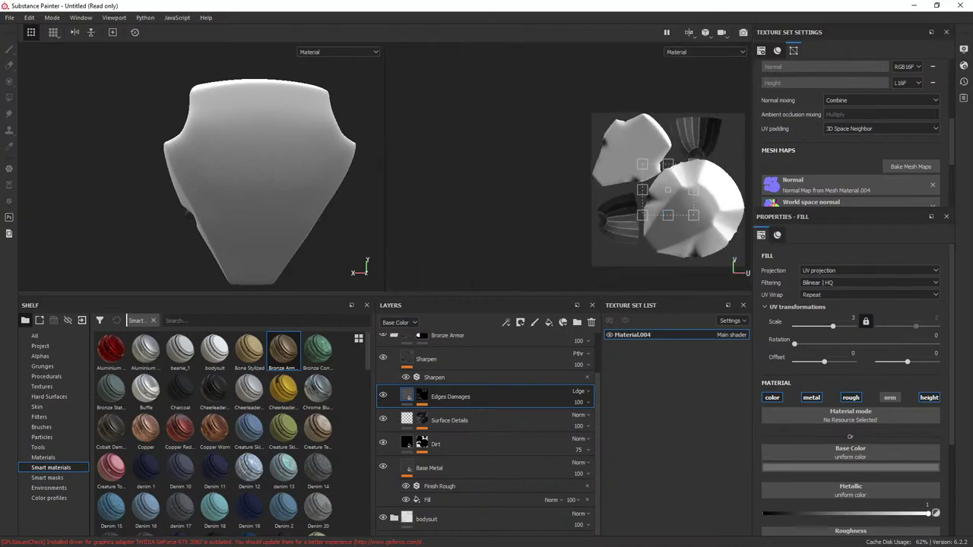
Save the project under the name 'bodysuit'
left_click(9, 16)
left_click(38, 137)
type("bodysuit")
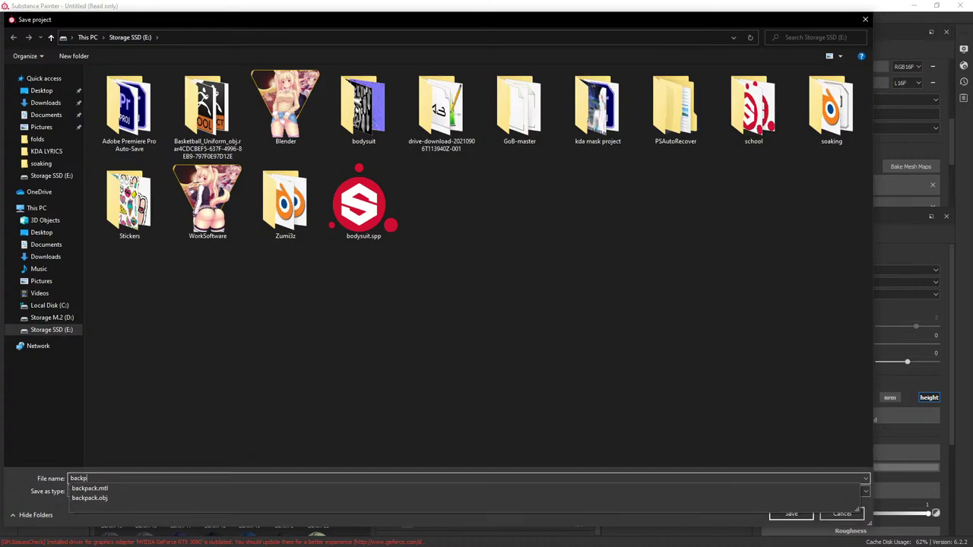
key("Return")
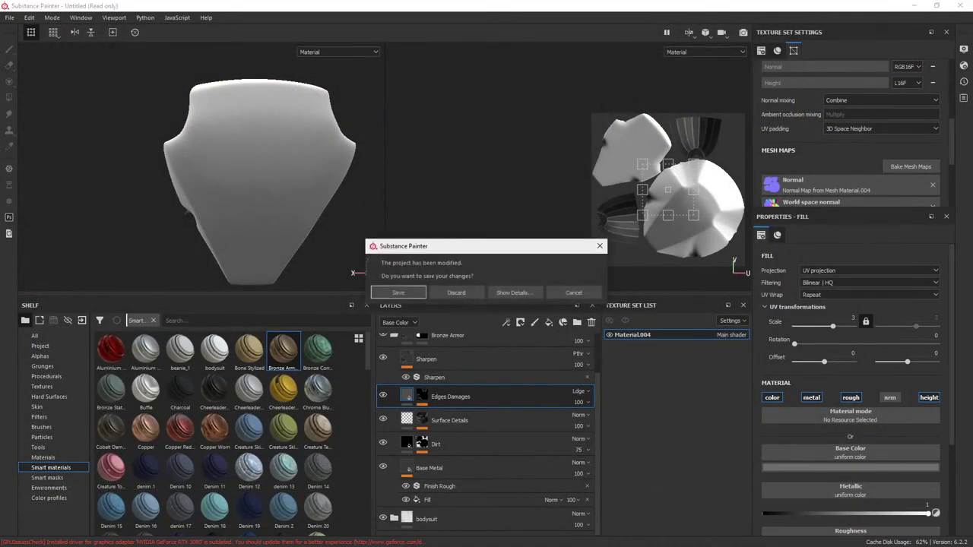
Save the project over backpack.spp, confirming the replacement
key("Return")
left_click(363, 203)
key("Return")
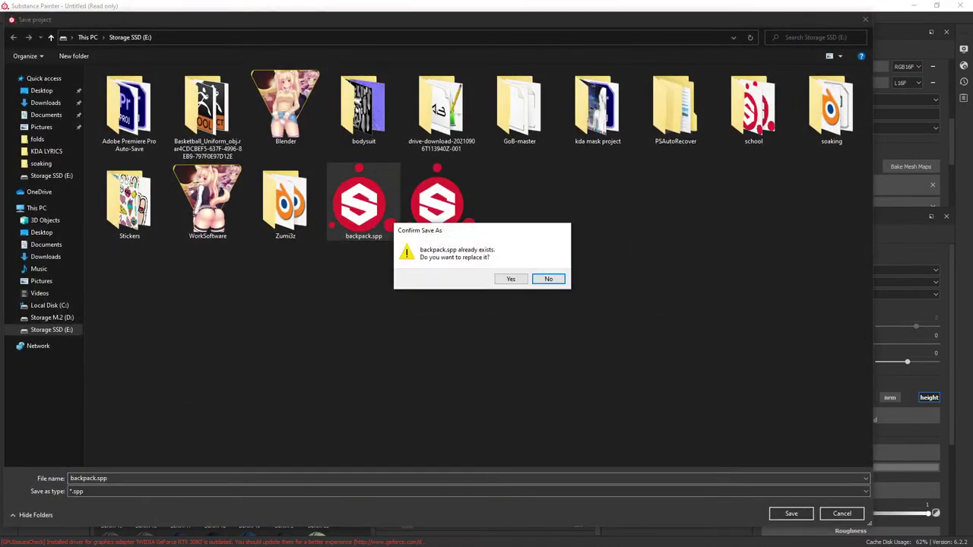
key("y")
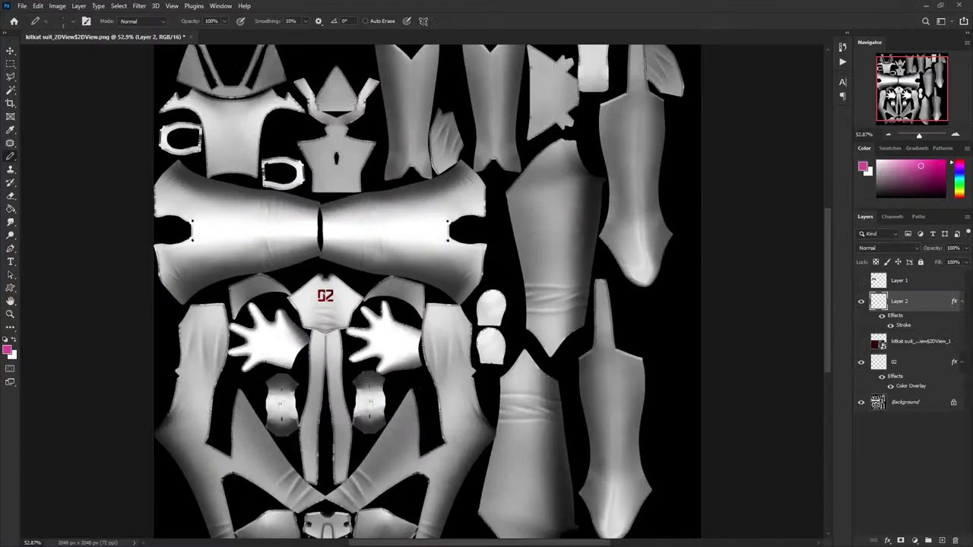
Commit the placed backpack_2DView texture as a layer
scroll(425, 288, "down", 2)
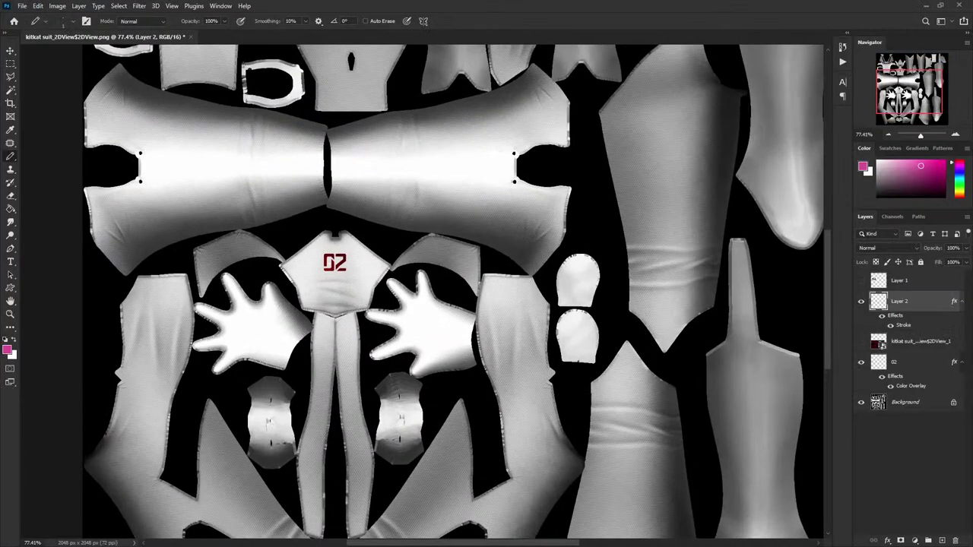
scroll(426, 288, "down", 5, "alt")
scroll(422, 292, "up", 3, "alt")
scroll(414, 306, "up", 1, "alt")
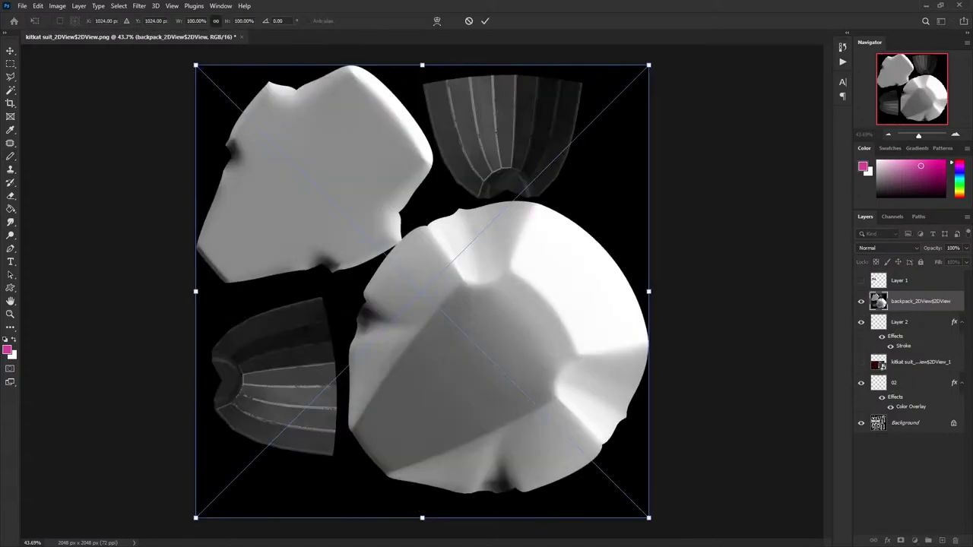
key("Return")
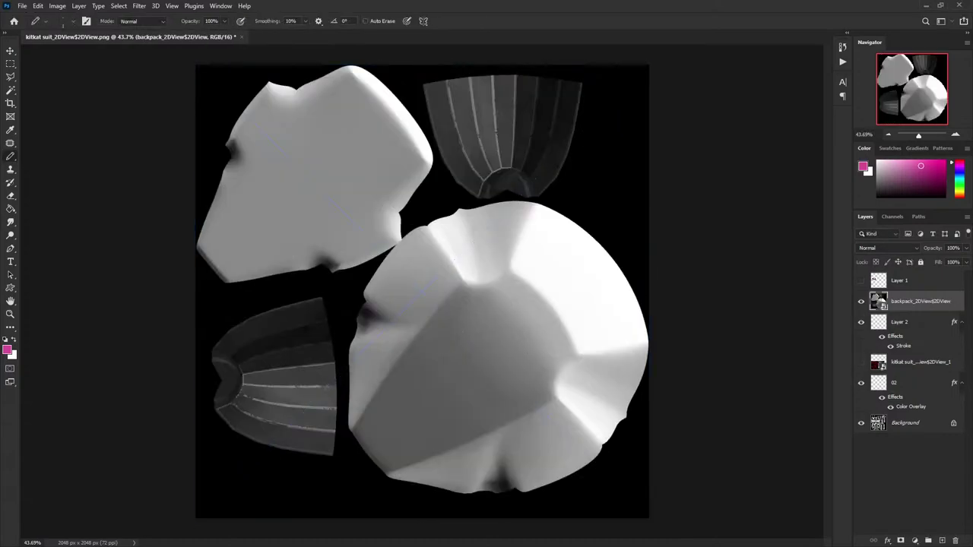
Stack Layer 2 and 02 above the texture, hide 02, and duplicate Layer 2
left_click(912, 281)
left_click_drag(912, 322, 912, 301)
left_click_drag(909, 382, 908, 332)
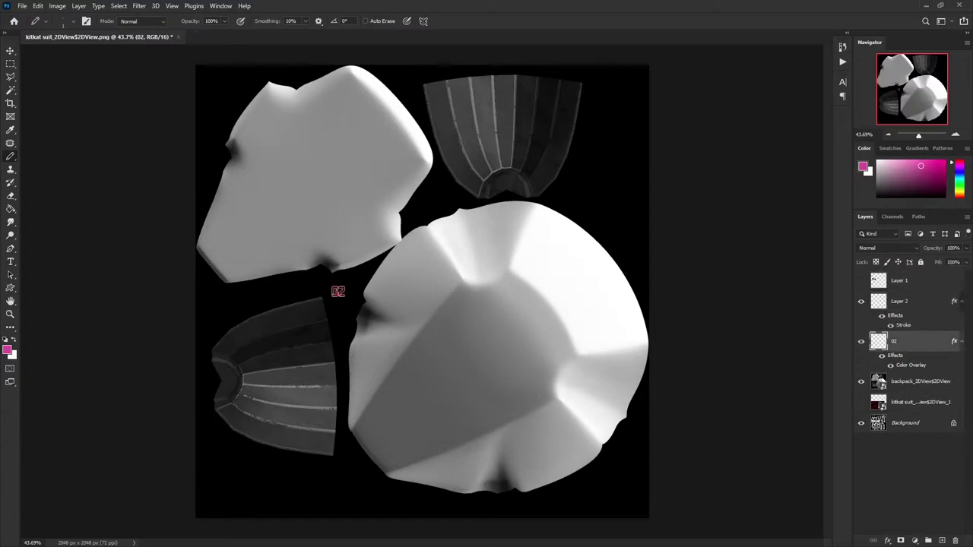
left_click(861, 341)
left_click(905, 301)
right_click(904, 301)
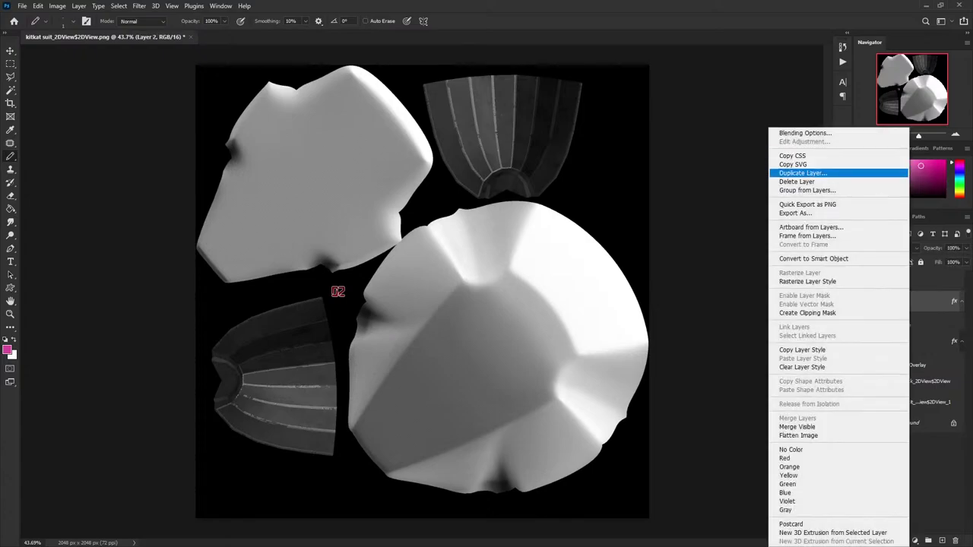
left_click(836, 174)
Scale the copied 02 logo about 1220%, rotate it 46.76° and place it on the large round piece
key("ctrl+t")
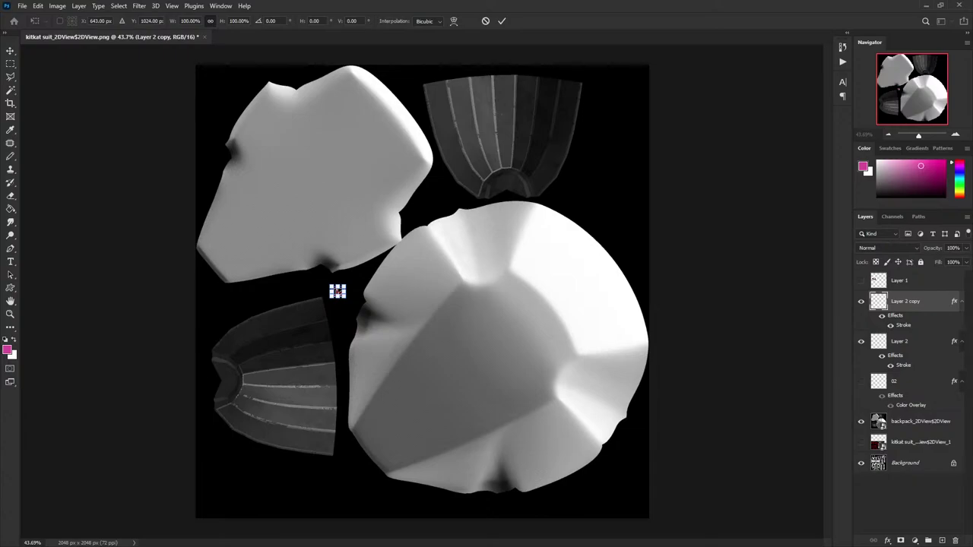
left_click_drag(339, 297, 488, 406)
left_click_drag(413, 311, 502, 318)
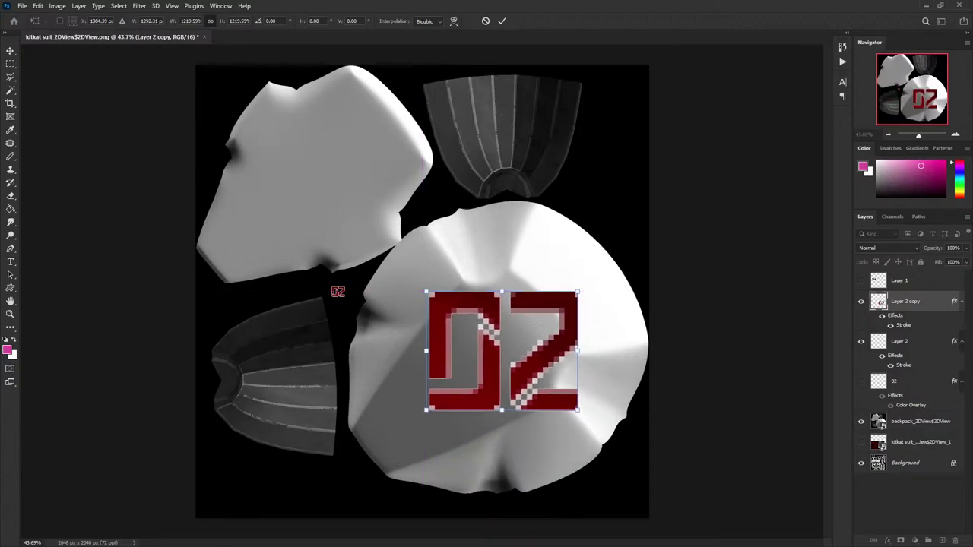
mouse_move(600, 278)
left_mouse_down()
mouse_move(642, 372)
mouse_move(582, 350)
mouse_move(465, 333)
mouse_move(505, 329)
left_mouse_up()
key("Return")
scroll(525, 361, "up", 6, "alt")
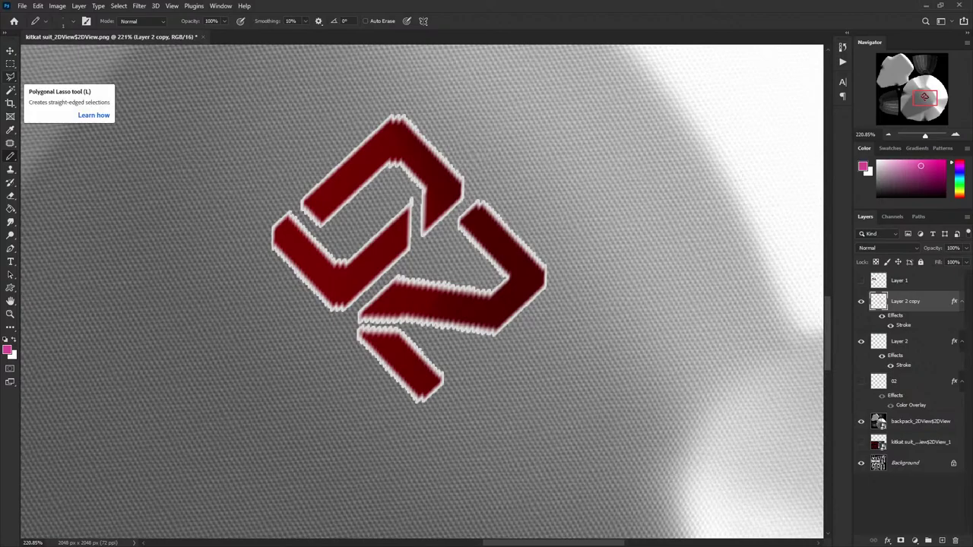
Invert the rectangular selection around the logo
left_click(139, 5)
left_click(139, 5)
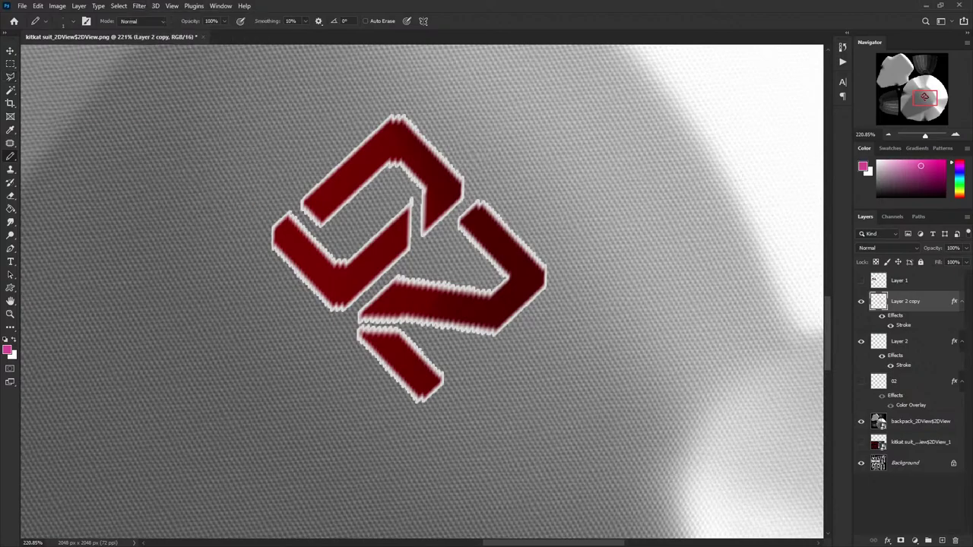
left_click(118, 6)
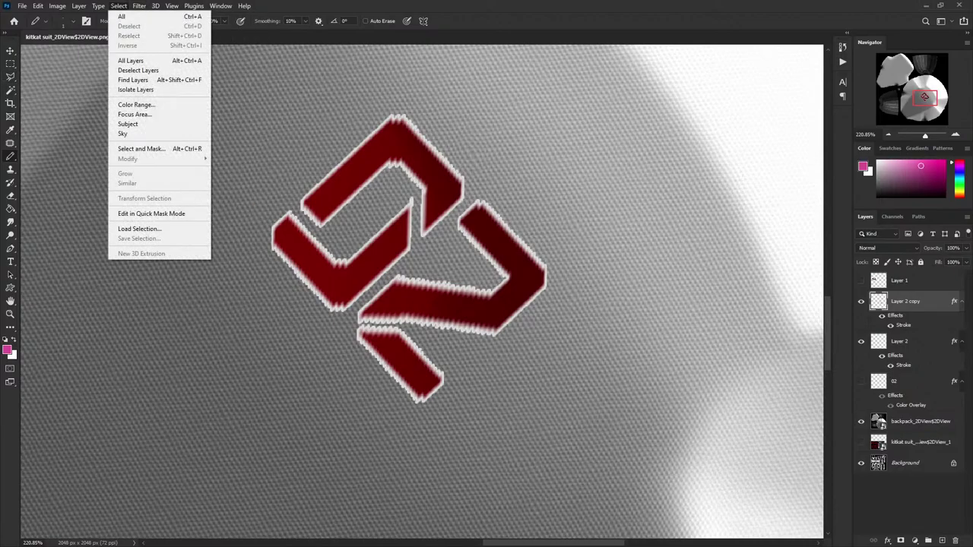
key("Escape")
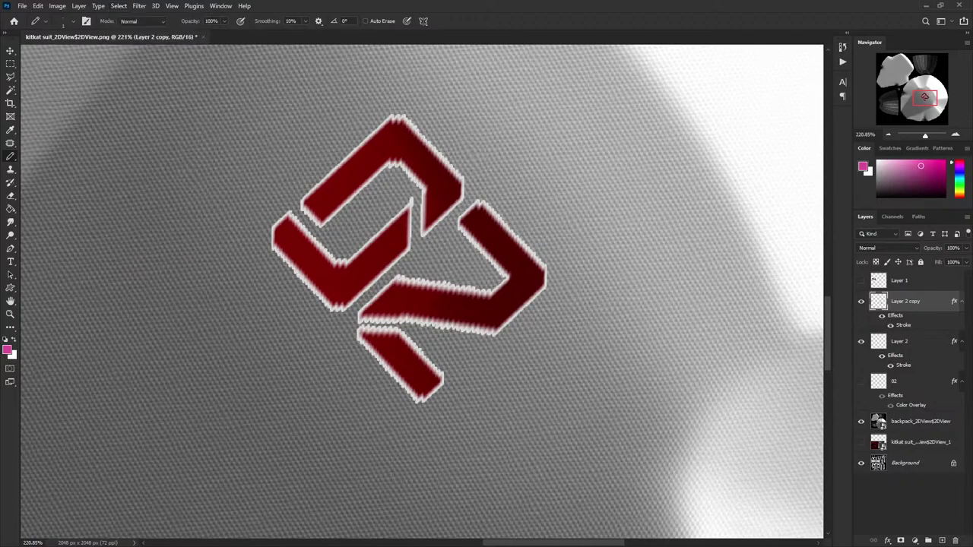
key("m")
right_click(346, 149)
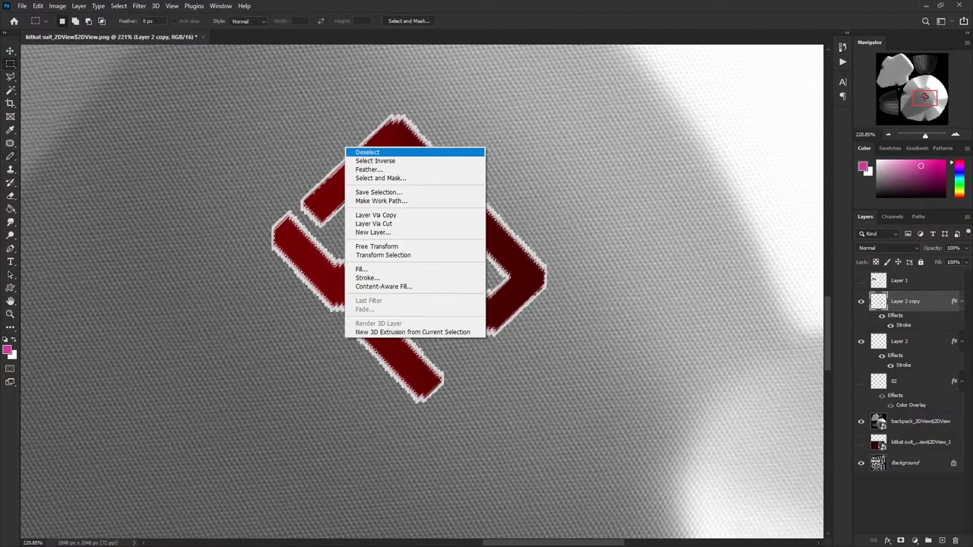
left_click(375, 160)
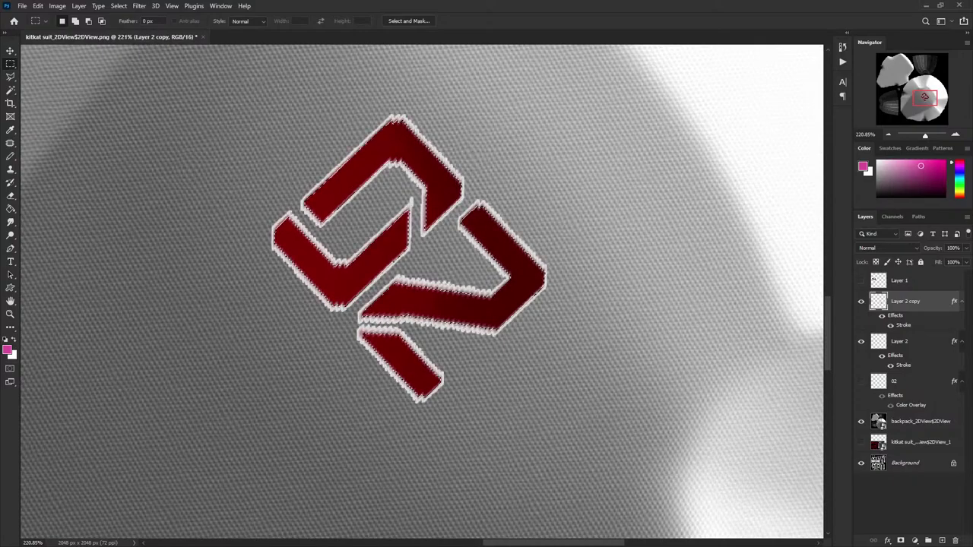
Try erasing the right chevron's top edge with a tiny Hard Round eraser, then undo it
key("e")
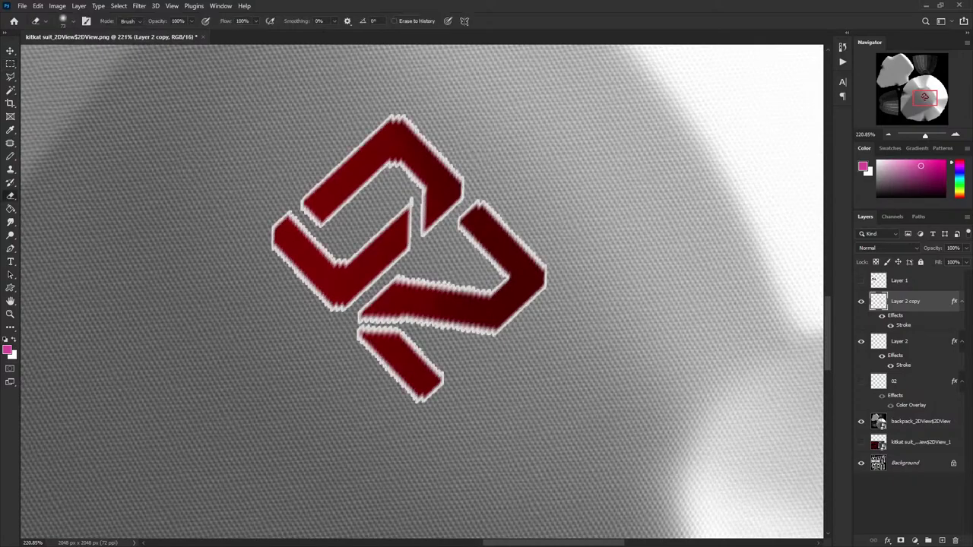
right_click(386, 221, "ctrl")
right_click(360, 212)
right_click_drag(586, 199, 586, 200, "alt")
right_click(579, 233)
left_click(641, 384)
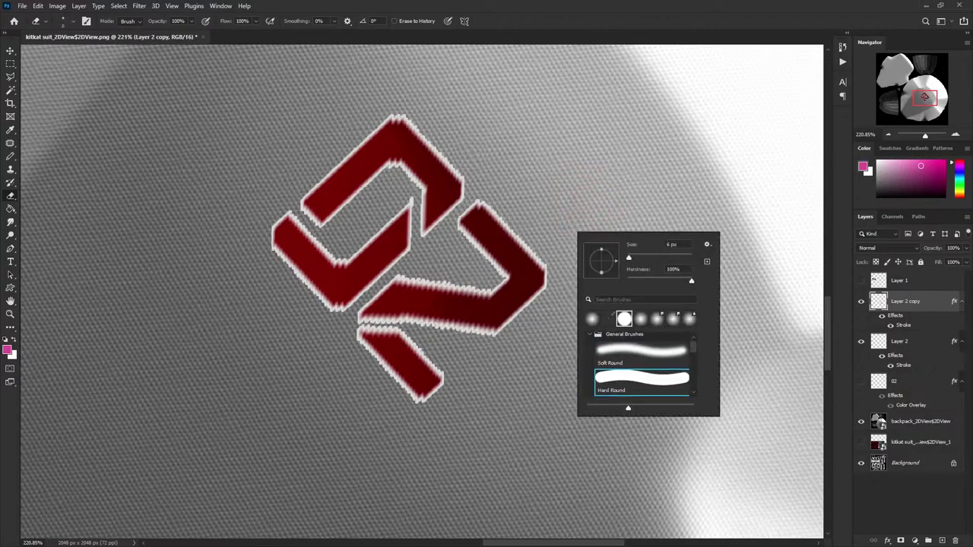
key("Return")
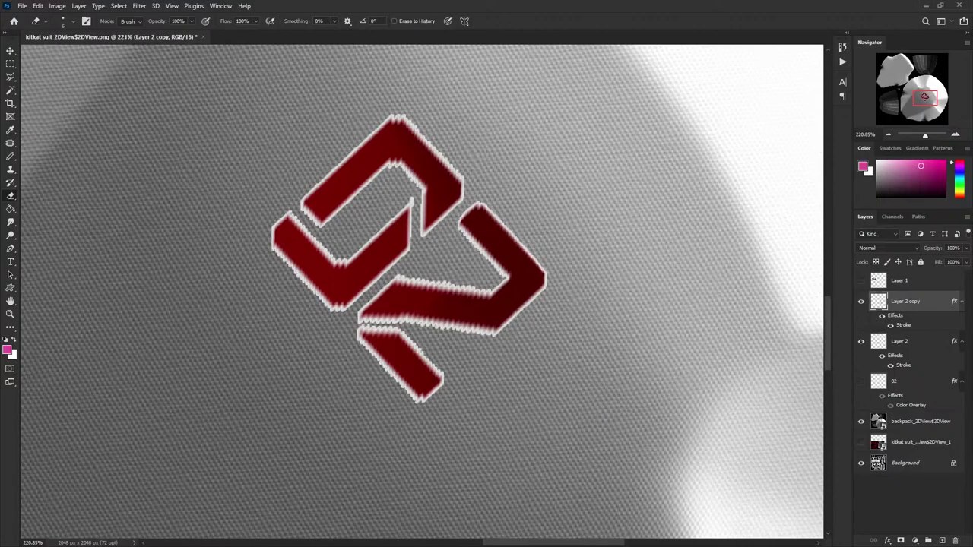
mouse_move(470, 205)
left_mouse_down()
mouse_move(486, 205)
mouse_move(465, 240)
mouse_move(505, 273)
mouse_move(445, 282)
left_mouse_up()
key("ctrl+z")
key("ctrl+z")
key("ctrl+z")
key("ctrl+z")
Cut a triangle off the right chevron's tip with the Polygonal Lasso, then deselect
key("l")
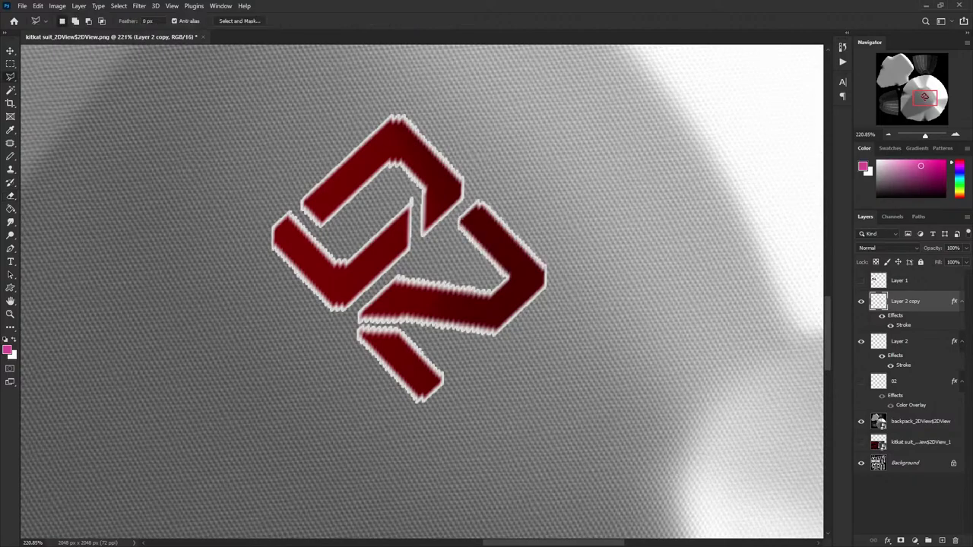
left_click(478, 201)
left_click(569, 286)
left_click(568, 159)
left_click(480, 202)
key("Delete")
key("ctrl+d")
Delete a thin sliver along the chevron gap and deselect
left_click(451, 225)
left_click(493, 175)
left_click(494, 184)
left_click(452, 225)
scroll(479, 243, "up", 5, "alt")
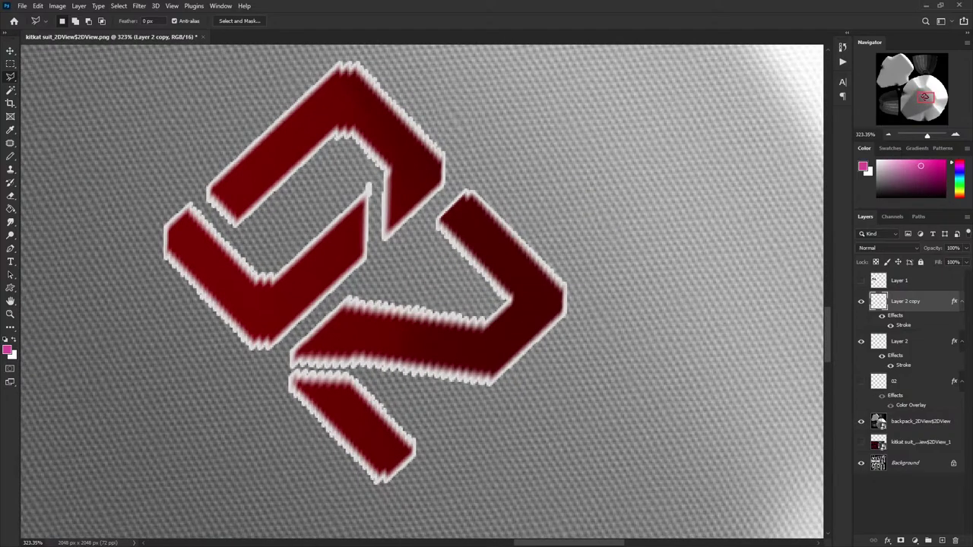
scroll(479, 167, "down", 3, "alt")
scroll(479, 168, "up", 3, "alt")
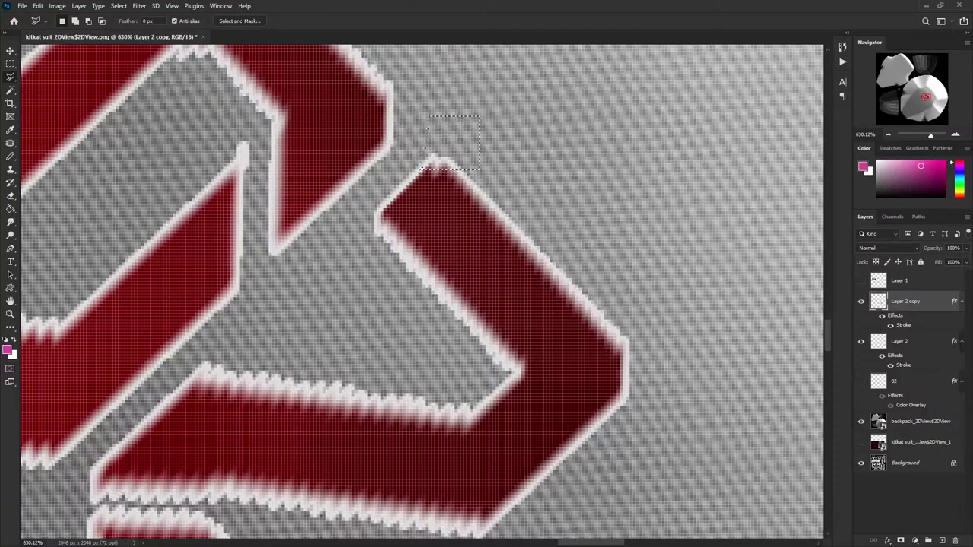
key("Delete")
key("ctrl+d")
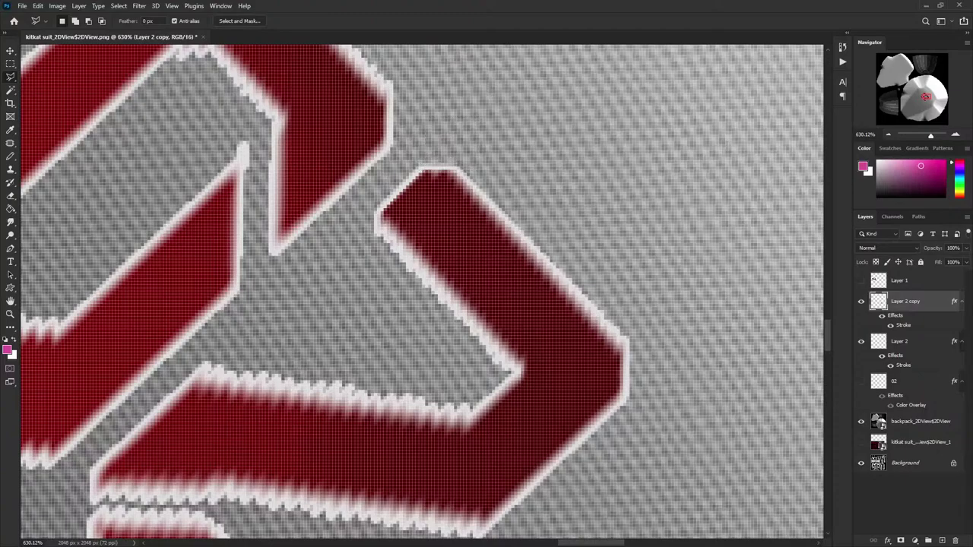
Outline the logo's lower strokes with the Polygonal Lasso
left_click(374, 211)
left_click(523, 367)
left_click(467, 425)
left_click(192, 384)
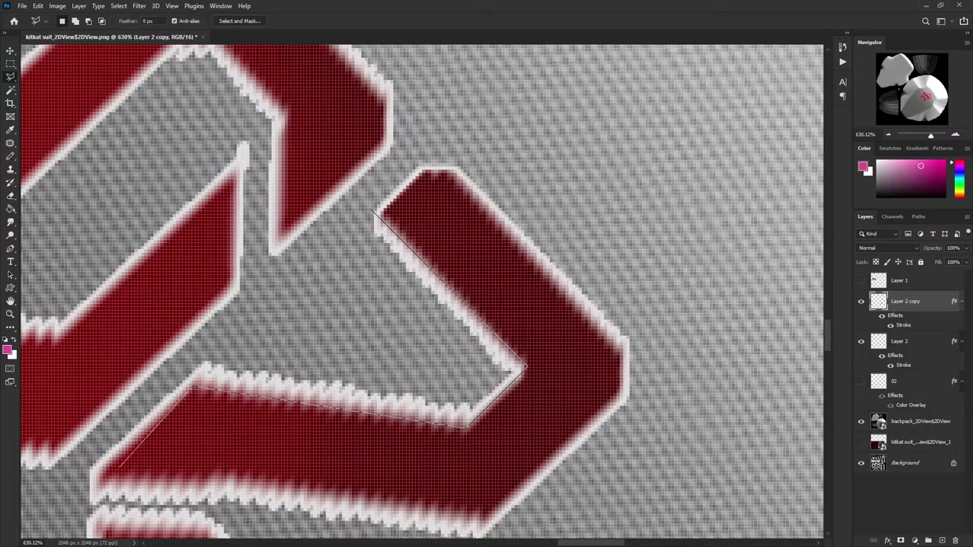
left_click(99, 471)
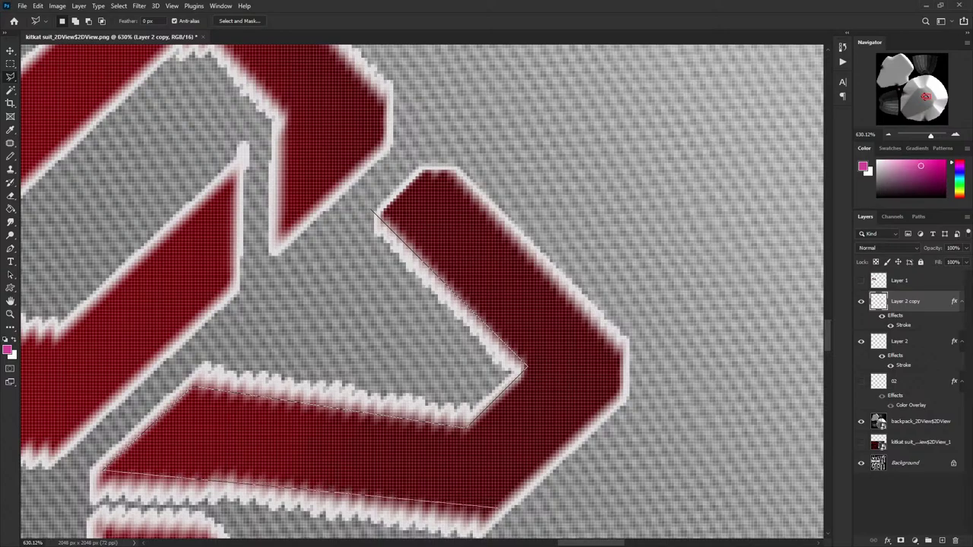
left_click(493, 508)
left_click(620, 392)
left_click(621, 347)
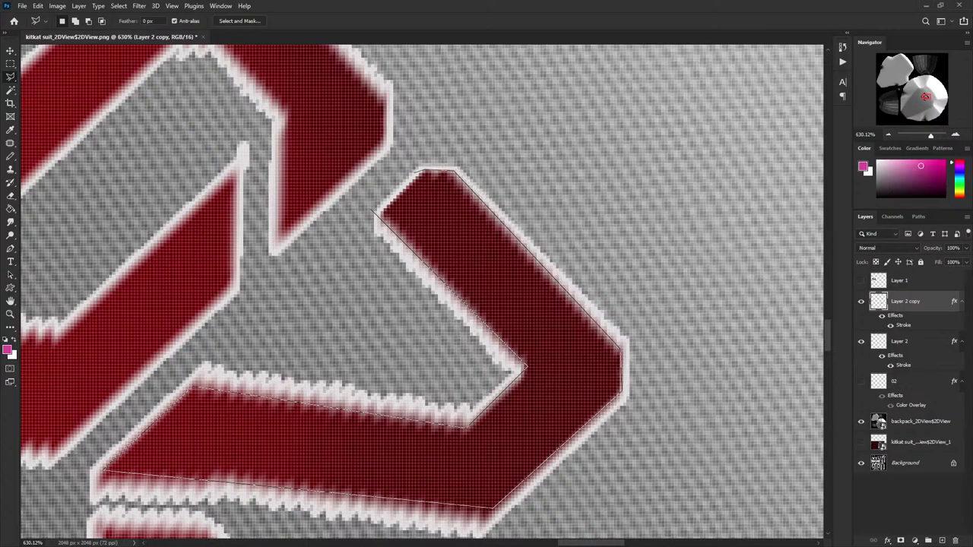
Extend the outline around the chevron's outer and right sides to its left end
left_click(422, 170)
left_click(382, 181)
left_click(437, 135)
left_click(650, 164)
left_click(745, 370)
left_click(690, 482)
scroll(690, 482, "down", 3)
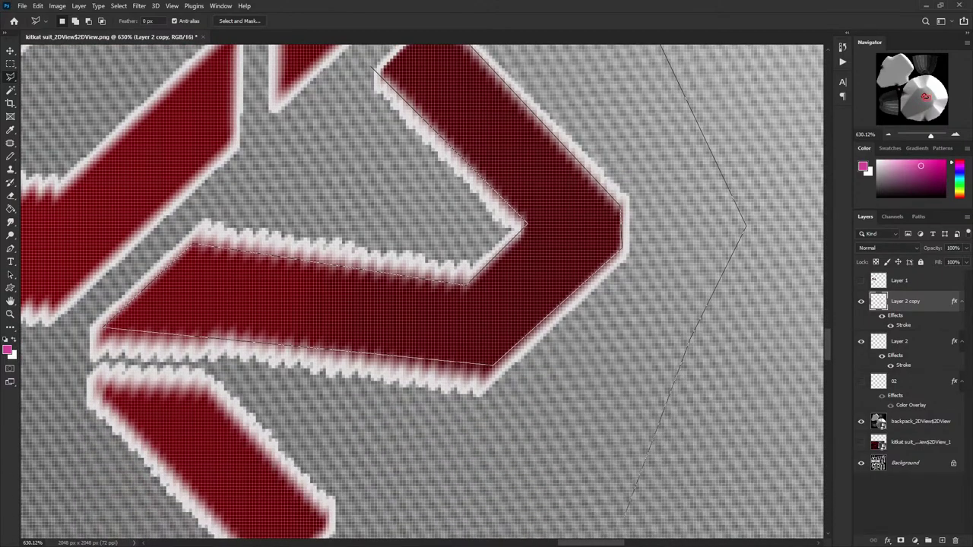
left_click(486, 456)
left_click(82, 358)
scroll(266, 144, "up", 5)
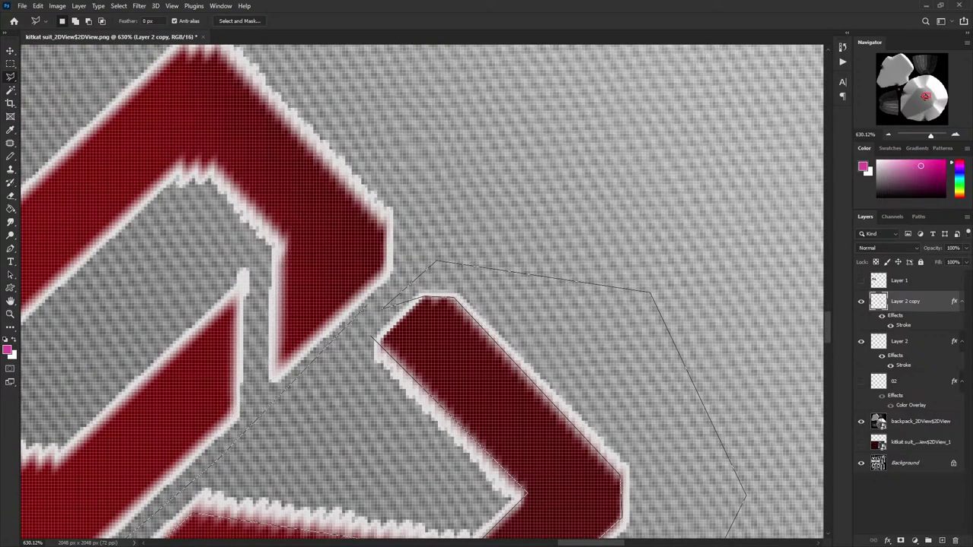
scroll(384, 307, "down", 3)
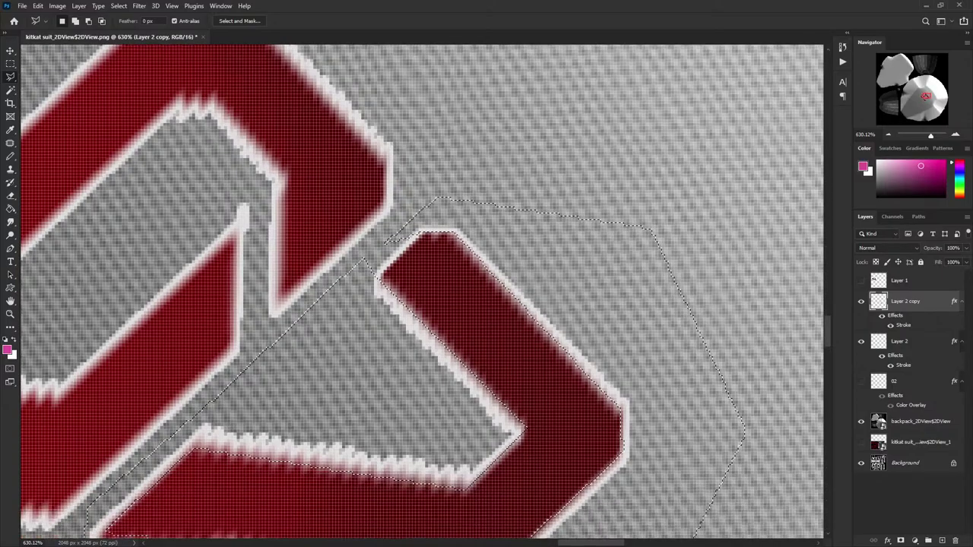
scroll(430, 325, "down", 5, "alt")
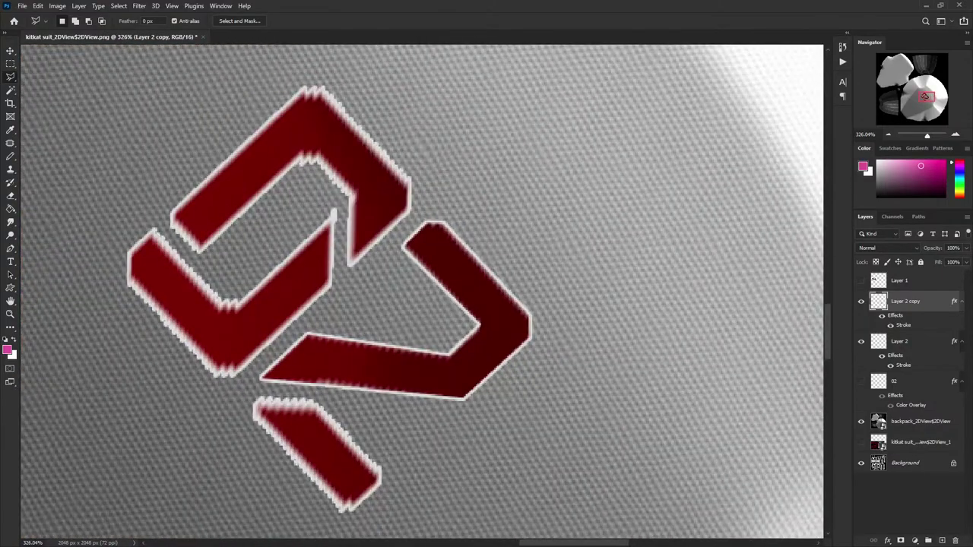
scroll(387, 380, "up", 2, "alt")
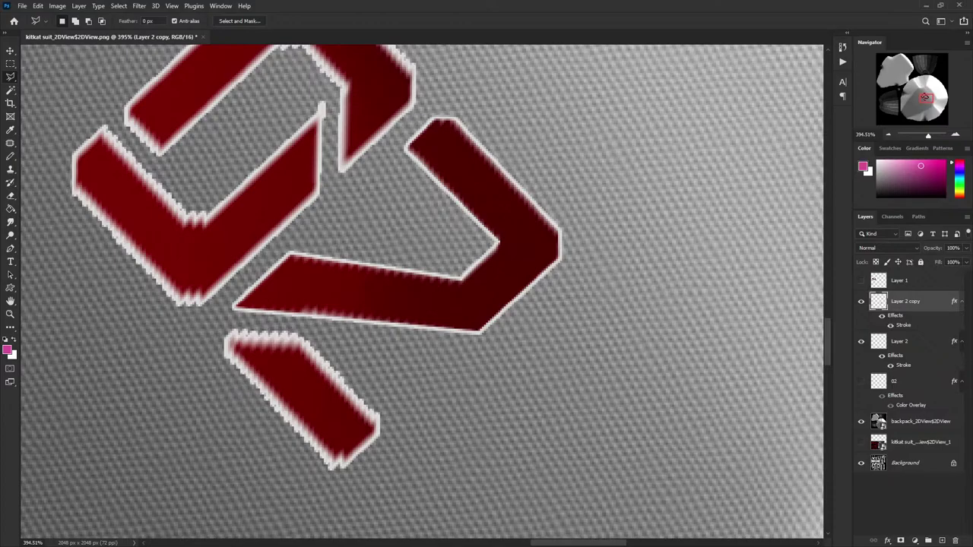
Close a triangular Polygonal Lasso selection around the small red bar at the bottom
left_click(291, 334)
left_click(333, 451)
left_click(237, 346)
left_click(293, 335)
right_click(293, 335)
key("Escape")
Build a rectangular selection covering the logo's top, middle and lower-right areas
key("m")
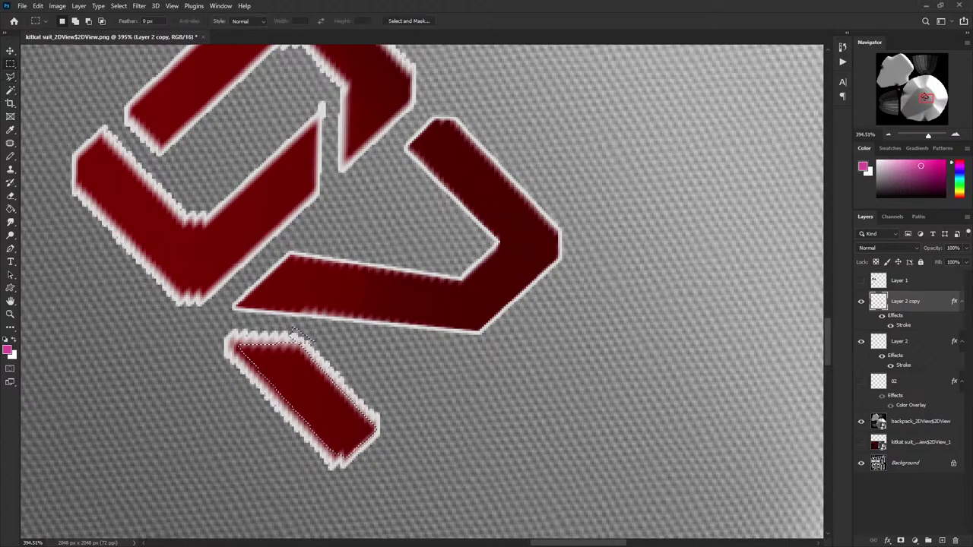
scroll(273, 282, "down", 2, "alt")
scroll(273, 283, "down", 1, "alt")
left_click_drag(194, 64, 385, 148, "shift")
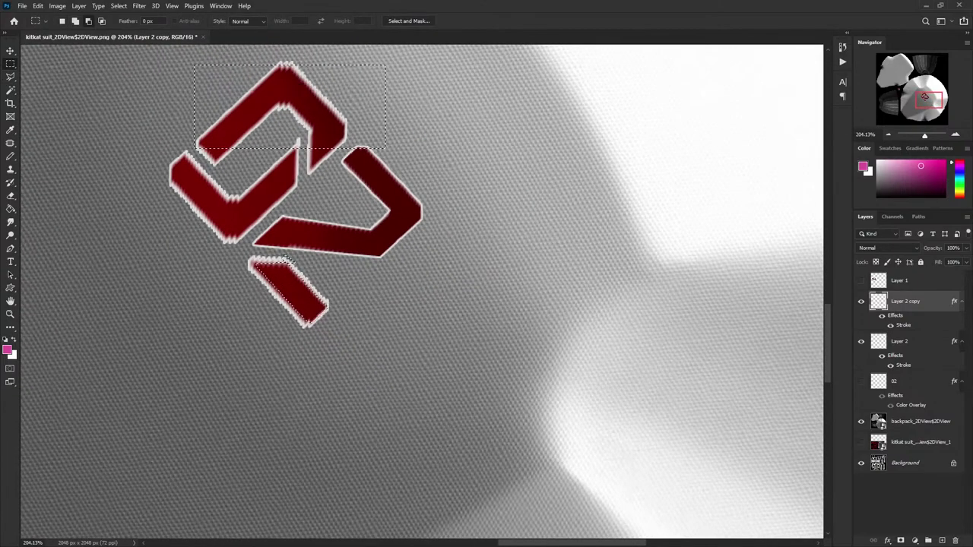
left_click_drag(142, 105, 417, 242, "shift")
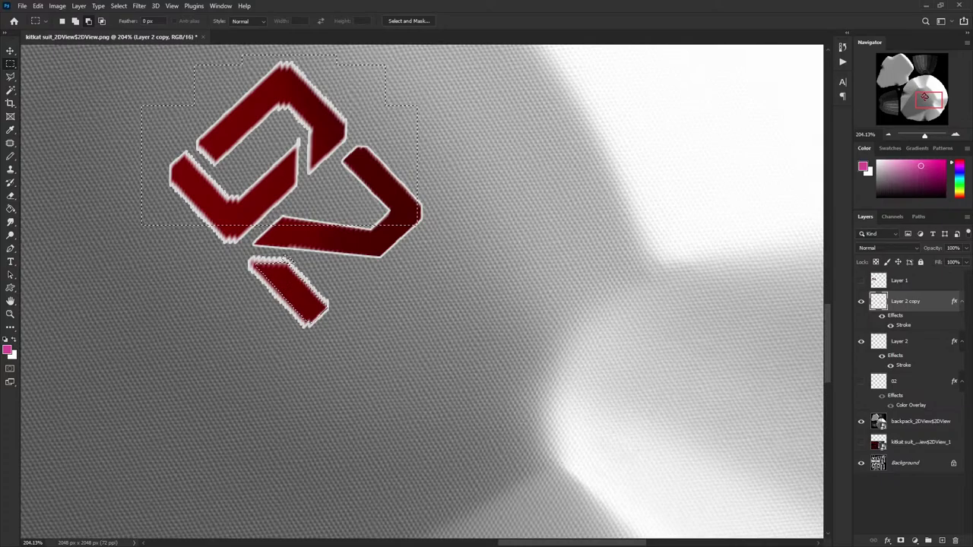
left_click_drag(144, 142, 410, 228, "shift")
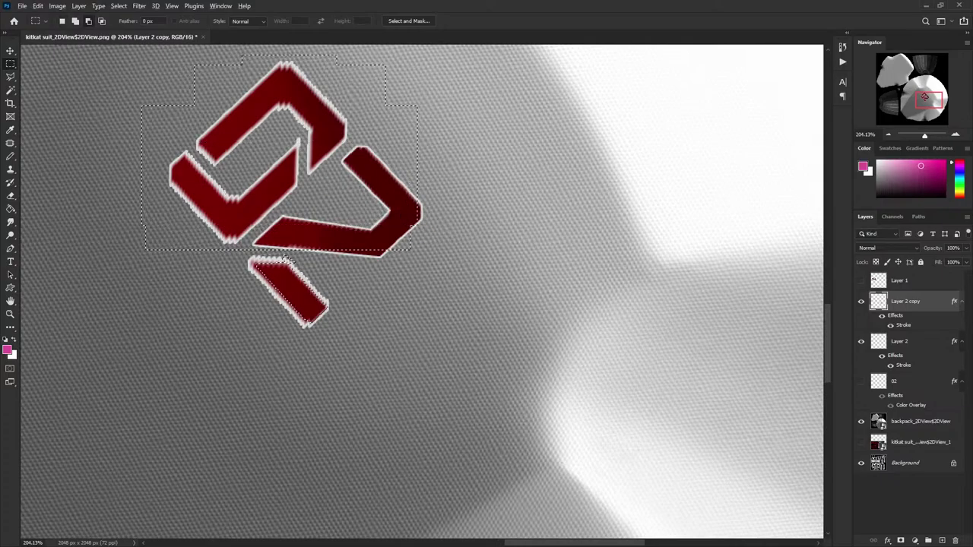
scroll(362, 196, "up", 2, "alt")
left_click_drag(378, 131, 504, 238, "shift")
left_click_drag(357, 238, 448, 304, "shift")
Trim the selection at the small bar's top edge and delete the fuzzy white halo
scroll(247, 276, "up", 2, "alt")
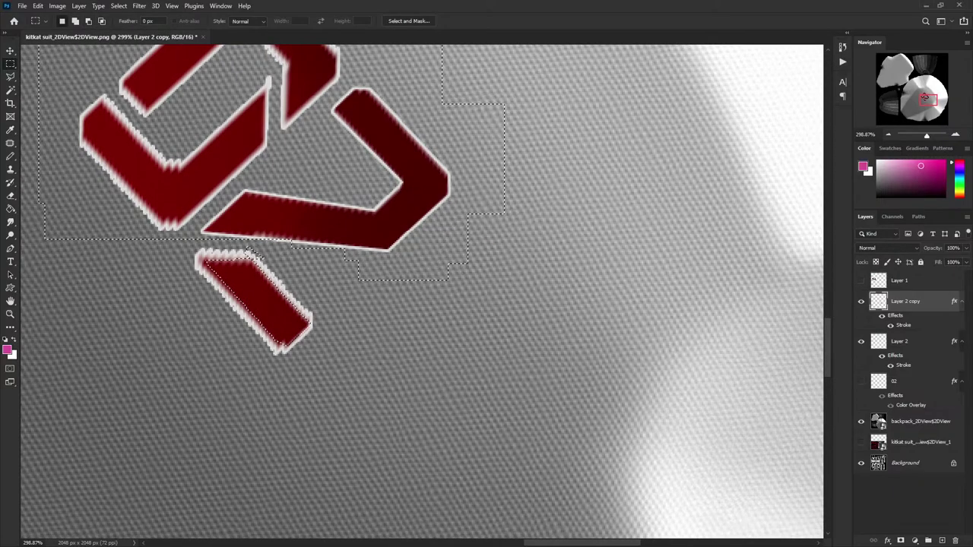
scroll(246, 275, "down", 3, "alt")
scroll(243, 272, "up", 5, "alt")
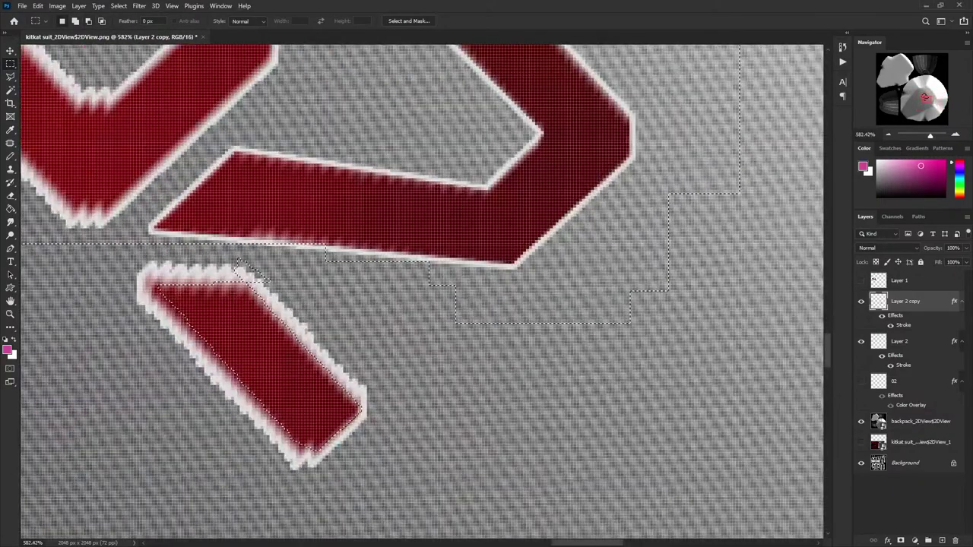
key("l")
mouse_move(244, 270)
left_mouse_down("alt")
mouse_move(380, 281)
mouse_move(410, 174)
mouse_move(228, 250)
mouse_move(245, 270)
left_mouse_up("alt")
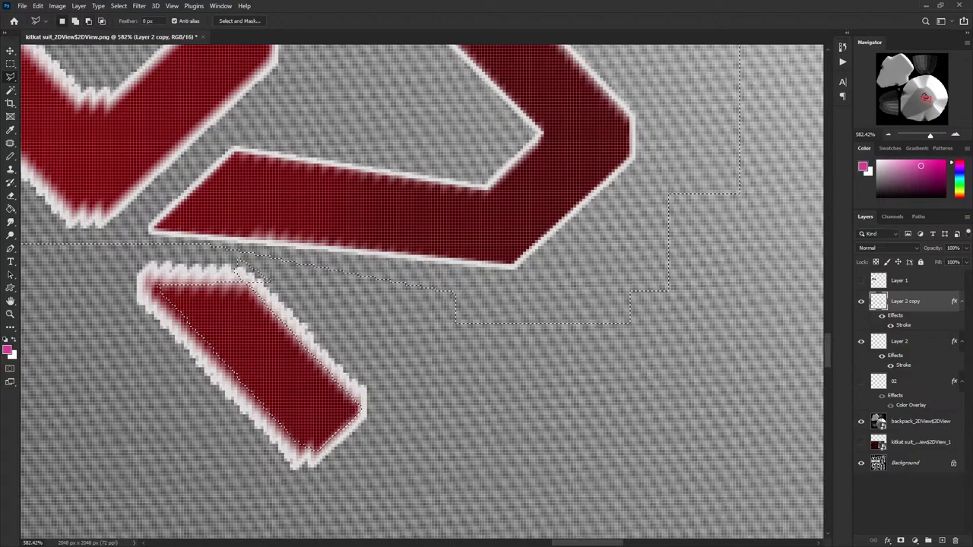
key("Delete")
Deselect and erase the small white bump on the bar's top edge
key("m")
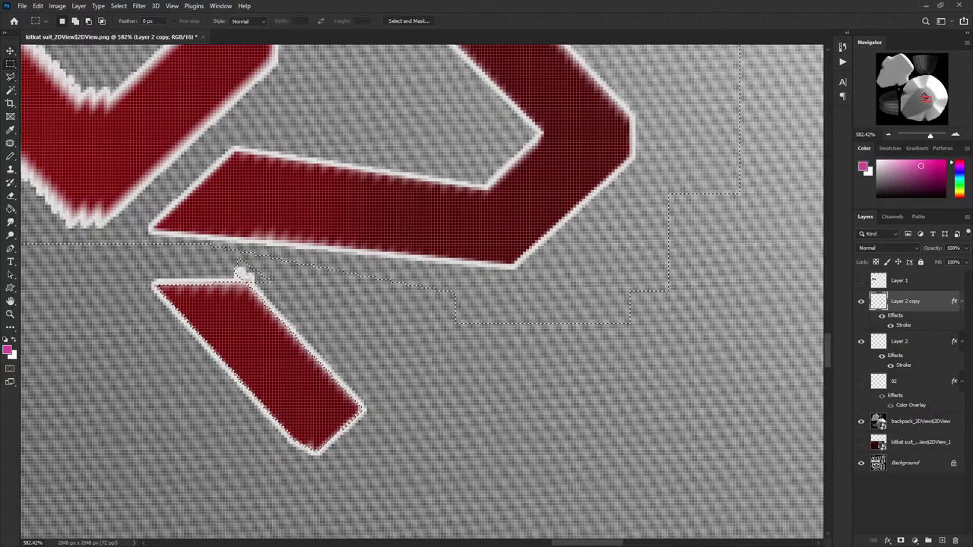
key("ctrl+d")
key("e")
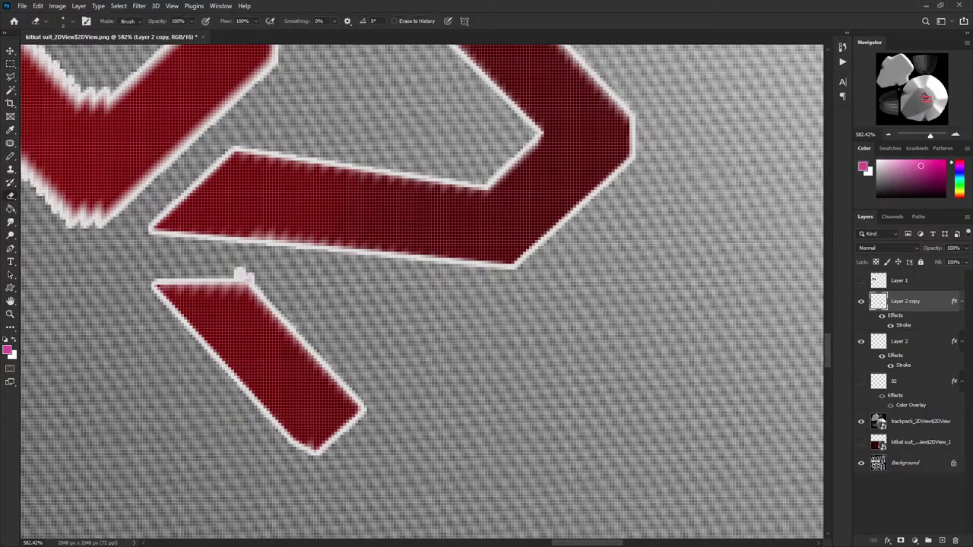
left_click_drag(236, 272, 252, 278)
scroll(434, 401, "down", 5, "alt")
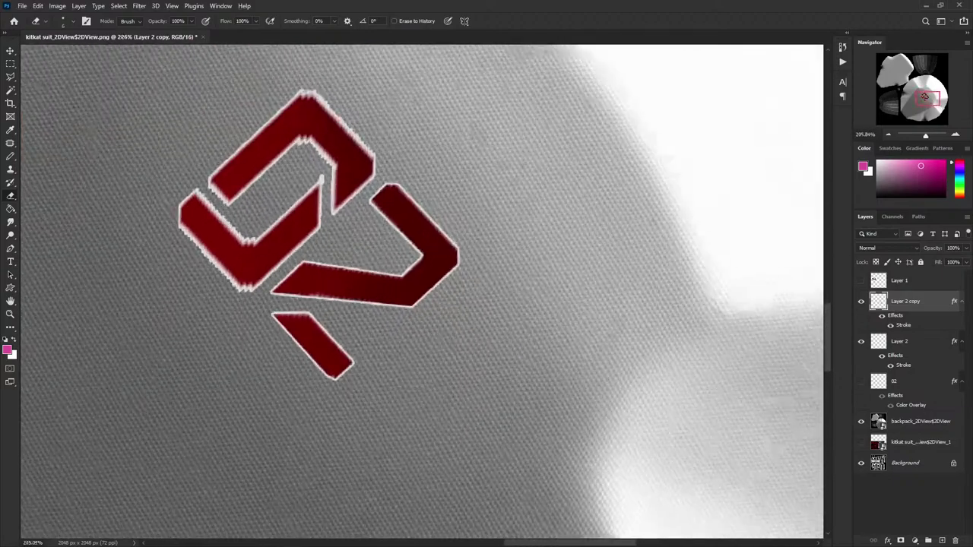
scroll(425, 291, "up", 2)
Polygonal Lasso a thin strip along the upper chevron's inner edge
key("l")
scroll(289, 106, "up", 3, "alt")
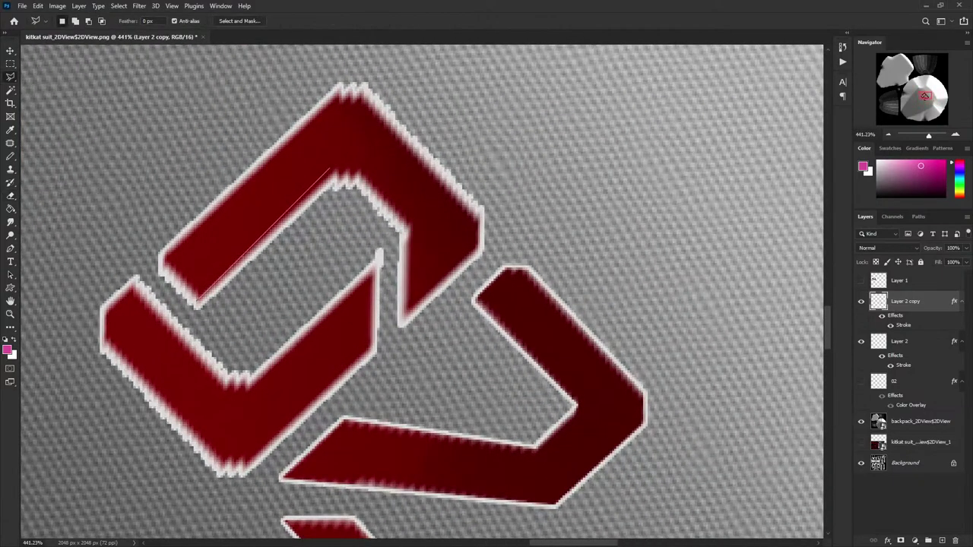
left_click(358, 169)
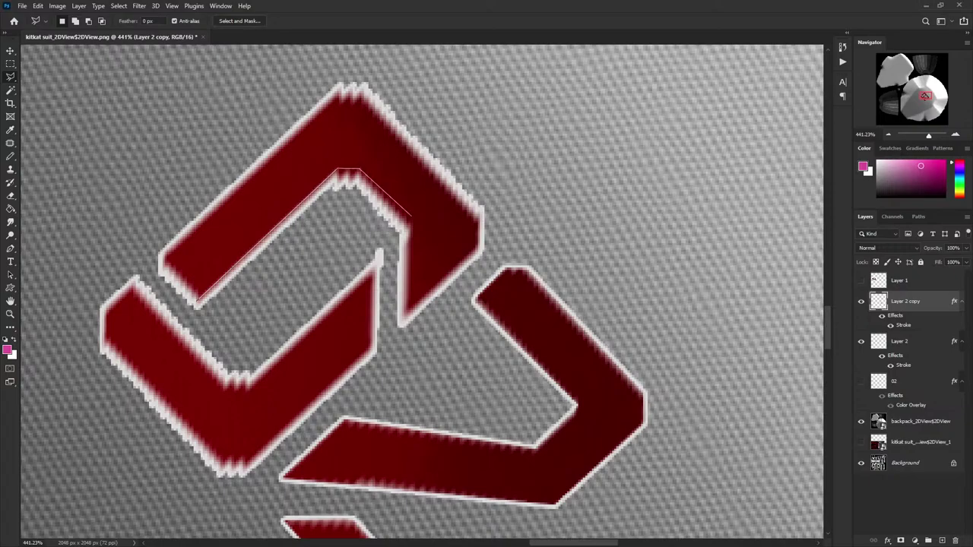
left_click(409, 218)
left_click(407, 312)
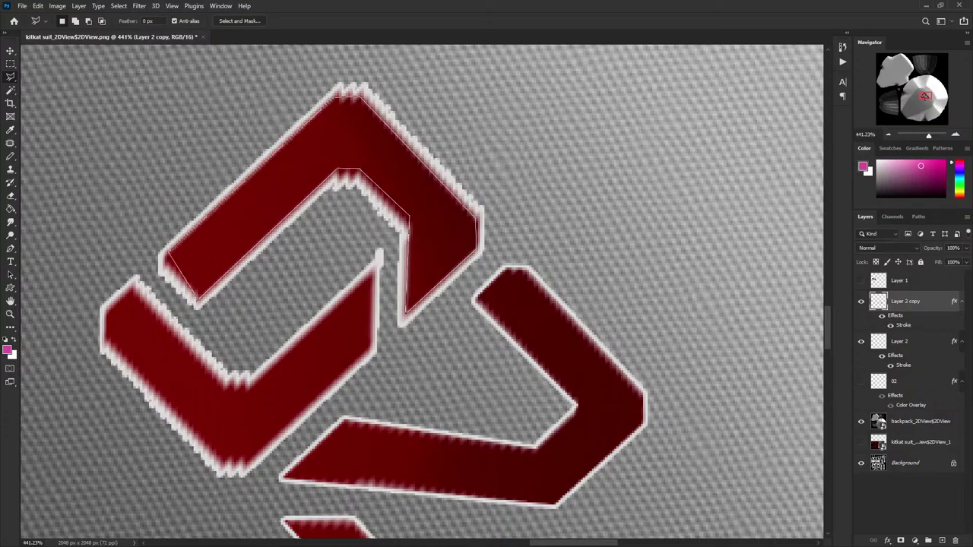
left_click(169, 257)
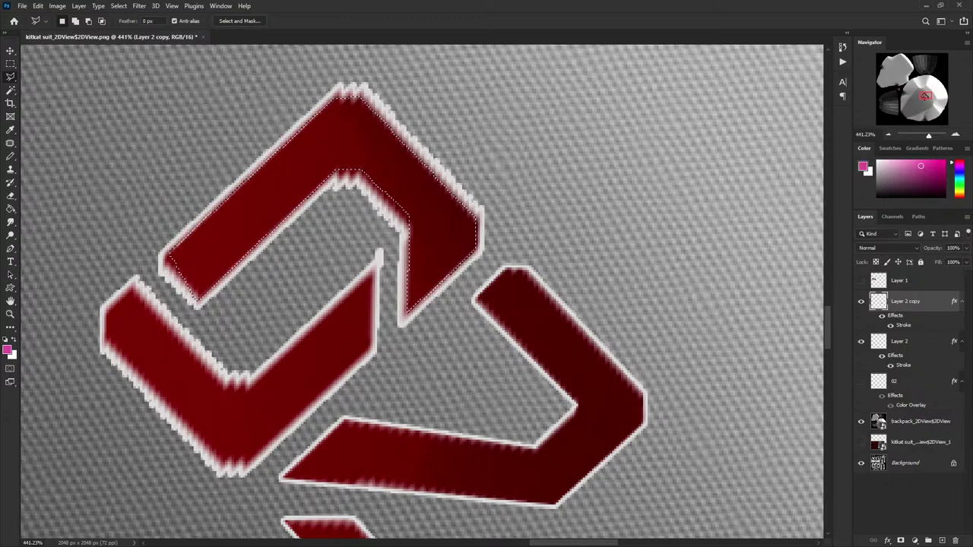
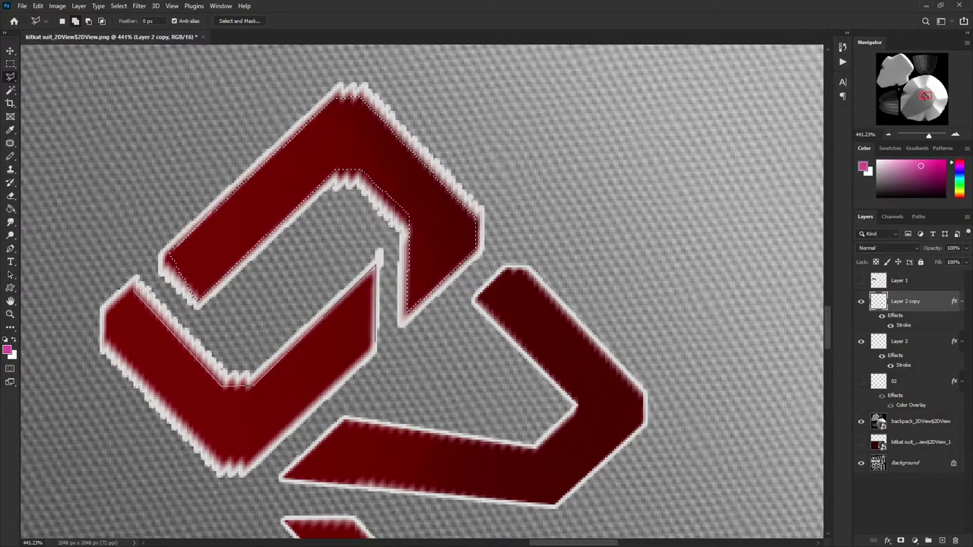
Trace the red logo stroke with the Polygonal Lasso, then invert the selection
left_click(373, 348)
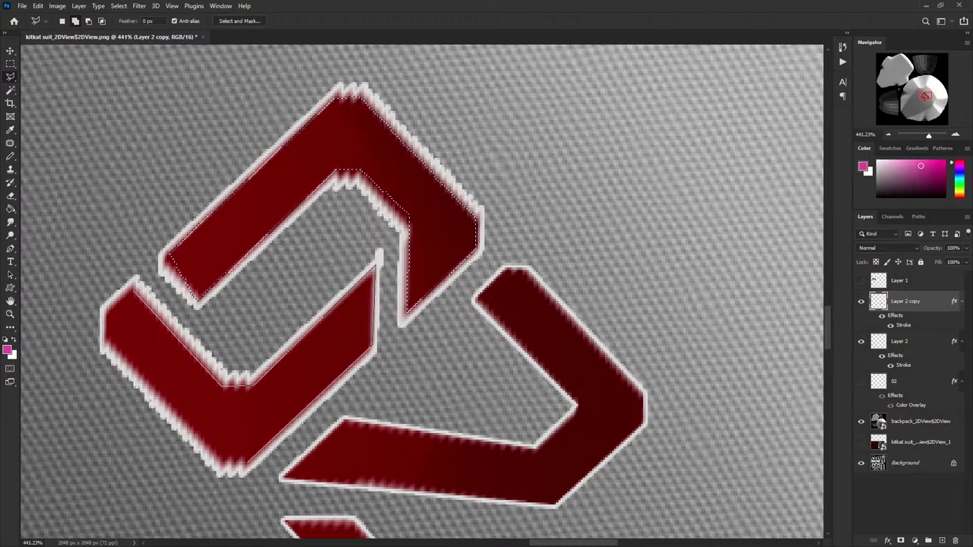
left_click(221, 454)
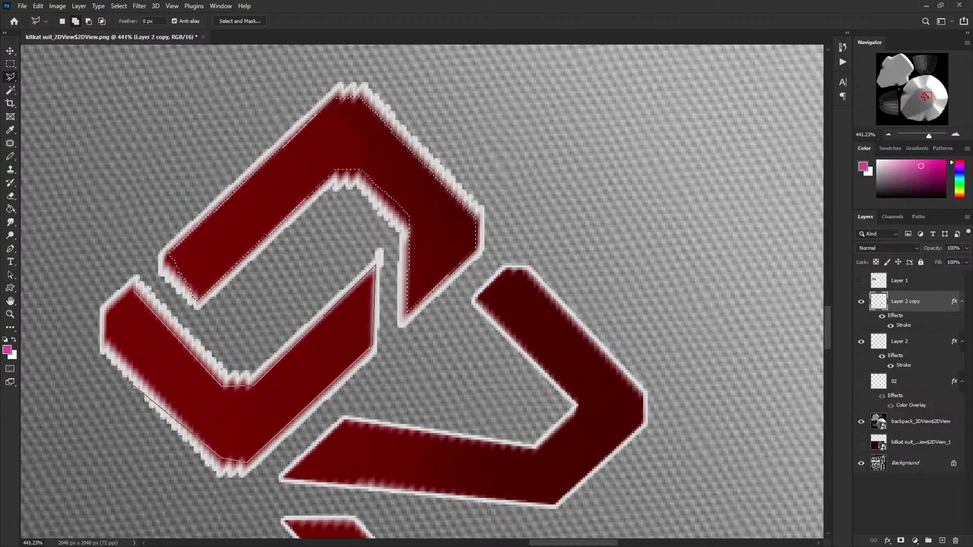
left_click(107, 340)
left_click(134, 285)
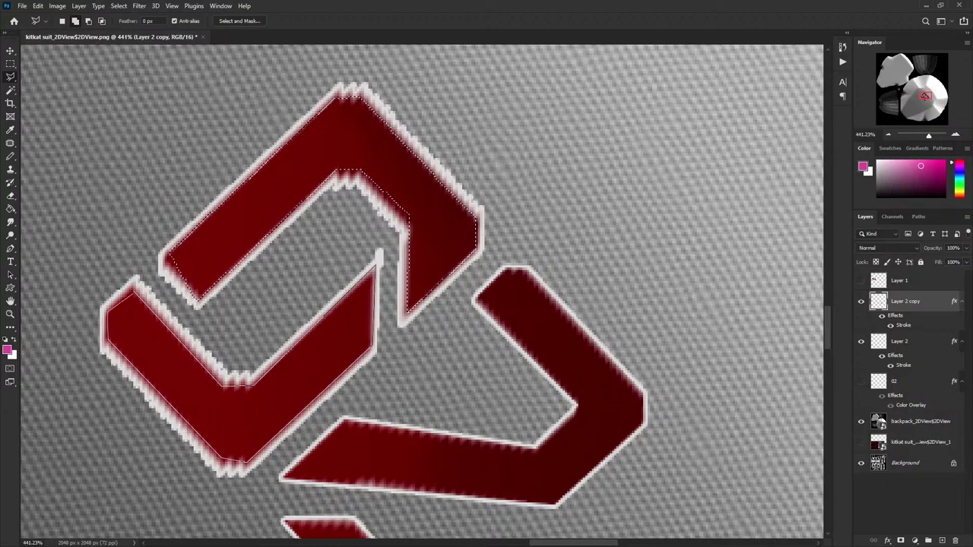
left_click(376, 263)
right_click(229, 235)
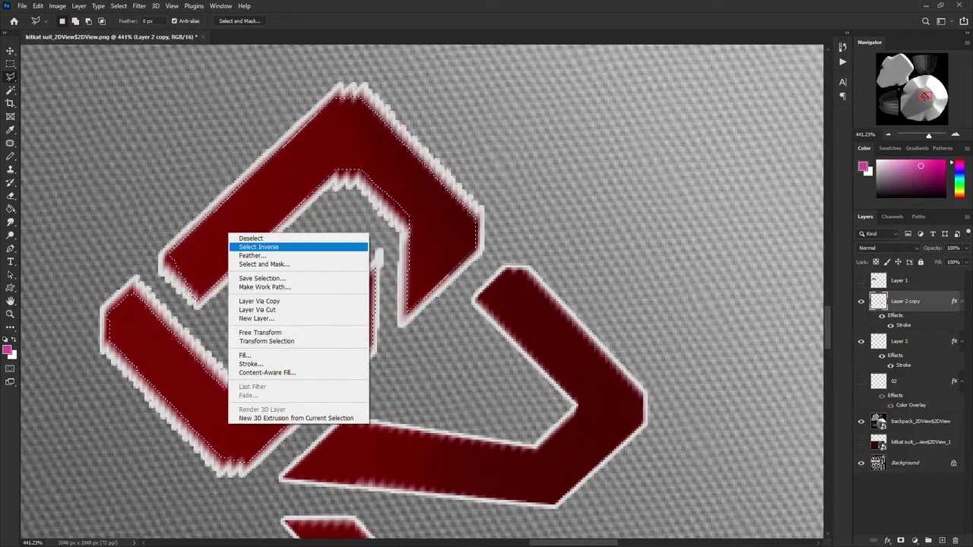
left_click(258, 246)
Add four rectangular areas and a freehand lasso area around the logo to the selection
scroll(296, 288, "down", 3, "alt")
scroll(351, 262, "down", 2, "alt")
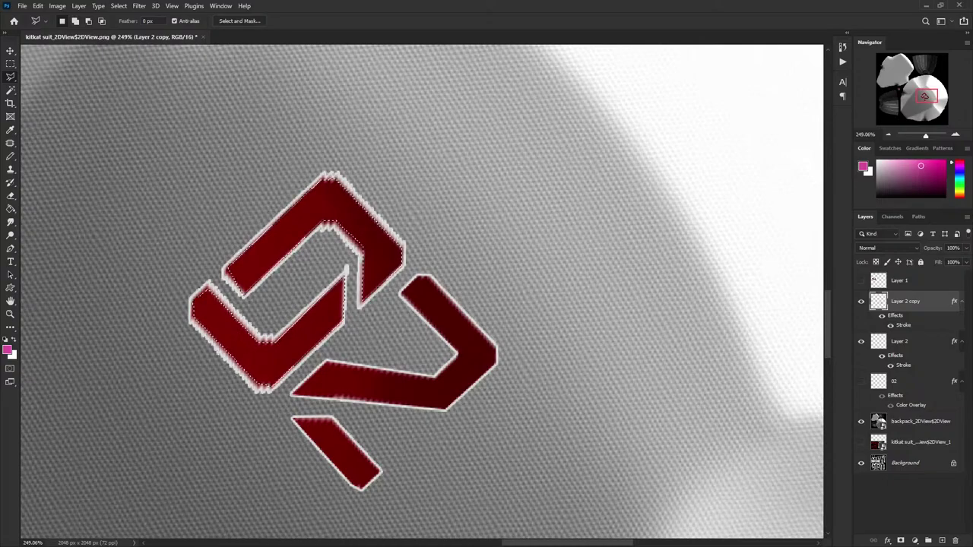
key("m")
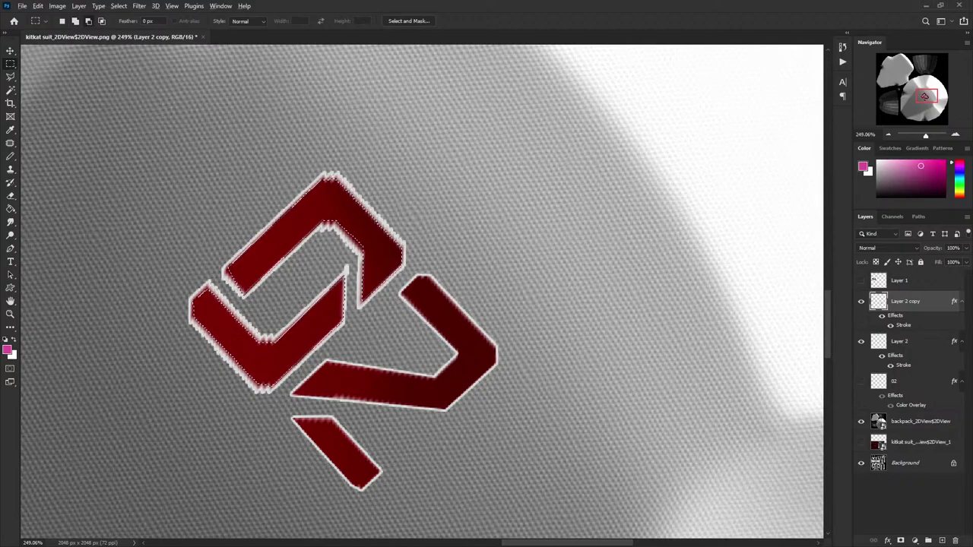
left_click_drag(397, 285, 439, 329, "shift")
left_click_drag(430, 266, 536, 397, "shift")
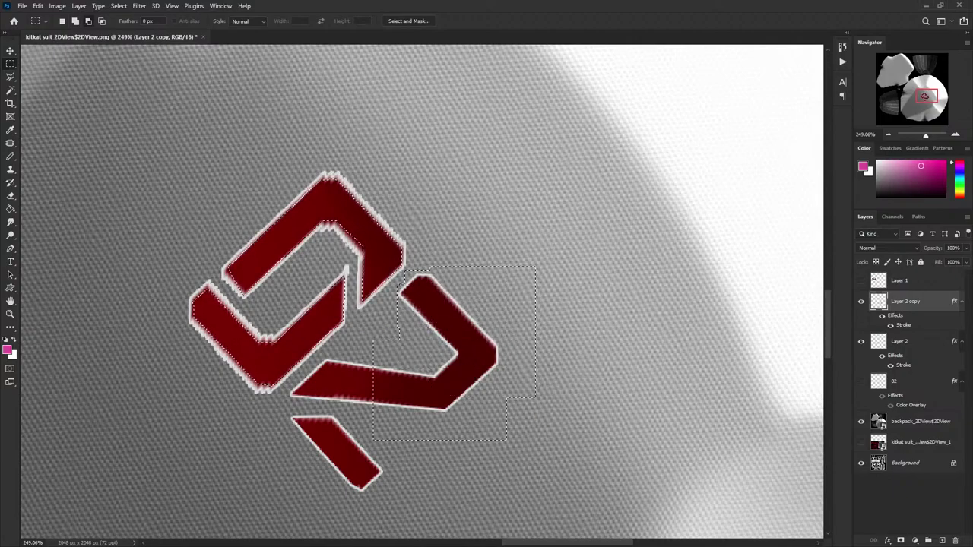
left_click_drag(372, 339, 506, 438, "shift")
left_click_drag(290, 406, 447, 525, "shift")
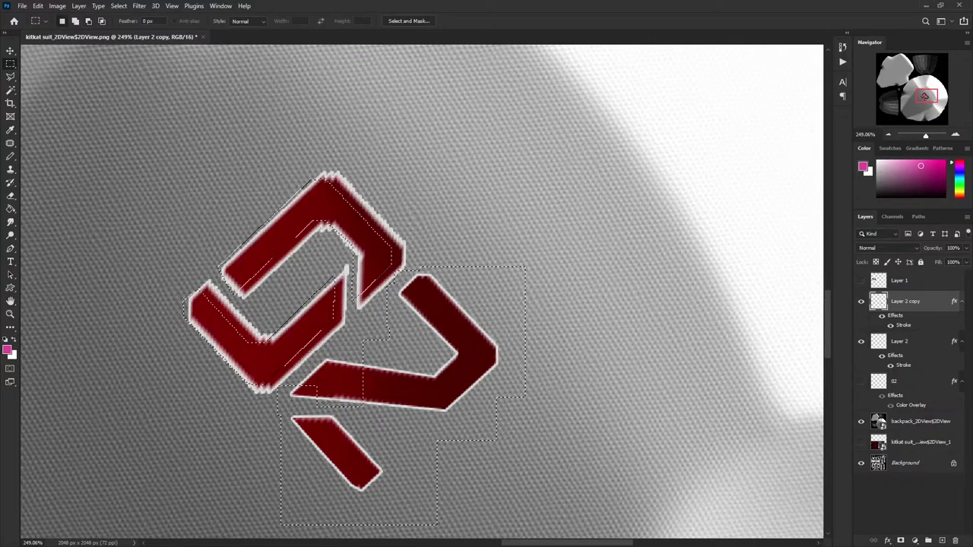
key("l")
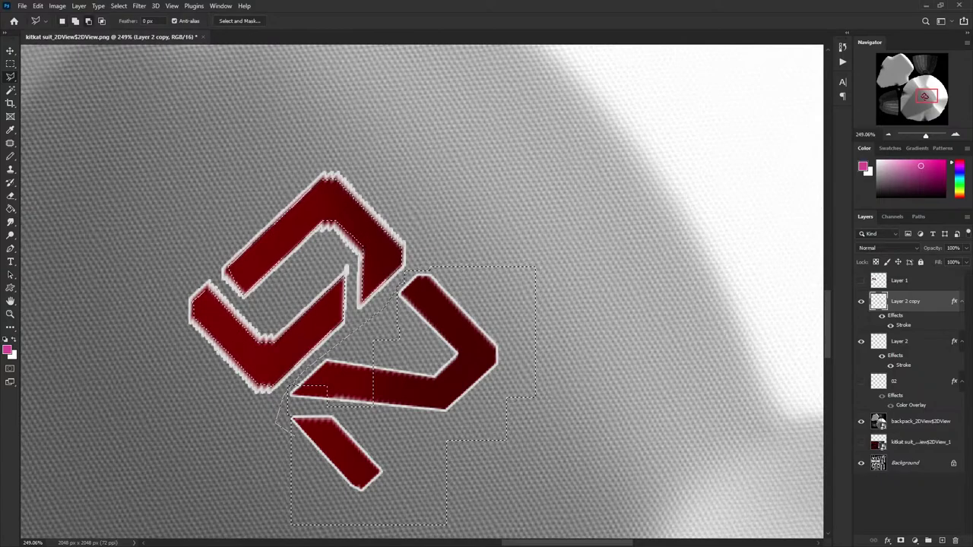
mouse_move(441, 258)
left_mouse_down("shift")
mouse_move(525, 365)
mouse_move(459, 448)
left_mouse_up("shift")
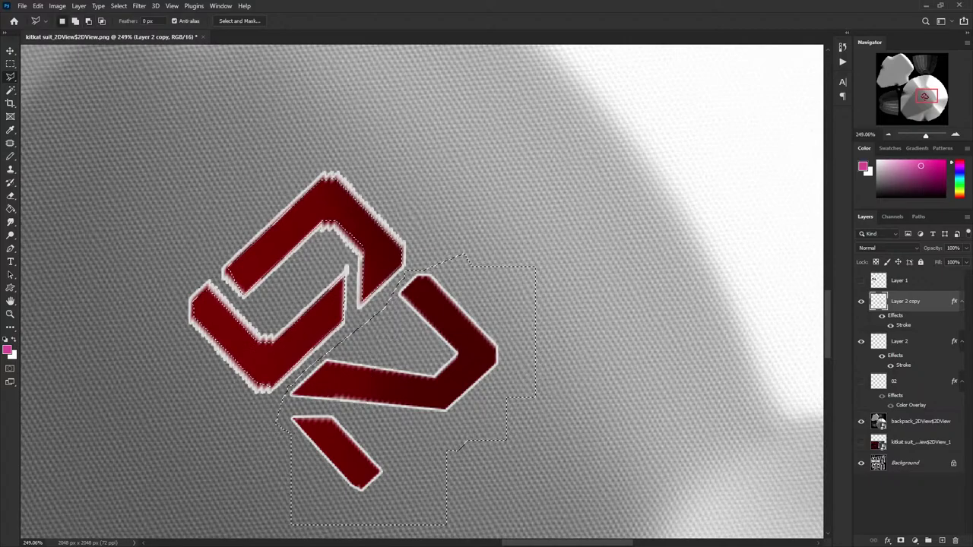
Clear the selection, preview the area as a Quick Mask, and switch to the Pencil tool
scroll(425, 304, "down", 3, "alt")
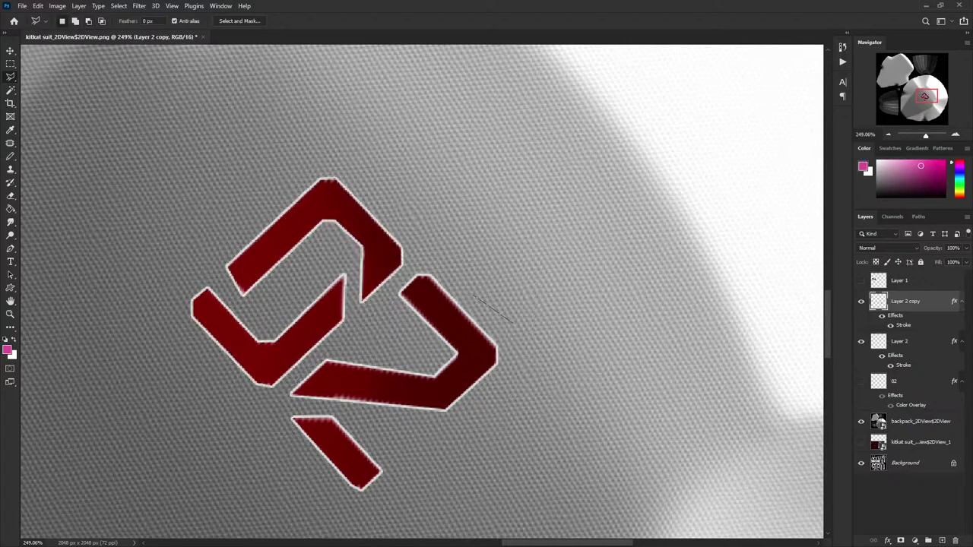
key("ctrl+d")
scroll(450, 300, "up", 3, "alt")
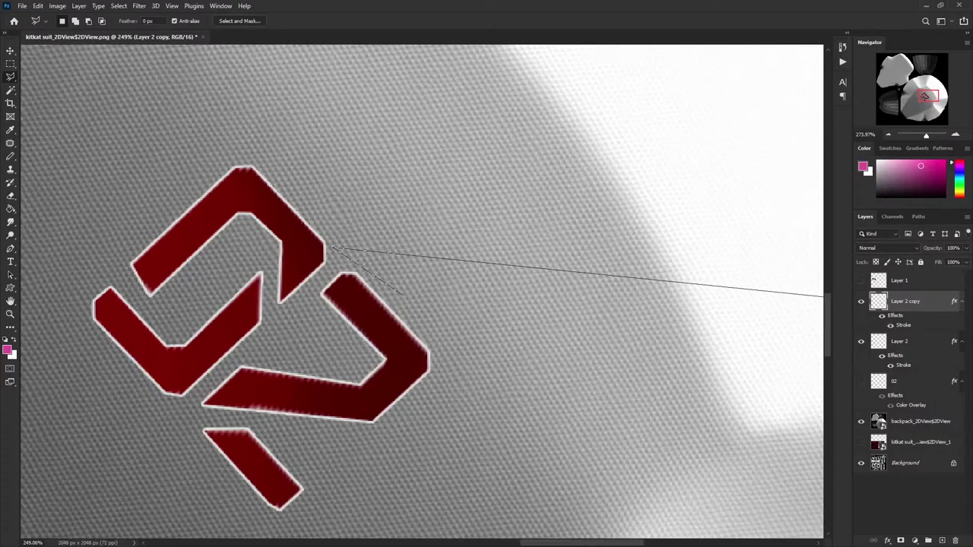
scroll(119, 282, "down", 3, "alt")
scroll(143, 292, "down", 5, "alt")
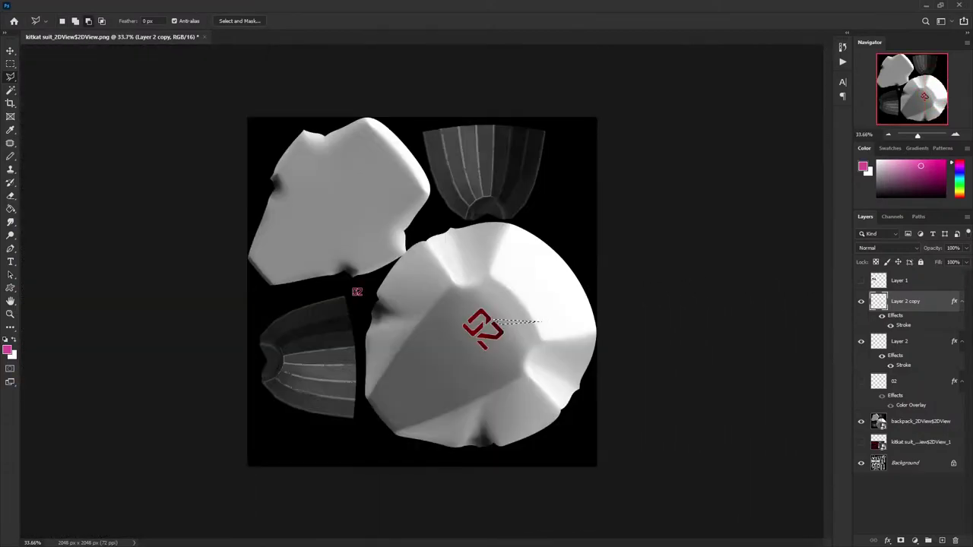
scroll(487, 334, "up", 4, "alt")
scroll(646, 276, "up", 2, "alt")
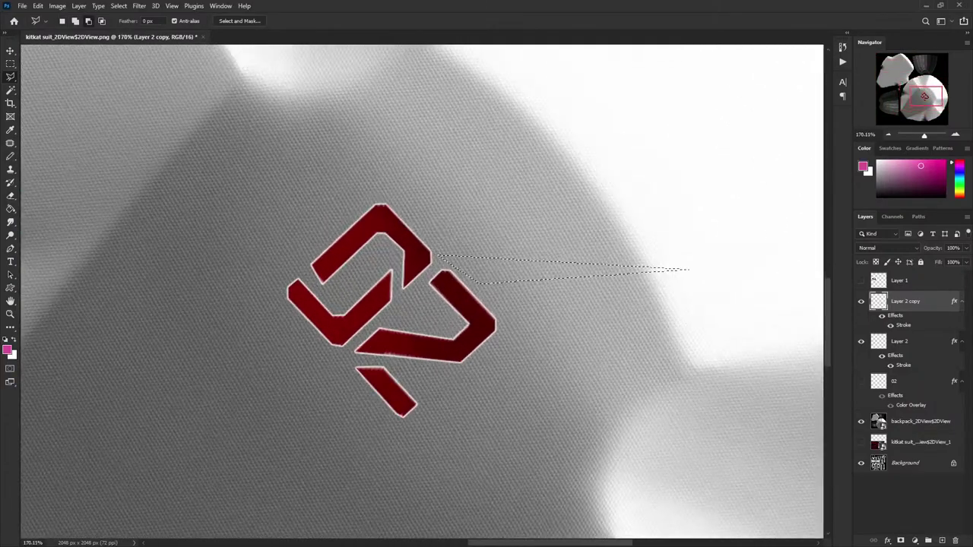
scroll(646, 261, "right", 2, "ctrl")
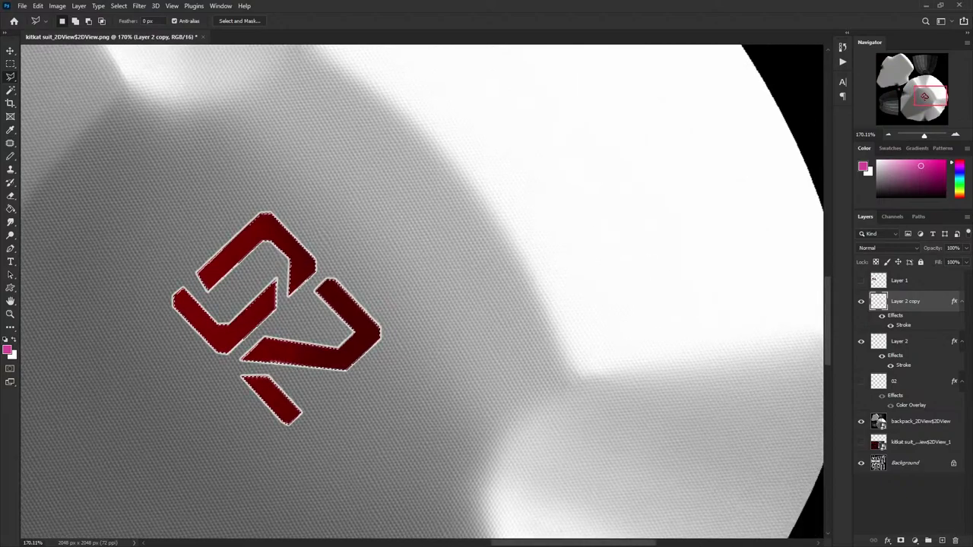
key("q")
key("q")
key("b")
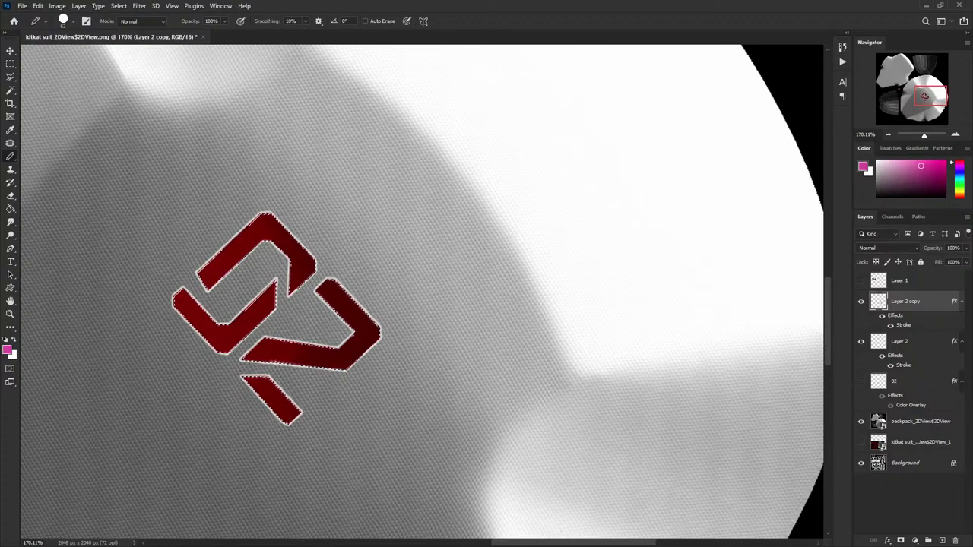
Duplicate Layer 2 copy and shrink the pencil brush to about 80 px
right_click(912, 301)
left_click(836, 174)
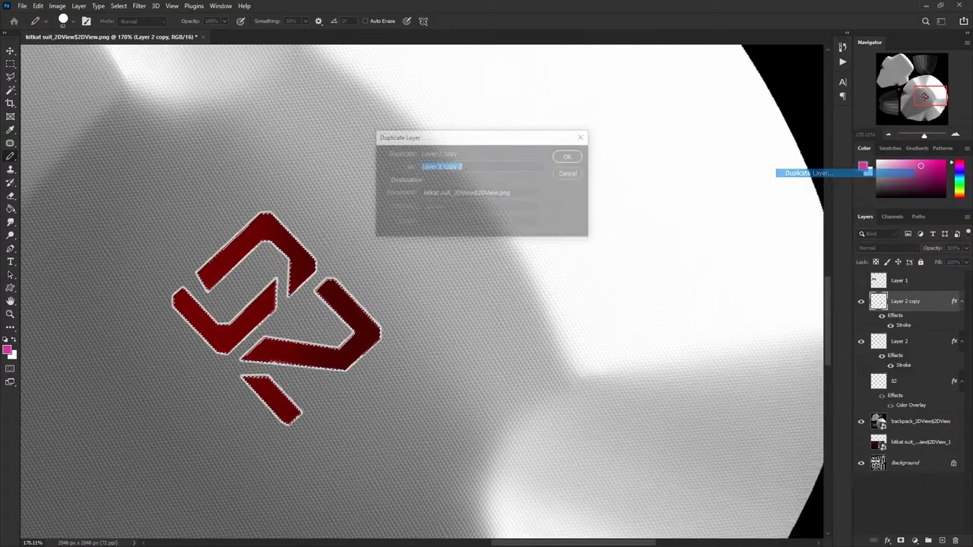
key("Return")
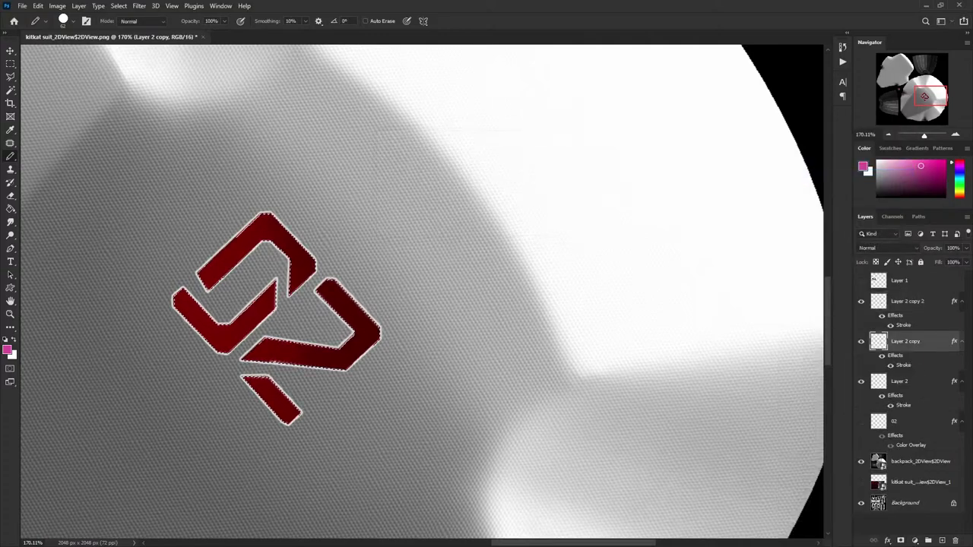
scroll(273, 365, "up", 6, "alt")
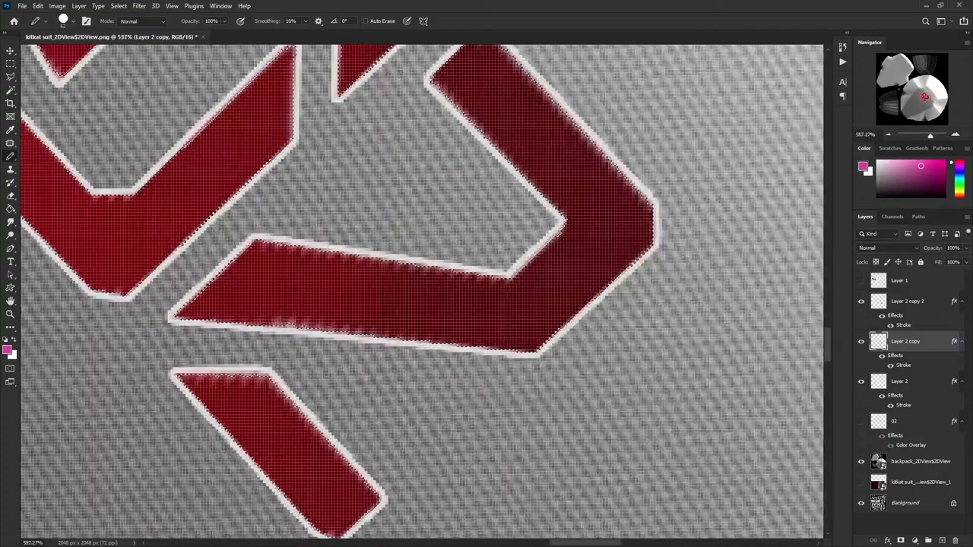
mouse_move(354, 291)
right_mouse_down("alt")
mouse_move(342, 290)
mouse_move(350, 295)
right_mouse_up("alt")
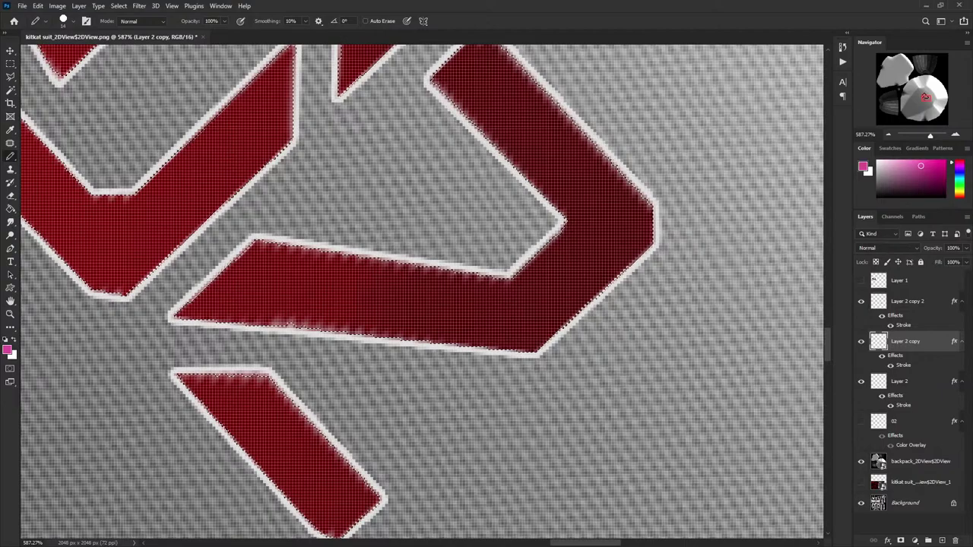
key("m")
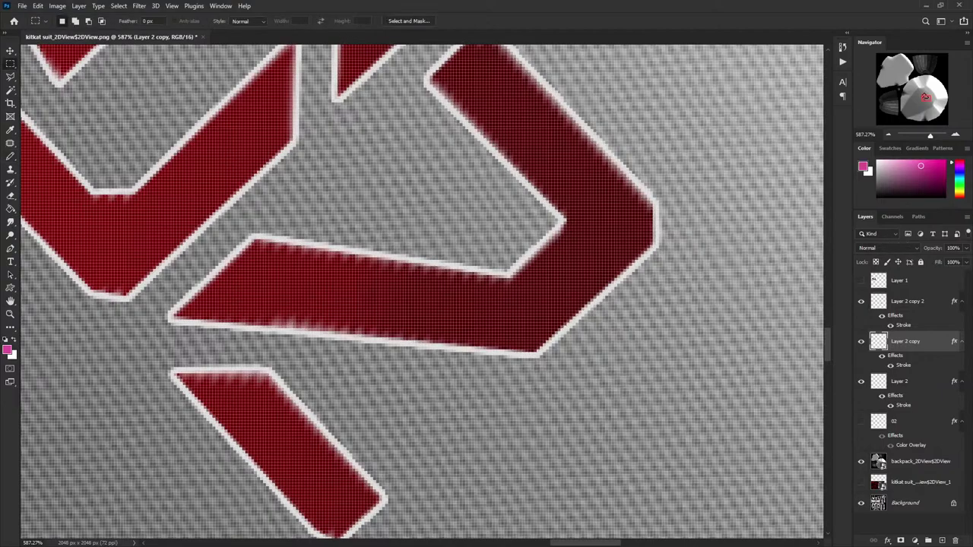
key("b")
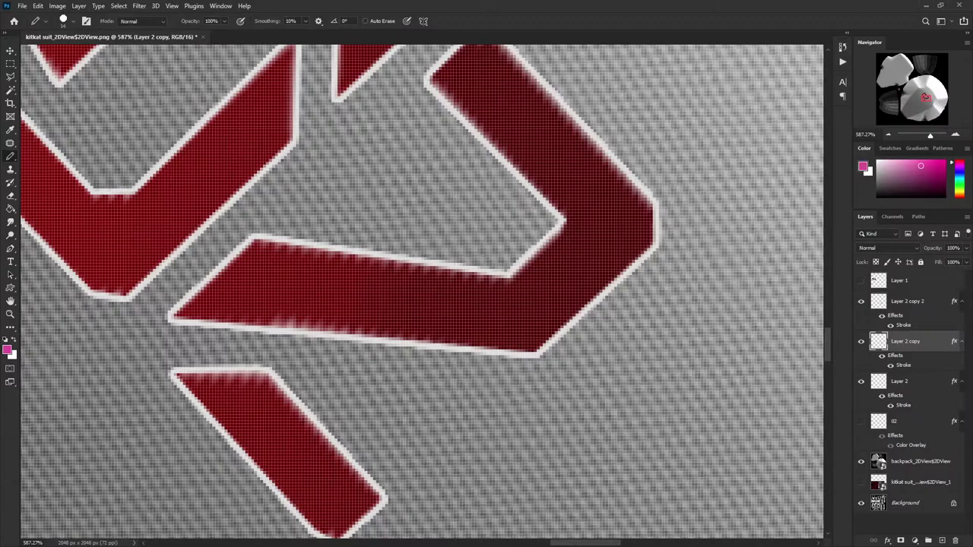
scroll(456, 319, "down", 10, "alt")
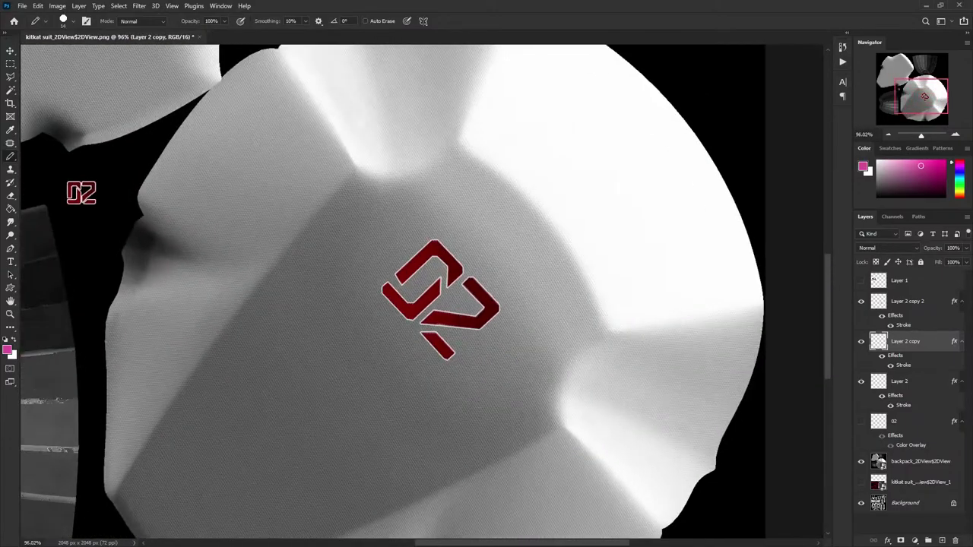
scroll(469, 327, "down", 2, "alt")
scroll(469, 327, "up", 8, "alt")
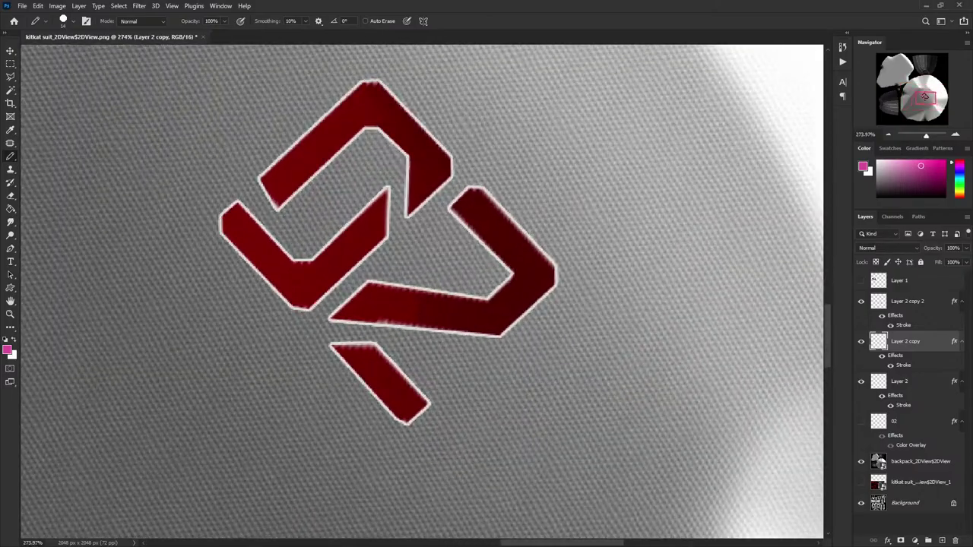
scroll(388, 316, "up", 5, "alt")
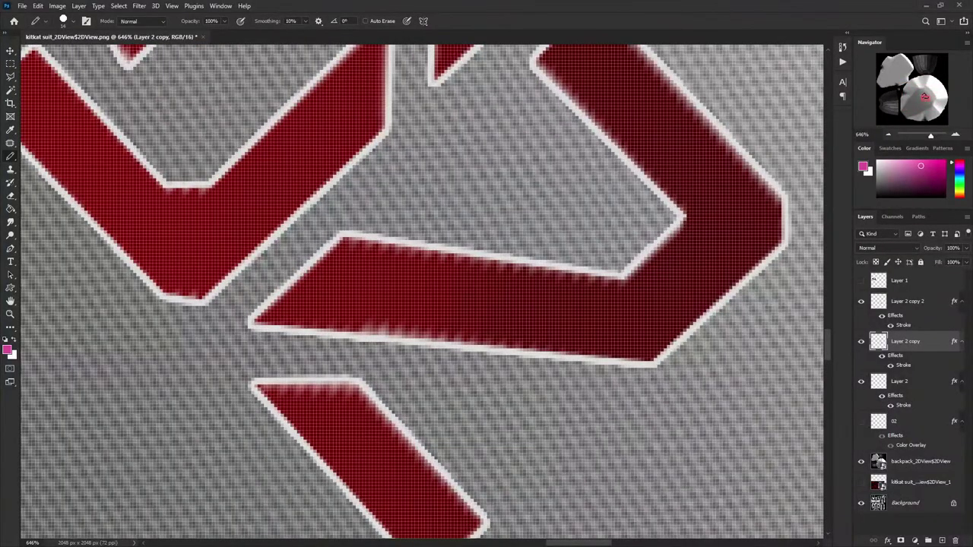
Hide Layer 2 copy 2's Stroke effect and Layer 2 copy, then duplicate the logo layer twice
left_click(890, 324)
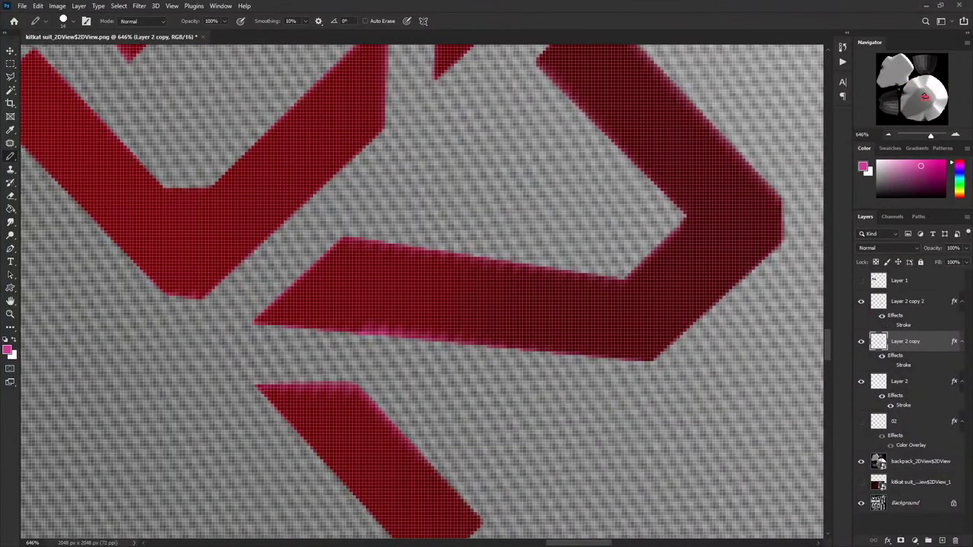
scroll(482, 343, "down", 5, "alt")
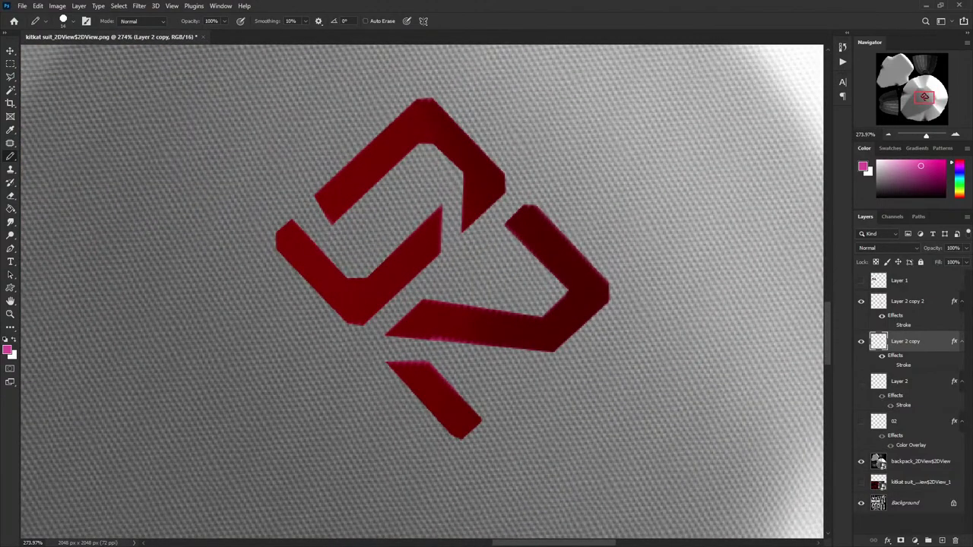
left_click(861, 341)
scroll(528, 346, "up", 3, "alt")
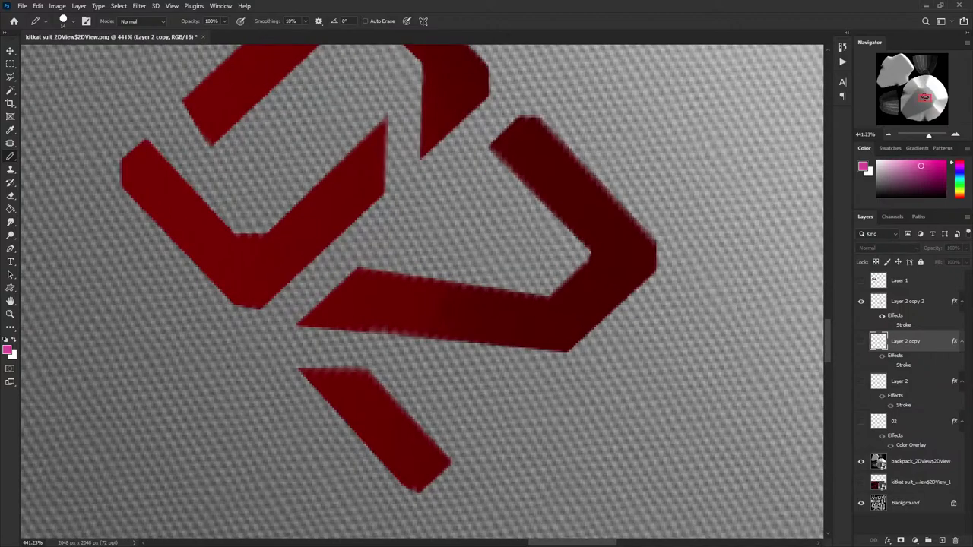
right_click(916, 301)
left_click(836, 174)
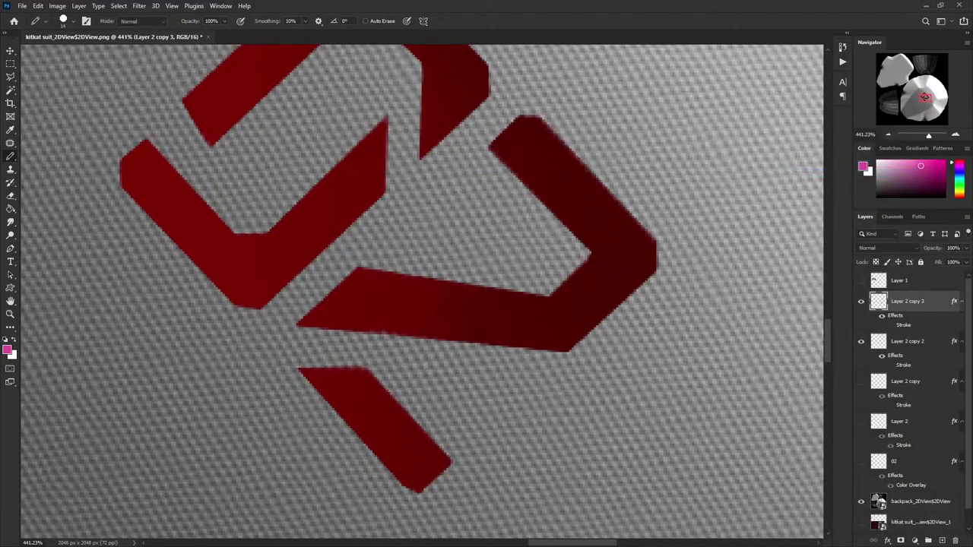
right_click(916, 301)
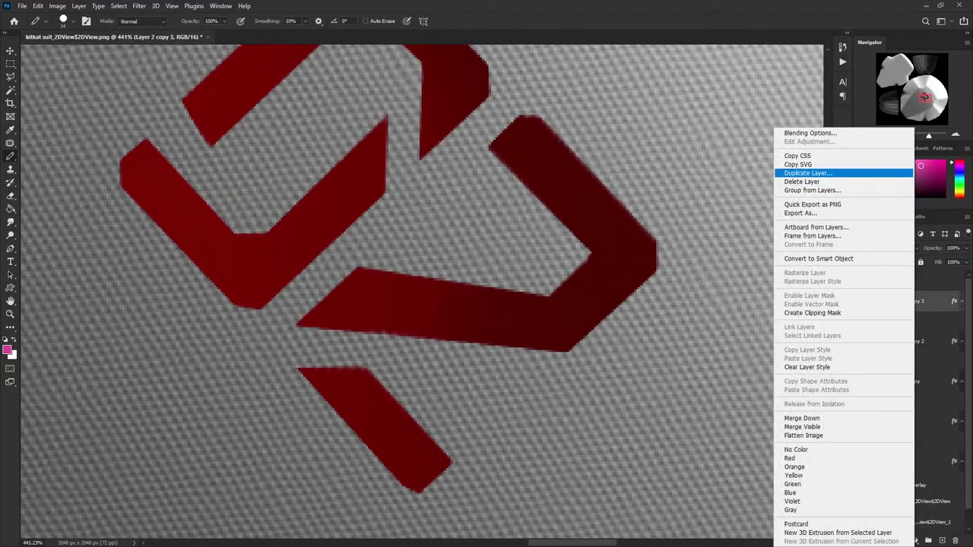
left_click(836, 174)
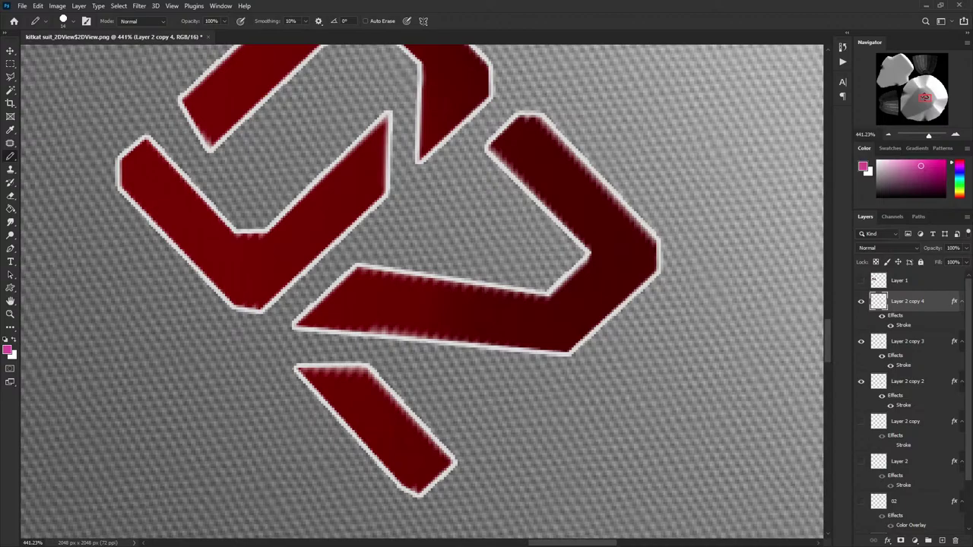
Merge the logo copies with Ctrl+E, add a 2 px white outside Stroke, and fit the texture on screen
scroll(422, 295, "down", 2, "alt")
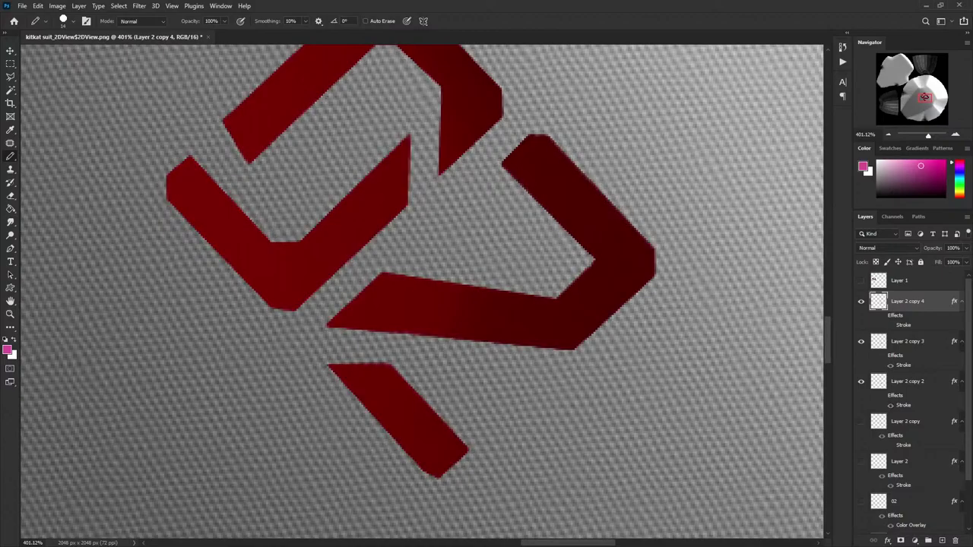
key("ctrl+e")
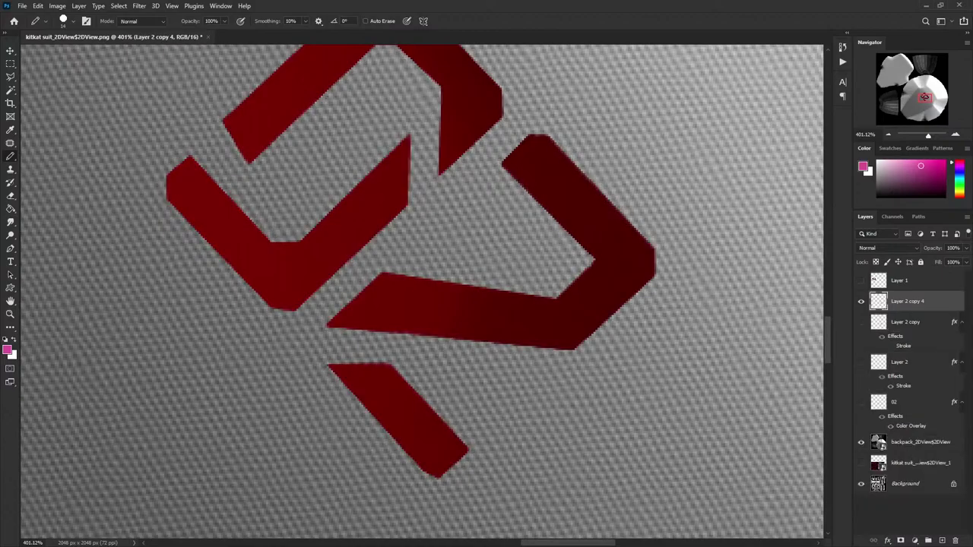
double_click(934, 301)
left_click(564, 258)
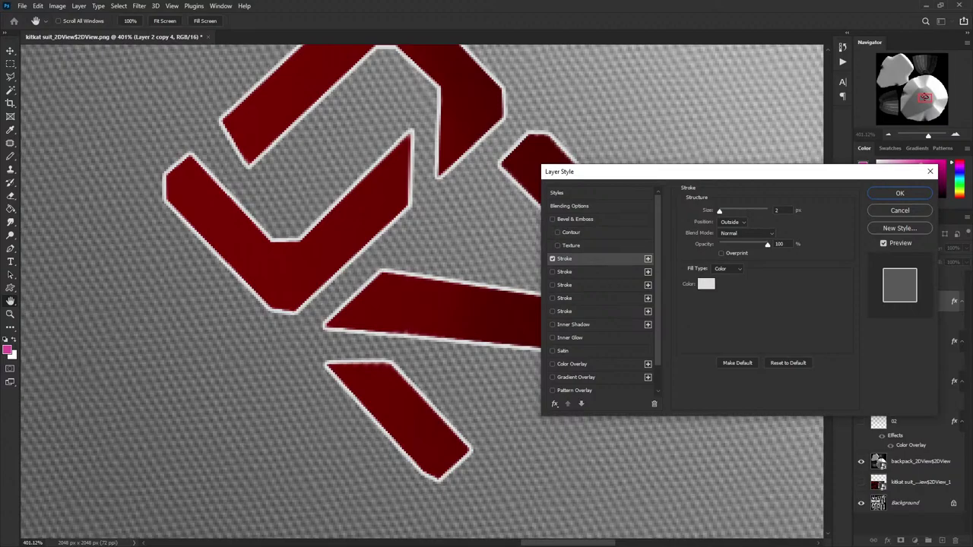
key("Return")
key("ctrl+0")
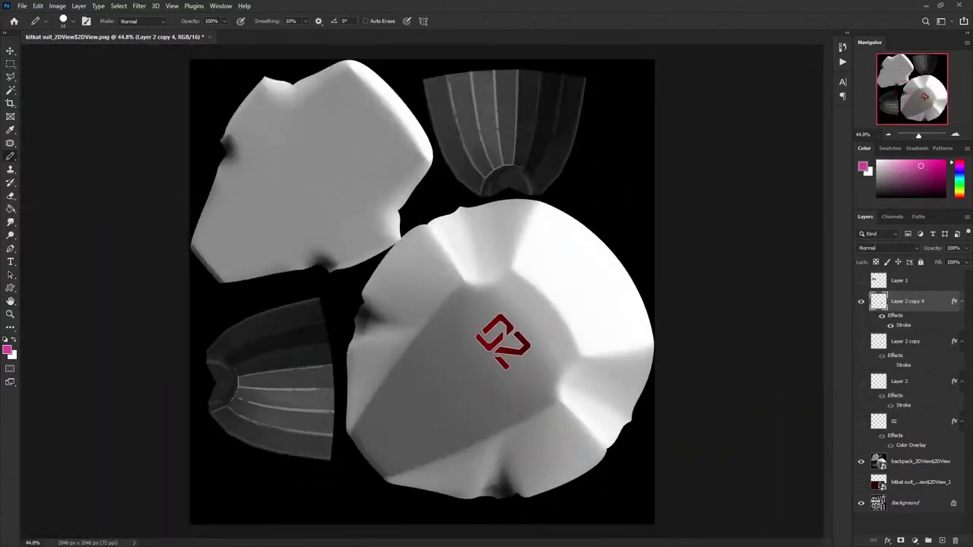
Save the texture as the PNG 'backpakc2' in the backpack folder
key("ctrl+shift+s")
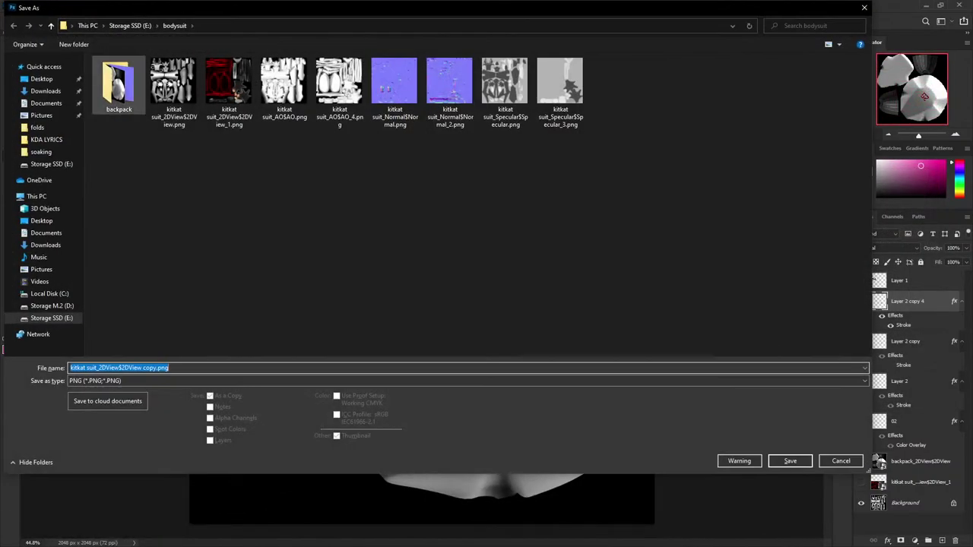
double_click(121, 82)
left_click(119, 368)
type("ba")
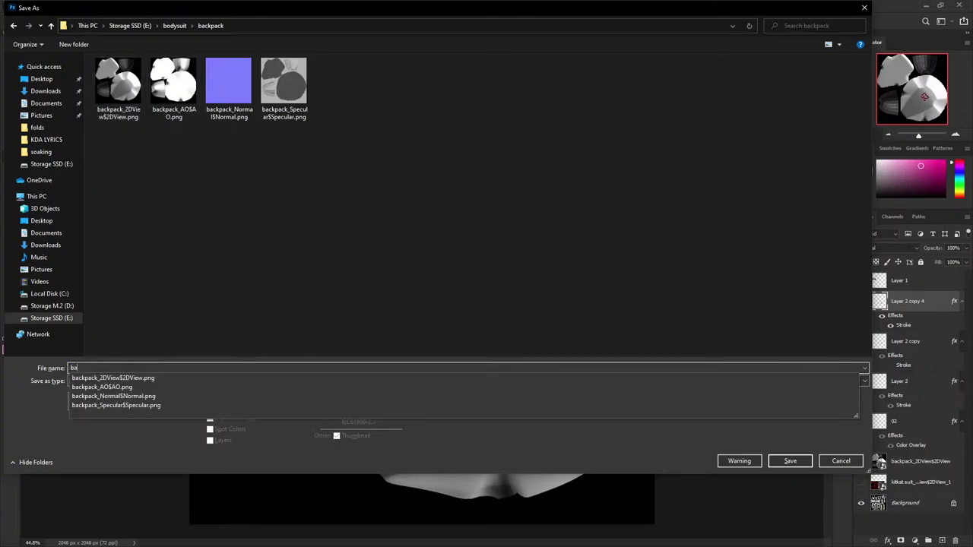
type("ckpakc2")
key("Return")
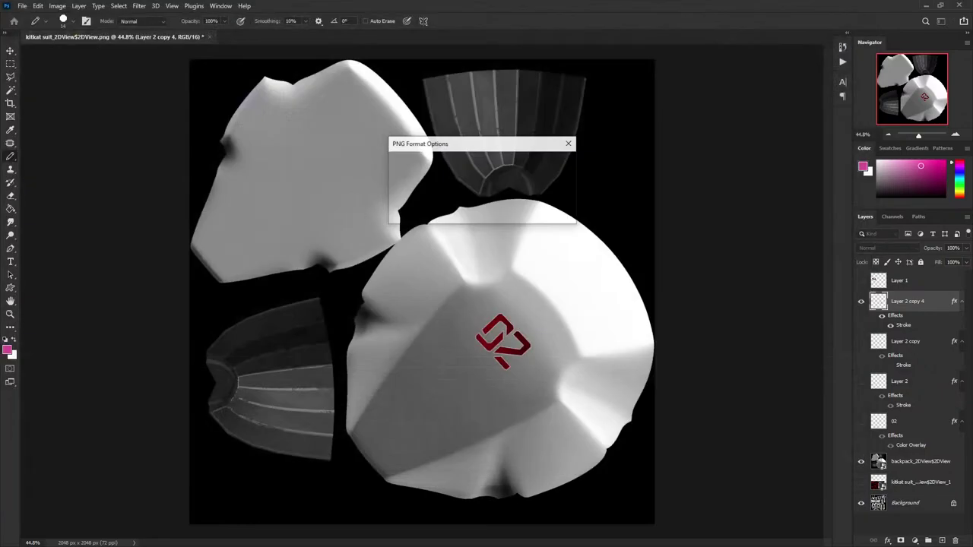
key("Return")
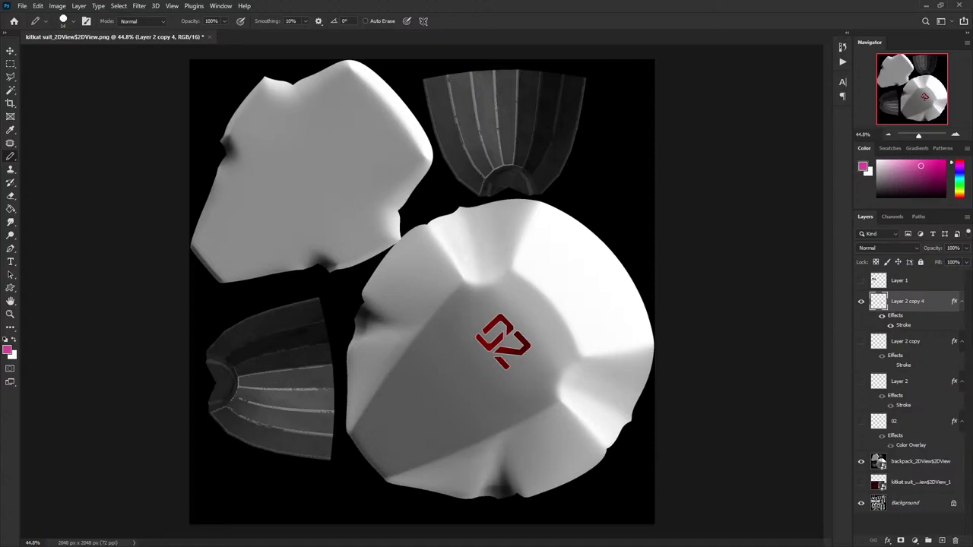
Hide the logo and backpack layers, show the 02 logo layer, and save as PNG 'bodysuit 2'
left_click(861, 301)
left_click(861, 461)
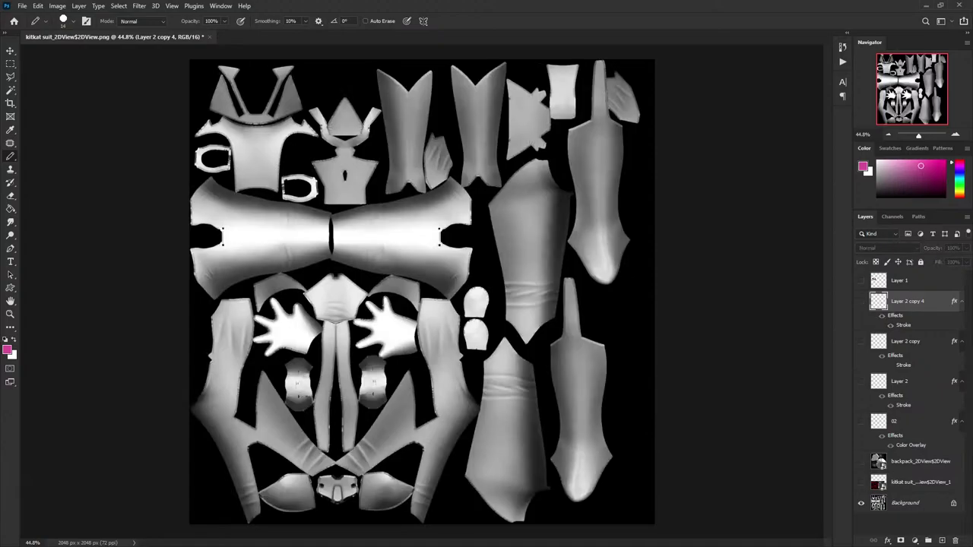
left_click(861, 381)
scroll(347, 297, "up", 8, "alt")
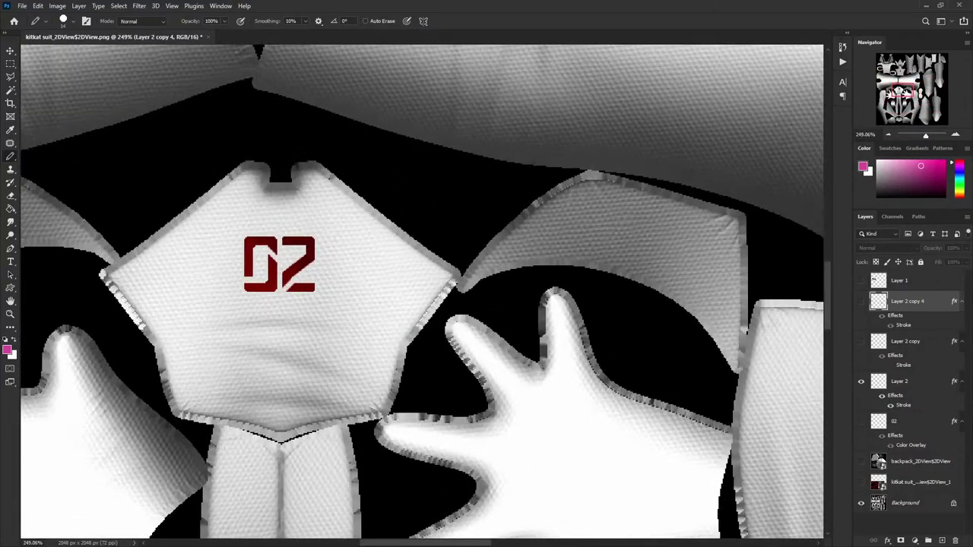
key("ctrl+shift+s")
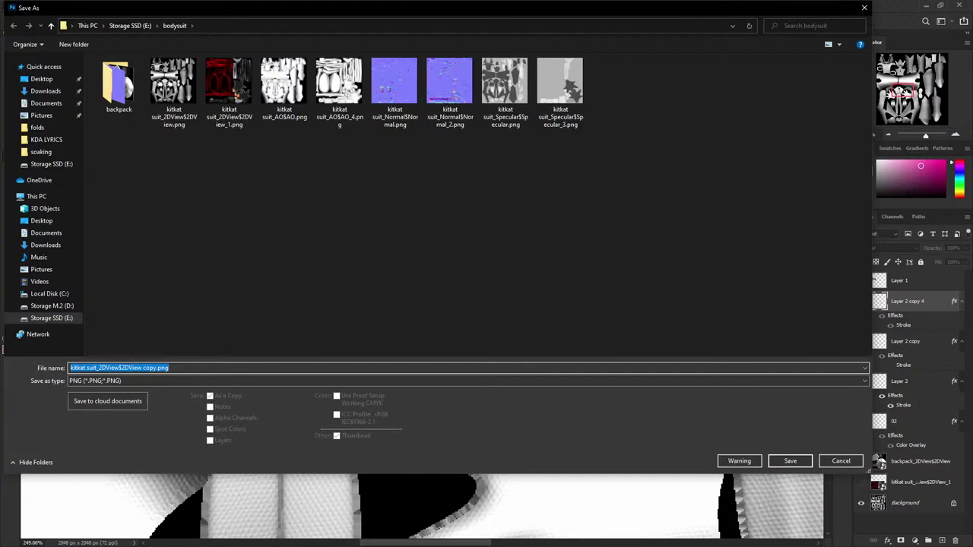
type("bodys")
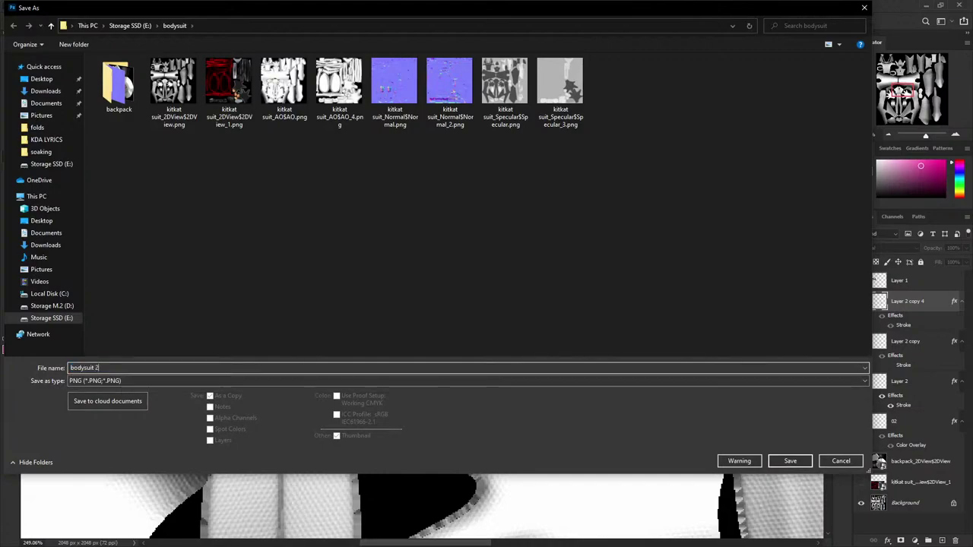
type("uit 2")
key("Return")
key("alt+Tab")
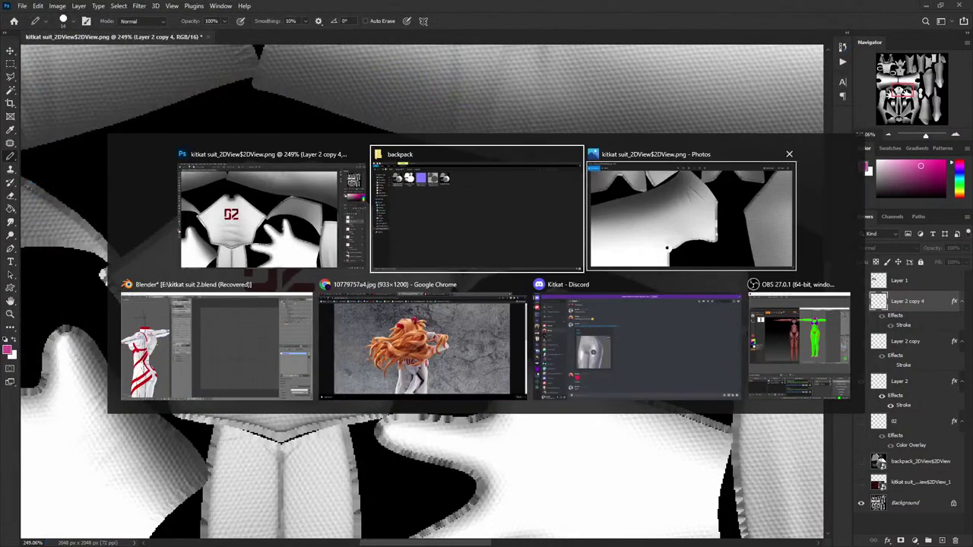
In Blender, select the bodysuit's Bodysuit material and turn the image area into a Node Editor
left_click(217, 346)
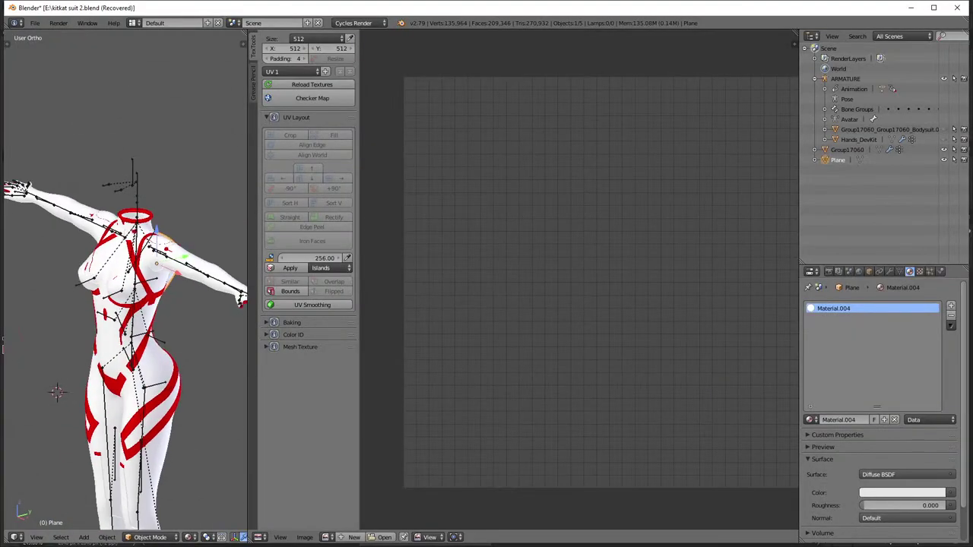
left_click(827, 319)
left_click(827, 308)
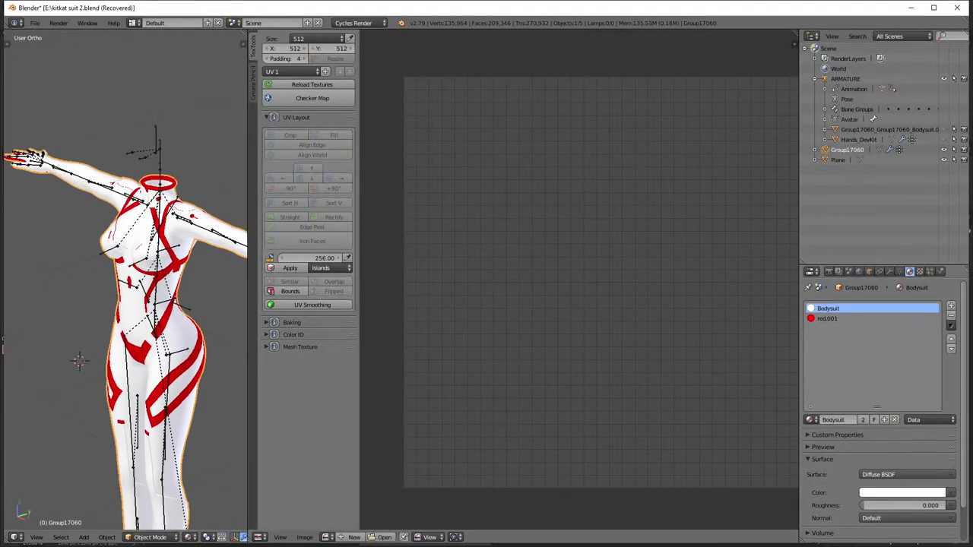
left_click(259, 523)
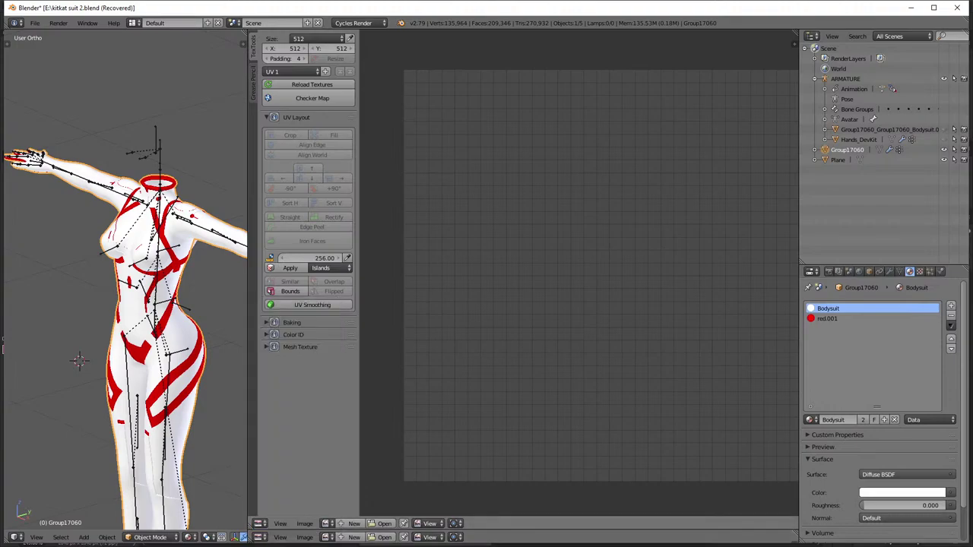
left_click(264, 523)
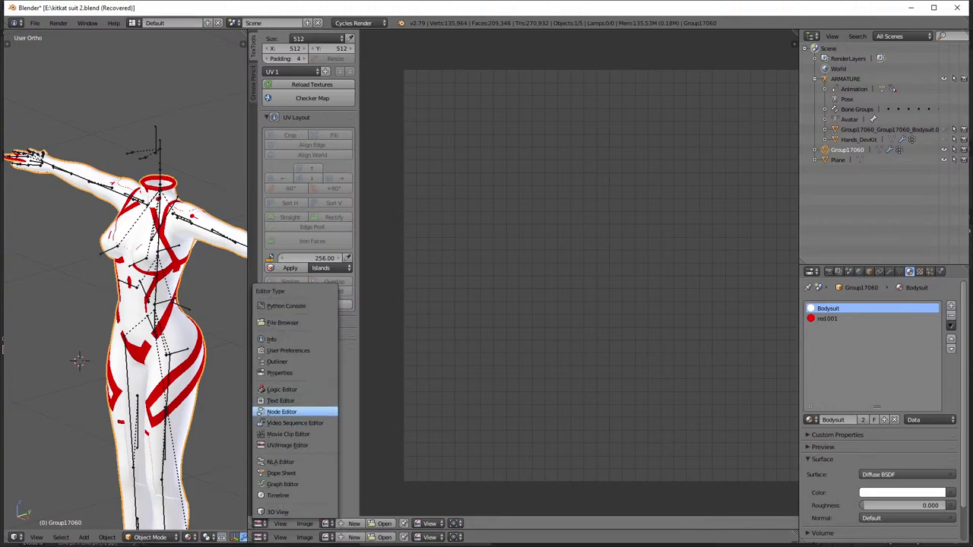
left_click(289, 412)
Add an Image Texture node and link its colour to the Diffuse Color input
key("shift+a")
type("image")
key("Return")
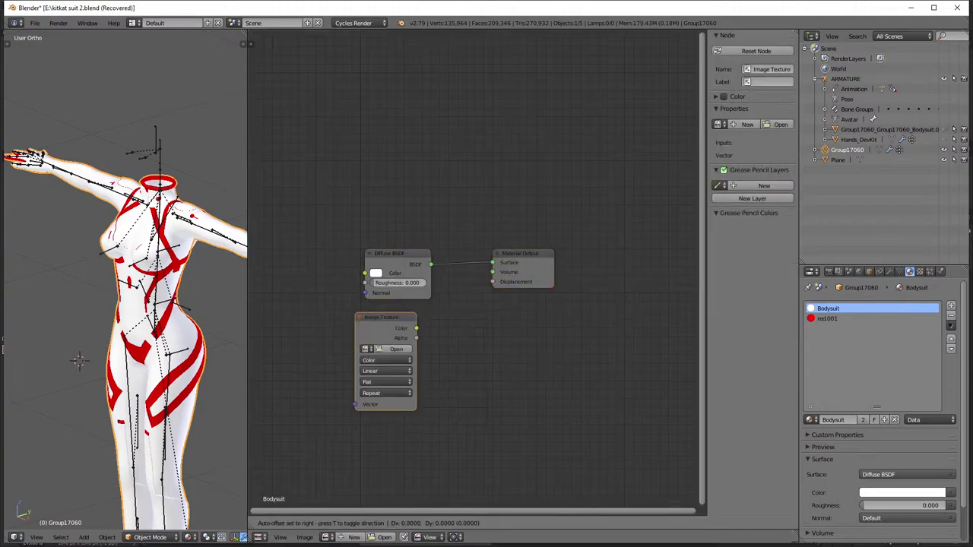
left_click(288, 272)
left_click_drag(326, 279, 364, 273)
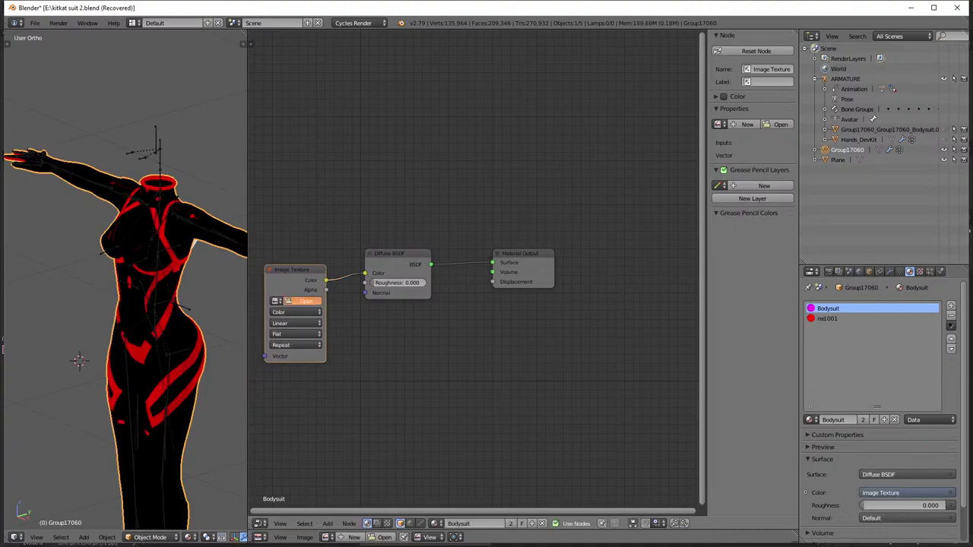
Load bodysuit 222.png from the bodysuit folder into the Image Texture node
left_click(305, 301)
left_click(32, 218)
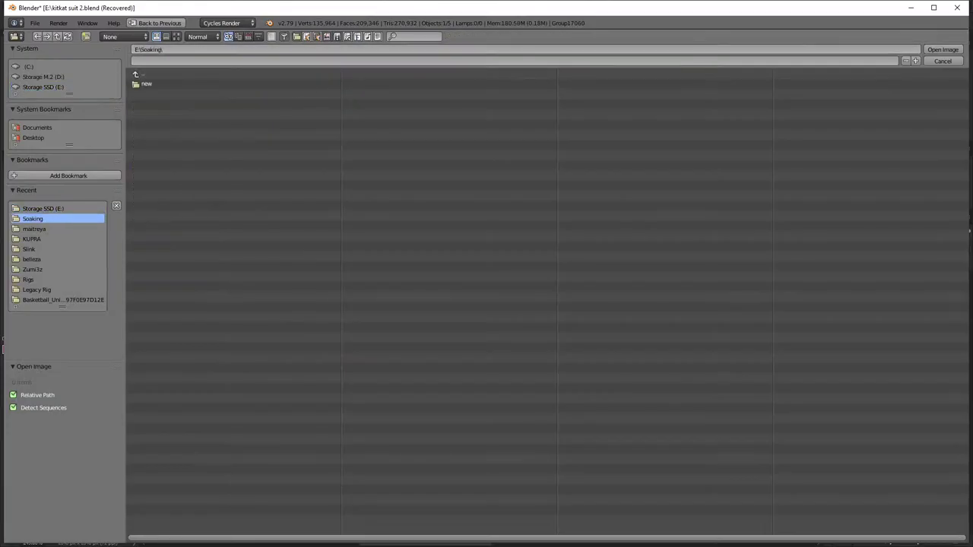
left_click(44, 209)
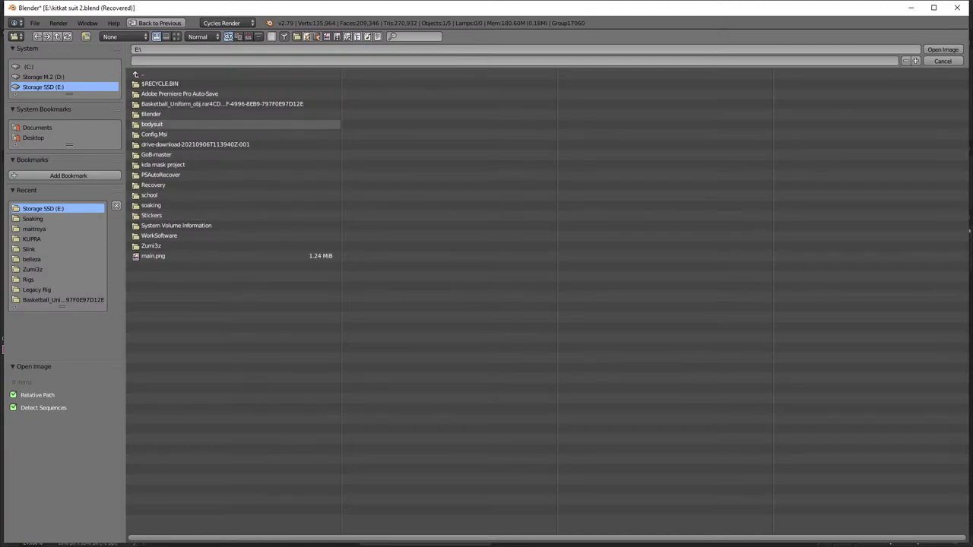
left_click(152, 122)
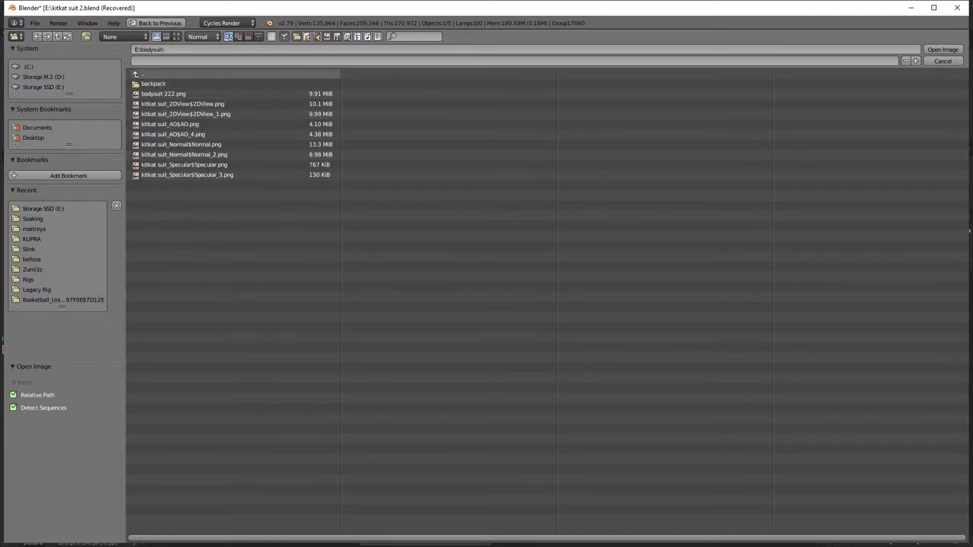
left_click(163, 94)
key("Return")
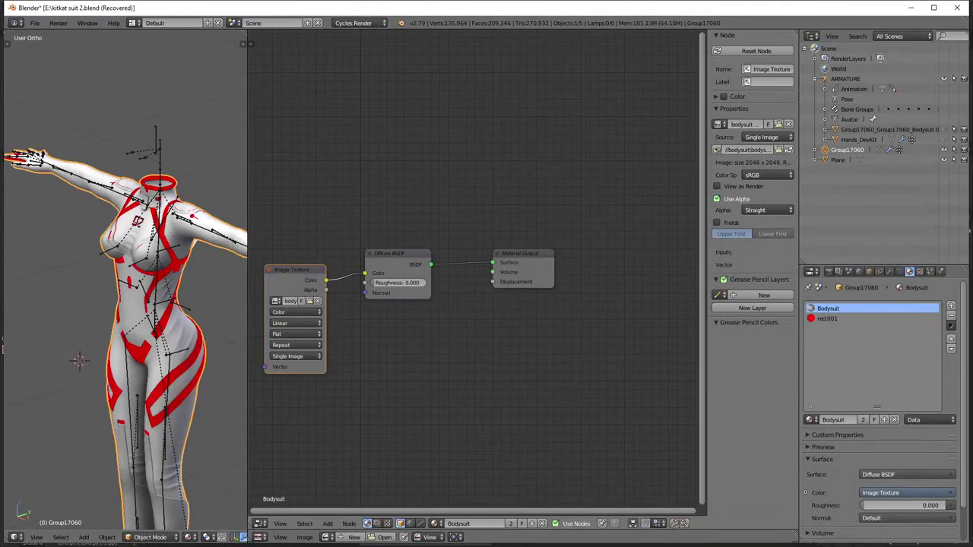
Orbit around the suit to inspect the chest logo, then select the shield-shaped backpack plane
scroll(46, 421, "up", 6)
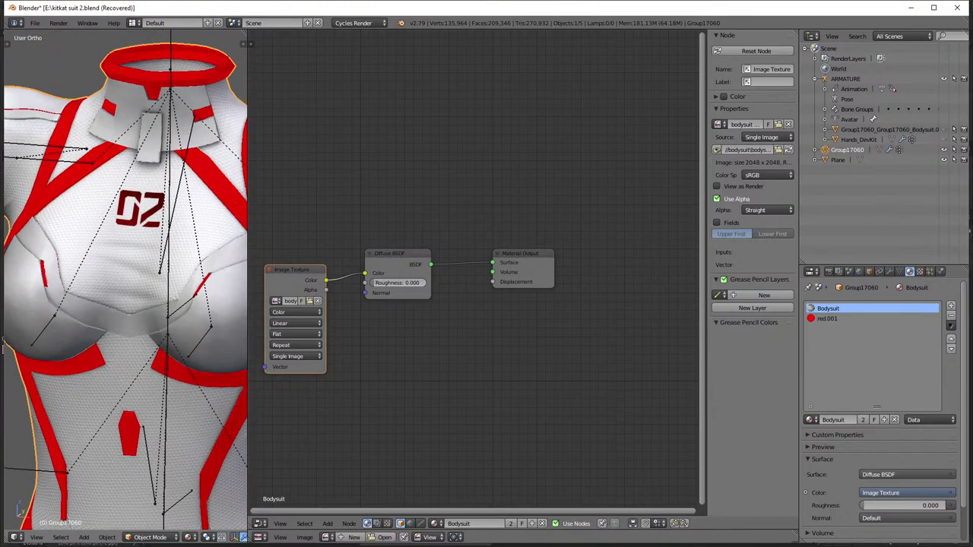
scroll(126, 281, "down", 3)
middle_click_drag(126, 281, 206, 283)
scroll(205, 282, "up", 2)
middle_click_drag(122, 281, 244, 282)
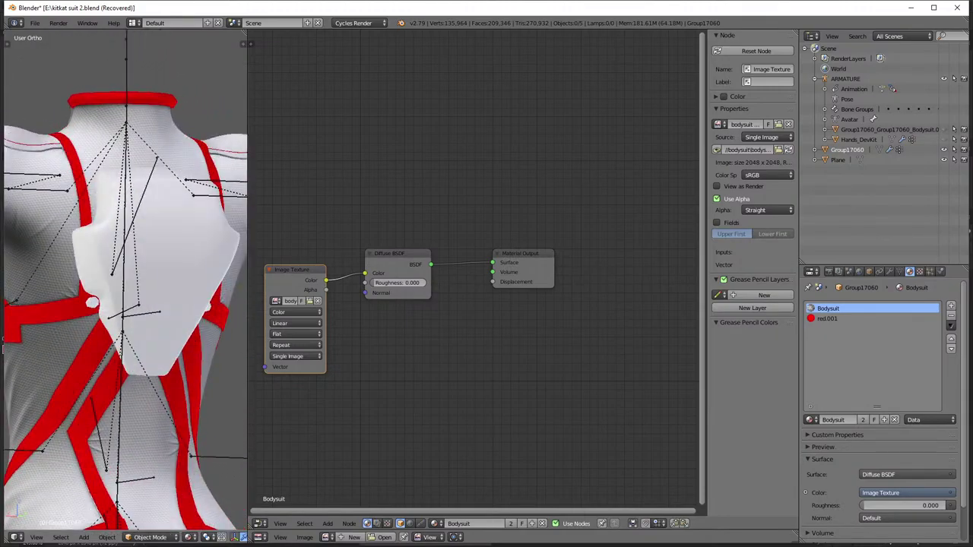
right_click(182, 258)
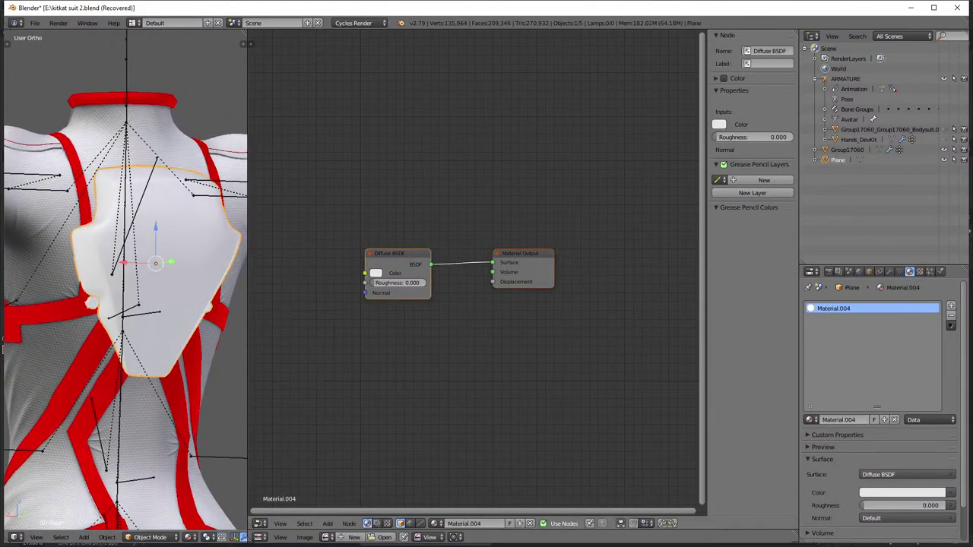
Add an Image Texture node linked to Diffuse Color and load backpakc22.png from the backpack folder
key("shift+a")
type("image")
key("Return")
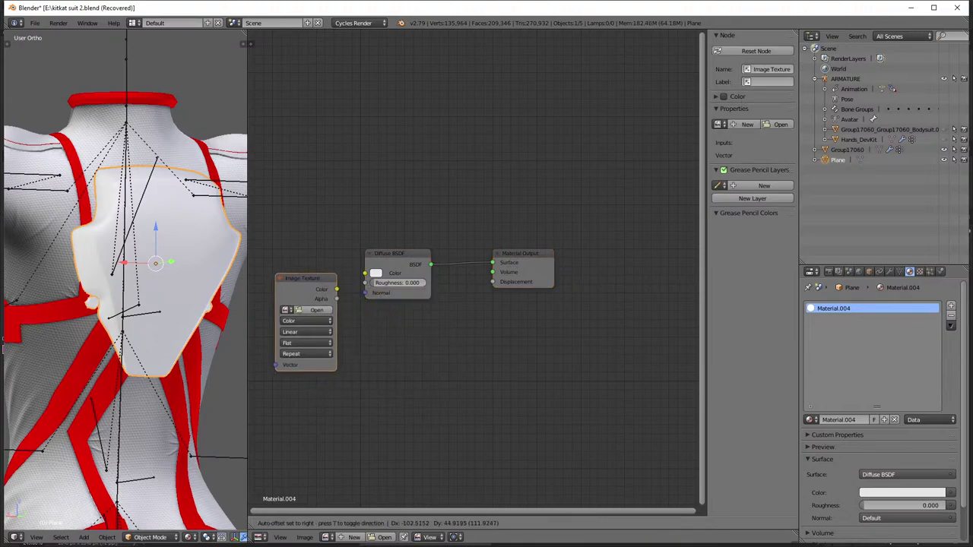
left_click(304, 289)
left_click_drag(337, 288, 364, 273)
left_click(317, 310)
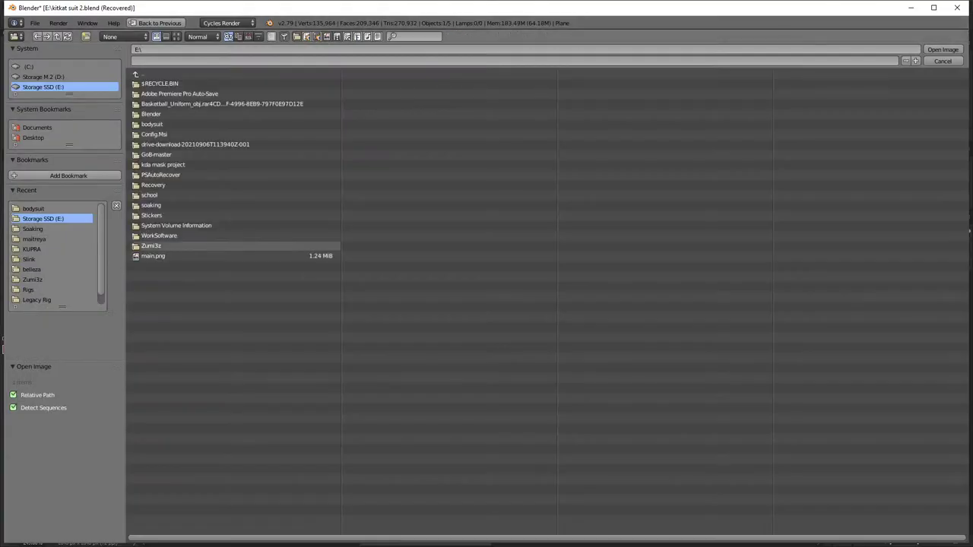
left_click(33, 208)
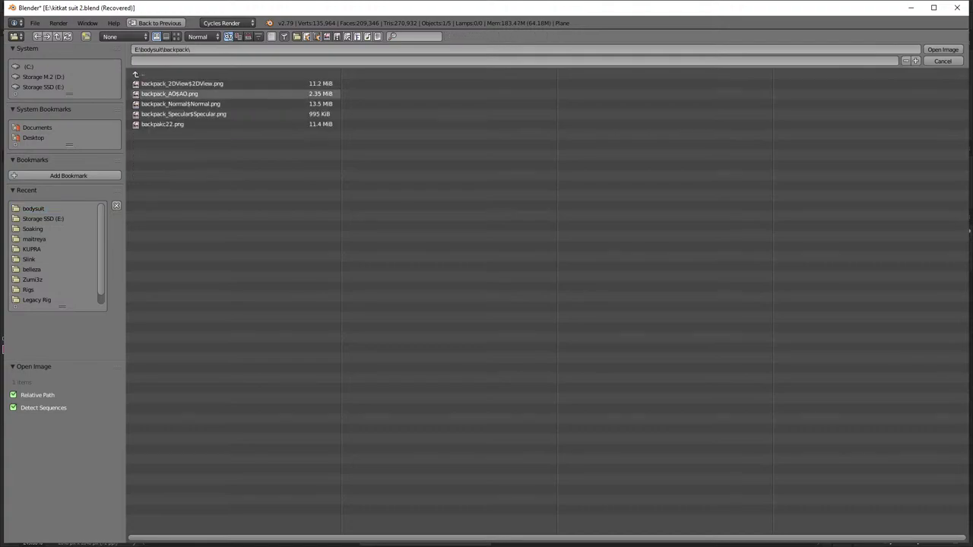
left_click(163, 124)
key("Return")
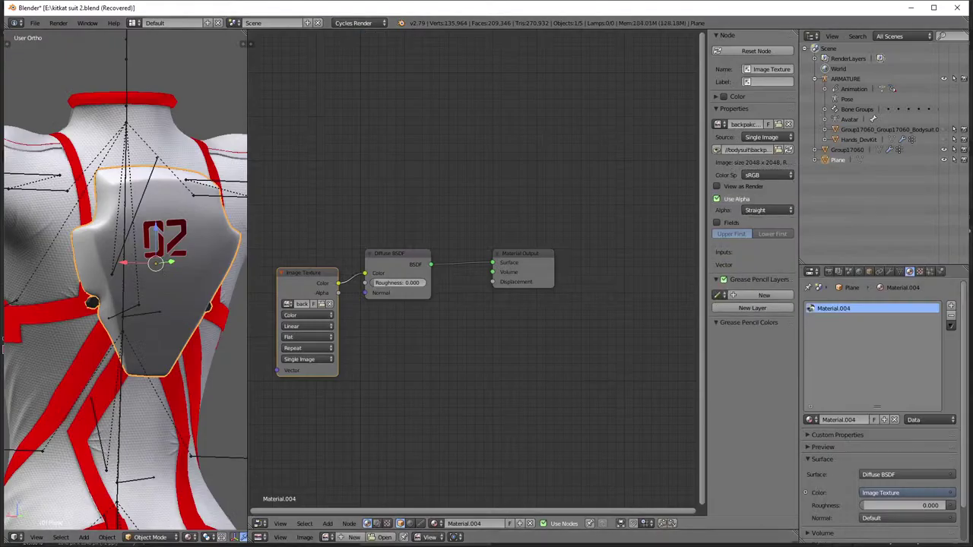
Orbit around the textured backpack, widen the 3D view, and frame the nodes and backpack
middle_click_drag(121, 304, 251, 304)
scroll(125, 281, "up", 8)
scroll(125, 282, "down", 6)
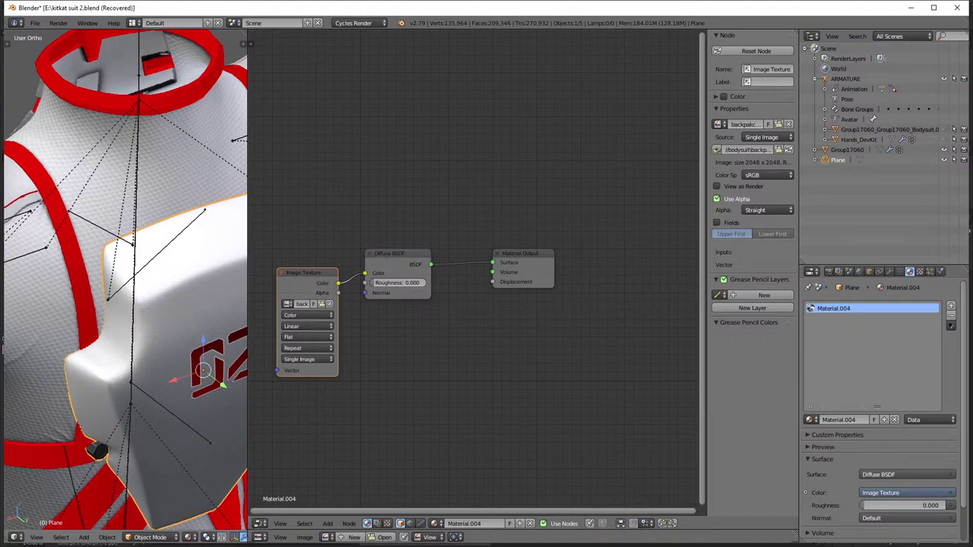
scroll(125, 279, "up", 4)
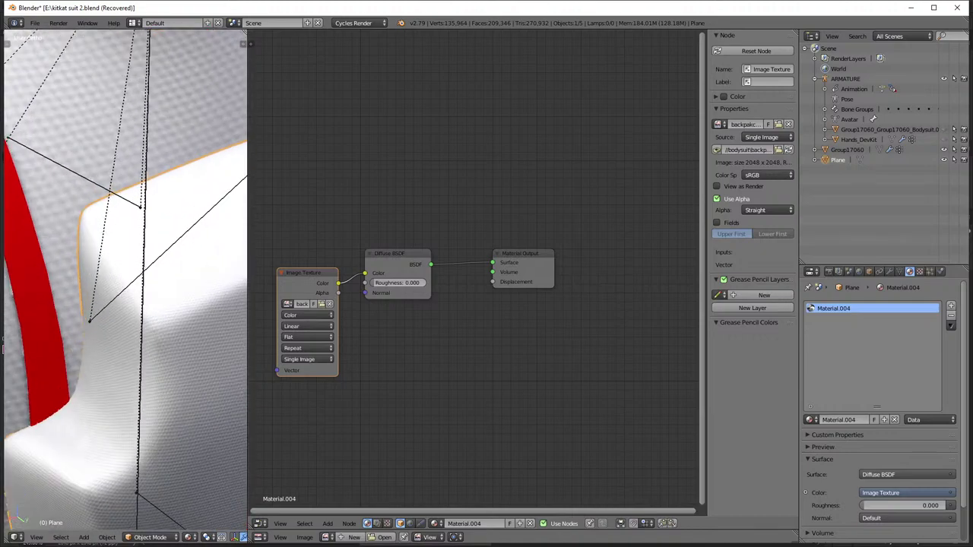
middle_click_drag(126, 279, 160, 297)
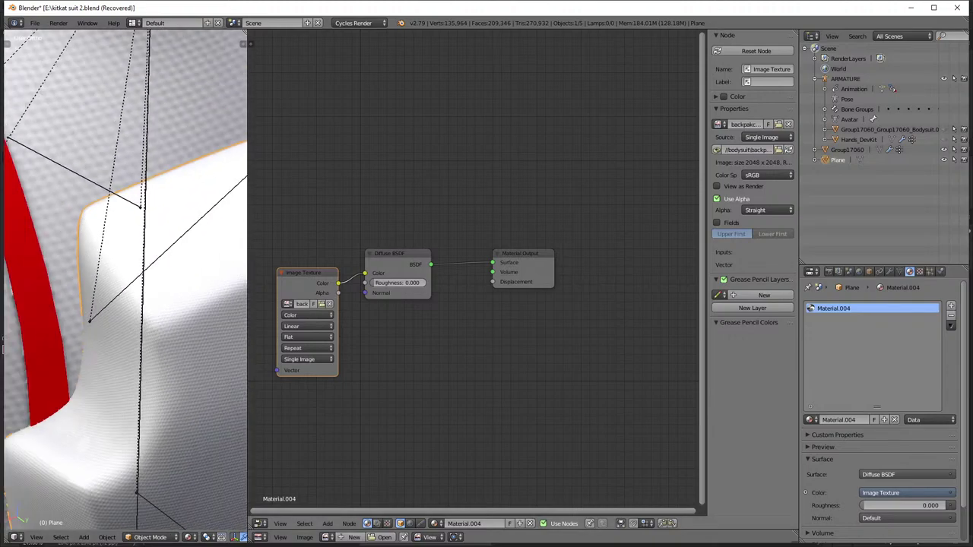
left_click_drag(248, 281, 549, 281)
key("n")
key("Home")
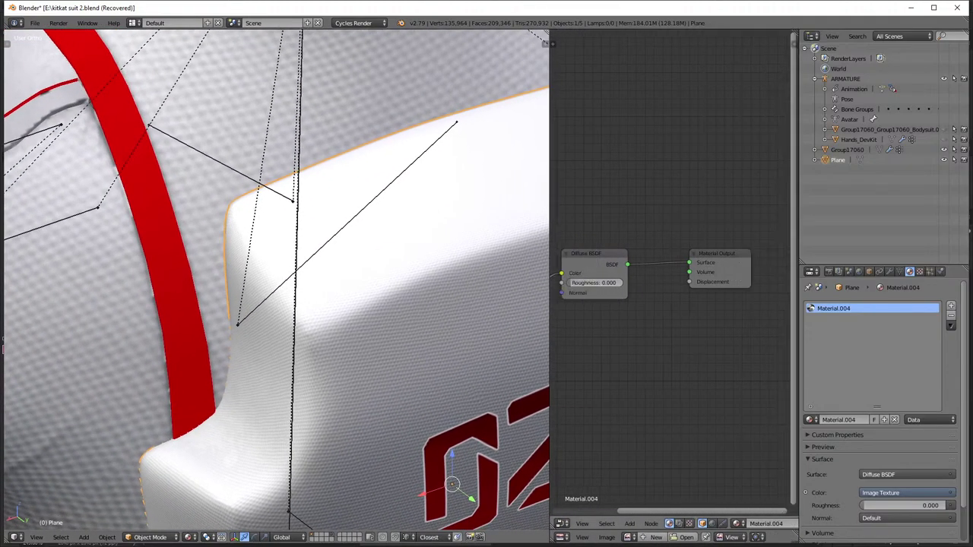
key("KP_Decimal")
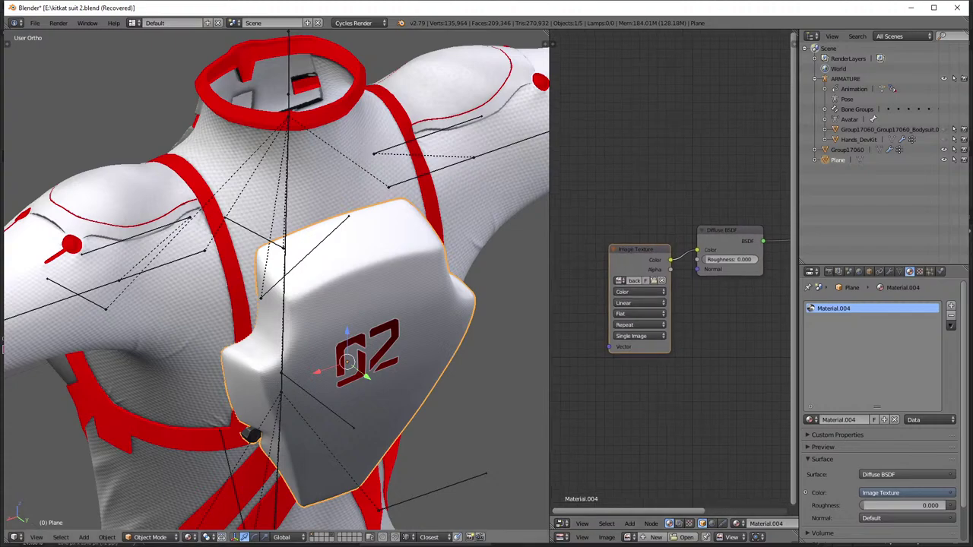
scroll(277, 280, "up", 3)
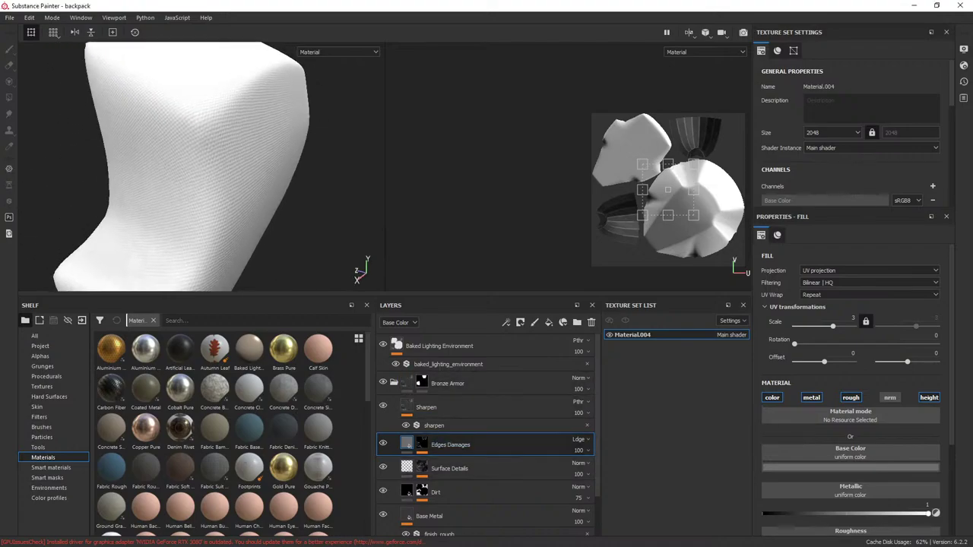
In the Pattern Fabric mask's tile_generator, set UV Scale to 7.98
left_click(393, 406)
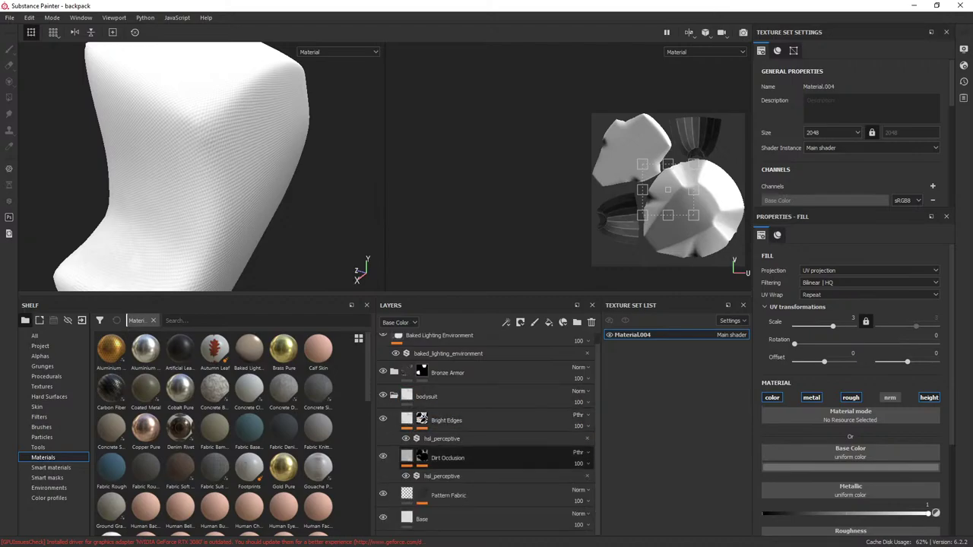
left_click(448, 494)
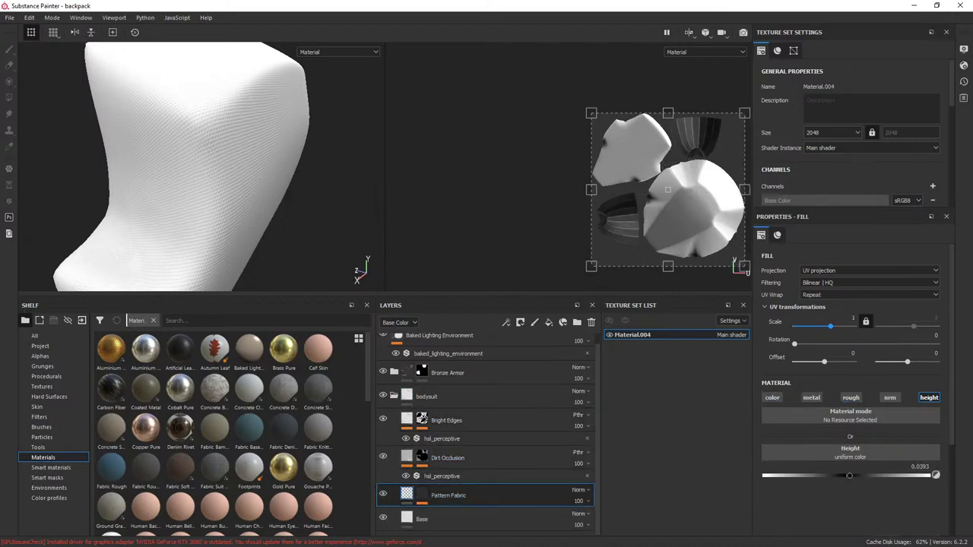
left_click(422, 495)
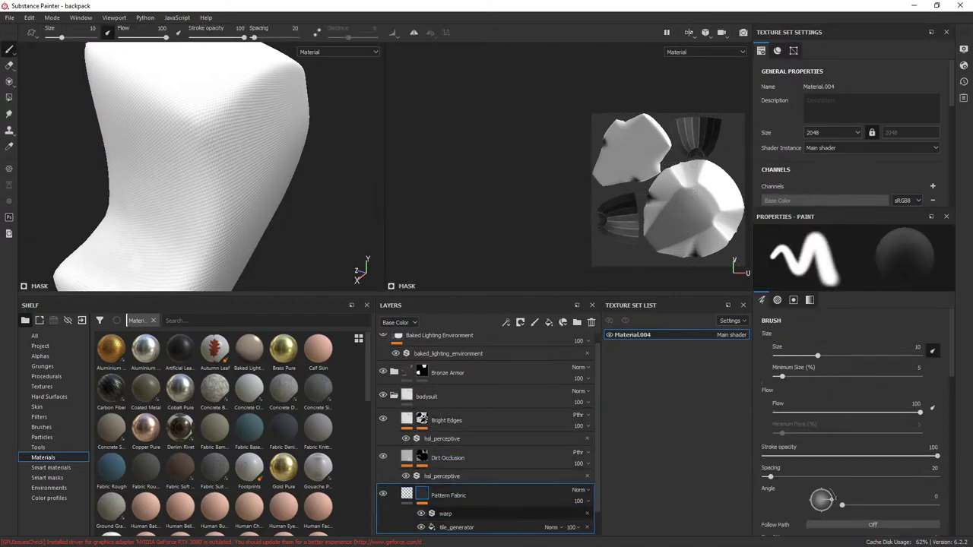
left_click(456, 527)
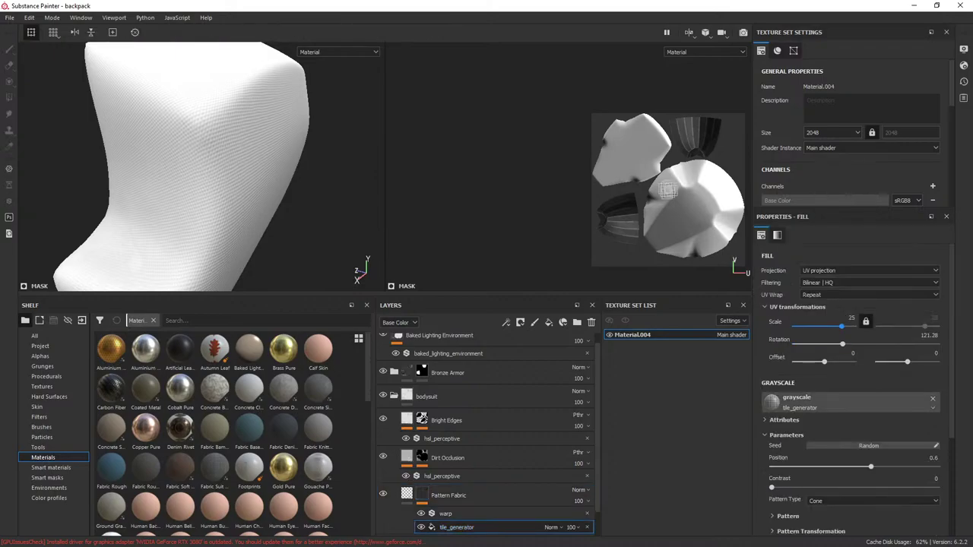
left_click_drag(838, 325, 835, 326)
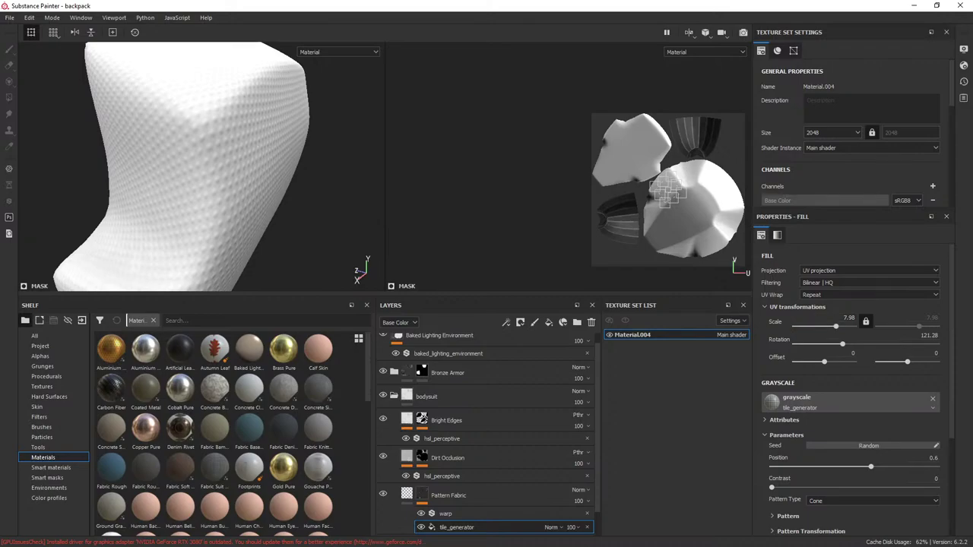
Export the backpack textures via File > Export Textures
left_click(9, 17)
left_click(30, 185)
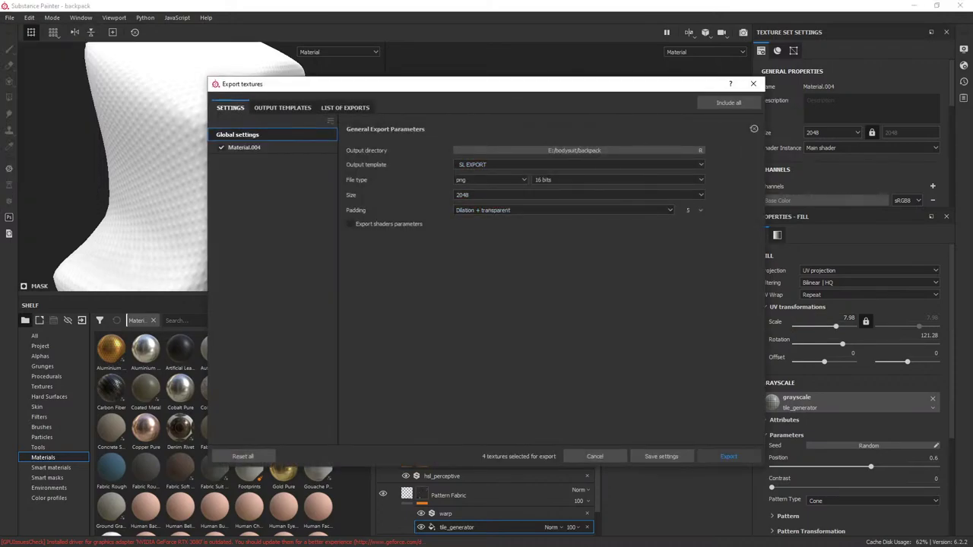
left_click(728, 456)
key("alt+Tab")
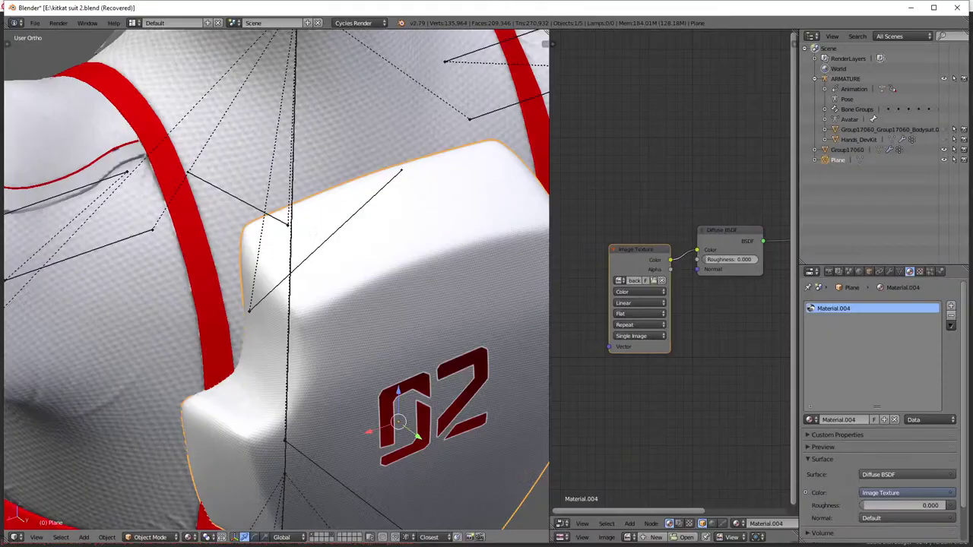
Load backpack_2DView$2DView.png into the backpack's Image Texture node and orbit to inspect the dotted fabric
left_click(654, 280)
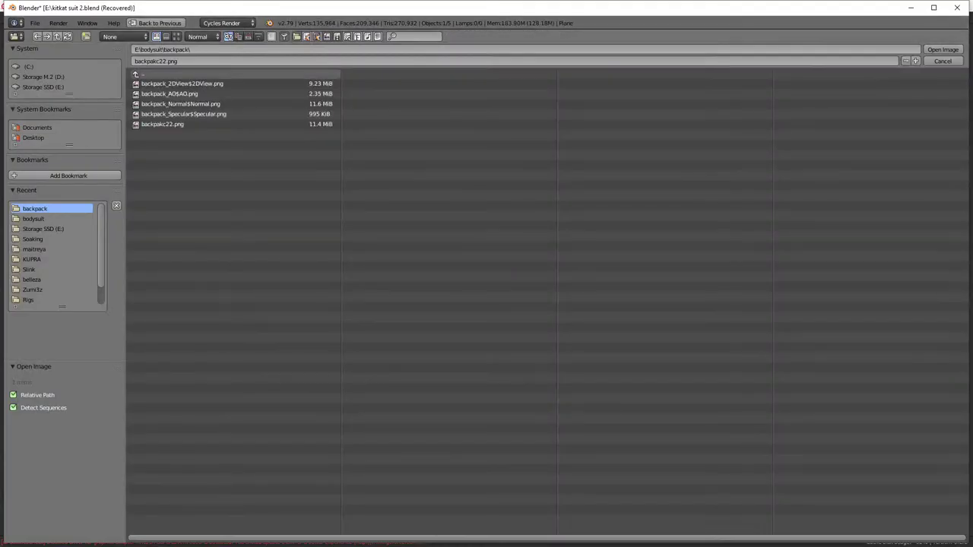
left_click(177, 36)
left_click(243, 111)
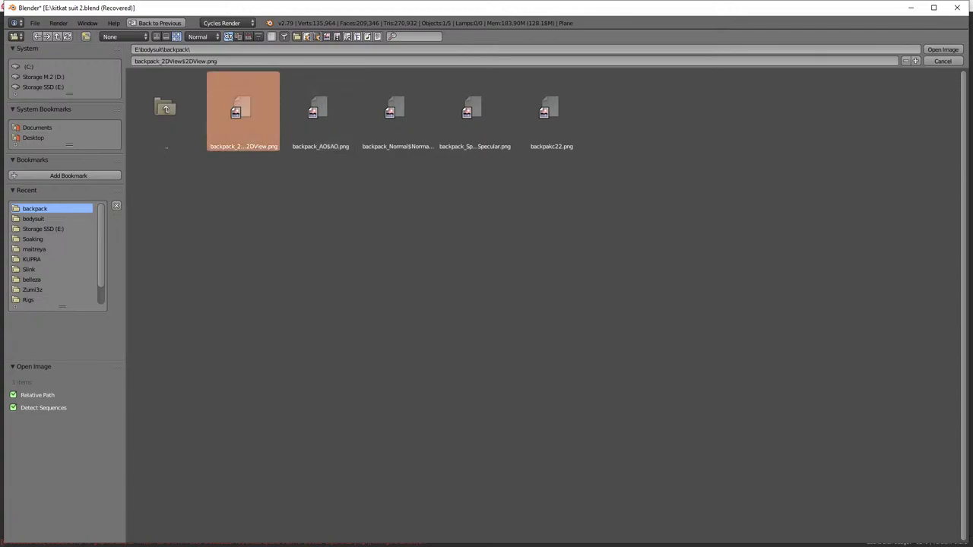
key("Return")
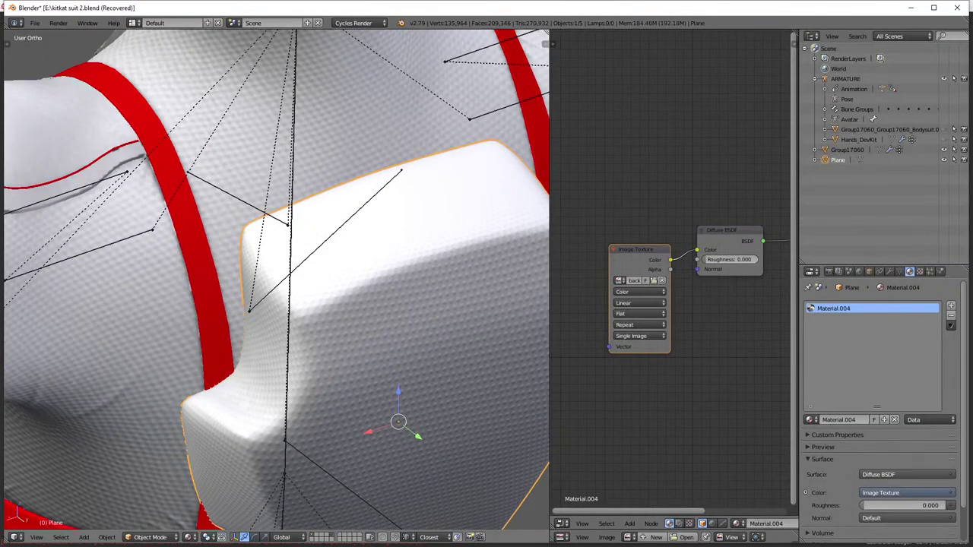
scroll(276, 280, "down", 5)
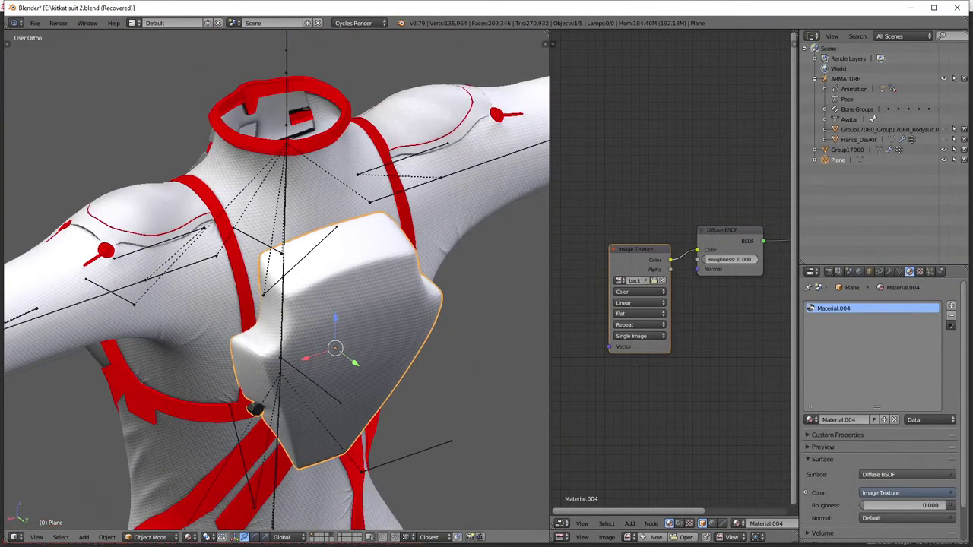
scroll(275, 279, "up", 2)
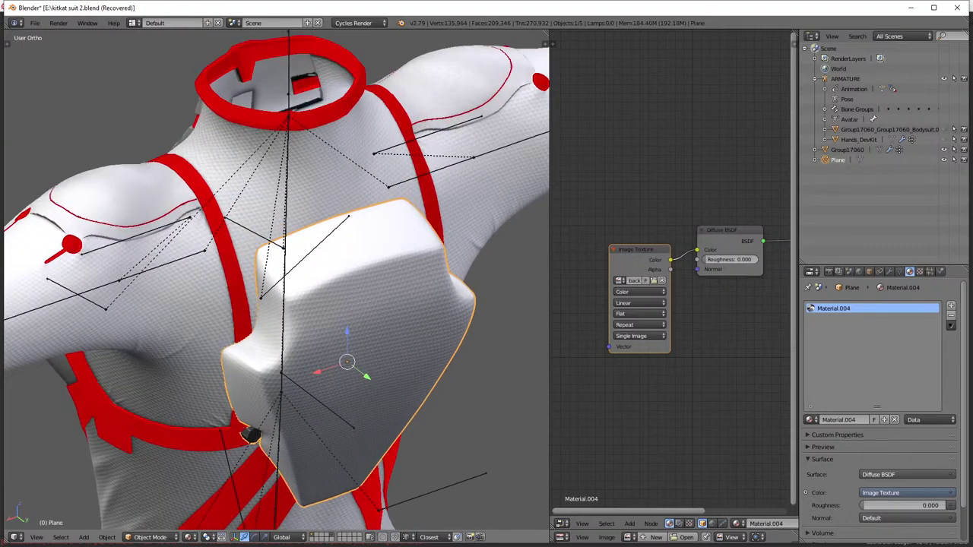
middle_click_drag(276, 280, 297, 263)
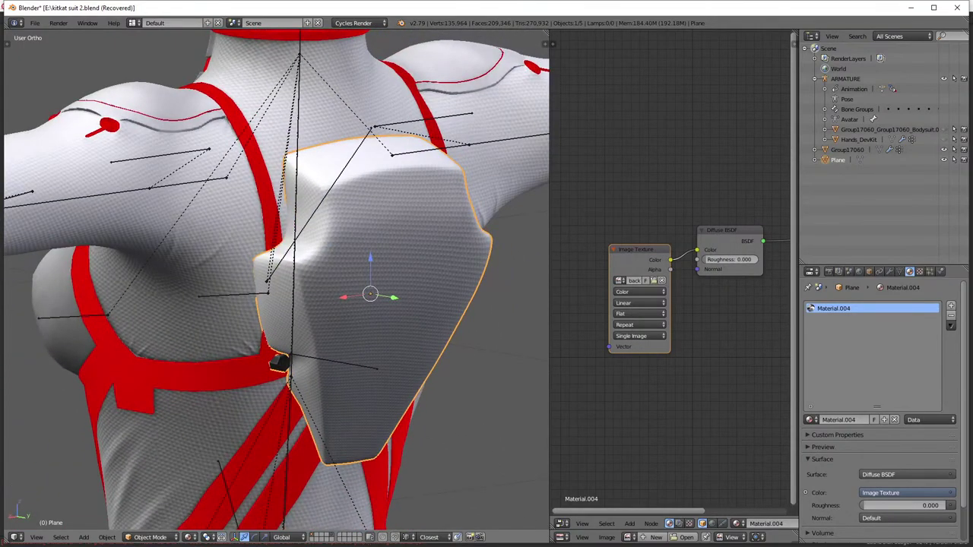
scroll(275, 280, "down", 2)
scroll(275, 280, "up", 5)
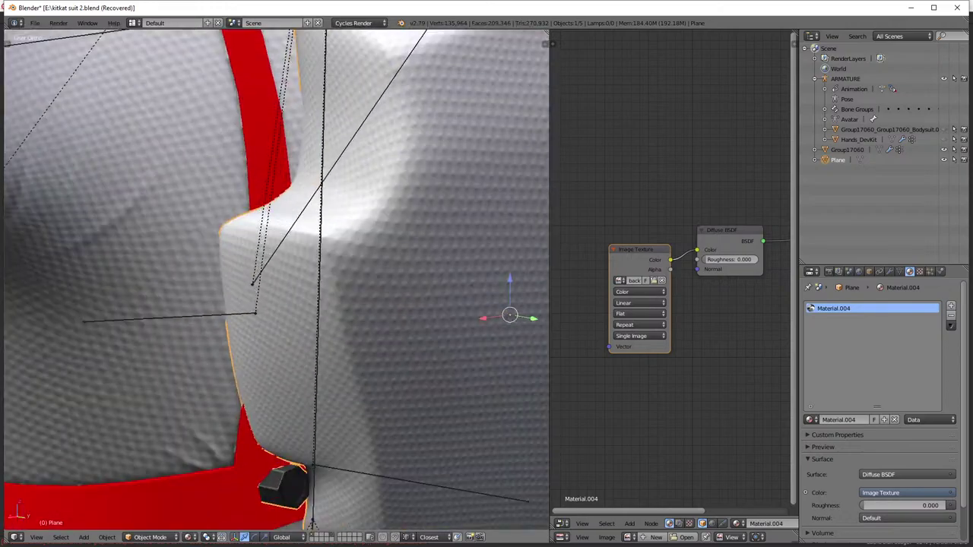
scroll(275, 280, "down", 3)
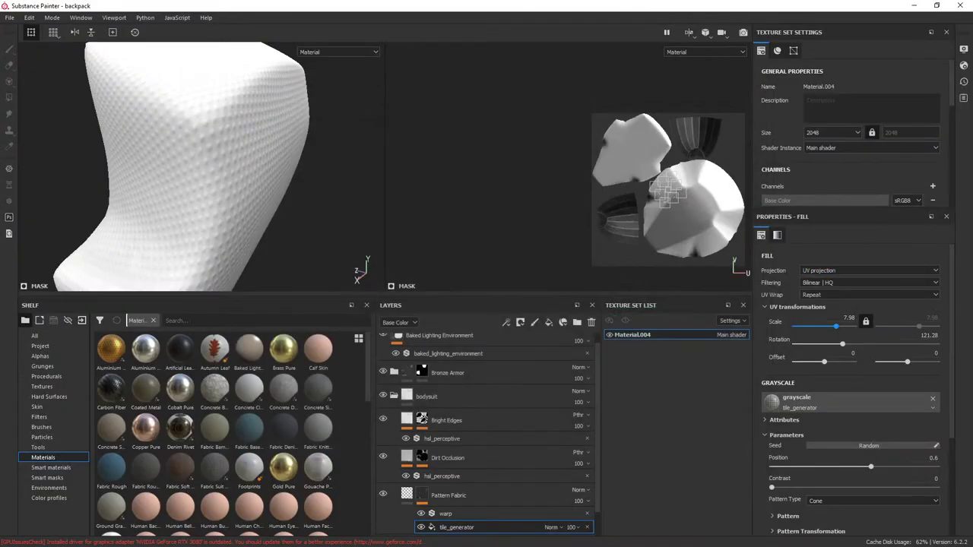
Drag the tile_generator UV Scale to 10.25 and re-export the backpack textures
left_click_drag(838, 325, 836, 326)
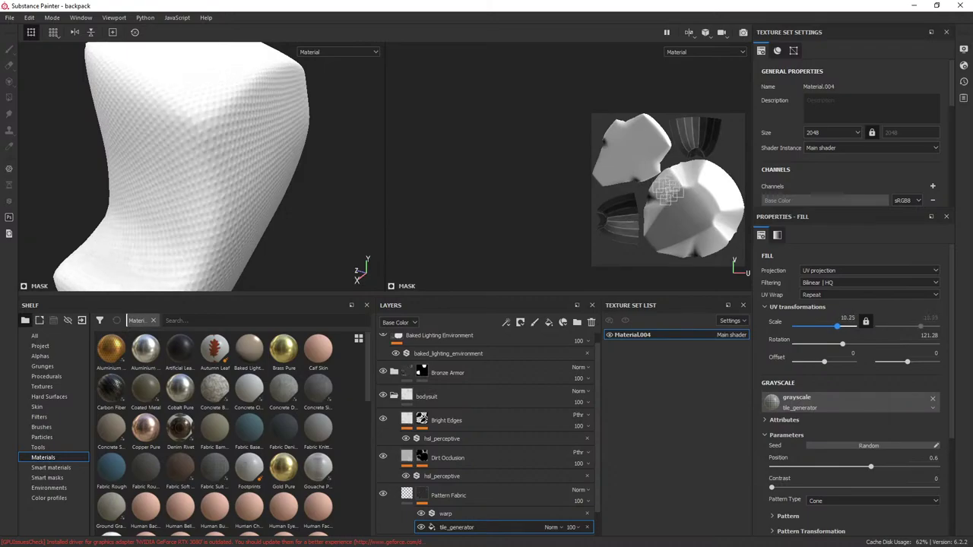
left_click(9, 18)
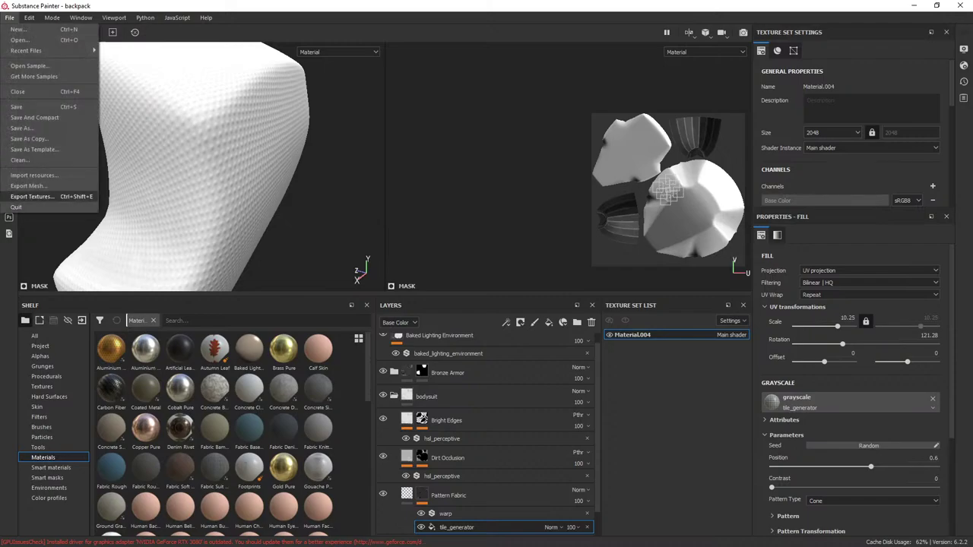
left_click(31, 196)
left_click(727, 456)
key("alt+Tab")
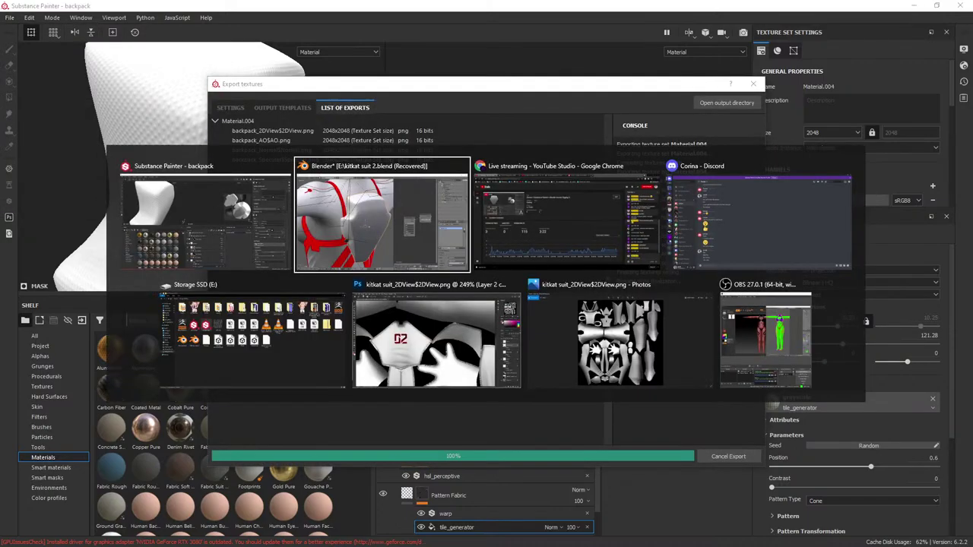
Reload backpack_2DView$2DView.png and turn the numpad view around the backpack to check the 10.25 weave
key("alt+o")
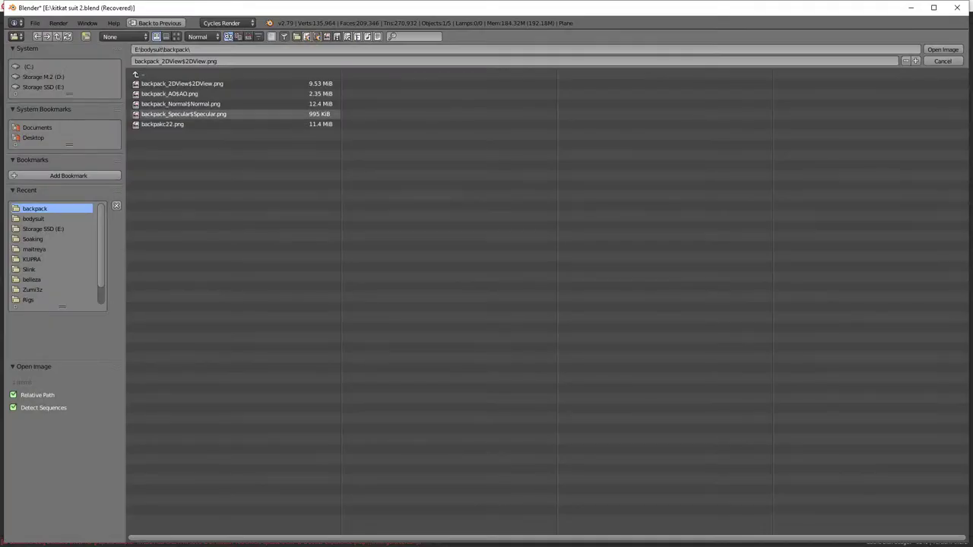
double_click(182, 84)
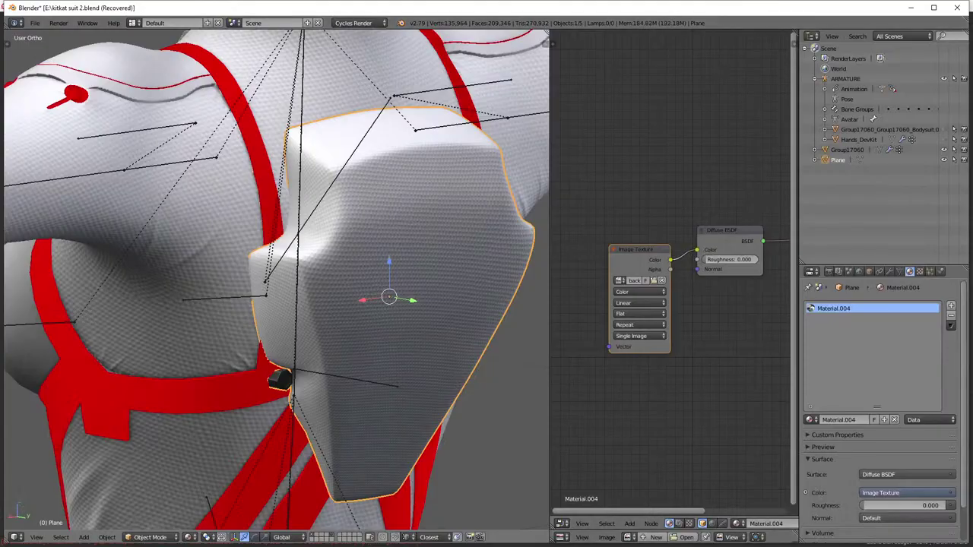
key("KP_4")
key("KP_4")
key("KP_4")
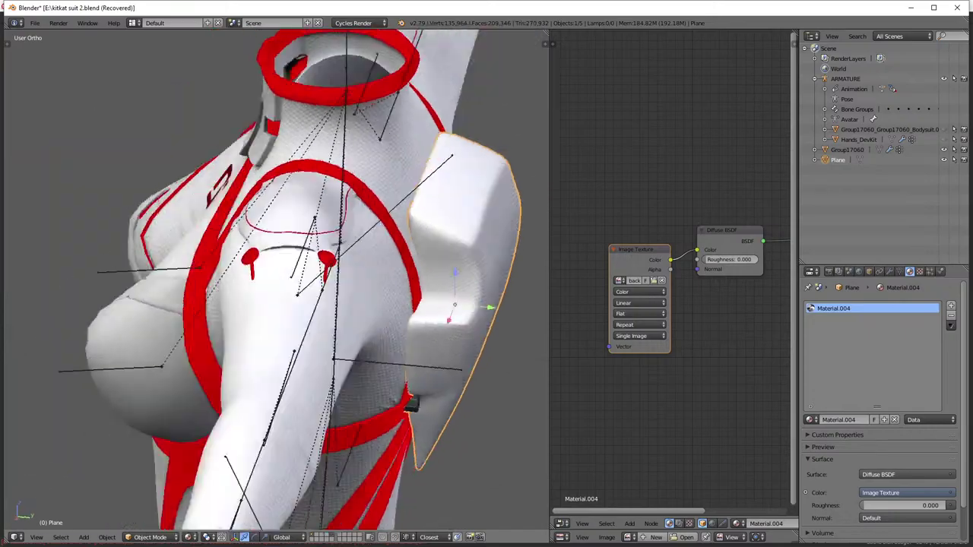
key("KP_6")
key("KP_6")
key("KP_4")
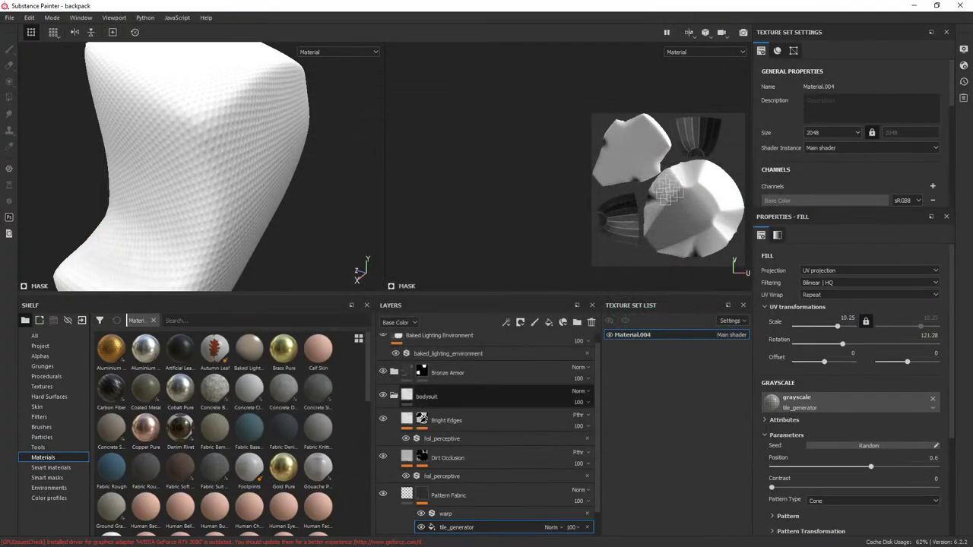
left_click(448, 354)
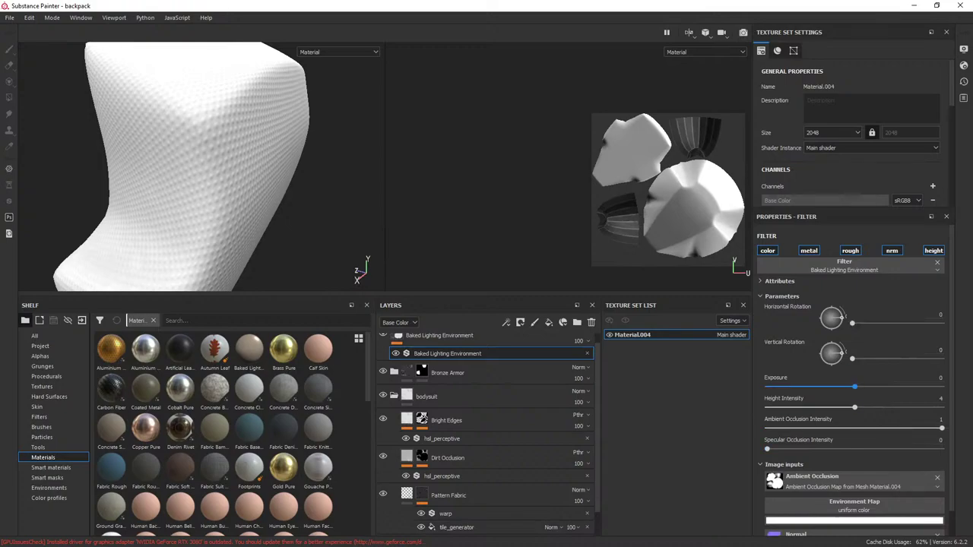
Lower the Baked Lighting Environment exposure to -0.48 and export the backpack textures
left_click_drag(854, 386, 845, 387)
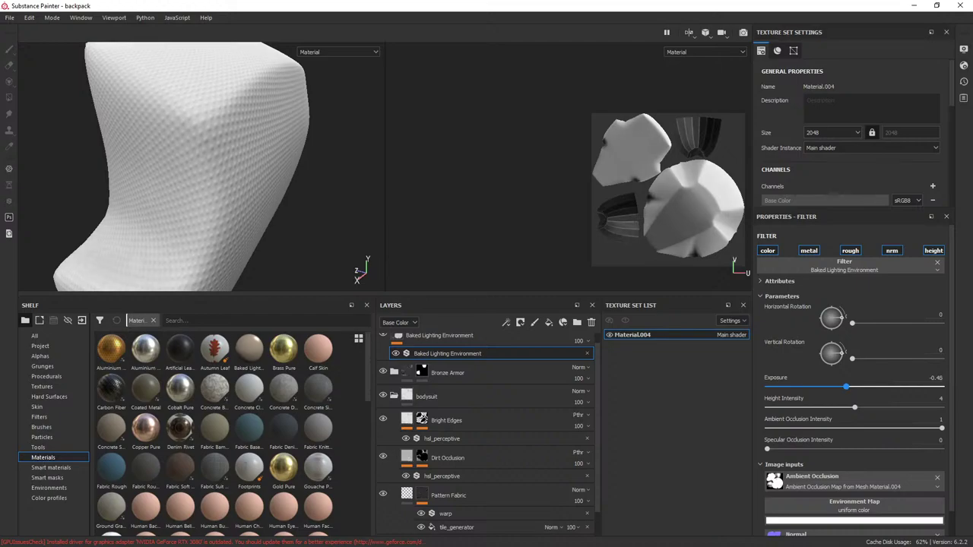
left_click(9, 18)
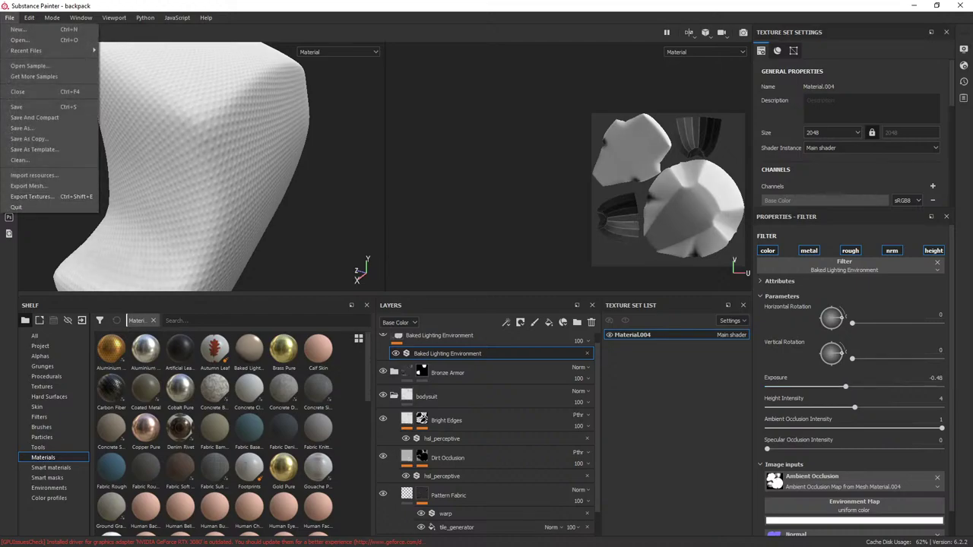
left_click(31, 196)
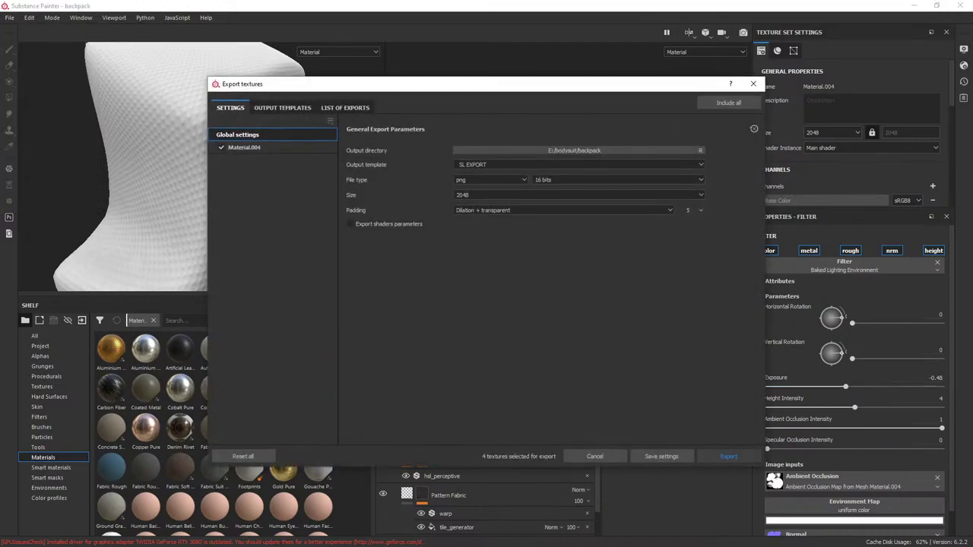
left_click(728, 456)
key("alt+Tab")
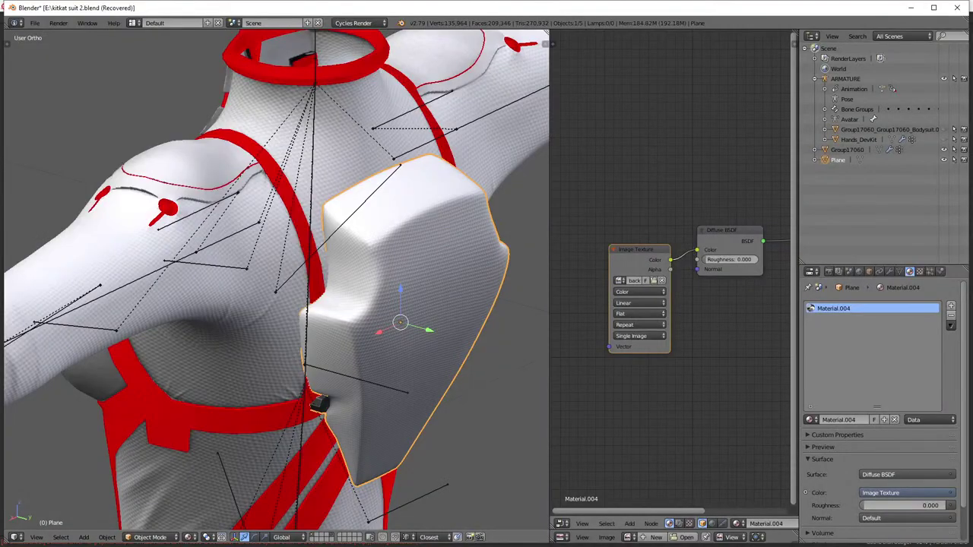
Reload the updated backpack texture image in the Image Texture node
key("alt+o")
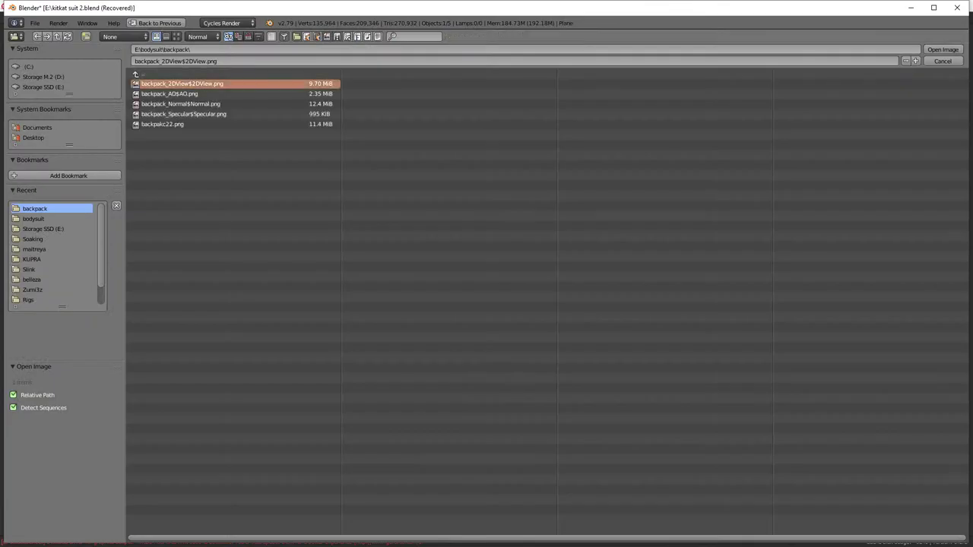
key("Return")
scroll(276, 281, "up", 3)
scroll(275, 281, "down", 5)
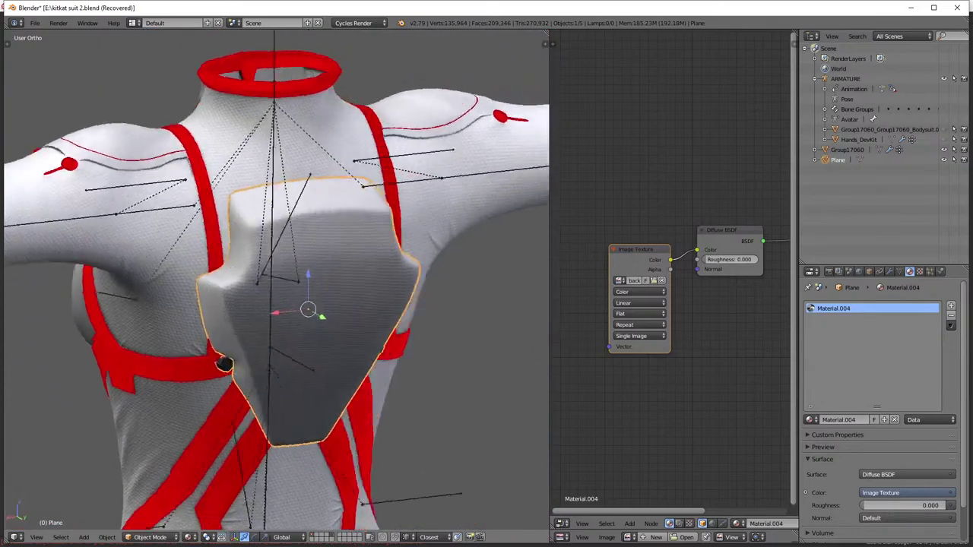
Feed the kitkat suit_2DView$2DView_1.png image into the bodysuit red.001 material's Diffuse Color
middle_click_drag(275, 281, 456, 285)
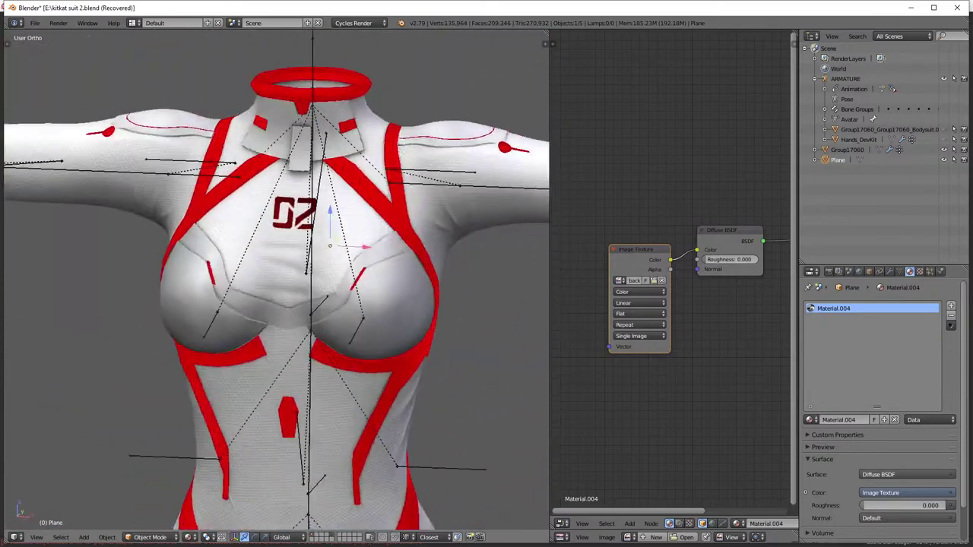
right_click(410, 250)
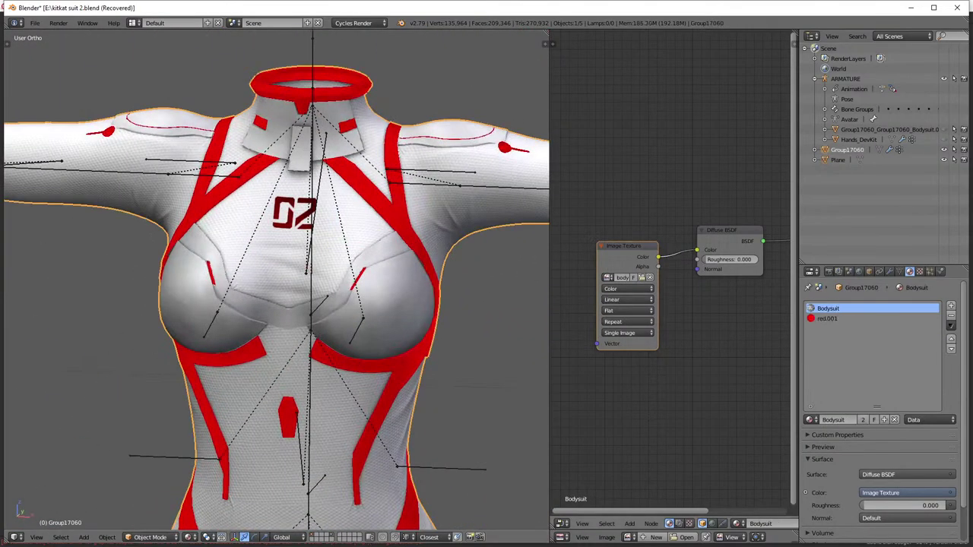
left_click(836, 319)
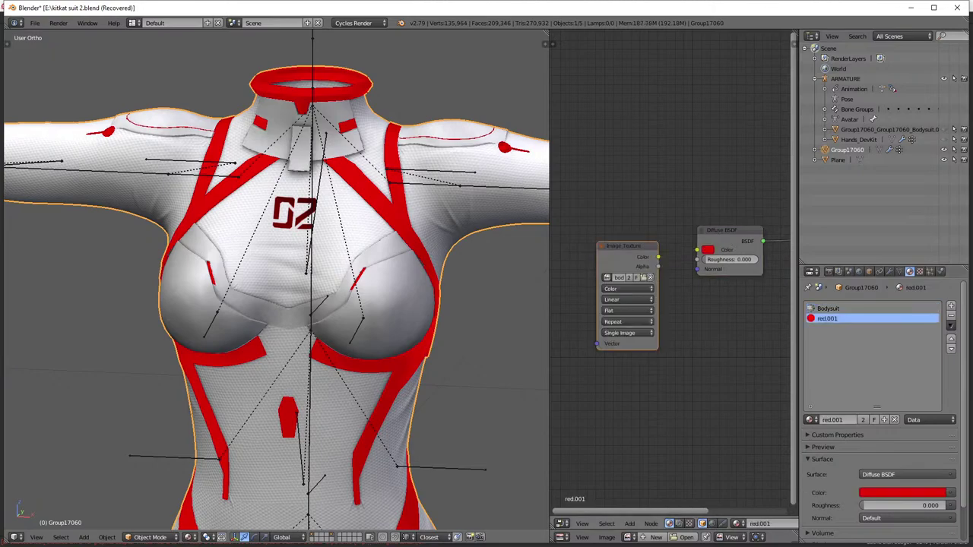
left_click_drag(658, 257, 696, 250)
left_click(643, 277)
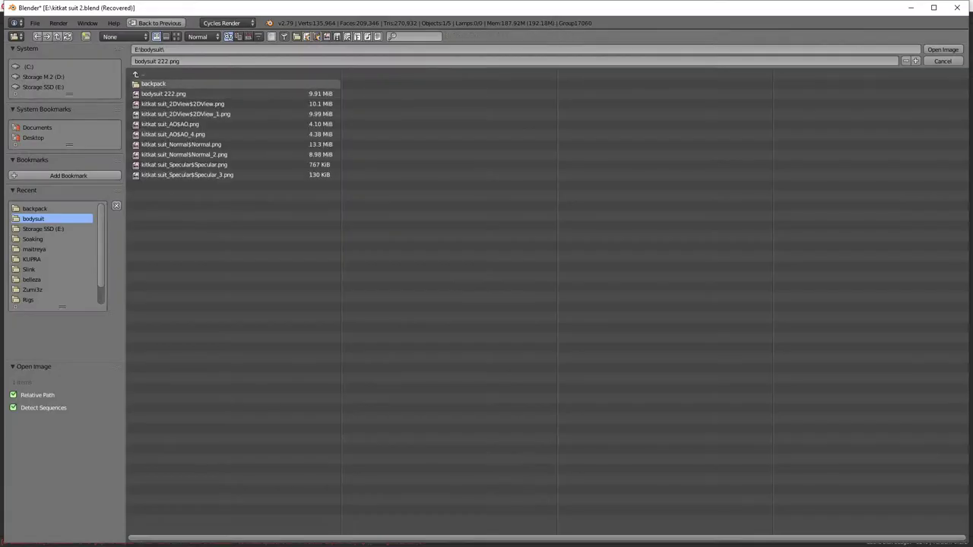
left_click(176, 37)
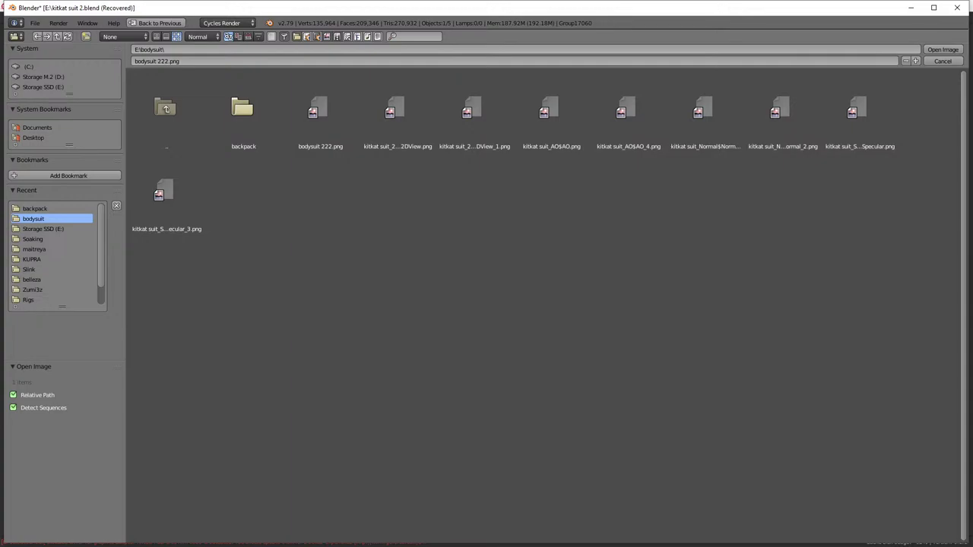
left_click(474, 106)
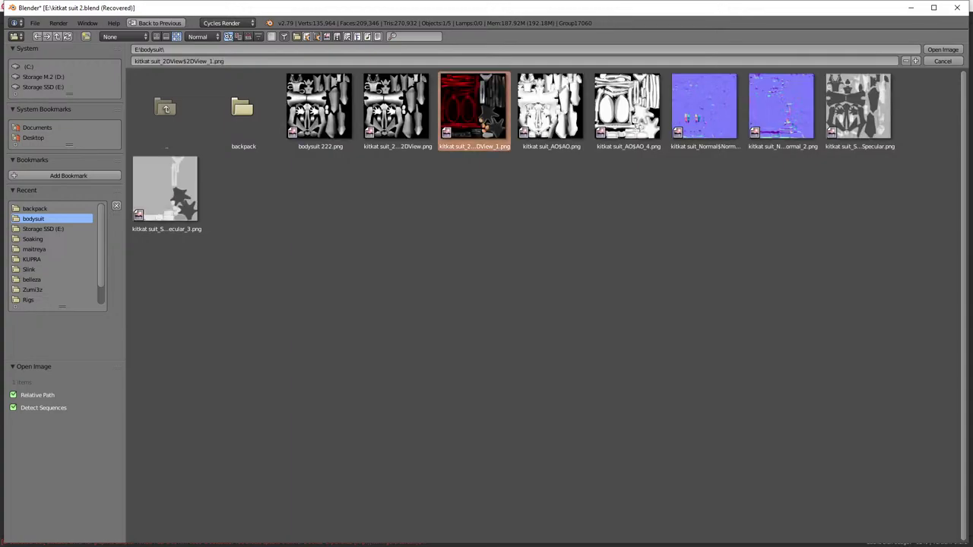
double_click(475, 107)
scroll(277, 282, "up", 2)
scroll(277, 282, "down", 5)
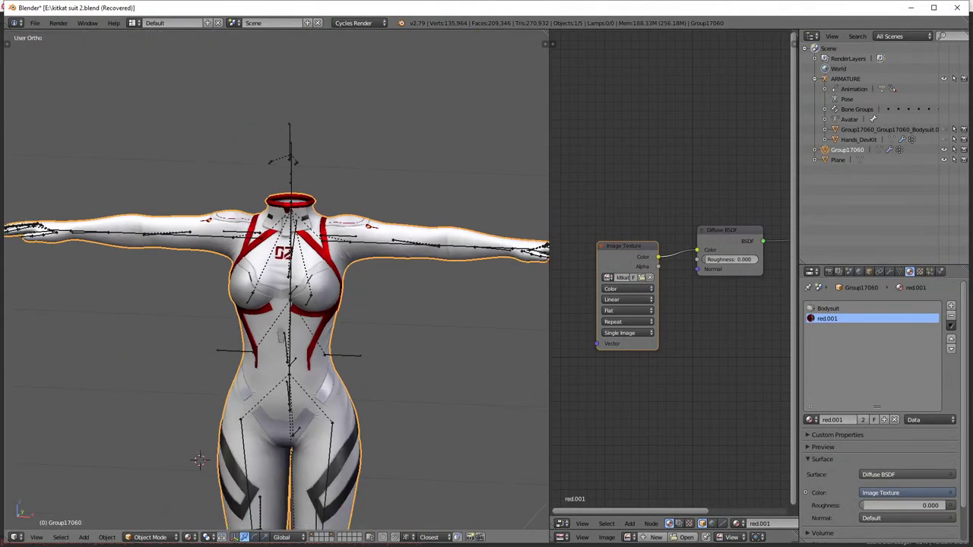
middle_click_drag(277, 281, 380, 274)
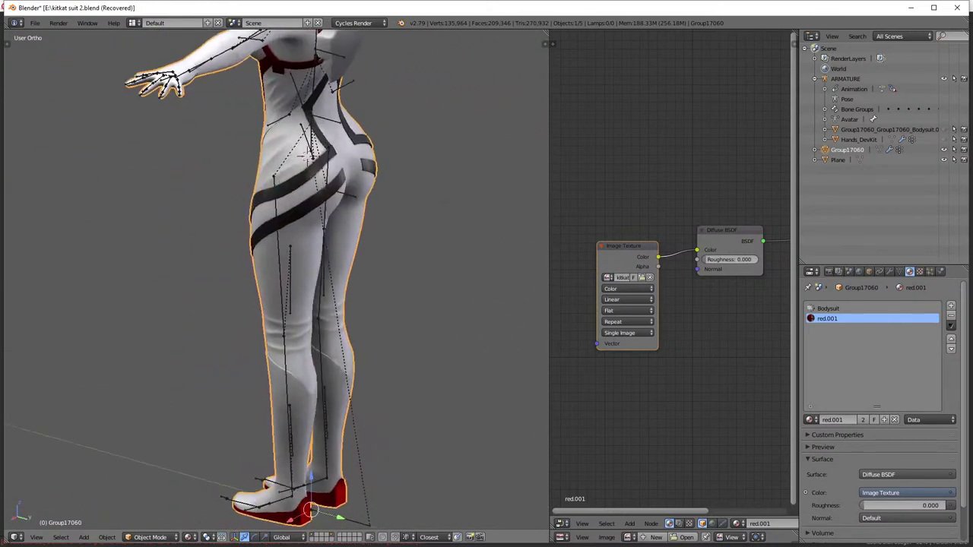
middle_click_drag(306, 153, 174, 185)
scroll(136, 441, "up", 4)
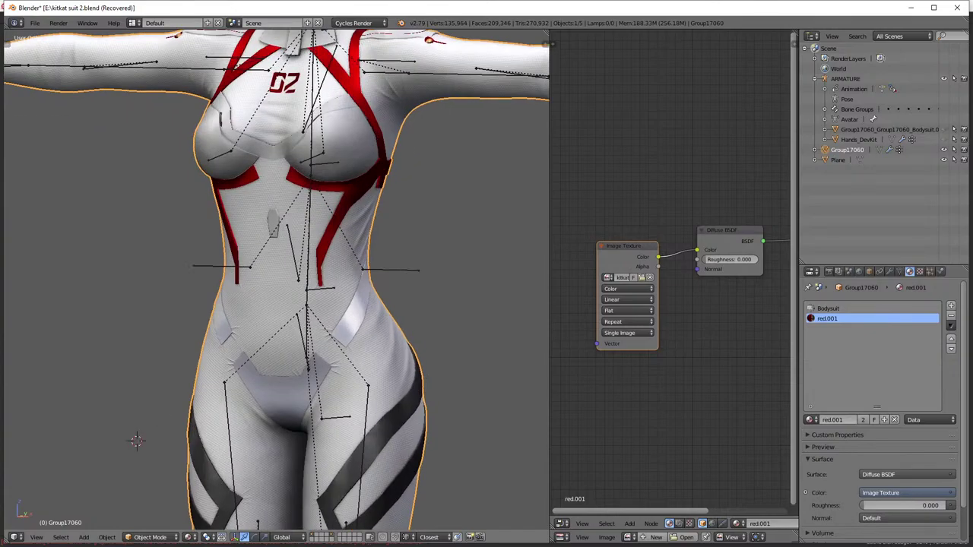
scroll(276, 281, "down", 2)
middle_click_drag(277, 282, 228, 273)
scroll(342, 266, "up", 3)
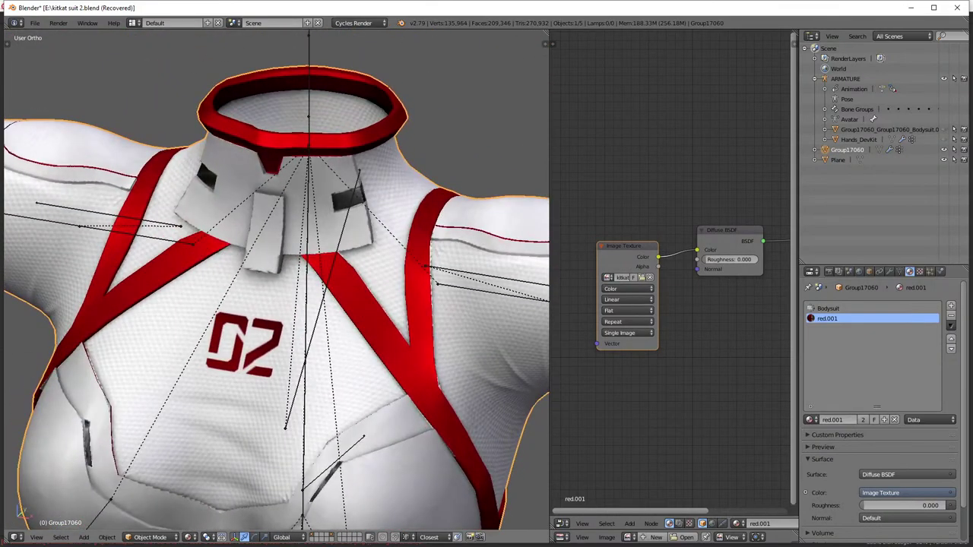
scroll(277, 282, "down", 3)
scroll(277, 281, "up", 3)
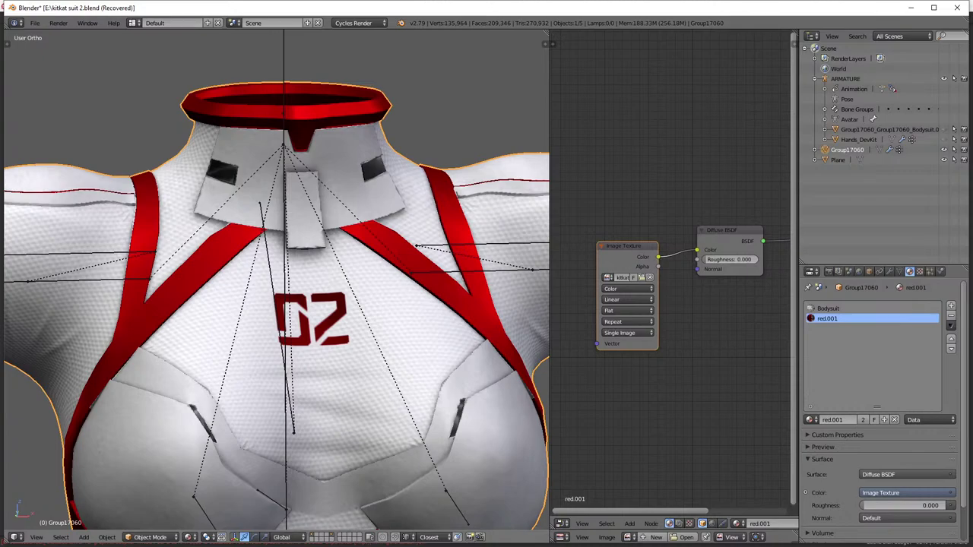
scroll(275, 280, "up", 3)
scroll(276, 280, "down", 8)
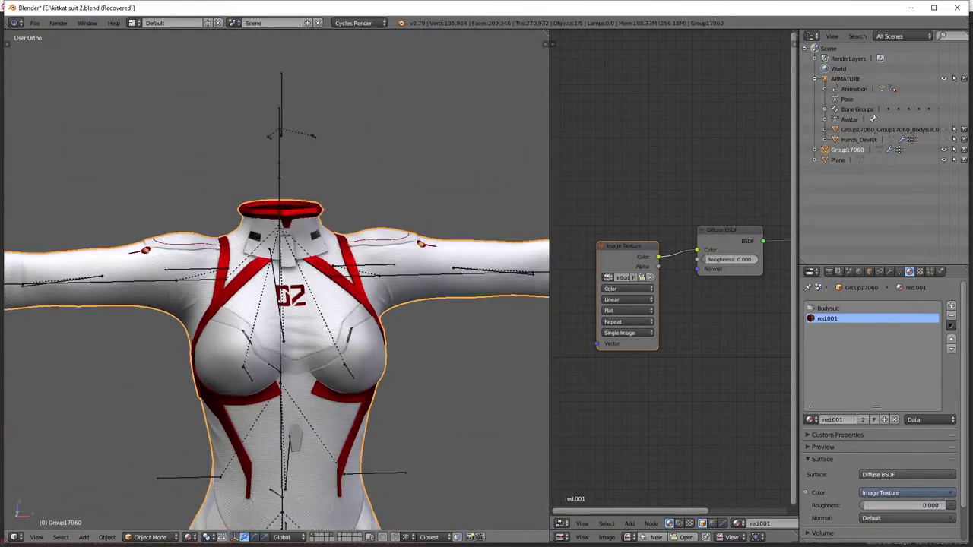
scroll(276, 280, "up", 4)
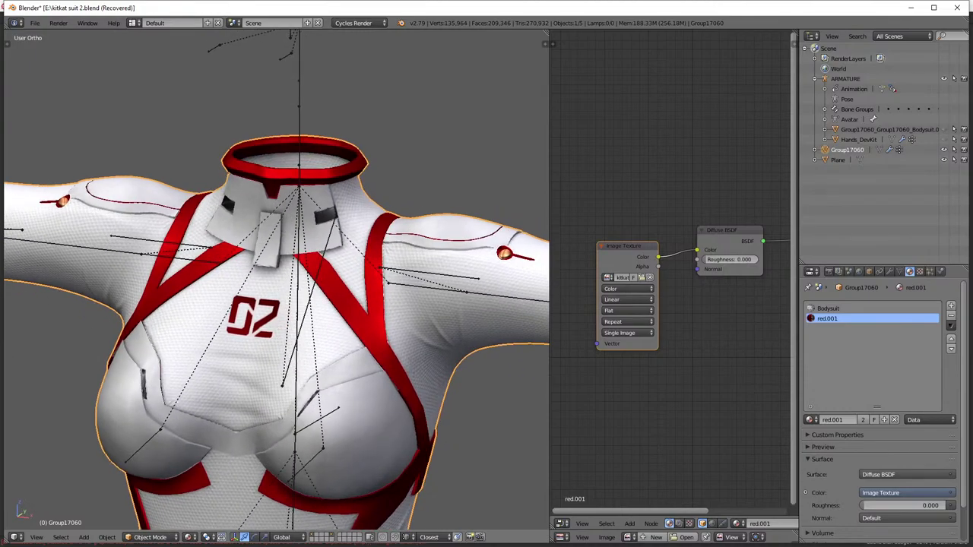
middle_click_drag(275, 280, 289, 273)
key("super+shift+s")
left_click_drag(93, 101, 582, 538)
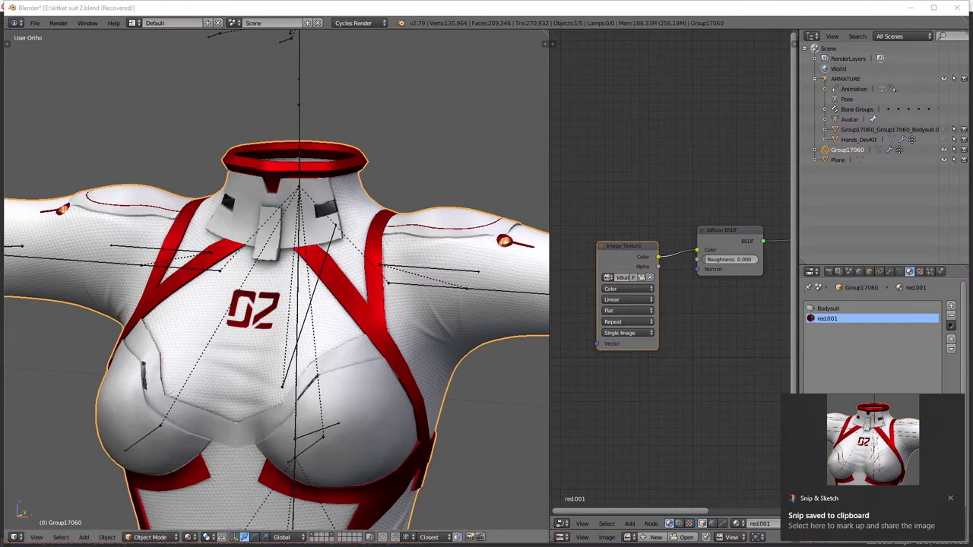
key("ctrl+KP_1")
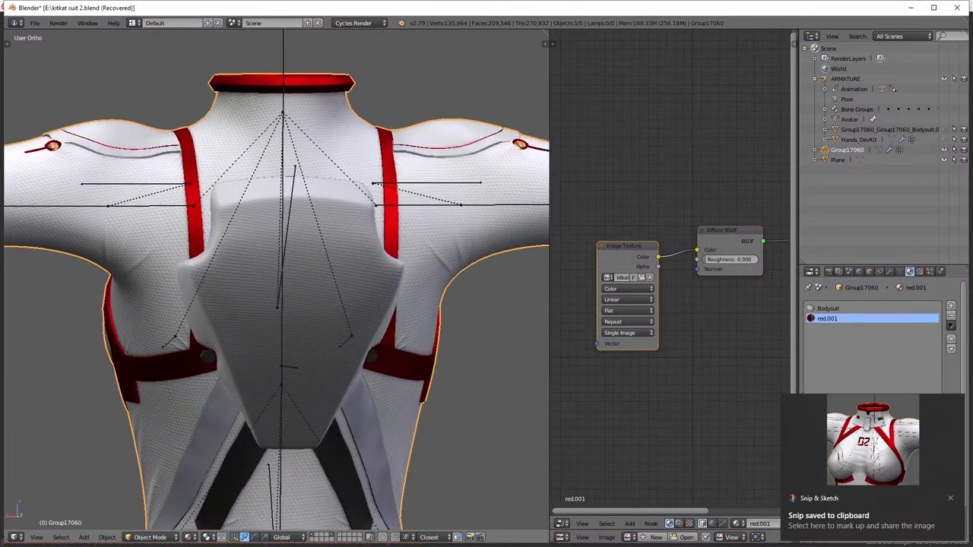
right_click(292, 319)
Place the backpack texture in Photoshop and move its layer below Layer 2 copy 4
key("alt+Tab")
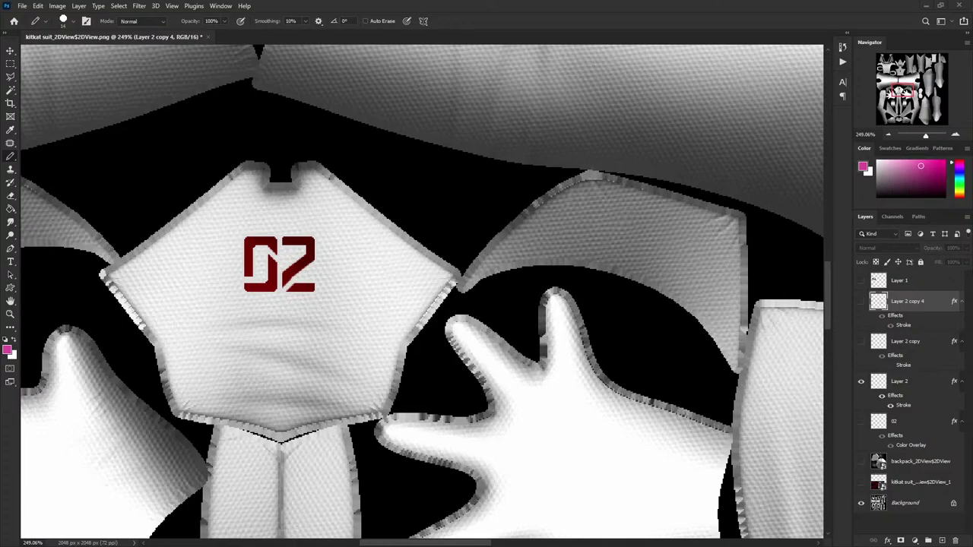
scroll(356, 297, "down", 10, "alt")
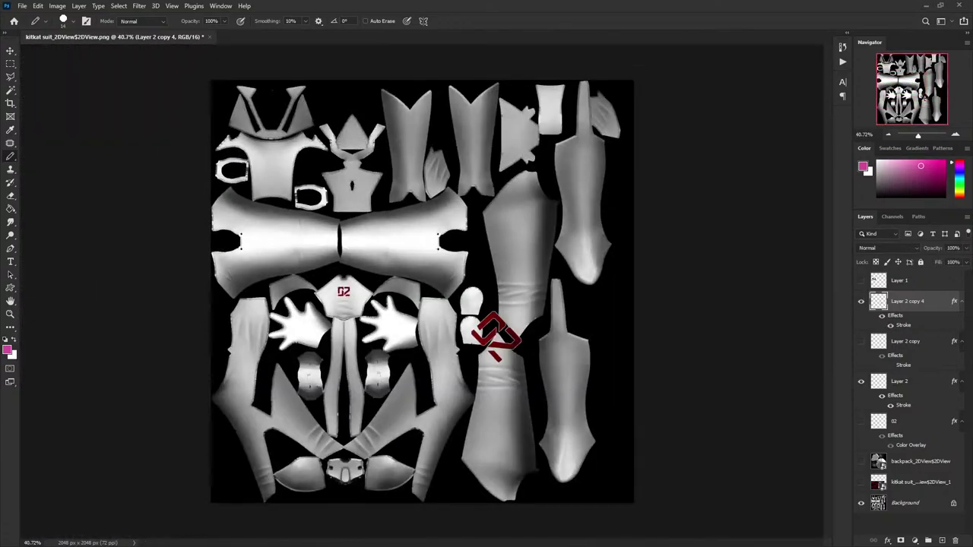
key("Return")
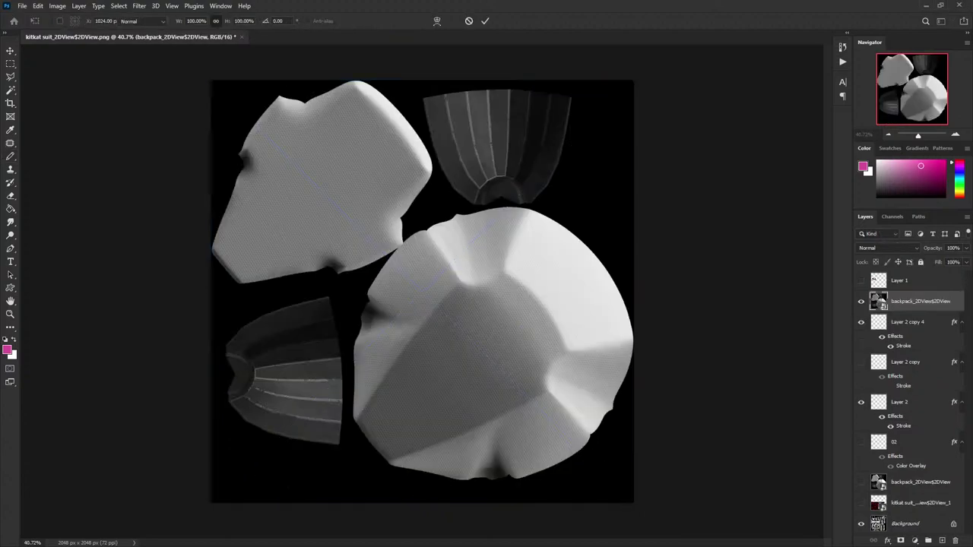
left_click_drag(881, 329, 885, 341)
Save the image as backpakc22.png in the backpack folder, replacing the existing file
left_click(23, 5)
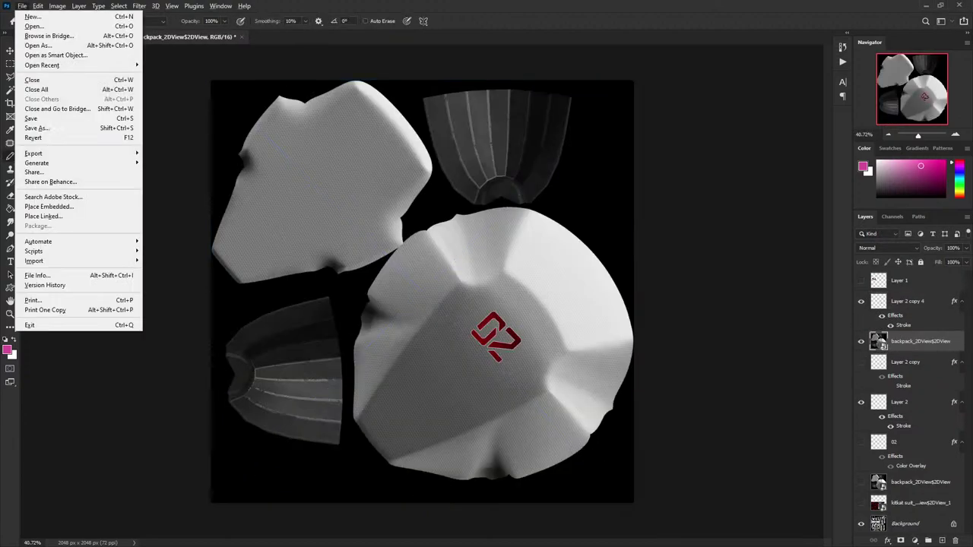
left_click(38, 121)
double_click(118, 84)
left_click(340, 84)
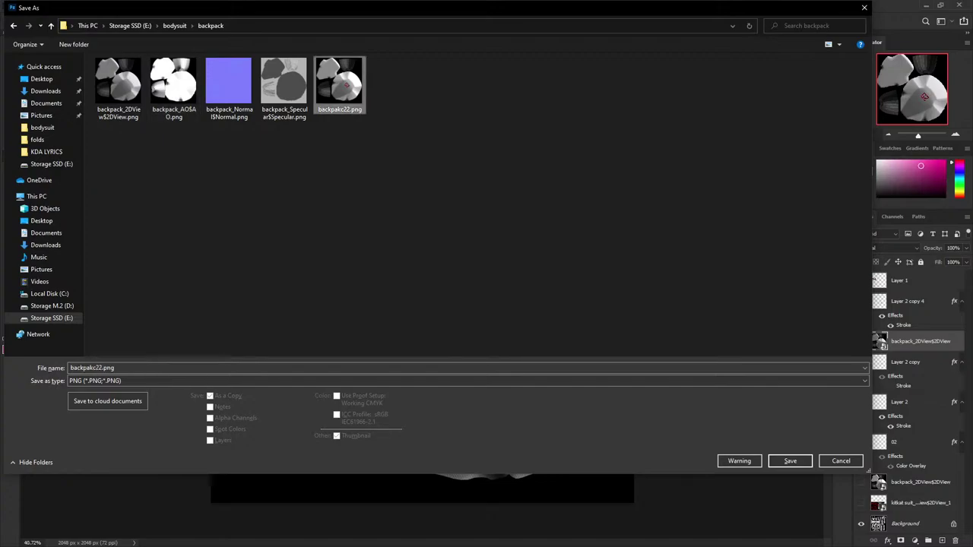
left_click(789, 461)
left_click(504, 278)
left_click(542, 166)
key("alt+Tab")
key("alt+Tab")
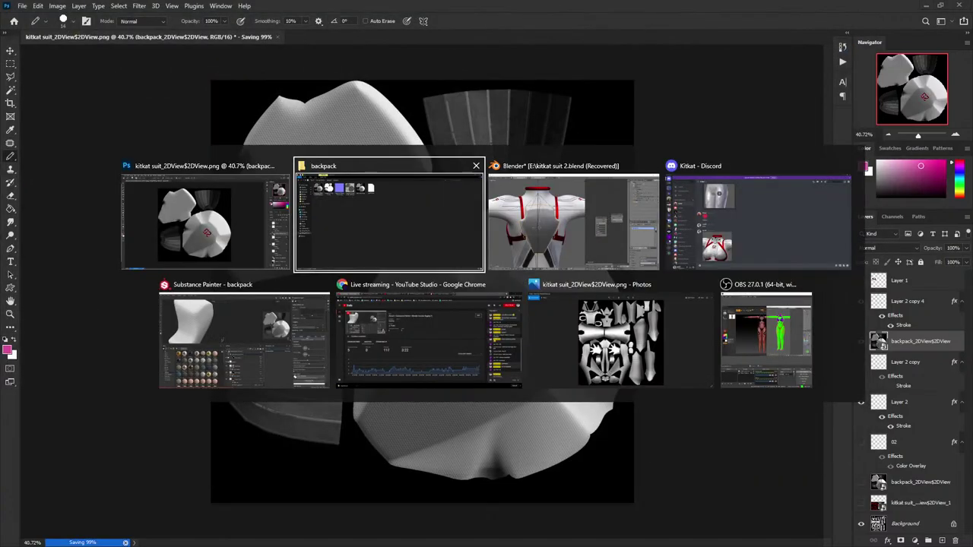
Load backpakc22.png onto the backpack and take a screenshot of the backpack view
left_click(654, 280)
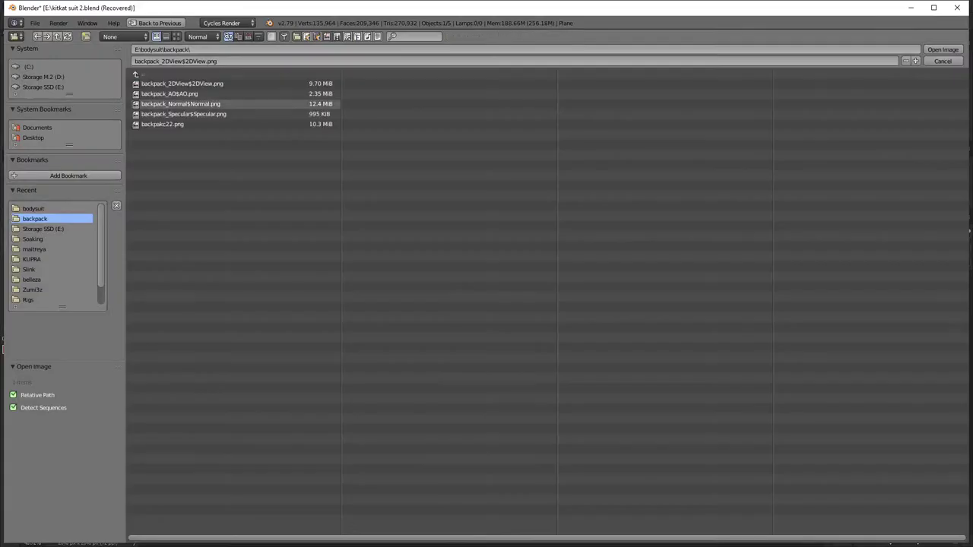
left_click(163, 124)
key("Return")
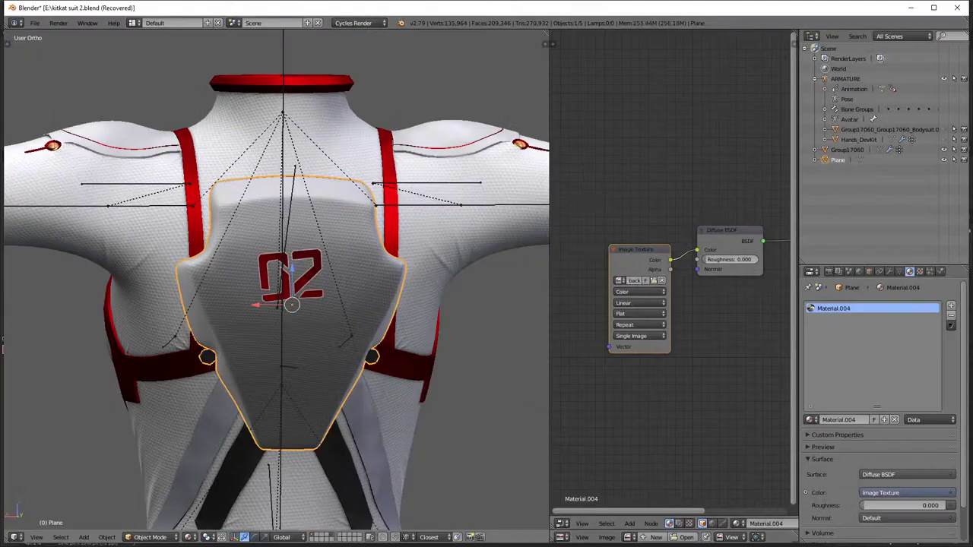
middle_click_drag(274, 304, 213, 316)
key("a")
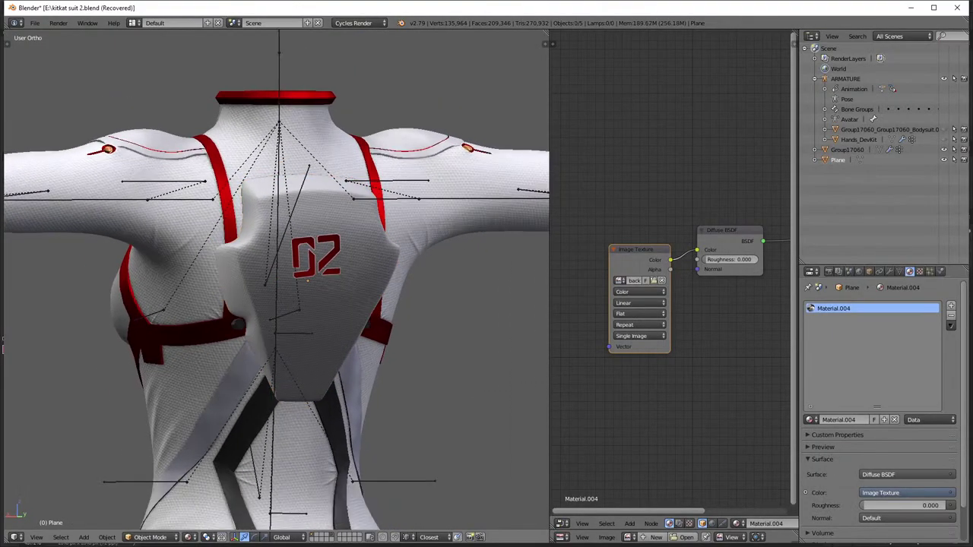
key("super+shift+s")
left_click_drag(56, 61, 523, 484)
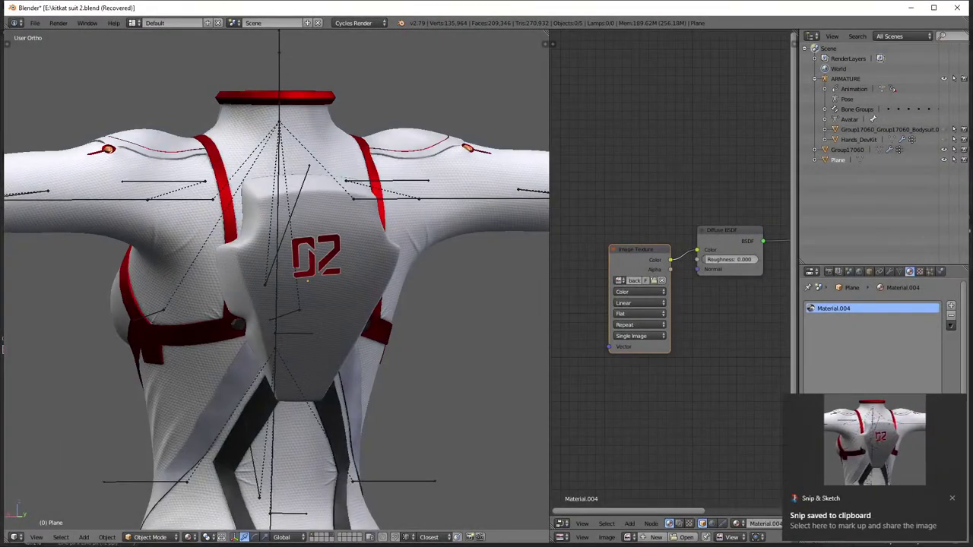
Export the backpack's UV layout from the UV editor as kitkat suit 2.png on E:
middle_click_drag(274, 304, 435, 341)
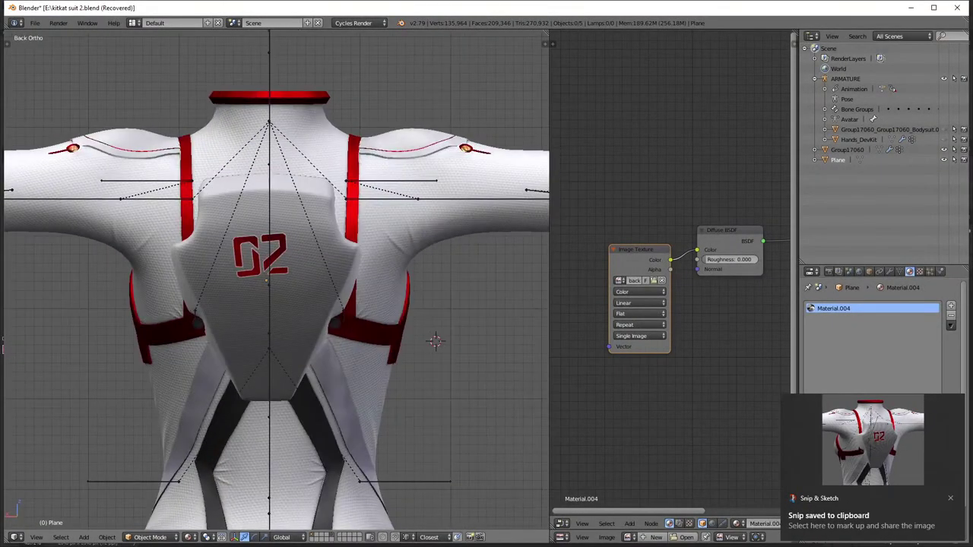
key("Tab")
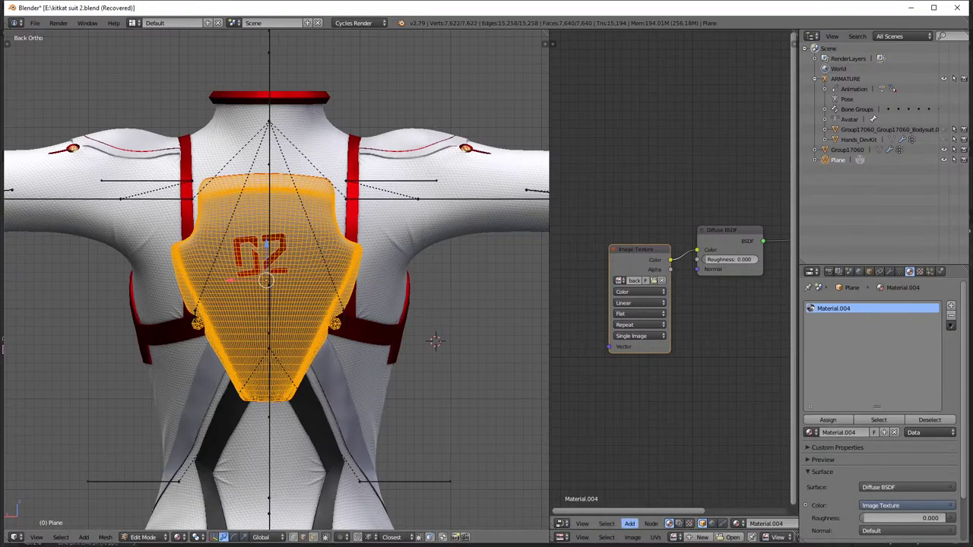
left_click(561, 523)
left_click(597, 444)
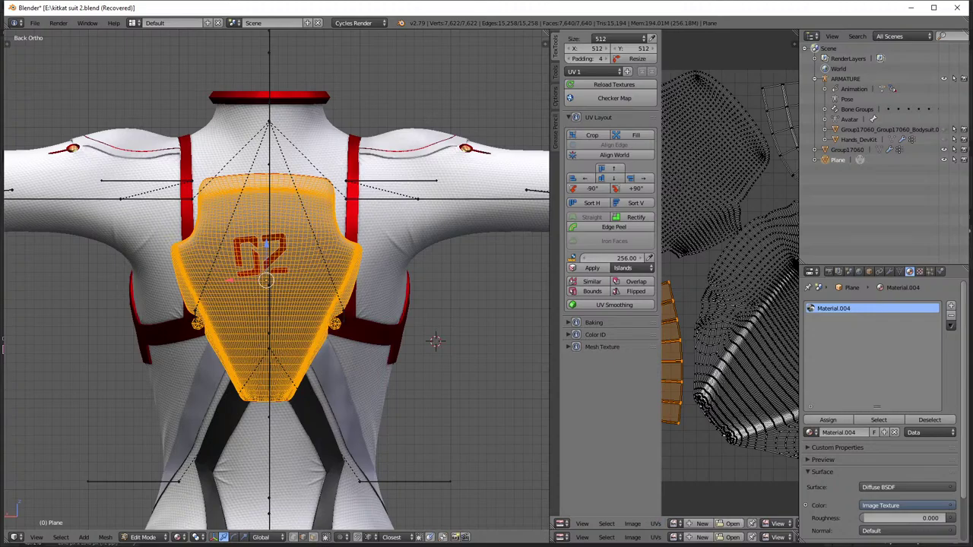
left_click(655, 524)
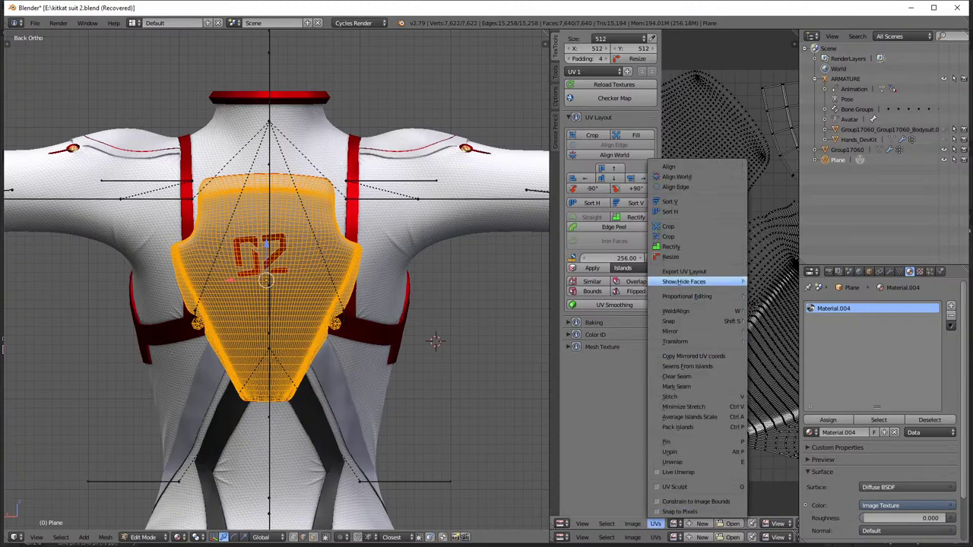
left_click(684, 271)
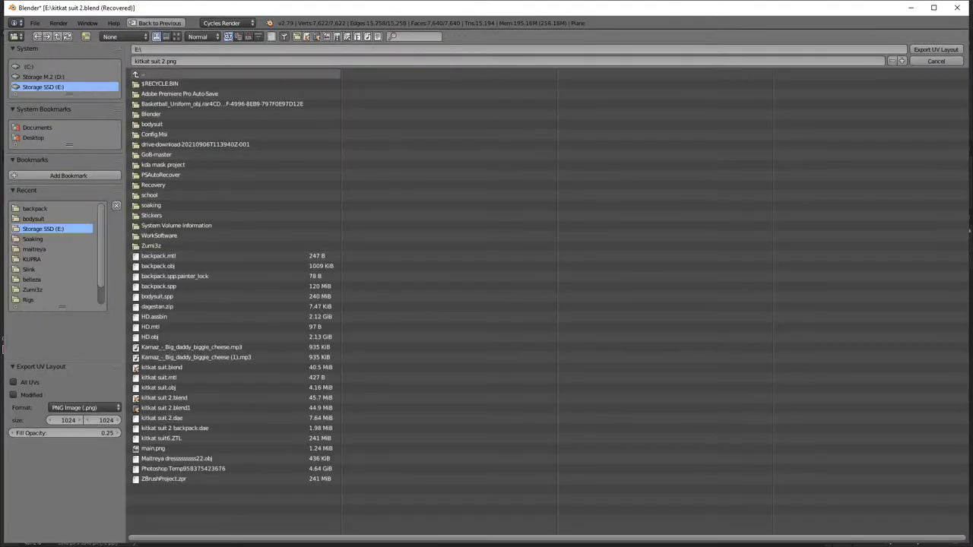
left_click(935, 50)
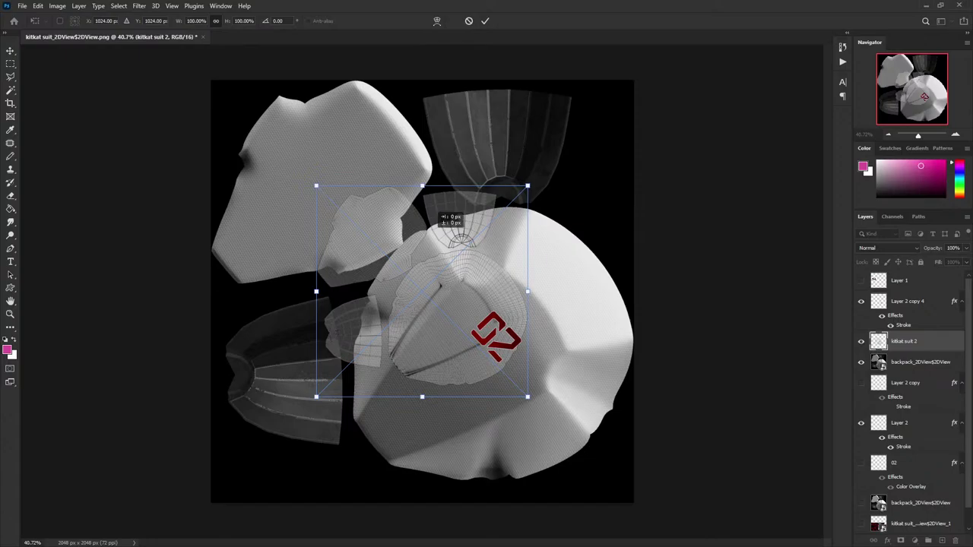
Move and scale the UV wireframe layer to fill the whole canvas
left_click_drag(450, 219, 345, 114)
left_click_drag(422, 291, 634, 503)
key("Return")
key("b")
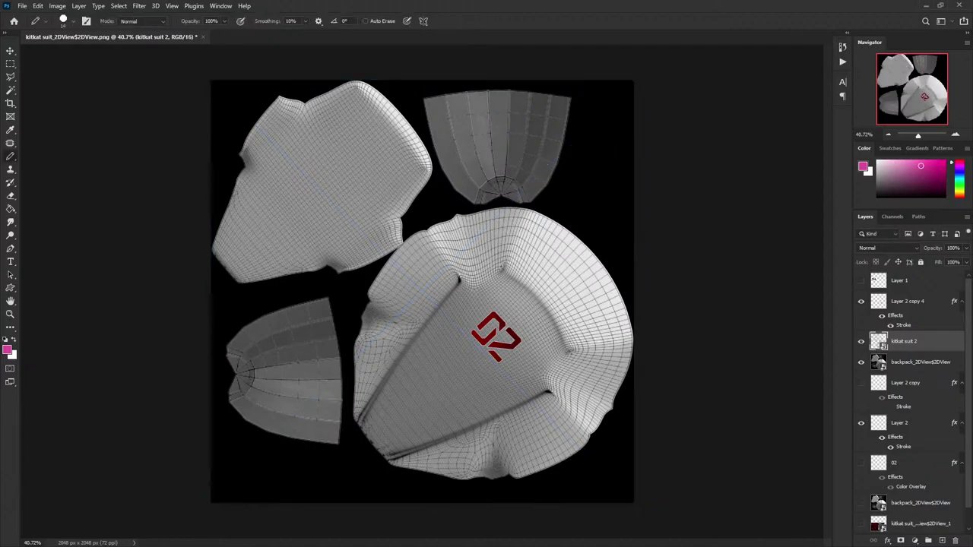
scroll(522, 356, "up", 5, "alt")
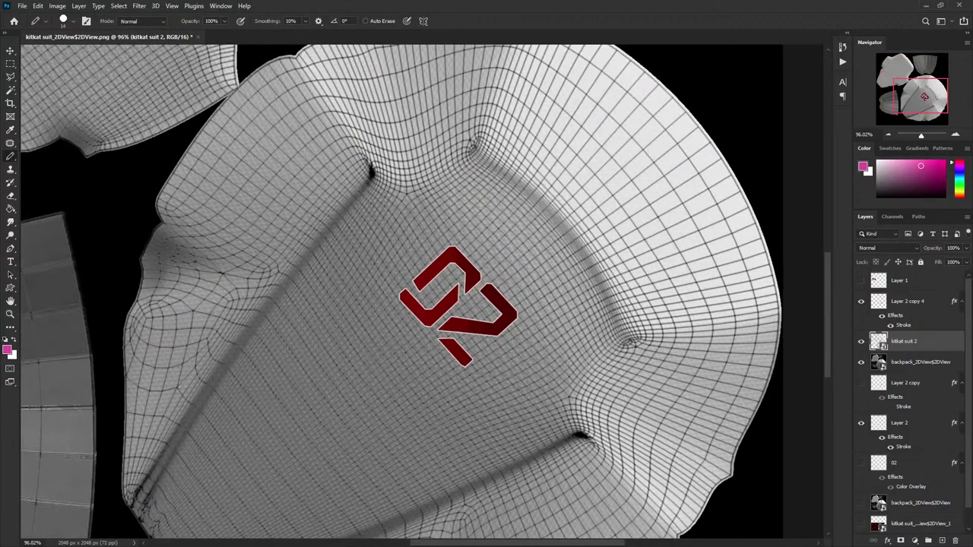
Rotate the 02 logo layer about 7.67° and nudge it slightly down-right
left_click(908, 301)
key("ctrl+t")
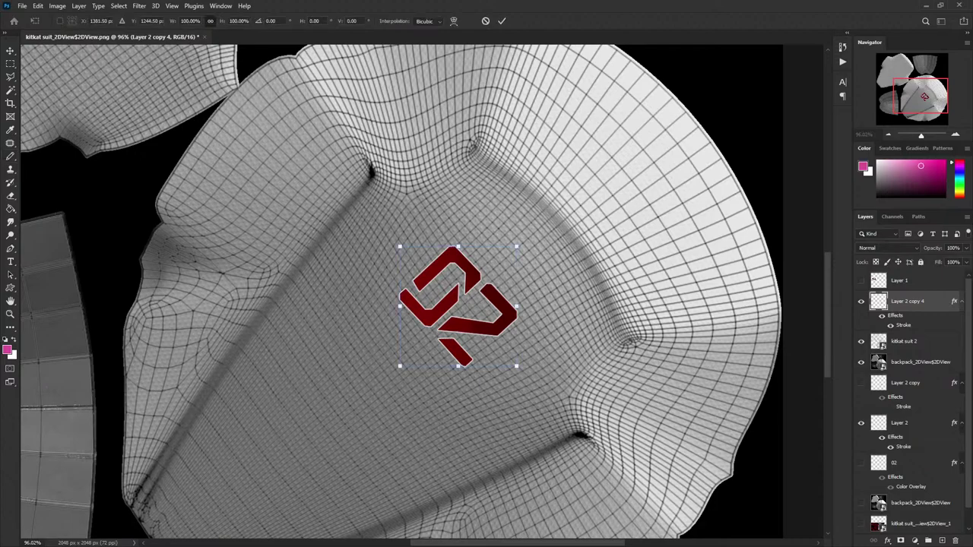
left_click_drag(591, 270, 593, 287)
left_click_drag(481, 278, 493, 287)
key("Return")
key("b")
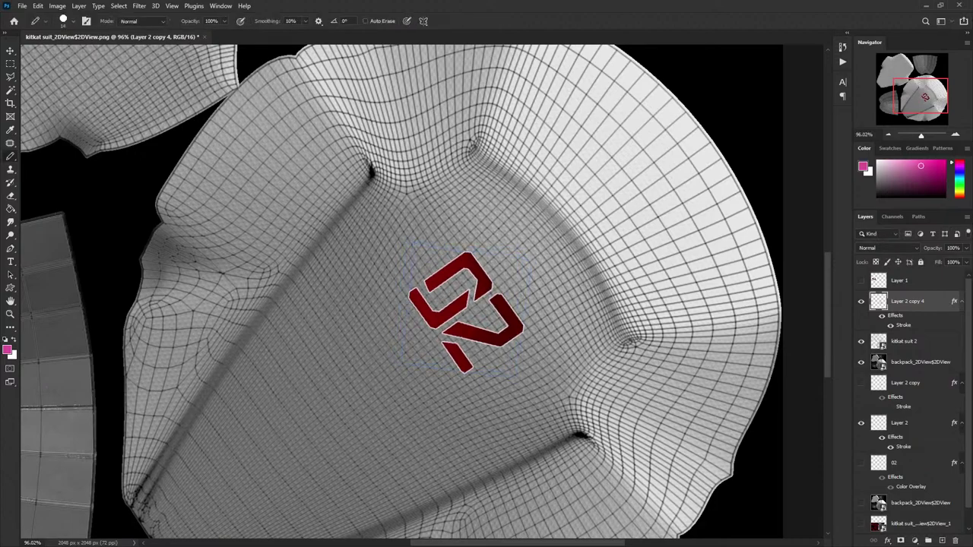
Save over backpakc22.png in the backpack folder
left_click(22, 5)
left_click(46, 114)
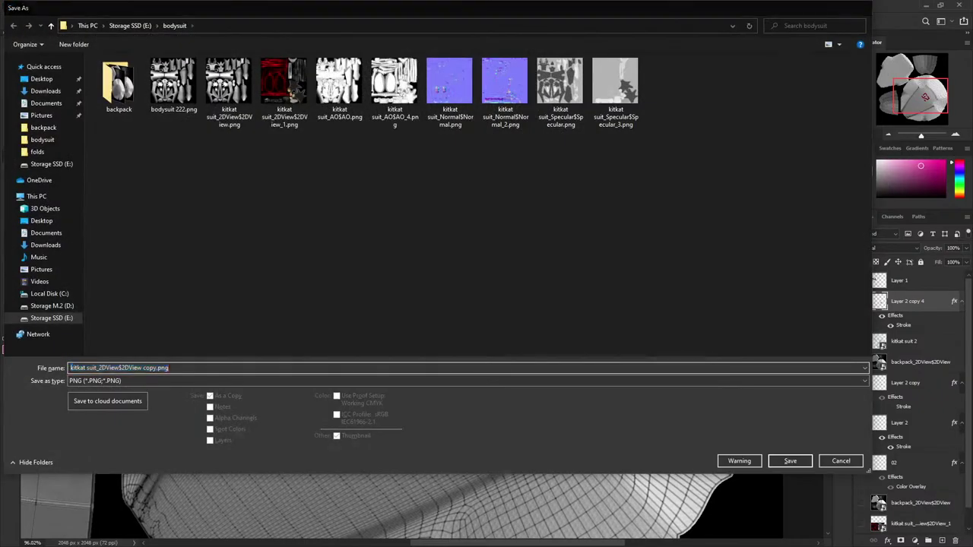
key("Return")
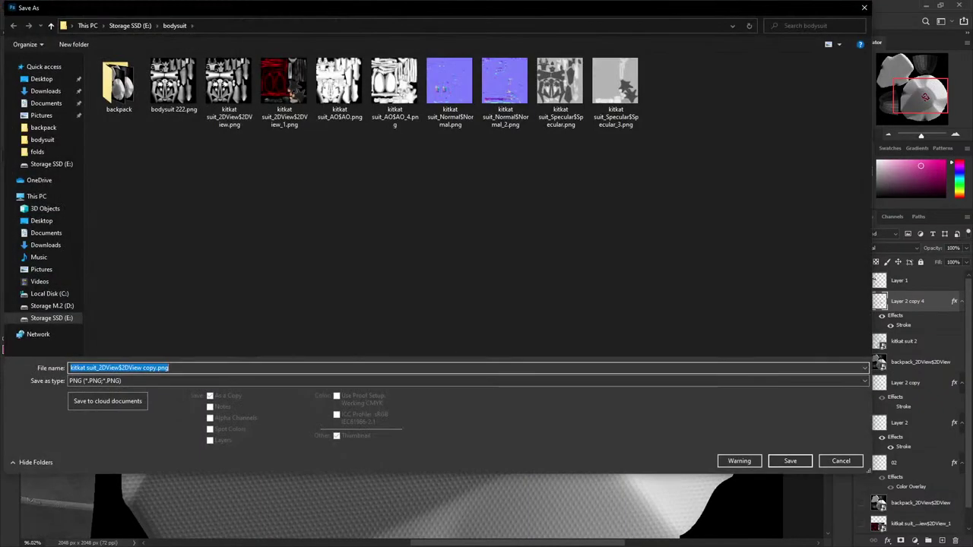
double_click(118, 84)
double_click(340, 84)
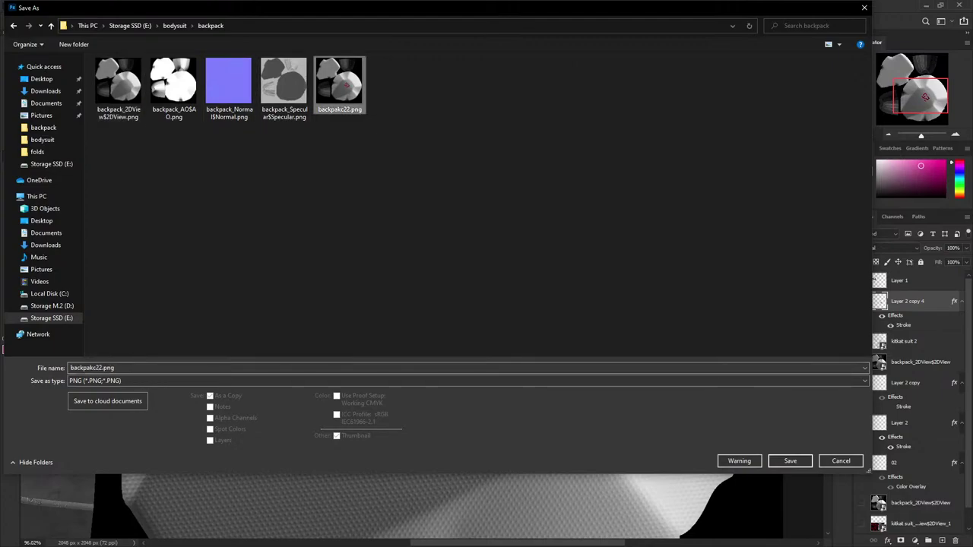
left_click(511, 279)
key("Return")
key("alt+Tab")
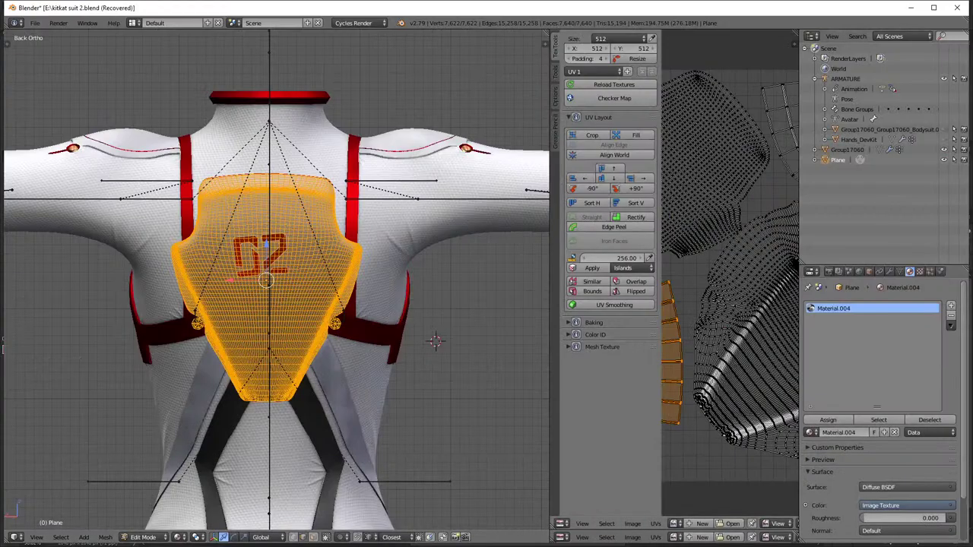
Split off a Node Editor area and load backpakc22.png into the Image Texture node
left_click_drag(797, 33, 760, 255)
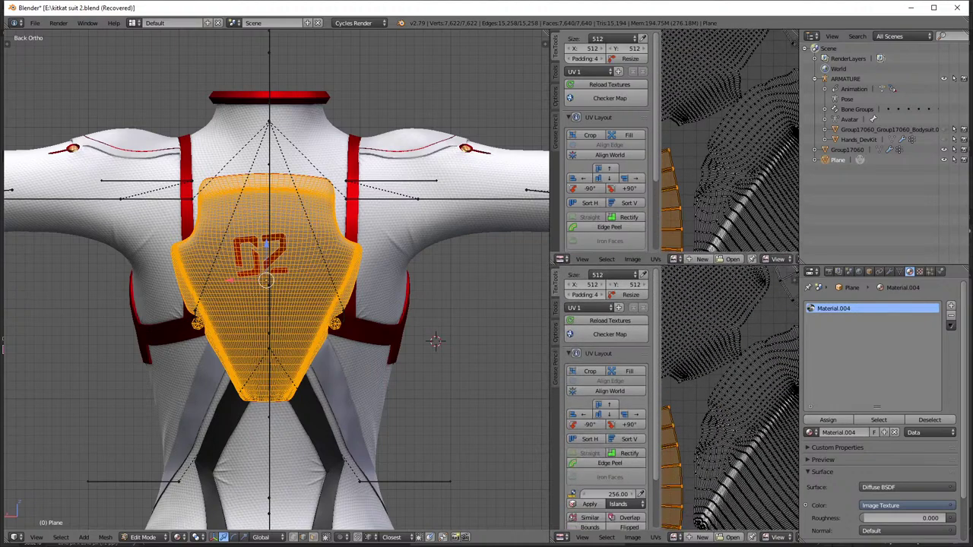
left_click(560, 537)
left_click(582, 426)
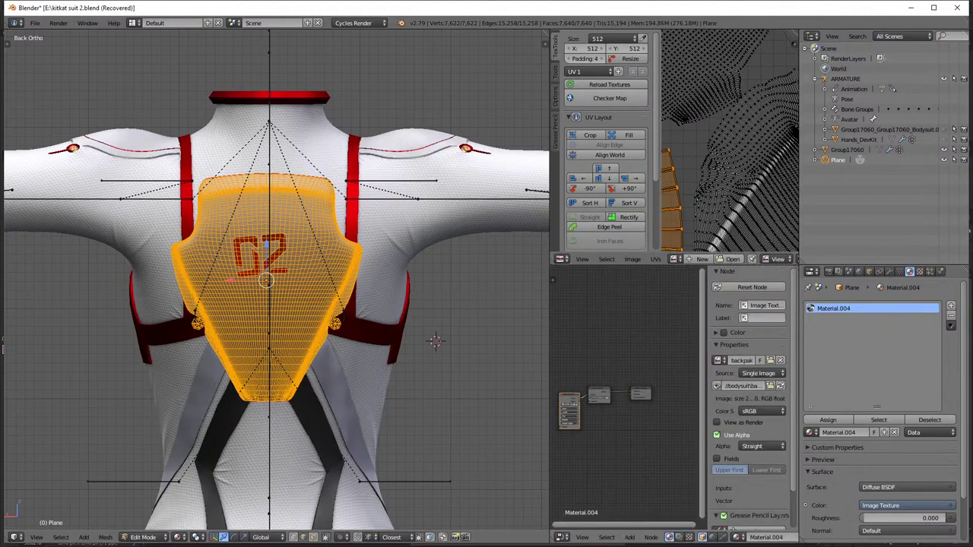
scroll(684, 395, "up", 3)
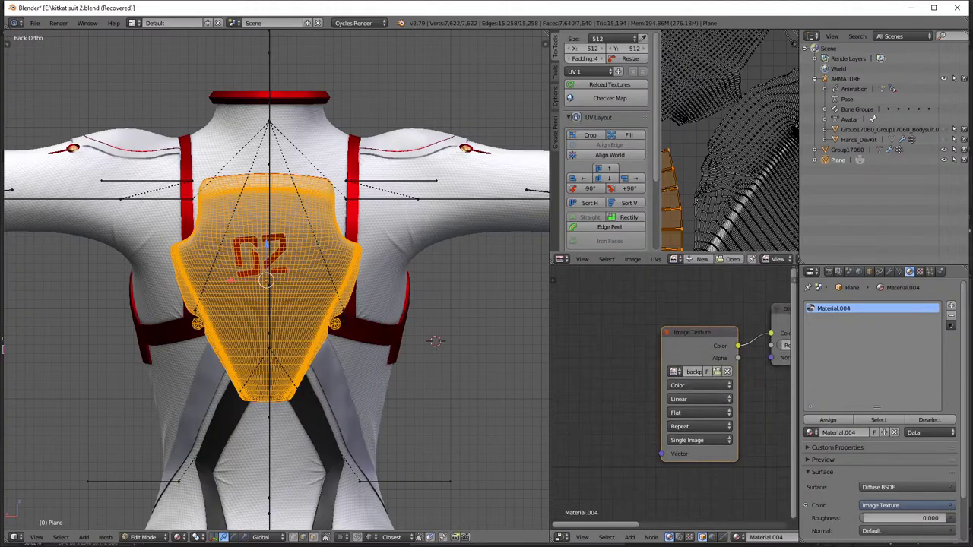
left_click(714, 354)
left_click(163, 124)
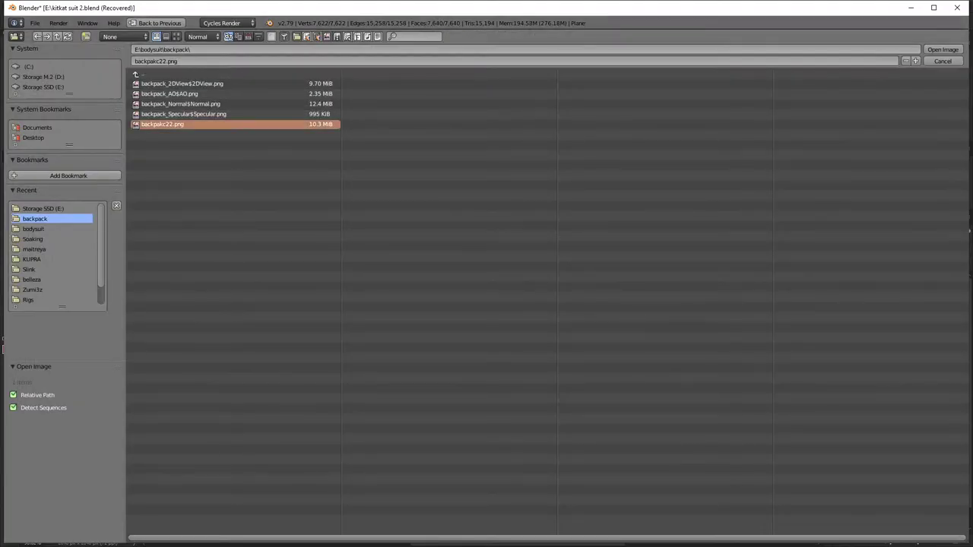
key("Return")
scroll(467, 352, "up", 3)
scroll(467, 352, "down", 3)
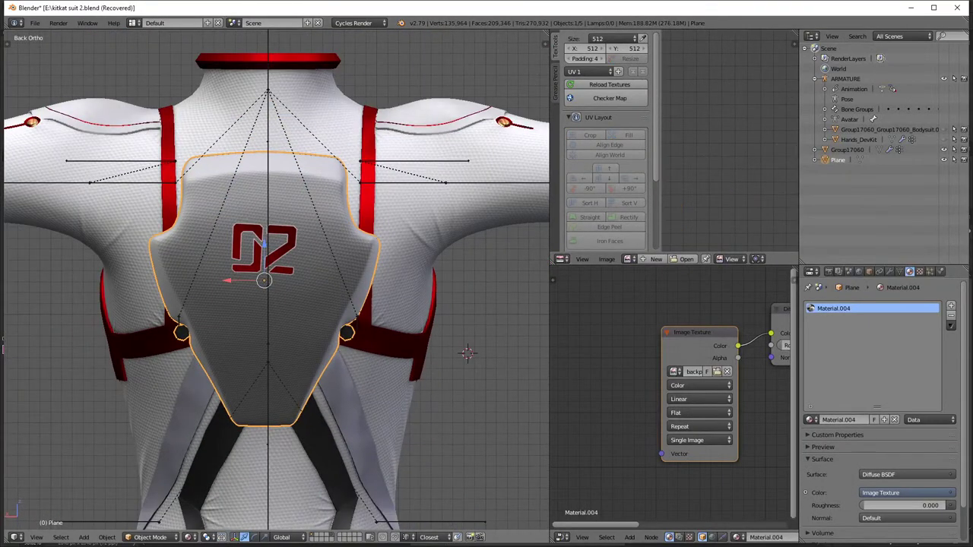
key("KP_1")
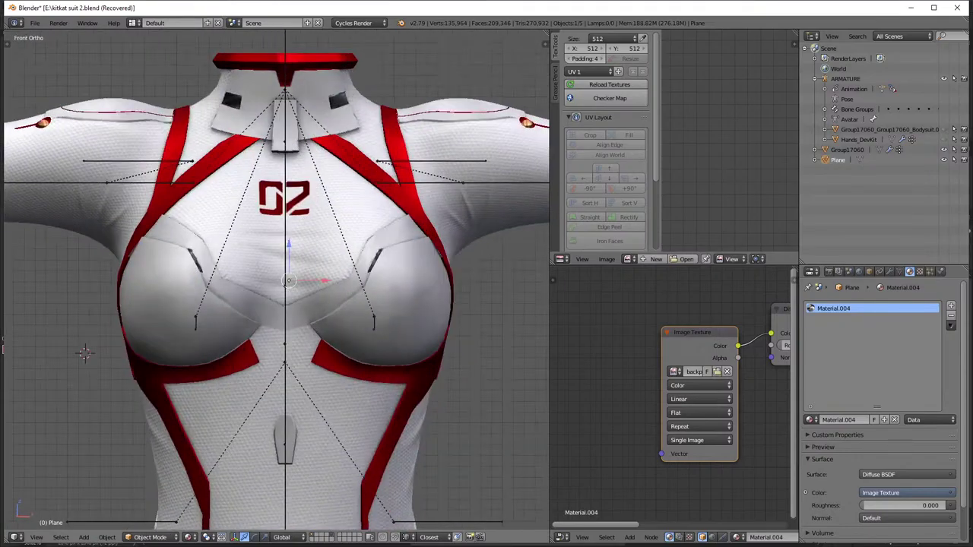
key("ctrl+KP_1")
scroll(467, 352, "up", 2)
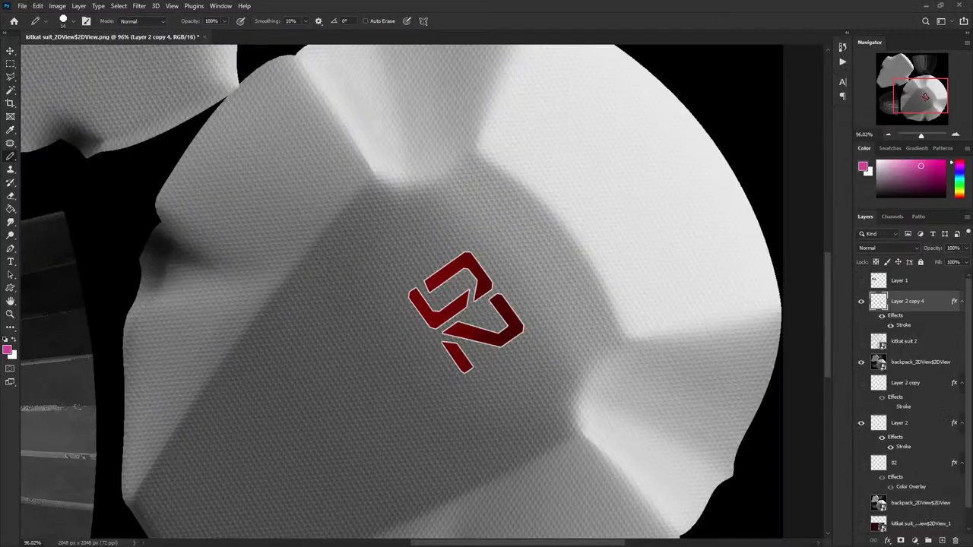
Rotate the 02 logo back about -2.6° and save over backpakc22.png
key("ctrl+t")
left_click_drag(571, 276, 575, 260)
key("Return")
left_click(22, 5)
left_click(45, 115)
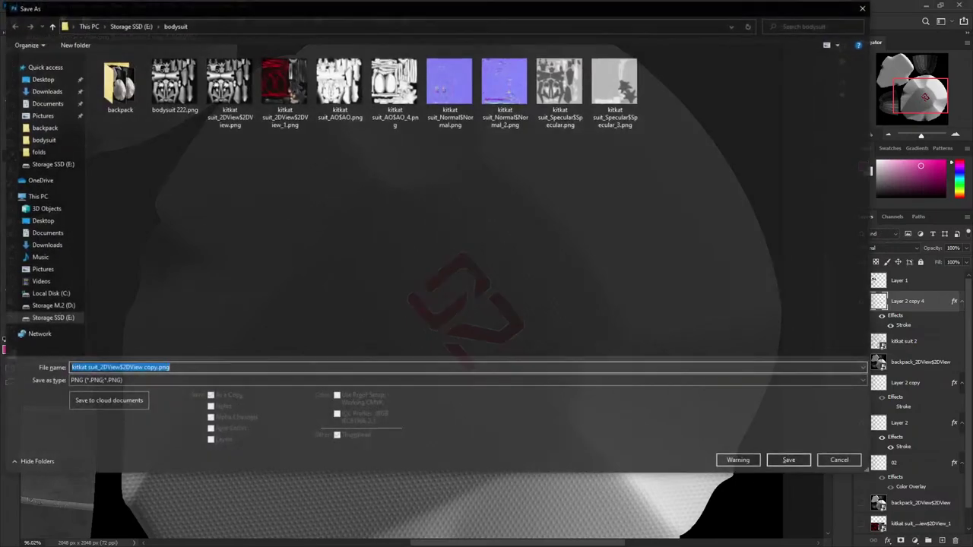
left_click(173, 82)
left_click(119, 83)
double_click(119, 82)
double_click(340, 80)
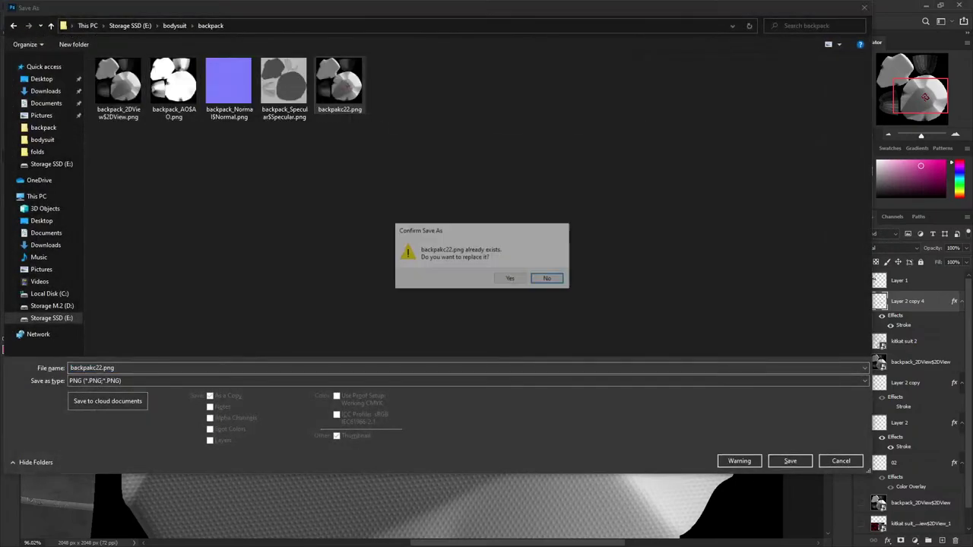
left_click(506, 278)
key("Return")
key("alt+Tab")
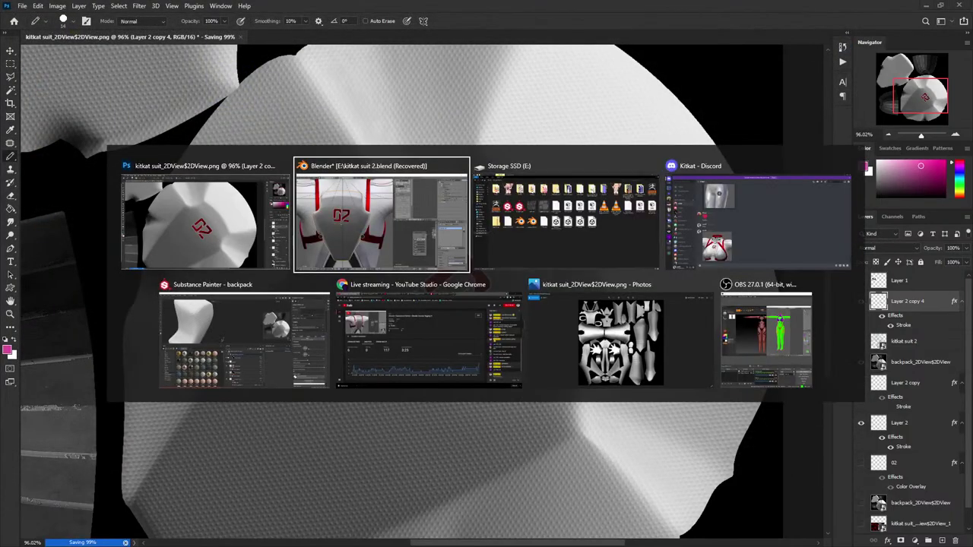
Reload backpakc22.png into the backpack's Image Texture node
left_click(716, 371)
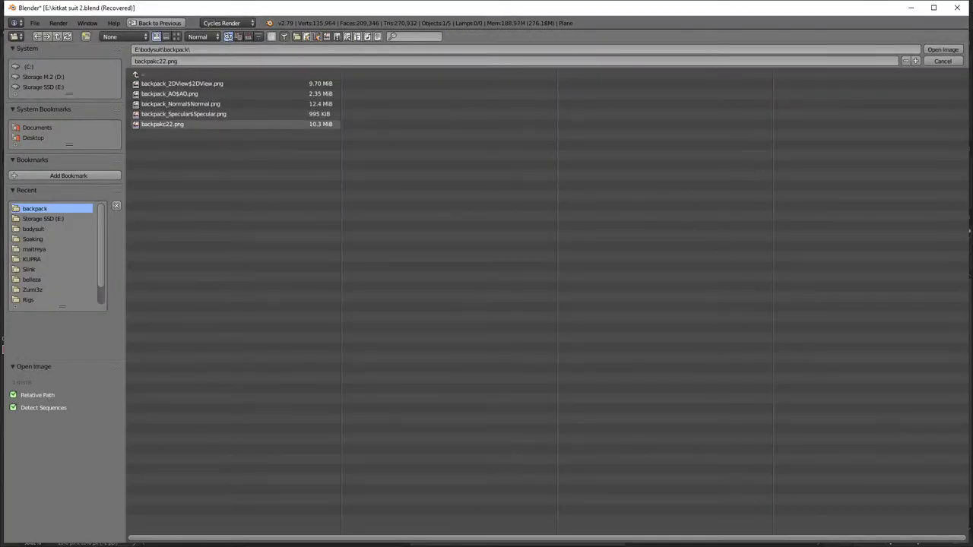
left_click(162, 124)
key("Return")
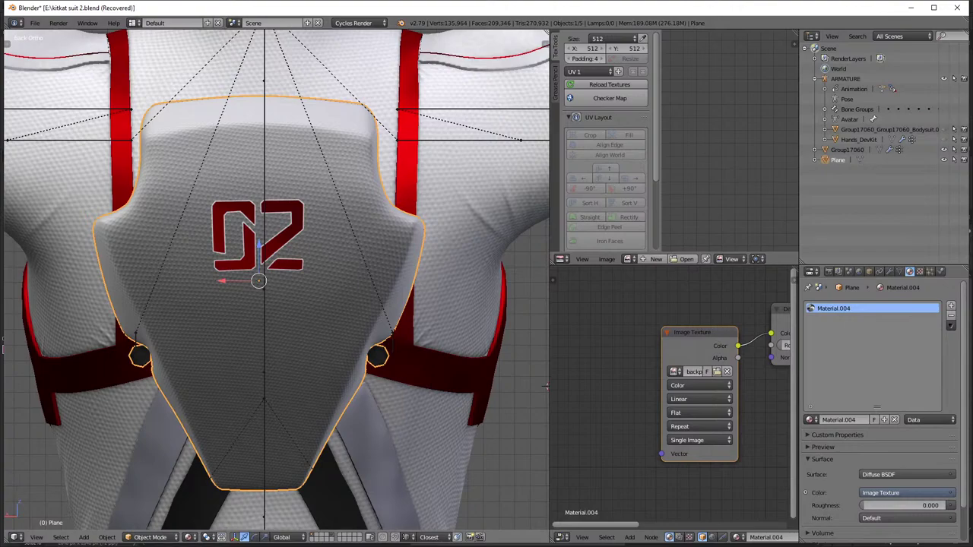
Rotate the 02 logo about 1.5° and fine-tune its angle
key("alt+Tab")
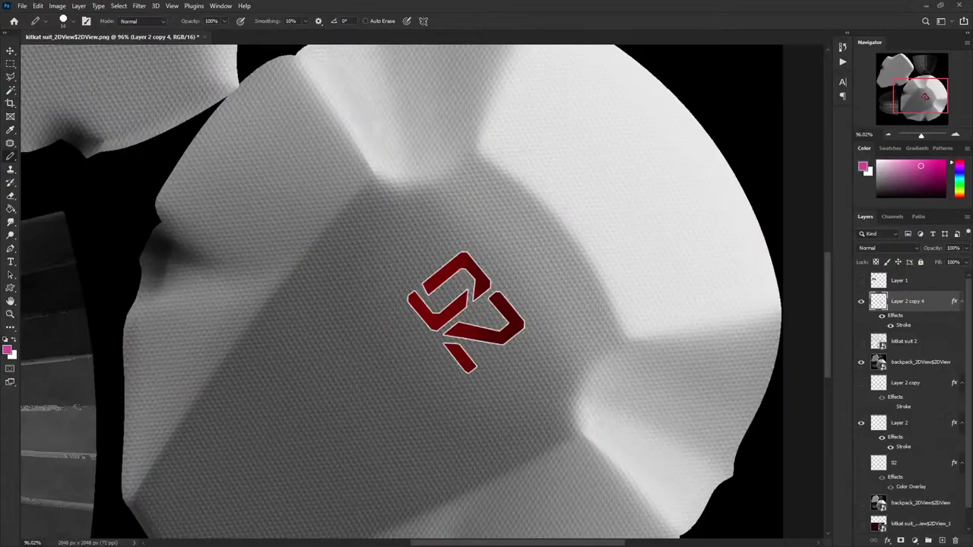
key("ctrl+t")
left_click_drag(550, 237, 546, 245)
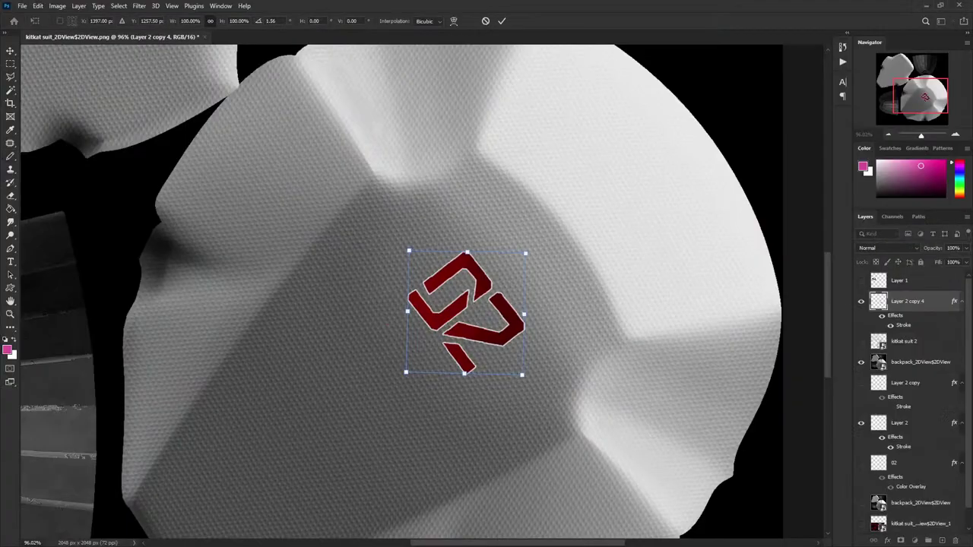
key("Return")
key("b")
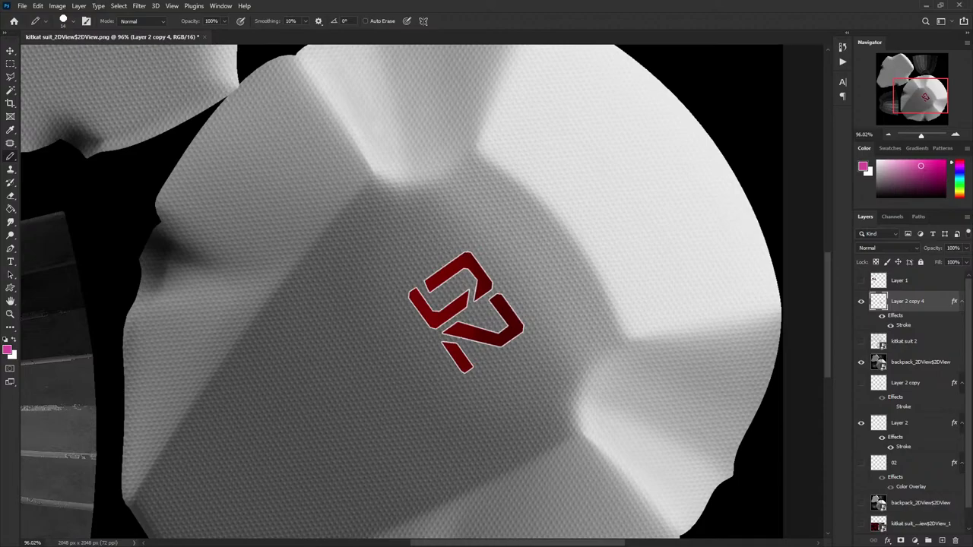
key("ctrl+t")
left_click_drag(547, 243, 550, 248)
key("Return")
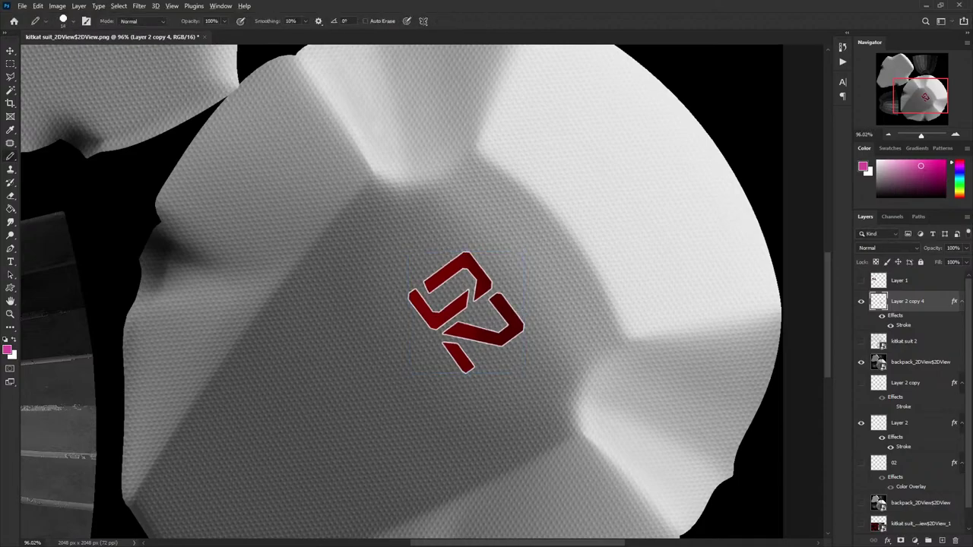
Overwrite backpakc22.png in the backpack folder with the re-angled logo
key("ctrl+shift+s")
double_click(120, 82)
double_click(340, 80)
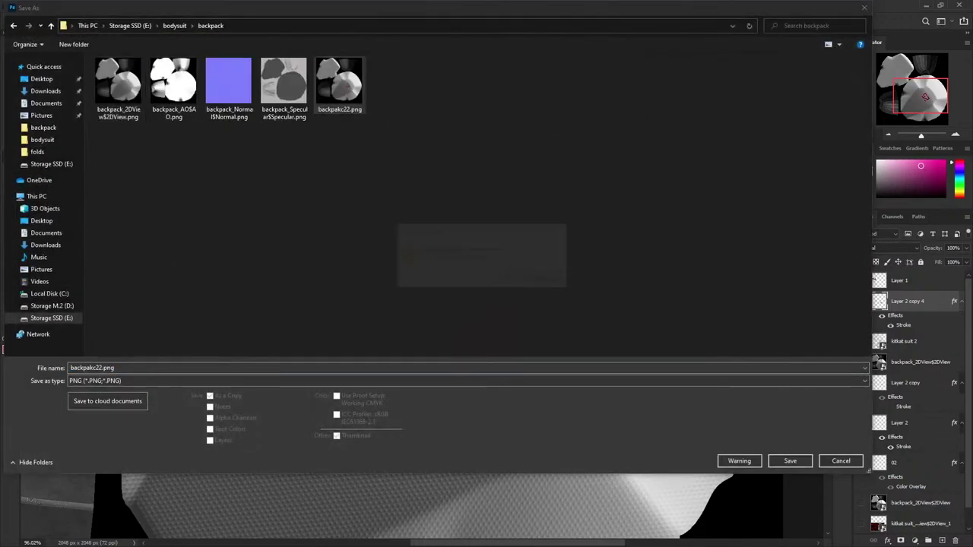
key("y")
key("Return")
key("alt+Tab")
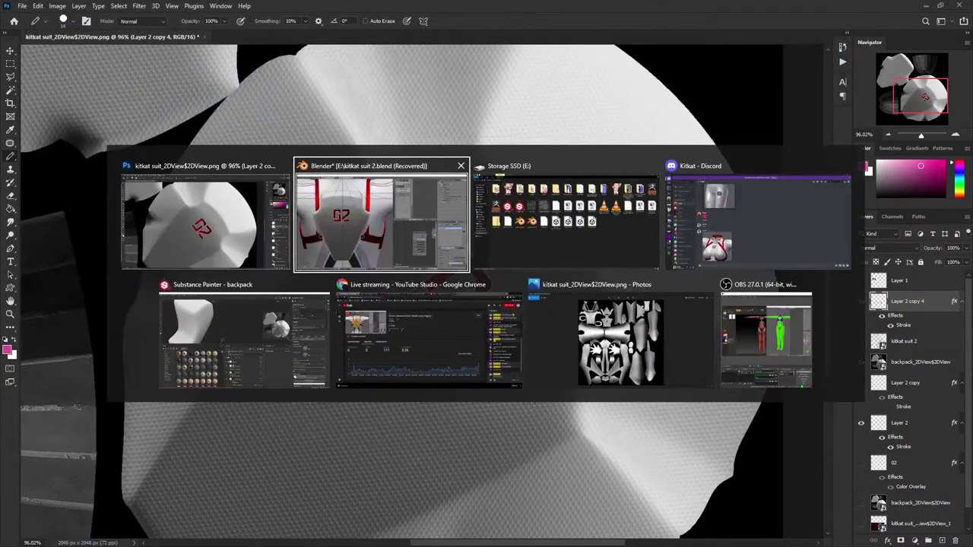
Load backpakc22.png from the backpack folder into Blender's Image Texture node
left_click(726, 370)
left_click(707, 373)
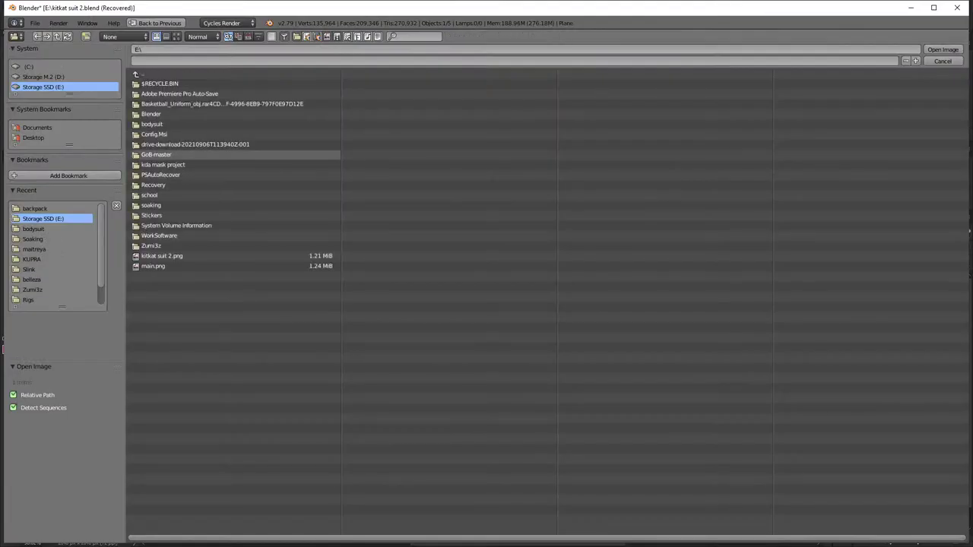
left_click(34, 209)
left_click(162, 124)
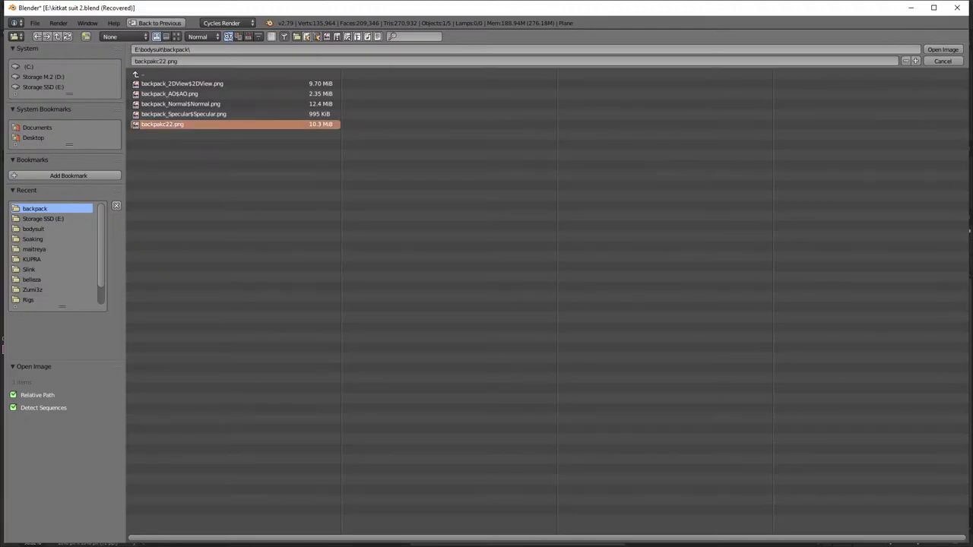
key("Return")
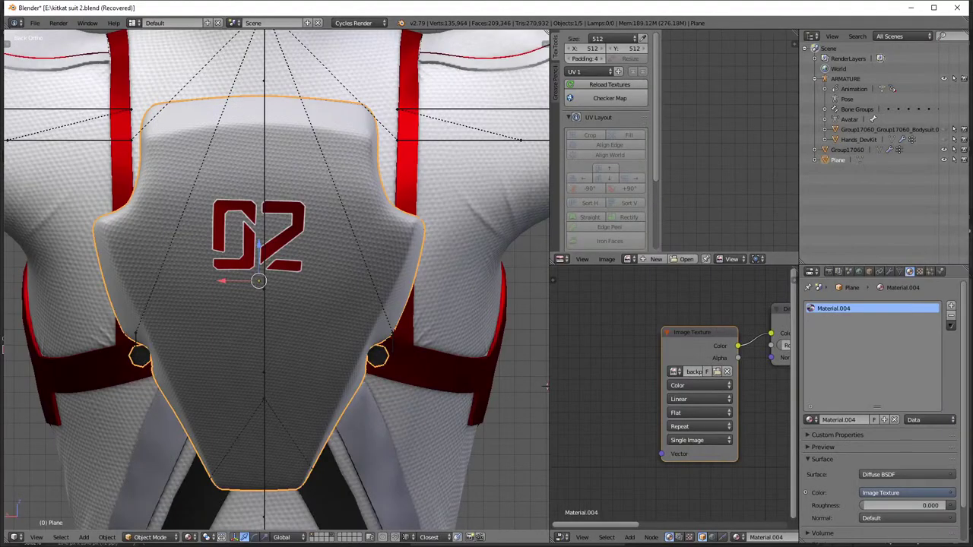
scroll(546, 386, "up", 4)
scroll(435, 340, "down", 7)
Orbit around the suit to review the logo from the back and front
mouse_move(434, 340)
middle_mouse_down()
mouse_move(471, 344)
mouse_move(436, 340)
middle_mouse_up()
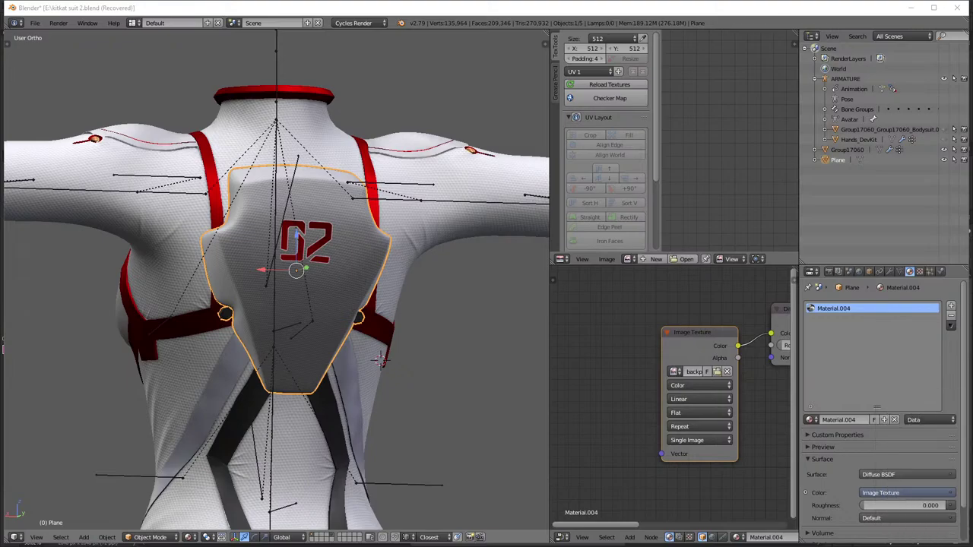
middle_click_drag(378, 360, 319, 487)
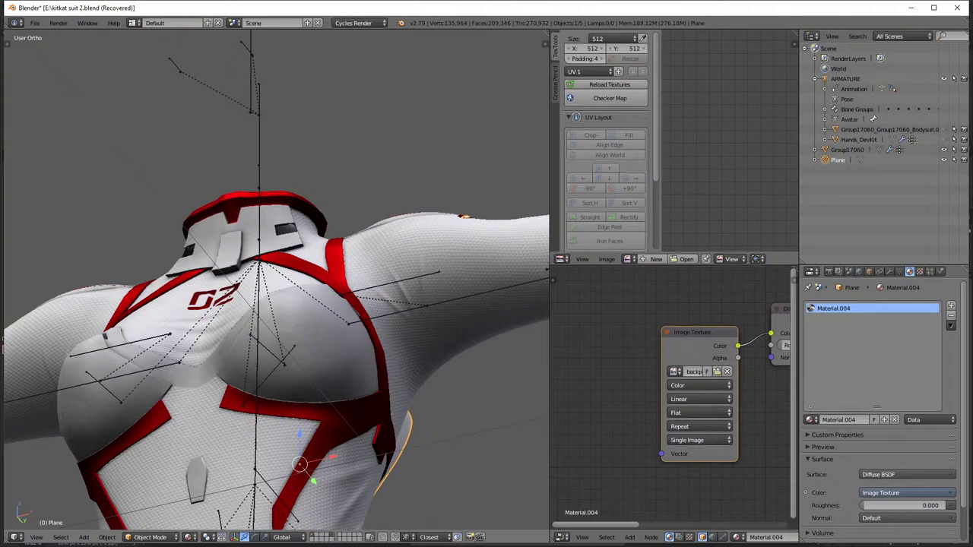
middle_click_drag(273, 304, 289, 274)
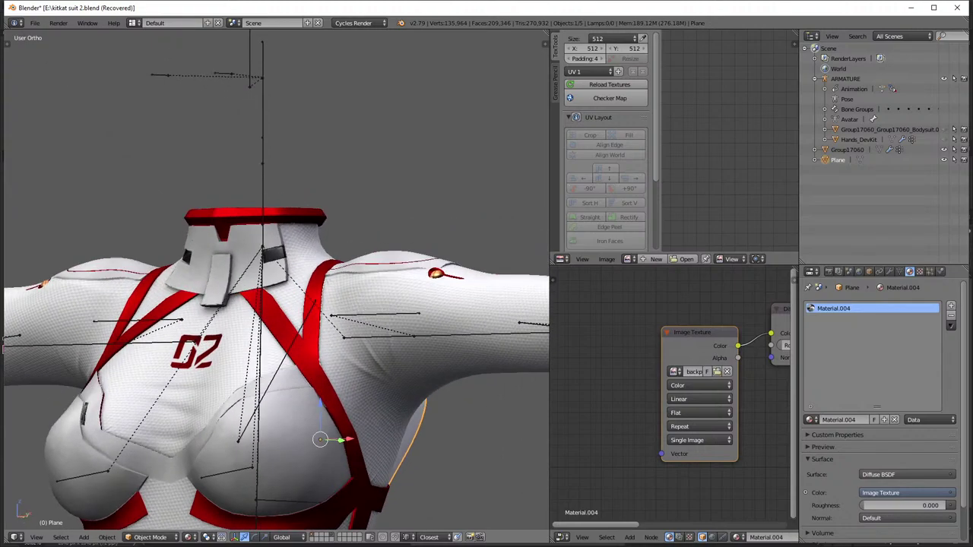
Toggle Auto Smooth on bodysuit Group17060 to compare shading, leaving it enabled at 30°
left_click(899, 271)
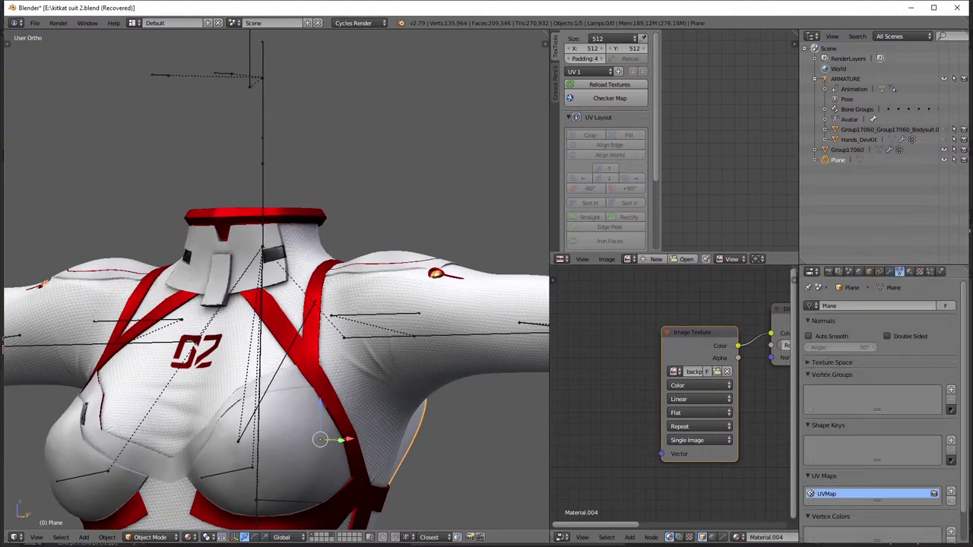
left_click(846, 149)
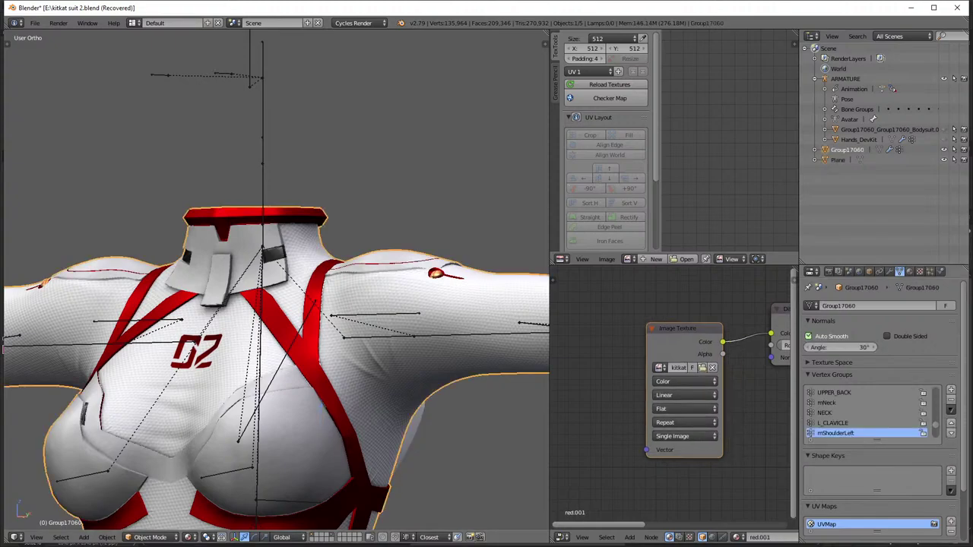
left_click(808, 336)
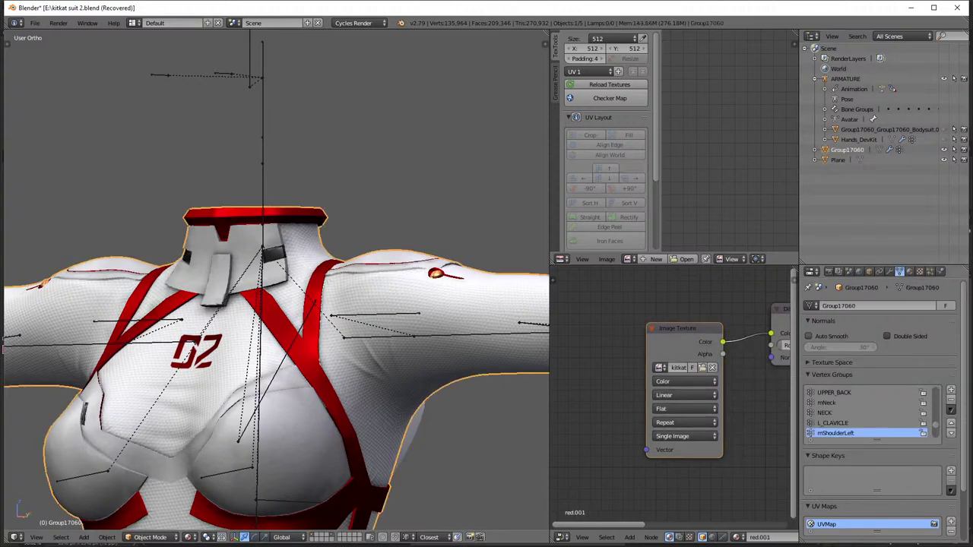
left_click(808, 335)
left_click(808, 336)
left_click(808, 336)
scroll(99, 411, "down", 3)
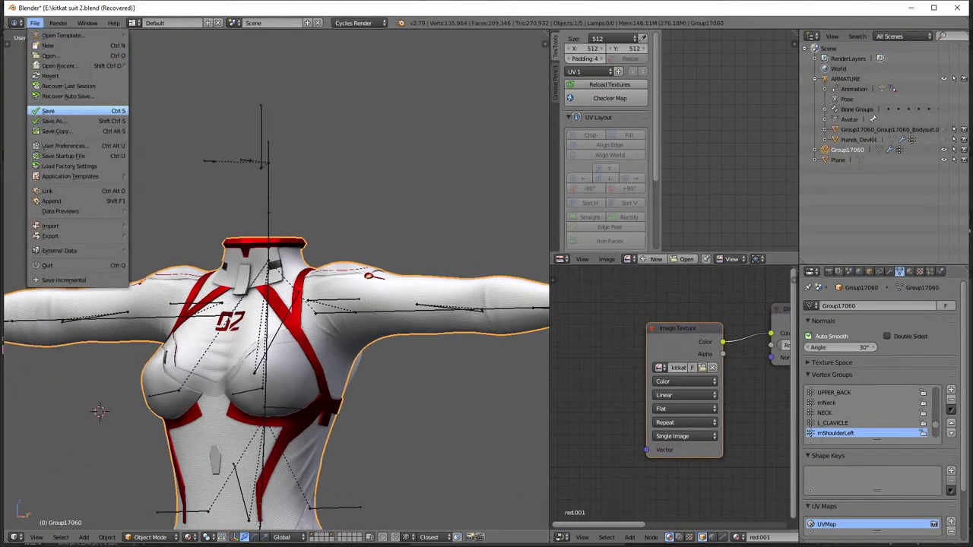
Save and quit Blender, save the suit texture as kitkat suit_2DView$2DView.psd, and close Photoshop
key("Return")
left_click(957, 8)
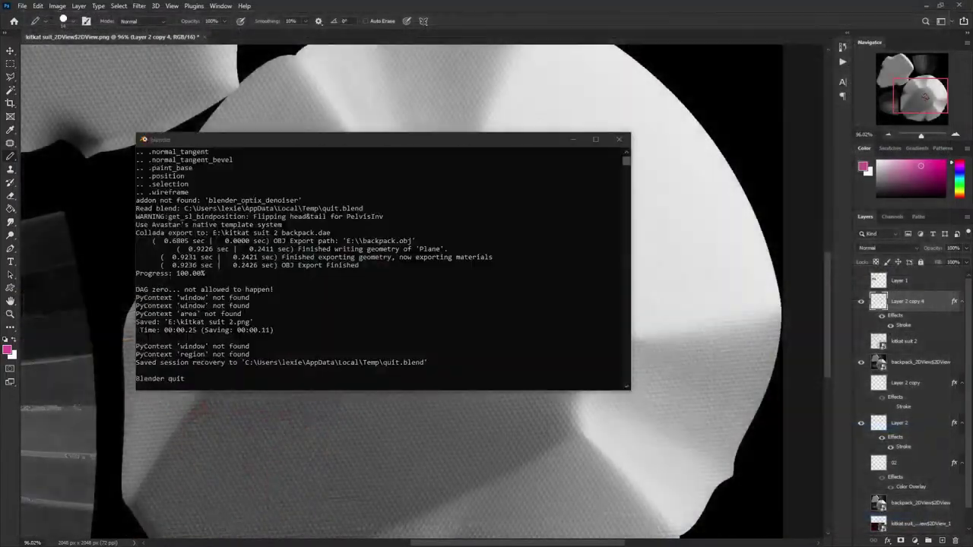
left_click(963, 5)
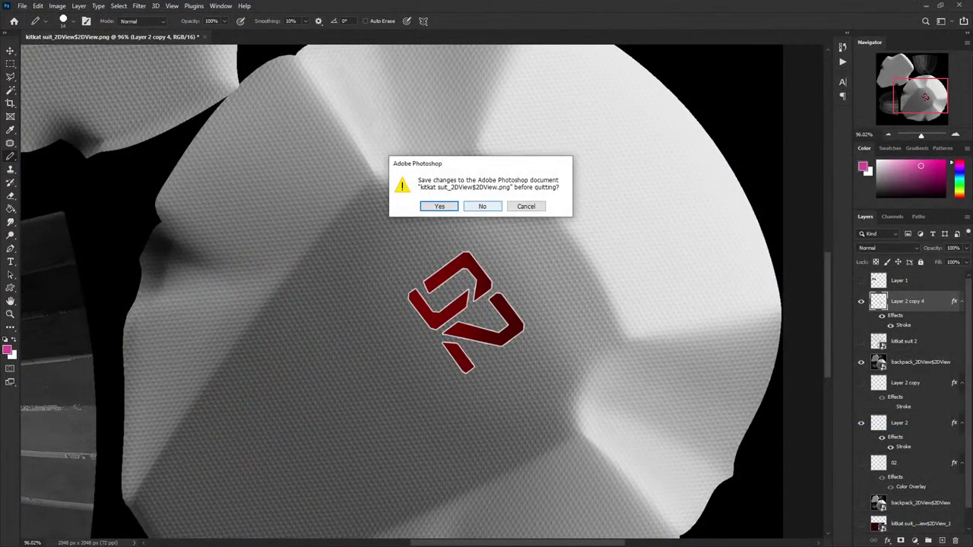
left_click(483, 206)
left_click(23, 5)
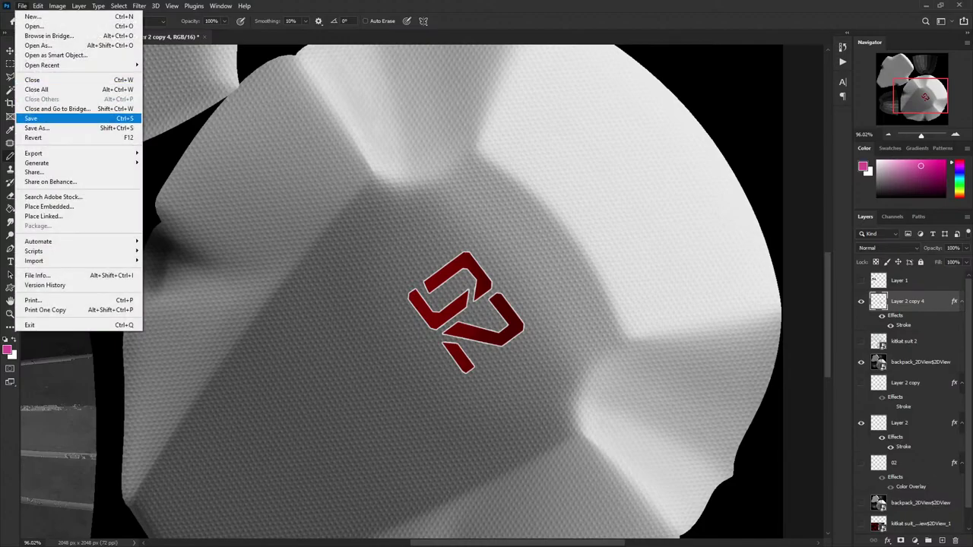
left_click(45, 127)
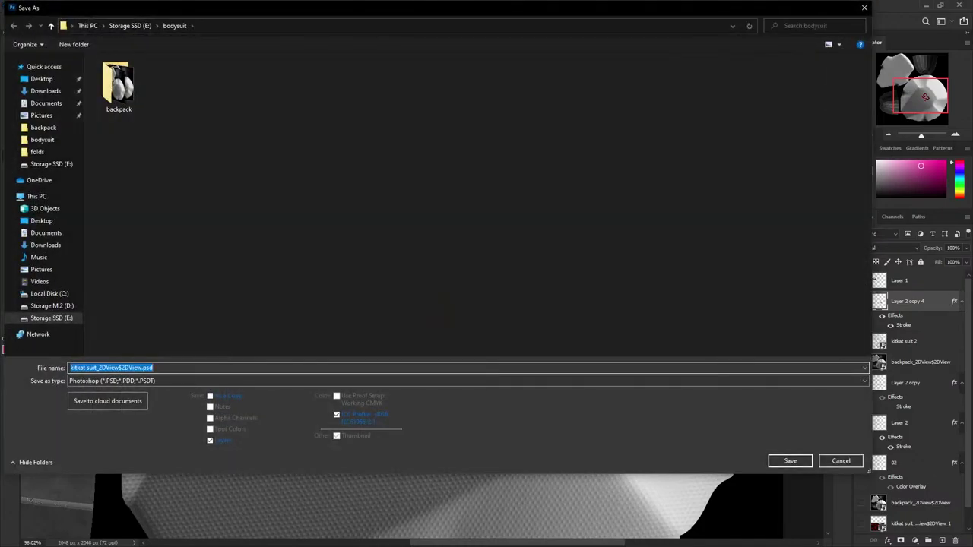
key("Return")
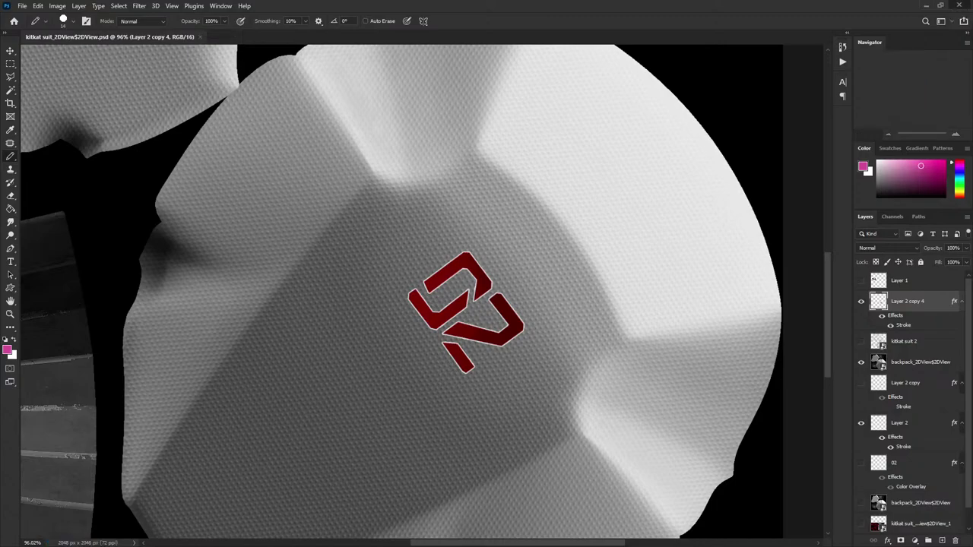
left_click(960, 6)
Resave the Substance Painter project over backpack.spp
key("Escape")
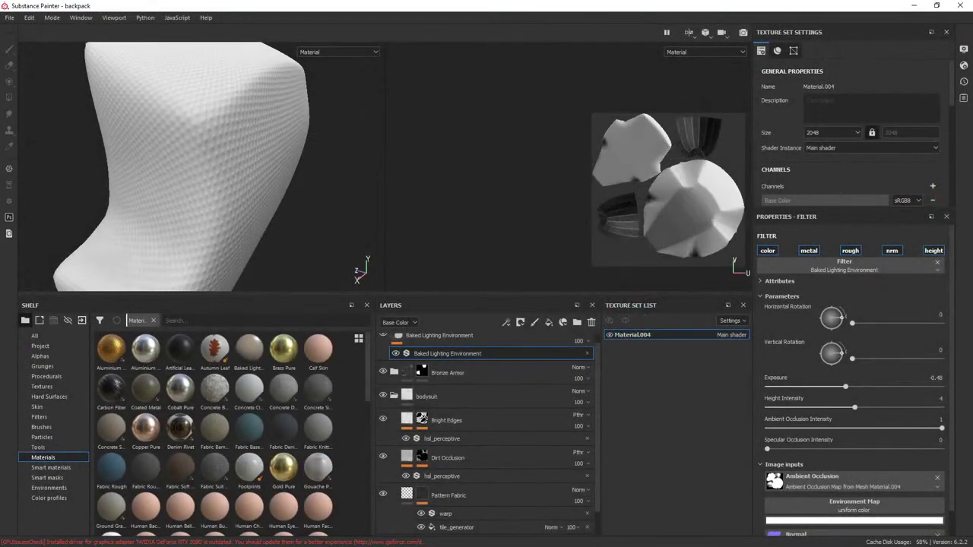
left_click(9, 16)
left_click(23, 138)
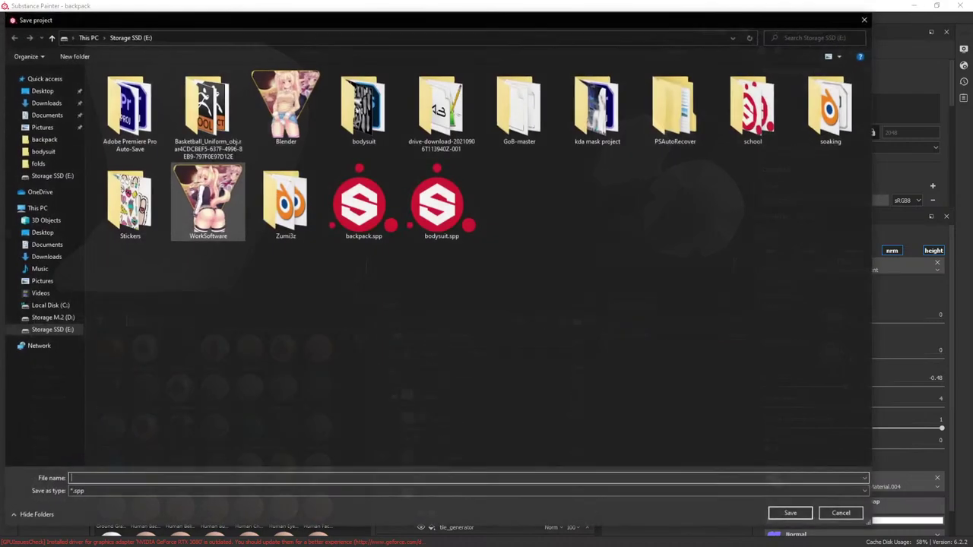
double_click(364, 201)
left_click(507, 277)
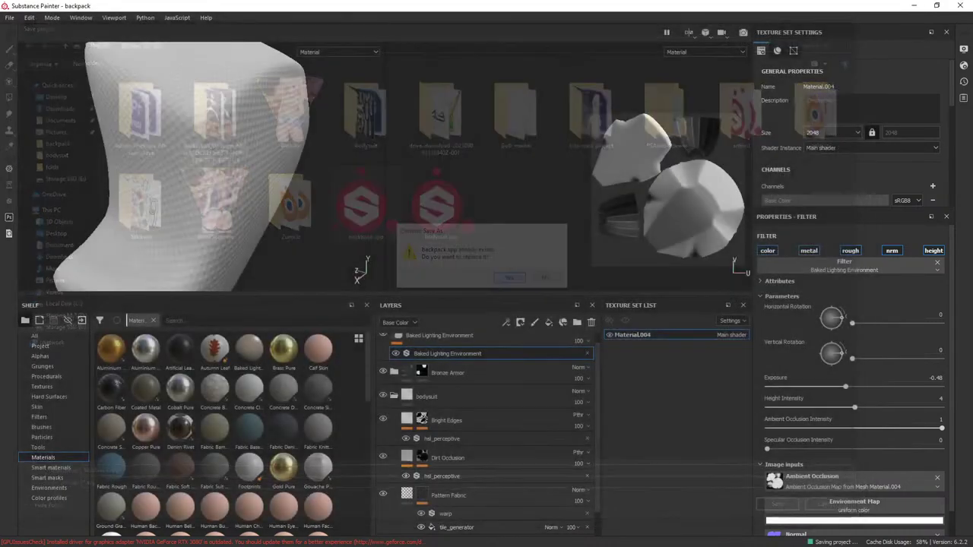
Log in to Second Life with Sandbox chosen as the start location
left_click(399, 292)
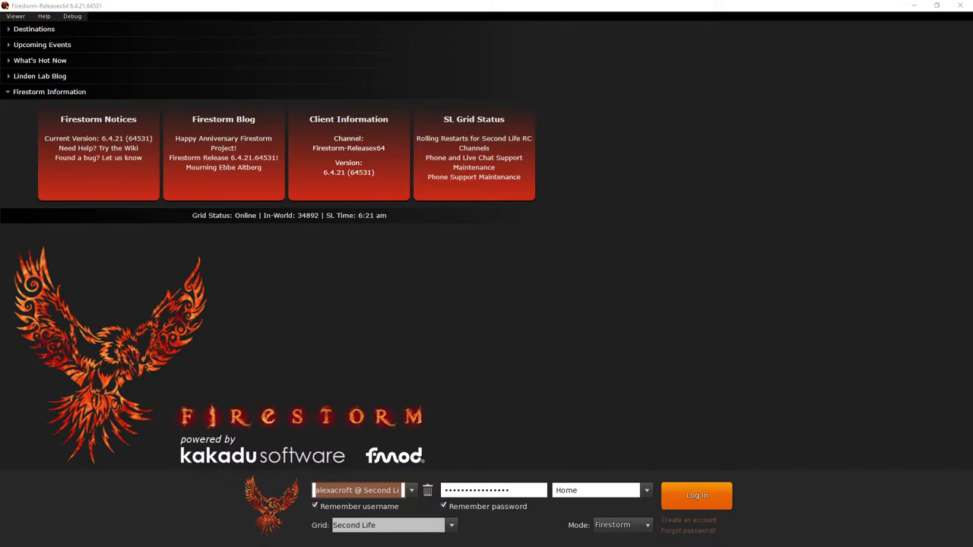
left_click(646, 490)
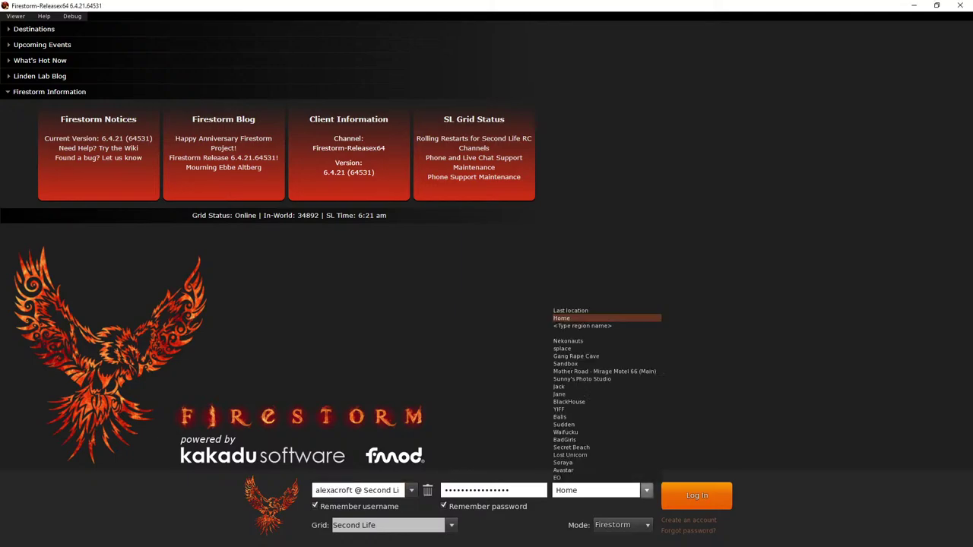
left_click(566, 364)
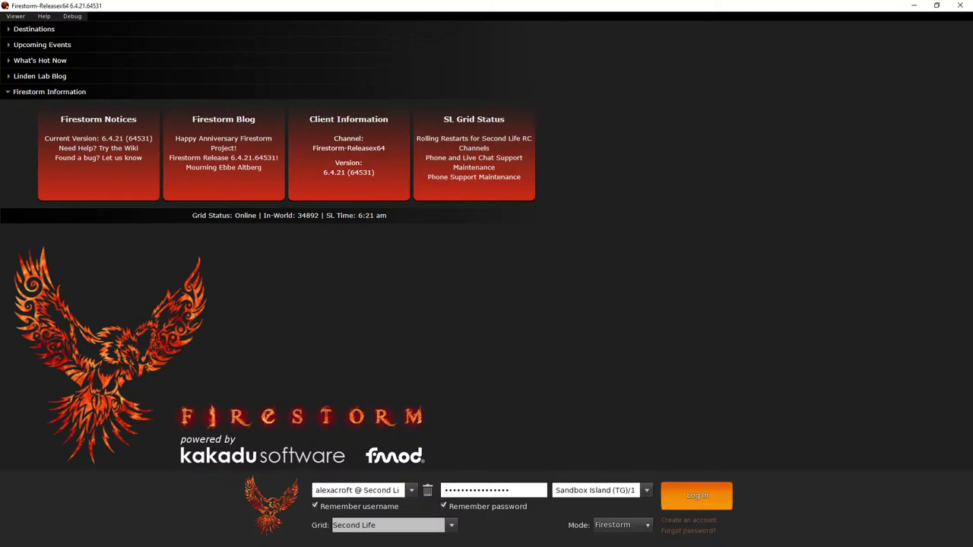
left_click(696, 495)
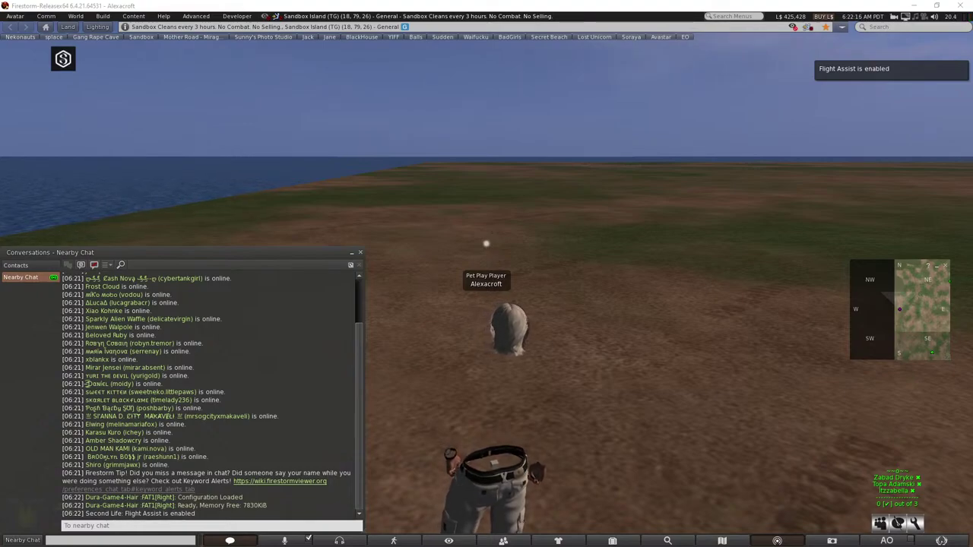
Wear the Maitreya White outfit, replacing the current outfit
left_click(558, 540)
scroll(684, 373, "down", 7)
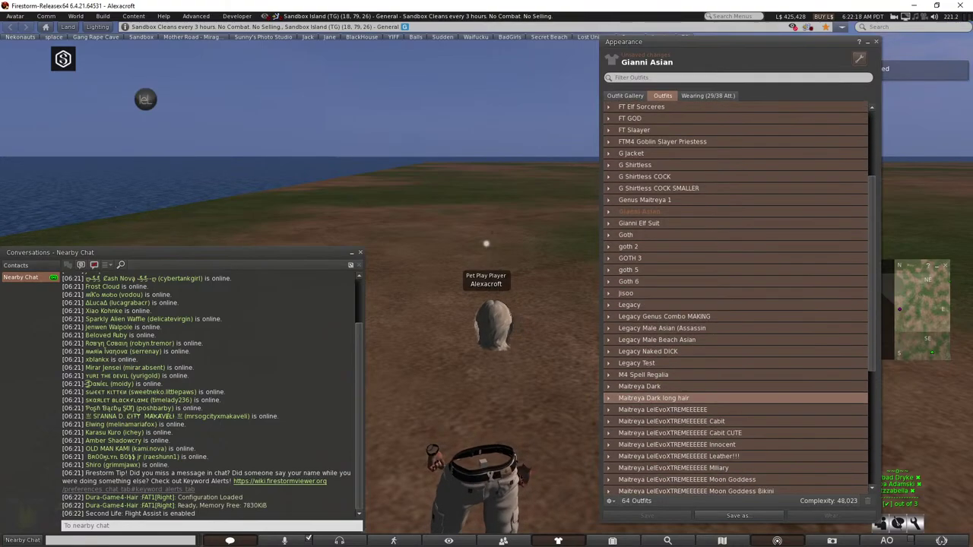
right_click(632, 389)
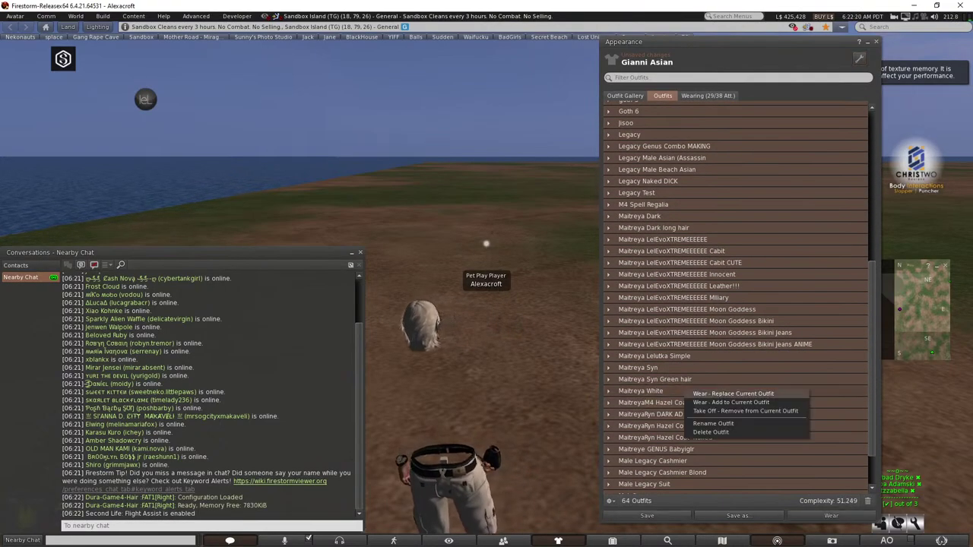
left_click(657, 394)
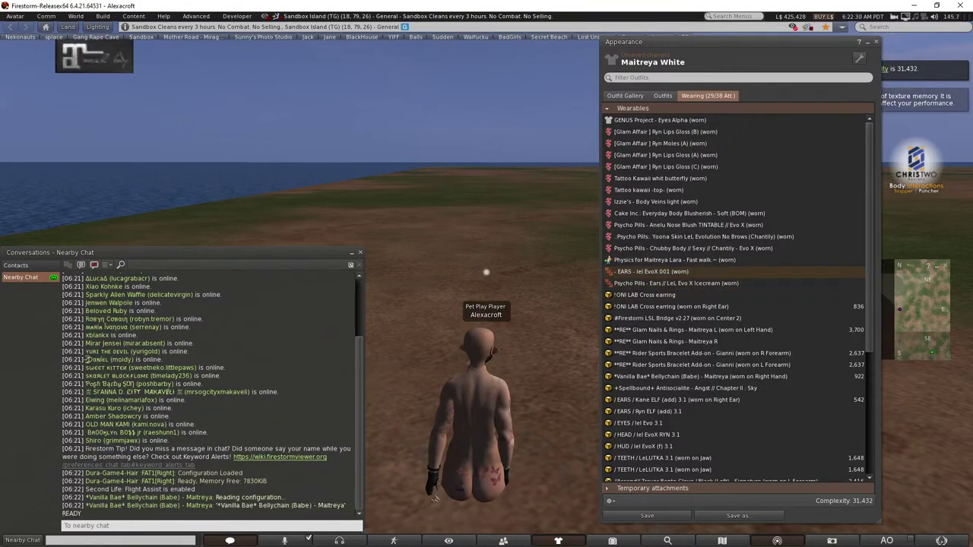
Detach the worn attachments from the Glam Nails & Rings through the Spellbound hair
left_click(692, 330)
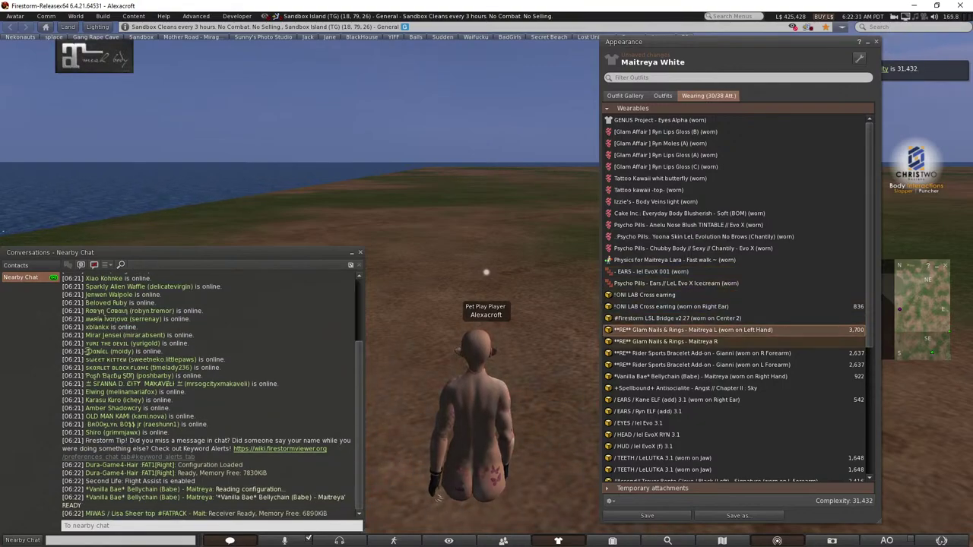
scroll(722, 327, "down", 4)
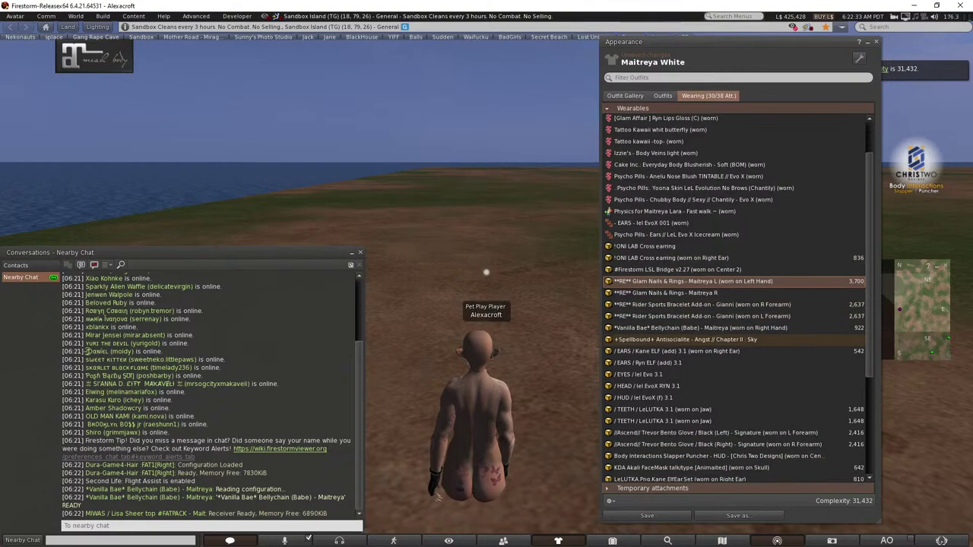
scroll(722, 327, "down", 4)
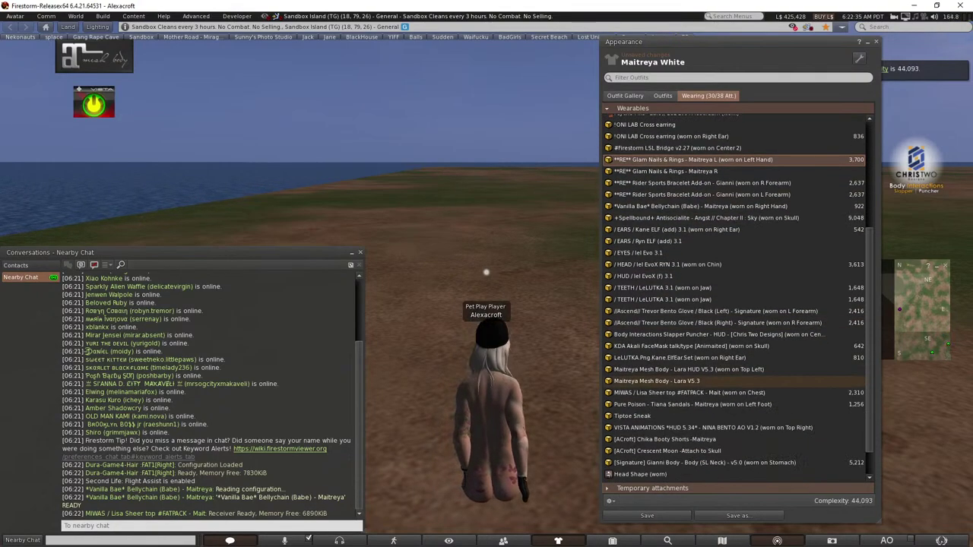
left_click(722, 216, "shift")
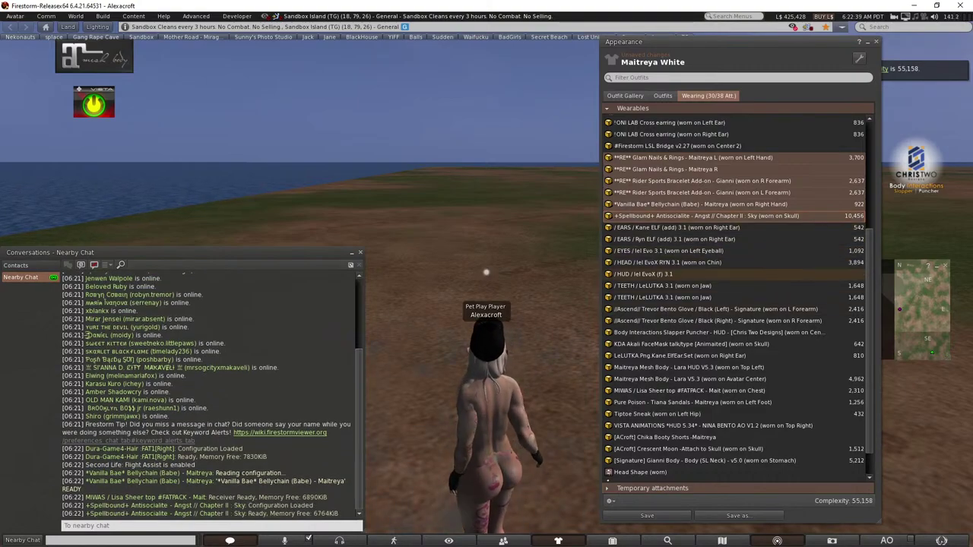
left_click(692, 219)
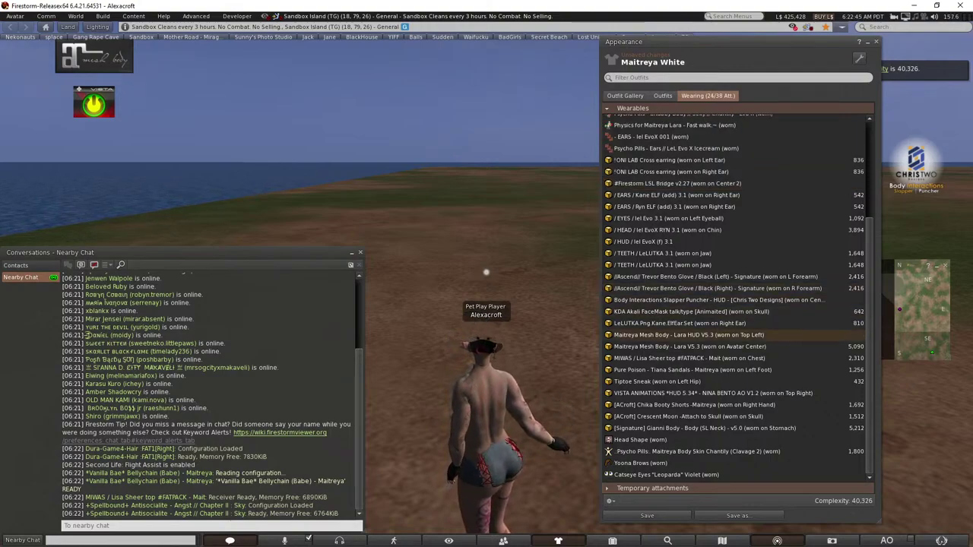
right_click(667, 196)
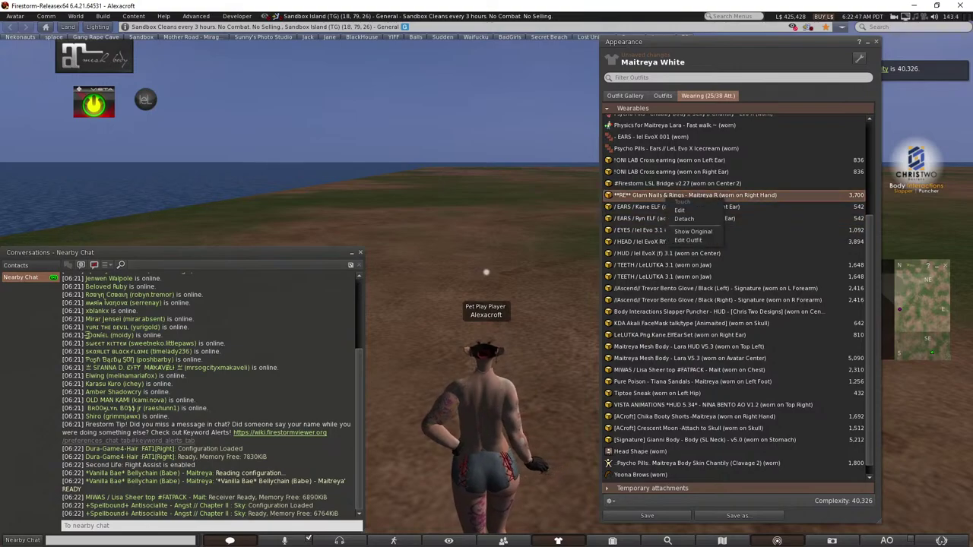
left_click(685, 227)
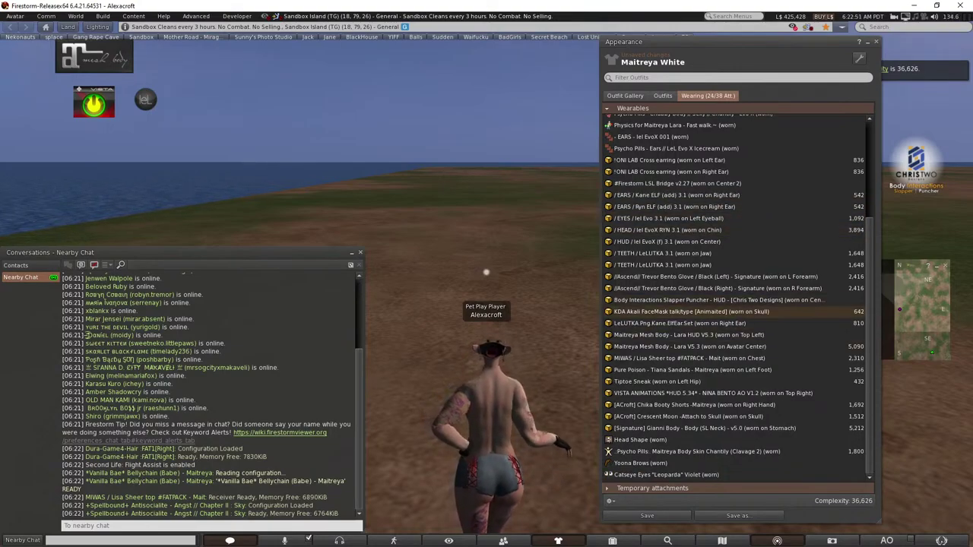
Detach the Slapper Puncher HUD, KDA Akali FaceMask, and items from MIWAS sheer top to Gianni Body
right_click(668, 301)
left_click(686, 331)
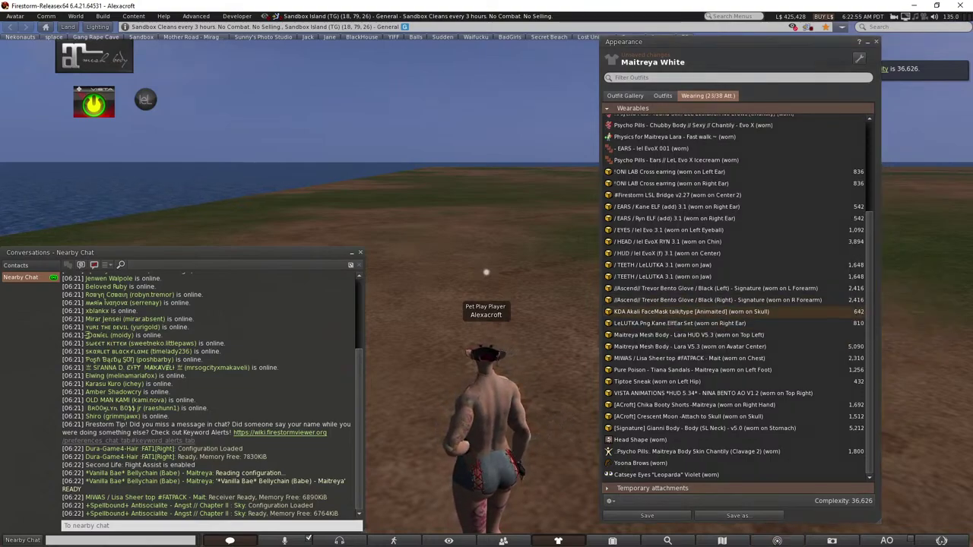
left_click(710, 312)
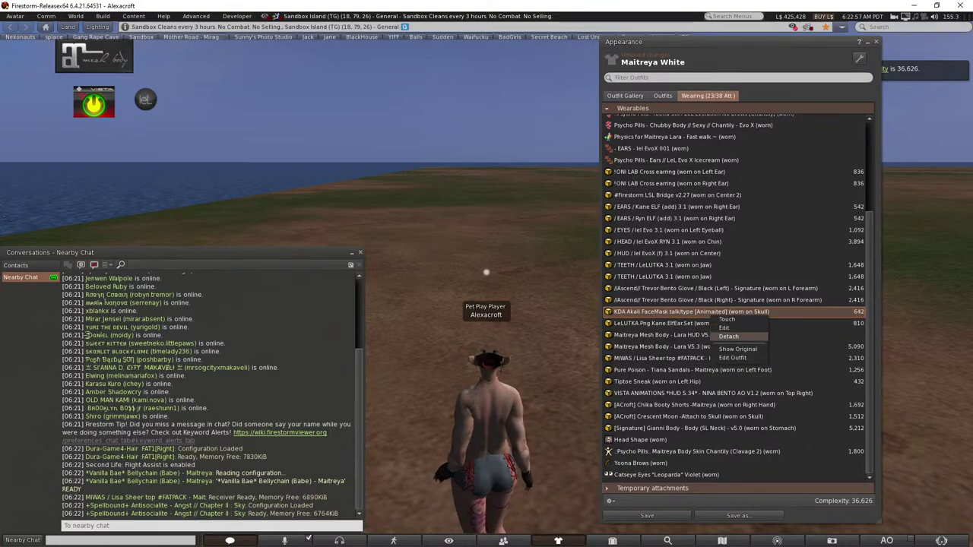
double_click(710, 312)
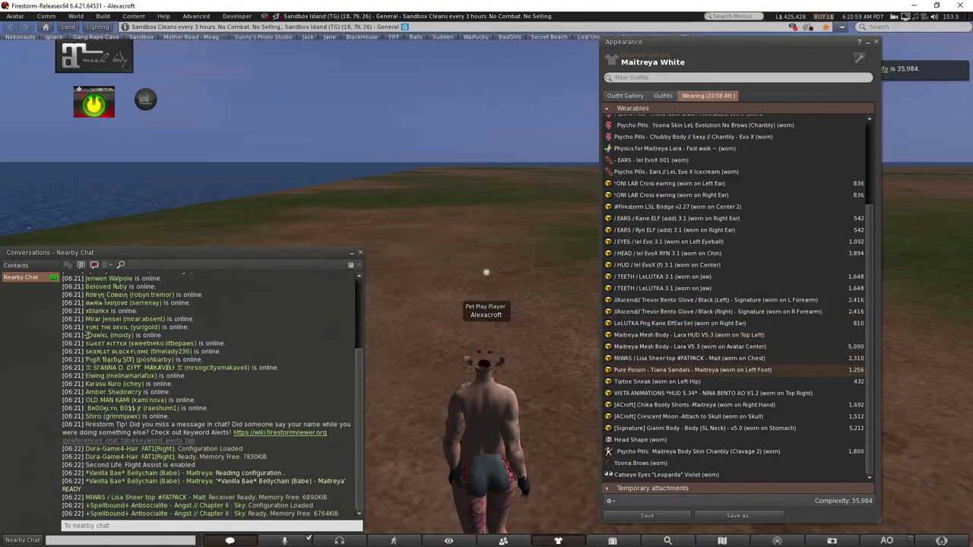
left_click(688, 358)
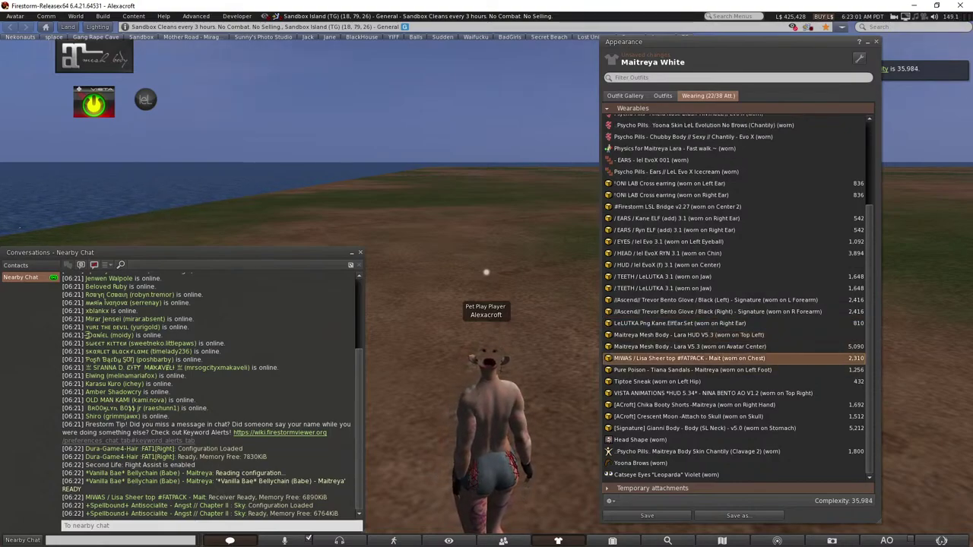
left_click(704, 428, "shift")
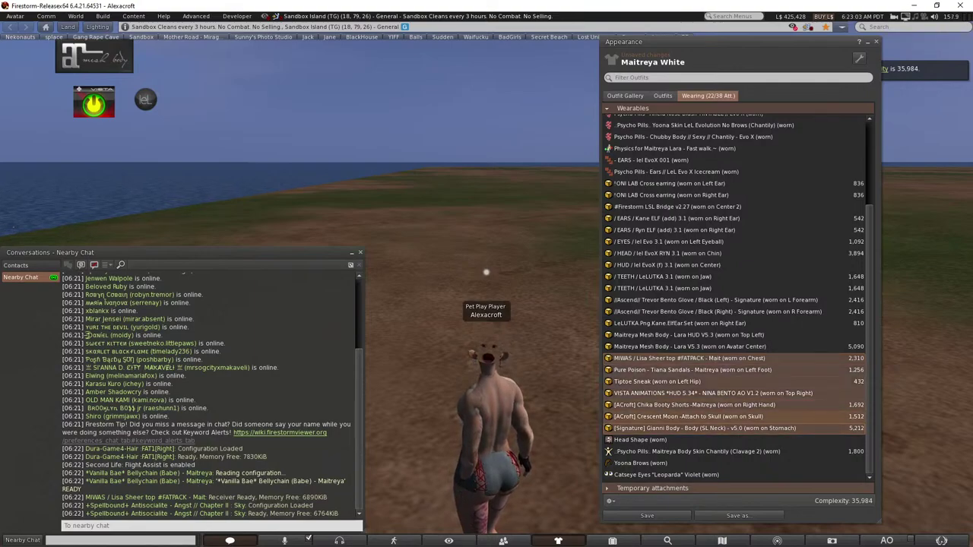
right_click(652, 398)
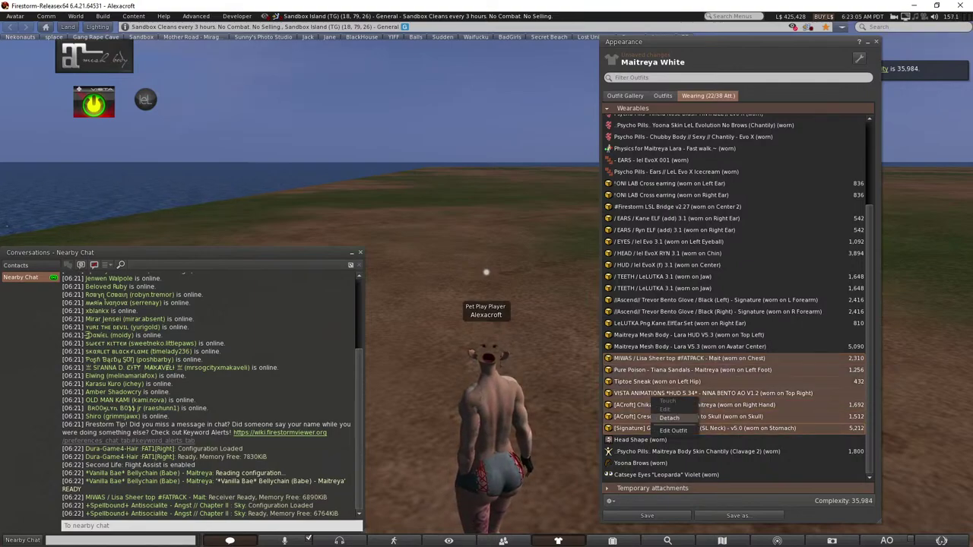
left_click(669, 418)
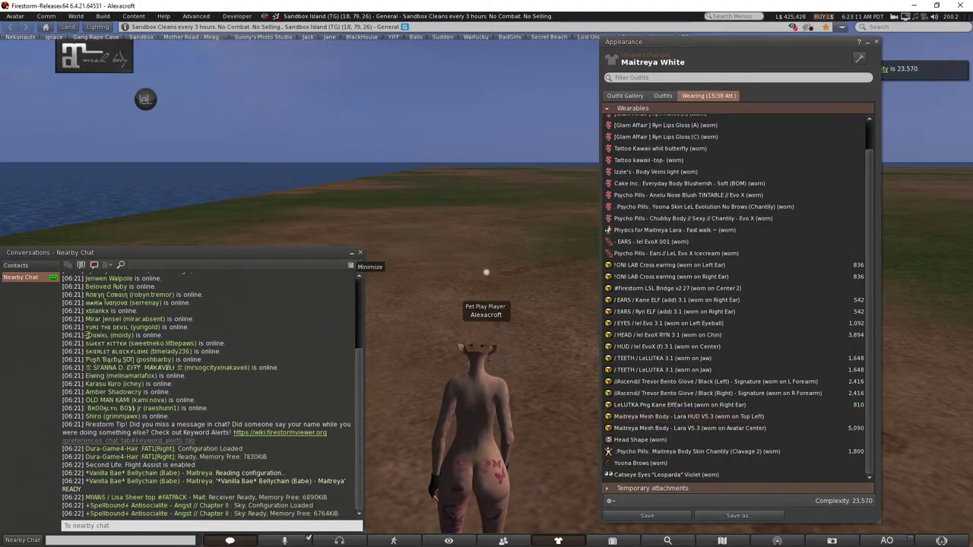
Minimise nearby chat and hide the whole Maitreya body with the HUD's ALPHA HIDE ALL
left_click(351, 252)
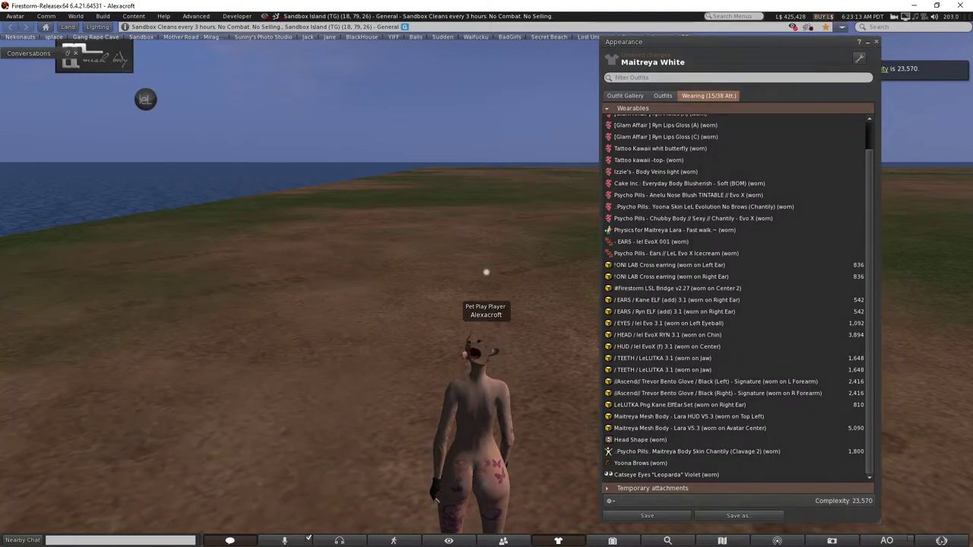
left_click(93, 57)
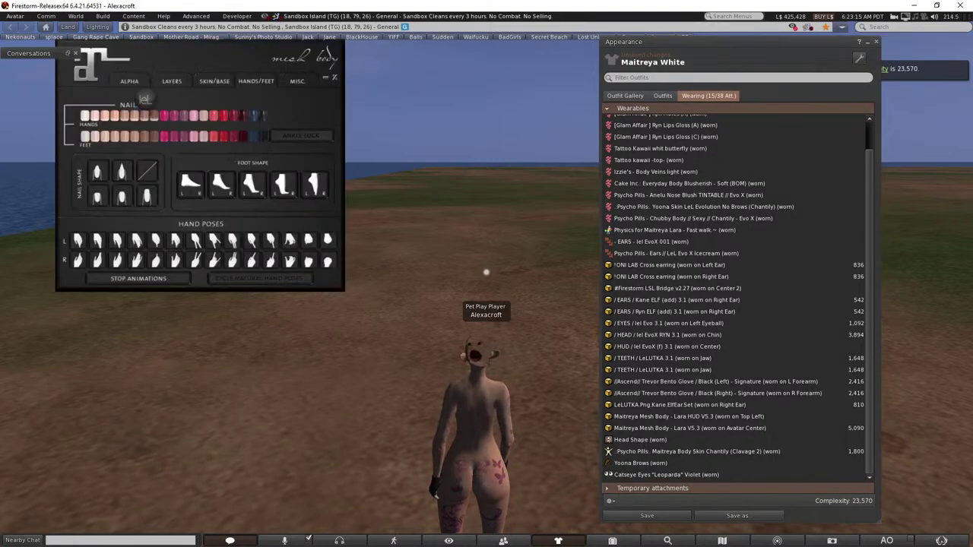
left_click(129, 80)
left_click(199, 339)
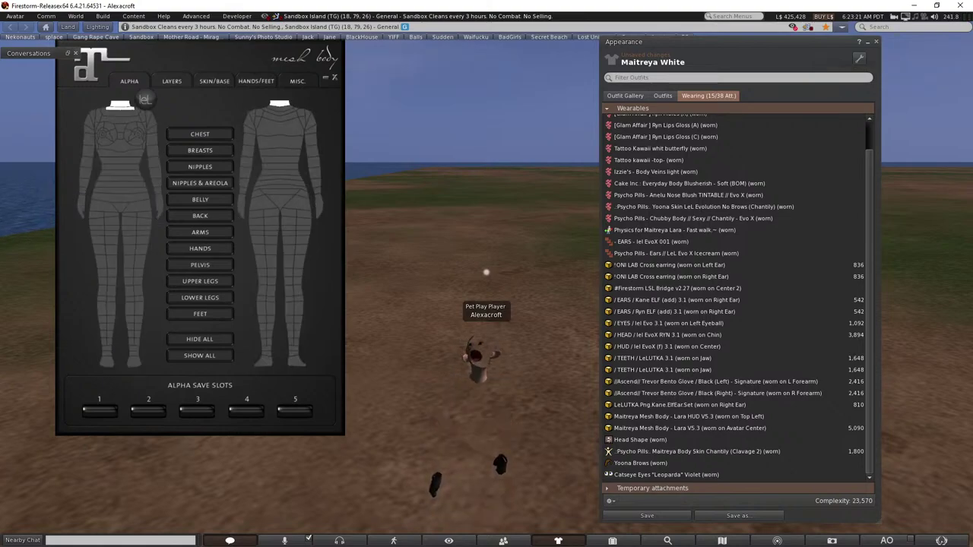
left_click(102, 16)
Upload the backpack DAE as mesh 'backpack' with Low/Lowest at 0 and Medium reusing high detail, for L$12
mouse_move(108, 145)
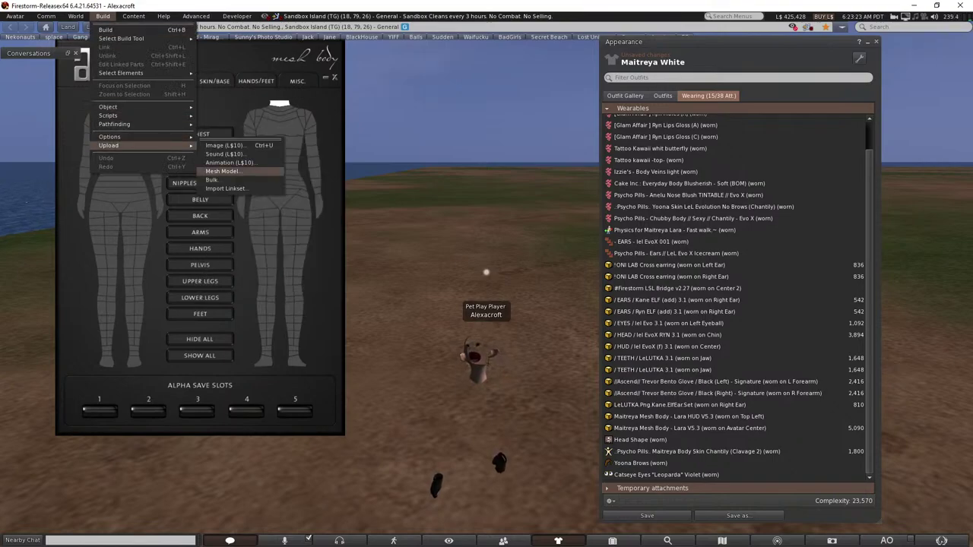
left_click(222, 171)
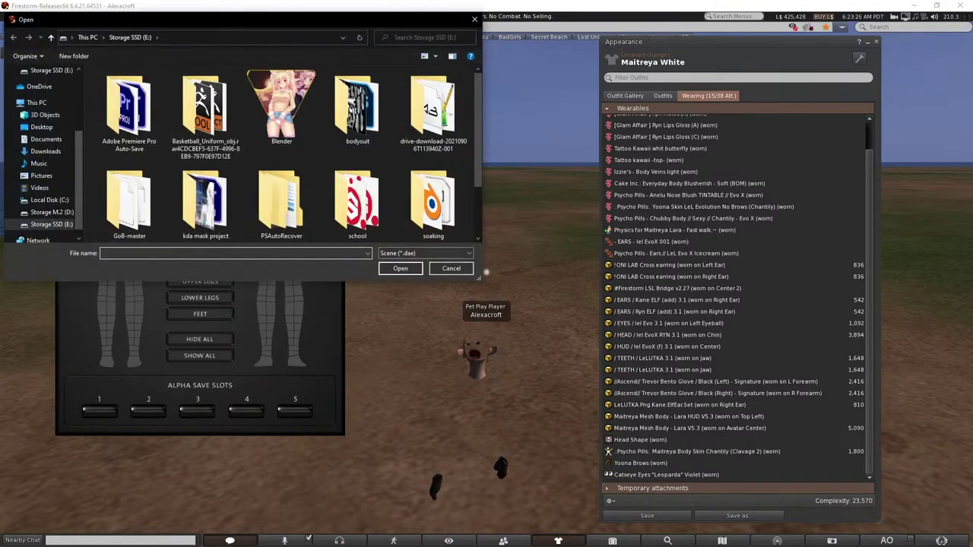
left_click_drag(479, 279, 749, 474)
double_click(449, 391)
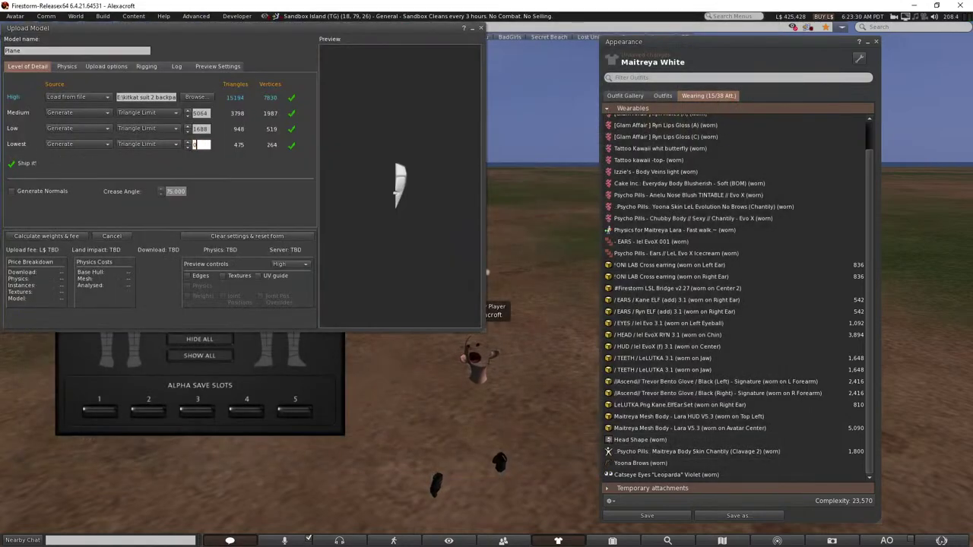
left_click(200, 129)
type("0")
left_click(200, 113)
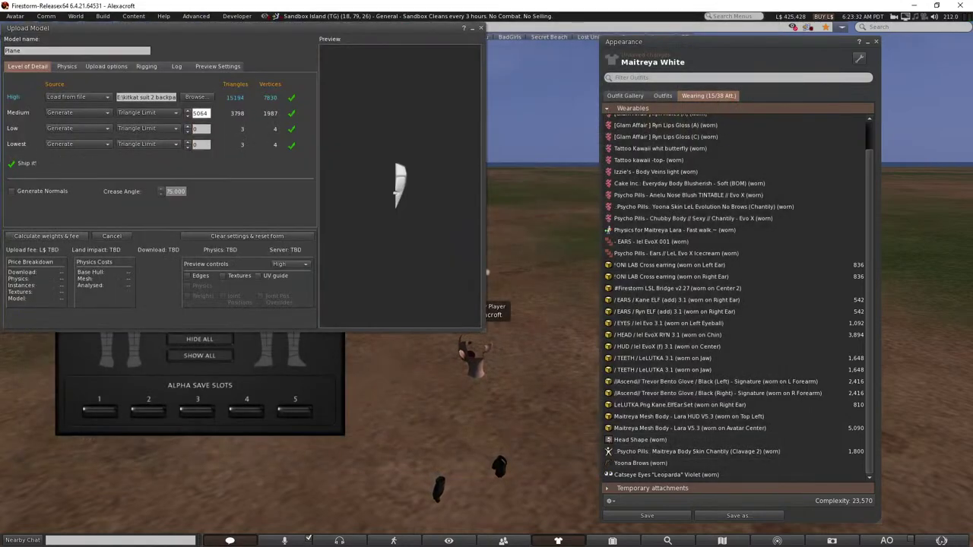
left_click(76, 50)
type("ba")
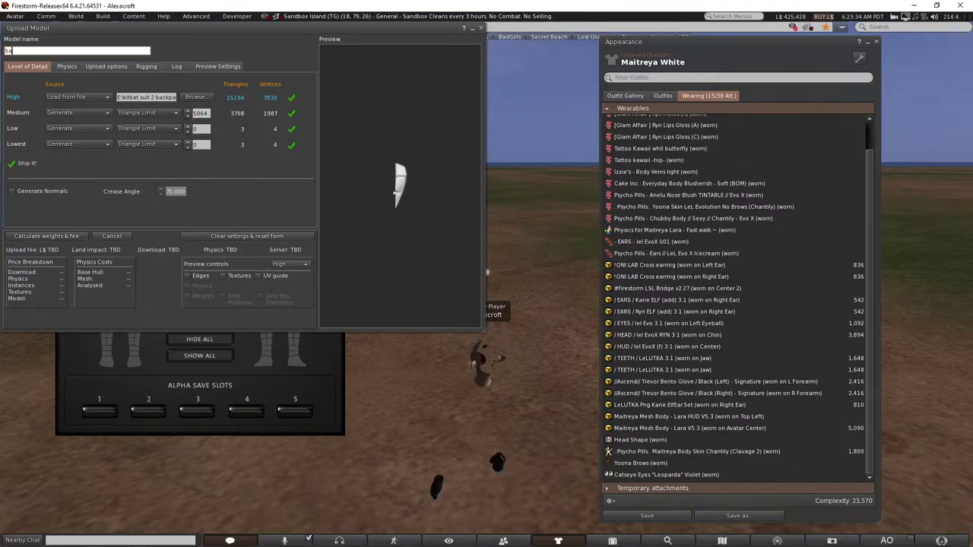
type("ckpack")
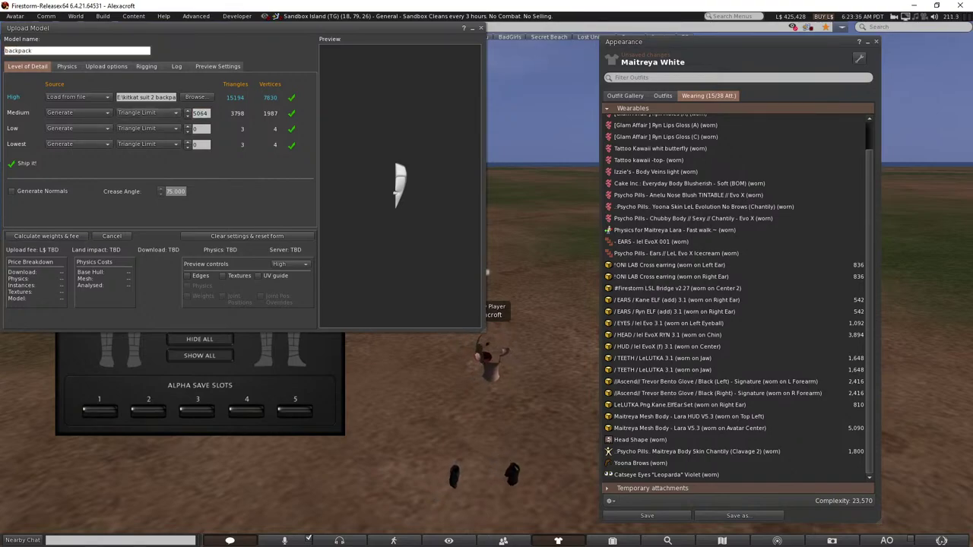
left_click(76, 113)
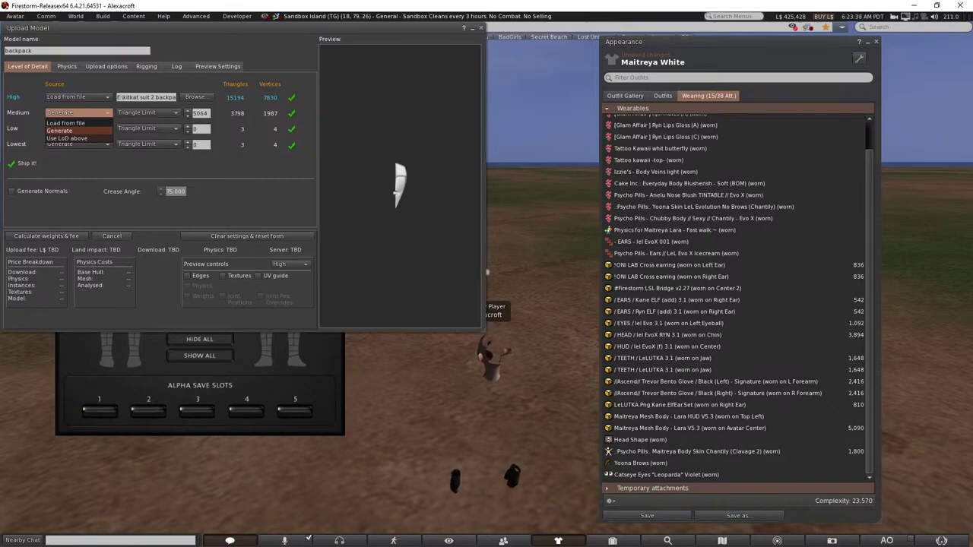
left_click(67, 138)
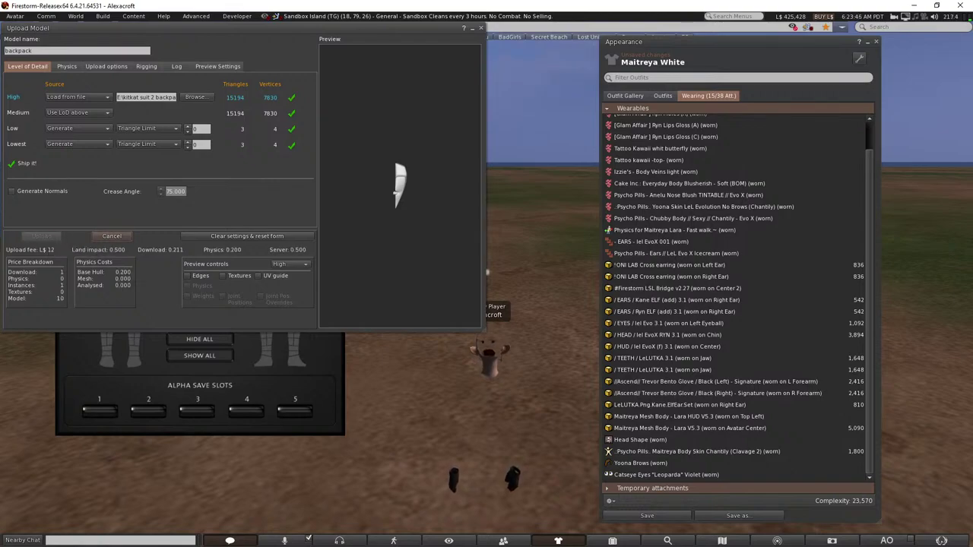
left_click(112, 235)
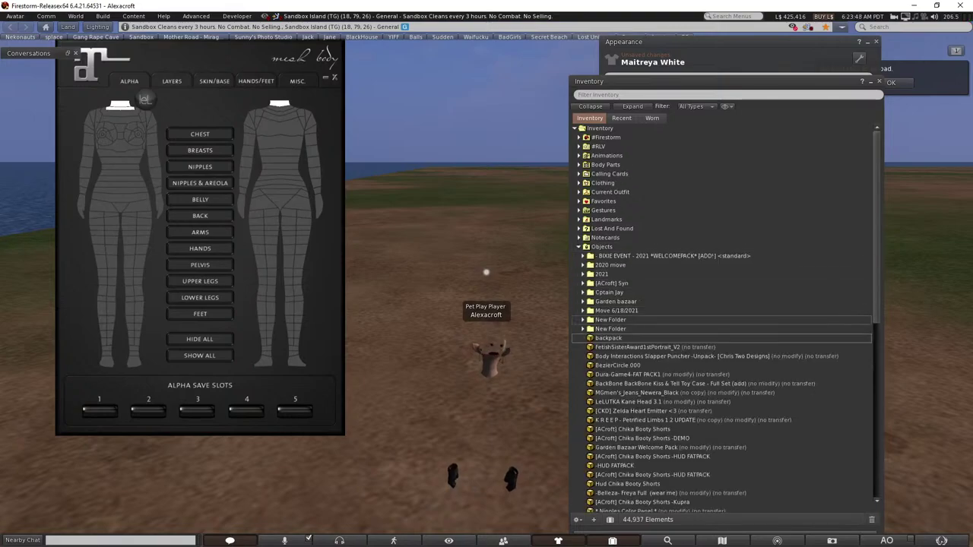
Attach the uploaded backpack to the Chest point and open it for editing
right_click(611, 337)
mouse_move(626, 482)
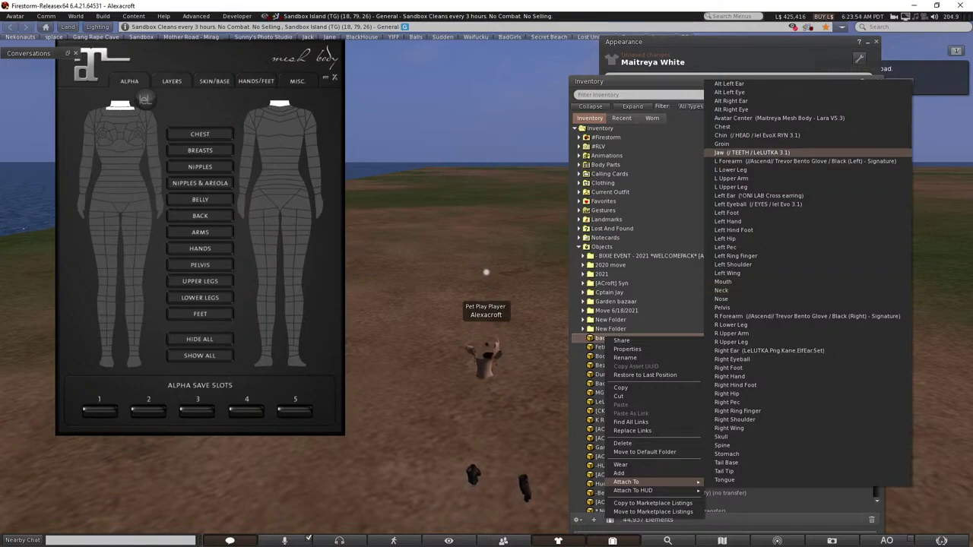
left_click(725, 126)
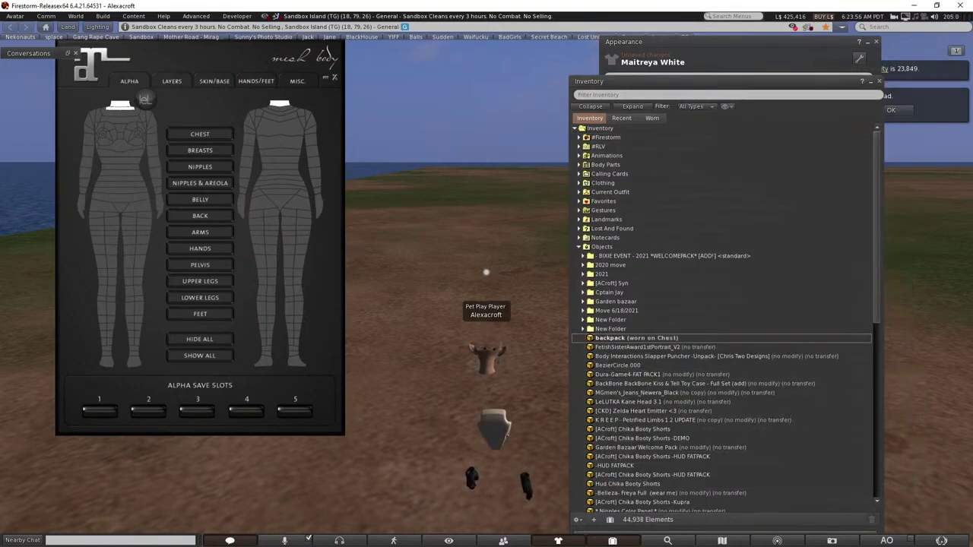
right_click(630, 339)
left_click(636, 466)
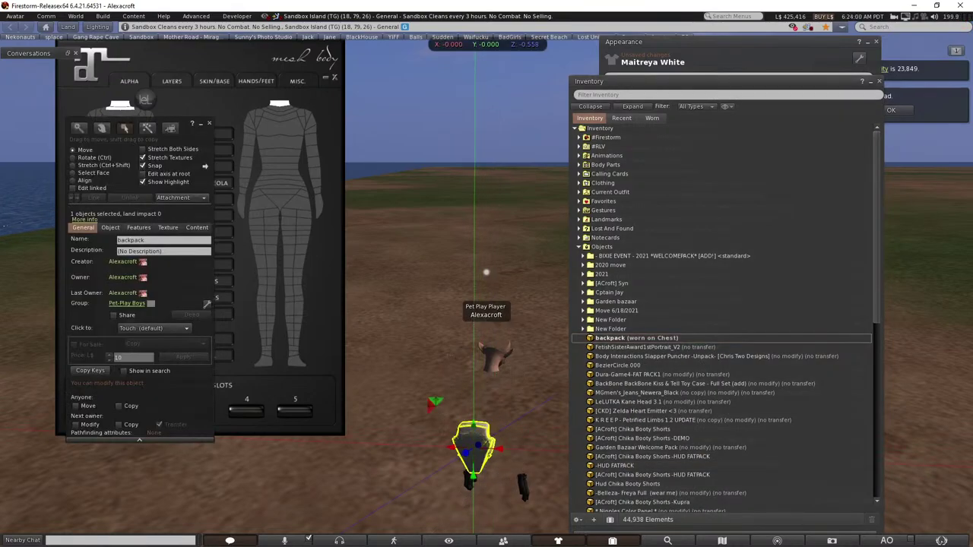
left_click(103, 16)
Upload kitkat suit 2.dae as the Bodysuit mesh, Medium reusing high detail, for L$18
mouse_move(145, 145)
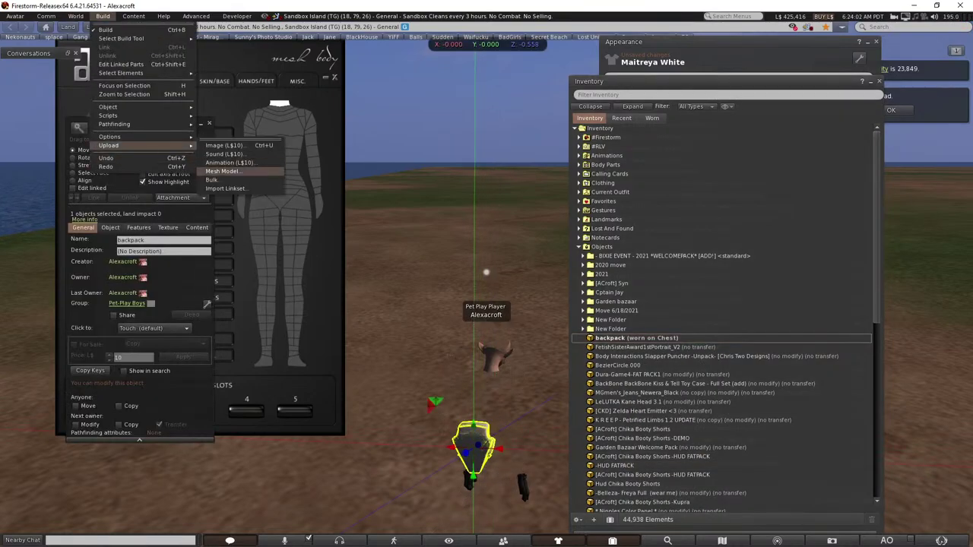
left_click(222, 171)
double_click(516, 206)
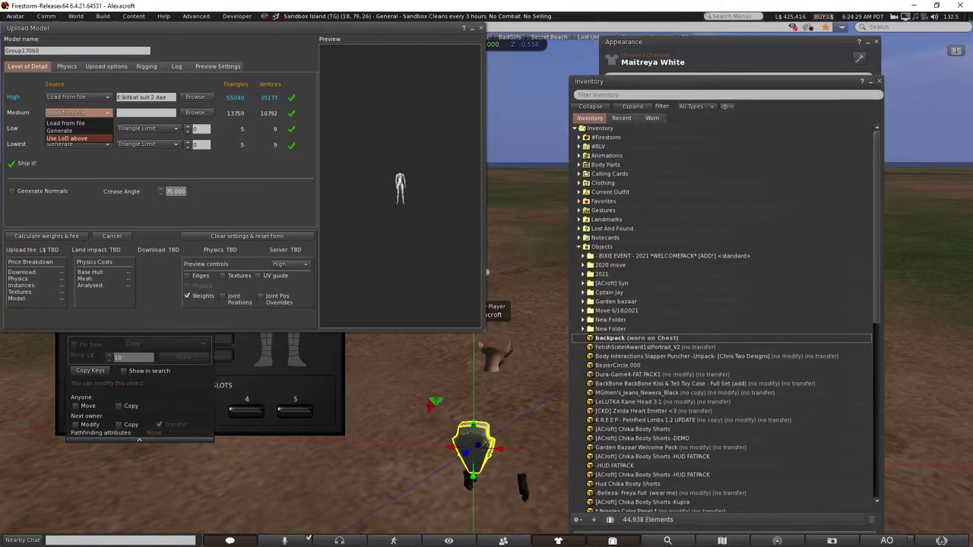
key("Return")
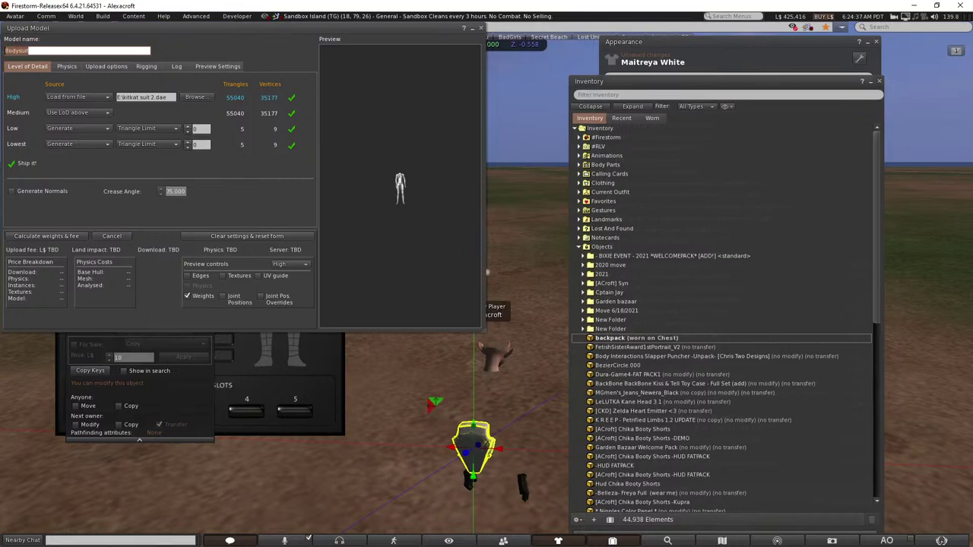
key("Return")
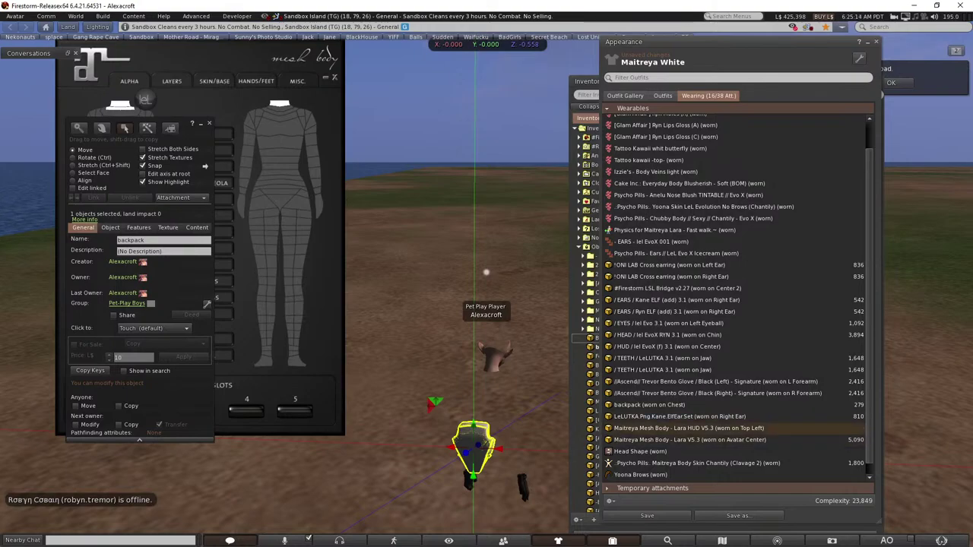
Detach both Trevor Bento gloves and wear the Bodysuit from the inventory
left_click(707, 393)
left_click(707, 382, "shift")
right_click(706, 382)
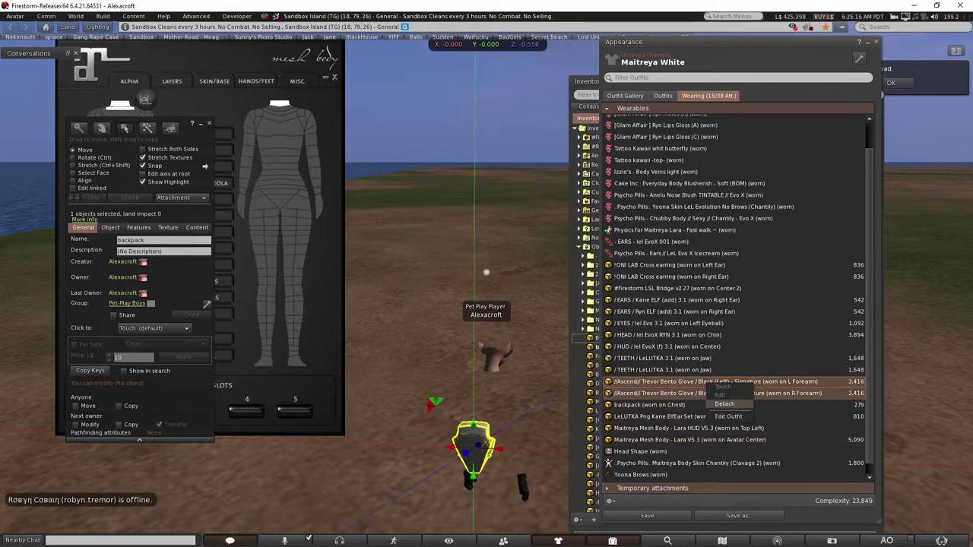
left_click(724, 404)
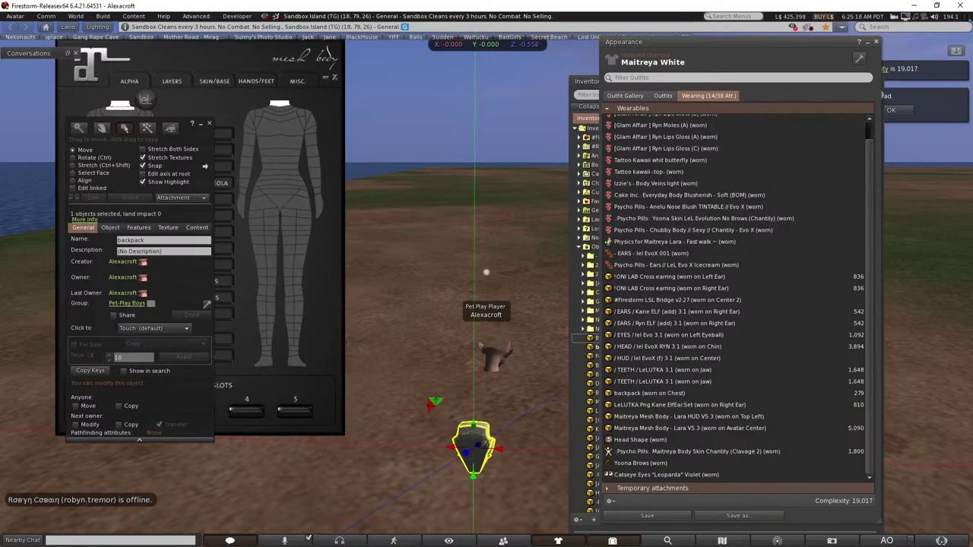
left_click(589, 337)
right_click(600, 338)
left_click(669, 477)
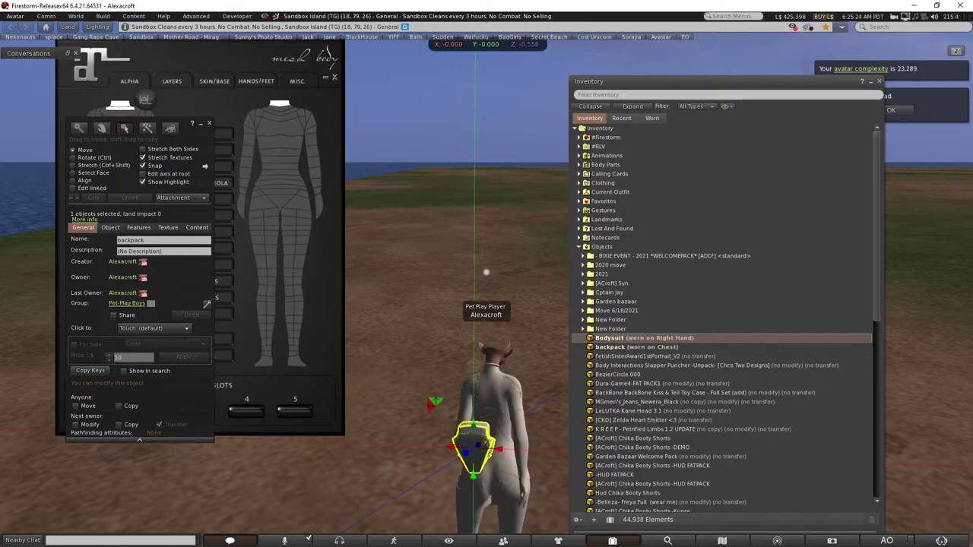
Nudge the worn bodysuit to fit the body and move the backpack onto the back
right_click(612, 338)
left_click(623, 467)
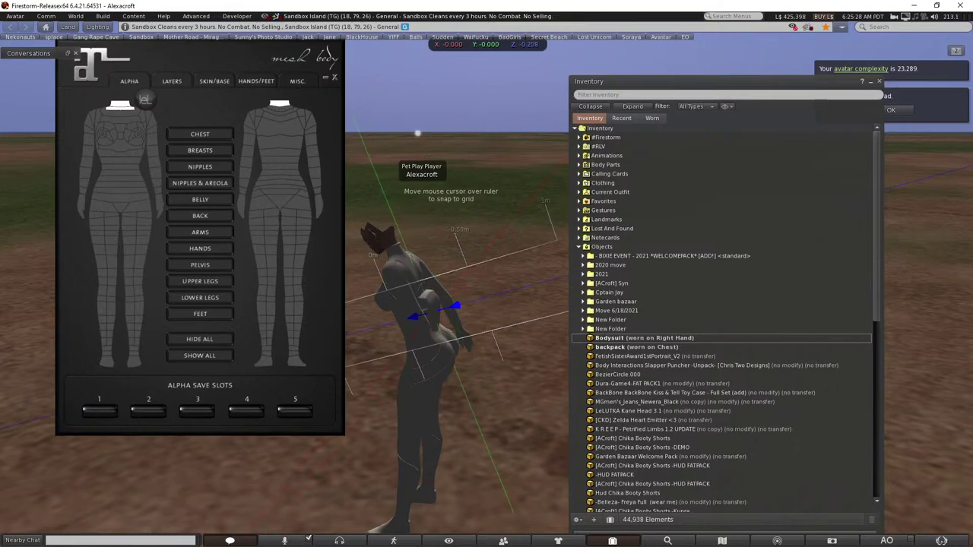
left_click_drag(433, 312, 421, 281)
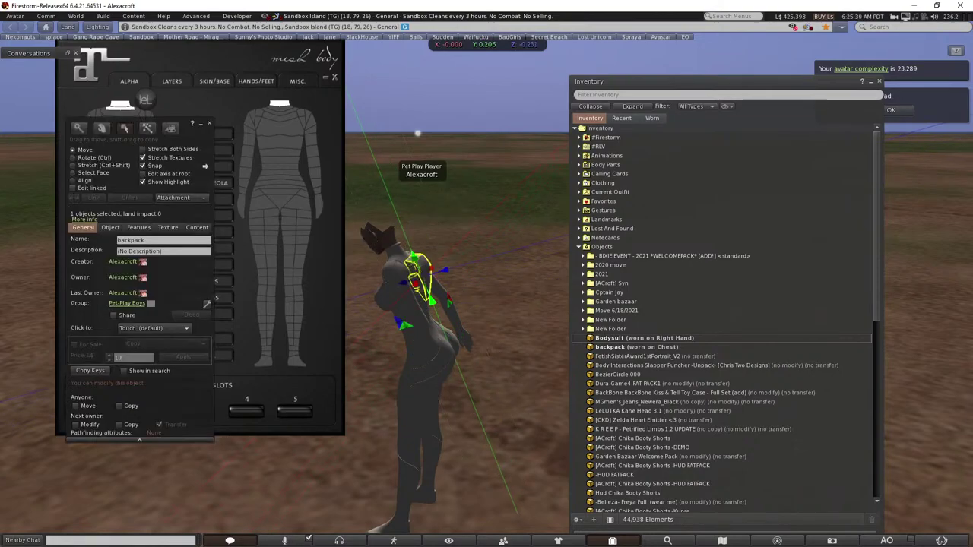
key("Escape")
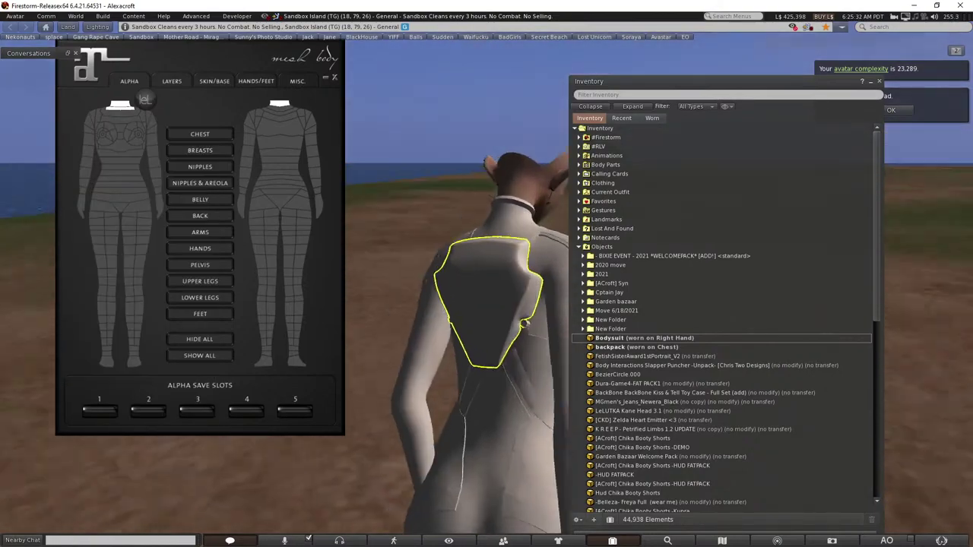
key("ctrl+3")
left_click_drag(522, 323, 525, 344)
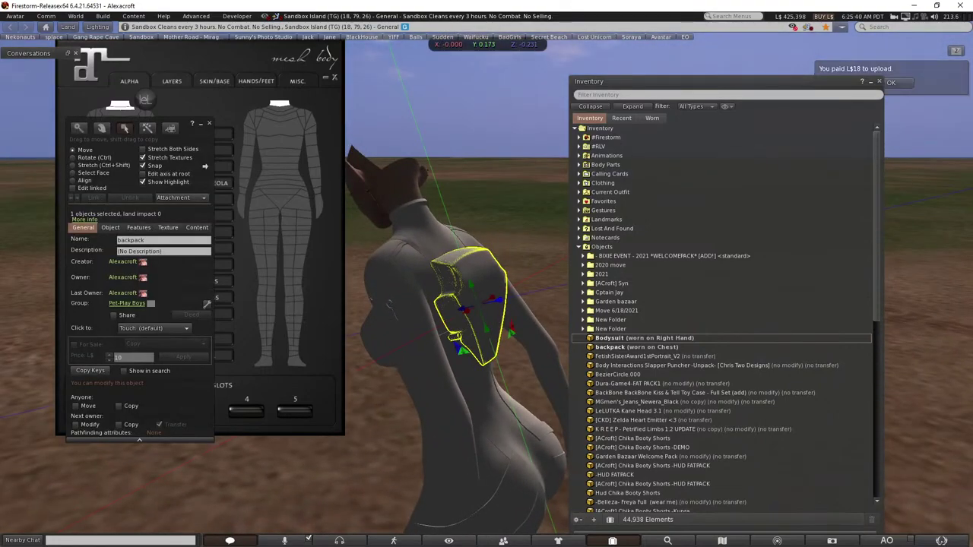
key("Escape")
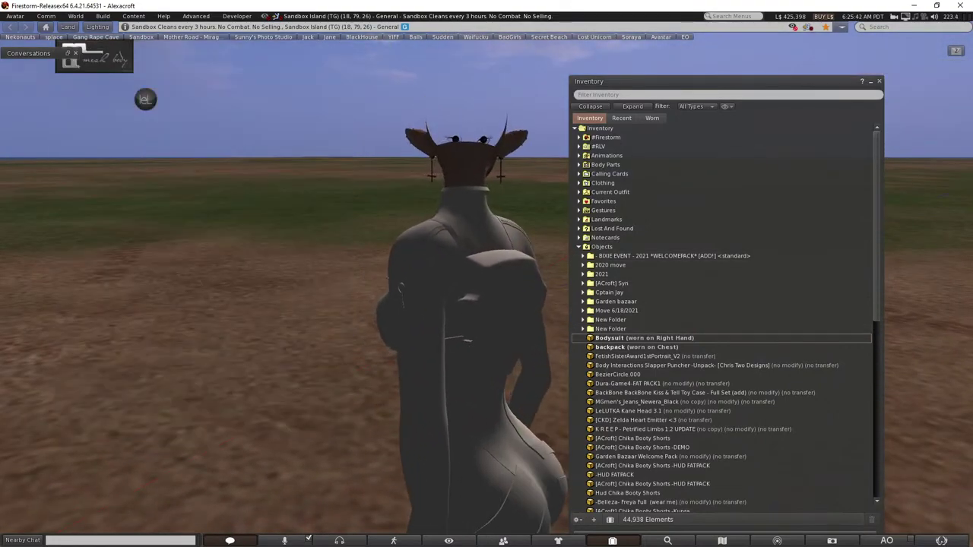
Bulk-upload the backpack's Normal, Specular and backpakc22 images for L$30
left_click(103, 16)
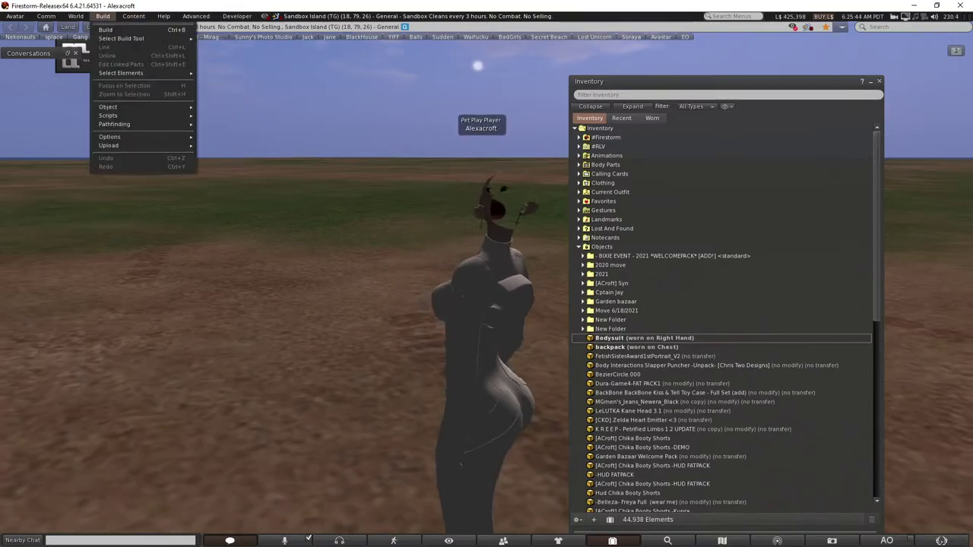
mouse_move(108, 145)
left_click(212, 180)
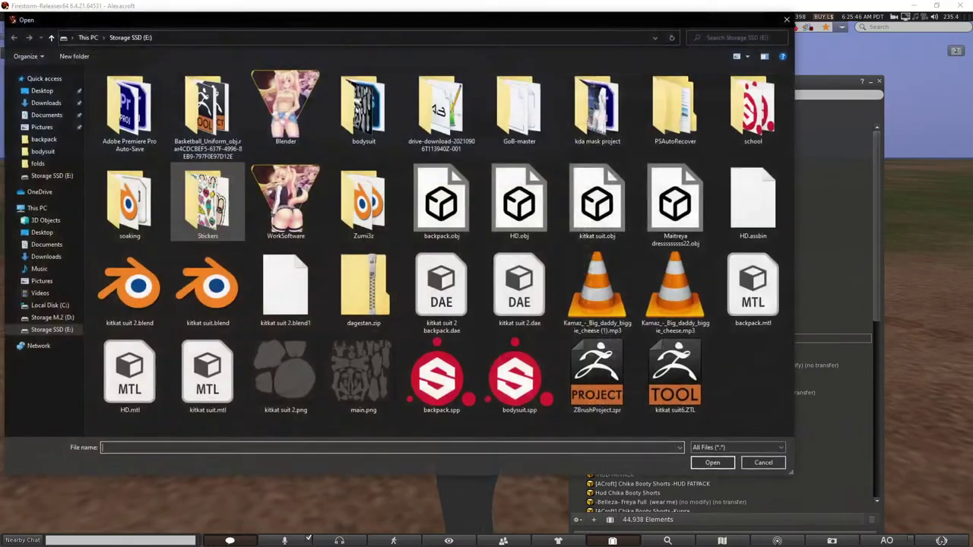
double_click(355, 103)
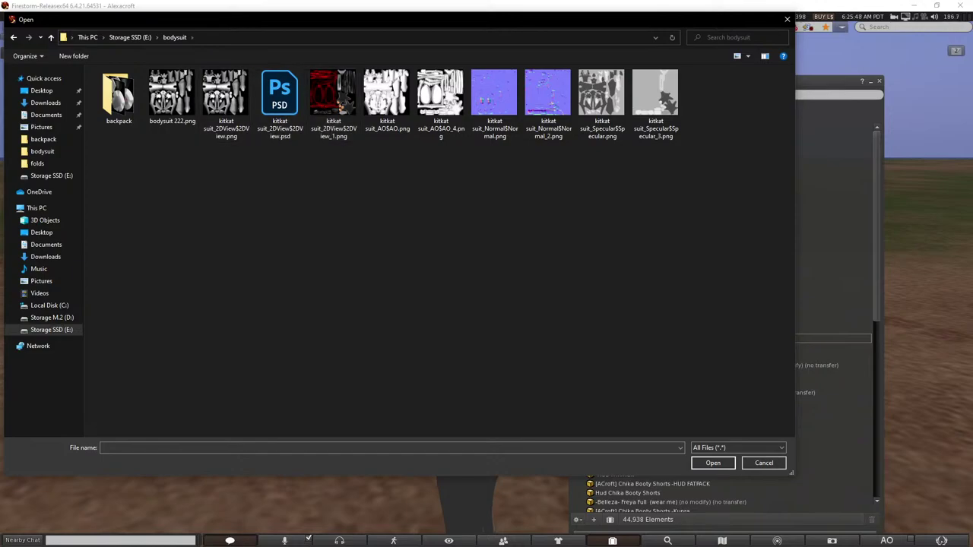
double_click(118, 95)
left_click(118, 95)
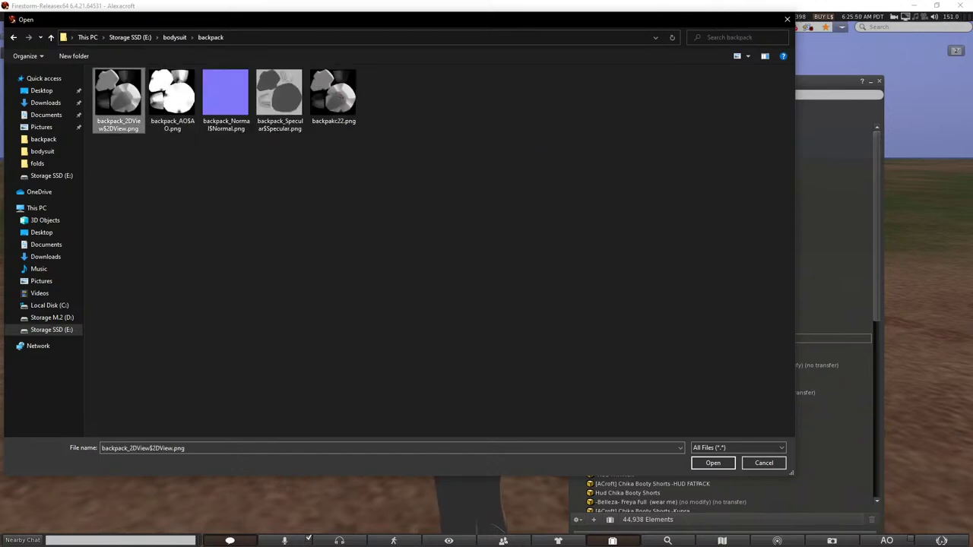
left_click(225, 95, "ctrl")
left_click(332, 95)
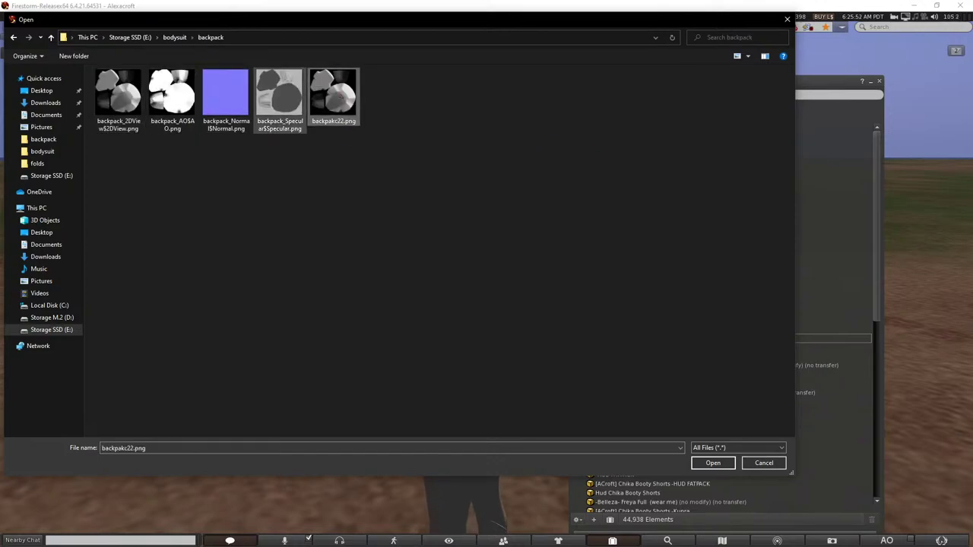
left_click(225, 95, "shift")
key("Return")
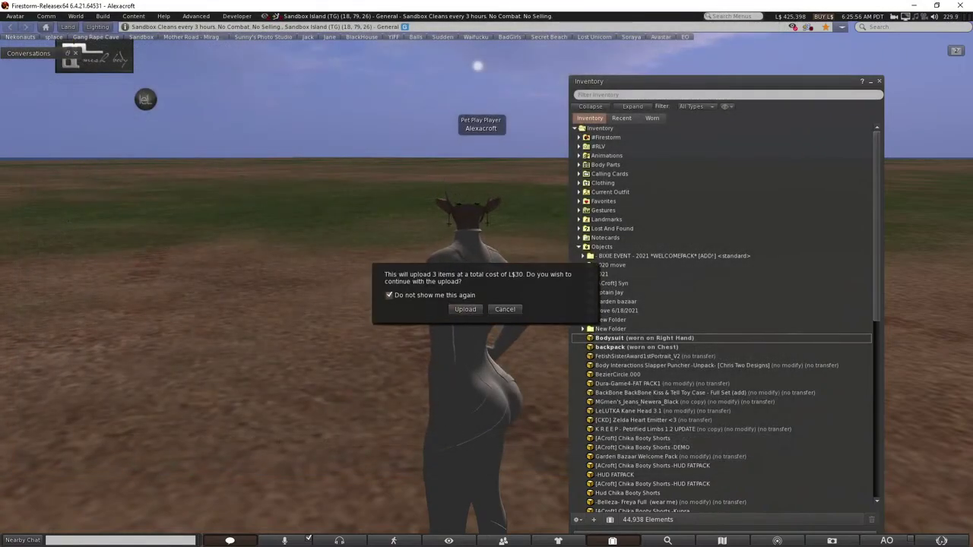
left_click(465, 308)
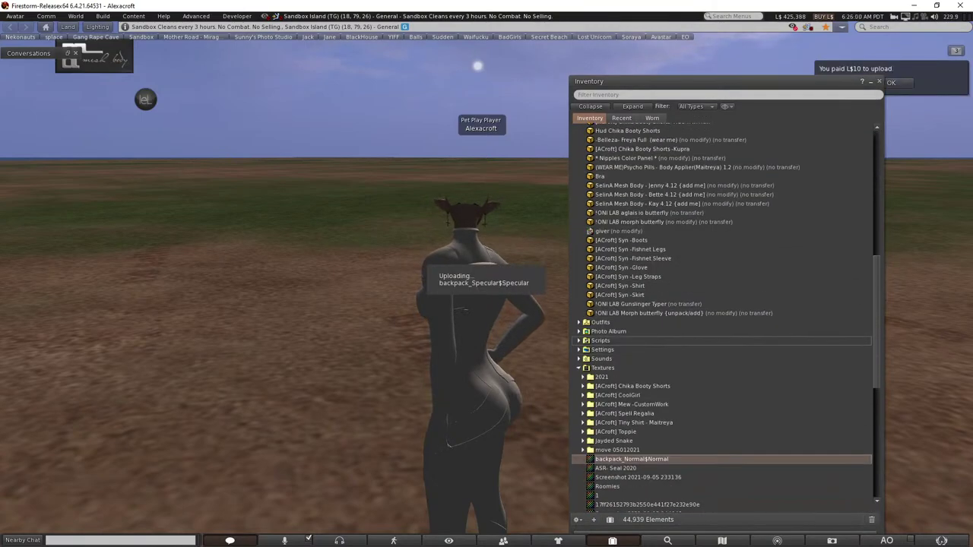
Find and select the worn backpack in the inventory
scroll(721, 339, "up", 3)
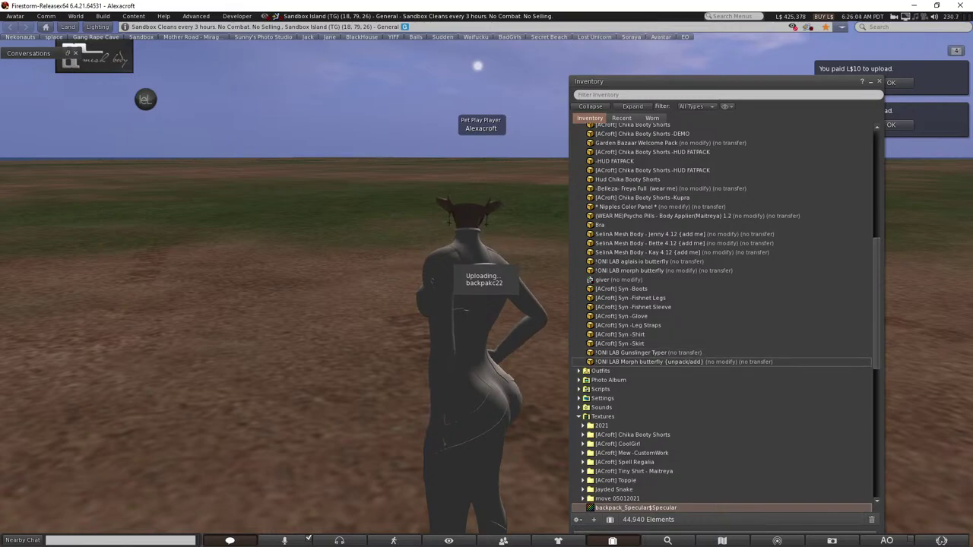
left_click(646, 361)
scroll(722, 205, "up", 7)
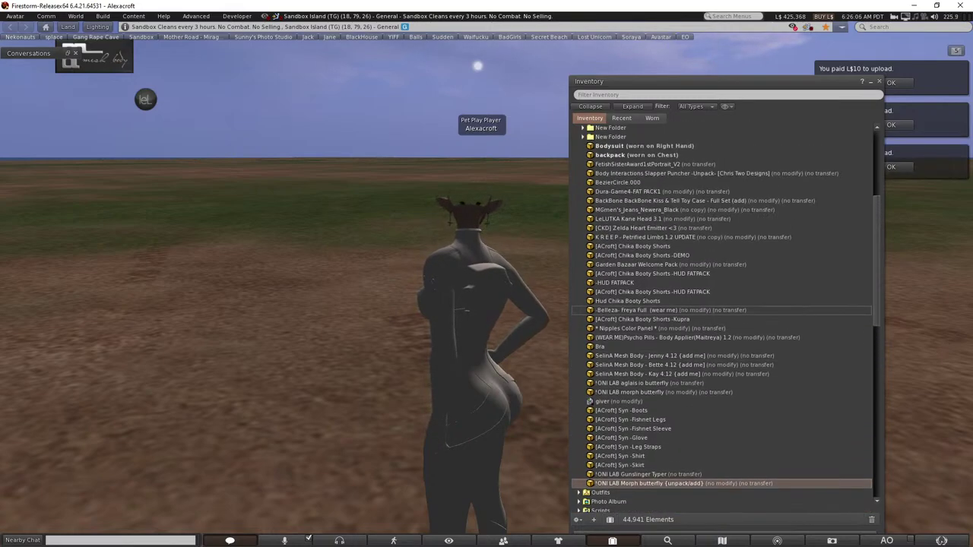
scroll(722, 228, "up", 2)
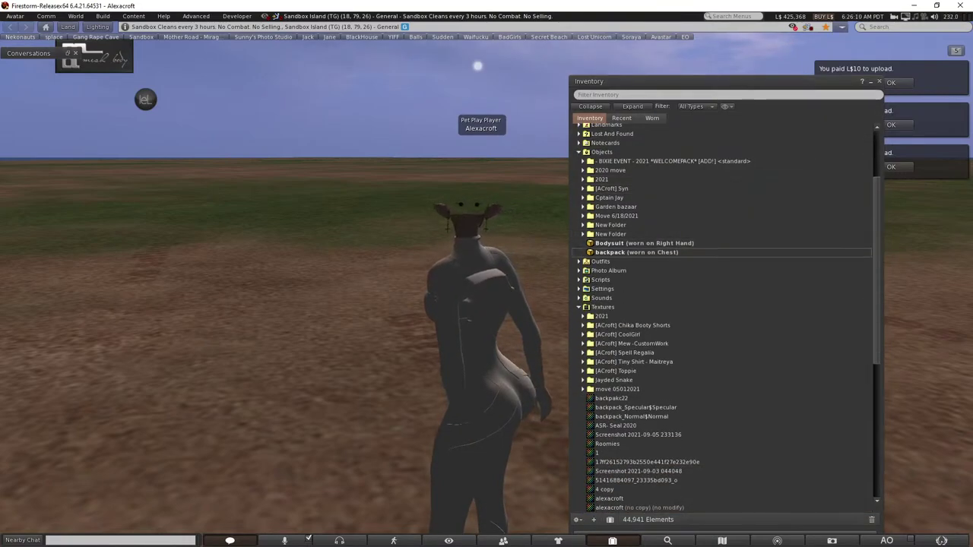
left_click(636, 251)
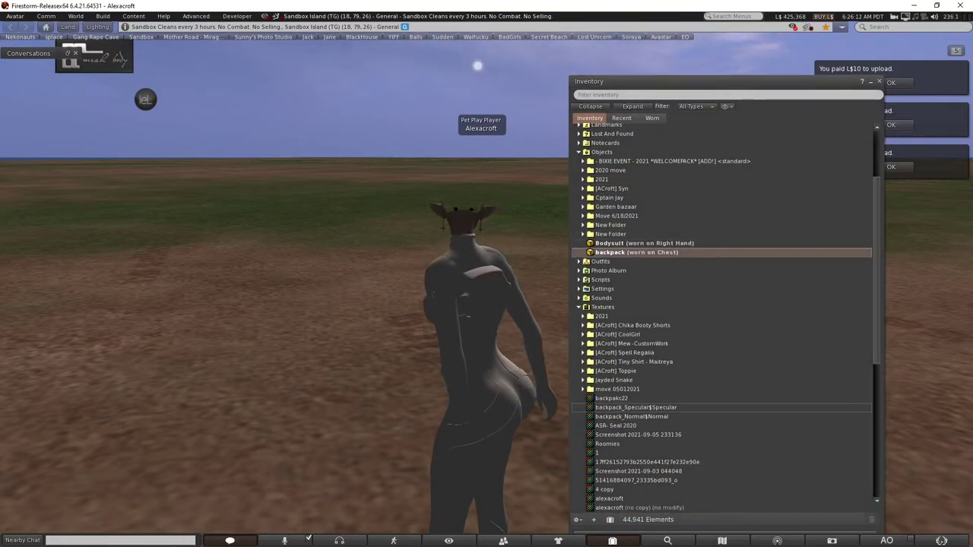
Create a folder 'KitKat Eva Suit&Back' inside Objects
right_click(604, 152)
left_click(623, 164)
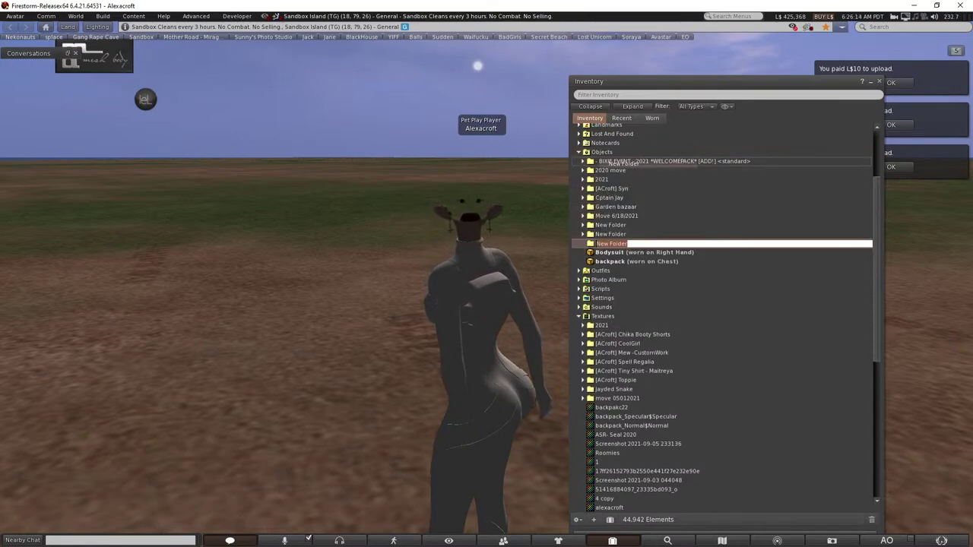
type("KitKat")
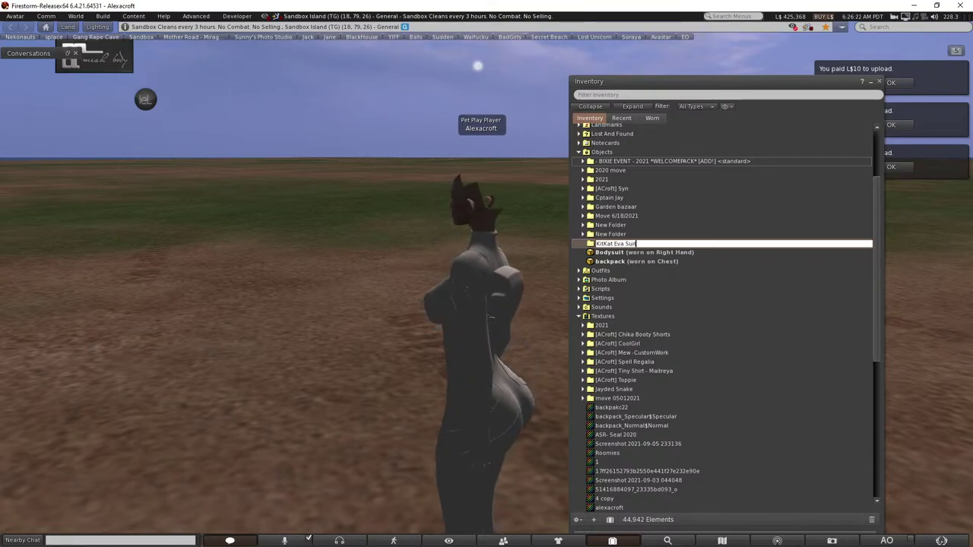
type("Eva Suit&Back")
key("Return")
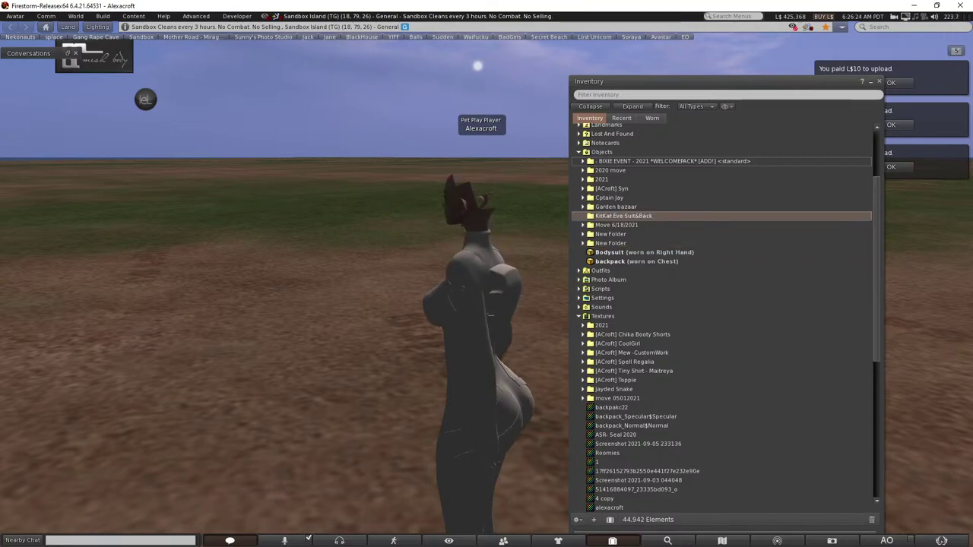
Move the Bodysuit and backpack into KitKat Eva Suit&Back and take them off
left_click(637, 261)
left_click_drag(637, 261, 623, 216)
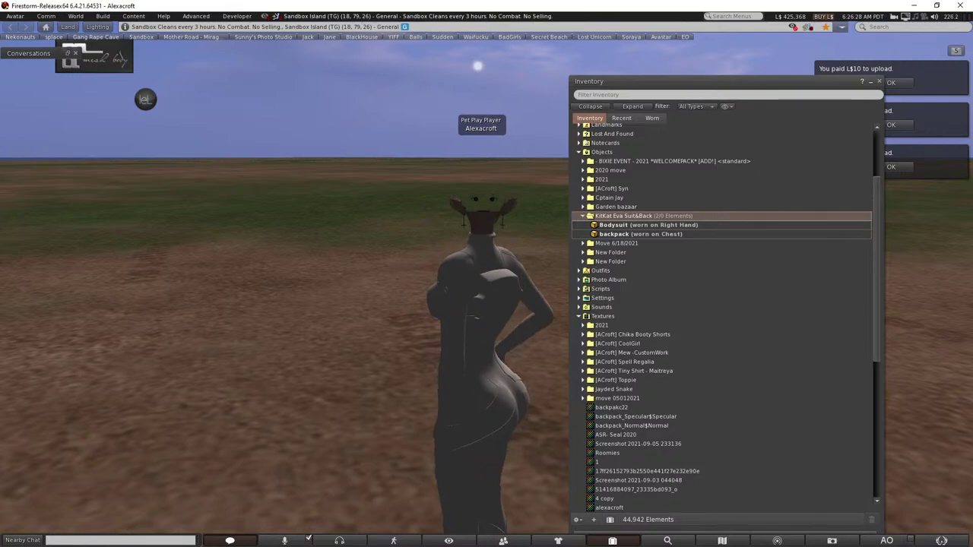
right_click(632, 219)
left_click(673, 329)
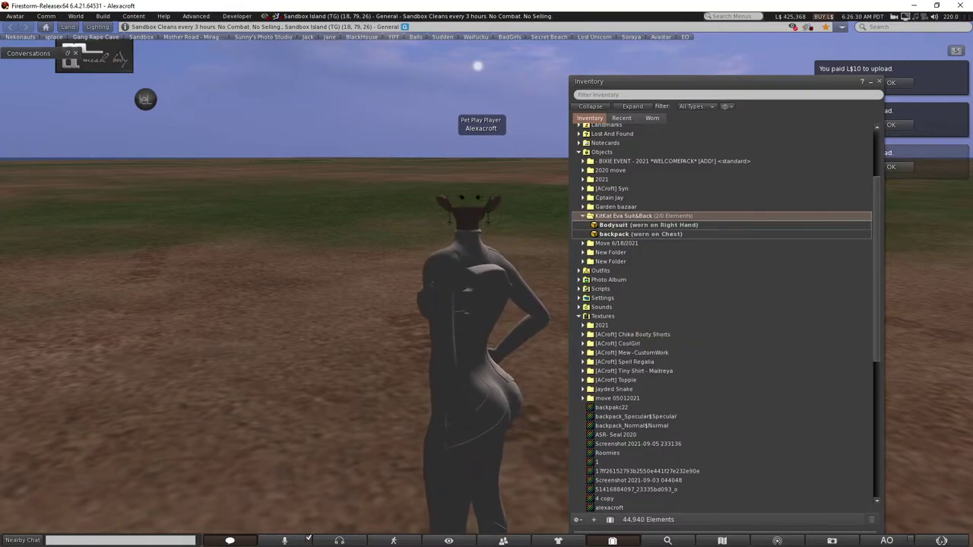
View and close the properties of the Bodysuit and backpack items
left_click(610, 225)
left_click(611, 234, "shift")
right_click(634, 233)
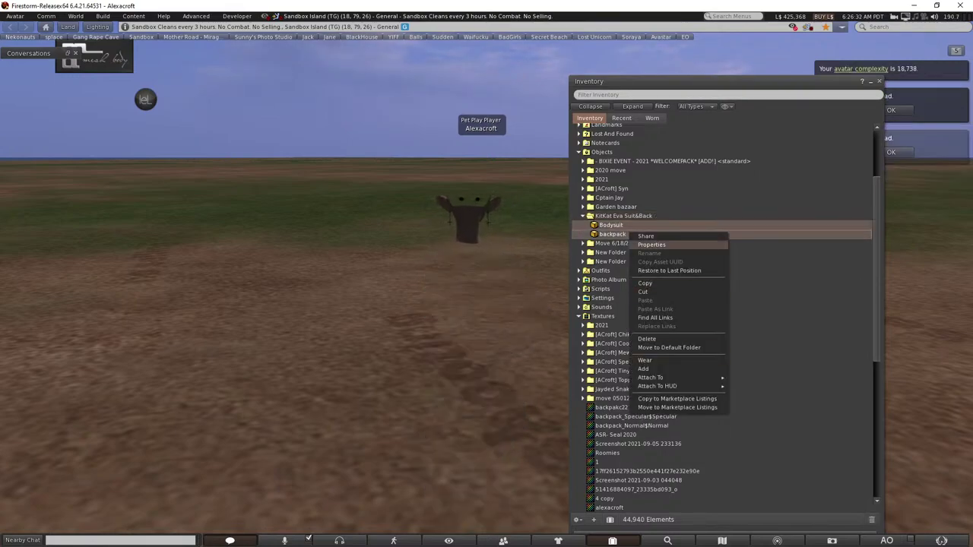
left_click(651, 245)
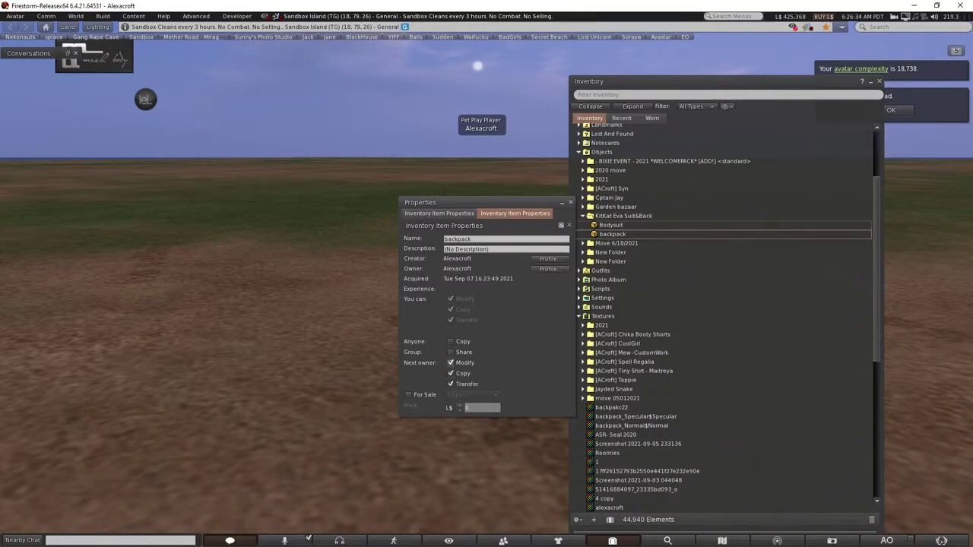
key("ctrl+w")
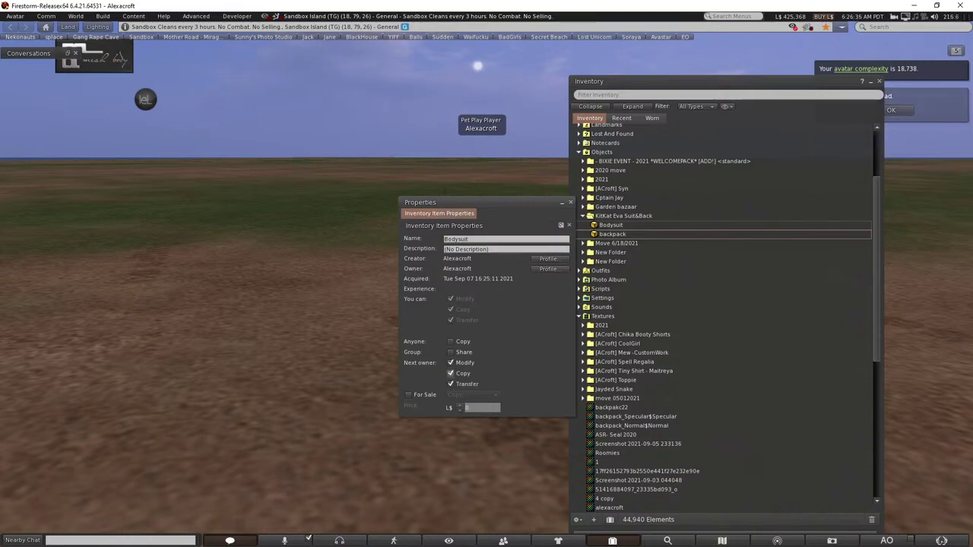
key("ctrl+w")
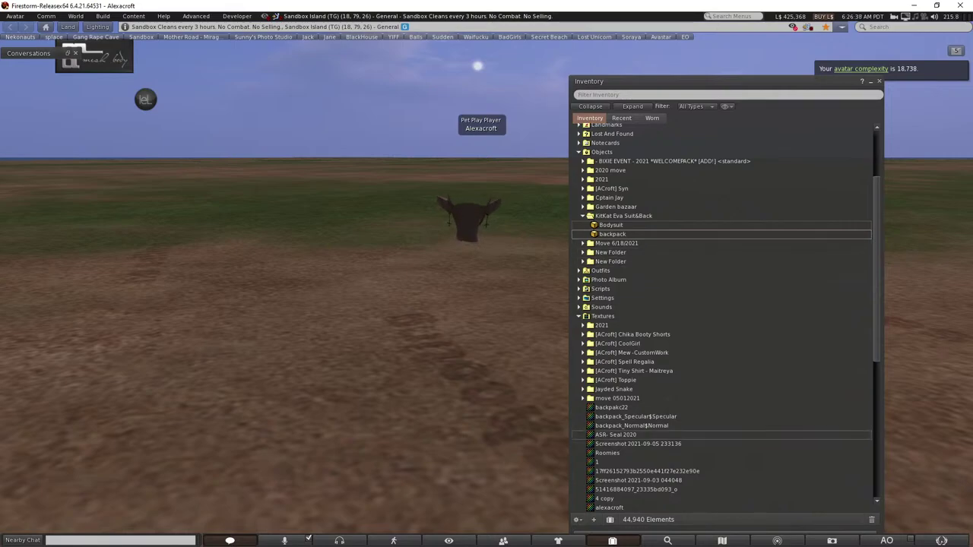
Move backpakc22, backpack_Specular$Specular and backpack_Normal$Normal into KitKat Eva Suit&Back
left_click(635, 417)
key("shift+Up")
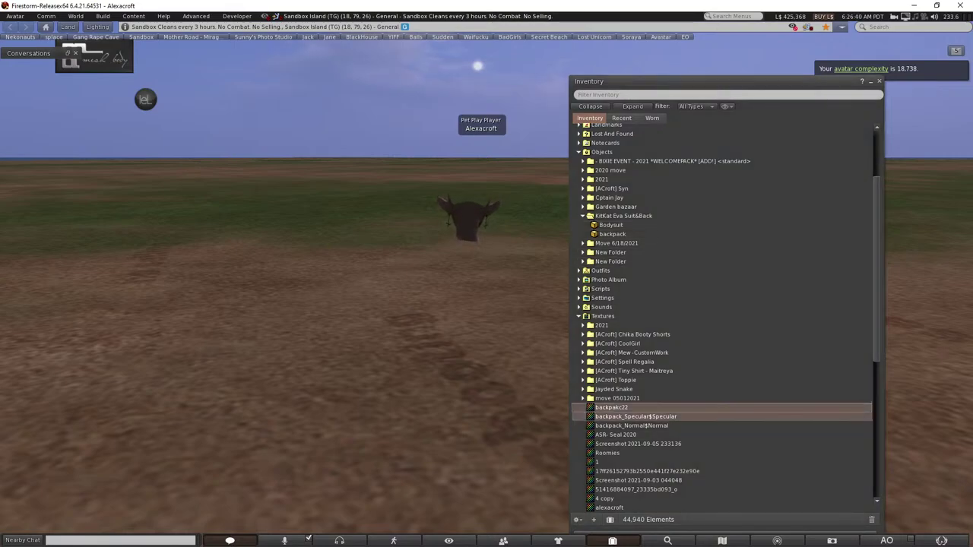
left_click(632, 426, "ctrl")
left_click_drag(631, 426, 623, 216)
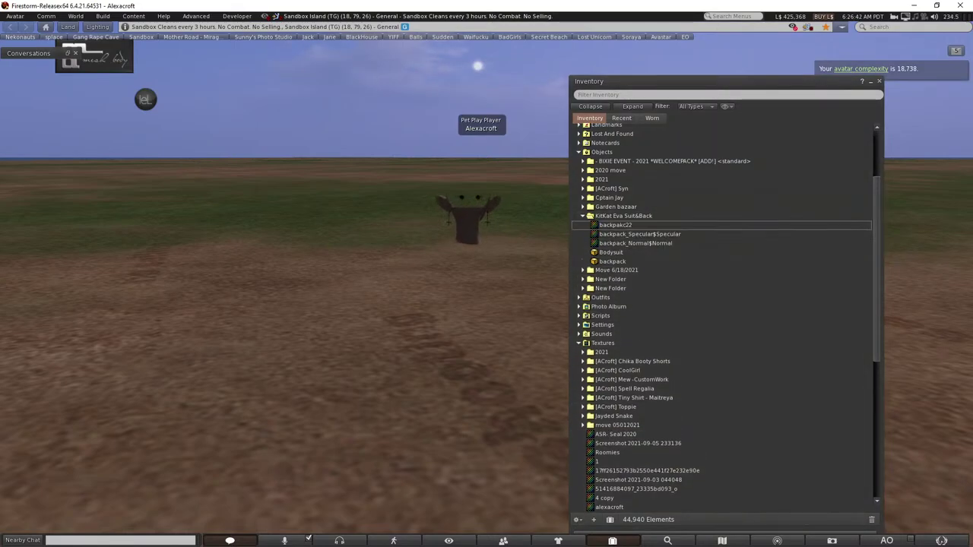
Add the backpack back onto the avatar and open it for editing
right_click(612, 261)
left_click(639, 395)
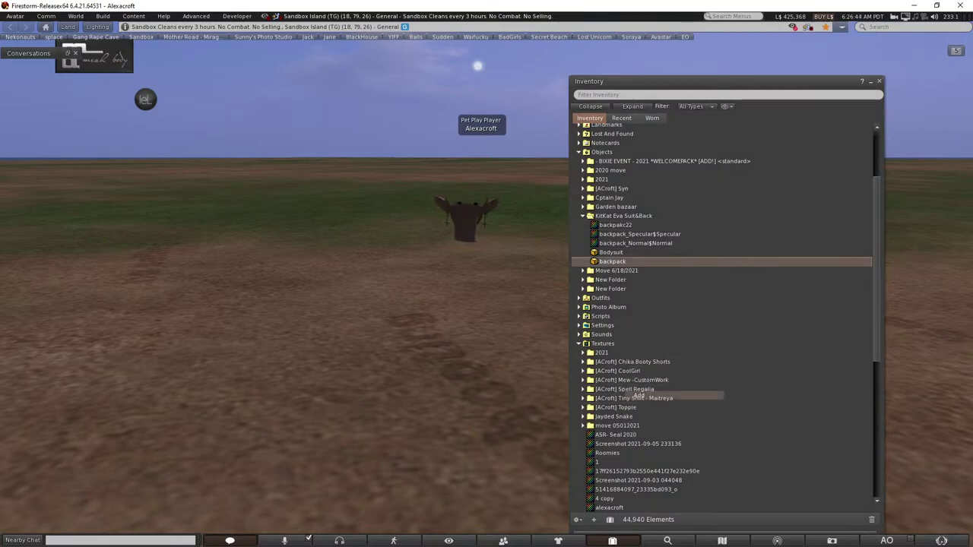
right_click(617, 262)
left_click(629, 388)
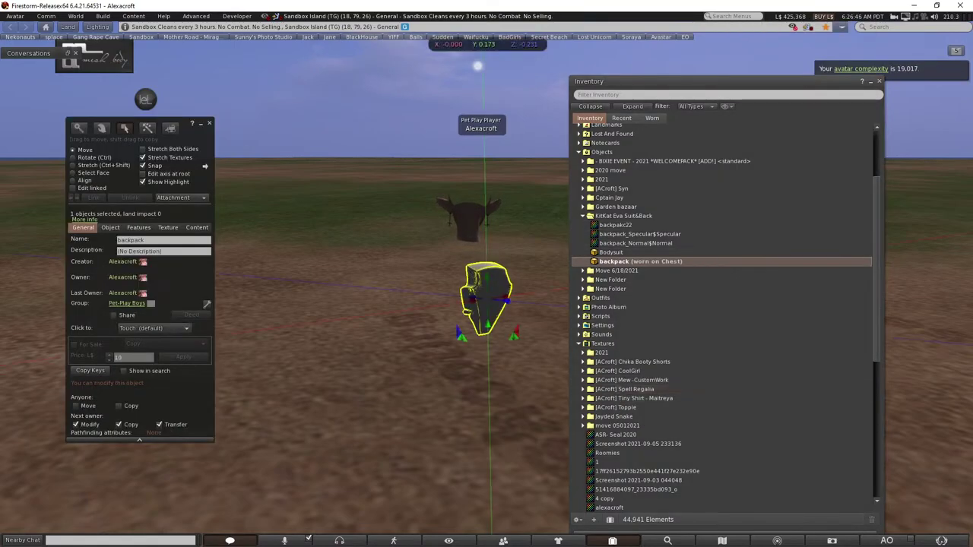
Set the backpack's shininess to None, then switch the sky to a pink preset
left_click(168, 228)
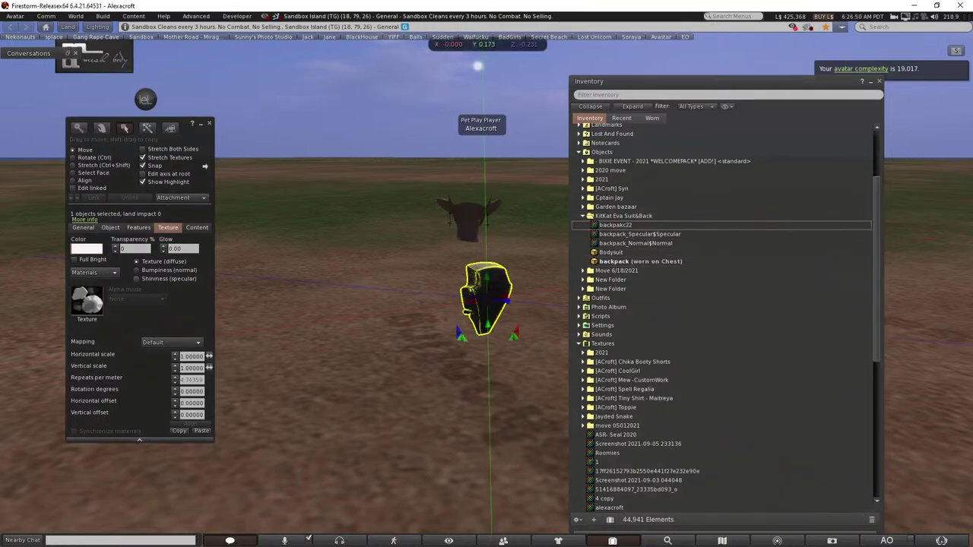
left_click(137, 279)
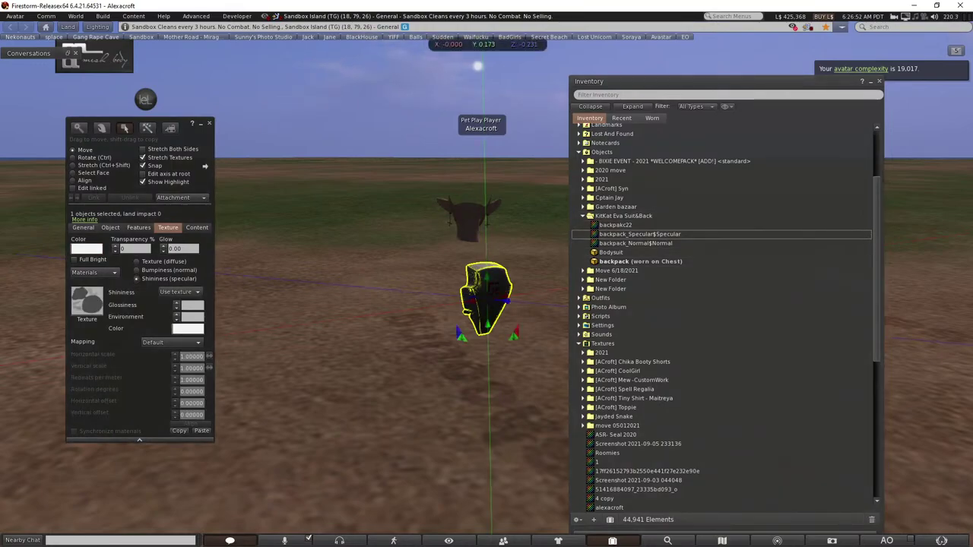
key("Up")
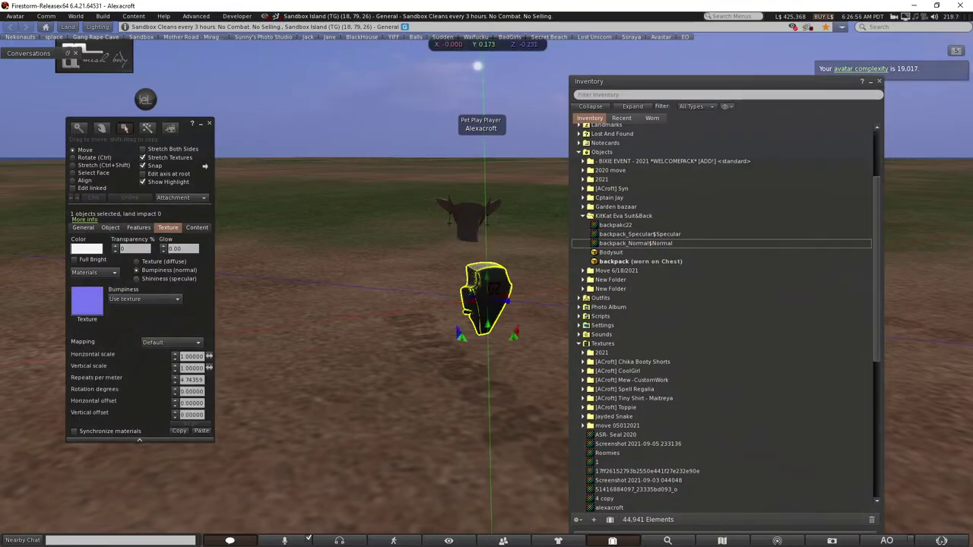
key("Escape")
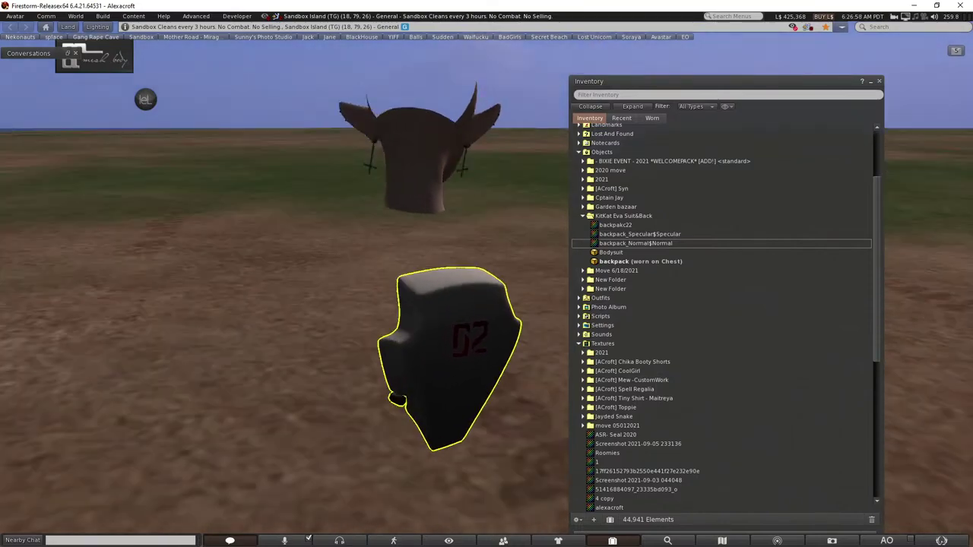
key("ctrl+3")
left_click(136, 278)
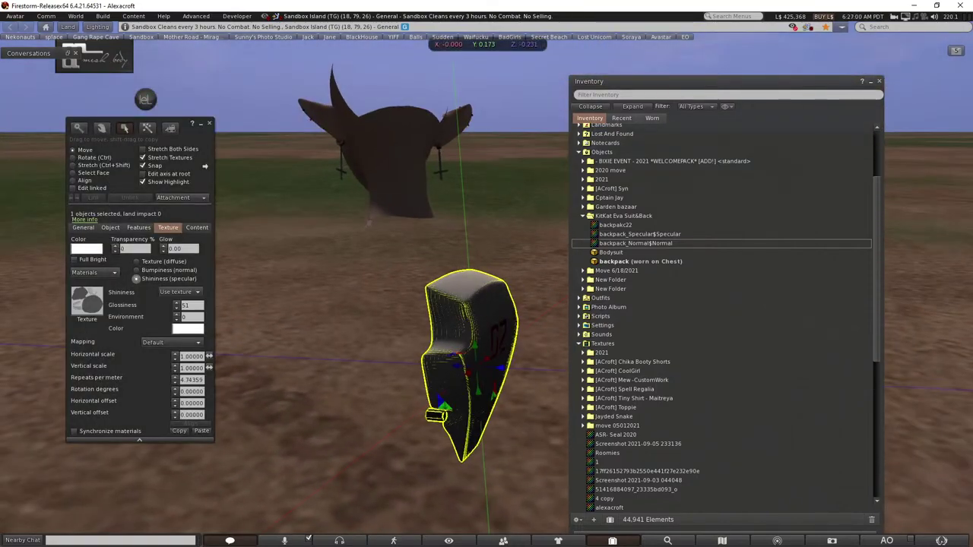
left_click(180, 292)
left_click(175, 293)
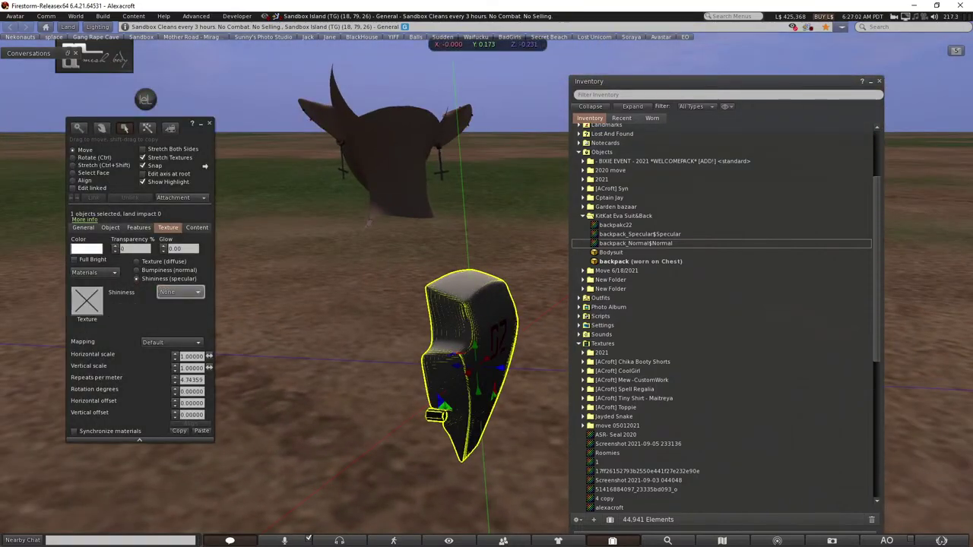
key("Escape")
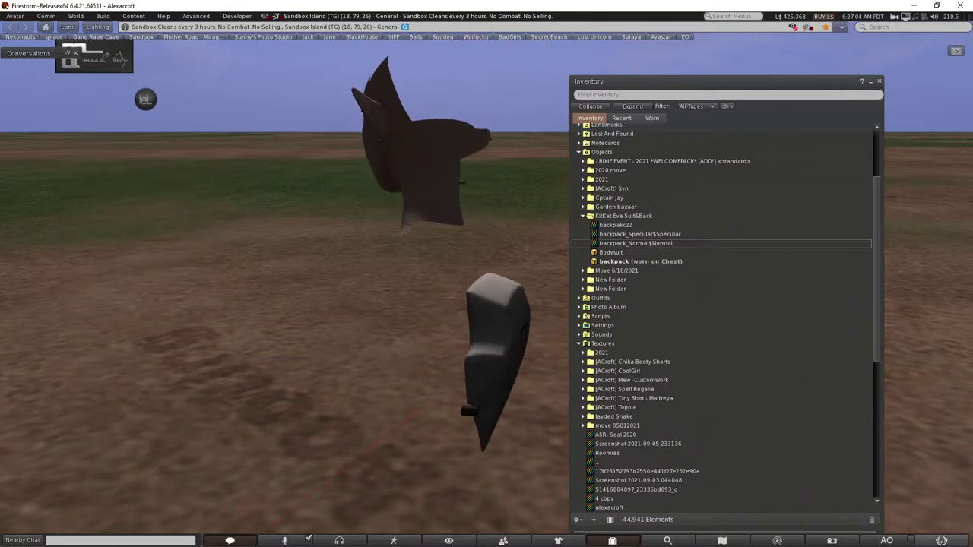
left_click(941, 540)
left_click(963, 487)
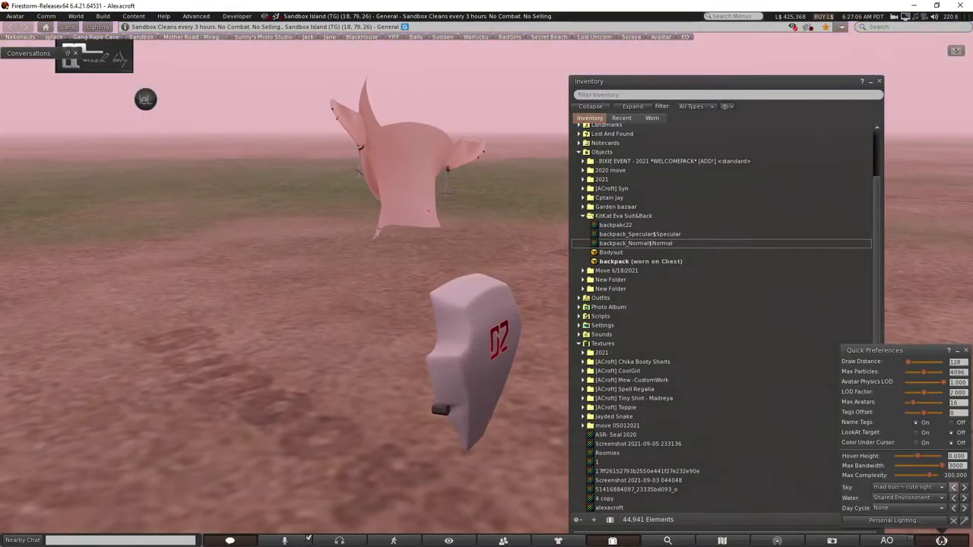
Settle on the pink cute light sky preset and wear the Bodysuit
left_click(964, 487)
left_click(964, 487)
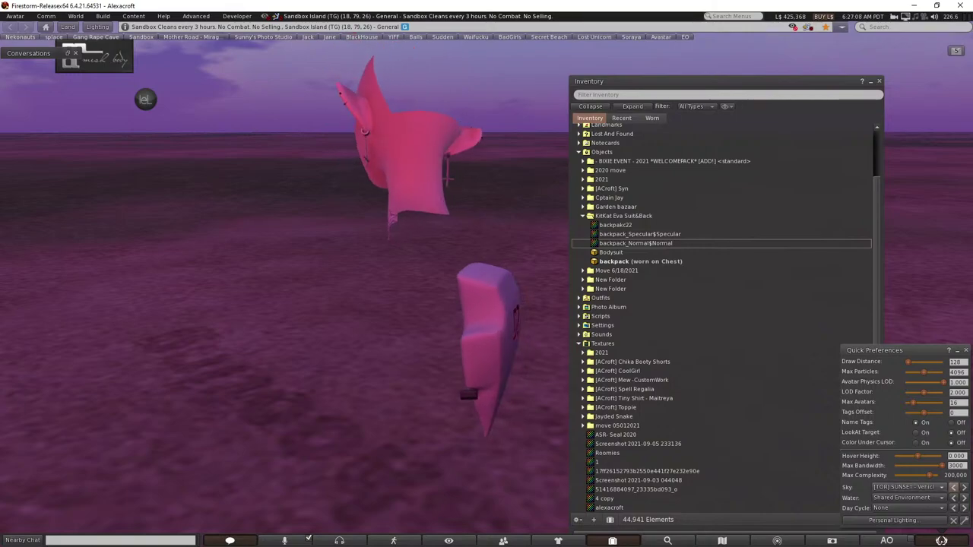
left_click(964, 487)
left_click(963, 487)
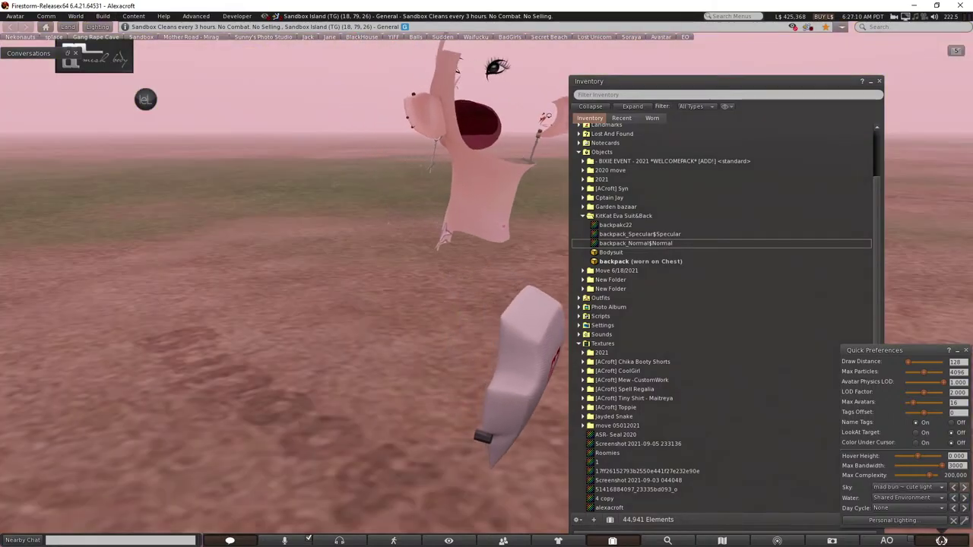
right_click(628, 252)
left_click(639, 377)
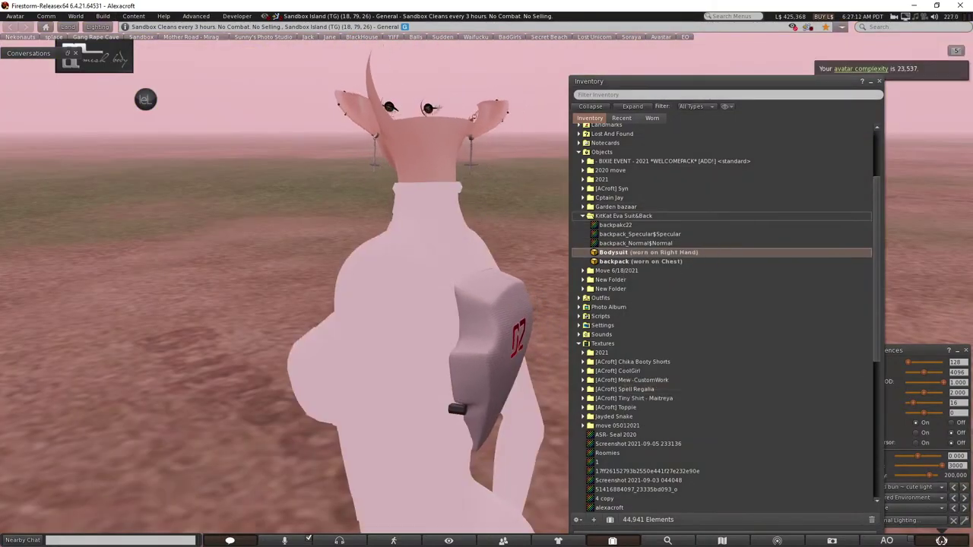
Create a 'textures backpack' subfolder in KitKat Eva Suit&Back, correcting its misspelled name
right_click(617, 218)
left_click(635, 232)
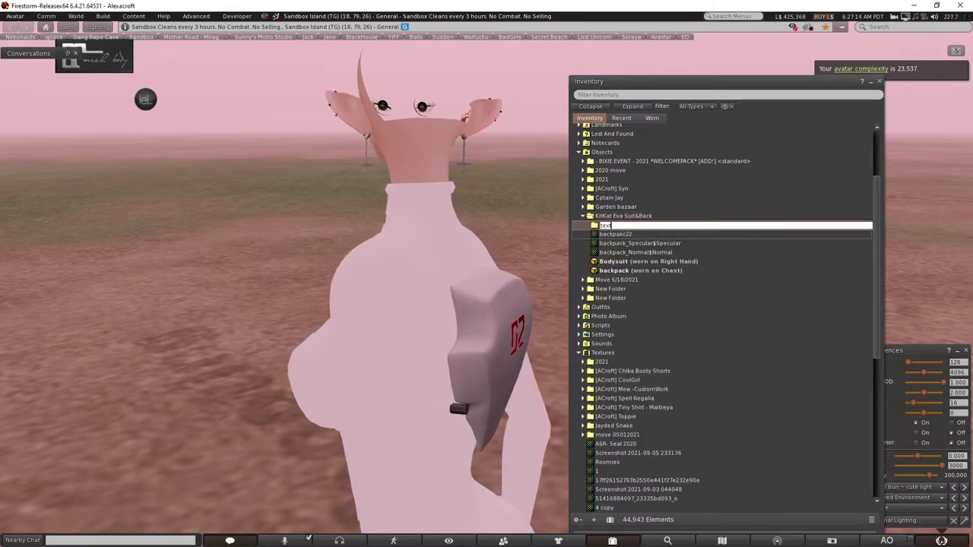
type("textures bakcpack")
key("Return")
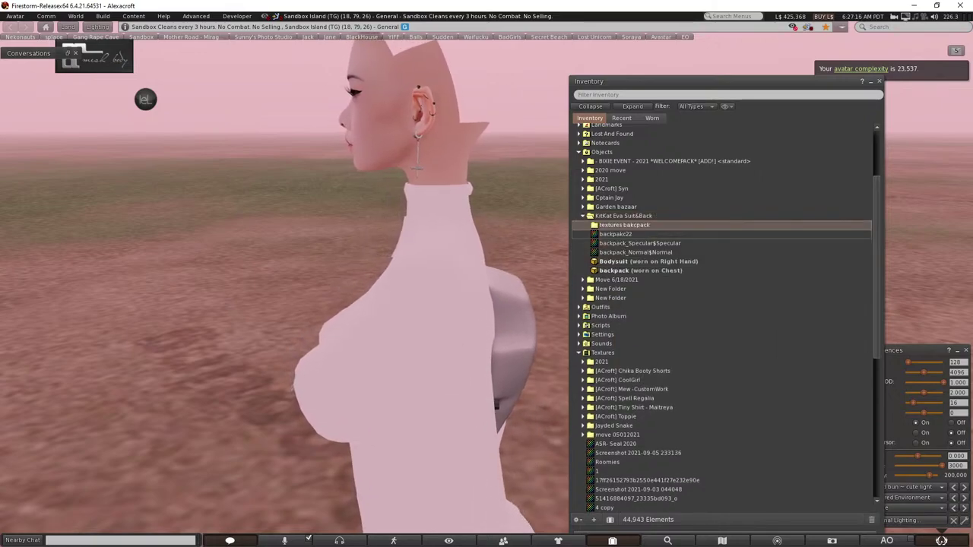
key("F2")
key("End")
key("BackSpace")
key("BackSpace")
key("BackSpace")
key("BackSpace")
key("BackSpace")
key("BackSpace")
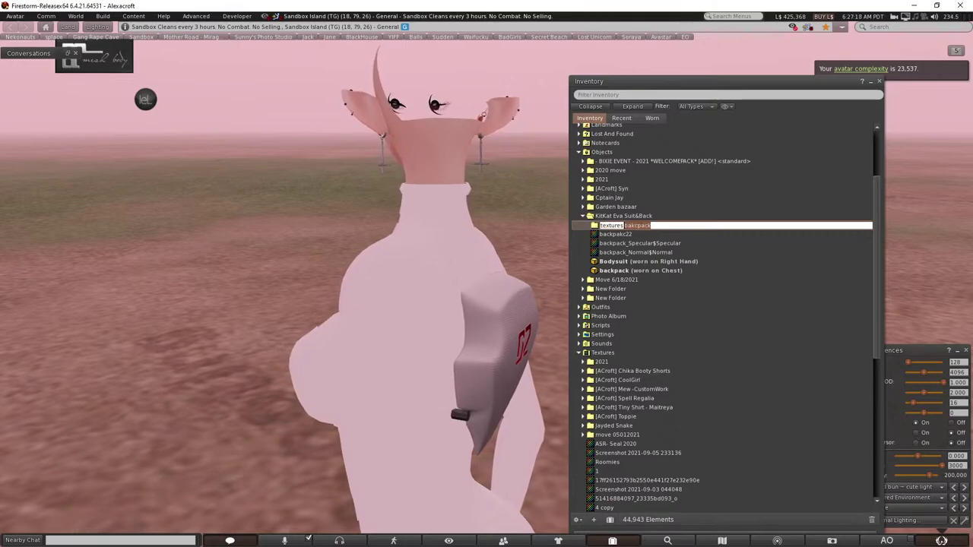
type("ckpack")
key("Return")
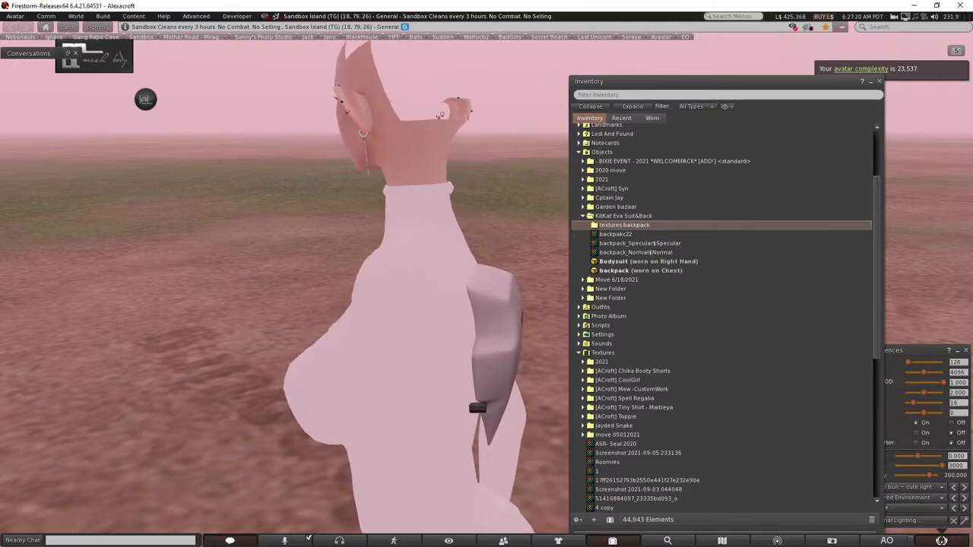
Duplicate that folder and rename the copy 'textures bodysuit'
key("ctrl+c")
key("ctrl+v")
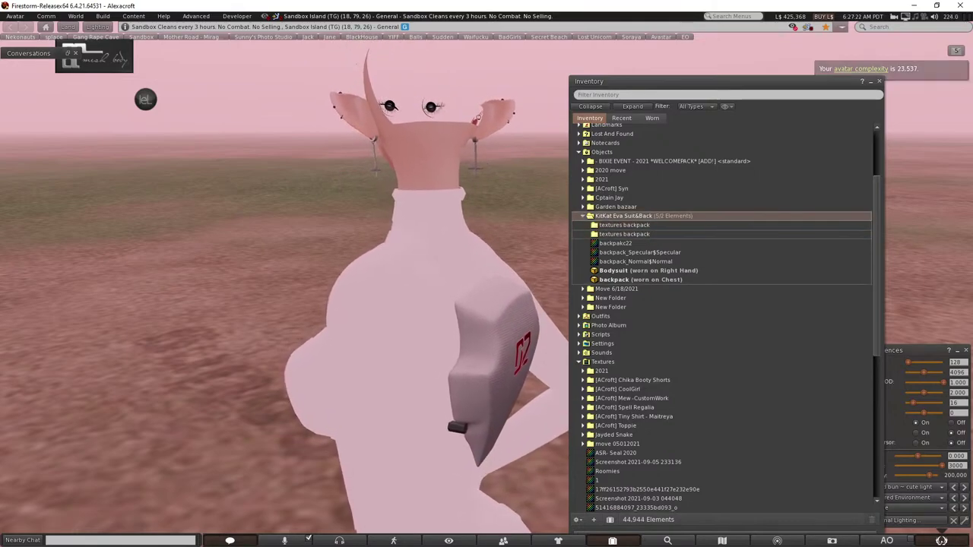
key("F2")
type("textures bo")
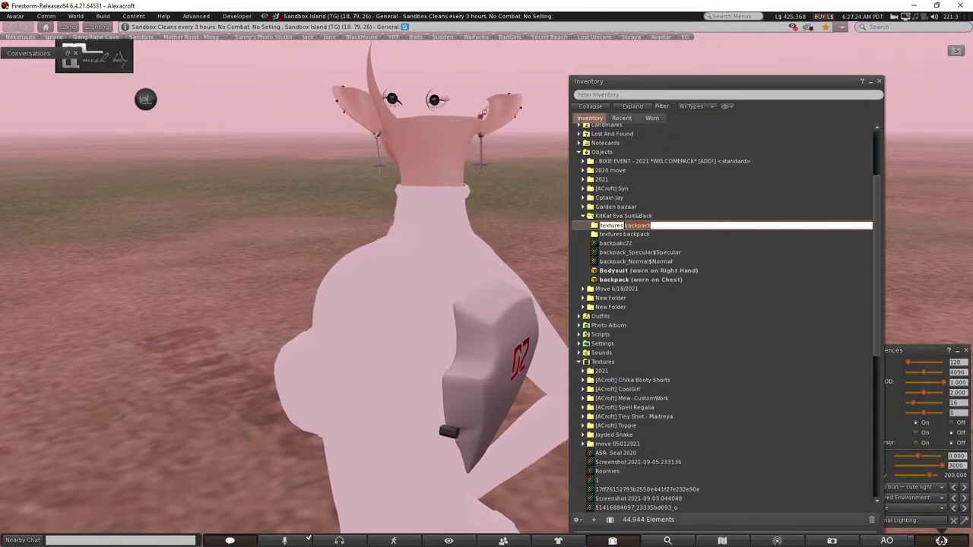
type("dysuit")
key("Return")
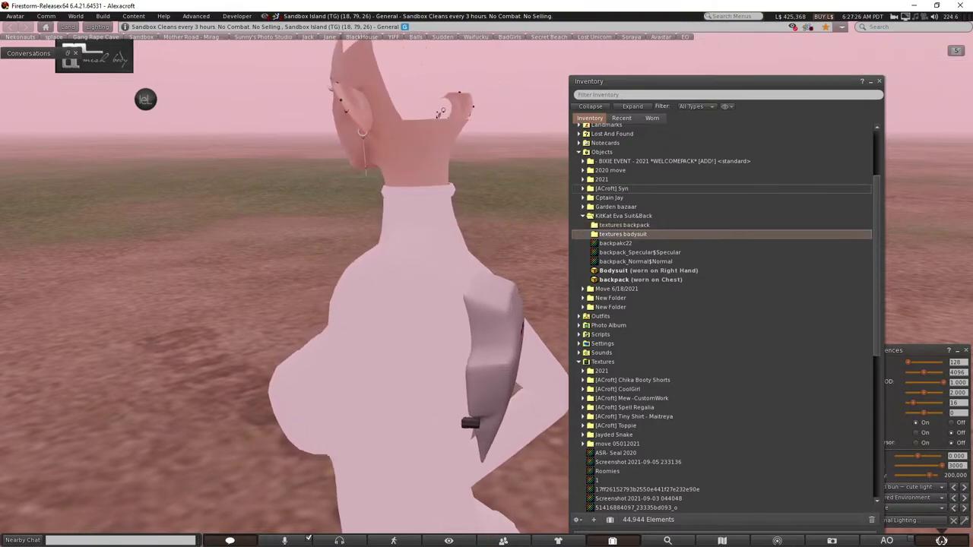
Open the Bulk image upload file picker from the Build > Upload menu
left_click(103, 16)
mouse_move(108, 145)
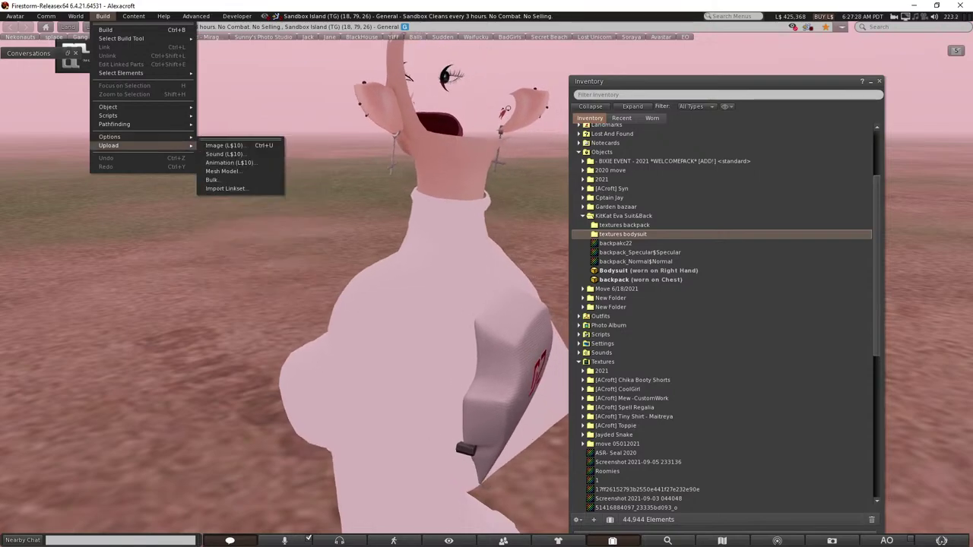
left_click(211, 180)
key("Escape")
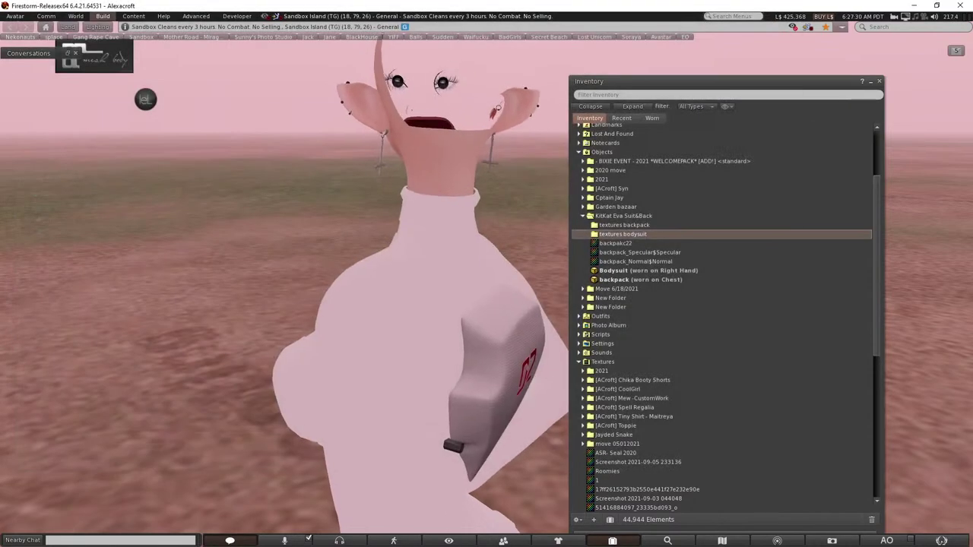
left_click(103, 16)
mouse_move(108, 145)
left_click(211, 179)
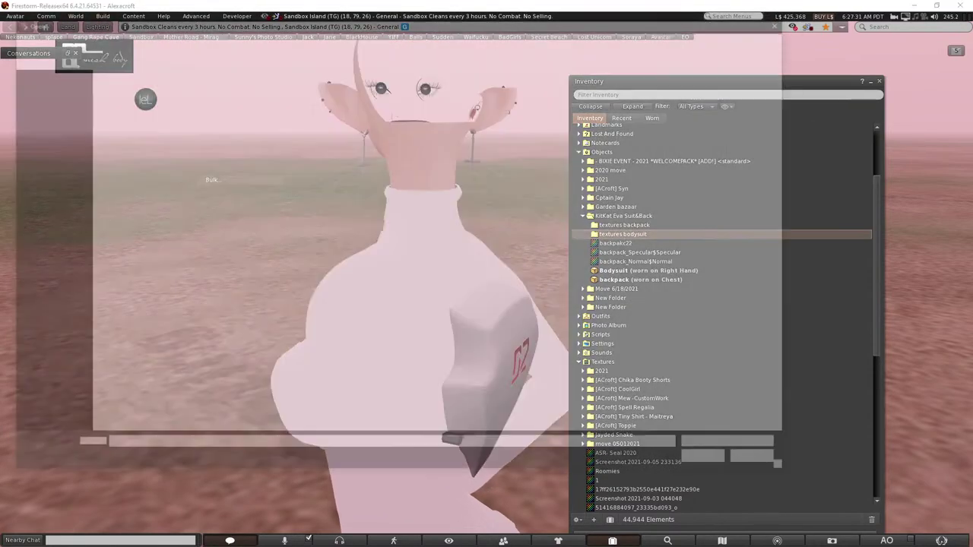
In the bodysuit folder, select bodysuit 222.png, its normal and specular maps and kitkat suit_2DView$2DView_1.png, then start the upload
key("alt+Up")
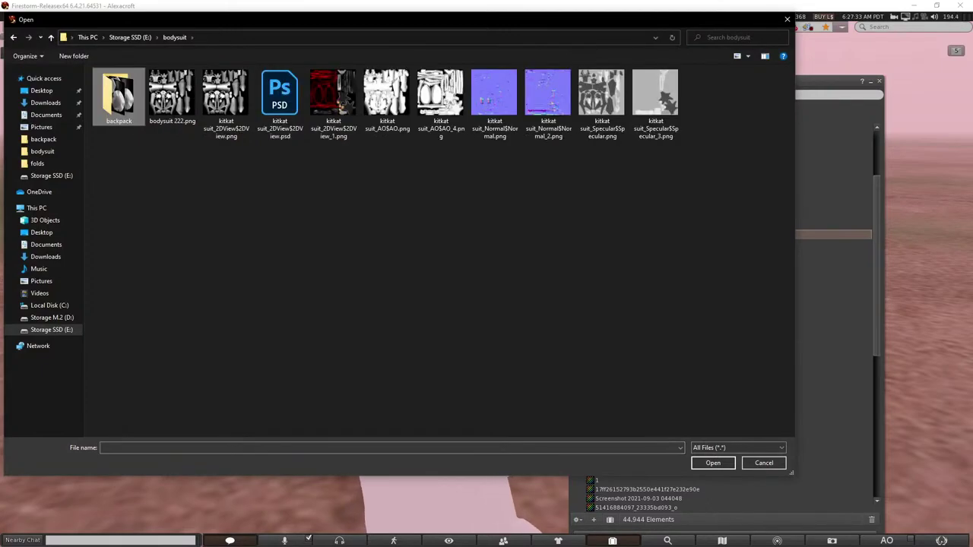
scroll(300, 220, "up", 4, "ctrl")
key("Right")
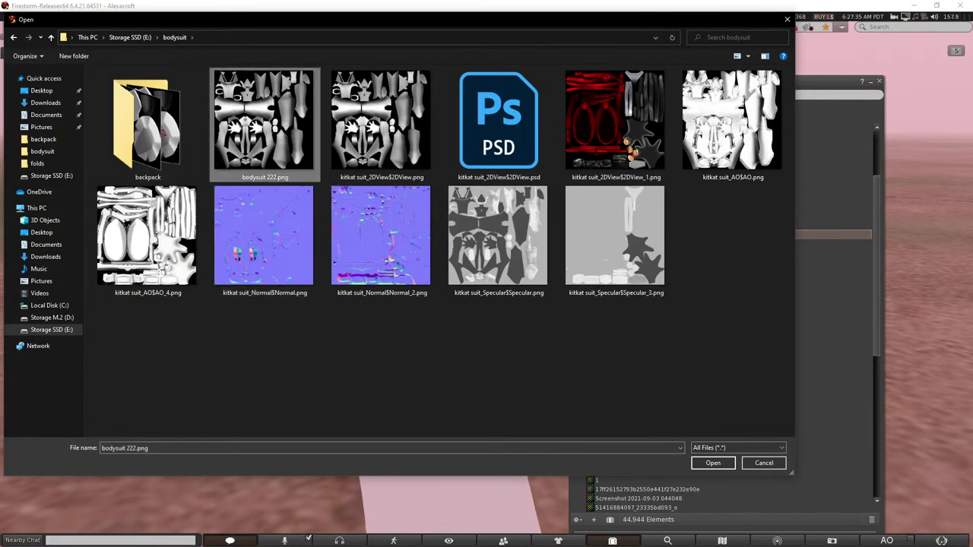
mouse_move(282, 318)
left_mouse_down("ctrl")
mouse_move(383, 313)
mouse_move(675, 267)
left_mouse_up("ctrl")
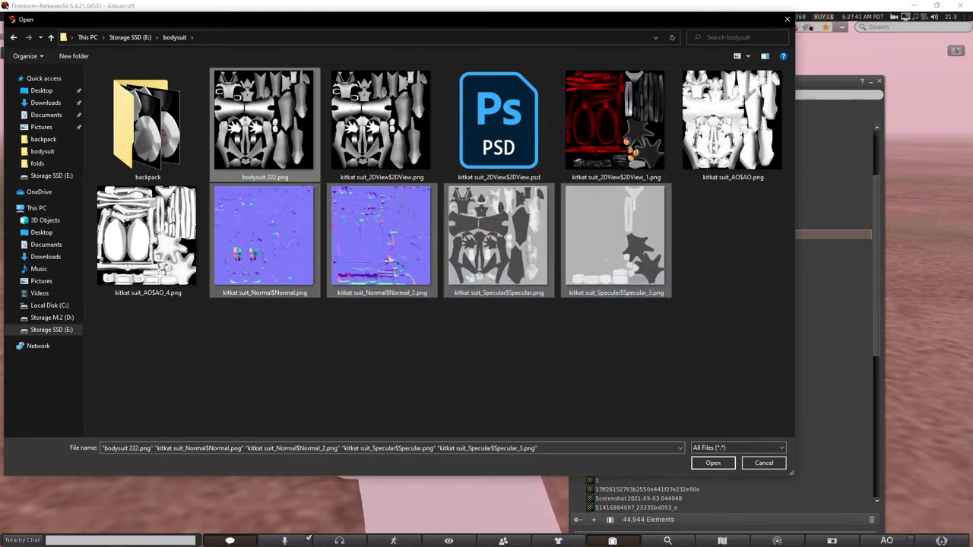
left_click(614, 122, "ctrl")
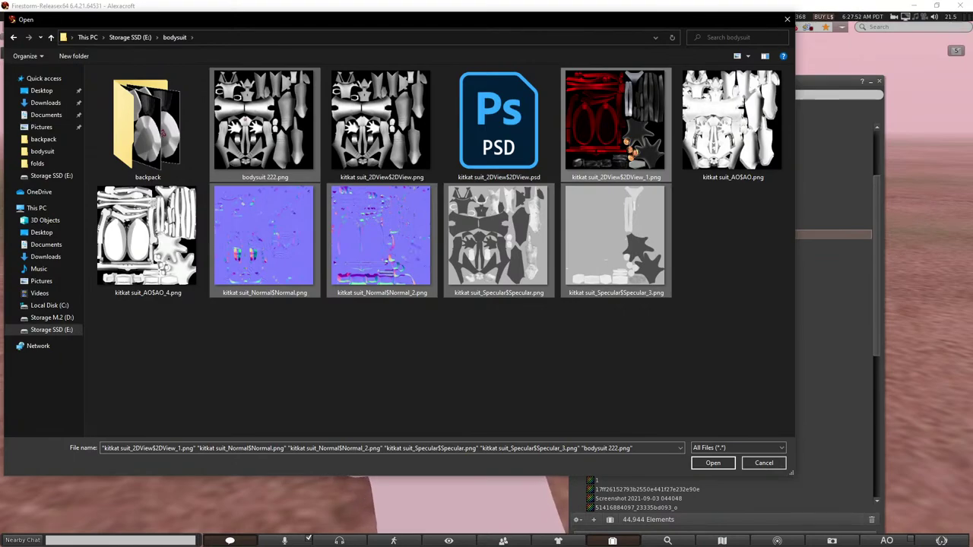
key("Return")
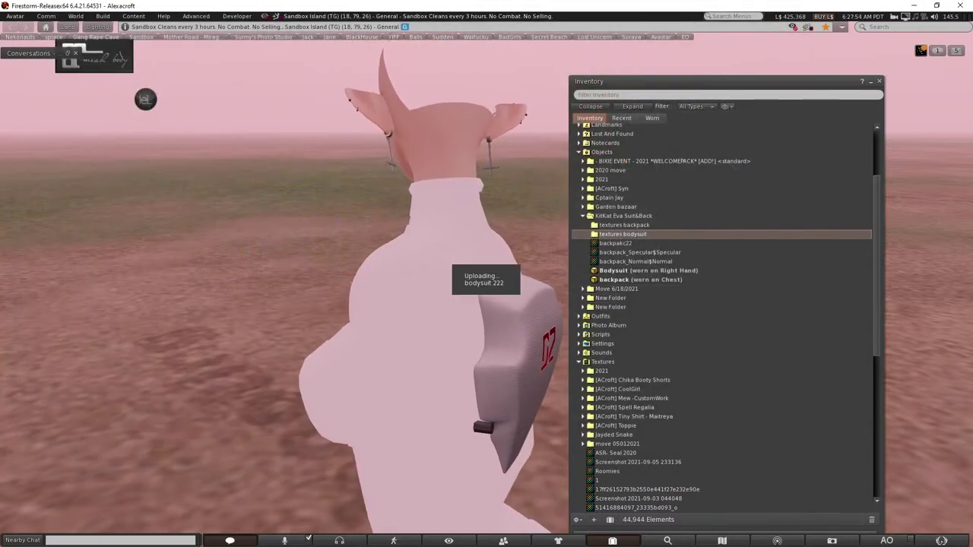
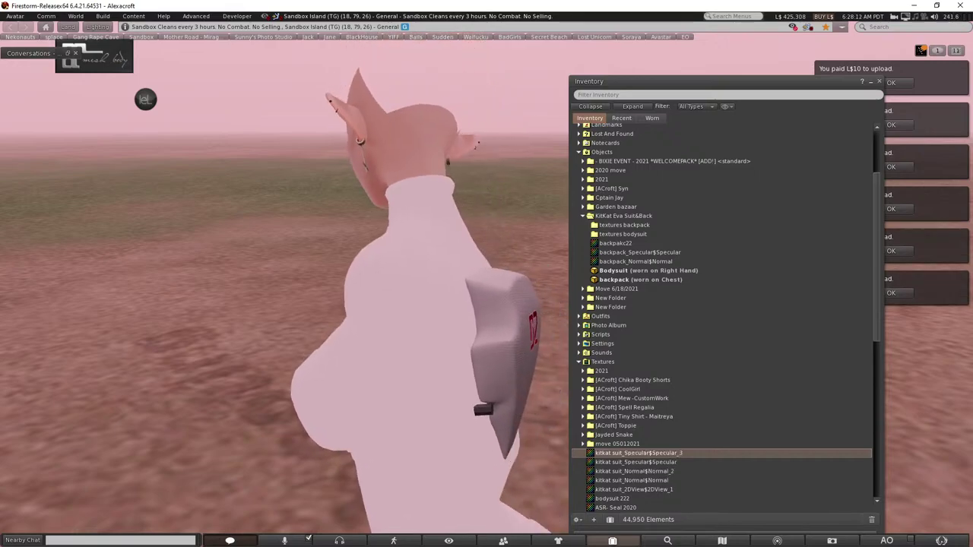
Detach the Kane ELF ears from the worn items list
left_click(558, 540)
left_click(674, 335)
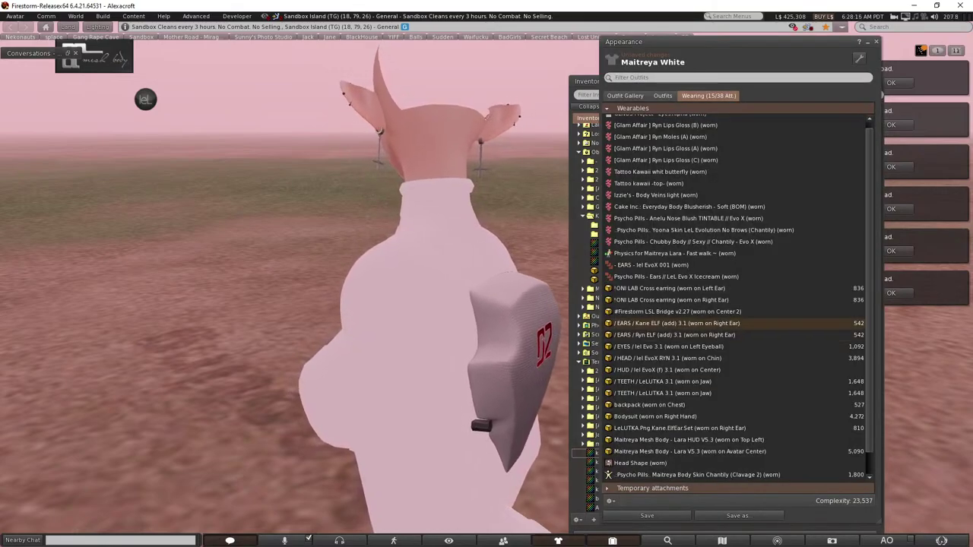
left_click(684, 323, "ctrl")
right_click(731, 325)
left_click(750, 341)
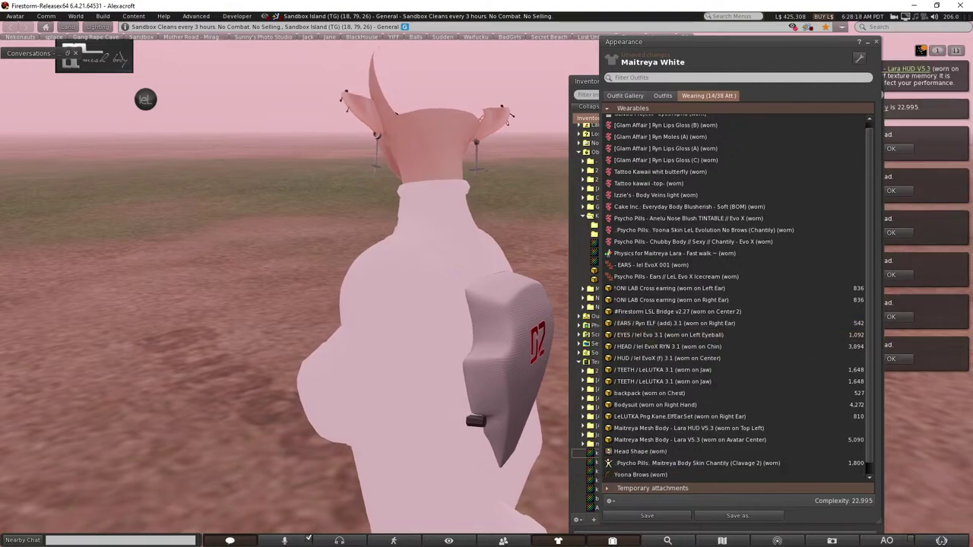
key("ctrl+w")
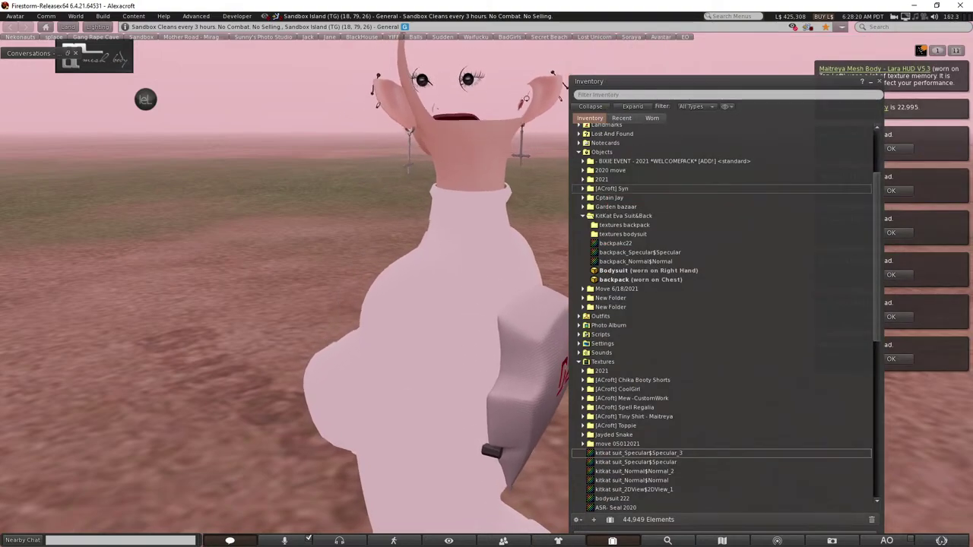
Move the six kitkat suit textures into the 'textures bodysuit' folder
scroll(722, 357, "down", 2)
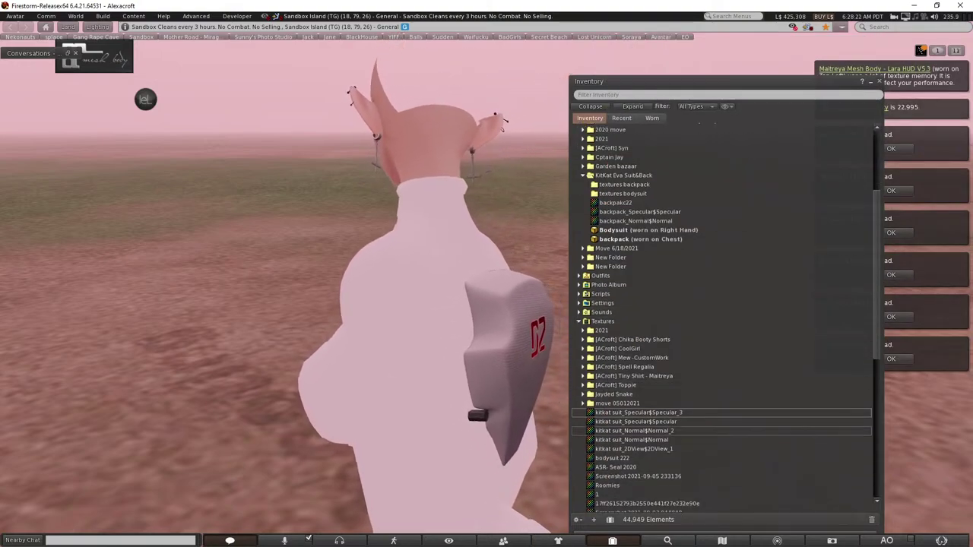
left_click(612, 457, "shift")
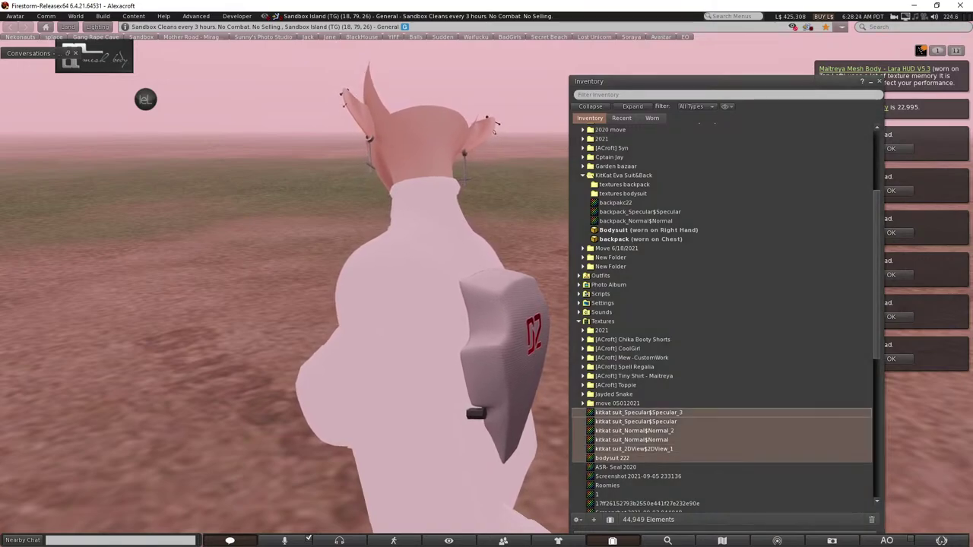
left_click(622, 193)
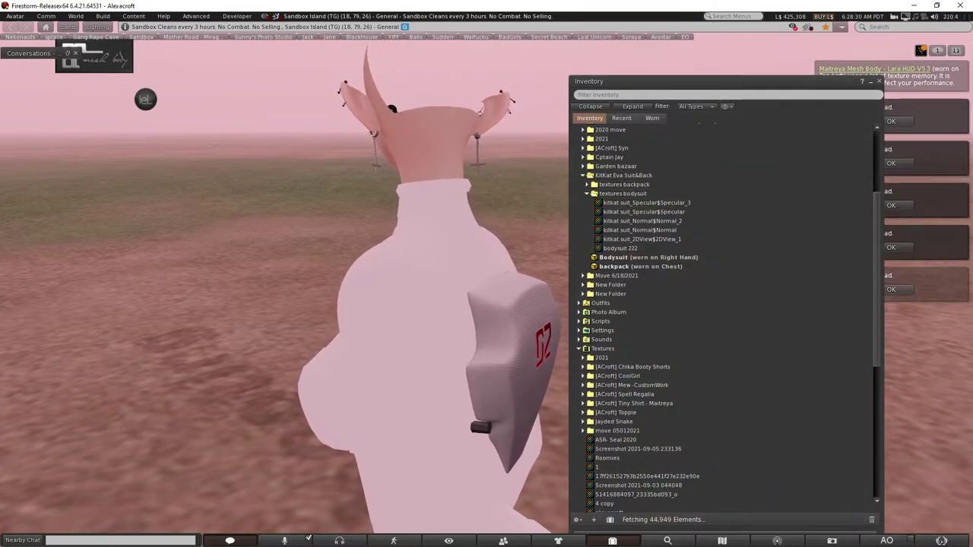
right_click(415, 289)
Select the bodysuit's side and back-and-arm faces, then preview the two kitkat suit specular textures
left_click(438, 312)
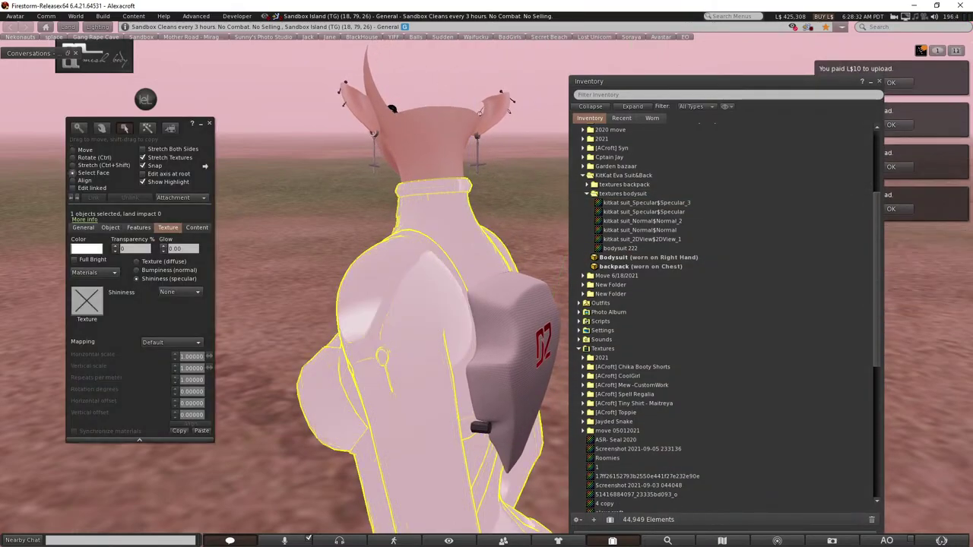
left_click(73, 173)
left_click(506, 259)
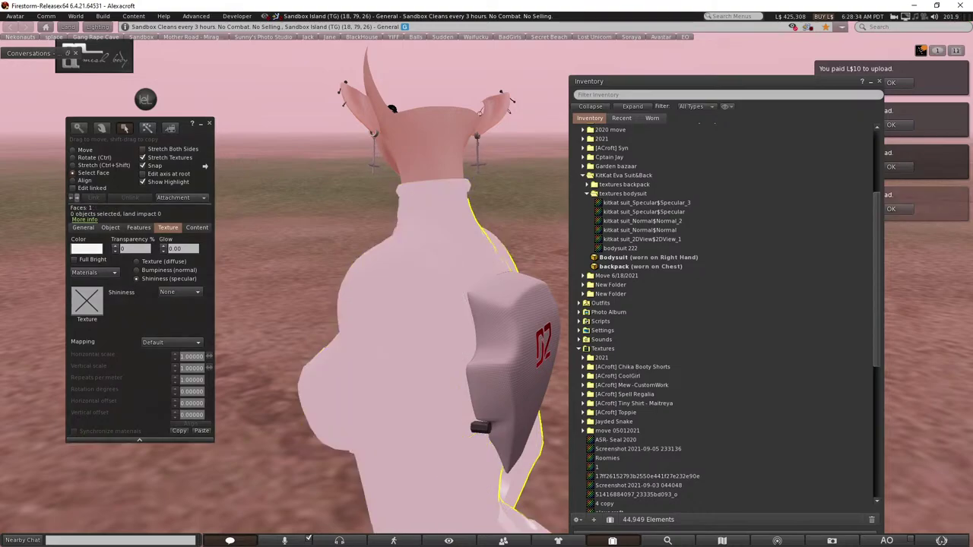
left_click_drag(438, 304, 462, 283, "alt")
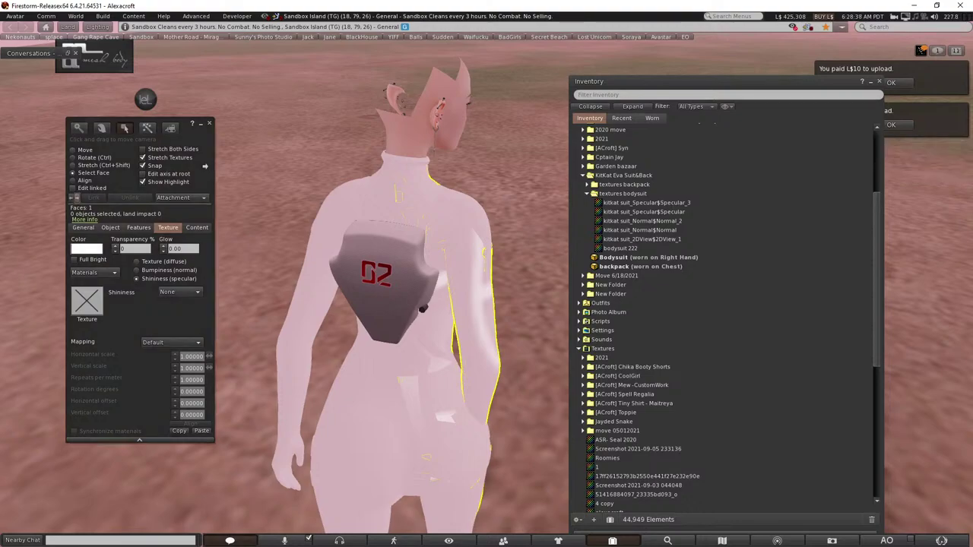
left_click(449, 320, "shift")
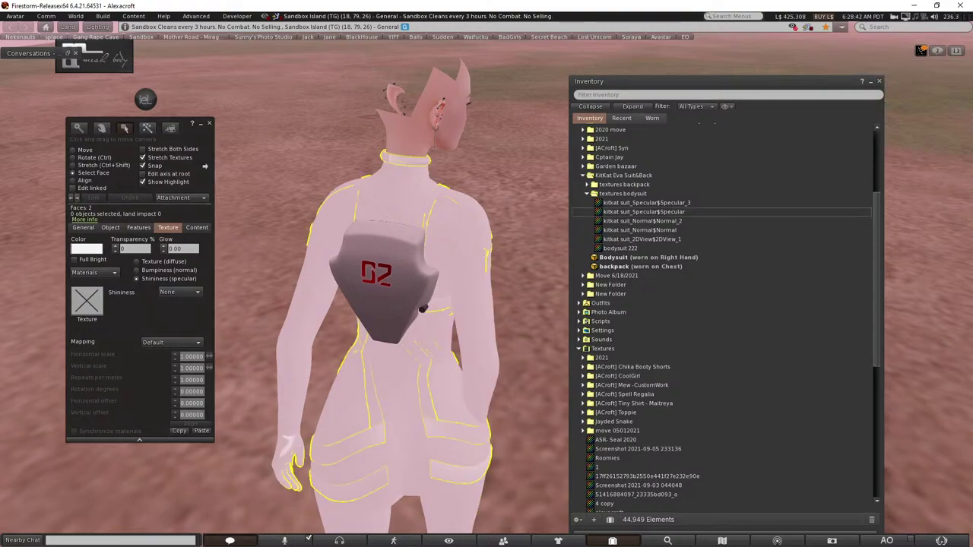
double_click(646, 202)
double_click(646, 211)
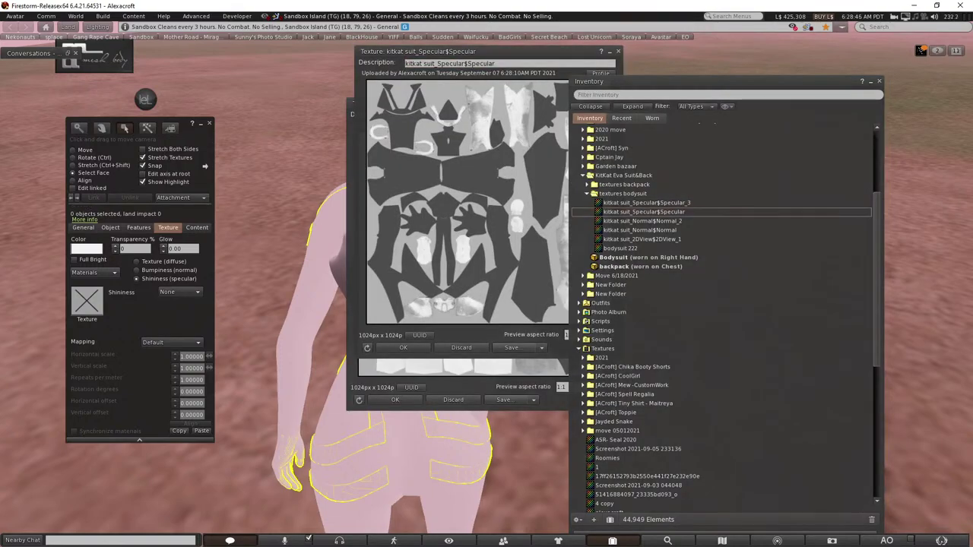
Apply the specular map and kitkat suit_Normal$Normal to the faces, and preview both normal textures
left_click(349, 452)
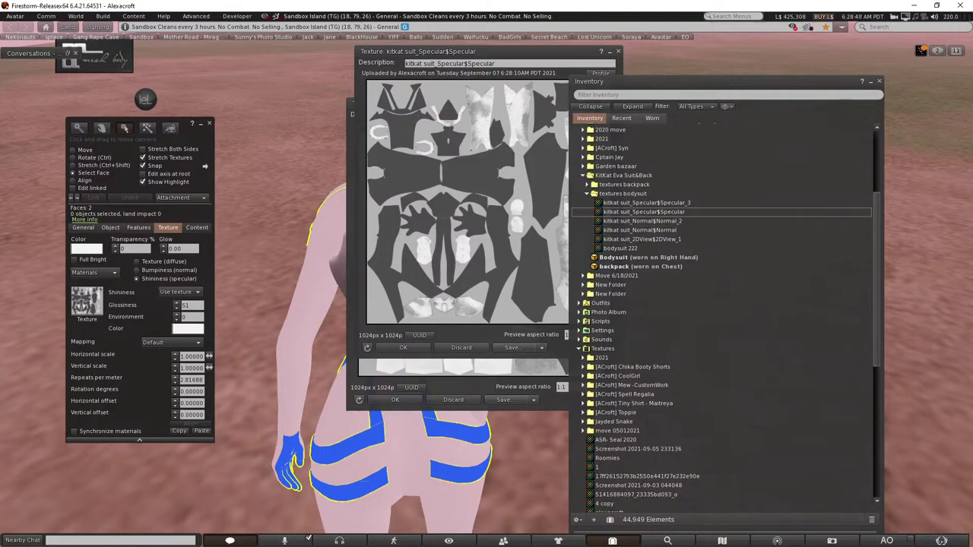
left_click(136, 270)
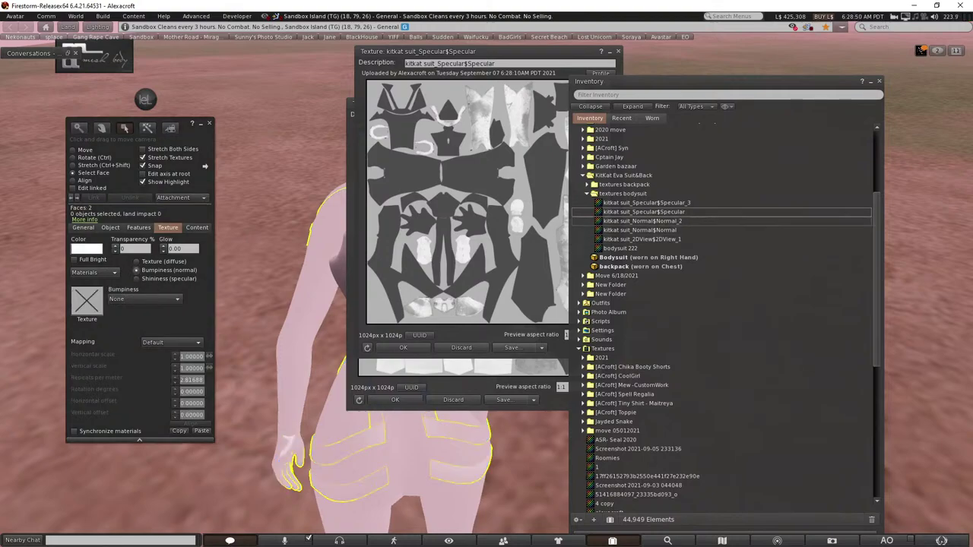
left_click(640, 229)
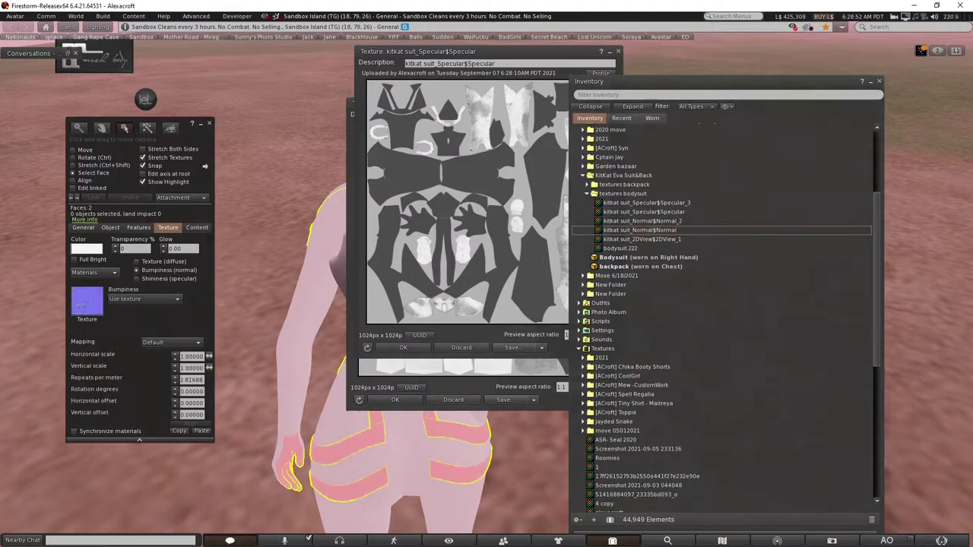
double_click(640, 230)
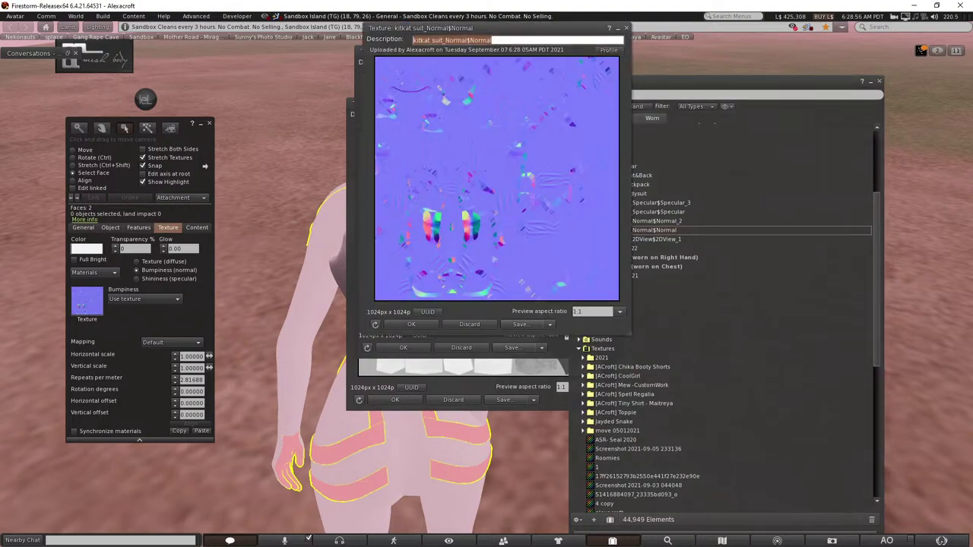
double_click(642, 220)
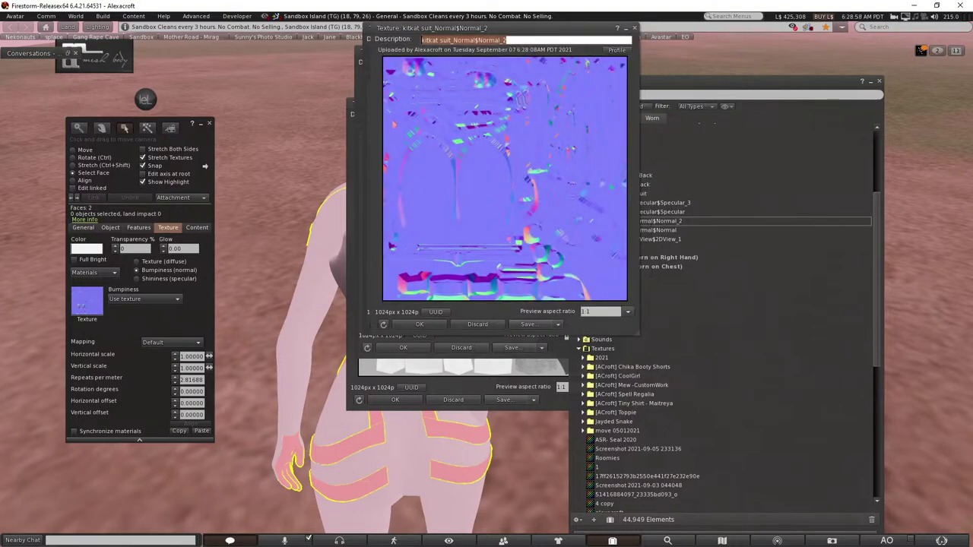
left_click(138, 260)
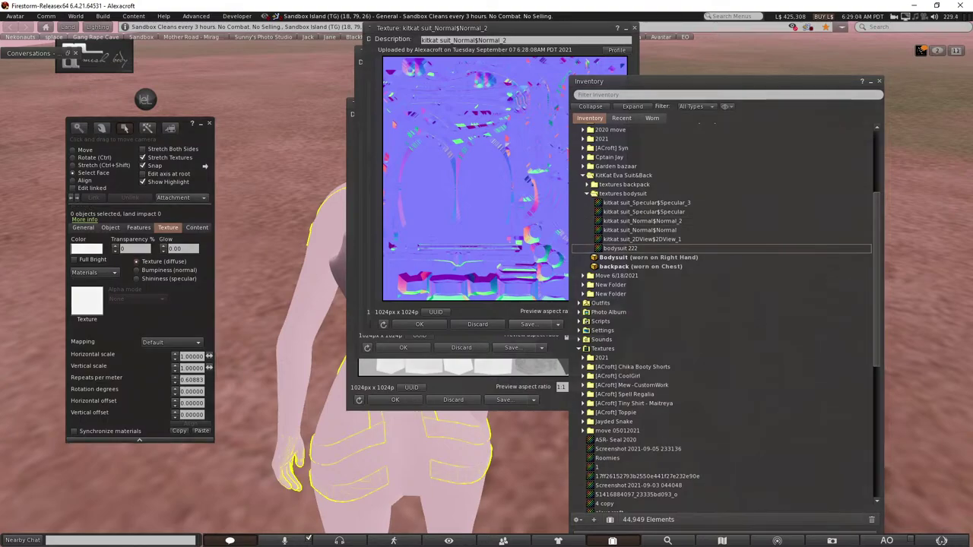
Apply the 2DView_1 and bodysuit 222 diffuse textures, then select the back and sleeve face
left_click_drag(640, 239, 86, 300)
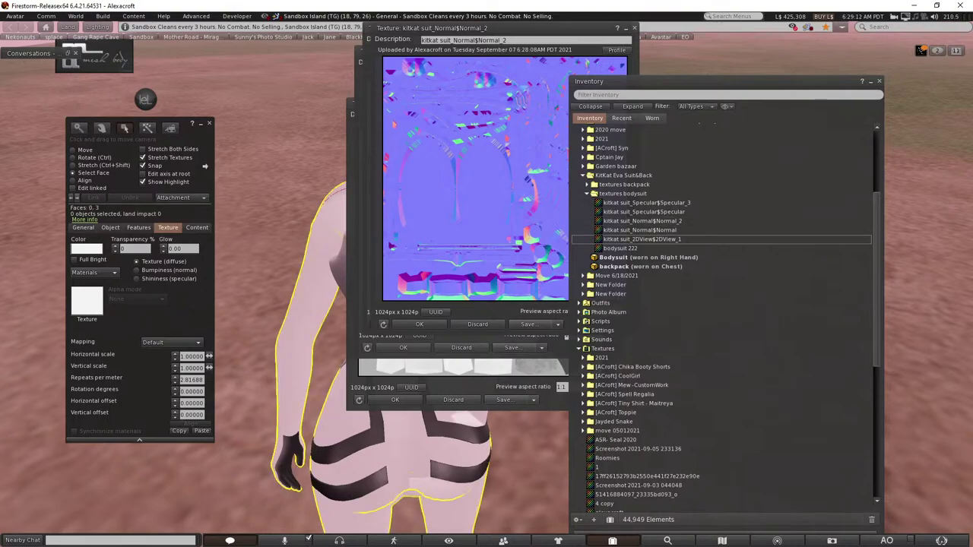
left_click_drag(620, 248, 87, 301)
key("Escape")
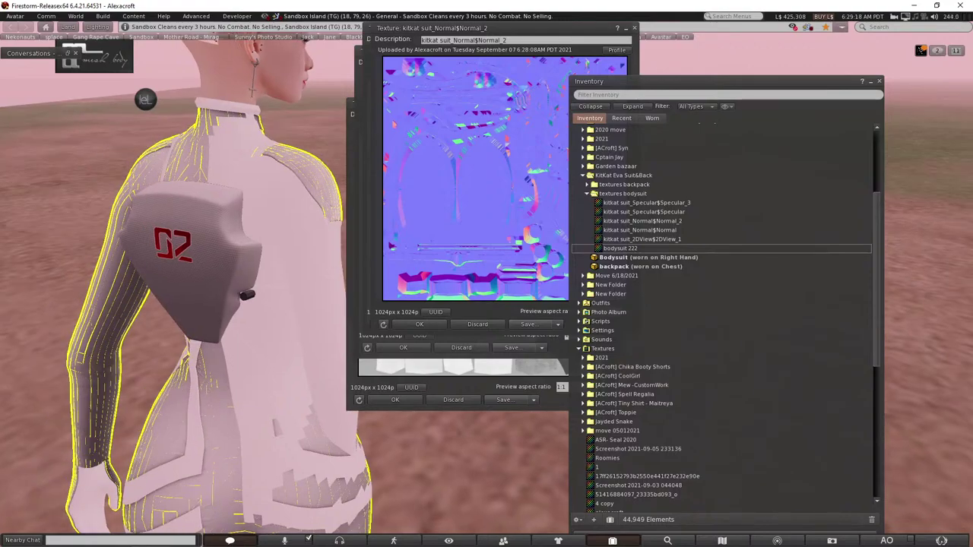
key("ctrl+3")
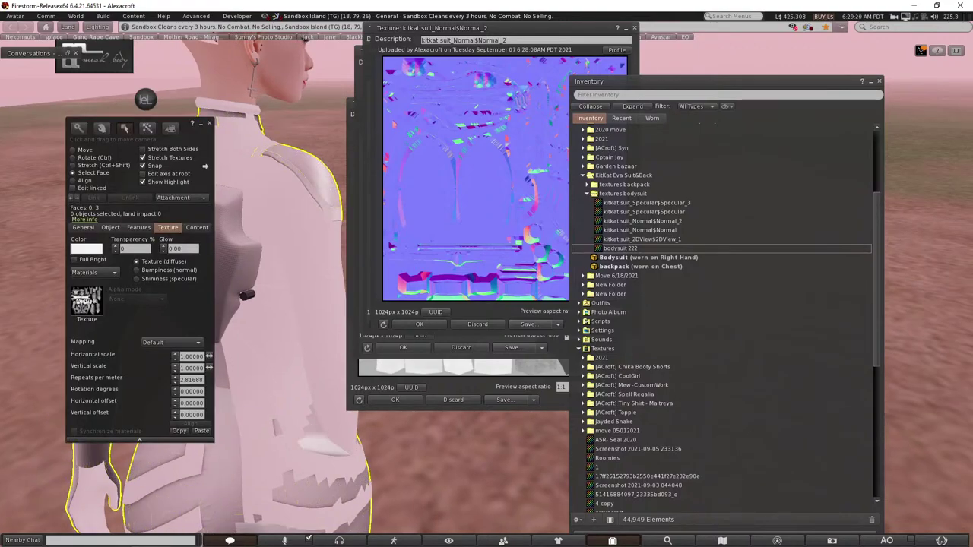
left_click(327, 228)
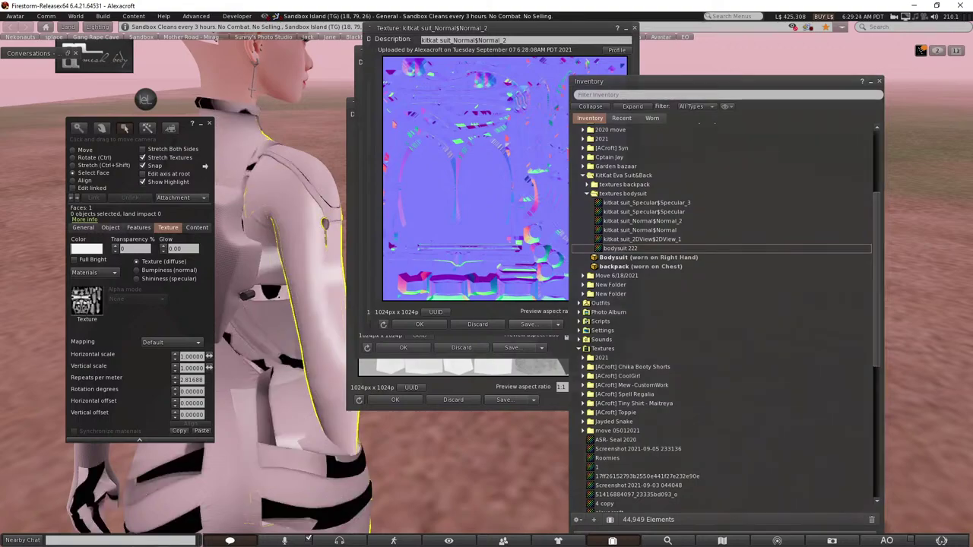
Close the edit tools and texture previews, and delete the Bodysuit item from inventory
key("Escape")
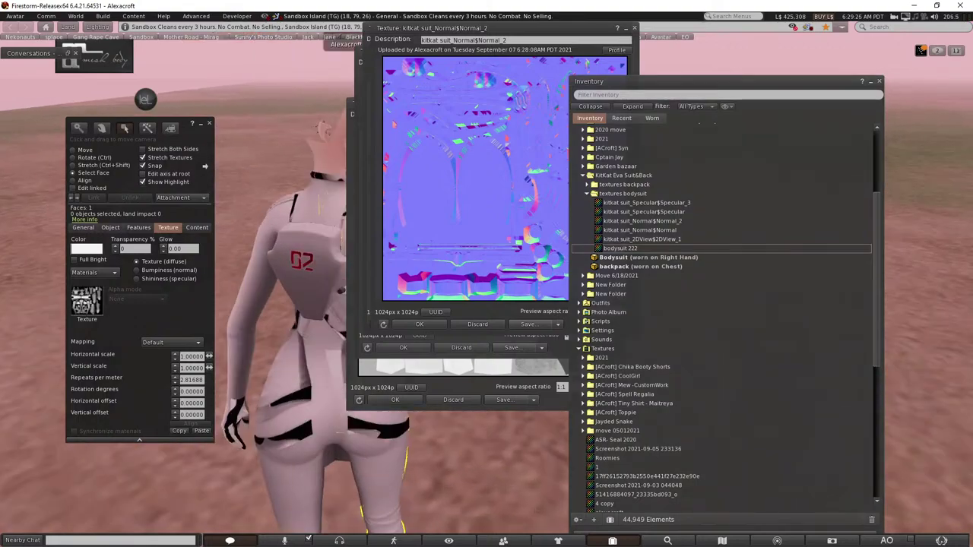
key("Escape")
key("Escape")
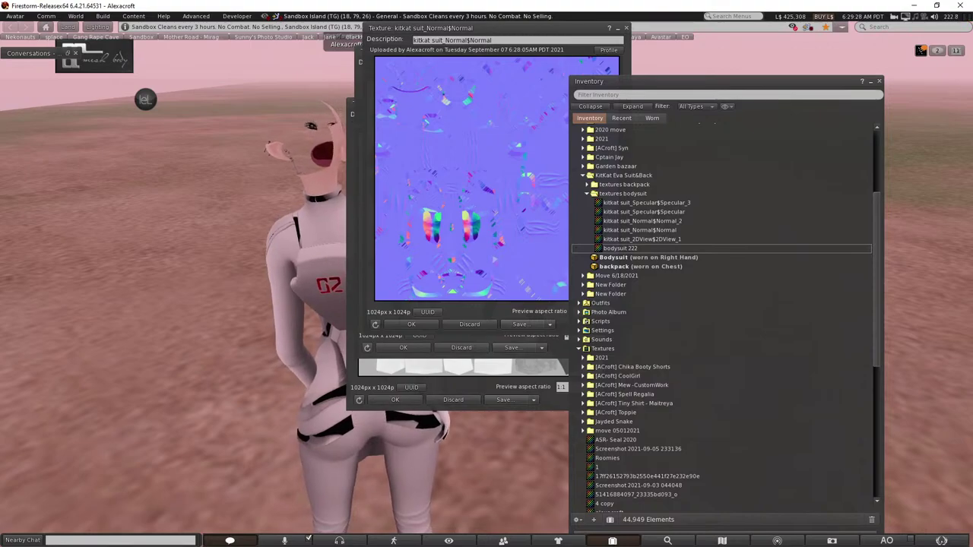
key("ctrl+w")
key("ctrl+w")
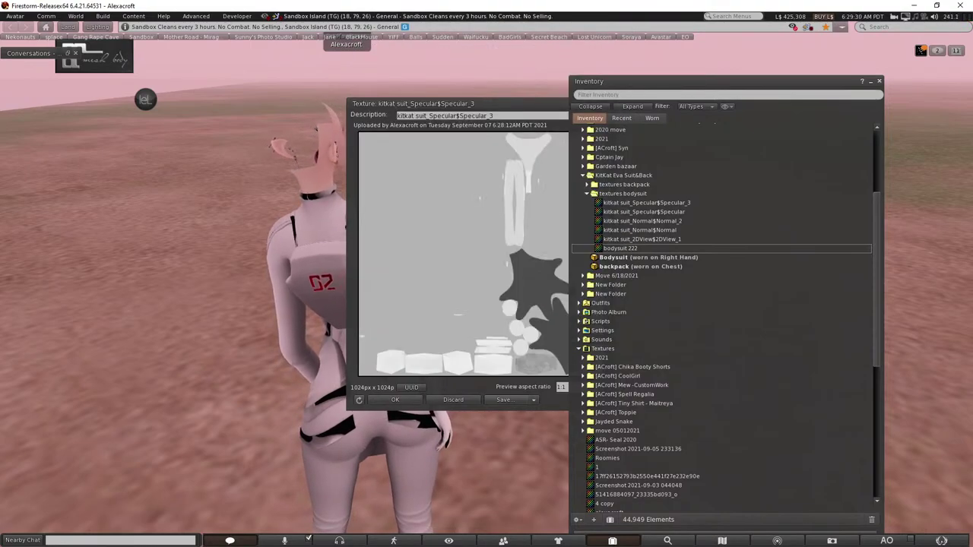
right_click(640, 257)
left_click(669, 404)
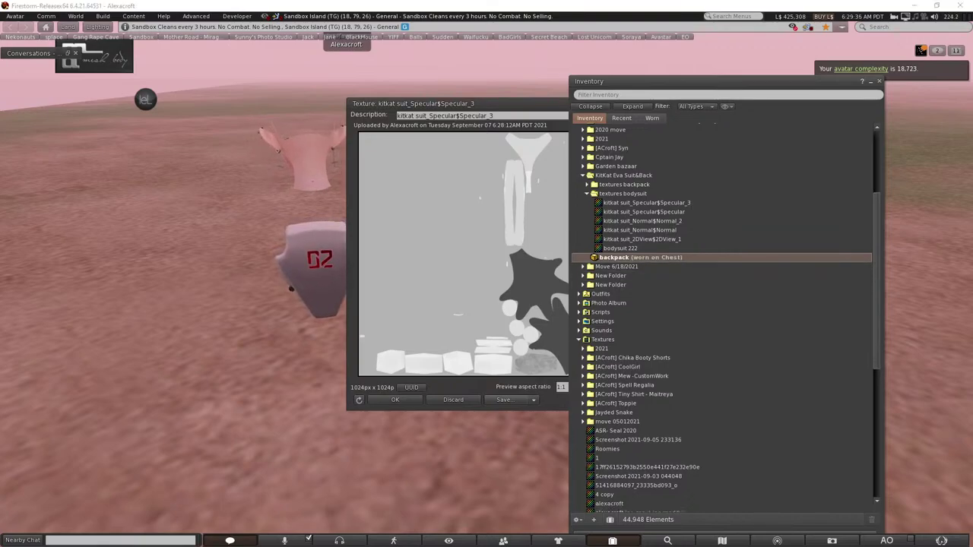
key("super+e")
Open kitkat suit 2.blend from the Storage SSD (E:) drive in Blender
double_click(389, 146)
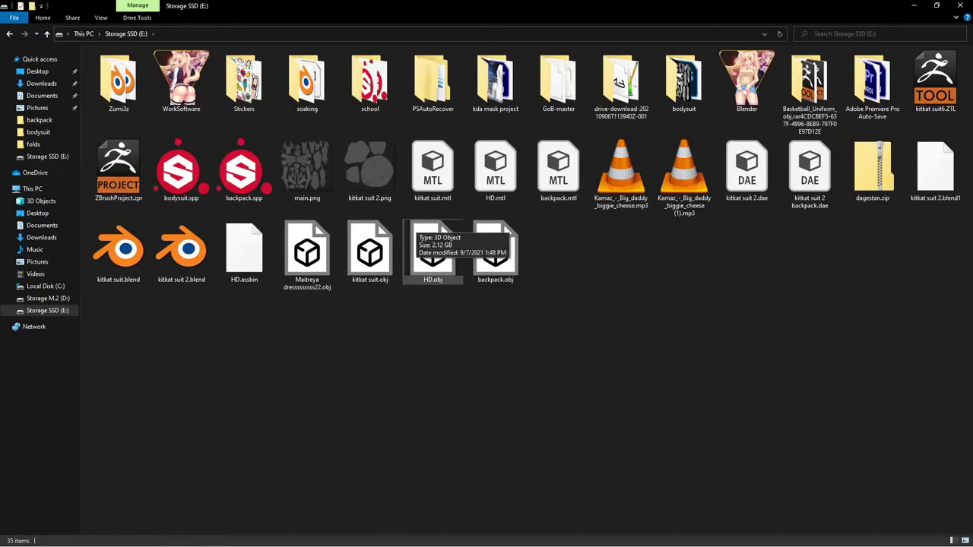
double_click(181, 250)
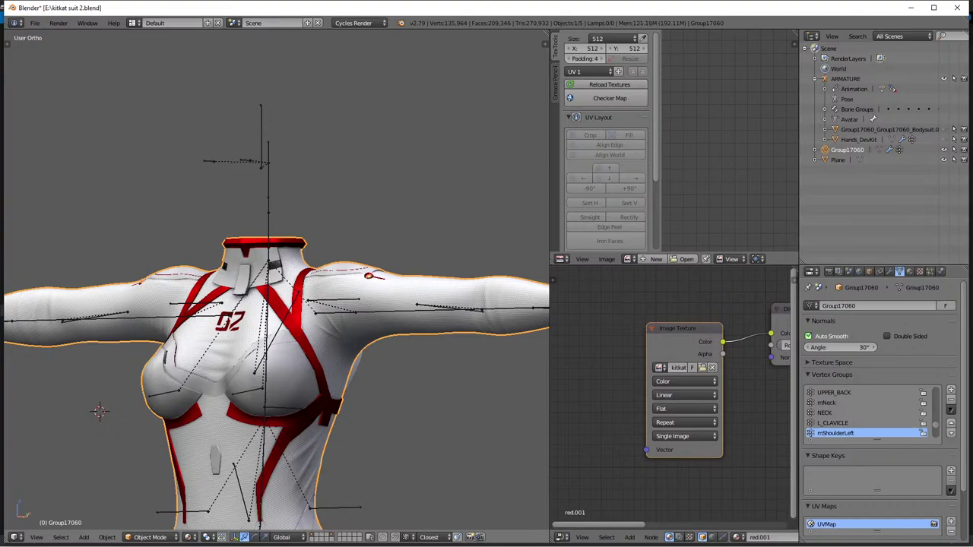
Split the 3D view and turn the right area into a UV/Image Editor
middle_click_drag(99, 411, 111, 292, "shift")
scroll(111, 292, "down", 3)
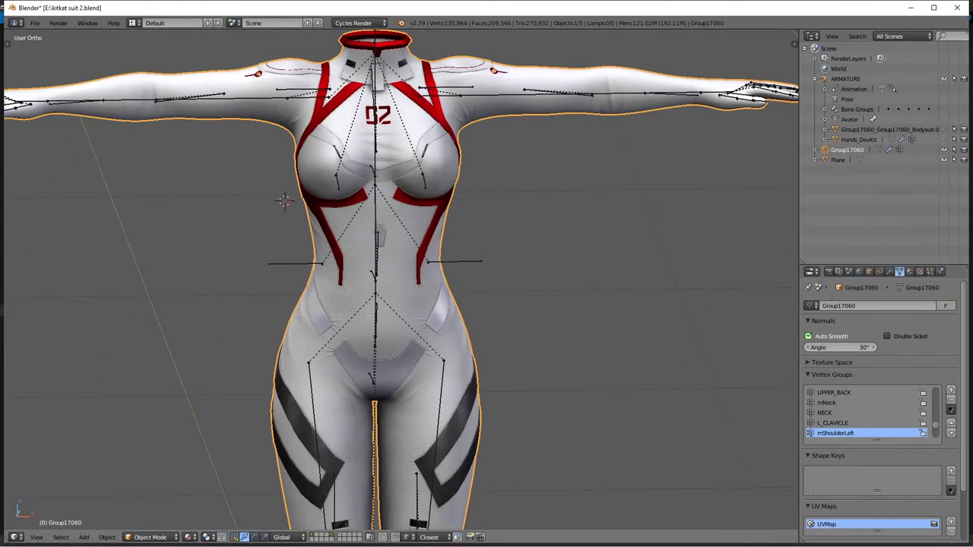
left_click_drag(794, 35, 560, 228)
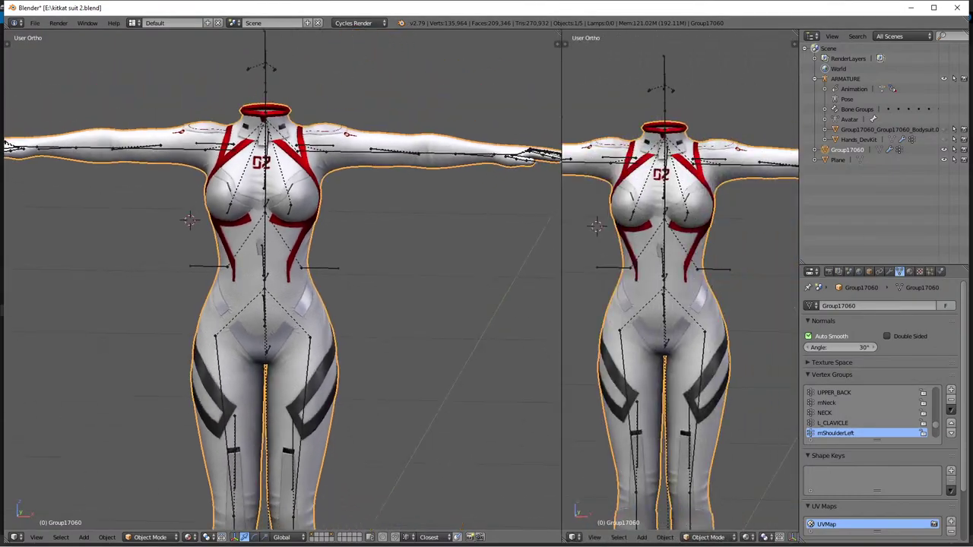
left_click(573, 537)
left_click(608, 461)
scroll(281, 281, "up", 2)
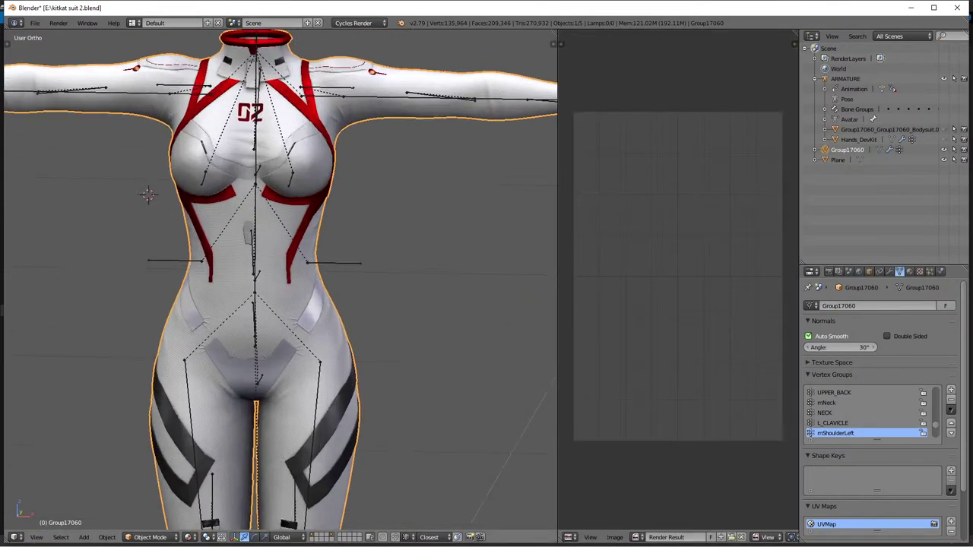
In Edit Mode with vertex select, select all faces using the Bodysuit material
key("Tab")
scroll(148, 195, "up", 1)
key("a")
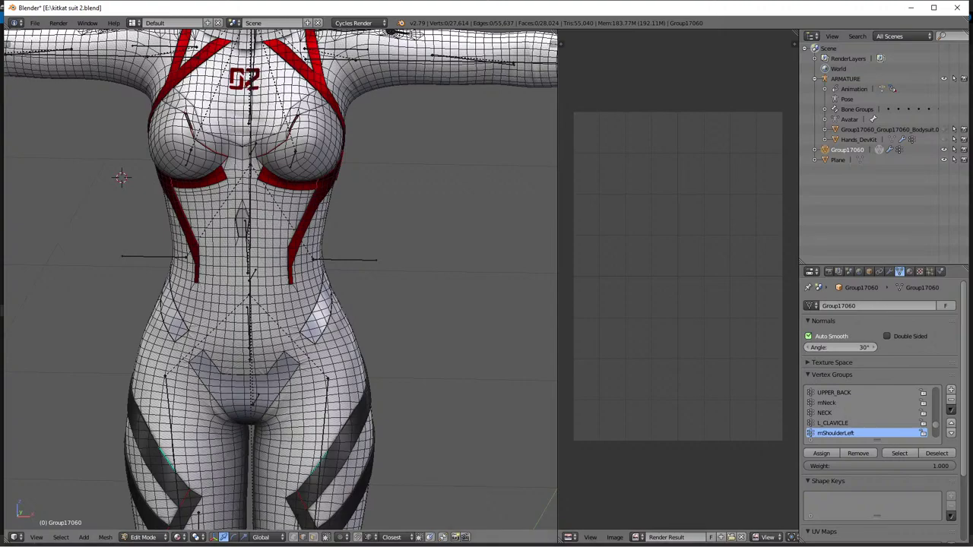
key("ctrl+Tab")
left_click(369, 215)
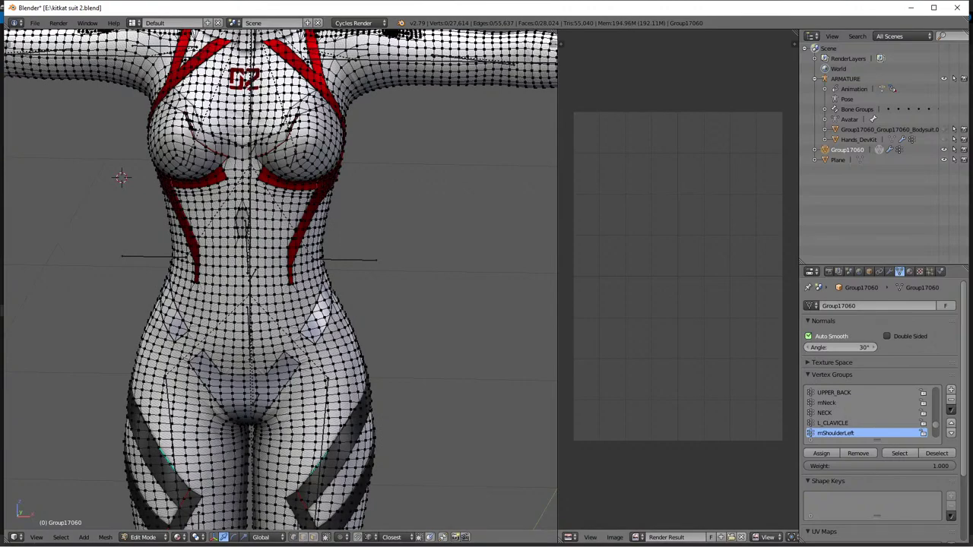
left_click(910, 271)
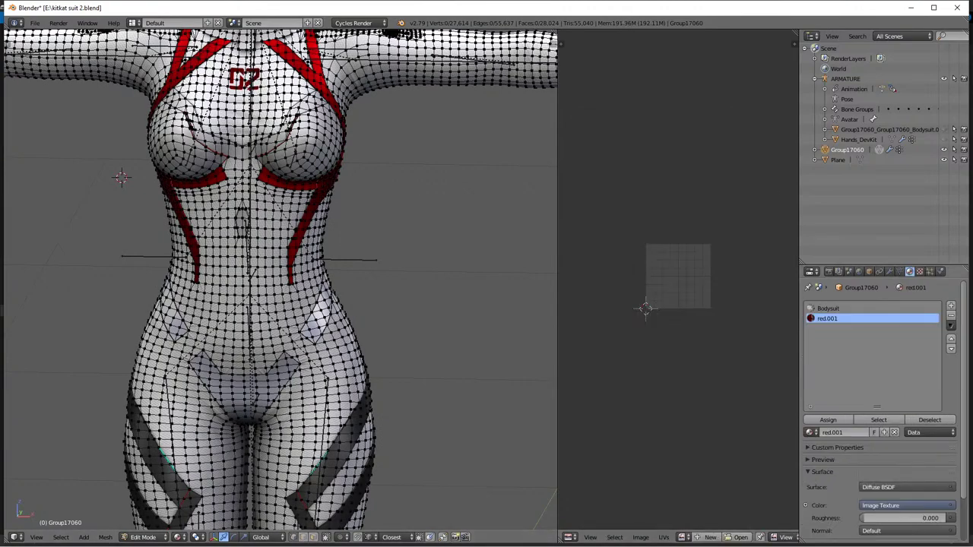
left_click(828, 308)
left_click(878, 420)
Widen the UV editor, then select and hide both torso and both hand UV islands
scroll(676, 303, "up", 4)
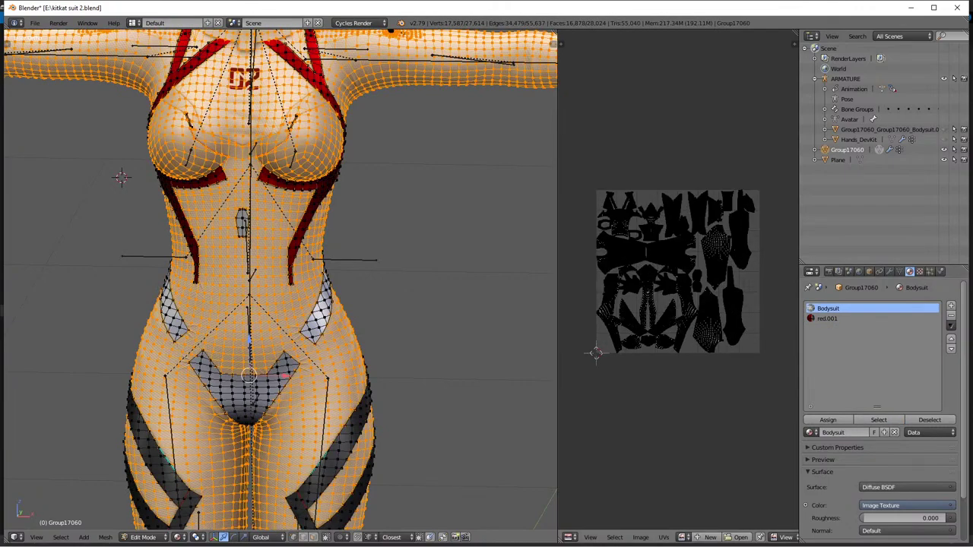
scroll(676, 289, "down", 3)
scroll(677, 289, "up", 1)
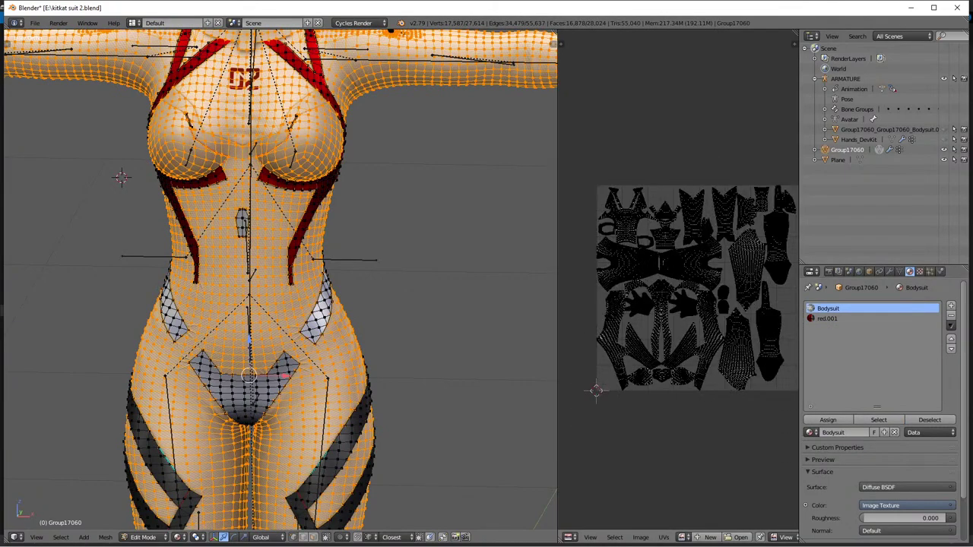
left_click_drag(557, 304, 378, 304)
scroll(592, 289, "up", 4)
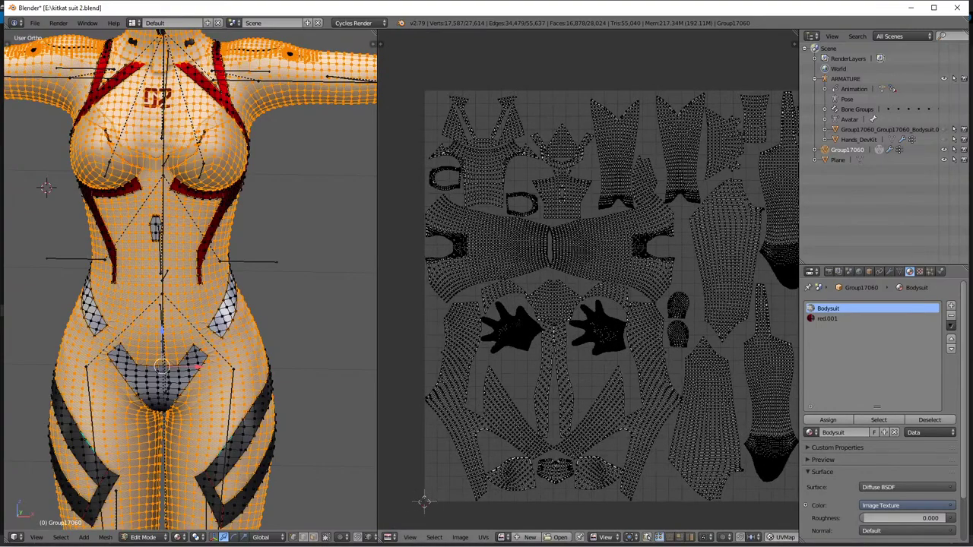
middle_click_drag(593, 288, 615, 264)
scroll(188, 281, "down", 3)
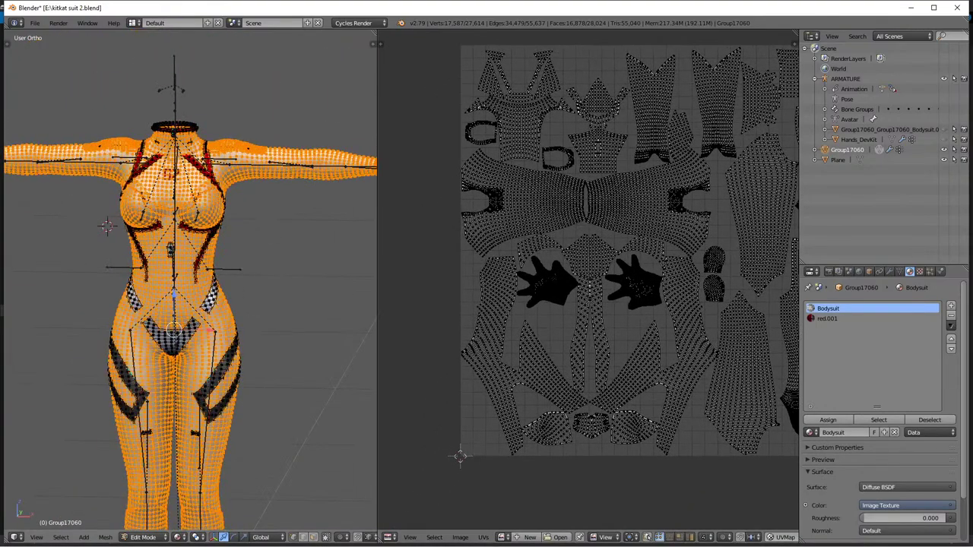
middle_click_drag(189, 280, 166, 341, "shift")
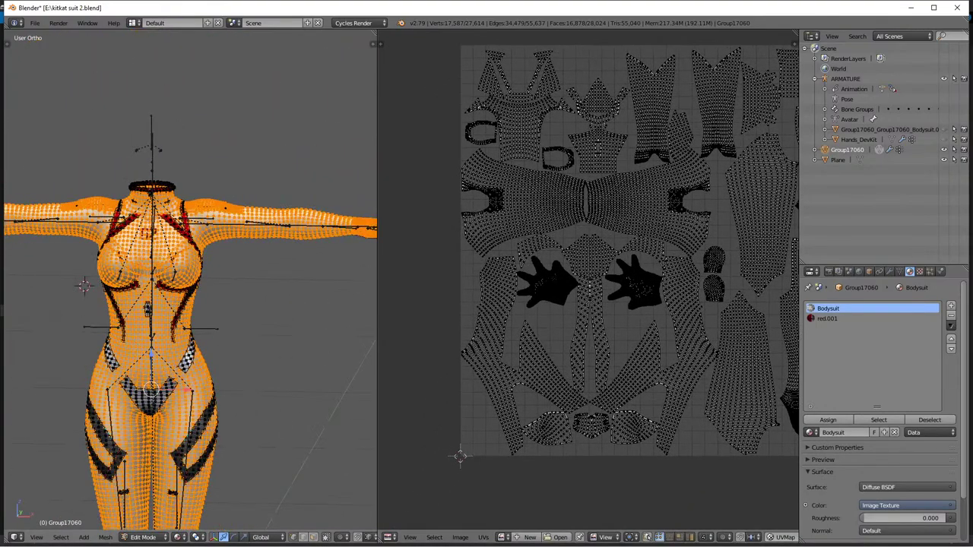
middle_click_drag(84, 286, 72, 368)
scroll(261, 353, "up", 2)
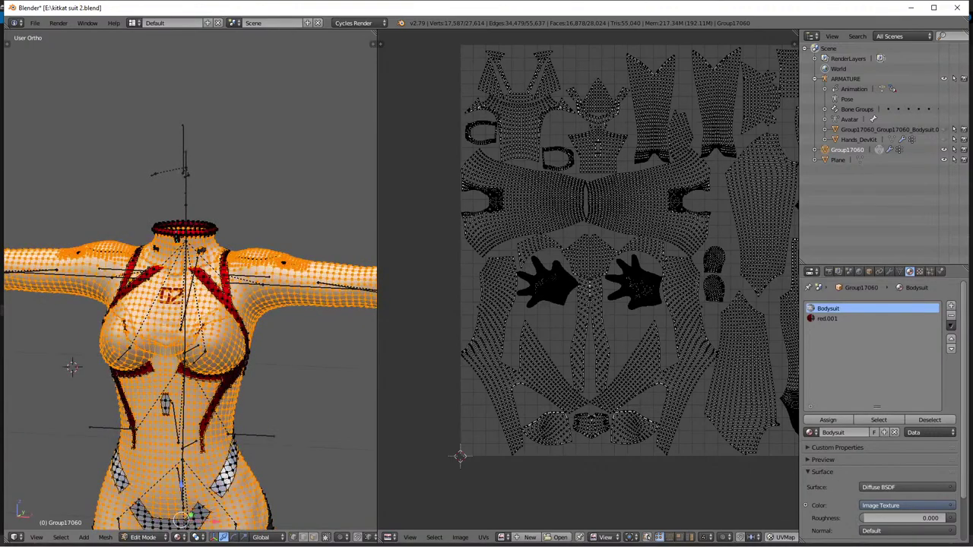
right_click(525, 199)
right_click(646, 199, "shift")
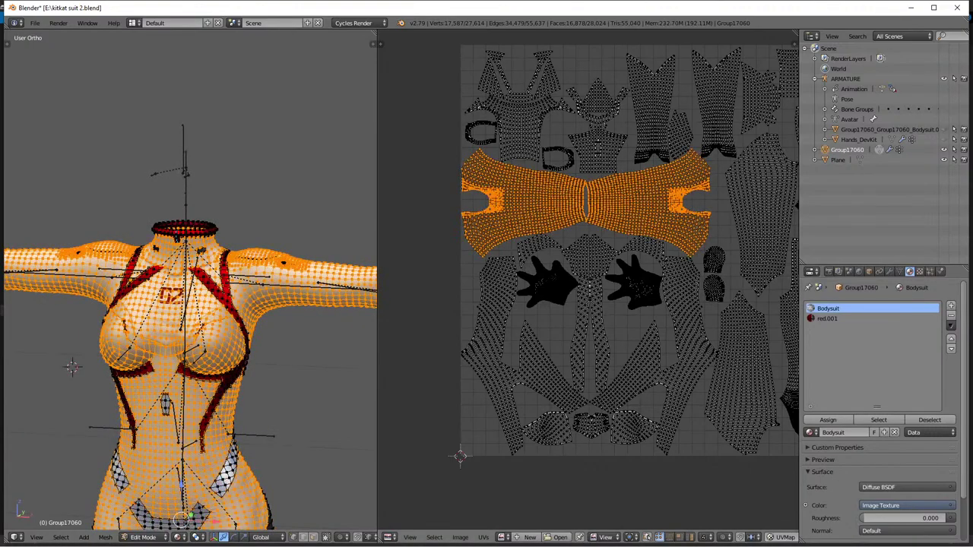
middle_click_drag(646, 228, 593, 239)
right_click(580, 293, "shift")
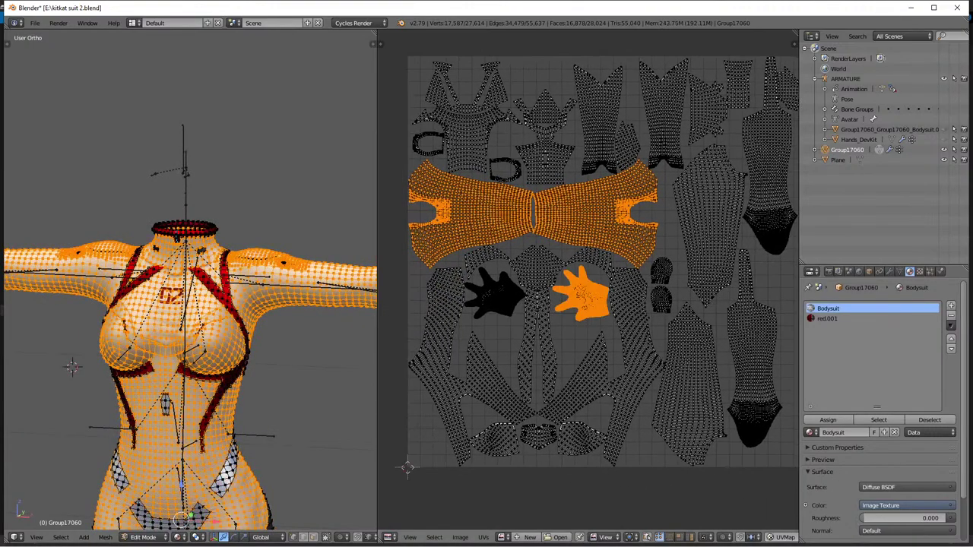
right_click(495, 293, "shift")
key("h")
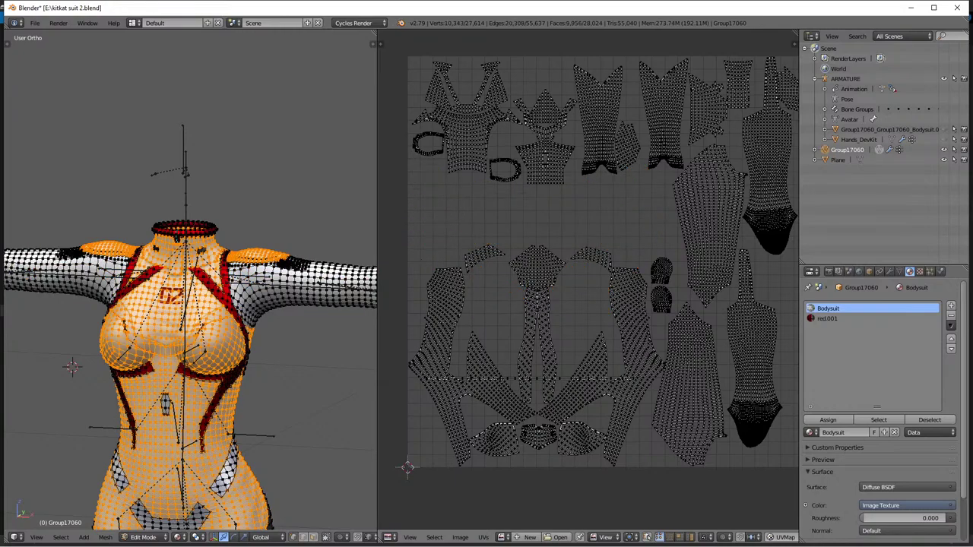
Select and hide the two ring islands and two small UV islands
right_click(505, 169)
right_click(428, 144, "shift")
right_click(661, 271, "shift")
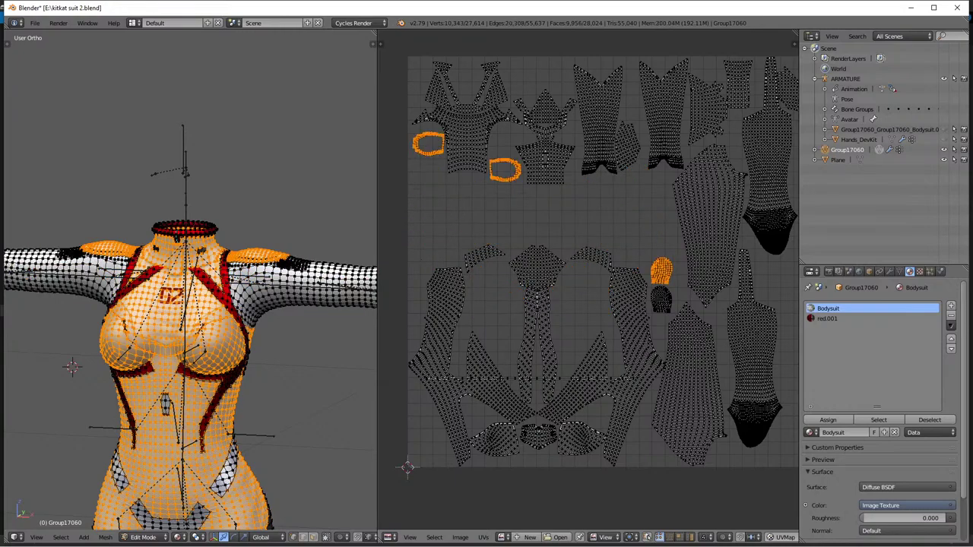
right_click(661, 299, "shift")
key("h")
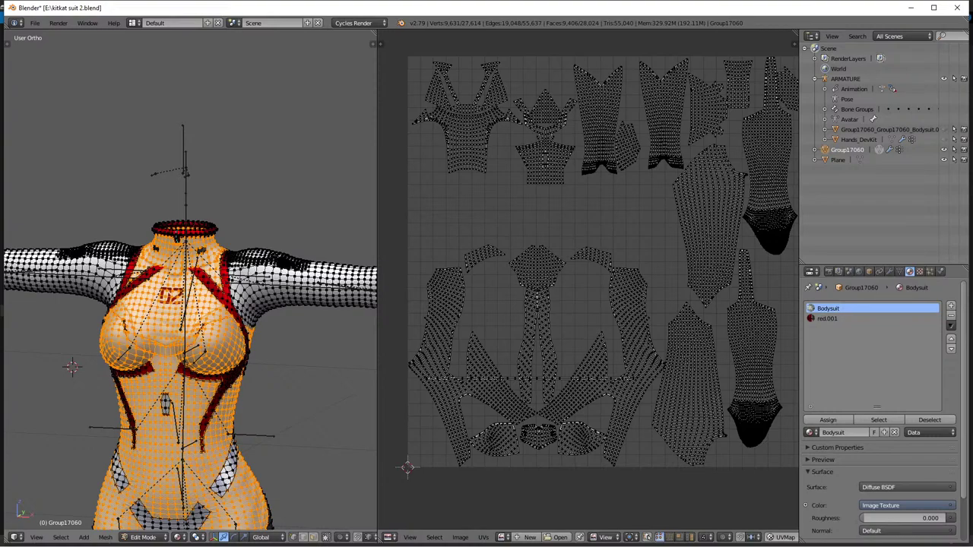
scroll(588, 279, "up", 8)
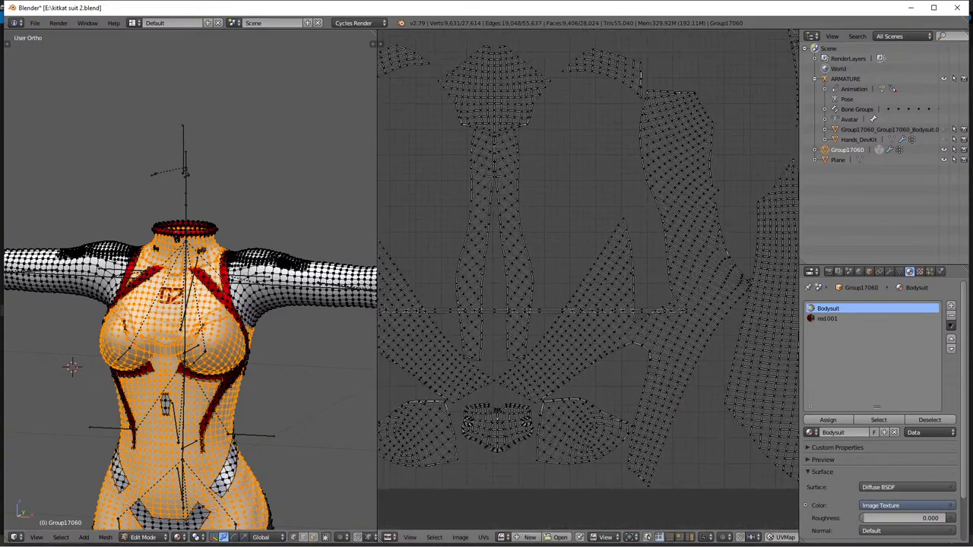
scroll(587, 280, "down", 8)
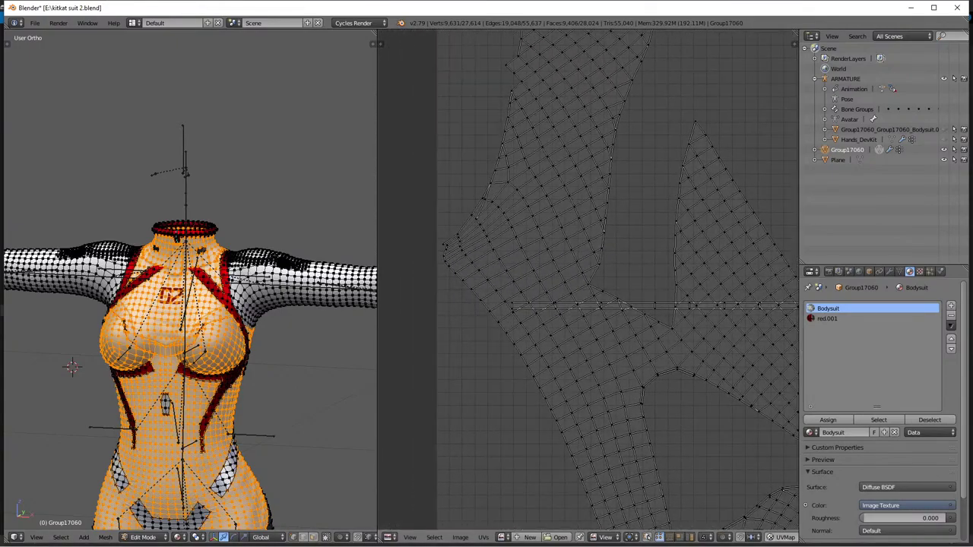
middle_click_drag(587, 280, 560, 325)
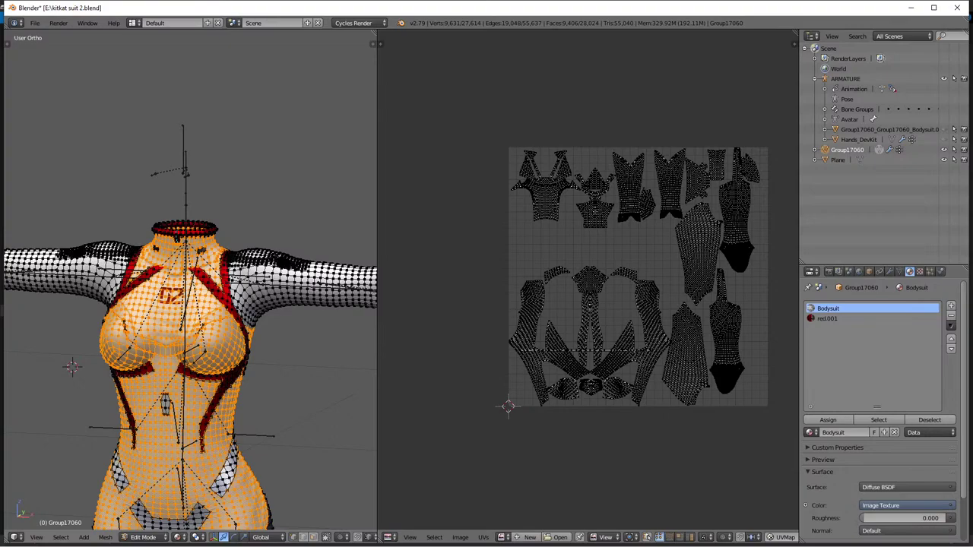
scroll(589, 281, "up", 2)
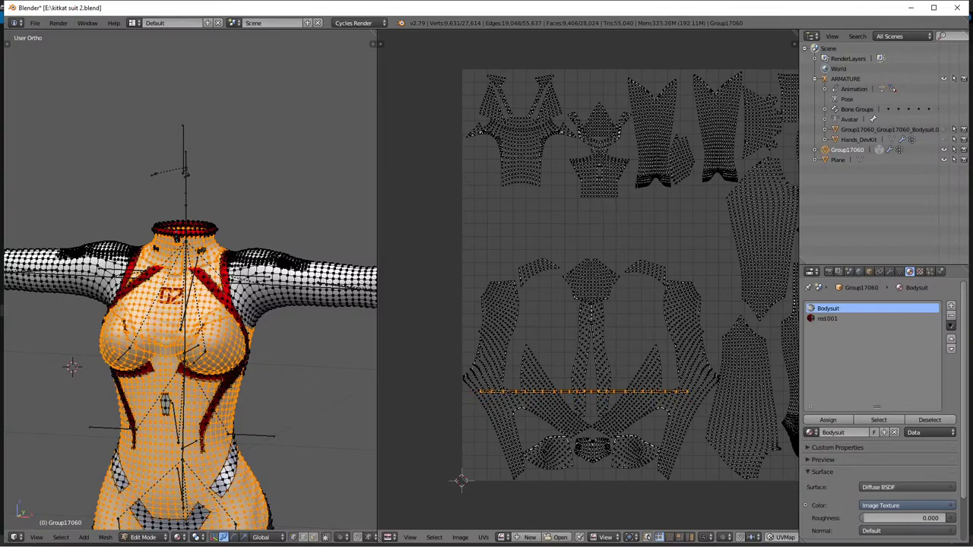
scroll(190, 281, "up", 3)
middle_click_drag(190, 281, 236, 327)
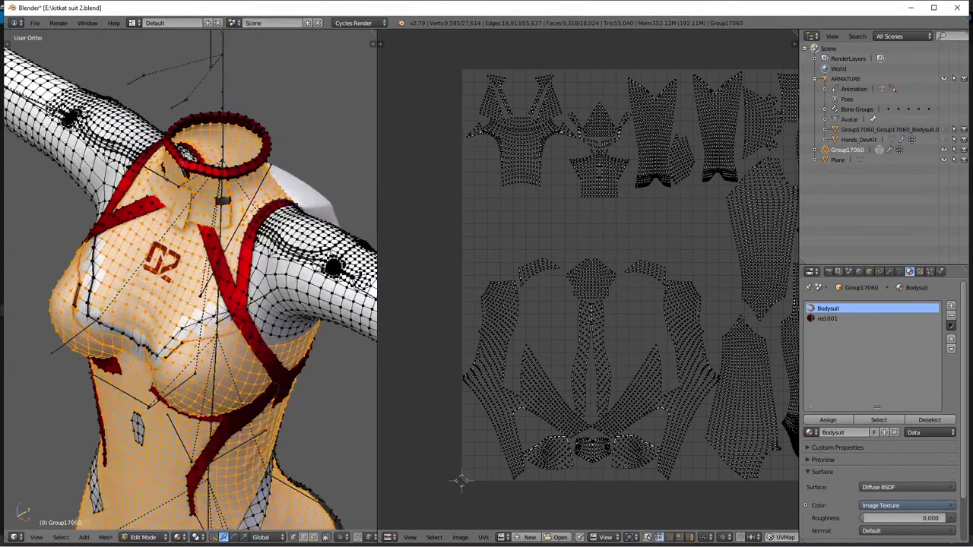
Select the whole mesh, then pick both hand UV islands with L and hide them
scroll(190, 281, "up", 2)
key("a")
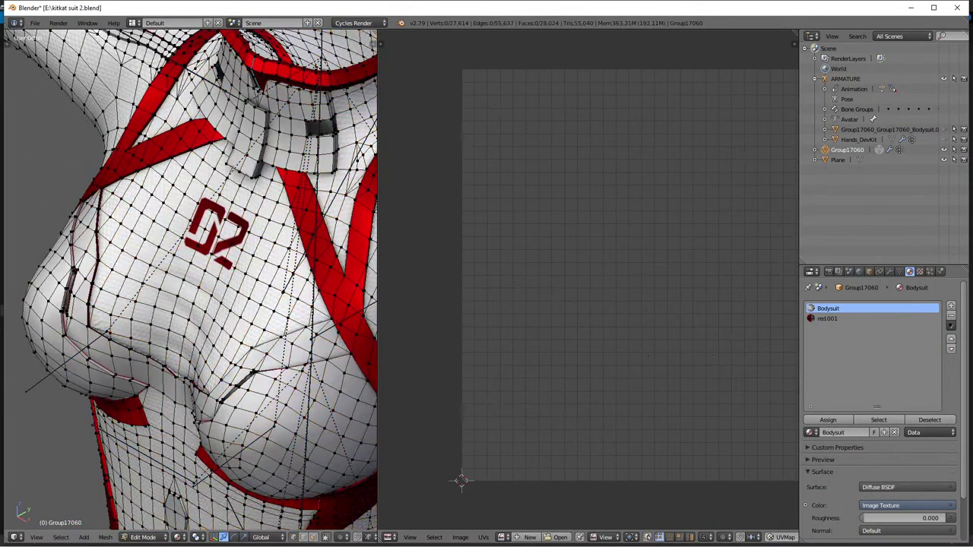
key("a")
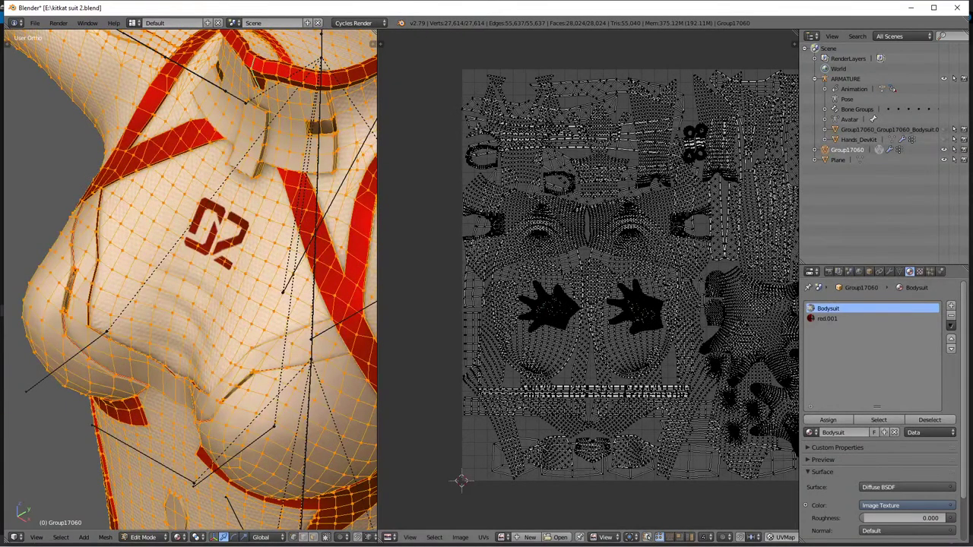
scroll(503, 183, "up", 3)
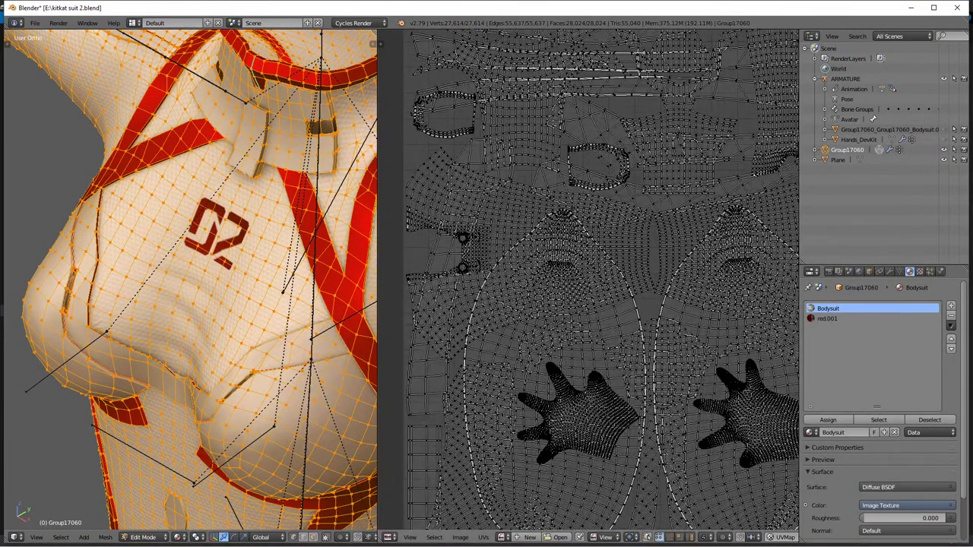
key("l")
key("l")
middle_click_drag(547, 250, 533, 302)
key("l")
key("l")
key("h")
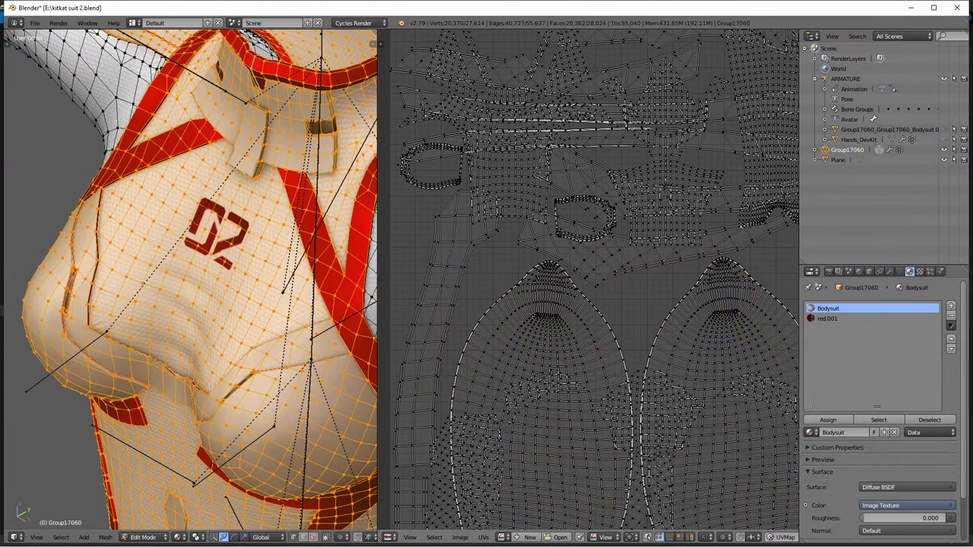
Hide the remaining small UV islands and invert the selection to the arms and hands
scroll(38, 323, "down", 3)
middle_click_drag(114, 289, 6, 346)
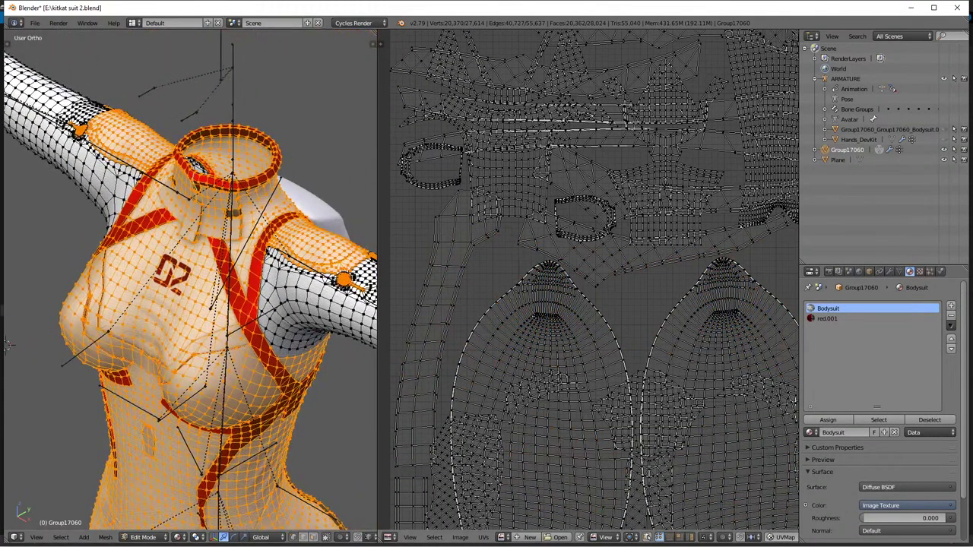
key("l")
key("l")
key("h")
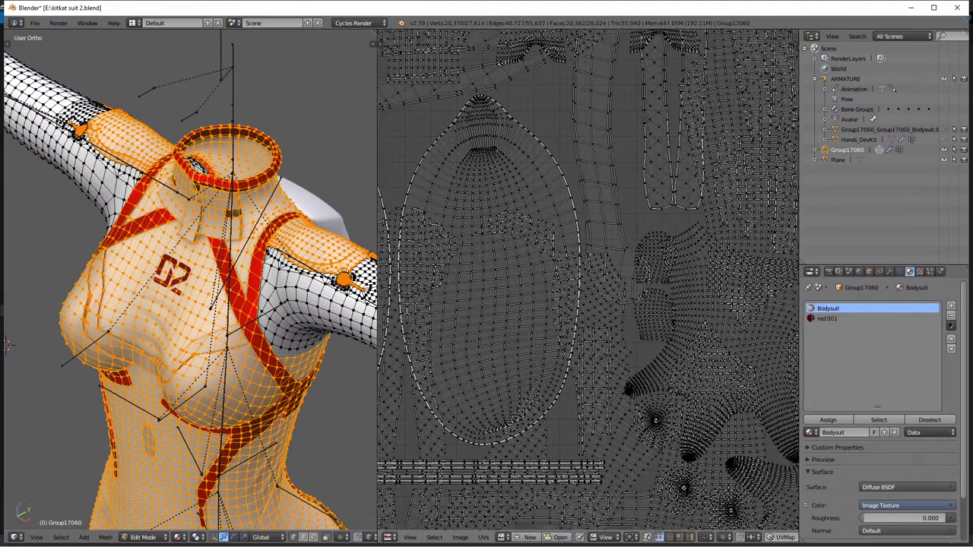
key("l")
key("l")
key("h")
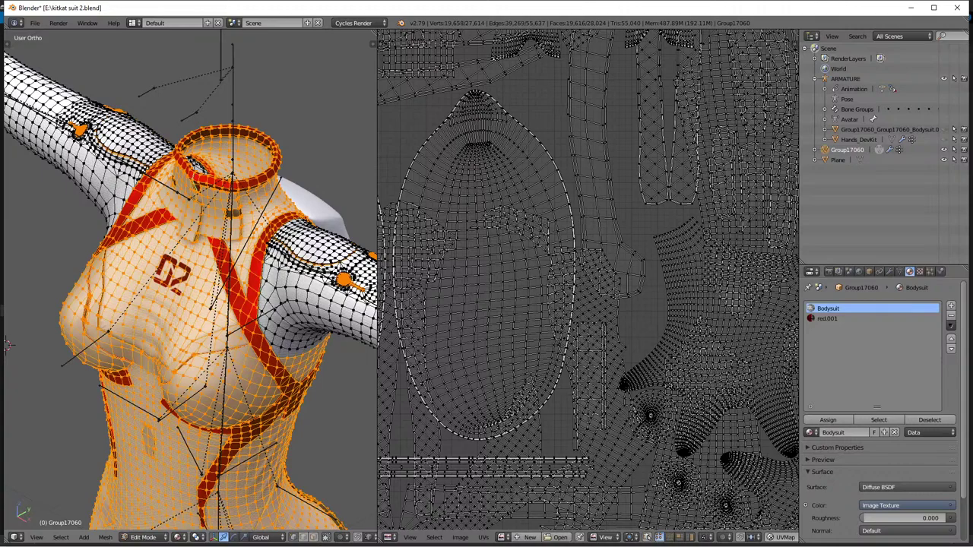
key("ctrl+i")
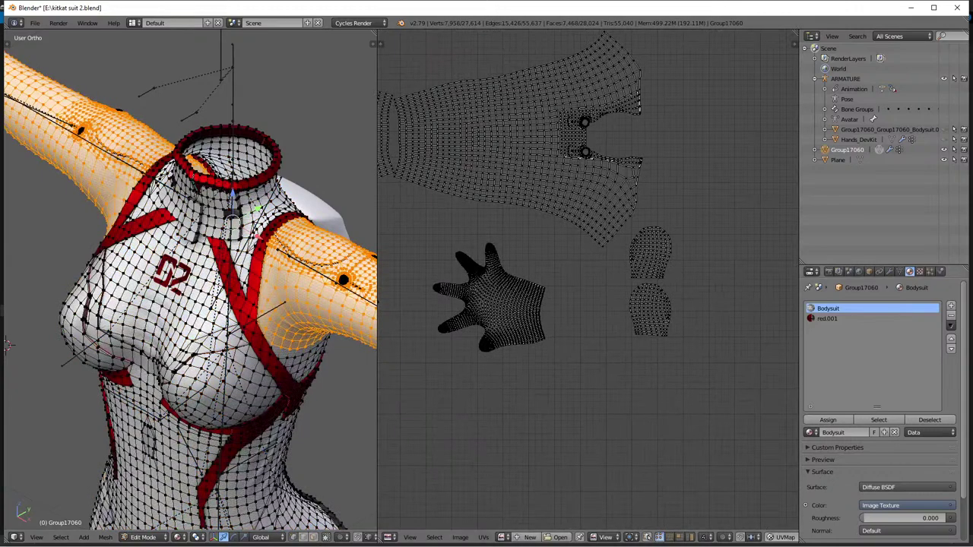
Create new material Material.001 and select the entire bodysuit mesh
left_click(865, 432)
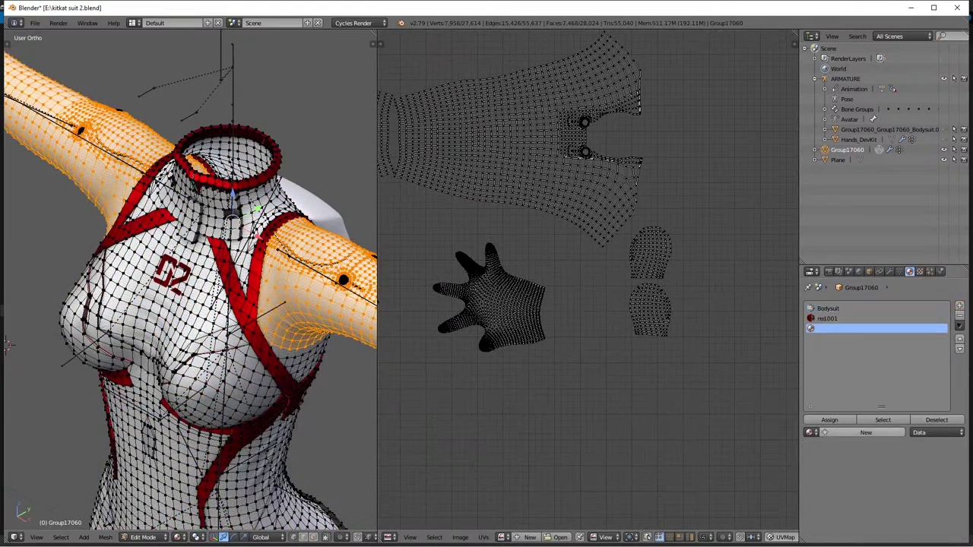
scroll(114, 261, "down", 3)
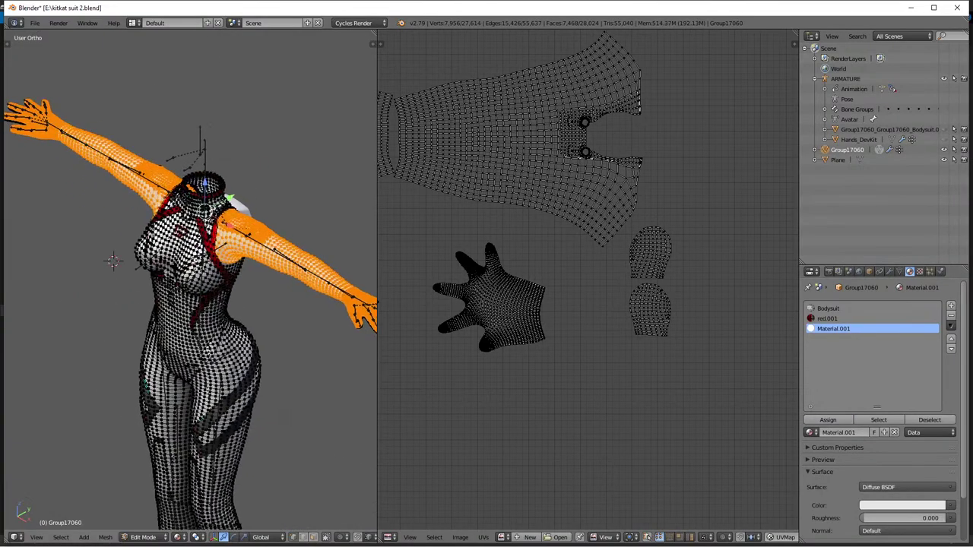
scroll(114, 260, "up", 5)
key("a")
key("a")
scroll(589, 280, "down", 3)
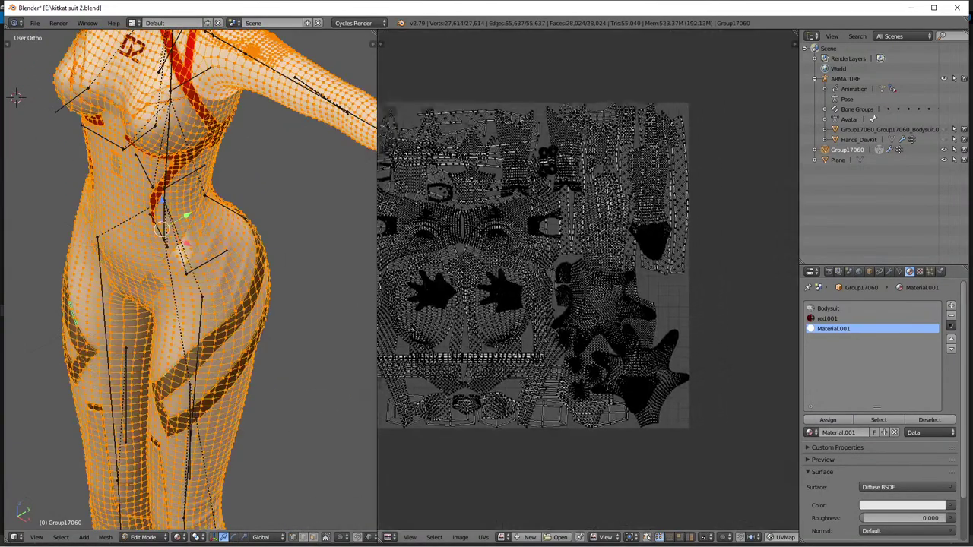
scroll(588, 280, "up", 4)
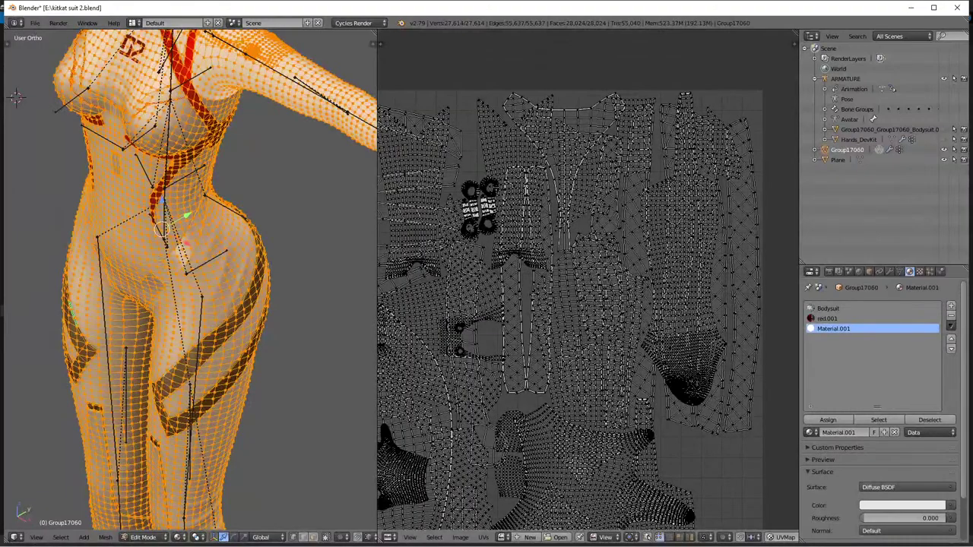
scroll(588, 281, "down", 2)
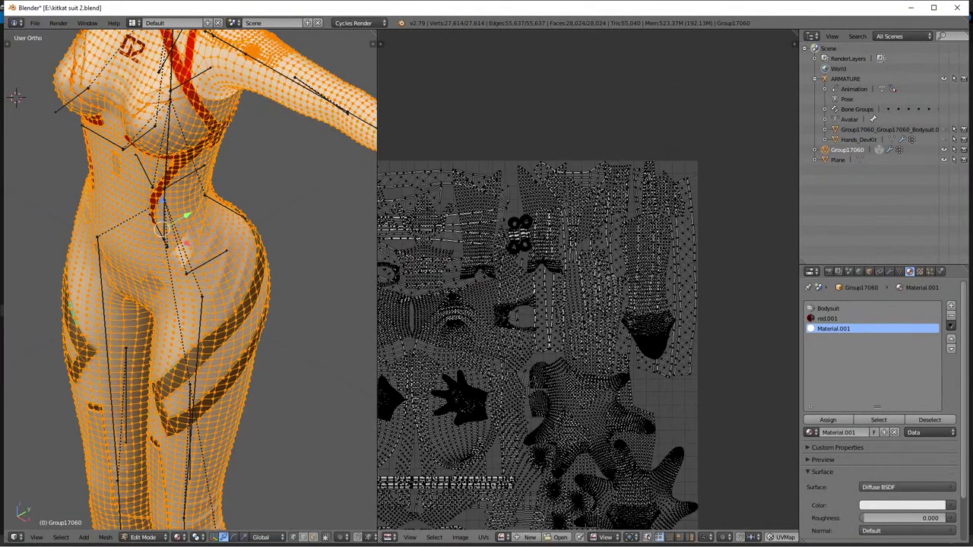
scroll(589, 280, "up", 4)
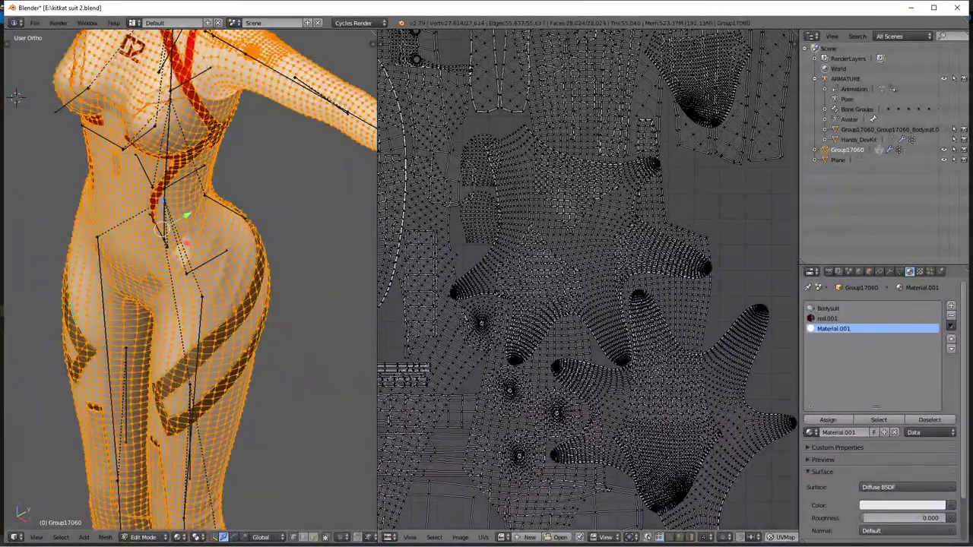
Pick four large UV islands with L and hide them
key("l")
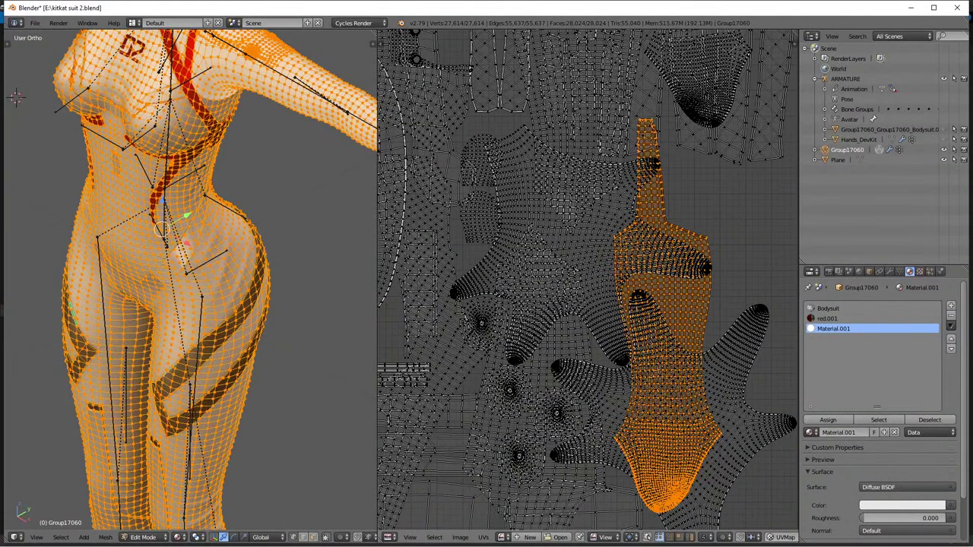
key("l")
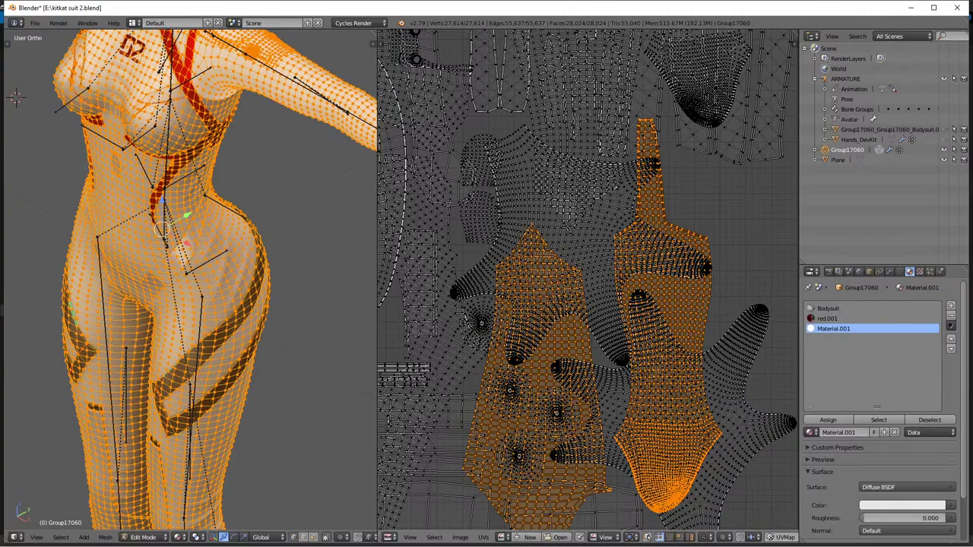
scroll(587, 279, "up", 6, "shift")
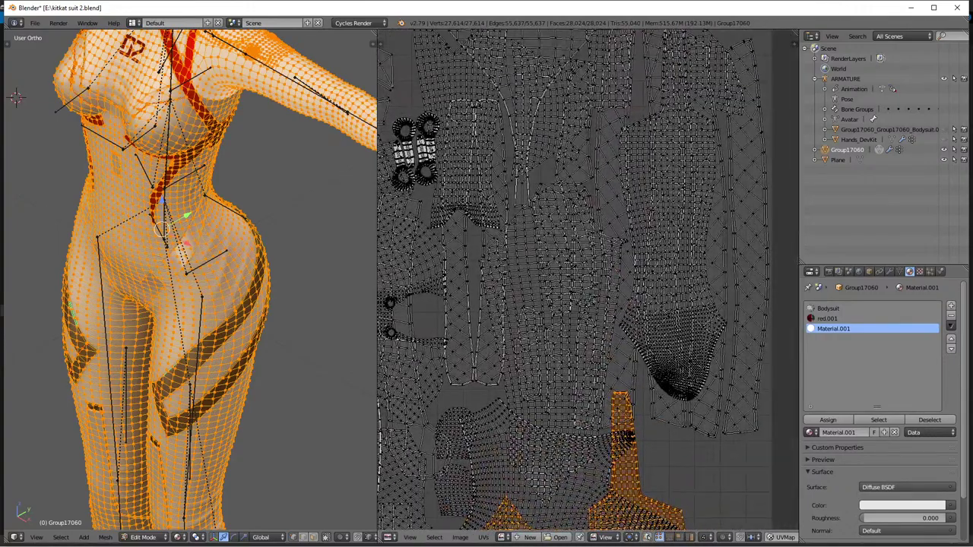
key("l")
middle_click_drag(577, 273, 608, 465)
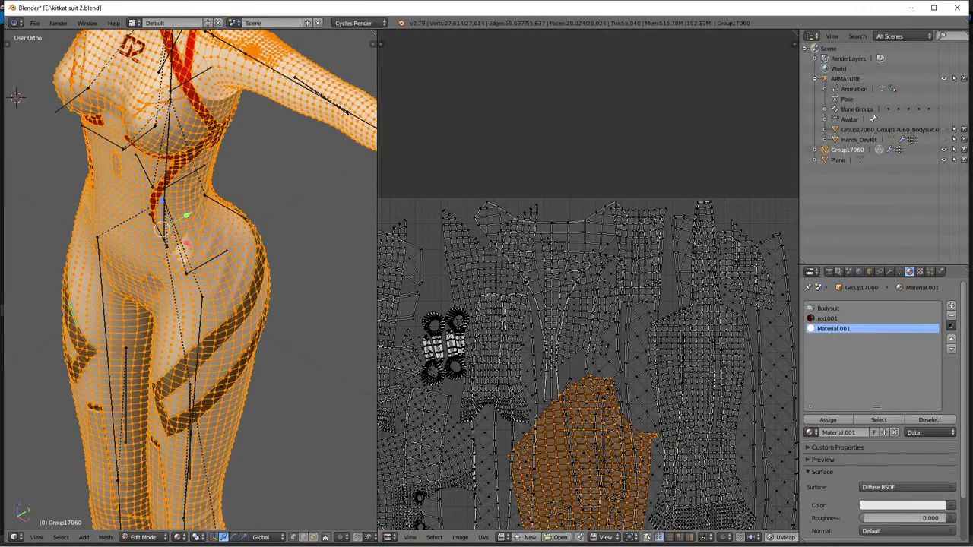
middle_click_drag(587, 342, 582, 265)
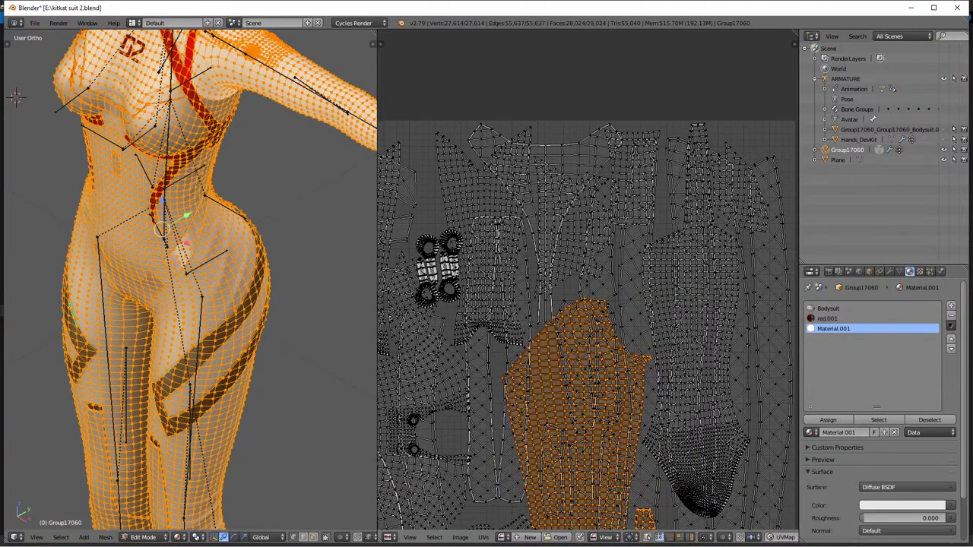
key("l")
key("h")
Hide a boot UV island and another leg island, leaving the hand islands unselected
middle_click_drag(190, 304, 251, 251)
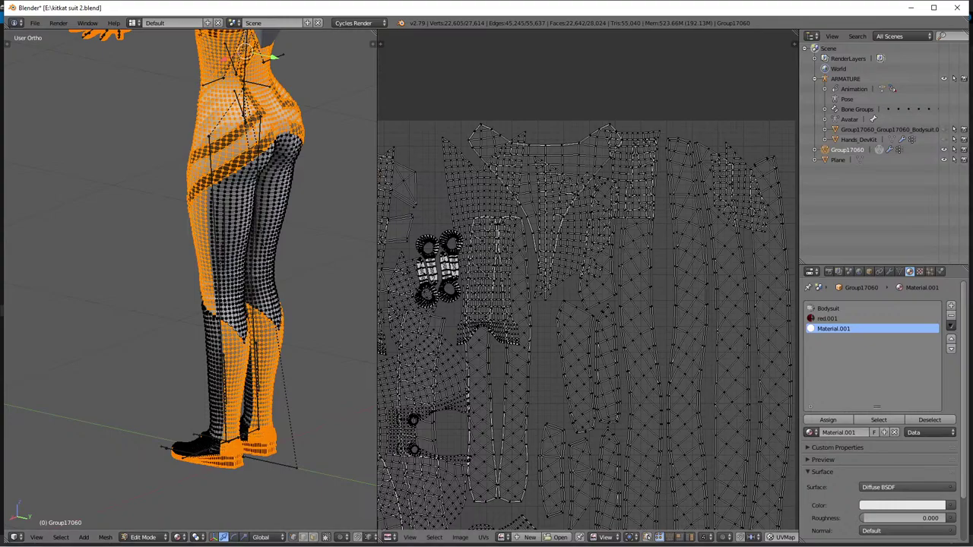
scroll(395, 486, "down", 3)
middle_click_drag(396, 486, 419, 461)
scroll(383, 506, "up", 1)
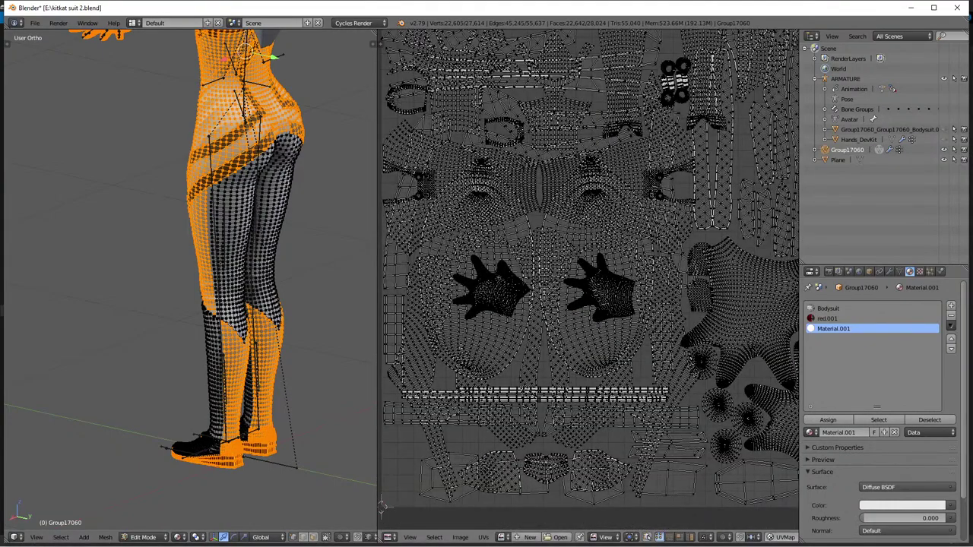
key("ctrl+l")
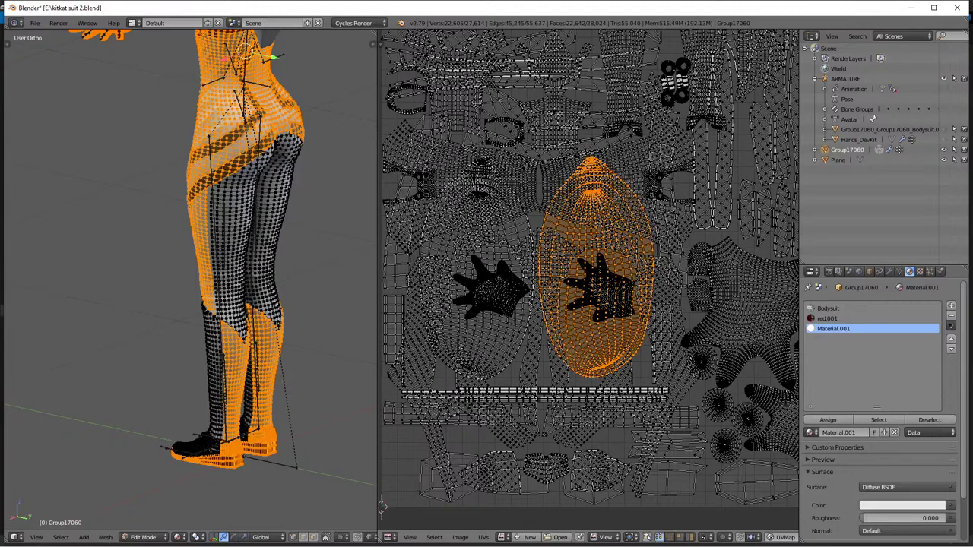
key("a")
middle_click_drag(384, 505, 410, 530)
scroll(411, 530, "up", 2)
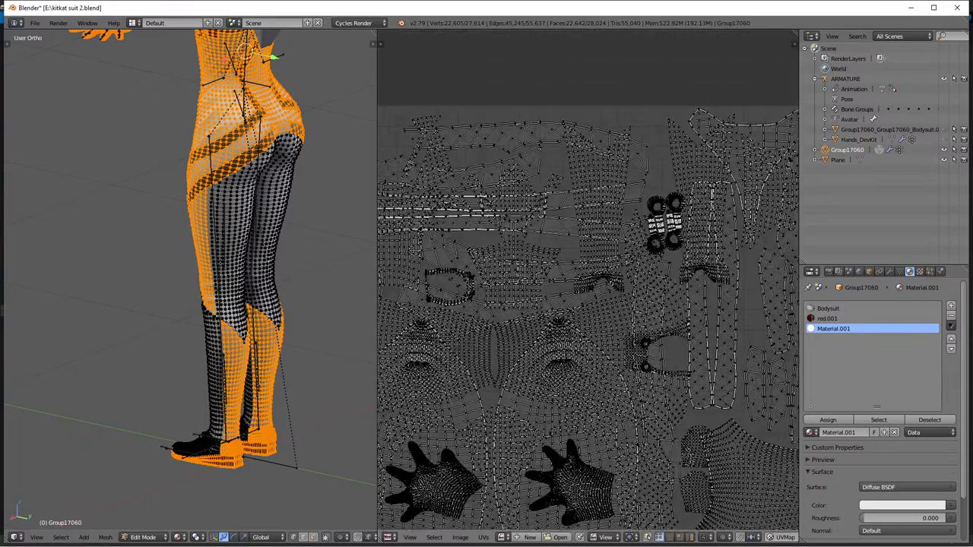
key("l")
key("h")
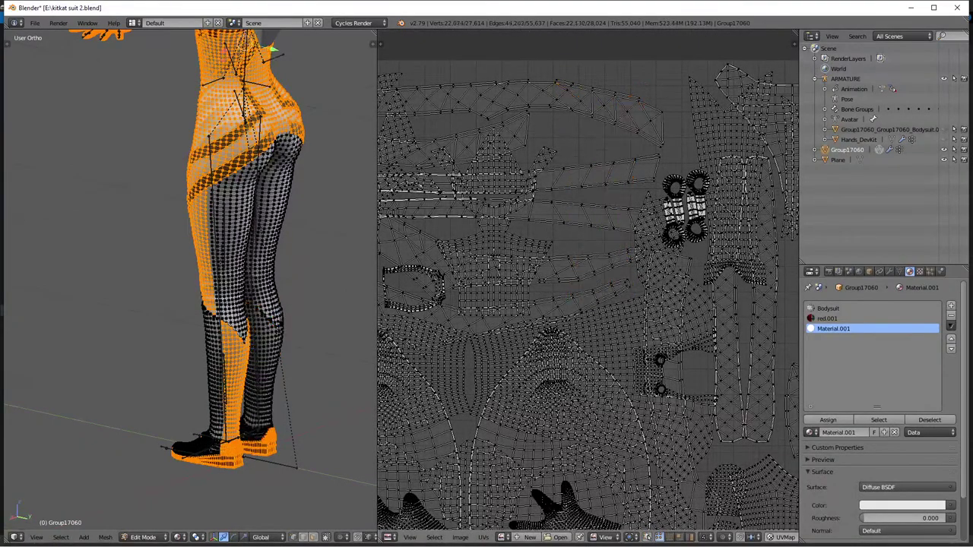
key("l")
key("h")
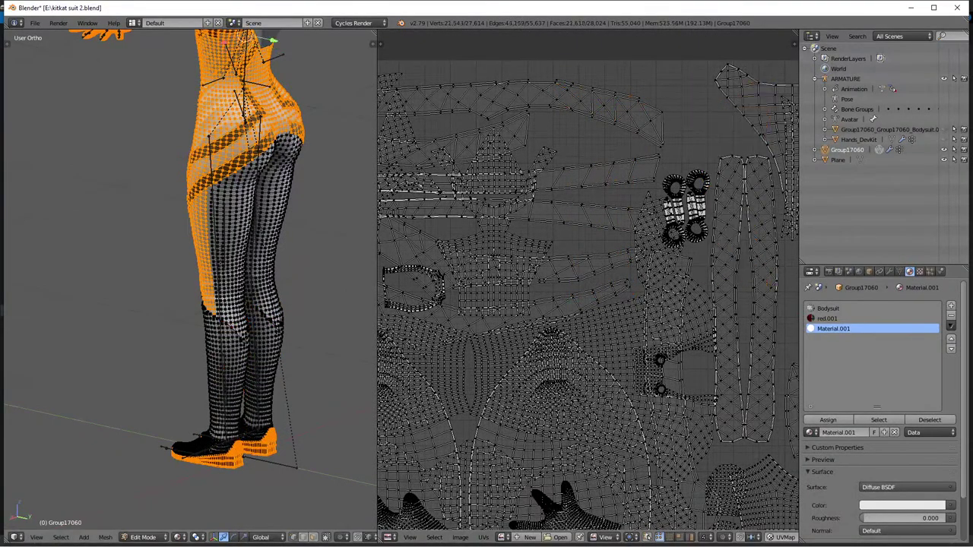
Invert the selection so only the leg faces are selected
middle_click_drag(190, 266, 273, 266)
middle_click_drag(190, 266, 369, 258)
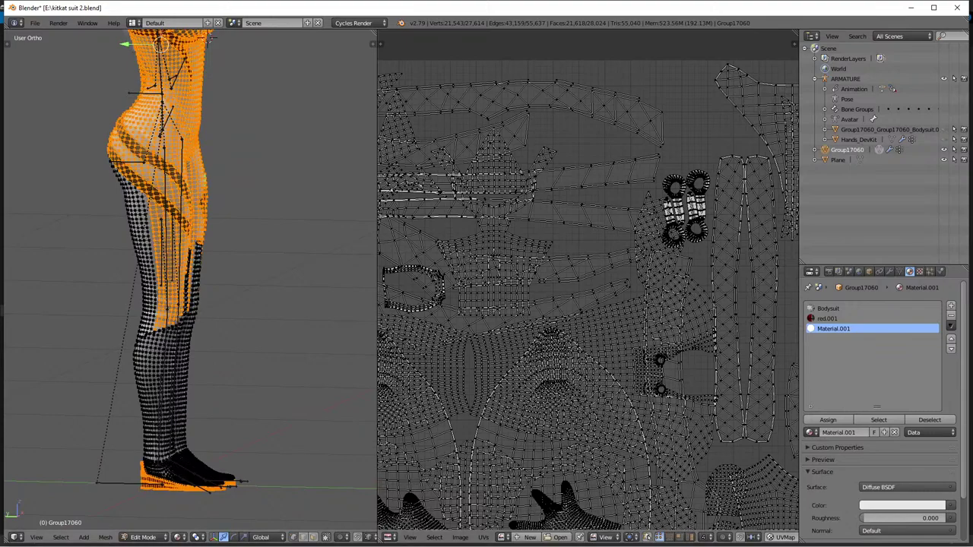
left_click(174, 393)
key("ctrl+i")
Add a new material slot, create Material.002 in it, and assign it to the selected faces
scroll(588, 289, "down", 4)
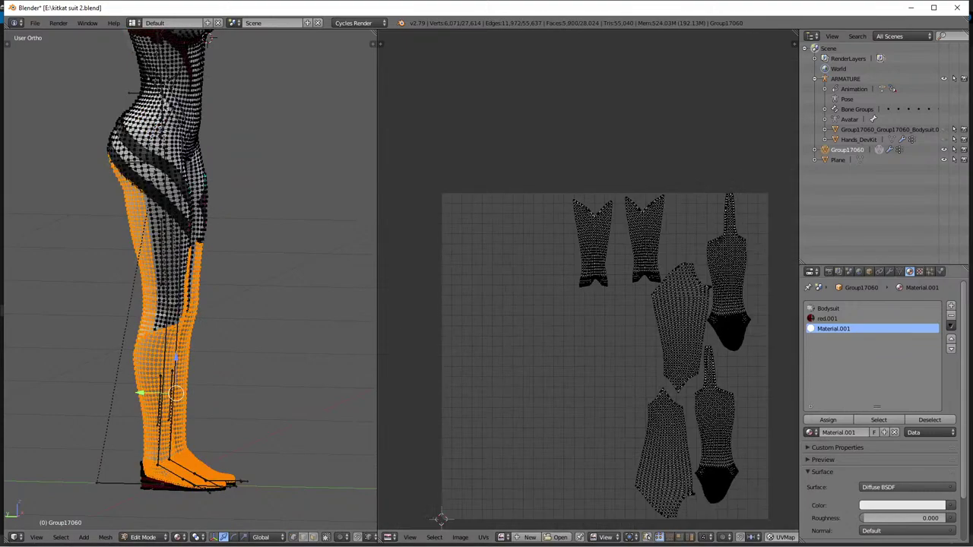
left_click(950, 305)
left_click(881, 432)
left_click(828, 420)
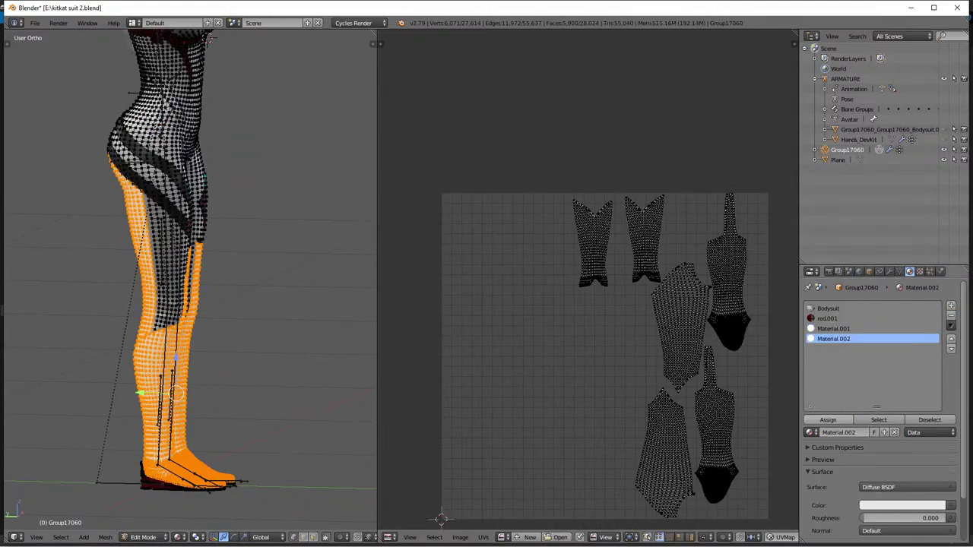
In front view, select the faces that use the Bodysuit material
key("KP_1")
scroll(190, 274, "up", 4)
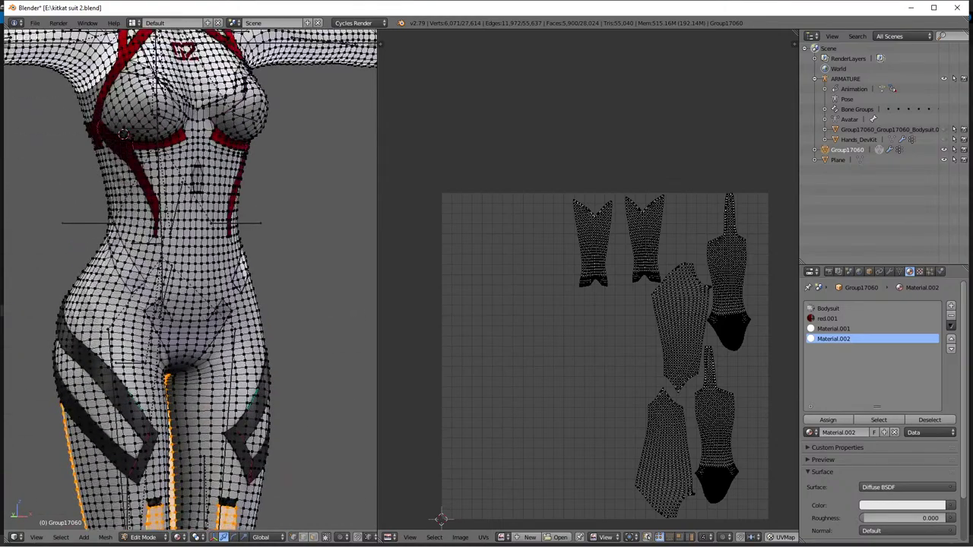
key("a")
middle_click_drag(190, 304, 195, 162)
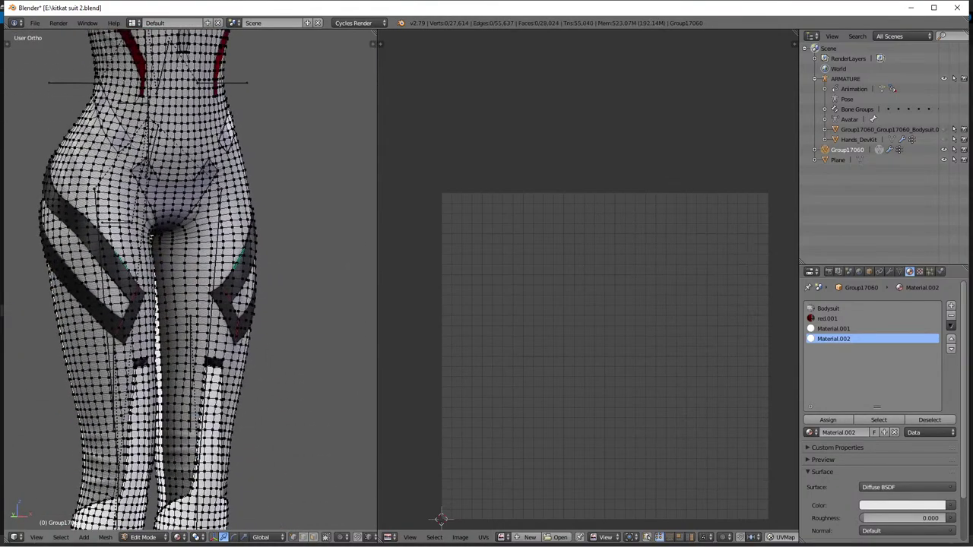
key("a")
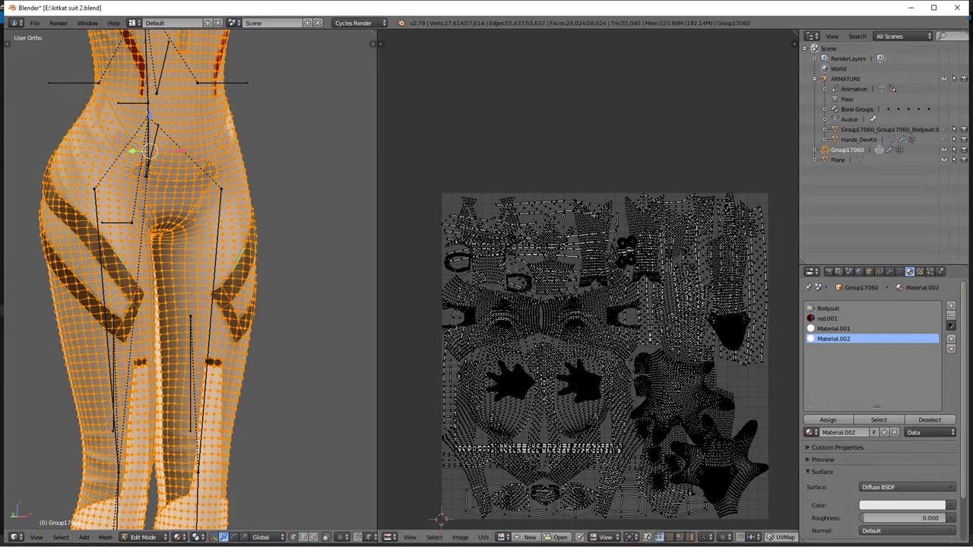
scroll(589, 380, "up", 2)
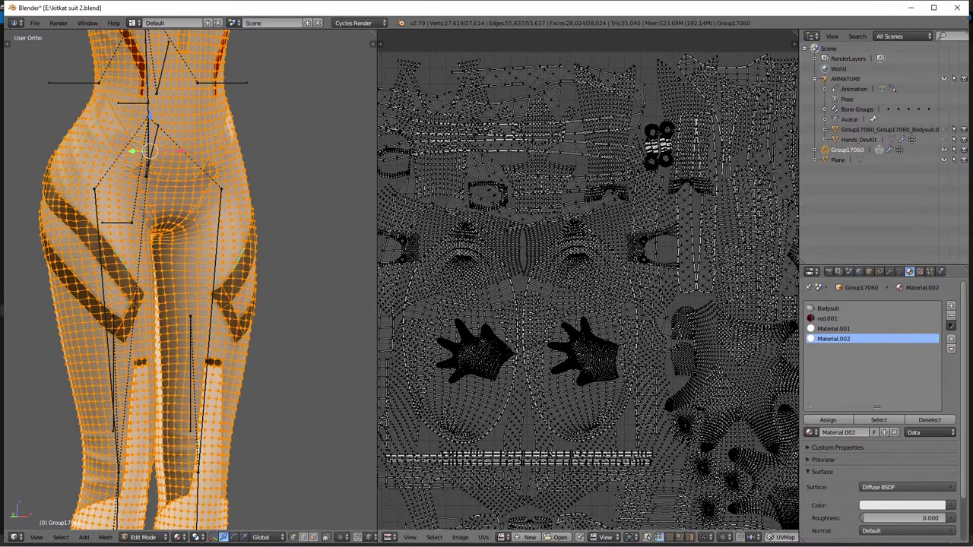
key("a")
left_click(836, 307)
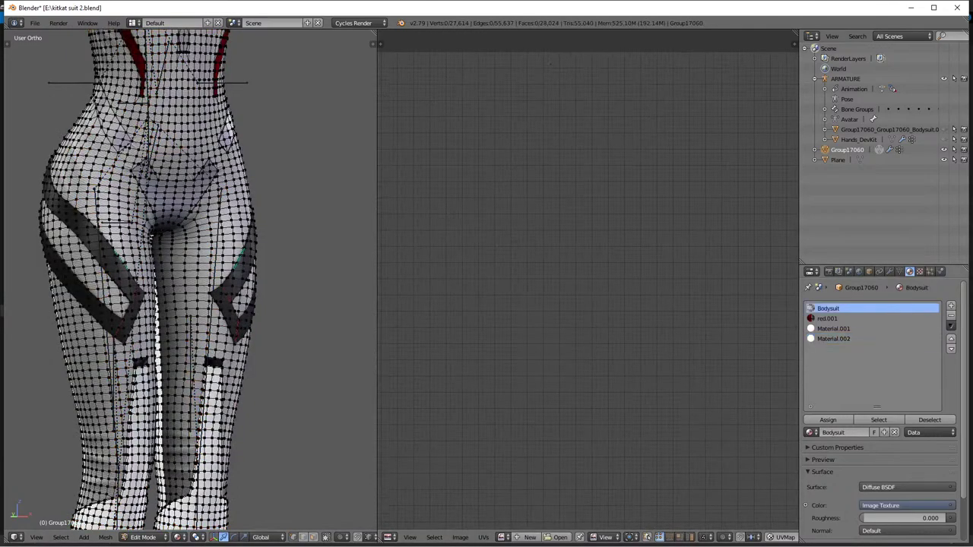
left_click(879, 419)
Try selecting a linked UV island, then undo back to a full-mesh selection
scroll(589, 288, "down", 2)
scroll(589, 289, "up", 3)
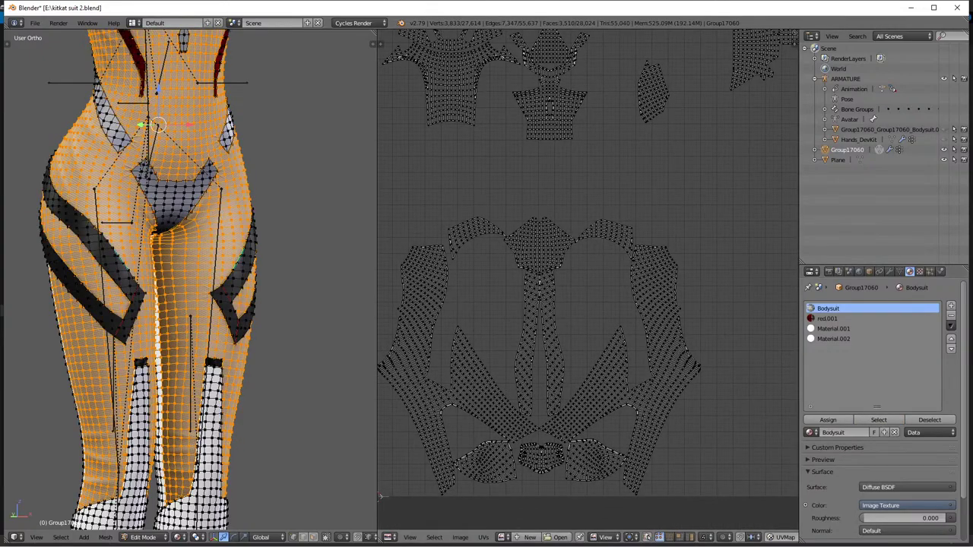
key("l")
key("ctrl+z")
key("ctrl+shift+z")
key("a")
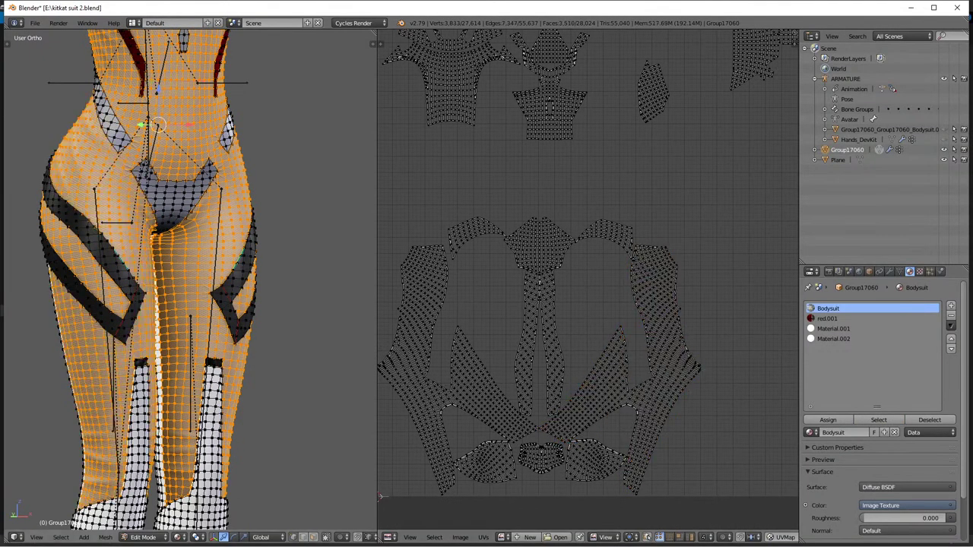
key("a")
Pick the leg UV islands and refine the selection to only the front crotch and leg faces
scroll(589, 289, "up", 2)
key("l")
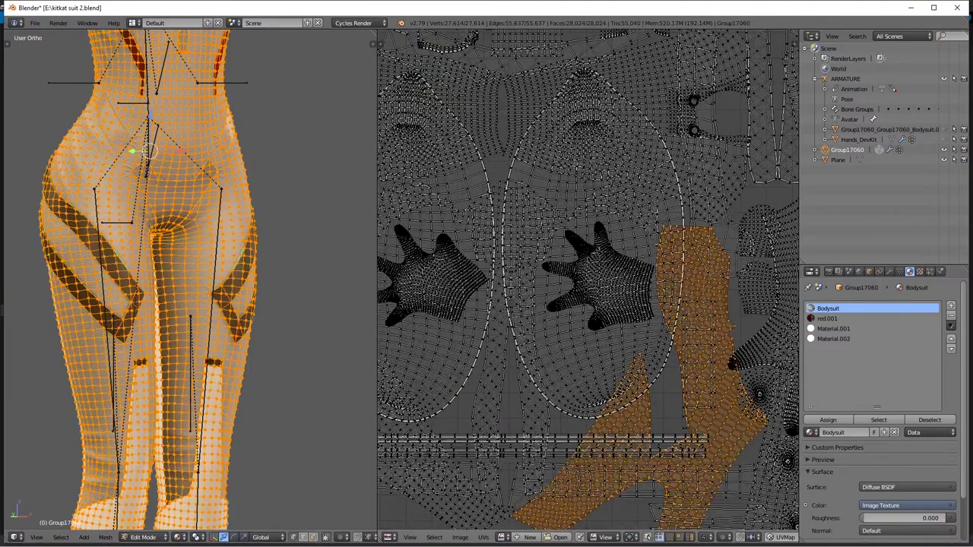
key("l")
middle_click_drag(486, 380, 653, 270)
key("ctrl+z")
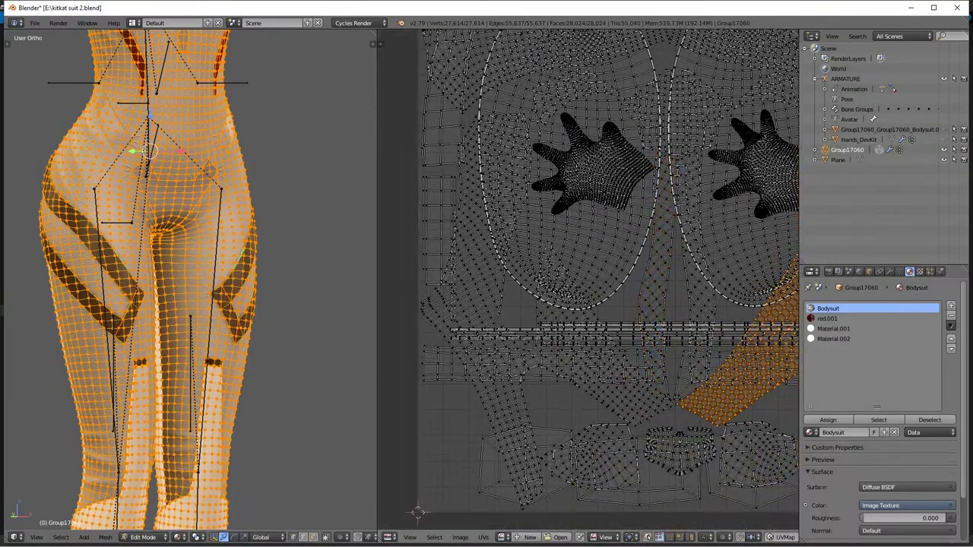
key("a")
key("ctrl+z")
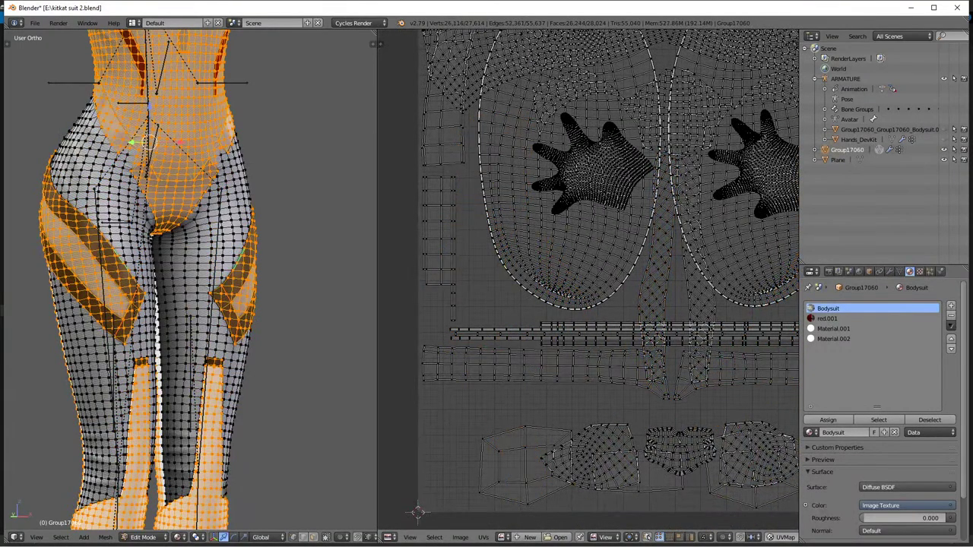
key("ctrl+z")
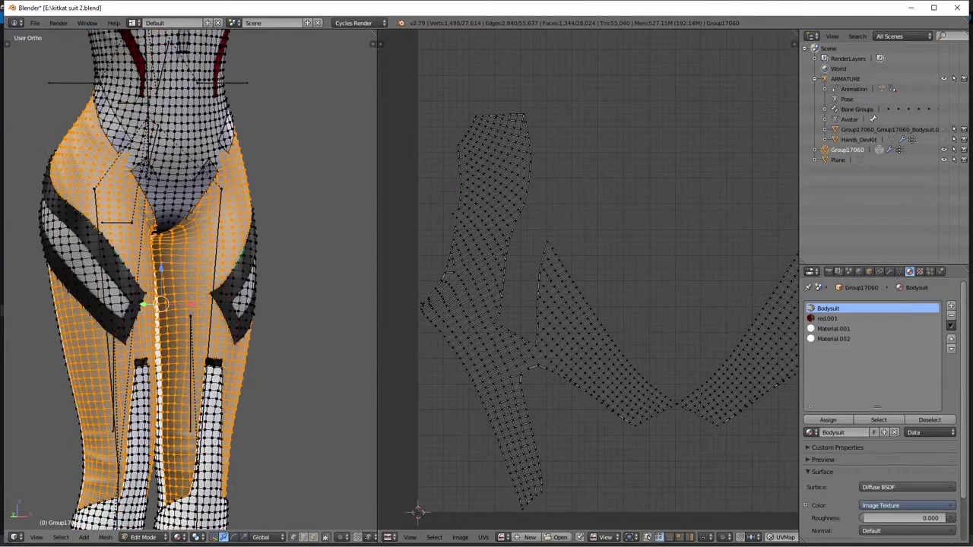
Assign the crotch and leg faces to Material.002 and return to Object Mode
scroll(434, 415, "down", 4)
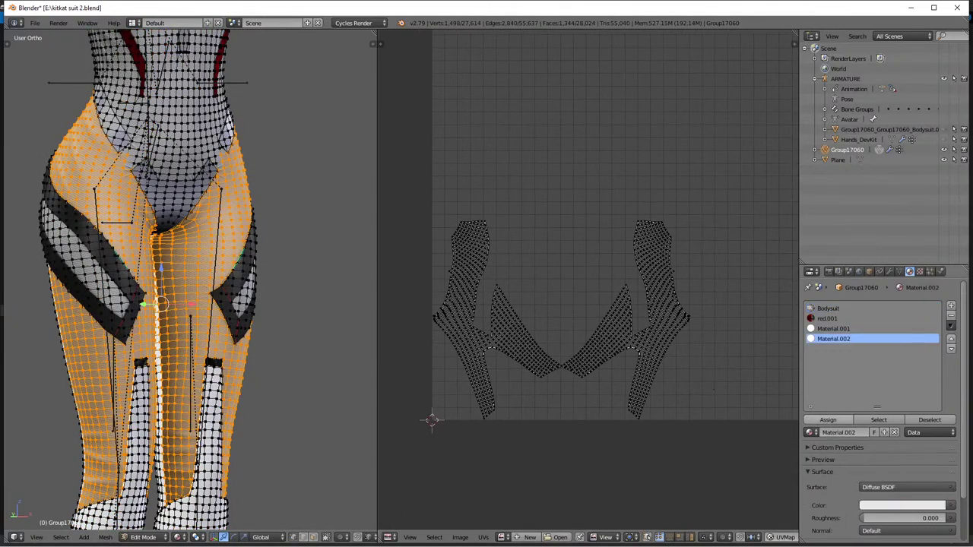
left_click(827, 419)
scroll(190, 281, "down", 3)
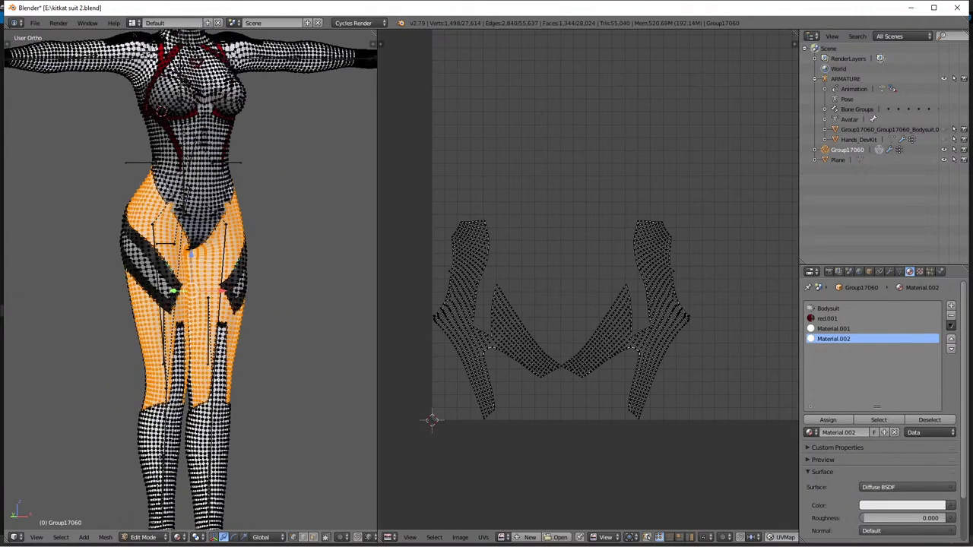
key("Tab")
left_click(226, 324)
scroll(304, 319, "down", 2)
scroll(304, 319, "up", 4)
Show the Avatar tool shelf with Tool Box collapsed and Mesh Info expanded
key("t")
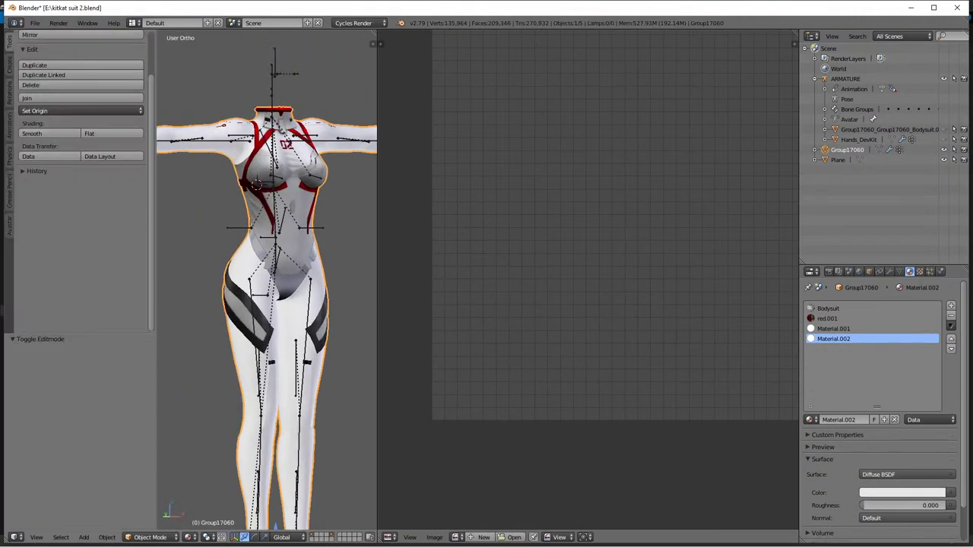
left_click(9, 225)
left_click(49, 156)
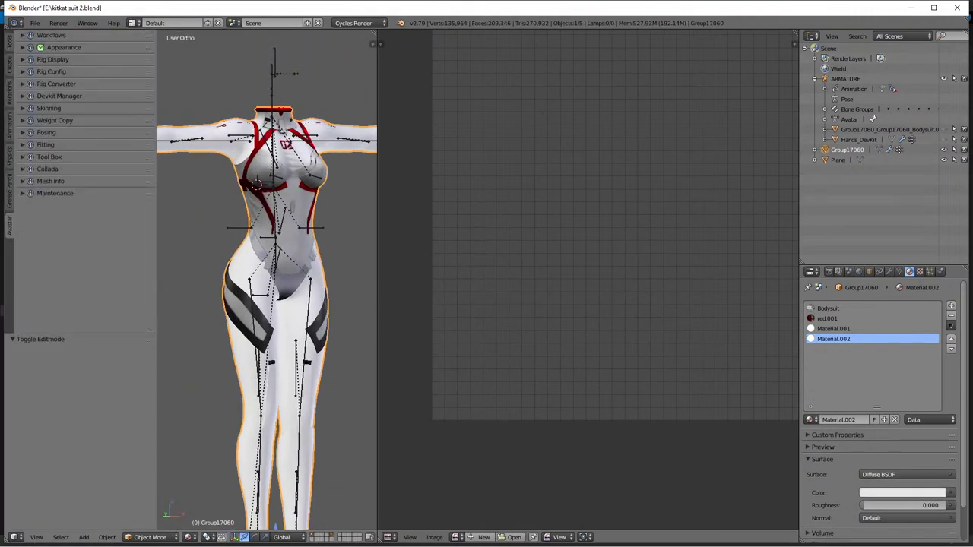
left_click(51, 180)
middle_click_drag(266, 304, 274, 304)
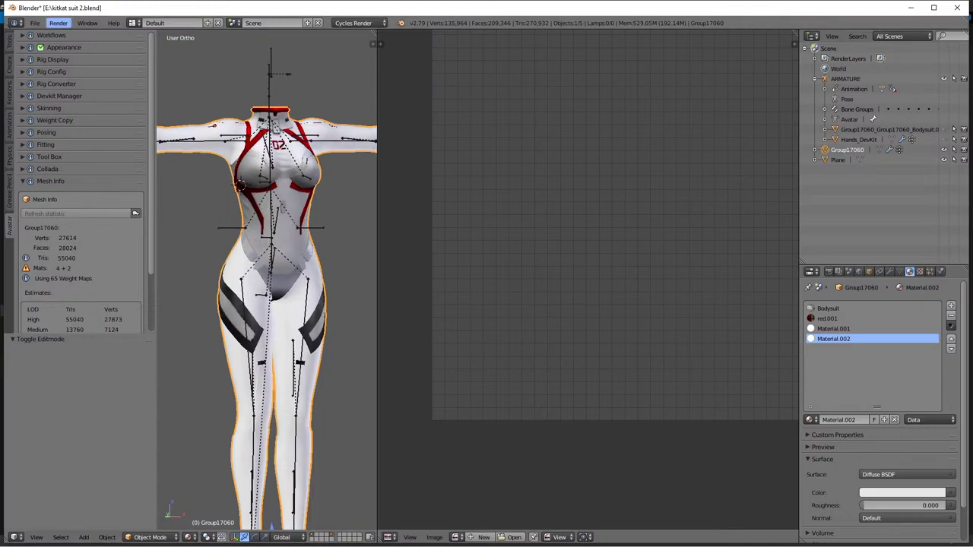
Export the bodysuit through Collada (Avastar) (.dae) as kitkat suit 2.dae
left_click(35, 23)
mouse_move(50, 236)
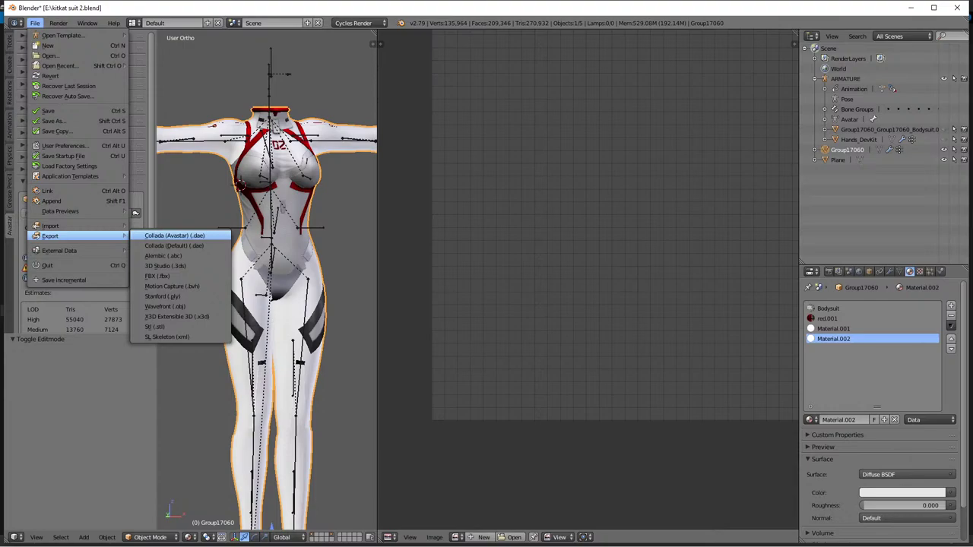
left_click(174, 236)
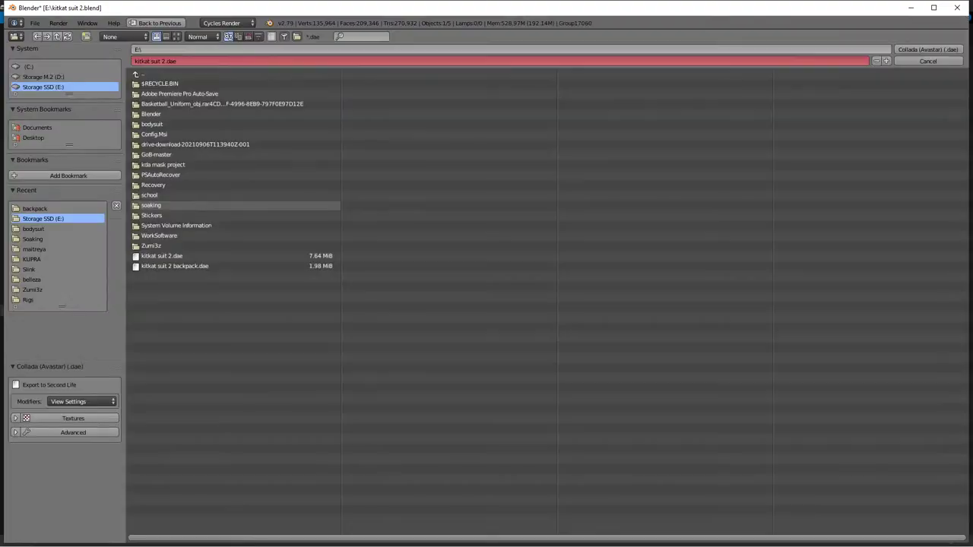
key("Escape")
left_click(35, 23)
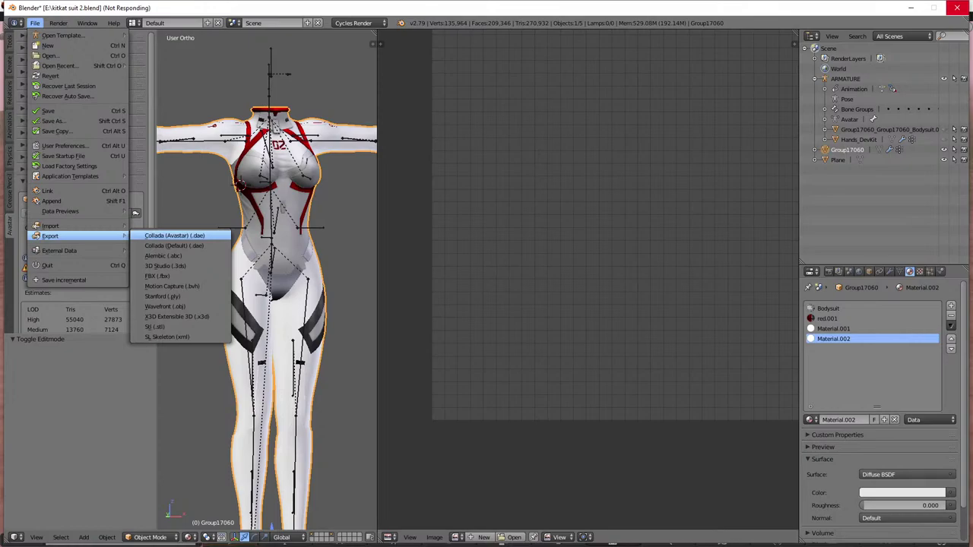
left_click(175, 236)
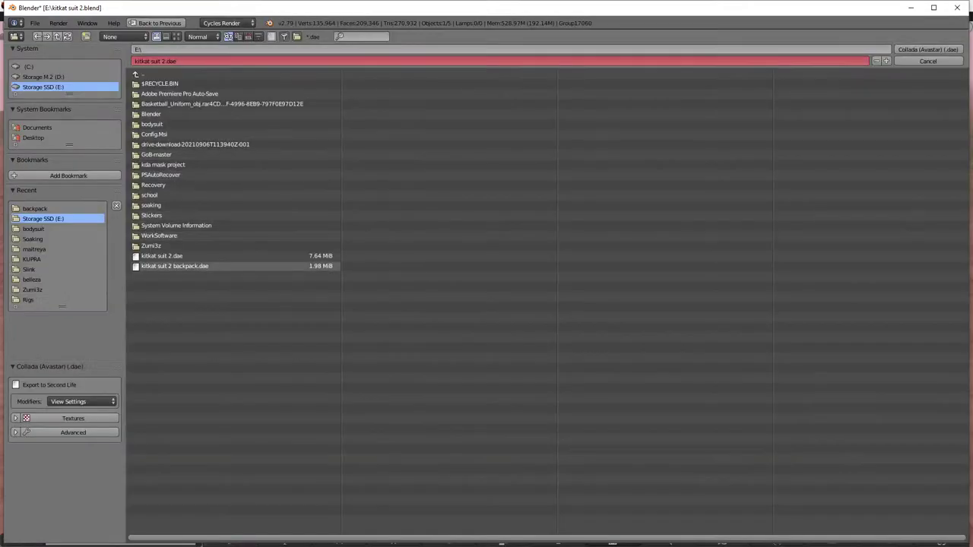
left_click(161, 256)
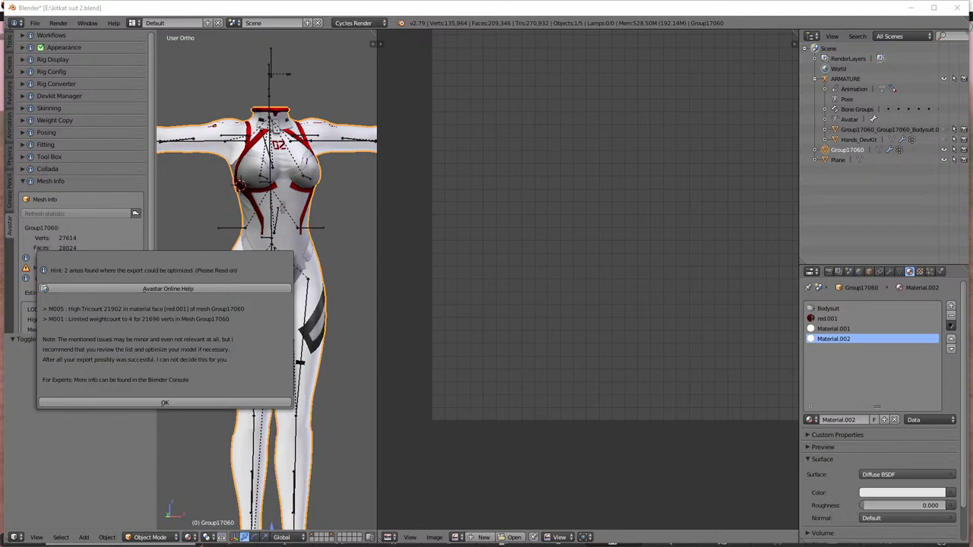
Move the Calculator window aside and switch back to the Firestorm viewer
left_click_drag(180, 161, 133, 177)
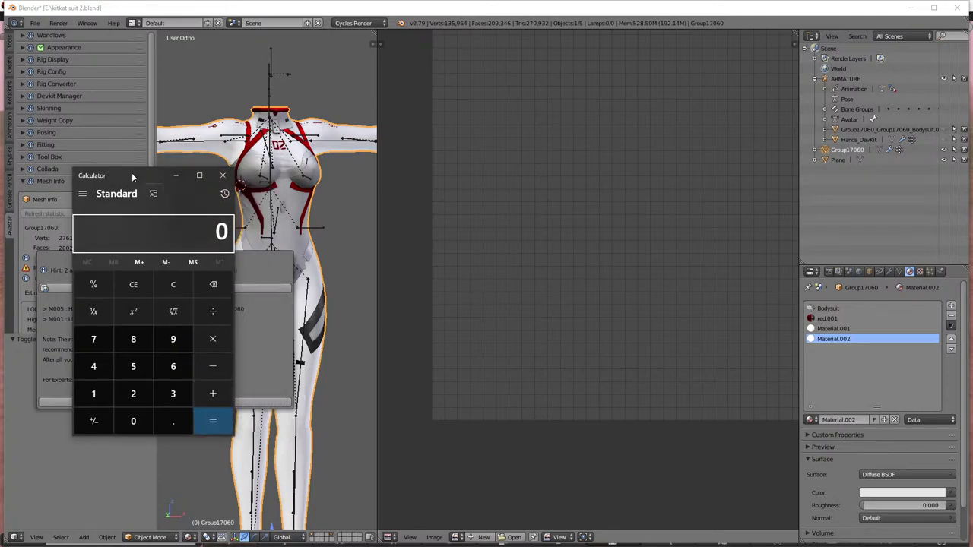
key("alt+Tab")
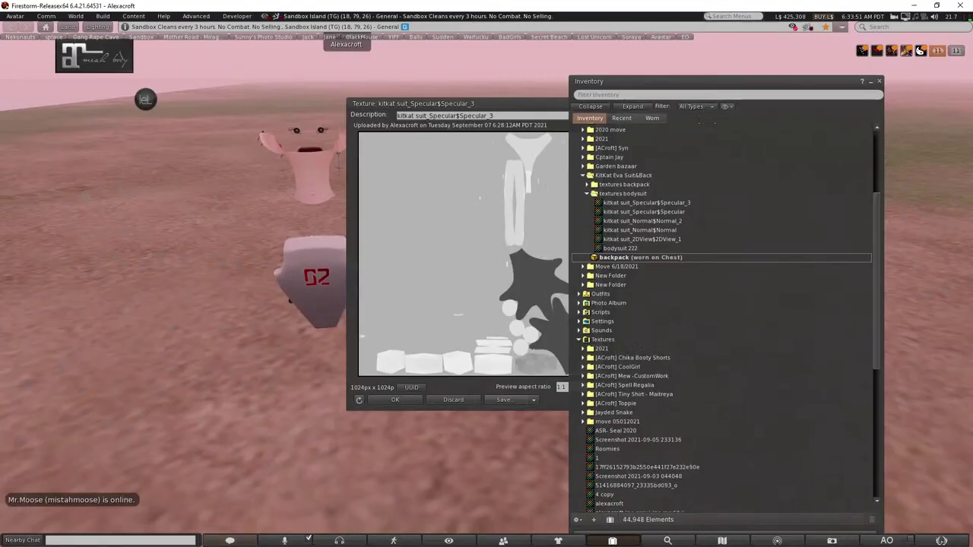
Close the texture preview and load kitkat suit 2.dae into the mesh model uploader
left_click(395, 399)
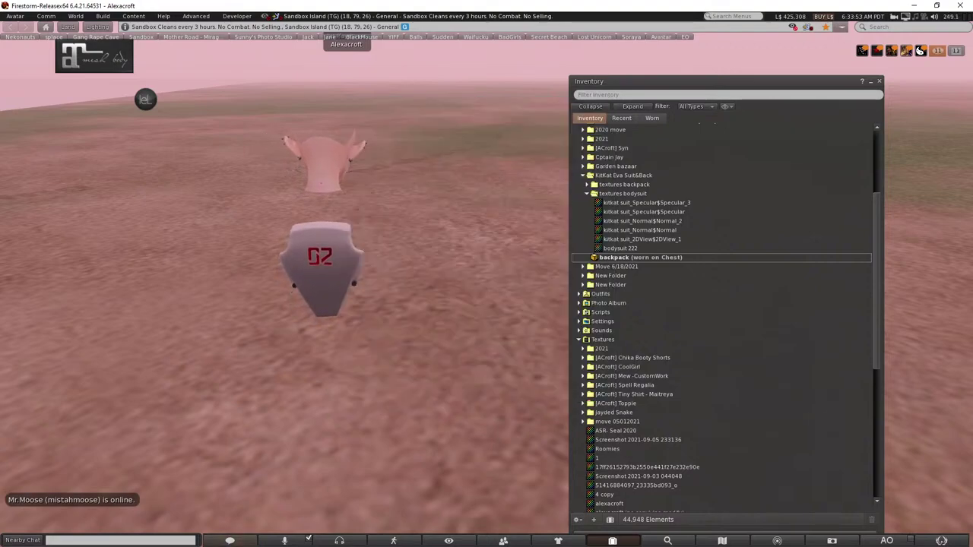
left_click(103, 16)
mouse_move(108, 145)
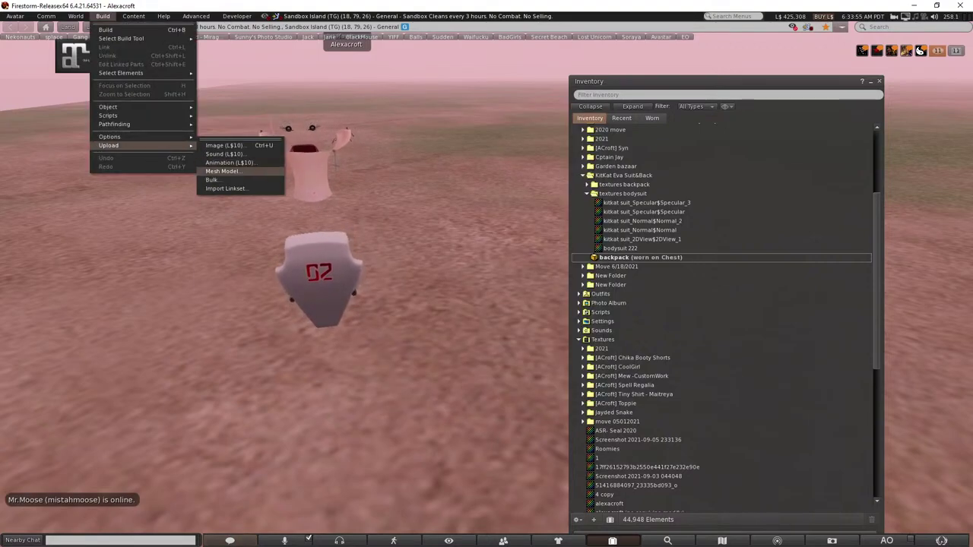
left_click(222, 171)
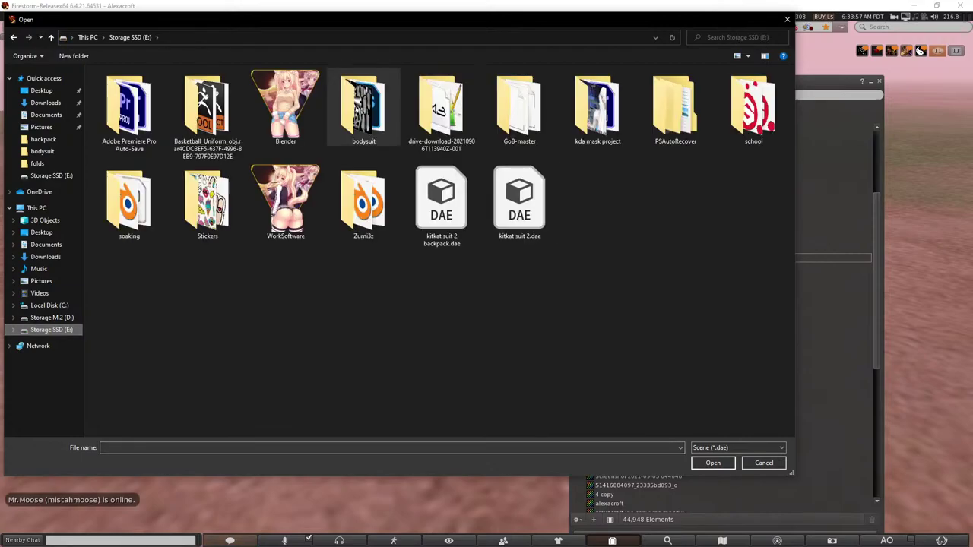
double_click(519, 199)
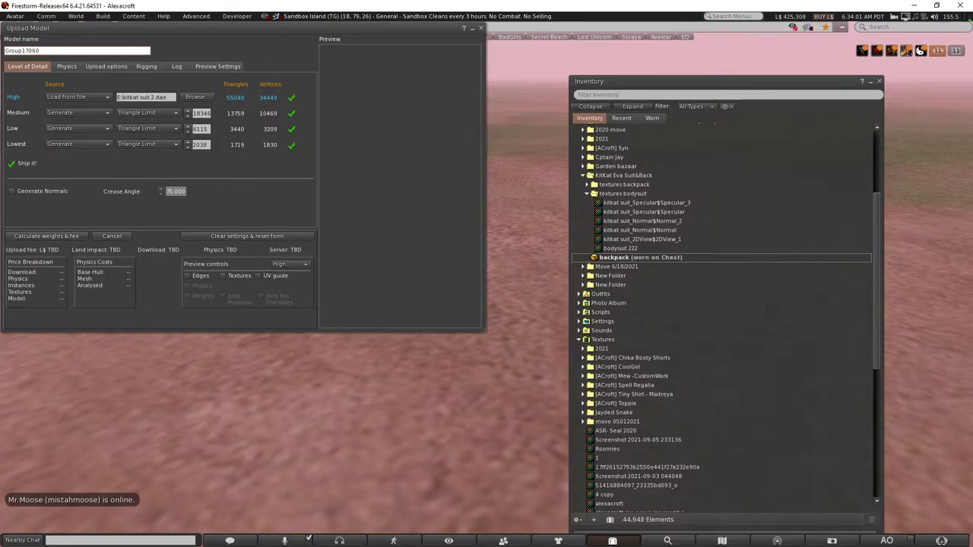
Set the Medium LOD to use the LoD above and calculate weights and fee
left_click(76, 112)
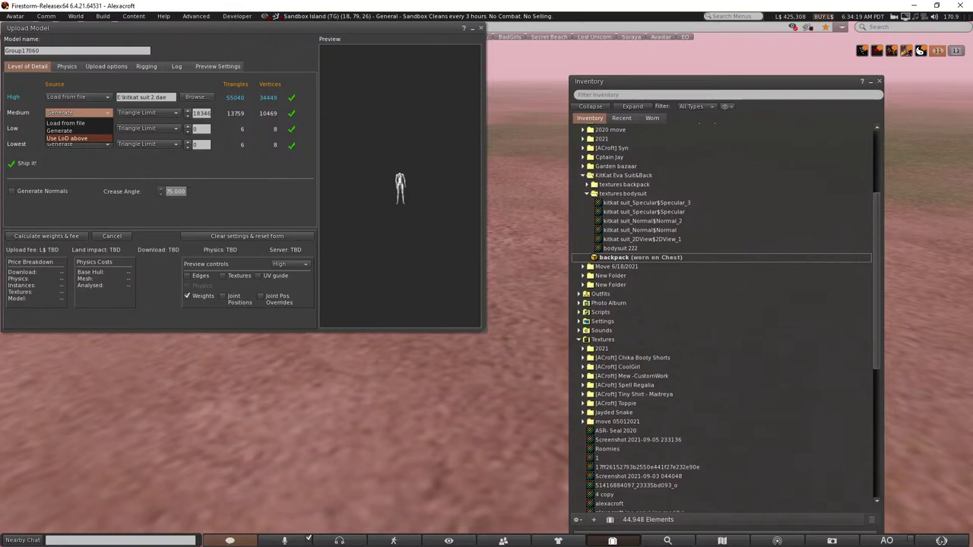
left_click(67, 137)
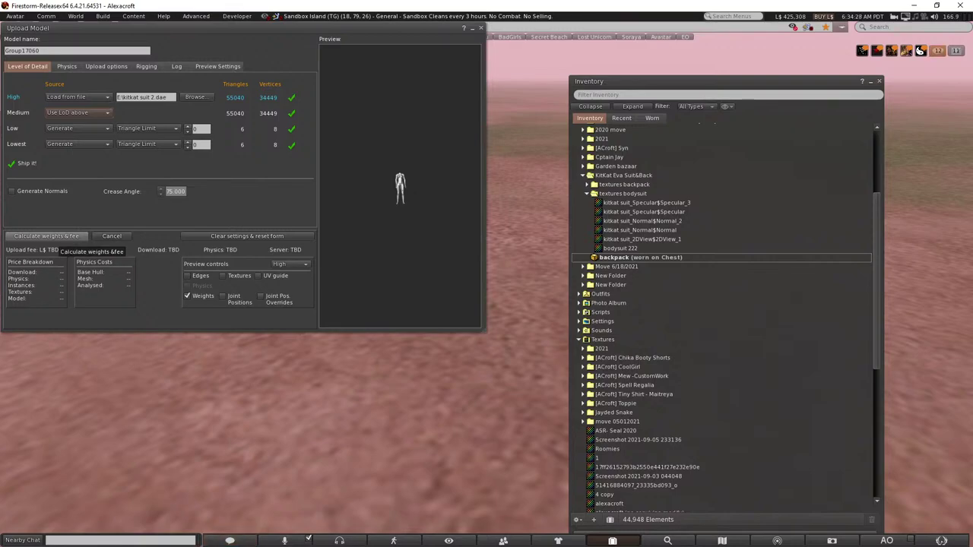
left_click(45, 235)
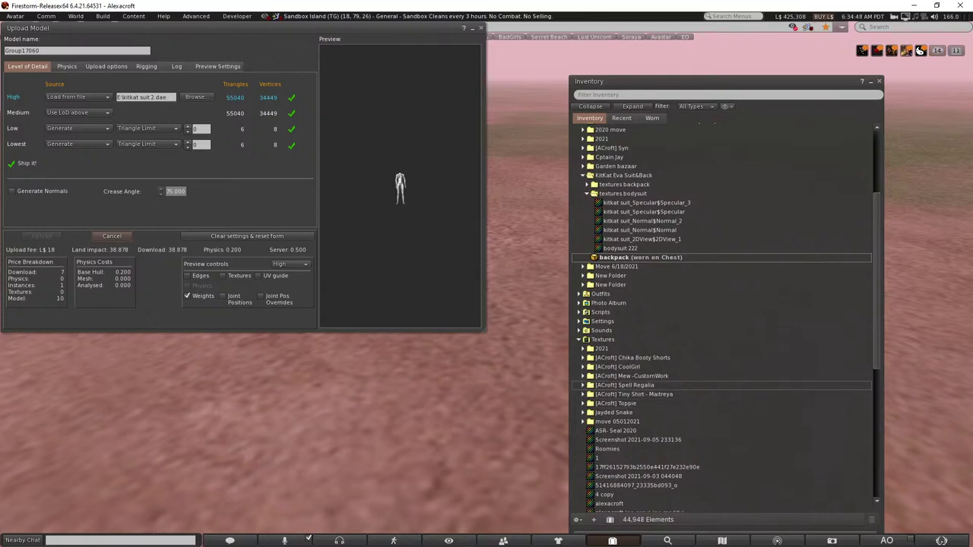
key("Left")
key("Left")
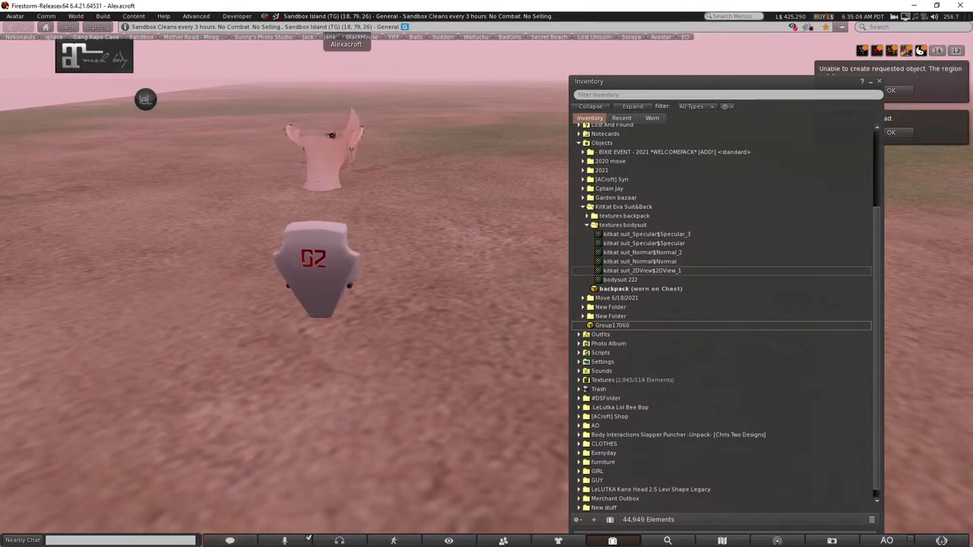
Manoeuvre the avatar across the ground, turn it around and take off
key("Up")
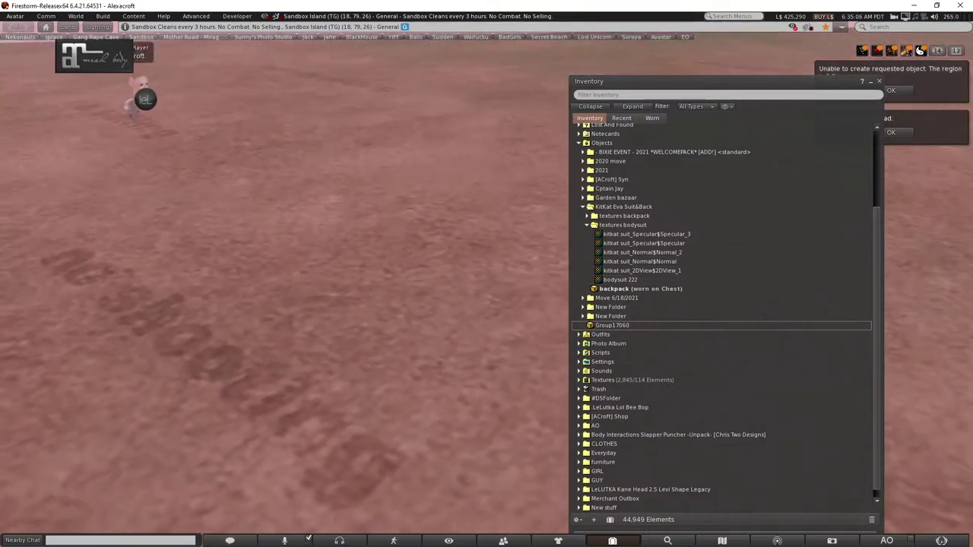
key("Up")
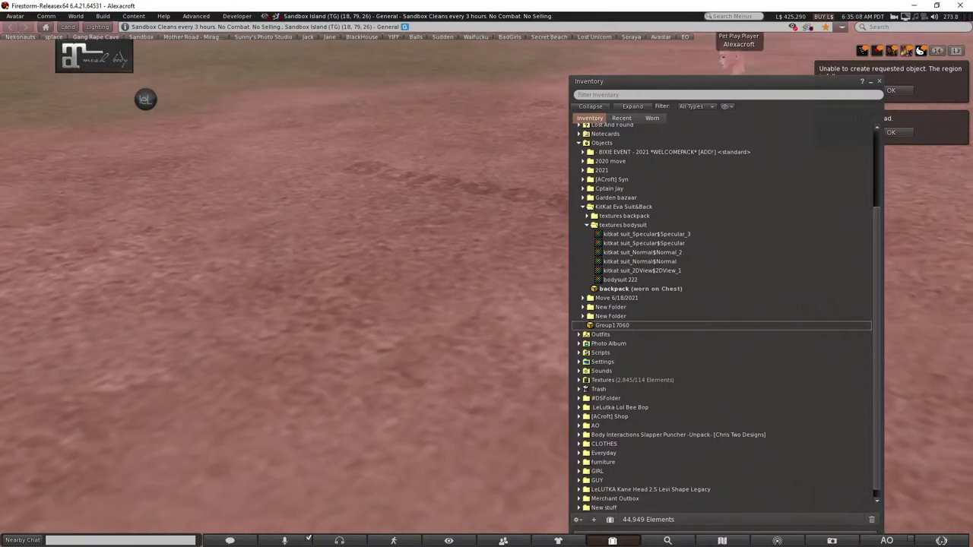
key("Down")
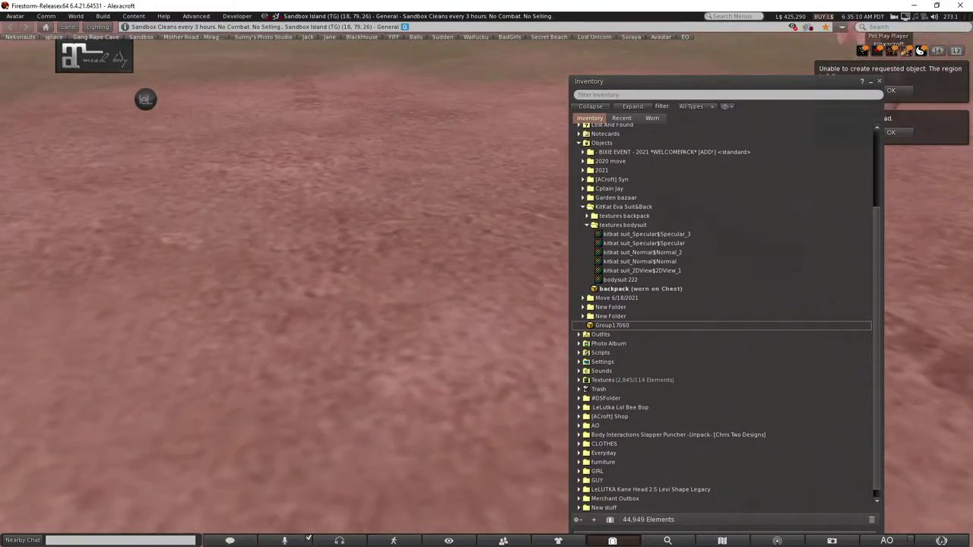
key("Down")
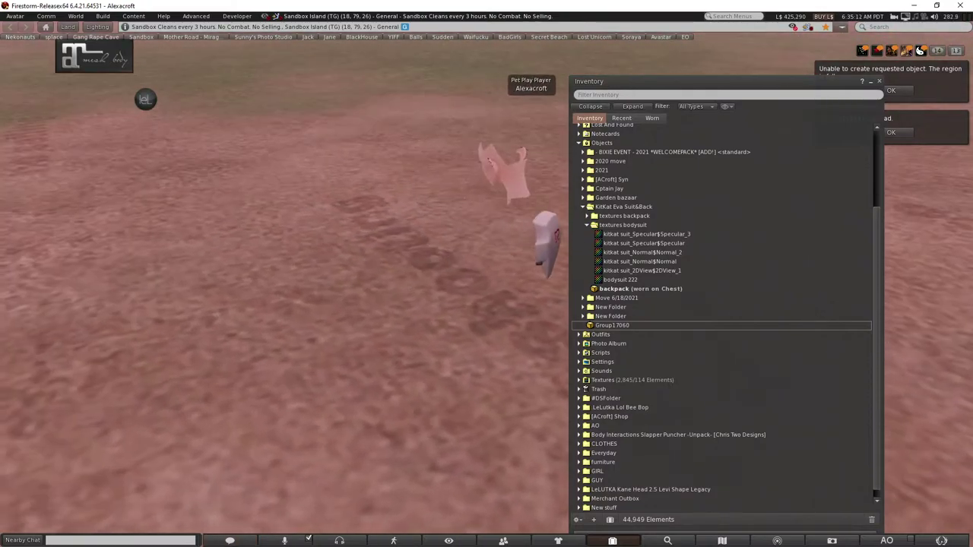
key("Down")
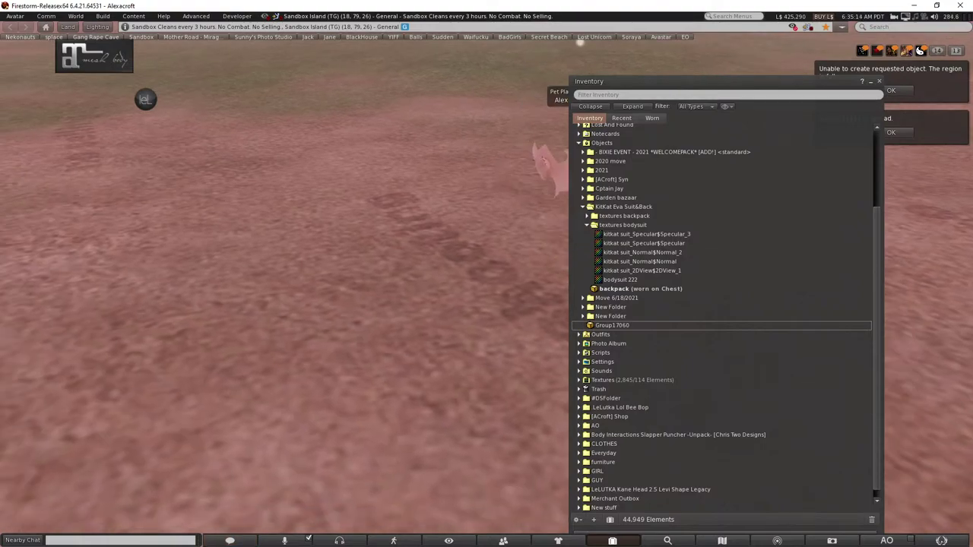
key("Down")
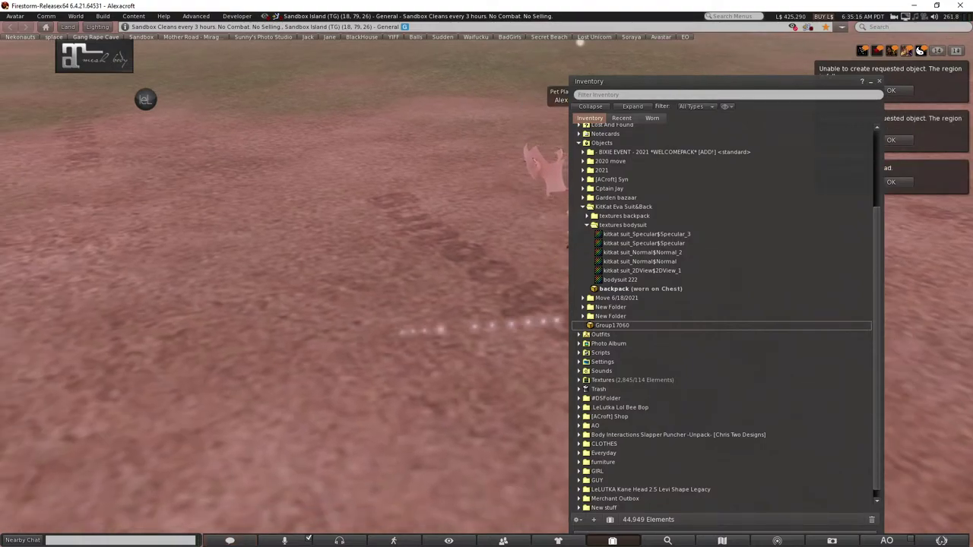
key("Page_Up")
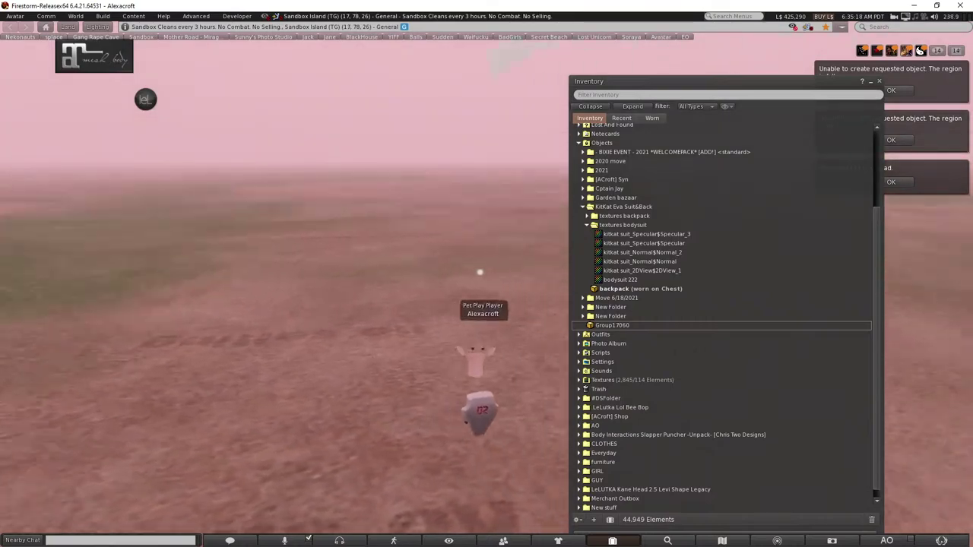
Fly into Sandbox Island 2, land, dismiss the error notices and zoom onto the bodysuit
key("Up")
key("Page_Up")
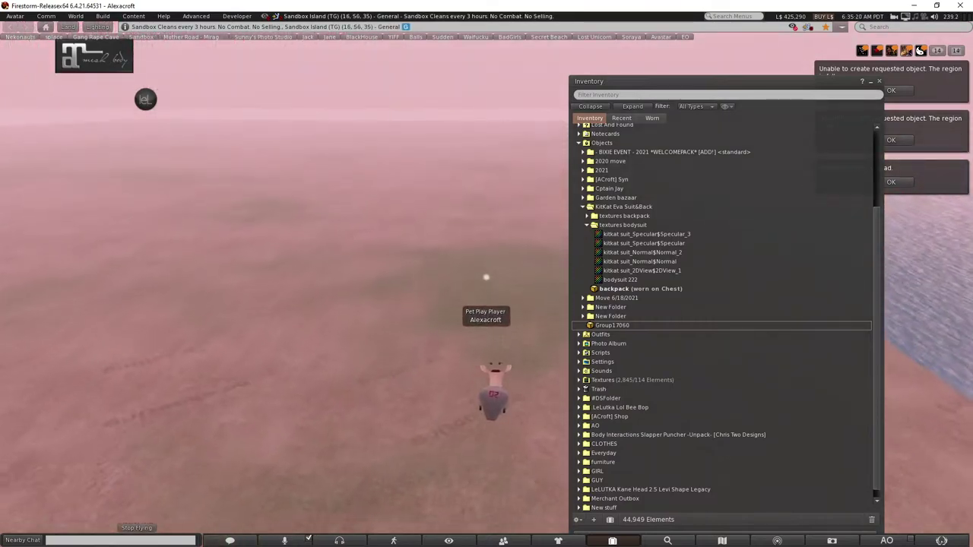
key("Up")
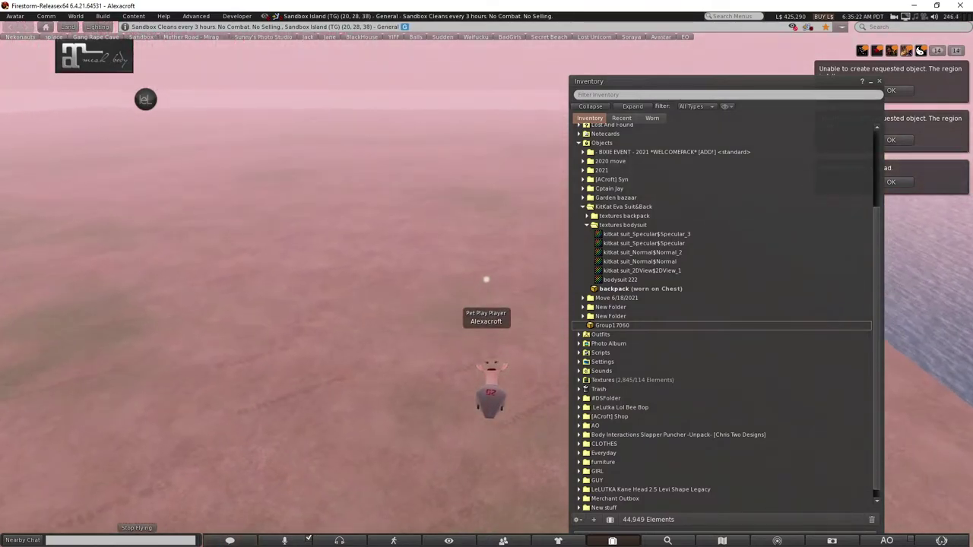
key("Up")
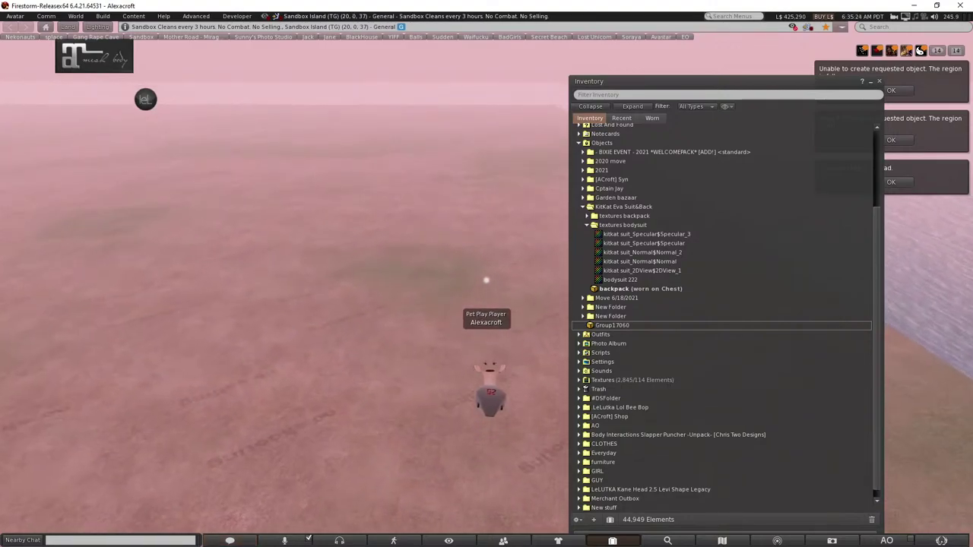
key("Up")
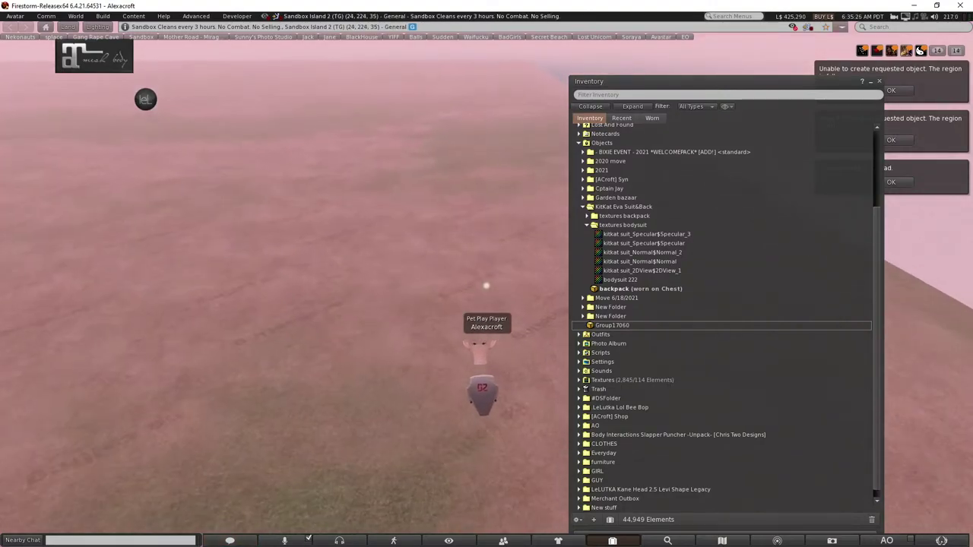
key("Page_Down")
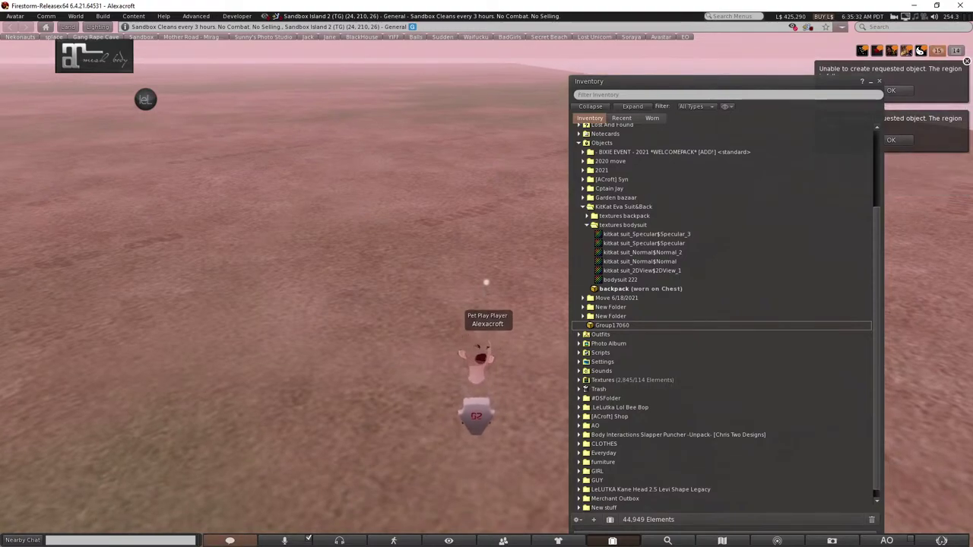
left_click(932, 54)
key("Escape")
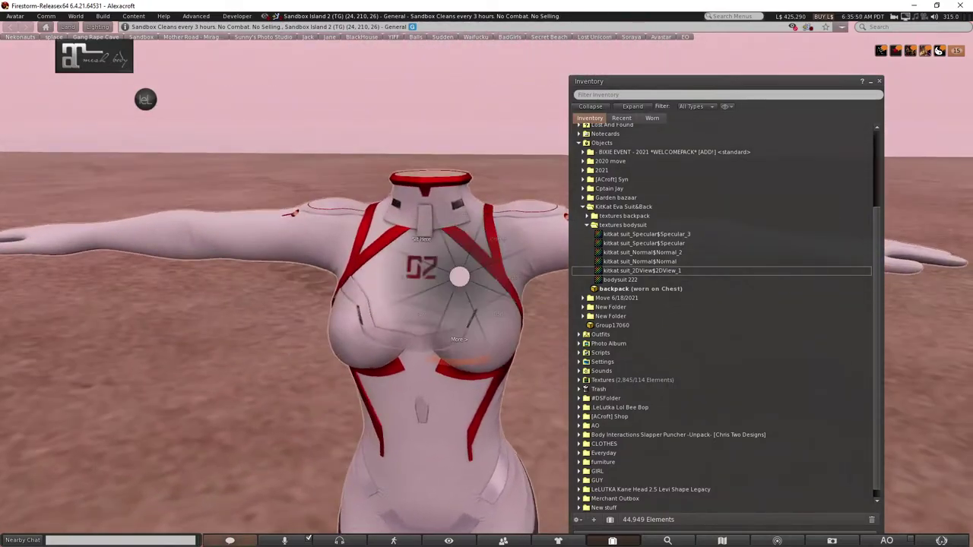
Edit the bodysuit in face mode and apply Normal_2 as the face's normal map
right_click(462, 276)
left_click(486, 296)
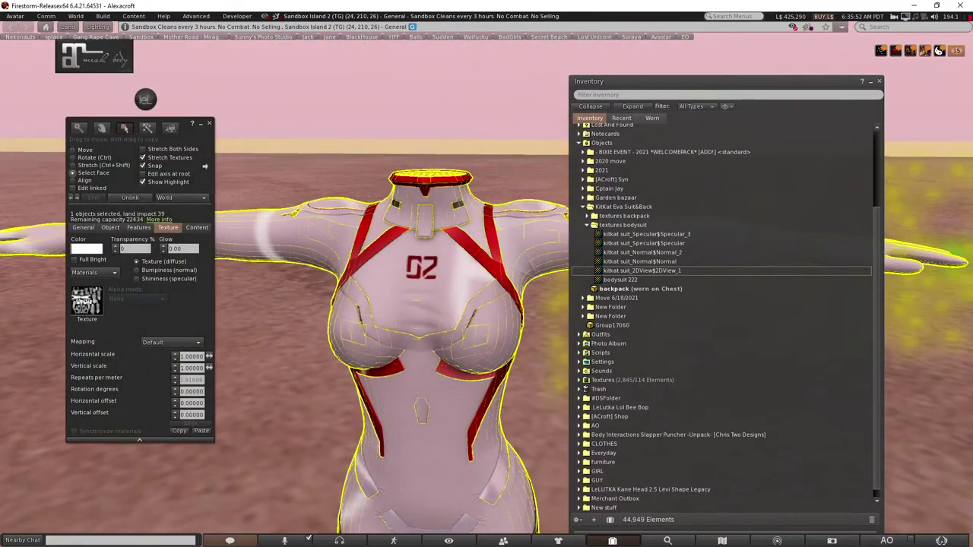
left_click(73, 173)
left_click(137, 269)
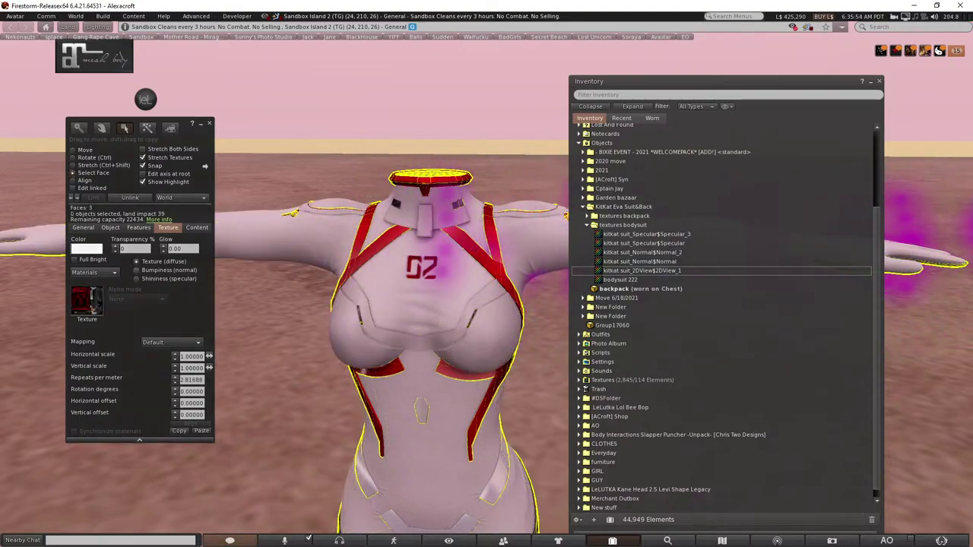
double_click(646, 234)
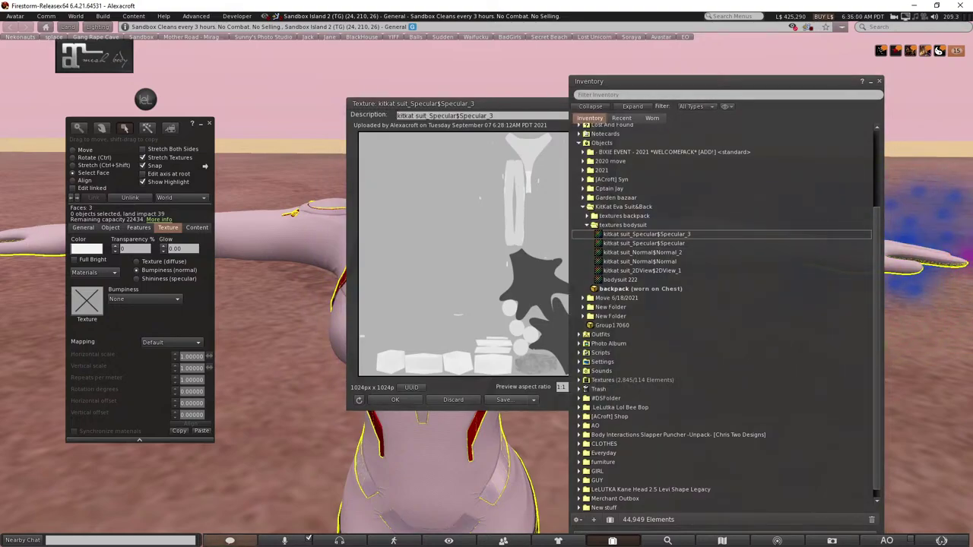
double_click(641, 252)
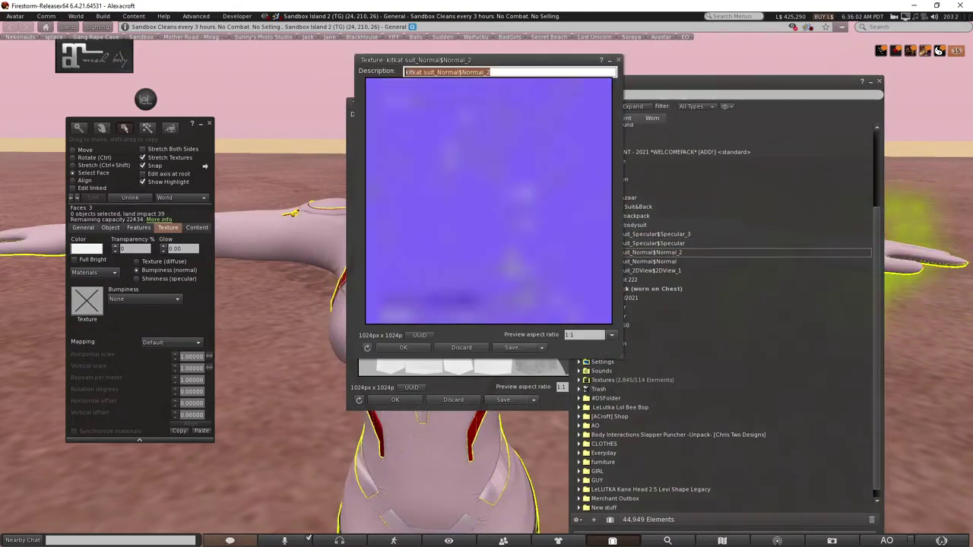
left_click_drag(640, 252, 87, 300)
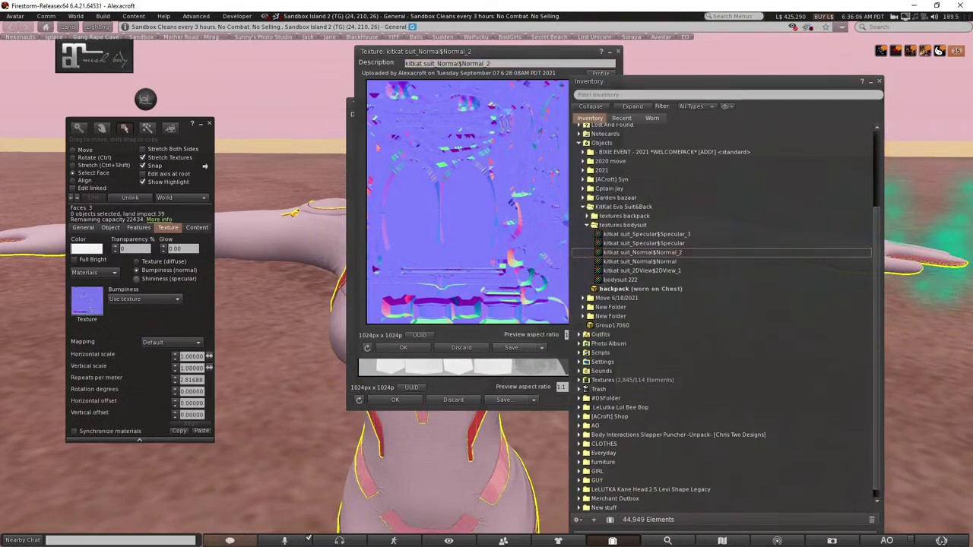
Apply Specular_3 as the face's specular map with a grey specular colour
left_click(137, 278)
left_click_drag(646, 234, 86, 300)
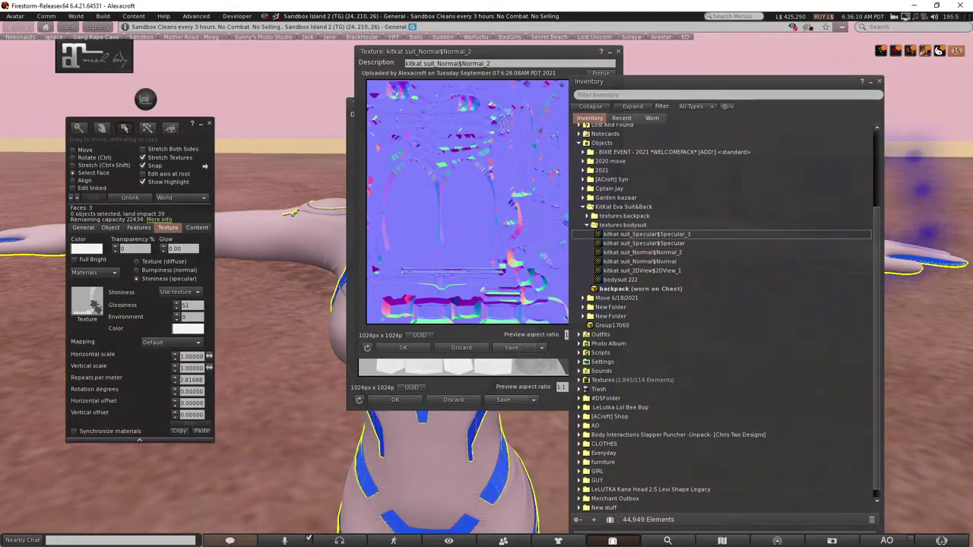
left_click(187, 328)
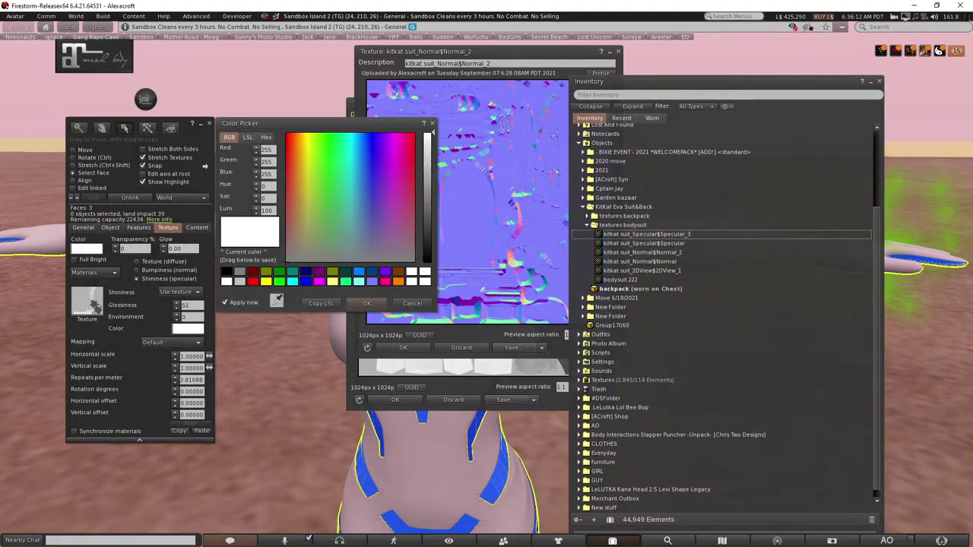
left_click(428, 190)
left_click(366, 303)
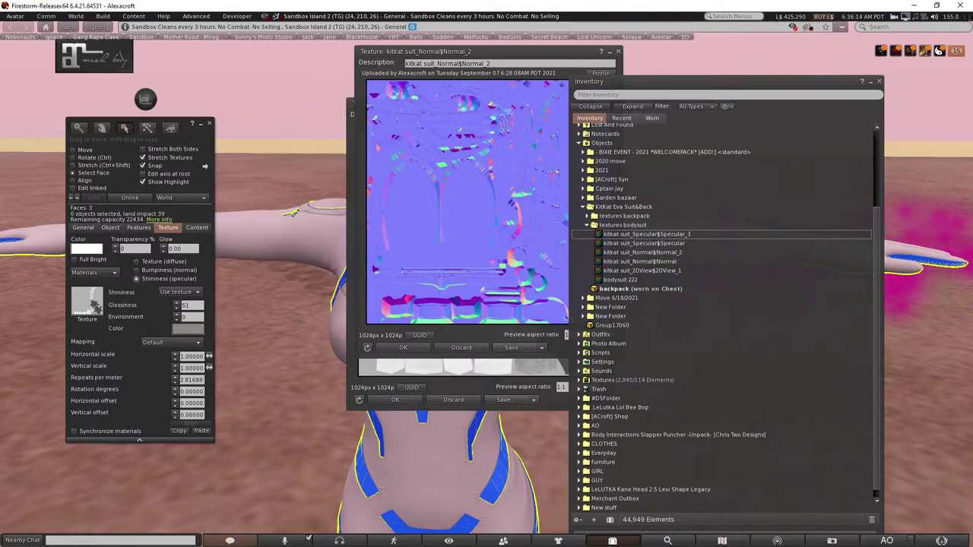
Select the remaining suit faces and apply the Specular texture as their specular map
left_click(291, 213)
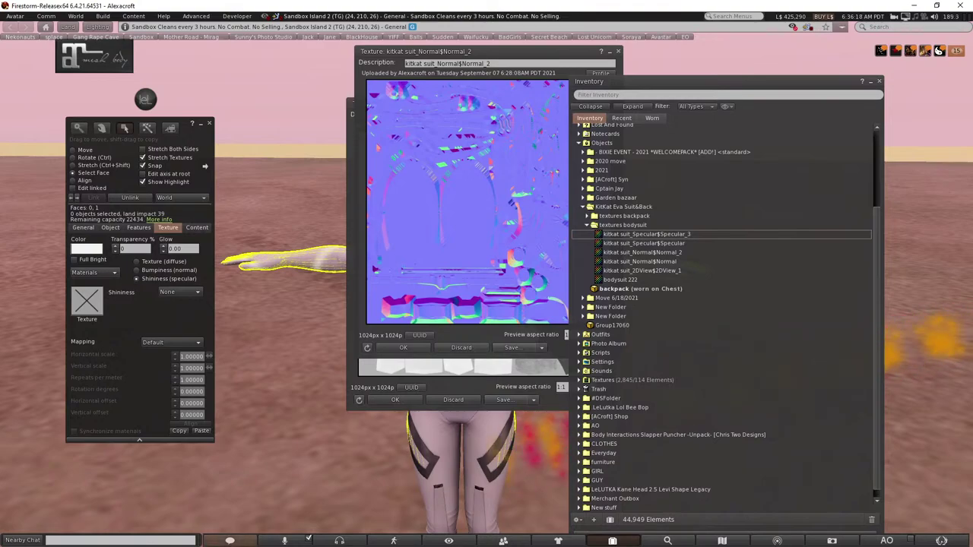
left_click(293, 212, "shift")
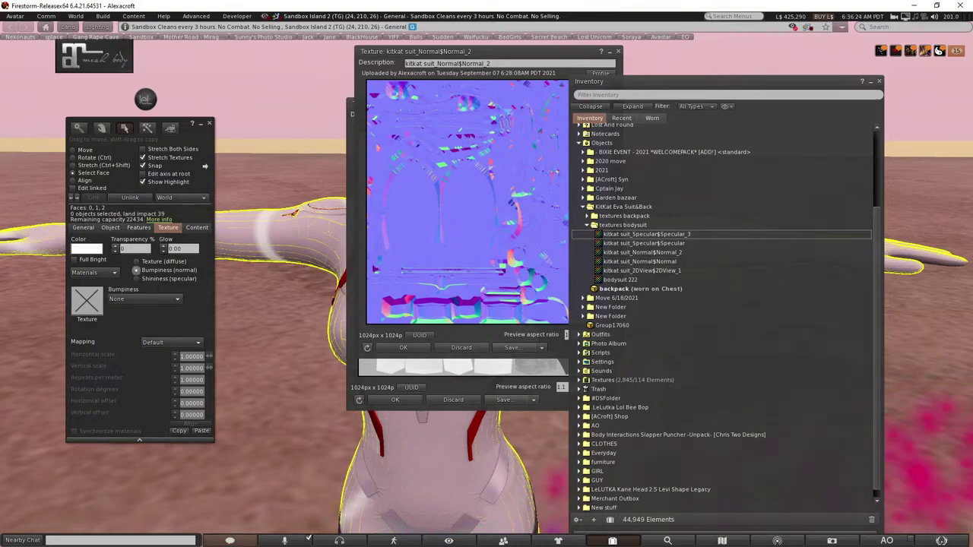
left_click(136, 269)
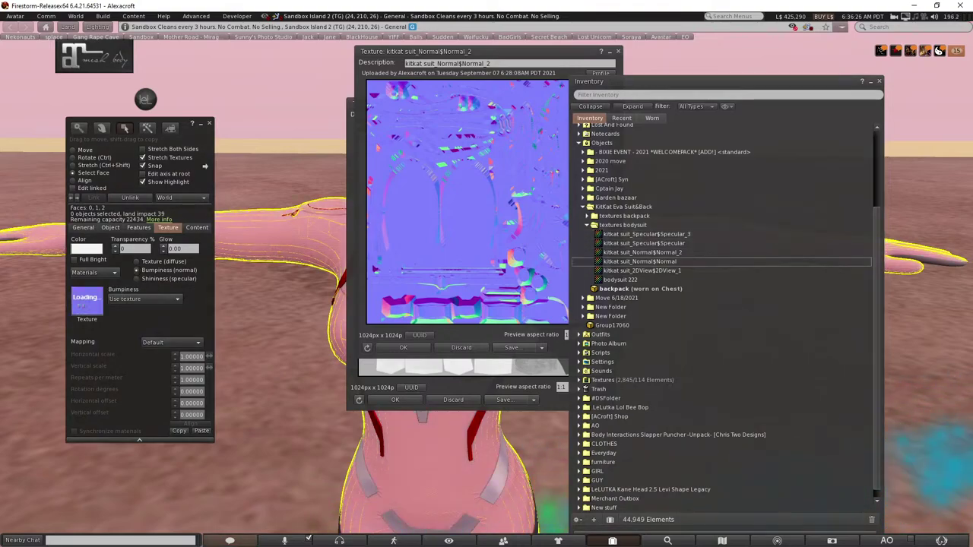
key("ctrl+b")
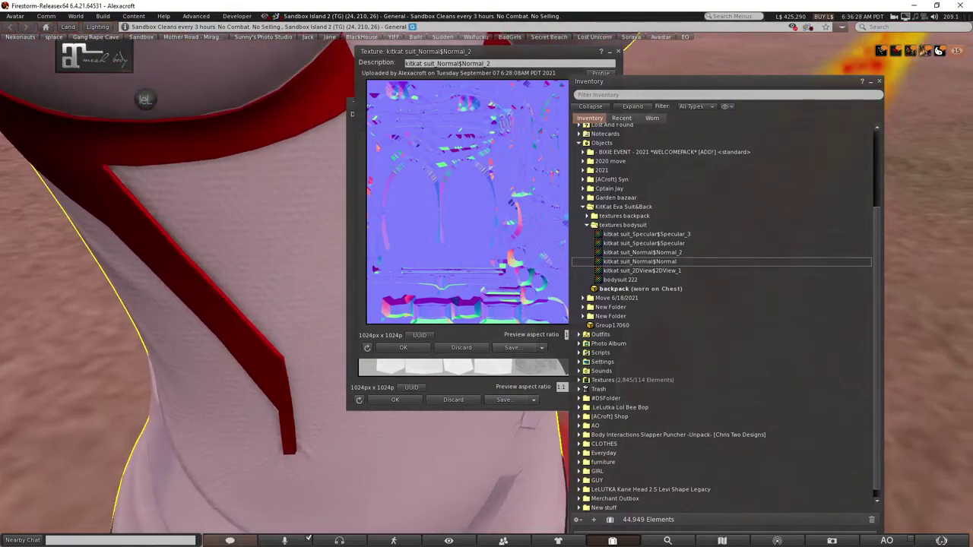
key("ctrl+b")
left_click(136, 279)
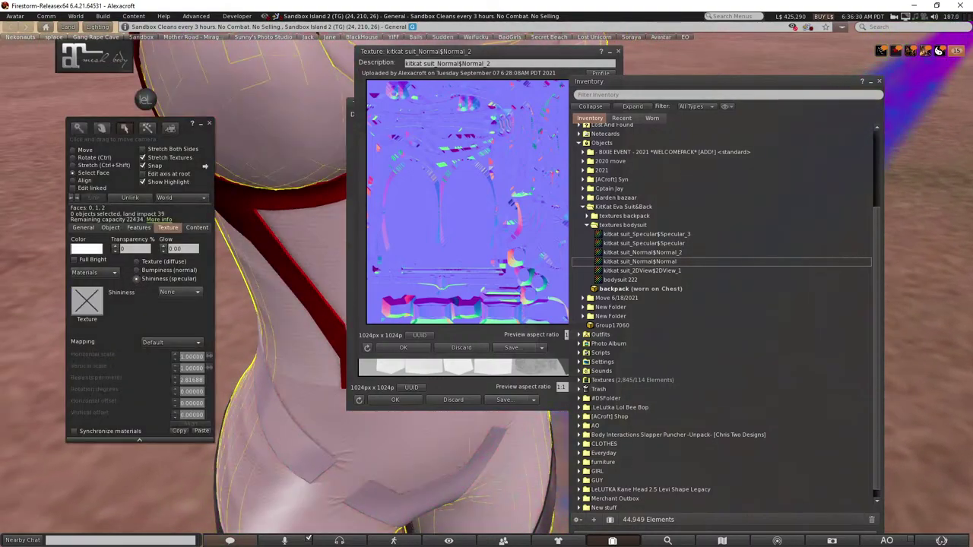
left_click(643, 244)
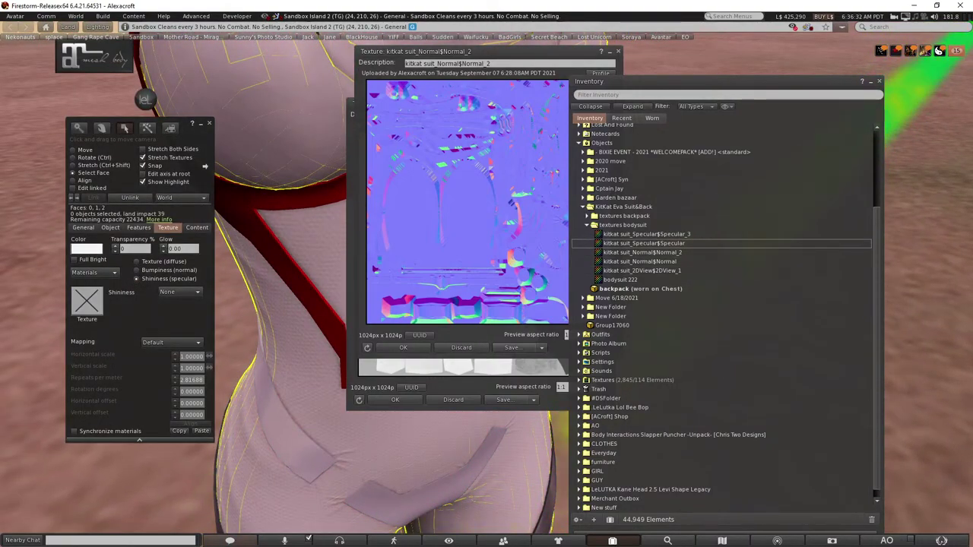
left_click_drag(643, 244, 87, 300)
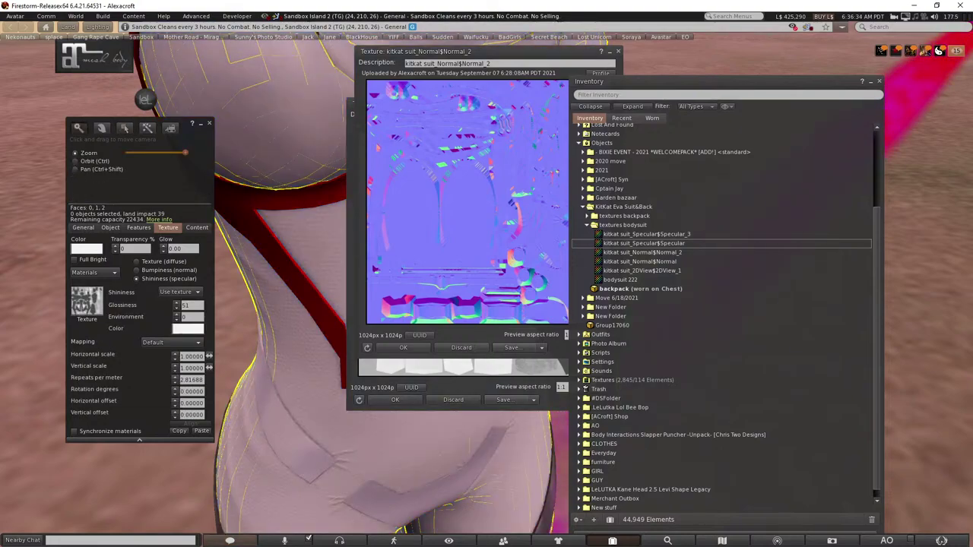
Set their specular colour to grey, stop editing and close the texture previews
left_click(188, 328)
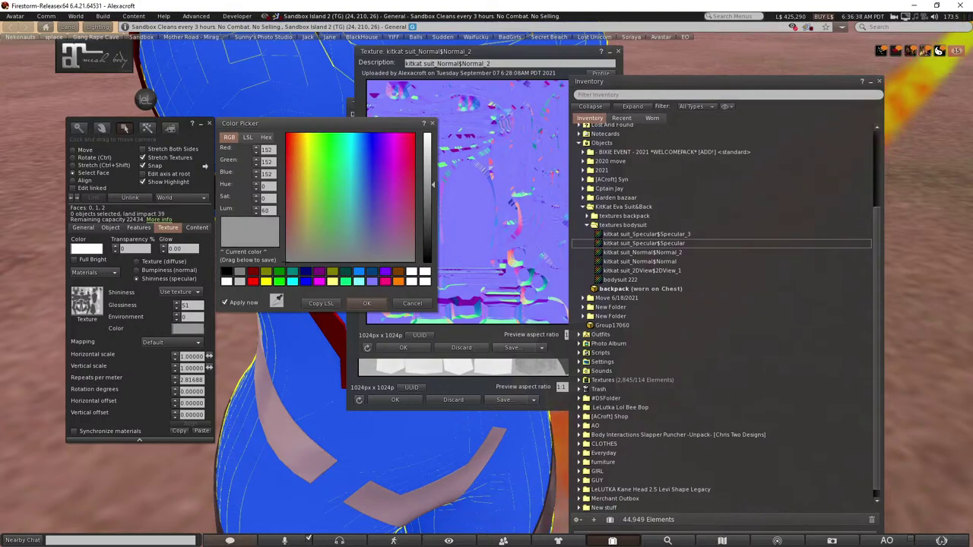
left_click(366, 302)
key("ctrl+b")
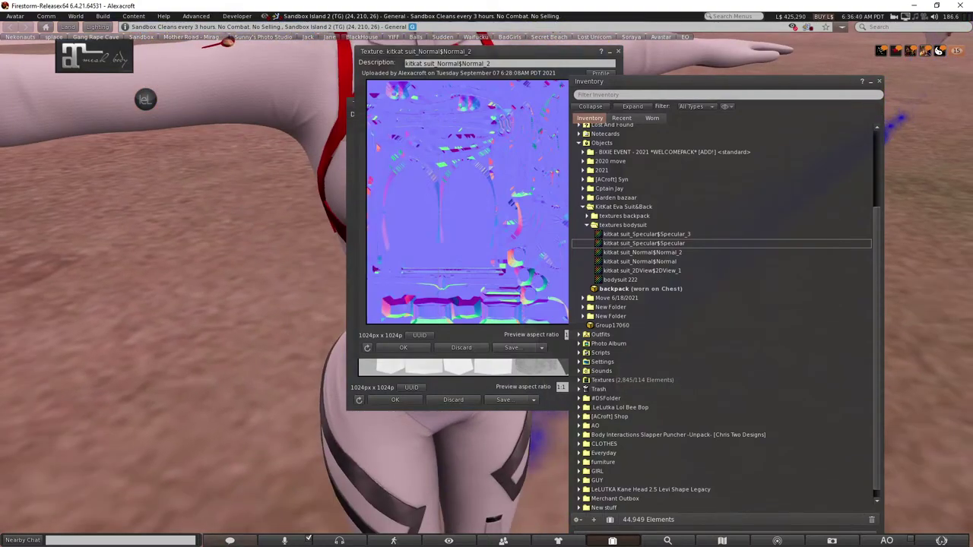
key("ctrl+w")
key("ctrl+w")
key("ctrl+w")
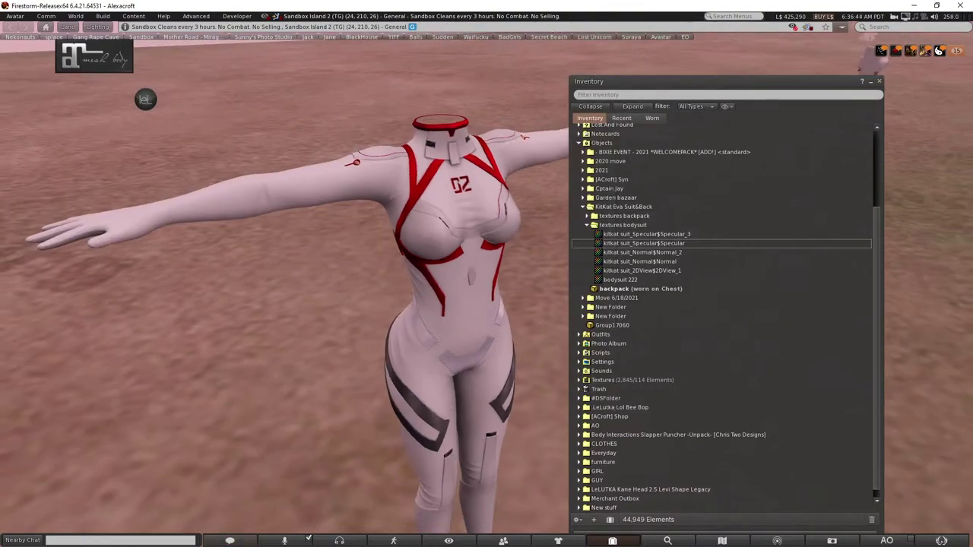
Reposition the camera around the rezzed suit objects
key("ctrl+b")
key("ctrl+d")
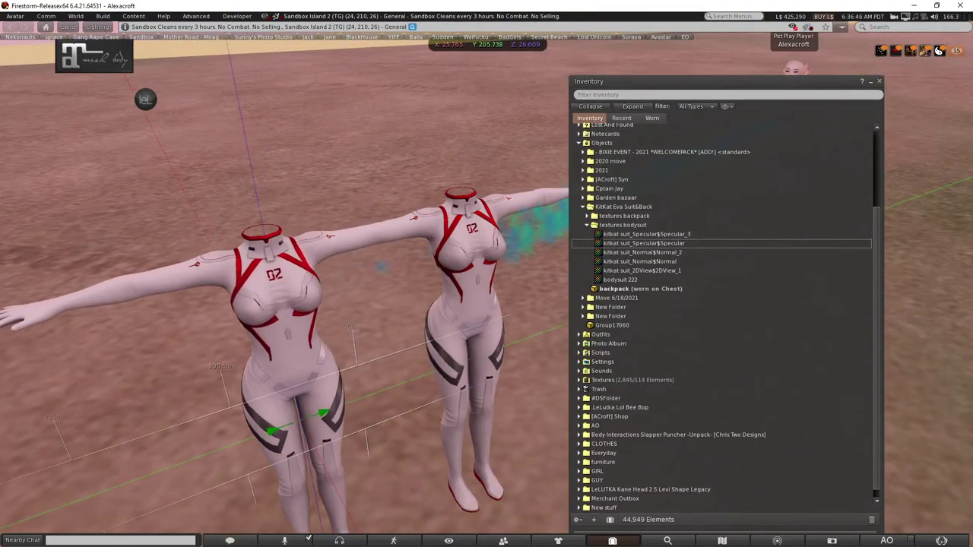
key("ctrl+b")
key("Escape")
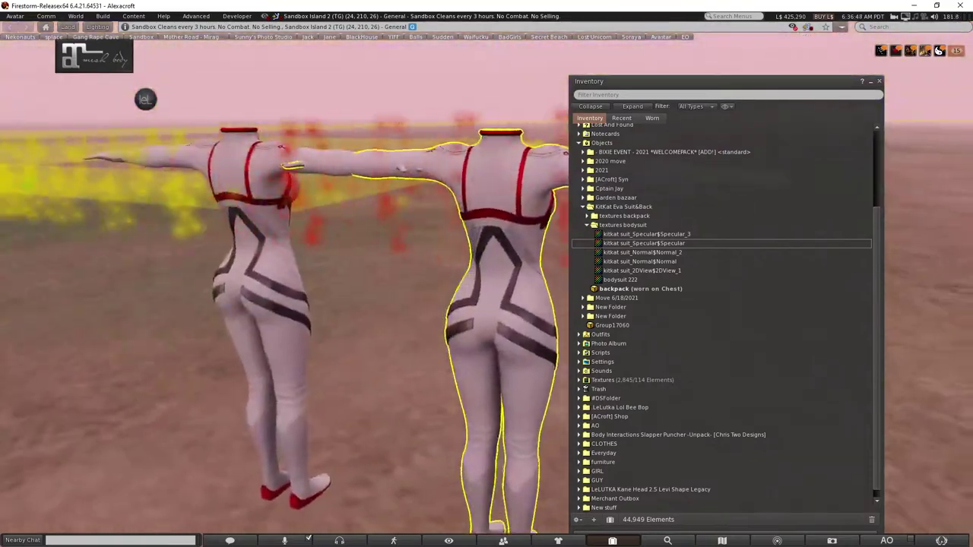
key("ctrl+b")
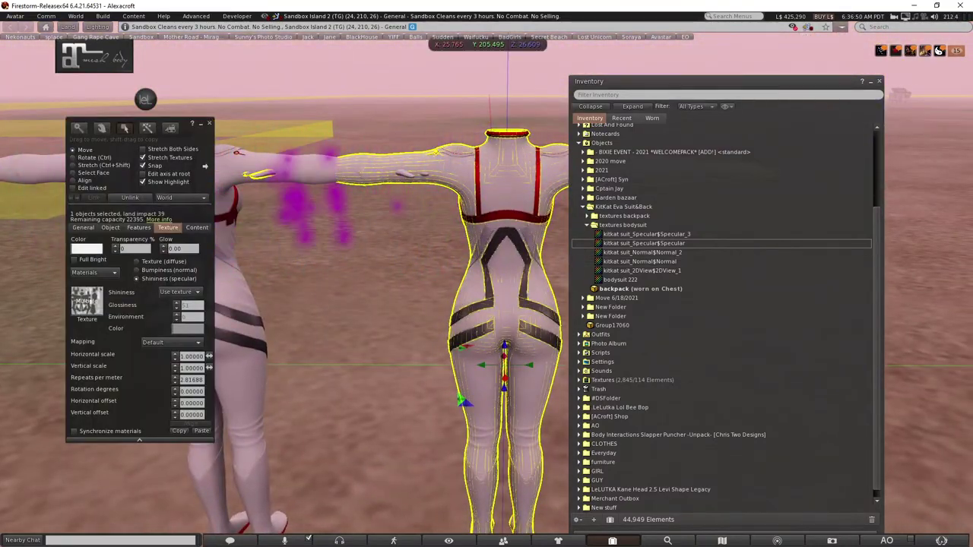
key("Escape")
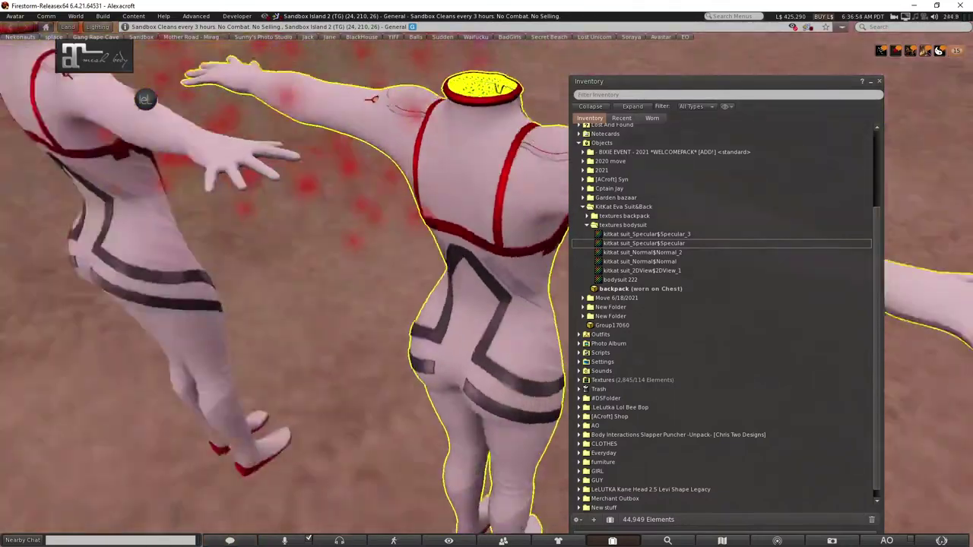
key("ctrl+b")
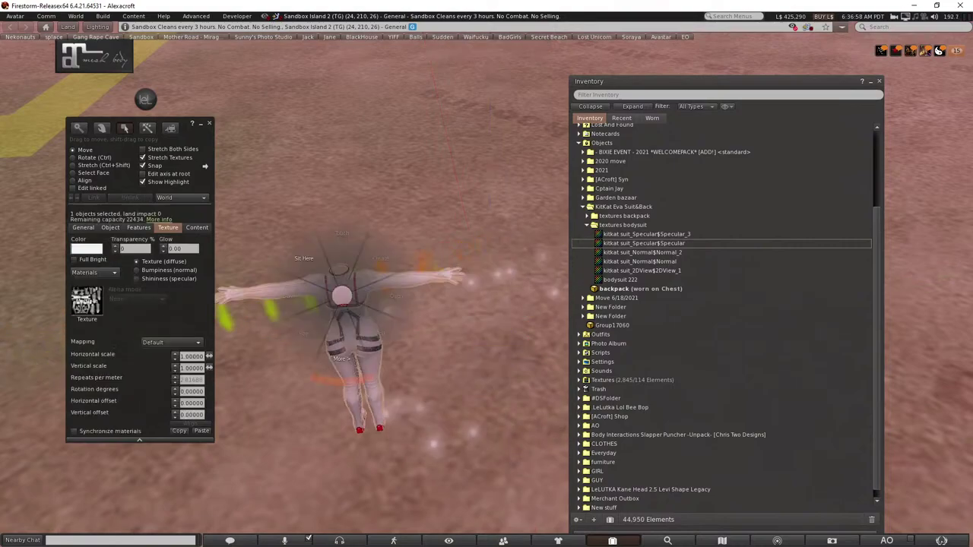
Take the rezzed object into inventory and wear Group17060 on the avatar
right_click(342, 295)
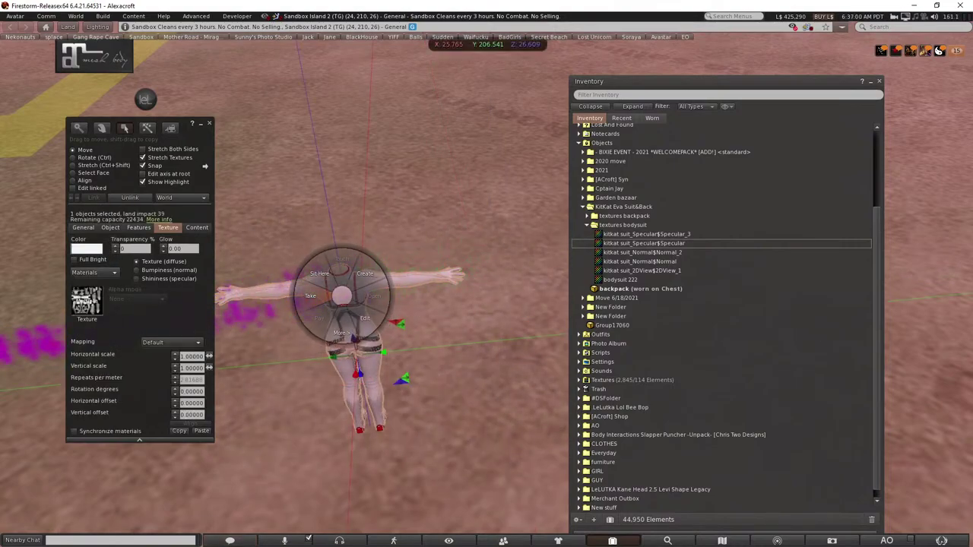
left_click(310, 296)
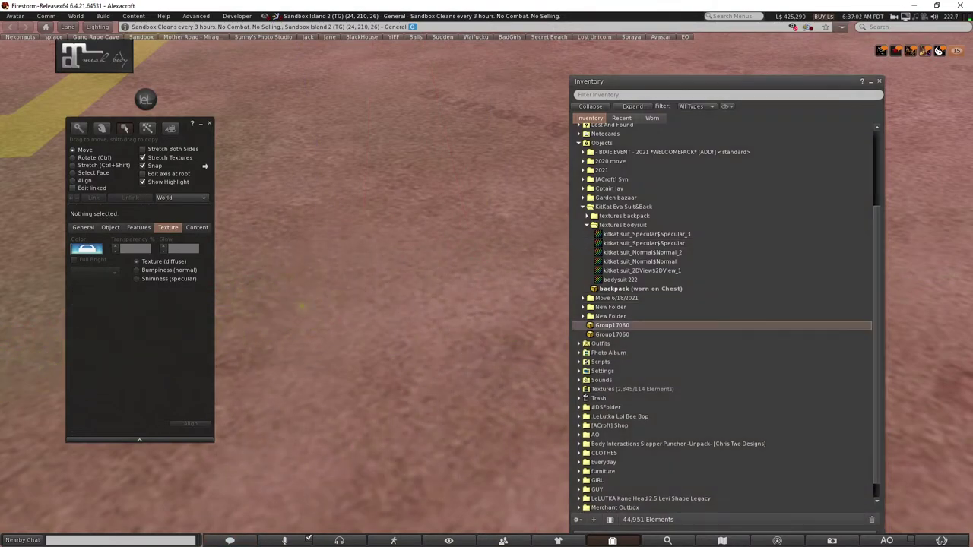
right_click(642, 291)
left_click(652, 418)
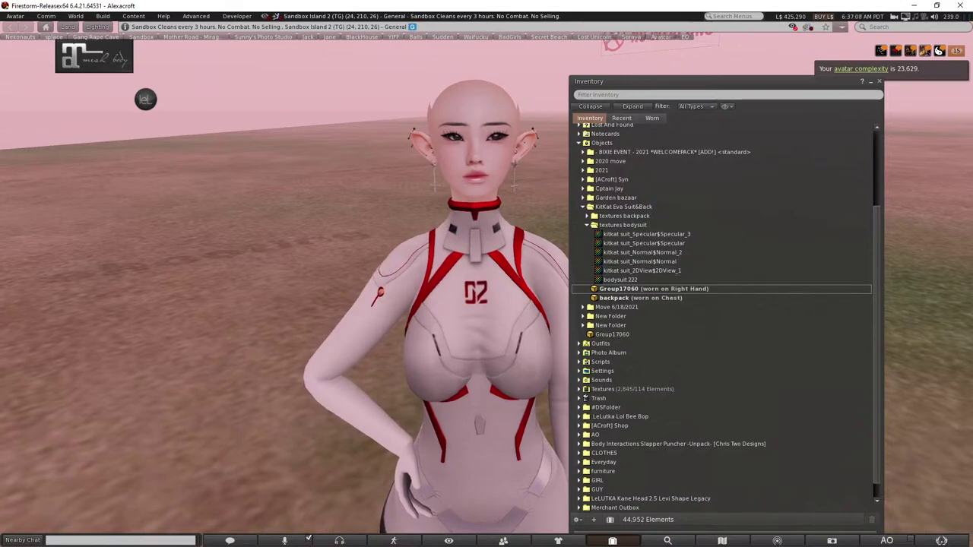
Rename Group17060 to Bodysuit and detach it from the avatar
key("F2")
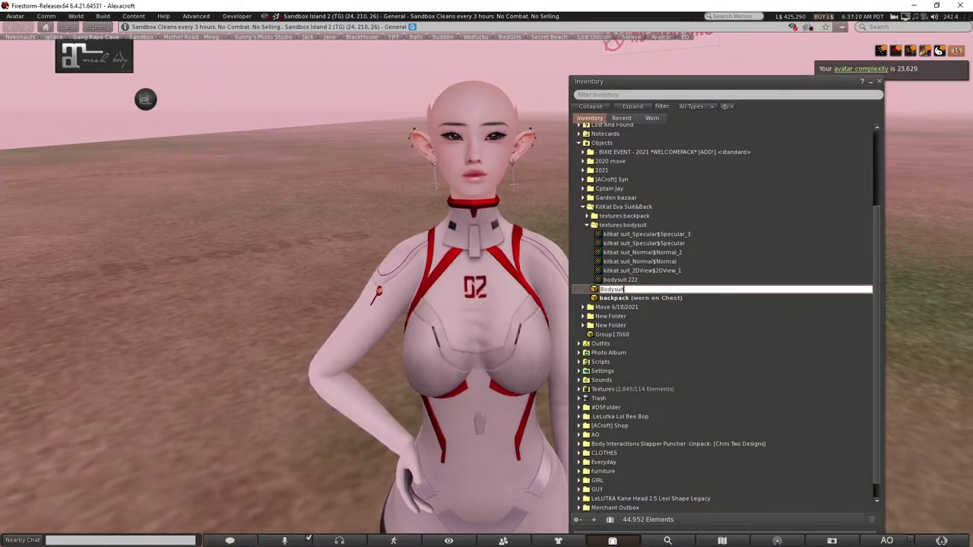
key("Return")
right_click(667, 292)
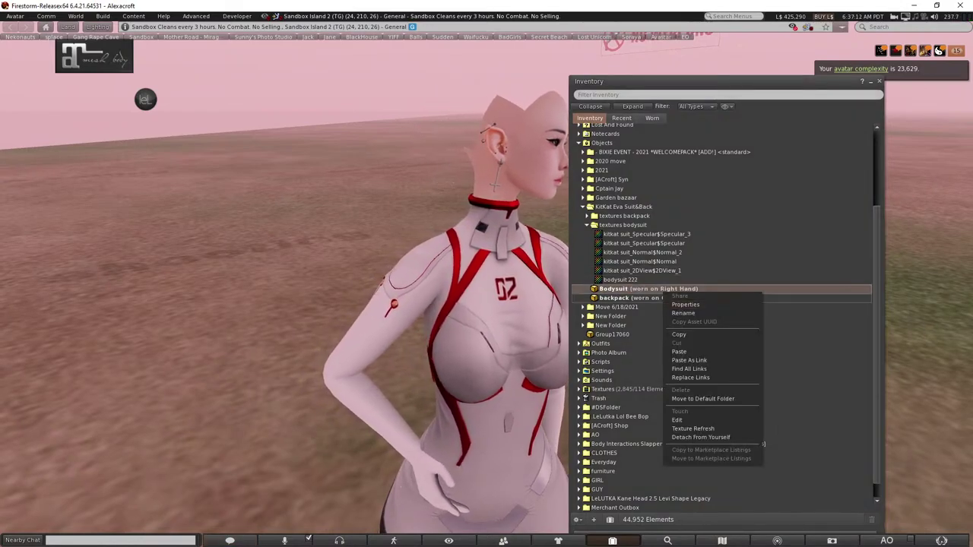
left_click(700, 437)
Check the Bodysuit properties, re-attach it to the avatar, and view the suit's back
right_click(622, 290)
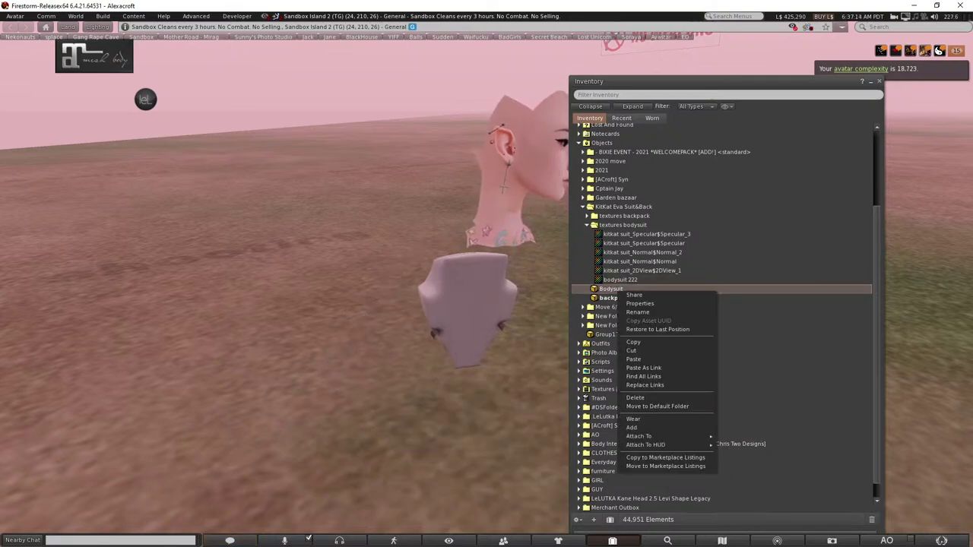
right_click(622, 299)
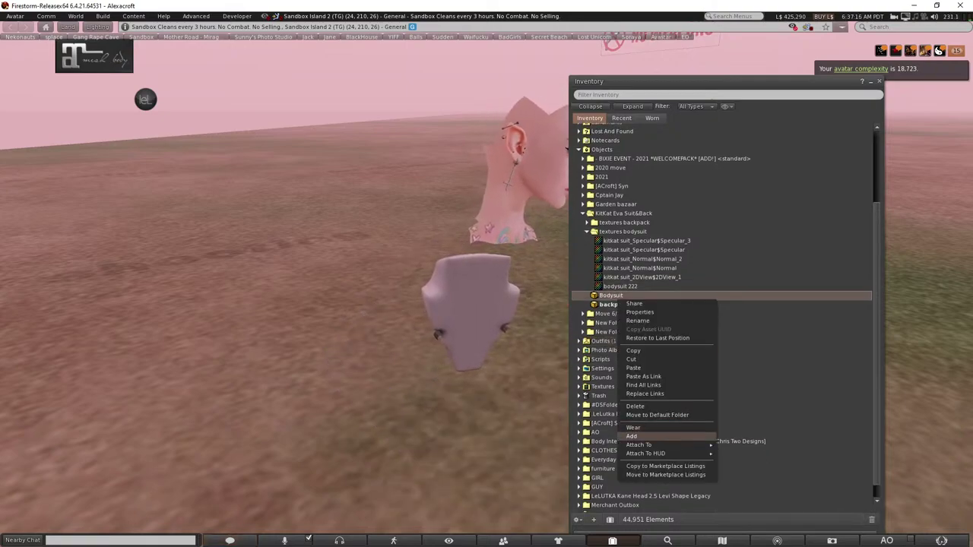
left_click(639, 311)
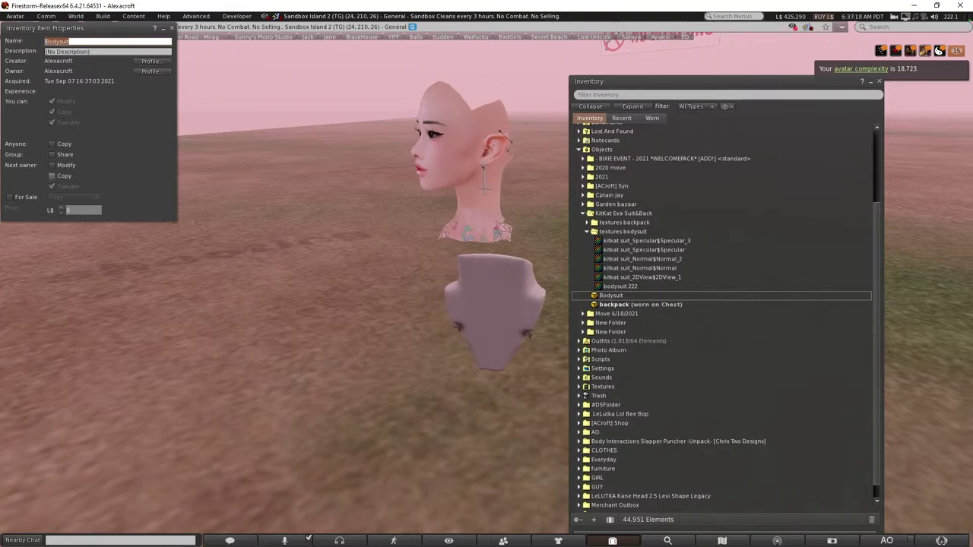
right_click(612, 295)
mouse_move(661, 431)
left_click(791, 357)
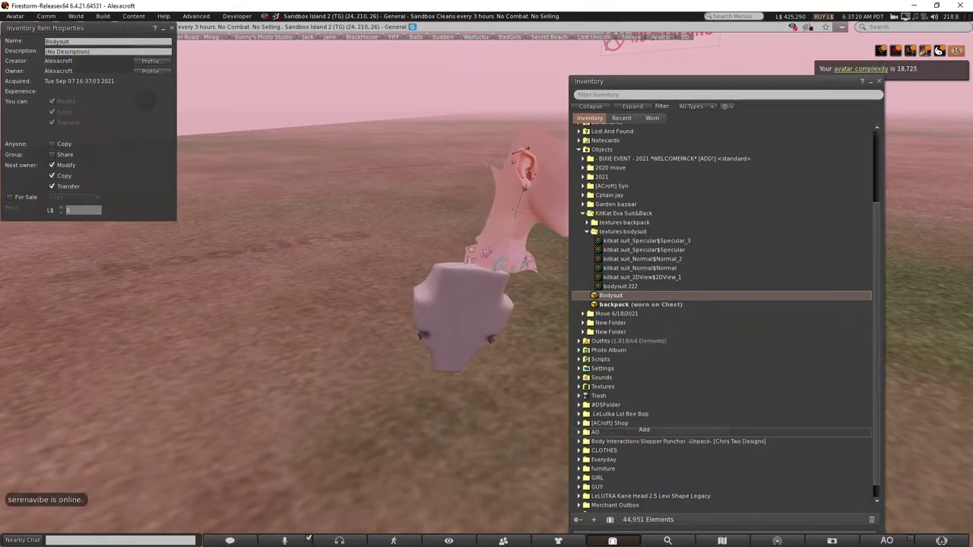
key("ctrl+w")
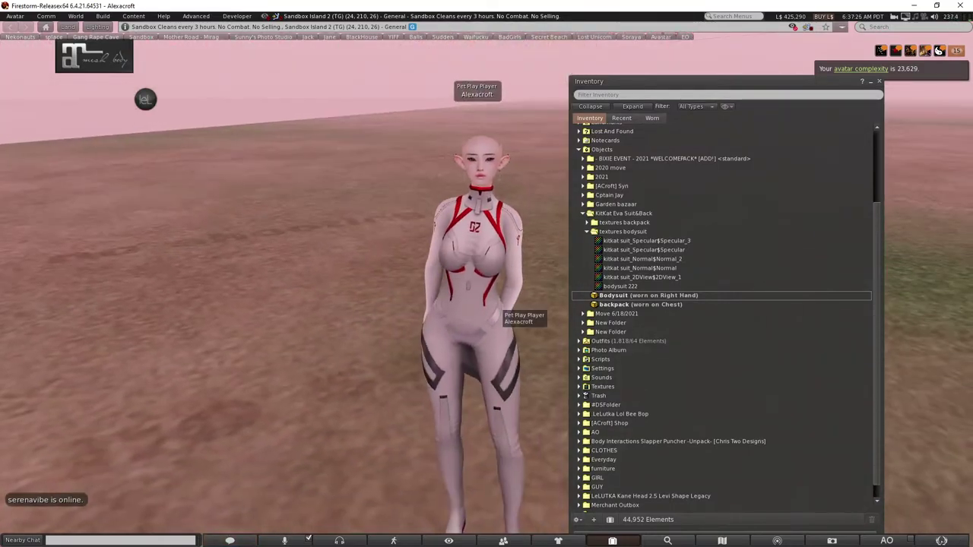
scroll(487, 335, "up", 3)
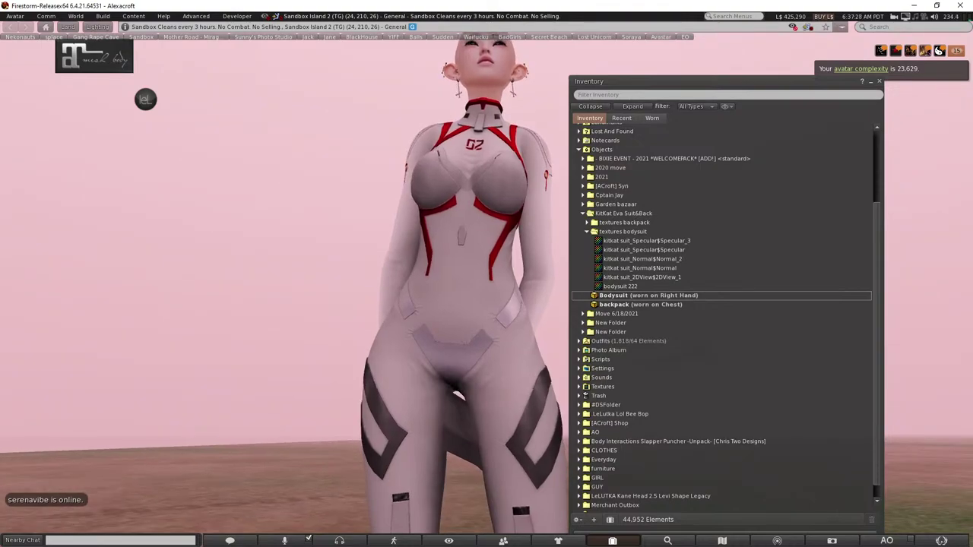
key("Escape")
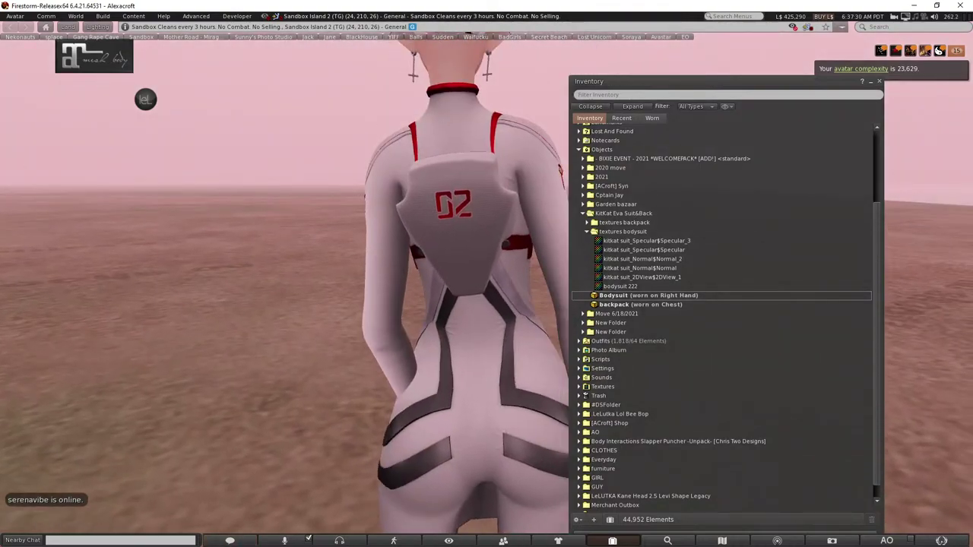
Return to Blender with a maximised 3D view in front orthographic view
key("alt+Tab")
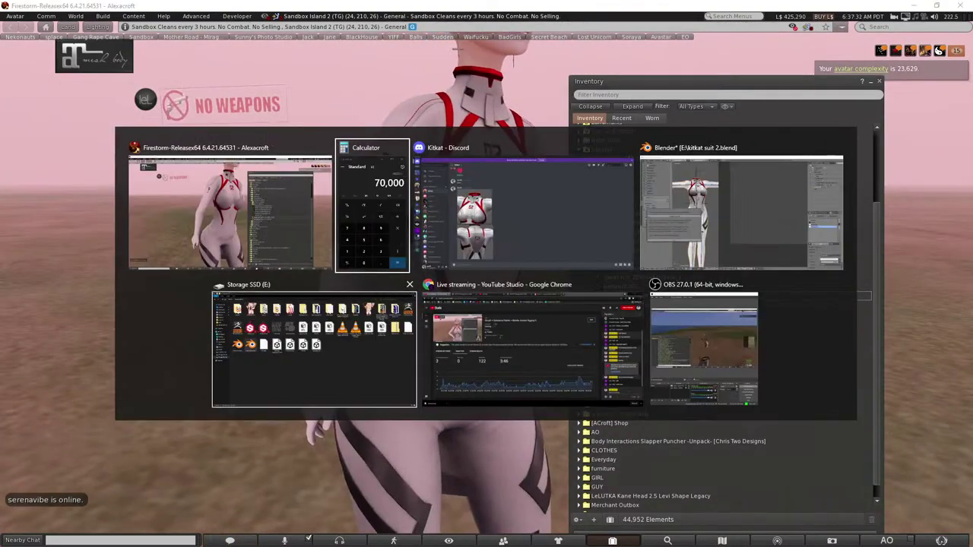
key("alt+Tab")
key("alt+Tab")
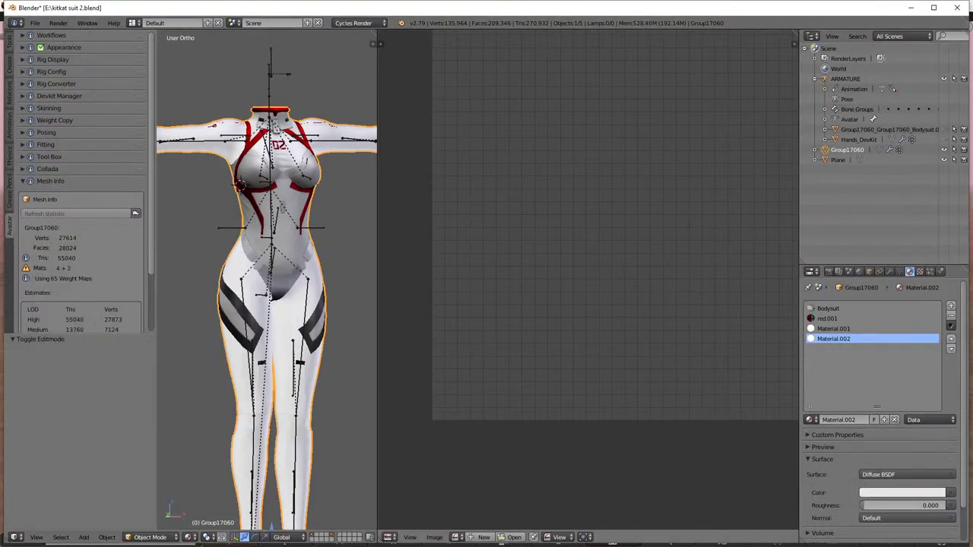
key("ctrl+Up")
key("KP_1")
scroll(471, 274, "up", 5)
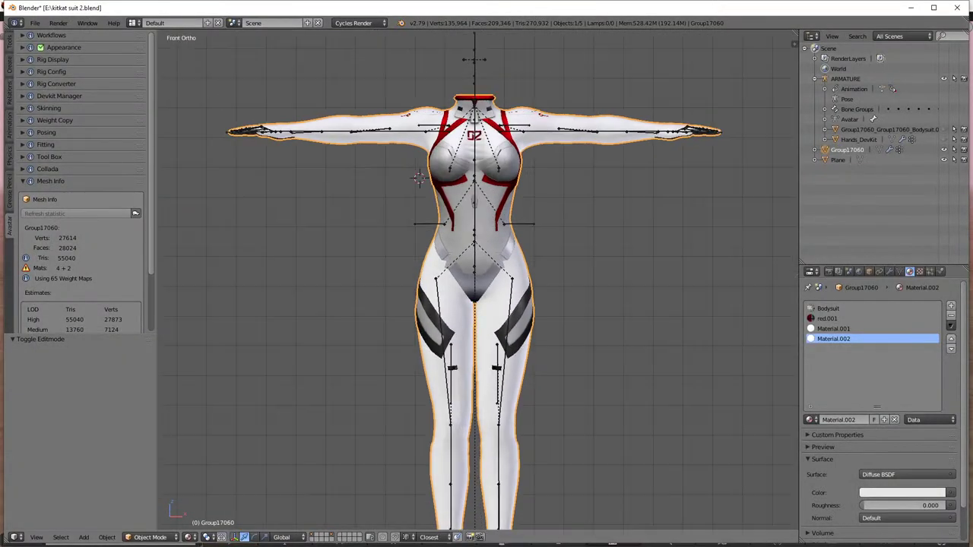
Pose the armature, rotating both hip bones outward to spread the legs apart
left_click(845, 79)
key("ctrl+Tab")
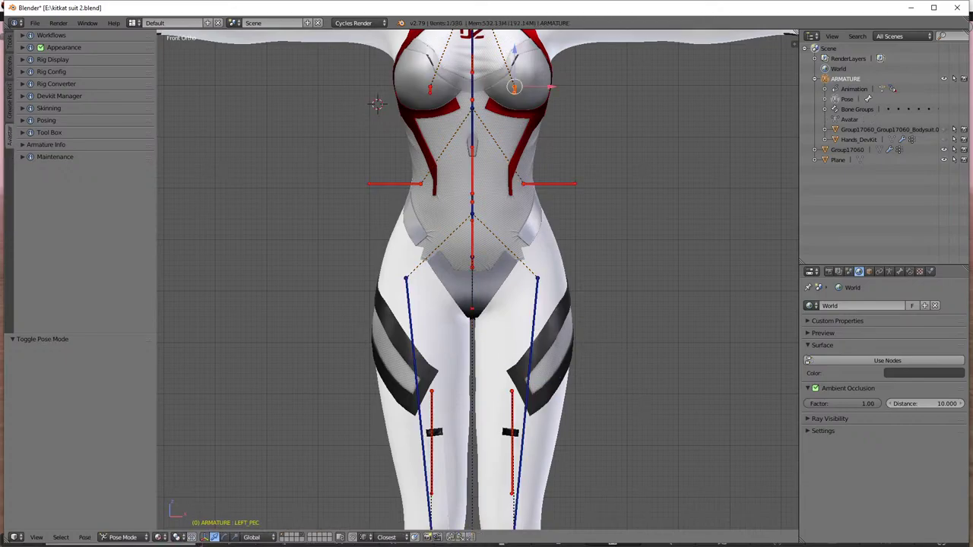
key("r")
key("Return")
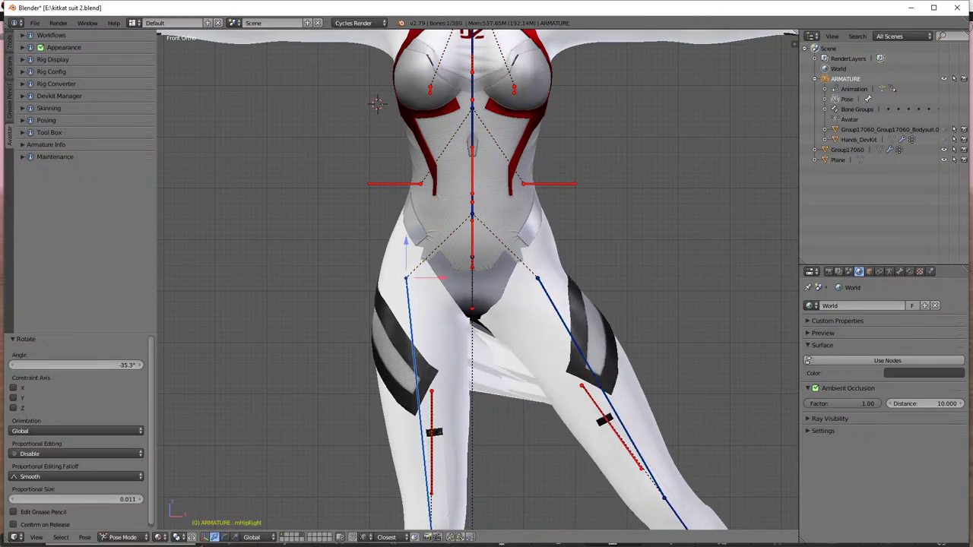
key("r")
key("Return")
Enter Edit Mode on the bodysuit and select vertices along the crotch panel's right edge
left_click(847, 149)
scroll(462, 262, "up", 2)
key("Tab")
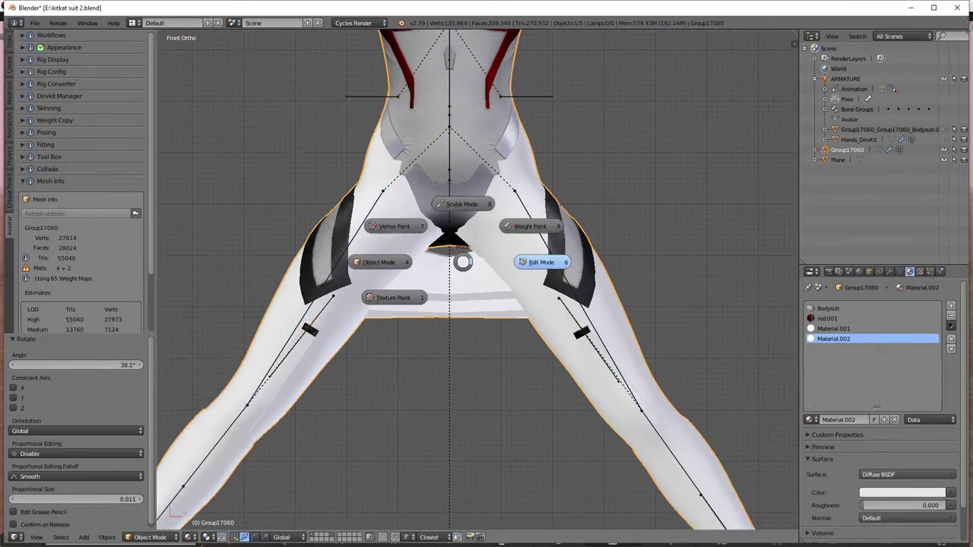
left_click(463, 262)
scroll(463, 262, "up", 3)
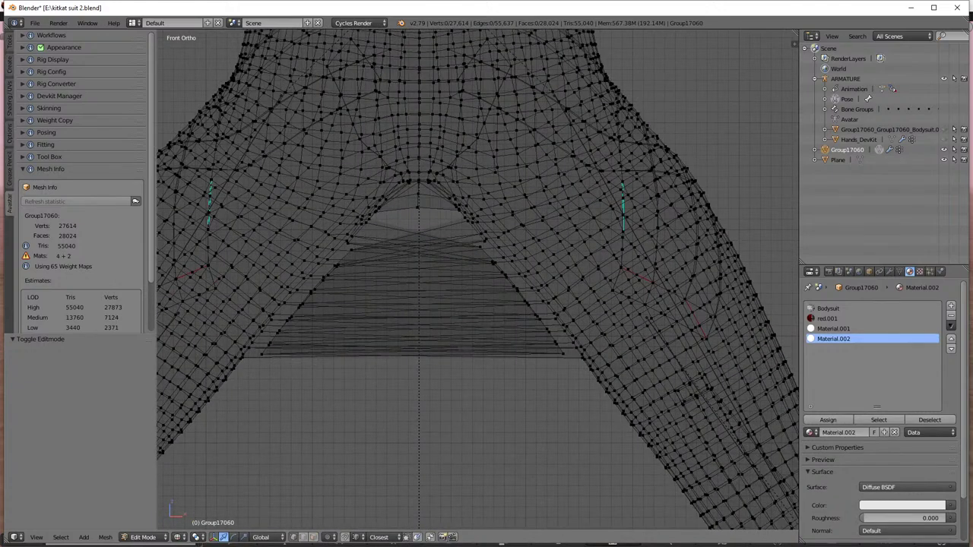
scroll(392, 287, "up", 2)
mouse_move(512, 236)
left_mouse_down()
mouse_move(570, 286)
mouse_move(633, 377)
left_mouse_up()
Inspect the weights in Weight Paint, then return to Edit Mode in wireframe shading
key("ctrl+Tab")
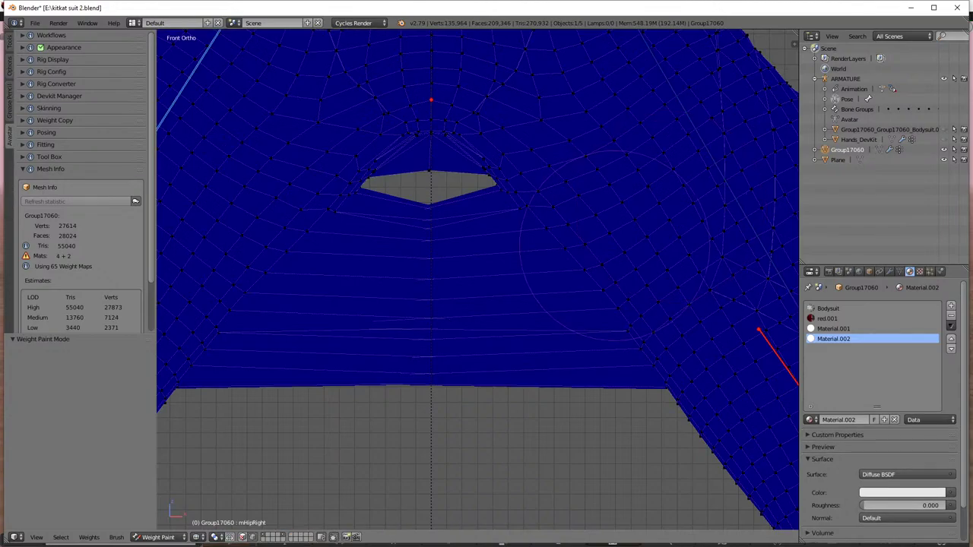
scroll(578, 272, "up", 2)
scroll(587, 258, "down", 1)
key("q")
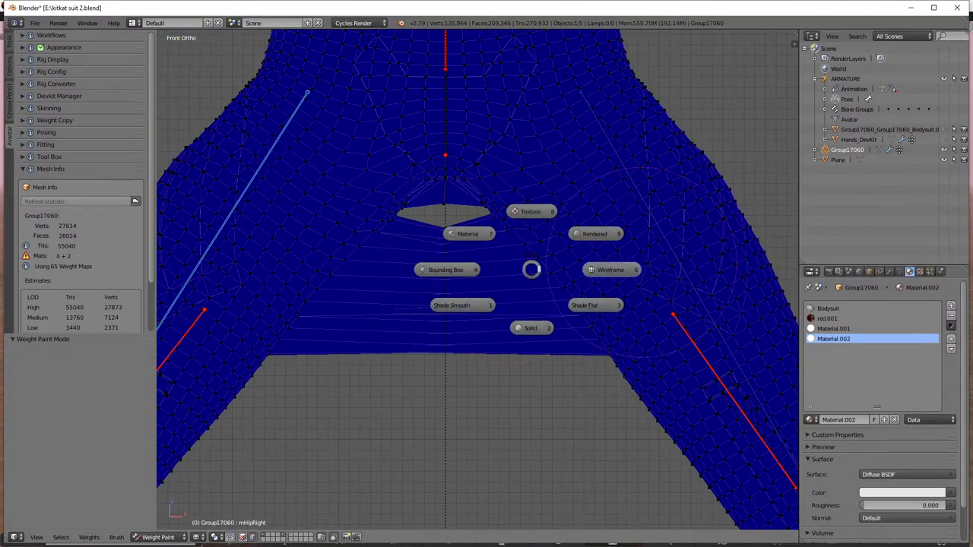
key("z")
left_click(554, 327)
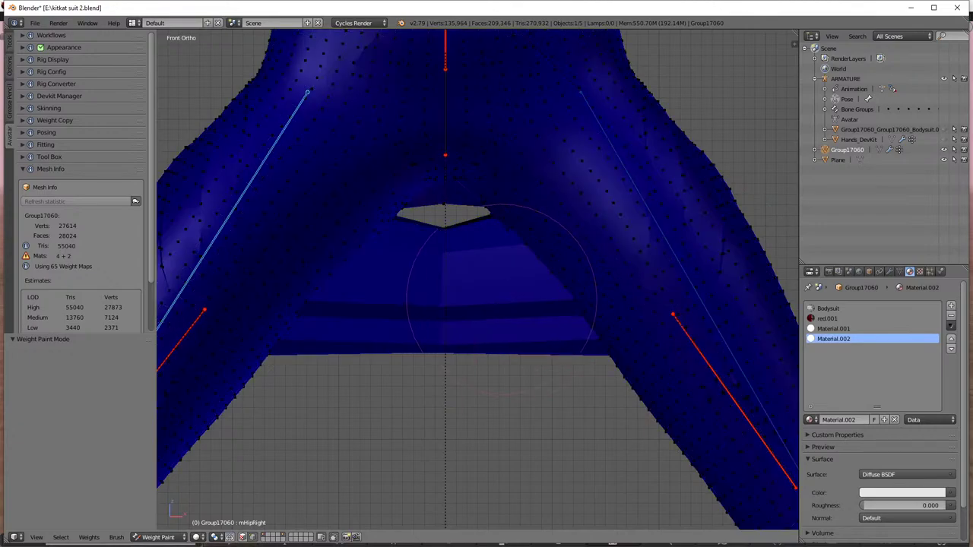
key("Tab")
key("z")
scroll(477, 279, "up", 1)
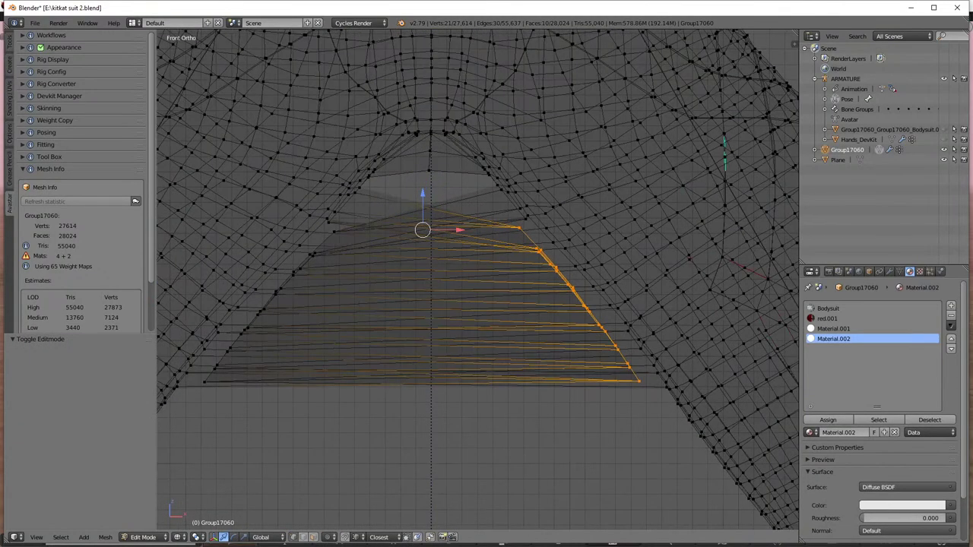
scroll(477, 279, "down", 1)
Grow the selection across the crotch faces and separate them into Group17060.001
key("ctrl+KP_Add")
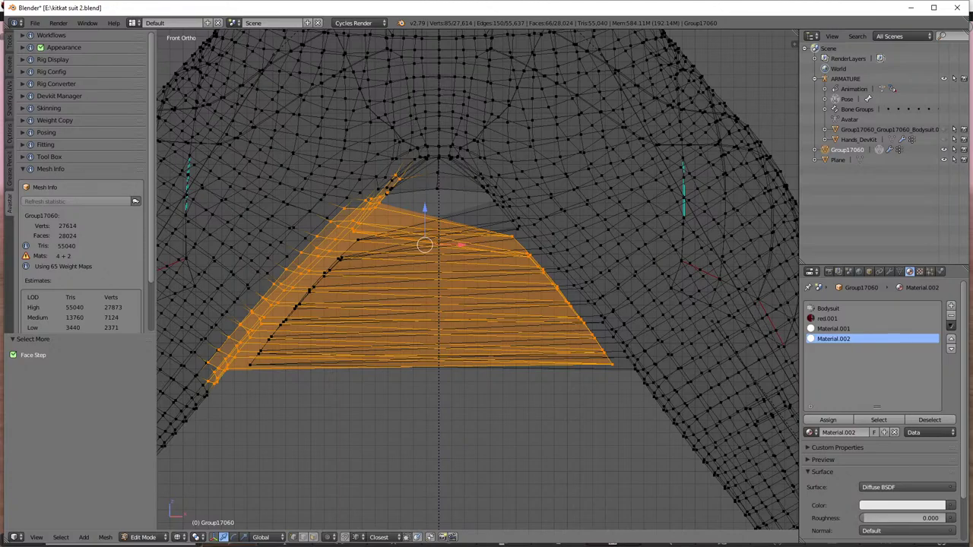
key("p")
left_click(584, 295)
Select the left crotch panel, grow it, and separate it into Group17060.002
key("a")
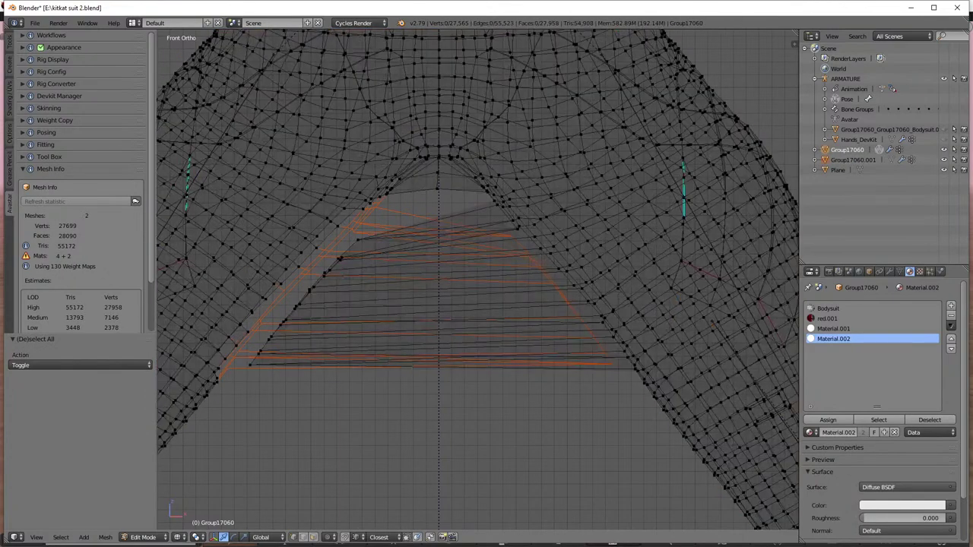
left_click_drag(365, 244, 248, 367)
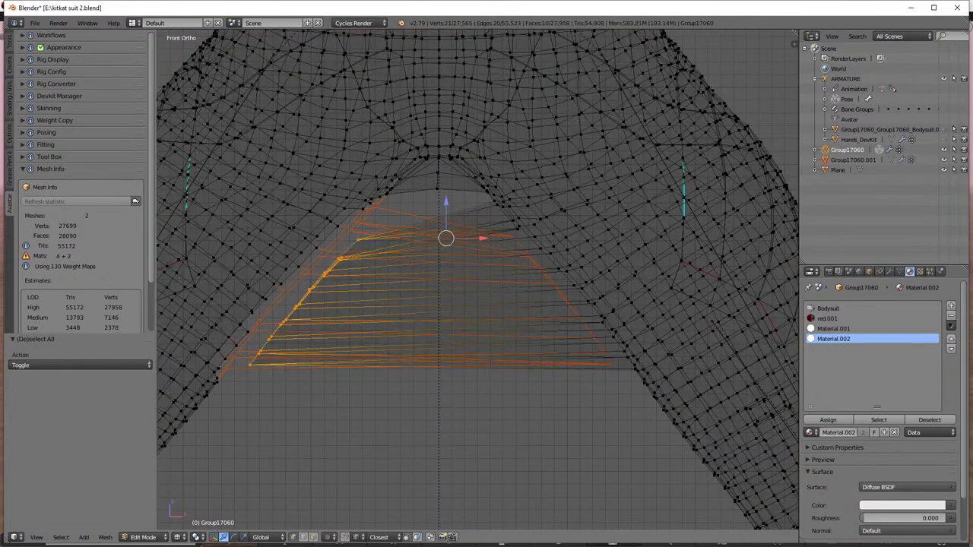
key("ctrl+KP_Add")
key("ctrl+KP_Add")
key("ctrl+KP_Add")
key("p")
left_click(380, 298)
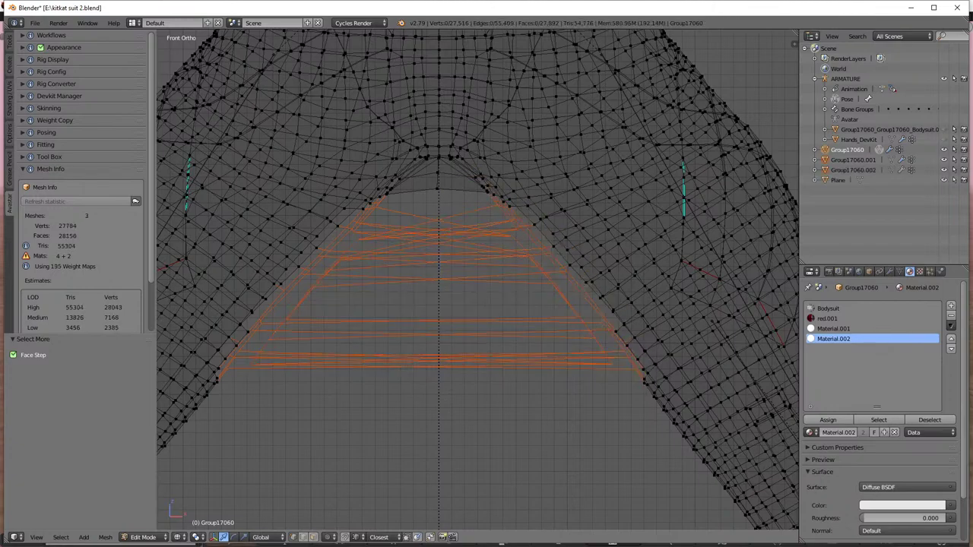
key("Tab")
Clean empty weight maps from Group17060.002 and make R_UPPER_LEG the active group
left_click(852, 169)
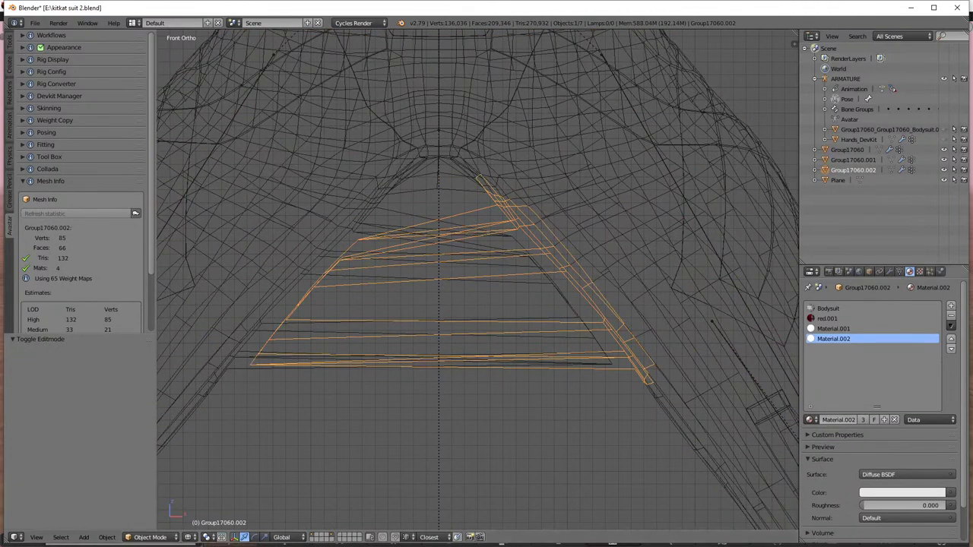
left_click(899, 271)
left_click(50, 181)
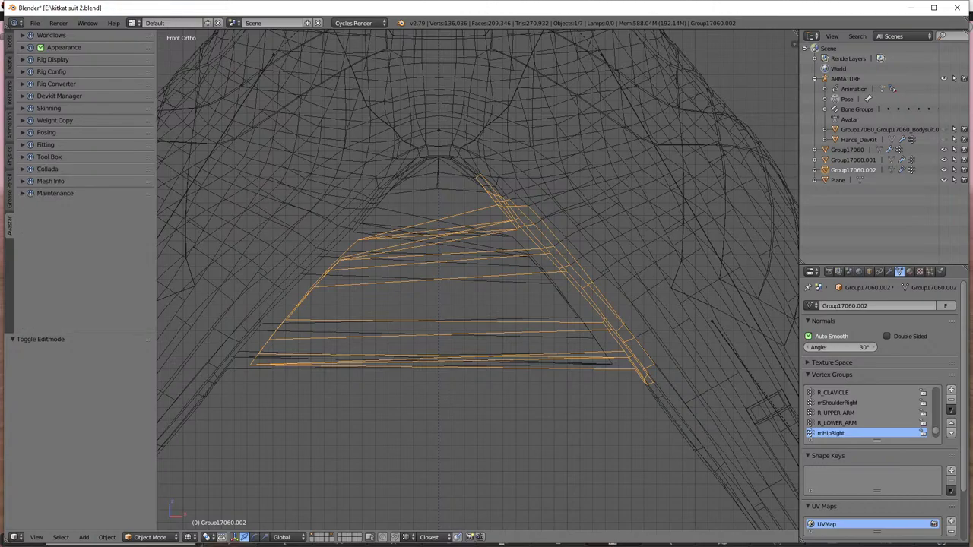
left_click(50, 156)
left_click(80, 286)
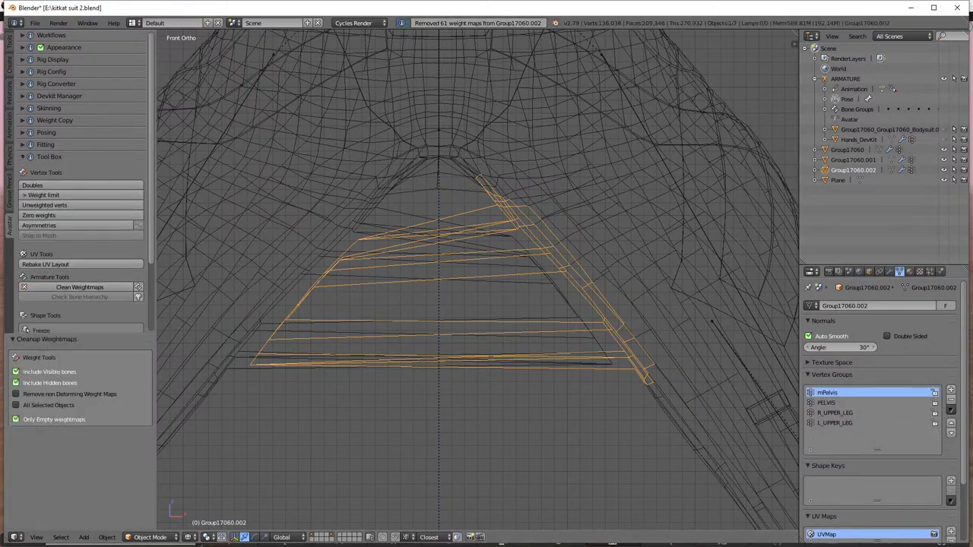
left_click(836, 413)
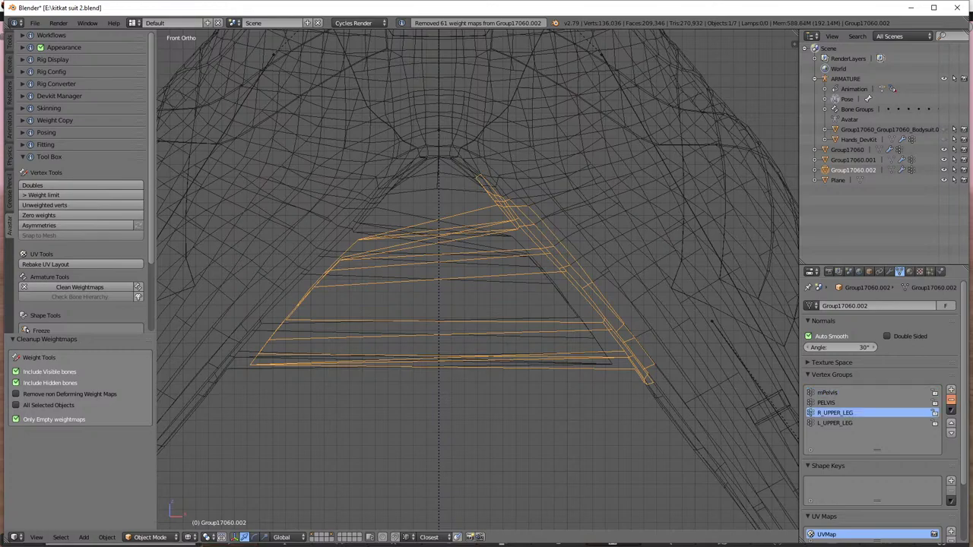
Clean empty weight maps from Group17060.001 and delete its L_UPPER_LEG group
left_click(847, 149)
left_click(852, 160)
left_click(79, 287)
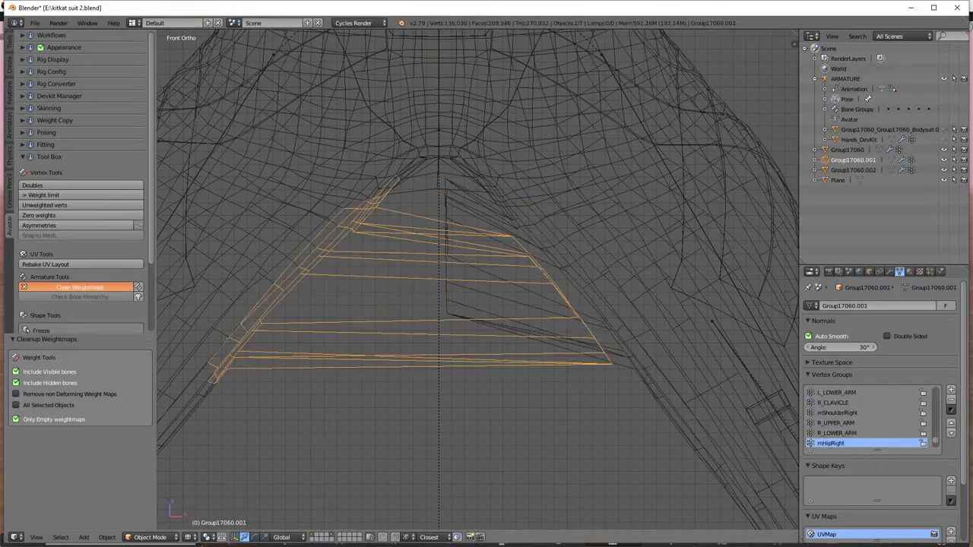
left_click(951, 400)
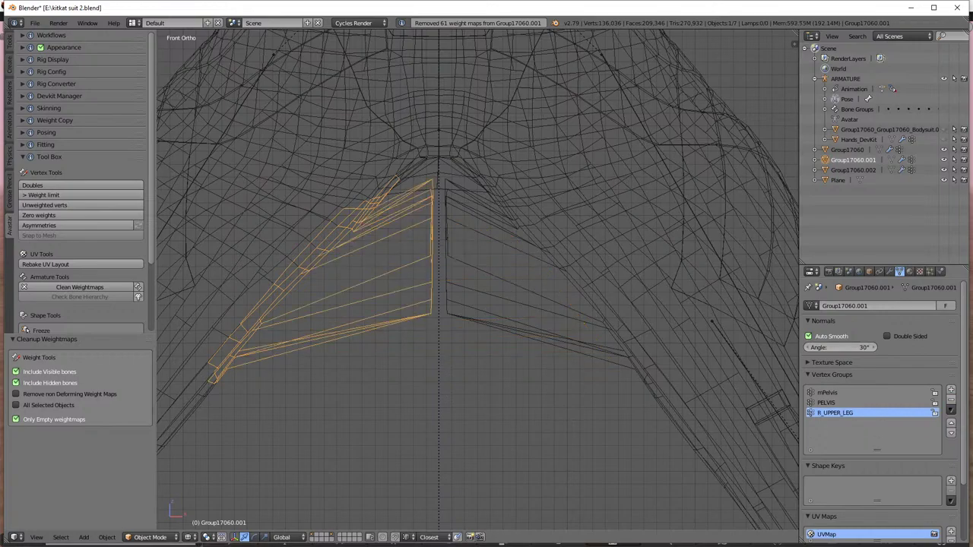
Select Group17060.001's centre seam vertices and smooth their weights with Subset set to All Groups
key("Tab")
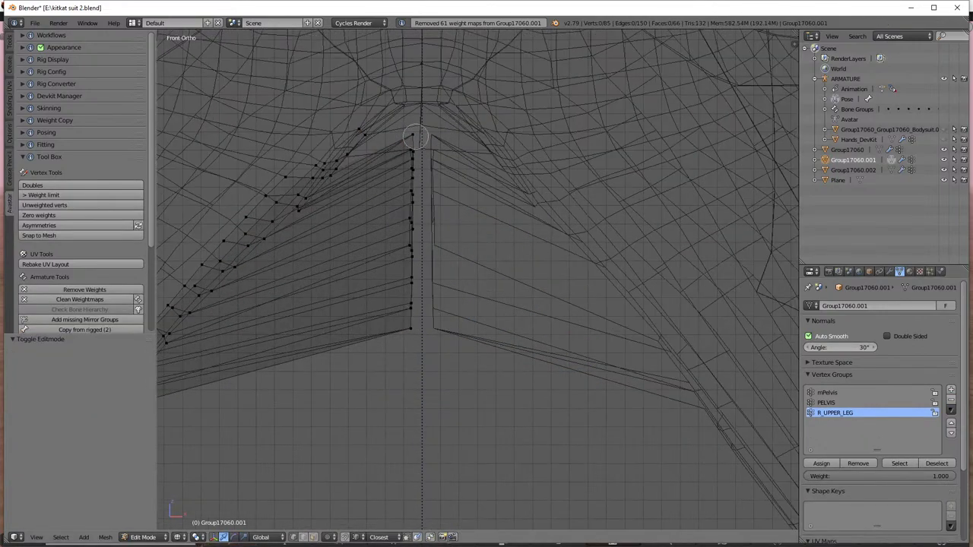
key("c")
mouse_move(411, 144)
left_mouse_down()
mouse_move(390, 354)
mouse_move(408, 218)
left_mouse_up()
key("ctrl+Tab")
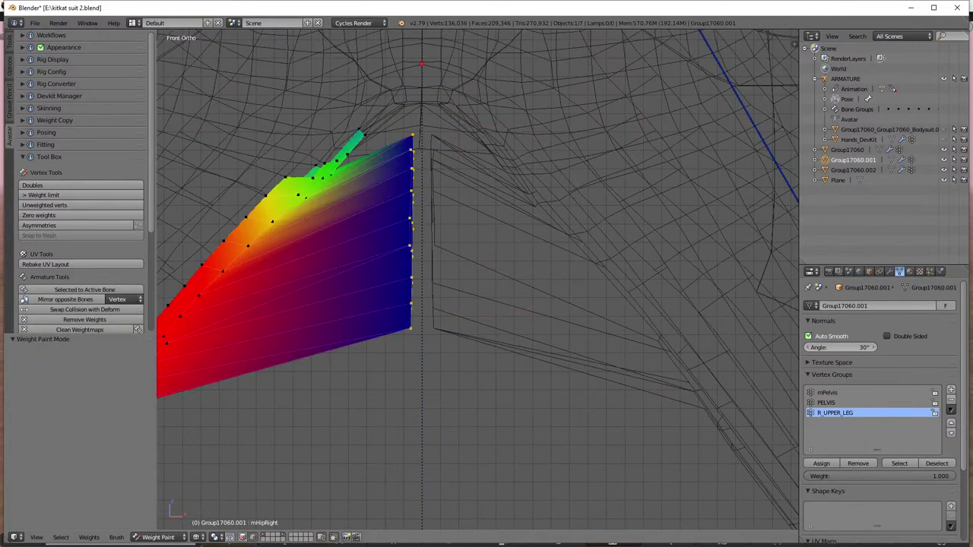
left_click(9, 46)
scroll(76, 190, "down", 3)
left_click(80, 266)
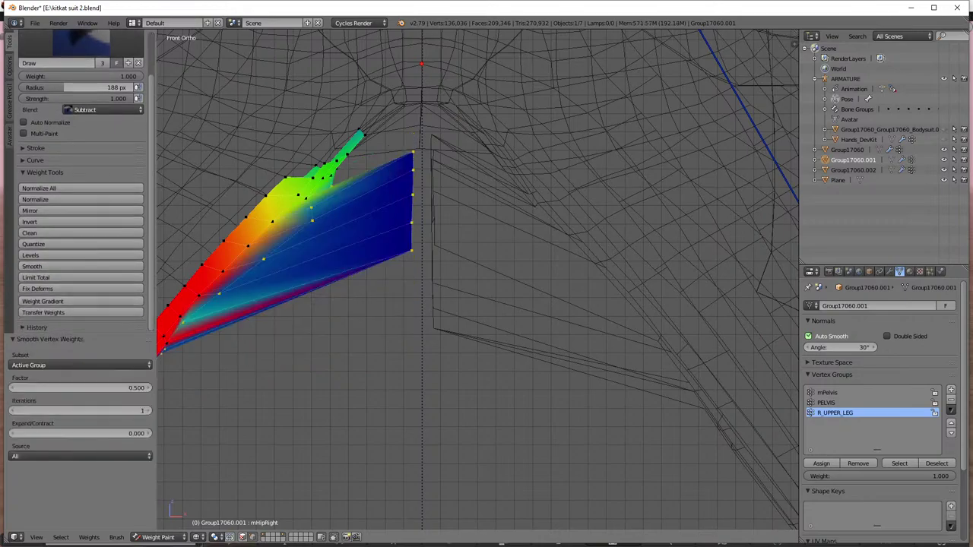
left_click(80, 365)
left_click(45, 320)
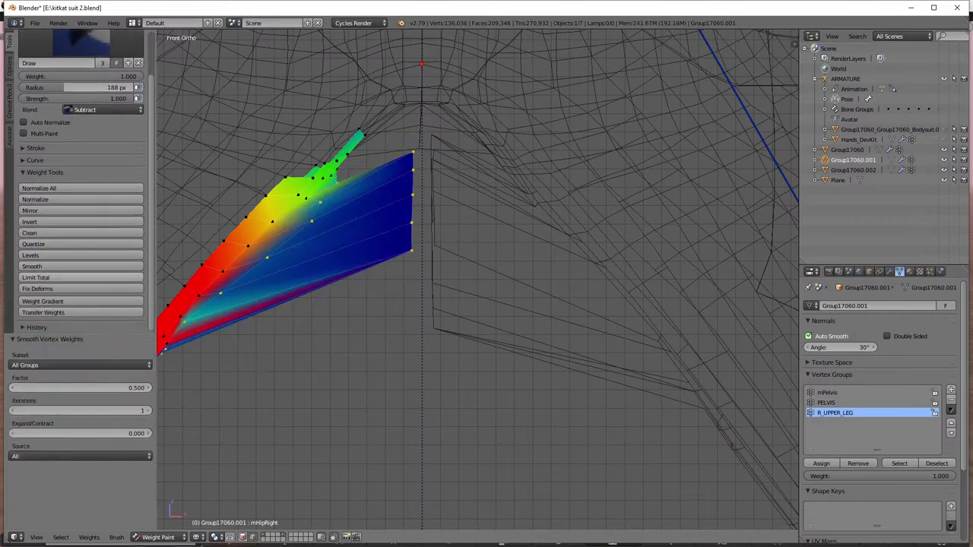
left_click(80, 266)
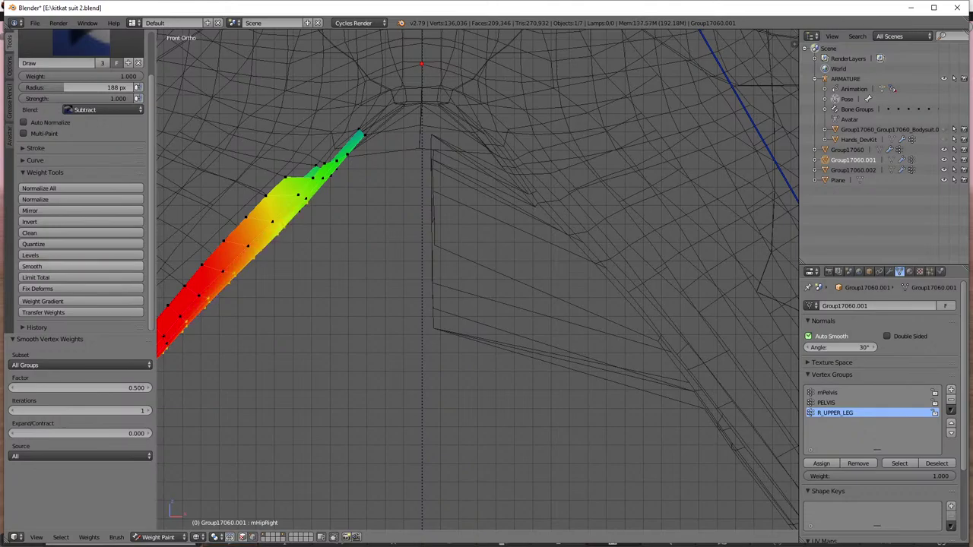
Select all of Group17060.002, smooth its weights twice, and inspect L_UPPER_LEG
key("ctrl+Tab")
left_click(419, 276)
right_click(486, 274)
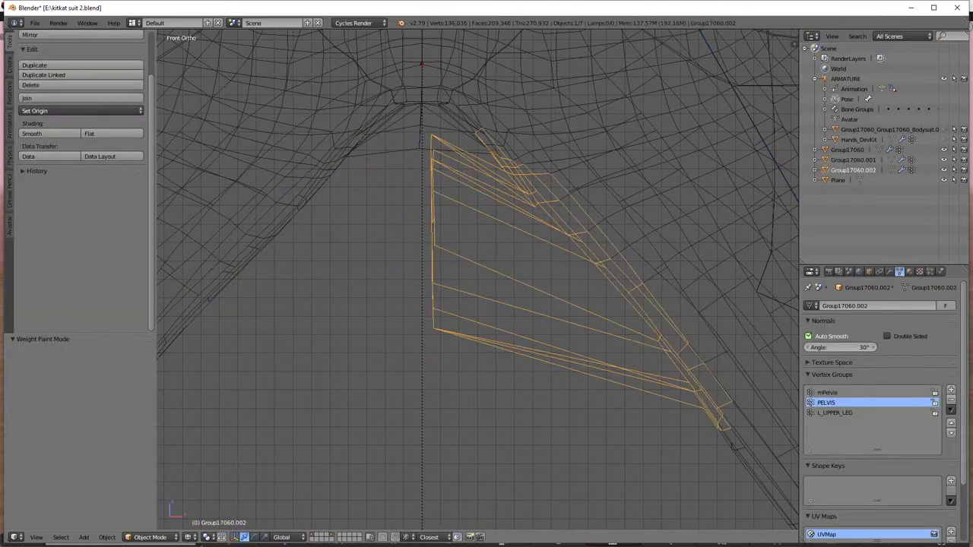
key("Tab")
right_click(433, 146)
key("ctrl+l")
key("ctrl+Tab")
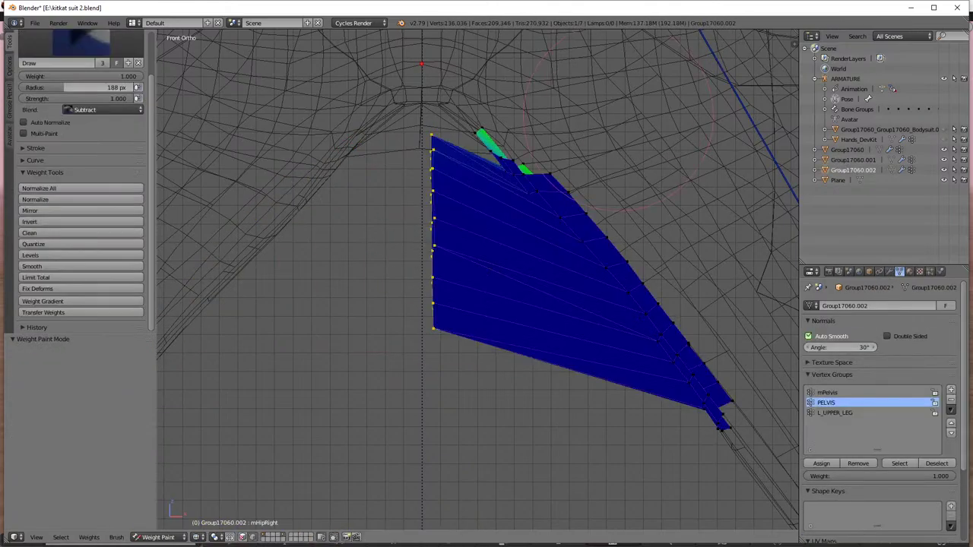
left_click(80, 266)
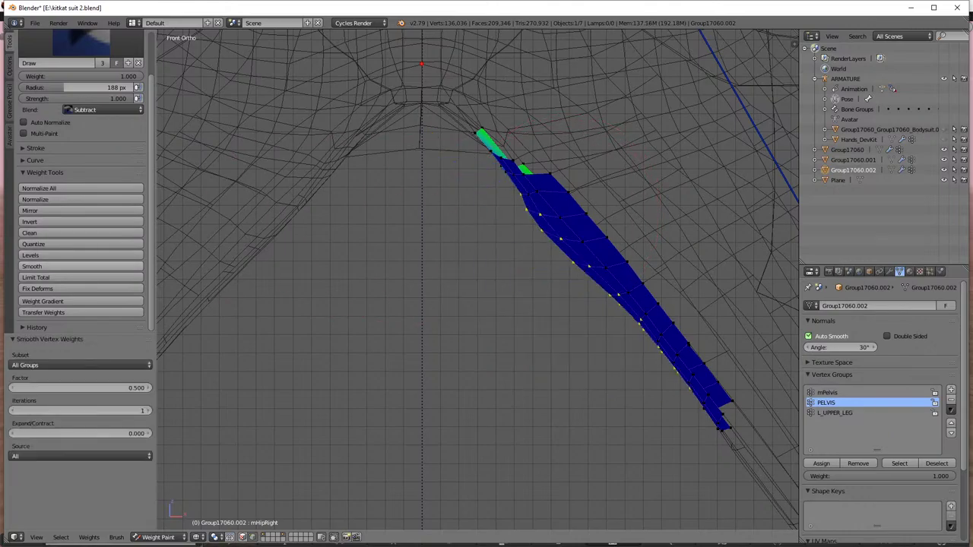
left_click(80, 266)
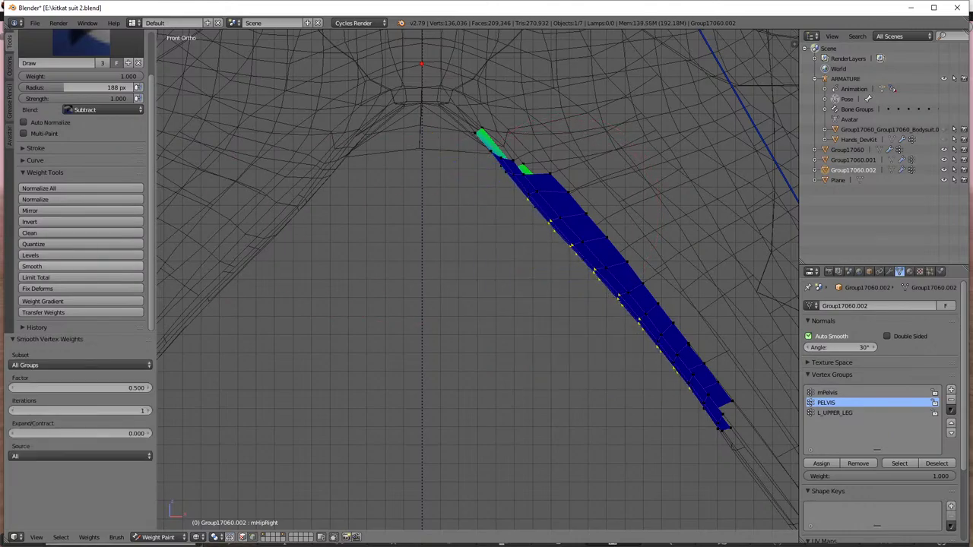
left_click(836, 412)
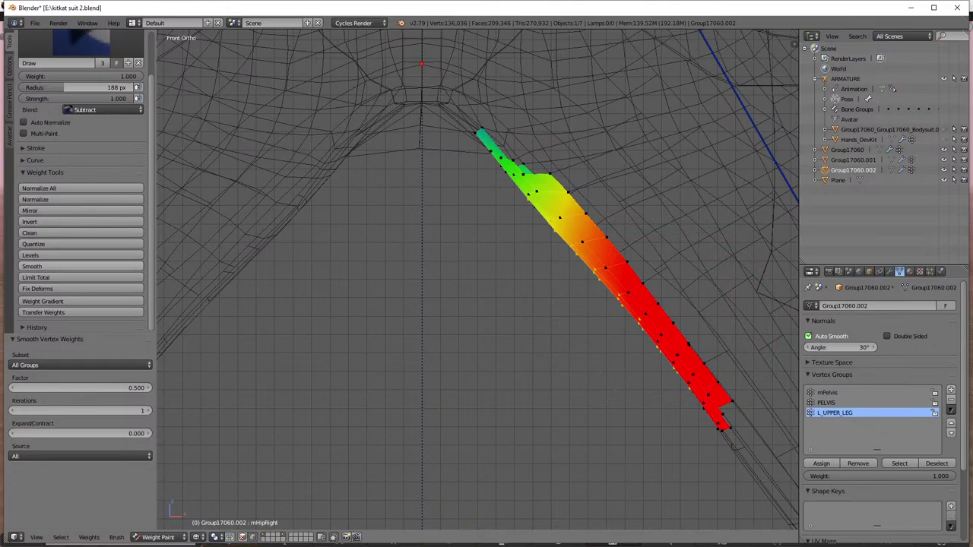
key("ctrl+Tab")
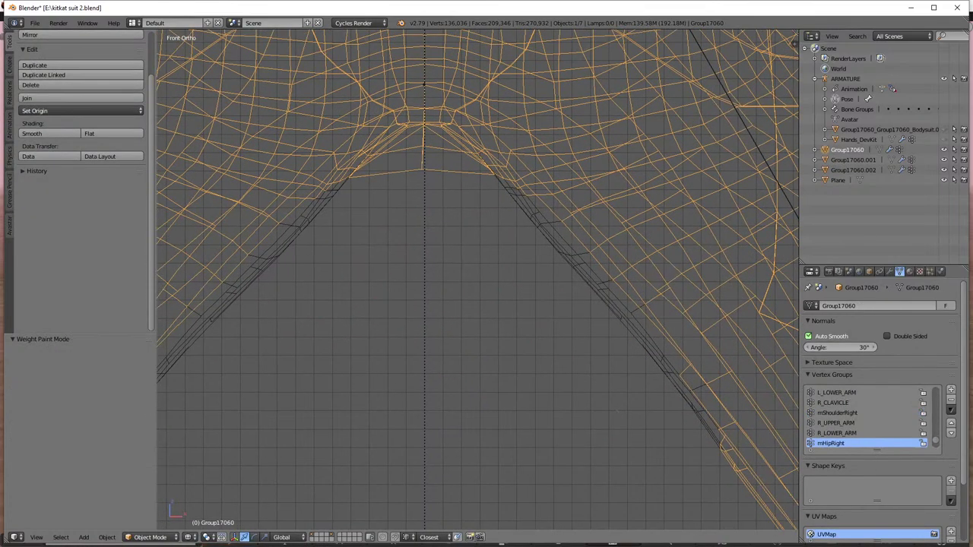
Join both crotch patches into the bodysuit mesh with Ctrl+J
key("z")
middle_click_drag(477, 280, 494, 251)
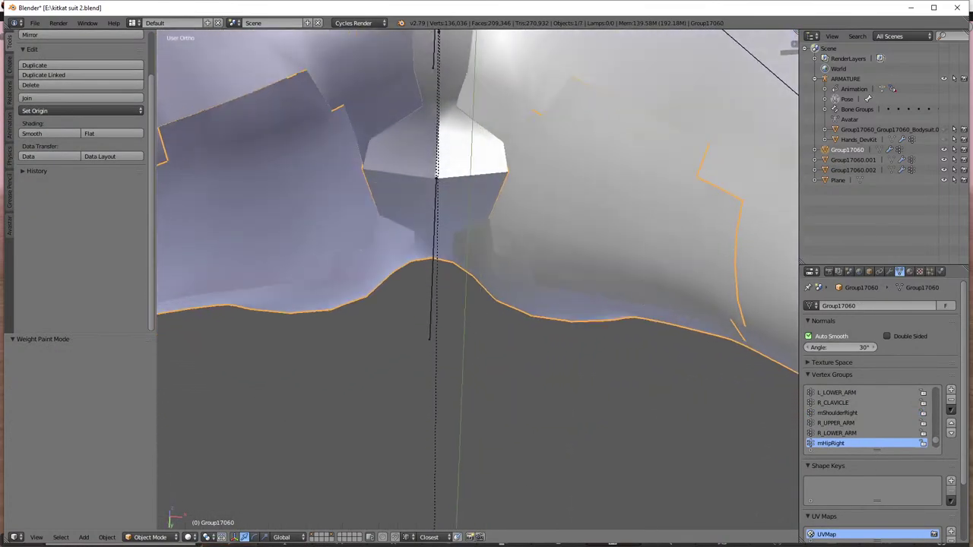
scroll(478, 274, "down", 3)
right_click(578, 251)
right_click(304, 212, "shift")
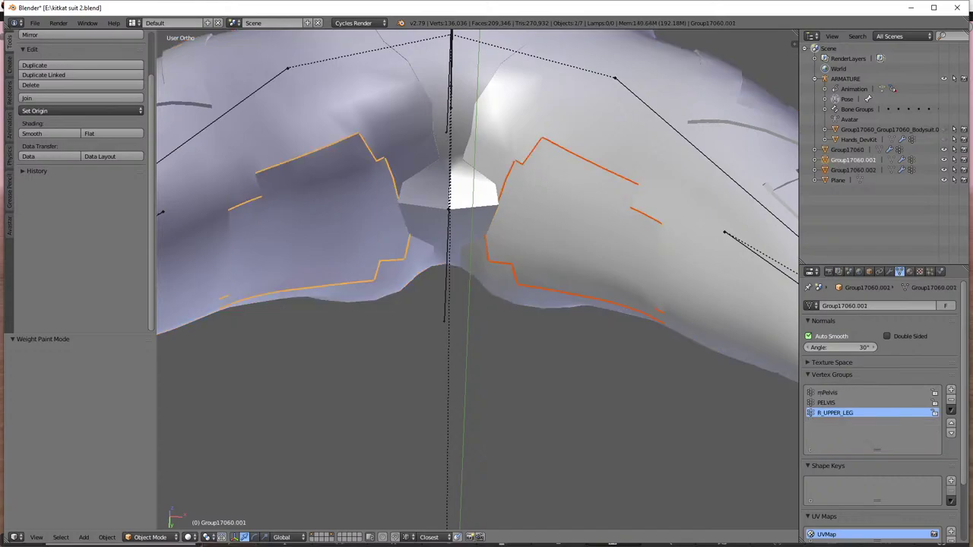
right_click(342, 297, "shift")
key("ctrl+j")
Select the seams across the leg bands and crotch, then Remove Doubles, merging 72 vertices
key("Tab")
key("KP_1")
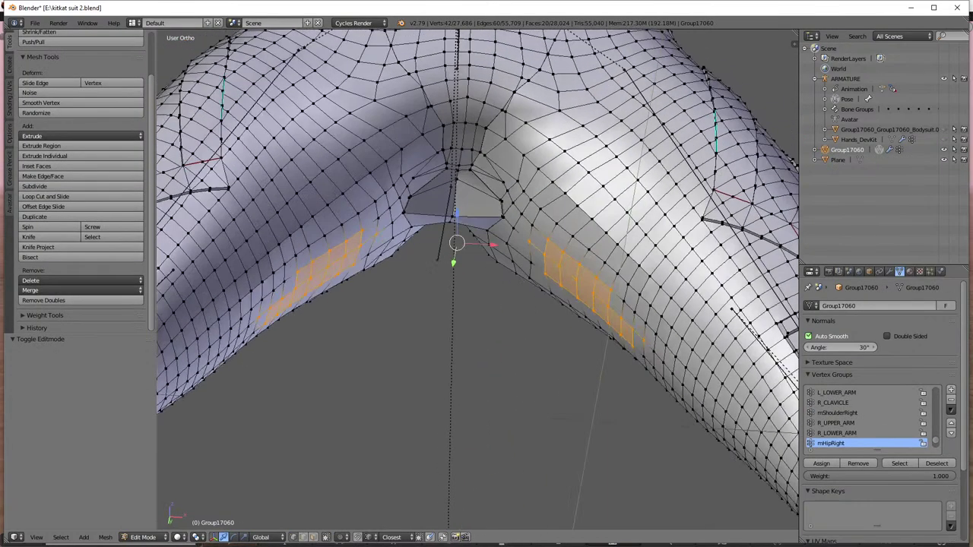
key("z")
mouse_move(380, 296)
left_mouse_down()
mouse_move(258, 402)
mouse_move(375, 271)
mouse_move(500, 248)
mouse_move(614, 424)
left_mouse_up()
right_click(614, 424)
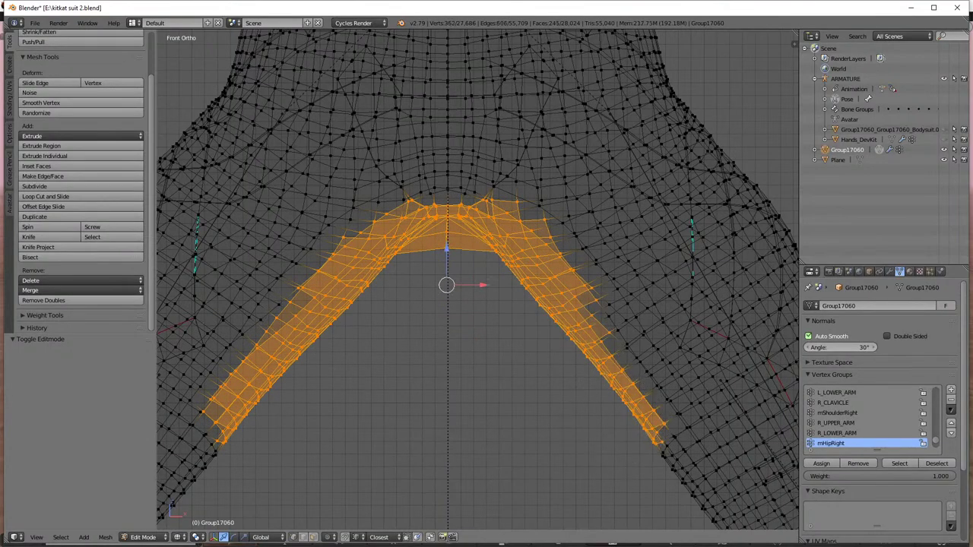
key("w")
left_click(593, 335)
Select the vertices around the crotch centre and smooth their weights in Weight Paint
key("z")
middle_click_drag(486, 289, 487, 228)
key("a")
key("z")
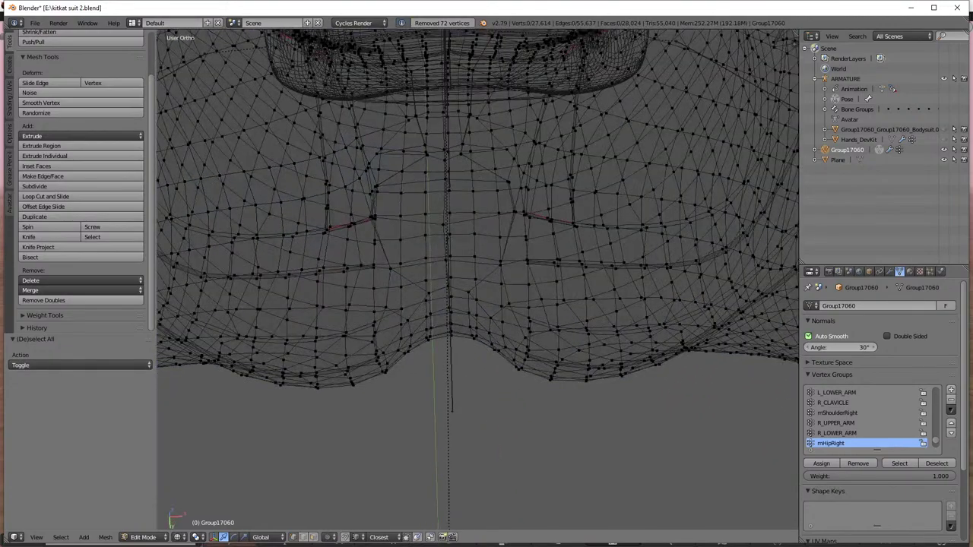
key("KP_1")
scroll(434, 273, "up", 1)
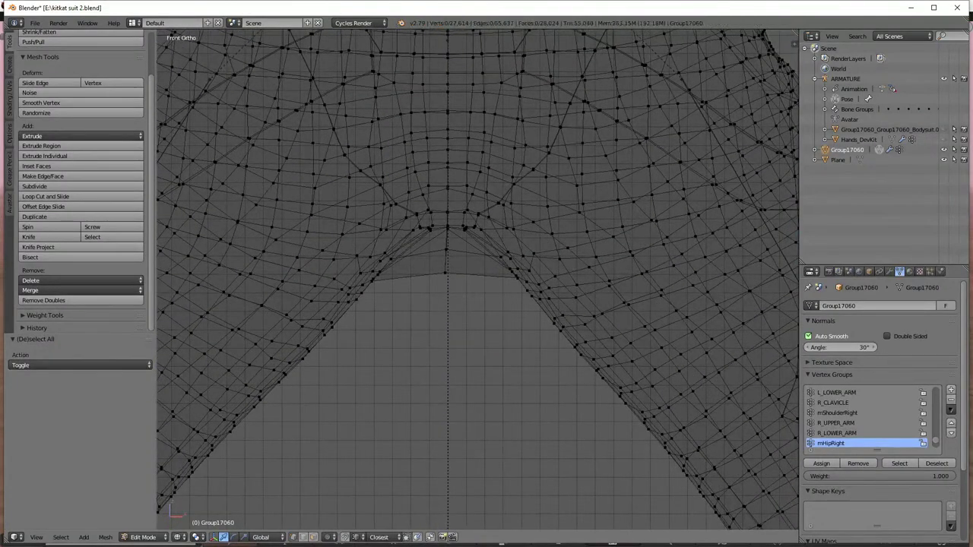
key("c")
left_click_drag(433, 272, 466, 240)
key("ctrl+Tab")
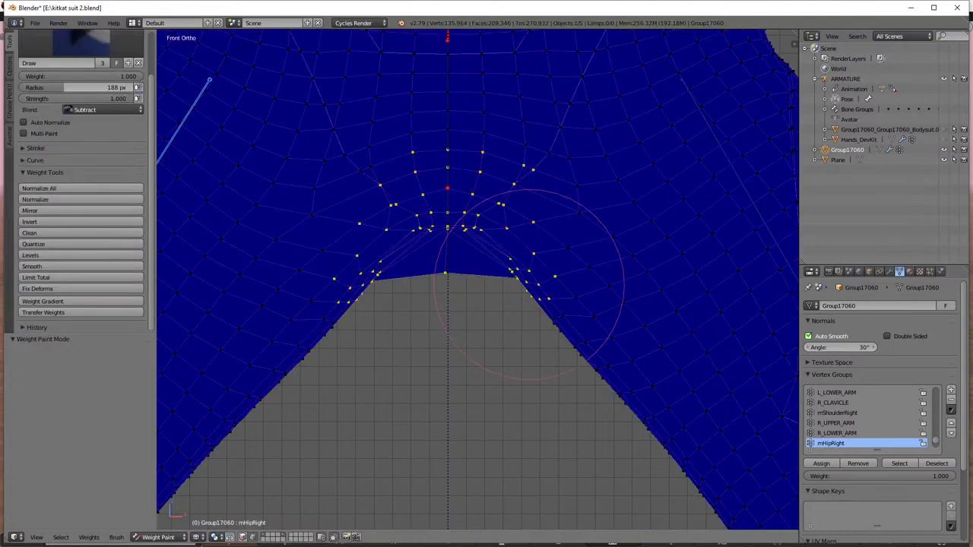
middle_click_drag(437, 288, 516, 209)
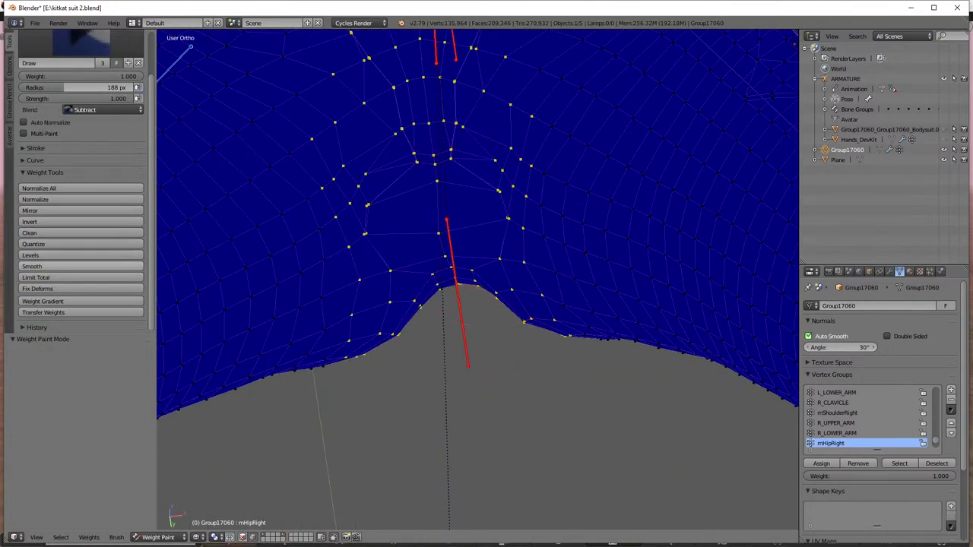
left_click(31, 266)
Return the bodysuit to Object Mode in solid shading
key("z")
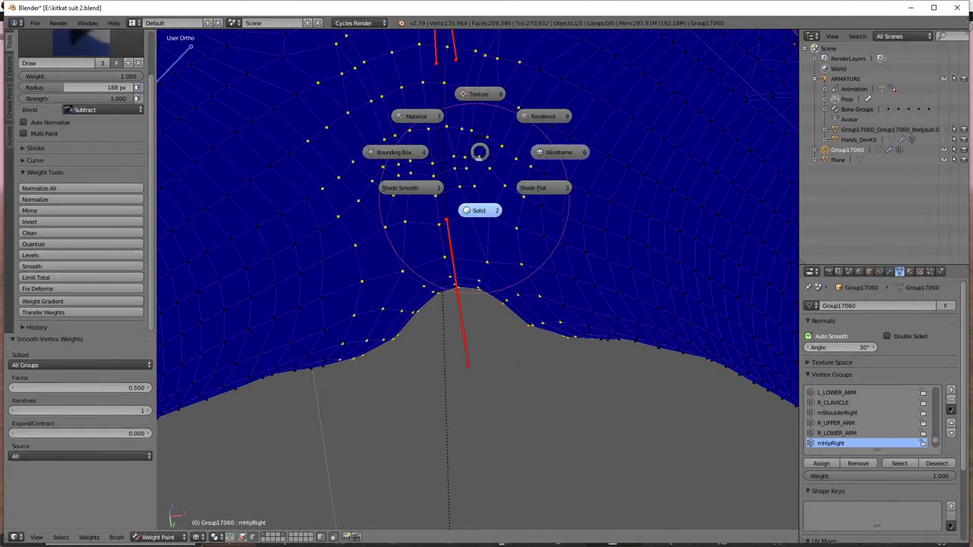
scroll(478, 152, "down", 3)
key("ctrl+Tab")
left_click(456, 285)
scroll(464, 304, "up", 4)
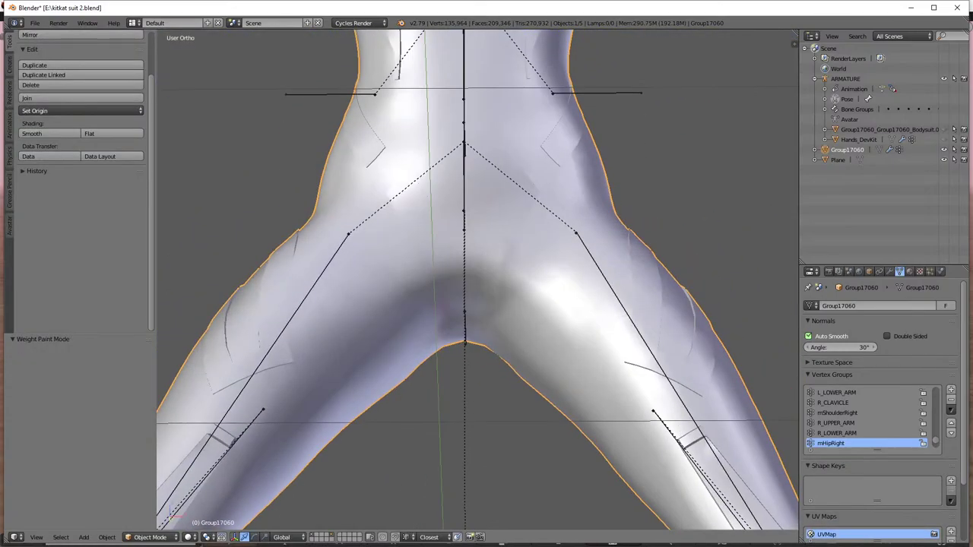
key("z")
key("z")
key("a")
scroll(477, 281, "up", 2)
Enter Edit Mode on a side view of the hip with the N sidebar shown
left_click(583, 286)
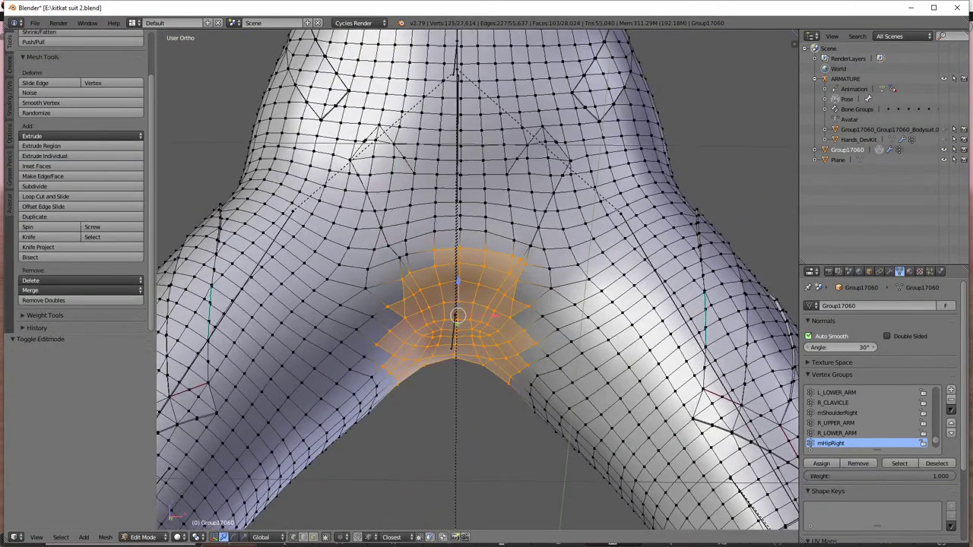
key("a")
middle_click_drag(486, 304, 311, 199)
scroll(478, 281, "up", 3)
key("Tab")
key("Tab")
key("n")
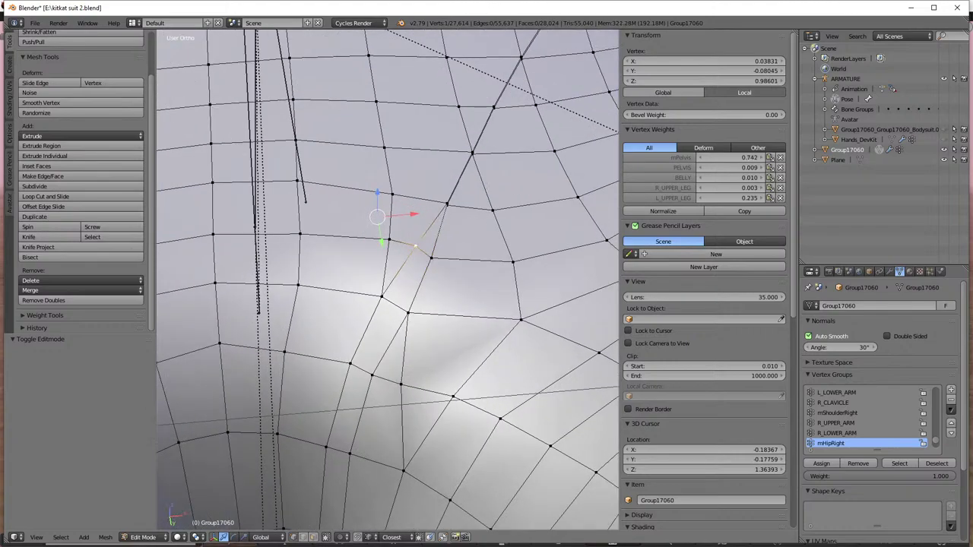
Compare the Vertex Weights of two neighbouring crotch seam vertices, including an overlapping one
right_click(416, 245)
right_click(431, 258)
right_click(415, 246)
right_click(431, 257)
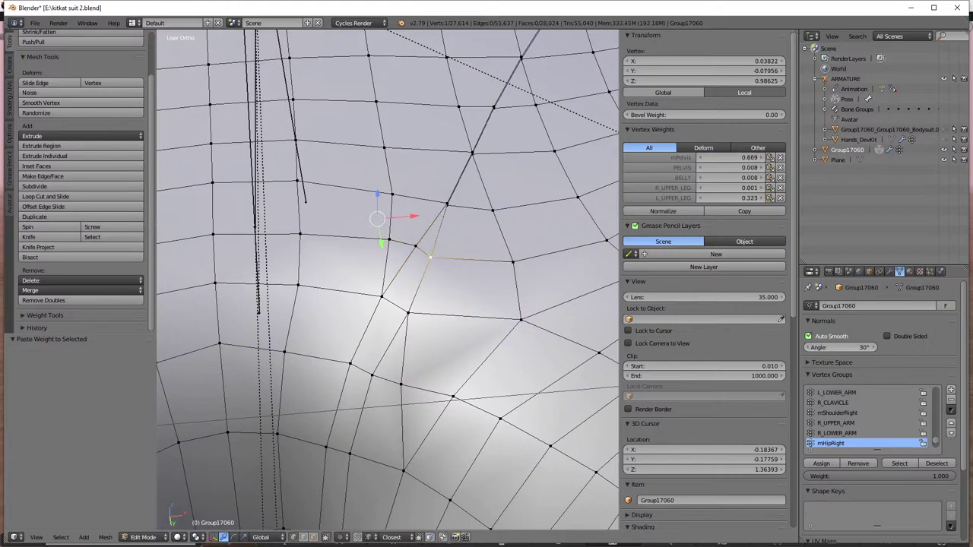
right_click(415, 246)
right_click(431, 257)
right_click(416, 245)
right_click(431, 258)
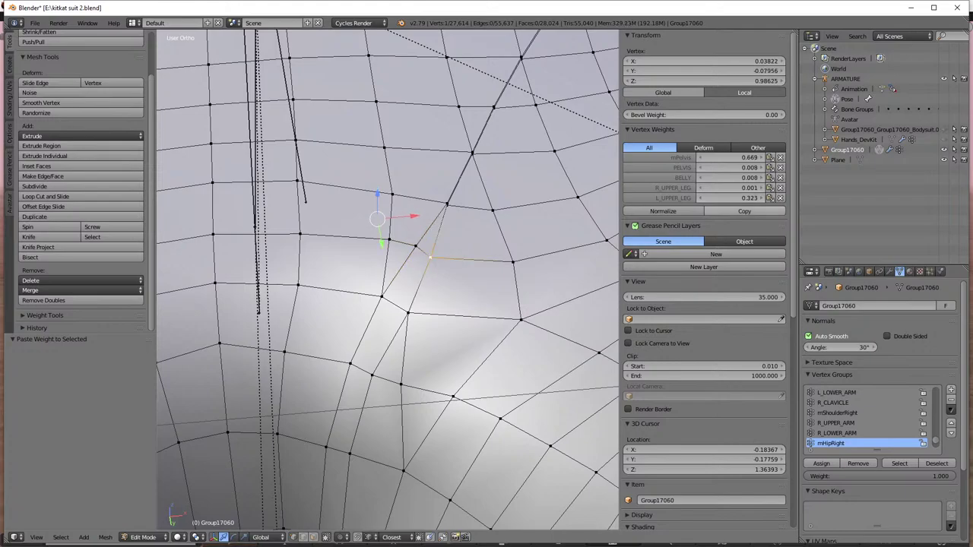
right_click(416, 245)
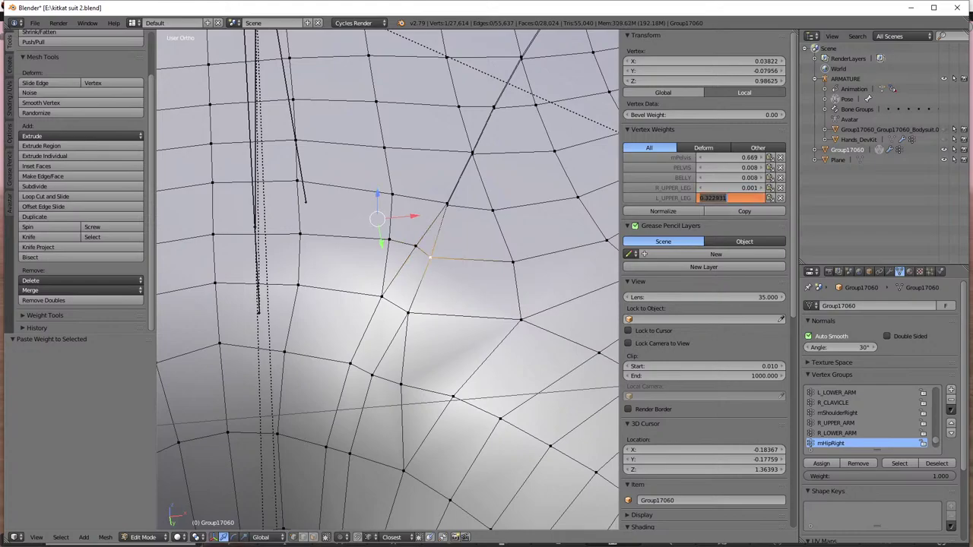
right_click(417, 246)
Adjust a seam vertex's weight, then select the shortest vertex path along the seam
middle_click_drag(416, 246, 399, 205)
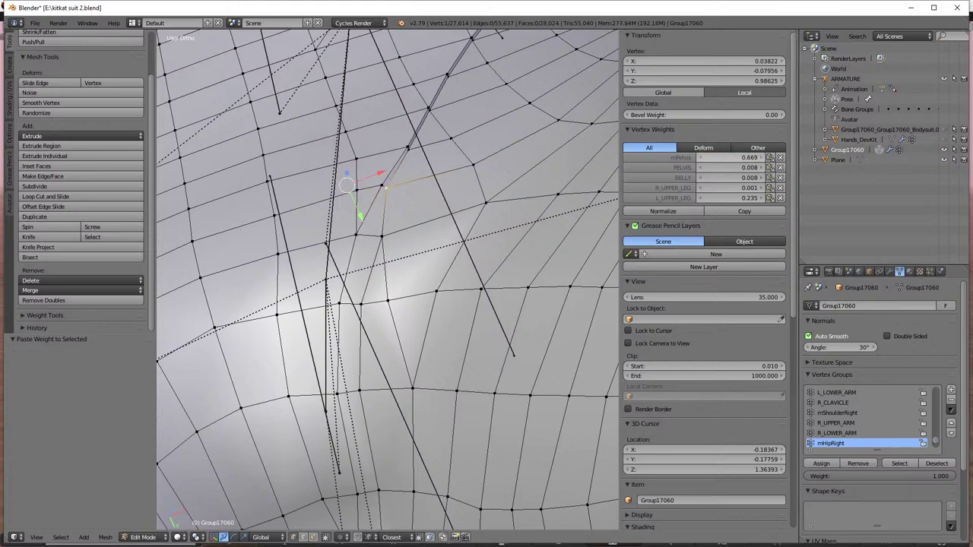
left_click_drag(726, 157, 745, 157)
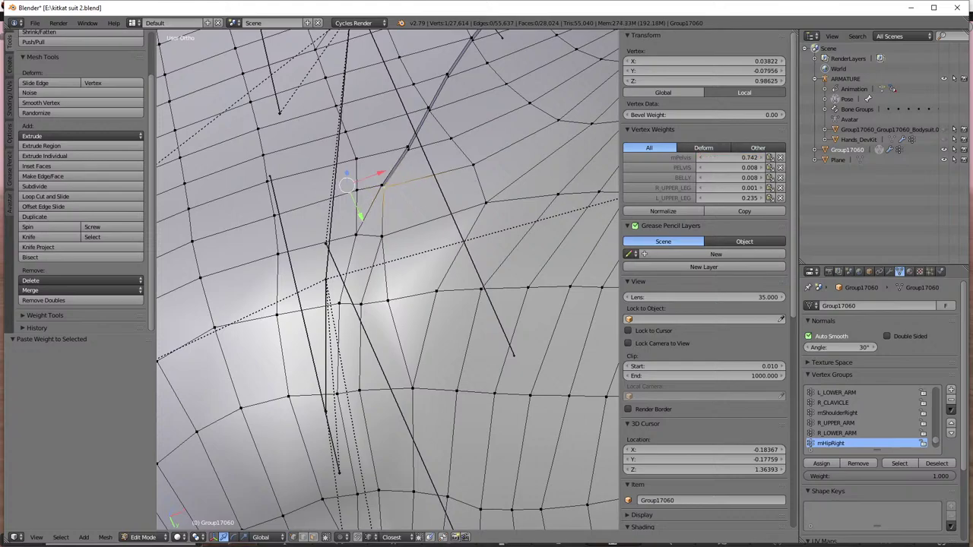
scroll(387, 279, "up", 2)
right_click(323, 260)
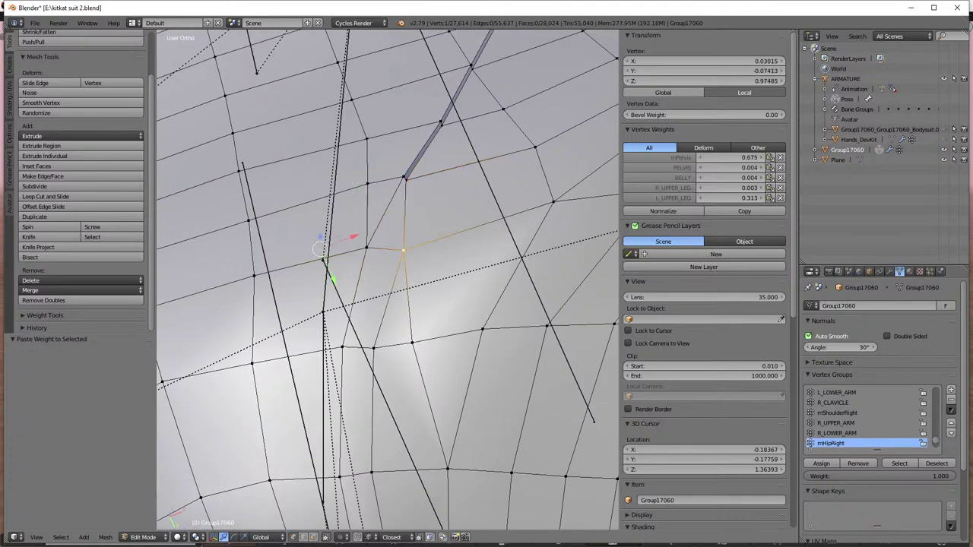
middle_click_drag(387, 279, 448, 205)
right_click(446, 308, "ctrl")
scroll(448, 205, "down", 2)
Enter Weight Paint with mPelvis active, then undo a stray weight-removing stroke at the crotch
scroll(434, 234, "up", 2)
key("Tab")
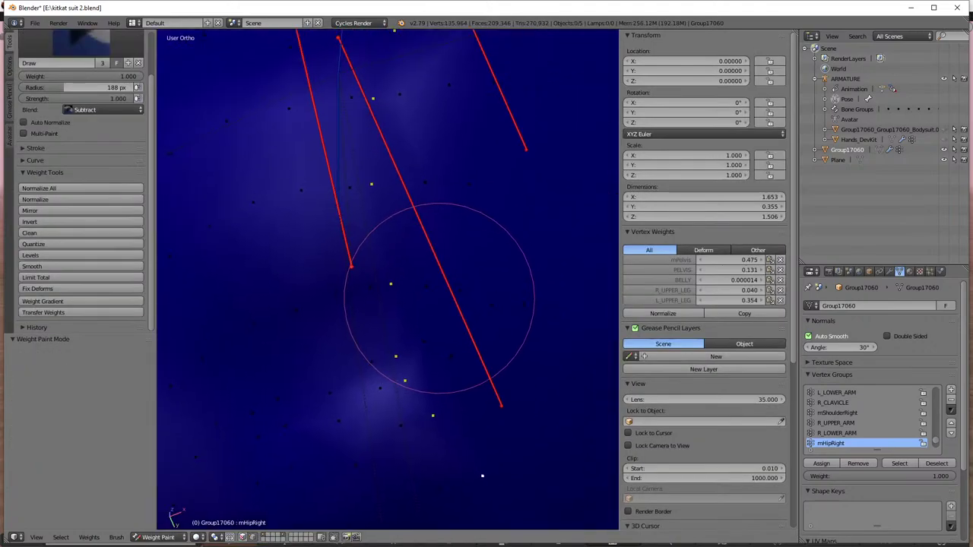
mouse_move(438, 304)
middle_mouse_down()
mouse_move(430, 296)
mouse_move(467, 271)
middle_mouse_up()
left_click(681, 260)
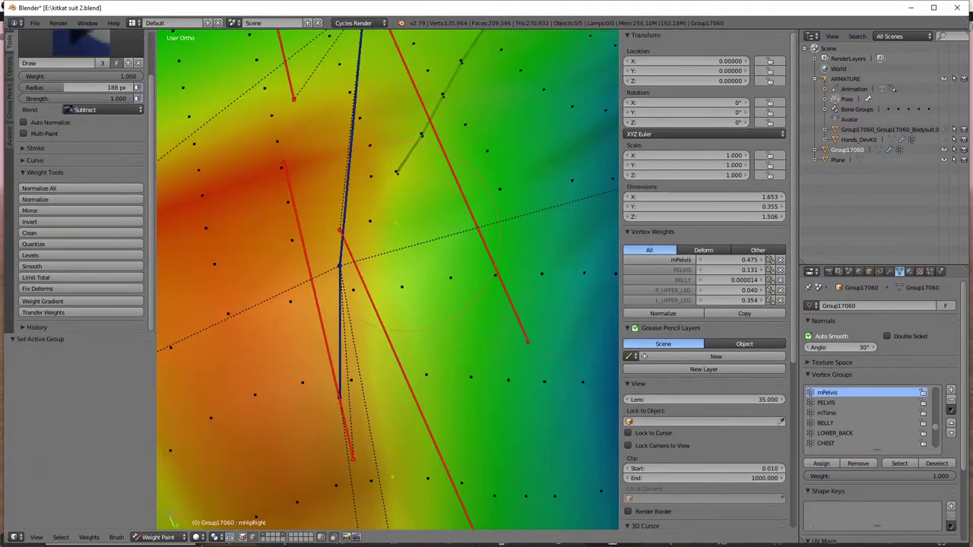
mouse_move(426, 320)
middle_mouse_down()
mouse_move(431, 308)
mouse_move(435, 318)
middle_mouse_up()
middle_click_drag(366, 278, 374, 279)
left_click(373, 278)
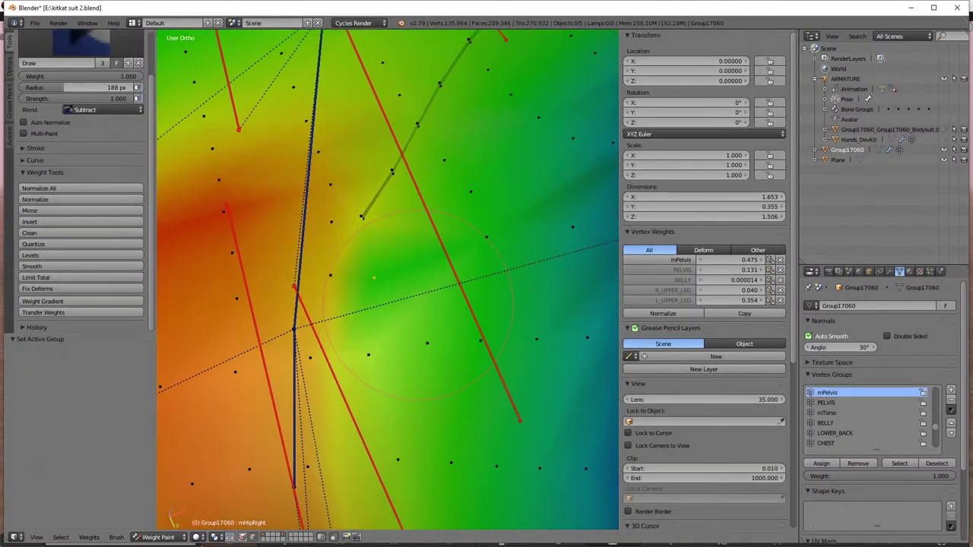
key("ctrl+z")
Set the brush blend to Add and paint extra mPelvis weight onto the crotch spot
left_click(104, 110)
left_click(83, 133)
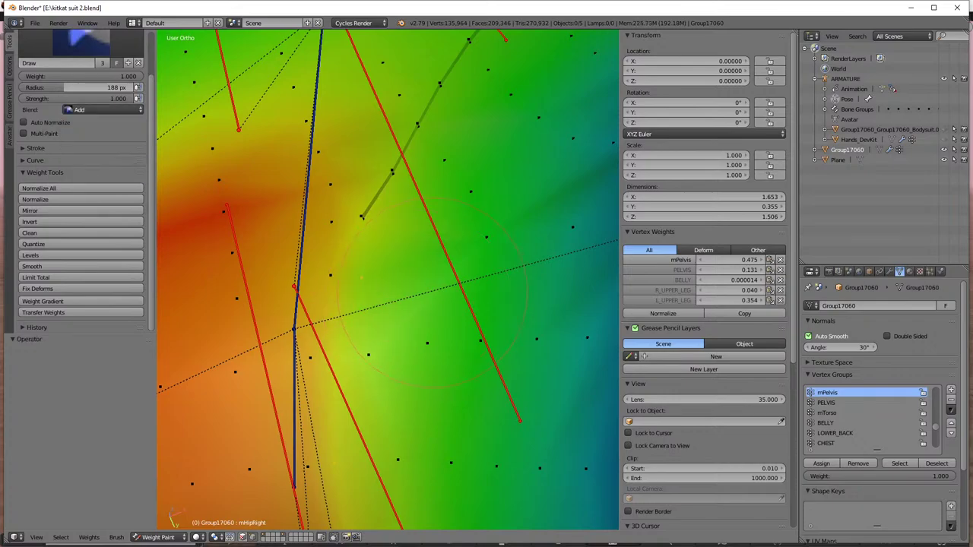
left_click(348, 277)
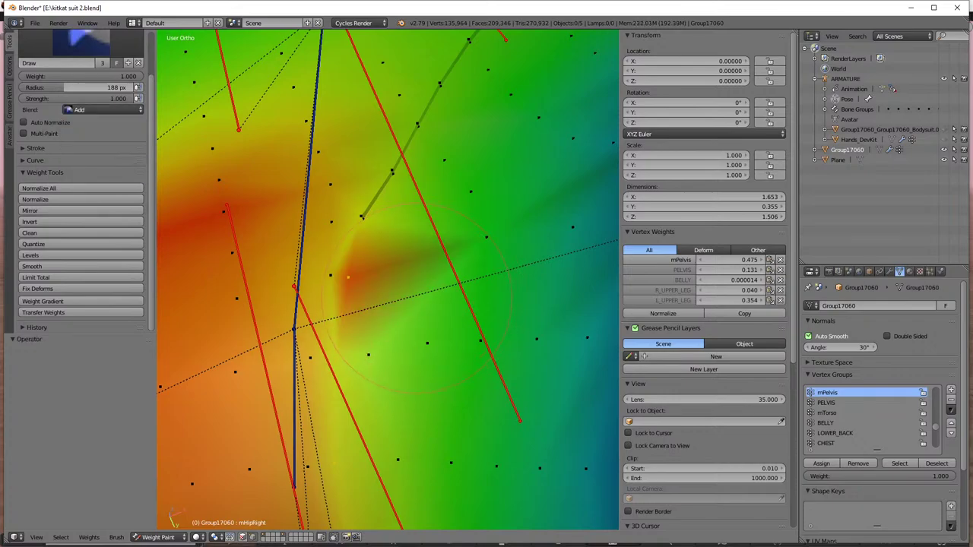
scroll(429, 243, "down", 3)
middle_click_drag(428, 243, 471, 258)
Make mHipRight the active weight group, then return to mesh editing
key("Tab")
key("Tab")
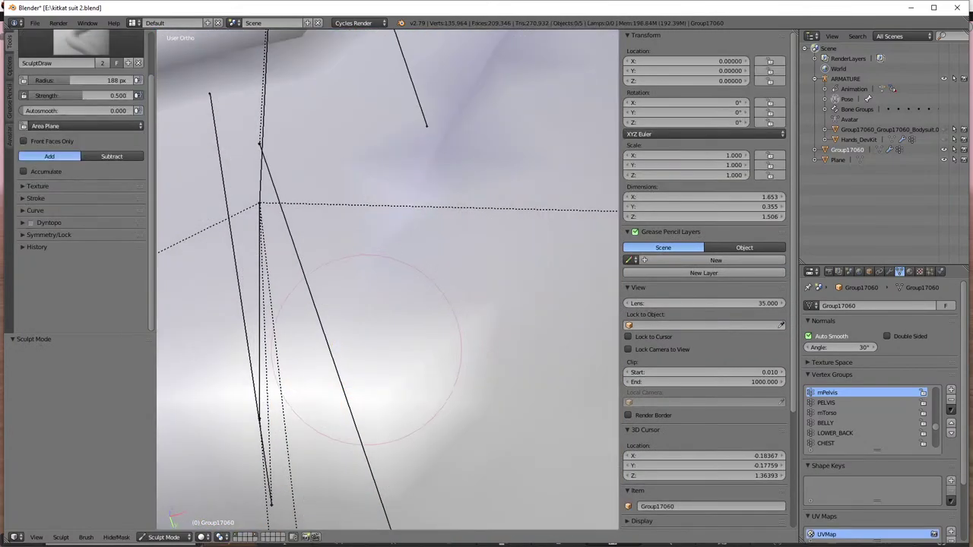
left_click(383, 338, "ctrl+shift")
left_click(376, 332)
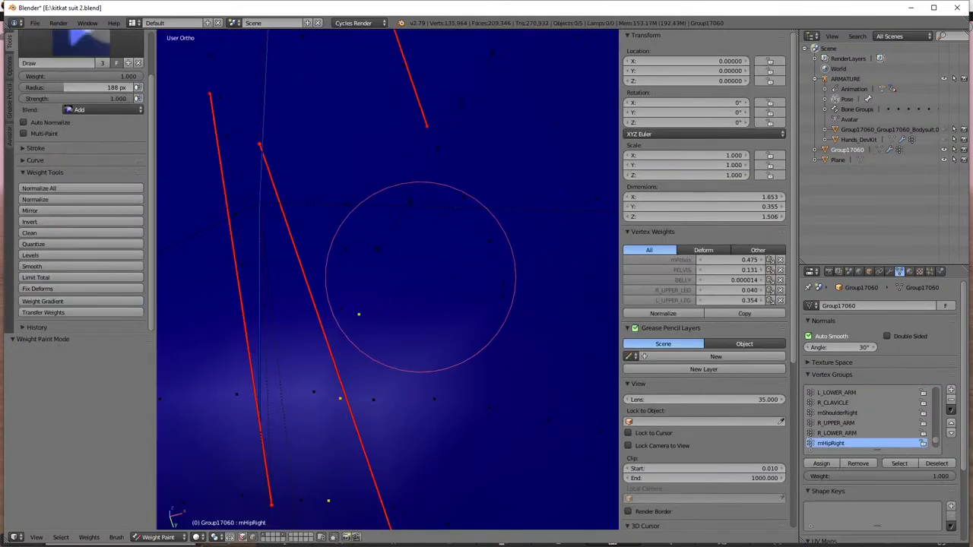
middle_click_drag(382, 329, 437, 262, "shift")
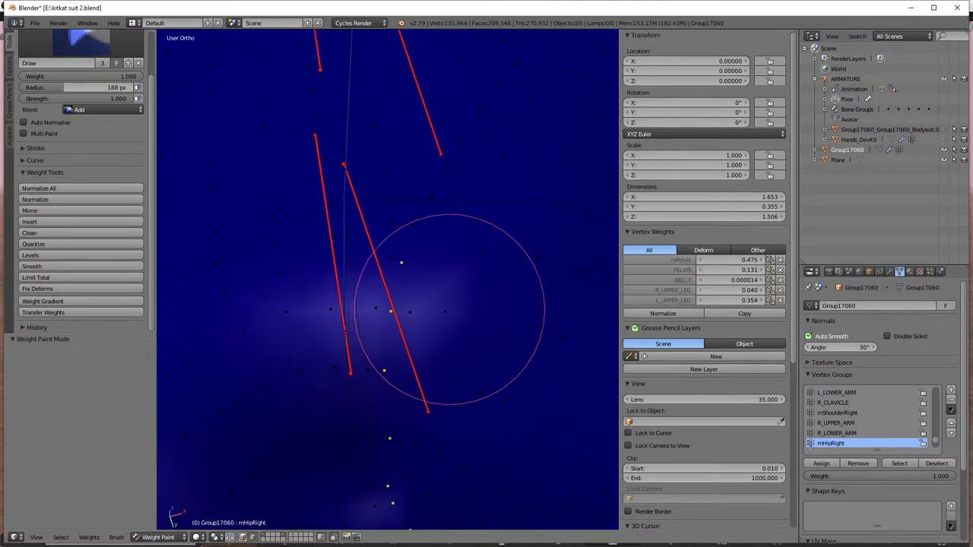
key("Tab")
Select a crotch seam vertex, set its mPelvis weight to 0.789, and edit its upper-leg weights
key("ctrl+Tab")
middle_click_drag(411, 304, 415, 251)
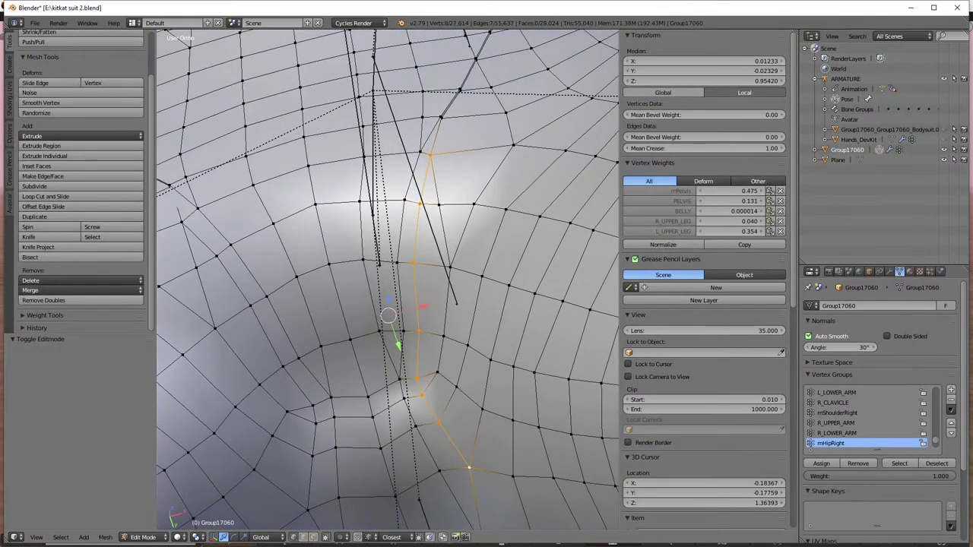
right_click(425, 137)
middle_click_drag(426, 137, 414, 205)
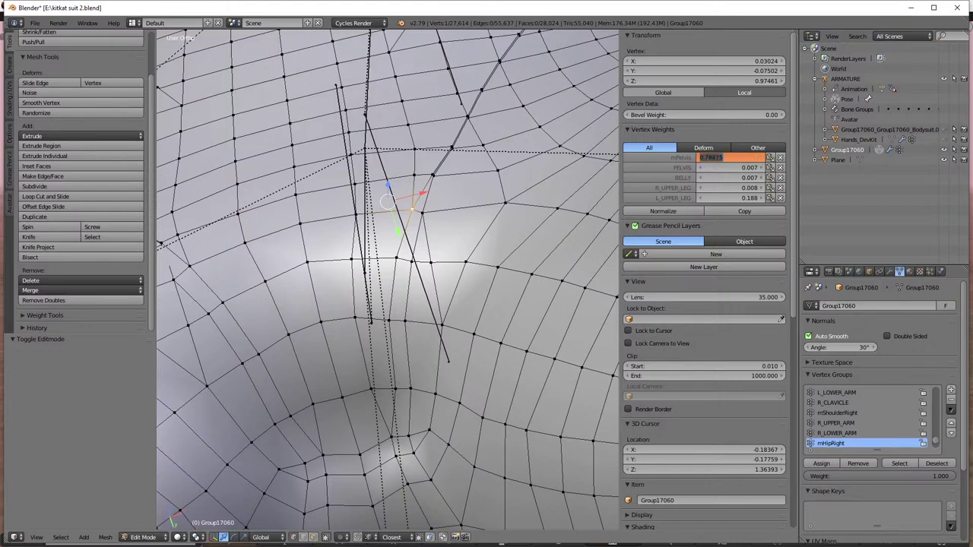
key("Return")
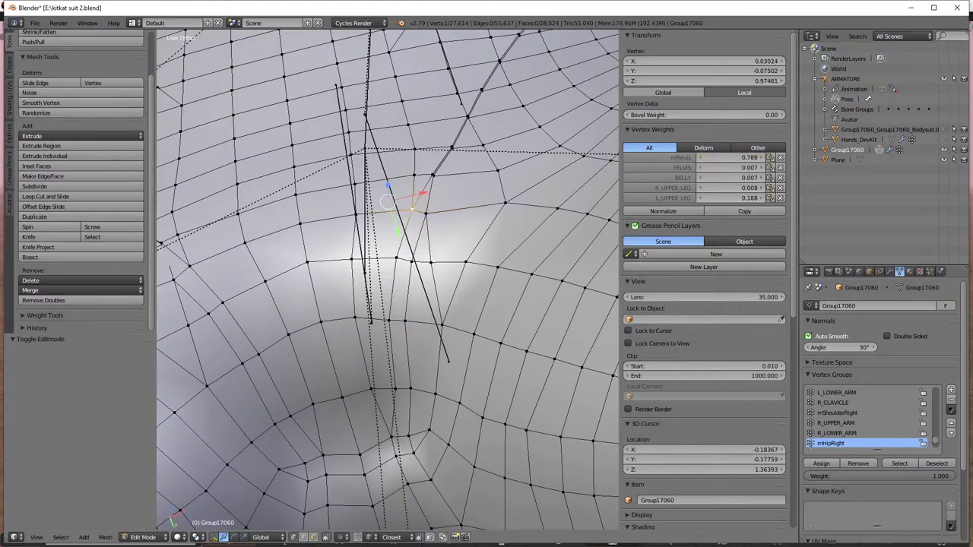
double_click(730, 198)
double_click(730, 197)
key("Return")
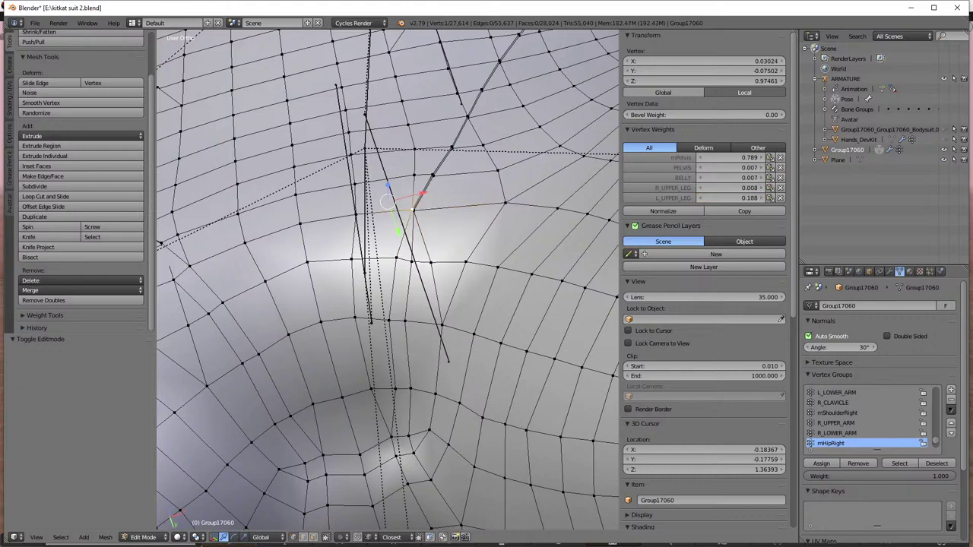
double_click(729, 188)
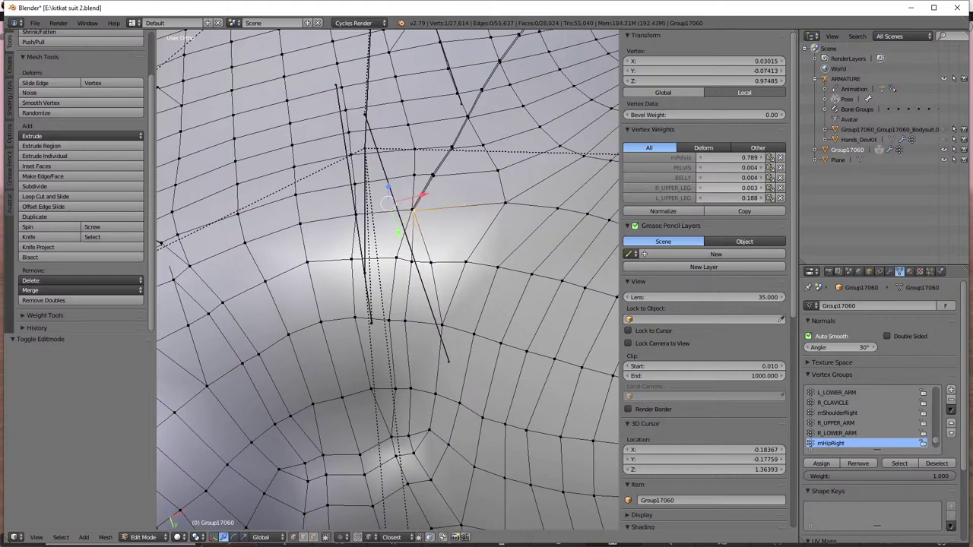
On the next seam vertices, edit R_UPPER_LEG and set L_UPPER_LEG to 0.161
left_click(396, 257)
double_click(730, 187)
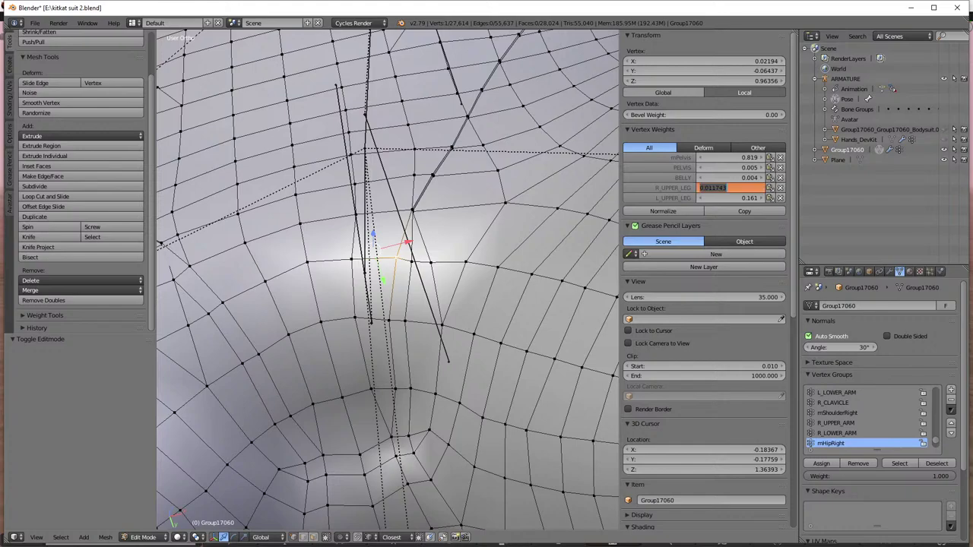
left_click(402, 262)
double_click(730, 188)
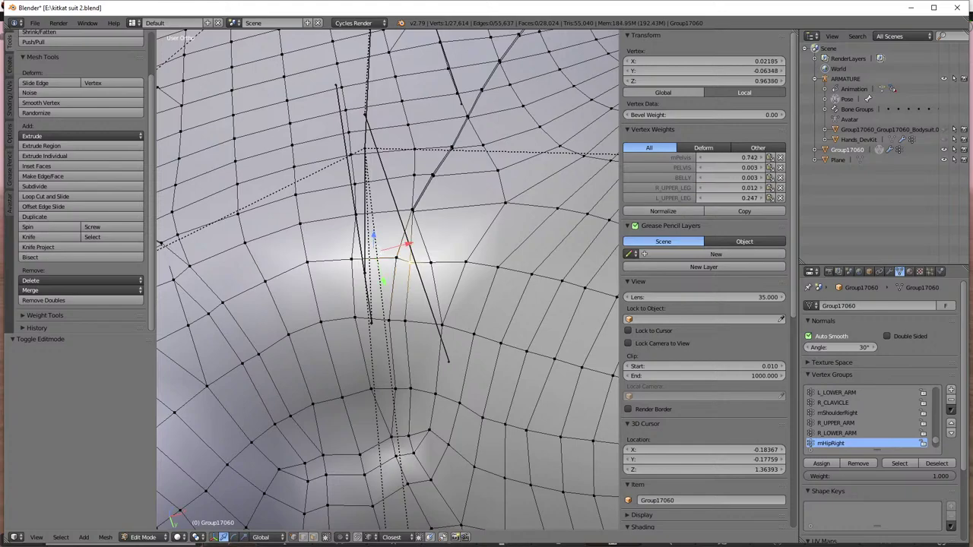
double_click(729, 197)
double_click(730, 197)
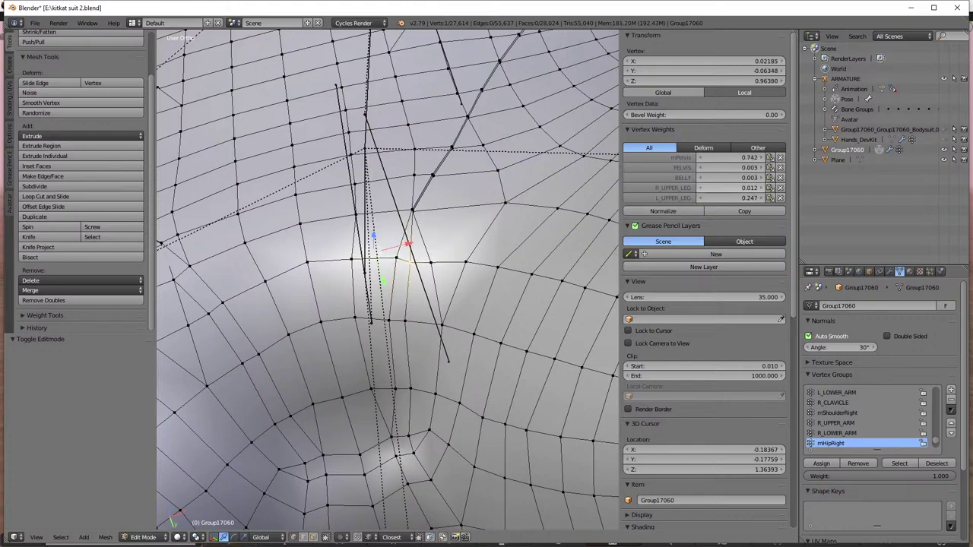
type("0.161")
key("Return")
Select the overlapping duplicate vertices at that spot and edit their mPelvis weight
scroll(388, 279, "up", 2)
right_click(402, 250)
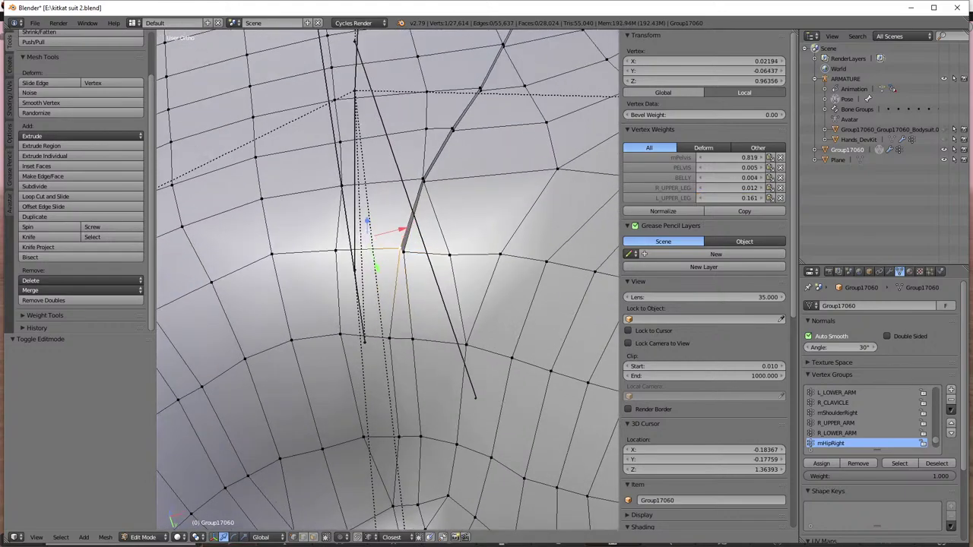
double_click(729, 157)
right_click(401, 249)
middle_click_drag(403, 304, 413, 266, "shift")
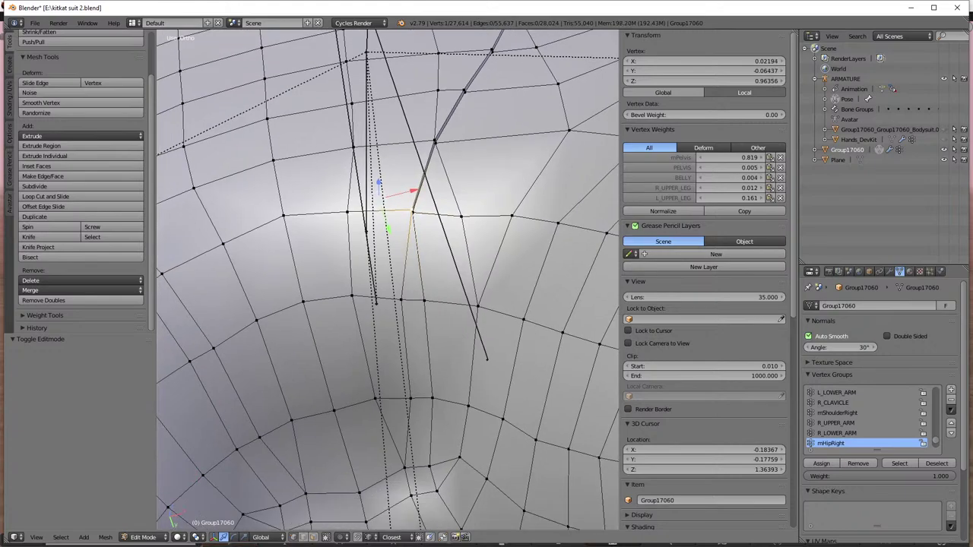
Go through nearby and coincident seam vertices, editing their R_UPPER_LEG and L_UPPER_LEG weights
right_click(400, 298)
right_click(424, 301)
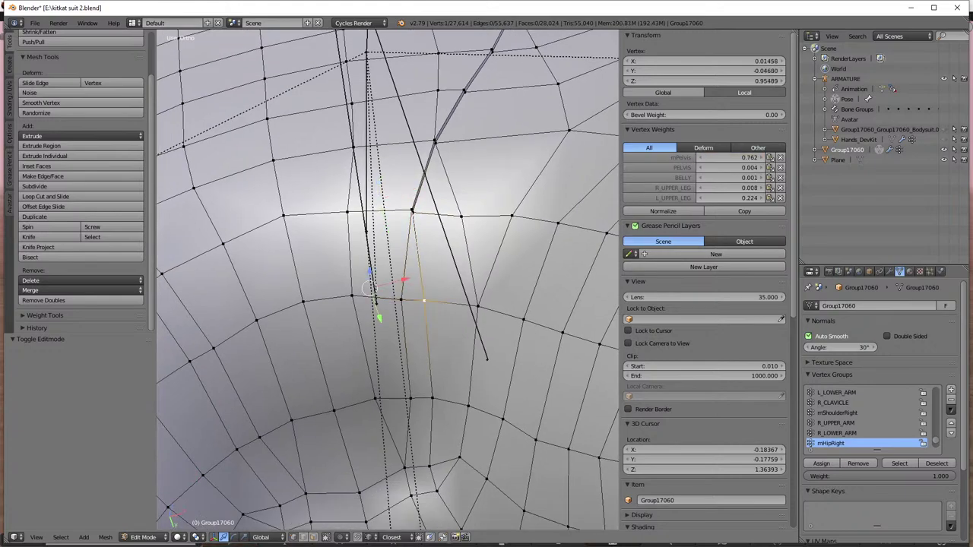
right_click(423, 301)
right_click(401, 299)
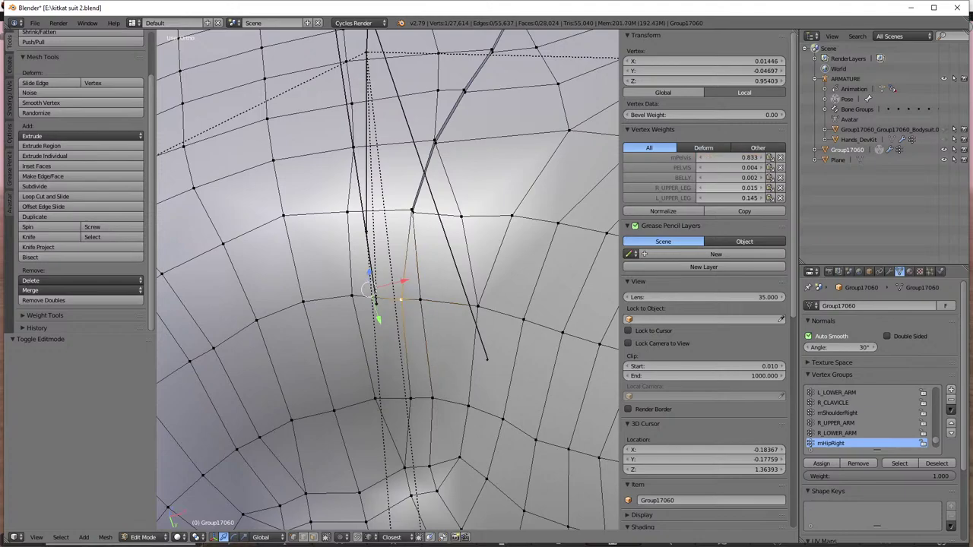
double_click(715, 188)
right_click(419, 300)
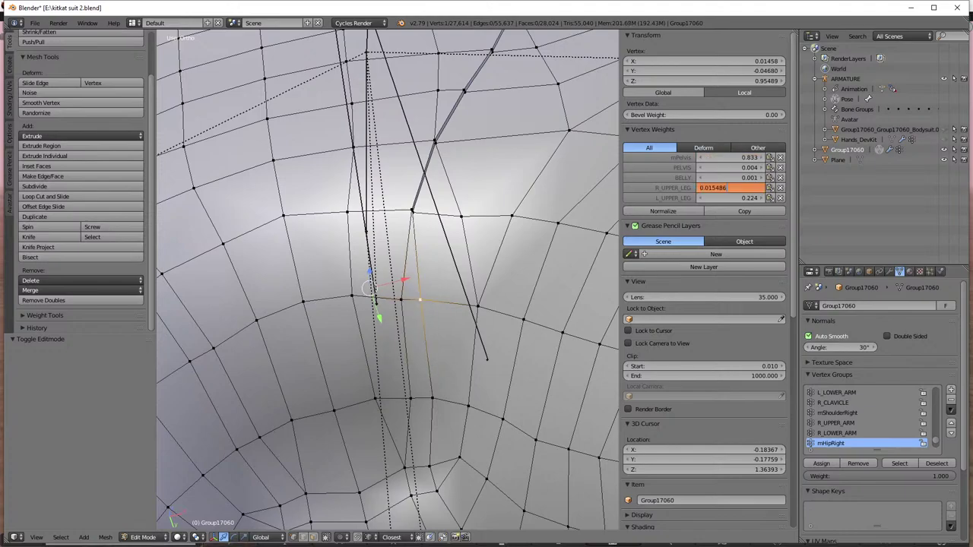
right_click(401, 298)
double_click(714, 198)
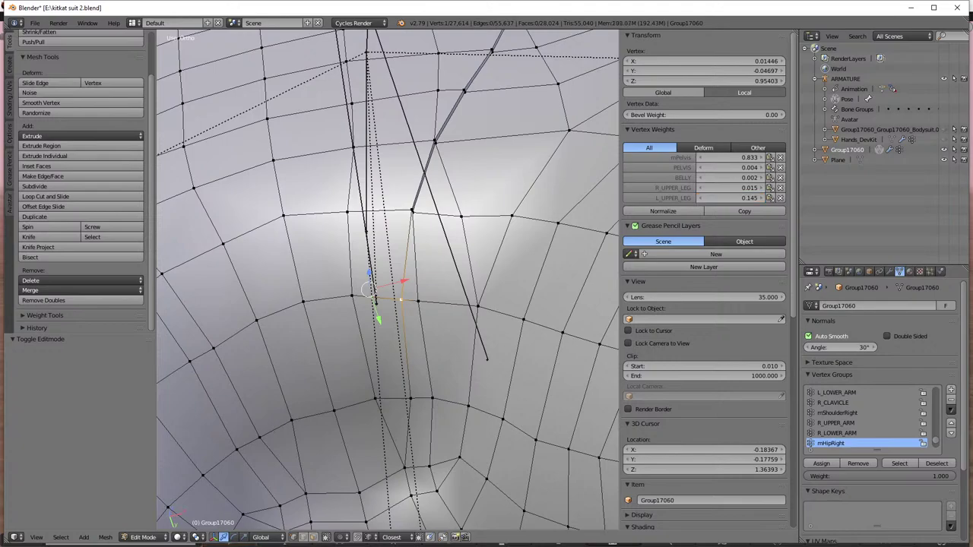
right_click(400, 300)
middle_click_drag(387, 342, 384, 198, "shift")
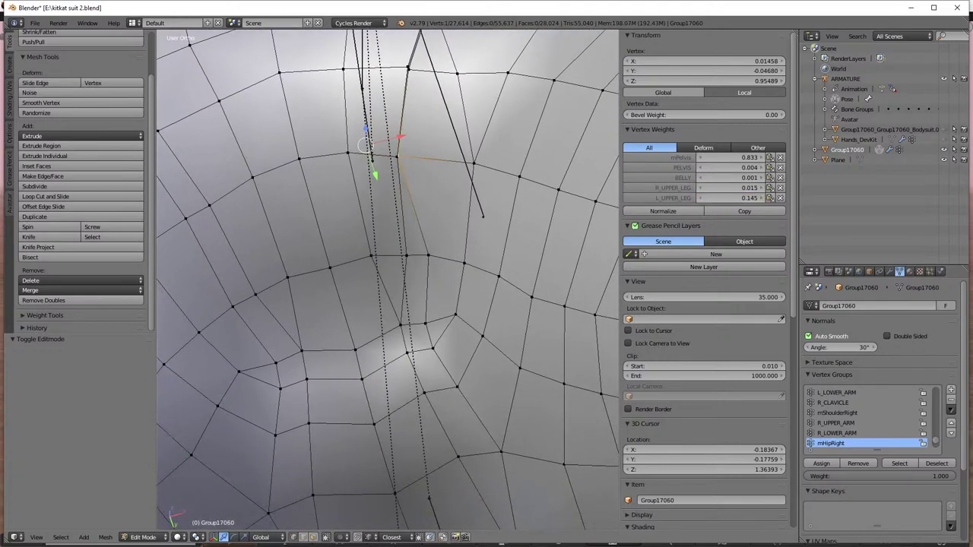
right_click(407, 256)
On the neighbouring crotch vertex, lower L_UPPER_LEG to 0.136 and slightly raise R_UPPER_LEG
scroll(388, 279, "down", 3)
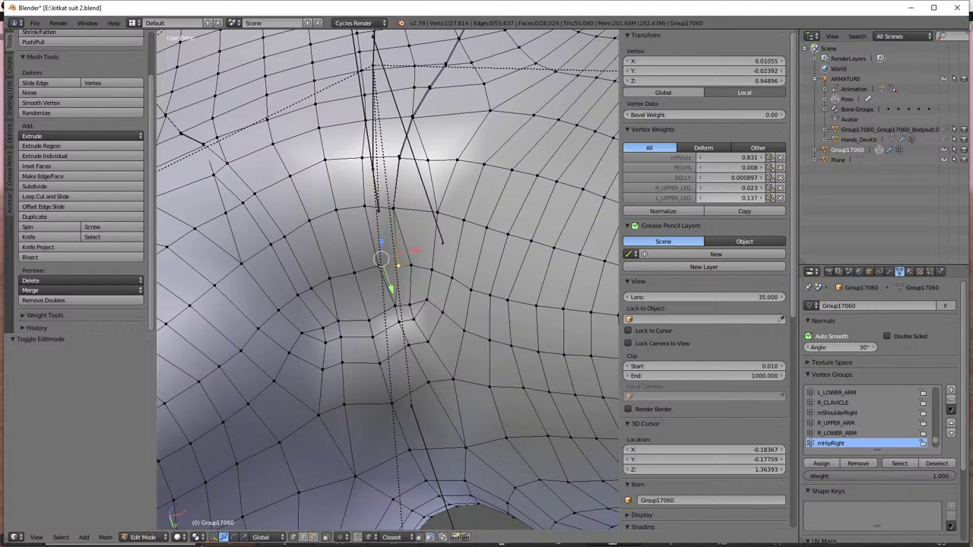
right_click(410, 265)
scroll(386, 279, "up", 4)
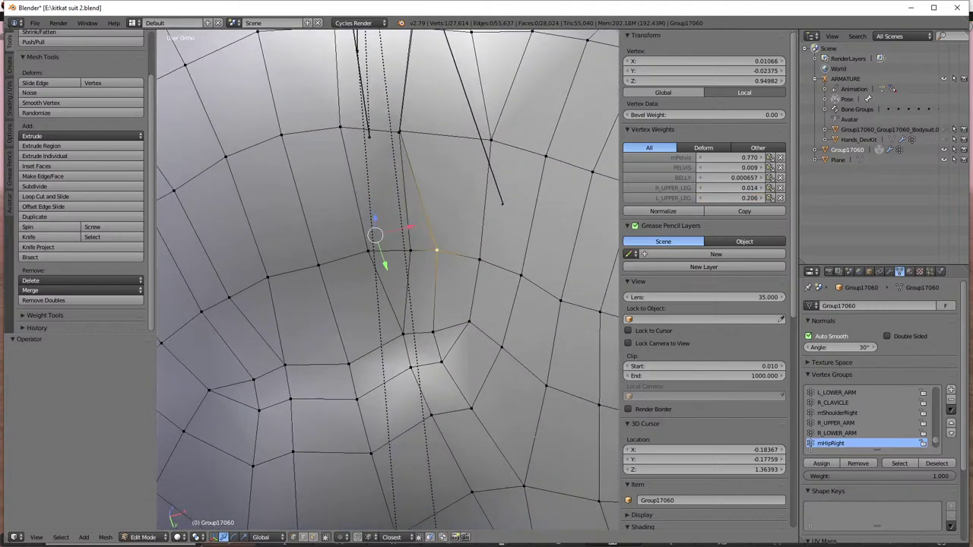
left_click(731, 198)
left_click_drag(731, 198, 703, 197)
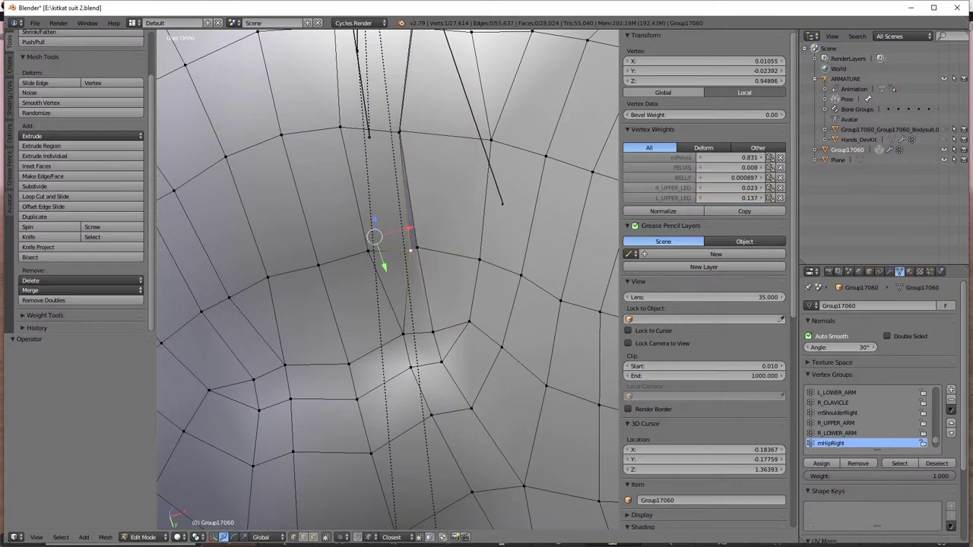
left_click(731, 157)
left_click_drag(731, 157, 731, 158)
left_click_drag(731, 197, 731, 198)
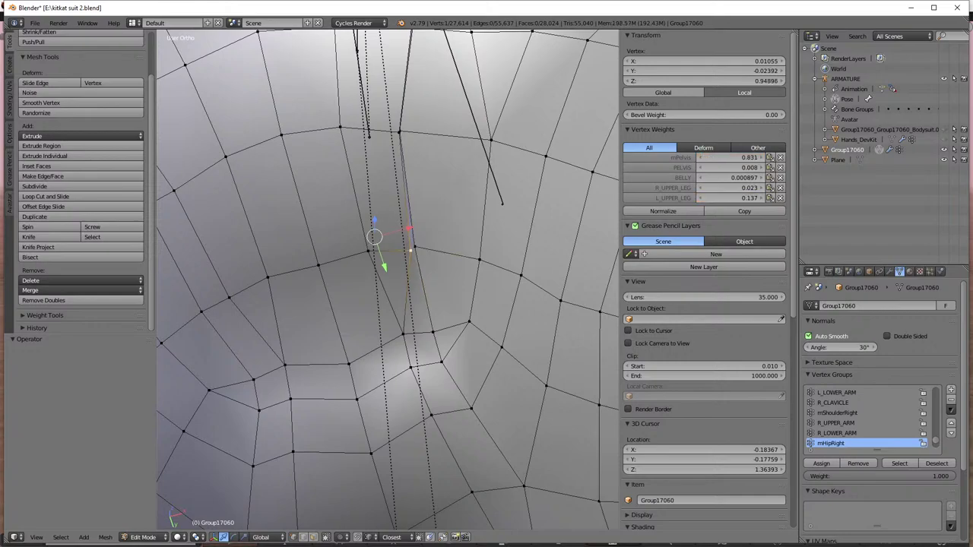
left_click(731, 198)
left_click_drag(731, 187, 734, 188)
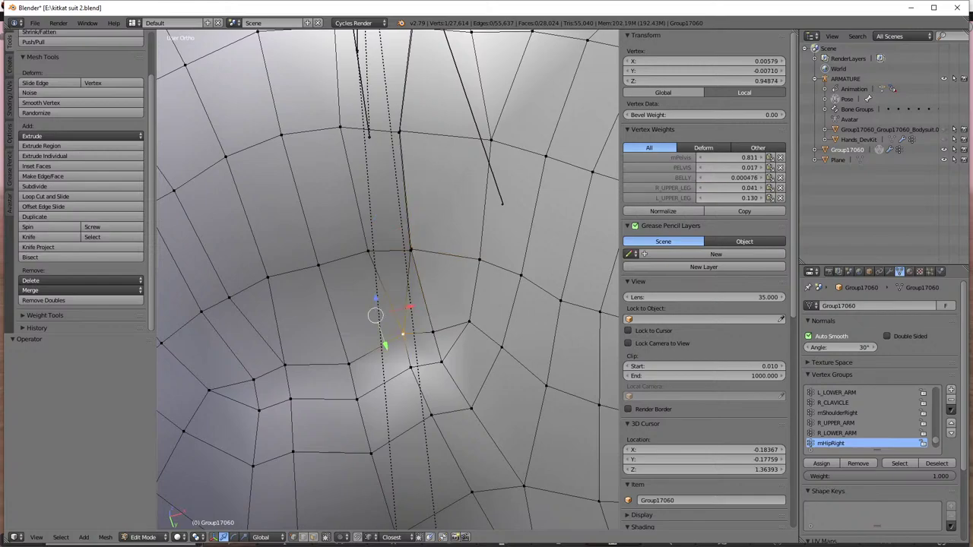
Back on the previous vertex, drop a trial L_UPPER_LEG change and set mPelvis to 0.811
right_click(433, 331)
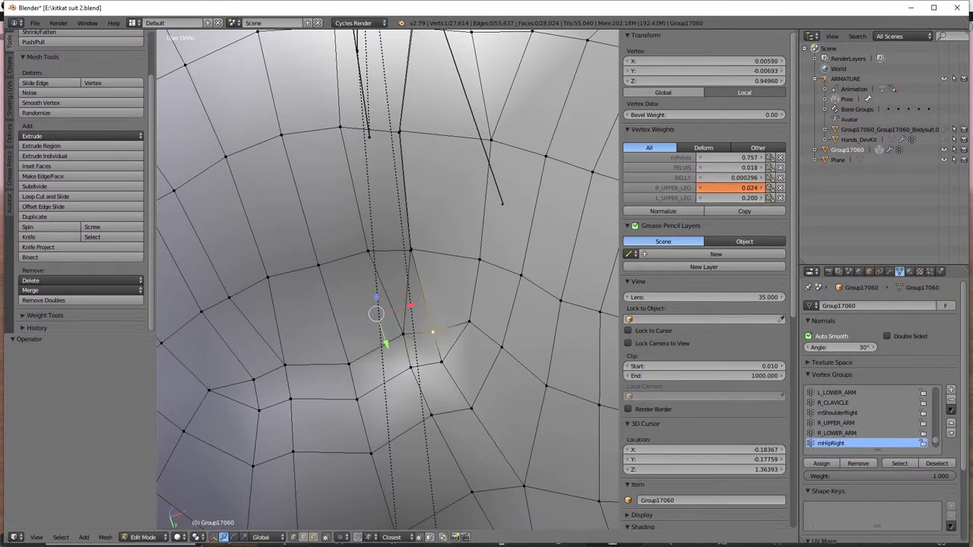
key("ctrl+z")
left_click_drag(730, 197, 753, 197)
left_click(732, 198)
key("Escape")
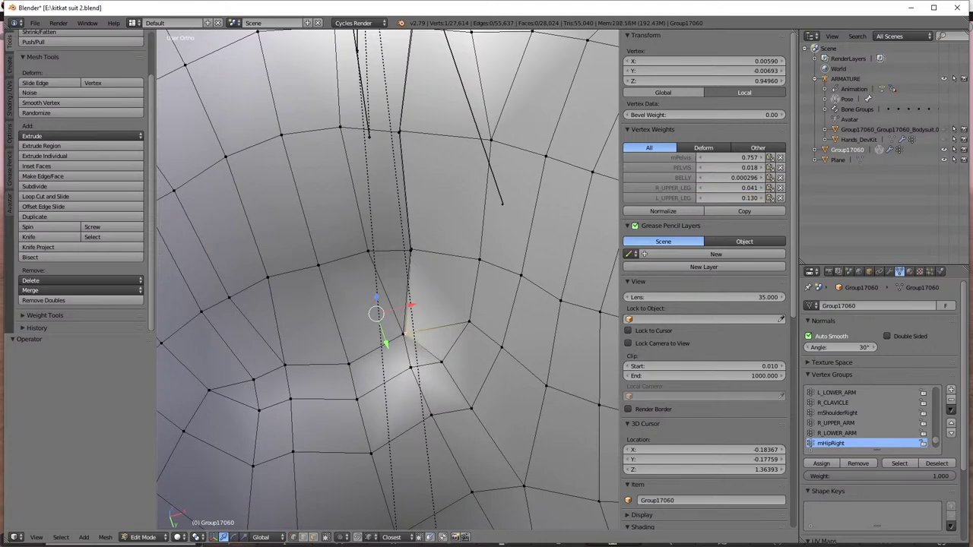
left_click_drag(726, 157, 731, 157)
left_click(731, 157)
key("Return")
middle_click_drag(380, 320, 292, 179)
right_click(393, 327)
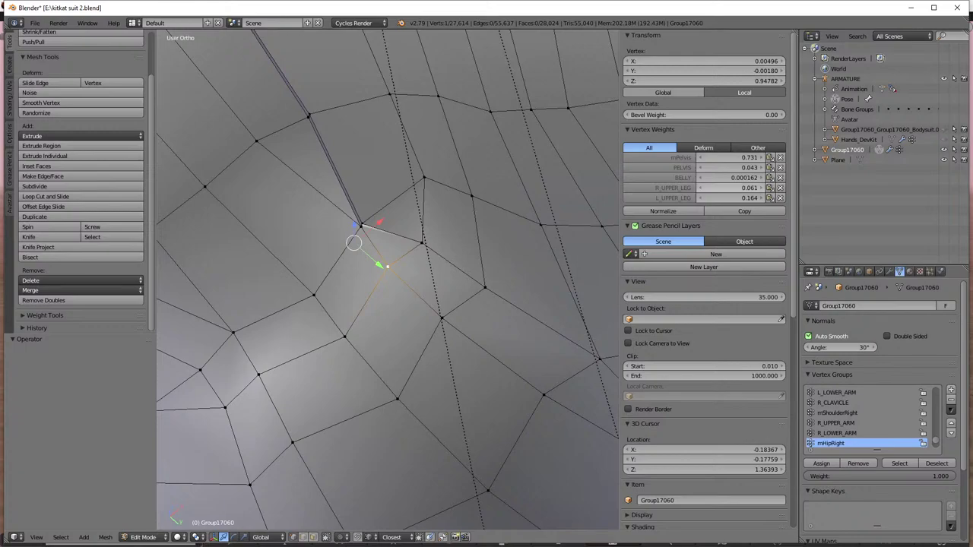
Set the next crotch vertex's mPelvis to 0.7314, confirm its leg weights, and normalize them
right_click(422, 242)
left_click(718, 158)
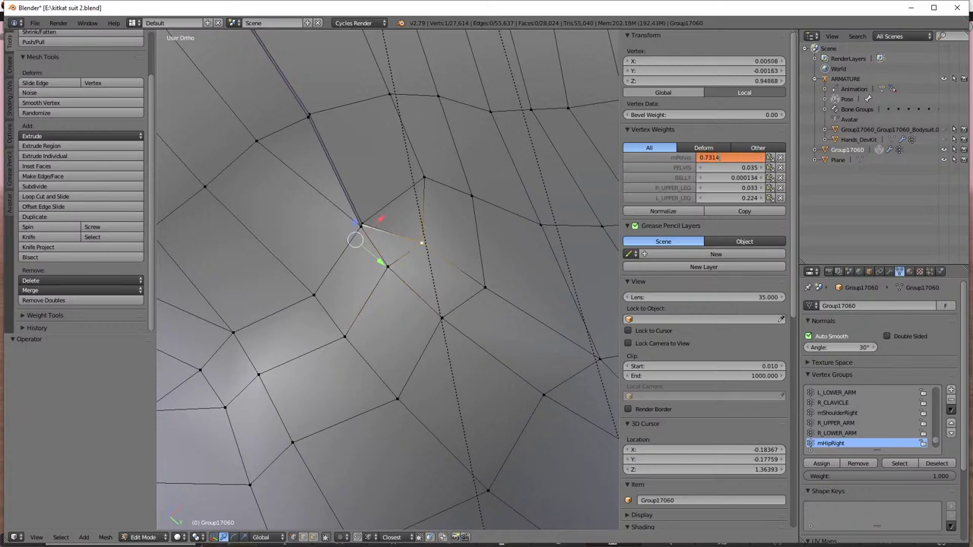
key("Return")
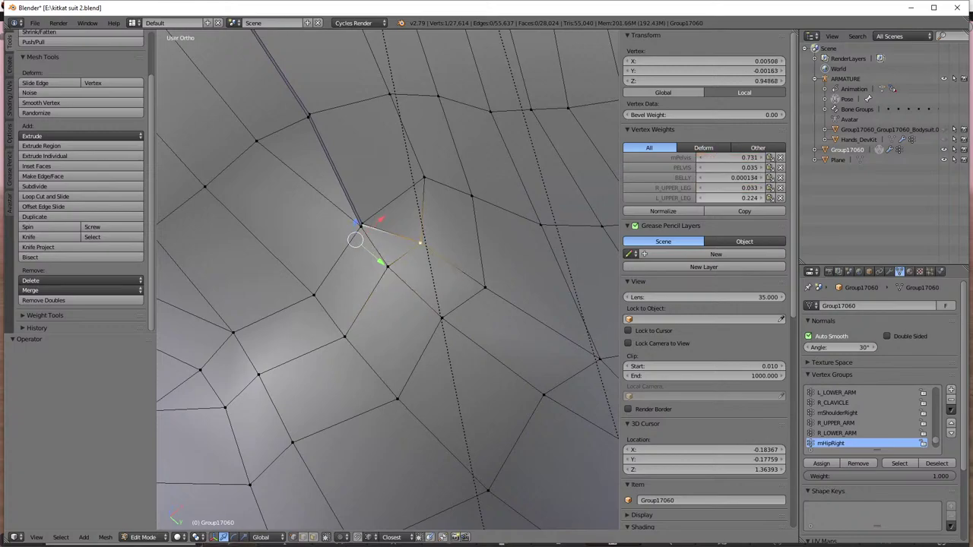
left_click(719, 188)
key("Return")
left_click(663, 210)
left_click(729, 197)
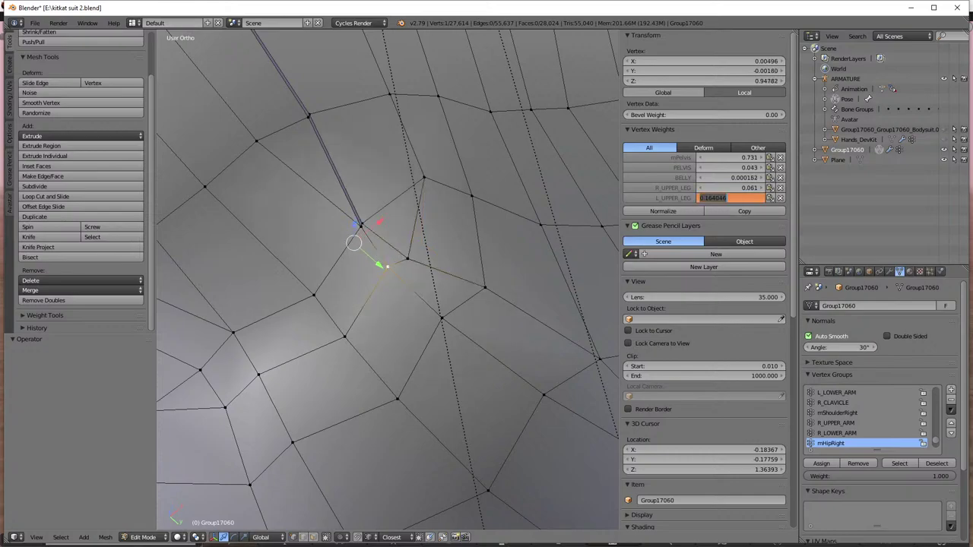
key("Return")
Paste weights to a neighbouring vertex, set L_UPPER_LEG 0.164 and mPelvis 0.627, and paste L_UPPER_LEG
right_click(407, 258, "shift")
left_click(744, 211)
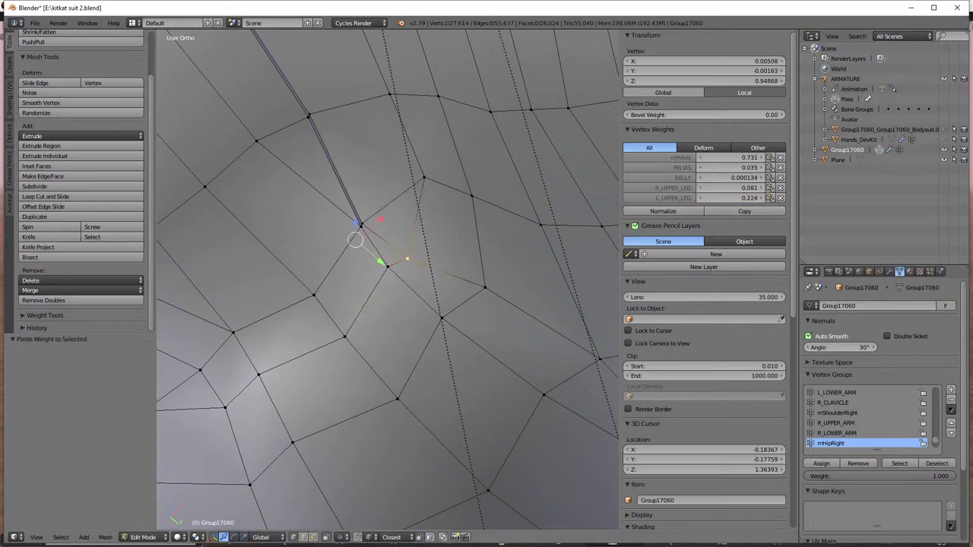
mouse_move(729, 197)
left_mouse_down()
mouse_move(715, 198)
mouse_move(736, 197)
left_mouse_up()
left_click_drag(730, 157, 735, 157)
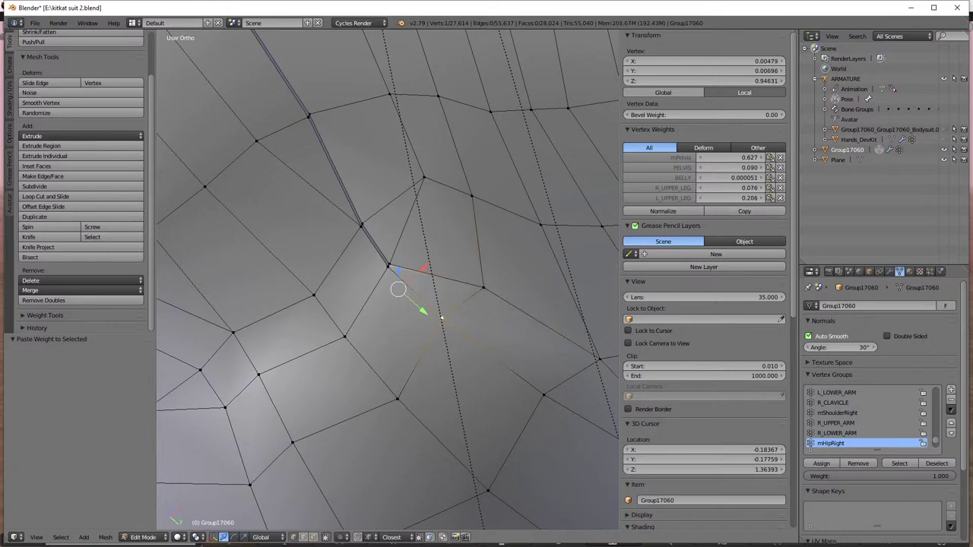
left_click(744, 210)
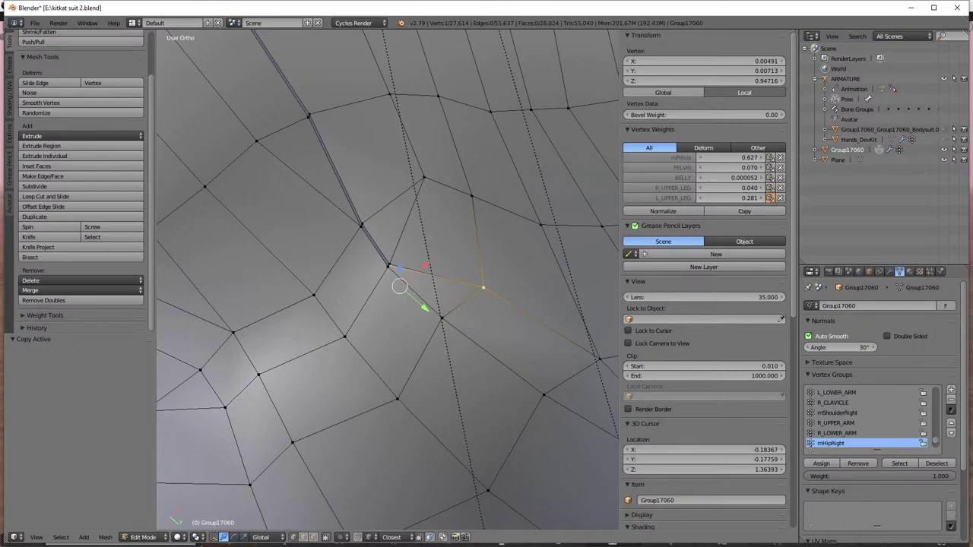
left_click(769, 197)
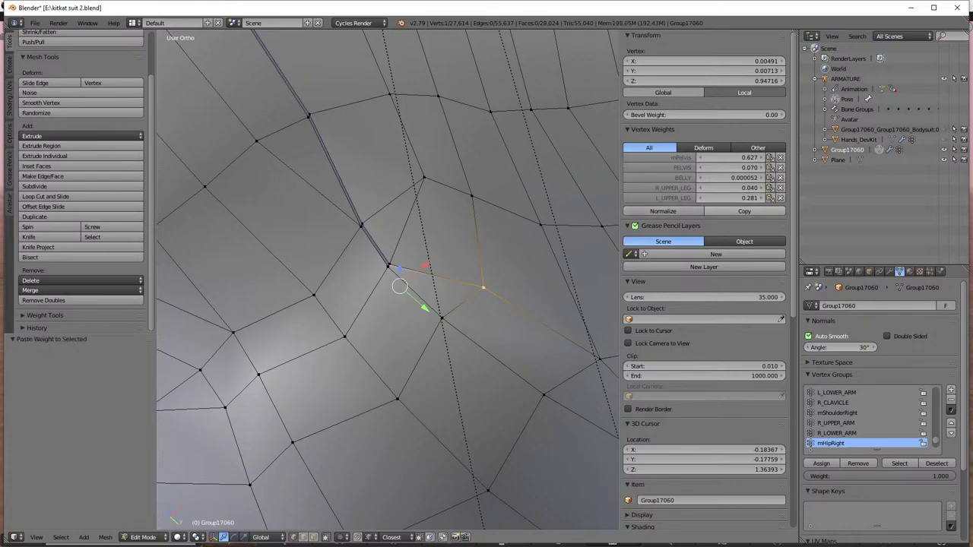
On the other crotch vertex, make mPelvis active, paste a single weight row, normalize, and copy its weights
right_click(441, 318)
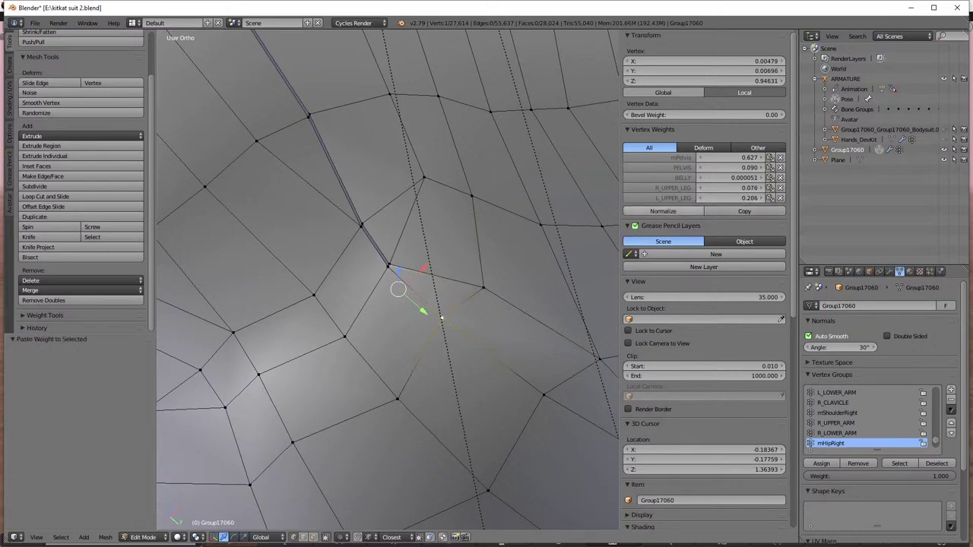
left_click(669, 157)
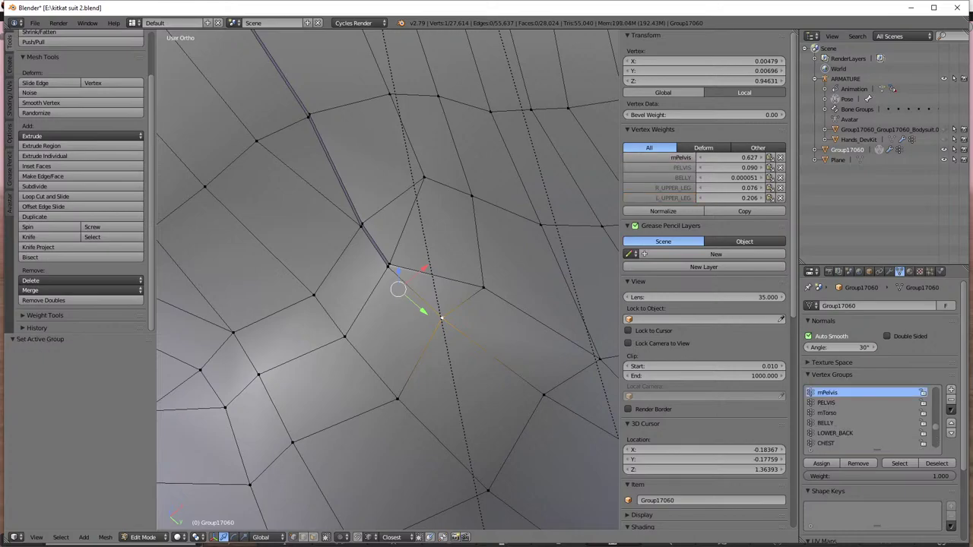
left_click(744, 212)
key("ctrl+z")
left_click(769, 157)
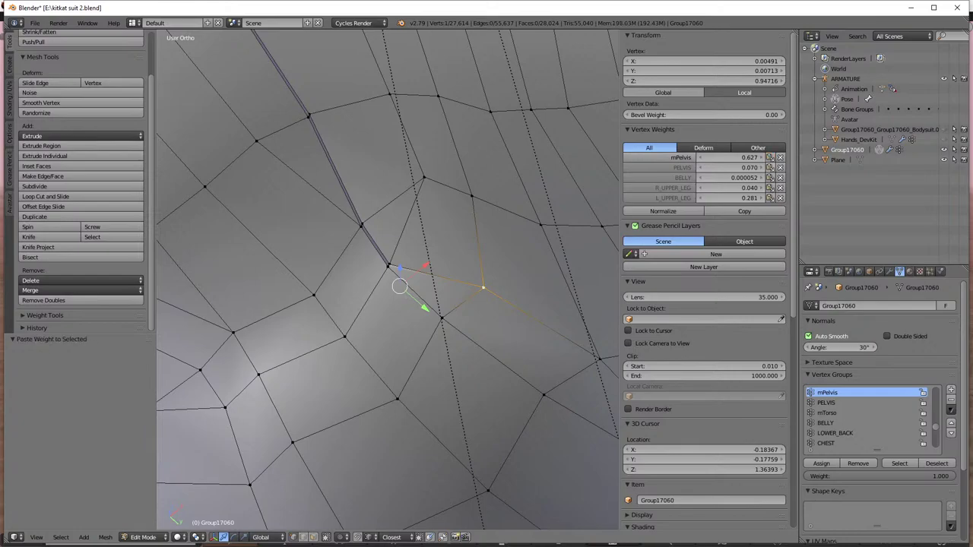
right_click(442, 317)
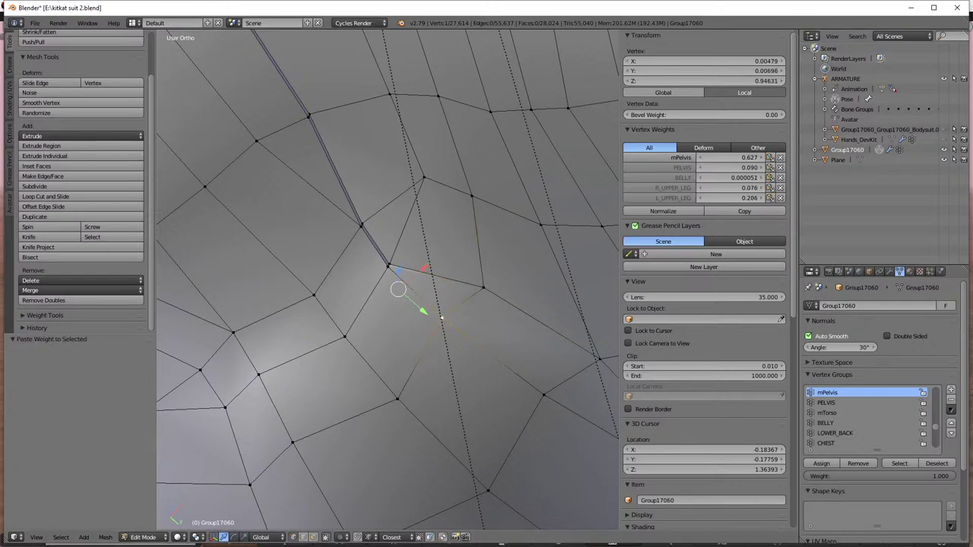
left_click(744, 211)
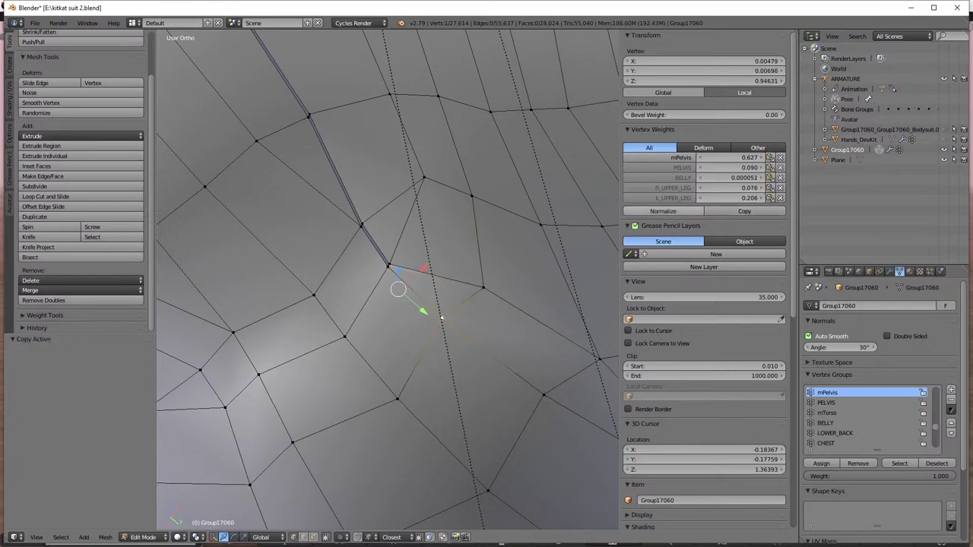
left_click(663, 211)
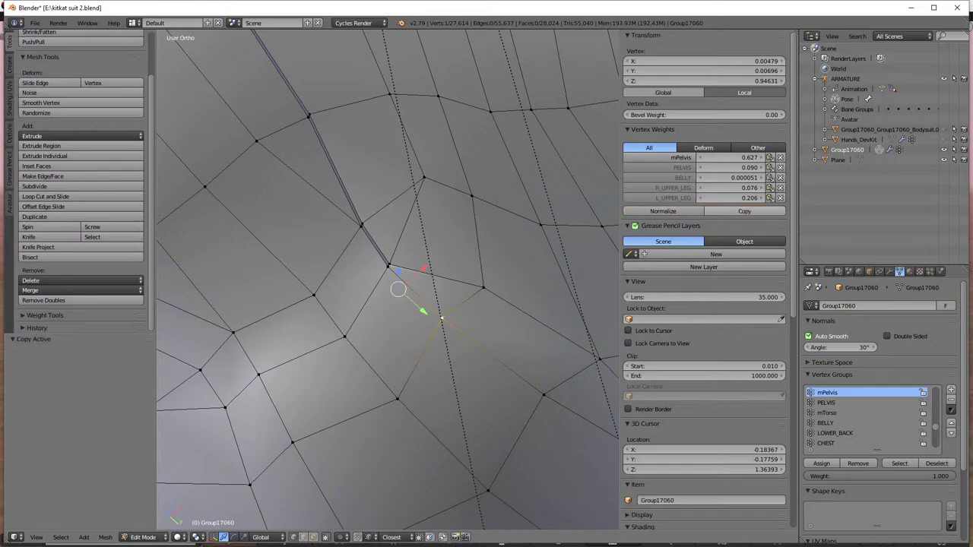
left_click(744, 211)
left_click(744, 211)
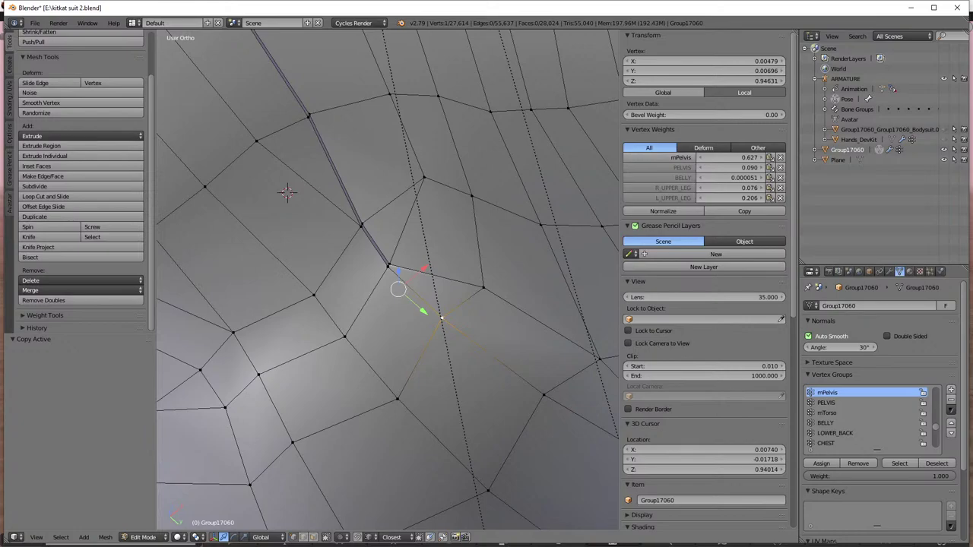
right_click(483, 287)
key("ctrl+v")
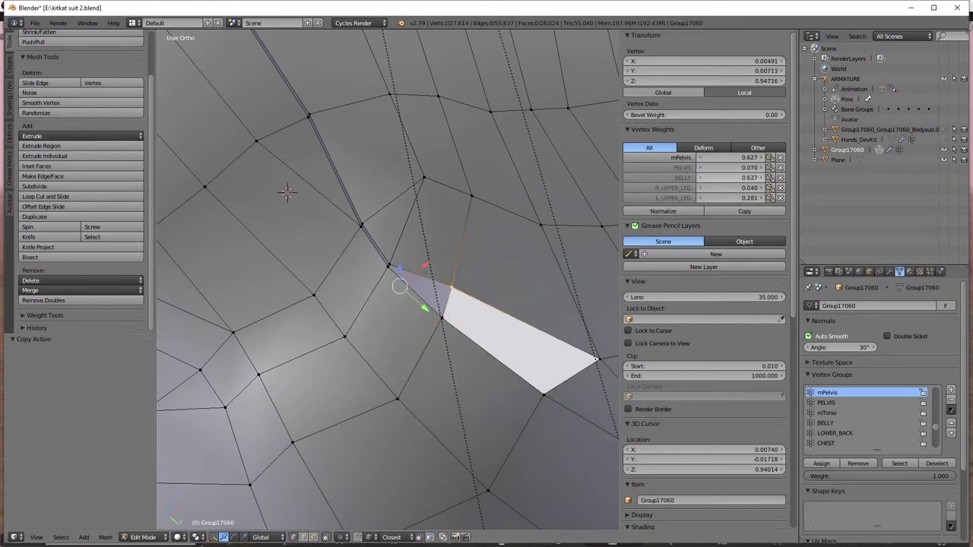
key("ctrl+z")
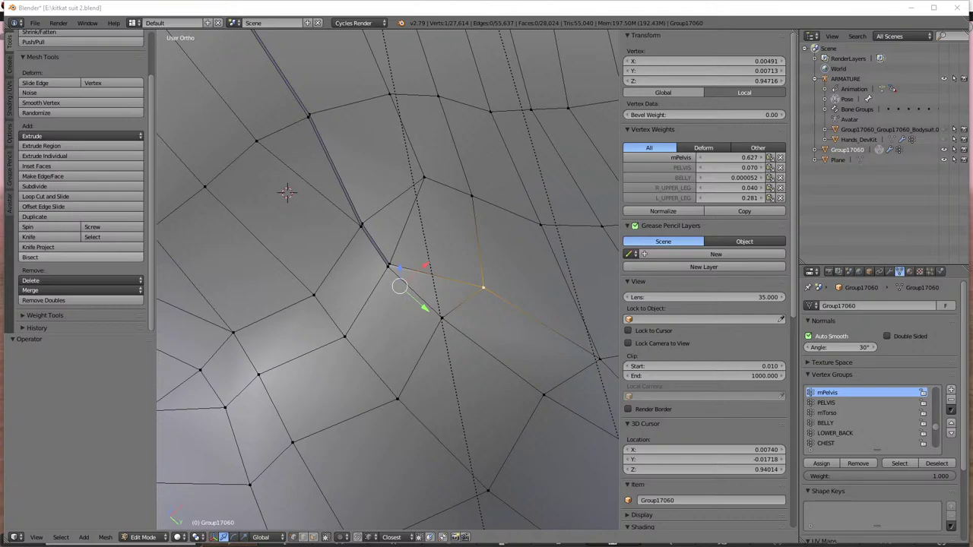
right_click(441, 317)
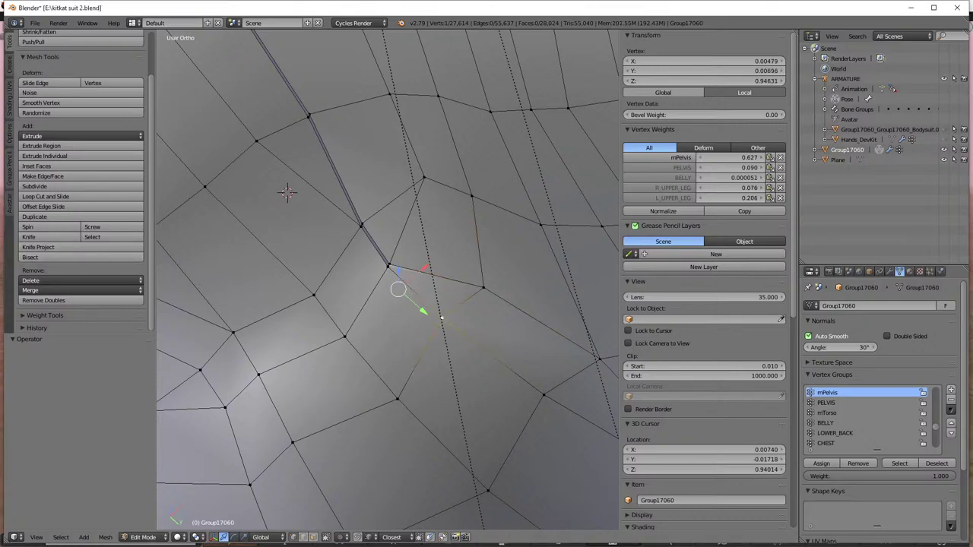
key("i")
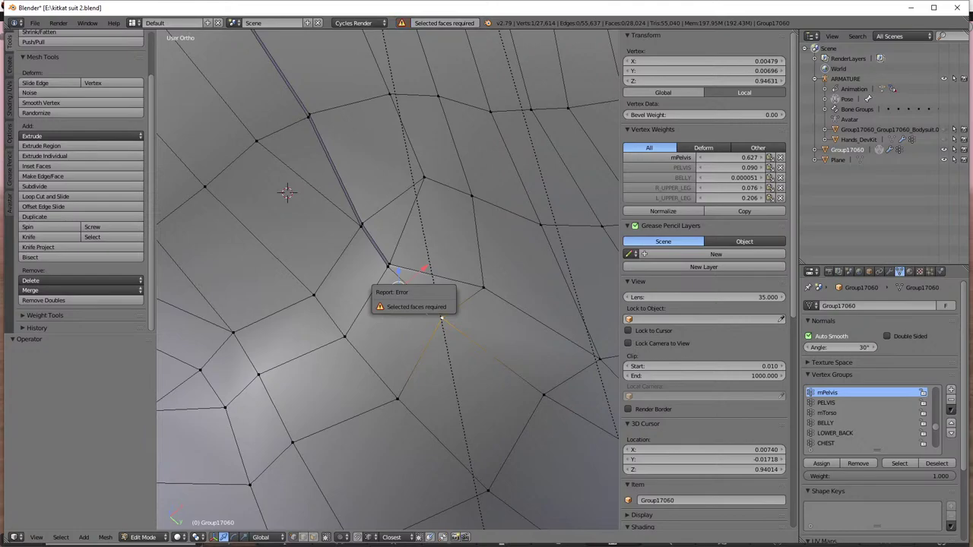
right_click(484, 287, "shift")
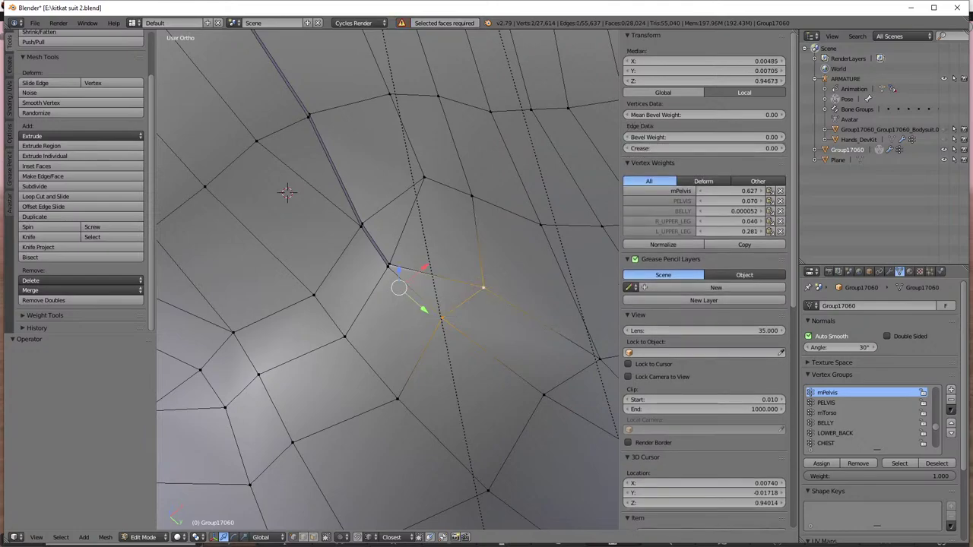
key("i")
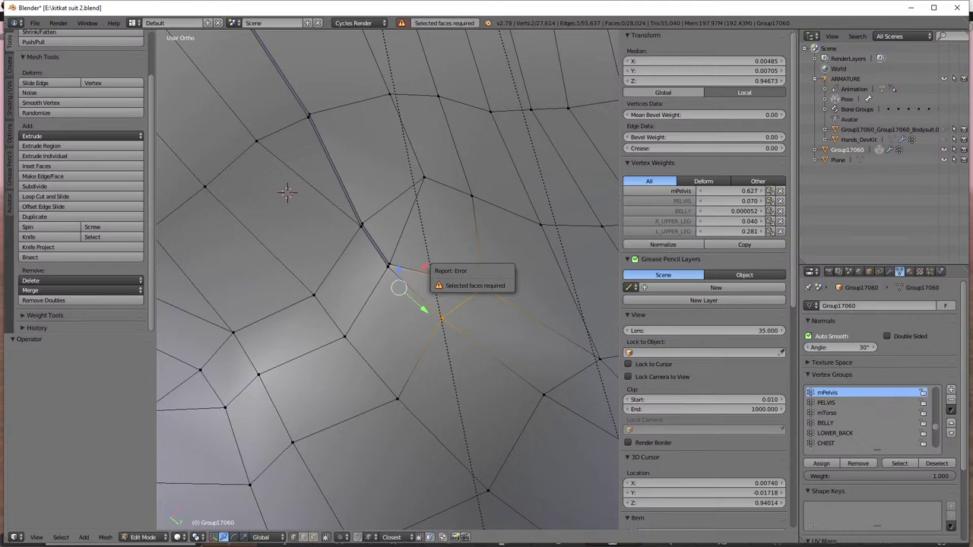
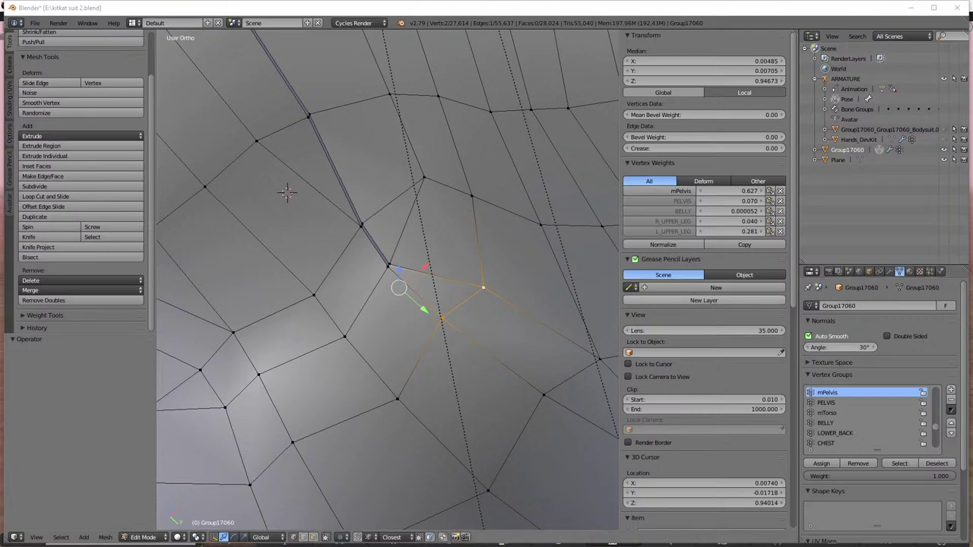
Make PELVIS the active group and copy the active vertex's weights onto the first lower-seam vertices
left_click(827, 402)
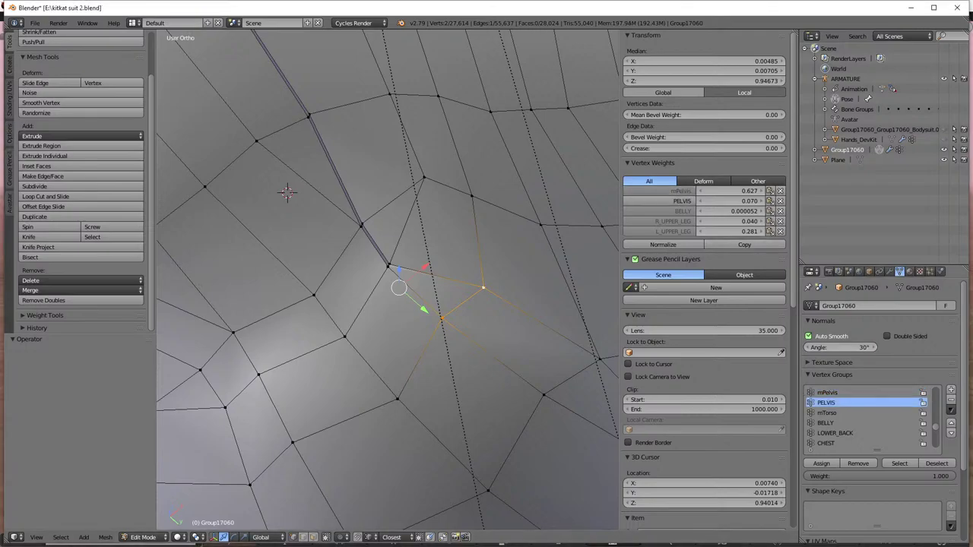
left_click(827, 393)
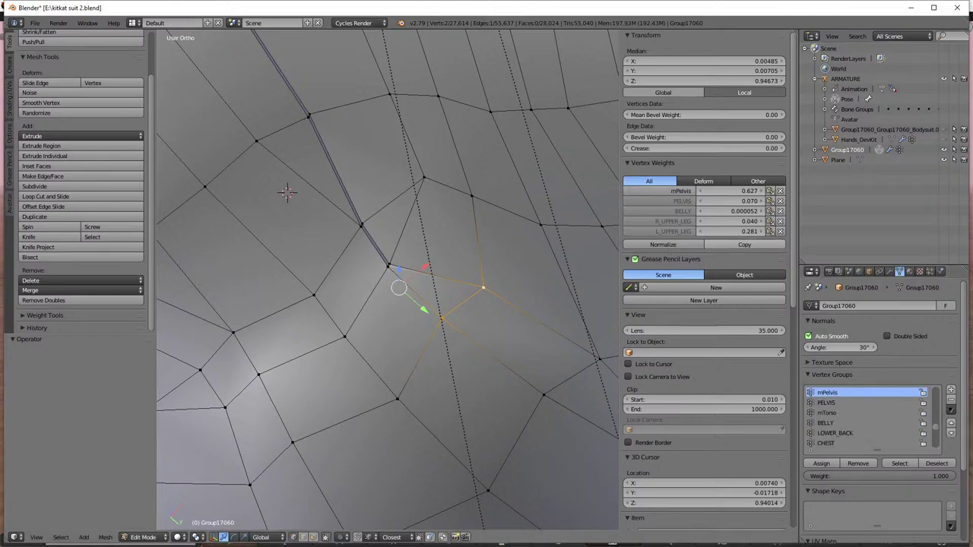
left_click(744, 244)
key("ctrl+z")
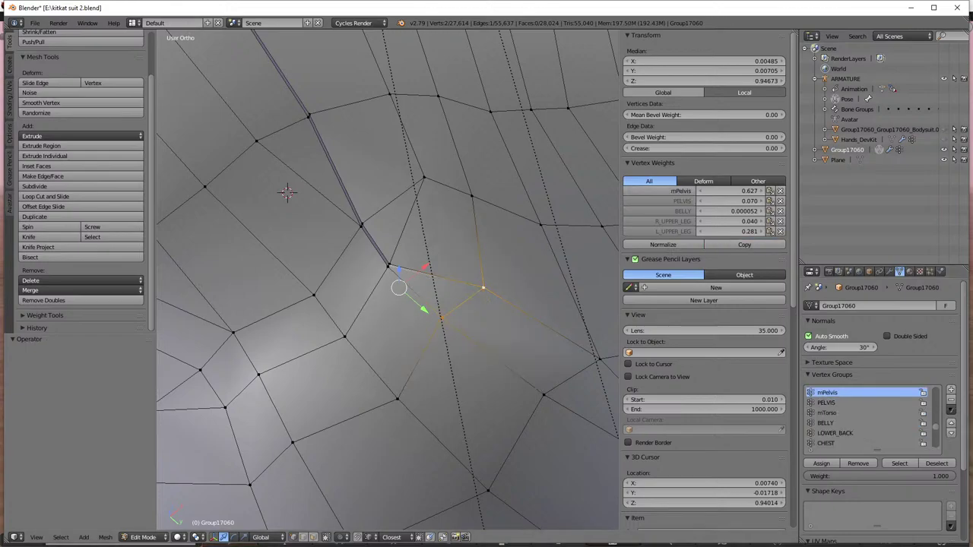
key("ctrl+z")
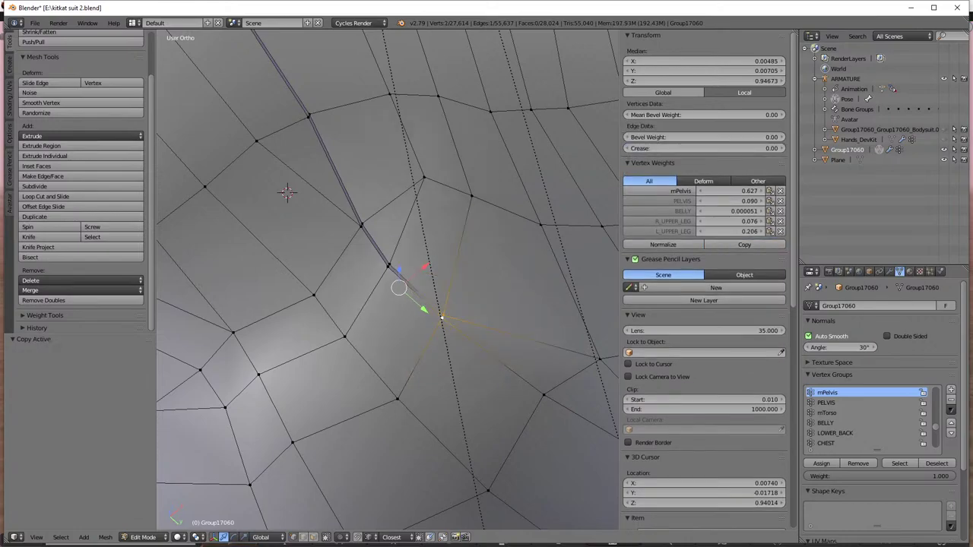
key("ctrl+shift+z")
middle_click_drag(388, 282, 341, 237, "shift")
key("ctrl+z")
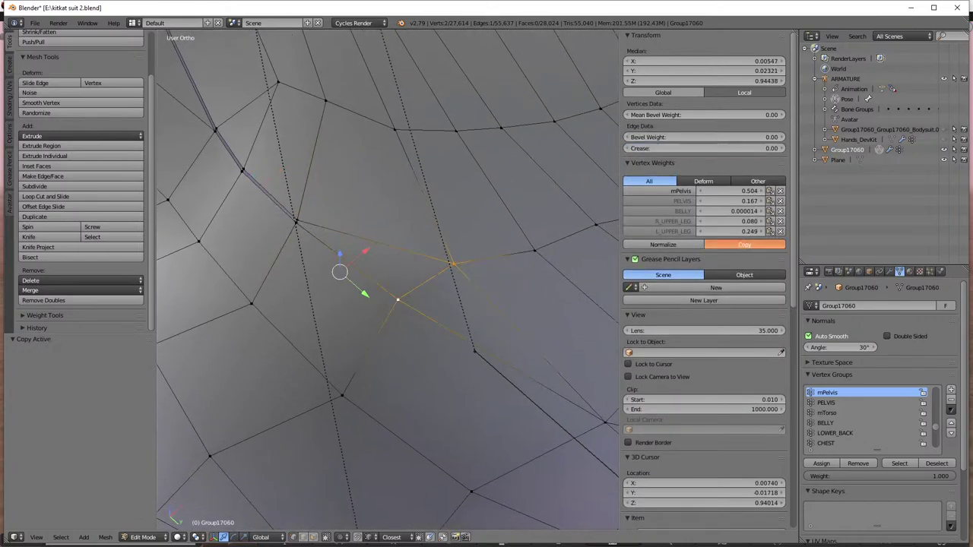
Step through the remaining lower-seam vertices toward the crotch so they share matching weights
scroll(387, 281, "down", 3)
middle_click_drag(388, 281, 456, 349)
scroll(388, 280, "up", 3)
key("ctrl+z")
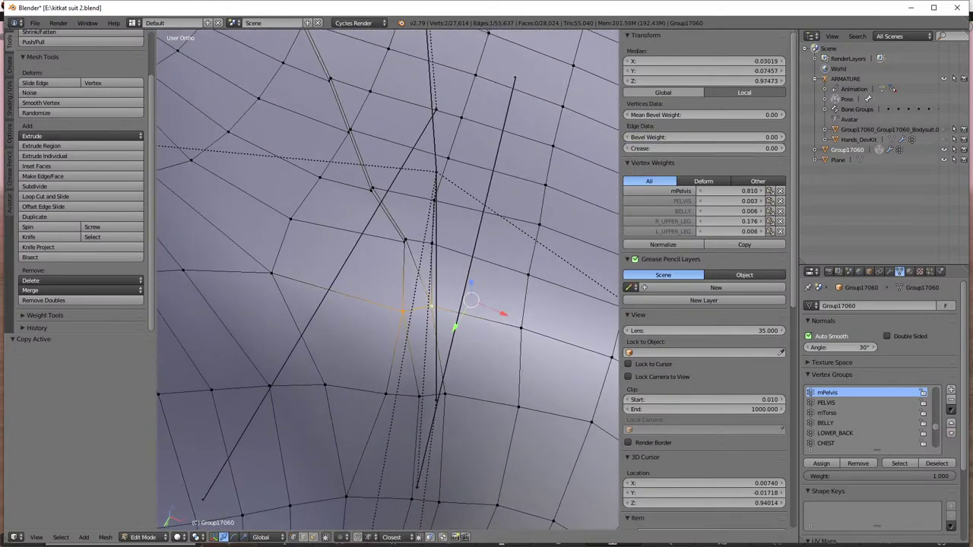
key("ctrl+z")
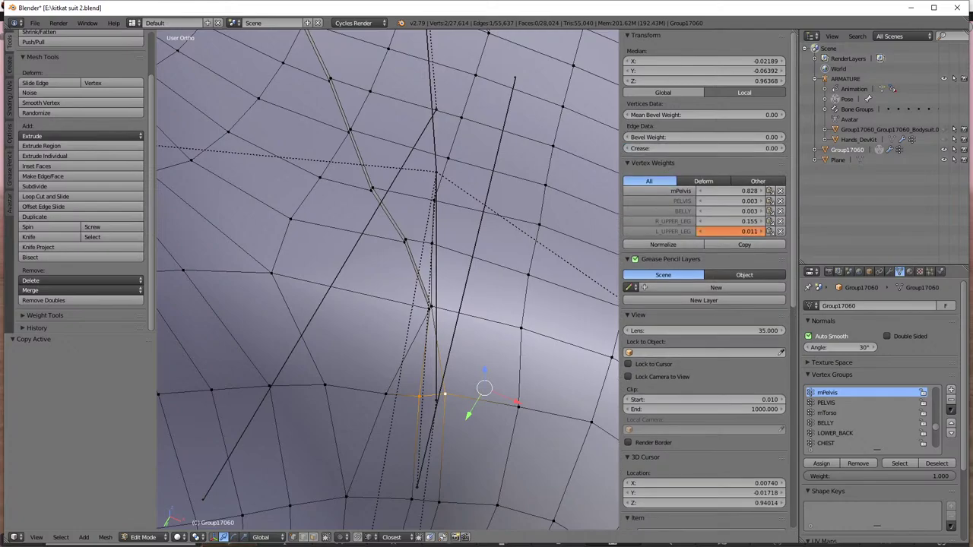
middle_click_drag(486, 471, 494, 500)
key("ctrl+z")
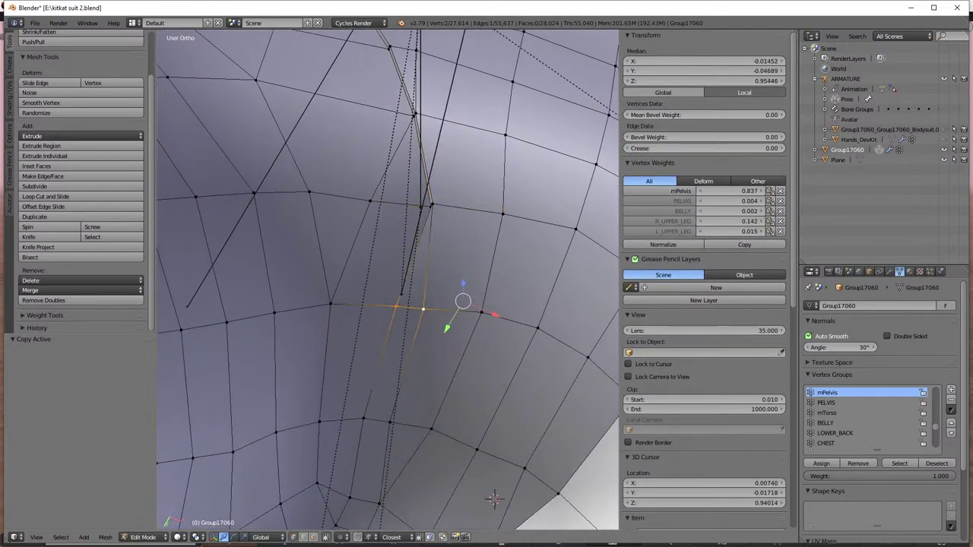
key("ctrl+z")
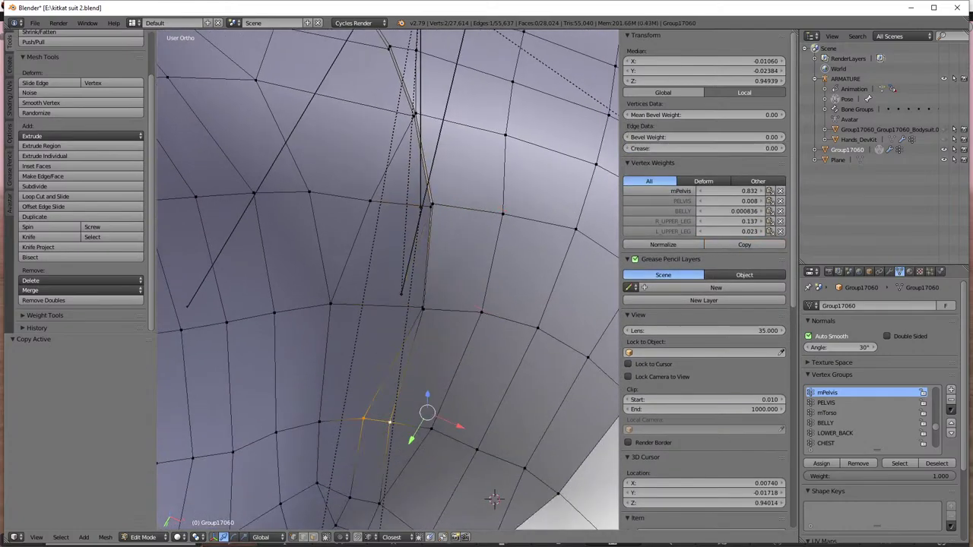
middle_click_drag(494, 499, 502, 240)
key("ctrl+z")
key("ctrl+z")
key("ctrl+z")
key("ctrl+z")
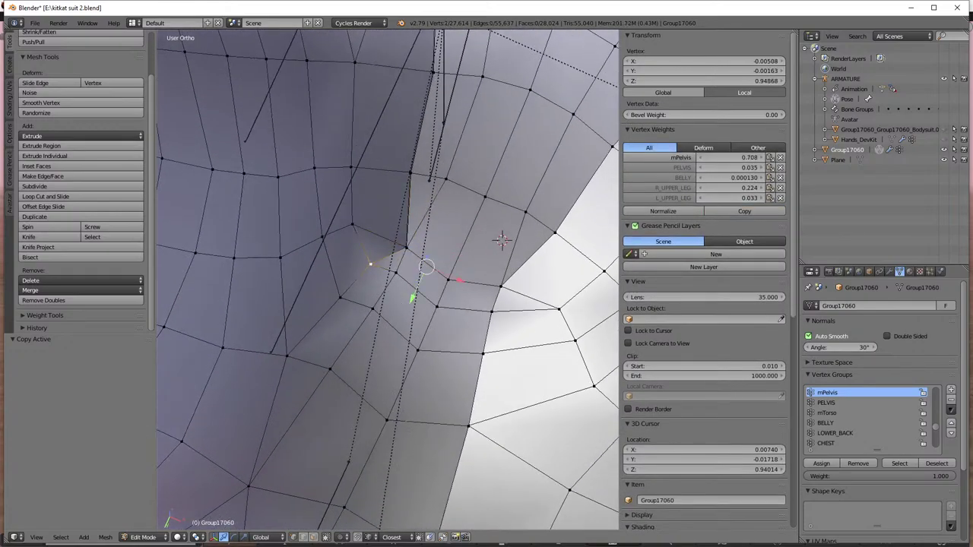
key("ctrl+z")
key("ctrl+z")
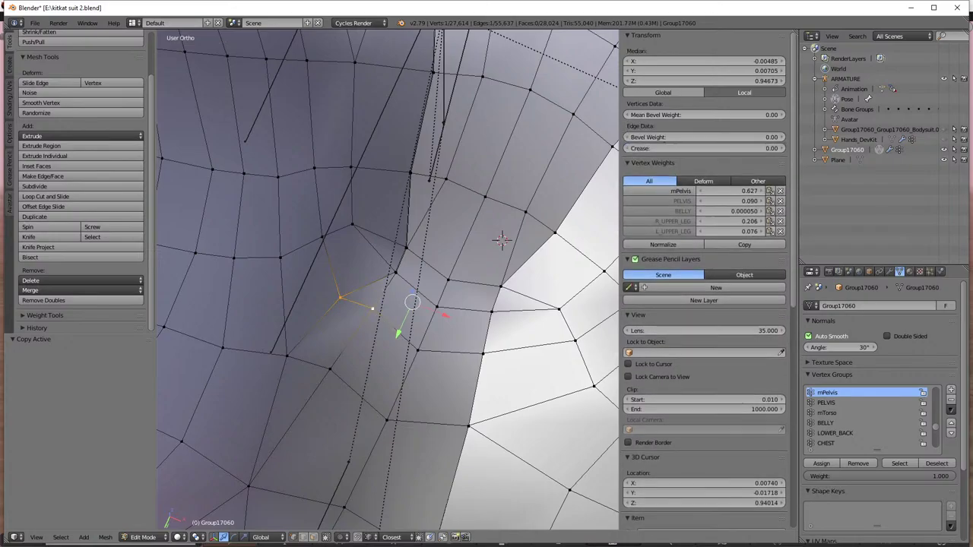
key("ctrl+z")
key("ctrl+z")
key("ctrl+z")
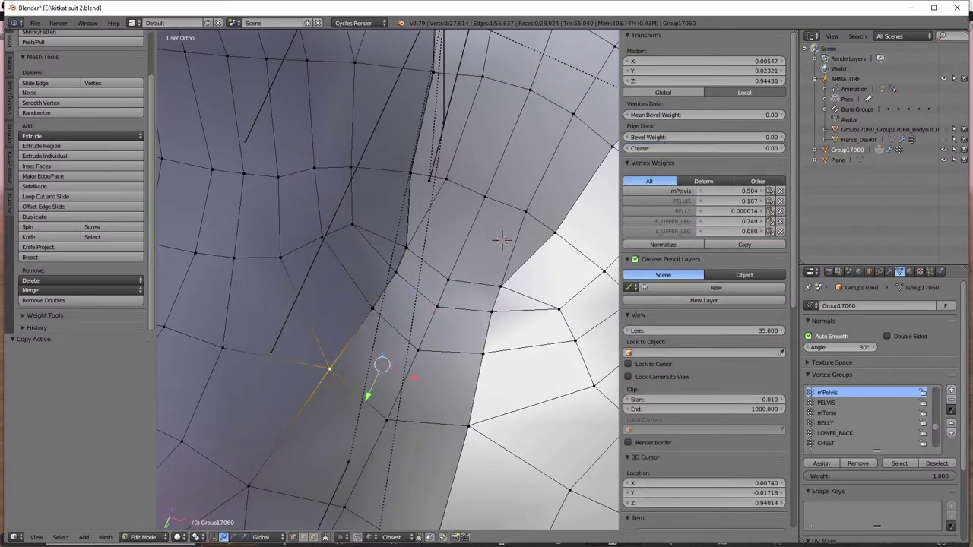
middle_click_drag(504, 235, 596, 114)
scroll(611, 79, "down", 8)
Select a chest-strip vertex, nudge it slightly up-left, then pick a different chest vertex
scroll(387, 279, "up", 8)
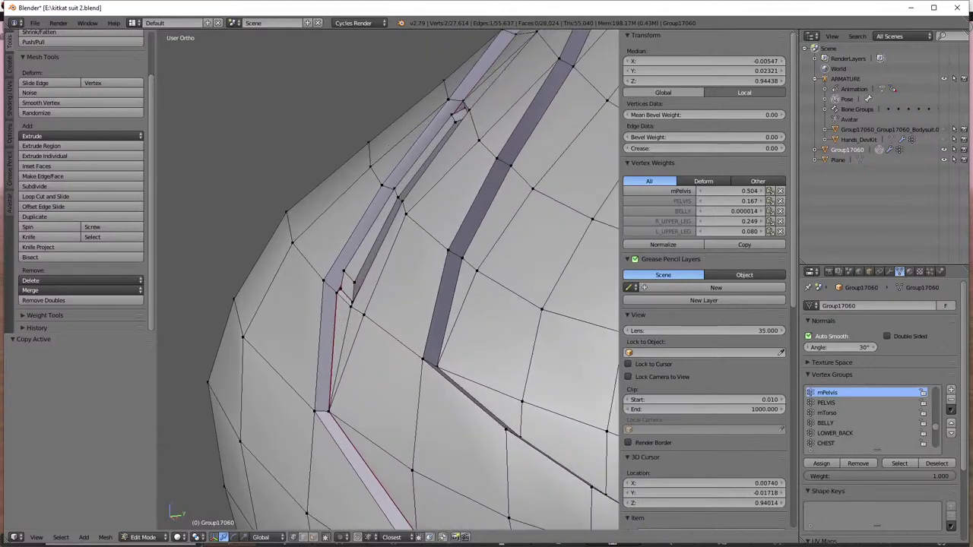
right_click(354, 297)
middle_click_drag(354, 297, 378, 372)
left_click_drag(378, 373, 357, 347)
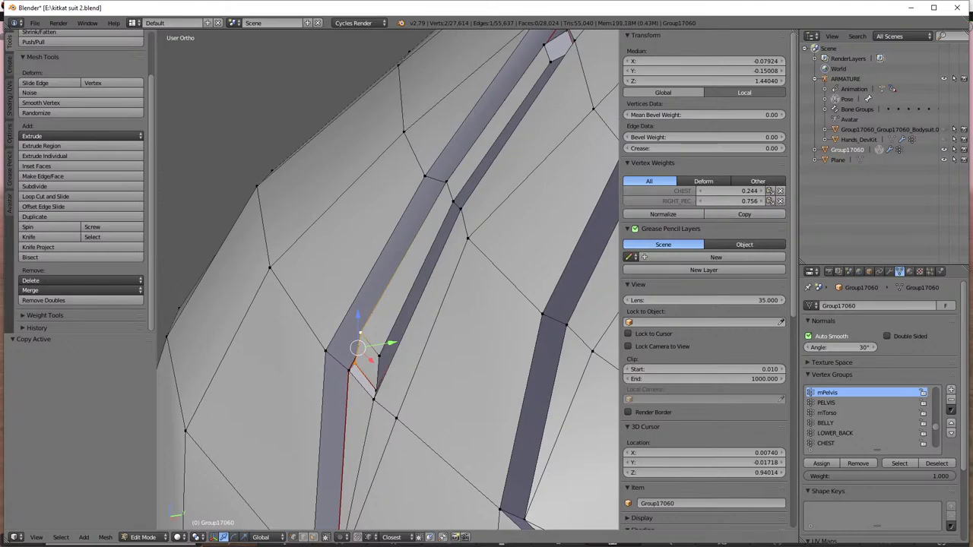
scroll(357, 347, "down", 3)
middle_click_drag(358, 347, 327, 319)
right_click(428, 300)
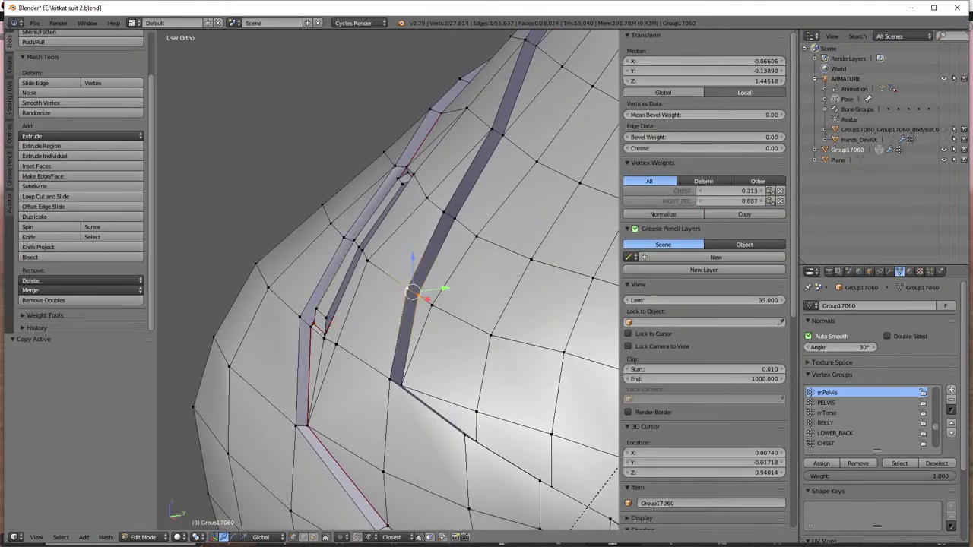
scroll(411, 291, "down", 2)
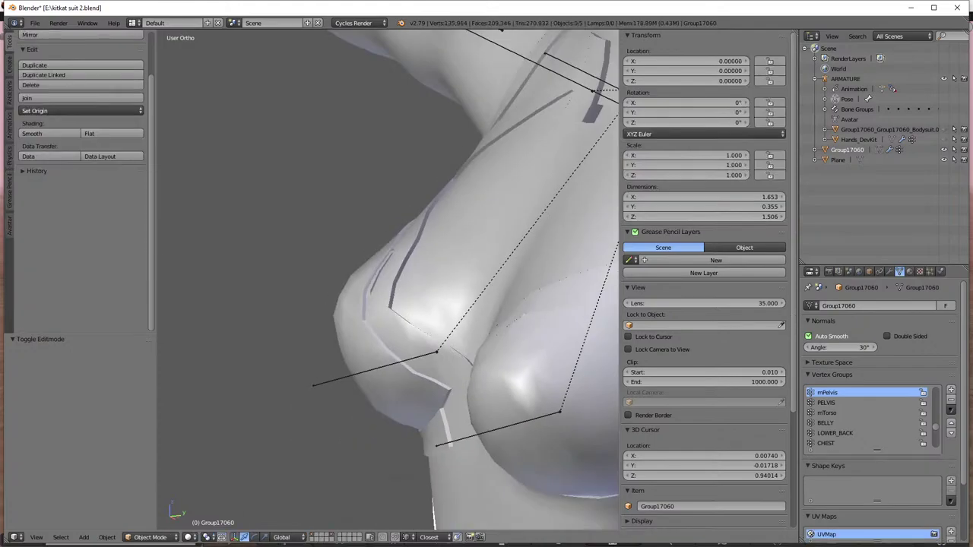
Move the RIGHT_PEC bone to test chest deformation, then put Group17060 back into Edit Mode
key("ctrl+Tab")
key("g")
left_click(369, 218)
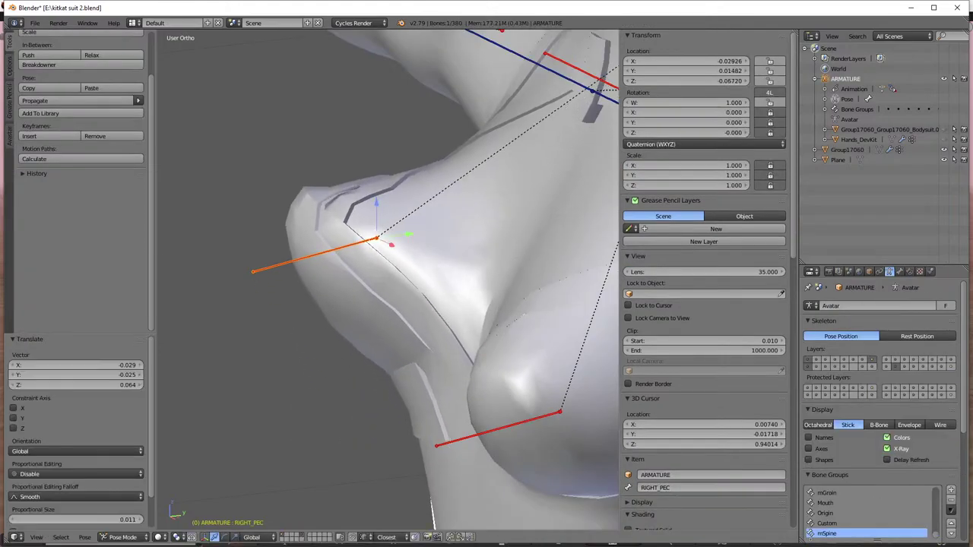
right_click(369, 217)
key("Tab")
left_click(445, 221)
Select chest-strip vertices down to a single corner vertex of the strip
scroll(388, 279, "up", 3)
middle_click_drag(388, 279, 394, 304)
scroll(434, 297, "up", 3)
scroll(433, 297, "up", 2)
right_click(394, 255)
scroll(395, 304, "up", 2)
right_click(395, 342)
Nudge the strip's corner vertex down-right and fine-tune its RIGHT_PEC weight
key("z")
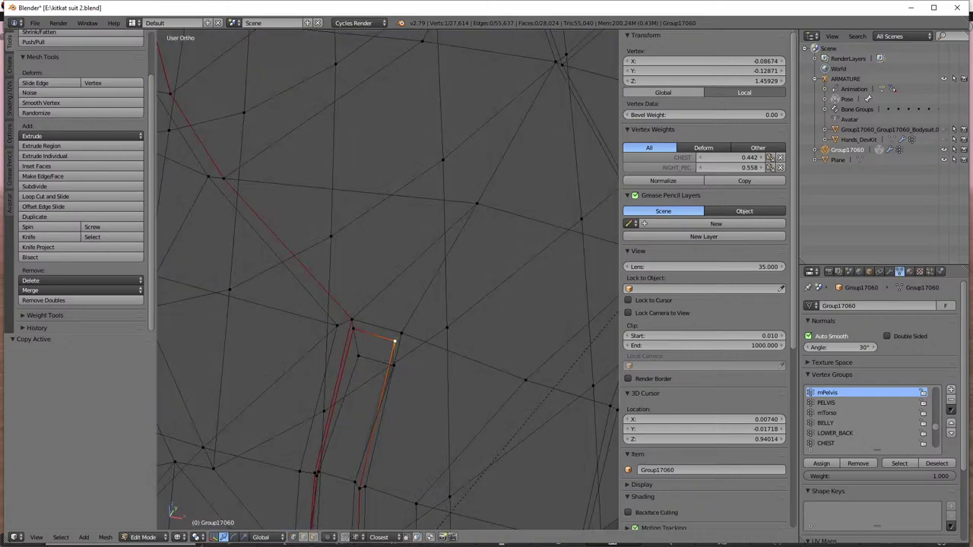
right_click(353, 327, "shift")
key("z")
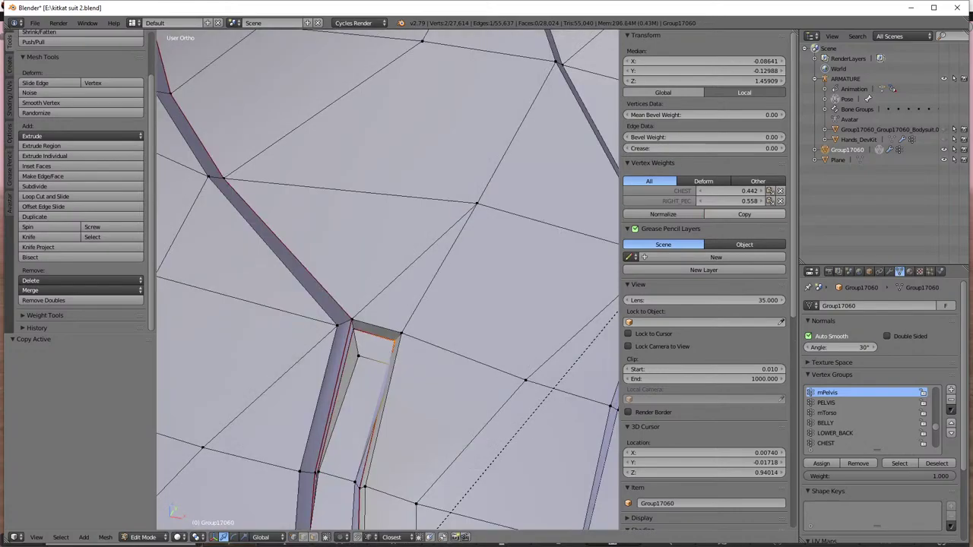
middle_click_drag(352, 327, 390, 263)
right_click(390, 263)
right_click(477, 295, "shift")
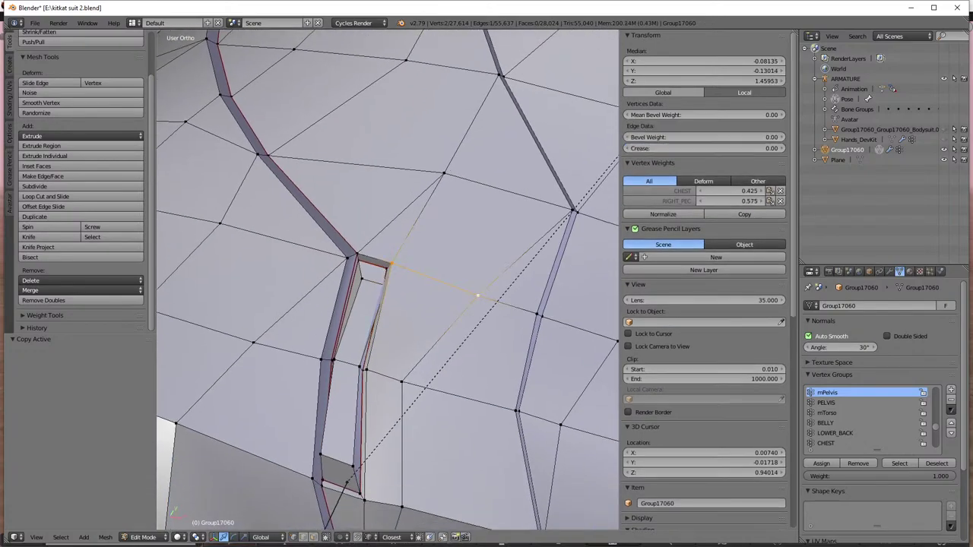
key("g")
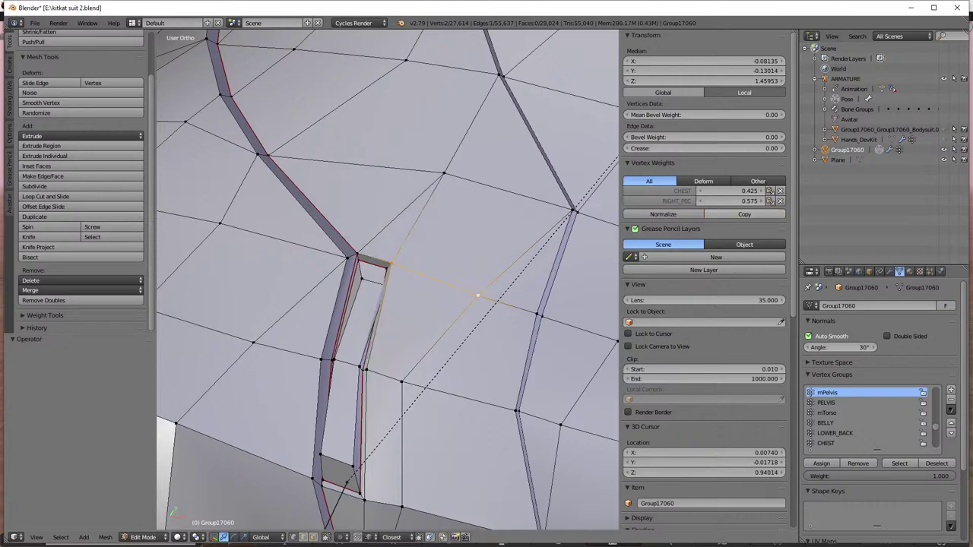
right_click(390, 263)
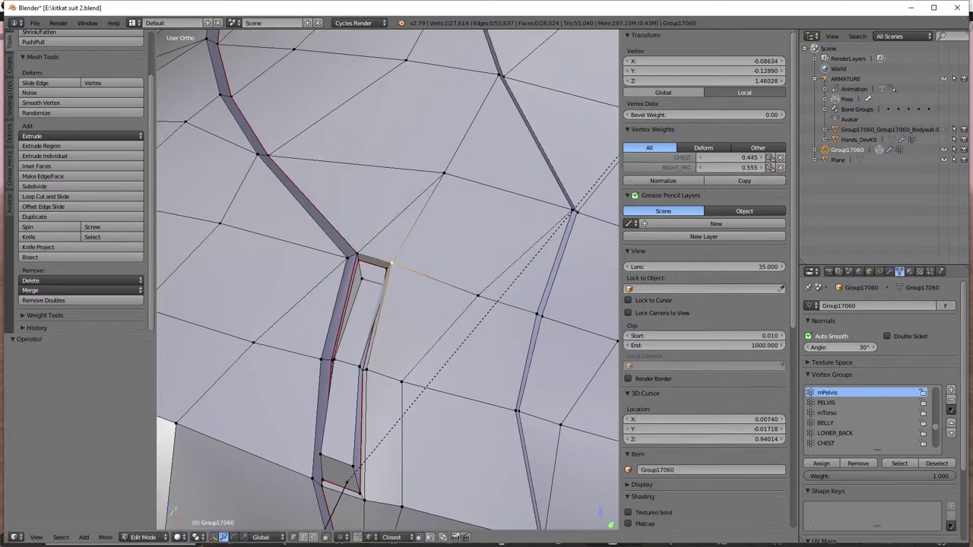
left_click_drag(741, 168, 726, 167)
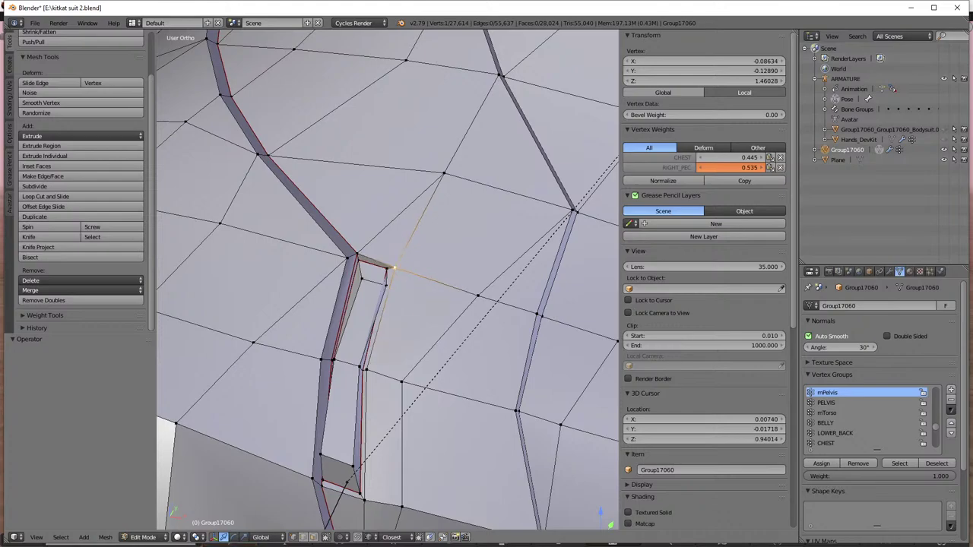
mouse_move(390, 267)
middle_mouse_down()
mouse_move(410, 274)
mouse_move(389, 266)
middle_mouse_up()
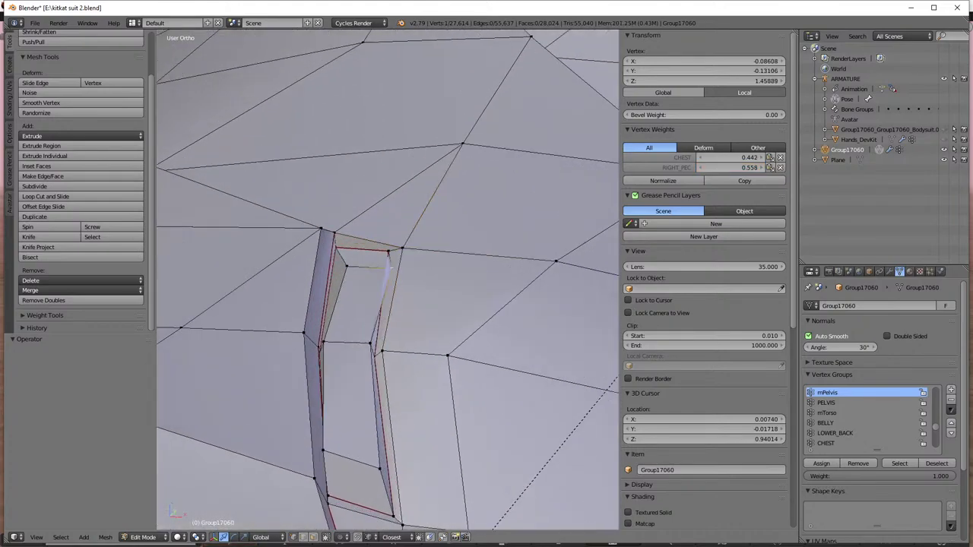
left_click_drag(730, 167, 741, 167)
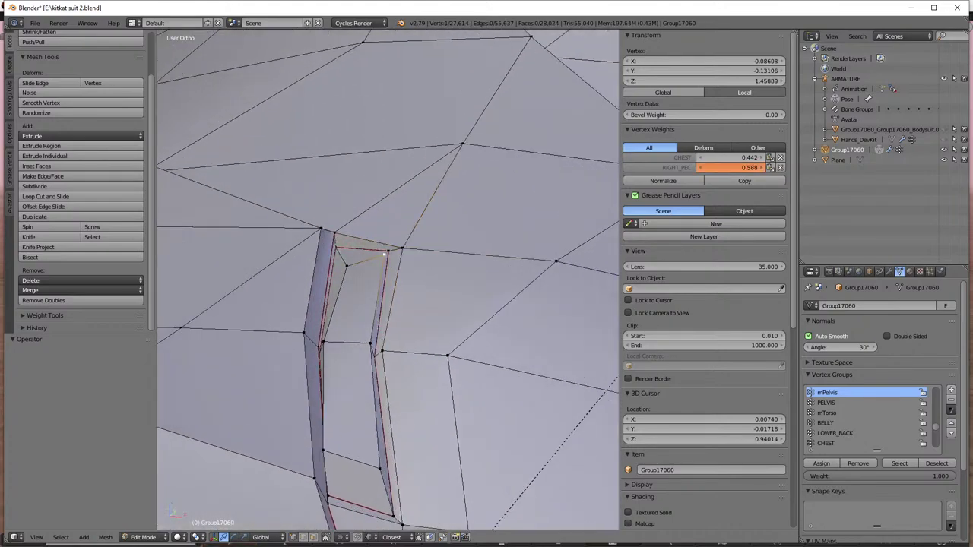
Copy the corner vertex's weights onto its neighbouring corner vertices
right_click(346, 266, "shift")
left_click(743, 213)
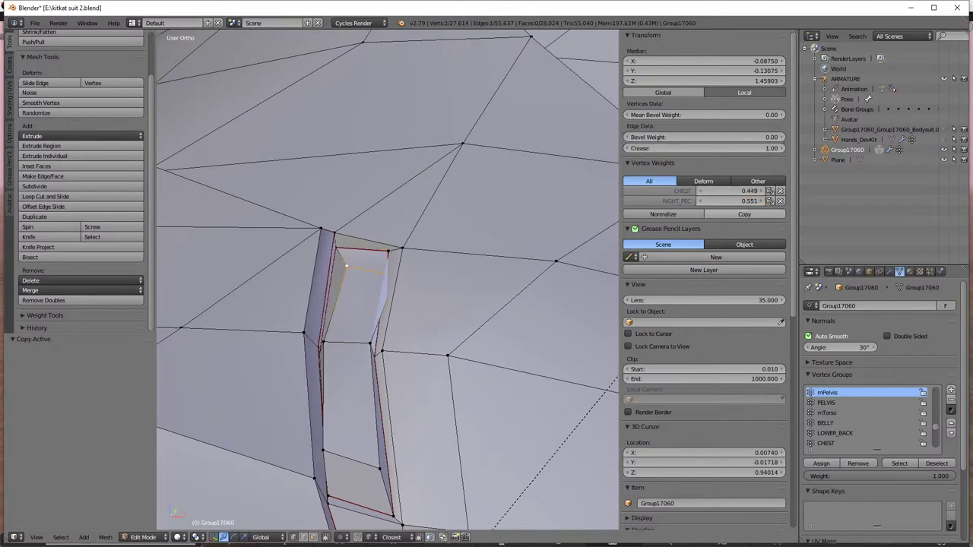
right_click(387, 251, "shift")
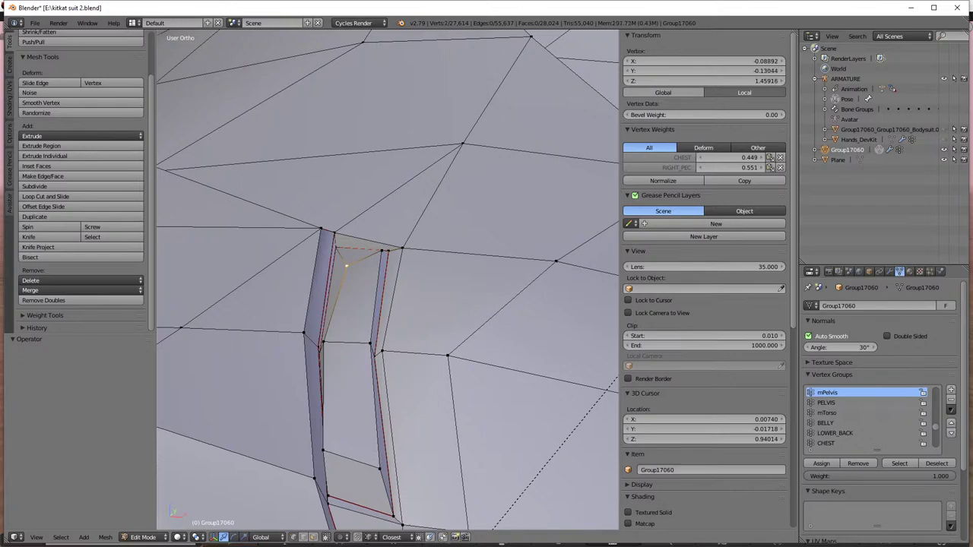
right_click(381, 250, "shift")
left_click(744, 213)
Select the strip's right-edge vertices and give that edge a crease of 1
middle_click_drag(471, 319, 425, 274)
right_click(386, 338, "shift")
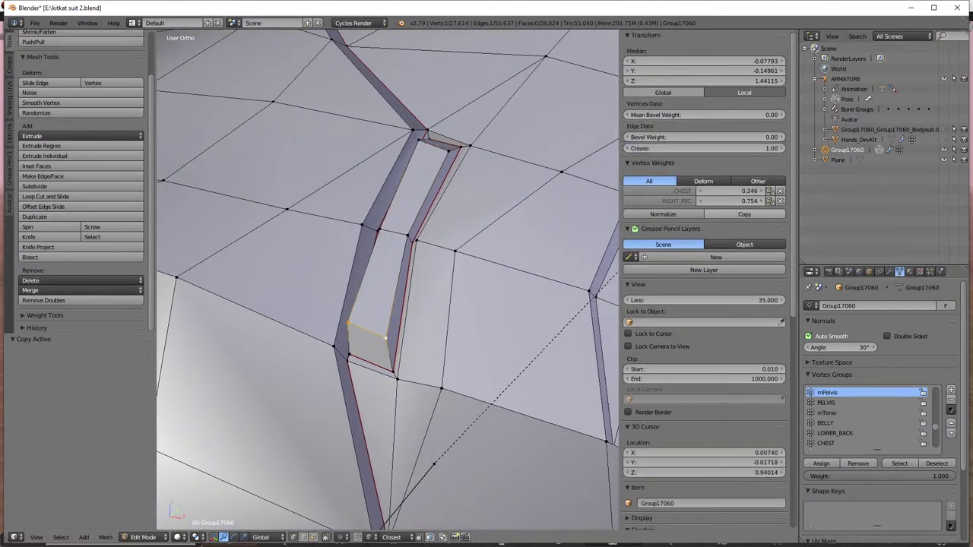
right_click(377, 228)
right_click(407, 237, "shift")
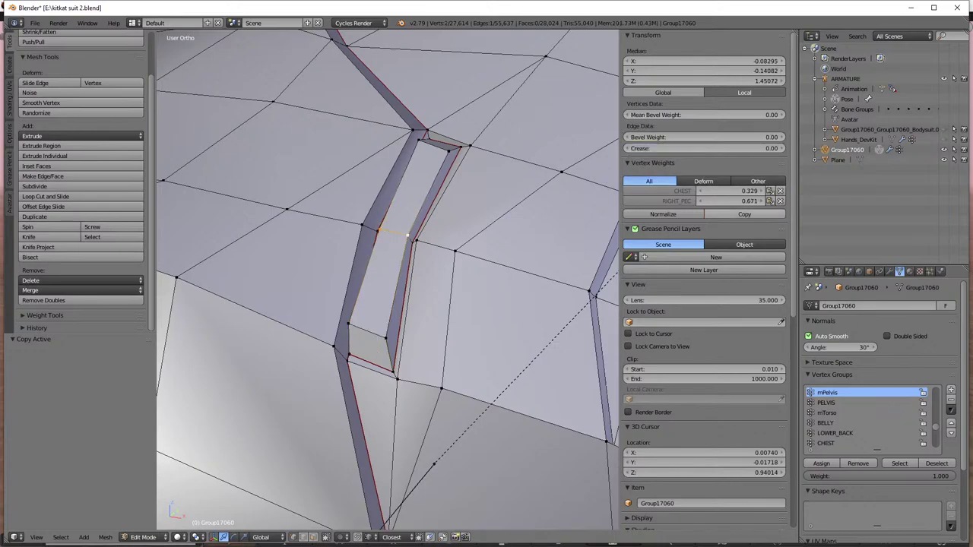
middle_click_drag(425, 274, 365, 262)
right_click(444, 228)
right_click(484, 270, "shift")
right_click(502, 262, "shift")
right_click(504, 126, "shift")
key("shift+e")
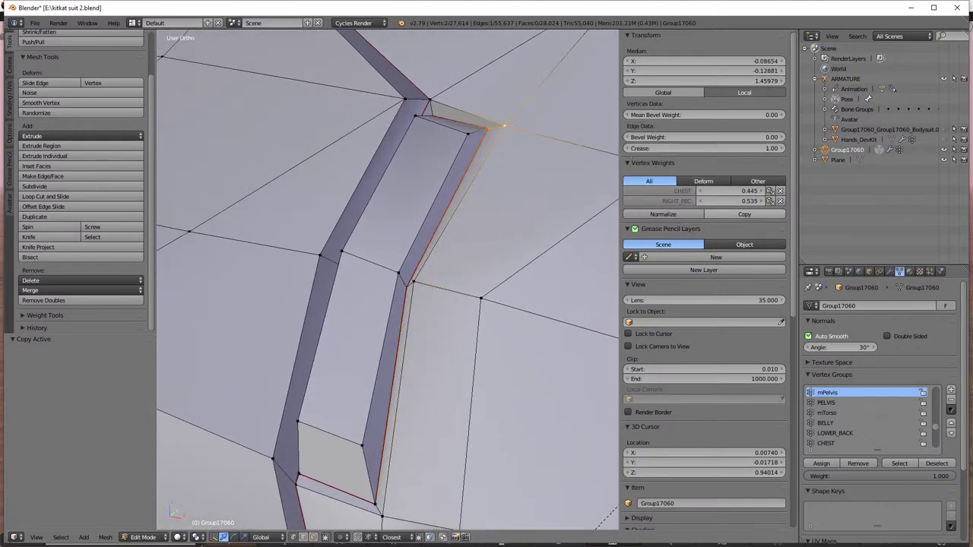
type("1")
key("Return")
Copy the outer corner vertex's weights onto the inner strip vertex, undoing and redoing once
middle_click_drag(504, 126, 388, 191)
right_click(388, 191, "shift")
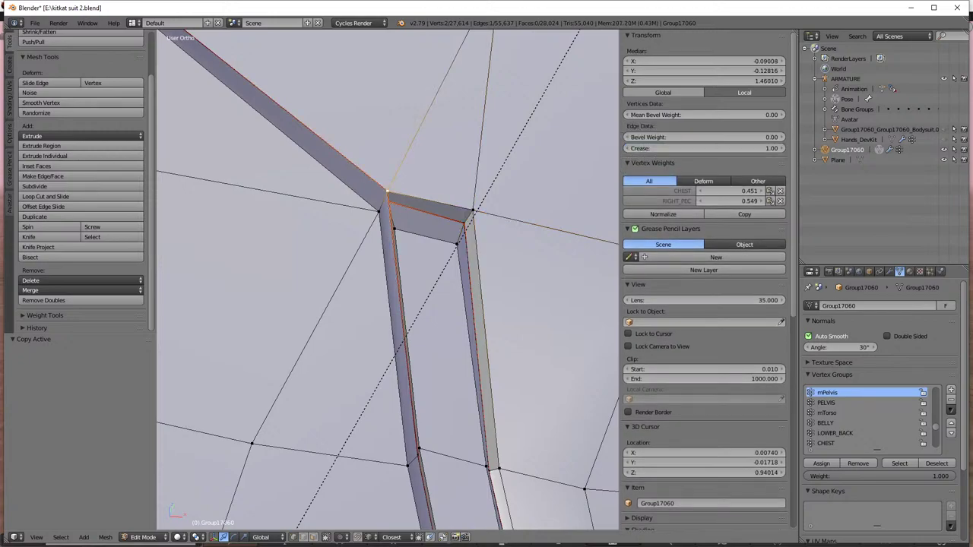
right_click(389, 191, "shift")
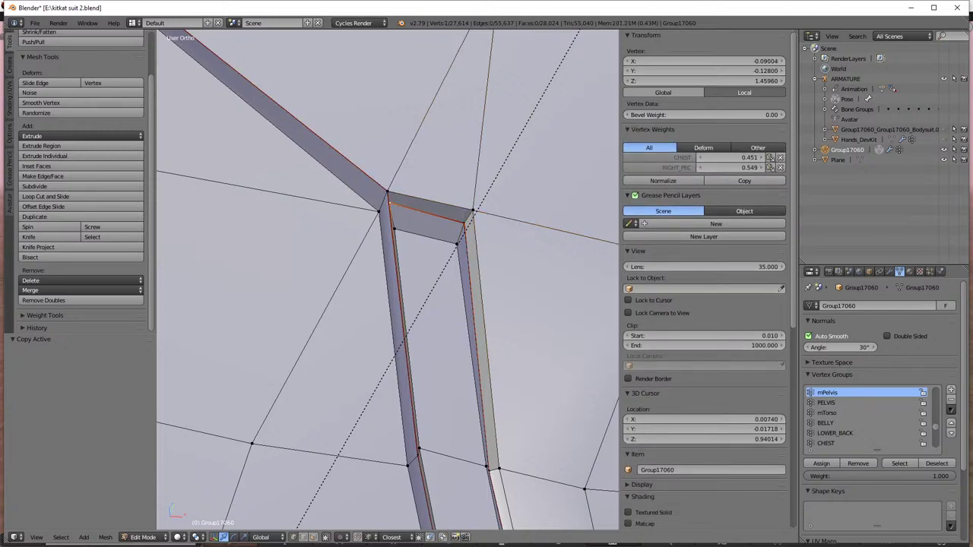
right_click(378, 211, "shift")
left_click(744, 181)
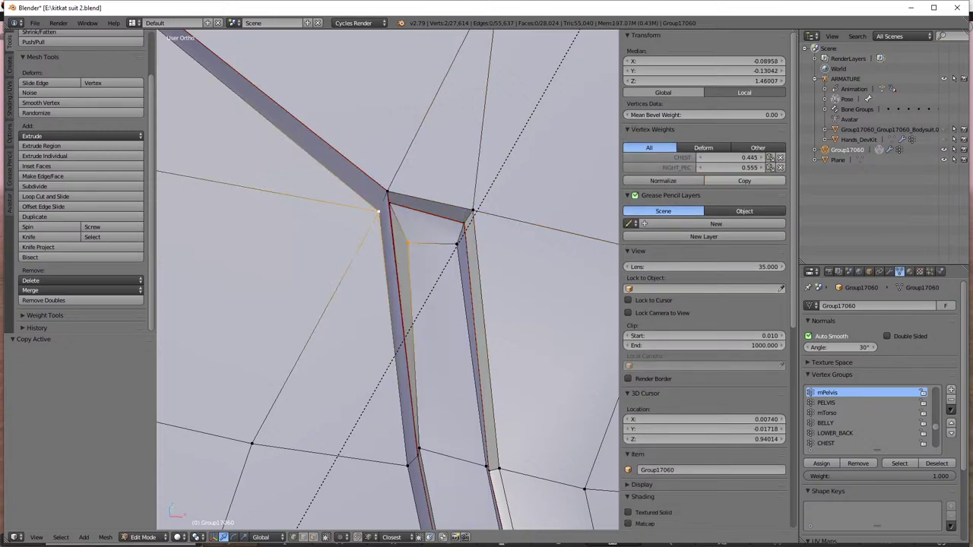
key("ctrl+z")
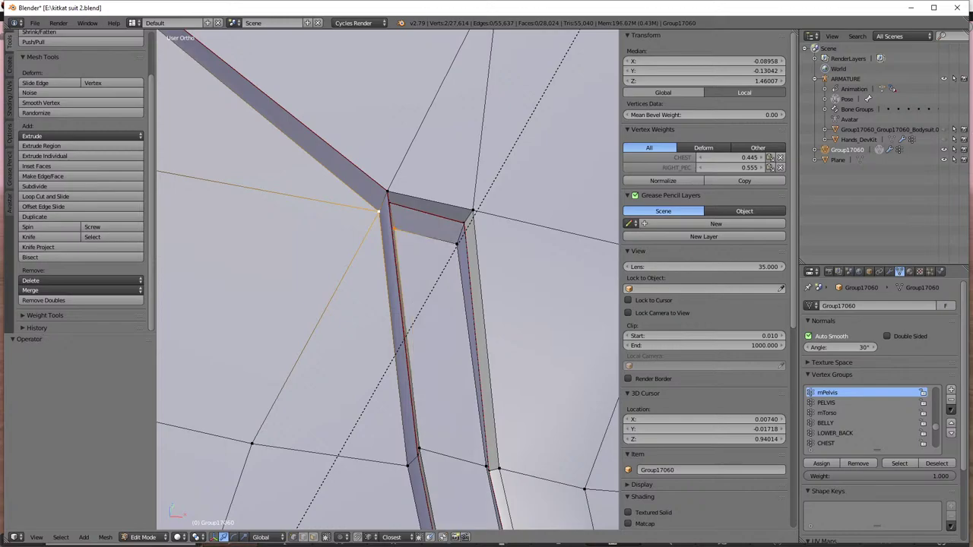
left_click(744, 181)
Select the strip's lower corner pair with the lower outer vertex as weight source
middle_click_drag(456, 304, 467, 251)
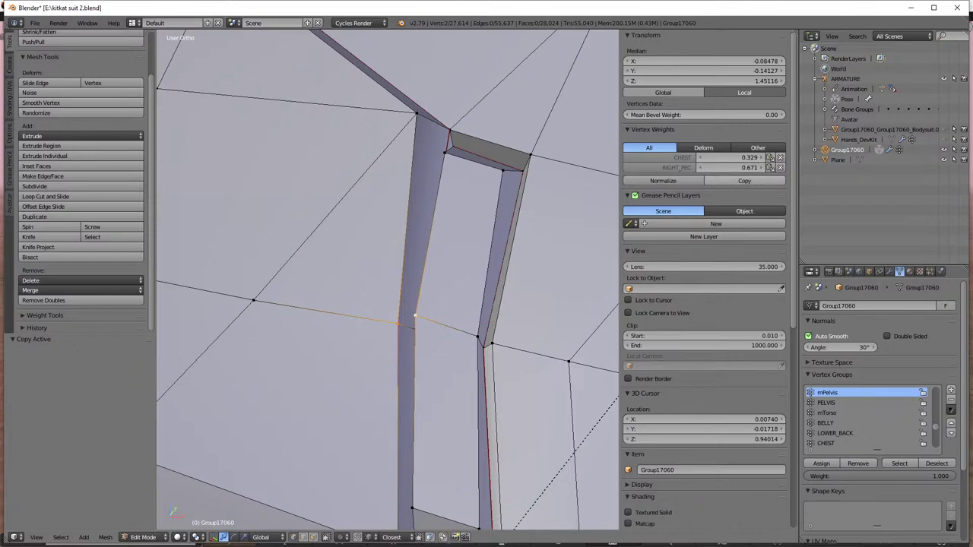
middle_click_drag(387, 304, 387, 247)
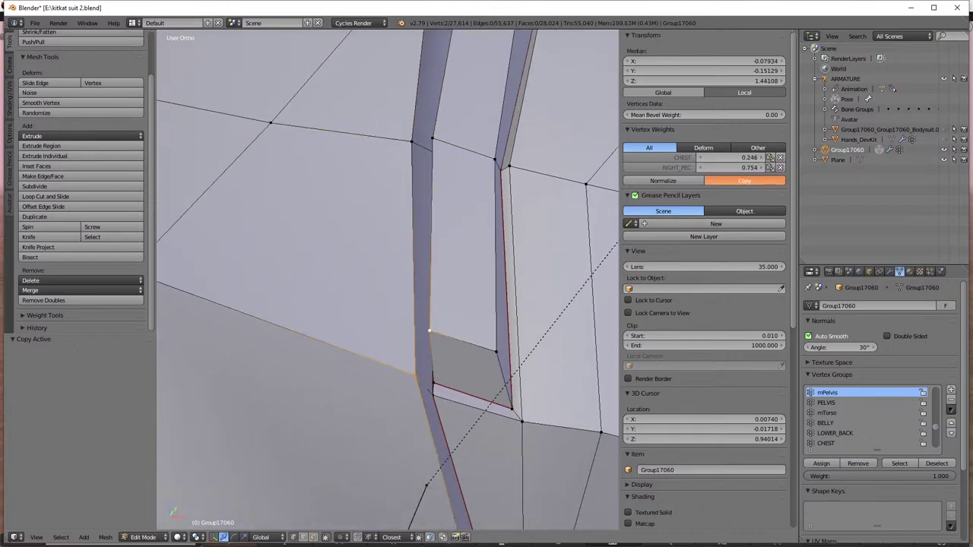
middle_click_drag(430, 331, 486, 283)
left_click(442, 289, "shift")
left_click(521, 289, "shift")
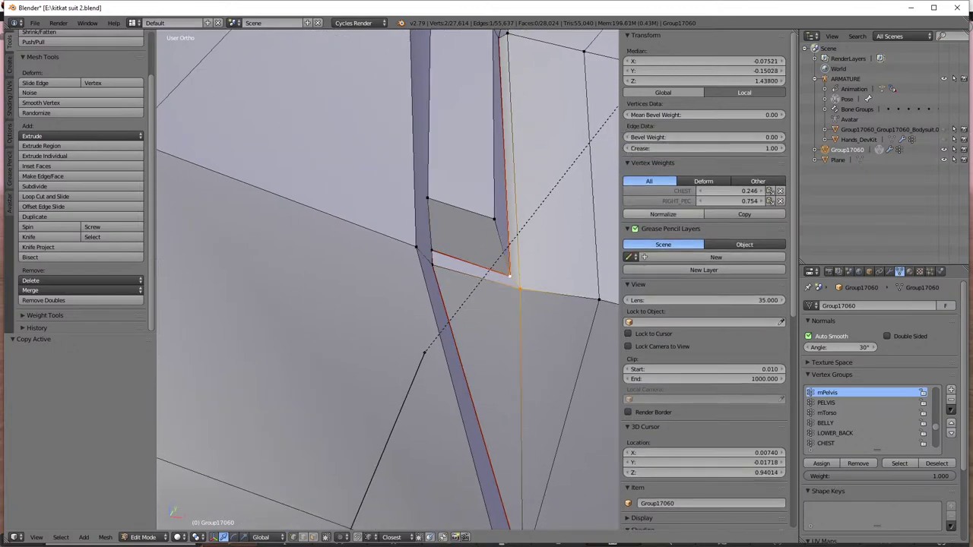
Pick a lower strip vertex and add its neighbour as the weight source
scroll(283, 265, "down", 5)
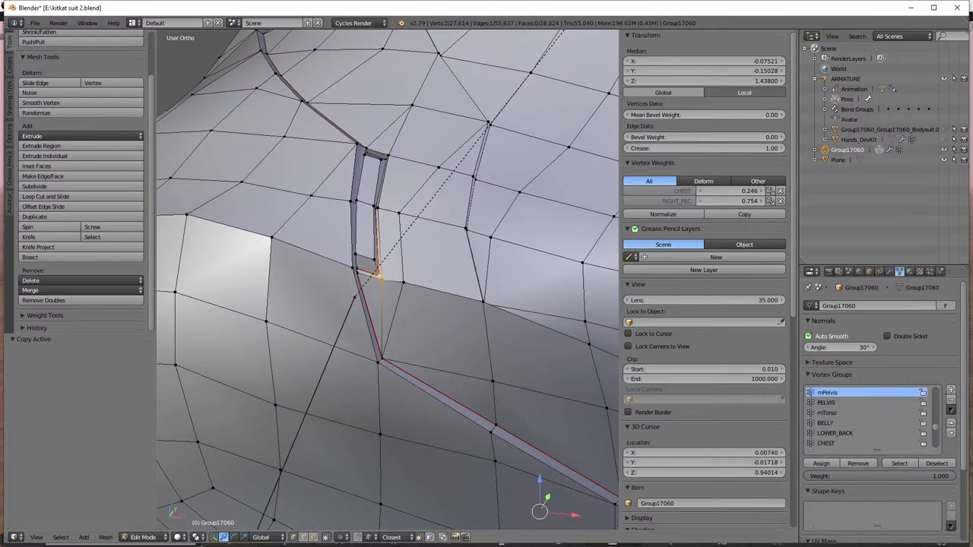
scroll(388, 279, "down", 4)
middle_click_drag(388, 279, 311, 302)
scroll(387, 279, "up", 6)
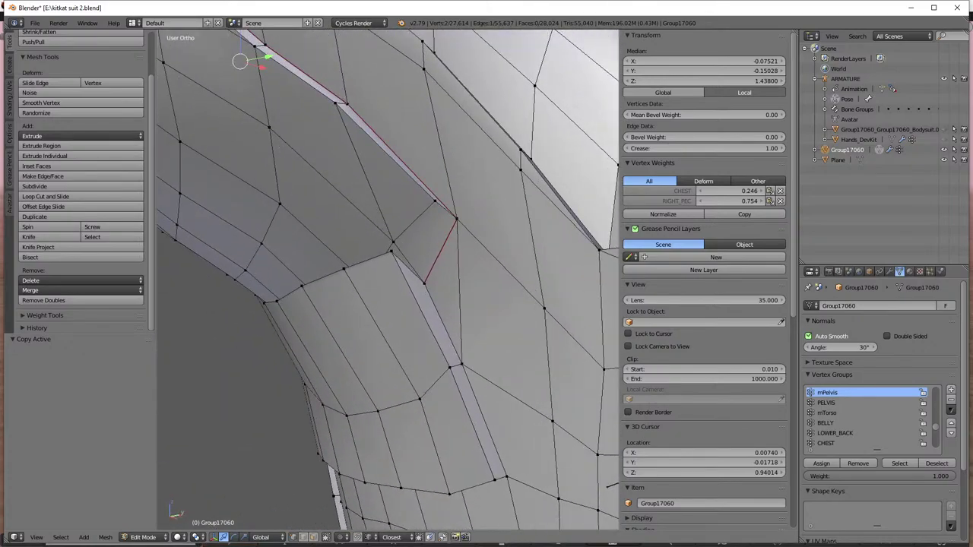
right_click(423, 283)
right_click(390, 250)
middle_click_drag(388, 280, 331, 295)
right_click(366, 280, "shift")
mouse_move(387, 304)
middle_mouse_down()
mouse_move(463, 288)
mouse_move(418, 292)
mouse_move(411, 304)
mouse_move(476, 275)
mouse_move(335, 287)
mouse_move(425, 274)
mouse_move(452, 253)
middle_mouse_up()
In wireframe, match hidden strip vertices to their neighbours' weights along the chest
key("z")
right_click(467, 293, "shift")
right_click(398, 321, "shift")
right_click(335, 287)
right_click(452, 253)
right_click(450, 260, "shift")
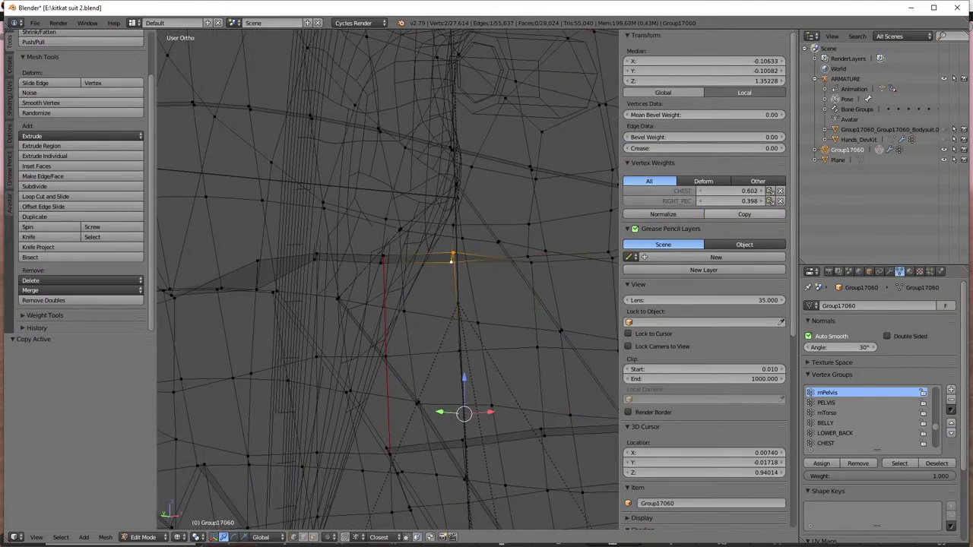
right_click(382, 259, "shift")
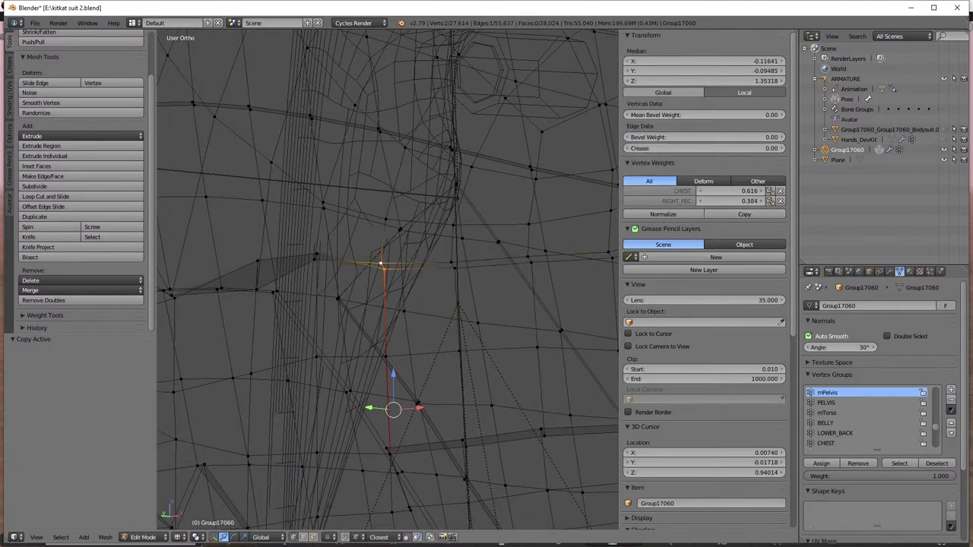
right_click(315, 257, "shift")
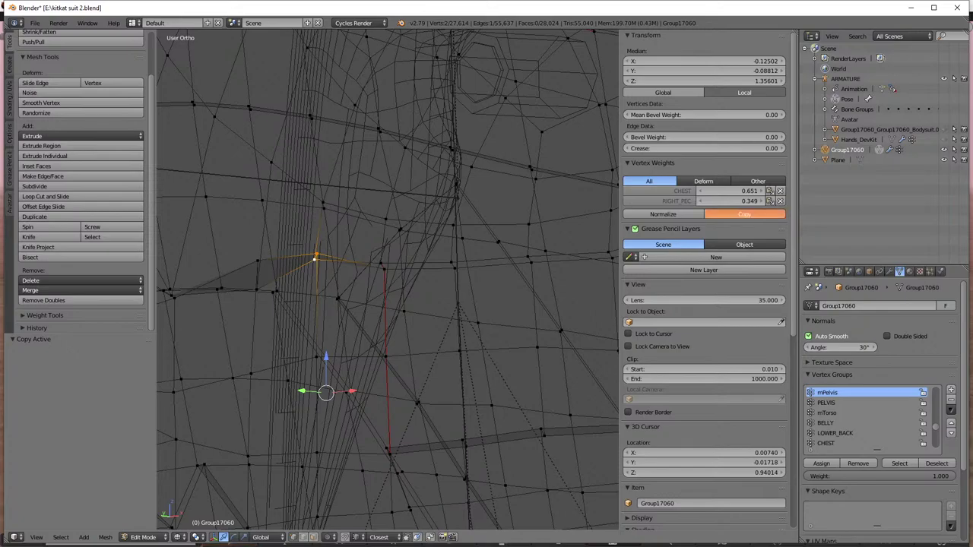
key("z")
Match the next strip section's vertices to their neighbouring vertices' weights
middle_click_drag(388, 281, 532, 296)
scroll(387, 281, "up", 2)
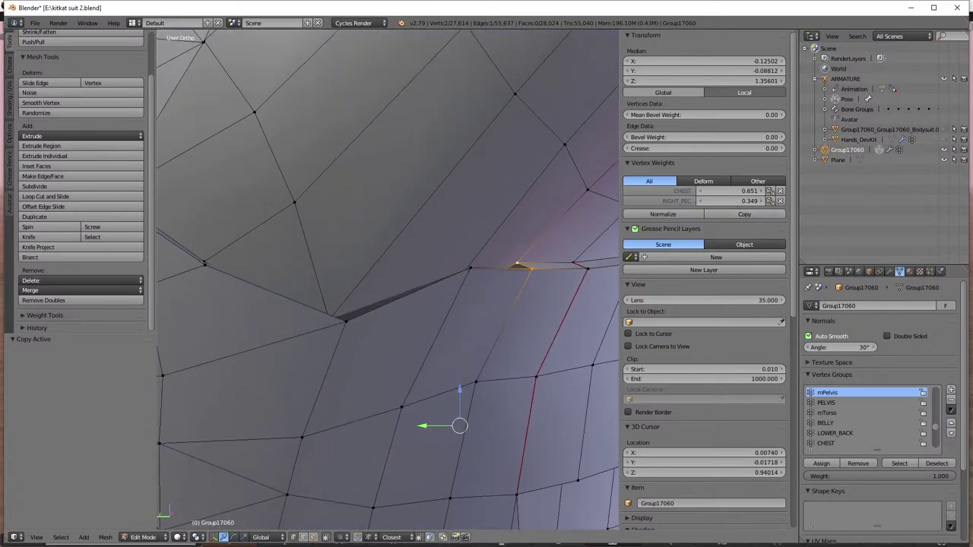
key("z")
right_click(470, 268)
right_click(434, 282, "shift")
right_click(446, 301)
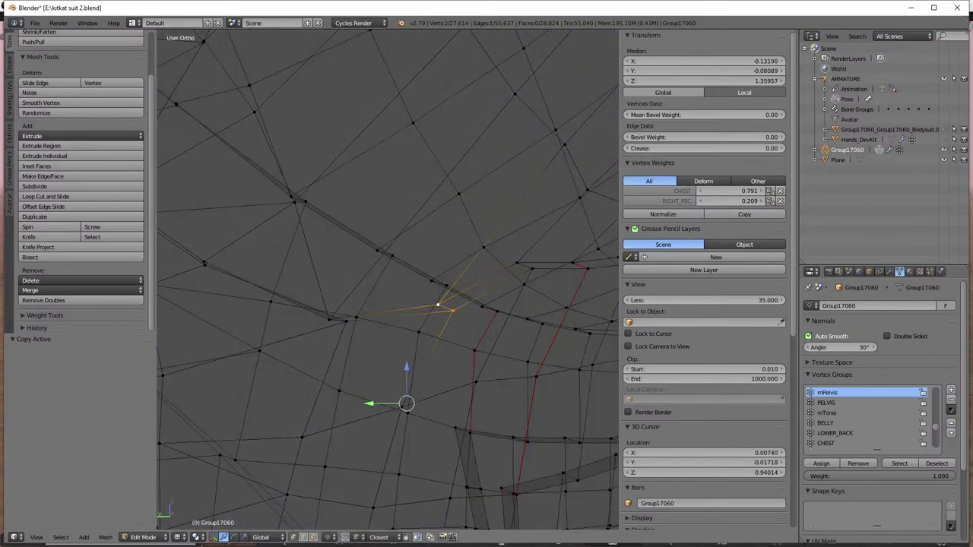
key("z")
right_click(322, 322)
scroll(322, 322, "down", 3)
right_click(322, 322, "shift")
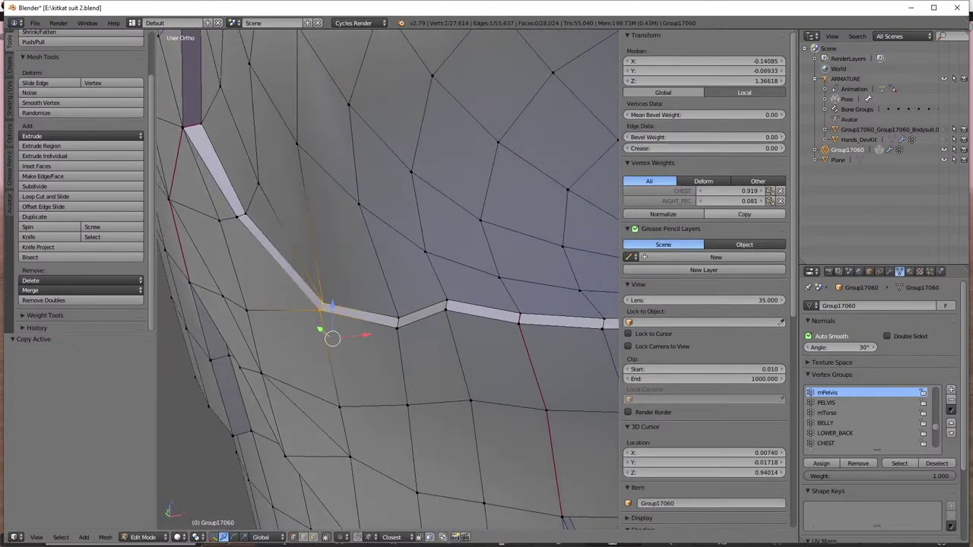
scroll(323, 322, "up", 2)
Match weights up the dark strip from its bottom through the bend to the neck edge
right_click(348, 264)
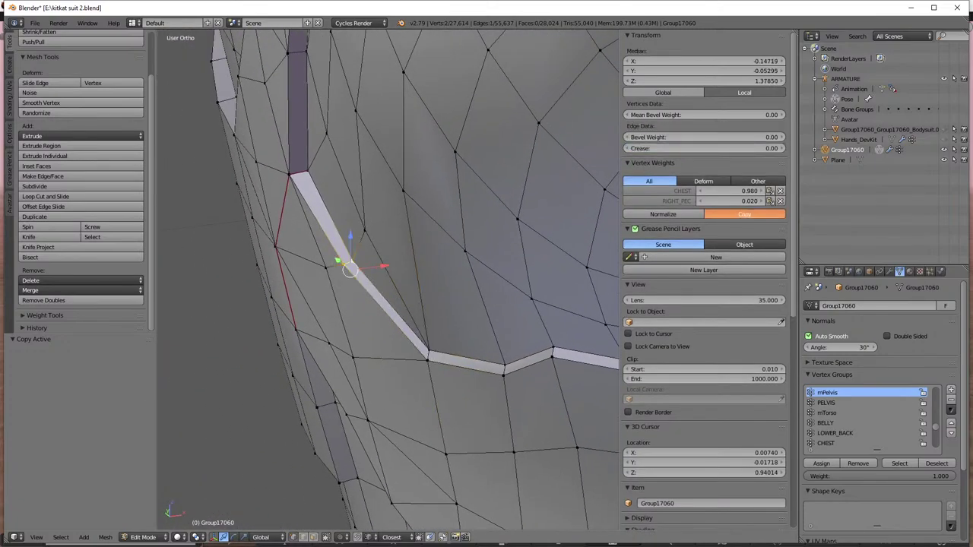
middle_click_drag(347, 263, 419, 349, "shift")
right_click(357, 255)
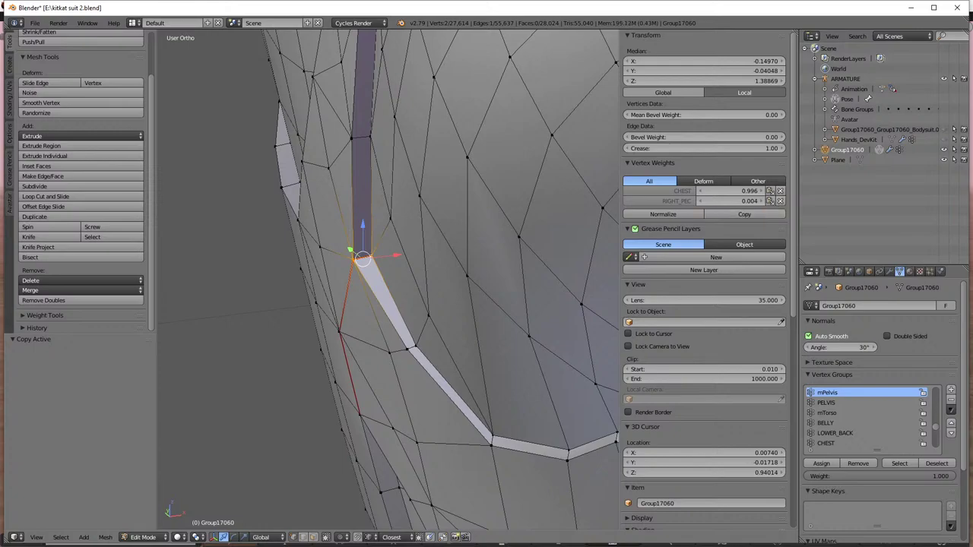
middle_click_drag(361, 288, 399, 334)
right_click(375, 269)
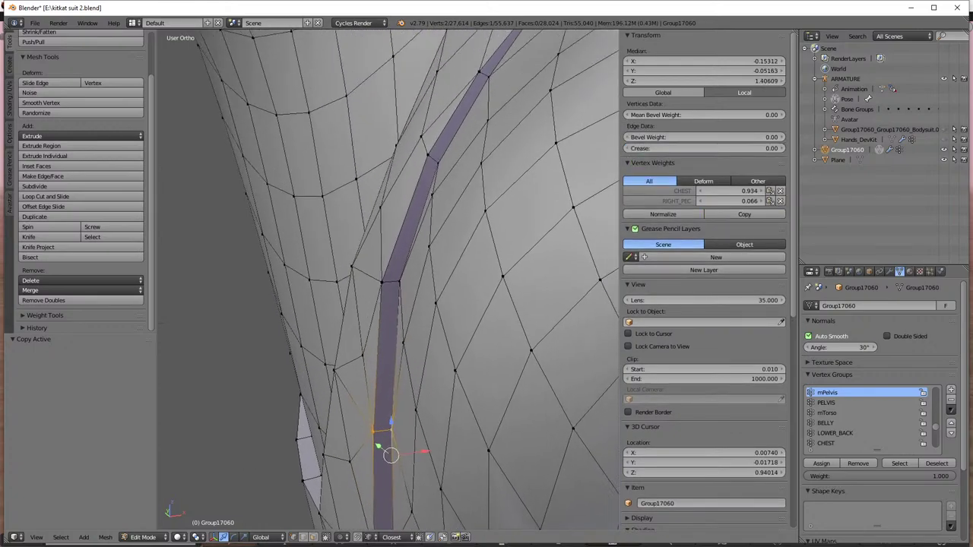
right_click(381, 282)
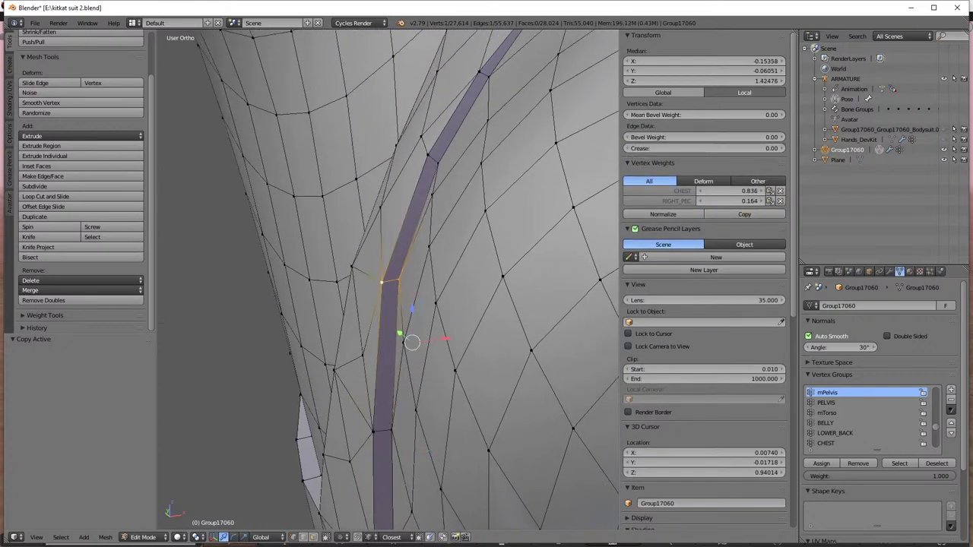
scroll(388, 281, "down", 5)
scroll(387, 281, "up", 5)
right_click(420, 175)
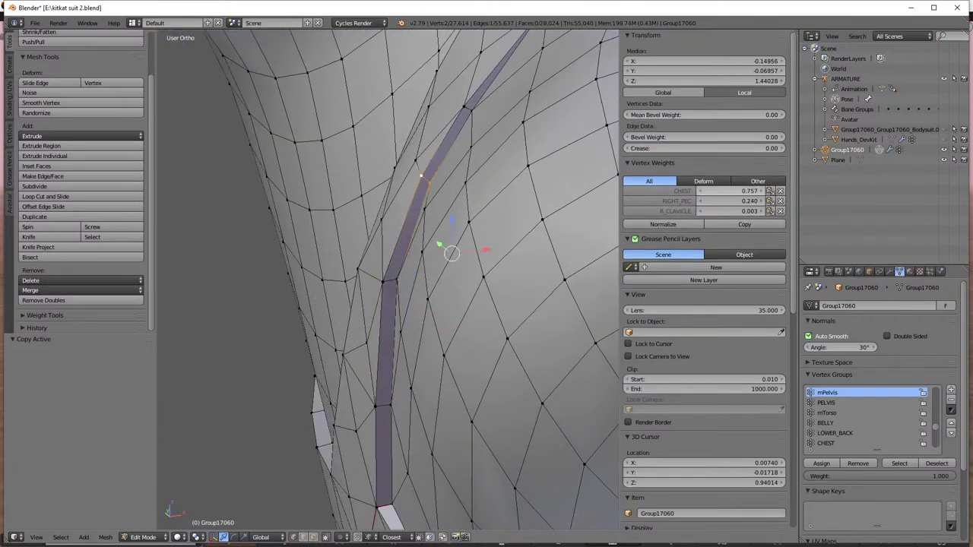
middle_click_drag(388, 281, 437, 342)
right_click(385, 310)
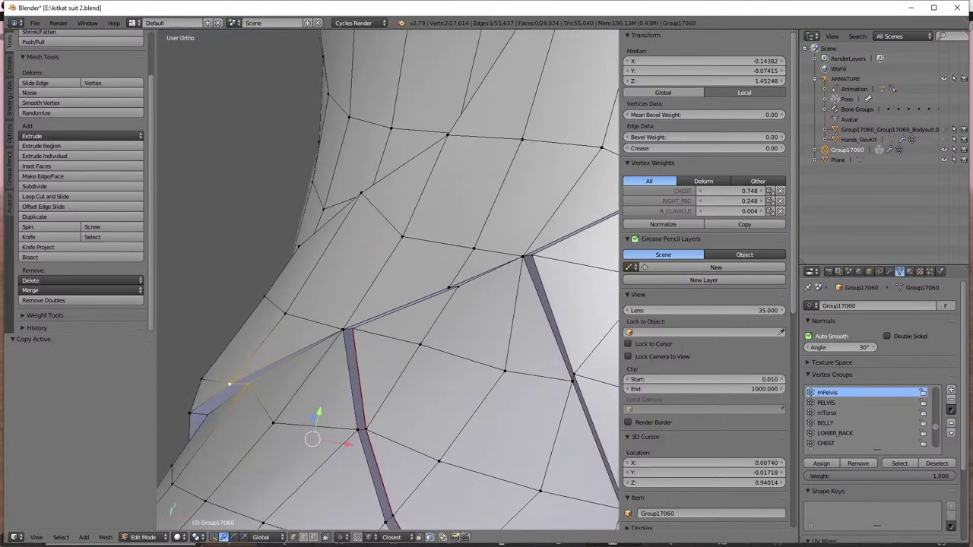
right_click(343, 330)
right_click(344, 331, "shift")
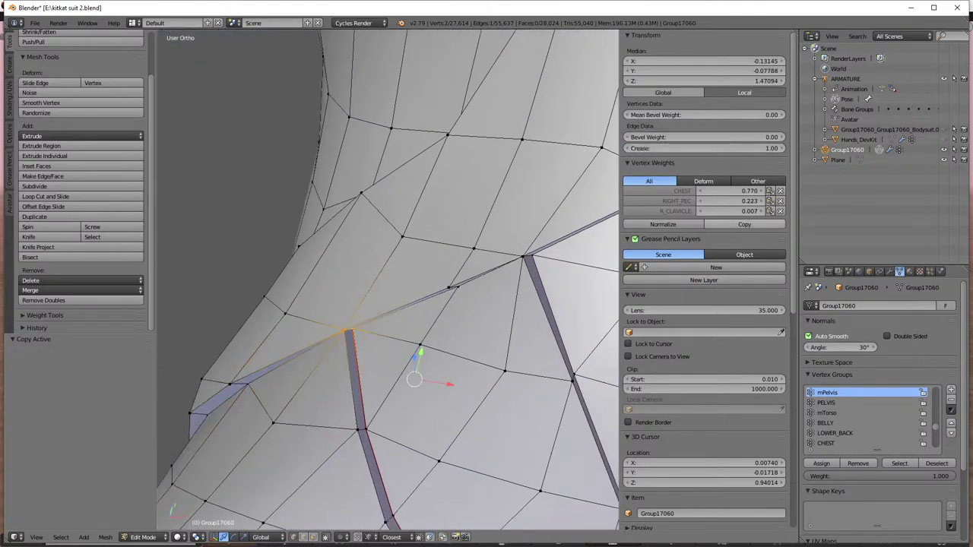
Finish the upper strip vertices at about 0.889 CHEST, 0.081 RIGHT_PEC, 0.030 R_CLAVICLE
middle_click_drag(344, 331, 402, 274)
right_click(406, 270)
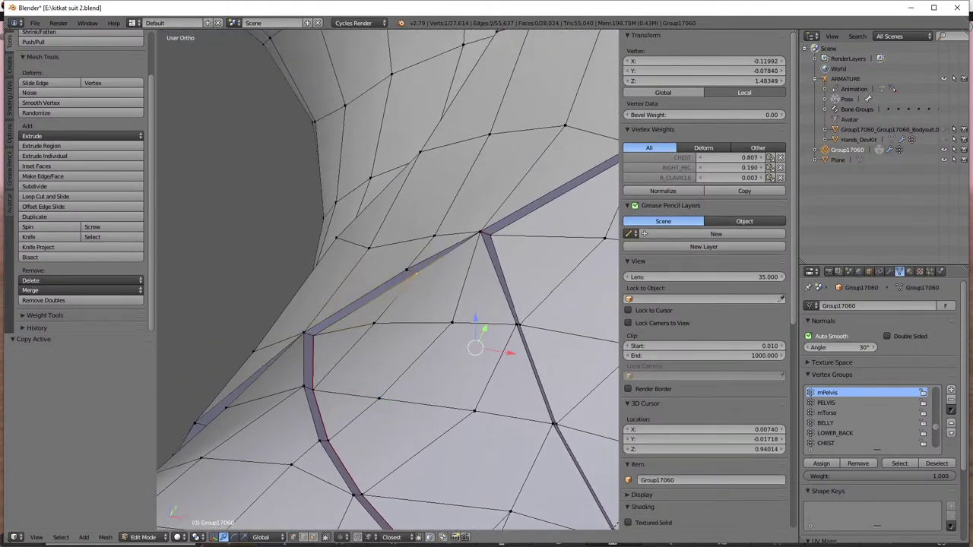
right_click(408, 270, "shift")
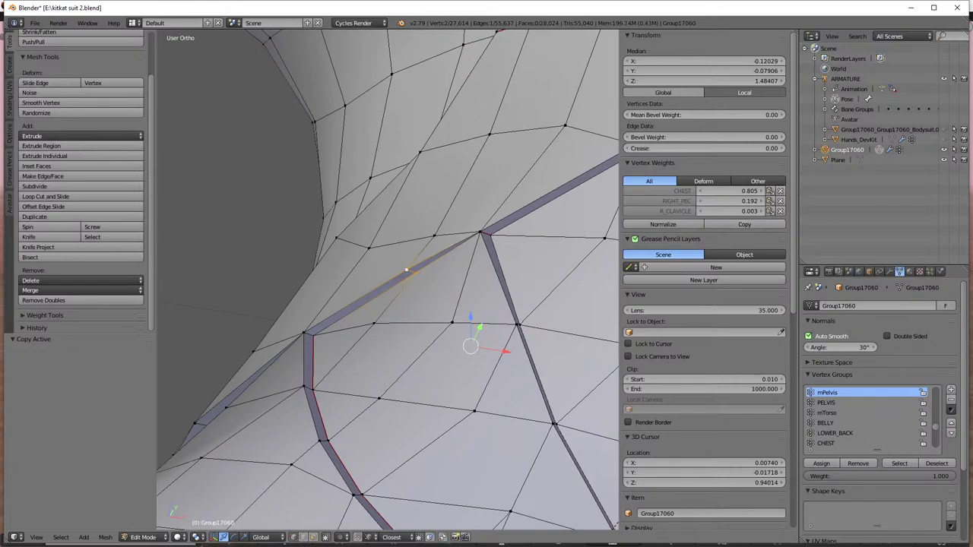
right_click(480, 231)
middle_click_drag(456, 319, 411, 289)
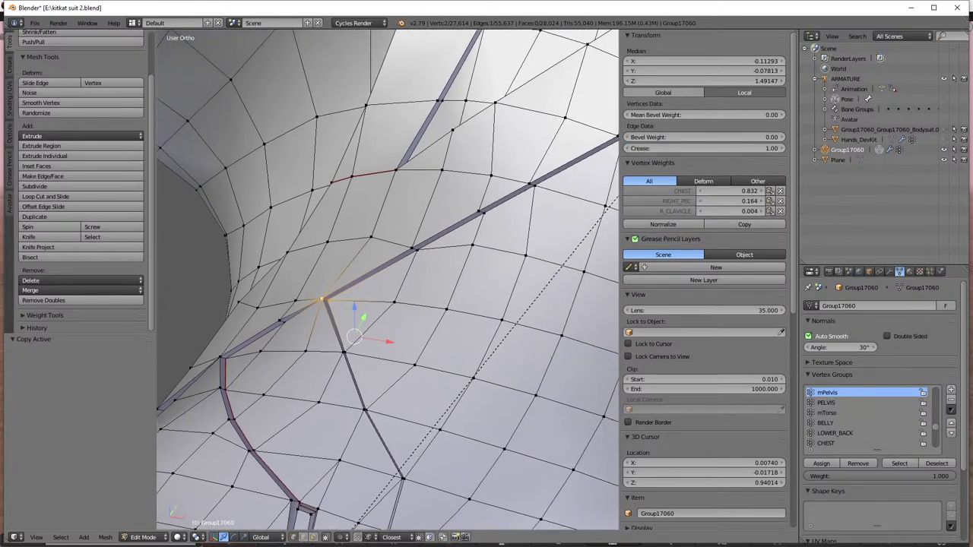
right_click(322, 300)
middle_click_drag(322, 300, 395, 290)
right_click(394, 289)
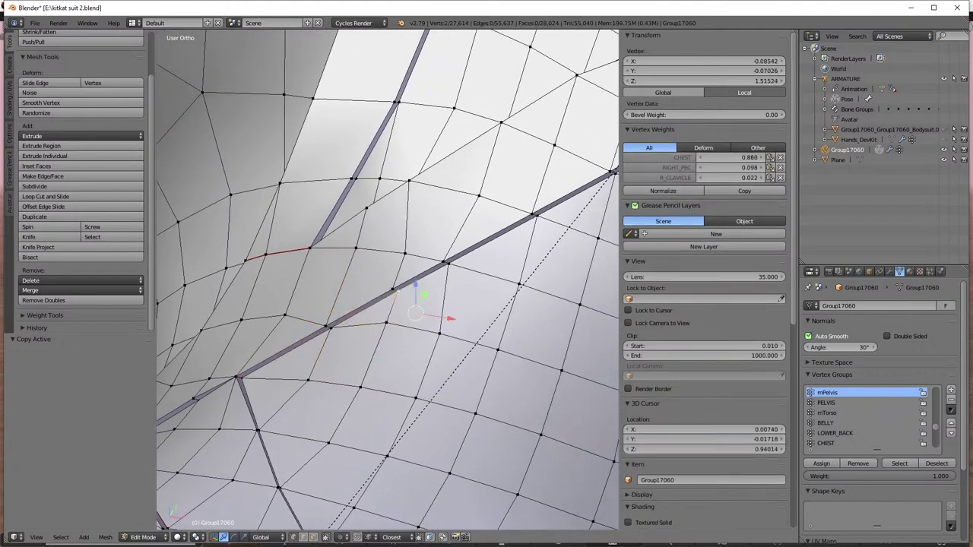
right_click(446, 262, "shift")
right_click(447, 262)
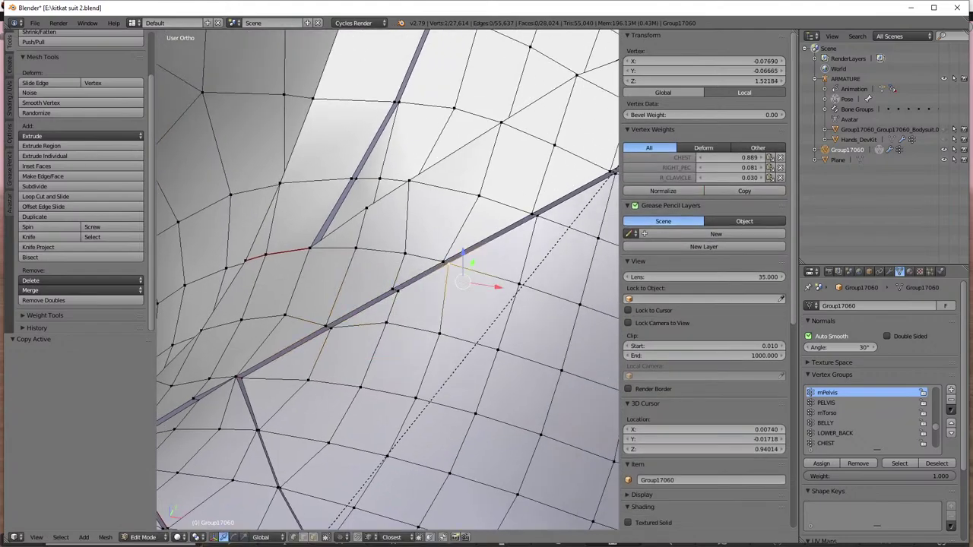
right_click(447, 262, "shift")
scroll(446, 262, "down", 2)
middle_click_drag(447, 262, 338, 315)
scroll(335, 318, "down", 3)
scroll(334, 266, "up", 3)
Test-move the LEFT_PEC bone in Pose Mode, undo it, and return to mesh editing
key("Tab")
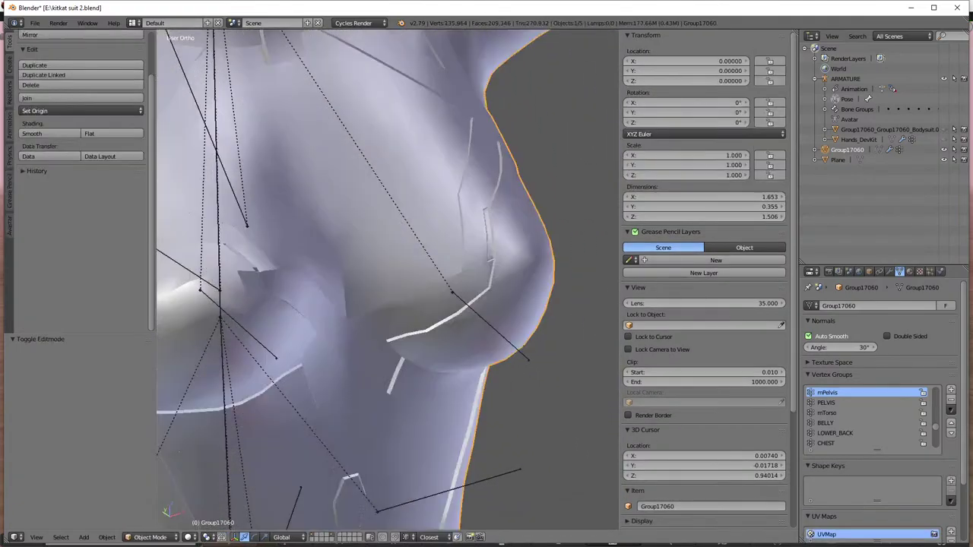
right_click(487, 326)
key("ctrl+Tab")
middle_click_drag(486, 327, 502, 228)
key("g")
left_click(515, 182)
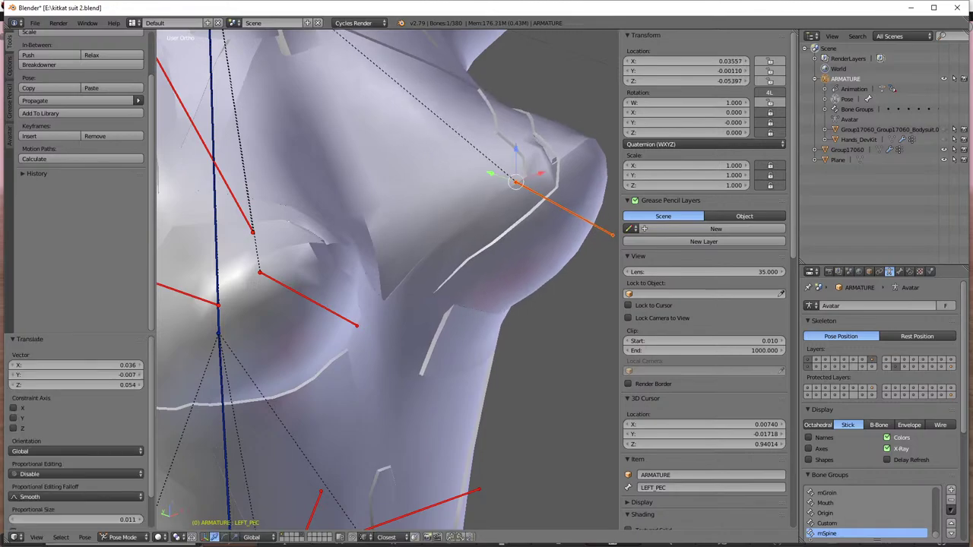
key("ctrl+z")
key("ctrl+z")
key("ctrl+z")
middle_click_drag(456, 304, 386, 274, "shift")
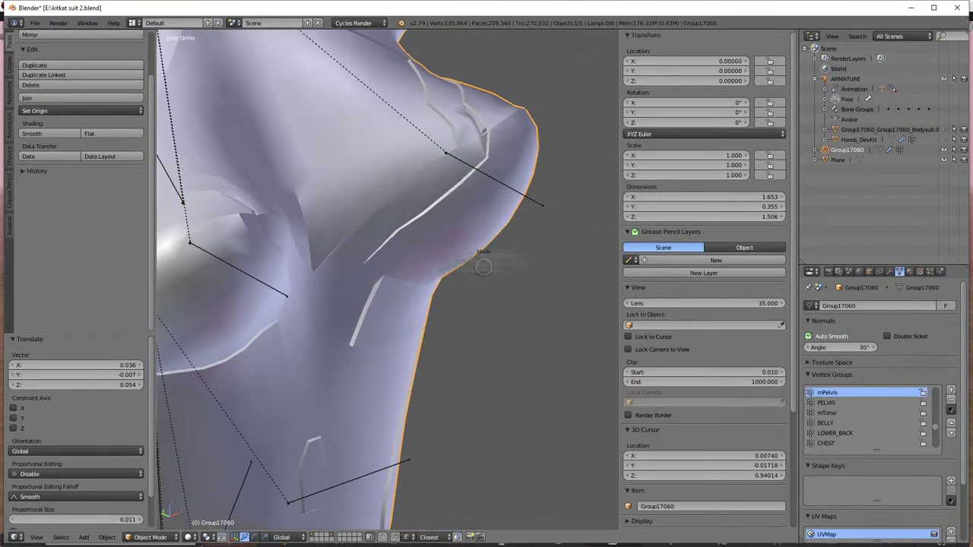
key("Tab")
Copy weights onto the selection, then pick vertex pairs along the chest strip in wireframe
scroll(387, 281, "up", 4)
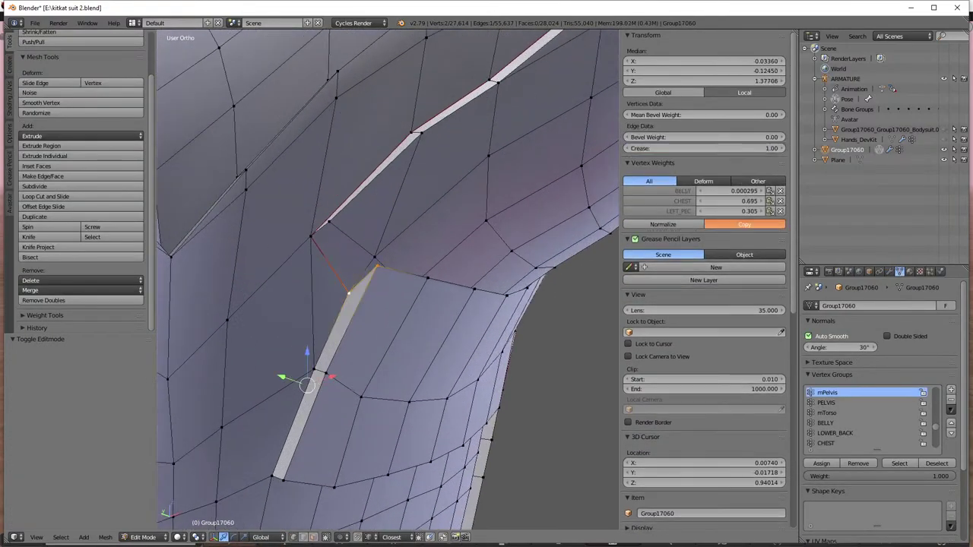
left_click(744, 224)
middle_click_drag(456, 304, 342, 297)
key("z")
right_click(386, 369)
right_click(328, 303, "shift")
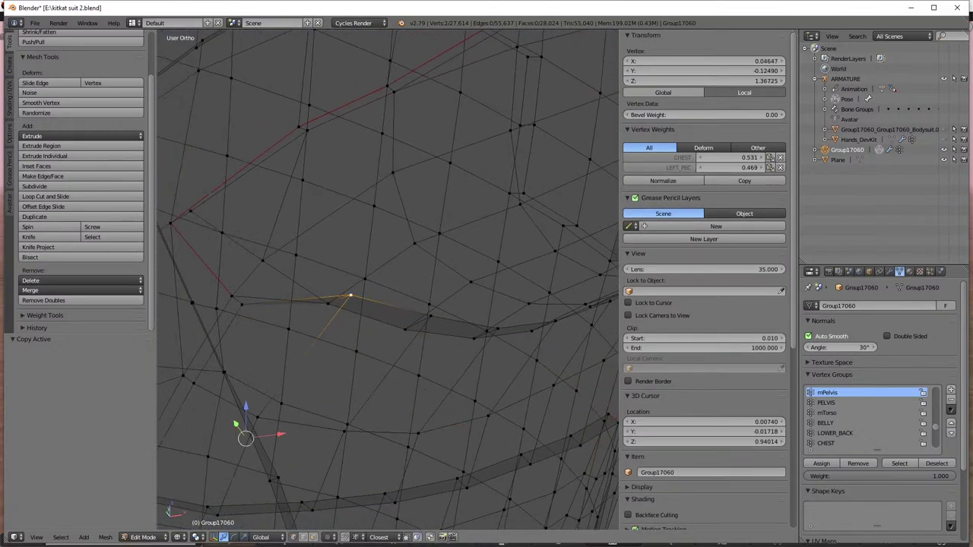
right_click(416, 336)
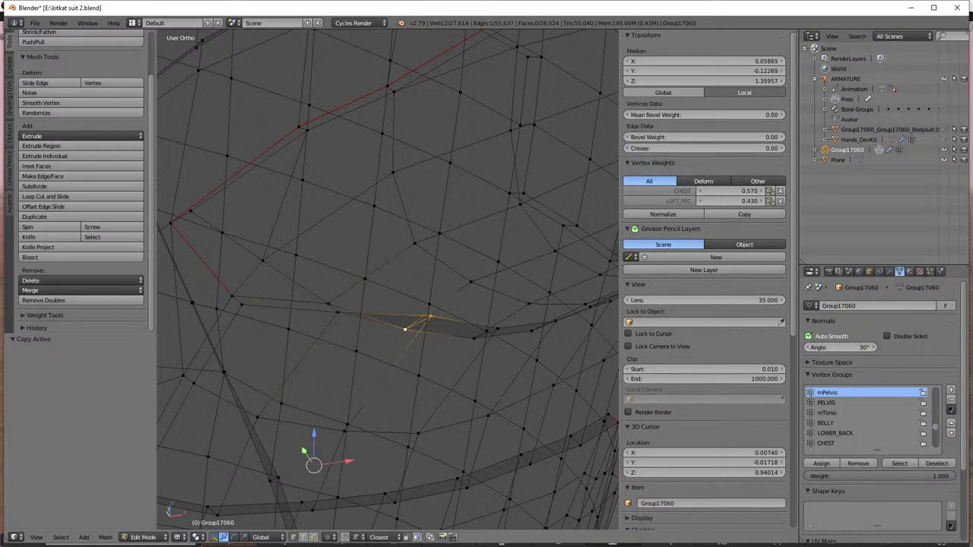
right_click(405, 330, "shift")
right_click(474, 336)
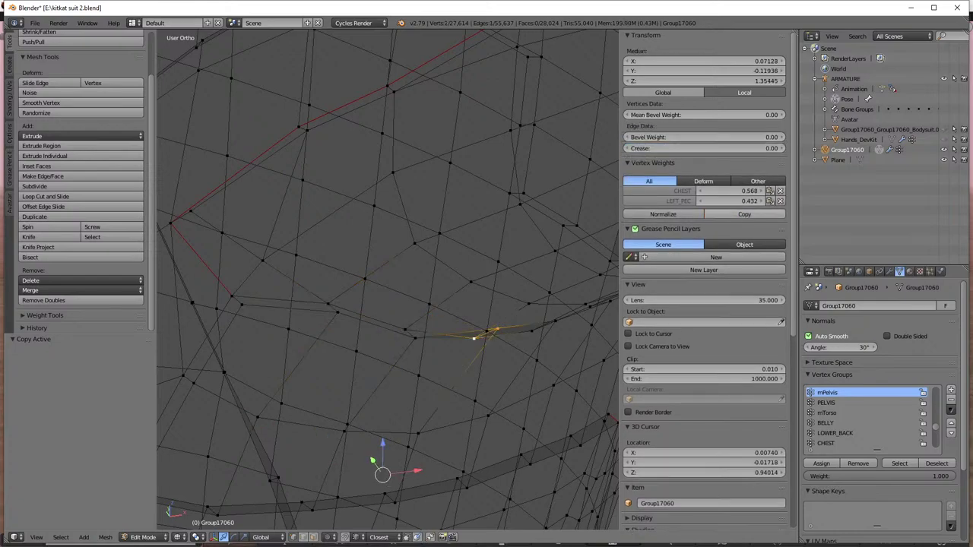
right_click(555, 322)
right_click(531, 331, "shift")
Check the CHEST and LEFT_PEC weights on successive vertices along the chest seam
middle_click_drag(456, 327, 410, 319)
right_click(426, 325)
right_click(449, 324, "shift")
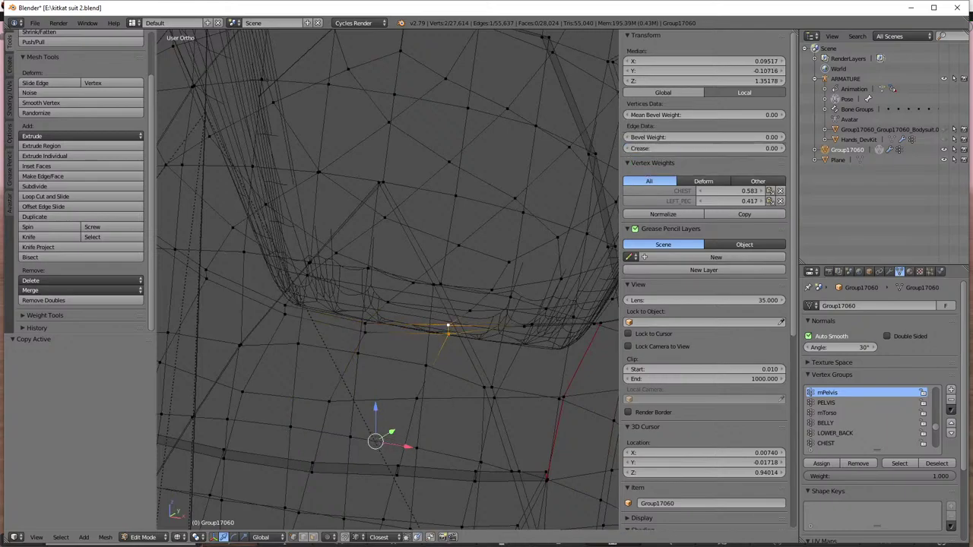
right_click(548, 324)
right_click(526, 326, "shift")
middle_click_drag(456, 327, 426, 319)
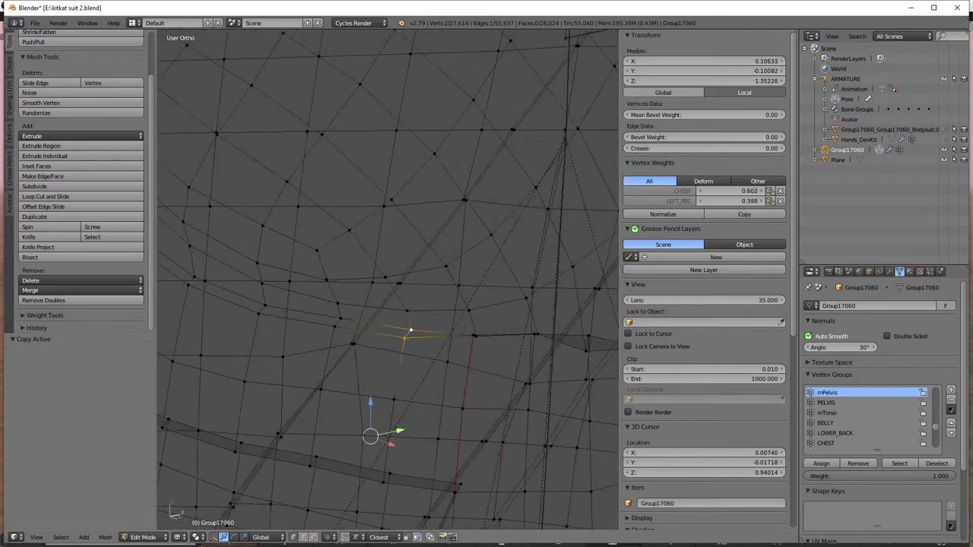
right_click(473, 335)
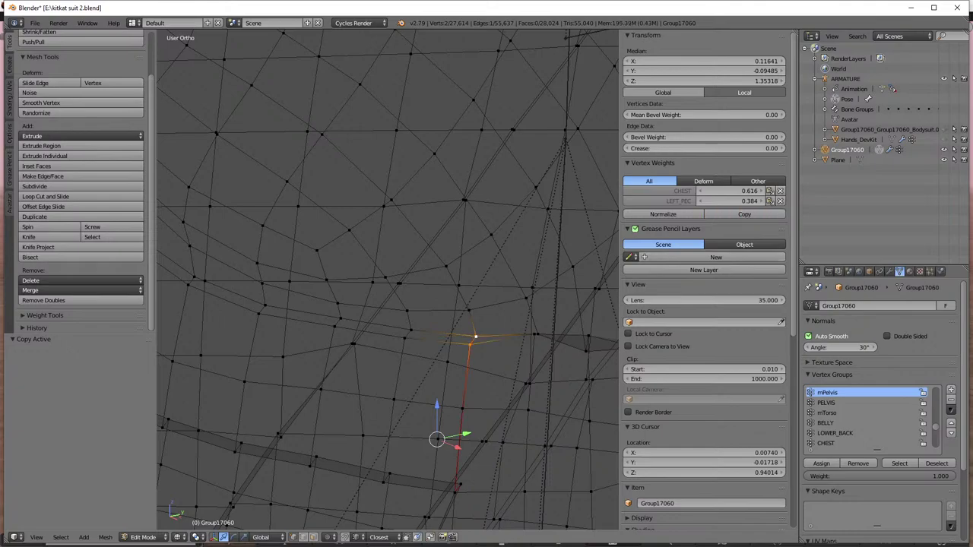
right_click(535, 335)
middle_click_drag(456, 327, 430, 335)
scroll(426, 327, "down", 3)
right_click(466, 337)
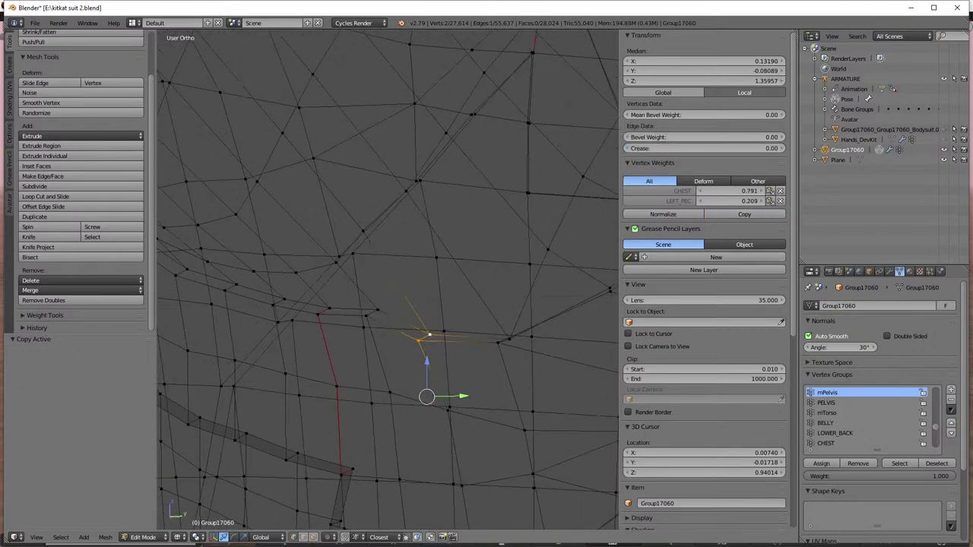
right_click(508, 337)
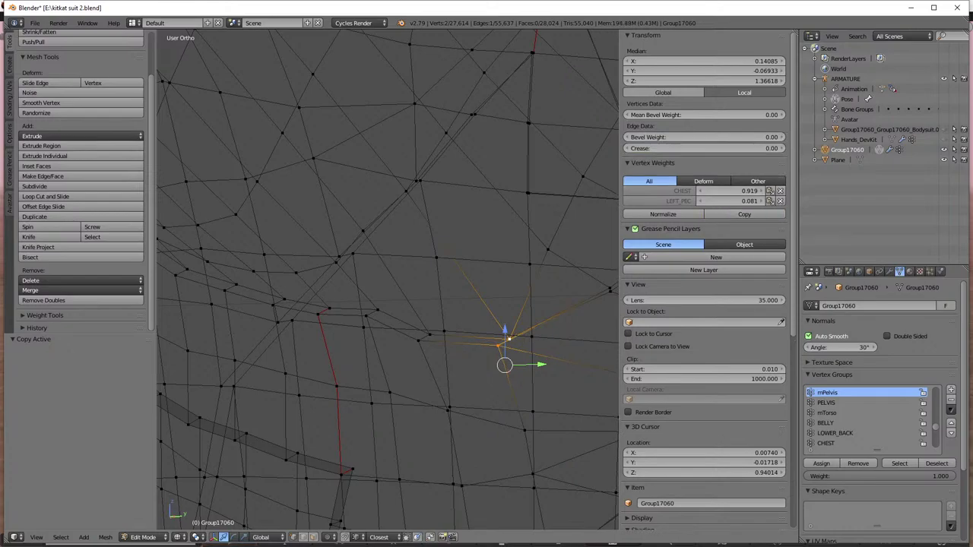
right_click(429, 335)
Copy a seam vertex's weights onto its neighbour, giving about 0.996 CHEST and 0.004 LEFT_PEC
right_click(329, 308, "shift")
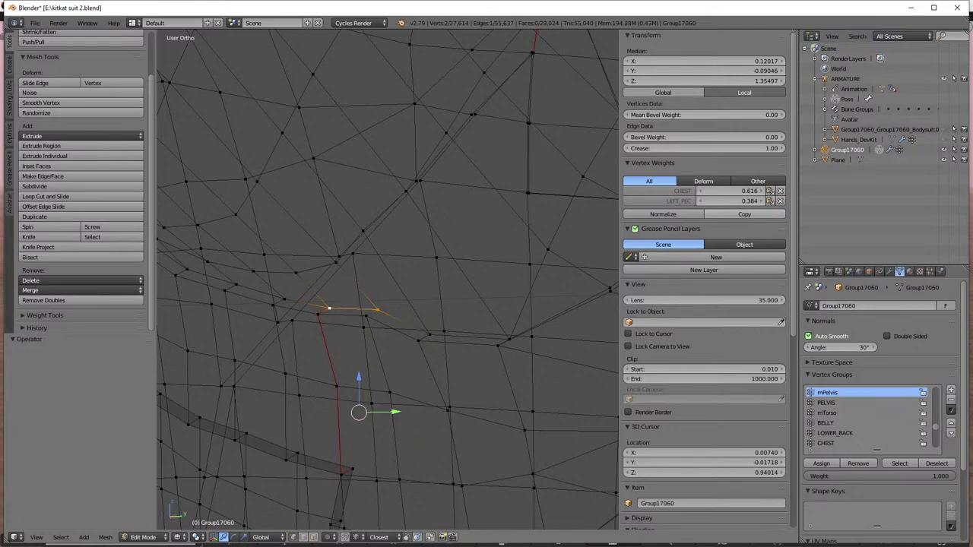
right_click(377, 309, "shift")
right_click(377, 309)
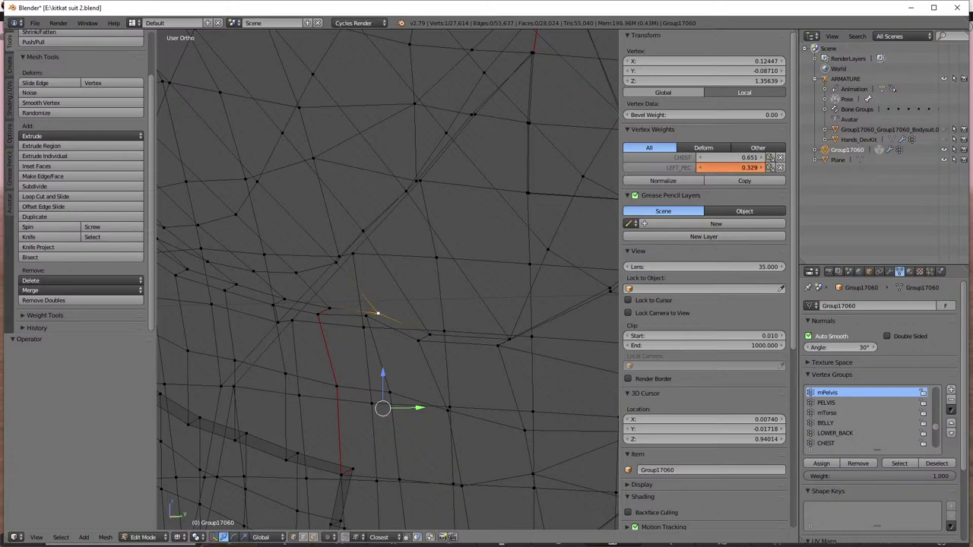
right_click(365, 316, "shift")
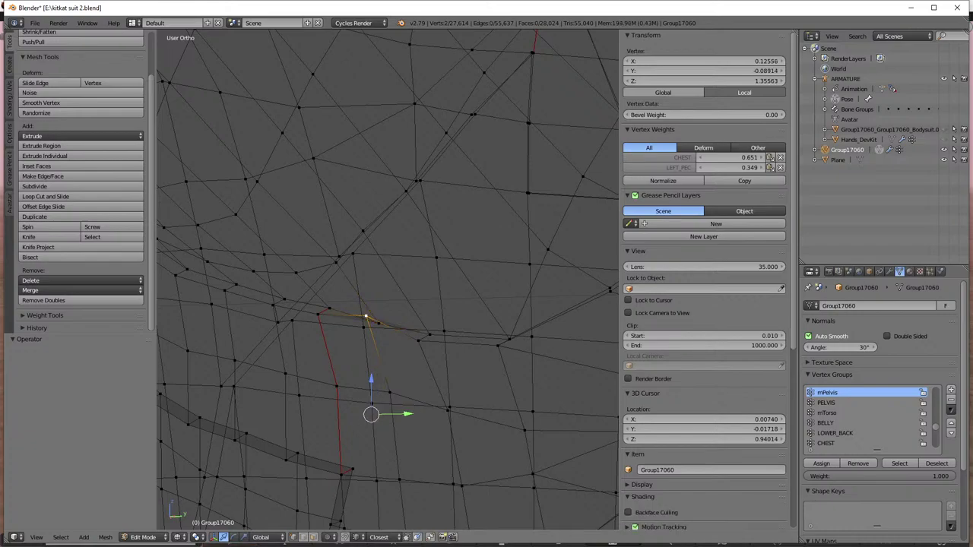
left_click(744, 214)
scroll(373, 341, "down", 4)
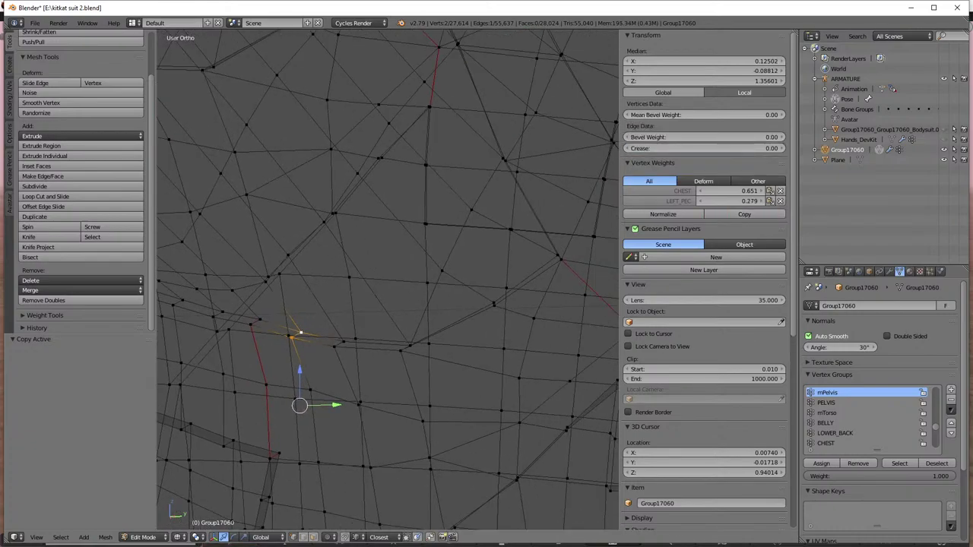
scroll(373, 341, "up", 5)
Select more vertex pairs further up the seam and view the mesh in solid shading
right_click(373, 341)
right_click(364, 348, "shift")
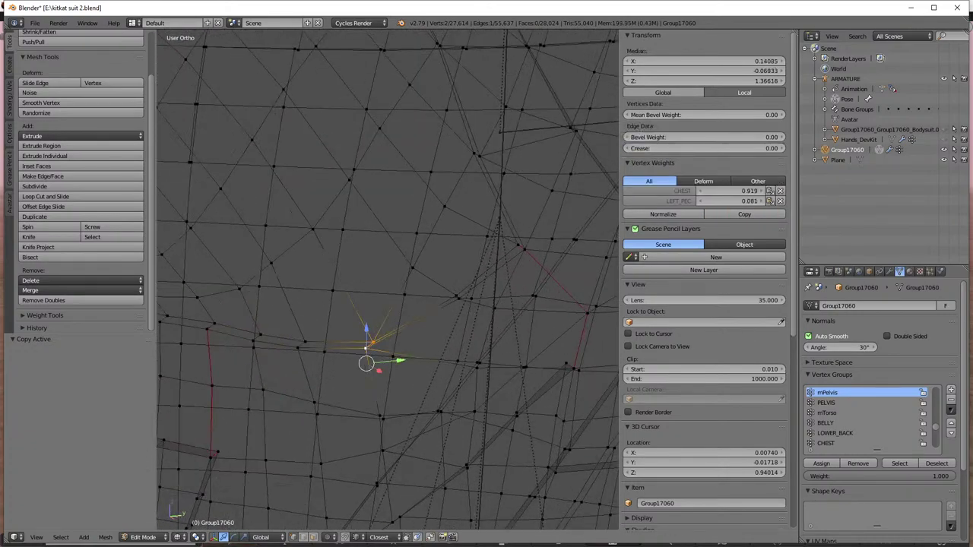
right_click(455, 301)
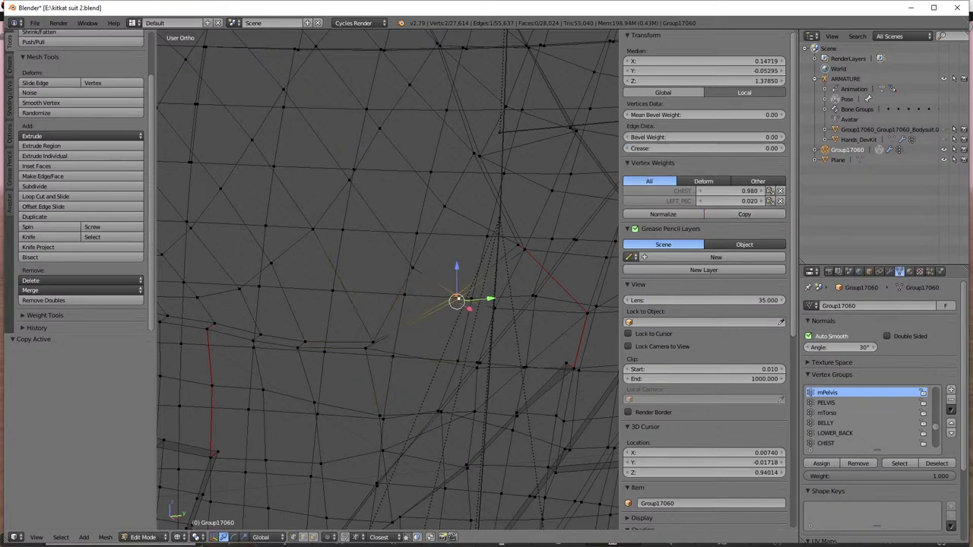
right_click(520, 247)
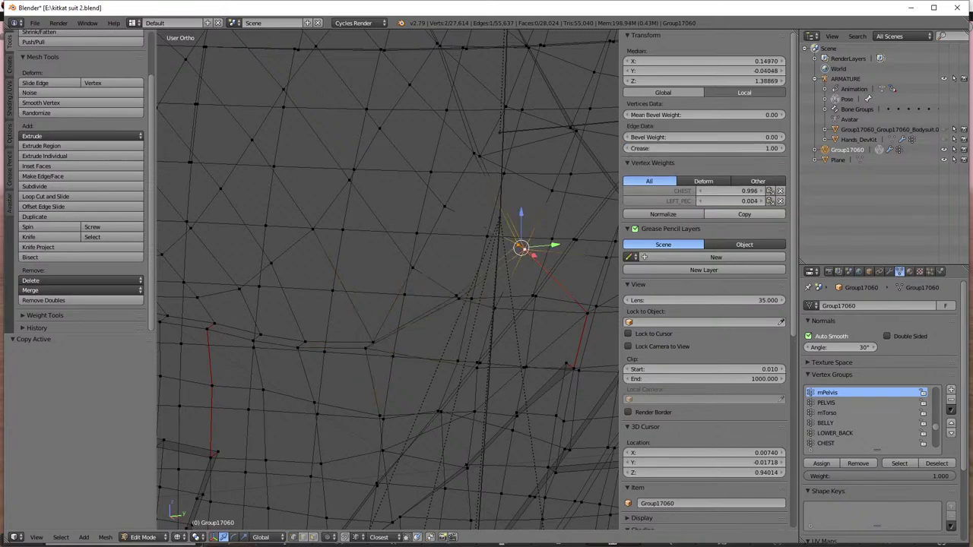
key("z")
middle_click_drag(456, 304, 380, 198)
Orbit around the chest slot and select its corner vertices
scroll(387, 281, "down", 5)
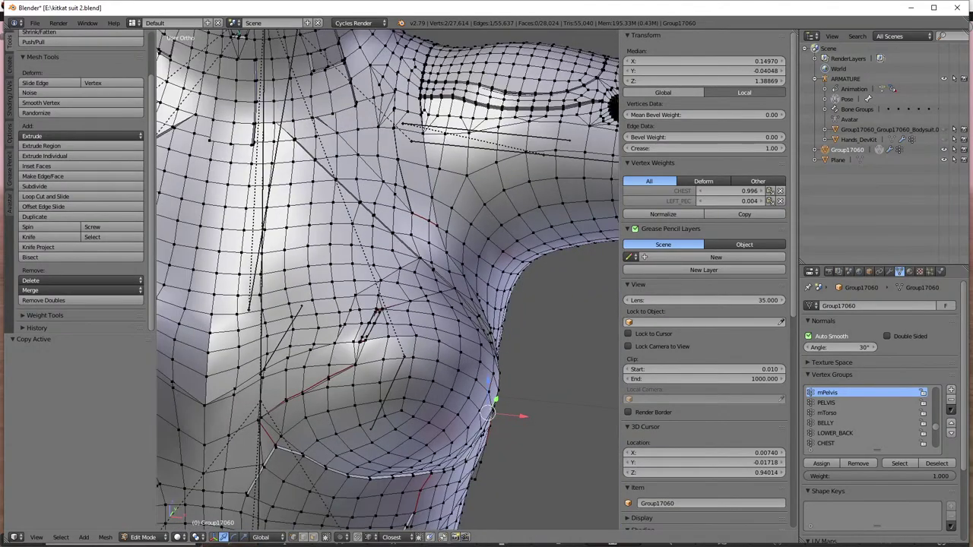
middle_click_drag(387, 281, 350, 290)
scroll(350, 290, "up", 4)
scroll(422, 304, "up", 4)
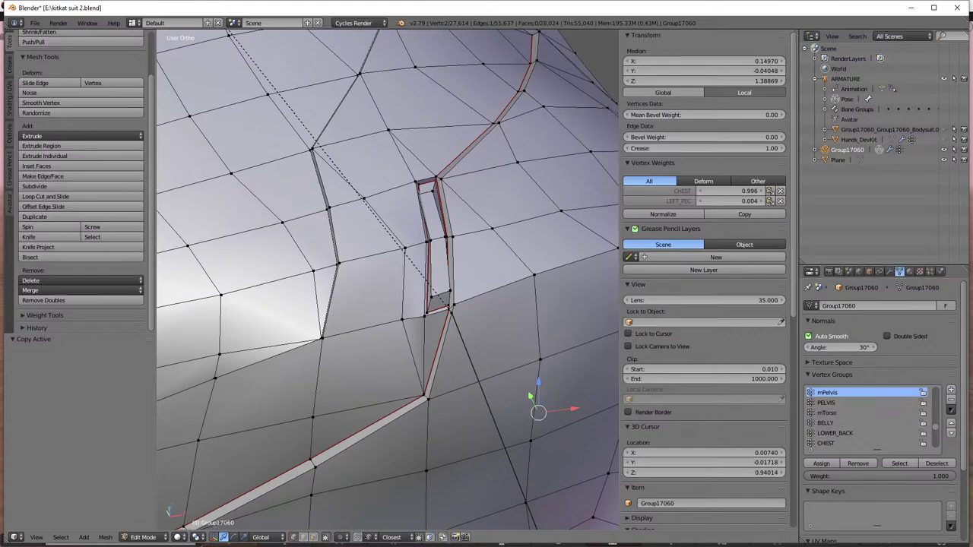
scroll(387, 282, "up", 3)
middle_click_drag(387, 281, 401, 125)
right_click(416, 238)
scroll(373, 289, "up", 2)
right_click(374, 291)
right_click(454, 408, "shift")
Copy the active vertex's weights onto its neighbour at the slot bottom
scroll(388, 280, "up", 1)
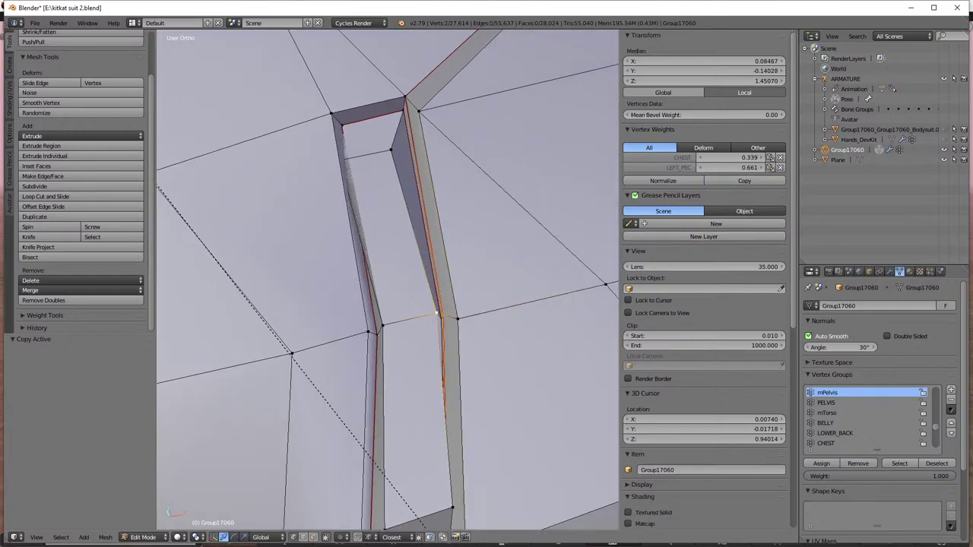
scroll(396, 116, "down", 3)
right_click(430, 372)
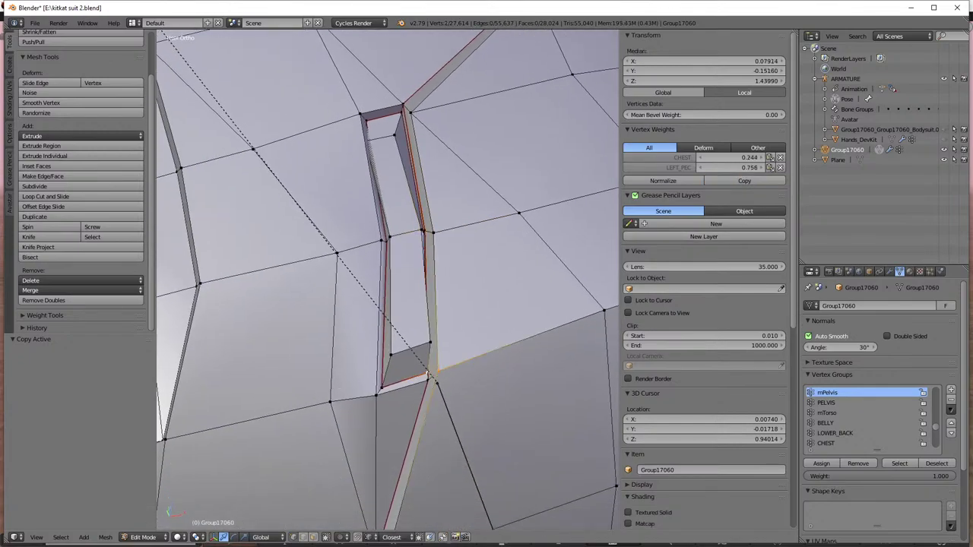
right_click(428, 374)
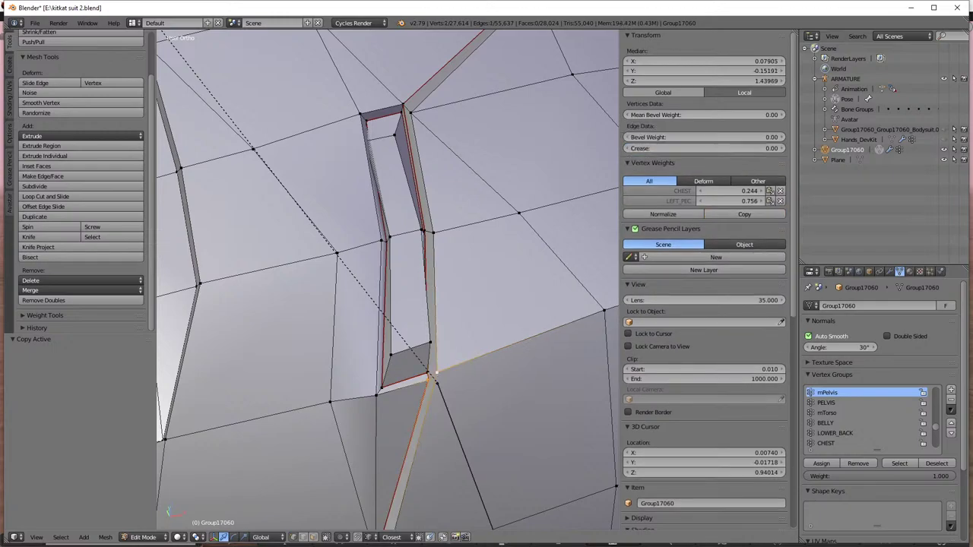
right_click(429, 374, "shift")
left_click(744, 214)
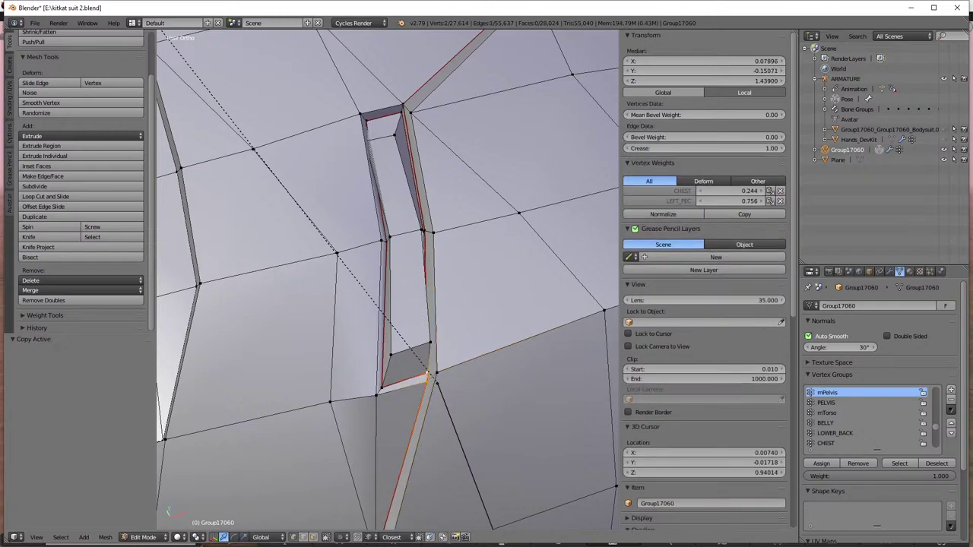
Select the lower-left slot edges and the vertices along the slot's left edge
right_click(430, 344, "shift")
right_click(380, 388)
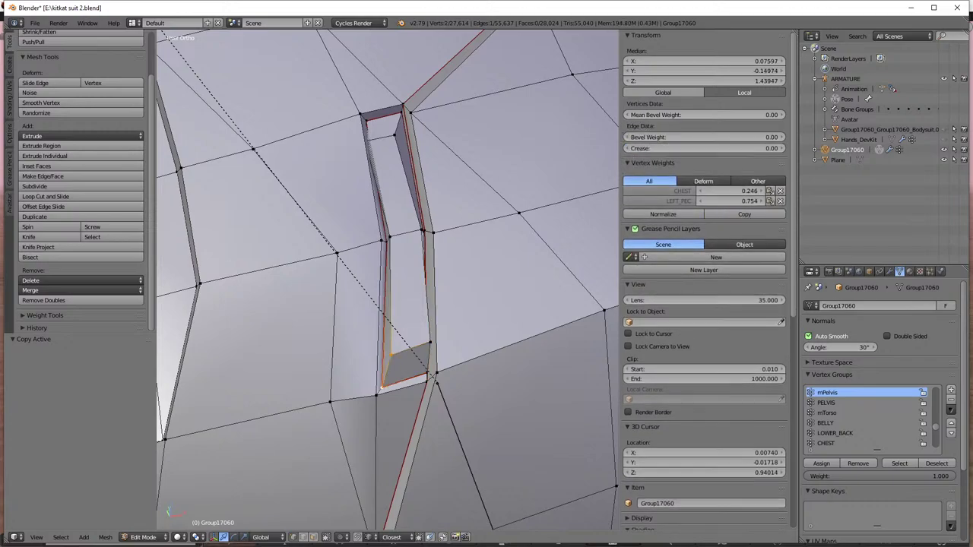
right_click(376, 396, "shift")
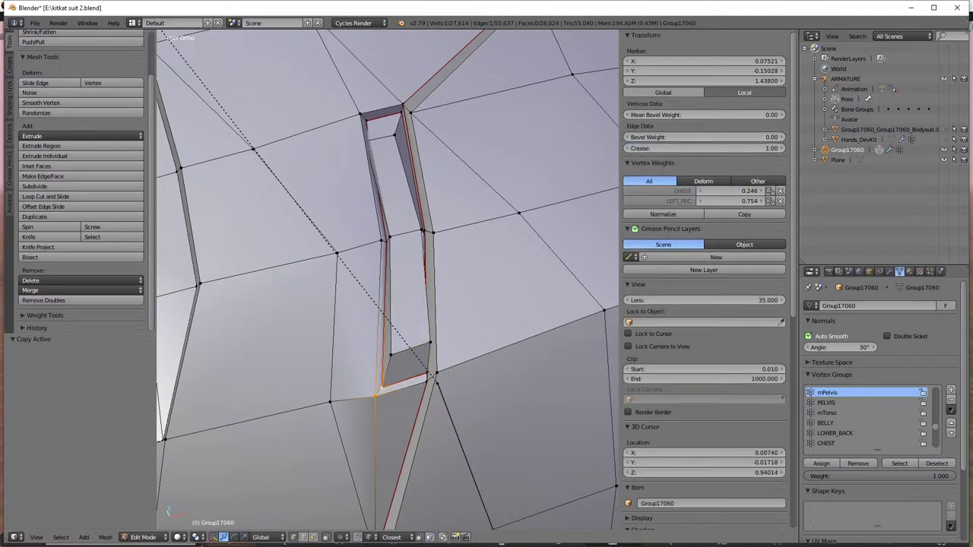
right_click(384, 241)
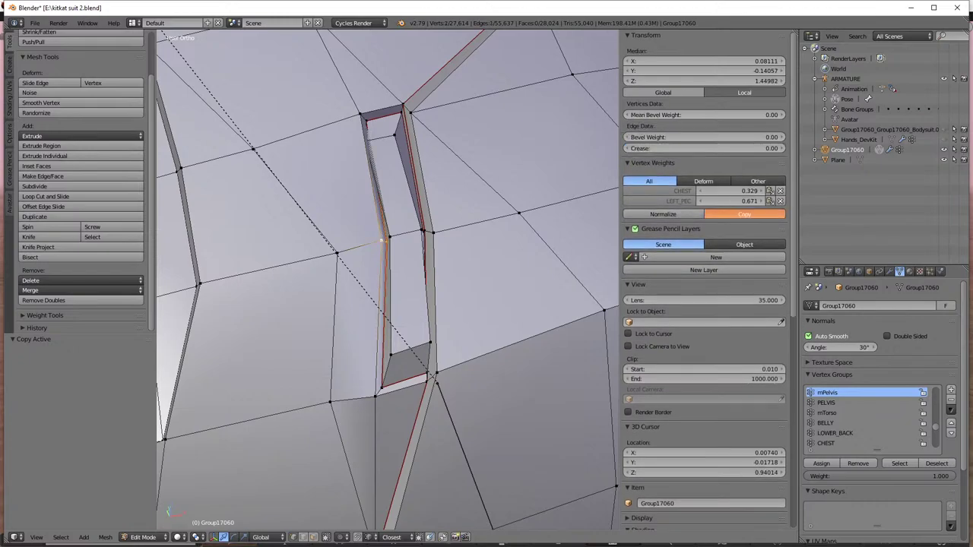
right_click(381, 240)
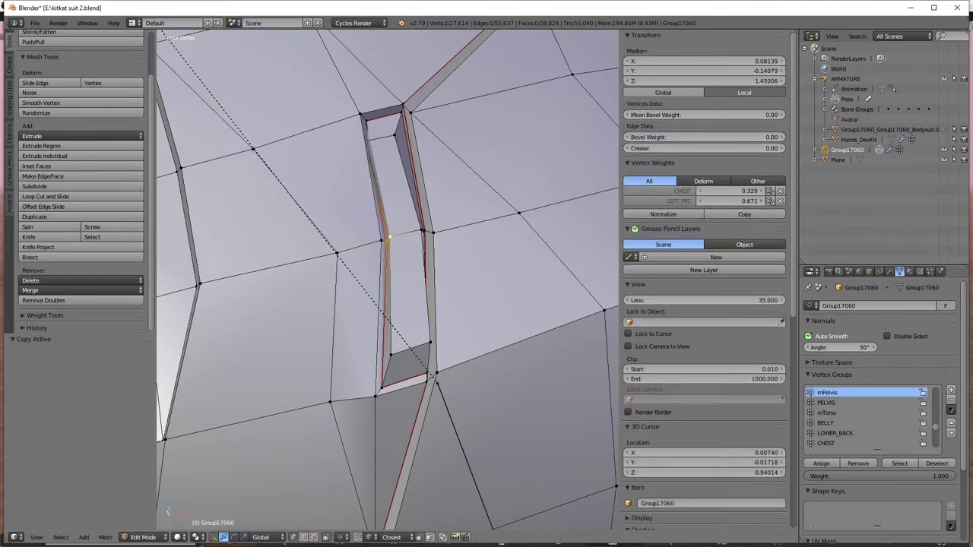
scroll(381, 240, "up", 2)
right_click(381, 216)
Copy vertex weights onto the slot's top-left corner vertices
key("z")
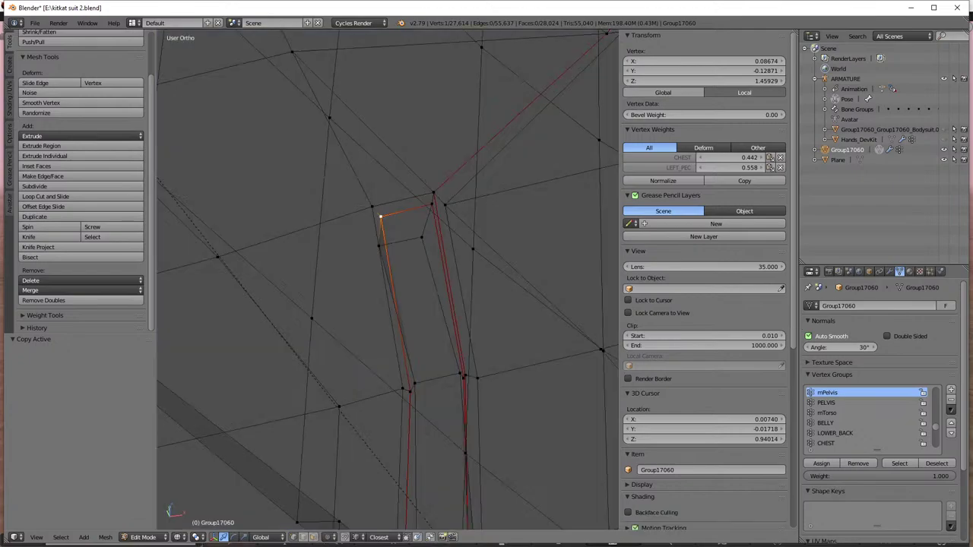
right_click(381, 217)
key("z")
left_click(744, 213)
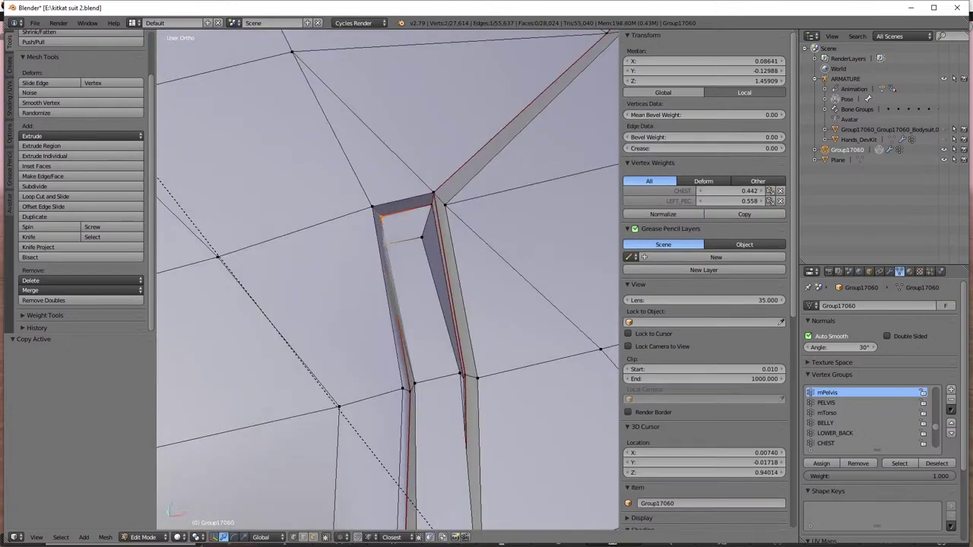
left_click(744, 213)
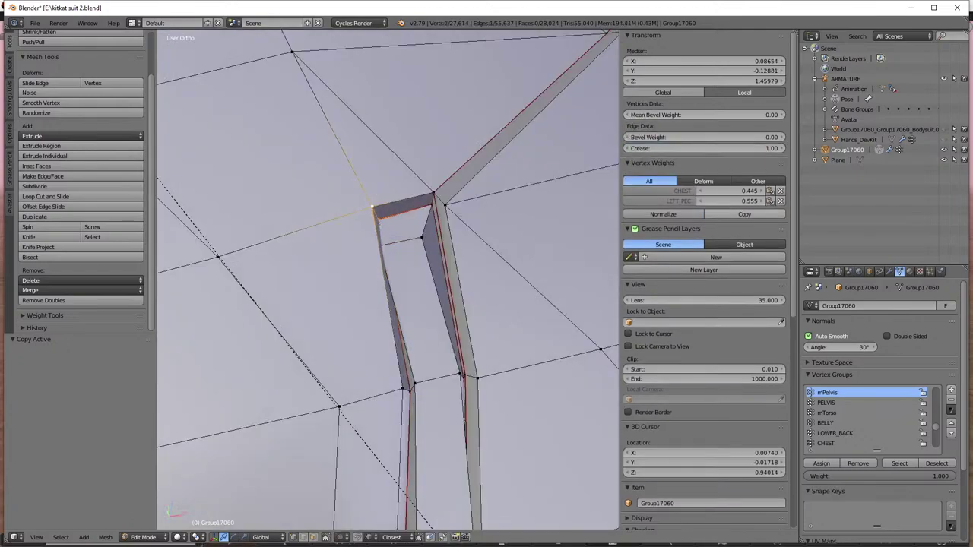
right_click(381, 216)
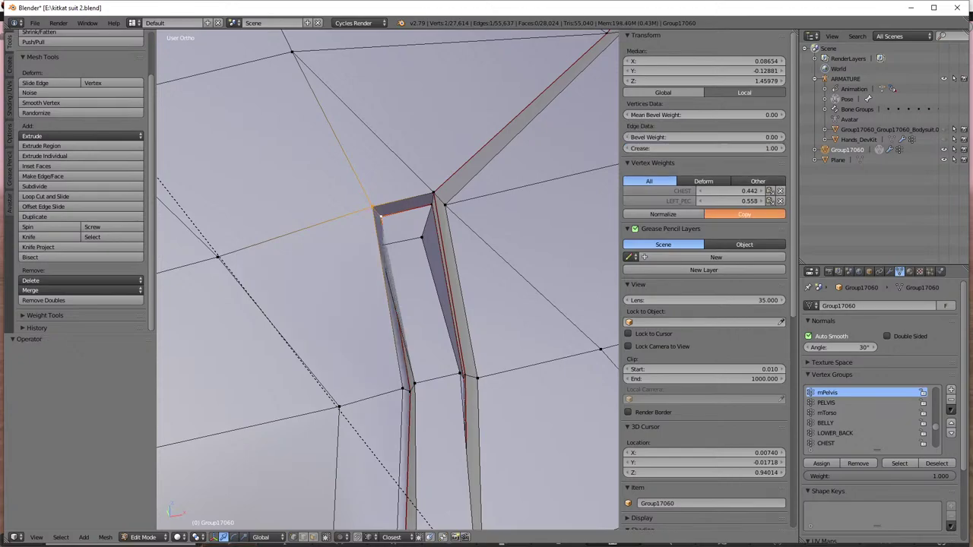
left_click(744, 214)
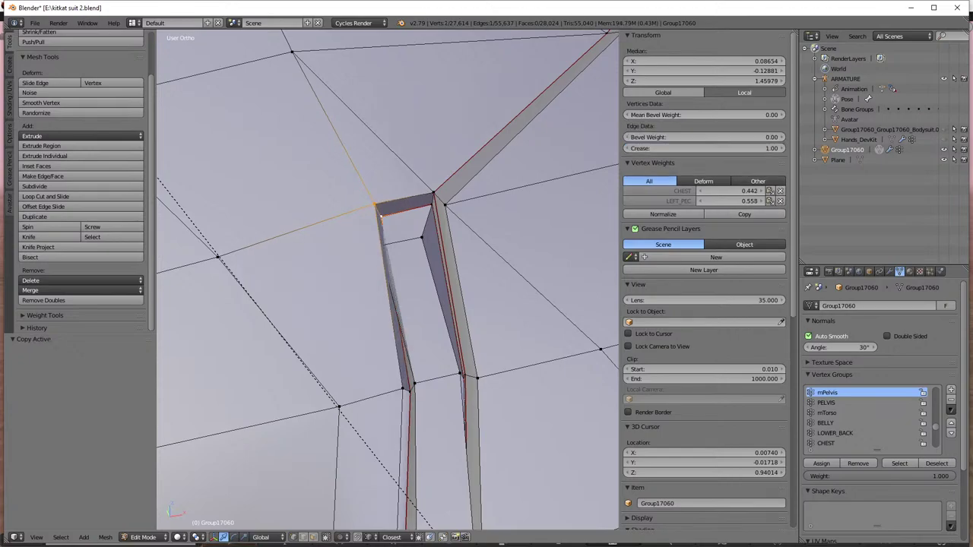
Reposition a lower corner vertex and nudge the seam edges slightly along X
key("z")
right_click(379, 246)
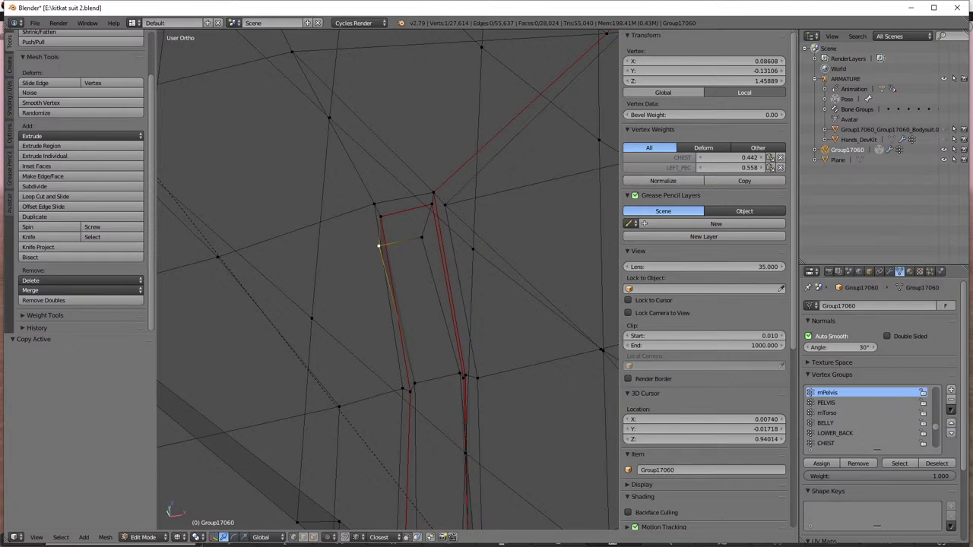
key("g")
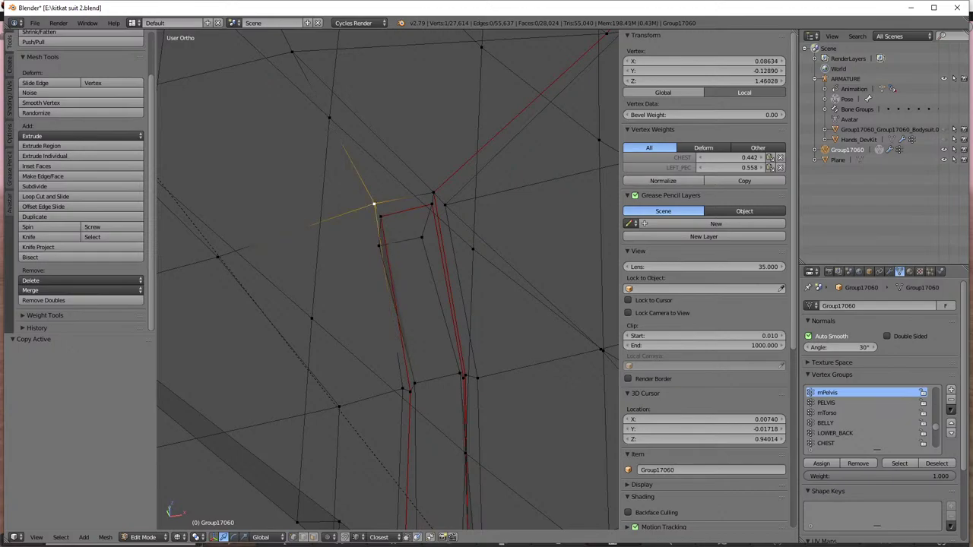
key("Escape")
key("g")
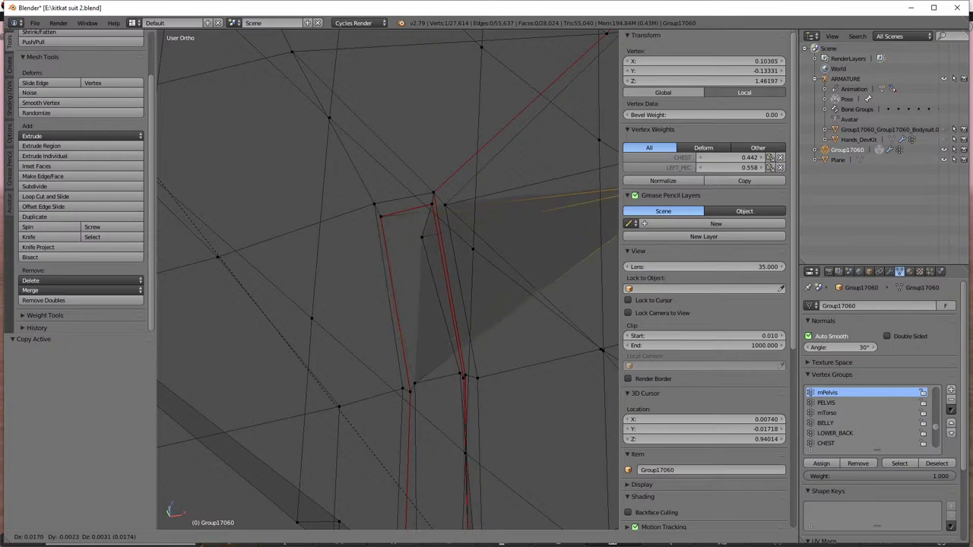
left_click(379, 246)
left_click(421, 238, "shift")
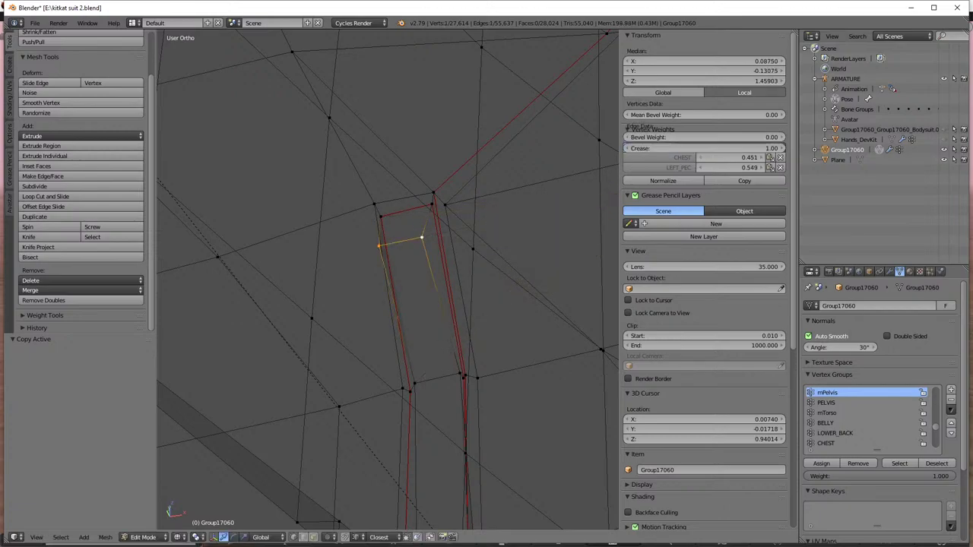
key("g")
key("x")
key("Return")
Show the model with solid shading, then return to Edit Mode to inspect the chest seam
key("z")
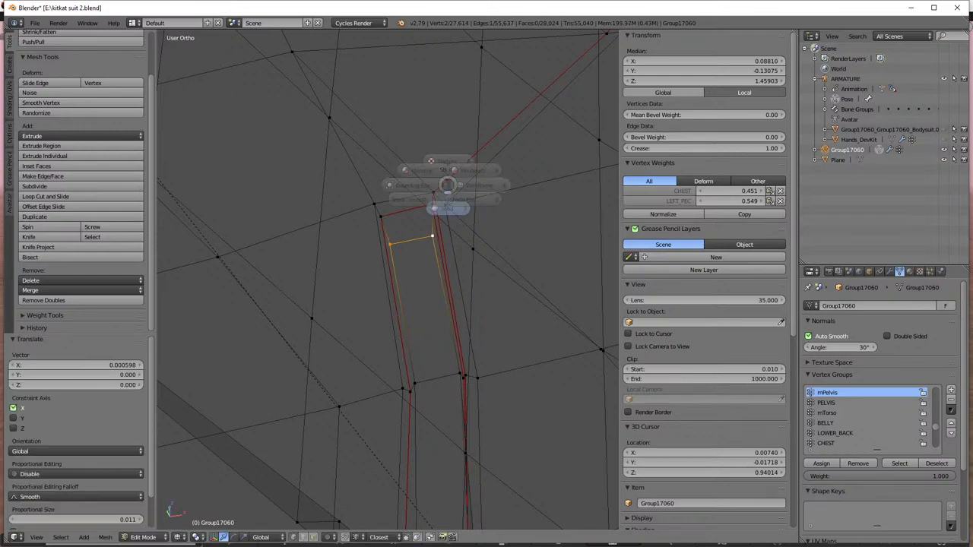
key("Tab")
scroll(388, 279, "up", 5)
middle_click_drag(388, 280, 349, 221)
key("Tab")
scroll(387, 280, "up", 4)
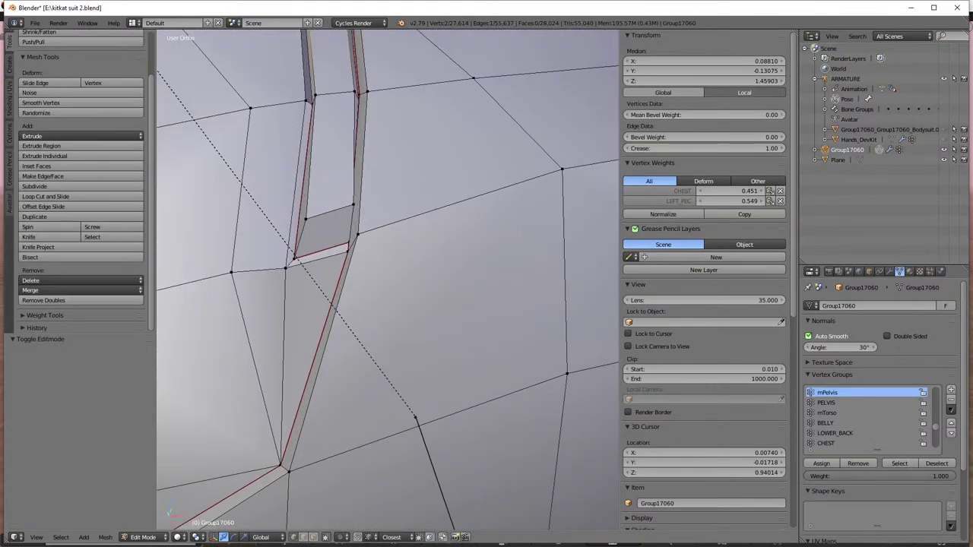
scroll(395, 266, "down", 5)
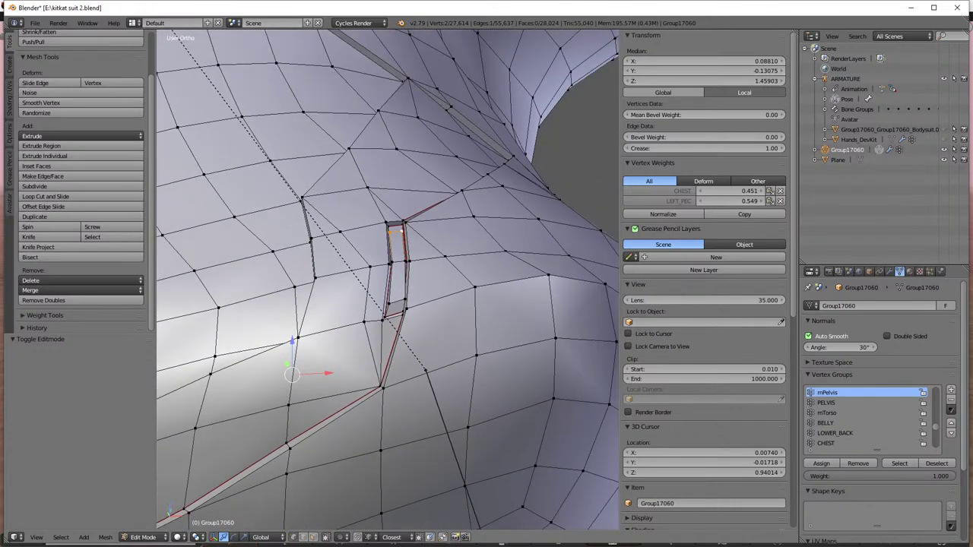
middle_click_drag(387, 258, 426, 255)
Leave mesh Edit Mode and orbit to a close view of the chest
key("Tab")
scroll(387, 281, "down", 4)
middle_click_drag(388, 281, 456, 277)
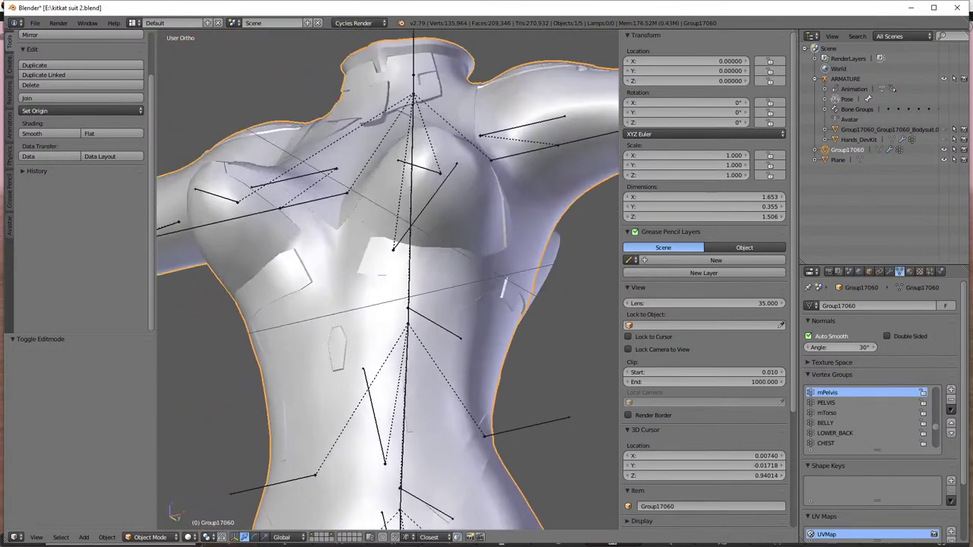
scroll(387, 282, "up", 5)
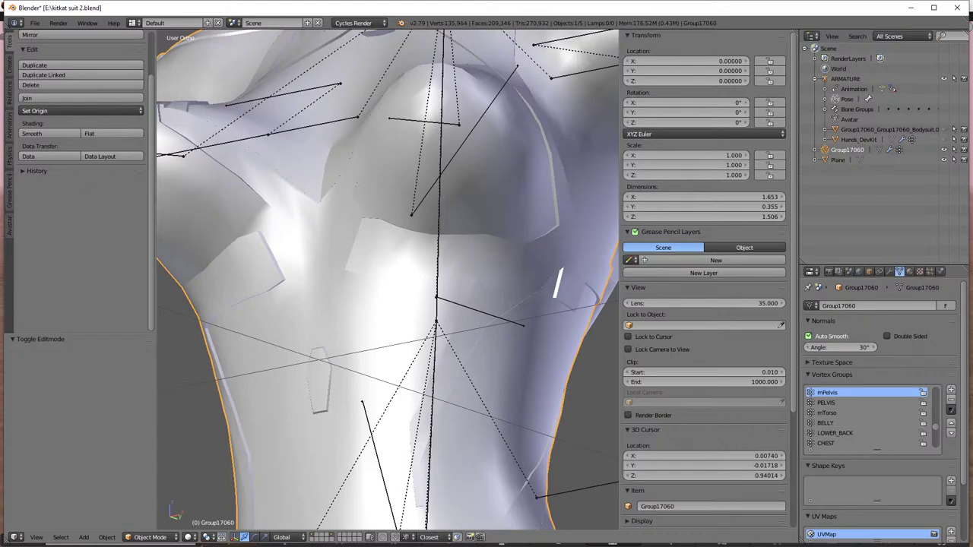
middle_click_drag(388, 282, 410, 273)
scroll(388, 281, "up", 6)
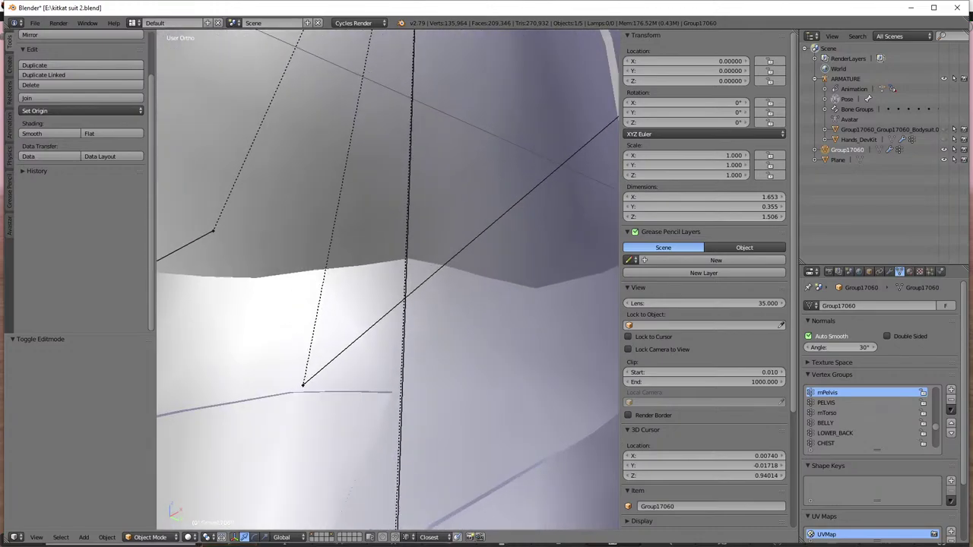
scroll(388, 281, "down", 5)
scroll(388, 281, "up", 4)
middle_click_drag(388, 282, 418, 273)
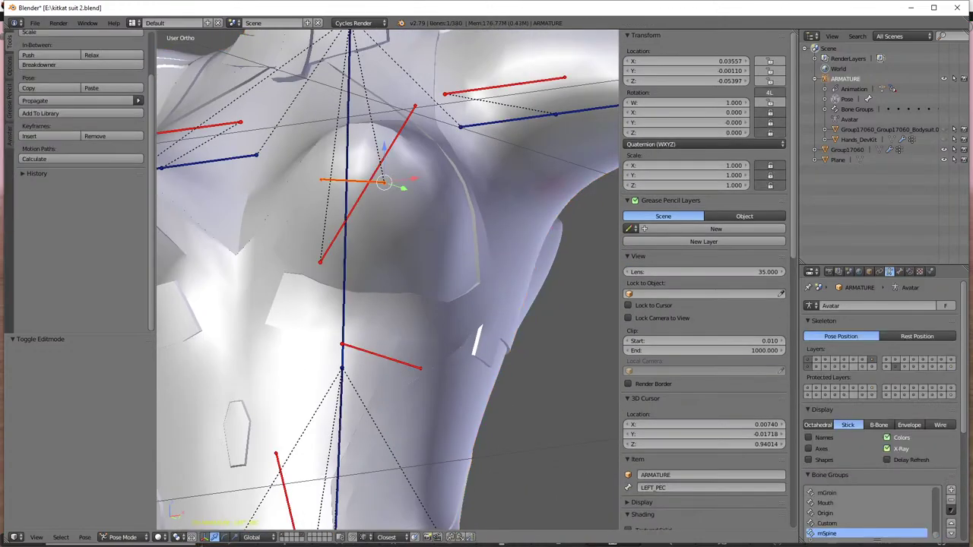
Move the LEFT_PEC bone to test chest deformation, then reset its location to 0
middle_click_drag(387, 281, 608, 228)
key("g")
key("Return")
left_click_drag(683, 61, 684, 81)
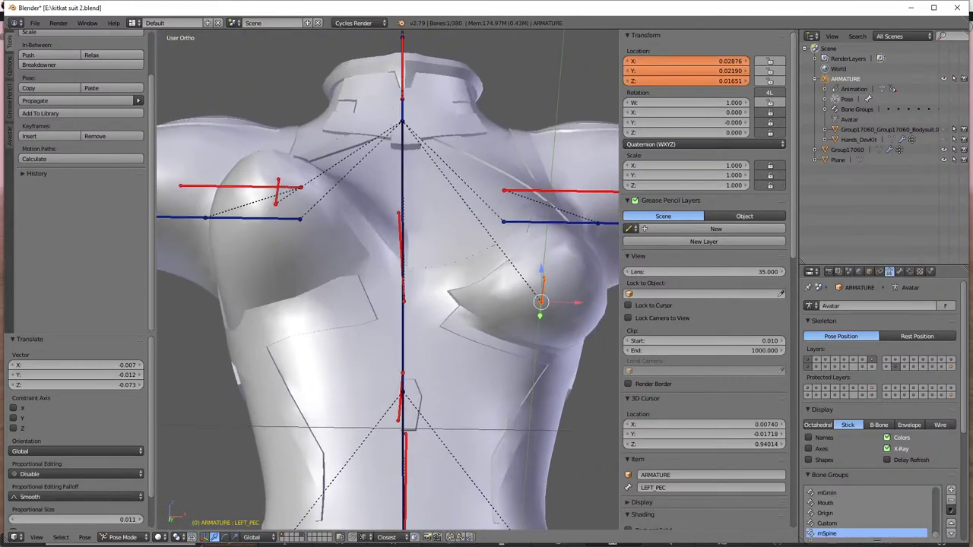
type("0")
key("Return")
Copy the pose and paste it X-flipped onto the RIGHT_PEC bone
middle_click_drag(388, 282, 463, 281)
right_click(479, 289)
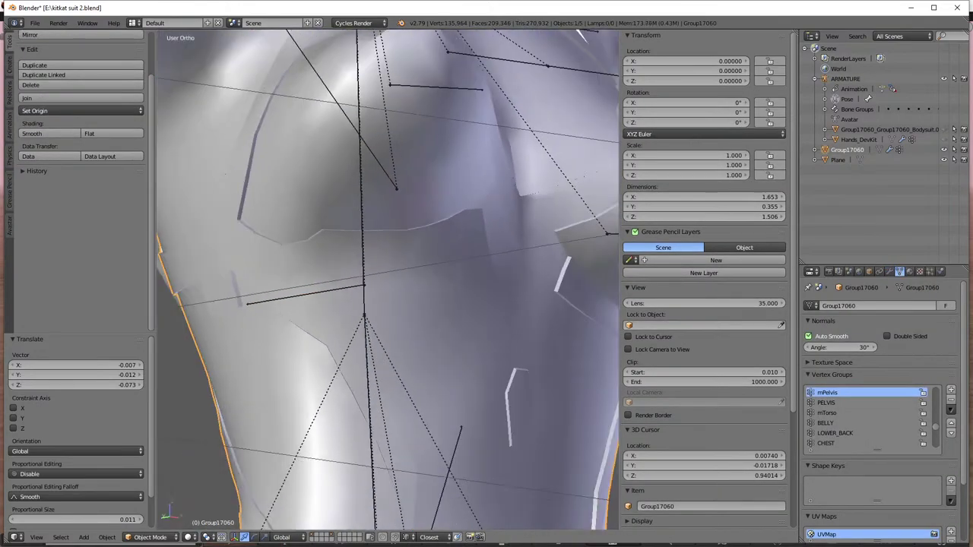
right_click(426, 87)
scroll(387, 281, "down", 3)
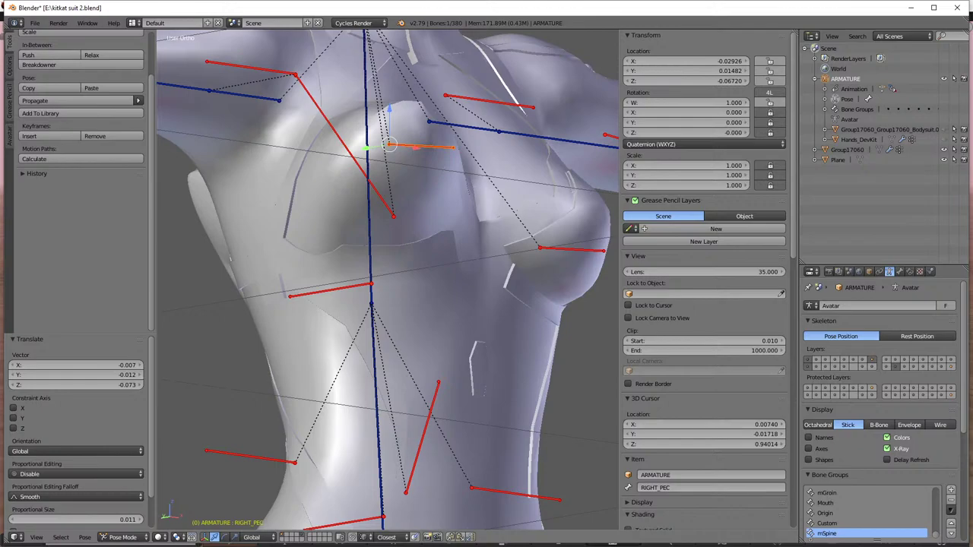
key("ctrl+c")
key("ctrl+shift+v")
middle_click_drag(387, 281, 389, 304)
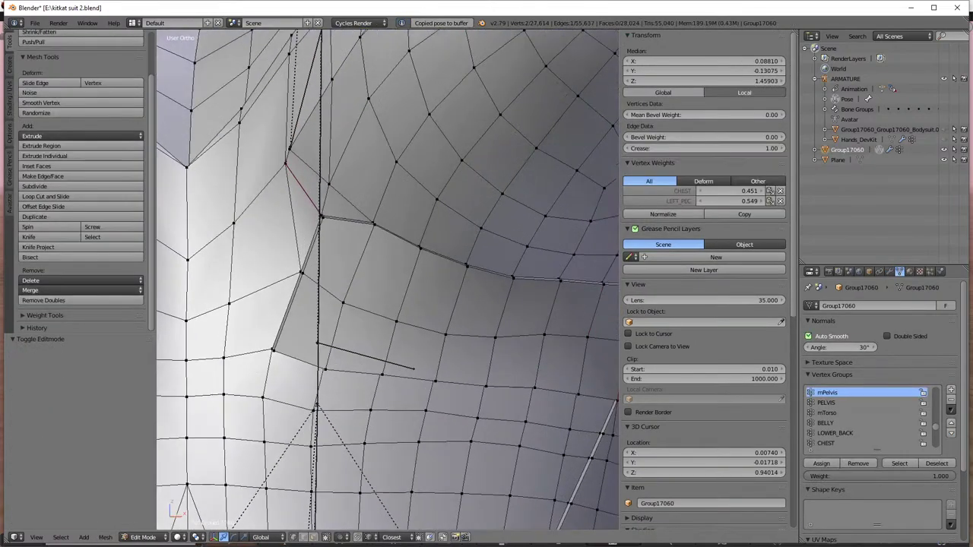
middle_click_drag(388, 281, 372, 273)
Set the chest seam vertex's LEFT_PEC weight to 0.410 and copy it onto the overlapping vertex
right_click(431, 261)
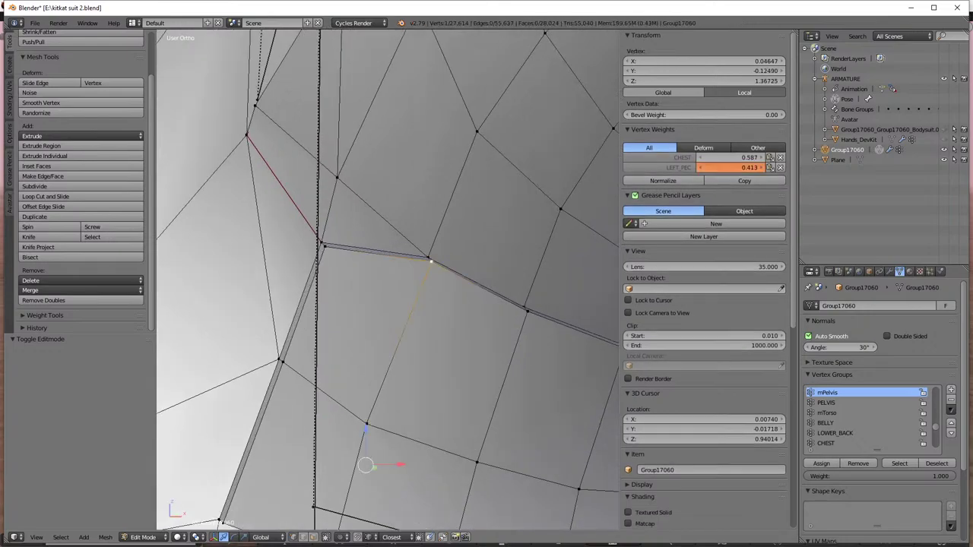
left_click_drag(741, 167, 722, 167)
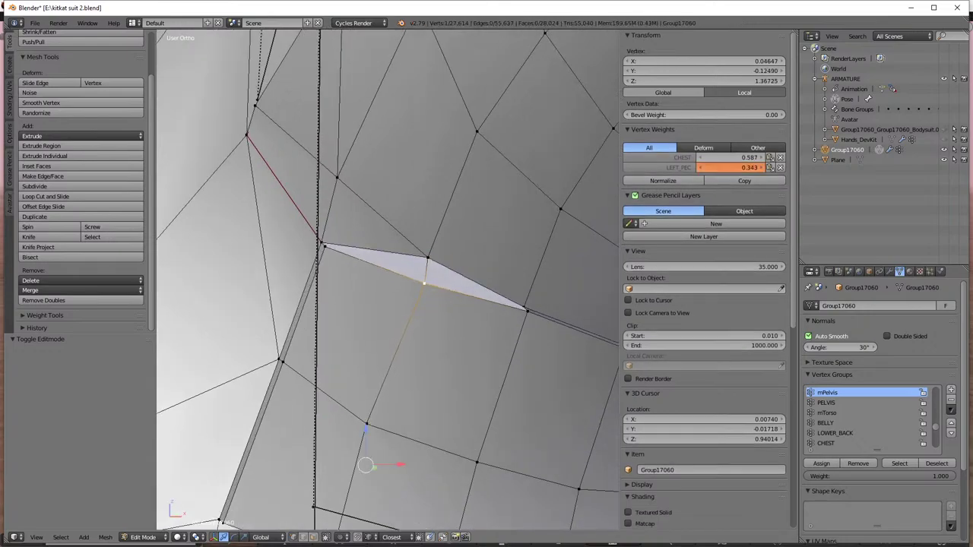
key("ctrl+z")
key("ctrl+z")
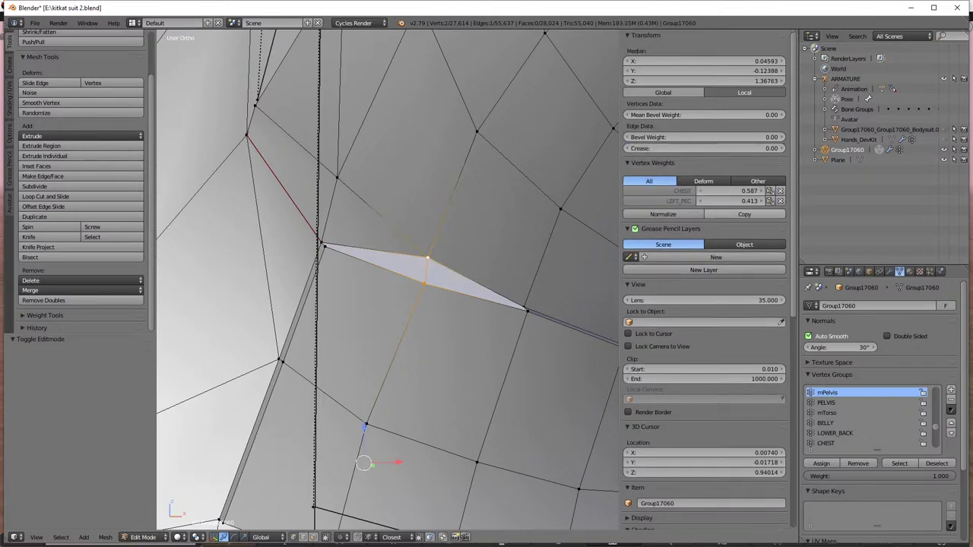
key("ctrl+shift+z")
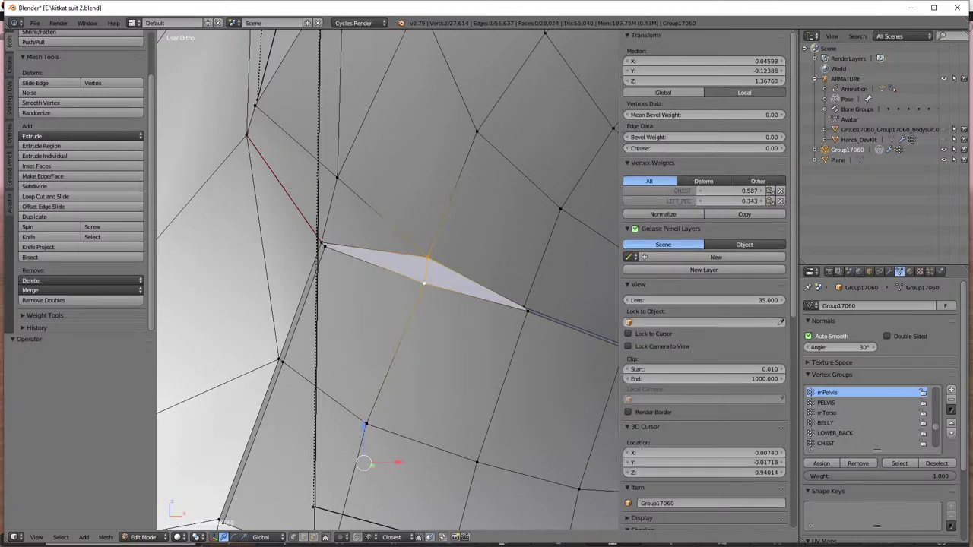
left_click(744, 214)
mouse_move(387, 304)
middle_mouse_down()
mouse_move(410, 289)
mouse_move(384, 304)
middle_mouse_up()
left_click(763, 167)
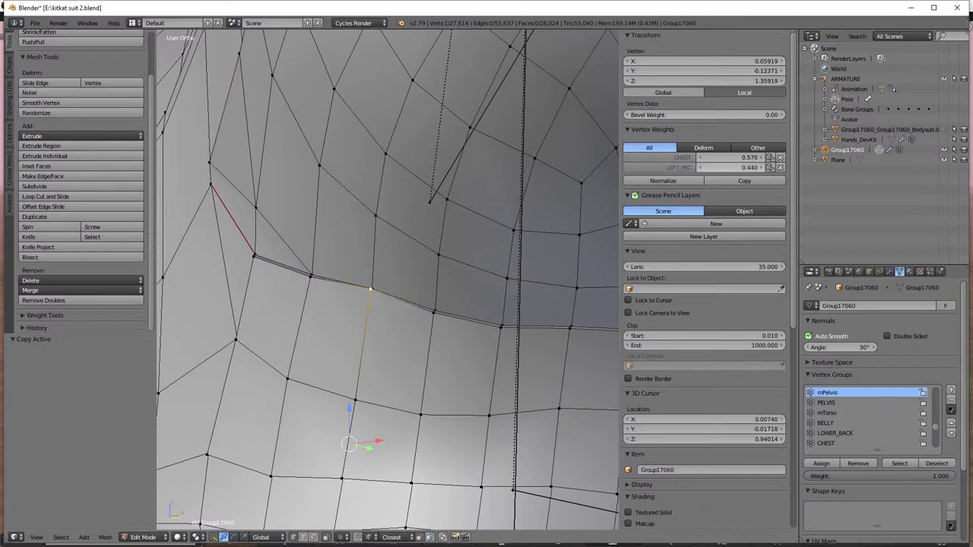
left_click_drag(734, 167, 722, 167)
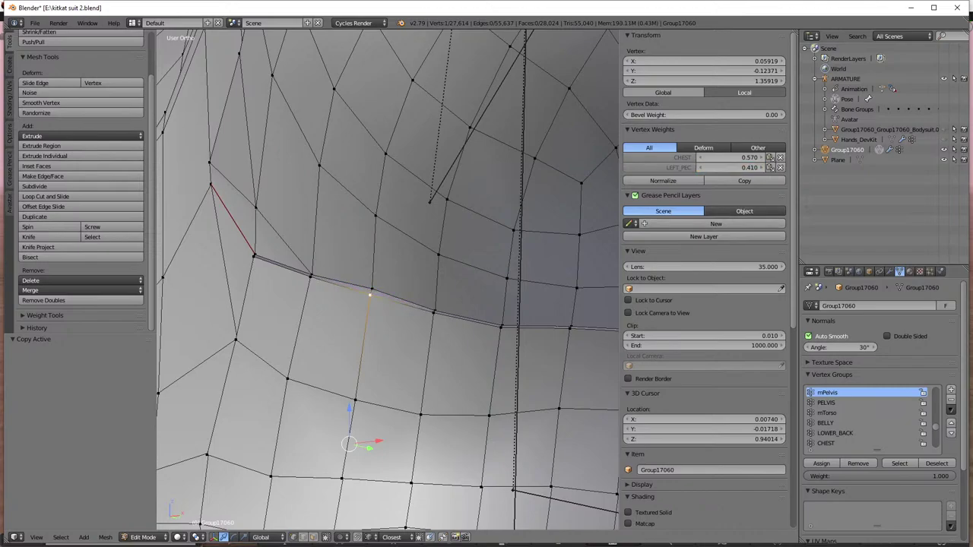
left_click(370, 294, "shift")
left_click(743, 214)
middle_click_drag(380, 304, 345, 300, "shift")
Raise the next seam vertex's LEFT_PEC weight to 0.435 and slightly lower the vertex atop the red edge
right_click(379, 275)
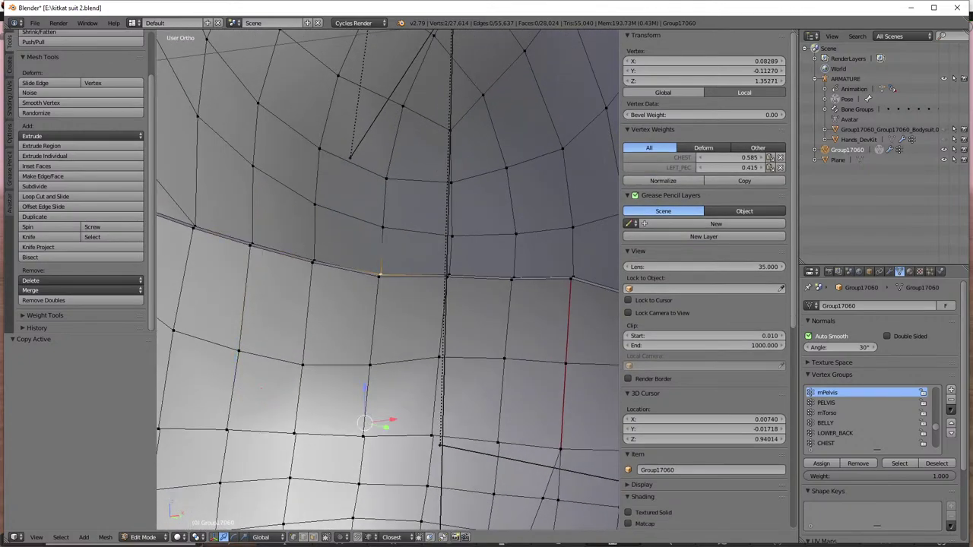
left_click_drag(737, 167, 744, 167)
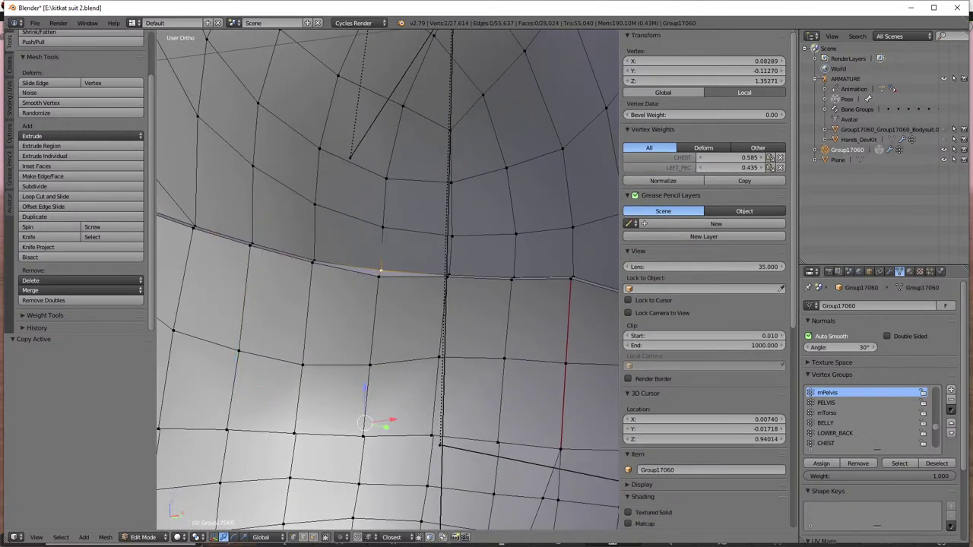
key("ctrl+KP_Add")
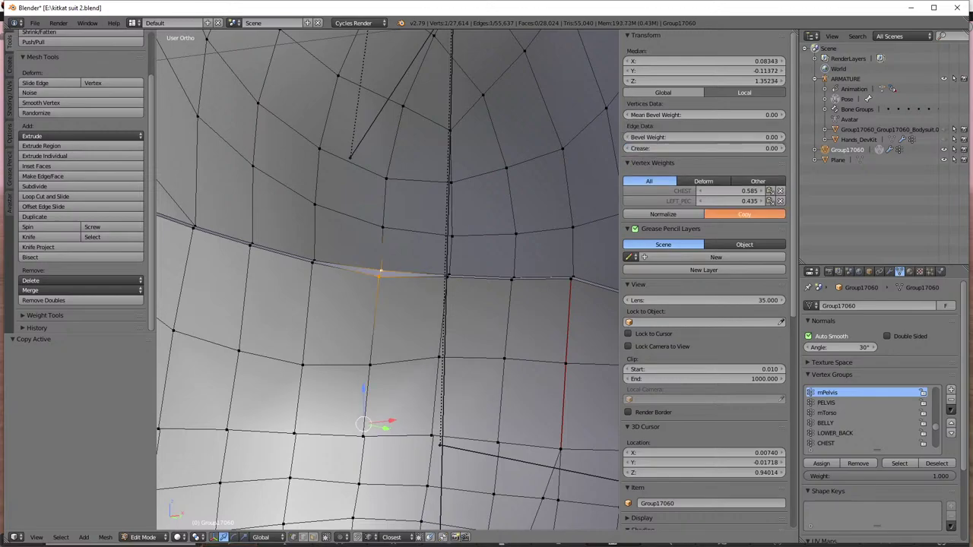
scroll(388, 280, "down", 2)
scroll(447, 286, "up", 2)
right_click(447, 286)
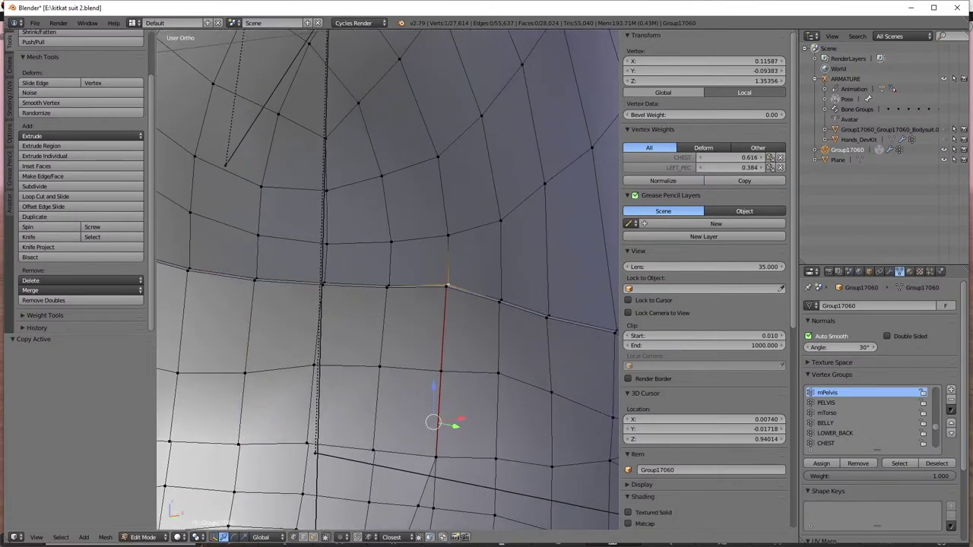
left_click_drag(734, 167, 729, 167)
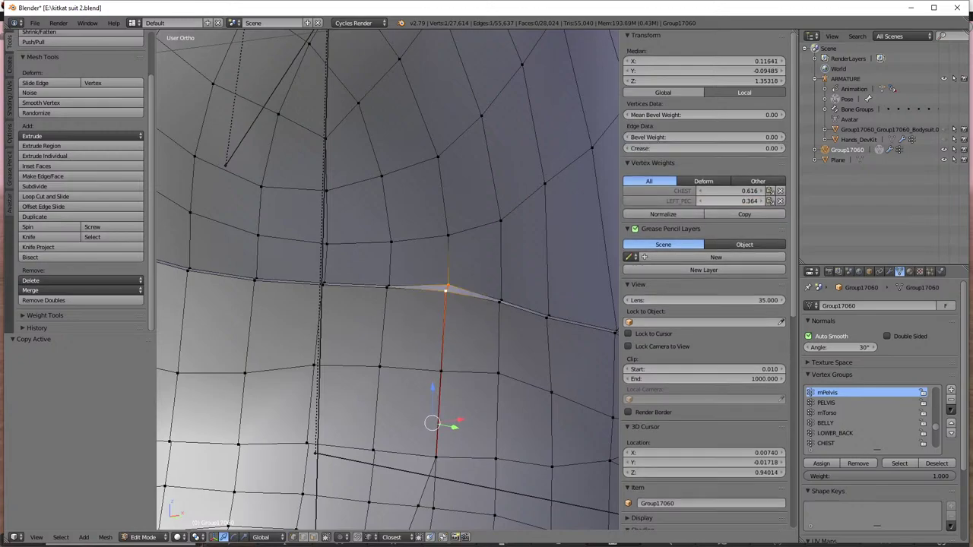
key("a")
scroll(387, 280, "down", 8)
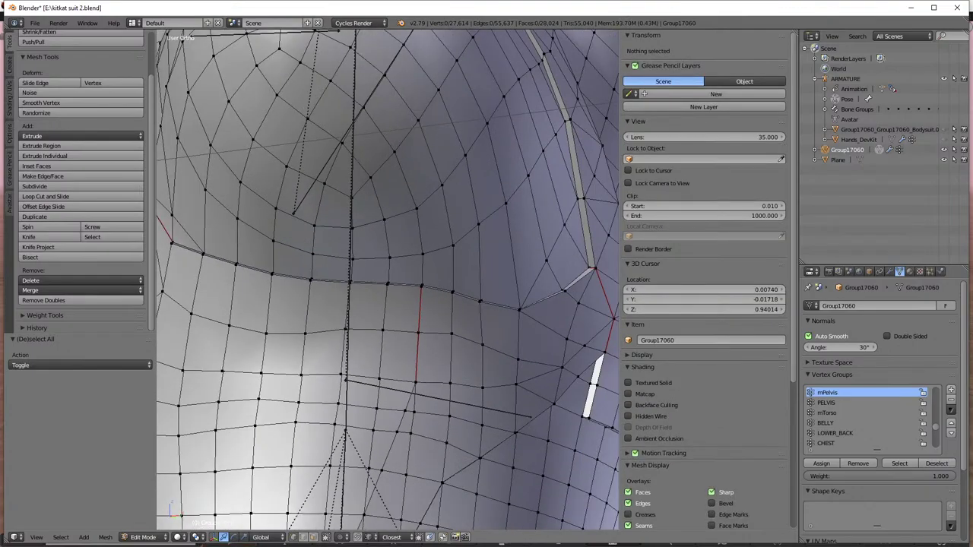
scroll(387, 280, "up", 5)
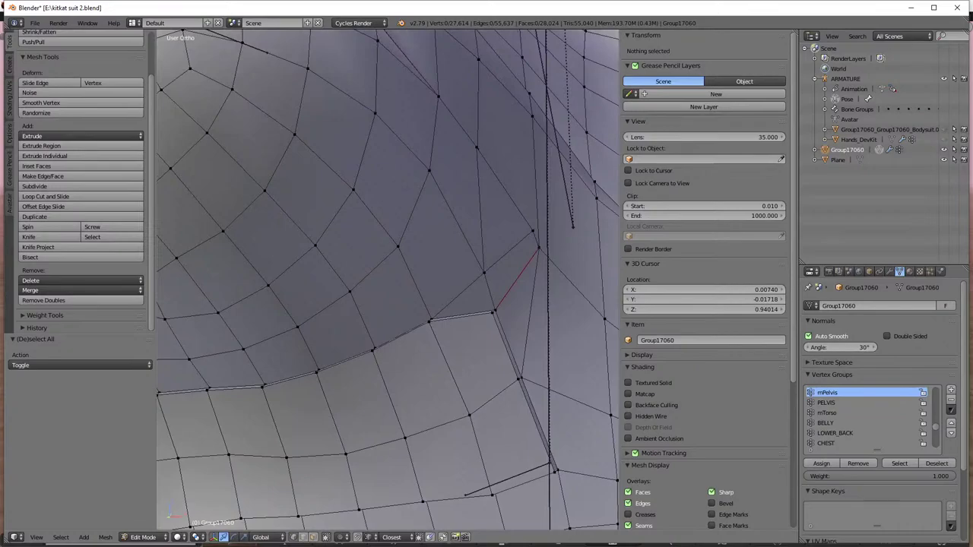
On the other chest side, set a seam vertex's RIGHT_PEC weight to 0.363 and copy it to a second vertex
right_click(430, 321)
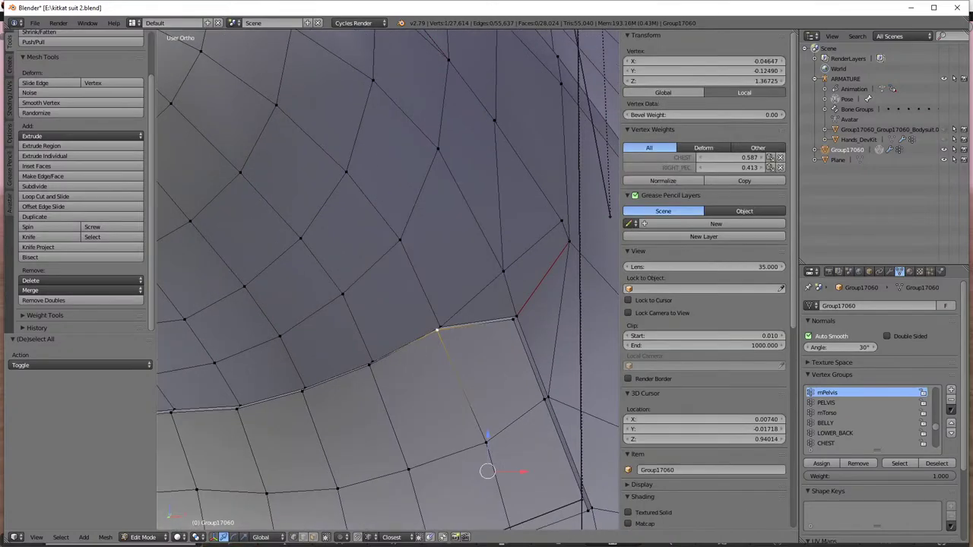
key("KP_Decimal")
scroll(387, 280, "down", 4)
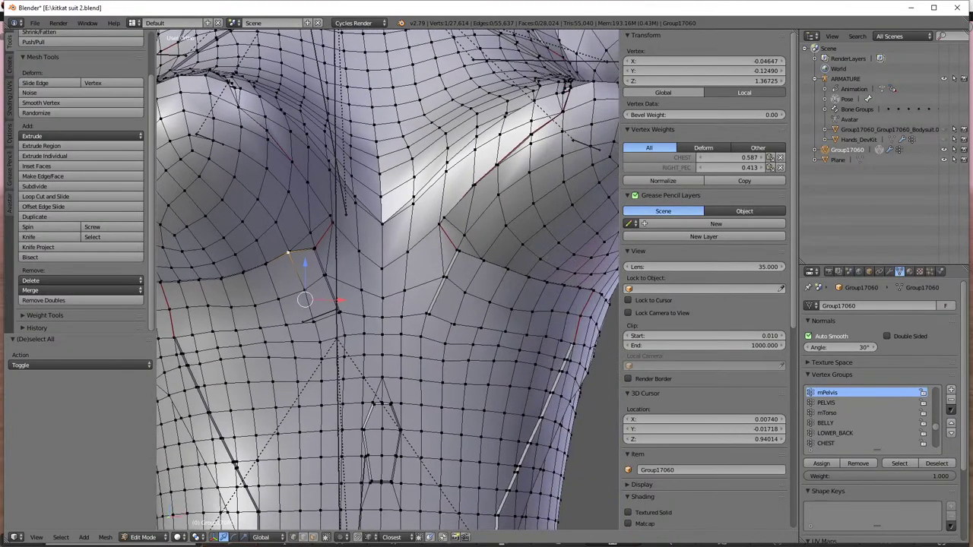
left_click(744, 180)
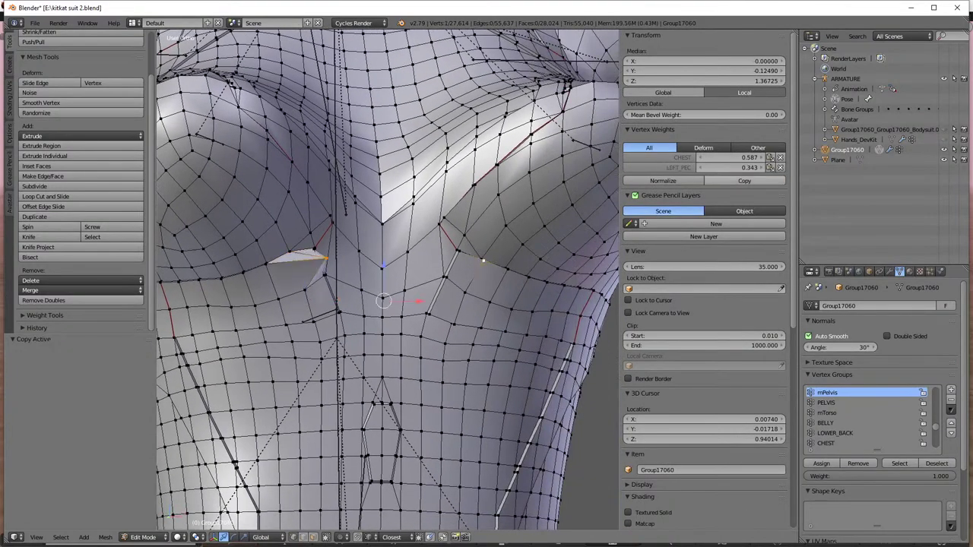
key("ctrl+z")
key("KP_Decimal")
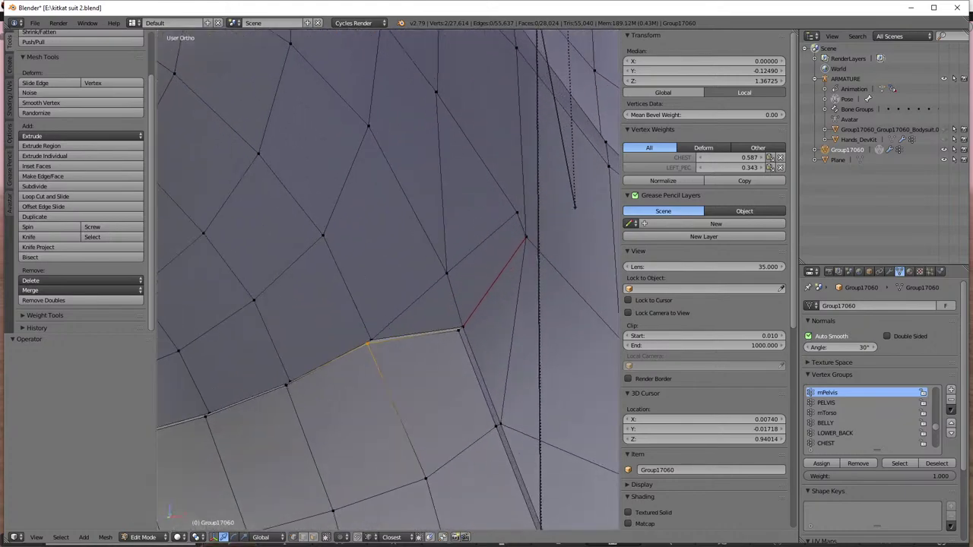
left_click_drag(730, 167, 714, 167)
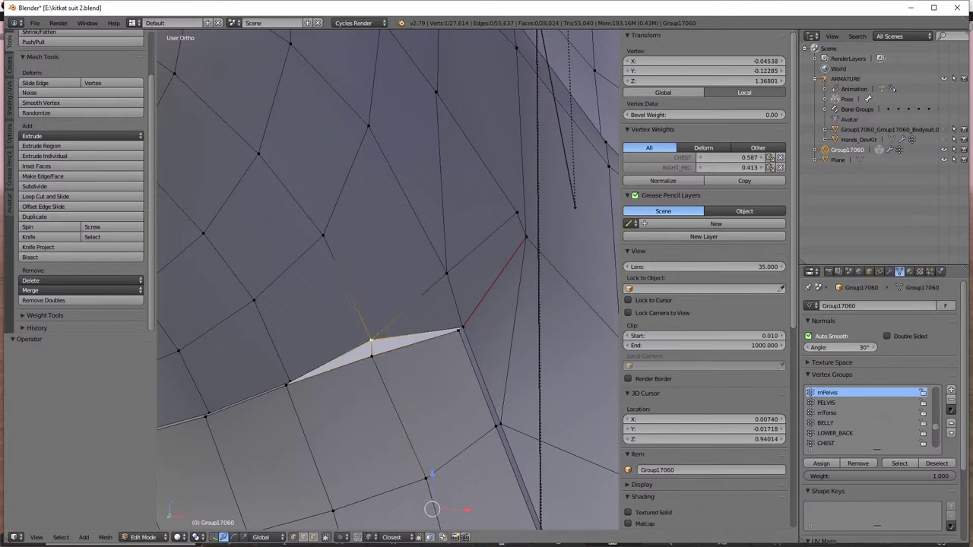
right_click(459, 329, "shift")
left_click(744, 214)
key("KP_Decimal")
middle_click_drag(387, 279, 327, 269)
Raise a seam vertex's RIGHT_PEC weight to 0.161 and inspect neighbouring vertices around the gap
right_click(447, 263)
middle_click_drag(446, 263, 411, 265)
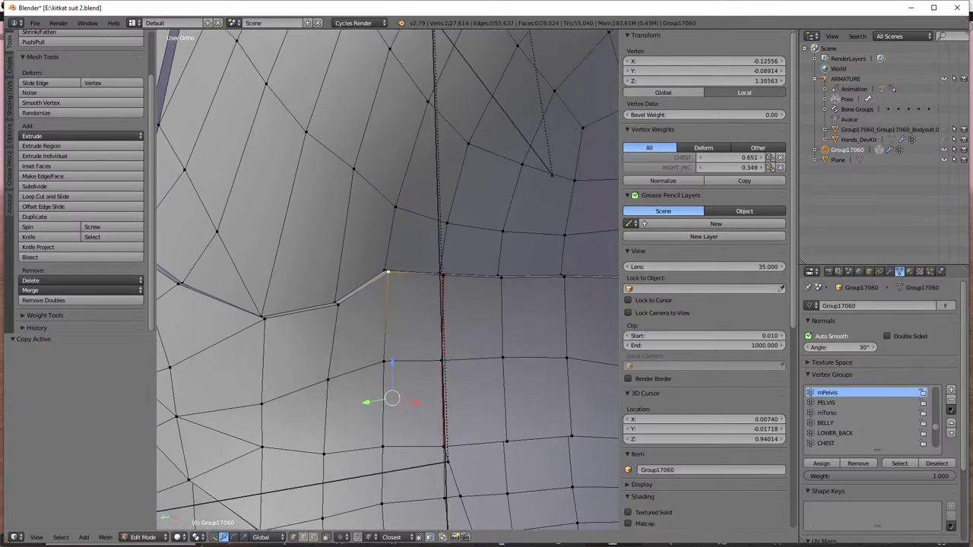
right_click(264, 317)
middle_click_drag(264, 317, 319, 323)
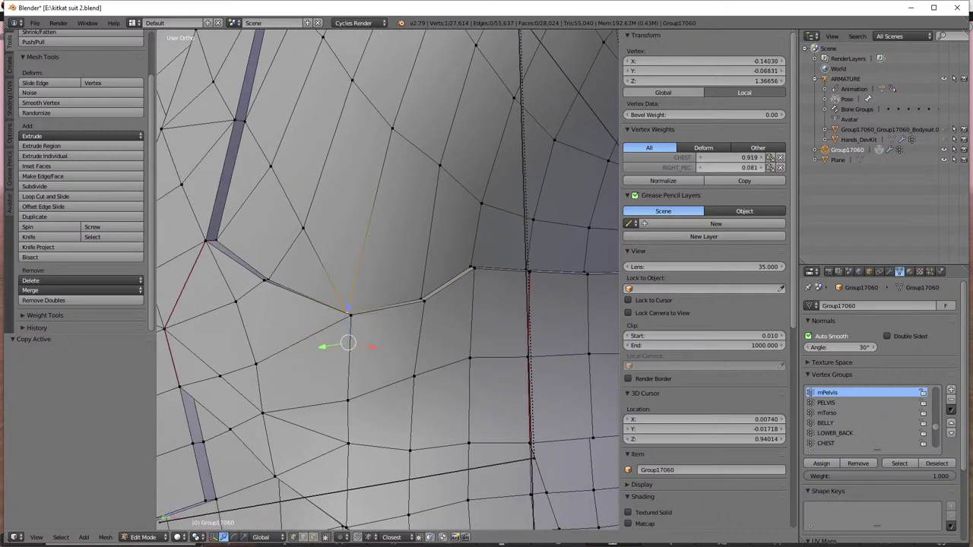
left_click_drag(734, 167, 745, 167)
right_click(423, 301)
right_click(346, 288)
right_click(266, 279)
right_click(207, 242, "shift")
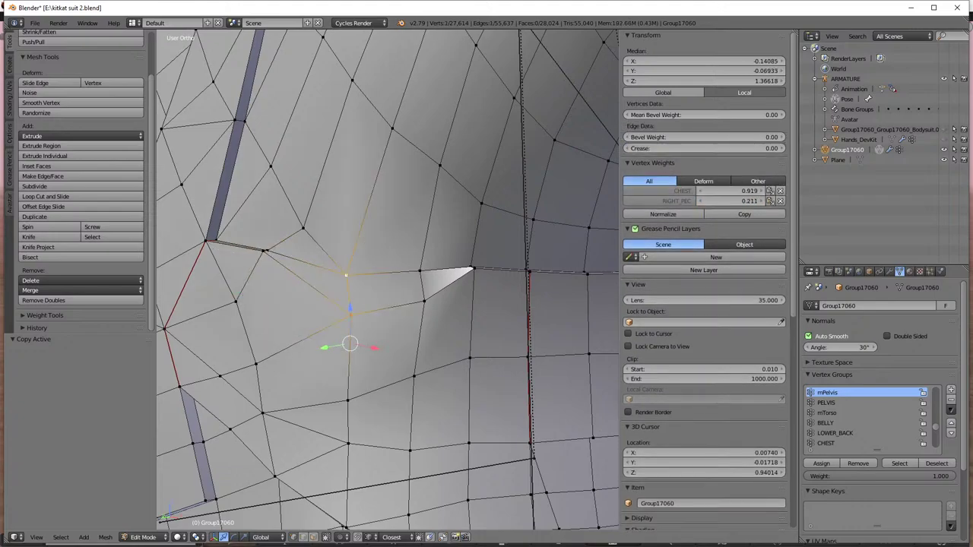
right_click(424, 300)
right_click(420, 271, "shift")
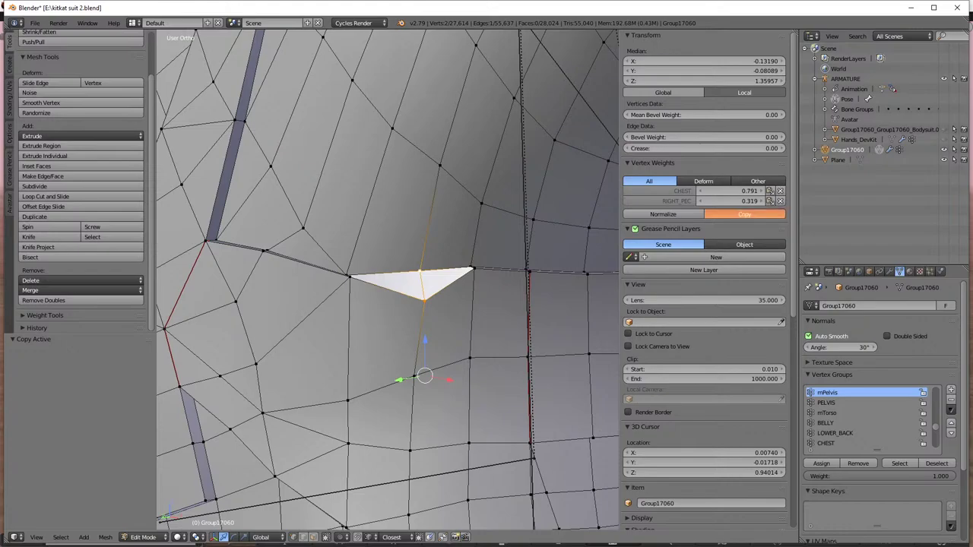
Copy weights between two vertices near the gap, then undo the copy
key("a")
scroll(309, 274, "down", 4)
right_click(360, 277)
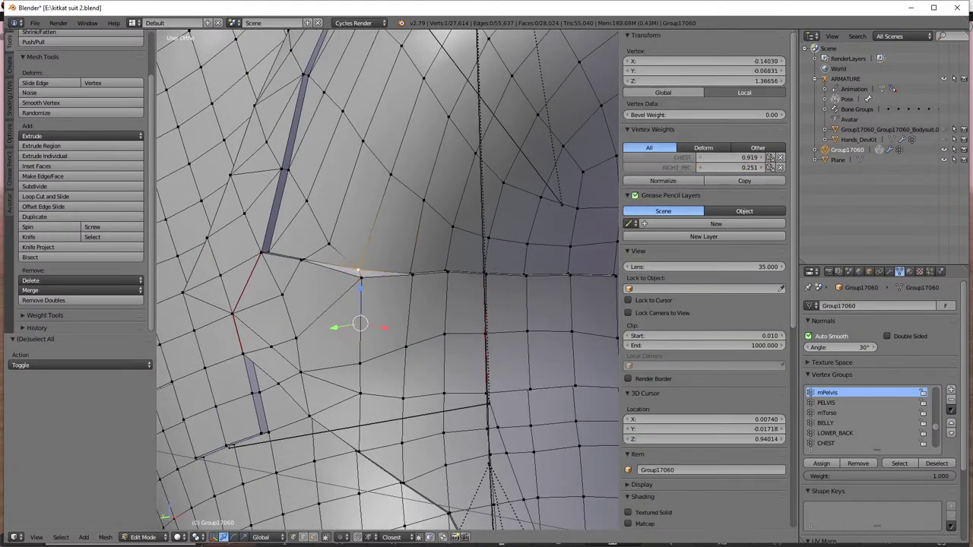
right_click(360, 278, "shift")
left_click(744, 214)
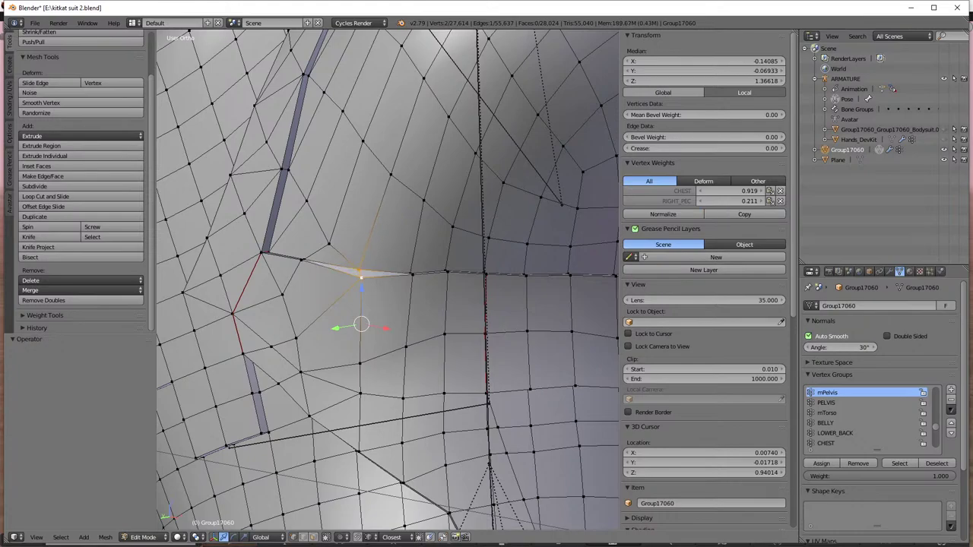
key("ctrl+z")
Back in Edit Mode, copy a below-chest seam vertex's weights (0.651 CHEST, 0.329 RIGHT_PEC) onto its neighbour
key("Tab")
scroll(420, 288, "up", 6)
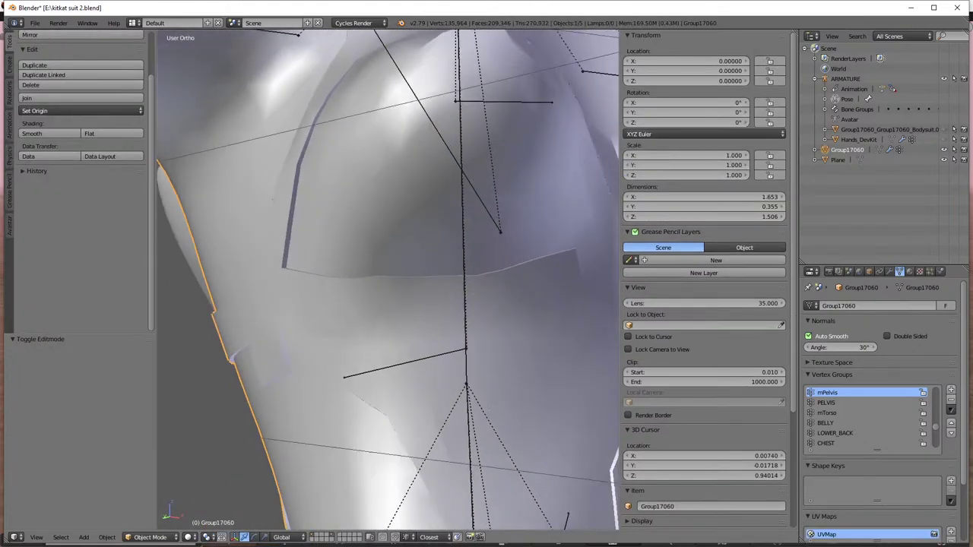
key("Tab")
left_click(462, 288)
right_click(360, 312)
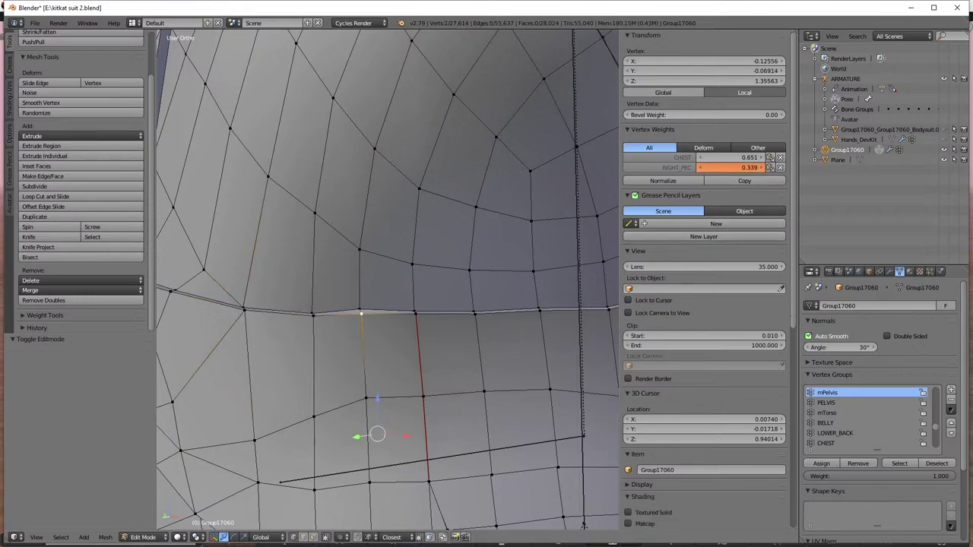
right_click(362, 313, "shift")
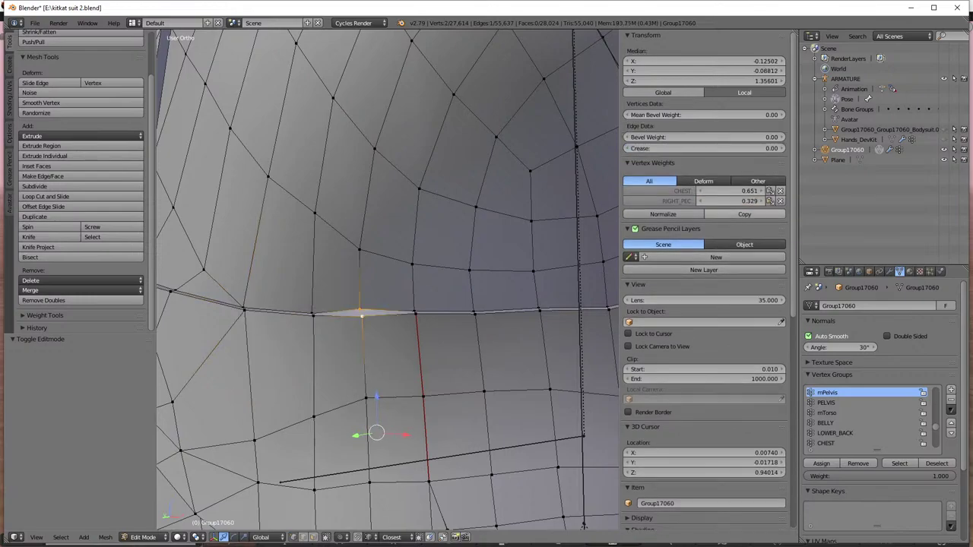
left_click(744, 213)
scroll(388, 279, "down", 8)
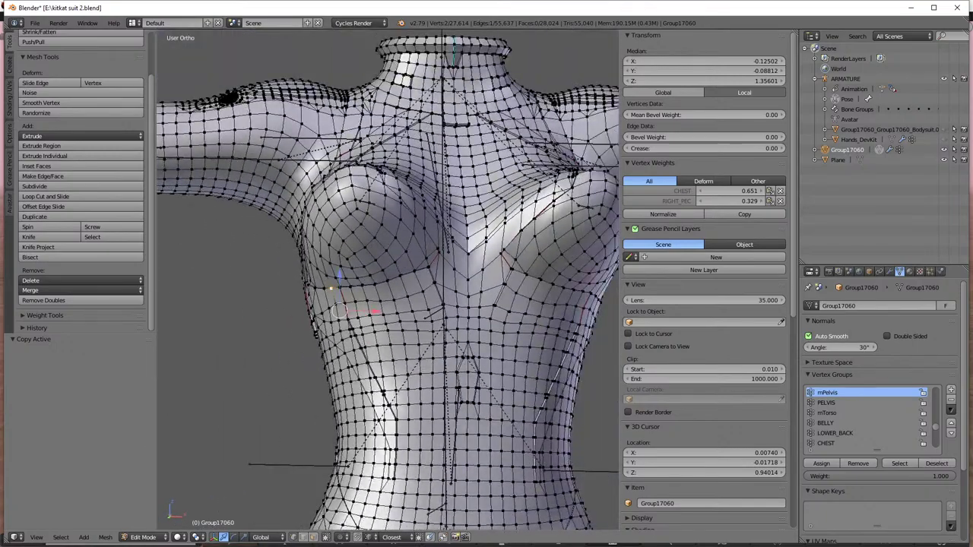
middle_click_drag(387, 279, 365, 289)
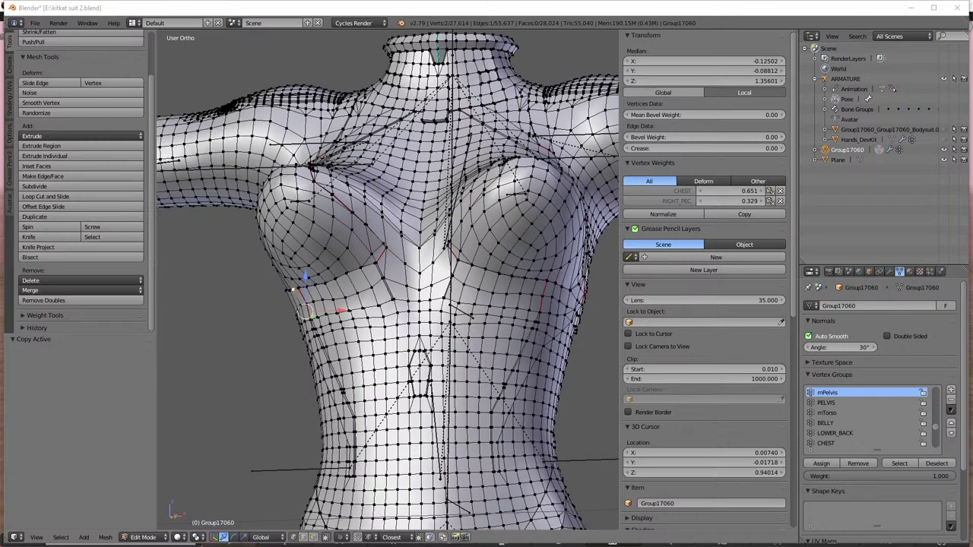
Pose the mTorso bone rotated 51.5° about the X axis
scroll(492, 319, "up", 6)
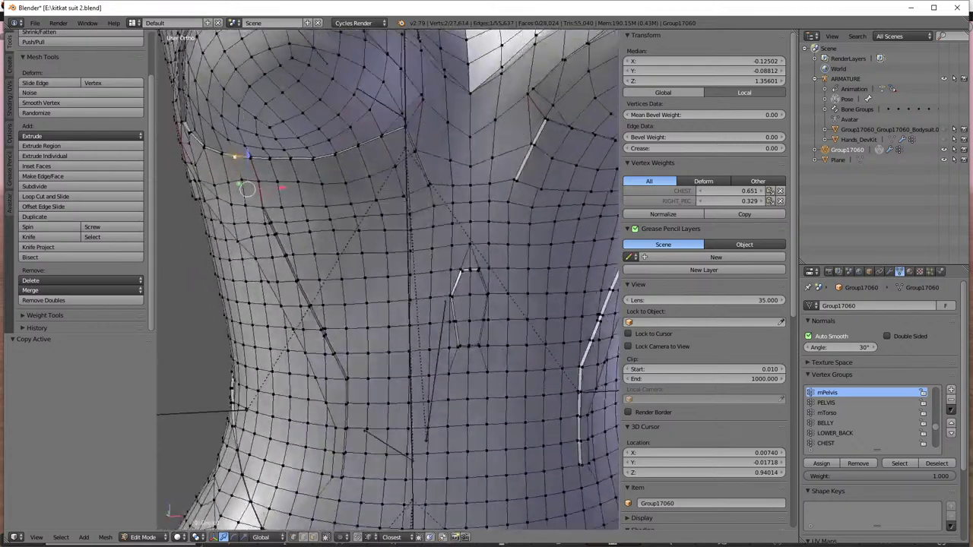
key("Tab")
left_click(494, 319)
right_click(411, 338)
key("ctrl+Tab")
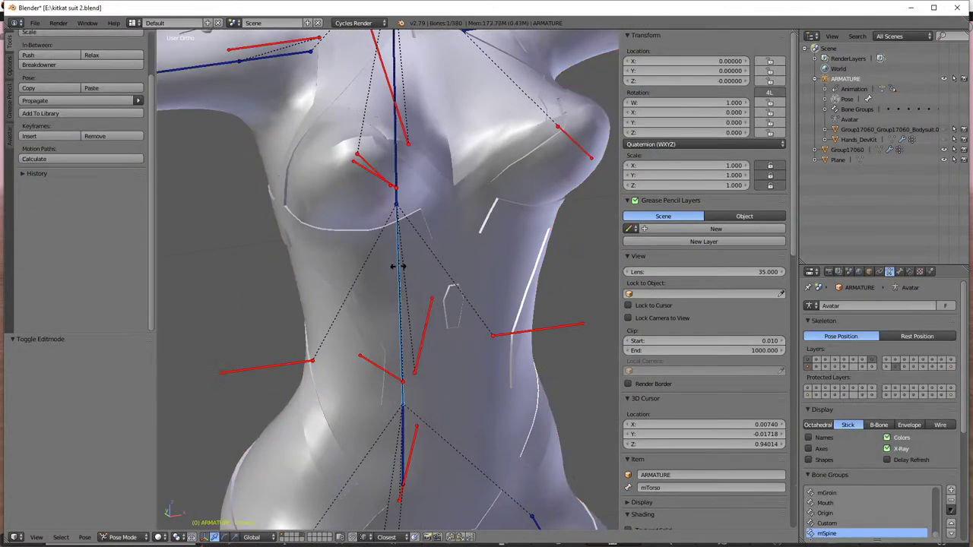
key("r")
key("x")
key("Return")
Inspect the bent torso and put the bodysuit into Weight Paint mode
middle_click_drag(434, 370, 452, 301)
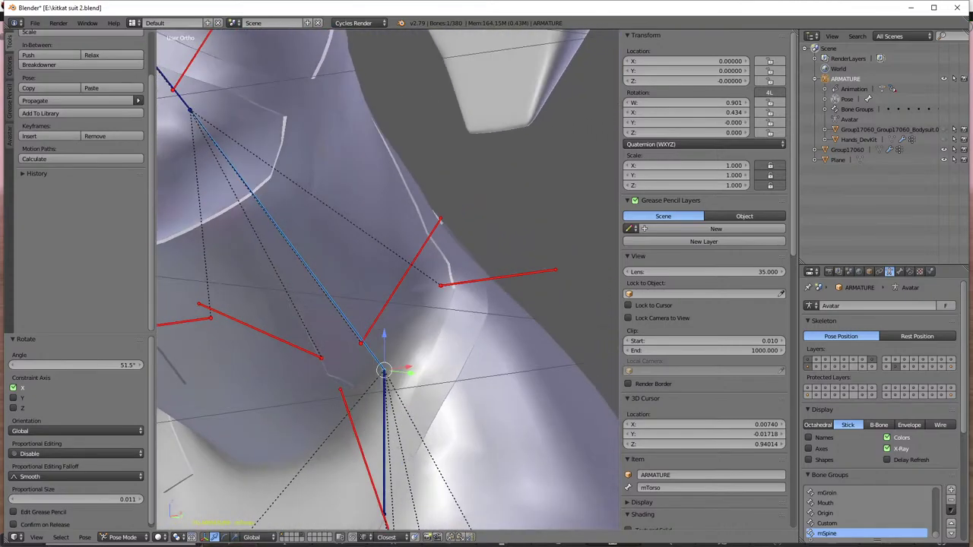
right_click(544, 219)
key("ctrl+Tab")
Limit every bodysuit vertex to at most 4 bone weights with Limit Total
right_click(441, 251)
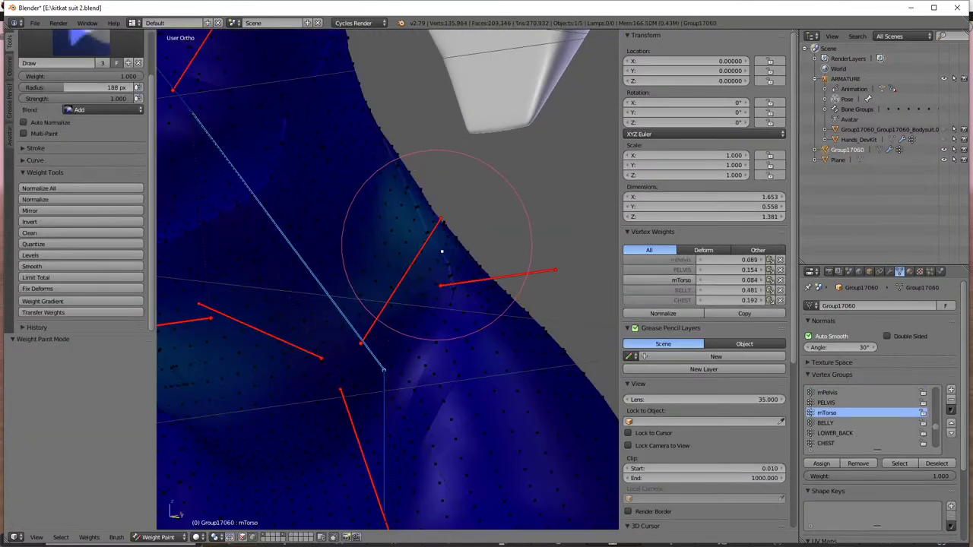
key("a")
left_click(36, 277)
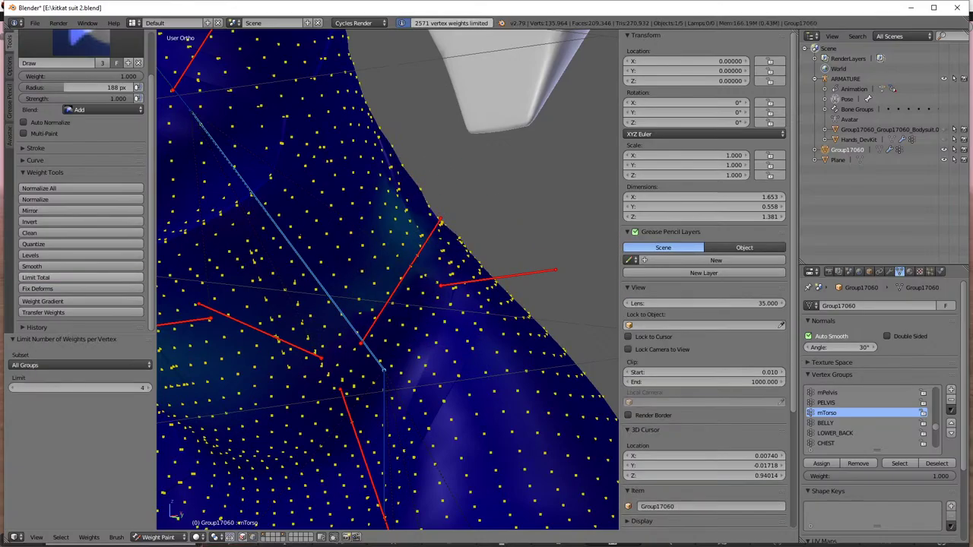
middle_click_drag(471, 304, 477, 328)
Check a single vertex's torso weights in Edit Mode, then return to Object Mode
key("Tab")
left_click(486, 294)
scroll(486, 293, "up", 3)
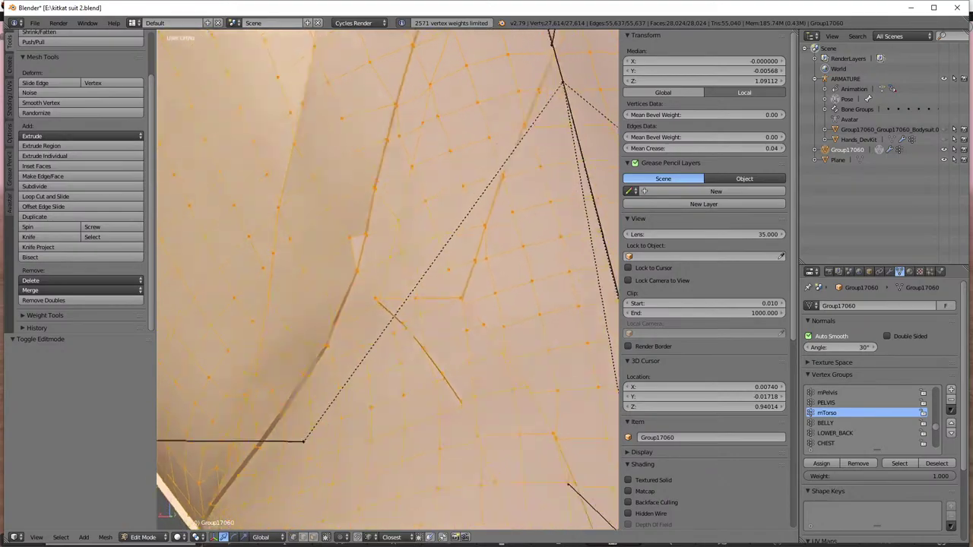
key("a")
middle_click_drag(593, 91, 433, 334)
right_click(477, 203)
key("Tab")
scroll(471, 221, "down", 3)
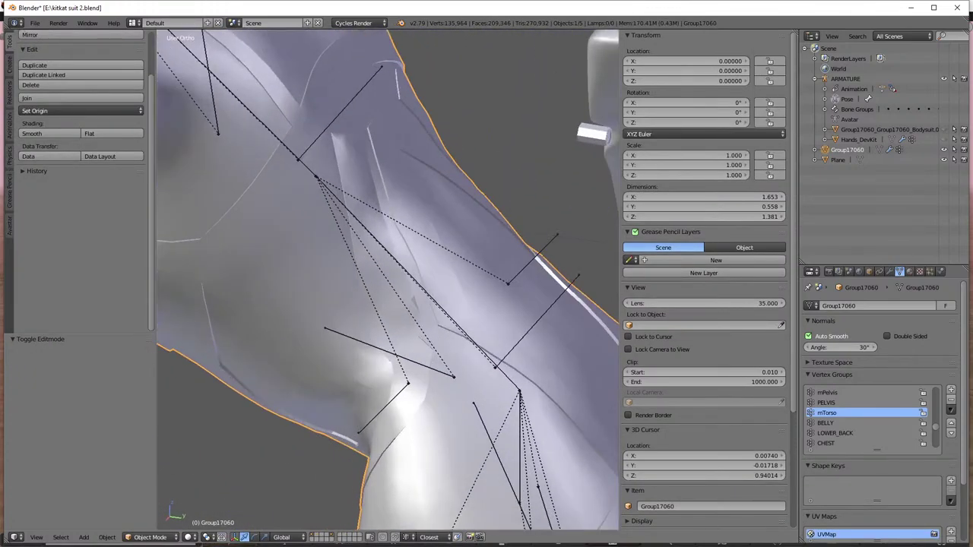
Review the torso deformation in Weight Paint mode, then leave it
key("ctrl+Tab")
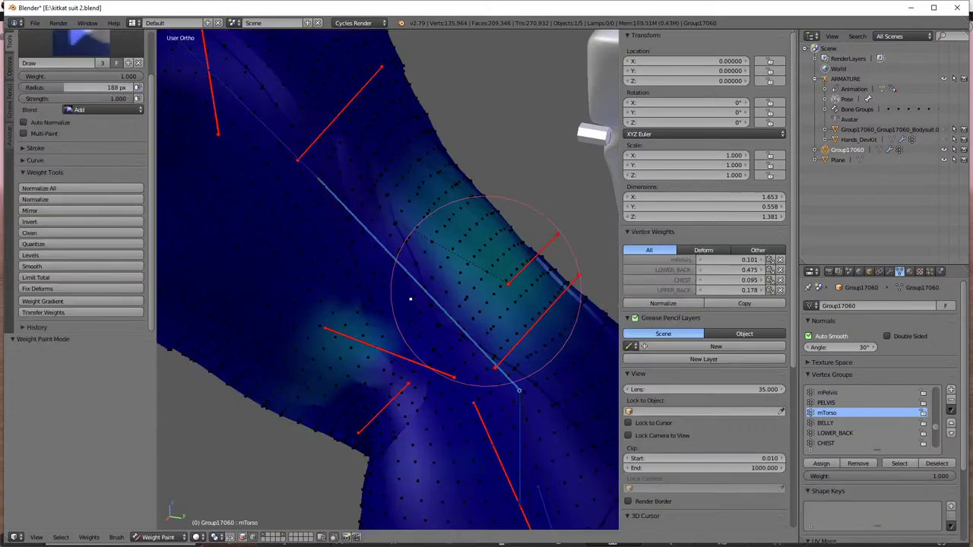
key("ctrl+Tab")
key("ctrl+Tab")
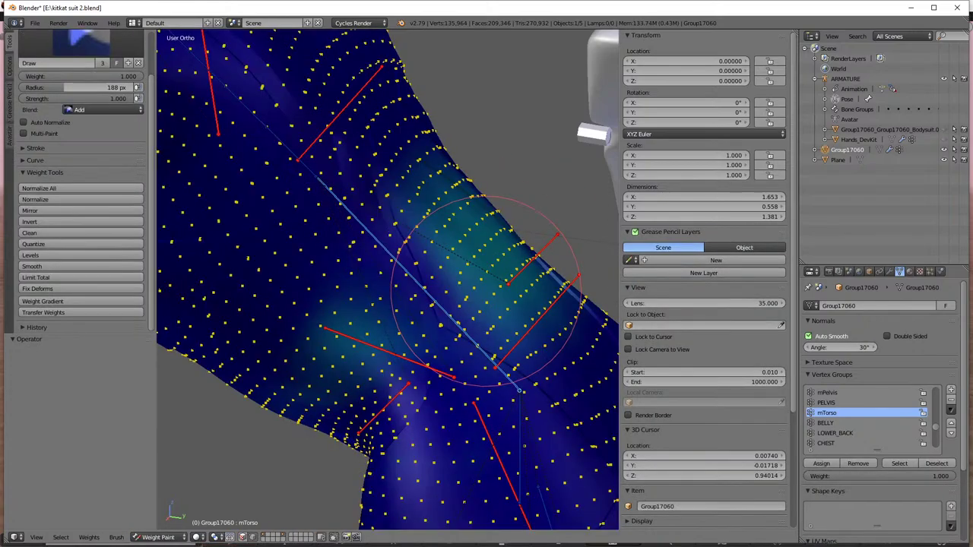
key("ctrl+Tab")
middle_click_drag(395, 288, 449, 266)
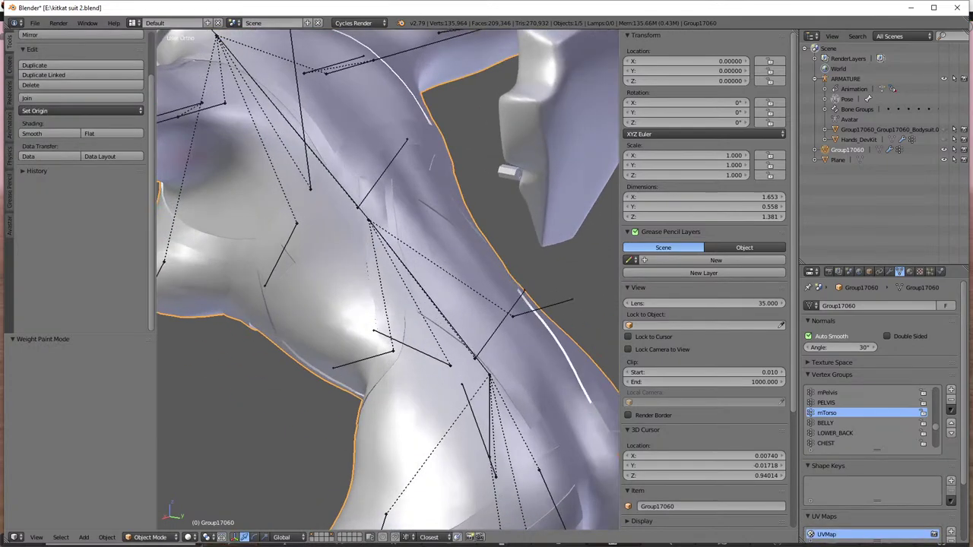
key("ctrl+Tab")
Clear the mTorso and all other bone rotations with Alt+R
key("alt+r")
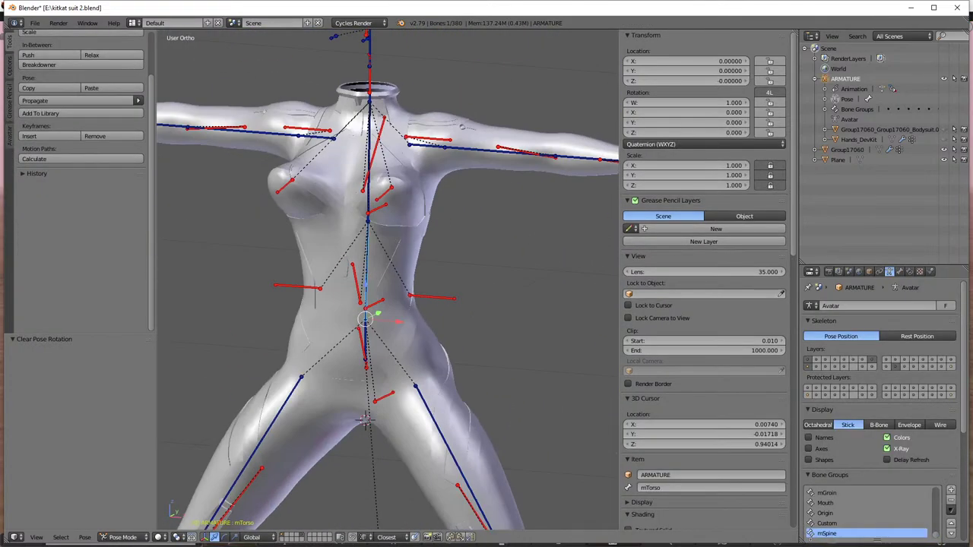
middle_click_drag(388, 289, 392, 220)
right_click(471, 357)
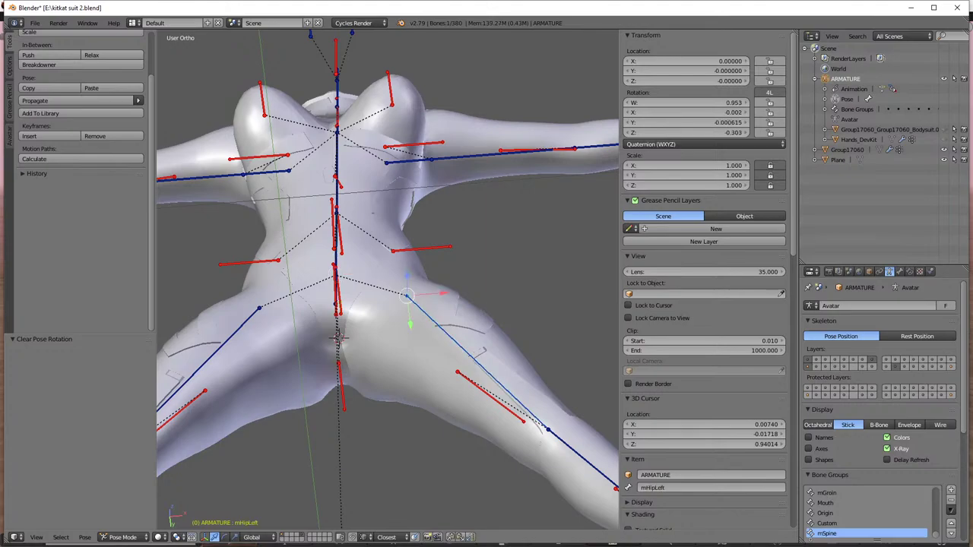
key("a")
key("a")
key("alt+r")
key("a")
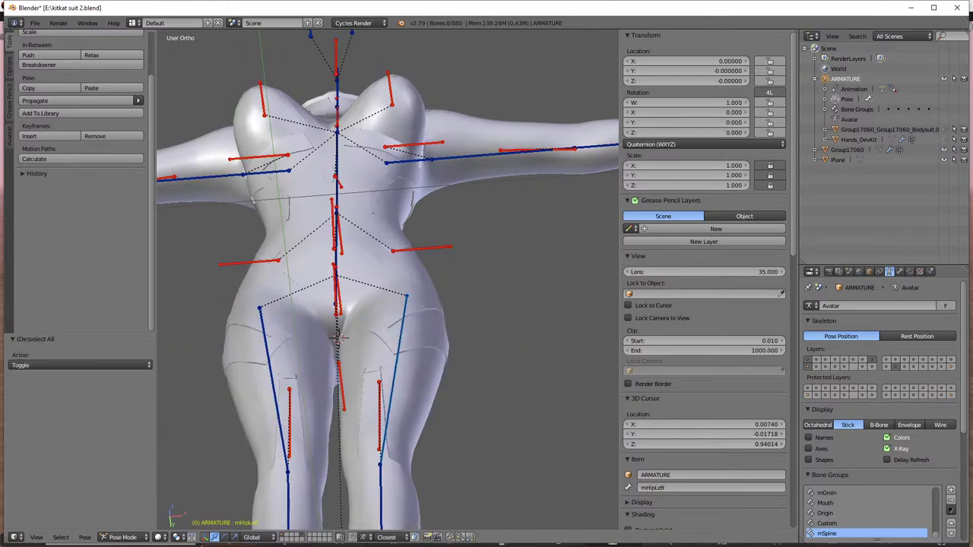
Test-bend mKneeLeft about X, clear its rotation, and return to Object Mode
right_click(363, 396)
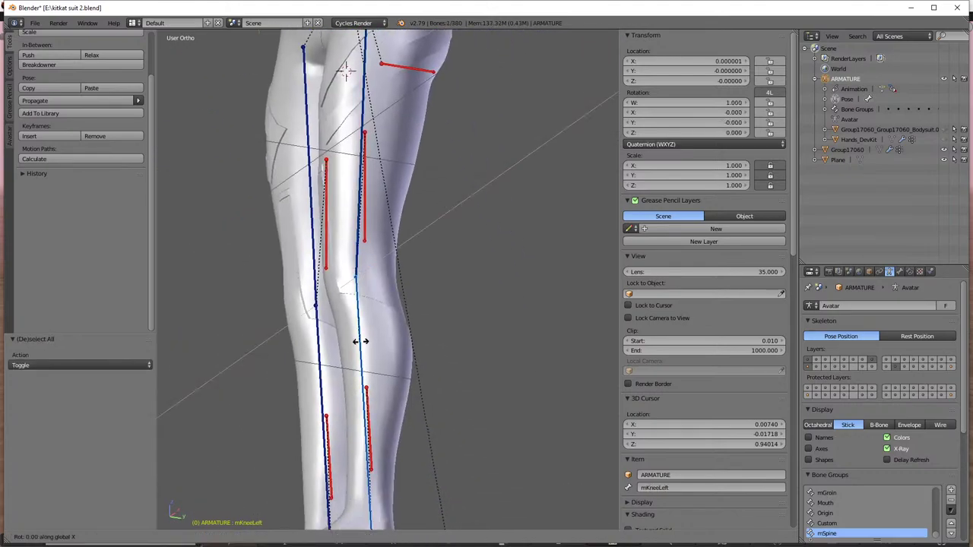
key("r")
key("x")
key("Return")
middle_click_drag(346, 70, 456, 114)
key("alt+r")
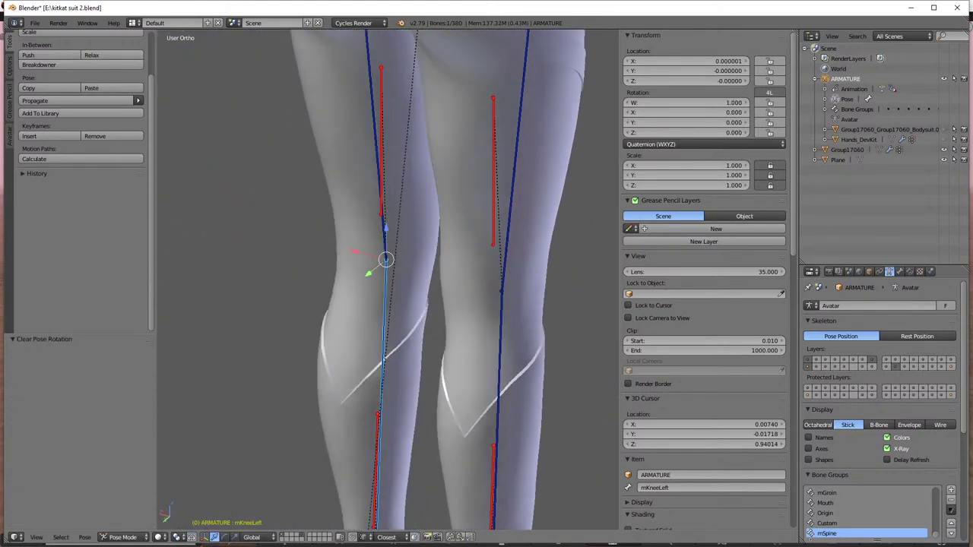
key("ctrl+Tab")
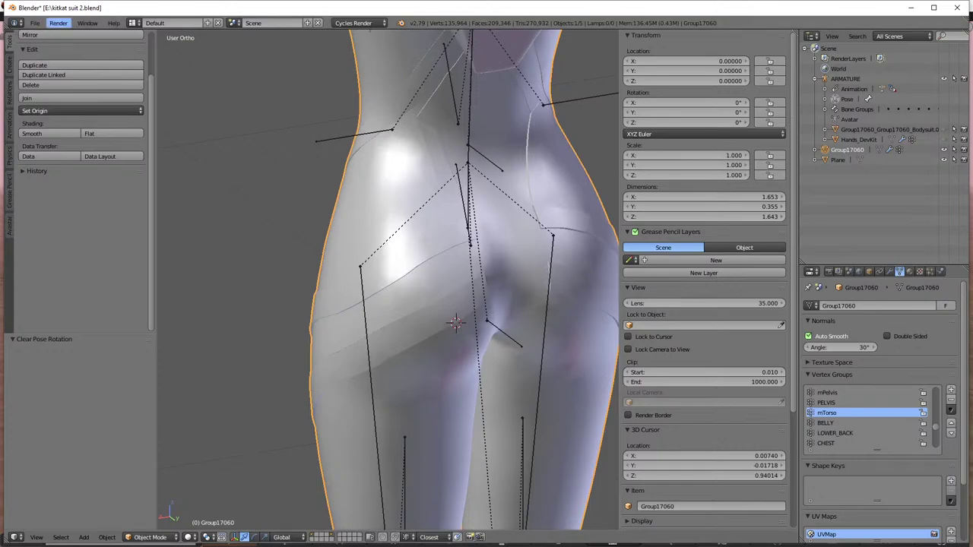
left_click(35, 22)
Export the bodysuit as Collada (Avastar), overwriting kitkat suit 2.dae
mouse_move(91, 235)
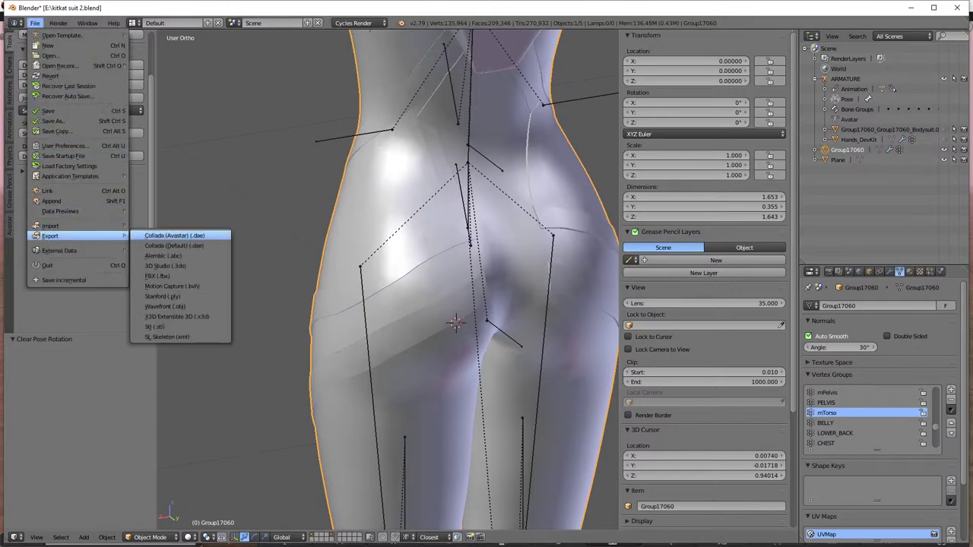
left_click(175, 236)
left_click(228, 256)
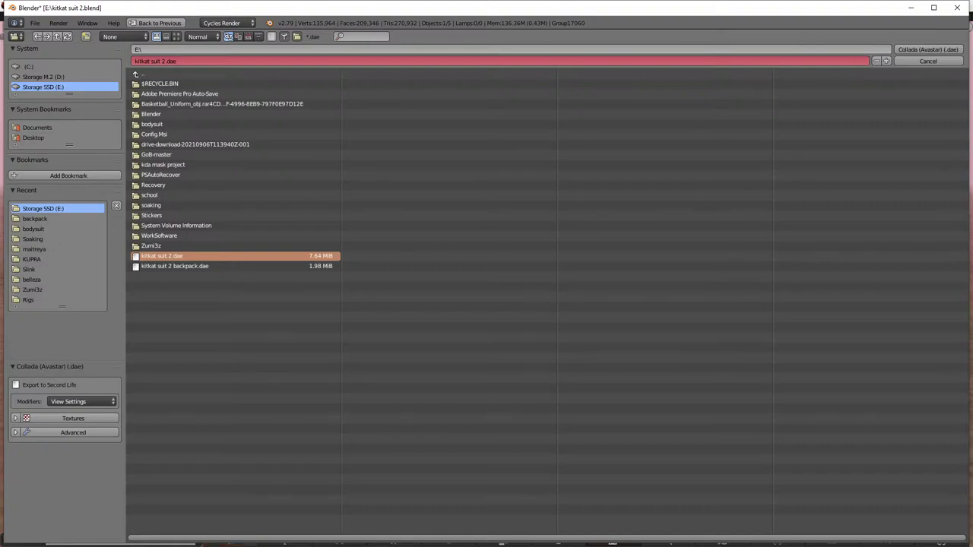
key("Return")
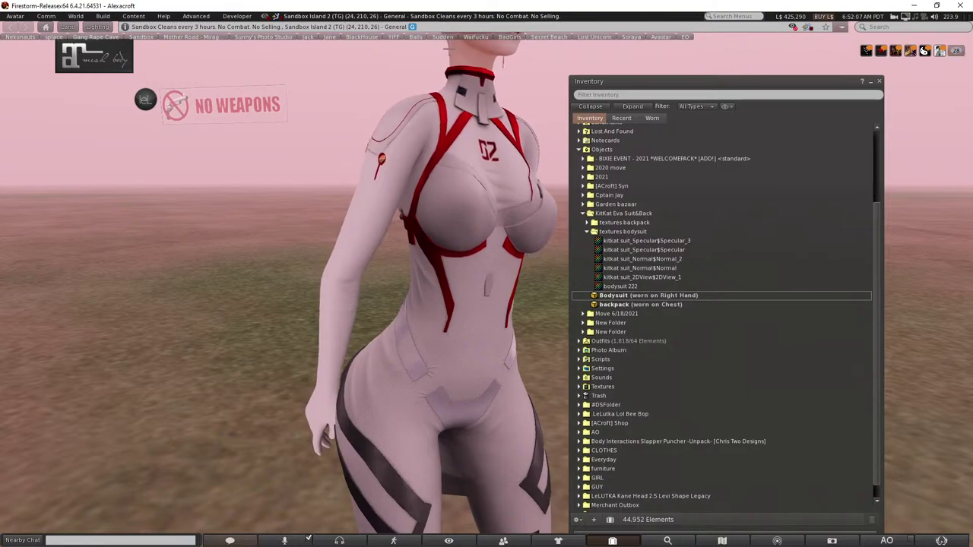
Detach the worn Bodysuit and load kitkat suit 2.dae into the Upload Model dialog
right_click(612, 295)
left_click(661, 440)
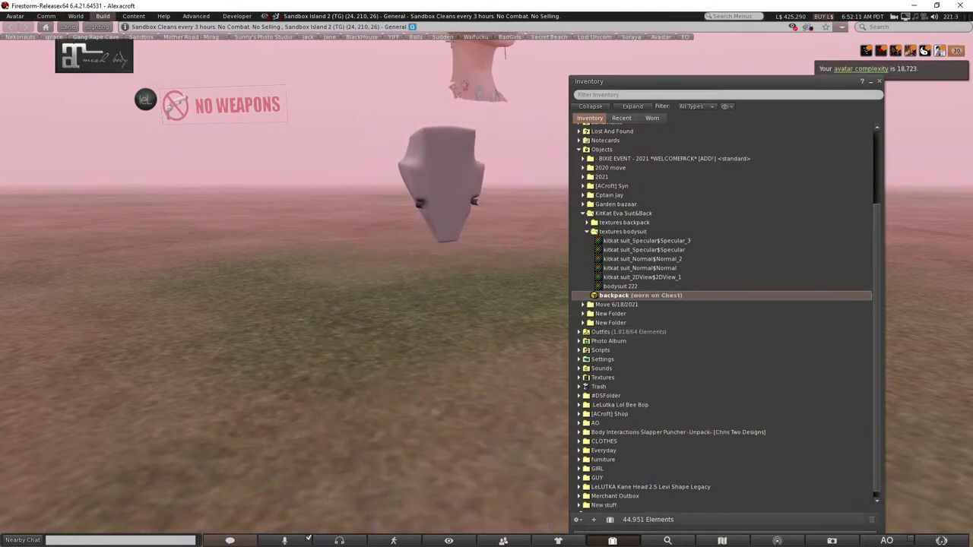
left_click(103, 16)
mouse_move(136, 136)
left_click(228, 172)
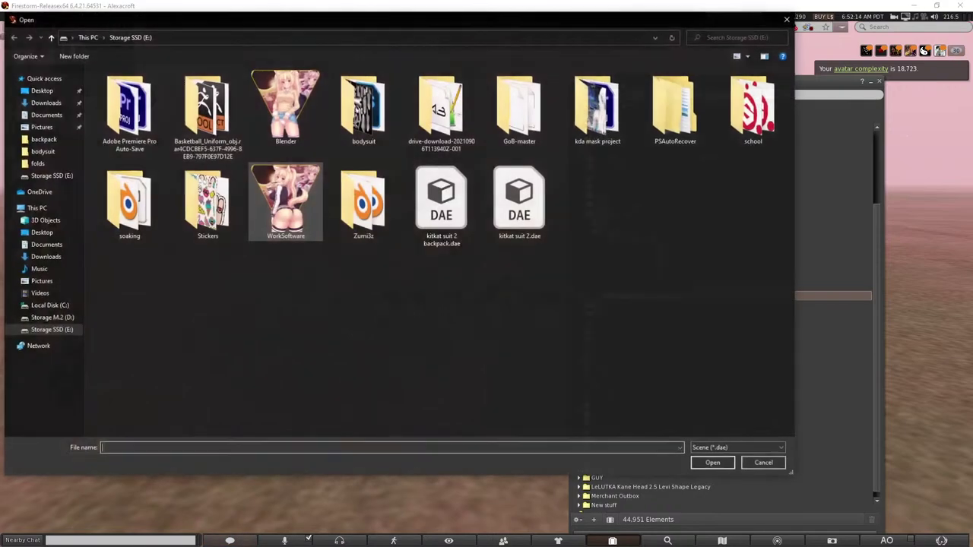
double_click(519, 201)
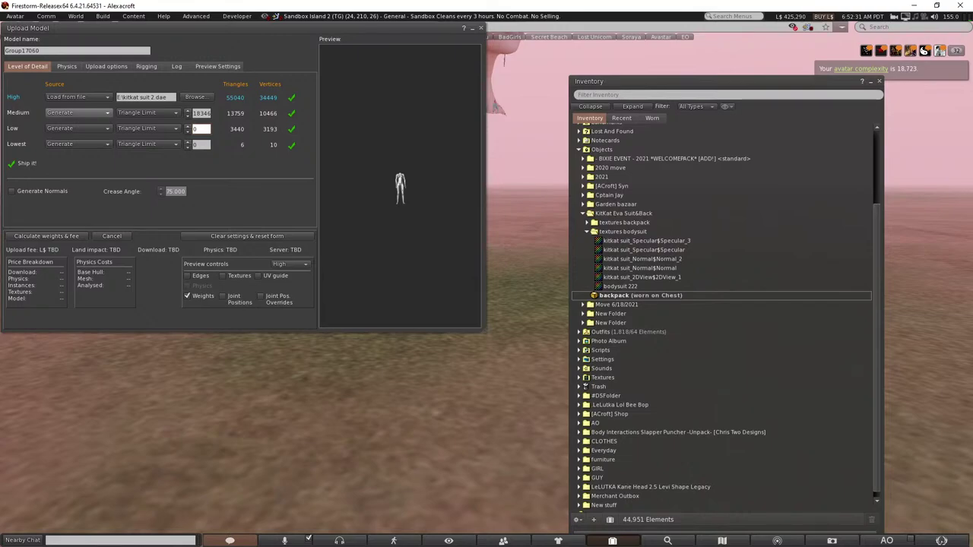
Make Medium LOD reuse High, name the model 'bodysuit', calculate the L$18 fee and upload
left_click(76, 113)
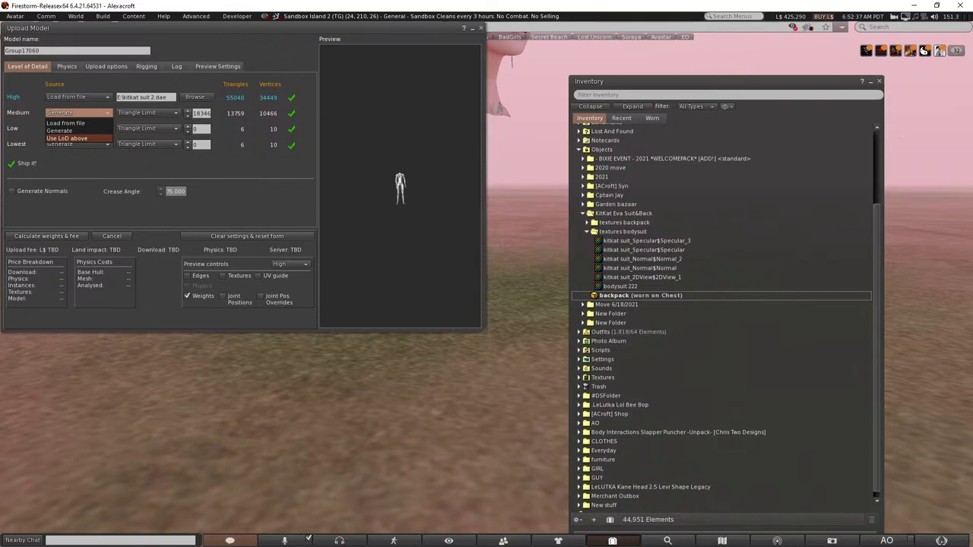
left_click(67, 138)
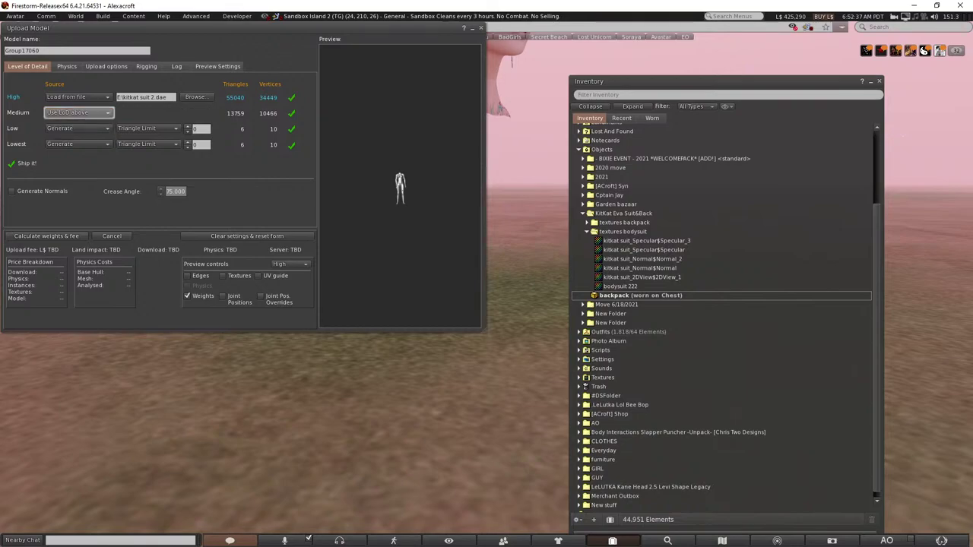
left_click(76, 50)
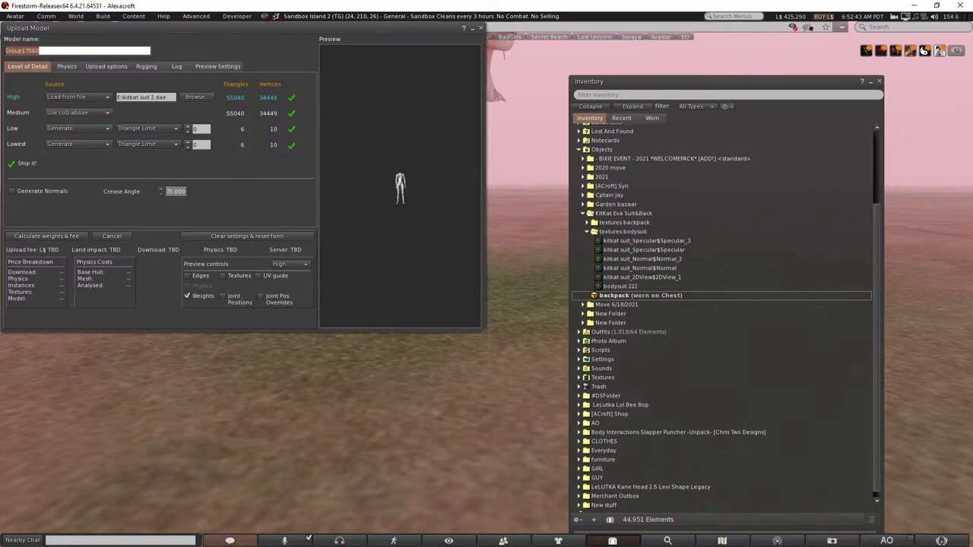
type("body")
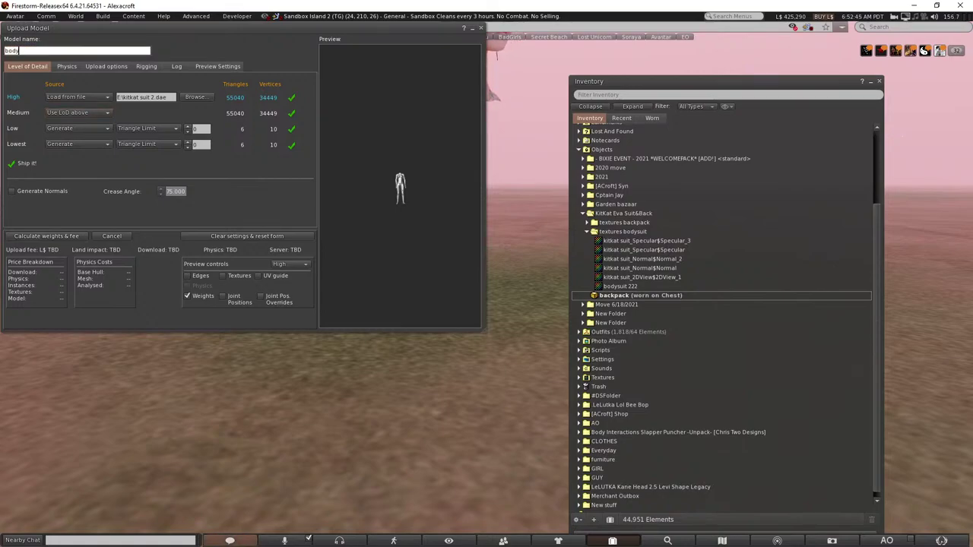
type("suit")
left_click(46, 235)
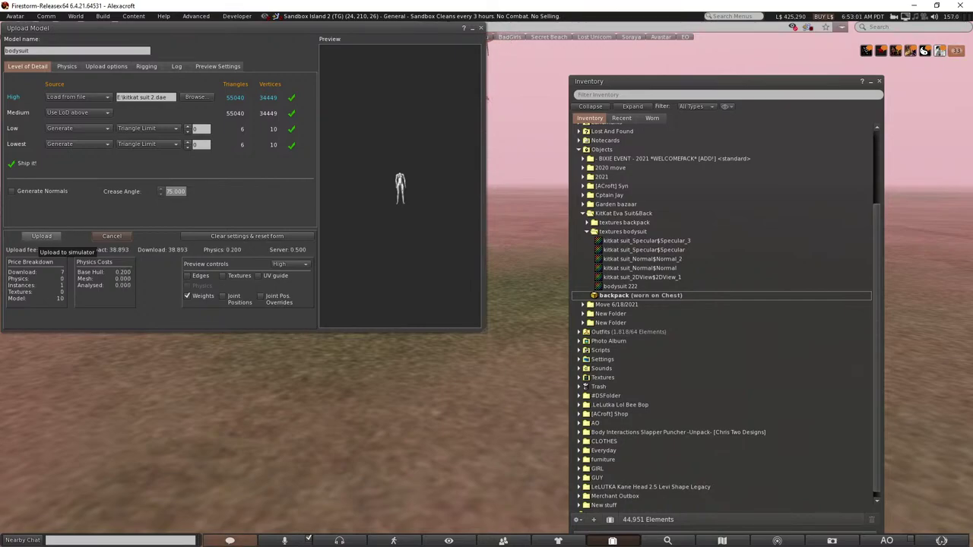
left_click(41, 236)
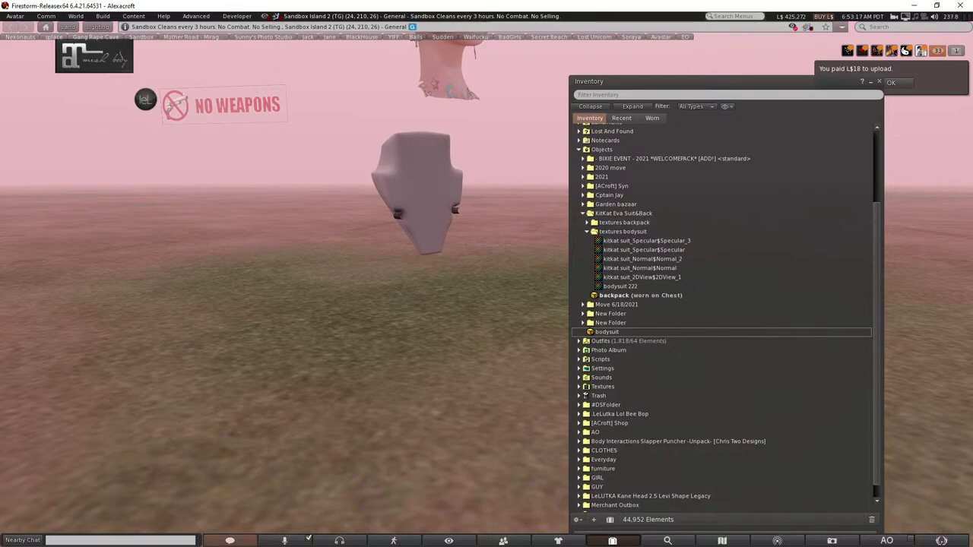
Rez the uploaded bodysuit in-world from inventory and start editing it
key("Escape")
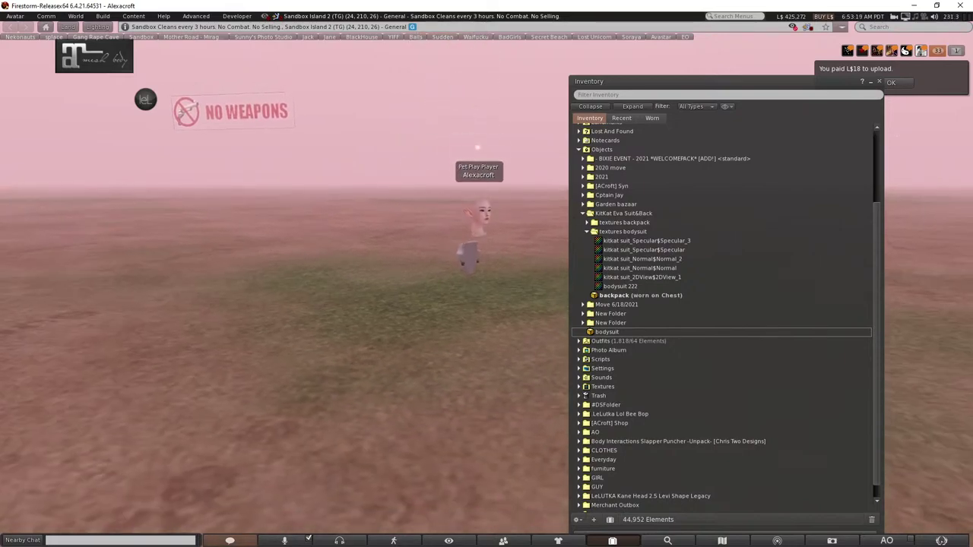
left_click_drag(607, 331, 370, 405)
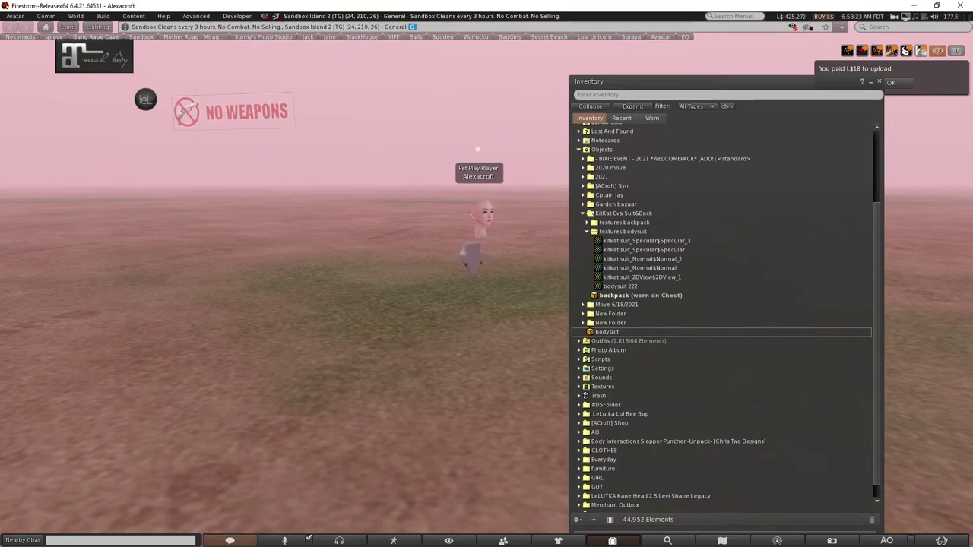
right_click(352, 341)
left_click(312, 341)
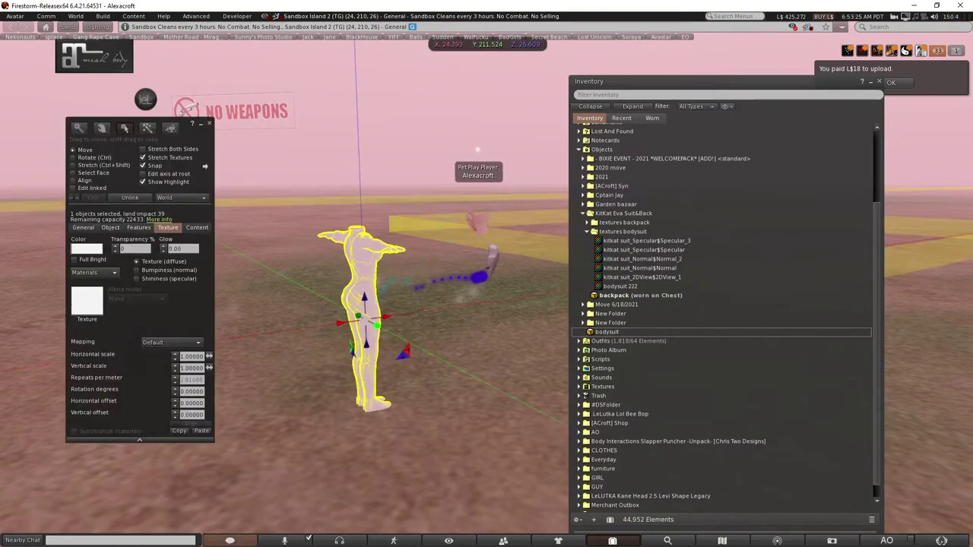
Apply the kitkat suit_2DView$2DView_1 diffuse texture to all of the bodysuit's faces
scroll(357, 319, "up", 6)
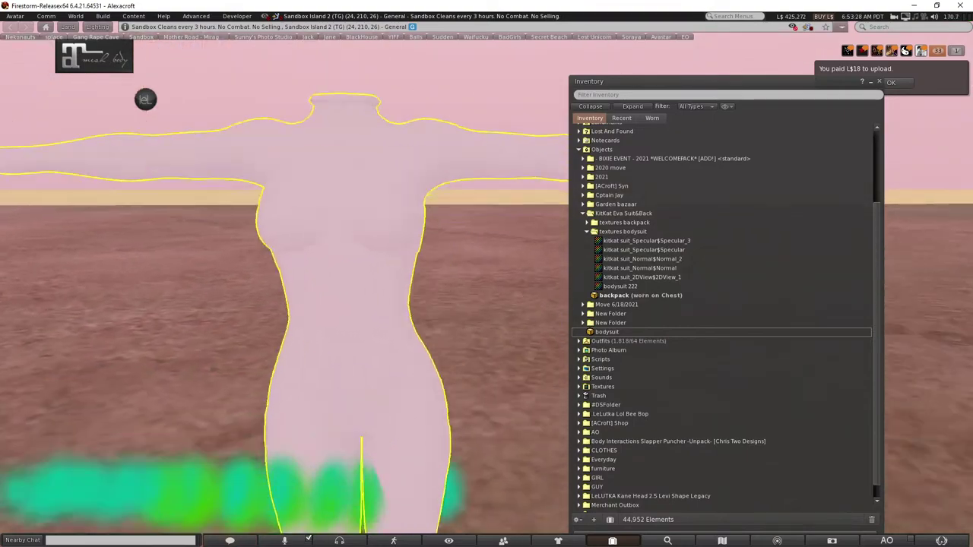
key("ctrl+3")
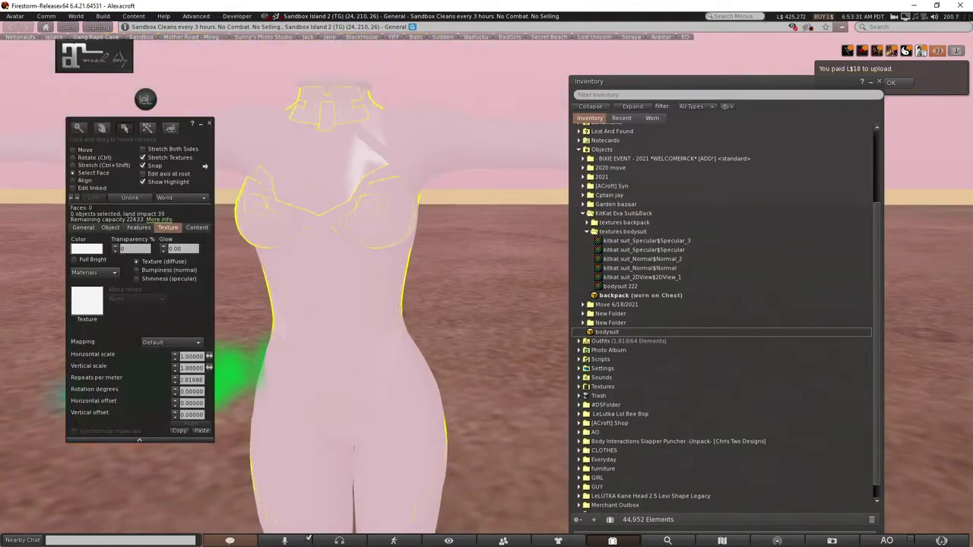
key("ctrl+a")
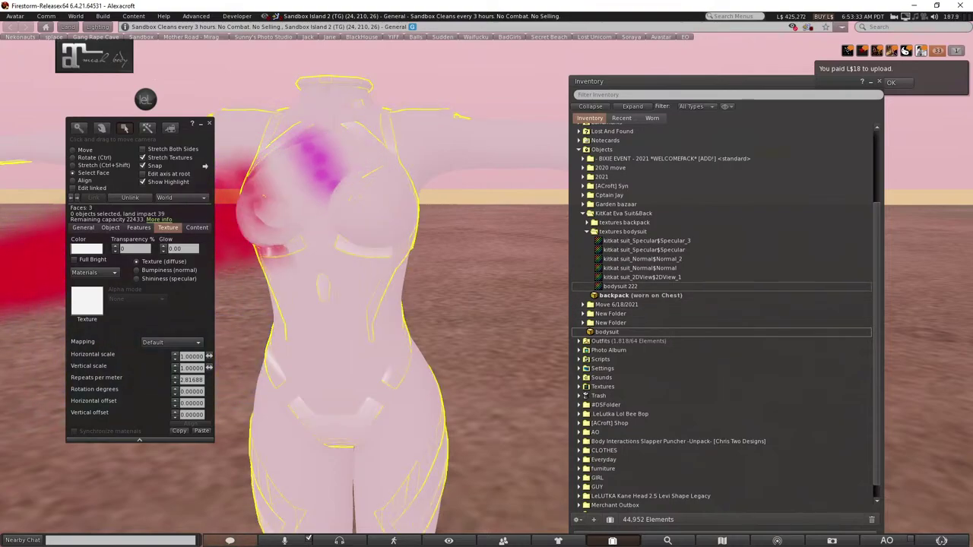
left_click(642, 277)
left_click_drag(642, 277, 86, 301)
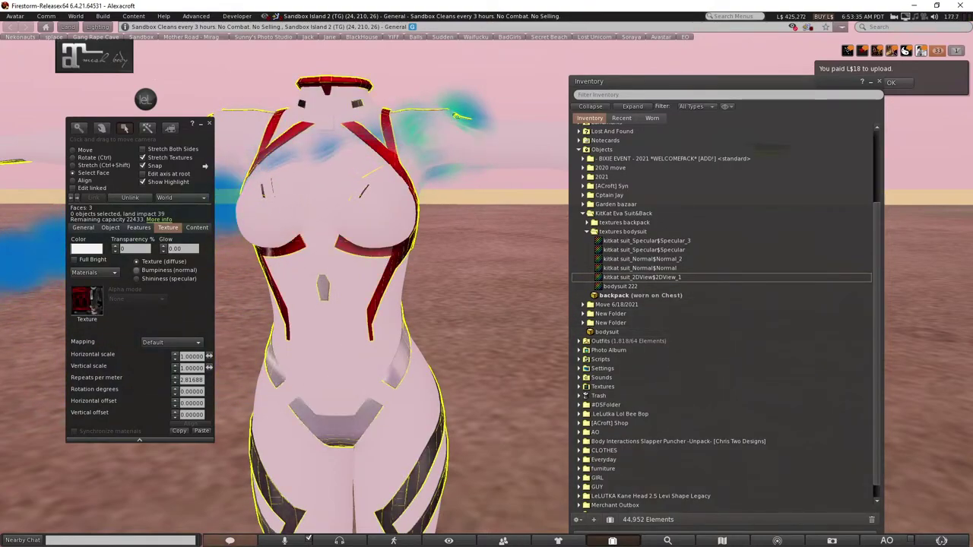
Apply the Normal_2 normal map and the Specular_3 specular map, and lighten the specular colour to grey
left_click(137, 270)
left_click(642, 249)
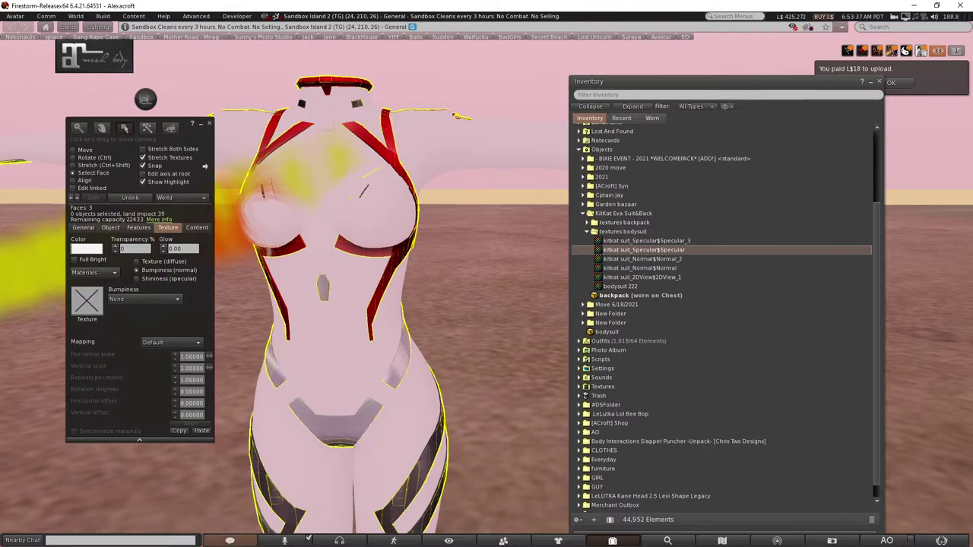
left_click(646, 240)
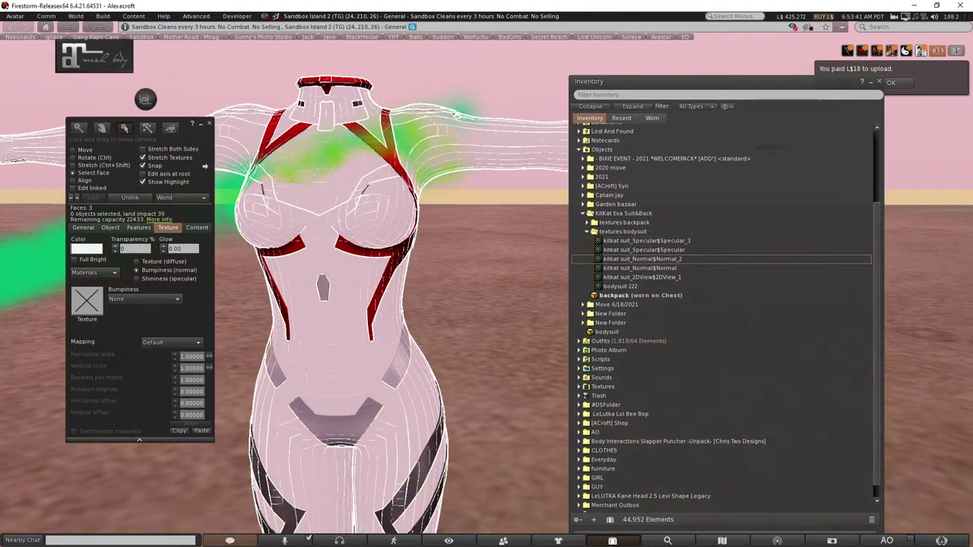
left_click_drag(642, 258, 87, 300)
double_click(642, 259)
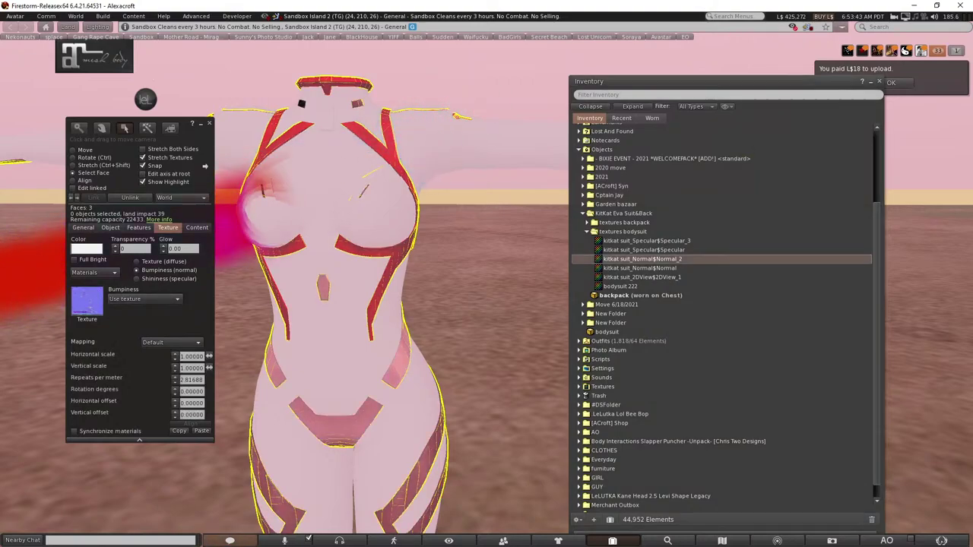
key("Escape")
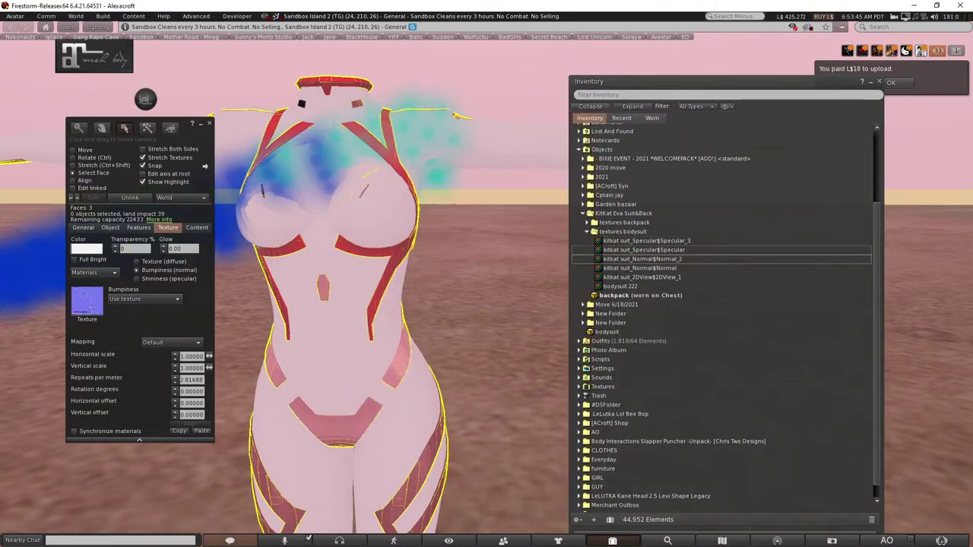
left_click(137, 278)
left_click_drag(646, 240, 87, 300)
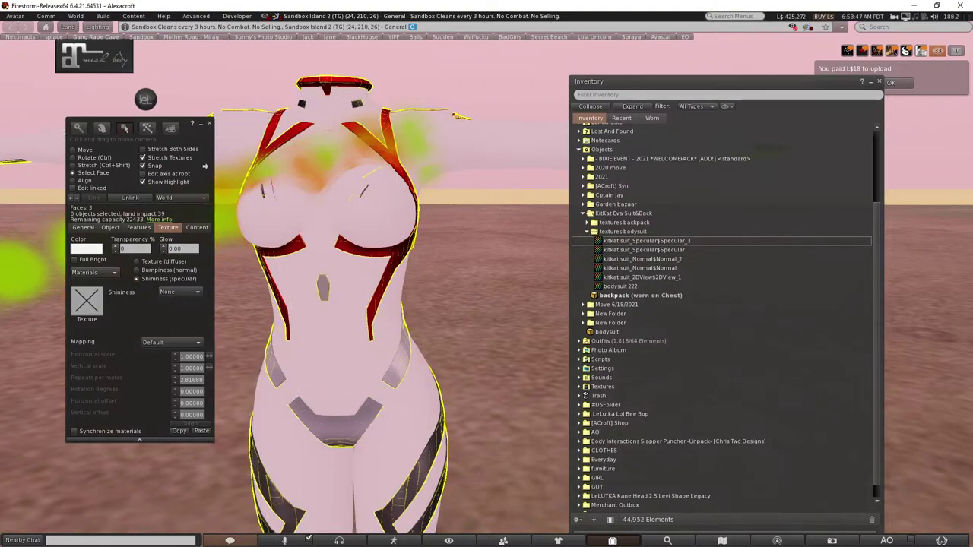
left_click(187, 328)
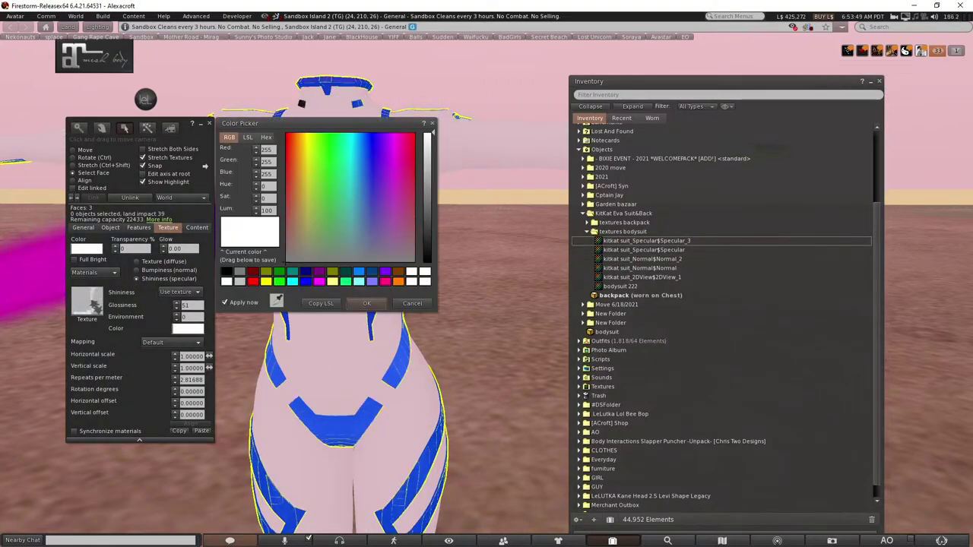
left_click_drag(433, 200, 433, 190)
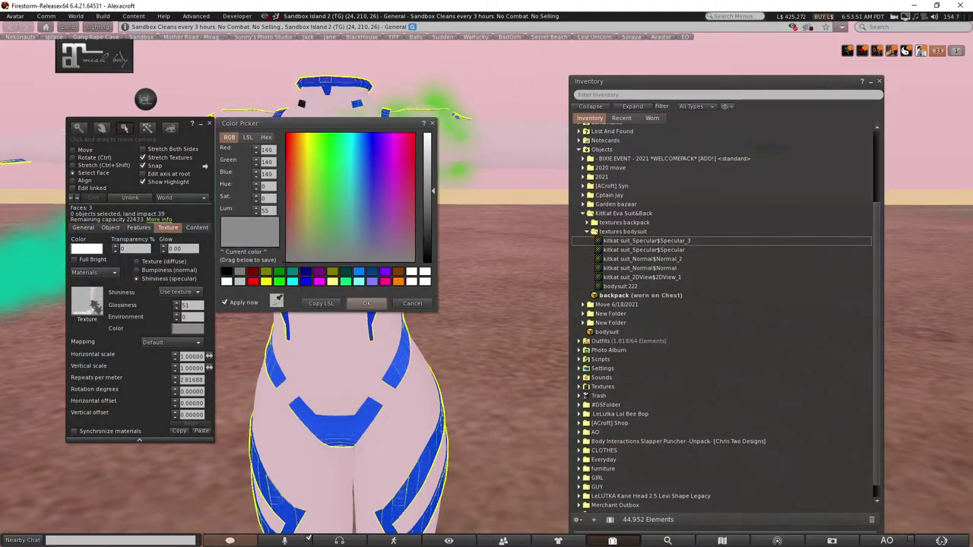
left_click(266, 137)
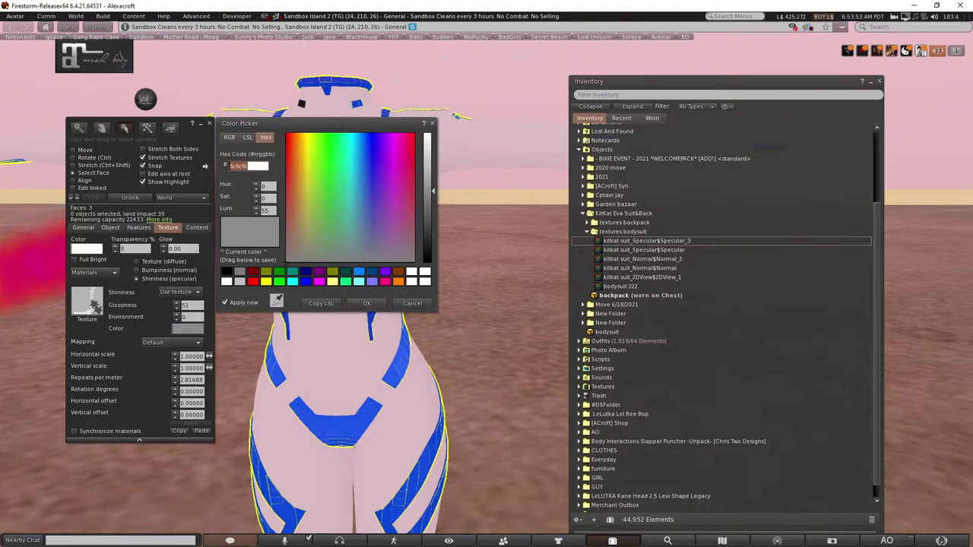
left_click(366, 303)
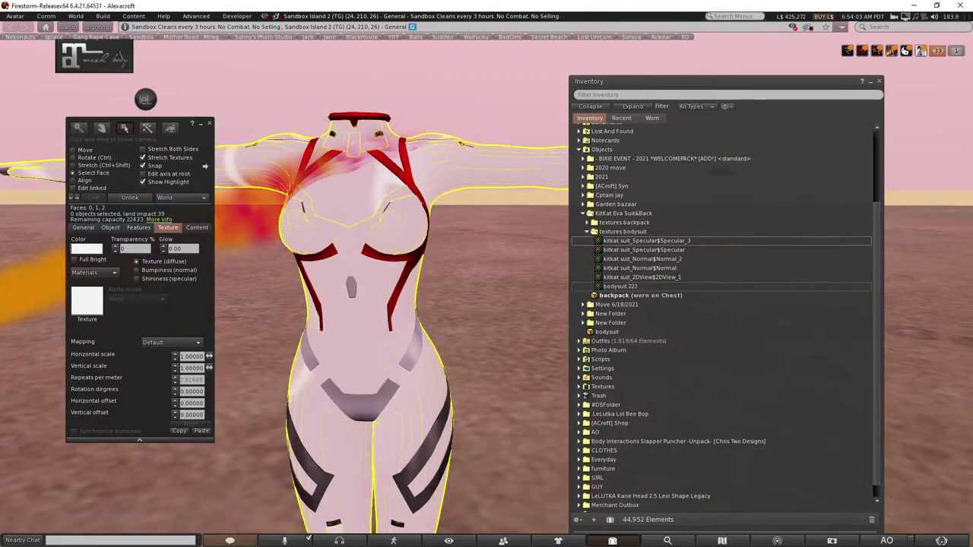
Apply bodysuit 222 as the diffuse texture and the suit's Normal map, and preview the normal and specular textures
left_click(620, 286)
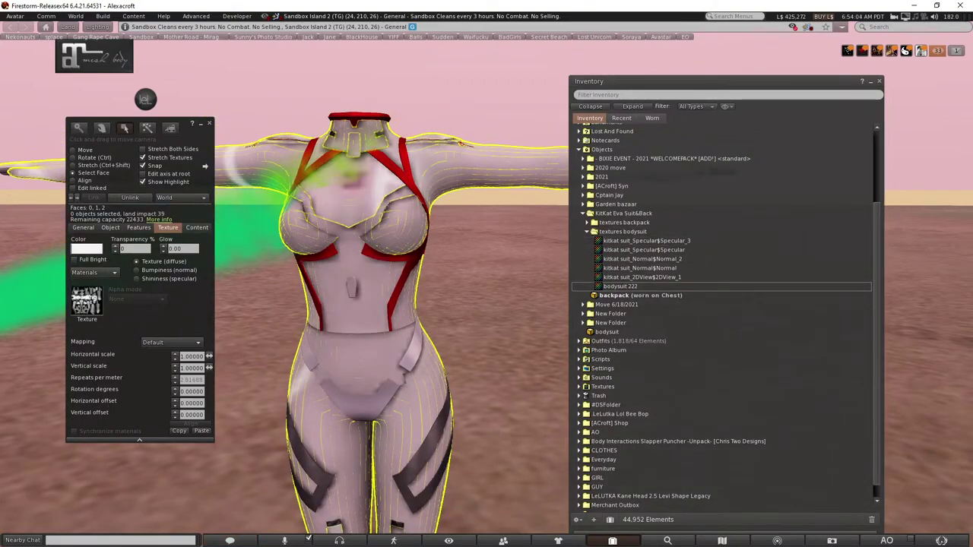
left_click(136, 270)
left_click(639, 268)
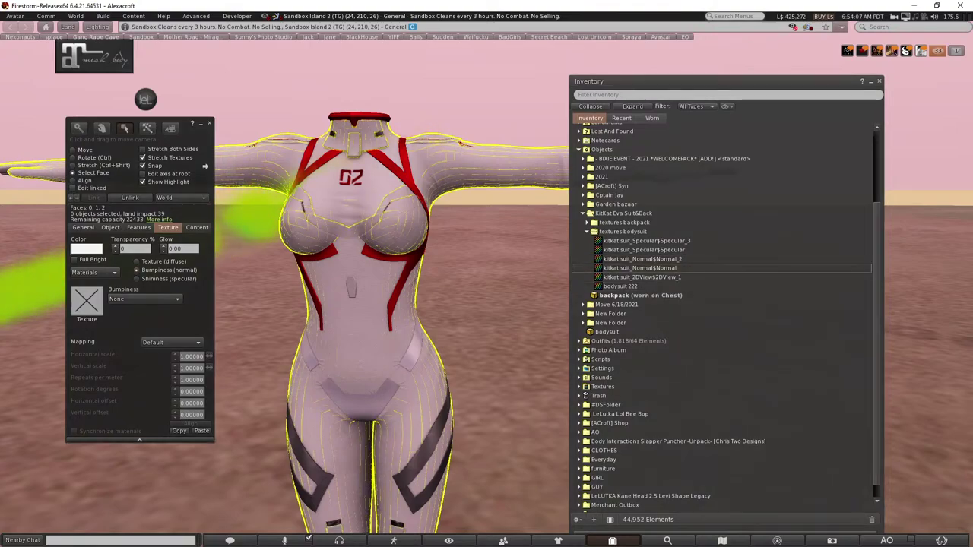
left_click_drag(639, 267, 86, 300)
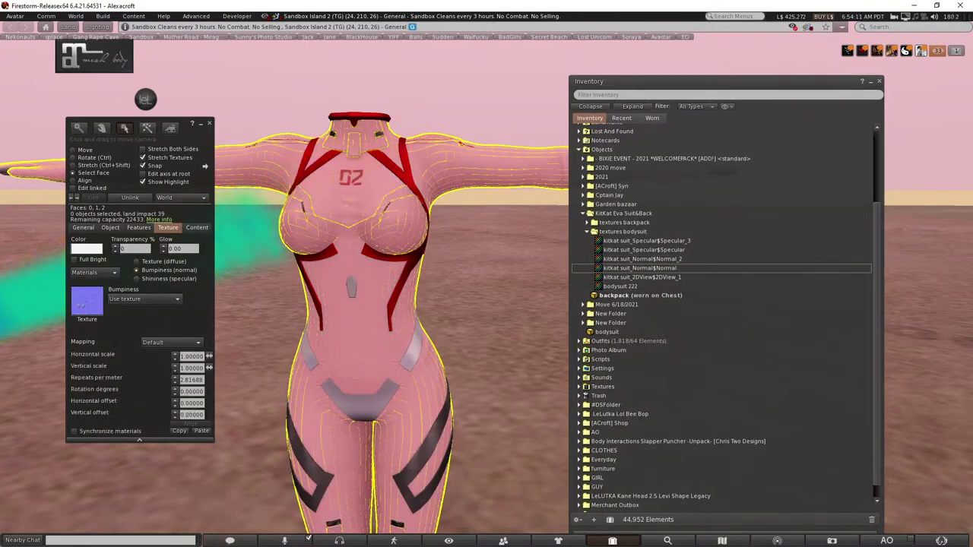
double_click(639, 268)
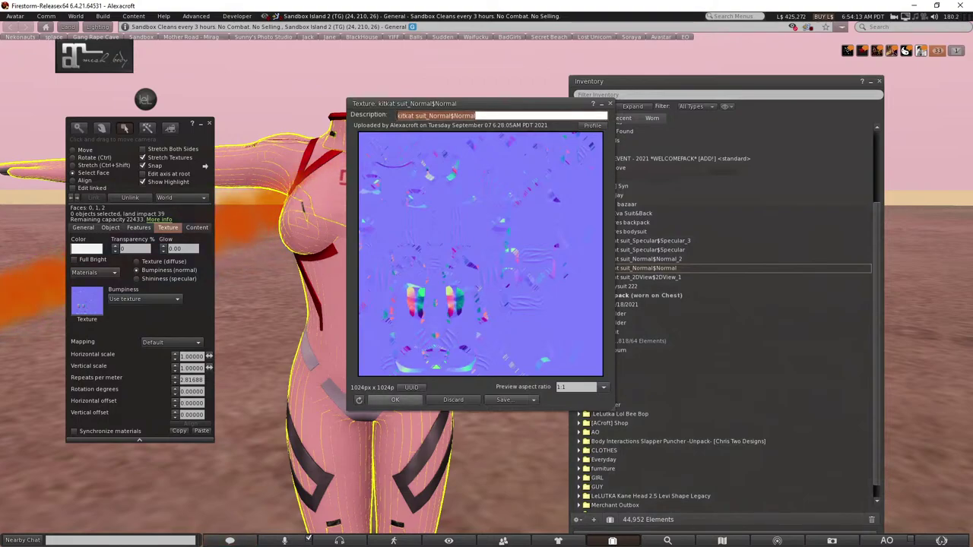
key("Escape")
double_click(646, 249)
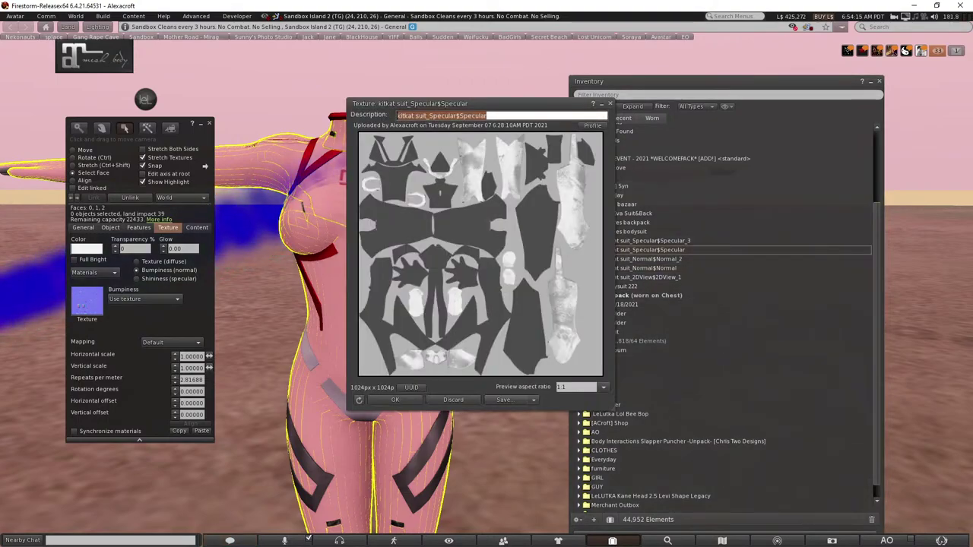
key("Escape")
double_click(646, 240)
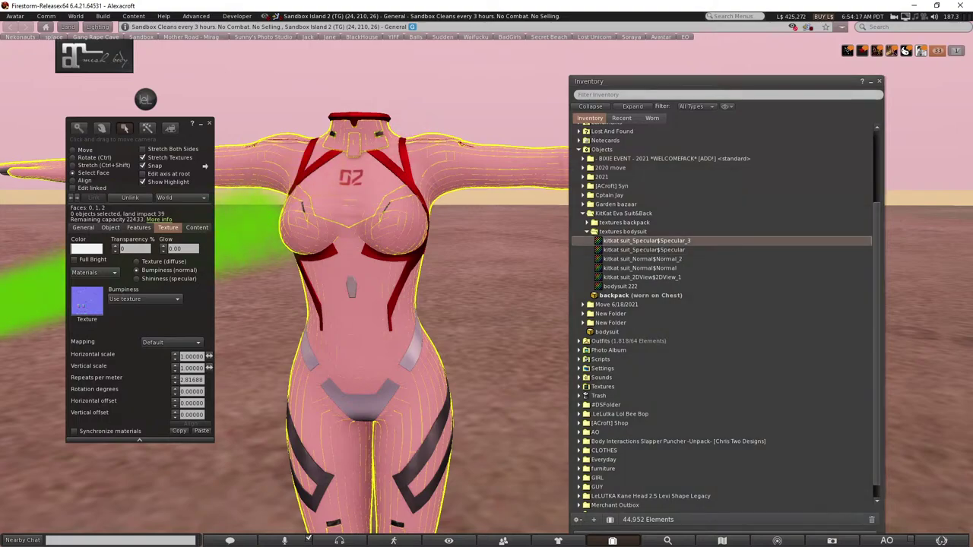
key("Escape")
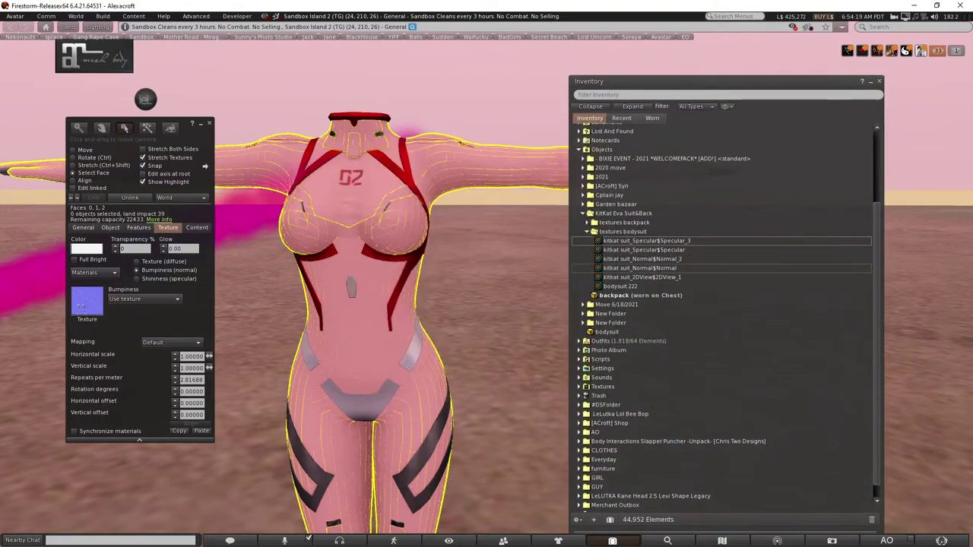
Apply the Specular map with specular colour 8c8c8c and finish editing the bodysuit
left_click(137, 278)
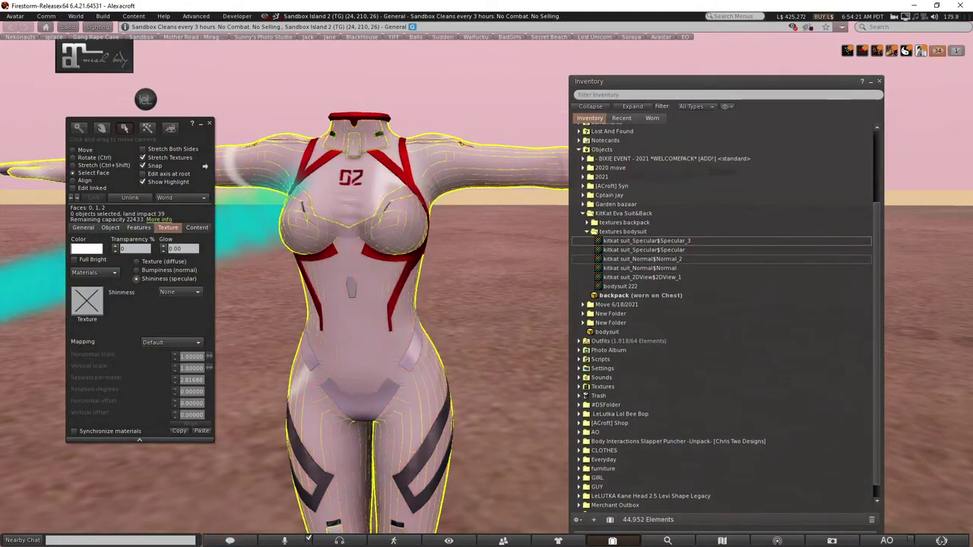
left_click(643, 250)
left_click_drag(643, 250, 86, 300)
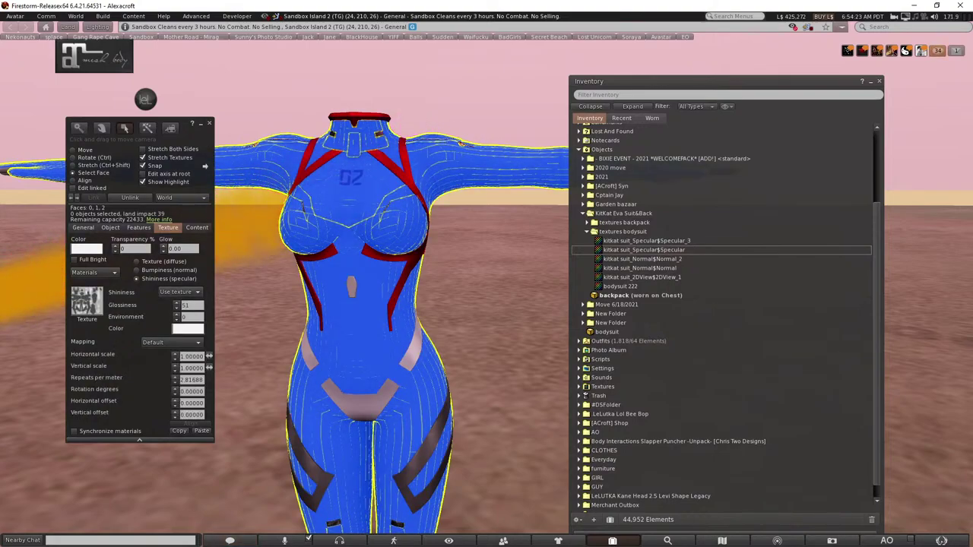
left_click(188, 328)
left_click(266, 137)
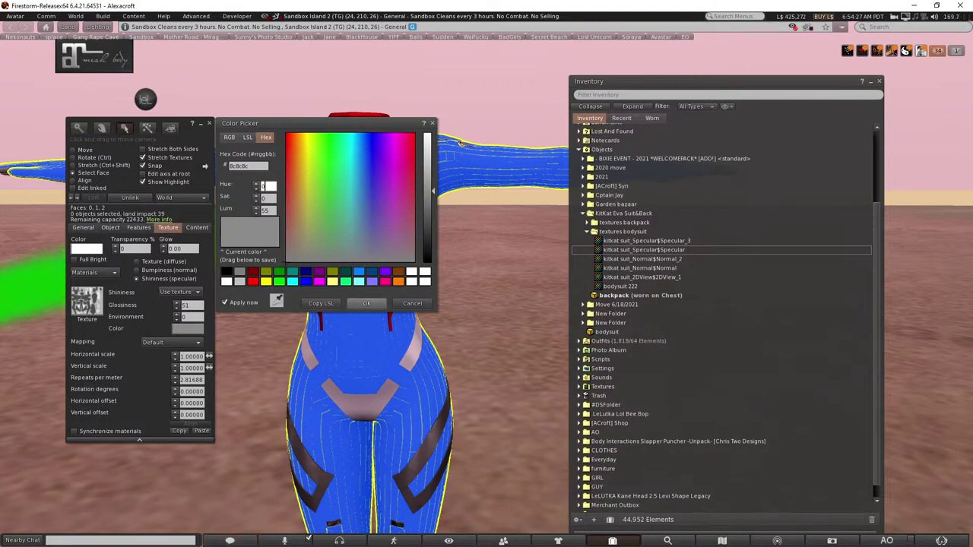
left_click(367, 302)
key("Escape")
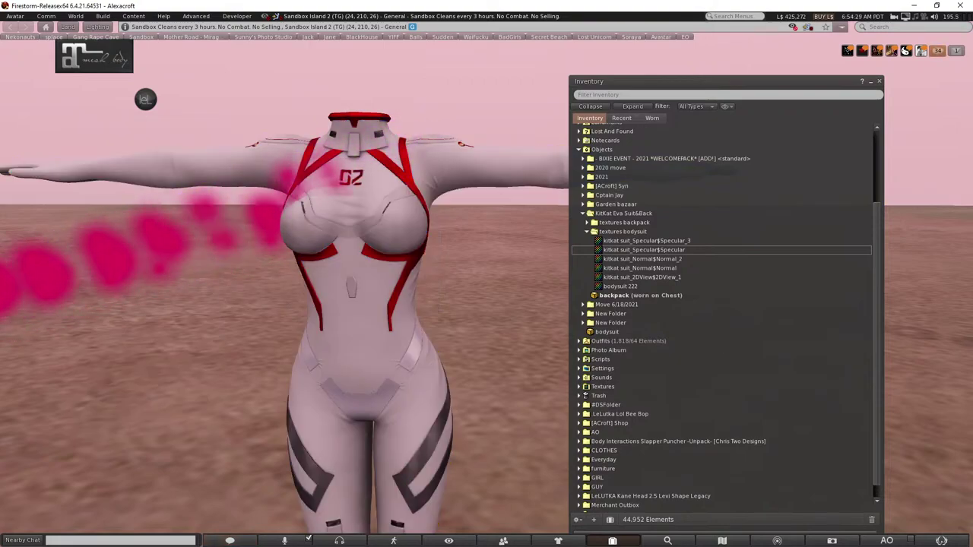
Attach the bodysuit inventory item to the avatar's Right Hand so it is worn
left_click(608, 340)
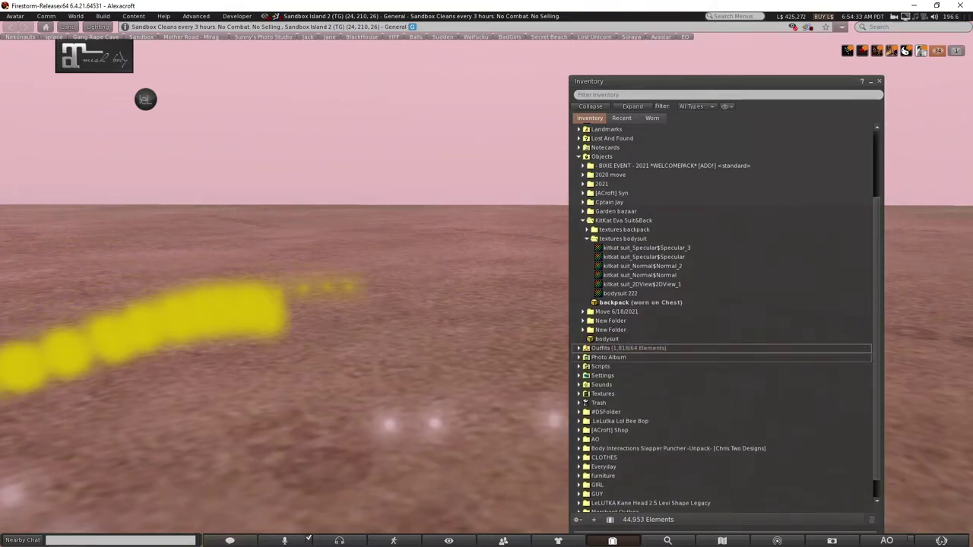
right_click(621, 339)
left_click(635, 445)
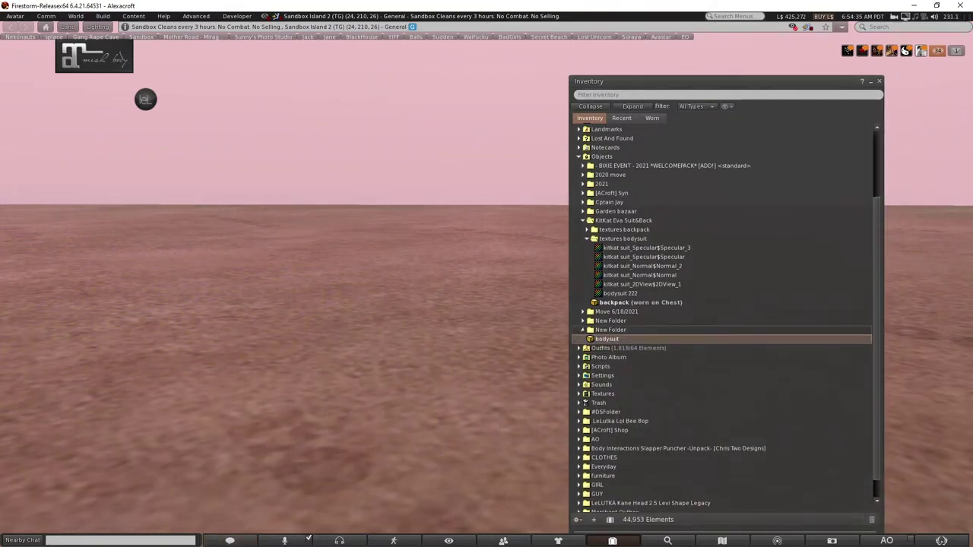
right_click(608, 339)
left_click(620, 352)
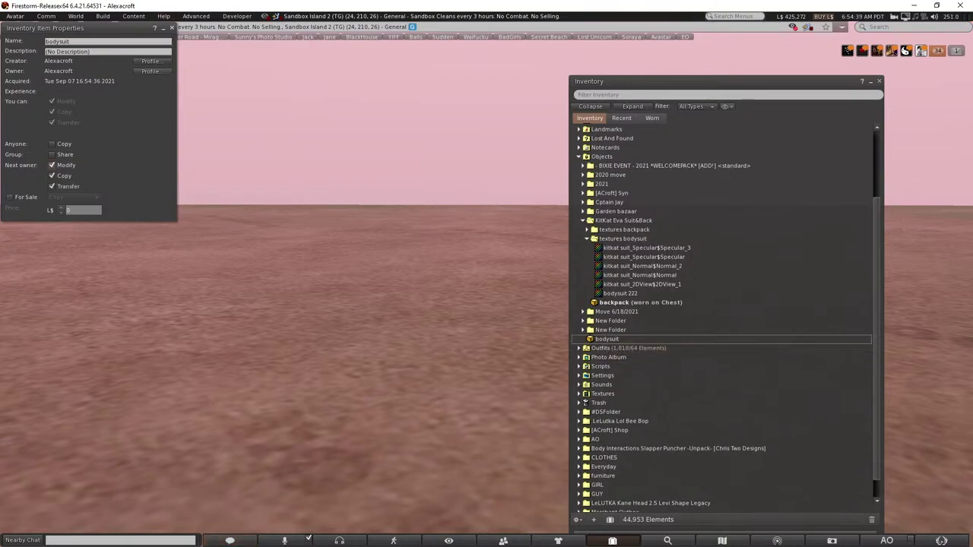
key("ctrl+w")
right_click(621, 339)
left_click(636, 445)
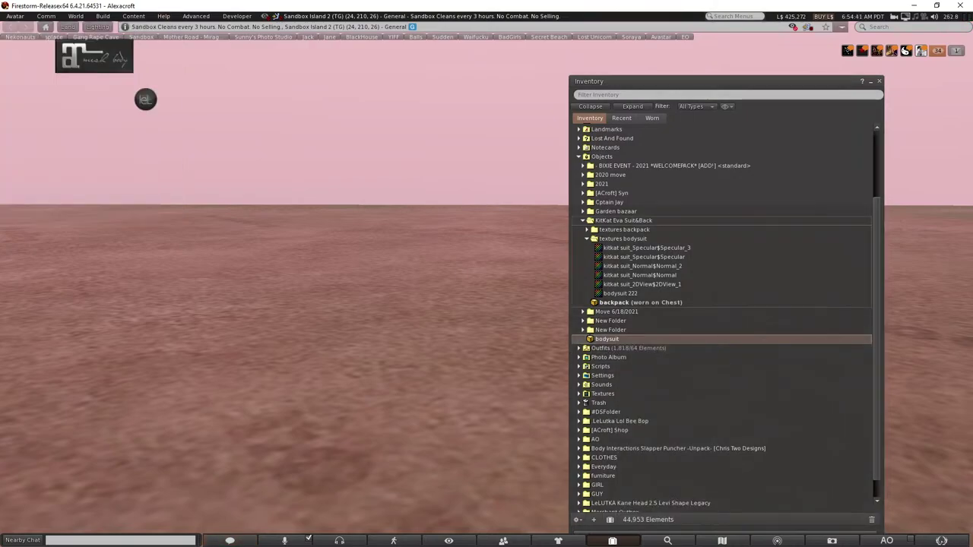
right_click(593, 304)
key("Escape")
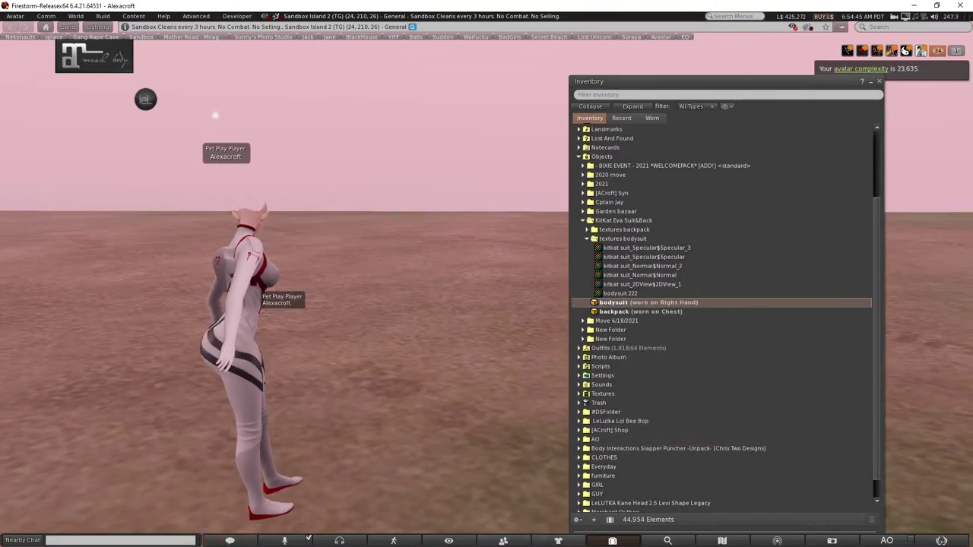
Add the VISTA ANIMATIONS overrider from the Maitreya White outfit to the avatar
left_click(611, 540)
left_click(558, 540)
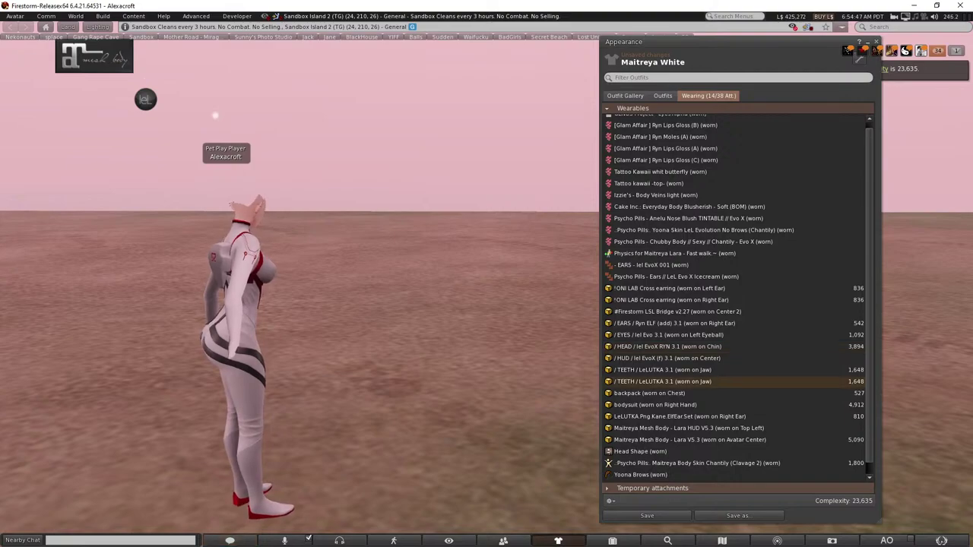
left_click(663, 95)
left_click(608, 390)
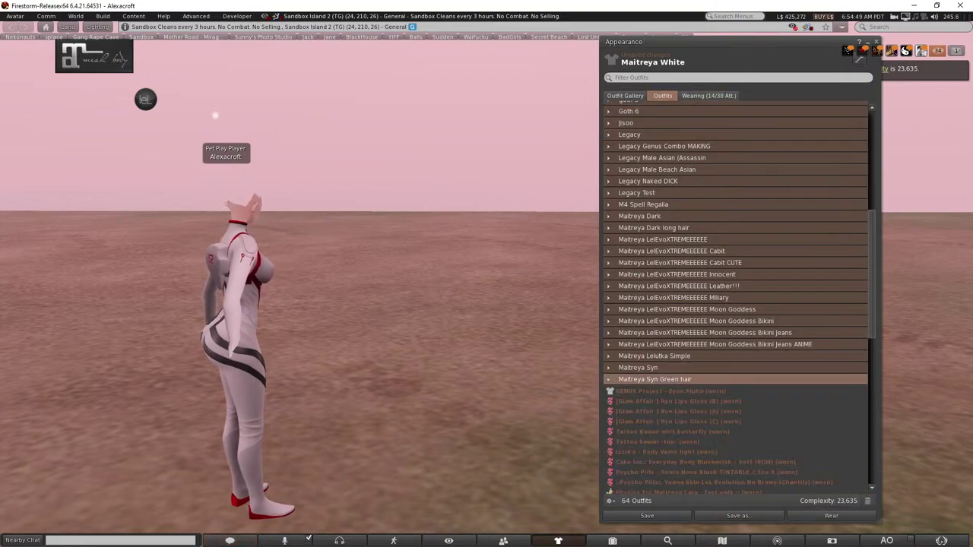
scroll(609, 386, "down", 4)
scroll(608, 406, "down", 6)
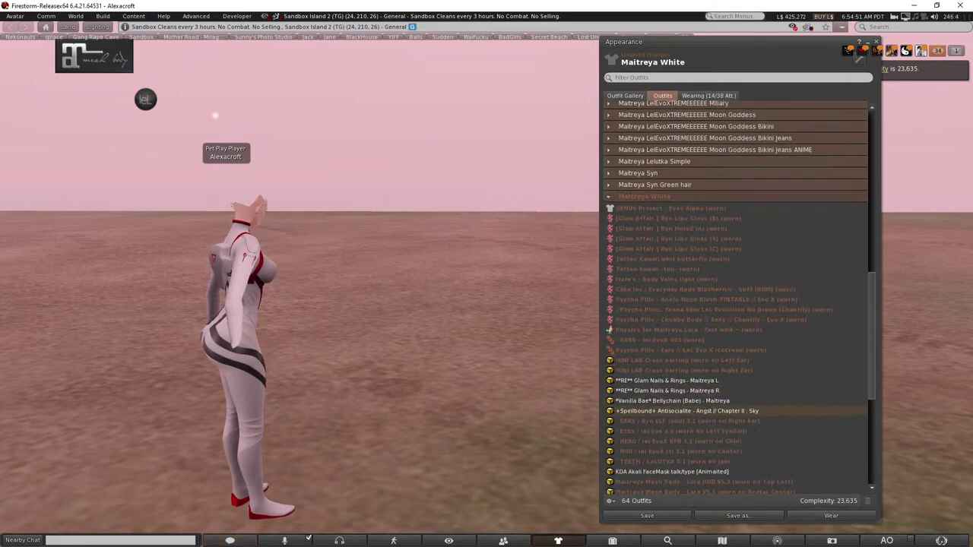
right_click(630, 371)
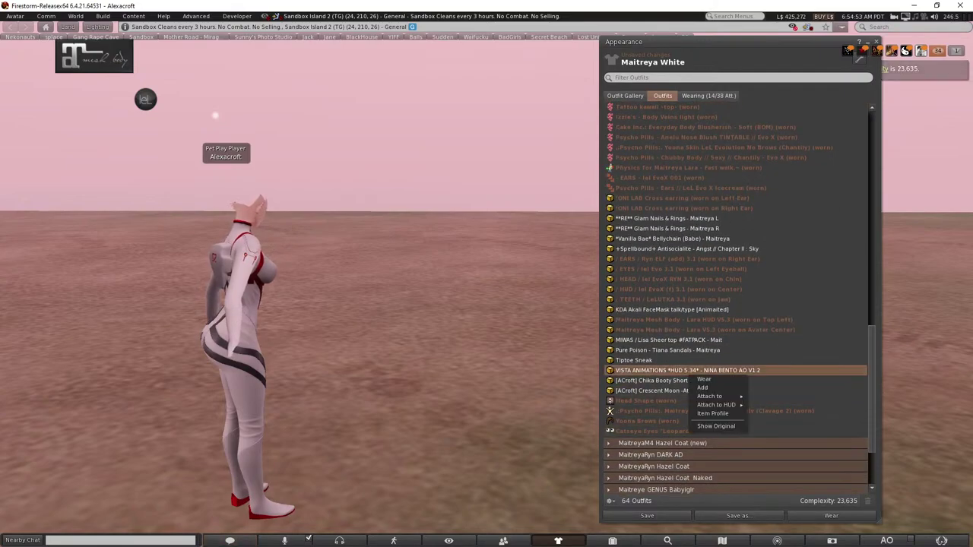
key("Escape")
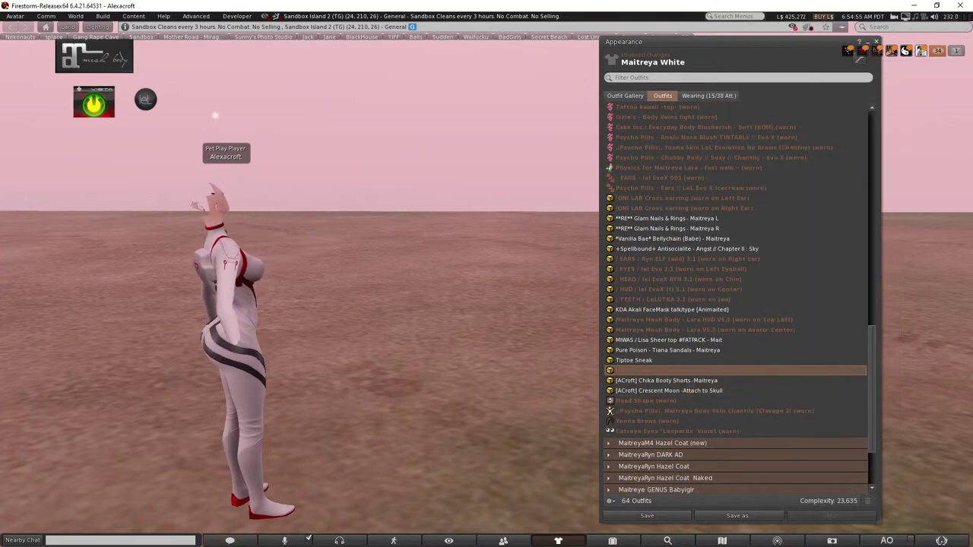
key("ctrl+w")
key("Up")
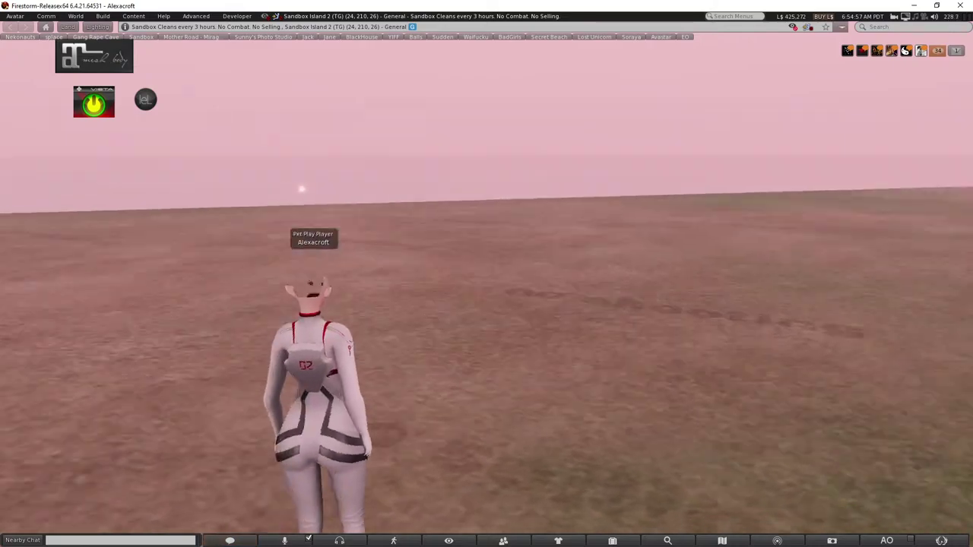
Show the original of the DOUX - Lala Hairstyle [5] from the Maitreya Syn outfit in inventory
left_click(558, 540)
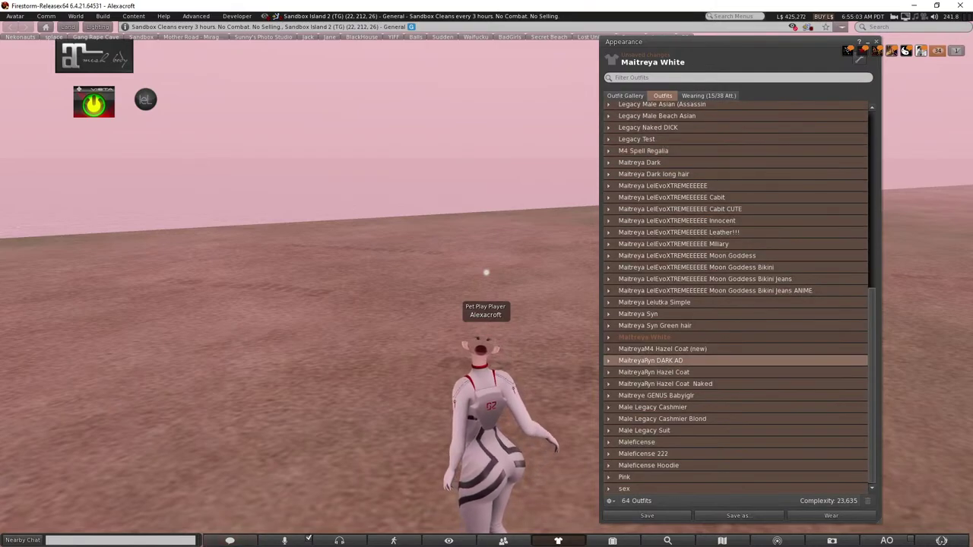
left_click(637, 314)
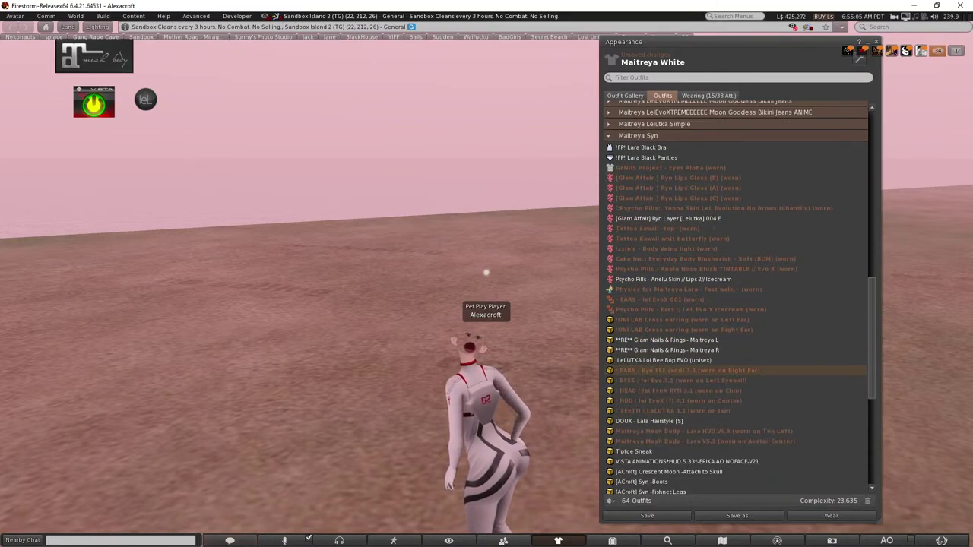
right_click(705, 382)
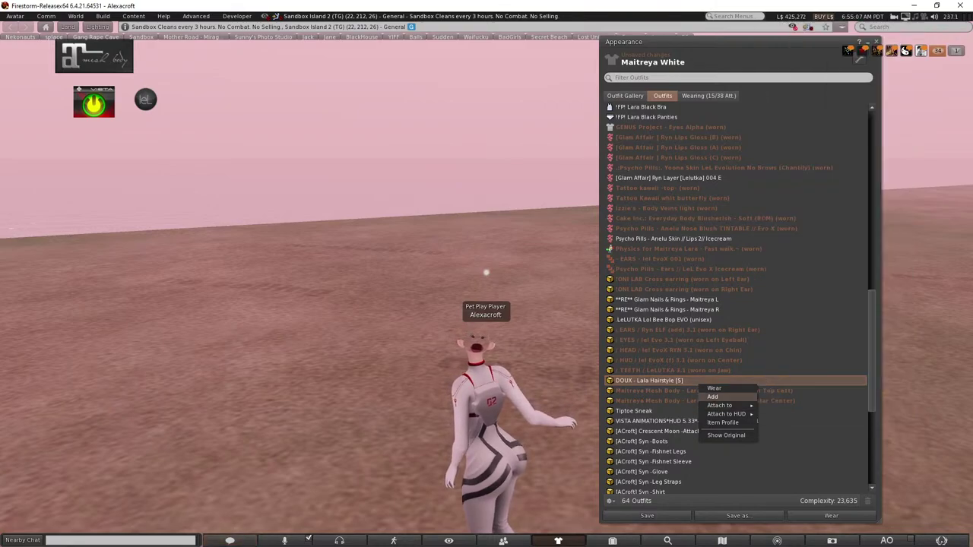
left_click(726, 435)
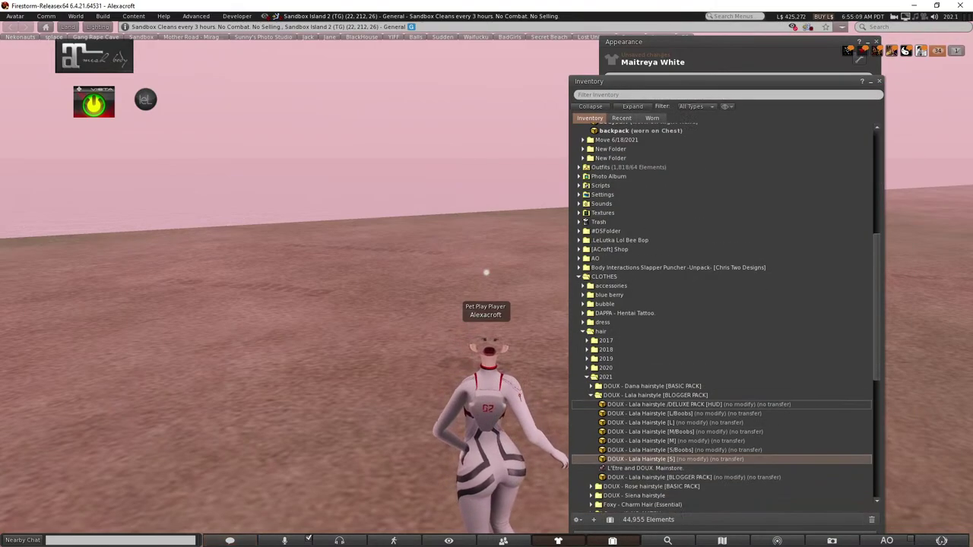
left_click(590, 395)
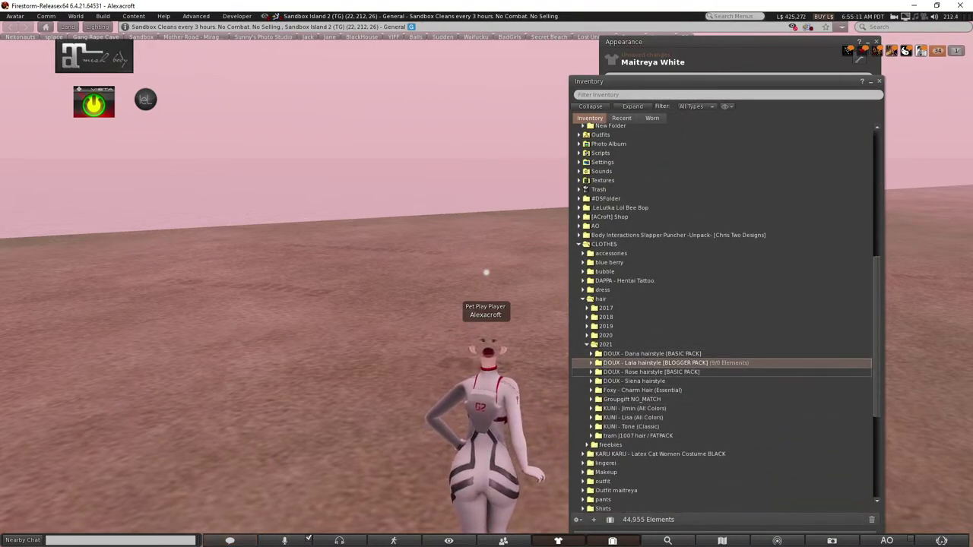
Filter inventory by 'zero' and add the [taketomi] ZeroTwo (S,MultiStyler) [MATERIALS] hair
type("zero")
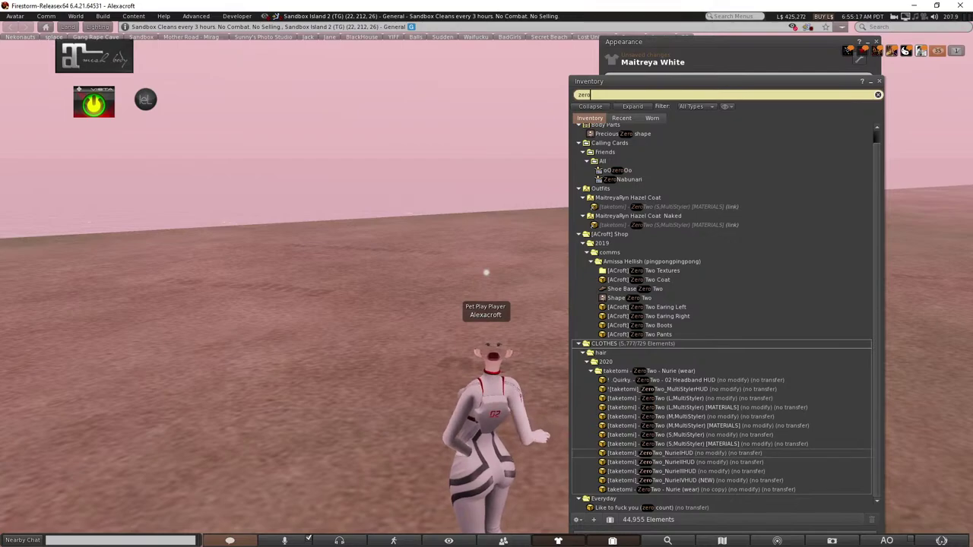
right_click(668, 444)
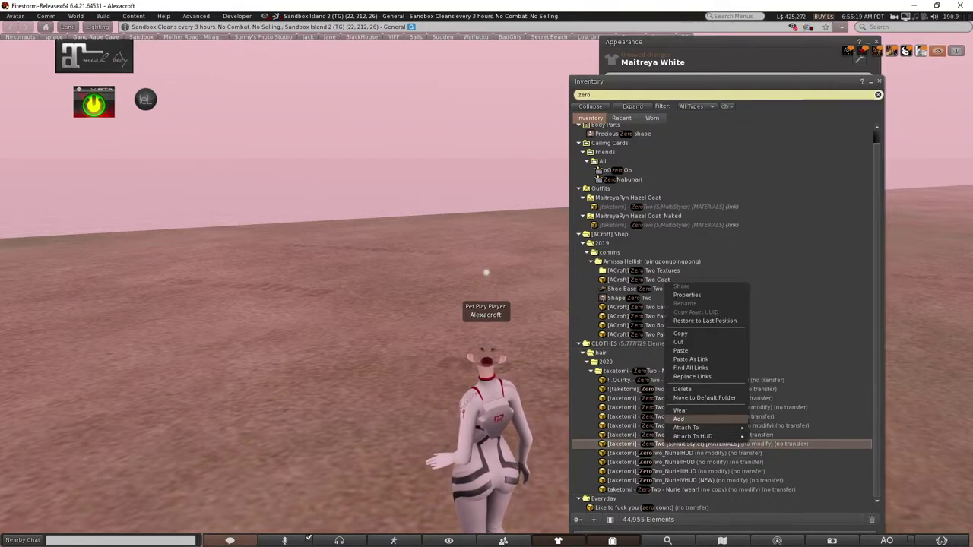
left_click(679, 418)
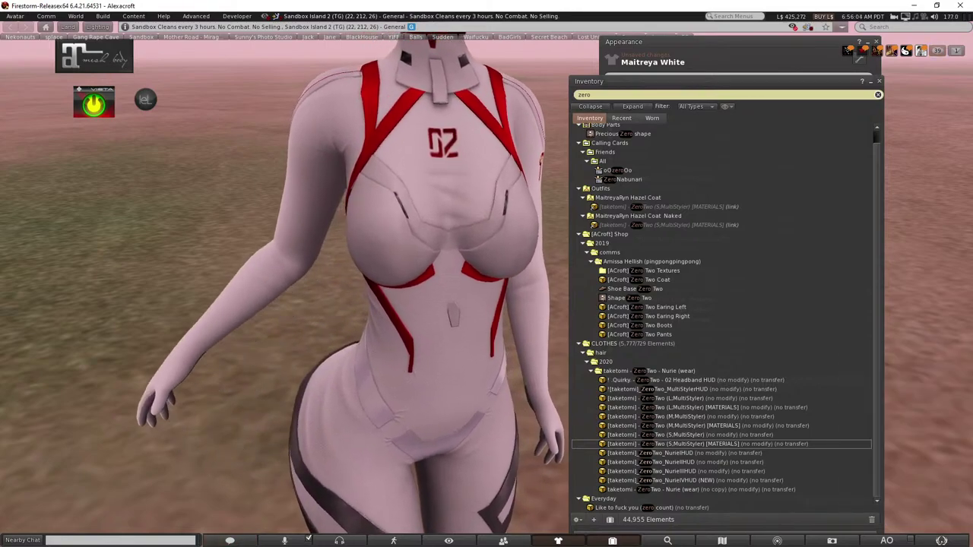
Switch the sky to a pink [TOR] SUNSET preset and add the ZeroTwo MultiStyler HUD
key("ctrl+p")
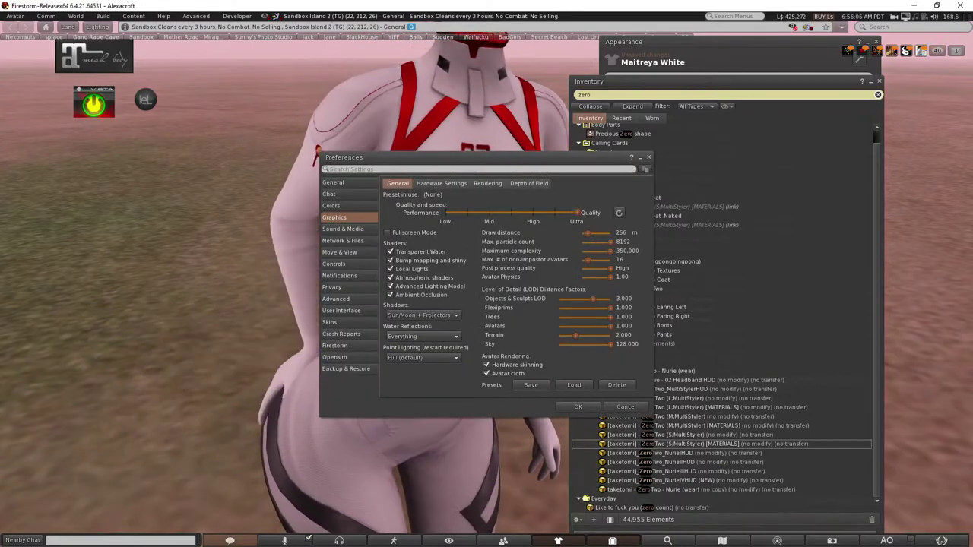
key("ctrl+p")
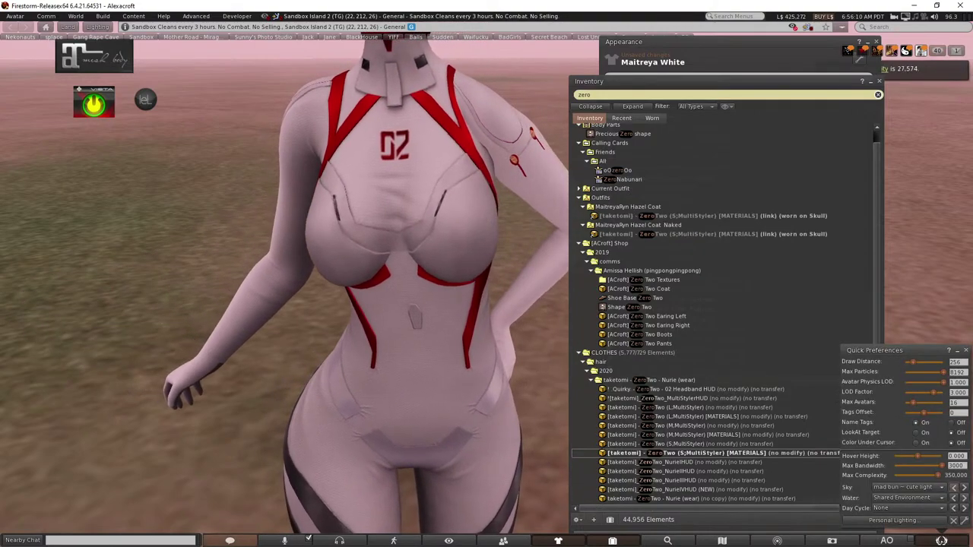
left_click(953, 487)
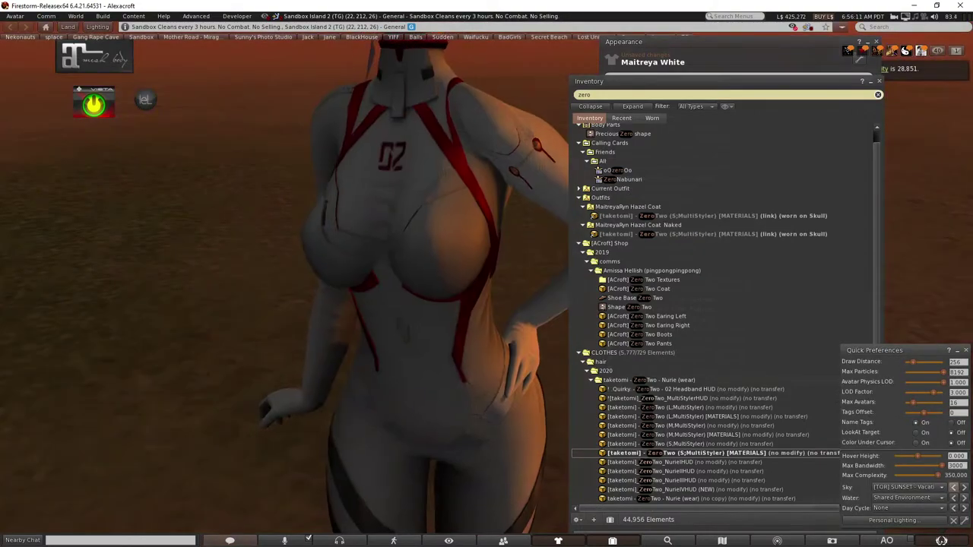
left_click(953, 486)
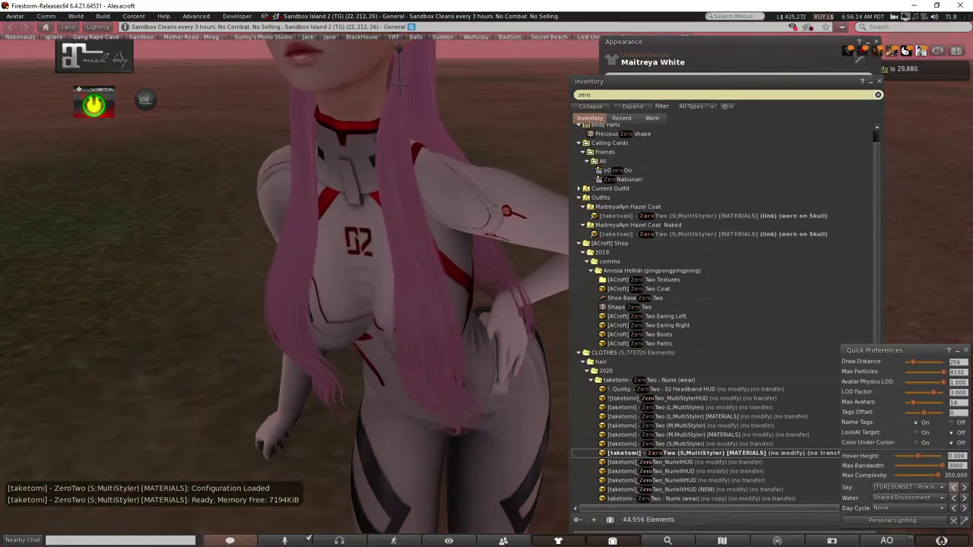
left_click(953, 486)
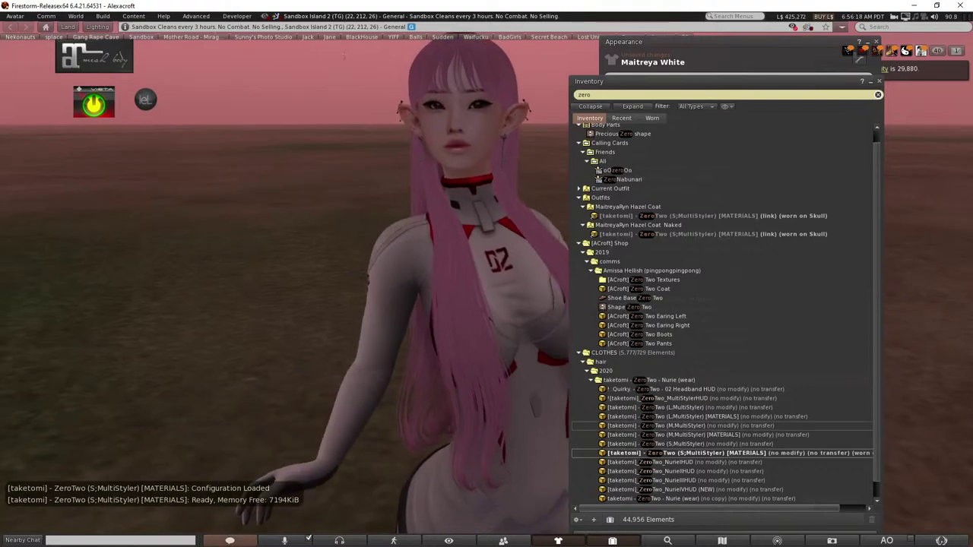
right_click(721, 397)
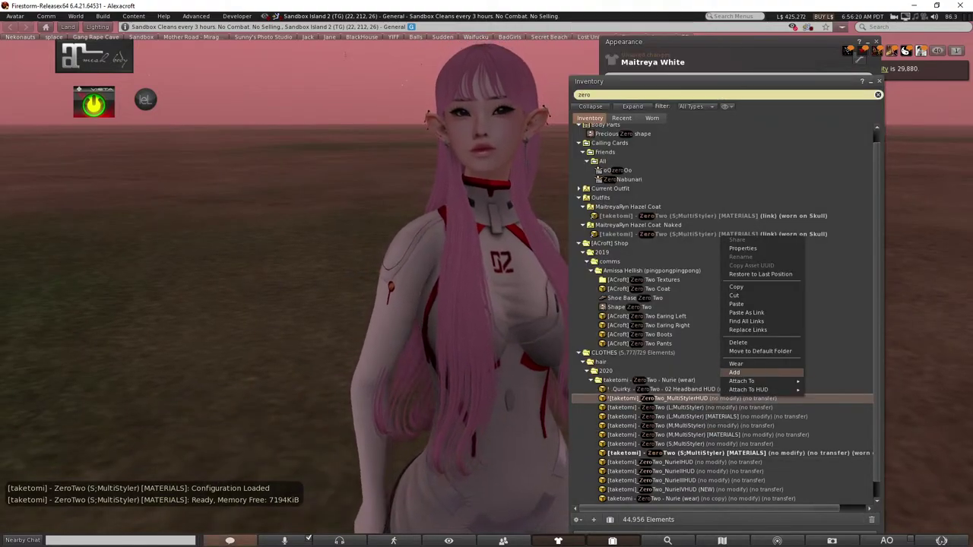
left_click(734, 371)
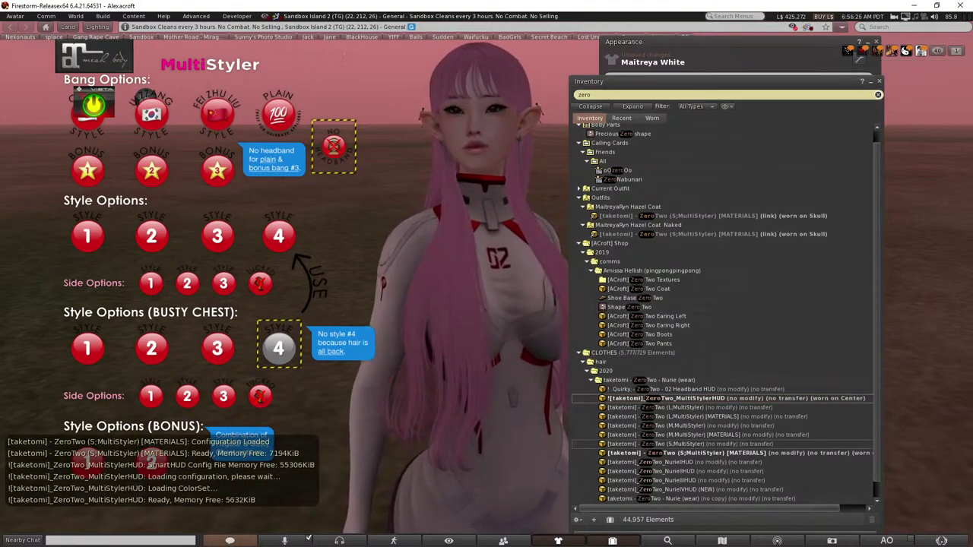
Filter the worn items by 'kane' and detach the LeLUTKA ElfEar set
left_click(558, 541)
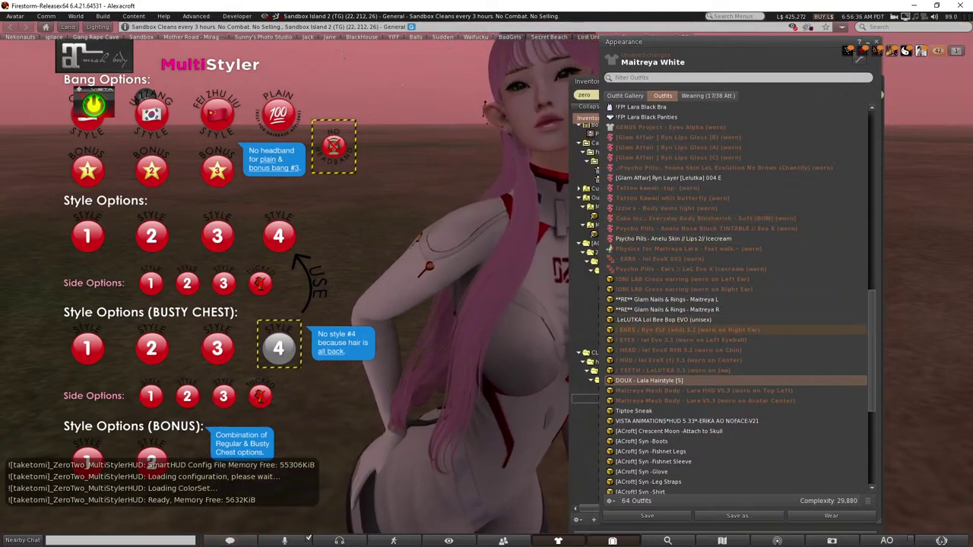
left_click(708, 96)
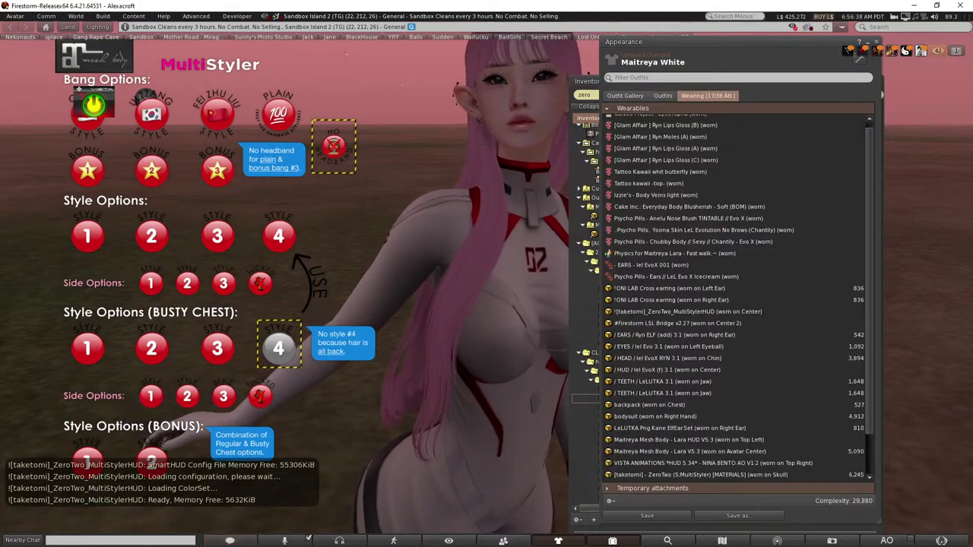
left_click(617, 77)
type("pie")
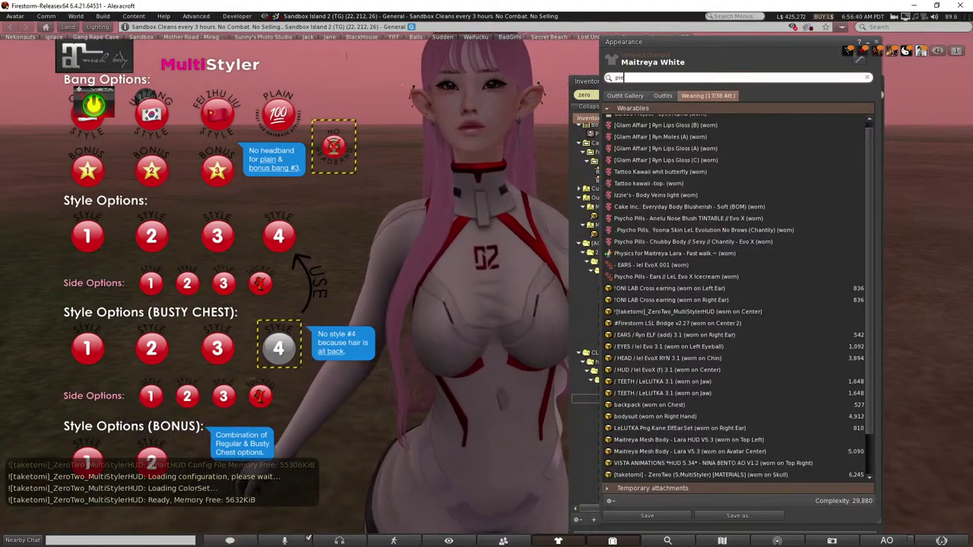
type("rc")
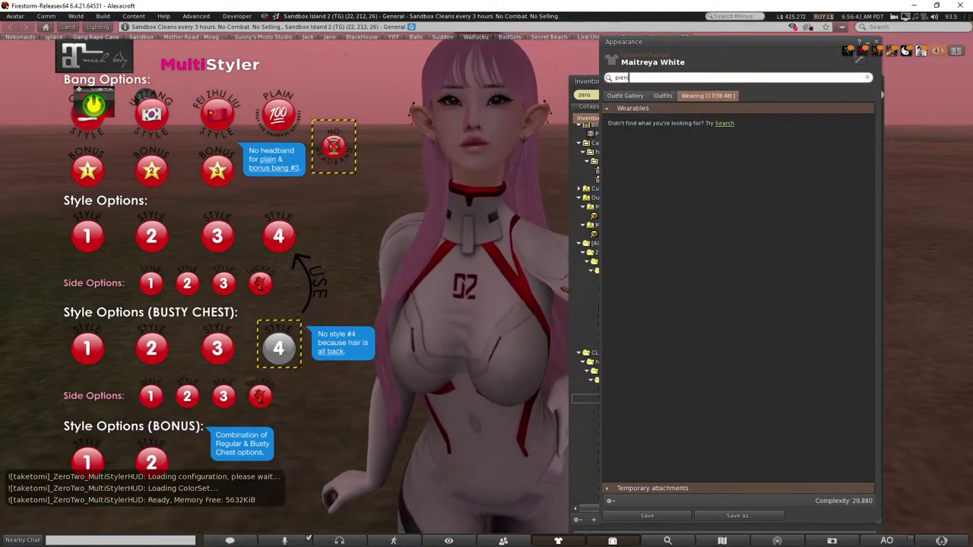
key("BackSpace")
key("BackSpace")
key("BackSpace")
key("BackSpace")
key("BackSpace")
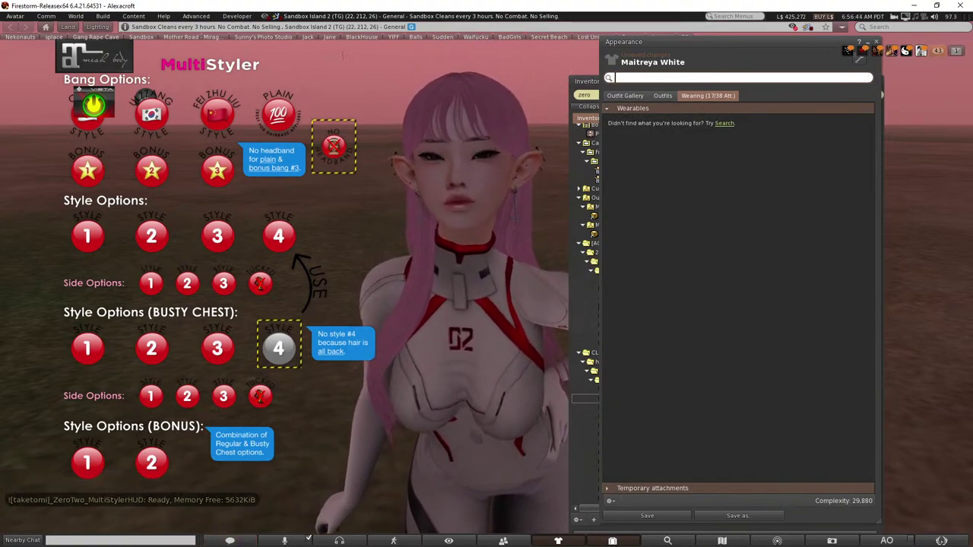
type("kane")
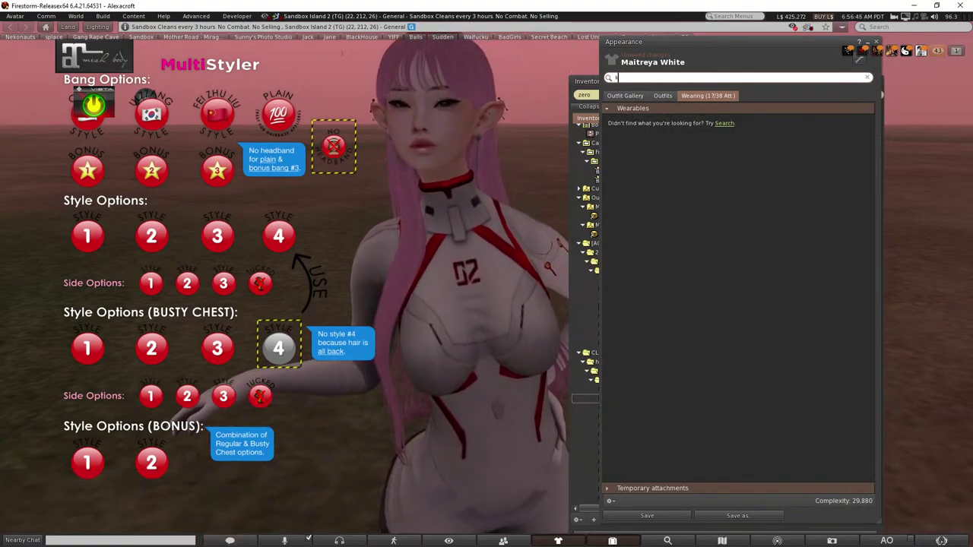
right_click(744, 121)
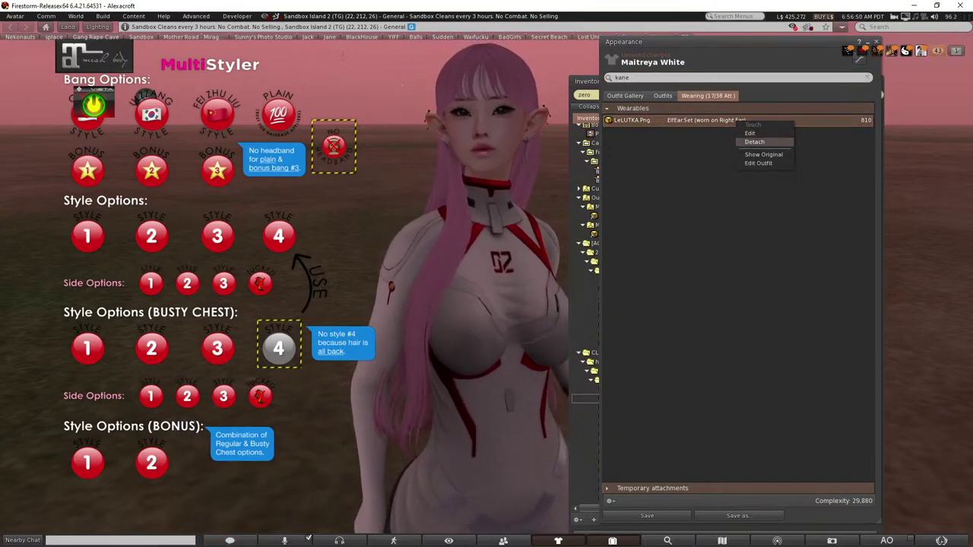
left_click(754, 141)
Wear the Quirky ZeroTwo 02 headband HUD from inventory
key("ctrl+w")
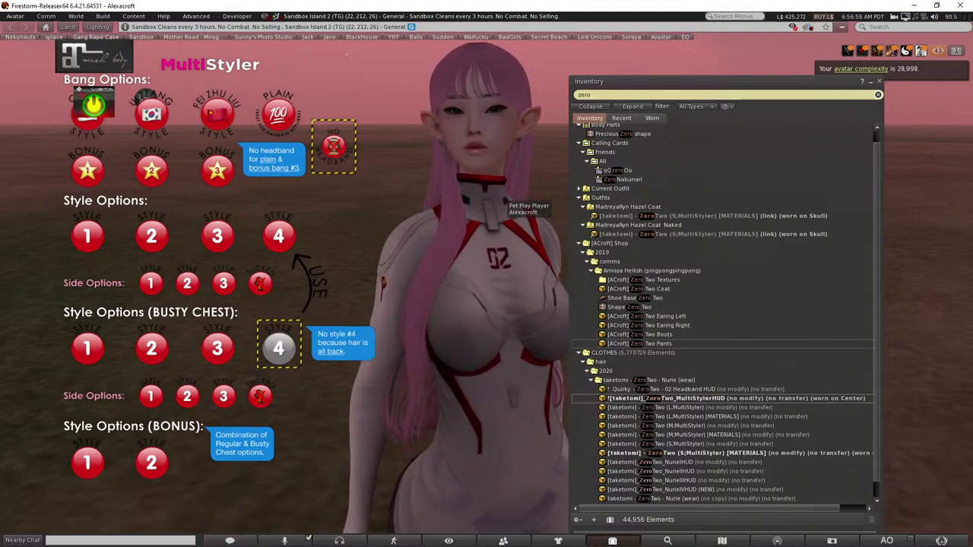
right_click(619, 389)
left_click(699, 363)
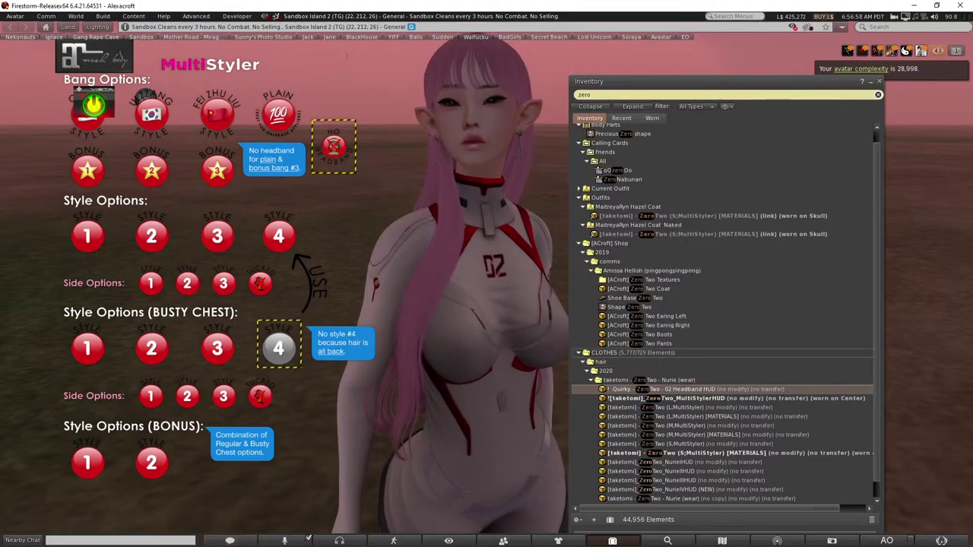
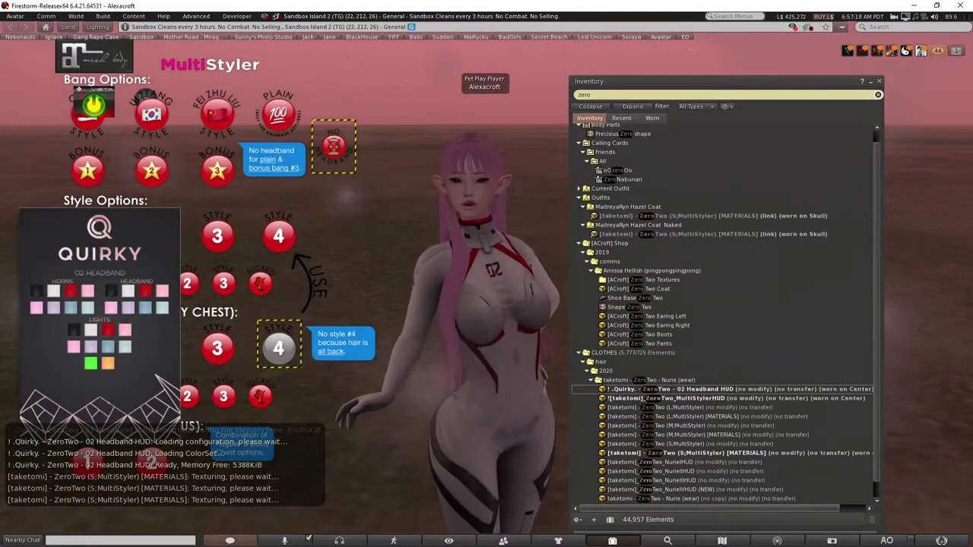
Detach the Quirky 02 headband HUD through its right-click pie menu
right_click(78, 244)
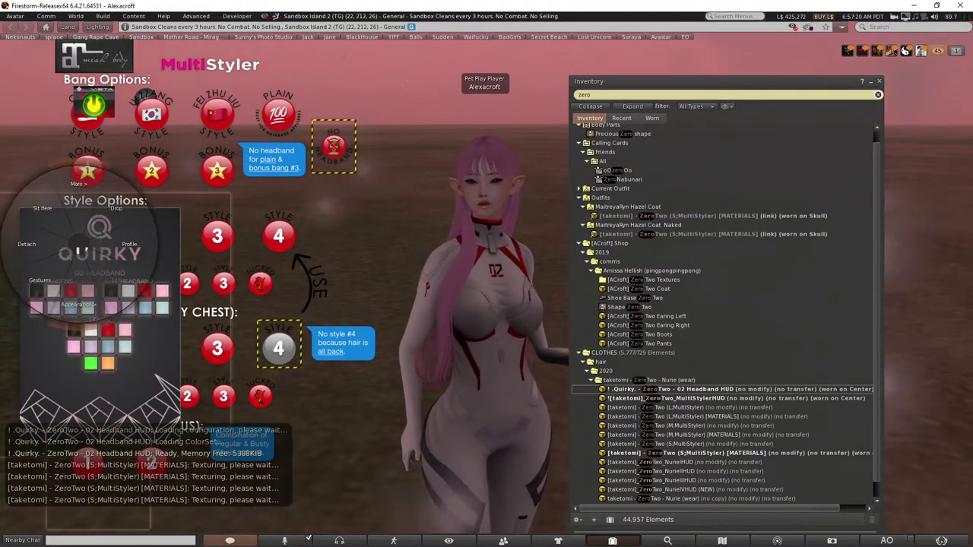
left_click(47, 244)
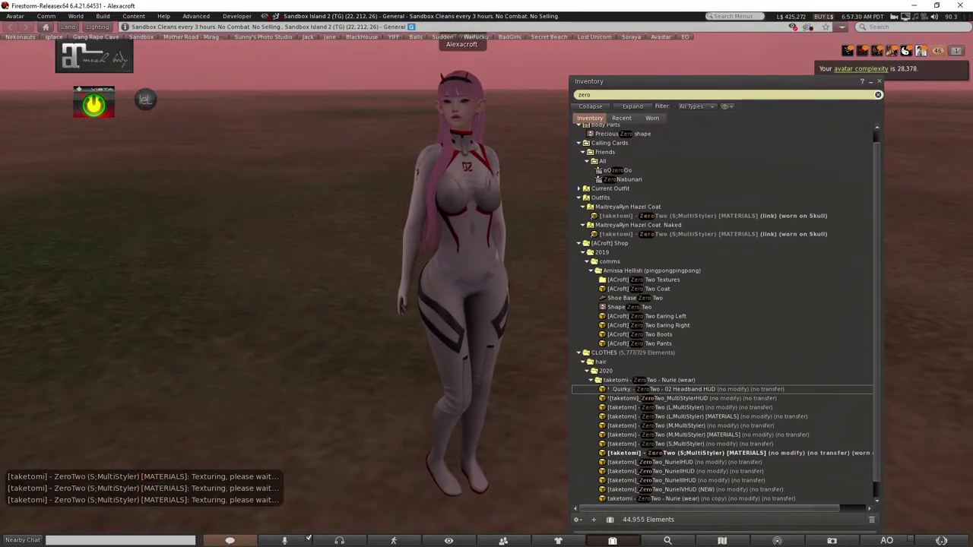
Close the inventory, snip the avatar in her white-and-red 02 bodysuit, then walk her forward
key("ctrl+i")
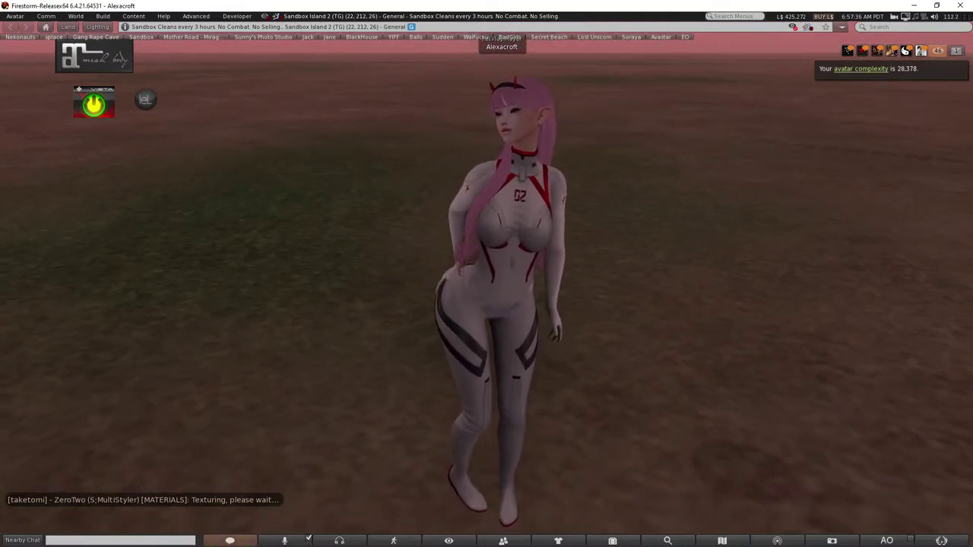
key("super+shift+s")
mouse_move(317, 66)
left_mouse_down()
mouse_move(624, 408)
mouse_move(631, 543)
mouse_move(634, 532)
left_mouse_up()
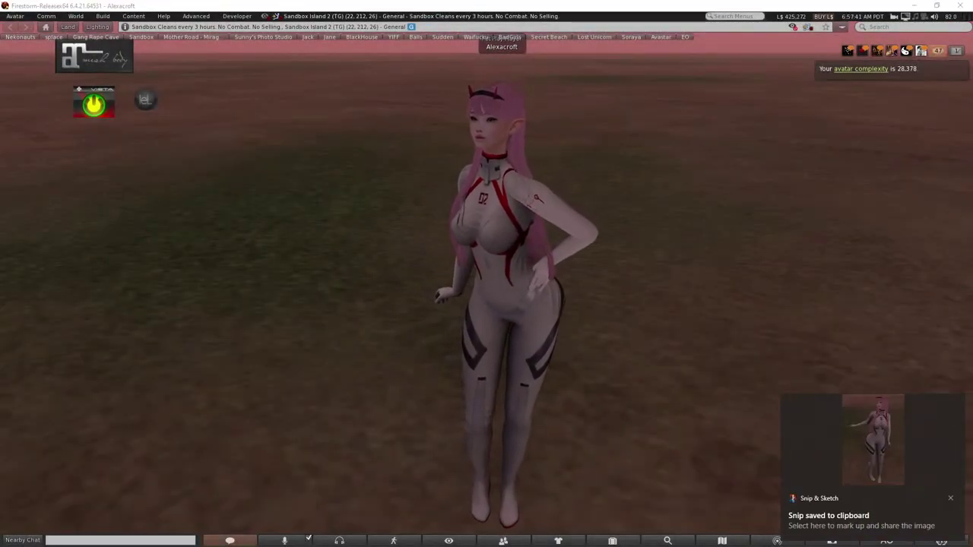
key("Up")
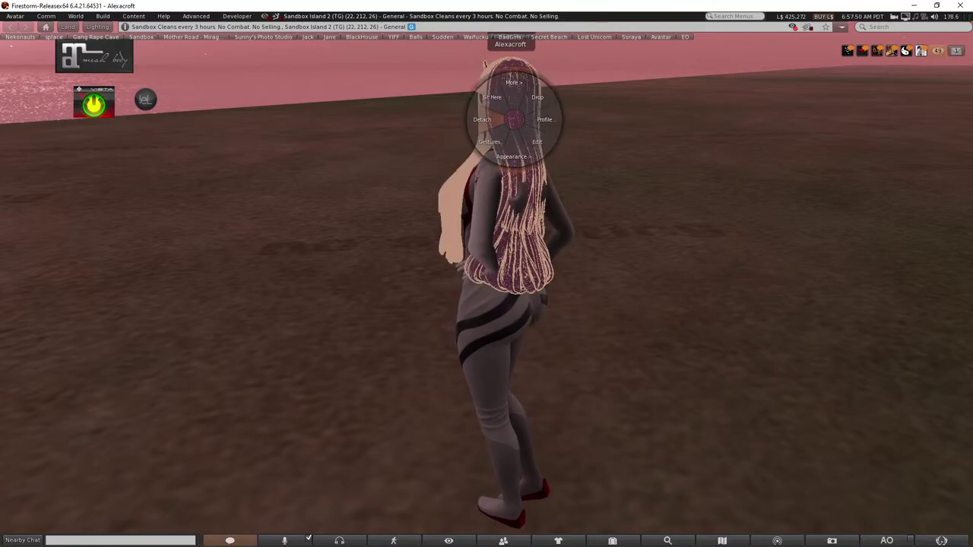
Take two snips of the avatar seen from behind
key("Escape")
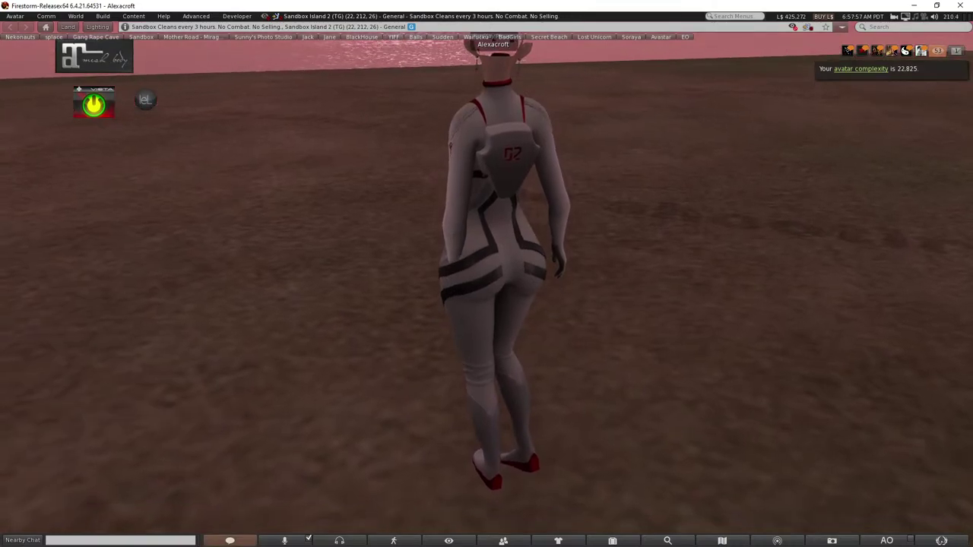
key("super+shift+s")
left_click_drag(426, 80, 601, 408)
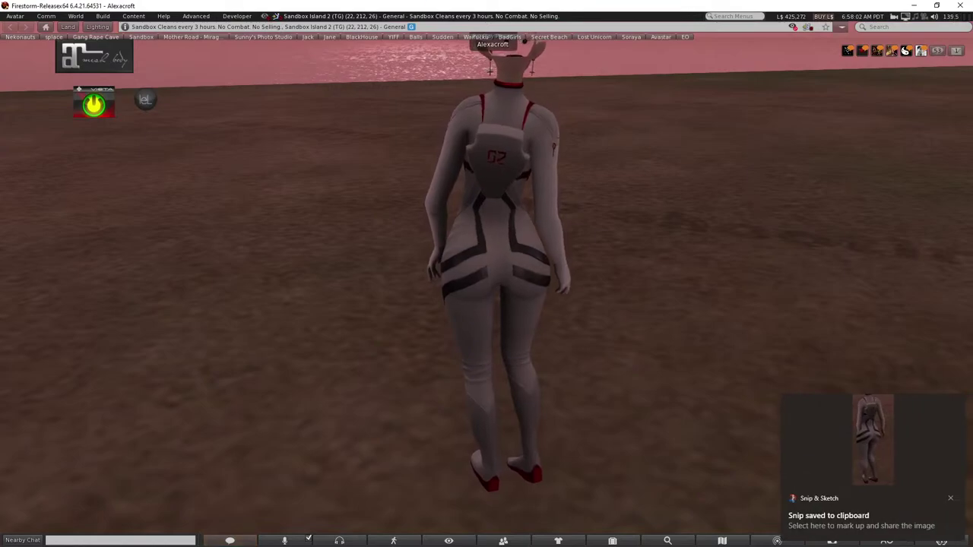
key("super+shift+s")
left_click_drag(396, 56, 638, 510)
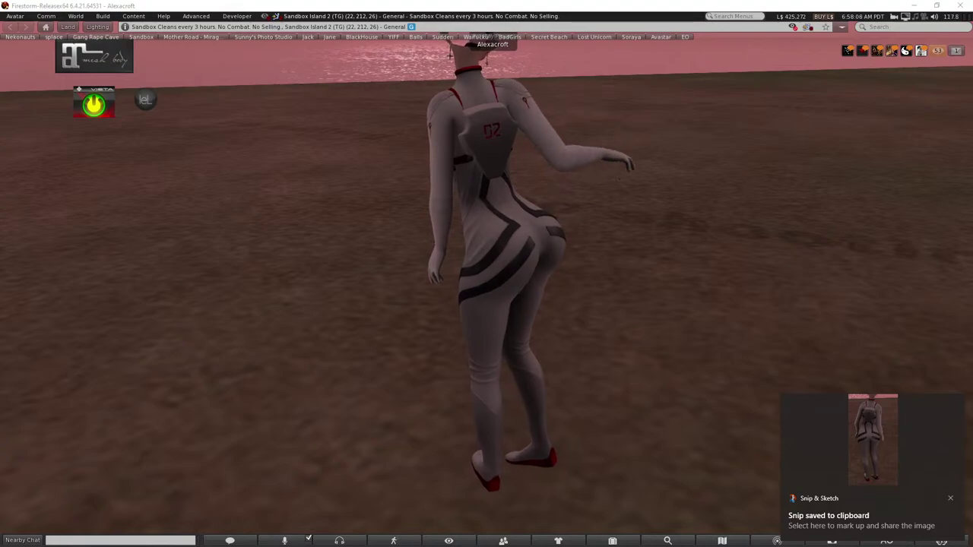
Zoom in and snip a close-up of the bodysuit's chest with the 02 emblem
scroll(486, 273, "up", 5)
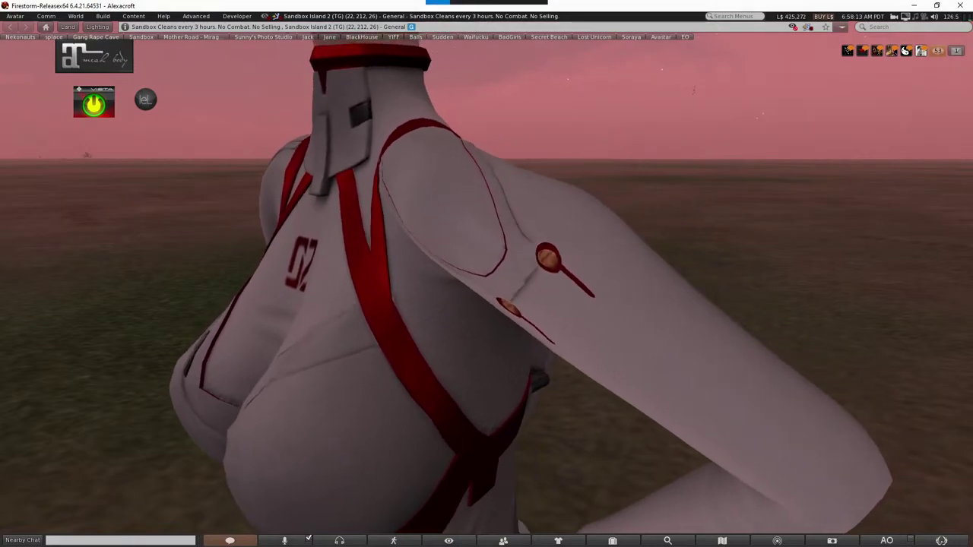
key("super+shift+s")
left_click_drag(166, 139, 693, 510)
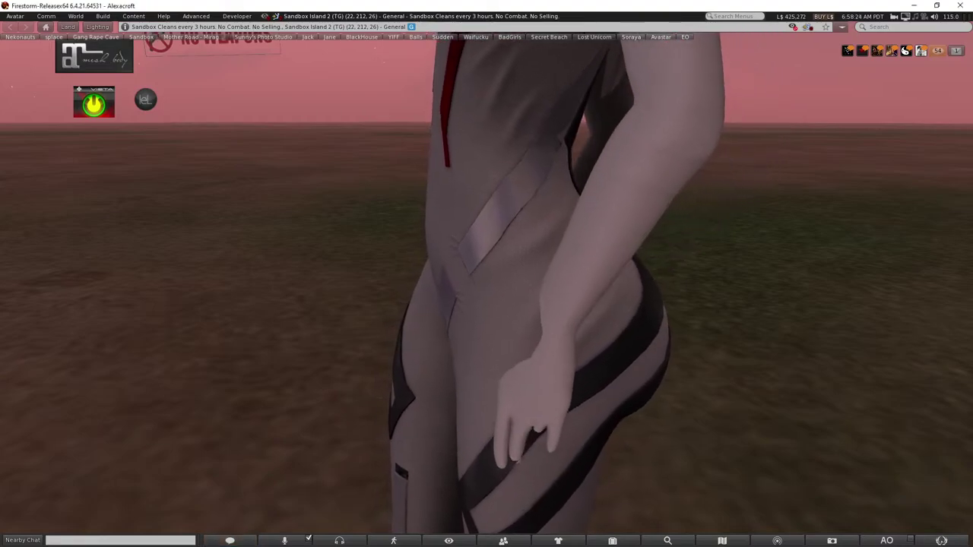
Cycle the Quick Preferences sky presets and settle on a dark [TOR] SUNSET preset
left_click(941, 541)
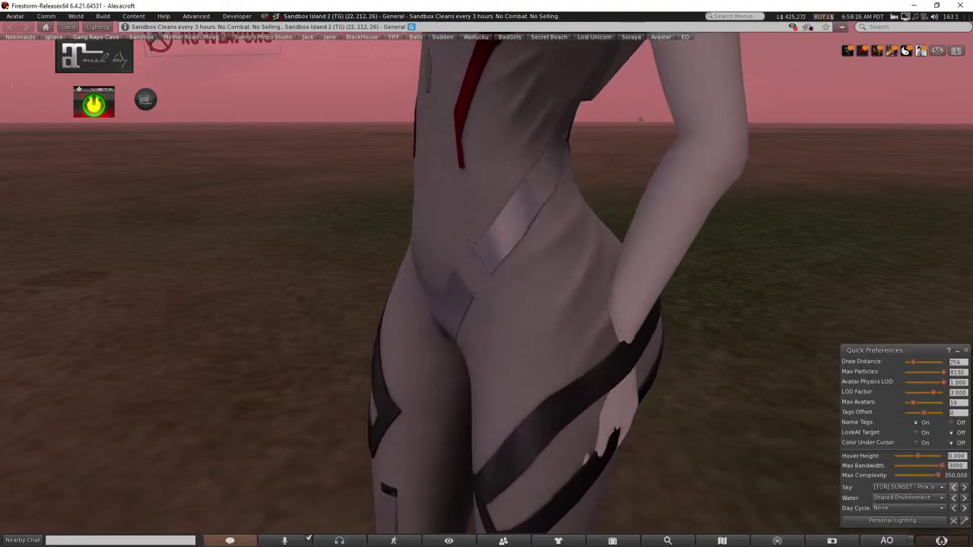
left_click(954, 487)
left_click(954, 487)
left_click(954, 487)
left_click(954, 488)
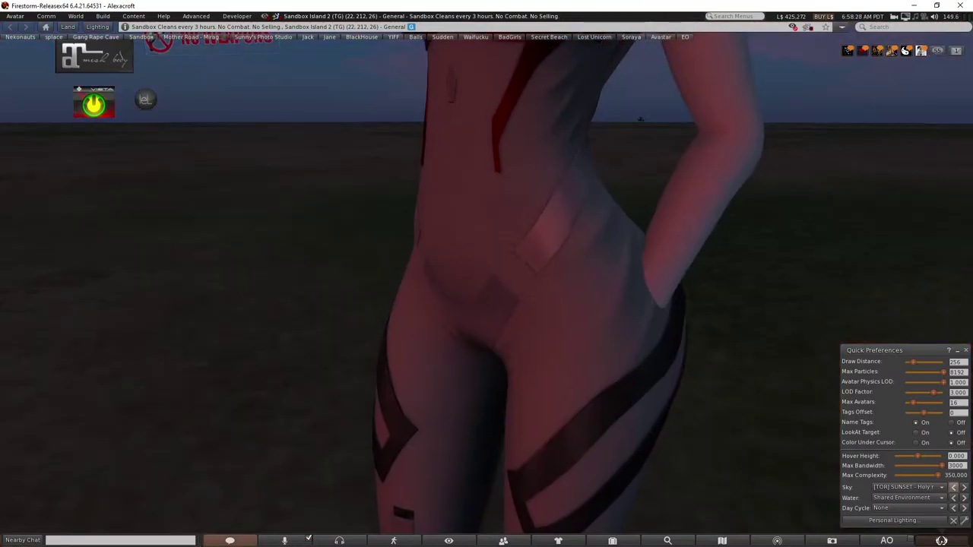
left_click(954, 487)
left_click(954, 487)
left_click(953, 487)
left_click(953, 487)
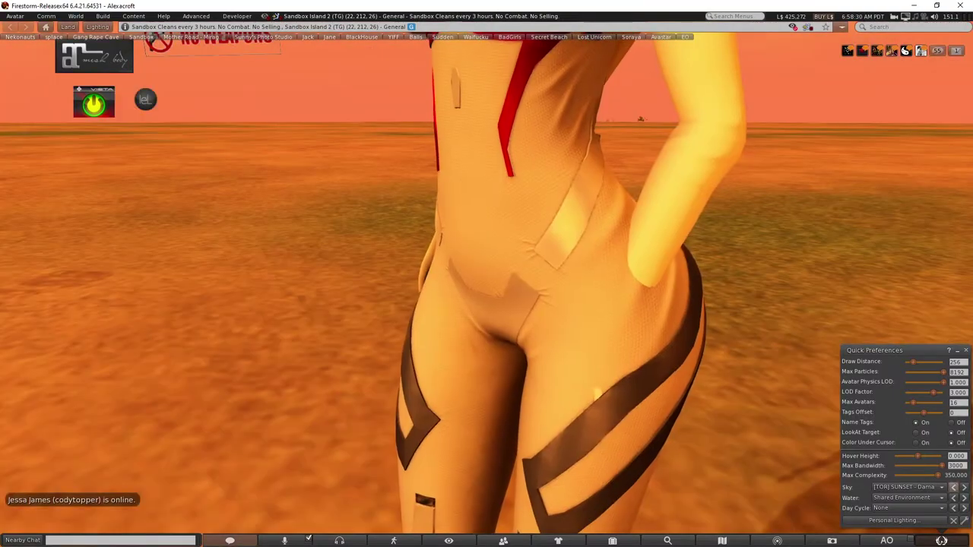
left_click(954, 487)
left_click(954, 488)
left_click(953, 487)
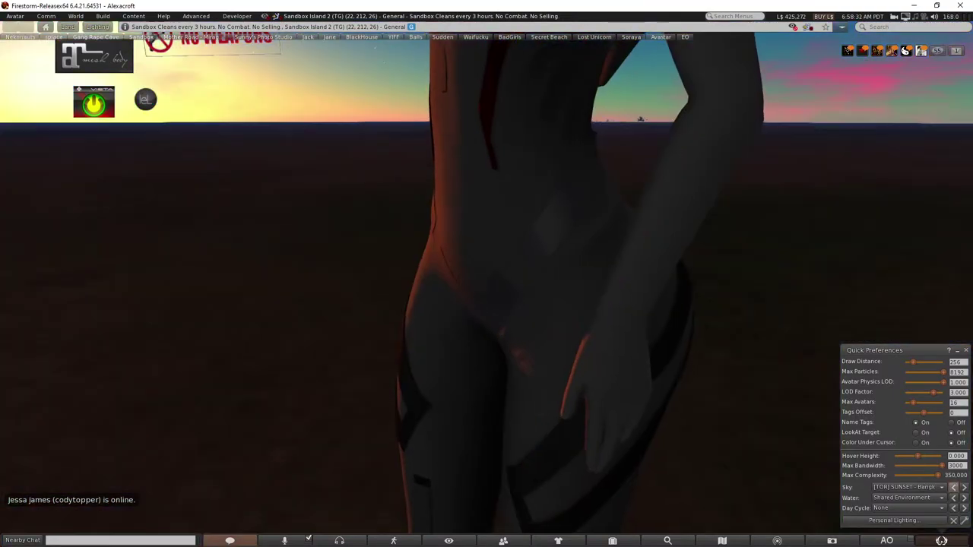
left_click(954, 487)
left_click(963, 487)
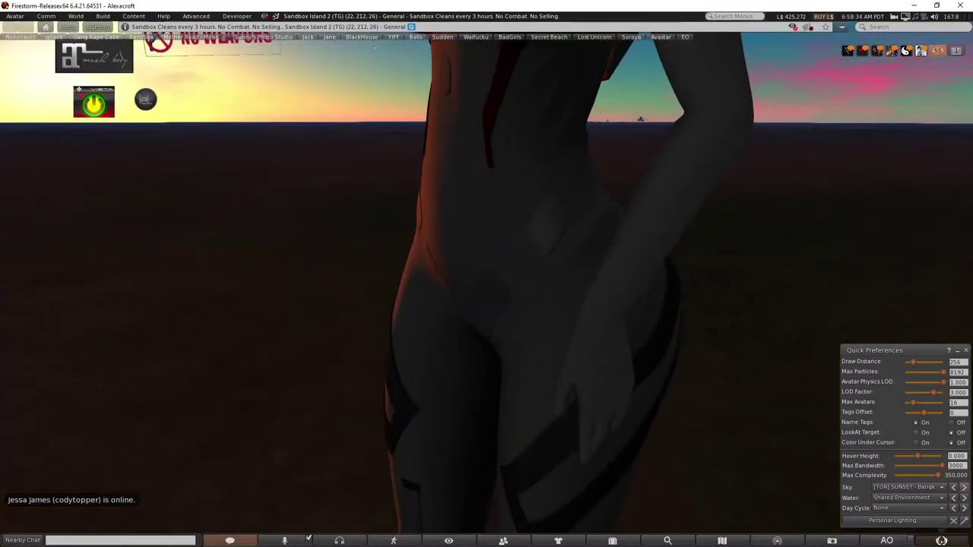
right_click(467, 270)
Edit the body's glossiness and set its shininess colour to a lighter 210 grey
left_click(462, 322)
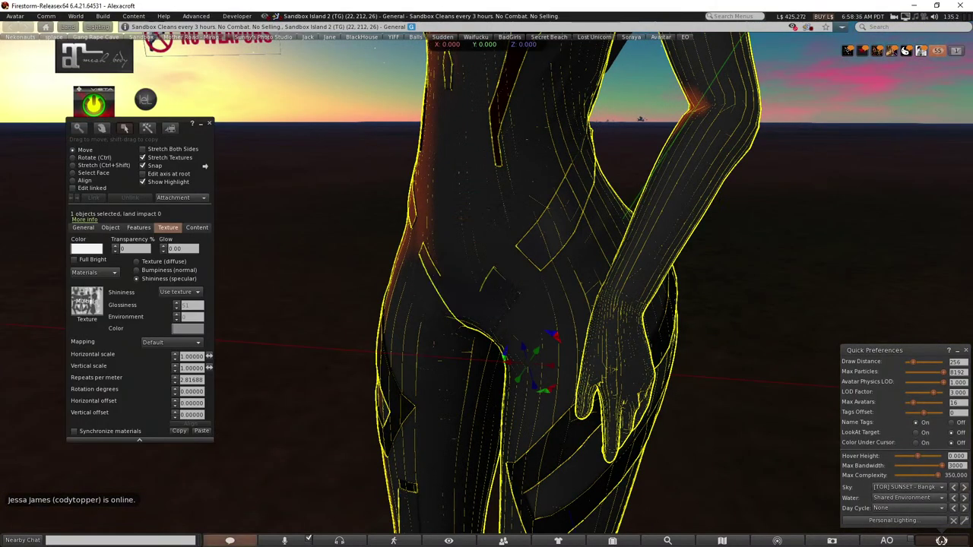
left_click(190, 305)
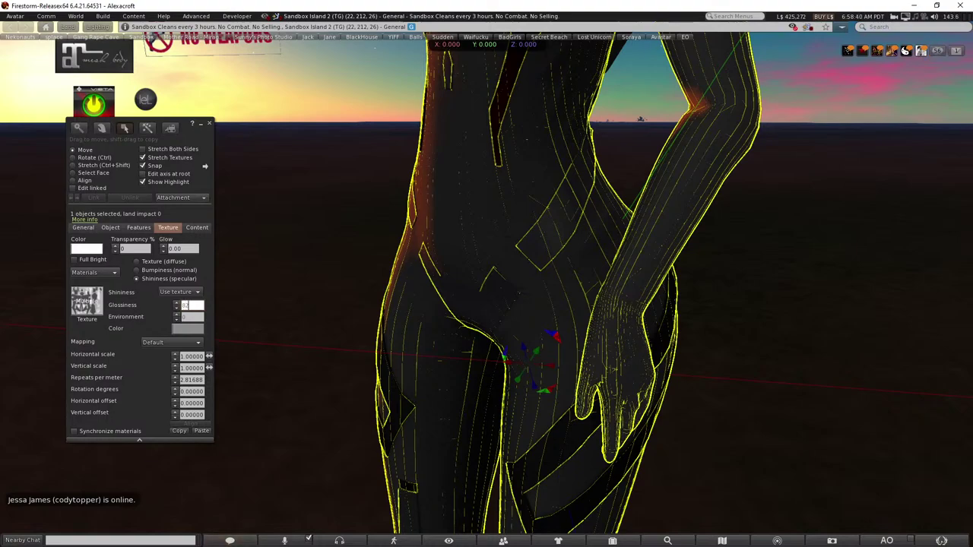
left_click(188, 328)
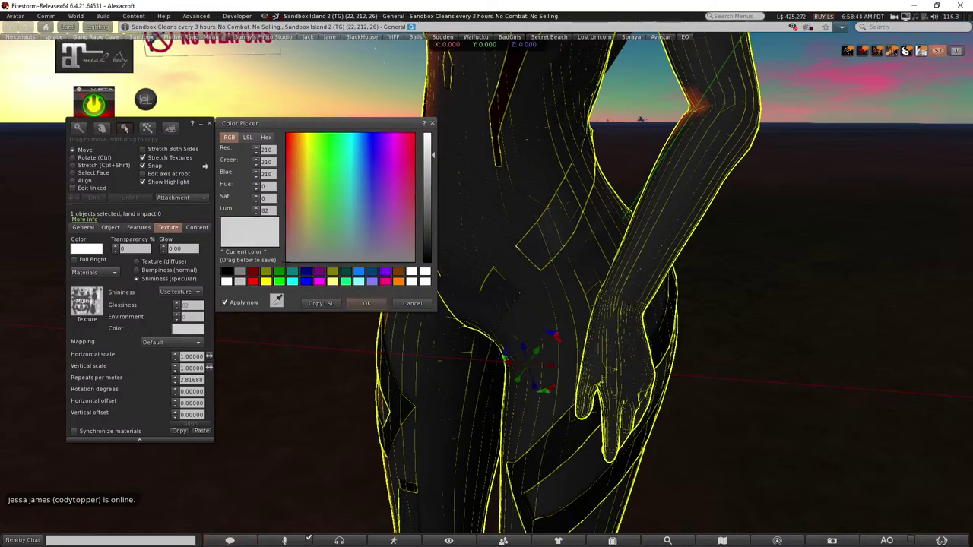
left_click(366, 302)
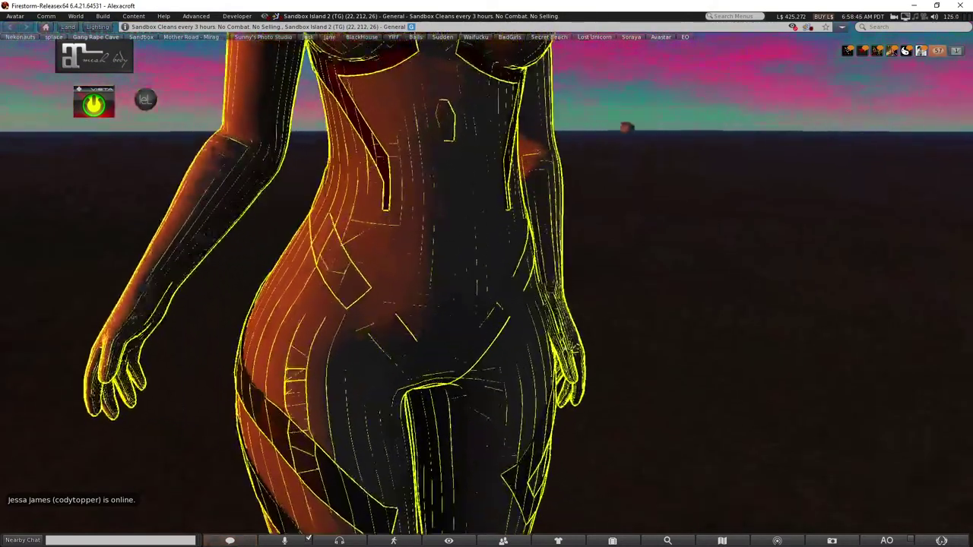
key("ctrl+b")
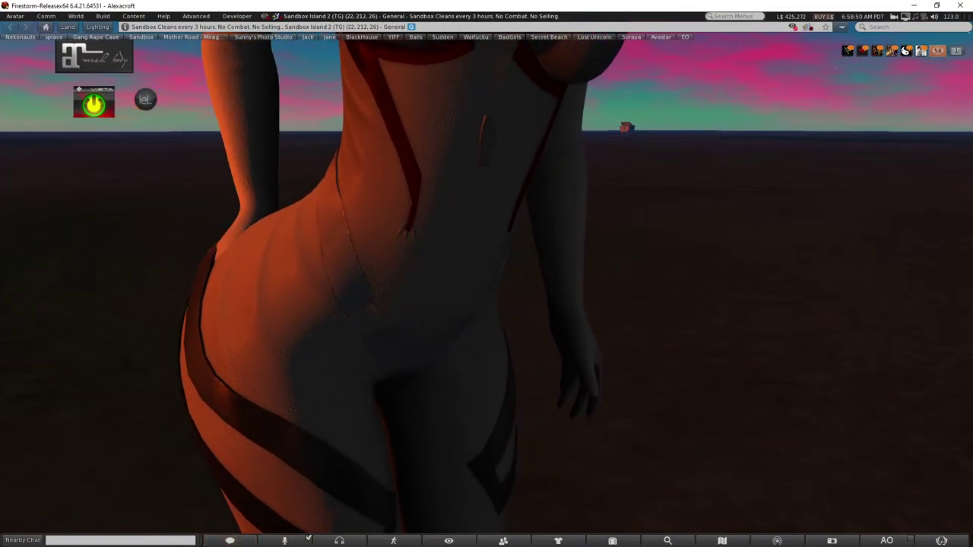
Switch the sky to a cloudy [TOR] SUNRISE preset in Quick Preferences
left_click(940, 540)
left_click(953, 487)
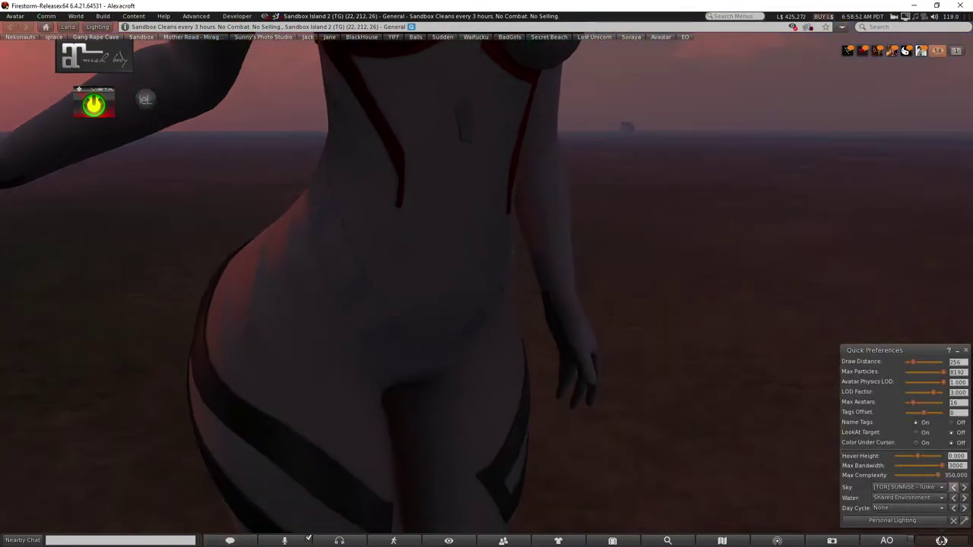
left_click(953, 487)
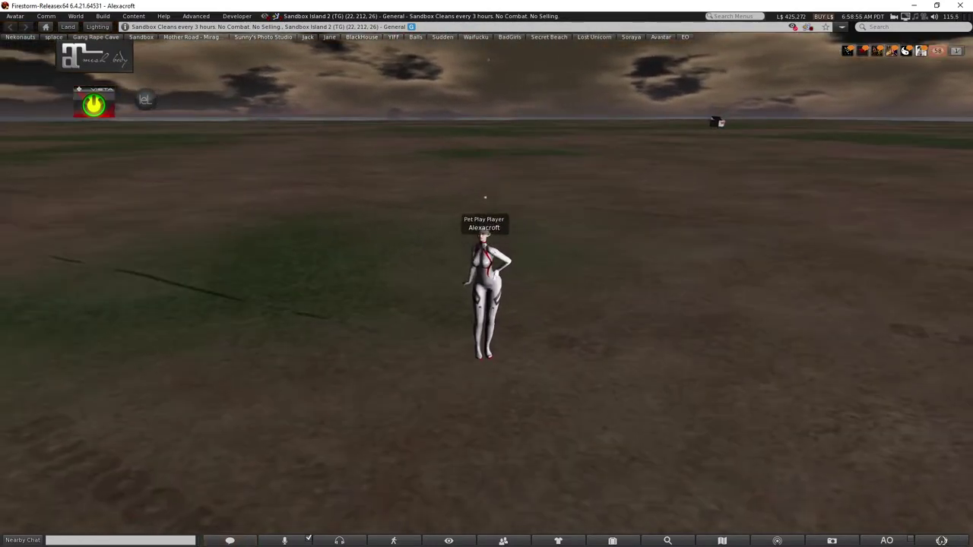
Select the cube near the avatar and move it below her to Y 209.381
key("ctrl+b")
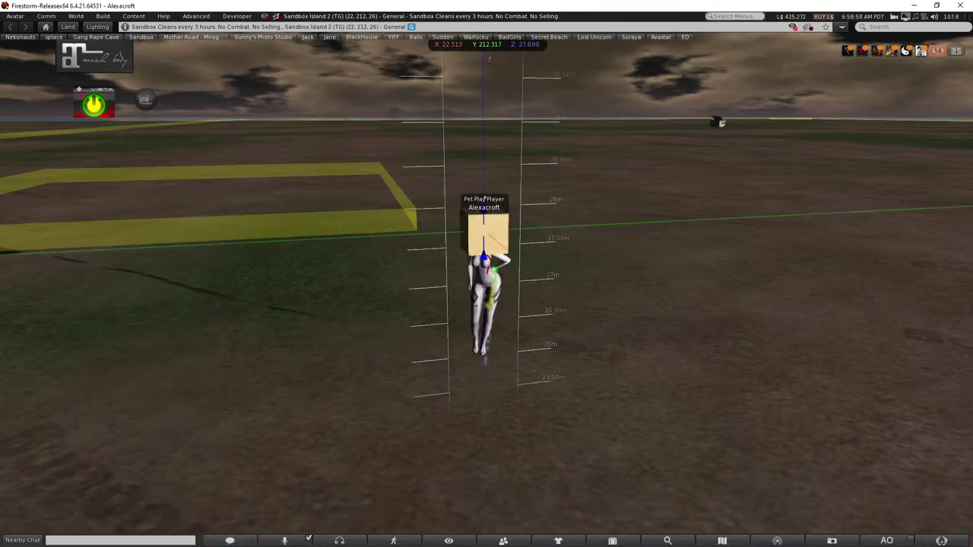
key("ctrl+3")
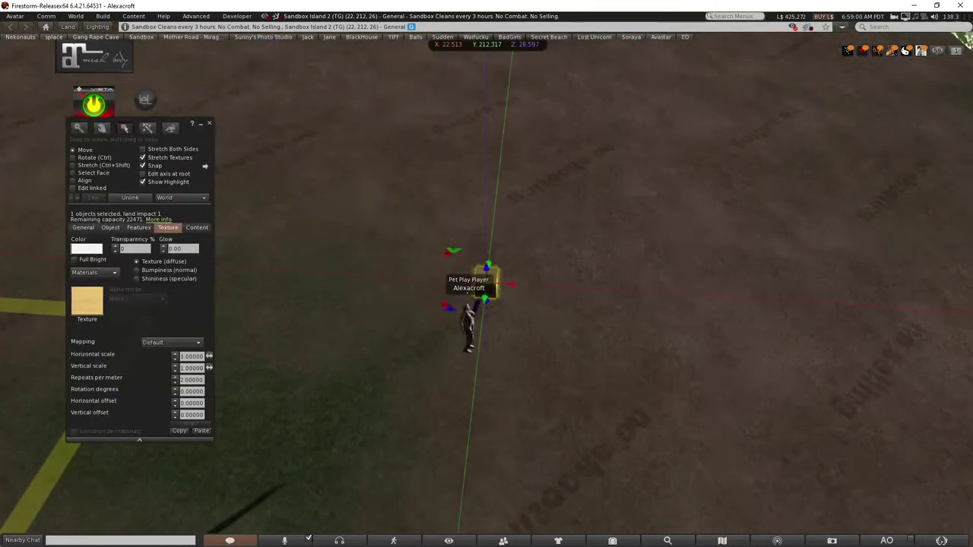
left_click_drag(512, 285, 462, 298)
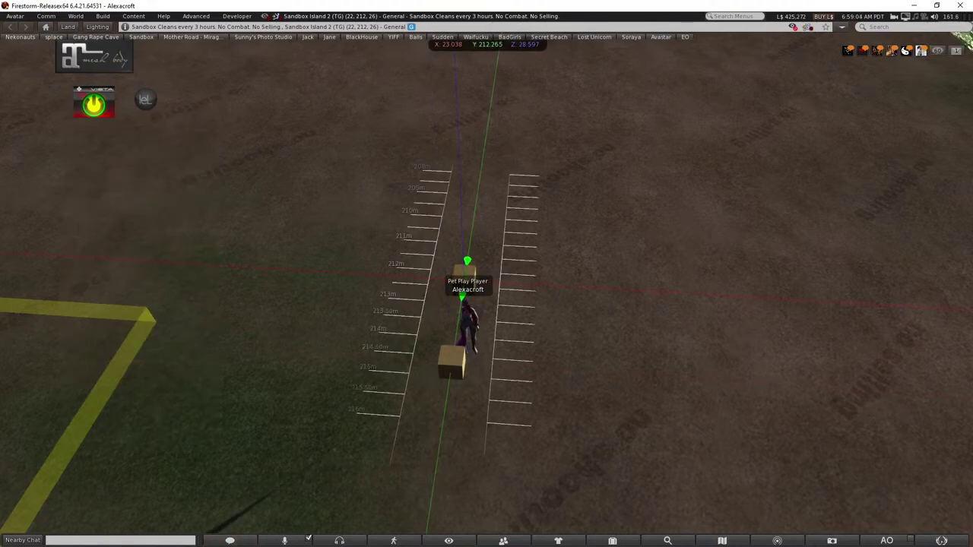
left_click_drag(474, 216, 474, 216)
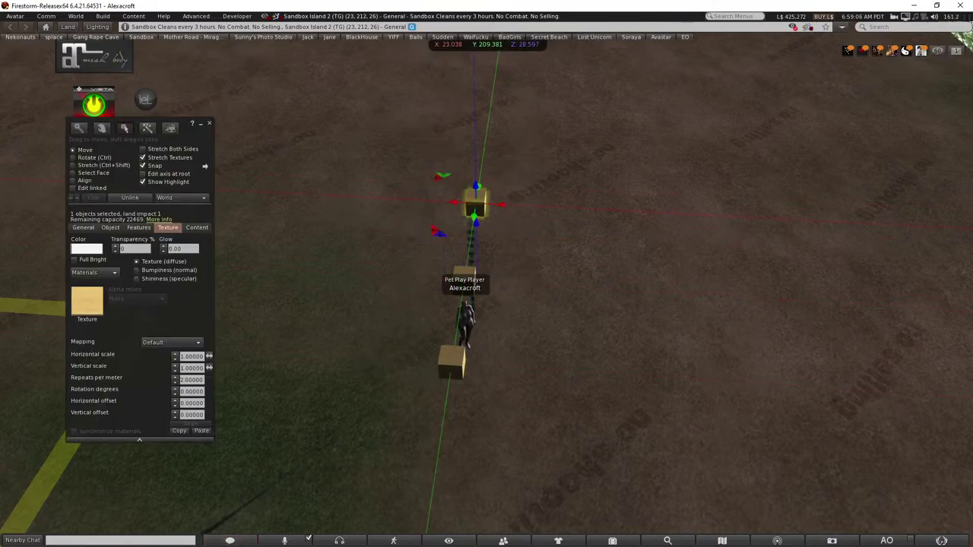
Undo the cube move and remove the extra cube, showing the Features tab
key("ctrl+z")
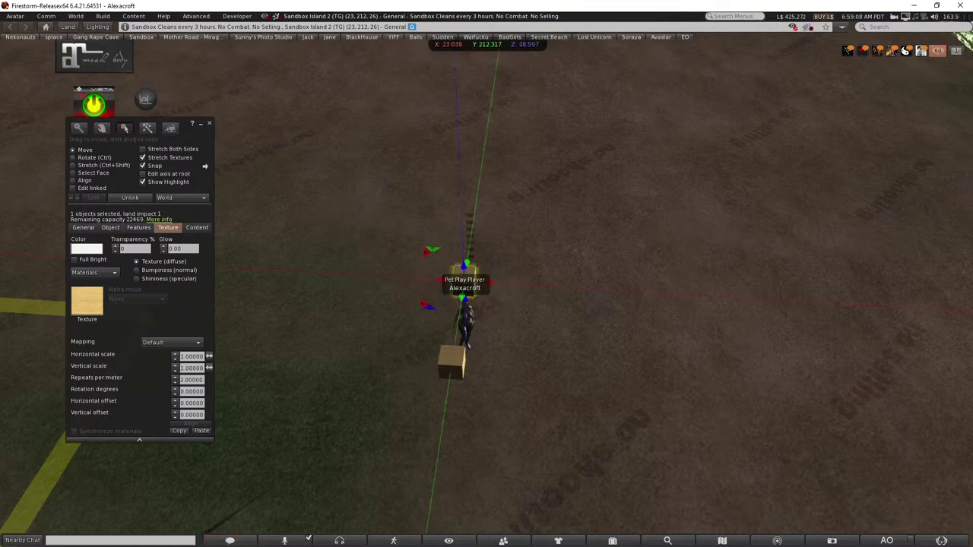
key("ctrl+z")
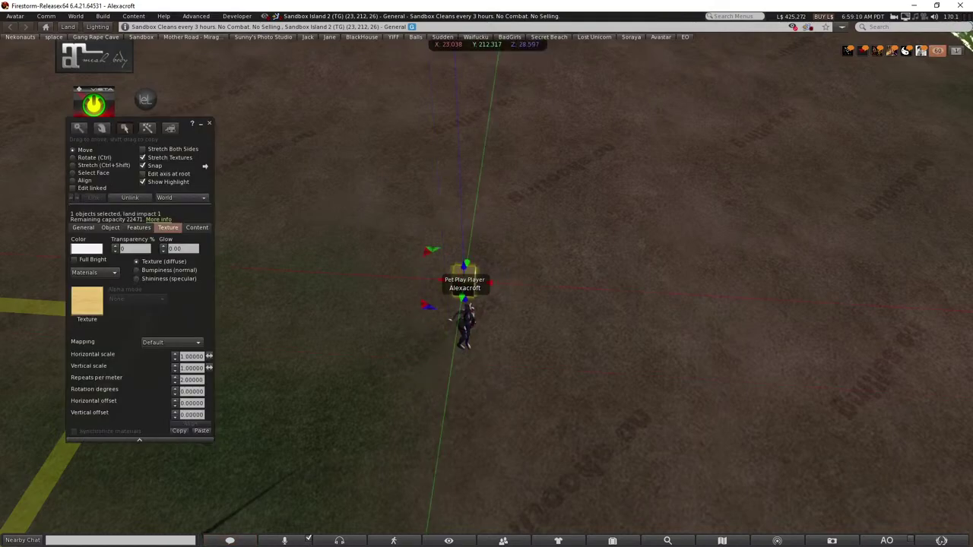
left_click(138, 227)
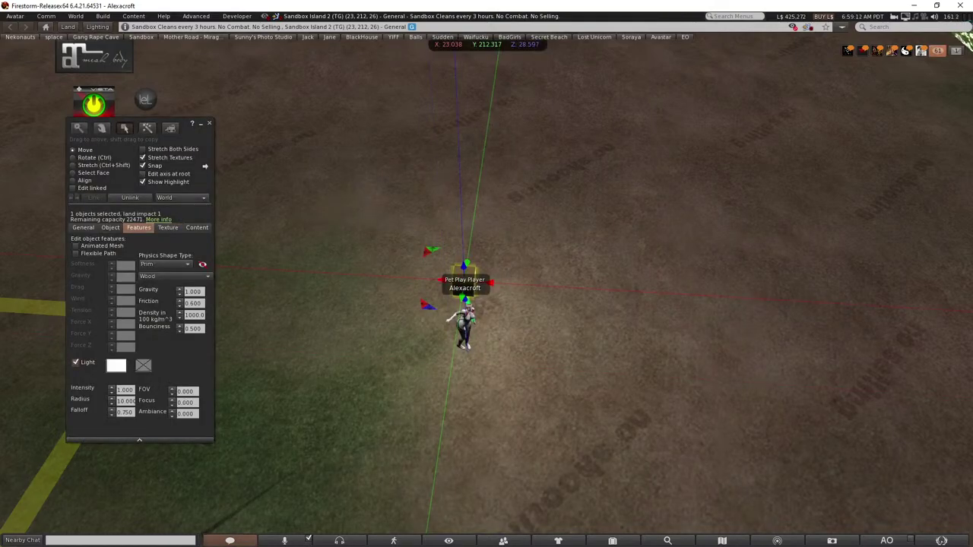
Shift-drag copies of the cube to the avatar's side, below her, and above her
left_click_drag(490, 282, 371, 278)
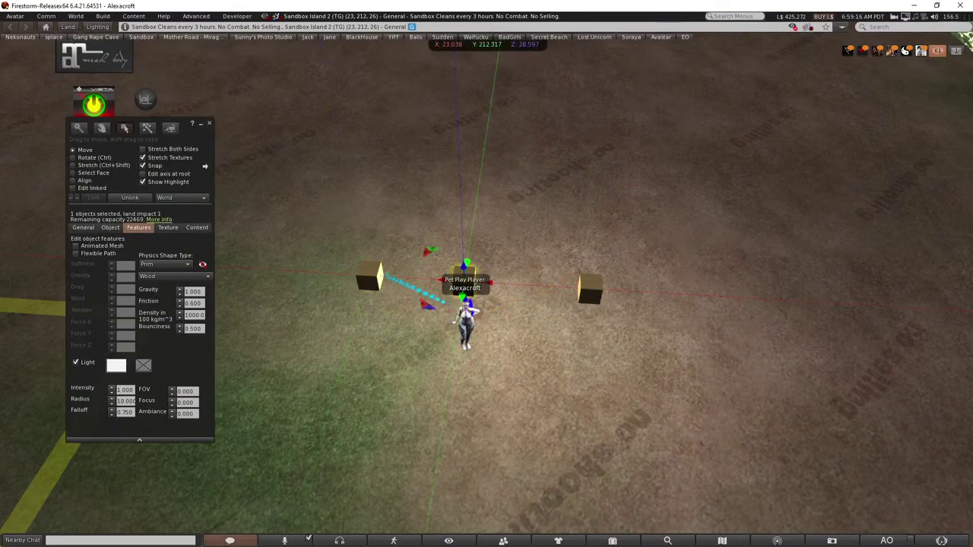
left_click_drag(463, 297, 447, 347, "shift")
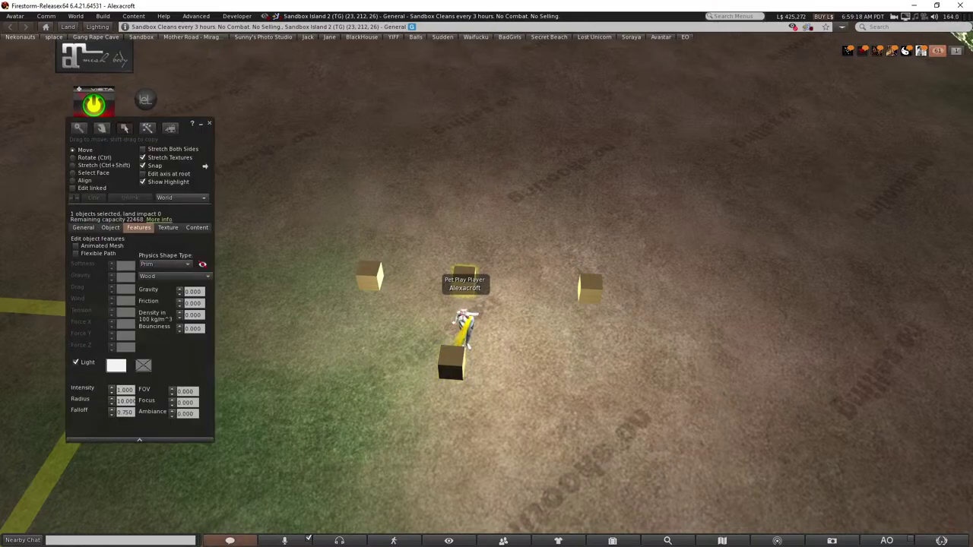
left_click_drag(462, 262, 469, 199, "shift")
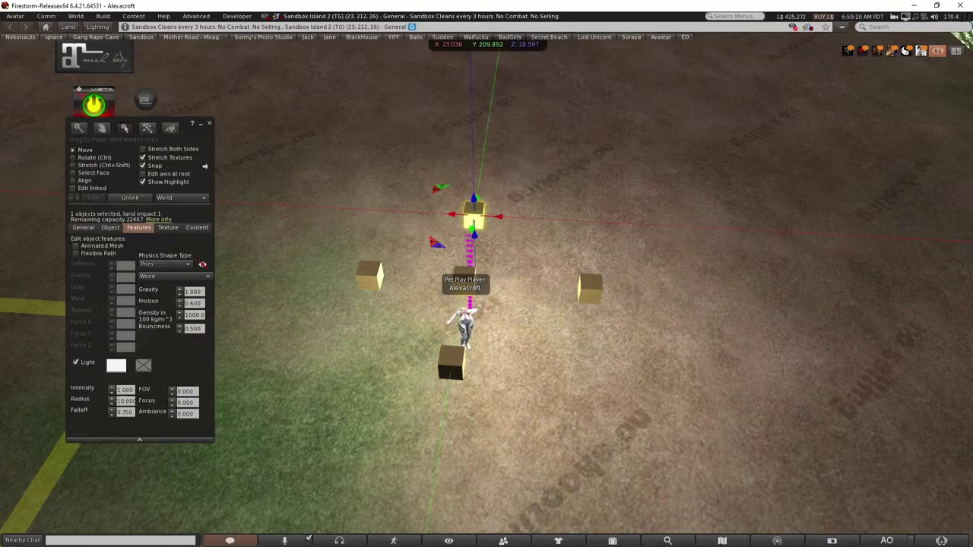
key("Escape")
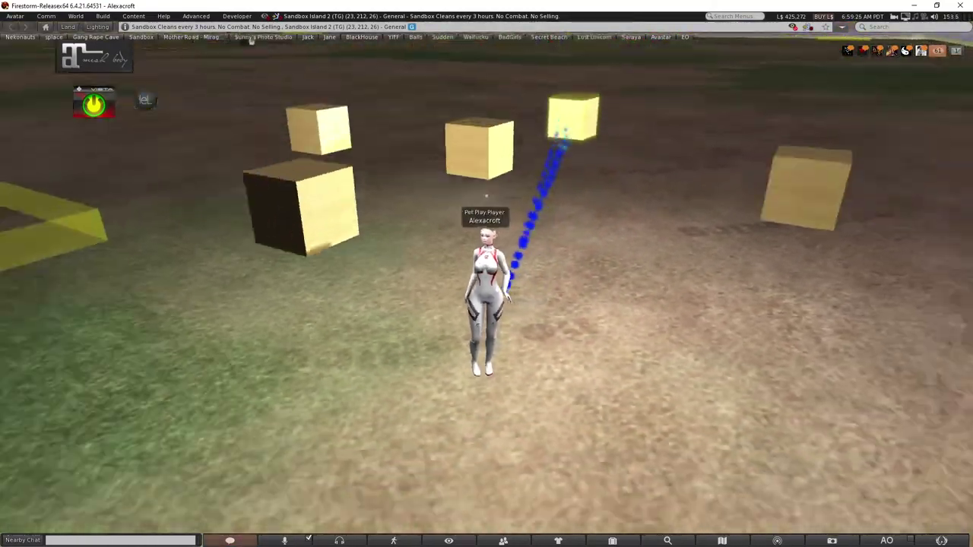
Deselect the cubes and reset the camera behind the avatar for a close framing
key("ctrl+b")
right_click(388, 242)
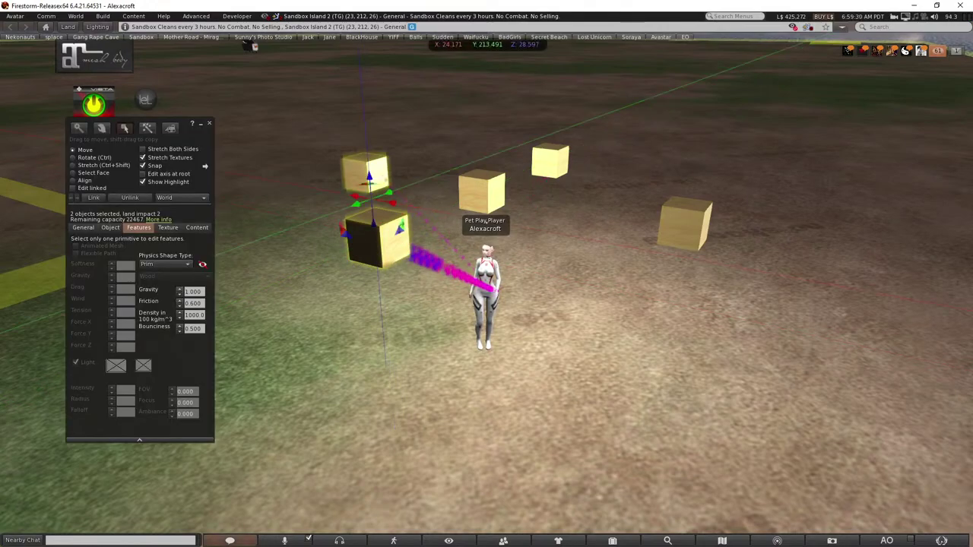
key("alt")
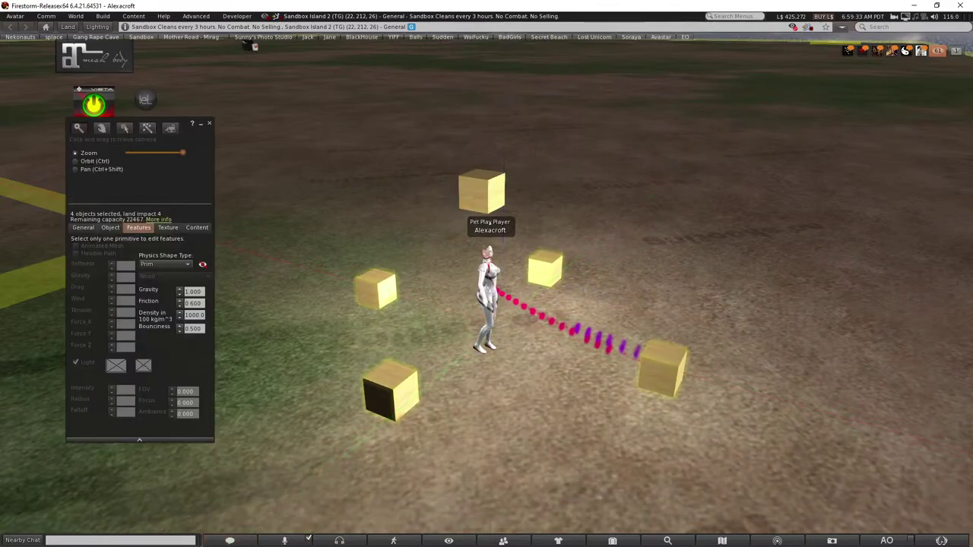
key("Escape")
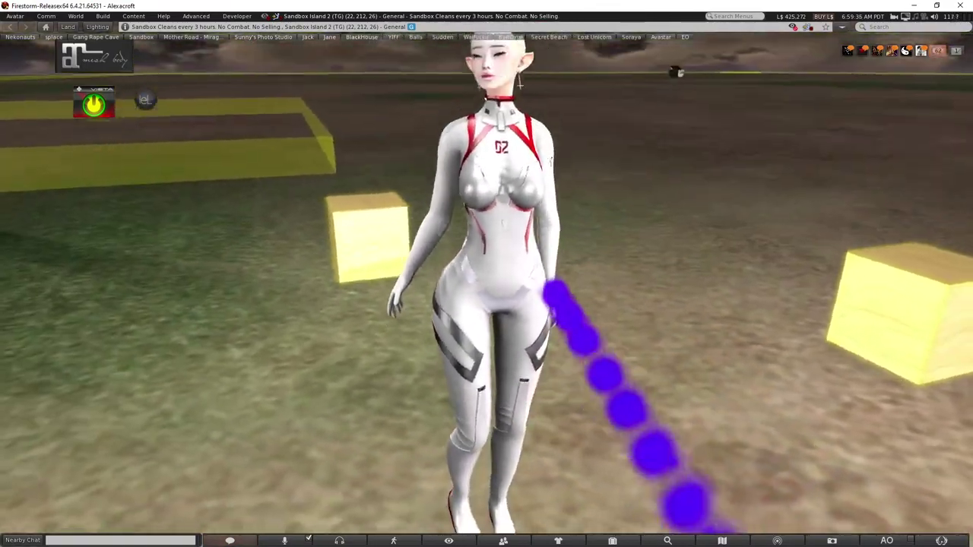
key("ctrl+3")
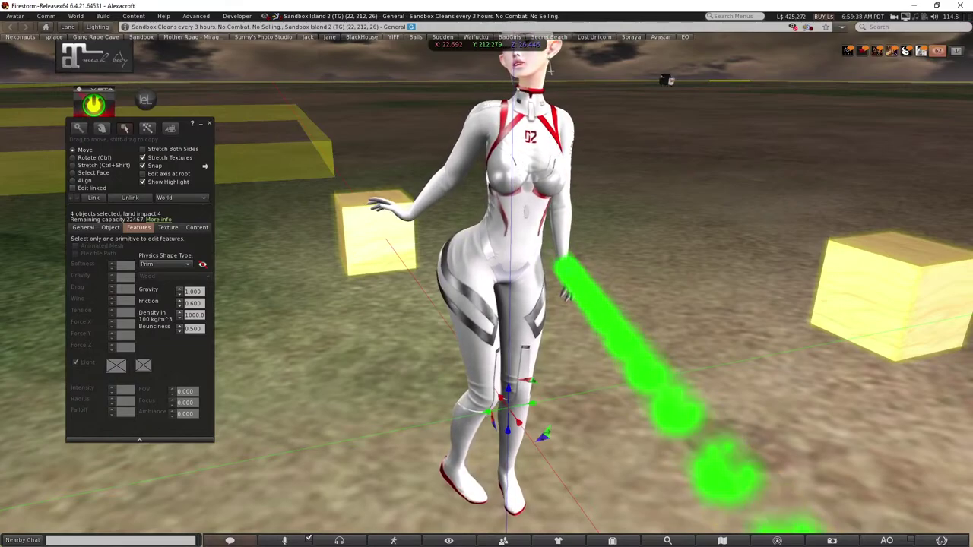
key("Escape")
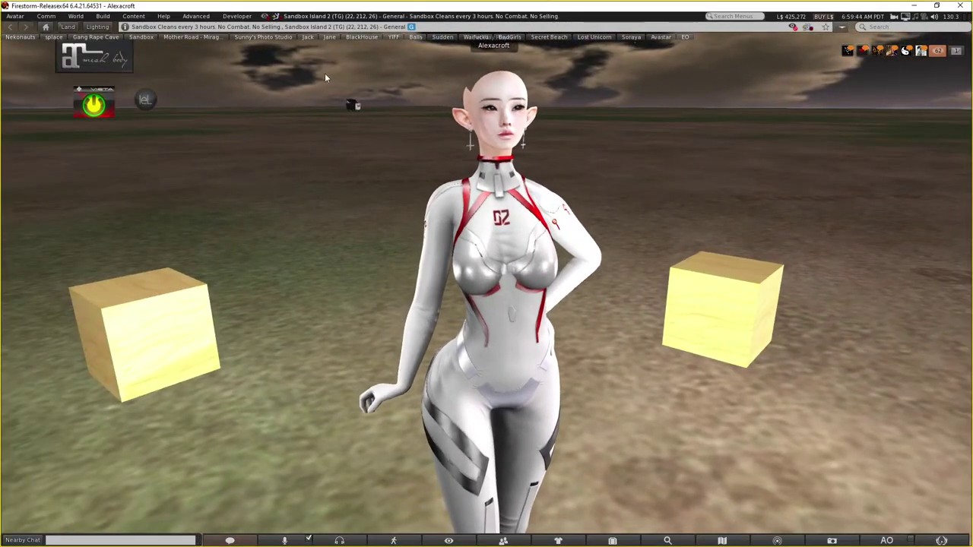
Snip the avatar, then select the backpack and show its texture settings
key("super+shift+s")
left_click_drag(292, 58, 636, 521)
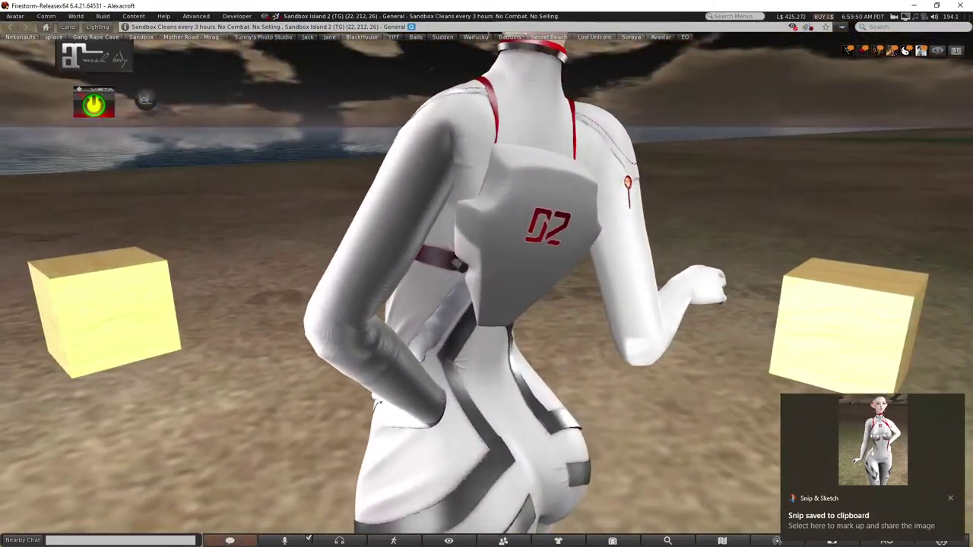
left_click(461, 267)
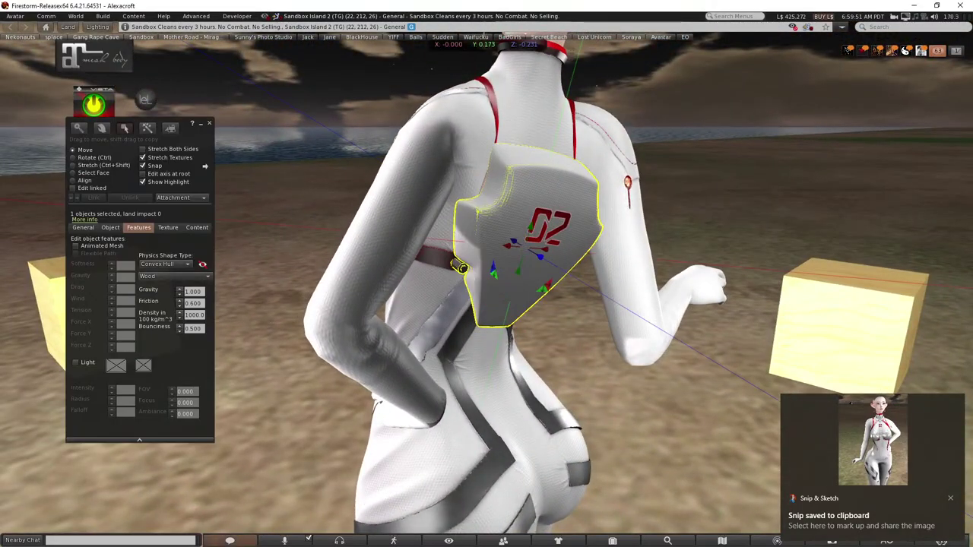
left_click(168, 227)
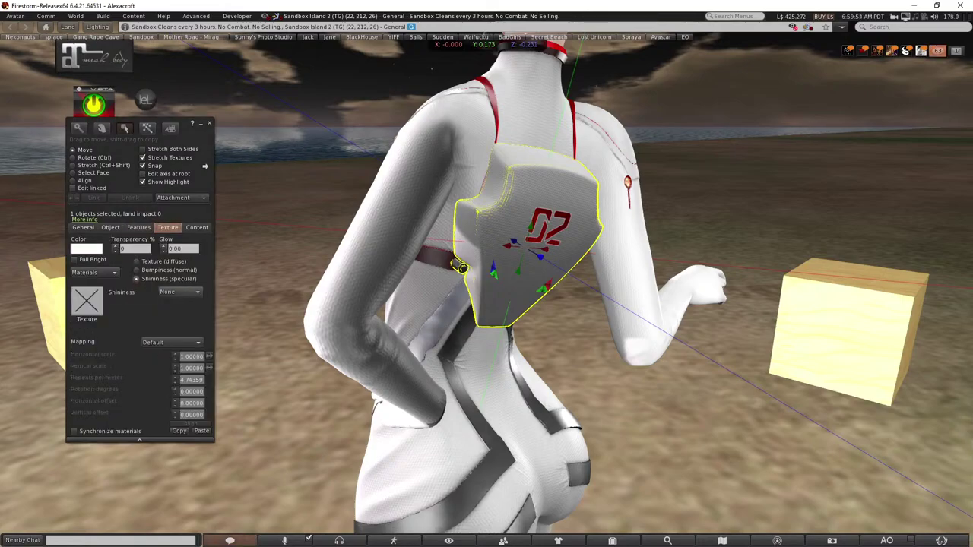
Drag backpack_Specular from KitKat Eva Suit&Back > textures backpack onto the backpack's Shininess map
key("ctrl+i")
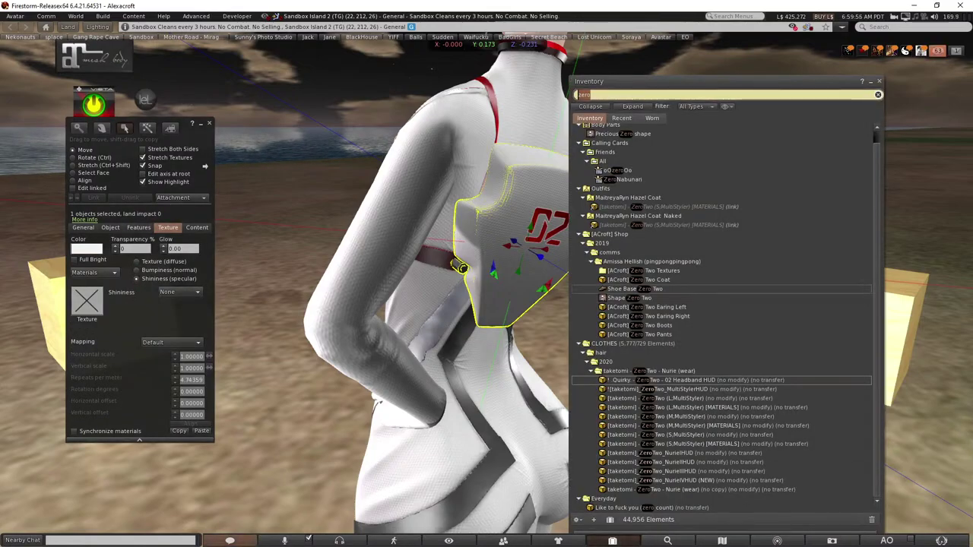
key("BackSpace")
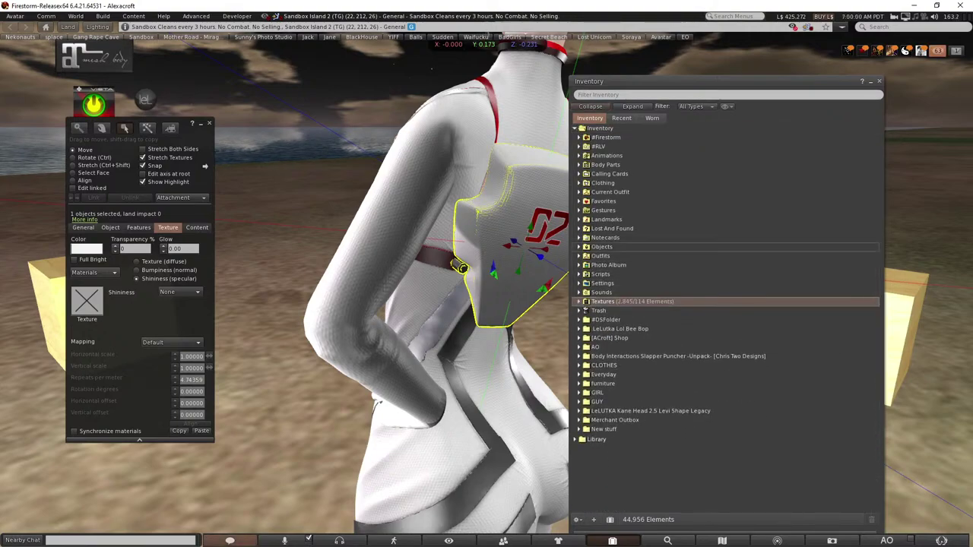
left_click(601, 247)
left_click(579, 246)
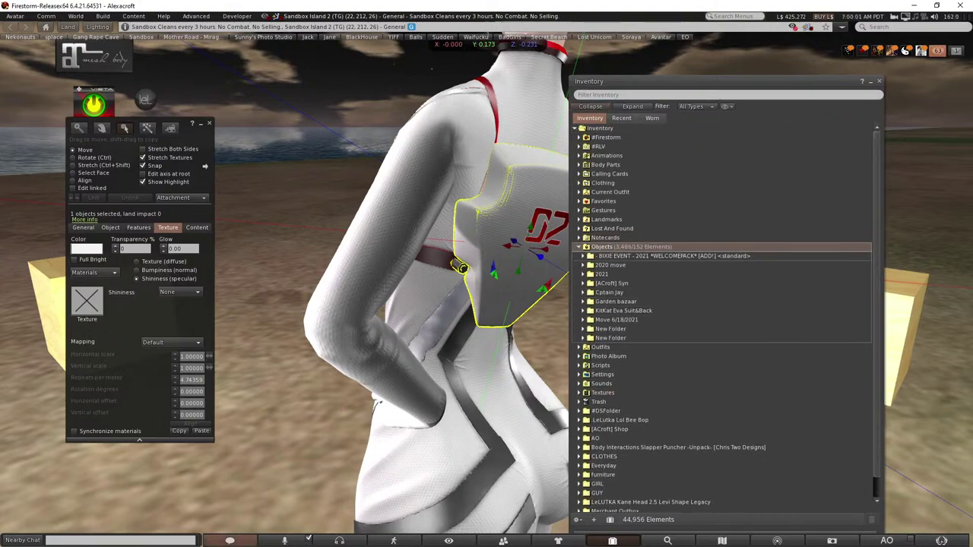
left_click(623, 310)
left_click(588, 310)
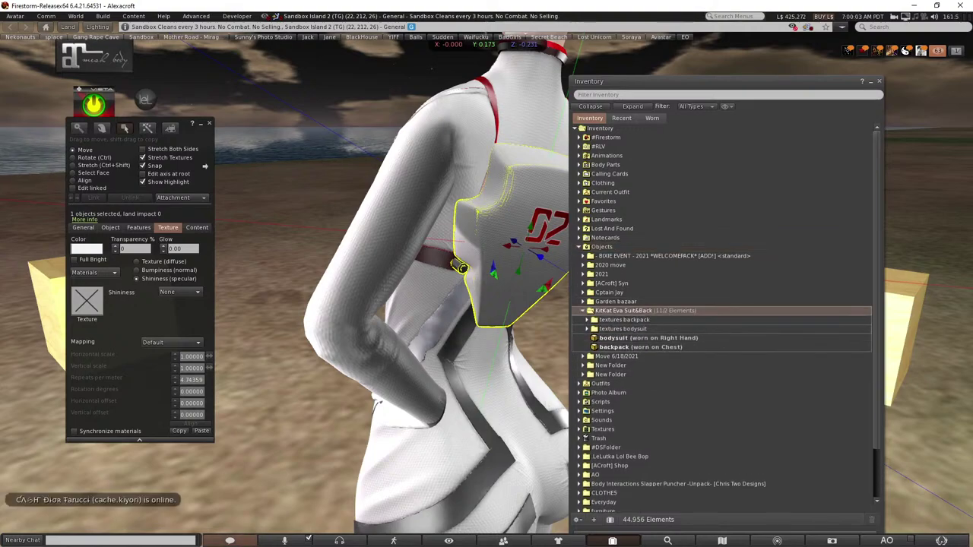
left_click(643, 328)
key("Right")
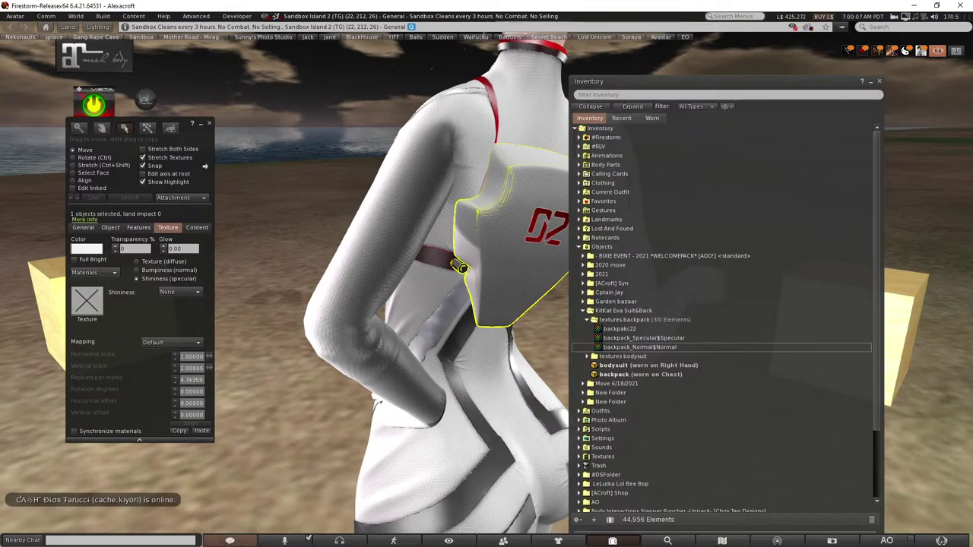
left_click_drag(643, 337, 86, 300)
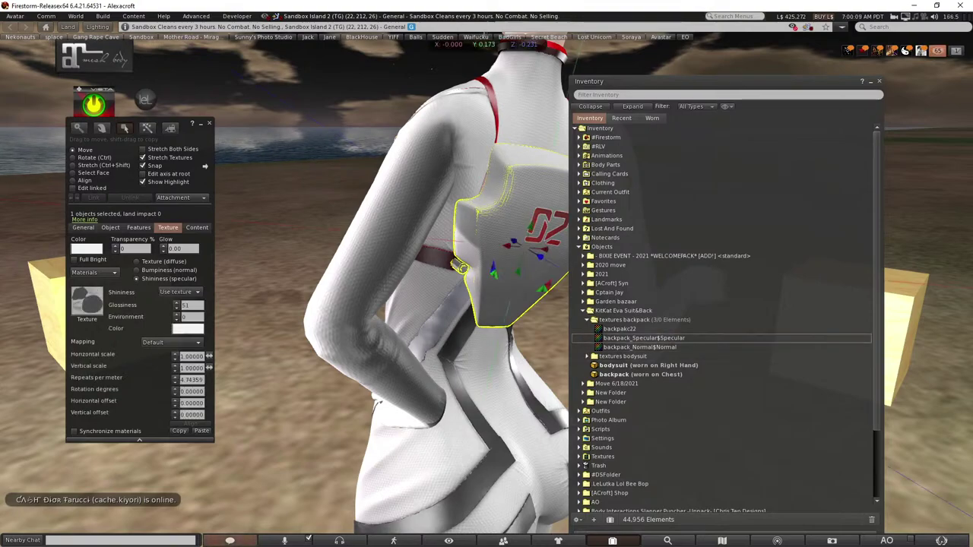
left_click(188, 305)
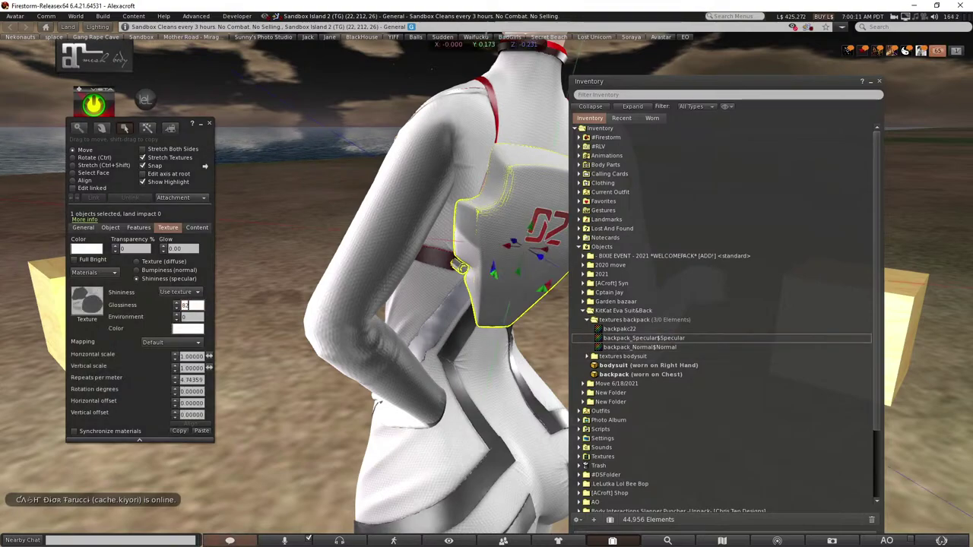
key("Escape")
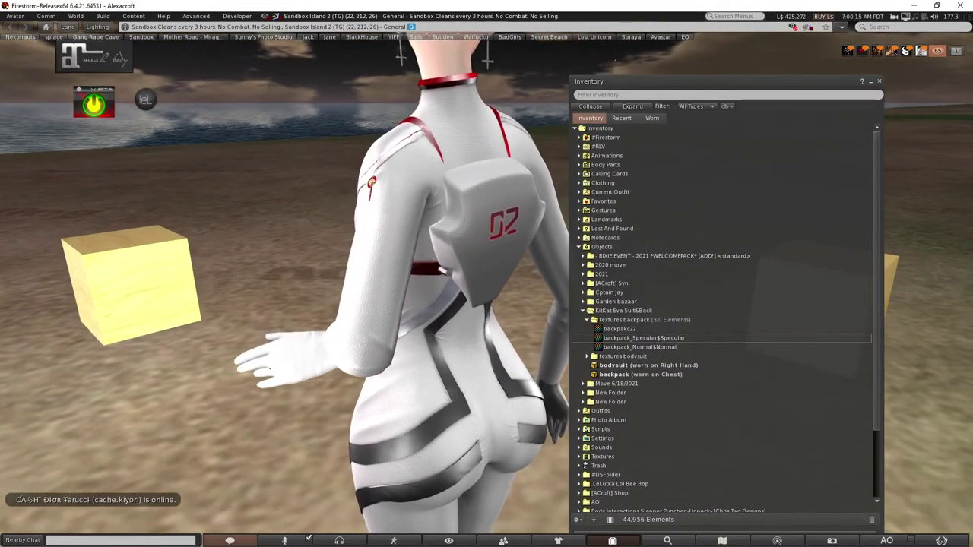
Close the inventory and snip the avatar's back showing the 02 backpack
key("ctrl+i")
key("super+shift+s")
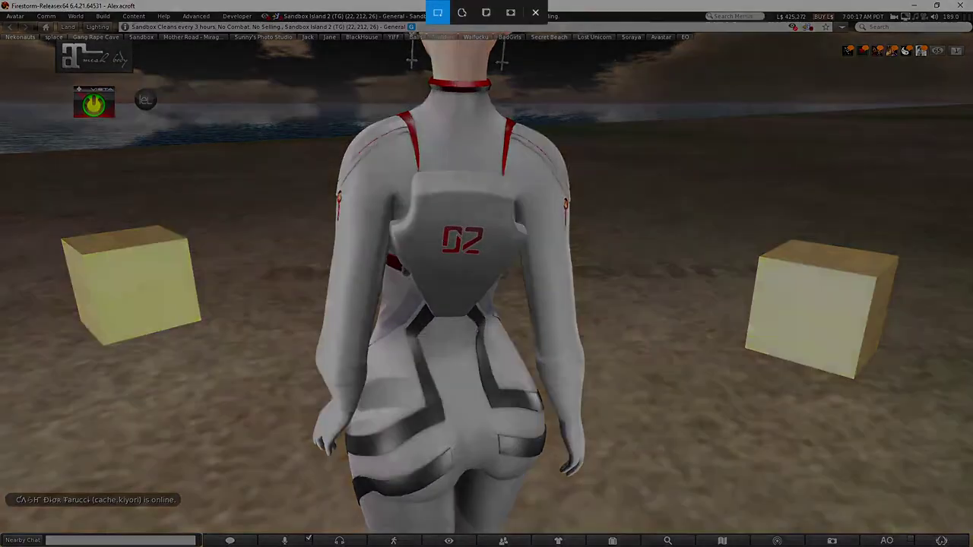
left_click_drag(263, 105, 627, 521)
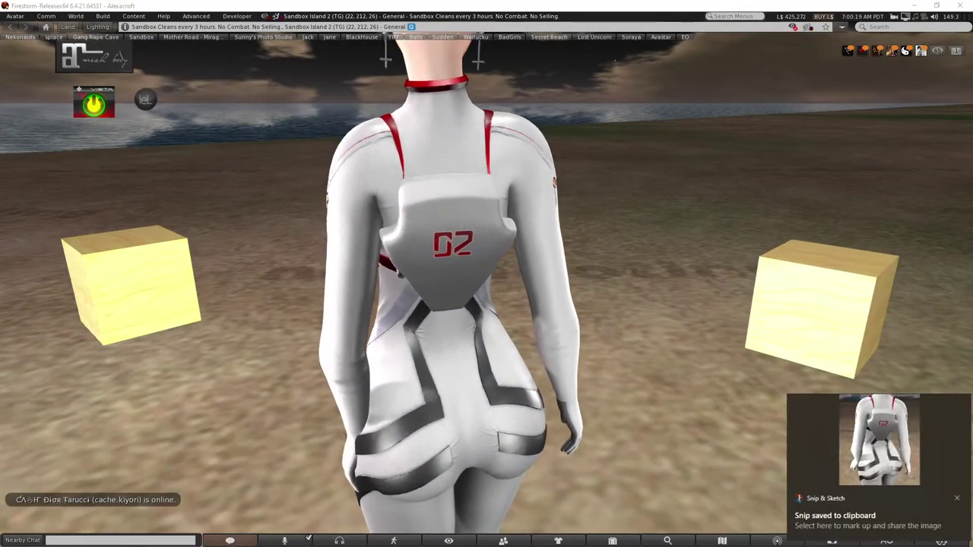
Pull the camera back and snip the full-length avatar from behind
key("Escape")
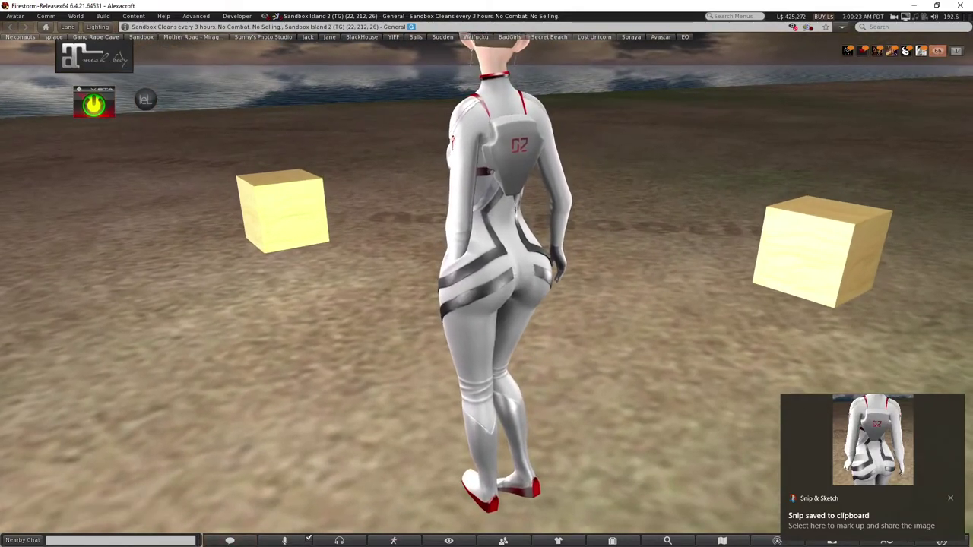
key("super+shift+s")
left_click_drag(386, 61, 623, 515)
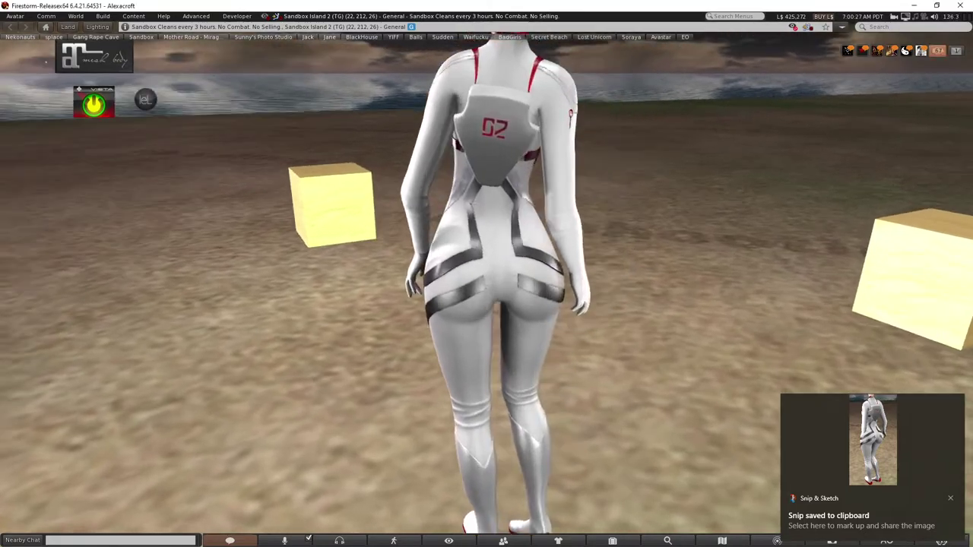
Browse the inventory to CLOTHES > hair > 2021 > Foxy - Charm Hair
scroll(486, 273, "up", 5)
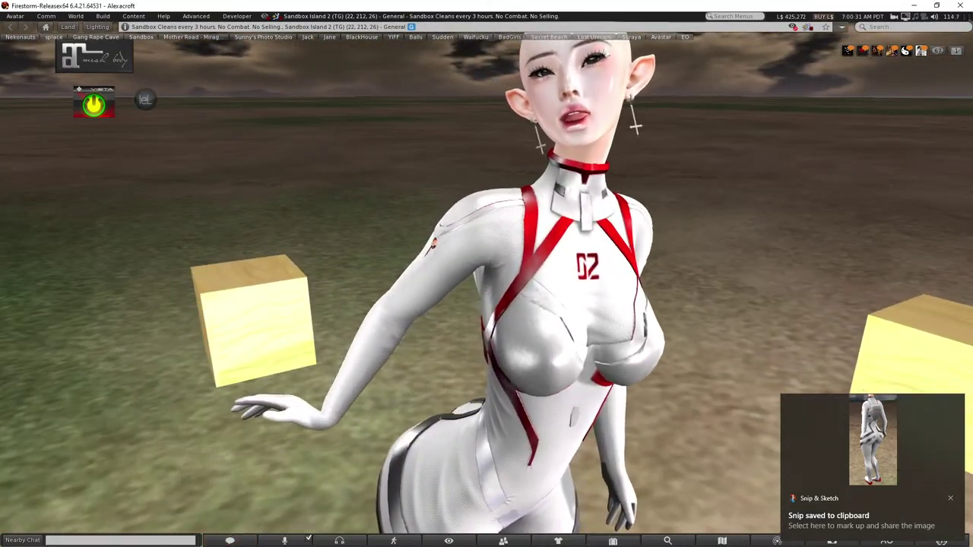
key("ctrl+i")
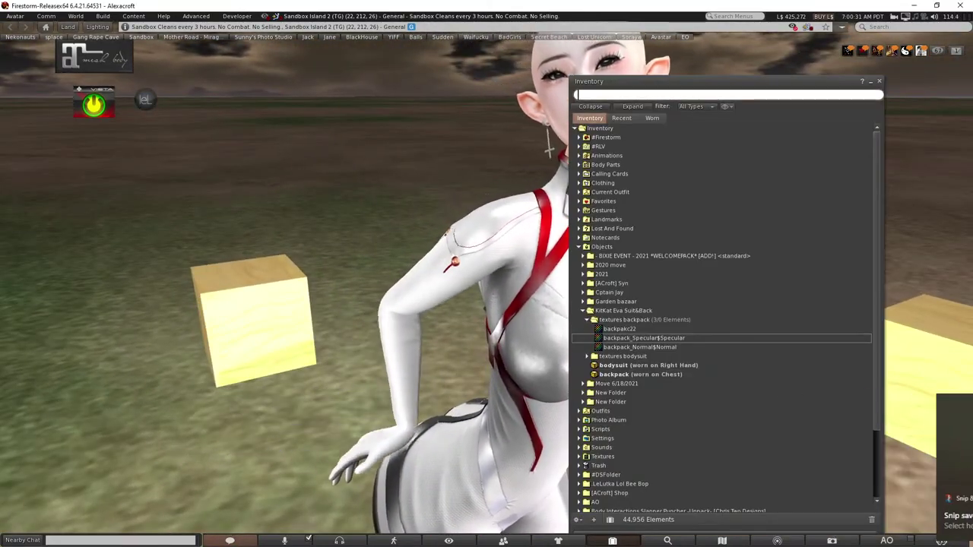
key("Left")
key("Left")
key("Left")
key("Left")
key("Left")
key("Left")
key("Left")
key("Left")
key("Right")
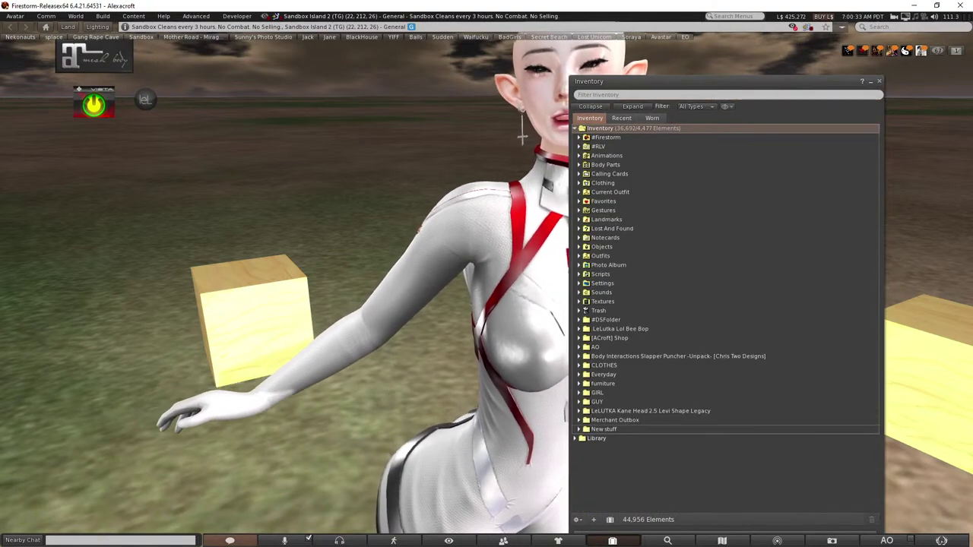
key("Right")
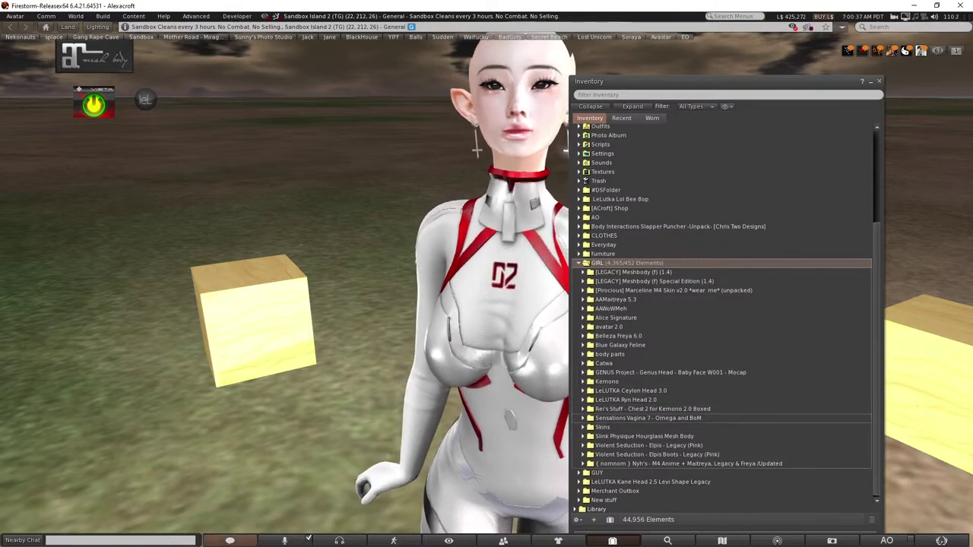
key("Left")
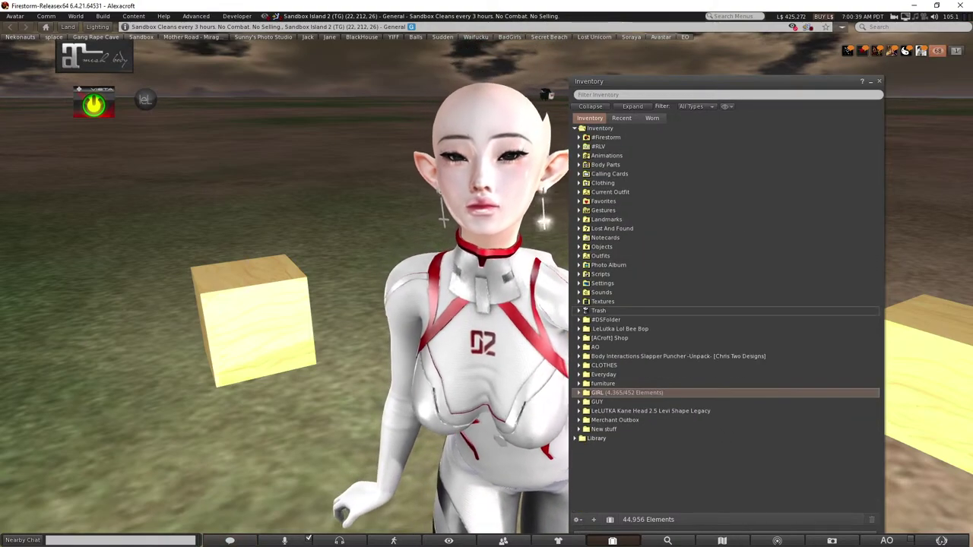
key("Up")
key("Up")
key("Up")
key("Right")
key("Down")
key("Down")
key("Down")
key("Down")
key("Down")
key("Down")
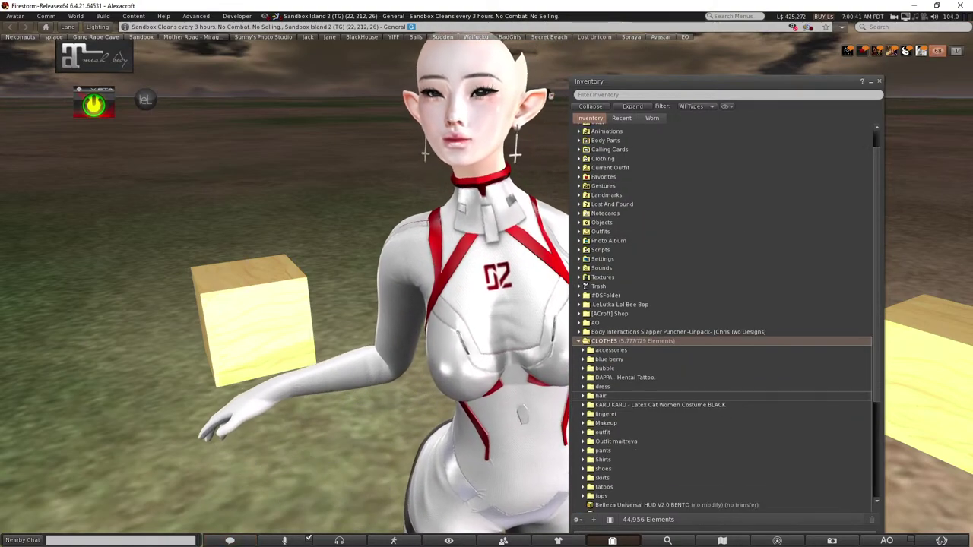
key("Right")
key("Down")
key("Down")
key("Down")
key("Down")
key("Down")
key("Right")
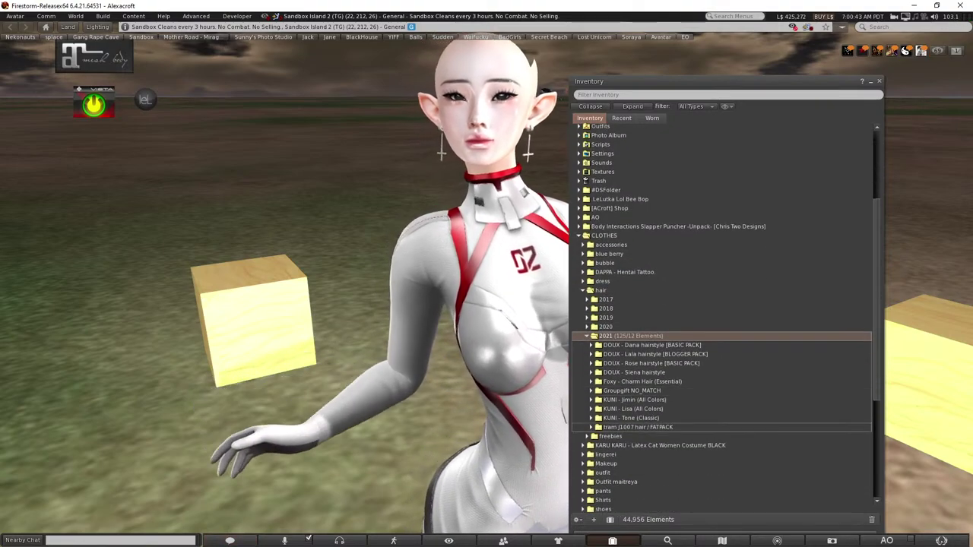
key("Down")
key("Down")
key("Down")
key("Down")
key("Right")
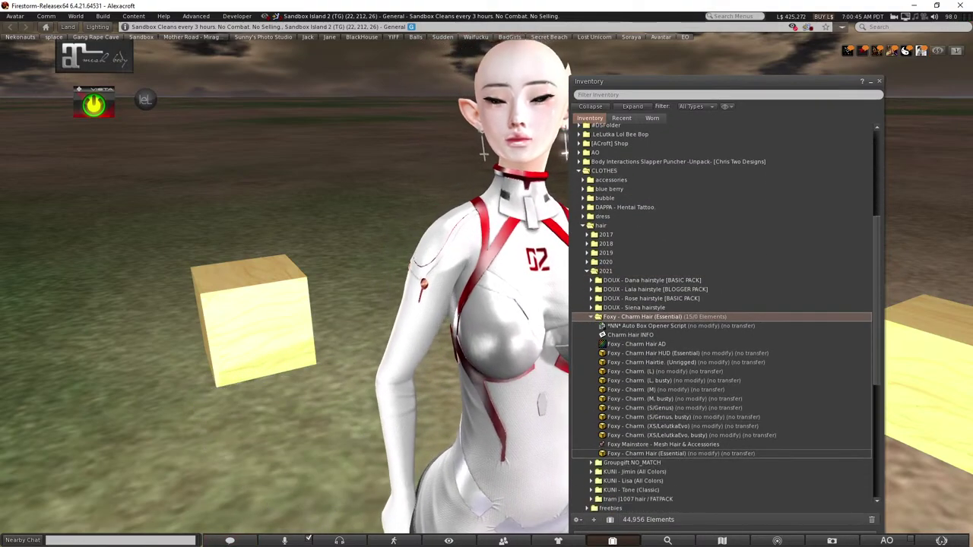
Add the XS/LelutkaEvo busty Foxy Charm hair to the avatar
right_click(661, 435)
mouse_move(682, 424)
left_click(668, 408)
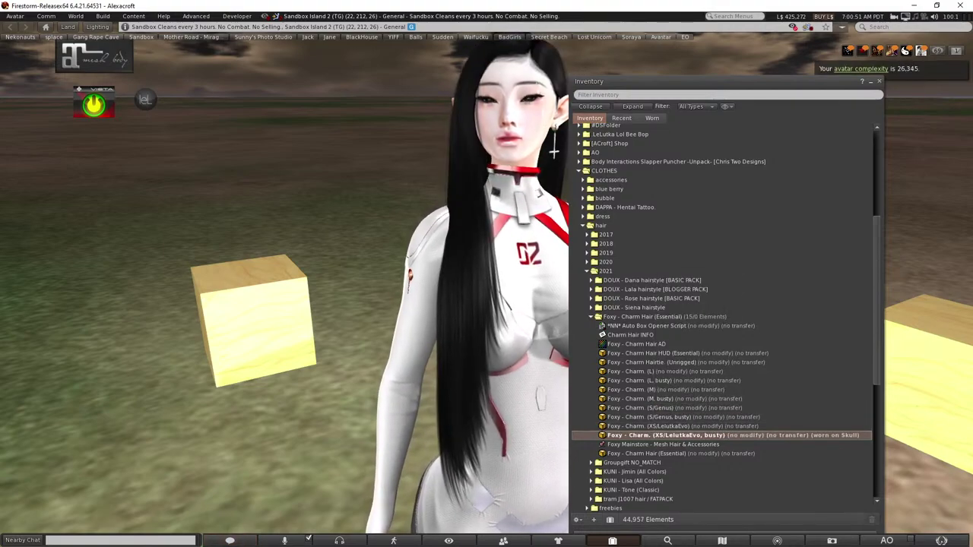
Detach the busty Charm hair and add the regular XS/LelutkaEvo Charm hair instead
right_click(714, 434)
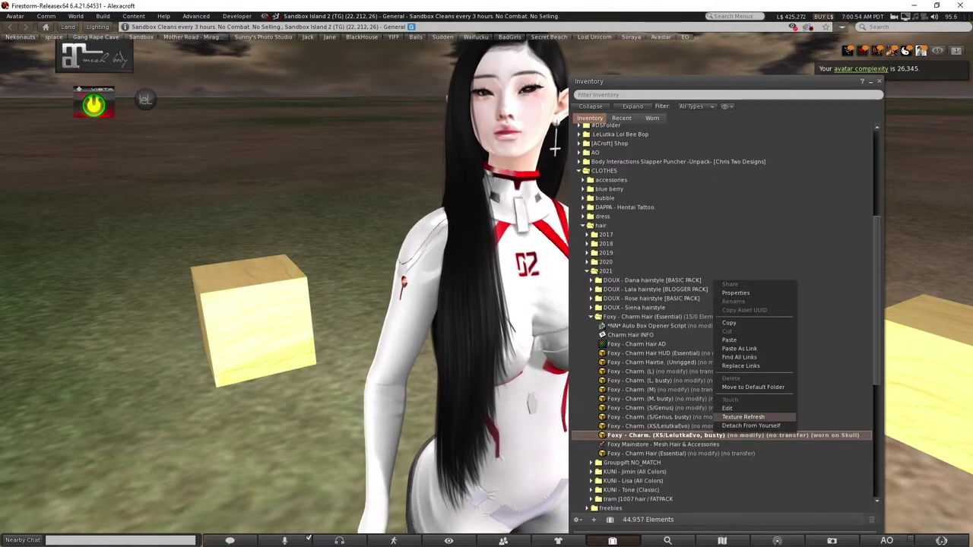
left_click(752, 417)
right_click(731, 425)
left_click(744, 402)
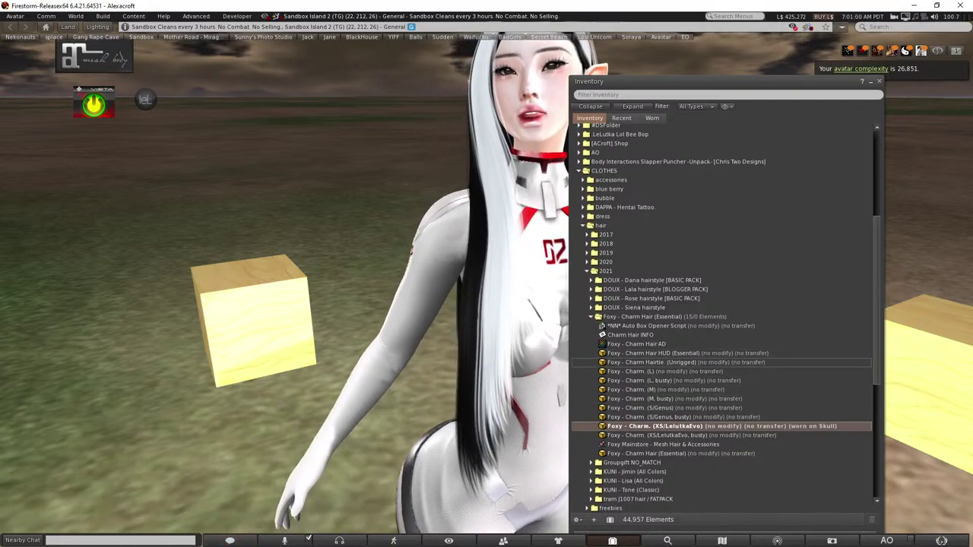
Add the Charm Hair HUD to the screen and close the inventory
right_click(718, 354)
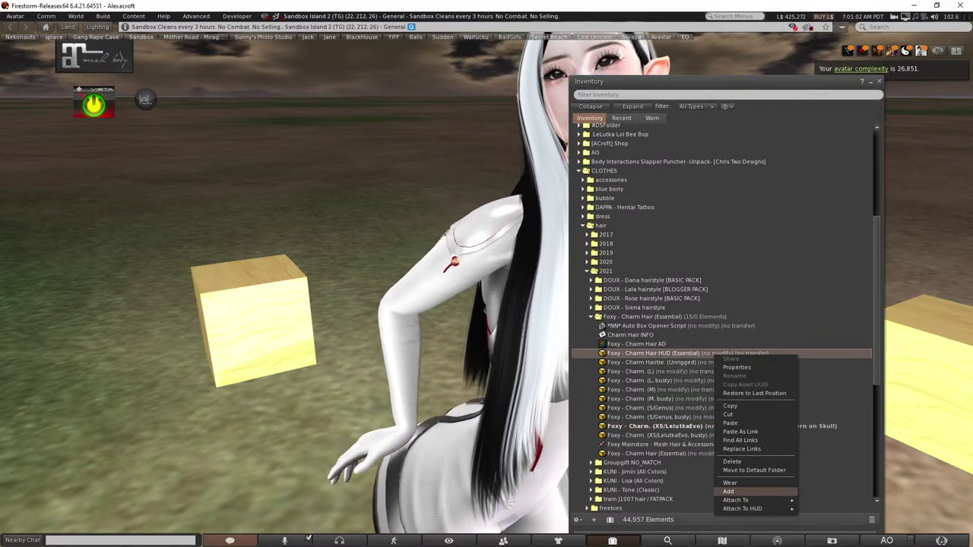
left_click(728, 491)
key("ctrl+i")
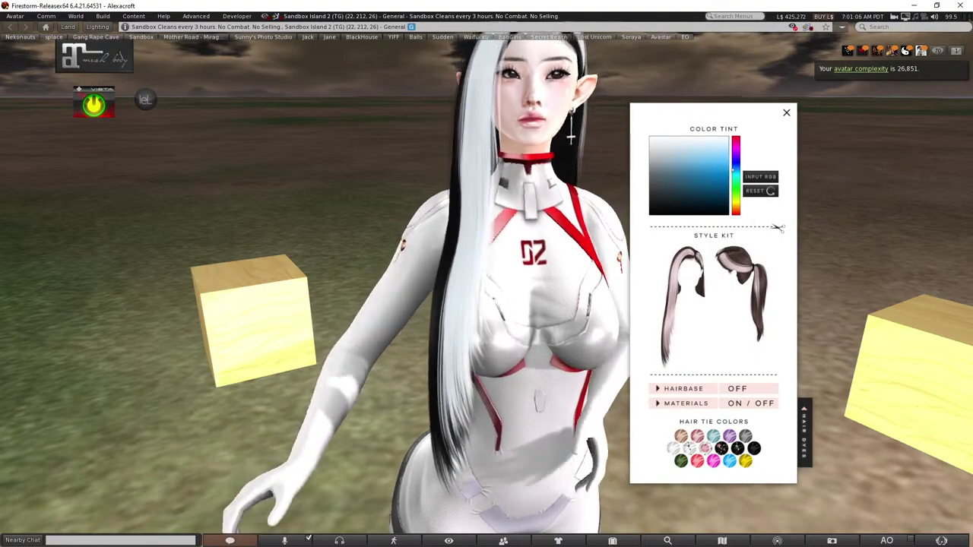
Reset the camera, pick platinum blonde from the Foxy HUD's Essential colours, and reopen inventory
key("Escape")
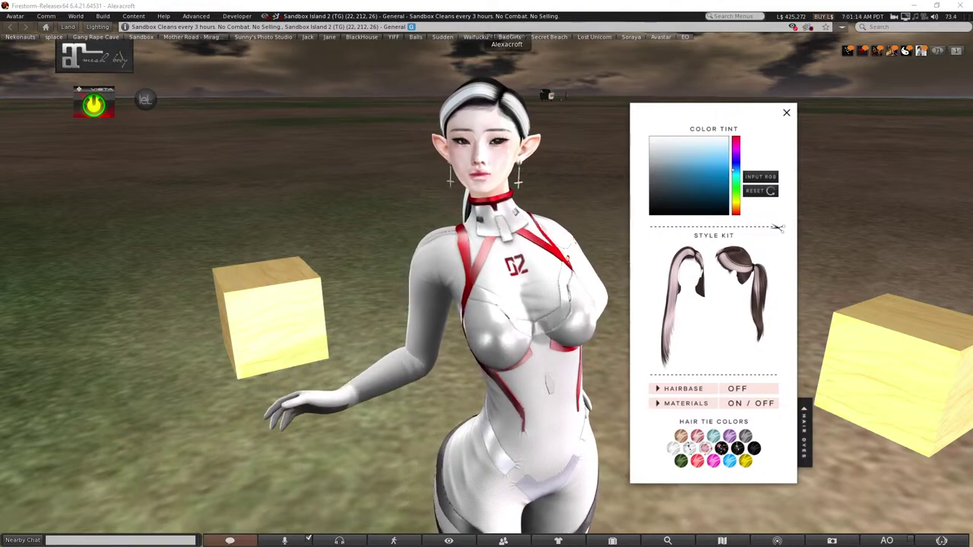
left_click(777, 227)
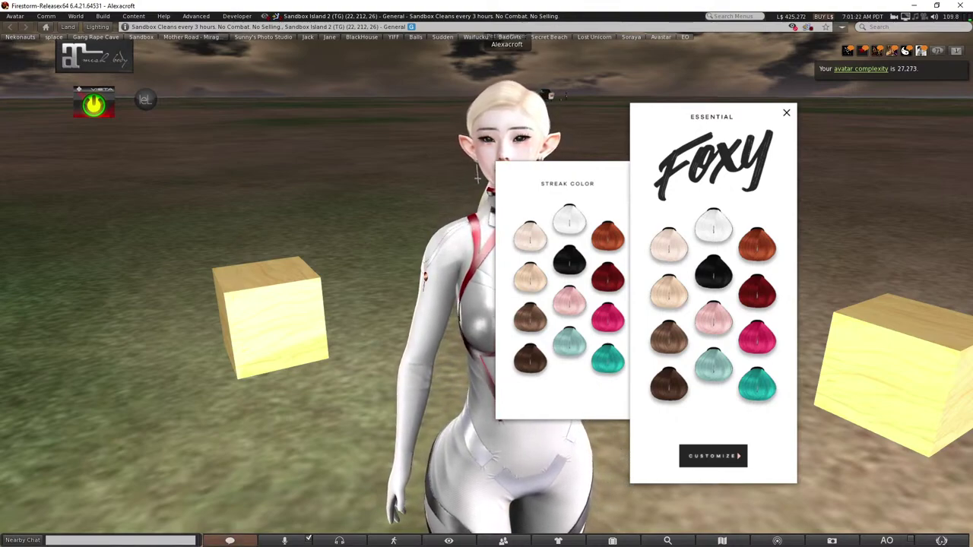
left_click(612, 540)
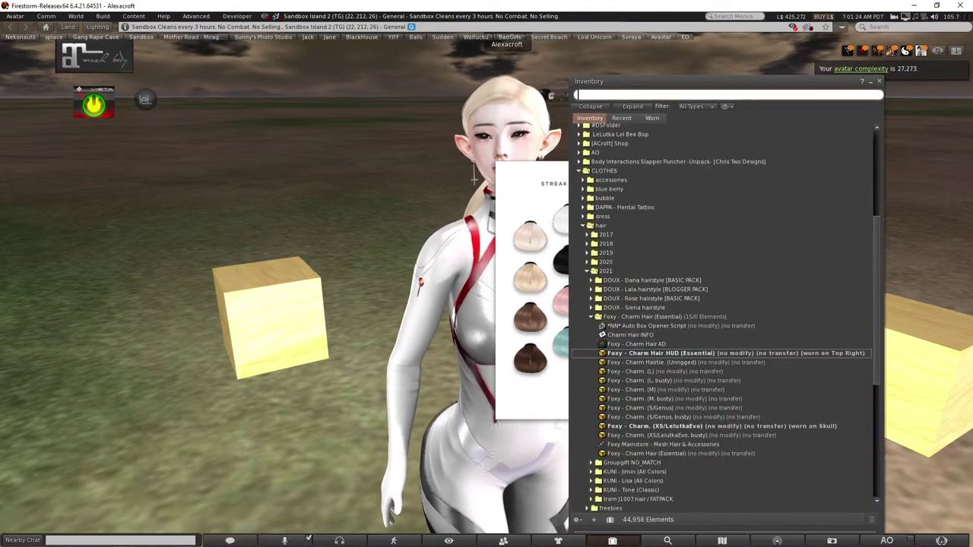
Detach the Charm Hair HUD, close the inventory, and bring up Quick Preferences
right_click(706, 354)
left_click(738, 496)
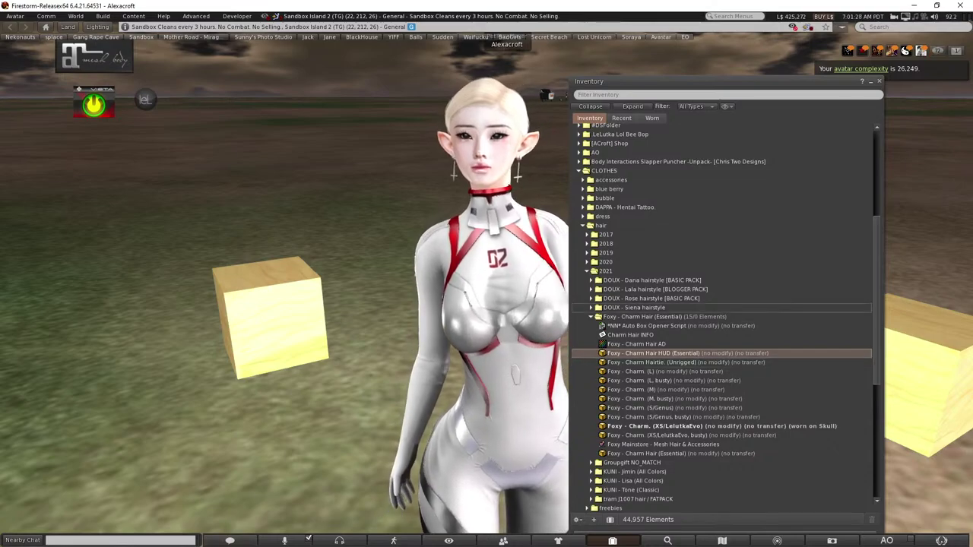
key("ctrl+i")
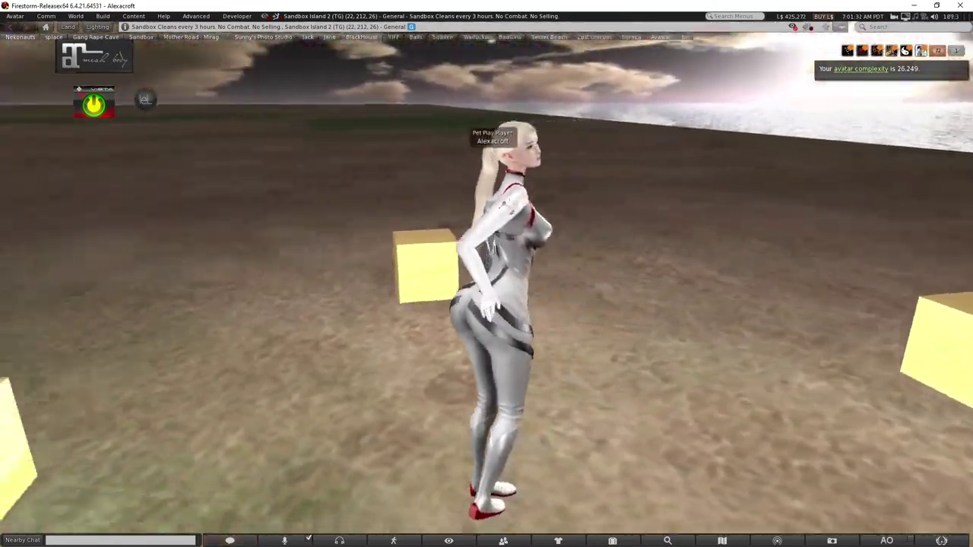
left_click(941, 540)
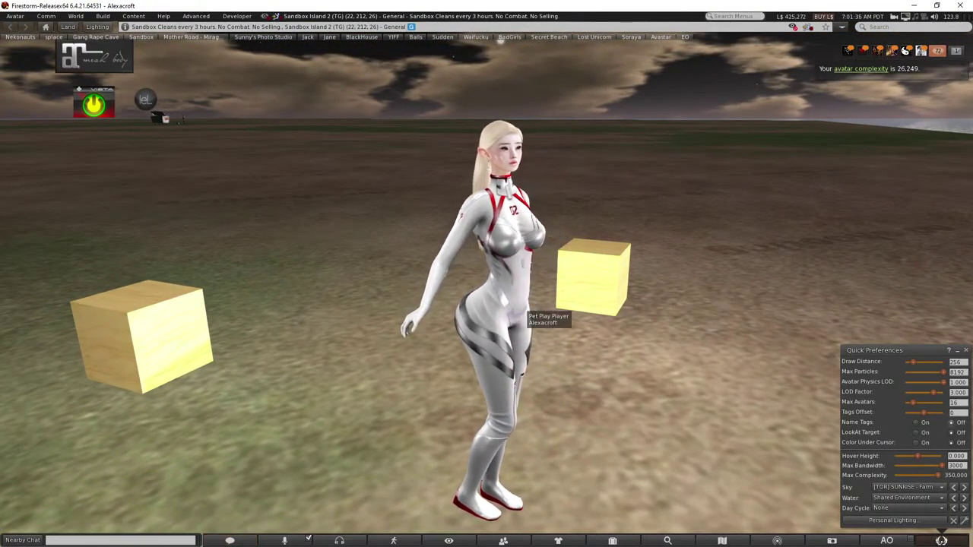
Select the wooden cubes in Edit mode and set their Transparency to 100
left_click(940, 540)
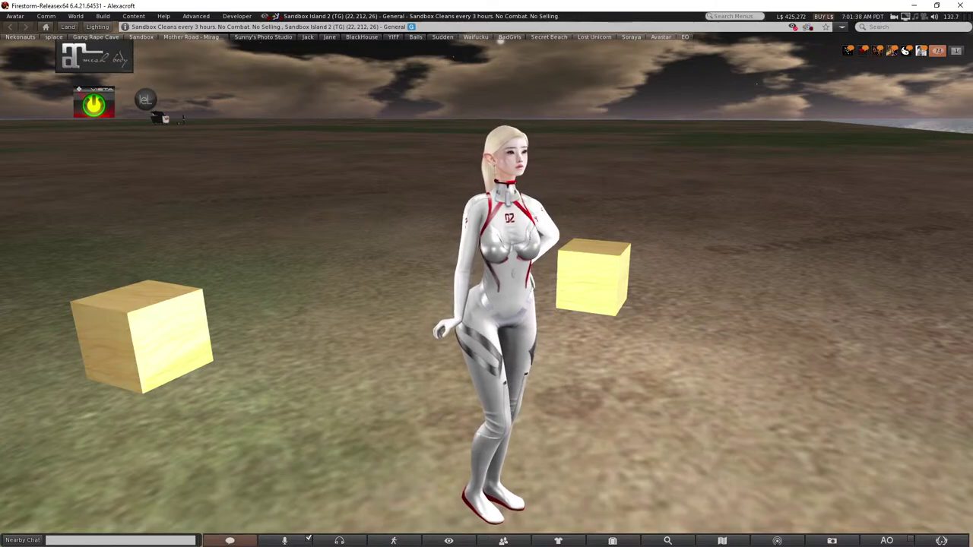
right_click(604, 282)
left_click(563, 282)
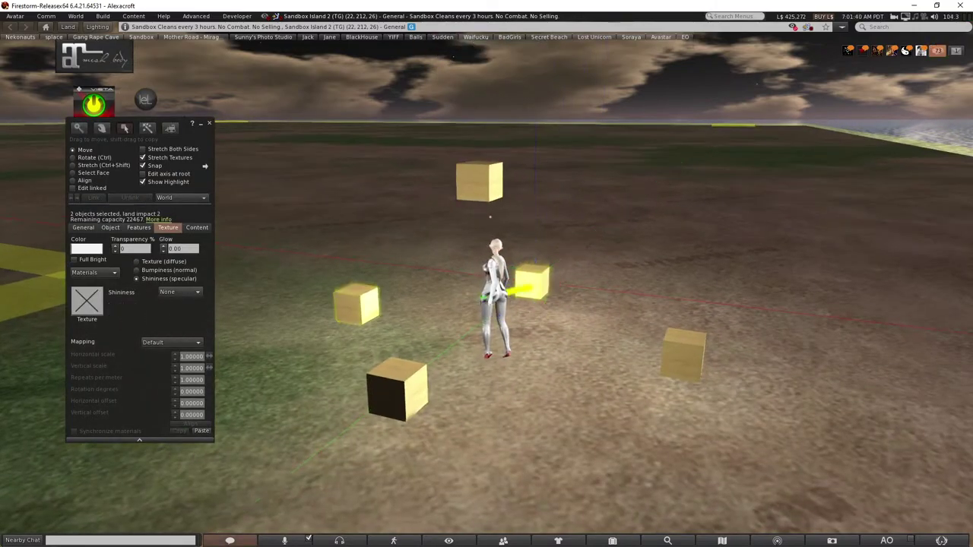
left_click(356, 303, "shift")
left_click(387, 390, "shift")
left_click(684, 353, "shift")
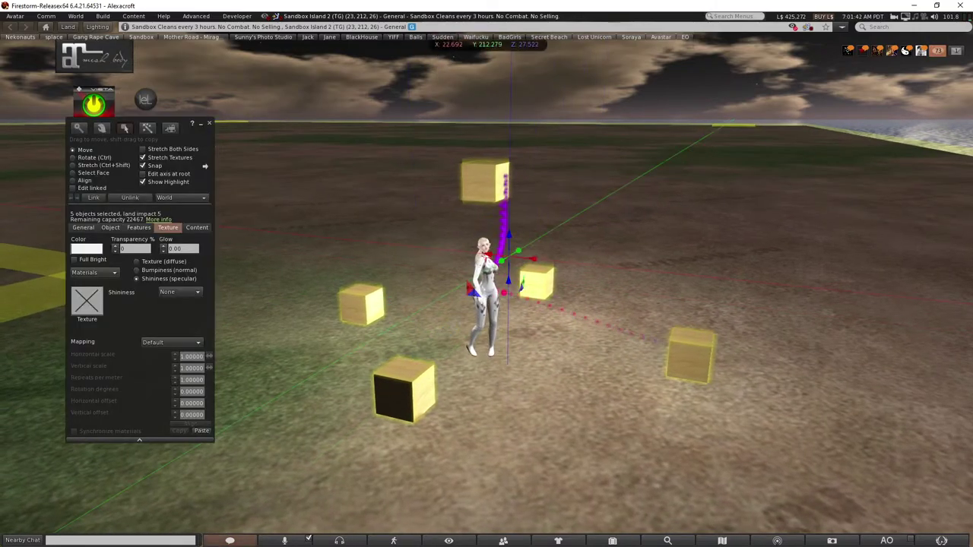
type("100")
key("Tab")
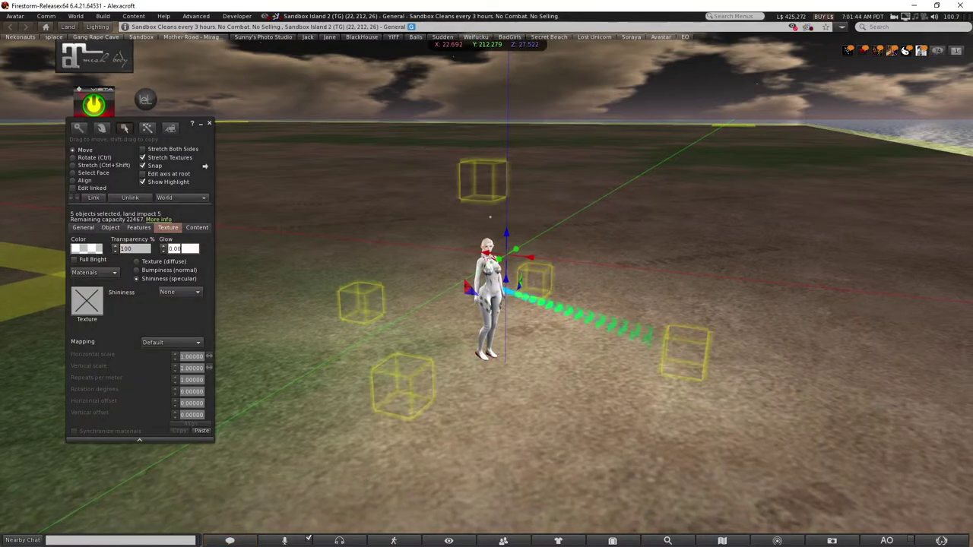
key("Escape")
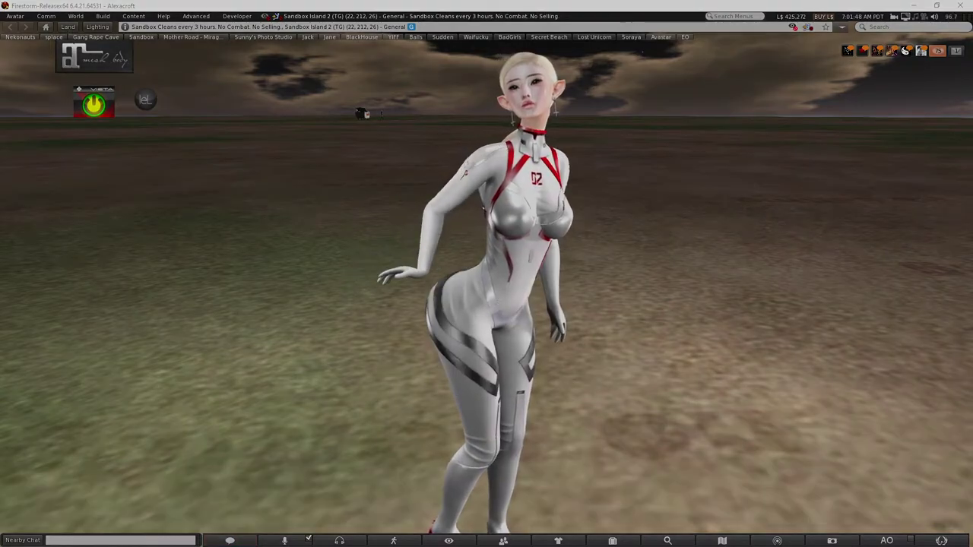
Capture a still of the avatar, reset the camera, and let the Foxy hair down loose
right_click(280, 124)
left_click(304, 147)
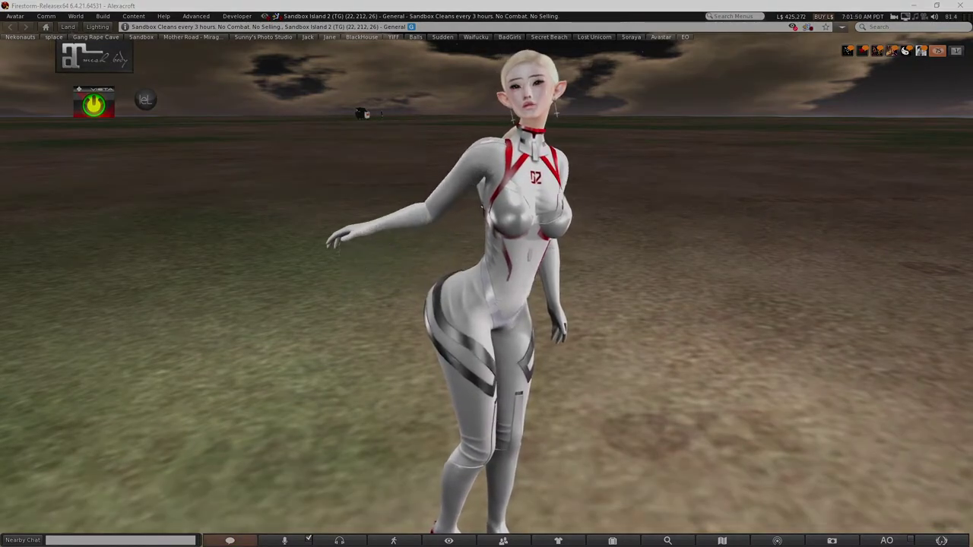
left_click_drag(269, 44, 804, 532)
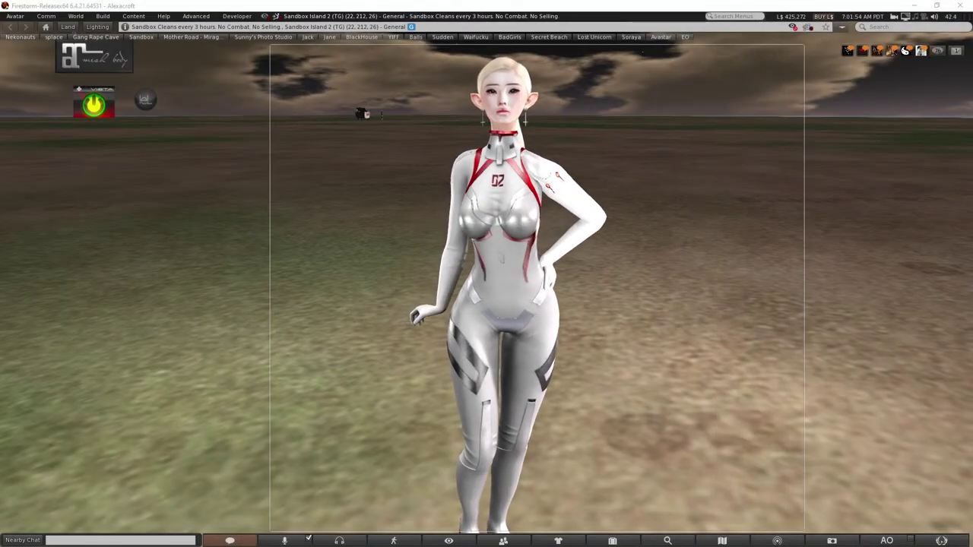
scroll(804, 532, "up", 3)
key("Escape")
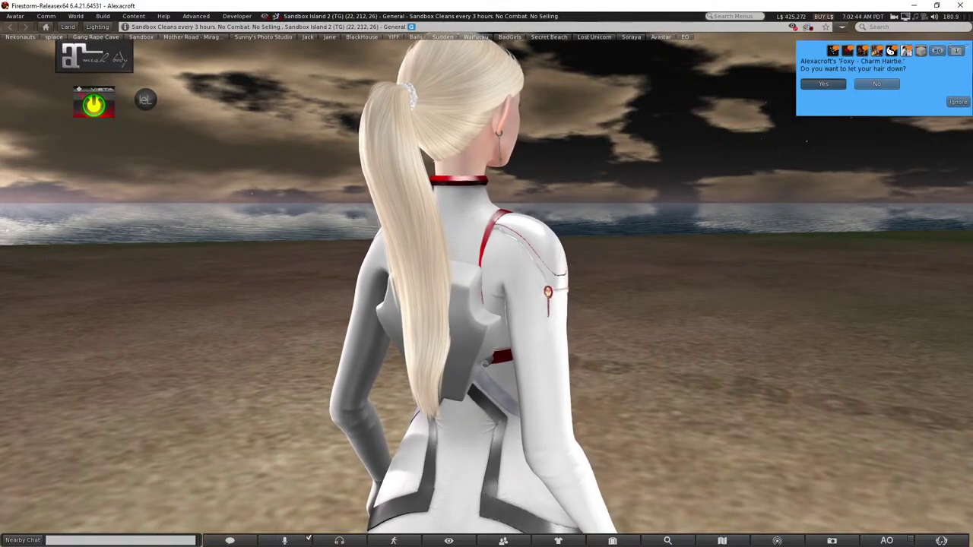
left_click(823, 84)
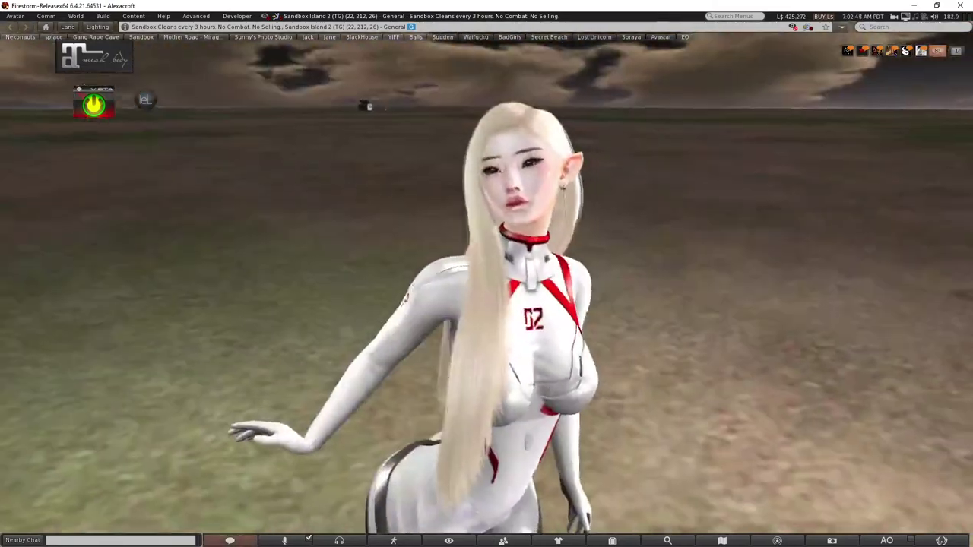
Remove the long blonde Foxy - Charm Hair from the current outfit
key("ctrl+i")
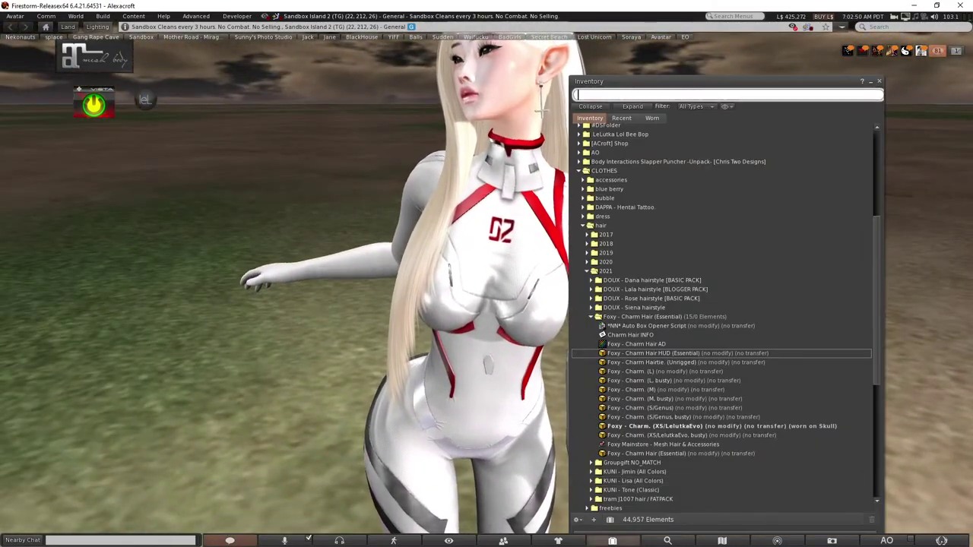
double_click(644, 316)
right_click(644, 316)
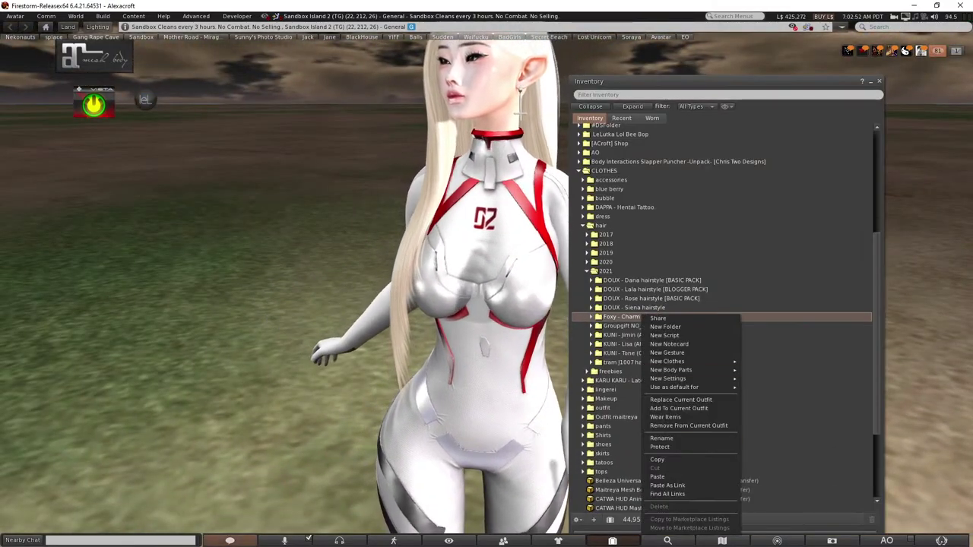
left_click(689, 426)
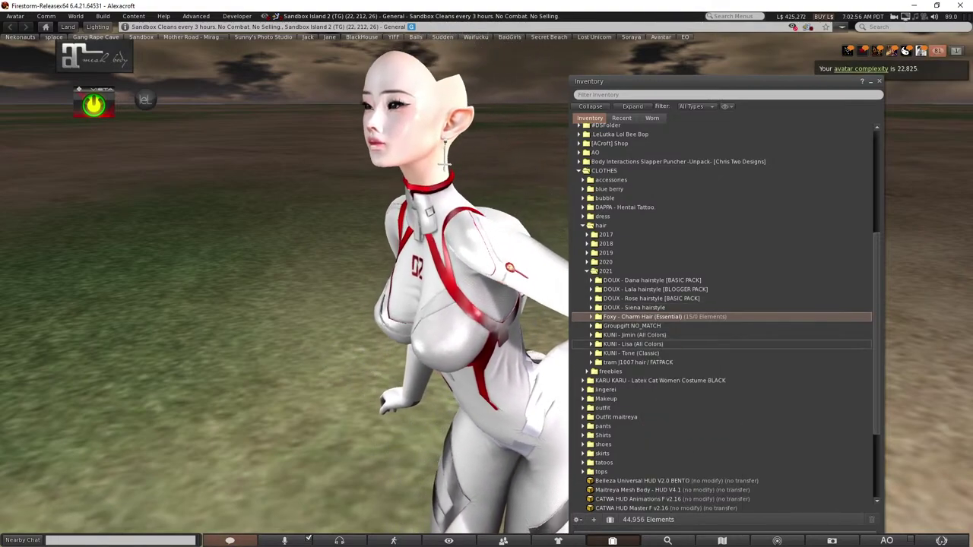
Add the KUNI - Tone (S) hair from the KUNI - Tone (Classic) folder
double_click(631, 353)
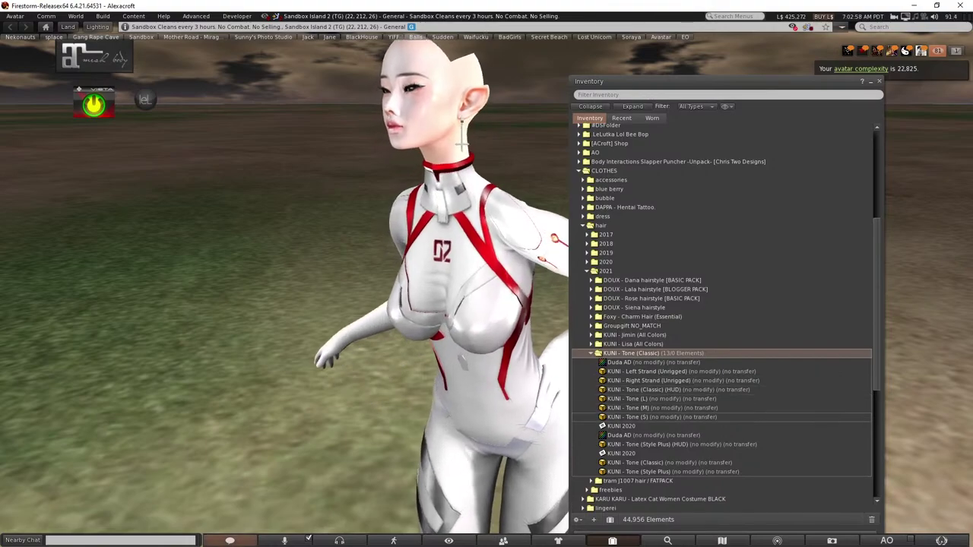
right_click(692, 416)
left_click(703, 392)
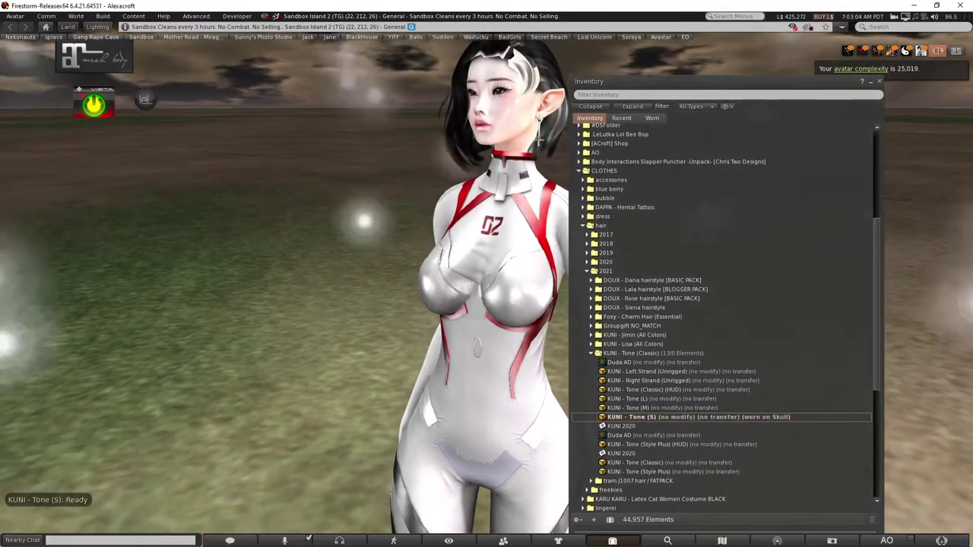
scroll(471, 304, "up", 2)
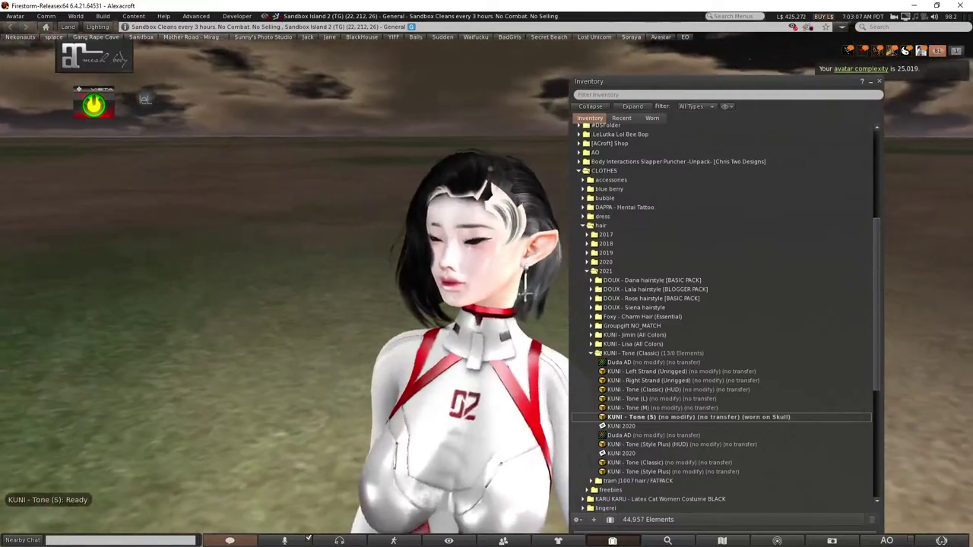
Replace the KUNI - Tone (S) hair with the KUNI - Tone (M) bob
right_click(482, 179)
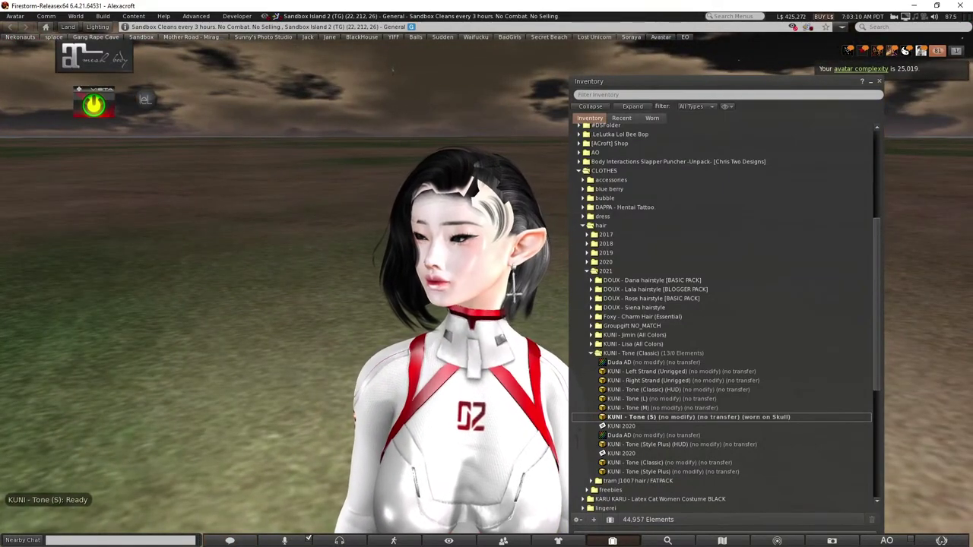
scroll(514, 292, "up", 2)
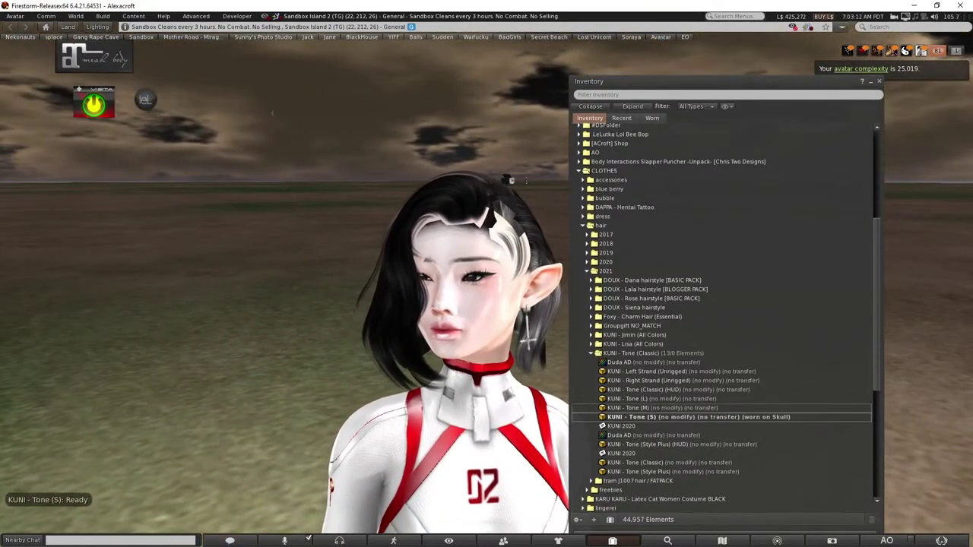
right_click(663, 417)
left_click(688, 400)
right_click(664, 407)
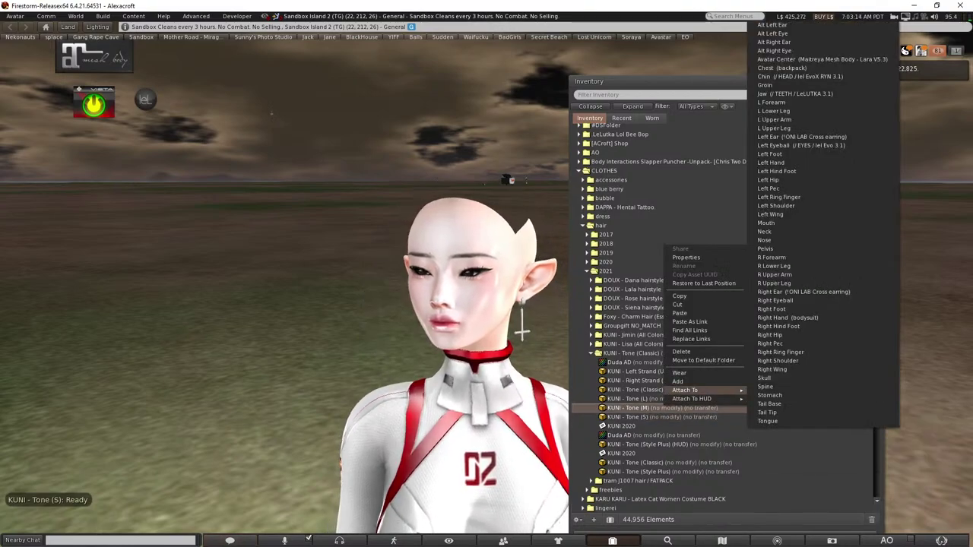
left_click(677, 380)
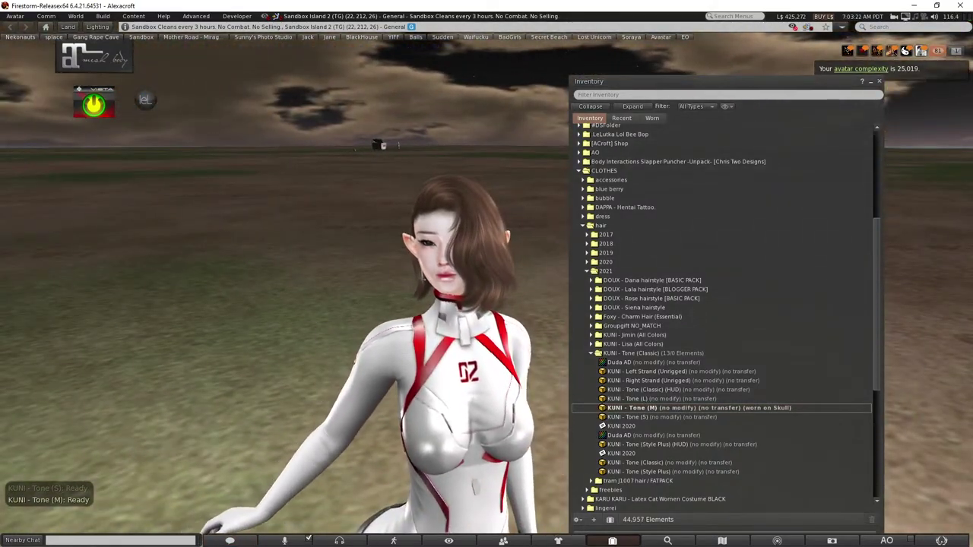
Wear the KUNI - Tone (Classic) (HUD) for colouring the hair
right_click(693, 380)
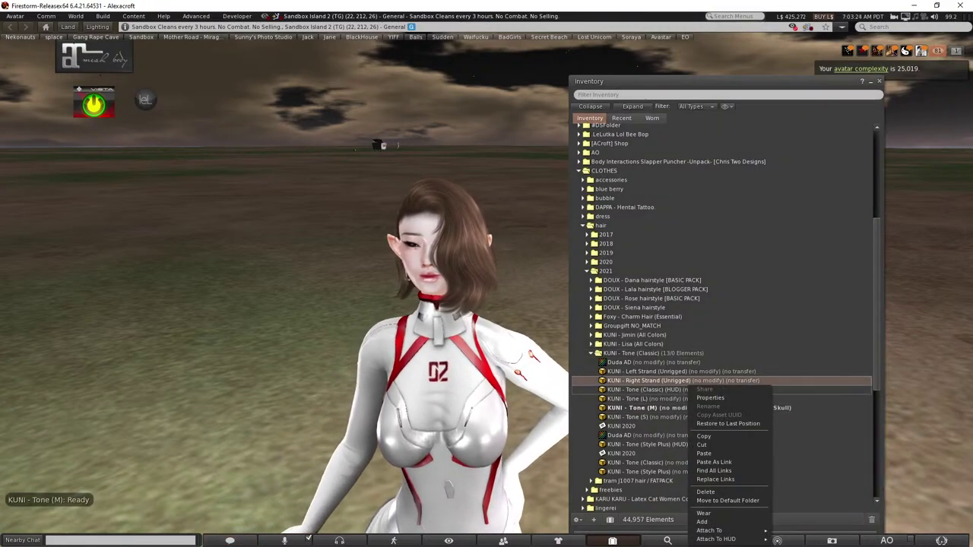
right_click(675, 389)
left_click(684, 362)
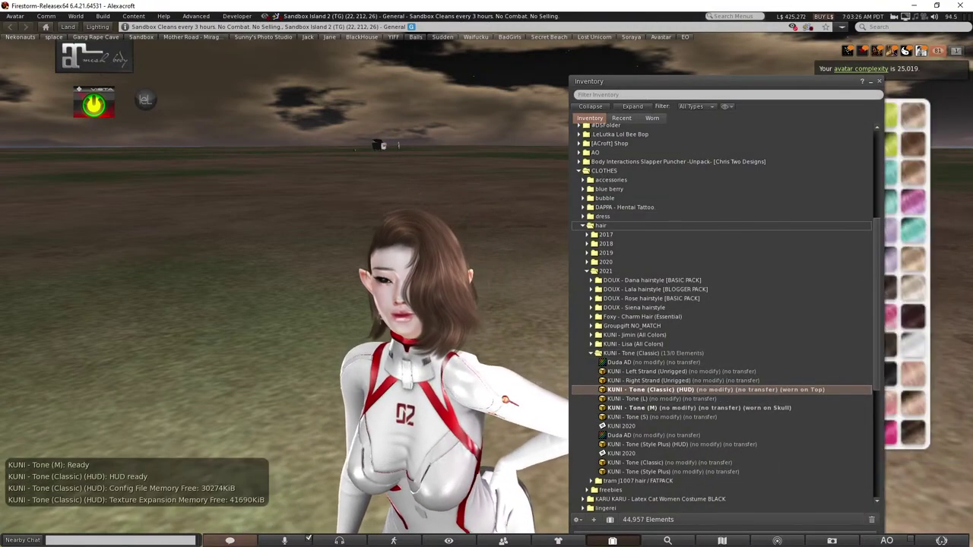
Close the inventory and tint the KUNI - Tone (M) bob copper orange via the HUD's shade bar
key("ctrl+i")
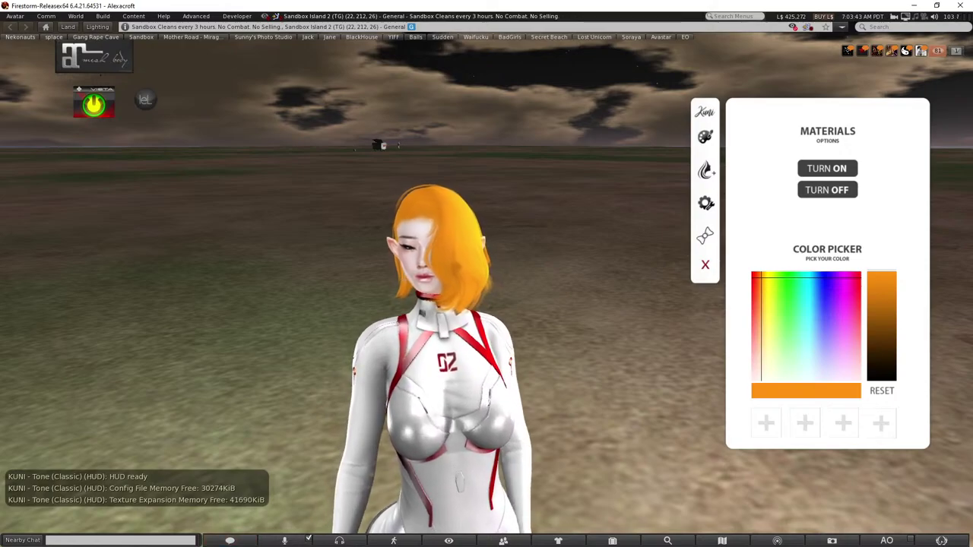
left_click(882, 320)
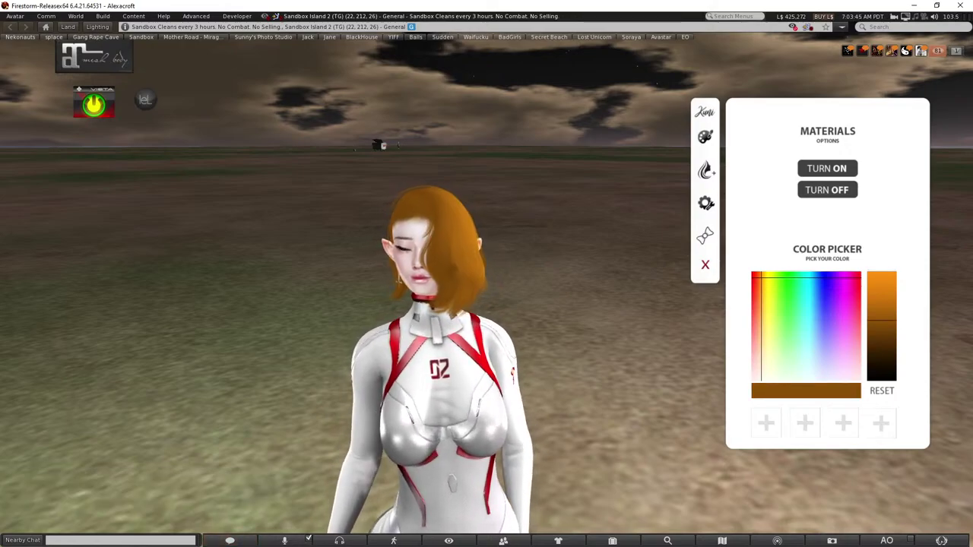
scroll(486, 304, "up", 3)
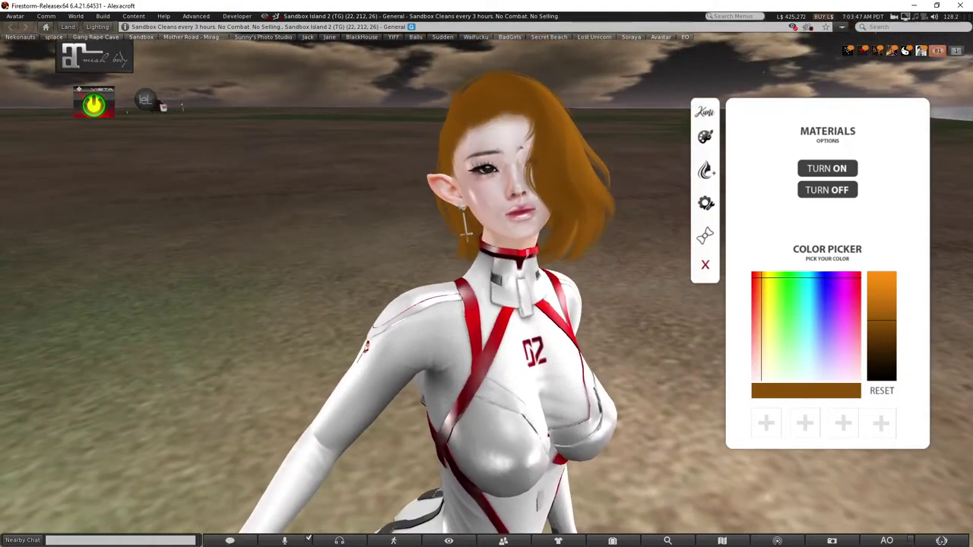
left_click(706, 170)
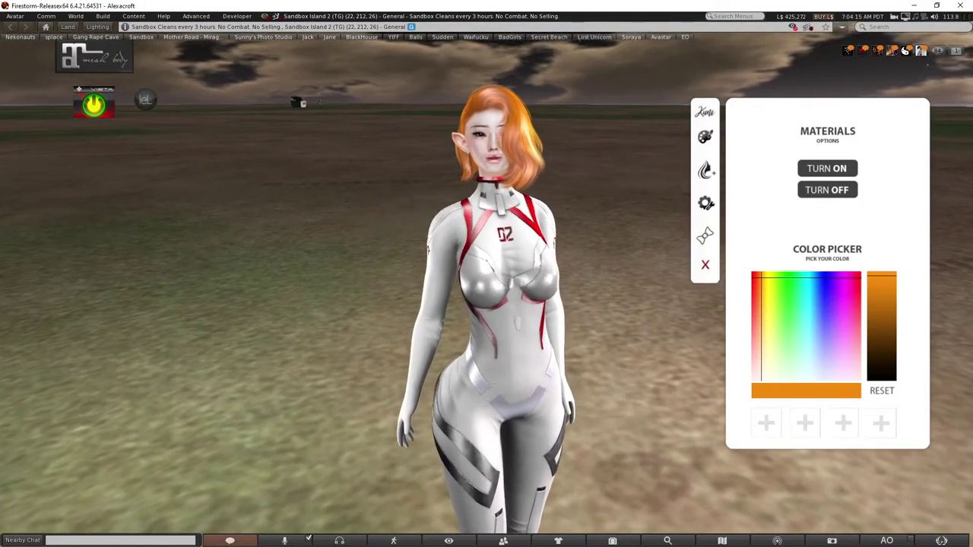
Snip a front screenshot of the orange-haired avatar
key("super+shift+s")
left_click_drag(353, 78, 600, 477)
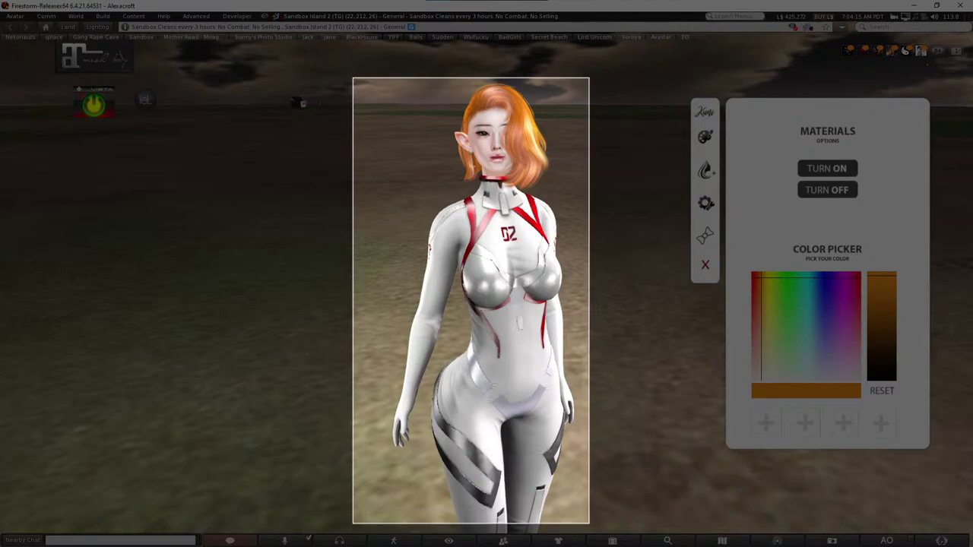
left_click_drag(588, 522, 588, 522)
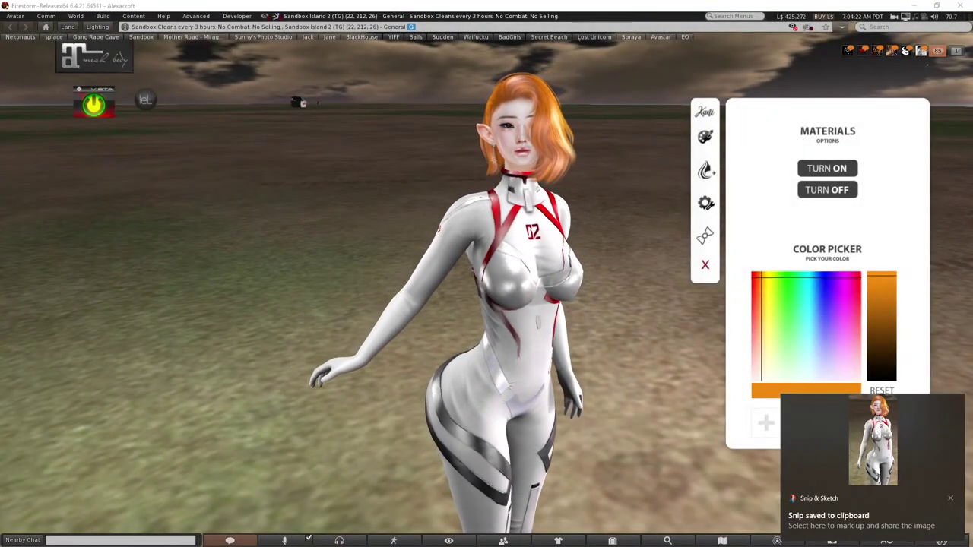
Turn the avatar and snip two more screenshots, including her side view
key("Left")
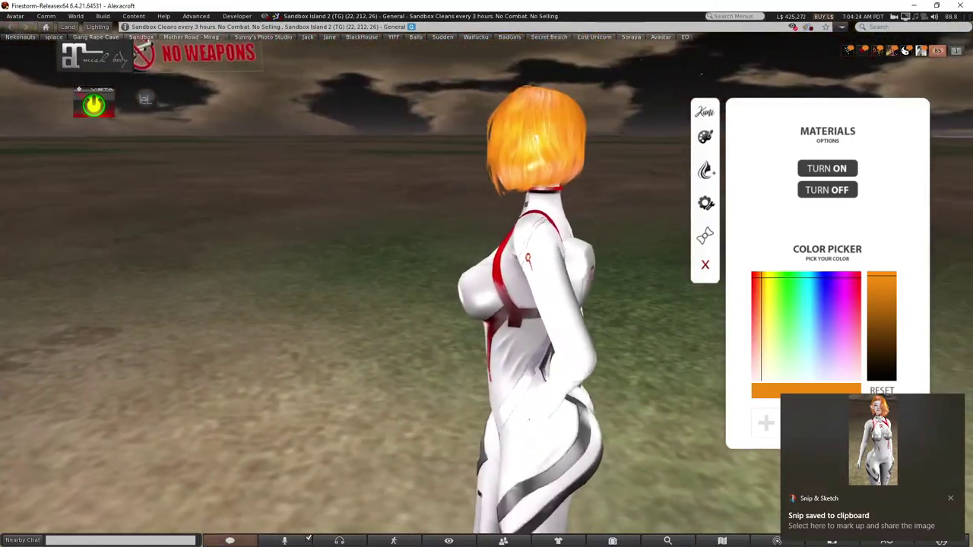
key("super+shift+s")
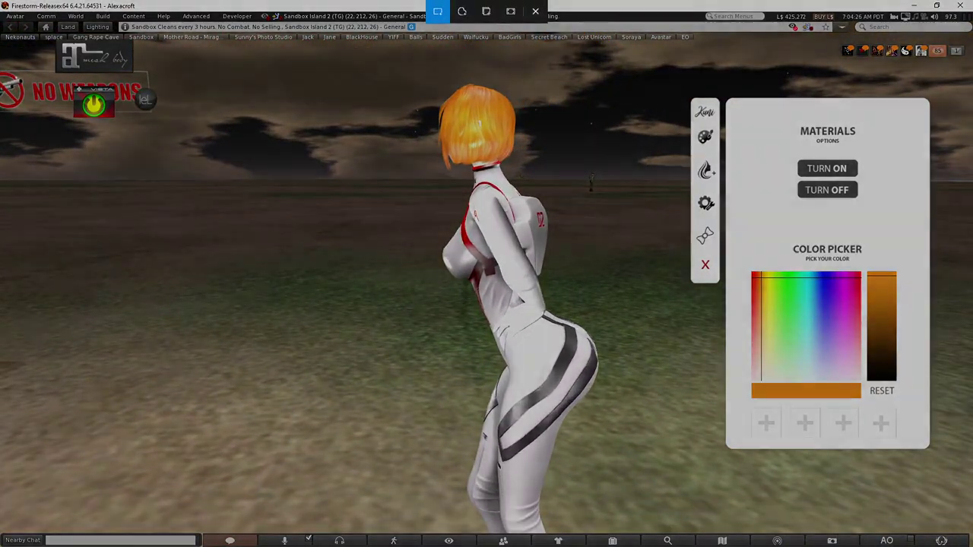
left_click_drag(380, 74, 618, 526)
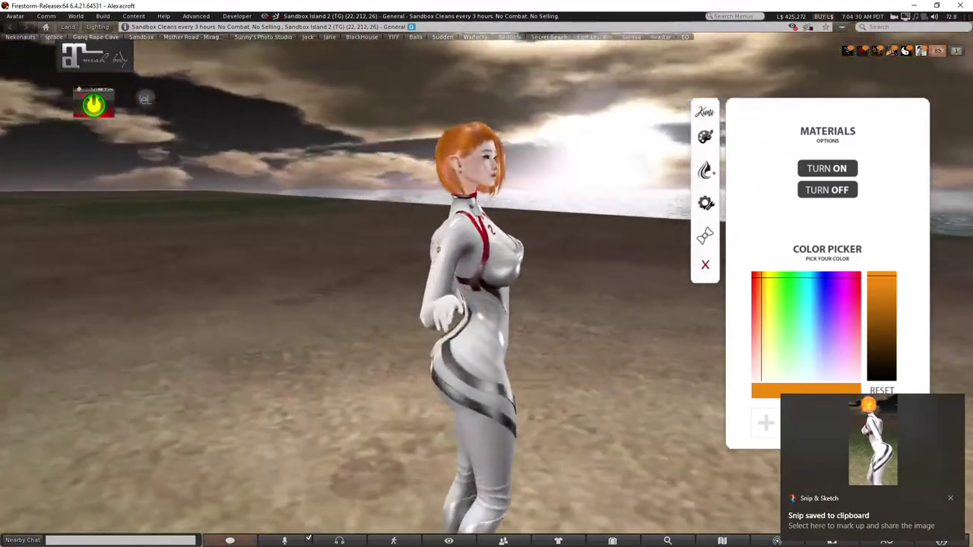
key("super+shift+s")
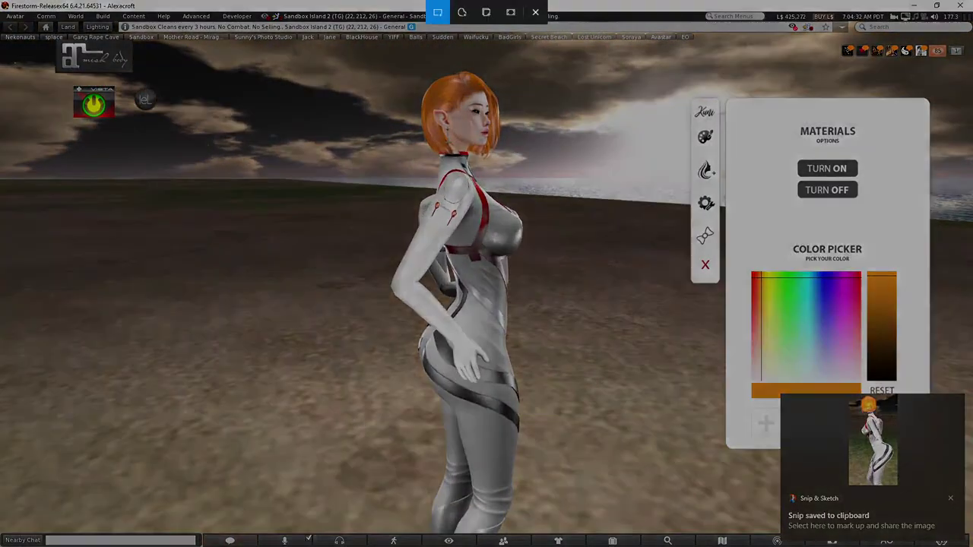
left_click_drag(349, 62, 541, 437)
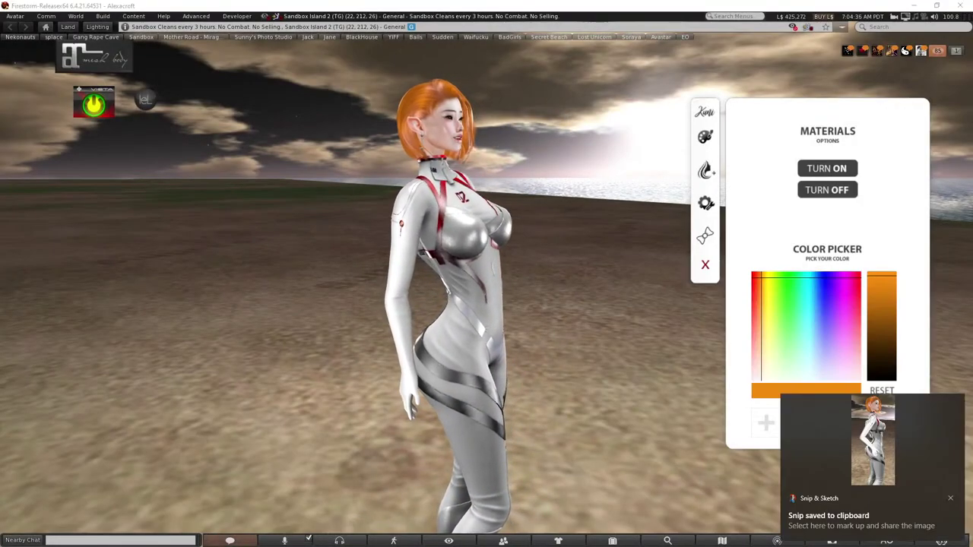
scroll(456, 304, "up", 5)
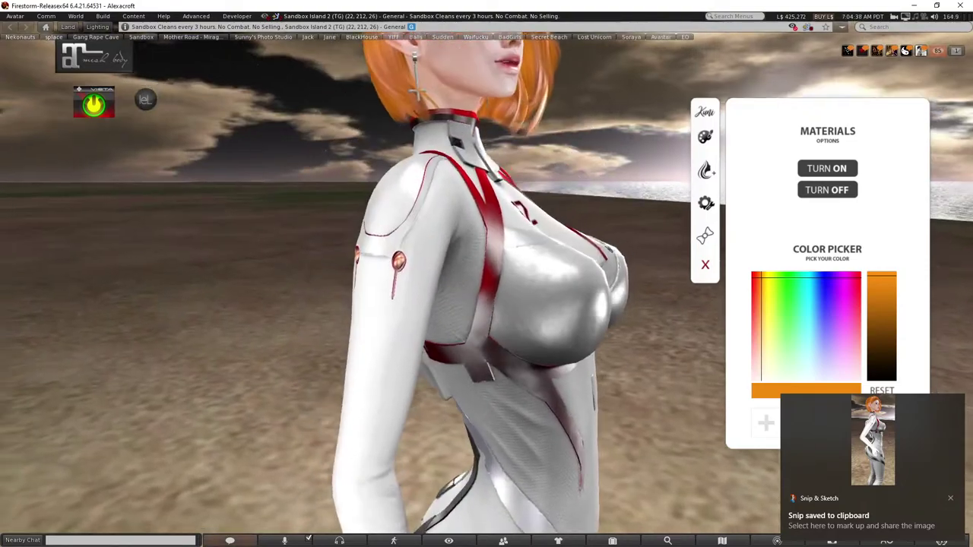